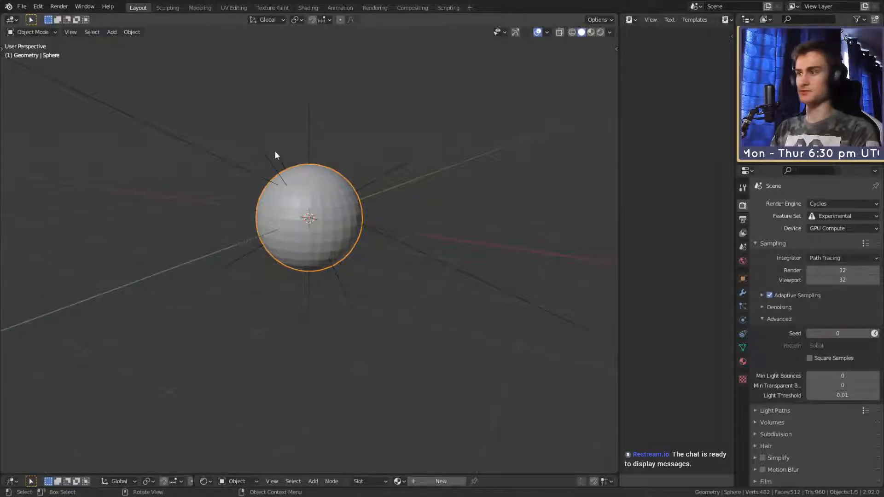
{"action": "mouse_move", "coordinate": [453, 165]}
{"action": "middle_mouse_down"}
{"action": "mouse_move", "coordinate": [400, 201]}
{"action": "mouse_move", "coordinate": [342, 199]}
{"action": "mouse_move", "coordinate": [376, 221]}
{"action": "mouse_move", "coordinate": [353, 204]}
{"action": "mouse_move", "coordinate": [357, 193]}
{"action": "mouse_move", "coordinate": [321, 227]}
{"action": "mouse_move", "coordinate": [342, 240]}
{"action": "mouse_move", "coordinate": [312, 232]}
{"action": "middle_mouse_up"}
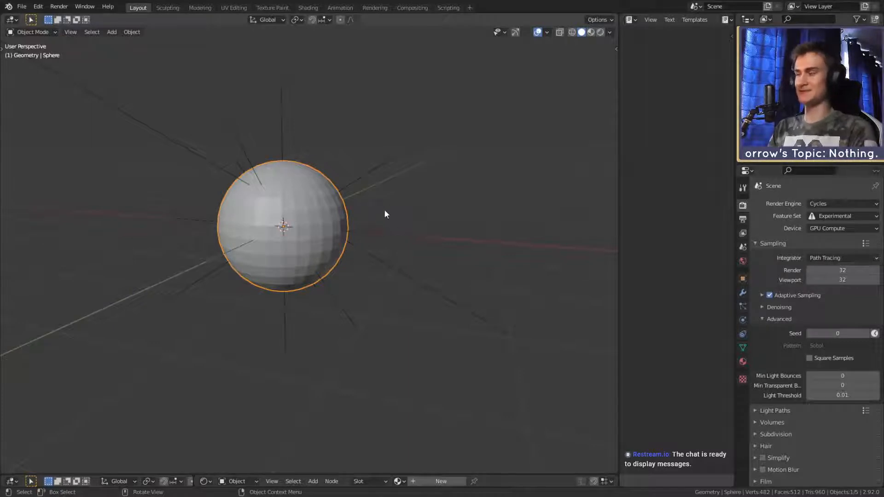
{"action": "middle_click_drag", "start_coordinate": [380, 185], "coordinate": [395, 225], "text": "shift"}
{"action": "middle_click_drag", "start_coordinate": [395, 224], "coordinate": [364, 218]}
{"action": "scroll", "coordinate": [365, 220], "scroll_direction": "down", "scroll_amount": 2}
{"action": "middle_click_drag", "start_coordinate": [383, 246], "coordinate": [364, 191], "text": "shift"}
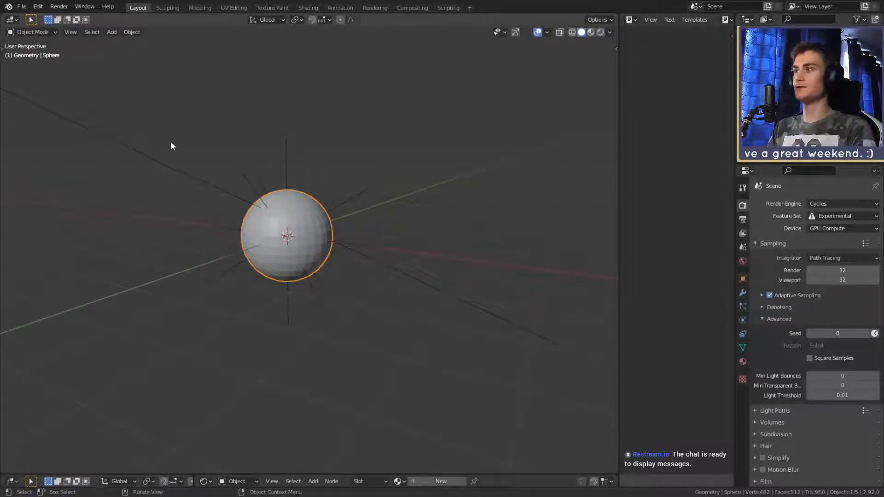
- Switch to the Sculpting workspace and enable dynamic topology for the sphere
{"action": "left_click", "coordinate": [168, 8]}
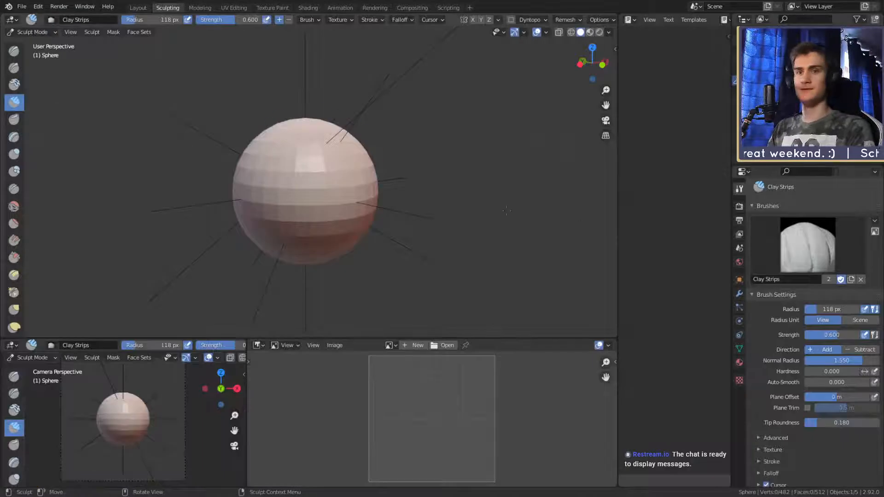
{"action": "scroll", "coordinate": [827, 318], "scroll_direction": "down", "scroll_amount": 3}
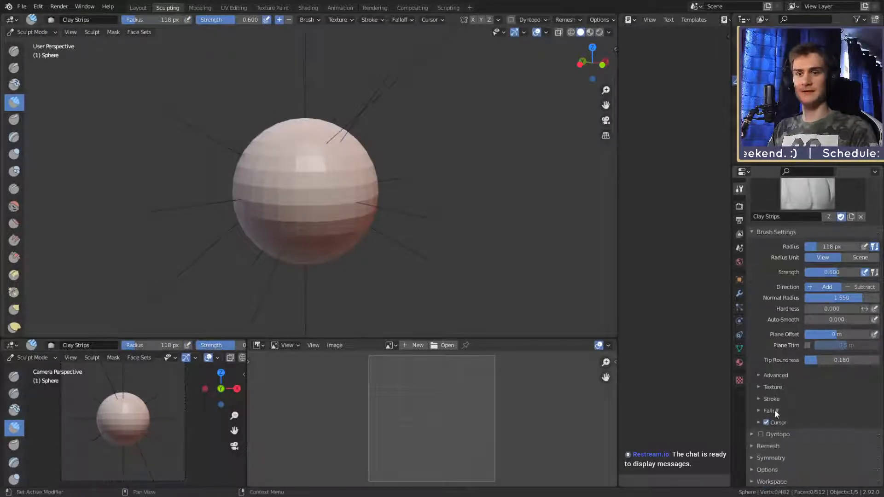
{"action": "left_click", "coordinate": [765, 435]}
{"action": "left_click", "coordinate": [755, 461]}
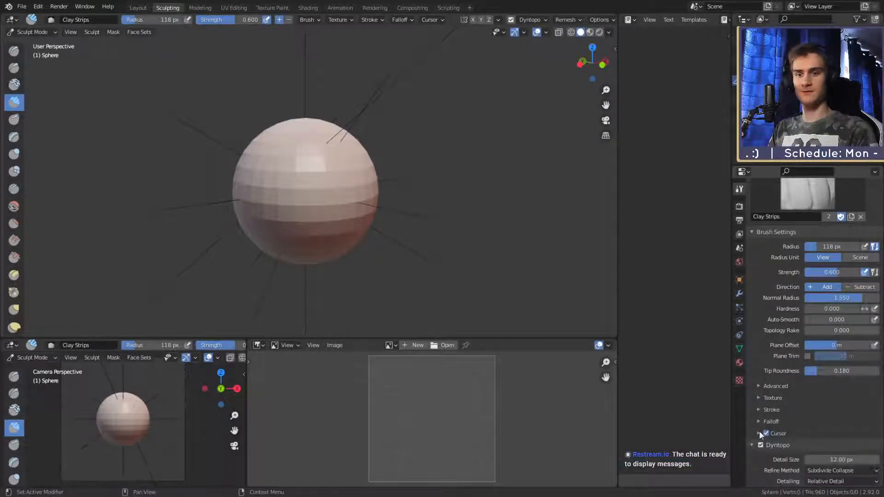
- Set the Dyntopo detailing to Constant Detail with a resolution of 20
{"action": "scroll", "coordinate": [759, 431], "scroll_direction": "down", "scroll_amount": 3}
{"action": "left_click", "coordinate": [816, 402]}
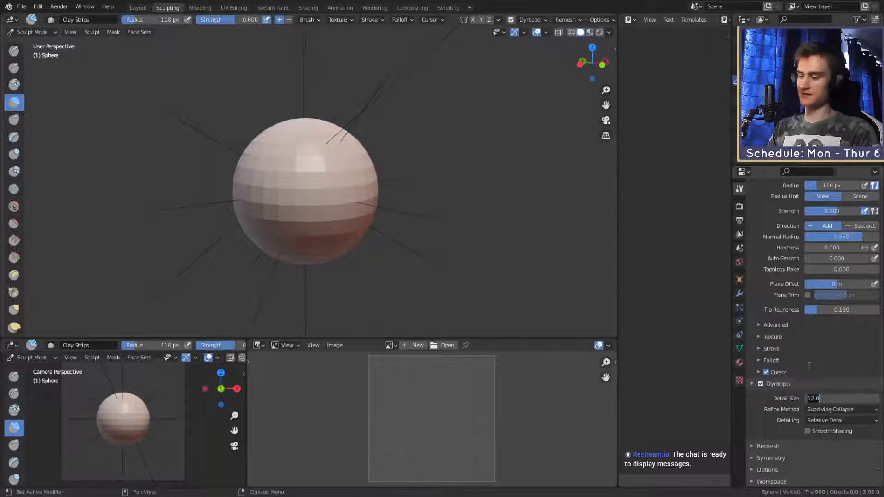
{"action": "left_click", "coordinate": [836, 419]}
{"action": "left_click", "coordinate": [824, 439]}
{"action": "left_click", "coordinate": [843, 396]}
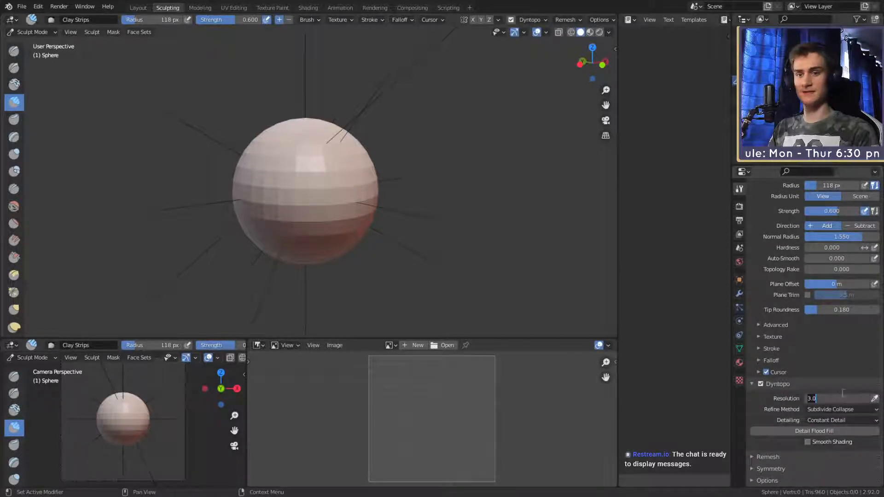
{"action": "type", "text": "20"}
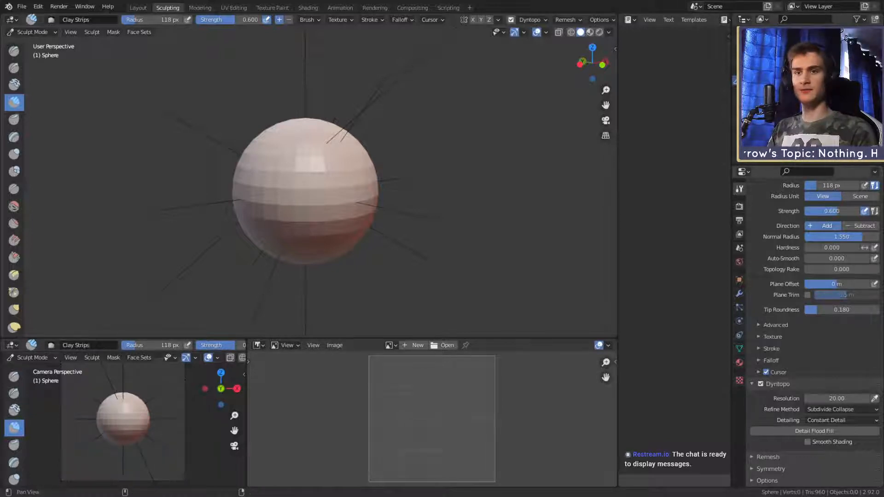
- Enable mirror symmetry on the X axis for sculpting
{"action": "scroll", "coordinate": [773, 267], "scroll_direction": "down", "scroll_amount": 1}
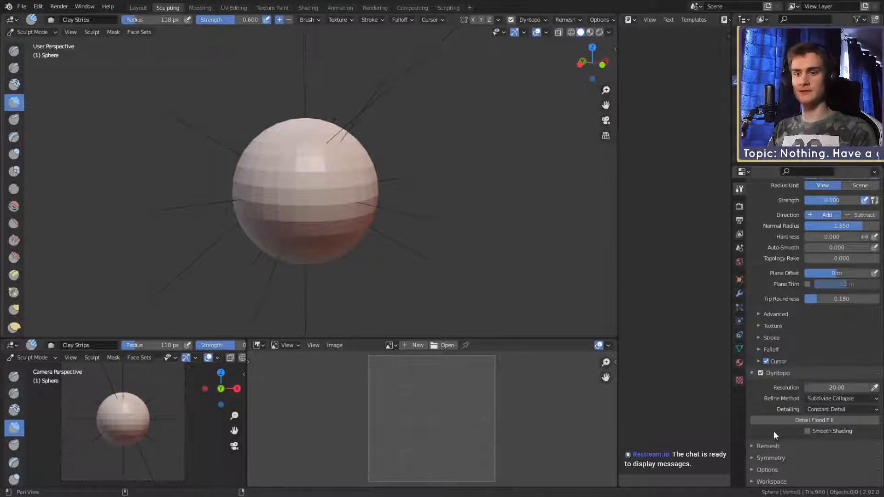
{"action": "left_click", "coordinate": [752, 458]}
{"action": "scroll", "coordinate": [766, 433], "scroll_direction": "down", "scroll_amount": 6}
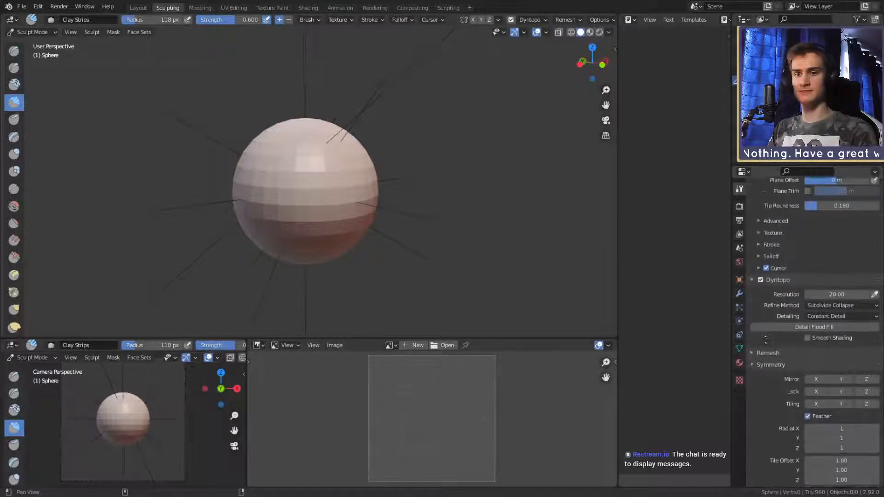
{"action": "left_click", "coordinate": [815, 323]}
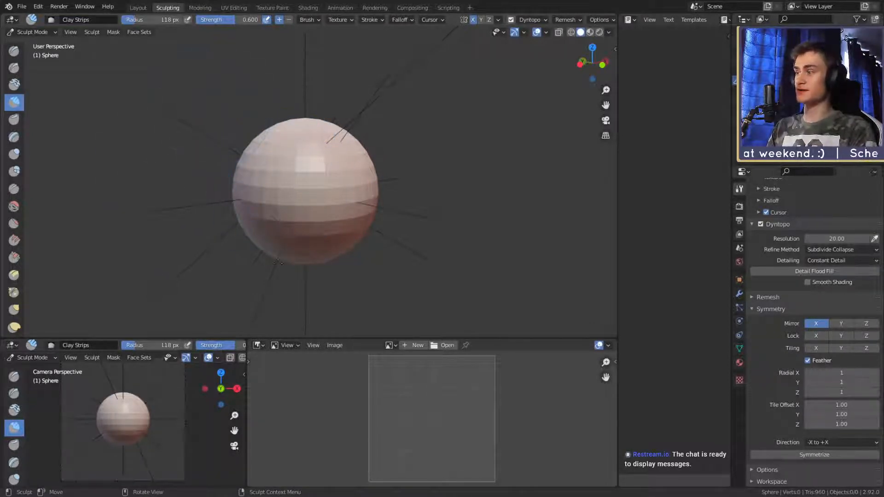
- Reduce the Clay Strips brush radius to 61 px
{"action": "mouse_move", "coordinate": [278, 261]}
{"action": "middle_mouse_down"}
{"action": "mouse_move", "coordinate": [385, 214]}
{"action": "mouse_move", "coordinate": [339, 199]}
{"action": "middle_mouse_up"}
{"action": "middle_click_drag", "start_coordinate": [339, 230], "coordinate": [330, 198], "text": "shift"}
{"action": "key", "text": "f"}
{"action": "left_click", "coordinate": [301, 209]}
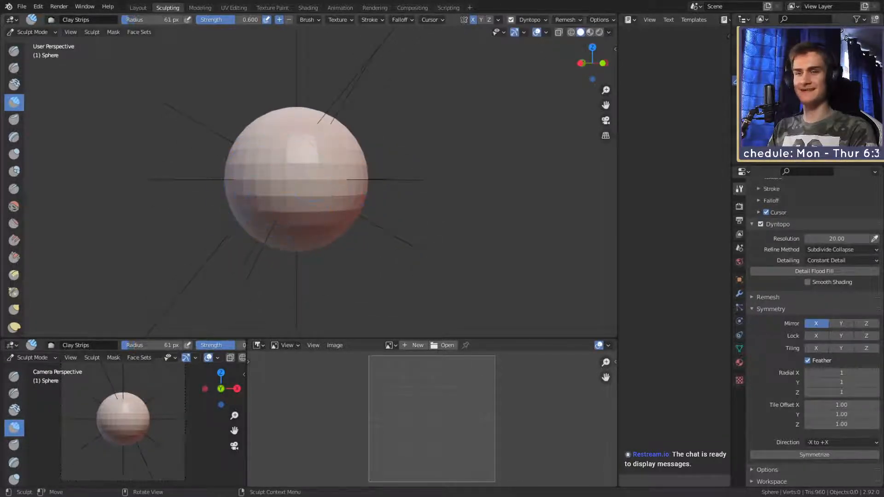
{"action": "scroll", "coordinate": [769, 441], "scroll_direction": "up", "scroll_amount": 8}
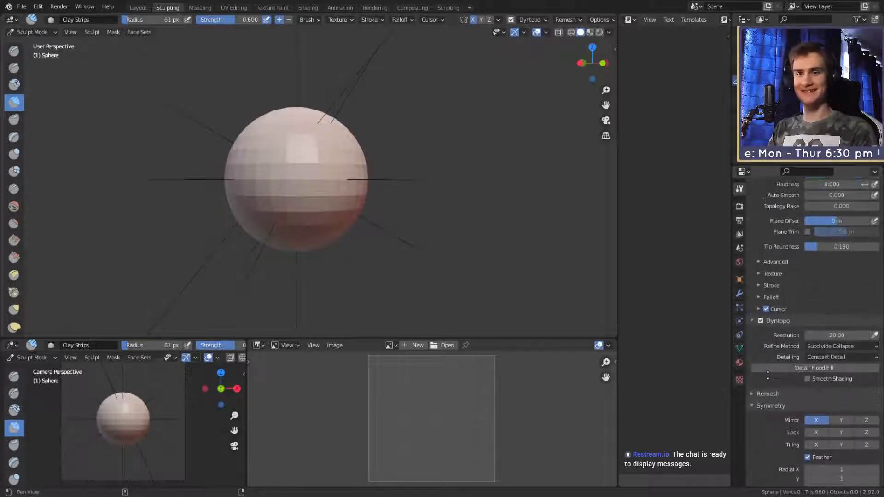
{"action": "scroll", "coordinate": [769, 441], "scroll_direction": "down", "scroll_amount": 7}
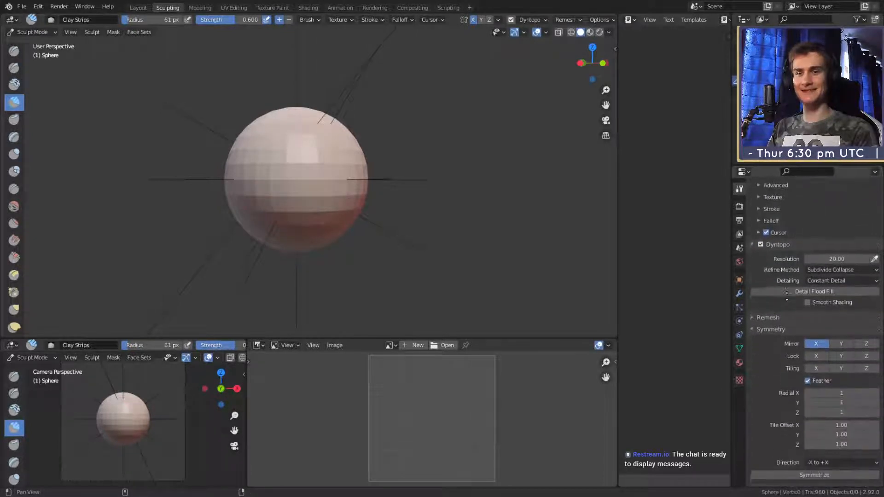
{"action": "scroll", "coordinate": [792, 308], "scroll_direction": "up", "scroll_amount": 14}
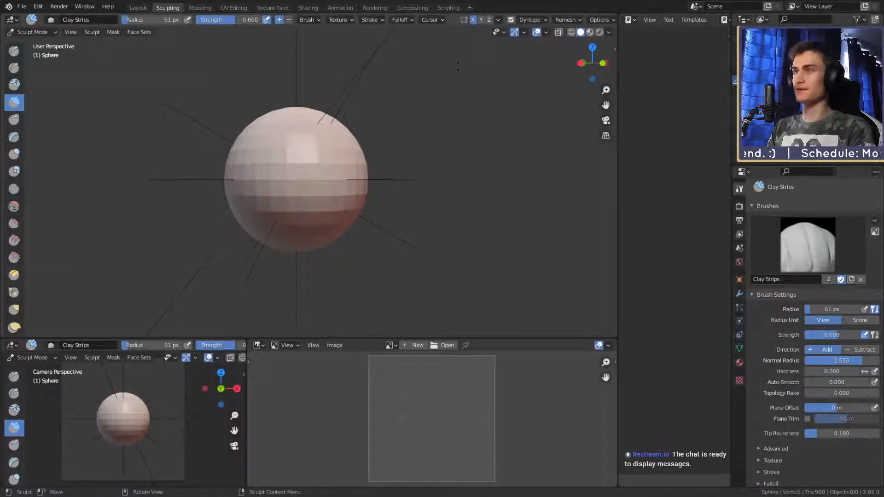
- Flatten the sphere's underside by pushing it upward with the Grab brush, using a radius of 219 px
{"action": "mouse_move", "coordinate": [333, 177]}
{"action": "middle_mouse_down"}
{"action": "mouse_move", "coordinate": [350, 171]}
{"action": "mouse_move", "coordinate": [322, 184]}
{"action": "mouse_move", "coordinate": [296, 216]}
{"action": "mouse_move", "coordinate": [316, 206]}
{"action": "middle_mouse_up"}
{"action": "key", "text": "g"}
{"action": "key", "text": "f"}
{"action": "left_click", "coordinate": [390, 218]}
{"action": "left_click_drag", "start_coordinate": [291, 246], "coordinate": [292, 231]}
{"action": "middle_click_drag", "start_coordinate": [293, 231], "coordinate": [302, 229]}
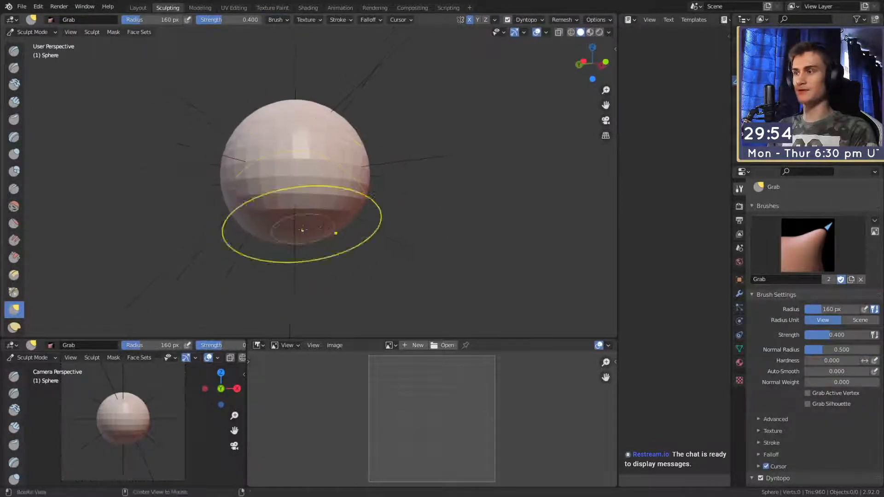
{"action": "key", "text": "f"}
{"action": "left_click", "coordinate": [397, 235]}
{"action": "left_click_drag", "start_coordinate": [295, 244], "coordinate": [287, 229]}
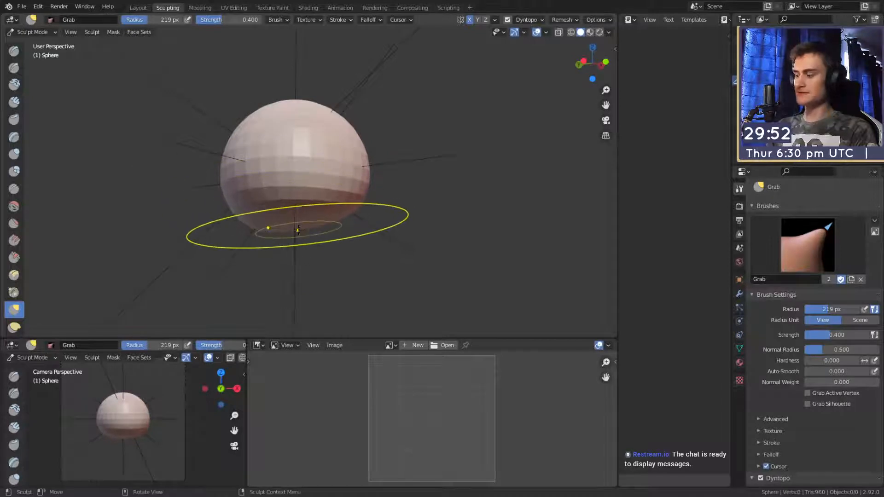
- Adjust the lower edge of the flattened sphere with the Snake Hook brush, resizing the brush to suit
{"action": "key", "text": "k"}
{"action": "key", "text": "f"}
{"action": "left_click", "coordinate": [281, 215]}
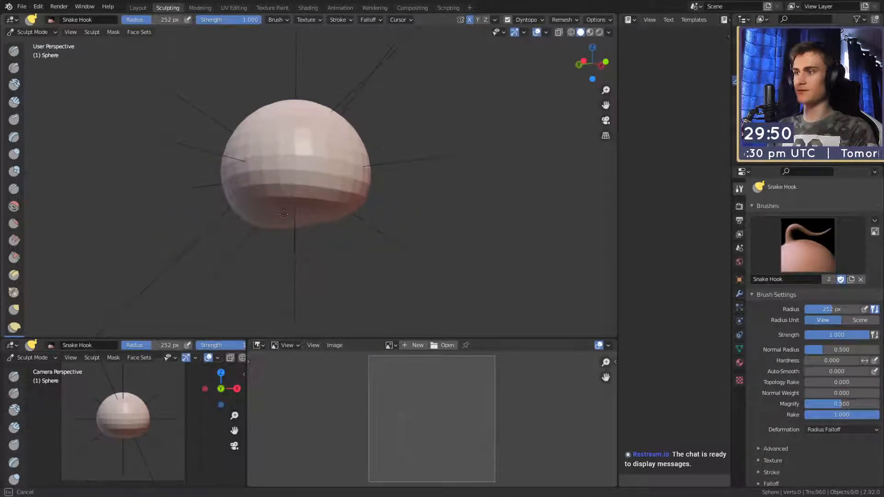
{"action": "key", "text": "f"}
{"action": "left_click", "coordinate": [246, 215]}
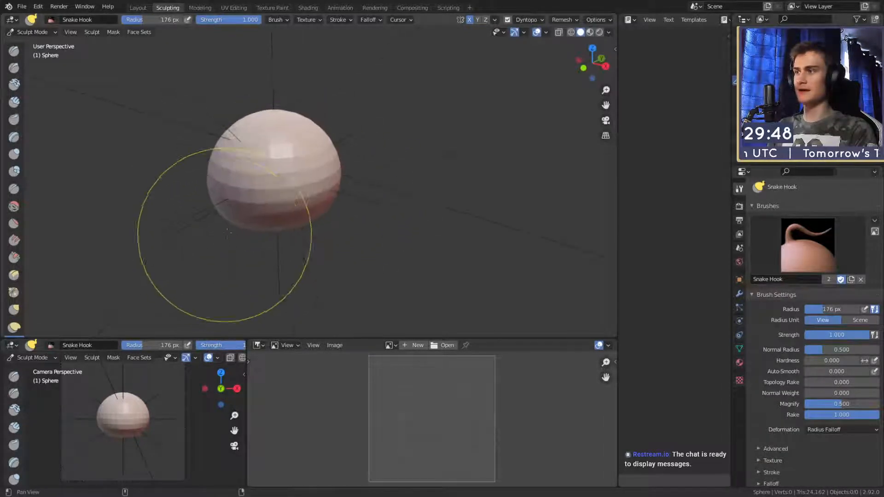
{"action": "mouse_move", "coordinate": [224, 243]}
{"action": "middle_mouse_down"}
{"action": "mouse_move", "coordinate": [348, 213]}
{"action": "mouse_move", "coordinate": [400, 228]}
{"action": "middle_mouse_up"}
{"action": "key", "text": "f"}
{"action": "left_click", "coordinate": [399, 230]}
{"action": "key", "text": "f"}
{"action": "left_click", "coordinate": [369, 227]}
{"action": "mouse_move", "coordinate": [332, 233]}
{"action": "left_mouse_down"}
{"action": "mouse_move", "coordinate": [310, 229]}
{"action": "mouse_move", "coordinate": [343, 223]}
{"action": "mouse_move", "coordinate": [301, 228]}
{"action": "mouse_move", "coordinate": [359, 217]}
{"action": "left_mouse_up"}
- Set the Snake Hook radius to 172 px and pull the form's edge slightly outward along negative Y
{"action": "mouse_move", "coordinate": [385, 216]}
{"action": "middle_mouse_down"}
{"action": "mouse_move", "coordinate": [321, 205]}
{"action": "mouse_move", "coordinate": [343, 228]}
{"action": "mouse_move", "coordinate": [353, 267]}
{"action": "middle_mouse_up"}
{"action": "middle_click_drag", "start_coordinate": [350, 229], "coordinate": [346, 251]}
{"action": "key", "text": "f"}
{"action": "left_click", "coordinate": [345, 214]}
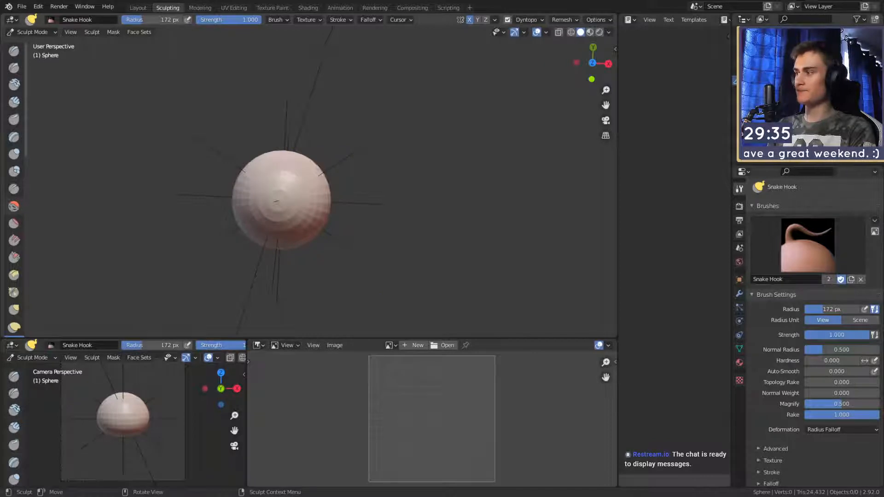
{"action": "left_click_drag", "start_coordinate": [279, 246], "coordinate": [275, 263]}
- Try to stretch the form outward along X on both sides with the Snake Hook brush
{"action": "mouse_move", "coordinate": [343, 249]}
{"action": "middle_mouse_down"}
{"action": "mouse_move", "coordinate": [333, 228]}
{"action": "mouse_move", "coordinate": [328, 241]}
{"action": "mouse_move", "coordinate": [337, 217]}
{"action": "mouse_move", "coordinate": [316, 216]}
{"action": "middle_mouse_up"}
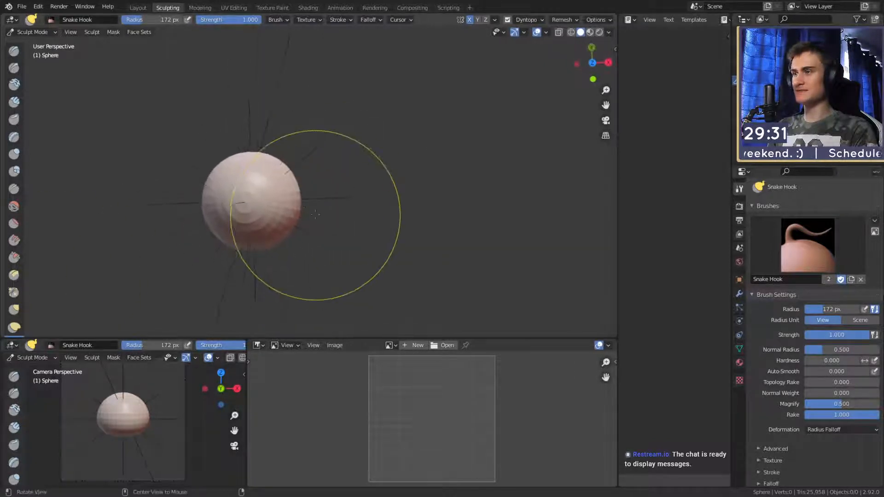
{"action": "left_click_drag", "start_coordinate": [302, 205], "coordinate": [321, 208]}
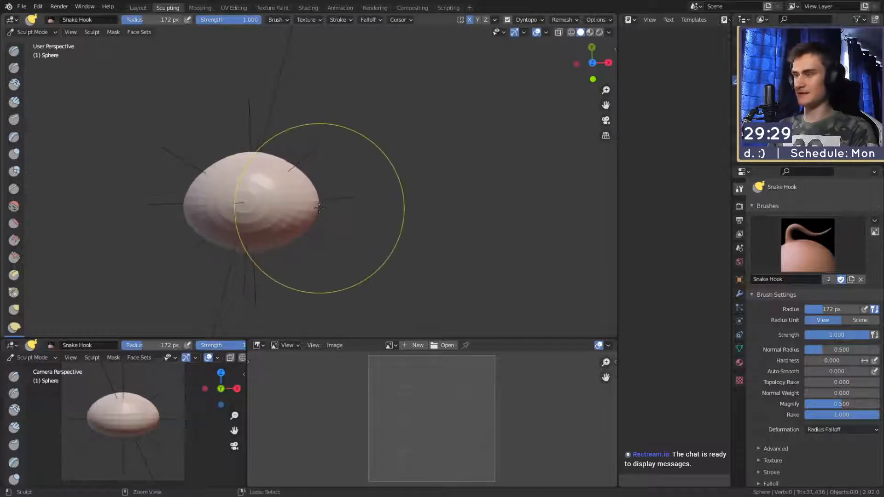
{"action": "key", "text": "ctrl+z"}
- Elongate the form along negative Y into a tapered egg shape with the Snake Hook brush
{"action": "mouse_move", "coordinate": [247, 230]}
{"action": "middle_mouse_down"}
{"action": "mouse_move", "coordinate": [316, 148]}
{"action": "mouse_move", "coordinate": [326, 233]}
{"action": "mouse_move", "coordinate": [305, 215]}
{"action": "middle_mouse_up"}
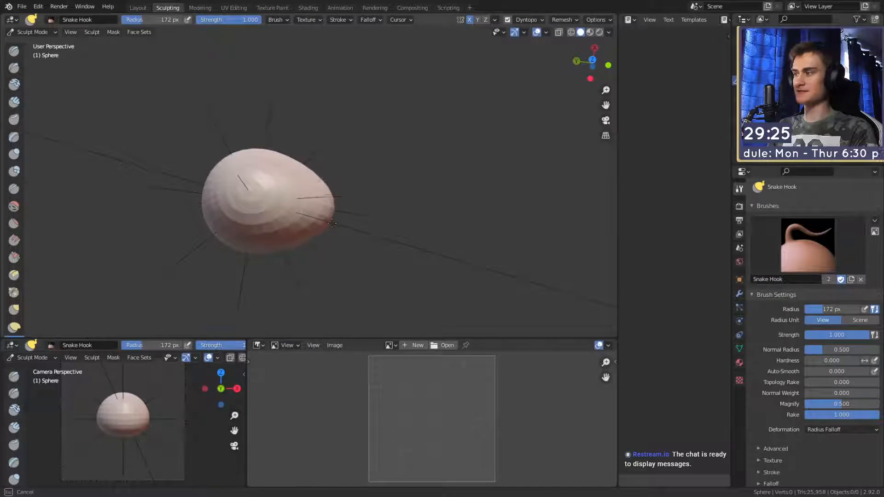
{"action": "left_click_drag", "start_coordinate": [305, 216], "coordinate": [358, 207]}
{"action": "mouse_move", "coordinate": [358, 207]}
{"action": "left_mouse_down", "text": "alt"}
{"action": "mouse_move", "coordinate": [350, 221]}
{"action": "mouse_move", "coordinate": [334, 179]}
{"action": "mouse_move", "coordinate": [312, 270]}
{"action": "left_mouse_up", "text": "alt"}
{"action": "middle_click_drag", "start_coordinate": [312, 270], "coordinate": [306, 270]}
{"action": "left_click_drag", "start_coordinate": [315, 273], "coordinate": [328, 265]}
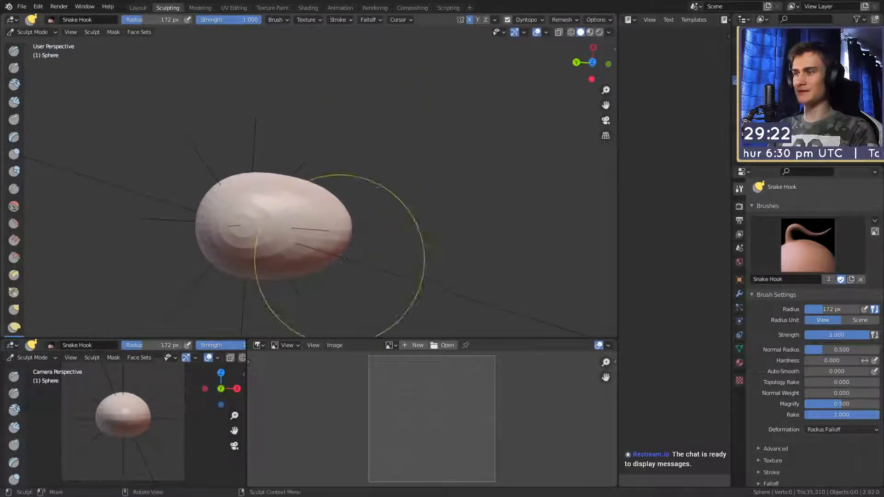
{"action": "left_click_drag", "start_coordinate": [341, 233], "coordinate": [359, 236]}
{"action": "middle_click_drag", "start_coordinate": [344, 251], "coordinate": [353, 234]}
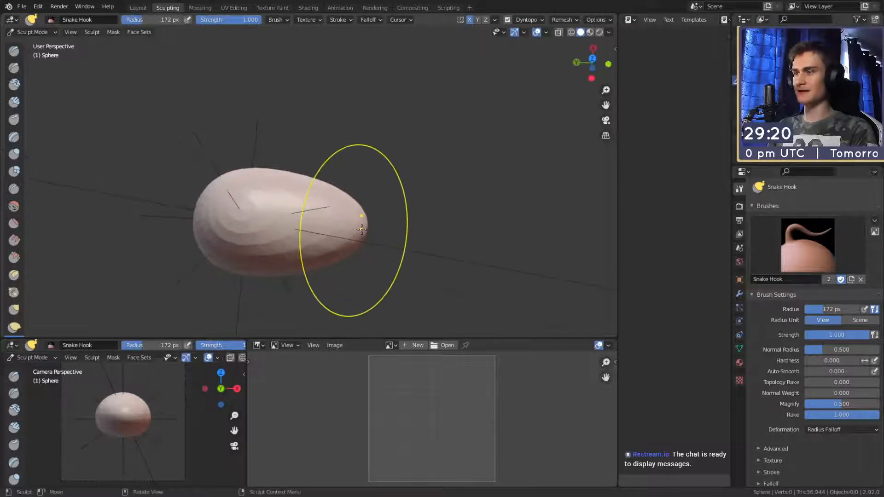
- Refine the narrow end with small Snake Hook strokes, and nudge the side using a 102 px radius
{"action": "left_click_drag", "start_coordinate": [361, 231], "coordinate": [351, 233]}
{"action": "mouse_move", "coordinate": [346, 253]}
{"action": "middle_mouse_down"}
{"action": "mouse_move", "coordinate": [347, 174]}
{"action": "mouse_move", "coordinate": [342, 180]}
{"action": "mouse_move", "coordinate": [374, 189]}
{"action": "mouse_move", "coordinate": [340, 184]}
{"action": "mouse_move", "coordinate": [344, 191]}
{"action": "middle_mouse_up"}
{"action": "left_click_drag", "start_coordinate": [366, 192], "coordinate": [367, 190]}
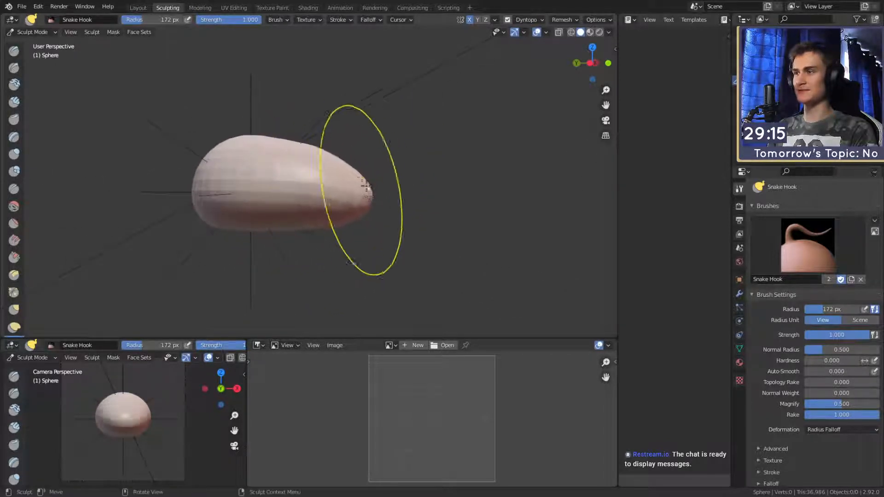
{"action": "middle_click_drag", "start_coordinate": [366, 186], "coordinate": [360, 196]}
{"action": "key", "text": "f"}
{"action": "left_click", "coordinate": [321, 180]}
{"action": "left_click_drag", "start_coordinate": [307, 177], "coordinate": [304, 177]}
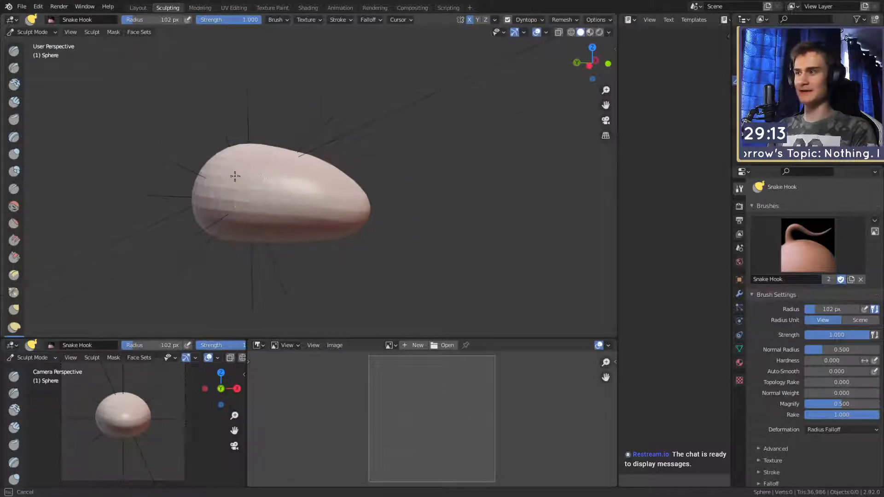
{"action": "mouse_move", "coordinate": [235, 176]}
{"action": "middle_mouse_down"}
{"action": "mouse_move", "coordinate": [283, 201]}
{"action": "mouse_move", "coordinate": [261, 211]}
{"action": "mouse_move", "coordinate": [260, 194]}
{"action": "mouse_move", "coordinate": [326, 227]}
{"action": "mouse_move", "coordinate": [302, 233]}
{"action": "mouse_move", "coordinate": [380, 211]}
{"action": "mouse_move", "coordinate": [299, 201]}
{"action": "middle_mouse_up"}
{"action": "key", "text": "c"}
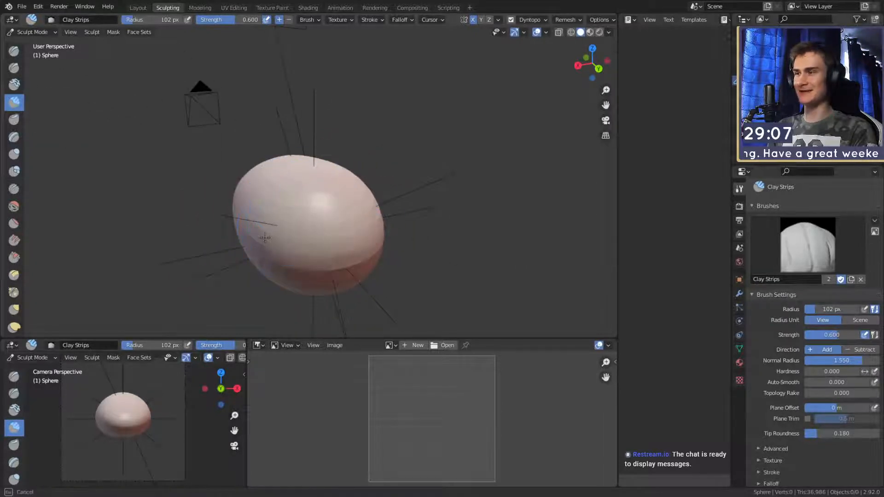
{"action": "middle_click_drag", "start_coordinate": [265, 238], "coordinate": [333, 187]}
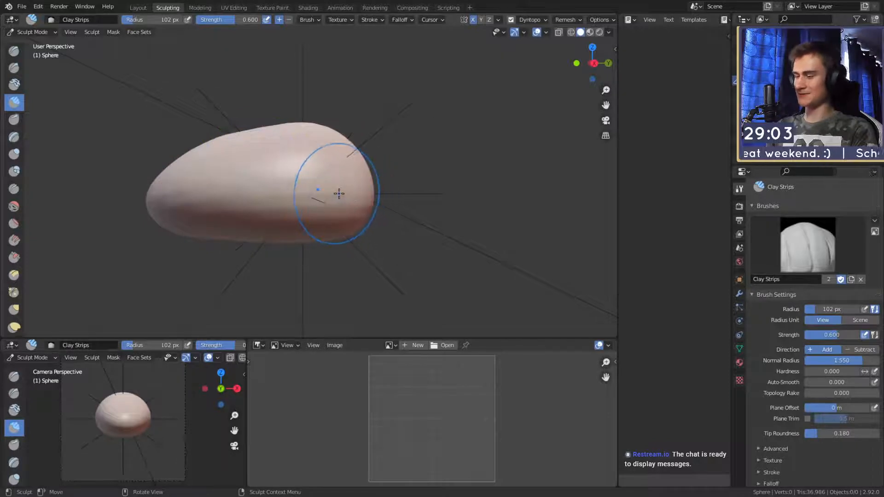
- Begin masking the blunt end of the form with the Mask brush at 40 px radius and 1.0 strength
{"action": "key", "text": "m"}
{"action": "mouse_move", "coordinate": [336, 170]}
{"action": "middle_mouse_down"}
{"action": "mouse_move", "coordinate": [297, 205]}
{"action": "mouse_move", "coordinate": [327, 177]}
{"action": "mouse_move", "coordinate": [308, 179]}
{"action": "middle_mouse_up"}
{"action": "key", "text": "f"}
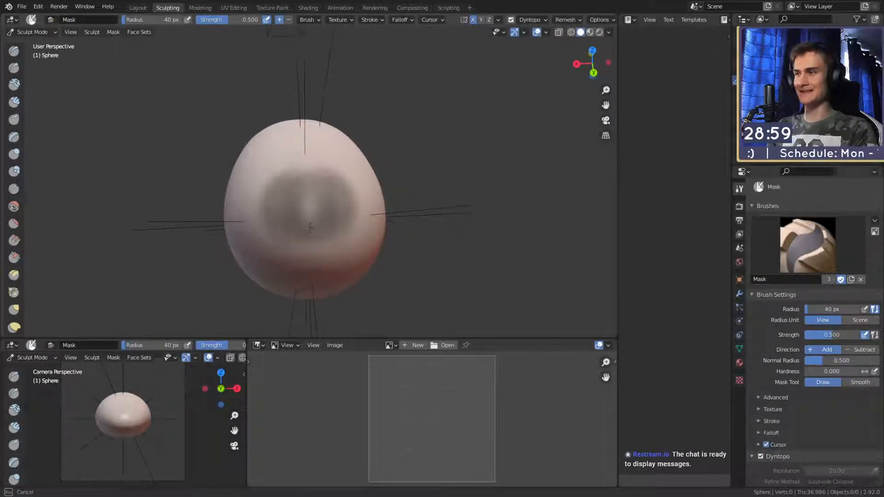
{"action": "key", "text": "shift+f"}
{"action": "left_click", "coordinate": [311, 181]}
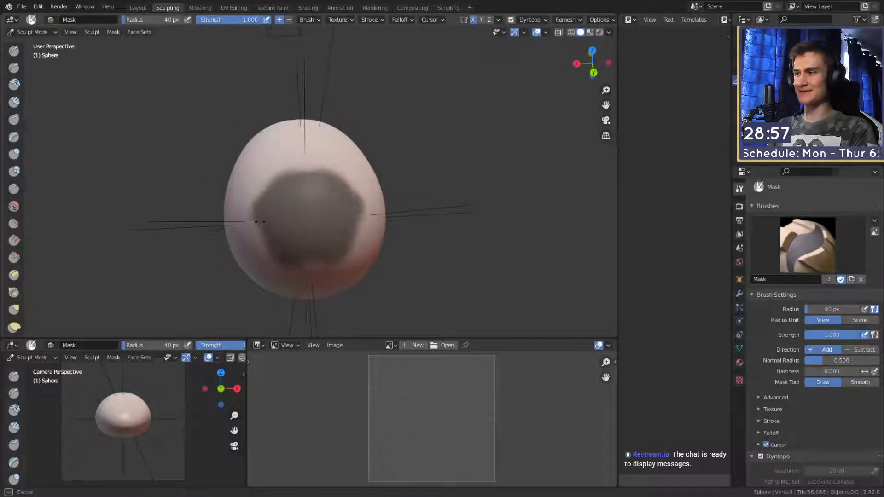
- Extend the mask across the upper part of the blunt end, filling it out to its sides
{"action": "middle_click_drag", "start_coordinate": [277, 192], "coordinate": [297, 215]}
{"action": "mouse_move", "coordinate": [302, 251]}
{"action": "left_mouse_down"}
{"action": "mouse_move", "coordinate": [232, 203]}
{"action": "mouse_move", "coordinate": [260, 184]}
{"action": "left_mouse_up"}
{"action": "middle_click_drag", "start_coordinate": [285, 202], "coordinate": [318, 227]}
{"action": "left_click_drag", "start_coordinate": [317, 227], "coordinate": [327, 193]}
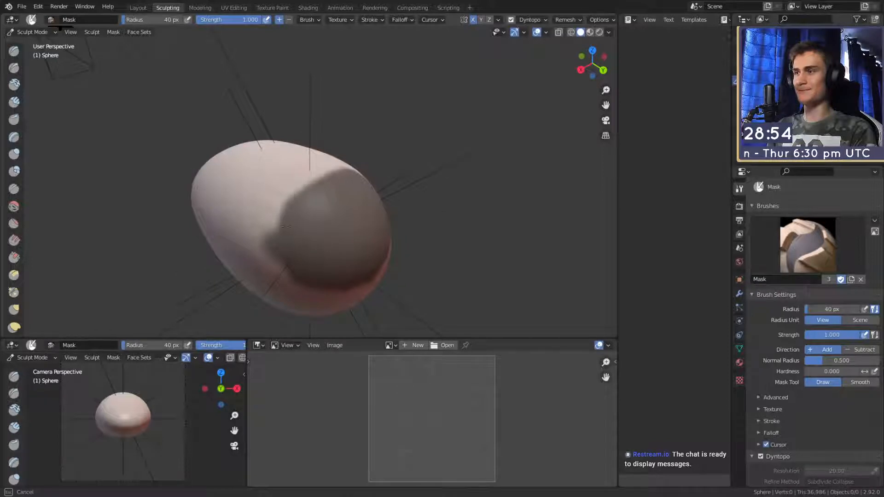
{"action": "left_click_drag", "start_coordinate": [298, 269], "coordinate": [316, 203]}
{"action": "mouse_move", "coordinate": [316, 203]}
{"action": "middle_mouse_down"}
{"action": "mouse_move", "coordinate": [364, 166]}
{"action": "mouse_move", "coordinate": [398, 119]}
{"action": "mouse_move", "coordinate": [394, 174]}
{"action": "mouse_move", "coordinate": [389, 169]}
{"action": "middle_mouse_up"}
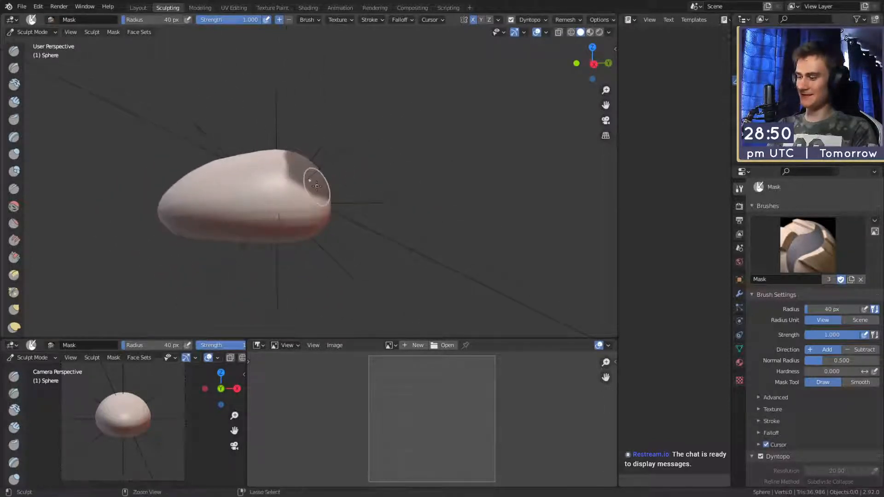
- Invert the mask and switch to the Snake Hook brush with a radius of 229 px
{"action": "key", "text": "ctrl+i"}
{"action": "key", "text": "k"}
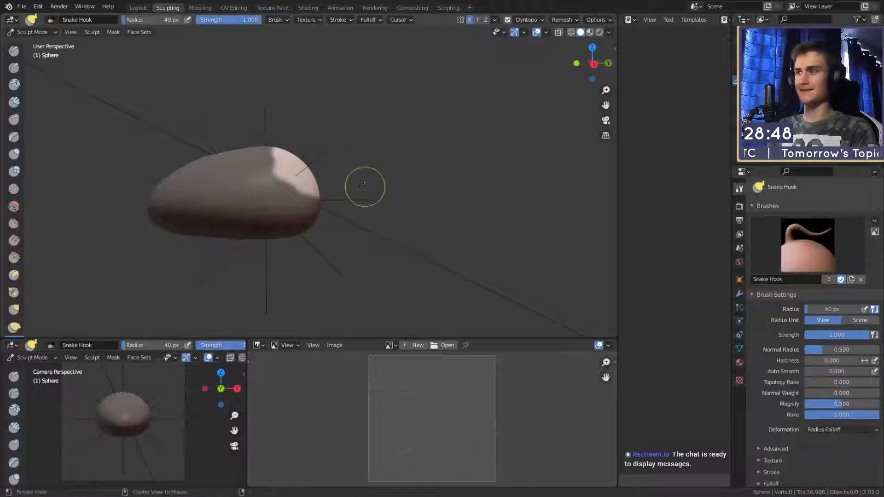
{"action": "key", "text": "f"}
{"action": "left_click", "coordinate": [361, 173]}
{"action": "mouse_move", "coordinate": [355, 170]}
{"action": "middle_mouse_down"}
{"action": "mouse_move", "coordinate": [332, 187]}
{"action": "mouse_move", "coordinate": [339, 189]}
{"action": "middle_mouse_up"}
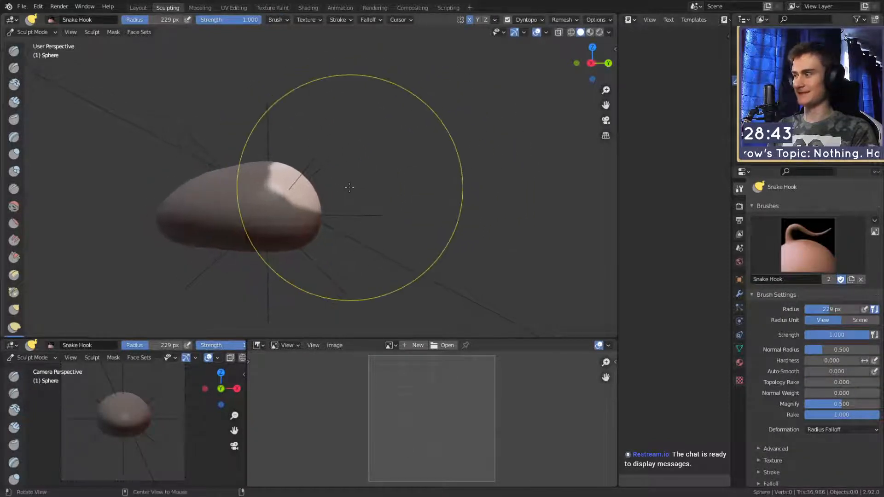
- Pull the unmasked area of the blunt end outward into a long lobe with Snake Hook strokes, starting at 229 px and reducing to 137 px
{"action": "mouse_move", "coordinate": [299, 183]}
{"action": "left_mouse_down"}
{"action": "mouse_move", "coordinate": [405, 192]}
{"action": "mouse_move", "coordinate": [394, 171]}
{"action": "left_mouse_up"}
{"action": "key", "text": "f"}
{"action": "left_click", "coordinate": [369, 200]}
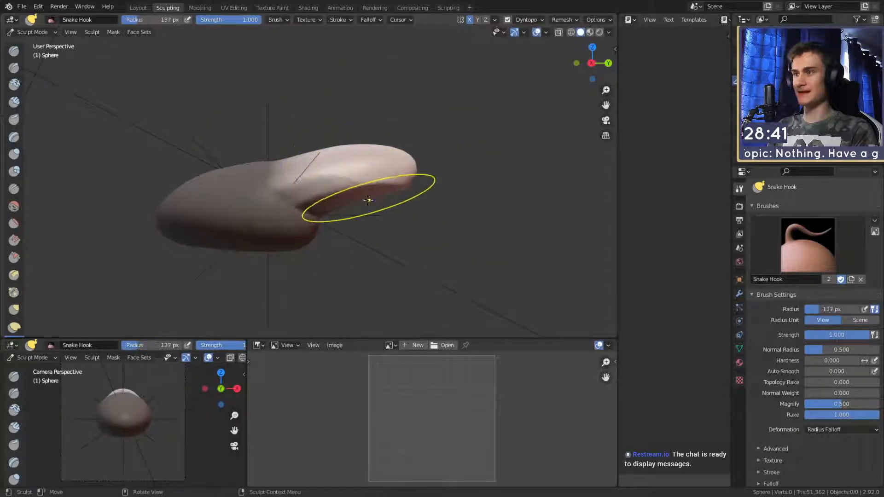
{"action": "key", "text": "f"}
{"action": "left_click", "coordinate": [355, 164]}
{"action": "left_click_drag", "start_coordinate": [322, 152], "coordinate": [347, 155]}
{"action": "middle_click_drag", "start_coordinate": [351, 170], "coordinate": [363, 176], "text": "shift"}
- Push in and round off the tip of the pulled-out lobe with the Snake Hook brush at a 240 px radius
{"action": "key", "text": "f"}
{"action": "left_click", "coordinate": [402, 171]}
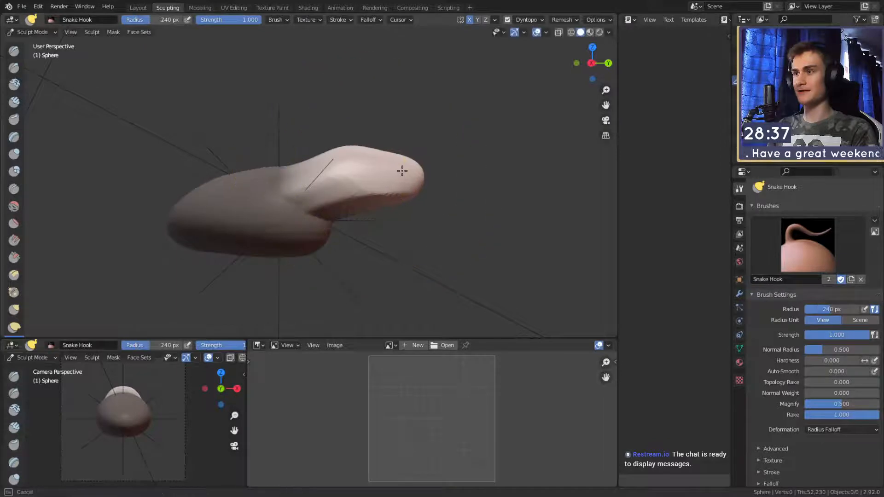
{"action": "key", "text": "f"}
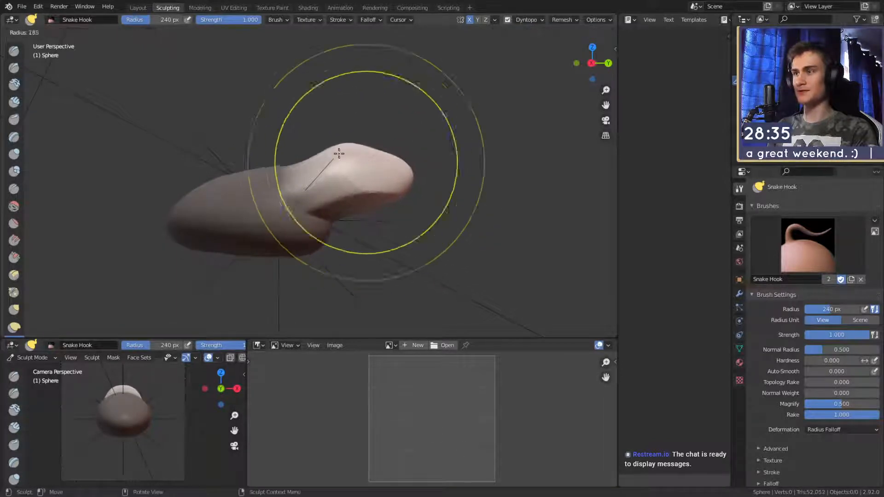
{"action": "left_click", "coordinate": [378, 175]}
- Reshape the sides of the pulled-out lobe from above using the Snake Hook brush at a 147 px radius
{"action": "mouse_move", "coordinate": [378, 175]}
{"action": "middle_mouse_down"}
{"action": "mouse_move", "coordinate": [351, 174]}
{"action": "mouse_move", "coordinate": [290, 224]}
{"action": "mouse_move", "coordinate": [329, 227]}
{"action": "mouse_move", "coordinate": [357, 268]}
{"action": "mouse_move", "coordinate": [362, 218]}
{"action": "mouse_move", "coordinate": [365, 227]}
{"action": "middle_mouse_up"}
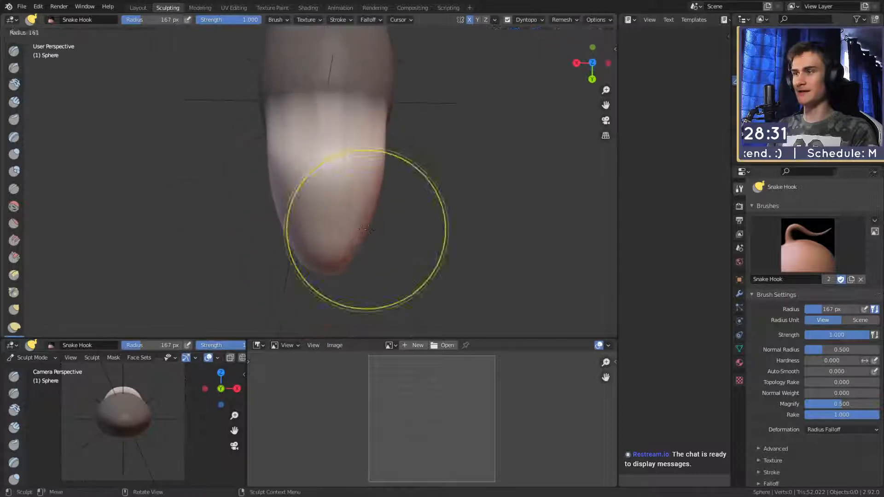
{"action": "key", "text": "f"}
{"action": "left_click", "coordinate": [385, 211]}
{"action": "left_click_drag", "start_coordinate": [385, 211], "coordinate": [378, 193]}
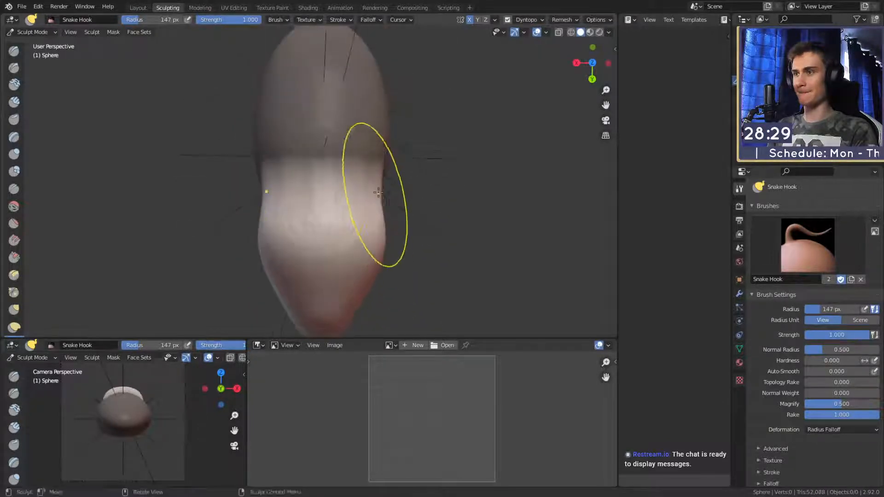
- Clear the mask, and pull the sides of the body outward with the Snake Hook brush at a 194 px radius
{"action": "key", "text": "alt+m"}
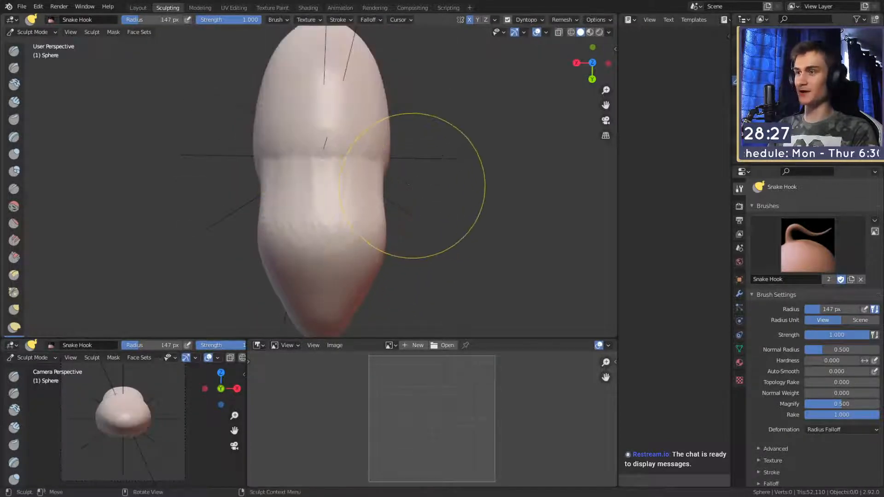
{"action": "key", "text": "f"}
{"action": "left_click", "coordinate": [412, 157]}
{"action": "left_click_drag", "start_coordinate": [392, 156], "coordinate": [401, 157]}
{"action": "left_click_drag", "start_coordinate": [392, 158], "coordinate": [401, 159]}
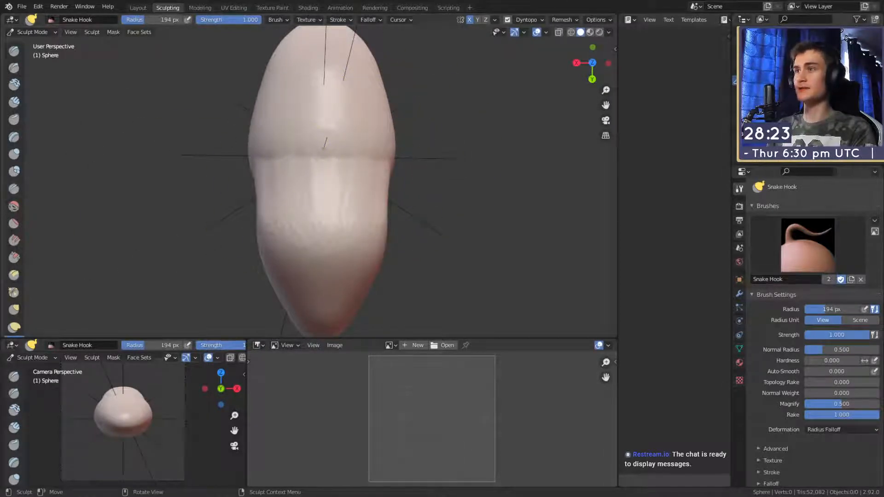
{"action": "middle_click_drag", "start_coordinate": [391, 146], "coordinate": [374, 227], "text": "shift"}
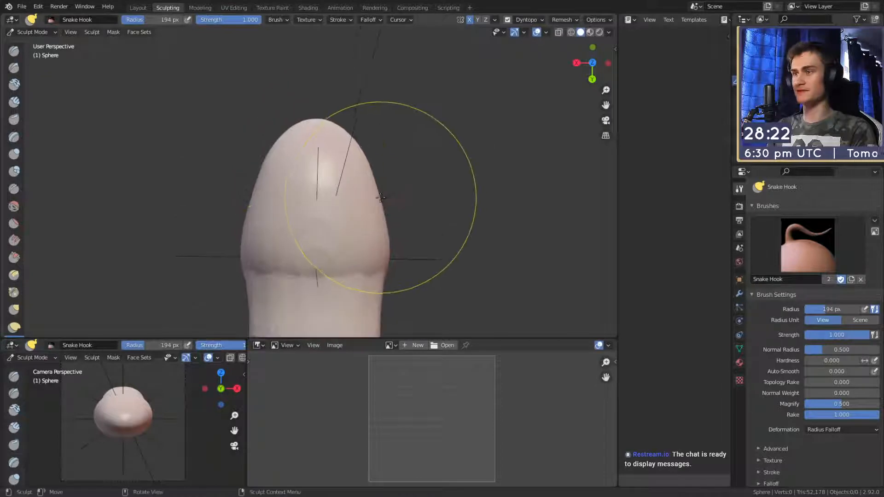
{"action": "mouse_move", "coordinate": [373, 171]}
{"action": "left_mouse_down"}
{"action": "mouse_move", "coordinate": [375, 161]}
{"action": "mouse_move", "coordinate": [349, 144]}
{"action": "mouse_move", "coordinate": [352, 133]}
{"action": "mouse_move", "coordinate": [386, 161]}
{"action": "left_mouse_up"}
- Build up a pair of brow ridges on top of the head with Clay Strips at 30 px radius and 0.600 strength
{"action": "mouse_move", "coordinate": [397, 197]}
{"action": "middle_mouse_down"}
{"action": "mouse_move", "coordinate": [314, 195]}
{"action": "mouse_move", "coordinate": [296, 170]}
{"action": "middle_mouse_up"}
{"action": "mouse_move", "coordinate": [272, 217]}
{"action": "middle_mouse_down"}
{"action": "mouse_move", "coordinate": [352, 179]}
{"action": "mouse_move", "coordinate": [375, 207]}
{"action": "mouse_move", "coordinate": [329, 227]}
{"action": "mouse_move", "coordinate": [256, 157]}
{"action": "mouse_move", "coordinate": [328, 195]}
{"action": "mouse_move", "coordinate": [343, 180]}
{"action": "mouse_move", "coordinate": [339, 198]}
{"action": "mouse_move", "coordinate": [322, 203]}
{"action": "mouse_move", "coordinate": [301, 179]}
{"action": "mouse_move", "coordinate": [327, 156]}
{"action": "mouse_move", "coordinate": [319, 219]}
{"action": "mouse_move", "coordinate": [328, 212]}
{"action": "mouse_move", "coordinate": [318, 199]}
{"action": "mouse_move", "coordinate": [243, 239]}
{"action": "mouse_move", "coordinate": [340, 206]}
{"action": "mouse_move", "coordinate": [339, 181]}
{"action": "mouse_move", "coordinate": [332, 222]}
{"action": "middle_mouse_up"}
{"action": "key", "text": "c"}
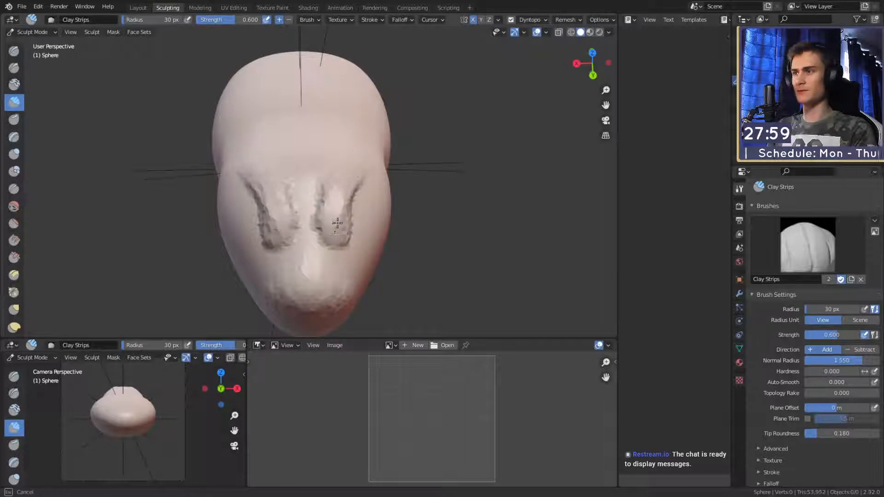
{"action": "mouse_move", "coordinate": [346, 194]}
{"action": "middle_mouse_down"}
{"action": "mouse_move", "coordinate": [292, 183]}
{"action": "mouse_move", "coordinate": [336, 188]}
{"action": "mouse_move", "coordinate": [316, 209]}
{"action": "mouse_move", "coordinate": [327, 222]}
{"action": "middle_mouse_up"}
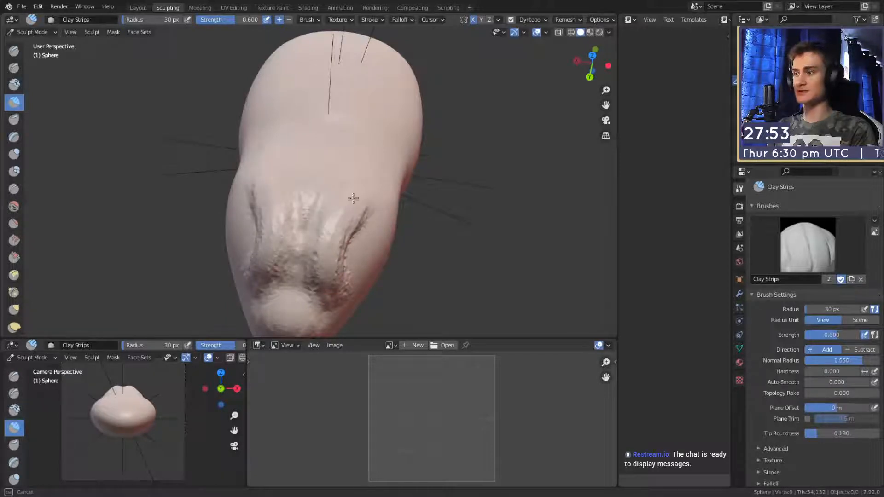
- Extend the brow ridges around the eye areas and add volume behind them using Clay Strips at 44 px
{"action": "mouse_move", "coordinate": [353, 199]}
{"action": "middle_mouse_down"}
{"action": "mouse_move", "coordinate": [310, 205]}
{"action": "mouse_move", "coordinate": [344, 223]}
{"action": "mouse_move", "coordinate": [300, 209]}
{"action": "mouse_move", "coordinate": [377, 180]}
{"action": "mouse_move", "coordinate": [339, 209]}
{"action": "mouse_move", "coordinate": [305, 212]}
{"action": "middle_mouse_up"}
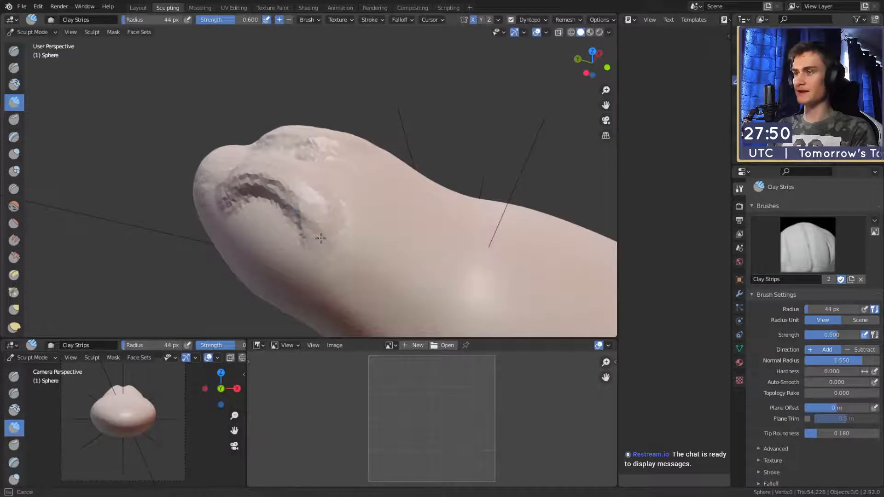
{"action": "mouse_move", "coordinate": [346, 242]}
{"action": "middle_mouse_down"}
{"action": "mouse_move", "coordinate": [297, 226]}
{"action": "mouse_move", "coordinate": [311, 176]}
{"action": "middle_mouse_up"}
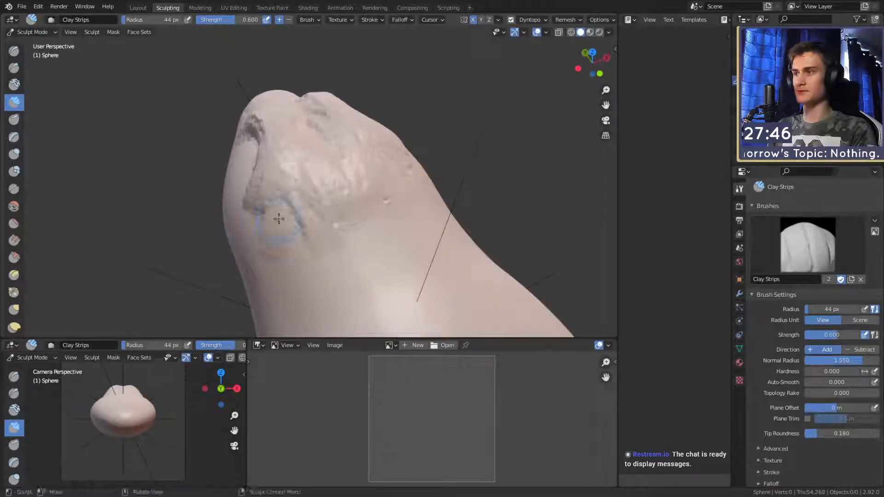
{"action": "mouse_move", "coordinate": [279, 219]}
{"action": "middle_mouse_down"}
{"action": "mouse_move", "coordinate": [367, 195]}
{"action": "mouse_move", "coordinate": [330, 213]}
{"action": "mouse_move", "coordinate": [397, 211]}
{"action": "mouse_move", "coordinate": [355, 174]}
{"action": "mouse_move", "coordinate": [406, 170]}
{"action": "middle_mouse_up"}
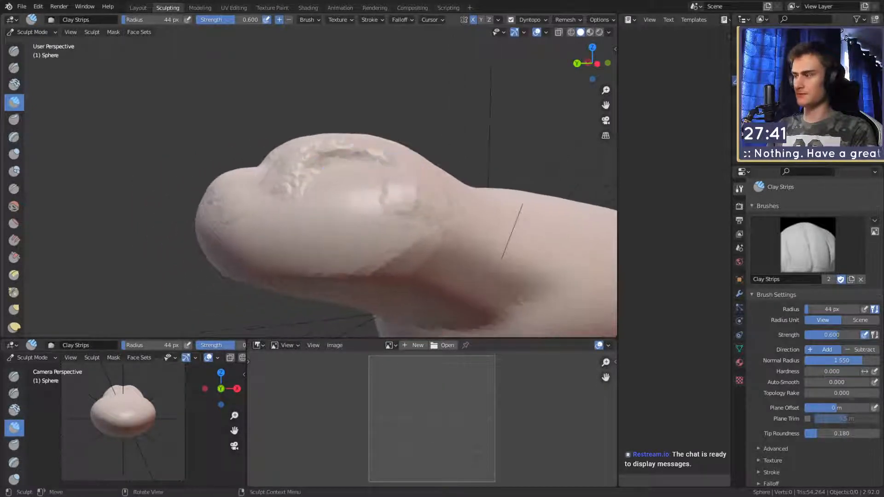
- Reshape the brow and eye areas with the Grab brush at 184 px and the Snake Hook brush at 204 px
{"action": "key", "text": "m"}
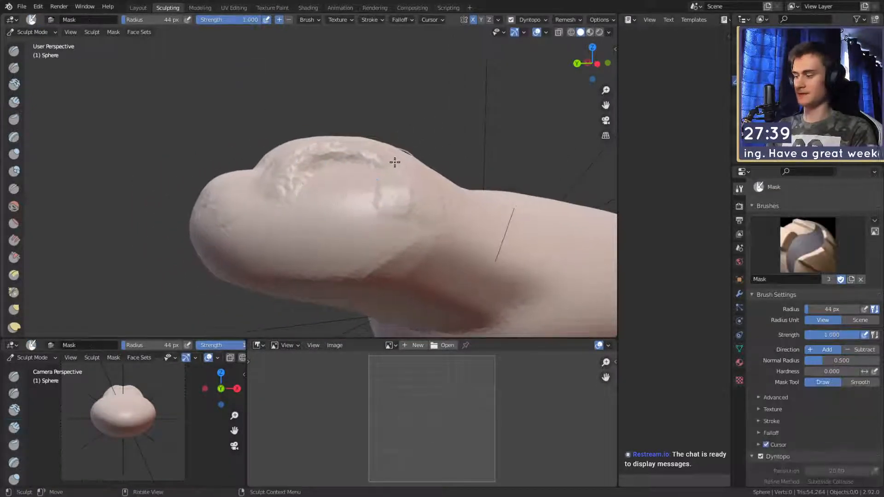
{"action": "key", "text": "g"}
{"action": "middle_click_drag", "start_coordinate": [395, 114], "coordinate": [328, 153], "text": "shift"}
{"action": "left_click_drag", "start_coordinate": [363, 155], "coordinate": [326, 159]}
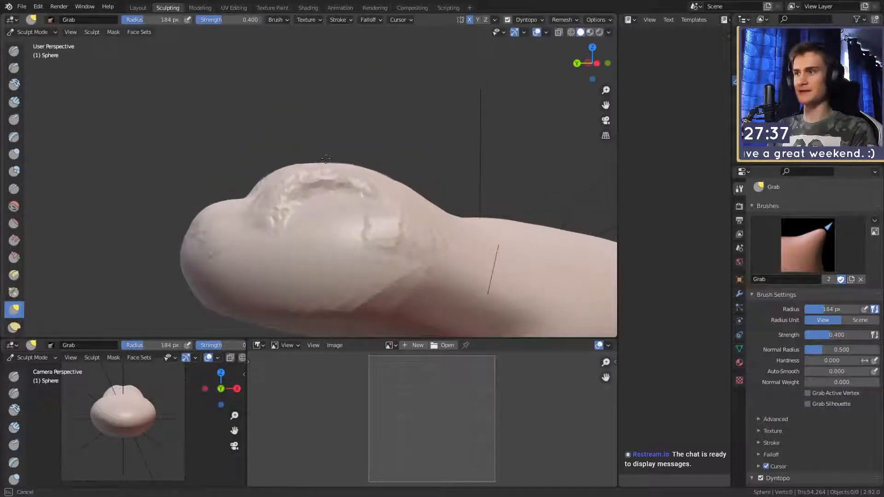
{"action": "mouse_move", "coordinate": [327, 178]}
{"action": "middle_mouse_down"}
{"action": "mouse_move", "coordinate": [365, 197]}
{"action": "mouse_move", "coordinate": [378, 183]}
{"action": "mouse_move", "coordinate": [352, 201]}
{"action": "middle_mouse_up"}
{"action": "left_click_drag", "start_coordinate": [351, 201], "coordinate": [359, 197]}
{"action": "key", "text": "k"}
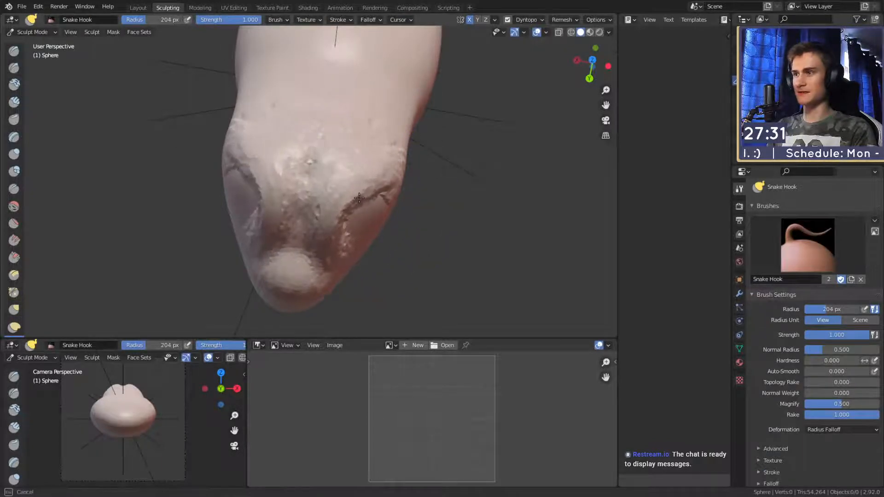
{"action": "left_click", "coordinate": [363, 216]}
- Add clay along the side of the snout with the Clay Strips brush at a 54 px radius
{"action": "mouse_move", "coordinate": [364, 216]}
{"action": "middle_mouse_down"}
{"action": "mouse_move", "coordinate": [385, 204]}
{"action": "mouse_move", "coordinate": [381, 198]}
{"action": "mouse_move", "coordinate": [312, 197]}
{"action": "mouse_move", "coordinate": [328, 200]}
{"action": "middle_mouse_up"}
{"action": "key", "text": "c"}
{"action": "key", "text": "f"}
{"action": "left_click", "coordinate": [314, 219]}
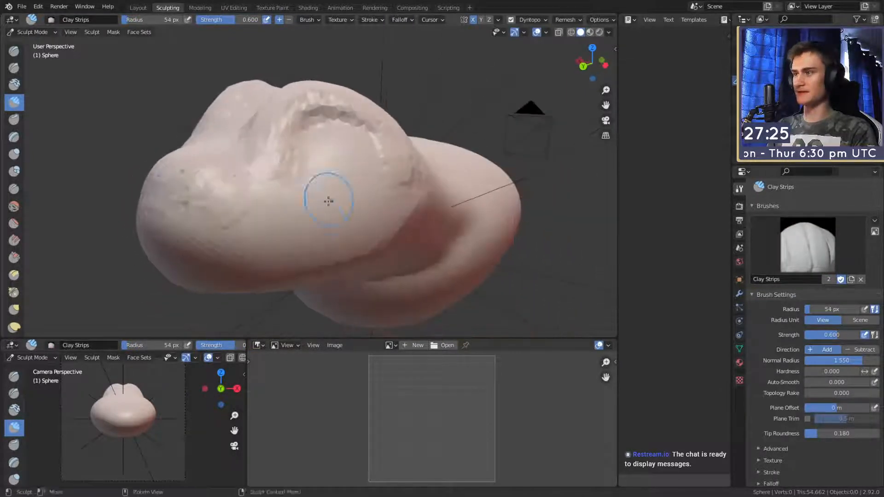
{"action": "left_click_drag", "start_coordinate": [240, 200], "coordinate": [227, 237]}
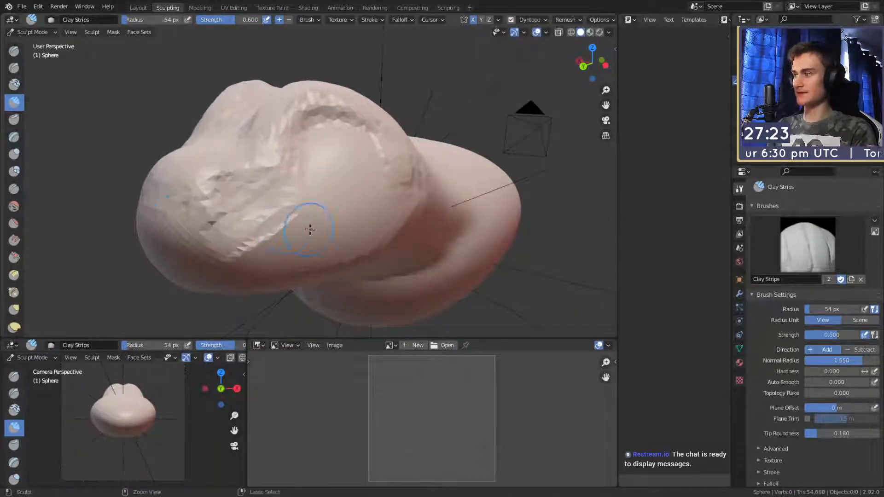
- Fill out and flatten the cheek below the eye with broad Clay Strips strokes at a 101 px radius
{"action": "mouse_move", "coordinate": [323, 221]}
{"action": "left_mouse_down"}
{"action": "mouse_move", "coordinate": [241, 227]}
{"action": "mouse_move", "coordinate": [330, 199]}
{"action": "left_mouse_up"}
{"action": "key", "text": "f"}
{"action": "left_click", "coordinate": [352, 198]}
{"action": "left_click_drag", "start_coordinate": [286, 218], "coordinate": [355, 216]}
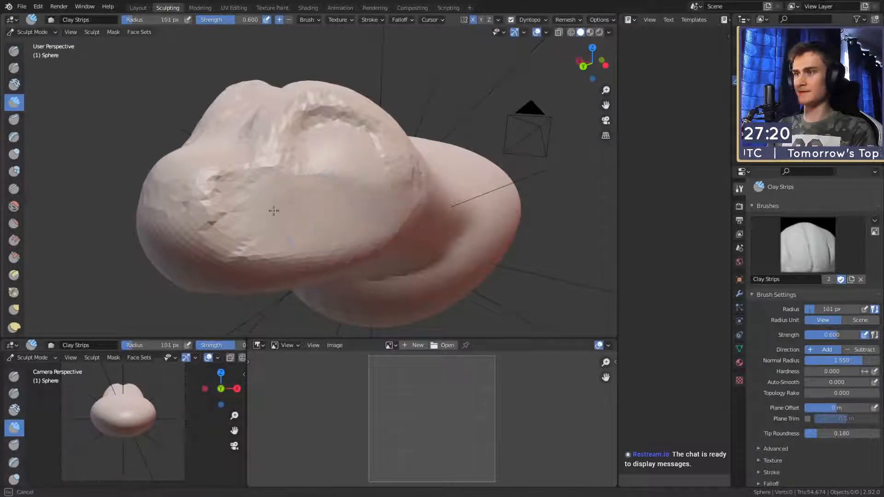
- Sculpt a raised ring around the eye area with Clay Strips at a 24 px radius
{"action": "mouse_move", "coordinate": [371, 161]}
{"action": "middle_mouse_down"}
{"action": "mouse_move", "coordinate": [345, 178]}
{"action": "mouse_move", "coordinate": [358, 152]}
{"action": "middle_mouse_up"}
{"action": "key", "text": "f"}
{"action": "left_click", "coordinate": [354, 152]}
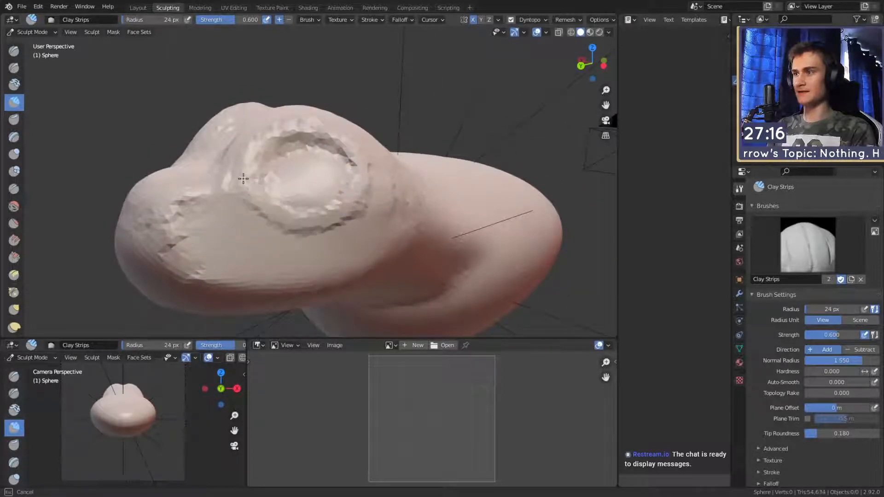
{"action": "mouse_move", "coordinate": [258, 210]}
{"action": "middle_mouse_down"}
{"action": "mouse_move", "coordinate": [319, 184]}
{"action": "mouse_move", "coordinate": [321, 198]}
{"action": "middle_mouse_up"}
- Set the brush radius to 56 px, switch to the Crease brush and set its strength to 0.606
{"action": "key", "text": "f"}
{"action": "left_click", "coordinate": [365, 181]}
{"action": "key", "text": "shift+c"}
{"action": "key", "text": "shift+f"}
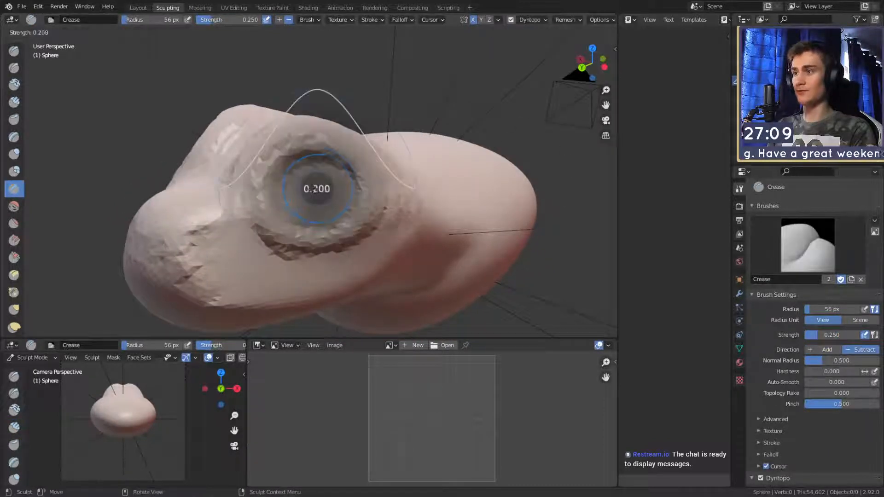
{"action": "left_click", "coordinate": [339, 194]}
- Hollow out the eye sockets with Clay Strips at 0.782 strength, using a 42 px radius and refining at 37 px
{"action": "key", "text": "c"}
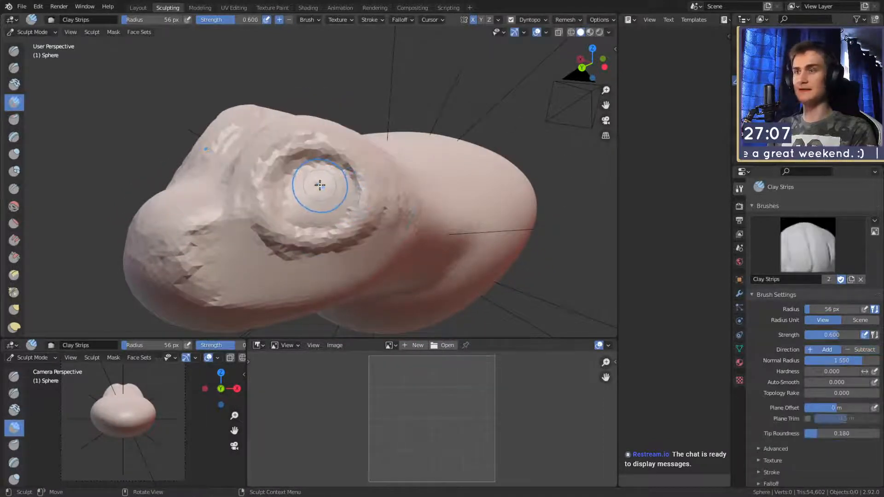
{"action": "key", "text": "shift+f"}
{"action": "left_click", "coordinate": [320, 191]}
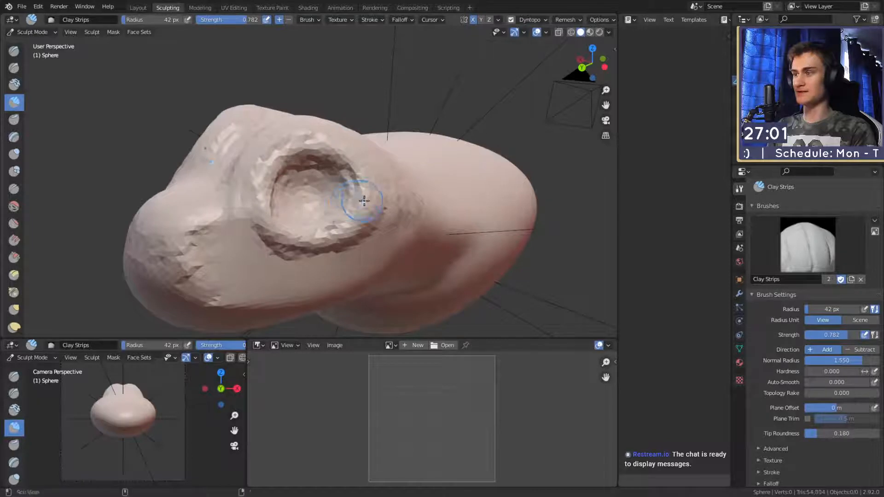
{"action": "mouse_move", "coordinate": [364, 200]}
{"action": "middle_mouse_down"}
{"action": "mouse_move", "coordinate": [443, 203]}
{"action": "mouse_move", "coordinate": [355, 196]}
{"action": "middle_mouse_up"}
{"action": "key", "text": "f"}
{"action": "left_click", "coordinate": [317, 182]}
{"action": "mouse_move", "coordinate": [321, 176]}
{"action": "left_mouse_down"}
{"action": "mouse_move", "coordinate": [258, 182]}
{"action": "mouse_move", "coordinate": [258, 189]}
{"action": "left_mouse_up"}
- Switch to the Grab brush with a larger radius and pull the inner edge of the eye socket outward from above
{"action": "scroll", "coordinate": [355, 196], "scroll_direction": "down", "scroll_amount": 3}
{"action": "mouse_move", "coordinate": [355, 197]}
{"action": "middle_mouse_down"}
{"action": "mouse_move", "coordinate": [433, 197]}
{"action": "mouse_move", "coordinate": [421, 207]}
{"action": "middle_mouse_up"}
{"action": "scroll", "coordinate": [367, 167], "scroll_direction": "up", "scroll_amount": 2}
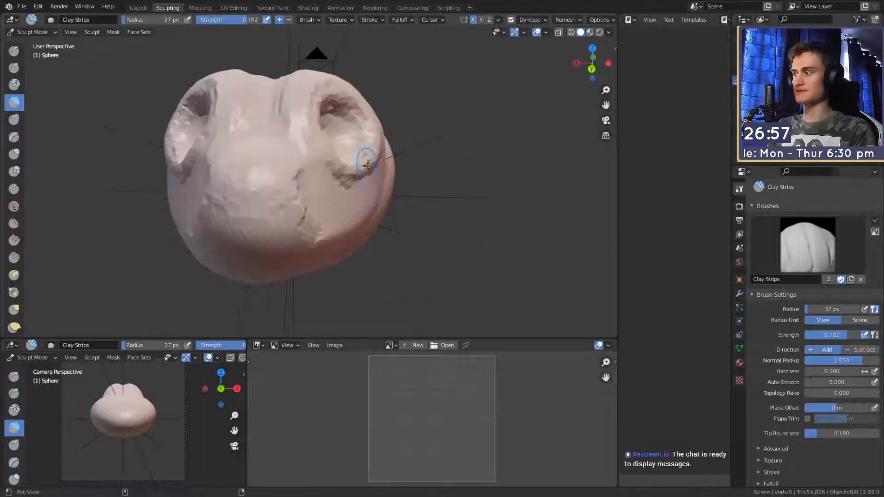
{"action": "mouse_move", "coordinate": [367, 166]}
{"action": "middle_mouse_down"}
{"action": "mouse_move", "coordinate": [356, 197]}
{"action": "mouse_move", "coordinate": [335, 207]}
{"action": "middle_mouse_up"}
{"action": "key", "text": "g"}
{"action": "key", "text": "f"}
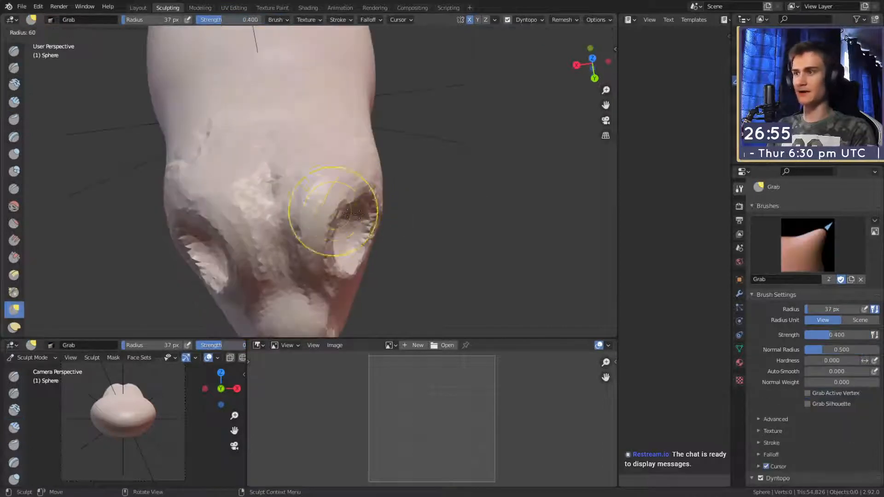
{"action": "left_click", "coordinate": [341, 215]}
{"action": "left_click_drag", "start_coordinate": [341, 215], "coordinate": [363, 214]}
{"action": "middle_click_drag", "start_coordinate": [363, 214], "coordinate": [359, 221]}
- Push the brow beside the eye socket outward using the Grab brush at 129 px radius and 0.400 strength
{"action": "key", "text": "f"}
{"action": "left_click", "coordinate": [345, 229]}
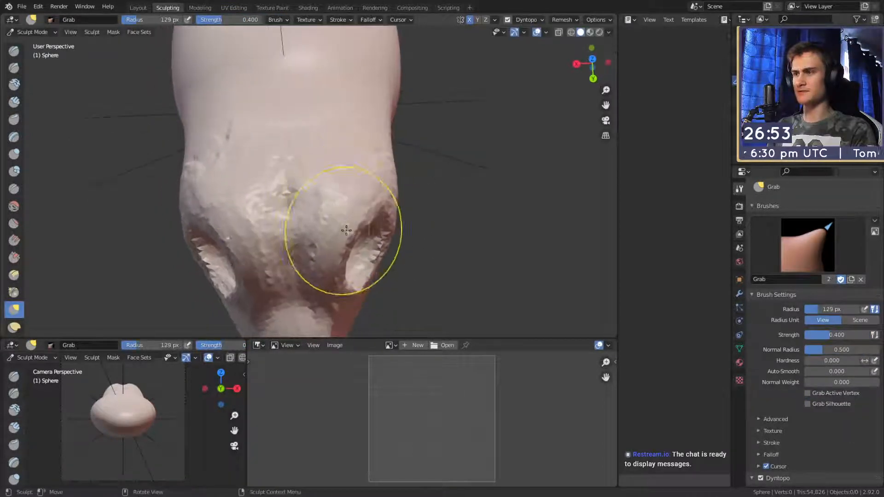
{"action": "left_click_drag", "start_coordinate": [345, 229], "coordinate": [355, 230]}
{"action": "mouse_move", "coordinate": [373, 208]}
{"action": "middle_mouse_down"}
{"action": "mouse_move", "coordinate": [288, 186]}
{"action": "mouse_move", "coordinate": [282, 216]}
{"action": "mouse_move", "coordinate": [290, 190]}
{"action": "middle_mouse_up"}
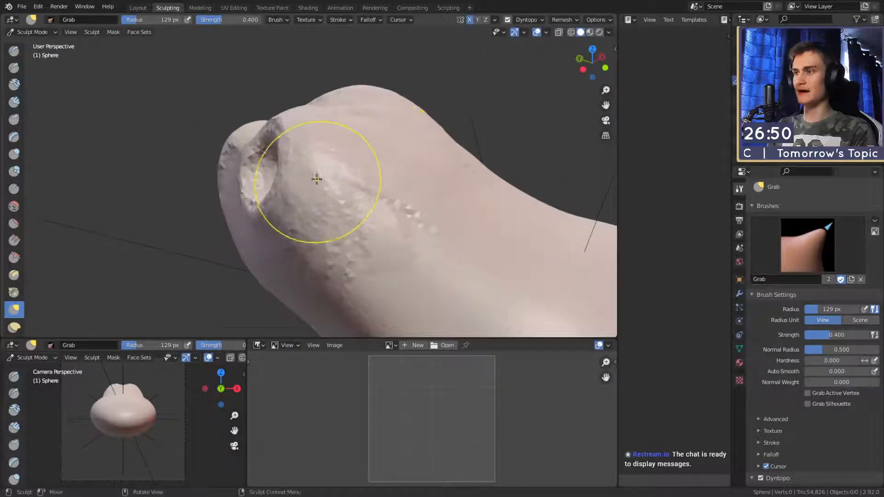
- Resize the Grab brush and pull the area behind the eye socket downward
{"action": "key", "text": "f"}
{"action": "left_click", "coordinate": [387, 193]}
{"action": "left_click_drag", "start_coordinate": [361, 196], "coordinate": [341, 239]}
{"action": "mouse_move", "coordinate": [411, 152]}
{"action": "middle_mouse_down"}
{"action": "mouse_move", "coordinate": [351, 197]}
{"action": "mouse_move", "coordinate": [338, 219]}
{"action": "mouse_move", "coordinate": [365, 250]}
{"action": "mouse_move", "coordinate": [371, 212]}
{"action": "mouse_move", "coordinate": [393, 187]}
{"action": "mouse_move", "coordinate": [350, 191]}
{"action": "mouse_move", "coordinate": [325, 178]}
{"action": "mouse_move", "coordinate": [349, 197]}
{"action": "mouse_move", "coordinate": [253, 107]}
{"action": "middle_mouse_up"}
- Reduce the Grab brush radius to 57 px for finer shaping of the head
{"action": "key", "text": "f"}
{"action": "key", "text": "f"}
{"action": "left_click", "coordinate": [322, 193]}
{"action": "key", "text": "f"}
{"action": "left_click", "coordinate": [331, 177]}
{"action": "mouse_move", "coordinate": [341, 209]}
{"action": "middle_mouse_down"}
{"action": "mouse_move", "coordinate": [326, 173]}
{"action": "mouse_move", "coordinate": [297, 193]}
{"action": "middle_mouse_up"}
- Enlarge the Grab brush to a 163 px radius and adjust the front of the snout
{"action": "key", "text": "f"}
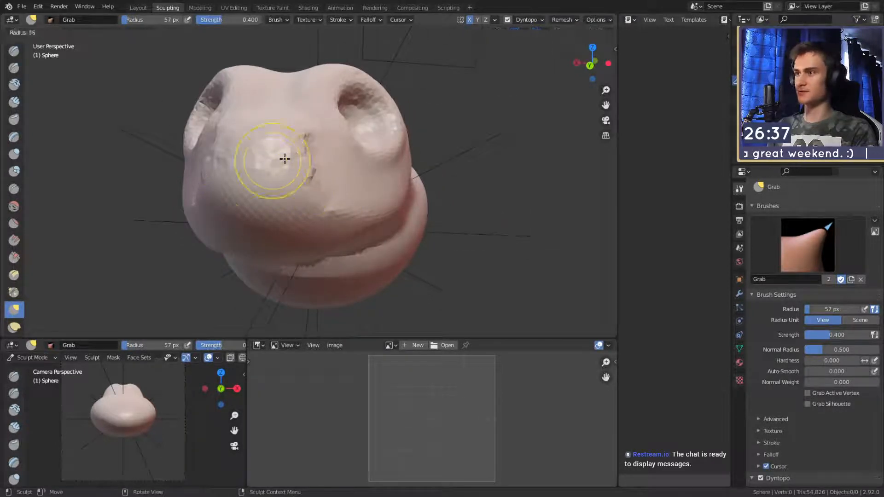
{"action": "left_click", "coordinate": [294, 149]}
{"action": "middle_click_drag", "start_coordinate": [290, 150], "coordinate": [330, 173]}
{"action": "mouse_move", "coordinate": [330, 172]}
{"action": "left_mouse_down", "text": "alt"}
{"action": "mouse_move", "coordinate": [401, 167]}
{"action": "mouse_move", "coordinate": [392, 148]}
{"action": "mouse_move", "coordinate": [393, 157]}
{"action": "left_mouse_up", "text": "alt"}
{"action": "key", "text": "f"}
{"action": "left_click", "coordinate": [367, 154]}
{"action": "mouse_move", "coordinate": [392, 168]}
{"action": "left_mouse_down", "text": "alt"}
{"action": "mouse_move", "coordinate": [288, 187]}
{"action": "mouse_move", "coordinate": [326, 197]}
{"action": "left_mouse_up", "text": "alt"}
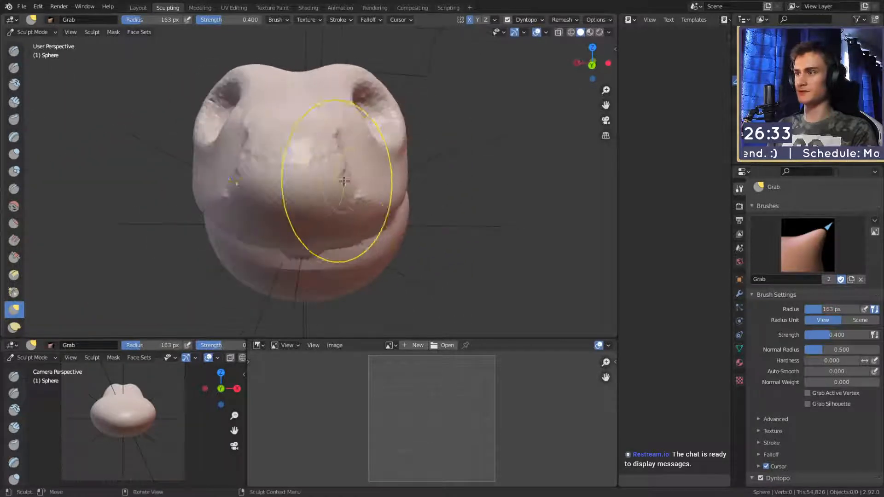
- Carve the mouth line across the front of the snout with the Crease brush at 17 px radius and 0.606 strength
{"action": "key", "text": "shift+c"}
{"action": "key", "text": "f"}
{"action": "left_click", "coordinate": [302, 191]}
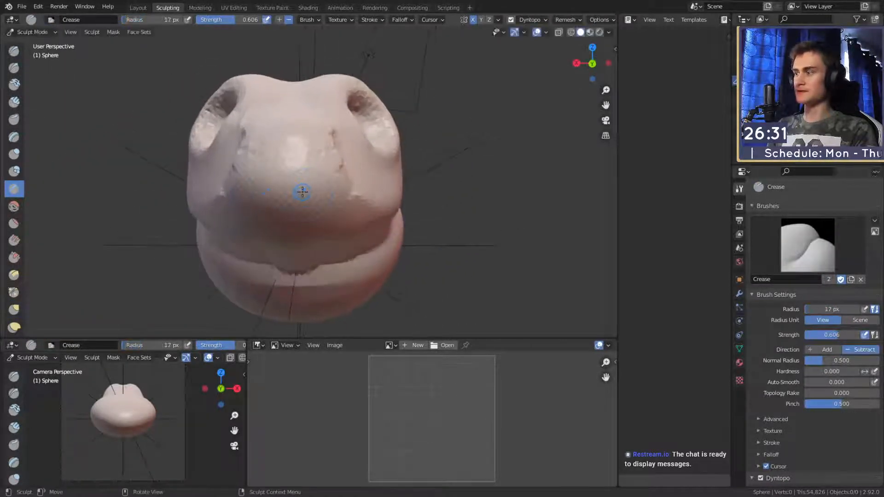
{"action": "left_click_drag", "start_coordinate": [298, 192], "coordinate": [358, 193]}
{"action": "mouse_move", "coordinate": [364, 193]}
{"action": "left_mouse_down", "text": "alt"}
{"action": "mouse_move", "coordinate": [310, 193]}
{"action": "mouse_move", "coordinate": [345, 198]}
{"action": "left_mouse_up", "text": "alt"}
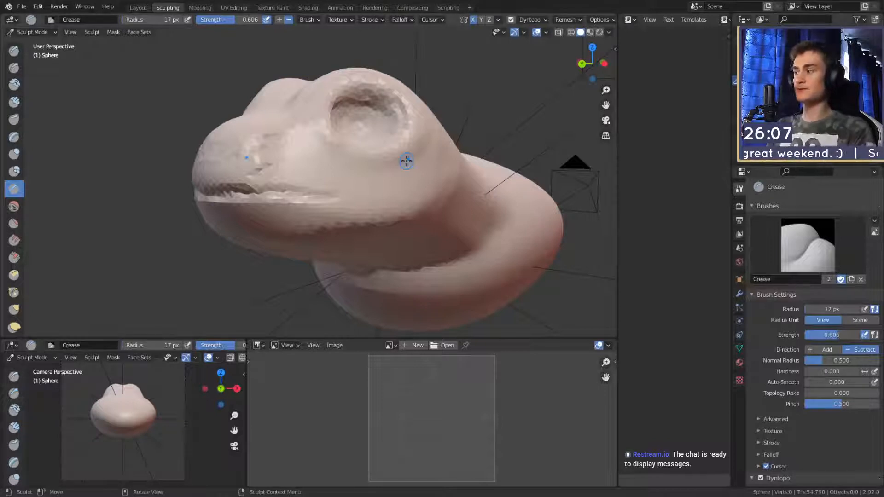
- Extend the mouth line back along the cheek beneath the eye with the Crease brush at a 14 px radius
{"action": "mouse_move", "coordinate": [406, 161]}
{"action": "middle_mouse_down"}
{"action": "mouse_move", "coordinate": [385, 198]}
{"action": "mouse_move", "coordinate": [322, 212]}
{"action": "middle_mouse_up"}
{"action": "mouse_move", "coordinate": [323, 213]}
{"action": "middle_mouse_down"}
{"action": "mouse_move", "coordinate": [254, 205]}
{"action": "mouse_move", "coordinate": [308, 235]}
{"action": "mouse_move", "coordinate": [286, 194]}
{"action": "mouse_move", "coordinate": [332, 207]}
{"action": "mouse_move", "coordinate": [314, 185]}
{"action": "middle_mouse_up"}
{"action": "key", "text": "f"}
{"action": "left_click", "coordinate": [279, 203]}
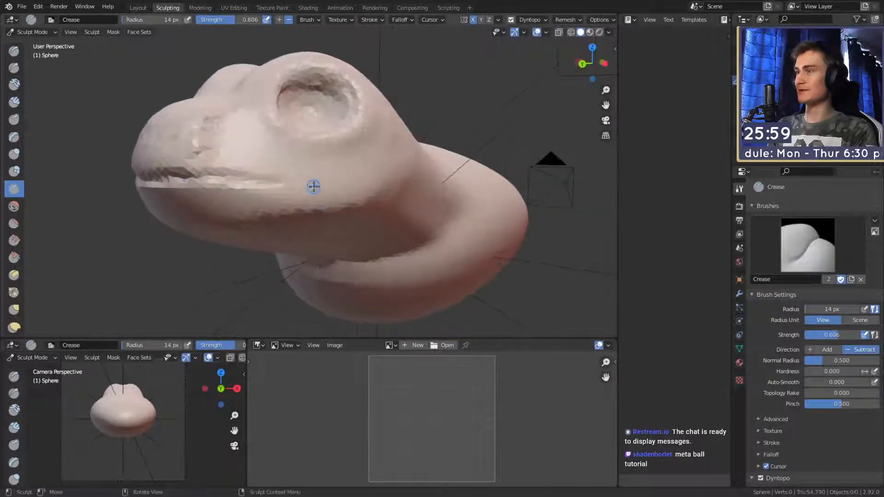
{"action": "mouse_move", "coordinate": [249, 179]}
{"action": "middle_mouse_down"}
{"action": "mouse_move", "coordinate": [361, 174]}
{"action": "mouse_move", "coordinate": [306, 179]}
{"action": "mouse_move", "coordinate": [317, 216]}
{"action": "mouse_move", "coordinate": [324, 172]}
{"action": "middle_mouse_up"}
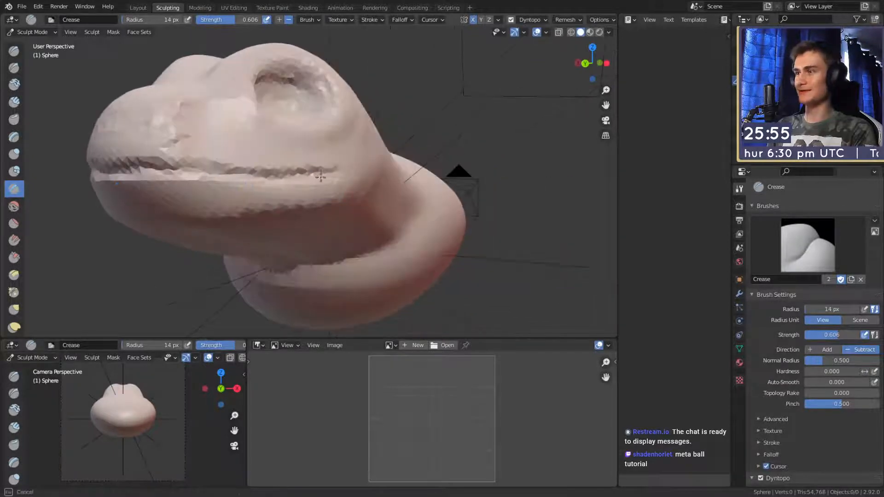
- Deepen the mouth crease along the side of the head up to its rear corner
{"action": "mouse_move", "coordinate": [185, 174]}
{"action": "middle_mouse_down"}
{"action": "mouse_move", "coordinate": [315, 179]}
{"action": "mouse_move", "coordinate": [282, 186]}
{"action": "middle_mouse_up"}
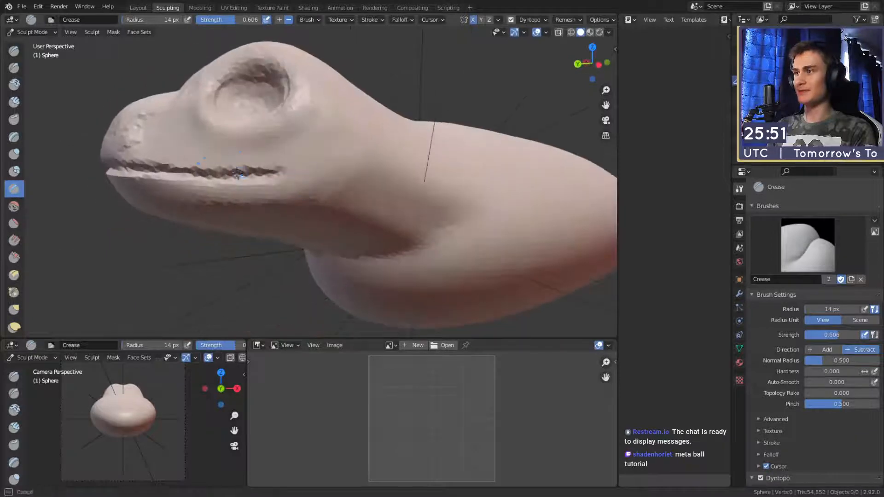
{"action": "middle_click_drag", "start_coordinate": [333, 171], "coordinate": [326, 170]}
{"action": "left_click_drag", "start_coordinate": [327, 186], "coordinate": [186, 191]}
{"action": "mouse_move", "coordinate": [233, 185]}
{"action": "middle_mouse_down"}
{"action": "mouse_move", "coordinate": [312, 171]}
{"action": "mouse_move", "coordinate": [260, 180]}
{"action": "middle_mouse_up"}
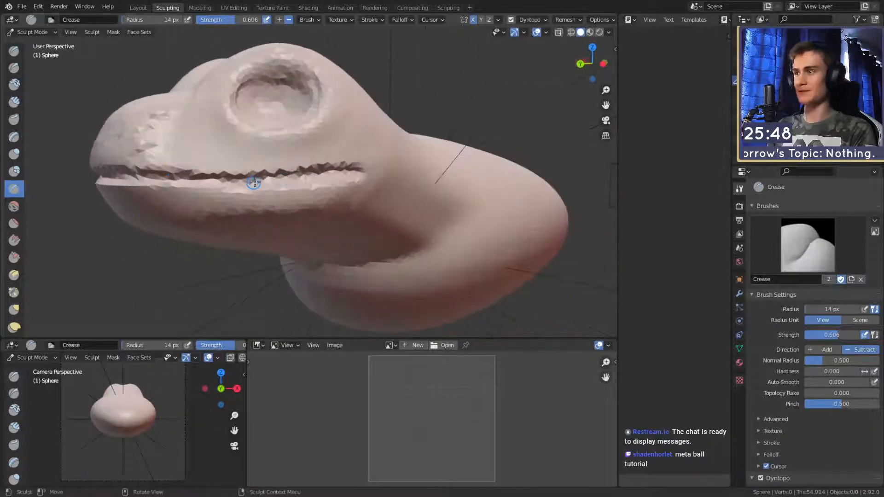
- Deepen the front of the mouth crease and build up the cheek around its rear corner with Clay Strips at 29 px radius
{"action": "left_click_drag", "start_coordinate": [250, 181], "coordinate": [166, 183]}
{"action": "mouse_move", "coordinate": [306, 188]}
{"action": "middle_mouse_down"}
{"action": "mouse_move", "coordinate": [266, 182]}
{"action": "mouse_move", "coordinate": [347, 180]}
{"action": "mouse_move", "coordinate": [331, 166]}
{"action": "mouse_move", "coordinate": [305, 170]}
{"action": "middle_mouse_up"}
{"action": "key", "text": "c"}
{"action": "left_click_drag", "start_coordinate": [305, 170], "coordinate": [315, 178]}
{"action": "middle_click_drag", "start_coordinate": [328, 192], "coordinate": [322, 174]}
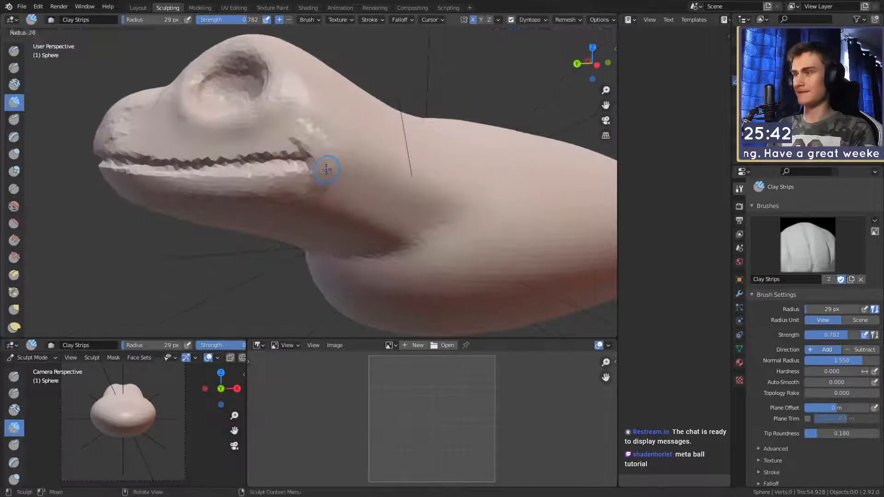
{"action": "left_click_drag", "start_coordinate": [283, 124], "coordinate": [283, 124]}
{"action": "middle_click_drag", "start_coordinate": [300, 140], "coordinate": [327, 157]}
- Thicken the fold directly behind the rear corner of the mouth with resized Clay Strips strokes
{"action": "key", "text": "f"}
{"action": "left_click", "coordinate": [313, 149]}
{"action": "left_click_drag", "start_coordinate": [322, 147], "coordinate": [322, 171]}
{"action": "mouse_move", "coordinate": [321, 159]}
{"action": "middle_mouse_down"}
{"action": "mouse_move", "coordinate": [327, 149]}
{"action": "mouse_move", "coordinate": [356, 178]}
{"action": "middle_mouse_up"}
{"action": "key", "text": "f"}
{"action": "left_click", "coordinate": [326, 162]}
{"action": "mouse_move", "coordinate": [355, 178]}
{"action": "left_mouse_down"}
{"action": "mouse_move", "coordinate": [359, 186]}
{"action": "mouse_move", "coordinate": [316, 183]}
{"action": "left_mouse_up"}
{"action": "mouse_move", "coordinate": [323, 179]}
{"action": "middle_mouse_down"}
{"action": "mouse_move", "coordinate": [345, 196]}
{"action": "mouse_move", "coordinate": [357, 189]}
{"action": "middle_mouse_up"}
- Smooth the lips, mouth corner and lower jaw at an 88 px brush radius
{"action": "middle_click_drag", "start_coordinate": [263, 202], "coordinate": [243, 195]}
{"action": "key", "text": "f"}
{"action": "left_click", "coordinate": [272, 186]}
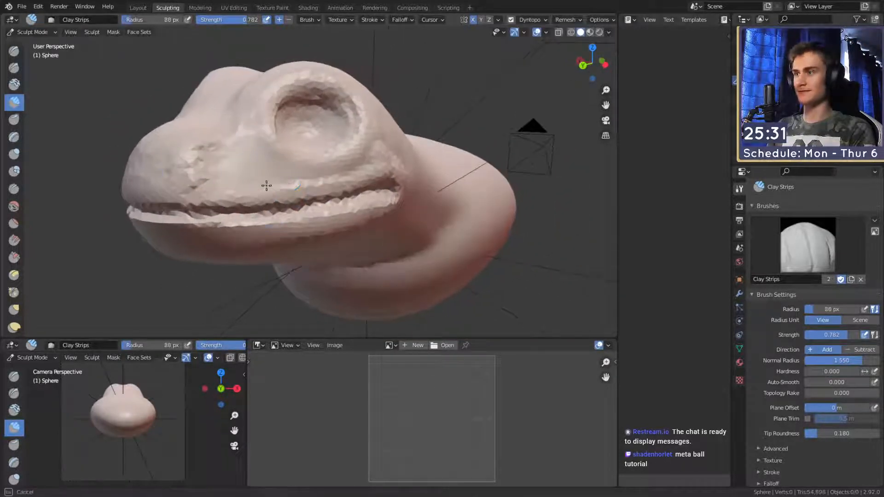
{"action": "left_click_drag", "start_coordinate": [267, 183], "coordinate": [411, 181], "text": "shift"}
{"action": "middle_click_drag", "start_coordinate": [410, 181], "coordinate": [342, 162]}
{"action": "mouse_move", "coordinate": [342, 162]}
{"action": "left_mouse_down", "text": "shift"}
{"action": "mouse_move", "coordinate": [367, 174]}
{"action": "mouse_move", "coordinate": [368, 220]}
{"action": "left_mouse_up", "text": "shift"}
{"action": "middle_click_drag", "start_coordinate": [368, 220], "coordinate": [360, 179]}
{"action": "mouse_move", "coordinate": [359, 179]}
{"action": "left_mouse_down", "text": "shift"}
{"action": "mouse_move", "coordinate": [352, 200]}
{"action": "mouse_move", "coordinate": [267, 206]}
{"action": "mouse_move", "coordinate": [217, 226]}
{"action": "left_mouse_up", "text": "shift"}
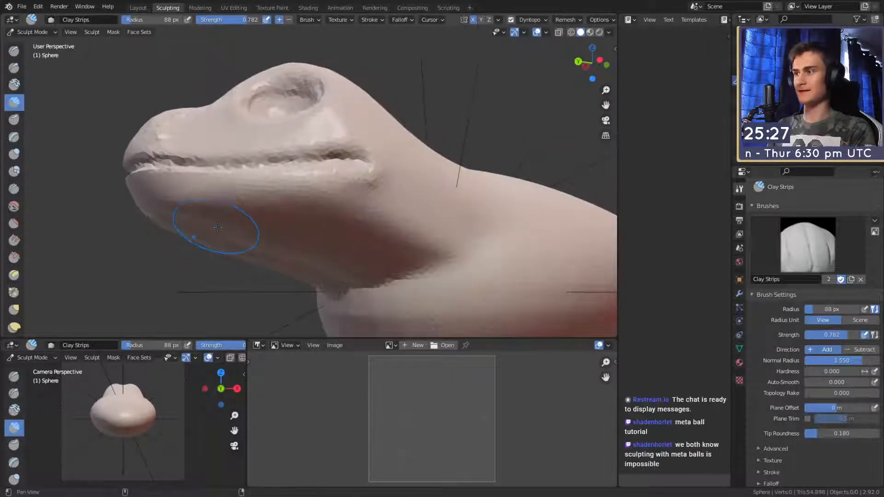
{"action": "middle_click_drag", "start_coordinate": [217, 229], "coordinate": [326, 176]}
- Adjust the shape of the snout and head with the Grab brush at 160 px and 137 px radius
{"action": "key", "text": "f"}
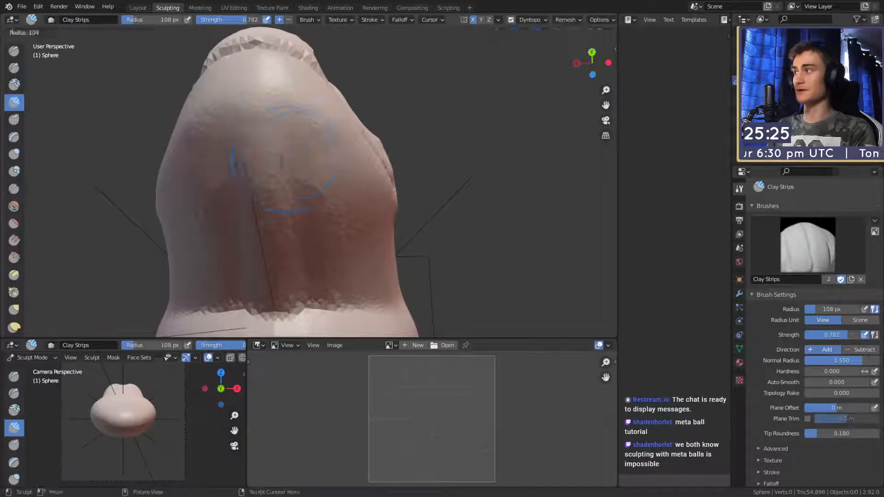
{"action": "mouse_move", "coordinate": [308, 218]}
{"action": "middle_mouse_down"}
{"action": "mouse_move", "coordinate": [325, 147]}
{"action": "mouse_move", "coordinate": [328, 189]}
{"action": "mouse_move", "coordinate": [219, 207]}
{"action": "mouse_move", "coordinate": [219, 115]}
{"action": "middle_mouse_up"}
{"action": "middle_click_drag", "start_coordinate": [277, 194], "coordinate": [343, 186]}
{"action": "key", "text": "g"}
{"action": "key", "text": "f"}
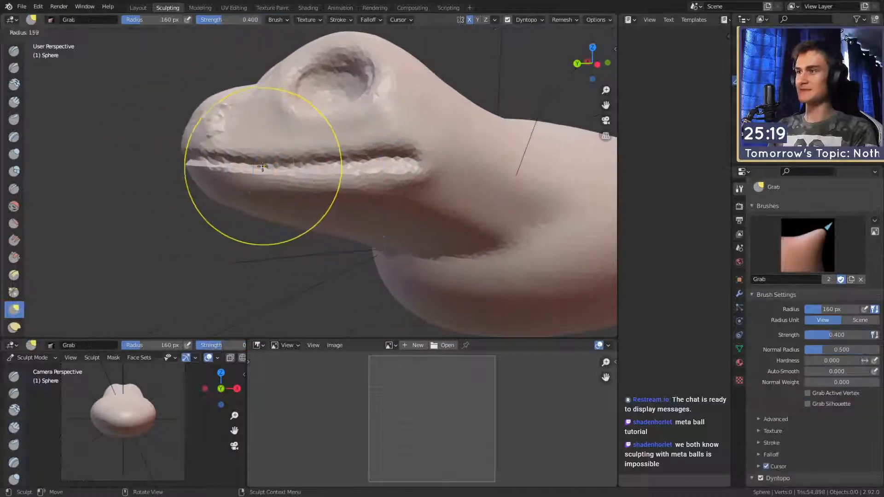
{"action": "mouse_move", "coordinate": [280, 175]}
{"action": "middle_mouse_down"}
{"action": "mouse_move", "coordinate": [253, 170]}
{"action": "mouse_move", "coordinate": [328, 173]}
{"action": "mouse_move", "coordinate": [369, 154]}
{"action": "mouse_move", "coordinate": [316, 171]}
{"action": "mouse_move", "coordinate": [315, 144]}
{"action": "mouse_move", "coordinate": [347, 160]}
{"action": "mouse_move", "coordinate": [362, 135]}
{"action": "middle_mouse_up"}
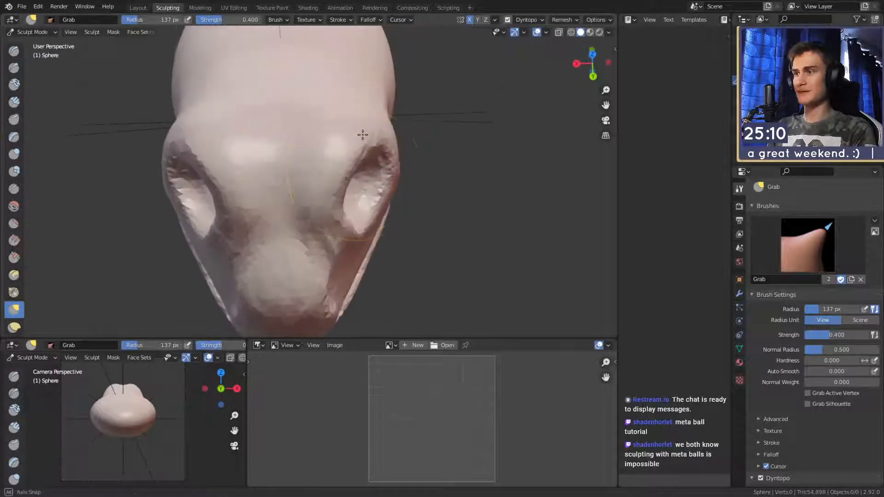
{"action": "mouse_move", "coordinate": [343, 184]}
{"action": "middle_mouse_down"}
{"action": "mouse_move", "coordinate": [286, 162]}
{"action": "mouse_move", "coordinate": [296, 182]}
{"action": "mouse_move", "coordinate": [393, 152]}
{"action": "mouse_move", "coordinate": [339, 125]}
{"action": "mouse_move", "coordinate": [292, 181]}
{"action": "mouse_move", "coordinate": [309, 193]}
{"action": "middle_mouse_up"}
- Fill the centre of the forehead between the brows with Clay Strips at 25 px radius and smooth it at 135 px
{"action": "key", "text": "bracketright"}
{"action": "key", "text": "bracketright"}
{"action": "key", "text": "bracketright"}
{"action": "key", "text": "bracketright"}
{"action": "key", "text": "shift+c"}
{"action": "key", "text": "bracketleft"}
{"action": "key", "text": "bracketleft"}
{"action": "key", "text": "bracketleft"}
{"action": "key", "text": "bracketleft"}
{"action": "key", "text": "bracketleft"}
{"action": "key", "text": "bracketleft"}
{"action": "key", "text": "bracketleft"}
{"action": "key", "text": "bracketleft"}
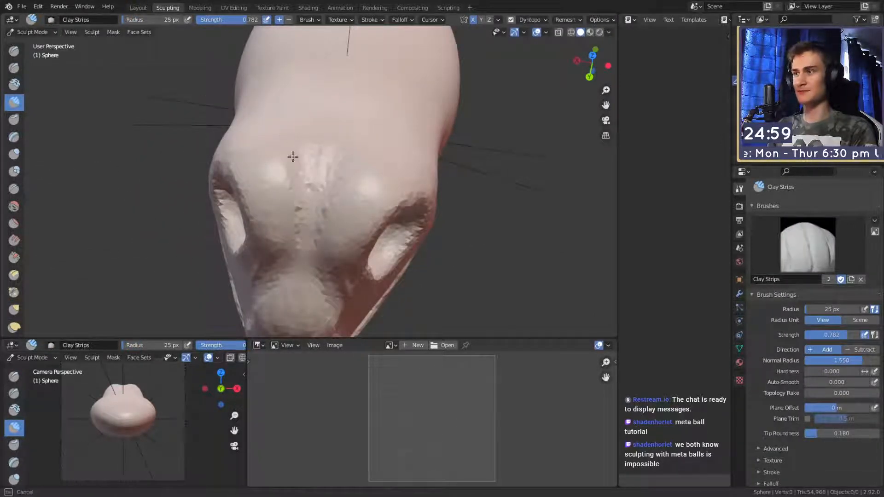
{"action": "left_click_drag", "start_coordinate": [292, 157], "coordinate": [307, 130]}
{"action": "mouse_move", "coordinate": [312, 251]}
{"action": "middle_mouse_down"}
{"action": "mouse_move", "coordinate": [325, 142]}
{"action": "mouse_move", "coordinate": [317, 179]}
{"action": "mouse_move", "coordinate": [298, 195]}
{"action": "mouse_move", "coordinate": [256, 101]}
{"action": "middle_mouse_up"}
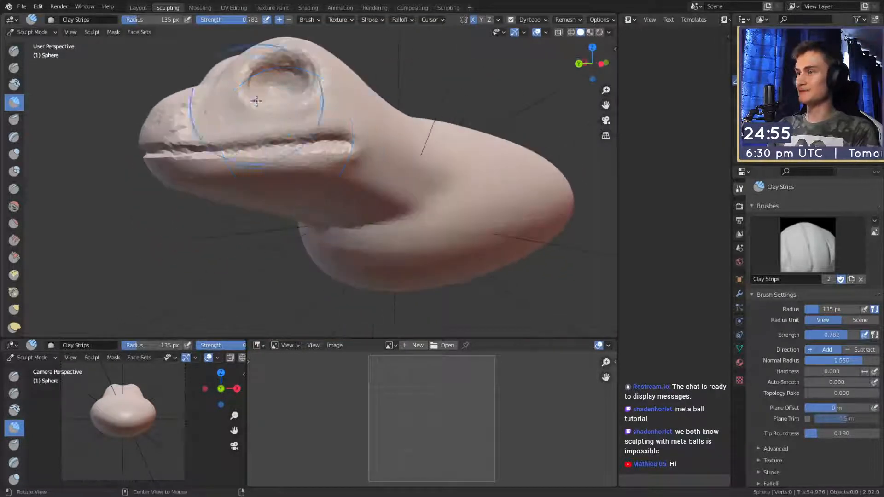
- Redefine the mouth line along the side of the head with the Crease brush, reducing its radius from 29 px to 19 px
{"action": "key", "text": "shift+c"}
{"action": "scroll", "coordinate": [296, 148], "scroll_direction": "up", "scroll_amount": 4}
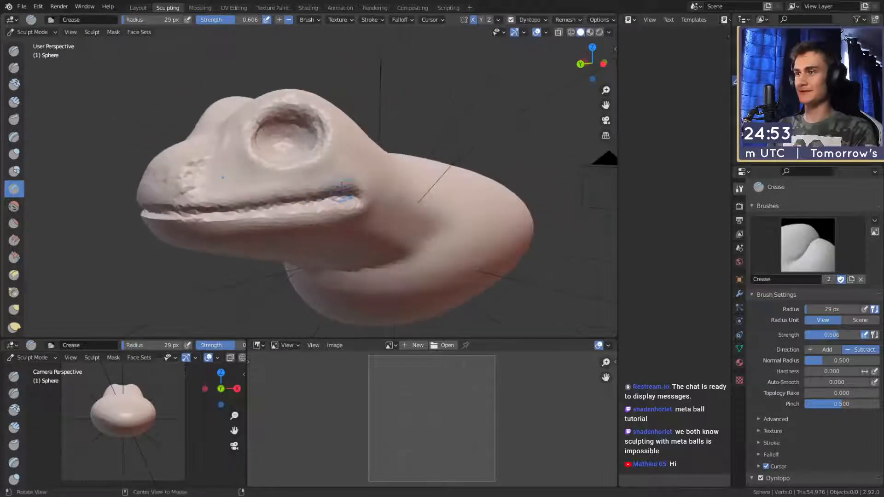
{"action": "mouse_move", "coordinate": [349, 208]}
{"action": "middle_mouse_down"}
{"action": "mouse_move", "coordinate": [375, 192]}
{"action": "mouse_move", "coordinate": [292, 120]}
{"action": "middle_mouse_up"}
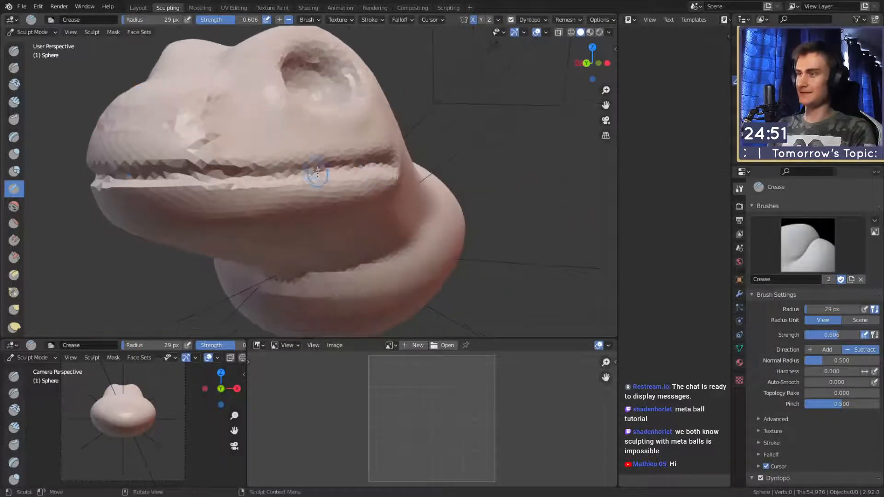
{"action": "middle_click_drag", "start_coordinate": [310, 170], "coordinate": [338, 175]}
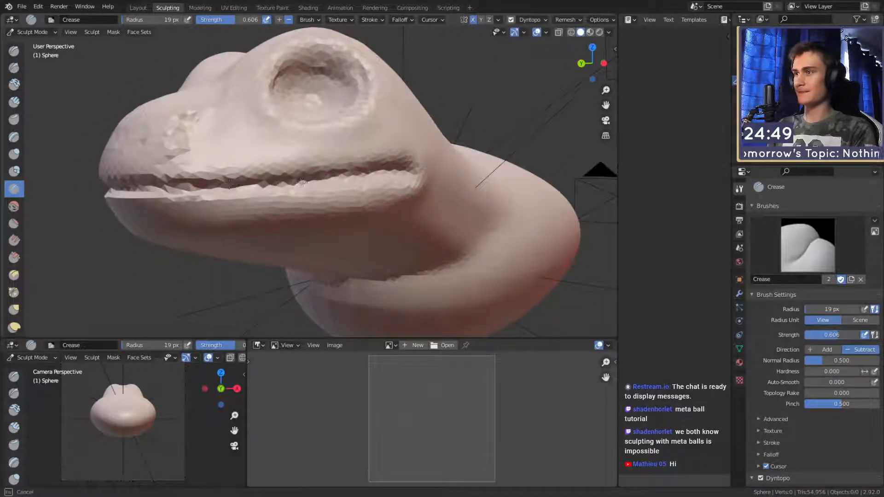
{"action": "mouse_move", "coordinate": [239, 191]}
{"action": "middle_mouse_down"}
{"action": "mouse_move", "coordinate": [361, 203]}
{"action": "mouse_move", "coordinate": [277, 193]}
{"action": "middle_mouse_up"}
{"action": "middle_click_drag", "start_coordinate": [365, 208], "coordinate": [296, 154]}
- Smooth the seam where the throat meets the chest at a 130 px brush radius
{"action": "key", "text": "c"}
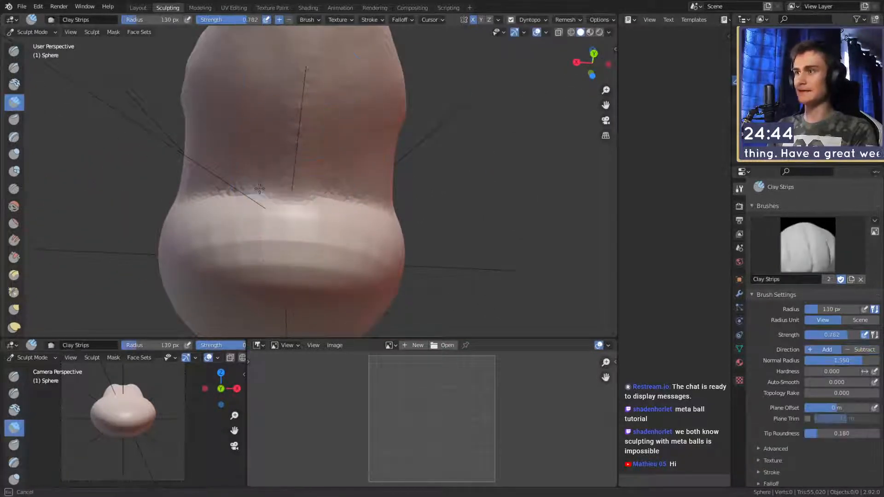
{"action": "mouse_move", "coordinate": [315, 189]}
{"action": "middle_mouse_down"}
{"action": "mouse_move", "coordinate": [339, 216]}
{"action": "mouse_move", "coordinate": [460, 252]}
{"action": "mouse_move", "coordinate": [345, 198]}
{"action": "mouse_move", "coordinate": [315, 207]}
{"action": "mouse_move", "coordinate": [326, 178]}
{"action": "middle_mouse_up"}
{"action": "key", "text": "f"}
{"action": "left_click", "coordinate": [327, 184]}
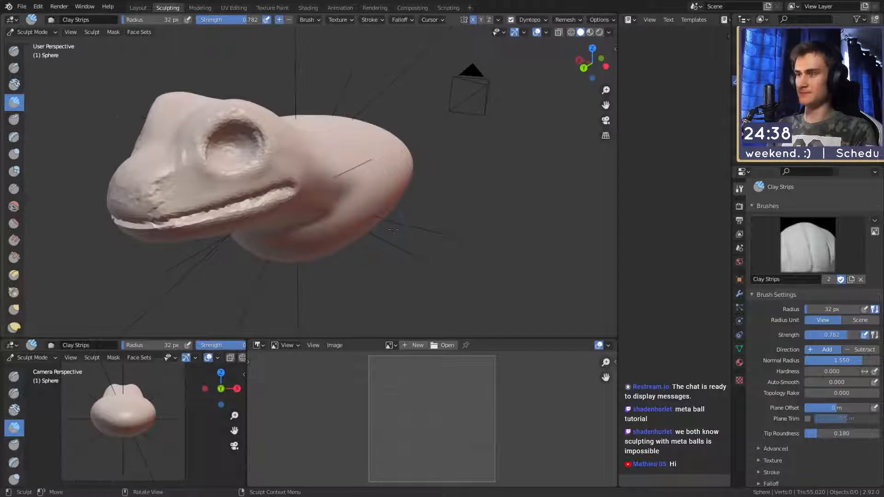
- Pull the shoulders and rear of the body outward with the Snake Hook brush to start the limb masses
{"action": "mouse_move", "coordinate": [393, 231]}
{"action": "middle_mouse_down"}
{"action": "mouse_move", "coordinate": [337, 181]}
{"action": "mouse_move", "coordinate": [347, 214]}
{"action": "mouse_move", "coordinate": [331, 202]}
{"action": "mouse_move", "coordinate": [355, 198]}
{"action": "mouse_move", "coordinate": [306, 227]}
{"action": "mouse_move", "coordinate": [323, 204]}
{"action": "mouse_move", "coordinate": [304, 224]}
{"action": "mouse_move", "coordinate": [388, 138]}
{"action": "mouse_move", "coordinate": [375, 233]}
{"action": "mouse_move", "coordinate": [350, 230]}
{"action": "mouse_move", "coordinate": [306, 253]}
{"action": "mouse_move", "coordinate": [335, 232]}
{"action": "mouse_move", "coordinate": [325, 237]}
{"action": "mouse_move", "coordinate": [337, 204]}
{"action": "mouse_move", "coordinate": [314, 228]}
{"action": "mouse_move", "coordinate": [329, 222]}
{"action": "mouse_move", "coordinate": [363, 248]}
{"action": "mouse_move", "coordinate": [316, 198]}
{"action": "mouse_move", "coordinate": [382, 241]}
{"action": "mouse_move", "coordinate": [359, 207]}
{"action": "mouse_move", "coordinate": [375, 198]}
{"action": "mouse_move", "coordinate": [333, 208]}
{"action": "mouse_move", "coordinate": [364, 230]}
{"action": "mouse_move", "coordinate": [327, 200]}
{"action": "mouse_move", "coordinate": [346, 179]}
{"action": "mouse_move", "coordinate": [363, 191]}
{"action": "middle_mouse_up"}
{"action": "key", "text": "m"}
{"action": "key", "text": "k"}
{"action": "key", "text": "f"}
{"action": "left_click", "coordinate": [346, 203]}
{"action": "key", "text": "f"}
{"action": "left_click", "coordinate": [291, 231]}
- Refine the shoulders and chest with Clay Strips at 46 px radius
{"action": "key", "text": "c"}
{"action": "key", "text": "f"}
{"action": "left_click", "coordinate": [302, 195]}
{"action": "left_click_drag", "start_coordinate": [374, 196], "coordinate": [361, 191]}
{"action": "middle_click_drag", "start_coordinate": [361, 191], "coordinate": [322, 124]}
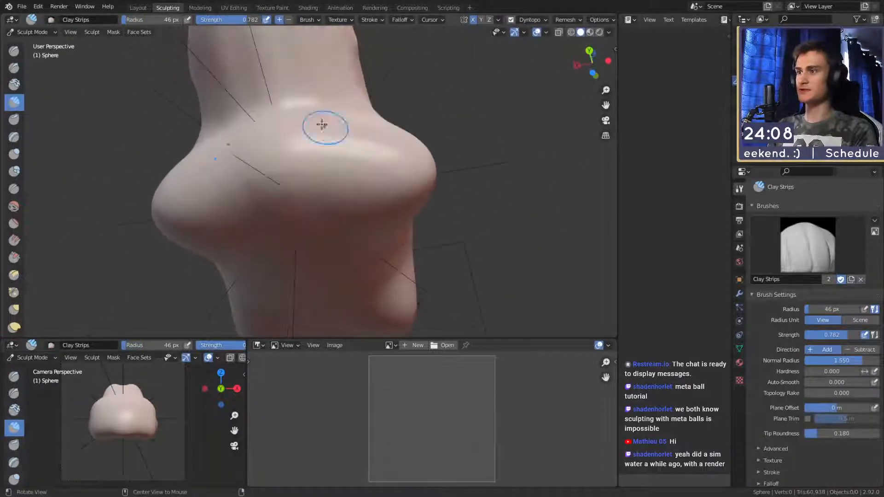
- Build up the throat from the lower jaw to the chest with Clay Strips strokes at 41 px radius
{"action": "key", "text": "f"}
{"action": "left_click", "coordinate": [343, 182]}
{"action": "mouse_move", "coordinate": [346, 174]}
{"action": "middle_mouse_down"}
{"action": "mouse_move", "coordinate": [357, 172]}
{"action": "mouse_move", "coordinate": [330, 158]}
{"action": "mouse_move", "coordinate": [337, 136]}
{"action": "mouse_move", "coordinate": [345, 196]}
{"action": "mouse_move", "coordinate": [336, 150]}
{"action": "mouse_move", "coordinate": [335, 194]}
{"action": "mouse_move", "coordinate": [361, 184]}
{"action": "mouse_move", "coordinate": [352, 199]}
{"action": "mouse_move", "coordinate": [352, 170]}
{"action": "mouse_move", "coordinate": [322, 165]}
{"action": "middle_mouse_up"}
{"action": "key", "text": "f"}
{"action": "left_click", "coordinate": [354, 170]}
{"action": "middle_click_drag", "start_coordinate": [285, 126], "coordinate": [329, 162]}
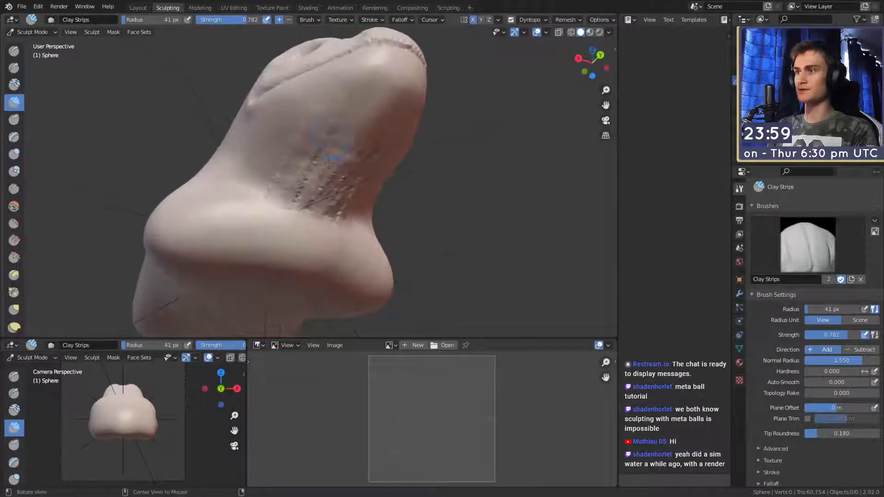
{"action": "left_click_drag", "start_coordinate": [310, 203], "coordinate": [283, 190]}
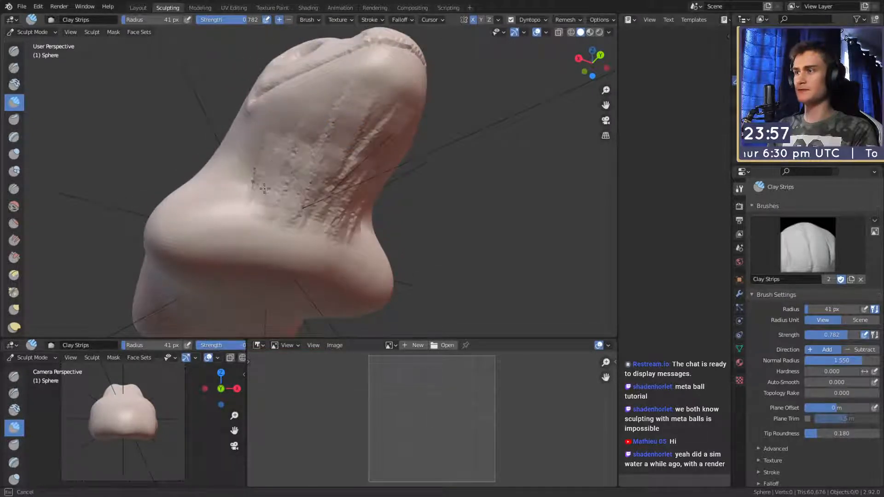
{"action": "mouse_move", "coordinate": [297, 249]}
{"action": "left_mouse_down"}
{"action": "mouse_move", "coordinate": [318, 184]}
{"action": "mouse_move", "coordinate": [324, 212]}
{"action": "left_mouse_up"}
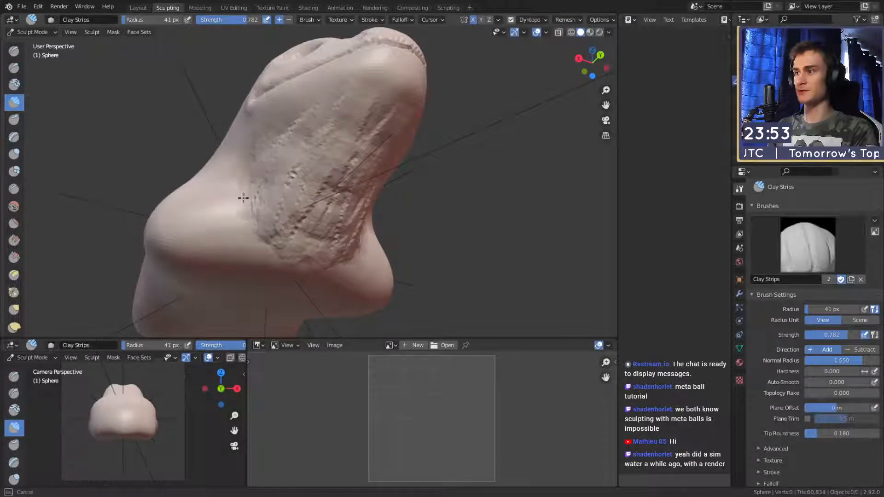
- Smooth the built-up throat at a 127 px brush radius
{"action": "key", "text": "f"}
{"action": "left_click_drag", "start_coordinate": [243, 197], "coordinate": [313, 149], "text": "shift"}
{"action": "left_click", "coordinate": [315, 177]}
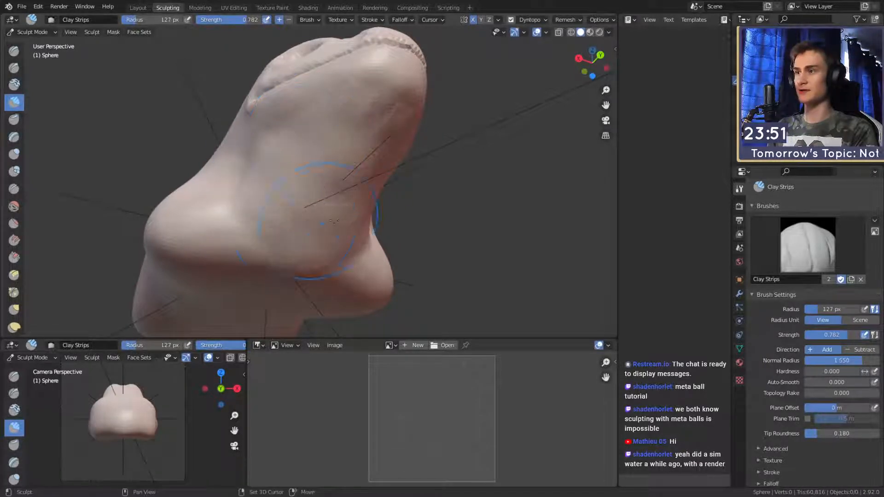
{"action": "mouse_move", "coordinate": [401, 177]}
{"action": "middle_mouse_down"}
{"action": "mouse_move", "coordinate": [322, 189]}
{"action": "mouse_move", "coordinate": [373, 228]}
{"action": "mouse_move", "coordinate": [322, 207]}
{"action": "mouse_move", "coordinate": [322, 187]}
{"action": "mouse_move", "coordinate": [299, 163]}
{"action": "mouse_move", "coordinate": [330, 200]}
{"action": "mouse_move", "coordinate": [328, 172]}
{"action": "middle_mouse_up"}
- Add Clay Strips volume across the underside of the throat behind the jaw at 39 px radius
{"action": "key", "text": "f"}
{"action": "left_click", "coordinate": [318, 167]}
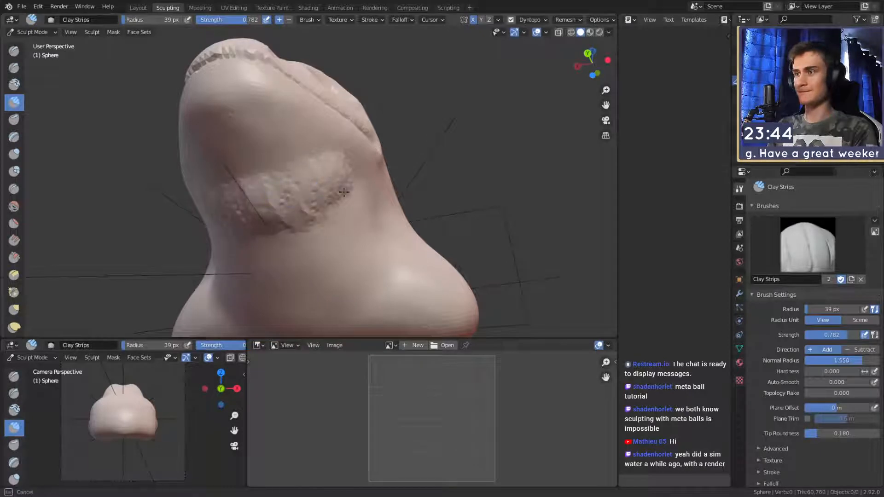
{"action": "middle_click_drag", "start_coordinate": [277, 157], "coordinate": [318, 151]}
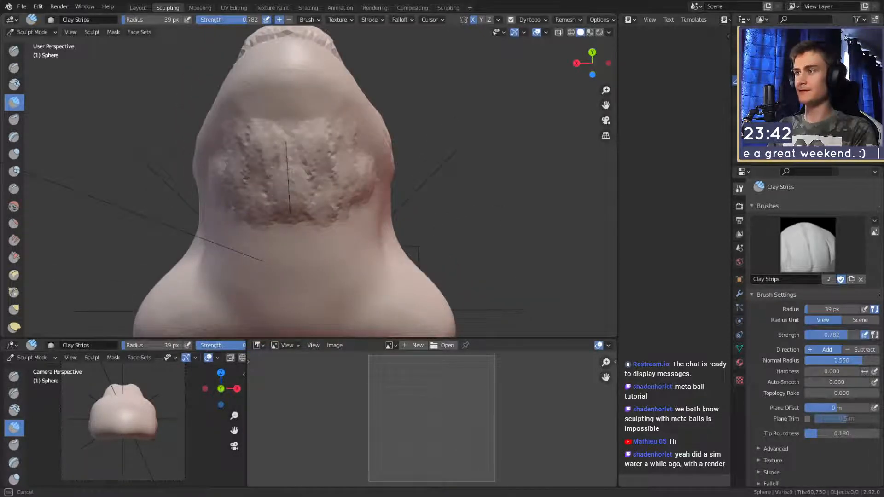
{"action": "left_click_drag", "start_coordinate": [282, 216], "coordinate": [291, 221]}
- Enlarge the brush radius and smooth the rough clay across the underside of the throat
{"action": "key", "text": "f"}
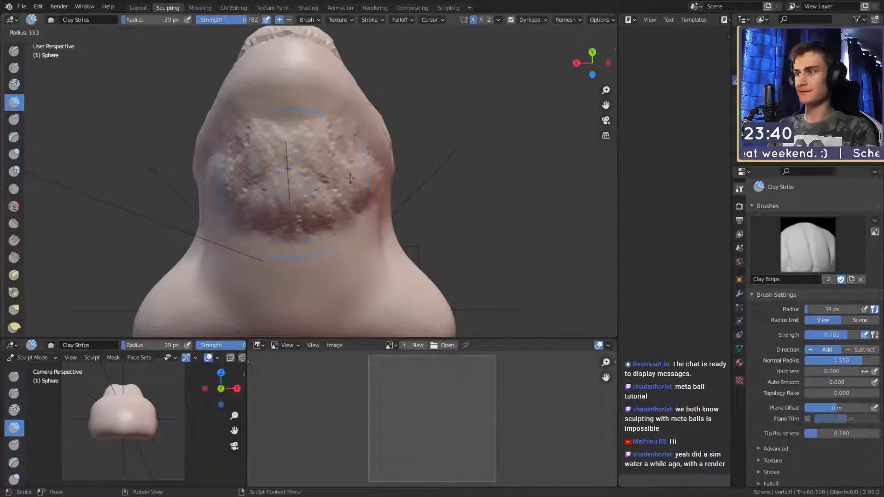
{"action": "left_click", "coordinate": [318, 196]}
{"action": "left_click_drag", "start_coordinate": [308, 191], "coordinate": [239, 176], "text": "shift"}
{"action": "mouse_move", "coordinate": [255, 161]}
{"action": "middle_mouse_down"}
{"action": "mouse_move", "coordinate": [394, 186]}
{"action": "mouse_move", "coordinate": [322, 198]}
{"action": "mouse_move", "coordinate": [303, 181]}
{"action": "middle_mouse_up"}
- Build up the jaw muscle on the neck behind the mouth corner with Clay Strips at 38 px radius
{"action": "key", "text": "f"}
{"action": "left_click", "coordinate": [370, 202]}
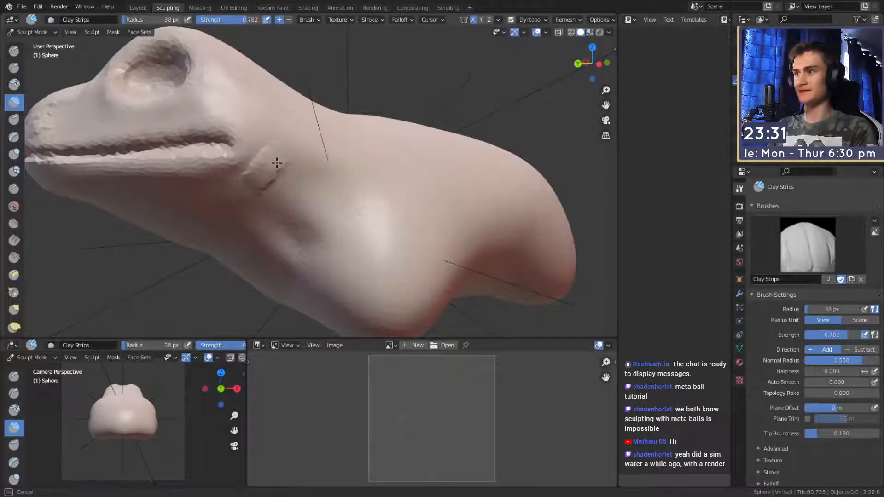
{"action": "scroll", "coordinate": [350, 232], "scroll_direction": "down", "scroll_amount": 5}
- Reshape the shoulder and chest with the Grab brush at 258 px radius
{"action": "key", "text": "g"}
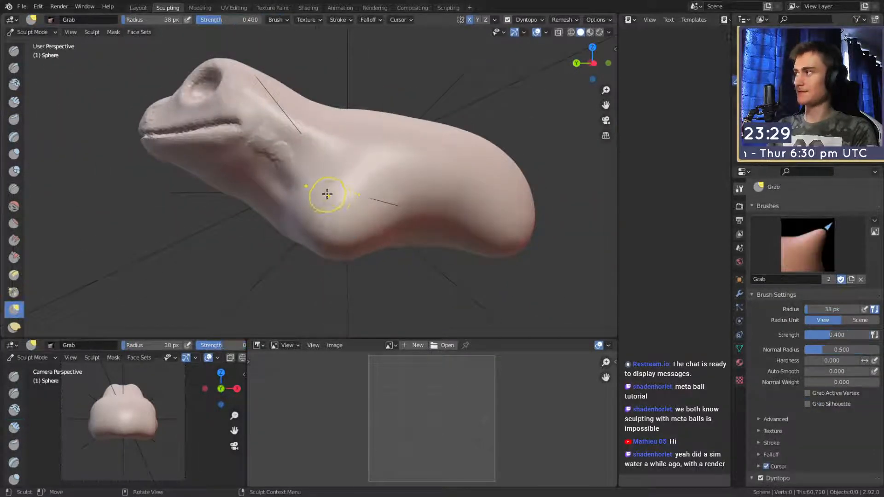
{"action": "key", "text": "f"}
{"action": "left_click", "coordinate": [360, 231]}
{"action": "middle_click_drag", "start_coordinate": [359, 209], "coordinate": [334, 253]}
{"action": "key", "text": "f"}
{"action": "left_click", "coordinate": [346, 241]}
{"action": "left_click_drag", "start_coordinate": [330, 235], "coordinate": [314, 237]}
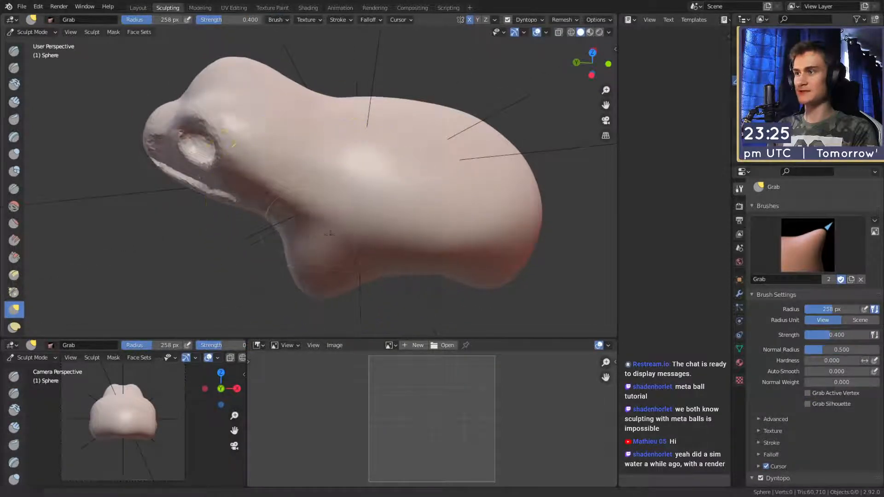
- Refine the shoulder and lower side of the body with the Grab brush at 170 px radius
{"action": "middle_click_drag", "start_coordinate": [330, 235], "coordinate": [349, 221]}
{"action": "key", "text": "f"}
{"action": "left_click", "coordinate": [322, 246]}
{"action": "left_click_drag", "start_coordinate": [328, 249], "coordinate": [318, 254]}
{"action": "mouse_move", "coordinate": [334, 220]}
{"action": "middle_mouse_down"}
{"action": "mouse_move", "coordinate": [368, 237]}
{"action": "mouse_move", "coordinate": [323, 271]}
{"action": "mouse_move", "coordinate": [313, 265]}
{"action": "middle_mouse_up"}
{"action": "key", "text": "f"}
{"action": "left_click", "coordinate": [291, 246]}
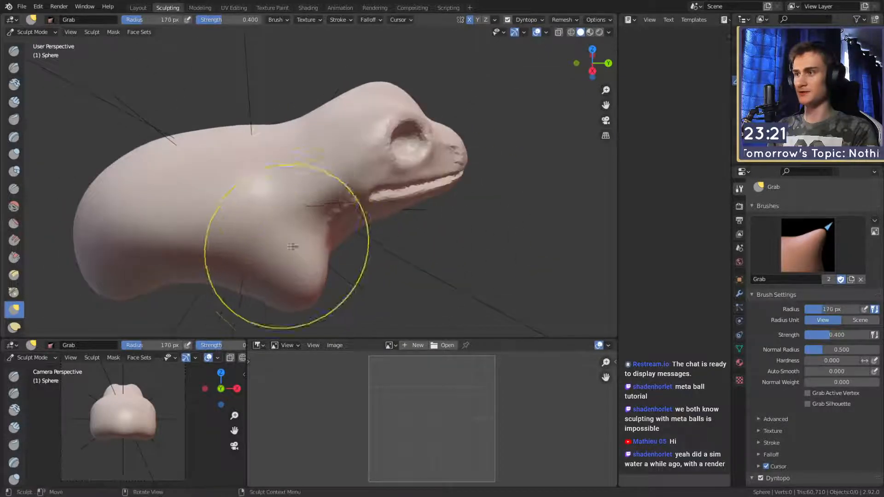
{"action": "mouse_move", "coordinate": [315, 226]}
{"action": "middle_mouse_down"}
{"action": "mouse_move", "coordinate": [306, 227]}
{"action": "mouse_move", "coordinate": [319, 209]}
{"action": "middle_mouse_up"}
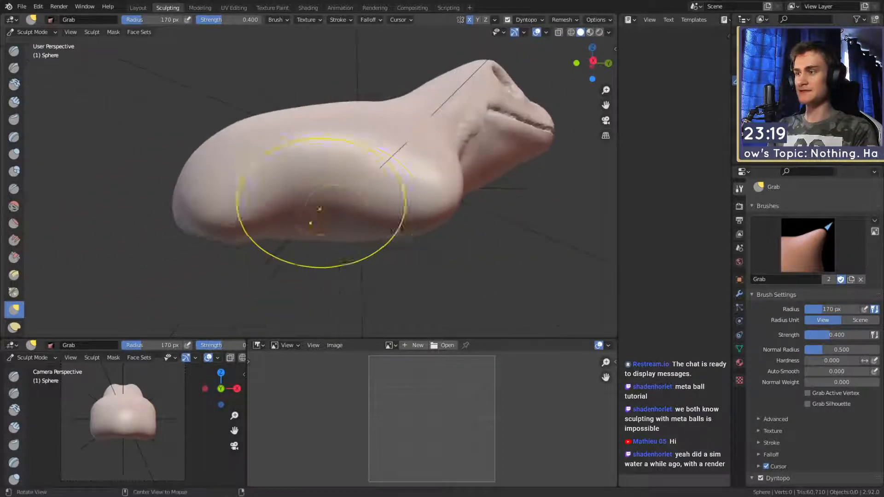
{"action": "middle_click_drag", "start_coordinate": [266, 113], "coordinate": [284, 194]}
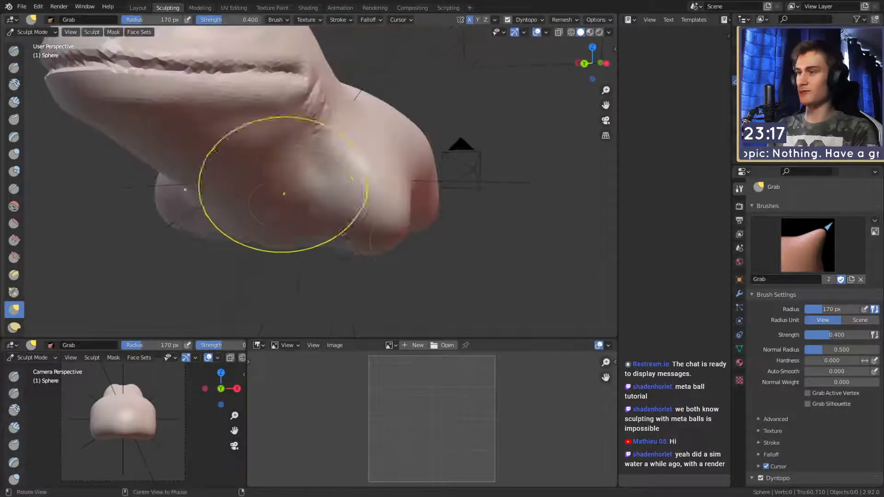
- Pull the front legs forward out of the shoulders with the Snake Hook brush at 170 px radius and strength 1.000
{"action": "key", "text": "k"}
{"action": "mouse_move", "coordinate": [385, 230]}
{"action": "middle_mouse_down"}
{"action": "mouse_move", "coordinate": [303, 205]}
{"action": "mouse_move", "coordinate": [365, 207]}
{"action": "middle_mouse_up"}
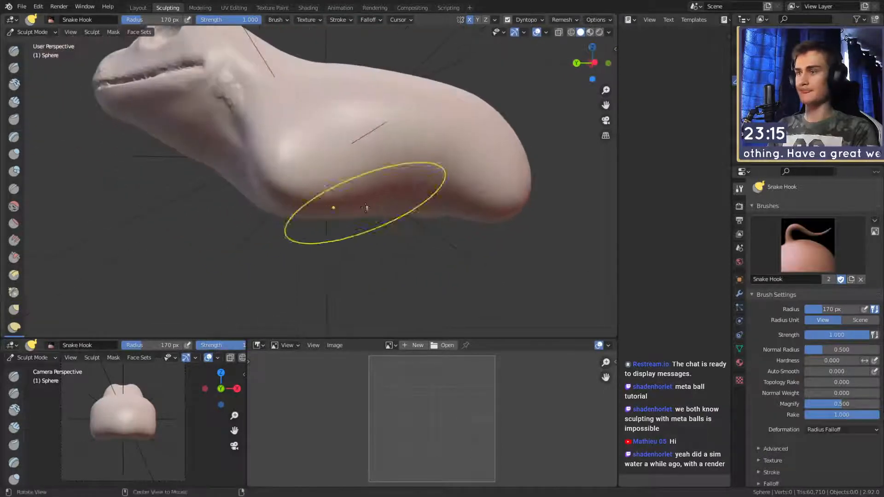
{"action": "mouse_move", "coordinate": [302, 197]}
{"action": "middle_mouse_down"}
{"action": "mouse_move", "coordinate": [333, 199]}
{"action": "mouse_move", "coordinate": [281, 207]}
{"action": "mouse_move", "coordinate": [339, 227]}
{"action": "middle_mouse_up"}
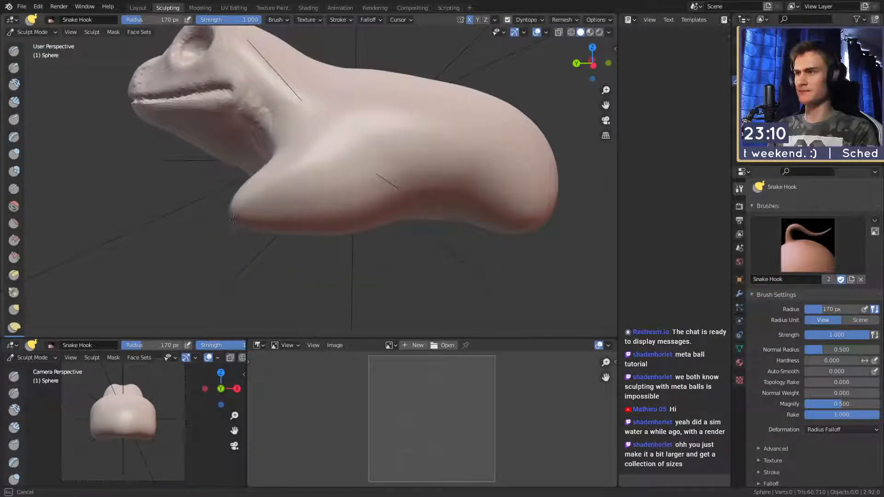
{"action": "mouse_move", "coordinate": [262, 215]}
{"action": "middle_mouse_down"}
{"action": "mouse_move", "coordinate": [409, 222]}
{"action": "mouse_move", "coordinate": [337, 217]}
{"action": "mouse_move", "coordinate": [290, 233]}
{"action": "mouse_move", "coordinate": [414, 203]}
{"action": "mouse_move", "coordinate": [311, 231]}
{"action": "mouse_move", "coordinate": [282, 223]}
{"action": "middle_mouse_up"}
{"action": "left_click_drag", "start_coordinate": [300, 218], "coordinate": [232, 220]}
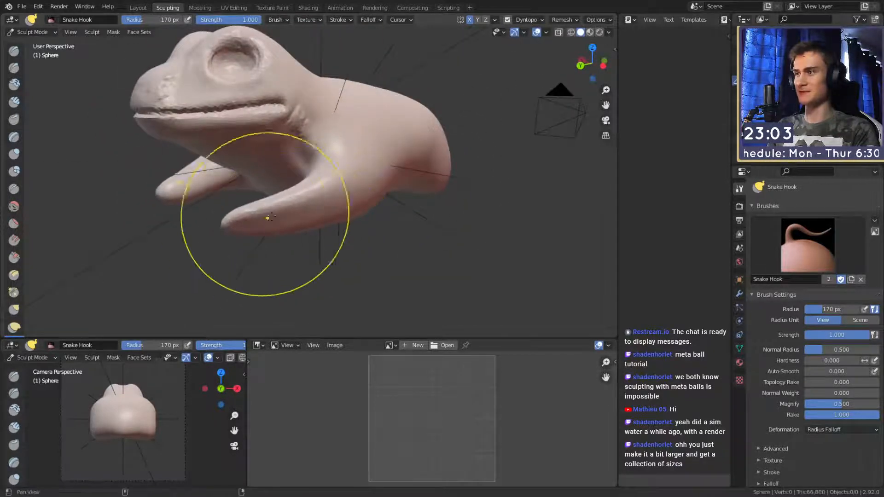
{"action": "mouse_move", "coordinate": [265, 216]}
{"action": "middle_mouse_down"}
{"action": "mouse_move", "coordinate": [364, 218]}
{"action": "mouse_move", "coordinate": [281, 213]}
{"action": "mouse_move", "coordinate": [296, 203]}
{"action": "mouse_move", "coordinate": [318, 207]}
{"action": "mouse_move", "coordinate": [304, 206]}
{"action": "middle_mouse_up"}
- Try building up the front legs with Clay Strips at 45 px radius, and undo the strokes
{"action": "key", "text": "c"}
{"action": "key", "text": "f"}
{"action": "left_click", "coordinate": [264, 221]}
{"action": "scroll", "coordinate": [276, 215], "scroll_direction": "up", "scroll_amount": 2}
{"action": "key", "text": "f"}
{"action": "left_click", "coordinate": [301, 206]}
{"action": "mouse_move", "coordinate": [248, 216]}
{"action": "left_mouse_down"}
{"action": "mouse_move", "coordinate": [232, 216]}
{"action": "mouse_move", "coordinate": [274, 215]}
{"action": "left_mouse_up"}
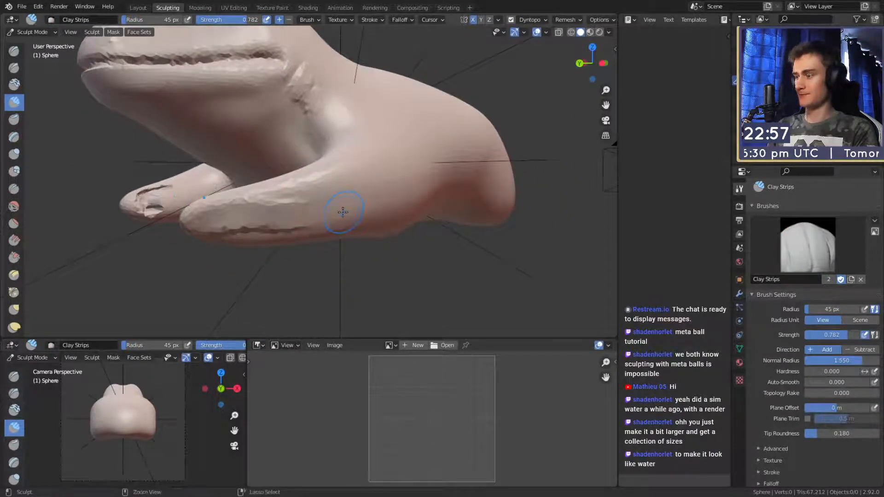
{"action": "key", "text": "ctrl+z"}
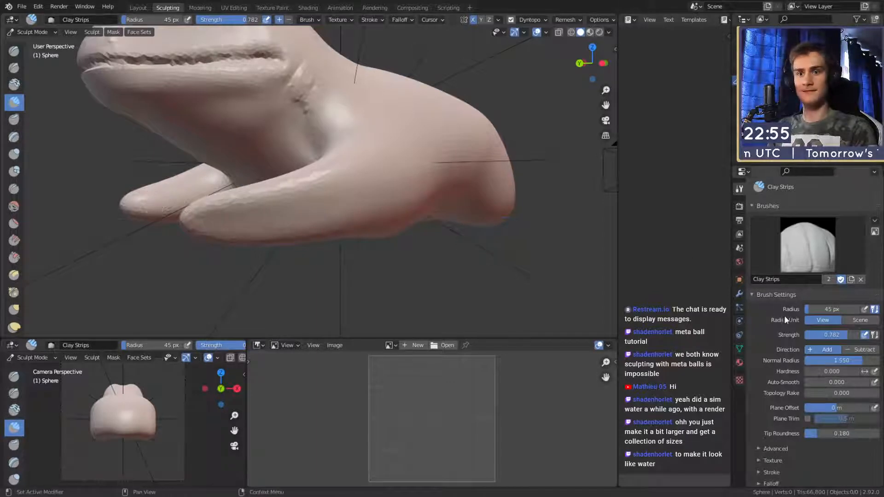
- Enable Front Faces Only in the Clay Strips brush's advanced settings
{"action": "scroll", "coordinate": [764, 325], "scroll_direction": "down", "scroll_amount": 2}
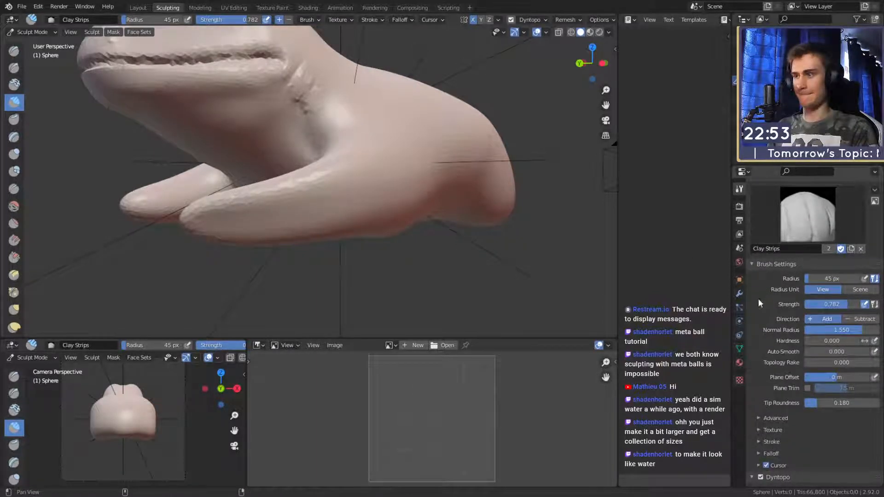
{"action": "scroll", "coordinate": [764, 242], "scroll_direction": "down", "scroll_amount": 7}
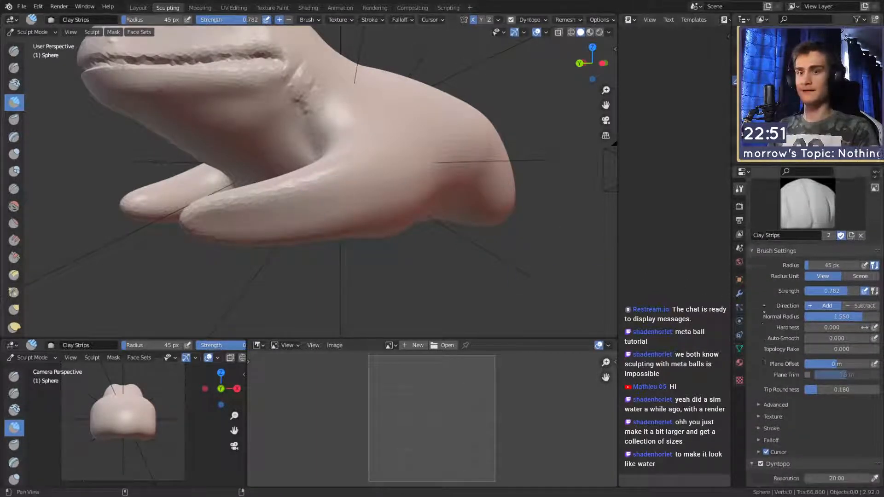
{"action": "scroll", "coordinate": [778, 379], "scroll_direction": "down", "scroll_amount": 4}
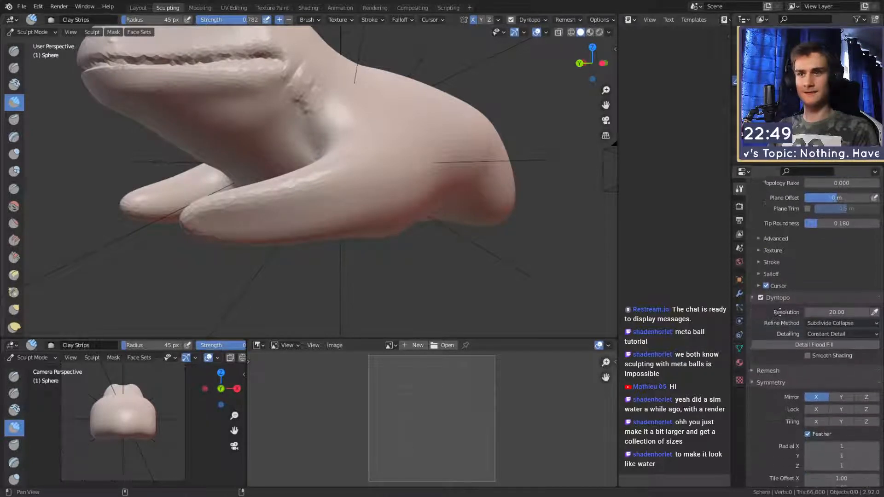
{"action": "scroll", "coordinate": [778, 317], "scroll_direction": "up", "scroll_amount": 1}
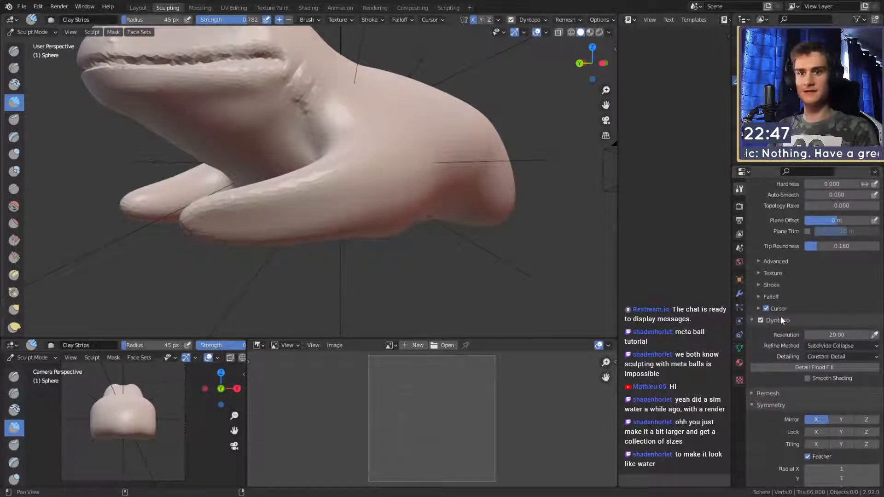
{"action": "scroll", "coordinate": [764, 322], "scroll_direction": "up", "scroll_amount": 1}
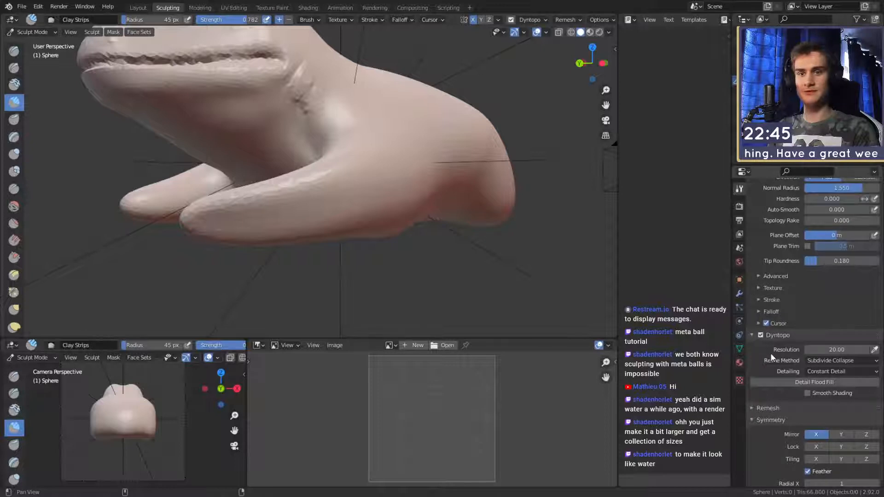
{"action": "scroll", "coordinate": [769, 322], "scroll_direction": "up", "scroll_amount": 2}
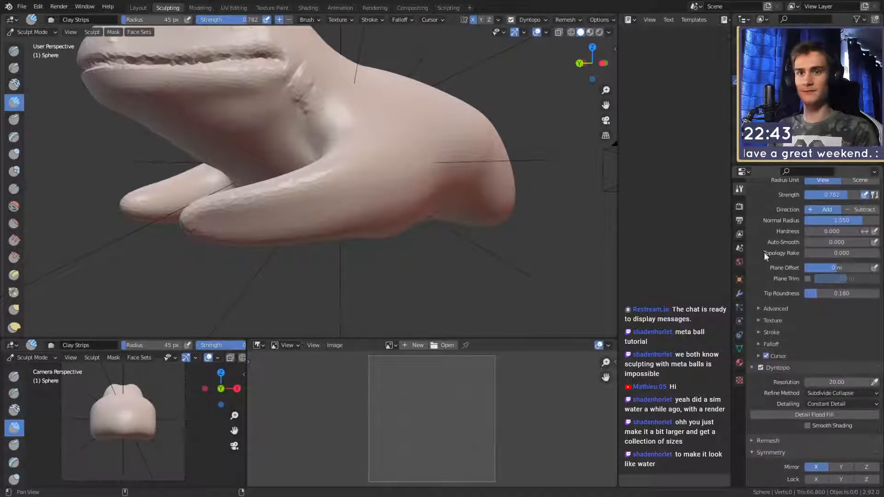
{"action": "scroll", "coordinate": [766, 257], "scroll_direction": "up", "scroll_amount": 6}
{"action": "scroll", "coordinate": [768, 244], "scroll_direction": "down", "scroll_amount": 8}
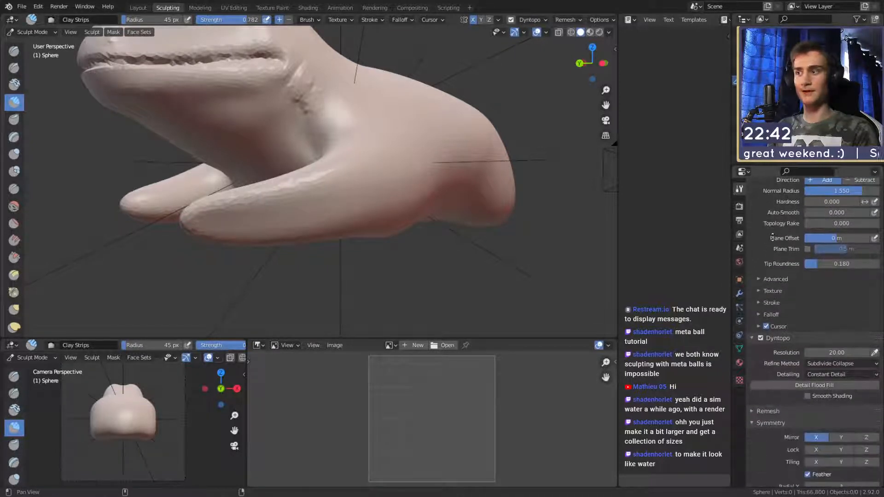
{"action": "middle_click_drag", "start_coordinate": [361, 237], "coordinate": [432, 256]}
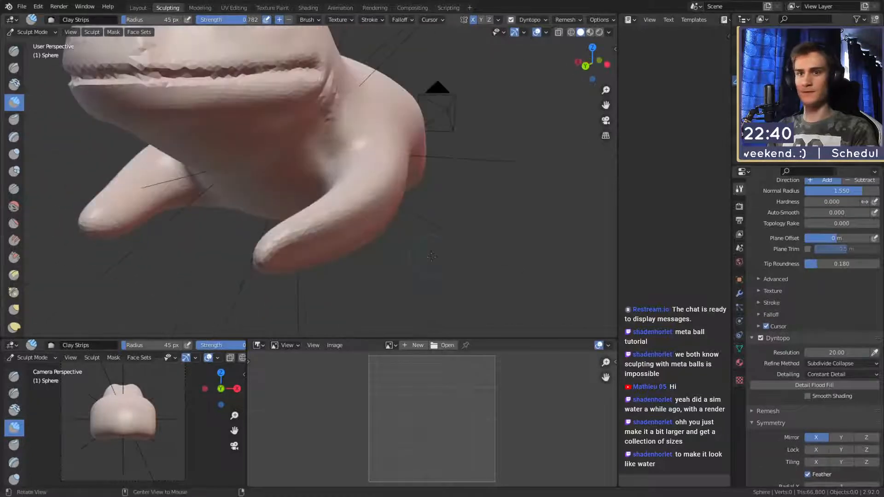
{"action": "left_click", "coordinate": [765, 279]}
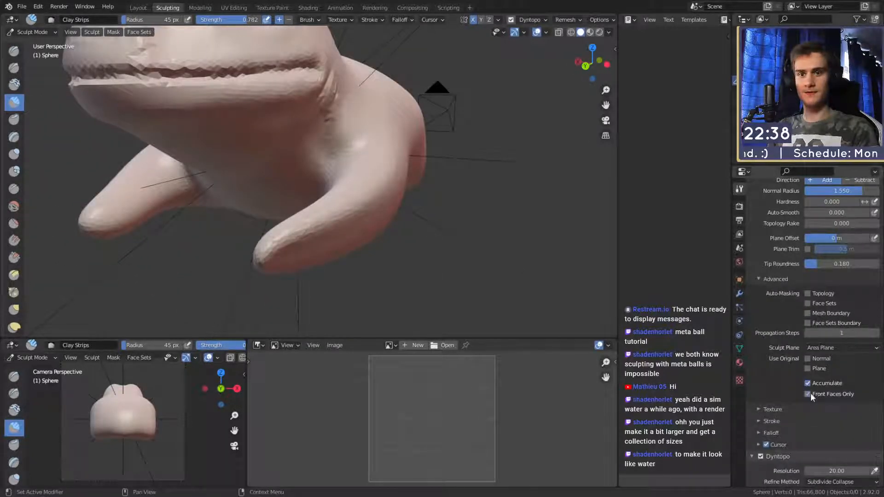
- Build up rough surface volume along the front legs with Clay Strips at 28 px radius
{"action": "middle_click_drag", "start_coordinate": [209, 174], "coordinate": [155, 176]}
{"action": "key", "text": "f"}
{"action": "left_click", "coordinate": [316, 201]}
{"action": "mouse_move", "coordinate": [316, 201]}
{"action": "middle_mouse_down", "text": "shift"}
{"action": "mouse_move", "coordinate": [334, 237]}
{"action": "mouse_move", "coordinate": [288, 208]}
{"action": "middle_mouse_up", "text": "shift"}
{"action": "left_click_drag", "start_coordinate": [272, 209], "coordinate": [322, 219]}
{"action": "mouse_move", "coordinate": [323, 220]}
{"action": "middle_mouse_down"}
{"action": "mouse_move", "coordinate": [361, 191]}
{"action": "mouse_move", "coordinate": [274, 213]}
{"action": "middle_mouse_up"}
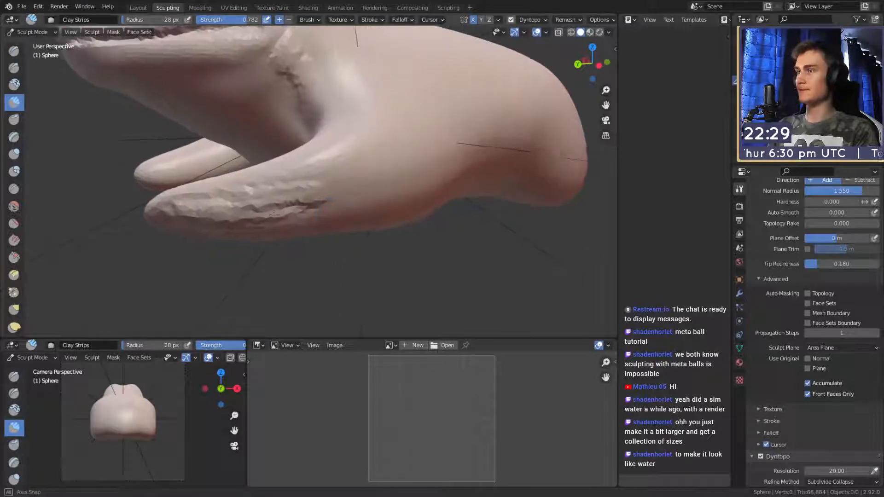
{"action": "left_click_drag", "start_coordinate": [274, 213], "coordinate": [282, 212], "text": "alt"}
{"action": "left_click_drag", "start_coordinate": [322, 203], "coordinate": [285, 198]}
{"action": "left_click_drag", "start_coordinate": [230, 199], "coordinate": [380, 207], "text": "alt"}
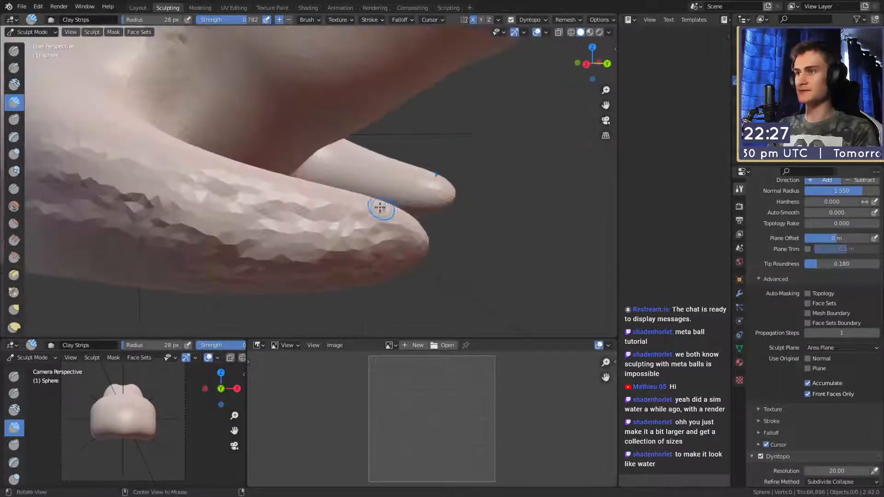
{"action": "mouse_move", "coordinate": [379, 207]}
{"action": "middle_mouse_down"}
{"action": "mouse_move", "coordinate": [400, 203]}
{"action": "mouse_move", "coordinate": [392, 216]}
{"action": "middle_mouse_up"}
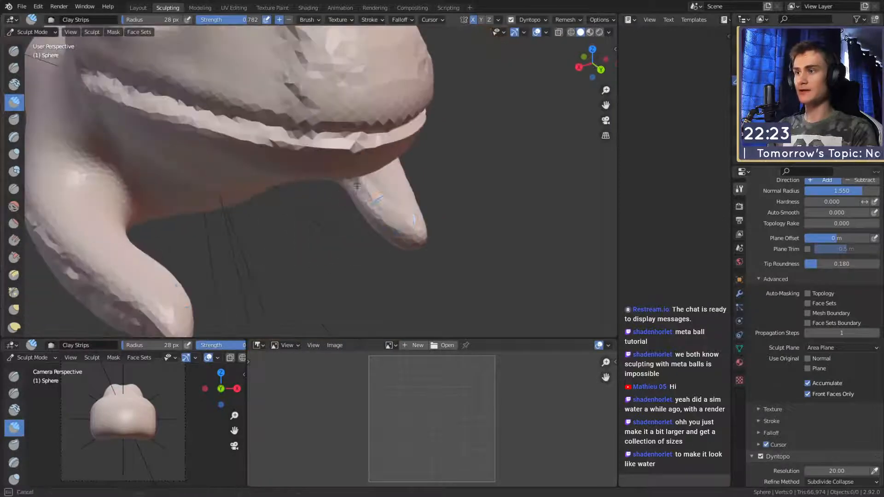
{"action": "mouse_move", "coordinate": [357, 186]}
{"action": "middle_mouse_down"}
{"action": "mouse_move", "coordinate": [399, 177]}
{"action": "mouse_move", "coordinate": [345, 182]}
{"action": "mouse_move", "coordinate": [406, 192]}
{"action": "mouse_move", "coordinate": [332, 223]}
{"action": "mouse_move", "coordinate": [296, 227]}
{"action": "mouse_move", "coordinate": [376, 177]}
{"action": "middle_mouse_up"}
- Reshape the front legs with the Grab brush at 110 px and 142 px radius
{"action": "key", "text": "g"}
{"action": "key", "text": "f"}
{"action": "key", "text": "f"}
{"action": "left_click", "coordinate": [374, 189]}
{"action": "left_click_drag", "start_coordinate": [372, 192], "coordinate": [374, 187]}
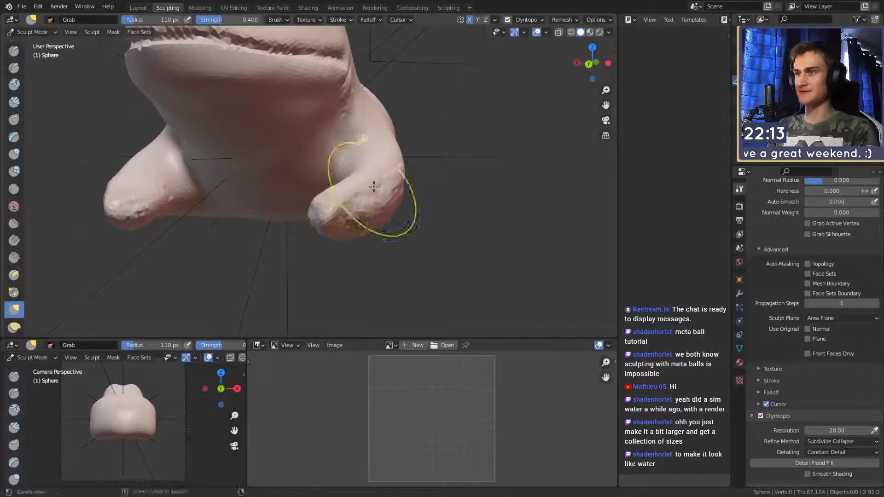
{"action": "mouse_move", "coordinate": [374, 186]}
{"action": "middle_mouse_down"}
{"action": "mouse_move", "coordinate": [375, 201]}
{"action": "mouse_move", "coordinate": [280, 197]}
{"action": "mouse_move", "coordinate": [295, 203]}
{"action": "middle_mouse_up"}
{"action": "key", "text": "f"}
{"action": "left_click", "coordinate": [317, 221]}
{"action": "left_click_drag", "start_coordinate": [299, 226], "coordinate": [290, 225]}
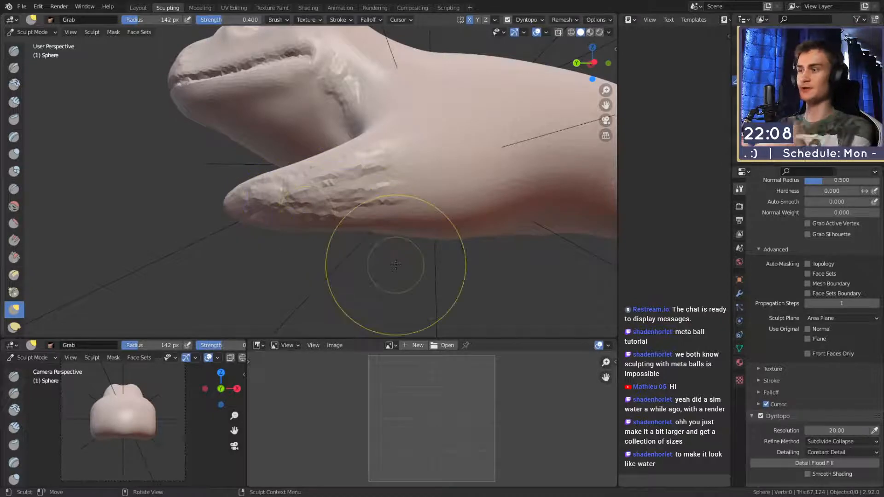
{"action": "mouse_move", "coordinate": [404, 199]}
{"action": "middle_mouse_down", "text": "shift"}
{"action": "mouse_move", "coordinate": [349, 211]}
{"action": "mouse_move", "coordinate": [365, 221]}
{"action": "mouse_move", "coordinate": [349, 158]}
{"action": "mouse_move", "coordinate": [353, 218]}
{"action": "mouse_move", "coordinate": [290, 206]}
{"action": "mouse_move", "coordinate": [413, 270]}
{"action": "mouse_move", "coordinate": [379, 260]}
{"action": "mouse_move", "coordinate": [379, 224]}
{"action": "mouse_move", "coordinate": [351, 243]}
{"action": "mouse_move", "coordinate": [344, 258]}
{"action": "mouse_move", "coordinate": [358, 260]}
{"action": "middle_mouse_up", "text": "shift"}
- Pull the ends of the front legs out into wider feet with the Snake Hook brush
{"action": "key", "text": "k"}
{"action": "key", "text": "f"}
{"action": "left_click", "coordinate": [354, 222]}
{"action": "scroll", "coordinate": [348, 226], "scroll_direction": "up", "scroll_amount": 2}
{"action": "key", "text": "f"}
{"action": "left_click", "coordinate": [312, 210]}
{"action": "key", "text": "f"}
{"action": "key", "text": "f"}
{"action": "left_click", "coordinate": [361, 231]}
{"action": "mouse_move", "coordinate": [361, 230]}
{"action": "middle_mouse_down"}
{"action": "mouse_move", "coordinate": [354, 246]}
{"action": "mouse_move", "coordinate": [347, 201]}
{"action": "mouse_move", "coordinate": [325, 210]}
{"action": "mouse_move", "coordinate": [316, 184]}
{"action": "middle_mouse_up"}
- Carve the first grooves between the toes on the front feet with the Crease brush at 49 px radius
{"action": "key", "text": "shift+c"}
{"action": "scroll", "coordinate": [316, 184], "scroll_direction": "up", "scroll_amount": 3}
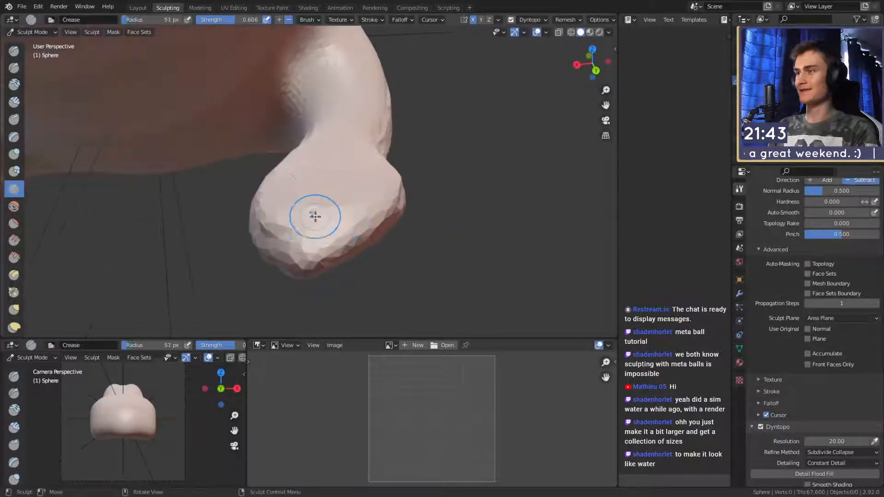
{"action": "key", "text": "f"}
{"action": "left_click", "coordinate": [328, 203]}
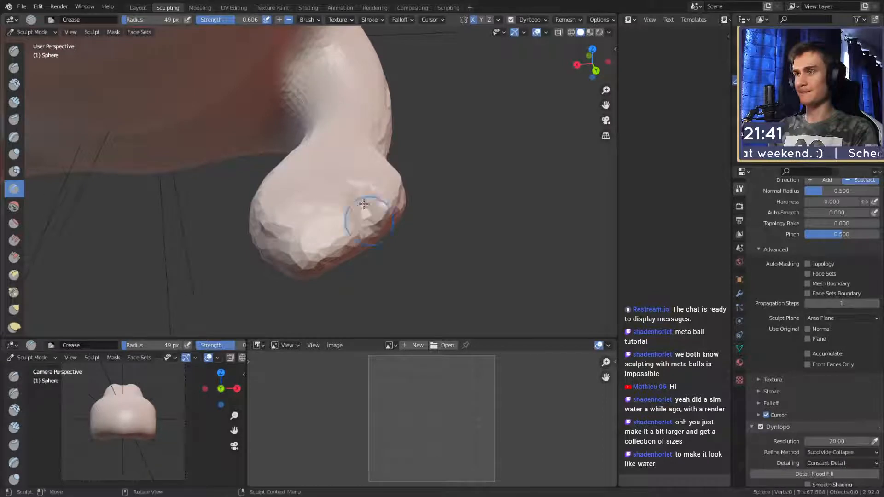
{"action": "middle_click_drag", "start_coordinate": [358, 208], "coordinate": [339, 207]}
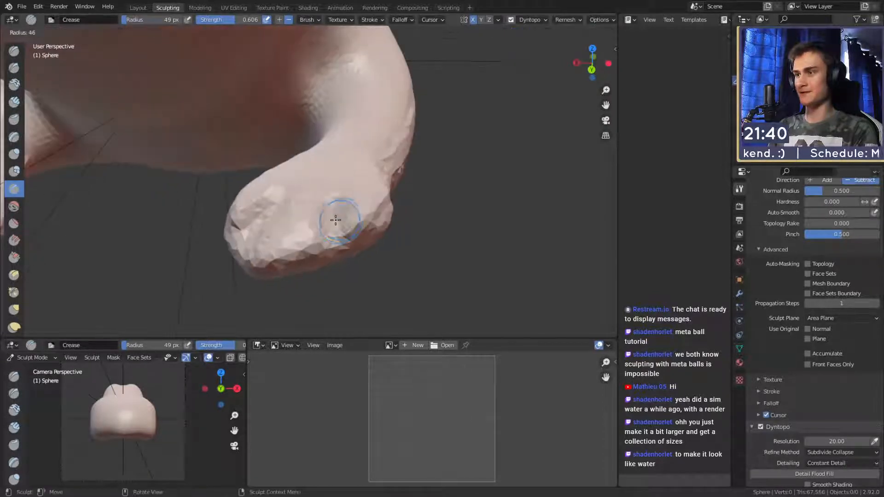
{"action": "key", "text": "f"}
{"action": "left_click", "coordinate": [287, 237]}
{"action": "mouse_move", "coordinate": [260, 270]}
{"action": "middle_mouse_down"}
{"action": "mouse_move", "coordinate": [321, 233]}
{"action": "mouse_move", "coordinate": [253, 192]}
{"action": "mouse_move", "coordinate": [362, 219]}
{"action": "mouse_move", "coordinate": [422, 194]}
{"action": "mouse_move", "coordinate": [369, 177]}
{"action": "mouse_move", "coordinate": [405, 198]}
{"action": "mouse_move", "coordinate": [369, 228]}
{"action": "mouse_move", "coordinate": [324, 225]}
{"action": "mouse_move", "coordinate": [360, 218]}
{"action": "mouse_move", "coordinate": [343, 187]}
{"action": "mouse_move", "coordinate": [348, 212]}
{"action": "mouse_move", "coordinate": [332, 222]}
{"action": "middle_mouse_up"}
- Deepen the gaps to separate three toes on each front foot, using the Crease brush at 58, 72 and 120 px radius
{"action": "key", "text": "m"}
{"action": "key", "text": "shift+c"}
{"action": "key", "text": "f"}
{"action": "left_click", "coordinate": [349, 210]}
{"action": "key", "text": "f"}
{"action": "left_click", "coordinate": [341, 240]}
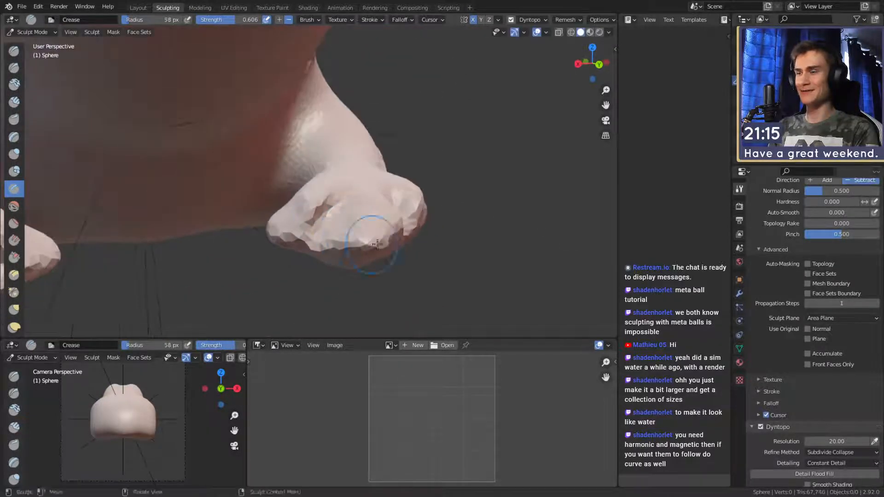
{"action": "mouse_move", "coordinate": [377, 244]}
{"action": "middle_mouse_down"}
{"action": "mouse_move", "coordinate": [375, 214]}
{"action": "mouse_move", "coordinate": [381, 230]}
{"action": "mouse_move", "coordinate": [340, 224]}
{"action": "mouse_move", "coordinate": [386, 209]}
{"action": "middle_mouse_up"}
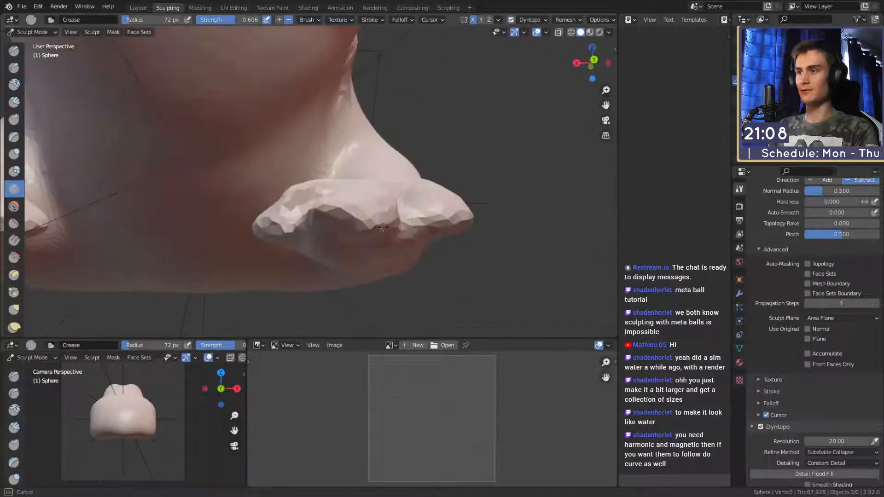
{"action": "mouse_move", "coordinate": [305, 216]}
{"action": "middle_mouse_down"}
{"action": "mouse_move", "coordinate": [421, 233]}
{"action": "mouse_move", "coordinate": [399, 242]}
{"action": "mouse_move", "coordinate": [339, 221]}
{"action": "middle_mouse_up"}
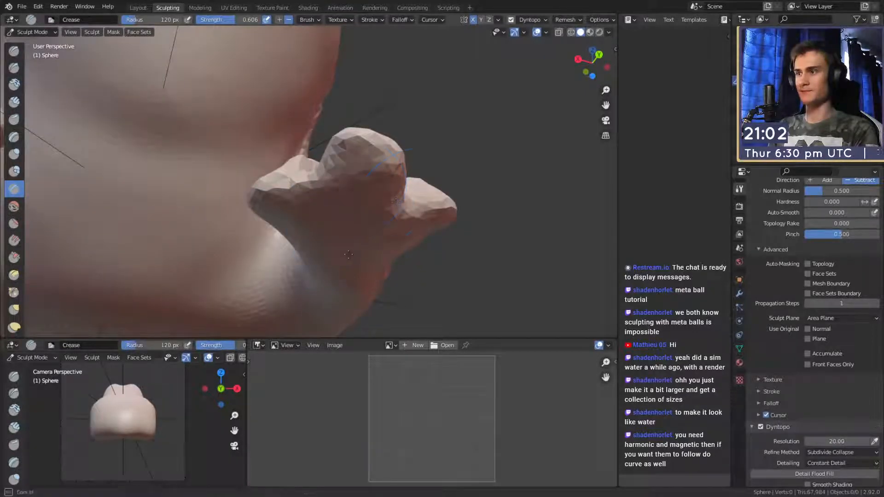
{"action": "middle_click_drag", "start_coordinate": [396, 201], "coordinate": [311, 188]}
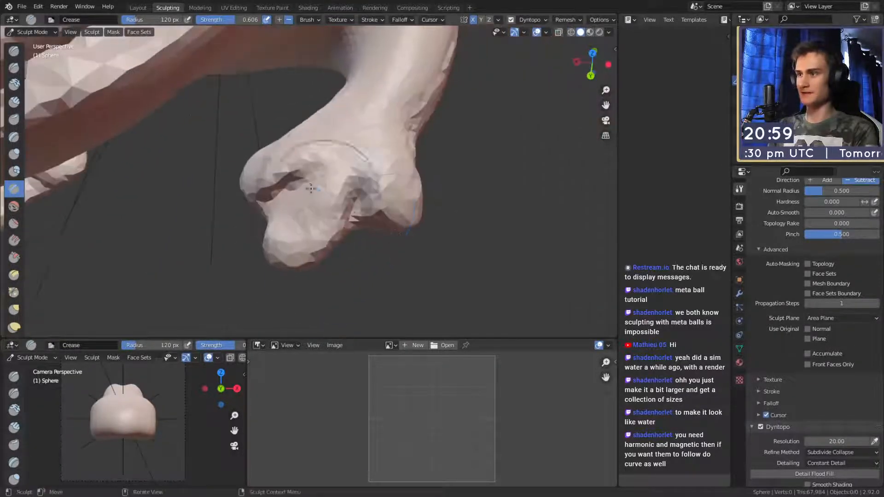
{"action": "mouse_move", "coordinate": [330, 225]}
{"action": "middle_mouse_down"}
{"action": "mouse_move", "coordinate": [317, 174]}
{"action": "mouse_move", "coordinate": [363, 184]}
{"action": "middle_mouse_up"}
- Mask the inner toe of the front foot with the Mask brush at 42 px radius and invert the mask
{"action": "key", "text": "m"}
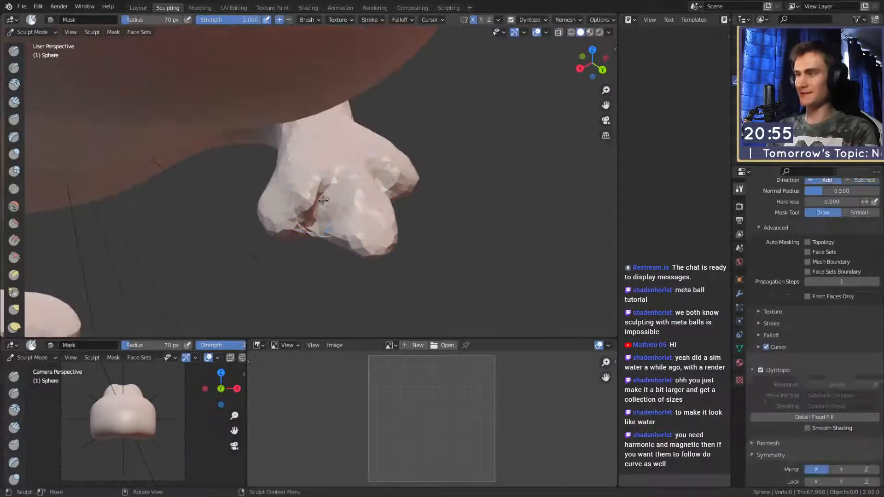
{"action": "mouse_move", "coordinate": [286, 191]}
{"action": "middle_mouse_down"}
{"action": "mouse_move", "coordinate": [339, 190]}
{"action": "mouse_move", "coordinate": [311, 205]}
{"action": "middle_mouse_up"}
{"action": "left_click_drag", "start_coordinate": [310, 205], "coordinate": [304, 233]}
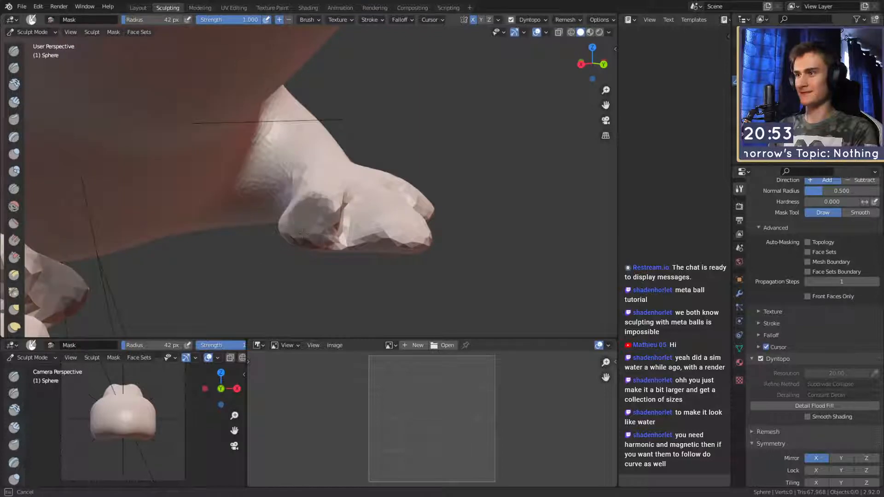
{"action": "mouse_move", "coordinate": [390, 201]}
{"action": "middle_mouse_down"}
{"action": "mouse_move", "coordinate": [350, 213]}
{"action": "mouse_move", "coordinate": [326, 208]}
{"action": "middle_mouse_up"}
{"action": "key", "text": "ctrl+i"}
- Pull the inner toe out into a long digit with the Snake Hook brush at 219 px radius
{"action": "key", "text": "k"}
{"action": "key", "text": "f"}
{"action": "left_click", "coordinate": [424, 233]}
{"action": "left_click_drag", "start_coordinate": [343, 202], "coordinate": [277, 199]}
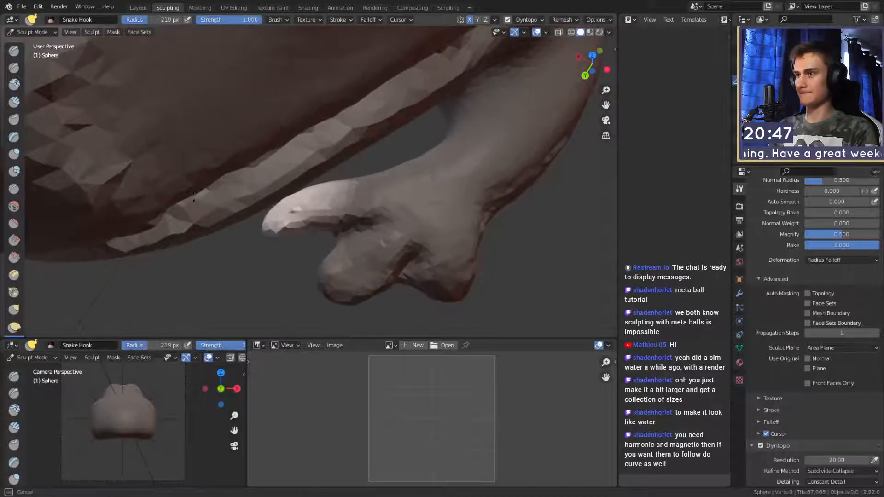
{"action": "middle_click_drag", "start_coordinate": [306, 257], "coordinate": [286, 219]}
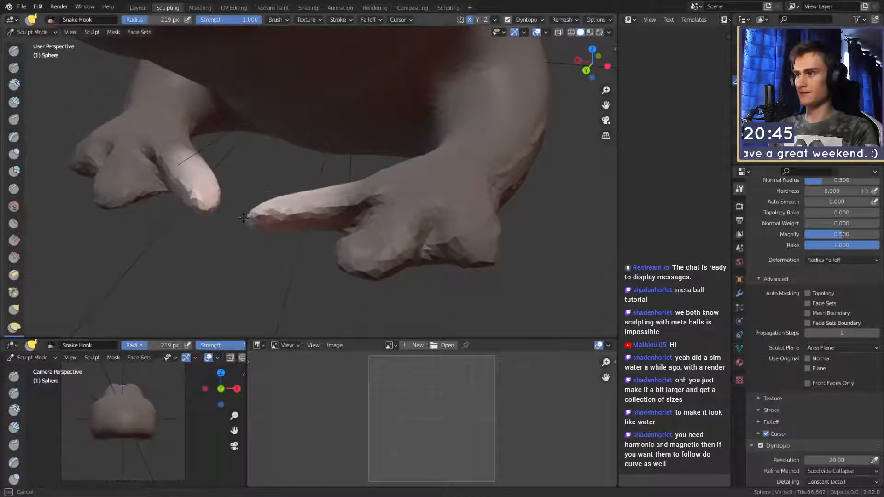
{"action": "left_click_drag", "start_coordinate": [244, 217], "coordinate": [242, 218]}
{"action": "middle_click_drag", "start_coordinate": [271, 240], "coordinate": [359, 227]}
- Thicken and round the tip of the inner toe with the Snake Hook brush at 118 px and 152 px radius
{"action": "key", "text": "f"}
{"action": "left_click", "coordinate": [325, 208]}
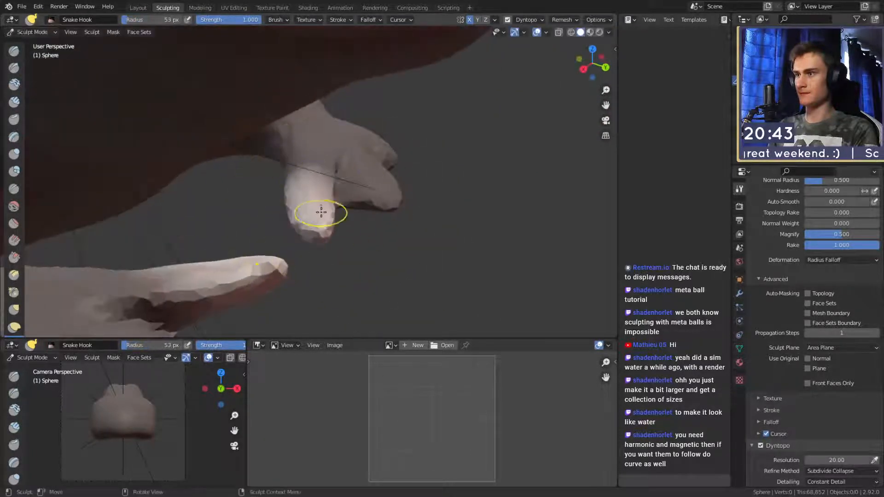
{"action": "key", "text": "f"}
{"action": "mouse_move", "coordinate": [342, 223]}
{"action": "left_mouse_down", "text": "alt"}
{"action": "mouse_move", "coordinate": [339, 233]}
{"action": "mouse_move", "coordinate": [292, 225]}
{"action": "left_mouse_up", "text": "alt"}
{"action": "left_click", "coordinate": [374, 222]}
{"action": "mouse_move", "coordinate": [293, 223]}
{"action": "middle_mouse_down"}
{"action": "mouse_move", "coordinate": [294, 237]}
{"action": "mouse_move", "coordinate": [304, 224]}
{"action": "middle_mouse_up"}
{"action": "key", "text": "f"}
{"action": "left_click", "coordinate": [307, 235]}
{"action": "left_click_drag", "start_coordinate": [301, 223], "coordinate": [294, 217]}
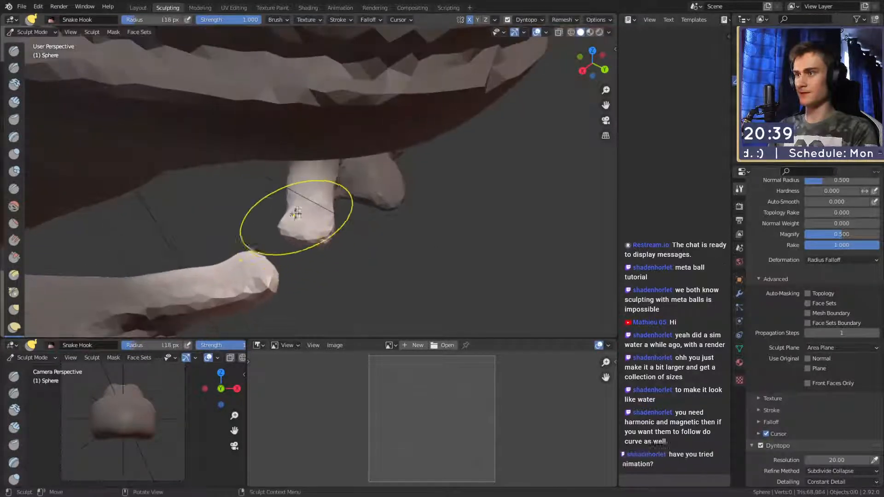
{"action": "mouse_move", "coordinate": [309, 214]}
{"action": "middle_mouse_down"}
{"action": "mouse_move", "coordinate": [293, 205]}
{"action": "mouse_move", "coordinate": [332, 200]}
{"action": "mouse_move", "coordinate": [299, 193]}
{"action": "mouse_move", "coordinate": [330, 182]}
{"action": "mouse_move", "coordinate": [319, 174]}
{"action": "mouse_move", "coordinate": [356, 188]}
{"action": "middle_mouse_up"}
{"action": "key", "text": "f"}
{"action": "left_click", "coordinate": [283, 190]}
{"action": "middle_click_drag", "start_coordinate": [267, 198], "coordinate": [297, 171]}
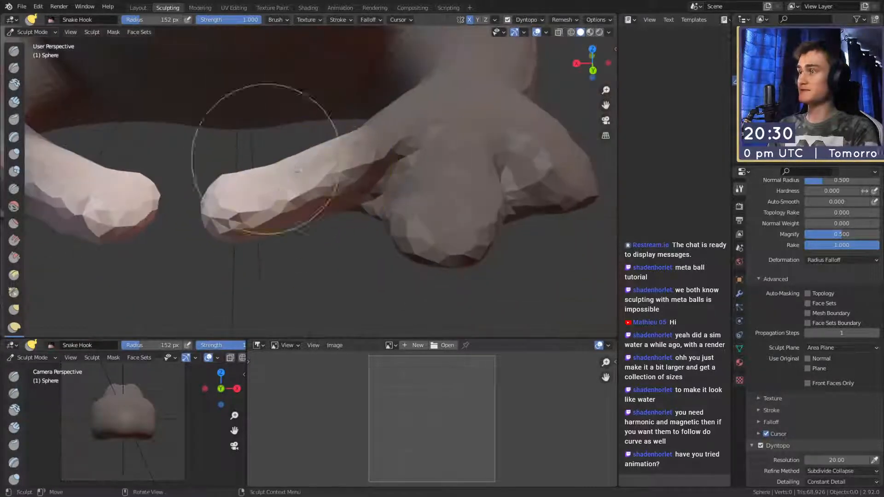
- Clear the mask and adjust the inner toe's shape with the Snake Hook brush at 104 px and 177 px radius
{"action": "key", "text": "alt+m"}
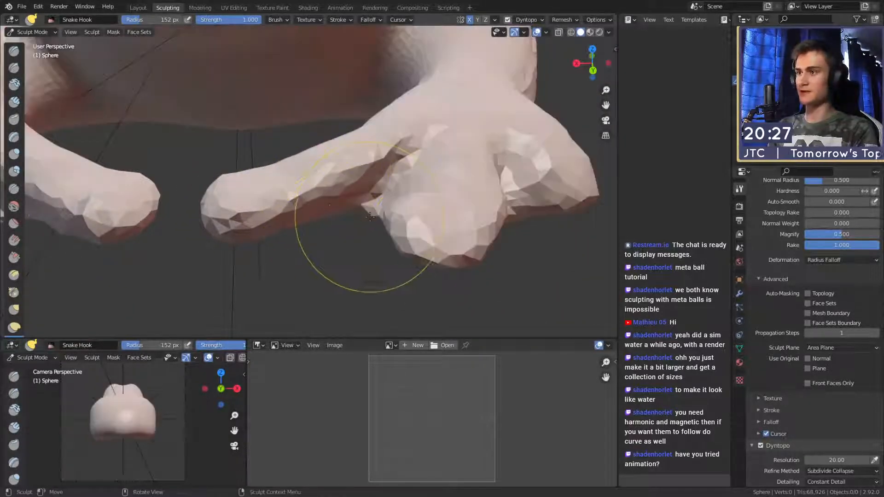
{"action": "mouse_move", "coordinate": [384, 221]}
{"action": "middle_mouse_down"}
{"action": "mouse_move", "coordinate": [395, 198]}
{"action": "mouse_move", "coordinate": [329, 180]}
{"action": "mouse_move", "coordinate": [312, 164]}
{"action": "middle_mouse_up"}
{"action": "key", "text": "f"}
{"action": "left_click", "coordinate": [374, 198]}
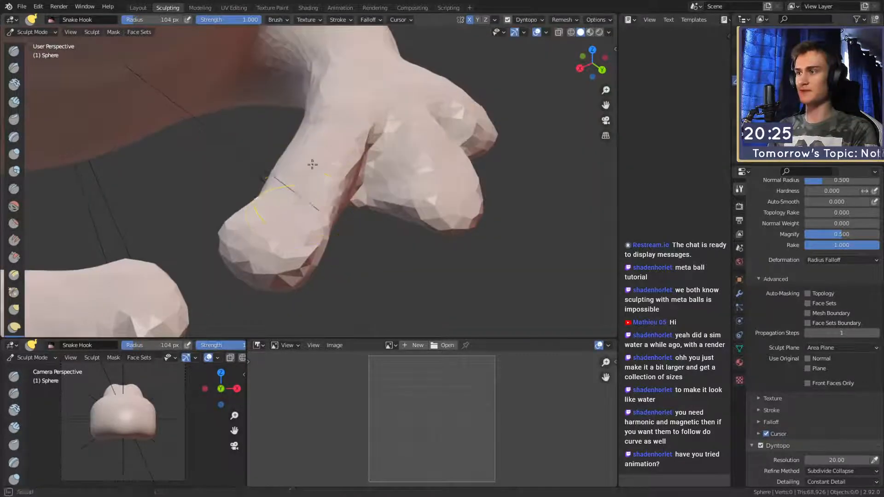
{"action": "middle_click_drag", "start_coordinate": [282, 233], "coordinate": [342, 162]}
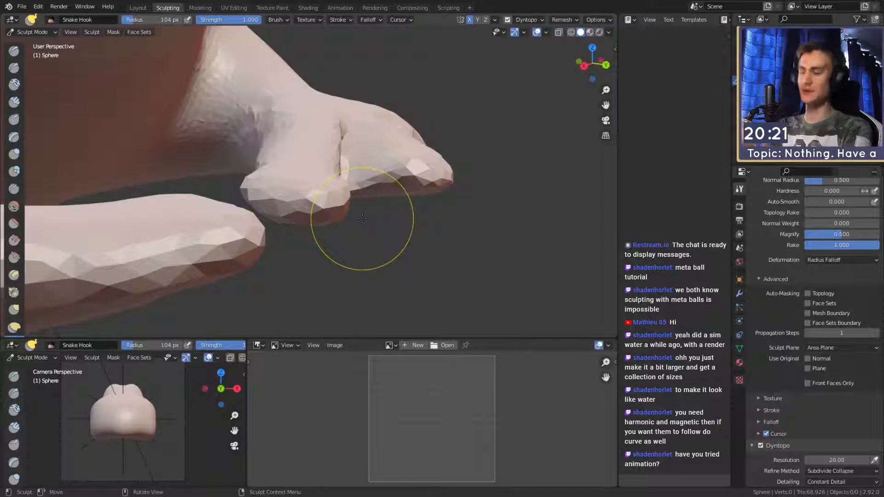
{"action": "mouse_move", "coordinate": [421, 199]}
{"action": "middle_mouse_down"}
{"action": "mouse_move", "coordinate": [276, 223]}
{"action": "mouse_move", "coordinate": [319, 227]}
{"action": "mouse_move", "coordinate": [319, 198]}
{"action": "mouse_move", "coordinate": [360, 199]}
{"action": "middle_mouse_up"}
{"action": "key", "text": "f"}
{"action": "left_click", "coordinate": [280, 185]}
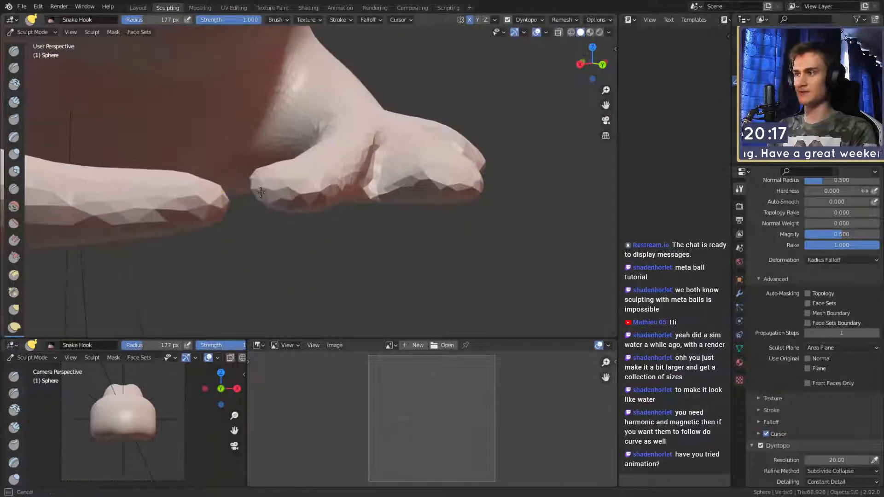
{"action": "mouse_move", "coordinate": [261, 193]}
{"action": "middle_mouse_down"}
{"action": "mouse_move", "coordinate": [325, 164]}
{"action": "mouse_move", "coordinate": [359, 194]}
{"action": "mouse_move", "coordinate": [316, 198]}
{"action": "mouse_move", "coordinate": [401, 134]}
{"action": "middle_mouse_up"}
- Mask the tip of the middle toe with the Mask brush at 28 px radius and invert the mask
{"action": "key", "text": "m"}
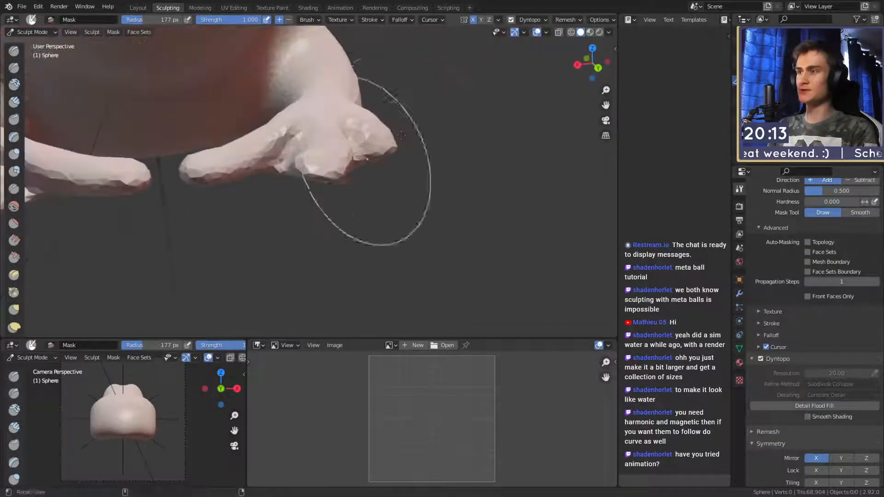
{"action": "scroll", "coordinate": [377, 142], "scroll_direction": "up", "scroll_amount": 3}
{"action": "key", "text": "f"}
{"action": "left_click", "coordinate": [343, 161]}
{"action": "mouse_move", "coordinate": [346, 169]}
{"action": "middle_mouse_down"}
{"action": "mouse_move", "coordinate": [341, 160]}
{"action": "mouse_move", "coordinate": [345, 168]}
{"action": "mouse_move", "coordinate": [326, 185]}
{"action": "mouse_move", "coordinate": [351, 216]}
{"action": "middle_mouse_up"}
{"action": "mouse_move", "coordinate": [296, 211]}
{"action": "middle_mouse_down"}
{"action": "mouse_move", "coordinate": [334, 201]}
{"action": "mouse_move", "coordinate": [322, 203]}
{"action": "mouse_move", "coordinate": [332, 246]}
{"action": "middle_mouse_up"}
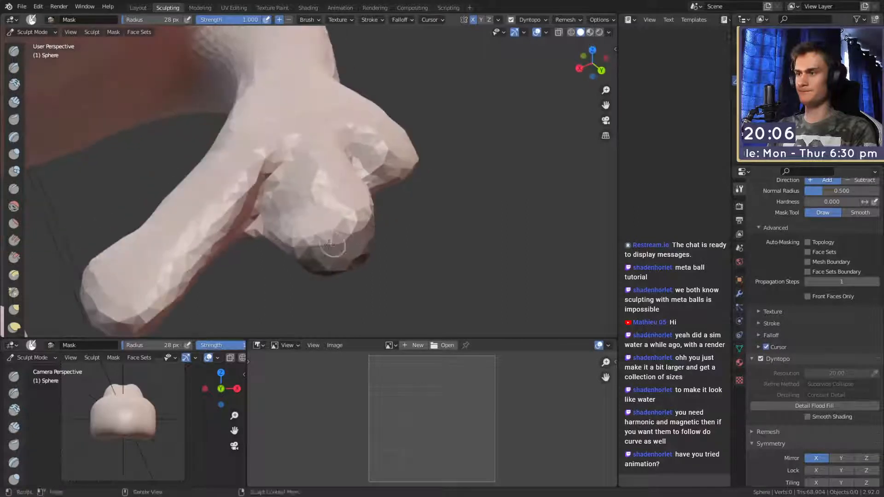
{"action": "key", "text": "ctrl+i"}
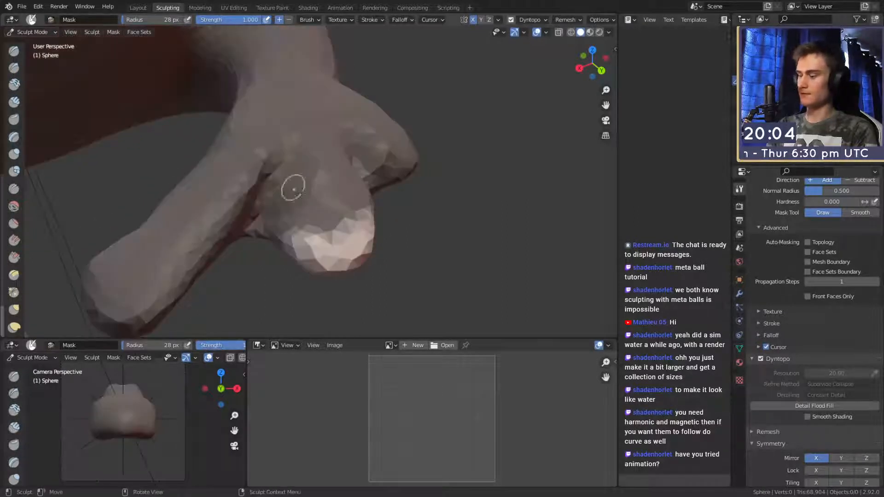
- Pull the middle toe out into a long digit with the Snake Hook brush at 205 px radius
{"action": "key", "text": "k"}
{"action": "mouse_move", "coordinate": [409, 205]}
{"action": "middle_mouse_down"}
{"action": "mouse_move", "coordinate": [390, 192]}
{"action": "mouse_move", "coordinate": [402, 231]}
{"action": "mouse_move", "coordinate": [396, 216]}
{"action": "mouse_move", "coordinate": [339, 194]}
{"action": "middle_mouse_up"}
{"action": "key", "text": "f"}
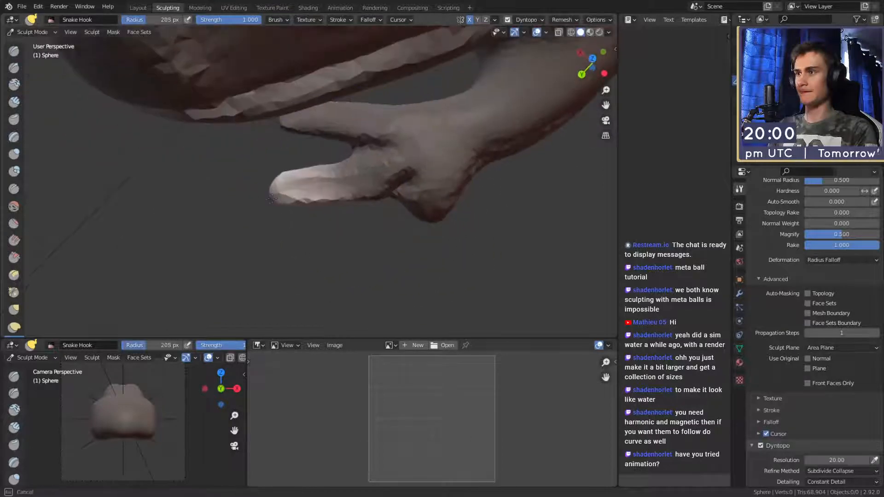
{"action": "mouse_move", "coordinate": [250, 202]}
{"action": "middle_mouse_down"}
{"action": "mouse_move", "coordinate": [355, 198]}
{"action": "mouse_move", "coordinate": [365, 178]}
{"action": "mouse_move", "coordinate": [366, 246]}
{"action": "mouse_move", "coordinate": [404, 227]}
{"action": "middle_mouse_up"}
{"action": "key", "text": "f"}
{"action": "left_click", "coordinate": [444, 227]}
{"action": "left_click_drag", "start_coordinate": [297, 219], "coordinate": [316, 213]}
- Lengthen and round the middle toe's tip with the Snake Hook brush at 168 px and 116 px radius
{"action": "key", "text": "f"}
{"action": "left_click", "coordinate": [297, 193]}
{"action": "middle_click_drag", "start_coordinate": [334, 213], "coordinate": [314, 226]}
{"action": "left_click_drag", "start_coordinate": [298, 217], "coordinate": [288, 236]}
{"action": "key", "text": "f"}
{"action": "left_click", "coordinate": [340, 167]}
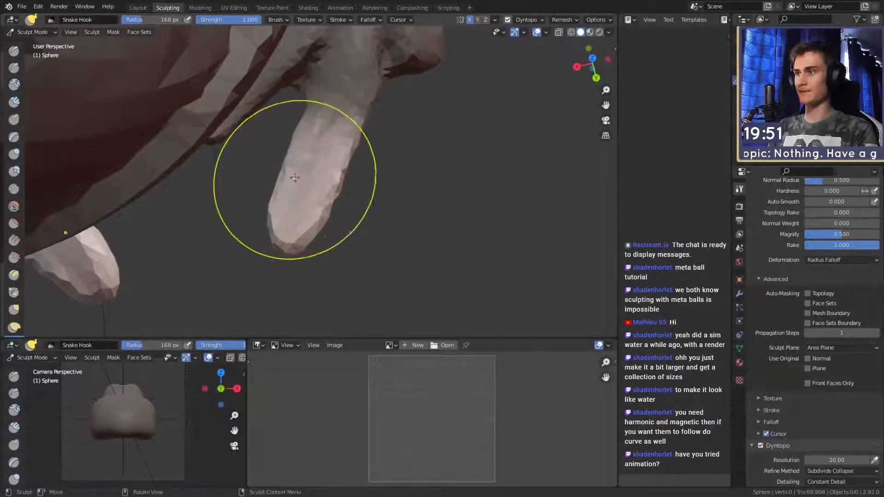
{"action": "key", "text": "f"}
{"action": "left_click", "coordinate": [340, 185]}
{"action": "mouse_move", "coordinate": [335, 194]}
{"action": "middle_mouse_down"}
{"action": "mouse_move", "coordinate": [339, 175]}
{"action": "mouse_move", "coordinate": [341, 203]}
{"action": "middle_mouse_up"}
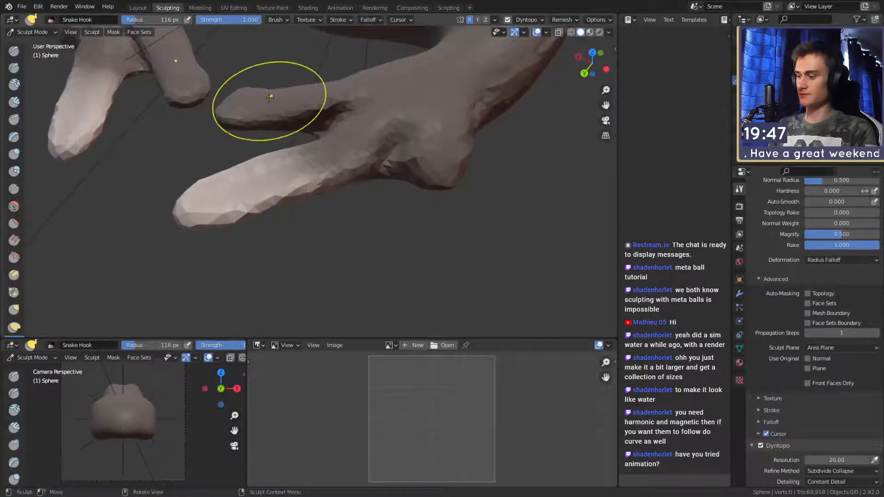
- Clear the mask and build up the middle toe and its knuckle with the Clay Strips brush at 21 px and 28 px radius
{"action": "mouse_move", "coordinate": [270, 96]}
{"action": "middle_mouse_down"}
{"action": "mouse_move", "coordinate": [366, 211]}
{"action": "mouse_move", "coordinate": [326, 223]}
{"action": "mouse_move", "coordinate": [352, 203]}
{"action": "middle_mouse_up"}
{"action": "key", "text": "c"}
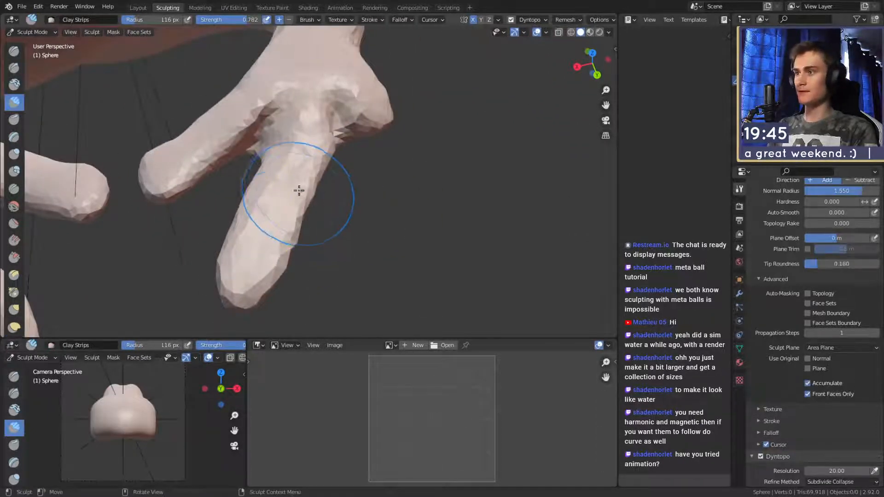
{"action": "middle_click_drag", "start_coordinate": [299, 190], "coordinate": [317, 199]}
{"action": "key", "text": "f"}
{"action": "left_click", "coordinate": [315, 201]}
{"action": "left_click_drag", "start_coordinate": [322, 149], "coordinate": [322, 157]}
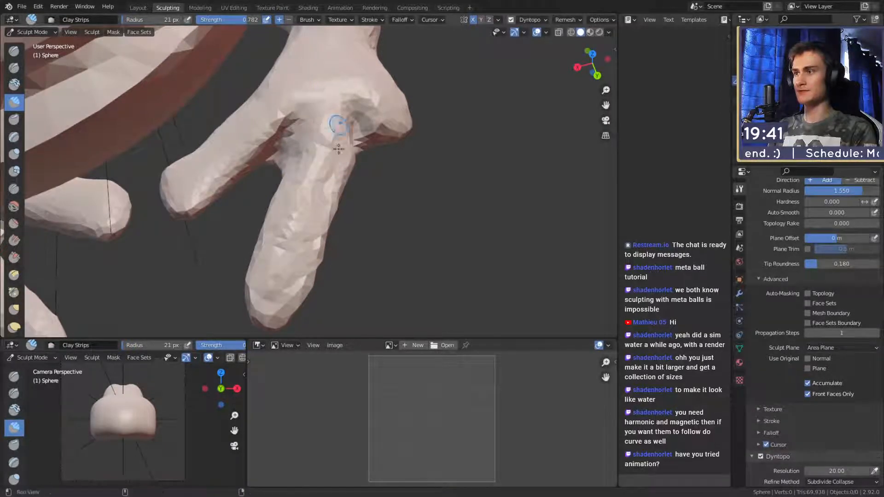
{"action": "mouse_move", "coordinate": [338, 149]}
{"action": "middle_mouse_down"}
{"action": "mouse_move", "coordinate": [308, 182]}
{"action": "mouse_move", "coordinate": [304, 153]}
{"action": "mouse_move", "coordinate": [367, 171]}
{"action": "middle_mouse_up"}
{"action": "key", "text": "f"}
{"action": "left_click", "coordinate": [309, 149]}
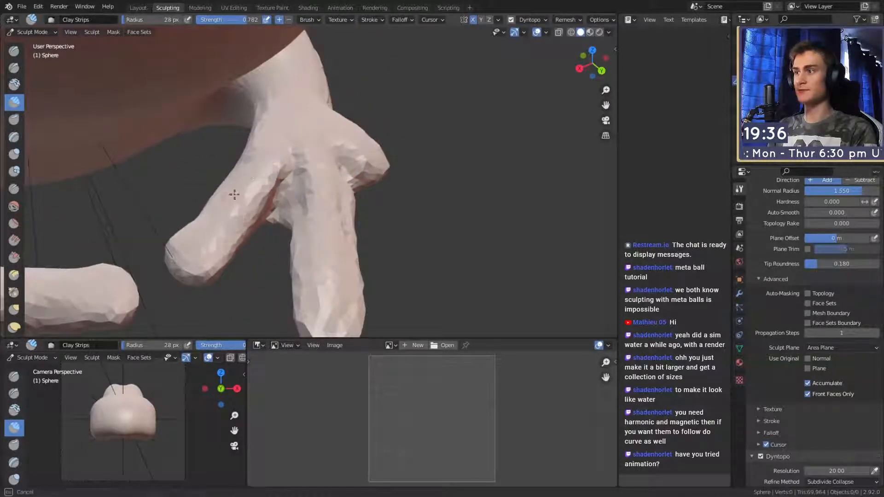
- Adjust the middle toe's position and bend with the Grab brush at 175 px and 197 px radius
{"action": "mouse_move", "coordinate": [235, 194]}
{"action": "middle_mouse_down"}
{"action": "mouse_move", "coordinate": [296, 170]}
{"action": "mouse_move", "coordinate": [326, 138]}
{"action": "mouse_move", "coordinate": [329, 168]}
{"action": "mouse_move", "coordinate": [311, 150]}
{"action": "mouse_move", "coordinate": [350, 190]}
{"action": "mouse_move", "coordinate": [294, 179]}
{"action": "middle_mouse_up"}
{"action": "key", "text": "g"}
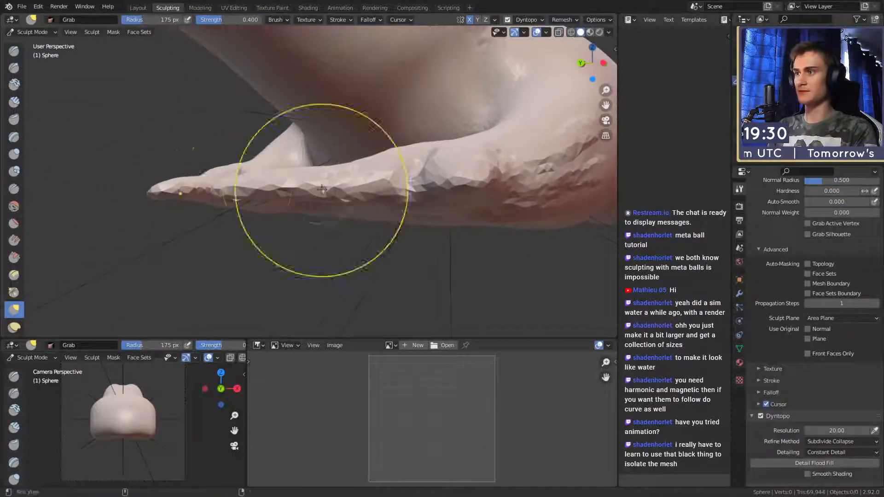
{"action": "middle_click_drag", "start_coordinate": [292, 207], "coordinate": [355, 209]}
{"action": "key", "text": "f"}
{"action": "left_click", "coordinate": [392, 205]}
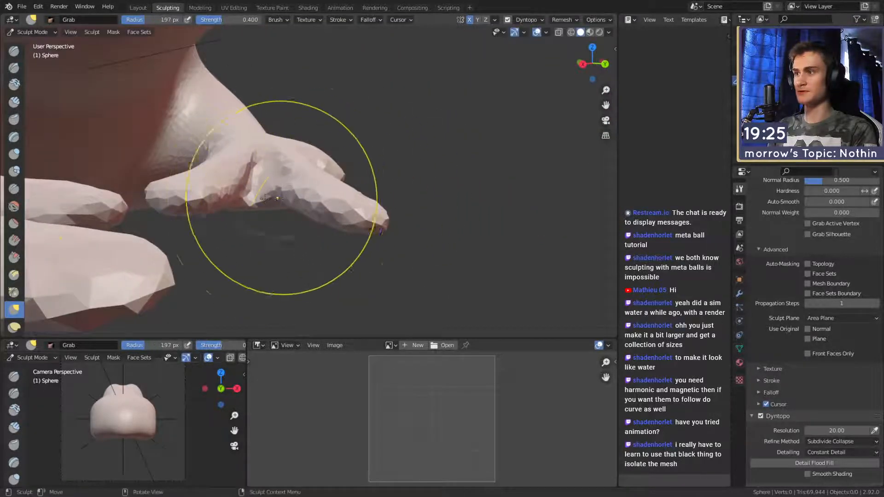
{"action": "mouse_move", "coordinate": [277, 198]}
{"action": "middle_mouse_down"}
{"action": "mouse_move", "coordinate": [350, 198]}
{"action": "mouse_move", "coordinate": [375, 187]}
{"action": "mouse_move", "coordinate": [325, 247]}
{"action": "mouse_move", "coordinate": [216, 115]}
{"action": "middle_mouse_up"}
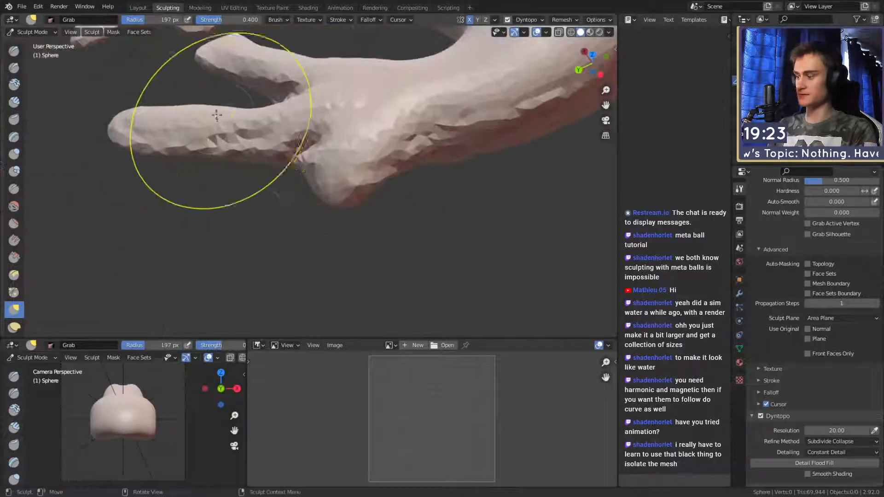
- Mask the tip of the outer toe with the Mask brush at 31 px radius and invert the mask
{"action": "key", "text": "m"}
{"action": "middle_click_drag", "start_coordinate": [330, 202], "coordinate": [363, 172]}
{"action": "key", "text": "f"}
{"action": "left_click", "coordinate": [305, 175]}
{"action": "mouse_move", "coordinate": [308, 177]}
{"action": "middle_mouse_down"}
{"action": "mouse_move", "coordinate": [331, 201]}
{"action": "mouse_move", "coordinate": [333, 187]}
{"action": "middle_mouse_up"}
{"action": "key", "text": "f"}
{"action": "left_click", "coordinate": [329, 188]}
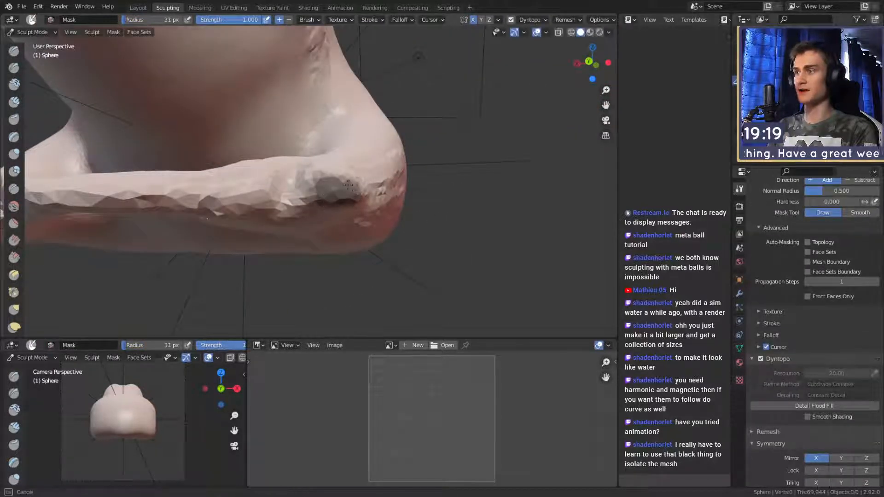
{"action": "mouse_move", "coordinate": [321, 183]}
{"action": "middle_mouse_down"}
{"action": "mouse_move", "coordinate": [350, 191]}
{"action": "mouse_move", "coordinate": [339, 199]}
{"action": "mouse_move", "coordinate": [341, 220]}
{"action": "mouse_move", "coordinate": [343, 203]}
{"action": "mouse_move", "coordinate": [347, 214]}
{"action": "middle_mouse_up"}
{"action": "key", "text": "ctrl+i"}
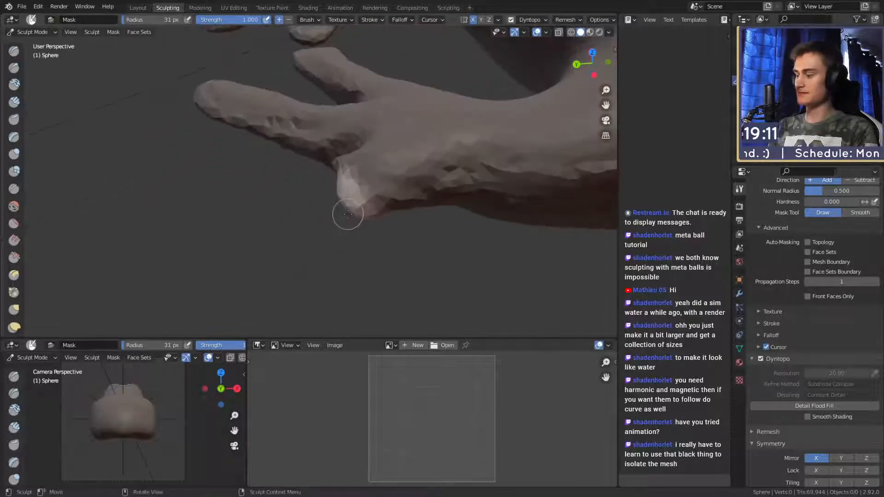
- Pull the outer toe out into a long digit with the Snake Hook brush at 197 px radius, refine it at 118 px, and clear the mask
{"action": "mouse_move", "coordinate": [308, 192]}
{"action": "middle_mouse_down"}
{"action": "mouse_move", "coordinate": [373, 189]}
{"action": "mouse_move", "coordinate": [358, 212]}
{"action": "mouse_move", "coordinate": [381, 212]}
{"action": "mouse_move", "coordinate": [381, 231]}
{"action": "mouse_move", "coordinate": [374, 226]}
{"action": "middle_mouse_up"}
{"action": "key", "text": "k"}
{"action": "key", "text": "f"}
{"action": "left_click", "coordinate": [328, 199]}
{"action": "key", "text": "f"}
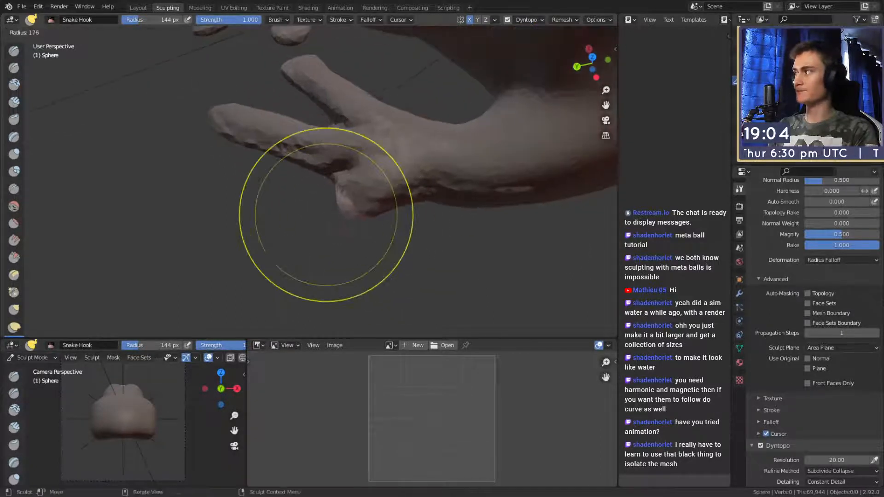
{"action": "left_click", "coordinate": [422, 215]}
{"action": "left_click_drag", "start_coordinate": [361, 215], "coordinate": [350, 229], "text": "alt"}
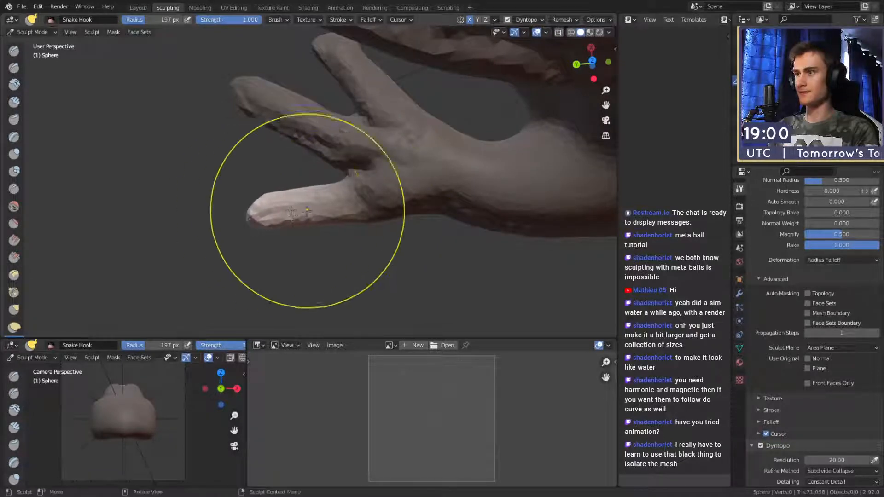
{"action": "key", "text": "f"}
{"action": "left_click", "coordinate": [302, 216]}
{"action": "mouse_move", "coordinate": [324, 206]}
{"action": "middle_mouse_down"}
{"action": "mouse_move", "coordinate": [398, 148]}
{"action": "mouse_move", "coordinate": [400, 198]}
{"action": "middle_mouse_up"}
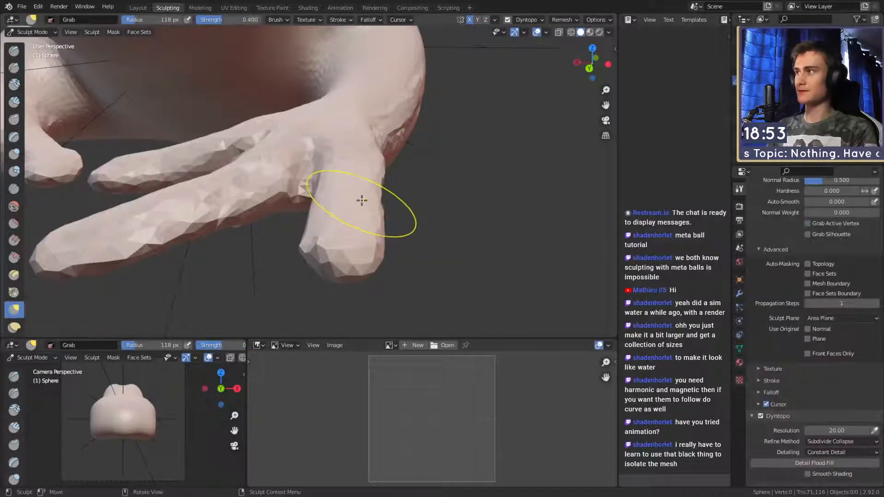
- Add volume along the outer toe with the Clay Strips brush at 46 px radius
{"action": "key", "text": "c"}
{"action": "mouse_move", "coordinate": [361, 203]}
{"action": "middle_mouse_down"}
{"action": "mouse_move", "coordinate": [377, 186]}
{"action": "mouse_move", "coordinate": [366, 208]}
{"action": "mouse_move", "coordinate": [308, 226]}
{"action": "middle_mouse_up"}
{"action": "key", "text": "f"}
{"action": "left_click", "coordinate": [332, 208]}
{"action": "left_click_drag", "start_coordinate": [352, 211], "coordinate": [371, 153]}
{"action": "left_click_drag", "start_coordinate": [316, 231], "coordinate": [306, 266]}
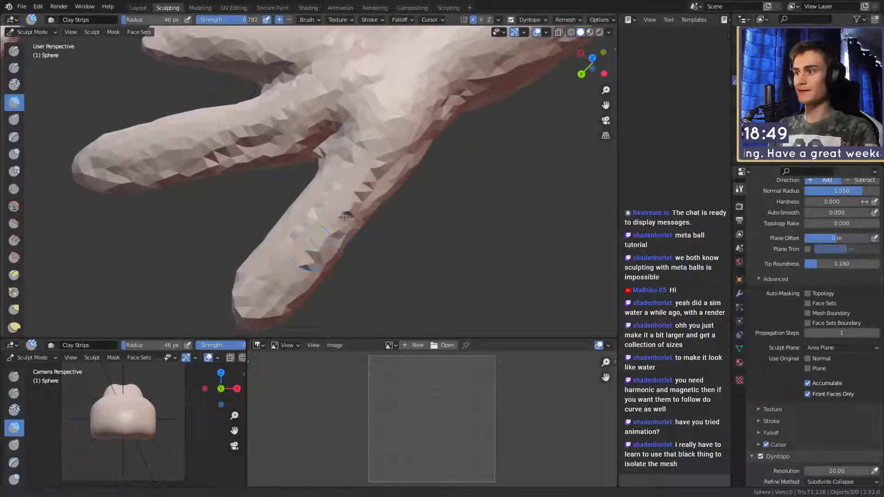
- Build up the base of the outer toe and its knuckle with the Clay Strips brush at 22 px and 27 px radius
{"action": "middle_click_drag", "start_coordinate": [313, 234], "coordinate": [351, 204]}
{"action": "key", "text": "f"}
{"action": "left_click", "coordinate": [339, 198]}
{"action": "middle_click_drag", "start_coordinate": [361, 150], "coordinate": [335, 187]}
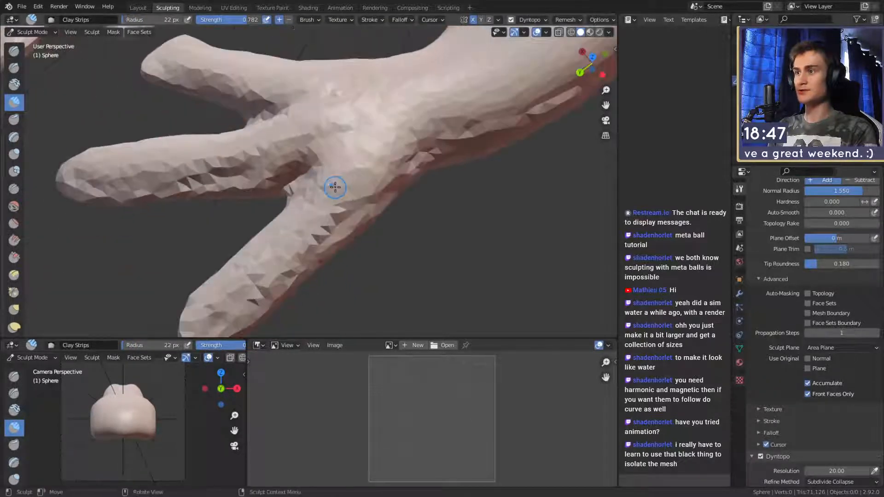
{"action": "left_click", "coordinate": [352, 174]}
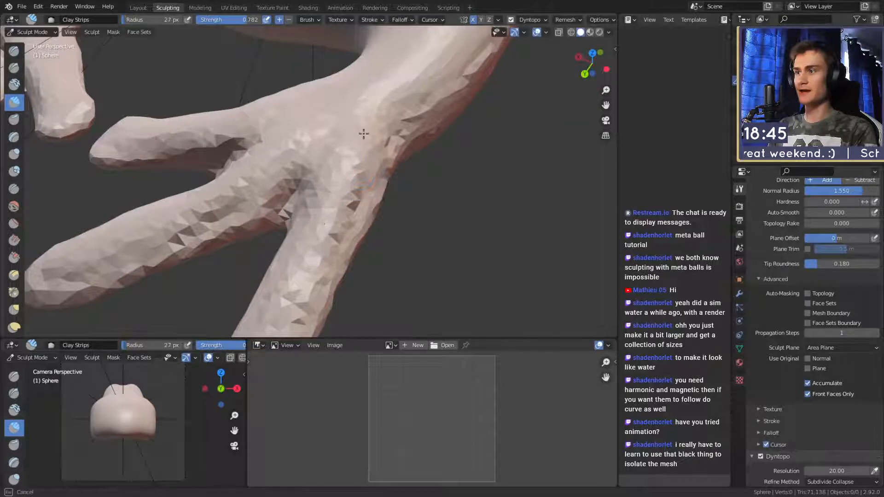
{"action": "mouse_move", "coordinate": [361, 134]}
{"action": "middle_mouse_down"}
{"action": "mouse_move", "coordinate": [351, 189]}
{"action": "mouse_move", "coordinate": [290, 118]}
{"action": "middle_mouse_up"}
{"action": "middle_click_drag", "start_coordinate": [257, 204], "coordinate": [353, 166]}
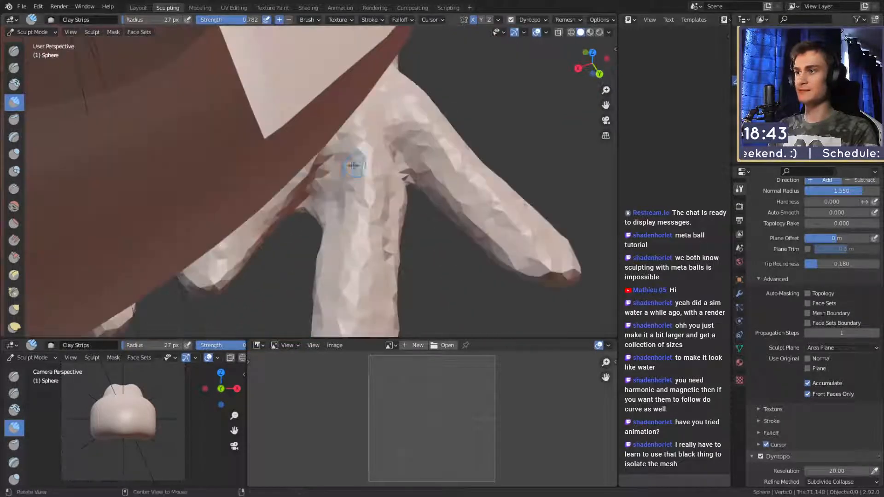
- Isolate the middle toe by expanding a mask from its tip to its base, and clear the mask
{"action": "key", "text": "m"}
{"action": "scroll", "coordinate": [316, 190], "scroll_direction": "down", "scroll_amount": 3}
{"action": "mouse_move", "coordinate": [343, 212]}
{"action": "left_mouse_down"}
{"action": "mouse_move", "coordinate": [346, 250]}
{"action": "mouse_move", "coordinate": [369, 229]}
{"action": "left_mouse_up"}
{"action": "mouse_move", "coordinate": [374, 222]}
{"action": "middle_mouse_down"}
{"action": "mouse_move", "coordinate": [353, 186]}
{"action": "mouse_move", "coordinate": [292, 223]}
{"action": "mouse_move", "coordinate": [333, 220]}
{"action": "mouse_move", "coordinate": [315, 152]}
{"action": "mouse_move", "coordinate": [325, 233]}
{"action": "middle_mouse_up"}
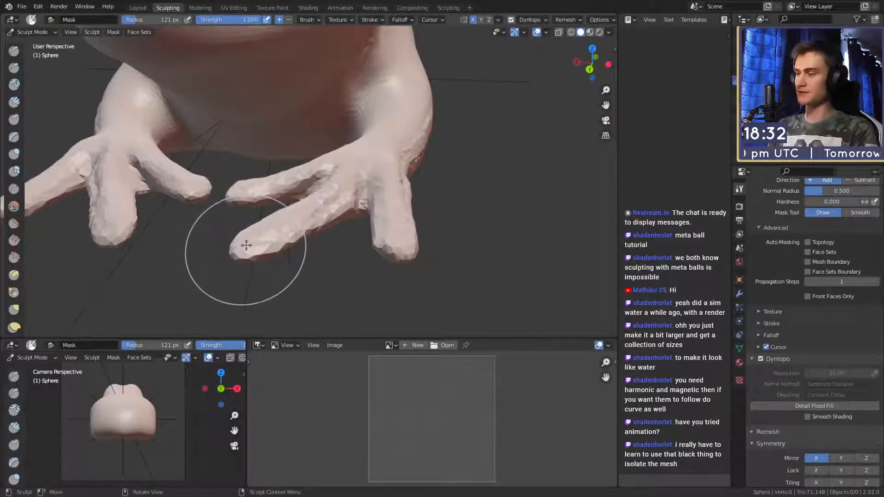
{"action": "key", "text": "shift+a"}
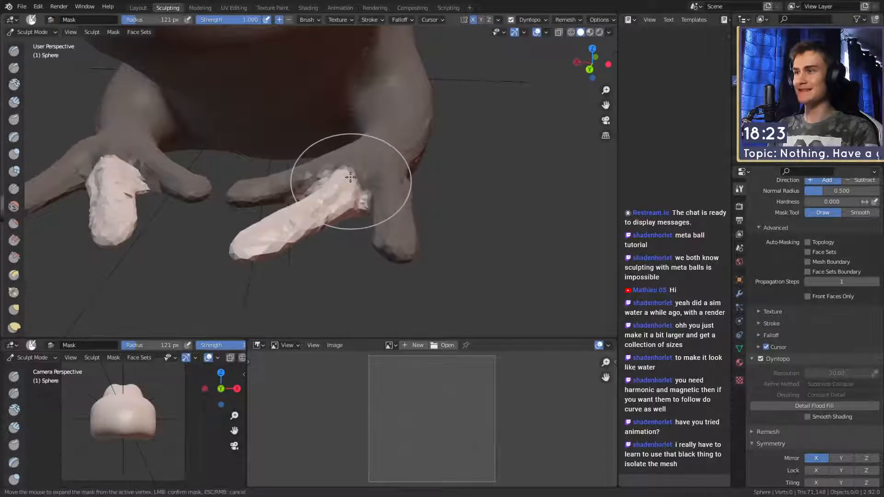
{"action": "left_click", "coordinate": [351, 178]}
{"action": "middle_click_drag", "start_coordinate": [353, 182], "coordinate": [371, 231]}
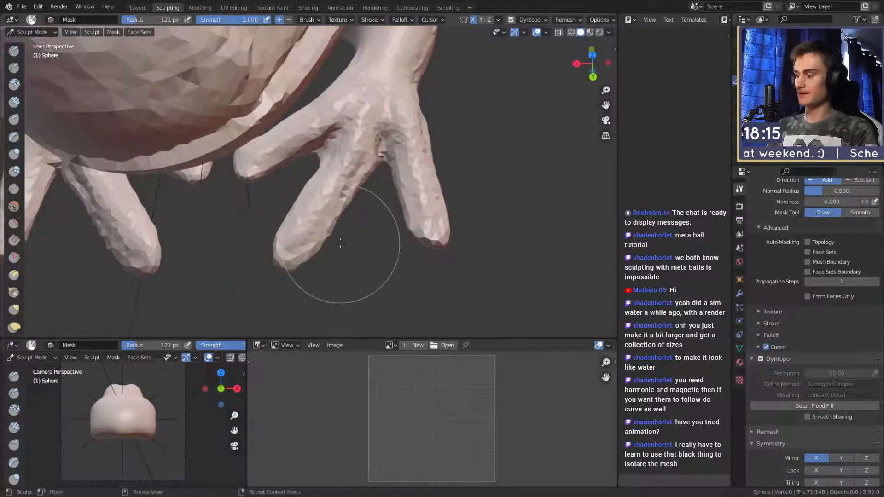
- Nudge the tip of the middle toe with the Grab brush at 203 px radius
{"action": "key", "text": "g"}
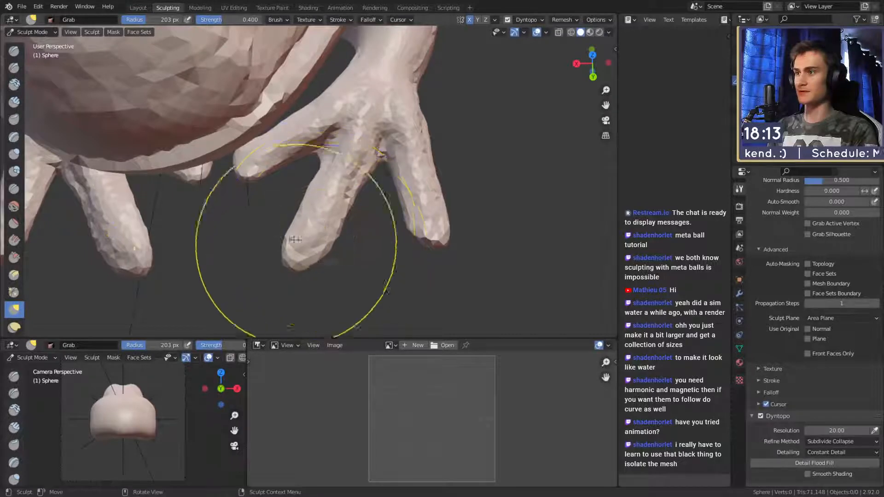
{"action": "scroll", "coordinate": [296, 239], "scroll_direction": "down", "scroll_amount": 3}
{"action": "middle_click_drag", "start_coordinate": [295, 239], "coordinate": [454, 168]}
{"action": "scroll", "coordinate": [395, 158], "scroll_direction": "up", "scroll_amount": 4}
{"action": "mouse_move", "coordinate": [394, 158]}
{"action": "middle_mouse_down"}
{"action": "mouse_move", "coordinate": [385, 227]}
{"action": "mouse_move", "coordinate": [296, 217]}
{"action": "mouse_move", "coordinate": [286, 198]}
{"action": "mouse_move", "coordinate": [375, 197]}
{"action": "mouse_move", "coordinate": [377, 158]}
{"action": "mouse_move", "coordinate": [336, 200]}
{"action": "middle_mouse_up"}
{"action": "scroll", "coordinate": [385, 227], "scroll_direction": "up", "scroll_amount": 2}
- Set the Crease brush to 23 px radius and 0.648 strength for the fold where the front leg meets the body
{"action": "key", "text": "c"}
{"action": "key", "text": "shift+c"}
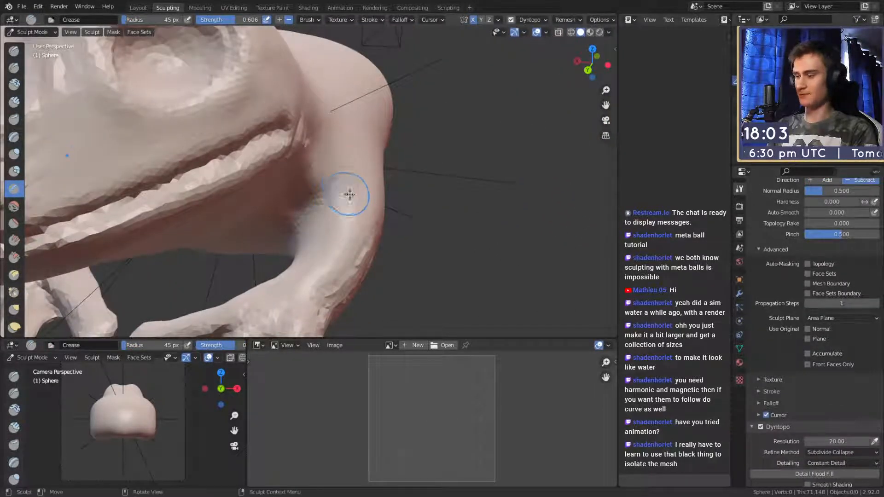
{"action": "key", "text": "f"}
{"action": "left_click", "coordinate": [325, 197]}
{"action": "middle_click_drag", "start_coordinate": [326, 198], "coordinate": [349, 203]}
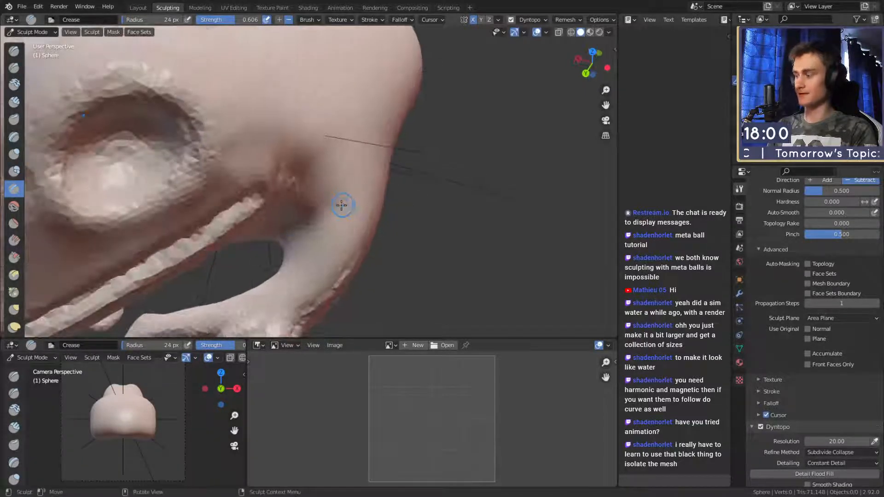
{"action": "key", "text": "shift+f"}
{"action": "left_click", "coordinate": [365, 201]}
{"action": "middle_click_drag", "start_coordinate": [365, 201], "coordinate": [357, 175]}
{"action": "scroll", "coordinate": [379, 186], "scroll_direction": "up", "scroll_amount": 5}
{"action": "middle_click_drag", "start_coordinate": [297, 204], "coordinate": [351, 228]}
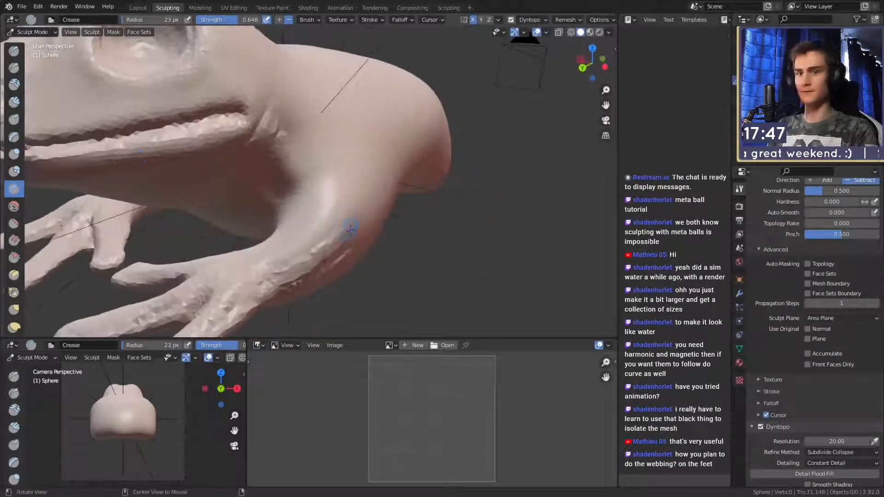
{"action": "middle_click_drag", "start_coordinate": [312, 175], "coordinate": [334, 163]}
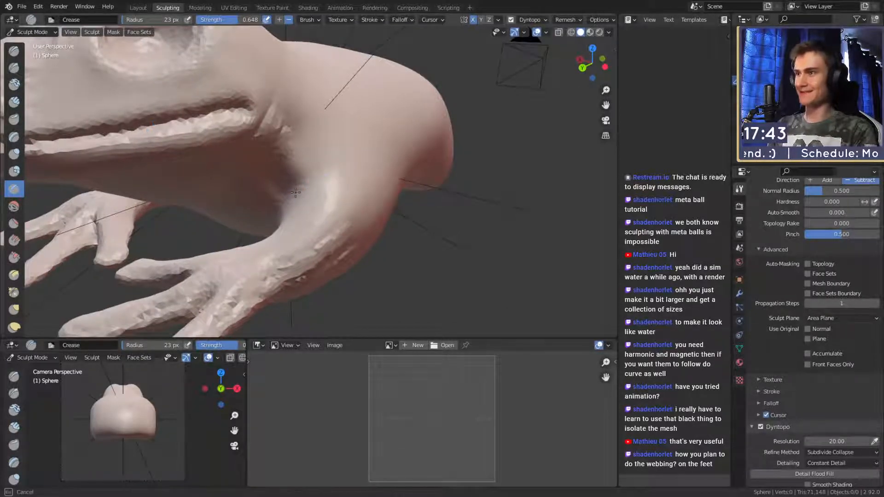
- Try the Clay Strips brush at 70 px radius, visit the Layout workspace and return to the Sculpting workspace
{"action": "key", "text": "c"}
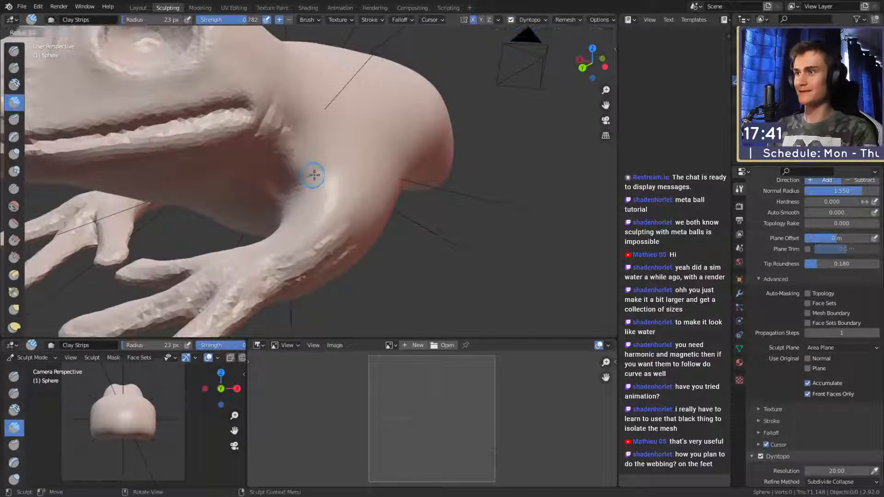
{"action": "middle_click_drag", "start_coordinate": [333, 205], "coordinate": [346, 221]}
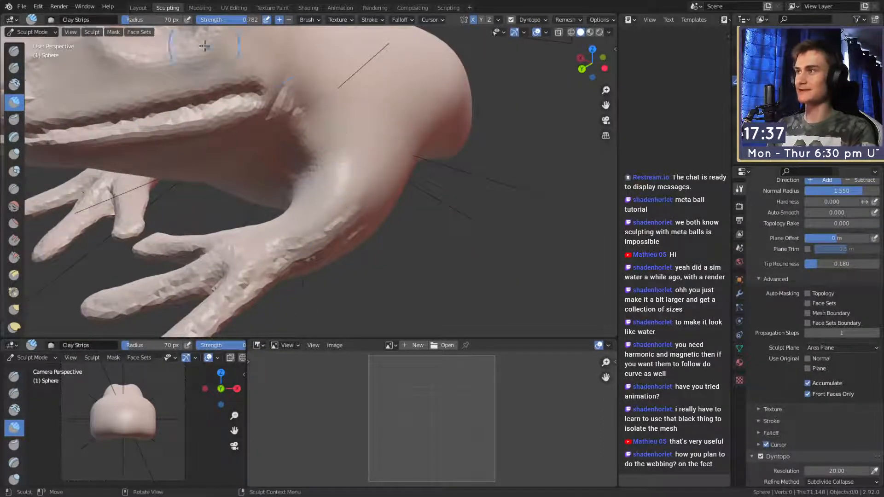
{"action": "left_click", "coordinate": [139, 7]}
{"action": "left_click", "coordinate": [168, 8]}
{"action": "mouse_move", "coordinate": [350, 203]}
{"action": "middle_mouse_down"}
{"action": "mouse_move", "coordinate": [361, 211]}
{"action": "mouse_move", "coordinate": [325, 181]}
{"action": "mouse_move", "coordinate": [306, 179]}
{"action": "mouse_move", "coordinate": [336, 184]}
{"action": "mouse_move", "coordinate": [345, 174]}
{"action": "mouse_move", "coordinate": [307, 193]}
{"action": "mouse_move", "coordinate": [339, 164]}
{"action": "mouse_move", "coordinate": [317, 189]}
{"action": "mouse_move", "coordinate": [332, 192]}
{"action": "mouse_move", "coordinate": [313, 196]}
{"action": "middle_mouse_up"}
- Carve a fold between the upper front leg and the body with the Crease brush at 32 px and 26 px radius
{"action": "key", "text": "shift+c"}
{"action": "middle_click_drag", "start_coordinate": [386, 113], "coordinate": [322, 172]}
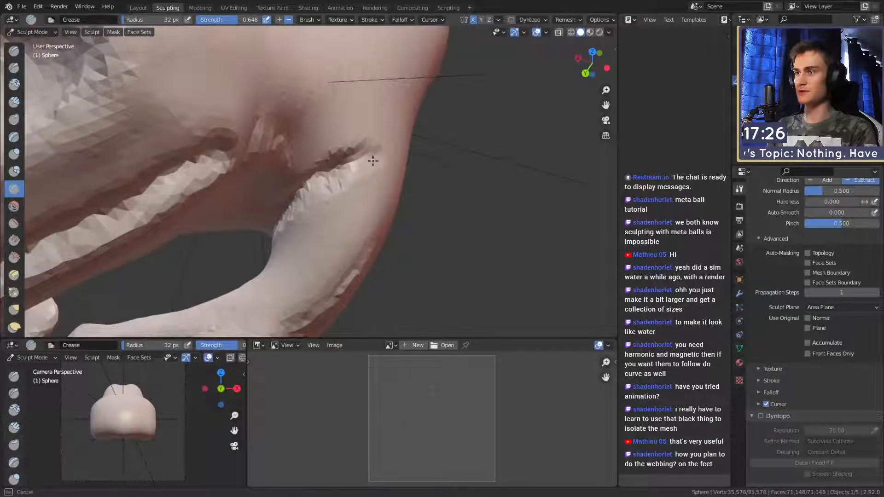
{"action": "middle_click_drag", "start_coordinate": [373, 160], "coordinate": [359, 181]}
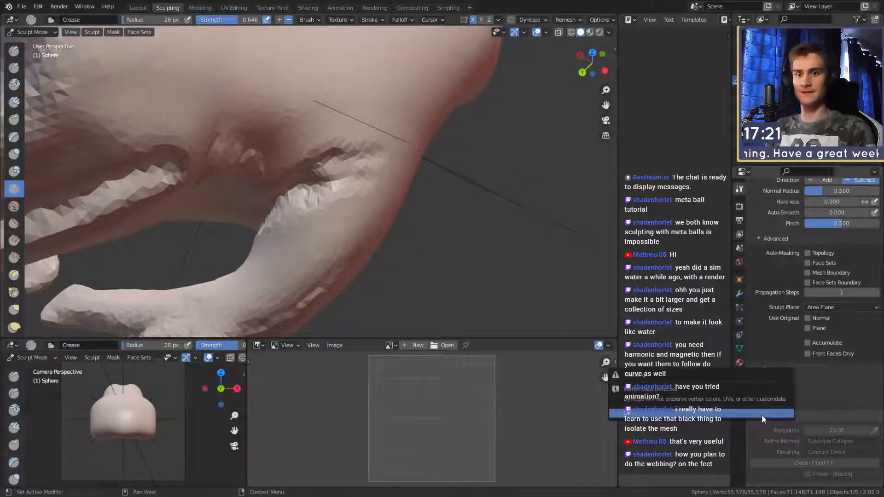
- Re-enable Dyntopo and deepen the shoulder fold with the Crease brush at 26 px radius
{"action": "left_click", "coordinate": [761, 416]}
{"action": "middle_click_drag", "start_coordinate": [350, 178], "coordinate": [364, 184]}
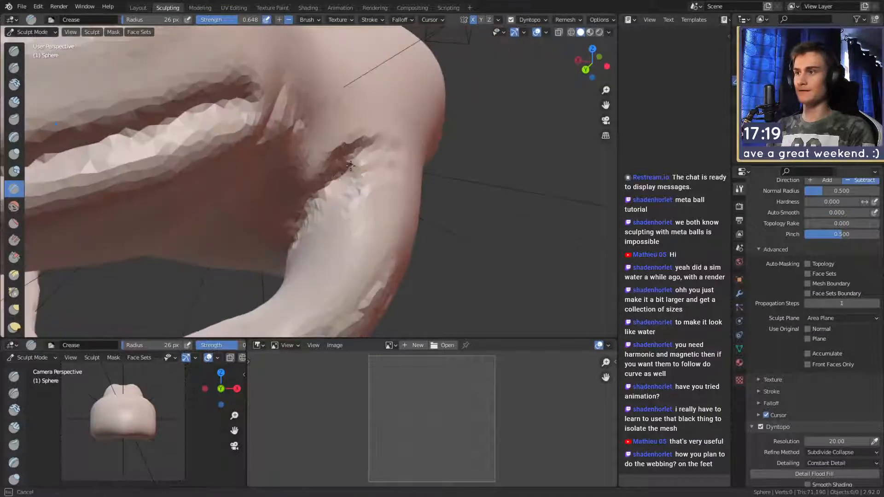
{"action": "mouse_move", "coordinate": [298, 214]}
{"action": "middle_mouse_down"}
{"action": "mouse_move", "coordinate": [322, 203]}
{"action": "mouse_move", "coordinate": [345, 252]}
{"action": "mouse_move", "coordinate": [339, 231]}
{"action": "middle_mouse_up"}
- Try pulling webbing out between the inner and middle toes with the Snake Hook brush at 48 px radius
{"action": "scroll", "coordinate": [332, 230], "scroll_direction": "down", "scroll_amount": 5}
{"action": "scroll", "coordinate": [332, 197], "scroll_direction": "up", "scroll_amount": 6}
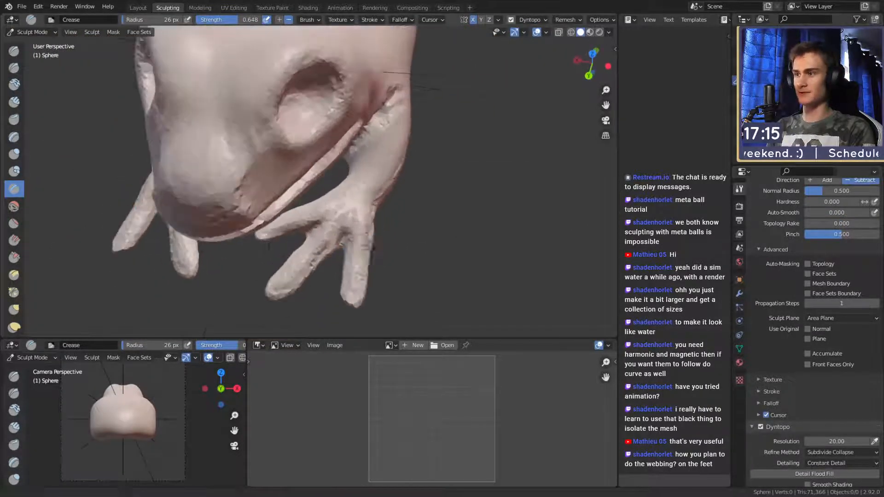
{"action": "key", "text": "k"}
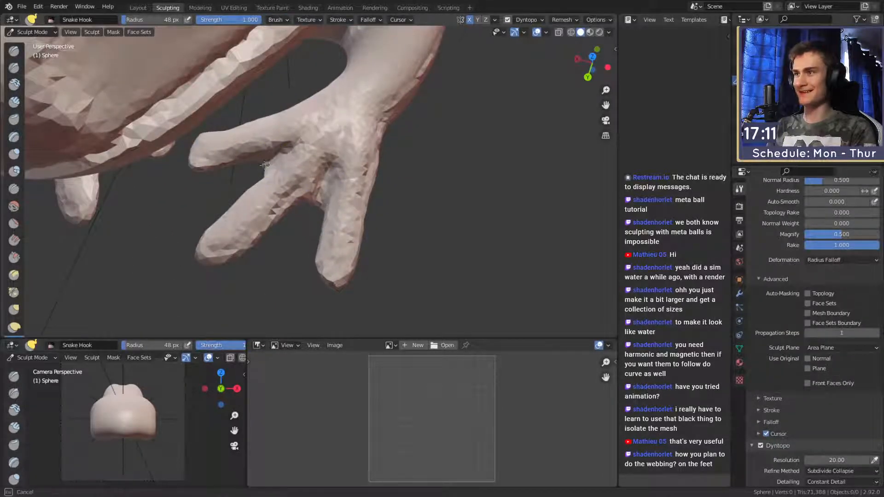
{"action": "left_click_drag", "start_coordinate": [263, 165], "coordinate": [263, 167]}
{"action": "mouse_move", "coordinate": [322, 168]}
{"action": "left_mouse_down", "text": "alt"}
{"action": "mouse_move", "coordinate": [360, 192]}
{"action": "mouse_move", "coordinate": [363, 87]}
{"action": "mouse_move", "coordinate": [327, 217]}
{"action": "left_mouse_up", "text": "alt"}
- Deepen the fold between the upper front leg and the body with the Crease brush at 21 px, 12 px and 29 px radius
{"action": "mouse_move", "coordinate": [338, 138]}
{"action": "left_mouse_down", "text": "alt+shift"}
{"action": "mouse_move", "coordinate": [335, 213]}
{"action": "mouse_move", "coordinate": [355, 177]}
{"action": "mouse_move", "coordinate": [306, 152]}
{"action": "mouse_move", "coordinate": [324, 185]}
{"action": "left_mouse_up", "text": "alt+shift"}
{"action": "key", "text": "shift+c"}
{"action": "key", "text": "f"}
{"action": "left_click", "coordinate": [318, 175]}
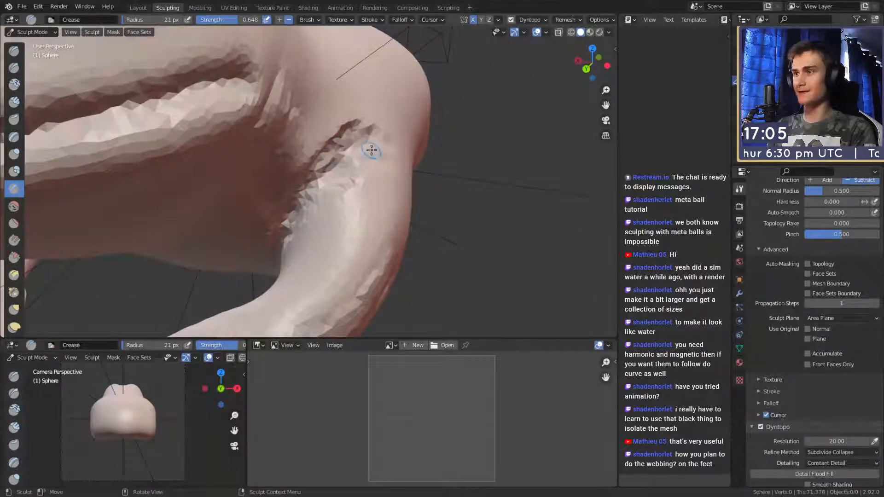
{"action": "left_click_drag", "start_coordinate": [371, 150], "coordinate": [313, 161], "text": "alt"}
{"action": "key", "text": "f"}
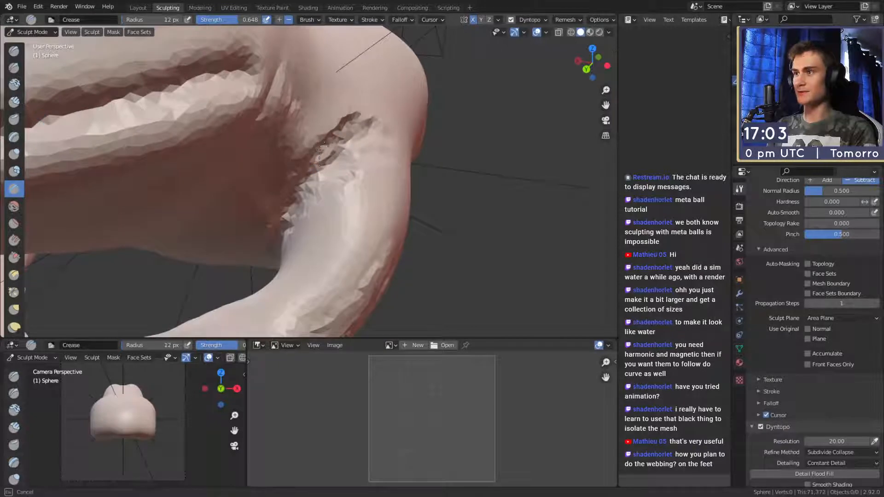
{"action": "left_click", "coordinate": [301, 198]}
{"action": "left_click_drag", "start_coordinate": [302, 198], "coordinate": [310, 198], "text": "alt"}
{"action": "middle_click_drag", "start_coordinate": [361, 169], "coordinate": [330, 192]}
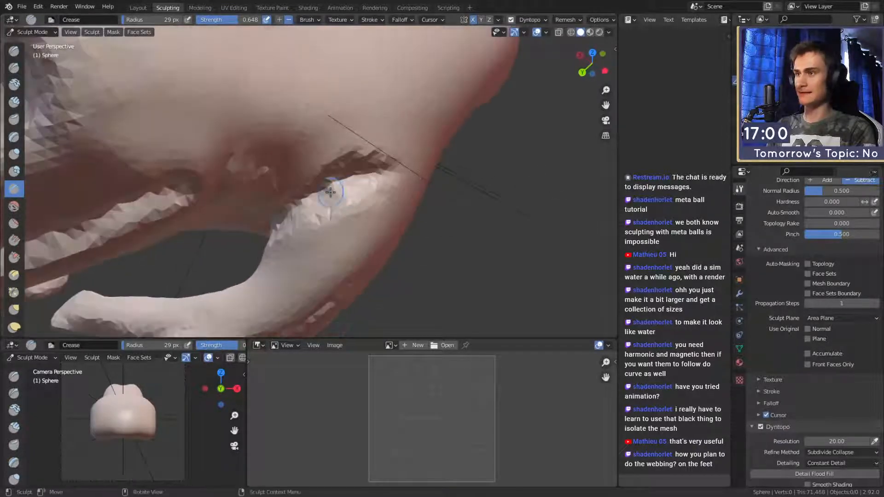
{"action": "mouse_move", "coordinate": [389, 198]}
{"action": "middle_mouse_down"}
{"action": "mouse_move", "coordinate": [355, 174]}
{"action": "mouse_move", "coordinate": [361, 233]}
{"action": "mouse_move", "coordinate": [336, 162]}
{"action": "mouse_move", "coordinate": [338, 171]}
{"action": "mouse_move", "coordinate": [326, 178]}
{"action": "mouse_move", "coordinate": [325, 154]}
{"action": "middle_mouse_up"}
- Fill and soften the outer end of the shoulder fold with the Clay Strips brush at 104 px radius, then reduce the radius to 59 px
{"action": "key", "text": "c"}
{"action": "left_click_drag", "start_coordinate": [322, 122], "coordinate": [323, 86]}
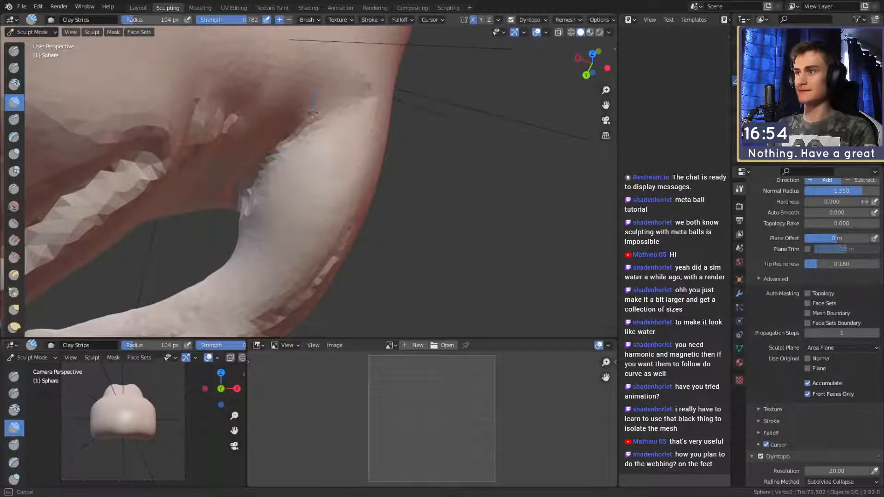
{"action": "key", "text": "f"}
{"action": "mouse_move", "coordinate": [255, 197]}
{"action": "middle_mouse_down"}
{"action": "mouse_move", "coordinate": [322, 164]}
{"action": "mouse_move", "coordinate": [306, 203]}
{"action": "mouse_move", "coordinate": [326, 166]}
{"action": "mouse_move", "coordinate": [339, 222]}
{"action": "mouse_move", "coordinate": [321, 222]}
{"action": "middle_mouse_up"}
{"action": "left_click", "coordinate": [323, 191]}
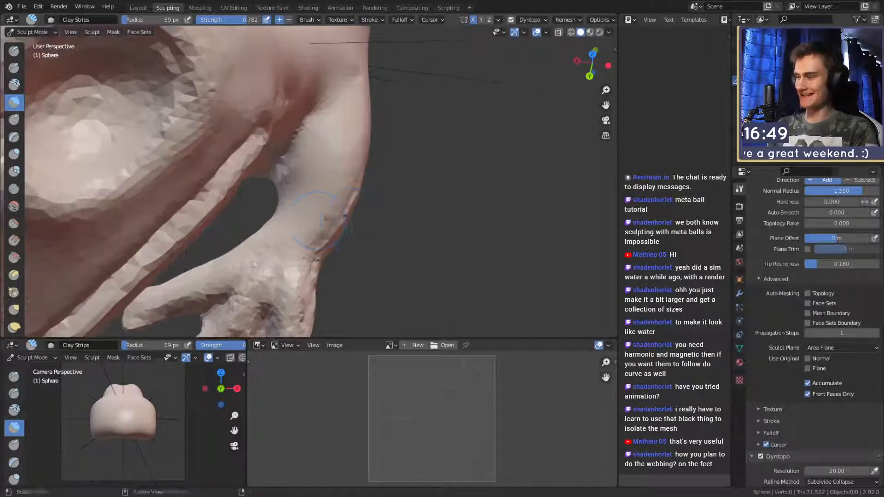
- Reshape the front leg and its join to the body with the Grab brush at 143 px, 200 px and 220 px radius
{"action": "key", "text": "g"}
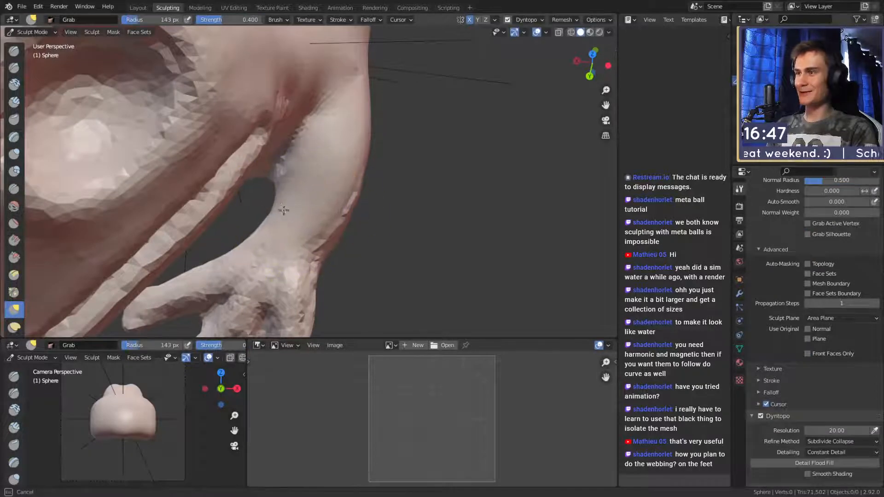
{"action": "left_click_drag", "start_coordinate": [284, 210], "coordinate": [281, 208]}
{"action": "middle_click_drag", "start_coordinate": [294, 211], "coordinate": [282, 205]}
{"action": "key", "text": "f"}
{"action": "left_click", "coordinate": [350, 217]}
{"action": "left_click_drag", "start_coordinate": [325, 221], "coordinate": [323, 219]}
{"action": "mouse_move", "coordinate": [370, 205]}
{"action": "middle_mouse_down"}
{"action": "mouse_move", "coordinate": [304, 203]}
{"action": "mouse_move", "coordinate": [294, 210]}
{"action": "mouse_move", "coordinate": [329, 221]}
{"action": "middle_mouse_up"}
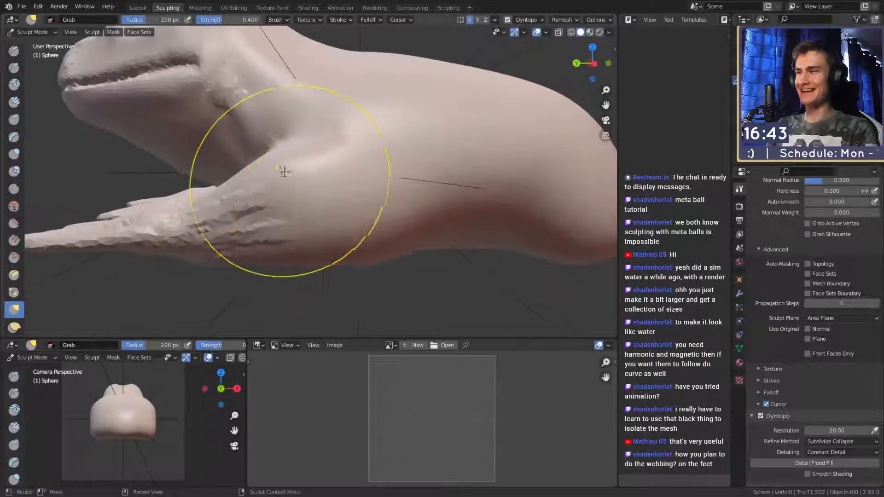
{"action": "middle_click_drag", "start_coordinate": [294, 174], "coordinate": [340, 198]}
{"action": "key", "text": "c"}
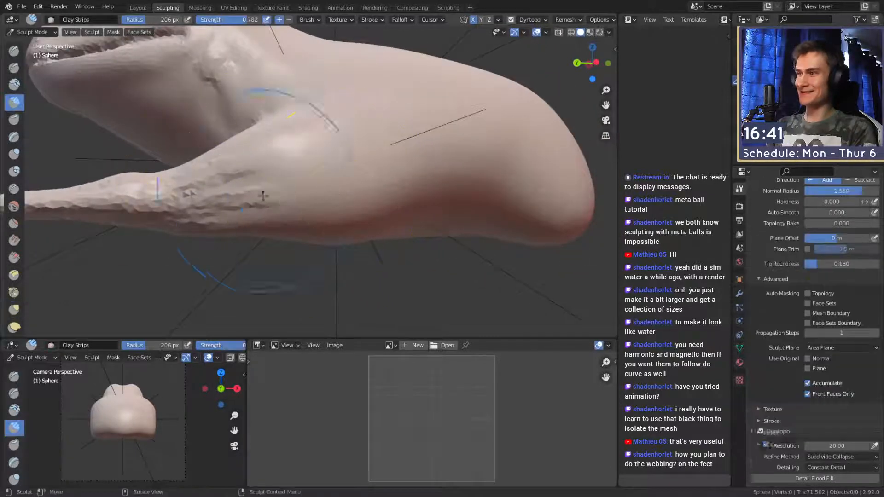
{"action": "key", "text": "g"}
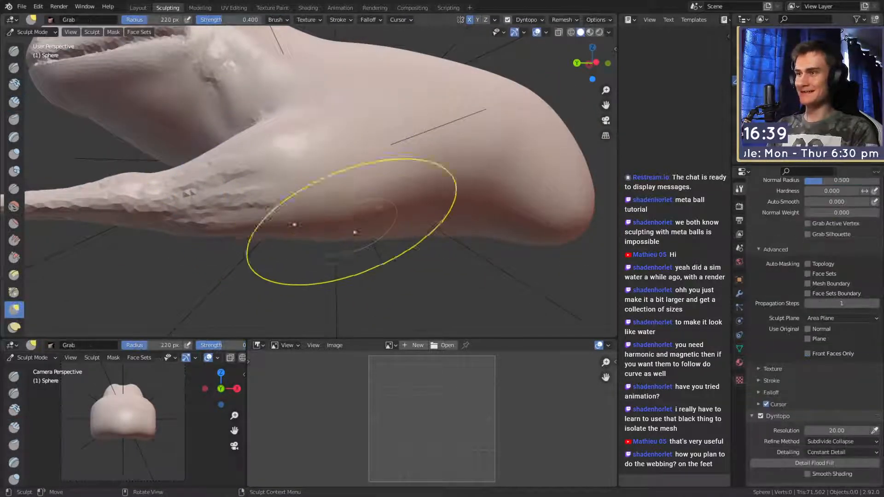
{"action": "middle_click_drag", "start_coordinate": [346, 222], "coordinate": [340, 229]}
- Build up the forearm with the Clay Strips brush at 90 px radius, smooth it, and raise the radius to 192 px
{"action": "key", "text": "c"}
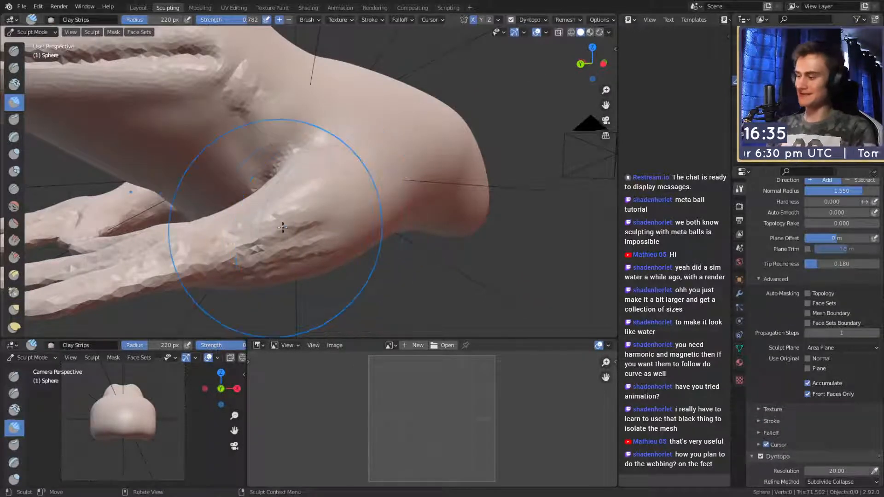
{"action": "middle_click_drag", "start_coordinate": [281, 221], "coordinate": [297, 233]}
{"action": "key", "text": "f"}
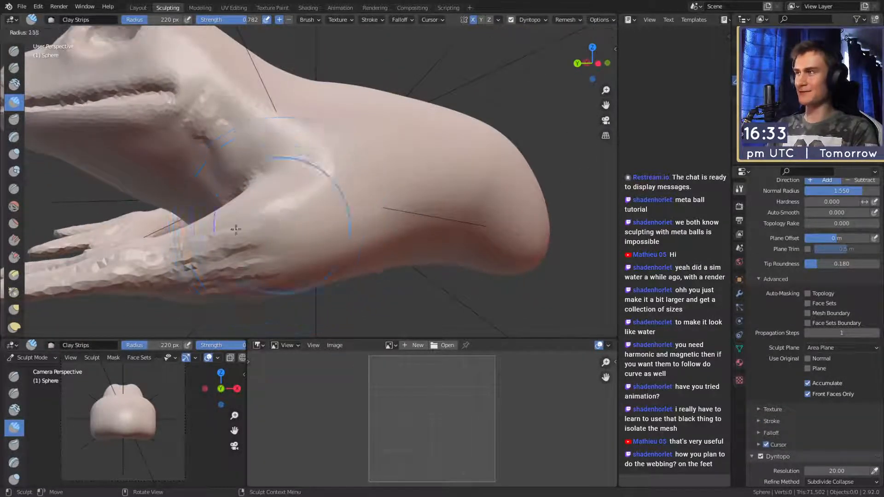
{"action": "left_click", "coordinate": [230, 226]}
{"action": "mouse_move", "coordinate": [216, 213]}
{"action": "middle_mouse_down"}
{"action": "mouse_move", "coordinate": [281, 239]}
{"action": "mouse_move", "coordinate": [316, 193]}
{"action": "mouse_move", "coordinate": [340, 262]}
{"action": "middle_mouse_up"}
{"action": "key", "text": "f"}
{"action": "left_click", "coordinate": [317, 253]}
{"action": "middle_click_drag", "start_coordinate": [322, 217], "coordinate": [307, 205]}
{"action": "key", "text": "f"}
{"action": "left_click", "coordinate": [288, 184]}
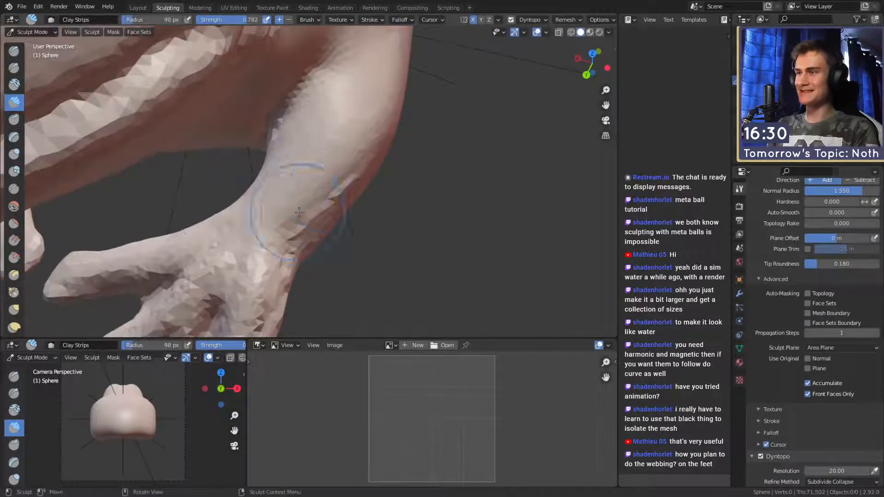
{"action": "left_click_drag", "start_coordinate": [280, 175], "coordinate": [295, 138], "text": "shift"}
{"action": "mouse_move", "coordinate": [301, 157]}
{"action": "middle_mouse_down"}
{"action": "mouse_move", "coordinate": [330, 179]}
{"action": "mouse_move", "coordinate": [322, 181]}
{"action": "middle_mouse_up"}
{"action": "key", "text": "f"}
{"action": "left_click", "coordinate": [310, 188]}
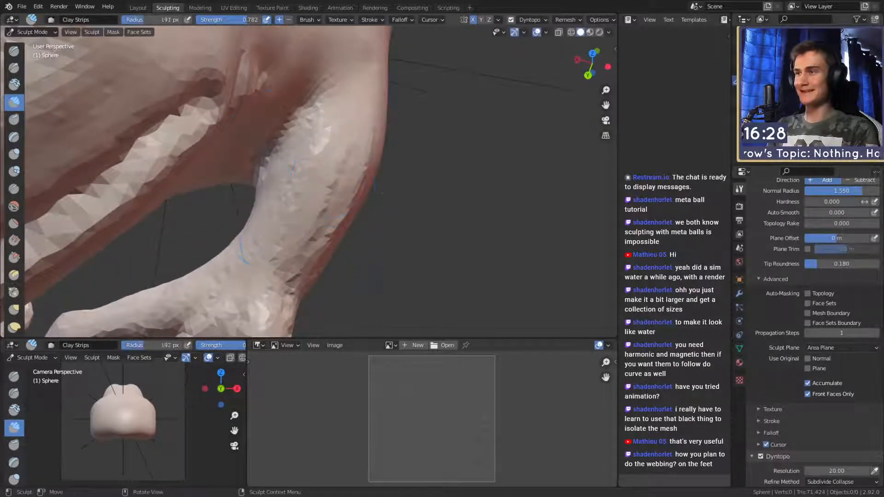
- Sculpt folds down the side of the neck behind the head with the Clay Strips brush at 42 px radius
{"action": "mouse_move", "coordinate": [313, 234]}
{"action": "middle_mouse_down"}
{"action": "mouse_move", "coordinate": [343, 193]}
{"action": "mouse_move", "coordinate": [313, 143]}
{"action": "middle_mouse_up"}
{"action": "key", "text": "shift+c"}
{"action": "key", "text": "f"}
{"action": "left_click", "coordinate": [253, 170]}
{"action": "middle_click_drag", "start_coordinate": [260, 171], "coordinate": [286, 211]}
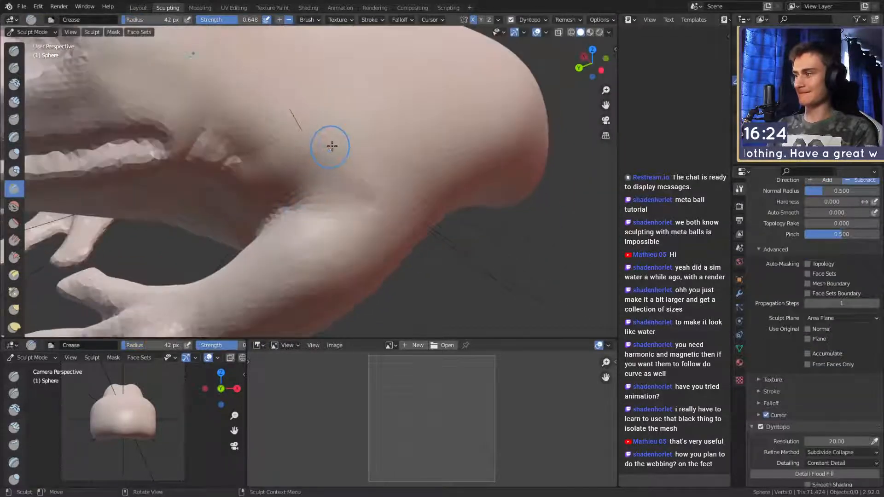
{"action": "key", "text": "c"}
{"action": "middle_click_drag", "start_coordinate": [302, 109], "coordinate": [299, 195]}
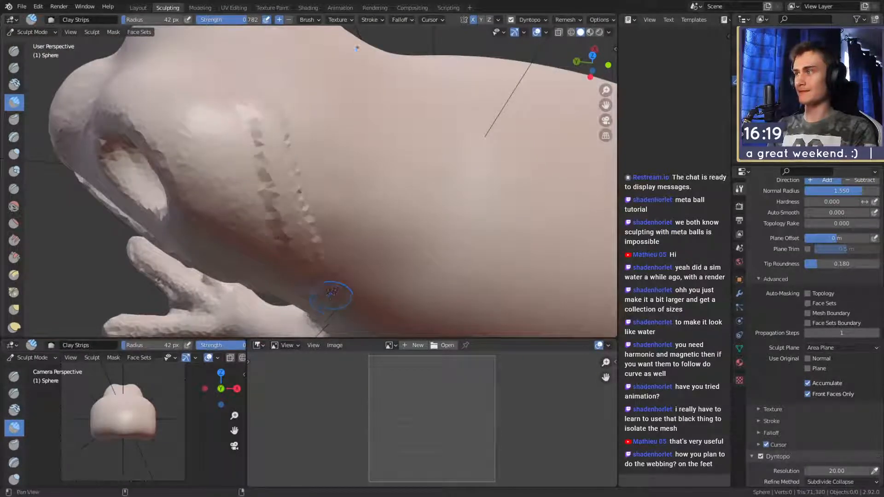
{"action": "middle_click_drag", "start_coordinate": [331, 292], "coordinate": [274, 133]}
{"action": "mouse_move", "coordinate": [382, 279]}
{"action": "middle_mouse_down"}
{"action": "mouse_move", "coordinate": [355, 197]}
{"action": "mouse_move", "coordinate": [271, 122]}
{"action": "middle_mouse_up"}
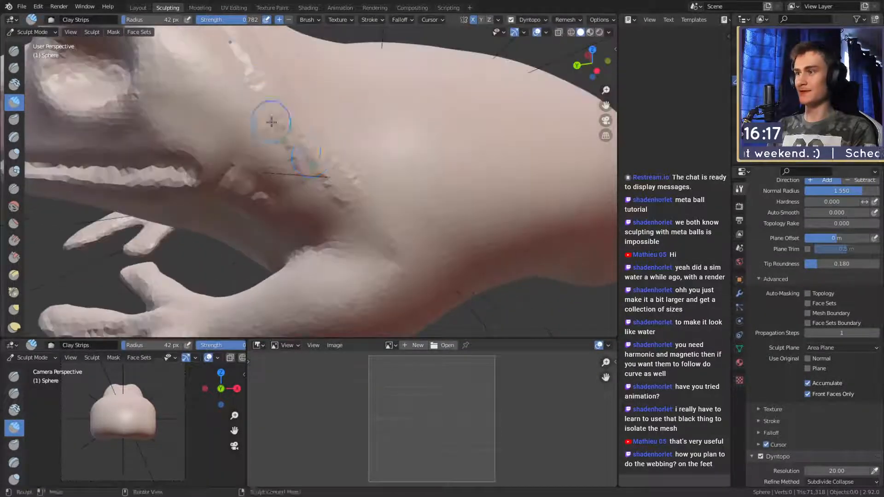
- Add clay across the throat and chest between the front legs with the Clay Strips brush at 58 px and 49 px radius
{"action": "mouse_move", "coordinate": [327, 178]}
{"action": "middle_mouse_down"}
{"action": "mouse_move", "coordinate": [353, 198]}
{"action": "mouse_move", "coordinate": [362, 180]}
{"action": "mouse_move", "coordinate": [318, 222]}
{"action": "mouse_move", "coordinate": [347, 224]}
{"action": "middle_mouse_up"}
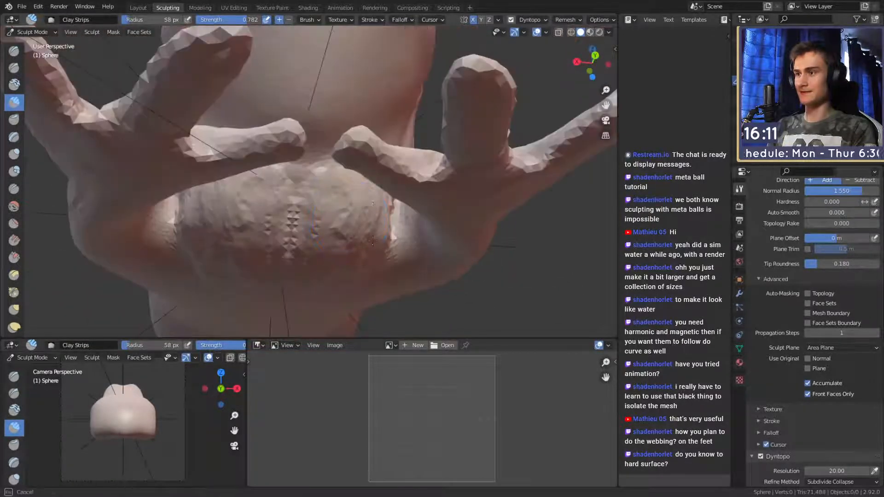
{"action": "left_click_drag", "start_coordinate": [313, 260], "coordinate": [317, 246]}
{"action": "mouse_move", "coordinate": [396, 150]}
{"action": "middle_mouse_down"}
{"action": "mouse_move", "coordinate": [405, 174]}
{"action": "mouse_move", "coordinate": [387, 193]}
{"action": "middle_mouse_up"}
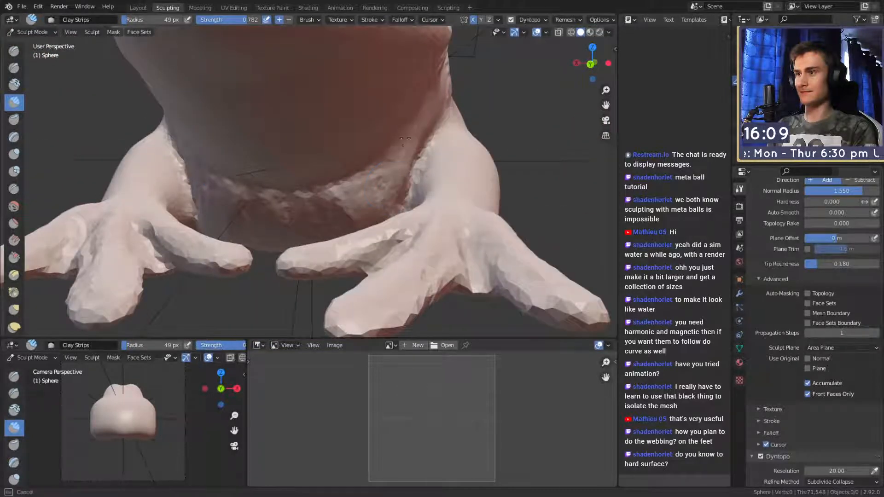
{"action": "left_click_drag", "start_coordinate": [418, 134], "coordinate": [422, 122]}
{"action": "middle_click_drag", "start_coordinate": [428, 139], "coordinate": [395, 159]}
{"action": "middle_click_drag", "start_coordinate": [313, 175], "coordinate": [311, 201]}
{"action": "middle_click_drag", "start_coordinate": [410, 252], "coordinate": [366, 196]}
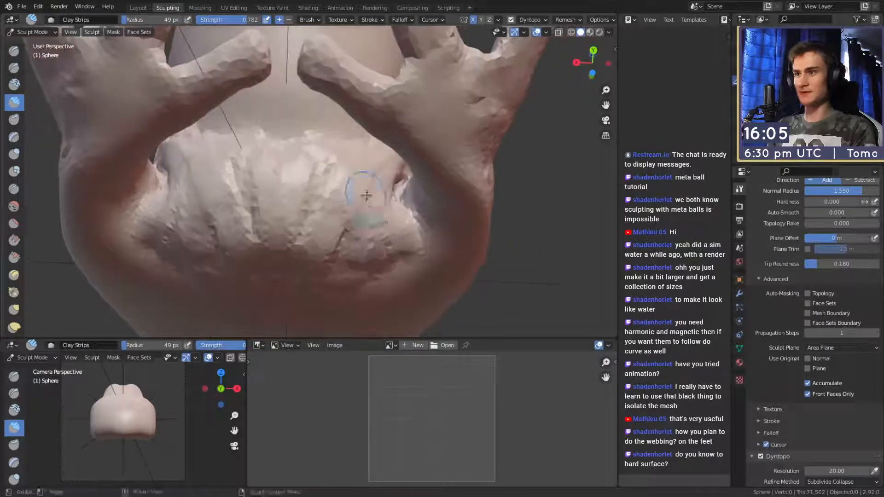
{"action": "left_click_drag", "start_coordinate": [352, 206], "coordinate": [355, 249]}
- Smooth the chest between the front legs at 162 px radius and reduce the brush radius to 120 px
{"action": "key", "text": "f"}
{"action": "left_click", "coordinate": [392, 249]}
{"action": "left_click_drag", "start_coordinate": [341, 184], "coordinate": [342, 215], "text": "shift"}
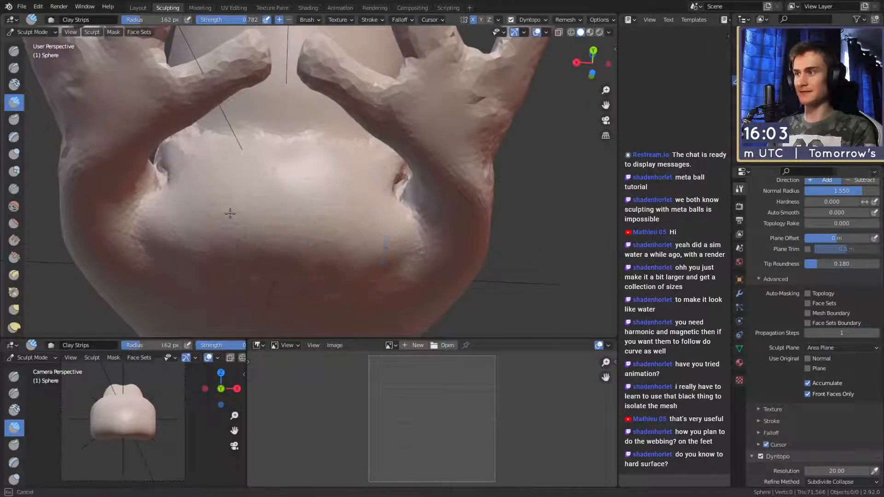
{"action": "mouse_move", "coordinate": [405, 110]}
{"action": "middle_mouse_down"}
{"action": "mouse_move", "coordinate": [347, 230]}
{"action": "mouse_move", "coordinate": [437, 198]}
{"action": "middle_mouse_up"}
{"action": "key", "text": "f"}
{"action": "left_click", "coordinate": [422, 196]}
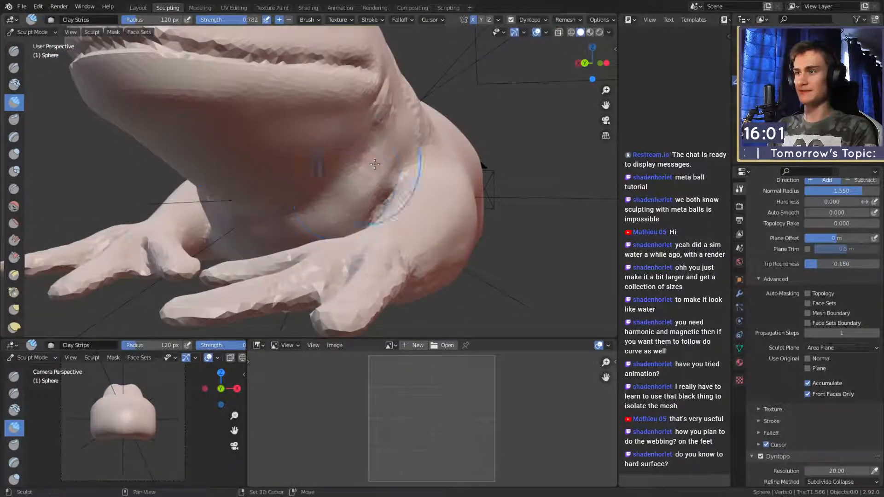
{"action": "middle_click_drag", "start_coordinate": [305, 208], "coordinate": [320, 171]}
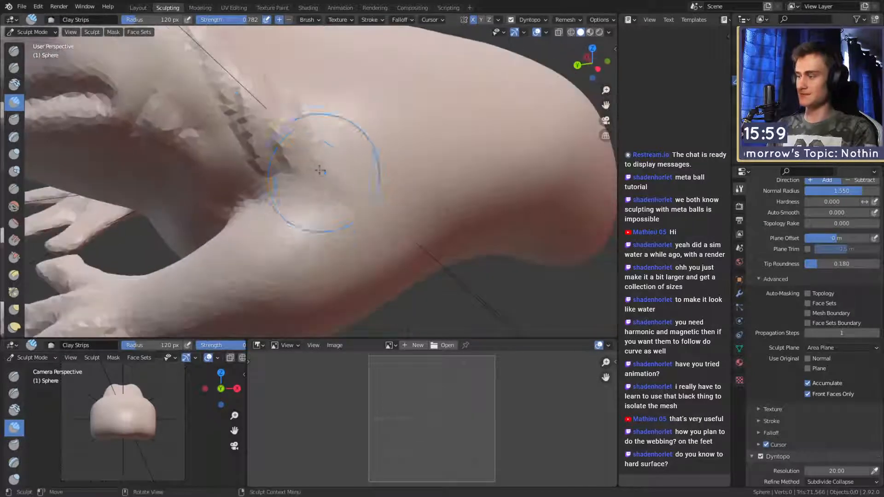
- Enlarge the brush and smooth the folds along the side of the neck behind the head
{"action": "left_click_drag", "start_coordinate": [329, 214], "coordinate": [390, 221], "text": "alt"}
{"action": "key", "text": "f"}
{"action": "left_click", "coordinate": [369, 196]}
{"action": "mouse_move", "coordinate": [363, 193]}
{"action": "left_mouse_down", "text": "alt"}
{"action": "mouse_move", "coordinate": [312, 171]}
{"action": "mouse_move", "coordinate": [331, 183]}
{"action": "mouse_move", "coordinate": [381, 166]}
{"action": "mouse_move", "coordinate": [381, 199]}
{"action": "mouse_move", "coordinate": [430, 196]}
{"action": "mouse_move", "coordinate": [349, 229]}
{"action": "mouse_move", "coordinate": [379, 138]}
{"action": "mouse_move", "coordinate": [276, 205]}
{"action": "left_mouse_up", "text": "alt"}
{"action": "key", "text": "f"}
{"action": "left_click", "coordinate": [344, 213]}
{"action": "left_click_drag", "start_coordinate": [238, 123], "coordinate": [240, 136], "text": "shift"}
{"action": "left_click_drag", "start_coordinate": [291, 233], "coordinate": [287, 289], "text": "alt"}
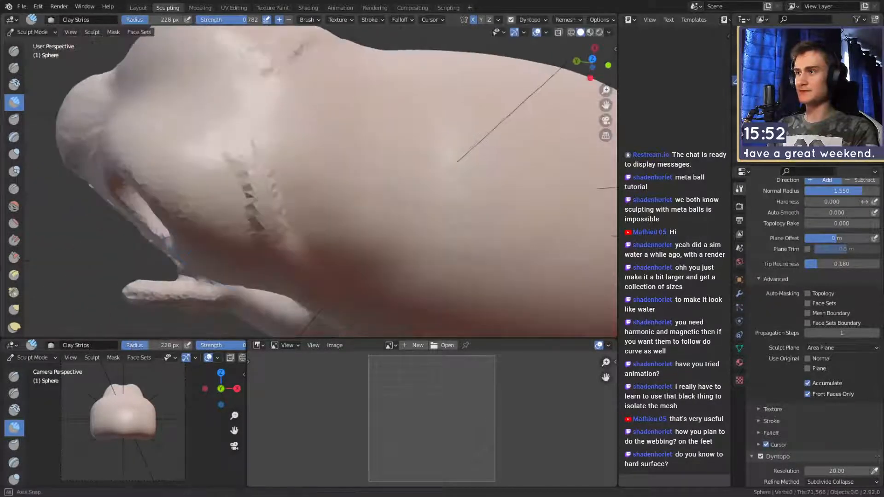
{"action": "left_click_drag", "start_coordinate": [290, 233], "coordinate": [350, 166], "text": "alt"}
{"action": "mouse_move", "coordinate": [350, 166]}
{"action": "left_mouse_down", "text": "ctrl+alt"}
{"action": "mouse_move", "coordinate": [389, 232]}
{"action": "mouse_move", "coordinate": [346, 203]}
{"action": "mouse_move", "coordinate": [345, 167]}
{"action": "left_mouse_up", "text": "ctrl+alt"}
{"action": "mouse_move", "coordinate": [271, 176]}
{"action": "left_mouse_down", "text": "alt"}
{"action": "mouse_move", "coordinate": [316, 194]}
{"action": "mouse_move", "coordinate": [341, 177]}
{"action": "mouse_move", "coordinate": [277, 115]}
{"action": "left_mouse_up", "text": "alt"}
{"action": "key", "text": "f"}
{"action": "left_click", "coordinate": [338, 168]}
- Adjust the shape of the shoulder and upper front leg with the Grab brush, working up to 239 px radius
{"action": "key", "text": "shift+c"}
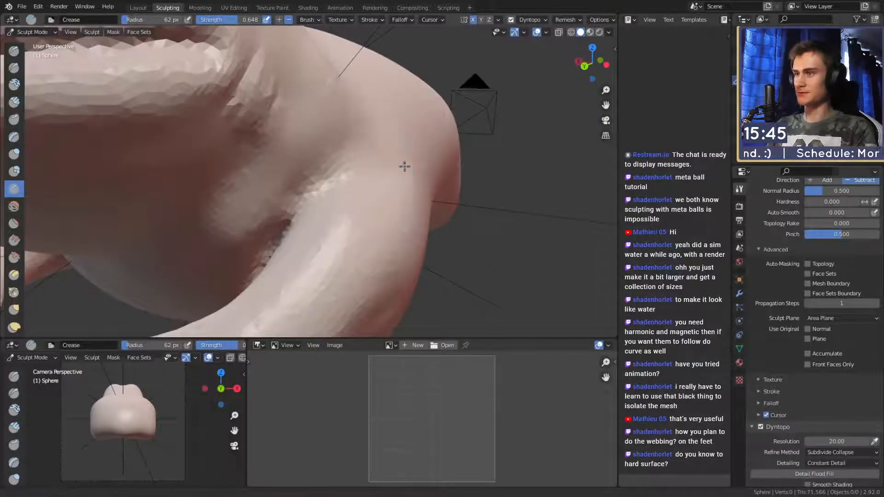
{"action": "mouse_move", "coordinate": [404, 165]}
{"action": "left_mouse_down", "text": "ctrl+alt"}
{"action": "mouse_move", "coordinate": [389, 205]}
{"action": "mouse_move", "coordinate": [324, 210]}
{"action": "mouse_move", "coordinate": [315, 171]}
{"action": "mouse_move", "coordinate": [325, 199]}
{"action": "mouse_move", "coordinate": [298, 216]}
{"action": "mouse_move", "coordinate": [407, 231]}
{"action": "mouse_move", "coordinate": [453, 257]}
{"action": "mouse_move", "coordinate": [341, 244]}
{"action": "mouse_move", "coordinate": [305, 204]}
{"action": "mouse_move", "coordinate": [385, 227]}
{"action": "mouse_move", "coordinate": [370, 209]}
{"action": "mouse_move", "coordinate": [359, 152]}
{"action": "mouse_move", "coordinate": [326, 144]}
{"action": "mouse_move", "coordinate": [399, 162]}
{"action": "mouse_move", "coordinate": [407, 191]}
{"action": "left_mouse_up", "text": "ctrl+alt"}
{"action": "key", "text": "g"}
{"action": "key", "text": "f"}
{"action": "left_click", "coordinate": [342, 184]}
{"action": "key", "text": "f"}
{"action": "left_click", "coordinate": [269, 217]}
{"action": "key", "text": "f"}
{"action": "left_click", "coordinate": [343, 211]}
{"action": "key", "text": "f"}
{"action": "left_click", "coordinate": [313, 209]}
{"action": "key", "text": "f"}
{"action": "left_click", "coordinate": [338, 228]}
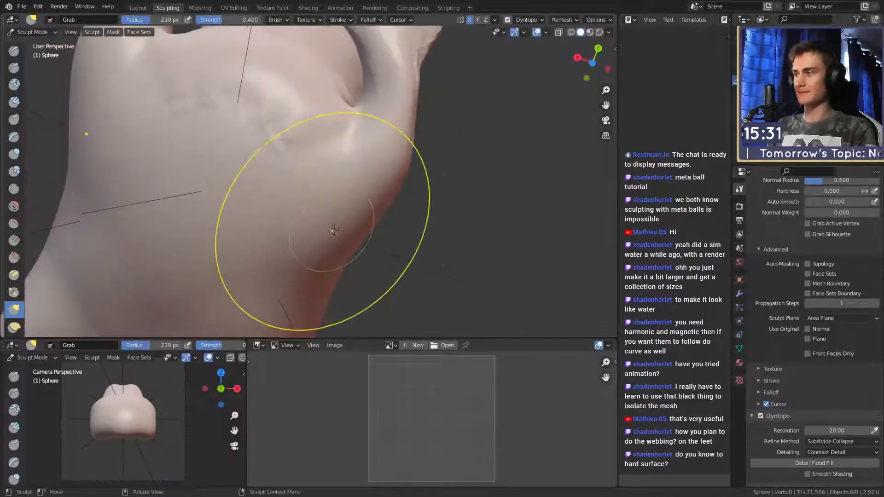
- Pull the front leg's elbow out from the body with the Grab brush at 177 px and 212 px radius
{"action": "key", "text": "f"}
{"action": "left_click", "coordinate": [358, 235]}
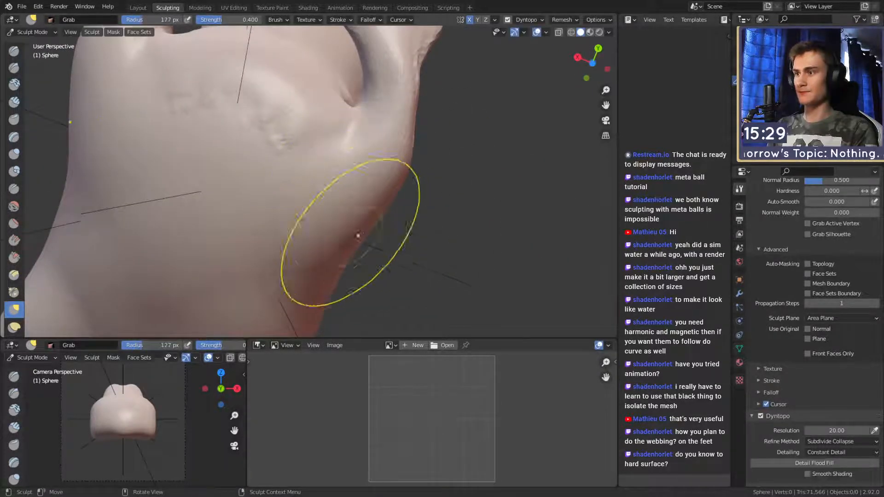
{"action": "left_click_drag", "start_coordinate": [356, 178], "coordinate": [344, 235], "text": "alt+shift"}
{"action": "key", "text": "f"}
{"action": "left_click", "coordinate": [456, 212]}
{"action": "left_click_drag", "start_coordinate": [375, 264], "coordinate": [363, 260]}
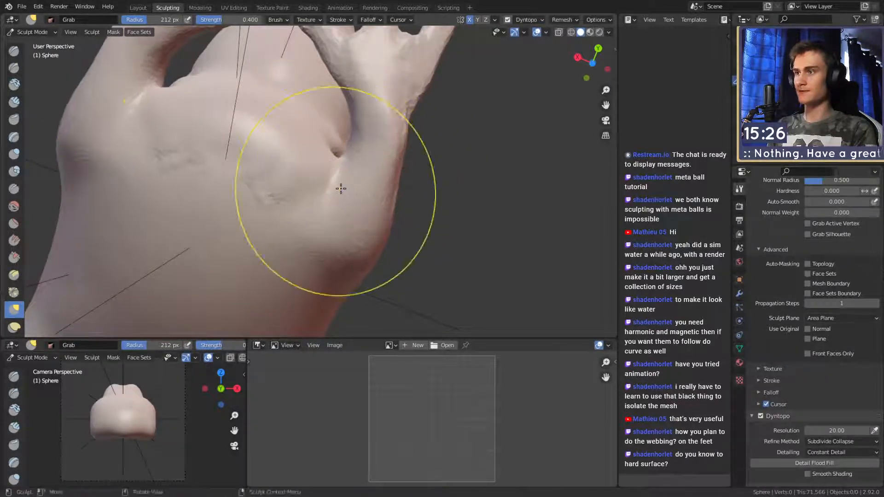
{"action": "middle_click_drag", "start_coordinate": [340, 188], "coordinate": [286, 201]}
{"action": "mouse_move", "coordinate": [405, 272]}
{"action": "middle_mouse_down"}
{"action": "mouse_move", "coordinate": [336, 266]}
{"action": "mouse_move", "coordinate": [379, 271]}
{"action": "mouse_move", "coordinate": [323, 185]}
{"action": "mouse_move", "coordinate": [316, 147]}
{"action": "mouse_move", "coordinate": [335, 182]}
{"action": "middle_mouse_up"}
- Carve a crease behind the elbow where it meets the body with the Crease brush at 63 px and 55 px radius
{"action": "key", "text": "c"}
{"action": "left_click", "coordinate": [337, 208]}
{"action": "key", "text": "shift+c"}
{"action": "middle_click_drag", "start_coordinate": [386, 164], "coordinate": [348, 152]}
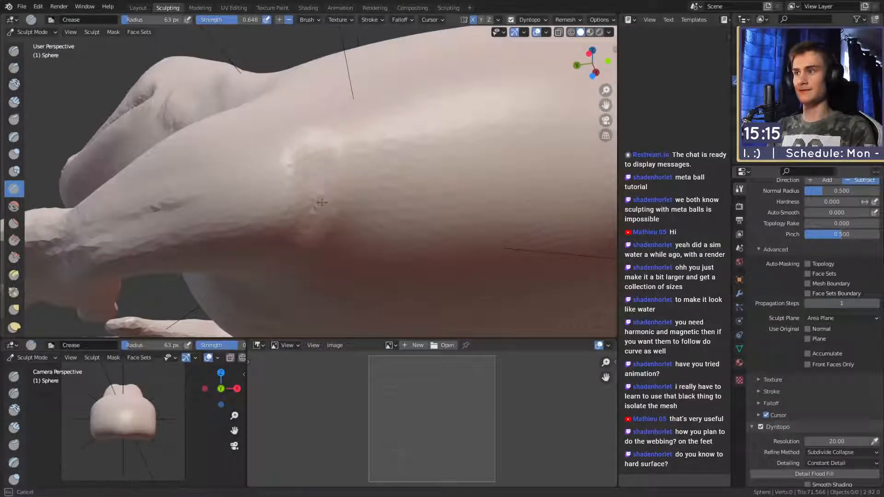
{"action": "left_click_drag", "start_coordinate": [322, 202], "coordinate": [313, 156]}
{"action": "middle_click_drag", "start_coordinate": [311, 111], "coordinate": [322, 175]}
{"action": "key", "text": "f"}
{"action": "left_click", "coordinate": [318, 174]}
{"action": "left_click_drag", "start_coordinate": [316, 173], "coordinate": [305, 163]}
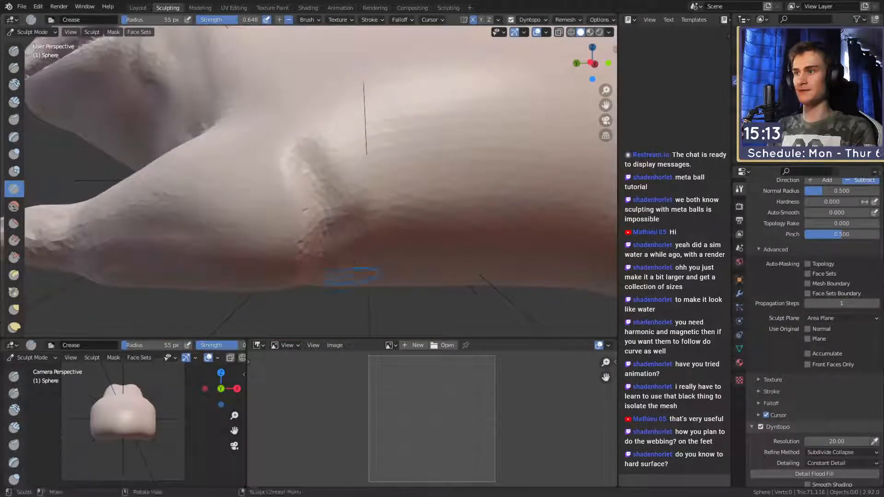
{"action": "middle_click_drag", "start_coordinate": [352, 275], "coordinate": [339, 182]}
{"action": "mouse_move", "coordinate": [355, 278]}
{"action": "middle_mouse_down"}
{"action": "mouse_move", "coordinate": [295, 184]}
{"action": "mouse_move", "coordinate": [322, 138]}
{"action": "mouse_move", "coordinate": [341, 194]}
{"action": "mouse_move", "coordinate": [306, 164]}
{"action": "middle_mouse_up"}
- Build up the outer side of the front leg with the Clay Strips brush at 44 px radius and smooth it at 188 px
{"action": "key", "text": "c"}
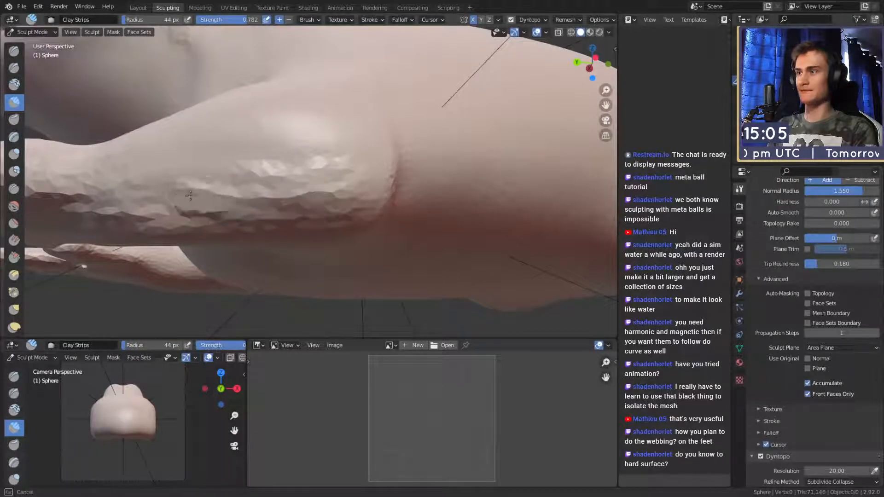
{"action": "key", "text": "f"}
{"action": "left_click", "coordinate": [326, 207]}
{"action": "left_click_drag", "start_coordinate": [326, 208], "coordinate": [234, 201], "text": "shift"}
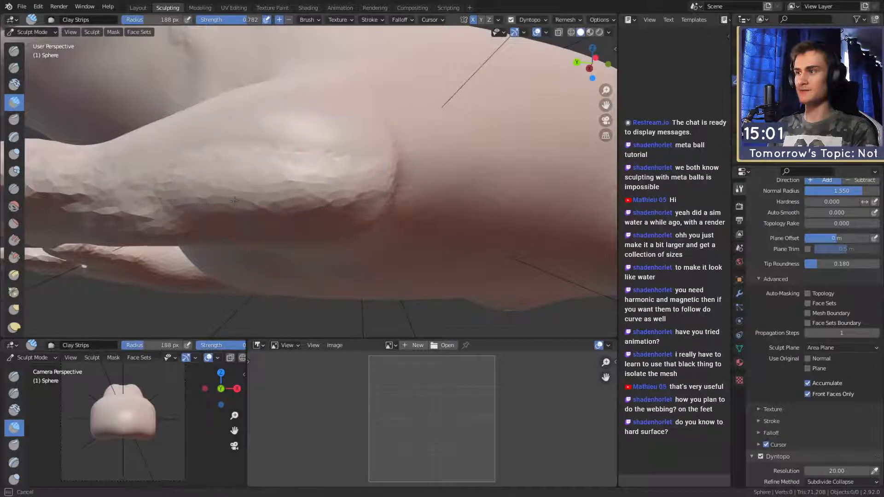
- Add volume around the elbow and the inner bend of the leg with the Clay Strips brush at 26 px and 46 px radius, smoothing between strokes
{"action": "mouse_move", "coordinate": [356, 186]}
{"action": "middle_mouse_down"}
{"action": "mouse_move", "coordinate": [325, 197]}
{"action": "mouse_move", "coordinate": [305, 187]}
{"action": "middle_mouse_up"}
{"action": "key", "text": "f"}
{"action": "left_click", "coordinate": [299, 195]}
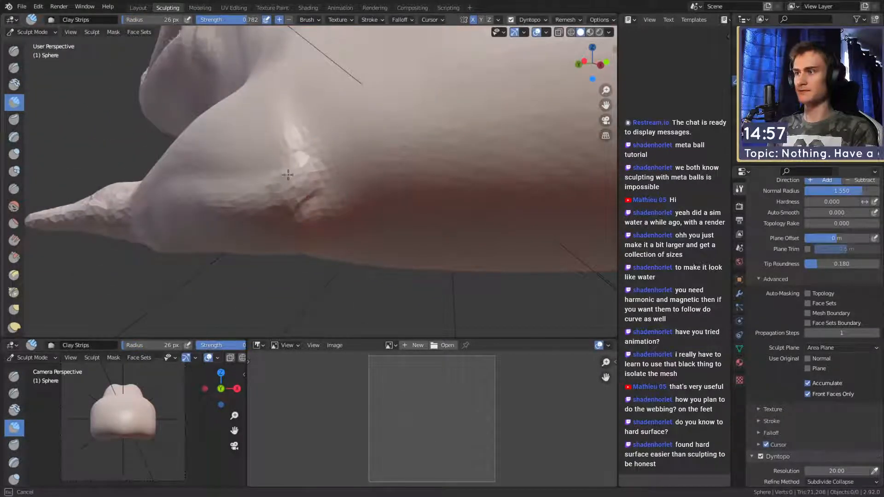
{"action": "left_click", "coordinate": [330, 199]}
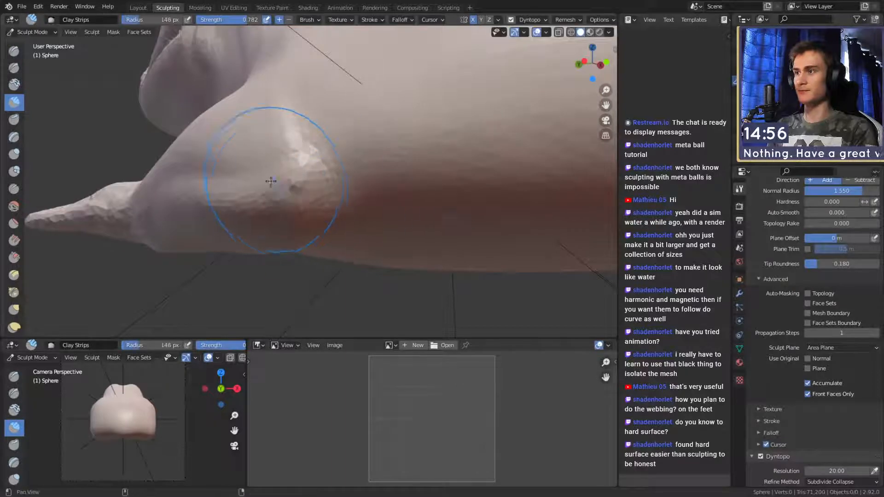
{"action": "mouse_move", "coordinate": [271, 181]}
{"action": "left_mouse_down", "text": "alt"}
{"action": "mouse_move", "coordinate": [372, 200]}
{"action": "mouse_move", "coordinate": [364, 207]}
{"action": "mouse_move", "coordinate": [354, 197]}
{"action": "left_mouse_up", "text": "alt"}
{"action": "key", "text": "f"}
{"action": "left_click", "coordinate": [327, 207]}
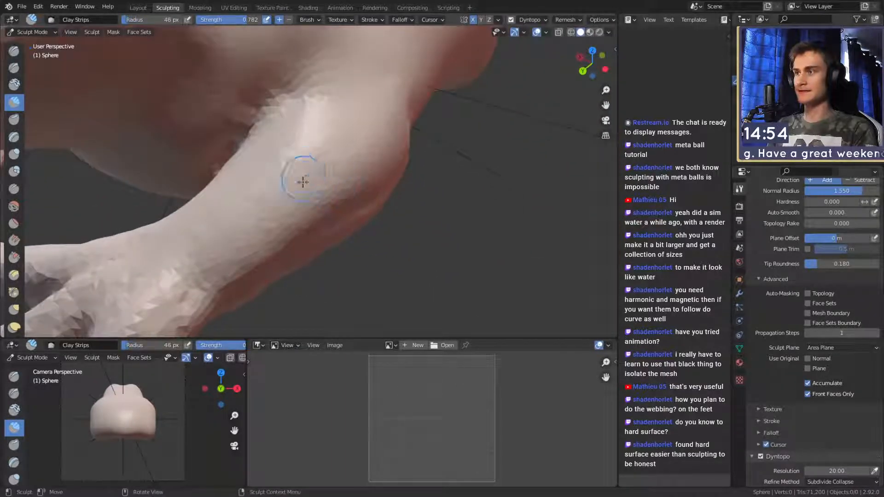
{"action": "left_click", "coordinate": [364, 124]}
{"action": "left_click_drag", "start_coordinate": [365, 124], "coordinate": [278, 211], "text": "alt"}
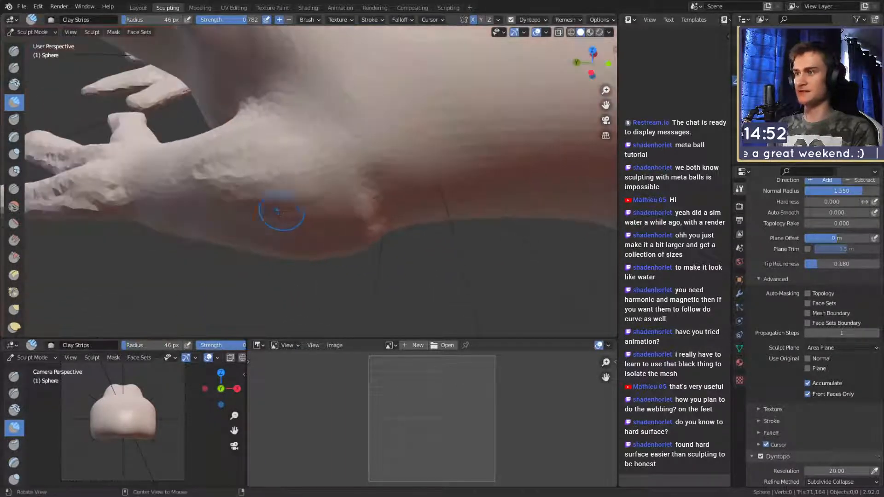
- Build up the front leg's elbow and the area behind it with the Clay Strips brush from 46 px radius, and smooth it at 170 px
{"action": "left_click_drag", "start_coordinate": [340, 153], "coordinate": [329, 159], "text": "alt"}
{"action": "scroll", "coordinate": [322, 163], "scroll_direction": "up", "scroll_amount": 5}
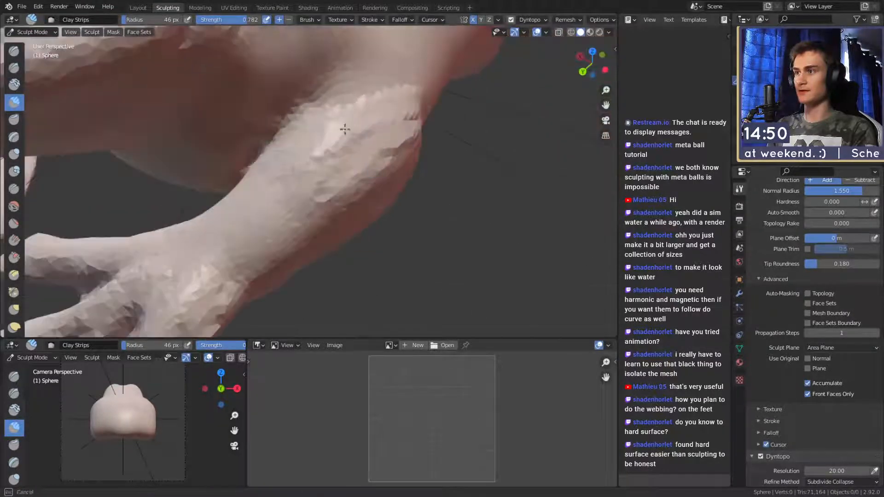
{"action": "left_click_drag", "start_coordinate": [386, 133], "coordinate": [322, 161]}
{"action": "mouse_move", "coordinate": [322, 161]}
{"action": "left_mouse_down", "text": "alt"}
{"action": "mouse_move", "coordinate": [351, 172]}
{"action": "mouse_move", "coordinate": [460, 157]}
{"action": "mouse_move", "coordinate": [334, 182]}
{"action": "mouse_move", "coordinate": [374, 190]}
{"action": "mouse_move", "coordinate": [334, 184]}
{"action": "left_mouse_up", "text": "alt"}
{"action": "key", "text": "f"}
{"action": "left_click", "coordinate": [321, 169]}
{"action": "key", "text": "f"}
{"action": "left_click", "coordinate": [319, 186]}
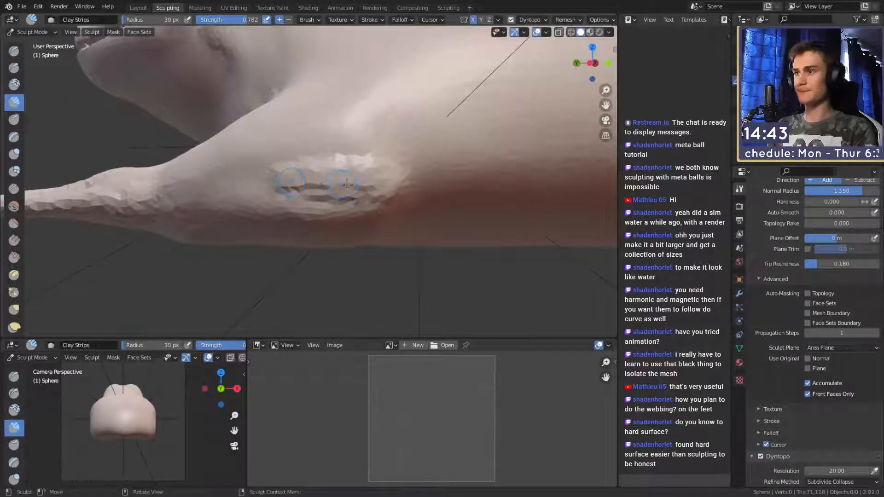
{"action": "key", "text": "f"}
{"action": "left_click", "coordinate": [432, 180]}
{"action": "mouse_move", "coordinate": [395, 181]}
{"action": "left_mouse_down", "text": "shift"}
{"action": "mouse_move", "coordinate": [327, 185]}
{"action": "mouse_move", "coordinate": [365, 187]}
{"action": "mouse_move", "coordinate": [345, 238]}
{"action": "mouse_move", "coordinate": [316, 207]}
{"action": "left_mouse_up", "text": "shift"}
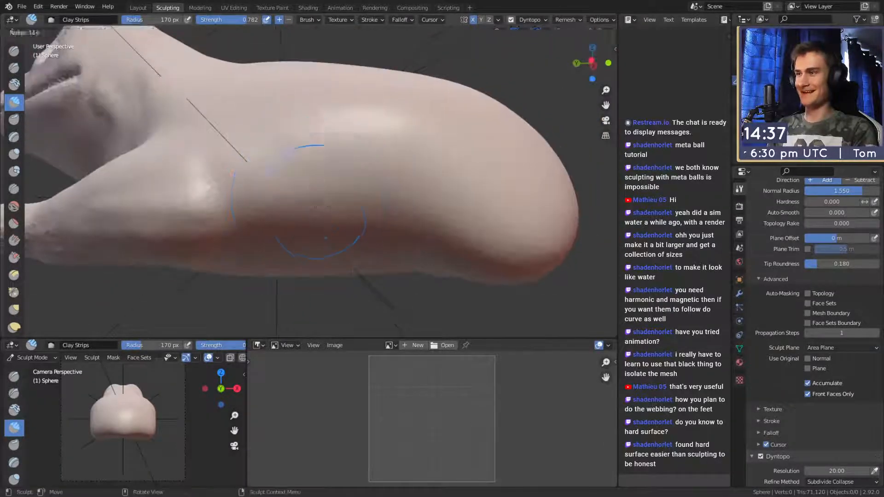
- Add volume along the flank behind the front leg with the Clay Strips brush at 77 px radius and smooth it at 224 px
{"action": "left_click", "coordinate": [297, 218]}
{"action": "mouse_move", "coordinate": [284, 170]}
{"action": "left_mouse_down"}
{"action": "mouse_move", "coordinate": [392, 184]}
{"action": "mouse_move", "coordinate": [364, 216]}
{"action": "left_mouse_up"}
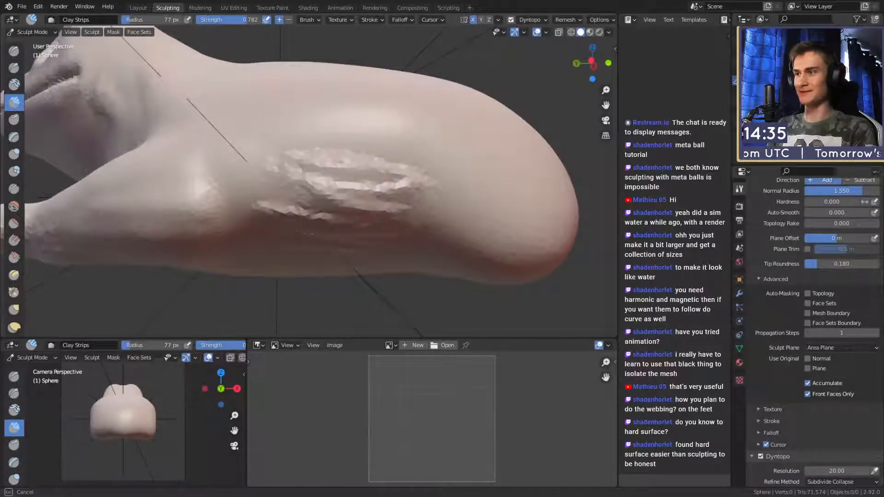
{"action": "middle_click_drag", "start_coordinate": [348, 223], "coordinate": [339, 193]}
{"action": "left_click_drag", "start_coordinate": [338, 193], "coordinate": [322, 216]}
{"action": "mouse_move", "coordinate": [250, 211]}
{"action": "left_mouse_down"}
{"action": "mouse_move", "coordinate": [450, 195]}
{"action": "mouse_move", "coordinate": [274, 178]}
{"action": "mouse_move", "coordinate": [292, 184]}
{"action": "left_mouse_up"}
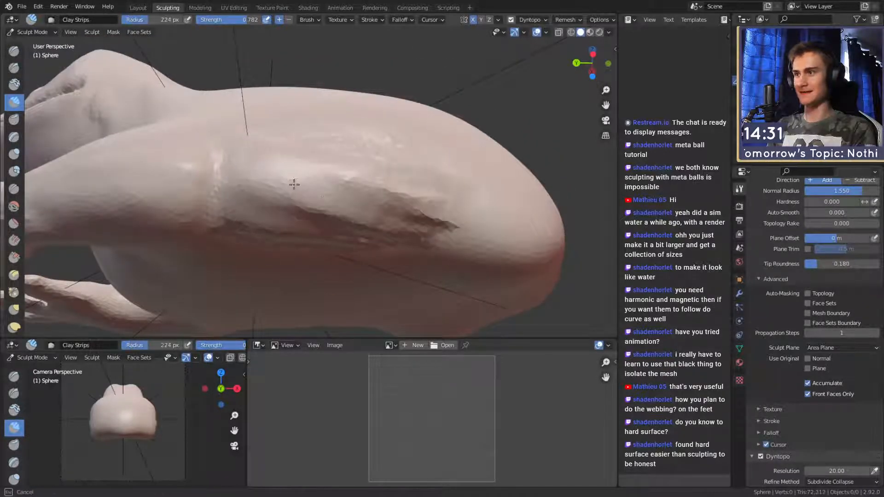
{"action": "key", "text": "f"}
{"action": "left_click", "coordinate": [503, 178]}
{"action": "mouse_move", "coordinate": [503, 177]}
{"action": "middle_mouse_down"}
{"action": "mouse_move", "coordinate": [365, 214]}
{"action": "mouse_move", "coordinate": [389, 206]}
{"action": "mouse_move", "coordinate": [436, 217]}
{"action": "mouse_move", "coordinate": [404, 198]}
{"action": "mouse_move", "coordinate": [370, 199]}
{"action": "mouse_move", "coordinate": [379, 162]}
{"action": "middle_mouse_up"}
{"action": "key", "text": "f"}
{"action": "left_click", "coordinate": [360, 203]}
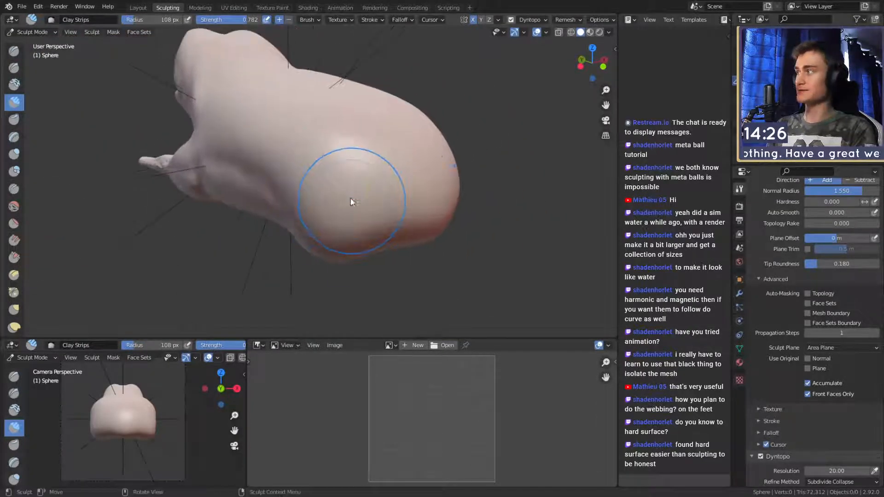
- Reshape the rear flank with the Grab brush
{"action": "key", "text": "g"}
{"action": "mouse_move", "coordinate": [312, 198]}
{"action": "middle_mouse_down"}
{"action": "mouse_move", "coordinate": [355, 183]}
{"action": "mouse_move", "coordinate": [392, 188]}
{"action": "middle_mouse_up"}
{"action": "key", "text": "f"}
{"action": "left_click", "coordinate": [460, 182]}
{"action": "left_click_drag", "start_coordinate": [373, 177], "coordinate": [341, 186]}
{"action": "middle_click_drag", "start_coordinate": [442, 190], "coordinate": [307, 208]}
- Refine the form of the hip and lower rump with the Grab brush at 219 px and 177 px radius
{"action": "key", "text": "f"}
{"action": "left_click", "coordinate": [259, 216]}
{"action": "key", "text": "f"}
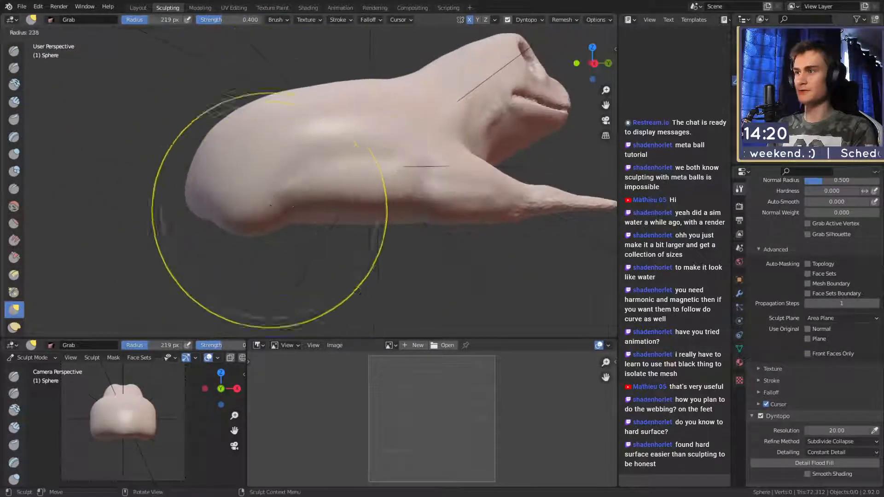
{"action": "left_click", "coordinate": [424, 247]}
{"action": "middle_click_drag", "start_coordinate": [424, 246], "coordinate": [406, 244]}
{"action": "middle_click_drag", "start_coordinate": [284, 203], "coordinate": [410, 203]}
{"action": "left_click_drag", "start_coordinate": [380, 201], "coordinate": [338, 190]}
{"action": "mouse_move", "coordinate": [339, 189]}
{"action": "middle_mouse_down"}
{"action": "mouse_move", "coordinate": [357, 211]}
{"action": "mouse_move", "coordinate": [332, 172]}
{"action": "mouse_move", "coordinate": [296, 178]}
{"action": "mouse_move", "coordinate": [363, 227]}
{"action": "mouse_move", "coordinate": [430, 205]}
{"action": "mouse_move", "coordinate": [388, 184]}
{"action": "mouse_move", "coordinate": [365, 227]}
{"action": "mouse_move", "coordinate": [331, 221]}
{"action": "mouse_move", "coordinate": [361, 202]}
{"action": "mouse_move", "coordinate": [370, 207]}
{"action": "mouse_move", "coordinate": [296, 198]}
{"action": "mouse_move", "coordinate": [263, 181]}
{"action": "mouse_move", "coordinate": [263, 166]}
{"action": "mouse_move", "coordinate": [237, 181]}
{"action": "middle_mouse_up"}
{"action": "key", "text": "f"}
{"action": "left_click", "coordinate": [331, 171]}
- Lay down a ridge for the folded hind leg along the lower rear flank with the Clay Strips brush at 42 px radius
{"action": "key", "text": "c"}
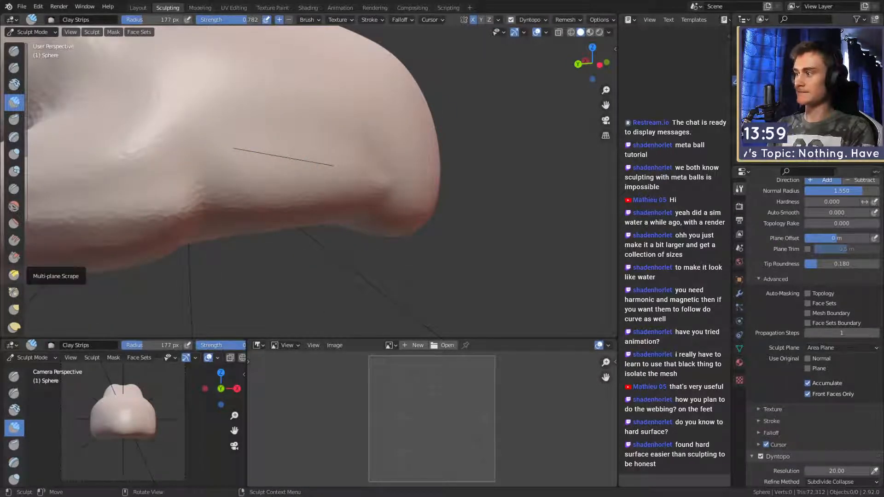
{"action": "mouse_move", "coordinate": [482, 195]}
{"action": "middle_mouse_down"}
{"action": "mouse_move", "coordinate": [335, 193]}
{"action": "mouse_move", "coordinate": [335, 167]}
{"action": "mouse_move", "coordinate": [307, 159]}
{"action": "middle_mouse_up"}
{"action": "left_click", "coordinate": [307, 159]}
{"action": "mouse_move", "coordinate": [310, 163]}
{"action": "left_mouse_down", "text": "alt"}
{"action": "mouse_move", "coordinate": [318, 176]}
{"action": "mouse_move", "coordinate": [325, 171]}
{"action": "left_mouse_up", "text": "alt"}
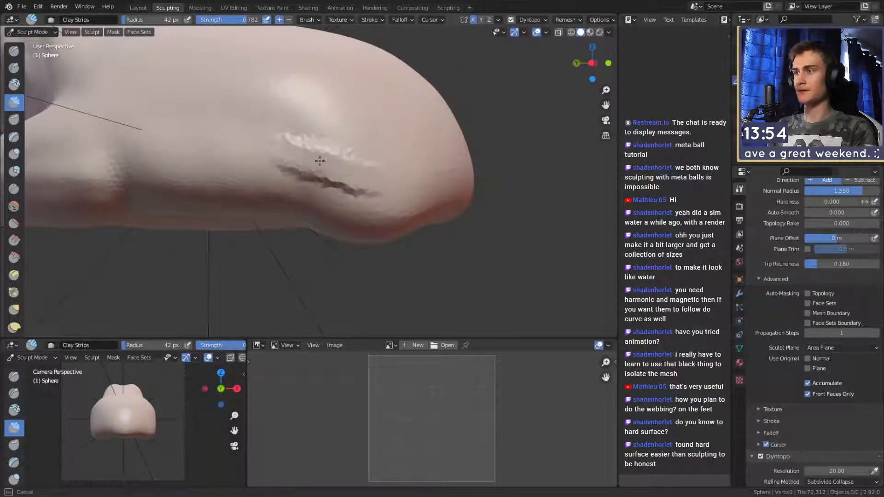
{"action": "left_click_drag", "start_coordinate": [315, 164], "coordinate": [209, 106], "text": "alt"}
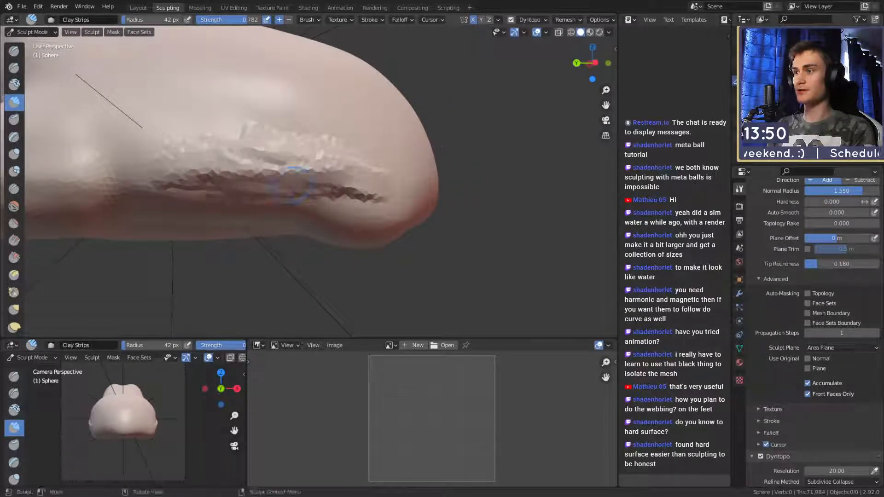
- Thicken the outer side and underside of the hind leg ridge with the Clay Strips brush at 42 px radius
{"action": "mouse_move", "coordinate": [297, 183]}
{"action": "left_mouse_down", "text": "alt"}
{"action": "mouse_move", "coordinate": [359, 161]}
{"action": "mouse_move", "coordinate": [387, 188]}
{"action": "mouse_move", "coordinate": [405, 186]}
{"action": "left_mouse_up", "text": "alt"}
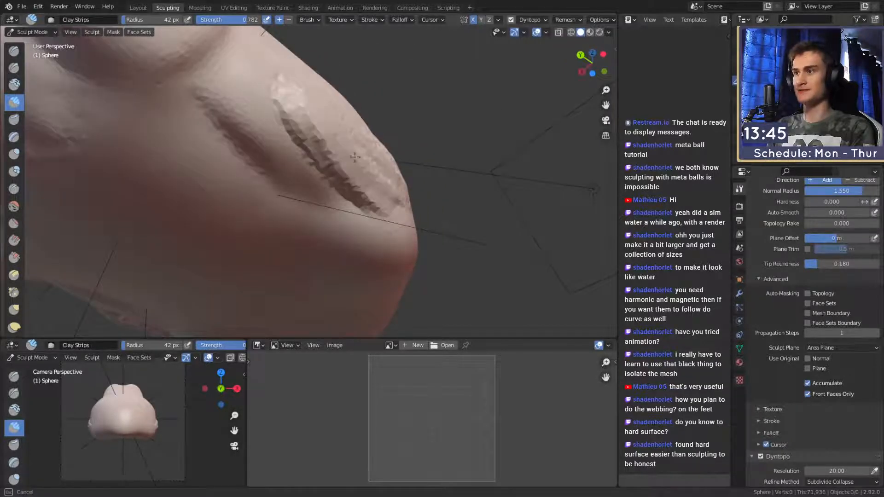
{"action": "mouse_move", "coordinate": [354, 157]}
{"action": "left_mouse_down", "text": "alt"}
{"action": "mouse_move", "coordinate": [367, 159]}
{"action": "mouse_move", "coordinate": [367, 196]}
{"action": "mouse_move", "coordinate": [302, 146]}
{"action": "mouse_move", "coordinate": [278, 193]}
{"action": "mouse_move", "coordinate": [315, 172]}
{"action": "left_mouse_up", "text": "alt"}
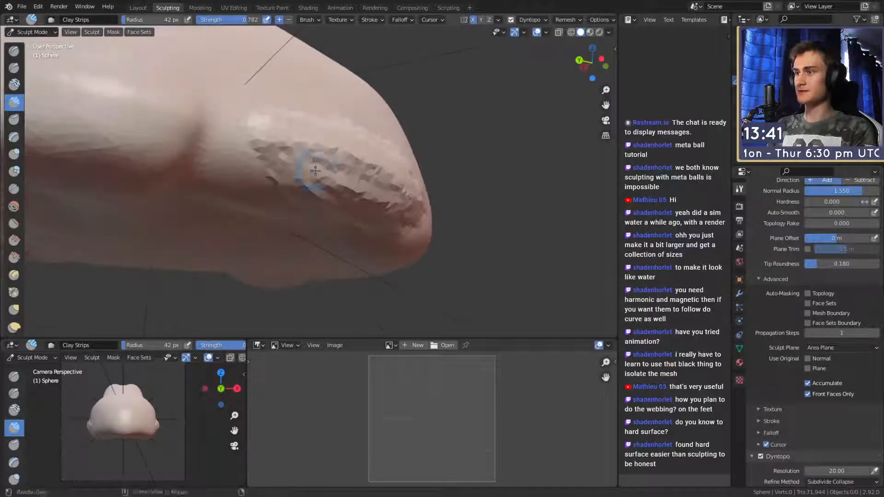
{"action": "middle_click_drag", "start_coordinate": [322, 186], "coordinate": [295, 216]}
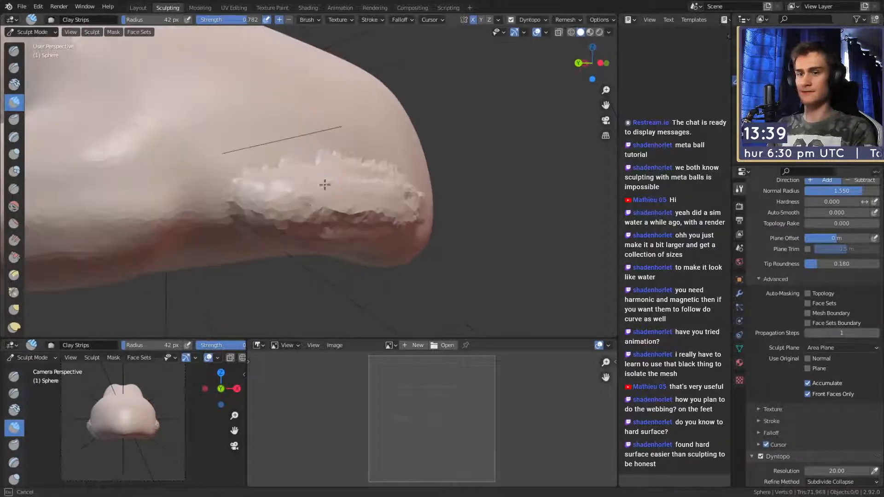
{"action": "mouse_move", "coordinate": [324, 185]}
{"action": "middle_mouse_down"}
{"action": "mouse_move", "coordinate": [340, 192]}
{"action": "mouse_move", "coordinate": [332, 201]}
{"action": "middle_mouse_up"}
{"action": "middle_click_drag", "start_coordinate": [327, 246], "coordinate": [344, 161]}
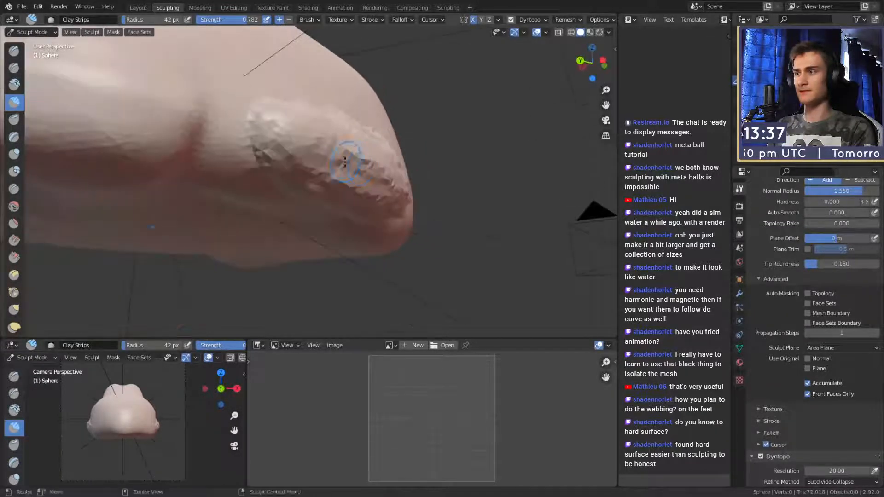
{"action": "mouse_move", "coordinate": [298, 123]}
{"action": "middle_mouse_down"}
{"action": "mouse_move", "coordinate": [282, 184]}
{"action": "mouse_move", "coordinate": [309, 191]}
{"action": "mouse_move", "coordinate": [322, 177]}
{"action": "mouse_move", "coordinate": [269, 174]}
{"action": "mouse_move", "coordinate": [368, 181]}
{"action": "mouse_move", "coordinate": [335, 159]}
{"action": "mouse_move", "coordinate": [304, 184]}
{"action": "mouse_move", "coordinate": [269, 192]}
{"action": "middle_mouse_up"}
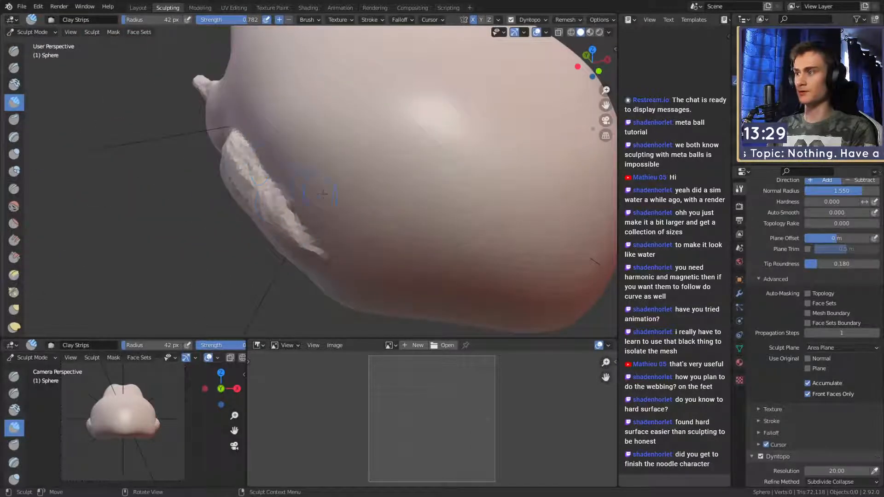
- Fill out the flank above the hind leg with the Clay Strips brush at 69 px radius and smooth the strokes
{"action": "middle_click_drag", "start_coordinate": [323, 193], "coordinate": [255, 157]}
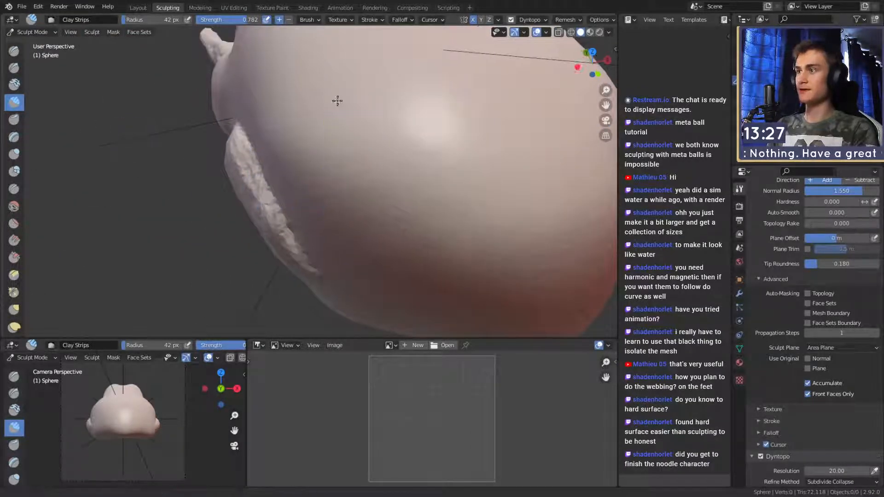
{"action": "mouse_move", "coordinate": [337, 100]}
{"action": "middle_mouse_down"}
{"action": "mouse_move", "coordinate": [355, 189]}
{"action": "mouse_move", "coordinate": [278, 161]}
{"action": "middle_mouse_up"}
{"action": "mouse_move", "coordinate": [232, 208]}
{"action": "left_mouse_down"}
{"action": "mouse_move", "coordinate": [280, 117]}
{"action": "mouse_move", "coordinate": [312, 179]}
{"action": "left_mouse_up"}
{"action": "left_click_drag", "start_coordinate": [438, 211], "coordinate": [410, 221]}
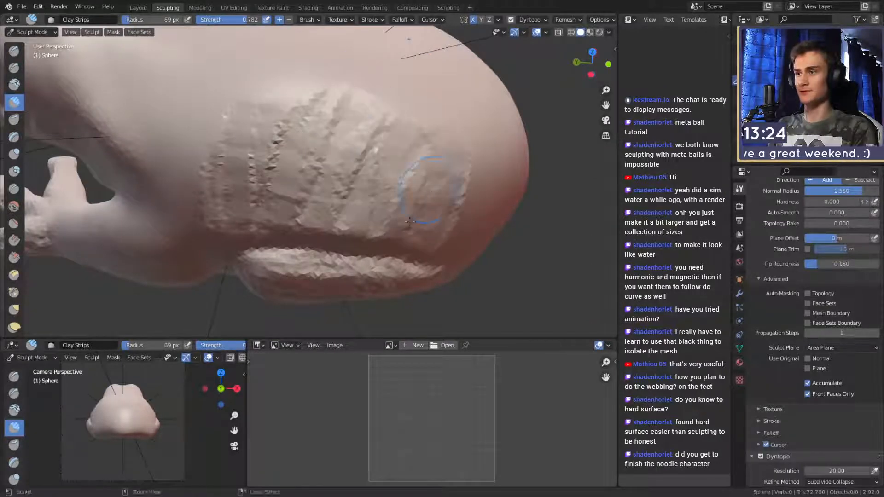
{"action": "mouse_move", "coordinate": [306, 224]}
{"action": "left_mouse_down", "text": "shift"}
{"action": "mouse_move", "coordinate": [327, 115]}
{"action": "mouse_move", "coordinate": [421, 166]}
{"action": "mouse_move", "coordinate": [255, 172]}
{"action": "mouse_move", "coordinate": [304, 167]}
{"action": "left_mouse_up", "text": "shift"}
{"action": "key", "text": "f"}
{"action": "left_click", "coordinate": [484, 166]}
- Blend the hind leg into the hip and add mass to it with the Clay Strips brush at 76 px and 60 px radius, smoothing between strokes
{"action": "middle_click_drag", "start_coordinate": [396, 161], "coordinate": [369, 152]}
{"action": "key", "text": "f"}
{"action": "left_click", "coordinate": [304, 155]}
{"action": "middle_click_drag", "start_coordinate": [398, 177], "coordinate": [362, 188]}
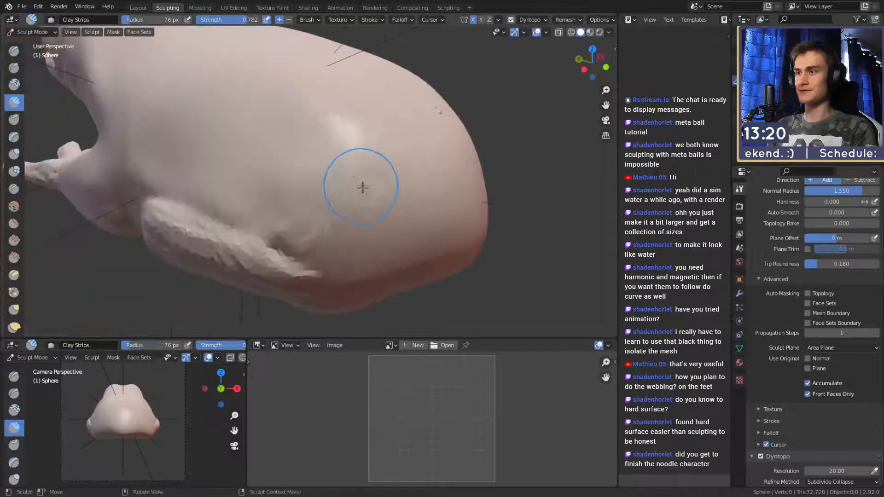
{"action": "key", "text": "f"}
{"action": "left_click", "coordinate": [398, 208]}
{"action": "mouse_move", "coordinate": [394, 201]}
{"action": "left_mouse_down", "text": "shift"}
{"action": "mouse_move", "coordinate": [336, 161]}
{"action": "mouse_move", "coordinate": [364, 184]}
{"action": "left_mouse_up", "text": "shift"}
{"action": "mouse_move", "coordinate": [373, 181]}
{"action": "middle_mouse_down"}
{"action": "mouse_move", "coordinate": [379, 189]}
{"action": "mouse_move", "coordinate": [327, 184]}
{"action": "mouse_move", "coordinate": [356, 174]}
{"action": "mouse_move", "coordinate": [322, 166]}
{"action": "middle_mouse_up"}
{"action": "key", "text": "f"}
{"action": "left_click", "coordinate": [300, 198]}
{"action": "middle_click_drag", "start_coordinate": [300, 198], "coordinate": [252, 93]}
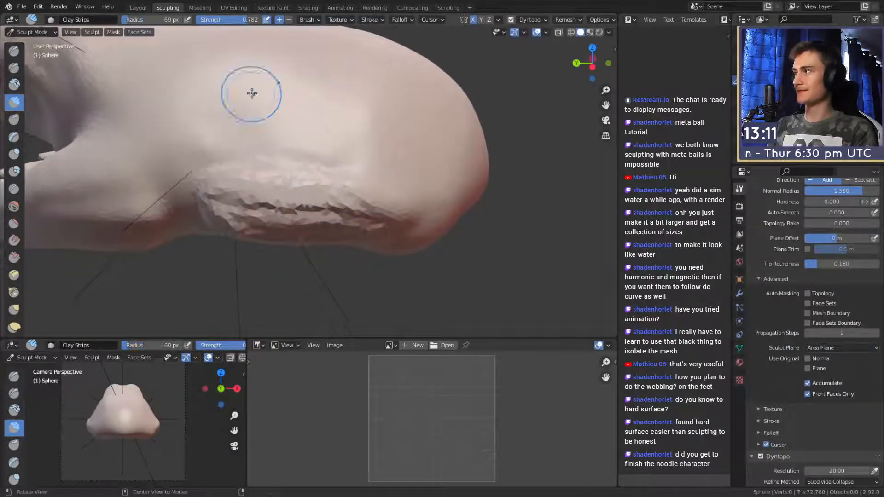
- Adjust the shape of the hind leg bulge with the Grab brush
{"action": "key", "text": "g"}
{"action": "mouse_move", "coordinate": [326, 191]}
{"action": "middle_mouse_down"}
{"action": "mouse_move", "coordinate": [345, 191]}
{"action": "mouse_move", "coordinate": [296, 187]}
{"action": "mouse_move", "coordinate": [328, 192]}
{"action": "mouse_move", "coordinate": [319, 180]}
{"action": "mouse_move", "coordinate": [328, 176]}
{"action": "mouse_move", "coordinate": [334, 191]}
{"action": "mouse_move", "coordinate": [348, 175]}
{"action": "mouse_move", "coordinate": [326, 179]}
{"action": "middle_mouse_up"}
{"action": "key", "text": "f"}
{"action": "left_click", "coordinate": [314, 197]}
{"action": "key", "text": "f"}
{"action": "left_click", "coordinate": [287, 179]}
{"action": "key", "text": "f"}
{"action": "left_click", "coordinate": [398, 178]}
- Define the edge of the hind leg bulge with the Crease brush at 120 px radius and smooth the area at 266 px
{"action": "key", "text": "shift+c"}
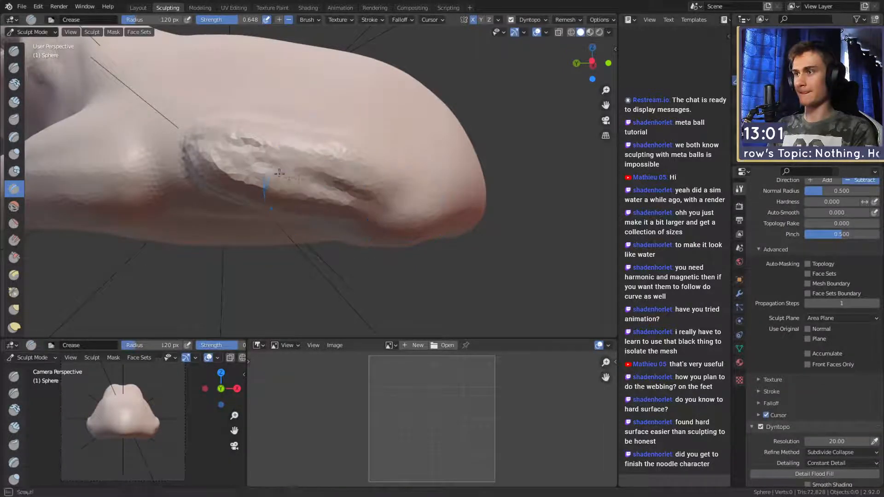
{"action": "key", "text": "f"}
{"action": "left_click", "coordinate": [349, 157]}
{"action": "middle_click_drag", "start_coordinate": [346, 155], "coordinate": [339, 149]}
{"action": "scroll", "coordinate": [339, 152], "scroll_direction": "down", "scroll_amount": 5}
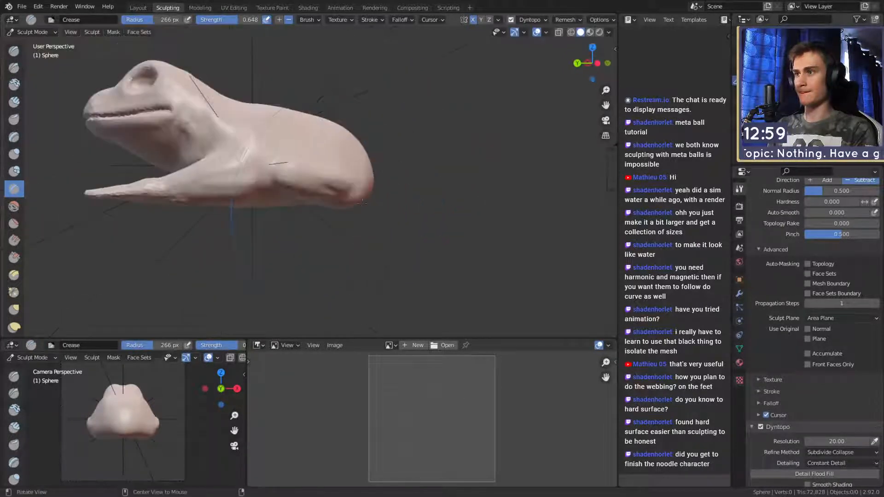
- Reshape the hindquarters from behind with the Grab brush at 279 px and 188 px radius
{"action": "mouse_move", "coordinate": [337, 195]}
{"action": "middle_mouse_down"}
{"action": "mouse_move", "coordinate": [344, 201]}
{"action": "mouse_move", "coordinate": [356, 185]}
{"action": "mouse_move", "coordinate": [291, 134]}
{"action": "middle_mouse_up"}
{"action": "scroll", "coordinate": [359, 175], "scroll_direction": "up", "scroll_amount": 5}
{"action": "middle_click_drag", "start_coordinate": [335, 171], "coordinate": [319, 190]}
{"action": "key", "text": "g"}
{"action": "mouse_move", "coordinate": [220, 127]}
{"action": "middle_mouse_down"}
{"action": "mouse_move", "coordinate": [357, 191]}
{"action": "mouse_move", "coordinate": [297, 256]}
{"action": "mouse_move", "coordinate": [248, 192]}
{"action": "mouse_move", "coordinate": [300, 184]}
{"action": "mouse_move", "coordinate": [291, 233]}
{"action": "mouse_move", "coordinate": [292, 208]}
{"action": "mouse_move", "coordinate": [279, 208]}
{"action": "middle_mouse_up"}
{"action": "key", "text": "f"}
{"action": "left_click", "coordinate": [317, 207]}
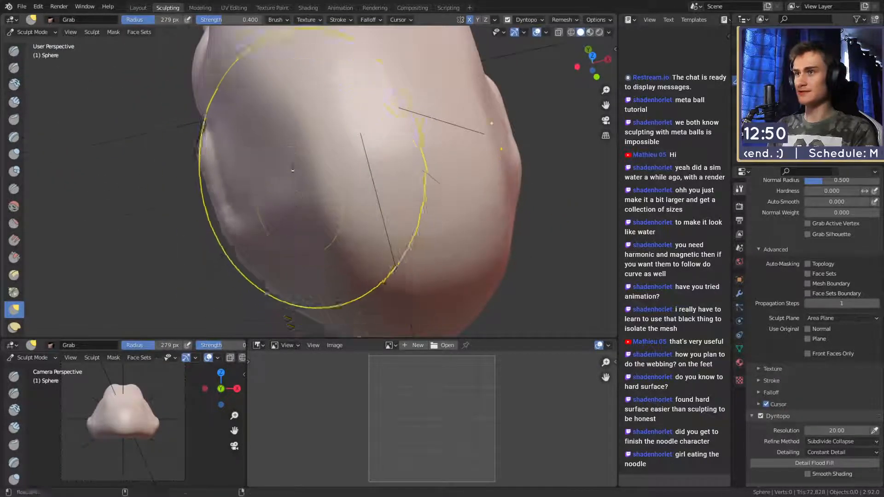
{"action": "mouse_move", "coordinate": [292, 170]}
{"action": "middle_mouse_down"}
{"action": "mouse_move", "coordinate": [371, 184]}
{"action": "mouse_move", "coordinate": [345, 277]}
{"action": "mouse_move", "coordinate": [327, 174]}
{"action": "mouse_move", "coordinate": [359, 180]}
{"action": "mouse_move", "coordinate": [318, 196]}
{"action": "mouse_move", "coordinate": [318, 152]}
{"action": "mouse_move", "coordinate": [336, 133]}
{"action": "mouse_move", "coordinate": [339, 177]}
{"action": "mouse_move", "coordinate": [315, 164]}
{"action": "middle_mouse_up"}
{"action": "key", "text": "f"}
{"action": "left_click", "coordinate": [279, 195]}
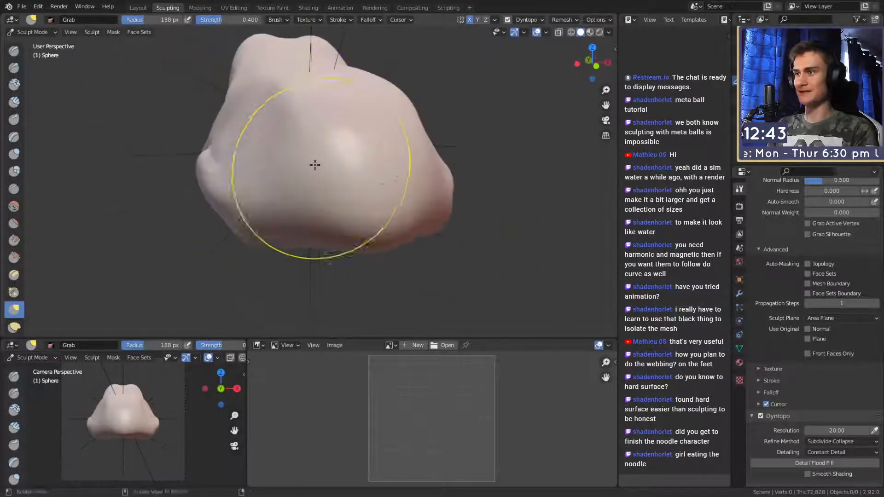
{"action": "mouse_move", "coordinate": [278, 209]}
{"action": "middle_mouse_down"}
{"action": "mouse_move", "coordinate": [276, 193]}
{"action": "mouse_move", "coordinate": [308, 180]}
{"action": "mouse_move", "coordinate": [385, 174]}
{"action": "mouse_move", "coordinate": [396, 191]}
{"action": "mouse_move", "coordinate": [414, 196]}
{"action": "mouse_move", "coordinate": [299, 198]}
{"action": "mouse_move", "coordinate": [234, 179]}
{"action": "mouse_move", "coordinate": [272, 166]}
{"action": "mouse_move", "coordinate": [319, 212]}
{"action": "mouse_move", "coordinate": [303, 171]}
{"action": "mouse_move", "coordinate": [405, 189]}
{"action": "mouse_move", "coordinate": [329, 162]}
{"action": "mouse_move", "coordinate": [353, 167]}
{"action": "middle_mouse_up"}
- Carve a groove between the hind leg and the body with the Crease brush at 29 px radius
{"action": "key", "text": "shift+c"}
{"action": "key", "text": "f"}
{"action": "left_click", "coordinate": [372, 189]}
{"action": "key", "text": "f"}
{"action": "left_click", "coordinate": [238, 225]}
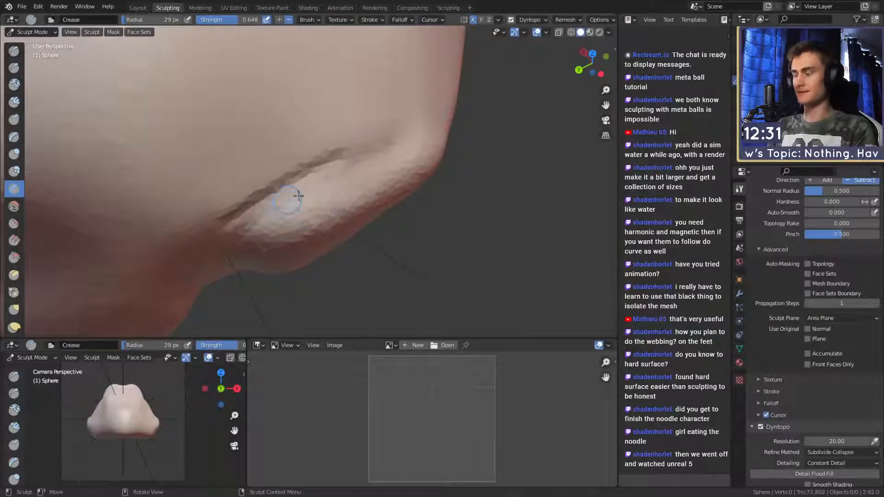
{"action": "mouse_move", "coordinate": [317, 210]}
{"action": "middle_mouse_down"}
{"action": "mouse_move", "coordinate": [306, 158]}
{"action": "mouse_move", "coordinate": [350, 166]}
{"action": "middle_mouse_up"}
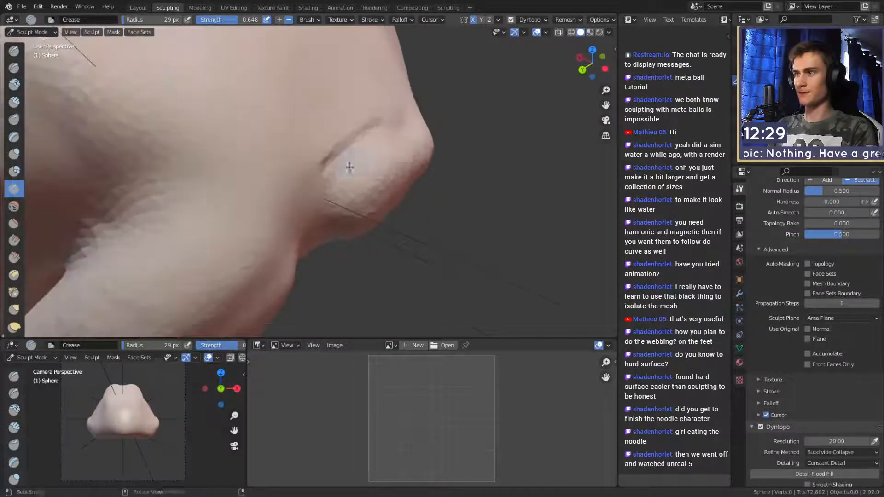
{"action": "middle_click_drag", "start_coordinate": [332, 200], "coordinate": [316, 154]}
- Deepen the crease around the front end and upper edge of the hind leg with the Crease brush at 55 px radius
{"action": "key", "text": "f"}
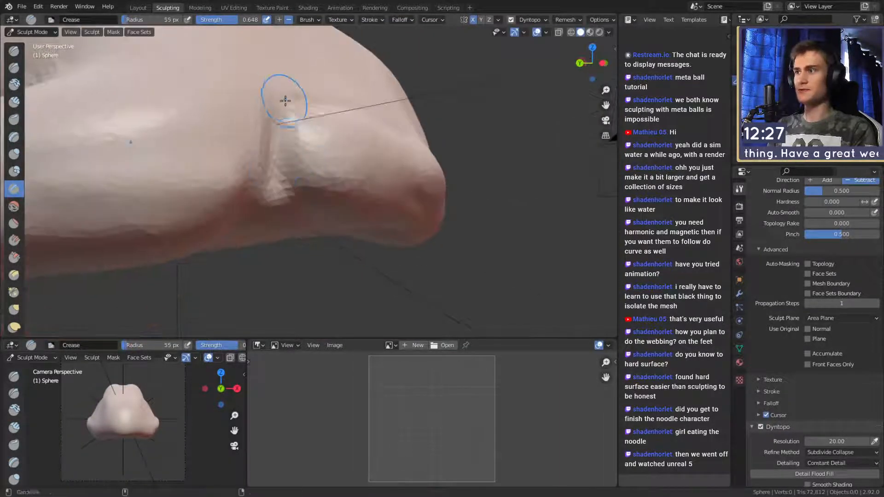
{"action": "left_click", "coordinate": [285, 100]}
{"action": "middle_click_drag", "start_coordinate": [285, 101], "coordinate": [312, 209]}
{"action": "mouse_move", "coordinate": [373, 157]}
{"action": "middle_mouse_down"}
{"action": "mouse_move", "coordinate": [386, 172]}
{"action": "mouse_move", "coordinate": [317, 197]}
{"action": "middle_mouse_up"}
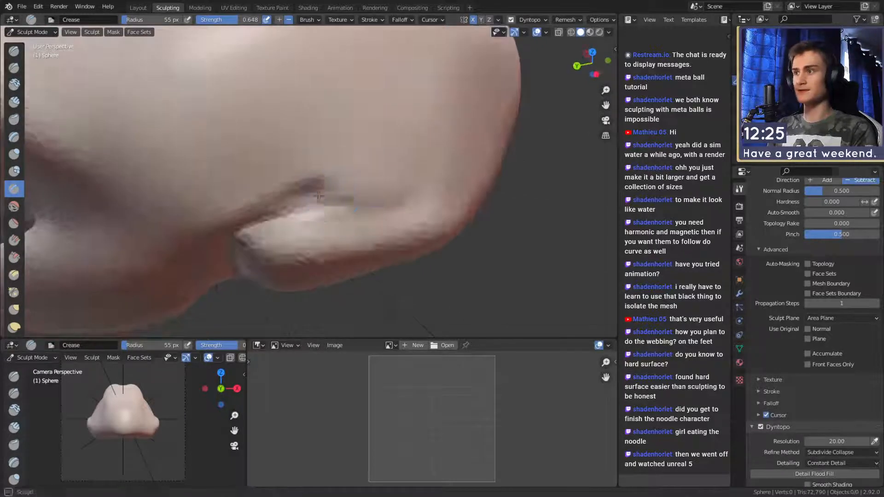
- Cut a thin crease along the hind leg's upper edge with the Crease brush at 21 px radius, undo the last stroke and soften the groove at 171 px
{"action": "middle_click_drag", "start_coordinate": [454, 187], "coordinate": [404, 198]}
{"action": "key", "text": "f"}
{"action": "left_click", "coordinate": [429, 194]}
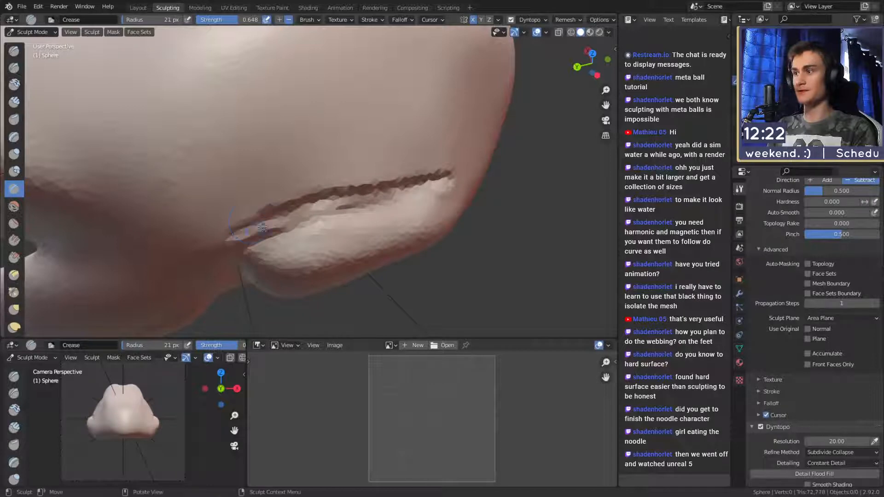
{"action": "key", "text": "ctrl+z"}
{"action": "key", "text": "f"}
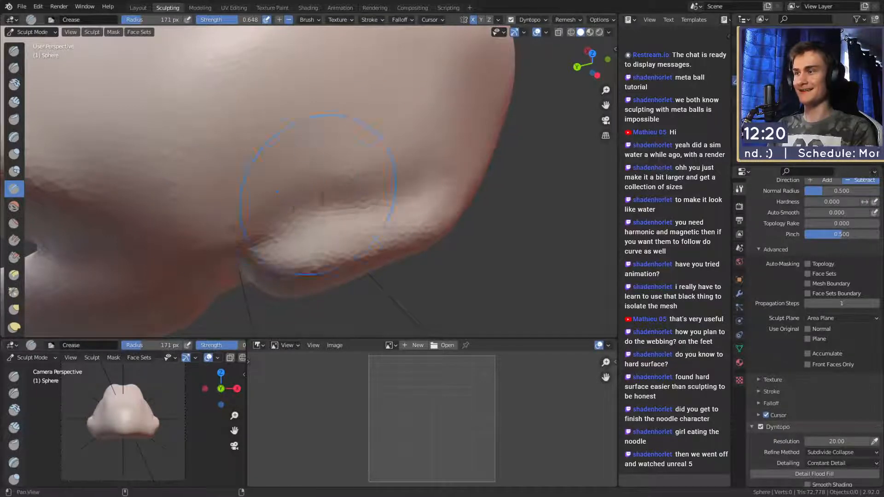
- Build up the underside of the hind leg where it meets the belly with the Clay Strips brush at 31 px radius
{"action": "mouse_move", "coordinate": [318, 194]}
{"action": "middle_mouse_down"}
{"action": "mouse_move", "coordinate": [365, 166]}
{"action": "mouse_move", "coordinate": [336, 101]}
{"action": "mouse_move", "coordinate": [364, 119]}
{"action": "mouse_move", "coordinate": [343, 193]}
{"action": "mouse_move", "coordinate": [355, 192]}
{"action": "middle_mouse_up"}
{"action": "key", "text": "f"}
{"action": "left_click", "coordinate": [339, 196]}
{"action": "key", "text": "f"}
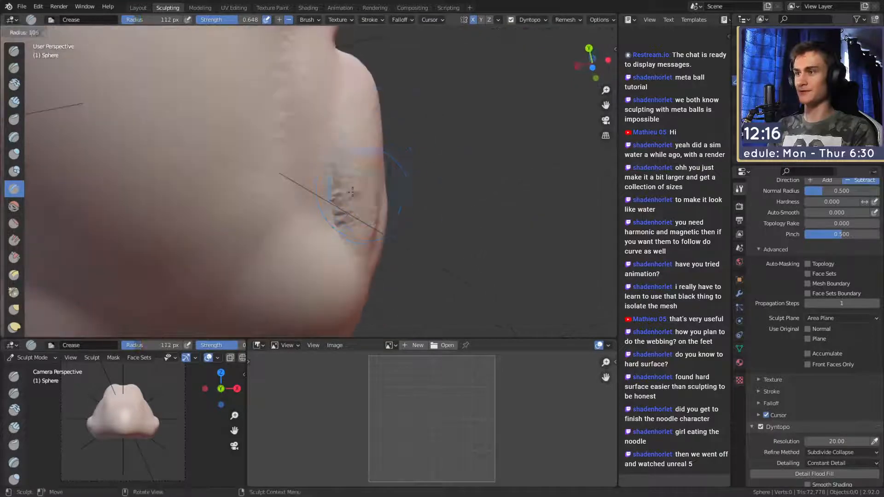
{"action": "left_click", "coordinate": [351, 219]}
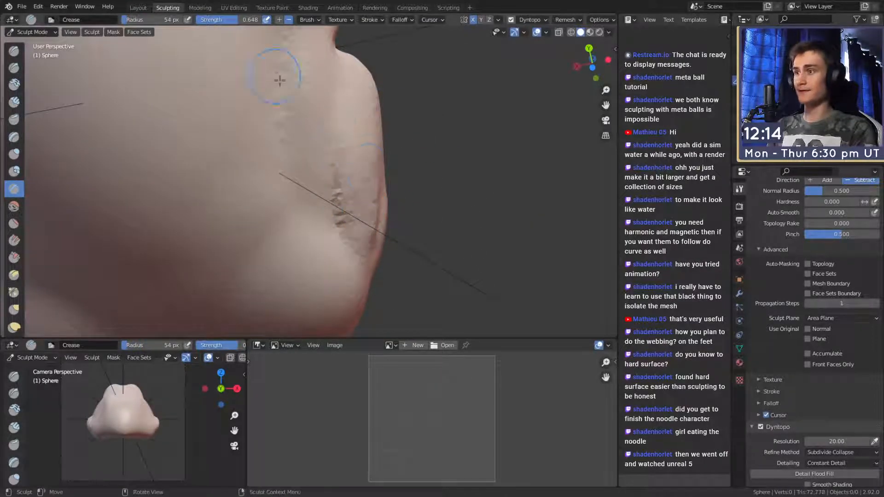
{"action": "key", "text": "c"}
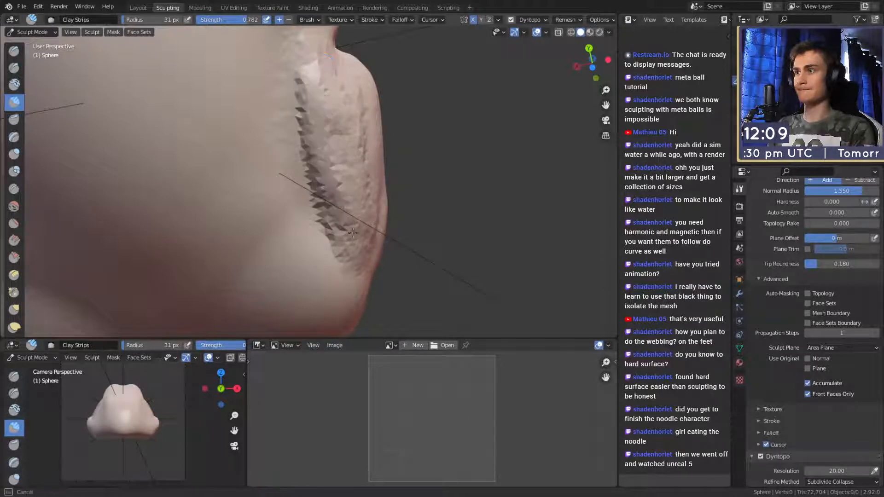
{"action": "mouse_move", "coordinate": [312, 131]}
{"action": "left_mouse_down"}
{"action": "mouse_move", "coordinate": [305, 175]}
{"action": "mouse_move", "coordinate": [271, 91]}
{"action": "left_mouse_up"}
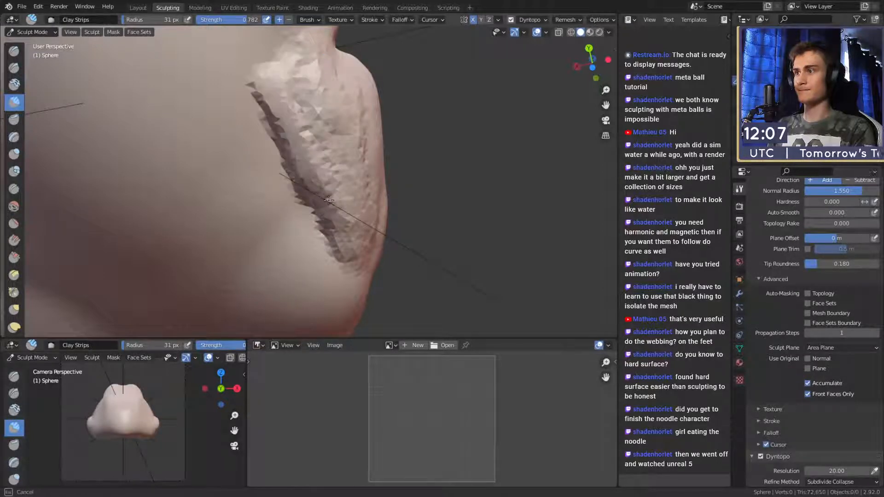
{"action": "middle_click_drag", "start_coordinate": [293, 105], "coordinate": [321, 200], "text": "shift"}
{"action": "middle_click_drag", "start_coordinate": [312, 202], "coordinate": [323, 178]}
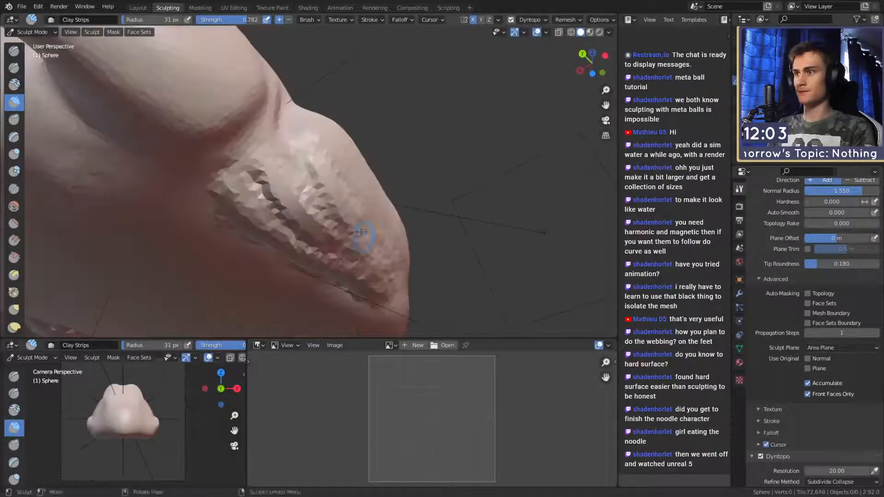
{"action": "mouse_move", "coordinate": [354, 213]}
{"action": "middle_mouse_down"}
{"action": "mouse_move", "coordinate": [389, 202]}
{"action": "mouse_move", "coordinate": [386, 166]}
{"action": "mouse_move", "coordinate": [357, 191]}
{"action": "mouse_move", "coordinate": [375, 194]}
{"action": "mouse_move", "coordinate": [334, 168]}
{"action": "mouse_move", "coordinate": [366, 197]}
{"action": "middle_mouse_up"}
{"action": "scroll", "coordinate": [390, 210], "scroll_direction": "up", "scroll_amount": 4}
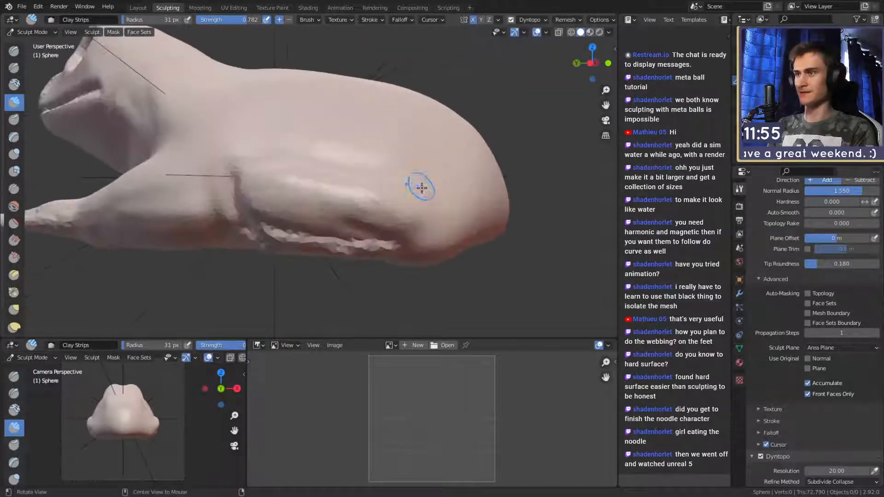
- Reshape the side and rear of the hind leg with the Grab brush at 200 px and 238 px radius
{"action": "key", "text": "g"}
{"action": "key", "text": "f"}
{"action": "left_click", "coordinate": [402, 172]}
{"action": "middle_click_drag", "start_coordinate": [396, 173], "coordinate": [368, 178]}
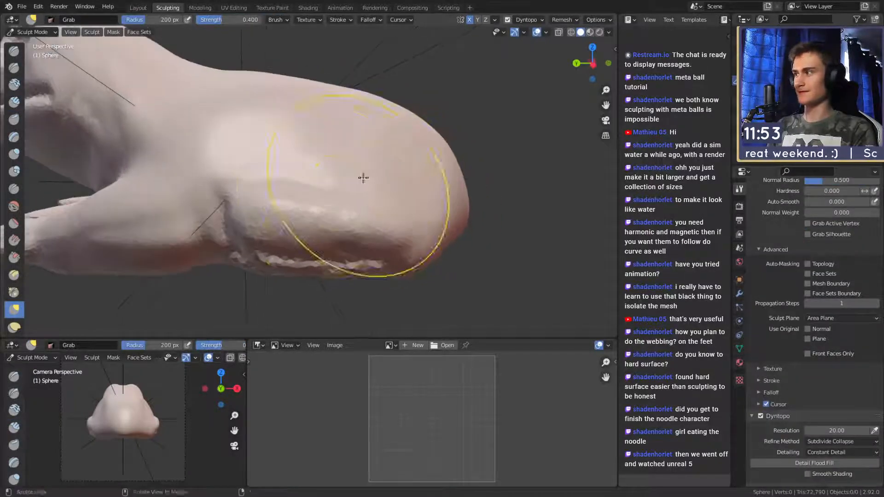
{"action": "left_click_drag", "start_coordinate": [368, 180], "coordinate": [343, 181]}
{"action": "middle_click_drag", "start_coordinate": [336, 179], "coordinate": [341, 180]}
{"action": "left_click_drag", "start_coordinate": [359, 173], "coordinate": [347, 167]}
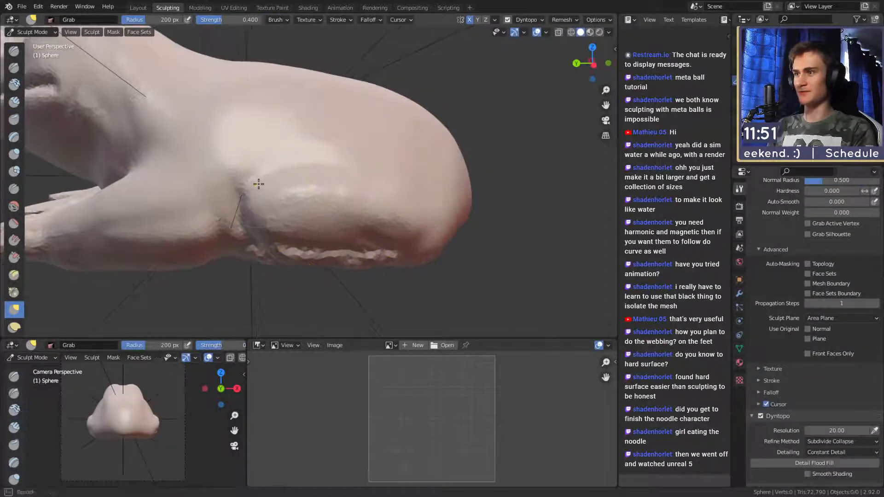
{"action": "middle_click_drag", "start_coordinate": [355, 204], "coordinate": [391, 199]}
{"action": "key", "text": "f"}
{"action": "left_click", "coordinate": [429, 199]}
{"action": "left_click_drag", "start_coordinate": [398, 203], "coordinate": [375, 198]}
{"action": "middle_click_drag", "start_coordinate": [424, 191], "coordinate": [408, 134]}
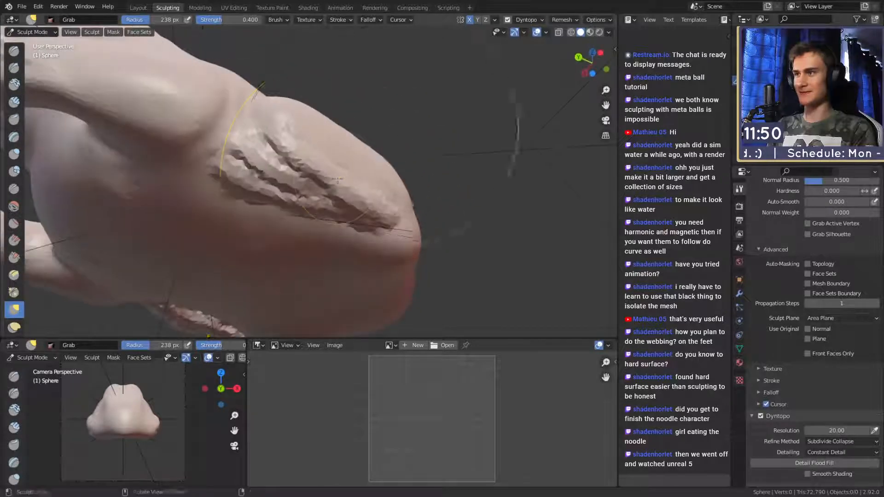
- Fill the gaps on the hind leg's underside along the belly with the Clay Strips brush at 40 px and 18 px radius
{"action": "key", "text": "c"}
{"action": "mouse_move", "coordinate": [285, 157]}
{"action": "middle_mouse_down"}
{"action": "mouse_move", "coordinate": [380, 151]}
{"action": "mouse_move", "coordinate": [368, 184]}
{"action": "middle_mouse_up"}
{"action": "key", "text": "f"}
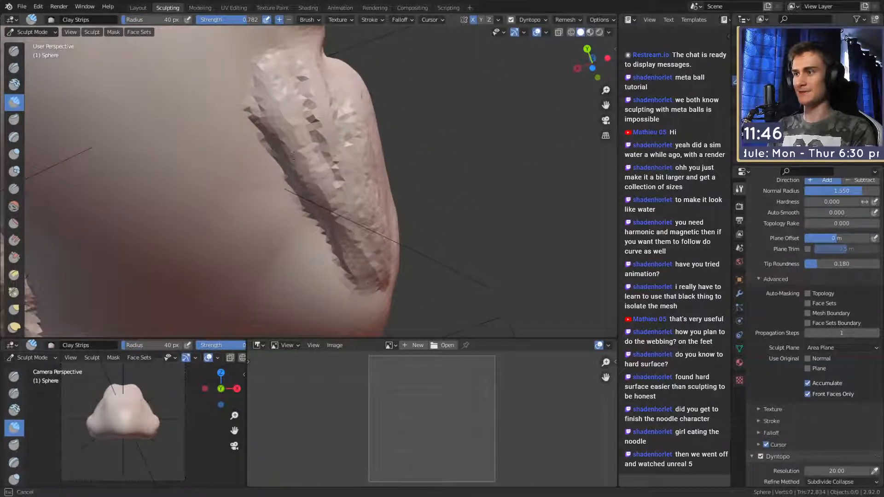
{"action": "left_click", "coordinate": [292, 155]}
{"action": "mouse_move", "coordinate": [292, 156]}
{"action": "middle_mouse_down"}
{"action": "mouse_move", "coordinate": [351, 198]}
{"action": "mouse_move", "coordinate": [327, 209]}
{"action": "middle_mouse_up"}
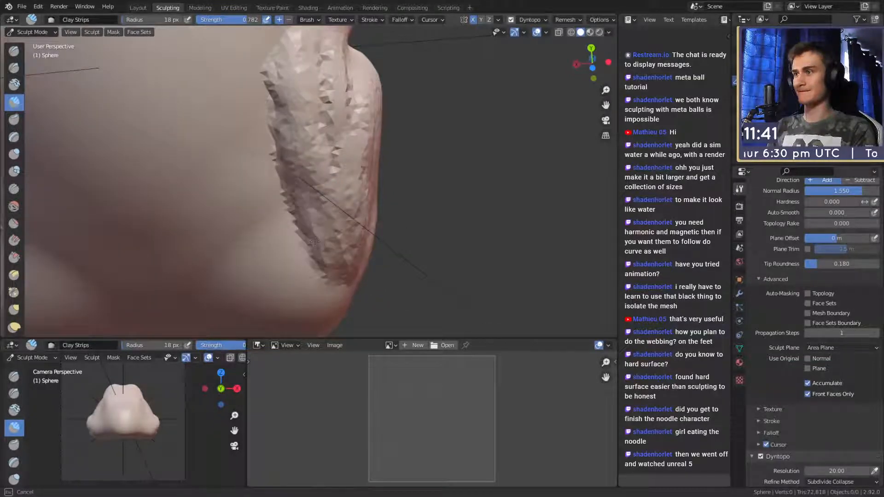
{"action": "mouse_move", "coordinate": [349, 270]}
{"action": "middle_mouse_down"}
{"action": "mouse_move", "coordinate": [365, 167]}
{"action": "mouse_move", "coordinate": [233, 69]}
{"action": "middle_mouse_up"}
- Carve a crease along the hind leg's lower edge above the foot with the Crease brush at 39 px radius
{"action": "key", "text": "shift+c"}
{"action": "middle_click_drag", "start_coordinate": [405, 189], "coordinate": [347, 225]}
{"action": "middle_click_drag", "start_coordinate": [244, 215], "coordinate": [332, 208]}
{"action": "left_click_drag", "start_coordinate": [333, 208], "coordinate": [325, 219], "text": "ctrl"}
{"action": "middle_click_drag", "start_coordinate": [350, 218], "coordinate": [324, 224]}
{"action": "key", "text": "f"}
{"action": "left_click", "coordinate": [303, 230]}
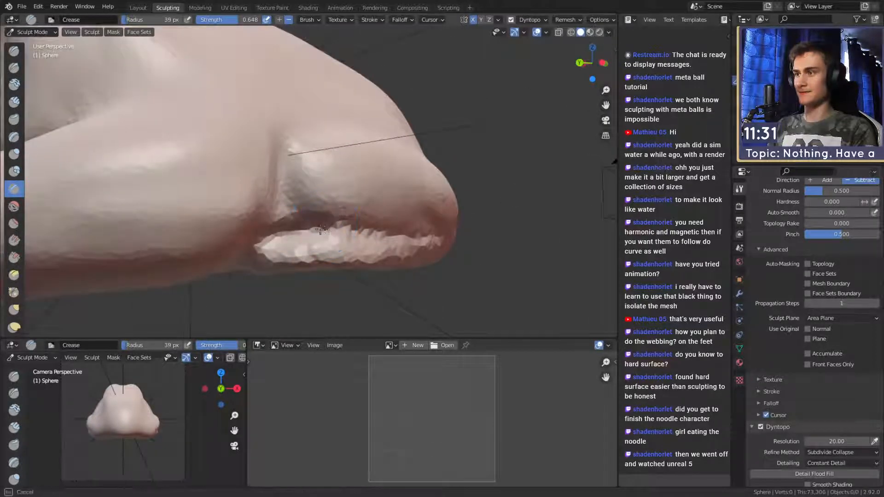
{"action": "left_click_drag", "start_coordinate": [362, 235], "coordinate": [345, 235]}
{"action": "middle_click_drag", "start_coordinate": [343, 235], "coordinate": [295, 237]}
- Extend the crease upward between the front leg and the front end of the hind leg at 39 px radius
{"action": "left_click_drag", "start_coordinate": [252, 235], "coordinate": [226, 178]}
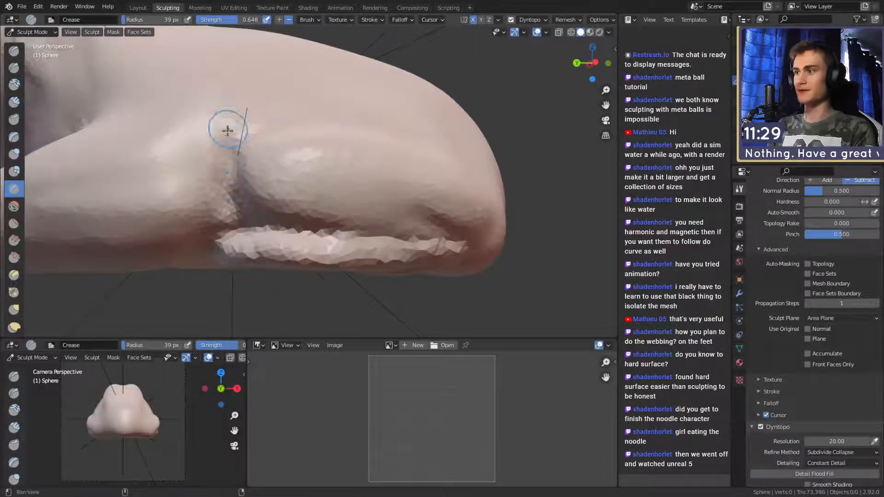
{"action": "middle_click_drag", "start_coordinate": [227, 130], "coordinate": [245, 143]}
{"action": "left_click_drag", "start_coordinate": [230, 138], "coordinate": [220, 142]}
{"action": "middle_click_drag", "start_coordinate": [253, 150], "coordinate": [253, 189]}
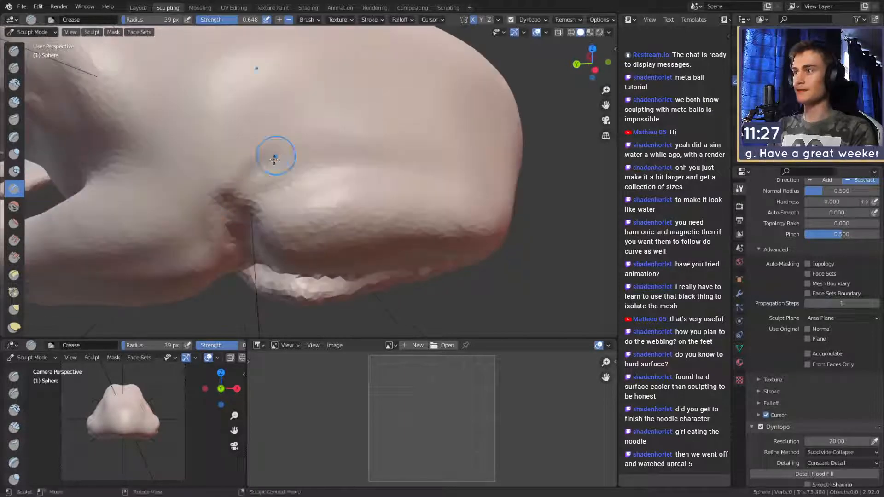
{"action": "mouse_move", "coordinate": [232, 205]}
{"action": "left_mouse_down"}
{"action": "mouse_move", "coordinate": [284, 132]}
{"action": "mouse_move", "coordinate": [297, 156]}
{"action": "left_mouse_up"}
- Smooth the fresh crease at the front end of the hind leg at 159 px radius
{"action": "key", "text": "f"}
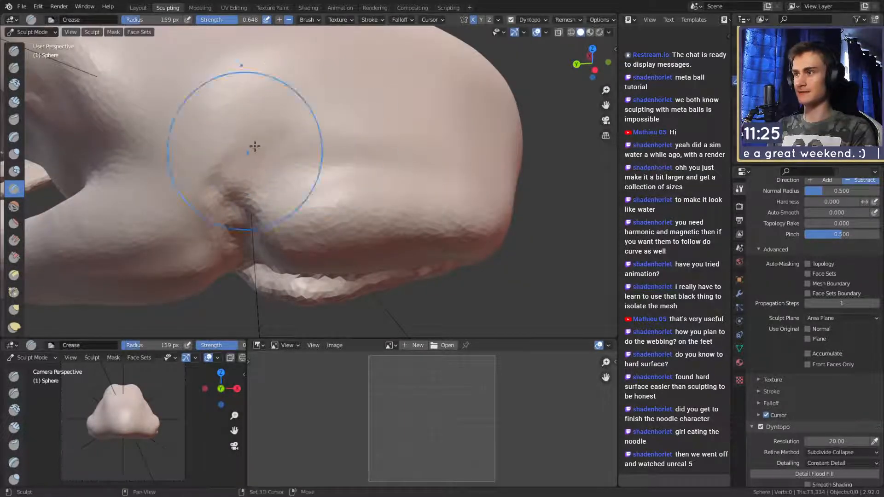
{"action": "left_click", "coordinate": [290, 154]}
{"action": "mouse_move", "coordinate": [290, 154]}
{"action": "middle_mouse_down"}
{"action": "mouse_move", "coordinate": [295, 173]}
{"action": "mouse_move", "coordinate": [298, 156]}
{"action": "middle_mouse_up"}
{"action": "key", "text": "f"}
{"action": "left_click", "coordinate": [240, 138]}
- Smooth the rough clay strokes on the underside of the hind leg at 144 px radius
{"action": "mouse_move", "coordinate": [373, 216]}
{"action": "middle_mouse_down"}
{"action": "mouse_move", "coordinate": [352, 219]}
{"action": "mouse_move", "coordinate": [318, 178]}
{"action": "middle_mouse_up"}
{"action": "mouse_move", "coordinate": [387, 185]}
{"action": "middle_mouse_down"}
{"action": "mouse_move", "coordinate": [395, 192]}
{"action": "mouse_move", "coordinate": [465, 148]}
{"action": "mouse_move", "coordinate": [364, 165]}
{"action": "middle_mouse_up"}
{"action": "key", "text": "f"}
{"action": "left_click", "coordinate": [355, 178]}
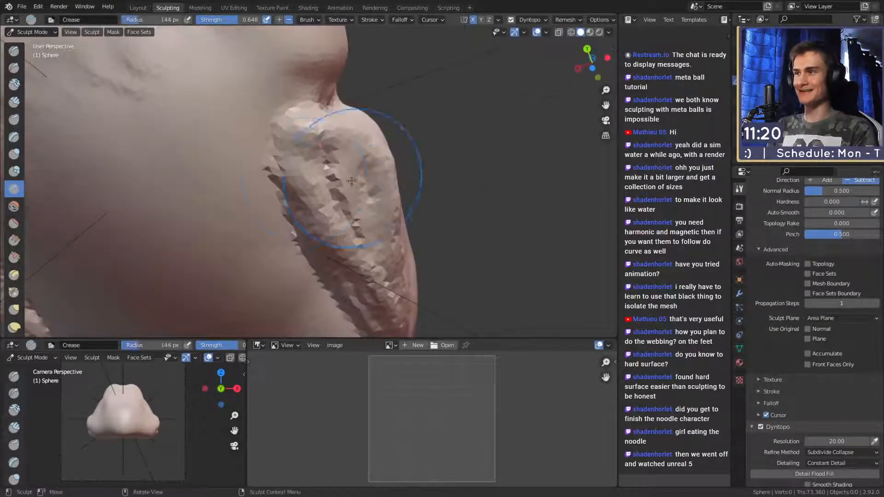
{"action": "mouse_move", "coordinate": [355, 178]}
{"action": "left_mouse_down", "text": "shift"}
{"action": "mouse_move", "coordinate": [368, 244]}
{"action": "mouse_move", "coordinate": [361, 227]}
{"action": "left_mouse_up", "text": "shift"}
- Smooth the jagged edge where the hind leg's underside meets the belly at 91 px and 161 px radius
{"action": "middle_click_drag", "start_coordinate": [361, 227], "coordinate": [339, 200]}
{"action": "key", "text": "f"}
{"action": "left_click", "coordinate": [311, 197]}
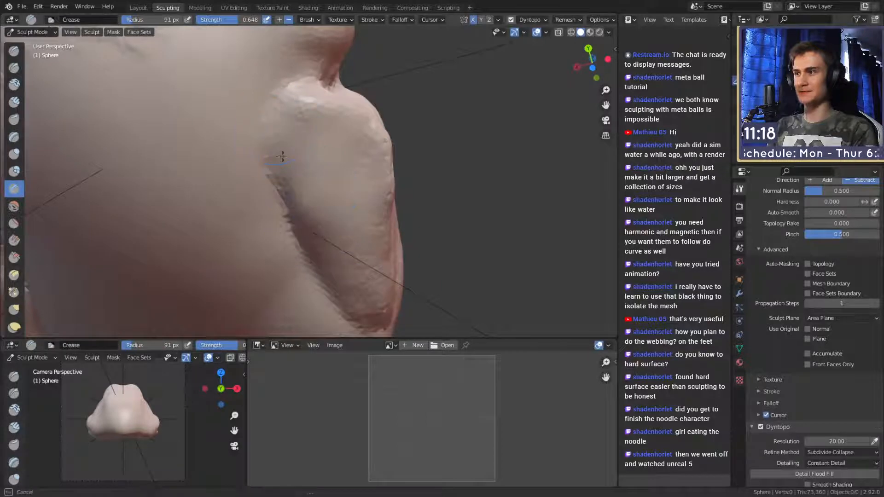
{"action": "left_click", "coordinate": [292, 179]}
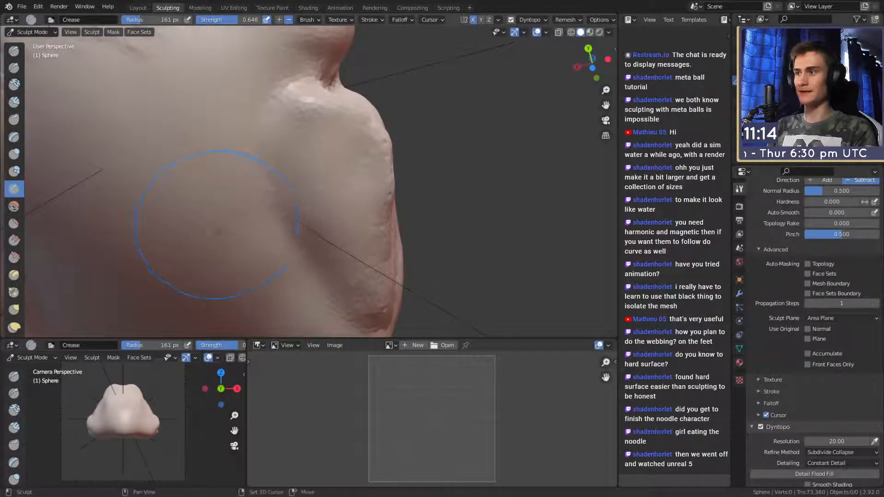
{"action": "middle_click_drag", "start_coordinate": [341, 169], "coordinate": [316, 232]}
{"action": "key", "text": "f"}
{"action": "left_click", "coordinate": [268, 247]}
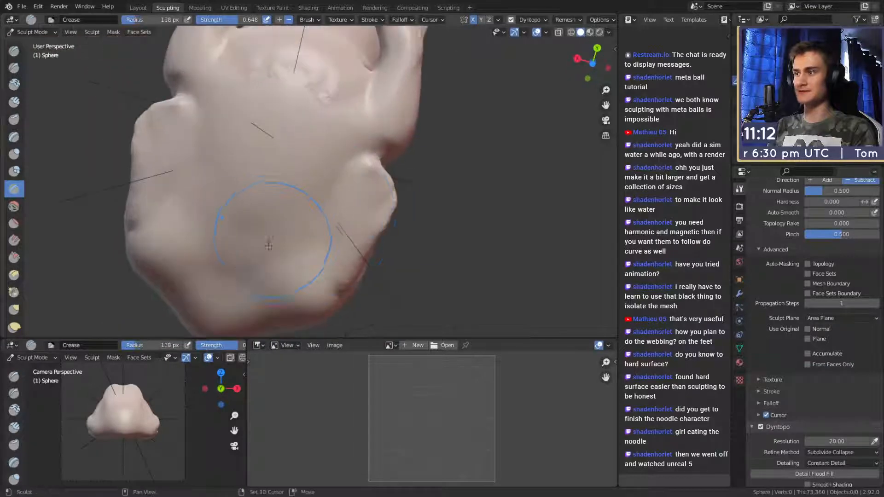
- Push the flank above the hind leg inward with the Grab brush at 214 px radius
{"action": "mouse_move", "coordinate": [272, 266]}
{"action": "middle_mouse_down"}
{"action": "mouse_move", "coordinate": [351, 199]}
{"action": "mouse_move", "coordinate": [343, 215]}
{"action": "middle_mouse_up"}
{"action": "scroll", "coordinate": [349, 213], "scroll_direction": "down", "scroll_amount": 5}
{"action": "mouse_move", "coordinate": [348, 213]}
{"action": "left_mouse_down", "text": "alt"}
{"action": "mouse_move", "coordinate": [393, 224]}
{"action": "mouse_move", "coordinate": [354, 207]}
{"action": "mouse_move", "coordinate": [373, 214]}
{"action": "left_mouse_up", "text": "alt"}
{"action": "scroll", "coordinate": [379, 181], "scroll_direction": "up", "scroll_amount": 5}
{"action": "mouse_move", "coordinate": [227, 122]}
{"action": "left_mouse_down", "text": "alt"}
{"action": "mouse_move", "coordinate": [369, 191]}
{"action": "mouse_move", "coordinate": [325, 219]}
{"action": "left_mouse_up", "text": "alt"}
{"action": "key", "text": "g"}
{"action": "middle_click_drag", "start_coordinate": [322, 220], "coordinate": [318, 236]}
{"action": "key", "text": "f"}
{"action": "left_click", "coordinate": [304, 202]}
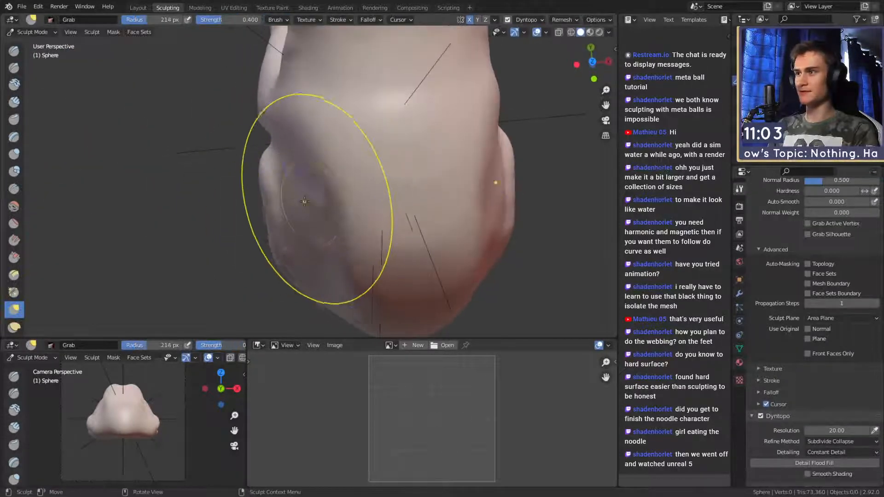
{"action": "left_click_drag", "start_coordinate": [275, 185], "coordinate": [305, 191]}
- Pull in the rear lower corner of the hind leg with the Grab brush at 267 px radius, then reduce the radius to 130 px
{"action": "mouse_move", "coordinate": [331, 224]}
{"action": "left_mouse_down", "text": "alt"}
{"action": "mouse_move", "coordinate": [306, 201]}
{"action": "mouse_move", "coordinate": [330, 203]}
{"action": "mouse_move", "coordinate": [307, 219]}
{"action": "left_mouse_up", "text": "alt"}
{"action": "key", "text": "f"}
{"action": "left_click", "coordinate": [313, 255]}
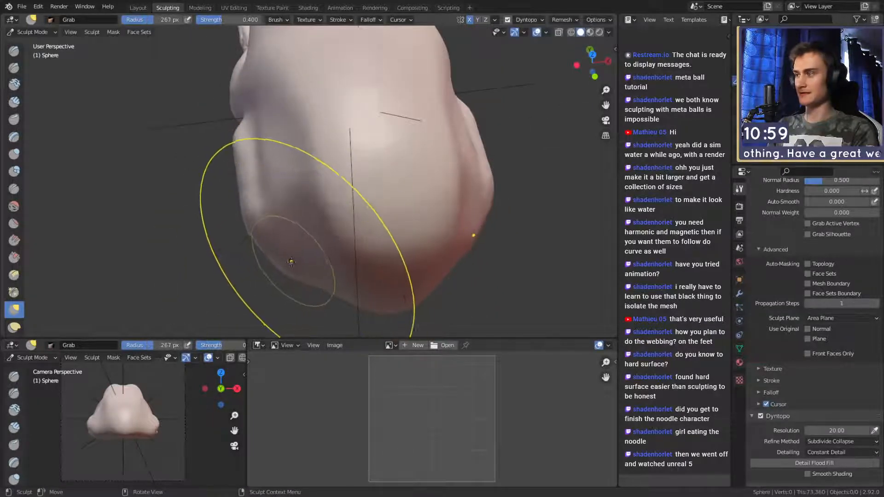
{"action": "left_click_drag", "start_coordinate": [292, 261], "coordinate": [296, 241]}
{"action": "mouse_move", "coordinate": [296, 241]}
{"action": "middle_mouse_down"}
{"action": "mouse_move", "coordinate": [371, 188]}
{"action": "mouse_move", "coordinate": [362, 162]}
{"action": "mouse_move", "coordinate": [361, 194]}
{"action": "middle_mouse_up"}
{"action": "key", "text": "f"}
{"action": "left_click", "coordinate": [374, 195]}
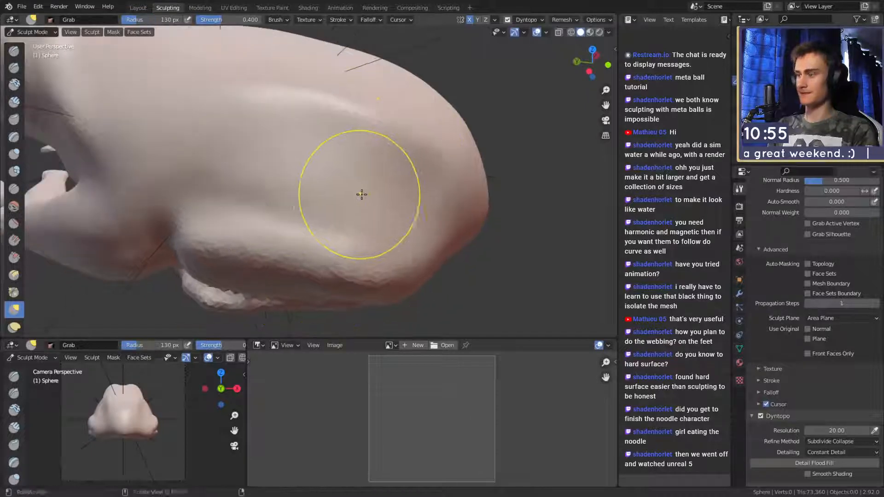
- Cut a thin vertical crease between the front leg and the hind leg with the Crease brush at 22 px radius
{"action": "key", "text": "shift+c"}
{"action": "middle_click_drag", "start_coordinate": [301, 215], "coordinate": [328, 180]}
{"action": "key", "text": "f"}
{"action": "left_click", "coordinate": [239, 181]}
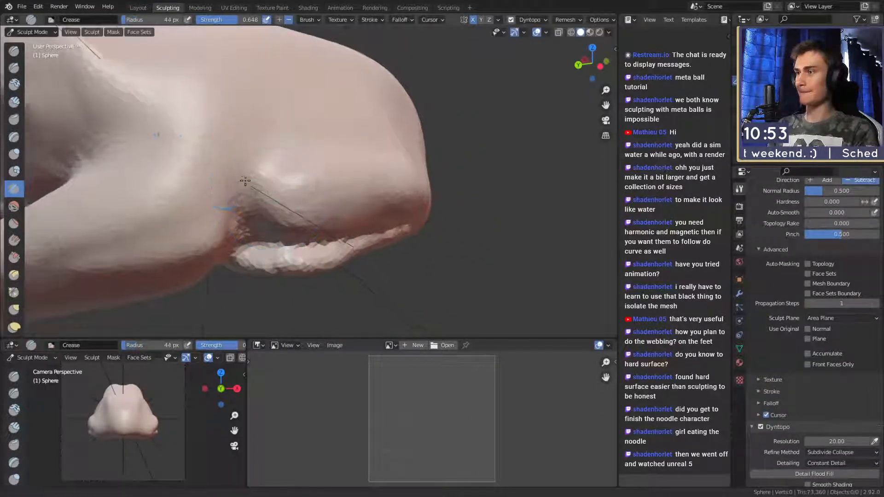
{"action": "middle_click_drag", "start_coordinate": [244, 182], "coordinate": [256, 196]}
{"action": "key", "text": "f"}
{"action": "left_click", "coordinate": [252, 206]}
{"action": "left_click_drag", "start_coordinate": [248, 235], "coordinate": [245, 166]}
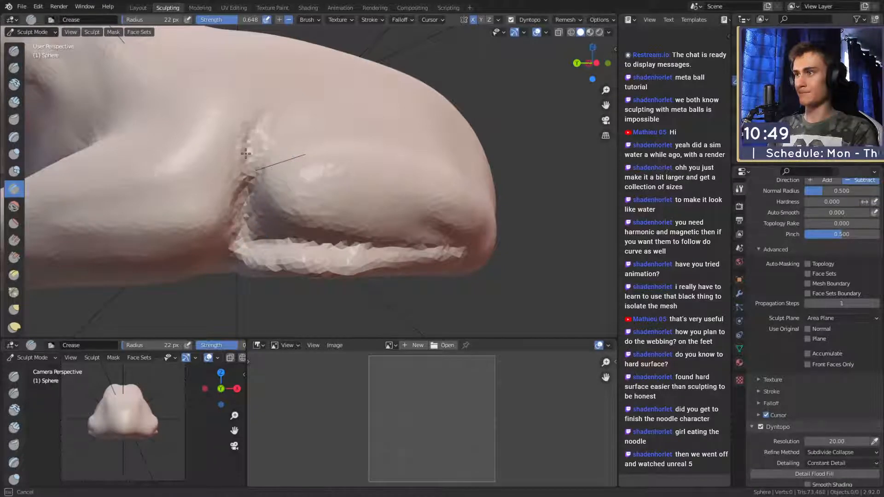
- Carve a crease along the upper edge of the hind leg toward the rump at 22 px radius
{"action": "middle_click_drag", "start_coordinate": [288, 146], "coordinate": [334, 208]}
{"action": "left_click_drag", "start_coordinate": [335, 208], "coordinate": [399, 181]}
{"action": "scroll", "coordinate": [394, 181], "scroll_direction": "up", "scroll_amount": 2}
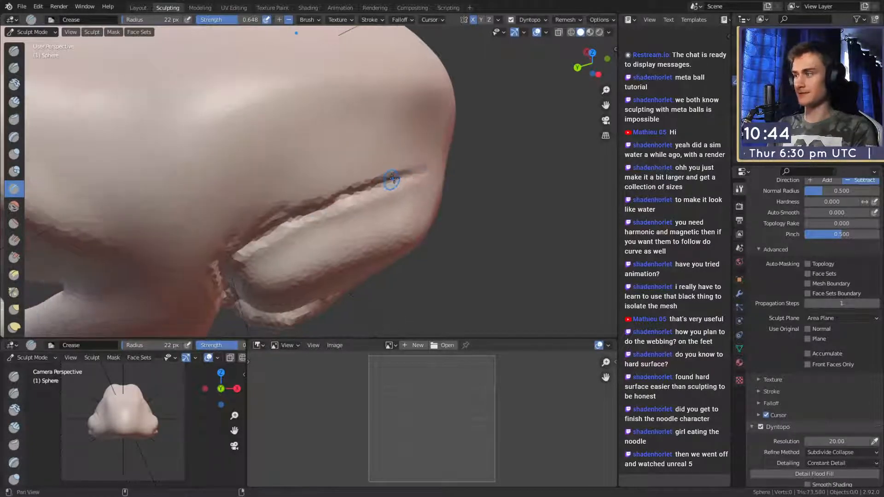
{"action": "middle_click_drag", "start_coordinate": [429, 176], "coordinate": [386, 202]}
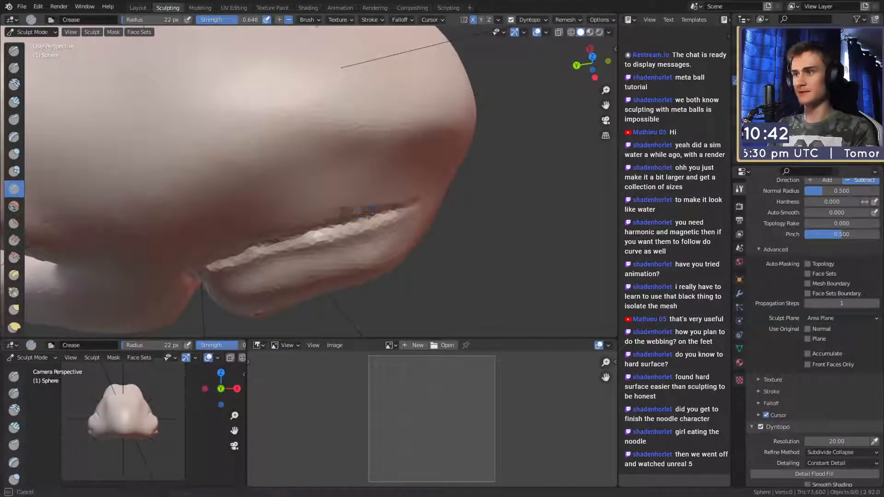
- Smooth the groove along the hind leg's upper edge at 178 px radius
{"action": "key", "text": "f"}
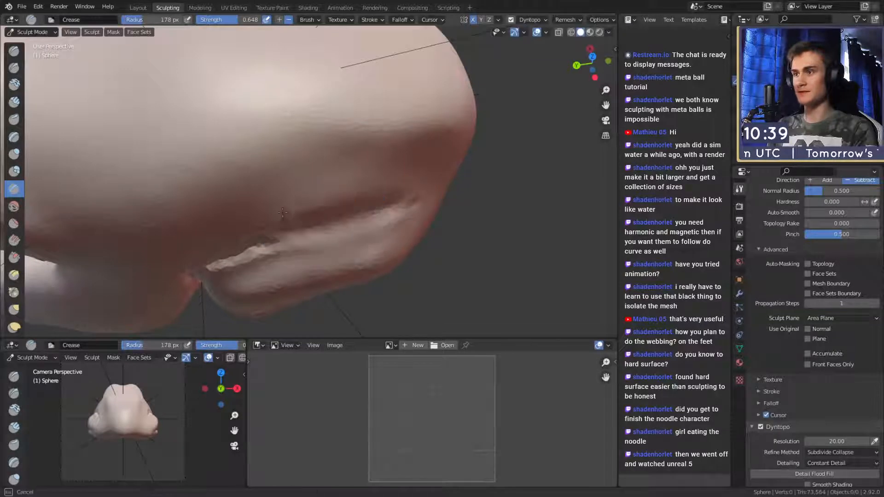
{"action": "left_click", "coordinate": [373, 209]}
{"action": "mouse_move", "coordinate": [373, 210]}
{"action": "middle_mouse_down"}
{"action": "mouse_move", "coordinate": [401, 187]}
{"action": "mouse_move", "coordinate": [367, 192]}
{"action": "middle_mouse_up"}
{"action": "left_click_drag", "start_coordinate": [367, 192], "coordinate": [341, 207], "text": "alt"}
- Recut the crease along the hind leg's upper edge and around its front end with the Crease brush at 18 px radius
{"action": "key", "text": "f"}
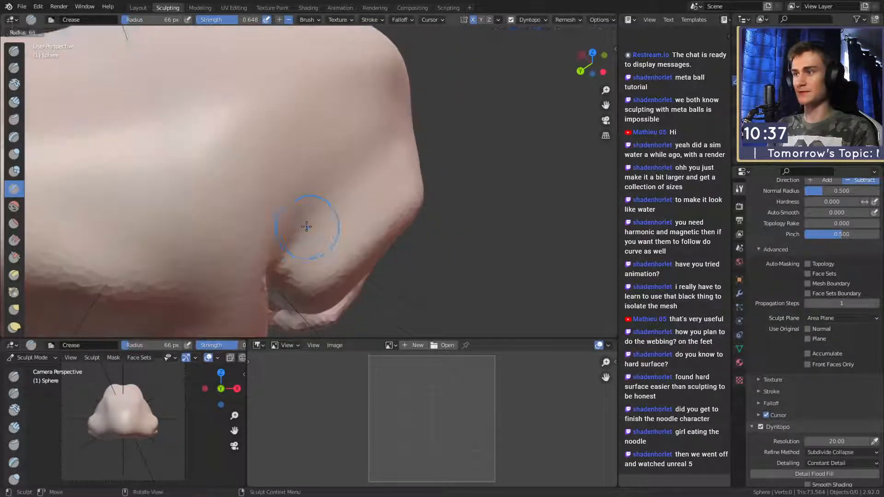
{"action": "left_click", "coordinate": [316, 227]}
{"action": "mouse_move", "coordinate": [281, 253]}
{"action": "left_mouse_down"}
{"action": "mouse_move", "coordinate": [353, 162]}
{"action": "mouse_move", "coordinate": [381, 154]}
{"action": "mouse_move", "coordinate": [326, 203]}
{"action": "left_mouse_up"}
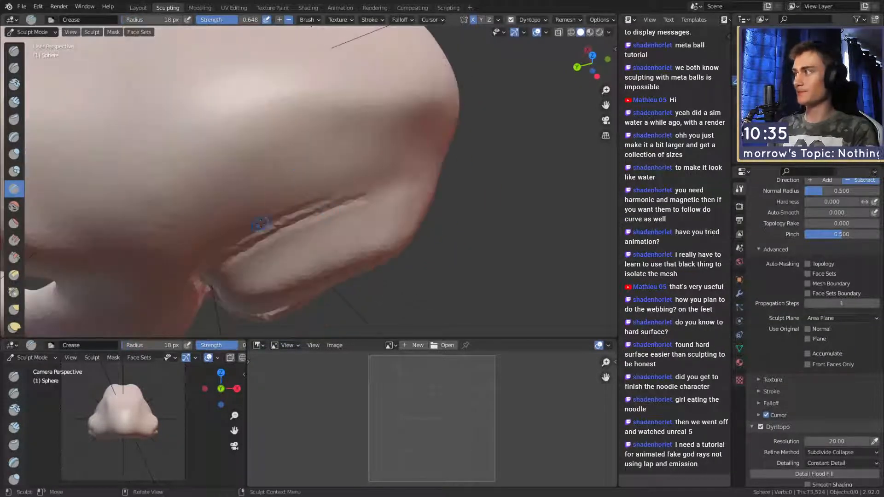
{"action": "middle_click_drag", "start_coordinate": [260, 223], "coordinate": [330, 160]}
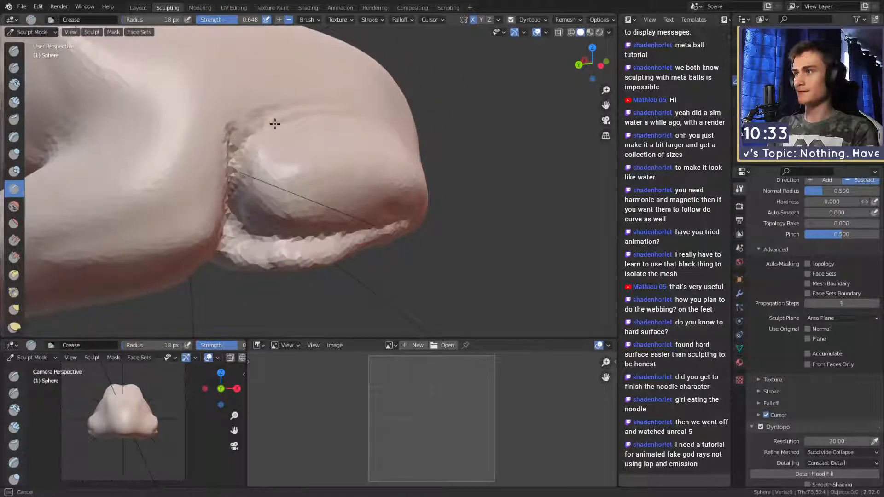
{"action": "middle_click_drag", "start_coordinate": [366, 108], "coordinate": [260, 188]}
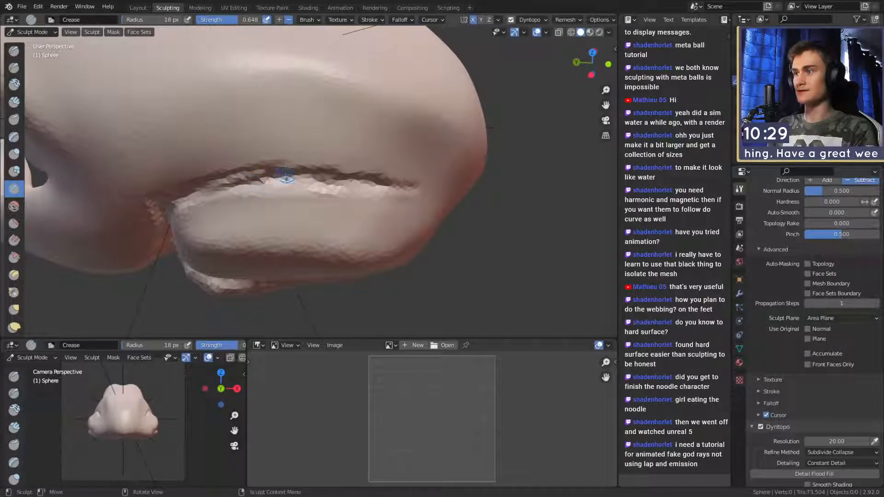
- Soften the recut crease along the hind leg's upper edge with smoothing strokes at 167 px radius
{"action": "key", "text": "f"}
{"action": "left_click", "coordinate": [368, 172]}
{"action": "left_click_drag", "start_coordinate": [369, 174], "coordinate": [279, 166], "text": "shift"}
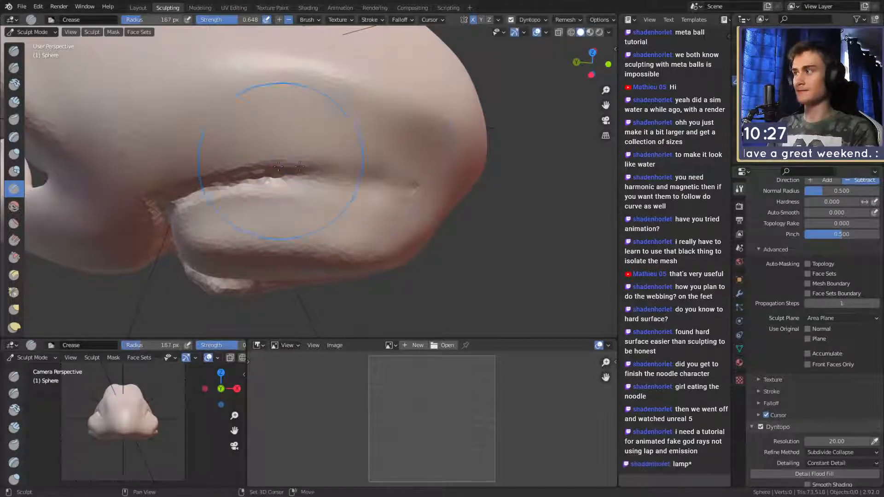
{"action": "middle_click_drag", "start_coordinate": [290, 162], "coordinate": [312, 84]}
{"action": "left_click_drag", "start_coordinate": [258, 181], "coordinate": [383, 184], "text": "shift"}
{"action": "middle_click_drag", "start_coordinate": [382, 184], "coordinate": [355, 189]}
- Smooth the crease around the front end of the hind leg at 113 px radius
{"action": "key", "text": "f"}
{"action": "left_click", "coordinate": [331, 189]}
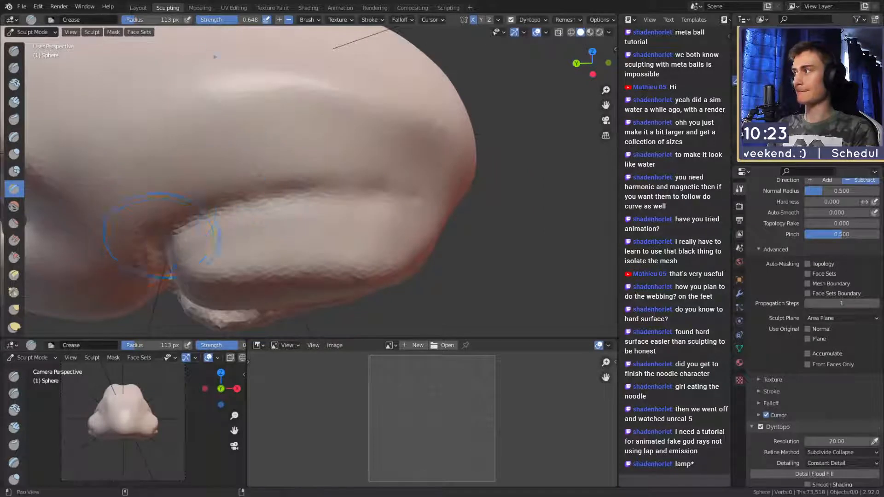
{"action": "middle_click_drag", "start_coordinate": [161, 235], "coordinate": [302, 233]}
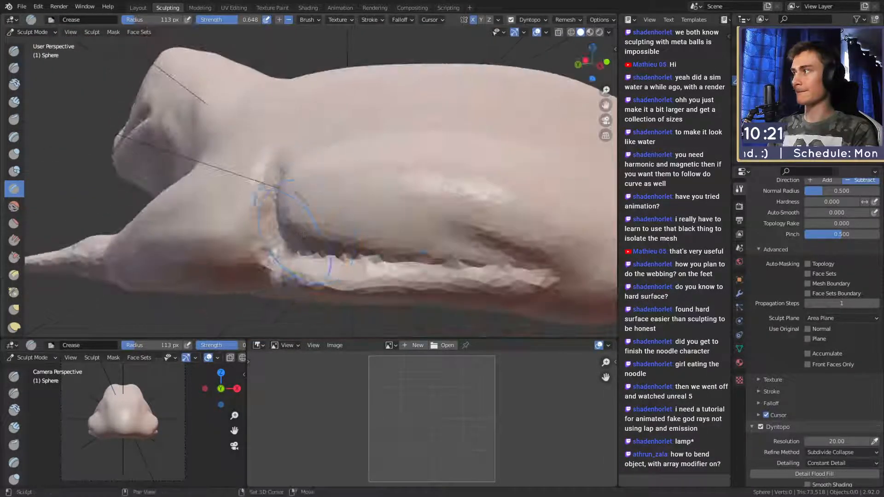
{"action": "middle_click_drag", "start_coordinate": [241, 173], "coordinate": [316, 221]}
{"action": "scroll", "coordinate": [350, 242], "scroll_direction": "up", "scroll_amount": 2}
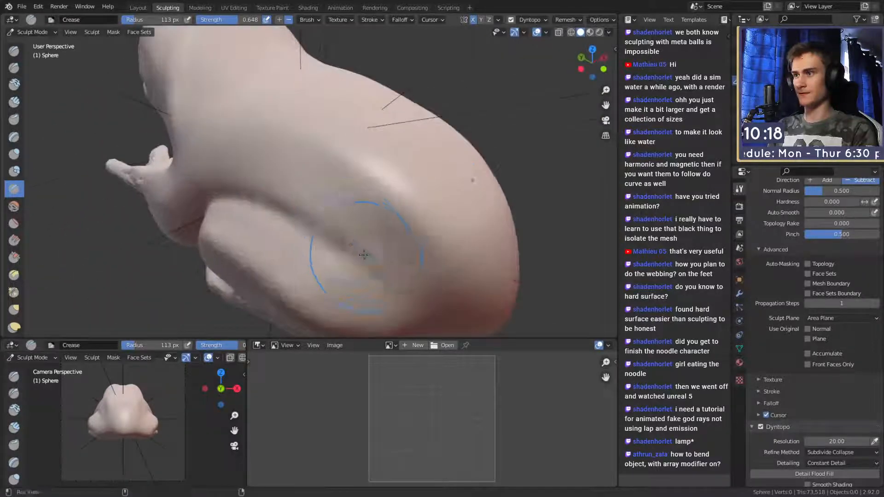
{"action": "mouse_move", "coordinate": [365, 253]}
{"action": "middle_mouse_down"}
{"action": "mouse_move", "coordinate": [336, 203]}
{"action": "mouse_move", "coordinate": [348, 208]}
{"action": "mouse_move", "coordinate": [355, 181]}
{"action": "mouse_move", "coordinate": [420, 171]}
{"action": "middle_mouse_up"}
- Build up volume on the outer side of the hind leg with the Clay Strips brush at 40 px and 49 px radius
{"action": "key", "text": "c"}
{"action": "left_click_drag", "start_coordinate": [421, 172], "coordinate": [298, 241], "text": "alt"}
{"action": "key", "text": "f"}
{"action": "left_click", "coordinate": [268, 266]}
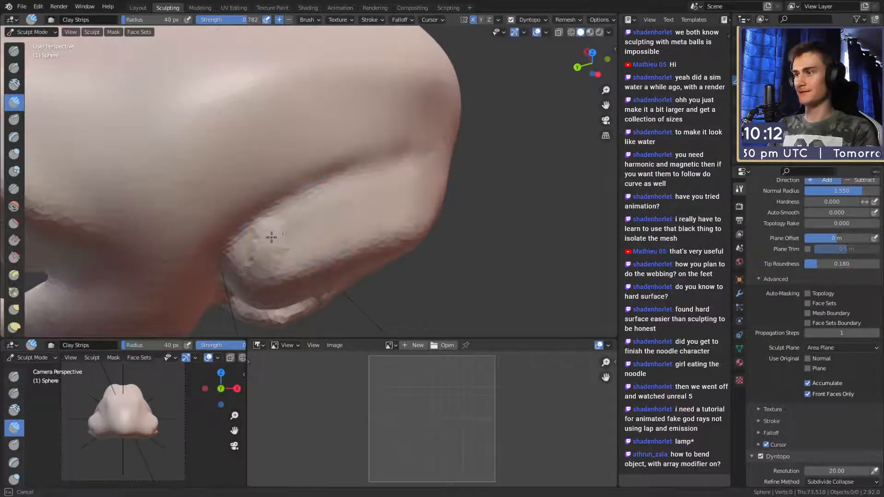
{"action": "middle_click_drag", "start_coordinate": [320, 249], "coordinate": [322, 239]}
{"action": "key", "text": "f"}
{"action": "left_click", "coordinate": [345, 224]}
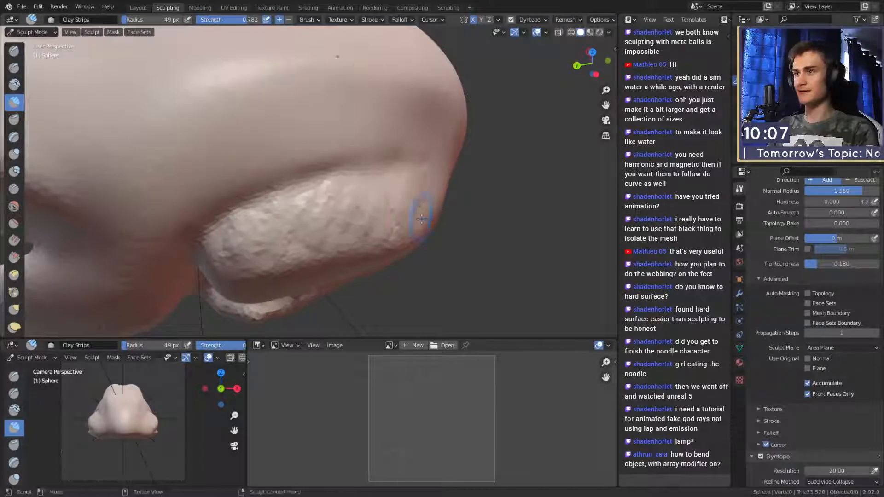
- Smooth the built-up clay on the outer side of the hind leg at 155 px radius
{"action": "middle_click_drag", "start_coordinate": [422, 219], "coordinate": [380, 198]}
{"action": "key", "text": "f"}
{"action": "left_click", "coordinate": [343, 197]}
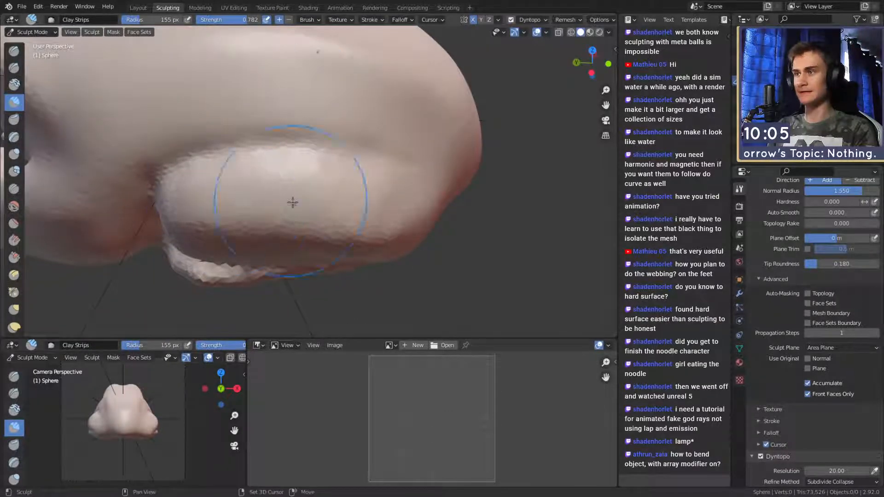
{"action": "mouse_move", "coordinate": [356, 158]}
{"action": "middle_mouse_down"}
{"action": "mouse_move", "coordinate": [398, 148]}
{"action": "mouse_move", "coordinate": [401, 193]}
{"action": "mouse_move", "coordinate": [414, 137]}
{"action": "mouse_move", "coordinate": [415, 230]}
{"action": "mouse_move", "coordinate": [413, 132]}
{"action": "mouse_move", "coordinate": [322, 223]}
{"action": "mouse_move", "coordinate": [294, 138]}
{"action": "mouse_move", "coordinate": [253, 85]}
{"action": "mouse_move", "coordinate": [375, 180]}
{"action": "mouse_move", "coordinate": [347, 155]}
{"action": "middle_mouse_up"}
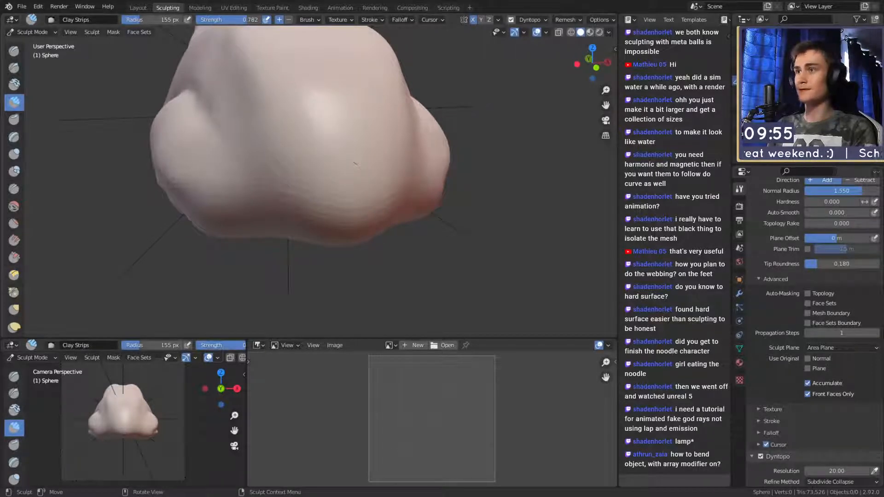
{"action": "mouse_move", "coordinate": [364, 184]}
{"action": "middle_mouse_down"}
{"action": "mouse_move", "coordinate": [375, 187]}
{"action": "mouse_move", "coordinate": [348, 199]}
{"action": "mouse_move", "coordinate": [310, 169]}
{"action": "middle_mouse_up"}
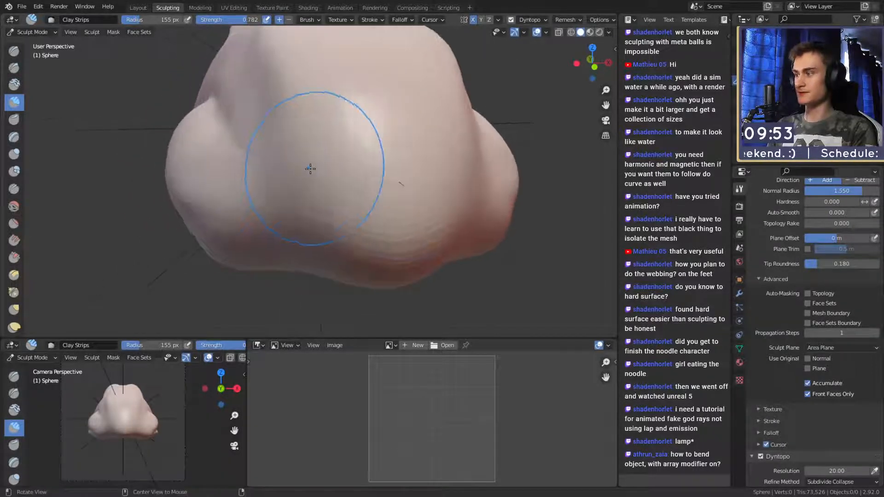
- Cut a crease along the hind leg's upper edge with the Crease brush at 31 px radius
{"action": "left_click_drag", "start_coordinate": [311, 168], "coordinate": [247, 169], "text": "alt"}
{"action": "key", "text": "shift+c"}
{"action": "key", "text": "f"}
{"action": "left_click", "coordinate": [304, 157]}
{"action": "mouse_move", "coordinate": [304, 156]}
{"action": "left_mouse_down", "text": "alt"}
{"action": "mouse_move", "coordinate": [272, 178]}
{"action": "mouse_move", "coordinate": [277, 167]}
{"action": "left_mouse_up", "text": "alt"}
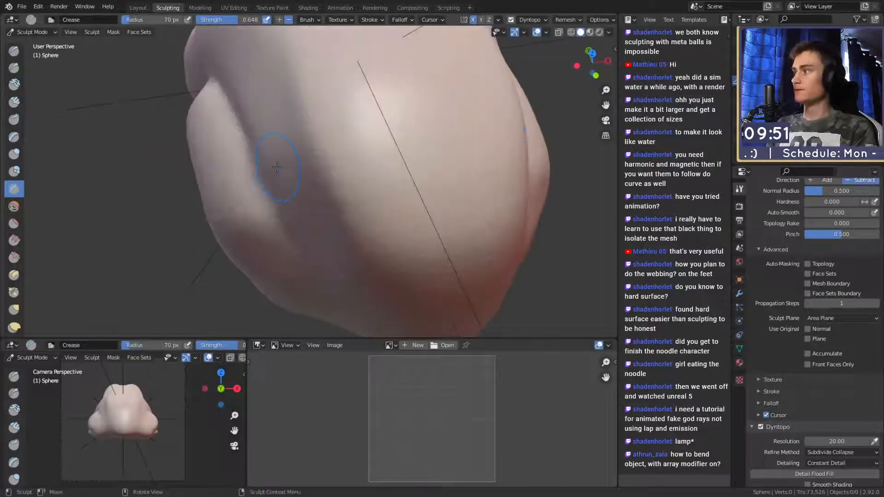
{"action": "key", "text": "f"}
{"action": "left_click", "coordinate": [258, 162]}
{"action": "middle_click_drag", "start_coordinate": [275, 191], "coordinate": [275, 183]}
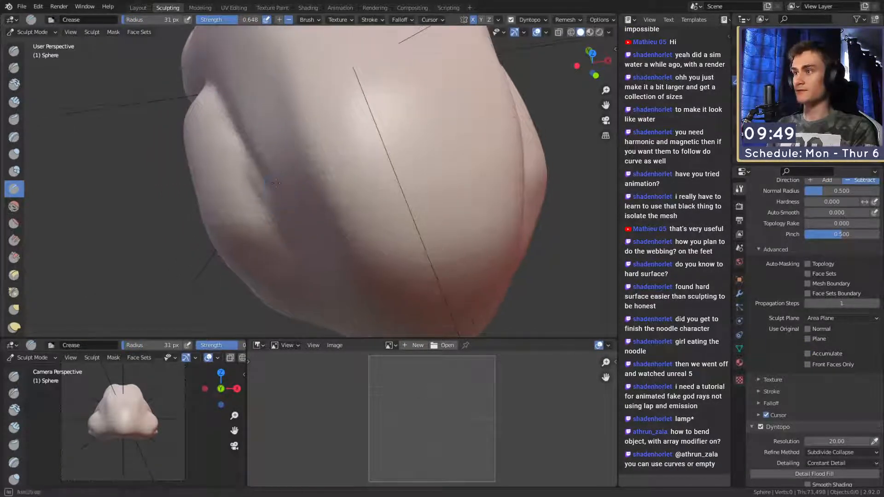
{"action": "left_click_drag", "start_coordinate": [237, 143], "coordinate": [293, 240]}
{"action": "middle_click_drag", "start_coordinate": [267, 194], "coordinate": [280, 191]}
{"action": "mouse_move", "coordinate": [223, 131]}
{"action": "left_mouse_down"}
{"action": "mouse_move", "coordinate": [251, 164]}
{"action": "mouse_move", "coordinate": [269, 154]}
{"action": "mouse_move", "coordinate": [285, 195]}
{"action": "left_mouse_up"}
- Deepen the crease along the hind leg's upper edge with the Crease brush at 20 px and 5 px radius
{"action": "key", "text": "f"}
{"action": "left_click", "coordinate": [241, 107]}
{"action": "mouse_move", "coordinate": [291, 194]}
{"action": "left_mouse_down", "text": "alt"}
{"action": "mouse_move", "coordinate": [374, 150]}
{"action": "mouse_move", "coordinate": [309, 173]}
{"action": "mouse_move", "coordinate": [355, 182]}
{"action": "mouse_move", "coordinate": [305, 187]}
{"action": "mouse_move", "coordinate": [289, 213]}
{"action": "left_mouse_up", "text": "alt"}
{"action": "key", "text": "f"}
{"action": "left_click", "coordinate": [318, 185]}
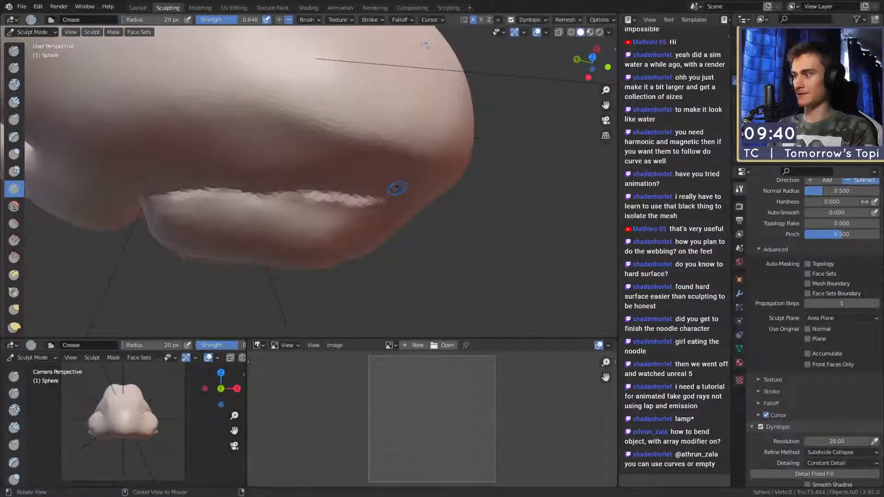
{"action": "left_click_drag", "start_coordinate": [397, 188], "coordinate": [343, 150], "text": "alt"}
{"action": "key", "text": "f"}
{"action": "left_click", "coordinate": [311, 158]}
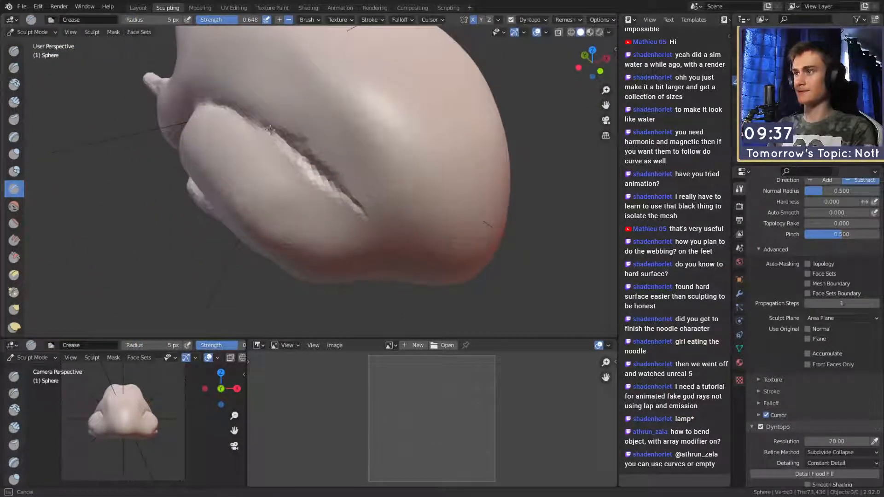
{"action": "left_click_drag", "start_coordinate": [236, 113], "coordinate": [225, 108]}
- Smooth the deepened crease along the hind leg's upper edge at 157 px radius
{"action": "key", "text": "f"}
{"action": "left_click", "coordinate": [258, 122]}
{"action": "left_click_drag", "start_coordinate": [264, 125], "coordinate": [360, 197], "text": "shift"}
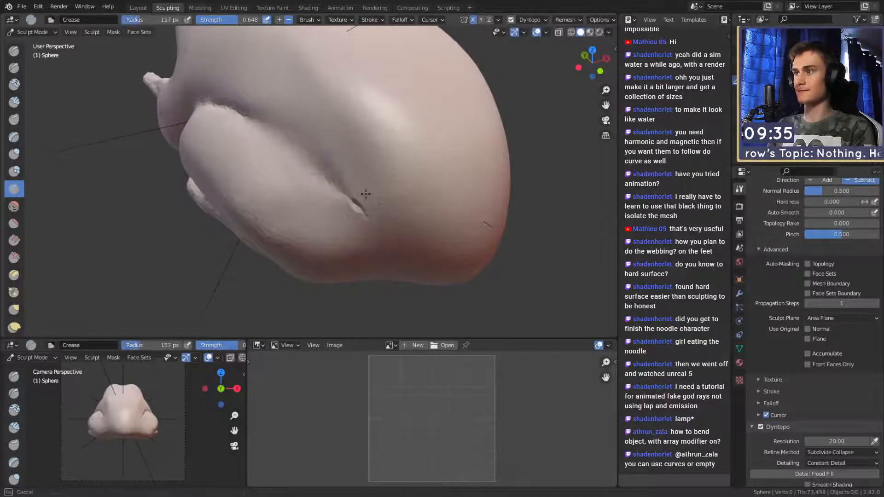
{"action": "key", "text": "f"}
{"action": "left_click", "coordinate": [301, 183]}
{"action": "key", "text": "f"}
{"action": "left_click", "coordinate": [248, 126]}
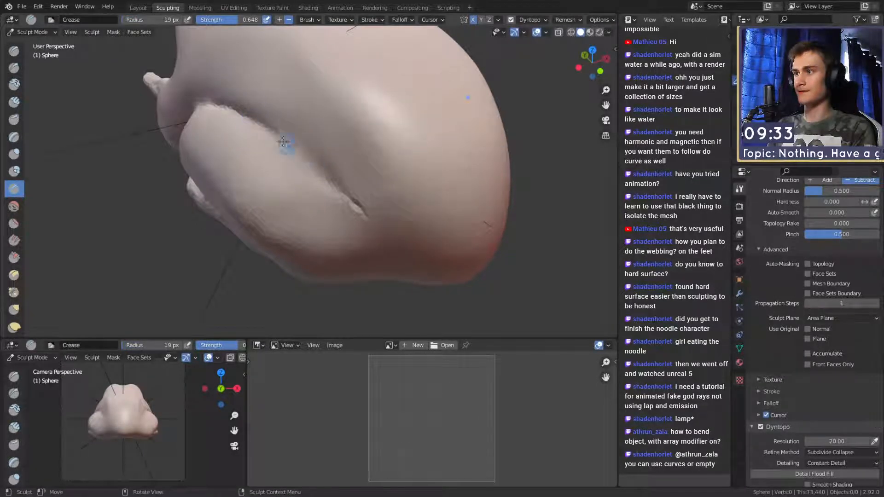
- Add clay to the flank just above the hind leg's crease with the Clay Strips brush at 43 px radius
{"action": "key", "text": "c"}
{"action": "mouse_move", "coordinate": [345, 154]}
{"action": "middle_mouse_down"}
{"action": "mouse_move", "coordinate": [309, 144]}
{"action": "mouse_move", "coordinate": [379, 145]}
{"action": "mouse_move", "coordinate": [306, 171]}
{"action": "middle_mouse_up"}
{"action": "key", "text": "f"}
{"action": "left_click", "coordinate": [315, 170]}
{"action": "left_click_drag", "start_coordinate": [301, 172], "coordinate": [362, 144]}
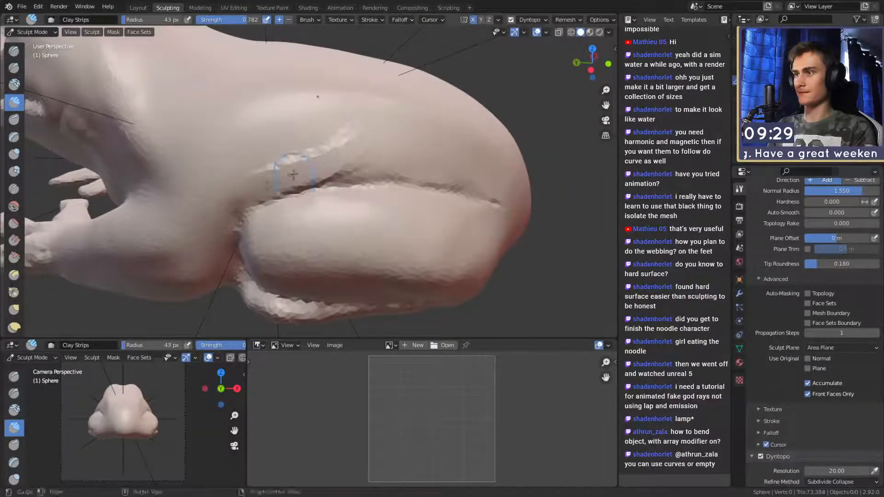
- Smooth the added clay above the hind leg's crease at 171 px radius
{"action": "key", "text": "f"}
{"action": "mouse_move", "coordinate": [301, 123]}
{"action": "left_mouse_down"}
{"action": "mouse_move", "coordinate": [296, 151]}
{"action": "mouse_move", "coordinate": [241, 178]}
{"action": "left_mouse_up"}
{"action": "left_click", "coordinate": [351, 135]}
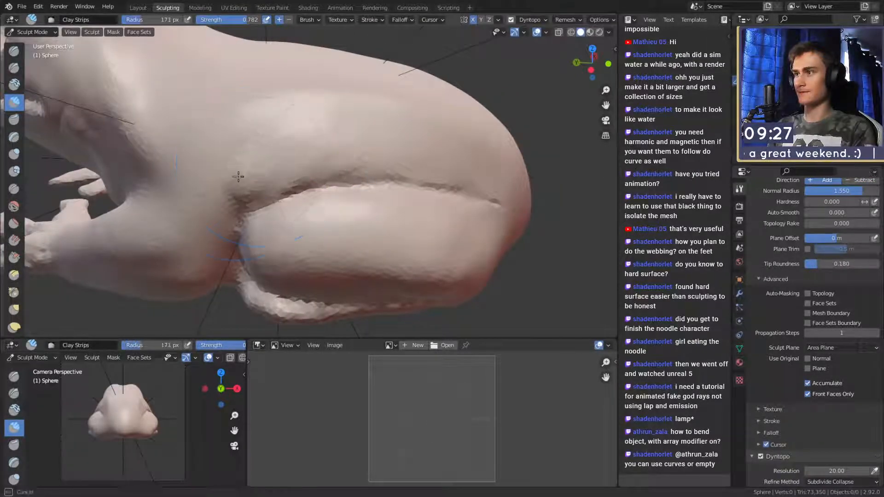
- Carve a crease between the front leg and the underside of the body with the Crease brush at 24 px radius
{"action": "scroll", "coordinate": [312, 150], "scroll_direction": "down", "scroll_amount": 7}
{"action": "middle_click_drag", "start_coordinate": [311, 156], "coordinate": [353, 159]}
{"action": "mouse_move", "coordinate": [353, 160]}
{"action": "left_mouse_down", "text": "alt"}
{"action": "mouse_move", "coordinate": [440, 166]}
{"action": "mouse_move", "coordinate": [334, 161]}
{"action": "left_mouse_up", "text": "alt"}
{"action": "mouse_move", "coordinate": [347, 225]}
{"action": "left_mouse_down", "text": "ctrl+alt"}
{"action": "mouse_move", "coordinate": [349, 178]}
{"action": "mouse_move", "coordinate": [380, 150]}
{"action": "left_mouse_up", "text": "ctrl+alt"}
{"action": "mouse_move", "coordinate": [364, 203]}
{"action": "left_mouse_down", "text": "ctrl+alt"}
{"action": "mouse_move", "coordinate": [362, 173]}
{"action": "mouse_move", "coordinate": [414, 160]}
{"action": "mouse_move", "coordinate": [304, 170]}
{"action": "mouse_move", "coordinate": [327, 168]}
{"action": "mouse_move", "coordinate": [319, 177]}
{"action": "left_mouse_up", "text": "ctrl+alt"}
{"action": "key", "text": "shift+c"}
{"action": "mouse_move", "coordinate": [385, 158]}
{"action": "middle_mouse_down"}
{"action": "mouse_move", "coordinate": [374, 110]}
{"action": "mouse_move", "coordinate": [352, 120]}
{"action": "mouse_move", "coordinate": [342, 157]}
{"action": "mouse_move", "coordinate": [336, 142]}
{"action": "middle_mouse_up"}
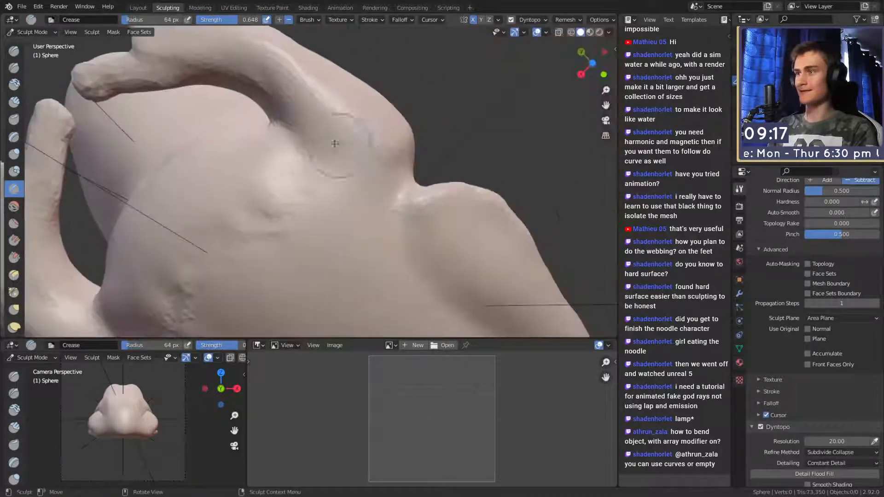
{"action": "key", "text": "f"}
{"action": "left_click", "coordinate": [276, 133]}
{"action": "left_click_drag", "start_coordinate": [287, 130], "coordinate": [360, 172]}
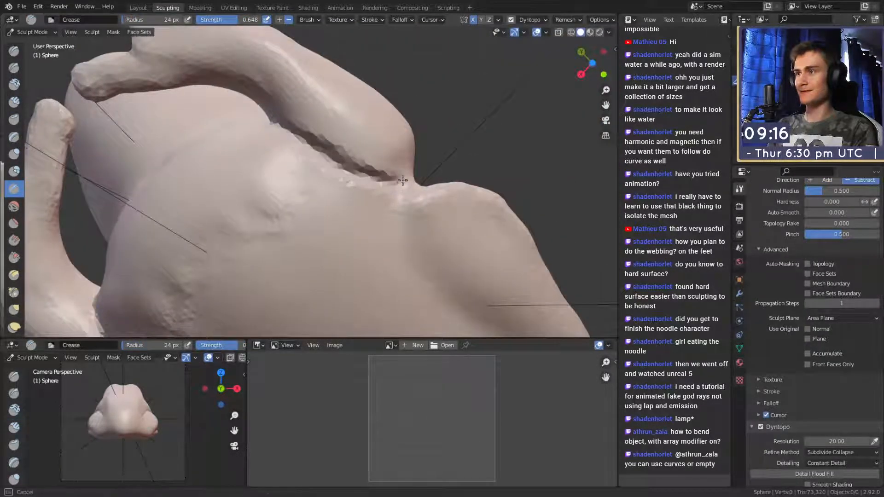
- Extend the crease between the front leg and body up behind the shoulder with the Crease brush at 10 px radius
{"action": "mouse_move", "coordinate": [314, 146]}
{"action": "middle_mouse_down"}
{"action": "mouse_move", "coordinate": [357, 172]}
{"action": "mouse_move", "coordinate": [469, 41]}
{"action": "mouse_move", "coordinate": [331, 203]}
{"action": "middle_mouse_up"}
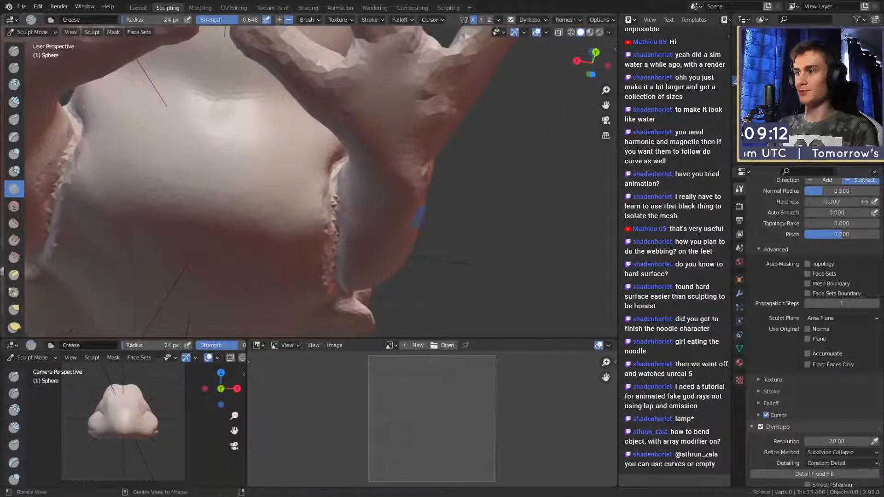
{"action": "mouse_move", "coordinate": [419, 217]}
{"action": "middle_mouse_down"}
{"action": "mouse_move", "coordinate": [354, 214]}
{"action": "mouse_move", "coordinate": [358, 198]}
{"action": "mouse_move", "coordinate": [339, 216]}
{"action": "mouse_move", "coordinate": [350, 242]}
{"action": "mouse_move", "coordinate": [347, 196]}
{"action": "middle_mouse_up"}
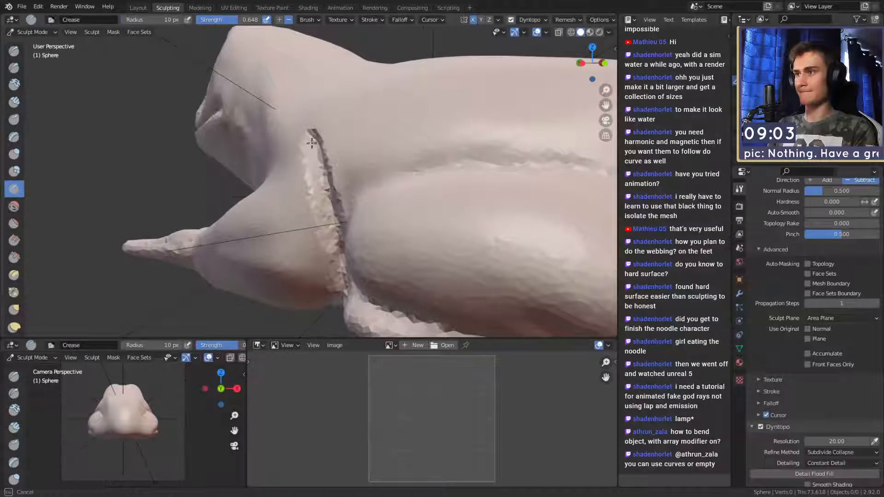
{"action": "left_click_drag", "start_coordinate": [312, 144], "coordinate": [309, 134]}
{"action": "middle_click_drag", "start_coordinate": [309, 134], "coordinate": [319, 155]}
{"action": "left_click_drag", "start_coordinate": [310, 149], "coordinate": [296, 131]}
{"action": "mouse_move", "coordinate": [298, 133]}
{"action": "middle_mouse_down"}
{"action": "mouse_move", "coordinate": [387, 168]}
{"action": "mouse_move", "coordinate": [336, 191]}
{"action": "mouse_move", "coordinate": [307, 183]}
{"action": "middle_mouse_up"}
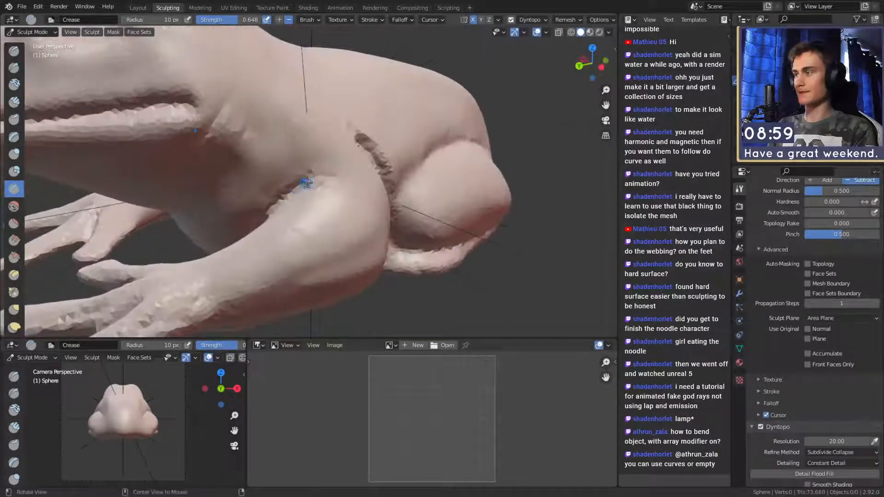
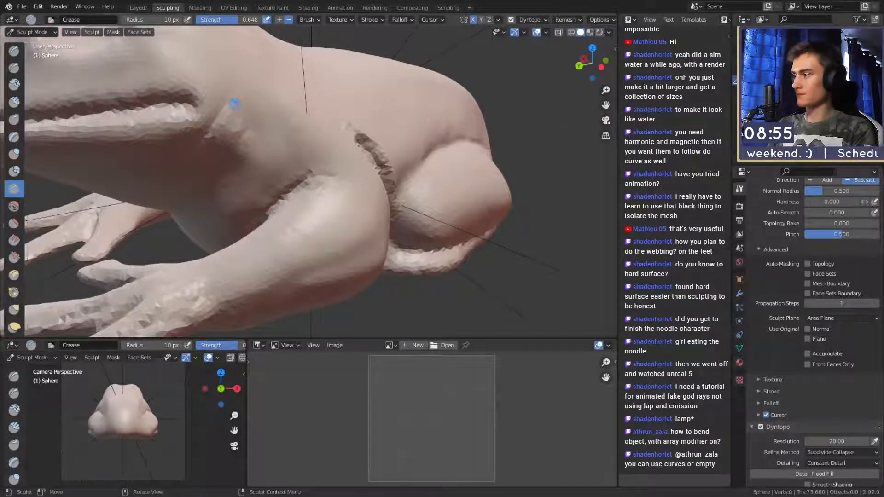
- Smooth the crease behind the front leg and around the shoulder at 106 px radius
{"action": "middle_click_drag", "start_coordinate": [349, 138], "coordinate": [355, 172]}
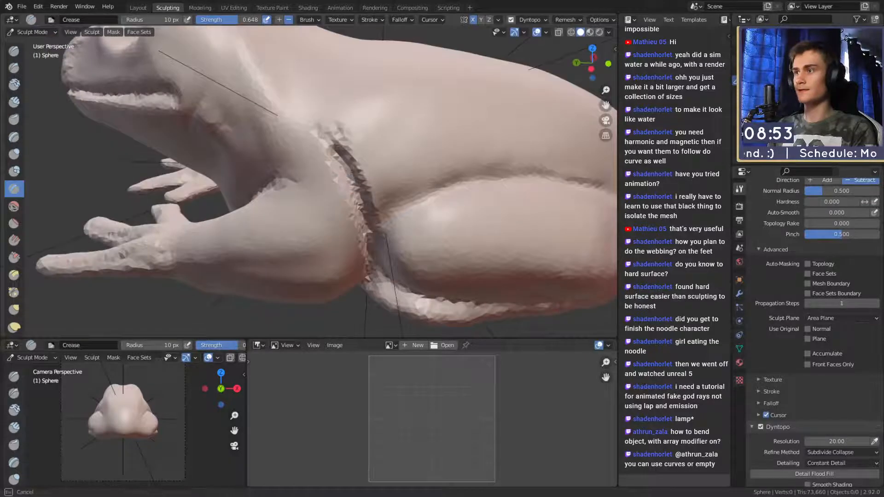
{"action": "key", "text": "f"}
{"action": "left_click", "coordinate": [390, 126]}
{"action": "mouse_move", "coordinate": [358, 188]}
{"action": "left_mouse_down"}
{"action": "mouse_move", "coordinate": [348, 122]}
{"action": "mouse_move", "coordinate": [355, 204]}
{"action": "left_mouse_up"}
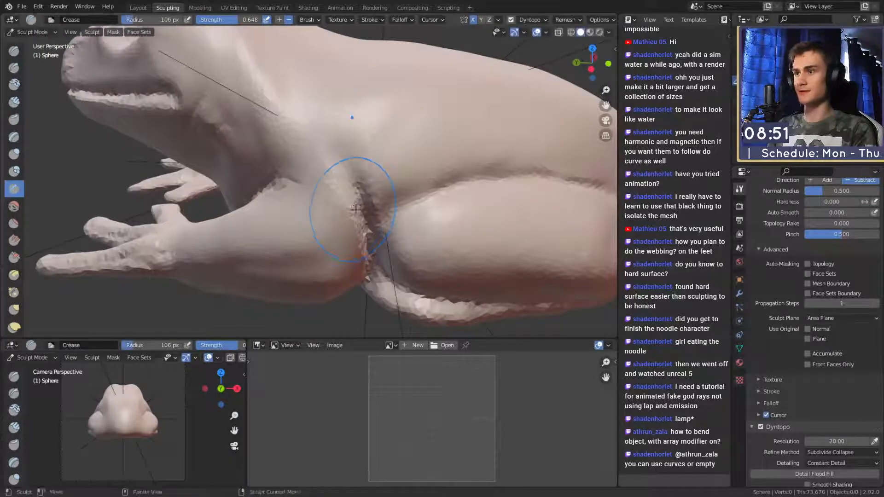
{"action": "mouse_move", "coordinate": [347, 247]}
{"action": "middle_mouse_down"}
{"action": "mouse_move", "coordinate": [349, 173]}
{"action": "mouse_move", "coordinate": [298, 194]}
{"action": "middle_mouse_up"}
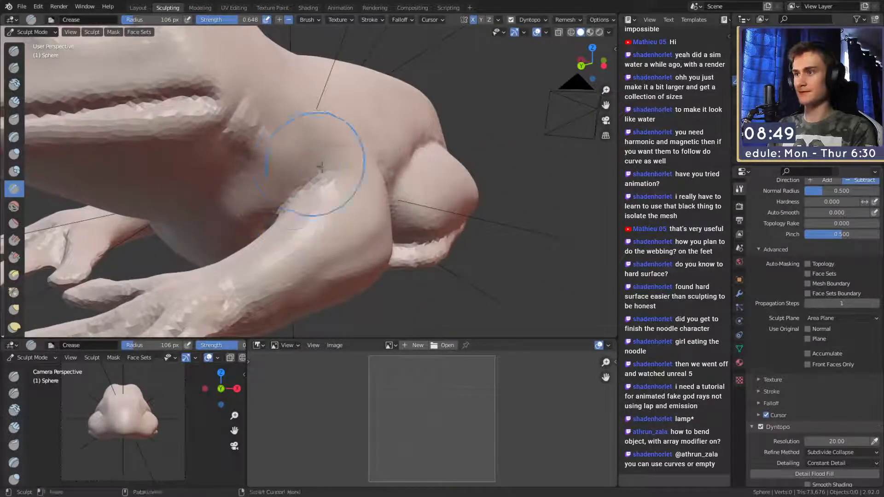
- Adjust the shape of the front leg around the elbow with the Grab brush at 168 px radius
{"action": "left_click_drag", "start_coordinate": [321, 167], "coordinate": [328, 230], "text": "ctrl+alt"}
{"action": "mouse_move", "coordinate": [359, 188]}
{"action": "left_mouse_down", "text": "alt"}
{"action": "mouse_move", "coordinate": [403, 191]}
{"action": "mouse_move", "coordinate": [346, 188]}
{"action": "mouse_move", "coordinate": [336, 216]}
{"action": "mouse_move", "coordinate": [408, 149]}
{"action": "left_mouse_up", "text": "alt"}
{"action": "left_click_drag", "start_coordinate": [403, 209], "coordinate": [412, 148], "text": "ctrl+alt"}
{"action": "key", "text": "g"}
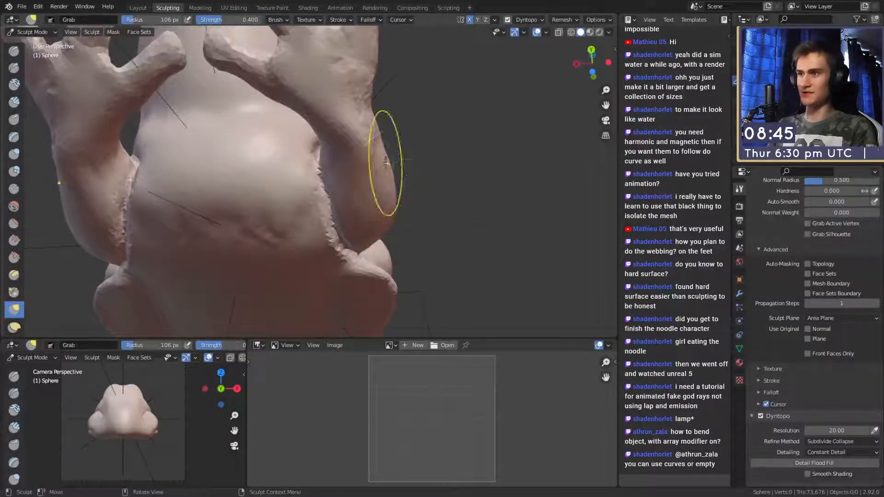
{"action": "mouse_move", "coordinate": [382, 169]}
{"action": "middle_mouse_down"}
{"action": "mouse_move", "coordinate": [382, 161]}
{"action": "mouse_move", "coordinate": [405, 214]}
{"action": "mouse_move", "coordinate": [359, 214]}
{"action": "middle_mouse_up"}
{"action": "key", "text": "f"}
{"action": "left_click", "coordinate": [398, 187]}
{"action": "key", "text": "f"}
{"action": "left_click", "coordinate": [398, 189]}
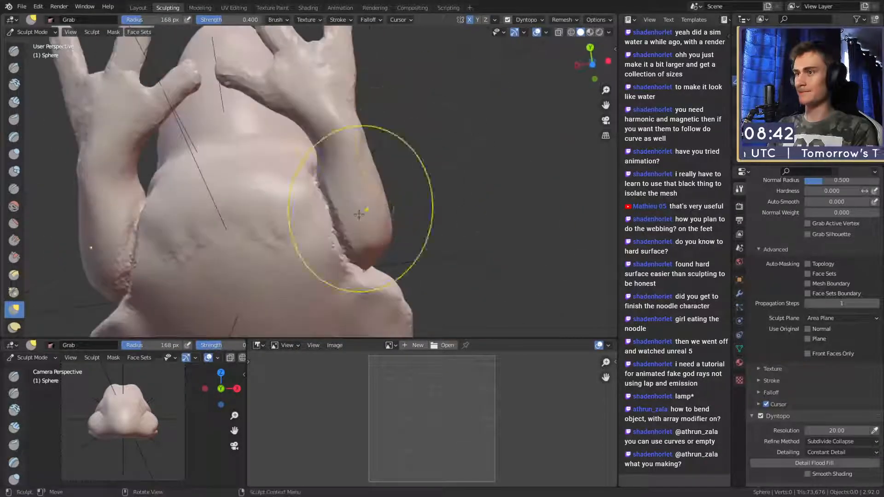
{"action": "middle_click_drag", "start_coordinate": [290, 177], "coordinate": [349, 296]}
{"action": "middle_click_drag", "start_coordinate": [224, 229], "coordinate": [374, 221]}
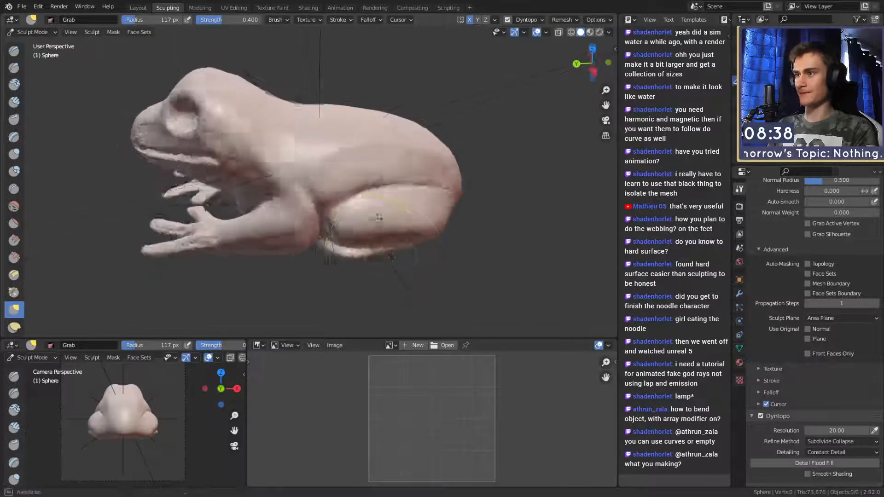
- Build up and smooth the flank between the front and hind legs with the Clay Strips brush at 23 px and 77 px radius
{"action": "scroll", "coordinate": [372, 191], "scroll_direction": "up", "scroll_amount": 4}
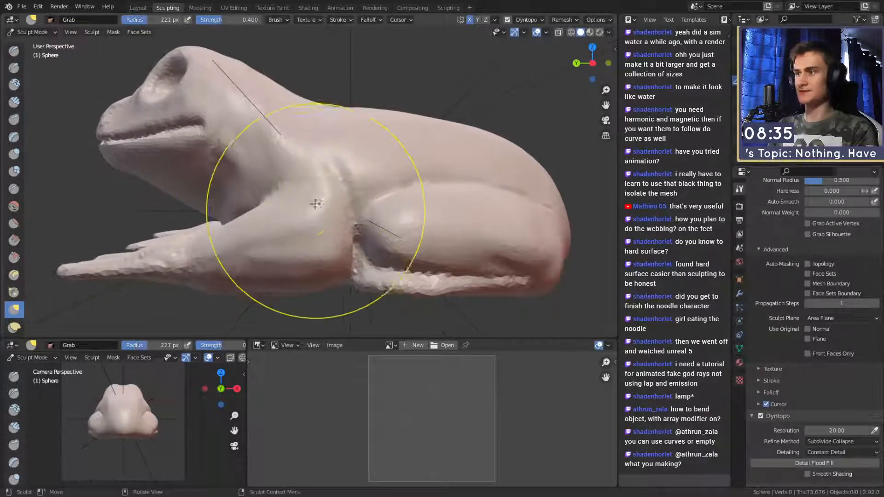
{"action": "scroll", "coordinate": [296, 212], "scroll_direction": "up", "scroll_amount": 3}
{"action": "key", "text": "c"}
{"action": "key", "text": "f"}
{"action": "left_click", "coordinate": [328, 193]}
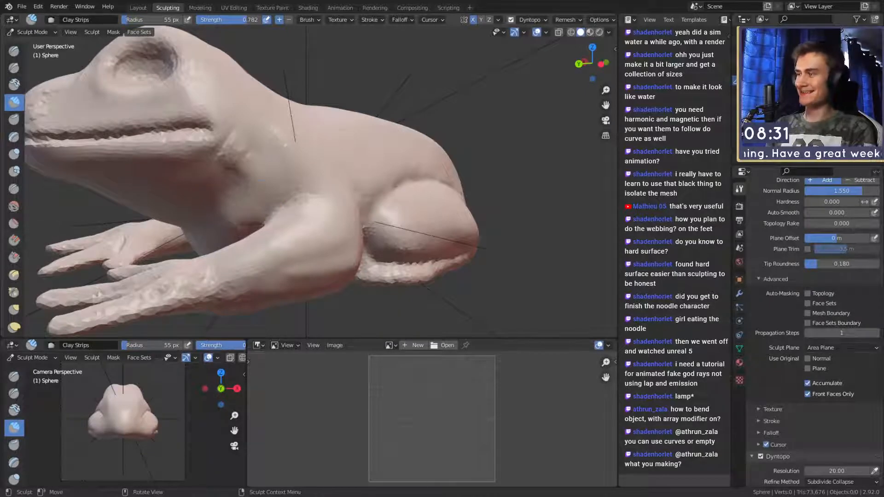
{"action": "middle_click_drag", "start_coordinate": [385, 3], "coordinate": [333, 181]}
{"action": "scroll", "coordinate": [365, 192], "scroll_direction": "up", "scroll_amount": 3}
{"action": "scroll", "coordinate": [334, 181], "scroll_direction": "up", "scroll_amount": 3}
{"action": "key", "text": "f"}
{"action": "left_click", "coordinate": [348, 164]}
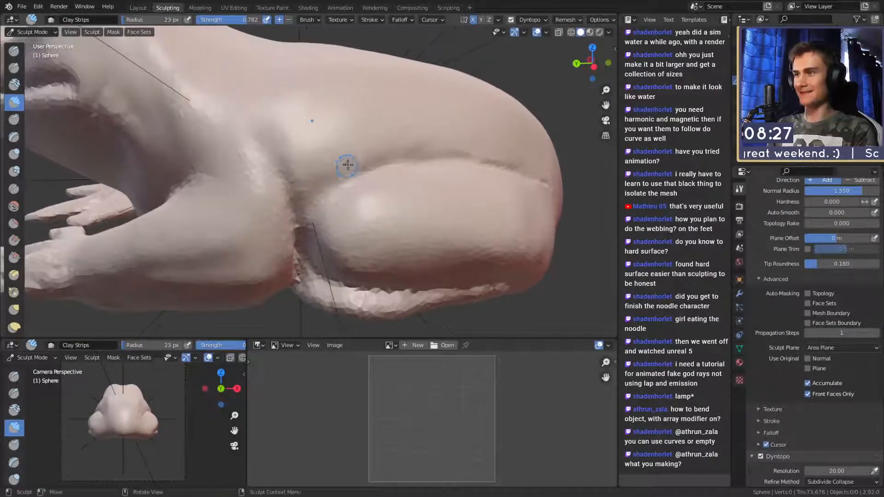
{"action": "scroll", "coordinate": [310, 185], "scroll_direction": "down", "scroll_amount": 3}
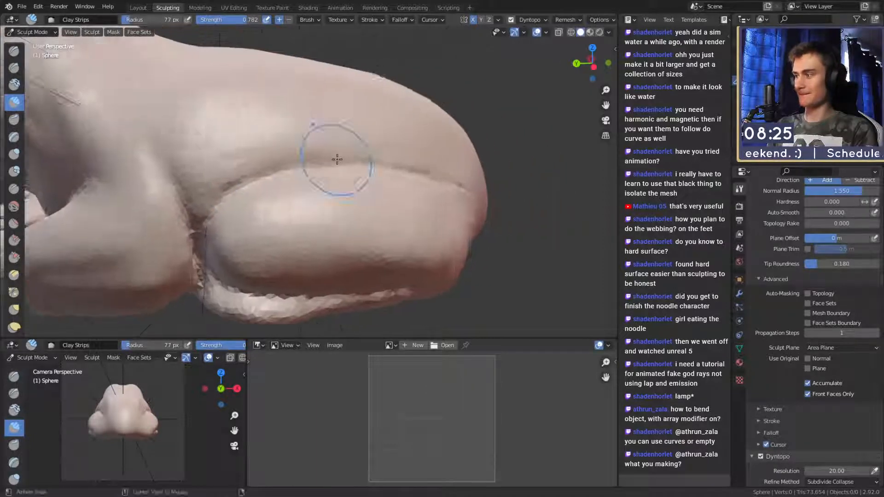
- Build up the neck behind the head with Clay Strips at 42 px radius, and smooth it at 183 px radius
{"action": "middle_click_drag", "start_coordinate": [336, 158], "coordinate": [343, 206]}
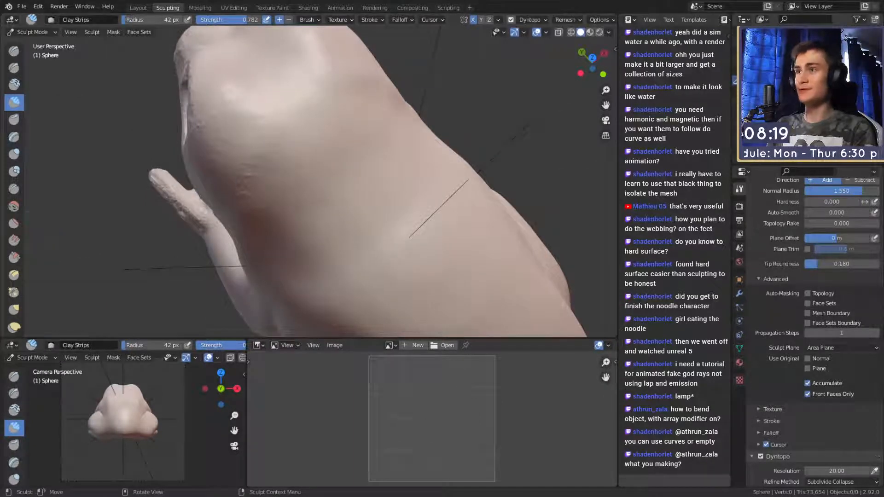
{"action": "middle_click_drag", "start_coordinate": [343, 205], "coordinate": [284, 161]}
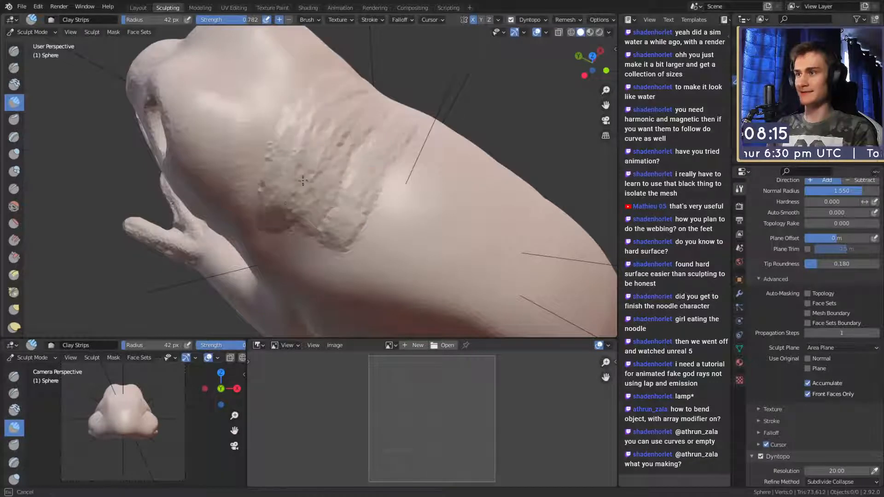
{"action": "middle_click_drag", "start_coordinate": [303, 181], "coordinate": [369, 183]}
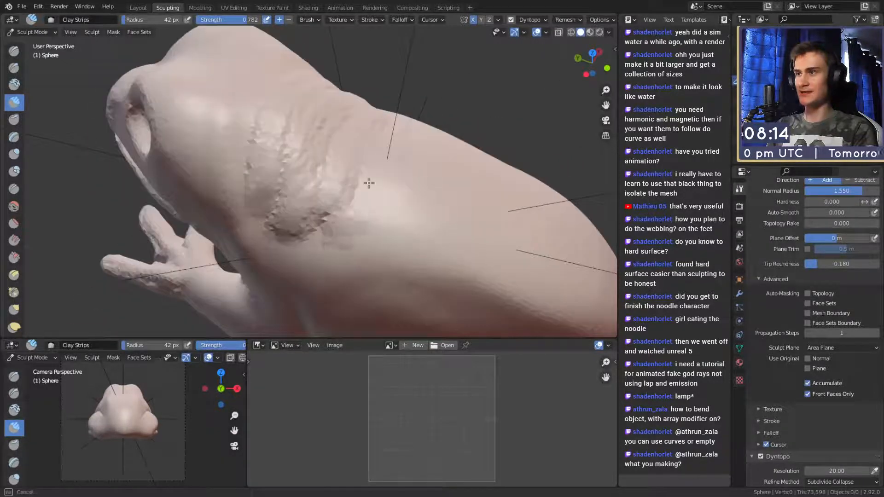
{"action": "key", "text": "f"}
{"action": "left_click_drag", "start_coordinate": [306, 148], "coordinate": [279, 179], "text": "shift"}
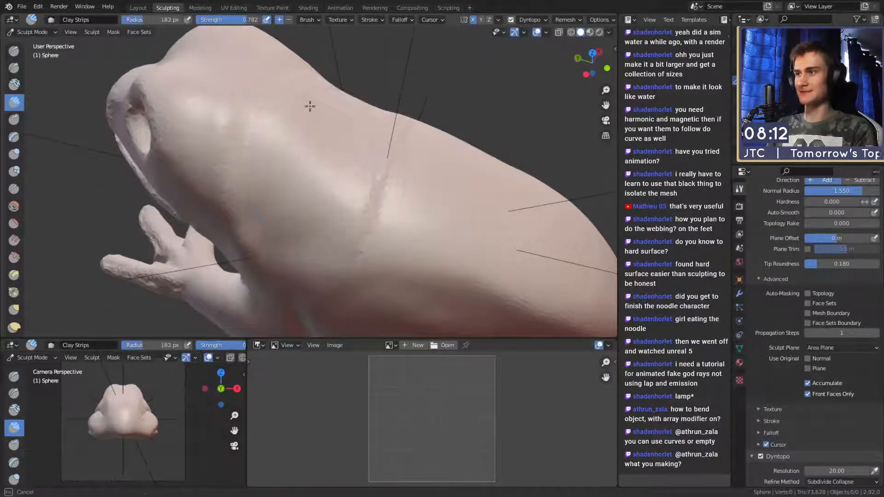
- Lay bands of clay from the back of the neck down toward the shoulder with Clay Strips at 45 px radius
{"action": "middle_click_drag", "start_coordinate": [318, 199], "coordinate": [344, 241]}
{"action": "scroll", "coordinate": [344, 242], "scroll_direction": "up", "scroll_amount": 3}
{"action": "key", "text": "f"}
{"action": "left_click", "coordinate": [227, 166]}
{"action": "key", "text": "f"}
{"action": "left_click", "coordinate": [223, 164]}
{"action": "left_click_drag", "start_coordinate": [213, 141], "coordinate": [250, 254]}
{"action": "left_click_drag", "start_coordinate": [242, 59], "coordinate": [217, 152]}
{"action": "left_click_drag", "start_coordinate": [210, 106], "coordinate": [279, 237]}
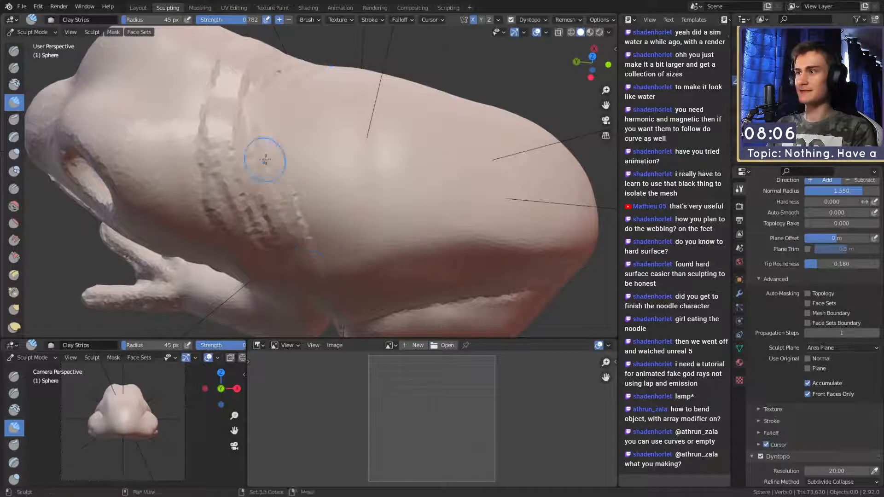
- Smooth the clay bands between the neck and shoulder at 179 px radius
{"action": "middle_click_drag", "start_coordinate": [266, 160], "coordinate": [263, 173]}
{"action": "middle_click_drag", "start_coordinate": [309, 271], "coordinate": [308, 183]}
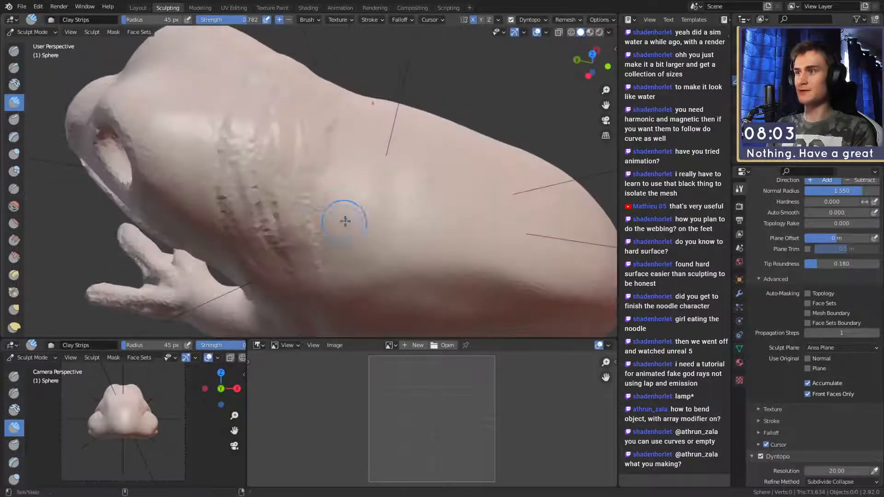
{"action": "middle_click_drag", "start_coordinate": [345, 221], "coordinate": [315, 110]}
{"action": "key", "text": "f"}
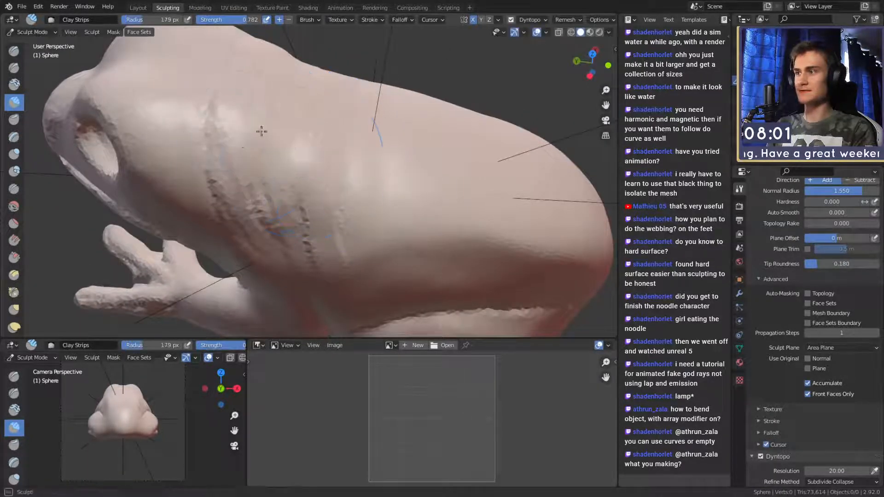
{"action": "left_click_drag", "start_coordinate": [260, 132], "coordinate": [283, 225]}
{"action": "scroll", "coordinate": [360, 169], "scroll_direction": "down", "scroll_amount": 8}
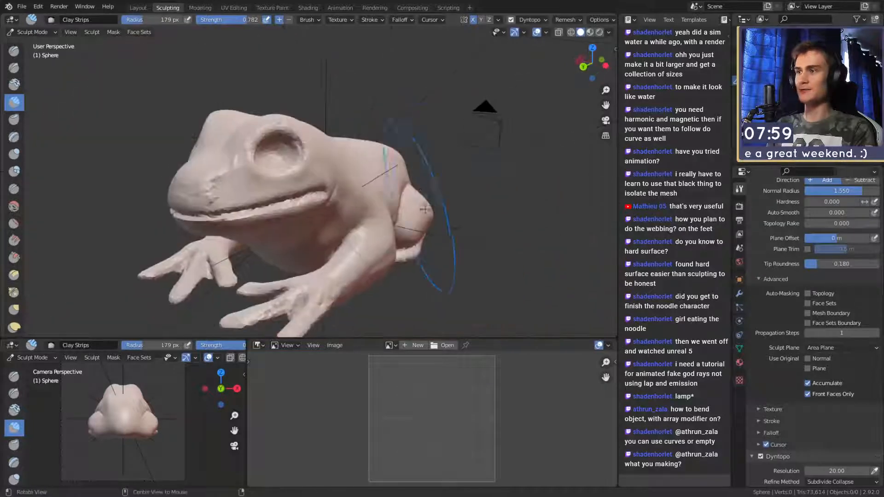
{"action": "mouse_move", "coordinate": [361, 170]}
{"action": "middle_mouse_down"}
{"action": "mouse_move", "coordinate": [322, 222]}
{"action": "mouse_move", "coordinate": [256, 168]}
{"action": "mouse_move", "coordinate": [276, 157]}
{"action": "middle_mouse_up"}
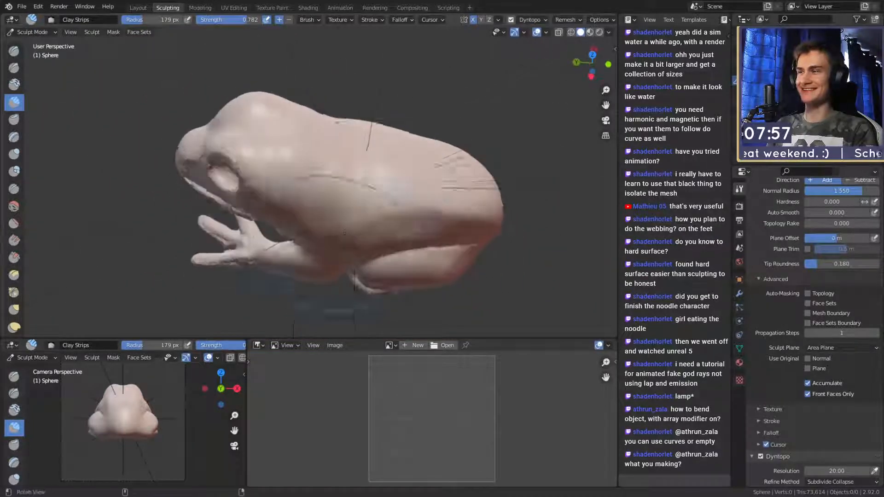
- Cut a crease behind the jaw running down toward the front leg with the Crease brush at 19 px radius
{"action": "scroll", "coordinate": [276, 157], "scroll_direction": "up", "scroll_amount": 6}
{"action": "key", "text": "shift+c"}
{"action": "mouse_move", "coordinate": [358, 276]}
{"action": "middle_mouse_down"}
{"action": "mouse_move", "coordinate": [335, 197]}
{"action": "mouse_move", "coordinate": [302, 194]}
{"action": "mouse_move", "coordinate": [327, 209]}
{"action": "middle_mouse_up"}
{"action": "scroll", "coordinate": [323, 199], "scroll_direction": "up", "scroll_amount": 4}
{"action": "key", "text": "f"}
{"action": "left_click", "coordinate": [306, 207]}
{"action": "key", "text": "f"}
{"action": "left_click", "coordinate": [347, 241]}
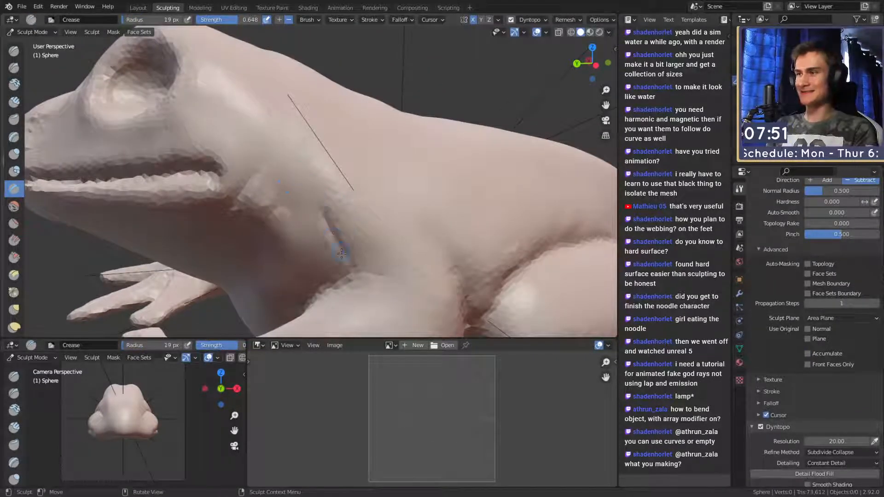
{"action": "middle_click_drag", "start_coordinate": [341, 253], "coordinate": [261, 128]}
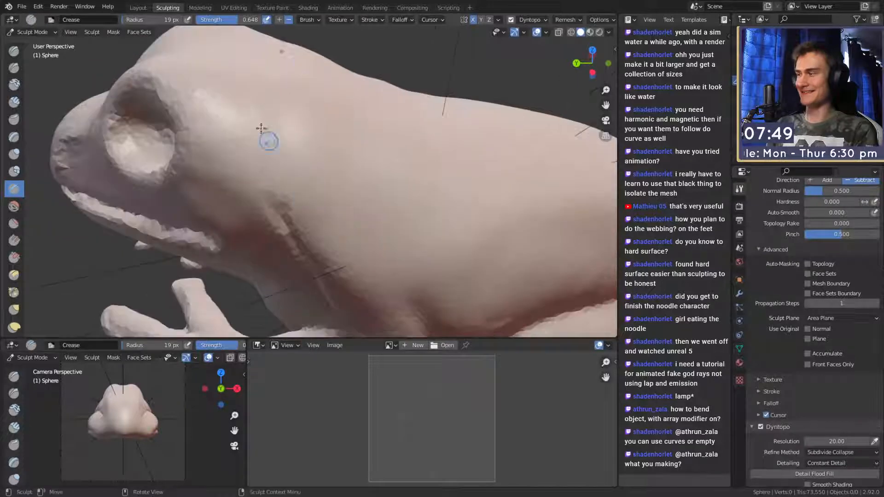
- Cut a crease across the back of the head with the Crease brush at 19 px radius, and smooth it at 173 px radius
{"action": "middle_click_drag", "start_coordinate": [274, 193], "coordinate": [281, 186]}
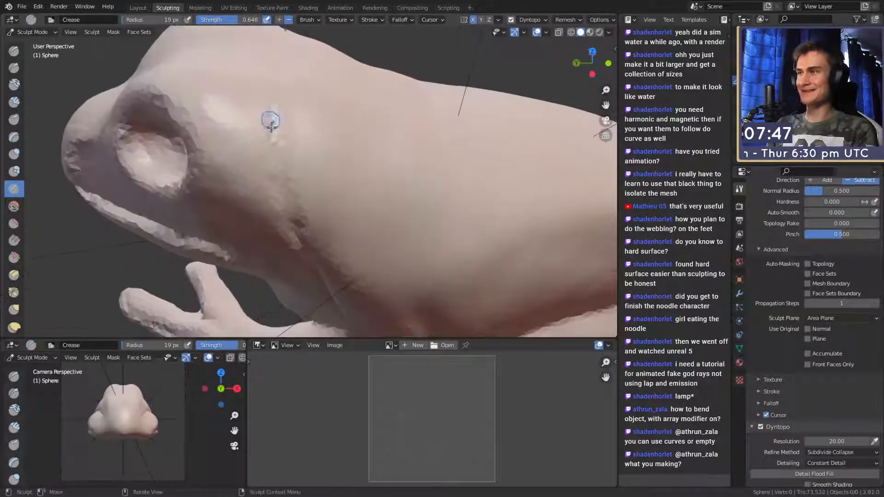
{"action": "middle_click_drag", "start_coordinate": [272, 122], "coordinate": [295, 157]}
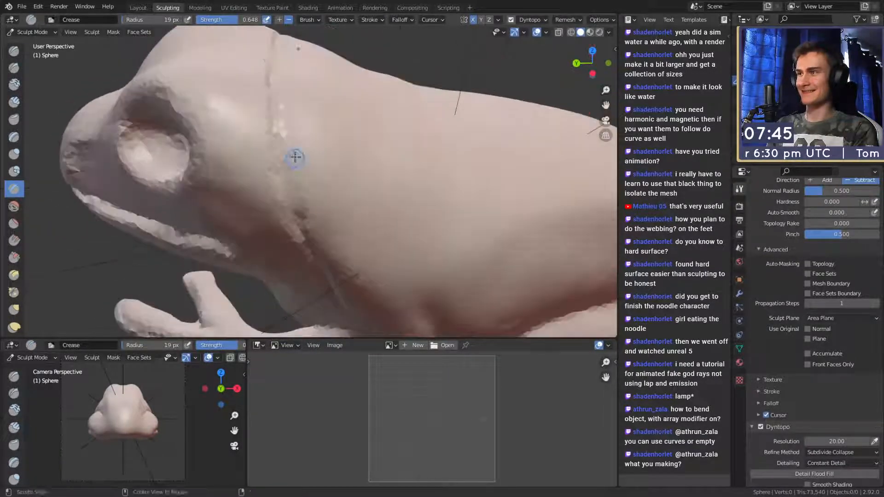
{"action": "middle_click_drag", "start_coordinate": [315, 253], "coordinate": [312, 225]}
{"action": "key", "text": "f"}
{"action": "left_click", "coordinate": [374, 162]}
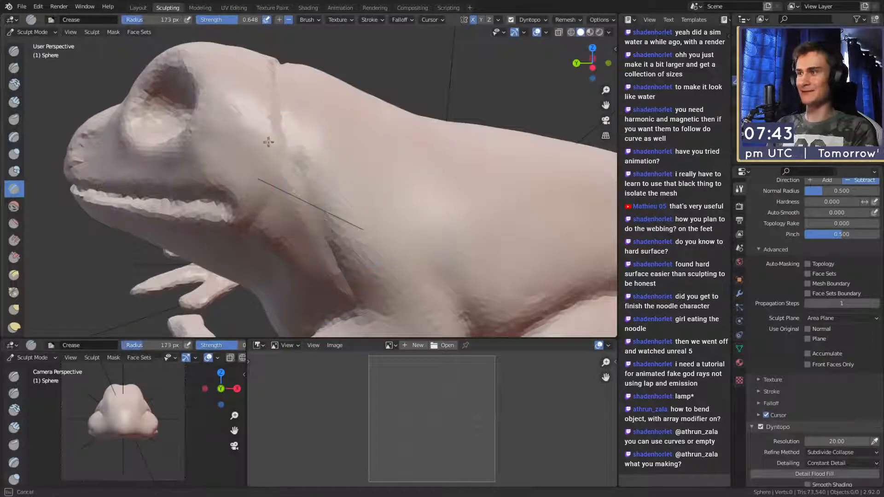
{"action": "middle_click_drag", "start_coordinate": [296, 83], "coordinate": [300, 134]}
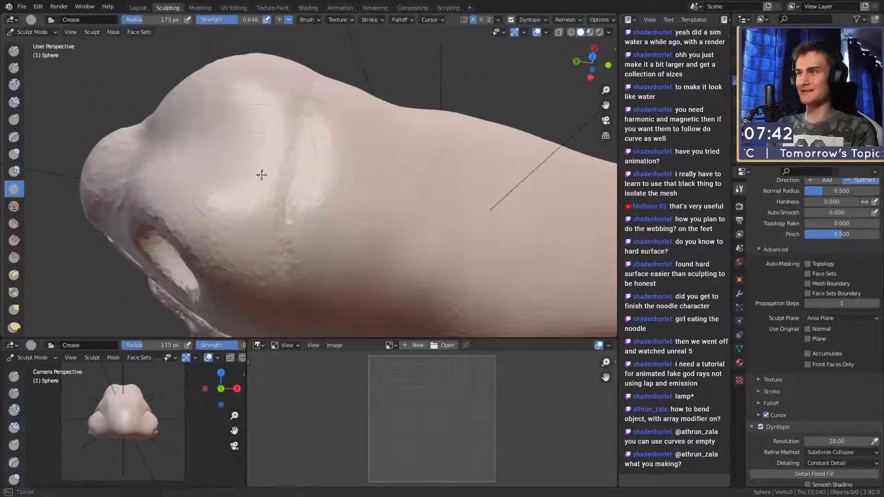
{"action": "middle_click_drag", "start_coordinate": [299, 208], "coordinate": [199, 78]}
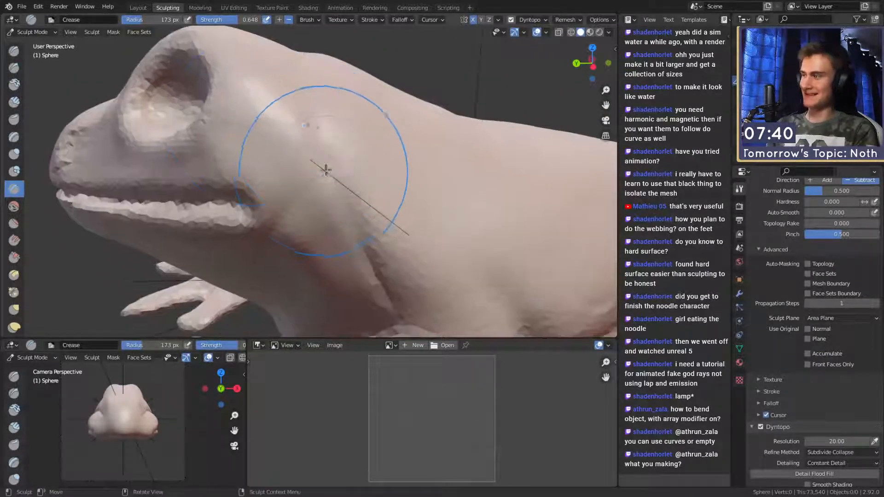
- Carve a small round ear behind the eye with the Crease brush, refining its rim at 18 px and 13 px radius
{"action": "mouse_move", "coordinate": [326, 170]}
{"action": "middle_mouse_down"}
{"action": "mouse_move", "coordinate": [330, 156]}
{"action": "mouse_move", "coordinate": [380, 154]}
{"action": "middle_mouse_up"}
{"action": "key", "text": "f"}
{"action": "left_click", "coordinate": [326, 154]}
{"action": "middle_click_drag", "start_coordinate": [326, 154], "coordinate": [284, 151]}
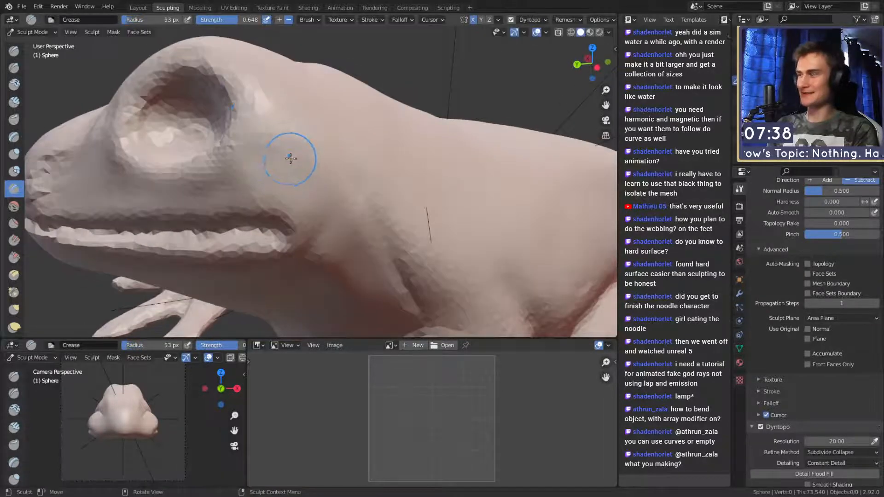
{"action": "key", "text": "bracketleft"}
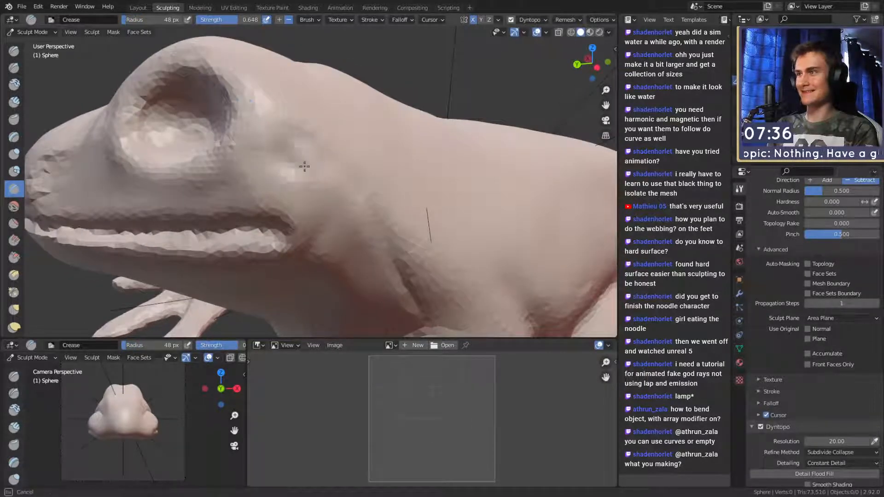
{"action": "key", "text": "f"}
{"action": "left_click", "coordinate": [311, 144]}
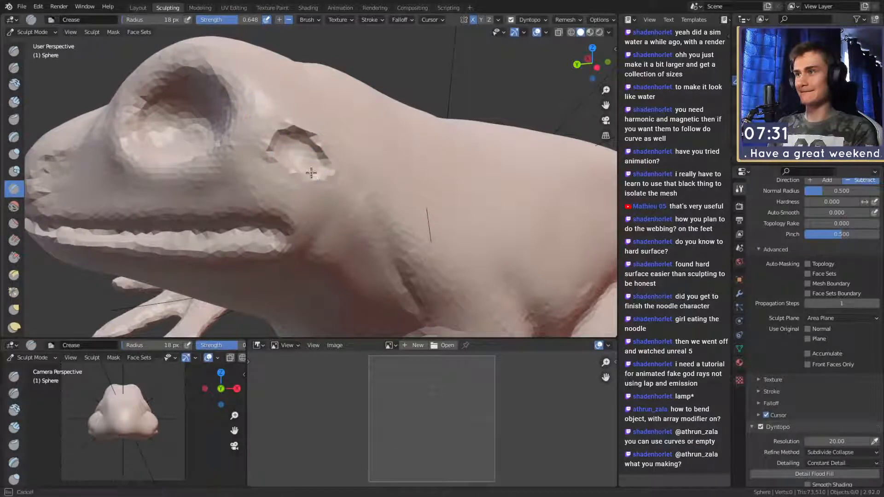
{"action": "mouse_move", "coordinate": [336, 170]}
{"action": "left_mouse_down", "text": "shift"}
{"action": "mouse_move", "coordinate": [306, 118]}
{"action": "mouse_move", "coordinate": [316, 168]}
{"action": "left_mouse_up", "text": "shift"}
{"action": "key", "text": "f"}
{"action": "left_click", "coordinate": [316, 156]}
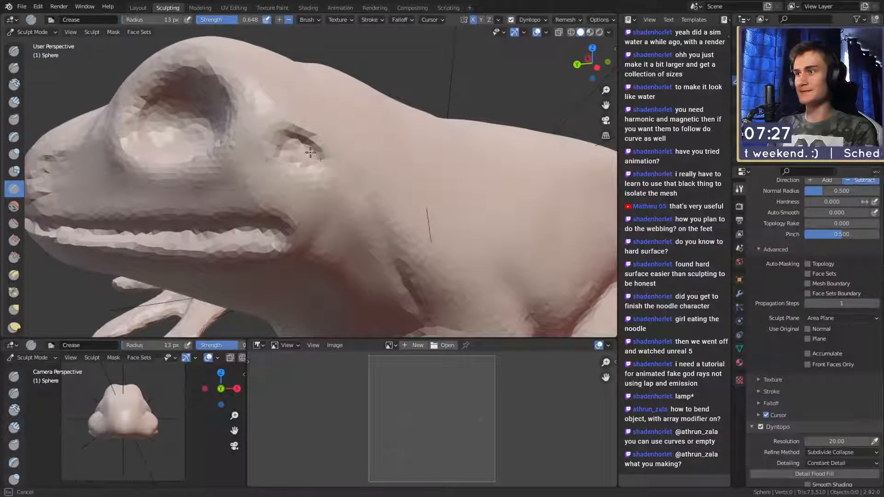
- Shape the hip bump on the lower back above the folded hind leg with Clay Strips and the Crease brush
{"action": "scroll", "coordinate": [349, 162], "scroll_direction": "down", "scroll_amount": 5}
{"action": "mouse_move", "coordinate": [387, 184]}
{"action": "middle_mouse_down"}
{"action": "mouse_move", "coordinate": [352, 150]}
{"action": "mouse_move", "coordinate": [362, 163]}
{"action": "mouse_move", "coordinate": [336, 164]}
{"action": "mouse_move", "coordinate": [336, 188]}
{"action": "mouse_move", "coordinate": [347, 170]}
{"action": "middle_mouse_up"}
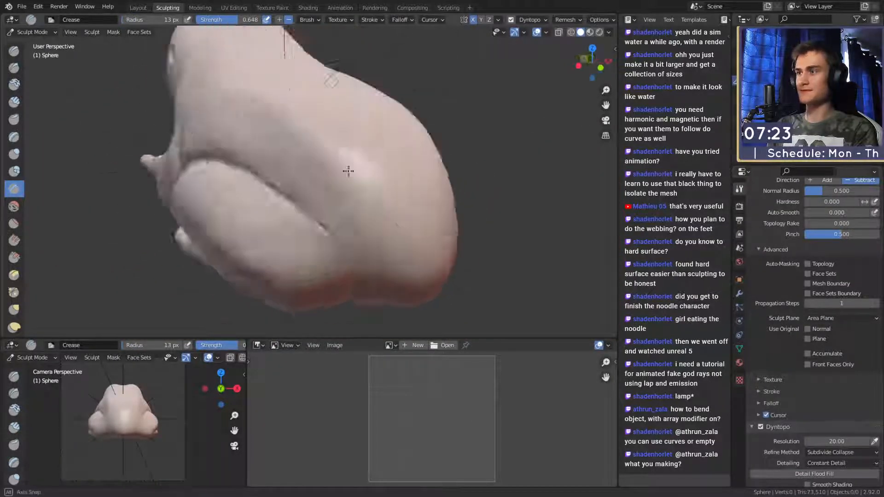
{"action": "scroll", "coordinate": [377, 208], "scroll_direction": "up", "scroll_amount": 2}
{"action": "middle_click_drag", "start_coordinate": [422, 225], "coordinate": [417, 160]}
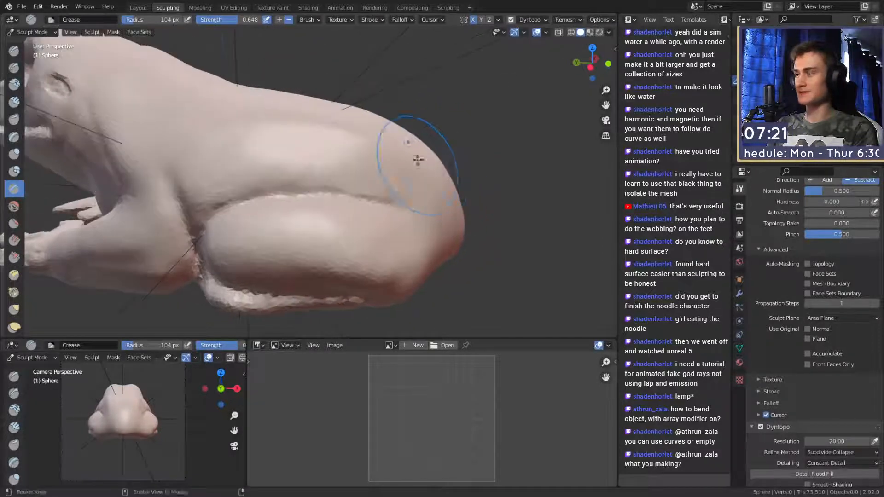
{"action": "key", "text": "c"}
{"action": "mouse_move", "coordinate": [367, 146]}
{"action": "middle_mouse_down"}
{"action": "mouse_move", "coordinate": [408, 154]}
{"action": "mouse_move", "coordinate": [294, 143]}
{"action": "middle_mouse_up"}
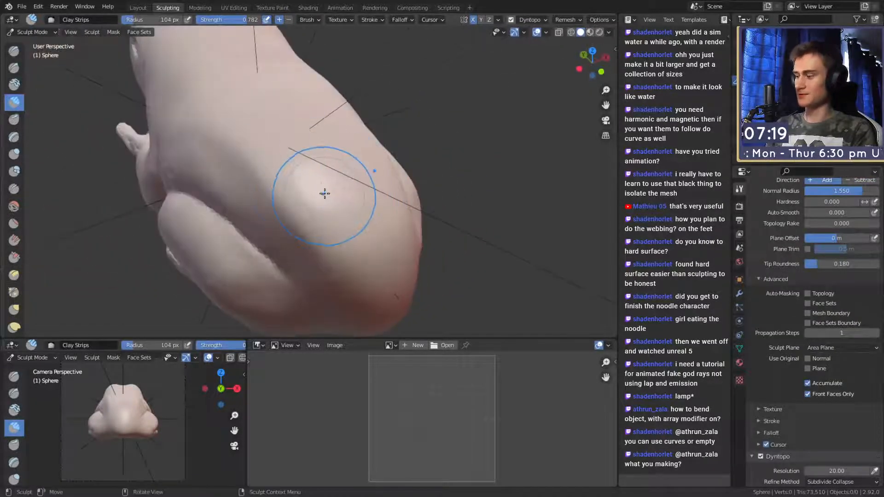
{"action": "key", "text": "shift+c"}
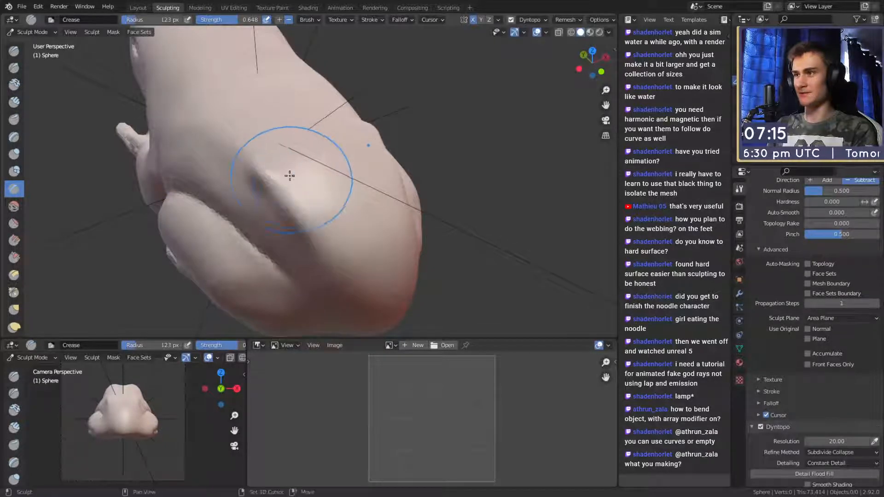
{"action": "mouse_move", "coordinate": [272, 146]}
{"action": "middle_mouse_down"}
{"action": "mouse_move", "coordinate": [363, 132]}
{"action": "mouse_move", "coordinate": [381, 148]}
{"action": "mouse_move", "coordinate": [367, 182]}
{"action": "mouse_move", "coordinate": [371, 158]}
{"action": "middle_mouse_up"}
- Push the frog's rump in toward the body with the Grab brush at 252 px radius
{"action": "scroll", "coordinate": [366, 177], "scroll_direction": "down", "scroll_amount": 10}
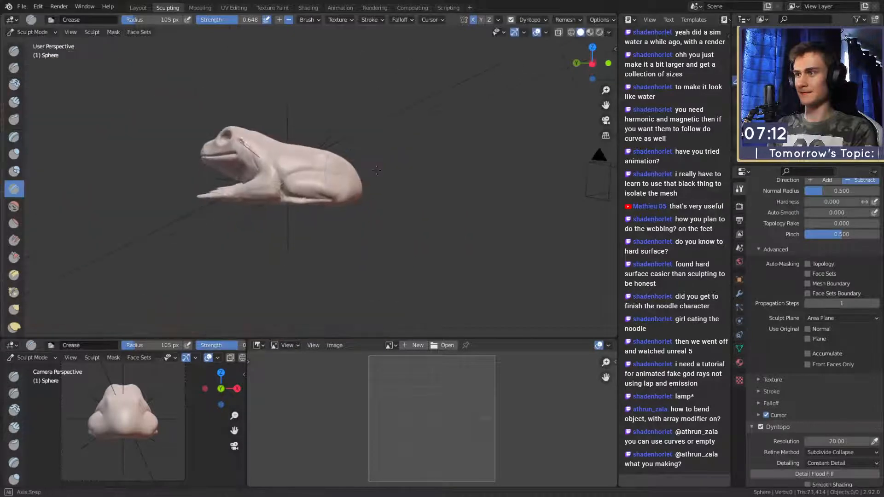
{"action": "scroll", "coordinate": [376, 169], "scroll_direction": "up", "scroll_amount": 2}
{"action": "key", "text": "g"}
{"action": "scroll", "coordinate": [363, 179], "scroll_direction": "up", "scroll_amount": 2}
{"action": "key", "text": "f"}
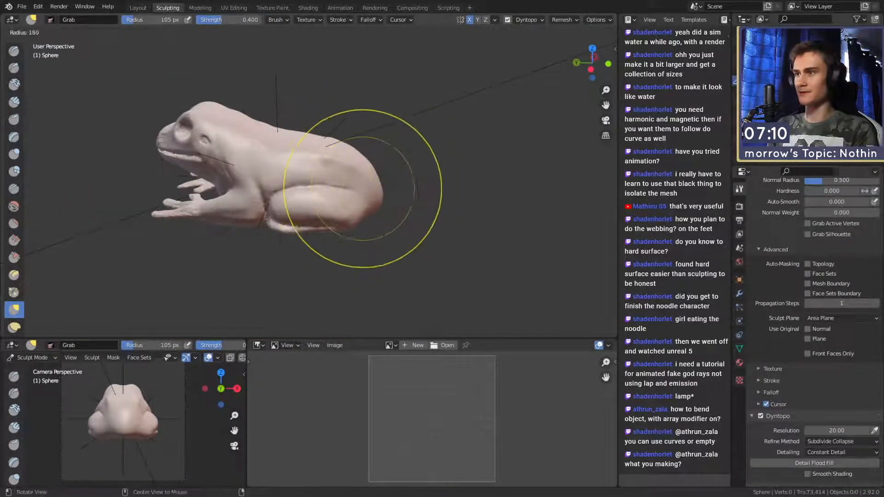
{"action": "left_click", "coordinate": [450, 187]}
{"action": "middle_click_drag", "start_coordinate": [408, 176], "coordinate": [450, 221]}
{"action": "key", "text": "f"}
{"action": "left_click", "coordinate": [466, 220]}
{"action": "left_click_drag", "start_coordinate": [361, 203], "coordinate": [343, 195]}
- Examine the frog's head and snout proportions from the front and side
{"action": "mouse_move", "coordinate": [352, 193]}
{"action": "middle_mouse_down"}
{"action": "mouse_move", "coordinate": [428, 135]}
{"action": "mouse_move", "coordinate": [441, 169]}
{"action": "mouse_move", "coordinate": [414, 193]}
{"action": "mouse_move", "coordinate": [451, 304]}
{"action": "middle_mouse_up"}
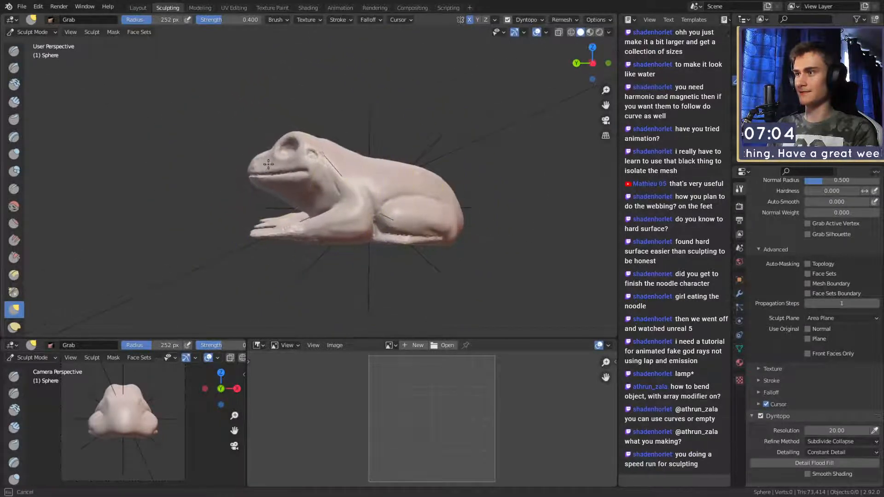
{"action": "middle_click_drag", "start_coordinate": [272, 166], "coordinate": [454, 217]}
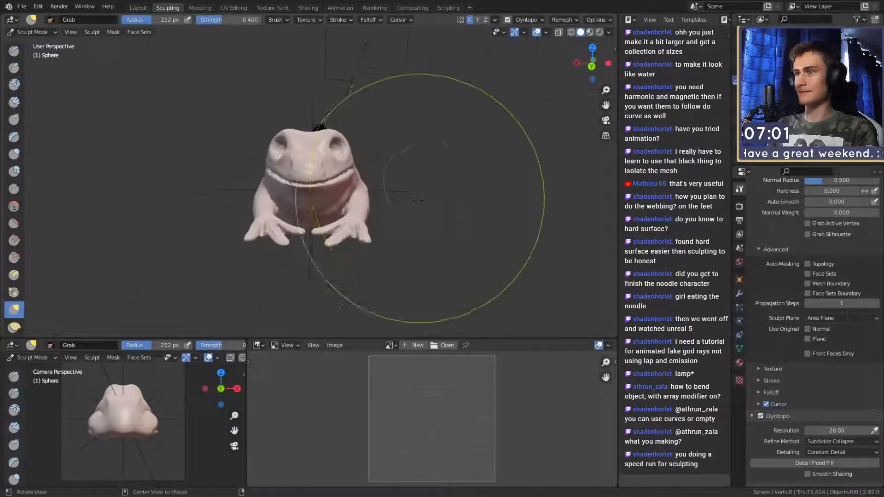
{"action": "scroll", "coordinate": [411, 200], "scroll_direction": "up", "scroll_amount": 2}
{"action": "key", "text": "f"}
{"action": "left_click", "coordinate": [296, 246]}
{"action": "scroll", "coordinate": [306, 286], "scroll_direction": "up", "scroll_amount": 4}
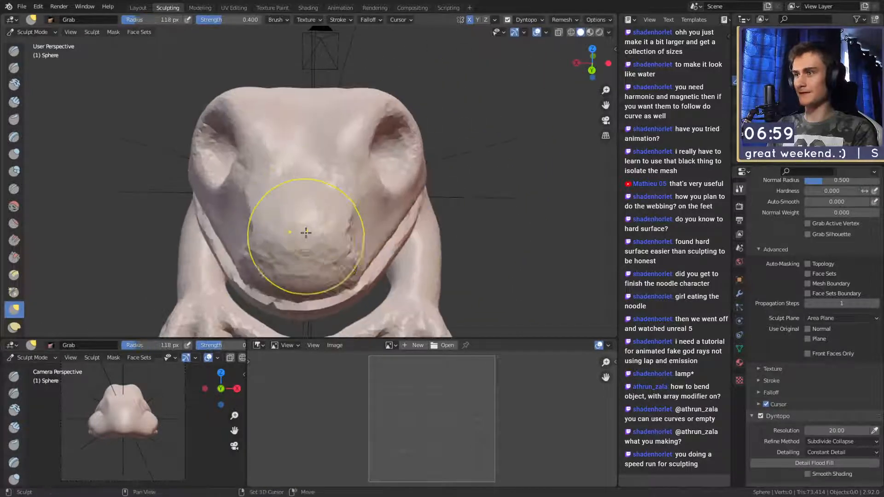
{"action": "scroll", "coordinate": [347, 217], "scroll_direction": "down", "scroll_amount": 5}
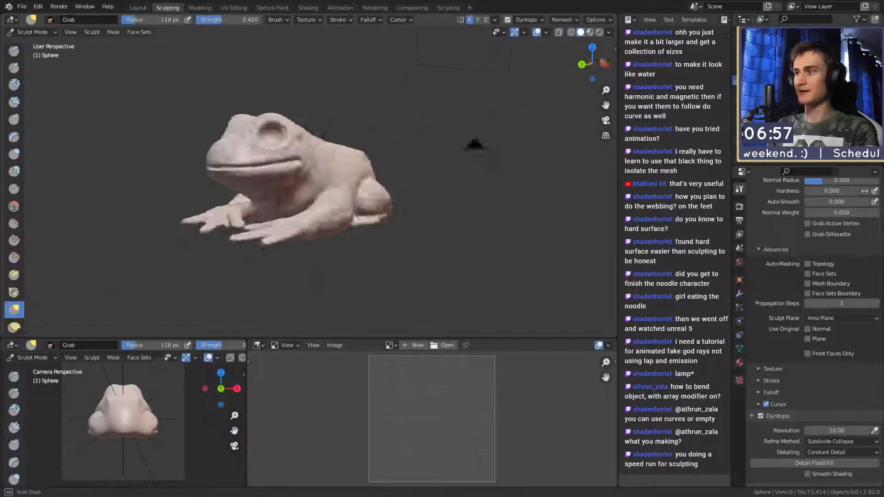
{"action": "scroll", "coordinate": [331, 152], "scroll_direction": "up", "scroll_amount": 3}
{"action": "mouse_move", "coordinate": [283, 204]}
{"action": "middle_mouse_down"}
{"action": "mouse_move", "coordinate": [331, 152]}
{"action": "mouse_move", "coordinate": [368, 191]}
{"action": "mouse_move", "coordinate": [339, 173]}
{"action": "mouse_move", "coordinate": [483, 155]}
{"action": "mouse_move", "coordinate": [412, 168]}
{"action": "mouse_move", "coordinate": [318, 149]}
{"action": "middle_mouse_up"}
{"action": "scroll", "coordinate": [339, 174], "scroll_direction": "up", "scroll_amount": 2}
{"action": "key", "text": "f"}
{"action": "left_click", "coordinate": [323, 178]}
- Deepen the fold between the belly and the front leg with the Crease brush at 18 px radius
{"action": "key", "text": "shift+c"}
{"action": "scroll", "coordinate": [411, 213], "scroll_direction": "down", "scroll_amount": 4}
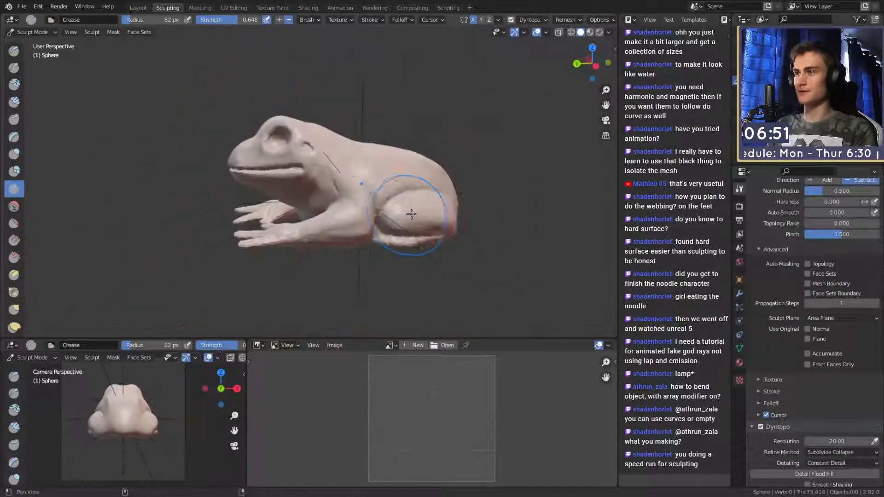
{"action": "middle_click_drag", "start_coordinate": [410, 213], "coordinate": [313, 198]}
{"action": "scroll", "coordinate": [414, 138], "scroll_direction": "up", "scroll_amount": 3}
{"action": "middle_click_drag", "start_coordinate": [414, 138], "coordinate": [401, 247]}
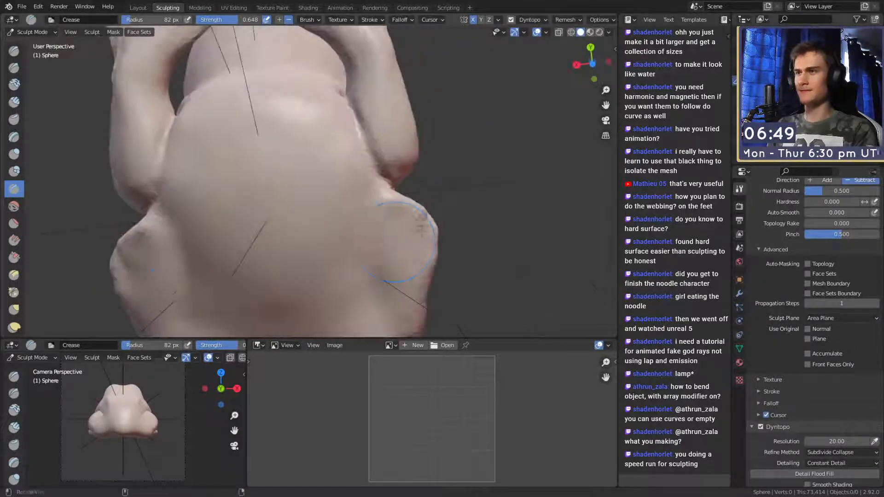
{"action": "mouse_move", "coordinate": [387, 207]}
{"action": "middle_mouse_down"}
{"action": "mouse_move", "coordinate": [368, 167]}
{"action": "mouse_move", "coordinate": [359, 181]}
{"action": "middle_mouse_up"}
{"action": "scroll", "coordinate": [350, 183], "scroll_direction": "up", "scroll_amount": 2}
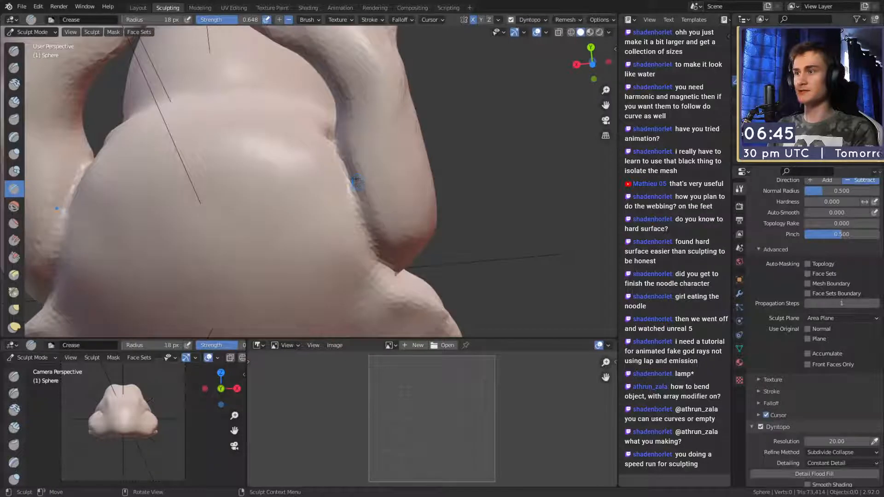
{"action": "middle_click_drag", "start_coordinate": [333, 141], "coordinate": [341, 184]}
- Cut creases around the folded hind foot and along its border with the belly with the Crease brush at 18 px radius
{"action": "scroll", "coordinate": [341, 184], "scroll_direction": "up", "scroll_amount": 2}
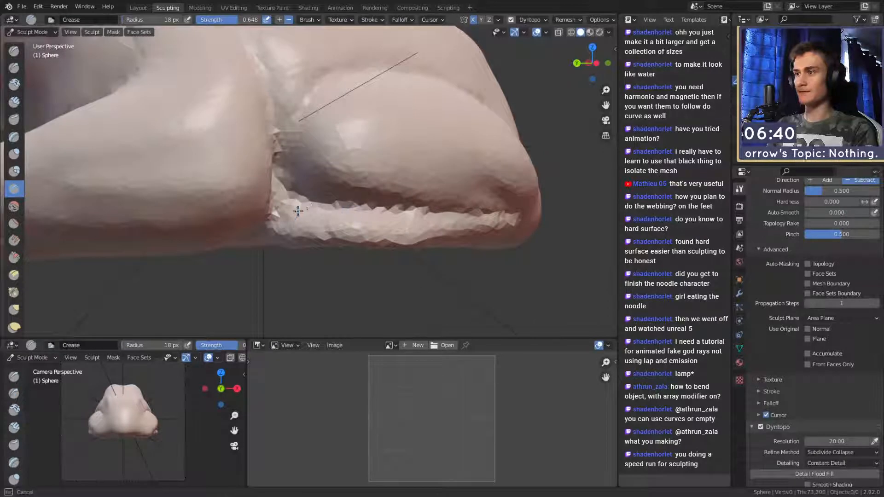
{"action": "mouse_move", "coordinate": [298, 208]}
{"action": "middle_mouse_down"}
{"action": "mouse_move", "coordinate": [371, 218]}
{"action": "mouse_move", "coordinate": [329, 202]}
{"action": "middle_mouse_up"}
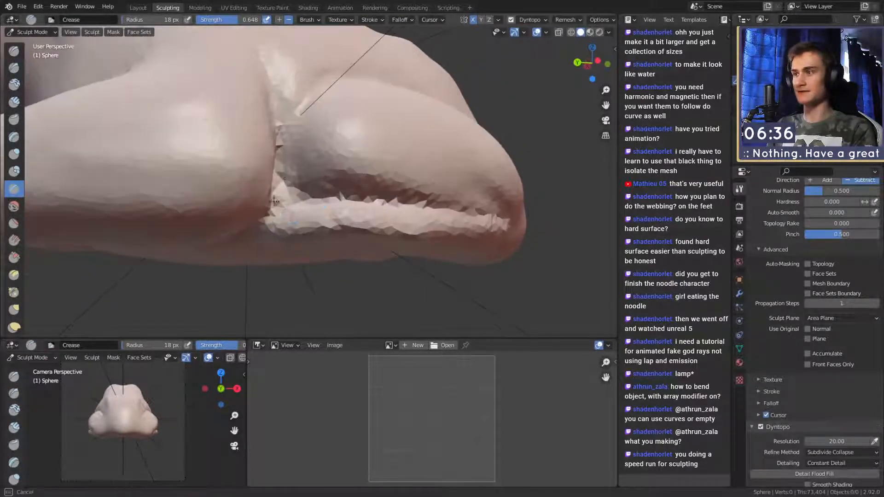
{"action": "mouse_move", "coordinate": [273, 201]}
{"action": "middle_mouse_down"}
{"action": "mouse_move", "coordinate": [374, 148]}
{"action": "mouse_move", "coordinate": [370, 182]}
{"action": "middle_mouse_up"}
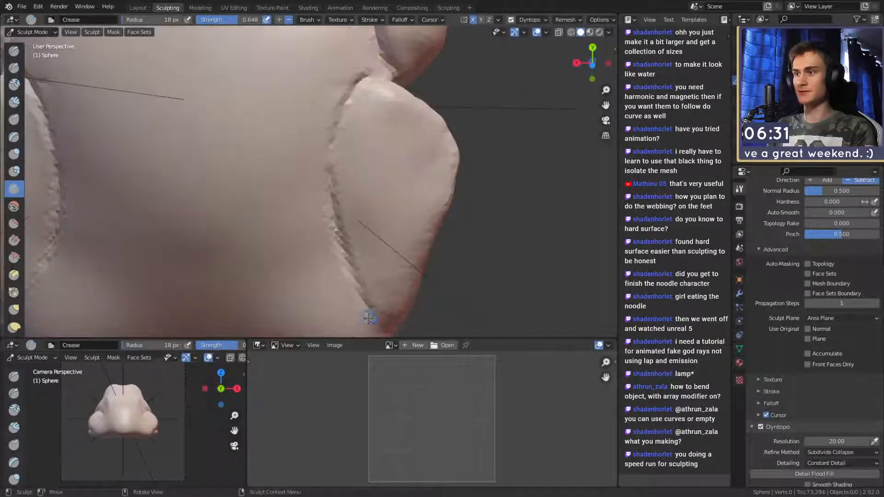
{"action": "middle_click_drag", "start_coordinate": [334, 157], "coordinate": [342, 92], "text": "shift"}
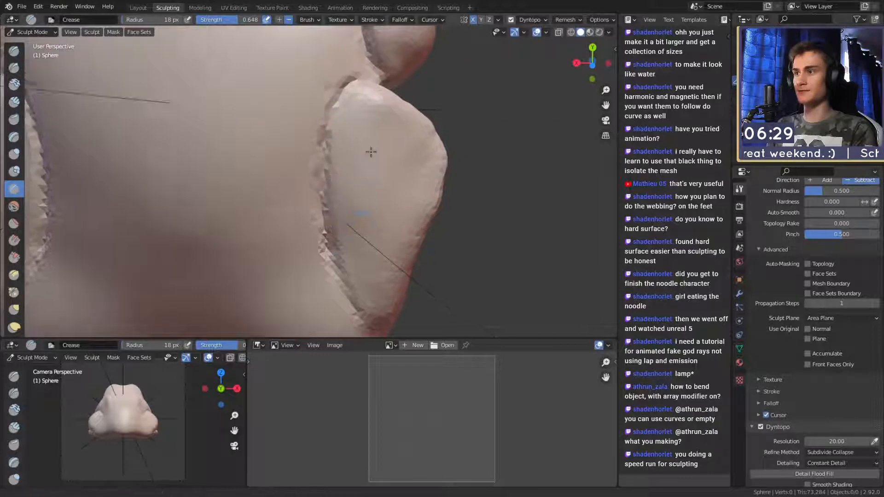
- Carve a notch into the front end of the hind foot with the Crease brush to start separating the toes
{"action": "mouse_move", "coordinate": [371, 150]}
{"action": "middle_mouse_down", "text": "shift"}
{"action": "mouse_move", "coordinate": [356, 177]}
{"action": "mouse_move", "coordinate": [381, 165]}
{"action": "mouse_move", "coordinate": [363, 188]}
{"action": "middle_mouse_up", "text": "shift"}
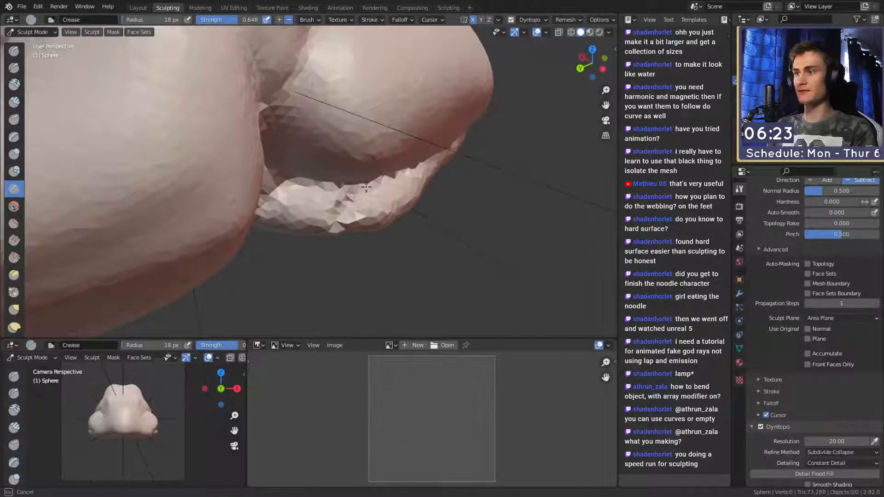
{"action": "middle_click_drag", "start_coordinate": [337, 222], "coordinate": [377, 170]}
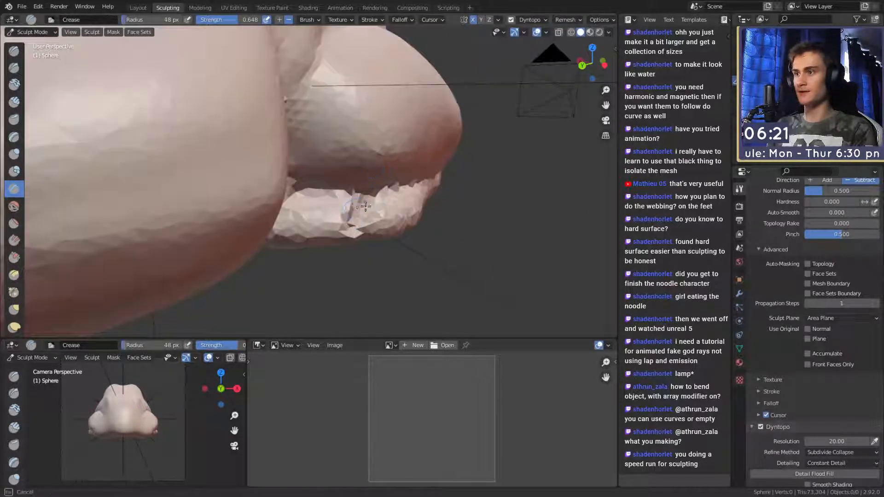
{"action": "mouse_move", "coordinate": [357, 209]}
{"action": "middle_mouse_down"}
{"action": "mouse_move", "coordinate": [387, 108]}
{"action": "mouse_move", "coordinate": [393, 207]}
{"action": "mouse_move", "coordinate": [373, 210]}
{"action": "middle_mouse_up"}
{"action": "key", "text": "f"}
{"action": "left_click", "coordinate": [387, 208]}
{"action": "left_click_drag", "start_coordinate": [363, 204], "coordinate": [361, 216]}
{"action": "mouse_move", "coordinate": [364, 215]}
{"action": "middle_mouse_down"}
{"action": "mouse_move", "coordinate": [394, 173]}
{"action": "mouse_move", "coordinate": [386, 146]}
{"action": "mouse_move", "coordinate": [365, 211]}
{"action": "mouse_move", "coordinate": [367, 150]}
{"action": "middle_mouse_up"}
- Cut lengthwise toe grooves into the underside of the hind foot with the Crease brush at 25 px radius
{"action": "key", "text": "f"}
{"action": "left_click", "coordinate": [385, 147]}
{"action": "middle_click_drag", "start_coordinate": [366, 248], "coordinate": [373, 166]}
{"action": "middle_click_drag", "start_coordinate": [353, 128], "coordinate": [361, 145]}
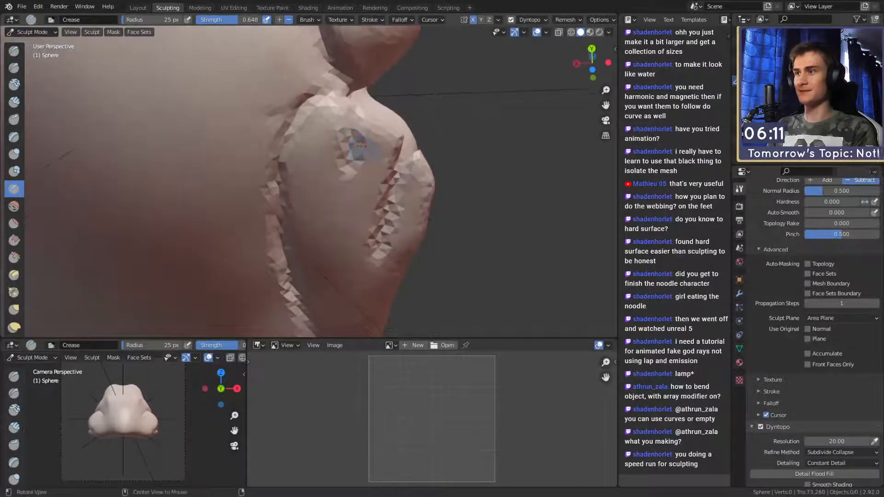
{"action": "middle_click_drag", "start_coordinate": [345, 185], "coordinate": [347, 165]}
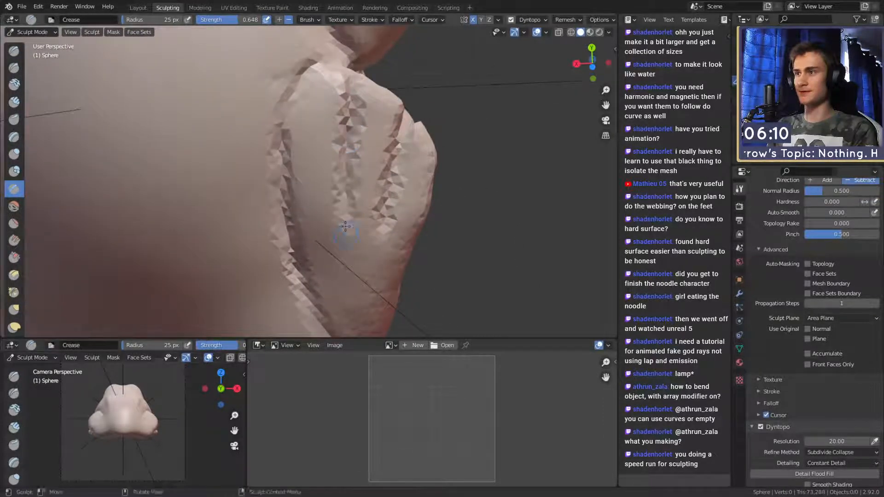
{"action": "middle_click_drag", "start_coordinate": [346, 226], "coordinate": [347, 207]}
{"action": "mouse_move", "coordinate": [341, 164]}
{"action": "middle_mouse_down"}
{"action": "mouse_move", "coordinate": [288, 235]}
{"action": "mouse_move", "coordinate": [308, 179]}
{"action": "mouse_move", "coordinate": [354, 106]}
{"action": "mouse_move", "coordinate": [348, 178]}
{"action": "mouse_move", "coordinate": [356, 246]}
{"action": "middle_mouse_up"}
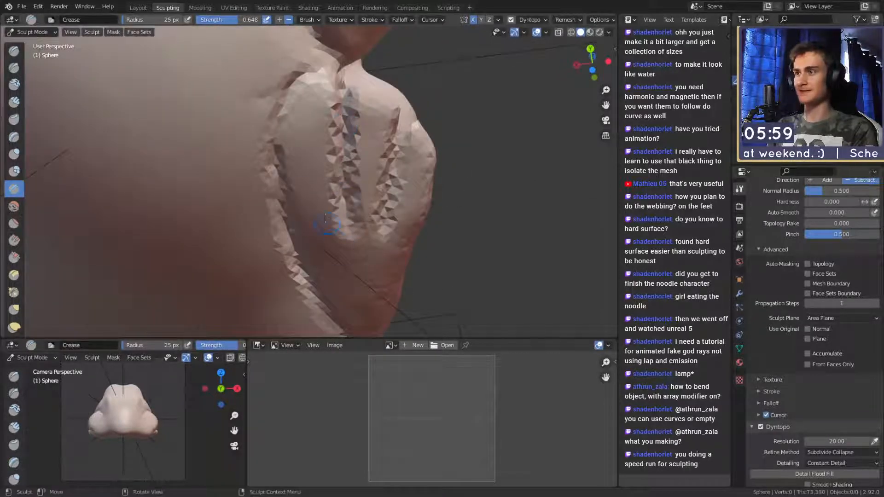
- Soften the toe grooves and the heel area of the folded hind foot, finishing at 80 px radius
{"action": "key", "text": "f"}
{"action": "mouse_move", "coordinate": [390, 138]}
{"action": "middle_mouse_down"}
{"action": "mouse_move", "coordinate": [352, 216]}
{"action": "mouse_move", "coordinate": [381, 295]}
{"action": "mouse_move", "coordinate": [368, 216]}
{"action": "mouse_move", "coordinate": [283, 100]}
{"action": "mouse_move", "coordinate": [312, 198]}
{"action": "mouse_move", "coordinate": [339, 209]}
{"action": "middle_mouse_up"}
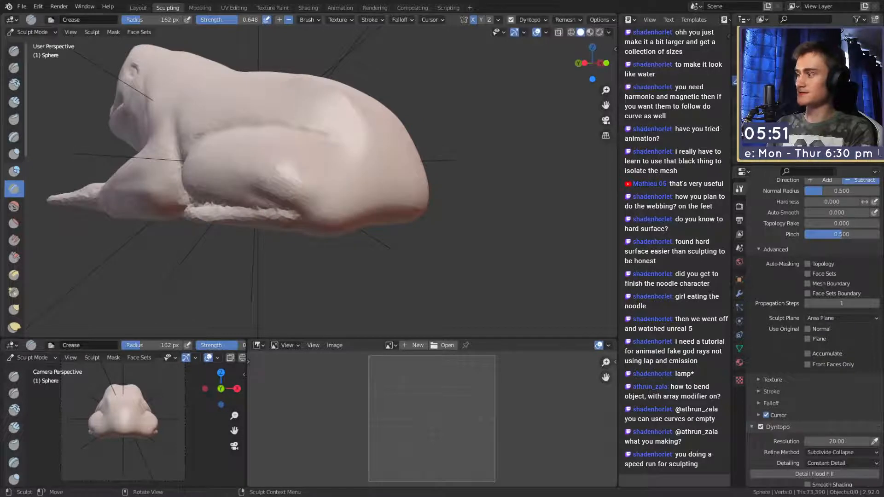
{"action": "scroll", "coordinate": [402, 210], "scroll_direction": "up", "scroll_amount": 3}
{"action": "mouse_move", "coordinate": [390, 250]}
{"action": "middle_mouse_down", "text": "shift"}
{"action": "mouse_move", "coordinate": [402, 209]}
{"action": "mouse_move", "coordinate": [343, 138]}
{"action": "middle_mouse_up", "text": "shift"}
{"action": "key", "text": "f"}
{"action": "left_click", "coordinate": [376, 207]}
{"action": "mouse_move", "coordinate": [318, 147]}
{"action": "left_mouse_down"}
{"action": "mouse_move", "coordinate": [333, 123]}
{"action": "mouse_move", "coordinate": [343, 129]}
{"action": "left_mouse_up"}
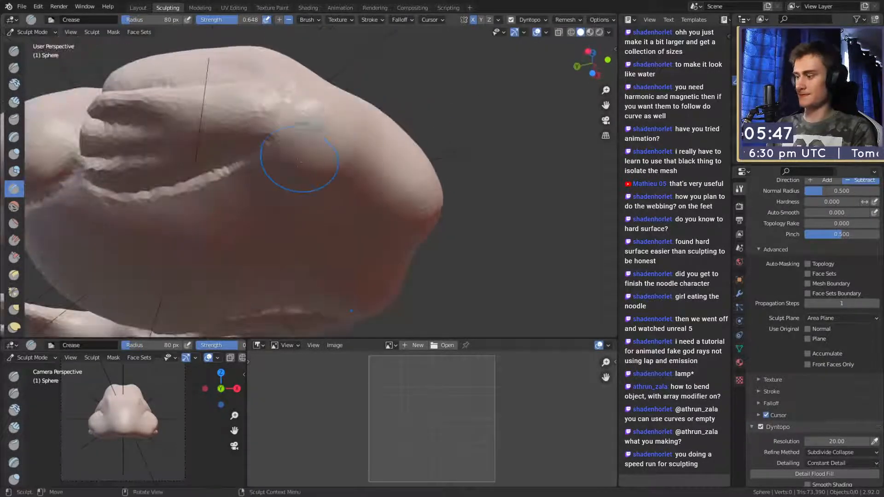
- Extend the crease around the heel of the hind foot with the Crease brush at 27 px radius
{"action": "key", "text": "f"}
{"action": "left_click", "coordinate": [312, 120]}
{"action": "left_click_drag", "start_coordinate": [268, 139], "coordinate": [310, 101]}
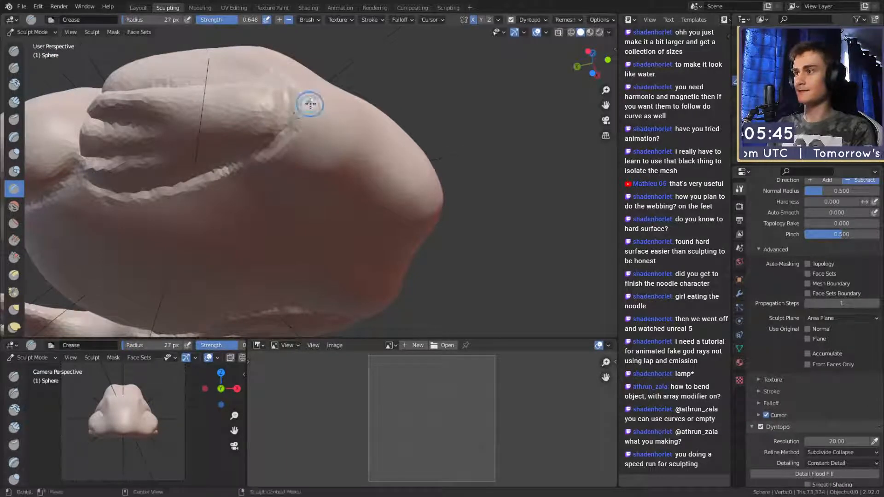
{"action": "middle_click_drag", "start_coordinate": [310, 101], "coordinate": [348, 170]}
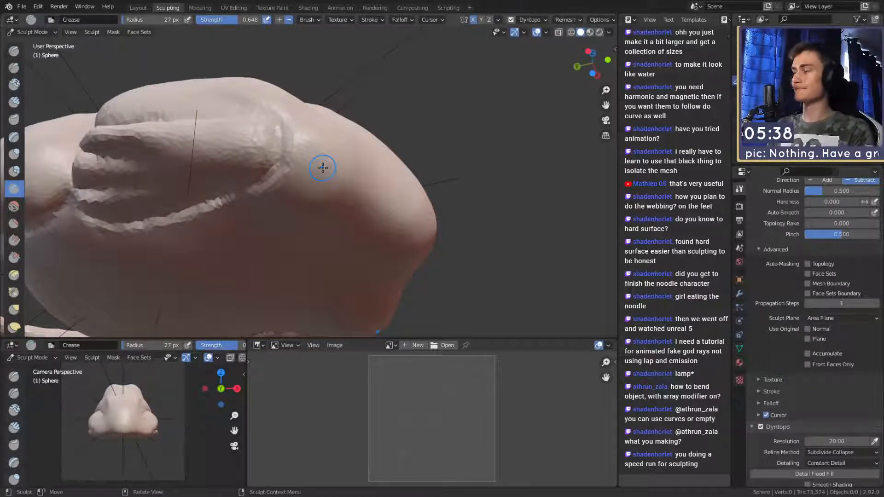
- Build up clay behind the heel of the hind foot with the Clay Strips brush
{"action": "middle_click_drag", "start_coordinate": [322, 168], "coordinate": [447, 125]}
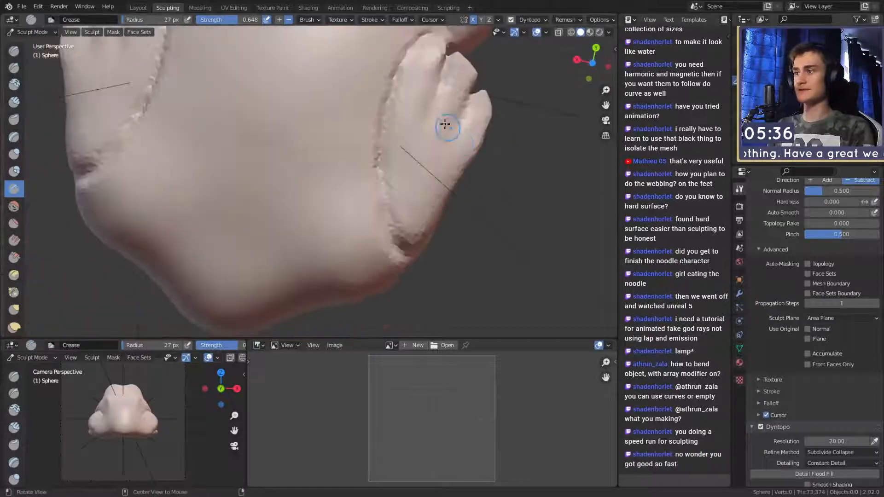
{"action": "key", "text": "c"}
{"action": "mouse_move", "coordinate": [381, 211]}
{"action": "middle_mouse_down"}
{"action": "mouse_move", "coordinate": [384, 195]}
{"action": "mouse_move", "coordinate": [372, 213]}
{"action": "middle_mouse_up"}
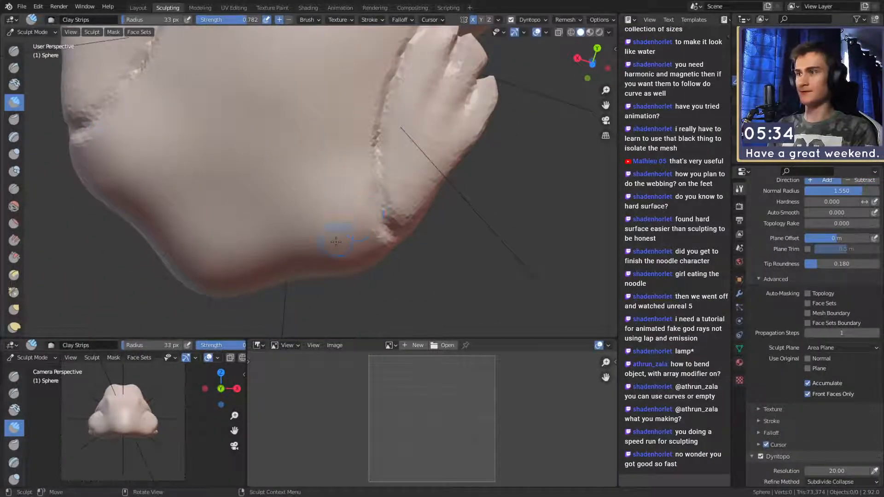
{"action": "mouse_move", "coordinate": [335, 241]}
{"action": "left_mouse_down"}
{"action": "mouse_move", "coordinate": [392, 241]}
{"action": "mouse_move", "coordinate": [369, 232]}
{"action": "mouse_move", "coordinate": [373, 164]}
{"action": "mouse_move", "coordinate": [362, 189]}
{"action": "left_mouse_up"}
{"action": "key", "text": "f"}
{"action": "left_click", "coordinate": [369, 184]}
{"action": "left_click_drag", "start_coordinate": [335, 232], "coordinate": [347, 240]}
- Refine the clay between the heel and the hip with Clay Strips at 23 px radius, finishing at 13 px
{"action": "middle_click_drag", "start_coordinate": [348, 238], "coordinate": [357, 217]}
{"action": "key", "text": "f"}
{"action": "left_click", "coordinate": [373, 204]}
{"action": "left_click_drag", "start_coordinate": [362, 176], "coordinate": [362, 192]}
{"action": "left_click_drag", "start_coordinate": [366, 212], "coordinate": [362, 181]}
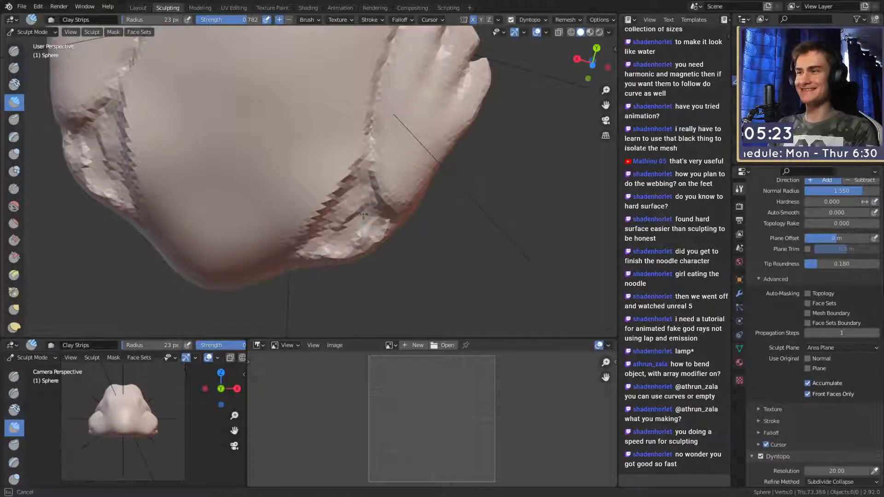
{"action": "left_click", "coordinate": [362, 202]}
{"action": "left_click_drag", "start_coordinate": [362, 198], "coordinate": [362, 182]}
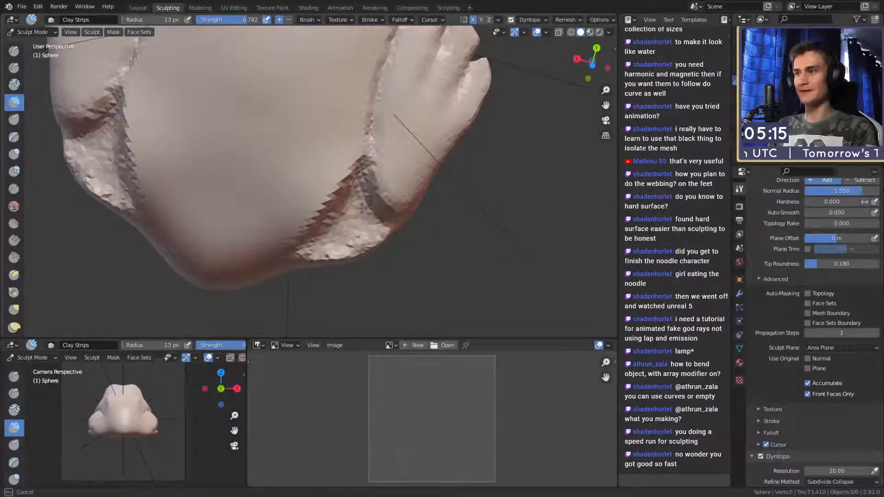
- Blend the clay patch behind the heel into the surrounding body at 105 px radius
{"action": "middle_click_drag", "start_coordinate": [386, 202], "coordinate": [350, 186]}
{"action": "key", "text": "f"}
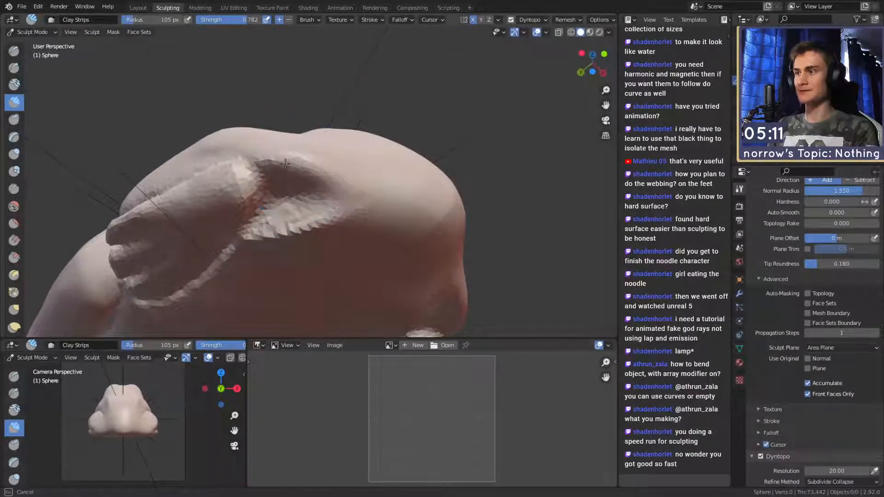
{"action": "left_click", "coordinate": [286, 163]}
{"action": "middle_click_drag", "start_coordinate": [286, 163], "coordinate": [305, 211]}
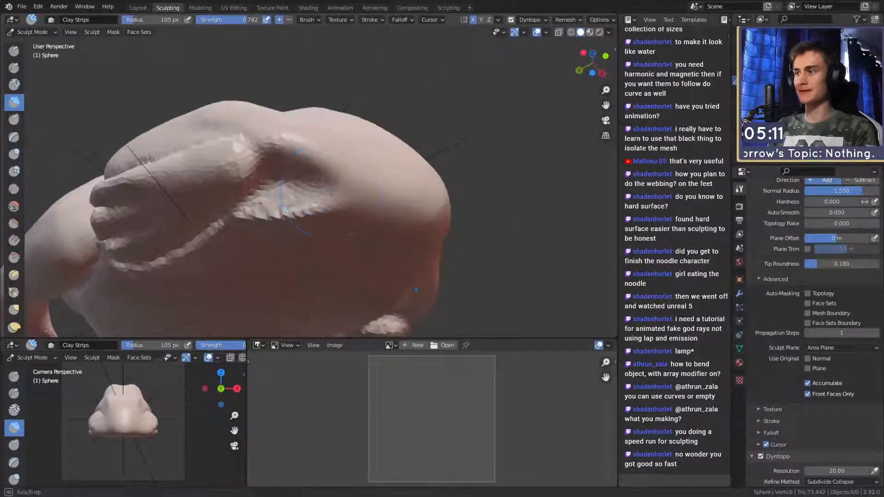
{"action": "mouse_move", "coordinate": [370, 190]}
{"action": "middle_mouse_down"}
{"action": "mouse_move", "coordinate": [391, 213]}
{"action": "mouse_move", "coordinate": [359, 197]}
{"action": "mouse_move", "coordinate": [386, 193]}
{"action": "mouse_move", "coordinate": [333, 221]}
{"action": "mouse_move", "coordinate": [331, 249]}
{"action": "mouse_move", "coordinate": [322, 230]}
{"action": "mouse_move", "coordinate": [333, 205]}
{"action": "middle_mouse_up"}
{"action": "key", "text": "f"}
{"action": "left_click", "coordinate": [364, 193]}
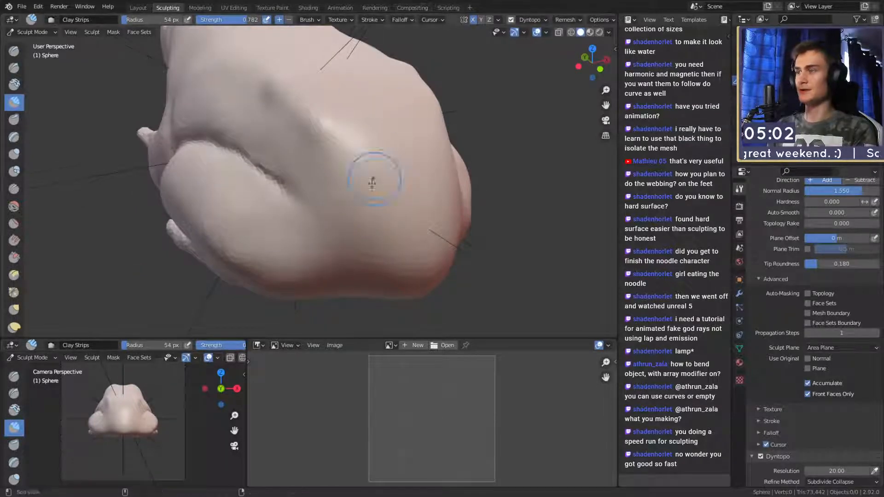
- Cut a crease between the folded thigh and the hind foot with the Crease brush at 15 px radius
{"action": "mouse_move", "coordinate": [372, 183]}
{"action": "middle_mouse_down"}
{"action": "mouse_move", "coordinate": [326, 167]}
{"action": "mouse_move", "coordinate": [345, 154]}
{"action": "mouse_move", "coordinate": [317, 200]}
{"action": "middle_mouse_up"}
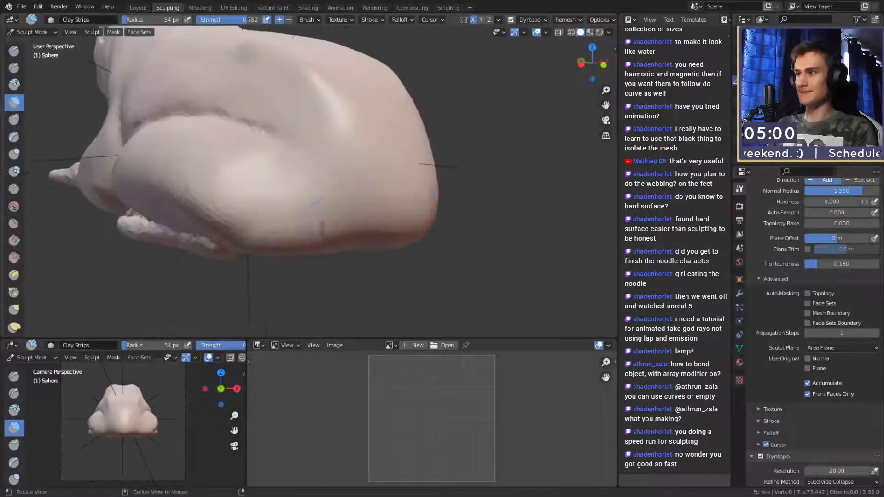
{"action": "mouse_move", "coordinate": [233, 212]}
{"action": "middle_mouse_down"}
{"action": "mouse_move", "coordinate": [292, 195]}
{"action": "mouse_move", "coordinate": [267, 158]}
{"action": "middle_mouse_up"}
{"action": "key", "text": "shift+c"}
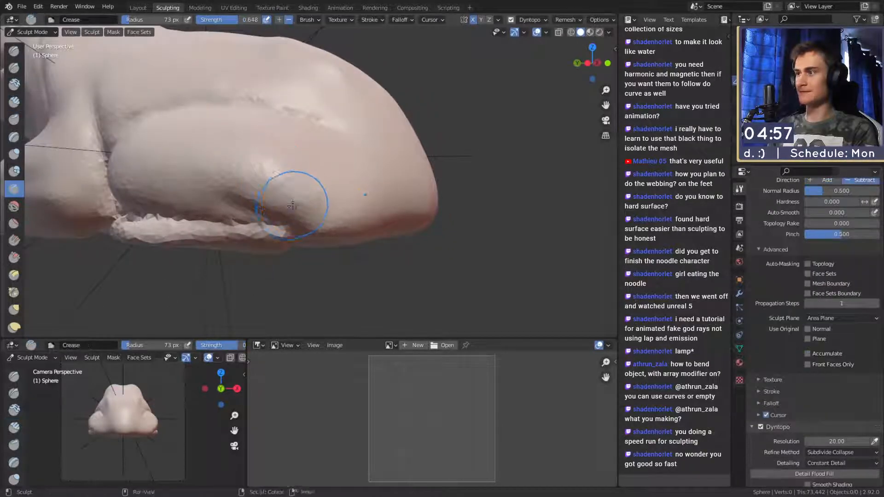
{"action": "key", "text": "f"}
{"action": "left_click", "coordinate": [297, 199]}
{"action": "middle_click_drag", "start_coordinate": [297, 199], "coordinate": [300, 215]}
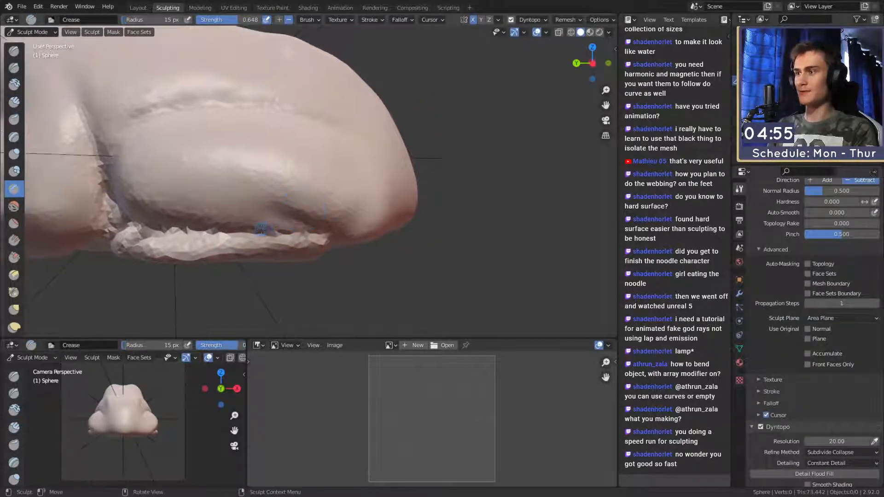
{"action": "left_click_drag", "start_coordinate": [314, 225], "coordinate": [203, 221]}
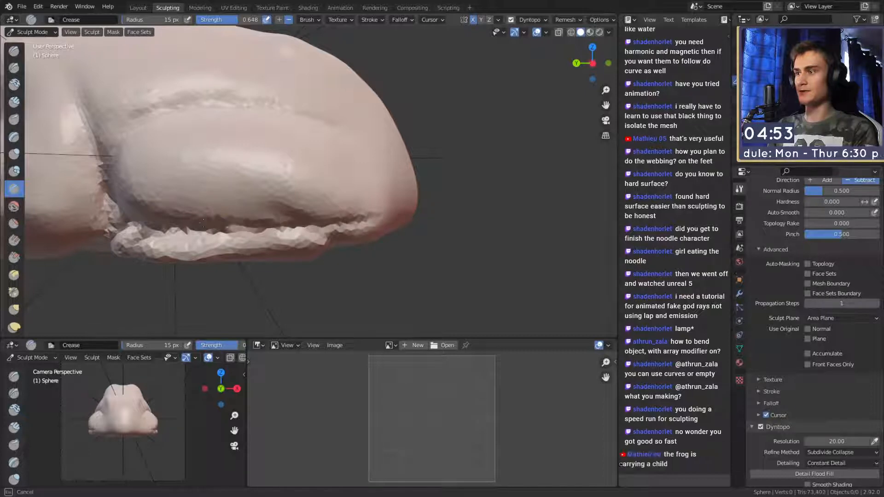
{"action": "middle_click_drag", "start_coordinate": [283, 231], "coordinate": [226, 217]}
{"action": "mouse_move", "coordinate": [335, 213]}
{"action": "middle_mouse_down"}
{"action": "mouse_move", "coordinate": [316, 197]}
{"action": "mouse_move", "coordinate": [295, 128]}
{"action": "middle_mouse_up"}
- Fill the gap behind the heel with Clay Strips at 24 px radius and soften it at 150 px
{"action": "key", "text": "c"}
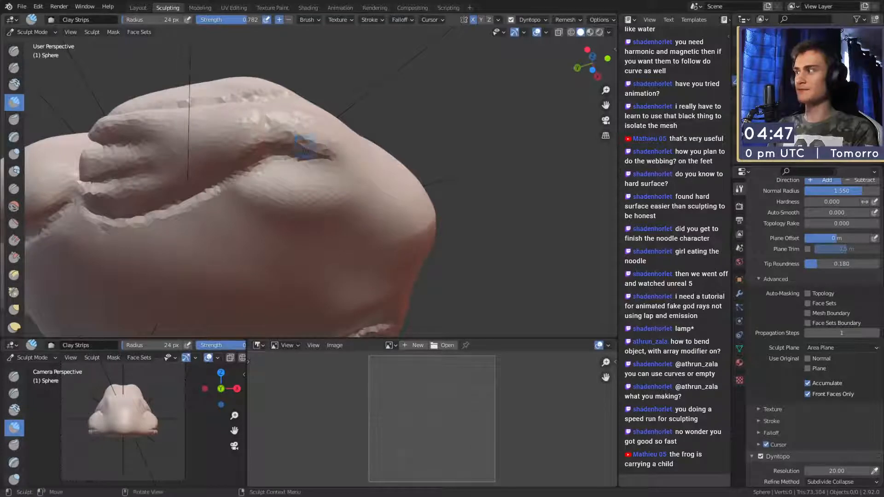
{"action": "middle_click_drag", "start_coordinate": [304, 147], "coordinate": [332, 200]}
{"action": "scroll", "coordinate": [327, 189], "scroll_direction": "up", "scroll_amount": 3}
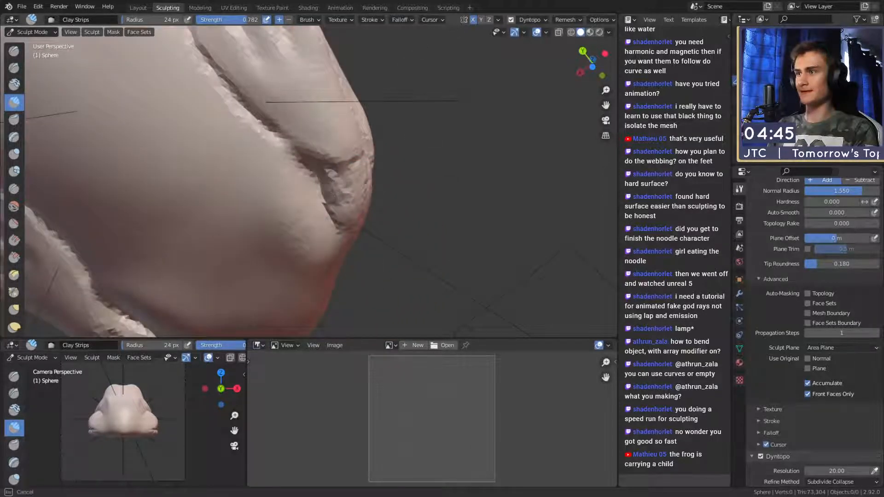
{"action": "left_click", "coordinate": [366, 166]}
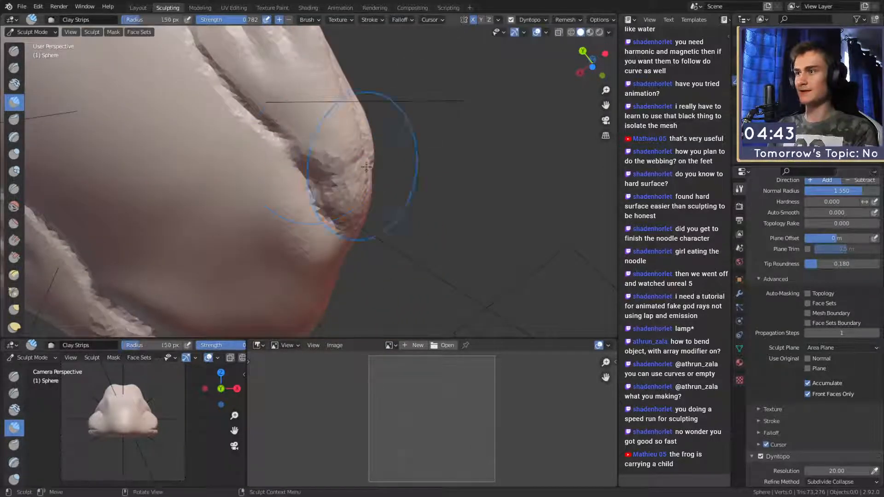
{"action": "scroll", "coordinate": [340, 200], "scroll_direction": "down", "scroll_amount": 6}
{"action": "mouse_move", "coordinate": [341, 200]}
{"action": "middle_mouse_down"}
{"action": "mouse_move", "coordinate": [320, 166]}
{"action": "mouse_move", "coordinate": [407, 198]}
{"action": "mouse_move", "coordinate": [288, 203]}
{"action": "mouse_move", "coordinate": [276, 144]}
{"action": "mouse_move", "coordinate": [347, 171]}
{"action": "mouse_move", "coordinate": [298, 182]}
{"action": "mouse_move", "coordinate": [328, 213]}
{"action": "mouse_move", "coordinate": [328, 134]}
{"action": "mouse_move", "coordinate": [292, 187]}
{"action": "mouse_move", "coordinate": [308, 159]}
{"action": "mouse_move", "coordinate": [365, 138]}
{"action": "mouse_move", "coordinate": [342, 112]}
{"action": "mouse_move", "coordinate": [301, 126]}
{"action": "mouse_move", "coordinate": [418, 156]}
{"action": "mouse_move", "coordinate": [289, 95]}
{"action": "mouse_move", "coordinate": [310, 198]}
{"action": "middle_mouse_up"}
- Crease the area behind the heel with the Crease brush and soften the hollow above the foot at 100 px radius
{"action": "key", "text": "shift+c"}
{"action": "mouse_move", "coordinate": [343, 149]}
{"action": "middle_mouse_down"}
{"action": "mouse_move", "coordinate": [326, 154]}
{"action": "mouse_move", "coordinate": [268, 236]}
{"action": "middle_mouse_up"}
{"action": "mouse_move", "coordinate": [270, 132]}
{"action": "middle_mouse_down"}
{"action": "mouse_move", "coordinate": [297, 208]}
{"action": "mouse_move", "coordinate": [321, 96]}
{"action": "middle_mouse_up"}
{"action": "mouse_move", "coordinate": [315, 150]}
{"action": "middle_mouse_down"}
{"action": "mouse_move", "coordinate": [340, 191]}
{"action": "mouse_move", "coordinate": [313, 197]}
{"action": "mouse_move", "coordinate": [310, 229]}
{"action": "middle_mouse_up"}
{"action": "key", "text": "f"}
{"action": "left_click", "coordinate": [330, 204]}
{"action": "left_click", "coordinate": [320, 201]}
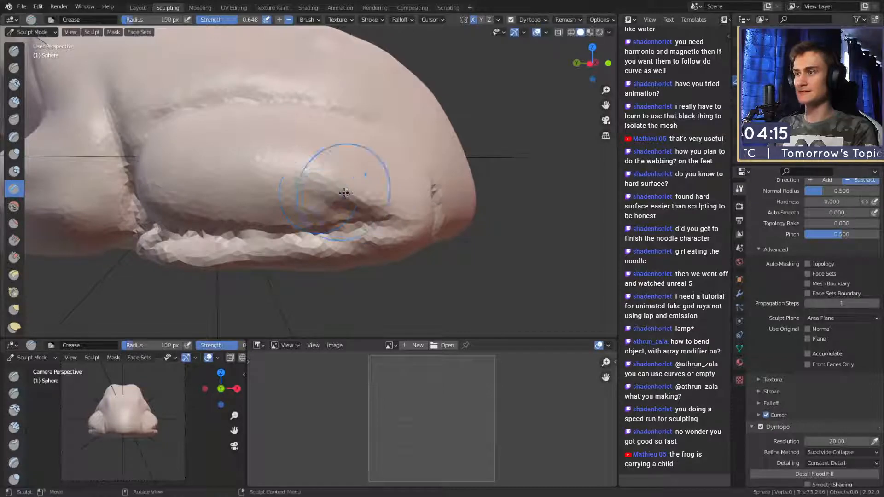
- Deepen the long crease separating the thigh from the hind foot with the Crease brush, finishing at 21 px radius
{"action": "middle_click_drag", "start_coordinate": [176, 191], "coordinate": [312, 188]}
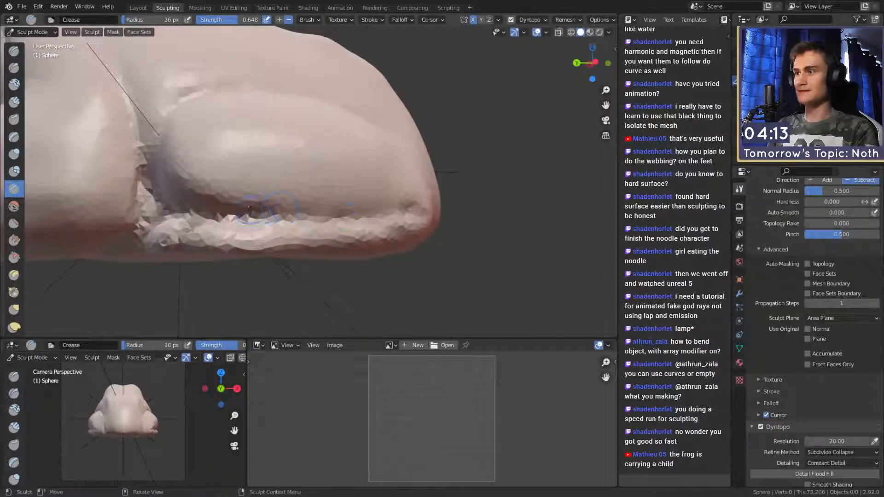
{"action": "mouse_move", "coordinate": [403, 211]}
{"action": "middle_mouse_down"}
{"action": "mouse_move", "coordinate": [328, 172]}
{"action": "mouse_move", "coordinate": [267, 179]}
{"action": "mouse_move", "coordinate": [346, 167]}
{"action": "mouse_move", "coordinate": [350, 233]}
{"action": "mouse_move", "coordinate": [304, 220]}
{"action": "middle_mouse_up"}
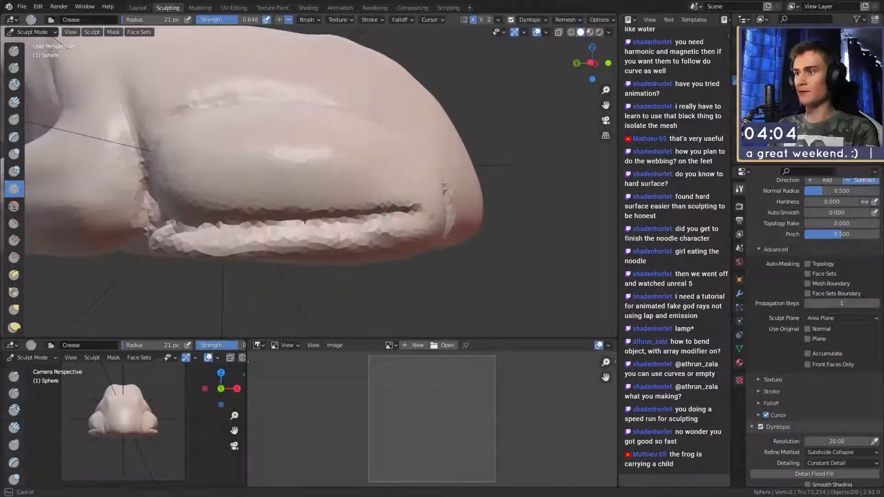
{"action": "mouse_move", "coordinate": [249, 206]}
{"action": "middle_mouse_down"}
{"action": "mouse_move", "coordinate": [330, 208]}
{"action": "mouse_move", "coordinate": [186, 220]}
{"action": "mouse_move", "coordinate": [258, 203]}
{"action": "middle_mouse_up"}
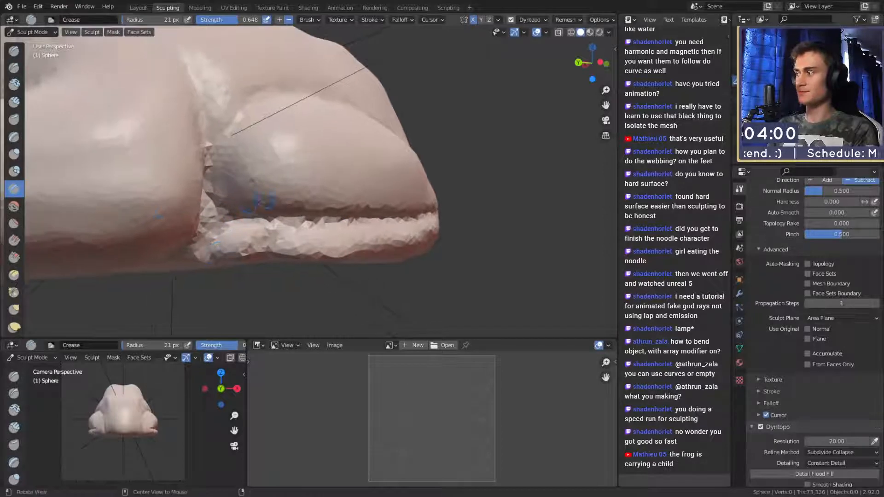
{"action": "middle_click_drag", "start_coordinate": [330, 156], "coordinate": [329, 186]}
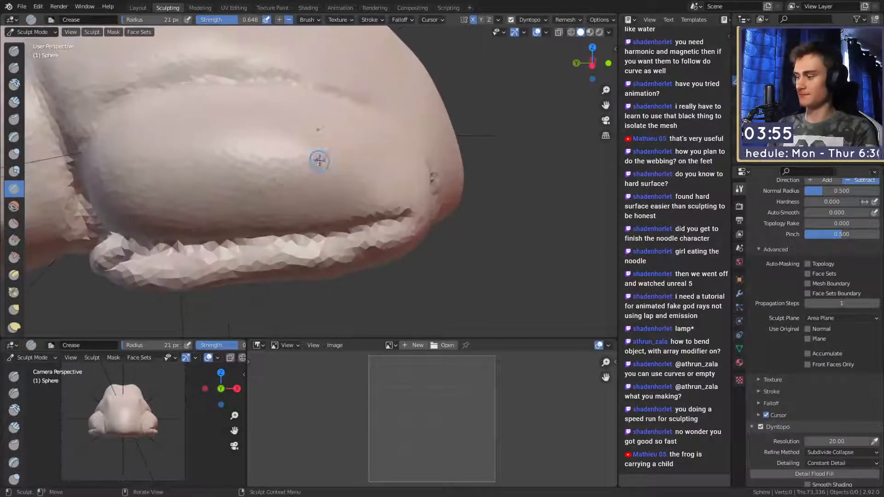
- Build up a clay ridge along the rear of the folded leg with Clay Strips at 47 px radius and smooth it at 147 px
{"action": "key", "text": "c"}
{"action": "middle_click_drag", "start_coordinate": [388, 194], "coordinate": [296, 171]}
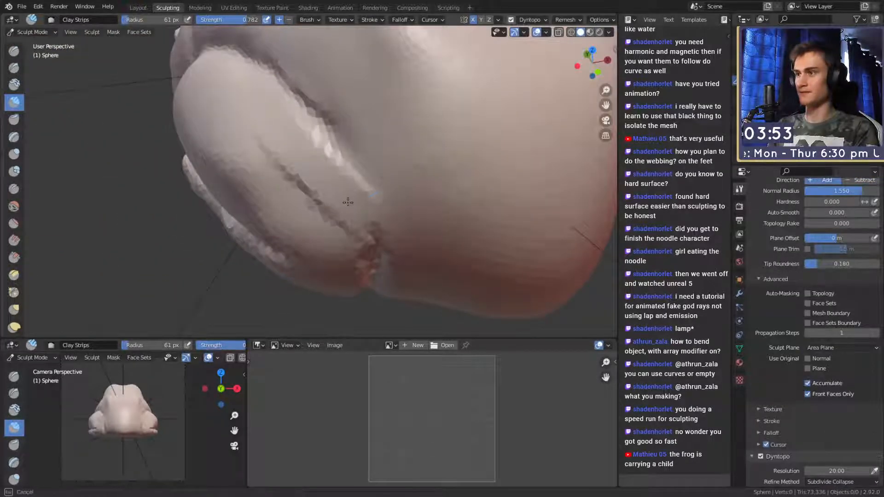
{"action": "mouse_move", "coordinate": [348, 202]}
{"action": "middle_mouse_down"}
{"action": "mouse_move", "coordinate": [355, 173]}
{"action": "mouse_move", "coordinate": [315, 199]}
{"action": "middle_mouse_up"}
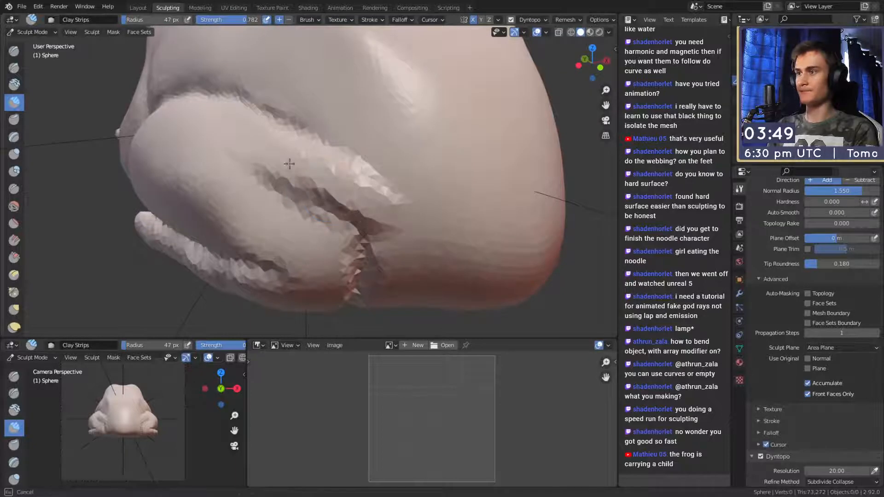
{"action": "middle_click_drag", "start_coordinate": [269, 165], "coordinate": [289, 178]}
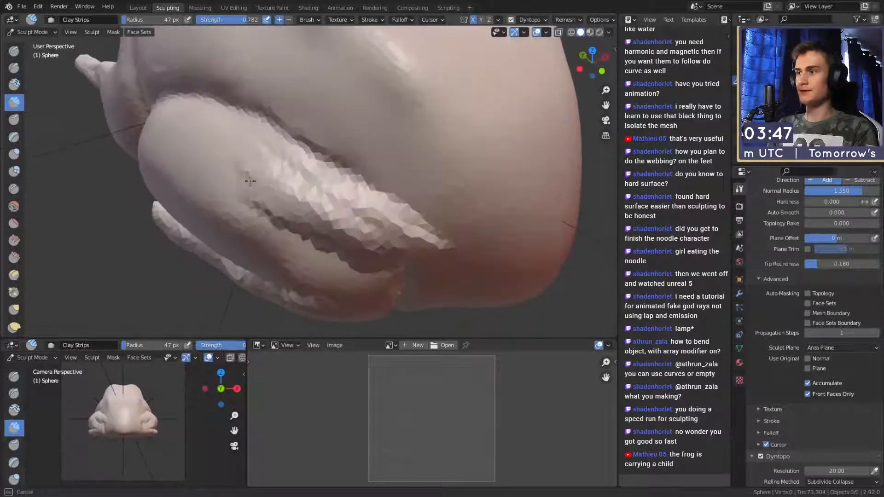
{"action": "left_click_drag", "start_coordinate": [250, 181], "coordinate": [293, 215]}
{"action": "left_click", "coordinate": [429, 229]}
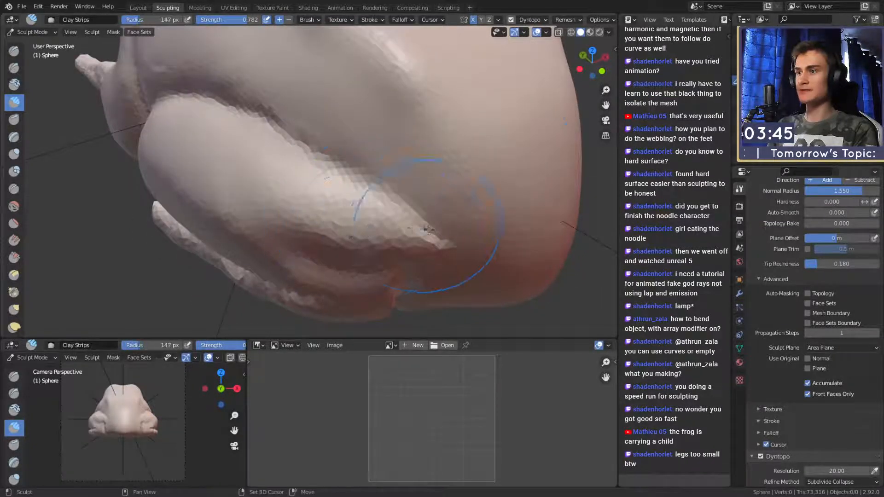
- Carve a groove along the rear of the folded leg with the Crease brush at strength 0.861 and 15 px radius
{"action": "mouse_move", "coordinate": [292, 218]}
{"action": "middle_mouse_down"}
{"action": "mouse_move", "coordinate": [368, 181]}
{"action": "mouse_move", "coordinate": [345, 174]}
{"action": "mouse_move", "coordinate": [262, 182]}
{"action": "mouse_move", "coordinate": [295, 180]}
{"action": "middle_mouse_up"}
{"action": "key", "text": "shift+c"}
{"action": "key", "text": "shift+f"}
{"action": "left_click", "coordinate": [366, 172]}
{"action": "scroll", "coordinate": [366, 172], "scroll_direction": "down", "scroll_amount": 8}
{"action": "scroll", "coordinate": [394, 175], "scroll_direction": "up", "scroll_amount": 3}
{"action": "mouse_move", "coordinate": [394, 175]}
{"action": "middle_mouse_down"}
{"action": "mouse_move", "coordinate": [306, 197]}
{"action": "mouse_move", "coordinate": [344, 180]}
{"action": "mouse_move", "coordinate": [321, 211]}
{"action": "mouse_move", "coordinate": [343, 207]}
{"action": "mouse_move", "coordinate": [361, 238]}
{"action": "middle_mouse_up"}
{"action": "key", "text": "f"}
{"action": "left_click", "coordinate": [321, 212]}
{"action": "key", "text": "f"}
{"action": "left_click", "coordinate": [343, 208]}
{"action": "mouse_move", "coordinate": [300, 134]}
{"action": "middle_mouse_down"}
{"action": "mouse_move", "coordinate": [320, 211]}
{"action": "mouse_move", "coordinate": [338, 213]}
{"action": "middle_mouse_up"}
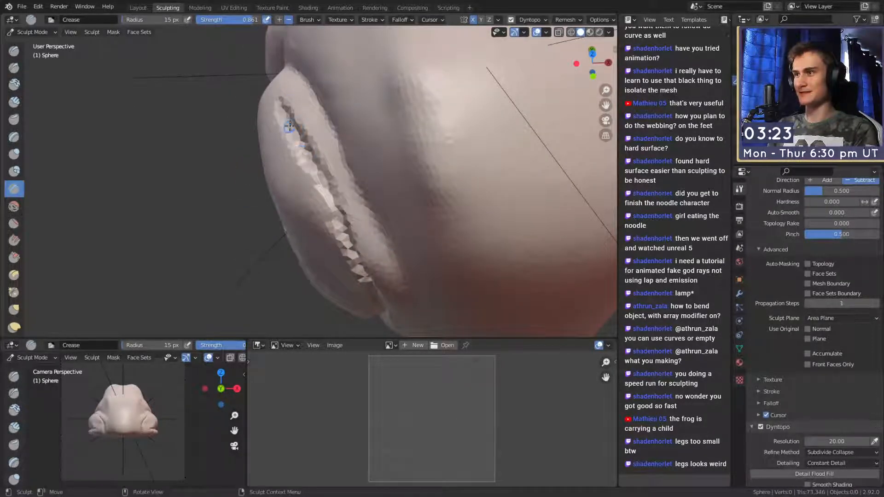
- Soften the groove in the rear of the folded leg at 101 px radius and switch to the Grab brush
{"action": "middle_click_drag", "start_coordinate": [340, 229], "coordinate": [349, 210]}
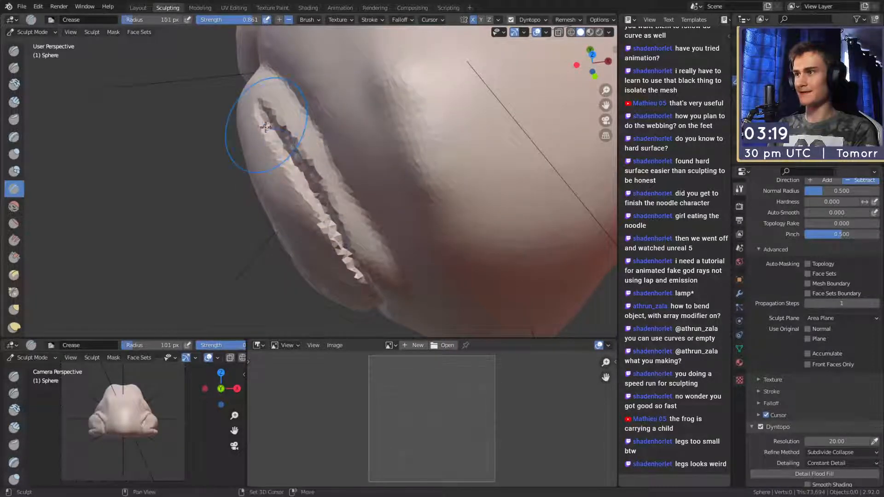
{"action": "left_click_drag", "start_coordinate": [266, 127], "coordinate": [316, 210]}
{"action": "mouse_move", "coordinate": [308, 154]}
{"action": "middle_mouse_down"}
{"action": "mouse_move", "coordinate": [417, 118]}
{"action": "mouse_move", "coordinate": [371, 216]}
{"action": "mouse_move", "coordinate": [300, 199]}
{"action": "middle_mouse_up"}
{"action": "key", "text": "g"}
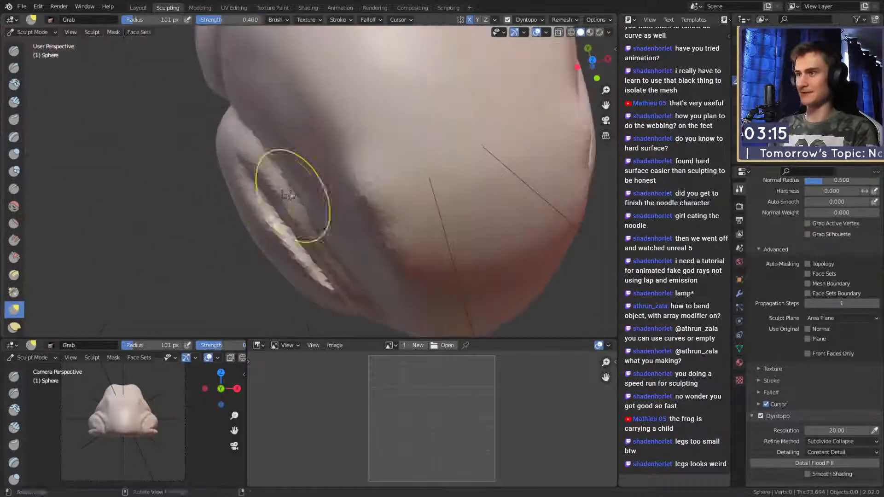
- Reshape the hind leg and rump from behind with the Grab brush, enlarging its radius to 350 px
{"action": "left_click_drag", "start_coordinate": [325, 175], "coordinate": [322, 171]}
{"action": "left_click_drag", "start_coordinate": [284, 146], "coordinate": [295, 134]}
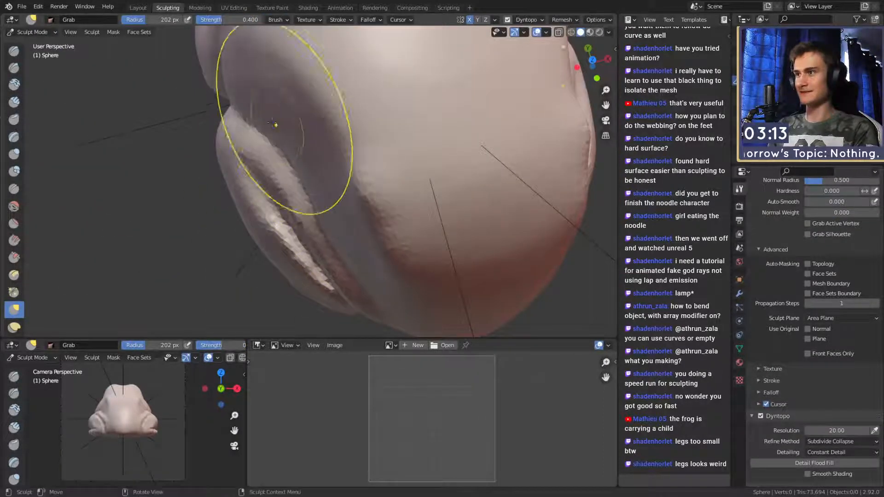
{"action": "key", "text": "f"}
{"action": "left_click", "coordinate": [345, 228]}
{"action": "key", "text": "f"}
{"action": "left_click", "coordinate": [406, 198]}
{"action": "left_click_drag", "start_coordinate": [406, 198], "coordinate": [416, 183]}
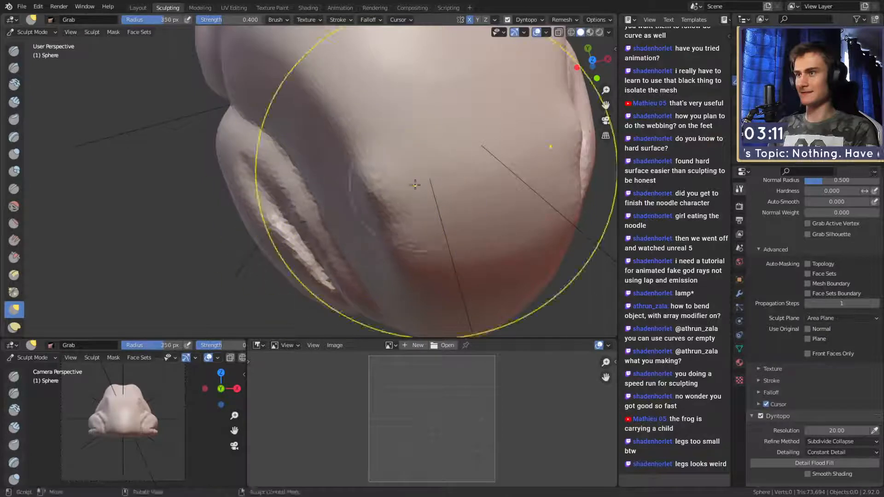
- Pull the hind foot and its toes into shape from the underside with the Grab brush at a 262 px radius
{"action": "mouse_move", "coordinate": [304, 221]}
{"action": "middle_mouse_down", "text": "shift"}
{"action": "mouse_move", "coordinate": [342, 201]}
{"action": "mouse_move", "coordinate": [382, 257]}
{"action": "mouse_move", "coordinate": [392, 181]}
{"action": "mouse_move", "coordinate": [415, 176]}
{"action": "middle_mouse_up", "text": "shift"}
{"action": "key", "text": "f"}
{"action": "left_click", "coordinate": [329, 203]}
{"action": "key", "text": "f"}
{"action": "left_click", "coordinate": [389, 176]}
{"action": "left_click_drag", "start_coordinate": [321, 191], "coordinate": [331, 182]}
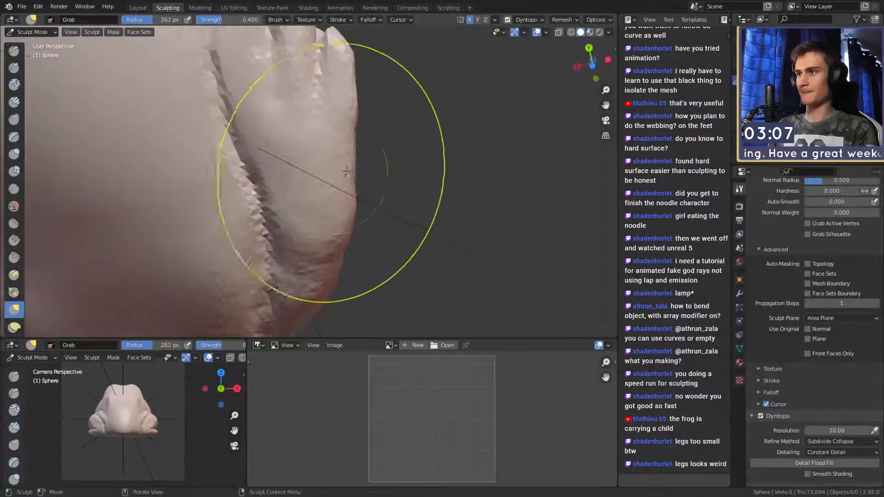
{"action": "left_click_drag", "start_coordinate": [337, 96], "coordinate": [349, 89]}
{"action": "left_click_drag", "start_coordinate": [344, 57], "coordinate": [358, 48]}
{"action": "mouse_move", "coordinate": [352, 211]}
{"action": "left_mouse_down"}
{"action": "mouse_move", "coordinate": [340, 203]}
{"action": "mouse_move", "coordinate": [326, 211]}
{"action": "left_mouse_up"}
- Build up and smooth the flank above the hind thigh, using Clay Strips at a 52 px radius for the fine strokes
{"action": "scroll", "coordinate": [342, 73], "scroll_direction": "down", "scroll_amount": 3}
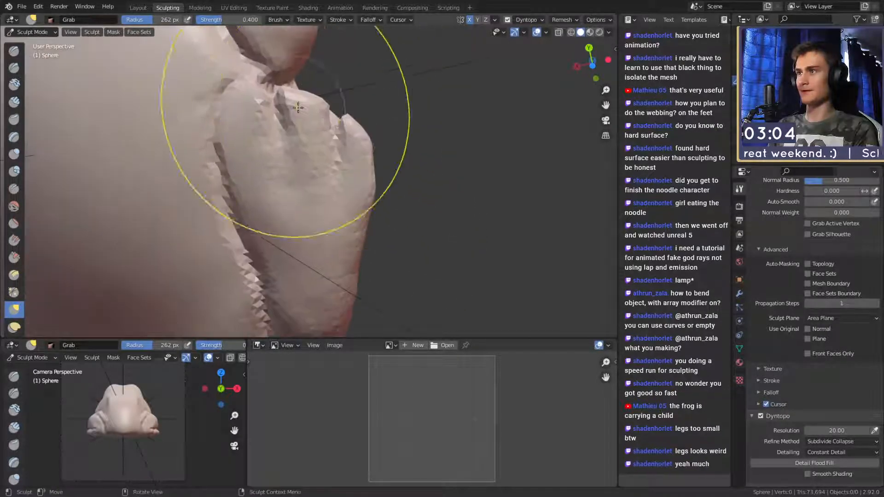
{"action": "scroll", "coordinate": [359, 138], "scroll_direction": "down", "scroll_amount": 4}
{"action": "mouse_move", "coordinate": [405, 161]}
{"action": "middle_mouse_down"}
{"action": "mouse_move", "coordinate": [345, 234]}
{"action": "mouse_move", "coordinate": [256, 262]}
{"action": "mouse_move", "coordinate": [372, 232]}
{"action": "middle_mouse_up"}
{"action": "scroll", "coordinate": [258, 262], "scroll_direction": "down", "scroll_amount": 2}
{"action": "scroll", "coordinate": [352, 237], "scroll_direction": "up", "scroll_amount": 3}
{"action": "mouse_move", "coordinate": [372, 234]}
{"action": "left_mouse_down", "text": "alt"}
{"action": "mouse_move", "coordinate": [357, 237]}
{"action": "mouse_move", "coordinate": [331, 216]}
{"action": "left_mouse_up", "text": "alt"}
{"action": "key", "text": "c"}
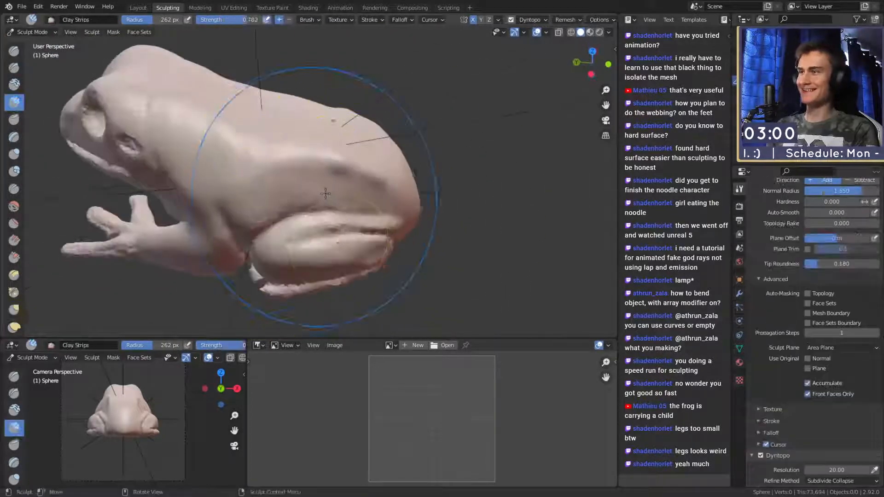
{"action": "key", "text": "f"}
{"action": "left_click", "coordinate": [271, 190]}
{"action": "mouse_move", "coordinate": [271, 190]}
{"action": "left_mouse_down", "text": "alt"}
{"action": "mouse_move", "coordinate": [291, 195]}
{"action": "mouse_move", "coordinate": [300, 178]}
{"action": "mouse_move", "coordinate": [331, 160]}
{"action": "left_mouse_up", "text": "alt"}
{"action": "scroll", "coordinate": [291, 195], "scroll_direction": "up", "scroll_amount": 2}
{"action": "key", "text": "f"}
{"action": "left_click", "coordinate": [266, 174]}
{"action": "scroll", "coordinate": [301, 178], "scroll_direction": "up", "scroll_amount": 2}
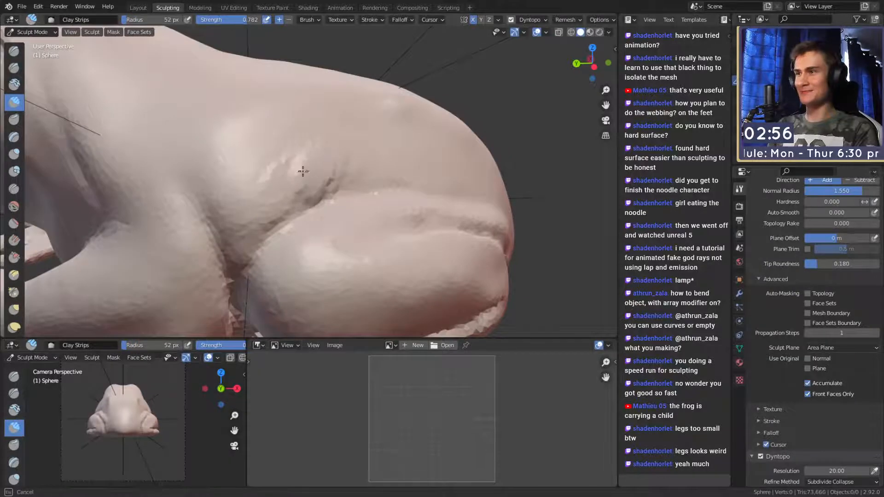
{"action": "key", "text": "f"}
{"action": "left_click", "coordinate": [272, 163]}
{"action": "scroll", "coordinate": [322, 145], "scroll_direction": "down", "scroll_amount": 7}
{"action": "left_click_drag", "start_coordinate": [298, 147], "coordinate": [414, 150], "text": "shift"}
- Examine the frog's flank, hind leg and overall silhouette from several angles
{"action": "scroll", "coordinate": [380, 154], "scroll_direction": "down", "scroll_amount": 4}
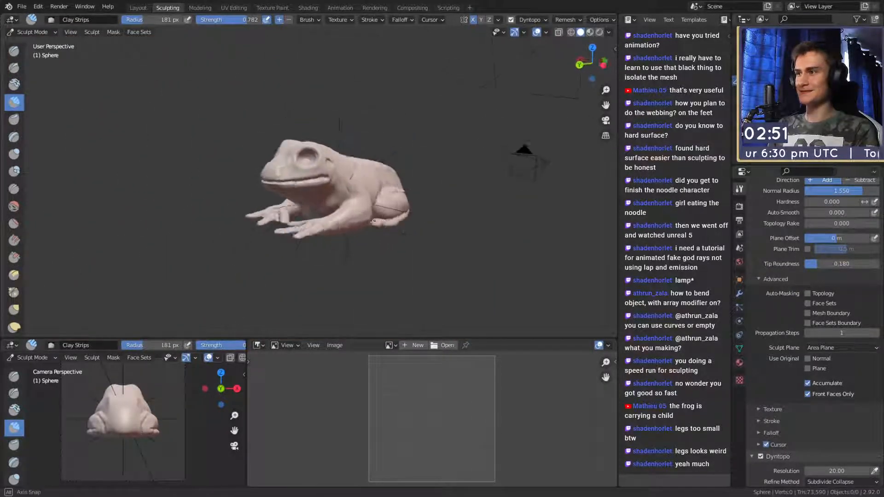
{"action": "scroll", "coordinate": [352, 184], "scroll_direction": "up", "scroll_amount": 4}
{"action": "left_click_drag", "start_coordinate": [374, 221], "coordinate": [363, 183], "text": "alt"}
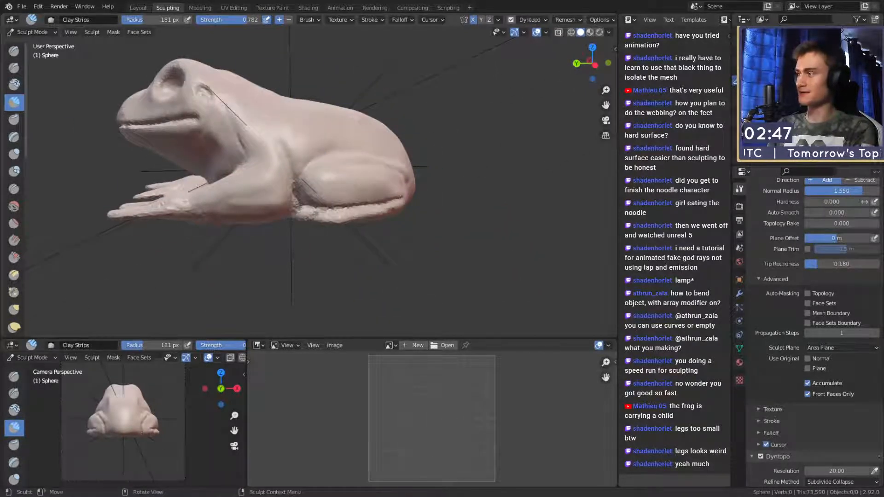
{"action": "mouse_move", "coordinate": [374, 159]}
{"action": "middle_mouse_down"}
{"action": "mouse_move", "coordinate": [317, 193]}
{"action": "mouse_move", "coordinate": [346, 165]}
{"action": "middle_mouse_up"}
{"action": "scroll", "coordinate": [327, 184], "scroll_direction": "up", "scroll_amount": 3}
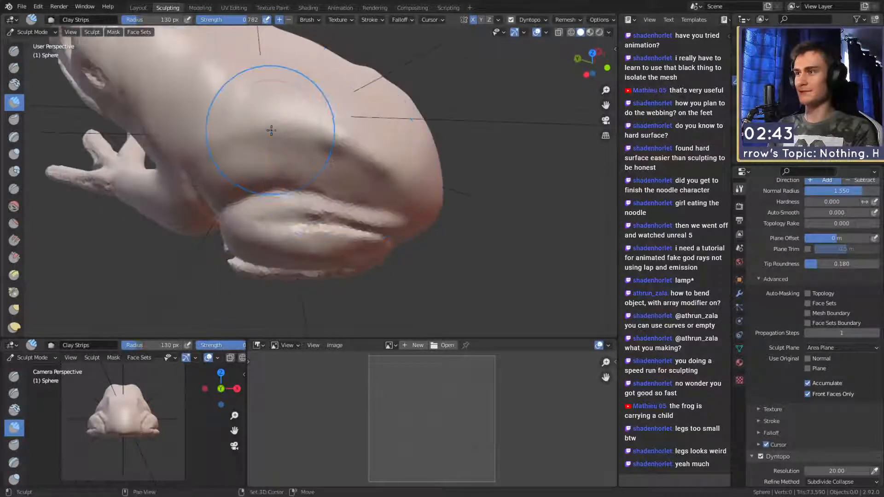
{"action": "middle_click_drag", "start_coordinate": [231, 139], "coordinate": [318, 138]}
{"action": "mouse_move", "coordinate": [309, 109]}
{"action": "middle_mouse_down"}
{"action": "mouse_move", "coordinate": [310, 138]}
{"action": "mouse_move", "coordinate": [357, 172]}
{"action": "mouse_move", "coordinate": [262, 156]}
{"action": "mouse_move", "coordinate": [398, 161]}
{"action": "middle_mouse_up"}
- Carve the separations around the hind toes with the Crease brush at a 27 px radius
{"action": "key", "text": "shift+c"}
{"action": "key", "text": "f"}
{"action": "left_click", "coordinate": [317, 155]}
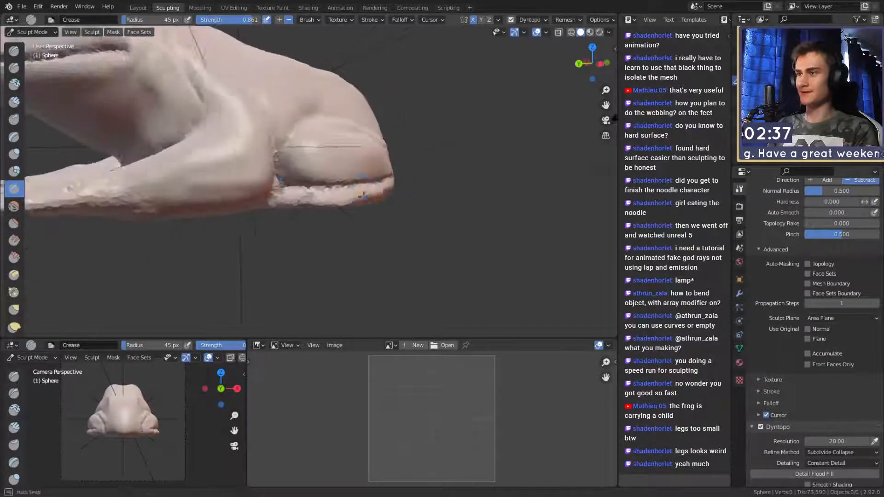
{"action": "scroll", "coordinate": [375, 197], "scroll_direction": "up", "scroll_amount": 3}
{"action": "mouse_move", "coordinate": [375, 197]}
{"action": "middle_mouse_down"}
{"action": "mouse_move", "coordinate": [359, 187]}
{"action": "mouse_move", "coordinate": [353, 204]}
{"action": "mouse_move", "coordinate": [389, 174]}
{"action": "middle_mouse_up"}
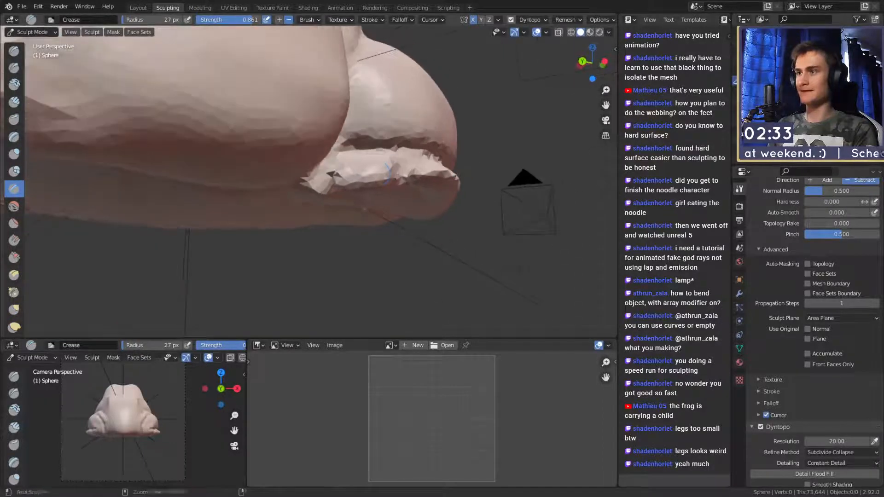
{"action": "left_click_drag", "start_coordinate": [385, 173], "coordinate": [393, 170]}
{"action": "middle_click_drag", "start_coordinate": [393, 170], "coordinate": [403, 151]}
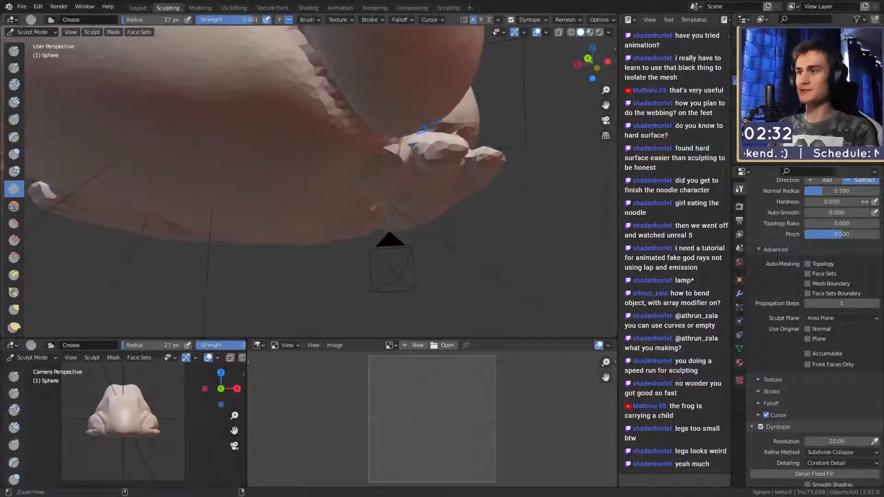
{"action": "middle_click_drag", "start_coordinate": [429, 123], "coordinate": [439, 184], "text": "ctrl"}
{"action": "mouse_move", "coordinate": [439, 184]}
{"action": "middle_mouse_down"}
{"action": "mouse_move", "coordinate": [411, 202]}
{"action": "mouse_move", "coordinate": [329, 225]}
{"action": "mouse_move", "coordinate": [325, 249]}
{"action": "mouse_move", "coordinate": [340, 200]}
{"action": "mouse_move", "coordinate": [298, 202]}
{"action": "mouse_move", "coordinate": [341, 144]}
{"action": "mouse_move", "coordinate": [400, 168]}
{"action": "mouse_move", "coordinate": [325, 168]}
{"action": "mouse_move", "coordinate": [365, 207]}
{"action": "middle_mouse_up"}
- Adjust the frog's back and body profile with the Grab brush, ending at a 232 px radius
{"action": "key", "text": "g"}
{"action": "key", "text": "f"}
{"action": "left_click", "coordinate": [359, 201]}
{"action": "key", "text": "f"}
{"action": "left_click", "coordinate": [307, 217]}
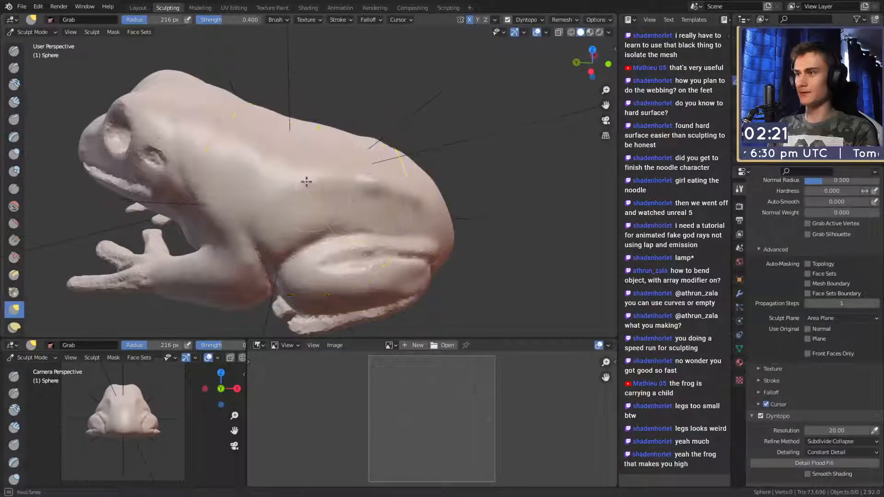
{"action": "mouse_move", "coordinate": [305, 182]}
{"action": "middle_mouse_down"}
{"action": "mouse_move", "coordinate": [283, 189]}
{"action": "mouse_move", "coordinate": [337, 163]}
{"action": "mouse_move", "coordinate": [334, 205]}
{"action": "mouse_move", "coordinate": [344, 184]}
{"action": "middle_mouse_up"}
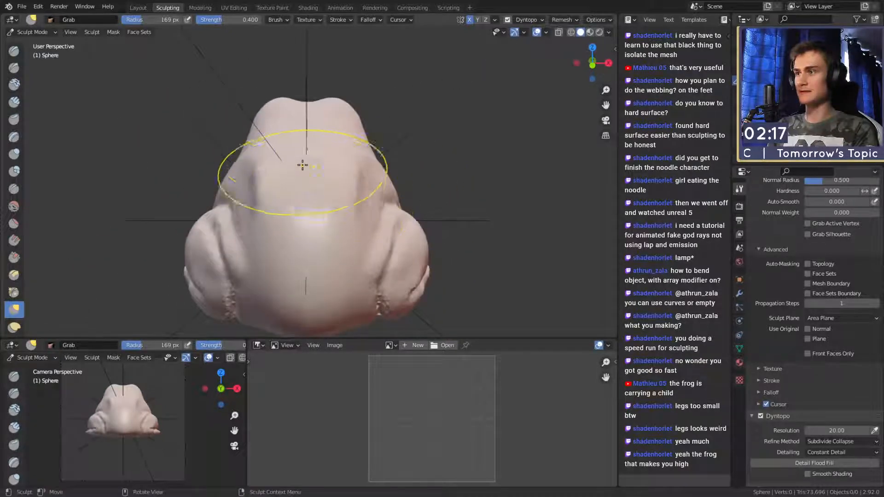
{"action": "mouse_move", "coordinate": [302, 165]}
{"action": "middle_mouse_down"}
{"action": "mouse_move", "coordinate": [290, 168]}
{"action": "mouse_move", "coordinate": [317, 156]}
{"action": "middle_mouse_up"}
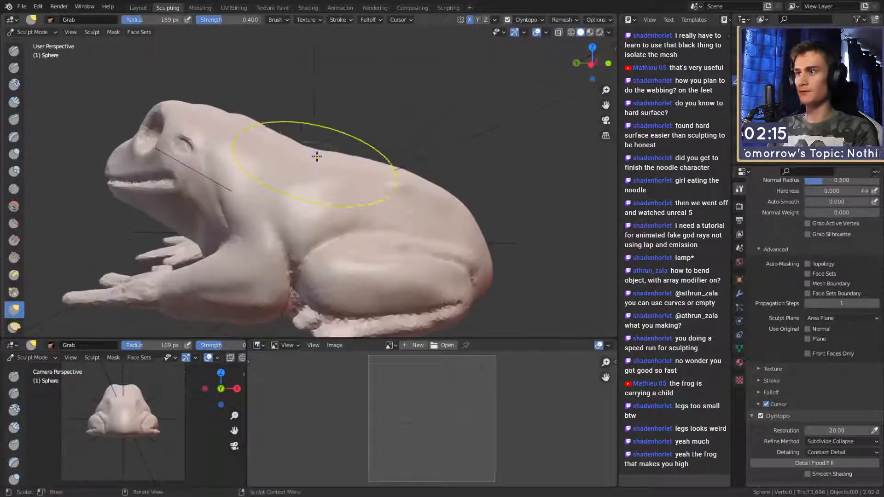
{"action": "middle_click_drag", "start_coordinate": [397, 127], "coordinate": [385, 191], "text": "ctrl"}
{"action": "scroll", "coordinate": [365, 189], "scroll_direction": "up", "scroll_amount": 5}
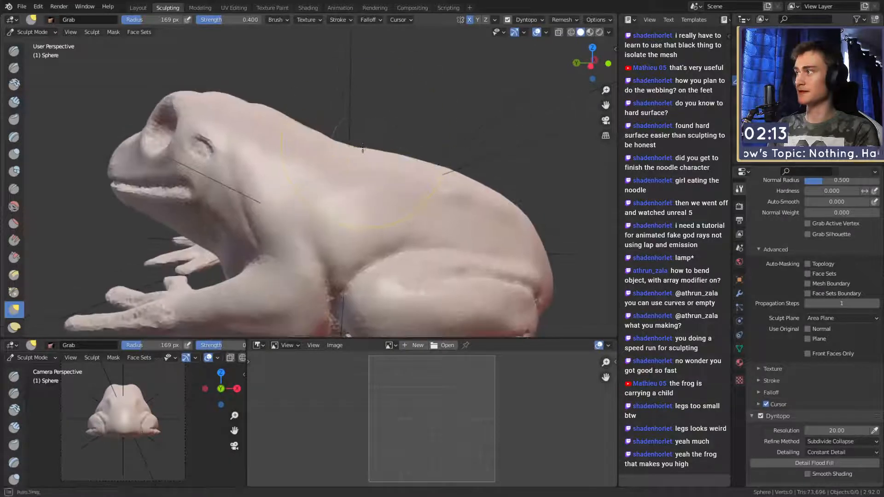
{"action": "key", "text": "f"}
{"action": "left_click", "coordinate": [338, 148]}
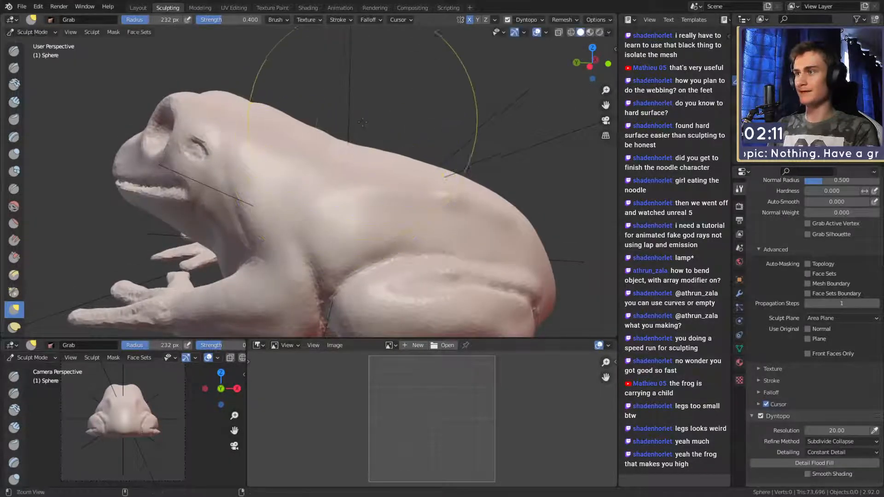
{"action": "mouse_move", "coordinate": [362, 122]}
{"action": "middle_mouse_down", "text": "ctrl"}
{"action": "mouse_move", "coordinate": [355, 184]}
{"action": "mouse_move", "coordinate": [413, 185]}
{"action": "mouse_move", "coordinate": [366, 126]}
{"action": "middle_mouse_up", "text": "ctrl"}
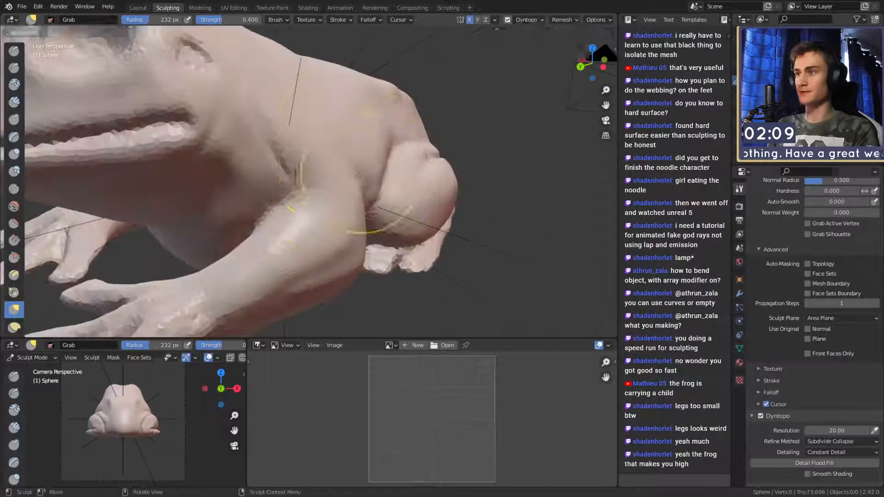
- Carve a fold behind the mouth where the front leg joins the throat, using the Crease brush at a 14 px radius
{"action": "key", "text": "shift+c"}
{"action": "middle_click_drag", "start_coordinate": [320, 197], "coordinate": [363, 203]}
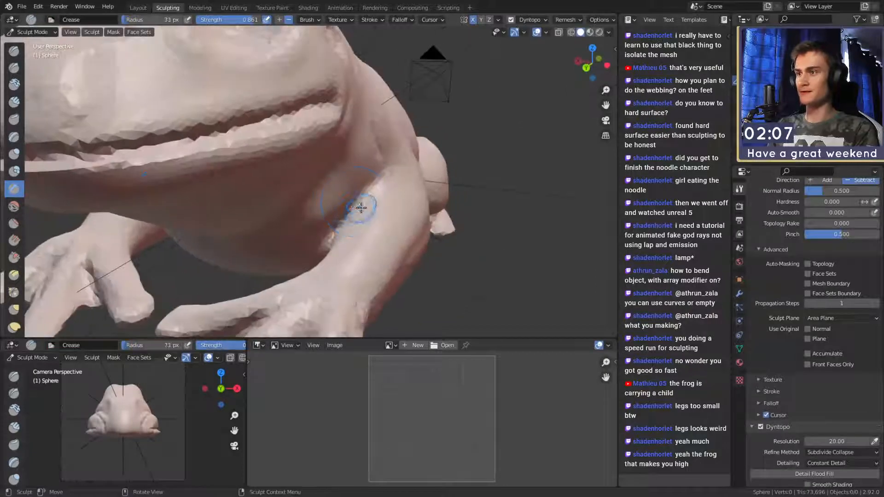
{"action": "left_click", "coordinate": [361, 208]}
{"action": "left_click_drag", "start_coordinate": [350, 221], "coordinate": [389, 168]}
{"action": "middle_click_drag", "start_coordinate": [392, 162], "coordinate": [397, 180], "text": "shift"}
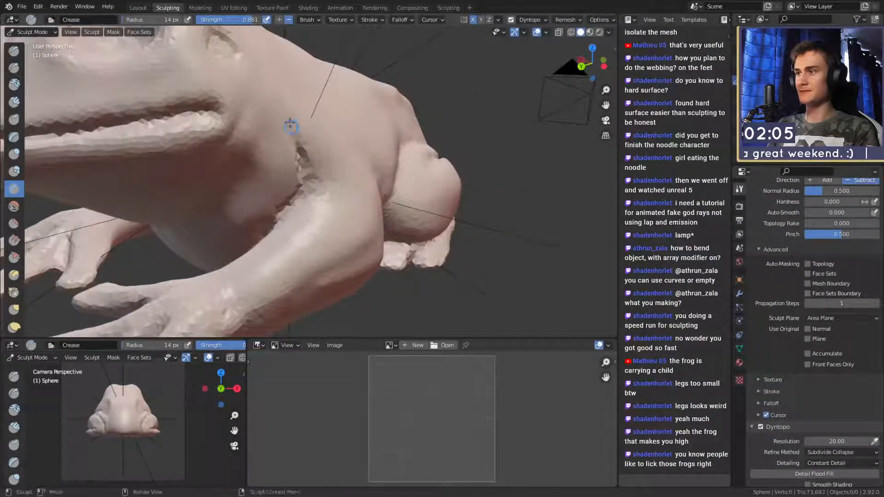
{"action": "middle_click_drag", "start_coordinate": [290, 125], "coordinate": [310, 163]}
{"action": "scroll", "coordinate": [262, 171], "scroll_direction": "down", "scroll_amount": 3}
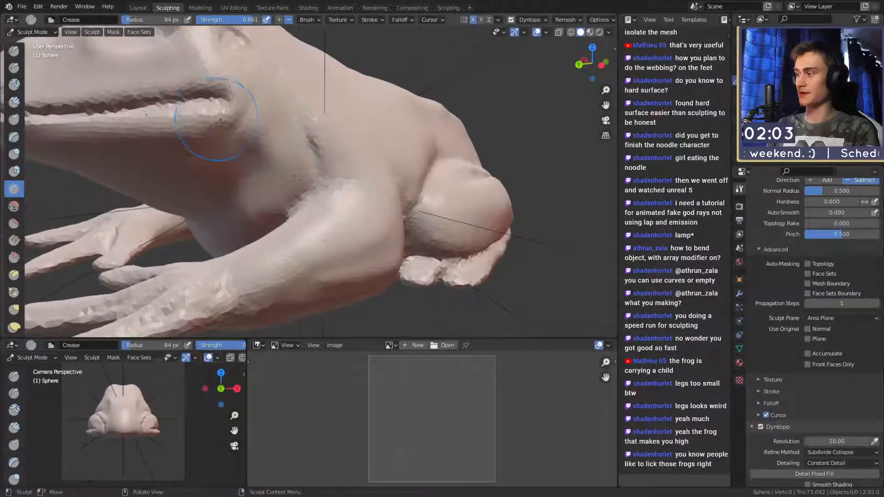
- Build up volume on the throat and chest between the front legs with Clay Strips at 40 to 130 px radius
{"action": "key", "text": "c"}
{"action": "scroll", "coordinate": [338, 167], "scroll_direction": "up", "scroll_amount": 4}
{"action": "mouse_move", "coordinate": [338, 167]}
{"action": "middle_mouse_down"}
{"action": "mouse_move", "coordinate": [375, 162]}
{"action": "mouse_move", "coordinate": [329, 158]}
{"action": "middle_mouse_up"}
{"action": "middle_click_drag", "start_coordinate": [283, 188], "coordinate": [389, 155]}
{"action": "middle_click_drag", "start_coordinate": [375, 186], "coordinate": [298, 134]}
{"action": "key", "text": "f"}
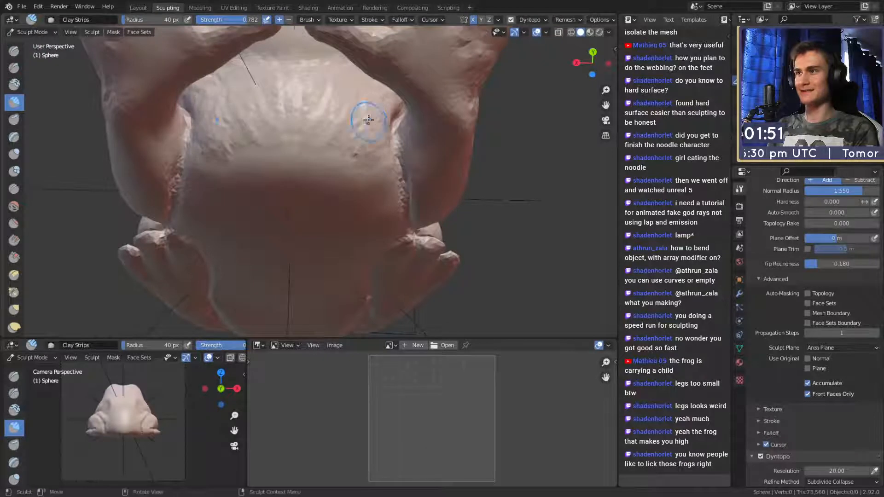
{"action": "middle_click_drag", "start_coordinate": [316, 80], "coordinate": [299, 239]}
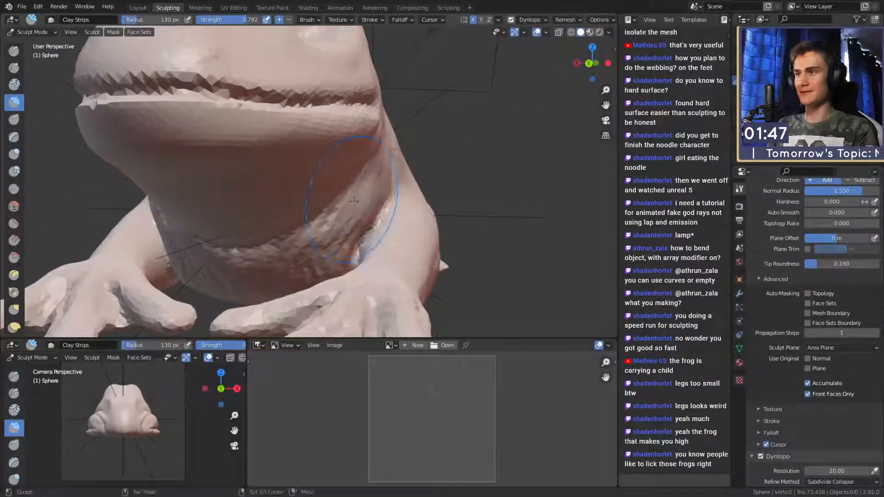
{"action": "mouse_move", "coordinate": [255, 262]}
{"action": "middle_mouse_down"}
{"action": "mouse_move", "coordinate": [293, 157]}
{"action": "mouse_move", "coordinate": [323, 152]}
{"action": "mouse_move", "coordinate": [325, 172]}
{"action": "mouse_move", "coordinate": [277, 115]}
{"action": "middle_mouse_up"}
- Refine the chest and belly surface between the front legs with Clay Strips at about a 102 px radius
{"action": "key", "text": "f"}
{"action": "left_click", "coordinate": [296, 138]}
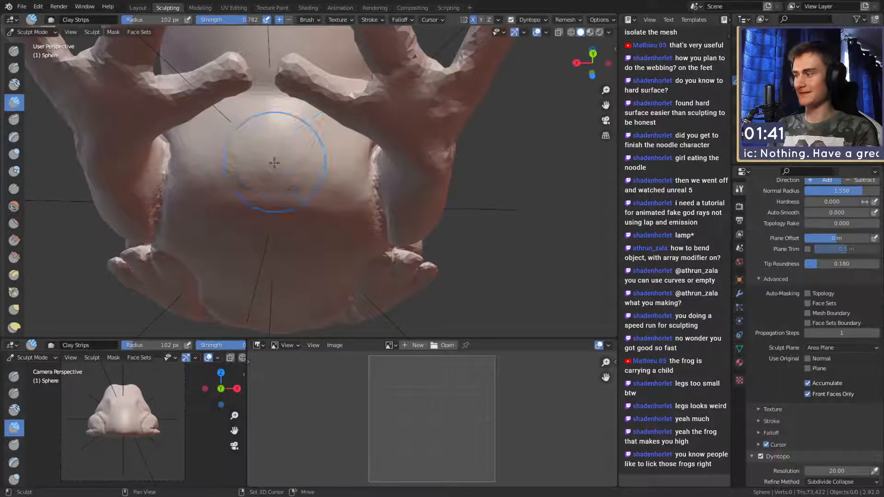
{"action": "mouse_move", "coordinate": [296, 158]}
{"action": "middle_mouse_down"}
{"action": "mouse_move", "coordinate": [379, 94]}
{"action": "mouse_move", "coordinate": [323, 152]}
{"action": "mouse_move", "coordinate": [253, 203]}
{"action": "mouse_move", "coordinate": [276, 207]}
{"action": "mouse_move", "coordinate": [326, 183]}
{"action": "mouse_move", "coordinate": [361, 200]}
{"action": "mouse_move", "coordinate": [310, 184]}
{"action": "mouse_move", "coordinate": [300, 169]}
{"action": "mouse_move", "coordinate": [282, 181]}
{"action": "mouse_move", "coordinate": [296, 166]}
{"action": "middle_mouse_up"}
{"action": "key", "text": "f"}
{"action": "left_click", "coordinate": [290, 210]}
{"action": "key", "text": "f"}
{"action": "left_click", "coordinate": [335, 184]}
- Sharpen the skin folds where the front leg meets the chest and shoulder, using the Crease brush down to a 9 px radius
{"action": "key", "text": "shift+c"}
{"action": "key", "text": "f"}
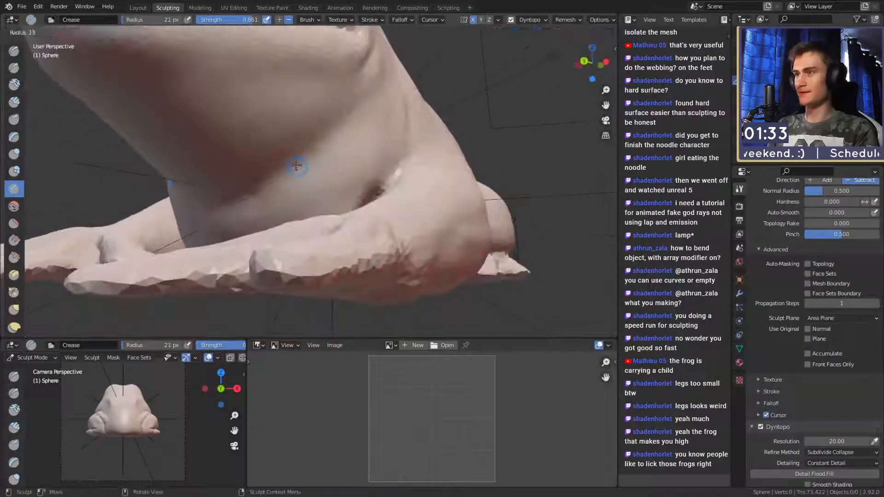
{"action": "left_click", "coordinate": [348, 139]}
{"action": "mouse_move", "coordinate": [347, 139]}
{"action": "middle_mouse_down"}
{"action": "mouse_move", "coordinate": [369, 144]}
{"action": "mouse_move", "coordinate": [312, 174]}
{"action": "middle_mouse_up"}
{"action": "left_click", "coordinate": [365, 150]}
{"action": "mouse_move", "coordinate": [365, 150]}
{"action": "middle_mouse_down"}
{"action": "mouse_move", "coordinate": [339, 172]}
{"action": "mouse_move", "coordinate": [367, 163]}
{"action": "middle_mouse_up"}
{"action": "left_click", "coordinate": [304, 211]}
{"action": "mouse_move", "coordinate": [305, 211]}
{"action": "middle_mouse_down"}
{"action": "mouse_move", "coordinate": [430, 150]}
{"action": "mouse_move", "coordinate": [433, 177]}
{"action": "middle_mouse_up"}
{"action": "left_click", "coordinate": [429, 137]}
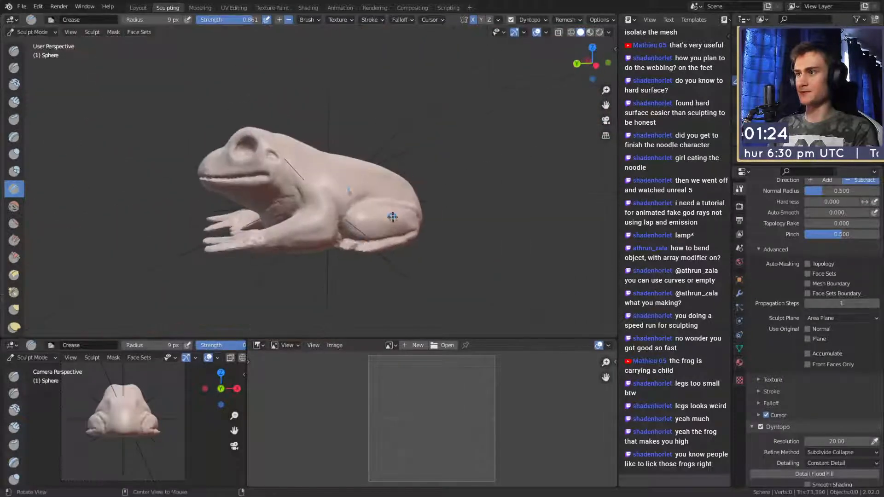
- Examine the whole frog from the front, side and rear to judge its proportions
{"action": "middle_click_drag", "start_coordinate": [377, 214], "coordinate": [386, 180]}
{"action": "scroll", "coordinate": [386, 181], "scroll_direction": "up", "scroll_amount": 3}
{"action": "key", "text": "f"}
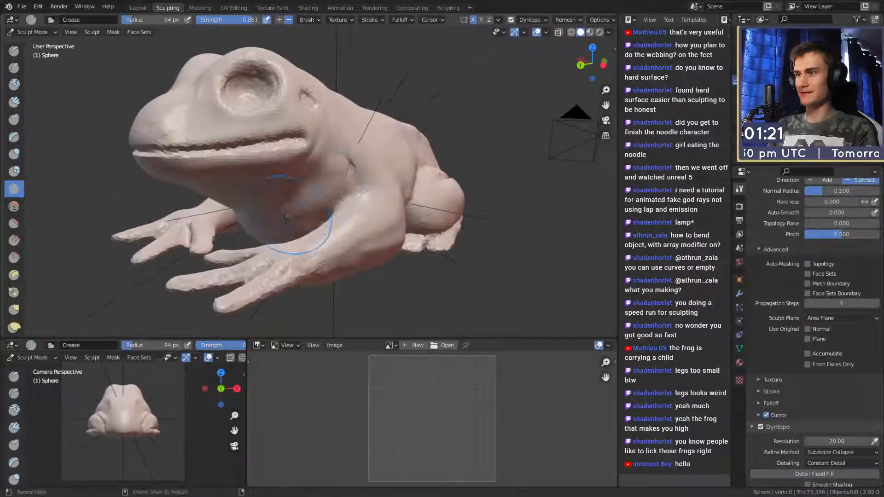
{"action": "middle_click_drag", "start_coordinate": [285, 218], "coordinate": [522, 193]}
{"action": "scroll", "coordinate": [521, 193], "scroll_direction": "down", "scroll_amount": 4}
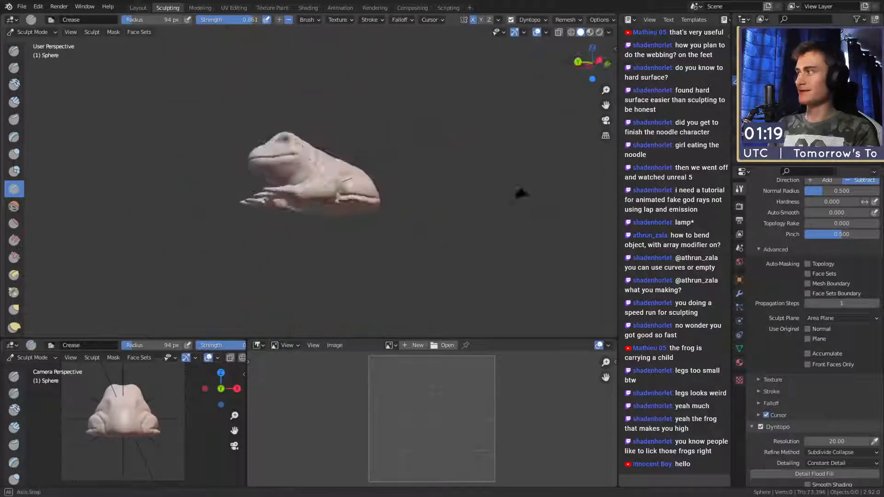
{"action": "key", "text": "c"}
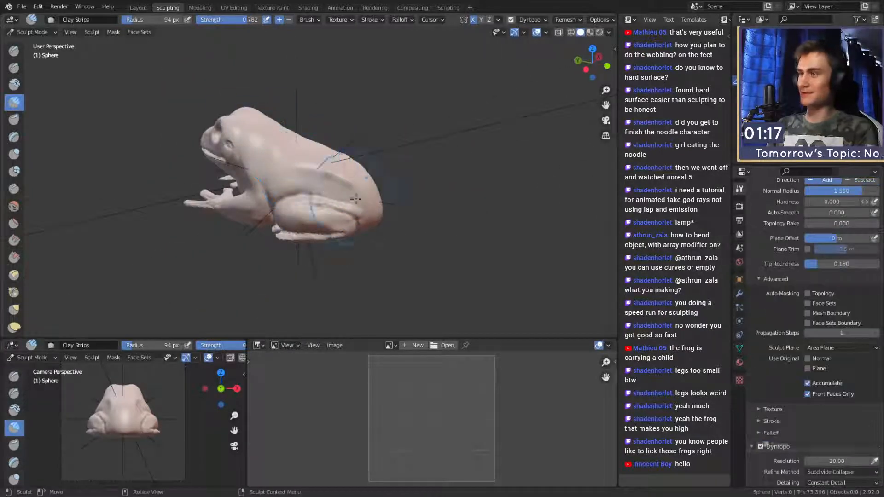
- Adjust the shape of the rump and lower back with the Grab brush, using radii from 172 px upward
{"action": "mouse_move", "coordinate": [318, 199]}
{"action": "middle_mouse_down"}
{"action": "mouse_move", "coordinate": [328, 211]}
{"action": "mouse_move", "coordinate": [296, 211]}
{"action": "mouse_move", "coordinate": [292, 225]}
{"action": "middle_mouse_up"}
{"action": "key", "text": "g"}
{"action": "left_click", "coordinate": [291, 242]}
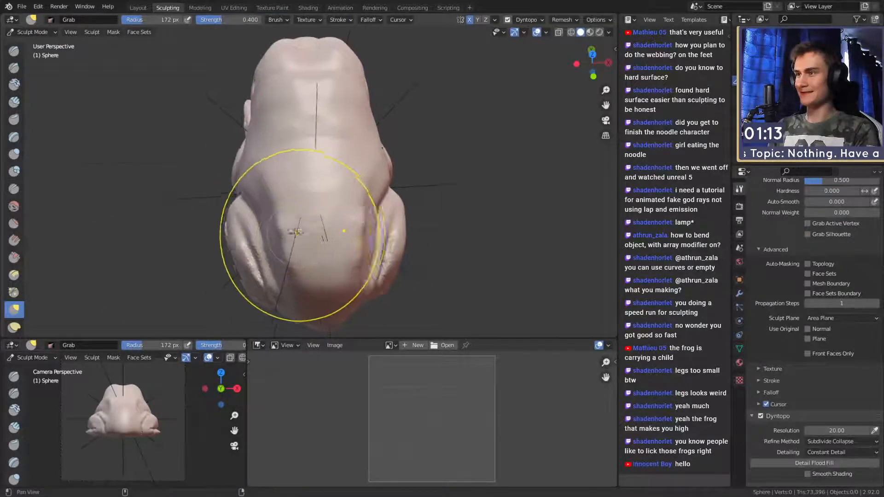
{"action": "middle_click_drag", "start_coordinate": [296, 256], "coordinate": [382, 177]}
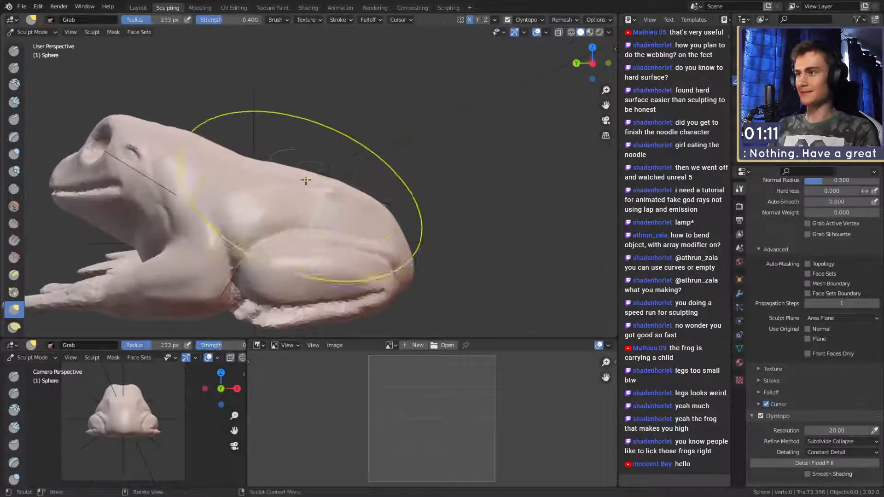
{"action": "mouse_move", "coordinate": [272, 183]}
{"action": "middle_mouse_down"}
{"action": "mouse_move", "coordinate": [257, 197]}
{"action": "mouse_move", "coordinate": [325, 165]}
{"action": "middle_mouse_up"}
- Deepen the seam between the hind leg and the rump with the Crease brush at radii of 62 to 96 px
{"action": "left_click", "coordinate": [13, 189]}
{"action": "key", "text": "f"}
{"action": "left_click", "coordinate": [243, 190]}
{"action": "scroll", "coordinate": [294, 204], "scroll_direction": "up", "scroll_amount": 3}
{"action": "left_click_drag", "start_coordinate": [326, 164], "coordinate": [315, 134], "text": "alt"}
{"action": "key", "text": "f"}
{"action": "left_click", "coordinate": [346, 170]}
{"action": "left_click_drag", "start_coordinate": [244, 76], "coordinate": [235, 69], "text": "alt"}
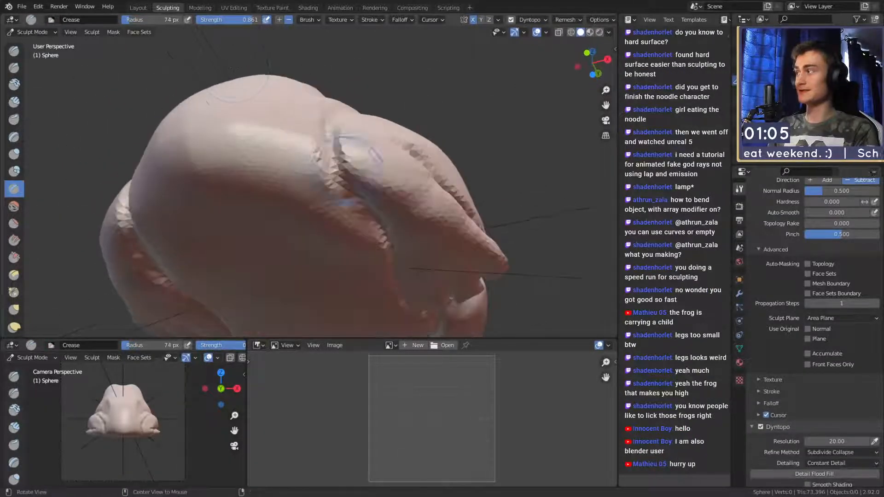
{"action": "mouse_move", "coordinate": [359, 181]}
{"action": "middle_mouse_down"}
{"action": "mouse_move", "coordinate": [371, 149]}
{"action": "mouse_move", "coordinate": [374, 161]}
{"action": "middle_mouse_up"}
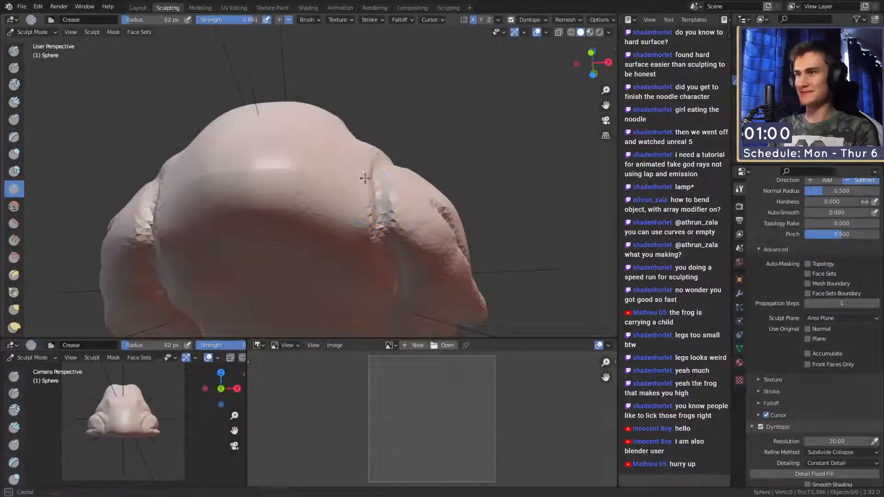
{"action": "mouse_move", "coordinate": [365, 179]}
{"action": "middle_mouse_down"}
{"action": "mouse_move", "coordinate": [375, 196]}
{"action": "mouse_move", "coordinate": [362, 224]}
{"action": "middle_mouse_up"}
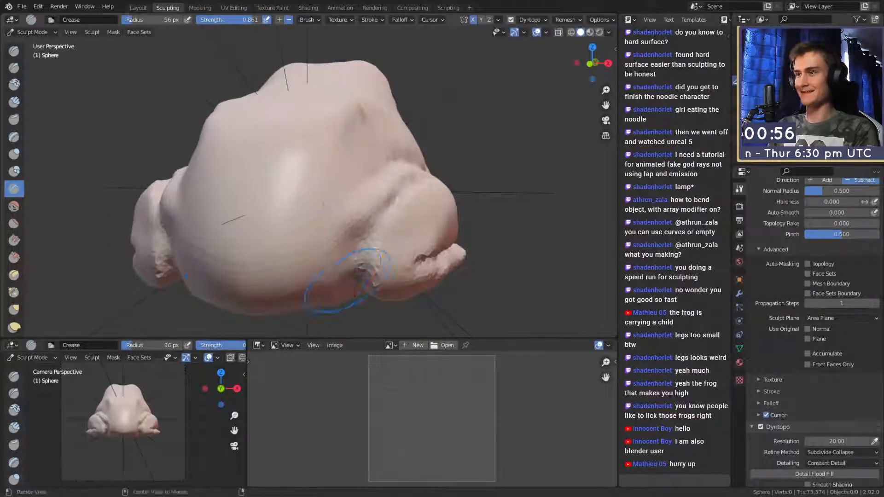
{"action": "middle_click_drag", "start_coordinate": [357, 276], "coordinate": [323, 184]}
{"action": "mouse_move", "coordinate": [342, 219]}
{"action": "middle_mouse_down"}
{"action": "mouse_move", "coordinate": [318, 207]}
{"action": "mouse_move", "coordinate": [327, 224]}
{"action": "mouse_move", "coordinate": [345, 124]}
{"action": "middle_mouse_up"}
- Build up the flesh beside the seam between hind leg and rump with the Clay Strips brush at radii of 48 and 37 px
{"action": "key", "text": "c"}
{"action": "mouse_move", "coordinate": [315, 197]}
{"action": "middle_mouse_down"}
{"action": "mouse_move", "coordinate": [299, 300]}
{"action": "mouse_move", "coordinate": [330, 179]}
{"action": "mouse_move", "coordinate": [320, 171]}
{"action": "mouse_move", "coordinate": [323, 139]}
{"action": "mouse_move", "coordinate": [315, 151]}
{"action": "middle_mouse_up"}
{"action": "key", "text": "f"}
{"action": "left_click", "coordinate": [338, 179]}
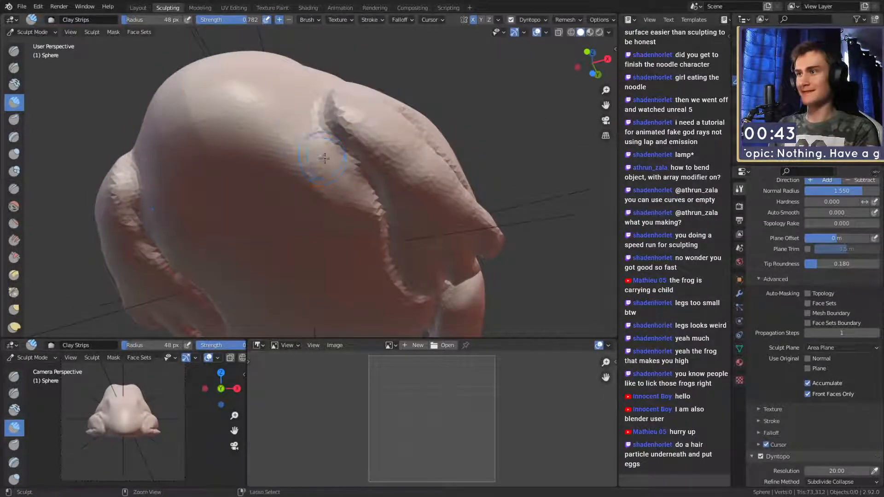
{"action": "mouse_move", "coordinate": [295, 137]}
{"action": "middle_mouse_down"}
{"action": "mouse_move", "coordinate": [352, 197]}
{"action": "mouse_move", "coordinate": [347, 182]}
{"action": "mouse_move", "coordinate": [428, 182]}
{"action": "mouse_move", "coordinate": [258, 217]}
{"action": "mouse_move", "coordinate": [341, 205]}
{"action": "mouse_move", "coordinate": [373, 240]}
{"action": "mouse_move", "coordinate": [147, 134]}
{"action": "middle_mouse_up"}
{"action": "scroll", "coordinate": [341, 205], "scroll_direction": "up", "scroll_amount": 4}
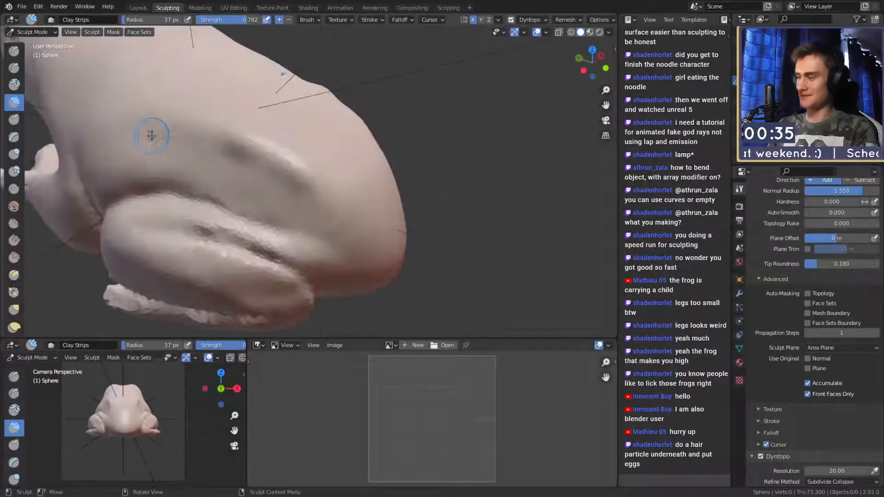
- Sharpen the line between upper thigh and flank with the Crease brush at a 12 px radius, and smooth the skin above it
{"action": "key", "text": "shift+c"}
{"action": "mouse_move", "coordinate": [276, 207]}
{"action": "middle_mouse_down"}
{"action": "mouse_move", "coordinate": [355, 223]}
{"action": "mouse_move", "coordinate": [271, 248]}
{"action": "mouse_move", "coordinate": [292, 232]}
{"action": "middle_mouse_up"}
{"action": "key", "text": "f"}
{"action": "left_click", "coordinate": [274, 261]}
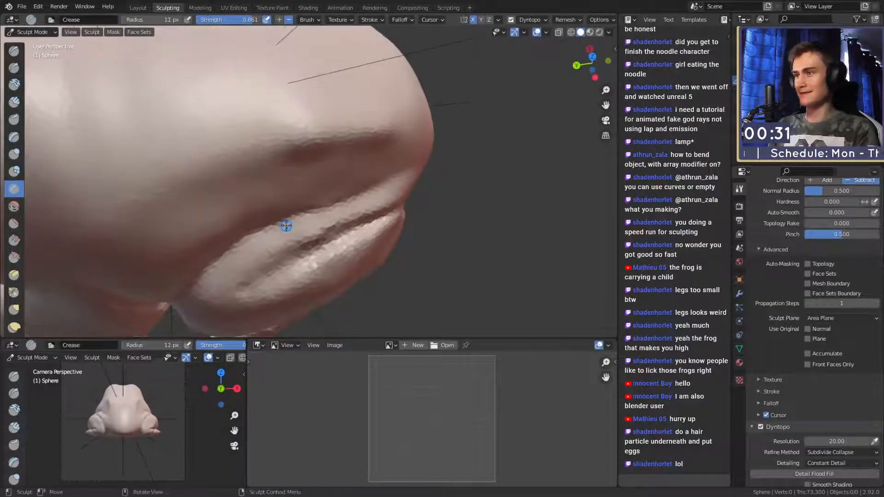
{"action": "mouse_move", "coordinate": [375, 180]}
{"action": "middle_mouse_down"}
{"action": "mouse_move", "coordinate": [236, 180]}
{"action": "mouse_move", "coordinate": [338, 157]}
{"action": "mouse_move", "coordinate": [367, 189]}
{"action": "mouse_move", "coordinate": [347, 190]}
{"action": "middle_mouse_up"}
{"action": "left_click_drag", "start_coordinate": [347, 189], "coordinate": [334, 178], "text": "shift"}
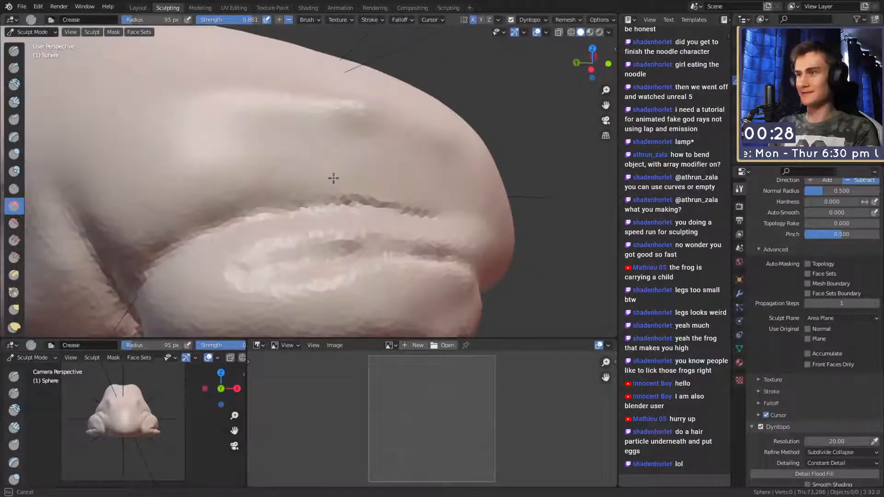
- Mask the whole frog except one front foot and its wrist
{"action": "scroll", "coordinate": [423, 183], "scroll_direction": "down", "scroll_amount": 6}
{"action": "mouse_move", "coordinate": [423, 182]}
{"action": "middle_mouse_down"}
{"action": "mouse_move", "coordinate": [302, 221]}
{"action": "mouse_move", "coordinate": [301, 156]}
{"action": "mouse_move", "coordinate": [350, 155]}
{"action": "mouse_move", "coordinate": [370, 243]}
{"action": "middle_mouse_up"}
{"action": "scroll", "coordinate": [807, 389], "scroll_direction": "down", "scroll_amount": 8}
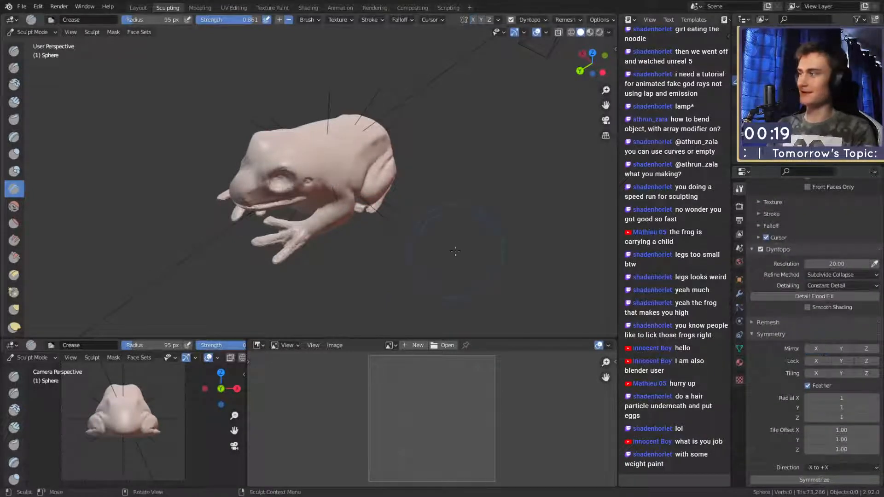
{"action": "scroll", "coordinate": [347, 249], "scroll_direction": "up", "scroll_amount": 8}
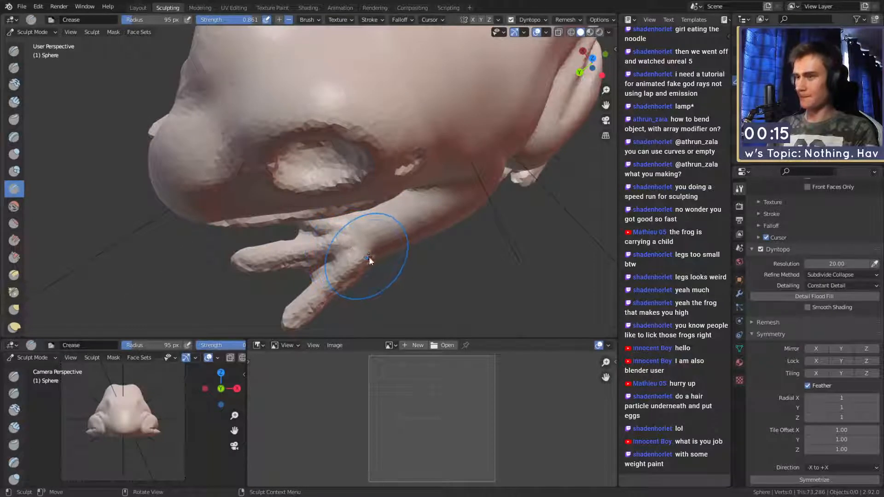
{"action": "key", "text": "m"}
{"action": "key", "text": "shift+a"}
{"action": "left_click", "coordinate": [418, 220]}
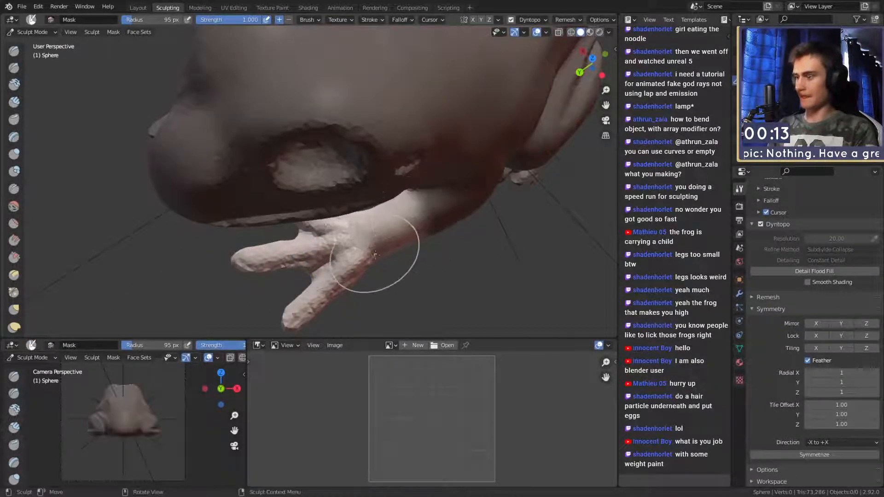
- Try to find a pivot for turning the unmasked front foot with the Pose brush, at radii of 329, 213 and 275 px
{"action": "key", "text": "p"}
{"action": "key", "text": "f"}
{"action": "left_click", "coordinate": [414, 271]}
{"action": "middle_click_drag", "start_coordinate": [310, 271], "coordinate": [322, 149]}
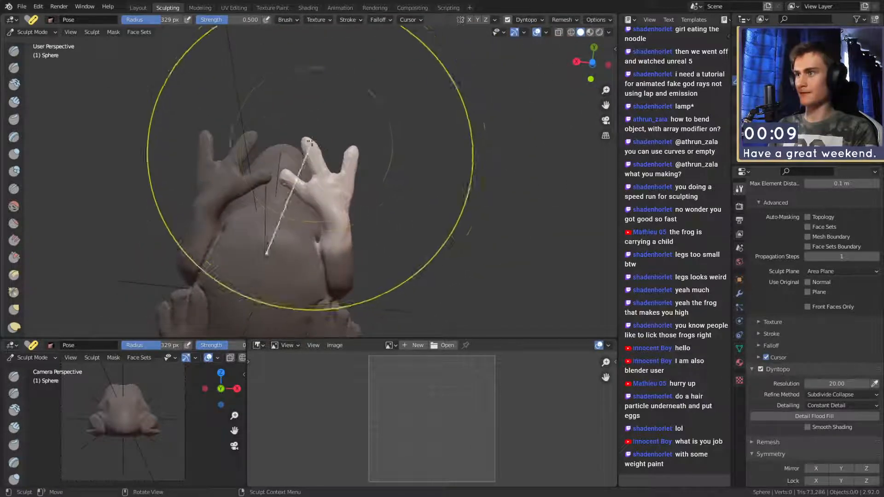
{"action": "key", "text": "f"}
{"action": "left_click", "coordinate": [317, 146]}
{"action": "key", "text": "f"}
{"action": "left_click", "coordinate": [310, 144]}
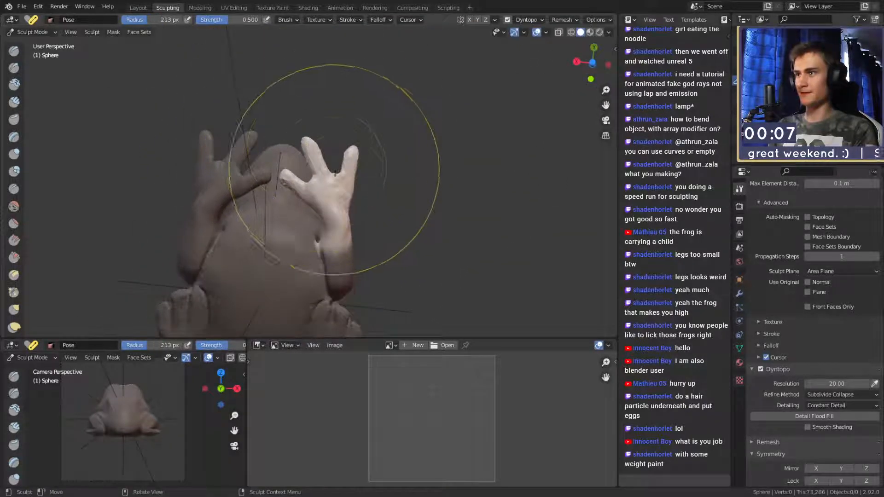
{"action": "key", "text": "f"}
{"action": "left_click", "coordinate": [319, 156]}
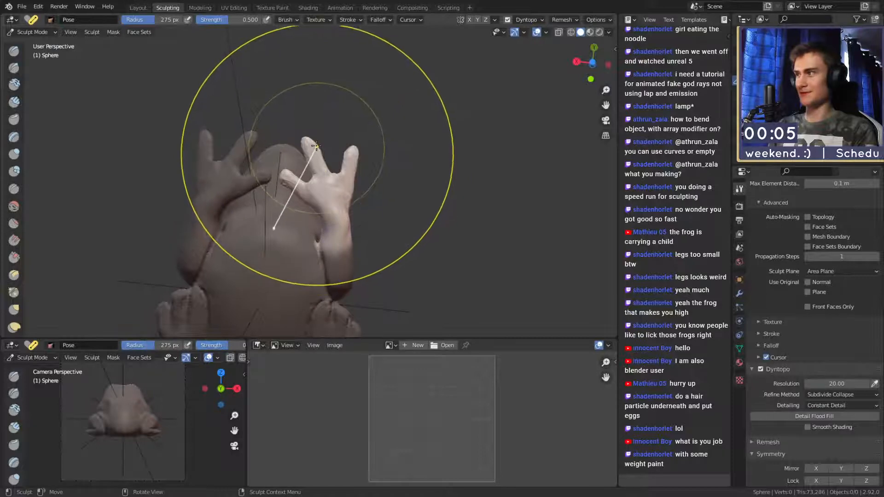
- Pull the unmasked front foot inward with the Snake Hook brush at a 324 px radius, and clear the mask
{"action": "key", "text": "k"}
{"action": "key", "text": "f"}
{"action": "left_click", "coordinate": [502, 189]}
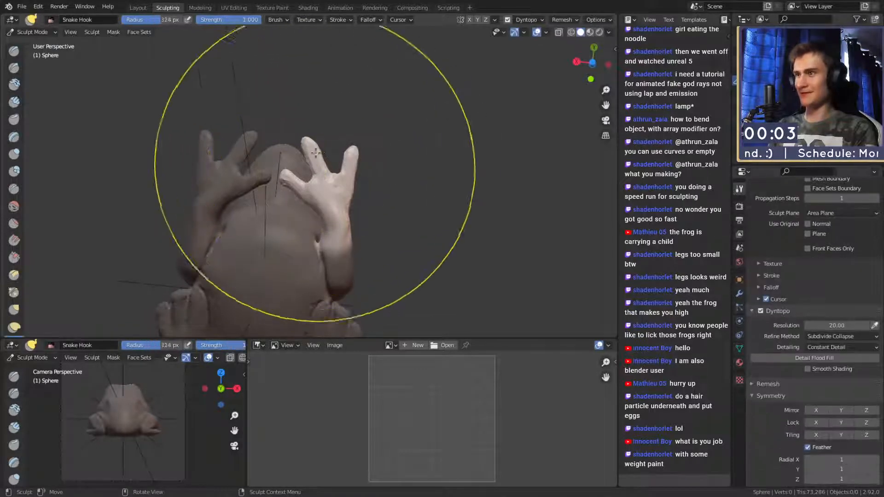
{"action": "left_click_drag", "start_coordinate": [341, 184], "coordinate": [297, 148]}
{"action": "mouse_move", "coordinate": [287, 160]}
{"action": "middle_mouse_down"}
{"action": "mouse_move", "coordinate": [308, 142]}
{"action": "mouse_move", "coordinate": [306, 177]}
{"action": "mouse_move", "coordinate": [275, 205]}
{"action": "mouse_move", "coordinate": [308, 203]}
{"action": "mouse_move", "coordinate": [276, 260]}
{"action": "mouse_move", "coordinate": [367, 148]}
{"action": "mouse_move", "coordinate": [387, 166]}
{"action": "mouse_move", "coordinate": [422, 235]}
{"action": "middle_mouse_up"}
{"action": "scroll", "coordinate": [465, 224], "scroll_direction": "up", "scroll_amount": 1}
- Nudge the head around both eye sockets with the Snake Hook brush, reducing its radius to 180 px
{"action": "key", "text": "f"}
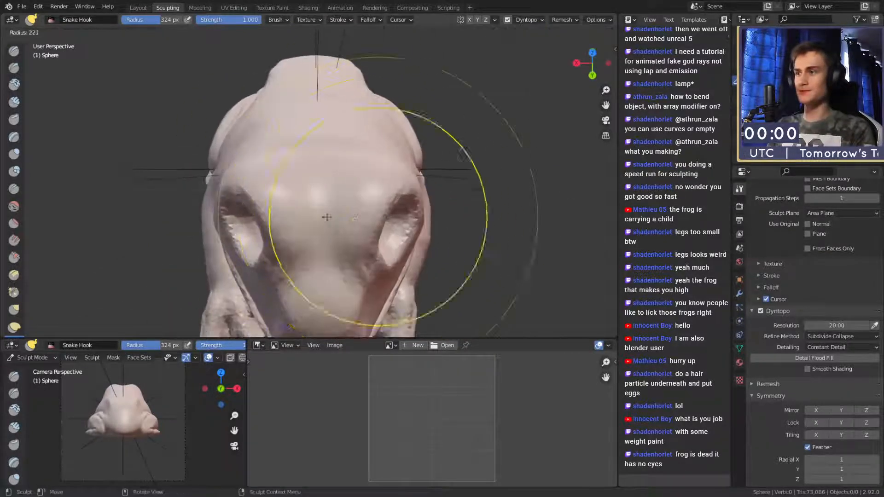
{"action": "left_click", "coordinate": [472, 214]}
{"action": "left_click_drag", "start_coordinate": [387, 209], "coordinate": [390, 209]}
{"action": "key", "text": "f"}
{"action": "left_click", "coordinate": [374, 209]}
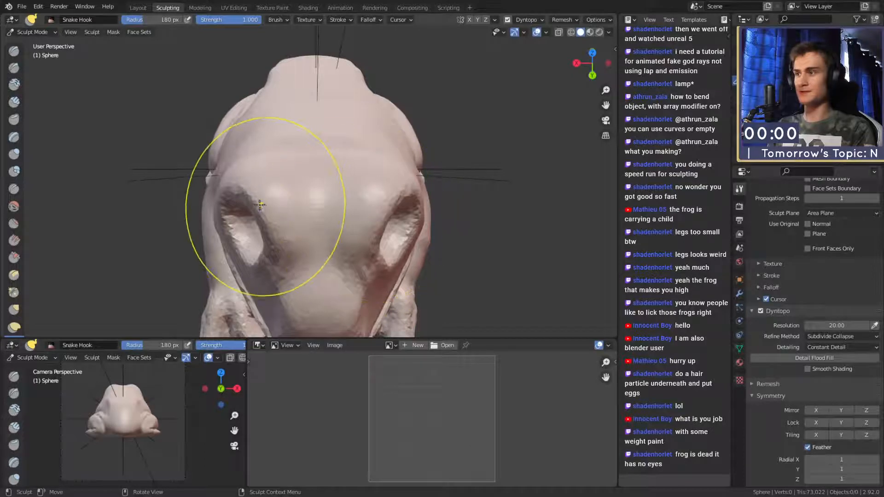
{"action": "left_click_drag", "start_coordinate": [258, 203], "coordinate": [262, 205]}
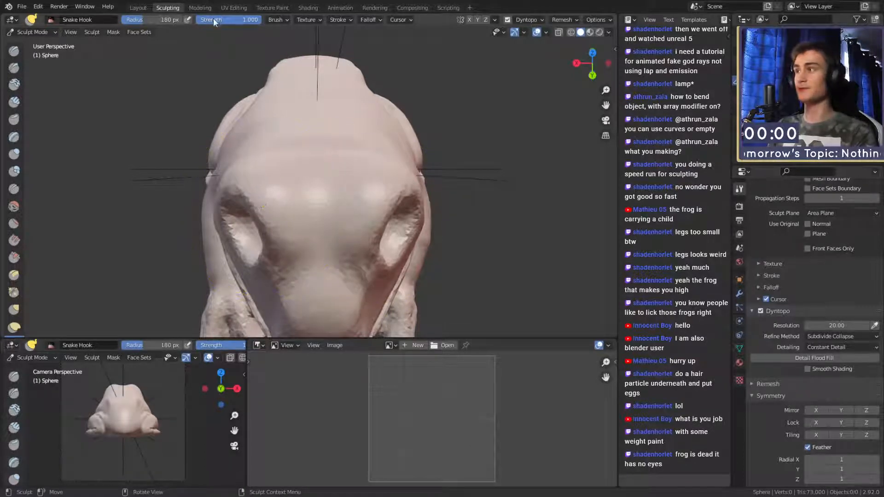
- Switch to the Layout workspace and view the frog from the side
{"action": "left_click", "coordinate": [147, 9]}
{"action": "middle_click_drag", "start_coordinate": [369, 226], "coordinate": [156, 244]}
{"action": "scroll", "coordinate": [365, 282], "scroll_direction": "up", "scroll_amount": 2}
{"action": "middle_click_drag", "start_coordinate": [365, 283], "coordinate": [347, 256]}
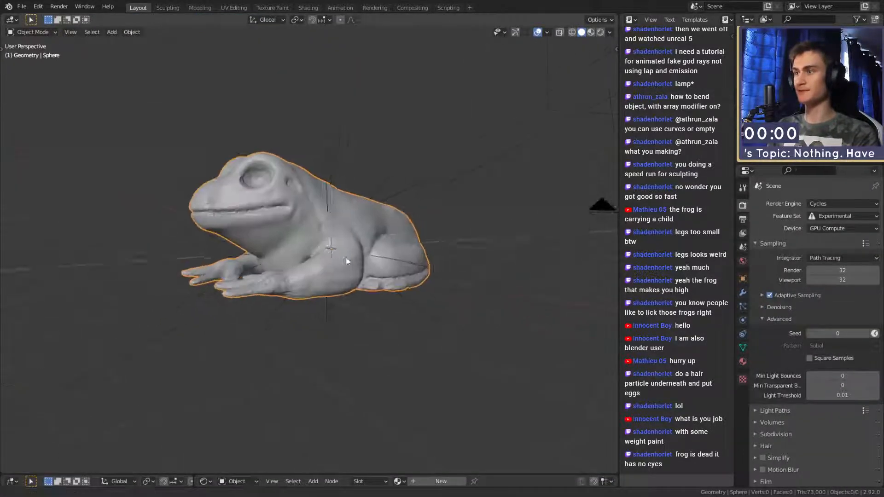
{"action": "scroll", "coordinate": [346, 256], "scroll_direction": "up", "scroll_amount": 2}
{"action": "key", "text": "shift+a"}
{"action": "mouse_move", "coordinate": [313, 209]}
{"action": "left_click", "coordinate": [351, 229]}
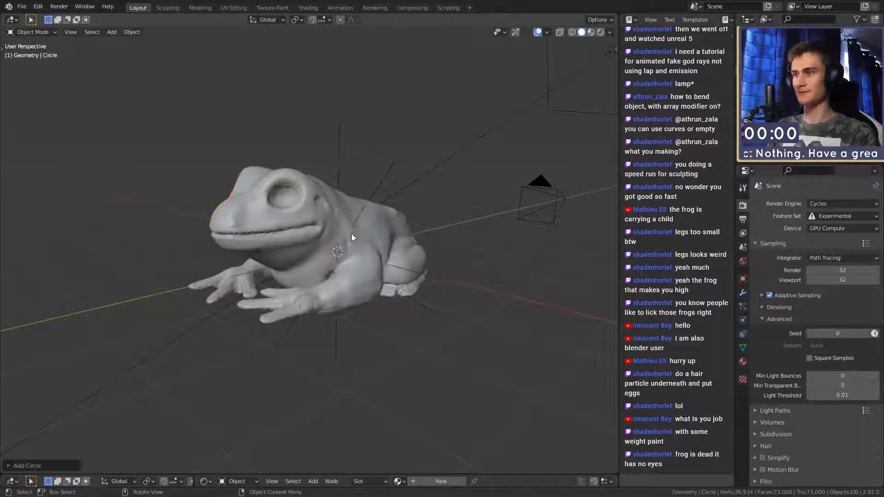
{"action": "key", "text": "Delete"}
- Add a UV sphere for the eye and move it out beside the frog's head
{"action": "key", "text": "shift+a"}
{"action": "mouse_move", "coordinate": [328, 227]}
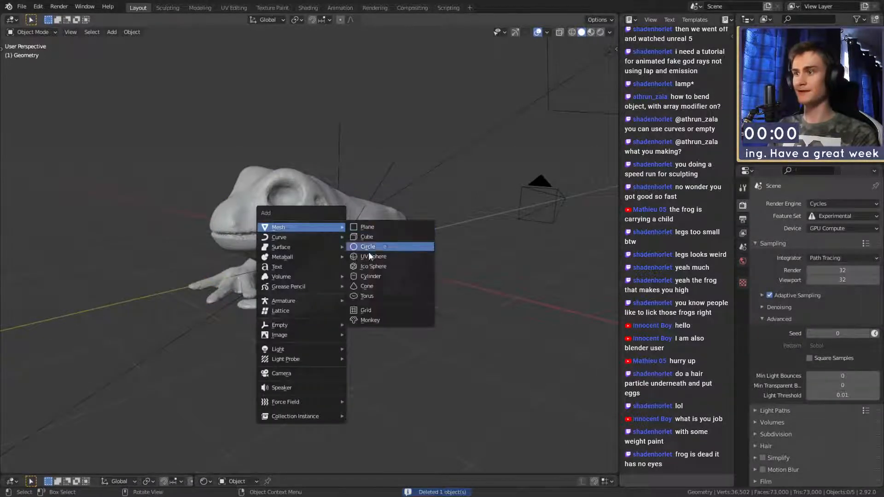
{"action": "left_click", "coordinate": [373, 254]}
{"action": "middle_click_drag", "start_coordinate": [496, 273], "coordinate": [383, 256]}
{"action": "key", "text": "g"}
{"action": "left_click", "coordinate": [244, 187]}
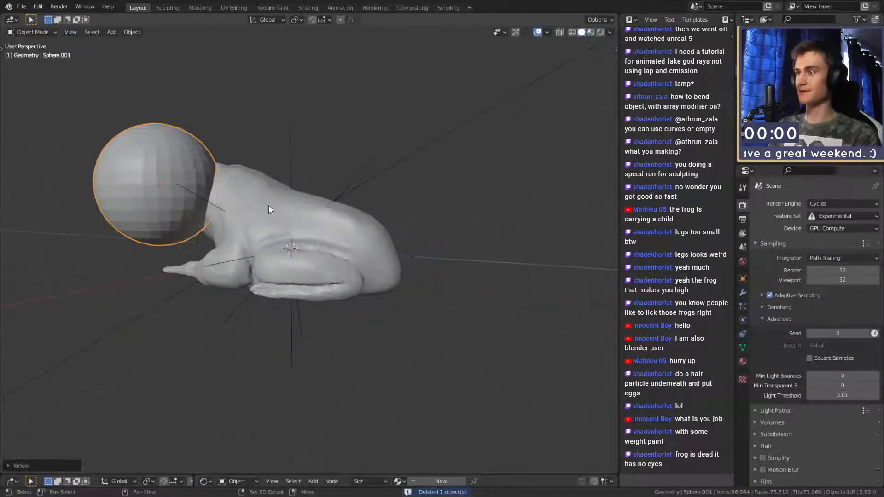
- Scale the sphere down to roughly eye size and shade it smooth
{"action": "middle_click_drag", "start_coordinate": [269, 205], "coordinate": [546, 276]}
{"action": "key", "text": "s"}
{"action": "left_click", "coordinate": [447, 238]}
{"action": "right_click", "coordinate": [411, 222]}
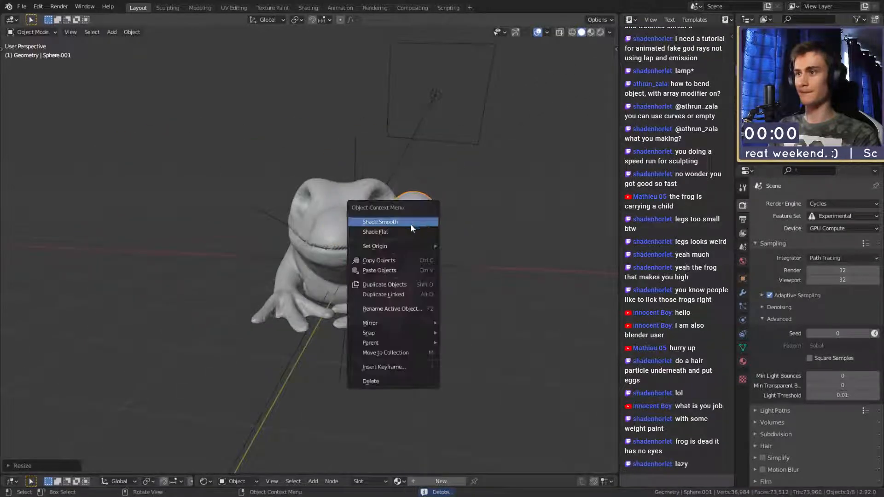
{"action": "key", "text": "Escape"}
{"action": "middle_click_drag", "start_coordinate": [470, 225], "coordinate": [424, 237]}
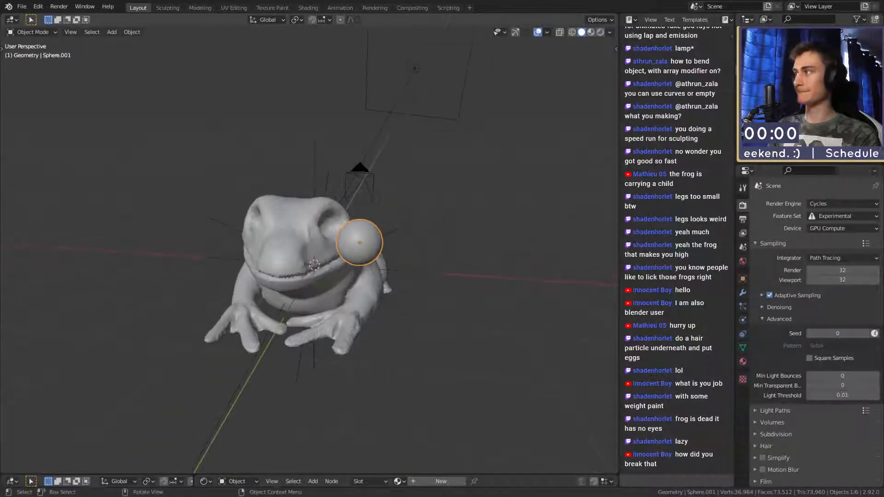
- Rotate the eye sphere about the global Y axis and keep it selected
{"action": "key", "text": "r"}
{"action": "key", "text": "x"}
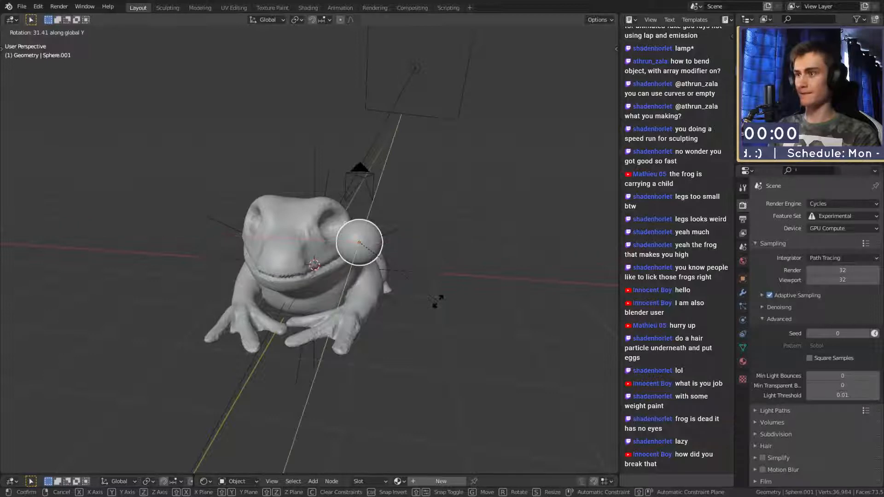
{"action": "key", "text": "Return"}
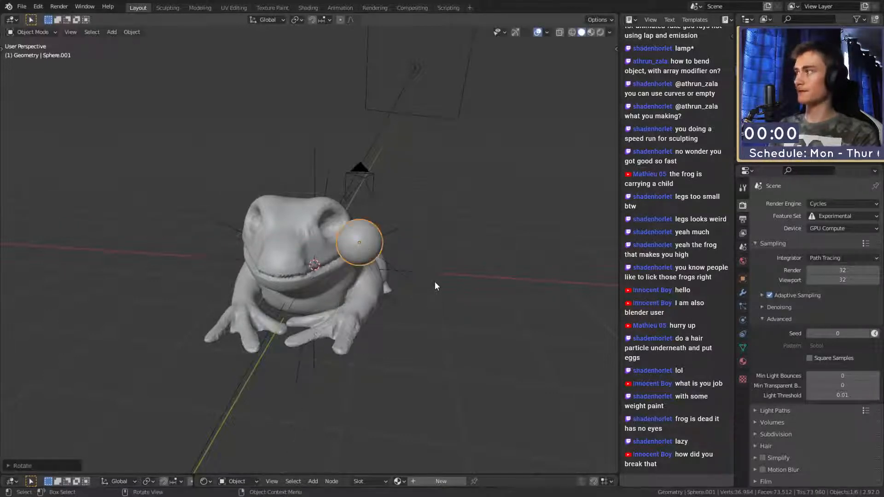
{"action": "middle_click_drag", "start_coordinate": [435, 281], "coordinate": [412, 284]}
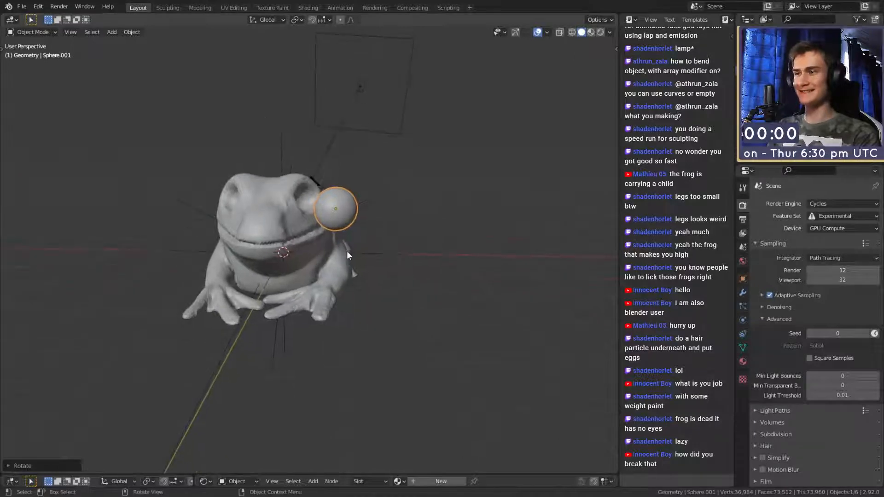
{"action": "left_click", "coordinate": [313, 266]}
{"action": "left_click", "coordinate": [327, 213]}
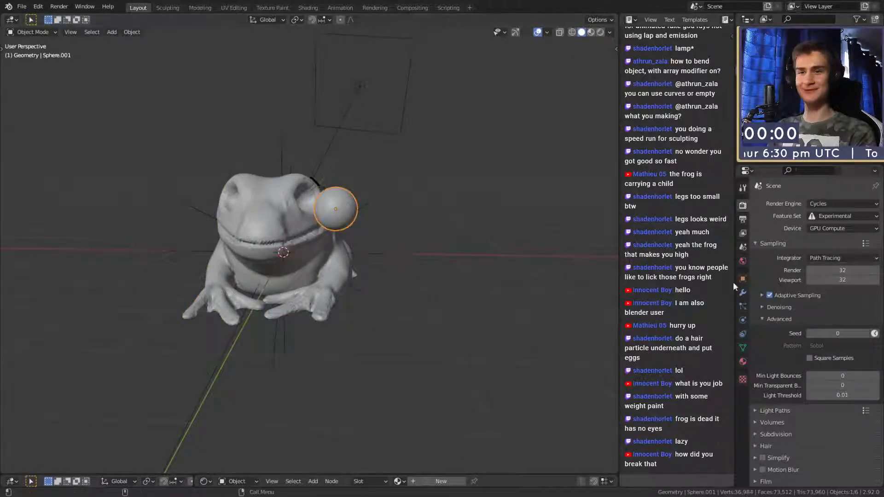
- Examine the mirror and symmetry settings in the Sculpting workspace, collapsing the brush and Dyntopo settings
{"action": "left_click", "coordinate": [168, 8]}
{"action": "scroll", "coordinate": [815, 345], "scroll_direction": "down", "scroll_amount": 5}
{"action": "scroll", "coordinate": [778, 304], "scroll_direction": "up", "scroll_amount": 2}
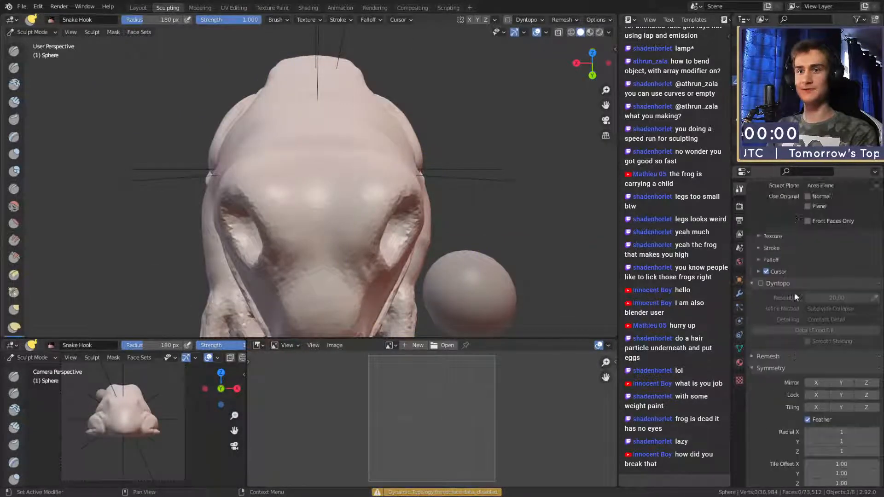
{"action": "scroll", "coordinate": [797, 286], "scroll_direction": "up", "scroll_amount": 15}
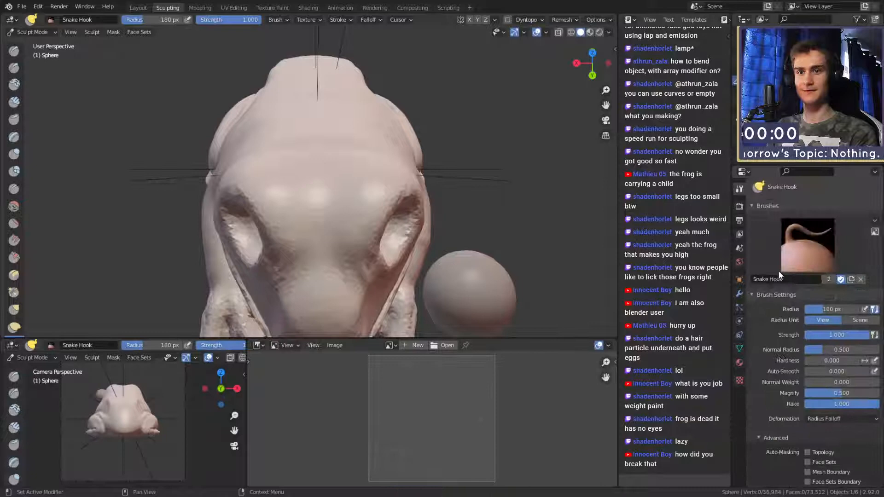
{"action": "left_click", "coordinate": [750, 294]}
{"action": "scroll", "coordinate": [772, 325], "scroll_direction": "down", "scroll_amount": 4}
{"action": "left_click", "coordinate": [752, 268]}
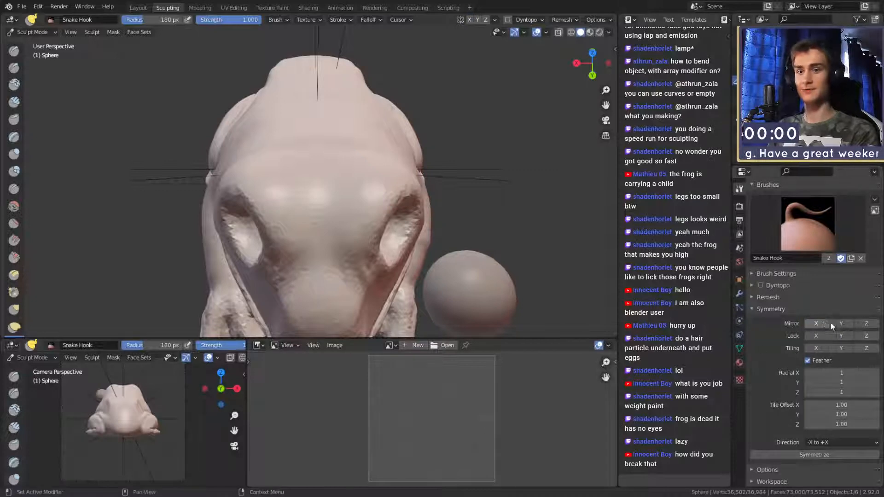
{"action": "left_click", "coordinate": [845, 324]}
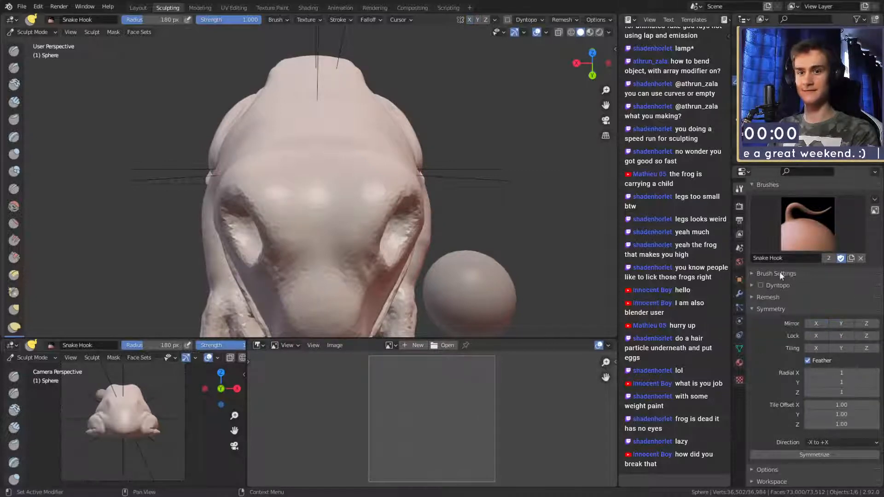
- Back in the Layout workspace, give the eye sphere a Mirror modifier on the X axis with the frog as mirror object
{"action": "left_click", "coordinate": [142, 6]}
{"action": "middle_click_drag", "start_coordinate": [400, 254], "coordinate": [390, 256]}
{"action": "scroll", "coordinate": [391, 255], "scroll_direction": "up", "scroll_amount": 5}
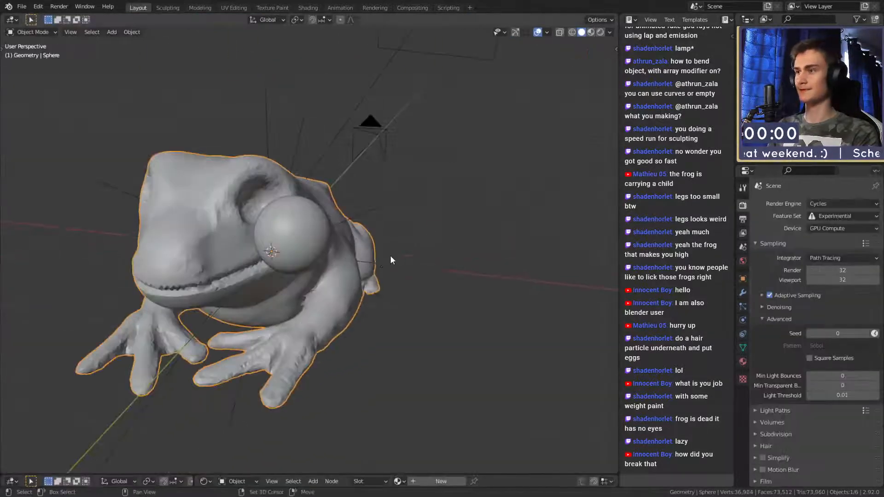
{"action": "left_click", "coordinate": [310, 211]}
{"action": "middle_click_drag", "start_coordinate": [313, 213], "coordinate": [420, 207]}
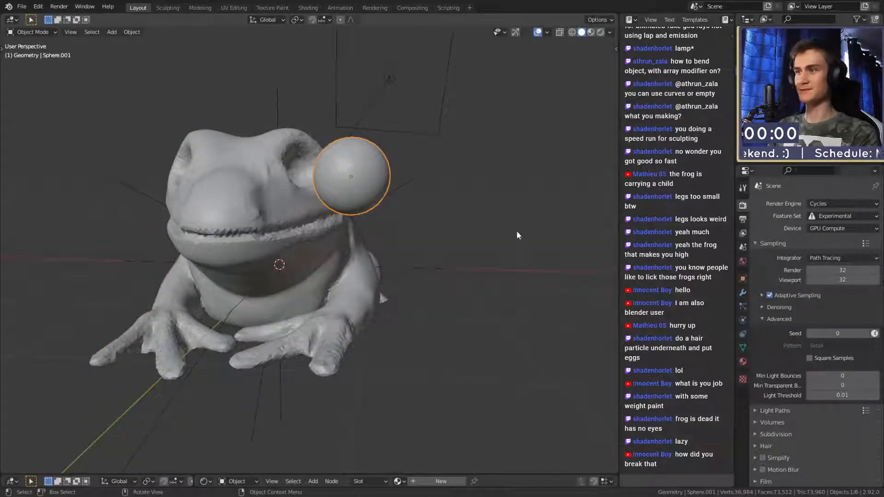
{"action": "left_click", "coordinate": [744, 293]}
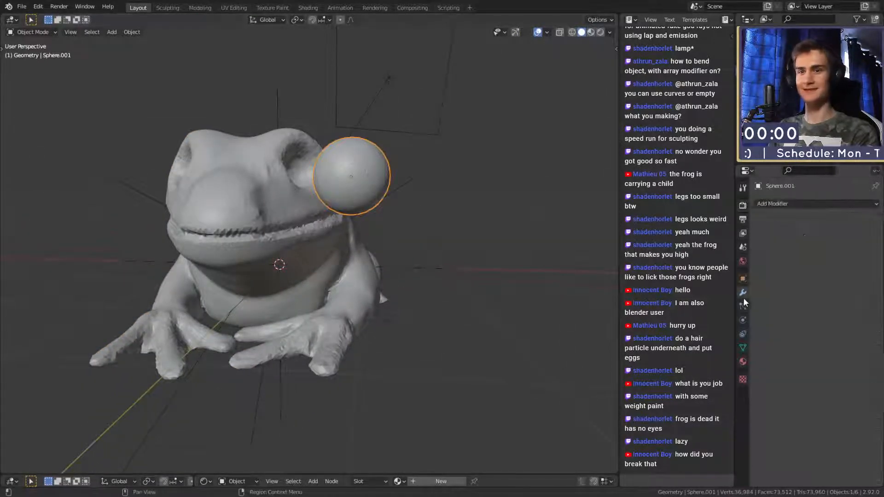
{"action": "left_click", "coordinate": [790, 203]}
{"action": "left_click", "coordinate": [688, 315]}
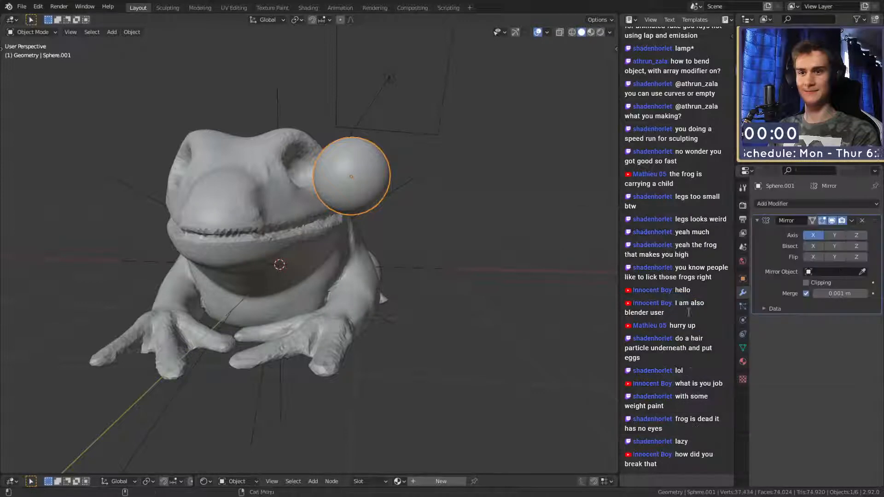
{"action": "left_click", "coordinate": [241, 184]}
{"action": "middle_click_drag", "start_coordinate": [241, 184], "coordinate": [446, 220]}
- Scale the mirrored eye spheres down and move them into the frog's eye sockets
{"action": "left_click", "coordinate": [349, 211]}
{"action": "left_click", "coordinate": [442, 222]}
{"action": "key", "text": "s"}
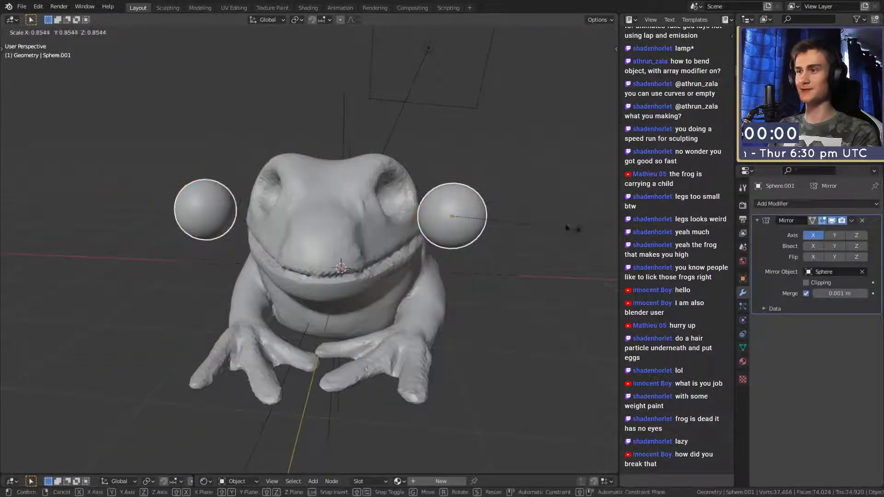
{"action": "left_click", "coordinate": [548, 225]}
{"action": "middle_click_drag", "start_coordinate": [548, 225], "coordinate": [342, 244]}
{"action": "key", "text": "g"}
{"action": "left_click", "coordinate": [529, 241]}
- Resize the eyes to fit the sockets and check the fit from several angles
{"action": "key", "text": "s"}
{"action": "left_click", "coordinate": [538, 235]}
{"action": "key", "text": "s"}
{"action": "left_click", "coordinate": [496, 228]}
{"action": "scroll", "coordinate": [420, 222], "scroll_direction": "up", "scroll_amount": 2}
{"action": "middle_click_drag", "start_coordinate": [316, 254], "coordinate": [381, 231]}
{"action": "scroll", "coordinate": [387, 218], "scroll_direction": "up", "scroll_amount": 4}
{"action": "scroll", "coordinate": [386, 235], "scroll_direction": "down", "scroll_amount": 2}
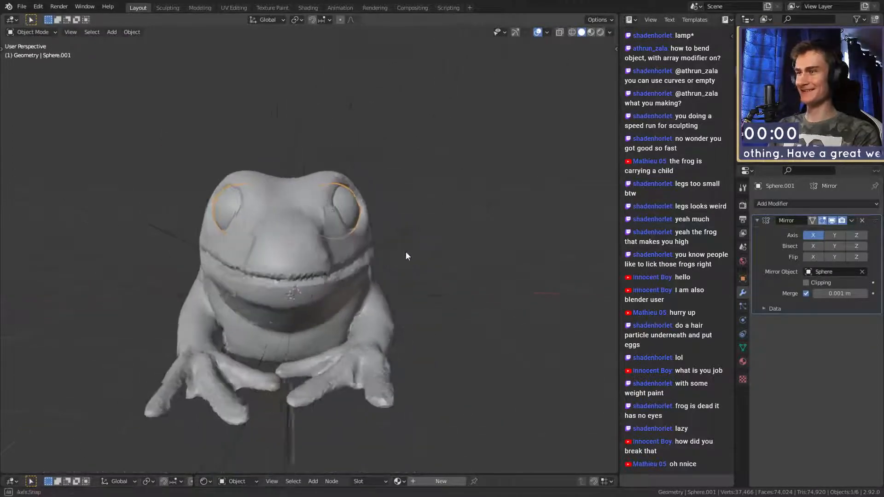
- Rescale the mirrored eye spheres and reposition them inside the frog's eye sockets
{"action": "scroll", "coordinate": [412, 237], "scroll_direction": "up", "scroll_amount": 3}
{"action": "key", "text": "s"}
{"action": "left_click", "coordinate": [463, 237]}
{"action": "middle_click_drag", "start_coordinate": [462, 237], "coordinate": [398, 231]}
{"action": "key", "text": "g"}
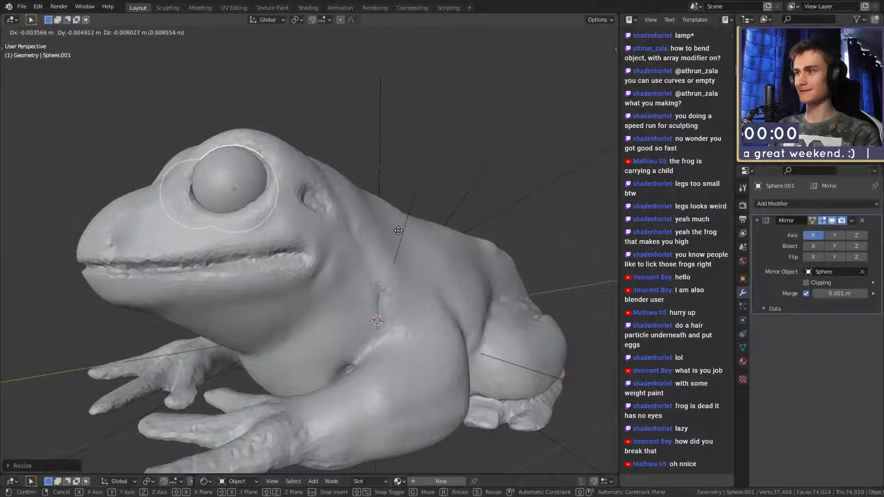
{"action": "left_click", "coordinate": [398, 231]}
- Examine the frog and the fit of its eyes from the front, above and side, both near and far
{"action": "scroll", "coordinate": [350, 263], "scroll_direction": "down", "scroll_amount": 3}
{"action": "middle_click_drag", "start_coordinate": [304, 292], "coordinate": [382, 284]}
{"action": "scroll", "coordinate": [383, 279], "scroll_direction": "down", "scroll_amount": 2}
{"action": "scroll", "coordinate": [418, 313], "scroll_direction": "up", "scroll_amount": 1}
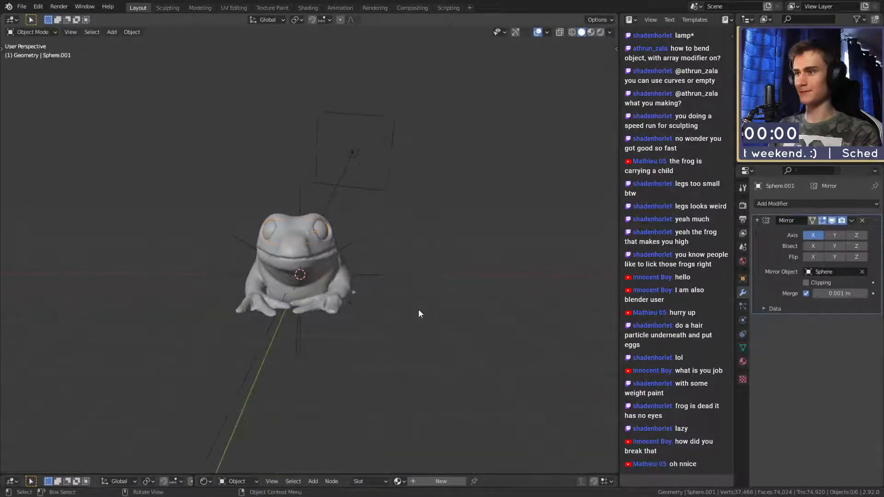
{"action": "scroll", "coordinate": [418, 313], "scroll_direction": "down", "scroll_amount": 2}
{"action": "scroll", "coordinate": [370, 273], "scroll_direction": "up", "scroll_amount": 3}
{"action": "middle_click_drag", "start_coordinate": [343, 306], "coordinate": [352, 274]}
{"action": "scroll", "coordinate": [367, 315], "scroll_direction": "down", "scroll_amount": 3}
{"action": "scroll", "coordinate": [410, 267], "scroll_direction": "up", "scroll_amount": 3}
{"action": "scroll", "coordinate": [385, 262], "scroll_direction": "down", "scroll_amount": 3}
{"action": "scroll", "coordinate": [328, 308], "scroll_direction": "up", "scroll_amount": 3}
{"action": "middle_click_drag", "start_coordinate": [328, 308], "coordinate": [416, 288]}
{"action": "scroll", "coordinate": [375, 286], "scroll_direction": "down", "scroll_amount": 3}
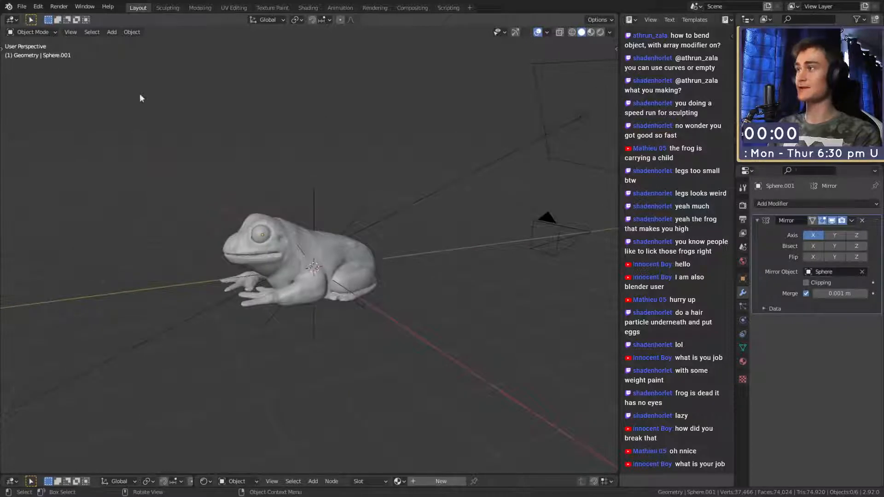
- Save the scene as a new file named quick_sketch_day_137.blend
{"action": "left_click", "coordinate": [22, 7]}
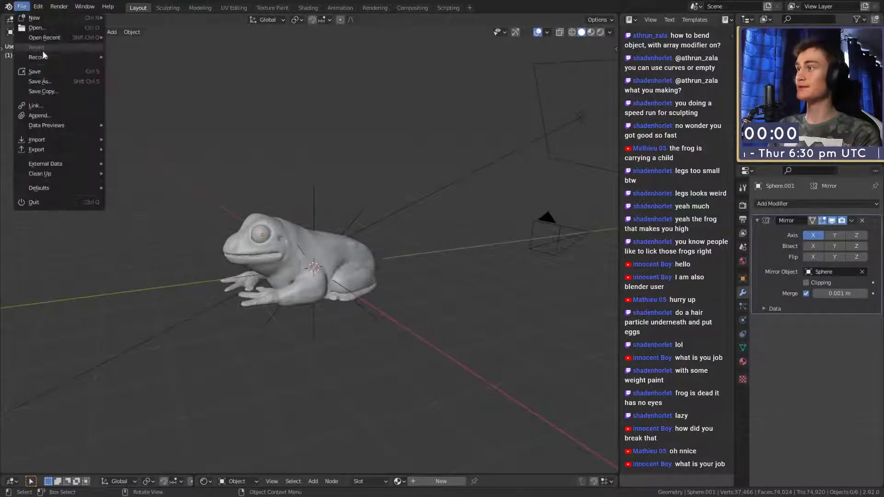
{"action": "left_click", "coordinate": [37, 81]}
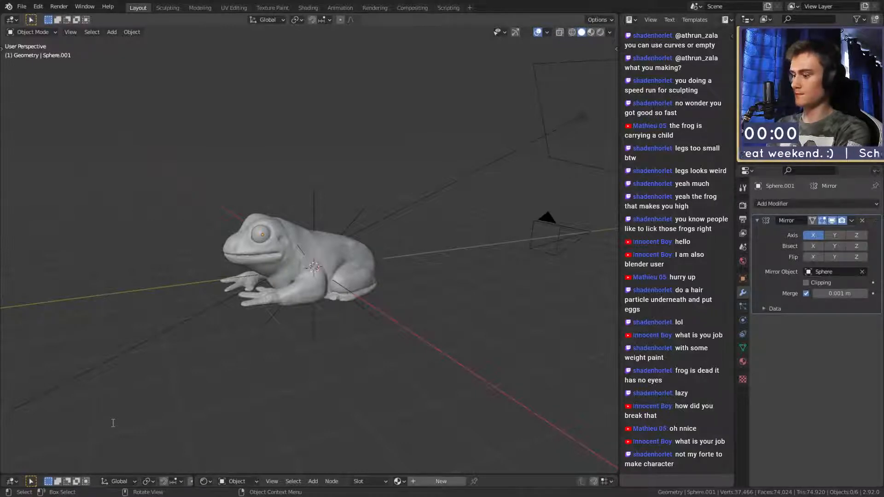
{"action": "key", "text": "ctrl+s"}
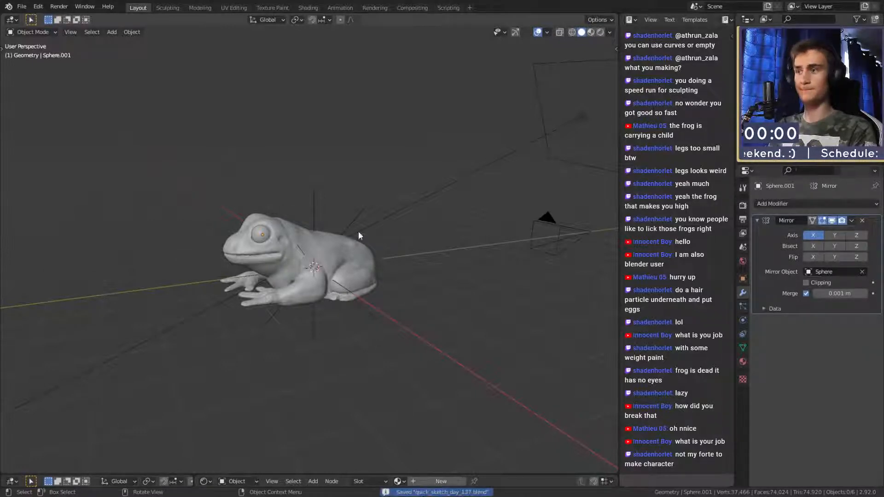
- Select the frog sculpture and save the current file over itself
{"action": "scroll", "coordinate": [291, 249], "scroll_direction": "down", "scroll_amount": 3}
{"action": "middle_click_drag", "start_coordinate": [290, 245], "coordinate": [392, 273]}
{"action": "scroll", "coordinate": [369, 271], "scroll_direction": "up", "scroll_amount": 5}
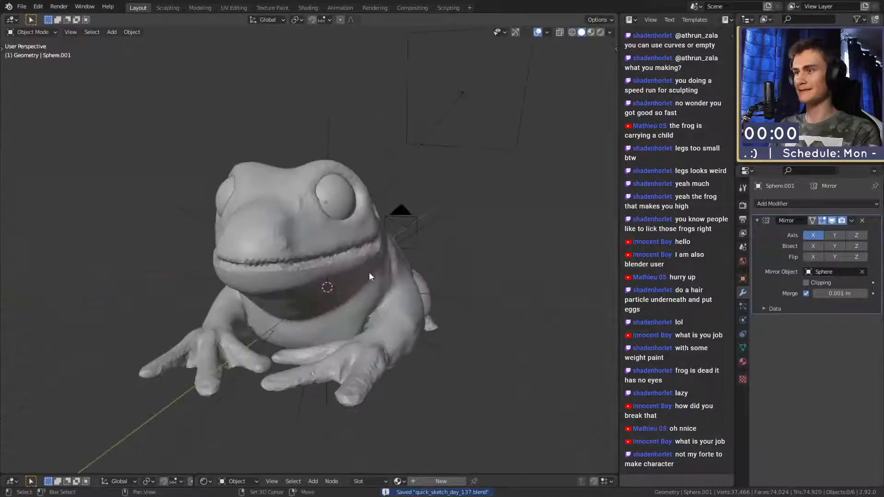
{"action": "middle_click_drag", "start_coordinate": [325, 290], "coordinate": [299, 299]}
{"action": "scroll", "coordinate": [298, 299], "scroll_direction": "down", "scroll_amount": 5}
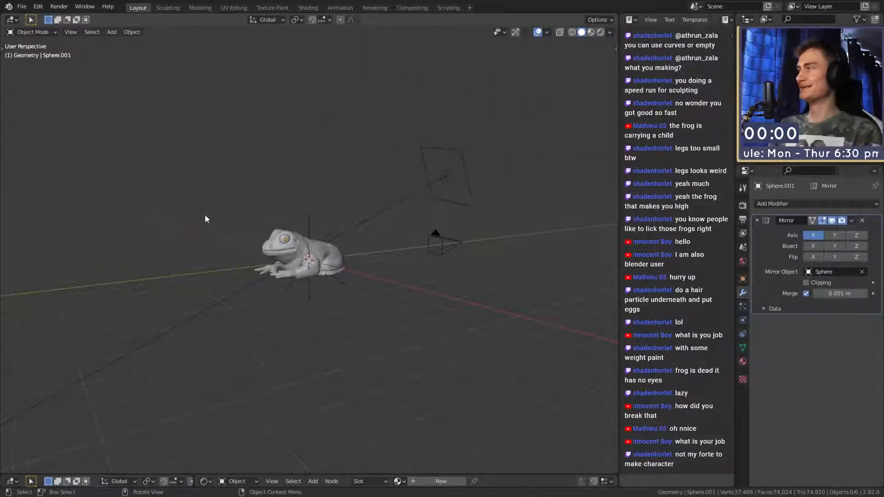
{"action": "scroll", "coordinate": [218, 211], "scroll_direction": "up", "scroll_amount": 4}
{"action": "middle_click_drag", "start_coordinate": [267, 273], "coordinate": [399, 306]}
{"action": "left_click", "coordinate": [349, 292]}
{"action": "left_click", "coordinate": [347, 255]}
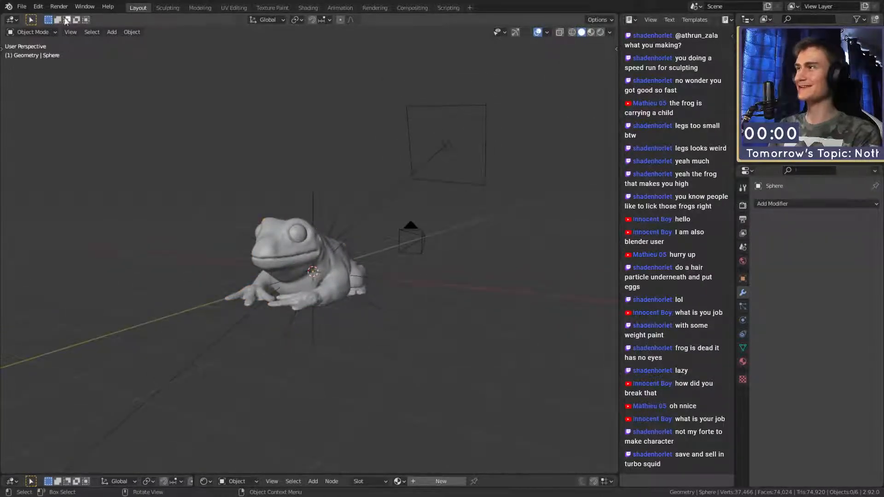
{"action": "left_click", "coordinate": [22, 6]}
{"action": "left_click", "coordinate": [40, 70]}
- Check the frog from the side and save the blend file again
{"action": "mouse_move", "coordinate": [317, 293]}
{"action": "middle_mouse_down"}
{"action": "mouse_move", "coordinate": [322, 313]}
{"action": "mouse_move", "coordinate": [320, 280]}
{"action": "middle_mouse_up"}
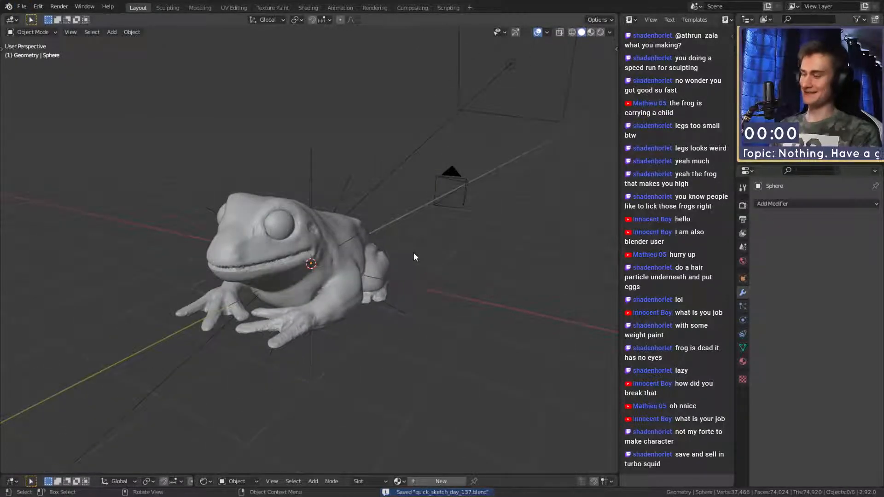
{"action": "middle_click_drag", "start_coordinate": [414, 257], "coordinate": [393, 352]}
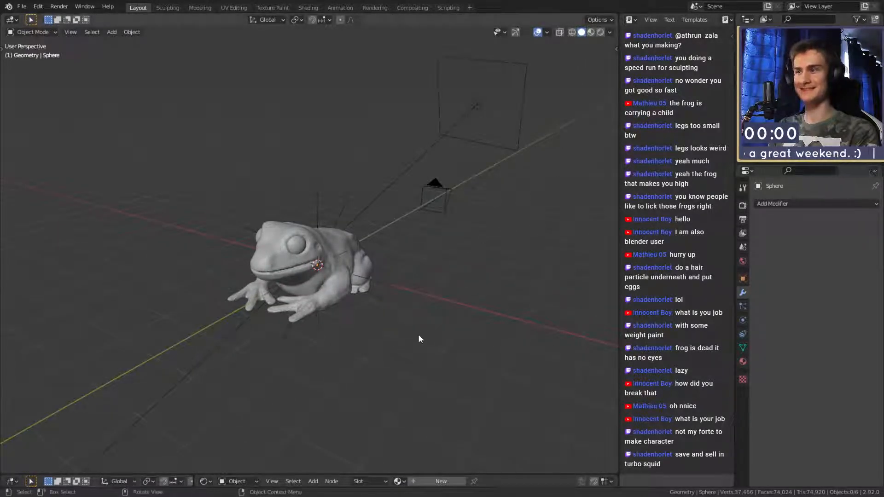
{"action": "middle_click_drag", "start_coordinate": [418, 334], "coordinate": [404, 272]}
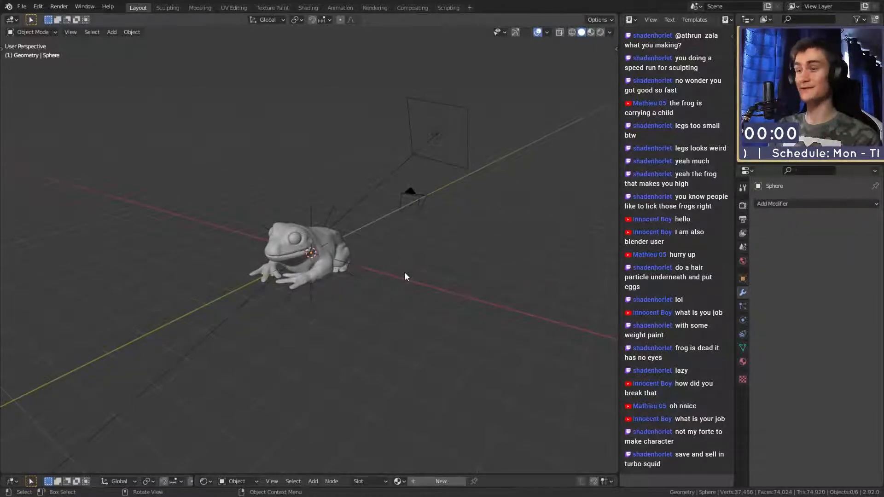
{"action": "middle_click_drag", "start_coordinate": [404, 276], "coordinate": [407, 322]}
{"action": "left_click", "coordinate": [341, 261]}
{"action": "left_click", "coordinate": [407, 322]}
{"action": "left_click", "coordinate": [22, 6]}
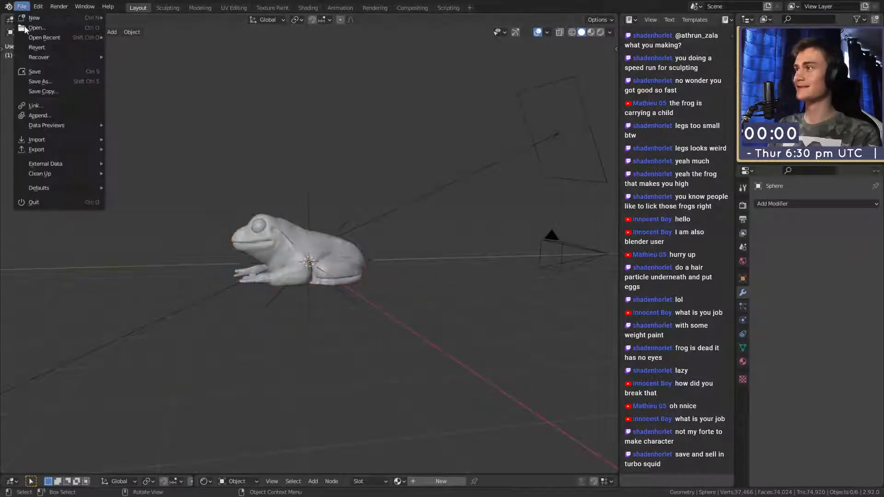
{"action": "left_click", "coordinate": [40, 72]}
{"action": "middle_click_drag", "start_coordinate": [211, 221], "coordinate": [357, 302]}
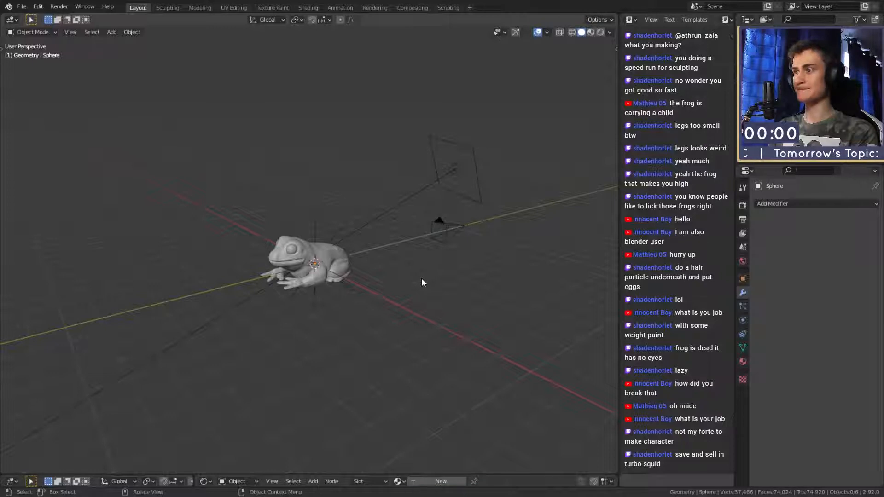
{"action": "middle_click_drag", "start_coordinate": [335, 336], "coordinate": [352, 289], "text": "shift"}
{"action": "scroll", "coordinate": [341, 311], "scroll_direction": "down", "scroll_amount": 2}
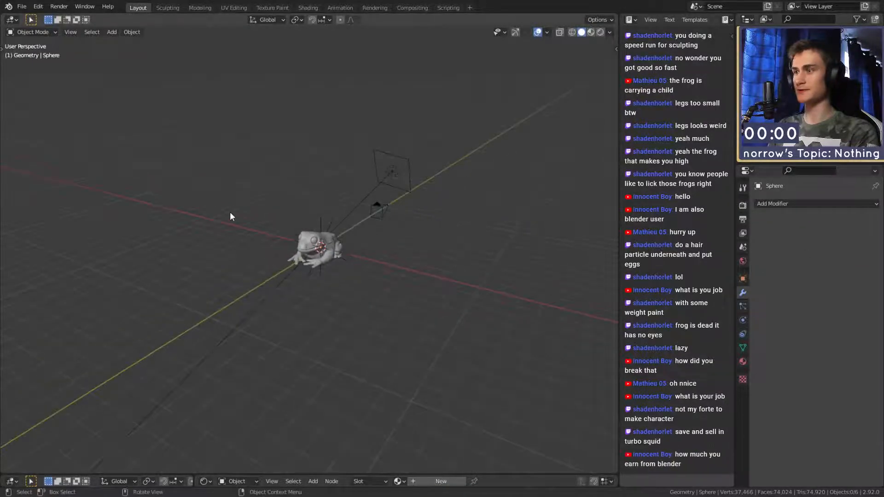
{"action": "left_click", "coordinate": [24, 9]}
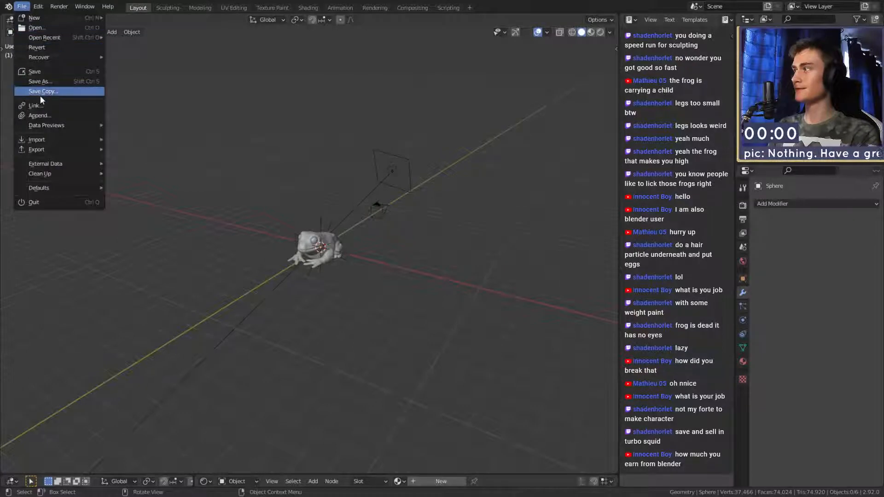
{"action": "left_click", "coordinate": [24, 8]}
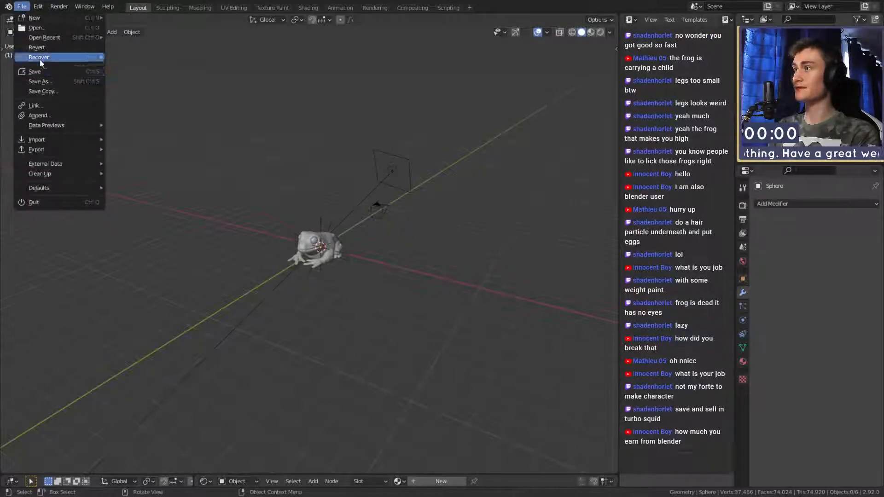
{"action": "mouse_move", "coordinate": [37, 21]}
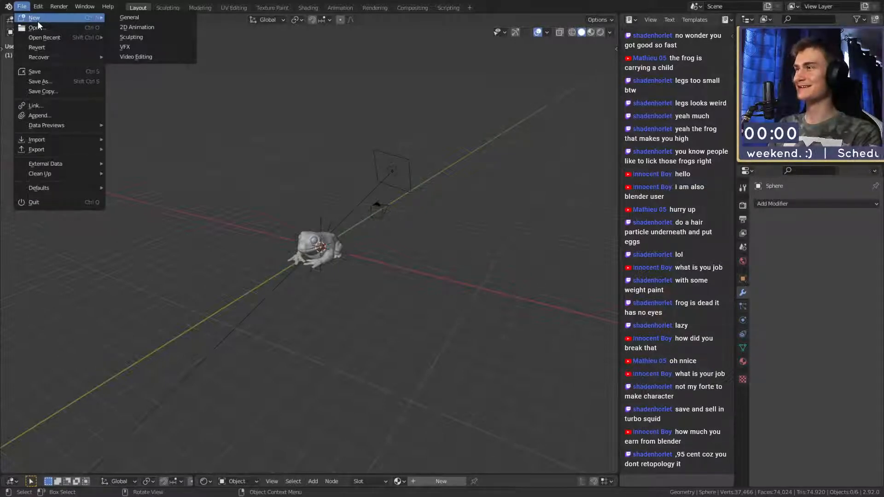
{"action": "left_click", "coordinate": [22, 9]}
{"action": "left_click", "coordinate": [21, 7]}
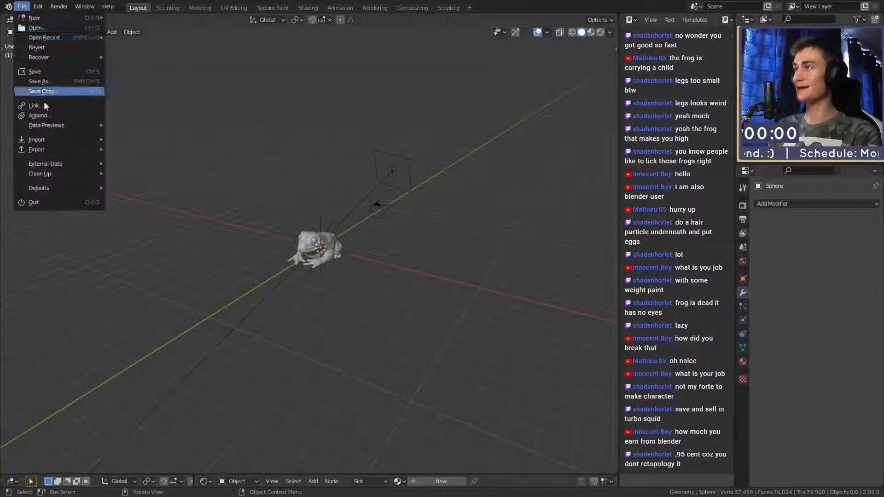
{"action": "left_click", "coordinate": [21, 7]}
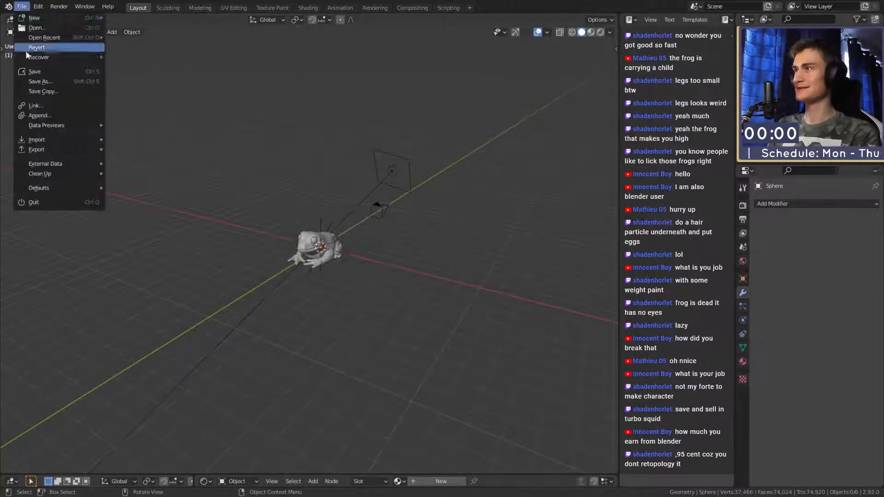
{"action": "mouse_move", "coordinate": [45, 126]}
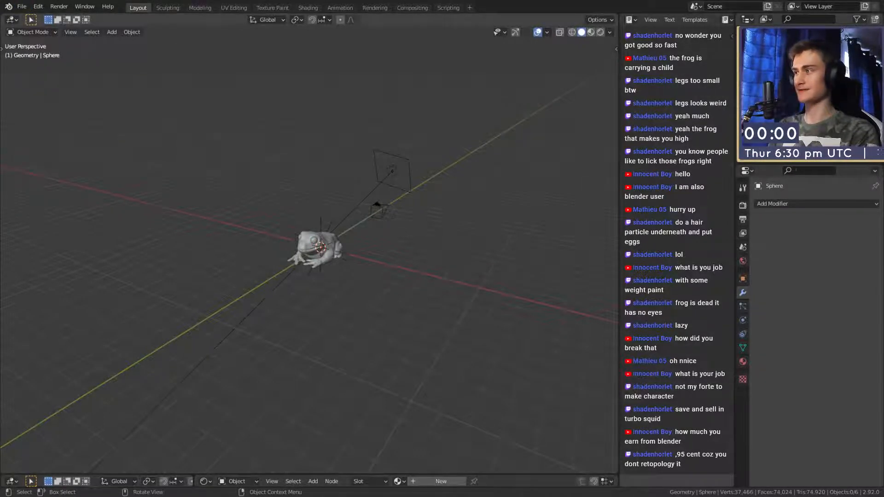
{"action": "left_click", "coordinate": [22, 7]}
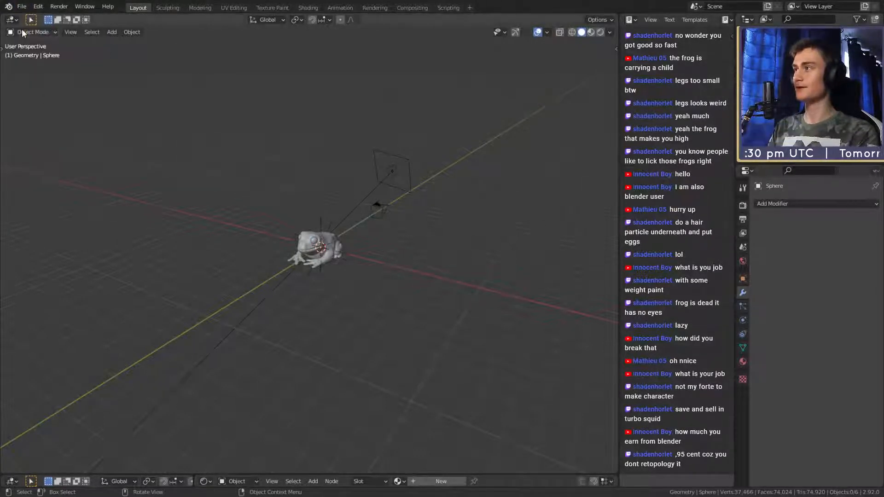
{"action": "left_click", "coordinate": [21, 6]}
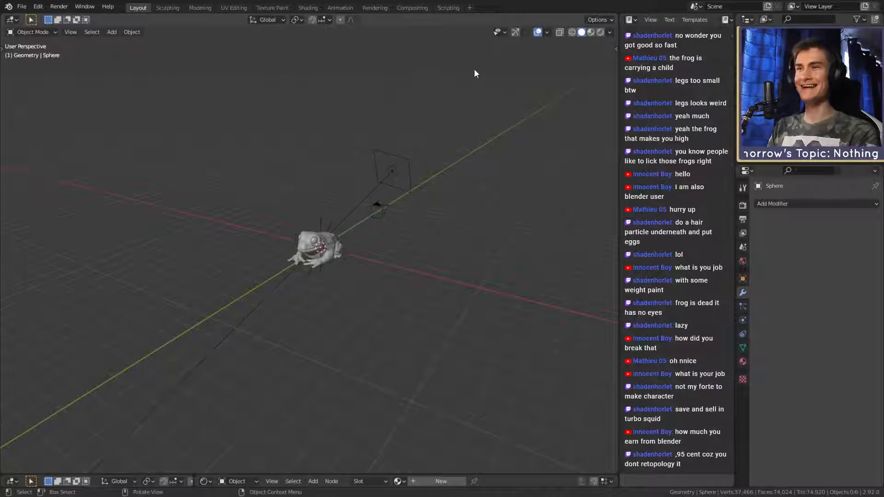
- Open the file browser for appending data, showing the quick_sketch_day_137 folder
{"action": "scroll", "coordinate": [361, 239], "scroll_direction": "up", "scroll_amount": 5}
{"action": "middle_click_drag", "start_coordinate": [388, 271], "coordinate": [367, 277]}
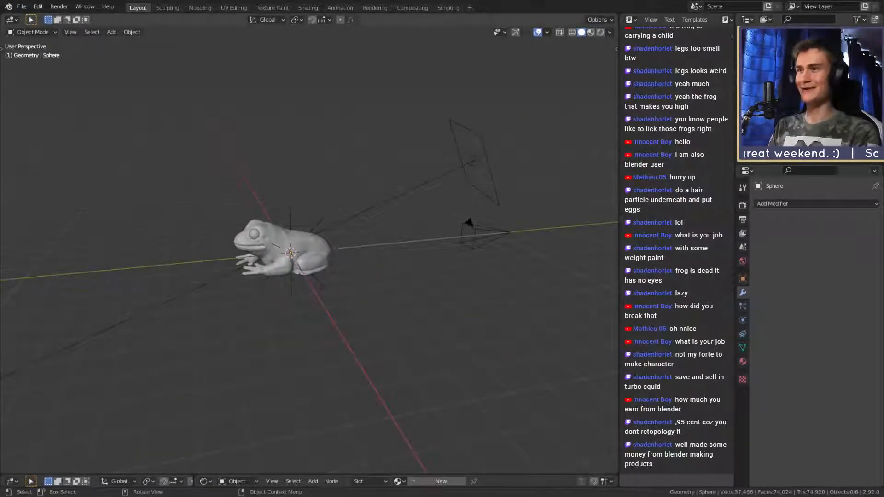
{"action": "left_click", "coordinate": [22, 6]}
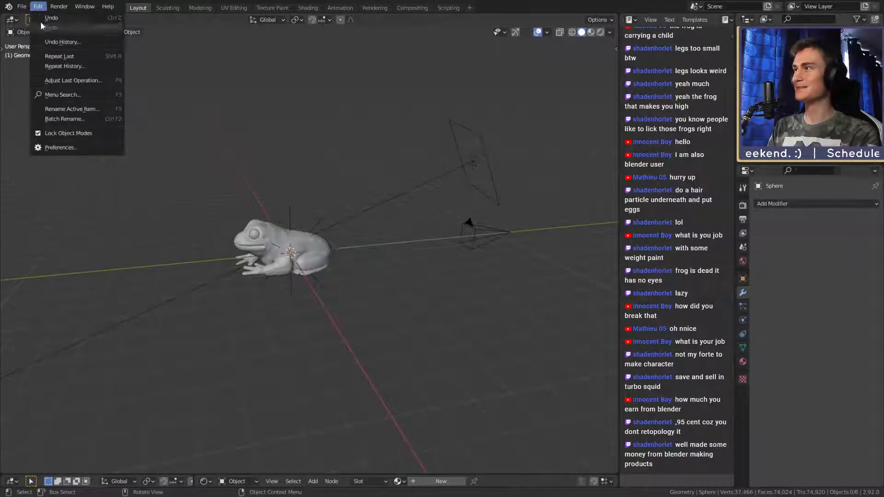
{"action": "left_click", "coordinate": [21, 7]}
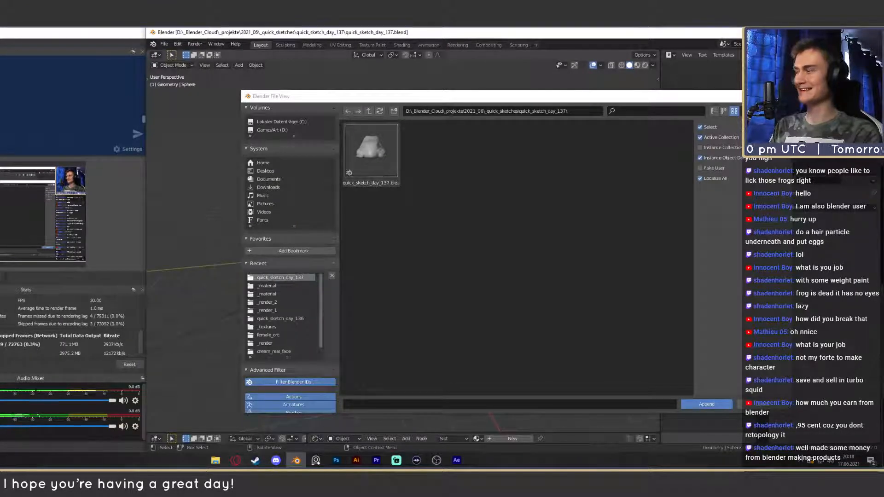
{"action": "key", "text": "alt+Tab"}
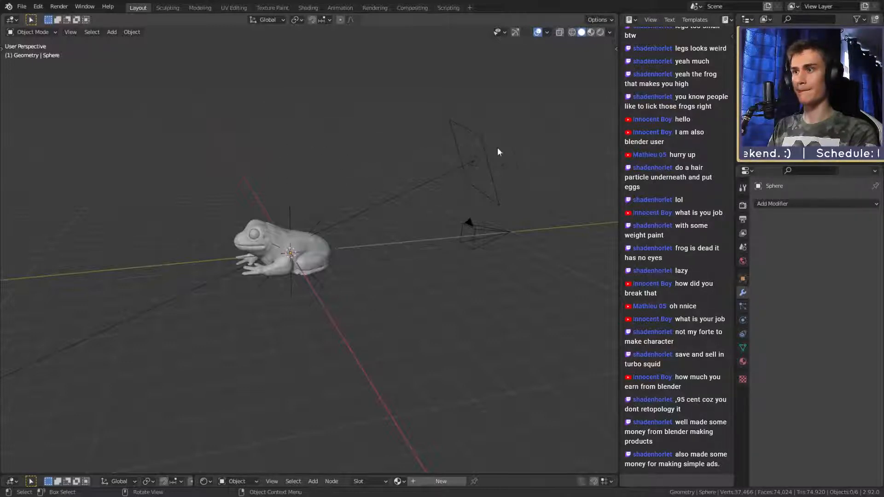
- Reveal the hidden objects and delete the other sculpted animal head overlapping the frog together with its leftover part, using X-ray display
{"action": "key", "text": "alt+h"}
{"action": "middle_click_drag", "start_coordinate": [314, 260], "coordinate": [378, 186]}
{"action": "key", "text": "alt+z"}
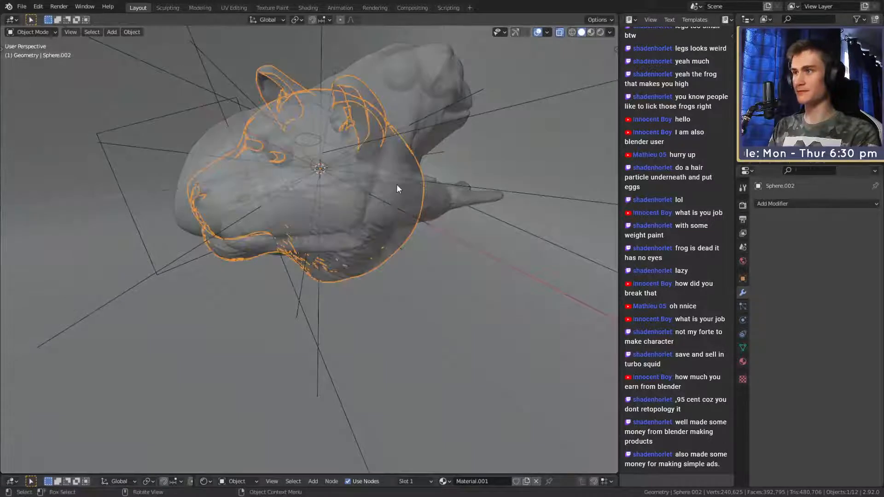
{"action": "key", "text": "Delete"}
{"action": "left_click", "coordinate": [286, 155]}
{"action": "left_click", "coordinate": [291, 164]}
{"action": "key", "text": "Delete"}
{"action": "scroll", "coordinate": [369, 177], "scroll_direction": "down", "scroll_amount": 2}
{"action": "middle_click_drag", "start_coordinate": [373, 178], "coordinate": [475, 249]}
{"action": "scroll", "coordinate": [364, 216], "scroll_direction": "down", "scroll_amount": 2}
{"action": "key", "text": "alt+z"}
- Rotate the frog and its eyes 180° about the global Z axis and move them along Y on the backdrop
{"action": "left_click", "coordinate": [386, 210]}
{"action": "type", "text": "rz"}
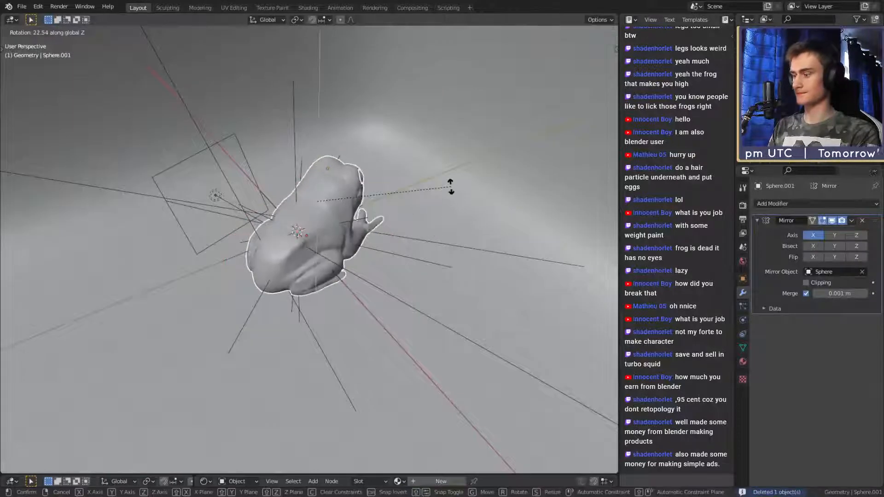
{"action": "type", "text": "180"}
{"action": "key", "text": "Return"}
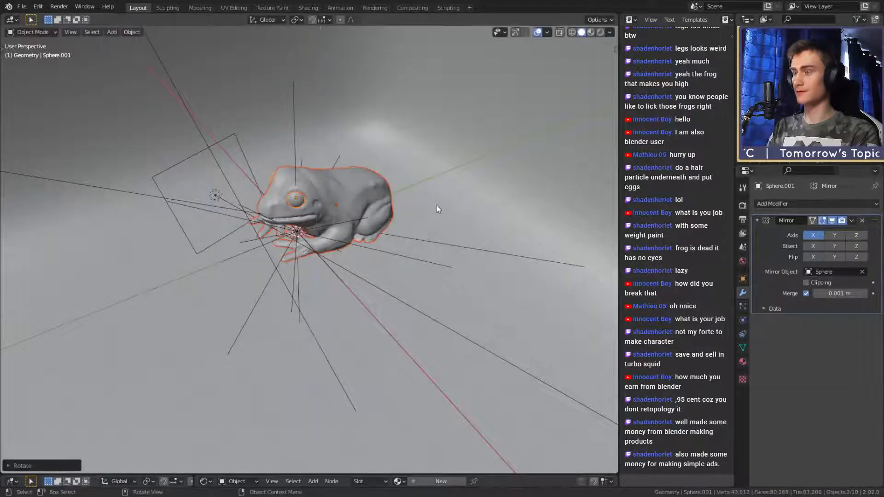
{"action": "middle_click_drag", "start_coordinate": [436, 204], "coordinate": [165, 311]}
{"action": "key", "text": "g"}
{"action": "key", "text": "y"}
{"action": "left_click", "coordinate": [399, 209]}
- Delete the surplus object standing near the frog in the studio setup
{"action": "left_click", "coordinate": [176, 168]}
{"action": "key", "text": "Delete"}
{"action": "middle_click_drag", "start_coordinate": [170, 166], "coordinate": [276, 235]}
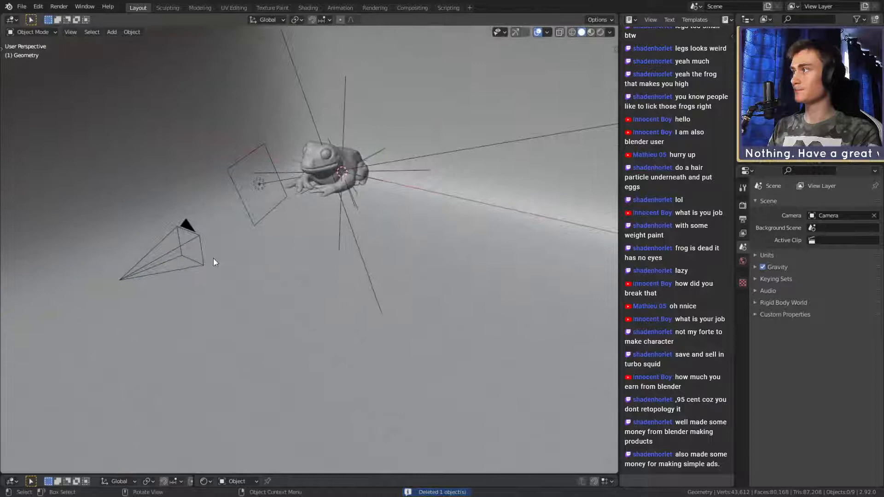
- Enlarge the lower camera view and switch it to Rendered shading, with the camera selected
{"action": "left_click", "coordinate": [185, 231]}
{"action": "middle_click_drag", "start_coordinate": [185, 231], "coordinate": [283, 270]}
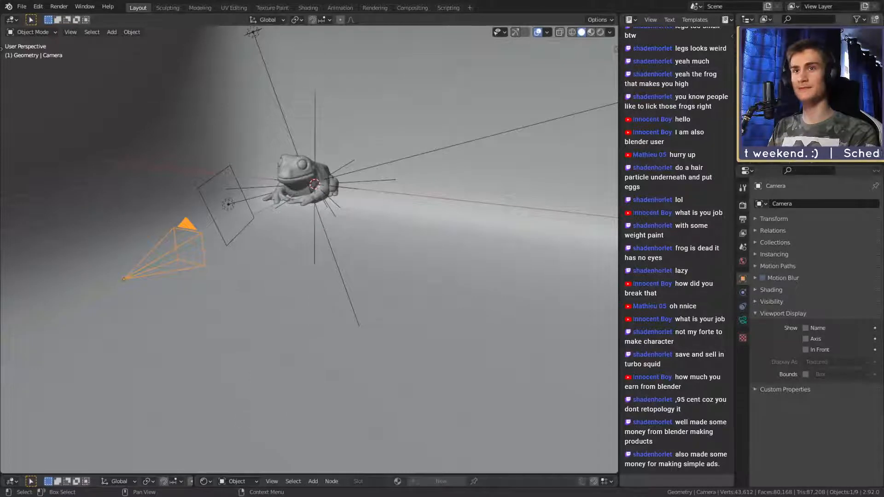
{"action": "middle_click_drag", "start_coordinate": [331, 221], "coordinate": [256, 247]}
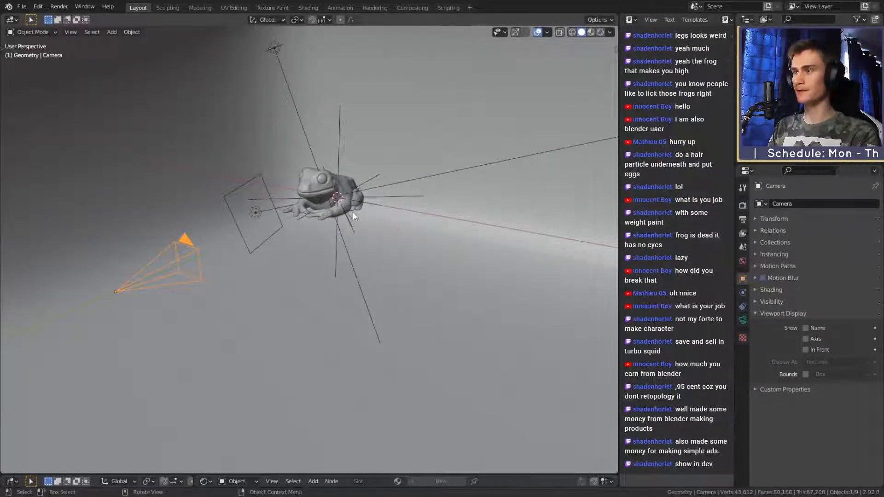
{"action": "left_click_drag", "start_coordinate": [276, 475], "coordinate": [276, 318]}
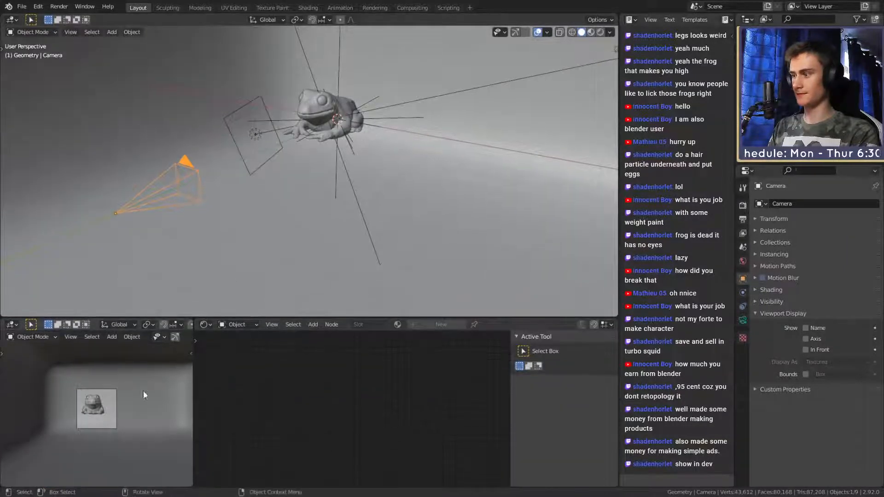
{"action": "key", "text": "z"}
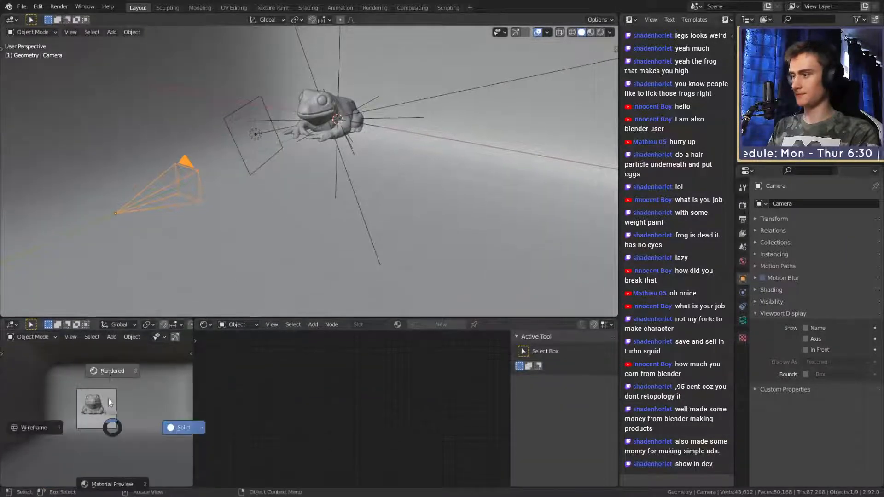
{"action": "left_click", "coordinate": [111, 372]}
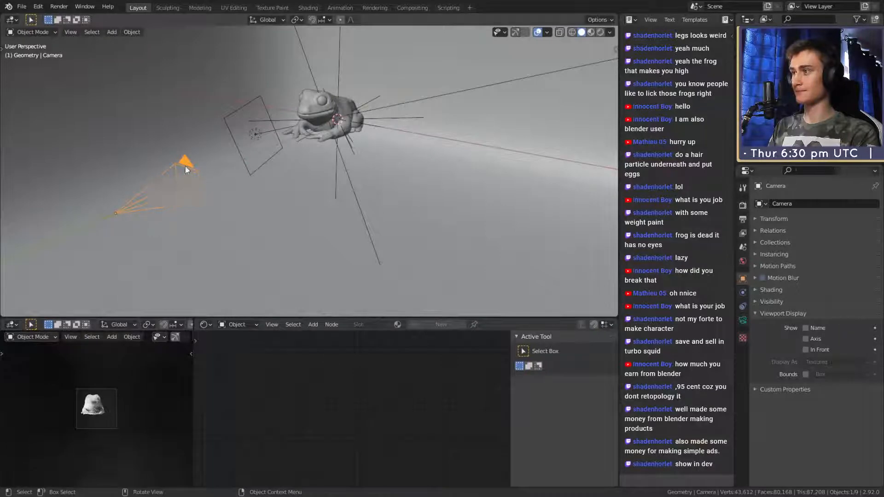
- Move the camera around to the frog's side for an angled front view, and show its lens settings
{"action": "key", "text": "g"}
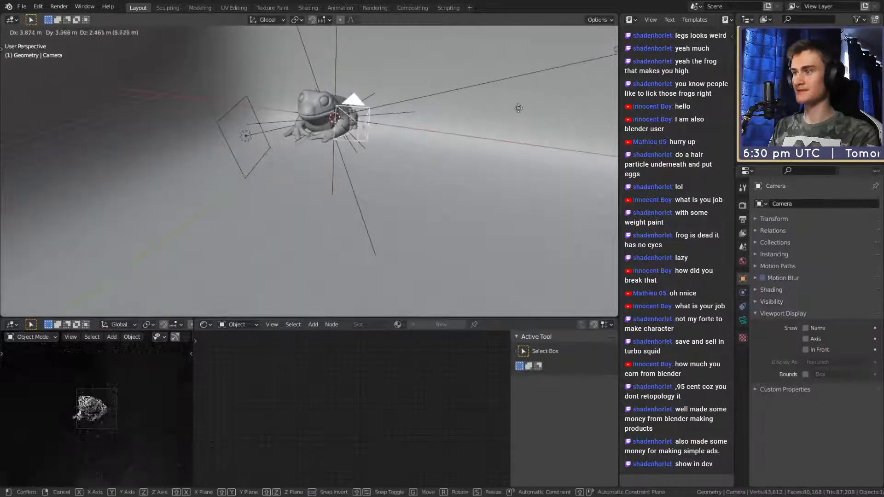
{"action": "left_click", "coordinate": [550, 107]}
{"action": "middle_click_drag", "start_coordinate": [460, 141], "coordinate": [338, 167]}
{"action": "scroll", "coordinate": [351, 175], "scroll_direction": "up", "scroll_amount": 3}
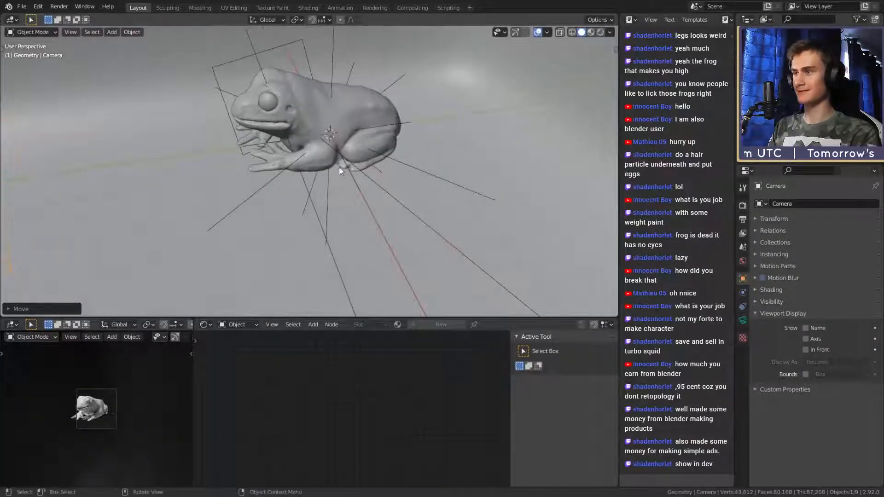
{"action": "middle_click_drag", "start_coordinate": [180, 189], "coordinate": [325, 128]}
{"action": "scroll", "coordinate": [305, 123], "scroll_direction": "down", "scroll_amount": 3}
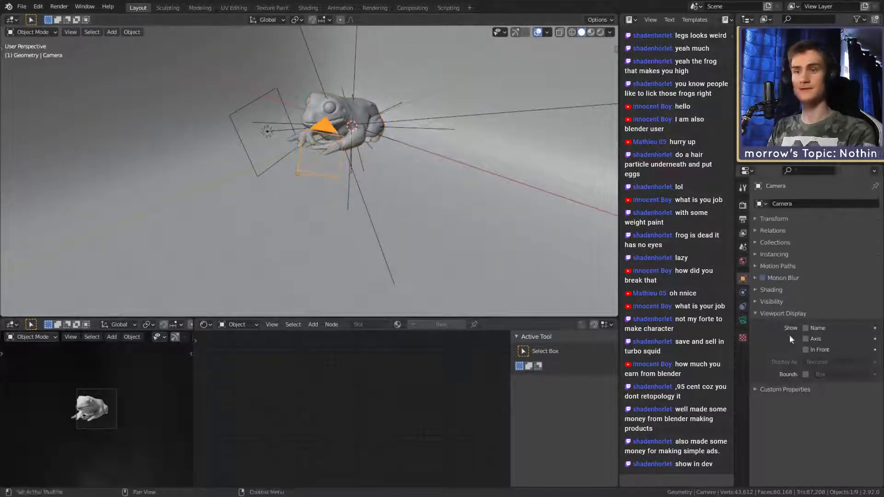
{"action": "left_click", "coordinate": [743, 318]}
{"action": "middle_click_drag", "start_coordinate": [516, 234], "coordinate": [323, 169]}
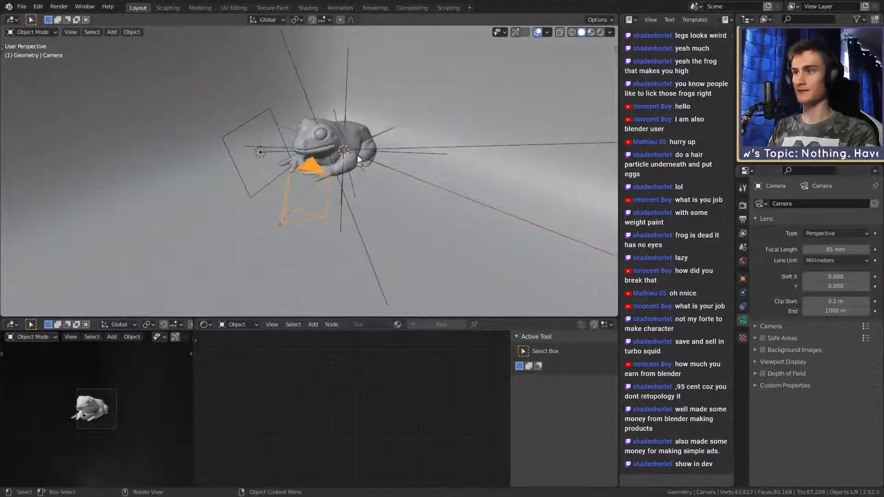
- Try to rotate the camera about its local Z axis
{"action": "key", "text": "r"}
{"action": "key", "text": "z"}
{"action": "key", "text": "z"}
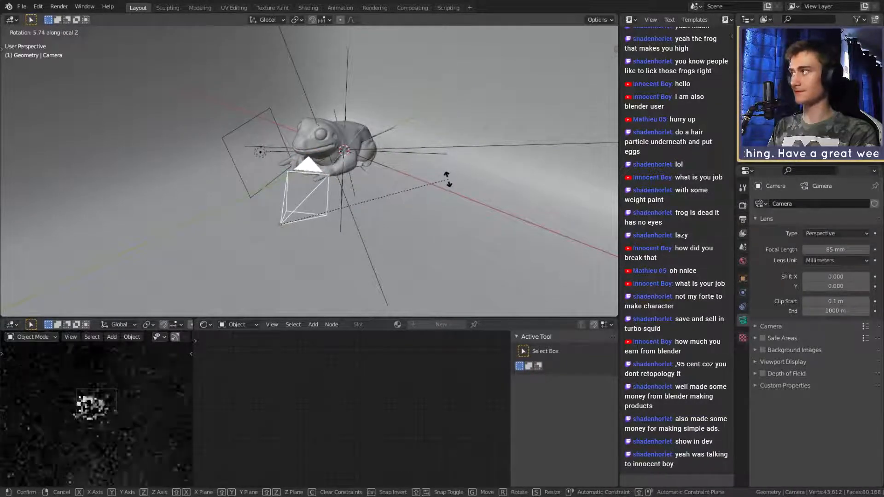
{"action": "left_click", "coordinate": [448, 179]}
- Move the Focus empty along global Y towards the frog's head and raise it about 0.46 m along Z
{"action": "middle_click_drag", "start_coordinate": [448, 178], "coordinate": [416, 167]}
{"action": "left_click", "coordinate": [416, 167]}
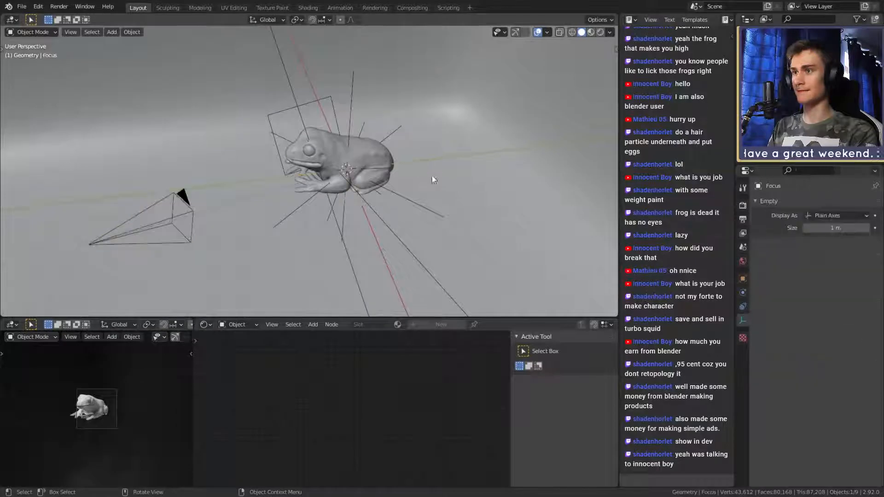
{"action": "key", "text": "g"}
{"action": "key", "text": "y"}
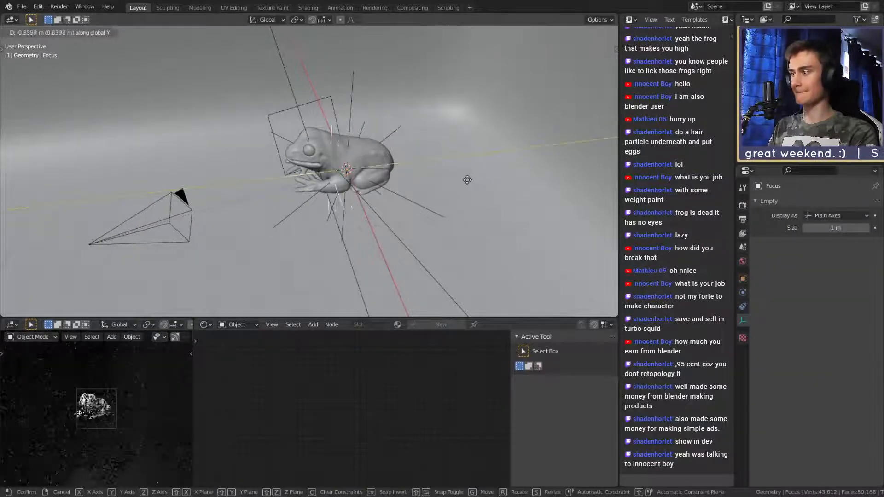
{"action": "left_click", "coordinate": [458, 180]}
{"action": "key", "text": "g"}
{"action": "key", "text": "z"}
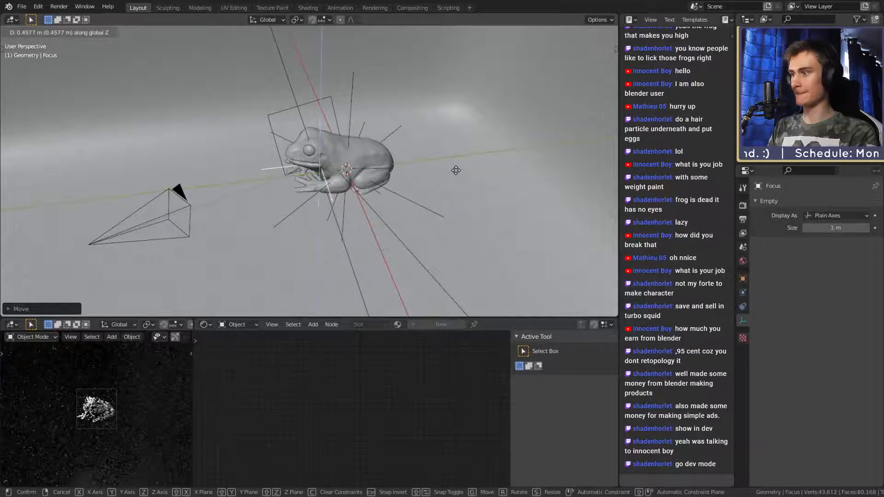
{"action": "left_click", "coordinate": [456, 171]}
- Examine the frog's face, mouth and pose in the viewport and in the rendered camera preview
{"action": "mouse_move", "coordinate": [455, 171]}
{"action": "middle_mouse_down"}
{"action": "mouse_move", "coordinate": [476, 155]}
{"action": "mouse_move", "coordinate": [461, 184]}
{"action": "middle_mouse_up"}
{"action": "scroll", "coordinate": [138, 431], "scroll_direction": "up", "scroll_amount": 5}
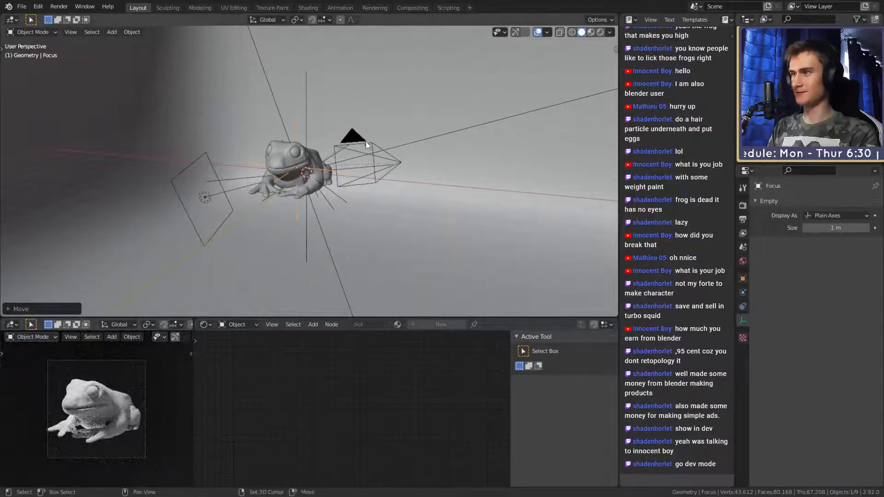
{"action": "mouse_move", "coordinate": [366, 141]}
{"action": "middle_mouse_down"}
{"action": "mouse_move", "coordinate": [359, 152]}
{"action": "mouse_move", "coordinate": [406, 155]}
{"action": "mouse_move", "coordinate": [380, 181]}
{"action": "mouse_move", "coordinate": [403, 153]}
{"action": "middle_mouse_up"}
{"action": "scroll", "coordinate": [402, 153], "scroll_direction": "up", "scroll_amount": 3}
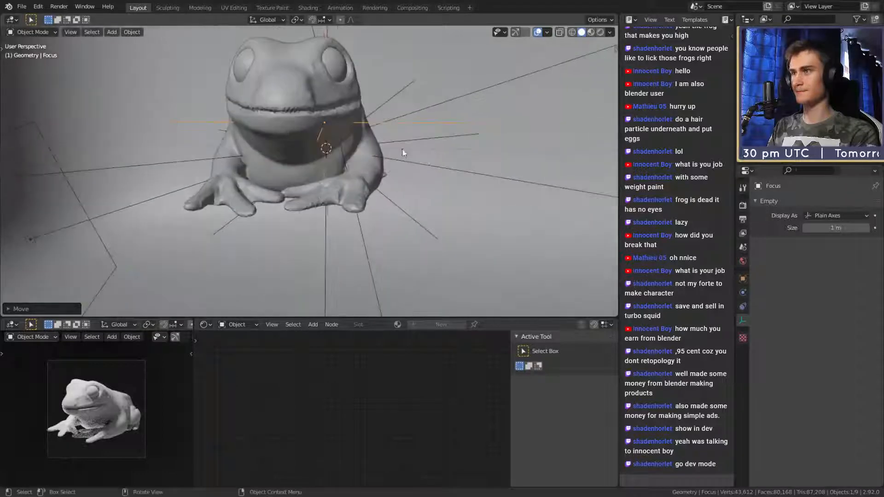
{"action": "scroll", "coordinate": [103, 437], "scroll_direction": "up", "scroll_amount": 1}
{"action": "scroll", "coordinate": [103, 438], "scroll_direction": "up", "scroll_amount": 3}
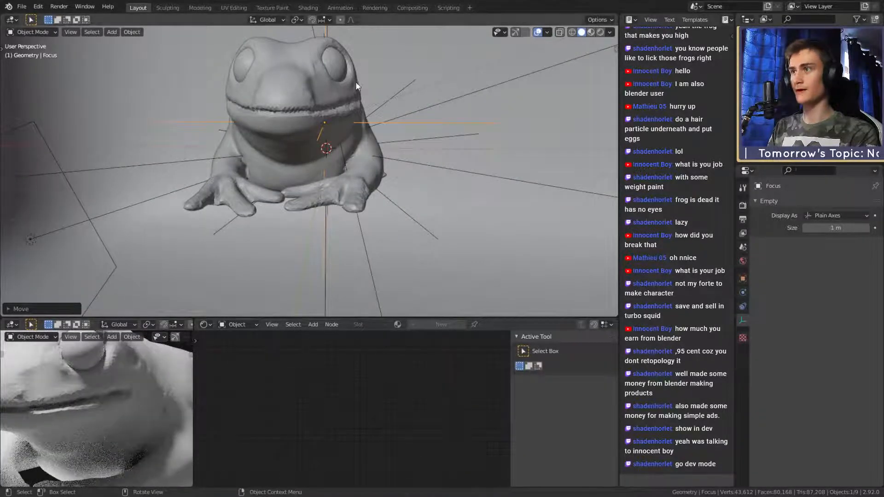
{"action": "middle_click_drag", "start_coordinate": [355, 82], "coordinate": [377, 121]}
{"action": "scroll", "coordinate": [84, 394], "scroll_direction": "down", "scroll_amount": 5}
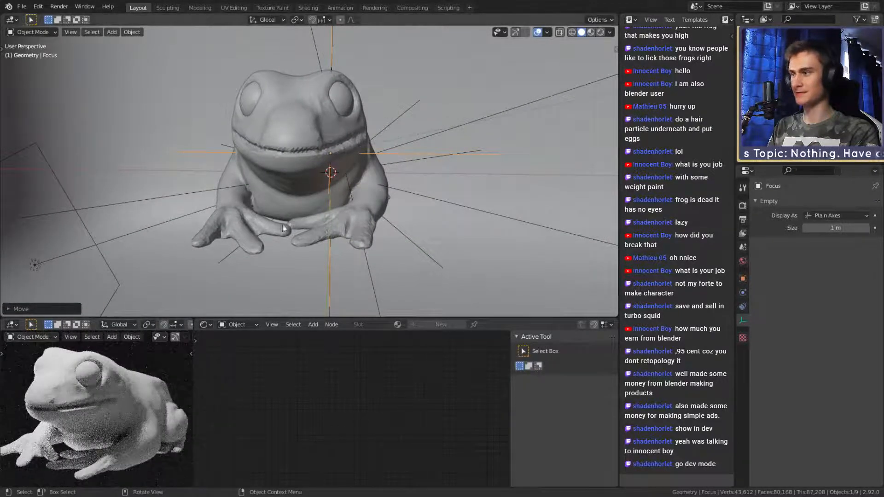
{"action": "scroll", "coordinate": [336, 152], "scroll_direction": "down", "scroll_amount": 3}
{"action": "middle_click_drag", "start_coordinate": [336, 152], "coordinate": [309, 306]}
{"action": "scroll", "coordinate": [97, 409], "scroll_direction": "up", "scroll_amount": 3}
{"action": "middle_click_drag", "start_coordinate": [322, 198], "coordinate": [347, 216]}
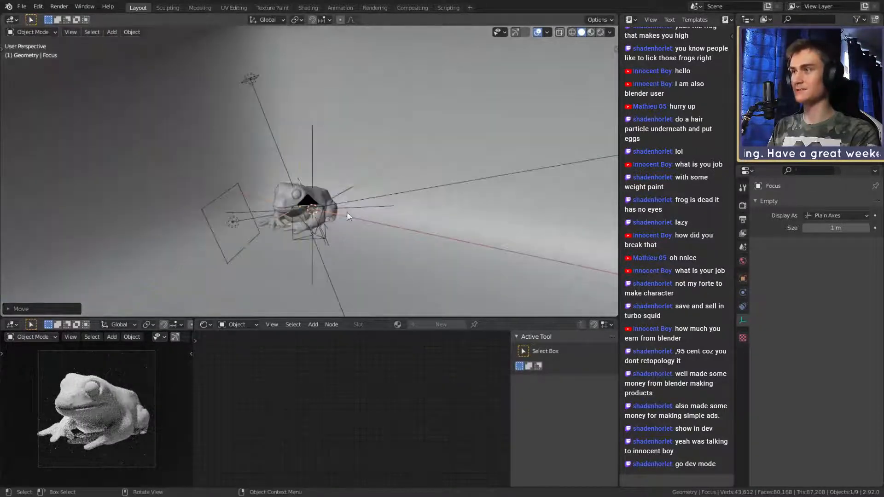
- Set the pivot point to the 3D Cursor and rotate the 500 W area light above the frog about global Y
{"action": "left_click", "coordinate": [254, 81]}
{"action": "middle_click_drag", "start_coordinate": [253, 81], "coordinate": [385, 114]}
{"action": "left_click", "coordinate": [303, 19]}
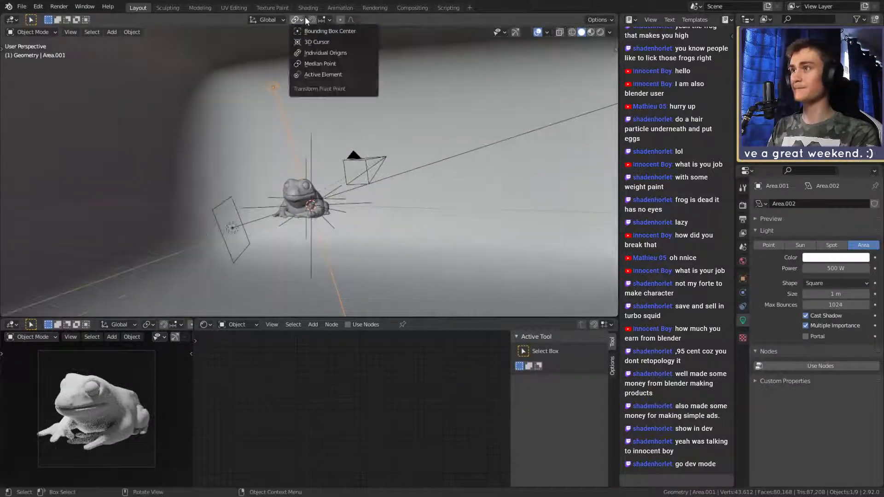
{"action": "left_click", "coordinate": [317, 42]}
{"action": "key", "text": "r"}
{"action": "key", "text": "x"}
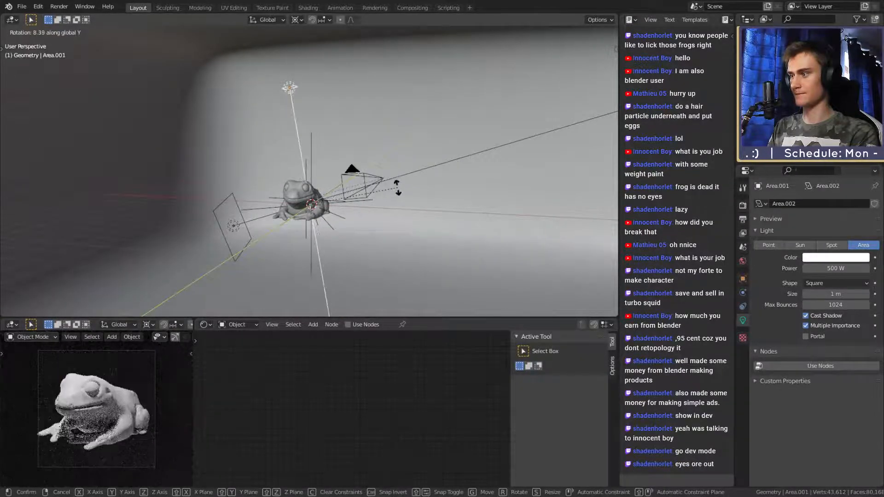
{"action": "left_click", "coordinate": [397, 182]}
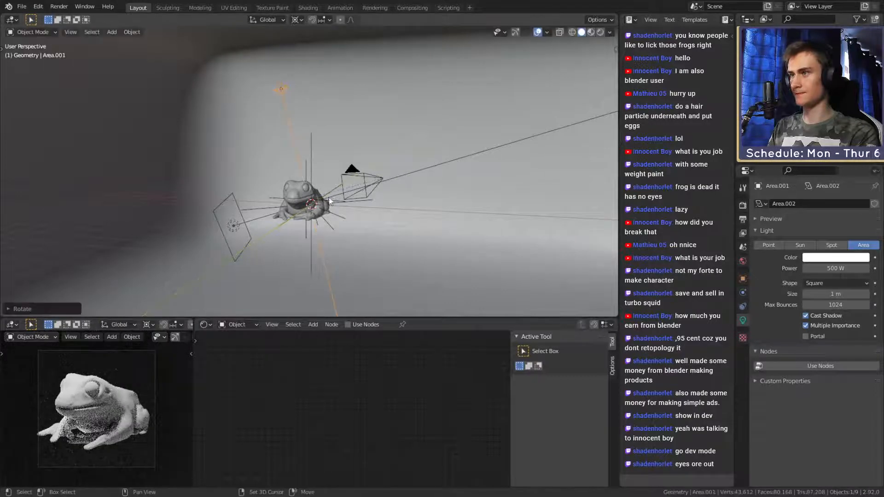
- Rotate the 1000 W area light beside the frog about the global Z axis around the 3D cursor
{"action": "left_click", "coordinate": [239, 221]}
{"action": "middle_click_drag", "start_coordinate": [238, 222], "coordinate": [396, 212]}
{"action": "key", "text": "r"}
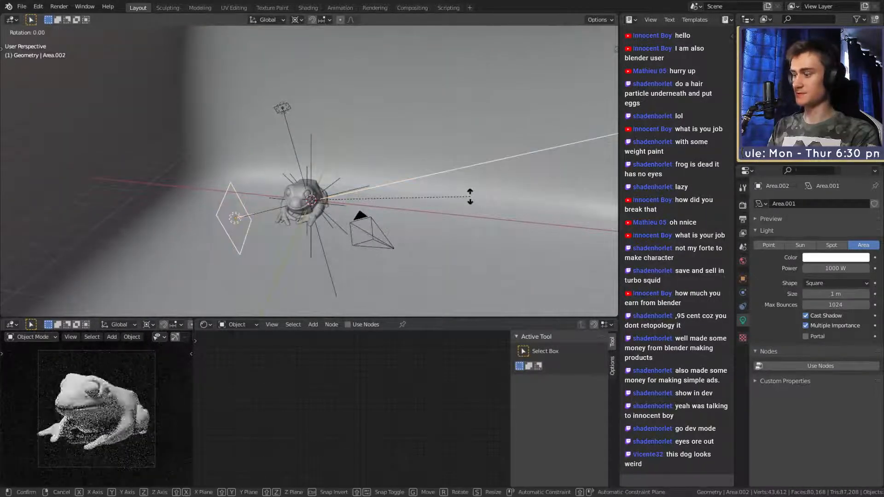
{"action": "key", "text": "z"}
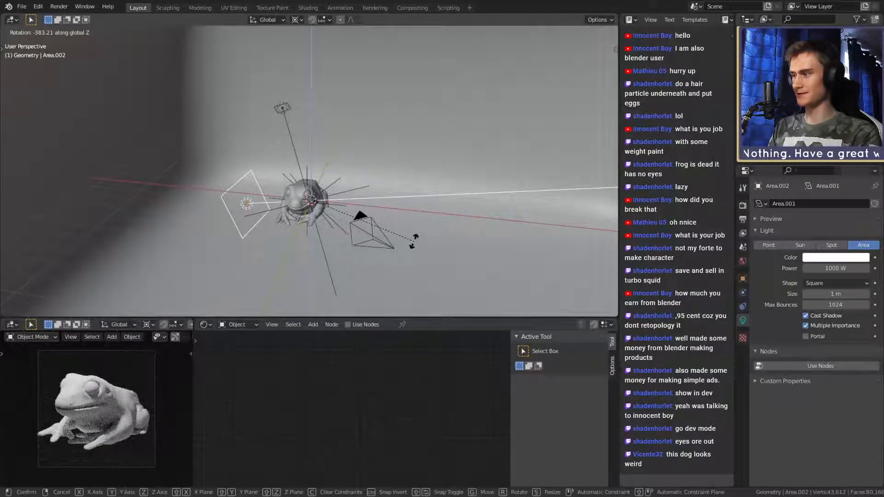
{"action": "left_click", "coordinate": [441, 194]}
{"action": "middle_click_drag", "start_coordinate": [391, 228], "coordinate": [338, 203]}
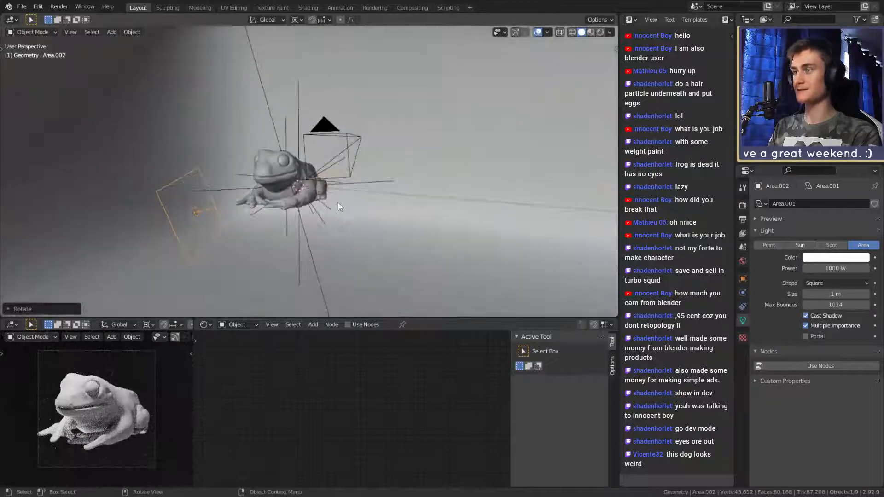
- Save the studio scene to quick_sketch_day_137.blend
{"action": "left_click", "coordinate": [22, 5]}
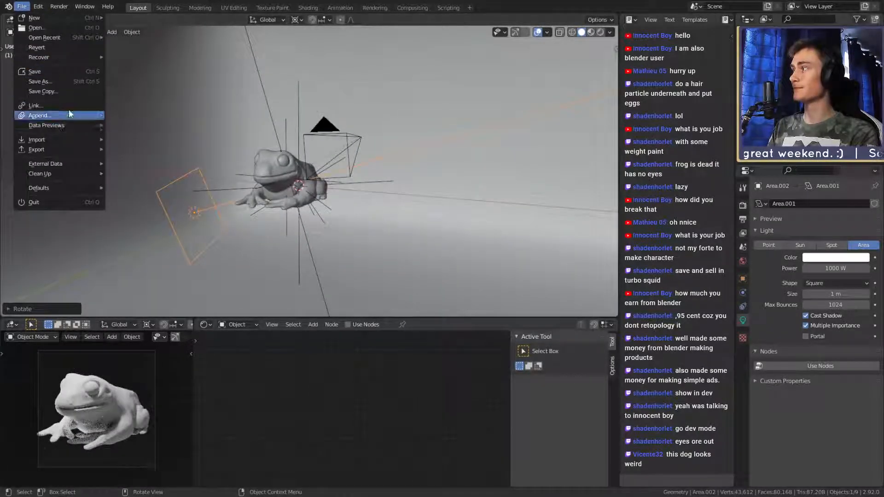
{"action": "left_click", "coordinate": [50, 72]}
{"action": "mouse_move", "coordinate": [322, 216]}
{"action": "middle_mouse_down"}
{"action": "mouse_move", "coordinate": [339, 231]}
{"action": "mouse_move", "coordinate": [285, 212]}
{"action": "mouse_move", "coordinate": [389, 195]}
{"action": "mouse_move", "coordinate": [363, 225]}
{"action": "mouse_move", "coordinate": [321, 221]}
{"action": "mouse_move", "coordinate": [354, 198]}
{"action": "mouse_move", "coordinate": [339, 221]}
{"action": "middle_mouse_up"}
{"action": "scroll", "coordinate": [319, 217], "scroll_direction": "up", "scroll_amount": 5}
{"action": "scroll", "coordinate": [341, 221], "scroll_direction": "down", "scroll_amount": 2}
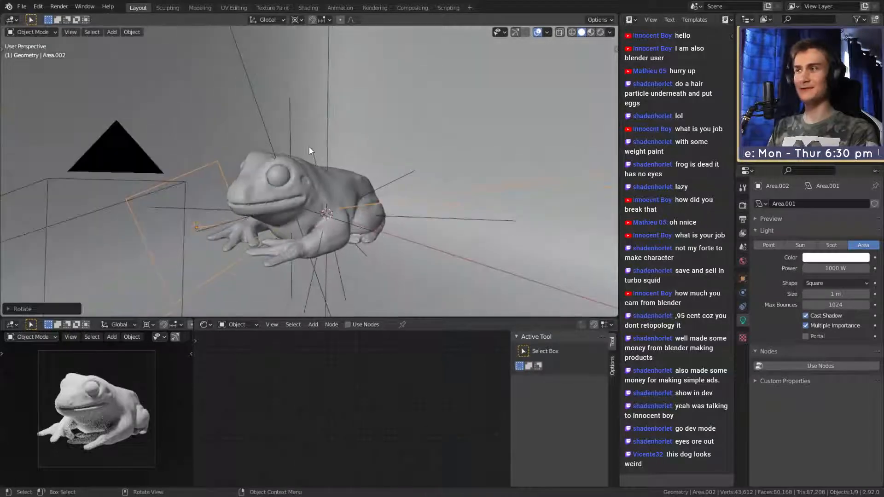
{"action": "left_click", "coordinate": [22, 6]}
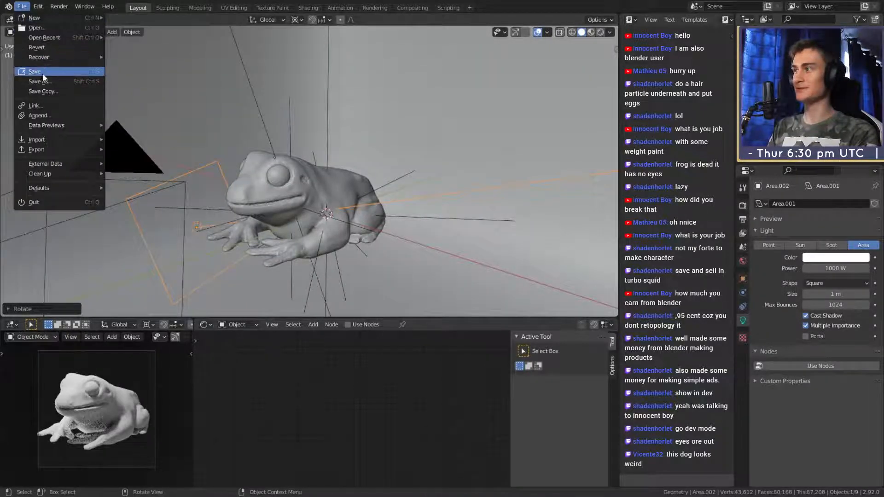
{"action": "left_click", "coordinate": [42, 72]}
{"action": "middle_click_drag", "start_coordinate": [413, 130], "coordinate": [365, 171]}
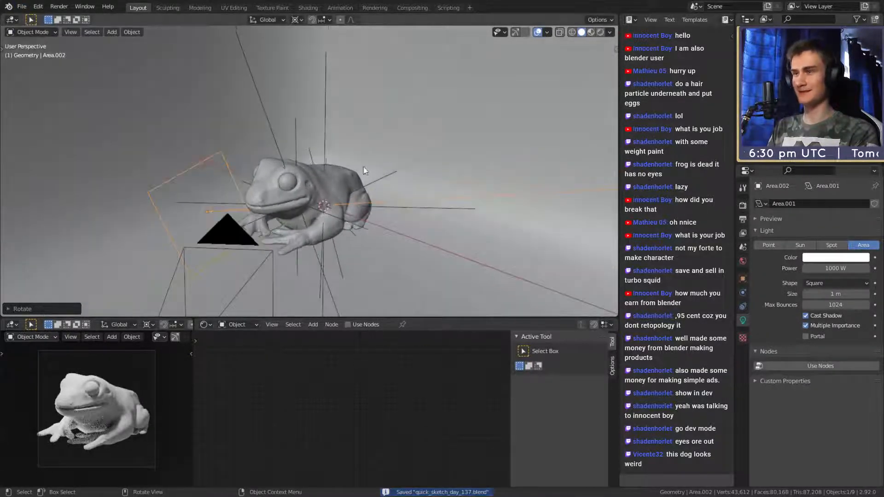
- Add a new material to the frog's eyes and darken its base color to black
{"action": "middle_click_drag", "start_coordinate": [362, 234], "coordinate": [365, 203]}
{"action": "left_click", "coordinate": [291, 174]}
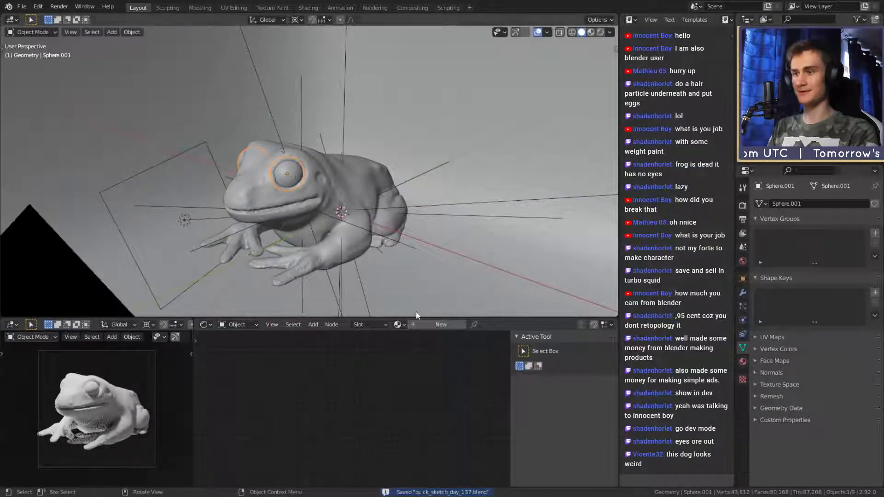
{"action": "left_click", "coordinate": [428, 322]}
{"action": "key", "text": "Home"}
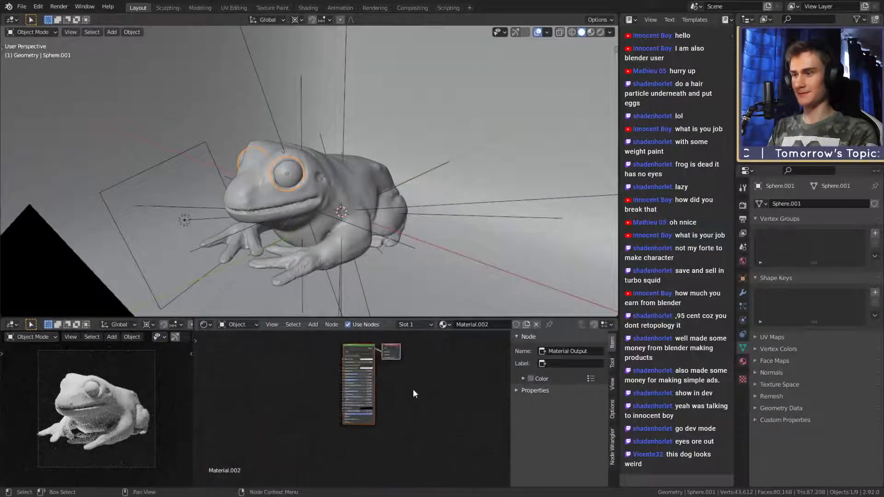
{"action": "scroll", "coordinate": [413, 394], "scroll_direction": "up", "scroll_amount": 5}
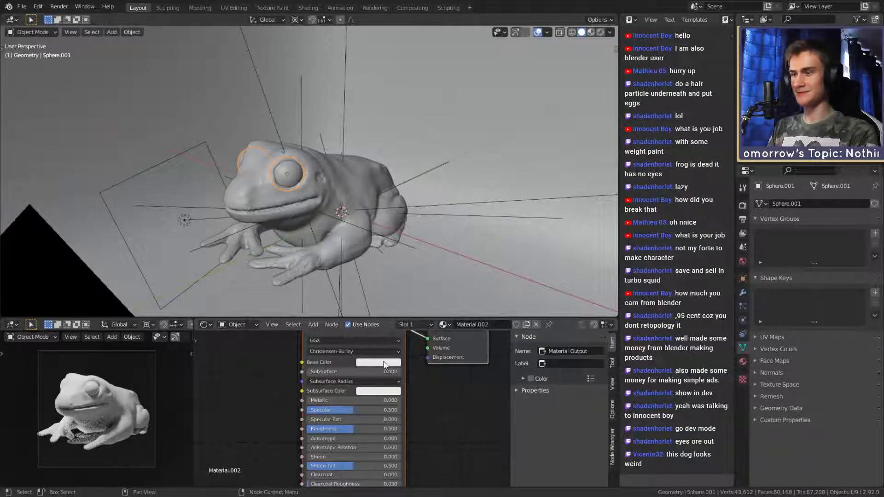
{"action": "left_click", "coordinate": [385, 364]}
{"action": "left_click_drag", "start_coordinate": [432, 248], "coordinate": [432, 302]}
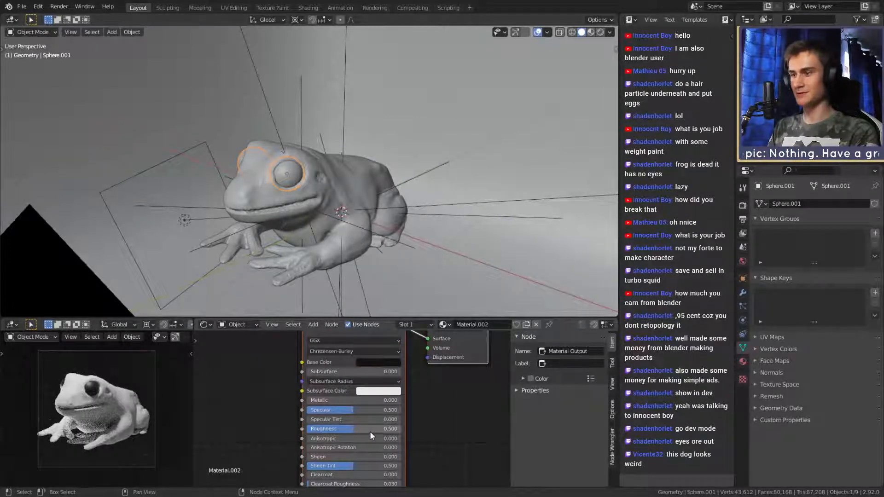
- Set the eye material's Roughness to 0.1
{"action": "left_click_drag", "start_coordinate": [375, 427], "coordinate": [328, 432]}
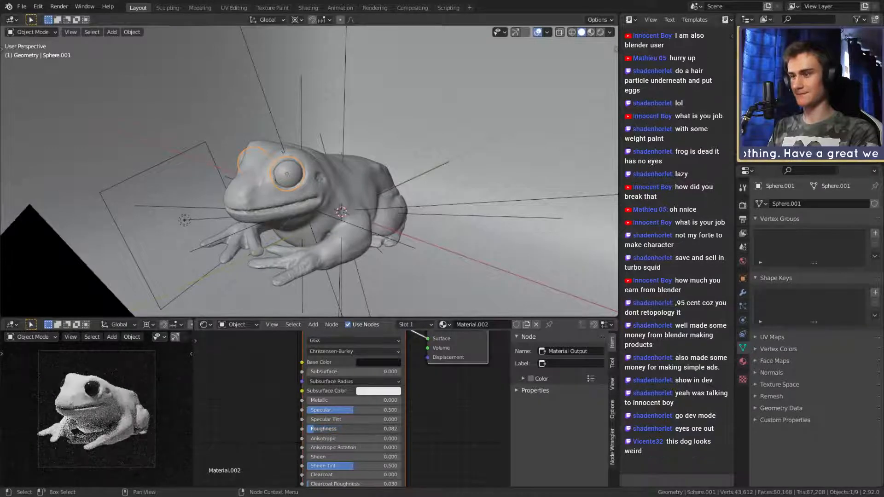
{"action": "left_click", "coordinate": [328, 432]}
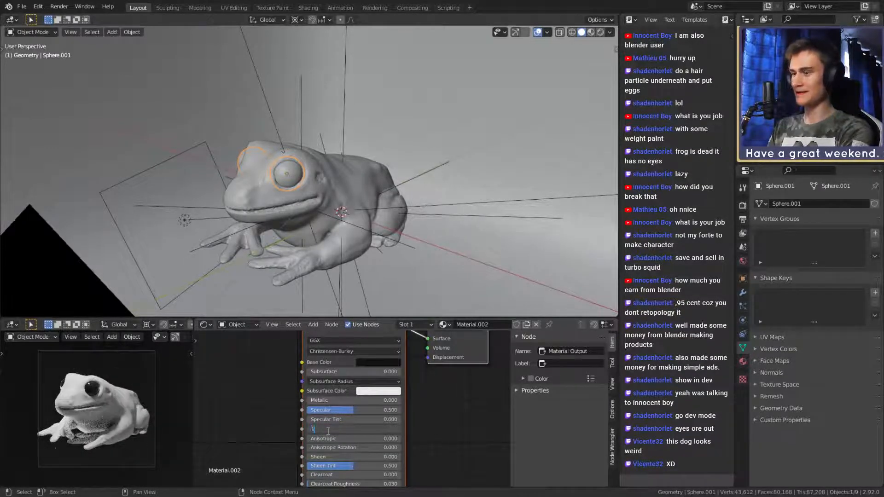
{"action": "type", "text": ".1"}
{"action": "key", "text": "Return"}
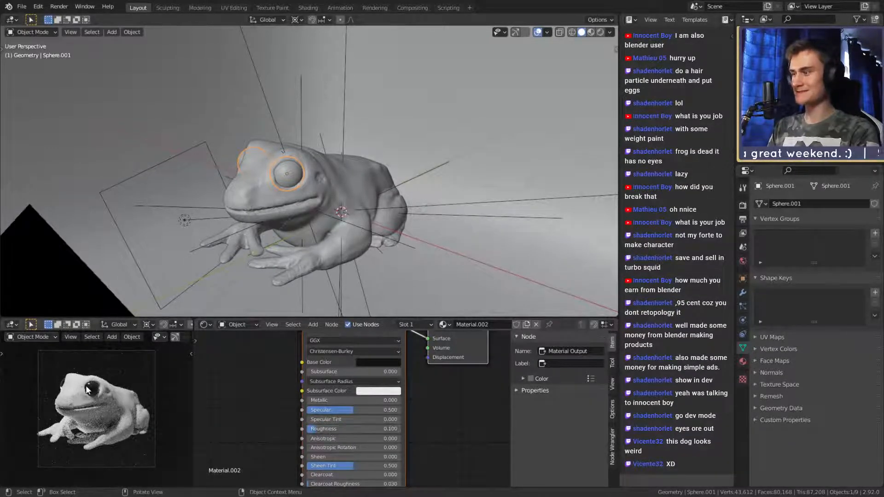
- Change the shape of the 500 W area light above the frog to Disk
{"action": "scroll", "coordinate": [322, 216], "scroll_direction": "down", "scroll_amount": 5}
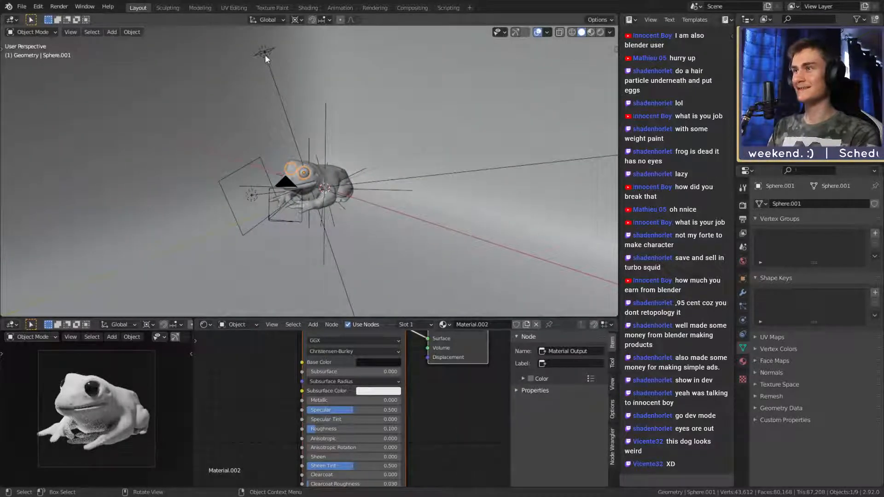
{"action": "left_click", "coordinate": [265, 53]}
{"action": "left_click", "coordinate": [827, 283]}
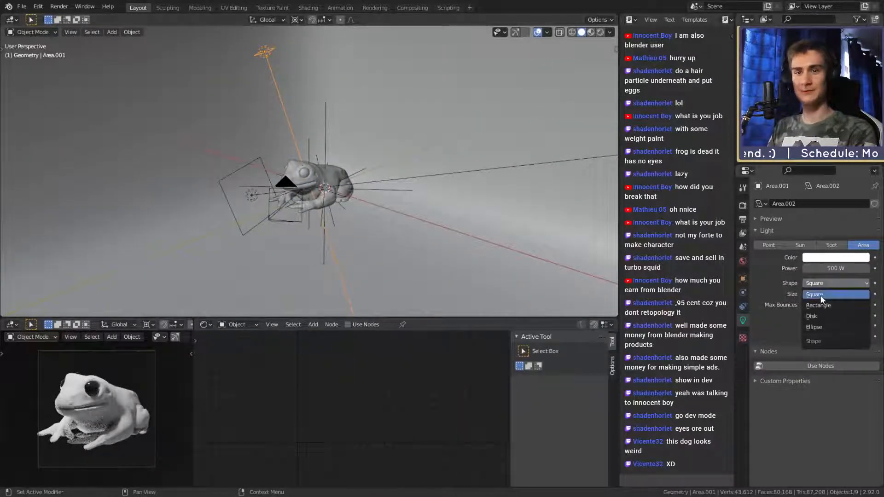
{"action": "left_click", "coordinate": [811, 316]}
- Trackball-rotate the 500 W disk light above the frog freely around the 3D cursor to adjust the lighting angle
{"action": "middle_click_drag", "start_coordinate": [401, 189], "coordinate": [346, 239]}
{"action": "left_click", "coordinate": [360, 142]}
{"action": "scroll", "coordinate": [76, 405], "scroll_direction": "up", "scroll_amount": 4}
{"action": "scroll", "coordinate": [251, 253], "scroll_direction": "down", "scroll_amount": 3}
{"action": "middle_click_drag", "start_coordinate": [267, 241], "coordinate": [381, 222]}
{"action": "left_click", "coordinate": [273, 122]}
{"action": "key", "text": "r"}
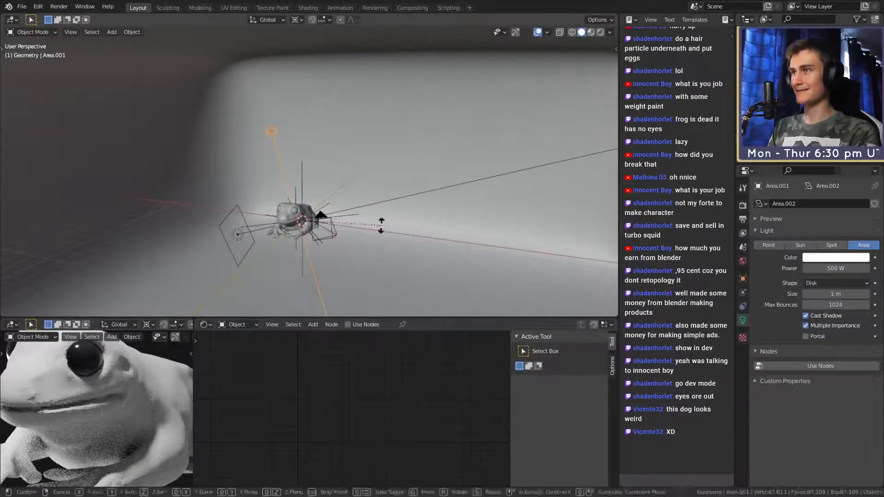
{"action": "key", "text": "r"}
{"action": "left_click", "coordinate": [391, 232]}
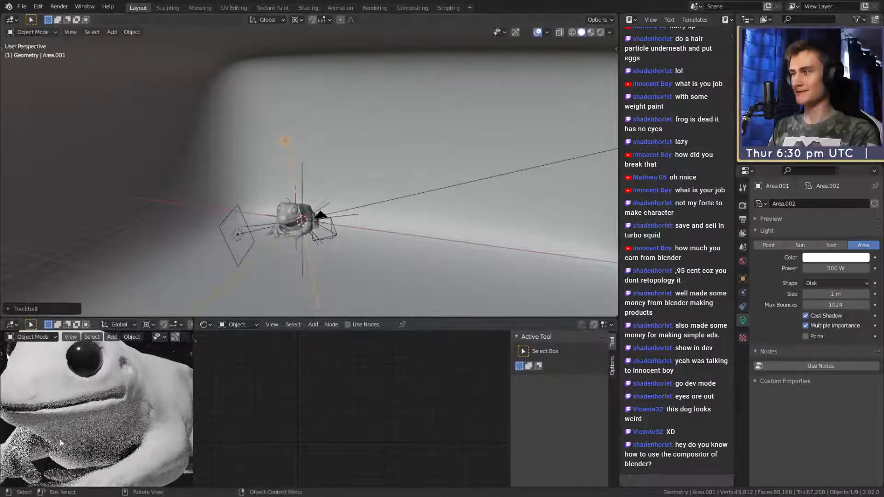
{"action": "scroll", "coordinate": [93, 406], "scroll_direction": "down", "scroll_amount": 4}
{"action": "middle_click_drag", "start_coordinate": [389, 216], "coordinate": [371, 201]}
{"action": "scroll", "coordinate": [360, 281], "scroll_direction": "up", "scroll_amount": 2}
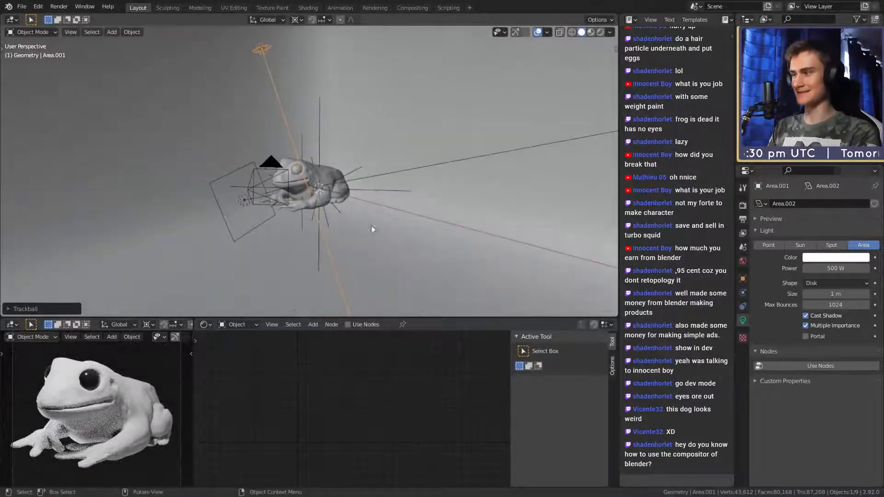
{"action": "scroll", "coordinate": [97, 406], "scroll_direction": "down", "scroll_amount": 2}
{"action": "scroll", "coordinate": [330, 209], "scroll_direction": "up", "scroll_amount": 2}
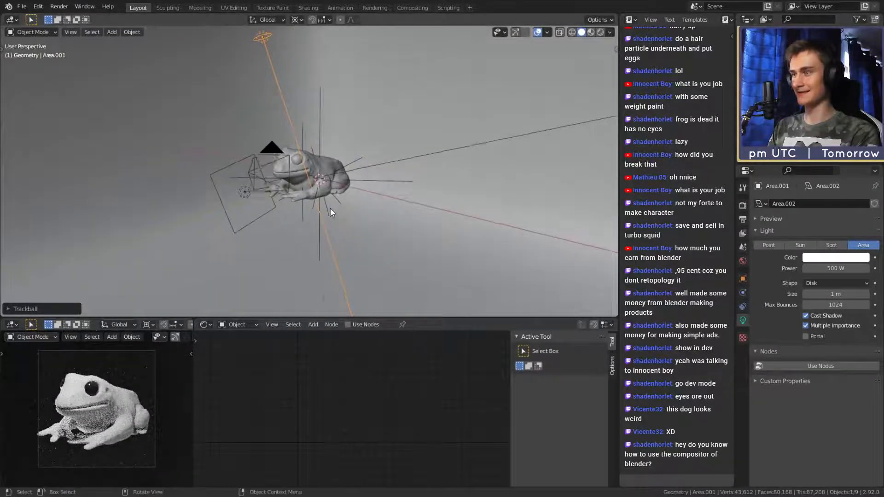
- Save the adjusted light setup to quick_sketch_day_137.blend
{"action": "left_click", "coordinate": [22, 6]}
{"action": "left_click", "coordinate": [25, 72]}
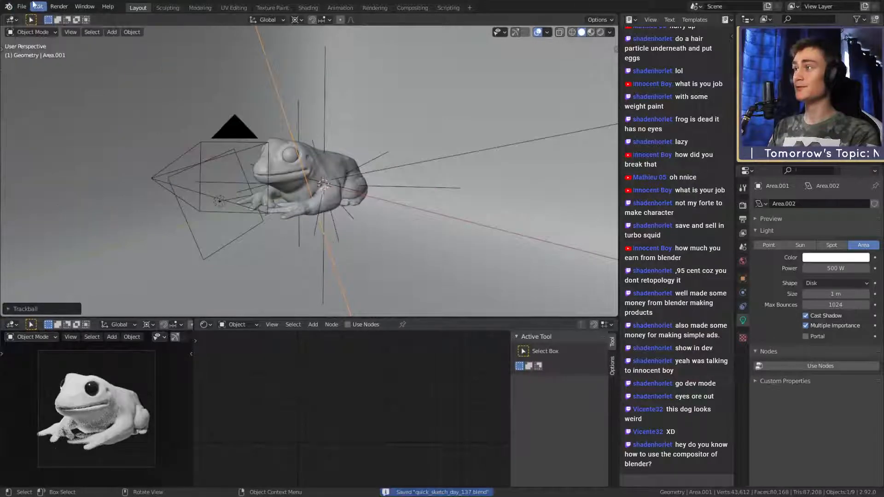
{"action": "left_click", "coordinate": [37, 7]}
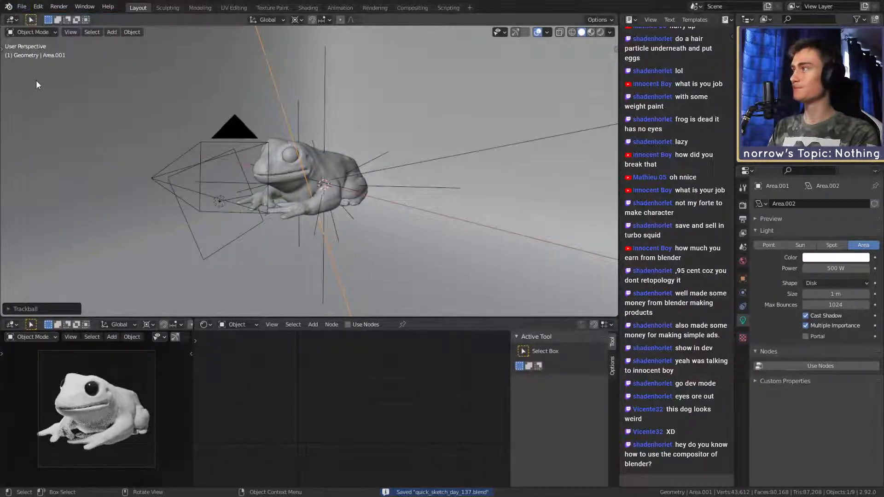
{"action": "left_click", "coordinate": [21, 8]}
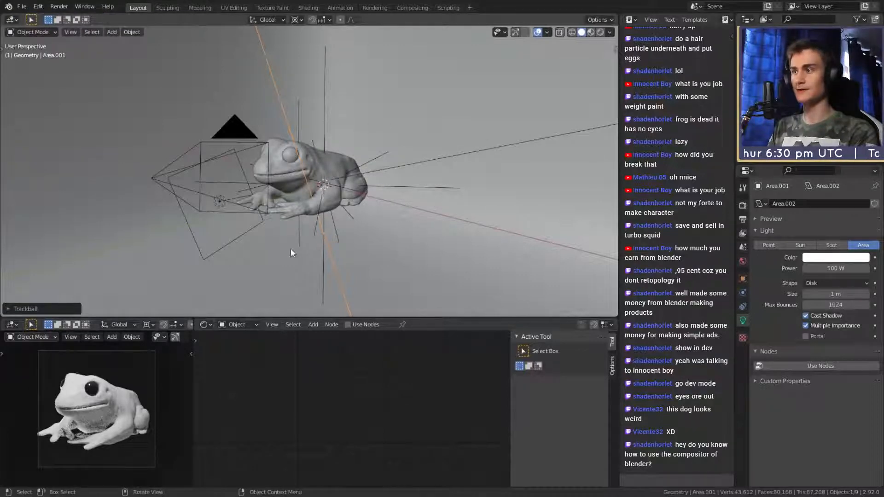
- Assign the existing Material.001 to the frog's body
{"action": "left_click", "coordinate": [377, 277]}
{"action": "scroll", "coordinate": [370, 249], "scroll_direction": "up", "scroll_amount": 2}
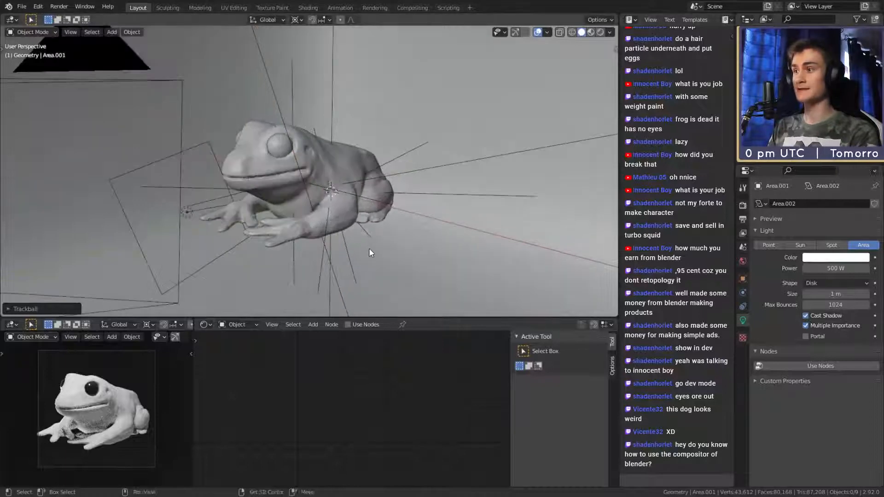
{"action": "middle_click_drag", "start_coordinate": [369, 249], "coordinate": [334, 218], "text": "shift"}
{"action": "left_click", "coordinate": [304, 158]}
{"action": "left_click", "coordinate": [399, 324]}
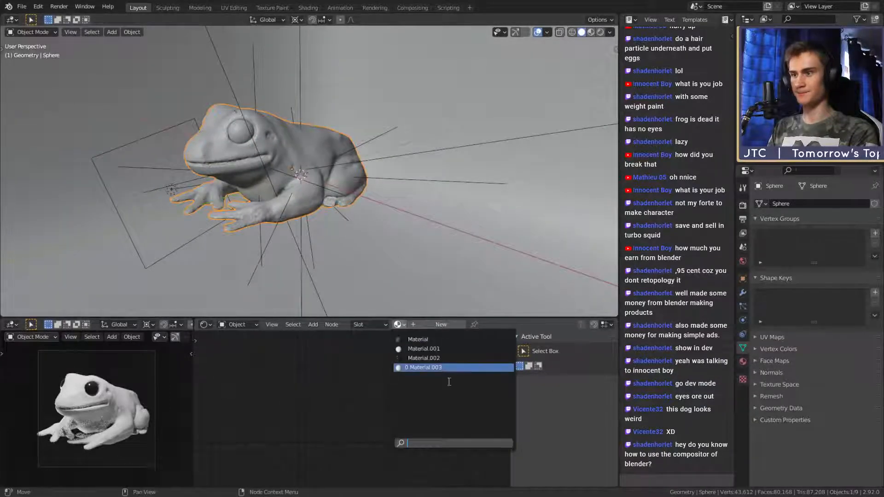
{"action": "left_click", "coordinate": [428, 349]}
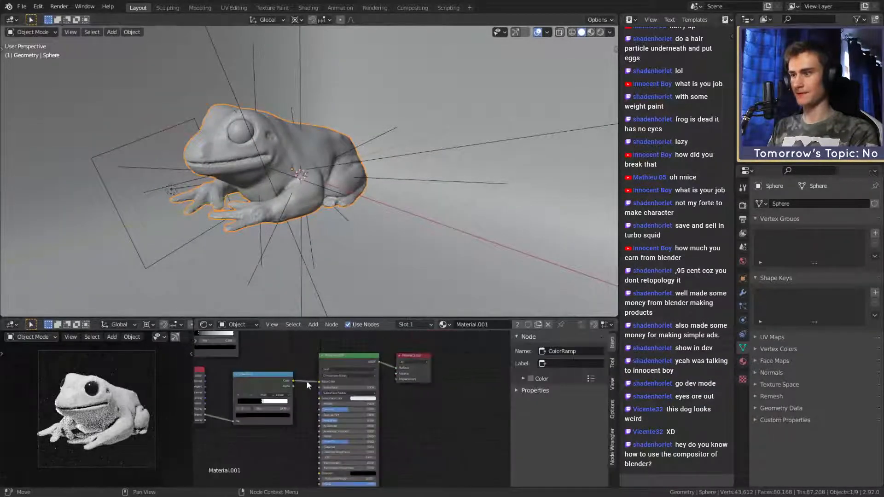
- Examine the frog's skin material in the rendered camera preview and in its shader nodes
{"action": "scroll", "coordinate": [80, 415], "scroll_direction": "up", "scroll_amount": 5}
{"action": "scroll", "coordinate": [79, 416], "scroll_direction": "down", "scroll_amount": 4}
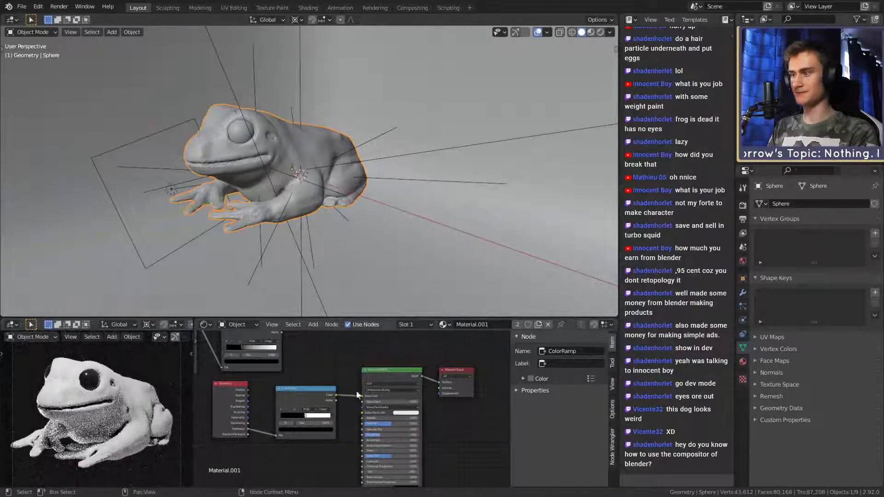
{"action": "middle_click_drag", "start_coordinate": [304, 377], "coordinate": [324, 372]}
{"action": "scroll", "coordinate": [118, 409], "scroll_direction": "up", "scroll_amount": 8}
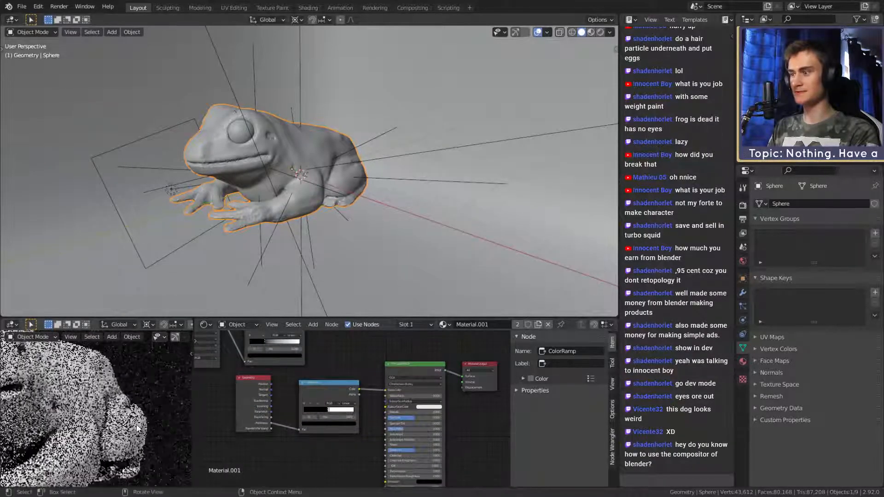
{"action": "scroll", "coordinate": [116, 398], "scroll_direction": "down", "scroll_amount": 8}
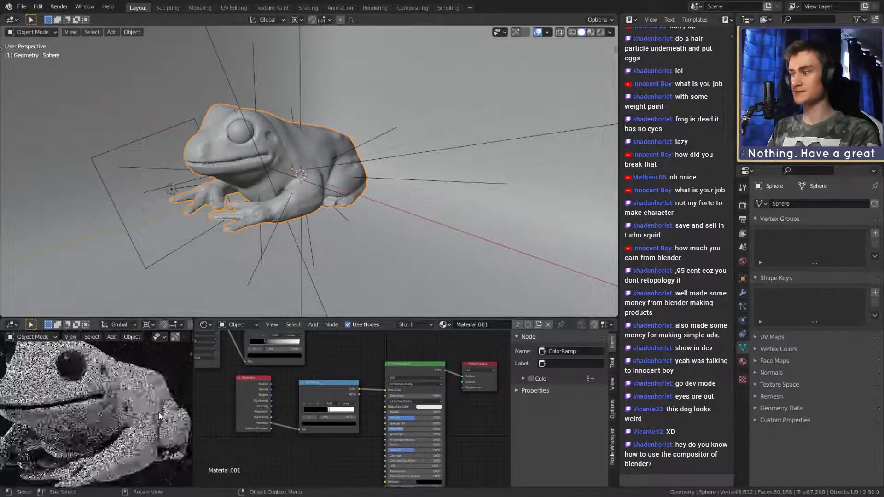
{"action": "scroll", "coordinate": [122, 408], "scroll_direction": "down", "scroll_amount": 2}
{"action": "scroll", "coordinate": [107, 411], "scroll_direction": "up", "scroll_amount": 2}
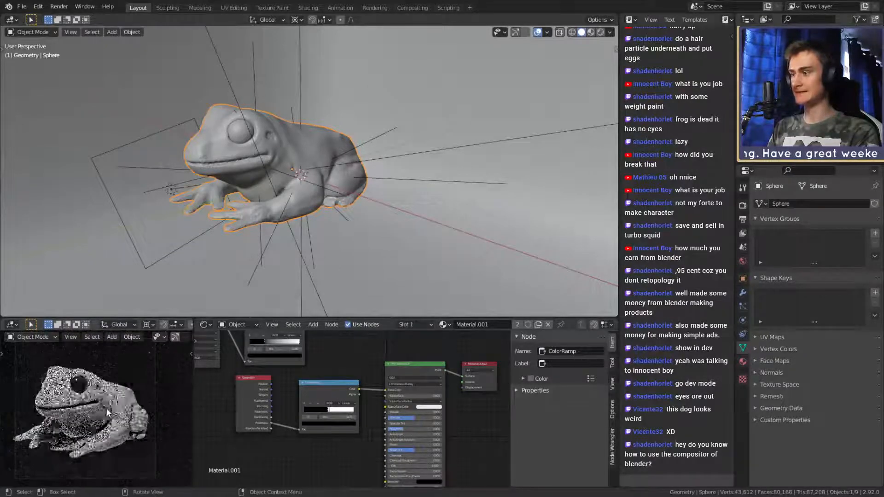
{"action": "scroll", "coordinate": [316, 200], "scroll_direction": "down", "scroll_amount": 3}
{"action": "middle_click_drag", "start_coordinate": [317, 200], "coordinate": [320, 184]}
{"action": "scroll", "coordinate": [320, 184], "scroll_direction": "up", "scroll_amount": 1}
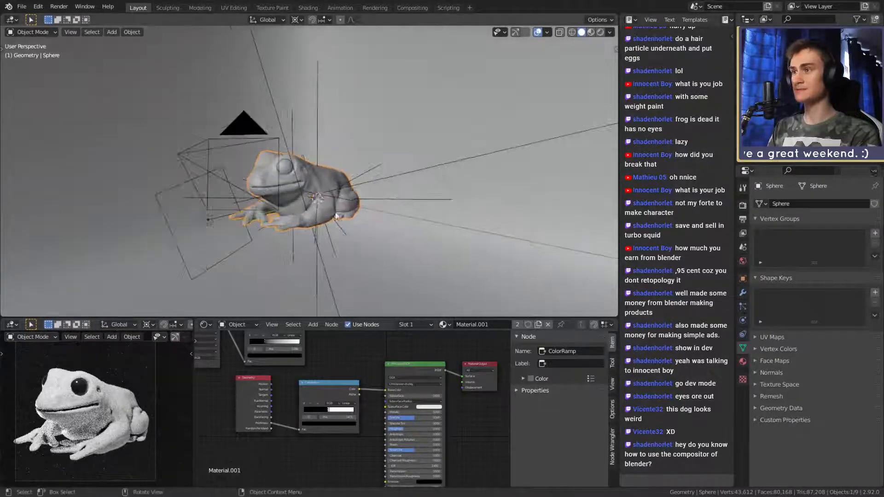
- Save the scene with the frog's body material to quick_sketch_day_137.blend
{"action": "left_click", "coordinate": [21, 6]}
{"action": "left_click", "coordinate": [36, 73]}
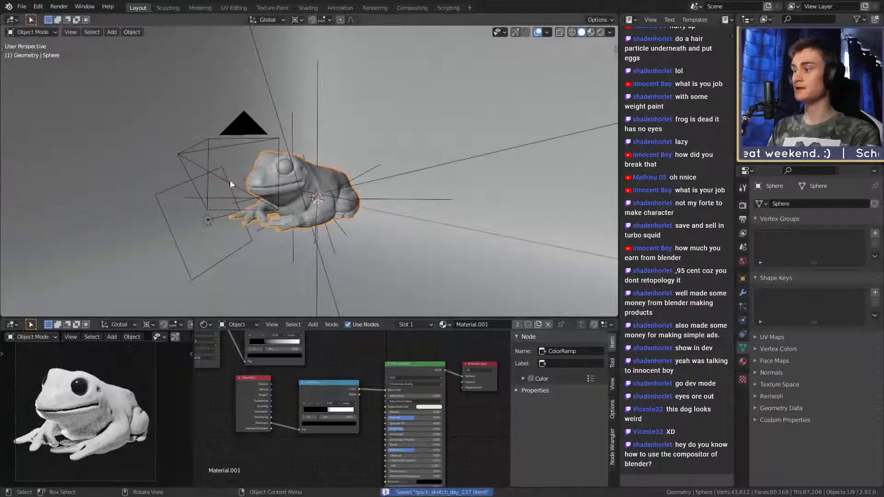
{"action": "scroll", "coordinate": [322, 221], "scroll_direction": "down", "scroll_amount": 4}
{"action": "middle_click_drag", "start_coordinate": [322, 221], "coordinate": [335, 227]}
{"action": "scroll", "coordinate": [338, 227], "scroll_direction": "up", "scroll_amount": 2}
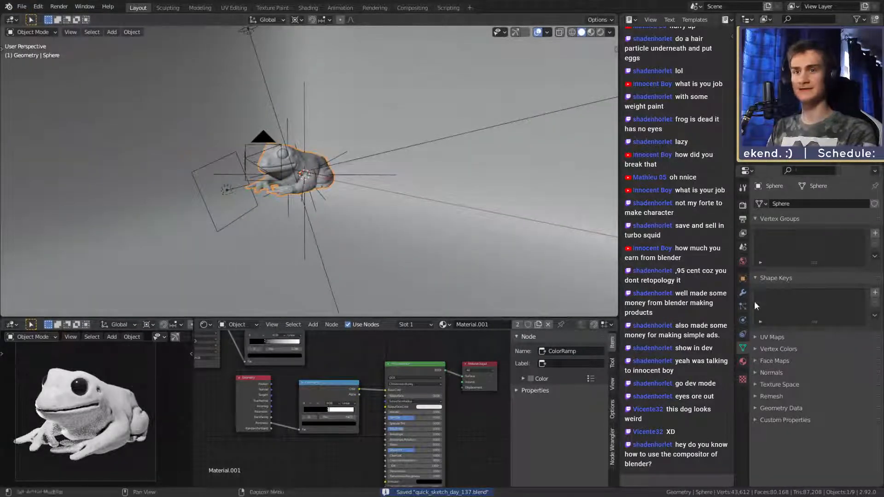
- Set the Cycles render samples to 256 and save the scene
{"action": "left_click", "coordinate": [742, 205]}
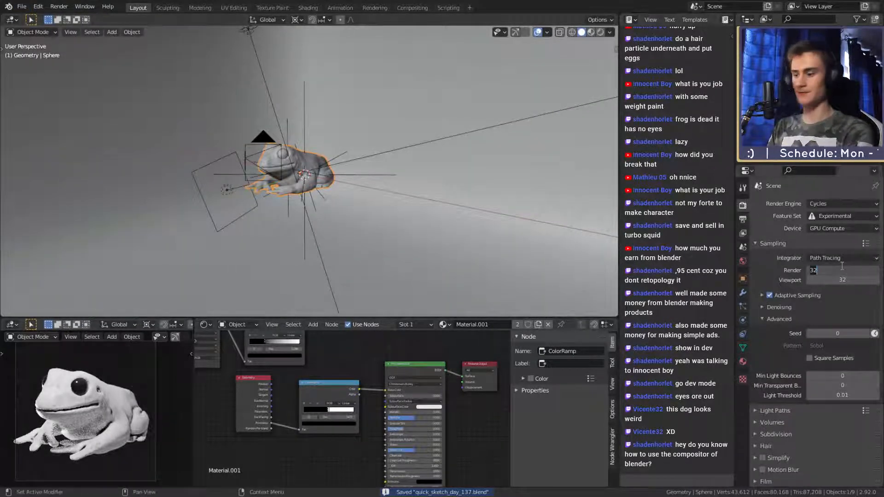
{"action": "type", "text": "*"}
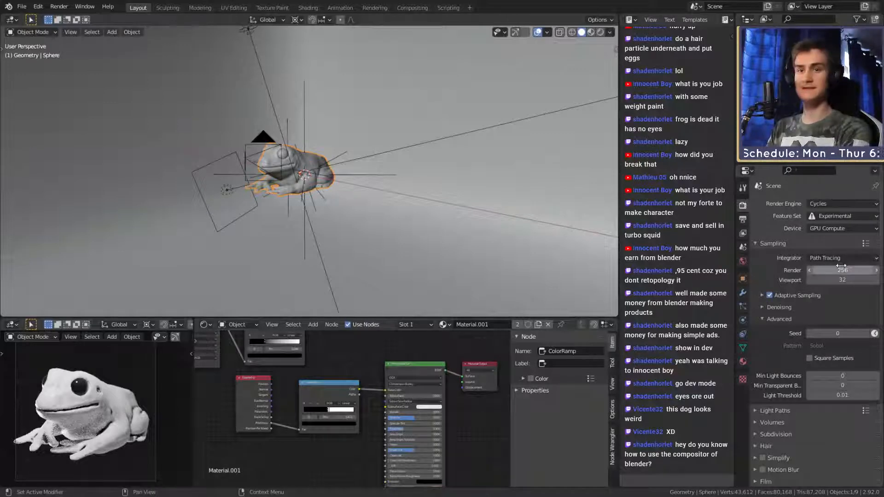
{"action": "left_click", "coordinate": [22, 6]}
{"action": "left_click", "coordinate": [42, 73]}
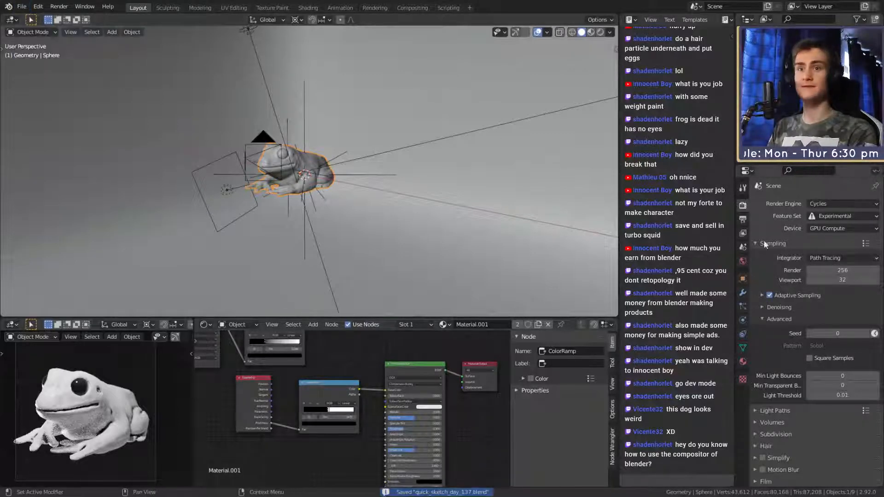
- Set the output resolution percentage to 50%
{"action": "left_click", "coordinate": [743, 219]}
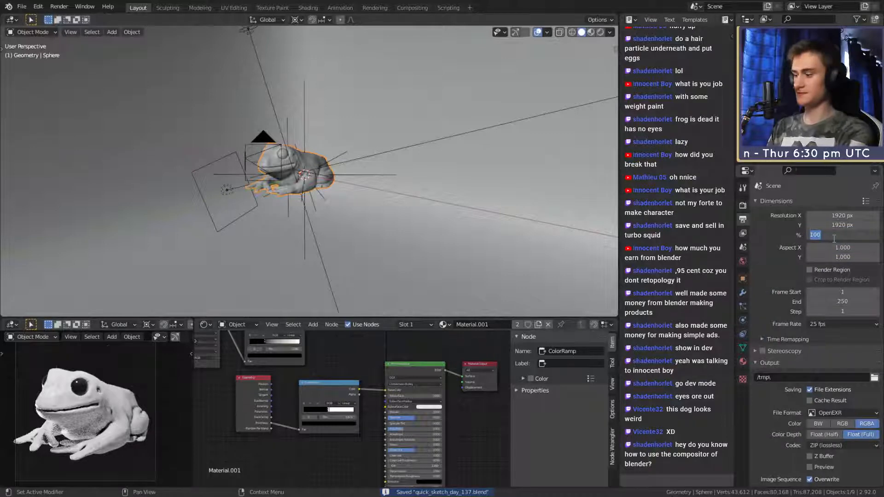
{"action": "type", "text": "50"}
{"action": "key", "text": "Return"}
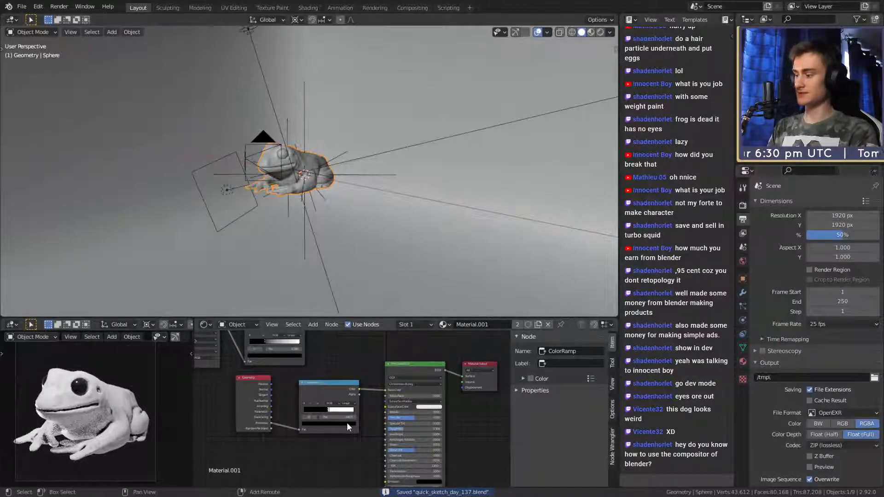
- Replace the camera preview with an Image Editor showing the Render Result and render the frame
{"action": "key", "text": "shift+F10"}
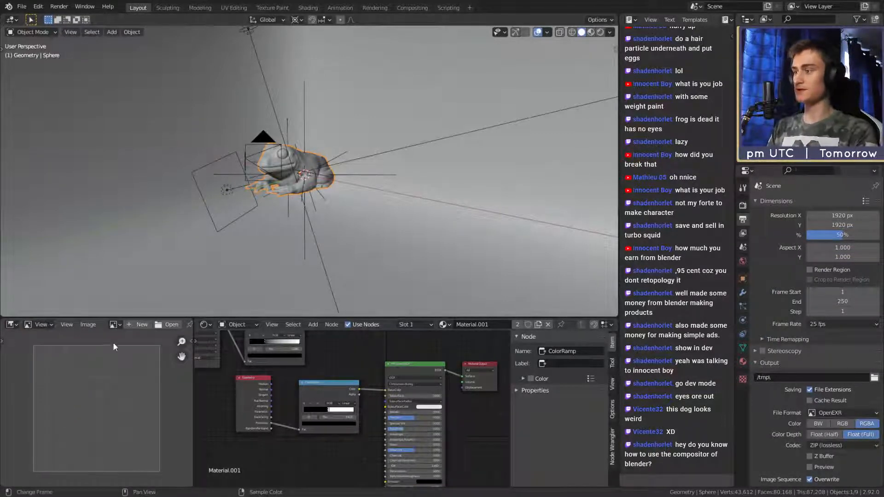
{"action": "left_click", "coordinate": [113, 324]}
{"action": "left_click", "coordinate": [134, 354]}
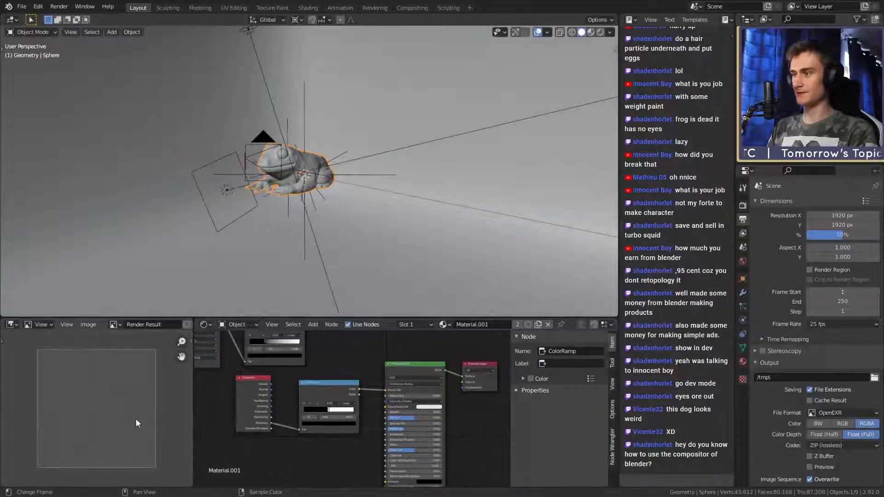
{"action": "scroll", "coordinate": [135, 418], "scroll_direction": "down", "scroll_amount": 1}
{"action": "key", "text": "F12"}
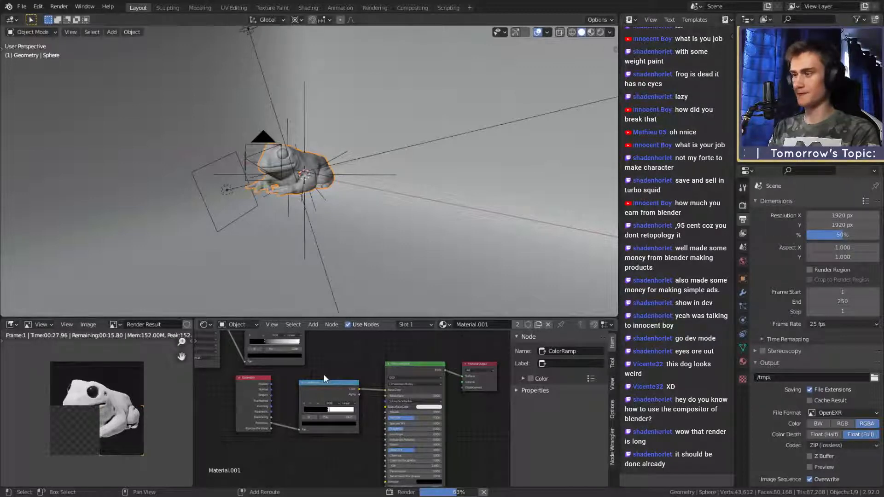
- Switch the shader node area to the Compositor and insert the Glare node between the Denoise and Composite nodes
{"action": "key", "text": "shift+F3"}
{"action": "middle_click_drag", "start_coordinate": [414, 374], "coordinate": [209, 413]}
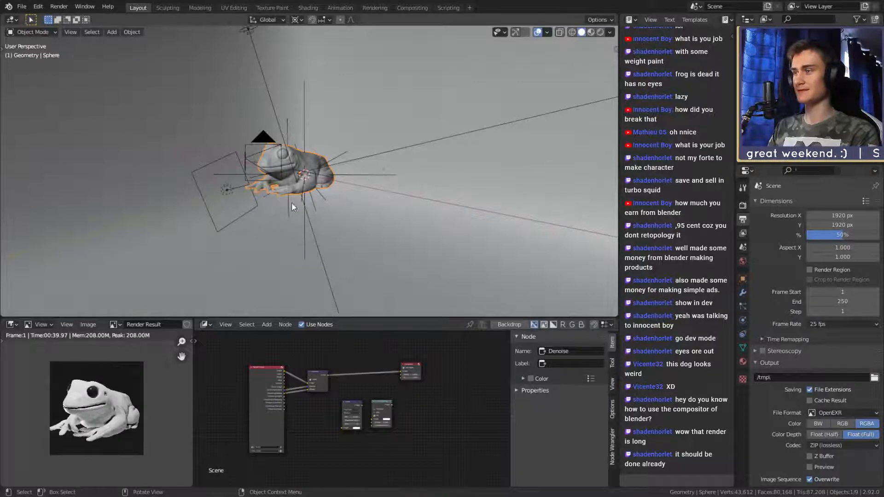
{"action": "scroll", "coordinate": [292, 203], "scroll_direction": "up", "scroll_amount": 4}
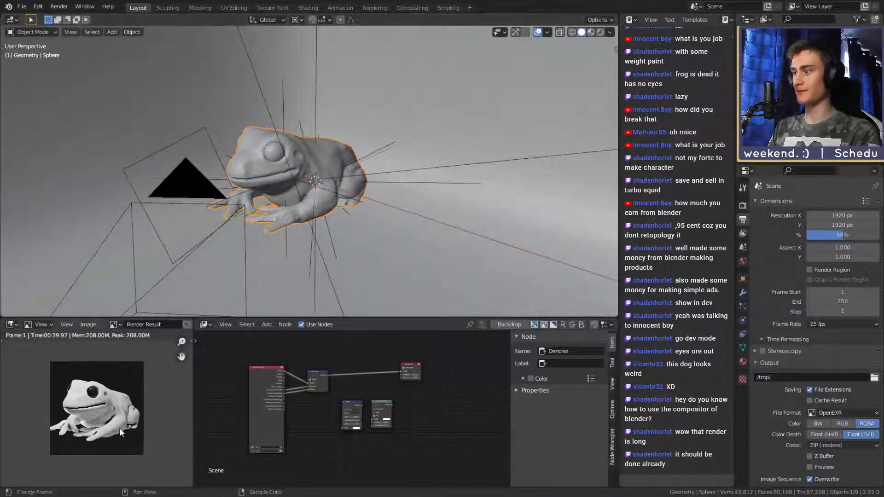
{"action": "scroll", "coordinate": [371, 414], "scroll_direction": "up", "scroll_amount": 3}
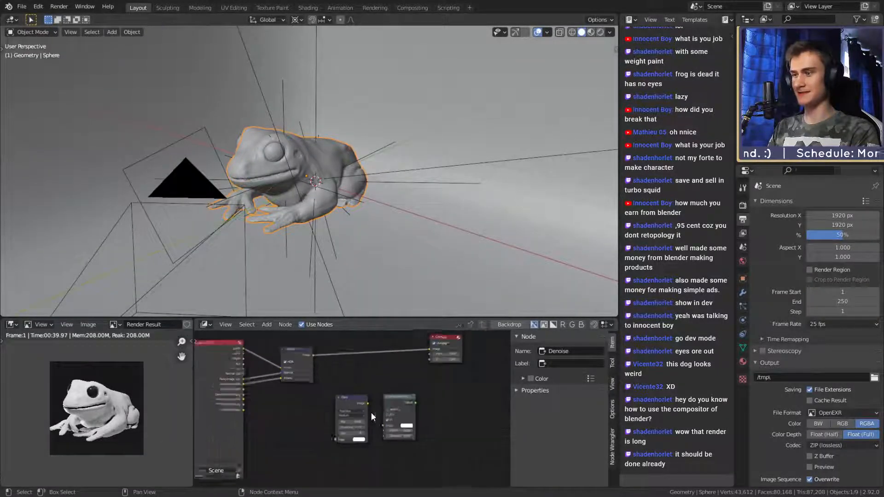
{"action": "scroll", "coordinate": [42, 417], "scroll_direction": "up", "scroll_amount": 3}
{"action": "scroll", "coordinate": [49, 420], "scroll_direction": "down", "scroll_amount": 2}
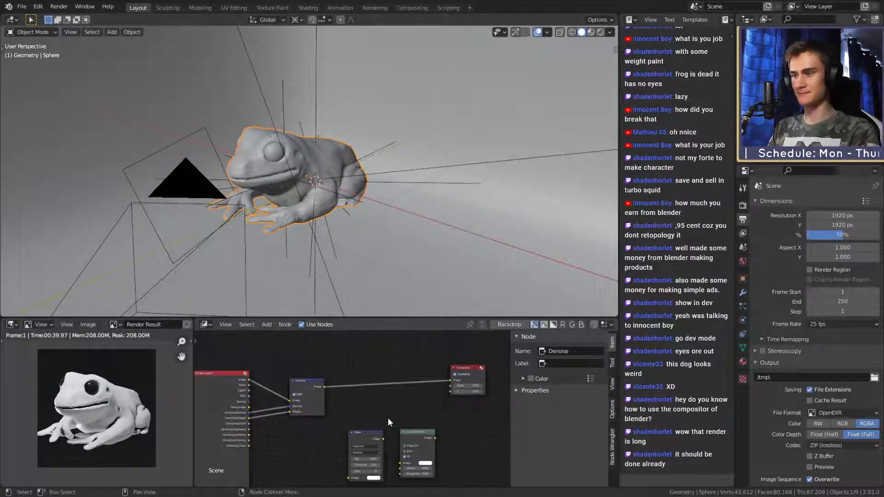
{"action": "left_click_drag", "start_coordinate": [365, 438], "coordinate": [364, 381]}
- Set the Glare node's Threshold to 2
{"action": "scroll", "coordinate": [402, 406], "scroll_direction": "up", "scroll_amount": 3}
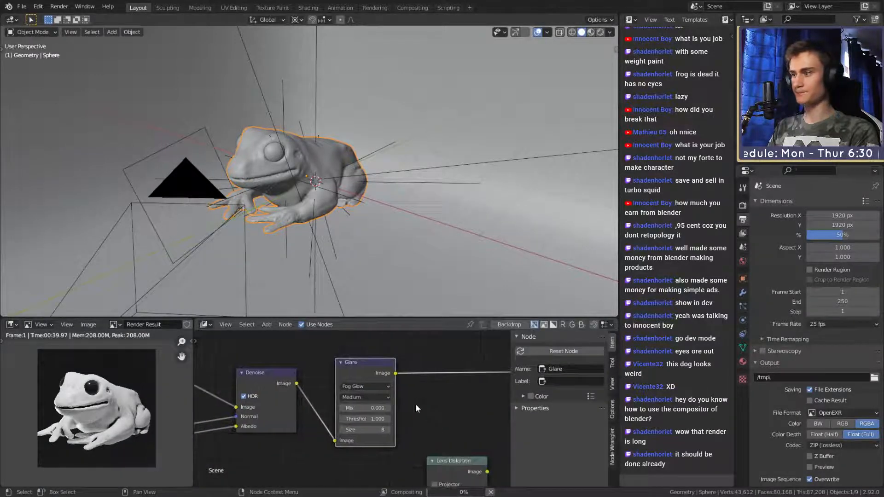
{"action": "scroll", "coordinate": [417, 410], "scroll_direction": "up", "scroll_amount": 2}
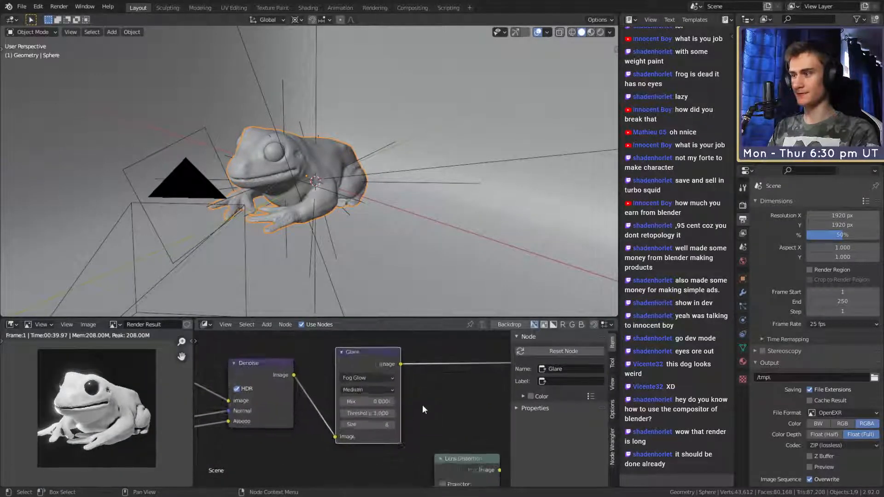
{"action": "left_click", "coordinate": [368, 418]}
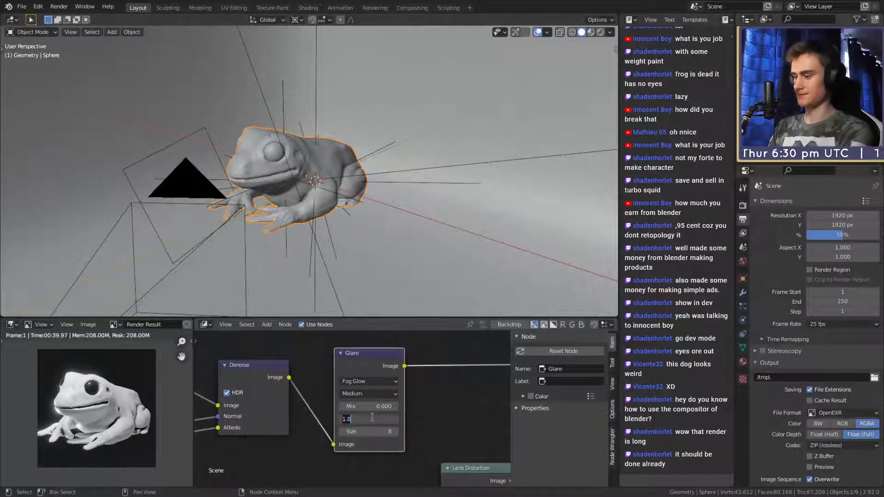
{"action": "type", "text": "2"}
{"action": "key", "text": "Return"}
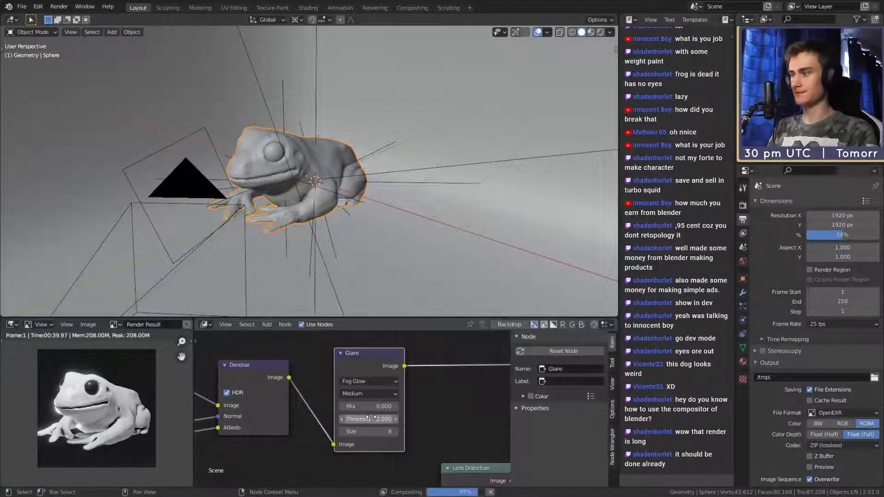
- Set the Glare node's Threshold to 1.5 and its quality to High
{"action": "left_click", "coordinate": [371, 417]}
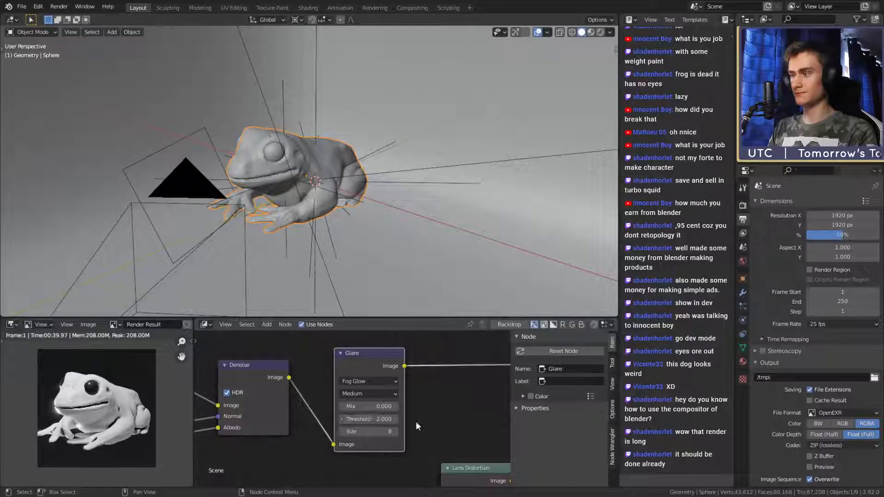
{"action": "type", "text": "1"}
{"action": "key", "text": "Return"}
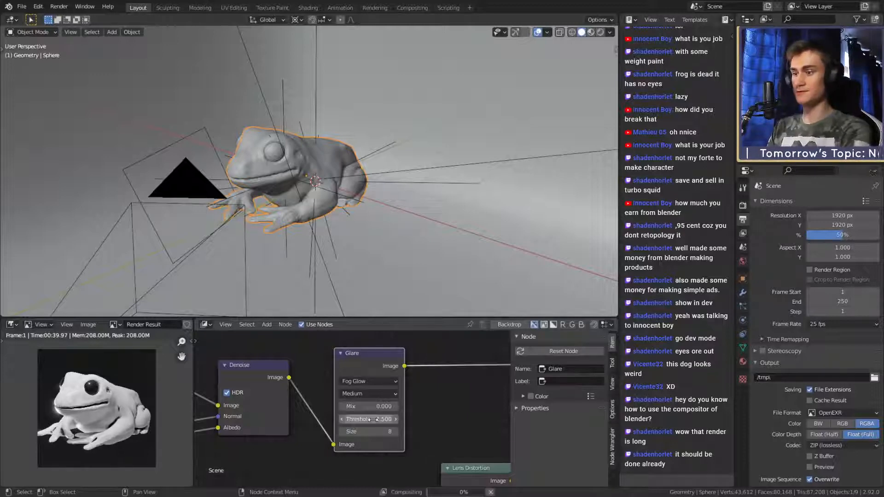
{"action": "left_click", "coordinate": [365, 394]}
{"action": "left_click", "coordinate": [355, 406]}
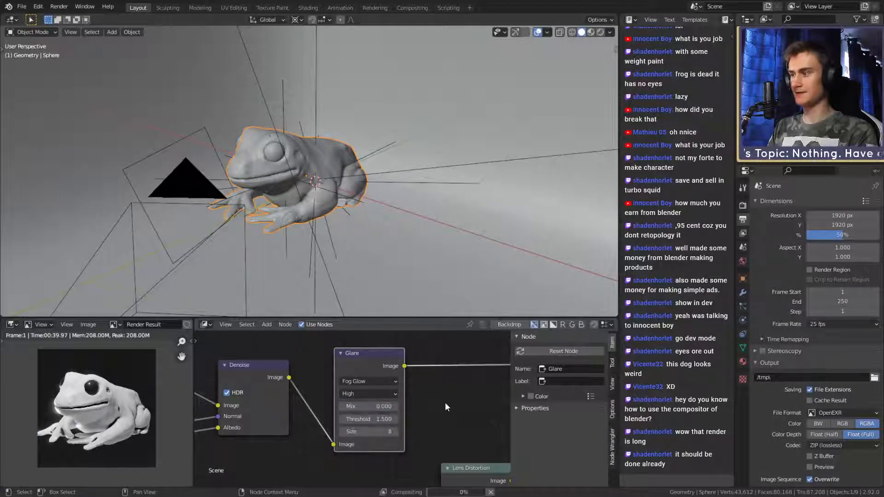
- Reposition the unconnected Lens Distortion node slightly closer to the Glare node in the compositor
{"action": "scroll", "coordinate": [427, 398], "scroll_direction": "down", "scroll_amount": 5}
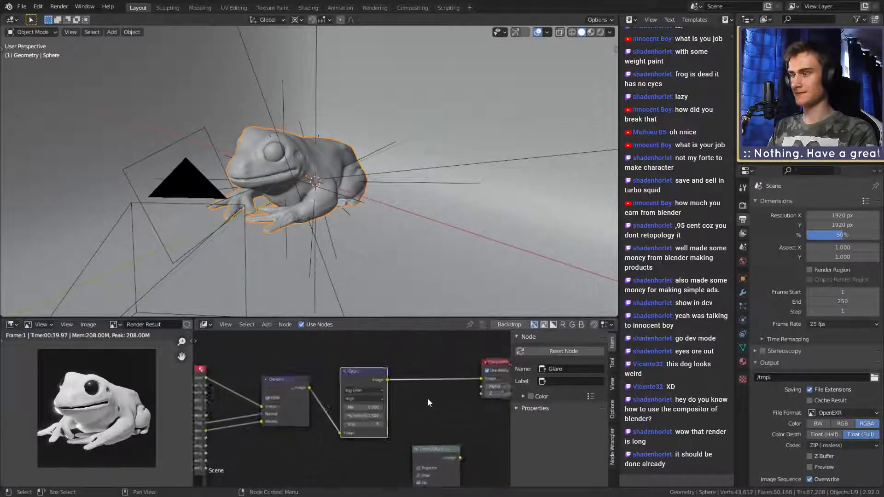
{"action": "middle_click_drag", "start_coordinate": [425, 432], "coordinate": [421, 402]}
{"action": "scroll", "coordinate": [452, 416], "scroll_direction": "up", "scroll_amount": 9}
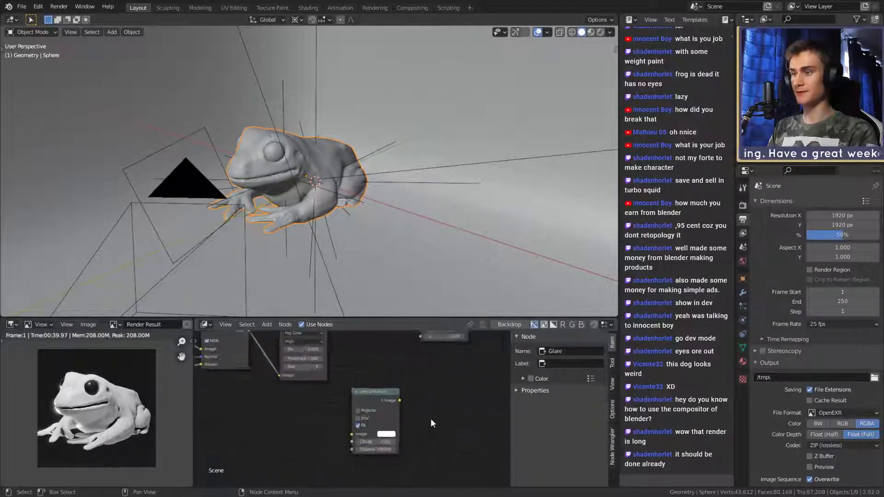
{"action": "left_click_drag", "start_coordinate": [380, 395], "coordinate": [381, 390]}
{"action": "scroll", "coordinate": [413, 368], "scroll_direction": "down", "scroll_amount": 3}
{"action": "scroll", "coordinate": [344, 208], "scroll_direction": "up", "scroll_amount": 5}
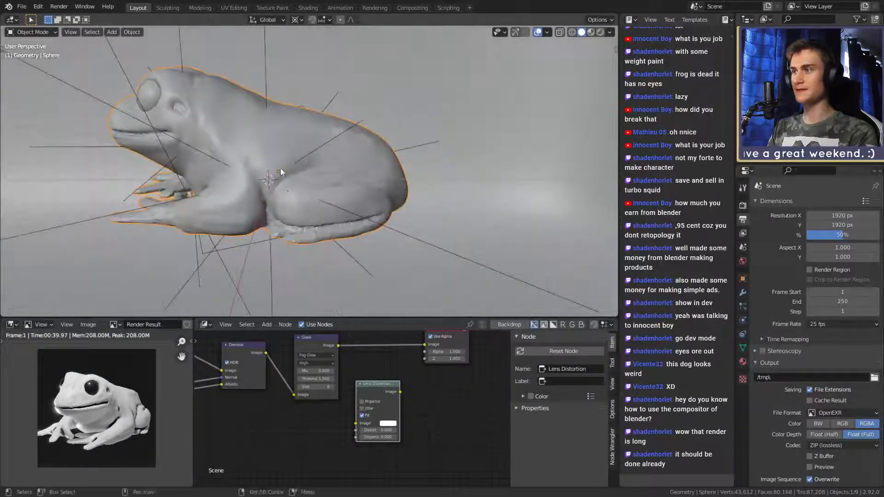
- Examine the frog model from the side and front, and check the glare effect in the render result
{"action": "middle_click_drag", "start_coordinate": [280, 168], "coordinate": [277, 201]}
{"action": "scroll", "coordinate": [124, 385], "scroll_direction": "up", "scroll_amount": 4}
{"action": "scroll", "coordinate": [118, 410], "scroll_direction": "down", "scroll_amount": 6}
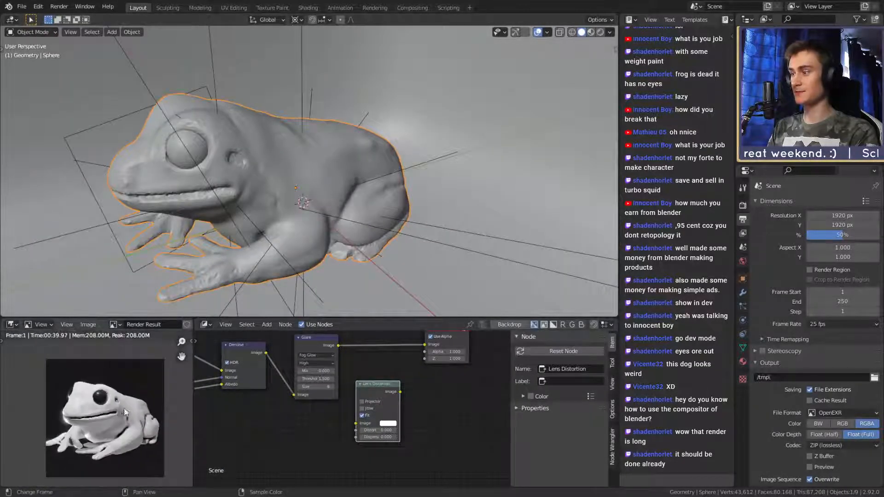
{"action": "scroll", "coordinate": [116, 418], "scroll_direction": "down", "scroll_amount": 3}
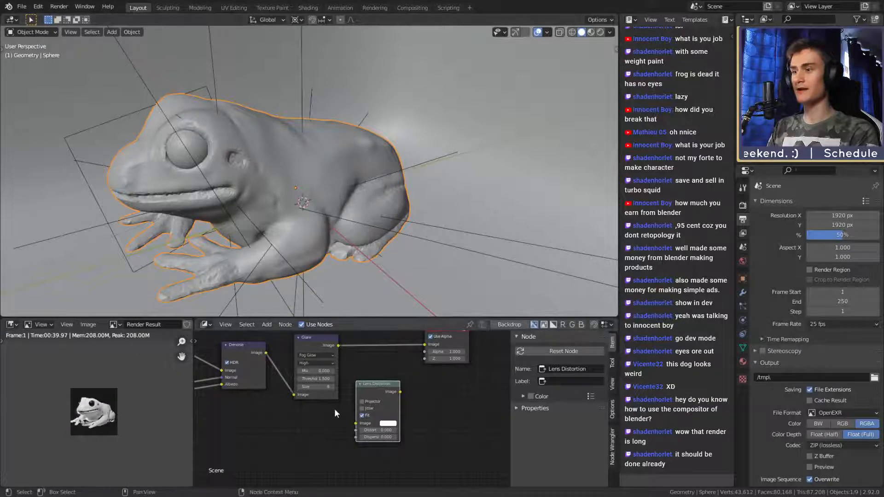
{"action": "scroll", "coordinate": [335, 408], "scroll_direction": "down", "scroll_amount": 2}
{"action": "scroll", "coordinate": [121, 400], "scroll_direction": "up", "scroll_amount": 6}
{"action": "scroll", "coordinate": [120, 399], "scroll_direction": "down", "scroll_amount": 2}
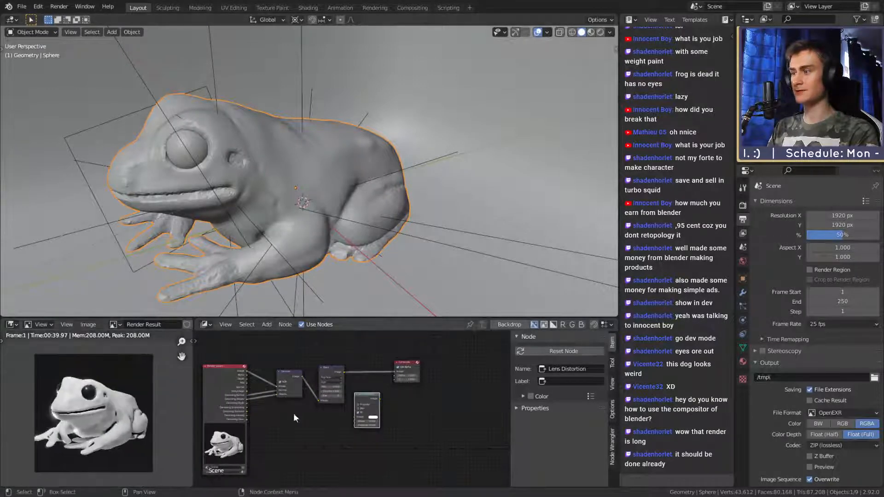
{"action": "scroll", "coordinate": [304, 414], "scroll_direction": "down", "scroll_amount": 2}
- Save the blend file and set the output resolution percentage to 100%, keeping the render samples at 256
{"action": "left_click", "coordinate": [22, 7]}
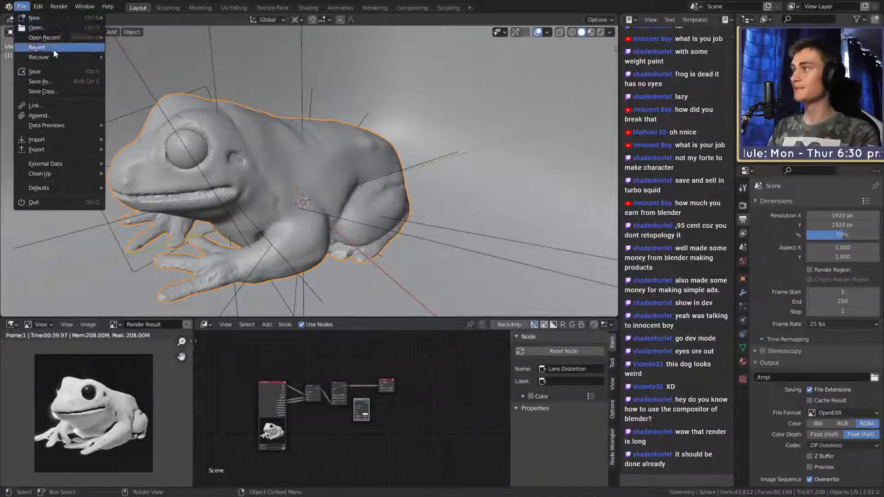
{"action": "left_click", "coordinate": [40, 72]}
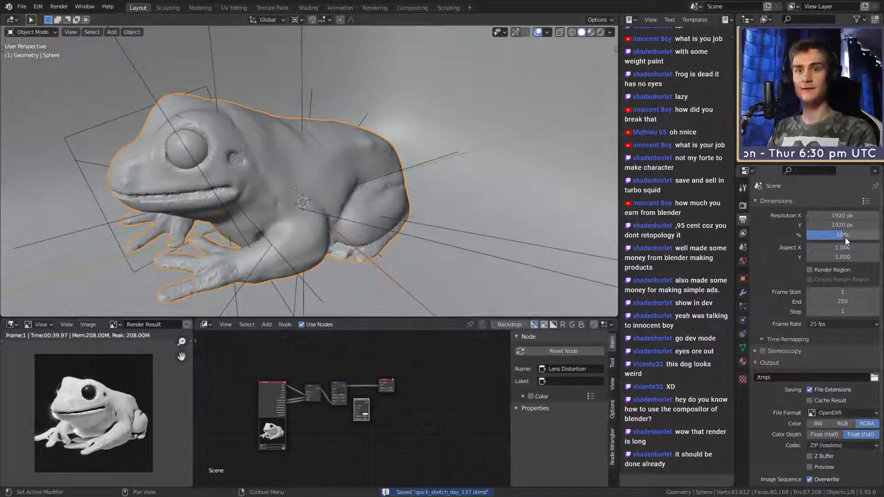
{"action": "left_click_drag", "start_coordinate": [844, 237], "coordinate": [880, 236]}
{"action": "left_click", "coordinate": [742, 206]}
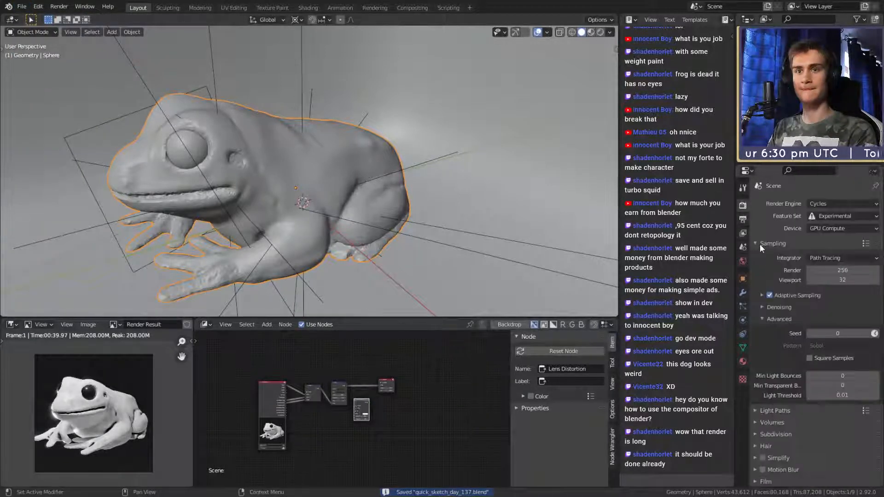
{"action": "left_click", "coordinate": [745, 219]}
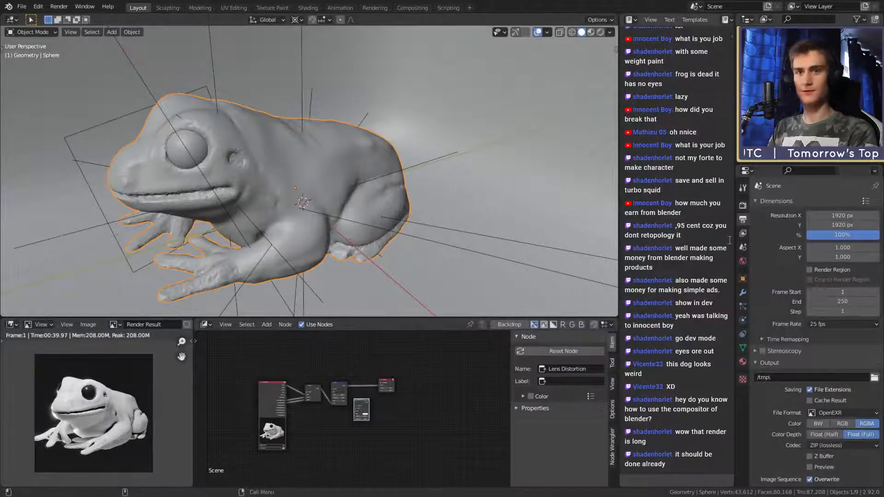
{"action": "left_click", "coordinate": [743, 206]}
{"action": "left_click", "coordinate": [843, 270]}
{"action": "key", "text": "Return"}
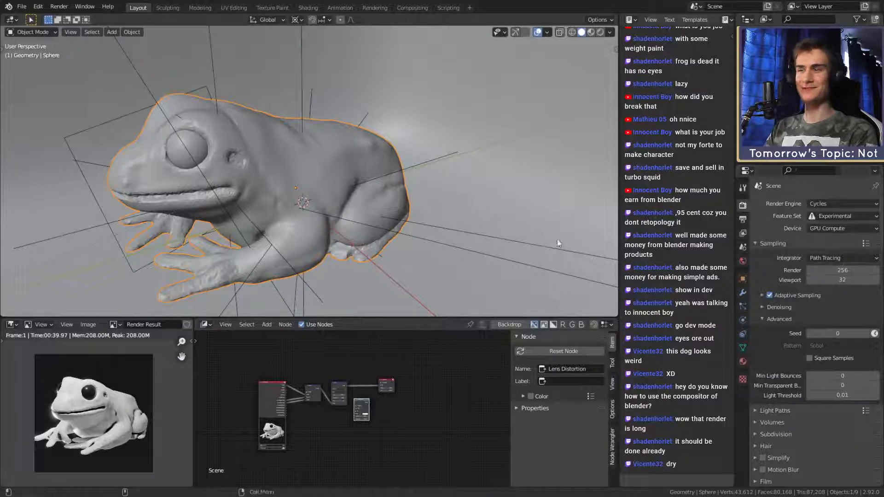
- Switch the Image Editor area back to a 3D Viewport showing the rendered camera preview
{"action": "middle_click_drag", "start_coordinate": [200, 182], "coordinate": [350, 217]}
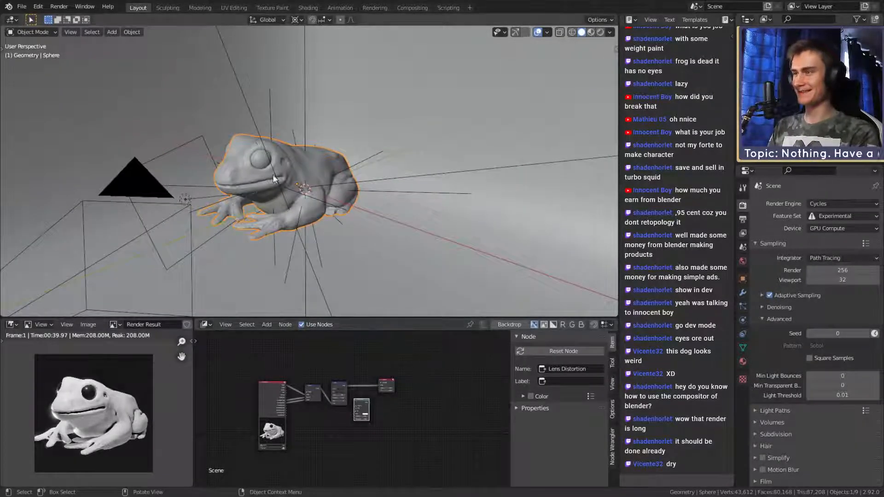
{"action": "middle_click_drag", "start_coordinate": [273, 174], "coordinate": [258, 189]}
{"action": "key", "text": "shift+F5"}
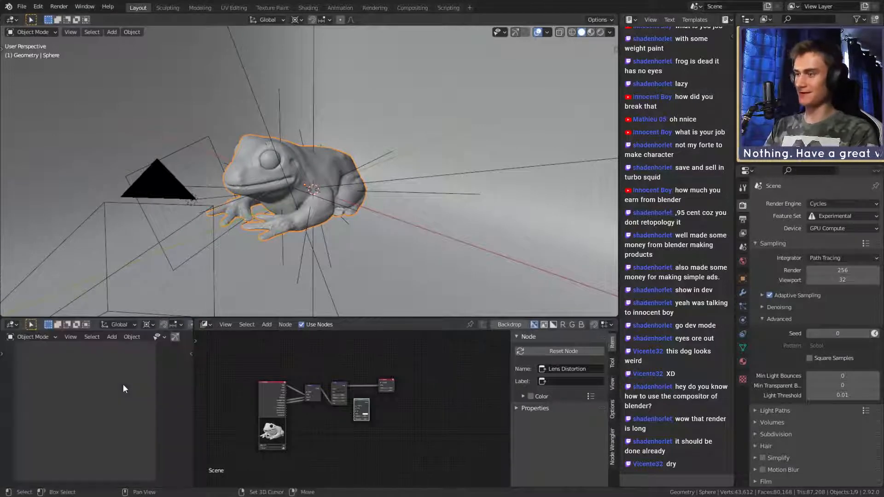
{"action": "scroll", "coordinate": [332, 415], "scroll_direction": "up", "scroll_amount": 7}
{"action": "middle_click_drag", "start_coordinate": [297, 411], "coordinate": [351, 414]}
{"action": "scroll", "coordinate": [359, 417], "scroll_direction": "up", "scroll_amount": 2}
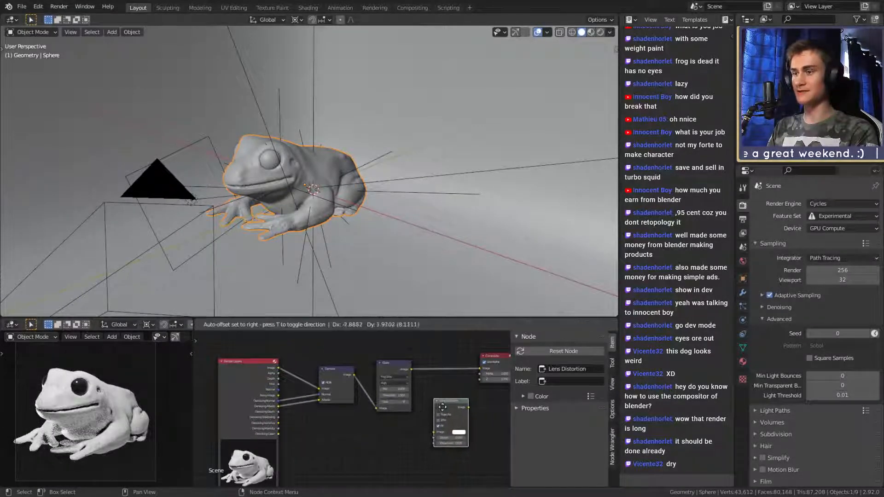
{"action": "scroll", "coordinate": [386, 424], "scroll_direction": "down", "scroll_amount": 3}
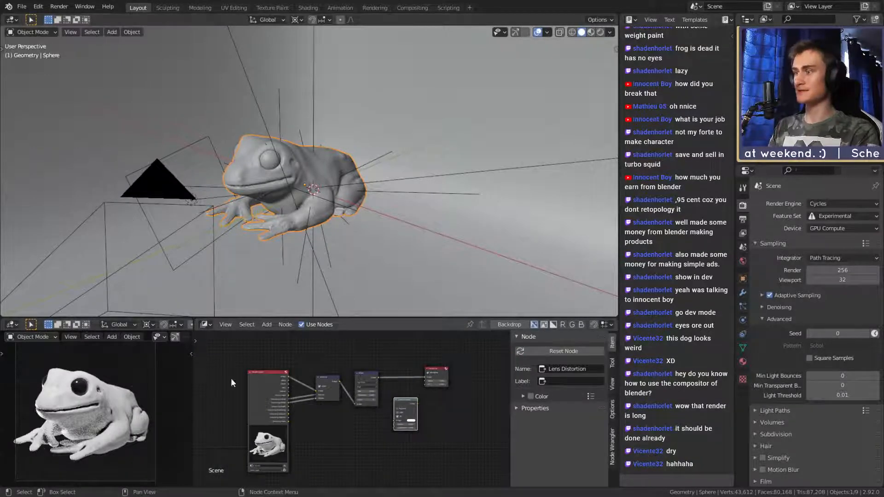
- Move the Focus empty about -0.1 m along the global X axis and save the blend file
{"action": "middle_click_drag", "start_coordinate": [350, 166], "coordinate": [333, 228]}
{"action": "left_click", "coordinate": [340, 230]}
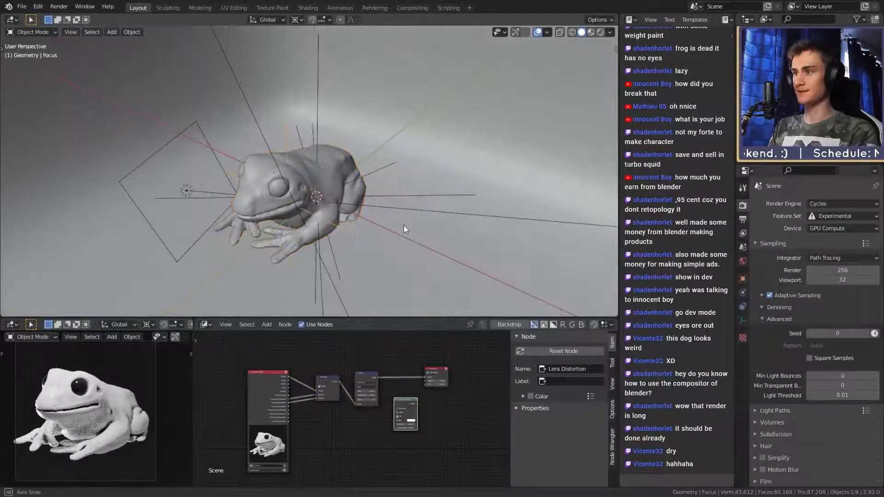
{"action": "key", "text": "g"}
{"action": "key", "text": "x"}
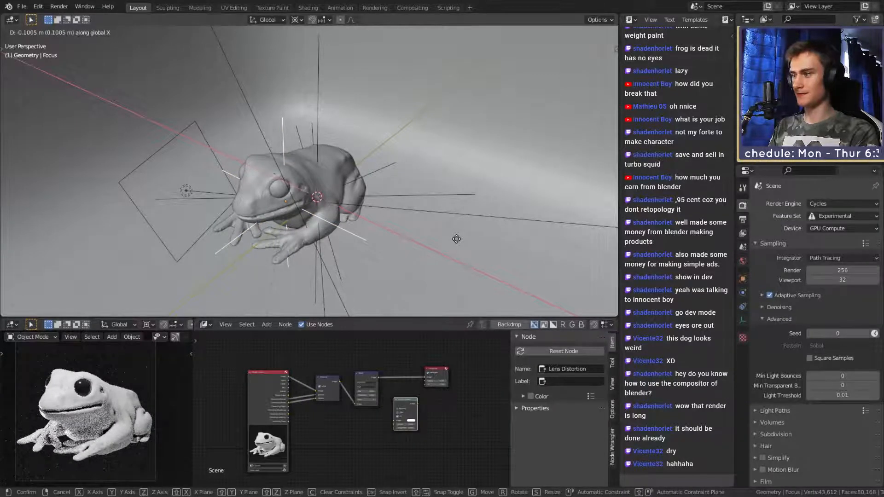
{"action": "left_click", "coordinate": [456, 239]}
{"action": "scroll", "coordinate": [131, 383], "scroll_direction": "down", "scroll_amount": 2}
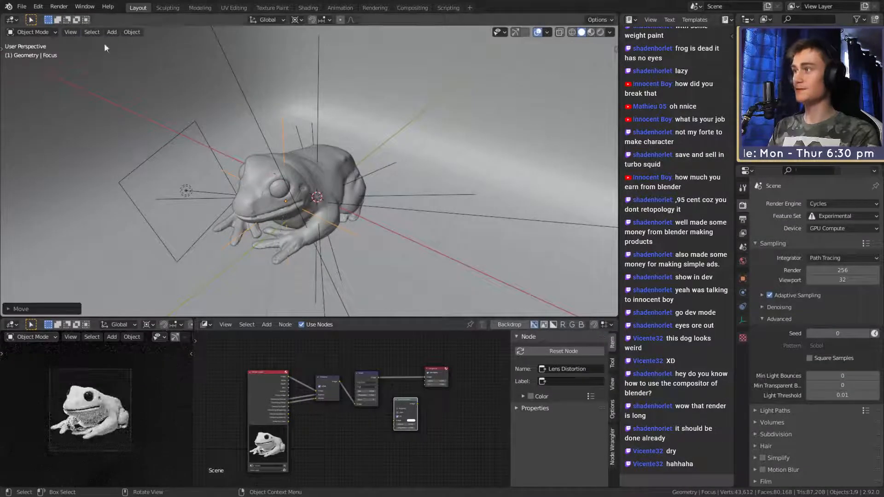
{"action": "left_click", "coordinate": [24, 7]}
{"action": "left_click", "coordinate": [35, 72]}
{"action": "middle_click_drag", "start_coordinate": [255, 187], "coordinate": [151, 128]}
{"action": "left_click", "coordinate": [170, 148]}
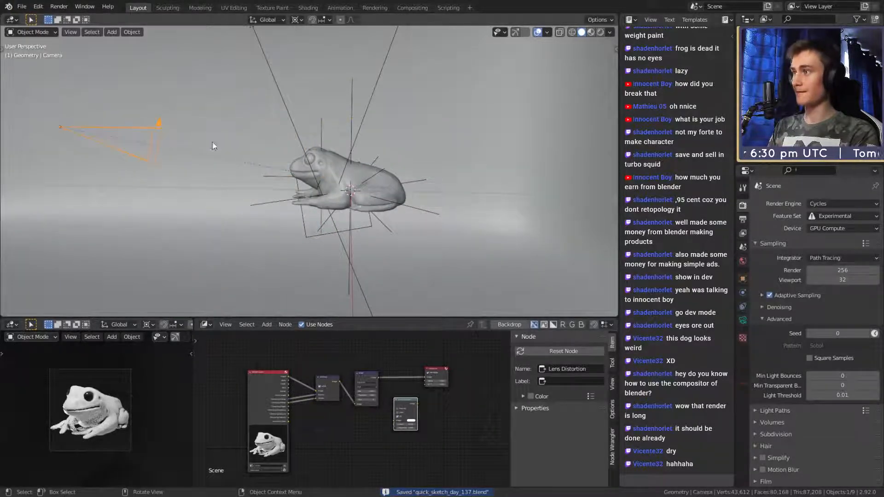
{"action": "key", "text": "g"}
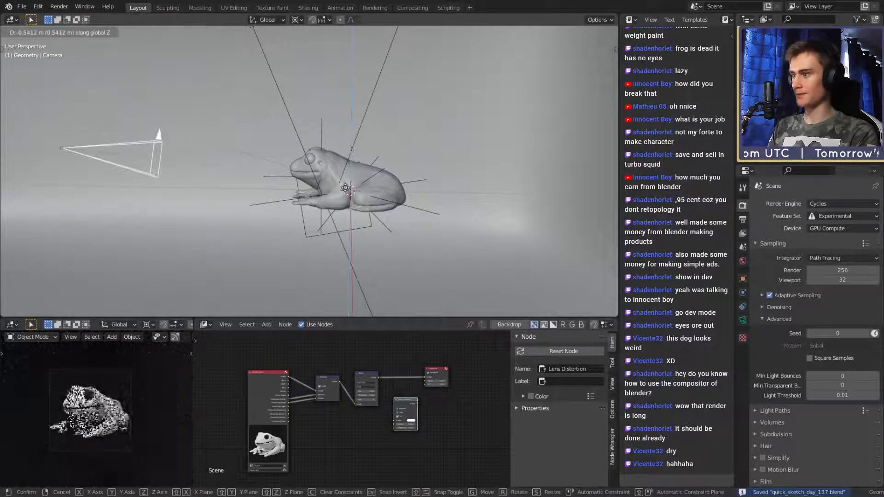
{"action": "right_click", "coordinate": [346, 191]}
{"action": "middle_click_drag", "start_coordinate": [346, 191], "coordinate": [398, 217]}
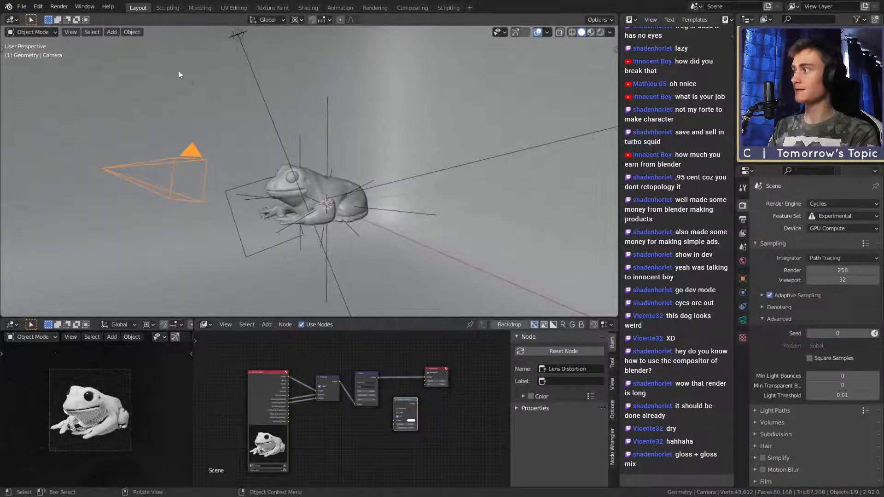
- Save the blend file and render the final frame at 100% resolution
{"action": "left_click", "coordinate": [21, 7]}
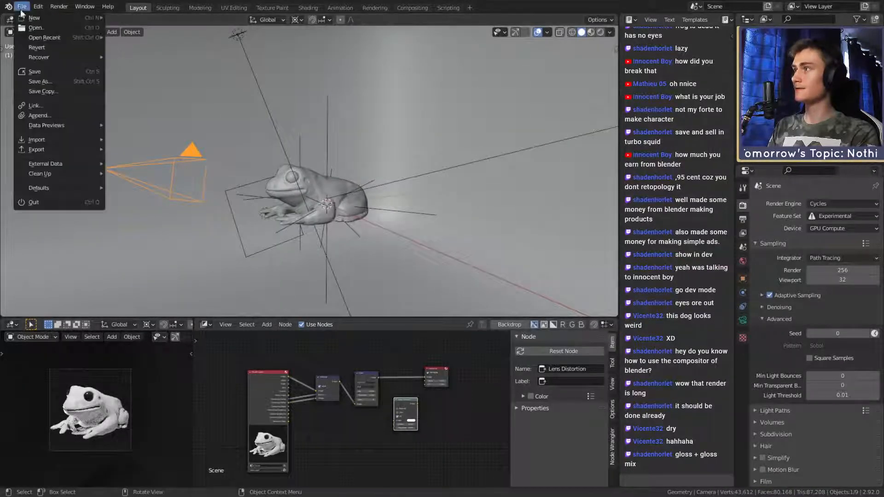
{"action": "left_click", "coordinate": [32, 70]}
{"action": "middle_click_drag", "start_coordinate": [207, 175], "coordinate": [311, 203]}
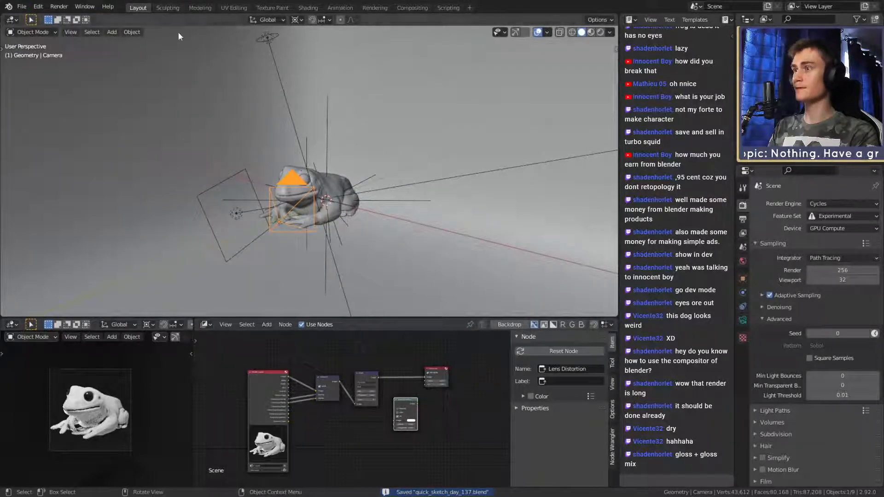
{"action": "scroll", "coordinate": [358, 430], "scroll_direction": "down", "scroll_amount": 1}
{"action": "scroll", "coordinate": [358, 430], "scroll_direction": "up", "scroll_amount": 2}
{"action": "scroll", "coordinate": [358, 430], "scroll_direction": "down", "scroll_amount": 2}
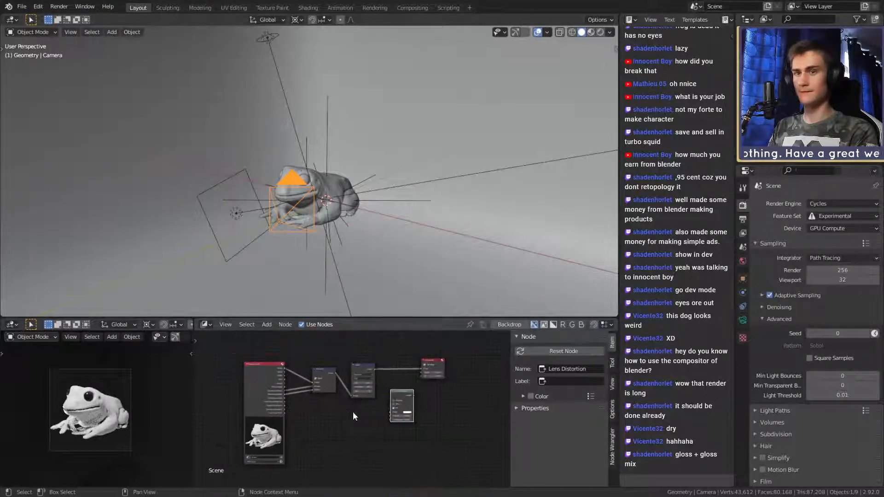
{"action": "left_click", "coordinate": [743, 219]}
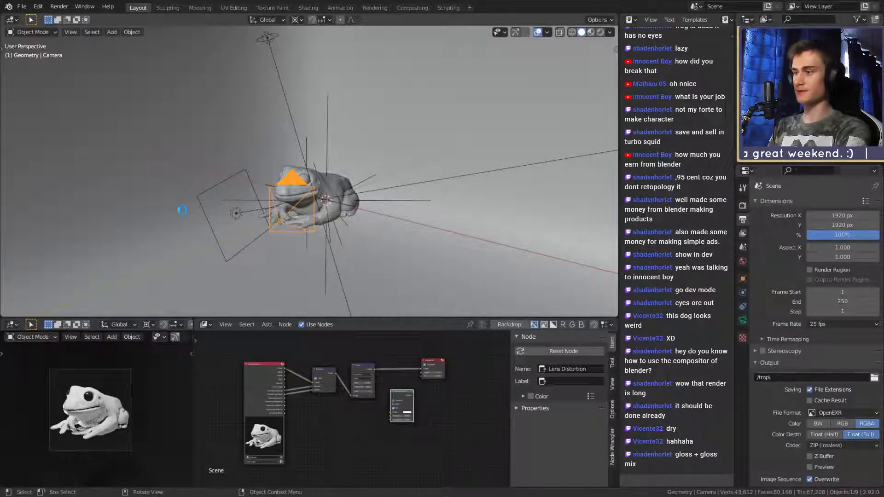
{"action": "key", "text": "F12"}
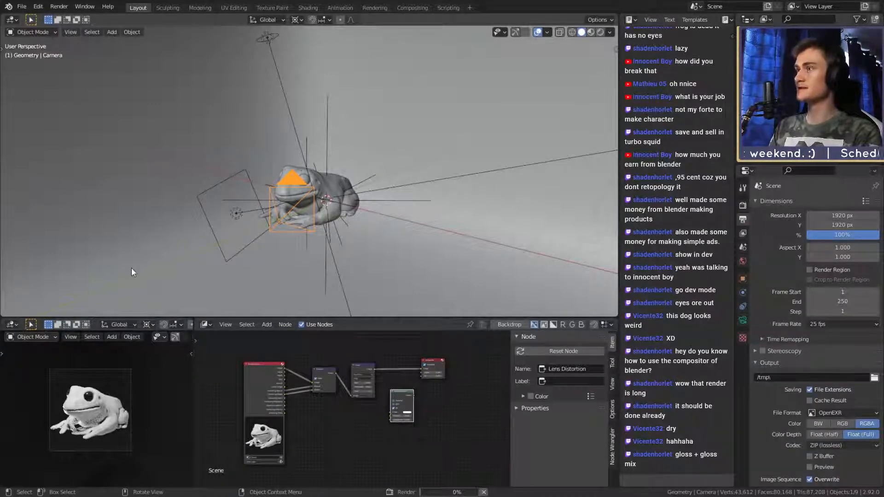
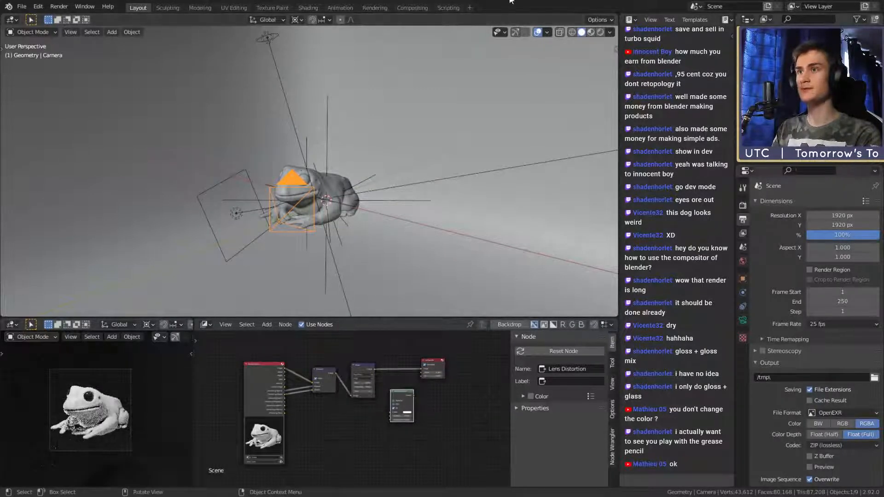
- Save the blend file again with the final render finished
{"action": "left_click", "coordinate": [29, 7]}
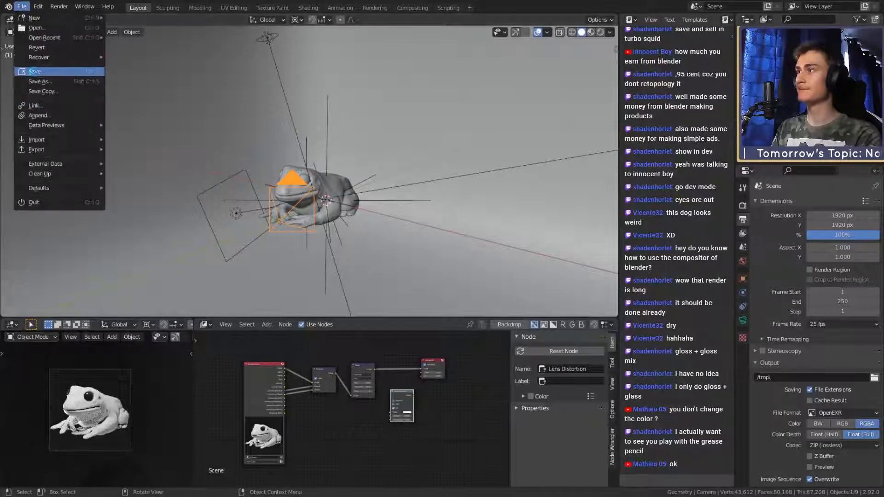
{"action": "left_click", "coordinate": [46, 72]}
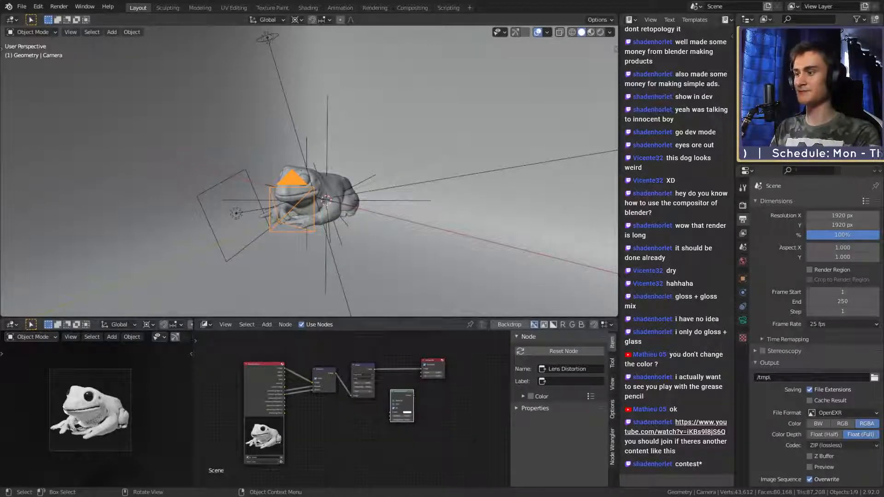
{"action": "middle_click_drag", "start_coordinate": [394, 212], "coordinate": [372, 195]}
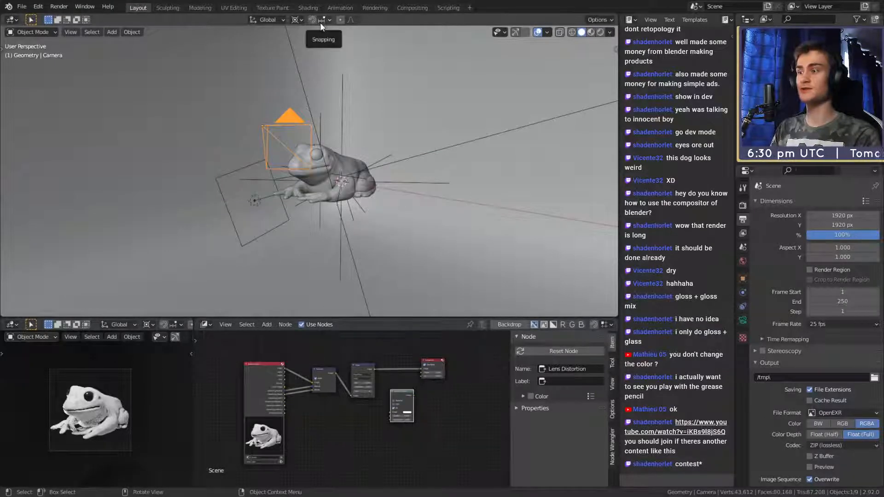
{"action": "middle_click_drag", "start_coordinate": [373, 166], "coordinate": [358, 195]}
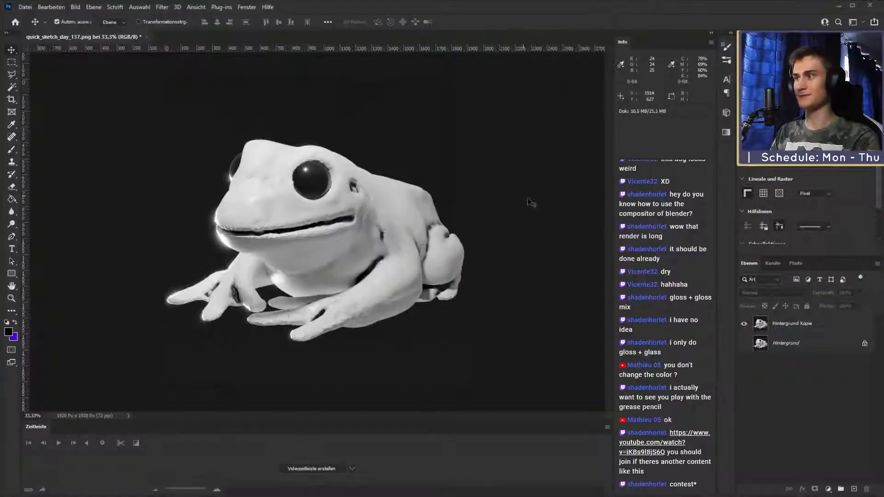
- Add a Selective Color adjustment layer above Hintergrund Kopie and clip it to that layer
{"action": "key", "text": "z"}
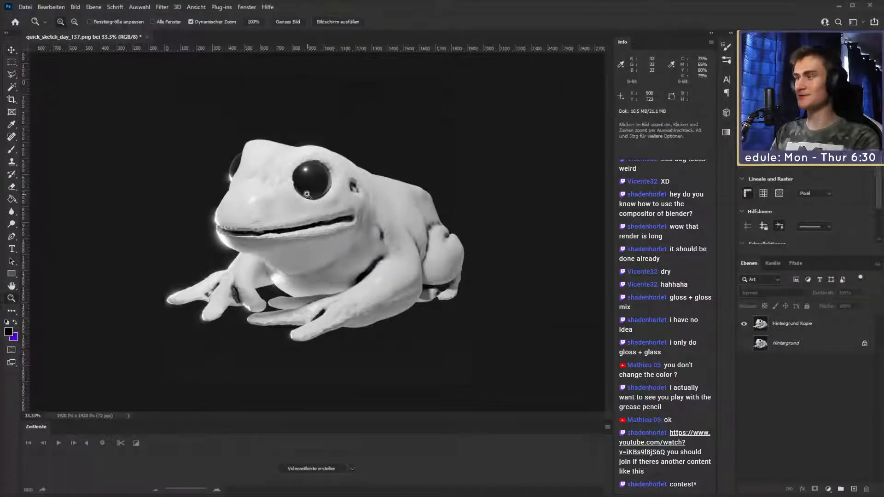
{"action": "left_click_drag", "start_coordinate": [327, 202], "coordinate": [292, 198]}
{"action": "left_click", "coordinate": [12, 51]}
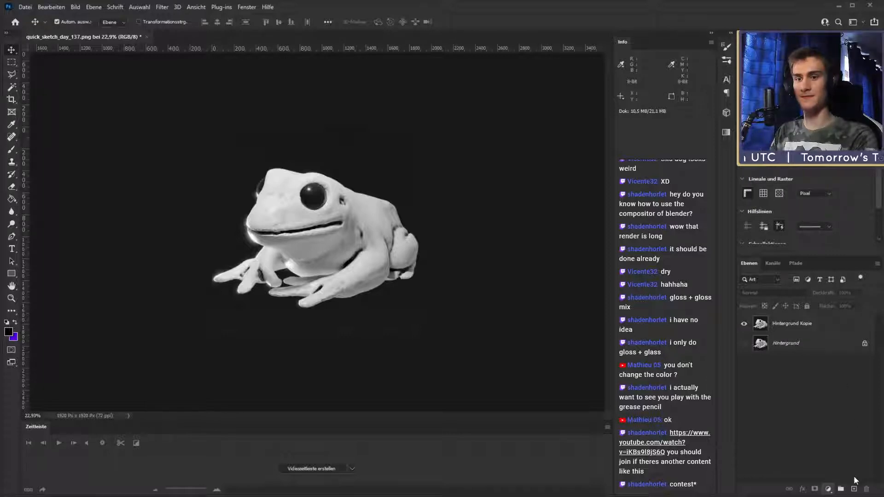
{"action": "left_click", "coordinate": [840, 448]}
{"action": "left_click", "coordinate": [809, 332], "text": "alt"}
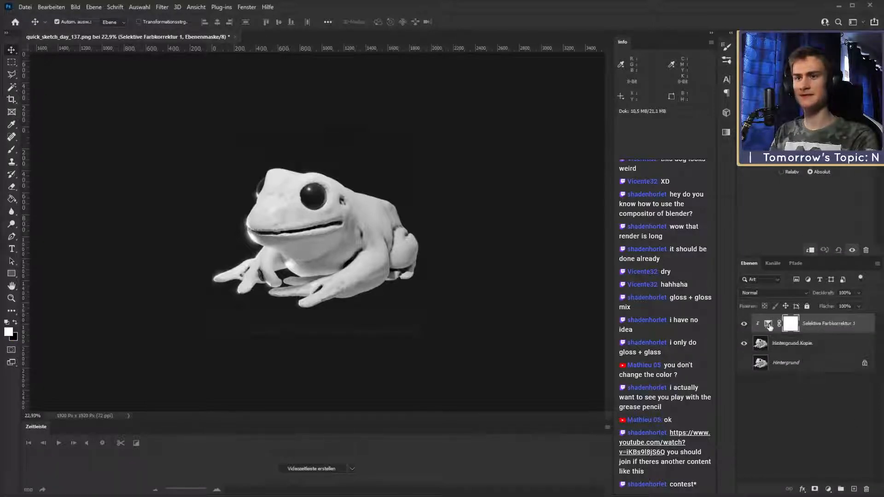
- Darken the black background around the frog with the Selective Color adjustment in Absolute mode
{"action": "left_click", "coordinate": [768, 325]}
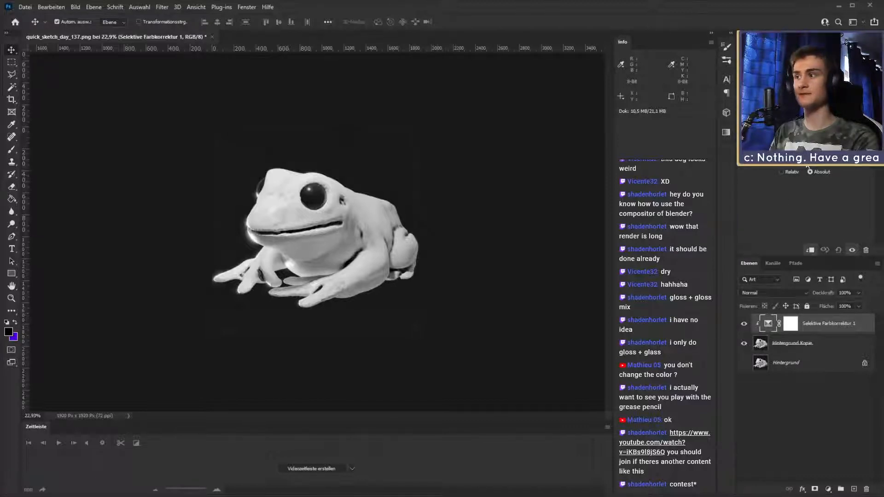
{"action": "left_click", "coordinate": [810, 171]}
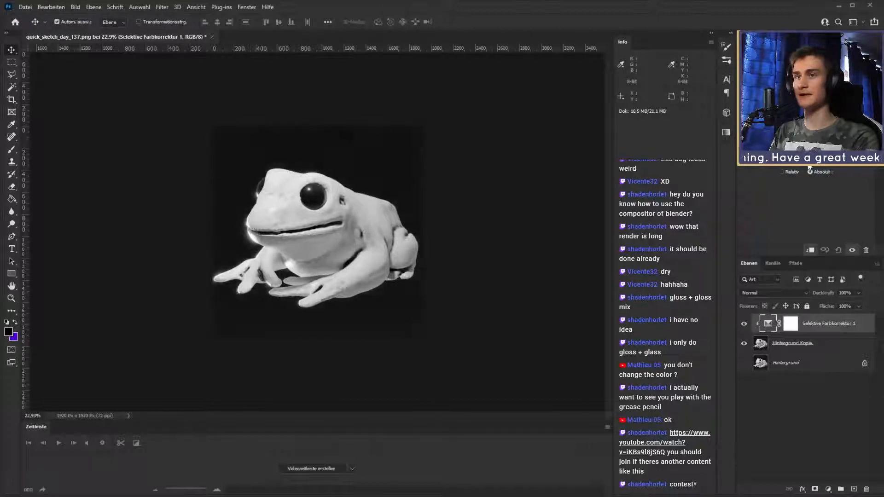
{"action": "left_click_drag", "start_coordinate": [811, 165], "coordinate": [808, 159]}
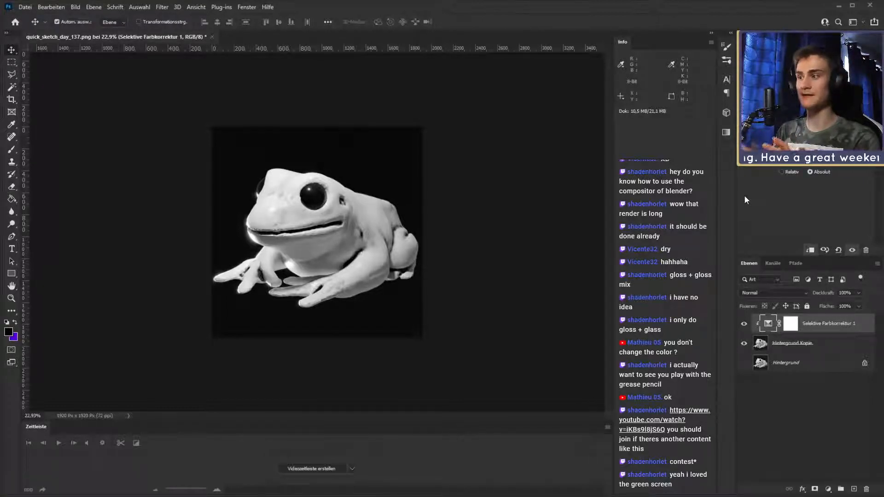
{"action": "left_click", "coordinate": [833, 395]}
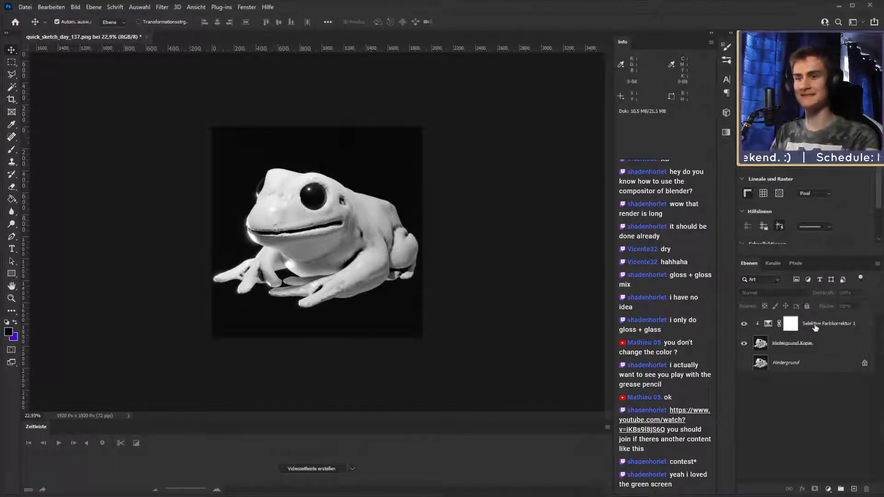
{"action": "left_click", "coordinate": [821, 345]}
{"action": "left_click", "coordinate": [823, 327]}
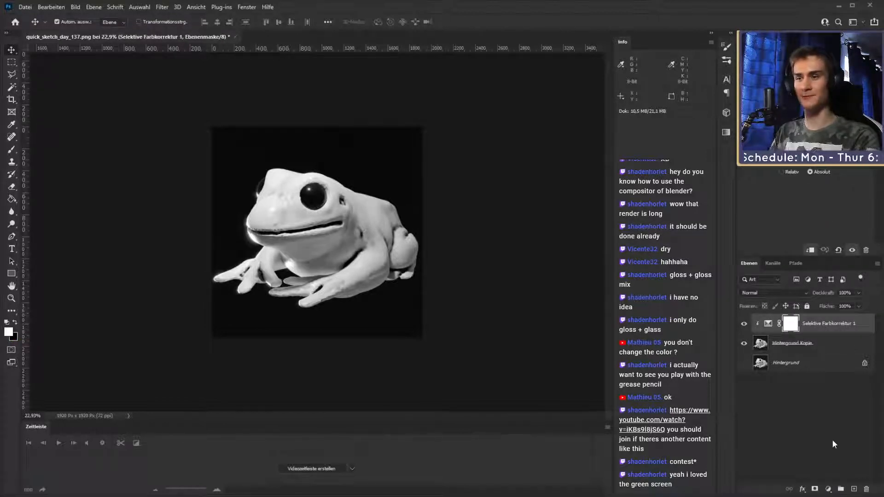
{"action": "left_click", "coordinate": [801, 394]}
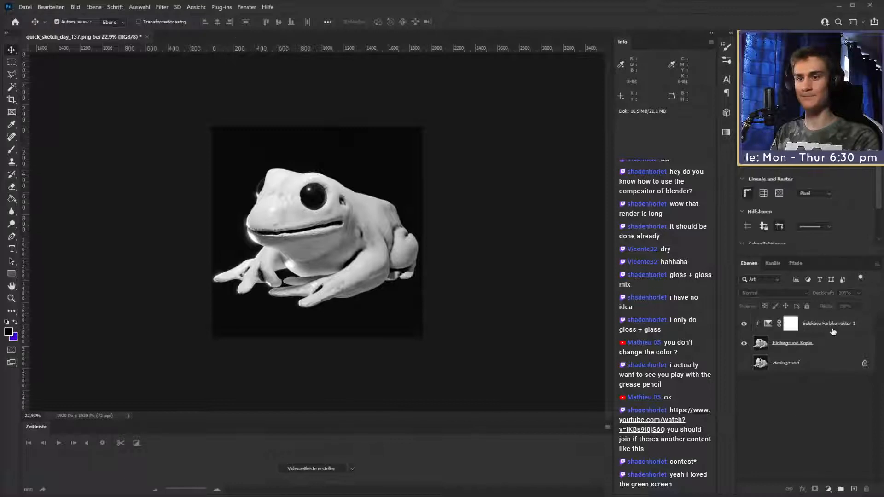
{"action": "left_click", "coordinate": [832, 328]}
{"action": "left_click", "coordinate": [828, 489]}
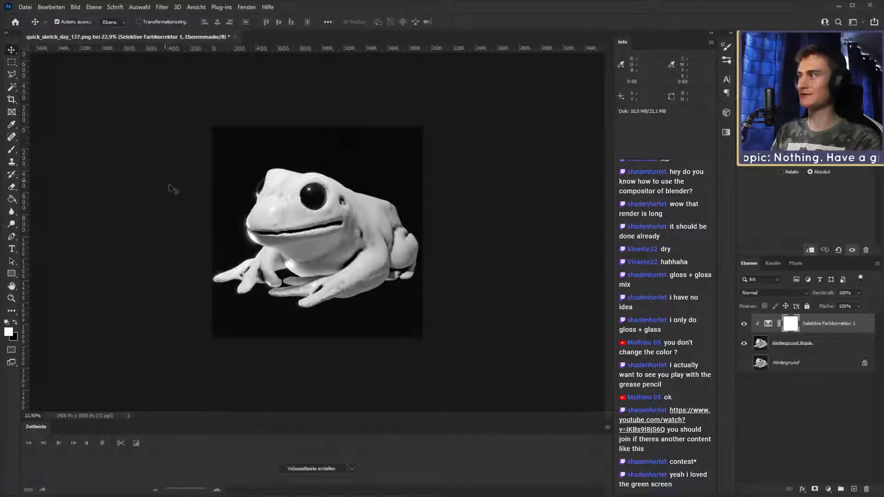
{"action": "left_click", "coordinate": [757, 428]}
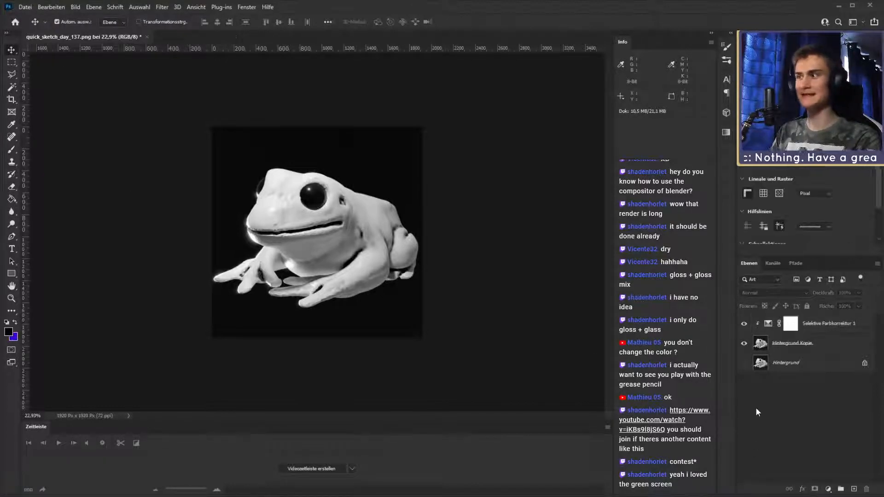
{"action": "left_click", "coordinate": [827, 326]}
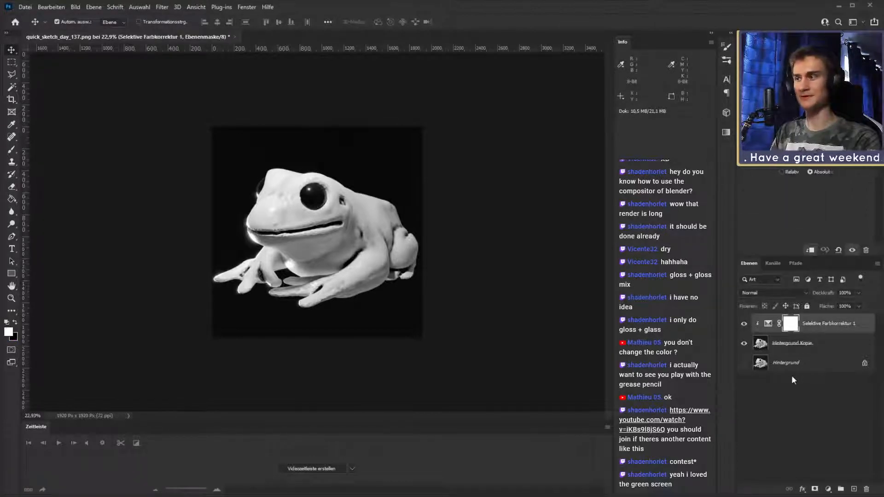
{"action": "left_click", "coordinate": [823, 404]}
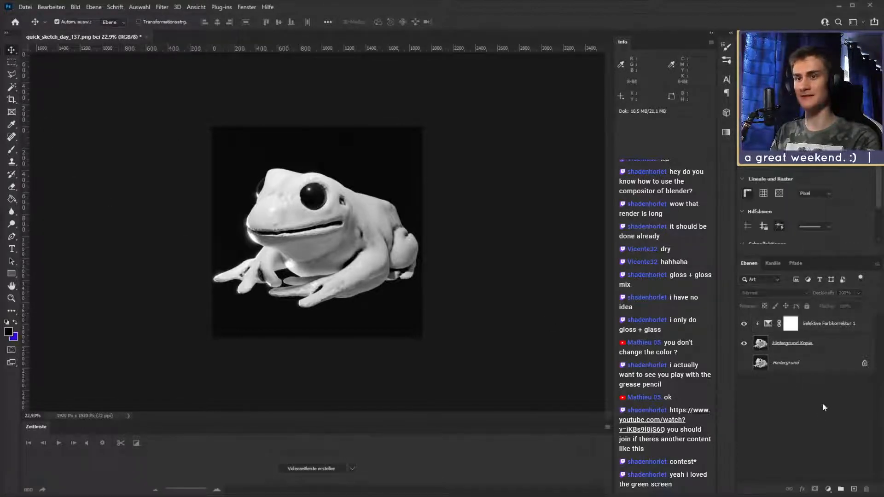
{"action": "left_click", "coordinate": [808, 329]}
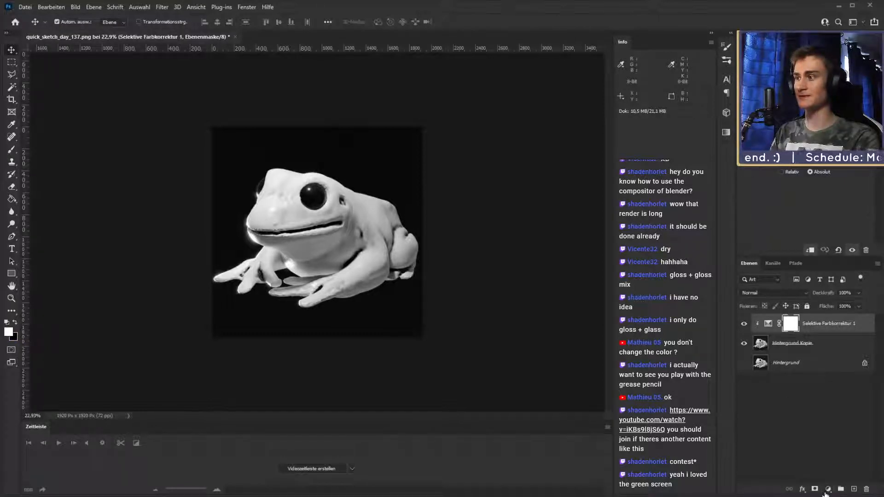
{"action": "left_click", "coordinate": [756, 421]}
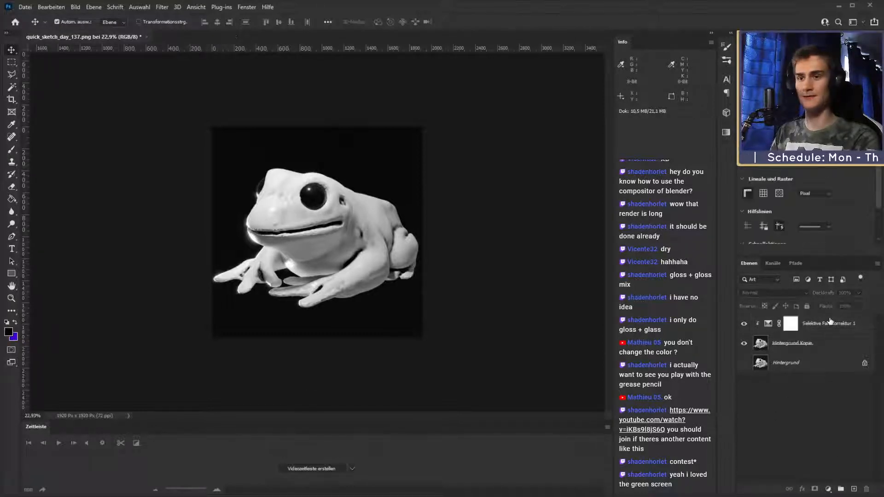
{"action": "left_click", "coordinate": [830, 321]}
{"action": "left_click", "coordinate": [787, 390]}
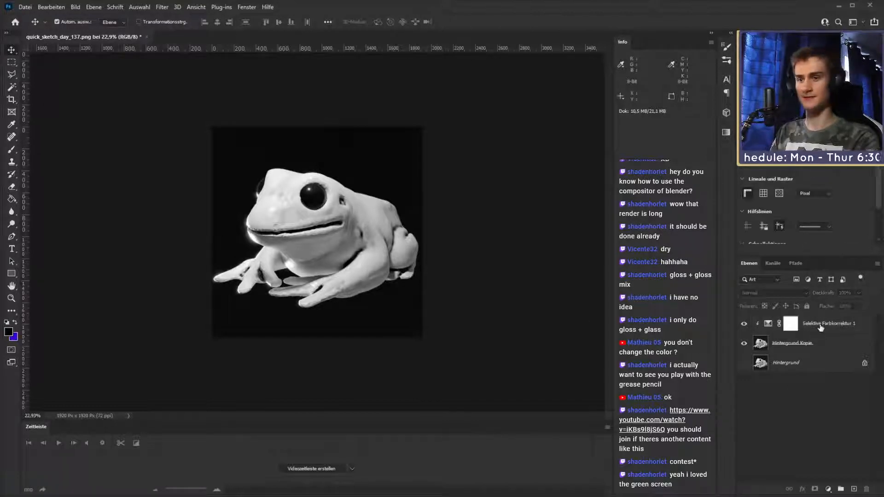
- Add a Brightness/Contrast adjustment layer above the Selective Color layer and clip it to the frog image
{"action": "left_click", "coordinate": [826, 323]}
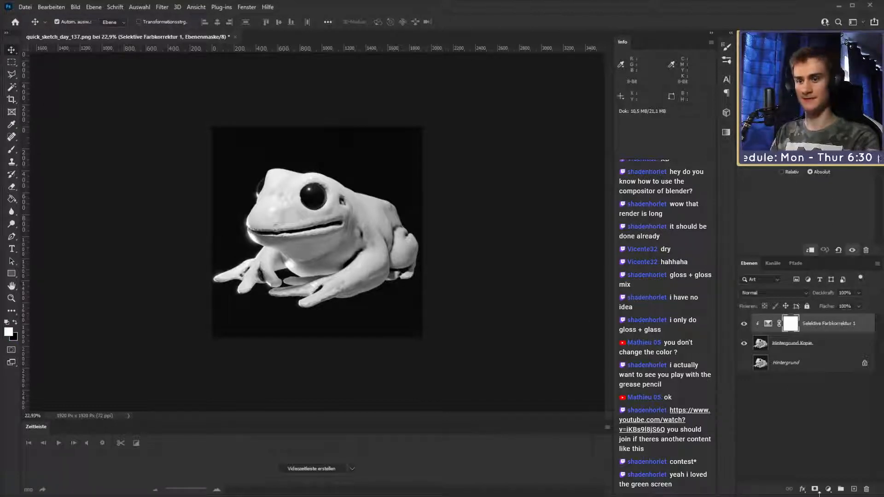
{"action": "left_click", "coordinate": [853, 354]}
{"action": "left_click", "coordinate": [762, 323]}
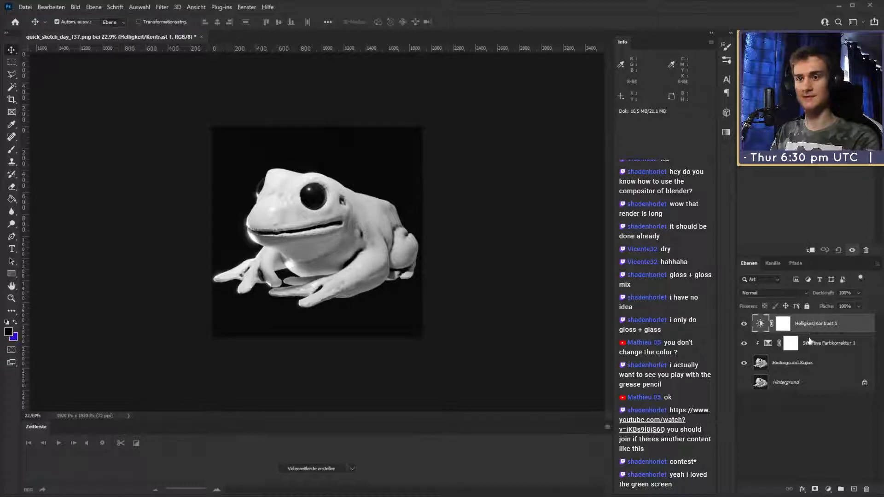
{"action": "left_click", "coordinate": [808, 333], "text": "alt"}
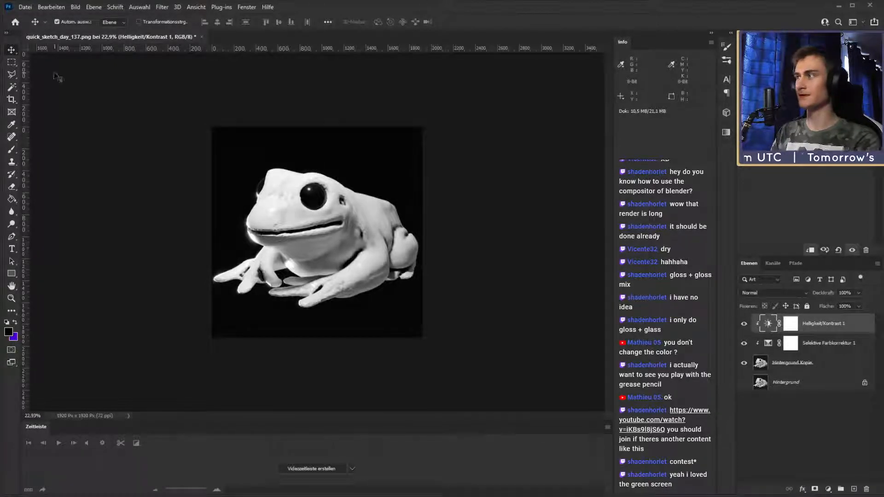
- Place the SmudgesLarge001_OVERLAY_VAR2_3K texture as the topmost layer and blend it with Linear Dodge (Add)
{"action": "left_click", "coordinate": [792, 414]}
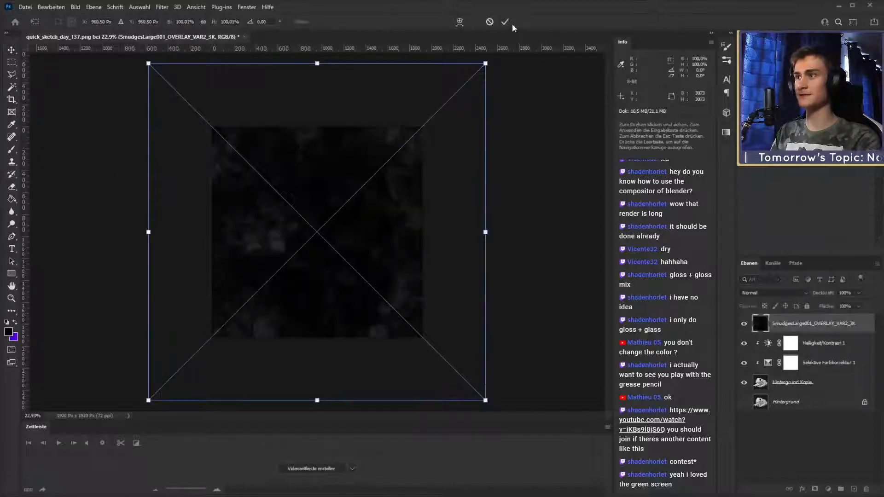
{"action": "left_click", "coordinate": [506, 25]}
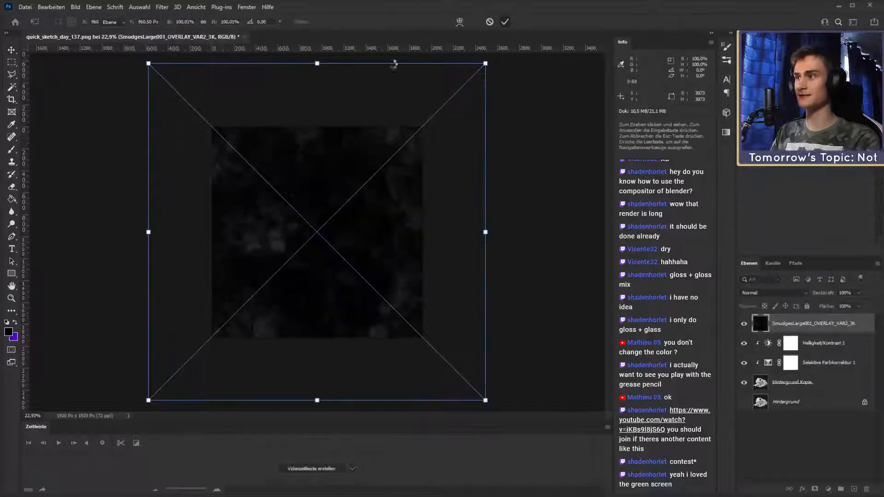
{"action": "left_click", "coordinate": [781, 293]}
{"action": "left_click", "coordinate": [768, 381]}
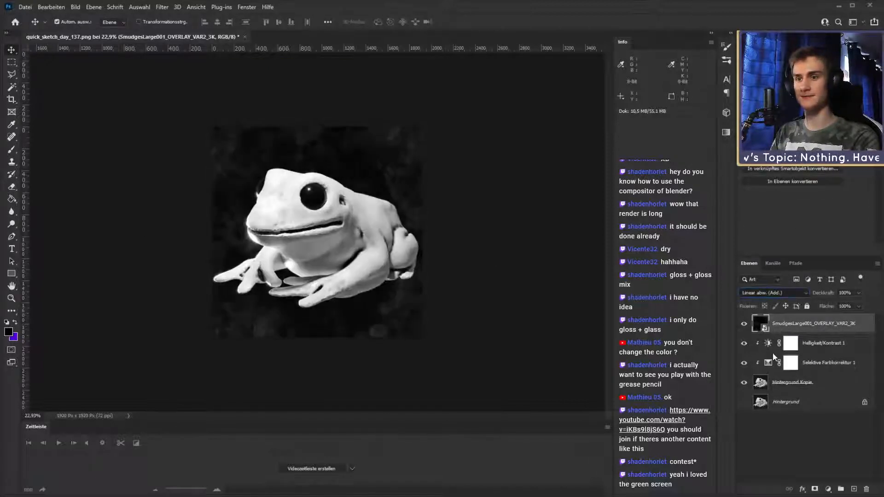
- Set the smudges overlay layer's opacity to 50%
{"action": "left_click", "coordinate": [751, 432]}
{"action": "left_click", "coordinate": [801, 328]}
{"action": "left_click", "coordinate": [846, 293]}
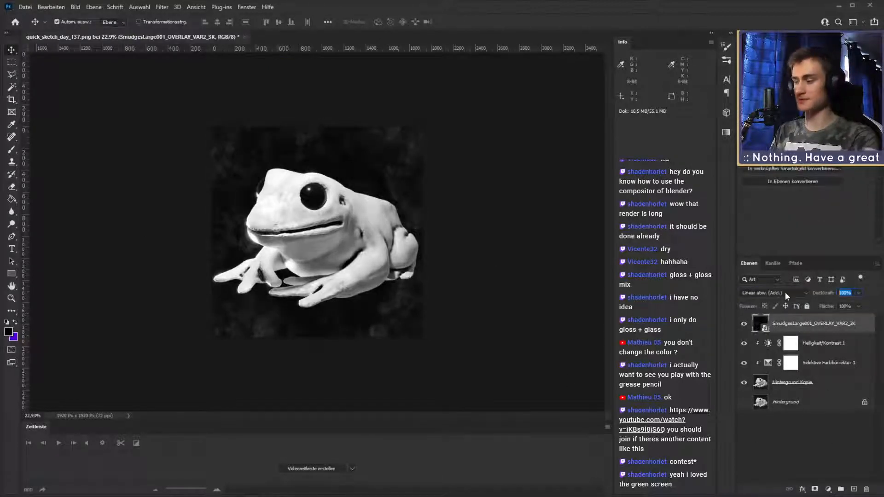
{"action": "type", "text": "50"}
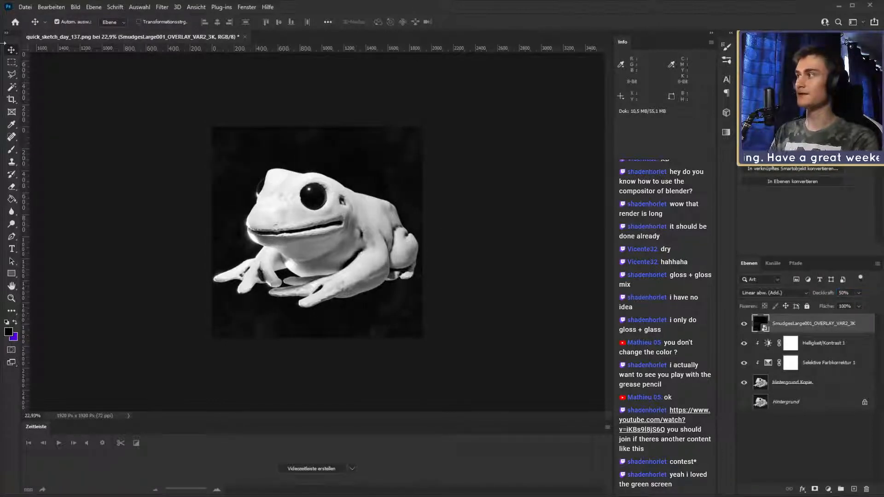
{"action": "left_click", "coordinate": [776, 437]}
- Scale the smudges overlay up from its centre to about 113% with Free Transform
{"action": "left_click", "coordinate": [804, 329]}
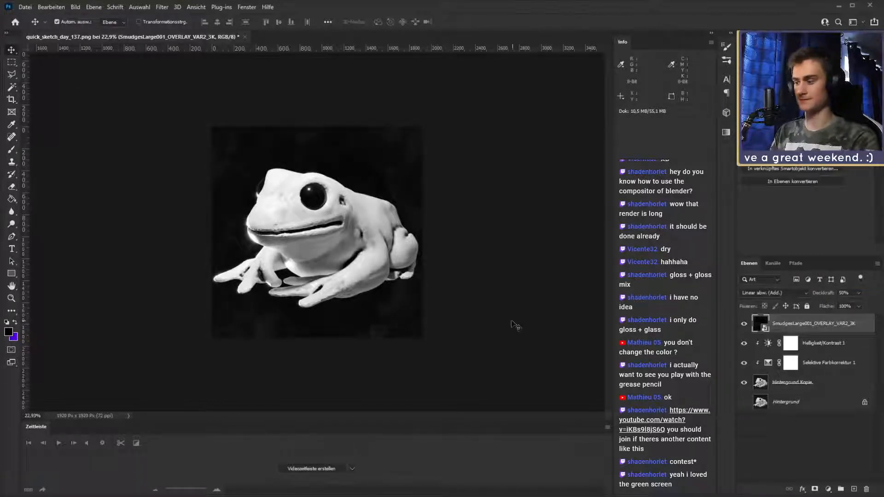
{"action": "key", "text": "ctrl+t"}
{"action": "left_click_drag", "start_coordinate": [486, 233], "coordinate": [507, 236], "text": "alt"}
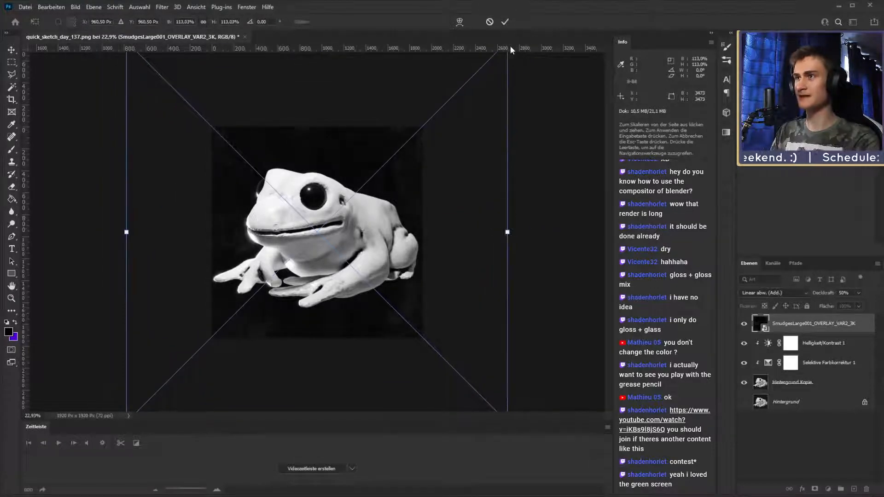
{"action": "left_click", "coordinate": [506, 22]}
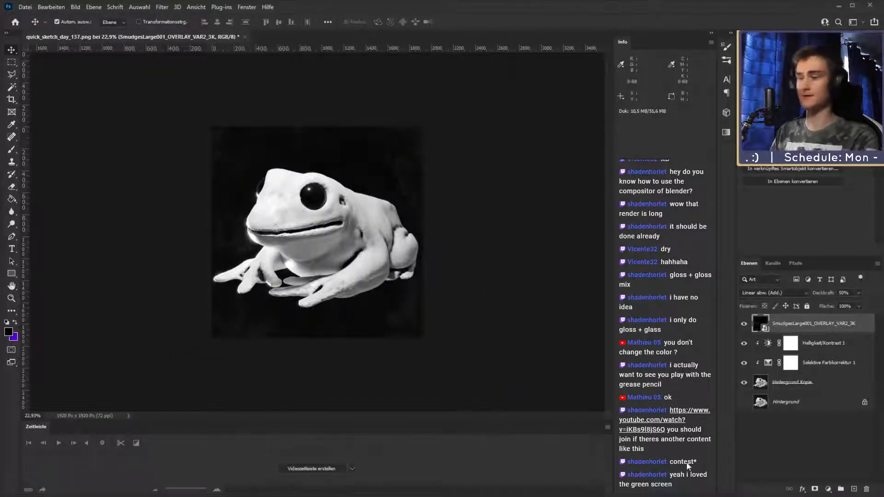
{"action": "left_click", "coordinate": [806, 442]}
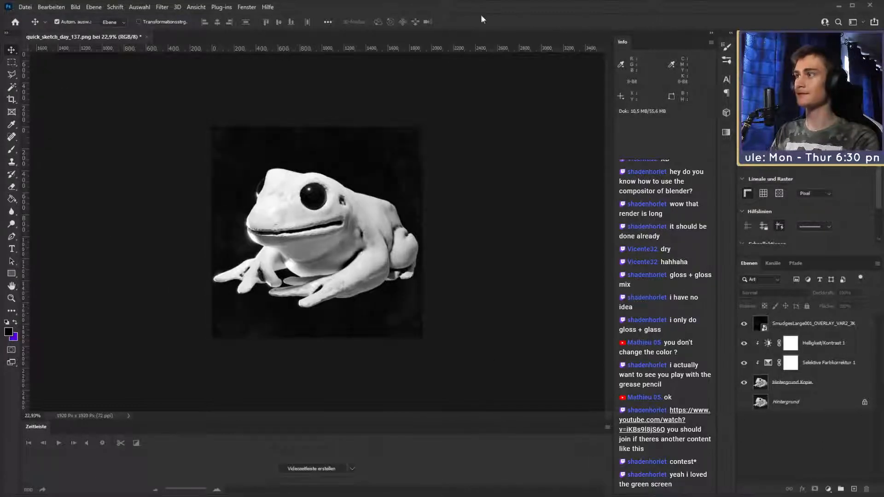
- Save the layered image as quick_sketch_day_137_1920x1920.psd
{"action": "key", "text": "ctrl"}
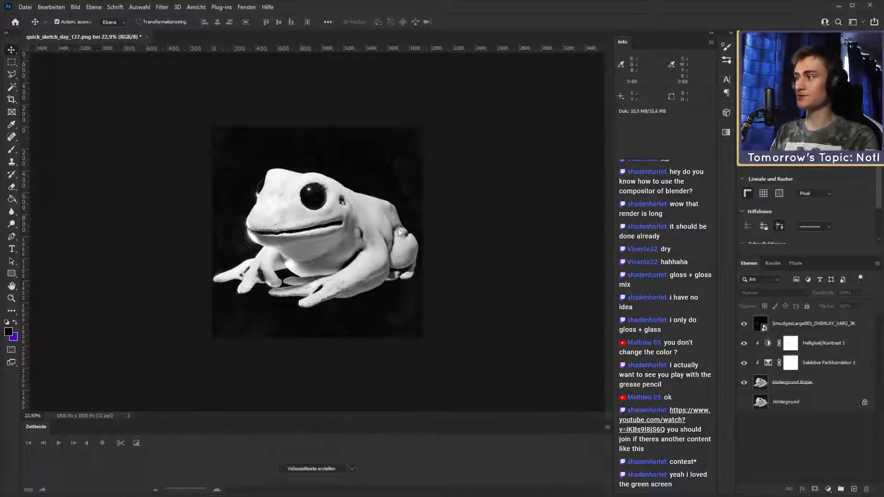
{"action": "key", "text": "ctrl+s"}
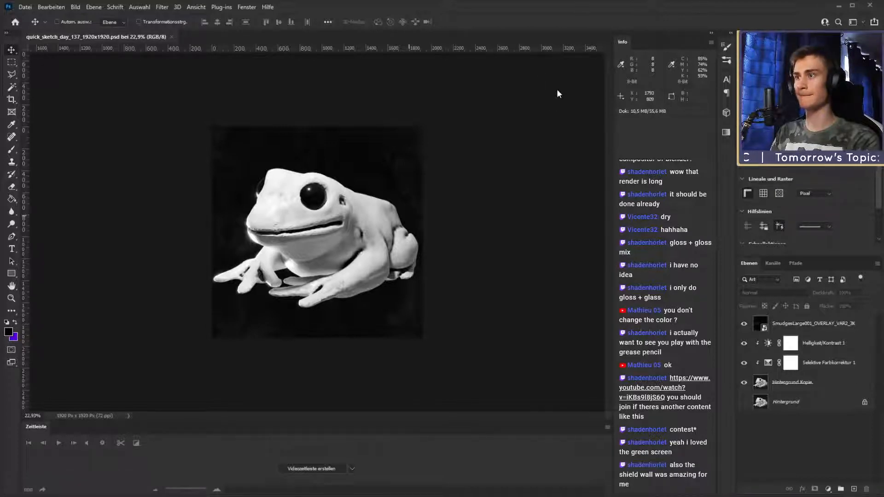
{"action": "key", "text": "ctrl"}
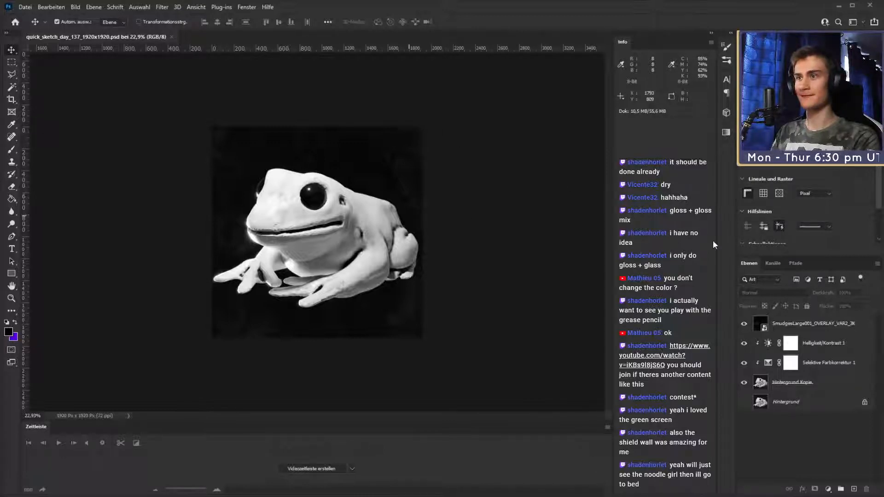
- Save and close the PSD document, and switch back to the frog scene in Blender
{"action": "left_click", "coordinate": [435, 129]}
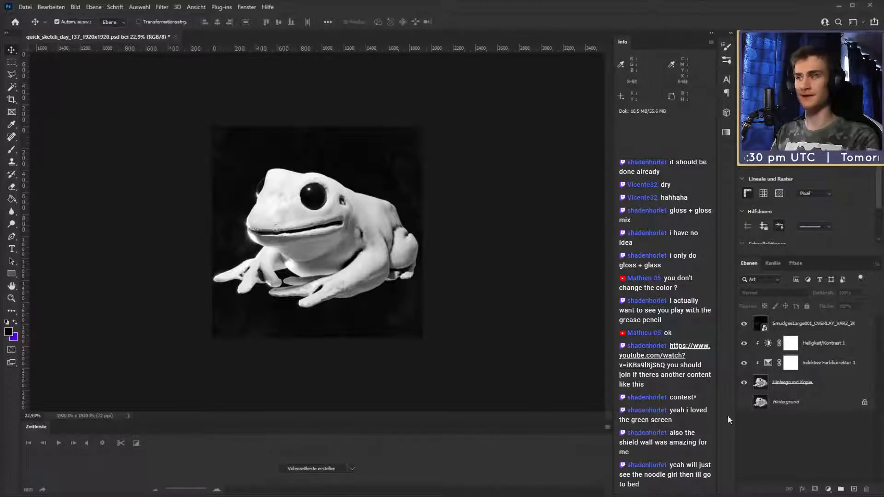
{"action": "key", "text": "ctrl+s"}
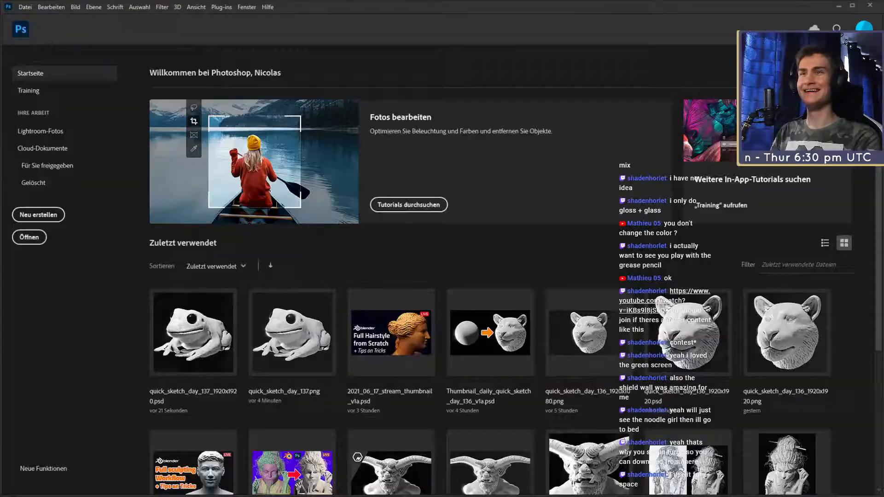
{"action": "left_click", "coordinate": [171, 37]}
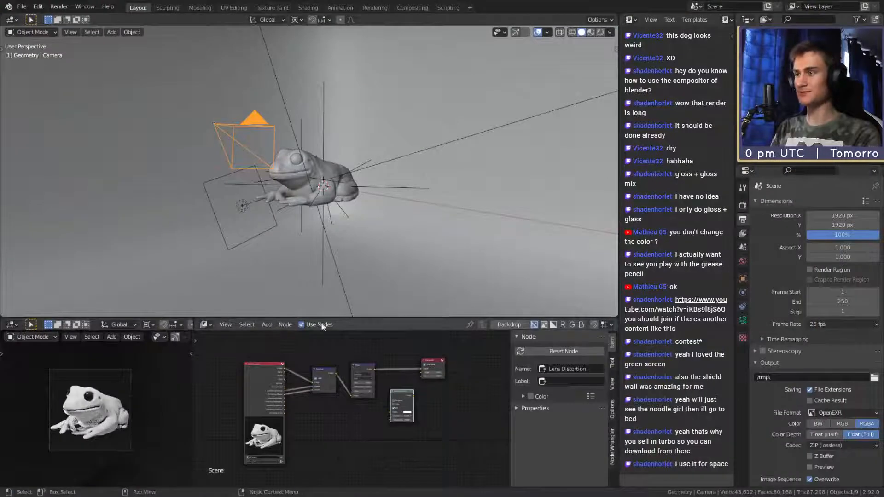
{"action": "middle_click_drag", "start_coordinate": [305, 137], "coordinate": [194, 98]}
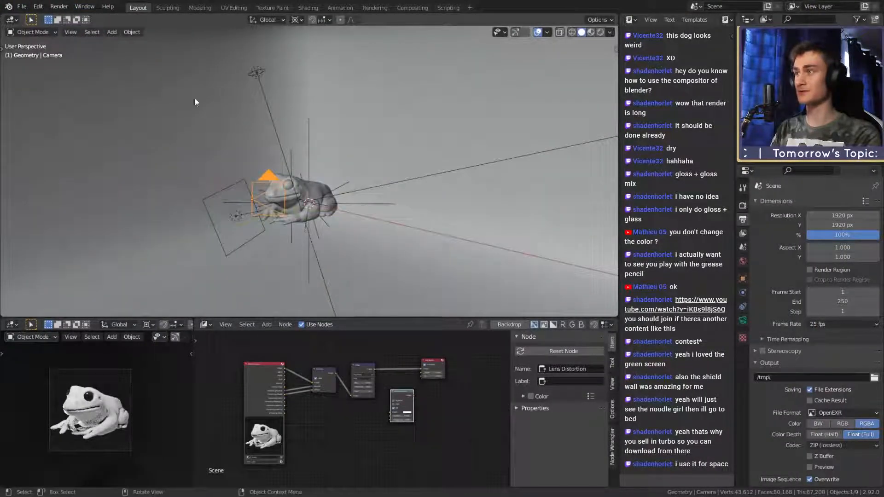
- Open the recent file 3d_recreation_noodle_girl_v4a.blend
{"action": "left_click", "coordinate": [21, 7]}
{"action": "mouse_move", "coordinate": [40, 38]}
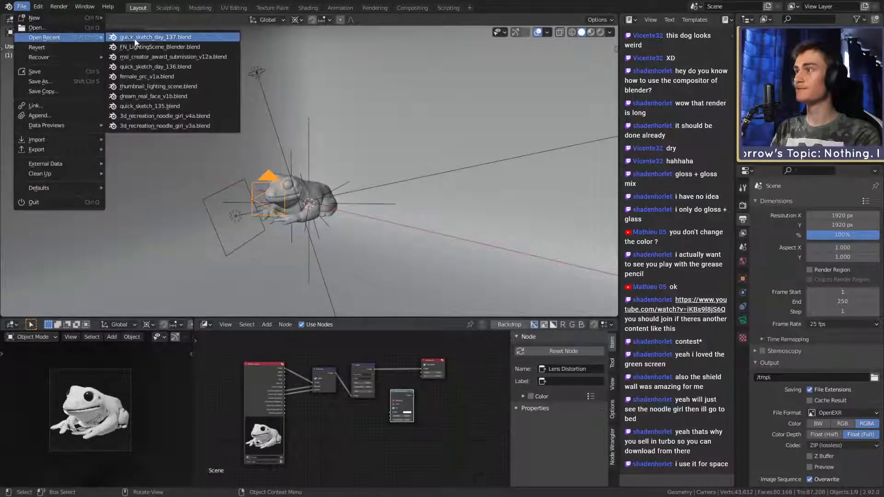
{"action": "left_click", "coordinate": [175, 115]}
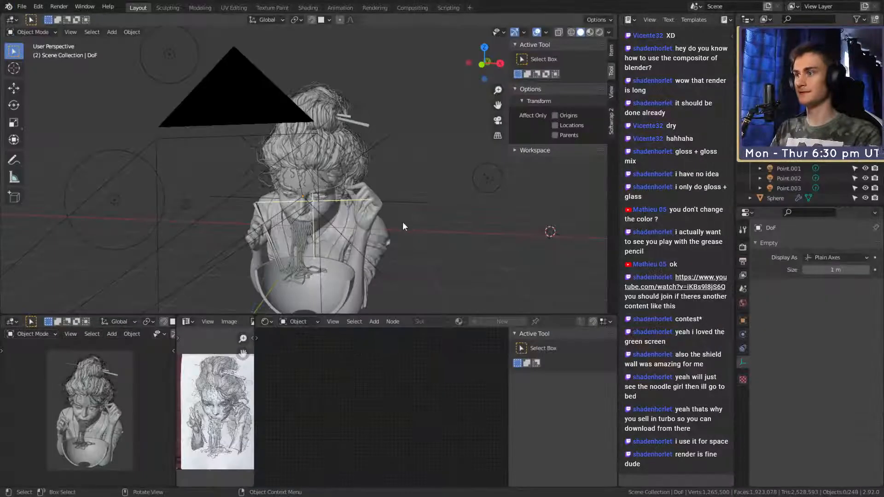
- Examine the noodle girl sculpt from several angles, with the viewport overlays hidden for part of the inspection and then restored
{"action": "scroll", "coordinate": [386, 207], "scroll_direction": "down", "scroll_amount": 4}
{"action": "mouse_move", "coordinate": [386, 206]}
{"action": "middle_mouse_down"}
{"action": "mouse_move", "coordinate": [322, 219]}
{"action": "mouse_move", "coordinate": [350, 232]}
{"action": "middle_mouse_up"}
{"action": "scroll", "coordinate": [322, 223], "scroll_direction": "up", "scroll_amount": 8}
{"action": "scroll", "coordinate": [103, 424], "scroll_direction": "up", "scroll_amount": 3}
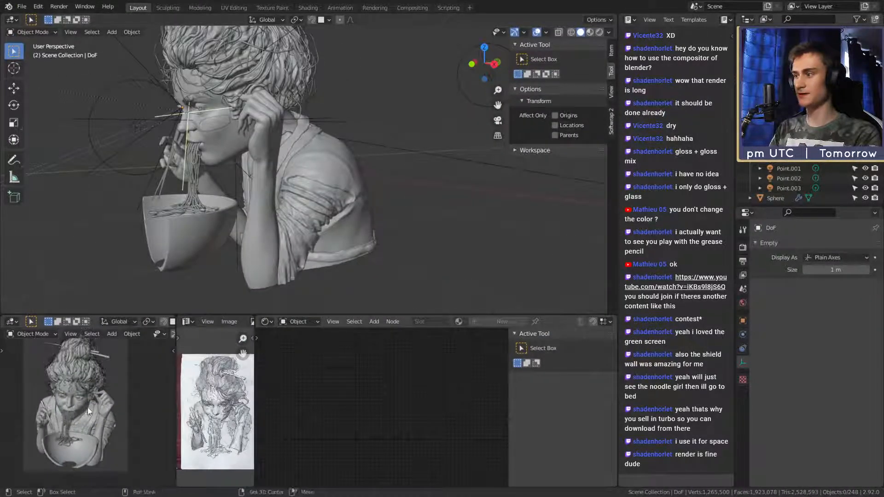
{"action": "mouse_move", "coordinate": [347, 169]}
{"action": "middle_mouse_down"}
{"action": "mouse_move", "coordinate": [366, 193]}
{"action": "mouse_move", "coordinate": [313, 186]}
{"action": "mouse_move", "coordinate": [334, 195]}
{"action": "middle_mouse_up"}
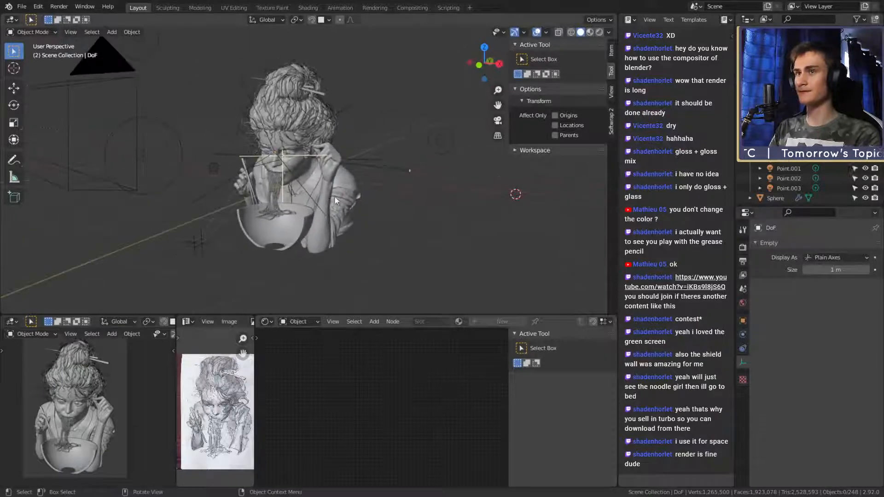
{"action": "left_click", "coordinate": [536, 20]}
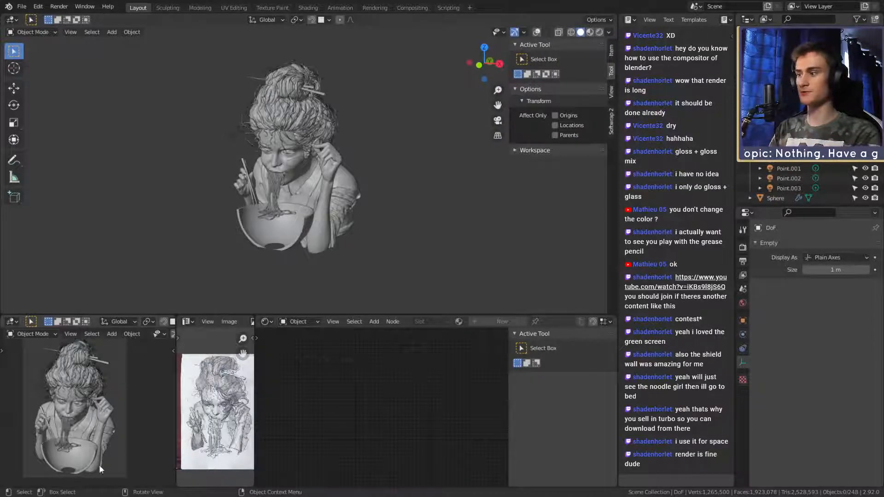
{"action": "middle_click_drag", "start_coordinate": [335, 245], "coordinate": [328, 233]}
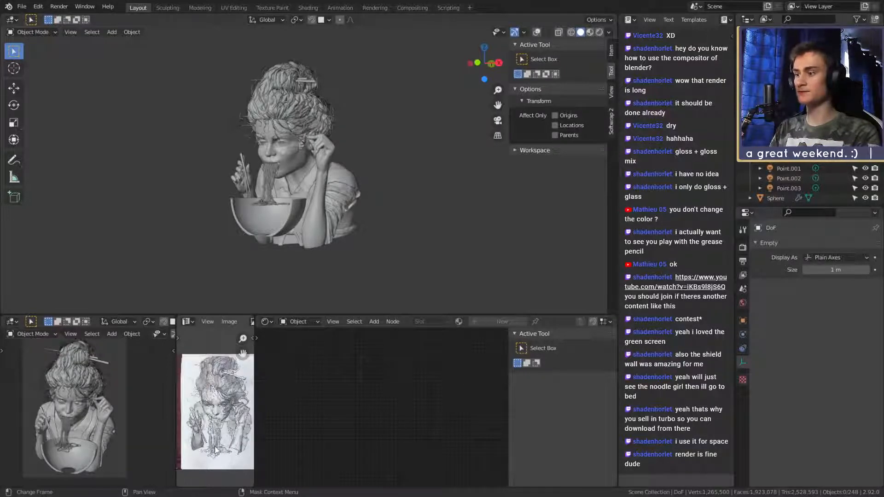
{"action": "scroll", "coordinate": [294, 217], "scroll_direction": "up", "scroll_amount": 5}
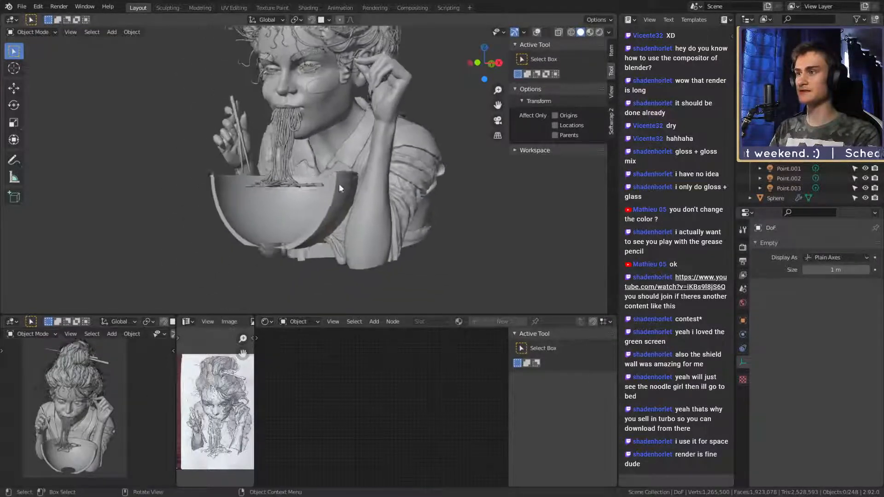
{"action": "mouse_move", "coordinate": [335, 228]}
{"action": "middle_mouse_down"}
{"action": "mouse_move", "coordinate": [380, 198]}
{"action": "mouse_move", "coordinate": [272, 194]}
{"action": "middle_mouse_up"}
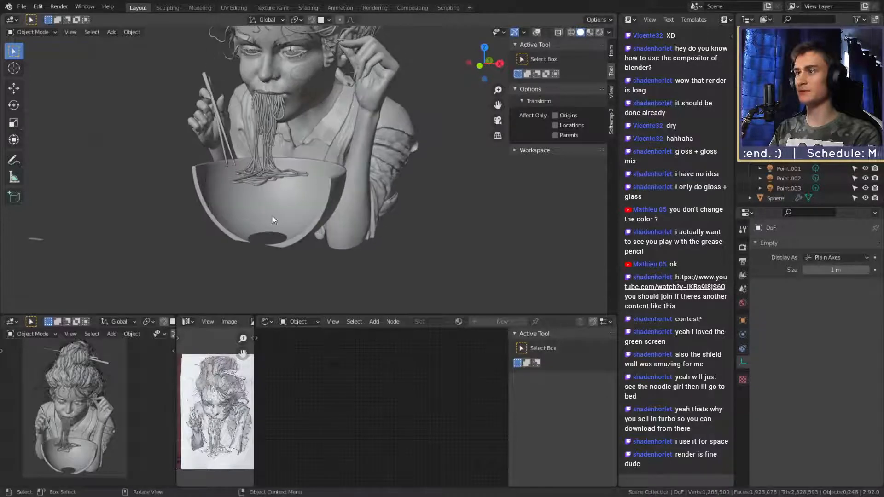
{"action": "mouse_move", "coordinate": [371, 212]}
{"action": "middle_mouse_down"}
{"action": "mouse_move", "coordinate": [291, 215]}
{"action": "mouse_move", "coordinate": [523, 45]}
{"action": "middle_mouse_up"}
{"action": "scroll", "coordinate": [290, 215], "scroll_direction": "down", "scroll_amount": 4}
{"action": "left_click", "coordinate": [537, 31]}
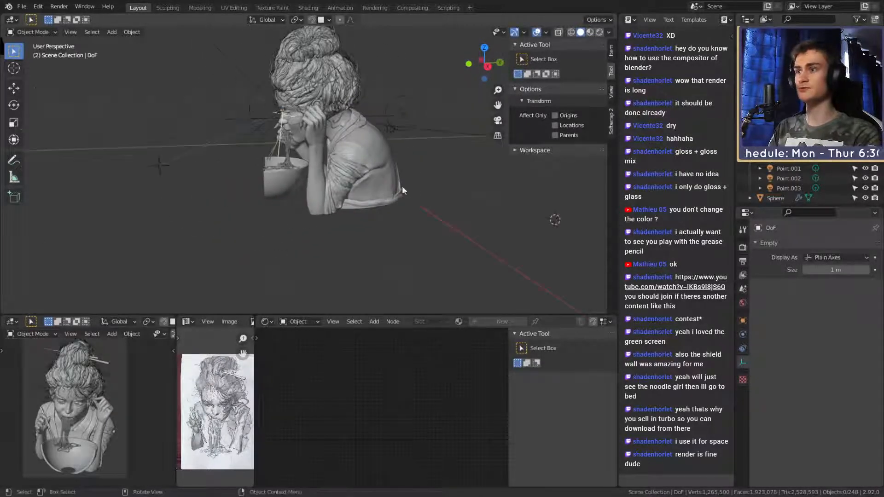
{"action": "mouse_move", "coordinate": [402, 186]}
{"action": "middle_mouse_down"}
{"action": "mouse_move", "coordinate": [367, 156]}
{"action": "mouse_move", "coordinate": [317, 217]}
{"action": "mouse_move", "coordinate": [405, 209]}
{"action": "mouse_move", "coordinate": [317, 219]}
{"action": "mouse_move", "coordinate": [260, 212]}
{"action": "mouse_move", "coordinate": [322, 214]}
{"action": "middle_mouse_up"}
{"action": "scroll", "coordinate": [259, 211], "scroll_direction": "up", "scroll_amount": 2}
{"action": "scroll", "coordinate": [260, 212], "scroll_direction": "down", "scroll_amount": 3}
{"action": "middle_click_drag", "start_coordinate": [401, 205], "coordinate": [344, 202]}
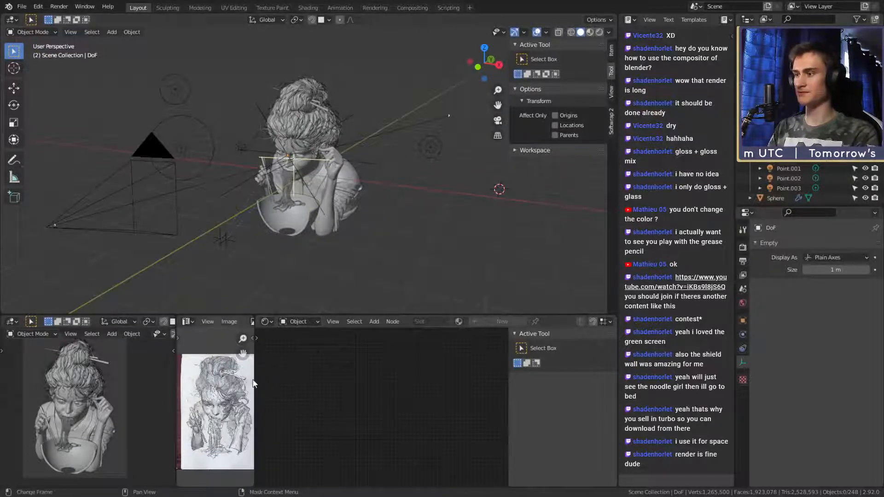
- Load the noodle_girl_render comparison image and enlarge the image editor to show the sketch and render side by side
{"action": "left_click_drag", "start_coordinate": [256, 378], "coordinate": [426, 367]}
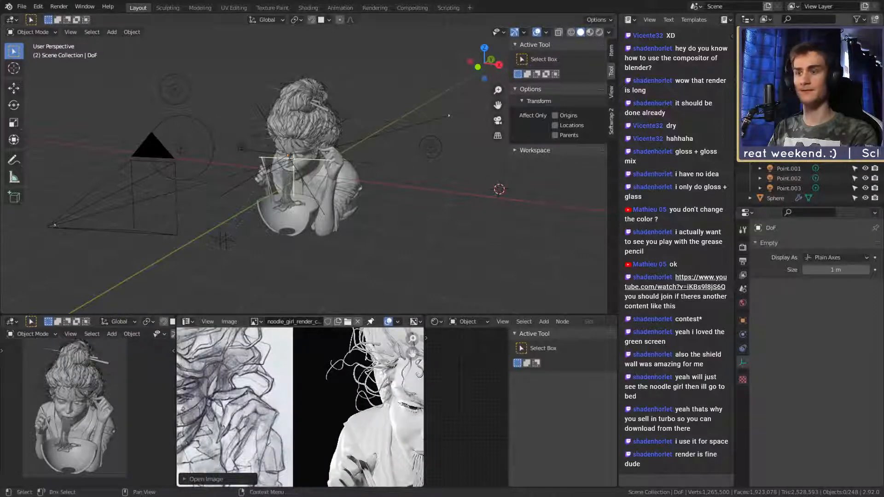
{"action": "scroll", "coordinate": [314, 402], "scroll_direction": "down", "scroll_amount": 5}
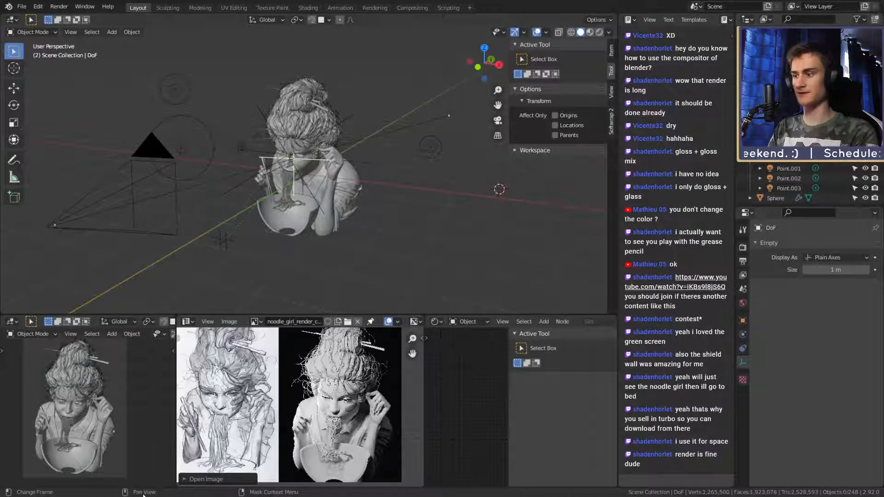
{"action": "left_click_drag", "start_coordinate": [424, 358], "coordinate": [601, 358]}
{"action": "left_click_drag", "start_coordinate": [542, 316], "coordinate": [541, 26]}
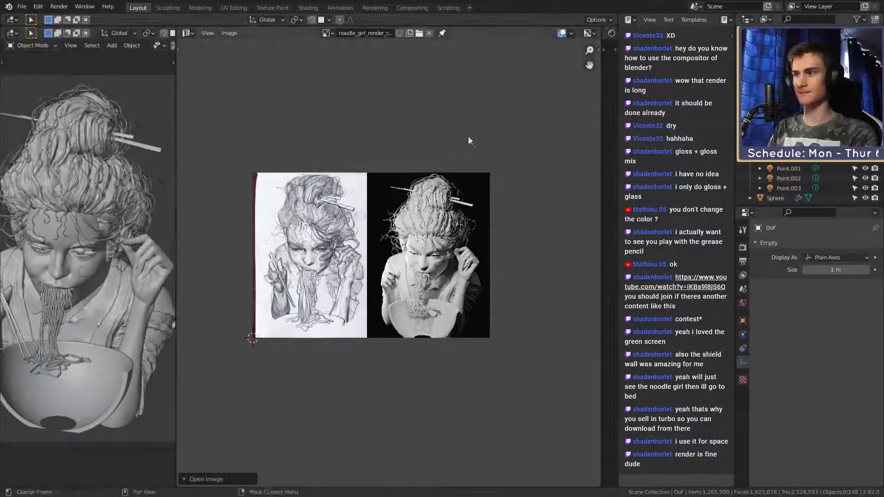
{"action": "scroll", "coordinate": [435, 214], "scroll_direction": "up", "scroll_amount": 2}
{"action": "left_click_drag", "start_coordinate": [177, 240], "coordinate": [17, 249]}
{"action": "scroll", "coordinate": [282, 270], "scroll_direction": "up", "scroll_amount": 1}
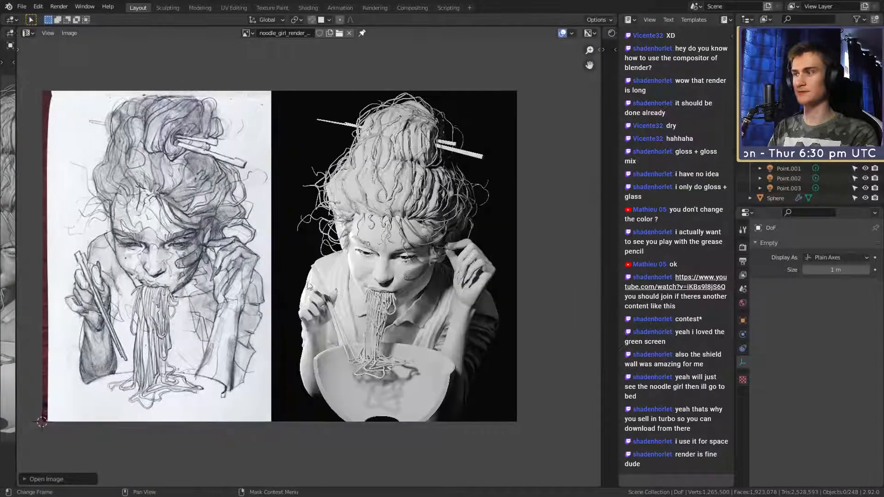
{"action": "middle_click_drag", "start_coordinate": [282, 270], "coordinate": [302, 275]}
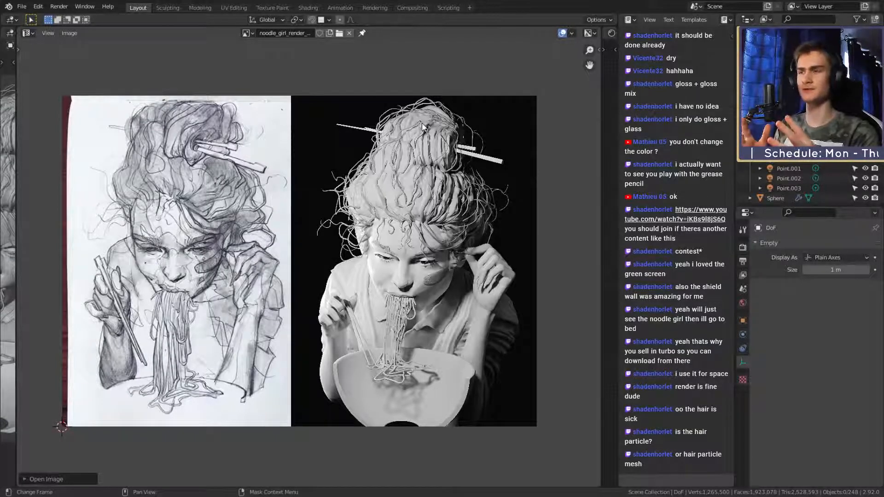
- Bring back the 3D viewport above the image editor, unhide the short Plane tube beside the girl, and select and frame it
{"action": "left_click_drag", "start_coordinate": [478, 26], "coordinate": [496, 385]}
{"action": "middle_click_drag", "start_coordinate": [427, 223], "coordinate": [493, 190]}
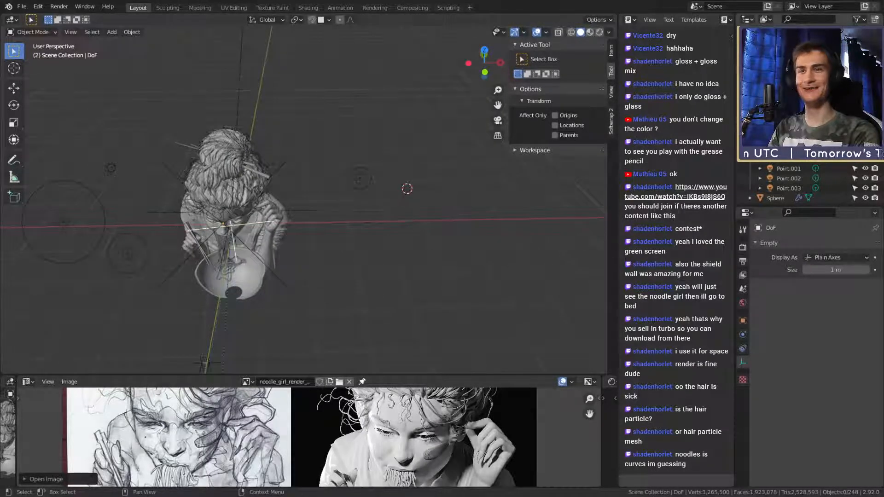
{"action": "scroll", "coordinate": [810, 184], "scroll_direction": "up", "scroll_amount": 2}
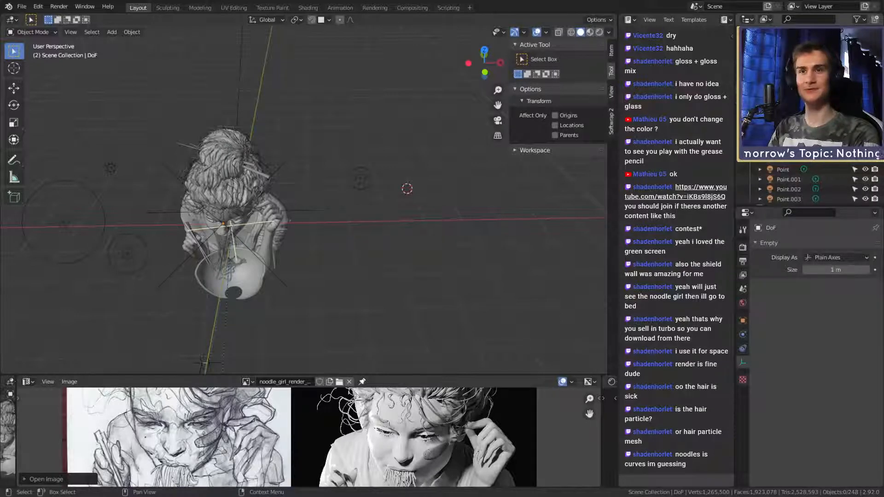
{"action": "scroll", "coordinate": [811, 184], "scroll_direction": "up", "scroll_amount": 5}
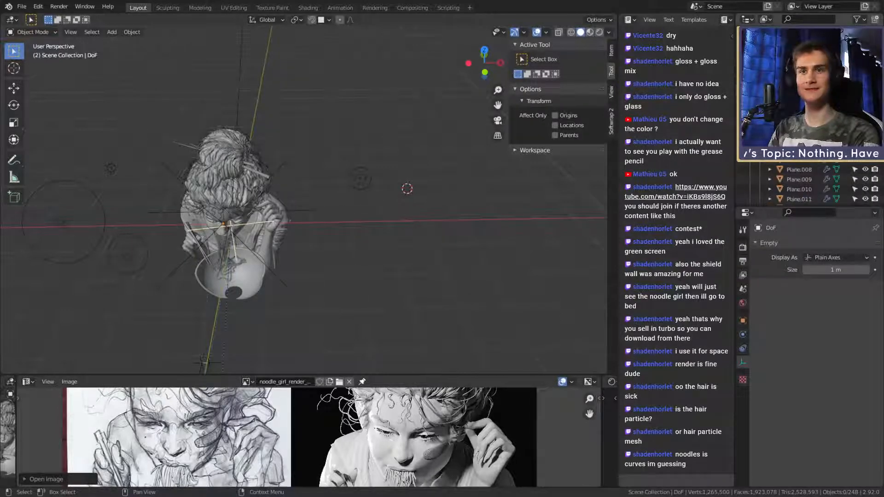
{"action": "left_click", "coordinate": [865, 91]}
{"action": "left_click", "coordinate": [447, 197]}
{"action": "middle_click_drag", "start_coordinate": [447, 197], "coordinate": [436, 201]}
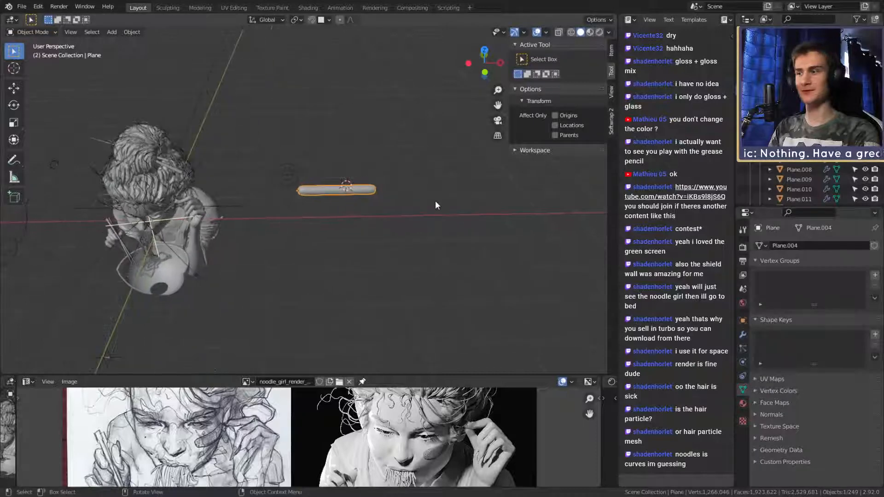
{"action": "key", "text": "KP_Decimal"}
- In Edit Mode, extrude the tube's end vertex repeatedly into a long strand forming a large loop and a smaller hook crossing it
{"action": "key", "text": "Tab"}
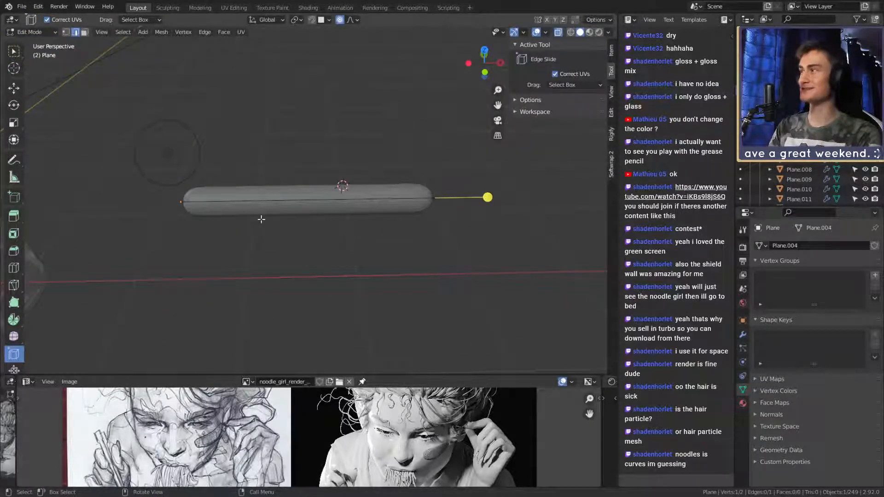
{"action": "middle_click_drag", "start_coordinate": [261, 219], "coordinate": [365, 243]}
{"action": "key", "text": "Tab"}
{"action": "key", "text": "Tab"}
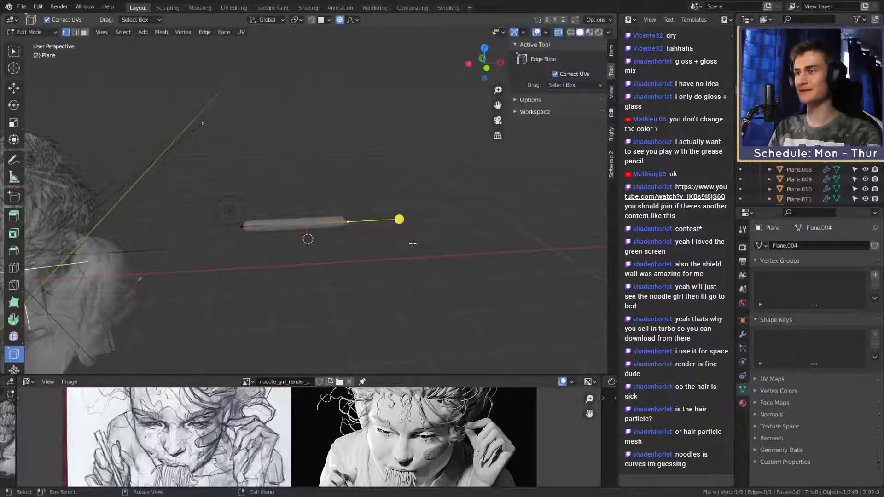
{"action": "key", "text": "e"}
{"action": "left_click", "coordinate": [445, 210]}
{"action": "key", "text": "e"}
{"action": "left_click", "coordinate": [403, 135]}
{"action": "key", "text": "e"}
{"action": "left_click", "coordinate": [287, 102]}
{"action": "key", "text": "e"}
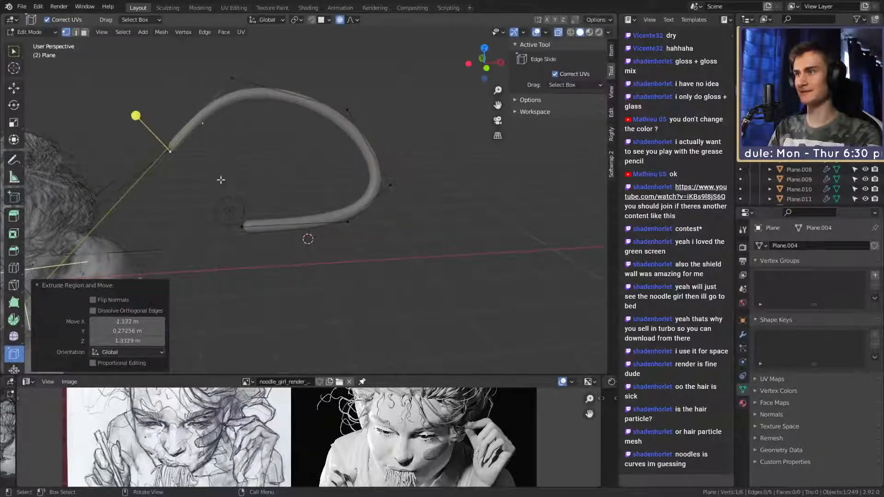
{"action": "key", "text": "e"}
{"action": "left_click", "coordinate": [236, 256]}
{"action": "key", "text": "e"}
{"action": "left_click", "coordinate": [285, 305]}
{"action": "key", "text": "e"}
{"action": "left_click", "coordinate": [463, 339]}
{"action": "key", "text": "e"}
{"action": "left_click", "coordinate": [568, 305]}
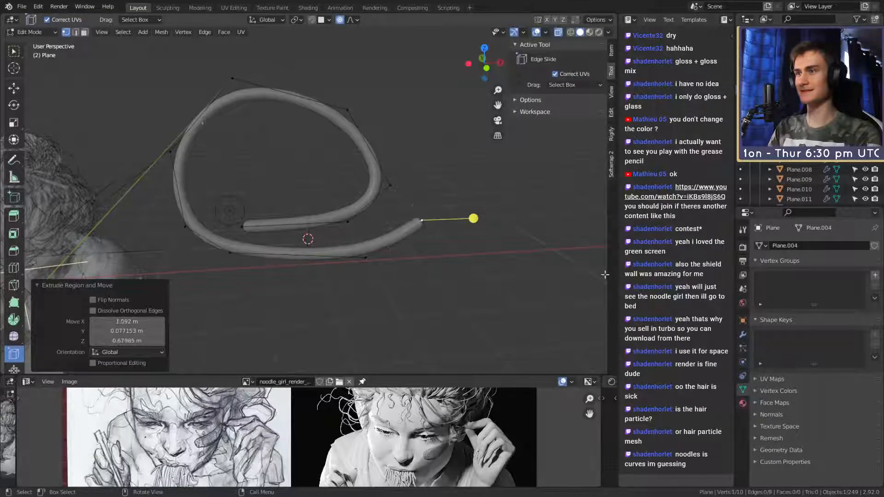
{"action": "key", "text": "e"}
{"action": "left_click", "coordinate": [603, 207]}
{"action": "key", "text": "e"}
{"action": "left_click", "coordinate": [567, 121]}
{"action": "key", "text": "e"}
{"action": "left_click", "coordinate": [472, 154]}
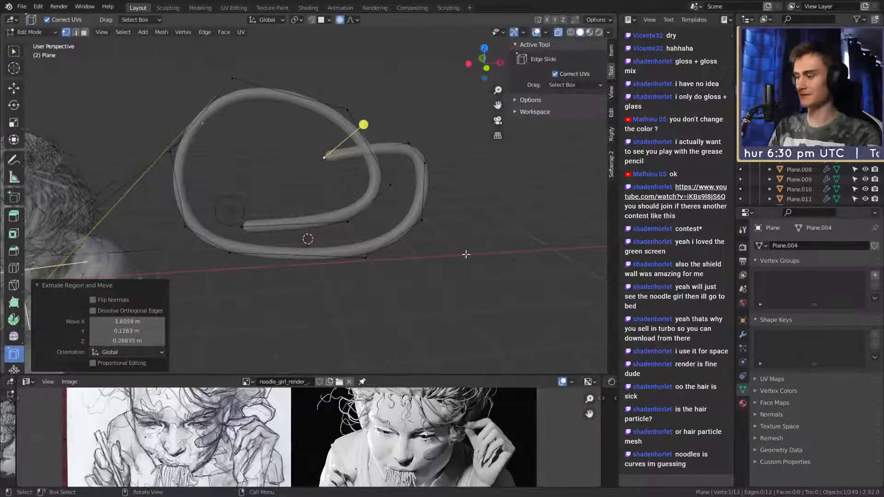
- Taper the strand's tip with Skin Resize on its last three vertices, scaling the end vertex by 0.323
{"action": "key", "text": "ctrl+a"}
{"action": "left_click", "coordinate": [385, 212]}
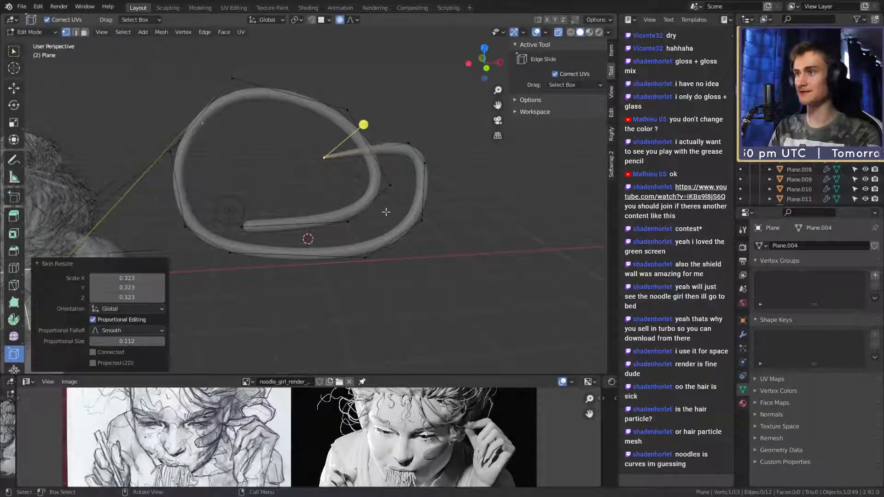
{"action": "left_click", "coordinate": [410, 135]}
{"action": "key", "text": "ctrl+a"}
{"action": "left_click", "coordinate": [469, 188]}
{"action": "key", "text": "ctrl+a"}
{"action": "left_click", "coordinate": [478, 191]}
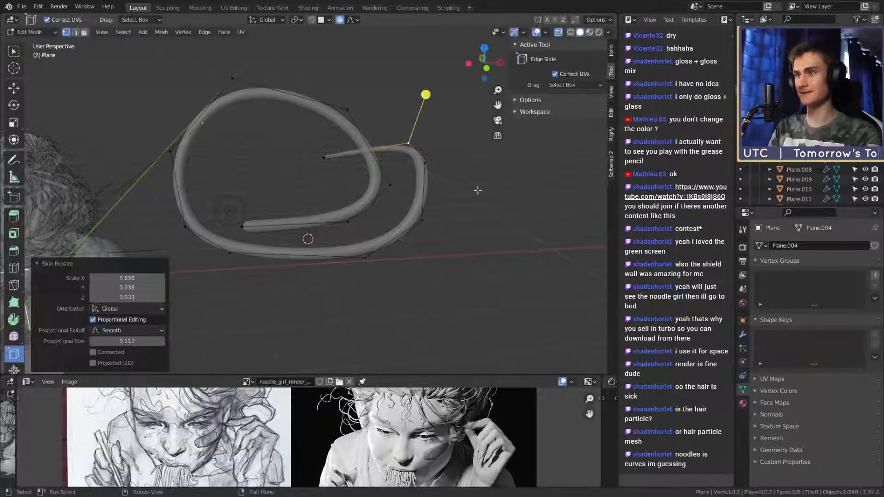
{"action": "left_click", "coordinate": [426, 163]}
{"action": "key", "text": "ctrl+a"}
{"action": "left_click", "coordinate": [461, 183]}
- Thin the upper part of the large loop by skin-resizing its two adjacent vertices, and return to Object Mode
{"action": "left_click", "coordinate": [234, 80]}
{"action": "left_click", "coordinate": [172, 153], "text": "shift"}
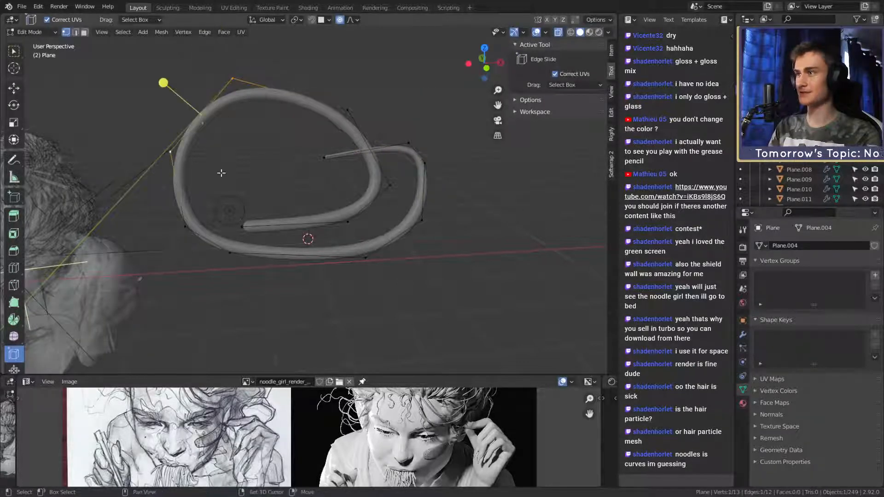
{"action": "key", "text": "ctrl+a"}
{"action": "left_click", "coordinate": [345, 219]}
{"action": "key", "text": "Tab"}
- Examine the strand's varying thickness in Object Mode, briefly switching the viewport shading and returning to solid
{"action": "middle_click_drag", "start_coordinate": [317, 207], "coordinate": [351, 225]}
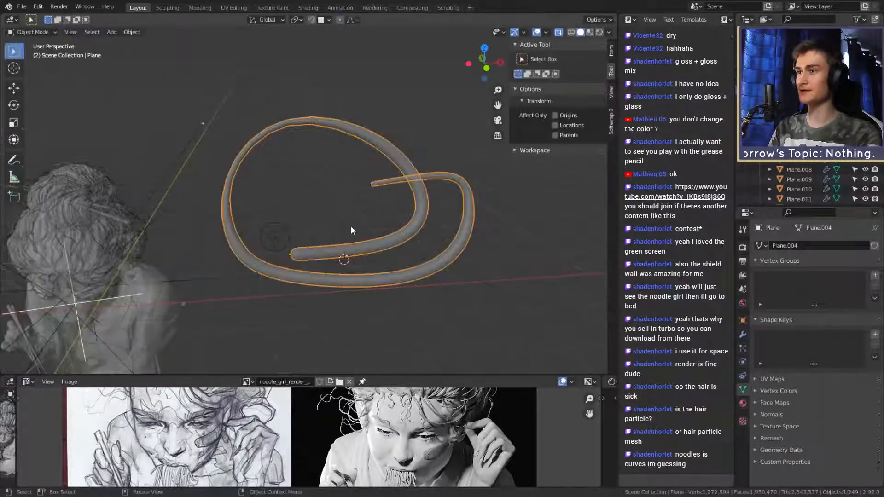
{"action": "scroll", "coordinate": [358, 234], "scroll_direction": "down", "scroll_amount": 3}
{"action": "scroll", "coordinate": [367, 244], "scroll_direction": "up", "scroll_amount": 5}
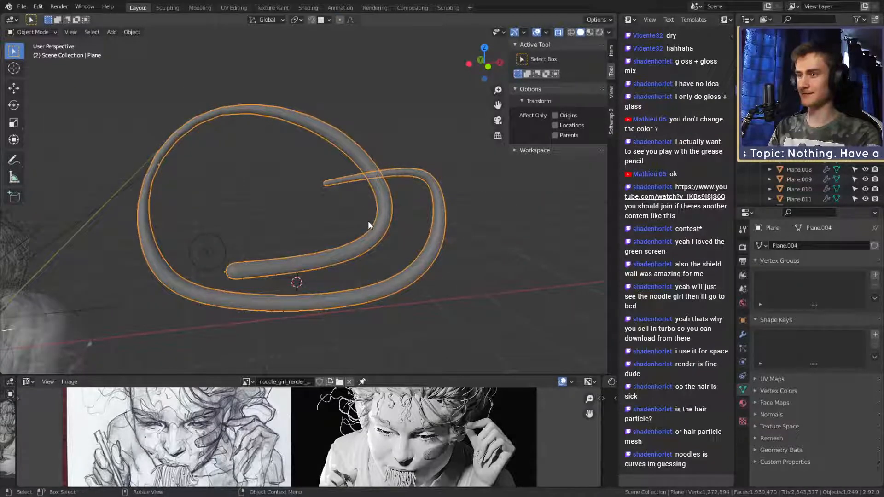
{"action": "key", "text": "z"}
{"action": "left_click", "coordinate": [438, 223]}
{"action": "mouse_move", "coordinate": [445, 225]}
{"action": "middle_mouse_down", "text": "shift"}
{"action": "mouse_move", "coordinate": [397, 221]}
{"action": "mouse_move", "coordinate": [398, 232]}
{"action": "middle_mouse_up", "text": "shift"}
{"action": "key", "text": "z"}
{"action": "left_click", "coordinate": [410, 225]}
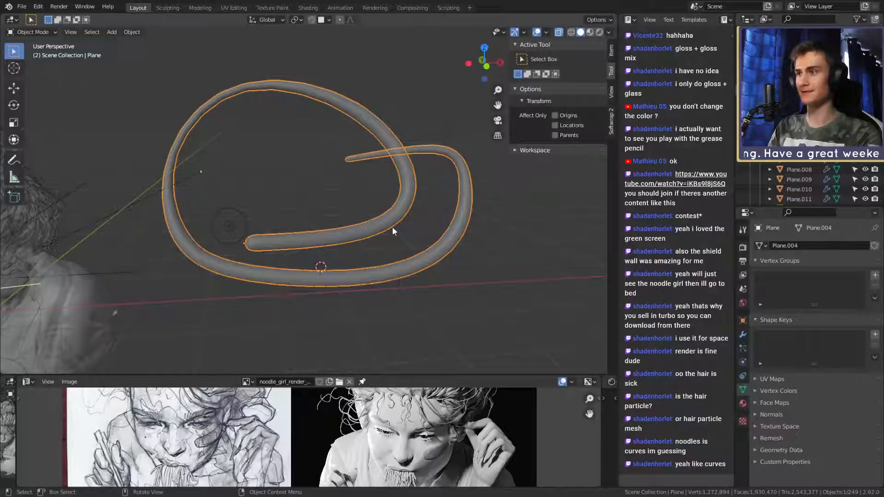
- Turn off X-ray and compare the strand's vertex chain with its skinned surface in Edit Mode, with and without X-ray
{"action": "key", "text": "alt+z"}
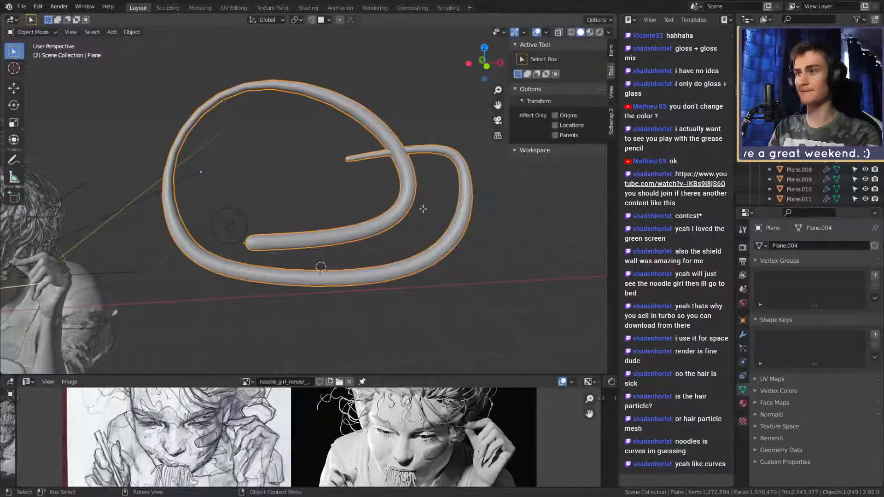
{"action": "key", "text": "Tab"}
{"action": "key", "text": "alt+z"}
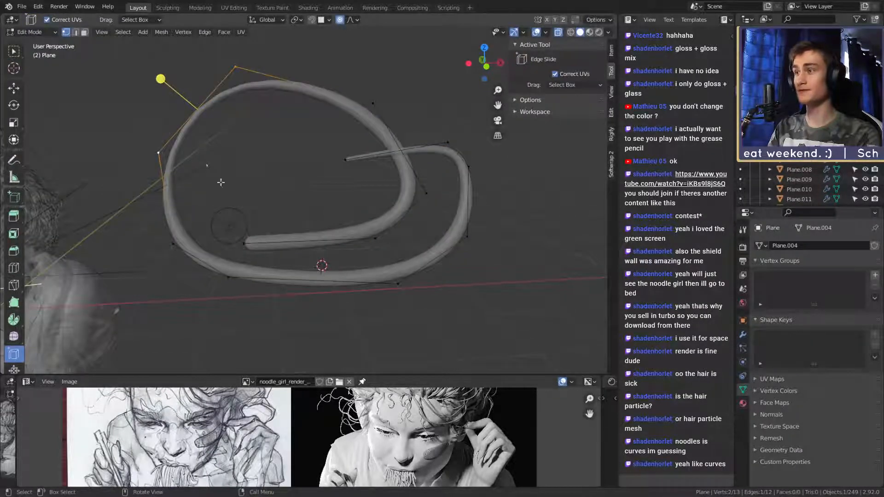
{"action": "key", "text": "alt+z"}
{"action": "middle_click_drag", "start_coordinate": [381, 242], "coordinate": [383, 243]}
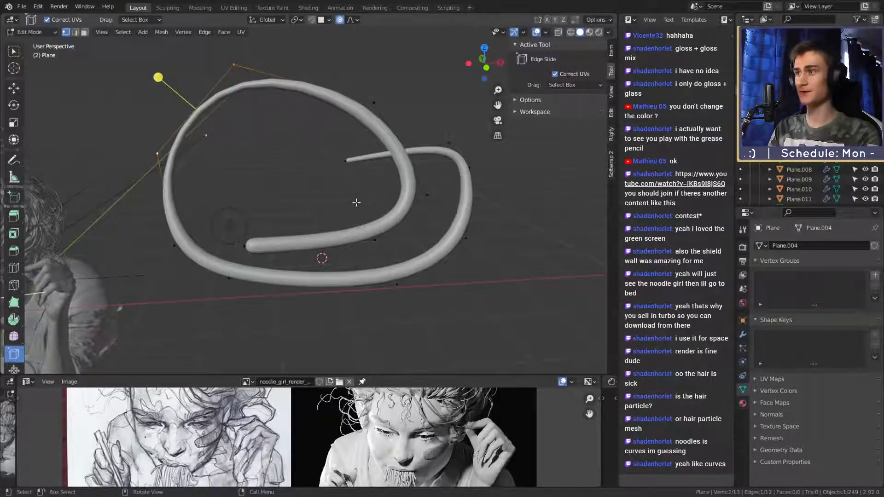
- Return to Object Mode, show the strand's modifier stack and expand the first Subdivision modifier's settings
{"action": "key", "text": "Tab"}
{"action": "left_click", "coordinate": [743, 335]}
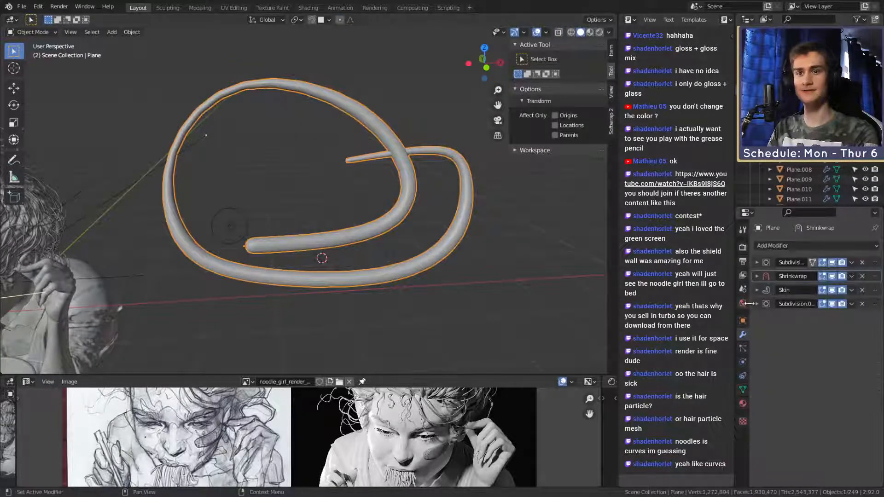
{"action": "left_click", "coordinate": [756, 263]}
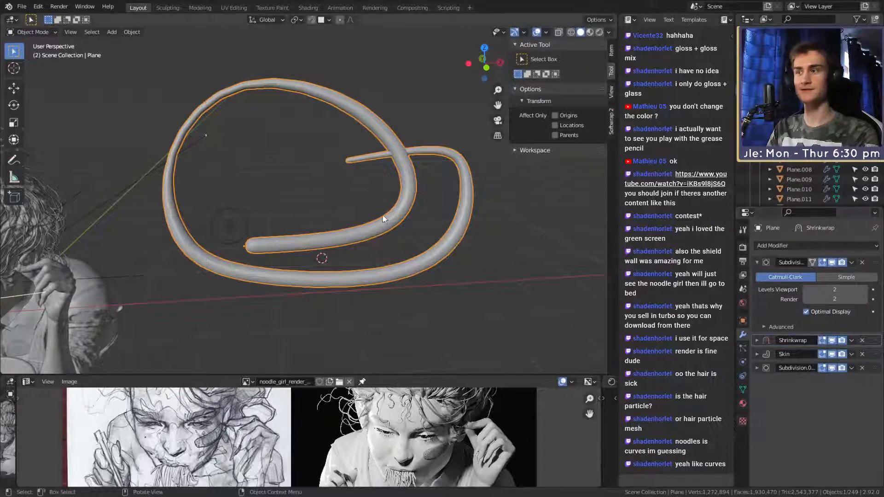
- Turn off the viewport display of the Shrinkwrap, Skin and both Subdivision modifiers to expose the demo strand's bare vertex chain
{"action": "middle_click_drag", "start_coordinate": [382, 214], "coordinate": [564, 272]}
{"action": "left_click", "coordinate": [832, 354]}
{"action": "left_click", "coordinate": [832, 355]}
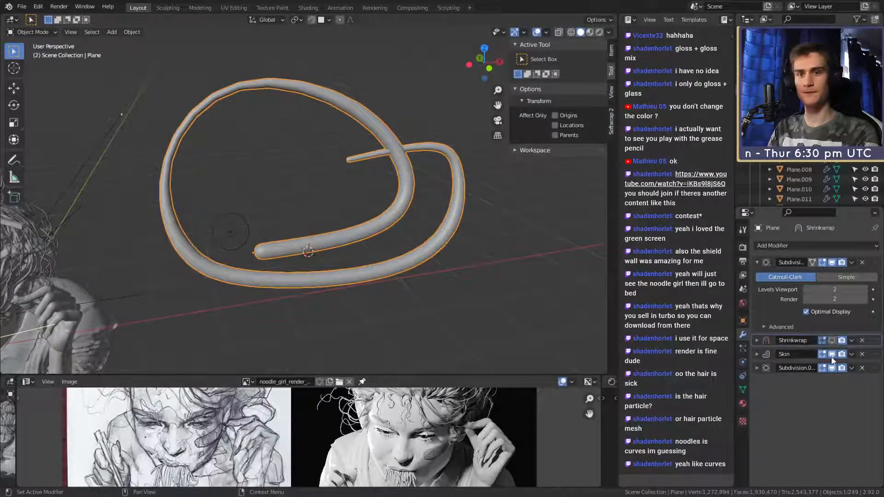
{"action": "left_click", "coordinate": [832, 354]}
{"action": "middle_click_drag", "start_coordinate": [568, 297], "coordinate": [276, 257]}
{"action": "left_click", "coordinate": [832, 262]}
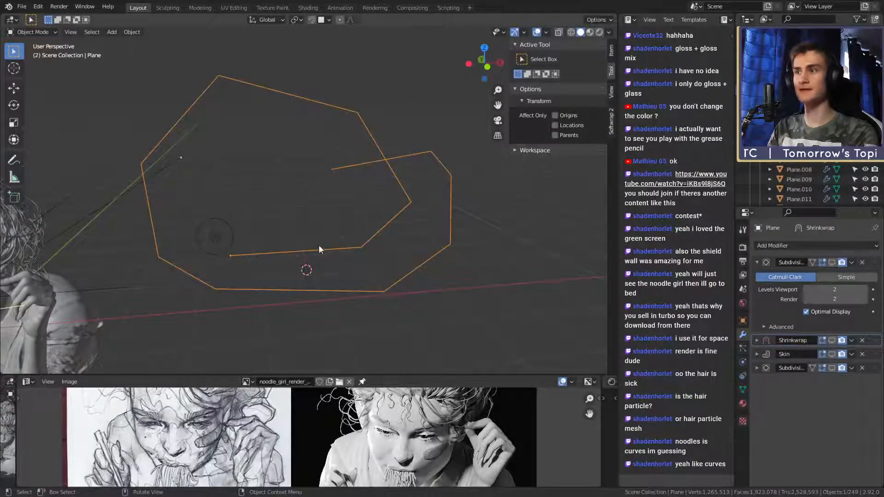
{"action": "key", "text": "Tab"}
{"action": "key", "text": "Tab"}
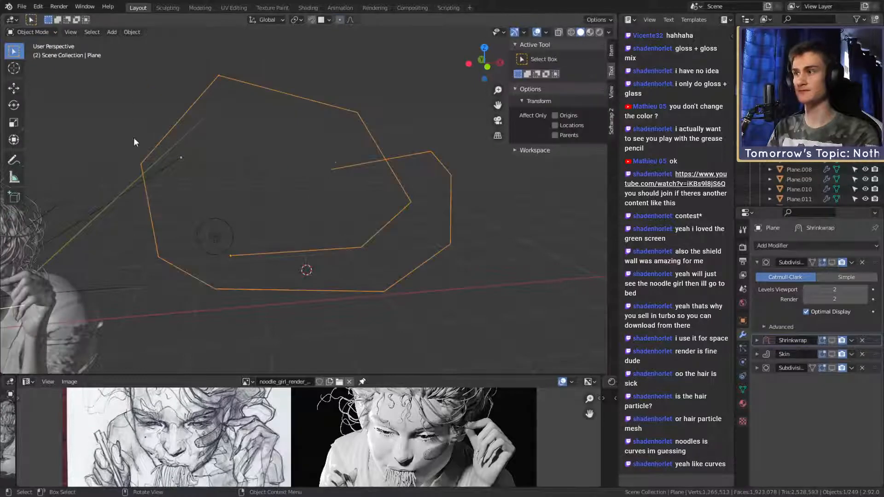
- Turn the first Subdivision modifier's viewport display back on, collapse its settings and expand the Shrinkwrap modifier
{"action": "left_click", "coordinate": [831, 262]}
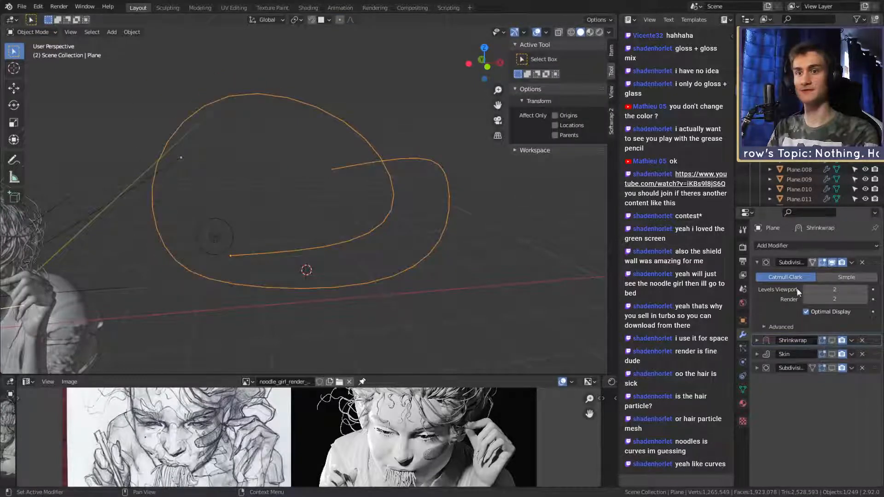
{"action": "middle_click_drag", "start_coordinate": [359, 201], "coordinate": [332, 202]}
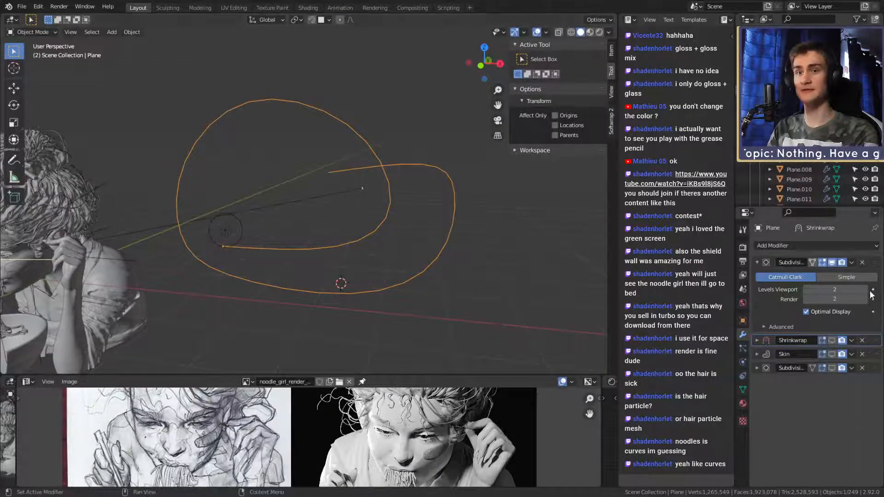
{"action": "left_click", "coordinate": [760, 263]}
{"action": "left_click", "coordinate": [760, 277]}
- Select the long central hair strand on the noodle girl's head and examine how it follows the sculpted hair
{"action": "middle_click_drag", "start_coordinate": [424, 221], "coordinate": [489, 222]}
{"action": "middle_click_drag", "start_coordinate": [263, 184], "coordinate": [292, 237], "text": "shift"}
{"action": "scroll", "coordinate": [427, 240], "scroll_direction": "up", "scroll_amount": 2}
{"action": "scroll", "coordinate": [396, 231], "scroll_direction": "up", "scroll_amount": 4}
{"action": "left_click", "coordinate": [394, 249]}
{"action": "scroll", "coordinate": [394, 250], "scroll_direction": "down", "scroll_amount": 4}
{"action": "scroll", "coordinate": [350, 246], "scroll_direction": "up", "scroll_amount": 4}
{"action": "scroll", "coordinate": [304, 228], "scroll_direction": "down", "scroll_amount": 4}
{"action": "middle_click_drag", "start_coordinate": [343, 80], "coordinate": [301, 274]}
{"action": "middle_click_drag", "start_coordinate": [365, 145], "coordinate": [278, 287]}
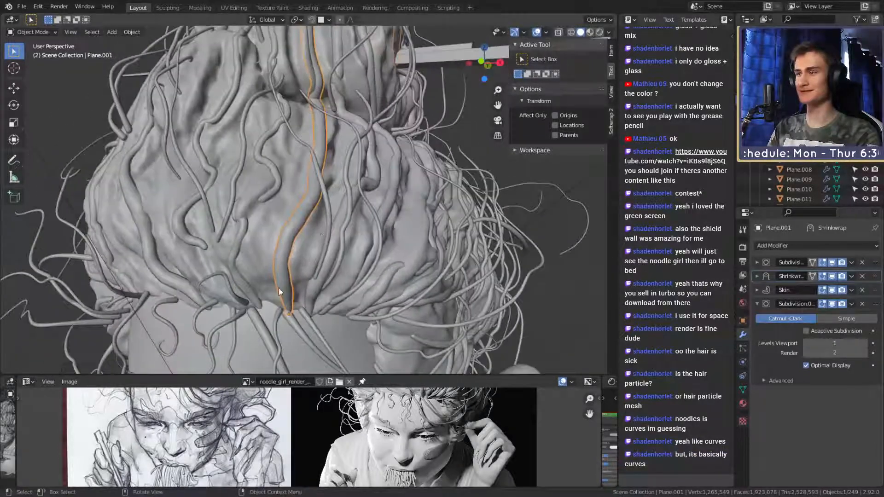
- Try moving the selected hair strand sideways across the sculpted hair surface
{"action": "middle_click_drag", "start_coordinate": [374, 156], "coordinate": [324, 227]}
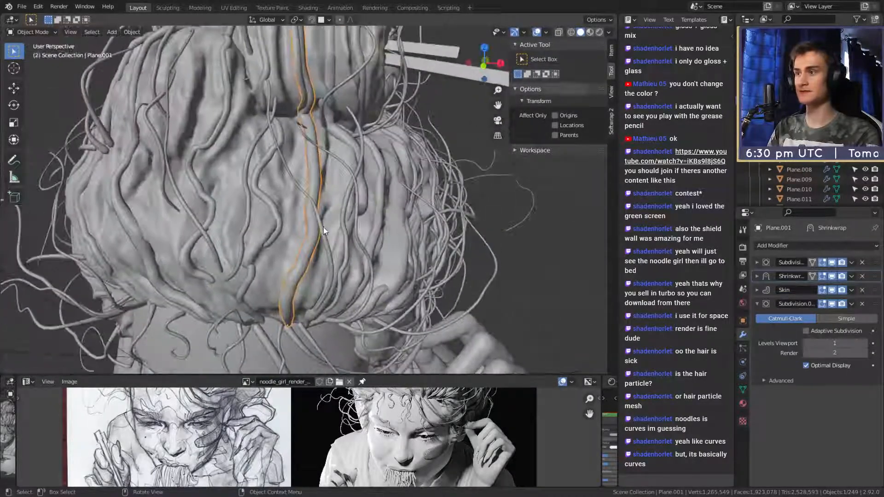
{"action": "key", "text": "g"}
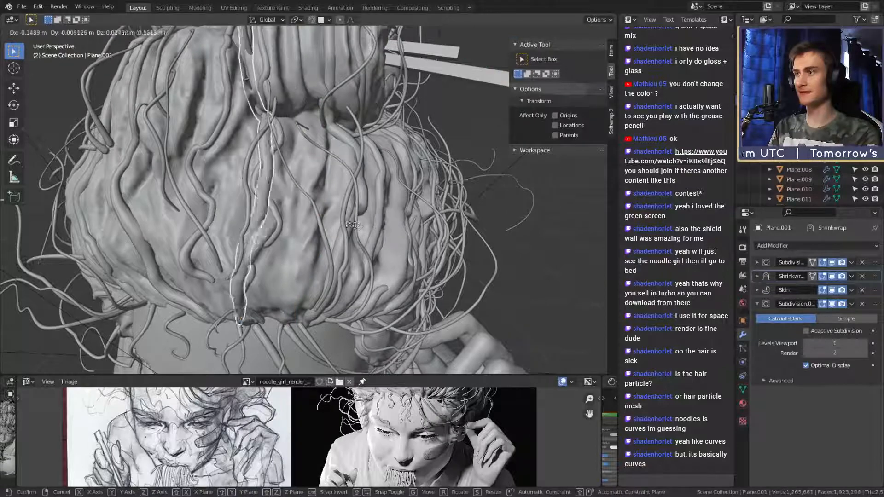
{"action": "right_click", "coordinate": [379, 227]}
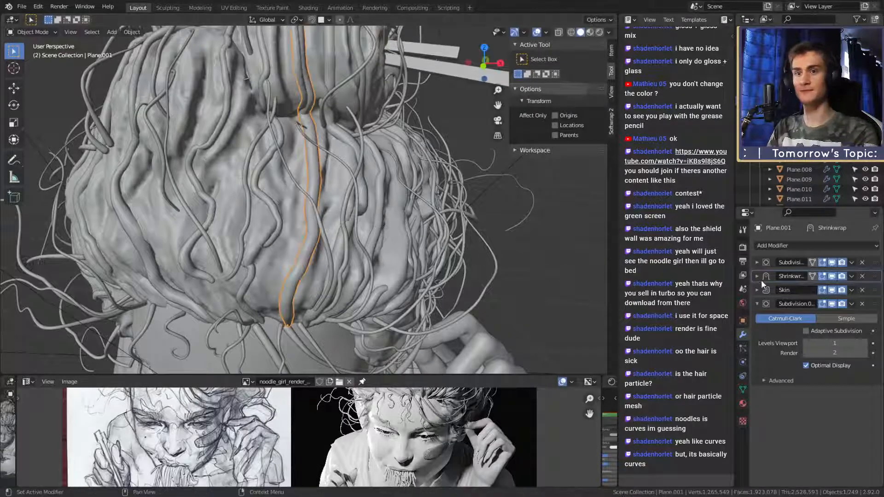
- Review the hair strand's Shrinkwrap target setting, then collapse its Shrinkwrap and second Subdivision modifiers
{"action": "scroll", "coordinate": [430, 248], "scroll_direction": "down", "scroll_amount": 7}
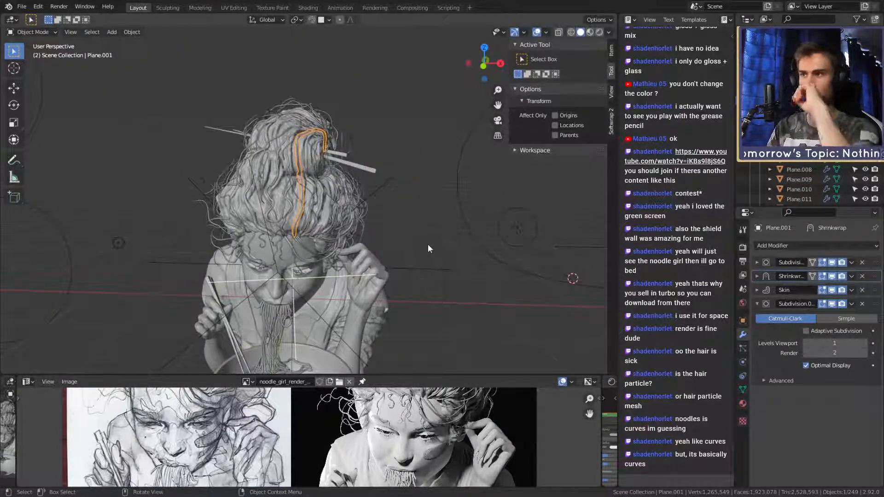
{"action": "scroll", "coordinate": [429, 249], "scroll_direction": "up", "scroll_amount": 5}
{"action": "middle_click_drag", "start_coordinate": [429, 249], "coordinate": [426, 208]}
{"action": "scroll", "coordinate": [400, 230], "scroll_direction": "down", "scroll_amount": 2}
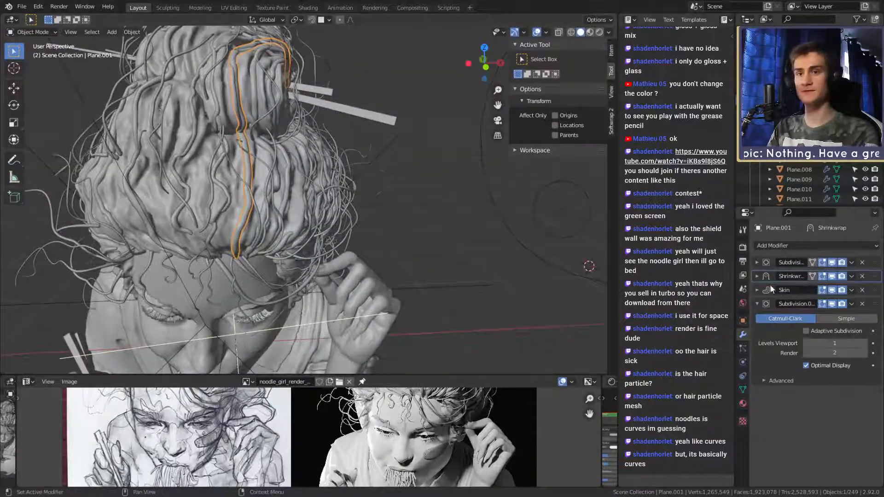
{"action": "left_click", "coordinate": [756, 276]}
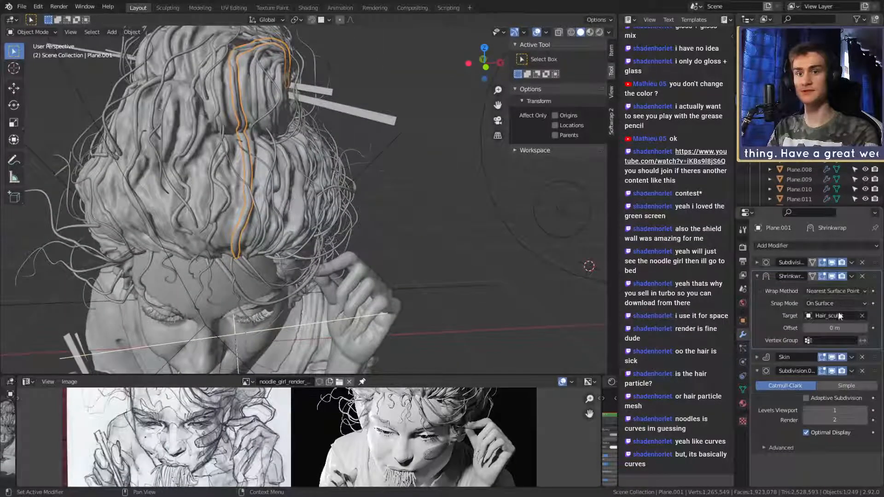
{"action": "left_click", "coordinate": [756, 277]}
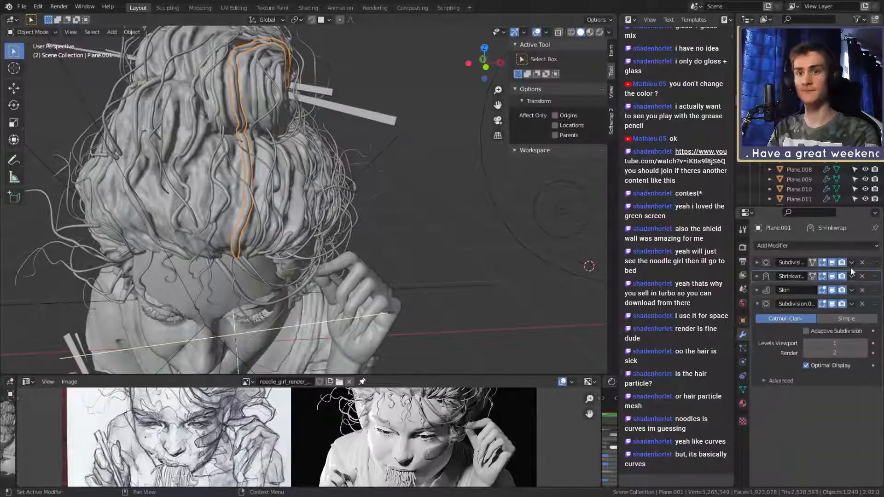
{"action": "left_click", "coordinate": [756, 303]}
- Reselect the demo strand, collapse its Shrinkwrap settings, and expand the Skin modifier and turn its viewport display on
{"action": "middle_click_drag", "start_coordinate": [495, 215], "coordinate": [304, 222], "text": "shift"}
{"action": "left_click", "coordinate": [415, 297]}
{"action": "scroll", "coordinate": [474, 290], "scroll_direction": "down", "scroll_amount": 3}
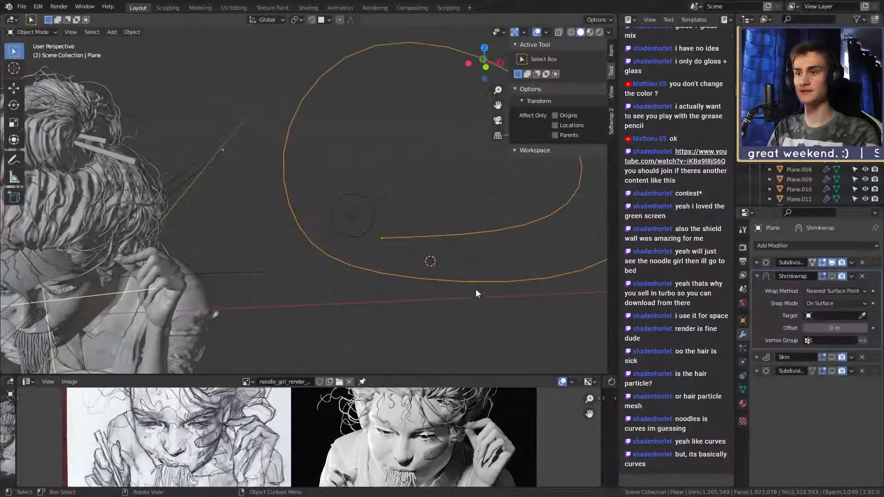
{"action": "middle_click_drag", "start_coordinate": [476, 289], "coordinate": [366, 291], "text": "shift"}
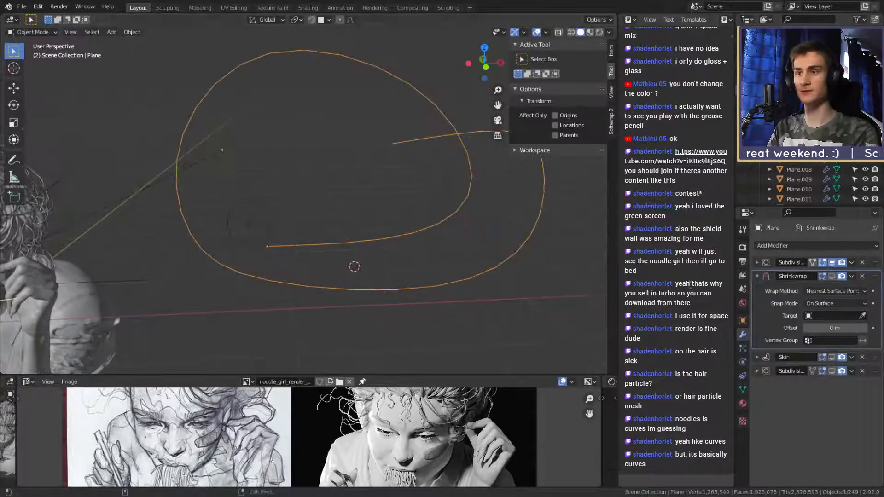
{"action": "left_click", "coordinate": [756, 277]}
{"action": "left_click", "coordinate": [776, 290]}
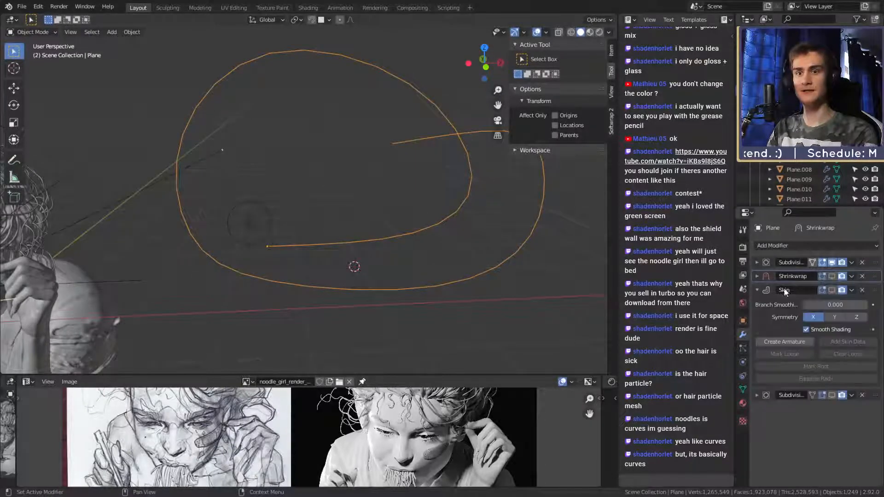
{"action": "left_click", "coordinate": [832, 290]}
{"action": "mouse_move", "coordinate": [225, 220]}
{"action": "middle_mouse_down"}
{"action": "mouse_move", "coordinate": [442, 233]}
{"action": "mouse_move", "coordinate": [303, 253]}
{"action": "mouse_move", "coordinate": [350, 249]}
{"action": "middle_mouse_up"}
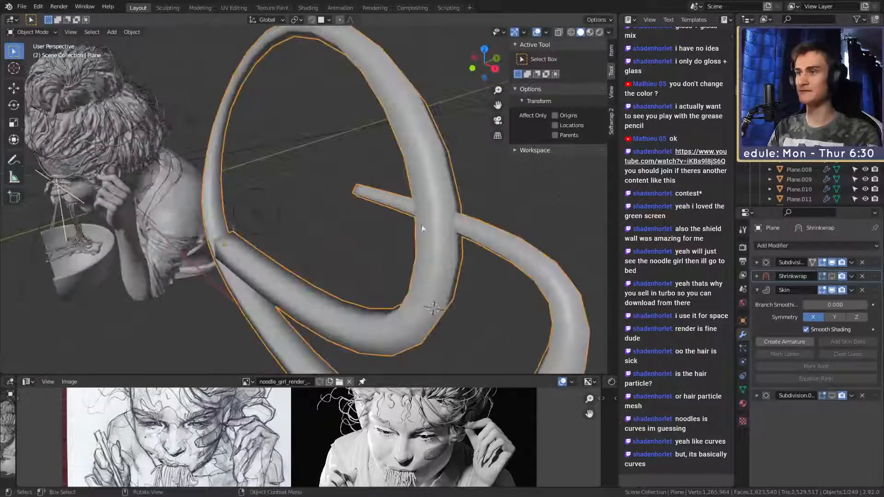
- Turn off Smooth Shading in the Skin modifier and examine the strand's faceted surface
{"action": "scroll", "coordinate": [500, 279], "scroll_direction": "down", "scroll_amount": 4}
{"action": "middle_click_drag", "start_coordinate": [499, 279], "coordinate": [393, 253]}
{"action": "scroll", "coordinate": [336, 241], "scroll_direction": "up", "scroll_amount": 3}
{"action": "scroll", "coordinate": [306, 130], "scroll_direction": "down", "scroll_amount": 4}
{"action": "scroll", "coordinate": [471, 215], "scroll_direction": "up", "scroll_amount": 4}
{"action": "scroll", "coordinate": [470, 234], "scroll_direction": "up", "scroll_amount": 2}
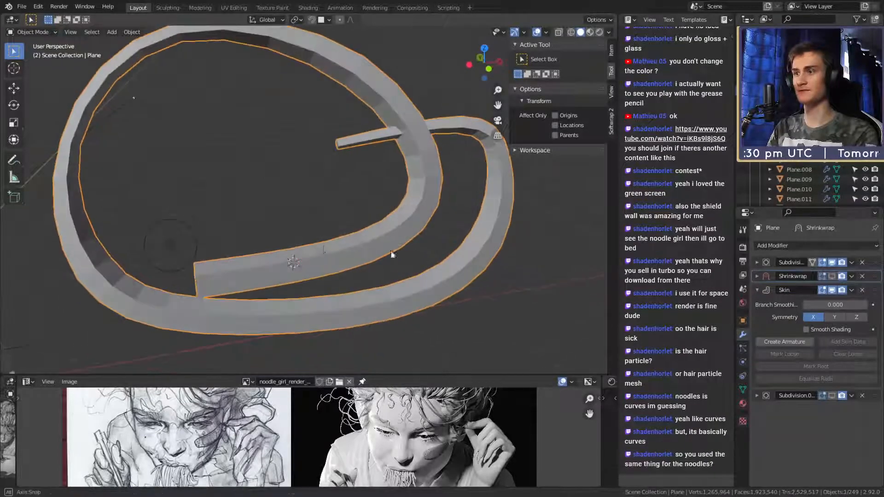
{"action": "scroll", "coordinate": [350, 207], "scroll_direction": "down", "scroll_amount": 3}
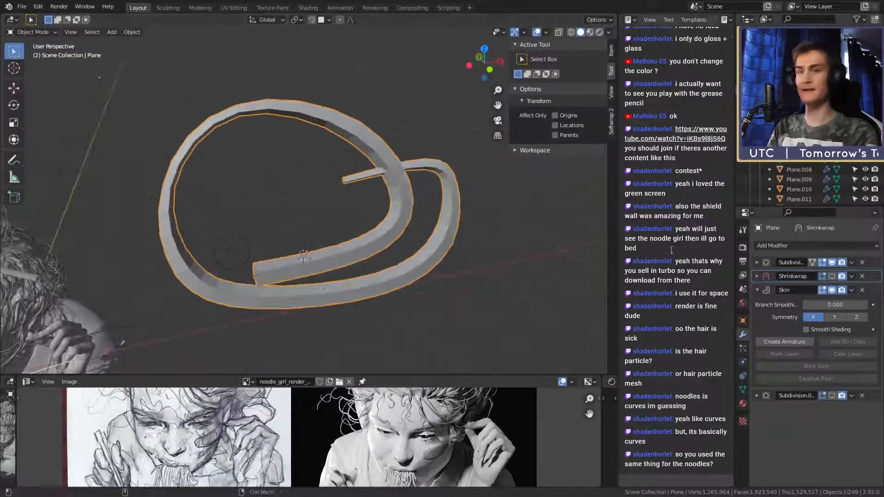
- Collapse the Skin settings, turn on the second Subdivision modifier's viewport display and examine the rounded strand
{"action": "left_click", "coordinate": [759, 290]}
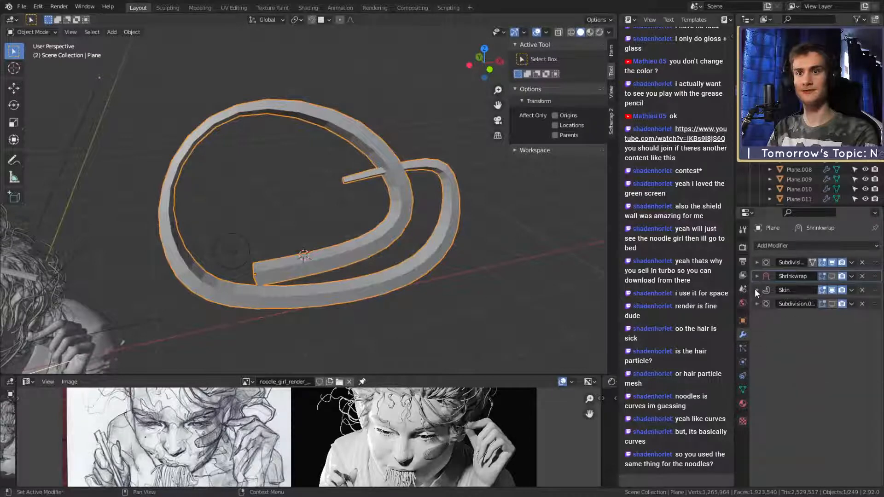
{"action": "left_click", "coordinate": [775, 305]}
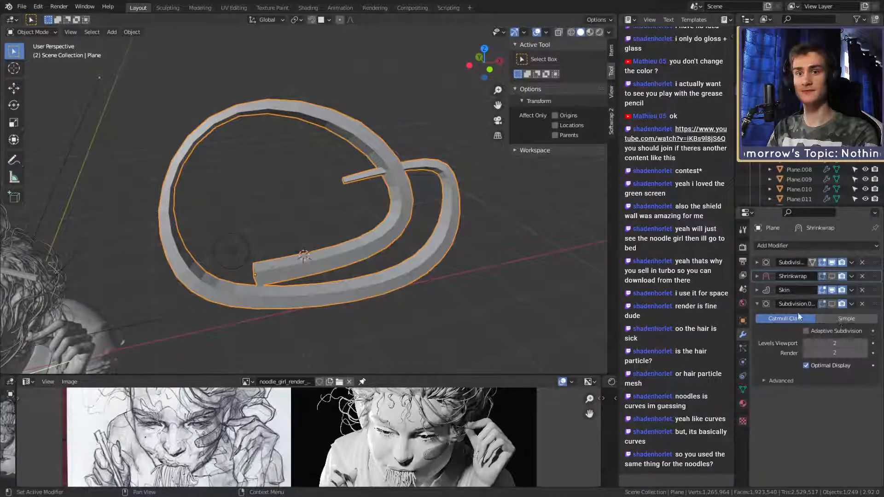
{"action": "left_click", "coordinate": [832, 304]}
{"action": "left_click", "coordinate": [756, 304]}
{"action": "scroll", "coordinate": [408, 262], "scroll_direction": "up", "scroll_amount": 5}
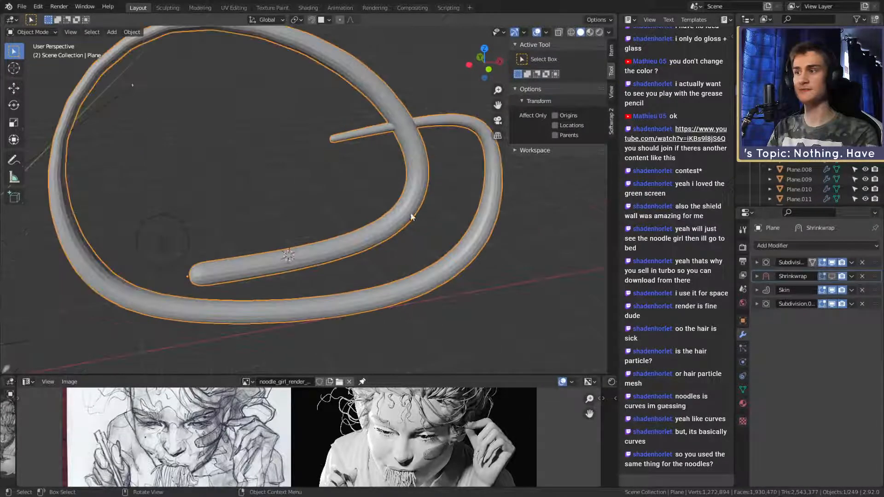
{"action": "right_click", "coordinate": [411, 211]}
{"action": "scroll", "coordinate": [424, 219], "scroll_direction": "down", "scroll_amount": 3}
{"action": "scroll", "coordinate": [404, 214], "scroll_direction": "up", "scroll_amount": 2}
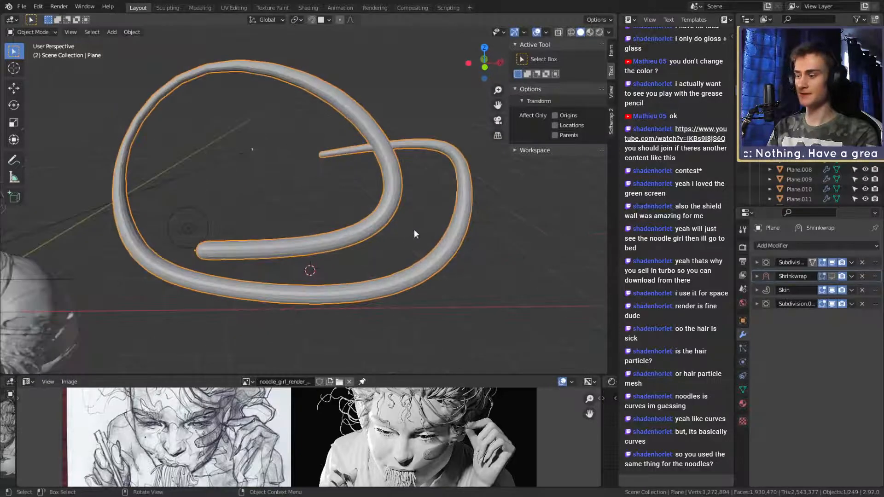
{"action": "right_click", "coordinate": [414, 233]}
- Turn Smooth Shading on in the Skin modifier and, in Edit Mode, move the strand's thin end vertex about 1.59 m along negative X
{"action": "left_click", "coordinate": [757, 290]}
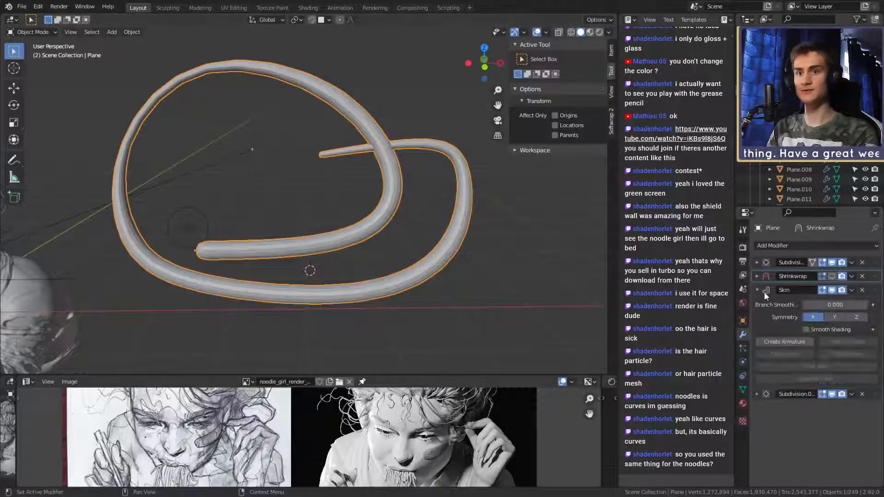
{"action": "left_click", "coordinate": [831, 329]}
{"action": "key", "text": "Tab"}
{"action": "left_click", "coordinate": [361, 123]}
{"action": "key", "text": "g"}
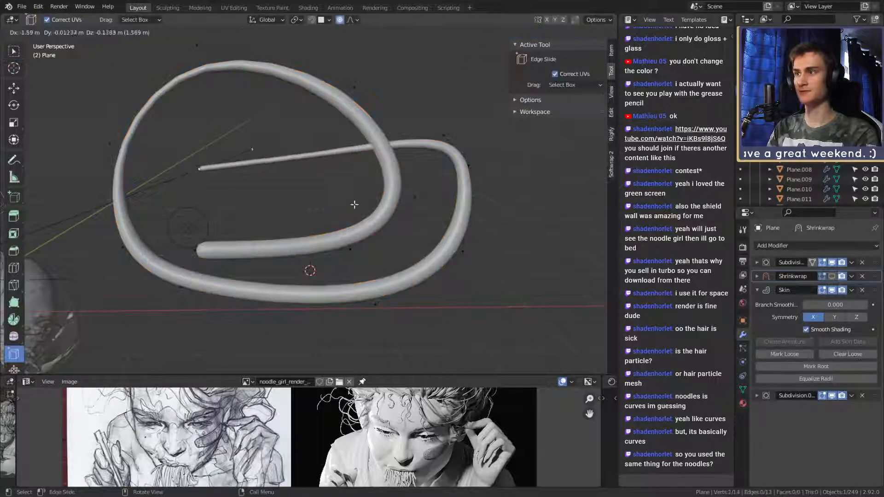
{"action": "left_click", "coordinate": [351, 205]}
- Extrude four more vertices from the strand's thin end to form a small loop, and return to Object Mode
{"action": "key", "text": "e"}
{"action": "left_click", "coordinate": [336, 78]}
{"action": "key", "text": "e"}
{"action": "left_click", "coordinate": [398, 83]}
{"action": "key", "text": "e"}
{"action": "left_click", "coordinate": [460, 172]}
{"action": "key", "text": "e"}
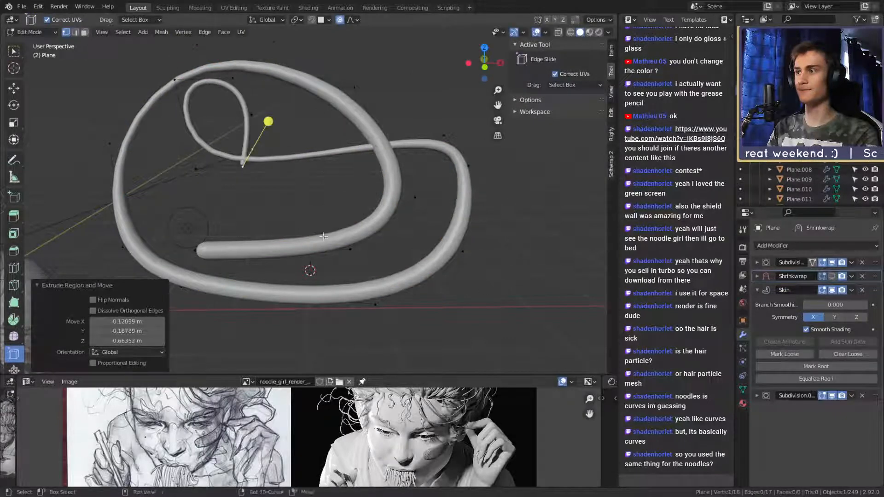
{"action": "key", "text": "Tab"}
- Delete the demo strand from the scene
{"action": "mouse_move", "coordinate": [323, 236]}
{"action": "middle_mouse_down"}
{"action": "mouse_move", "coordinate": [416, 220]}
{"action": "mouse_move", "coordinate": [507, 226]}
{"action": "mouse_move", "coordinate": [428, 234]}
{"action": "middle_mouse_up"}
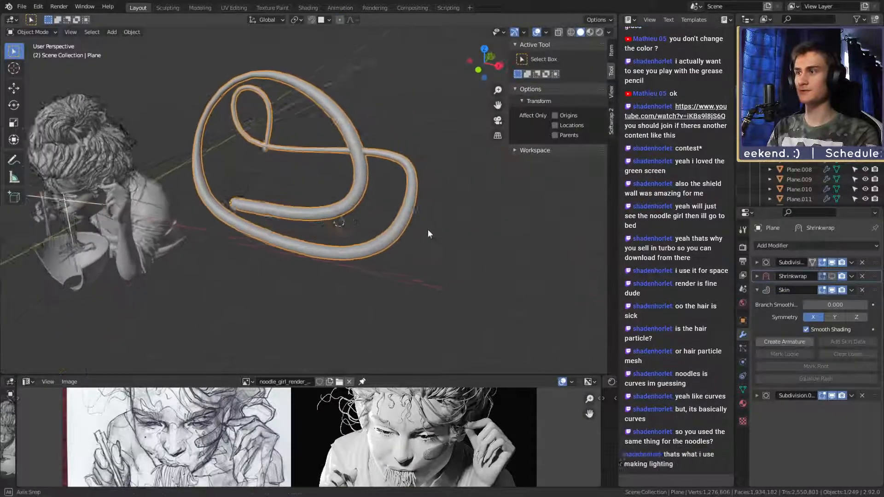
{"action": "key", "text": "Delete"}
{"action": "middle_click_drag", "start_coordinate": [397, 201], "coordinate": [414, 189]}
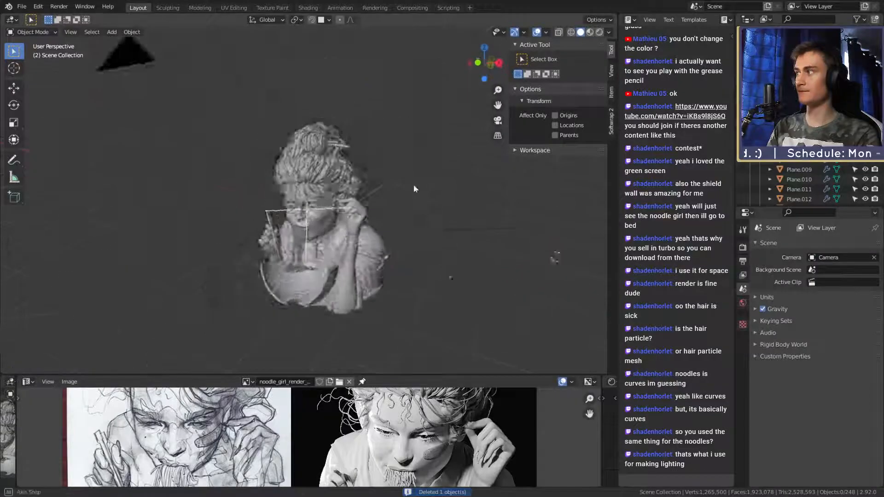
- Select the looped noodle at the girl's mouth and inspect its vertex chain in Edit Mode with X-ray, then return to Object Mode
{"action": "scroll", "coordinate": [414, 189], "scroll_direction": "up", "scroll_amount": 10}
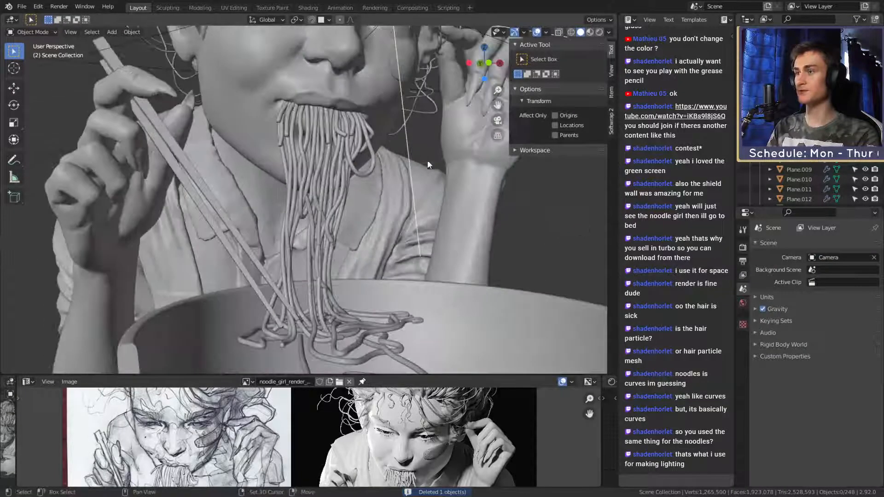
{"action": "scroll", "coordinate": [414, 166], "scroll_direction": "up", "scroll_amount": 3}
{"action": "left_click", "coordinate": [378, 170]}
{"action": "scroll", "coordinate": [411, 187], "scroll_direction": "up", "scroll_amount": 6}
{"action": "key", "text": "Tab"}
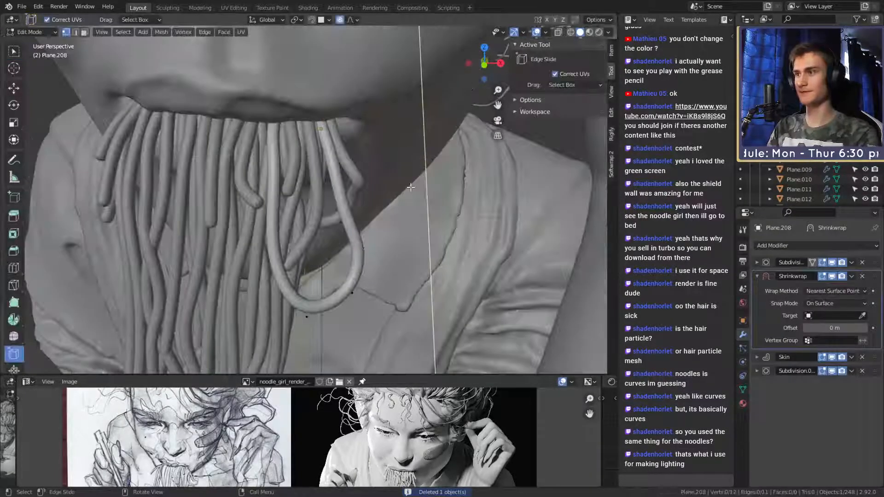
{"action": "key", "text": "alt+z"}
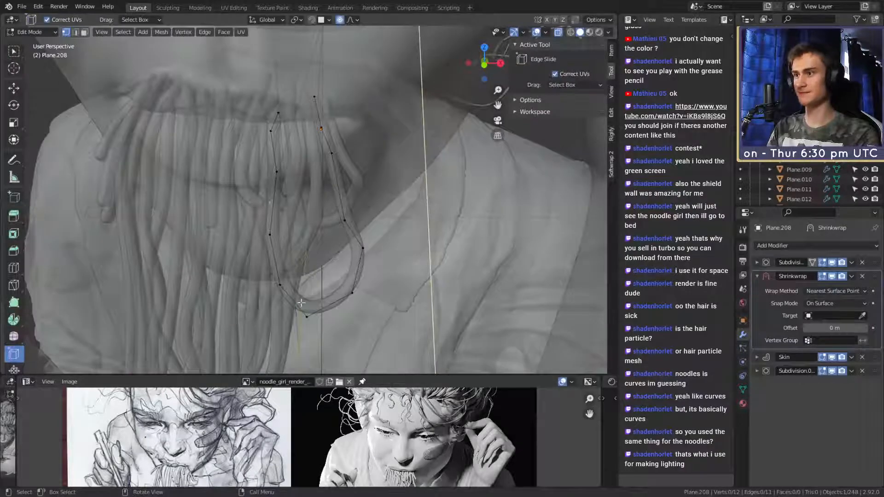
{"action": "key", "text": "Tab"}
{"action": "scroll", "coordinate": [311, 261], "scroll_direction": "down", "scroll_amount": 10}
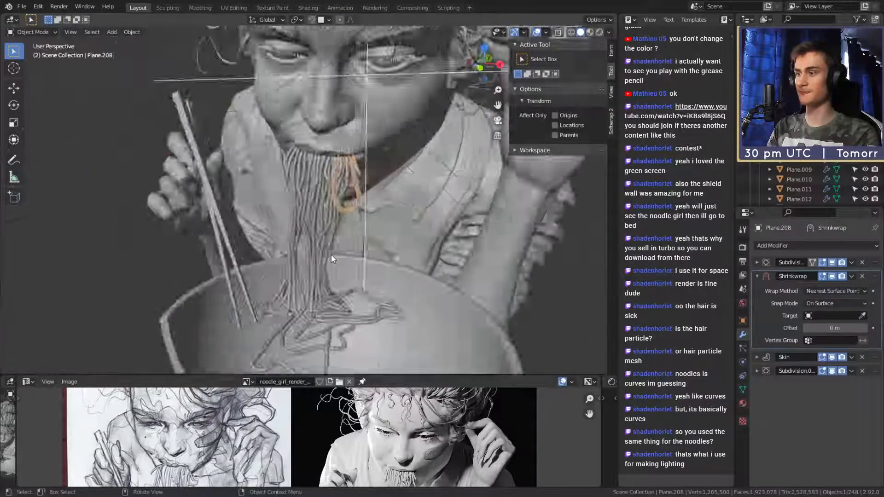
{"action": "middle_click_drag", "start_coordinate": [331, 255], "coordinate": [235, 202]}
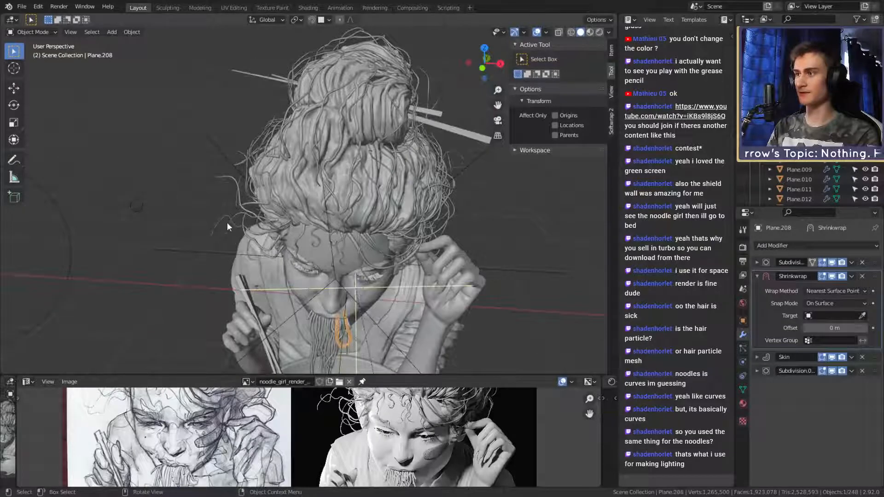
- Select twelve loose hair strands along one side of the hairdo, from beside the forehead up to the bun
{"action": "left_click", "coordinate": [233, 220], "text": "shift"}
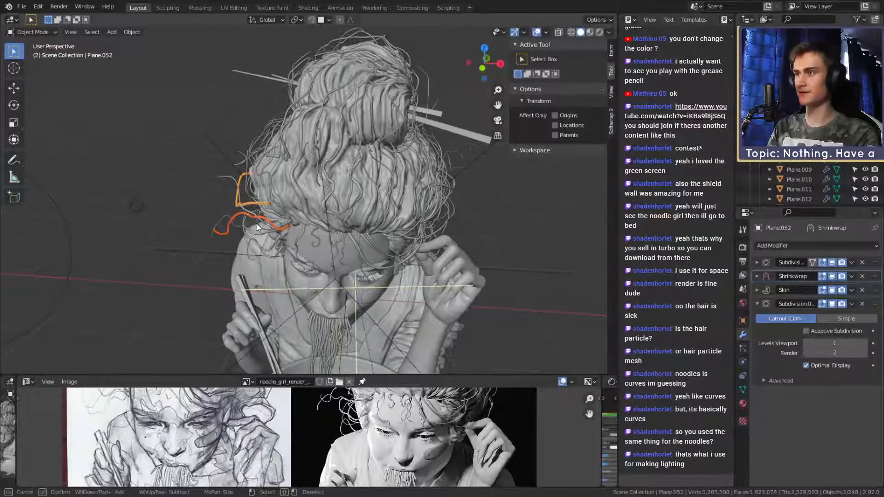
{"action": "left_click", "coordinate": [228, 213], "text": "shift"}
{"action": "left_click", "coordinate": [234, 178], "text": "shift"}
{"action": "left_click", "coordinate": [244, 160], "text": "shift"}
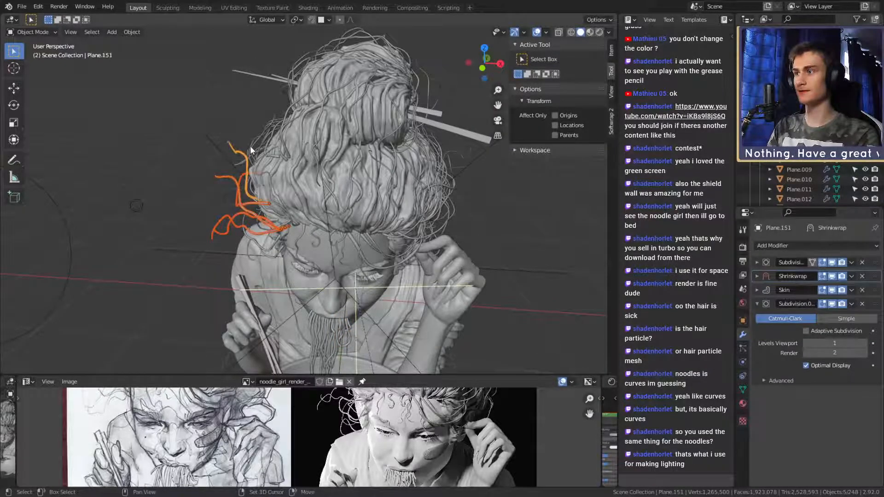
{"action": "left_click", "coordinate": [251, 147], "text": "shift"}
{"action": "middle_click_drag", "start_coordinate": [269, 184], "coordinate": [330, 193]}
{"action": "scroll", "coordinate": [329, 194], "scroll_direction": "up", "scroll_amount": 2}
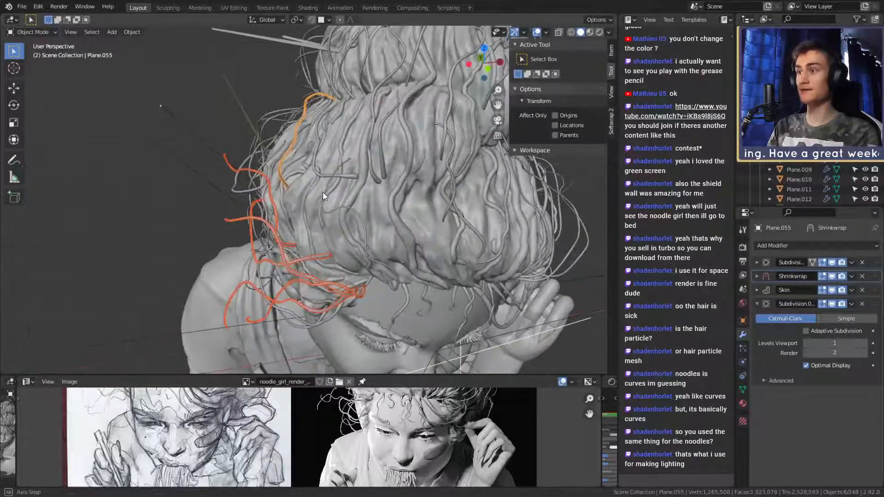
{"action": "left_click", "coordinate": [249, 189], "text": "shift"}
{"action": "left_click", "coordinate": [252, 198], "text": "shift"}
{"action": "left_click", "coordinate": [250, 202], "text": "shift"}
{"action": "middle_click_drag", "start_coordinate": [250, 202], "coordinate": [404, 229]}
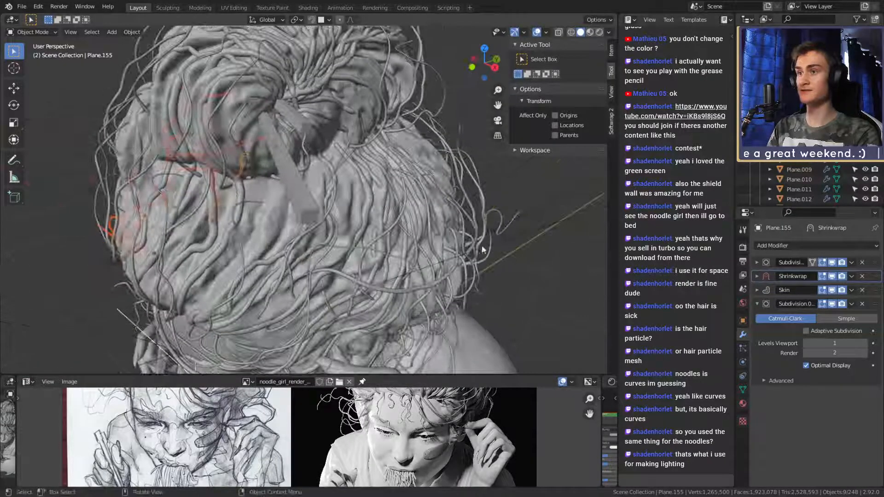
{"action": "scroll", "coordinate": [355, 256], "scroll_direction": "down", "scroll_amount": 4}
{"action": "scroll", "coordinate": [310, 202], "scroll_direction": "up", "scroll_amount": 5}
{"action": "middle_click_drag", "start_coordinate": [248, 192], "coordinate": [295, 225]}
{"action": "scroll", "coordinate": [302, 197], "scroll_direction": "down", "scroll_amount": 3}
{"action": "left_click", "coordinate": [331, 184], "text": "shift"}
{"action": "left_click", "coordinate": [341, 169], "text": "shift"}
{"action": "left_click", "coordinate": [341, 163], "text": "shift"}
{"action": "scroll", "coordinate": [342, 164], "scroll_direction": "down", "scroll_amount": 5}
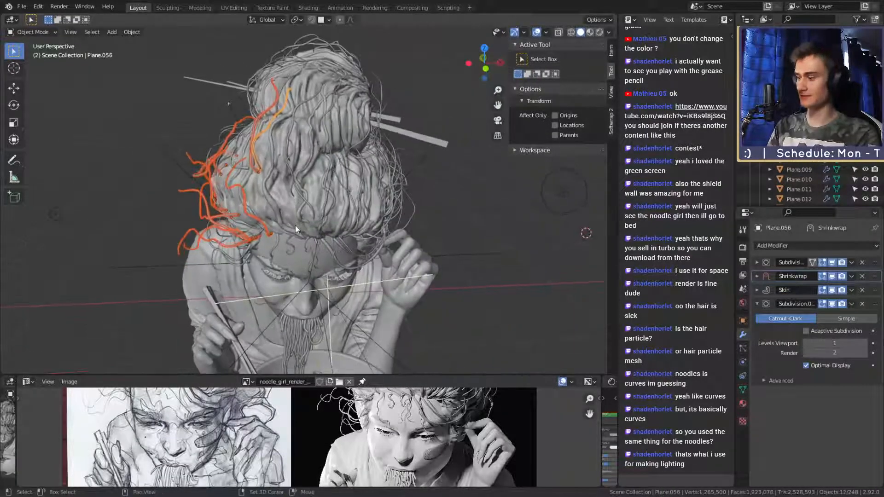
- Duplicate the selected strands about 1.64 m along the global X axis and rotate the copies 180° about Z
{"action": "key", "text": "shift+d"}
{"action": "key", "text": "x"}
{"action": "left_click", "coordinate": [487, 221]}
{"action": "type", "text": "r"}
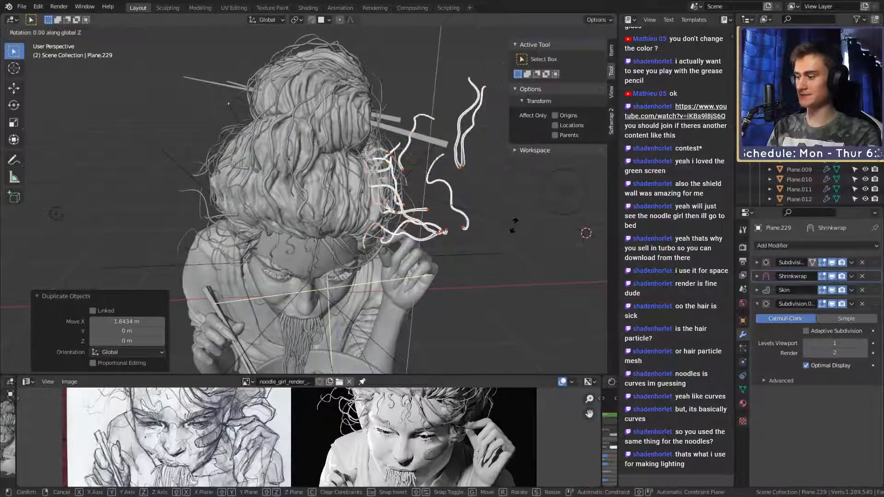
{"action": "type", "text": "z180"}
{"action": "key", "text": "Return"}
- Rotate the copied strands further about Z and move them against the hair on the opposite side of the head
{"action": "middle_click_drag", "start_coordinate": [514, 225], "coordinate": [469, 253]}
{"action": "key", "text": "r"}
{"action": "key", "text": "z"}
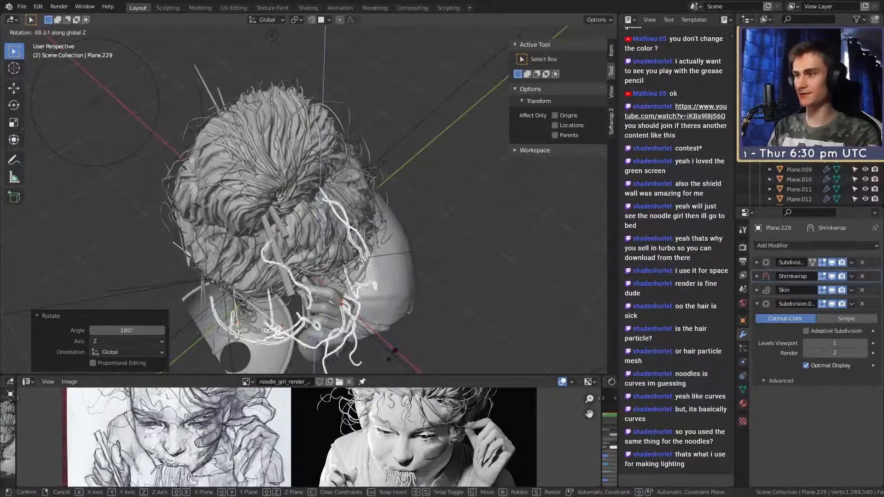
{"action": "left_click", "coordinate": [402, 326]}
{"action": "middle_click_drag", "start_coordinate": [401, 327], "coordinate": [369, 155]}
{"action": "key", "text": "g"}
{"action": "left_click", "coordinate": [428, 248]}
{"action": "key", "text": "g"}
{"action": "left_click", "coordinate": [409, 243]}
{"action": "scroll", "coordinate": [424, 215], "scroll_direction": "up", "scroll_amount": 3}
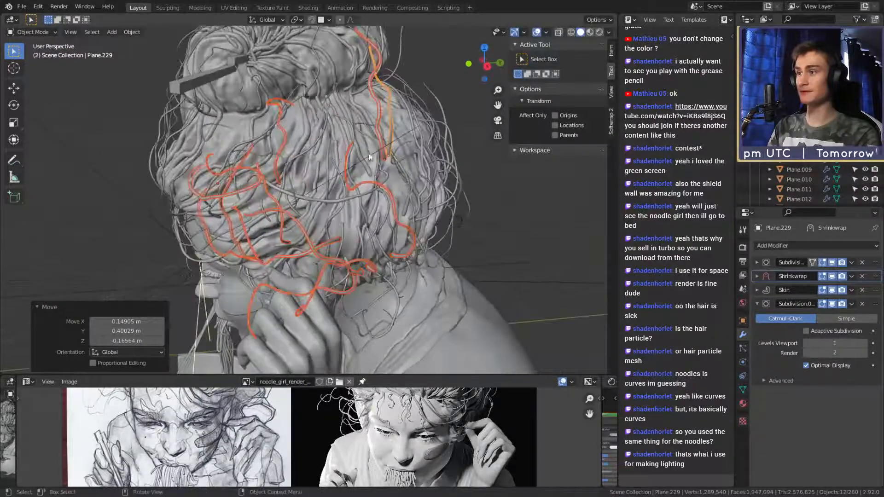
{"action": "middle_click_drag", "start_coordinate": [417, 199], "coordinate": [534, 209]}
{"action": "scroll", "coordinate": [405, 201], "scroll_direction": "down", "scroll_amount": 2}
{"action": "key", "text": "g"}
{"action": "right_click", "coordinate": [420, 215]}
{"action": "scroll", "coordinate": [403, 220], "scroll_direction": "up", "scroll_amount": 8}
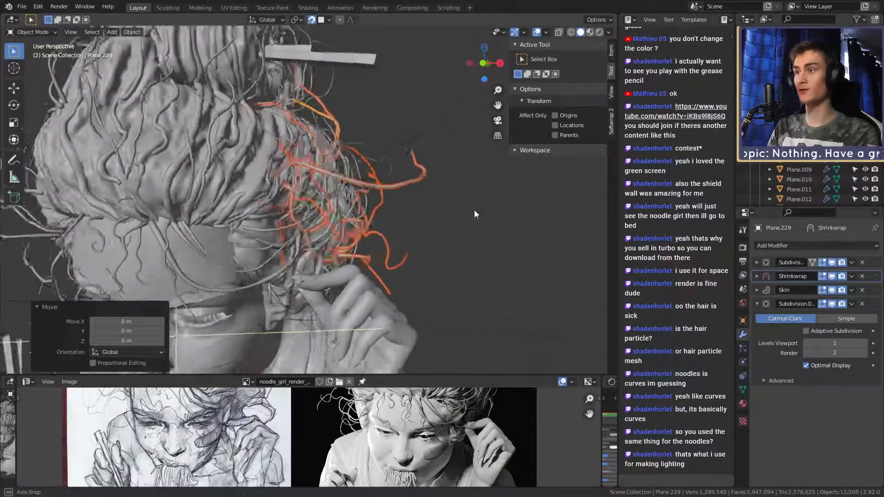
- In Edit Mode, move one vertex of a copied strand about 0.16 m with proportional editing at size 0.83, and return to Object Mode
{"action": "middle_click_drag", "start_coordinate": [479, 168], "coordinate": [389, 166]}
{"action": "key", "text": "Tab"}
{"action": "middle_click_drag", "start_coordinate": [325, 110], "coordinate": [336, 107]}
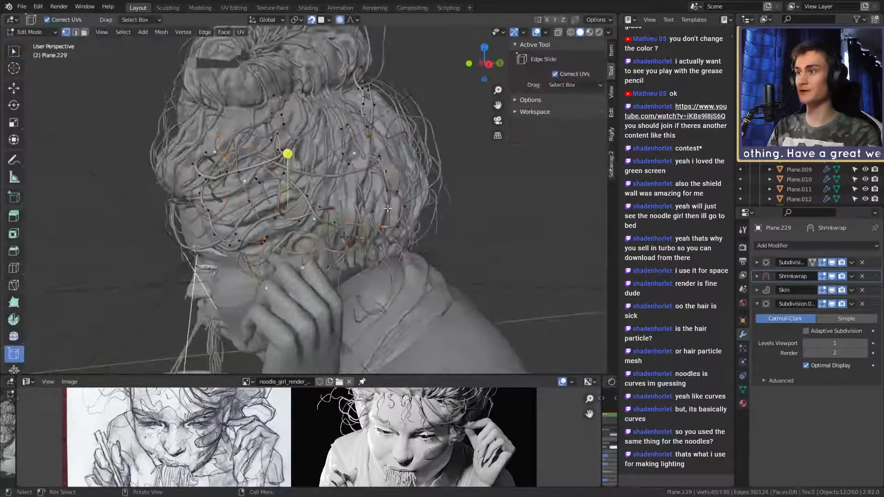
{"action": "left_click", "coordinate": [285, 175]}
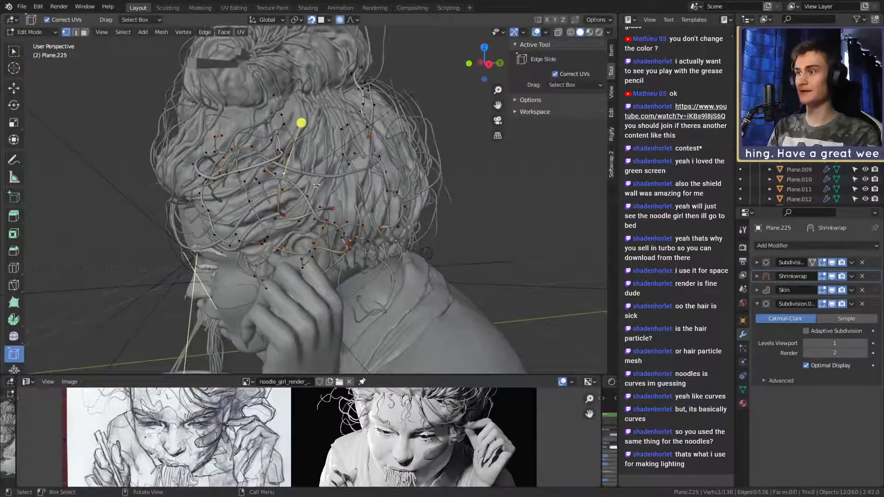
{"action": "left_click", "coordinate": [341, 20]}
{"action": "scroll", "coordinate": [406, 191], "scroll_direction": "down", "scroll_amount": 4}
{"action": "key", "text": "g"}
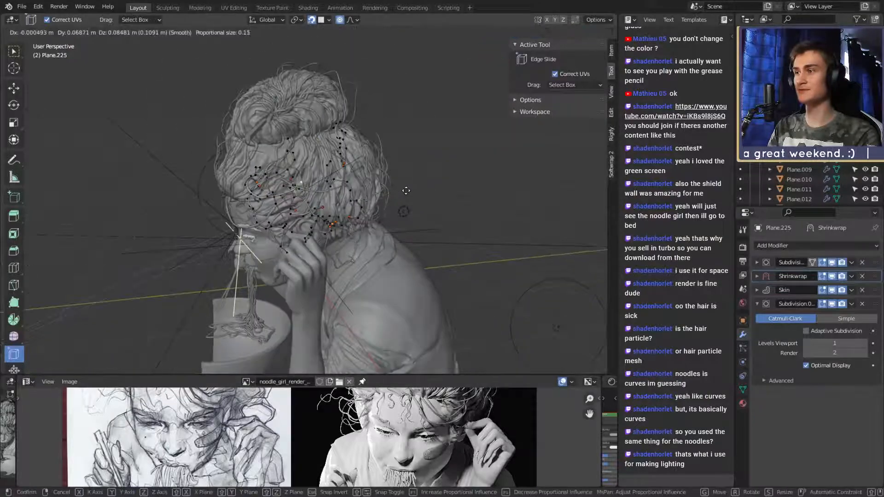
{"action": "scroll", "coordinate": [407, 190], "scroll_direction": "down", "scroll_amount": 18}
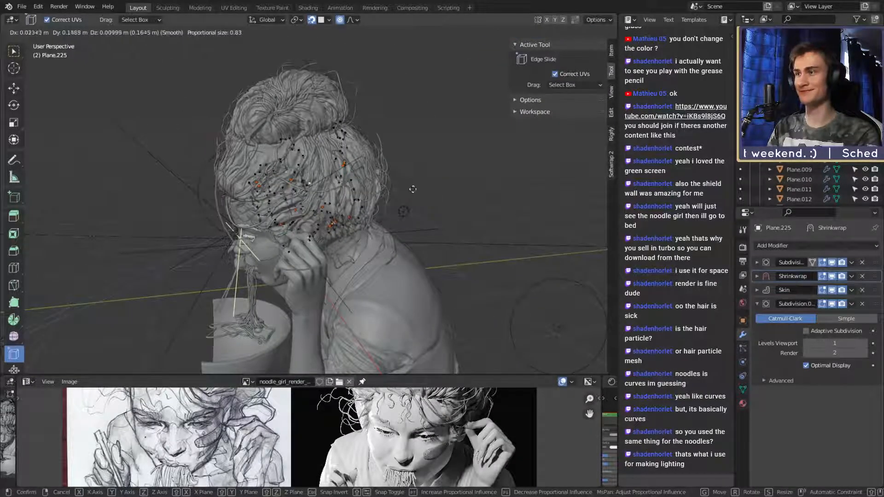
{"action": "left_click", "coordinate": [412, 189]}
{"action": "key", "text": "Tab"}
- Delete the twelve copied hair strands from the scene
{"action": "middle_click_drag", "start_coordinate": [343, 216], "coordinate": [462, 235]}
{"action": "key", "text": "Delete"}
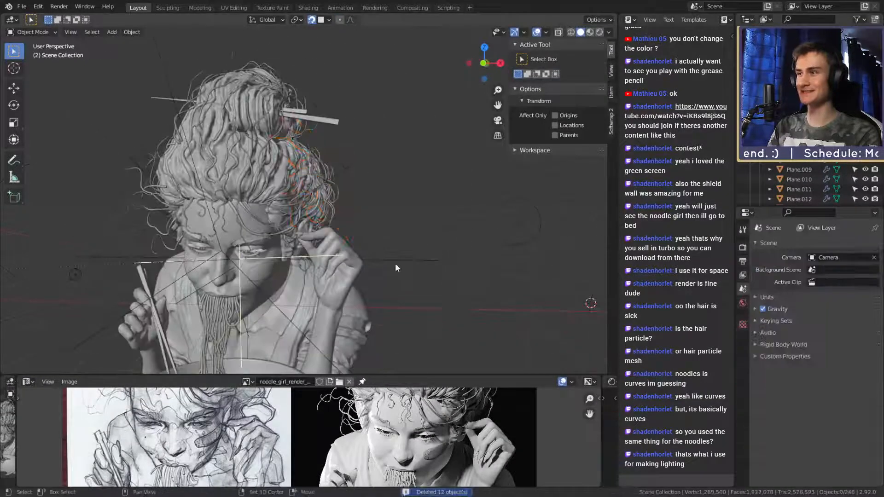
- Select the hair strand running from the forehead to the bun and examine the hairdo and the whole figure around it
{"action": "middle_click_drag", "start_coordinate": [396, 267], "coordinate": [301, 201]}
{"action": "left_click", "coordinate": [340, 135]}
{"action": "key", "text": "KP_Decimal"}
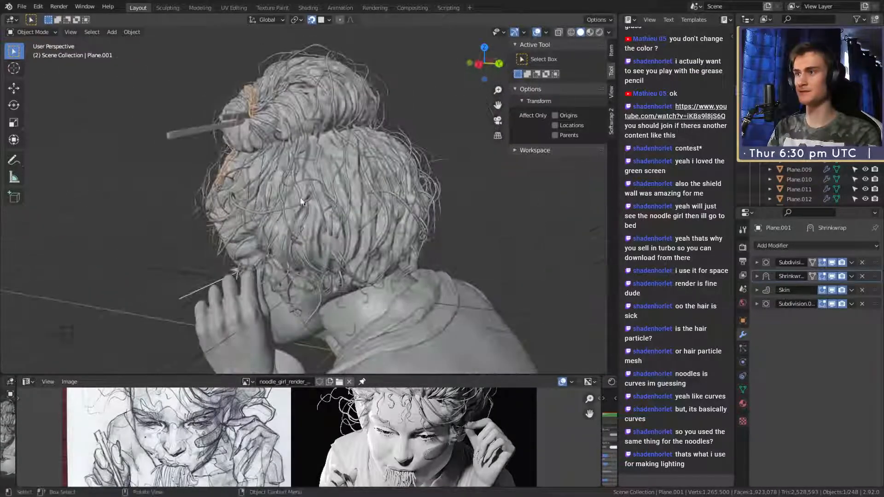
{"action": "middle_click_drag", "start_coordinate": [450, 241], "coordinate": [415, 190]}
{"action": "scroll", "coordinate": [407, 209], "scroll_direction": "down", "scroll_amount": 4}
{"action": "scroll", "coordinate": [415, 189], "scroll_direction": "up", "scroll_amount": 3}
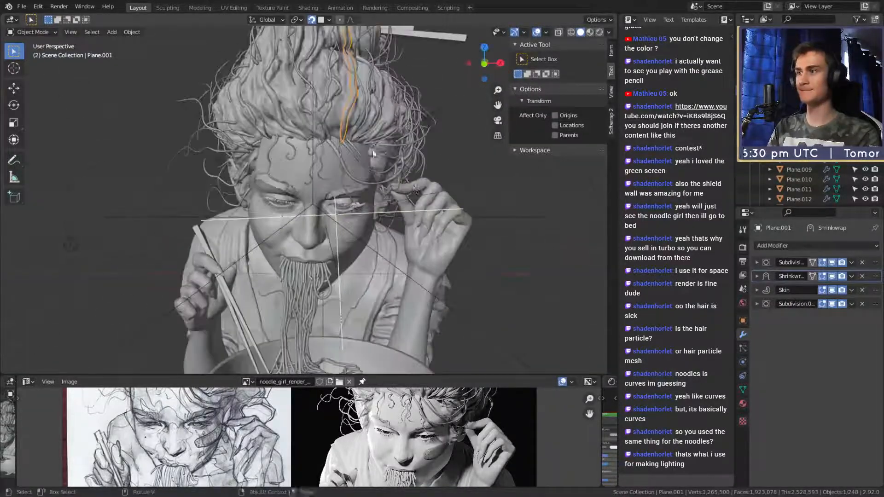
{"action": "middle_click_drag", "start_coordinate": [373, 153], "coordinate": [358, 171]}
{"action": "scroll", "coordinate": [361, 238], "scroll_direction": "down", "scroll_amount": 3}
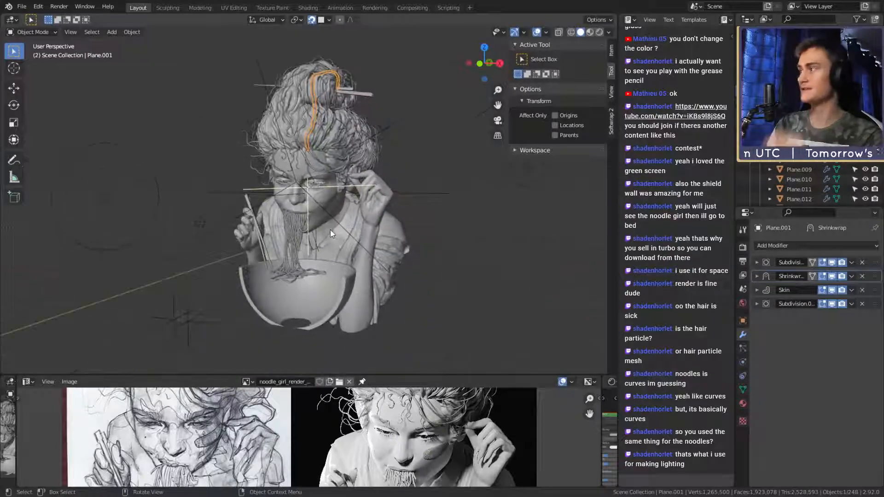
{"action": "scroll", "coordinate": [287, 253], "scroll_direction": "down", "scroll_amount": 3}
{"action": "middle_click_drag", "start_coordinate": [287, 252], "coordinate": [294, 249]}
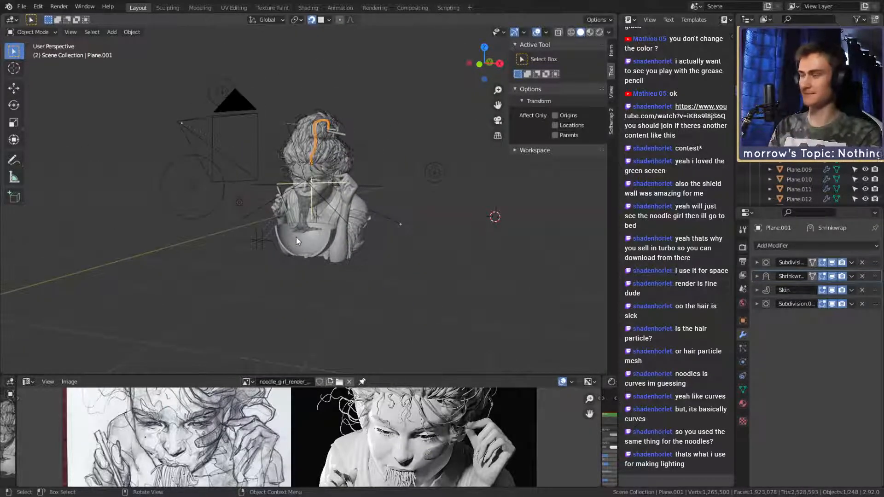
{"action": "middle_click_drag", "start_coordinate": [410, 233], "coordinate": [346, 258]}
{"action": "scroll", "coordinate": [391, 238], "scroll_direction": "up", "scroll_amount": 4}
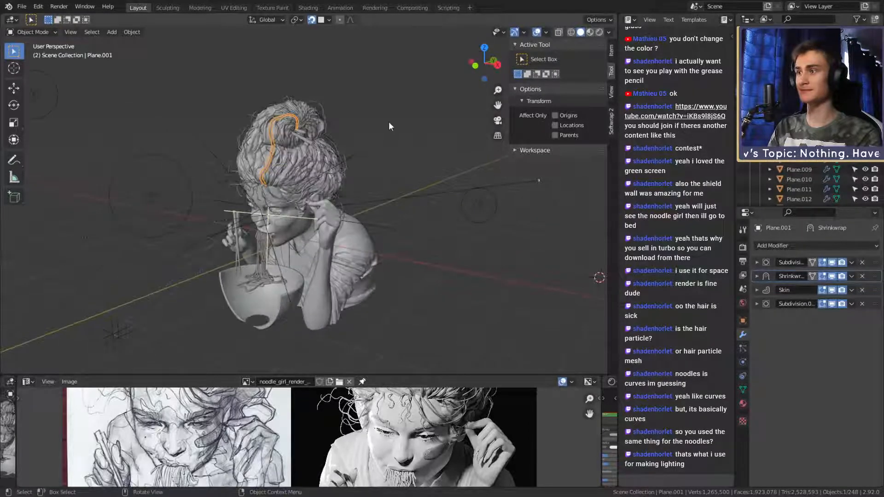
- Select the loose strand arching over the back of the bun, focus on it and examine it from the front
{"action": "middle_click_drag", "start_coordinate": [388, 126], "coordinate": [401, 202]}
{"action": "scroll", "coordinate": [418, 178], "scroll_direction": "up", "scroll_amount": 4}
{"action": "left_click", "coordinate": [345, 151]}
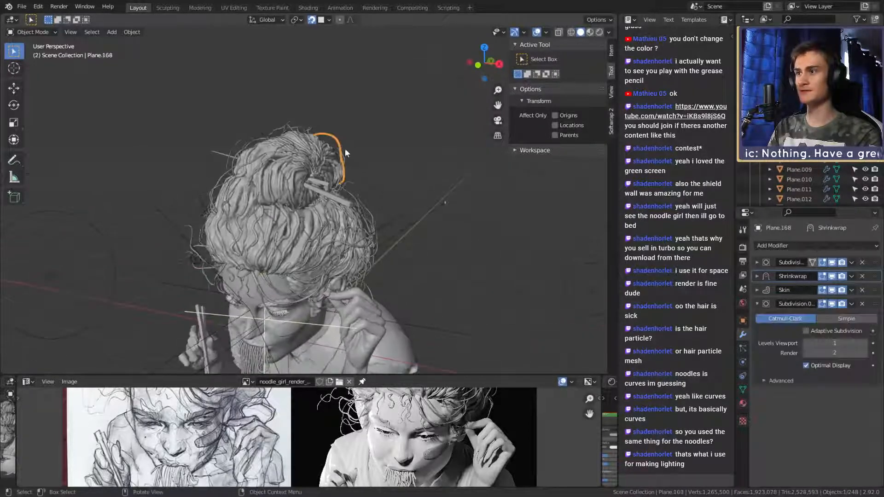
{"action": "key", "text": "KP_Decimal"}
{"action": "middle_click_drag", "start_coordinate": [431, 258], "coordinate": [430, 228]}
{"action": "scroll", "coordinate": [350, 267], "scroll_direction": "down", "scroll_amount": 4}
{"action": "scroll", "coordinate": [430, 227], "scroll_direction": "down", "scroll_amount": 3}
- Enlarge the image view and compare the render's hair up close and as a whole with the pencil sketch
{"action": "left_click_drag", "start_coordinate": [456, 375], "coordinate": [446, 120]}
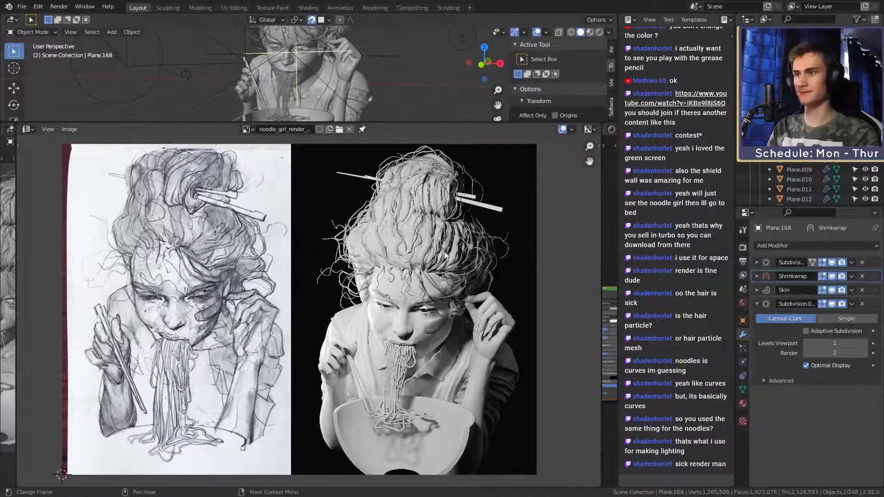
{"action": "scroll", "coordinate": [384, 273], "scroll_direction": "up", "scroll_amount": 7}
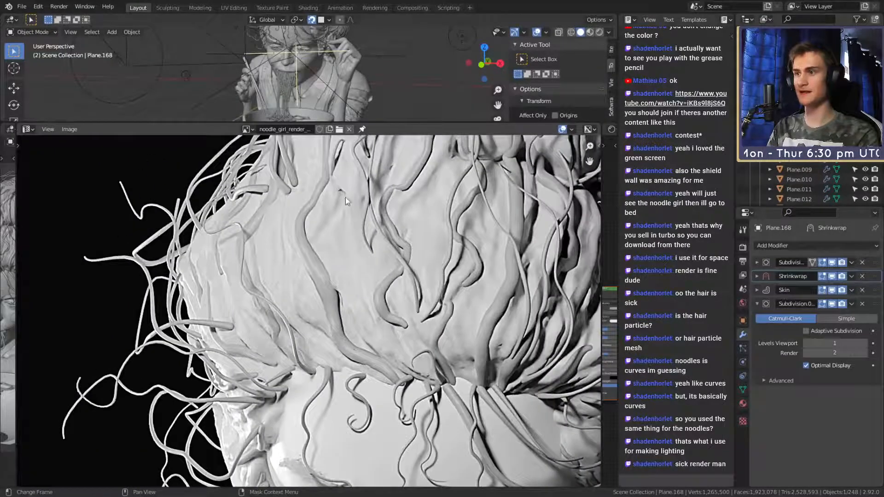
{"action": "scroll", "coordinate": [396, 312], "scroll_direction": "down", "scroll_amount": 6}
{"action": "scroll", "coordinate": [414, 307], "scroll_direction": "up", "scroll_amount": 5}
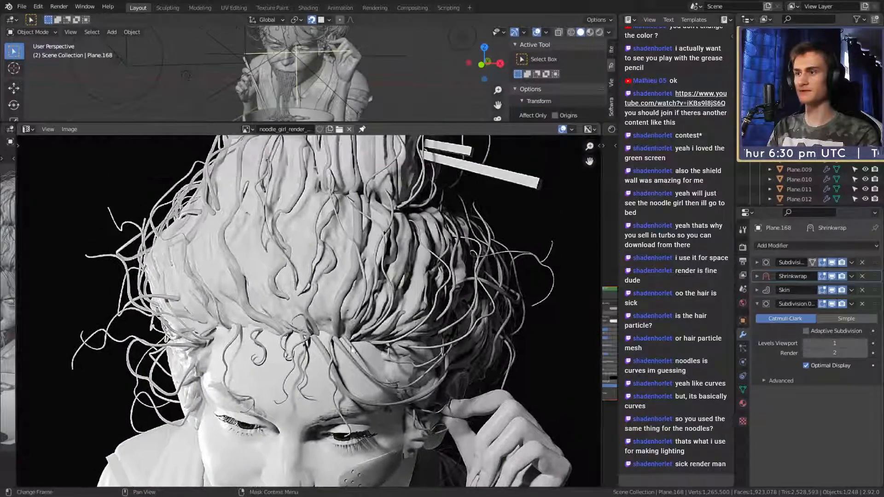
{"action": "scroll", "coordinate": [385, 309], "scroll_direction": "down", "scroll_amount": 3}
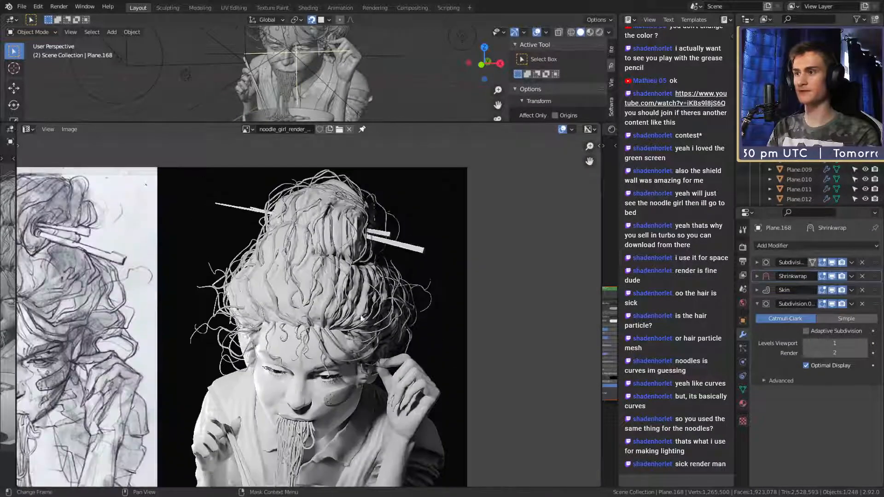
{"action": "scroll", "coordinate": [296, 234], "scroll_direction": "up", "scroll_amount": 5}
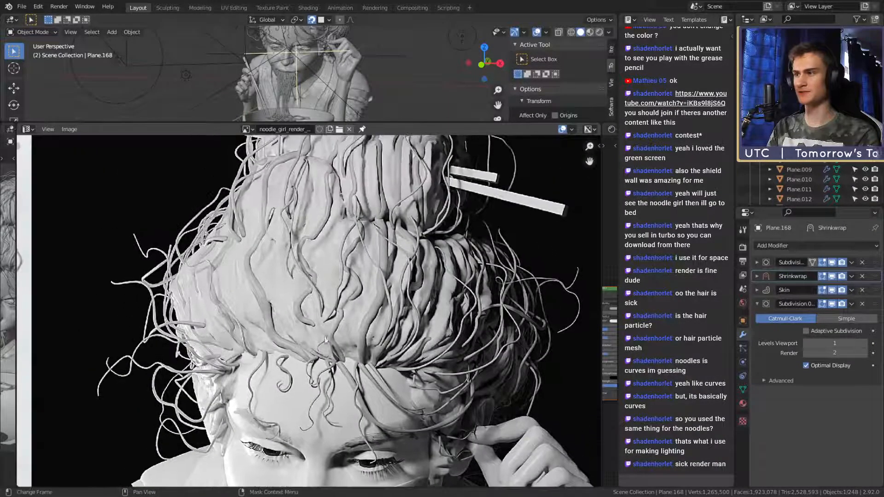
{"action": "scroll", "coordinate": [336, 241], "scroll_direction": "down", "scroll_amount": 5}
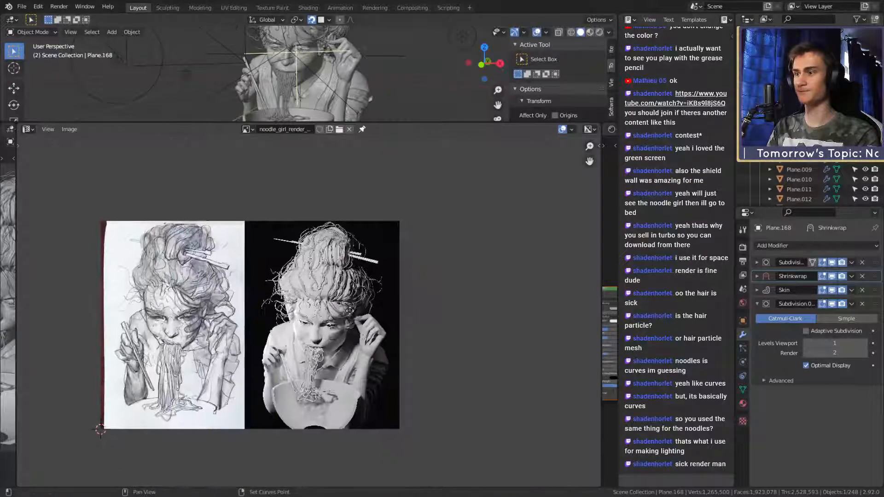
{"action": "scroll", "coordinate": [368, 258], "scroll_direction": "up", "scroll_amount": 2}
{"action": "scroll", "coordinate": [399, 275], "scroll_direction": "down", "scroll_amount": 1}
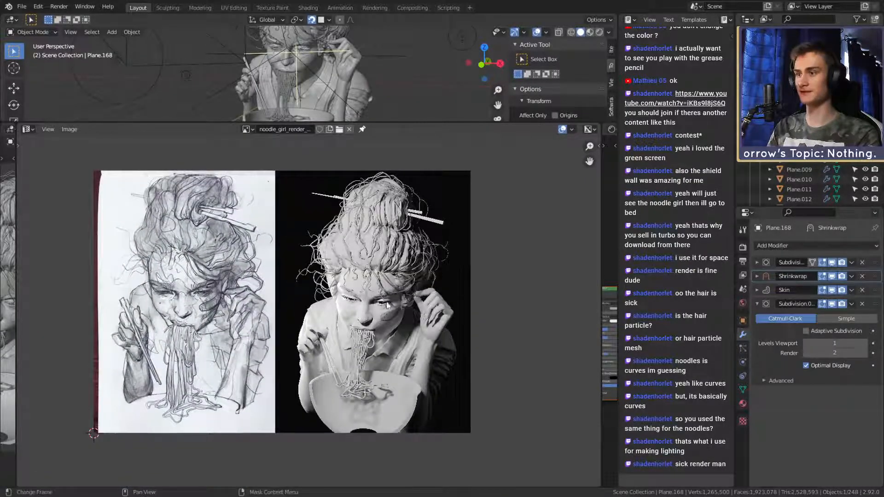
{"action": "scroll", "coordinate": [362, 296], "scroll_direction": "up", "scroll_amount": 1}
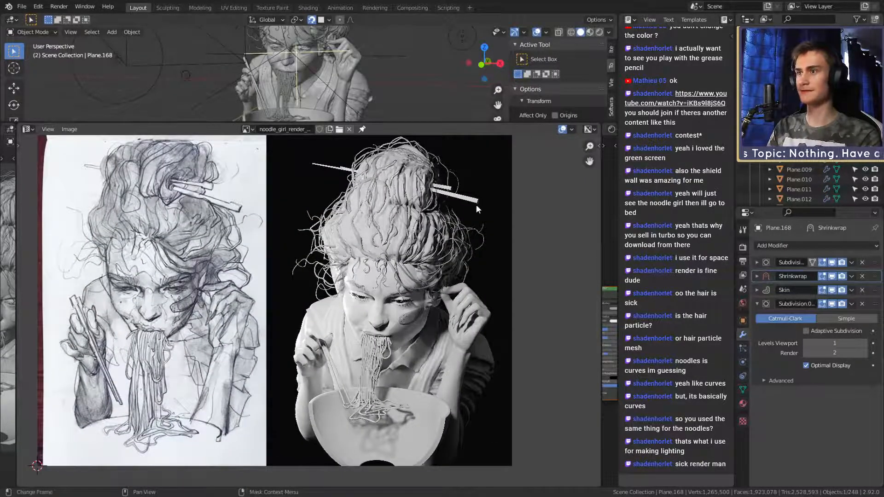
{"action": "scroll", "coordinate": [376, 81], "scroll_direction": "down", "scroll_amount": 3}
{"action": "middle_click_drag", "start_coordinate": [414, 79], "coordinate": [355, 87], "text": "shift"}
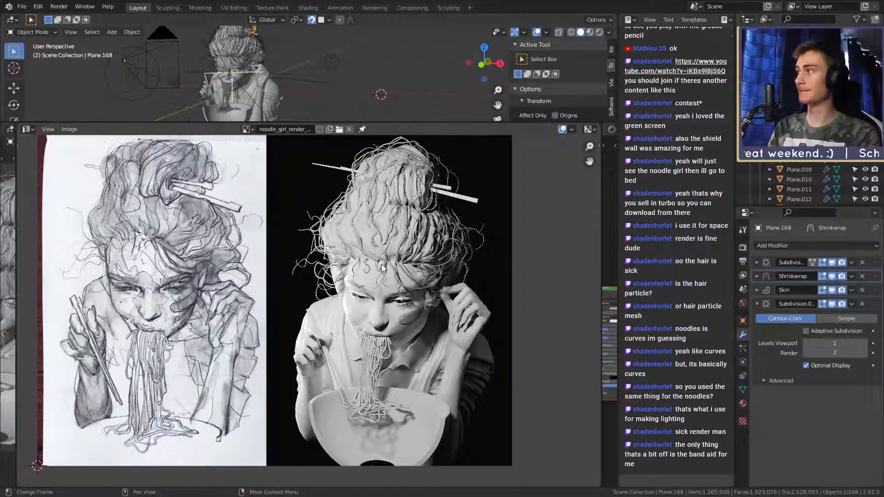
- Examine the band-aid on the girl's cheek in the render, close up and in the full image
{"action": "scroll", "coordinate": [369, 294], "scroll_direction": "up", "scroll_amount": 12}
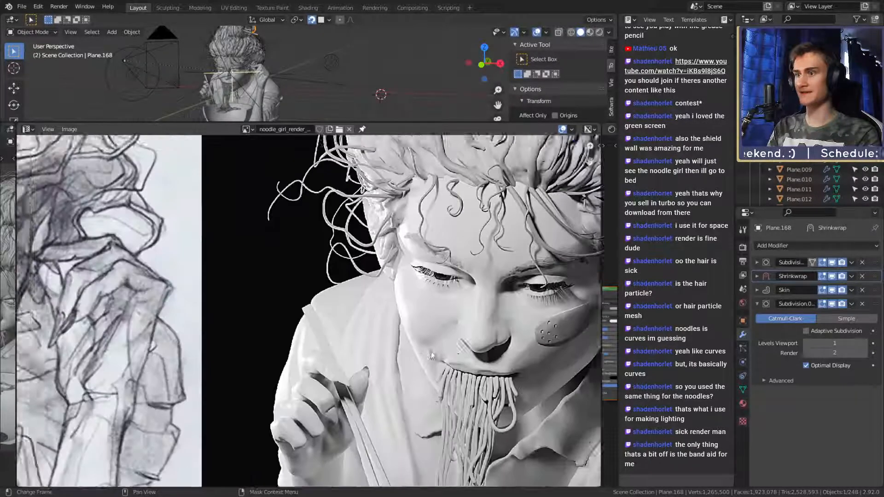
{"action": "scroll", "coordinate": [406, 325], "scroll_direction": "down", "scroll_amount": 3}
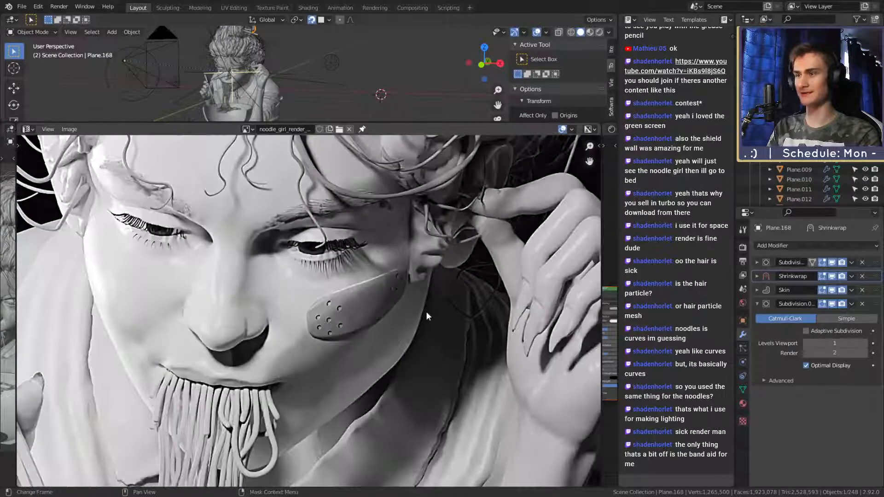
{"action": "scroll", "coordinate": [392, 316], "scroll_direction": "up", "scroll_amount": 3}
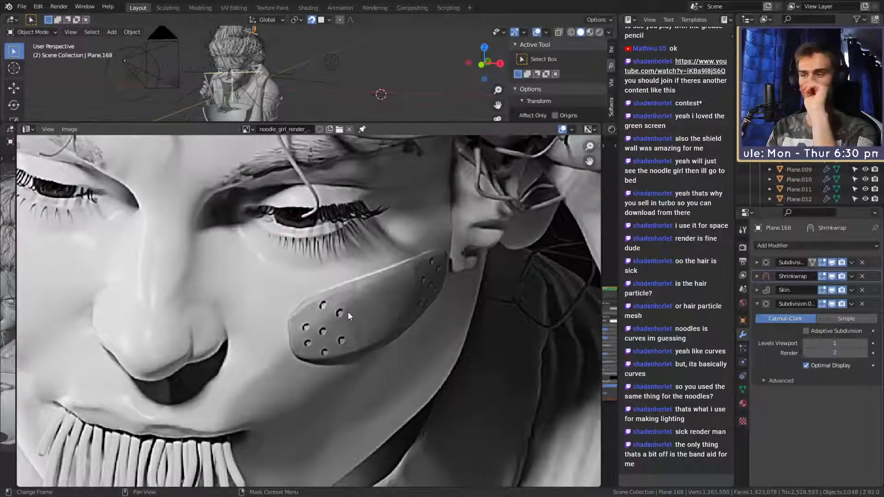
{"action": "scroll", "coordinate": [347, 311], "scroll_direction": "down", "scroll_amount": 6}
{"action": "scroll", "coordinate": [327, 350], "scroll_direction": "up", "scroll_amount": 4}
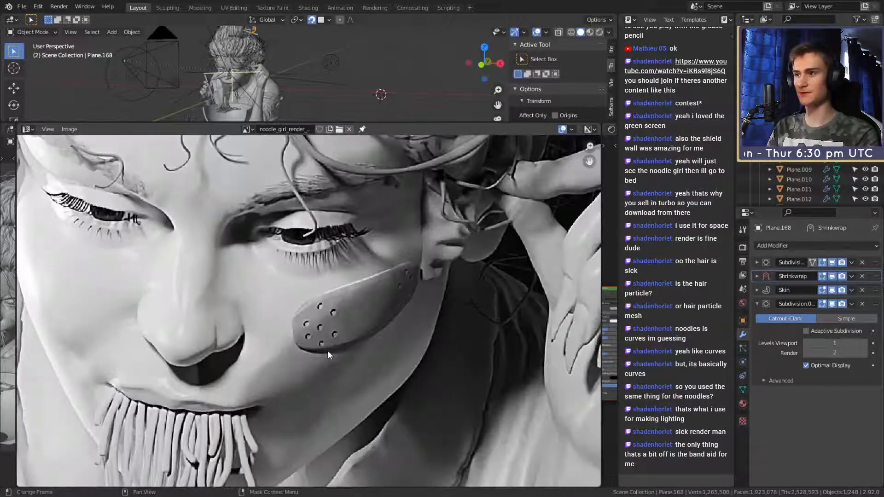
{"action": "scroll", "coordinate": [331, 352], "scroll_direction": "down", "scroll_amount": 5}
{"action": "scroll", "coordinate": [331, 352], "scroll_direction": "up", "scroll_amount": 2}
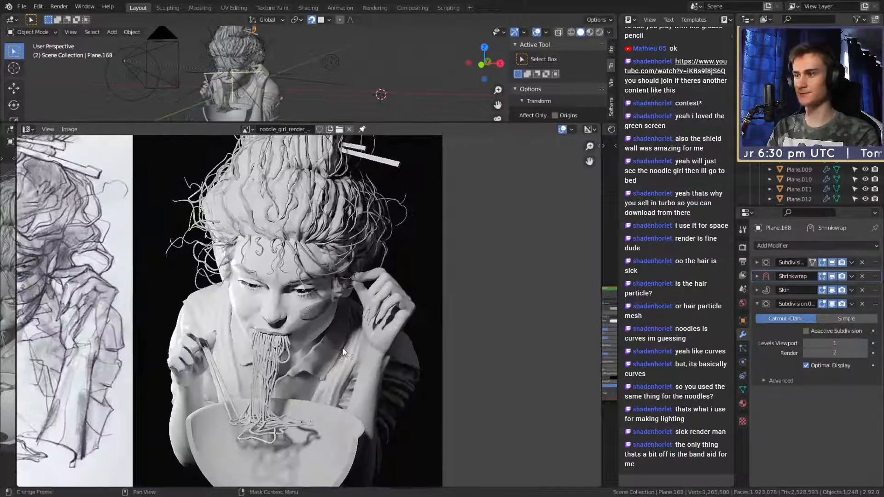
{"action": "scroll", "coordinate": [343, 352], "scroll_direction": "down", "scroll_amount": 2}
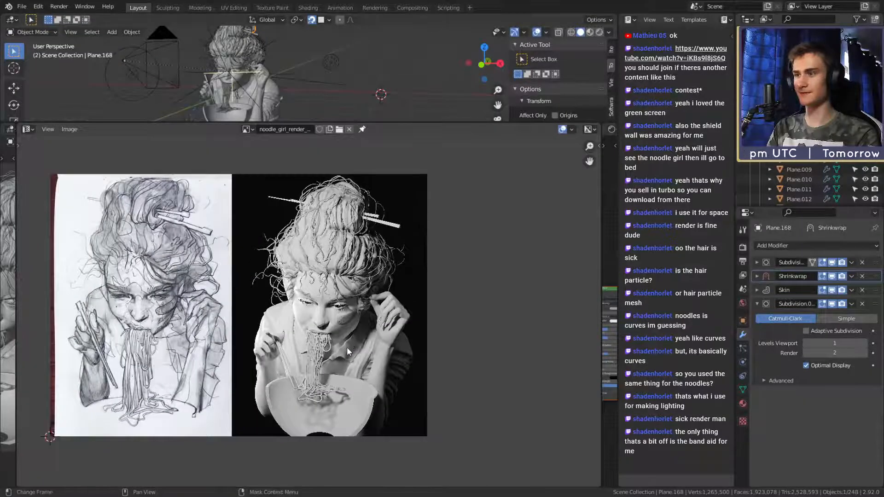
- Compare the noodle girl render with the pencil sketch, examining the face and cheek band-aid up close and in the full image
{"action": "scroll", "coordinate": [347, 339], "scroll_direction": "up", "scroll_amount": 2}
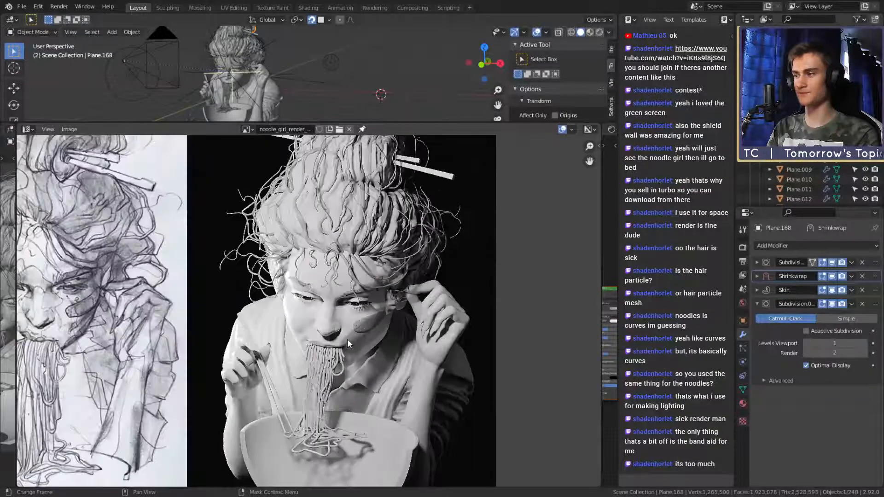
{"action": "scroll", "coordinate": [348, 339], "scroll_direction": "down", "scroll_amount": 2}
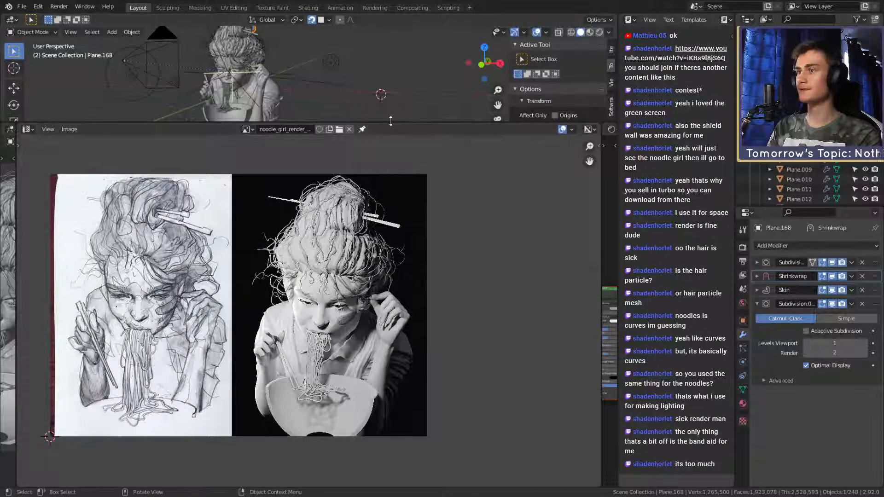
{"action": "left_click_drag", "start_coordinate": [389, 123], "coordinate": [389, 132]}
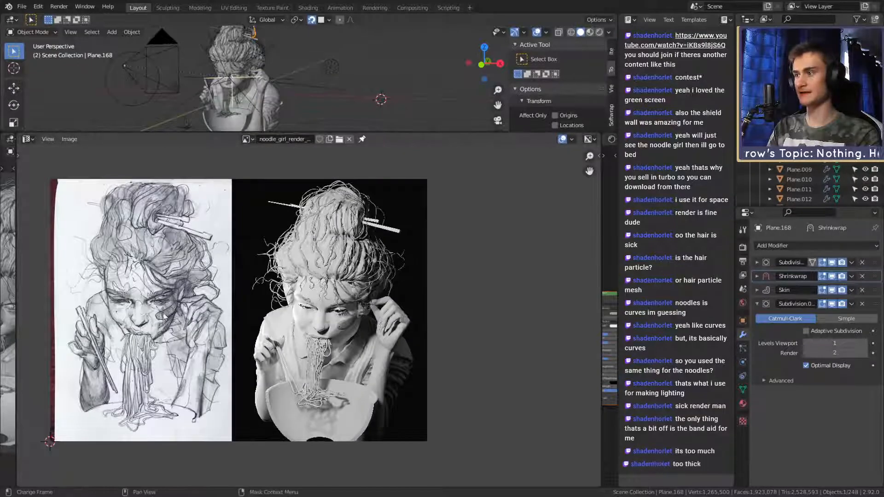
{"action": "scroll", "coordinate": [316, 288], "scroll_direction": "down", "scroll_amount": 1}
{"action": "scroll", "coordinate": [317, 290], "scroll_direction": "up", "scroll_amount": 10}
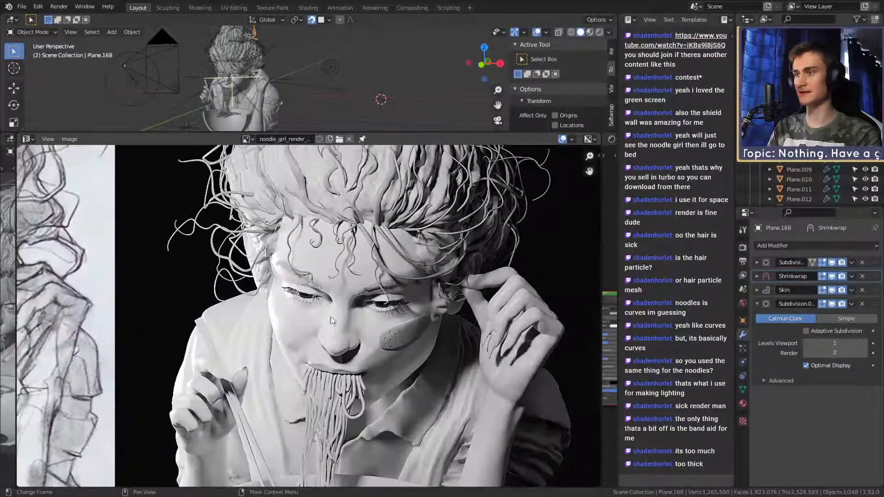
{"action": "scroll", "coordinate": [408, 357], "scroll_direction": "down", "scroll_amount": 10}
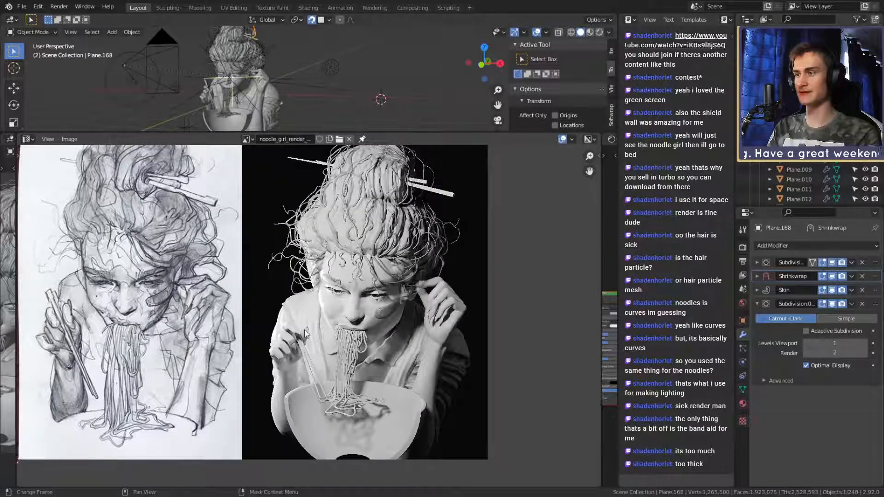
- Examine the 3D model's face, hands and noodles from the front alongside the full sketch-and-render image
{"action": "middle_click_drag", "start_coordinate": [310, 60], "coordinate": [418, 30], "text": "shift"}
{"action": "middle_click_drag", "start_coordinate": [400, 171], "coordinate": [373, 173]}
{"action": "scroll", "coordinate": [358, 71], "scroll_direction": "up", "scroll_amount": 10}
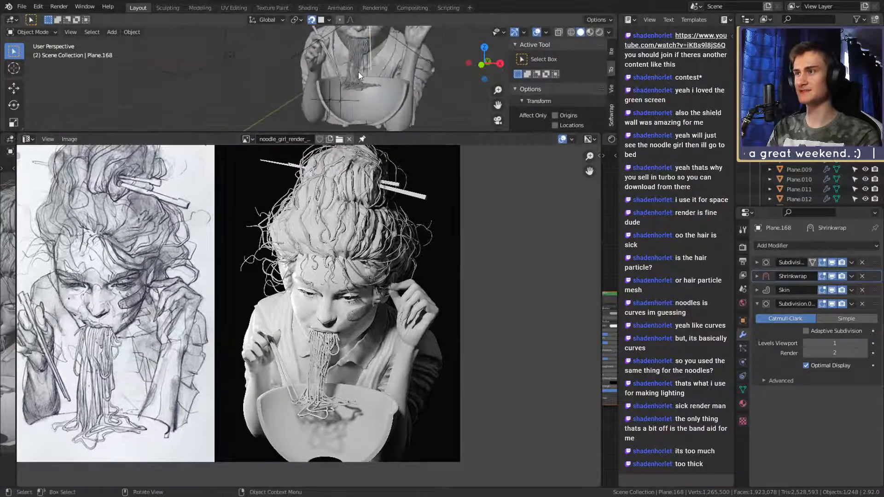
{"action": "middle_click_drag", "start_coordinate": [365, 60], "coordinate": [285, 87]}
{"action": "scroll", "coordinate": [355, 104], "scroll_direction": "down", "scroll_amount": 4}
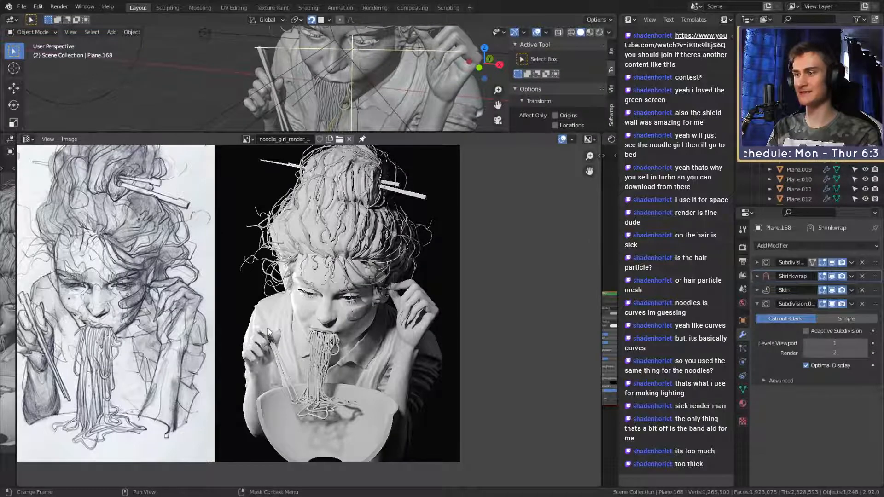
{"action": "scroll", "coordinate": [364, 343], "scroll_direction": "down", "scroll_amount": 4}
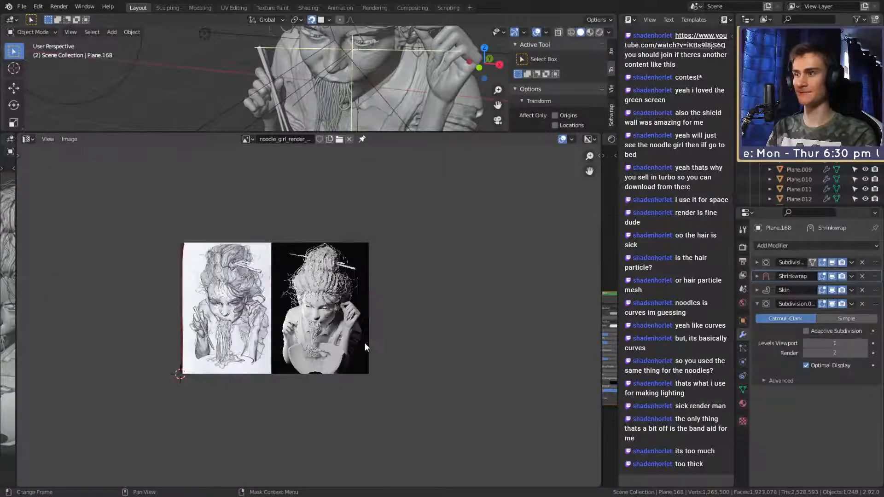
{"action": "scroll", "coordinate": [373, 334], "scroll_direction": "up", "scroll_amount": 3}
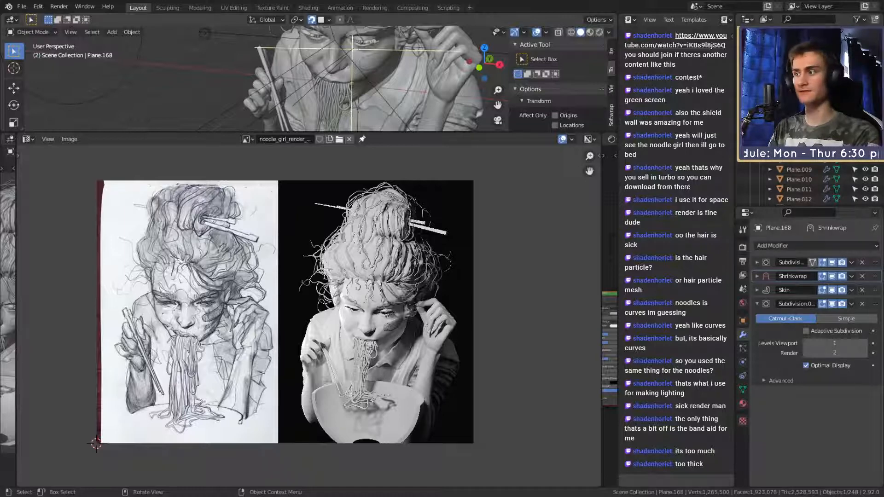
- Open the hooded portrait final_4_bearb.jpg and the grey dream_real_face_v1 render in turn, and examine each face
{"action": "scroll", "coordinate": [300, 316], "scroll_direction": "up", "scroll_amount": 4}
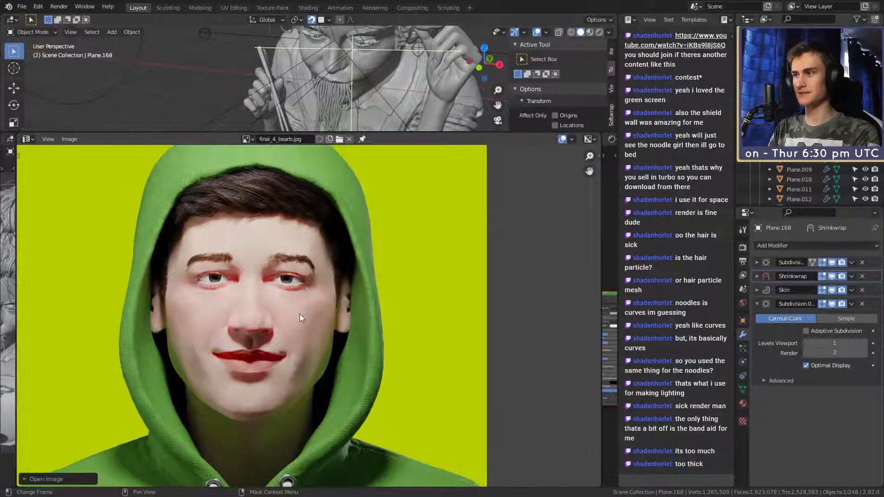
{"action": "scroll", "coordinate": [327, 335], "scroll_direction": "down", "scroll_amount": 1}
{"action": "scroll", "coordinate": [328, 335], "scroll_direction": "up", "scroll_amount": 1}
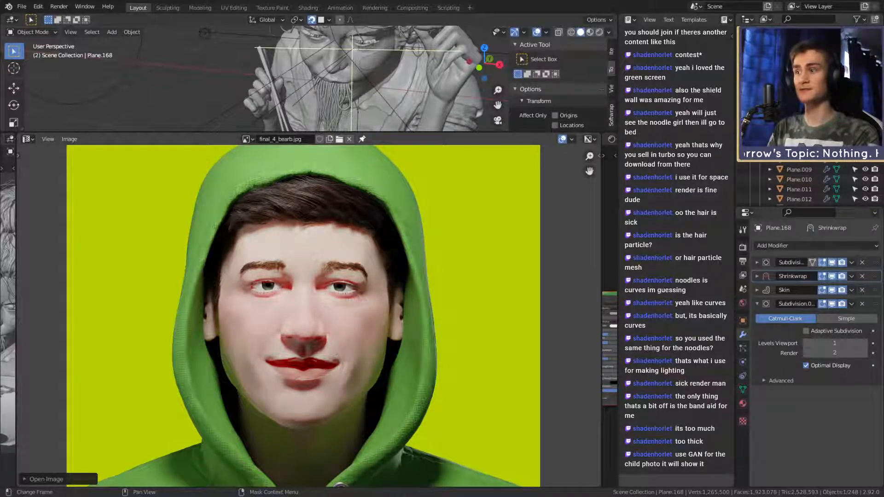
{"action": "scroll", "coordinate": [317, 317], "scroll_direction": "down", "scroll_amount": 3}
{"action": "middle_click_drag", "start_coordinate": [329, 318], "coordinate": [315, 328]}
{"action": "scroll", "coordinate": [320, 319], "scroll_direction": "up", "scroll_amount": 2}
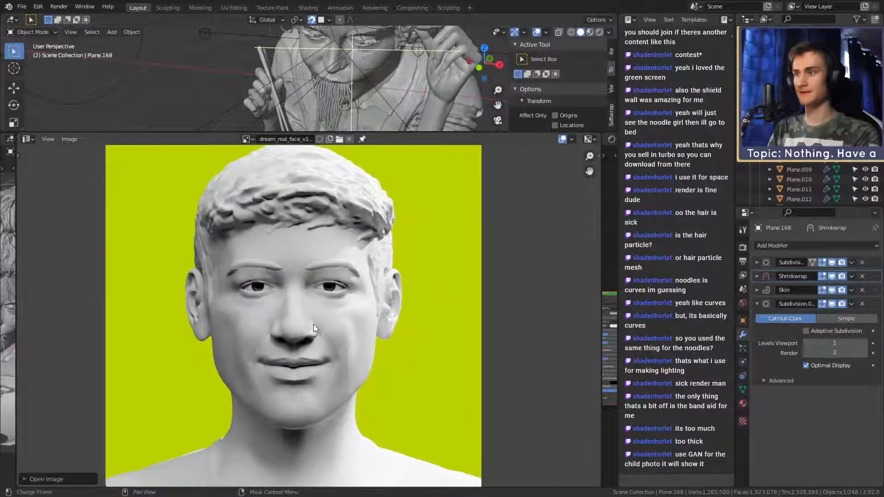
{"action": "scroll", "coordinate": [314, 329], "scroll_direction": "down", "scroll_amount": 1}
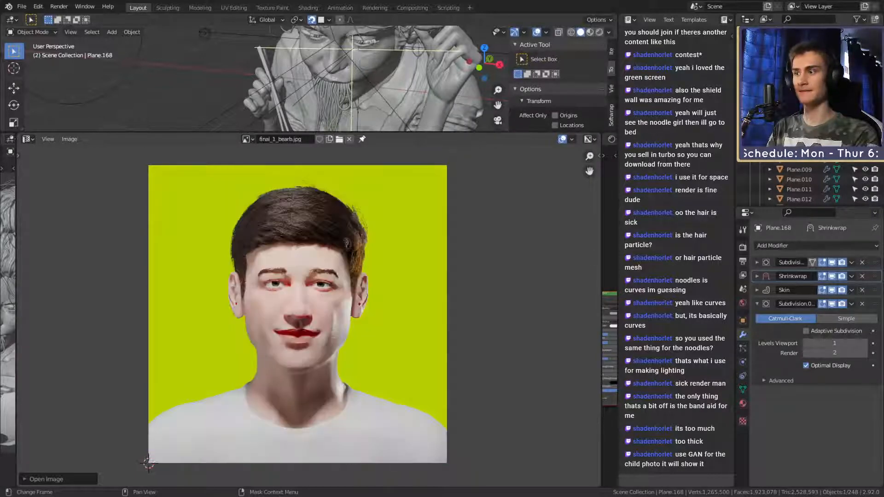
- Open final_1_bearb.jpg and examine the portrait's hair and face up close and as a whole
{"action": "scroll", "coordinate": [356, 294], "scroll_direction": "up", "scroll_amount": 5}
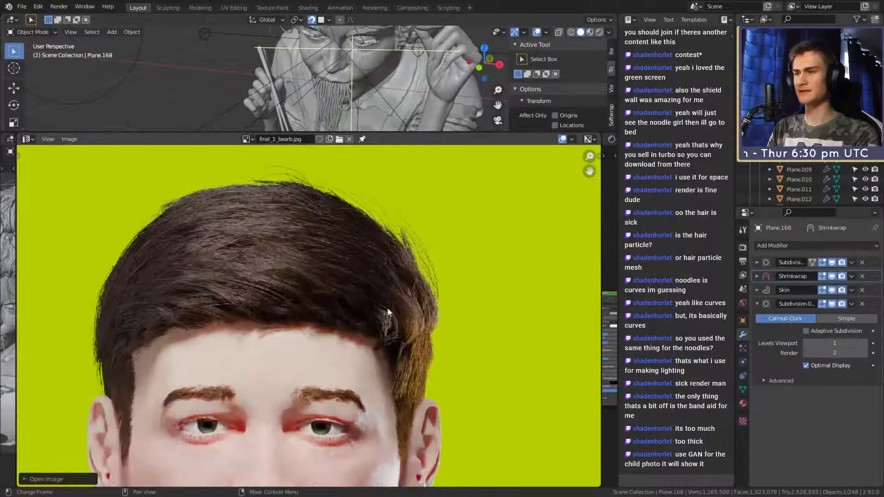
{"action": "scroll", "coordinate": [355, 281], "scroll_direction": "down", "scroll_amount": 5}
{"action": "scroll", "coordinate": [378, 303], "scroll_direction": "up", "scroll_amount": 4}
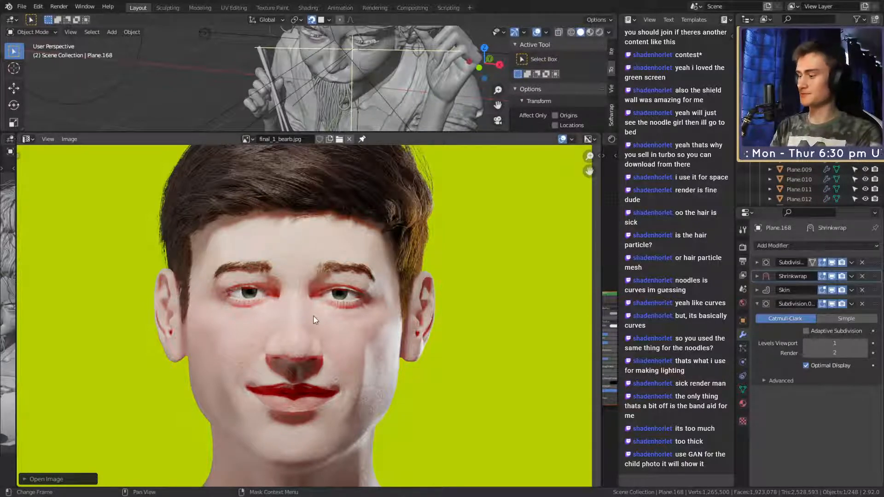
{"action": "scroll", "coordinate": [315, 319], "scroll_direction": "down", "scroll_amount": 8}
{"action": "scroll", "coordinate": [314, 320], "scroll_direction": "up", "scroll_amount": 8}
{"action": "scroll", "coordinate": [321, 338], "scroll_direction": "down", "scroll_amount": 4}
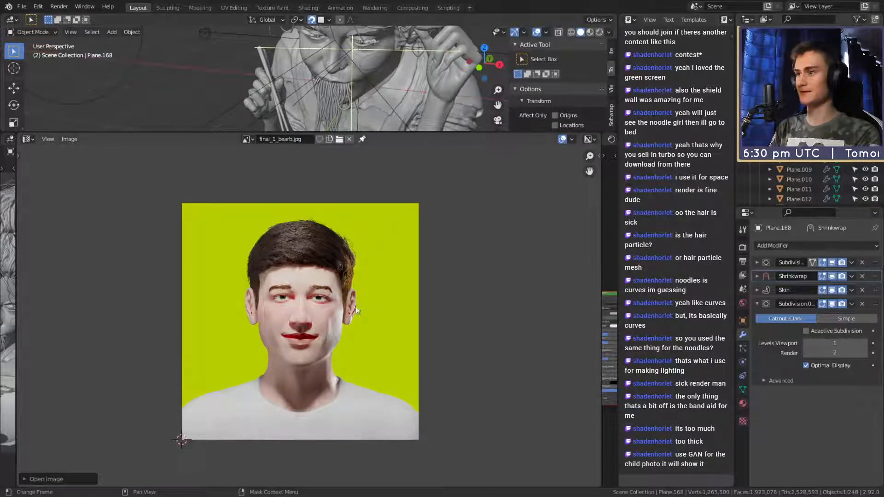
{"action": "scroll", "coordinate": [313, 319], "scroll_direction": "up", "scroll_amount": 2}
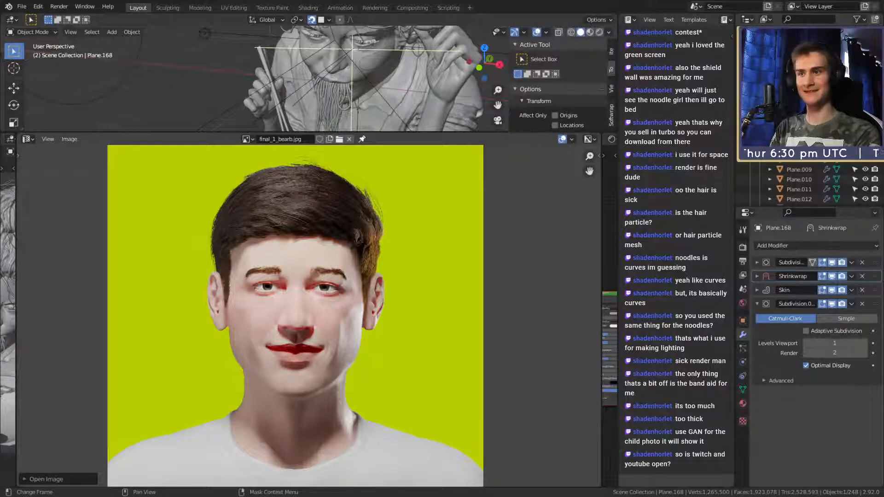
- Open the reference photo DreamOnAlligator.jpg and examine the boy's face and the whole picture
{"action": "scroll", "coordinate": [310, 318], "scroll_direction": "up", "scroll_amount": 6}
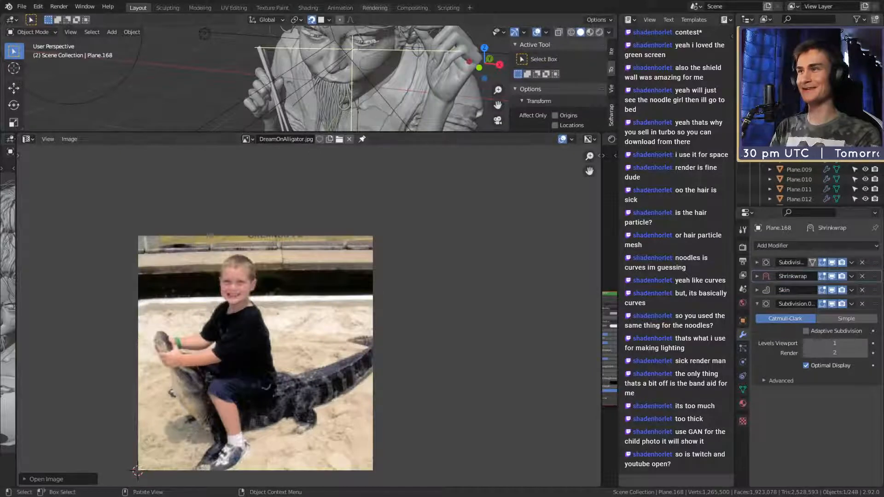
{"action": "scroll", "coordinate": [321, 330], "scroll_direction": "up", "scroll_amount": 2}
{"action": "scroll", "coordinate": [321, 330], "scroll_direction": "down", "scroll_amount": 3}
{"action": "scroll", "coordinate": [321, 331], "scroll_direction": "up", "scroll_amount": 2}
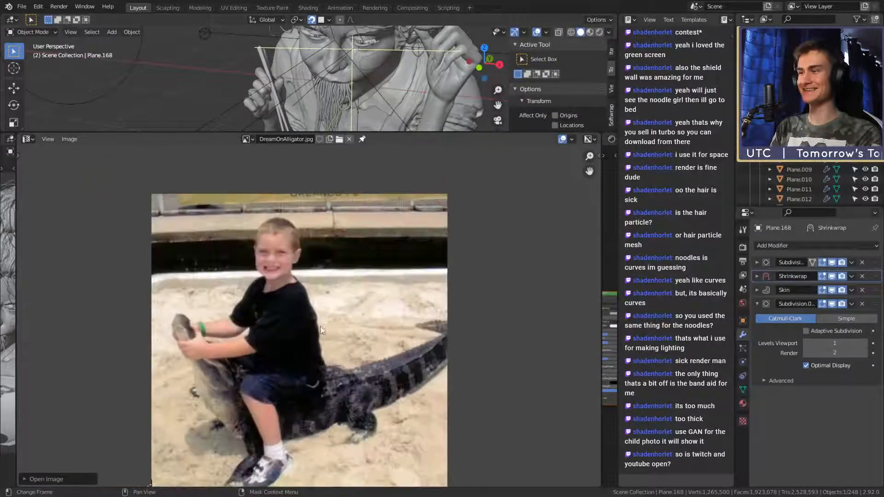
{"action": "middle_click_drag", "start_coordinate": [320, 327], "coordinate": [334, 306]}
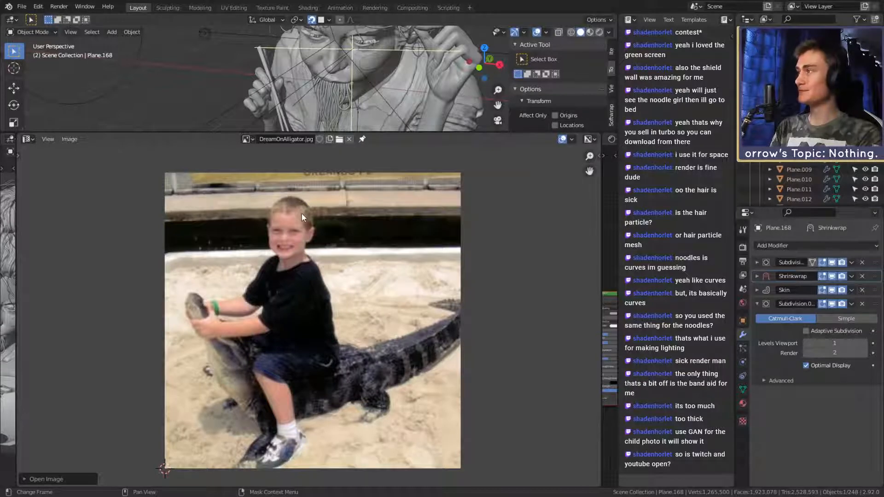
{"action": "scroll", "coordinate": [295, 276], "scroll_direction": "down", "scroll_amount": 6}
{"action": "scroll", "coordinate": [304, 300], "scroll_direction": "up", "scroll_amount": 6}
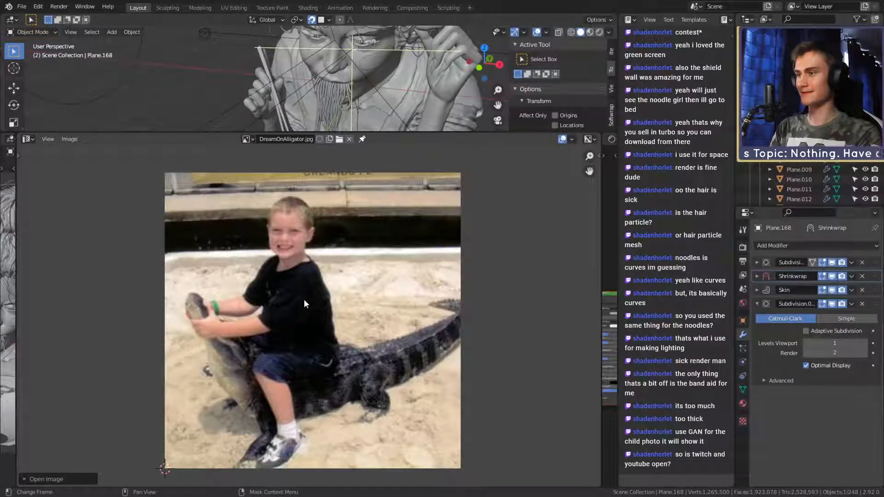
{"action": "middle_click_drag", "start_coordinate": [304, 299], "coordinate": [307, 291]}
{"action": "scroll", "coordinate": [308, 291], "scroll_direction": "down", "scroll_amount": 6}
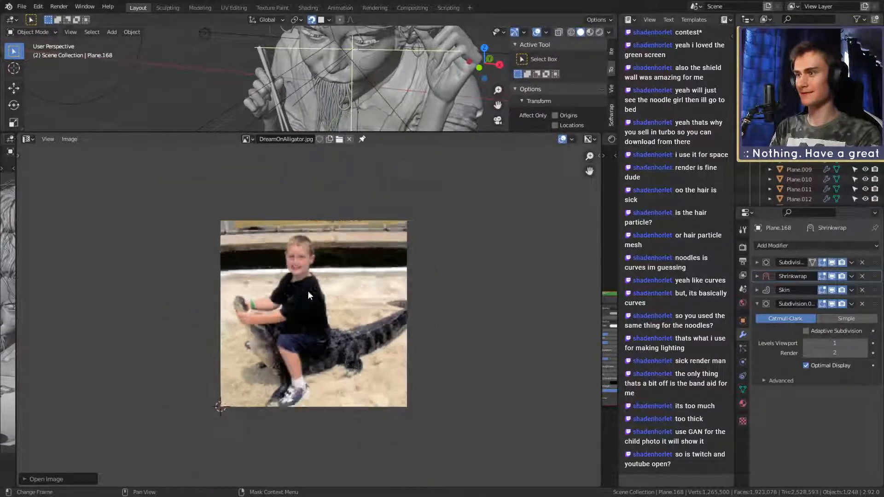
{"action": "scroll", "coordinate": [287, 270], "scroll_direction": "up", "scroll_amount": 6}
{"action": "scroll", "coordinate": [286, 270], "scroll_direction": "up", "scroll_amount": 3}
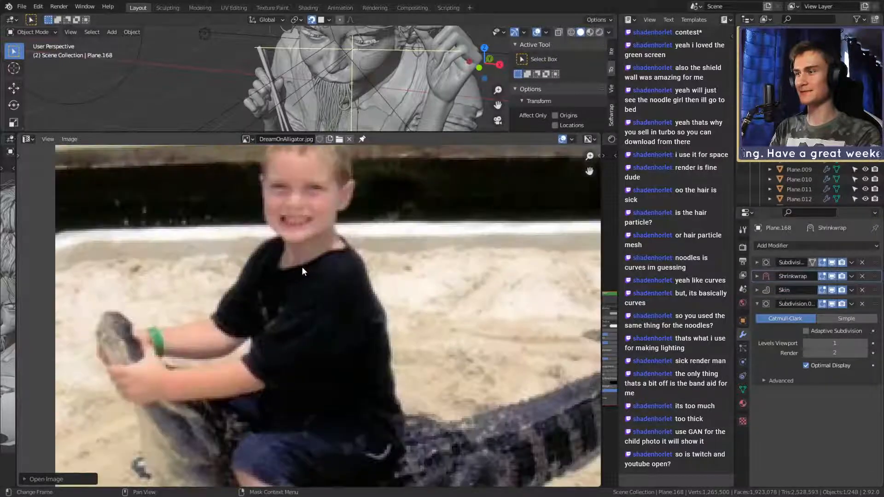
{"action": "scroll", "coordinate": [305, 216], "scroll_direction": "down", "scroll_amount": 4}
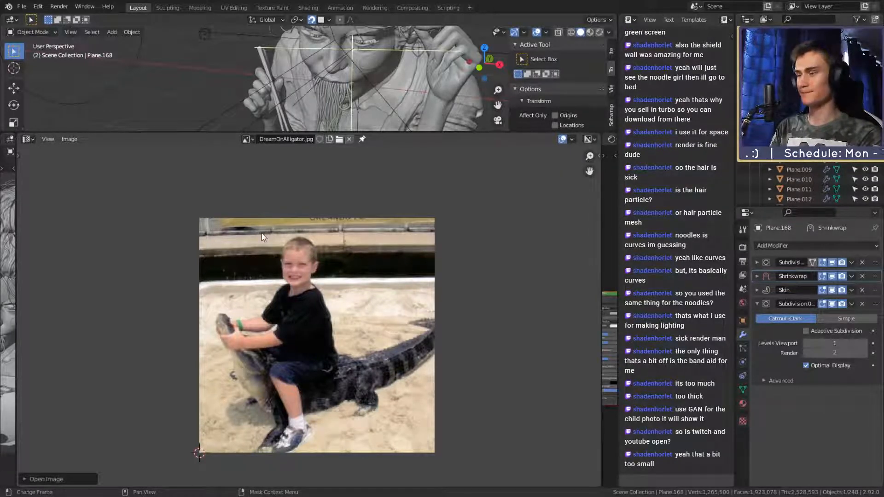
{"action": "scroll", "coordinate": [262, 233], "scroll_direction": "down", "scroll_amount": 7}
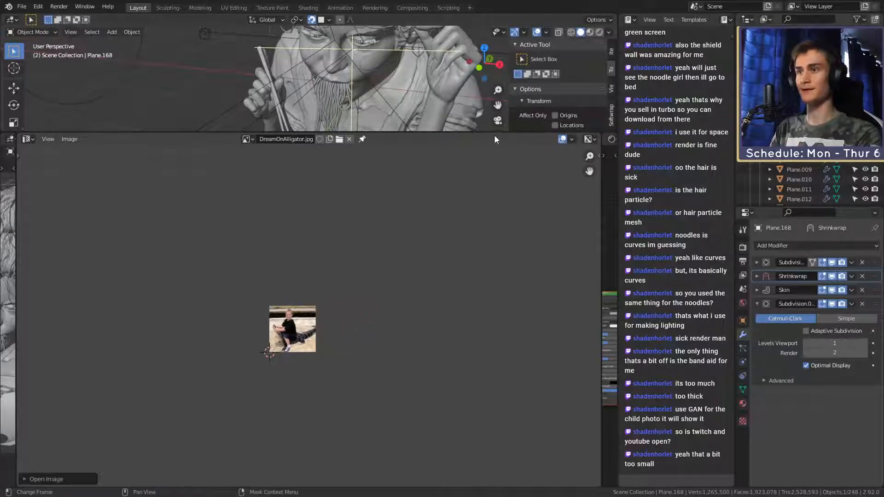
- Enlarge the 3D viewport over the image view and open the recent file female_prc_v1a.blend
{"action": "left_click_drag", "start_coordinate": [495, 133], "coordinate": [470, 319]}
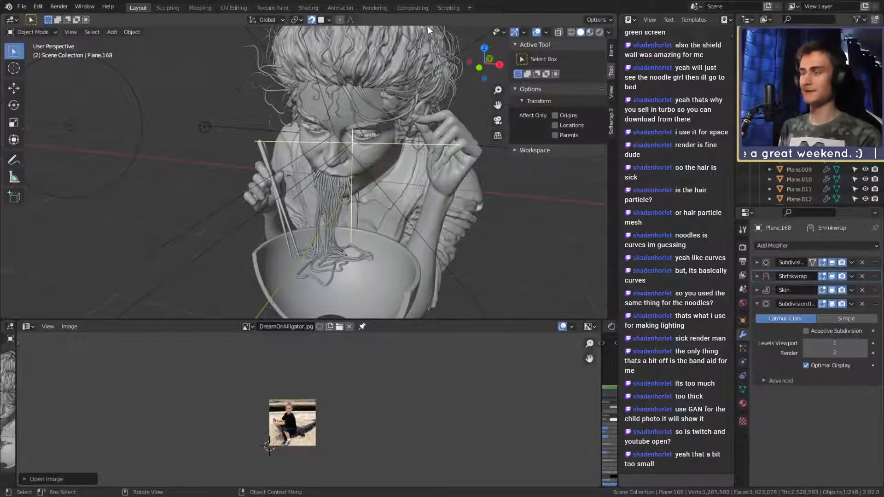
{"action": "left_click", "coordinate": [22, 6]}
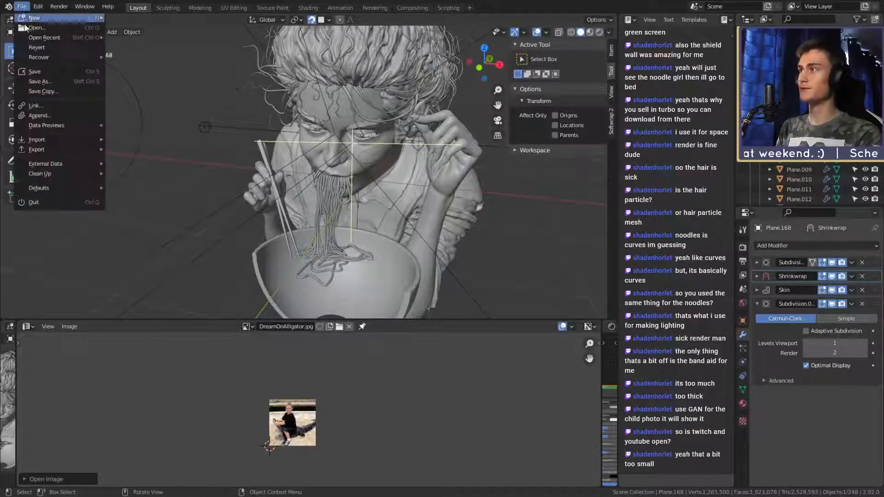
{"action": "mouse_move", "coordinate": [42, 37]}
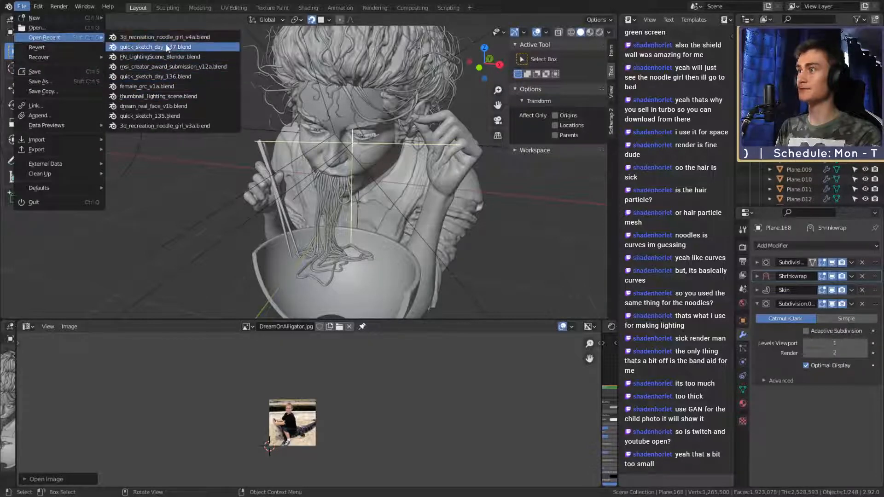
{"action": "left_click", "coordinate": [152, 86]}
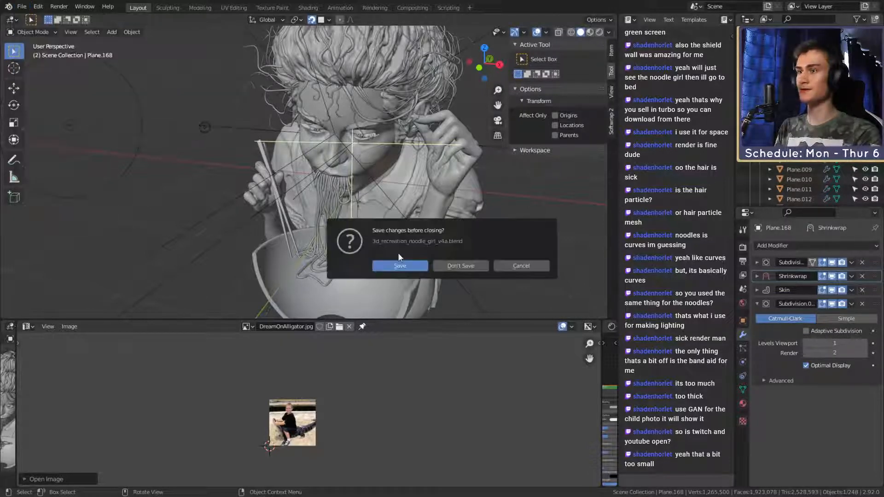
- Close the noodle girl file without saving its changes and bring up the orc bust sculpt
{"action": "left_click", "coordinate": [459, 265]}
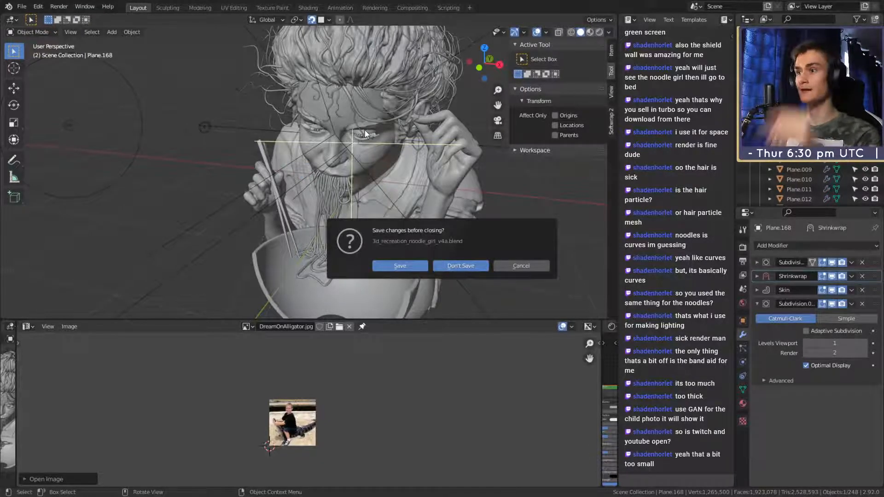
{"action": "scroll", "coordinate": [306, 200], "scroll_direction": "down", "scroll_amount": 3}
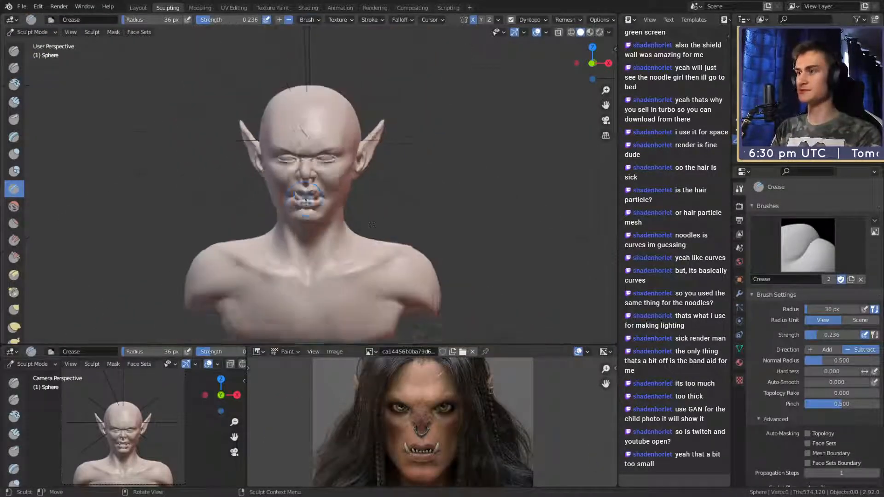
{"action": "mouse_move", "coordinate": [305, 201]}
{"action": "middle_mouse_down"}
{"action": "mouse_move", "coordinate": [350, 216]}
{"action": "mouse_move", "coordinate": [336, 233]}
{"action": "mouse_move", "coordinate": [358, 250]}
{"action": "mouse_move", "coordinate": [444, 243]}
{"action": "middle_mouse_up"}
- Show the sculpted hair and clothing on the orc bust and examine them from the front and side
{"action": "left_click", "coordinate": [864, 74]}
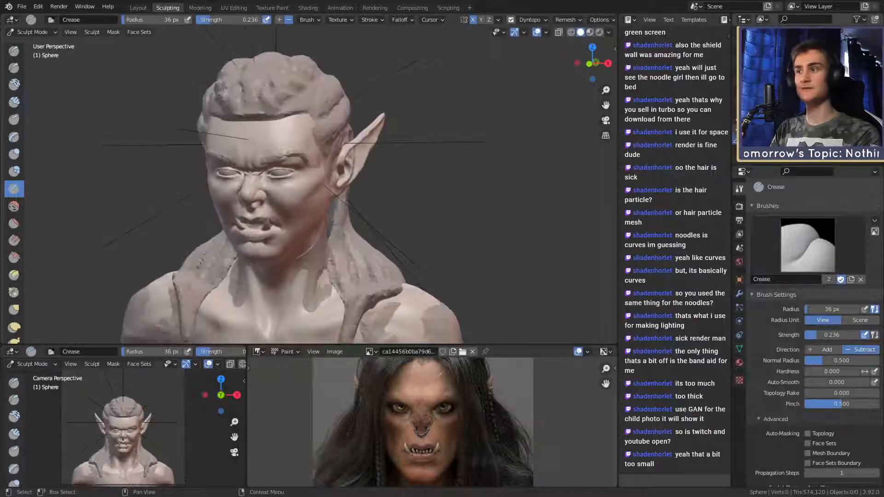
{"action": "scroll", "coordinate": [288, 277], "scroll_direction": "down", "scroll_amount": 3}
{"action": "middle_click_drag", "start_coordinate": [302, 277], "coordinate": [368, 274]}
{"action": "scroll", "coordinate": [369, 271], "scroll_direction": "up", "scroll_amount": 3}
{"action": "scroll", "coordinate": [338, 240], "scroll_direction": "down", "scroll_amount": 3}
{"action": "middle_click_drag", "start_coordinate": [398, 247], "coordinate": [321, 233]}
{"action": "scroll", "coordinate": [321, 232], "scroll_direction": "up", "scroll_amount": 1}
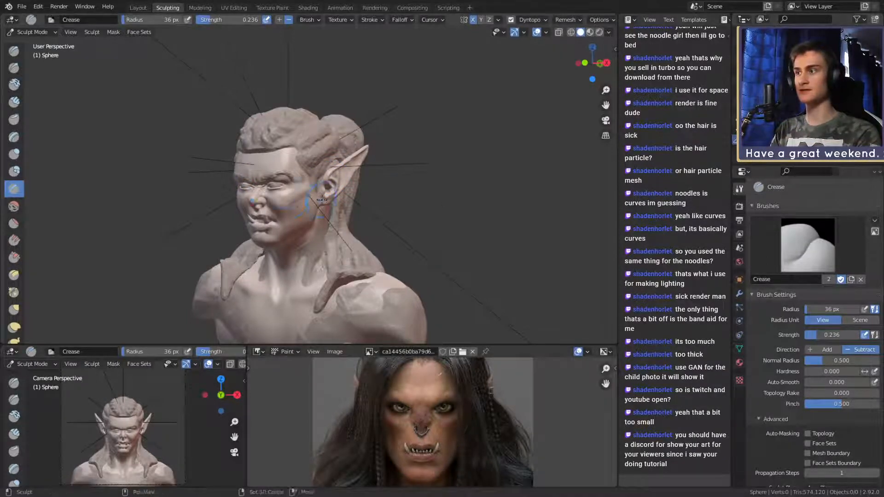
{"action": "mouse_move", "coordinate": [322, 184]}
{"action": "middle_mouse_down"}
{"action": "mouse_move", "coordinate": [350, 184]}
{"action": "mouse_move", "coordinate": [318, 186]}
{"action": "middle_mouse_up"}
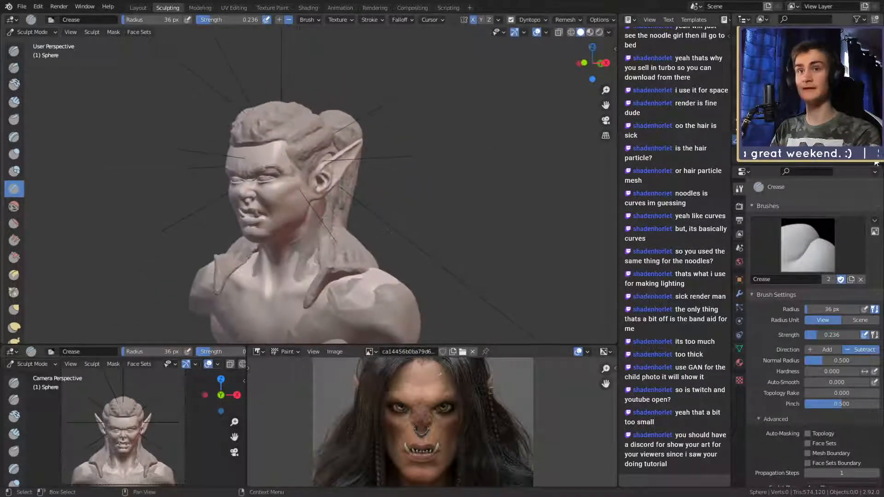
- Hide the hair and clothing pieces while keeping the orc's head and body visible
{"action": "left_click", "coordinate": [866, 148]}
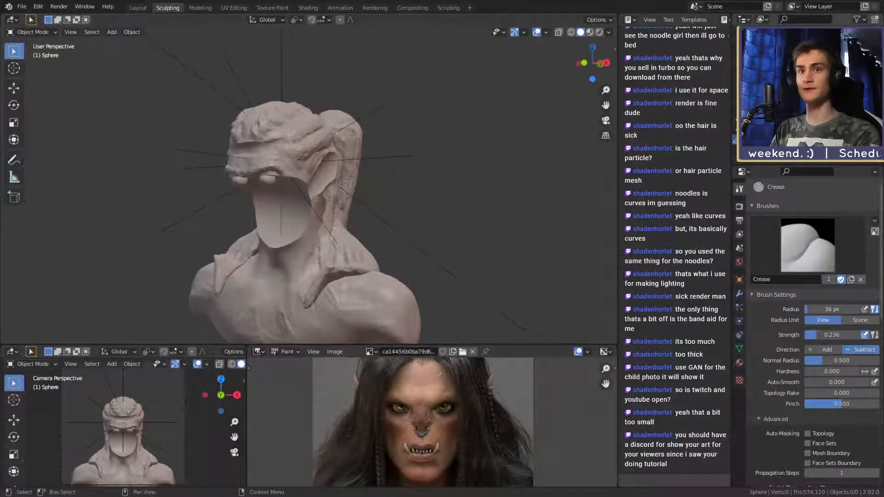
{"action": "left_click", "coordinate": [865, 149]}
{"action": "left_click", "coordinate": [865, 139]}
- Examine the bald orc bust from the front, three-quarter and side views, near and far
{"action": "middle_click_drag", "start_coordinate": [298, 227], "coordinate": [247, 187]}
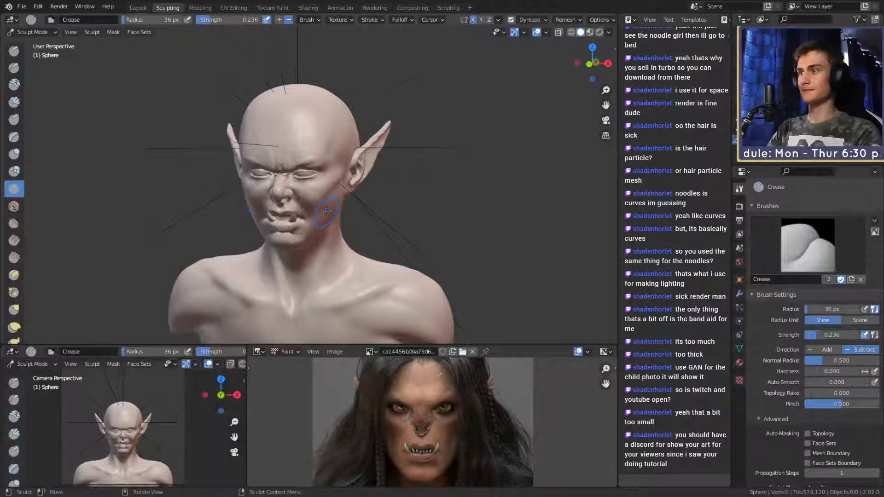
{"action": "scroll", "coordinate": [327, 210], "scroll_direction": "down", "scroll_amount": 5}
{"action": "scroll", "coordinate": [299, 198], "scroll_direction": "up", "scroll_amount": 6}
{"action": "scroll", "coordinate": [274, 190], "scroll_direction": "down", "scroll_amount": 4}
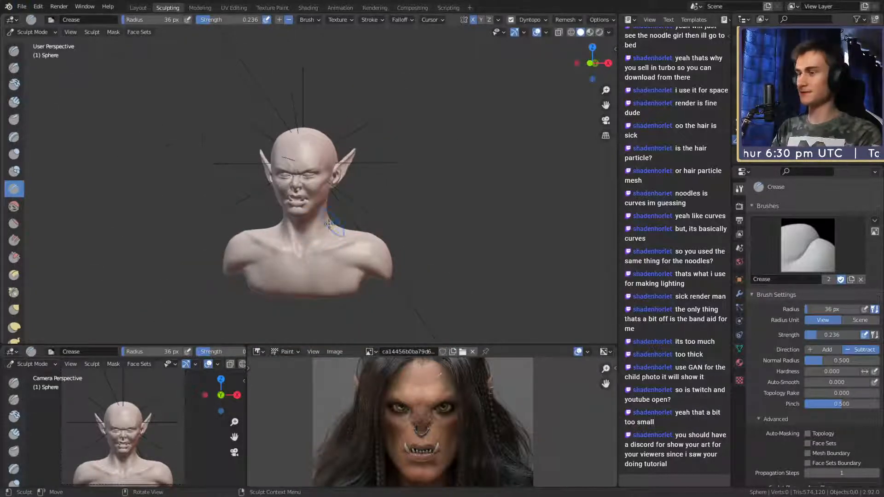
{"action": "scroll", "coordinate": [330, 225], "scroll_direction": "down", "scroll_amount": 4}
{"action": "scroll", "coordinate": [330, 224], "scroll_direction": "up", "scroll_amount": 4}
{"action": "middle_click_drag", "start_coordinate": [330, 224], "coordinate": [282, 204]}
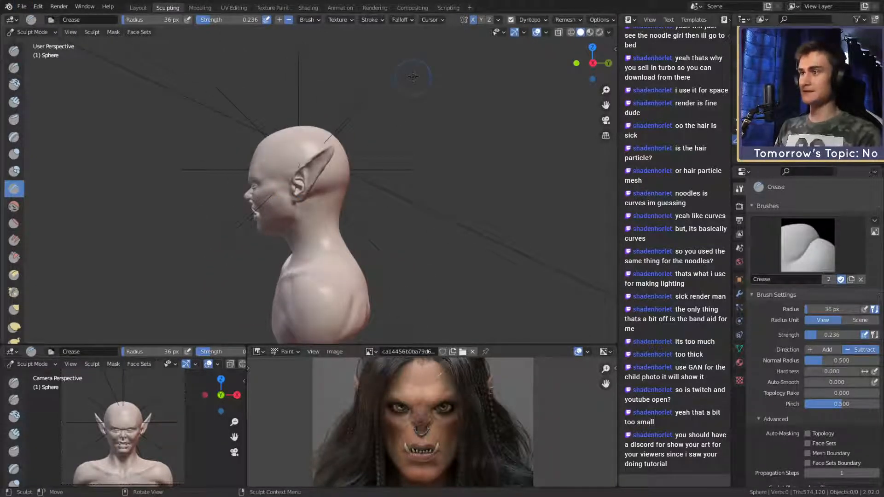
{"action": "middle_click_drag", "start_coordinate": [413, 77], "coordinate": [349, 157]}
{"action": "scroll", "coordinate": [349, 157], "scroll_direction": "up", "scroll_amount": 3}
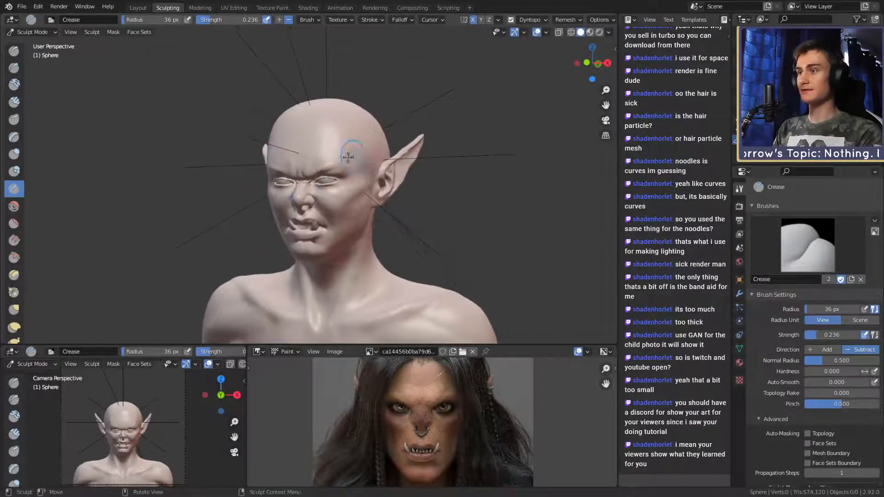
{"action": "middle_click_drag", "start_coordinate": [353, 178], "coordinate": [361, 173]}
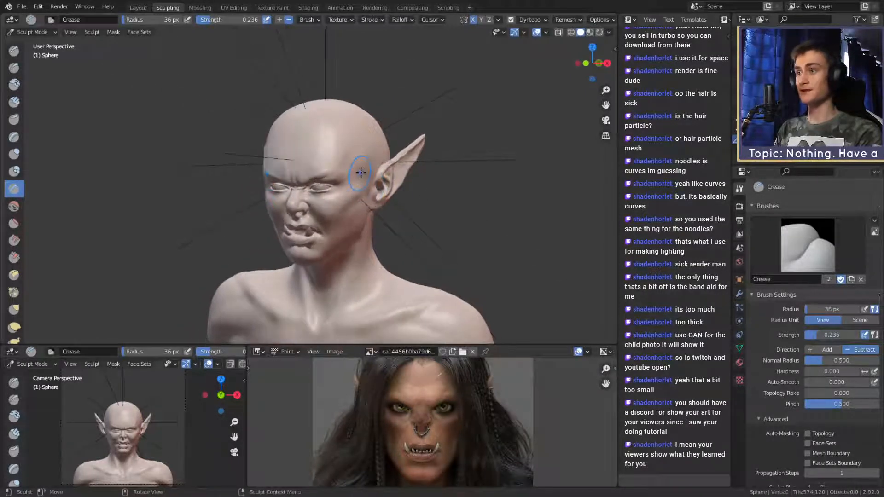
{"action": "mouse_move", "coordinate": [376, 220]}
{"action": "middle_mouse_down"}
{"action": "mouse_move", "coordinate": [332, 218]}
{"action": "mouse_move", "coordinate": [384, 217]}
{"action": "mouse_move", "coordinate": [348, 225]}
{"action": "mouse_move", "coordinate": [299, 179]}
{"action": "mouse_move", "coordinate": [316, 161]}
{"action": "mouse_move", "coordinate": [441, 242]}
{"action": "mouse_move", "coordinate": [411, 224]}
{"action": "mouse_move", "coordinate": [418, 203]}
{"action": "mouse_move", "coordinate": [430, 217]}
{"action": "mouse_move", "coordinate": [375, 221]}
{"action": "middle_mouse_up"}
{"action": "scroll", "coordinate": [411, 223], "scroll_direction": "up", "scroll_amount": 3}
{"action": "scroll", "coordinate": [420, 204], "scroll_direction": "down", "scroll_amount": 3}
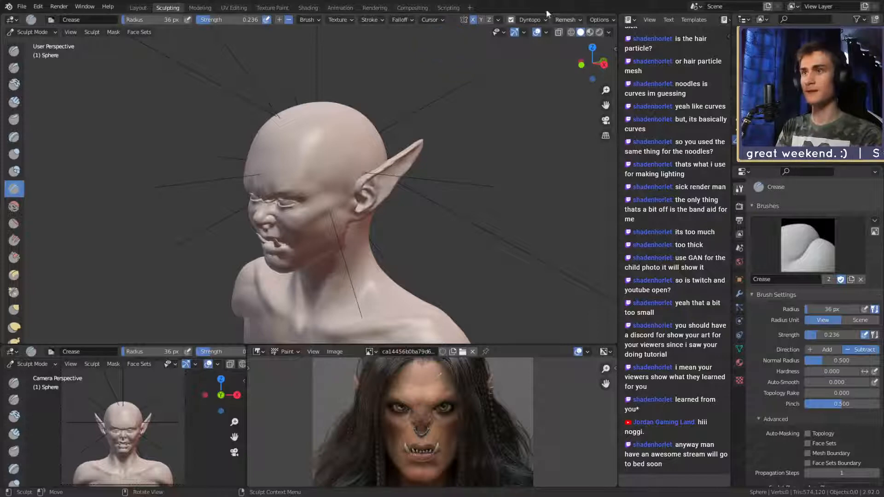
{"action": "mouse_move", "coordinate": [374, 216]}
{"action": "middle_mouse_down"}
{"action": "mouse_move", "coordinate": [387, 214]}
{"action": "mouse_move", "coordinate": [402, 233]}
{"action": "middle_mouse_up"}
{"action": "scroll", "coordinate": [386, 214], "scroll_direction": "down", "scroll_amount": 3}
{"action": "scroll", "coordinate": [389, 219], "scroll_direction": "up", "scroll_amount": 3}
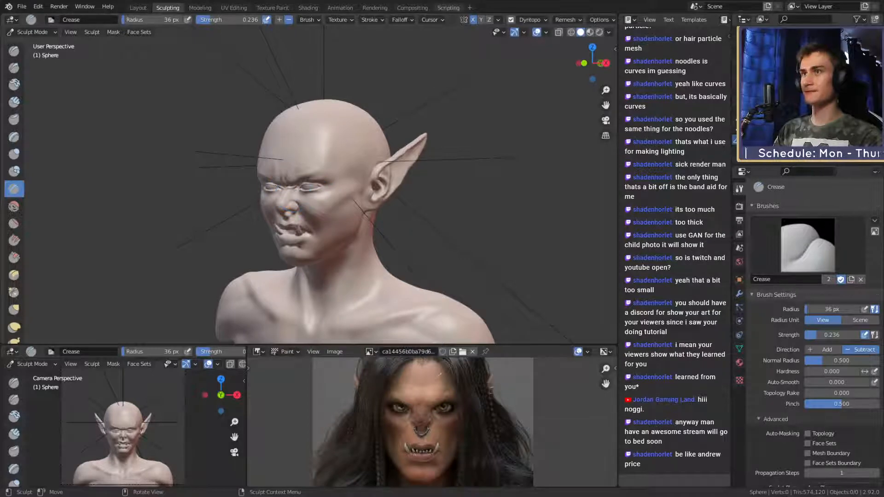
{"action": "mouse_move", "coordinate": [423, 233]}
{"action": "middle_mouse_down"}
{"action": "mouse_move", "coordinate": [423, 212]}
{"action": "mouse_move", "coordinate": [405, 199]}
{"action": "mouse_move", "coordinate": [396, 231]}
{"action": "middle_mouse_up"}
{"action": "scroll", "coordinate": [405, 199], "scroll_direction": "up", "scroll_amount": 2}
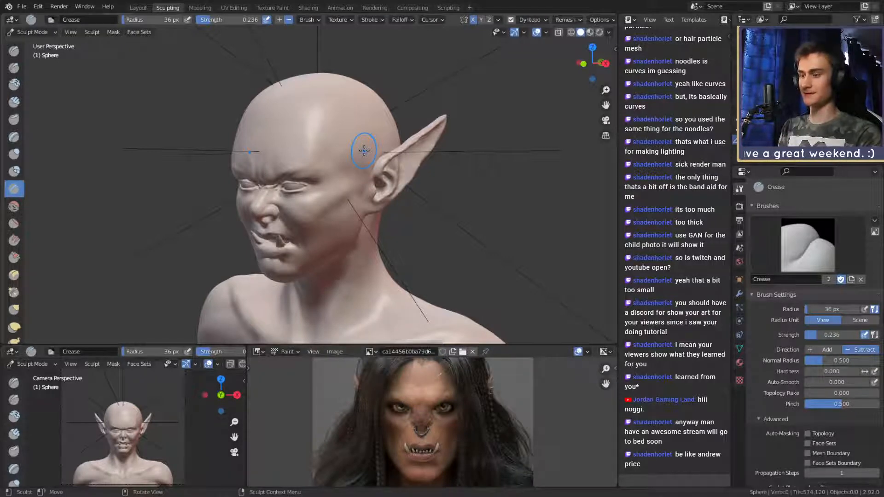
{"action": "middle_click_drag", "start_coordinate": [364, 151], "coordinate": [410, 207]}
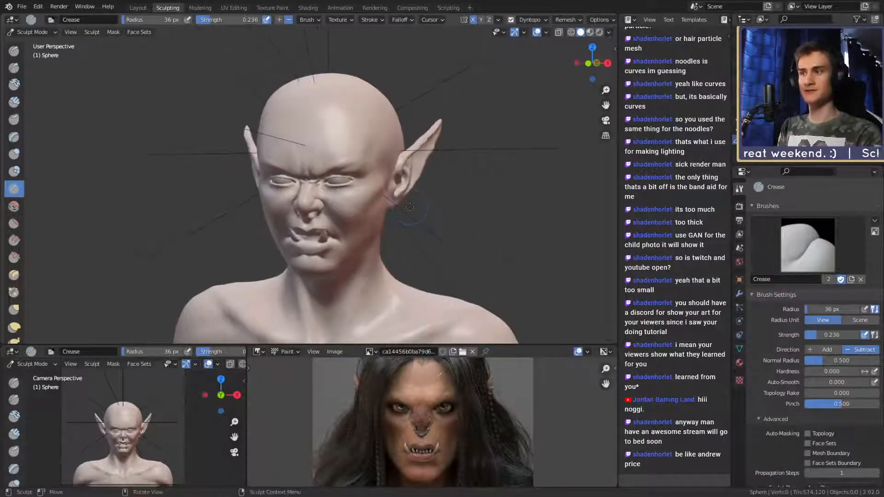
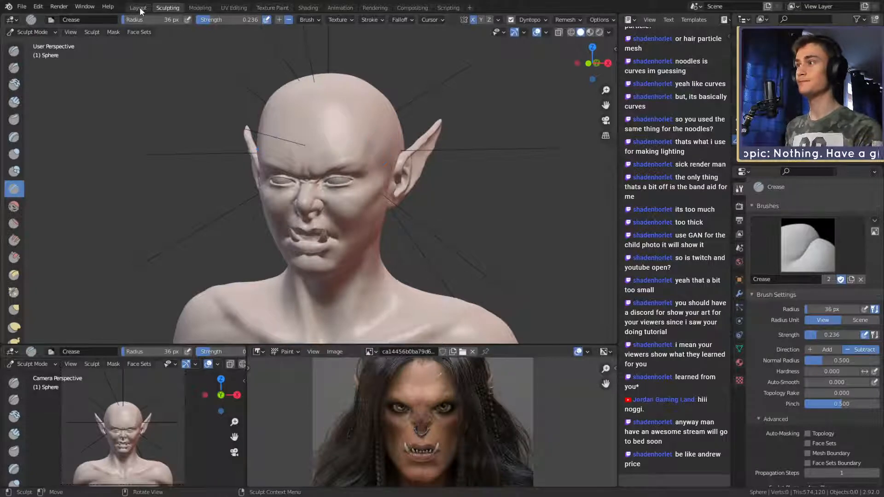
- Switch to the Layout workspace and enlarge the main 3D viewport to fit the head and shoulders
{"action": "key", "text": "ctrl+Page_Up"}
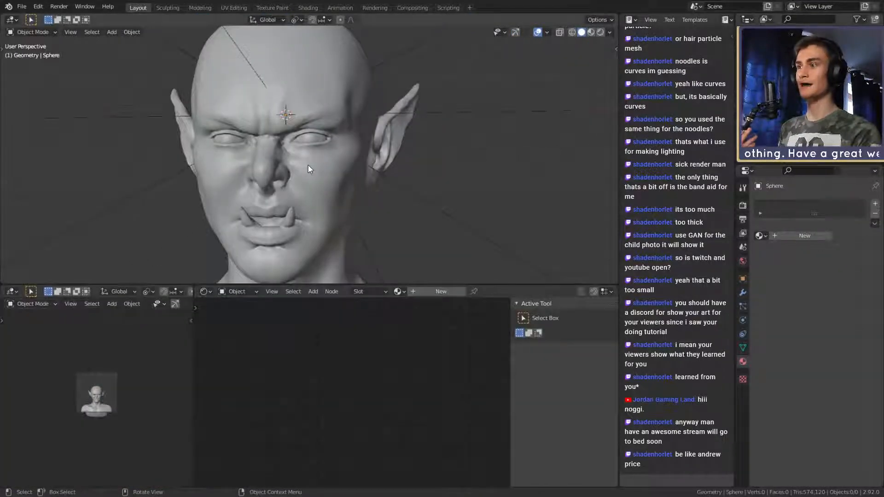
{"action": "left_click_drag", "start_coordinate": [339, 285], "coordinate": [336, 377]}
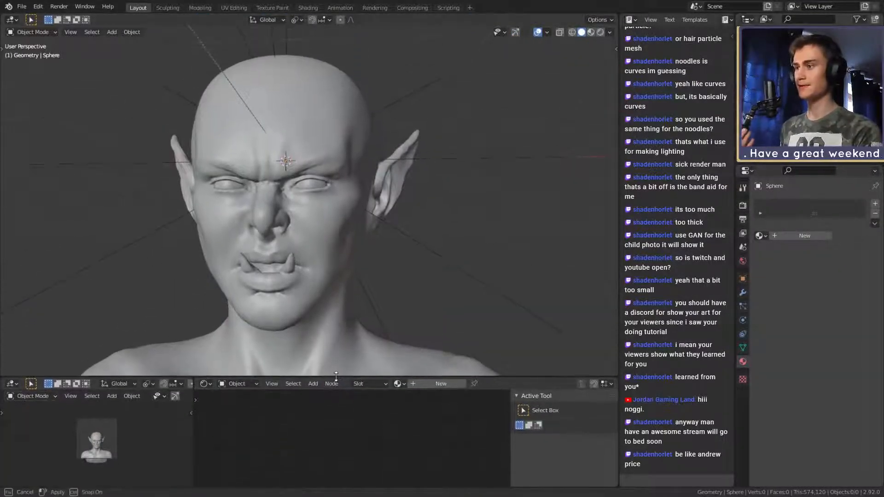
{"action": "scroll", "coordinate": [332, 251], "scroll_direction": "down", "scroll_amount": 4}
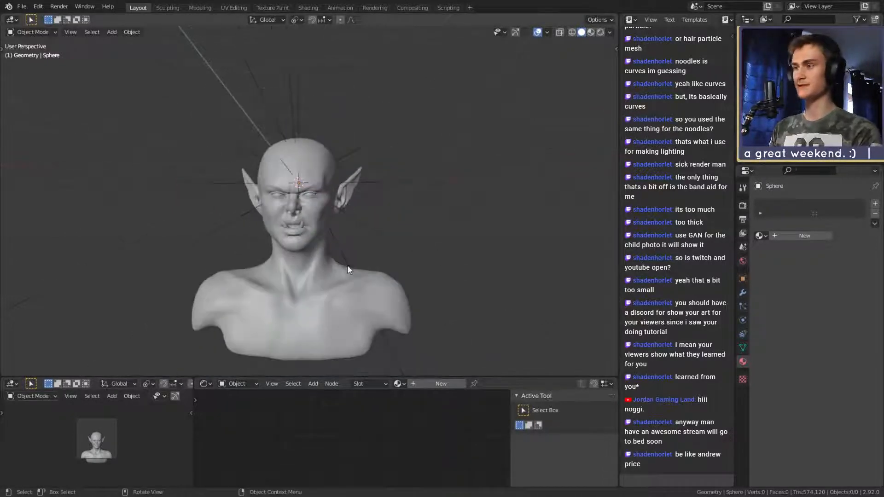
{"action": "scroll", "coordinate": [358, 243], "scroll_direction": "up", "scroll_amount": 4}
- Add a UV sphere mesh at the 3D cursor inside the orc's head
{"action": "middle_click_drag", "start_coordinate": [347, 265], "coordinate": [333, 281]}
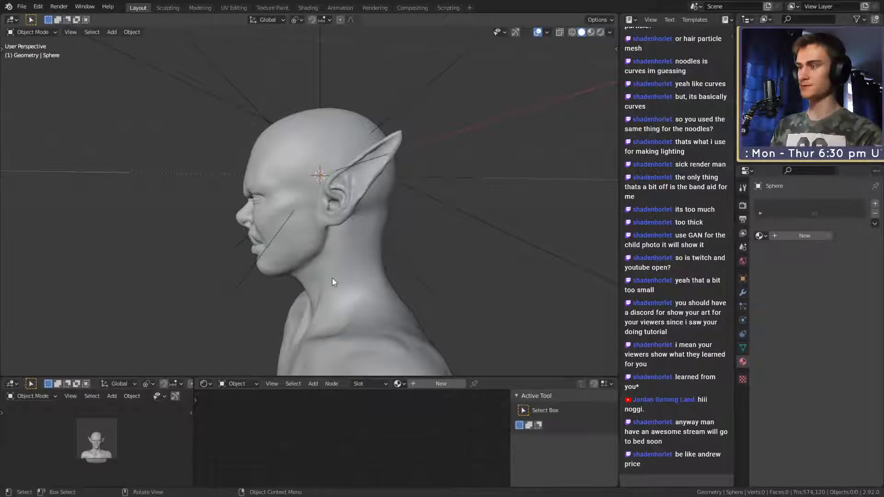
{"action": "middle_click_drag", "start_coordinate": [332, 277], "coordinate": [347, 249]}
{"action": "scroll", "coordinate": [340, 236], "scroll_direction": "up", "scroll_amount": 2}
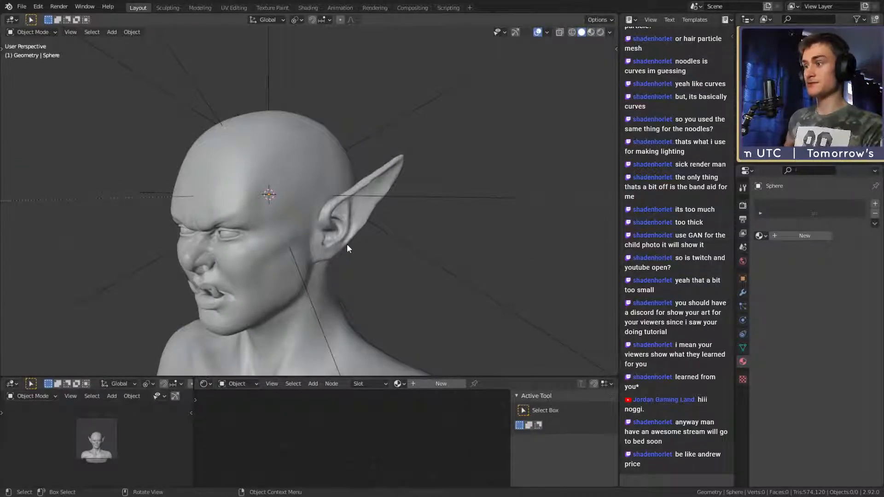
{"action": "key", "text": "shift+a"}
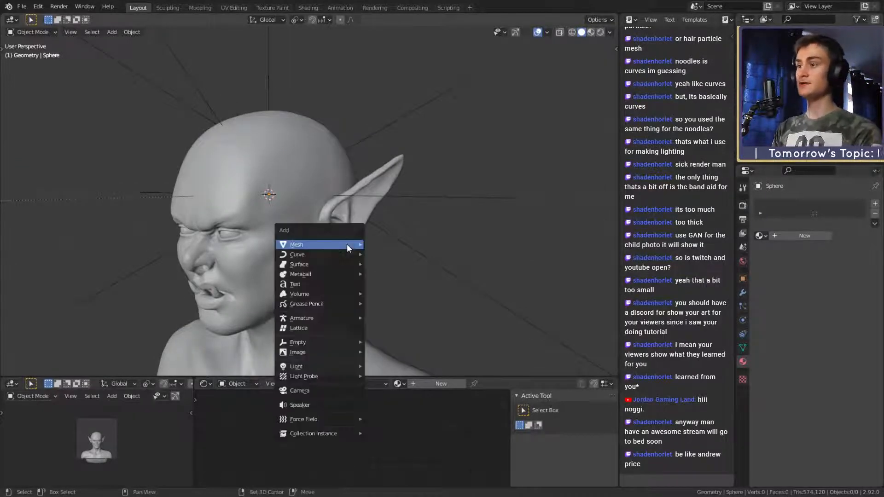
{"action": "mouse_move", "coordinate": [346, 244]}
{"action": "left_click", "coordinate": [385, 275]}
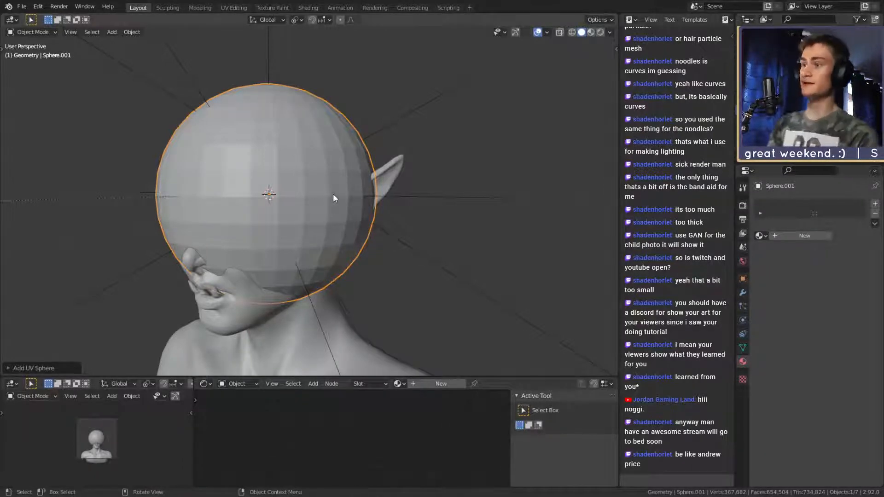
- Scale the new sphere down until it nearly fits within the orc's skull
{"action": "scroll", "coordinate": [446, 245], "scroll_direction": "up", "scroll_amount": 1}
{"action": "middle_click_drag", "start_coordinate": [442, 244], "coordinate": [452, 263]}
{"action": "scroll", "coordinate": [446, 246], "scroll_direction": "down", "scroll_amount": 4}
{"action": "scroll", "coordinate": [440, 241], "scroll_direction": "up", "scroll_amount": 2}
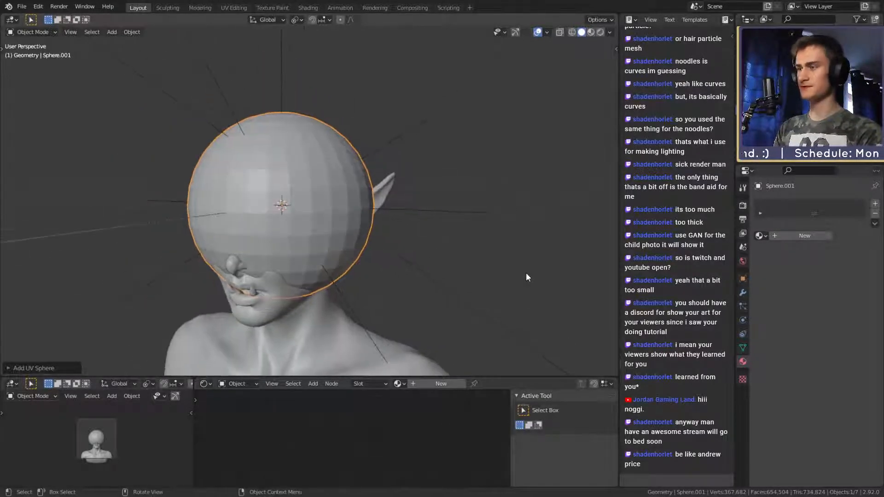
{"action": "key", "text": "s"}
{"action": "left_click", "coordinate": [441, 258]}
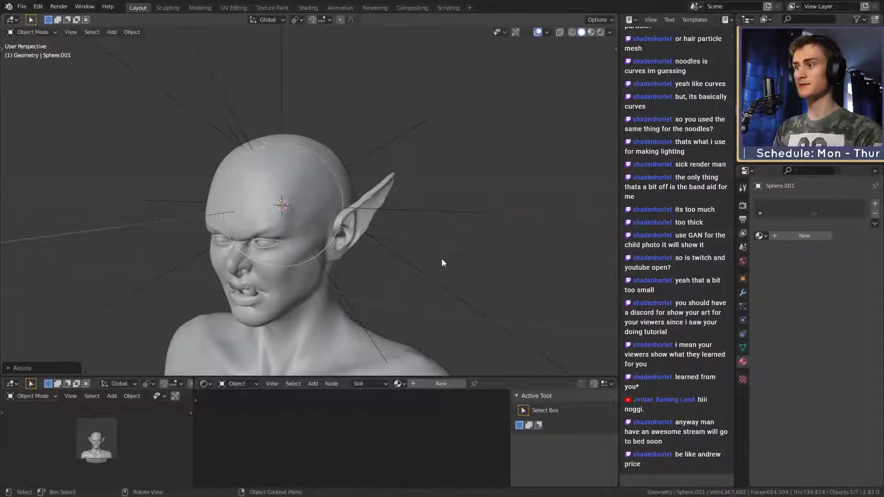
{"action": "middle_click_drag", "start_coordinate": [442, 263], "coordinate": [378, 240]}
{"action": "key", "text": "s"}
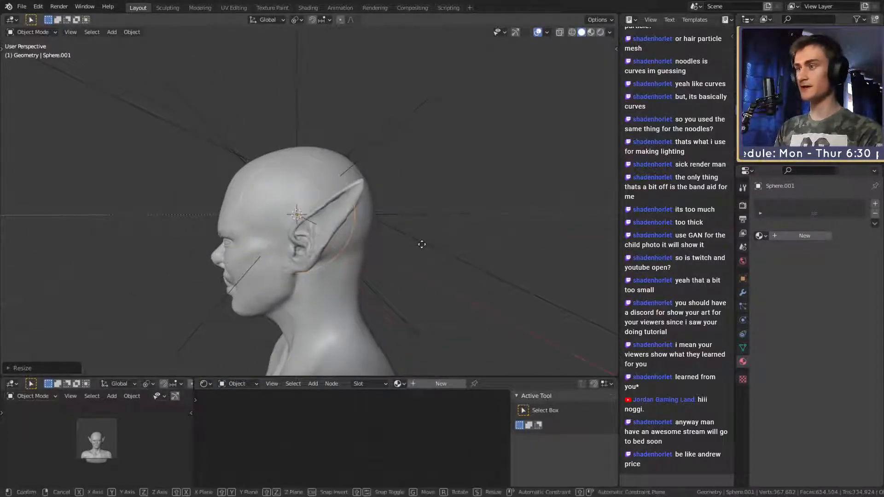
{"action": "key", "text": "x"}
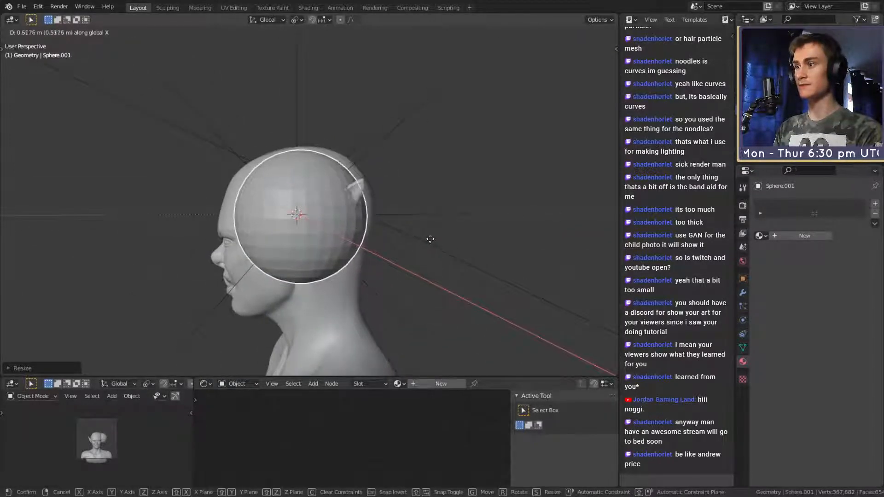
{"action": "left_click", "coordinate": [430, 239]}
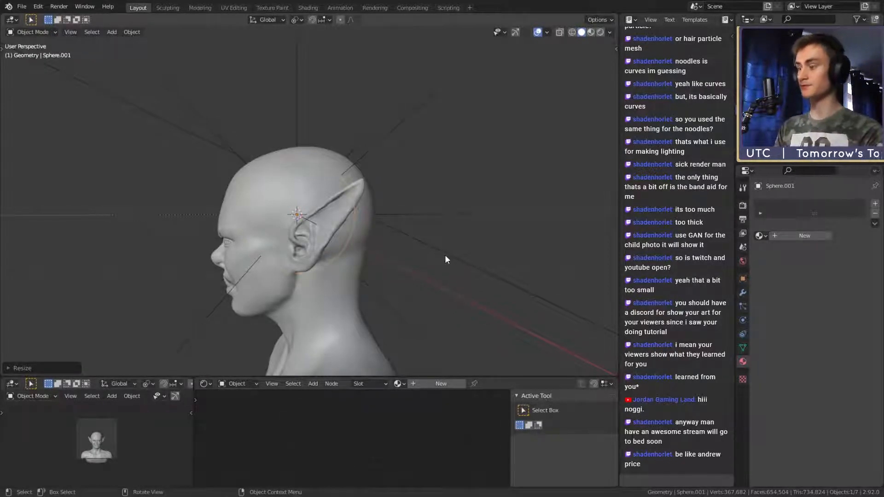
- Move the sphere about 0.13 m toward the back of the skull and 0.07 m up, with global X locked
{"action": "key", "text": "g"}
{"action": "key", "text": "x"}
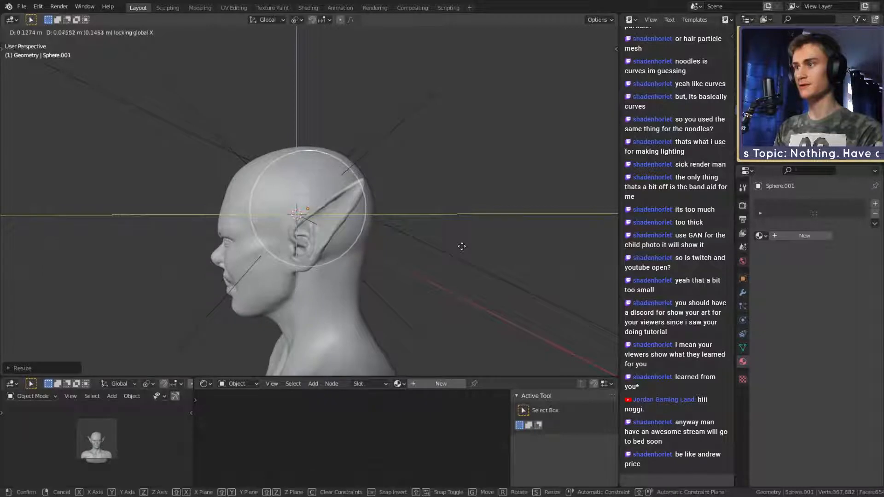
{"action": "left_click", "coordinate": [461, 248]}
{"action": "middle_click_drag", "start_coordinate": [461, 244], "coordinate": [391, 260]}
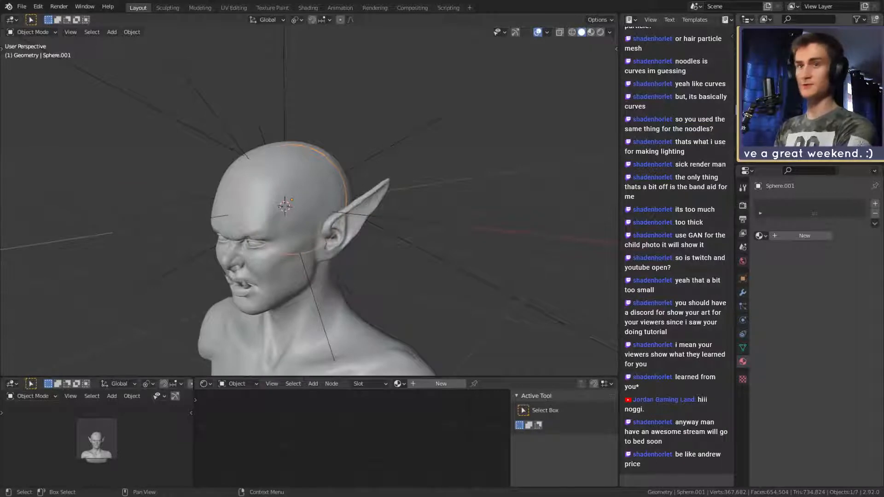
- Rename the new sphere object as Hair
{"action": "key", "text": "Return"}
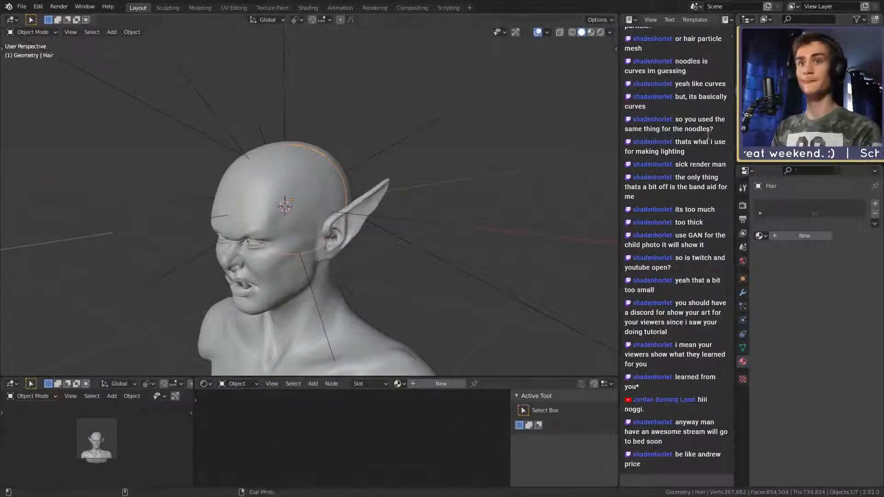
{"action": "scroll", "coordinate": [396, 165], "scroll_direction": "down", "scroll_amount": 3}
{"action": "scroll", "coordinate": [378, 226], "scroll_direction": "up", "scroll_amount": 4}
{"action": "middle_click_drag", "start_coordinate": [377, 227], "coordinate": [295, 196]}
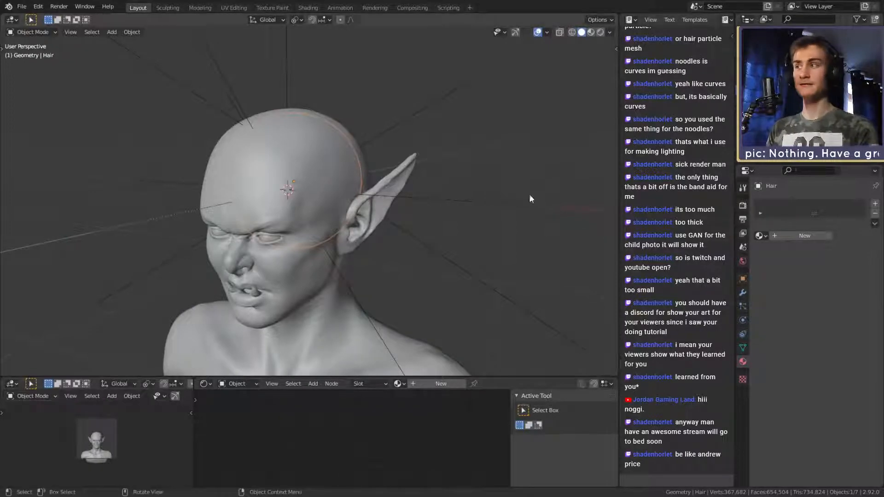
- Switch to the Sculpting workspace and enable Dyntopo for the Hair sphere
{"action": "left_click", "coordinate": [167, 8]}
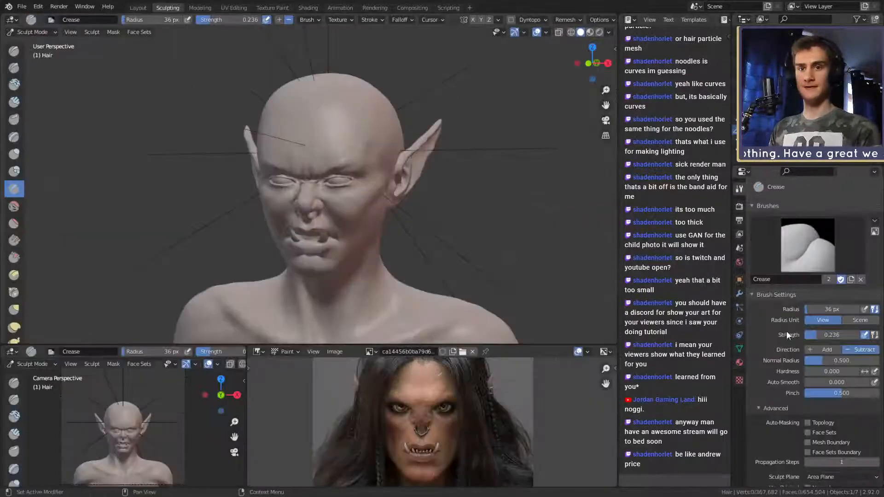
{"action": "scroll", "coordinate": [786, 331], "scroll_direction": "down", "scroll_amount": 8}
{"action": "scroll", "coordinate": [783, 314], "scroll_direction": "down", "scroll_amount": 5}
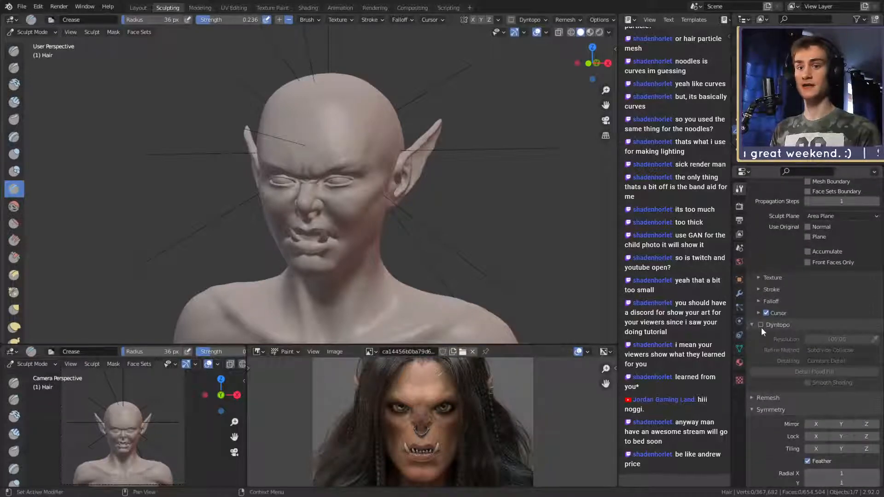
{"action": "mouse_move", "coordinate": [393, 183]}
{"action": "middle_mouse_down"}
{"action": "mouse_move", "coordinate": [395, 204]}
{"action": "mouse_move", "coordinate": [348, 206]}
{"action": "mouse_move", "coordinate": [343, 215]}
{"action": "mouse_move", "coordinate": [381, 188]}
{"action": "middle_mouse_up"}
{"action": "scroll", "coordinate": [348, 207], "scroll_direction": "up", "scroll_amount": 2}
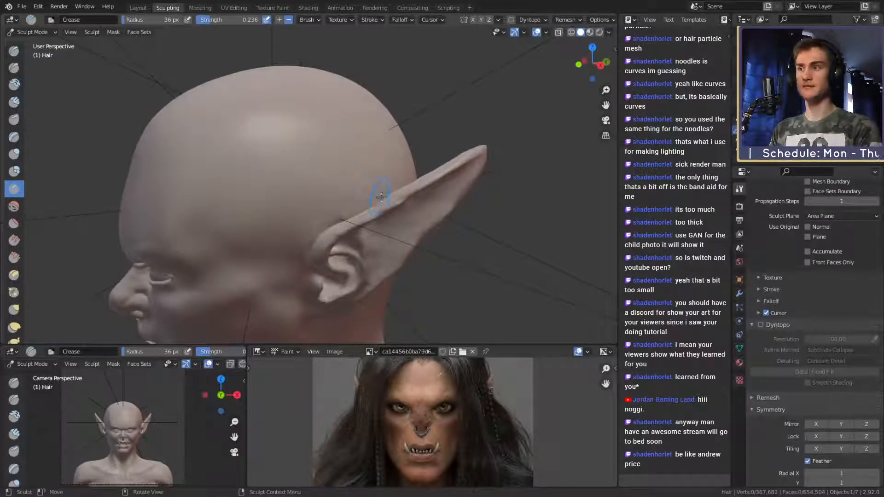
{"action": "left_click", "coordinate": [764, 326]}
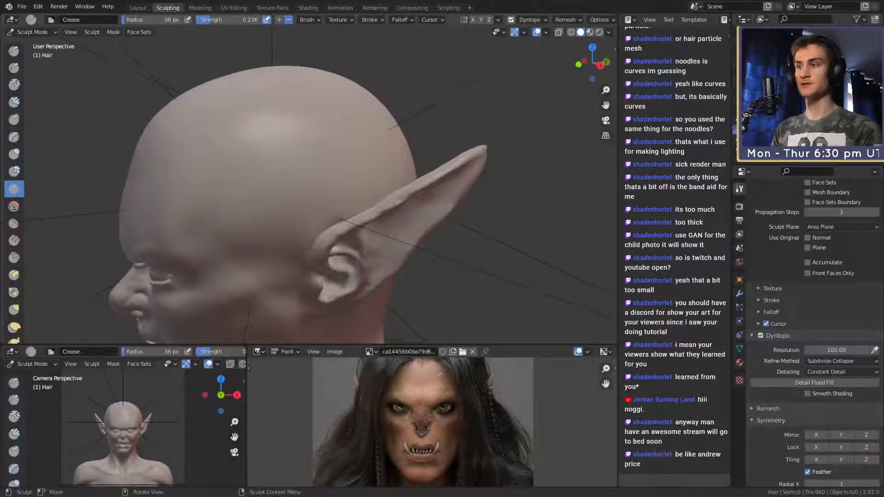
- Examine the Hair sphere inside the orc's head with X-ray display, ending with X-ray off
{"action": "middle_click_drag", "start_coordinate": [550, 221], "coordinate": [530, 204]}
{"action": "key", "text": "alt+z"}
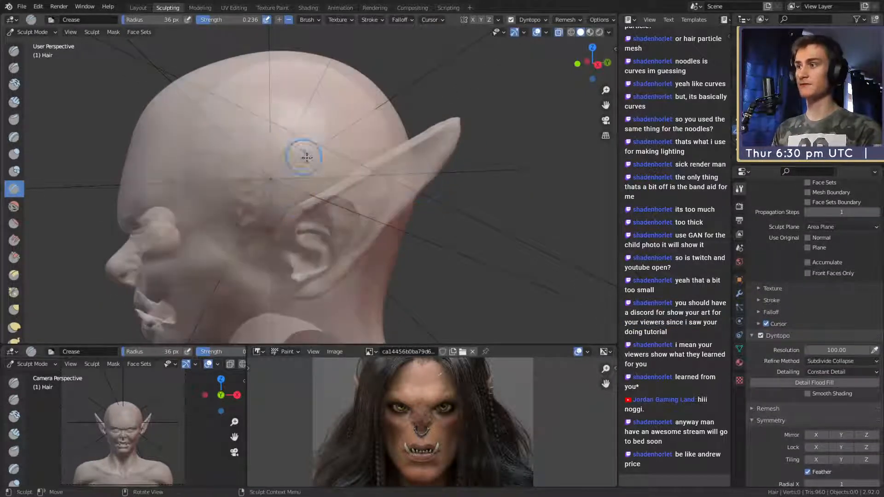
{"action": "key", "text": "alt+z"}
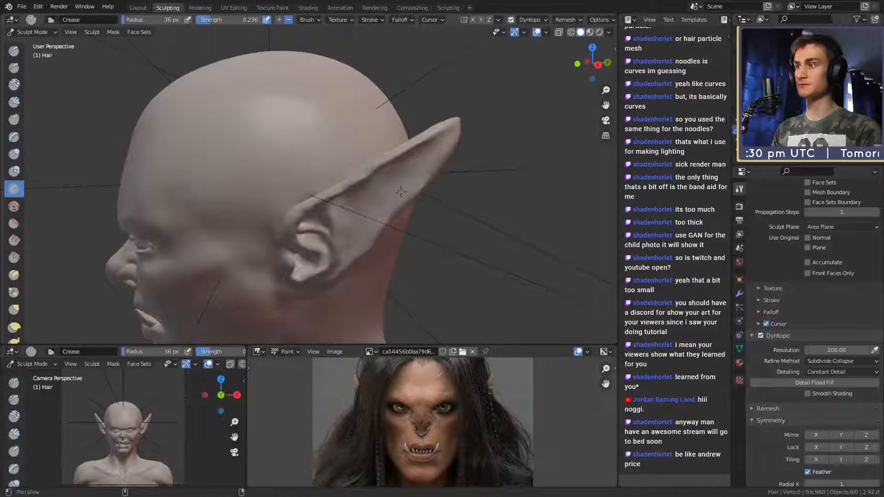
{"action": "middle_click_drag", "start_coordinate": [357, 166], "coordinate": [410, 193]}
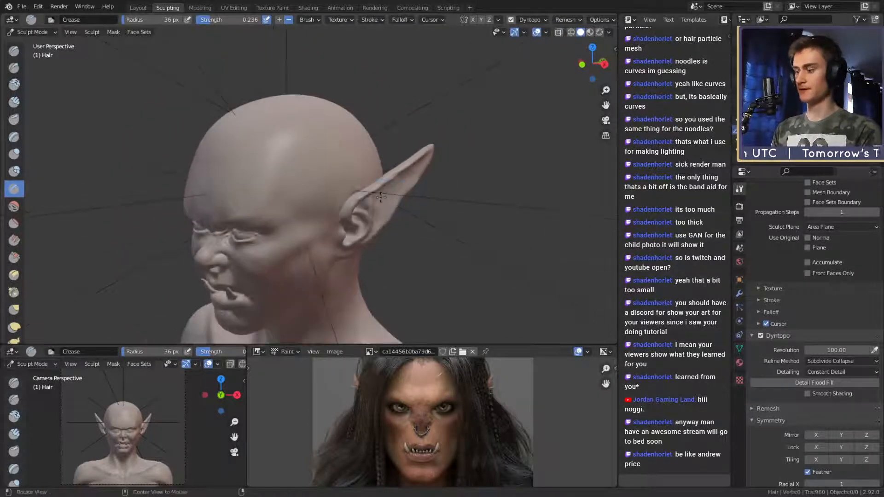
{"action": "key", "text": "alt+z"}
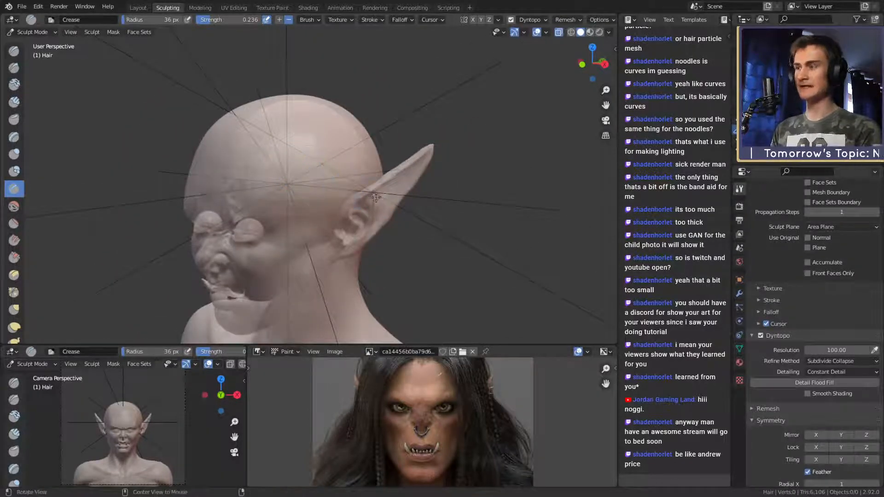
{"action": "key", "text": "alt+z"}
{"action": "middle_click_drag", "start_coordinate": [305, 168], "coordinate": [299, 176]}
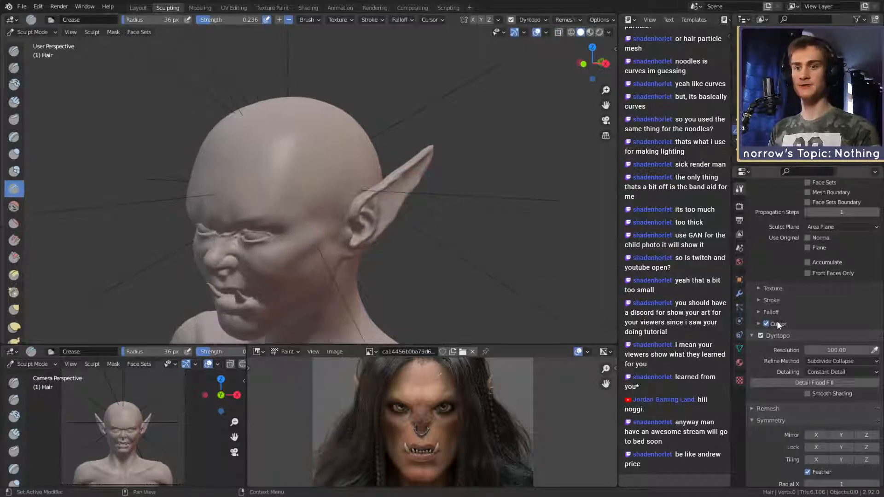
- Set the Dyntopo resolution to 20, keeping Constant Detail as the detailing method
{"action": "double_click", "coordinate": [834, 349]}
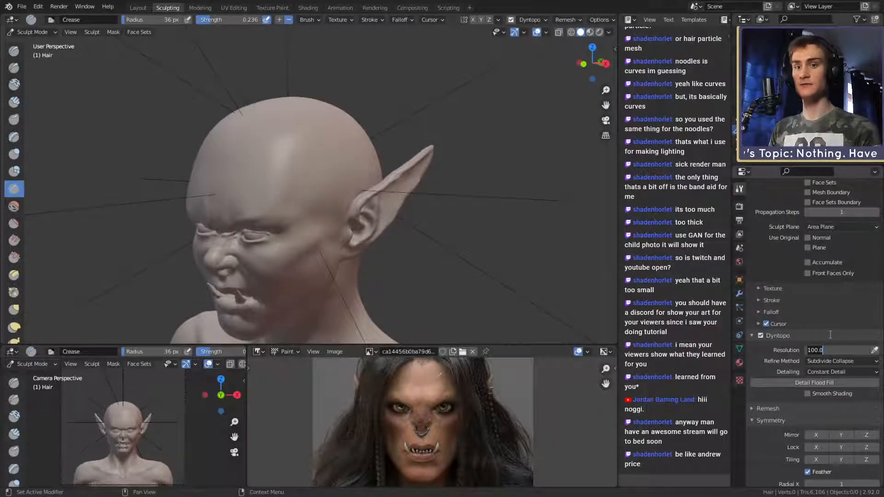
{"action": "type", "text": "20"}
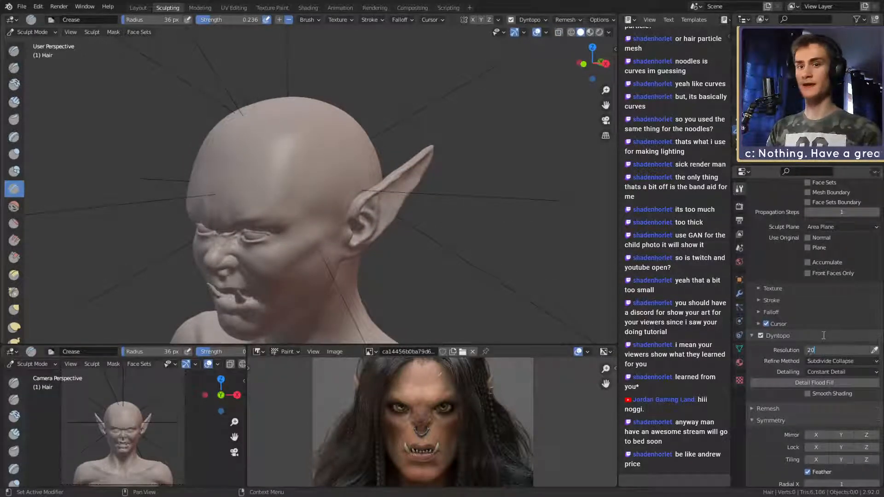
{"action": "key", "text": "Return"}
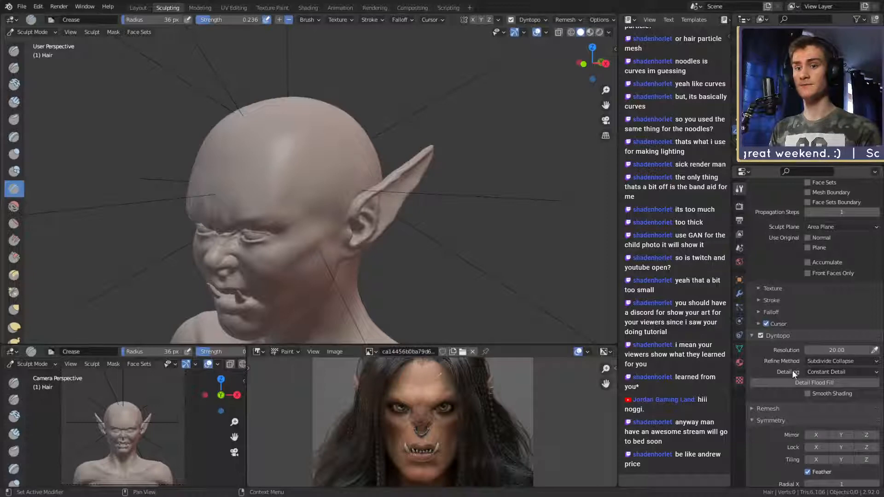
{"action": "left_click", "coordinate": [816, 371]}
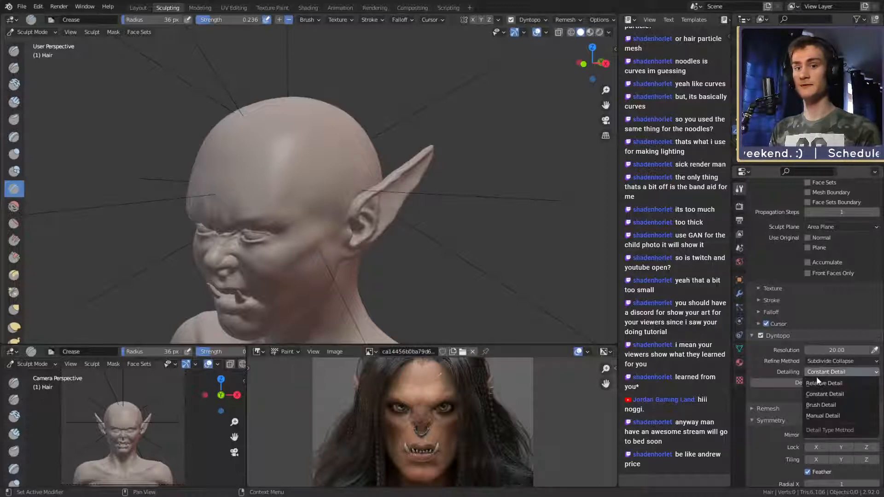
{"action": "left_click", "coordinate": [818, 374]}
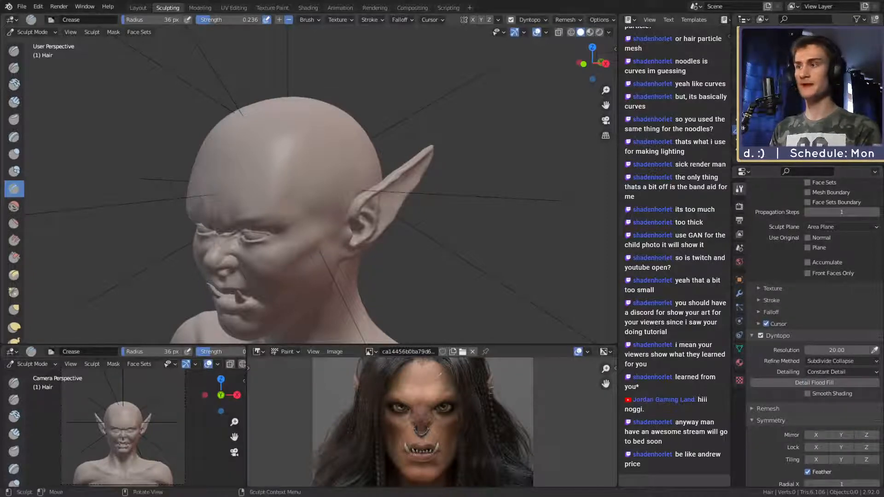
- Turn on X-ray display at the back of the head and set the Crease brush radius to 49 px
{"action": "middle_click_drag", "start_coordinate": [410, 164], "coordinate": [351, 229]}
{"action": "scroll", "coordinate": [363, 187], "scroll_direction": "up", "scroll_amount": 2}
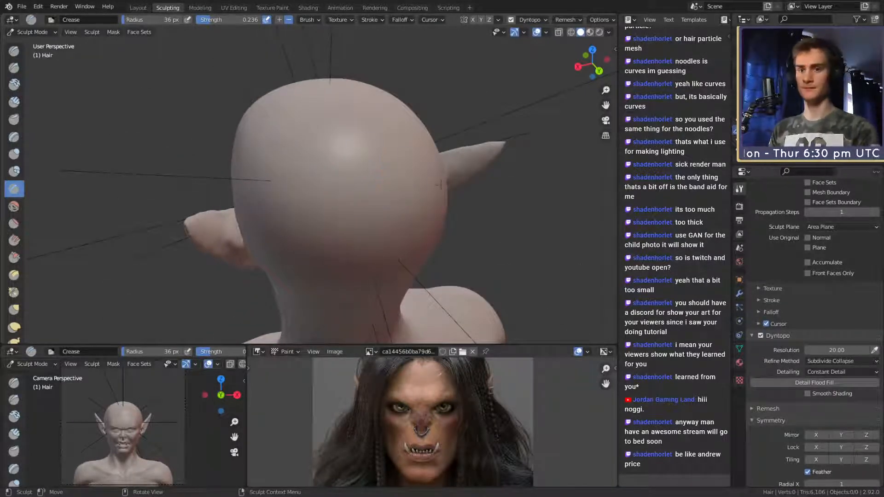
{"action": "mouse_move", "coordinate": [391, 174]}
{"action": "middle_mouse_down", "text": "ctrl"}
{"action": "mouse_move", "coordinate": [391, 207]}
{"action": "mouse_move", "coordinate": [390, 178]}
{"action": "middle_mouse_up", "text": "ctrl"}
{"action": "mouse_move", "coordinate": [364, 193]}
{"action": "middle_mouse_down"}
{"action": "mouse_move", "coordinate": [428, 195]}
{"action": "mouse_move", "coordinate": [405, 196]}
{"action": "middle_mouse_up"}
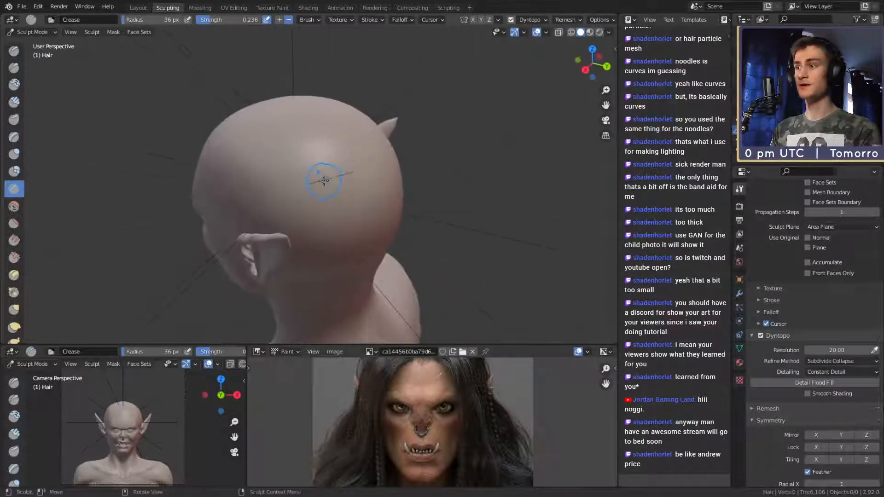
{"action": "key", "text": "f"}
{"action": "left_click", "coordinate": [338, 181]}
{"action": "key", "text": "alt+z"}
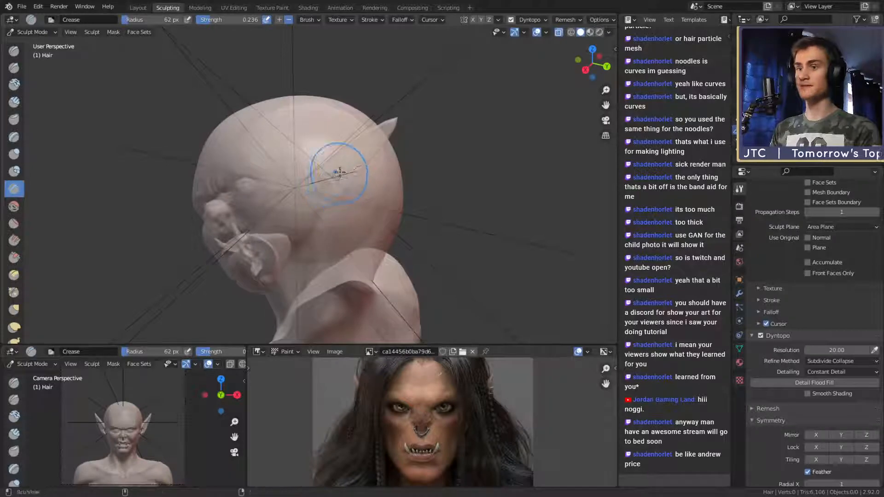
{"action": "middle_click_drag", "start_coordinate": [336, 168], "coordinate": [350, 170]}
{"action": "key", "text": "f"}
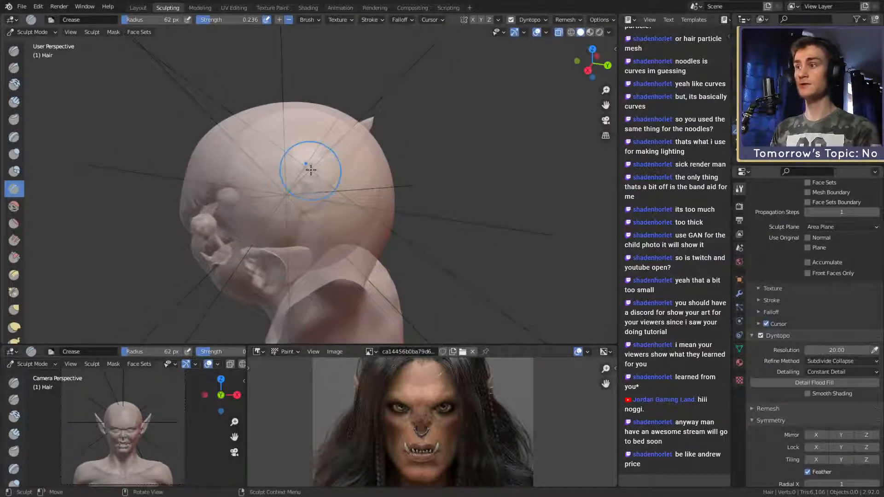
{"action": "left_click", "coordinate": [328, 177]}
- Hide the orc's head and bust mesh and display the Hair sphere as wireframe
{"action": "middle_click_drag", "start_coordinate": [337, 170], "coordinate": [332, 196], "text": "shift"}
{"action": "left_click", "coordinate": [866, 120]}
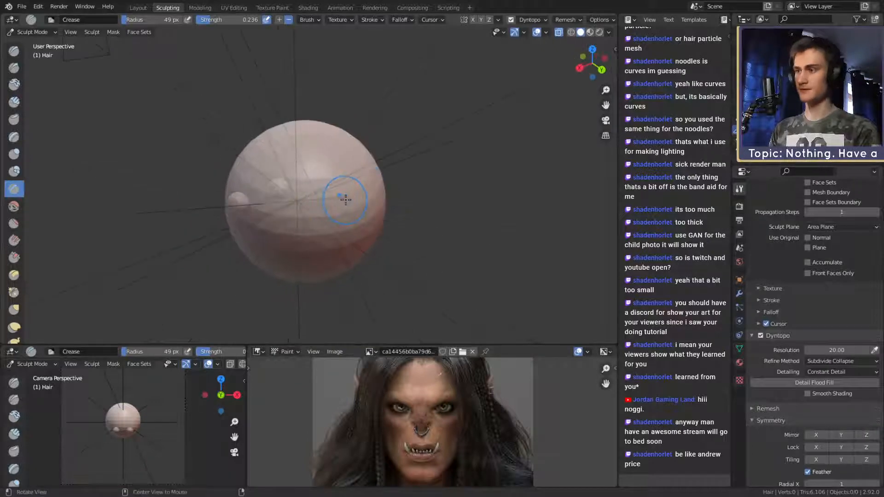
{"action": "key", "text": "alt+z"}
{"action": "key", "text": "z"}
{"action": "left_click", "coordinate": [343, 189]}
{"action": "mouse_move", "coordinate": [343, 188]}
{"action": "middle_mouse_down"}
{"action": "mouse_move", "coordinate": [312, 207]}
{"action": "mouse_move", "coordinate": [327, 199]}
{"action": "middle_mouse_up"}
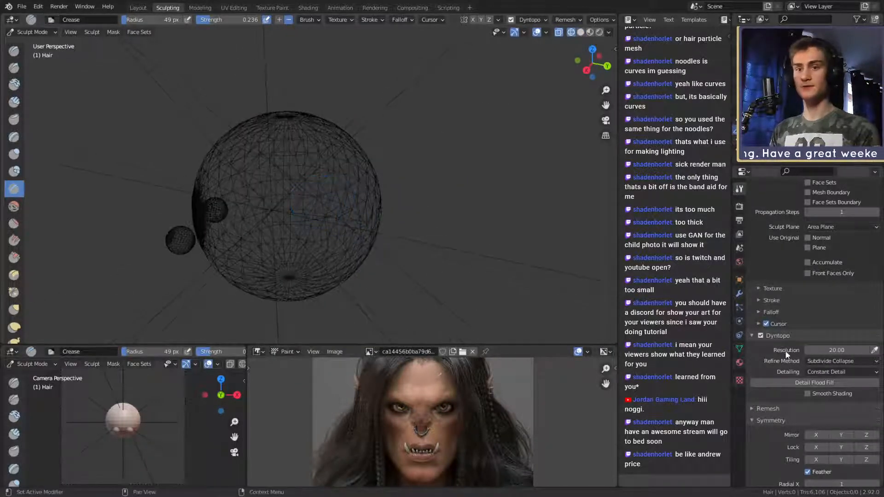
- Try Crease strokes across the middle of the Hair sphere at a constant detail resolution of 20
{"action": "left_click_drag", "start_coordinate": [302, 181], "coordinate": [300, 195]}
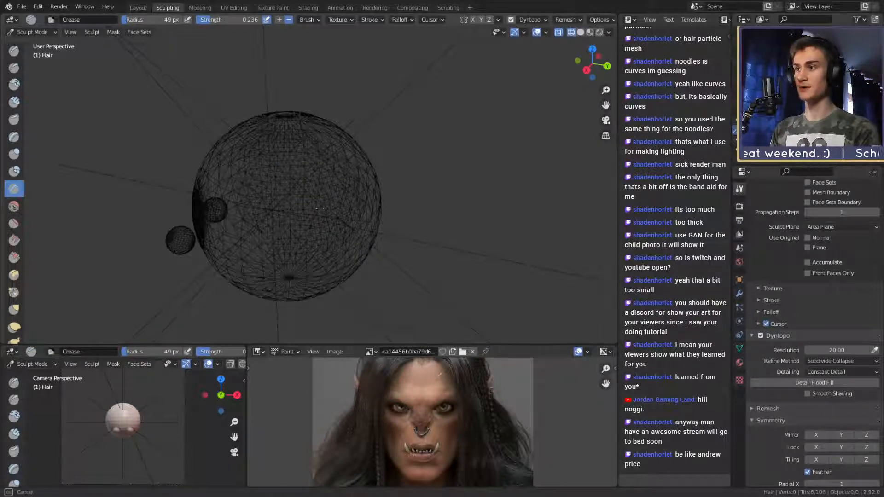
{"action": "left_click_drag", "start_coordinate": [320, 210], "coordinate": [299, 206]}
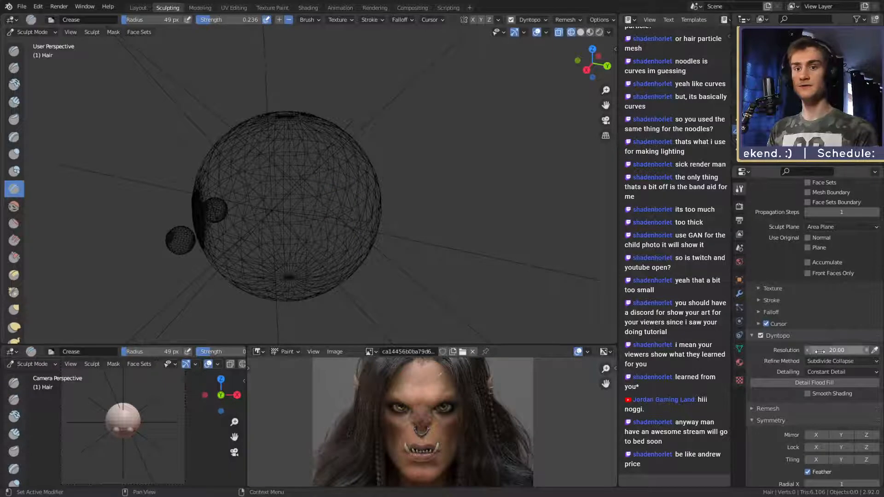
- Change the Dyntopo detailing to Relative Detail with a detail size of 20 px
{"action": "left_click", "coordinate": [831, 372]}
{"action": "left_click", "coordinate": [826, 362]}
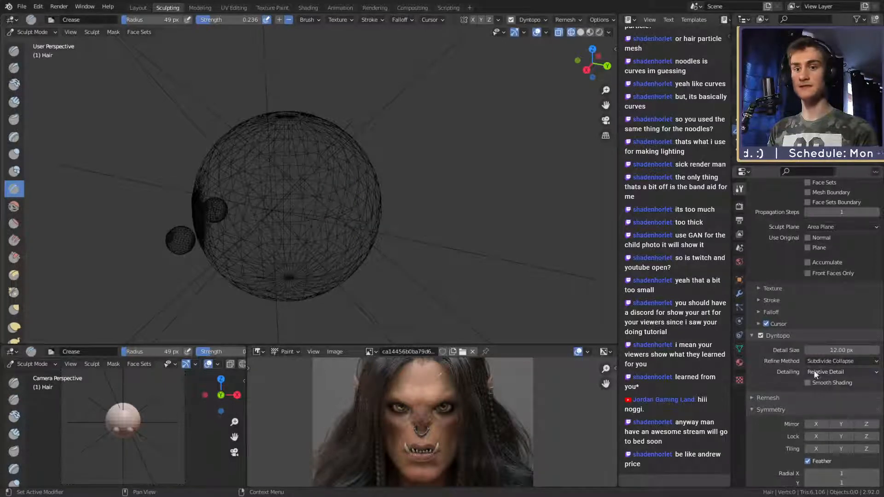
{"action": "left_click", "coordinate": [838, 350]}
{"action": "type", "text": "12.0"}
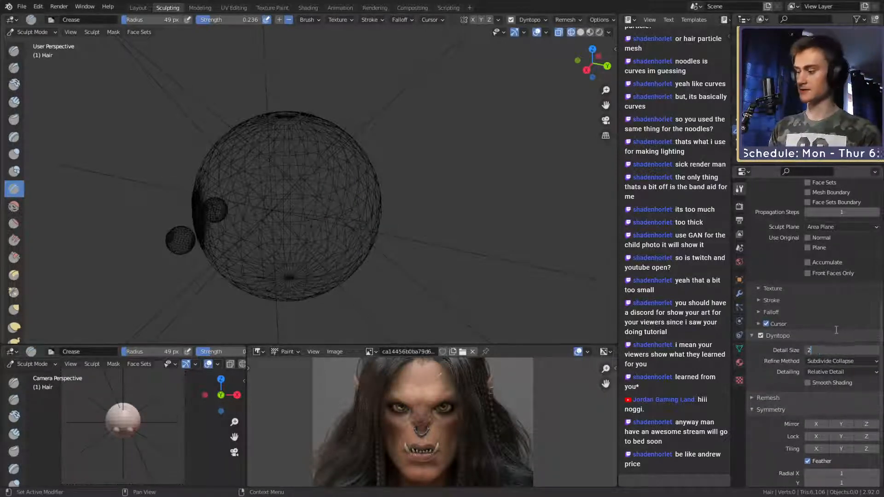
- Reduce the brush radius to 36 px and try Crease strokes on the Hair sphere from a distant view
{"action": "scroll", "coordinate": [373, 209], "scroll_direction": "down", "scroll_amount": 3}
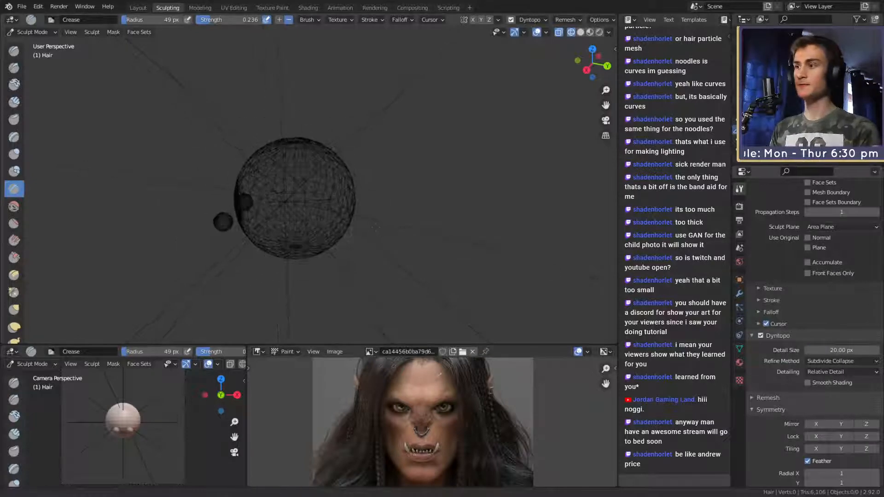
{"action": "key", "text": "f"}
{"action": "left_click", "coordinate": [310, 207]}
{"action": "middle_click_drag", "start_coordinate": [311, 207], "coordinate": [326, 202], "text": "shift"}
{"action": "left_click_drag", "start_coordinate": [337, 162], "coordinate": [328, 173]}
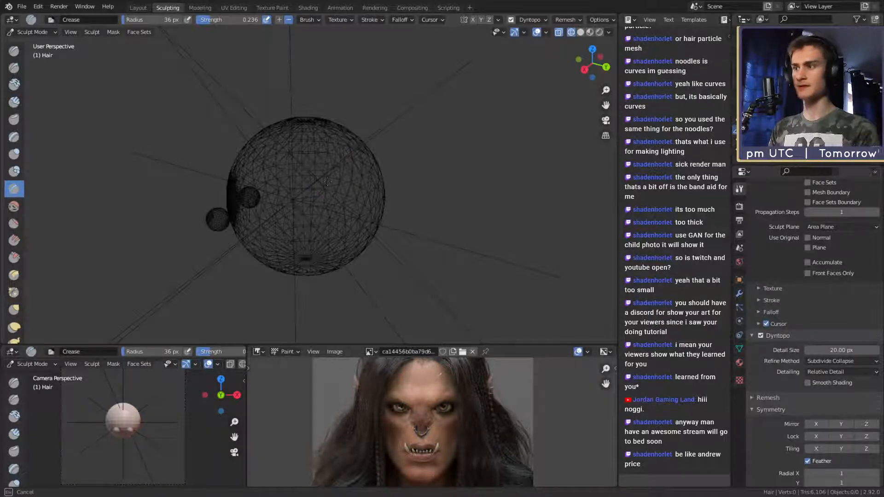
{"action": "left_click_drag", "start_coordinate": [327, 182], "coordinate": [321, 247]}
- Try an inverted Crease stroke down the sphere's side from close up to test the relative detail
{"action": "scroll", "coordinate": [357, 152], "scroll_direction": "up", "scroll_amount": 5}
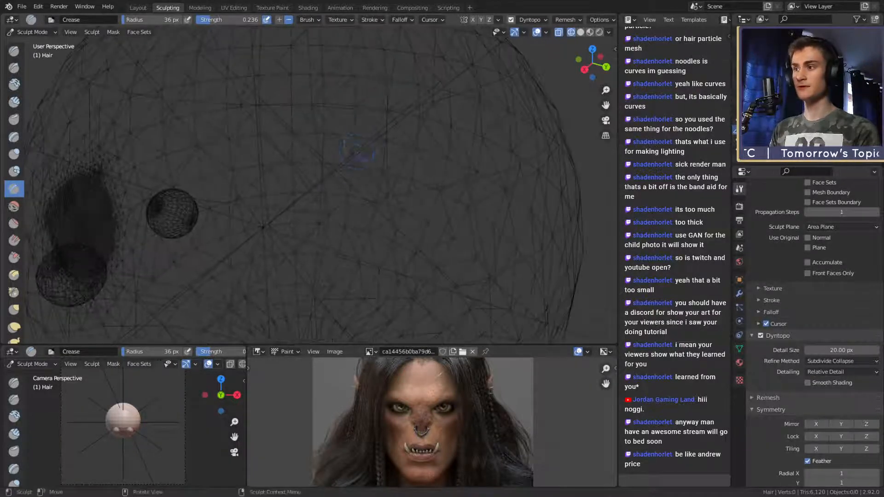
{"action": "middle_click_drag", "start_coordinate": [357, 152], "coordinate": [368, 156]}
{"action": "left_click_drag", "start_coordinate": [328, 188], "coordinate": [314, 241], "text": "ctrl"}
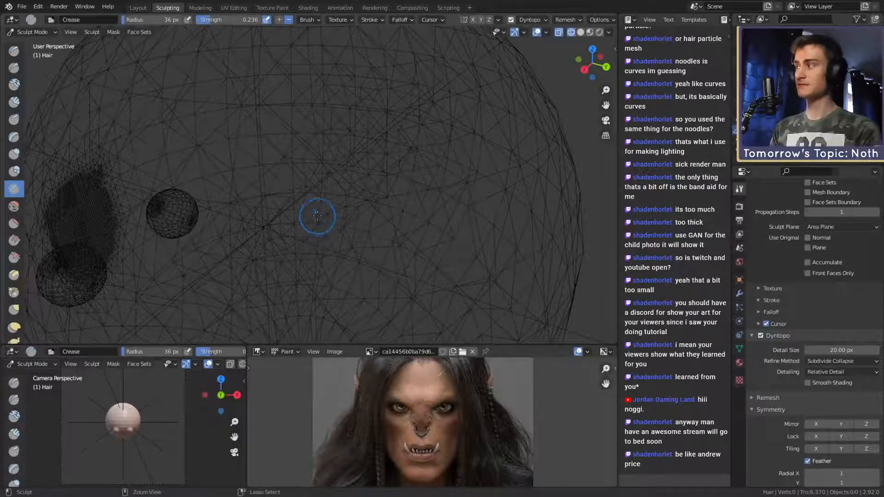
{"action": "scroll", "coordinate": [322, 216], "scroll_direction": "down", "scroll_amount": 5}
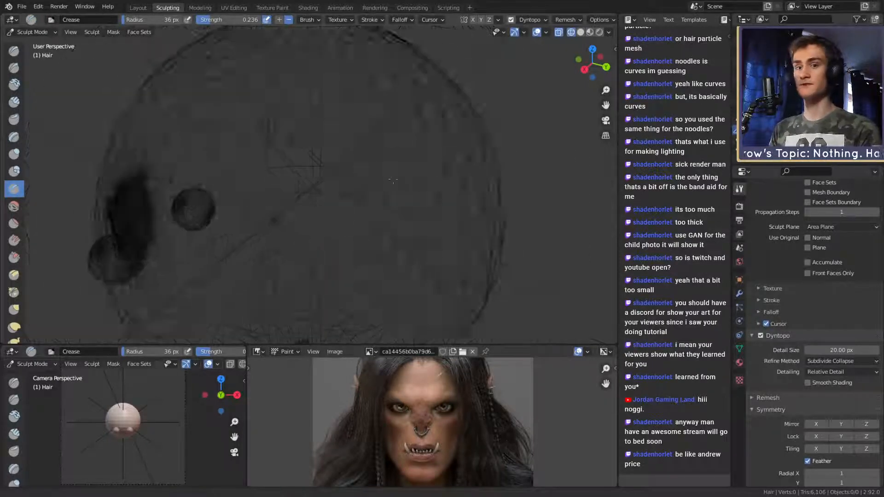
- Set the brush radius to 66 px and brush over the dense patch on the sphere's front to simplify its topology
{"action": "mouse_move", "coordinate": [404, 232]}
{"action": "middle_mouse_down"}
{"action": "mouse_move", "coordinate": [462, 244]}
{"action": "mouse_move", "coordinate": [387, 225]}
{"action": "middle_mouse_up"}
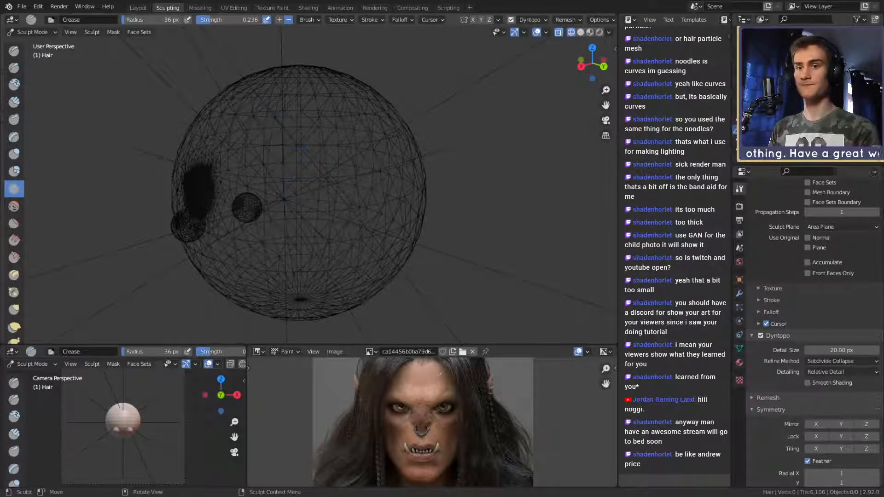
{"action": "middle_click_drag", "start_coordinate": [279, 191], "coordinate": [389, 79]}
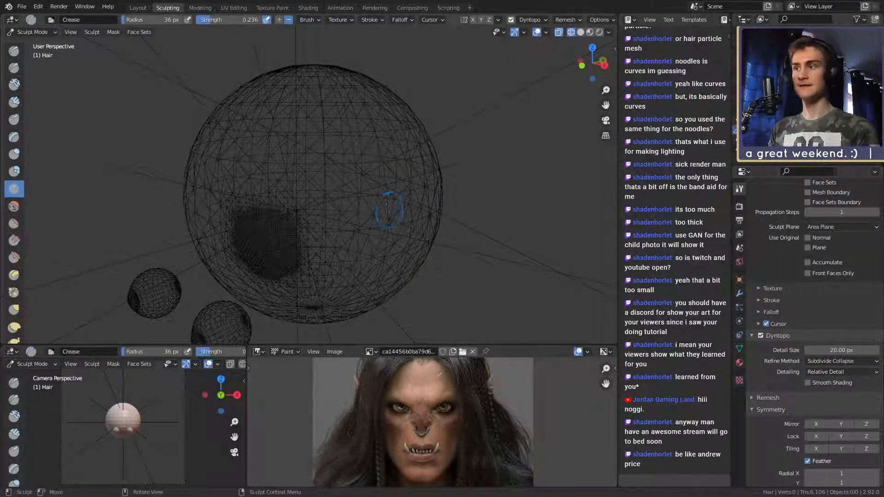
{"action": "middle_click_drag", "start_coordinate": [385, 198], "coordinate": [407, 233]}
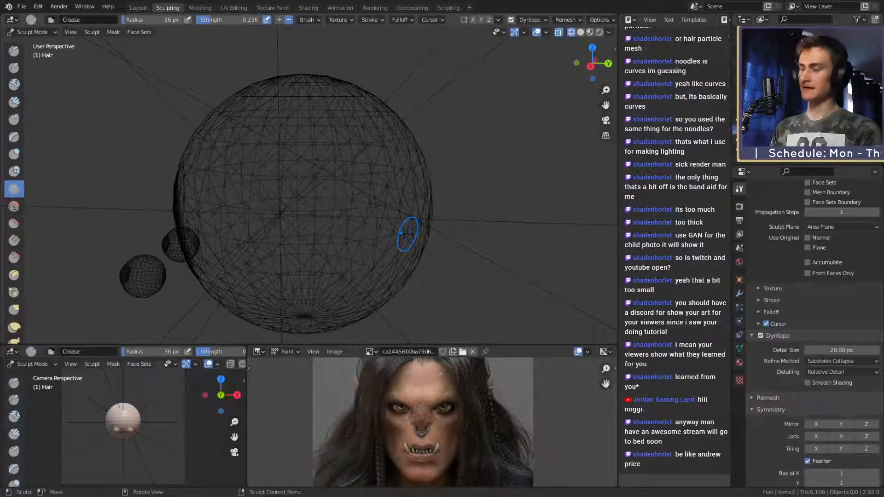
{"action": "middle_click_drag", "start_coordinate": [459, 206], "coordinate": [483, 178]}
{"action": "middle_click_drag", "start_coordinate": [227, 210], "coordinate": [329, 214]}
{"action": "scroll", "coordinate": [328, 214], "scroll_direction": "down", "scroll_amount": 1}
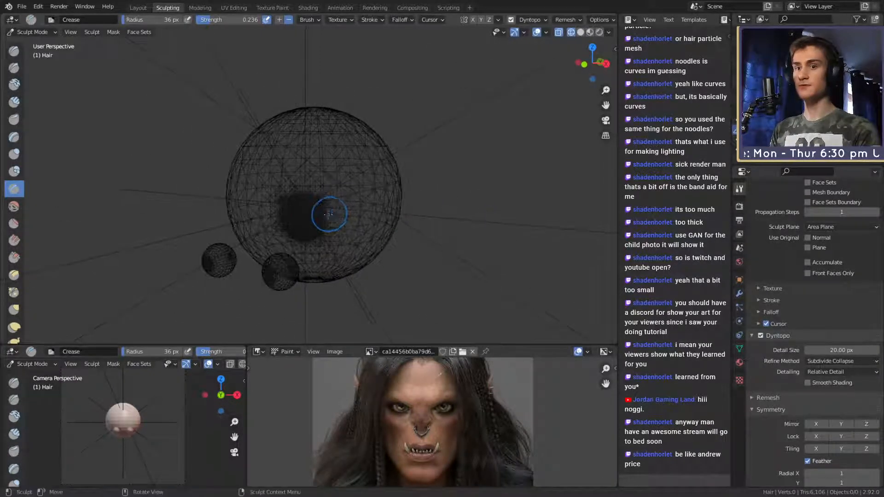
{"action": "key", "text": "f"}
{"action": "left_click", "coordinate": [328, 213]}
{"action": "mouse_move", "coordinate": [329, 213]}
{"action": "left_mouse_down"}
{"action": "mouse_move", "coordinate": [310, 217]}
{"action": "mouse_move", "coordinate": [311, 231]}
{"action": "mouse_move", "coordinate": [303, 225]}
{"action": "left_mouse_up"}
{"action": "key", "text": "ctrl+z"}
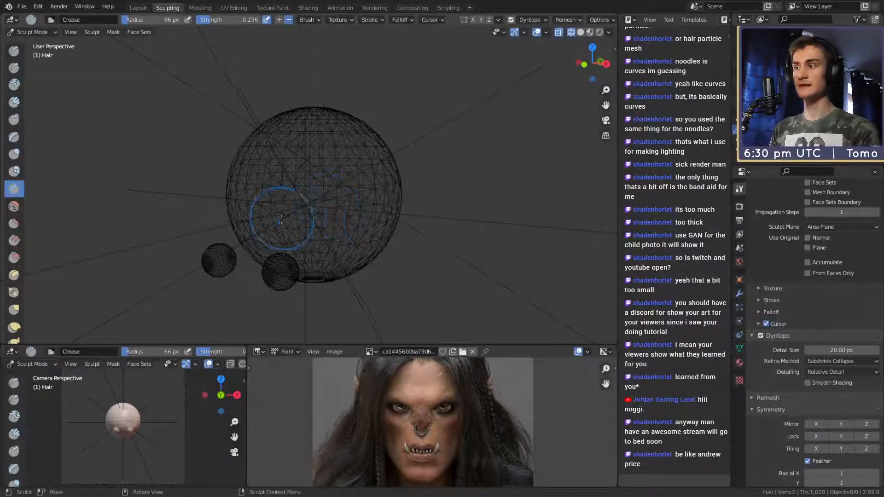
{"action": "mouse_move", "coordinate": [351, 212]}
{"action": "middle_mouse_down"}
{"action": "mouse_move", "coordinate": [330, 210]}
{"action": "mouse_move", "coordinate": [231, 93]}
{"action": "middle_mouse_up"}
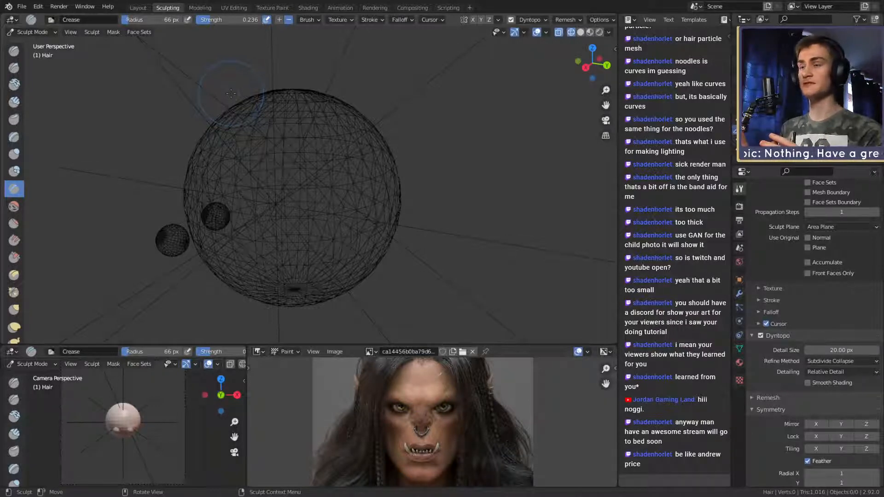
- Set the brush radius to 21 px and try Crease strokes on the Hair sphere's front from close up
{"action": "scroll", "coordinate": [444, 162], "scroll_direction": "up", "scroll_amount": 6}
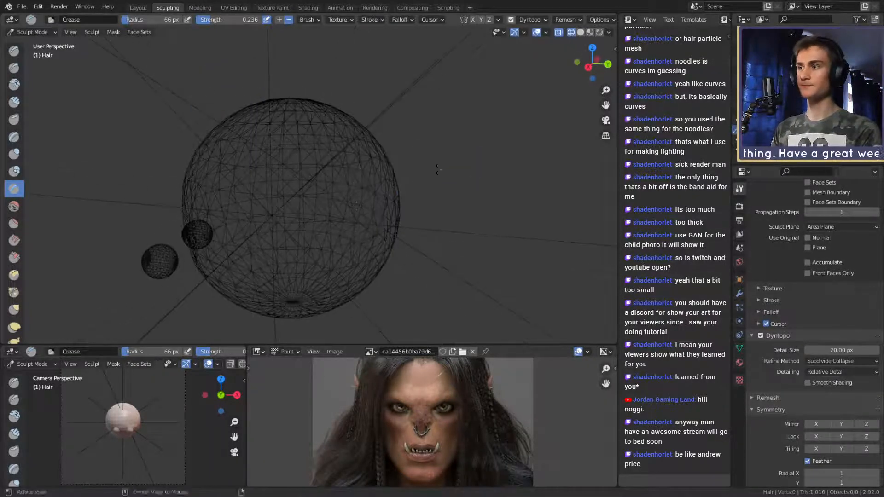
{"action": "scroll", "coordinate": [333, 194], "scroll_direction": "up", "scroll_amount": 4}
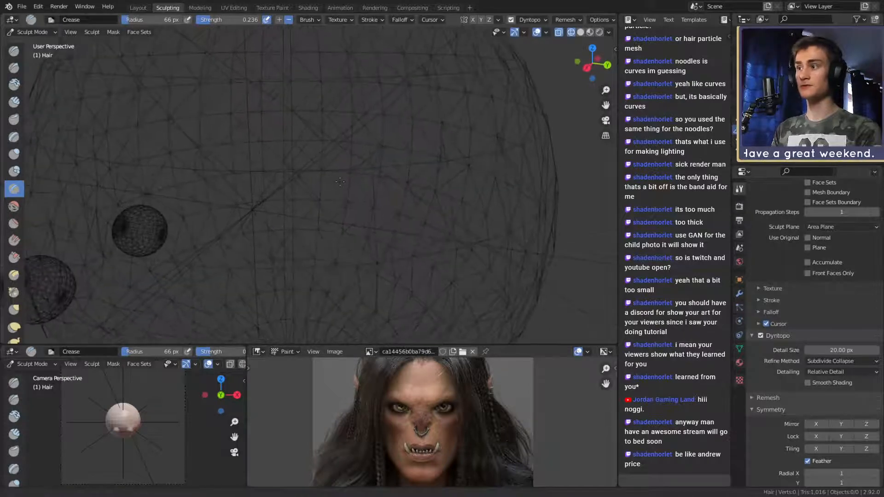
{"action": "key", "text": "f"}
{"action": "left_click", "coordinate": [337, 160]}
{"action": "mouse_move", "coordinate": [337, 161]}
{"action": "middle_mouse_down"}
{"action": "mouse_move", "coordinate": [332, 178]}
{"action": "mouse_move", "coordinate": [324, 163]}
{"action": "middle_mouse_up"}
{"action": "left_click_drag", "start_coordinate": [328, 160], "coordinate": [301, 189]}
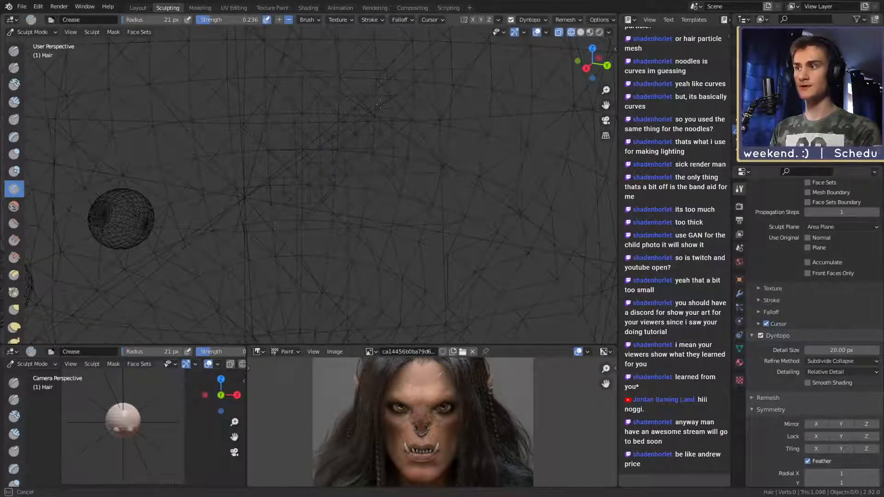
{"action": "left_click_drag", "start_coordinate": [381, 104], "coordinate": [340, 172]}
{"action": "middle_click_drag", "start_coordinate": [347, 134], "coordinate": [408, 156]}
{"action": "scroll", "coordinate": [357, 163], "scroll_direction": "down", "scroll_amount": 4}
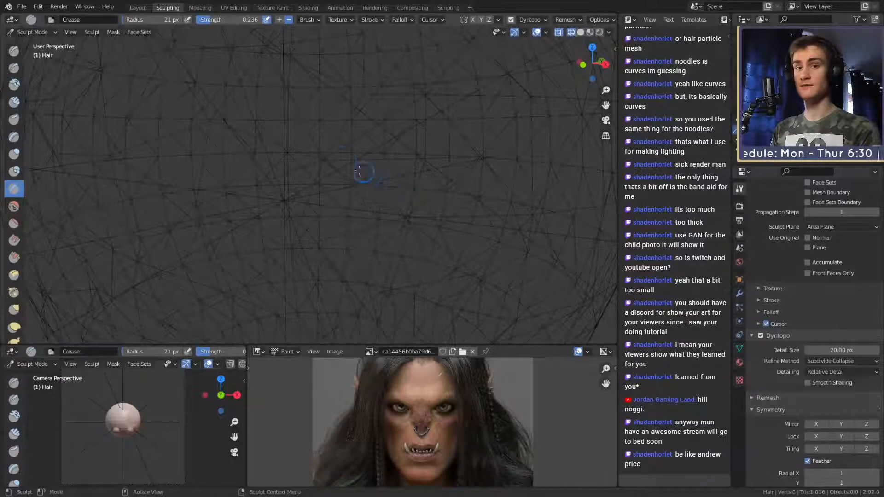
- Enlarge the brush radius to 61 px, try a Crease stroke on the sphere's front, and undo it
{"action": "key", "text": "f"}
{"action": "left_click", "coordinate": [372, 178]}
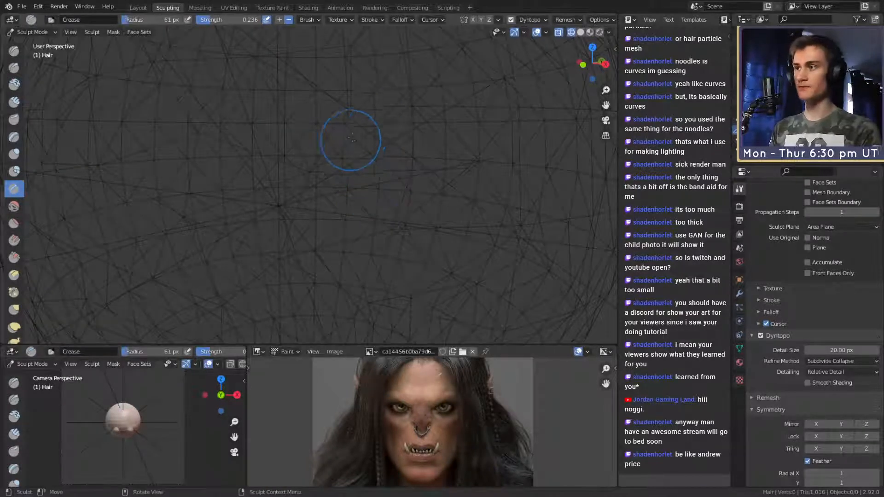
{"action": "middle_click_drag", "start_coordinate": [355, 138], "coordinate": [413, 85]}
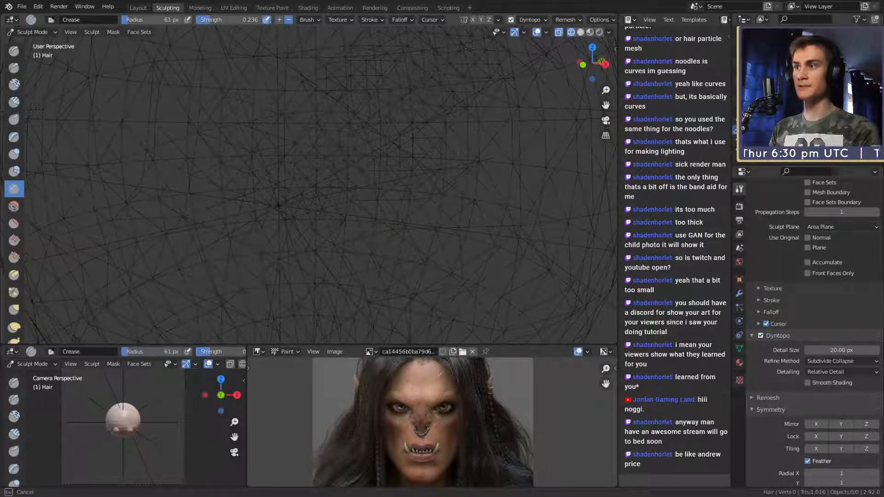
{"action": "scroll", "coordinate": [394, 255], "scroll_direction": "down", "scroll_amount": 8}
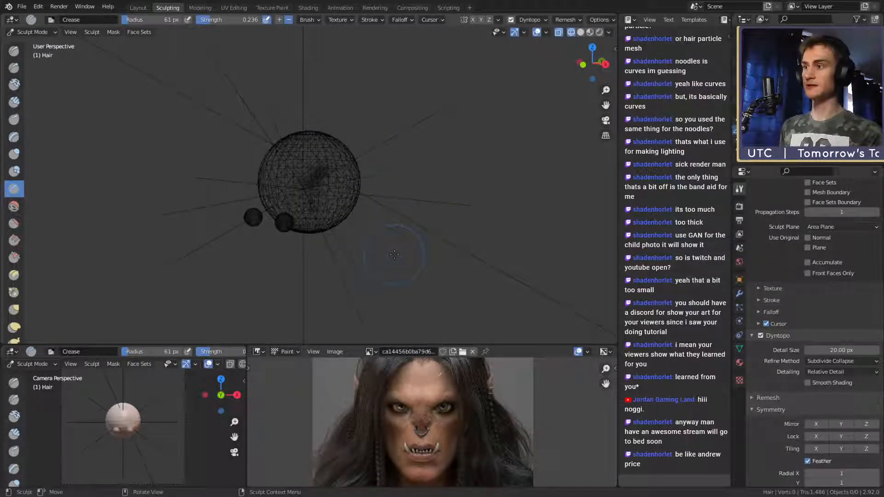
{"action": "key", "text": "ctrl+z"}
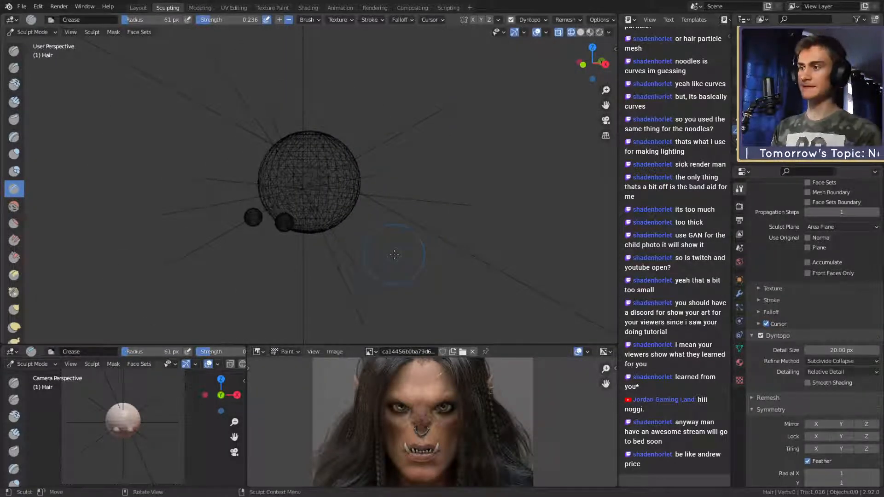
- Change the Dyntopo detailing to Constant Detail and set the resolution to 100
{"action": "scroll", "coordinate": [350, 198], "scroll_direction": "up", "scroll_amount": 4}
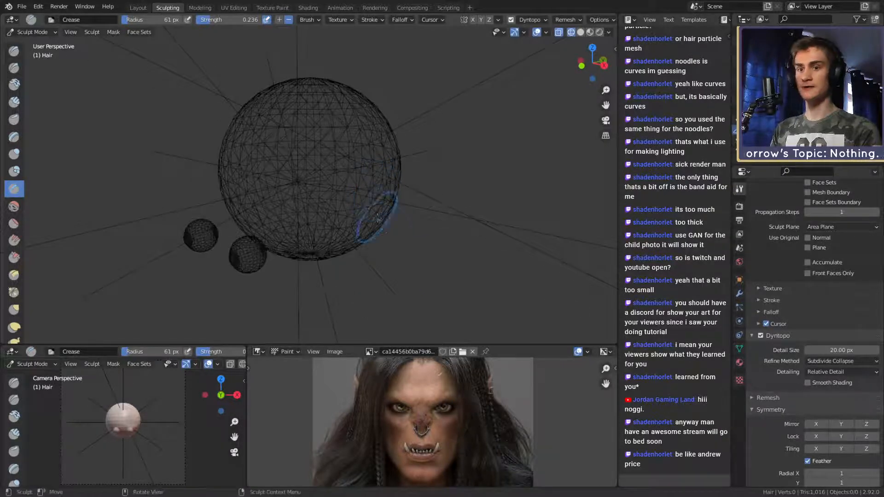
{"action": "left_click", "coordinate": [822, 372]}
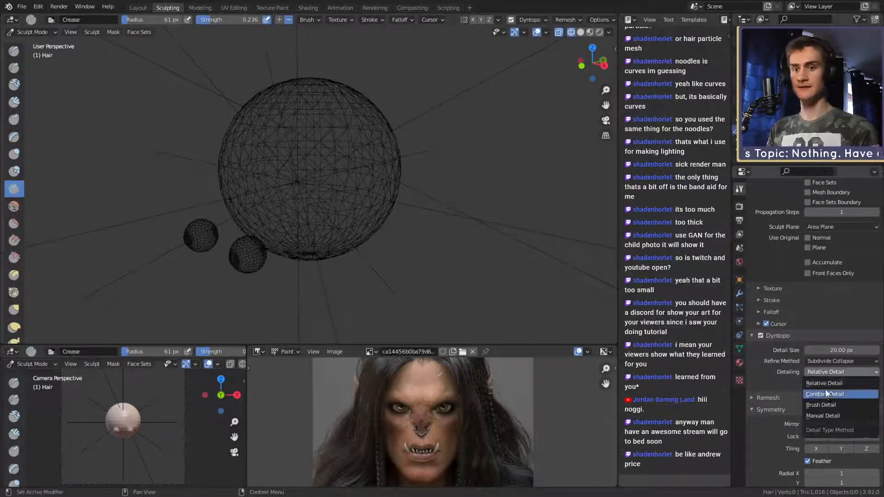
{"action": "left_click", "coordinate": [823, 392]}
{"action": "middle_click_drag", "start_coordinate": [382, 162], "coordinate": [364, 180]}
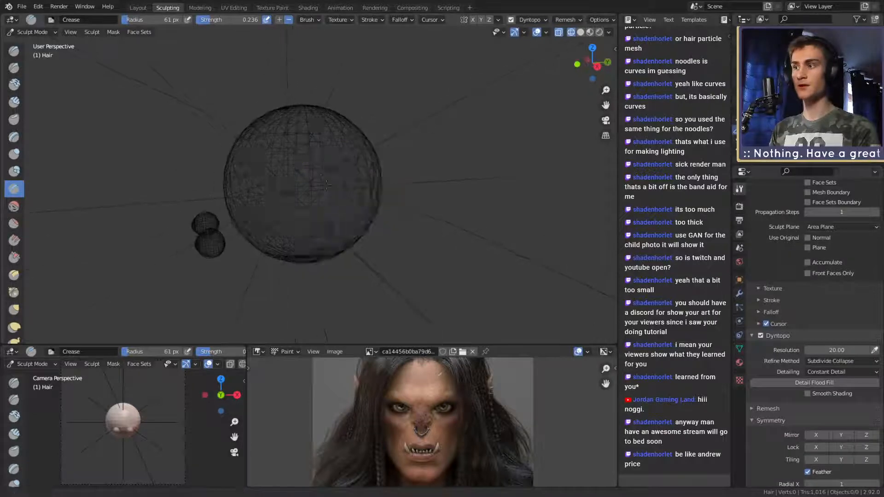
{"action": "scroll", "coordinate": [364, 181], "scroll_direction": "down", "scroll_amount": 2}
{"action": "left_click", "coordinate": [823, 350]}
{"action": "key", "text": "BackSpace"}
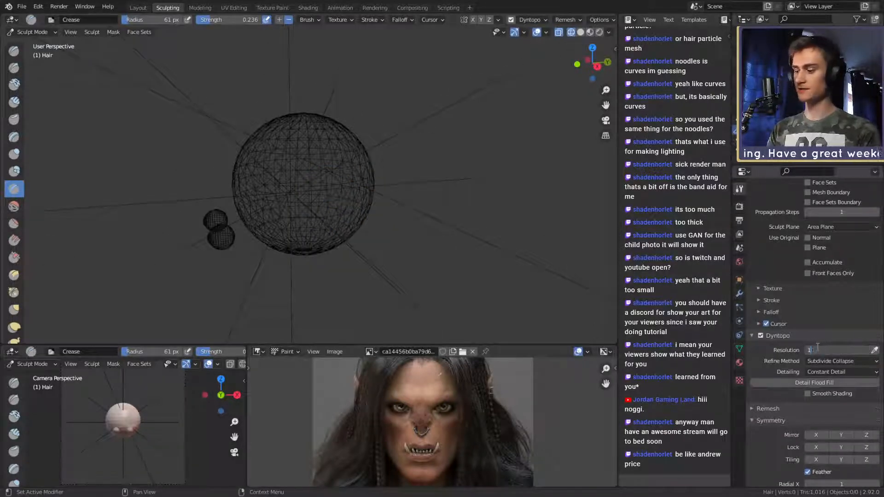
{"action": "key", "text": "Return"}
- Reduce the brush radius to 13 px, try a Crease stroke on the sphere from a distant view, and undo it
{"action": "key", "text": "f"}
{"action": "left_click", "coordinate": [300, 168]}
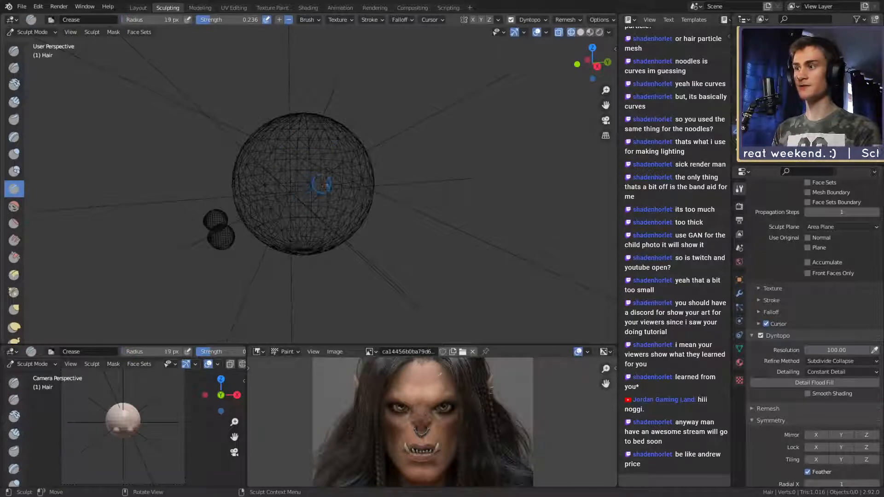
{"action": "scroll", "coordinate": [321, 184], "scroll_direction": "down", "scroll_amount": 1}
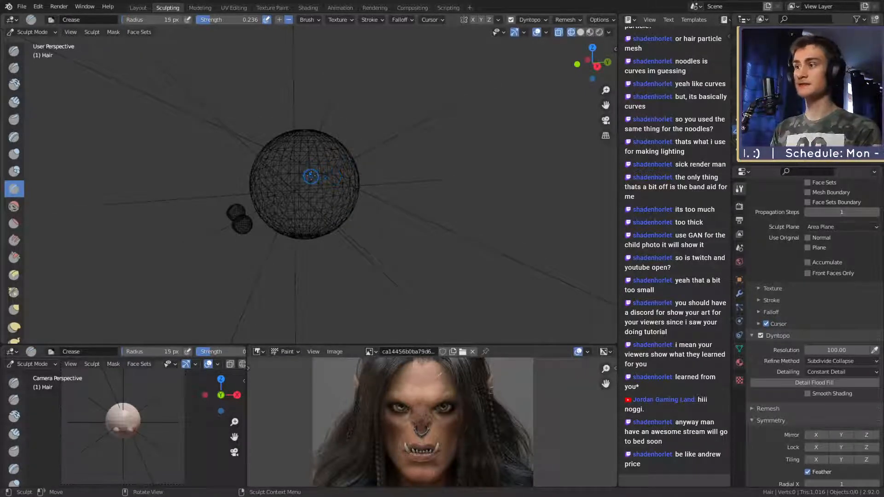
{"action": "left_click_drag", "start_coordinate": [304, 181], "coordinate": [316, 158]}
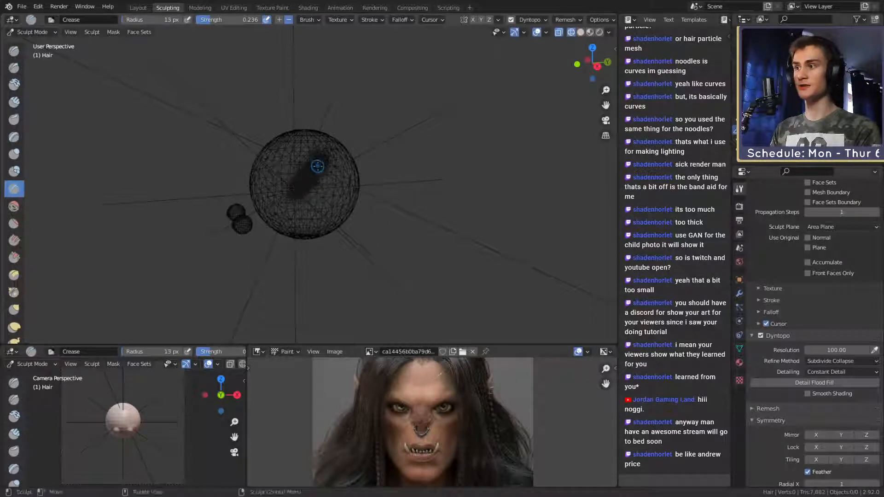
{"action": "mouse_move", "coordinate": [316, 157]}
{"action": "middle_mouse_down", "text": "ctrl"}
{"action": "mouse_move", "coordinate": [363, 134]}
{"action": "mouse_move", "coordinate": [358, 169]}
{"action": "mouse_move", "coordinate": [374, 163]}
{"action": "middle_mouse_up", "text": "ctrl"}
{"action": "key", "text": "ctrl+z"}
- Try a long diagonal Crease stroke on the sphere's front from close up with constant detail, and undo it
{"action": "left_click_drag", "start_coordinate": [465, 59], "coordinate": [263, 234]}
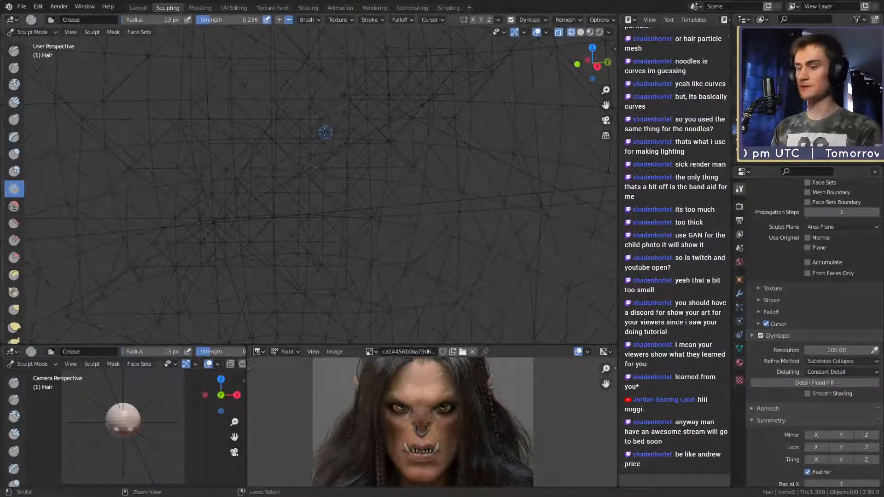
{"action": "key", "text": "ctrl+z"}
{"action": "mouse_move", "coordinate": [366, 151]}
{"action": "middle_mouse_down", "text": "ctrl"}
{"action": "mouse_move", "coordinate": [395, 200]}
{"action": "mouse_move", "coordinate": [430, 197]}
{"action": "middle_mouse_up", "text": "ctrl"}
{"action": "middle_click_drag", "start_coordinate": [405, 239], "coordinate": [417, 242]}
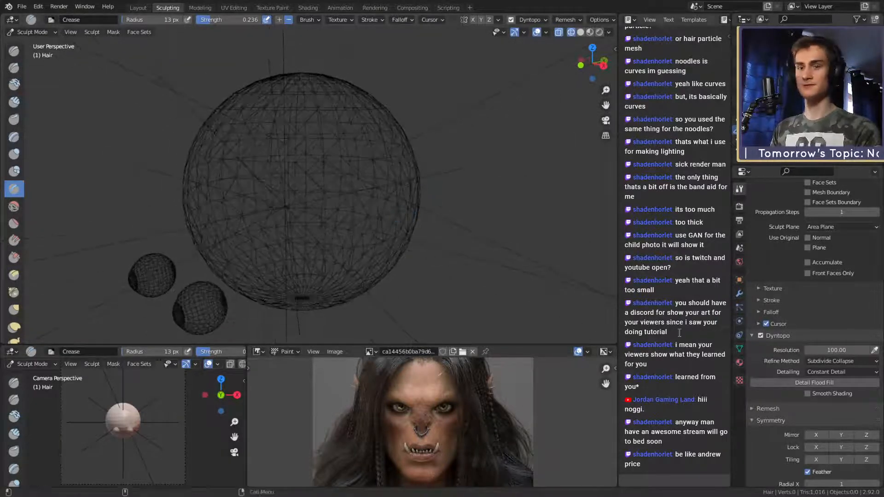
- Set the Constant Detail resolution to 20 and switch the viewport to solid shading
{"action": "left_click", "coordinate": [837, 349]}
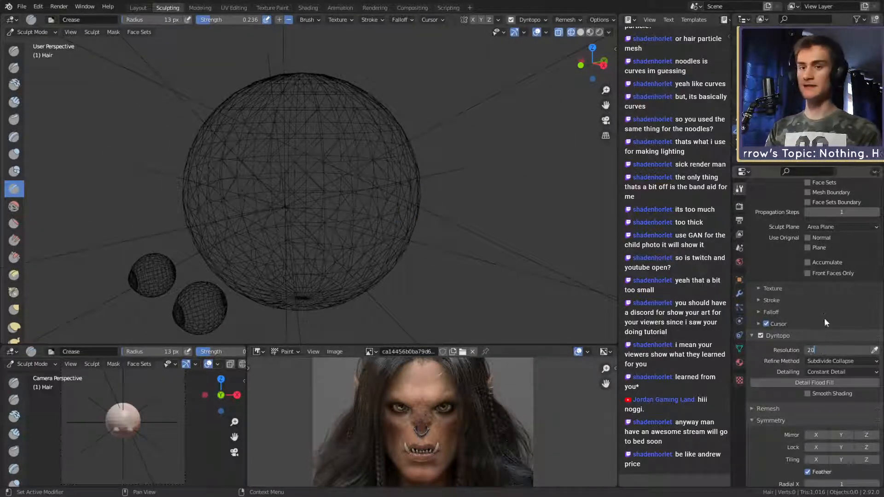
{"action": "key", "text": "Return"}
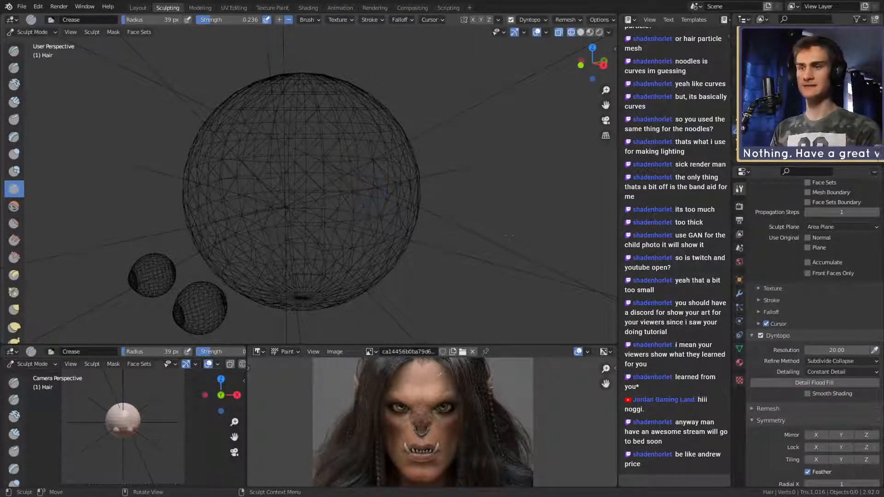
{"action": "mouse_move", "coordinate": [508, 237]}
{"action": "middle_mouse_down"}
{"action": "mouse_move", "coordinate": [375, 208]}
{"action": "mouse_move", "coordinate": [366, 174]}
{"action": "middle_mouse_up"}
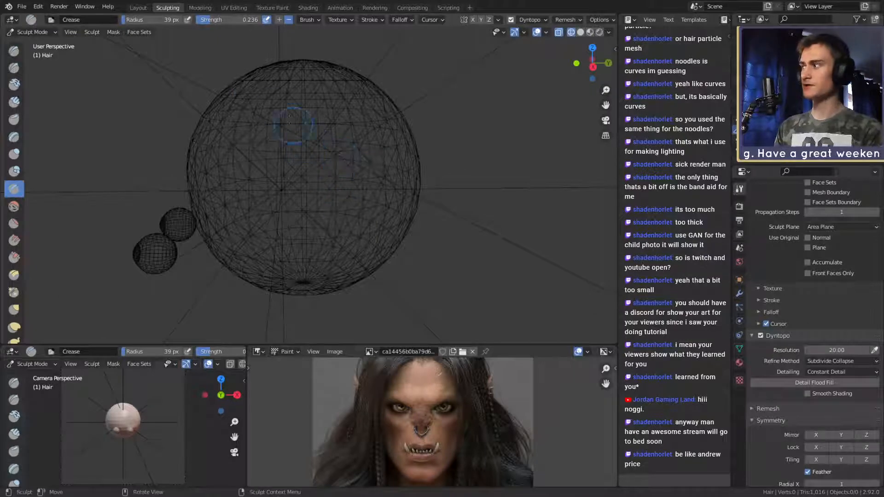
{"action": "mouse_move", "coordinate": [364, 214]}
{"action": "middle_mouse_down"}
{"action": "mouse_move", "coordinate": [347, 205]}
{"action": "mouse_move", "coordinate": [383, 222]}
{"action": "mouse_move", "coordinate": [369, 223]}
{"action": "middle_mouse_up"}
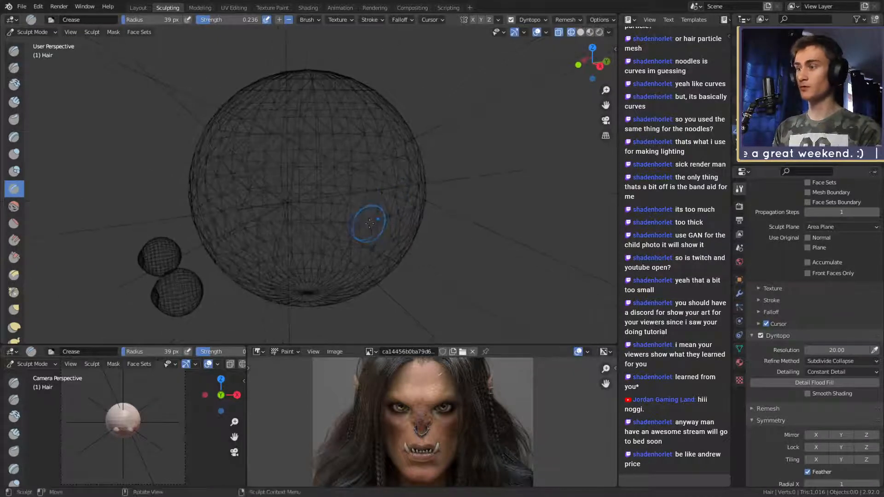
{"action": "key", "text": "z"}
{"action": "left_click", "coordinate": [525, 191]}
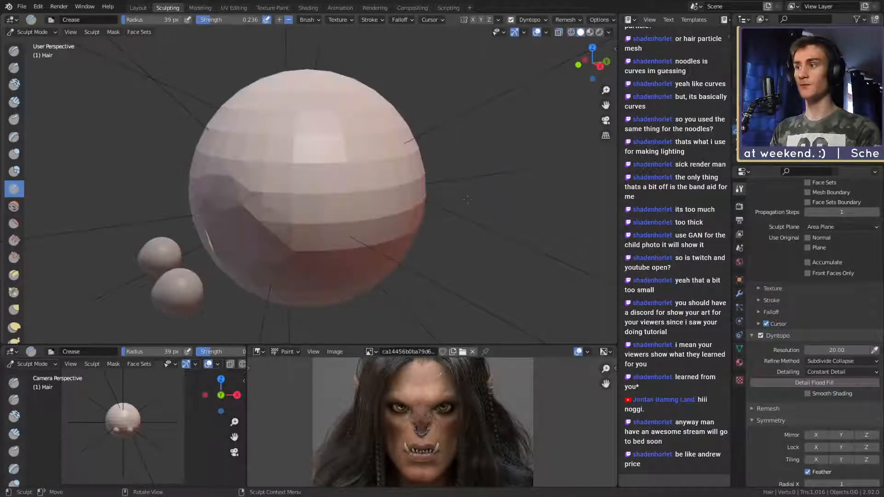
- Bring the orc bust back into view with X-ray enabled, and set the Crease brush radius to 122 px
{"action": "middle_click_drag", "start_coordinate": [525, 190], "coordinate": [311, 187]}
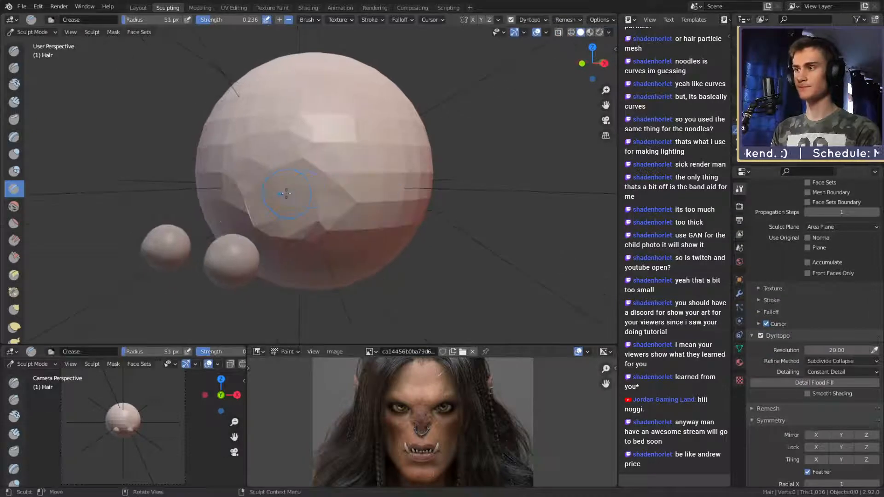
{"action": "key", "text": "f"}
{"action": "left_click", "coordinate": [350, 193]}
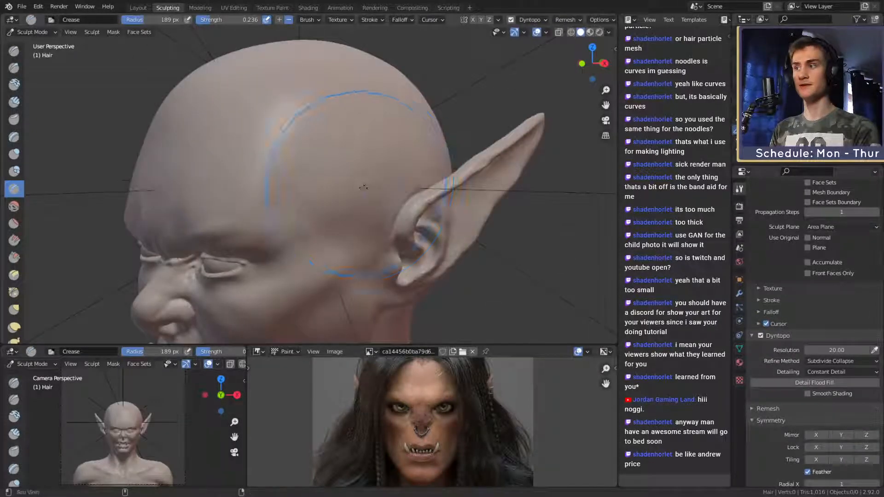
{"action": "mouse_move", "coordinate": [227, 128]}
{"action": "middle_mouse_down"}
{"action": "mouse_move", "coordinate": [317, 152]}
{"action": "mouse_move", "coordinate": [389, 125]}
{"action": "middle_mouse_up"}
{"action": "key", "text": "f"}
{"action": "left_click", "coordinate": [316, 145]}
{"action": "mouse_move", "coordinate": [356, 195]}
{"action": "middle_mouse_down"}
{"action": "mouse_move", "coordinate": [385, 177]}
{"action": "mouse_move", "coordinate": [396, 154]}
{"action": "middle_mouse_up"}
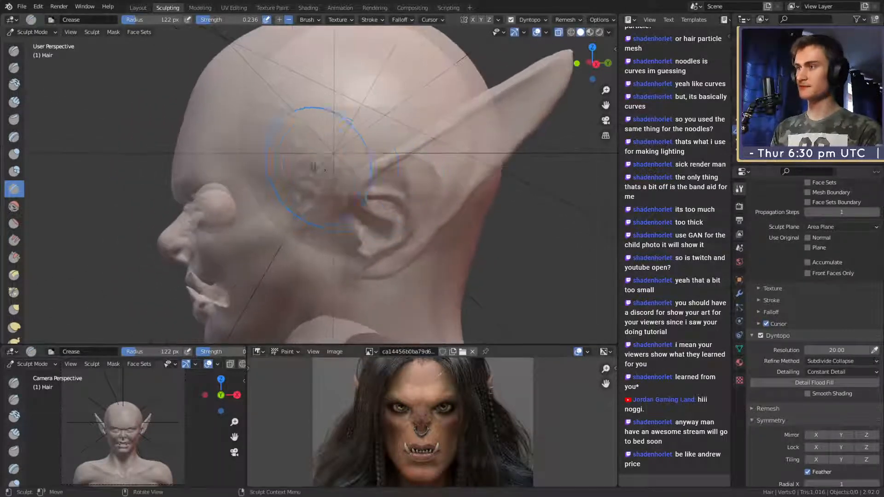
- Switch to the Snake Hook brush and set its radius to 260 px
{"action": "key", "text": "g"}
{"action": "key", "text": "f"}
{"action": "left_click", "coordinate": [383, 154]}
{"action": "key", "text": "k"}
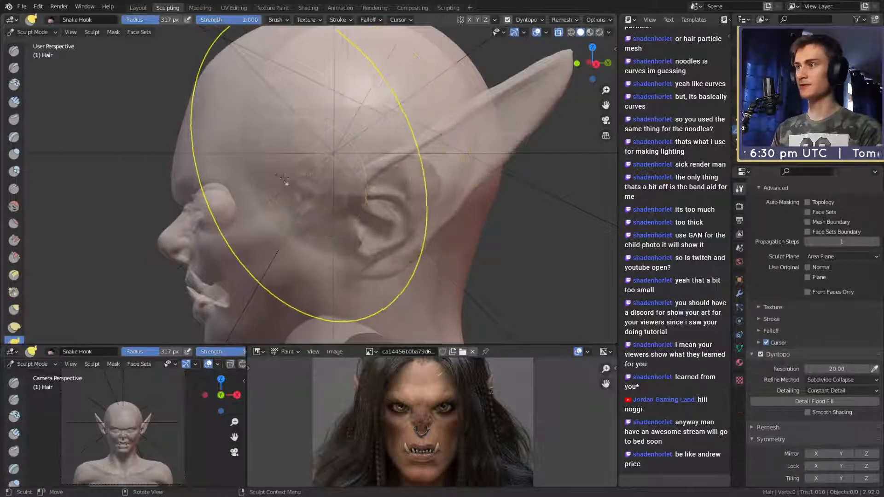
{"action": "mouse_move", "coordinate": [285, 178]}
{"action": "middle_mouse_down"}
{"action": "mouse_move", "coordinate": [381, 140]}
{"action": "mouse_move", "coordinate": [272, 130]}
{"action": "mouse_move", "coordinate": [285, 138]}
{"action": "mouse_move", "coordinate": [290, 115]}
{"action": "mouse_move", "coordinate": [382, 125]}
{"action": "mouse_move", "coordinate": [351, 150]}
{"action": "mouse_move", "coordinate": [385, 171]}
{"action": "mouse_move", "coordinate": [345, 147]}
{"action": "mouse_move", "coordinate": [282, 144]}
{"action": "mouse_move", "coordinate": [523, 178]}
{"action": "middle_mouse_up"}
{"action": "key", "text": "f"}
{"action": "left_click", "coordinate": [276, 189]}
{"action": "key", "text": "f"}
{"action": "left_click", "coordinate": [543, 170]}
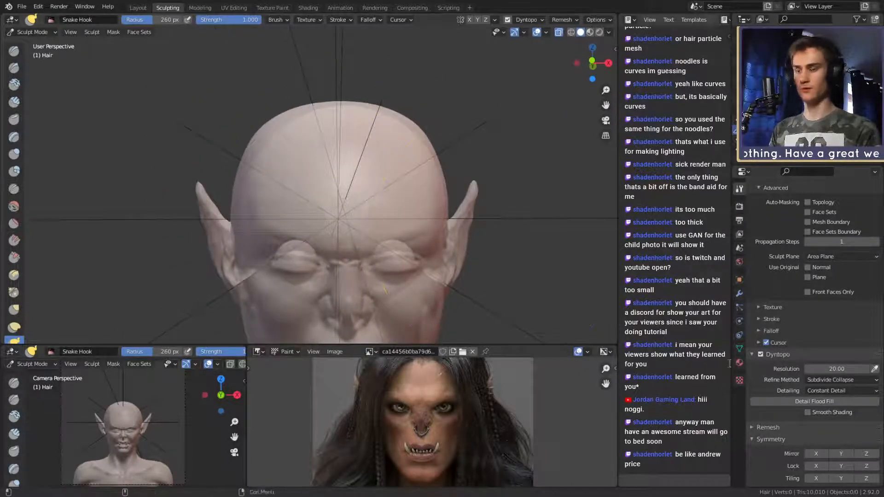
- Pull the Hair sphere over the orc's head with Snake Hook strokes from the side and front
{"action": "mouse_move", "coordinate": [481, 211]}
{"action": "middle_mouse_down"}
{"action": "mouse_move", "coordinate": [442, 212]}
{"action": "mouse_move", "coordinate": [377, 178]}
{"action": "mouse_move", "coordinate": [387, 197]}
{"action": "mouse_move", "coordinate": [400, 196]}
{"action": "mouse_move", "coordinate": [365, 201]}
{"action": "middle_mouse_up"}
{"action": "left_click_drag", "start_coordinate": [272, 189], "coordinate": [274, 189]}
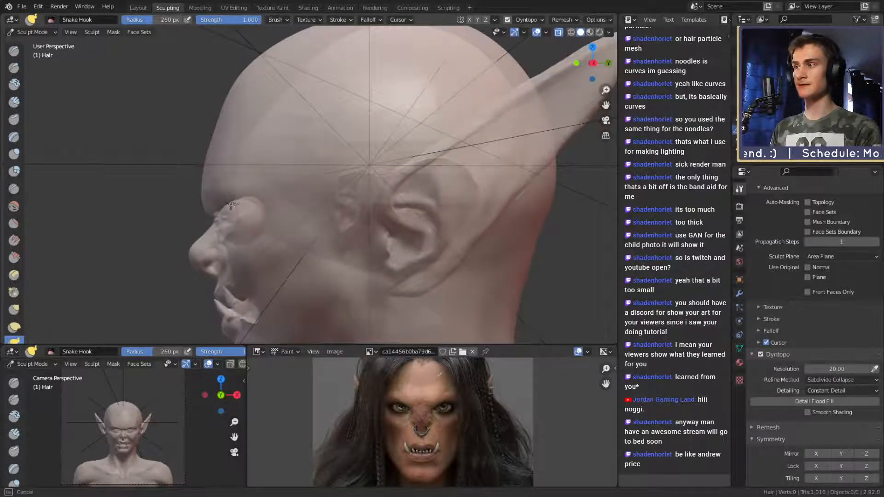
{"action": "middle_click_drag", "start_coordinate": [296, 168], "coordinate": [443, 147]}
{"action": "left_click_drag", "start_coordinate": [431, 150], "coordinate": [434, 154]}
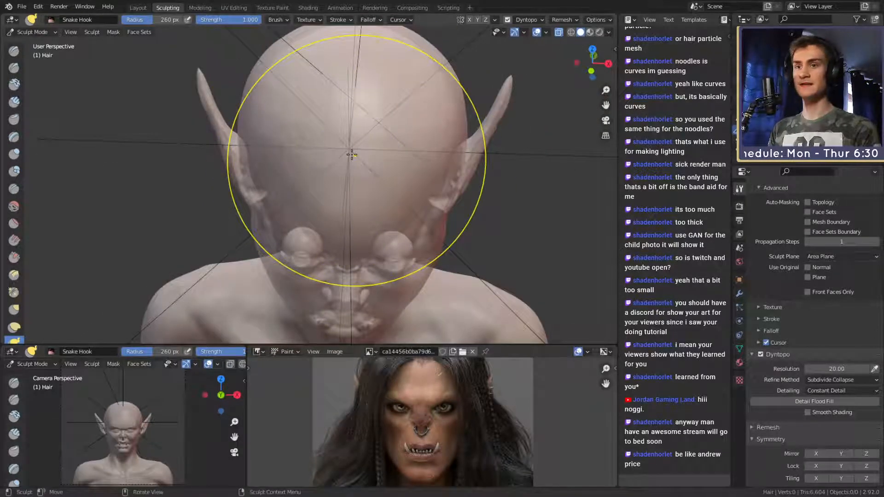
- Enable X mirror symmetry for sculpting, then try a Snake Hook stroke on the upper part of the head and undo it
{"action": "scroll", "coordinate": [781, 337], "scroll_direction": "down", "scroll_amount": 5}
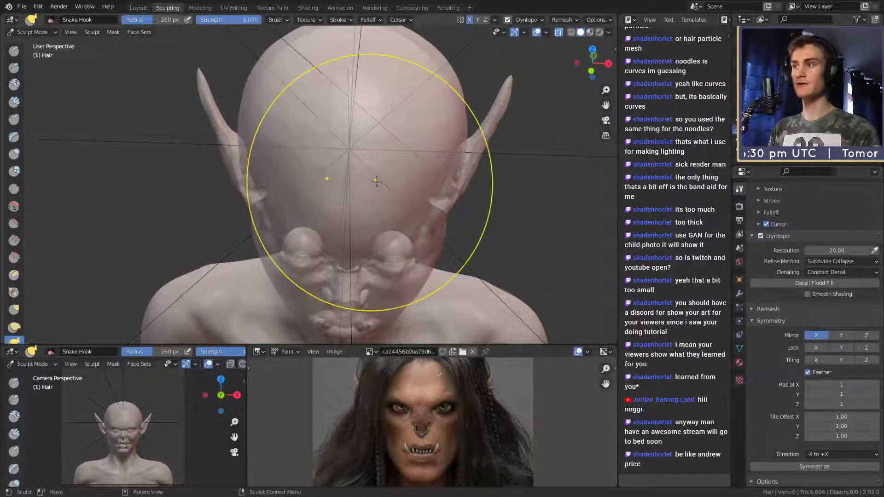
{"action": "mouse_move", "coordinate": [261, 103]}
{"action": "left_mouse_down"}
{"action": "mouse_move", "coordinate": [252, 104]}
{"action": "mouse_move", "coordinate": [264, 103]}
{"action": "left_mouse_up"}
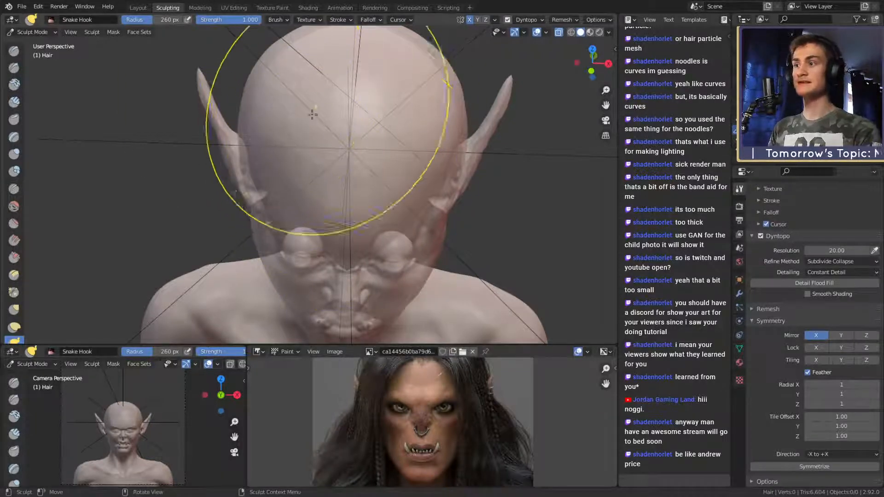
{"action": "key", "text": "ctrl+z"}
- Symmetrize the Hair mesh in the +X to -X direction
{"action": "scroll", "coordinate": [767, 316], "scroll_direction": "down", "scroll_amount": 1}
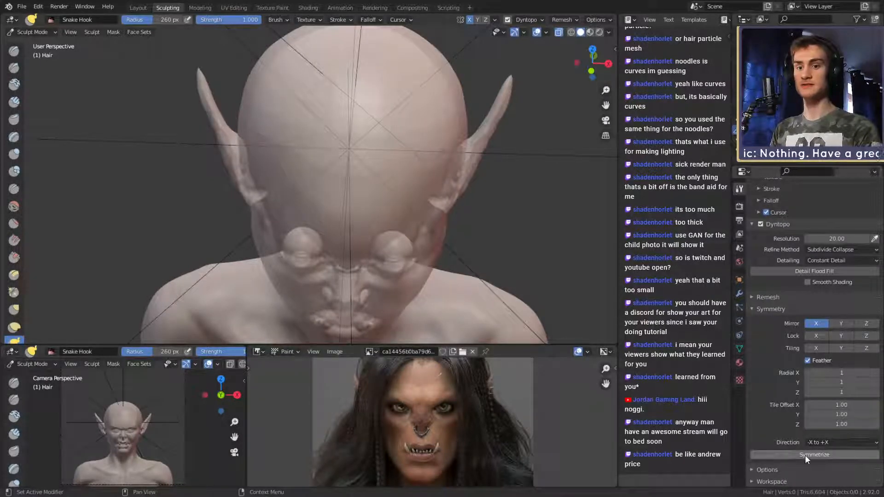
{"action": "left_click", "coordinate": [804, 455]}
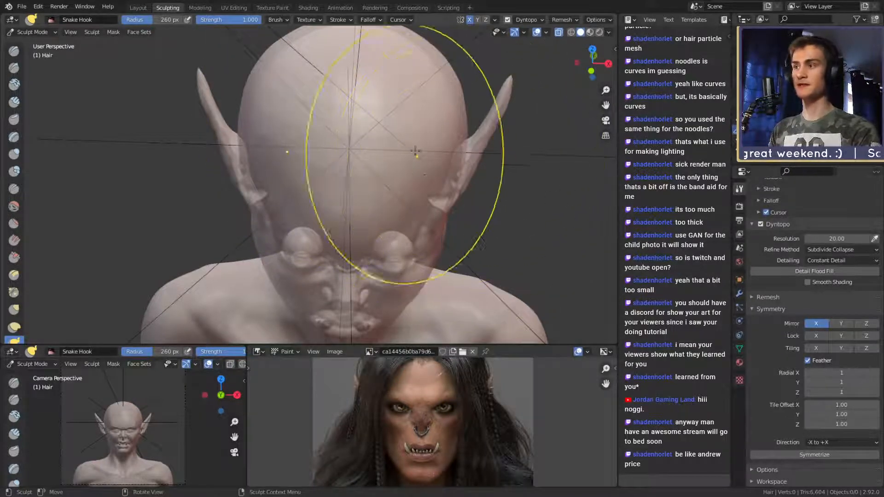
{"action": "left_click", "coordinate": [839, 442]}
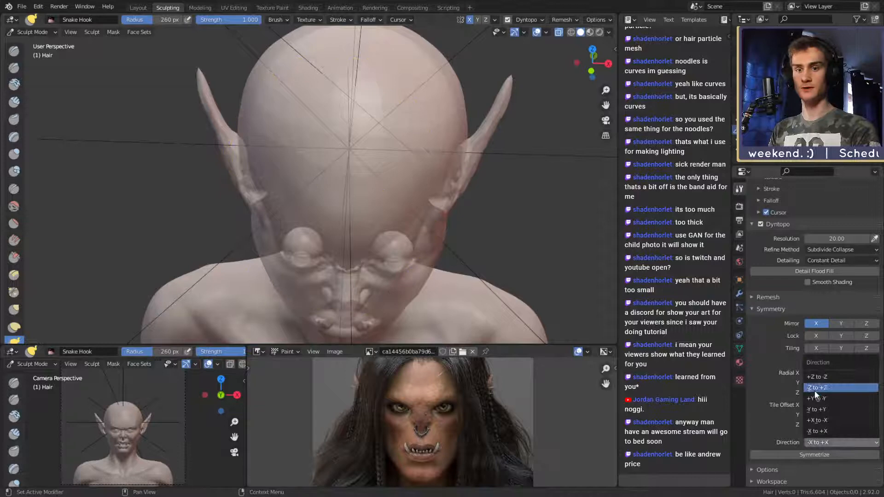
{"action": "left_click", "coordinate": [806, 431]}
{"action": "left_click", "coordinate": [820, 442]}
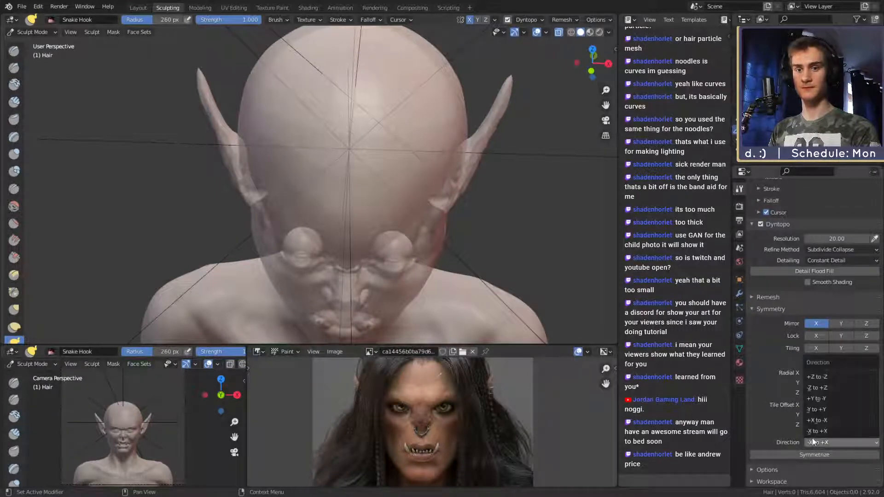
{"action": "left_click", "coordinate": [817, 422]}
{"action": "left_click", "coordinate": [808, 454]}
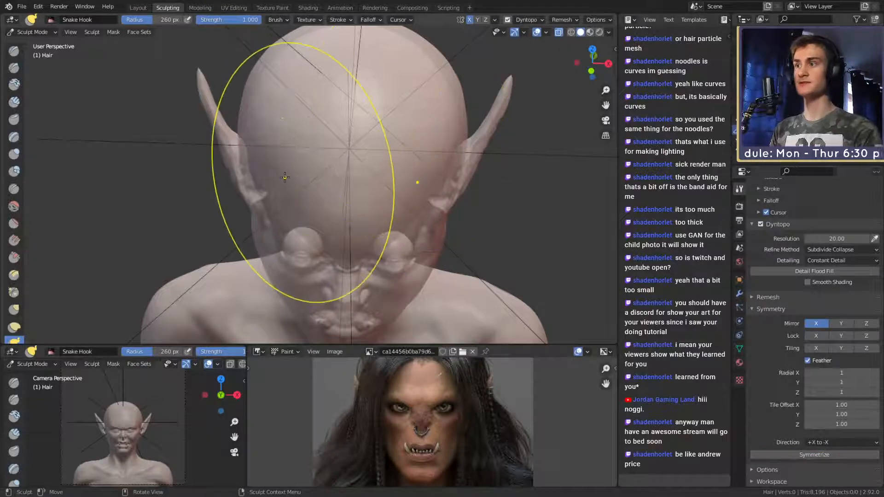
- Set the Snake Hook radius to 305 px and pull the hair mesh around the sides of the skull
{"action": "middle_click_drag", "start_coordinate": [285, 177], "coordinate": [412, 118]}
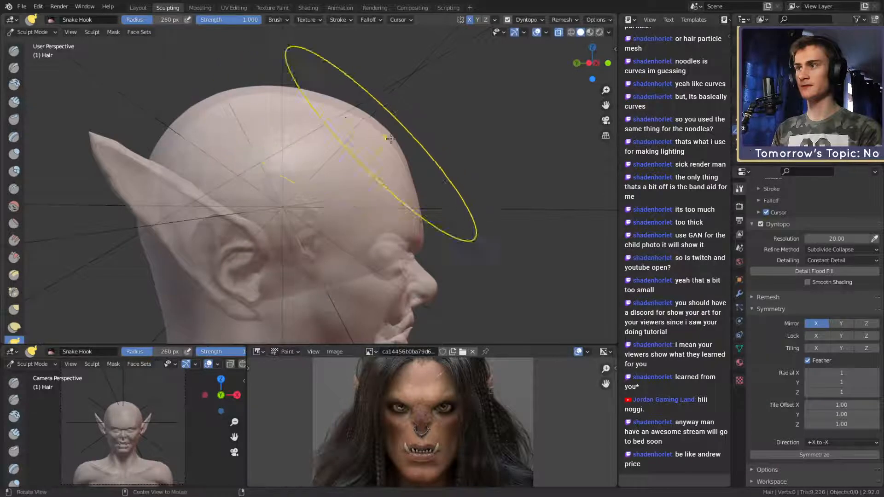
{"action": "middle_click_drag", "start_coordinate": [391, 138], "coordinate": [384, 174]}
{"action": "mouse_move", "coordinate": [392, 224]}
{"action": "middle_mouse_down"}
{"action": "mouse_move", "coordinate": [424, 236]}
{"action": "mouse_move", "coordinate": [346, 217]}
{"action": "mouse_move", "coordinate": [350, 168]}
{"action": "mouse_move", "coordinate": [374, 179]}
{"action": "mouse_move", "coordinate": [377, 215]}
{"action": "mouse_move", "coordinate": [385, 147]}
{"action": "middle_mouse_up"}
{"action": "key", "text": "f"}
{"action": "left_click", "coordinate": [479, 233]}
{"action": "left_click_drag", "start_coordinate": [339, 229], "coordinate": [339, 234]}
{"action": "middle_click_drag", "start_coordinate": [357, 233], "coordinate": [311, 222]}
{"action": "middle_click_drag", "start_coordinate": [275, 148], "coordinate": [345, 158]}
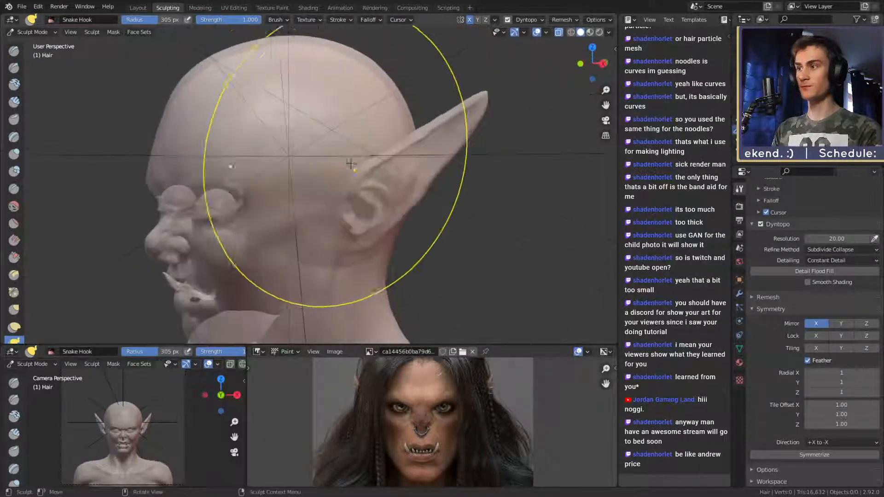
- Touch up the hair shape at the side of the head with a resized Snake Hook brush and turn off X-ray
{"action": "mouse_move", "coordinate": [258, 138]}
{"action": "middle_mouse_down"}
{"action": "mouse_move", "coordinate": [318, 197]}
{"action": "mouse_move", "coordinate": [364, 197]}
{"action": "mouse_move", "coordinate": [336, 212]}
{"action": "mouse_move", "coordinate": [316, 159]}
{"action": "mouse_move", "coordinate": [339, 178]}
{"action": "mouse_move", "coordinate": [297, 203]}
{"action": "mouse_move", "coordinate": [331, 218]}
{"action": "mouse_move", "coordinate": [335, 185]}
{"action": "mouse_move", "coordinate": [316, 229]}
{"action": "mouse_move", "coordinate": [306, 203]}
{"action": "middle_mouse_up"}
{"action": "key", "text": "f"}
{"action": "left_click", "coordinate": [322, 184]}
{"action": "key", "text": "f"}
{"action": "left_click", "coordinate": [327, 196]}
{"action": "key", "text": "f"}
{"action": "left_click", "coordinate": [323, 220]}
- Switch to Clay Strips, set its radius to 59 px and carve back the hair poking through inside the ear
{"action": "key", "text": "c"}
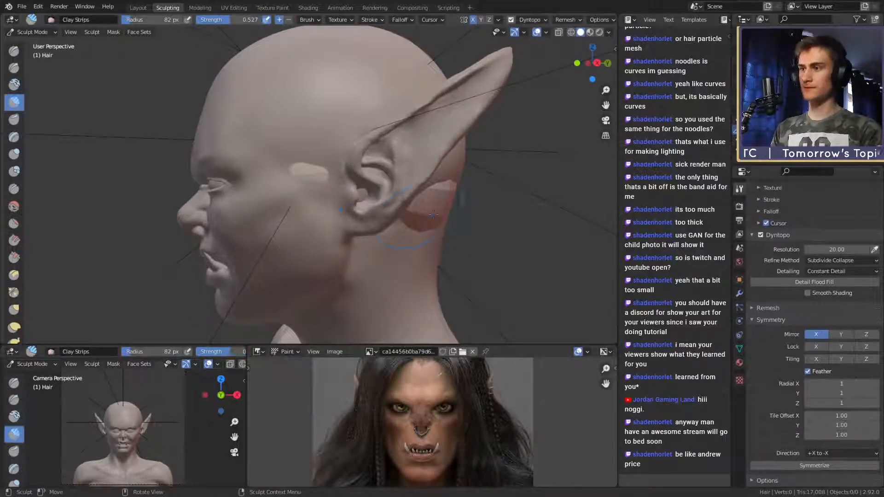
{"action": "middle_click_drag", "start_coordinate": [433, 215], "coordinate": [410, 200]}
{"action": "key", "text": "f"}
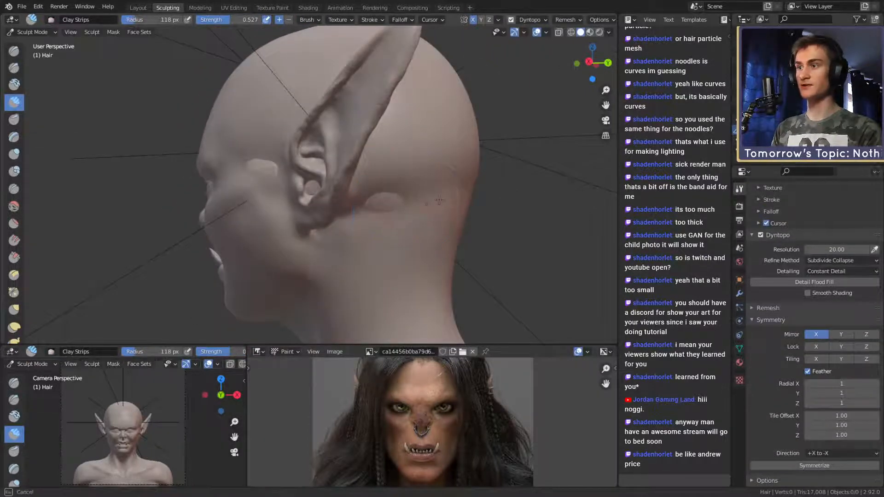
{"action": "middle_click_drag", "start_coordinate": [329, 182], "coordinate": [349, 187]}
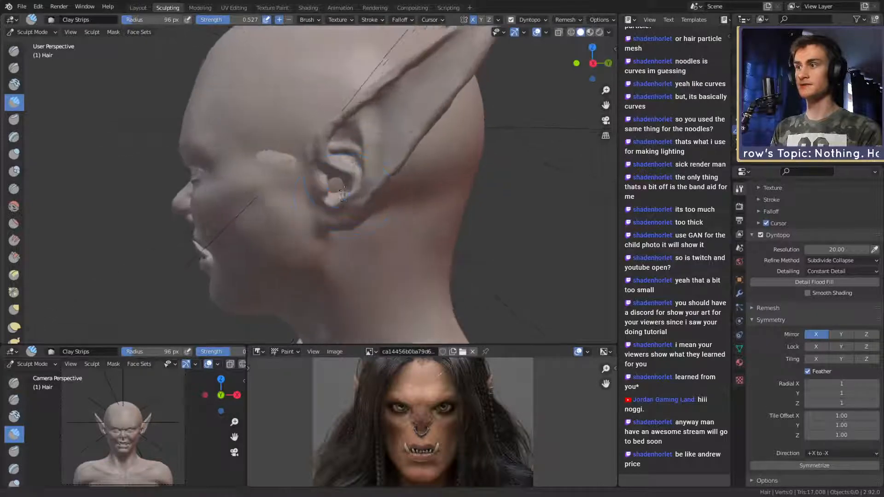
{"action": "scroll", "coordinate": [350, 186], "scroll_direction": "up", "scroll_amount": 1}
{"action": "key", "text": "f"}
{"action": "left_click", "coordinate": [345, 182]}
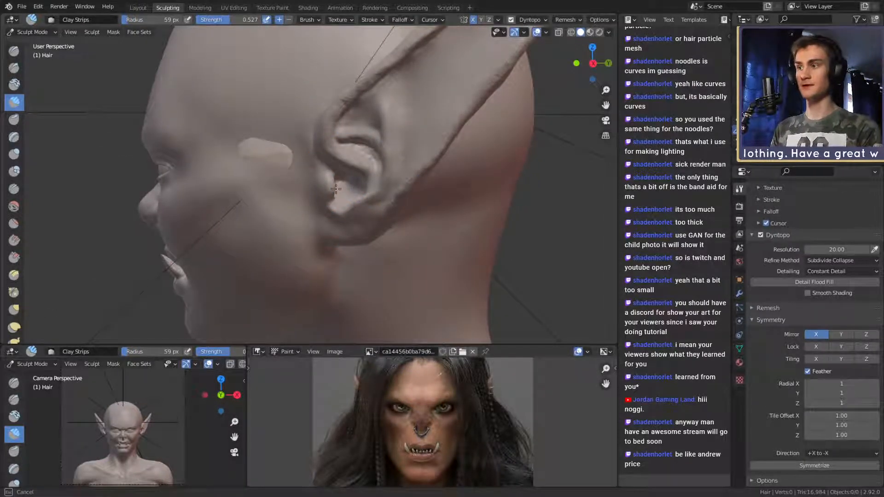
- Reduce the Clay Strips radius to 21 px over the hair patch at the temple
{"action": "scroll", "coordinate": [352, 155], "scroll_direction": "down", "scroll_amount": 3}
{"action": "mouse_move", "coordinate": [352, 154]}
{"action": "middle_mouse_down"}
{"action": "mouse_move", "coordinate": [314, 182]}
{"action": "mouse_move", "coordinate": [338, 208]}
{"action": "middle_mouse_up"}
{"action": "scroll", "coordinate": [313, 182], "scroll_direction": "up", "scroll_amount": 3}
{"action": "key", "text": "f"}
{"action": "left_click", "coordinate": [306, 187]}
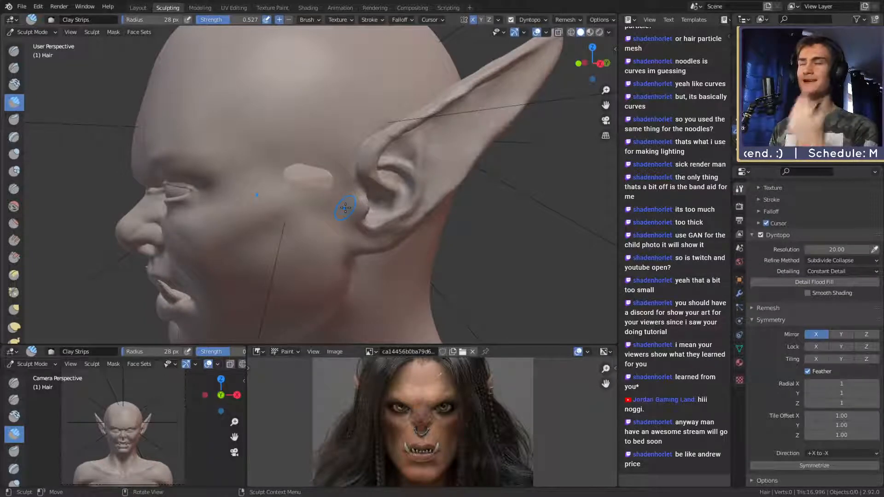
{"action": "middle_click_drag", "start_coordinate": [394, 196], "coordinate": [315, 173]}
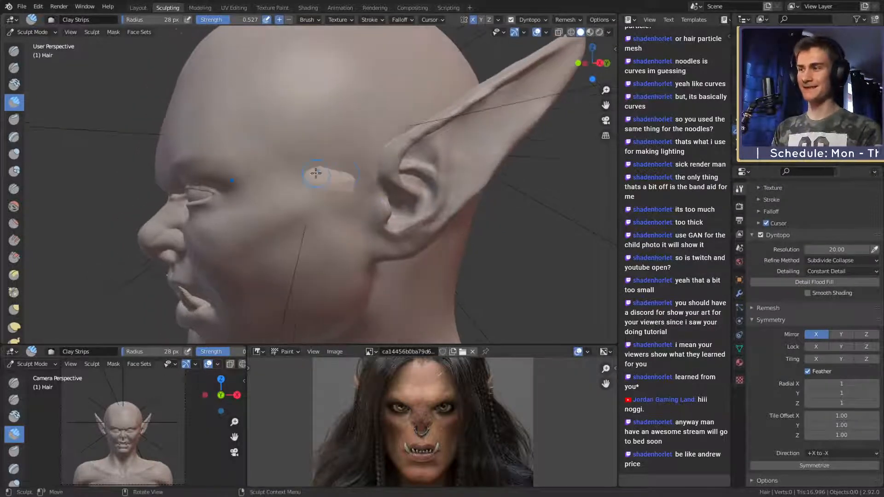
{"action": "key", "text": "f"}
{"action": "left_click", "coordinate": [330, 186]}
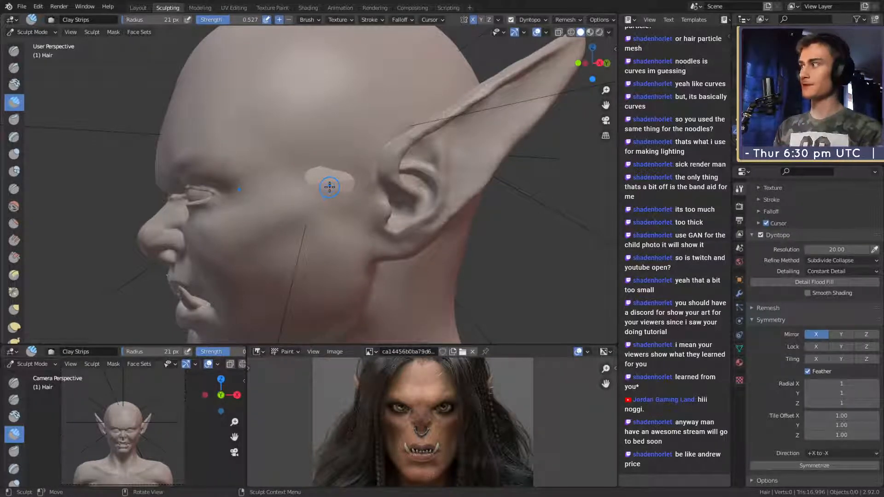
- Set the Clay Strips radius to 36 px and make short strokes on the hair patch between eye and ear
{"action": "middle_click_drag", "start_coordinate": [350, 210], "coordinate": [341, 191]}
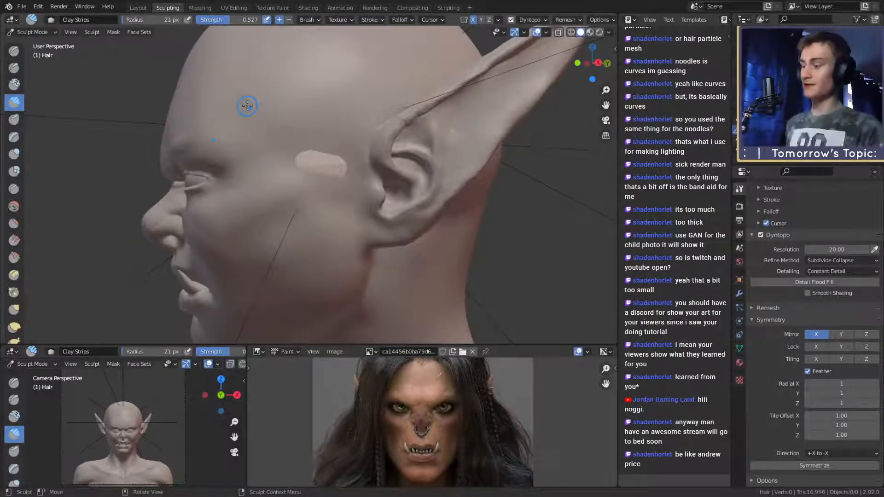
{"action": "mouse_move", "coordinate": [405, 186]}
{"action": "middle_mouse_down"}
{"action": "mouse_move", "coordinate": [389, 204]}
{"action": "mouse_move", "coordinate": [332, 180]}
{"action": "middle_mouse_up"}
{"action": "scroll", "coordinate": [318, 175], "scroll_direction": "up", "scroll_amount": 3}
{"action": "mouse_move", "coordinate": [304, 171]}
{"action": "left_mouse_down"}
{"action": "mouse_move", "coordinate": [285, 183]}
{"action": "mouse_move", "coordinate": [305, 185]}
{"action": "left_mouse_up"}
{"action": "middle_click_drag", "start_coordinate": [306, 184], "coordinate": [400, 184]}
{"action": "scroll", "coordinate": [351, 193], "scroll_direction": "up", "scroll_amount": 3}
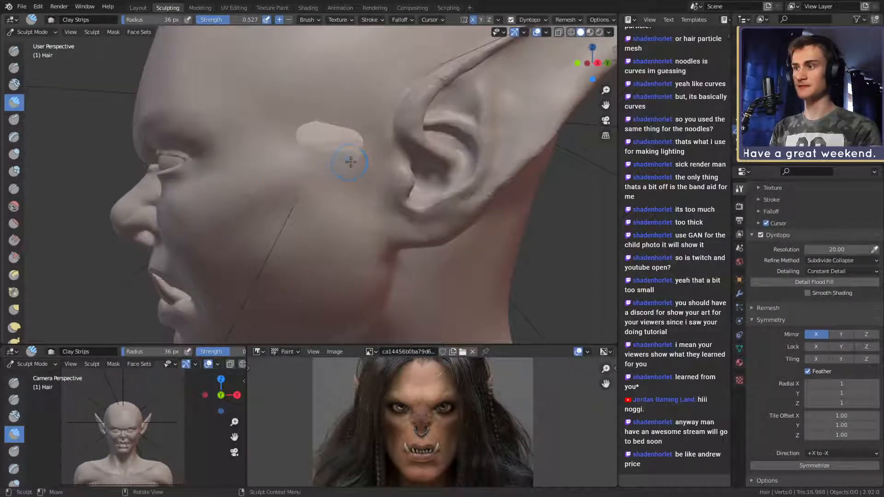
{"action": "left_click_drag", "start_coordinate": [360, 195], "coordinate": [369, 197]}
- Build the hair patch downward into a sideburn in front of the ear with Clay Strips strokes
{"action": "middle_click_drag", "start_coordinate": [369, 197], "coordinate": [308, 112]}
{"action": "mouse_move", "coordinate": [294, 145]}
{"action": "middle_mouse_down"}
{"action": "mouse_move", "coordinate": [357, 192]}
{"action": "mouse_move", "coordinate": [348, 178]}
{"action": "middle_mouse_up"}
{"action": "mouse_move", "coordinate": [345, 161]}
{"action": "left_mouse_down"}
{"action": "mouse_move", "coordinate": [313, 135]}
{"action": "mouse_move", "coordinate": [330, 213]}
{"action": "left_mouse_up"}
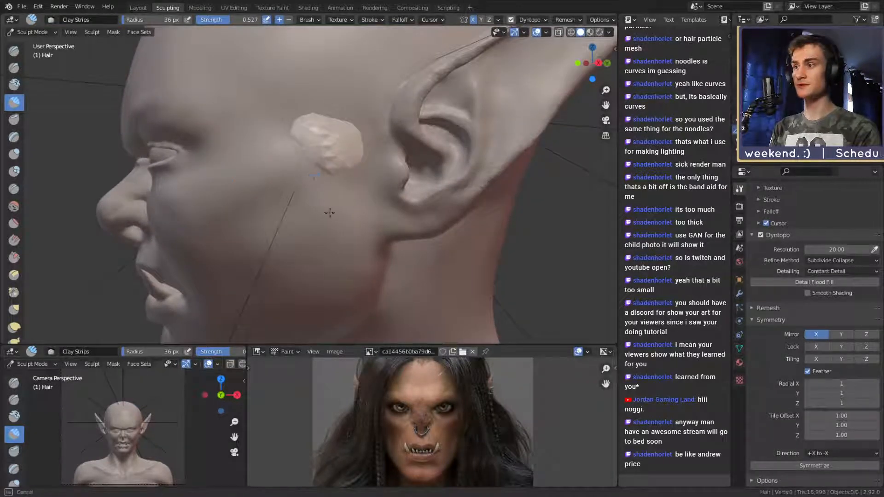
{"action": "mouse_move", "coordinate": [363, 169]}
{"action": "left_mouse_down"}
{"action": "mouse_move", "coordinate": [371, 138]}
{"action": "mouse_move", "coordinate": [355, 182]}
{"action": "mouse_move", "coordinate": [352, 175]}
{"action": "left_mouse_up"}
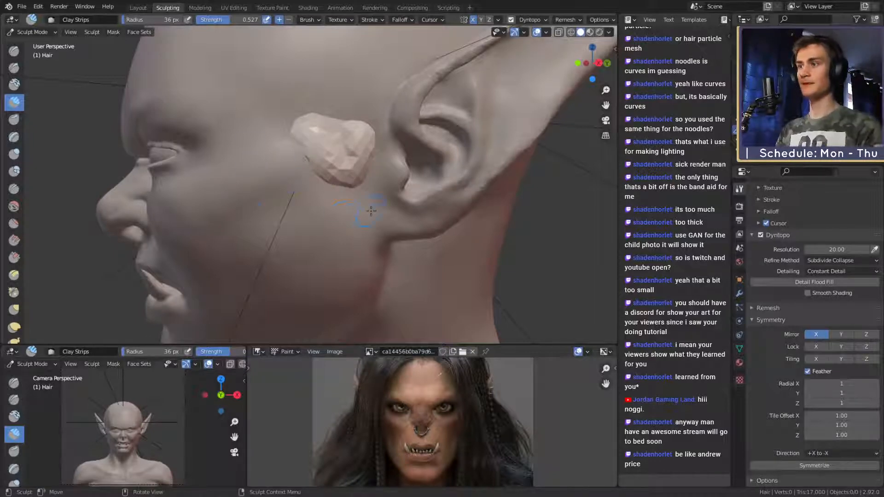
{"action": "left_click_drag", "start_coordinate": [371, 211], "coordinate": [330, 194]}
{"action": "left_click_drag", "start_coordinate": [373, 148], "coordinate": [369, 162]}
- Extend the lower end of the sideburn using Snake Hook with a 143 px radius
{"action": "key", "text": "k"}
{"action": "key", "text": "f"}
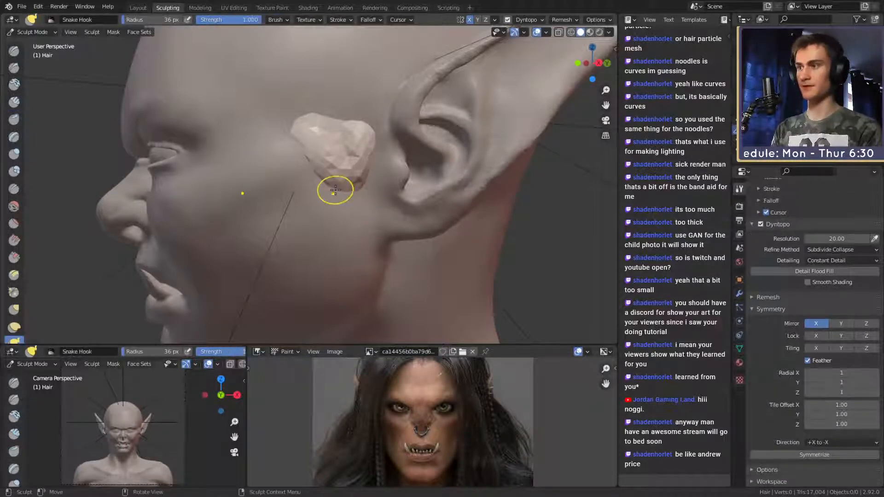
{"action": "left_click", "coordinate": [341, 203]}
{"action": "left_click_drag", "start_coordinate": [341, 202], "coordinate": [340, 187]}
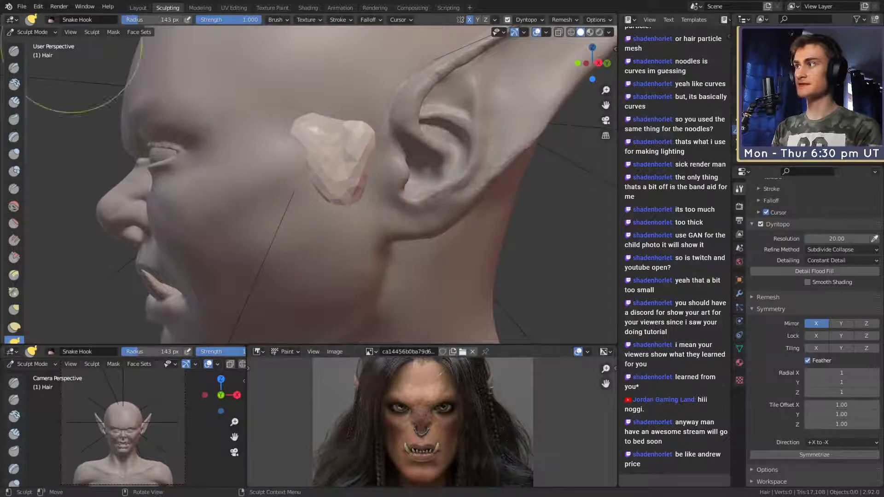
- Return to the Clay Strips brush and examine the sideburn's shape from the front and side
{"action": "key", "text": "c"}
{"action": "middle_click_drag", "start_coordinate": [350, 174], "coordinate": [340, 199]}
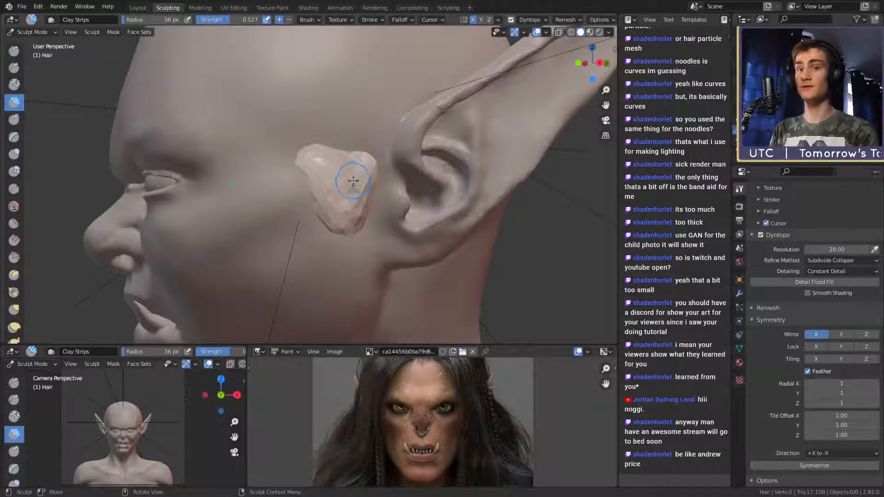
{"action": "scroll", "coordinate": [381, 211], "scroll_direction": "down", "scroll_amount": 3}
{"action": "middle_click_drag", "start_coordinate": [382, 211], "coordinate": [398, 213]}
{"action": "scroll", "coordinate": [398, 213], "scroll_direction": "up", "scroll_amount": 3}
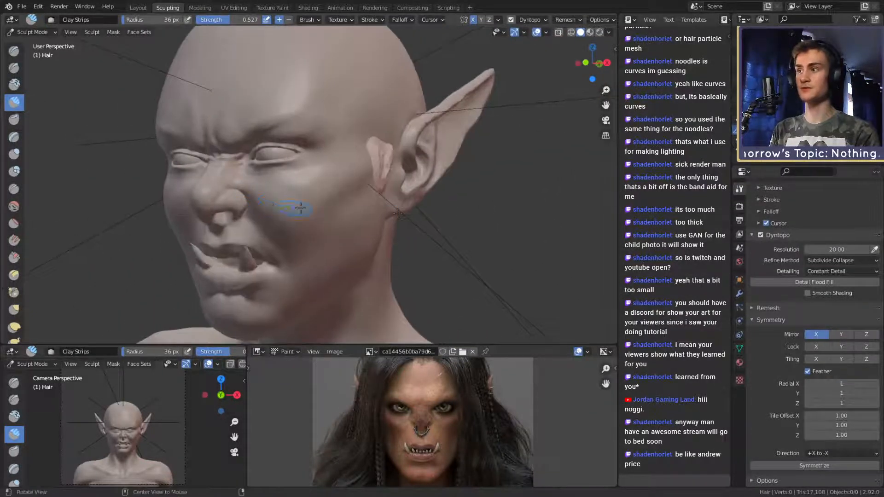
{"action": "mouse_move", "coordinate": [300, 208]}
{"action": "middle_mouse_down"}
{"action": "mouse_move", "coordinate": [331, 213]}
{"action": "mouse_move", "coordinate": [337, 168]}
{"action": "middle_mouse_up"}
{"action": "scroll", "coordinate": [337, 168], "scroll_direction": "up", "scroll_amount": 3}
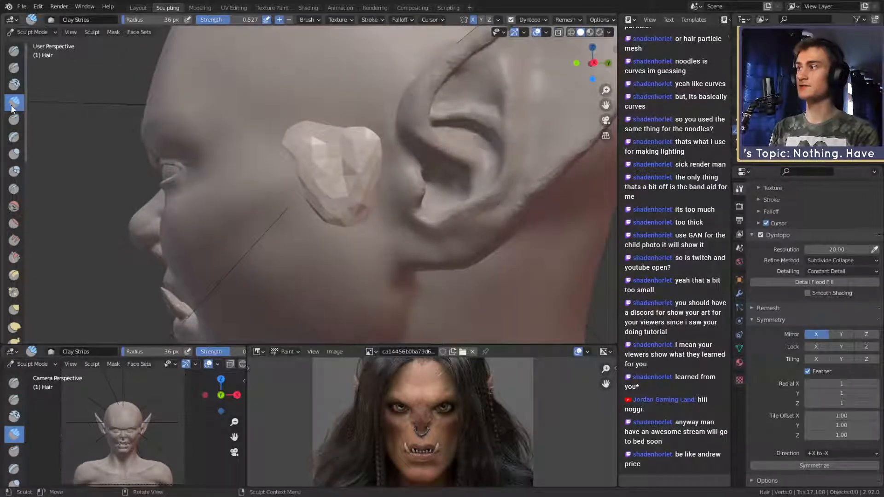
{"action": "key", "text": "shift+c"}
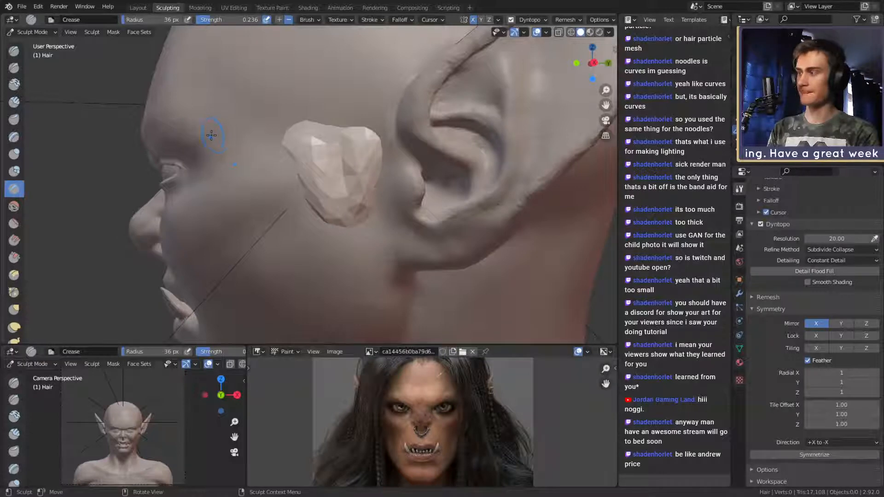
{"action": "key", "text": "g"}
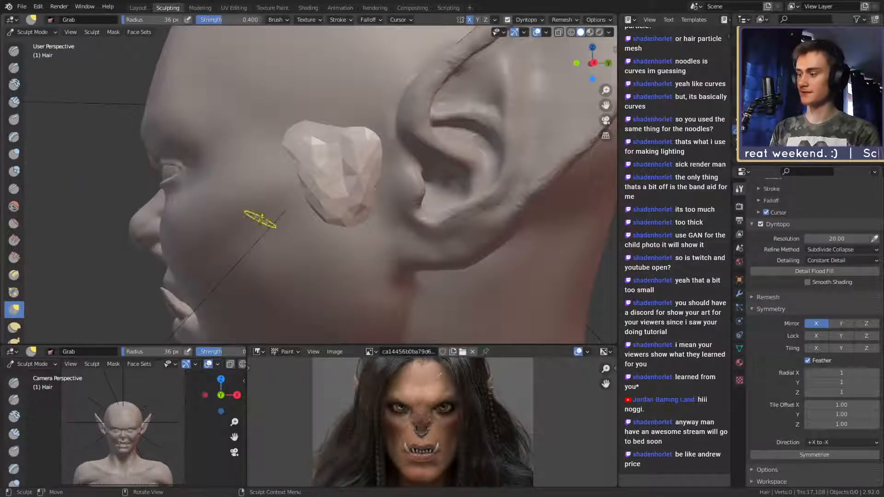
{"action": "key", "text": "m"}
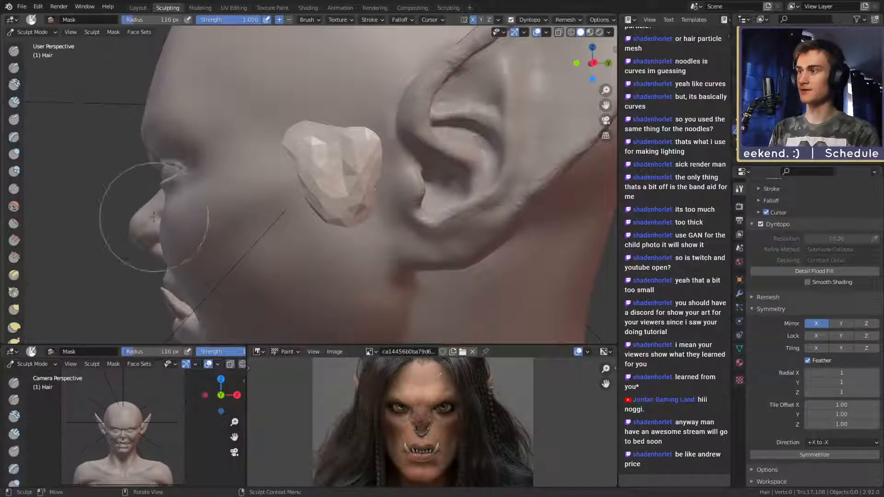
{"action": "scroll", "coordinate": [14, 207], "scroll_direction": "down", "scroll_amount": 8}
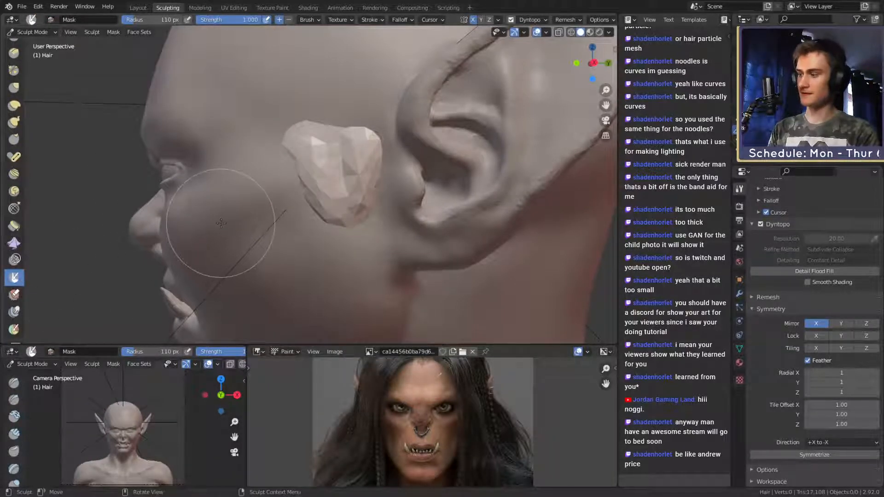
{"action": "key", "text": "k"}
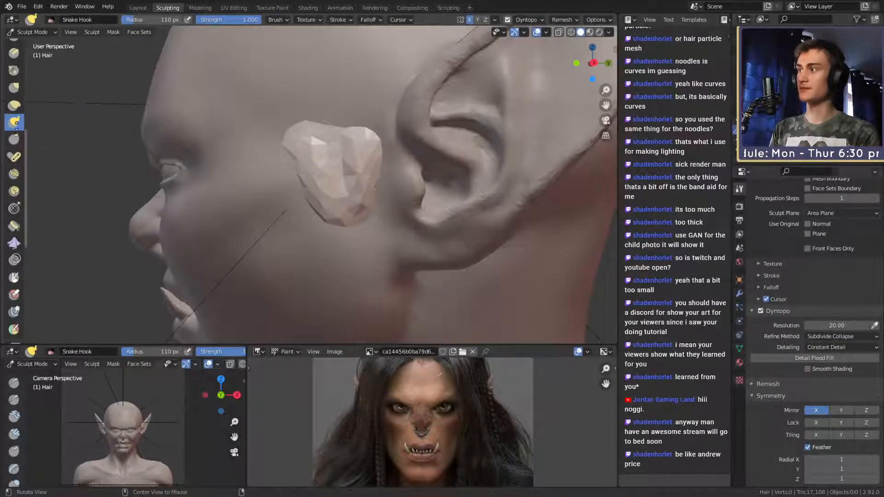
{"action": "scroll", "coordinate": [14, 184], "scroll_direction": "up", "scroll_amount": 8}
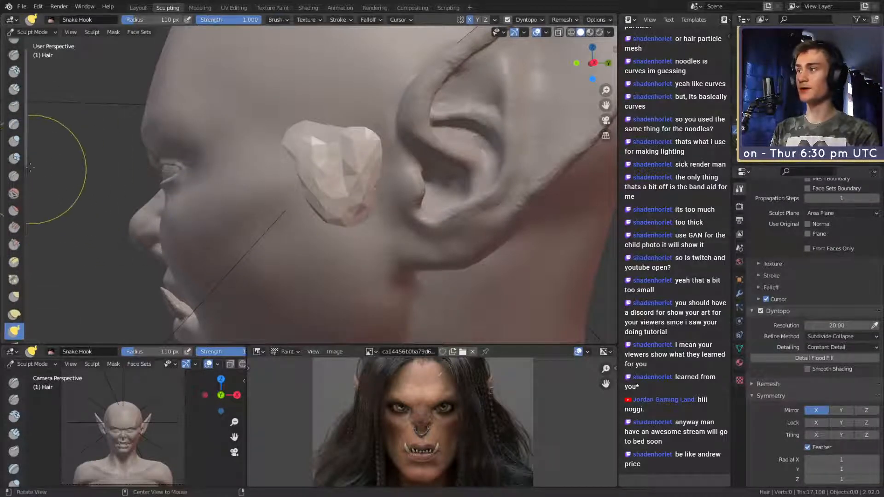
- Extend the sideburn upward in front of the ear using Clay Strips with a 34 px radius
{"action": "key", "text": "c"}
{"action": "key", "text": "f"}
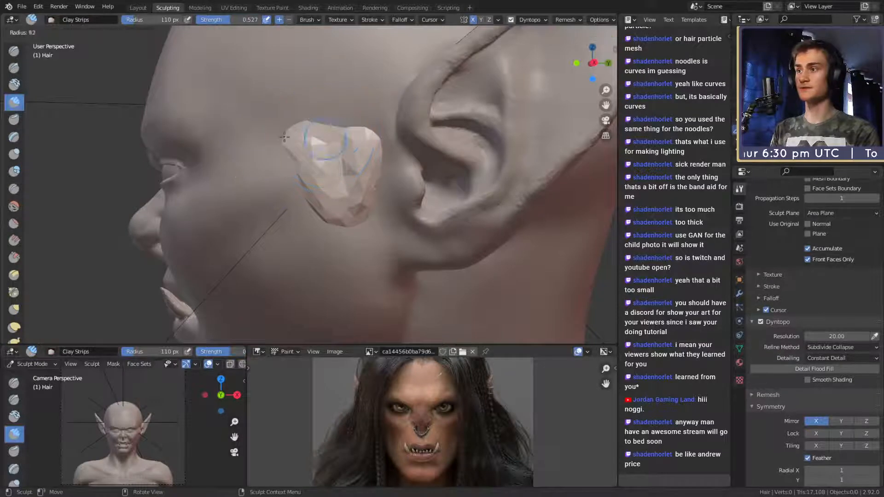
{"action": "left_click", "coordinate": [309, 137]}
{"action": "middle_click_drag", "start_coordinate": [310, 137], "coordinate": [220, 73]}
{"action": "mouse_move", "coordinate": [361, 171]}
{"action": "left_mouse_down", "text": "alt"}
{"action": "mouse_move", "coordinate": [369, 145]}
{"action": "mouse_move", "coordinate": [361, 262]}
{"action": "mouse_move", "coordinate": [357, 184]}
{"action": "mouse_move", "coordinate": [340, 185]}
{"action": "mouse_move", "coordinate": [329, 205]}
{"action": "mouse_move", "coordinate": [322, 178]}
{"action": "mouse_move", "coordinate": [366, 152]}
{"action": "left_mouse_up", "text": "alt"}
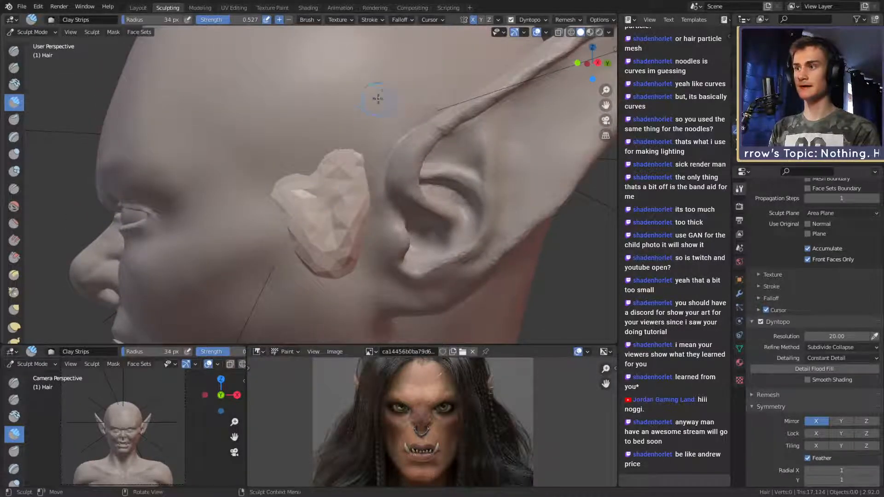
{"action": "left_click_drag", "start_coordinate": [371, 102], "coordinate": [352, 148]}
- Enlarge the Clay Strips radius to 57 px and thicken the upper part of the sideburn
{"action": "key", "text": "f"}
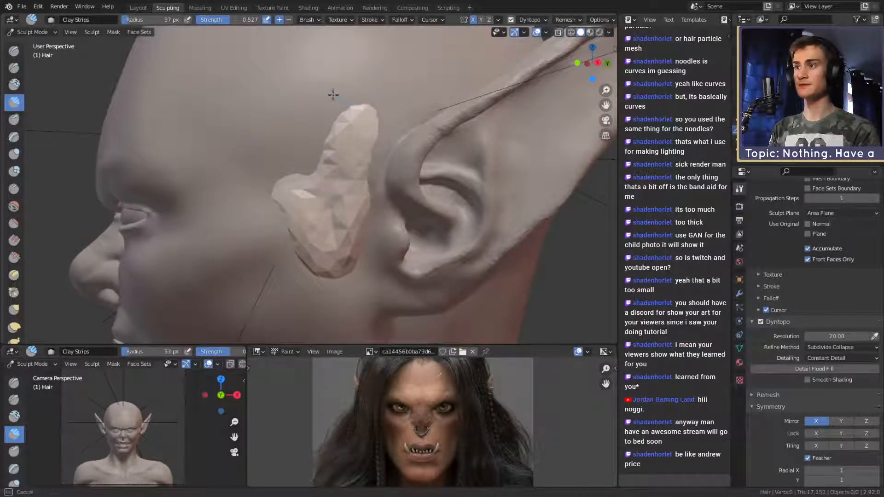
{"action": "left_click_drag", "start_coordinate": [333, 94], "coordinate": [270, 100]}
{"action": "middle_click_drag", "start_coordinate": [272, 103], "coordinate": [338, 150]}
{"action": "left_click_drag", "start_coordinate": [380, 170], "coordinate": [376, 212]}
{"action": "mouse_move", "coordinate": [398, 156]}
{"action": "middle_mouse_down"}
{"action": "mouse_move", "coordinate": [348, 151]}
{"action": "mouse_move", "coordinate": [342, 137]}
{"action": "middle_mouse_up"}
- Resize the Clay Strips brush and widen the hair from the temple toward the area above the ear
{"action": "key", "text": "f"}
{"action": "left_click", "coordinate": [346, 134]}
{"action": "left_click_drag", "start_coordinate": [331, 115], "coordinate": [335, 154]}
{"action": "mouse_move", "coordinate": [346, 82]}
{"action": "left_mouse_down"}
{"action": "mouse_move", "coordinate": [396, 78]}
{"action": "mouse_move", "coordinate": [385, 117]}
{"action": "left_mouse_up"}
{"action": "middle_click_drag", "start_coordinate": [422, 114], "coordinate": [398, 134]}
{"action": "mouse_move", "coordinate": [358, 159]}
{"action": "left_mouse_down"}
{"action": "mouse_move", "coordinate": [349, 167]}
{"action": "mouse_move", "coordinate": [371, 170]}
{"action": "mouse_move", "coordinate": [339, 119]}
{"action": "mouse_move", "coordinate": [366, 121]}
{"action": "left_mouse_up"}
{"action": "middle_click_drag", "start_coordinate": [370, 106], "coordinate": [389, 101]}
- Set the Clay Strips radius to 48 px and fill in the top and front edges of the temple hair
{"action": "key", "text": "f"}
{"action": "left_click", "coordinate": [380, 98]}
{"action": "mouse_move", "coordinate": [392, 111]}
{"action": "left_mouse_down"}
{"action": "mouse_move", "coordinate": [366, 122]}
{"action": "mouse_move", "coordinate": [321, 119]}
{"action": "mouse_move", "coordinate": [284, 89]}
{"action": "left_mouse_up"}
{"action": "left_click_drag", "start_coordinate": [297, 147], "coordinate": [312, 103]}
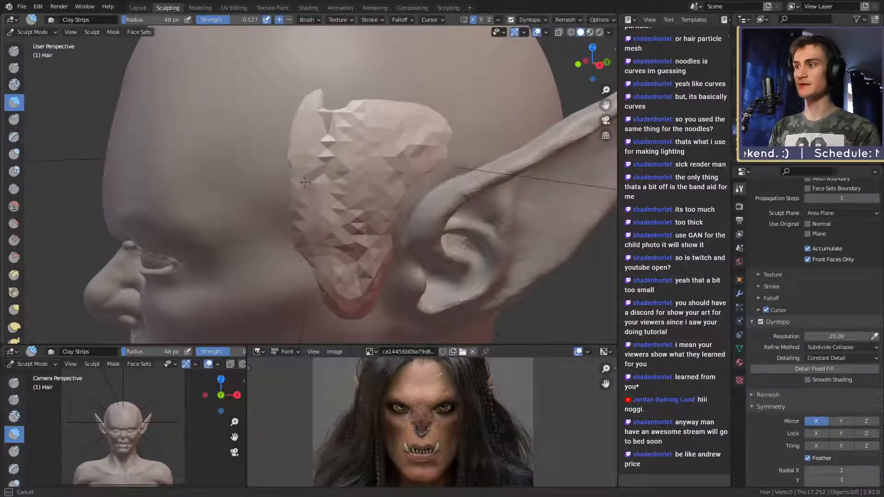
{"action": "middle_click_drag", "start_coordinate": [312, 101], "coordinate": [318, 121]}
{"action": "left_click_drag", "start_coordinate": [306, 134], "coordinate": [325, 124]}
- Build the hair's upper edge up the side of the skull with Clay Strips strokes
{"action": "middle_click_drag", "start_coordinate": [330, 101], "coordinate": [340, 123]}
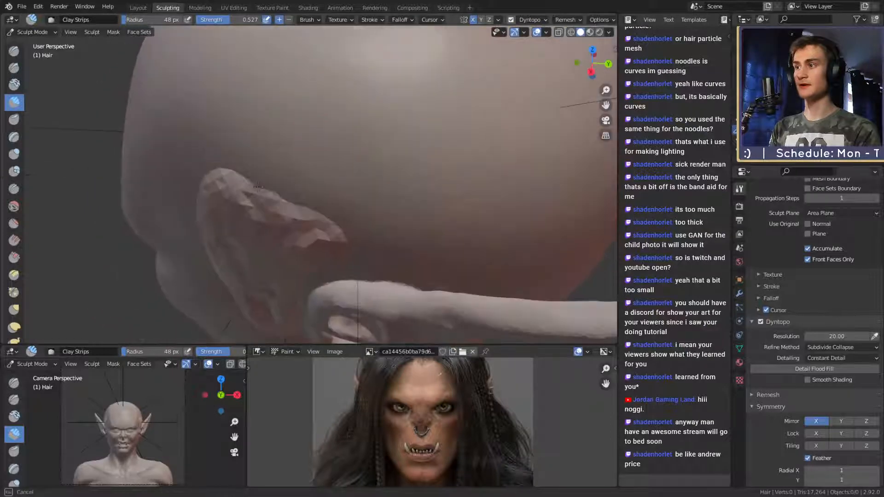
{"action": "left_click_drag", "start_coordinate": [258, 187], "coordinate": [329, 92]}
{"action": "middle_click_drag", "start_coordinate": [333, 156], "coordinate": [319, 113]}
{"action": "left_click_drag", "start_coordinate": [312, 129], "coordinate": [400, 42]}
- Set the Clay Strips radius to 45 px and stroke the hair farther up and back over the skull
{"action": "scroll", "coordinate": [386, 88], "scroll_direction": "down", "scroll_amount": 3}
{"action": "middle_click_drag", "start_coordinate": [374, 100], "coordinate": [348, 161]}
{"action": "key", "text": "f"}
{"action": "left_click", "coordinate": [295, 169]}
{"action": "middle_click_drag", "start_coordinate": [340, 102], "coordinate": [318, 152]}
{"action": "key", "text": "f"}
{"action": "left_click", "coordinate": [306, 152]}
{"action": "left_click_drag", "start_coordinate": [275, 188], "coordinate": [347, 124]}
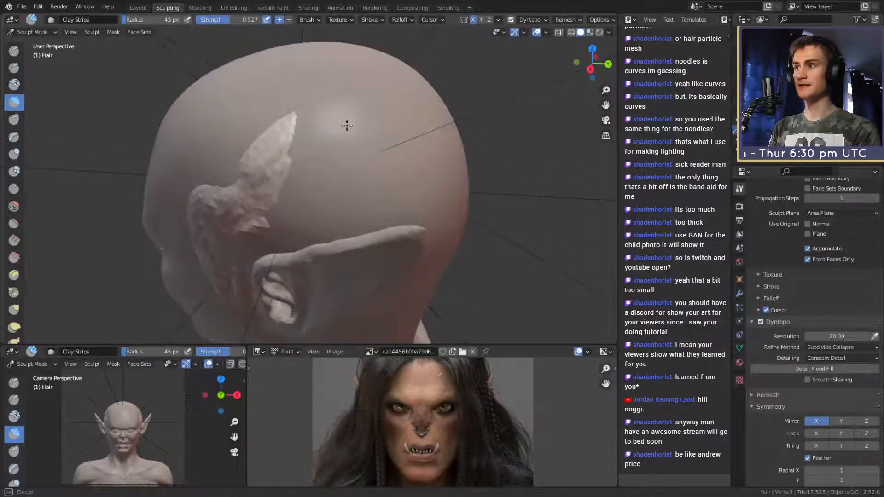
- Extend the side hair up and back over the skull with Clay Strips strokes
{"action": "left_click_drag", "start_coordinate": [297, 154], "coordinate": [367, 110]}
{"action": "middle_click_drag", "start_coordinate": [367, 111], "coordinate": [338, 134]}
{"action": "left_click_drag", "start_coordinate": [270, 182], "coordinate": [374, 130]}
{"action": "mouse_move", "coordinate": [374, 129]}
{"action": "middle_mouse_down"}
{"action": "mouse_move", "coordinate": [332, 134]}
{"action": "mouse_move", "coordinate": [238, 173]}
{"action": "middle_mouse_up"}
- Set the Clay Strips radius to 50 px and join both sides of the hair in a band across the back of the crown
{"action": "key", "text": "f"}
{"action": "left_click", "coordinate": [305, 219]}
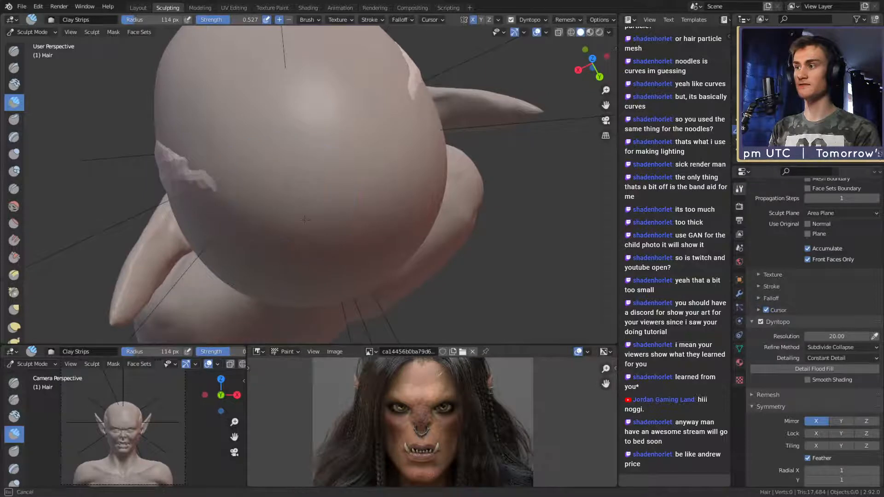
{"action": "middle_click_drag", "start_coordinate": [288, 213], "coordinate": [302, 150]}
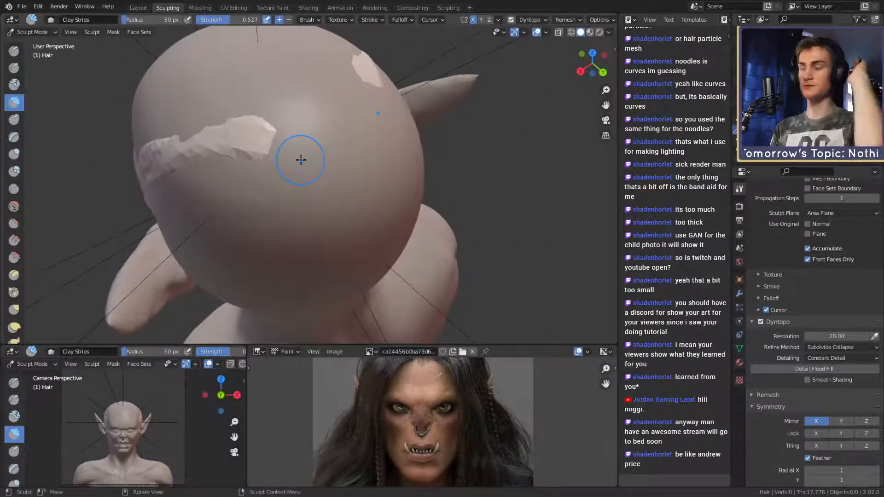
{"action": "mouse_move", "coordinate": [300, 160]}
{"action": "middle_mouse_down"}
{"action": "mouse_move", "coordinate": [329, 189]}
{"action": "mouse_move", "coordinate": [302, 185]}
{"action": "middle_mouse_up"}
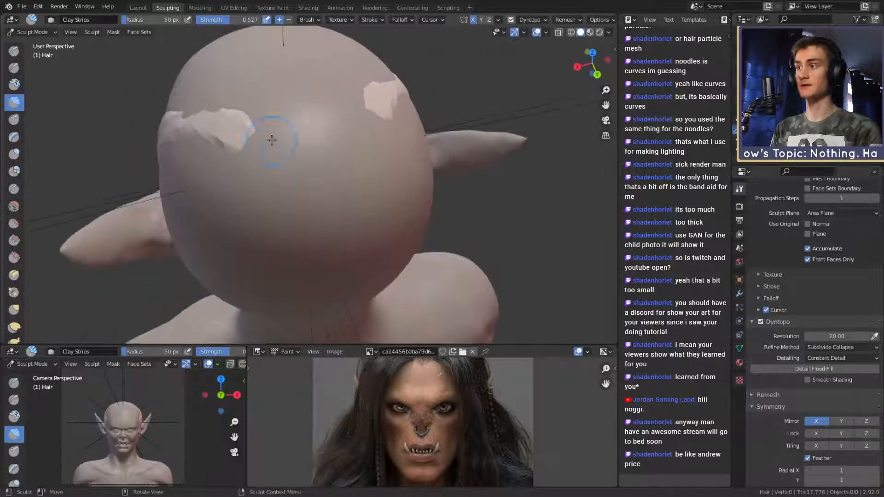
{"action": "mouse_move", "coordinate": [272, 140]}
{"action": "left_mouse_down"}
{"action": "mouse_move", "coordinate": [289, 141]}
{"action": "mouse_move", "coordinate": [296, 158]}
{"action": "mouse_move", "coordinate": [332, 155]}
{"action": "left_mouse_up"}
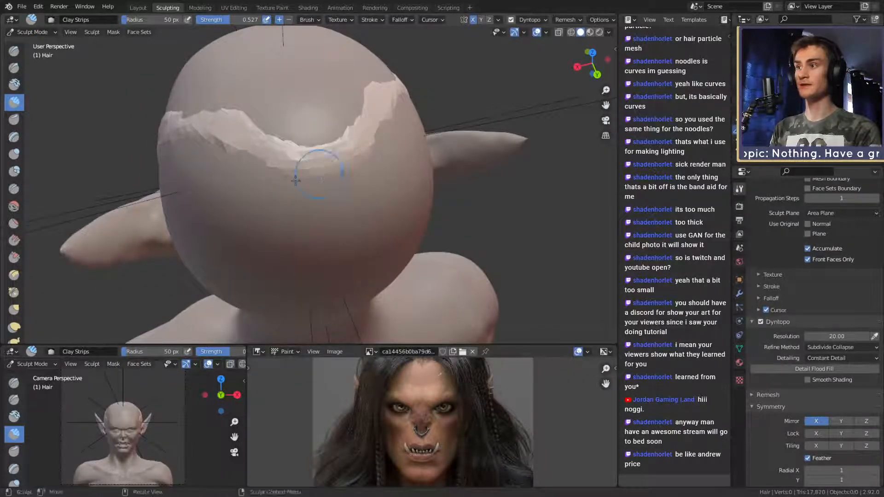
{"action": "mouse_move", "coordinate": [331, 155]}
{"action": "middle_mouse_down"}
{"action": "mouse_move", "coordinate": [361, 166]}
{"action": "mouse_move", "coordinate": [381, 129]}
{"action": "middle_mouse_up"}
{"action": "left_click_drag", "start_coordinate": [381, 129], "coordinate": [343, 142]}
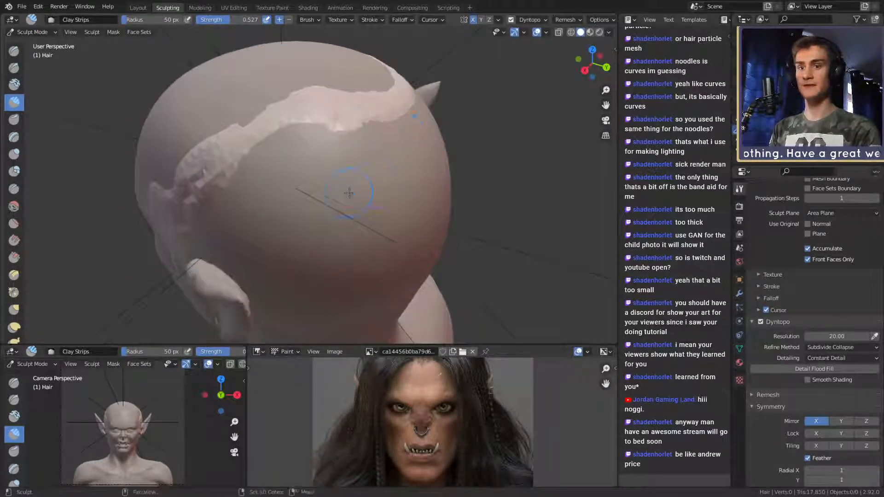
- Widen the hair band between the temple and the crown with Clay Strips strokes above the ear
{"action": "middle_click_drag", "start_coordinate": [322, 179], "coordinate": [349, 147]}
{"action": "mouse_move", "coordinate": [350, 121]}
{"action": "left_mouse_down"}
{"action": "mouse_move", "coordinate": [301, 138]}
{"action": "mouse_move", "coordinate": [313, 138]}
{"action": "left_mouse_up"}
{"action": "middle_click_drag", "start_coordinate": [336, 187], "coordinate": [310, 154]}
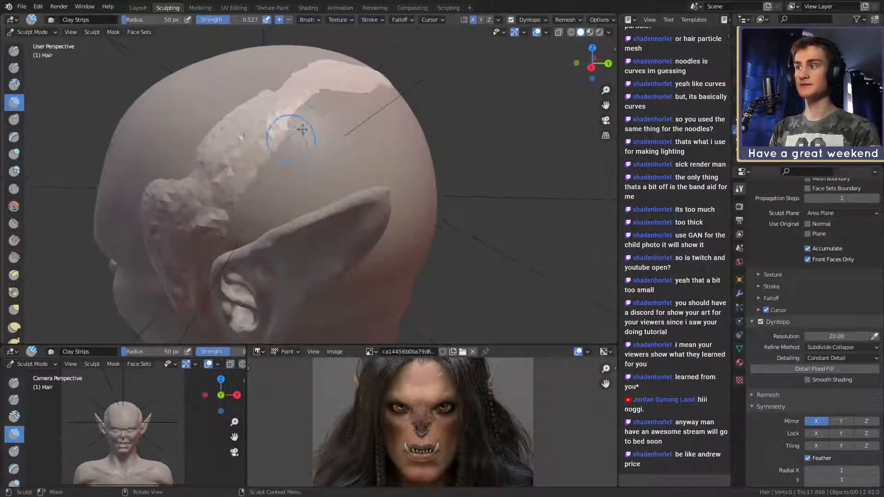
{"action": "mouse_move", "coordinate": [302, 130]}
{"action": "left_mouse_down"}
{"action": "mouse_move", "coordinate": [303, 144]}
{"action": "mouse_move", "coordinate": [323, 152]}
{"action": "left_mouse_up"}
{"action": "left_click_drag", "start_coordinate": [256, 180], "coordinate": [277, 162], "text": "alt"}
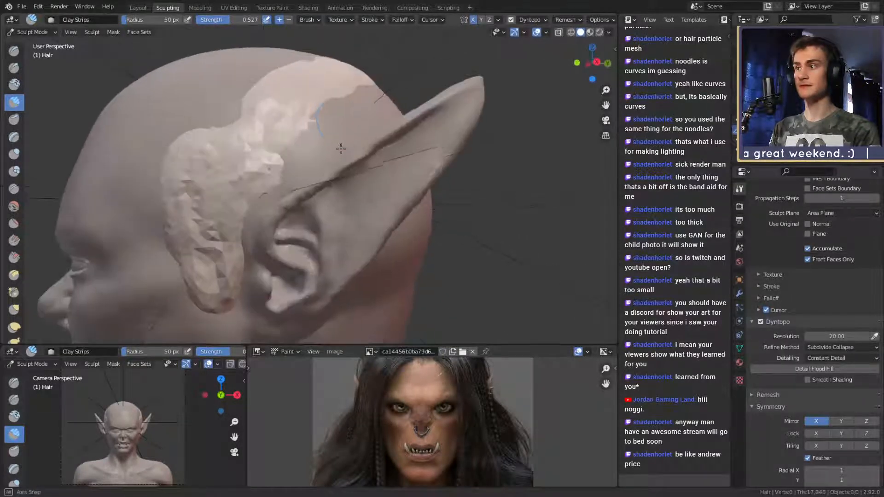
{"action": "mouse_move", "coordinate": [300, 127]}
{"action": "left_mouse_down"}
{"action": "mouse_move", "coordinate": [365, 104]}
{"action": "mouse_move", "coordinate": [320, 131]}
{"action": "left_mouse_up"}
{"action": "left_click_drag", "start_coordinate": [327, 161], "coordinate": [274, 177], "text": "alt"}
- Fill the side of the scalp above and behind the ear with diagonal Clay Strips strokes
{"action": "left_click_drag", "start_coordinate": [247, 121], "coordinate": [318, 100]}
{"action": "left_click_drag", "start_coordinate": [322, 122], "coordinate": [316, 142], "text": "alt"}
{"action": "mouse_move", "coordinate": [253, 159]}
{"action": "left_mouse_down"}
{"action": "mouse_move", "coordinate": [318, 131]}
{"action": "mouse_move", "coordinate": [372, 133]}
{"action": "mouse_move", "coordinate": [318, 175]}
{"action": "mouse_move", "coordinate": [233, 186]}
{"action": "mouse_move", "coordinate": [219, 204]}
{"action": "mouse_move", "coordinate": [321, 189]}
{"action": "left_mouse_up"}
{"action": "mouse_move", "coordinate": [375, 179]}
{"action": "left_mouse_down"}
{"action": "mouse_move", "coordinate": [392, 162]}
{"action": "mouse_move", "coordinate": [388, 144]}
{"action": "mouse_move", "coordinate": [350, 156]}
{"action": "left_mouse_up"}
{"action": "mouse_move", "coordinate": [372, 189]}
{"action": "left_mouse_down", "text": "alt"}
{"action": "mouse_move", "coordinate": [349, 190]}
{"action": "mouse_move", "coordinate": [343, 131]}
{"action": "left_mouse_up", "text": "alt"}
{"action": "mouse_move", "coordinate": [292, 226]}
{"action": "middle_mouse_down"}
{"action": "mouse_move", "coordinate": [272, 153]}
{"action": "mouse_move", "coordinate": [293, 169]}
{"action": "middle_mouse_up"}
{"action": "mouse_move", "coordinate": [293, 169]}
{"action": "left_mouse_down"}
{"action": "mouse_move", "coordinate": [241, 198]}
{"action": "mouse_move", "coordinate": [260, 205]}
{"action": "mouse_move", "coordinate": [327, 178]}
{"action": "left_mouse_up"}
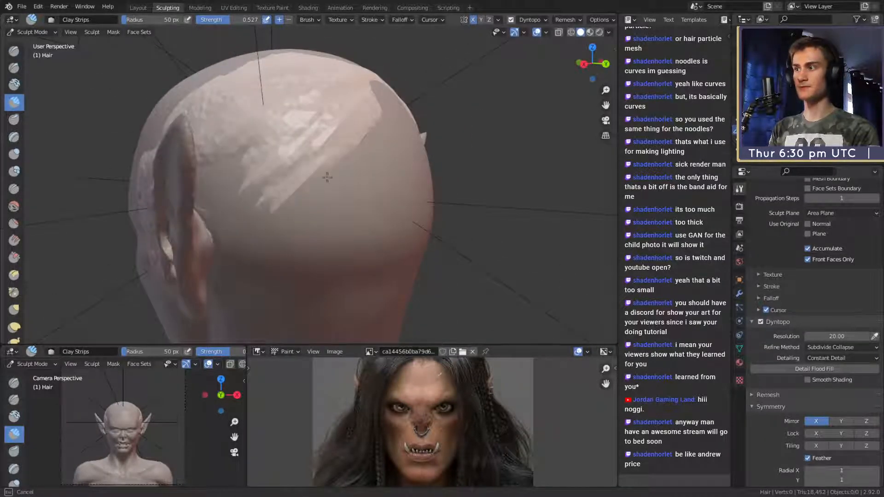
{"action": "middle_click_drag", "start_coordinate": [327, 177], "coordinate": [308, 192]}
- Extend the hair down the back of the head with long diagonal Clay Strips strokes
{"action": "middle_click_drag", "start_coordinate": [360, 159], "coordinate": [333, 149]}
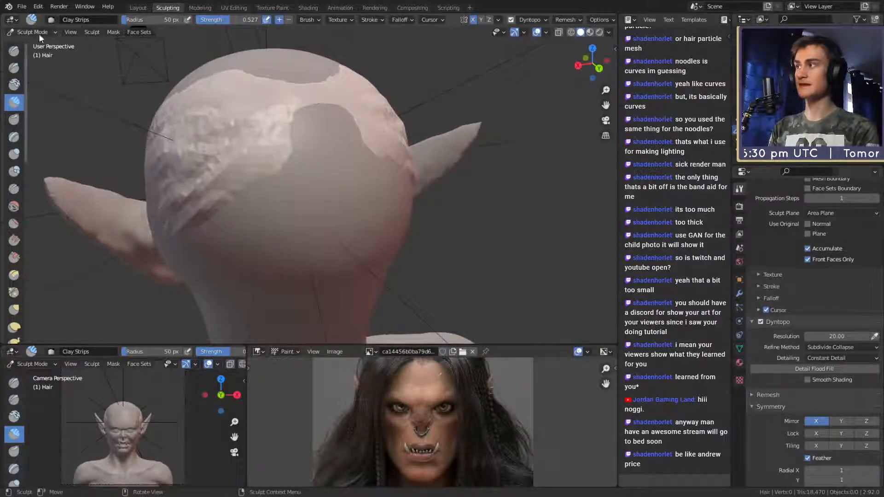
{"action": "mouse_move", "coordinate": [304, 144]}
{"action": "left_mouse_down"}
{"action": "mouse_move", "coordinate": [297, 182]}
{"action": "mouse_move", "coordinate": [285, 177]}
{"action": "mouse_move", "coordinate": [230, 228]}
{"action": "left_mouse_up"}
{"action": "mouse_move", "coordinate": [233, 229]}
{"action": "middle_mouse_down"}
{"action": "mouse_move", "coordinate": [244, 198]}
{"action": "mouse_move", "coordinate": [249, 214]}
{"action": "middle_mouse_up"}
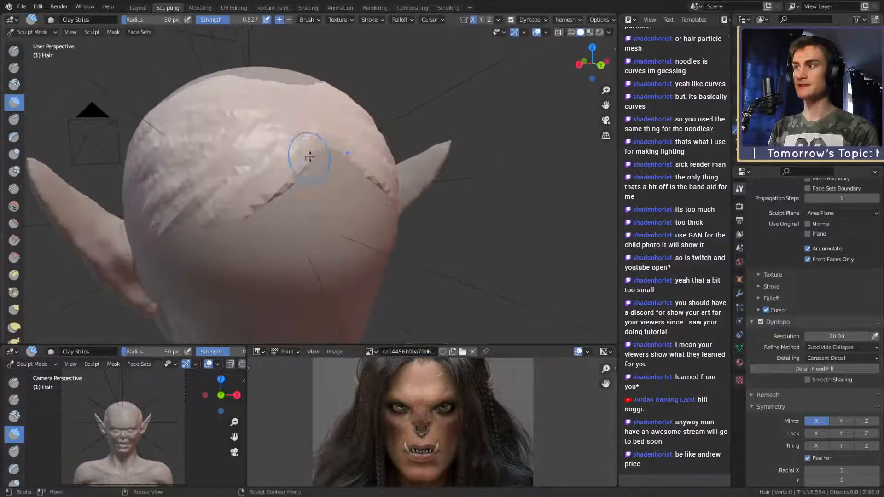
{"action": "left_click_drag", "start_coordinate": [310, 154], "coordinate": [221, 247]}
{"action": "left_click_drag", "start_coordinate": [336, 145], "coordinate": [226, 266]}
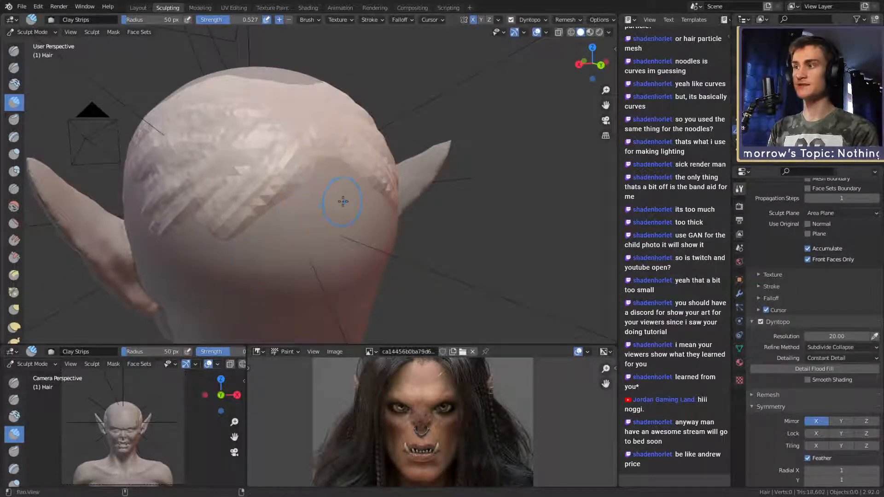
{"action": "middle_click_drag", "start_coordinate": [343, 202], "coordinate": [289, 174]}
{"action": "left_click_drag", "start_coordinate": [275, 244], "coordinate": [277, 280]}
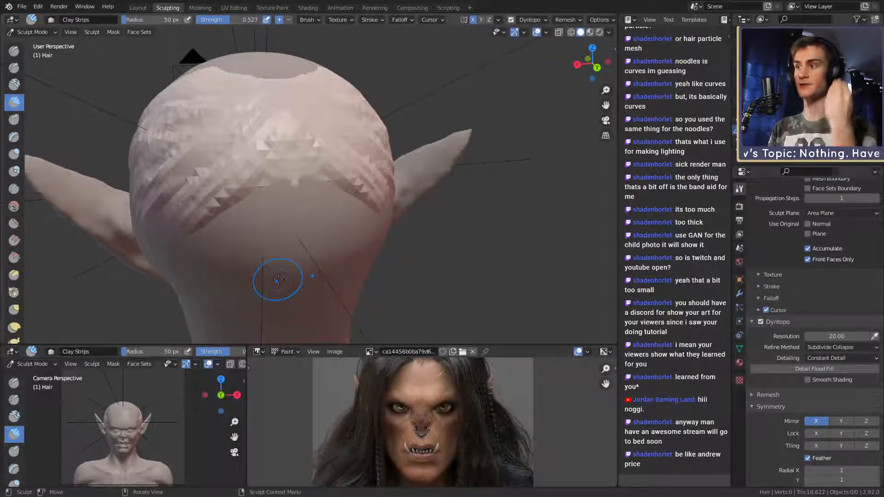
- Fill the remaining gap at the centre back of the head with short Clay Strips strokes
{"action": "middle_click_drag", "start_coordinate": [278, 276], "coordinate": [297, 267]}
{"action": "mouse_move", "coordinate": [334, 162]}
{"action": "left_mouse_down"}
{"action": "mouse_move", "coordinate": [318, 178]}
{"action": "mouse_move", "coordinate": [320, 200]}
{"action": "left_mouse_up"}
{"action": "middle_click_drag", "start_coordinate": [343, 152], "coordinate": [355, 174]}
{"action": "left_click_drag", "start_coordinate": [355, 174], "coordinate": [333, 177]}
{"action": "mouse_move", "coordinate": [350, 173]}
{"action": "middle_mouse_down"}
{"action": "mouse_move", "coordinate": [348, 184]}
{"action": "mouse_move", "coordinate": [356, 181]}
{"action": "middle_mouse_up"}
- Set the Clay Strips radius to 59 px and lay vertical hair strokes down the back of the head
{"action": "key", "text": "f"}
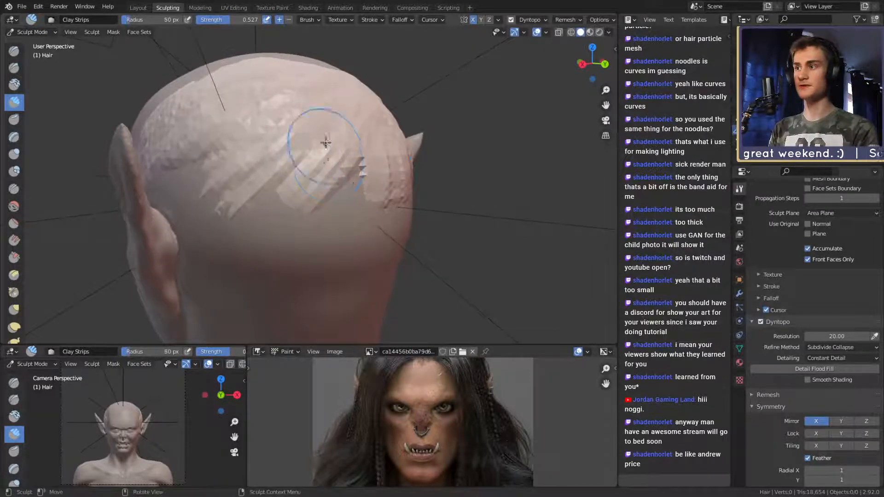
{"action": "left_click", "coordinate": [356, 143]}
{"action": "mouse_move", "coordinate": [353, 158]}
{"action": "left_mouse_down"}
{"action": "mouse_move", "coordinate": [341, 189]}
{"action": "mouse_move", "coordinate": [353, 202]}
{"action": "left_mouse_up"}
{"action": "left_click_drag", "start_coordinate": [348, 240], "coordinate": [331, 191]}
{"action": "key", "text": "f"}
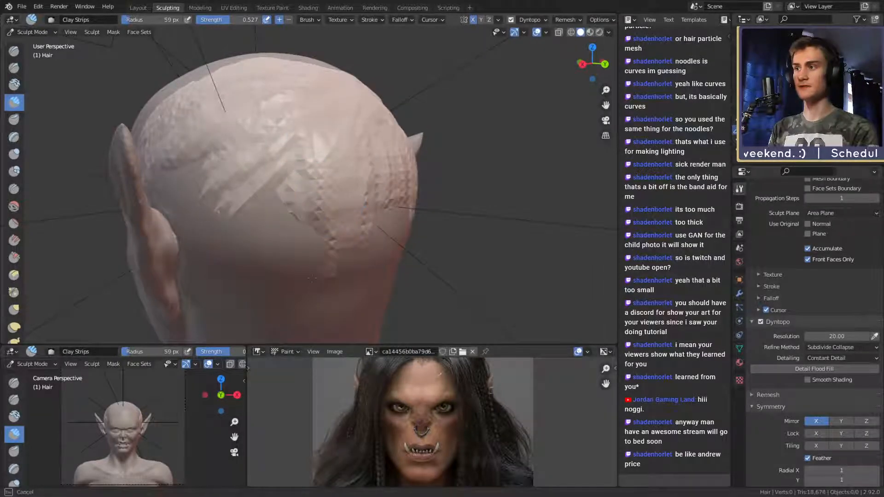
{"action": "left_click", "coordinate": [286, 143]}
{"action": "left_click_drag", "start_coordinate": [286, 144], "coordinate": [309, 255]}
{"action": "mouse_move", "coordinate": [267, 202]}
{"action": "left_mouse_down"}
{"action": "mouse_move", "coordinate": [237, 169]}
{"action": "mouse_move", "coordinate": [266, 252]}
{"action": "left_mouse_up"}
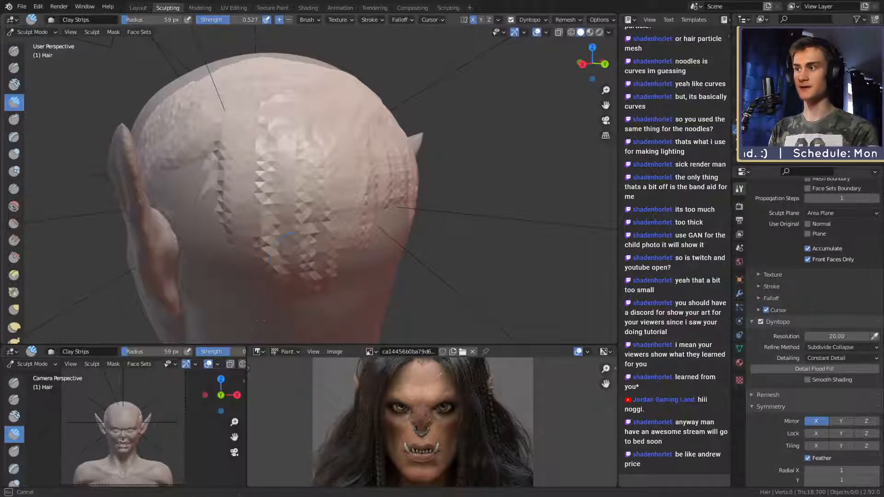
- Continue the vertical Clay Strips strokes down to the nape and toward the area behind the ear
{"action": "middle_click_drag", "start_coordinate": [358, 272], "coordinate": [326, 274]}
{"action": "mouse_move", "coordinate": [344, 185]}
{"action": "left_mouse_down"}
{"action": "mouse_move", "coordinate": [337, 179]}
{"action": "mouse_move", "coordinate": [345, 251]}
{"action": "mouse_move", "coordinate": [334, 258]}
{"action": "left_mouse_up"}
{"action": "left_click_drag", "start_coordinate": [269, 174], "coordinate": [294, 270]}
{"action": "left_click_drag", "start_coordinate": [328, 210], "coordinate": [308, 217], "text": "alt"}
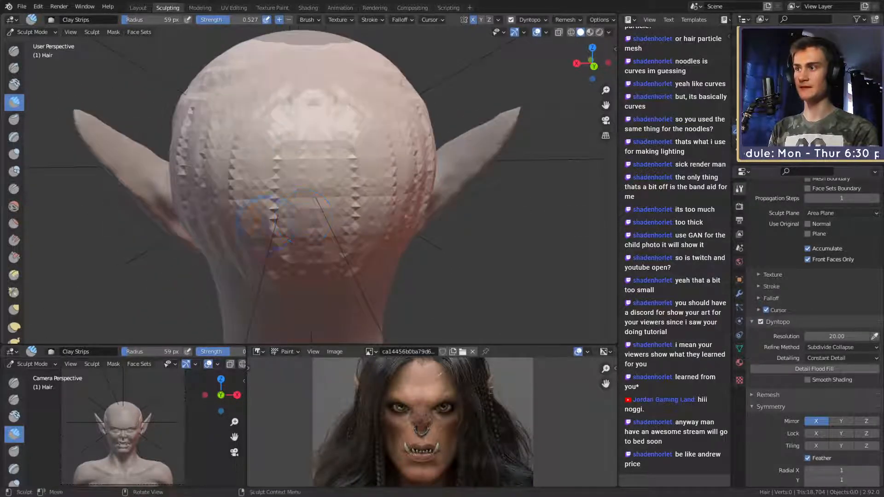
{"action": "middle_click_drag", "start_coordinate": [284, 80], "coordinate": [282, 130]}
{"action": "middle_click_drag", "start_coordinate": [238, 178], "coordinate": [337, 169]}
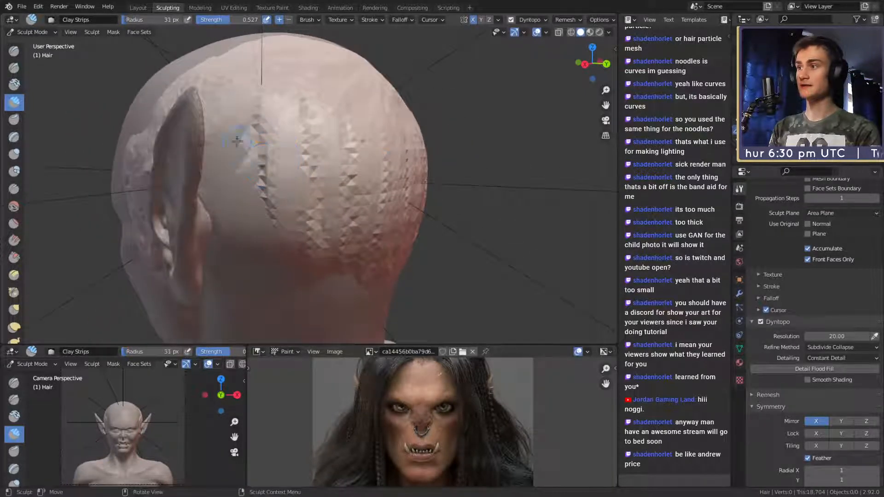
{"action": "middle_click_drag", "start_coordinate": [272, 161], "coordinate": [255, 139]}
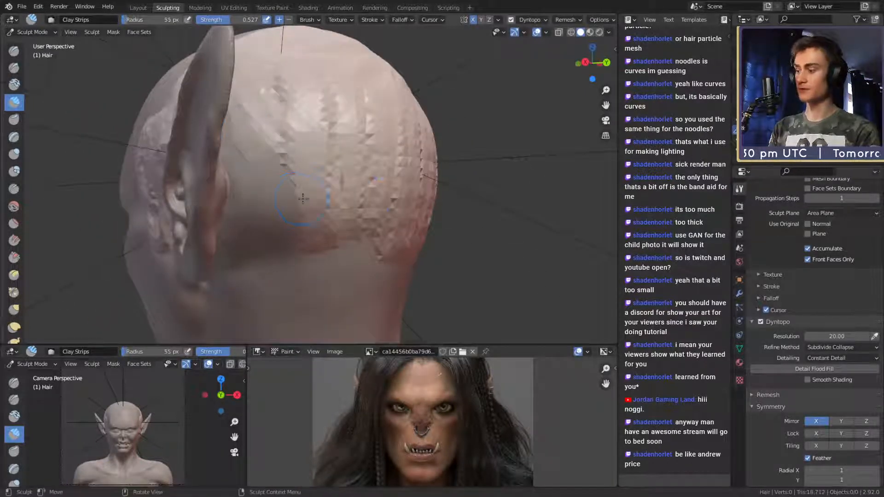
- Try a curved crease across the back hair with the Crease brush at a 22 px radius
{"action": "key", "text": "shift+c"}
{"action": "mouse_move", "coordinate": [336, 158]}
{"action": "middle_mouse_down"}
{"action": "mouse_move", "coordinate": [302, 155]}
{"action": "mouse_move", "coordinate": [317, 152]}
{"action": "mouse_move", "coordinate": [301, 158]}
{"action": "mouse_move", "coordinate": [305, 166]}
{"action": "middle_mouse_up"}
{"action": "key", "text": "f"}
{"action": "left_click", "coordinate": [331, 148]}
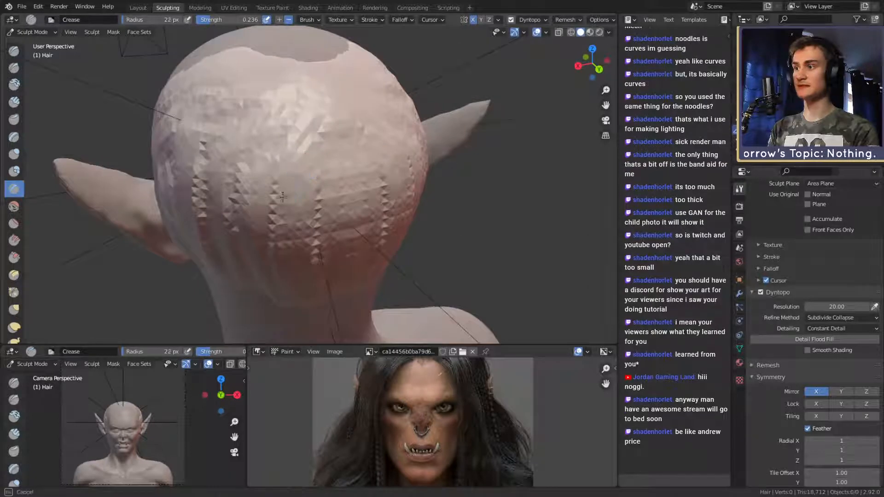
{"action": "key", "text": "f"}
{"action": "left_click", "coordinate": [267, 202]}
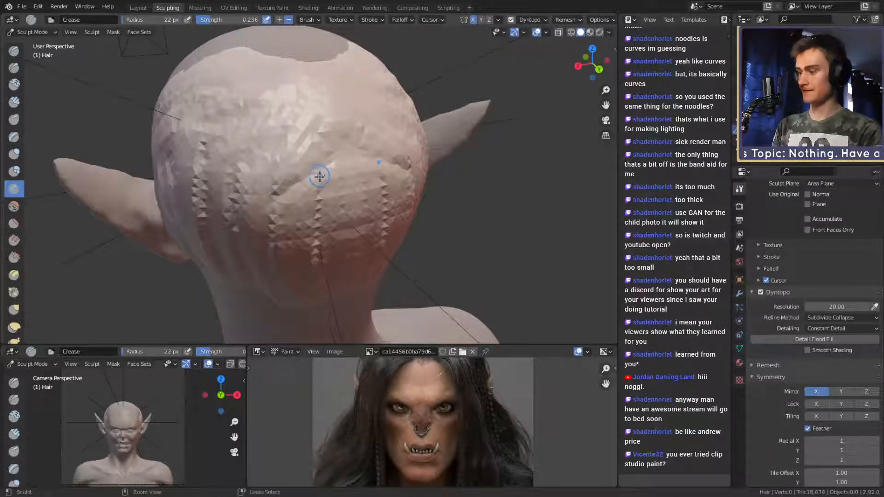
{"action": "middle_click_drag", "start_coordinate": [339, 160], "coordinate": [322, 156]}
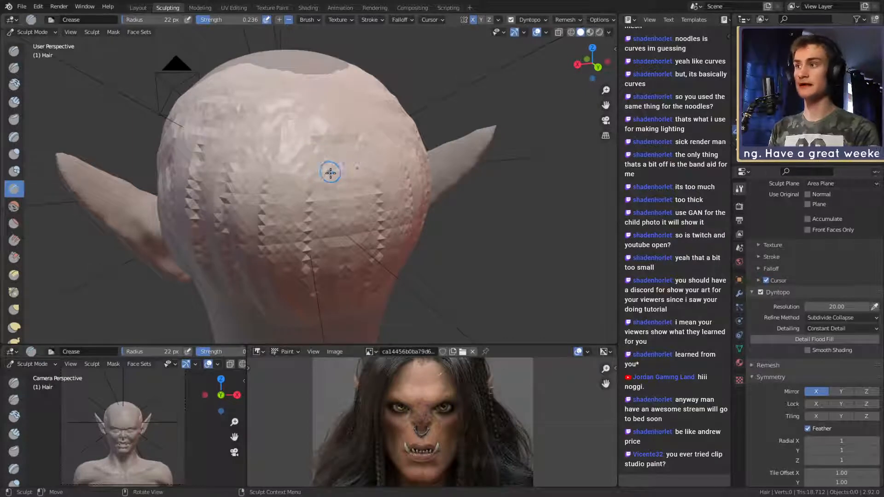
- Try a deeper crease across the back hair with the Crease radius set to 29 px
{"action": "middle_click_drag", "start_coordinate": [330, 172], "coordinate": [328, 177]}
{"action": "key", "text": "f"}
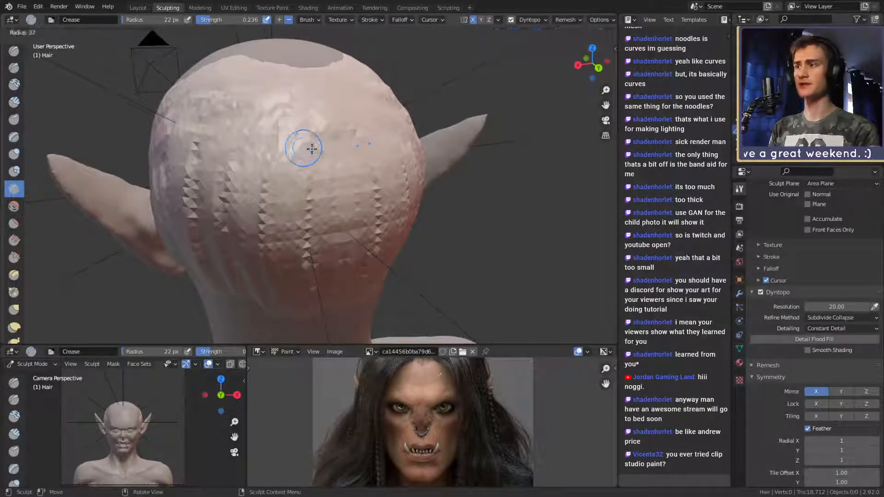
{"action": "left_click", "coordinate": [315, 150]}
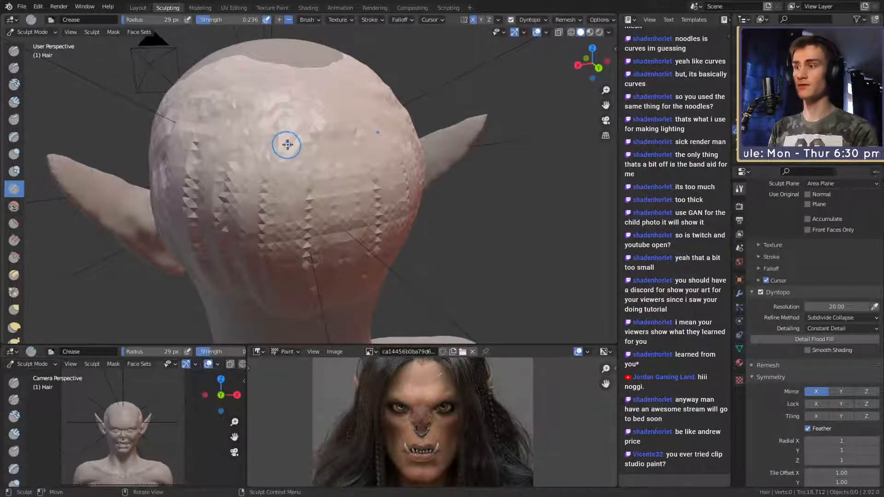
{"action": "mouse_move", "coordinate": [320, 137]}
{"action": "left_mouse_down"}
{"action": "mouse_move", "coordinate": [313, 148]}
{"action": "mouse_move", "coordinate": [323, 151]}
{"action": "mouse_move", "coordinate": [341, 134]}
{"action": "left_mouse_up"}
{"action": "key", "text": "ctrl+z"}
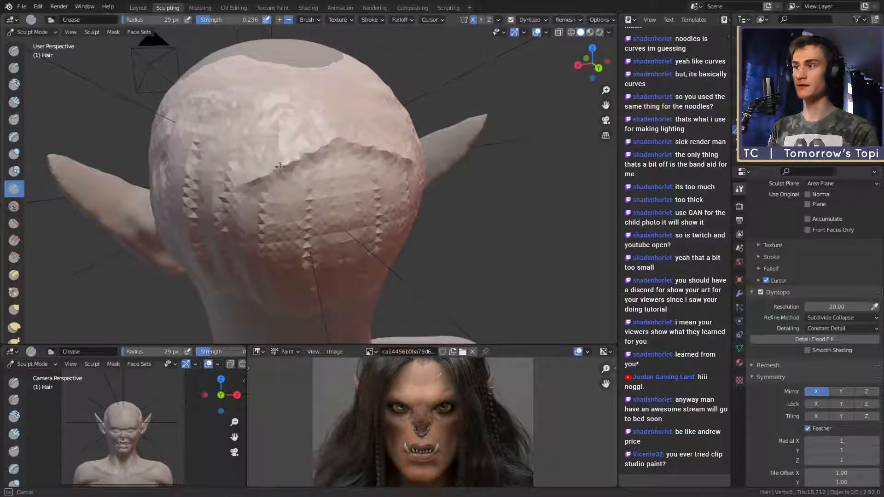
{"action": "left_click_drag", "start_coordinate": [280, 166], "coordinate": [309, 155]}
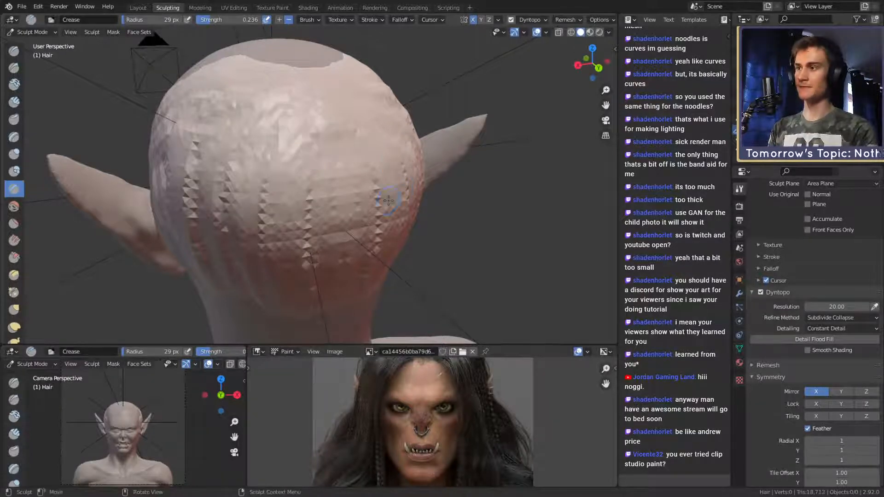
- Return to the Clay Strips brush and rework the hair surface across the back of the head
{"action": "middle_click_drag", "start_coordinate": [309, 154], "coordinate": [328, 104]}
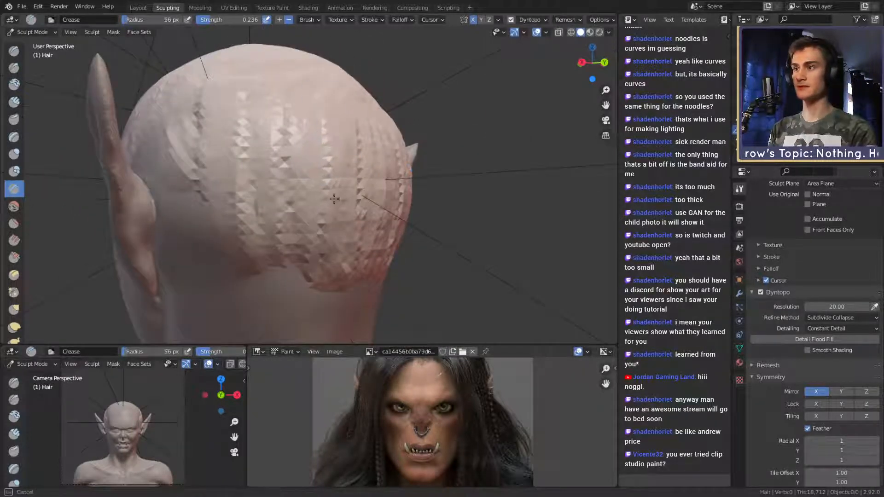
{"action": "mouse_move", "coordinate": [334, 199]}
{"action": "middle_mouse_down"}
{"action": "mouse_move", "coordinate": [332, 108]}
{"action": "mouse_move", "coordinate": [317, 207]}
{"action": "middle_mouse_up"}
{"action": "left_click_drag", "start_coordinate": [276, 187], "coordinate": [282, 265]}
{"action": "mouse_move", "coordinate": [317, 211]}
{"action": "middle_mouse_down"}
{"action": "mouse_move", "coordinate": [409, 196]}
{"action": "mouse_move", "coordinate": [384, 190]}
{"action": "middle_mouse_up"}
{"action": "key", "text": "c"}
{"action": "middle_click_drag", "start_coordinate": [230, 62], "coordinate": [257, 138]}
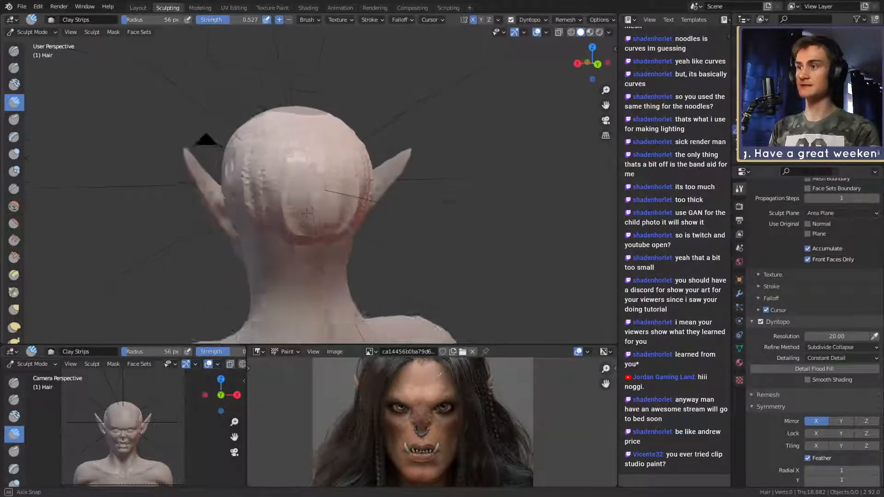
{"action": "scroll", "coordinate": [274, 181], "scroll_direction": "up", "scroll_amount": 3}
{"action": "left_click_drag", "start_coordinate": [275, 181], "coordinate": [230, 166]}
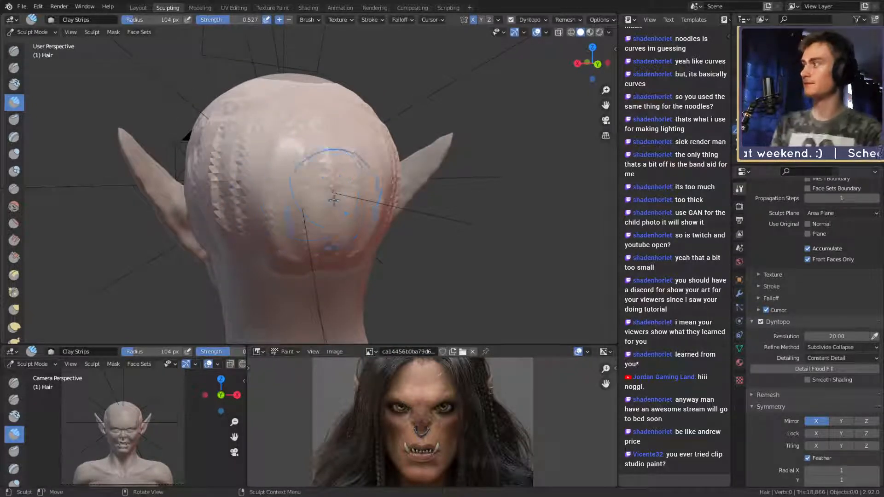
{"action": "mouse_move", "coordinate": [325, 230]}
{"action": "middle_mouse_down"}
{"action": "mouse_move", "coordinate": [282, 213]}
{"action": "mouse_move", "coordinate": [272, 175]}
{"action": "mouse_move", "coordinate": [357, 238]}
{"action": "middle_mouse_up"}
- Set the Clay Strips radius to 56 px and add hair along the scalp directly above the ear
{"action": "key", "text": "f"}
{"action": "left_click", "coordinate": [271, 173]}
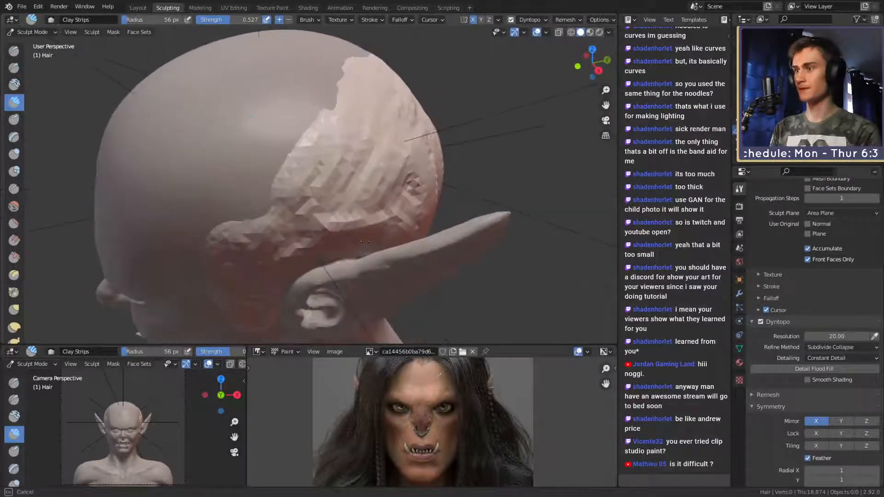
{"action": "left_click_drag", "start_coordinate": [365, 242], "coordinate": [371, 239]}
{"action": "middle_click_drag", "start_coordinate": [371, 238], "coordinate": [374, 213]}
- Set the Clay Strips radius to 44 px and build the hair down behind the ear
{"action": "key", "text": "f"}
{"action": "left_click", "coordinate": [370, 213]}
{"action": "left_click_drag", "start_coordinate": [263, 235], "coordinate": [259, 279]}
{"action": "middle_click_drag", "start_coordinate": [372, 218], "coordinate": [223, 179]}
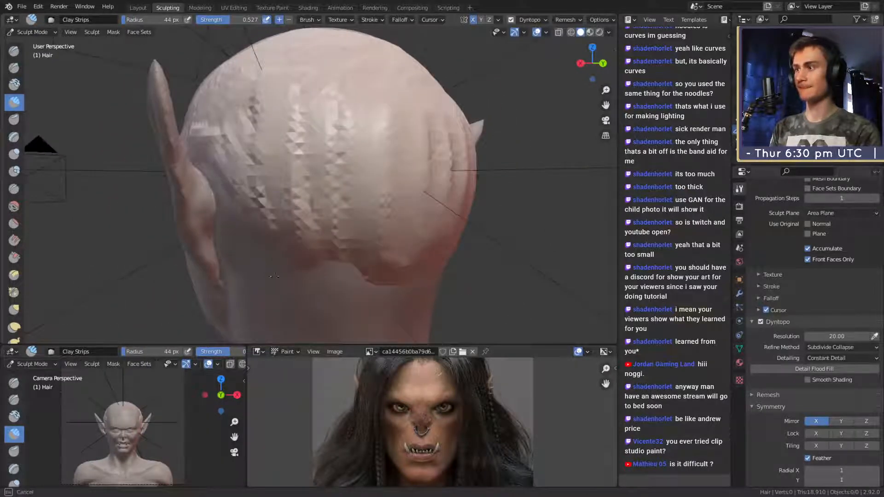
- Set the Clay Strips radius to 65 px and extend the lower hairline from behind the ear across the nape
{"action": "middle_click_drag", "start_coordinate": [274, 276], "coordinate": [308, 142]}
{"action": "key", "text": "f"}
{"action": "left_click", "coordinate": [282, 225]}
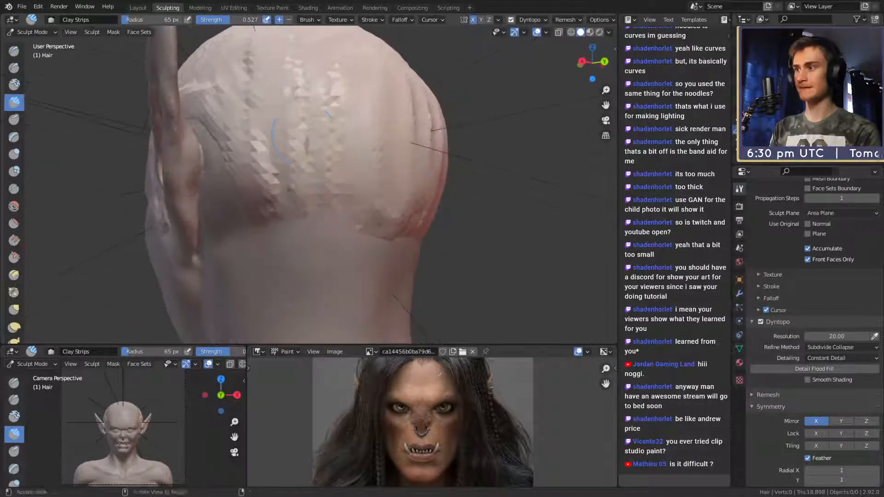
{"action": "left_click_drag", "start_coordinate": [308, 143], "coordinate": [304, 148]}
{"action": "middle_click_drag", "start_coordinate": [304, 147], "coordinate": [295, 209]}
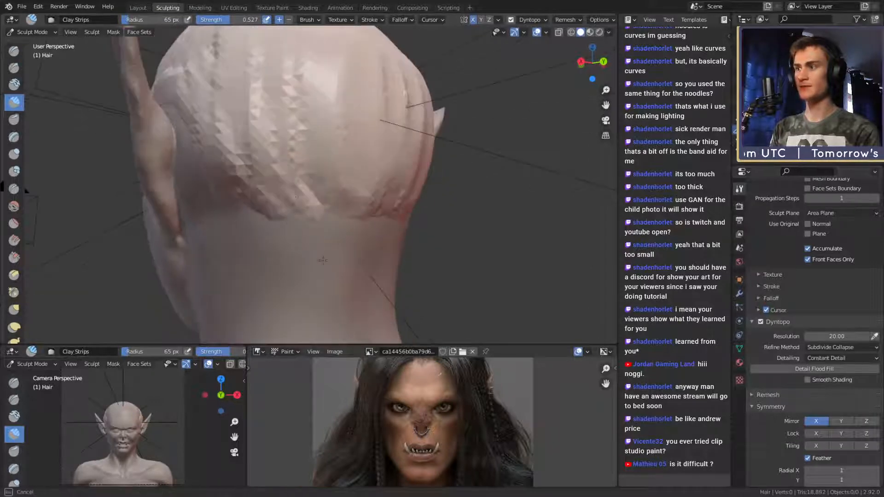
{"action": "middle_click_drag", "start_coordinate": [322, 260], "coordinate": [247, 221]}
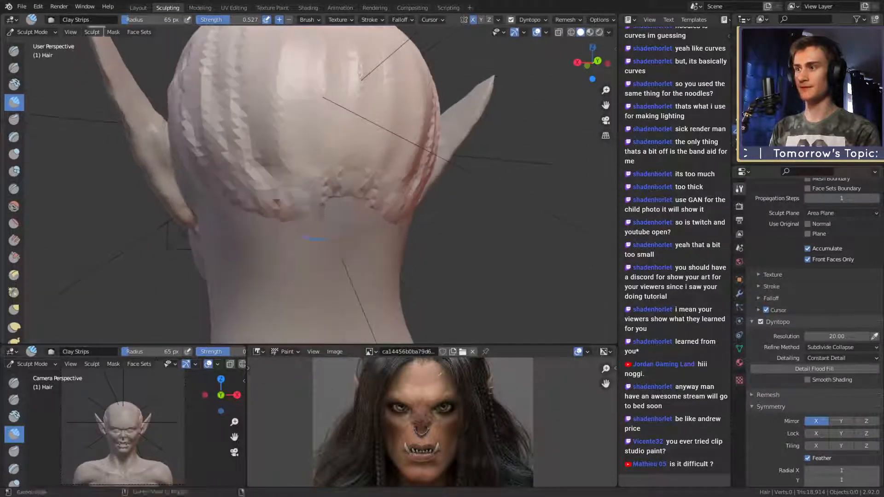
{"action": "left_click_drag", "start_coordinate": [247, 221], "coordinate": [267, 226]}
- Set the Clay Strips radius to 44 px and fill in the lower hairline between the ear and the nape
{"action": "middle_click_drag", "start_coordinate": [267, 226], "coordinate": [306, 217]}
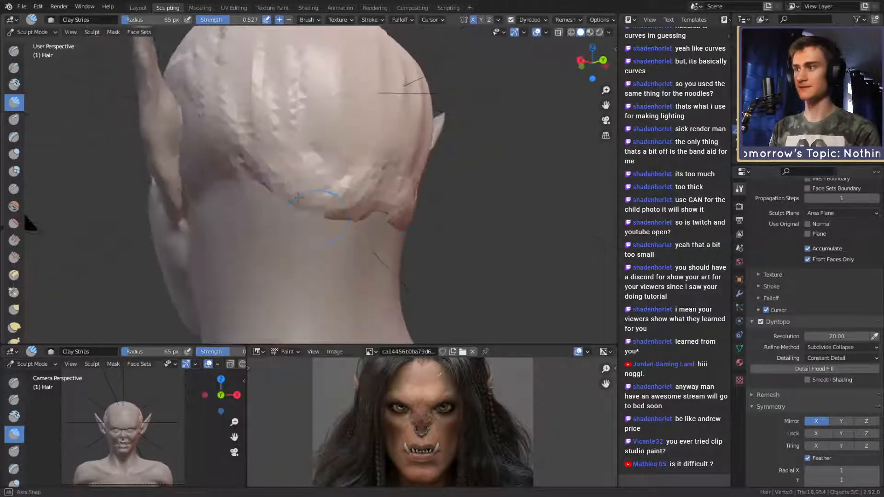
{"action": "key", "text": "f"}
{"action": "left_click", "coordinate": [327, 218]}
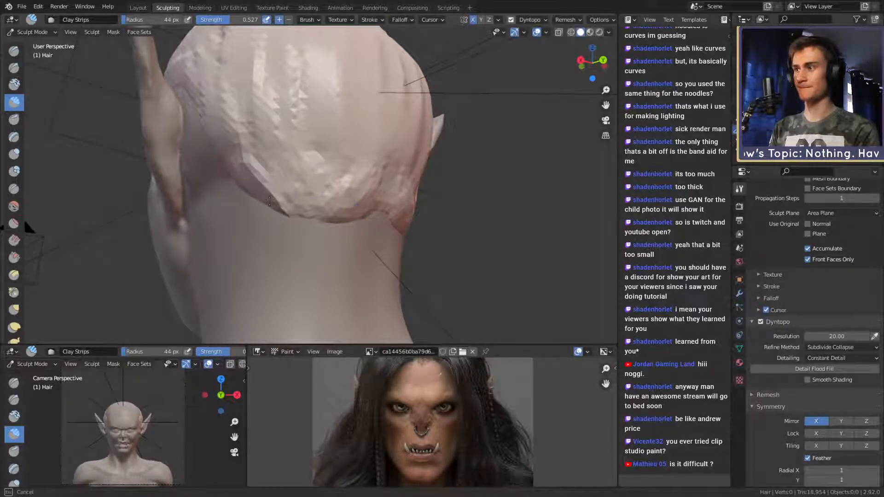
{"action": "middle_click_drag", "start_coordinate": [322, 218], "coordinate": [328, 235]}
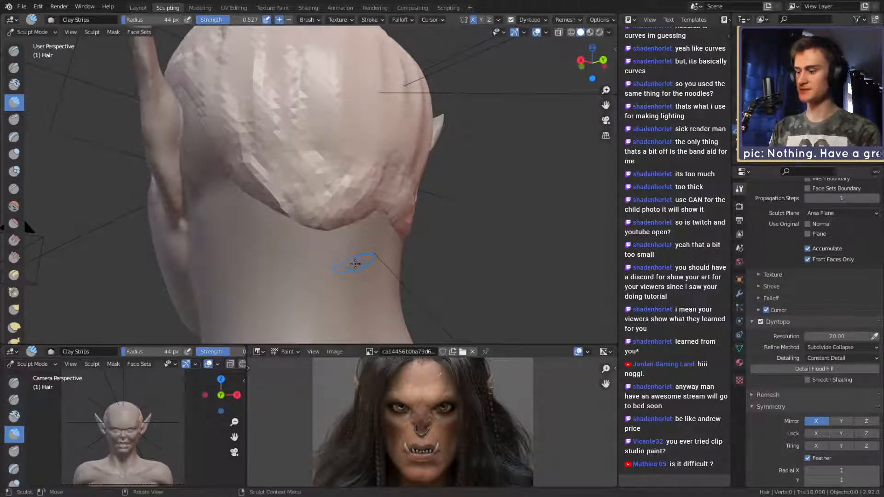
{"action": "mouse_move", "coordinate": [359, 267]}
{"action": "middle_mouse_down"}
{"action": "mouse_move", "coordinate": [326, 239]}
{"action": "mouse_move", "coordinate": [332, 233]}
{"action": "mouse_move", "coordinate": [275, 219]}
{"action": "mouse_move", "coordinate": [306, 218]}
{"action": "middle_mouse_up"}
- Pull the hair edge at the nape downward with the Grab brush at a 230 px radius
{"action": "key", "text": "m"}
{"action": "key", "text": "g"}
{"action": "key", "text": "f"}
{"action": "left_click", "coordinate": [341, 221]}
{"action": "key", "text": "f"}
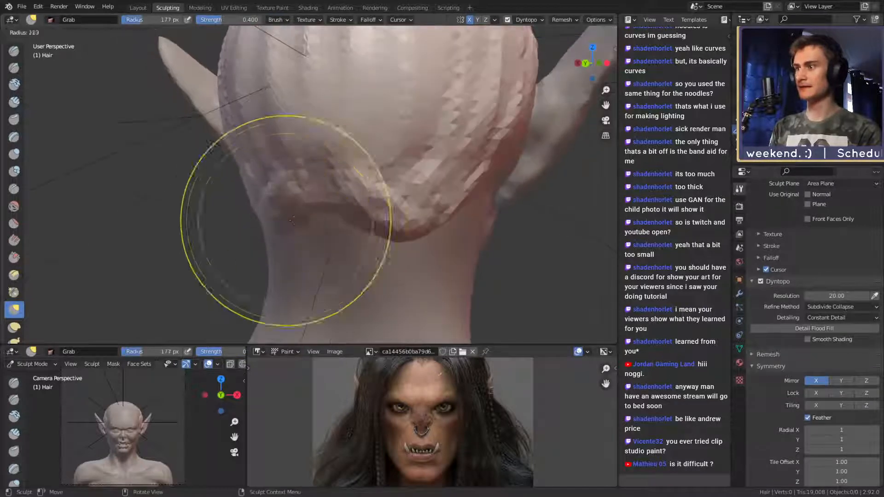
{"action": "left_click", "coordinate": [392, 220]}
{"action": "mouse_move", "coordinate": [287, 219]}
{"action": "left_mouse_down"}
{"action": "mouse_move", "coordinate": [280, 221]}
{"action": "mouse_move", "coordinate": [291, 239]}
{"action": "left_mouse_up"}
{"action": "mouse_move", "coordinate": [286, 236]}
{"action": "middle_mouse_down"}
{"action": "mouse_move", "coordinate": [402, 230]}
{"action": "mouse_move", "coordinate": [374, 198]}
{"action": "middle_mouse_up"}
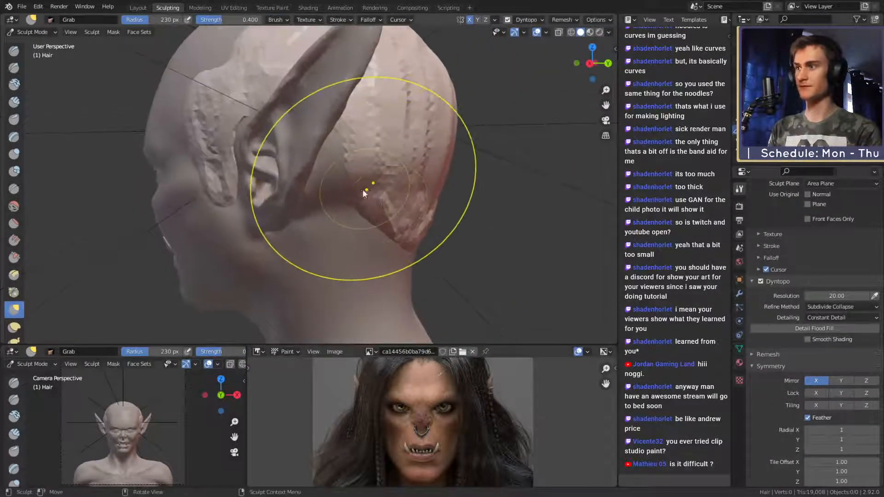
- Return to Clay Strips at a 29 px radius and build up the hairline edge from behind the ear to the nape
{"action": "key", "text": "c"}
{"action": "middle_click_drag", "start_coordinate": [321, 166], "coordinate": [299, 129]}
{"action": "key", "text": "f"}
{"action": "left_click", "coordinate": [306, 144]}
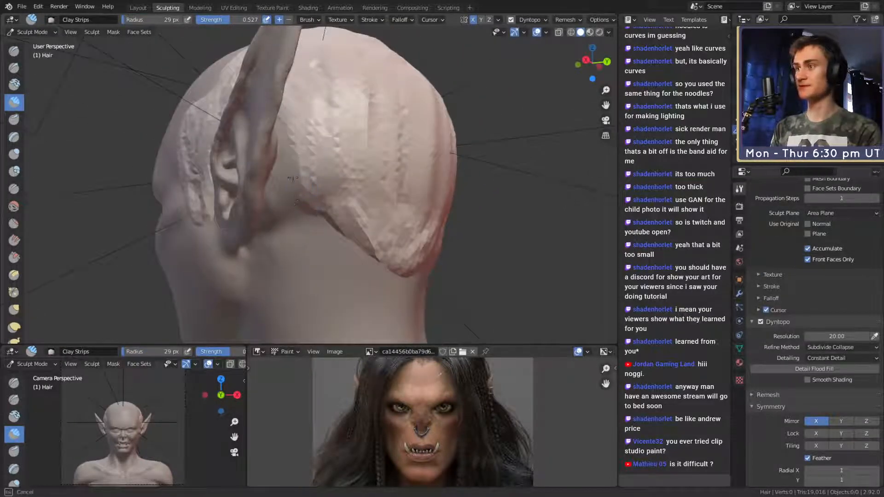
{"action": "middle_click_drag", "start_coordinate": [368, 257], "coordinate": [315, 203]}
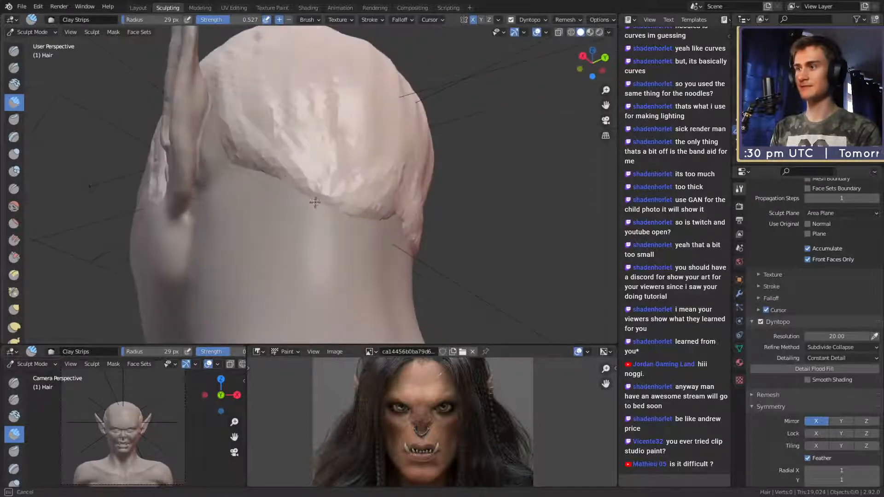
{"action": "left_click_drag", "start_coordinate": [249, 167], "coordinate": [352, 228]}
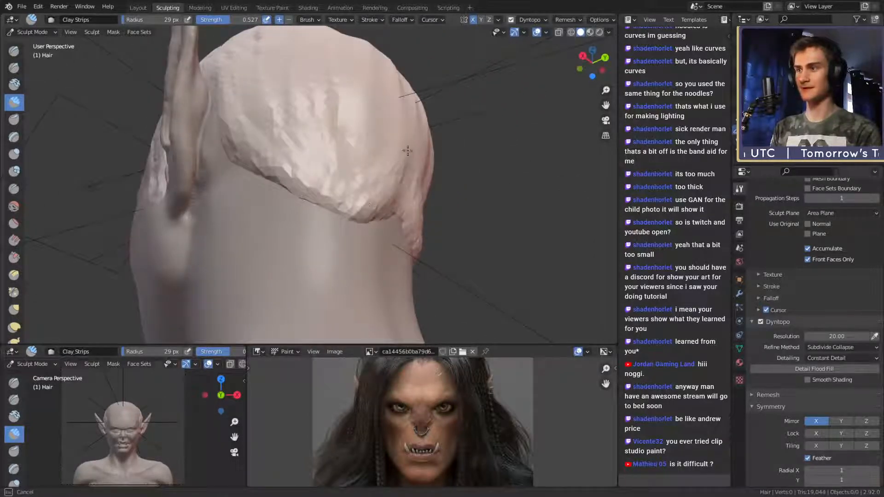
- Set the Clay Strips radius to 45 px and lay hair strips down the back of the head to the nape
{"action": "scroll", "coordinate": [363, 164], "scroll_direction": "down", "scroll_amount": 3}
{"action": "middle_click_drag", "start_coordinate": [384, 149], "coordinate": [327, 184]}
{"action": "key", "text": "f"}
{"action": "left_click", "coordinate": [327, 184]}
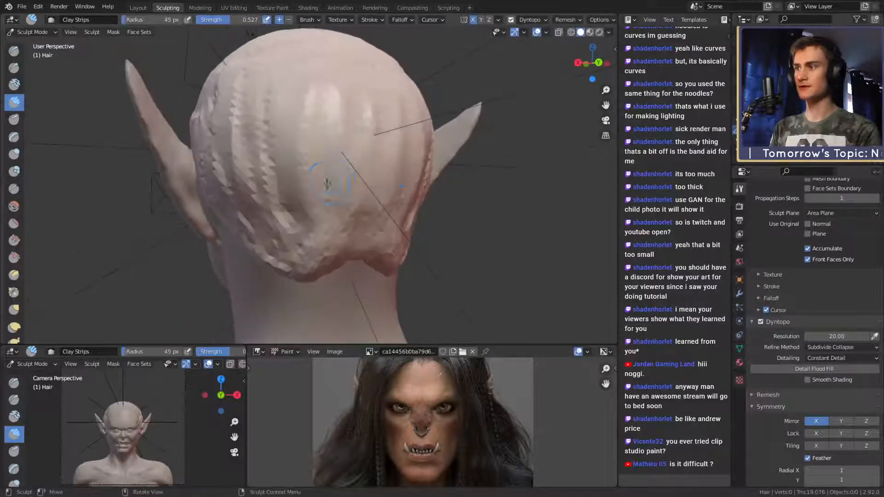
{"action": "mouse_move", "coordinate": [326, 104]}
{"action": "left_mouse_down"}
{"action": "mouse_move", "coordinate": [325, 224]}
{"action": "mouse_move", "coordinate": [292, 257]}
{"action": "left_mouse_up"}
{"action": "mouse_move", "coordinate": [299, 105]}
{"action": "middle_mouse_down"}
{"action": "mouse_move", "coordinate": [340, 180]}
{"action": "mouse_move", "coordinate": [388, 178]}
{"action": "middle_mouse_up"}
- Extend the hair at the temple upward along the side of the forehead with Clay Strips
{"action": "scroll", "coordinate": [388, 179], "scroll_direction": "up", "scroll_amount": 4}
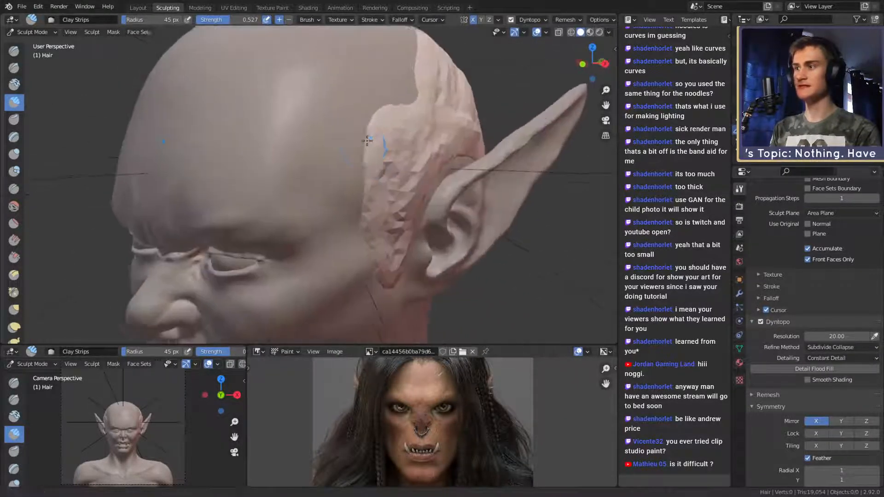
{"action": "left_click_drag", "start_coordinate": [403, 182], "coordinate": [391, 194], "text": "alt"}
{"action": "key", "text": "f"}
{"action": "left_click", "coordinate": [426, 133]}
{"action": "mouse_move", "coordinate": [426, 103]}
{"action": "left_mouse_down"}
{"action": "mouse_move", "coordinate": [394, 122]}
{"action": "mouse_move", "coordinate": [417, 120]}
{"action": "mouse_move", "coordinate": [361, 194]}
{"action": "mouse_move", "coordinate": [371, 157]}
{"action": "left_mouse_up"}
- Build the hair from above the ear toward the crown with Clay Strips at 45 px
{"action": "scroll", "coordinate": [426, 105], "scroll_direction": "down", "scroll_amount": 3}
{"action": "scroll", "coordinate": [361, 191], "scroll_direction": "up", "scroll_amount": 1}
{"action": "key", "text": "f"}
{"action": "left_click", "coordinate": [335, 174]}
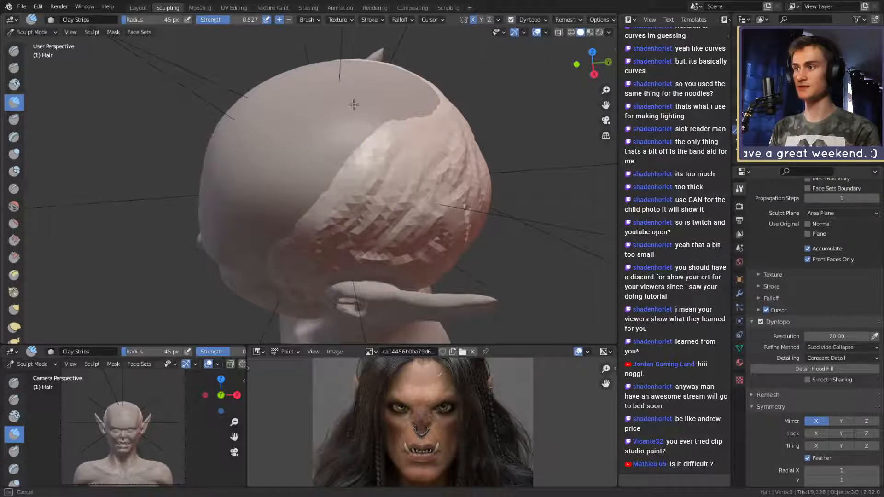
{"action": "left_click_drag", "start_coordinate": [353, 105], "coordinate": [304, 175], "text": "alt"}
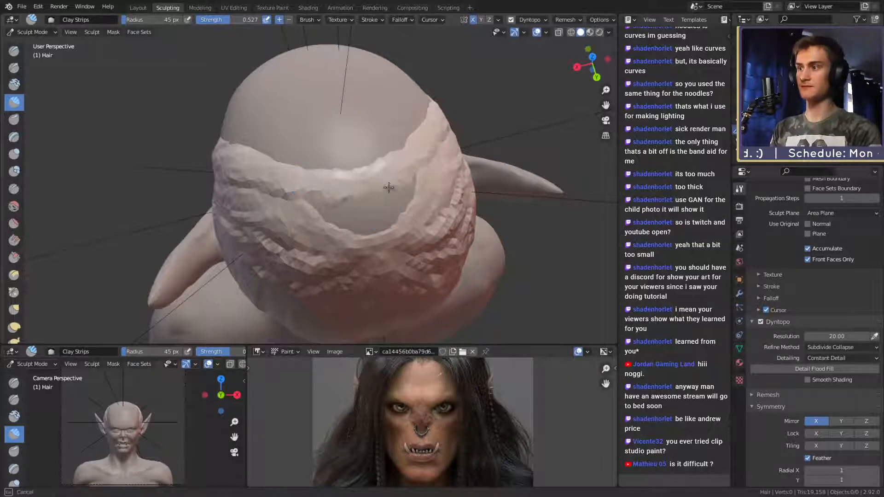
- Fill the bare area on the crown and carry the hair forward over the top of the head
{"action": "left_click_drag", "start_coordinate": [389, 187], "coordinate": [306, 125], "text": "alt"}
{"action": "mouse_move", "coordinate": [349, 188]}
{"action": "middle_mouse_down", "text": "shift"}
{"action": "mouse_move", "coordinate": [377, 190]}
{"action": "mouse_move", "coordinate": [377, 180]}
{"action": "middle_mouse_up", "text": "shift"}
{"action": "mouse_move", "coordinate": [348, 97]}
{"action": "left_mouse_down"}
{"action": "mouse_move", "coordinate": [329, 138]}
{"action": "mouse_move", "coordinate": [314, 130]}
{"action": "mouse_move", "coordinate": [377, 111]}
{"action": "mouse_move", "coordinate": [385, 135]}
{"action": "left_mouse_up"}
{"action": "mouse_move", "coordinate": [382, 127]}
{"action": "left_mouse_down"}
{"action": "mouse_move", "coordinate": [371, 181]}
{"action": "mouse_move", "coordinate": [346, 162]}
{"action": "mouse_move", "coordinate": [356, 186]}
{"action": "mouse_move", "coordinate": [325, 173]}
{"action": "mouse_move", "coordinate": [341, 196]}
{"action": "left_mouse_up"}
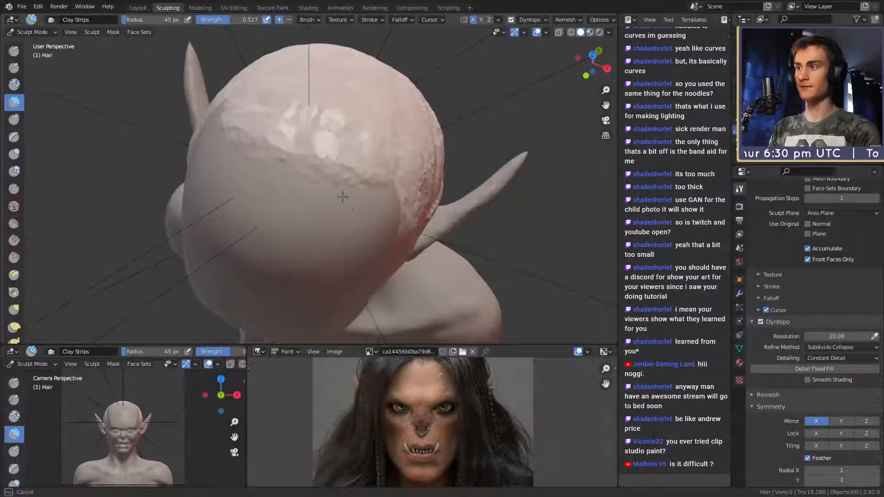
- Set the Clay Strips radius to 32 px and add hair at the center of the upper front hairline
{"action": "mouse_move", "coordinate": [364, 212]}
{"action": "middle_mouse_down"}
{"action": "mouse_move", "coordinate": [333, 170]}
{"action": "mouse_move", "coordinate": [381, 138]}
{"action": "mouse_move", "coordinate": [374, 208]}
{"action": "mouse_move", "coordinate": [377, 201]}
{"action": "mouse_move", "coordinate": [310, 148]}
{"action": "mouse_move", "coordinate": [310, 166]}
{"action": "mouse_move", "coordinate": [239, 169]}
{"action": "mouse_move", "coordinate": [236, 154]}
{"action": "mouse_move", "coordinate": [286, 184]}
{"action": "mouse_move", "coordinate": [340, 195]}
{"action": "mouse_move", "coordinate": [306, 142]}
{"action": "middle_mouse_up"}
{"action": "key", "text": "bracketleft"}
{"action": "key", "text": "bracketleft"}
{"action": "key", "text": "bracketleft"}
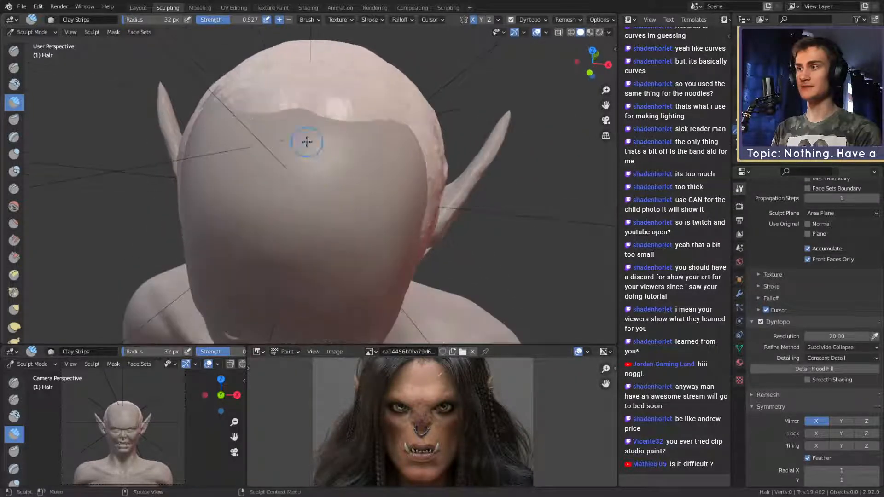
{"action": "mouse_move", "coordinate": [335, 145]}
{"action": "left_mouse_down"}
{"action": "mouse_move", "coordinate": [369, 166]}
{"action": "mouse_move", "coordinate": [387, 152]}
{"action": "mouse_move", "coordinate": [317, 184]}
{"action": "left_mouse_up"}
- Set the Clay Strips radius to 55 px and extend a band of hair across the upper forehead
{"action": "middle_click_drag", "start_coordinate": [316, 184], "coordinate": [329, 134]}
{"action": "key", "text": "bracketleft"}
{"action": "key", "text": "bracketleft"}
{"action": "mouse_move", "coordinate": [329, 134]}
{"action": "left_mouse_down"}
{"action": "mouse_move", "coordinate": [400, 141]}
{"action": "mouse_move", "coordinate": [397, 155]}
{"action": "left_mouse_up"}
{"action": "mouse_move", "coordinate": [397, 155]}
{"action": "middle_mouse_down"}
{"action": "mouse_move", "coordinate": [338, 161]}
{"action": "mouse_move", "coordinate": [319, 173]}
{"action": "middle_mouse_up"}
{"action": "middle_click_drag", "start_coordinate": [319, 214], "coordinate": [340, 103], "text": "shift"}
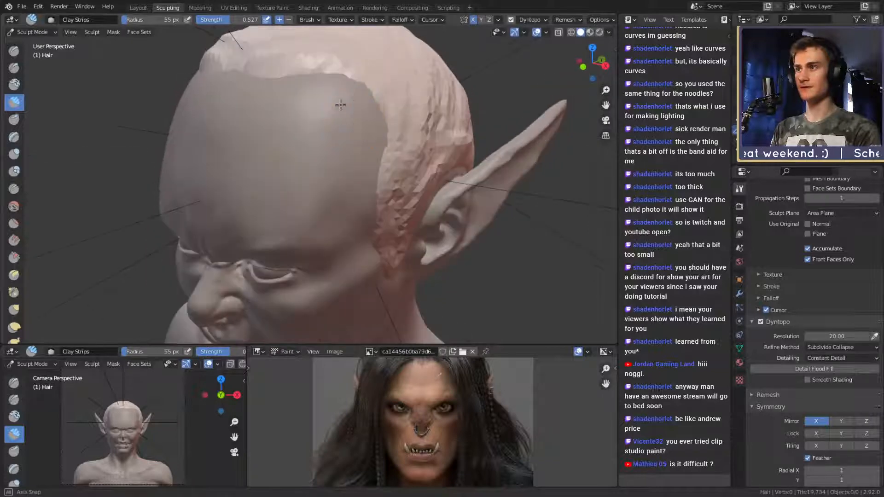
{"action": "mouse_move", "coordinate": [339, 103]}
{"action": "left_mouse_down"}
{"action": "mouse_move", "coordinate": [315, 99]}
{"action": "mouse_move", "coordinate": [249, 125]}
{"action": "mouse_move", "coordinate": [228, 146]}
{"action": "left_mouse_up"}
- Set the Clay Strips radius to 45 px and fill the gap between the forehead band and the scalp hair
{"action": "mouse_move", "coordinate": [229, 146]}
{"action": "middle_mouse_down"}
{"action": "mouse_move", "coordinate": [316, 131]}
{"action": "mouse_move", "coordinate": [311, 141]}
{"action": "middle_mouse_up"}
{"action": "key", "text": "f"}
{"action": "left_click", "coordinate": [326, 143]}
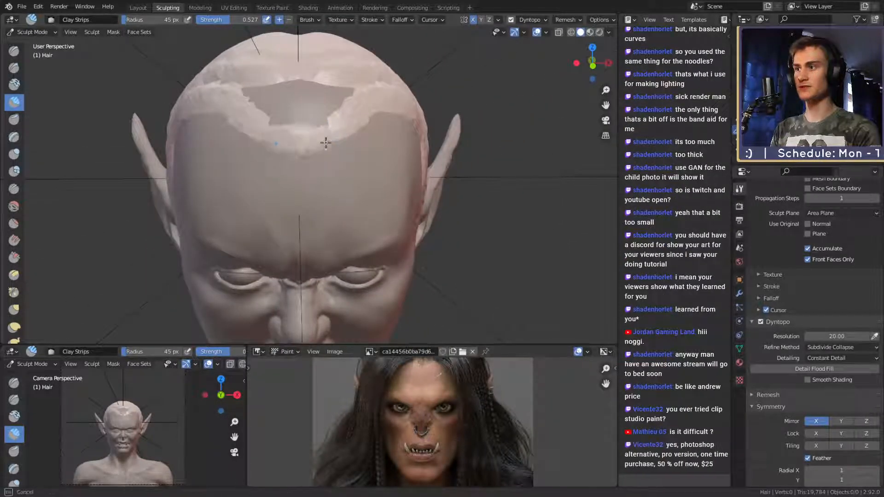
{"action": "mouse_move", "coordinate": [339, 134]}
{"action": "left_mouse_down"}
{"action": "mouse_move", "coordinate": [361, 95]}
{"action": "mouse_move", "coordinate": [318, 81]}
{"action": "mouse_move", "coordinate": [341, 79]}
{"action": "mouse_move", "coordinate": [318, 112]}
{"action": "mouse_move", "coordinate": [340, 142]}
{"action": "left_mouse_up"}
- Set the Clay Strips radius to 31 px and add hair along the front edge of the sideburn
{"action": "mouse_move", "coordinate": [339, 142]}
{"action": "middle_mouse_down"}
{"action": "mouse_move", "coordinate": [312, 144]}
{"action": "mouse_move", "coordinate": [219, 72]}
{"action": "middle_mouse_up"}
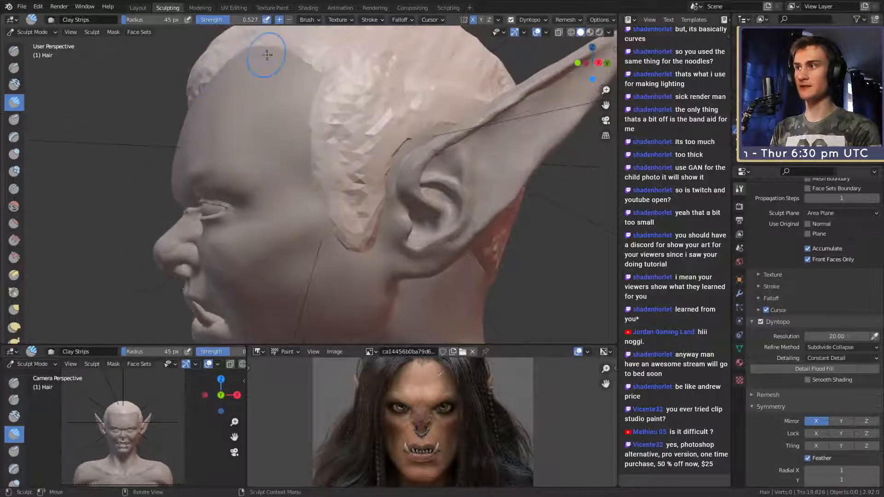
{"action": "mouse_move", "coordinate": [294, 160]}
{"action": "middle_mouse_down"}
{"action": "mouse_move", "coordinate": [311, 146]}
{"action": "mouse_move", "coordinate": [310, 154]}
{"action": "middle_mouse_up"}
{"action": "key", "text": "f"}
{"action": "left_click", "coordinate": [305, 148]}
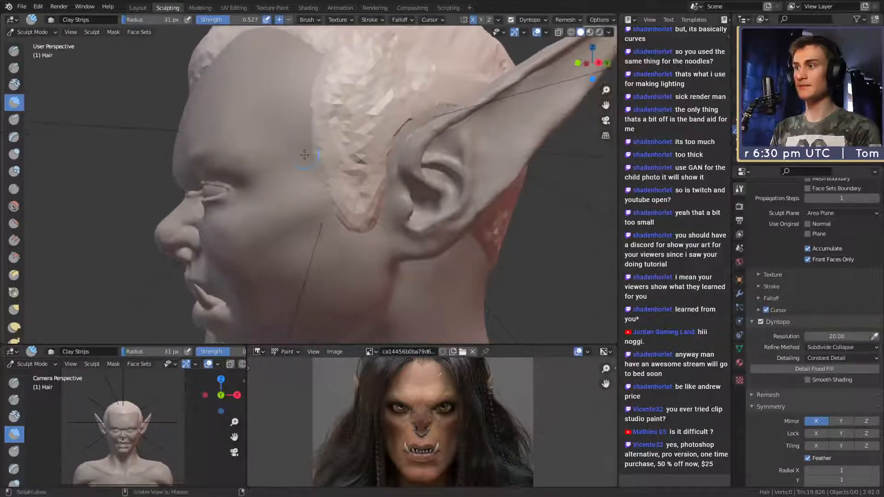
{"action": "left_click_drag", "start_coordinate": [317, 189], "coordinate": [344, 224]}
- Set the Clay Strips radius to 24 px and fill out the sideburn's rear edge and lower end
{"action": "key", "text": "f"}
{"action": "mouse_move", "coordinate": [330, 142]}
{"action": "middle_mouse_down", "text": "shift"}
{"action": "mouse_move", "coordinate": [325, 153]}
{"action": "mouse_move", "coordinate": [360, 176]}
{"action": "middle_mouse_up", "text": "shift"}
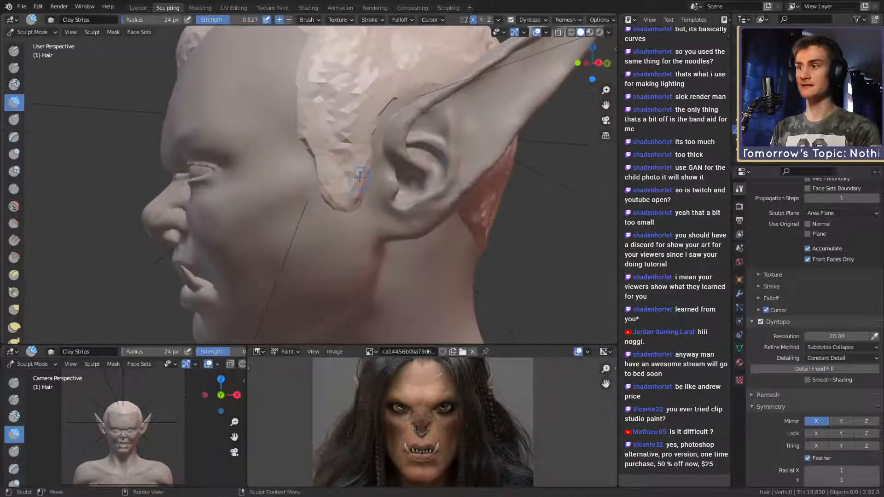
{"action": "left_click_drag", "start_coordinate": [377, 158], "coordinate": [361, 206]}
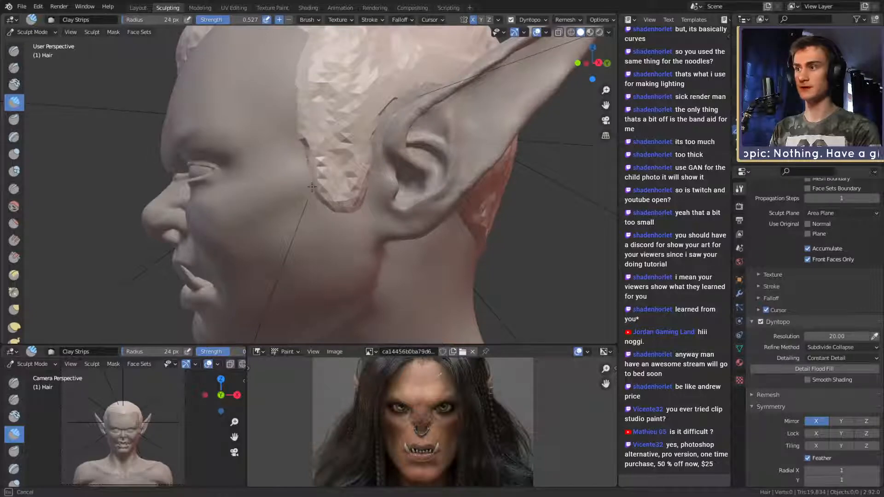
{"action": "left_click_drag", "start_coordinate": [311, 186], "coordinate": [316, 177]}
- Reshape the sideburn's lower end with Snake Hook and return to Clay Strips at a 26 px radius
{"action": "key", "text": "k"}
{"action": "middle_click_drag", "start_coordinate": [317, 172], "coordinate": [326, 194], "text": "shift"}
{"action": "key", "text": "c"}
{"action": "key", "text": "f"}
{"action": "left_click", "coordinate": [274, 160]}
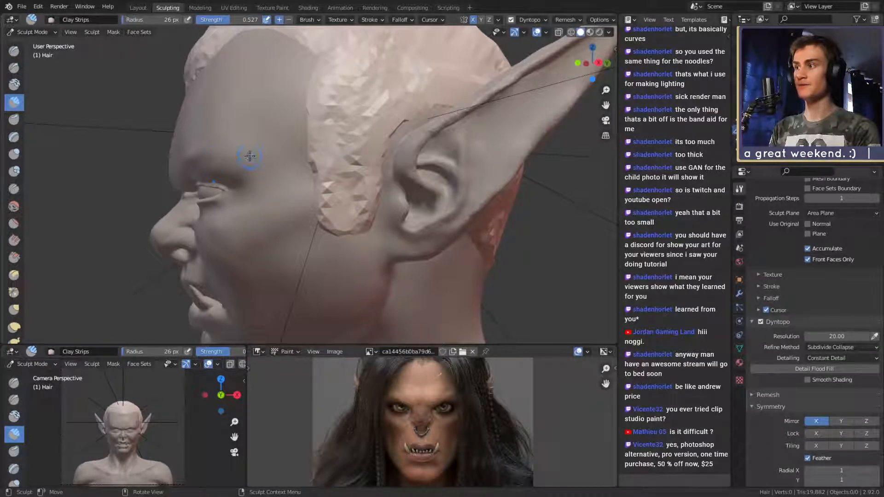
{"action": "key", "text": "m"}
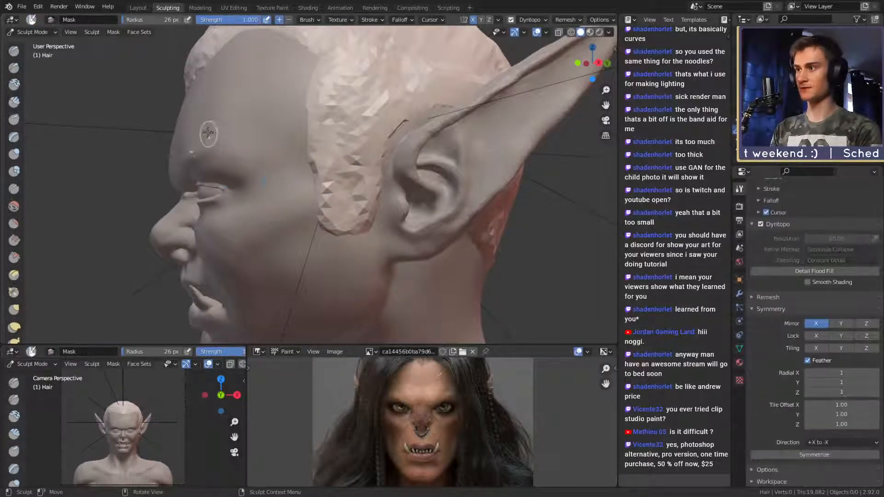
{"action": "key", "text": "c"}
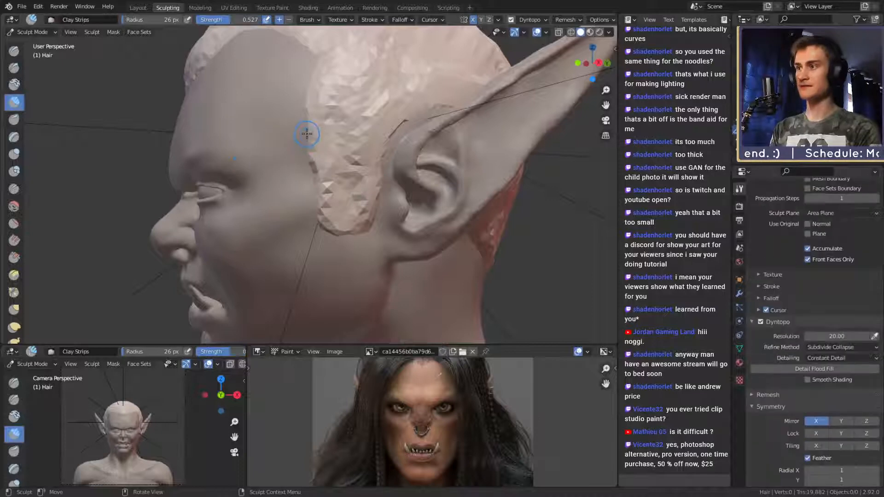
- Build a hair point onto the temple with Clay Strips at 36 px and crease the sideburn's front edge at 27 px
{"action": "middle_click_drag", "start_coordinate": [306, 134], "coordinate": [314, 154]}
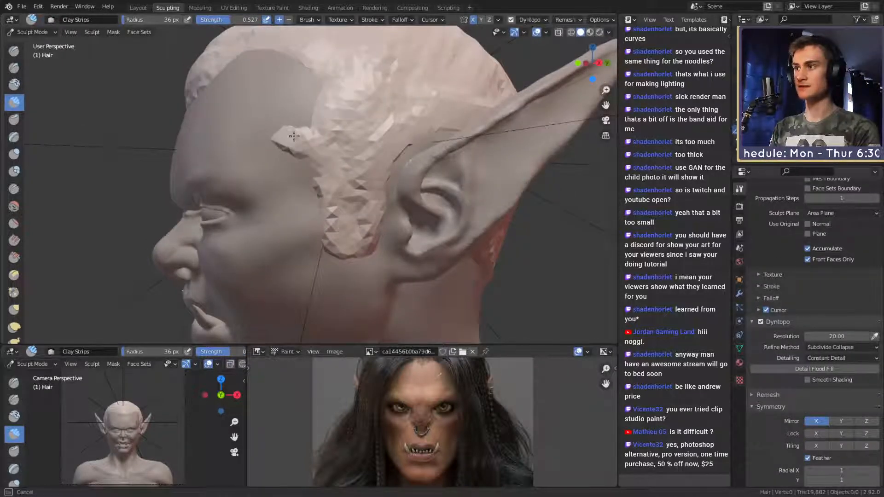
{"action": "middle_click_drag", "start_coordinate": [290, 129], "coordinate": [310, 138]}
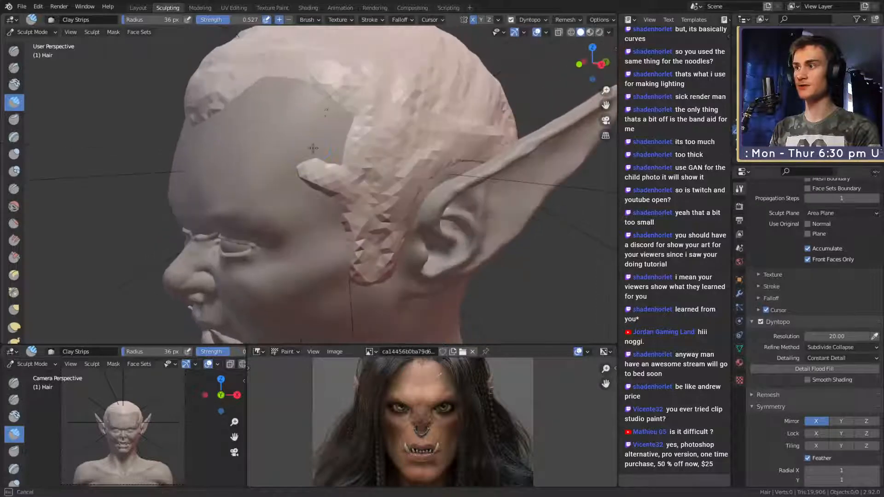
{"action": "mouse_move", "coordinate": [314, 124]}
{"action": "left_mouse_down"}
{"action": "mouse_move", "coordinate": [342, 132]}
{"action": "mouse_move", "coordinate": [341, 171]}
{"action": "left_mouse_up"}
{"action": "middle_click_drag", "start_coordinate": [336, 159], "coordinate": [299, 123]}
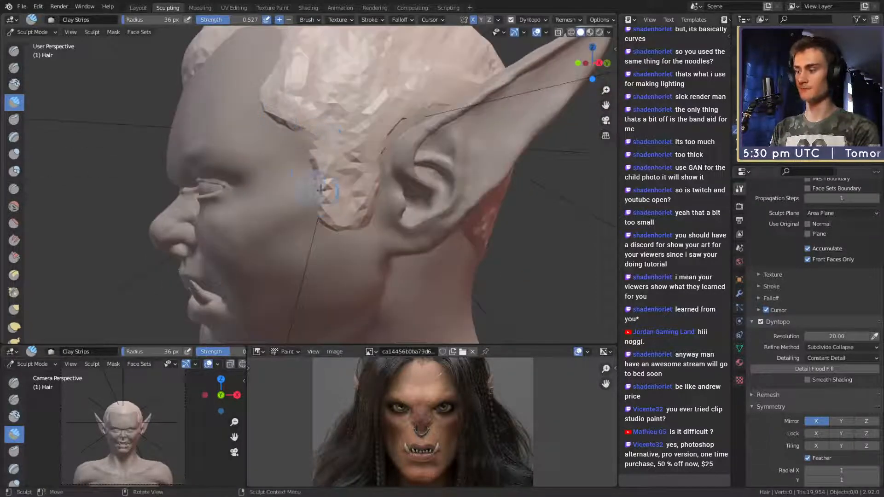
{"action": "key", "text": "shift+c"}
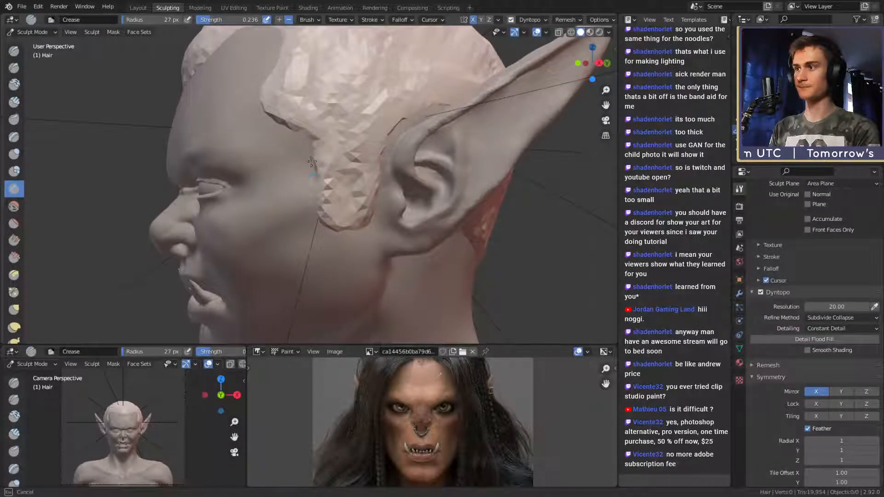
{"action": "mouse_move", "coordinate": [317, 141]}
{"action": "middle_mouse_down"}
{"action": "mouse_move", "coordinate": [326, 121]}
{"action": "mouse_move", "coordinate": [221, 69]}
{"action": "middle_mouse_up"}
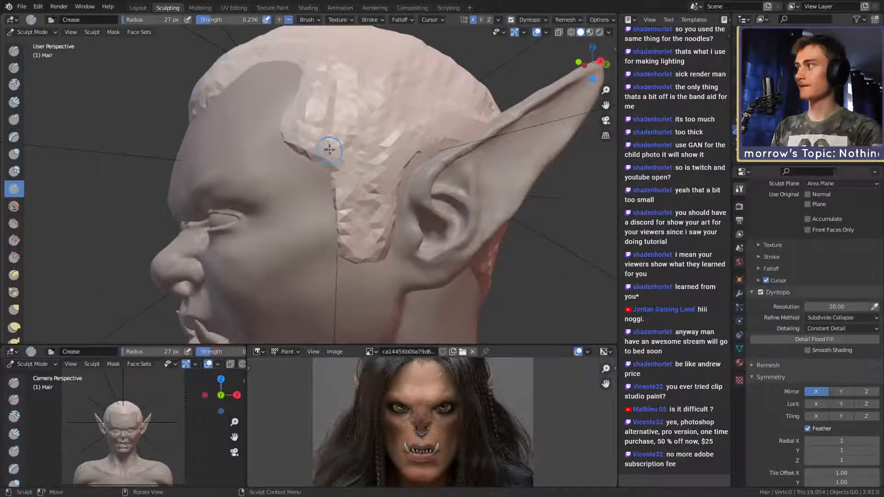
- Adjust the shape of the hair around and behind the ear with the Grab brush at a 132 px radius
{"action": "mouse_move", "coordinate": [330, 149]}
{"action": "middle_mouse_down"}
{"action": "mouse_move", "coordinate": [389, 138]}
{"action": "mouse_move", "coordinate": [382, 159]}
{"action": "mouse_move", "coordinate": [343, 155]}
{"action": "mouse_move", "coordinate": [348, 199]}
{"action": "mouse_move", "coordinate": [359, 204]}
{"action": "mouse_move", "coordinate": [365, 185]}
{"action": "mouse_move", "coordinate": [414, 158]}
{"action": "mouse_move", "coordinate": [325, 178]}
{"action": "mouse_move", "coordinate": [324, 145]}
{"action": "mouse_move", "coordinate": [355, 158]}
{"action": "mouse_move", "coordinate": [369, 150]}
{"action": "middle_mouse_up"}
{"action": "key", "text": "g"}
{"action": "key", "text": "f"}
{"action": "left_click", "coordinate": [395, 193]}
{"action": "key", "text": "c"}
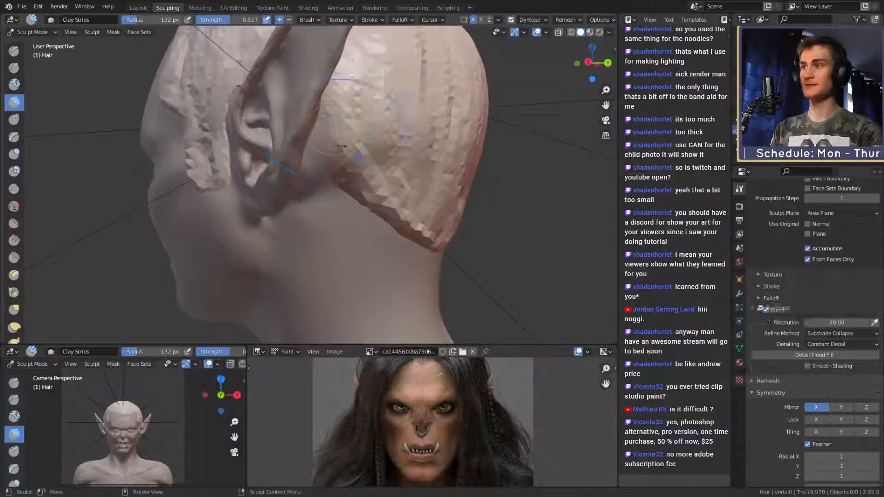
{"action": "mouse_move", "coordinate": [373, 165]}
{"action": "middle_mouse_down"}
{"action": "mouse_move", "coordinate": [366, 169]}
{"action": "mouse_move", "coordinate": [405, 158]}
{"action": "middle_mouse_up"}
{"action": "key", "text": "g"}
{"action": "scroll", "coordinate": [347, 171], "scroll_direction": "down", "scroll_amount": 2}
{"action": "mouse_move", "coordinate": [365, 109]}
{"action": "middle_mouse_down"}
{"action": "mouse_move", "coordinate": [382, 171]}
{"action": "mouse_move", "coordinate": [322, 92]}
{"action": "middle_mouse_up"}
- Return to Clay Strips at a 34 px radius and thicken the hairline across the forehead
{"action": "key", "text": "c"}
{"action": "mouse_move", "coordinate": [338, 151]}
{"action": "middle_mouse_down"}
{"action": "mouse_move", "coordinate": [364, 158]}
{"action": "mouse_move", "coordinate": [369, 148]}
{"action": "mouse_move", "coordinate": [322, 143]}
{"action": "mouse_move", "coordinate": [338, 170]}
{"action": "middle_mouse_up"}
{"action": "key", "text": "bracketleft"}
{"action": "key", "text": "bracketleft"}
{"action": "key", "text": "bracketleft"}
{"action": "key", "text": "bracketleft"}
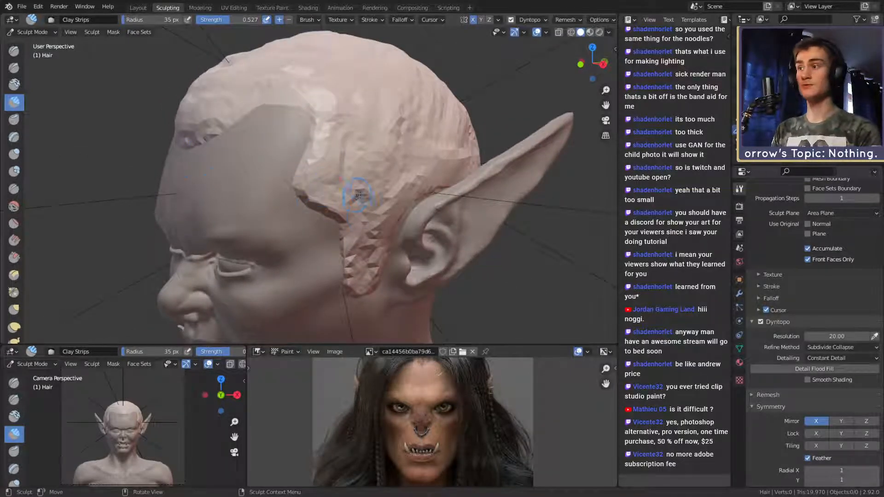
{"action": "middle_click_drag", "start_coordinate": [357, 196], "coordinate": [363, 159]}
{"action": "mouse_move", "coordinate": [345, 166]}
{"action": "left_mouse_down"}
{"action": "mouse_move", "coordinate": [322, 151]}
{"action": "mouse_move", "coordinate": [311, 168]}
{"action": "mouse_move", "coordinate": [293, 168]}
{"action": "left_mouse_up"}
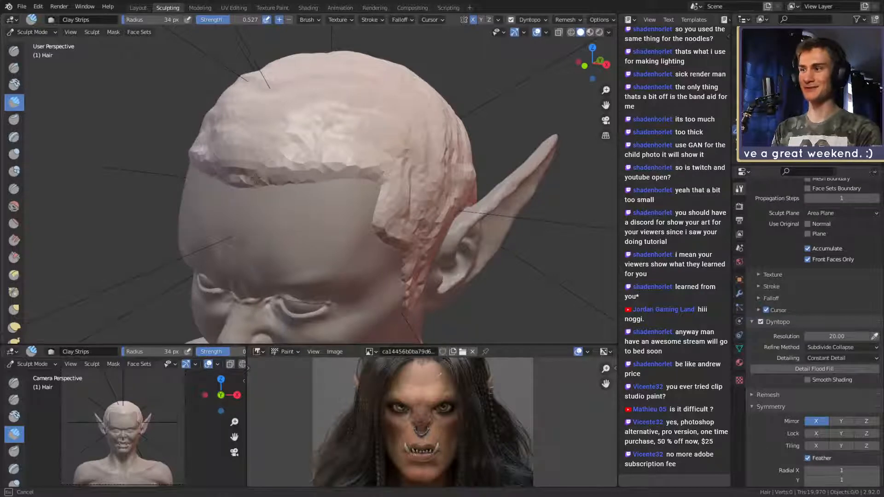
- Reshape the front and temple hairline with the Grab brush, setting its radius to 183 px
{"action": "mouse_move", "coordinate": [256, 179]}
{"action": "middle_mouse_down"}
{"action": "mouse_move", "coordinate": [371, 184]}
{"action": "mouse_move", "coordinate": [373, 192]}
{"action": "mouse_move", "coordinate": [295, 124]}
{"action": "middle_mouse_up"}
{"action": "key", "text": "g"}
{"action": "mouse_move", "coordinate": [370, 163]}
{"action": "middle_mouse_down"}
{"action": "mouse_move", "coordinate": [313, 158]}
{"action": "mouse_move", "coordinate": [323, 188]}
{"action": "mouse_move", "coordinate": [330, 158]}
{"action": "mouse_move", "coordinate": [297, 182]}
{"action": "mouse_move", "coordinate": [375, 221]}
{"action": "mouse_move", "coordinate": [389, 181]}
{"action": "mouse_move", "coordinate": [371, 186]}
{"action": "middle_mouse_up"}
{"action": "key", "text": "f"}
{"action": "left_click", "coordinate": [395, 159]}
{"action": "left_click_drag", "start_coordinate": [395, 187], "coordinate": [385, 181]}
{"action": "key", "text": "f"}
{"action": "left_click", "coordinate": [389, 186]}
{"action": "mouse_move", "coordinate": [340, 178]}
{"action": "middle_mouse_down"}
{"action": "mouse_move", "coordinate": [405, 185]}
{"action": "mouse_move", "coordinate": [384, 168]}
{"action": "mouse_move", "coordinate": [484, 158]}
{"action": "middle_mouse_up"}
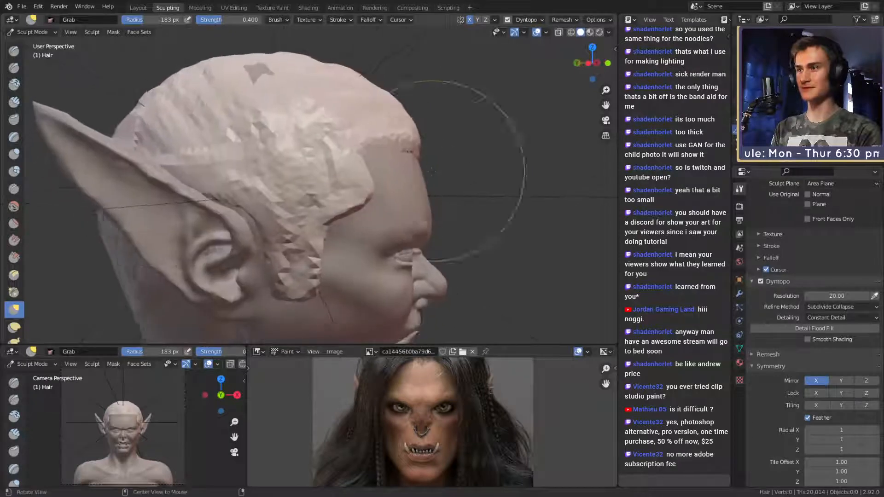
- Set the Grab radius to 94 px and adjust the corner of the hair at the temple
{"action": "scroll", "coordinate": [369, 202], "scroll_direction": "down", "scroll_amount": 3}
{"action": "mouse_move", "coordinate": [368, 202]}
{"action": "middle_mouse_down"}
{"action": "mouse_move", "coordinate": [351, 221]}
{"action": "mouse_move", "coordinate": [355, 162]}
{"action": "middle_mouse_up"}
{"action": "key", "text": "f"}
{"action": "left_click", "coordinate": [344, 202]}
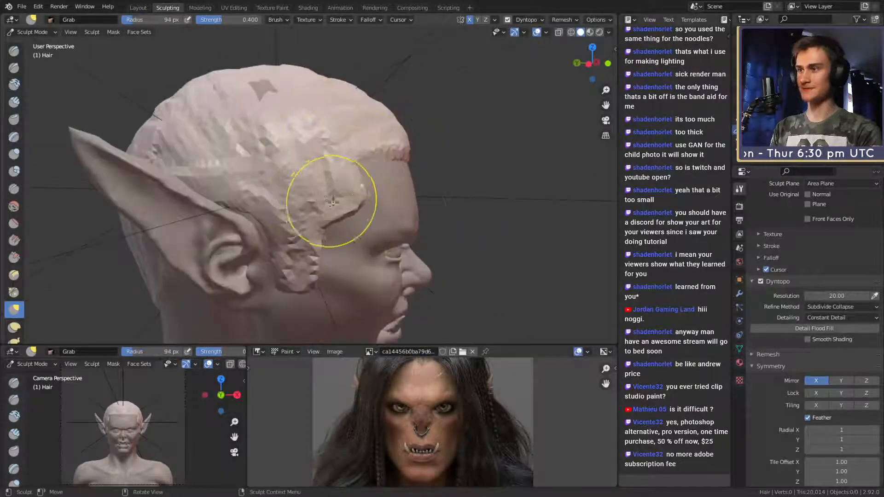
- Return to Clay Strips at a 67 px radius and rework the hair from the temple down to the sideburn
{"action": "key", "text": "c"}
{"action": "key", "text": "f"}
{"action": "left_click", "coordinate": [270, 158]}
{"action": "mouse_move", "coordinate": [280, 104]}
{"action": "middle_mouse_down"}
{"action": "mouse_move", "coordinate": [270, 158]}
{"action": "mouse_move", "coordinate": [309, 186]}
{"action": "middle_mouse_up"}
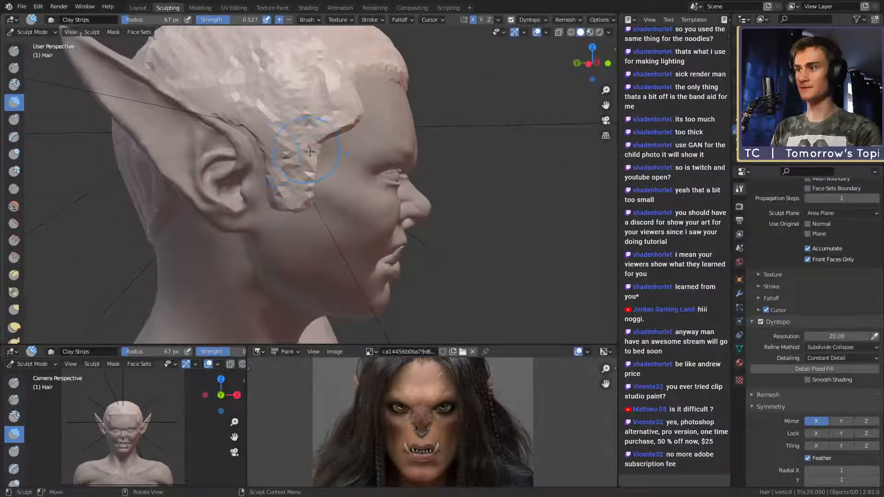
- Set the Clay Strips radius to 21 px and refine the edge of the hair at the temple
{"action": "middle_click_drag", "start_coordinate": [309, 152], "coordinate": [304, 169]}
{"action": "key", "text": "f"}
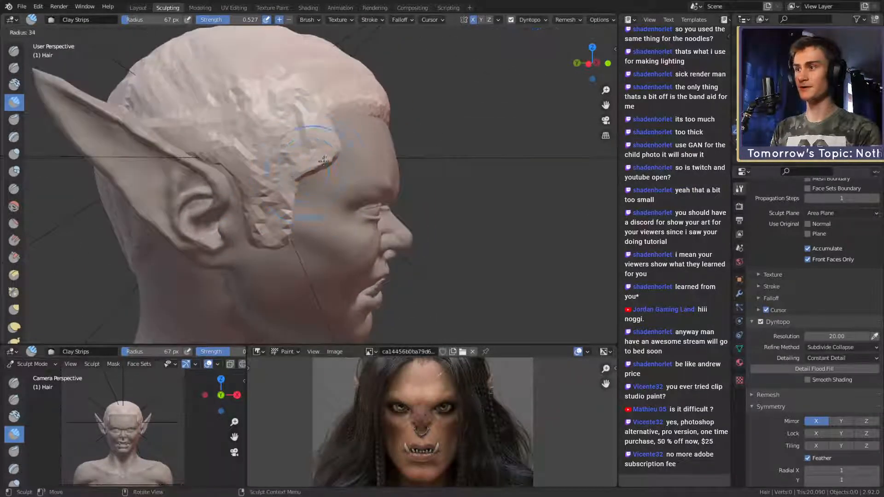
{"action": "left_click", "coordinate": [300, 173]}
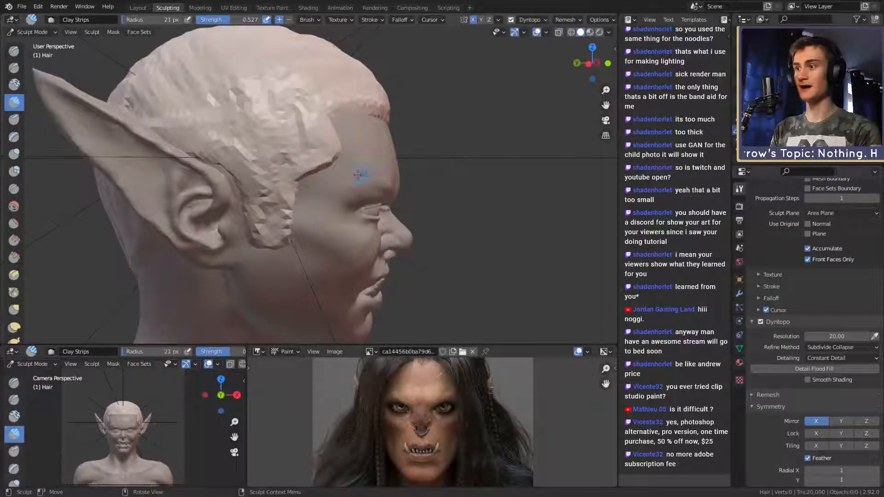
{"action": "middle_click_drag", "start_coordinate": [361, 174], "coordinate": [341, 172]}
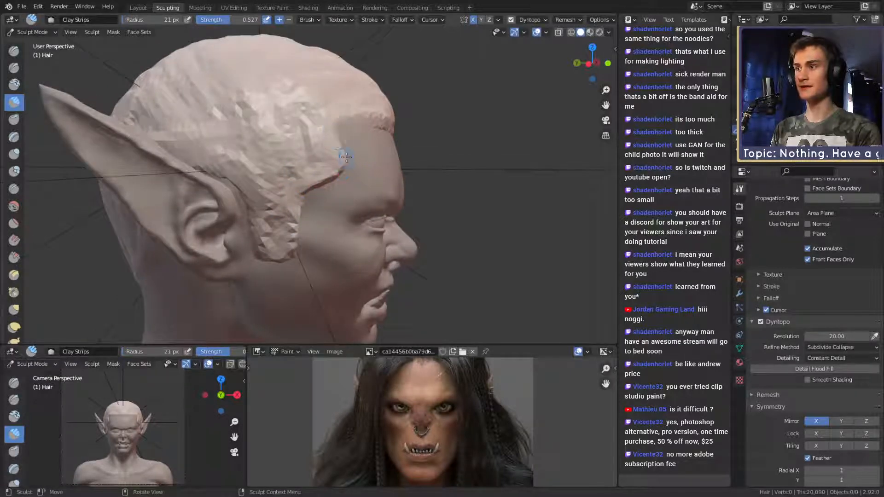
{"action": "mouse_move", "coordinate": [334, 131]}
{"action": "left_mouse_down"}
{"action": "mouse_move", "coordinate": [340, 124]}
{"action": "mouse_move", "coordinate": [346, 152]}
{"action": "left_mouse_up"}
{"action": "middle_click_drag", "start_coordinate": [347, 152], "coordinate": [322, 158]}
- Refine the hairline across the forehead and into its corners with small Clay Strips strokes
{"action": "mouse_move", "coordinate": [359, 114]}
{"action": "middle_mouse_down"}
{"action": "mouse_move", "coordinate": [358, 150]}
{"action": "mouse_move", "coordinate": [315, 175]}
{"action": "middle_mouse_up"}
{"action": "key", "text": "g"}
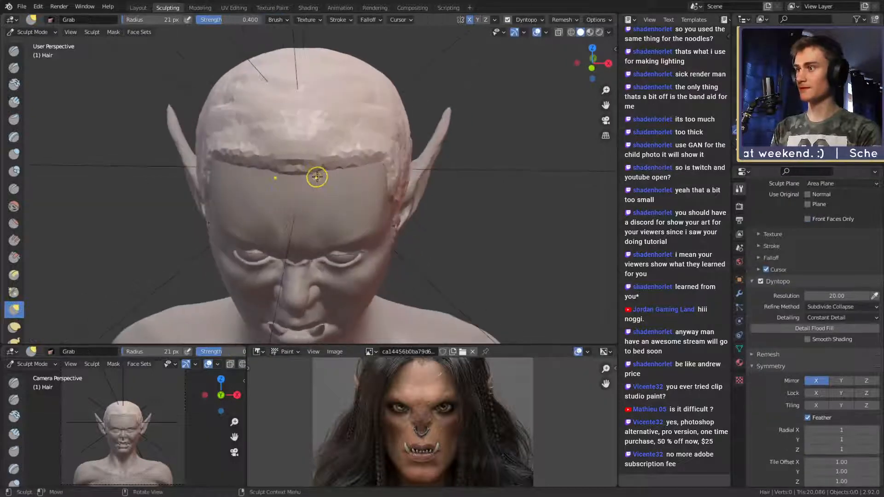
{"action": "key", "text": "c"}
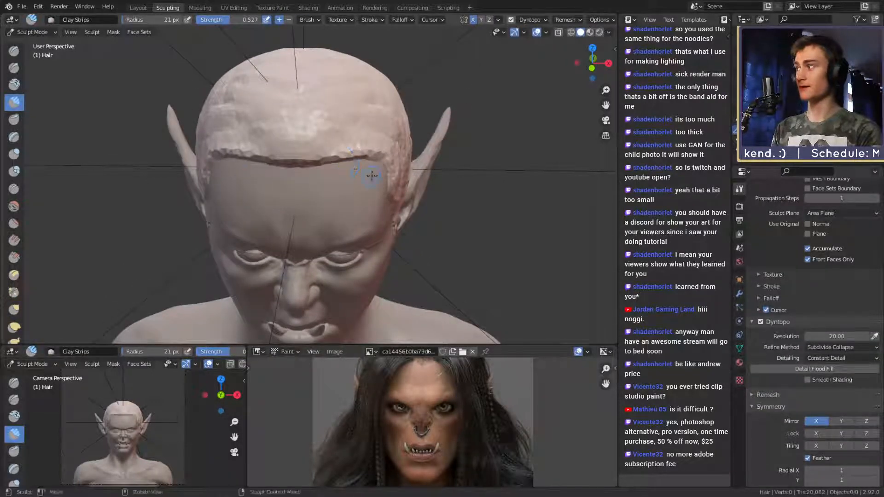
{"action": "mouse_move", "coordinate": [368, 178]}
{"action": "middle_mouse_down"}
{"action": "mouse_move", "coordinate": [387, 181]}
{"action": "mouse_move", "coordinate": [359, 166]}
{"action": "mouse_move", "coordinate": [345, 181]}
{"action": "middle_mouse_up"}
{"action": "left_click_drag", "start_coordinate": [345, 181], "coordinate": [364, 182]}
{"action": "middle_click_drag", "start_coordinate": [364, 182], "coordinate": [324, 185]}
{"action": "mouse_move", "coordinate": [324, 185]}
{"action": "left_mouse_down", "text": "ctrl"}
{"action": "mouse_move", "coordinate": [336, 159]}
{"action": "mouse_move", "coordinate": [320, 141]}
{"action": "mouse_move", "coordinate": [334, 151]}
{"action": "left_mouse_up", "text": "ctrl"}
{"action": "middle_click_drag", "start_coordinate": [334, 159], "coordinate": [324, 137]}
{"action": "mouse_move", "coordinate": [324, 137]}
{"action": "left_mouse_down"}
{"action": "mouse_move", "coordinate": [405, 136]}
{"action": "mouse_move", "coordinate": [360, 134]}
{"action": "left_mouse_up"}
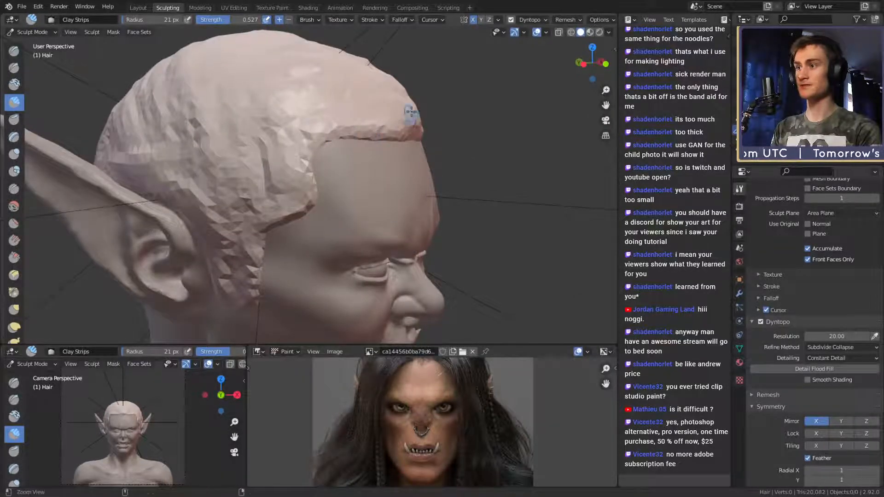
- Compare the whole bust with the full reference portrait and save the Blender file
{"action": "scroll", "coordinate": [396, 166], "scroll_direction": "down", "scroll_amount": 4}
{"action": "mouse_move", "coordinate": [396, 166]}
{"action": "middle_mouse_down", "text": "shift"}
{"action": "mouse_move", "coordinate": [410, 184]}
{"action": "mouse_move", "coordinate": [376, 183]}
{"action": "mouse_move", "coordinate": [394, 175]}
{"action": "middle_mouse_up", "text": "shift"}
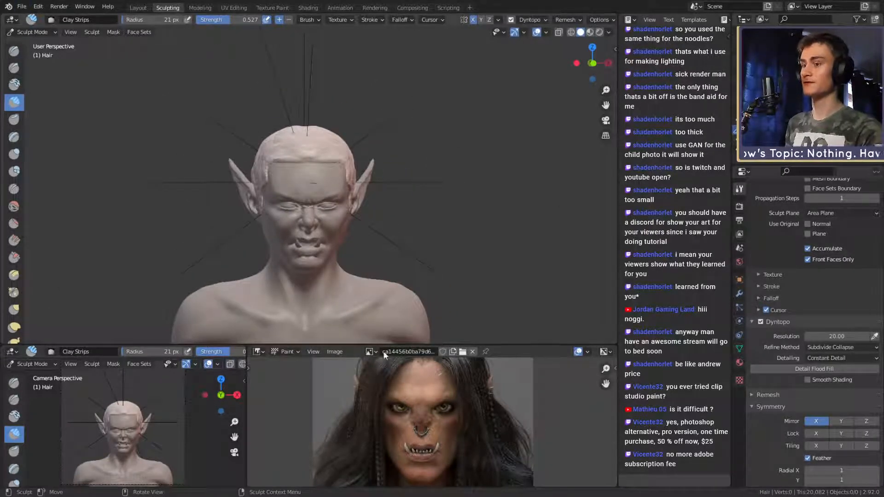
{"action": "scroll", "coordinate": [424, 421], "scroll_direction": "down", "scroll_amount": 3}
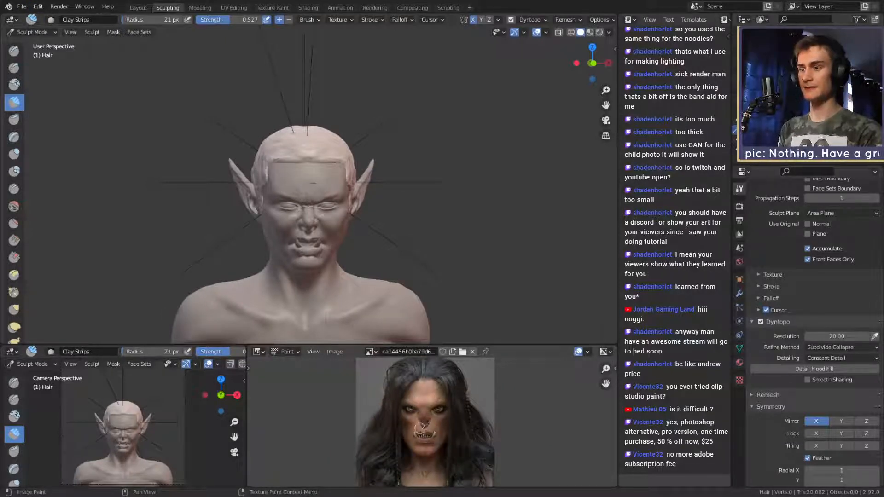
{"action": "left_click", "coordinate": [22, 6]}
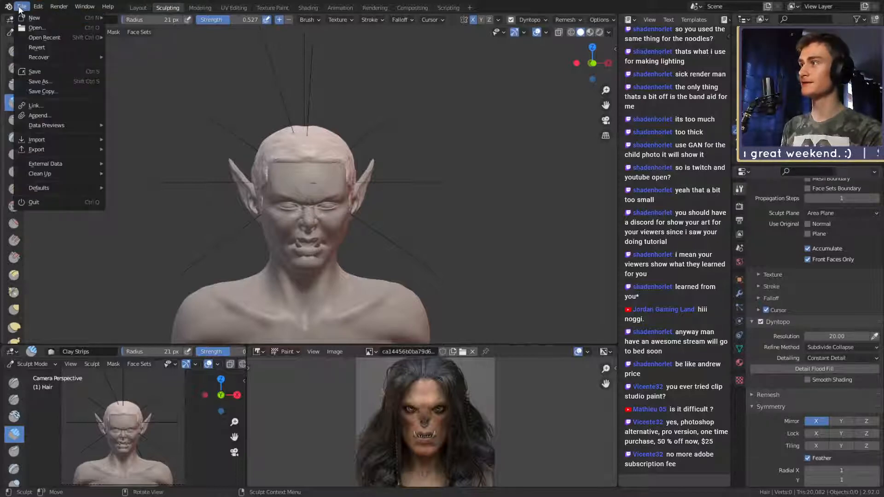
{"action": "left_click", "coordinate": [22, 7]}
{"action": "left_click", "coordinate": [22, 7]}
{"action": "left_click", "coordinate": [36, 71]}
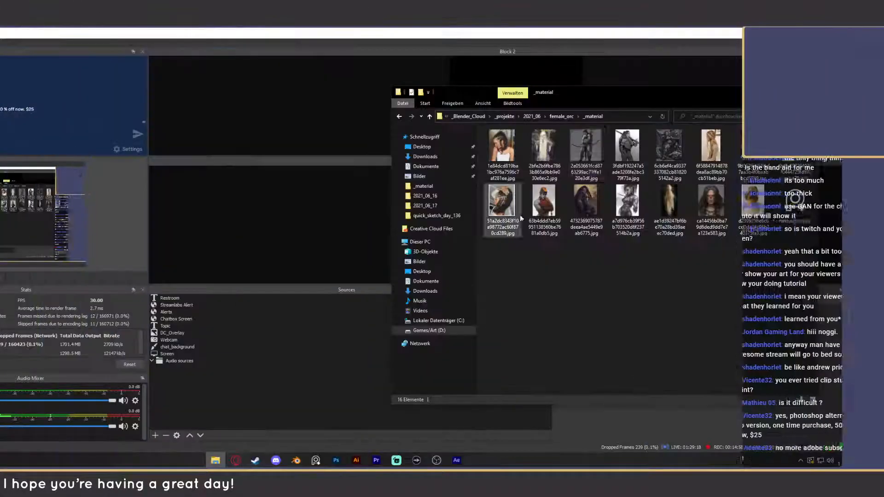
- In File Explorer, enlarge the window and thumbnails of the female_orc _material folder and view the photo of the woman with braids and glasses
{"action": "left_click_drag", "start_coordinate": [627, 91], "coordinate": [490, 100]}
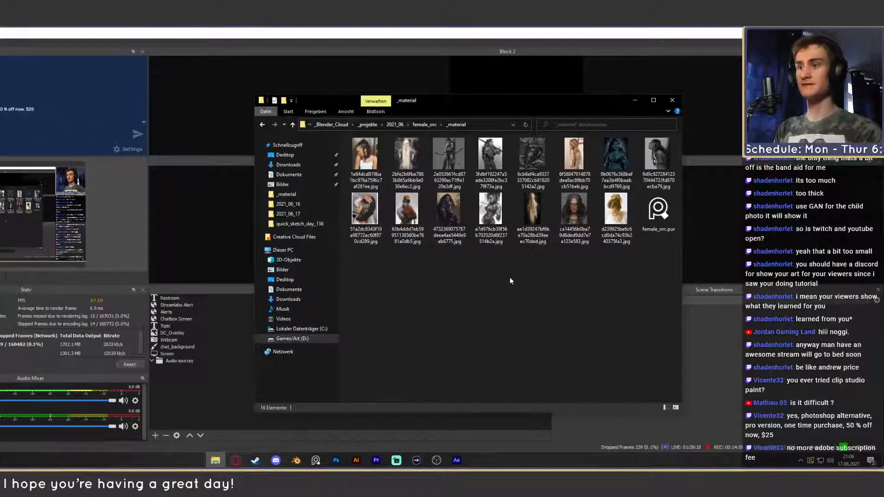
{"action": "scroll", "coordinate": [510, 277], "scroll_direction": "up", "scroll_amount": 5, "text": "ctrl"}
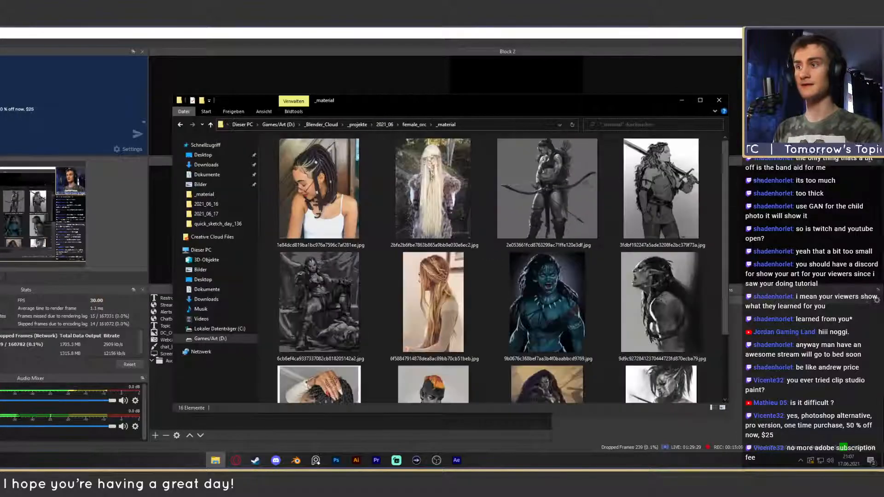
{"action": "double_click", "coordinate": [316, 199]}
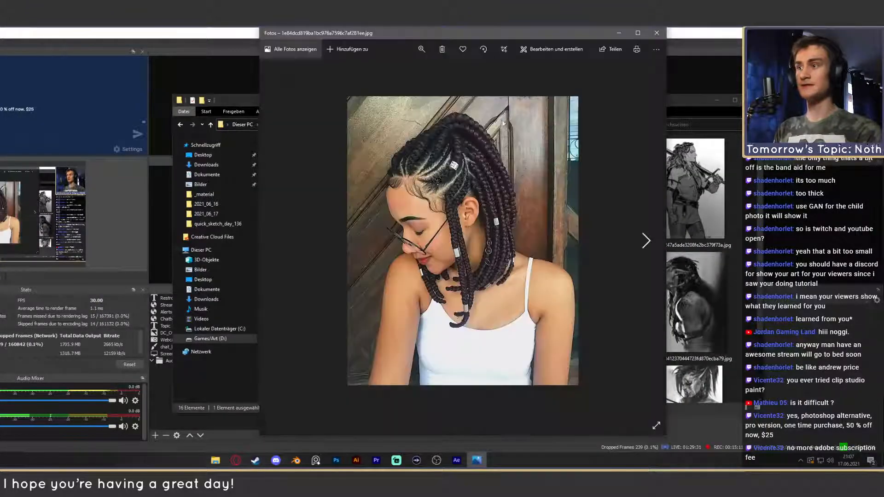
{"action": "left_click", "coordinate": [656, 33]}
{"action": "left_click_drag", "start_coordinate": [573, 101], "coordinate": [568, 64]}
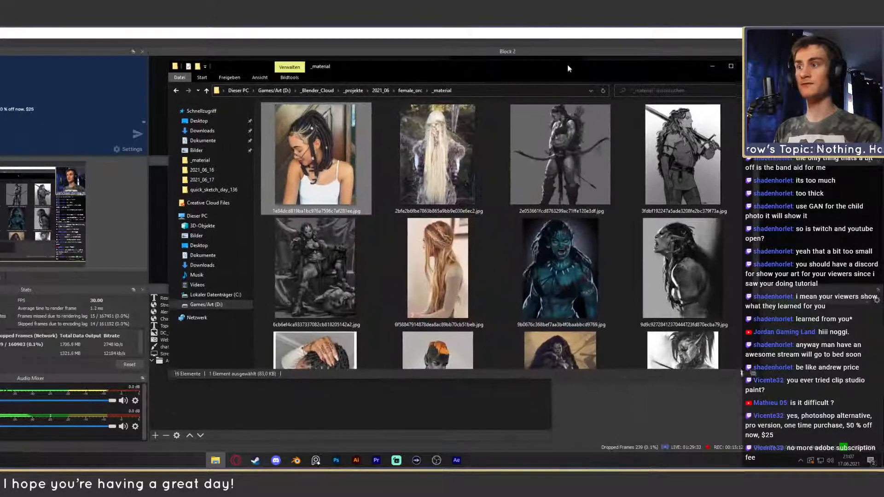
{"action": "left_click_drag", "start_coordinate": [578, 377], "coordinate": [576, 432]}
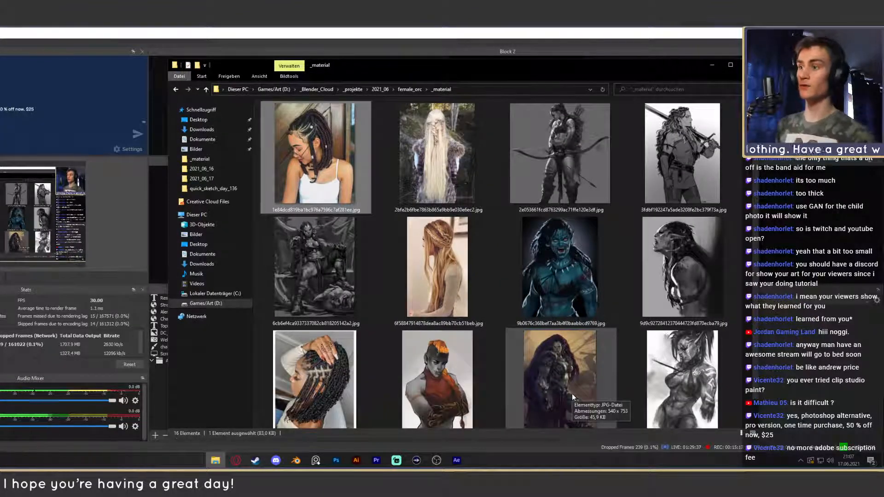
- Examine the hairstyles in the artworks of the seated orc, the sword-carrying warrior and the blue-skinned orc
{"action": "double_click", "coordinate": [308, 280]}
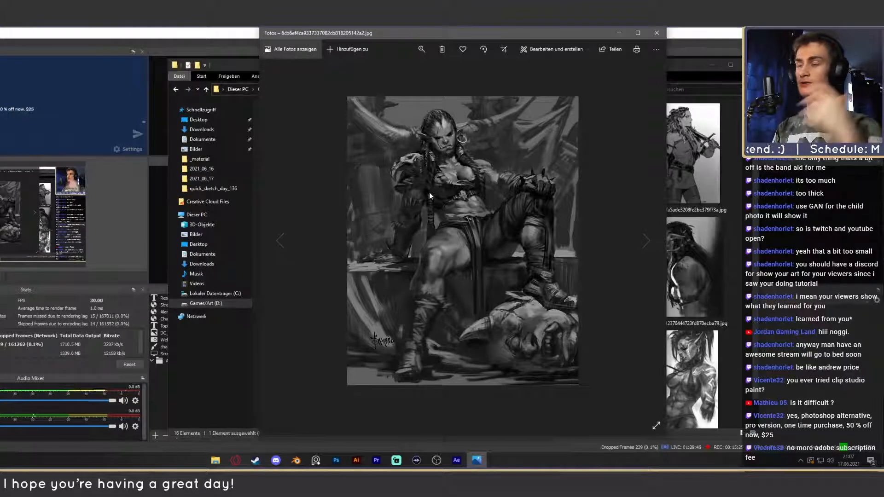
{"action": "left_click", "coordinate": [656, 33]}
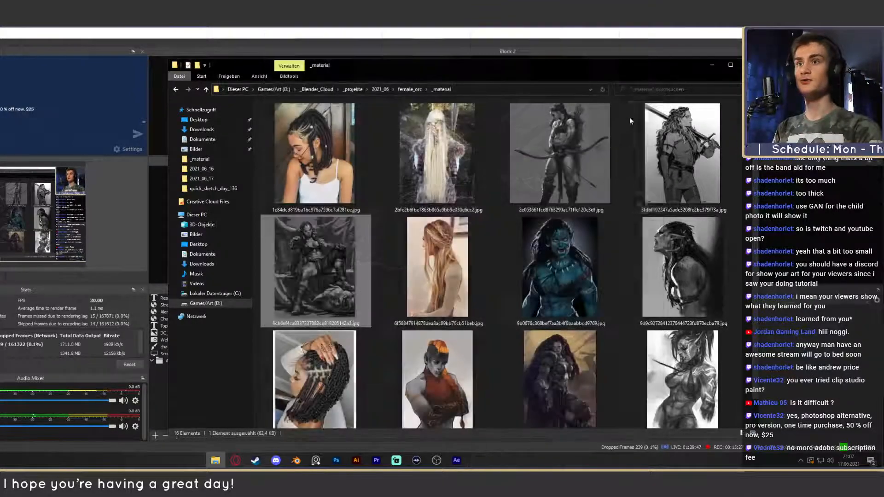
{"action": "double_click", "coordinate": [689, 133]}
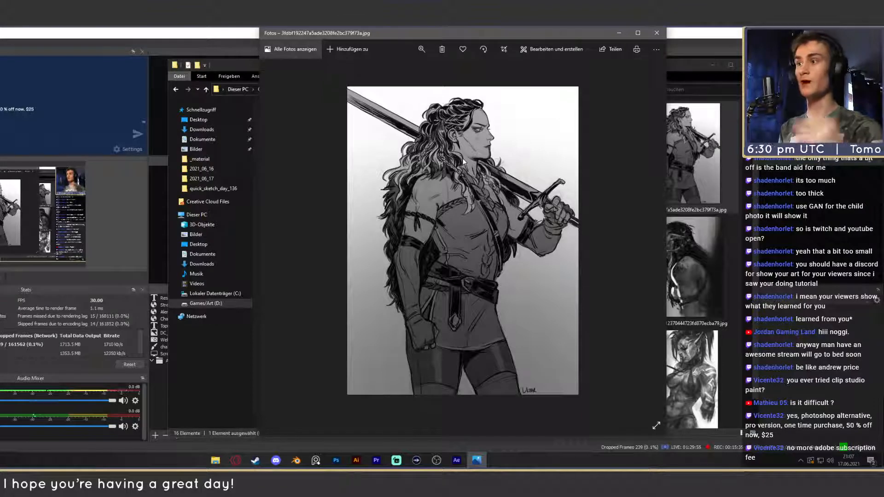
{"action": "left_click", "coordinate": [657, 33]}
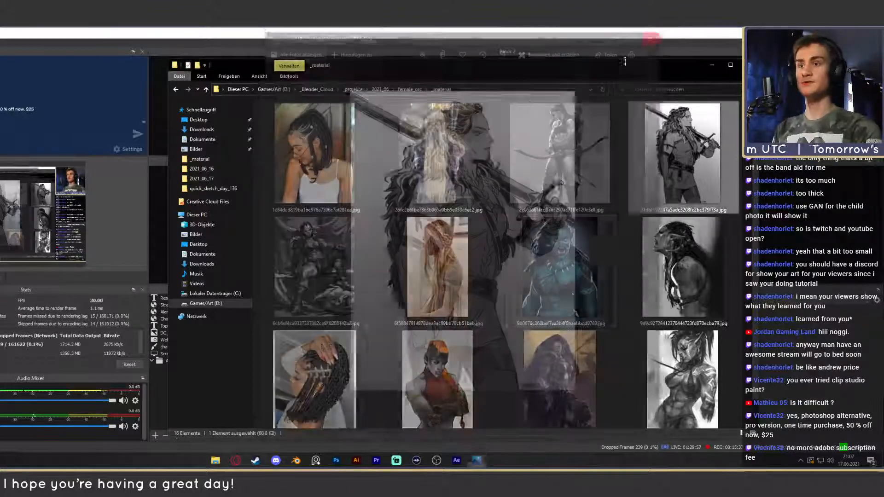
{"action": "double_click", "coordinate": [547, 240]}
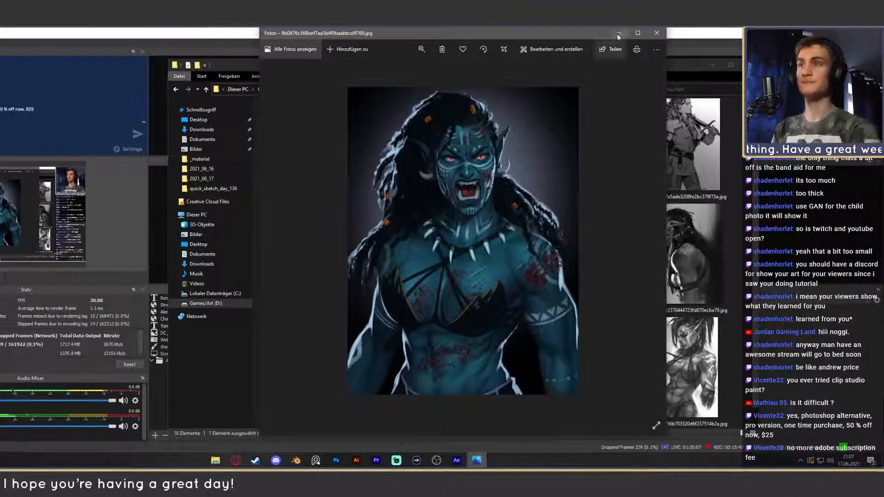
{"action": "left_click", "coordinate": [657, 33]}
- Compare the hair in the braids-and-glasses photo, the archer drawing and the screaming orc profile
{"action": "double_click", "coordinate": [342, 144]}
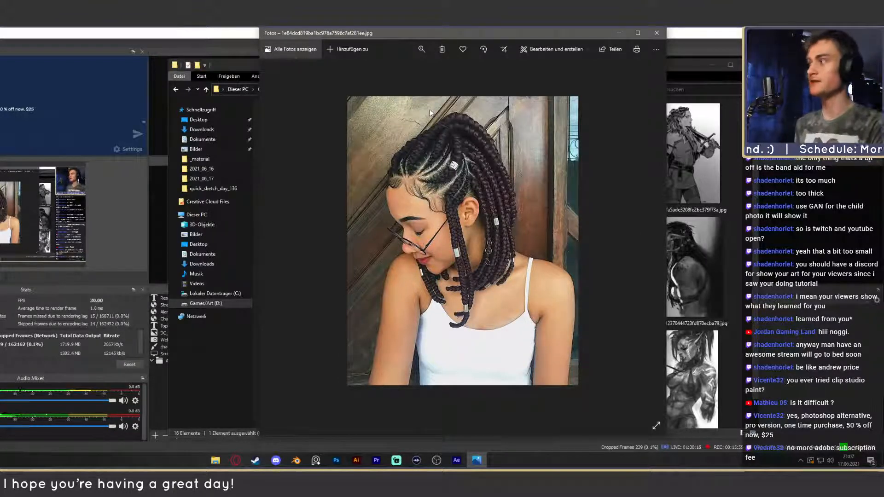
{"action": "left_click", "coordinate": [656, 32]}
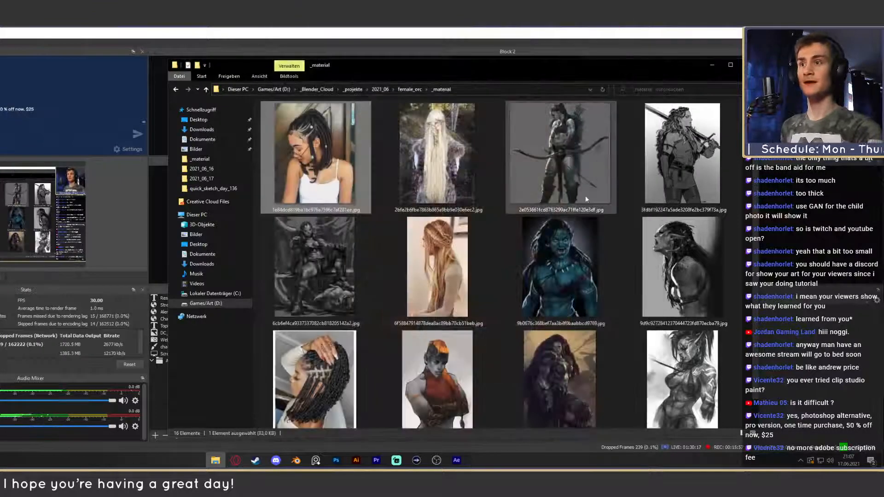
{"action": "double_click", "coordinate": [550, 145]}
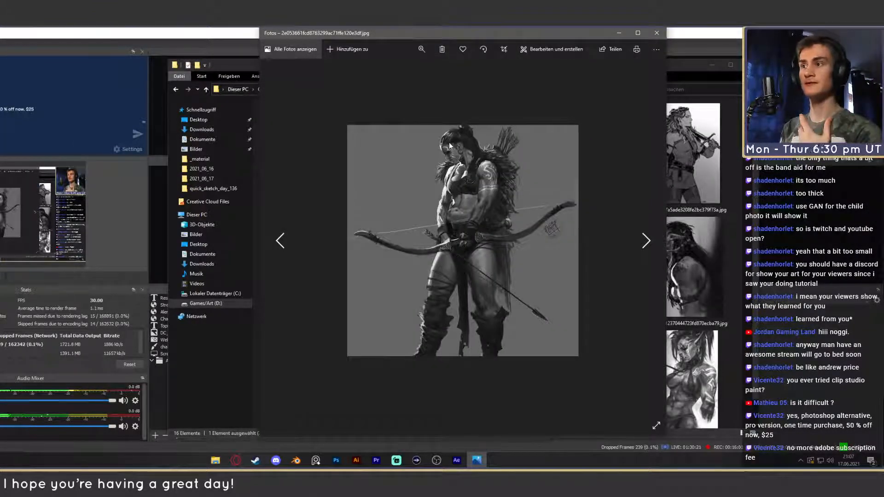
{"action": "left_click", "coordinate": [657, 32]}
{"action": "double_click", "coordinate": [686, 250]}
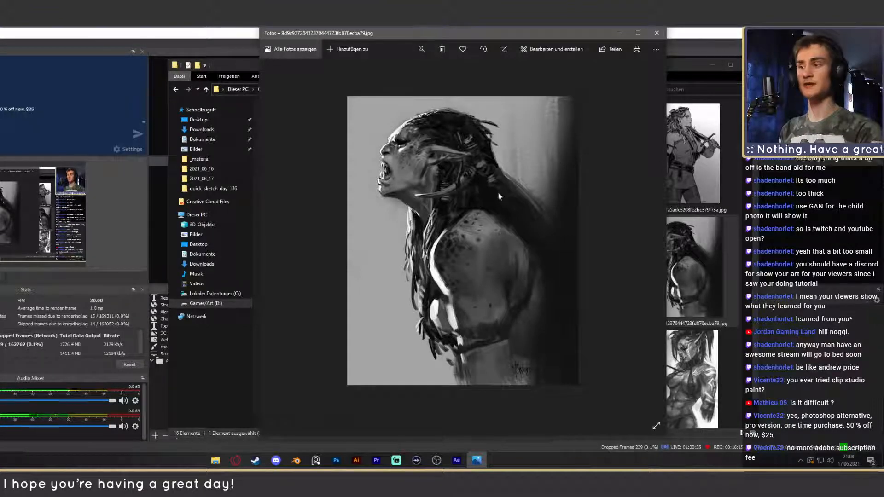
{"action": "left_click", "coordinate": [657, 33]}
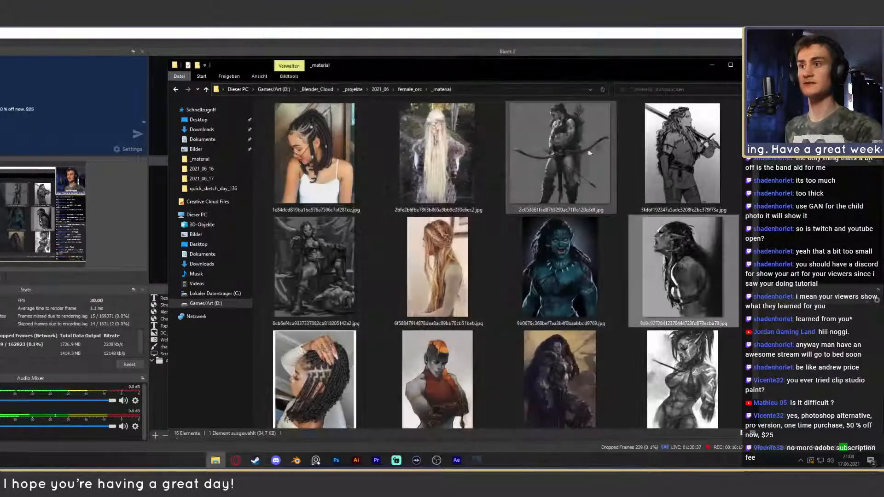
{"action": "double_click", "coordinate": [571, 148]}
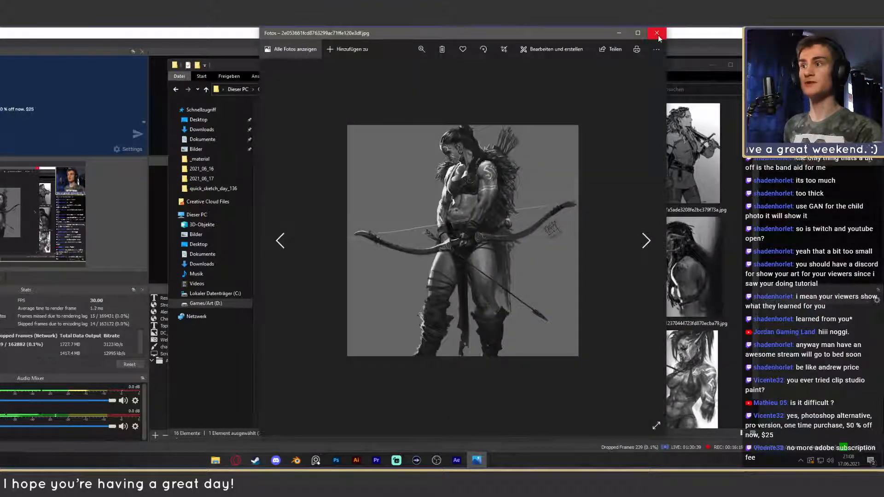
{"action": "left_click", "coordinate": [657, 34]}
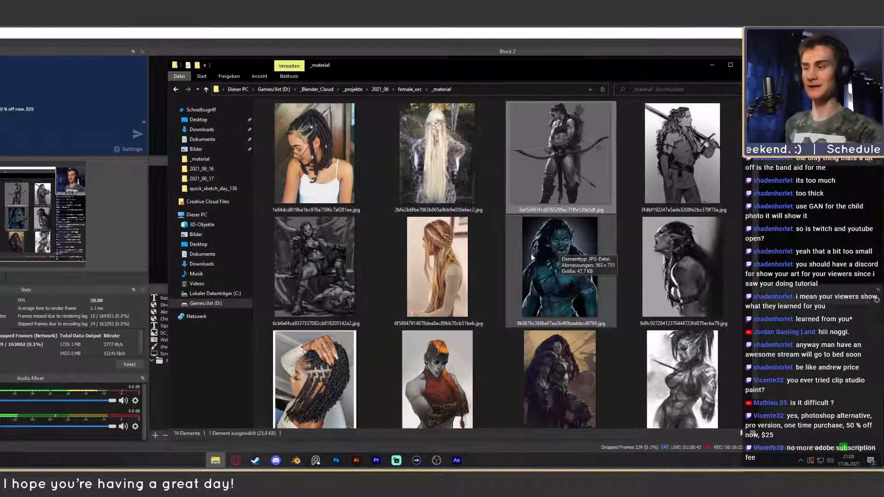
- Examine the hair in the artworks of the orange-haired orc with a braid and the long-haired green orc warrior
{"action": "scroll", "coordinate": [499, 234], "scroll_direction": "down", "scroll_amount": 2}
{"action": "left_click", "coordinate": [453, 252]}
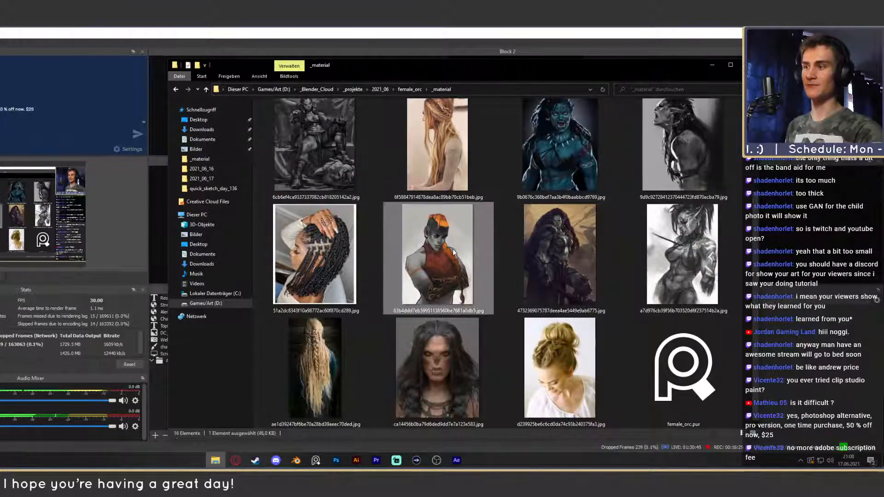
{"action": "double_click", "coordinate": [453, 253]}
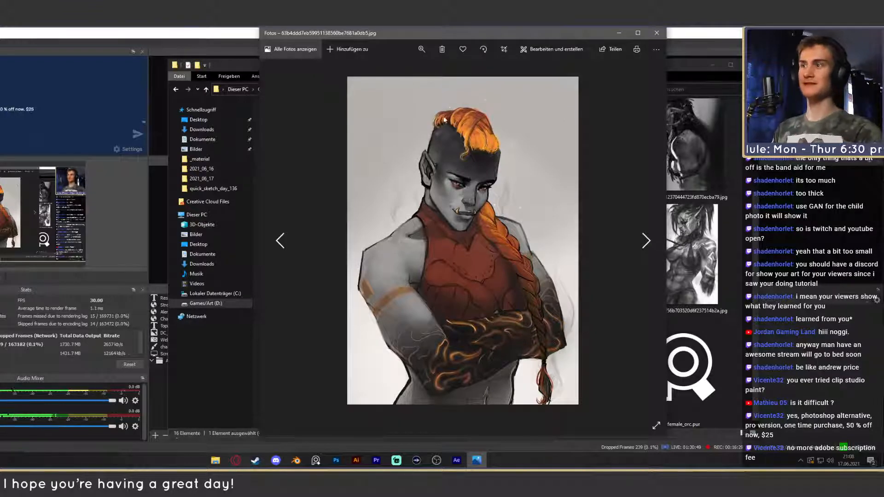
{"action": "left_click", "coordinate": [657, 33]}
{"action": "double_click", "coordinate": [557, 241]}
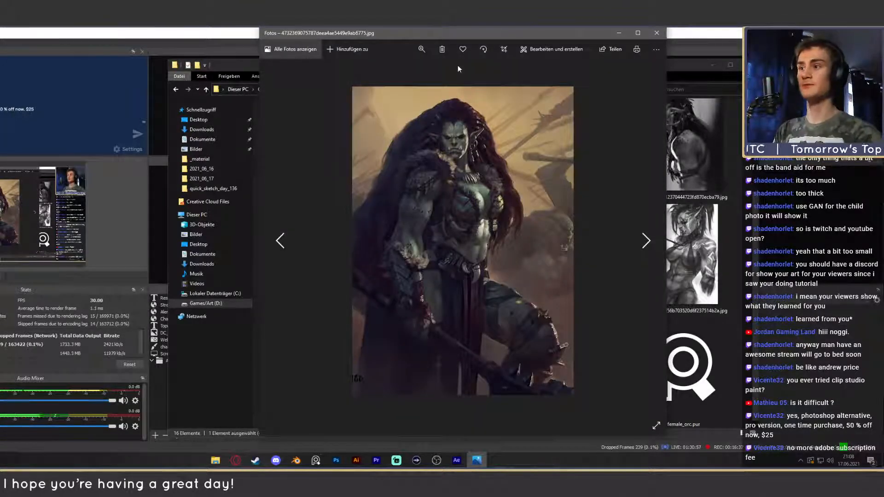
{"action": "key", "text": "Right"}
{"action": "key", "text": "Left"}
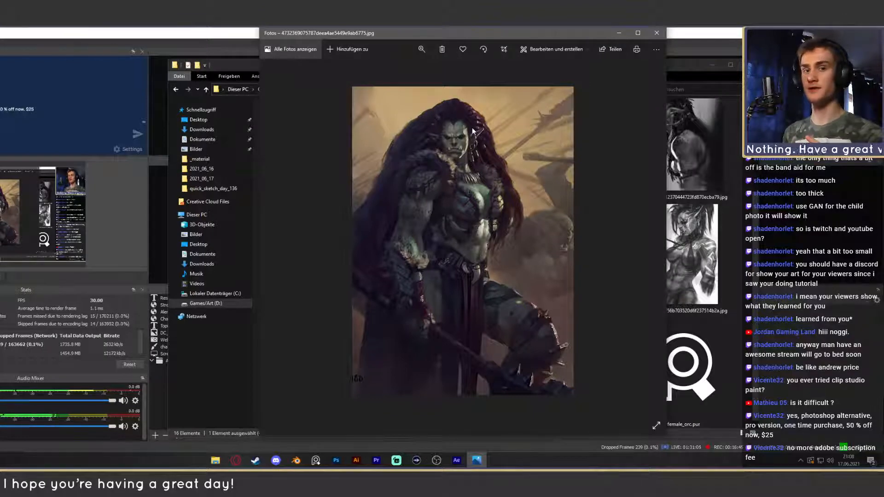
{"action": "left_click", "coordinate": [657, 33]}
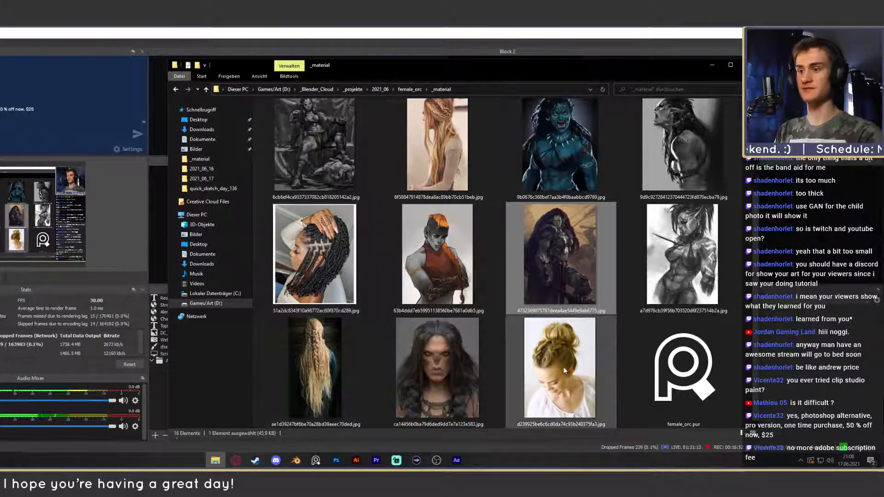
- View the photo of the woman with parted black box braids to study how they start at the scalp
{"action": "left_click", "coordinate": [327, 261]}
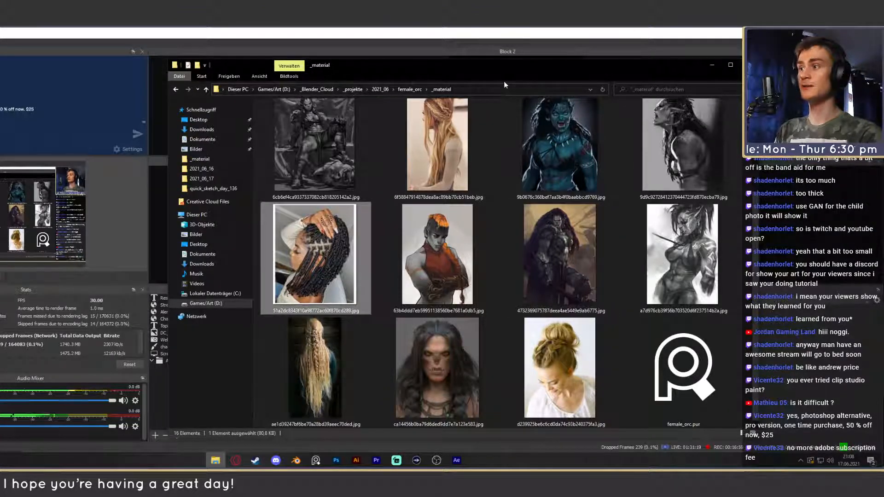
{"action": "double_click", "coordinate": [323, 269]}
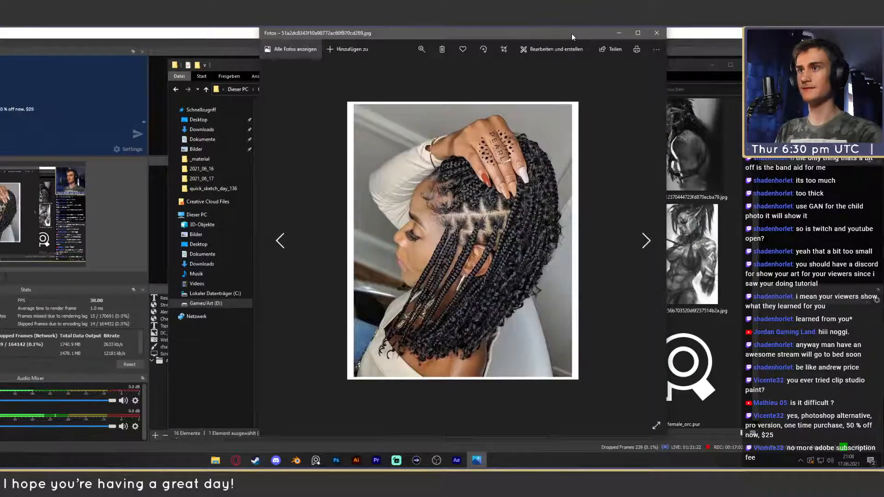
{"action": "left_click_drag", "start_coordinate": [571, 34], "coordinate": [601, 43]}
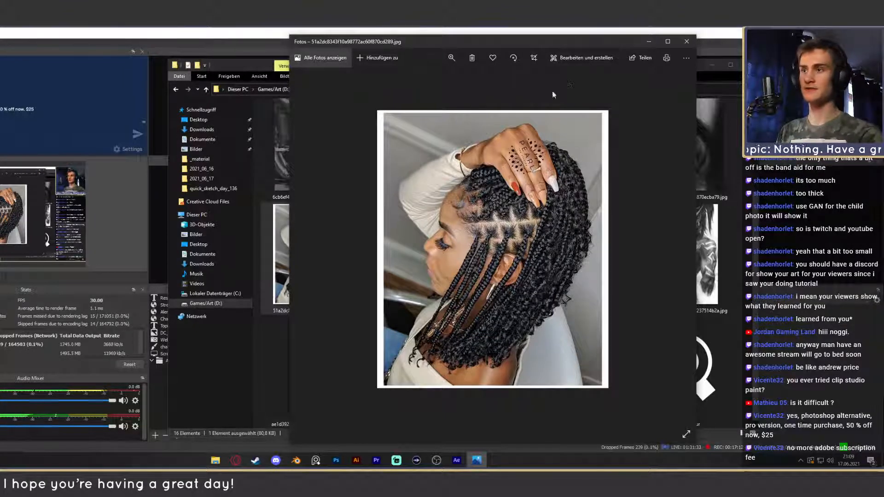
- Study the photo of the blonde woman's bun with thick braids running back from the hairline
{"action": "left_click", "coordinate": [686, 41]}
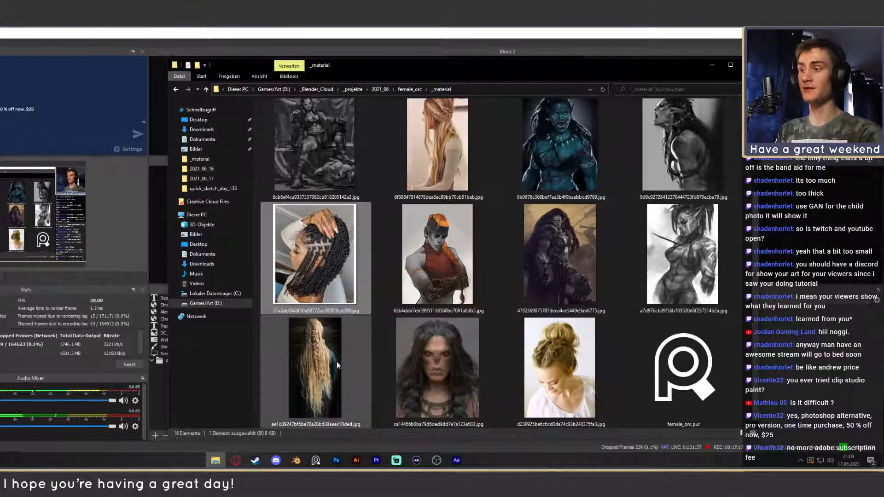
{"action": "double_click", "coordinate": [548, 356]}
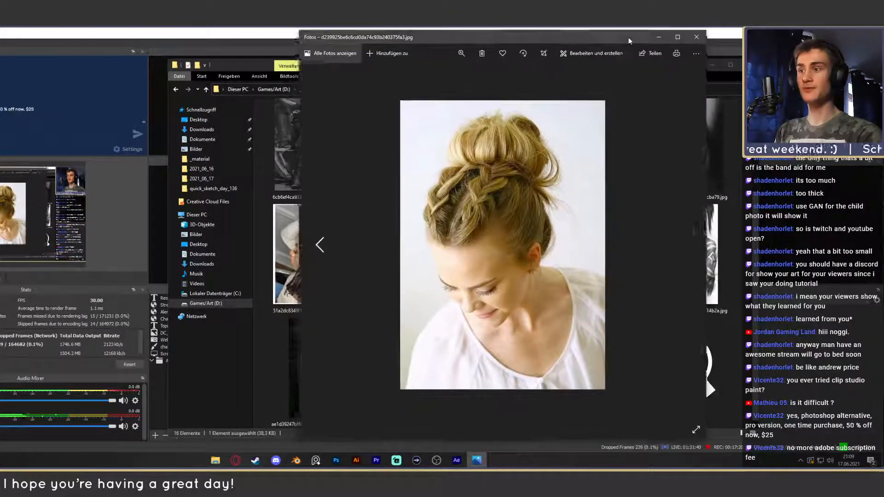
{"action": "mouse_move", "coordinate": [629, 40]}
{"action": "left_mouse_down"}
{"action": "mouse_move", "coordinate": [617, 47]}
{"action": "mouse_move", "coordinate": [624, 34]}
{"action": "left_mouse_up"}
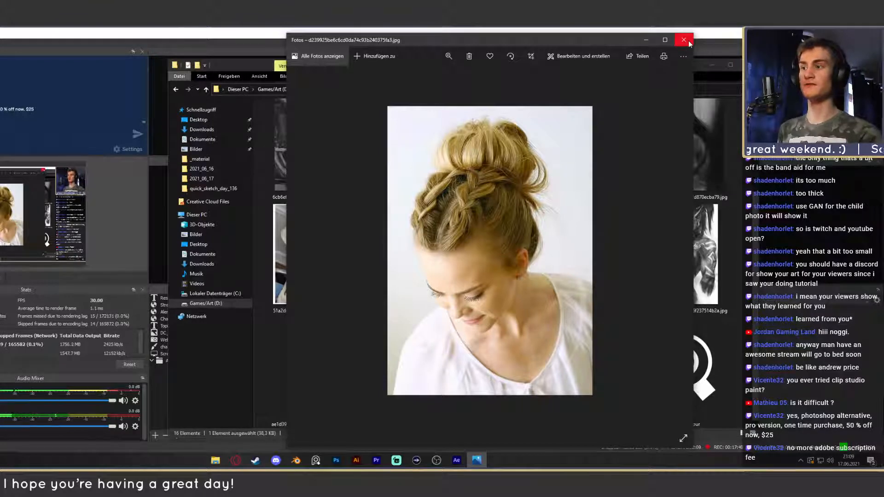
{"action": "left_click", "coordinate": [689, 42]}
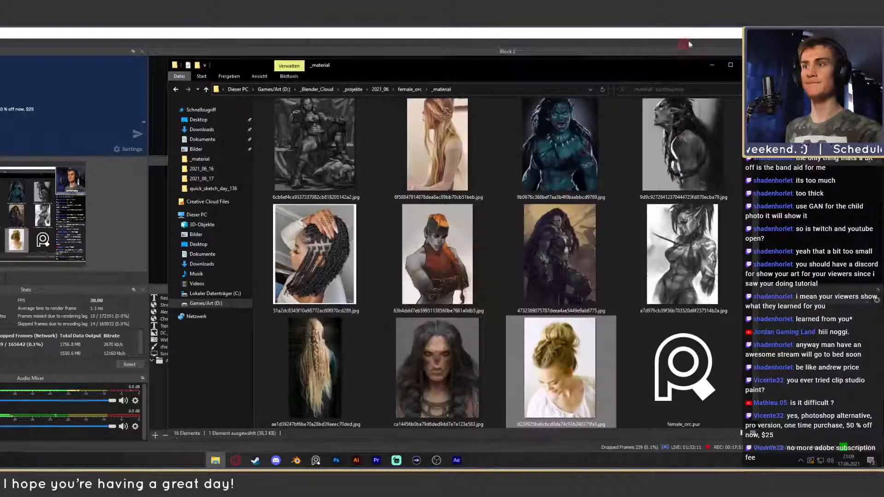
{"action": "double_click", "coordinate": [553, 380]}
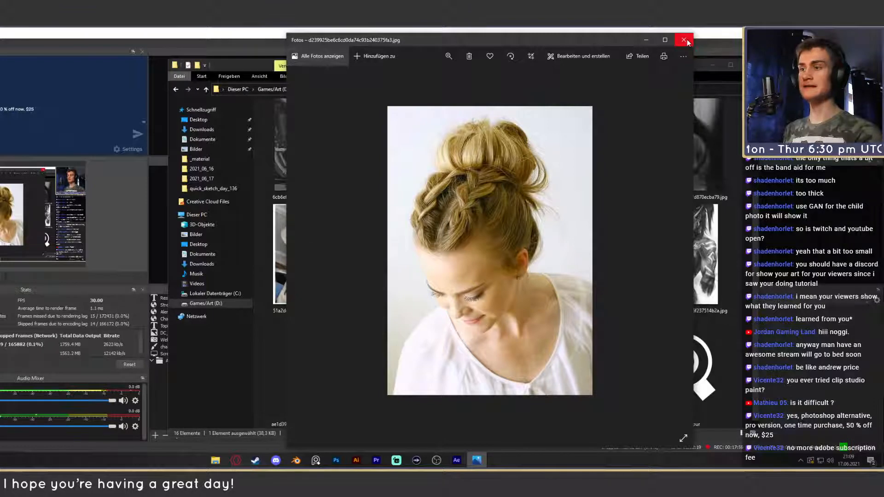
{"action": "left_click", "coordinate": [686, 42]}
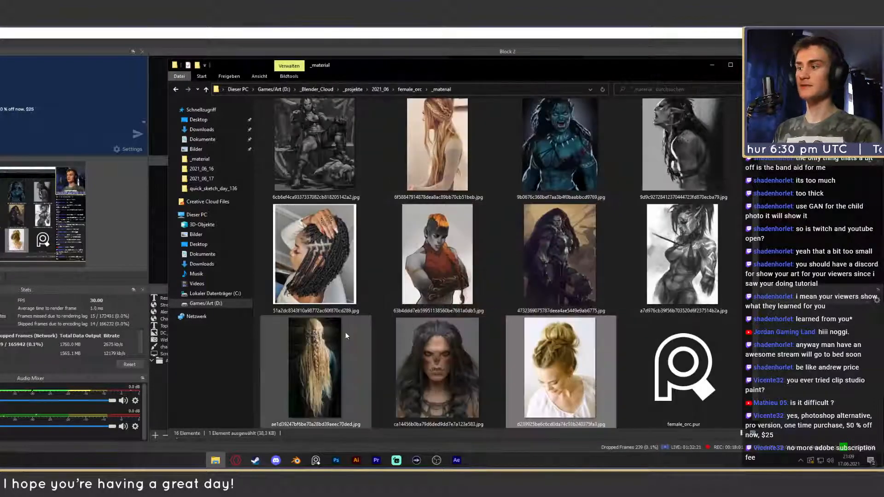
- Compare the braids in the beaded long-hair back view and the side-view photo of the long-haired blonde woman
{"action": "double_click", "coordinate": [448, 237]}
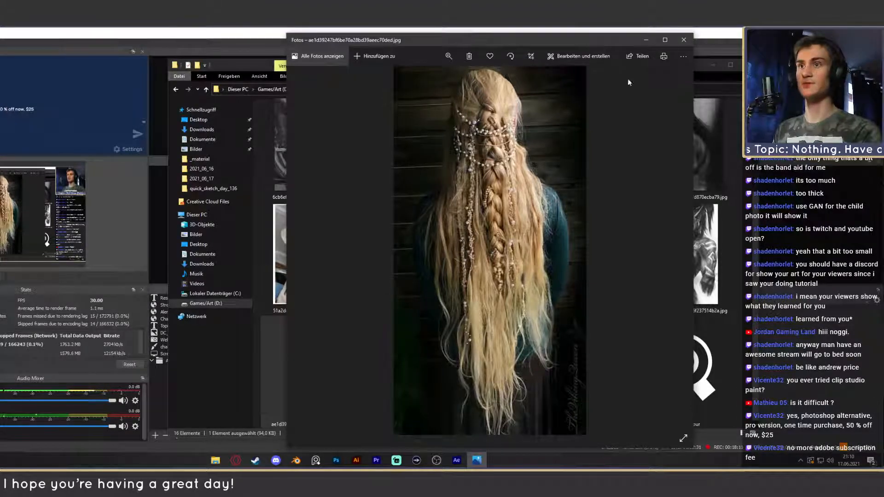
{"action": "left_click", "coordinate": [684, 40]}
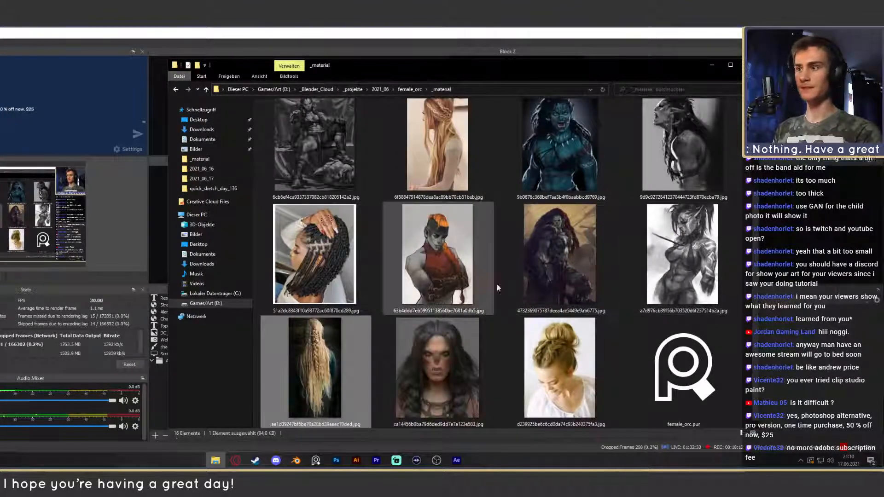
{"action": "double_click", "coordinate": [480, 291]}
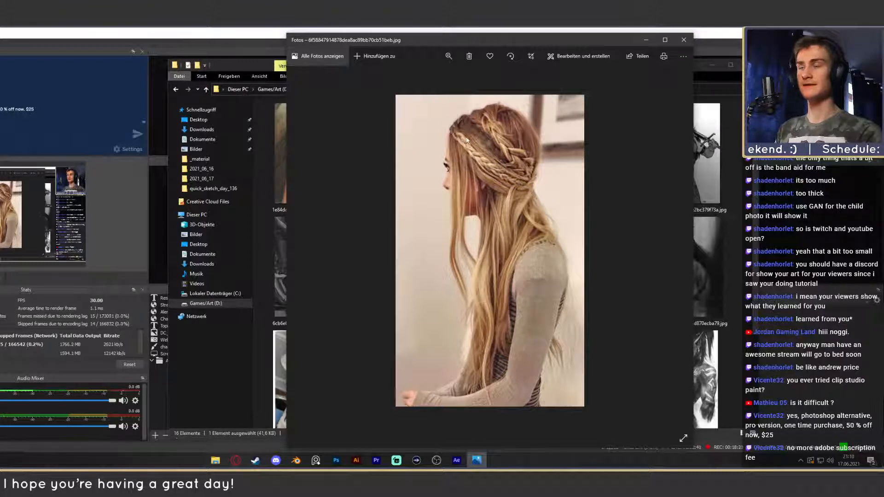
{"action": "left_click", "coordinate": [684, 40]}
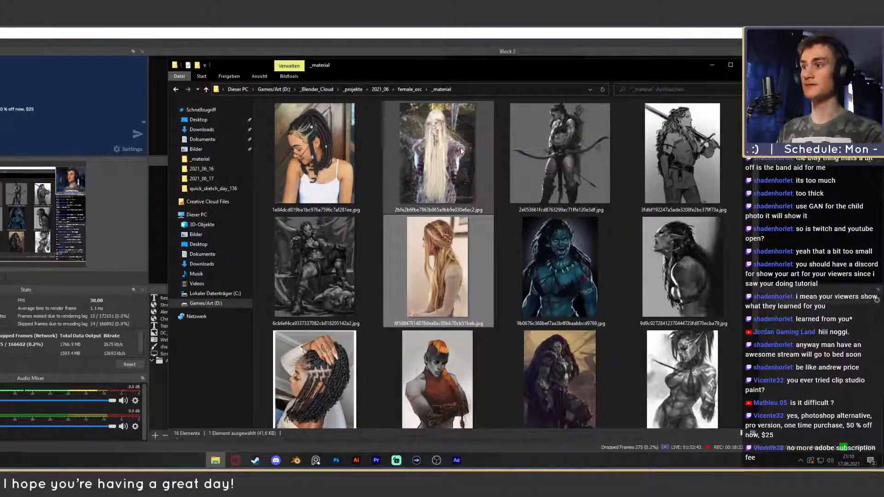
- Examine the hair in the archer drawing and the Viking back-view photo with white-blonde braids
{"action": "double_click", "coordinate": [576, 147]}
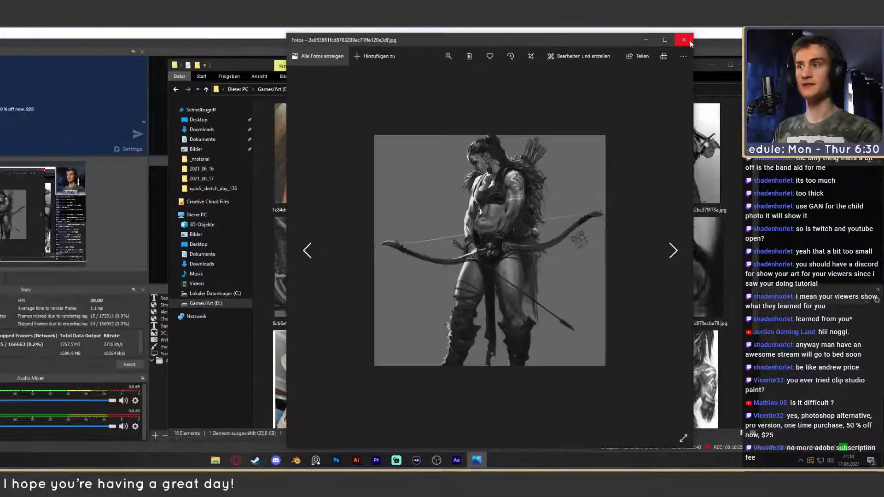
{"action": "left_click", "coordinate": [690, 42]}
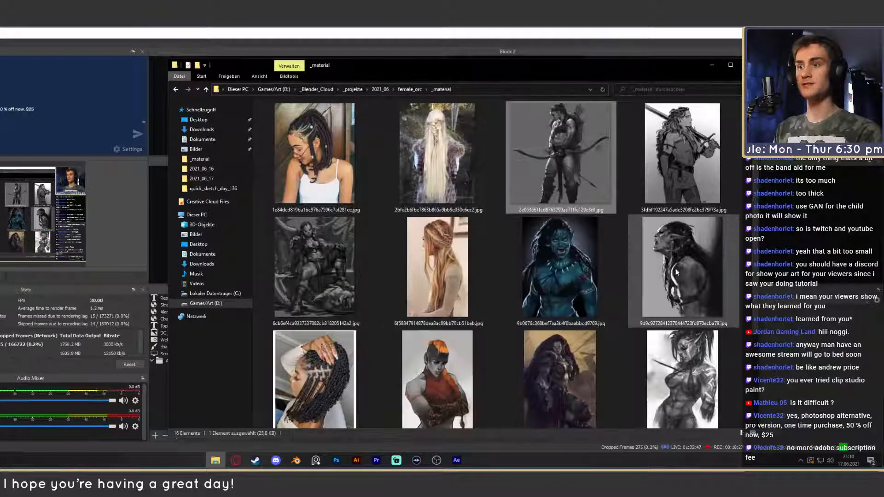
{"action": "double_click", "coordinate": [314, 137]}
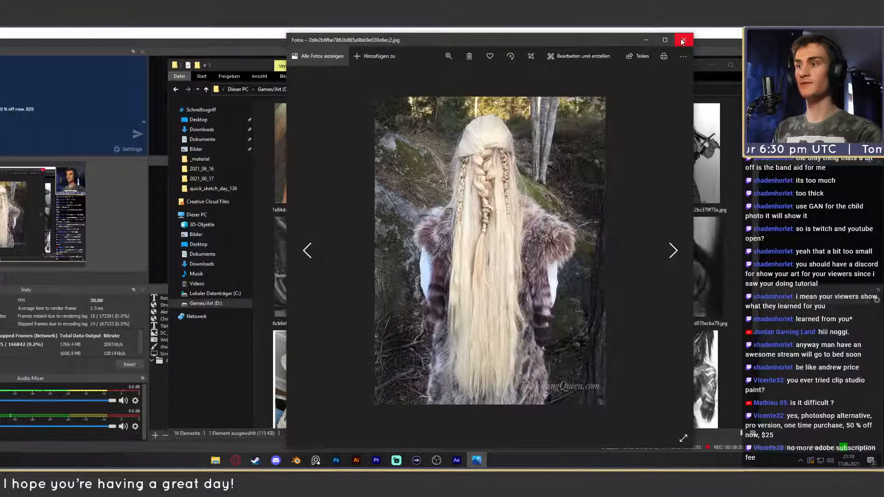
{"action": "left_click", "coordinate": [683, 39]}
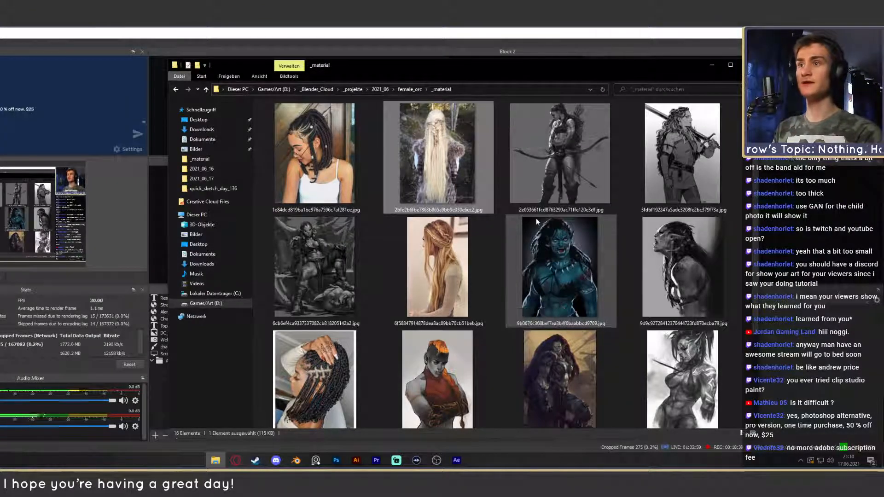
- Compare the loose curls of the sword-carrying warrior with the scalp braids of the woman wearing glasses
{"action": "scroll", "coordinate": [535, 220], "scroll_direction": "down", "scroll_amount": 1}
{"action": "double_click", "coordinate": [682, 145]}
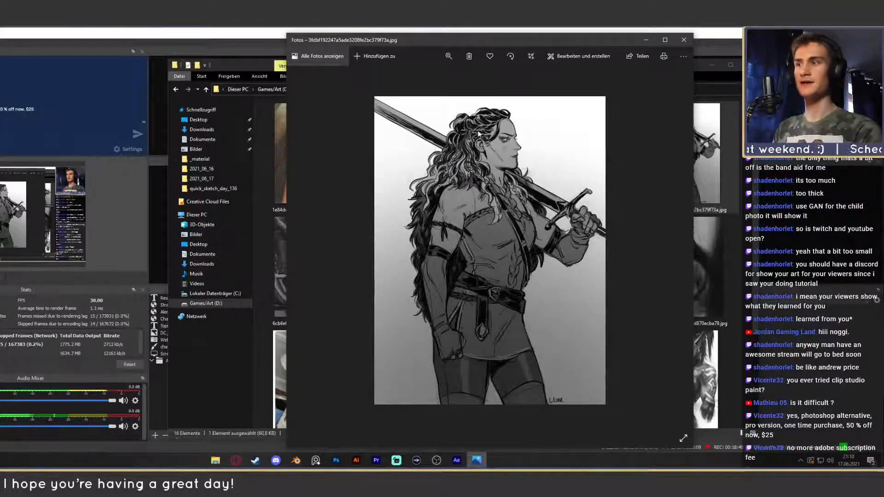
{"action": "left_click", "coordinate": [684, 39]}
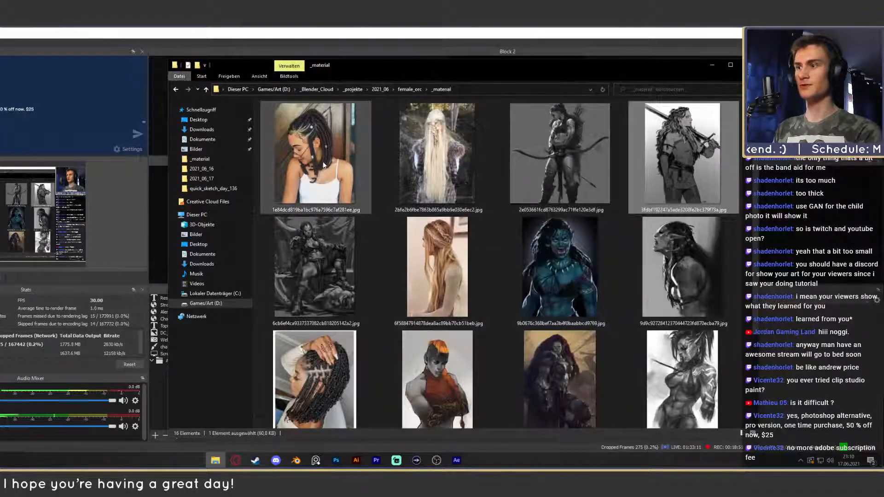
{"action": "double_click", "coordinate": [324, 164]}
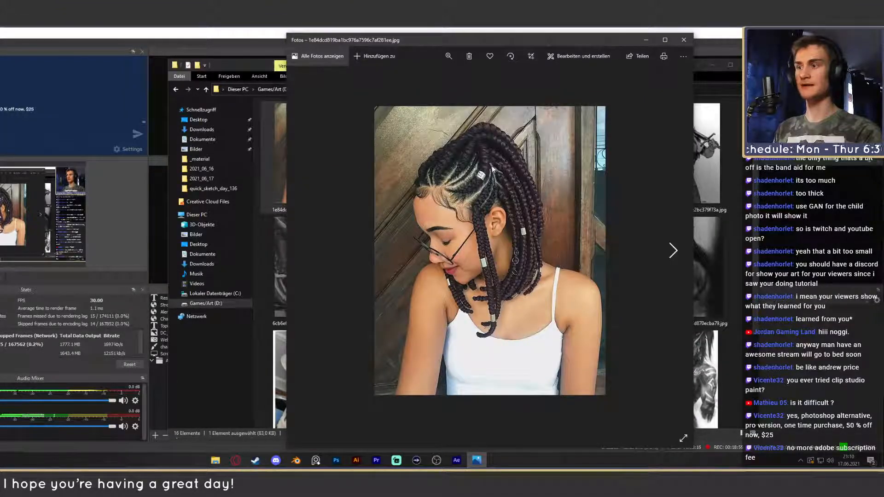
{"action": "left_click", "coordinate": [683, 40]}
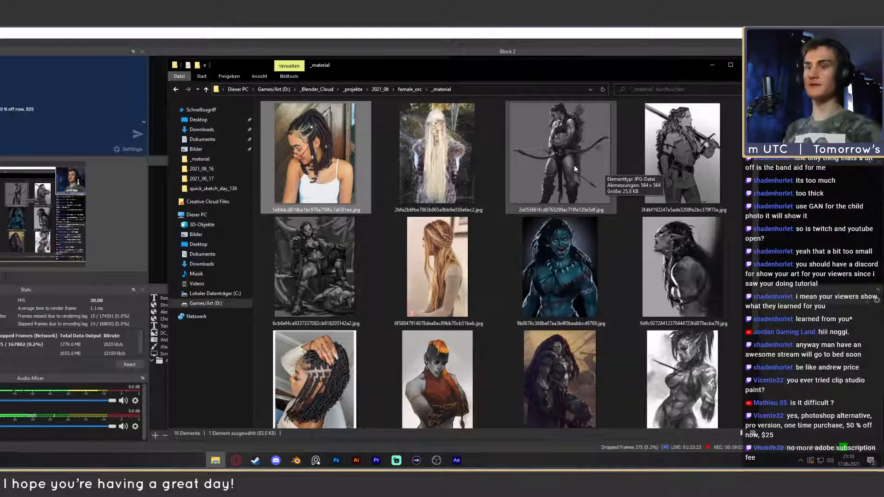
- Review the hairstyles of the screaming orc in profile and the seated orc on the throne
{"action": "double_click", "coordinate": [696, 276]}
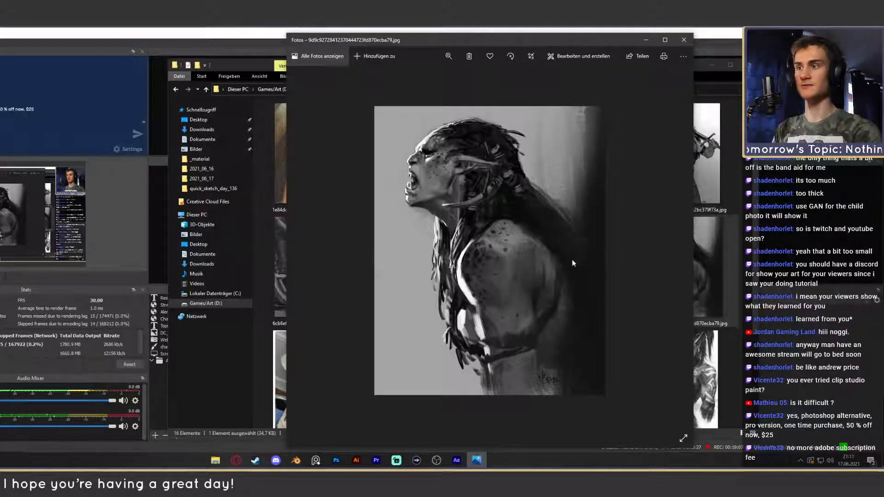
{"action": "left_click", "coordinate": [684, 39]}
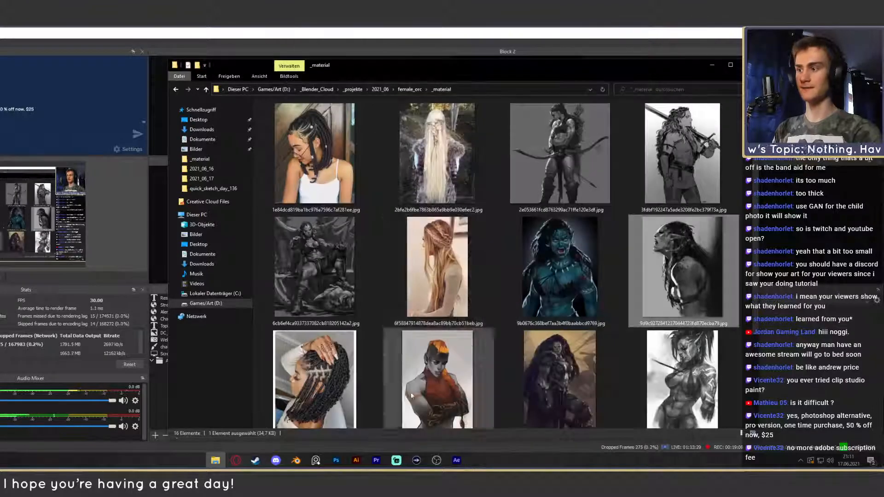
{"action": "double_click", "coordinate": [477, 270]}
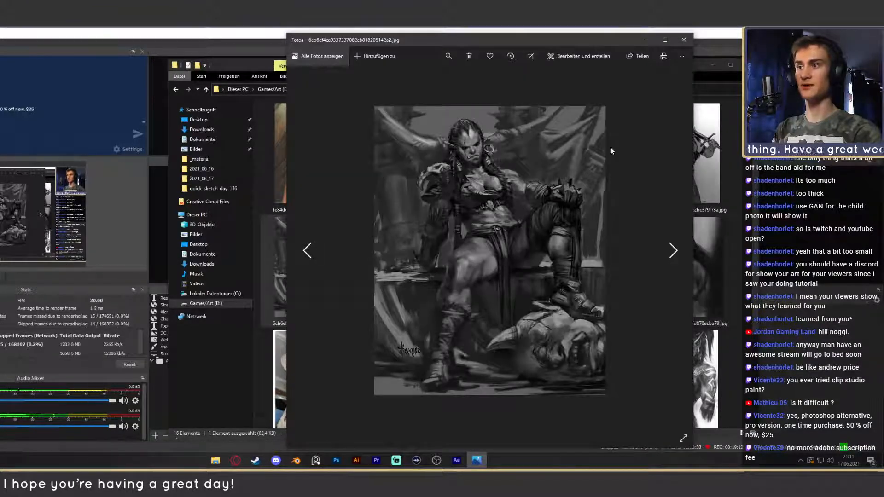
{"action": "left_click", "coordinate": [684, 39]}
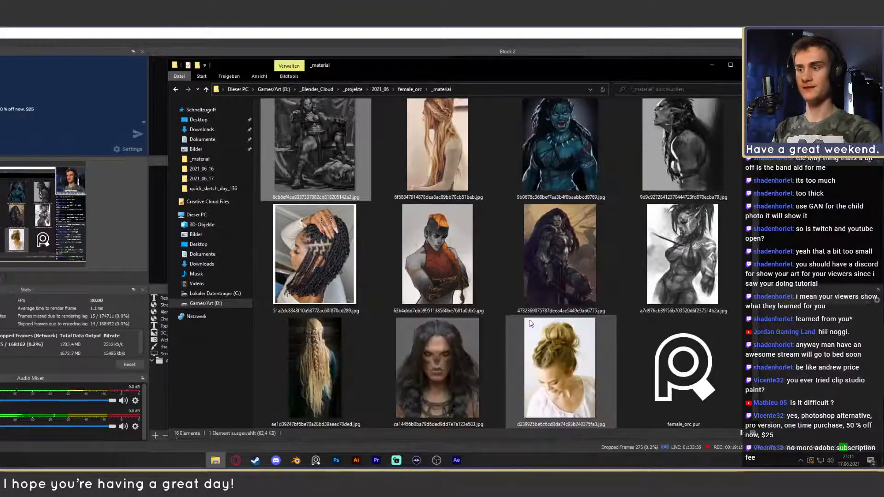
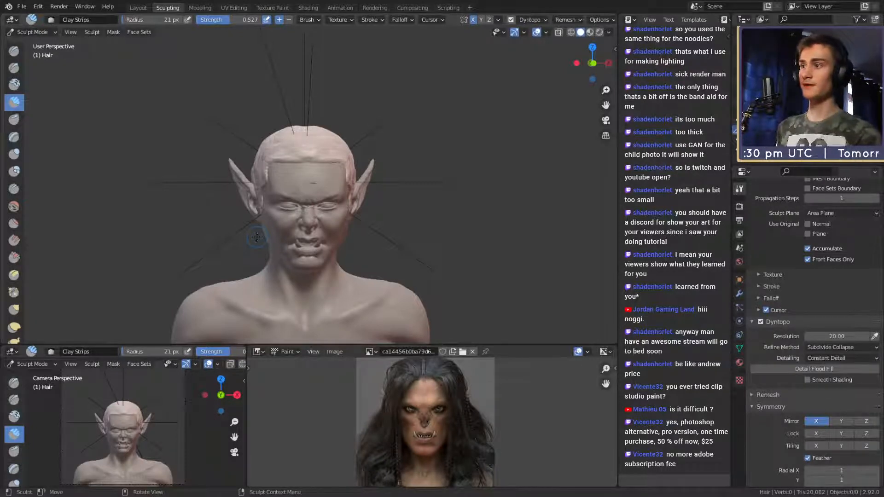
- Try masking the side hair above the ear on the Hair mesh, enlarge the Mask brush to 45 px and clear the mask
{"action": "middle_click_drag", "start_coordinate": [443, 175], "coordinate": [369, 173]}
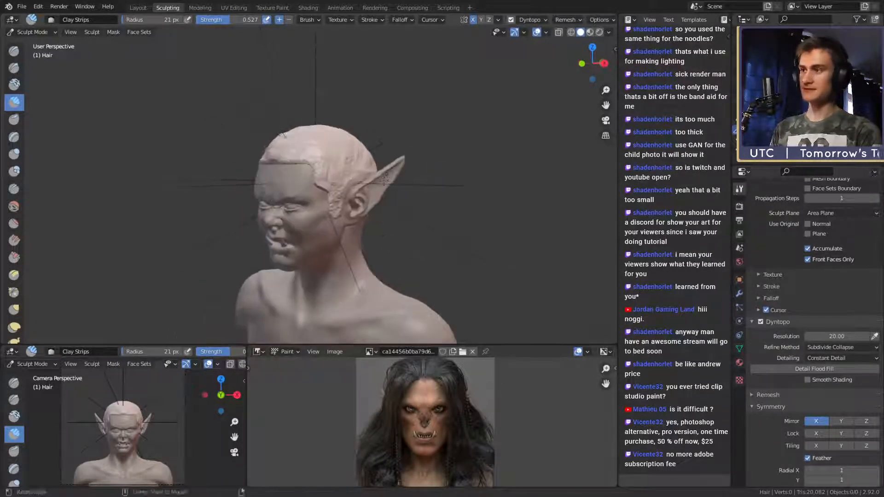
{"action": "scroll", "coordinate": [361, 171], "scroll_direction": "up", "scroll_amount": 3}
{"action": "key", "text": "m"}
{"action": "mouse_move", "coordinate": [367, 159]}
{"action": "left_mouse_down"}
{"action": "mouse_move", "coordinate": [332, 148]}
{"action": "mouse_move", "coordinate": [359, 193]}
{"action": "mouse_move", "coordinate": [363, 239]}
{"action": "mouse_move", "coordinate": [372, 187]}
{"action": "mouse_move", "coordinate": [404, 170]}
{"action": "left_mouse_up"}
{"action": "middle_click_drag", "start_coordinate": [404, 170], "coordinate": [358, 189]}
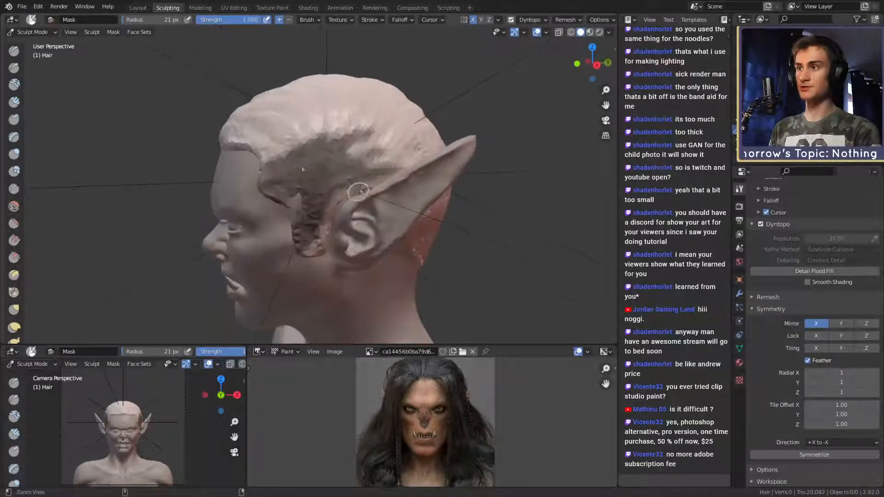
{"action": "scroll", "coordinate": [359, 186], "scroll_direction": "up", "scroll_amount": 1}
{"action": "key", "text": "f"}
{"action": "left_click", "coordinate": [377, 164]}
{"action": "left_click_drag", "start_coordinate": [375, 166], "coordinate": [368, 167]}
{"action": "middle_click_drag", "start_coordinate": [368, 166], "coordinate": [344, 168]}
{"action": "key", "text": "alt+m"}
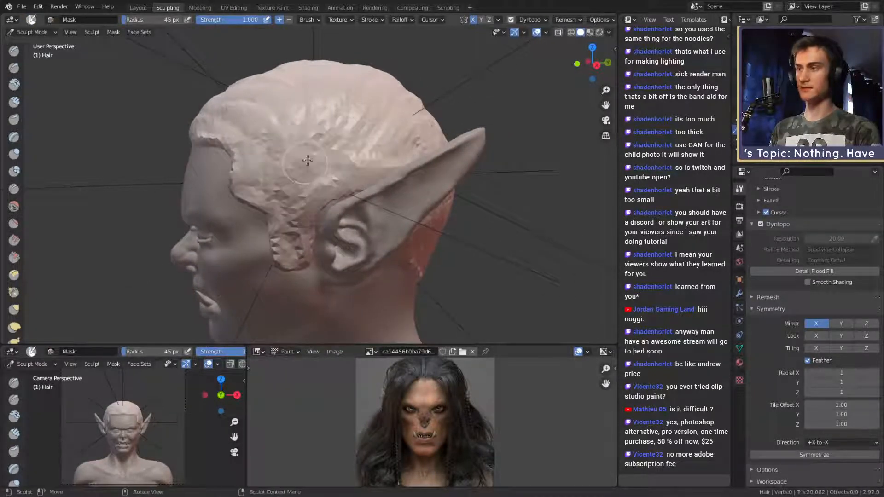
- Try a broader mask from the temple hair down the sideburn, and remove it again
{"action": "mouse_move", "coordinate": [285, 168]}
{"action": "middle_mouse_down"}
{"action": "mouse_move", "coordinate": [354, 155]}
{"action": "mouse_move", "coordinate": [332, 174]}
{"action": "middle_mouse_up"}
{"action": "mouse_move", "coordinate": [306, 166]}
{"action": "left_mouse_down"}
{"action": "mouse_move", "coordinate": [384, 141]}
{"action": "mouse_move", "coordinate": [336, 198]}
{"action": "mouse_move", "coordinate": [343, 246]}
{"action": "left_mouse_up"}
{"action": "middle_click_drag", "start_coordinate": [431, 171], "coordinate": [373, 178]}
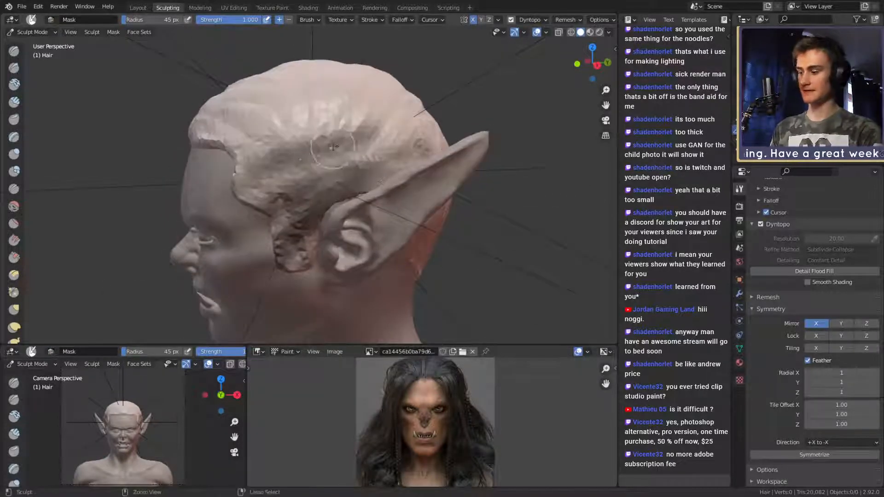
{"action": "left_click_drag", "start_coordinate": [373, 177], "coordinate": [299, 249], "text": "ctrl"}
{"action": "left_click_drag", "start_coordinate": [386, 179], "coordinate": [391, 178], "text": "ctrl"}
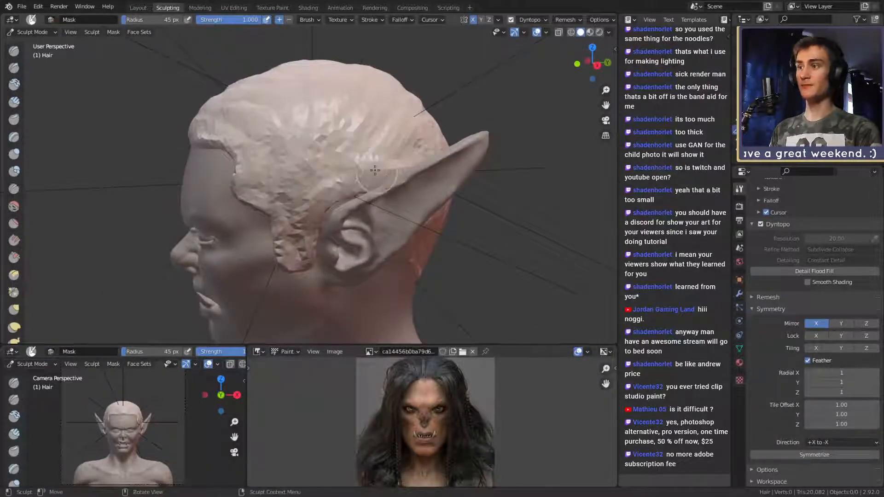
- Try masking the temple hair on the opposite side of the head and remove that mask
{"action": "middle_click_drag", "start_coordinate": [391, 178], "coordinate": [363, 153]}
{"action": "left_click_drag", "start_coordinate": [363, 153], "coordinate": [416, 158], "text": "alt"}
{"action": "left_click_drag", "start_coordinate": [276, 138], "coordinate": [220, 140]}
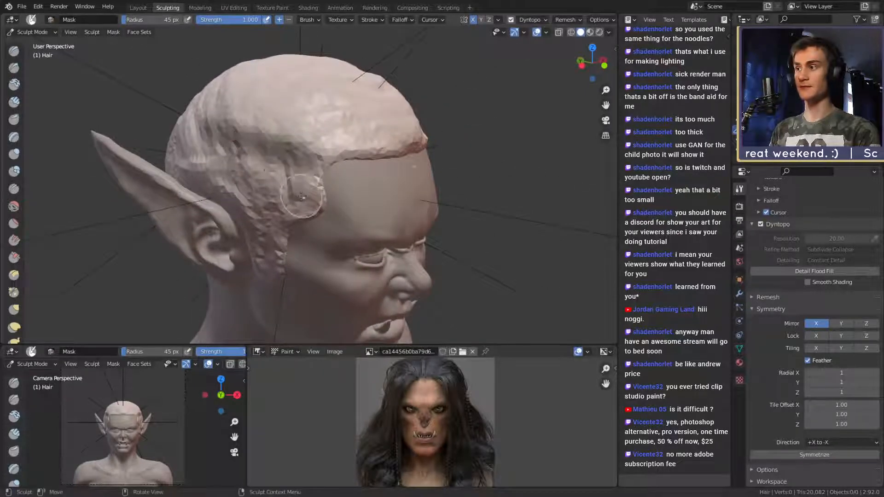
{"action": "left_click_drag", "start_coordinate": [294, 196], "coordinate": [214, 162]}
{"action": "mouse_move", "coordinate": [310, 173]}
{"action": "left_mouse_down", "text": "ctrl"}
{"action": "mouse_move", "coordinate": [221, 152]}
{"action": "mouse_move", "coordinate": [258, 94]}
{"action": "left_mouse_up", "text": "ctrl"}
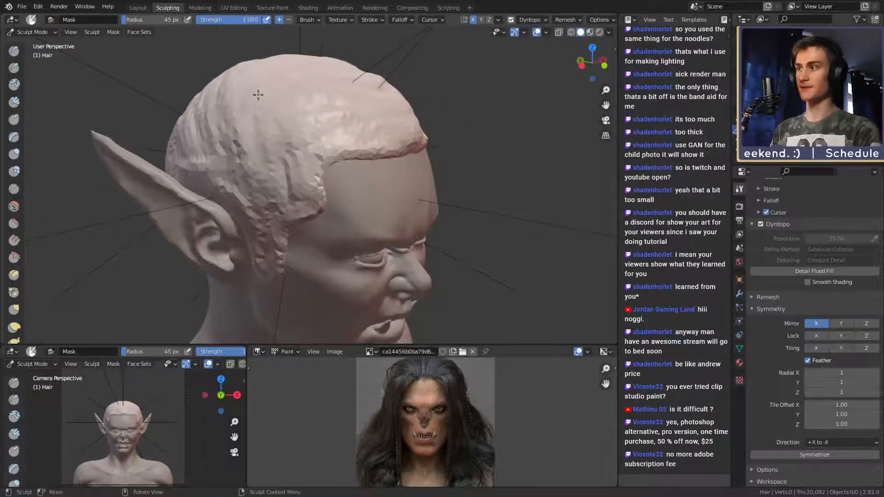
- Reduce the Mask brush radius to 31 px while viewing the hairline from the front
{"action": "mouse_move", "coordinate": [448, 202]}
{"action": "middle_mouse_down"}
{"action": "mouse_move", "coordinate": [359, 202]}
{"action": "mouse_move", "coordinate": [387, 230]}
{"action": "mouse_move", "coordinate": [351, 192]}
{"action": "middle_mouse_up"}
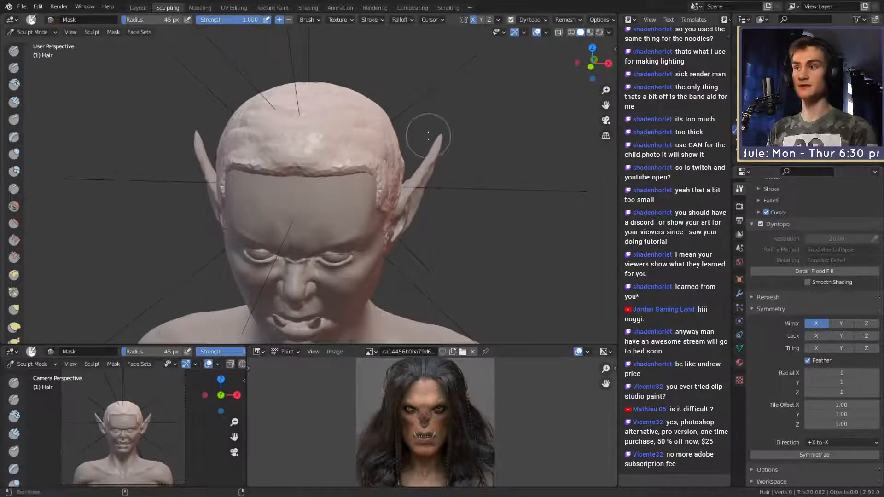
{"action": "mouse_move", "coordinate": [431, 136]}
{"action": "middle_mouse_down"}
{"action": "mouse_move", "coordinate": [357, 148]}
{"action": "mouse_move", "coordinate": [364, 145]}
{"action": "middle_mouse_up"}
{"action": "key", "text": "f"}
{"action": "left_click", "coordinate": [344, 150]}
- Try mask strokes across the top and side of the hair, and undo them
{"action": "left_click_drag", "start_coordinate": [299, 149], "coordinate": [402, 121]}
{"action": "middle_click_drag", "start_coordinate": [402, 121], "coordinate": [353, 174]}
{"action": "mouse_move", "coordinate": [355, 213]}
{"action": "left_mouse_down"}
{"action": "mouse_move", "coordinate": [333, 212]}
{"action": "mouse_move", "coordinate": [254, 170]}
{"action": "left_mouse_up"}
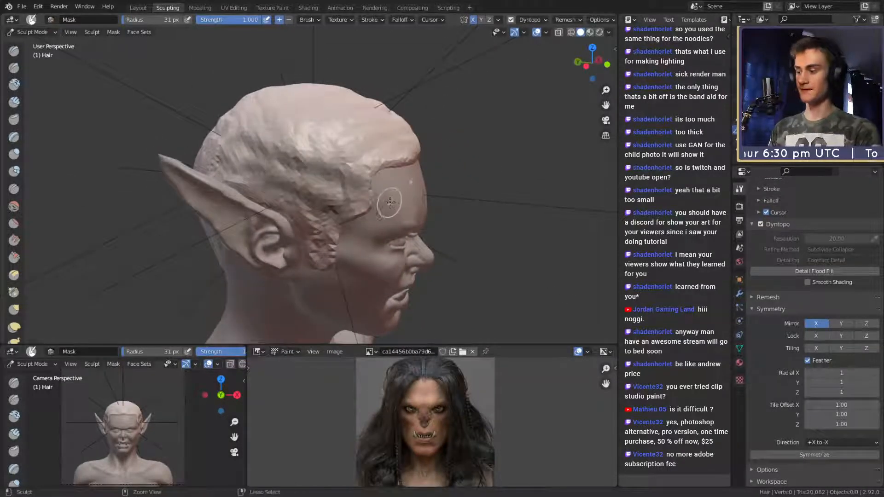
{"action": "key", "text": "ctrl+z"}
{"action": "key", "text": "ctrl+z"}
{"action": "mouse_move", "coordinate": [363, 179]}
{"action": "middle_mouse_down"}
{"action": "mouse_move", "coordinate": [343, 196]}
{"action": "mouse_move", "coordinate": [353, 205]}
{"action": "middle_mouse_up"}
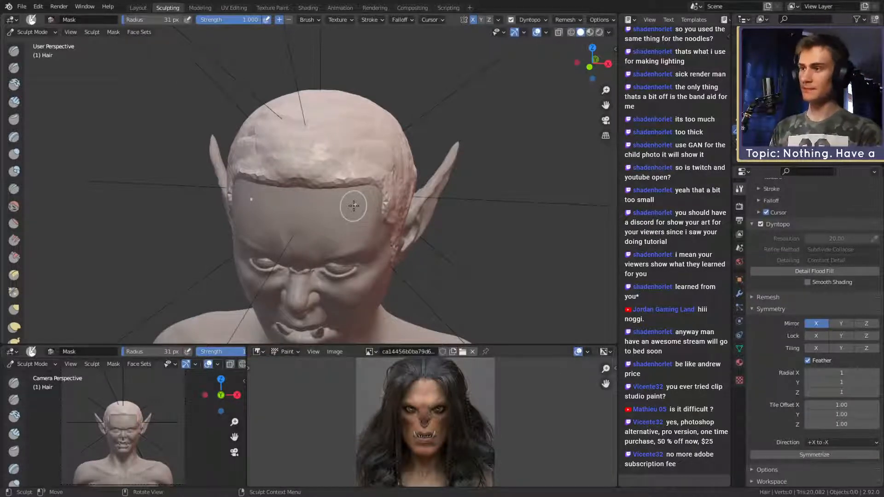
- Build up the front and top of the hair with Clay Strips at strength 1.000 and a 39 px radius
{"action": "key", "text": "c"}
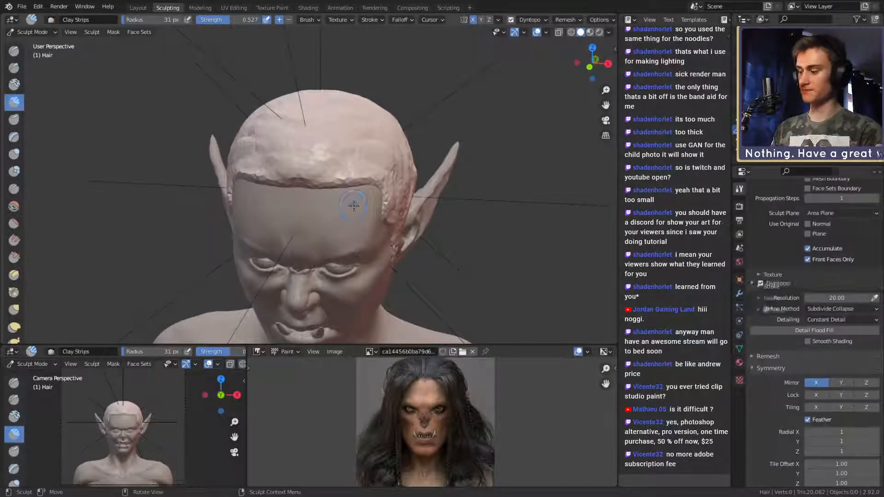
{"action": "middle_click_drag", "start_coordinate": [353, 130], "coordinate": [302, 142]}
{"action": "key", "text": "shift+f"}
{"action": "left_click", "coordinate": [345, 147]}
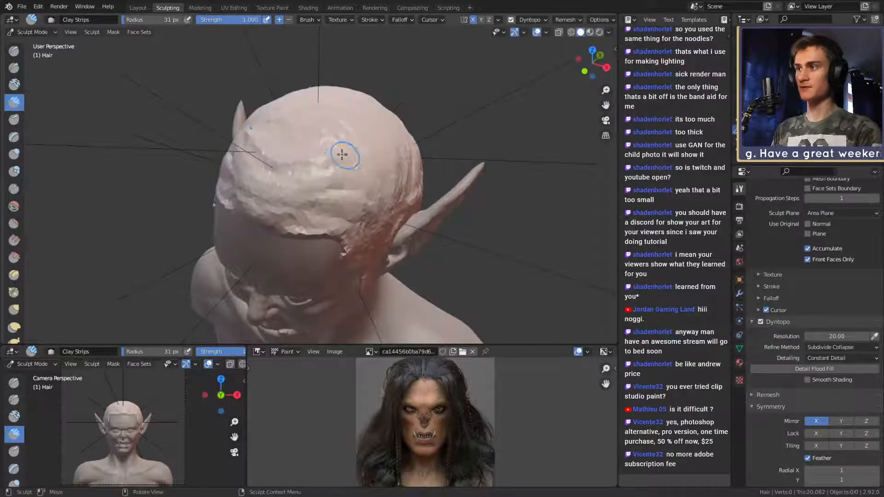
{"action": "key", "text": "f"}
{"action": "left_click", "coordinate": [325, 145]}
{"action": "key", "text": "f"}
{"action": "mouse_move", "coordinate": [341, 130]}
{"action": "left_mouse_down"}
{"action": "mouse_move", "coordinate": [294, 175]}
{"action": "mouse_move", "coordinate": [311, 196]}
{"action": "mouse_move", "coordinate": [286, 134]}
{"action": "left_mouse_up"}
{"action": "left_click", "coordinate": [307, 137]}
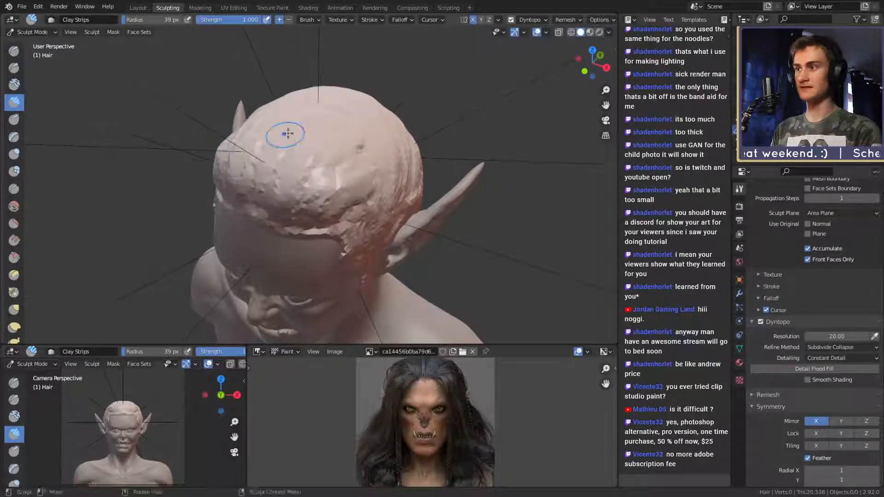
- Add Clay Strips strands sweeping back over the side and crown of the hair at a 39 px radius
{"action": "mouse_move", "coordinate": [287, 134]}
{"action": "middle_mouse_down"}
{"action": "mouse_move", "coordinate": [300, 156]}
{"action": "mouse_move", "coordinate": [337, 180]}
{"action": "mouse_move", "coordinate": [310, 203]}
{"action": "middle_mouse_up"}
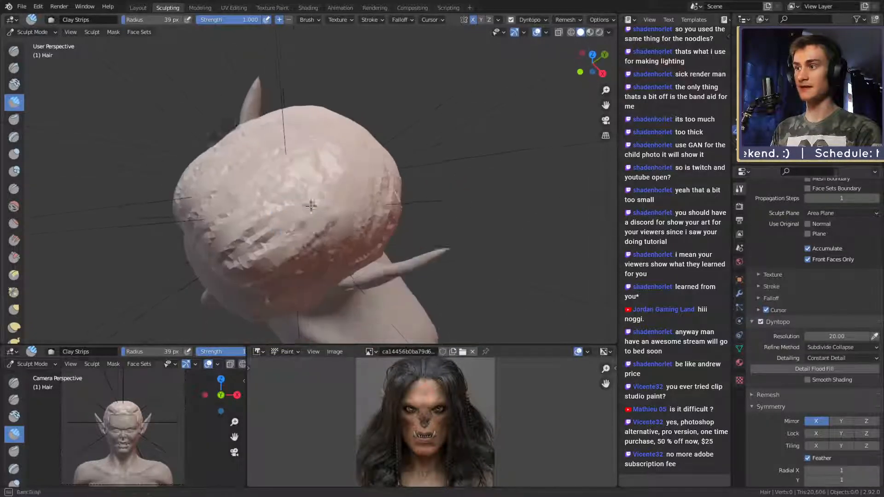
{"action": "mouse_move", "coordinate": [310, 203]}
{"action": "left_mouse_down"}
{"action": "mouse_move", "coordinate": [351, 162]}
{"action": "mouse_move", "coordinate": [322, 150]}
{"action": "left_mouse_up"}
{"action": "middle_click_drag", "start_coordinate": [322, 150], "coordinate": [356, 183]}
{"action": "left_click_drag", "start_coordinate": [334, 190], "coordinate": [340, 187]}
{"action": "middle_click_drag", "start_coordinate": [341, 186], "coordinate": [393, 178]}
{"action": "mouse_move", "coordinate": [393, 178]}
{"action": "left_mouse_down"}
{"action": "mouse_move", "coordinate": [427, 187]}
{"action": "mouse_move", "coordinate": [355, 168]}
{"action": "left_mouse_up"}
{"action": "mouse_move", "coordinate": [355, 167]}
{"action": "middle_mouse_down"}
{"action": "mouse_move", "coordinate": [403, 161]}
{"action": "mouse_move", "coordinate": [329, 227]}
{"action": "middle_mouse_up"}
{"action": "mouse_move", "coordinate": [301, 191]}
{"action": "middle_mouse_down"}
{"action": "mouse_move", "coordinate": [360, 183]}
{"action": "mouse_move", "coordinate": [325, 184]}
{"action": "mouse_move", "coordinate": [368, 170]}
{"action": "mouse_move", "coordinate": [343, 169]}
{"action": "mouse_move", "coordinate": [371, 166]}
{"action": "mouse_move", "coordinate": [327, 205]}
{"action": "middle_mouse_up"}
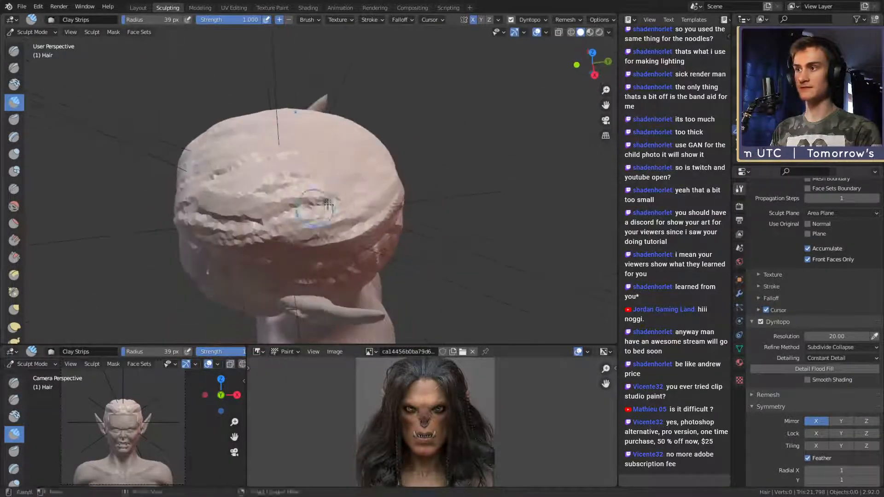
- Shape the hair above the temple with a downward Clay Strips stroke at full strength
{"action": "mouse_move", "coordinate": [335, 172]}
{"action": "middle_mouse_down"}
{"action": "mouse_move", "coordinate": [318, 136]}
{"action": "mouse_move", "coordinate": [325, 134]}
{"action": "mouse_move", "coordinate": [332, 196]}
{"action": "mouse_move", "coordinate": [335, 162]}
{"action": "mouse_move", "coordinate": [343, 178]}
{"action": "mouse_move", "coordinate": [375, 138]}
{"action": "mouse_move", "coordinate": [327, 125]}
{"action": "middle_mouse_up"}
{"action": "key", "text": "shift+f"}
{"action": "left_click", "coordinate": [342, 171]}
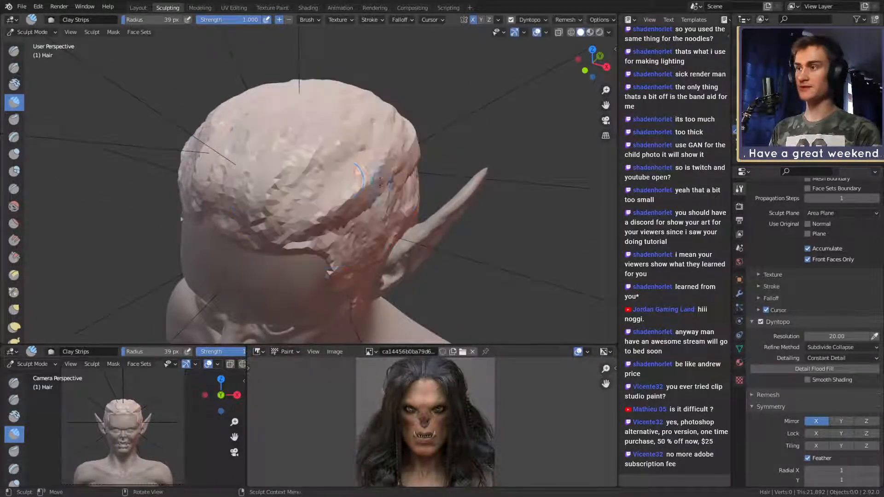
{"action": "mouse_move", "coordinate": [363, 163]}
{"action": "left_mouse_down"}
{"action": "mouse_move", "coordinate": [338, 198]}
{"action": "mouse_move", "coordinate": [351, 198]}
{"action": "left_mouse_up"}
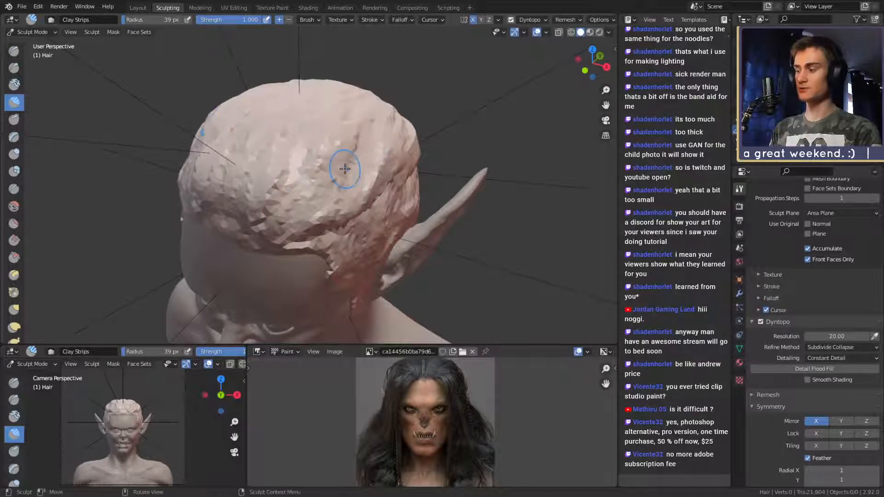
- Reduce the Clay Strips radius to 27 px and examine the hair's shape on the whole bust
{"action": "key", "text": "shift+c"}
{"action": "middle_click_drag", "start_coordinate": [351, 189], "coordinate": [337, 232]}
{"action": "scroll", "coordinate": [343, 193], "scroll_direction": "down", "scroll_amount": 5}
{"action": "scroll", "coordinate": [353, 184], "scroll_direction": "up", "scroll_amount": 4}
{"action": "mouse_move", "coordinate": [362, 162]}
{"action": "middle_mouse_down"}
{"action": "mouse_move", "coordinate": [352, 174]}
{"action": "mouse_move", "coordinate": [343, 169]}
{"action": "middle_mouse_up"}
{"action": "key", "text": "c"}
{"action": "key", "text": "f"}
{"action": "left_click", "coordinate": [333, 161]}
{"action": "scroll", "coordinate": [334, 163], "scroll_direction": "up", "scroll_amount": 2}
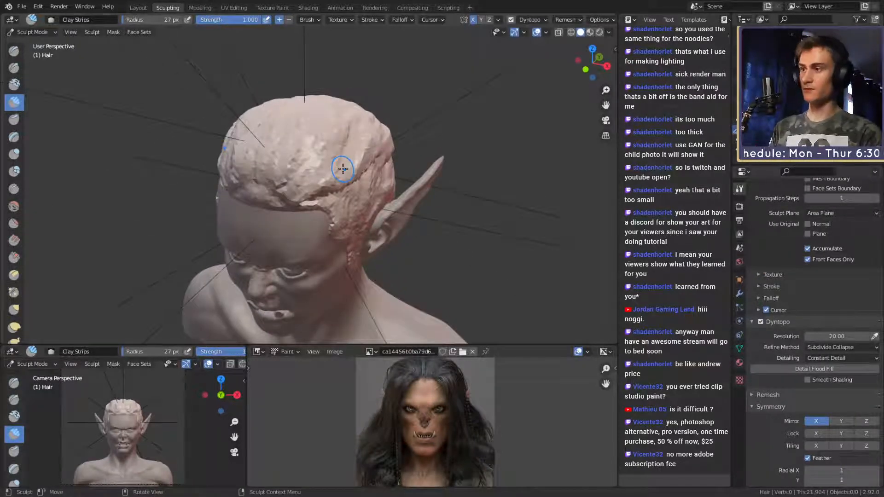
{"action": "left_click_drag", "start_coordinate": [343, 169], "coordinate": [380, 217], "text": "alt"}
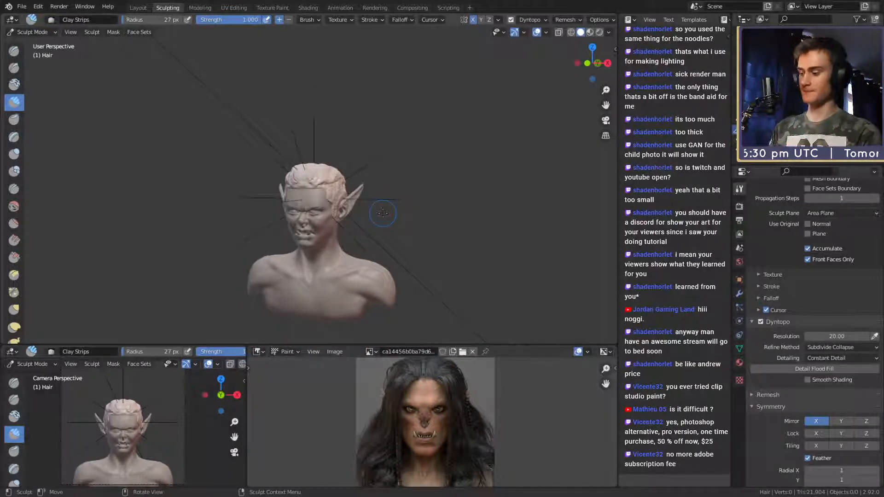
{"action": "left_click_drag", "start_coordinate": [392, 153], "coordinate": [380, 160], "text": "alt"}
- Refine the front hair and its edge above the temple with short Clay Strips strokes at a 21 px radius
{"action": "mouse_move", "coordinate": [366, 216]}
{"action": "left_mouse_down", "text": "ctrl+alt"}
{"action": "mouse_move", "coordinate": [361, 186]}
{"action": "mouse_move", "coordinate": [352, 199]}
{"action": "mouse_move", "coordinate": [377, 162]}
{"action": "mouse_move", "coordinate": [280, 103]}
{"action": "left_mouse_up", "text": "ctrl+alt"}
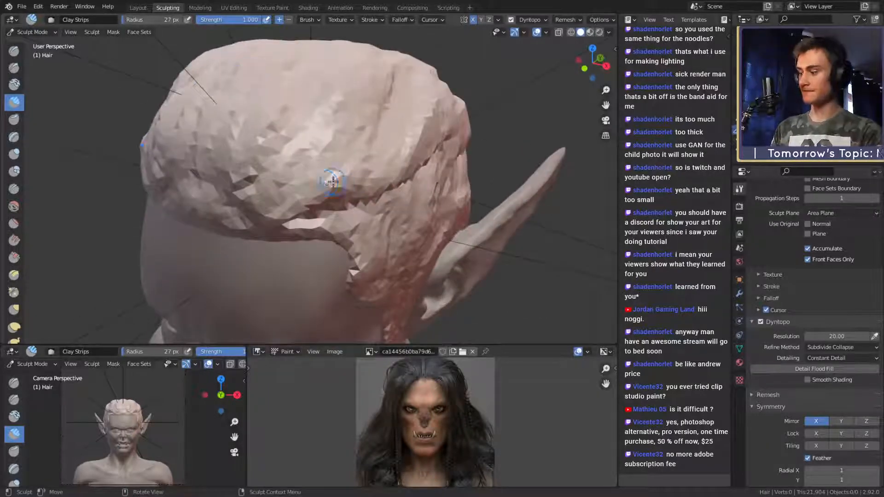
{"action": "key", "text": "shift+c"}
{"action": "key", "text": "c"}
{"action": "mouse_move", "coordinate": [297, 199]}
{"action": "left_mouse_down"}
{"action": "mouse_move", "coordinate": [284, 211]}
{"action": "mouse_move", "coordinate": [289, 177]}
{"action": "mouse_move", "coordinate": [268, 207]}
{"action": "left_mouse_up"}
{"action": "mouse_move", "coordinate": [300, 167]}
{"action": "left_mouse_down"}
{"action": "mouse_move", "coordinate": [314, 190]}
{"action": "mouse_move", "coordinate": [307, 197]}
{"action": "left_mouse_up"}
{"action": "left_click_drag", "start_coordinate": [329, 179], "coordinate": [356, 147]}
{"action": "left_click_drag", "start_coordinate": [357, 145], "coordinate": [323, 174], "text": "alt"}
{"action": "mouse_move", "coordinate": [270, 229]}
{"action": "left_mouse_down"}
{"action": "mouse_move", "coordinate": [249, 250]}
{"action": "mouse_move", "coordinate": [275, 248]}
{"action": "mouse_move", "coordinate": [306, 212]}
{"action": "mouse_move", "coordinate": [334, 216]}
{"action": "left_mouse_up"}
- Examine the sculpted hair from a distance, from above and from the front
{"action": "scroll", "coordinate": [351, 147], "scroll_direction": "down", "scroll_amount": 5}
{"action": "mouse_move", "coordinate": [351, 148]}
{"action": "left_mouse_down", "text": "alt"}
{"action": "mouse_move", "coordinate": [381, 201]}
{"action": "mouse_move", "coordinate": [386, 237]}
{"action": "left_mouse_up", "text": "alt"}
{"action": "scroll", "coordinate": [386, 237], "scroll_direction": "down", "scroll_amount": 2}
{"action": "middle_click_drag", "start_coordinate": [371, 209], "coordinate": [359, 228]}
{"action": "scroll", "coordinate": [359, 228], "scroll_direction": "up", "scroll_amount": 2}
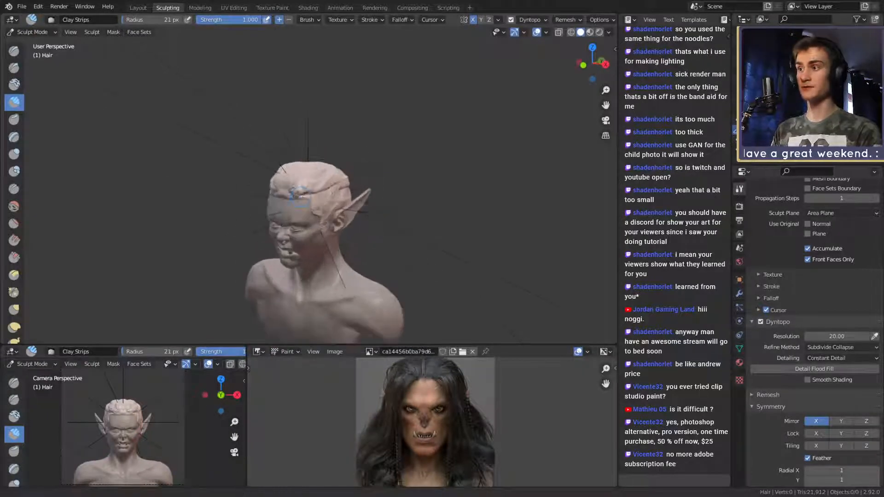
{"action": "mouse_move", "coordinate": [350, 186]}
{"action": "middle_mouse_down"}
{"action": "mouse_move", "coordinate": [363, 214]}
{"action": "mouse_move", "coordinate": [296, 177]}
{"action": "middle_mouse_up"}
{"action": "scroll", "coordinate": [322, 194], "scroll_direction": "up", "scroll_amount": 3}
{"action": "key", "text": "bracketright"}
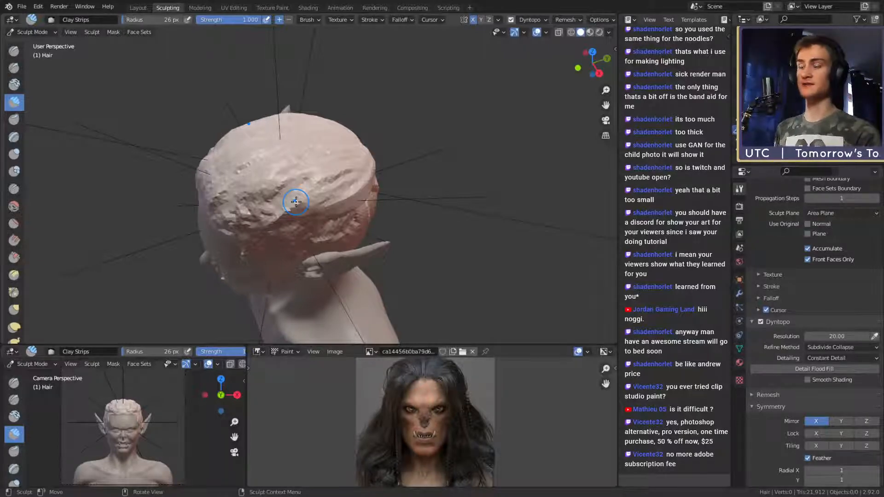
{"action": "mouse_move", "coordinate": [286, 210]}
{"action": "middle_mouse_down"}
{"action": "mouse_move", "coordinate": [369, 196]}
{"action": "mouse_move", "coordinate": [384, 203]}
{"action": "middle_mouse_up"}
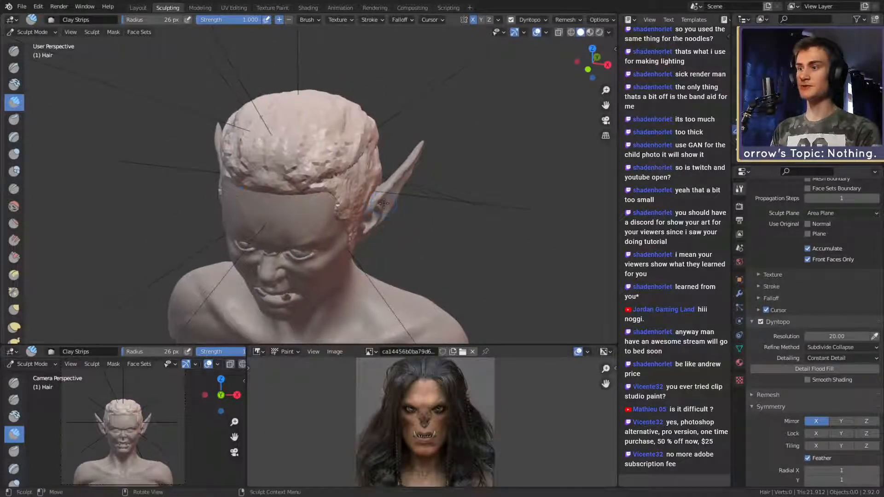
- Sculpt locks down the front hair towards the forehead with Clay Strips at a 45 px radius
{"action": "mouse_move", "coordinate": [363, 200]}
{"action": "left_mouse_down", "text": "alt"}
{"action": "mouse_move", "coordinate": [339, 211]}
{"action": "mouse_move", "coordinate": [315, 193]}
{"action": "mouse_move", "coordinate": [316, 178]}
{"action": "left_mouse_up", "text": "alt"}
{"action": "key", "text": "f"}
{"action": "left_click", "coordinate": [322, 192]}
{"action": "left_click_drag", "start_coordinate": [325, 147], "coordinate": [310, 207]}
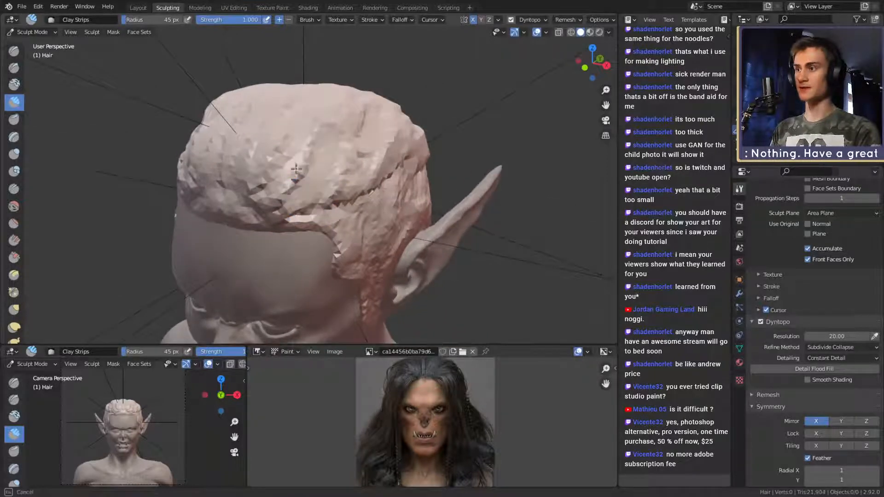
{"action": "left_click_drag", "start_coordinate": [290, 143], "coordinate": [272, 214]}
{"action": "left_click_drag", "start_coordinate": [269, 157], "coordinate": [280, 189]}
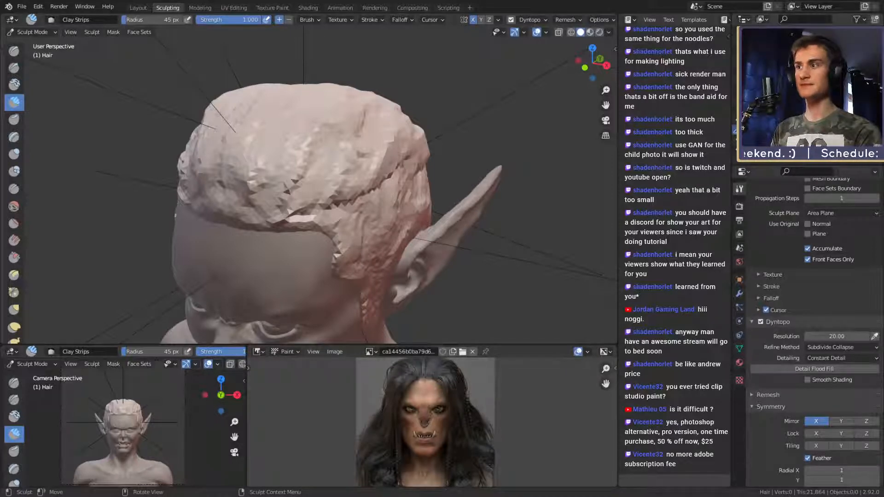
- Load the ink drawing of the sword-bearing warrior as the reference image, framed on the head and braided hair
{"action": "left_click_drag", "start_coordinate": [1, 414], "coordinate": [422, 436]}
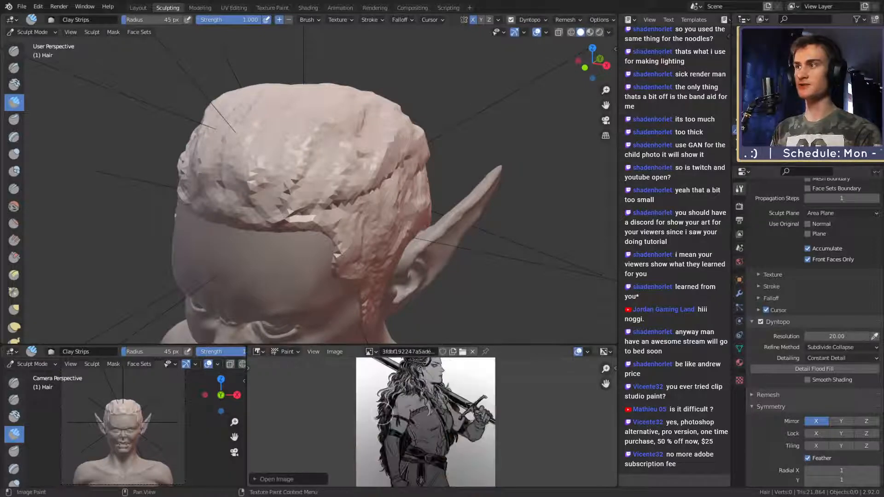
{"action": "scroll", "coordinate": [453, 413], "scroll_direction": "up", "scroll_amount": 4}
{"action": "scroll", "coordinate": [453, 413], "scroll_direction": "down", "scroll_amount": 2}
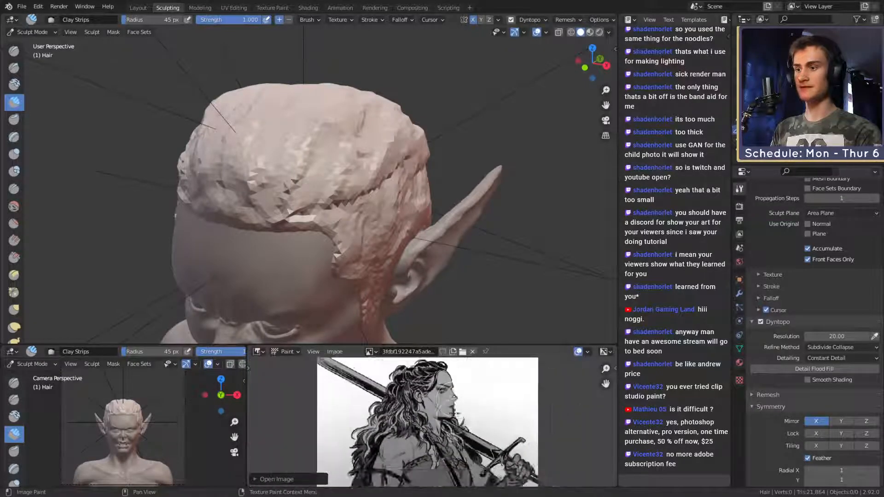
{"action": "scroll", "coordinate": [437, 405], "scroll_direction": "up", "scroll_amount": 2}
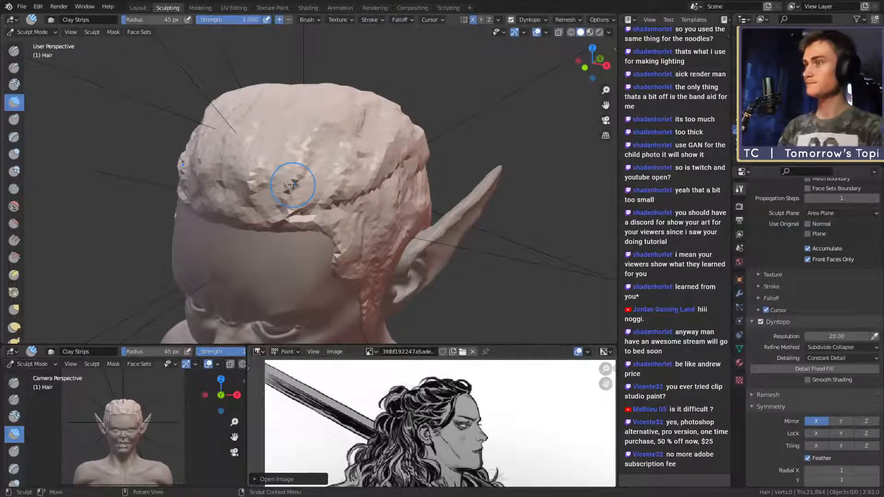
- Inspect the hair mass and face from the front and side against the new reference drawing
{"action": "middle_click_drag", "start_coordinate": [440, 214], "coordinate": [371, 199]}
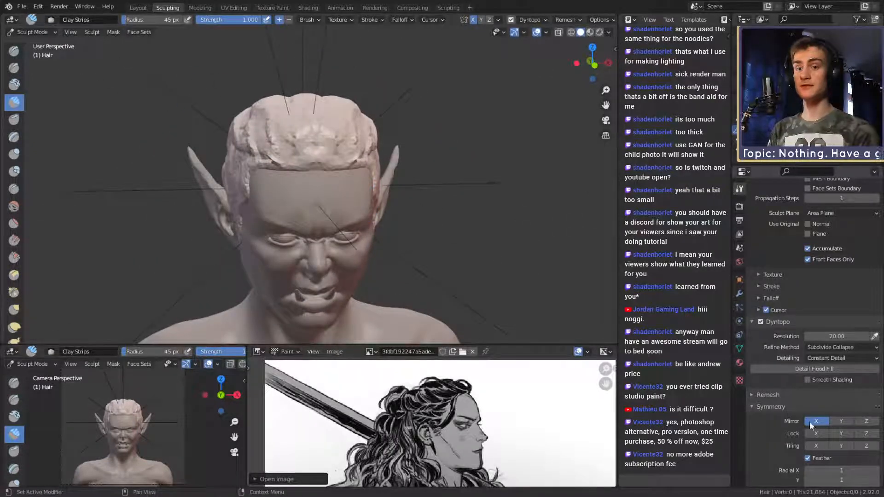
{"action": "mouse_move", "coordinate": [527, 257]}
{"action": "middle_mouse_down"}
{"action": "mouse_move", "coordinate": [379, 210]}
{"action": "mouse_move", "coordinate": [400, 190]}
{"action": "middle_mouse_up"}
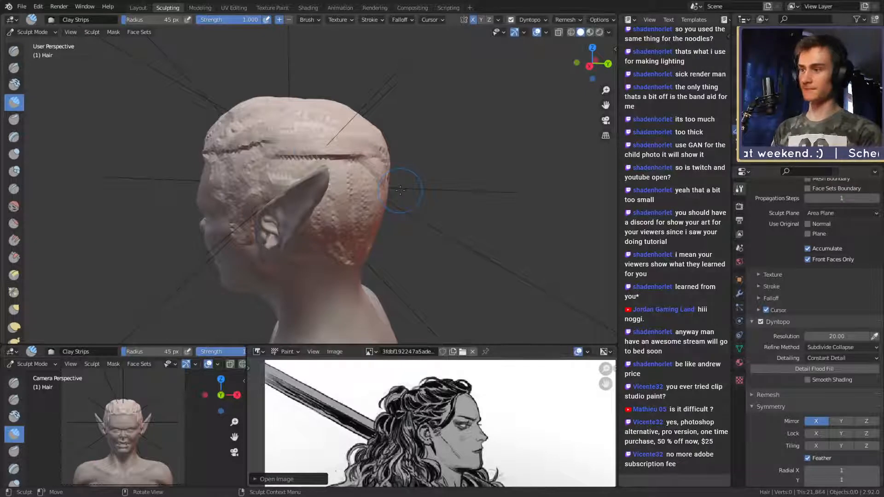
{"action": "middle_click_drag", "start_coordinate": [400, 190], "coordinate": [478, 192]}
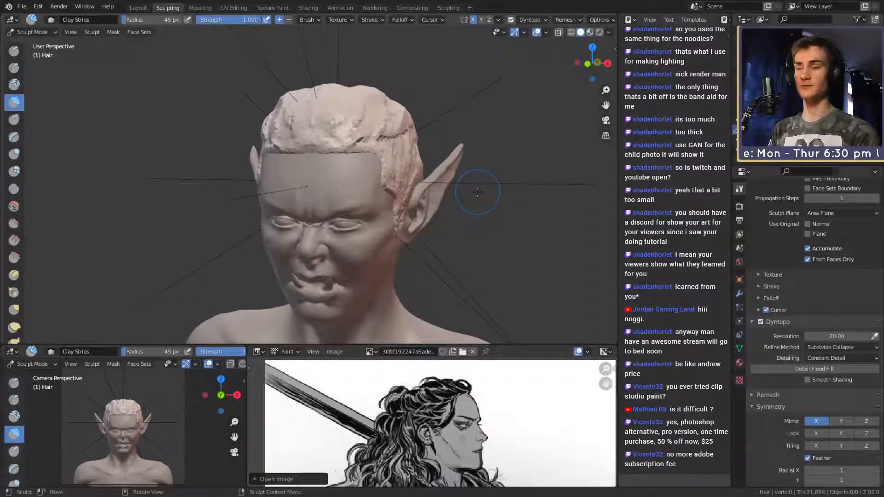
{"action": "middle_click_drag", "start_coordinate": [477, 192], "coordinate": [443, 175]}
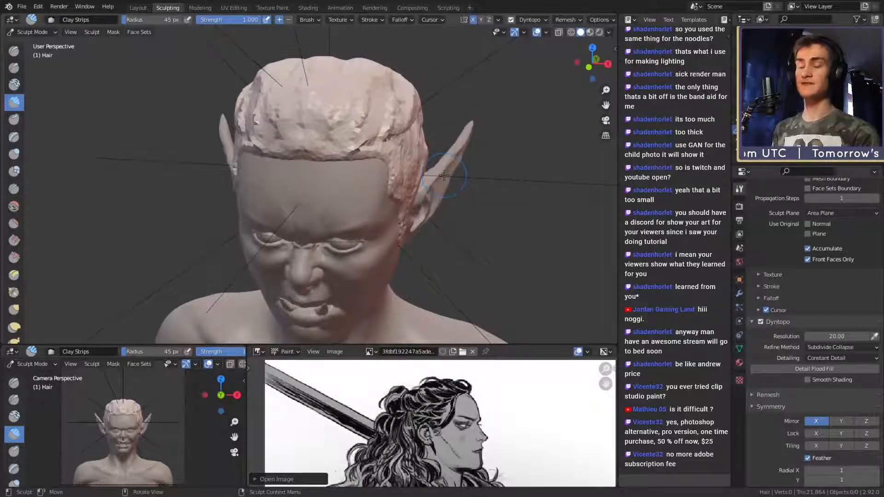
{"action": "mouse_move", "coordinate": [444, 175]}
{"action": "middle_mouse_down"}
{"action": "mouse_move", "coordinate": [356, 171]}
{"action": "mouse_move", "coordinate": [343, 160]}
{"action": "mouse_move", "coordinate": [346, 186]}
{"action": "middle_mouse_up"}
{"action": "key", "text": "f"}
{"action": "left_click", "coordinate": [362, 182]}
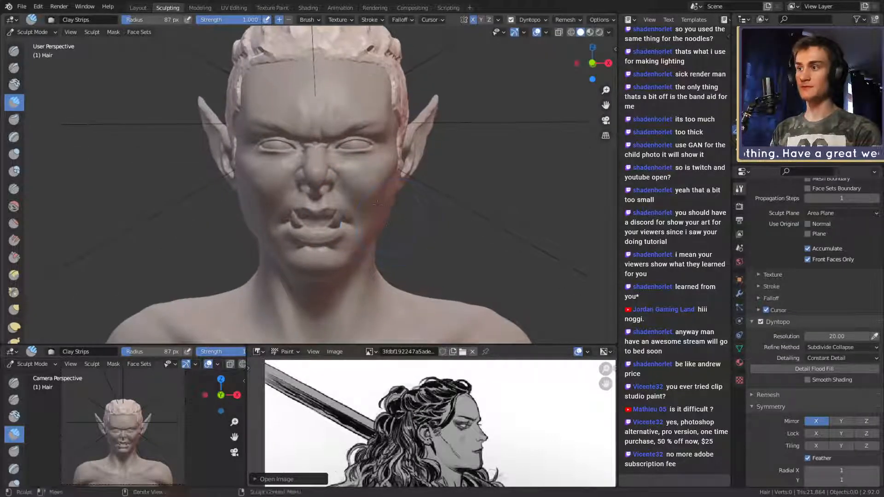
{"action": "scroll", "coordinate": [385, 223], "scroll_direction": "up", "scroll_amount": 1}
{"action": "scroll", "coordinate": [343, 218], "scroll_direction": "up", "scroll_amount": 1}
{"action": "key", "text": "f"}
{"action": "left_click", "coordinate": [307, 214]}
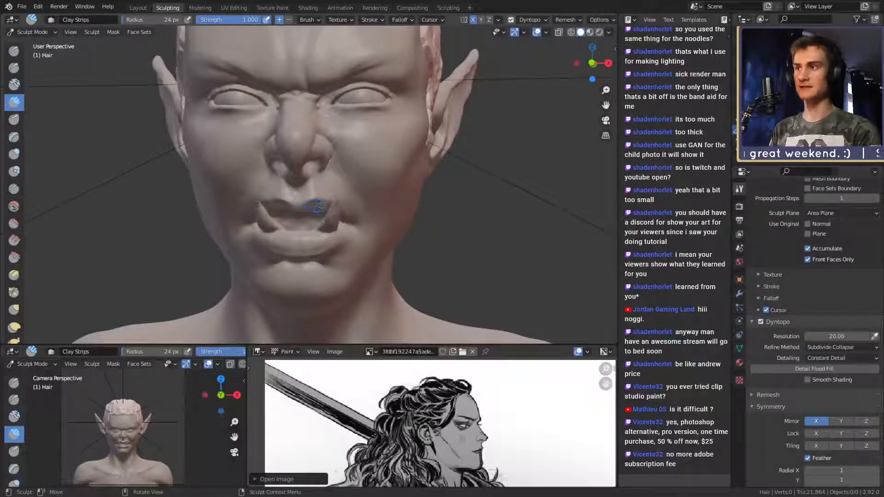
{"action": "key", "text": "f"}
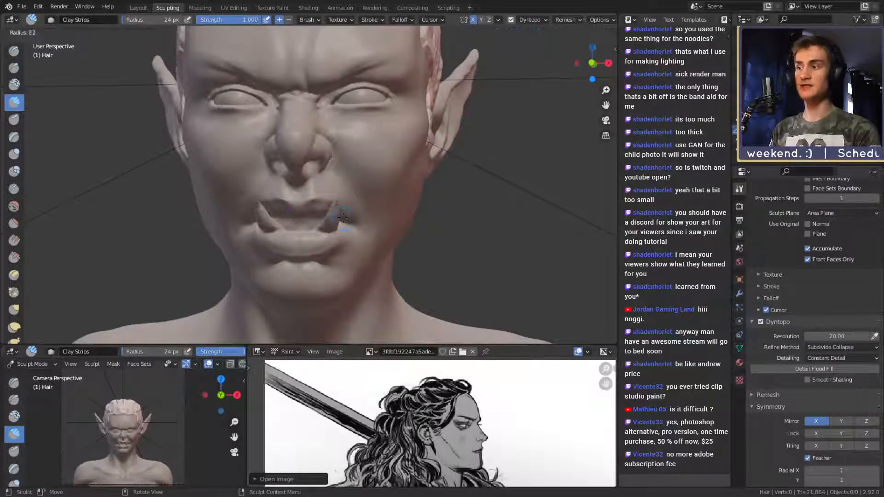
{"action": "left_click", "coordinate": [354, 222]}
{"action": "key", "text": "f"}
{"action": "left_click", "coordinate": [363, 224]}
{"action": "key", "text": "f"}
{"action": "left_click", "coordinate": [336, 220]}
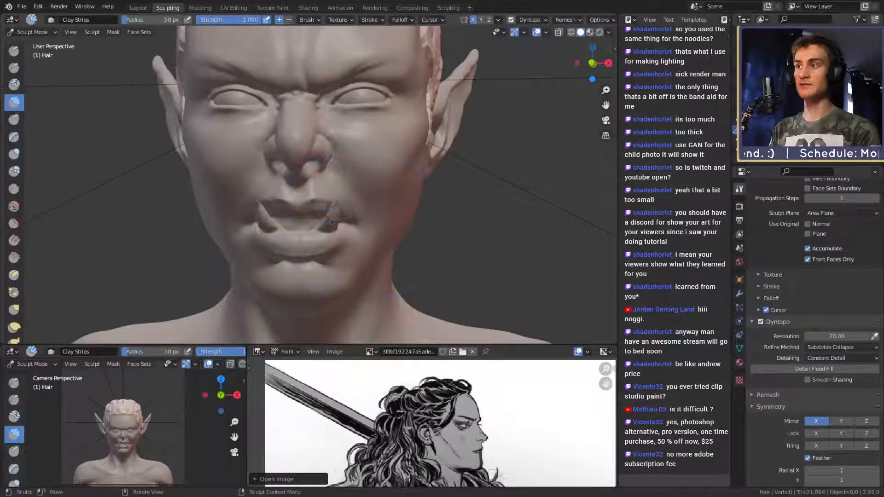
{"action": "middle_click_drag", "start_coordinate": [363, 159], "coordinate": [371, 202], "text": "ctrl"}
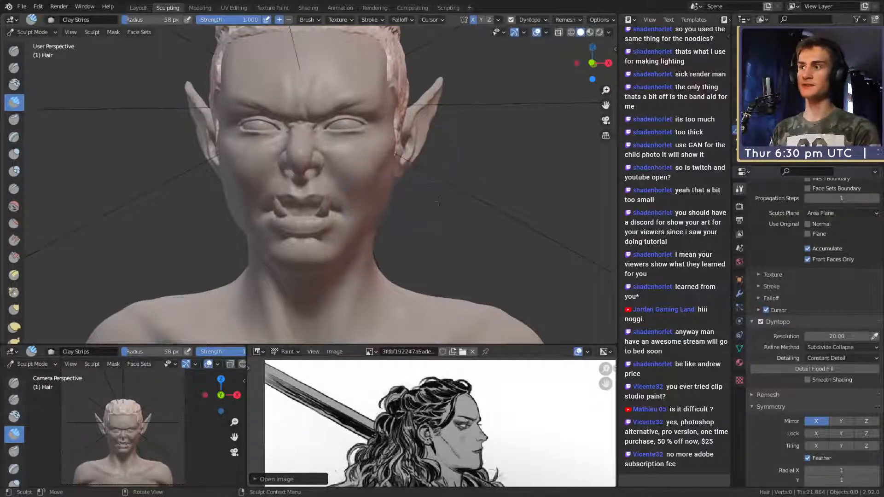
- Add broad Clay Strips volume over the side and crown of the hair at about 50 px radius
{"action": "middle_click_drag", "start_coordinate": [437, 201], "coordinate": [276, 239]}
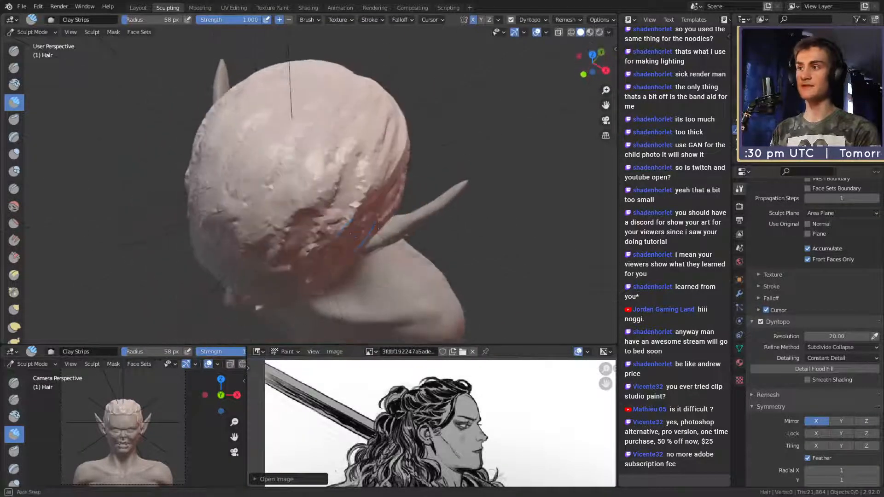
{"action": "mouse_move", "coordinate": [359, 230]}
{"action": "middle_mouse_down"}
{"action": "mouse_move", "coordinate": [355, 187]}
{"action": "mouse_move", "coordinate": [318, 161]}
{"action": "mouse_move", "coordinate": [273, 182]}
{"action": "middle_mouse_up"}
{"action": "key", "text": "f"}
{"action": "left_click", "coordinate": [302, 173]}
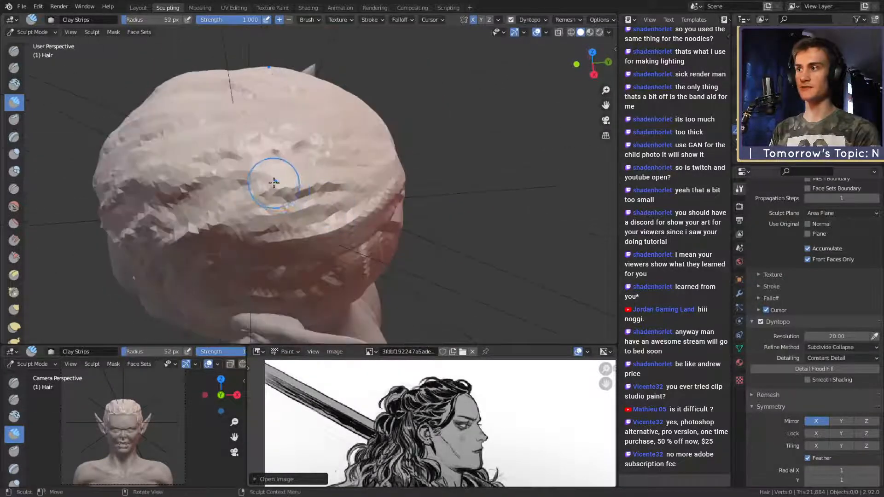
{"action": "left_click_drag", "start_coordinate": [273, 183], "coordinate": [335, 142]}
{"action": "middle_click_drag", "start_coordinate": [387, 192], "coordinate": [319, 175]}
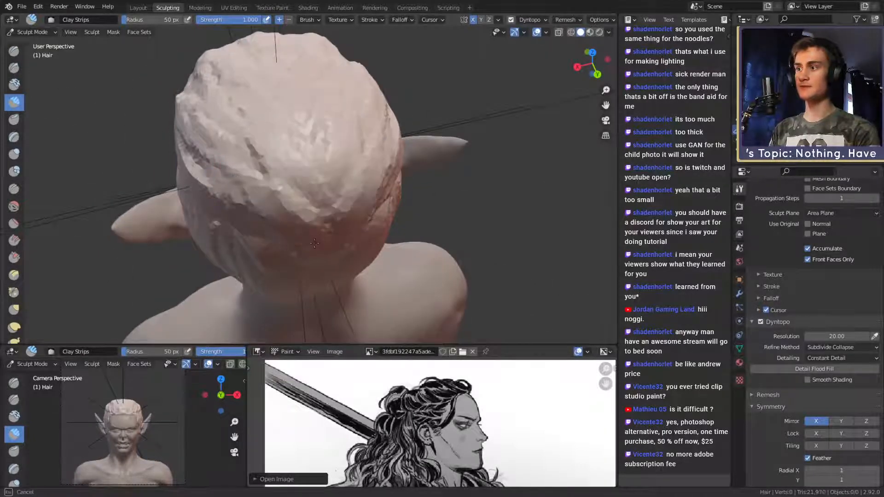
- Build up hair strands across the back of the head with Clay Strips at a 39 px radius
{"action": "middle_click_drag", "start_coordinate": [314, 243], "coordinate": [296, 192]}
{"action": "key", "text": "f"}
{"action": "left_click", "coordinate": [257, 166]}
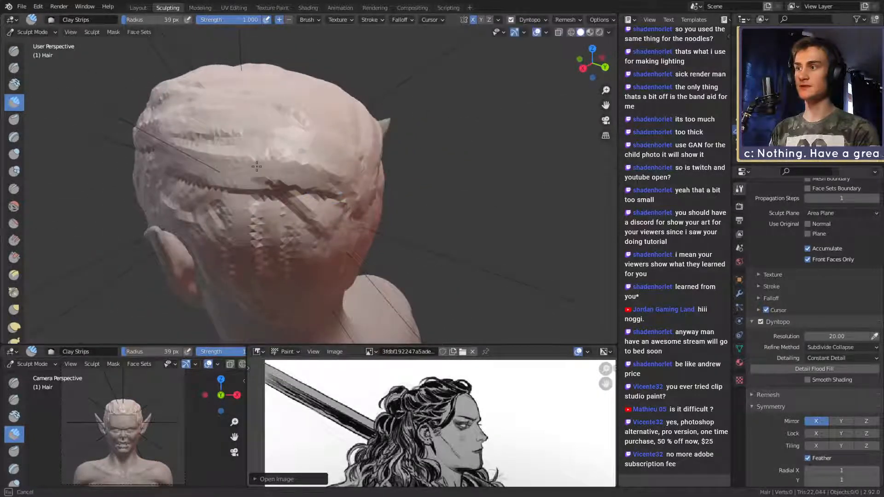
{"action": "middle_click_drag", "start_coordinate": [295, 142], "coordinate": [257, 164]}
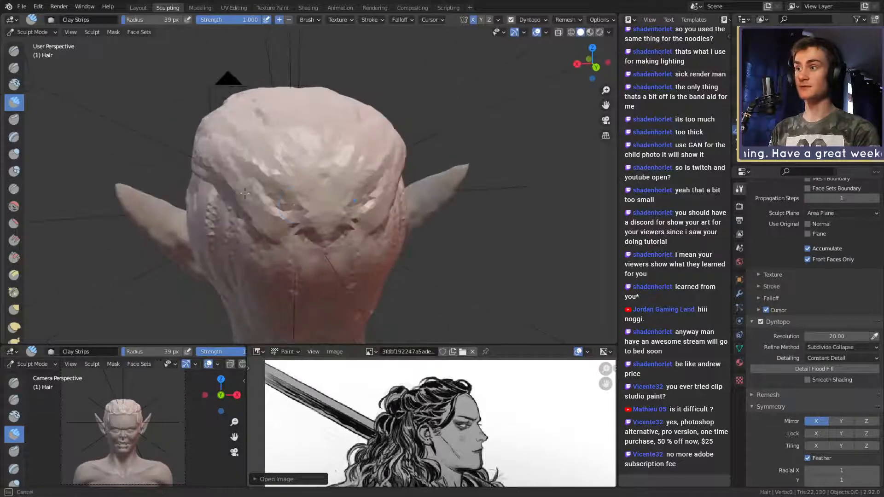
{"action": "mouse_move", "coordinate": [245, 193]}
{"action": "middle_mouse_down"}
{"action": "mouse_move", "coordinate": [324, 180]}
{"action": "mouse_move", "coordinate": [364, 161]}
{"action": "mouse_move", "coordinate": [460, 165]}
{"action": "mouse_move", "coordinate": [323, 173]}
{"action": "middle_mouse_up"}
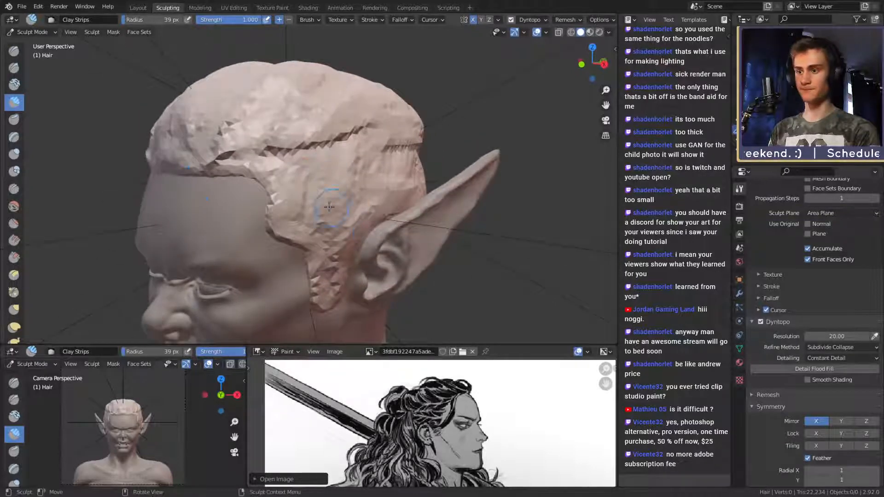
- Build up swept-back strands from the front hairline across the temple and side with Clay Strips at a 23 px radius
{"action": "mouse_move", "coordinate": [329, 207]}
{"action": "middle_mouse_down"}
{"action": "mouse_move", "coordinate": [345, 188]}
{"action": "mouse_move", "coordinate": [316, 181]}
{"action": "middle_mouse_up"}
{"action": "key", "text": "f"}
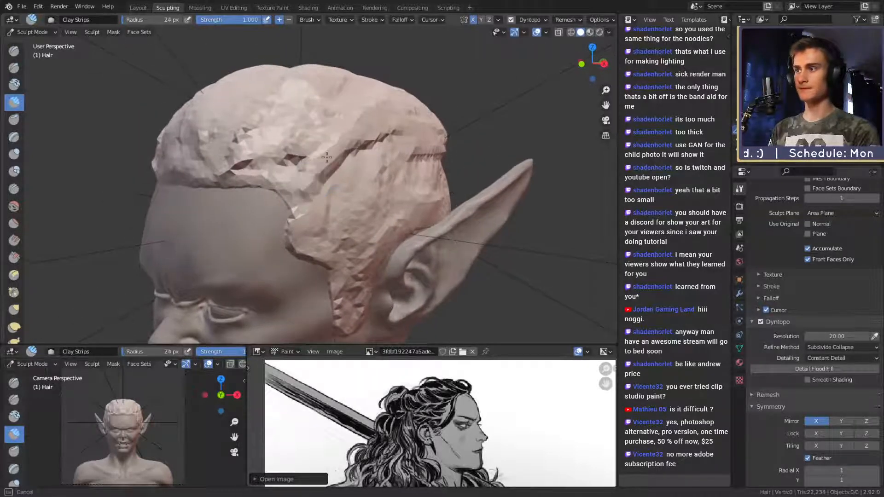
{"action": "left_click", "coordinate": [326, 157]}
{"action": "middle_click_drag", "start_coordinate": [336, 101], "coordinate": [305, 182]}
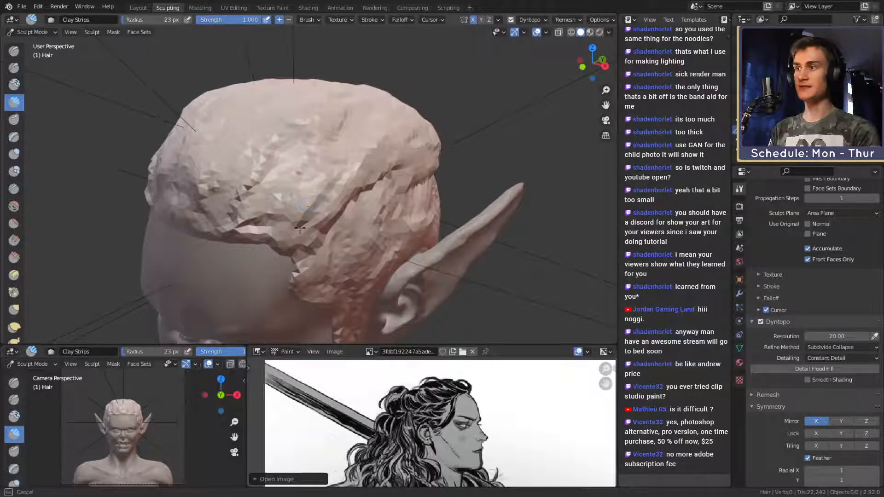
{"action": "middle_click_drag", "start_coordinate": [366, 151], "coordinate": [265, 207]}
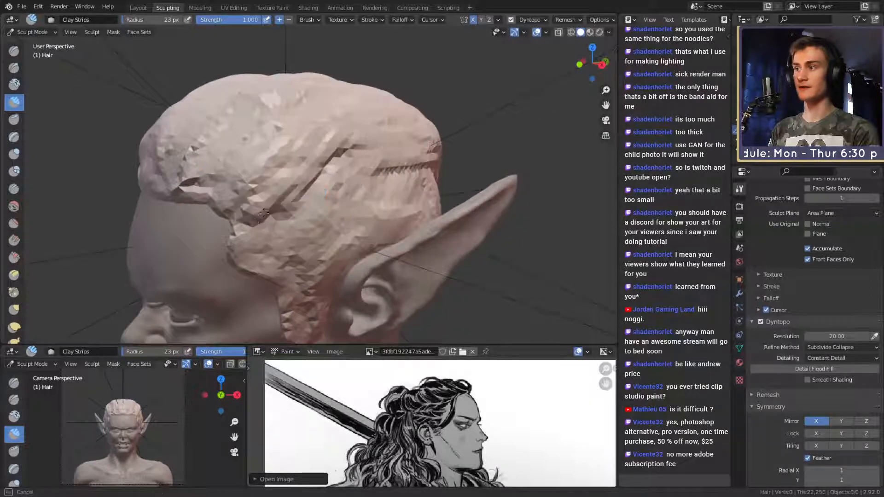
{"action": "middle_click_drag", "start_coordinate": [337, 153], "coordinate": [242, 207]}
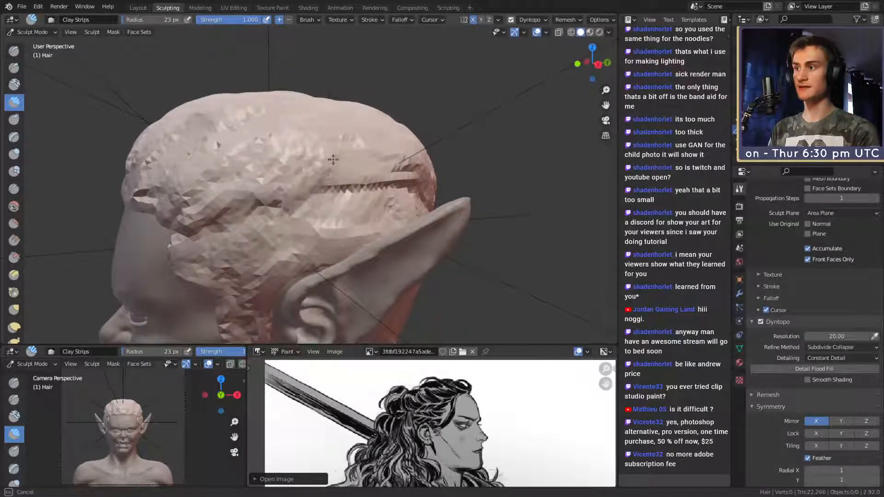
{"action": "mouse_move", "coordinate": [340, 183]}
{"action": "middle_mouse_down"}
{"action": "mouse_move", "coordinate": [317, 168]}
{"action": "mouse_move", "coordinate": [312, 178]}
{"action": "mouse_move", "coordinate": [329, 141]}
{"action": "mouse_move", "coordinate": [356, 146]}
{"action": "mouse_move", "coordinate": [355, 170]}
{"action": "mouse_move", "coordinate": [400, 143]}
{"action": "mouse_move", "coordinate": [348, 214]}
{"action": "middle_mouse_up"}
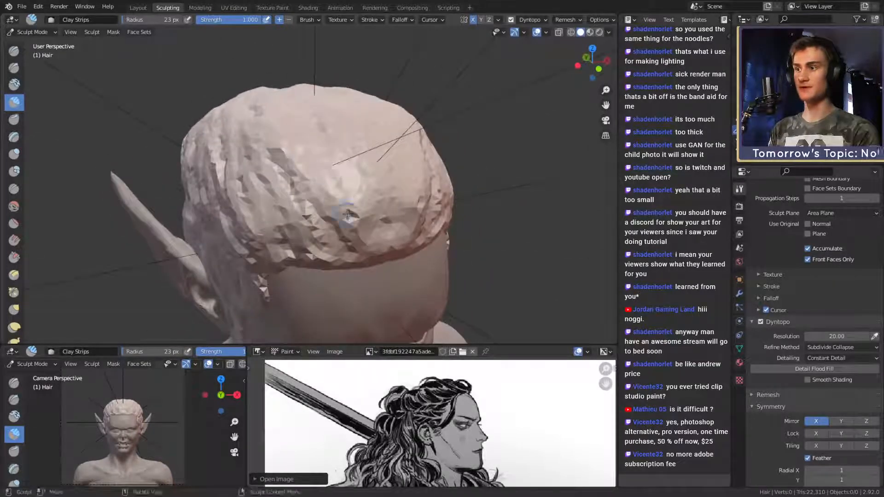
{"action": "mouse_move", "coordinate": [348, 214]}
{"action": "left_mouse_down"}
{"action": "mouse_move", "coordinate": [322, 175]}
{"action": "mouse_move", "coordinate": [336, 134]}
{"action": "mouse_move", "coordinate": [299, 184]}
{"action": "mouse_move", "coordinate": [315, 199]}
{"action": "left_mouse_up"}
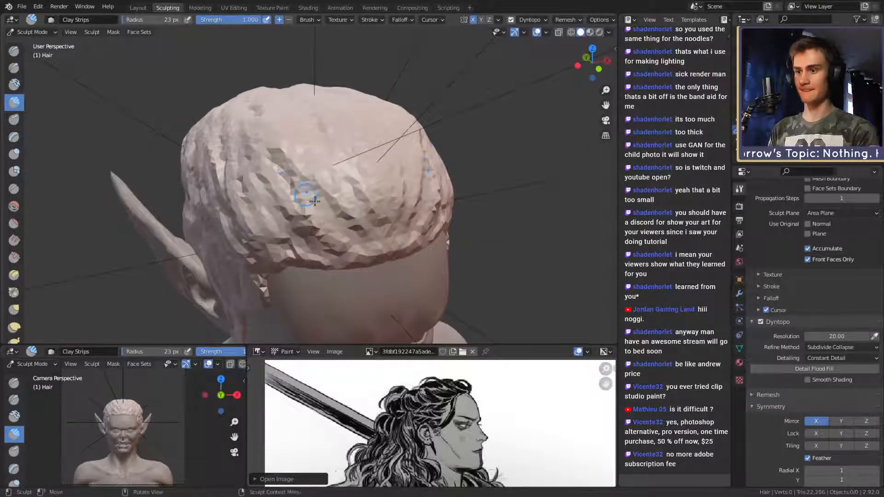
- Lay swept-back strands over the crown and back of the head with Clay Strips at about 26 px radius, smoothing between strokes
{"action": "middle_click_drag", "start_coordinate": [314, 199], "coordinate": [318, 159]}
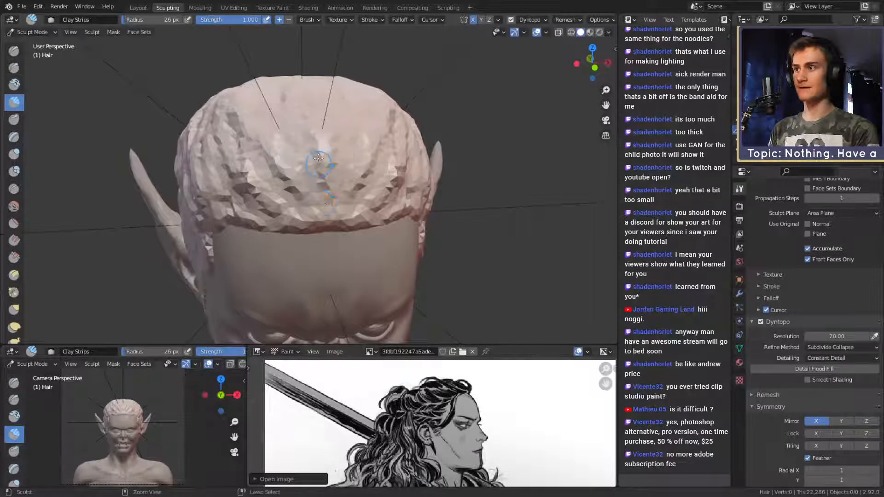
{"action": "middle_click_drag", "start_coordinate": [330, 195], "coordinate": [249, 225]}
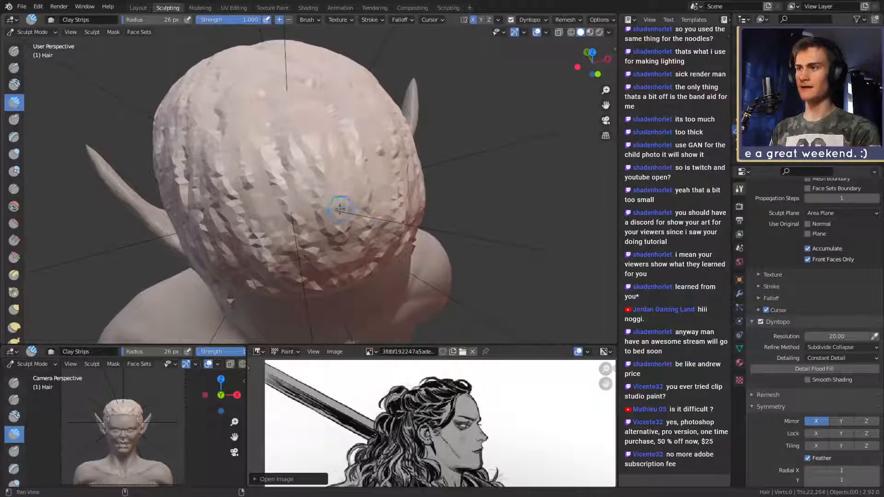
{"action": "middle_click_drag", "start_coordinate": [340, 209], "coordinate": [318, 207]}
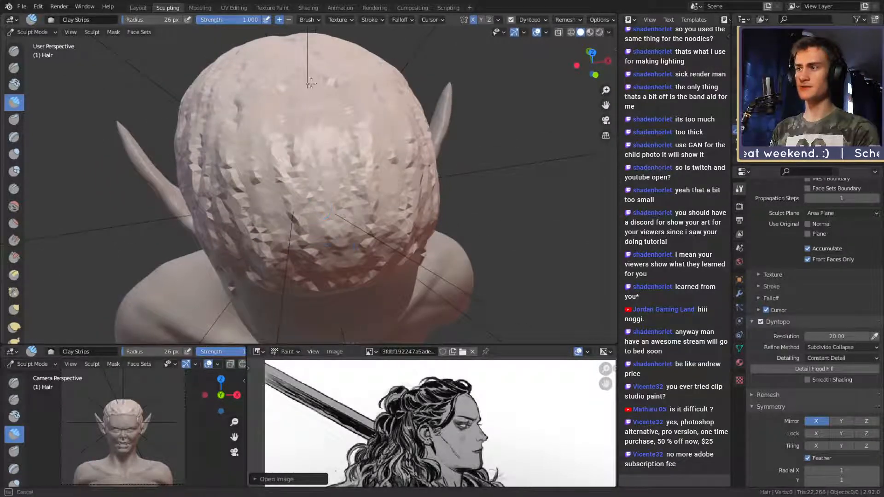
{"action": "mouse_move", "coordinate": [297, 222]}
{"action": "left_mouse_down", "text": "shift"}
{"action": "mouse_move", "coordinate": [281, 258]}
{"action": "mouse_move", "coordinate": [231, 203]}
{"action": "mouse_move", "coordinate": [238, 106]}
{"action": "mouse_move", "coordinate": [271, 149]}
{"action": "left_mouse_up", "text": "shift"}
{"action": "middle_click_drag", "start_coordinate": [386, 150], "coordinate": [273, 205]}
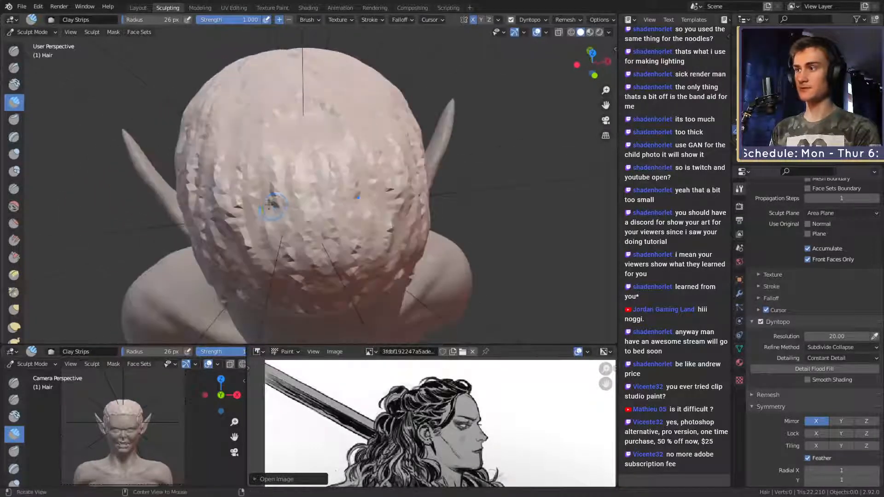
{"action": "left_click_drag", "start_coordinate": [255, 187], "coordinate": [274, 199]}
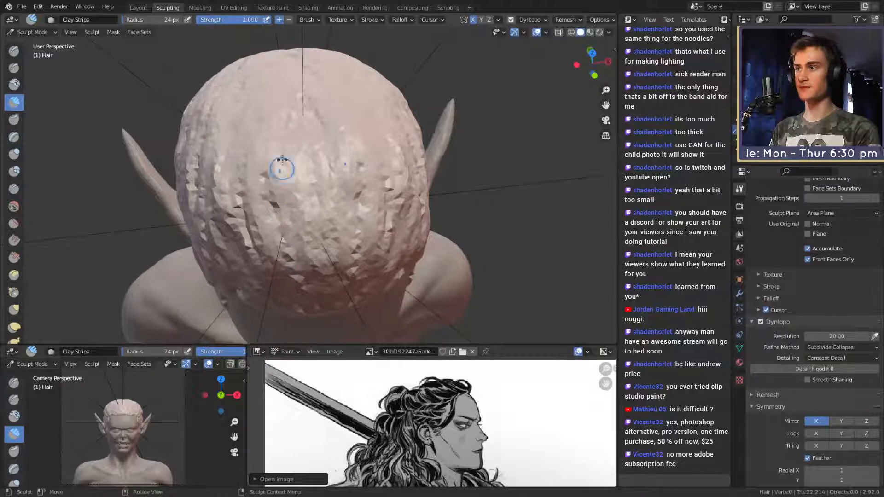
{"action": "mouse_move", "coordinate": [295, 168]}
{"action": "middle_mouse_down"}
{"action": "mouse_move", "coordinate": [355, 175]}
{"action": "mouse_move", "coordinate": [379, 144]}
{"action": "mouse_move", "coordinate": [384, 151]}
{"action": "mouse_move", "coordinate": [316, 152]}
{"action": "mouse_move", "coordinate": [339, 157]}
{"action": "mouse_move", "coordinate": [291, 199]}
{"action": "middle_mouse_up"}
- Try raising hair strands over the crown with the SculptDraw brush at a 41 px radius
{"action": "key", "text": "shift+c"}
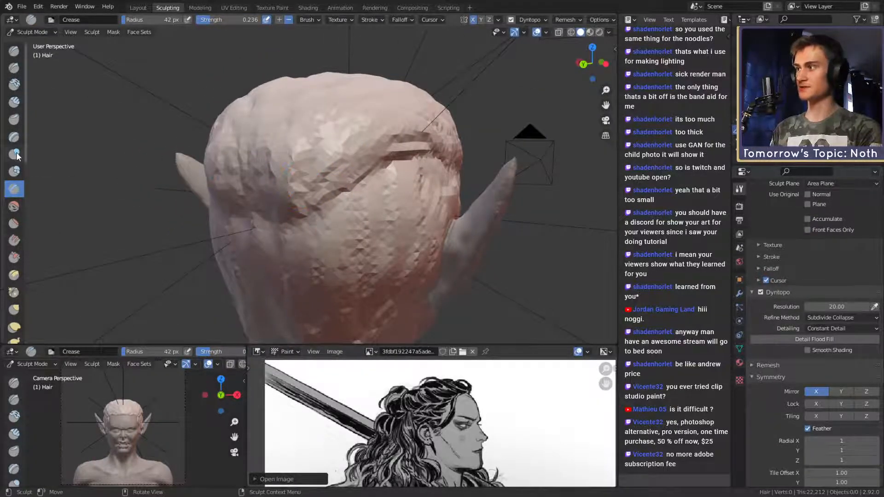
{"action": "left_click", "coordinate": [14, 51]}
{"action": "mouse_move", "coordinate": [340, 142]}
{"action": "middle_mouse_down"}
{"action": "mouse_move", "coordinate": [298, 192]}
{"action": "mouse_move", "coordinate": [292, 184]}
{"action": "mouse_move", "coordinate": [306, 168]}
{"action": "middle_mouse_up"}
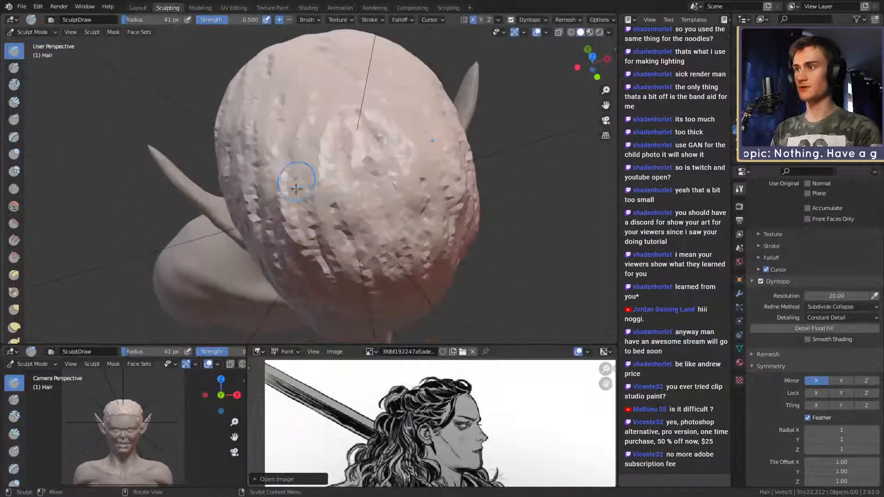
{"action": "mouse_move", "coordinate": [296, 187]}
{"action": "left_mouse_down"}
{"action": "mouse_move", "coordinate": [315, 125]}
{"action": "mouse_move", "coordinate": [304, 104]}
{"action": "mouse_move", "coordinate": [276, 92]}
{"action": "mouse_move", "coordinate": [303, 70]}
{"action": "mouse_move", "coordinate": [352, 174]}
{"action": "left_mouse_up"}
{"action": "mouse_move", "coordinate": [351, 174]}
{"action": "middle_mouse_down"}
{"action": "mouse_move", "coordinate": [400, 126]}
{"action": "mouse_move", "coordinate": [352, 73]}
{"action": "middle_mouse_up"}
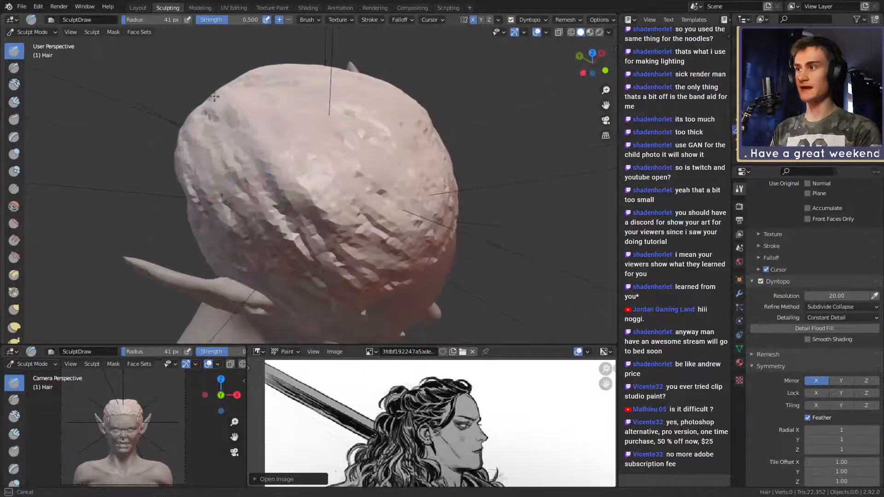
{"action": "left_click_drag", "start_coordinate": [214, 96], "coordinate": [233, 138]}
{"action": "middle_click_drag", "start_coordinate": [233, 139], "coordinate": [245, 159]}
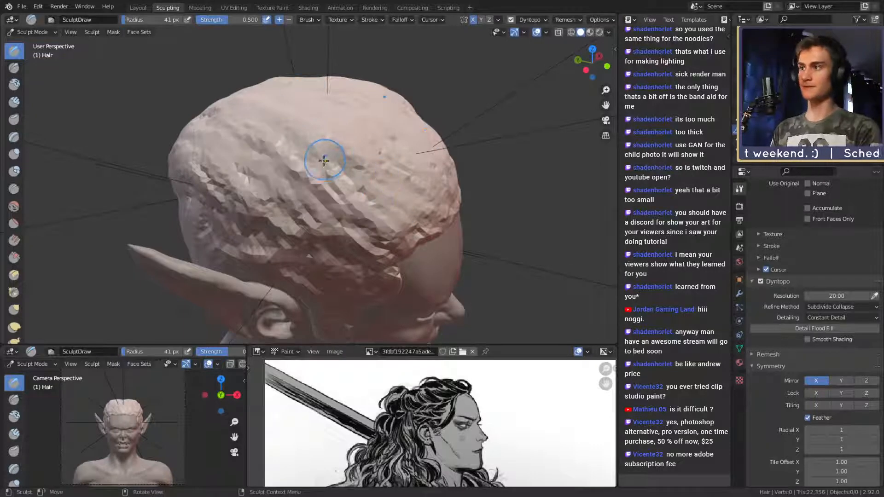
- Try shaping swept-back strands along the side of the hair with SculptDraw at 41 px, smoothing the upper area
{"action": "left_click_drag", "start_coordinate": [358, 197], "coordinate": [383, 224]}
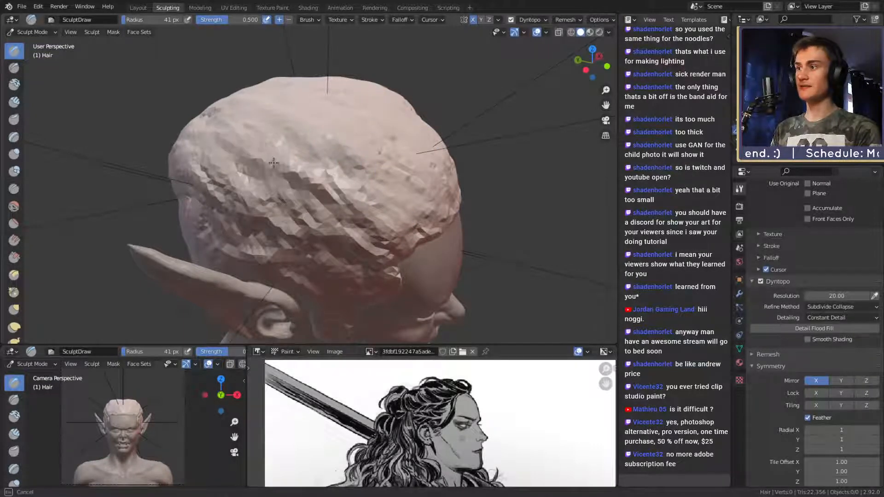
{"action": "left_click_drag", "start_coordinate": [251, 147], "coordinate": [343, 210]}
{"action": "left_click_drag", "start_coordinate": [230, 177], "coordinate": [318, 226]}
{"action": "left_click_drag", "start_coordinate": [276, 203], "coordinate": [327, 228]}
{"action": "middle_click_drag", "start_coordinate": [327, 228], "coordinate": [296, 180]}
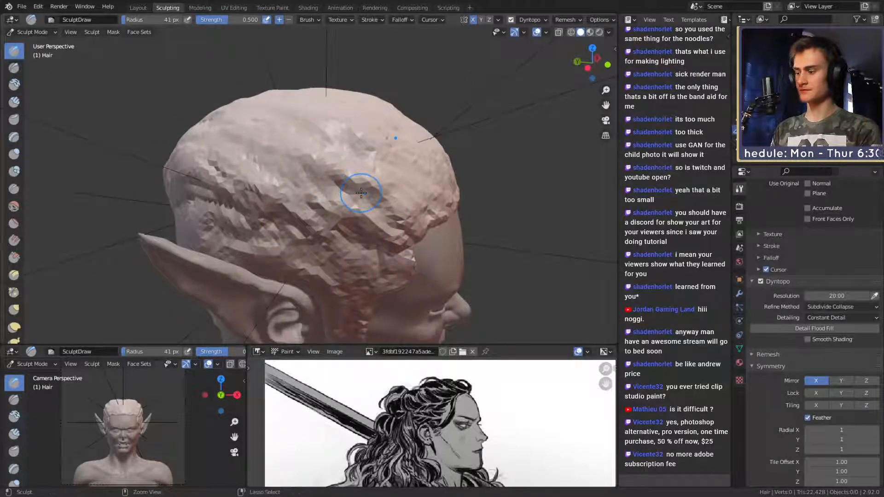
{"action": "left_click_drag", "start_coordinate": [217, 212], "coordinate": [343, 249]}
{"action": "left_click_drag", "start_coordinate": [237, 139], "coordinate": [360, 195]}
{"action": "left_click_drag", "start_coordinate": [280, 106], "coordinate": [361, 197], "text": "shift"}
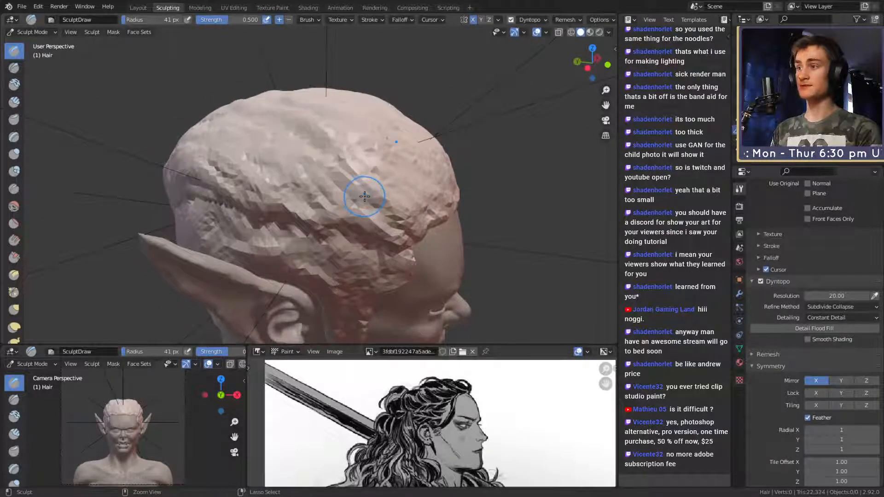
{"action": "left_click_drag", "start_coordinate": [230, 115], "coordinate": [365, 197], "text": "shift"}
- Return to Clay Strips and undo the SculptDraw strokes on the hair
{"action": "mouse_move", "coordinate": [369, 195]}
{"action": "middle_mouse_down"}
{"action": "mouse_move", "coordinate": [341, 199]}
{"action": "mouse_move", "coordinate": [380, 126]}
{"action": "mouse_move", "coordinate": [339, 150]}
{"action": "middle_mouse_up"}
{"action": "key", "text": "c"}
{"action": "key", "text": "f"}
{"action": "left_click", "coordinate": [361, 121]}
{"action": "middle_click_drag", "start_coordinate": [306, 208], "coordinate": [307, 155]}
{"action": "mouse_move", "coordinate": [308, 154]}
{"action": "middle_mouse_down"}
{"action": "mouse_move", "coordinate": [290, 182]}
{"action": "mouse_move", "coordinate": [311, 126]}
{"action": "mouse_move", "coordinate": [310, 156]}
{"action": "middle_mouse_up"}
{"action": "key", "text": "ctrl+z"}
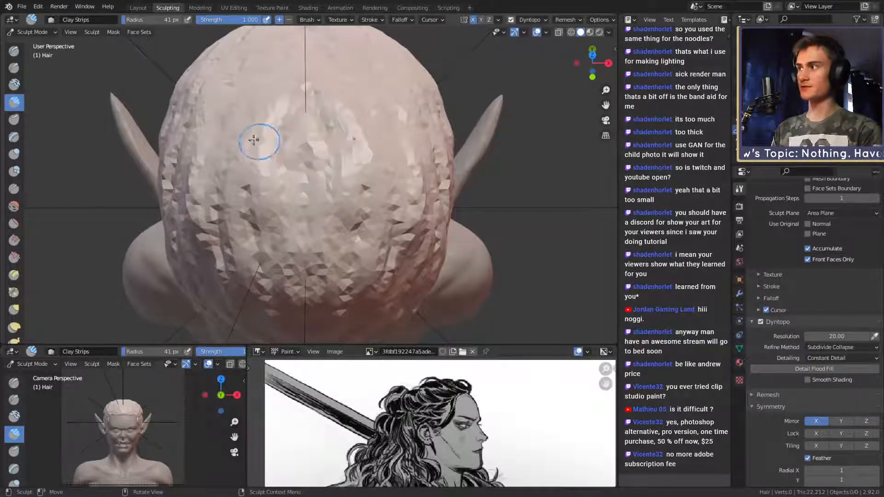
- Try carving strand grooves into the crown with the Crease brush, reducing its radius to 34 px, and undo them
{"action": "key", "text": "x"}
{"action": "middle_click_drag", "start_coordinate": [231, 92], "coordinate": [296, 152]}
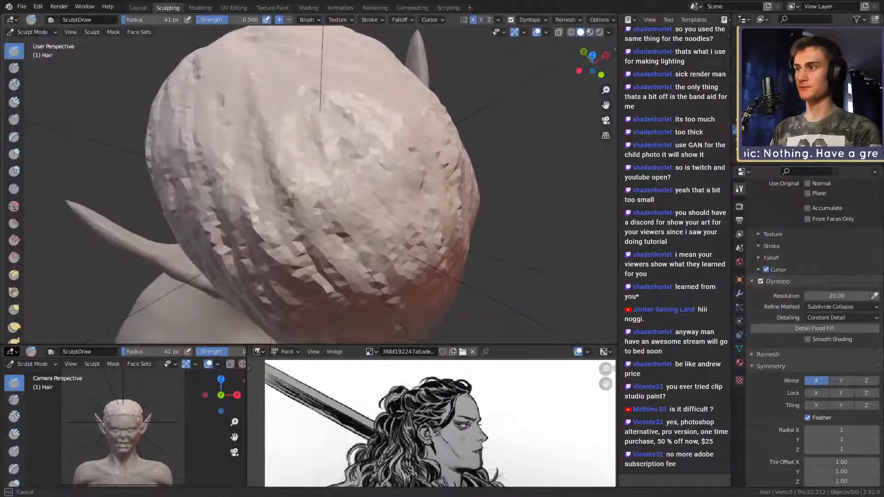
{"action": "key", "text": "shift+c"}
{"action": "key", "text": "f"}
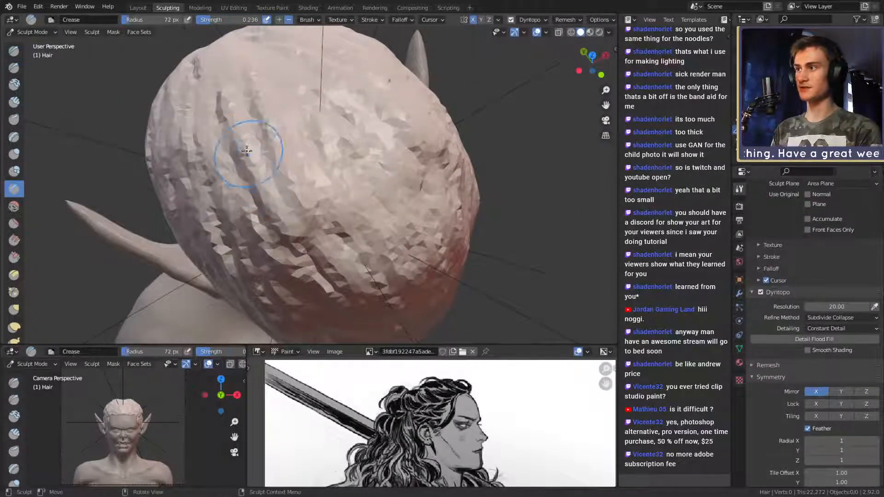
{"action": "left_click", "coordinate": [208, 102]}
{"action": "left_click_drag", "start_coordinate": [219, 90], "coordinate": [230, 134]}
{"action": "mouse_move", "coordinate": [251, 85]}
{"action": "left_mouse_down"}
{"action": "mouse_move", "coordinate": [268, 119]}
{"action": "mouse_move", "coordinate": [256, 144]}
{"action": "left_mouse_up"}
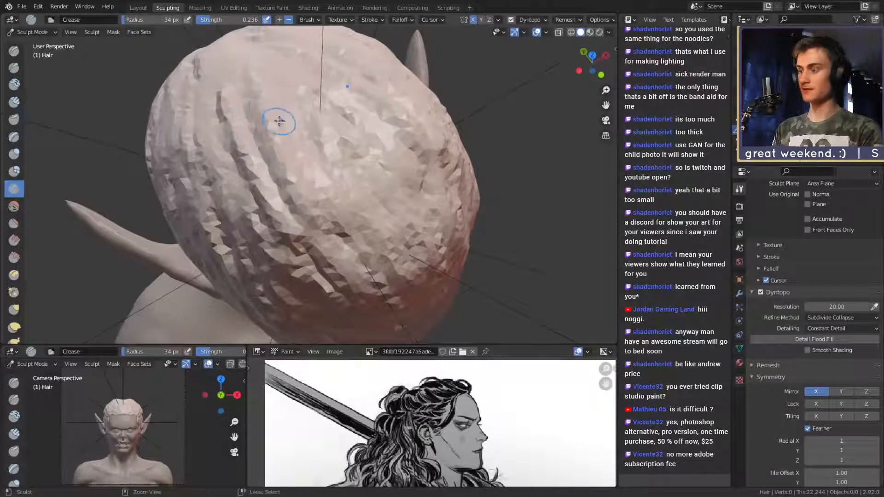
{"action": "key", "text": "ctrl+z"}
{"action": "key", "text": "ctrl+z"}
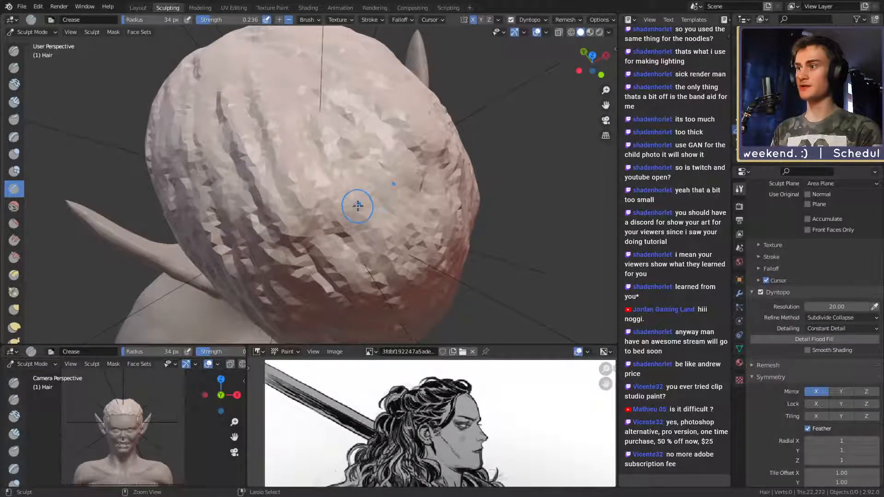
{"action": "key", "text": "ctrl+z"}
- Build up strands across the side and back of the hair above the ear with Clay Strips at a 25 px radius
{"action": "key", "text": "c"}
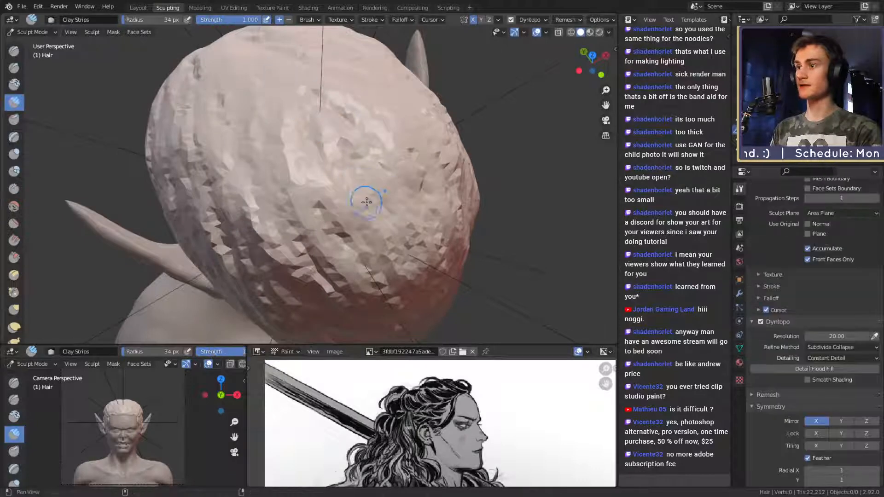
{"action": "mouse_move", "coordinate": [367, 200]}
{"action": "left_mouse_down", "text": "alt"}
{"action": "mouse_move", "coordinate": [324, 134]}
{"action": "mouse_move", "coordinate": [359, 199]}
{"action": "mouse_move", "coordinate": [394, 179]}
{"action": "mouse_move", "coordinate": [386, 152]}
{"action": "mouse_move", "coordinate": [296, 207]}
{"action": "mouse_move", "coordinate": [337, 197]}
{"action": "mouse_move", "coordinate": [306, 196]}
{"action": "mouse_move", "coordinate": [326, 168]}
{"action": "mouse_move", "coordinate": [349, 174]}
{"action": "mouse_move", "coordinate": [324, 171]}
{"action": "left_mouse_up", "text": "alt"}
{"action": "key", "text": "f"}
{"action": "left_click", "coordinate": [320, 172]}
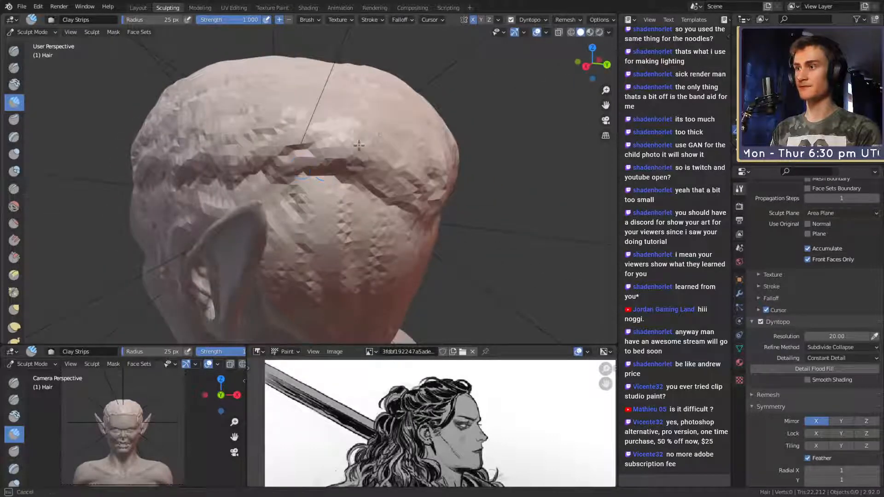
{"action": "left_click_drag", "start_coordinate": [420, 166], "coordinate": [330, 210], "text": "alt"}
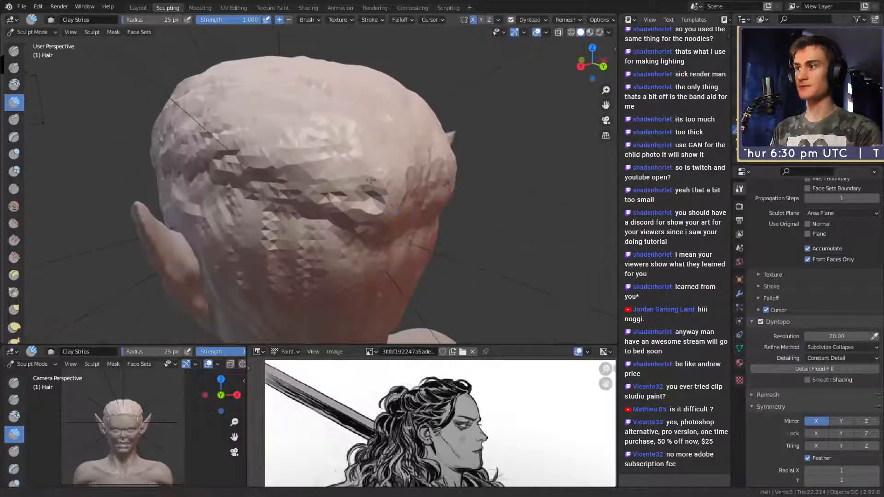
{"action": "left_click_drag", "start_coordinate": [370, 180], "coordinate": [322, 212], "text": "alt"}
{"action": "mouse_move", "coordinate": [225, 152]}
{"action": "left_mouse_down"}
{"action": "mouse_move", "coordinate": [276, 189]}
{"action": "mouse_move", "coordinate": [281, 168]}
{"action": "mouse_move", "coordinate": [378, 143]}
{"action": "mouse_move", "coordinate": [407, 157]}
{"action": "mouse_move", "coordinate": [372, 155]}
{"action": "left_mouse_up"}
- Add strands sweeping back from the temple above the sideburn with Clay Strips at a 26 px radius
{"action": "key", "text": "f"}
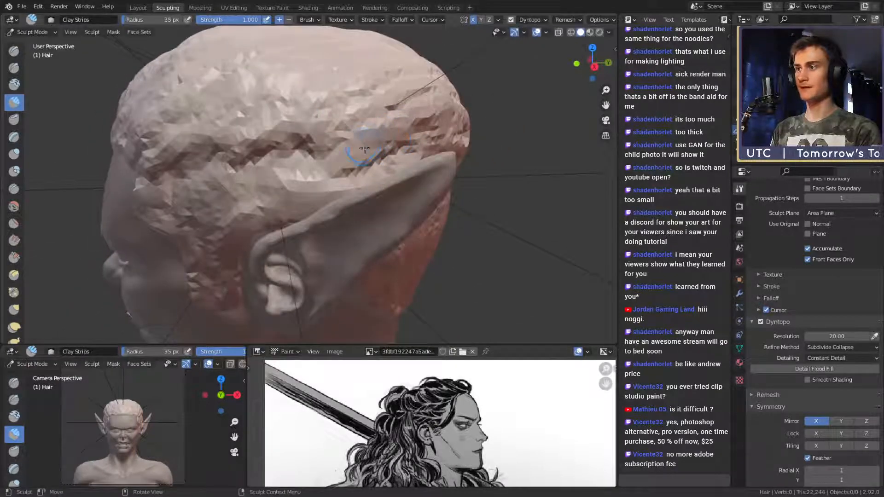
{"action": "mouse_move", "coordinate": [365, 150]}
{"action": "middle_mouse_down"}
{"action": "mouse_move", "coordinate": [428, 155]}
{"action": "mouse_move", "coordinate": [340, 135]}
{"action": "mouse_move", "coordinate": [251, 136]}
{"action": "mouse_move", "coordinate": [383, 157]}
{"action": "middle_mouse_up"}
{"action": "left_click_drag", "start_coordinate": [362, 160], "coordinate": [375, 170], "text": "alt"}
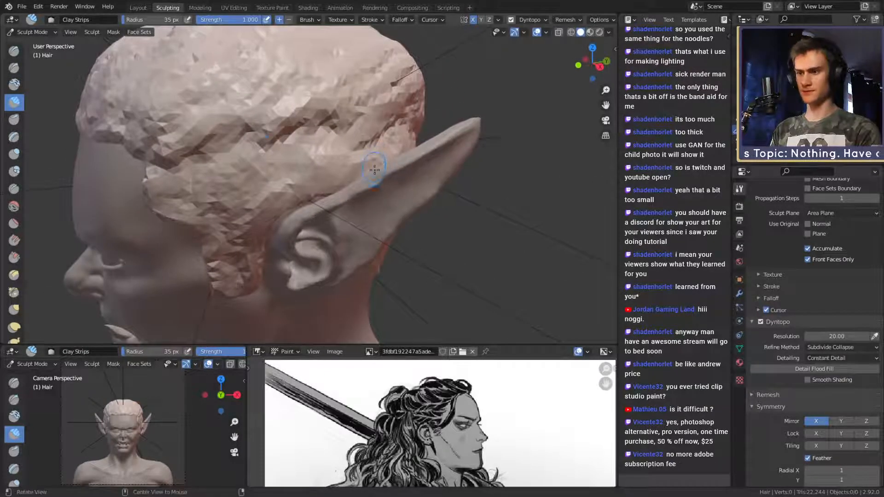
{"action": "middle_click_drag", "start_coordinate": [389, 192], "coordinate": [316, 171]}
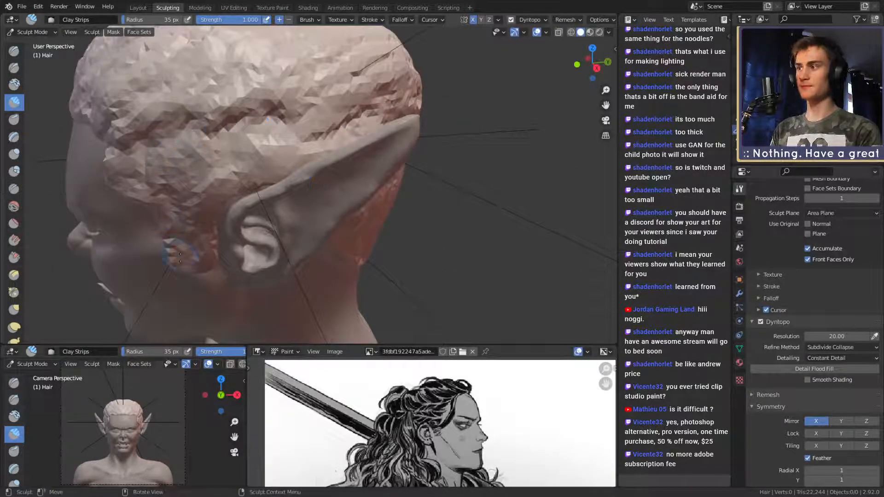
{"action": "middle_click_drag", "start_coordinate": [198, 230], "coordinate": [248, 208]}
{"action": "key", "text": "f"}
{"action": "left_click", "coordinate": [282, 144]}
{"action": "left_click_drag", "start_coordinate": [198, 169], "coordinate": [222, 151]}
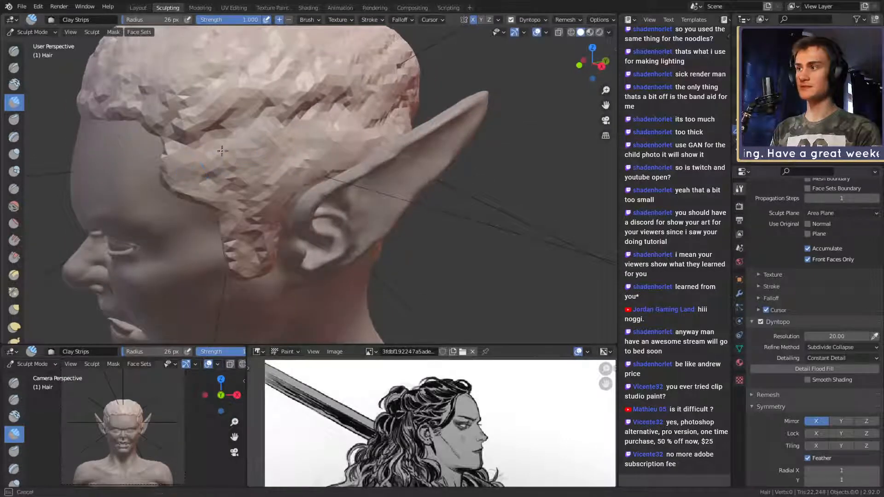
- Sculpt strands running from behind the ear across the back of the head with Clay Strips at 26 px
{"action": "mouse_move", "coordinate": [315, 138]}
{"action": "middle_mouse_down"}
{"action": "mouse_move", "coordinate": [241, 142]}
{"action": "mouse_move", "coordinate": [316, 104]}
{"action": "middle_mouse_up"}
{"action": "middle_click_drag", "start_coordinate": [292, 231], "coordinate": [424, 186]}
{"action": "middle_click_drag", "start_coordinate": [368, 165], "coordinate": [368, 198], "text": "ctrl"}
{"action": "mouse_move", "coordinate": [359, 198]}
{"action": "middle_mouse_down"}
{"action": "mouse_move", "coordinate": [416, 196]}
{"action": "mouse_move", "coordinate": [317, 196]}
{"action": "middle_mouse_up"}
{"action": "middle_click_drag", "start_coordinate": [318, 195], "coordinate": [318, 161], "text": "ctrl"}
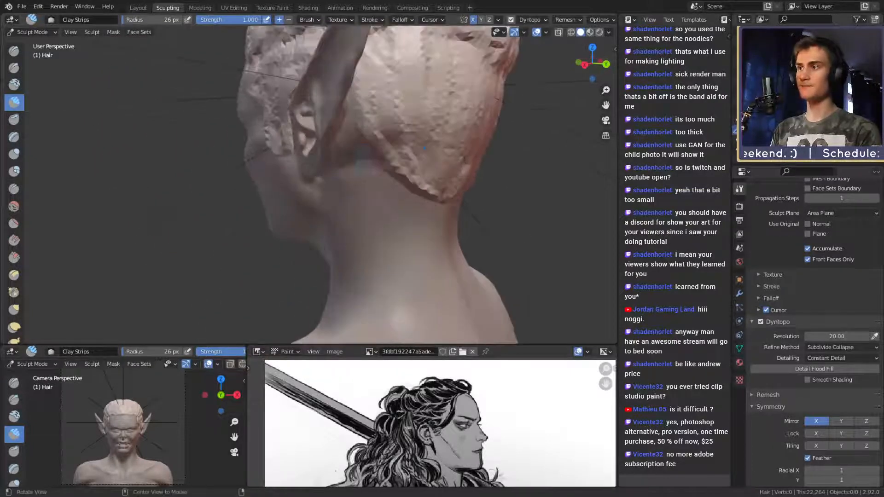
{"action": "mouse_move", "coordinate": [350, 102]}
{"action": "middle_mouse_down", "text": "shift"}
{"action": "mouse_move", "coordinate": [253, 149]}
{"action": "mouse_move", "coordinate": [247, 133]}
{"action": "mouse_move", "coordinate": [318, 134]}
{"action": "middle_mouse_up", "text": "shift"}
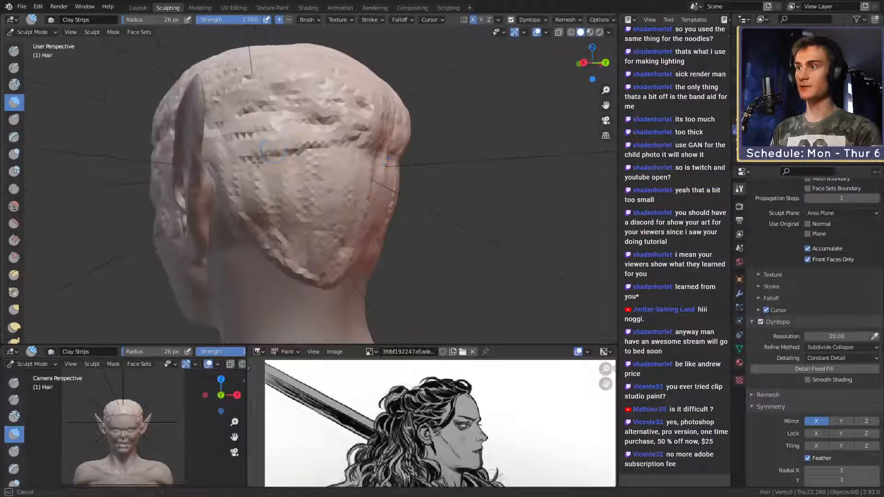
{"action": "left_click_drag", "start_coordinate": [257, 162], "coordinate": [234, 178]}
{"action": "middle_click_drag", "start_coordinate": [364, 133], "coordinate": [343, 118]}
- Build up strands down the lower back of the hair to the nape with Clay Strips
{"action": "left_click_drag", "start_coordinate": [302, 196], "coordinate": [286, 262]}
{"action": "left_click_drag", "start_coordinate": [329, 203], "coordinate": [321, 271]}
{"action": "middle_click_drag", "start_coordinate": [357, 208], "coordinate": [324, 207]}
{"action": "left_click_drag", "start_coordinate": [335, 209], "coordinate": [318, 278]}
{"action": "left_click_drag", "start_coordinate": [318, 216], "coordinate": [299, 278]}
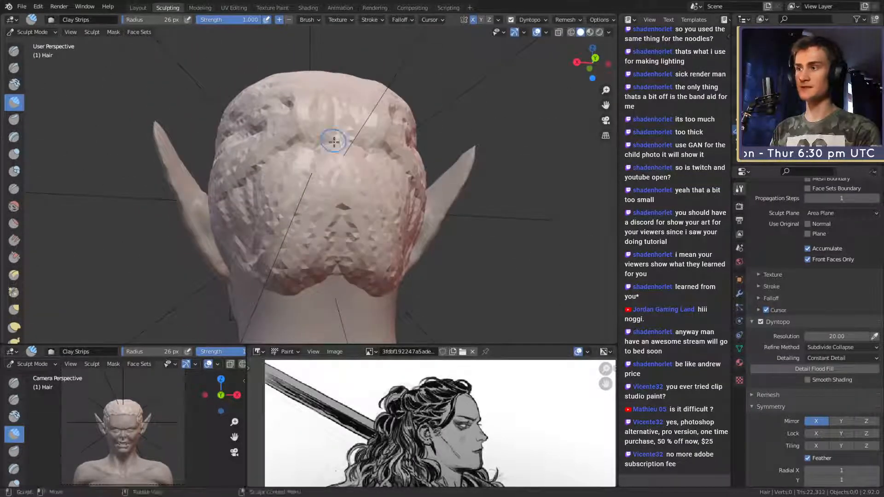
- Layer strands across the back of the head and behind the ear with Clay Strips at a 26 px radius
{"action": "left_click_drag", "start_coordinate": [334, 141], "coordinate": [336, 191]}
{"action": "left_click_drag", "start_coordinate": [312, 148], "coordinate": [318, 159]}
{"action": "middle_click_drag", "start_coordinate": [317, 159], "coordinate": [334, 203]}
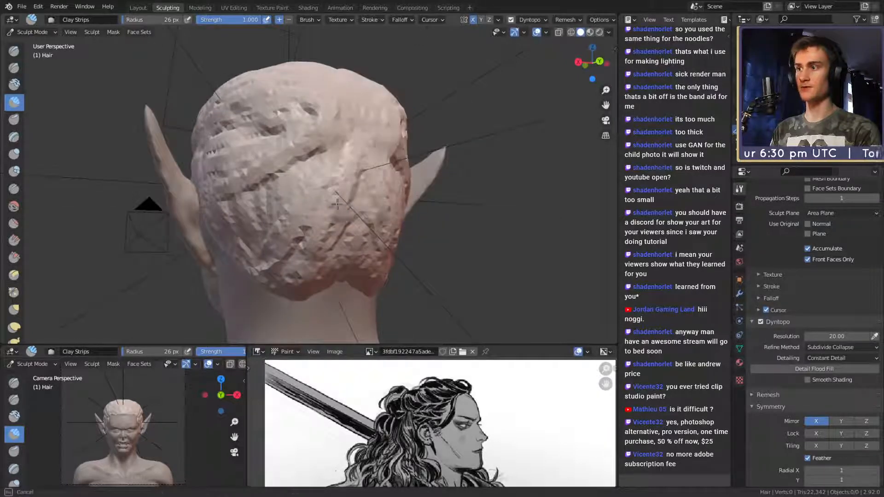
{"action": "middle_click_drag", "start_coordinate": [251, 226], "coordinate": [274, 192]}
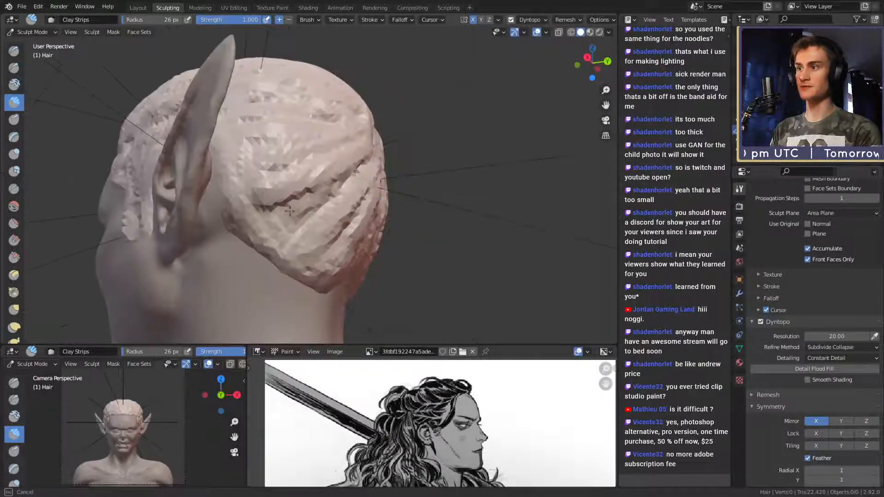
{"action": "middle_click_drag", "start_coordinate": [387, 156], "coordinate": [338, 177]}
{"action": "middle_click_drag", "start_coordinate": [328, 238], "coordinate": [294, 256]}
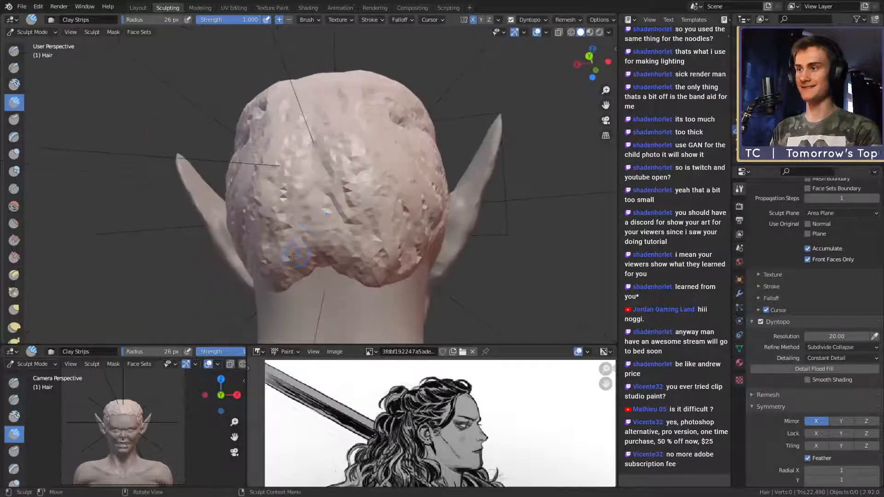
- Build up a rounded bun at the upper back of the head with Clay Strips at 26 px
{"action": "middle_click_drag", "start_coordinate": [312, 105], "coordinate": [326, 121]}
{"action": "middle_click_drag", "start_coordinate": [343, 151], "coordinate": [303, 124]}
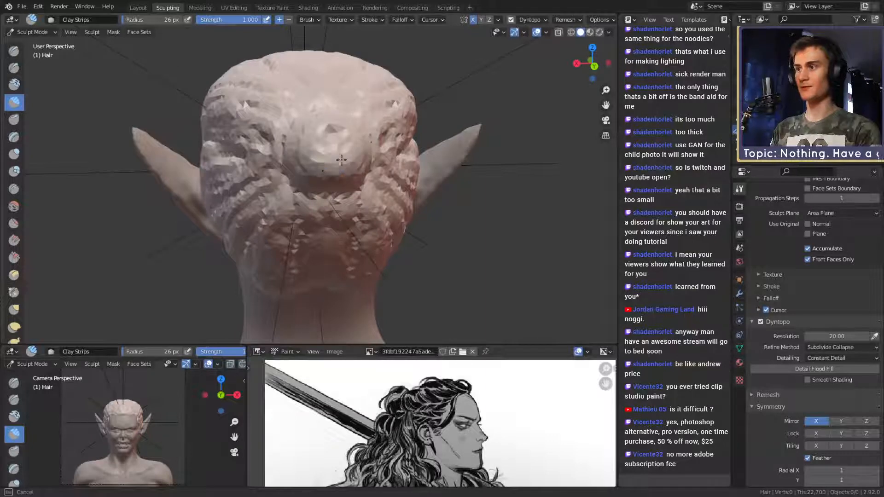
{"action": "left_click_drag", "start_coordinate": [342, 159], "coordinate": [332, 163]}
{"action": "scroll", "coordinate": [332, 164], "scroll_direction": "down", "scroll_amount": 3}
{"action": "middle_click_drag", "start_coordinate": [333, 164], "coordinate": [537, 164]}
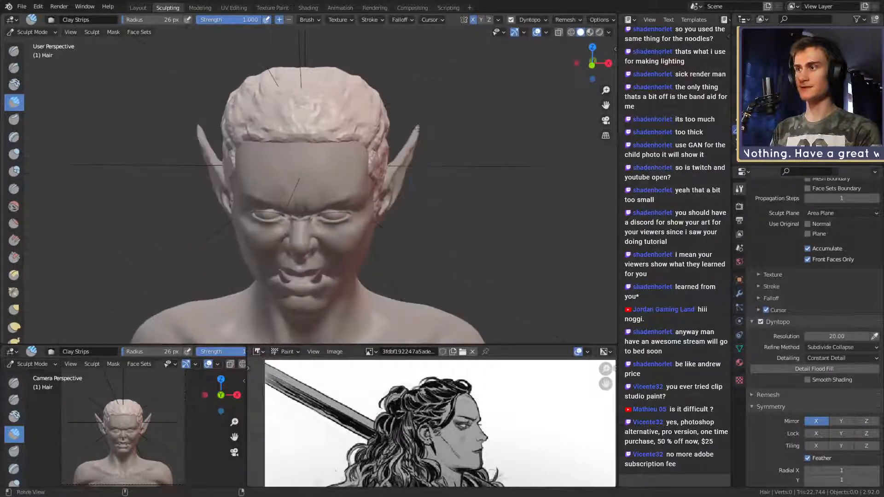
{"action": "scroll", "coordinate": [497, 170], "scroll_direction": "down", "scroll_amount": 4}
{"action": "left_click_drag", "start_coordinate": [497, 171], "coordinate": [396, 171]}
{"action": "scroll", "coordinate": [396, 170], "scroll_direction": "up", "scroll_amount": 4}
{"action": "middle_click_drag", "start_coordinate": [396, 171], "coordinate": [290, 177]}
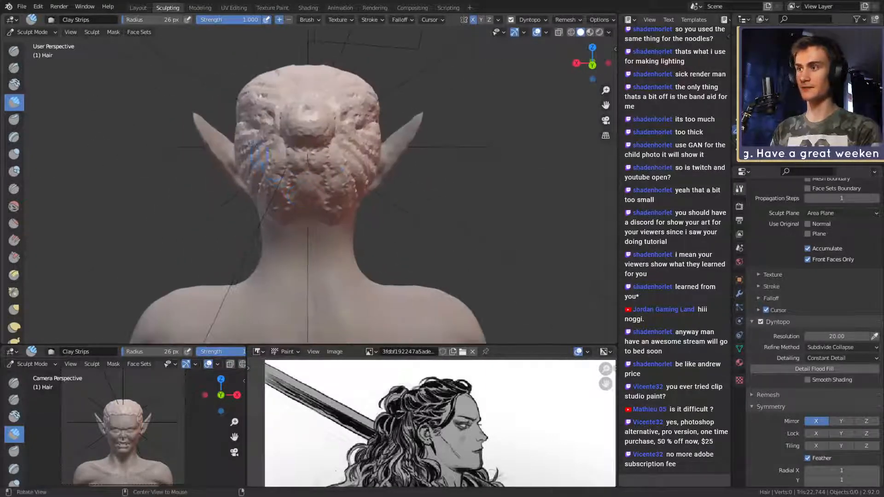
- Sculpt strands running down the back of the head below the bun with Clay Strips at 21 px
{"action": "mouse_move", "coordinate": [348, 199]}
{"action": "middle_mouse_down"}
{"action": "mouse_move", "coordinate": [415, 198]}
{"action": "mouse_move", "coordinate": [358, 198]}
{"action": "middle_mouse_up"}
{"action": "key", "text": "f"}
{"action": "left_click", "coordinate": [283, 179]}
{"action": "left_click_drag", "start_coordinate": [272, 180], "coordinate": [320, 221]}
{"action": "mouse_move", "coordinate": [318, 206]}
{"action": "middle_mouse_down"}
{"action": "mouse_move", "coordinate": [319, 216]}
{"action": "mouse_move", "coordinate": [326, 181]}
{"action": "middle_mouse_up"}
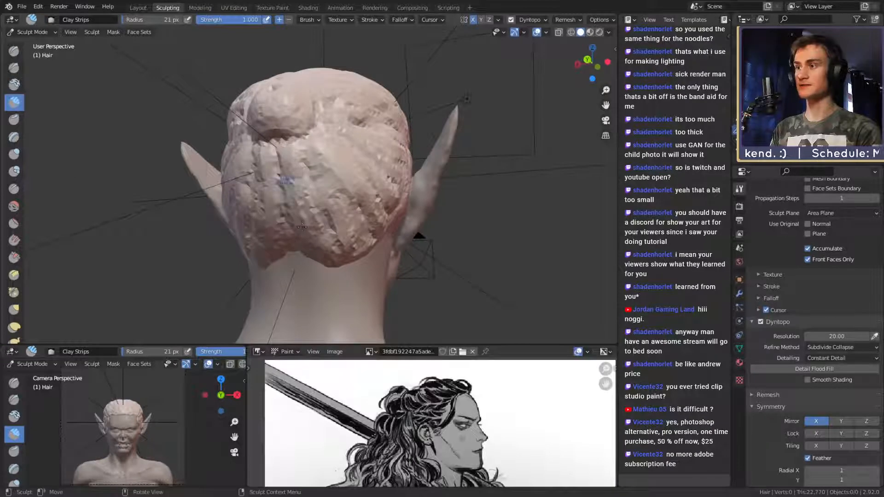
{"action": "left_click_drag", "start_coordinate": [342, 229], "coordinate": [346, 235]}
- Add strands from beneath the bun toward the nape, adjusting the Clay Strips radius between strokes
{"action": "left_click_drag", "start_coordinate": [353, 227], "coordinate": [354, 202], "text": "alt"}
{"action": "key", "text": "f"}
{"action": "left_click", "coordinate": [322, 181]}
{"action": "mouse_move", "coordinate": [307, 161]}
{"action": "left_mouse_down"}
{"action": "mouse_move", "coordinate": [331, 221]}
{"action": "mouse_move", "coordinate": [345, 230]}
{"action": "left_mouse_up"}
{"action": "left_click_drag", "start_coordinate": [353, 210], "coordinate": [330, 218], "text": "alt"}
{"action": "key", "text": "f"}
{"action": "left_click", "coordinate": [321, 224]}
{"action": "left_click_drag", "start_coordinate": [269, 226], "coordinate": [272, 233]}
- Sculpt strands sweeping up from behind the ear toward the bun with Clay Strips
{"action": "mouse_move", "coordinate": [304, 216]}
{"action": "middle_mouse_down"}
{"action": "mouse_move", "coordinate": [252, 202]}
{"action": "mouse_move", "coordinate": [262, 162]}
{"action": "mouse_move", "coordinate": [291, 183]}
{"action": "mouse_move", "coordinate": [382, 166]}
{"action": "middle_mouse_up"}
{"action": "key", "text": "f"}
{"action": "left_click", "coordinate": [271, 163]}
{"action": "key", "text": "f"}
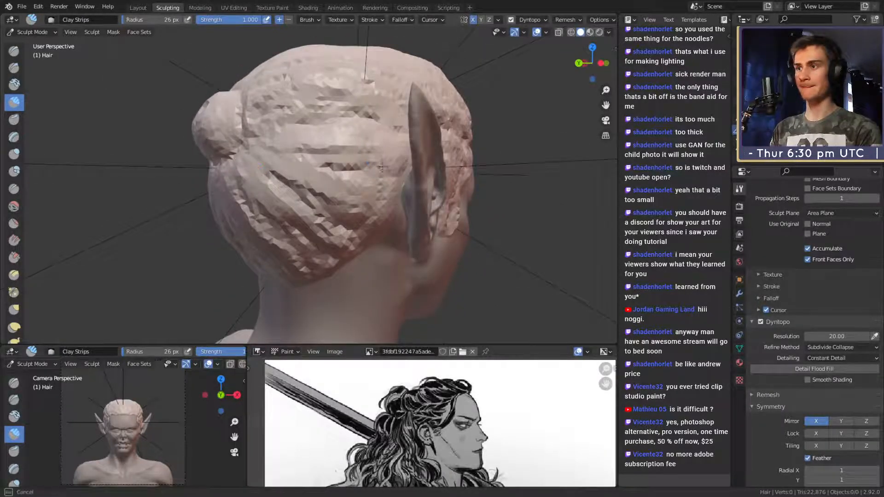
{"action": "left_click_drag", "start_coordinate": [366, 225], "coordinate": [360, 236]}
{"action": "middle_click_drag", "start_coordinate": [355, 245], "coordinate": [361, 201]}
{"action": "left_click_drag", "start_coordinate": [357, 203], "coordinate": [254, 154]}
{"action": "middle_click_drag", "start_coordinate": [253, 153], "coordinate": [65, 325]}
{"action": "mouse_move", "coordinate": [333, 227]}
{"action": "left_mouse_down", "text": "alt"}
{"action": "mouse_move", "coordinate": [361, 225]}
{"action": "mouse_move", "coordinate": [337, 226]}
{"action": "left_mouse_up", "text": "alt"}
{"action": "left_click_drag", "start_coordinate": [338, 227], "coordinate": [335, 206], "text": "ctrl+alt"}
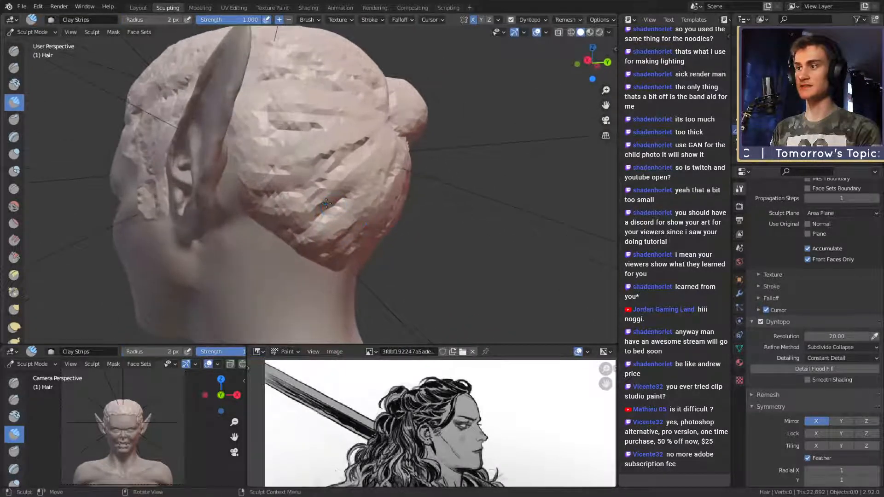
- Refine strands around the bun and along the upper side of the head with Clay Strips at 28 px and 22 px
{"action": "mouse_move", "coordinate": [302, 184]}
{"action": "middle_mouse_down"}
{"action": "mouse_move", "coordinate": [339, 174]}
{"action": "mouse_move", "coordinate": [329, 185]}
{"action": "middle_mouse_up"}
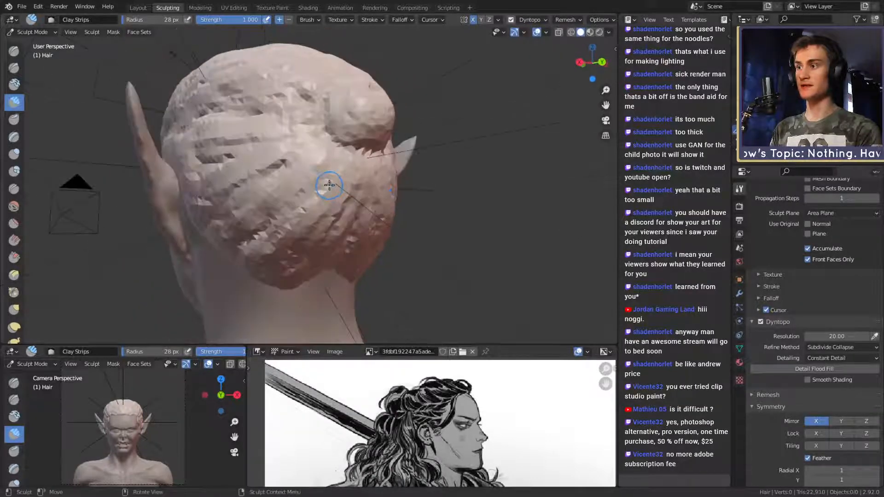
{"action": "middle_click_drag", "start_coordinate": [358, 115], "coordinate": [341, 193], "text": "ctrl"}
{"action": "mouse_move", "coordinate": [203, 193]}
{"action": "middle_mouse_down"}
{"action": "mouse_move", "coordinate": [325, 205]}
{"action": "mouse_move", "coordinate": [331, 225]}
{"action": "mouse_move", "coordinate": [434, 184]}
{"action": "mouse_move", "coordinate": [387, 184]}
{"action": "mouse_move", "coordinate": [352, 220]}
{"action": "mouse_move", "coordinate": [362, 119]}
{"action": "mouse_move", "coordinate": [345, 95]}
{"action": "mouse_move", "coordinate": [352, 178]}
{"action": "middle_mouse_up"}
{"action": "scroll", "coordinate": [369, 207], "scroll_direction": "up", "scroll_amount": 5}
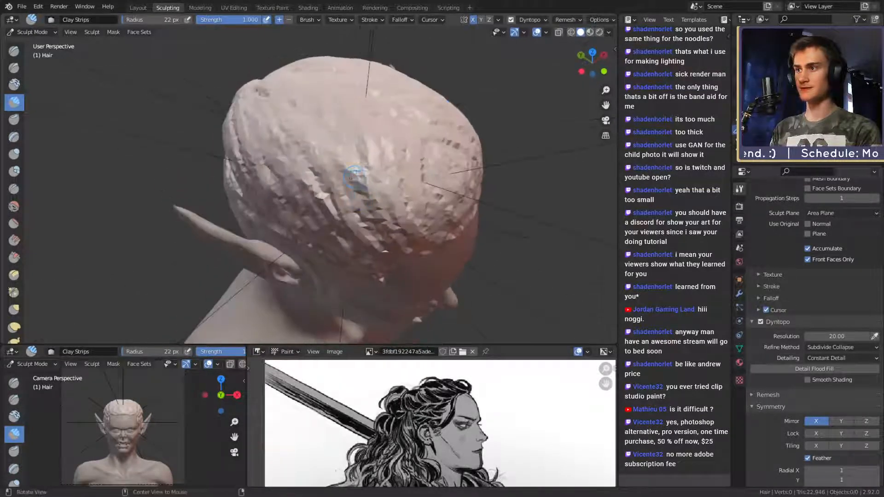
{"action": "middle_click_drag", "start_coordinate": [324, 128], "coordinate": [375, 193]}
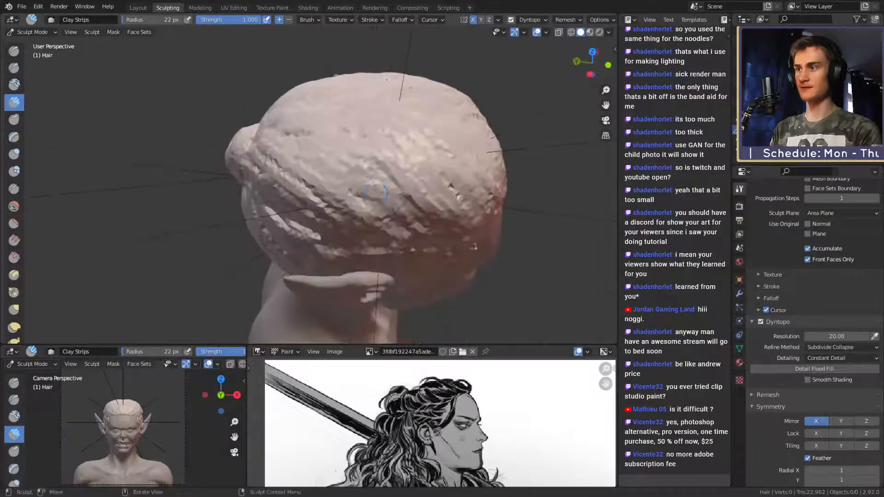
{"action": "mouse_move", "coordinate": [340, 144]}
{"action": "middle_mouse_down"}
{"action": "mouse_move", "coordinate": [414, 159]}
{"action": "mouse_move", "coordinate": [414, 168]}
{"action": "middle_mouse_up"}
- Reshape the volume of the hair at the side of the head with the Grab brush at about 232 px
{"action": "key", "text": "g"}
{"action": "key", "text": "f"}
{"action": "middle_click_drag", "start_coordinate": [386, 193], "coordinate": [377, 224]}
{"action": "key", "text": "f"}
{"action": "left_click", "coordinate": [501, 222]}
{"action": "left_click_drag", "start_coordinate": [362, 228], "coordinate": [362, 212]}
{"action": "middle_click_drag", "start_coordinate": [331, 206], "coordinate": [401, 184]}
{"action": "key", "text": "f"}
{"action": "left_click", "coordinate": [407, 179]}
{"action": "key", "text": "f"}
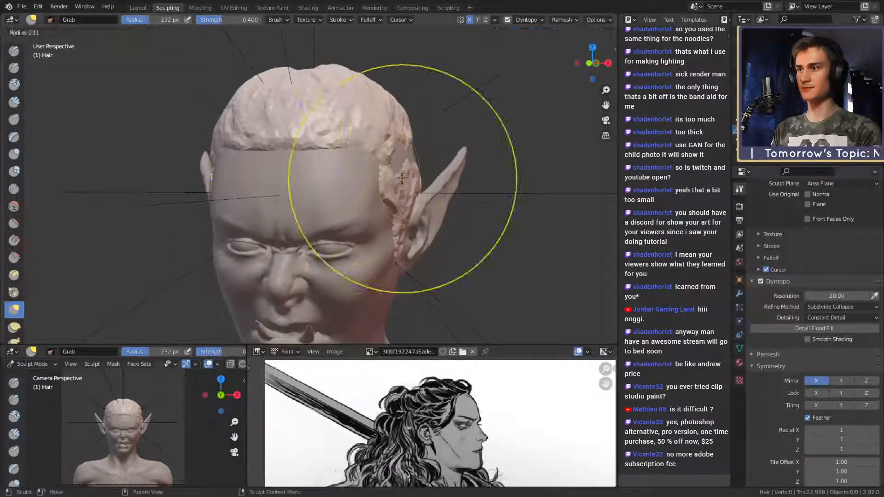
{"action": "left_click", "coordinate": [402, 173]}
{"action": "mouse_move", "coordinate": [407, 174]}
{"action": "middle_mouse_down"}
{"action": "mouse_move", "coordinate": [442, 203]}
{"action": "mouse_move", "coordinate": [390, 178]}
{"action": "mouse_move", "coordinate": [322, 177]}
{"action": "middle_mouse_up"}
- Fill out the hair above the ear and temple with Clay Strips at a 62 px radius
{"action": "key", "text": "c"}
{"action": "scroll", "coordinate": [299, 176], "scroll_direction": "up", "scroll_amount": 3}
{"action": "key", "text": "f"}
{"action": "left_click", "coordinate": [315, 172]}
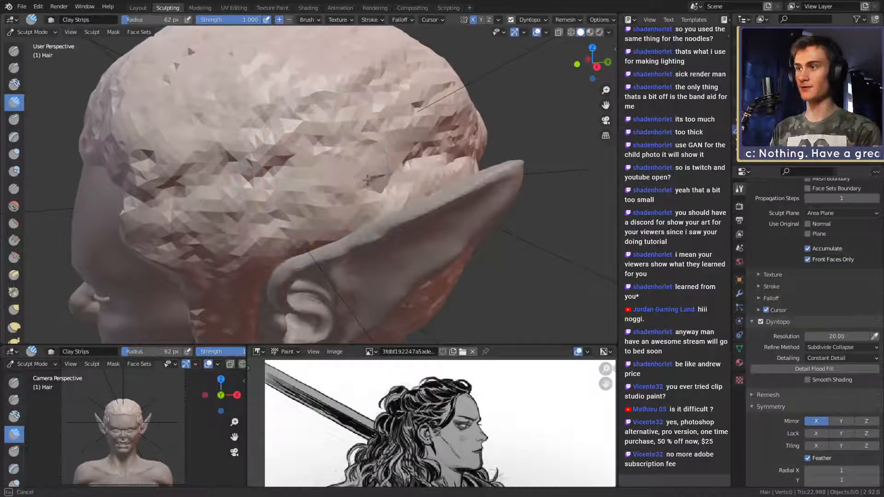
{"action": "scroll", "coordinate": [385, 179], "scroll_direction": "down", "scroll_amount": 4}
{"action": "middle_click_drag", "start_coordinate": [385, 179], "coordinate": [483, 213]}
{"action": "scroll", "coordinate": [437, 198], "scroll_direction": "down", "scroll_amount": 2}
{"action": "scroll", "coordinate": [484, 213], "scroll_direction": "up", "scroll_amount": 5}
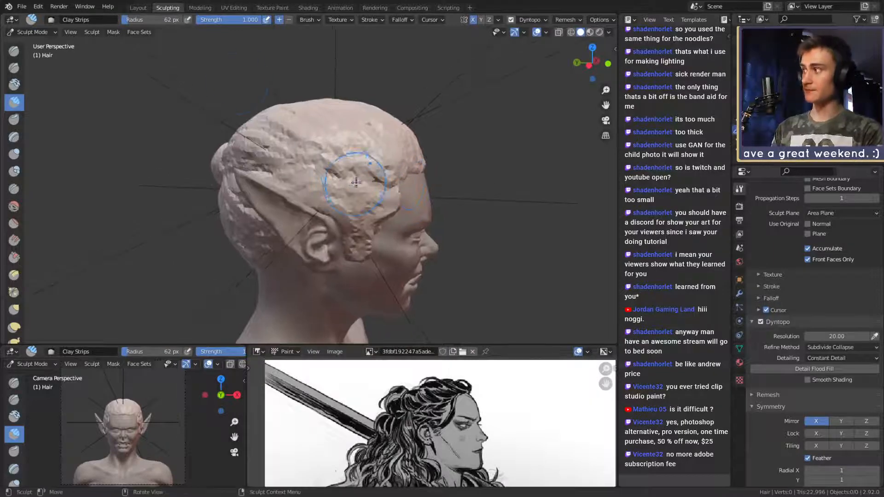
- Carve grooves from the hairline back above the temple with the Crease brush at 31 px and 28 px
{"action": "key", "text": "shift+c"}
{"action": "middle_click_drag", "start_coordinate": [356, 183], "coordinate": [267, 105]}
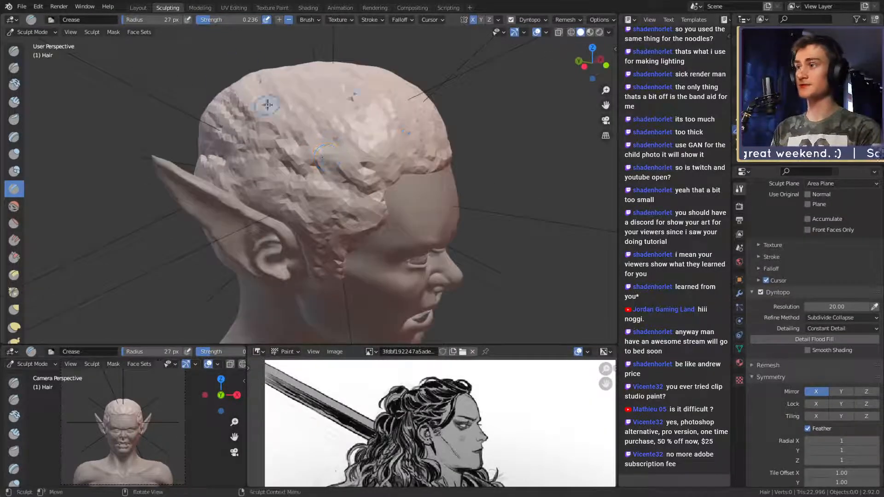
{"action": "key", "text": "f"}
{"action": "left_click", "coordinate": [371, 170]}
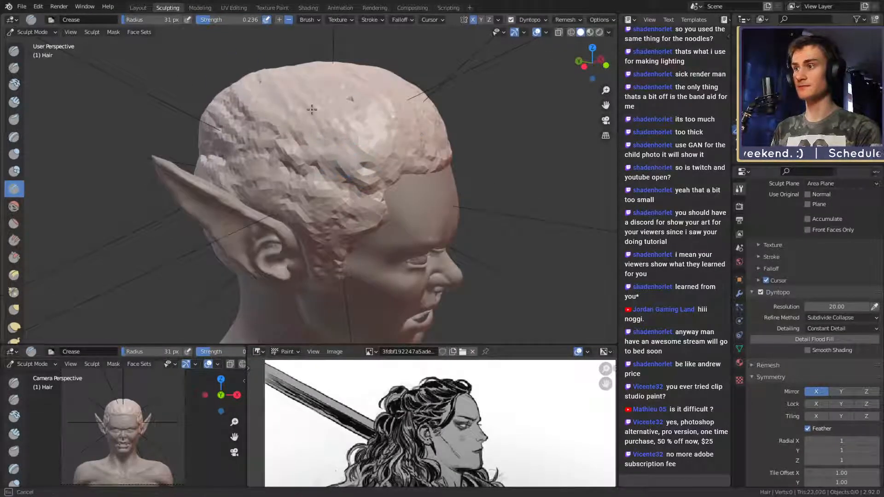
{"action": "left_click_drag", "start_coordinate": [329, 134], "coordinate": [346, 158]}
{"action": "middle_click_drag", "start_coordinate": [351, 154], "coordinate": [369, 152]}
{"action": "key", "text": "f"}
{"action": "left_click", "coordinate": [385, 155]}
{"action": "scroll", "coordinate": [391, 184], "scroll_direction": "up", "scroll_amount": 2}
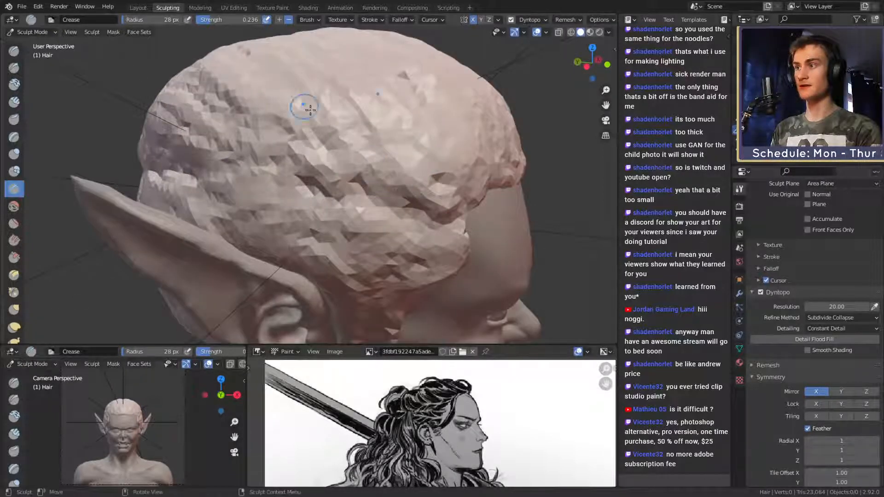
- Deepen the grooves between strands along the side toward the bun with the Crease brush at 28 px and 42 px
{"action": "middle_click_drag", "start_coordinate": [310, 109], "coordinate": [375, 157]}
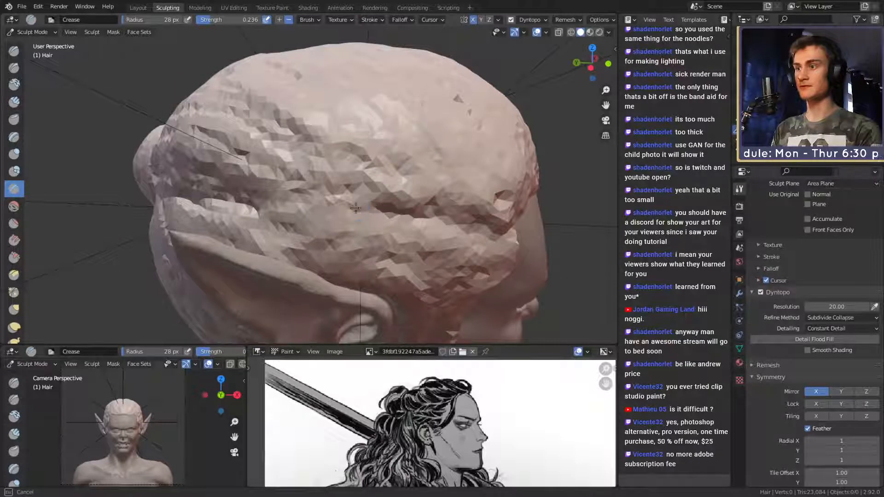
{"action": "middle_click_drag", "start_coordinate": [324, 207], "coordinate": [393, 200]}
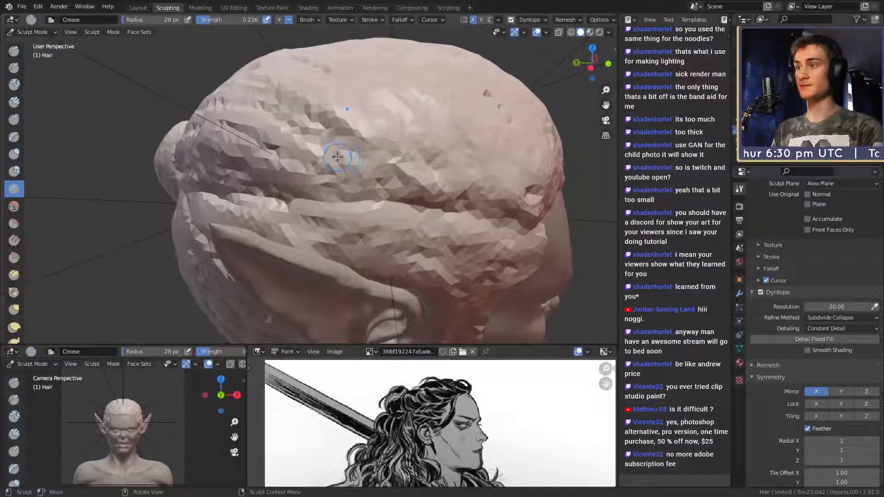
{"action": "key", "text": "f"}
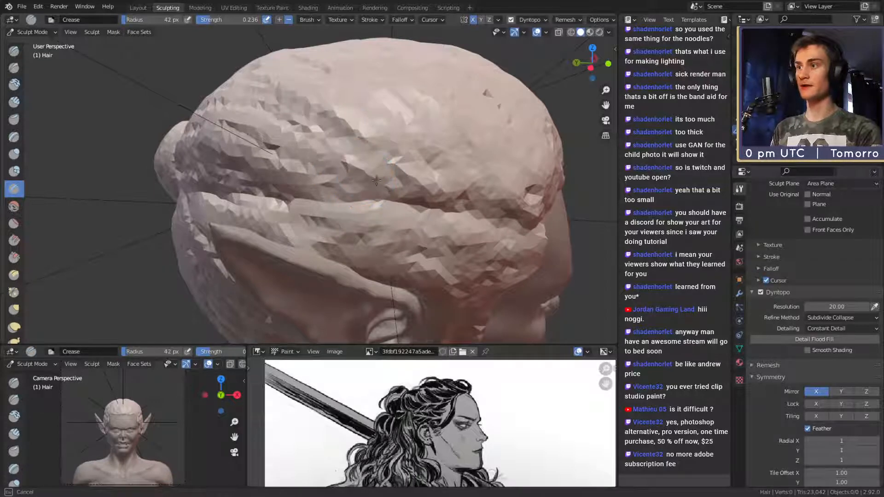
{"action": "mouse_move", "coordinate": [376, 180]}
{"action": "middle_mouse_down"}
{"action": "mouse_move", "coordinate": [367, 152]}
{"action": "mouse_move", "coordinate": [386, 155]}
{"action": "middle_mouse_up"}
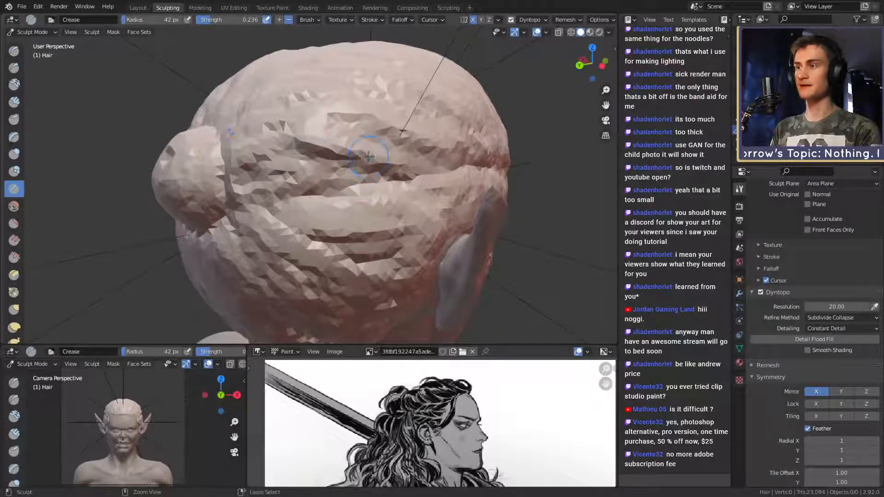
{"action": "middle_click_drag", "start_coordinate": [320, 164], "coordinate": [351, 185]}
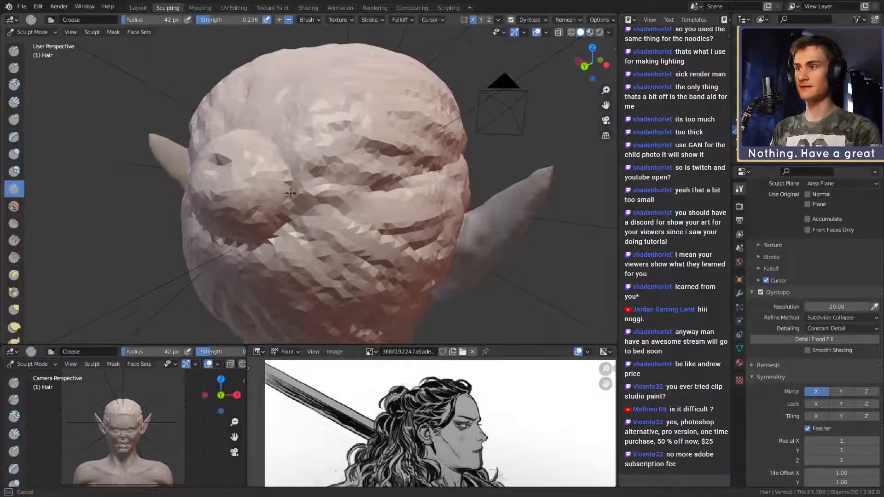
{"action": "mouse_move", "coordinate": [290, 193]}
{"action": "middle_mouse_down"}
{"action": "mouse_move", "coordinate": [377, 181]}
{"action": "mouse_move", "coordinate": [470, 198]}
{"action": "mouse_move", "coordinate": [342, 115]}
{"action": "middle_mouse_up"}
{"action": "middle_click_drag", "start_coordinate": [391, 177], "coordinate": [424, 180]}
- Adjust the shape of the bun and the hair beside it with the Grab brush
{"action": "key", "text": "g"}
{"action": "key", "text": "bracketright"}
{"action": "left_click_drag", "start_coordinate": [312, 162], "coordinate": [305, 154]}
{"action": "middle_click_drag", "start_coordinate": [333, 151], "coordinate": [354, 152]}
{"action": "left_click_drag", "start_coordinate": [299, 167], "coordinate": [295, 163]}
{"action": "middle_click_drag", "start_coordinate": [295, 164], "coordinate": [433, 193]}
- Adjust the overall silhouette of the back hair with the Grab brush at 289 px and 254 px
{"action": "key", "text": "bracketright"}
{"action": "key", "text": "bracketright"}
{"action": "key", "text": "bracketright"}
{"action": "middle_click_drag", "start_coordinate": [357, 188], "coordinate": [282, 221]}
{"action": "key", "text": "bracketright"}
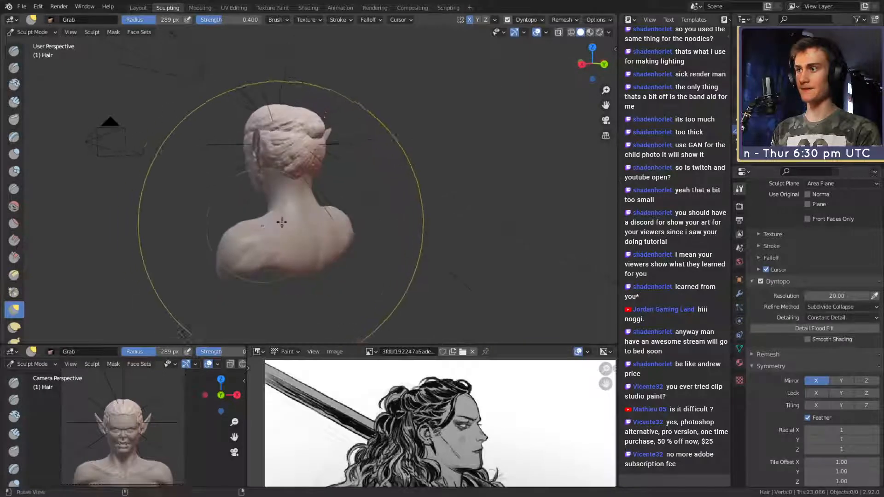
{"action": "scroll", "coordinate": [282, 221], "scroll_direction": "up", "scroll_amount": 4}
{"action": "scroll", "coordinate": [296, 173], "scroll_direction": "down", "scroll_amount": 2}
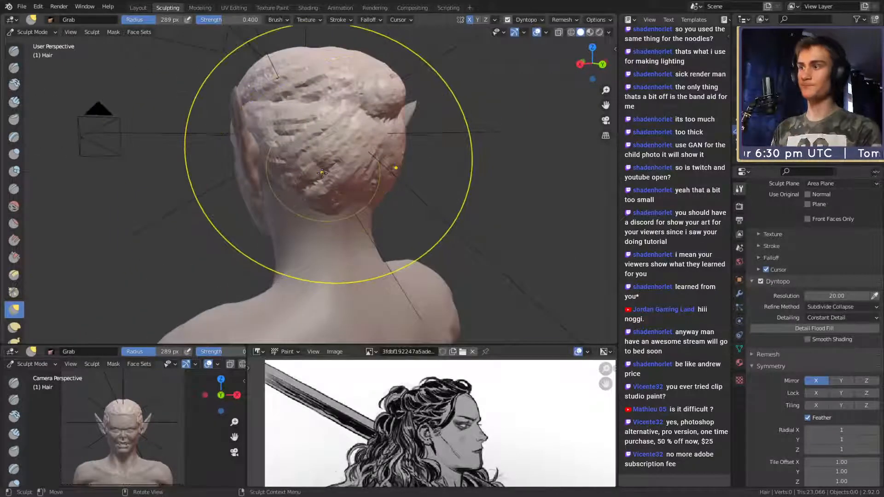
{"action": "middle_click_drag", "start_coordinate": [322, 173], "coordinate": [373, 146]}
{"action": "key", "text": "bracketright"}
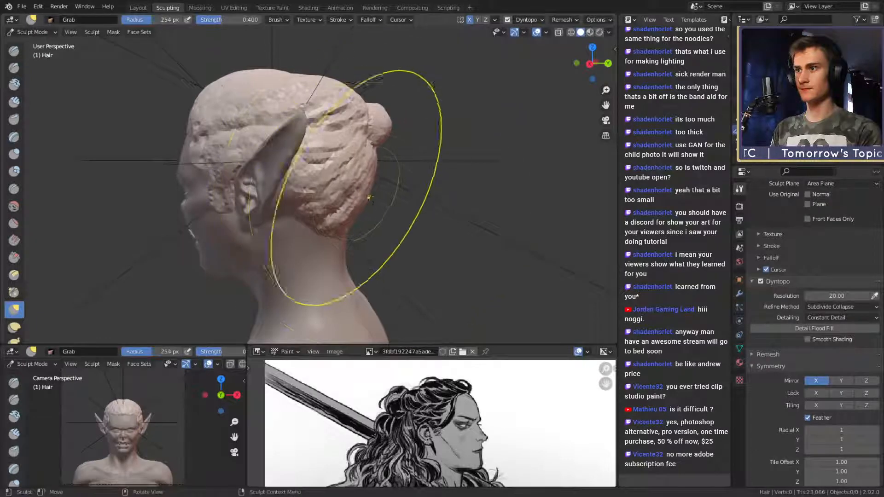
- Build up the hair below the bun and across the lower back with Clay Strips at 29 px
{"action": "key", "text": "c"}
{"action": "middle_click_drag", "start_coordinate": [370, 208], "coordinate": [322, 198]}
{"action": "scroll", "coordinate": [322, 198], "scroll_direction": "up", "scroll_amount": 5}
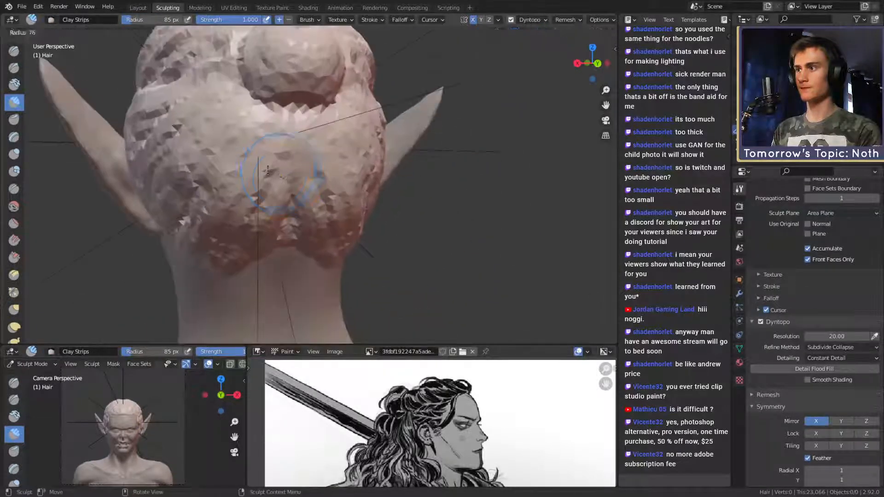
{"action": "key", "text": "f"}
{"action": "left_click", "coordinate": [272, 184]}
{"action": "middle_click_drag", "start_coordinate": [272, 184], "coordinate": [287, 185]}
{"action": "key", "text": "bracketleft"}
{"action": "key", "text": "bracketleft"}
{"action": "mouse_move", "coordinate": [274, 165]}
{"action": "left_mouse_down"}
{"action": "mouse_move", "coordinate": [234, 190]}
{"action": "mouse_move", "coordinate": [198, 180]}
{"action": "mouse_move", "coordinate": [189, 192]}
{"action": "left_mouse_up"}
{"action": "middle_click_drag", "start_coordinate": [189, 193], "coordinate": [216, 193]}
{"action": "left_click_drag", "start_coordinate": [263, 203], "coordinate": [275, 203]}
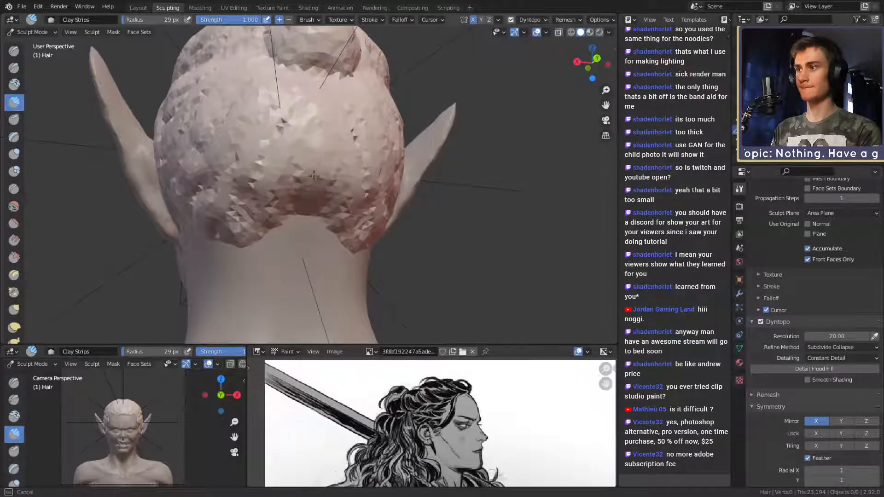
- Add strands from the nape up to the underside of the bun with Clay Strips at 29 px
{"action": "left_click_drag", "start_coordinate": [314, 176], "coordinate": [318, 177]}
{"action": "middle_click_drag", "start_coordinate": [317, 178], "coordinate": [338, 197]}
{"action": "mouse_move", "coordinate": [287, 237]}
{"action": "left_mouse_down"}
{"action": "mouse_move", "coordinate": [222, 164]}
{"action": "mouse_move", "coordinate": [216, 141]}
{"action": "left_mouse_up"}
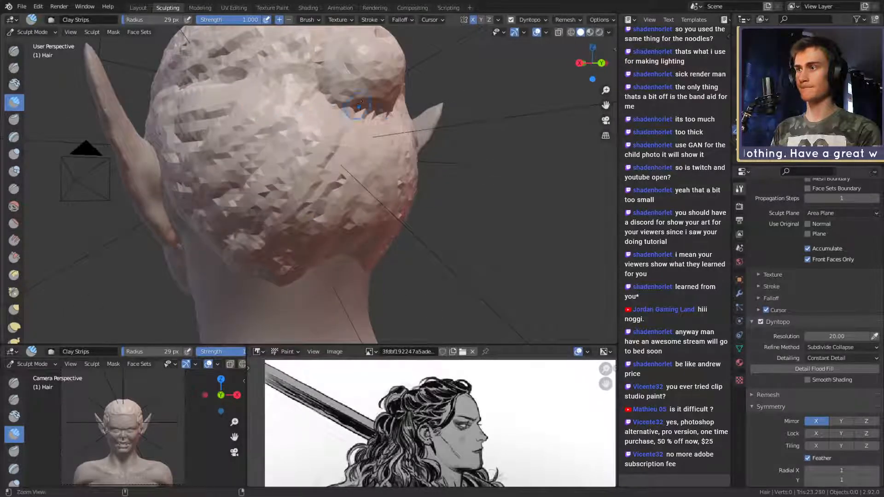
{"action": "left_click_drag", "start_coordinate": [359, 106], "coordinate": [347, 161], "text": "ctrl+alt"}
{"action": "left_click_drag", "start_coordinate": [348, 161], "coordinate": [405, 166], "text": "alt"}
- Examine the full reference figure's hair and compare it with the bust from the side and back
{"action": "middle_click_drag", "start_coordinate": [358, 181], "coordinate": [395, 198]}
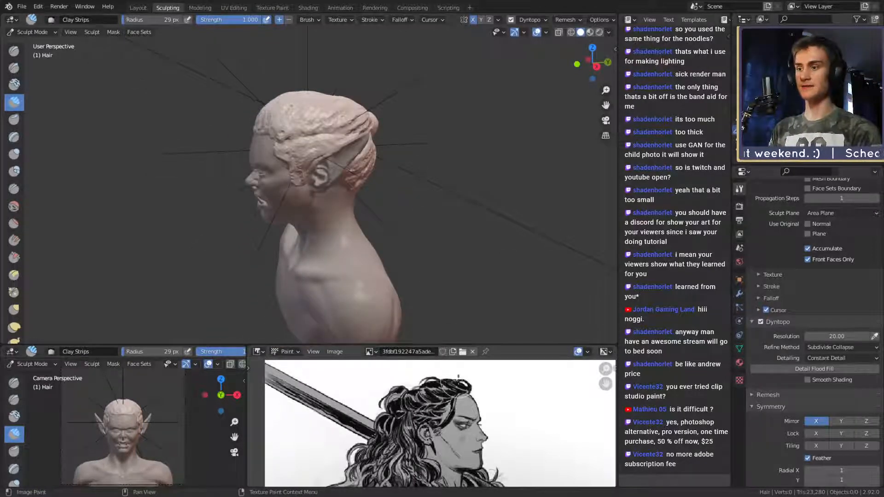
{"action": "scroll", "coordinate": [458, 377], "scroll_direction": "down", "scroll_amount": 6}
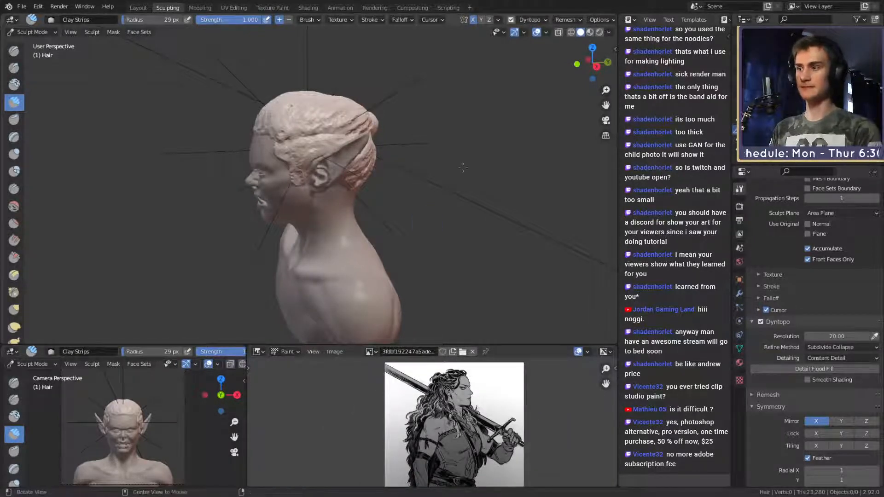
{"action": "mouse_move", "coordinate": [463, 167]}
{"action": "middle_mouse_down"}
{"action": "mouse_move", "coordinate": [385, 203]}
{"action": "mouse_move", "coordinate": [356, 189]}
{"action": "mouse_move", "coordinate": [284, 201]}
{"action": "mouse_move", "coordinate": [297, 208]}
{"action": "mouse_move", "coordinate": [331, 198]}
{"action": "middle_mouse_up"}
{"action": "middle_click_drag", "start_coordinate": [290, 238], "coordinate": [299, 208]}
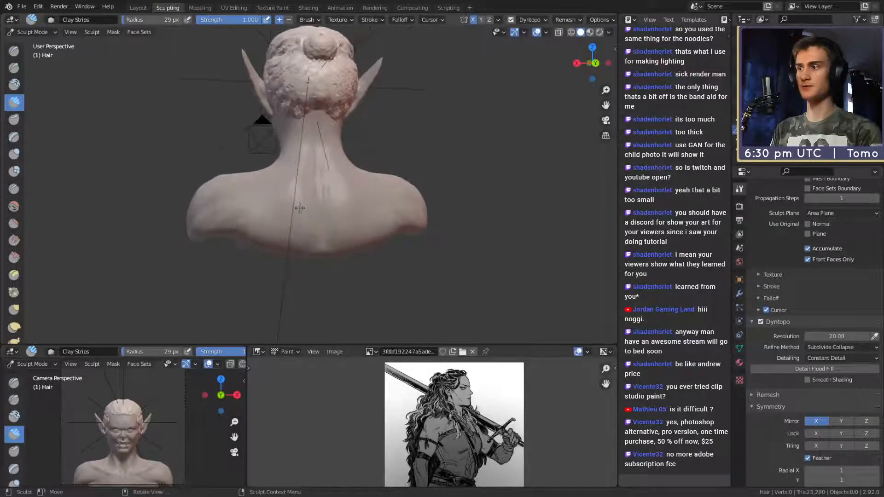
{"action": "left_click_drag", "start_coordinate": [320, 225], "coordinate": [318, 203], "text": "alt"}
{"action": "left_click_drag", "start_coordinate": [313, 184], "coordinate": [289, 144], "text": "ctrl+alt"}
{"action": "middle_click_drag", "start_coordinate": [374, 206], "coordinate": [404, 214]}
{"action": "middle_click_drag", "start_coordinate": [379, 293], "coordinate": [316, 177], "text": "shift"}
- Extend the bun's hair mass down the back of the head with Clay Strips at a 33 px radius
{"action": "key", "text": "f"}
{"action": "left_click", "coordinate": [338, 179]}
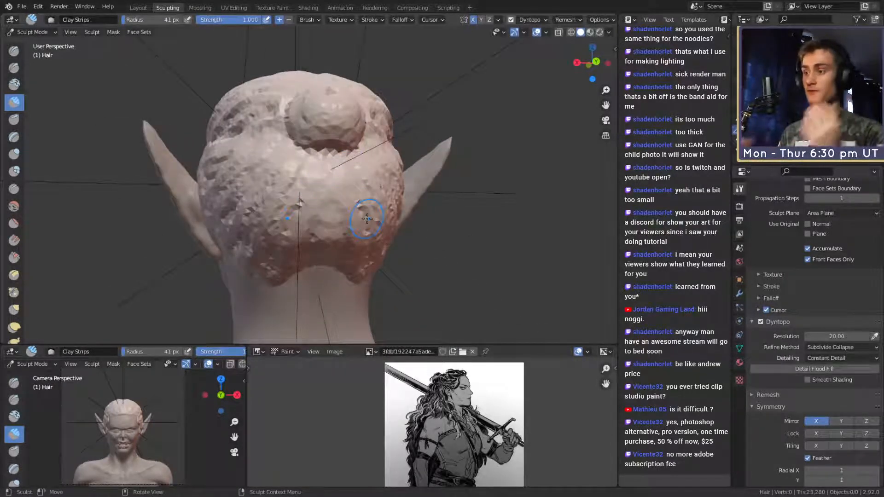
{"action": "middle_click_drag", "start_coordinate": [336, 179], "coordinate": [333, 217]}
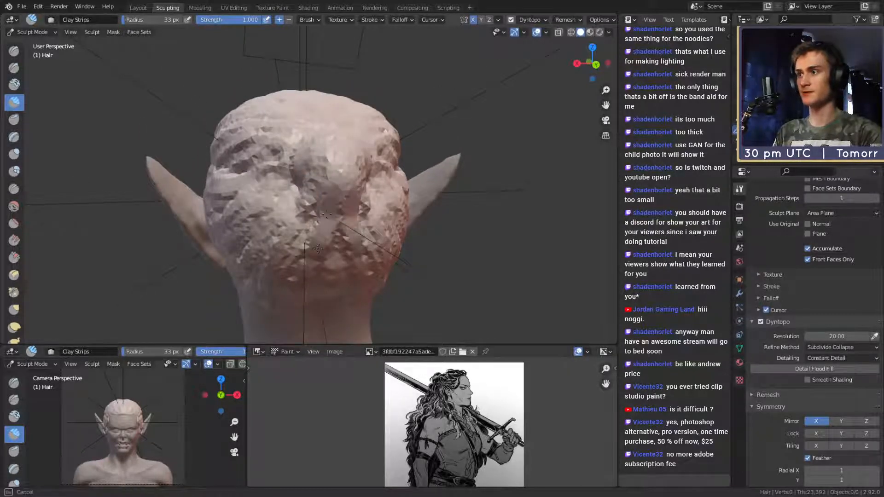
{"action": "middle_click_drag", "start_coordinate": [315, 247], "coordinate": [364, 223]}
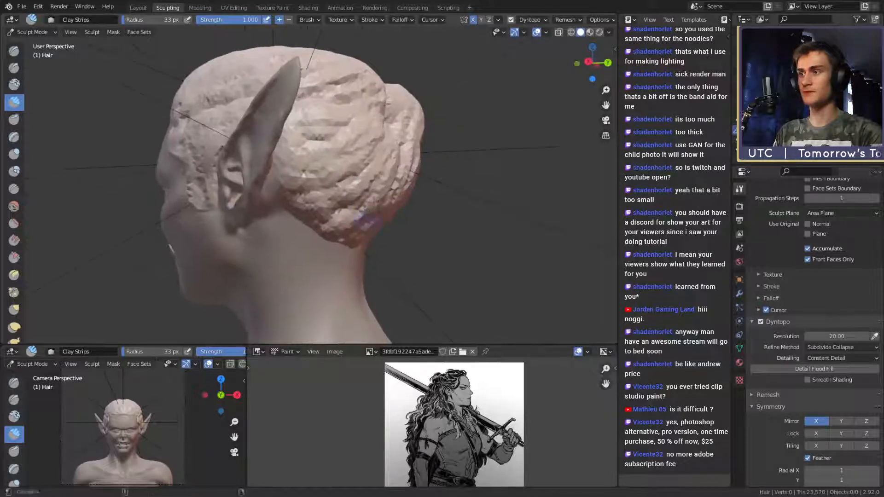
- Switch to the Snake Hook brush for shaping the hair at the back of the head
{"action": "key", "text": "k"}
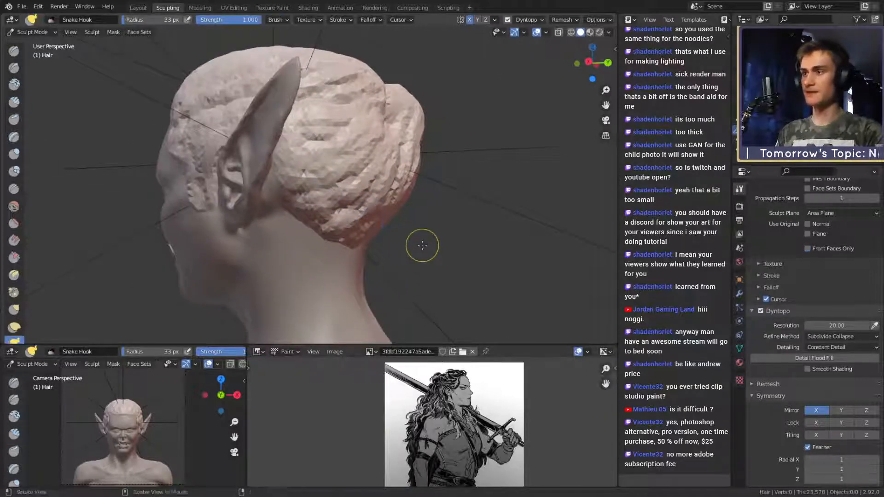
- Pull the back of the hair down over the nape with the Snake Hook brush at a 110 px radius
{"action": "middle_click_drag", "start_coordinate": [421, 244], "coordinate": [388, 226]}
{"action": "middle_click_drag", "start_coordinate": [324, 191], "coordinate": [350, 289]}
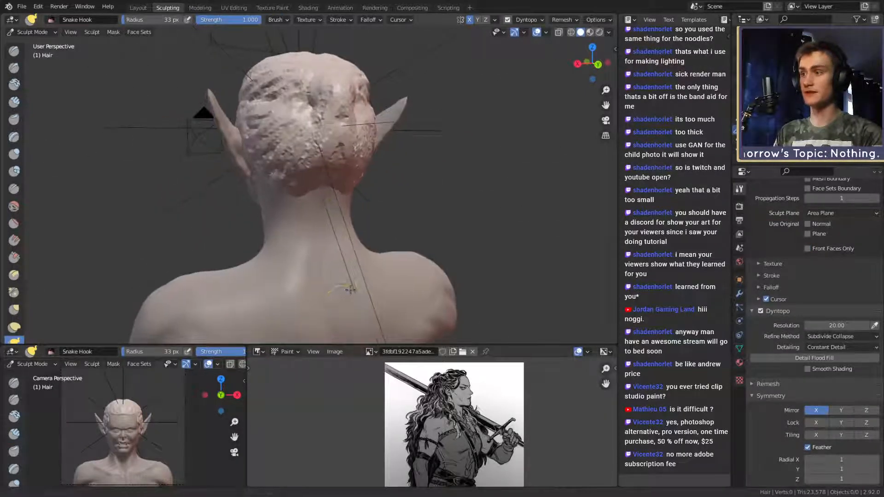
{"action": "key", "text": "f"}
{"action": "left_click", "coordinate": [366, 208]}
{"action": "middle_click_drag", "start_coordinate": [322, 213], "coordinate": [326, 225]}
{"action": "key", "text": "f"}
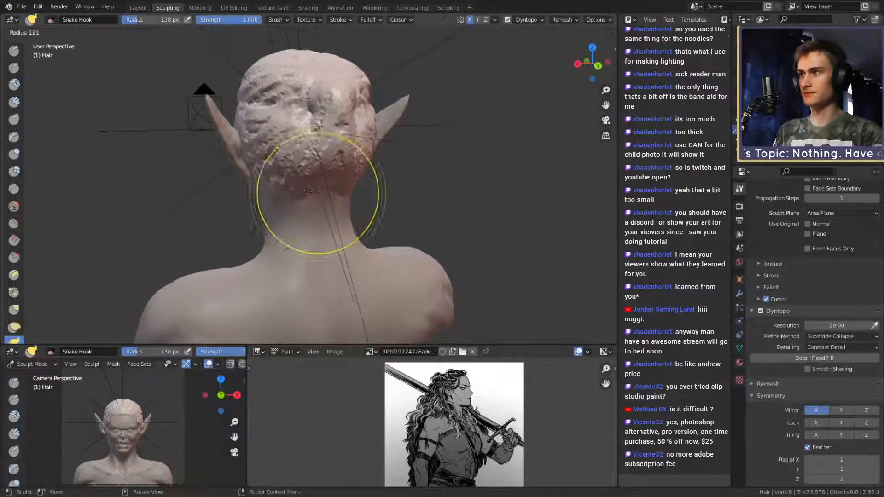
{"action": "left_click", "coordinate": [370, 196]}
{"action": "middle_click_drag", "start_coordinate": [317, 315], "coordinate": [339, 263]}
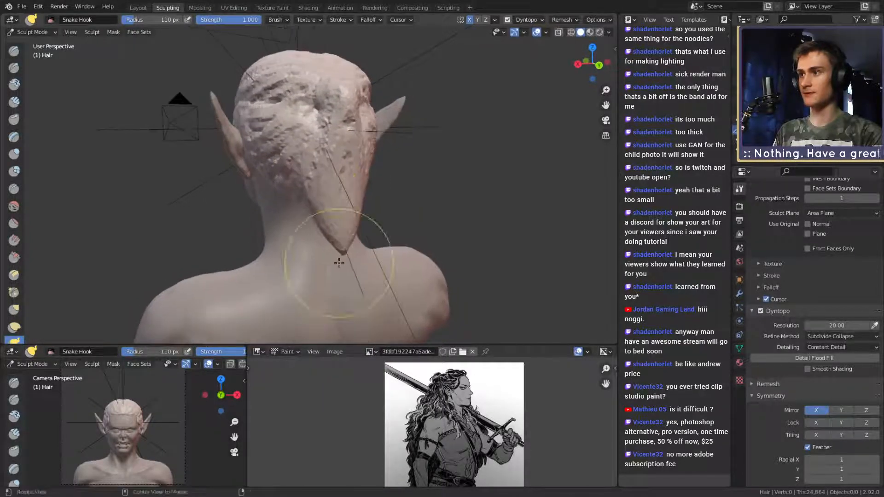
{"action": "left_click_drag", "start_coordinate": [303, 220], "coordinate": [297, 267]}
{"action": "middle_click_drag", "start_coordinate": [296, 271], "coordinate": [334, 248]}
{"action": "left_click_drag", "start_coordinate": [342, 242], "coordinate": [343, 256]}
{"action": "middle_click_drag", "start_coordinate": [349, 263], "coordinate": [308, 276]}
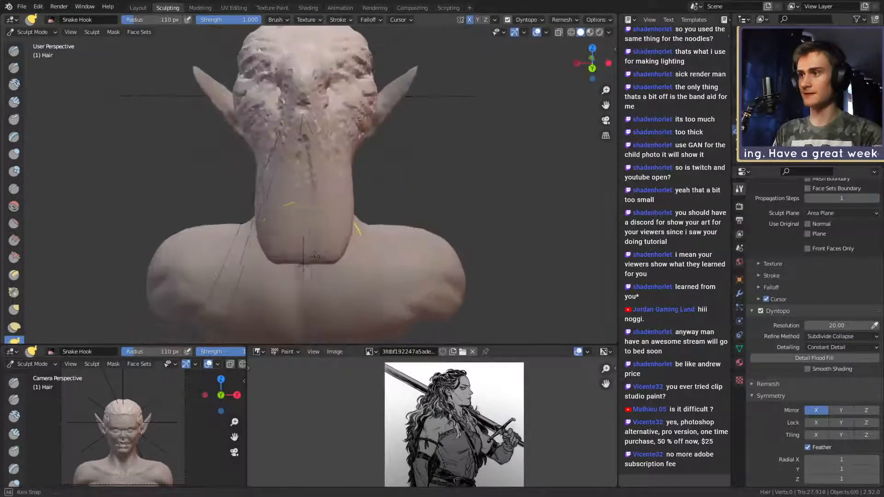
- Lengthen the back hair past the shoulder blades with Snake Hook strokes at a 147 px brush radius
{"action": "key", "text": "f"}
{"action": "left_click", "coordinate": [363, 271]}
{"action": "left_click_drag", "start_coordinate": [326, 260], "coordinate": [327, 268]}
{"action": "mouse_move", "coordinate": [327, 266]}
{"action": "middle_mouse_down"}
{"action": "mouse_move", "coordinate": [377, 204]}
{"action": "mouse_move", "coordinate": [320, 255]}
{"action": "middle_mouse_up"}
{"action": "left_click_drag", "start_coordinate": [329, 258], "coordinate": [337, 266]}
{"action": "mouse_move", "coordinate": [337, 266]}
{"action": "middle_mouse_down"}
{"action": "mouse_move", "coordinate": [339, 252]}
{"action": "mouse_move", "coordinate": [384, 258]}
{"action": "middle_mouse_up"}
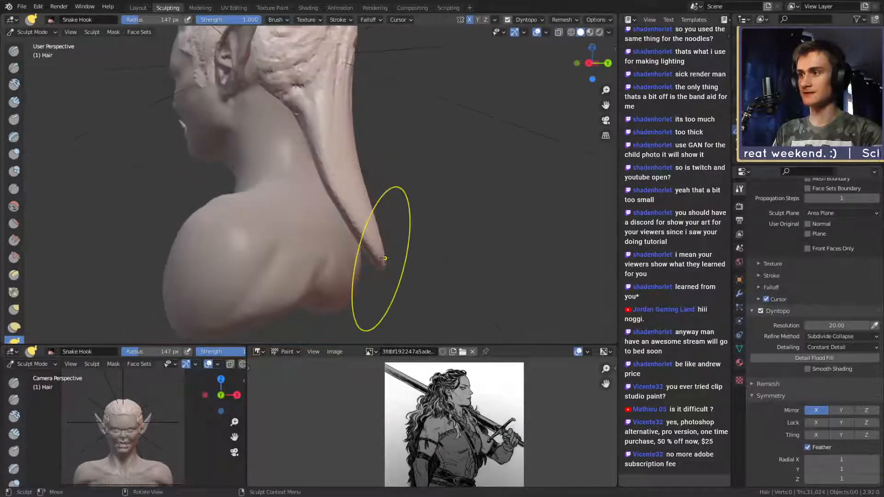
{"action": "left_click_drag", "start_coordinate": [374, 293], "coordinate": [376, 297]}
{"action": "mouse_move", "coordinate": [389, 273]}
{"action": "middle_mouse_down"}
{"action": "mouse_move", "coordinate": [331, 264]}
{"action": "mouse_move", "coordinate": [361, 269]}
{"action": "mouse_move", "coordinate": [434, 241]}
{"action": "mouse_move", "coordinate": [486, 239]}
{"action": "middle_mouse_up"}
{"action": "scroll", "coordinate": [434, 241], "scroll_direction": "down", "scroll_amount": 4}
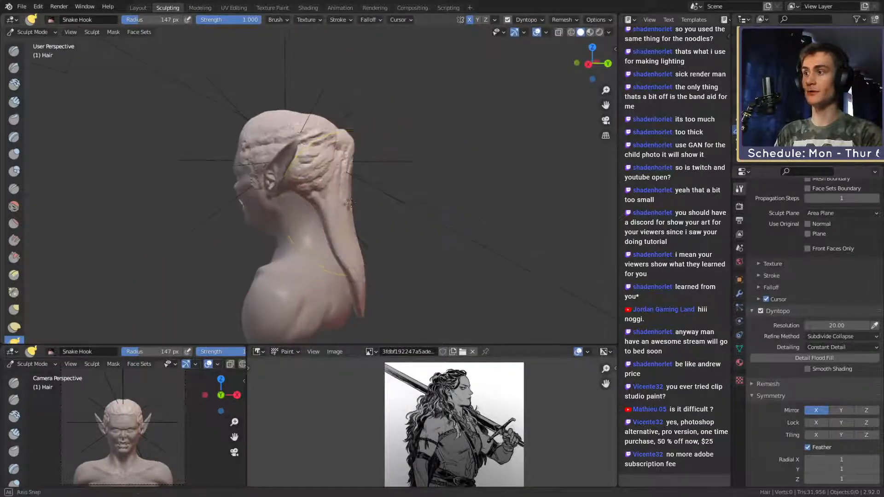
- Widen the lower part of the back hair outward over the shoulders using a 233 px Snake Hook radius
{"action": "mouse_move", "coordinate": [325, 186]}
{"action": "middle_mouse_down"}
{"action": "mouse_move", "coordinate": [404, 162]}
{"action": "mouse_move", "coordinate": [361, 237]}
{"action": "mouse_move", "coordinate": [325, 194]}
{"action": "middle_mouse_up"}
{"action": "scroll", "coordinate": [325, 194], "scroll_direction": "up", "scroll_amount": 5}
{"action": "left_click_drag", "start_coordinate": [325, 193], "coordinate": [337, 195], "text": "alt"}
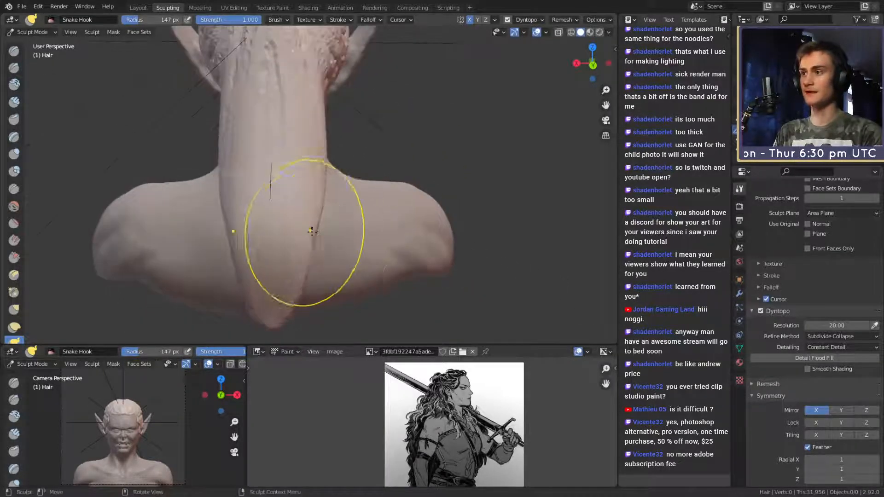
{"action": "left_click_drag", "start_coordinate": [311, 233], "coordinate": [325, 231]}
{"action": "key", "text": "f"}
{"action": "left_click", "coordinate": [341, 233]}
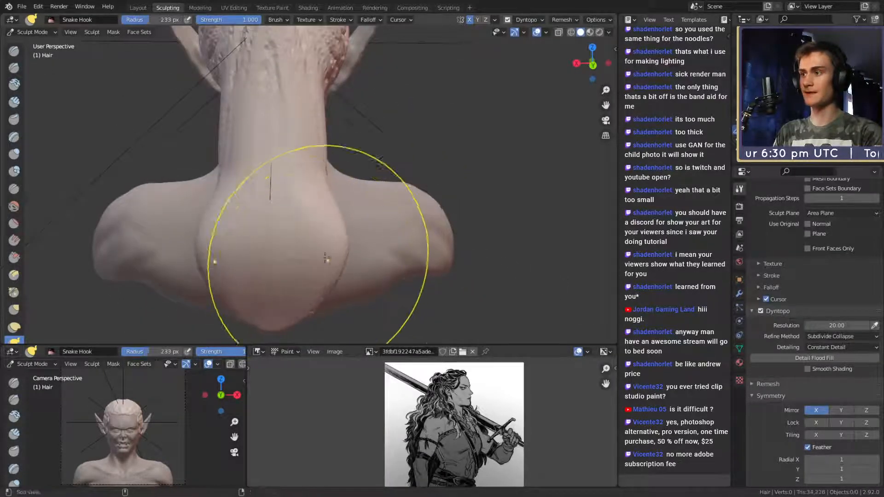
{"action": "middle_click_drag", "start_coordinate": [326, 259], "coordinate": [342, 211]}
{"action": "left_click_drag", "start_coordinate": [345, 196], "coordinate": [338, 193]}
- Shape the side profile and lower edge of the back hair with Snake Hook strokes at a 137 px radius
{"action": "mouse_move", "coordinate": [339, 184]}
{"action": "middle_mouse_down"}
{"action": "mouse_move", "coordinate": [352, 198]}
{"action": "mouse_move", "coordinate": [276, 193]}
{"action": "mouse_move", "coordinate": [288, 183]}
{"action": "middle_mouse_up"}
{"action": "key", "text": "f"}
{"action": "left_click", "coordinate": [364, 197]}
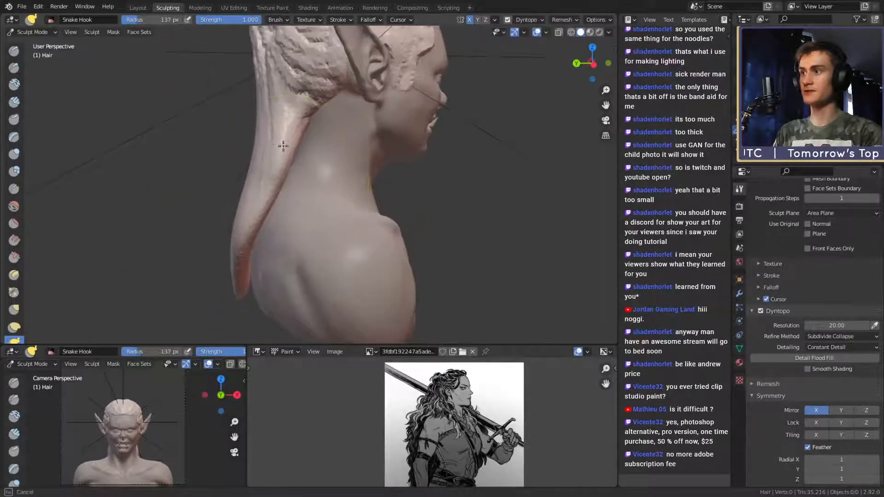
{"action": "left_click_drag", "start_coordinate": [283, 146], "coordinate": [278, 148]}
{"action": "middle_click_drag", "start_coordinate": [264, 174], "coordinate": [308, 170]}
{"action": "left_click_drag", "start_coordinate": [301, 188], "coordinate": [291, 208]}
{"action": "mouse_move", "coordinate": [325, 257]}
{"action": "middle_mouse_down"}
{"action": "mouse_move", "coordinate": [426, 226]}
{"action": "mouse_move", "coordinate": [320, 192]}
{"action": "middle_mouse_up"}
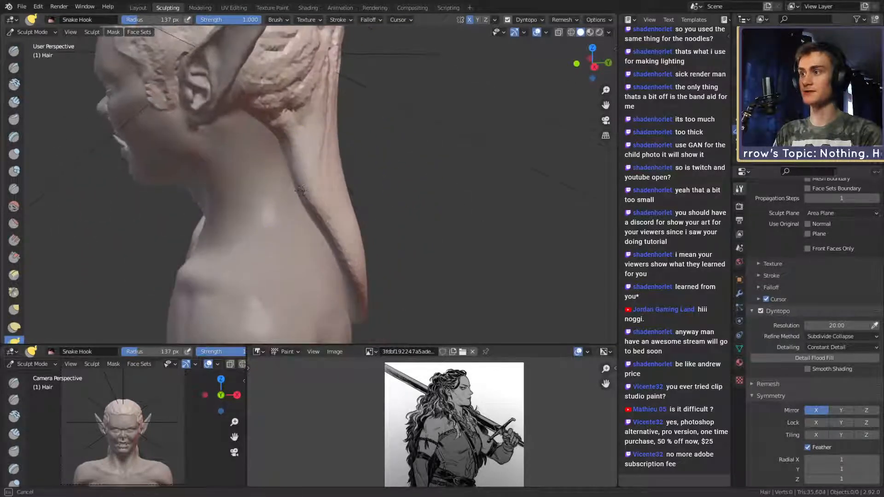
{"action": "middle_click_drag", "start_coordinate": [391, 205], "coordinate": [296, 199]}
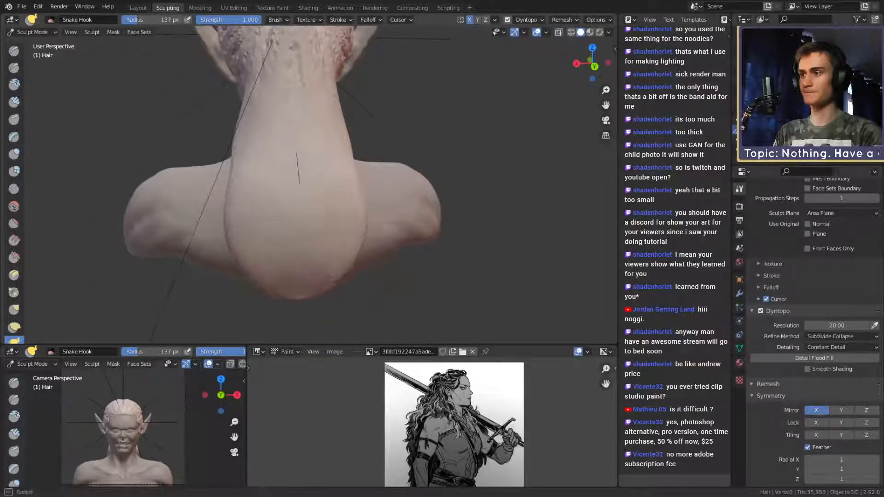
{"action": "middle_click_drag", "start_coordinate": [368, 227], "coordinate": [361, 233]}
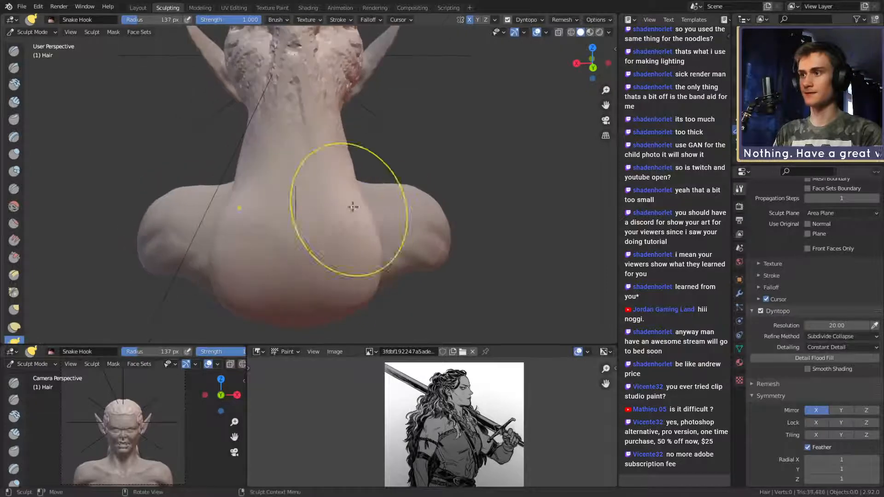
- Pull the lower tip of the back hair further down with the Snake Hook brush at a 176 px radius
{"action": "mouse_move", "coordinate": [370, 189]}
{"action": "left_mouse_down", "text": "alt"}
{"action": "mouse_move", "coordinate": [294, 178]}
{"action": "mouse_move", "coordinate": [377, 188]}
{"action": "mouse_move", "coordinate": [401, 180]}
{"action": "left_mouse_up", "text": "alt"}
{"action": "key", "text": "f"}
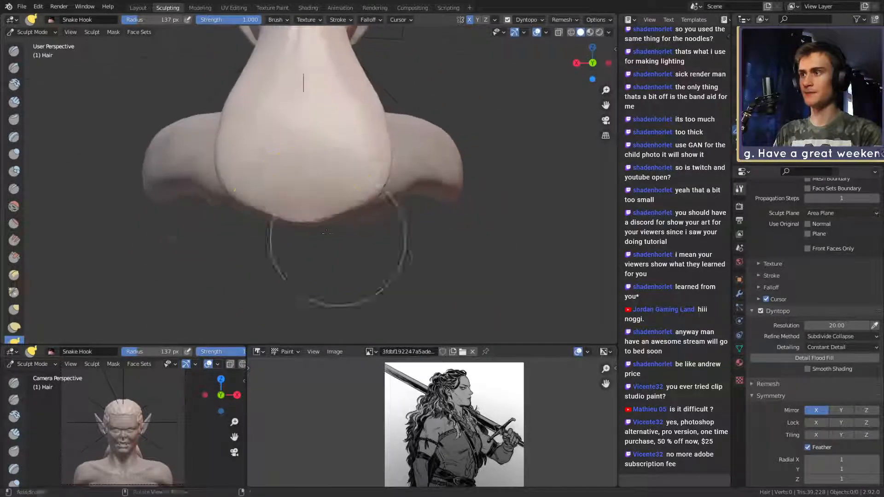
{"action": "left_click", "coordinate": [420, 246]}
{"action": "middle_click_drag", "start_coordinate": [306, 218], "coordinate": [307, 231]}
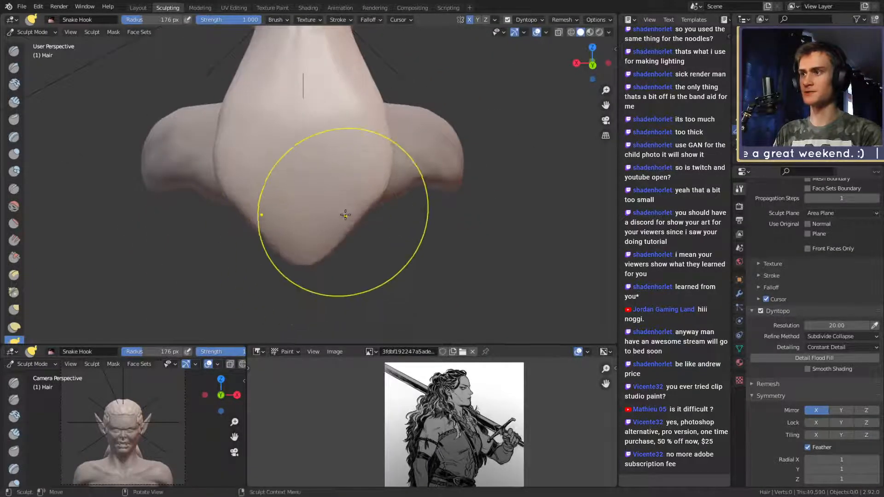
{"action": "middle_click_drag", "start_coordinate": [359, 243], "coordinate": [300, 214]}
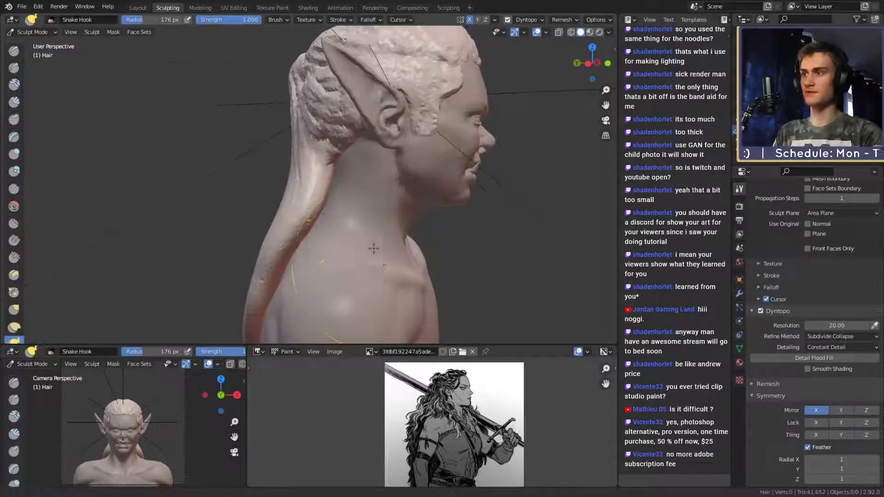
- Pull side strands from the back hair forward over both shoulders onto the chest with a 164 px Snake Hook radius
{"action": "mouse_move", "coordinate": [374, 249]}
{"action": "middle_mouse_down"}
{"action": "mouse_move", "coordinate": [356, 165]}
{"action": "mouse_move", "coordinate": [377, 229]}
{"action": "mouse_move", "coordinate": [293, 211]}
{"action": "mouse_move", "coordinate": [315, 208]}
{"action": "middle_mouse_up"}
{"action": "key", "text": "f"}
{"action": "left_click", "coordinate": [354, 162]}
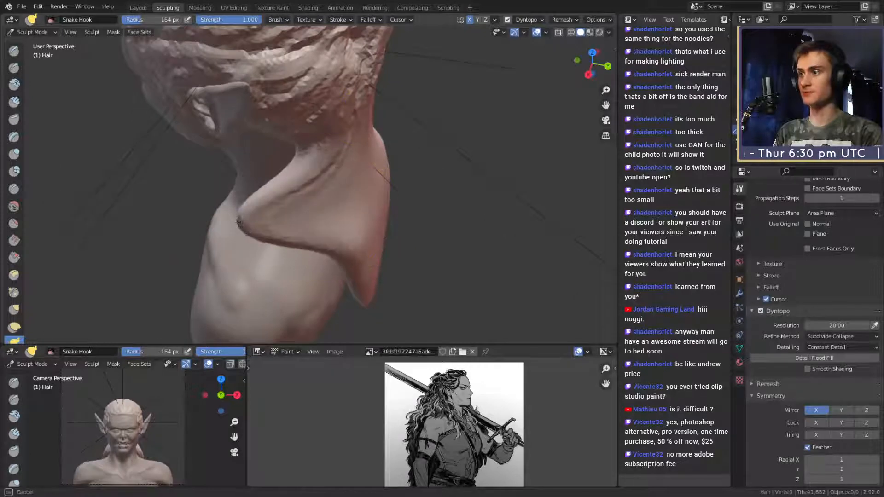
{"action": "middle_click_drag", "start_coordinate": [239, 222], "coordinate": [396, 185]}
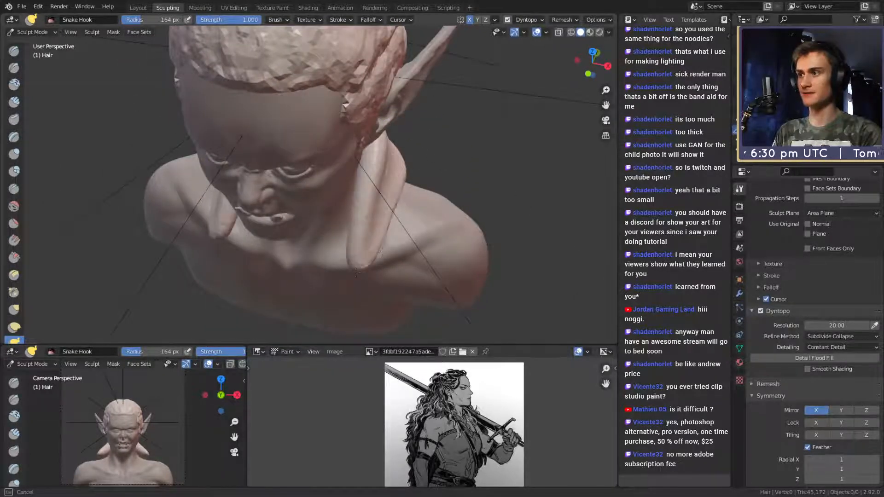
{"action": "mouse_move", "coordinate": [356, 271]}
{"action": "middle_mouse_down"}
{"action": "mouse_move", "coordinate": [364, 263]}
{"action": "mouse_move", "coordinate": [355, 256]}
{"action": "mouse_move", "coordinate": [383, 240]}
{"action": "mouse_move", "coordinate": [395, 213]}
{"action": "mouse_move", "coordinate": [274, 240]}
{"action": "middle_mouse_up"}
{"action": "mouse_move", "coordinate": [262, 198]}
{"action": "middle_mouse_down"}
{"action": "mouse_move", "coordinate": [316, 148]}
{"action": "mouse_move", "coordinate": [228, 183]}
{"action": "mouse_move", "coordinate": [328, 201]}
{"action": "middle_mouse_up"}
{"action": "mouse_move", "coordinate": [363, 175]}
{"action": "middle_mouse_down"}
{"action": "mouse_move", "coordinate": [276, 167]}
{"action": "mouse_move", "coordinate": [249, 184]}
{"action": "mouse_move", "coordinate": [286, 203]}
{"action": "mouse_move", "coordinate": [383, 201]}
{"action": "mouse_move", "coordinate": [357, 187]}
{"action": "mouse_move", "coordinate": [335, 197]}
{"action": "mouse_move", "coordinate": [387, 172]}
{"action": "mouse_move", "coordinate": [403, 194]}
{"action": "mouse_move", "coordinate": [376, 208]}
{"action": "mouse_move", "coordinate": [368, 197]}
{"action": "mouse_move", "coordinate": [351, 247]}
{"action": "mouse_move", "coordinate": [307, 222]}
{"action": "mouse_move", "coordinate": [296, 227]}
{"action": "mouse_move", "coordinate": [370, 210]}
{"action": "mouse_move", "coordinate": [344, 193]}
{"action": "mouse_move", "coordinate": [317, 223]}
{"action": "mouse_move", "coordinate": [350, 221]}
{"action": "mouse_move", "coordinate": [306, 167]}
{"action": "middle_mouse_up"}
- Nudge the front hair strands beside the neck with the Grab brush at a 152 px radius
{"action": "key", "text": "g"}
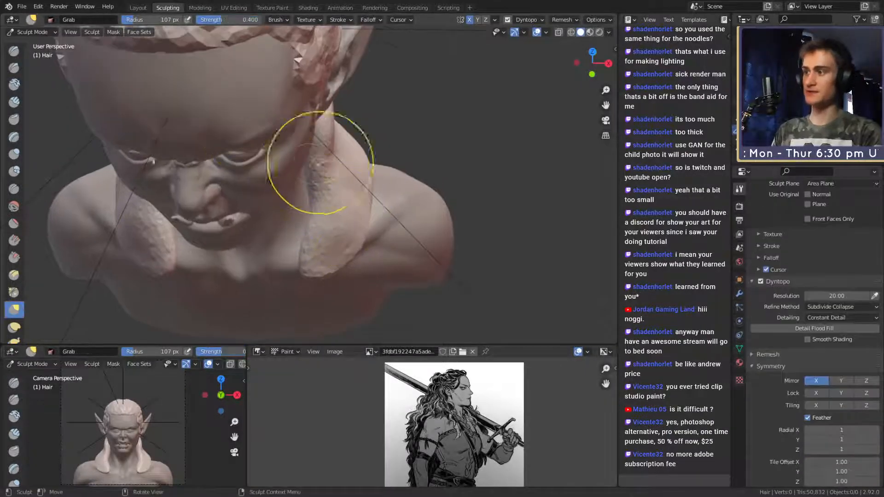
{"action": "key", "text": "f"}
{"action": "left_click", "coordinate": [371, 197]}
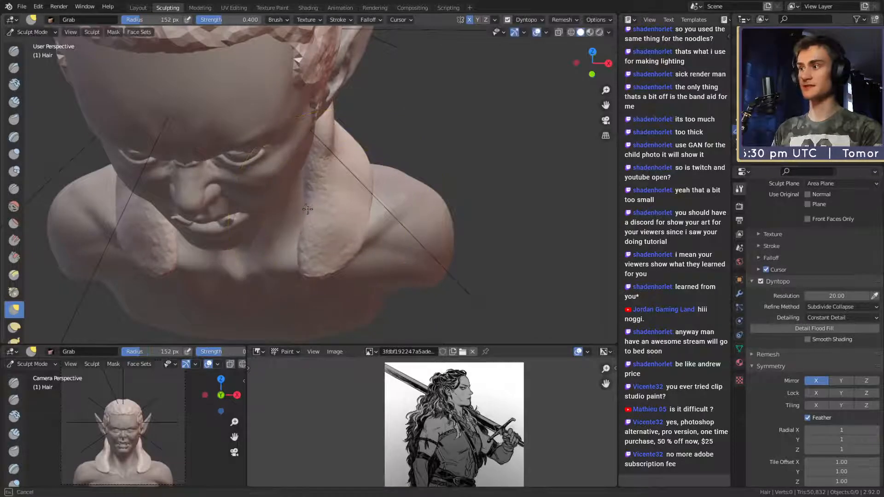
- Lengthen the front hair strands down over the chest and widen them across the shoulders with the Snake Hook brush
{"action": "key", "text": "k"}
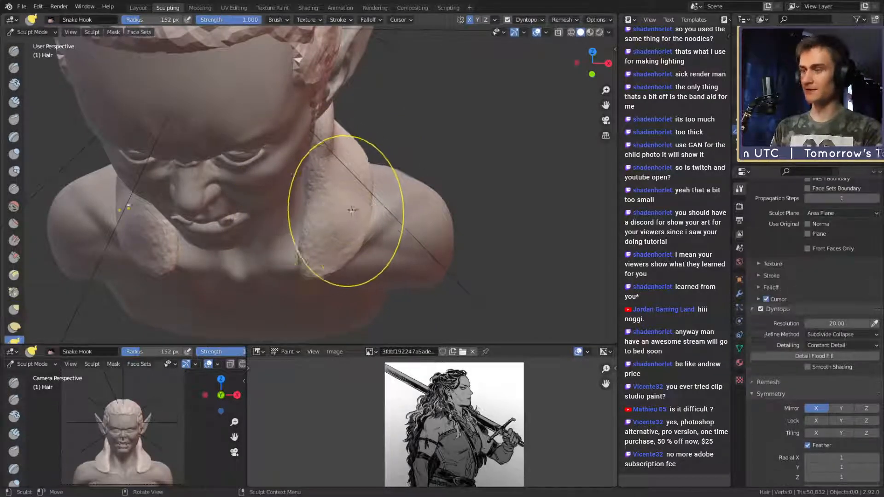
{"action": "mouse_move", "coordinate": [352, 216]}
{"action": "middle_mouse_down"}
{"action": "mouse_move", "coordinate": [326, 221]}
{"action": "mouse_move", "coordinate": [332, 192]}
{"action": "mouse_move", "coordinate": [305, 207]}
{"action": "mouse_move", "coordinate": [355, 178]}
{"action": "mouse_move", "coordinate": [351, 198]}
{"action": "mouse_move", "coordinate": [292, 203]}
{"action": "mouse_move", "coordinate": [304, 282]}
{"action": "mouse_move", "coordinate": [411, 216]}
{"action": "mouse_move", "coordinate": [360, 232]}
{"action": "mouse_move", "coordinate": [360, 212]}
{"action": "mouse_move", "coordinate": [329, 243]}
{"action": "mouse_move", "coordinate": [251, 233]}
{"action": "mouse_move", "coordinate": [365, 233]}
{"action": "mouse_move", "coordinate": [315, 212]}
{"action": "mouse_move", "coordinate": [303, 243]}
{"action": "mouse_move", "coordinate": [288, 212]}
{"action": "mouse_move", "coordinate": [374, 207]}
{"action": "mouse_move", "coordinate": [331, 242]}
{"action": "middle_mouse_up"}
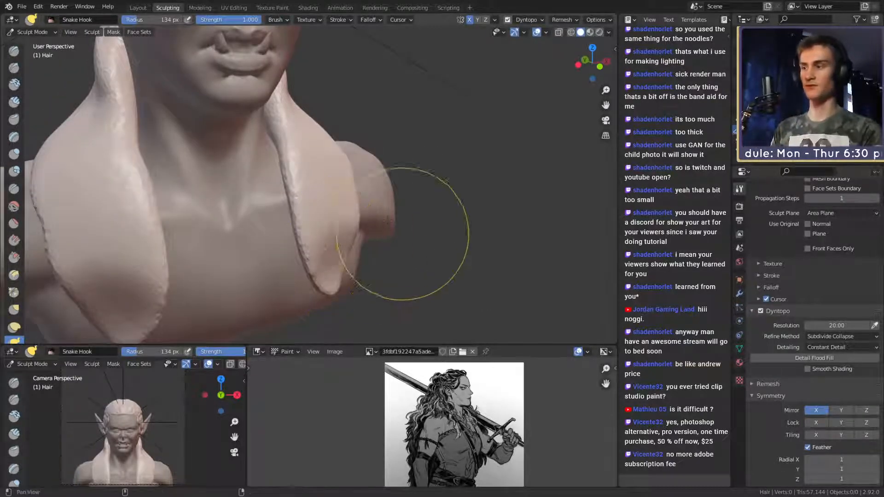
{"action": "mouse_move", "coordinate": [402, 234]}
{"action": "middle_mouse_down"}
{"action": "mouse_move", "coordinate": [345, 247]}
{"action": "mouse_move", "coordinate": [326, 233]}
{"action": "mouse_move", "coordinate": [365, 243]}
{"action": "mouse_move", "coordinate": [355, 245]}
{"action": "mouse_move", "coordinate": [358, 209]}
{"action": "mouse_move", "coordinate": [313, 230]}
{"action": "mouse_move", "coordinate": [302, 209]}
{"action": "mouse_move", "coordinate": [388, 197]}
{"action": "mouse_move", "coordinate": [320, 201]}
{"action": "mouse_move", "coordinate": [345, 177]}
{"action": "mouse_move", "coordinate": [350, 193]}
{"action": "mouse_move", "coordinate": [330, 212]}
{"action": "mouse_move", "coordinate": [322, 249]}
{"action": "mouse_move", "coordinate": [324, 229]}
{"action": "mouse_move", "coordinate": [374, 187]}
{"action": "mouse_move", "coordinate": [326, 221]}
{"action": "mouse_move", "coordinate": [342, 202]}
{"action": "mouse_move", "coordinate": [364, 221]}
{"action": "mouse_move", "coordinate": [335, 247]}
{"action": "mouse_move", "coordinate": [334, 223]}
{"action": "middle_mouse_up"}
{"action": "key", "text": "f"}
{"action": "left_click", "coordinate": [339, 192]}
- Crease the hair where it splits above the shoulder with the Crease brush, then enlarge its radius to 125 px
{"action": "key", "text": "shift+c"}
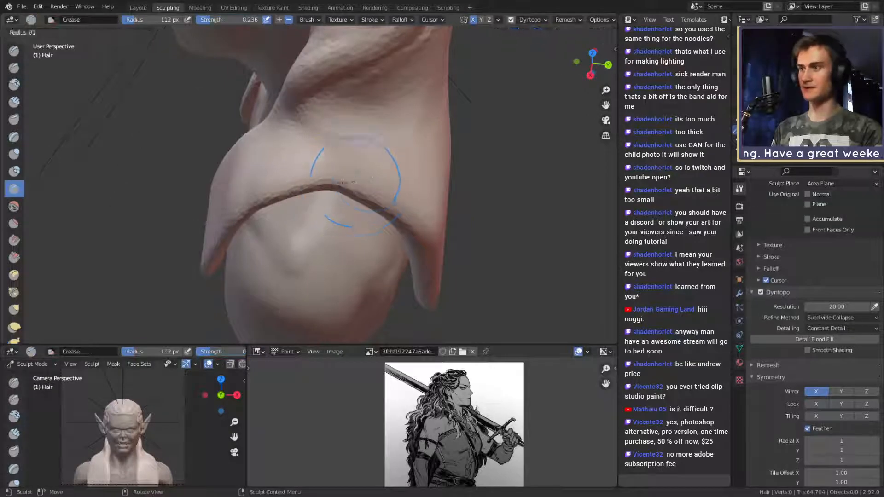
{"action": "mouse_move", "coordinate": [365, 182]}
{"action": "middle_mouse_down"}
{"action": "mouse_move", "coordinate": [316, 201]}
{"action": "mouse_move", "coordinate": [320, 188]}
{"action": "middle_mouse_up"}
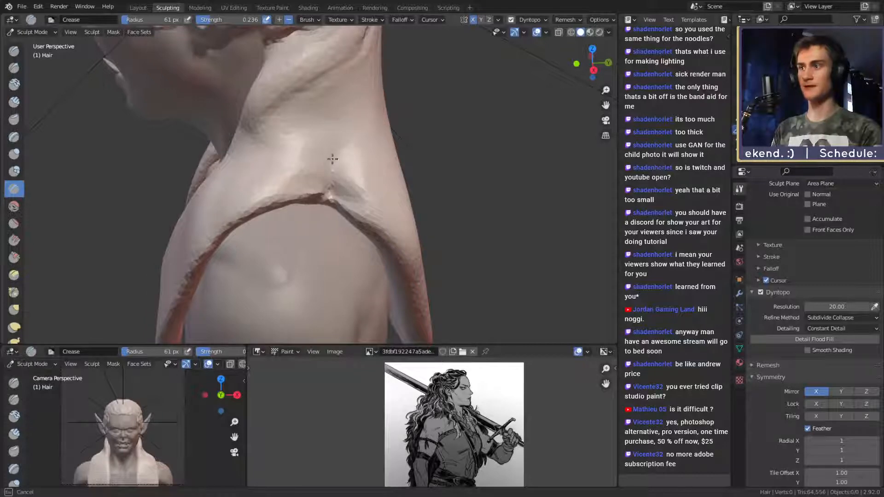
{"action": "key", "text": "f"}
{"action": "mouse_move", "coordinate": [314, 165]}
{"action": "left_mouse_down"}
{"action": "mouse_move", "coordinate": [339, 169]}
{"action": "mouse_move", "coordinate": [313, 248]}
{"action": "mouse_move", "coordinate": [391, 230]}
{"action": "mouse_move", "coordinate": [262, 221]}
{"action": "left_mouse_up"}
{"action": "left_click", "coordinate": [363, 168]}
{"action": "left_click_drag", "start_coordinate": [341, 267], "coordinate": [284, 181], "text": "ctrl+alt"}
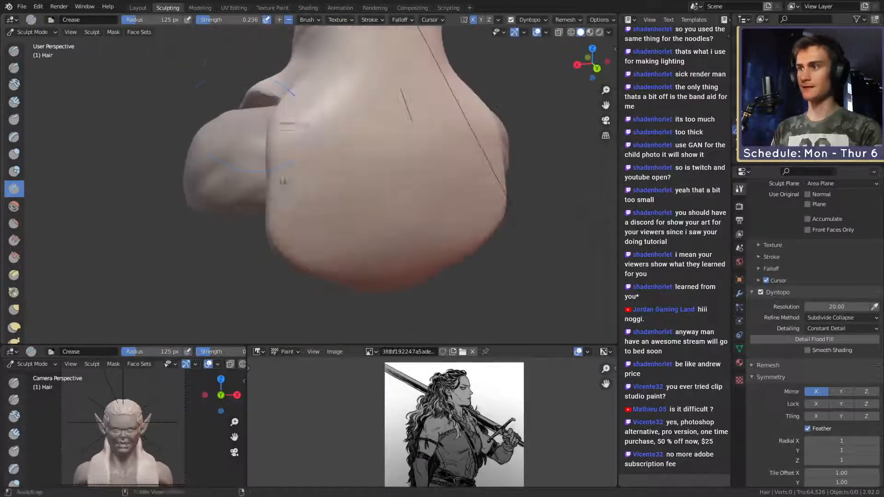
- Switch to the Clay Strips brush and reduce its radius to 40 px for detailing the back hair
{"action": "key", "text": "c"}
{"action": "left_click_drag", "start_coordinate": [391, 160], "coordinate": [444, 159], "text": "alt"}
{"action": "left_click_drag", "start_coordinate": [392, 138], "coordinate": [396, 198], "text": "alt+shift"}
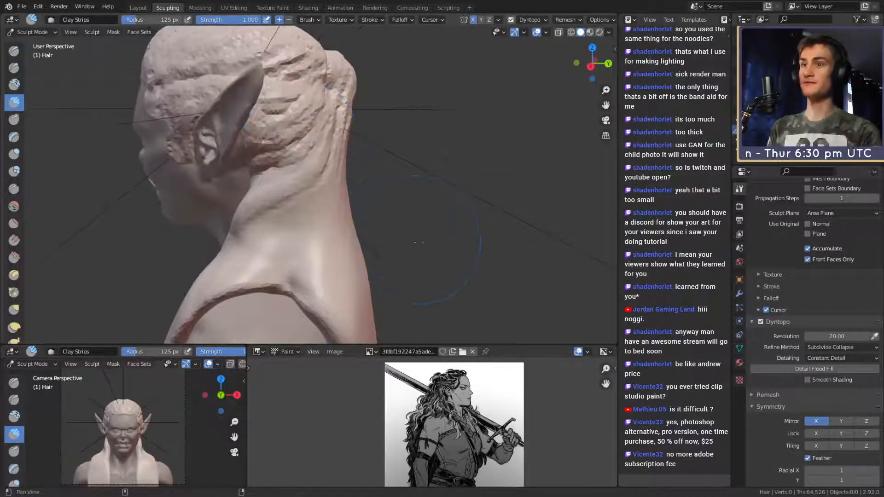
{"action": "mouse_move", "coordinate": [419, 242]}
{"action": "left_mouse_down", "text": "alt"}
{"action": "mouse_move", "coordinate": [357, 214]}
{"action": "mouse_move", "coordinate": [410, 207]}
{"action": "left_mouse_up", "text": "alt"}
{"action": "left_click_drag", "start_coordinate": [405, 198], "coordinate": [327, 244], "text": "ctrl+alt"}
{"action": "left_click_drag", "start_coordinate": [337, 258], "coordinate": [322, 243], "text": "ctrl+alt"}
{"action": "key", "text": "f"}
{"action": "left_click", "coordinate": [306, 200]}
{"action": "left_click_drag", "start_coordinate": [306, 200], "coordinate": [305, 162], "text": "alt+shift"}
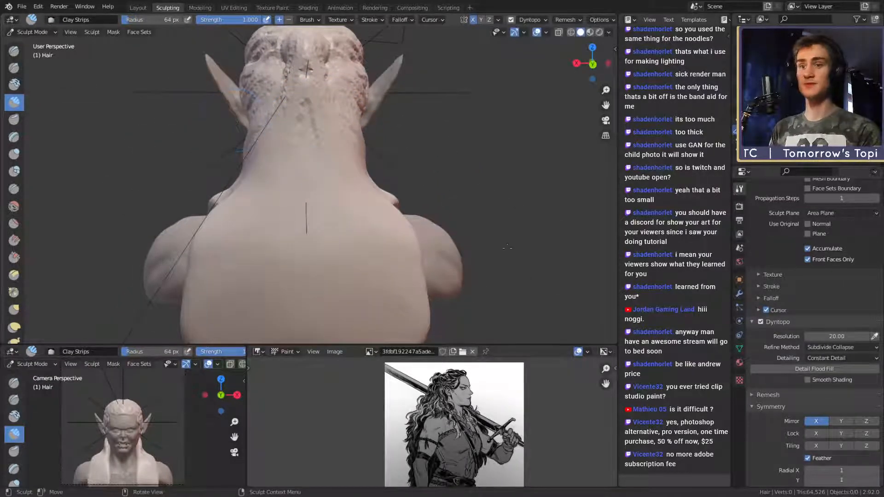
{"action": "key", "text": "f"}
{"action": "left_click", "coordinate": [305, 146]}
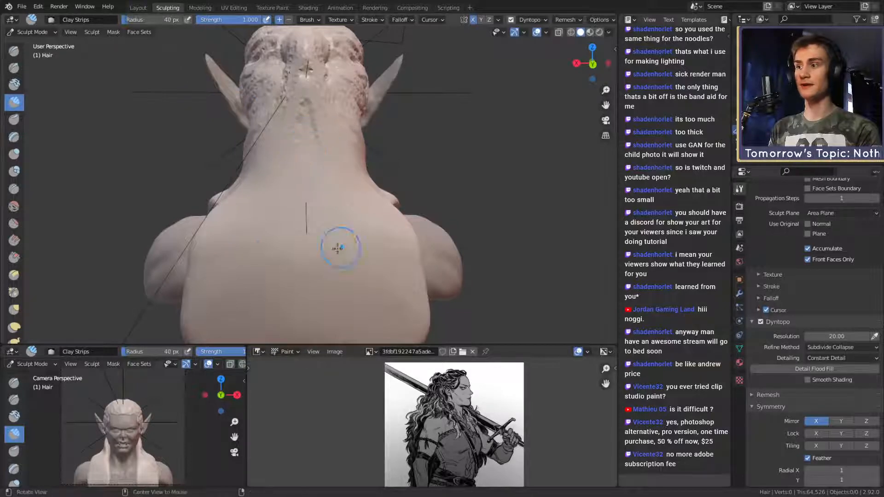
- Try a Clay Strips stroke down the back hair with a 61 px brush radius
{"action": "left_click_drag", "start_coordinate": [337, 247], "coordinate": [424, 210], "text": "alt"}
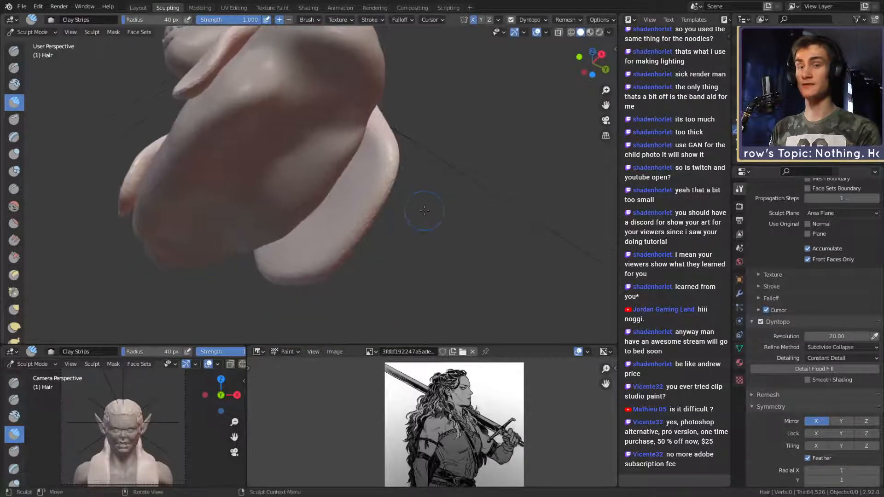
{"action": "mouse_move", "coordinate": [309, 177]}
{"action": "middle_mouse_down"}
{"action": "mouse_move", "coordinate": [343, 173]}
{"action": "mouse_move", "coordinate": [300, 209]}
{"action": "mouse_move", "coordinate": [345, 177]}
{"action": "mouse_move", "coordinate": [302, 229]}
{"action": "mouse_move", "coordinate": [317, 229]}
{"action": "middle_mouse_up"}
{"action": "key", "text": "f"}
{"action": "left_click", "coordinate": [318, 237]}
{"action": "key", "text": "f"}
{"action": "left_click", "coordinate": [316, 233]}
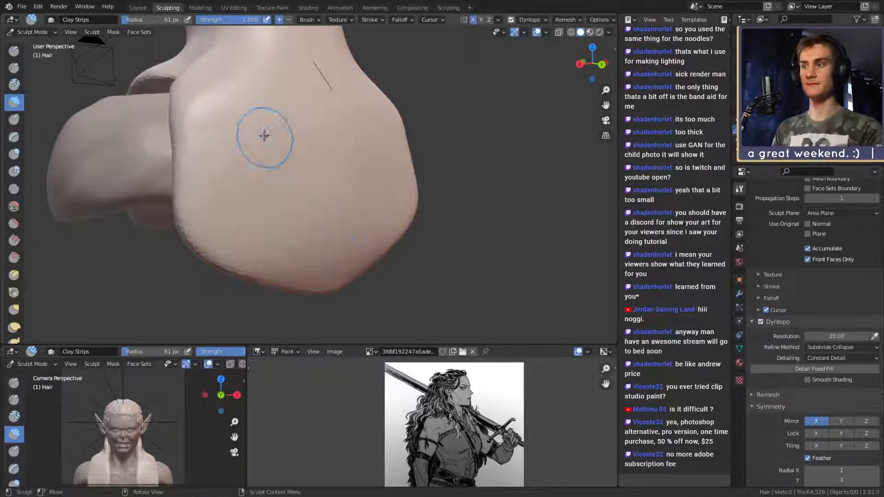
{"action": "left_click_drag", "start_coordinate": [264, 135], "coordinate": [276, 180]}
{"action": "middle_click_drag", "start_coordinate": [364, 247], "coordinate": [291, 229]}
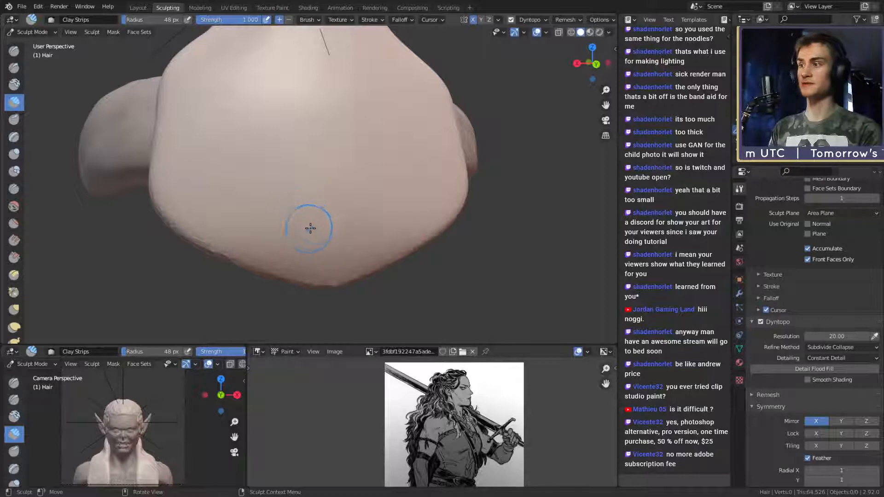
- Set the Clay Strips brush radius to 47 px and inspect the lower back hair from several angles
{"action": "mouse_move", "coordinate": [311, 218]}
{"action": "left_mouse_down", "text": "alt"}
{"action": "mouse_move", "coordinate": [318, 198]}
{"action": "mouse_move", "coordinate": [319, 211]}
{"action": "mouse_move", "coordinate": [309, 209]}
{"action": "mouse_move", "coordinate": [344, 210]}
{"action": "mouse_move", "coordinate": [332, 214]}
{"action": "left_mouse_up", "text": "alt"}
{"action": "key", "text": "bracketleft"}
{"action": "key", "text": "bracketleft"}
{"action": "key", "text": "f"}
{"action": "left_click", "coordinate": [315, 210]}
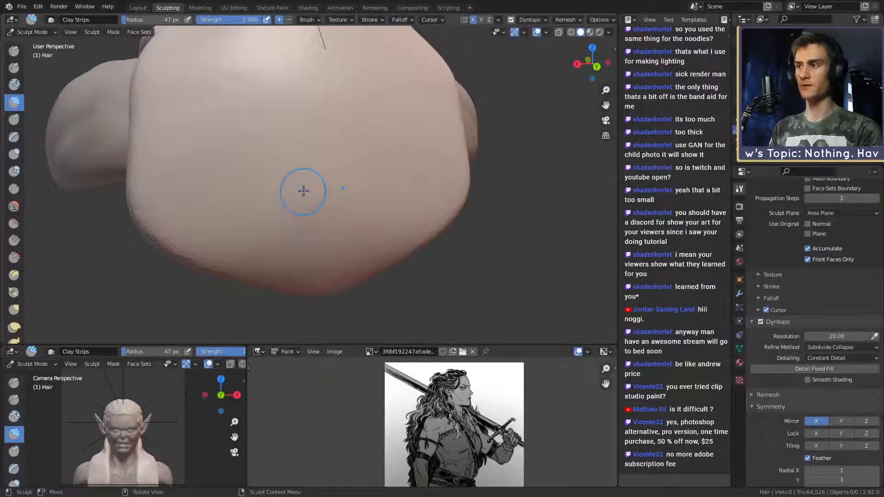
{"action": "left_click_drag", "start_coordinate": [295, 188], "coordinate": [383, 179], "text": "alt"}
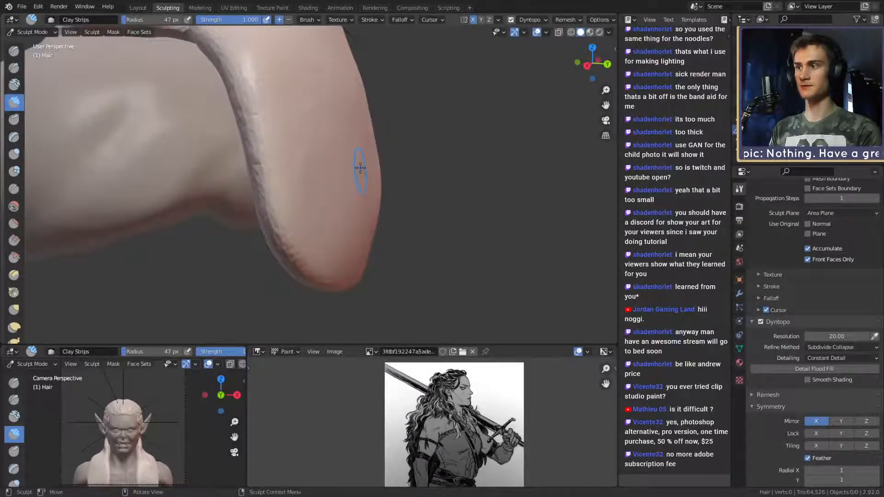
{"action": "left_click_drag", "start_coordinate": [336, 195], "coordinate": [322, 210], "text": "alt"}
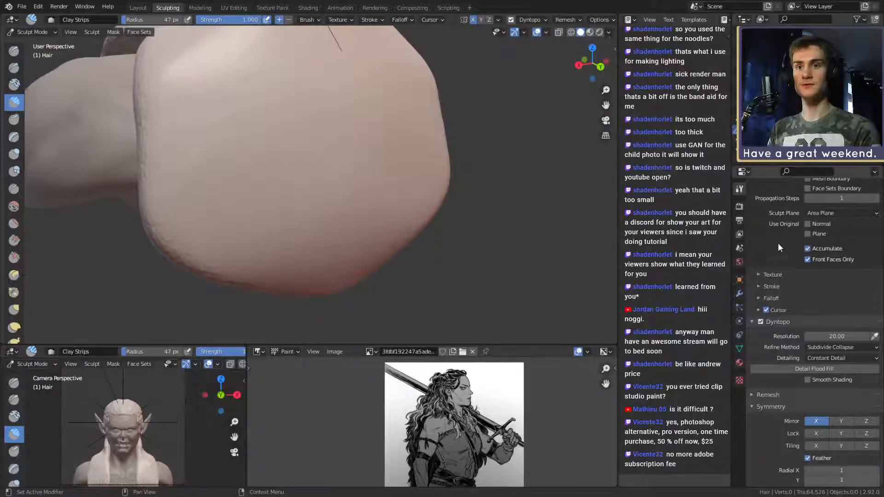
- Review the Clay Strips brush settings down to the Accumulate and Front Faces Only options
{"action": "scroll", "coordinate": [772, 276], "scroll_direction": "up", "scroll_amount": 6}
{"action": "scroll", "coordinate": [773, 274], "scroll_direction": "up", "scroll_amount": 5}
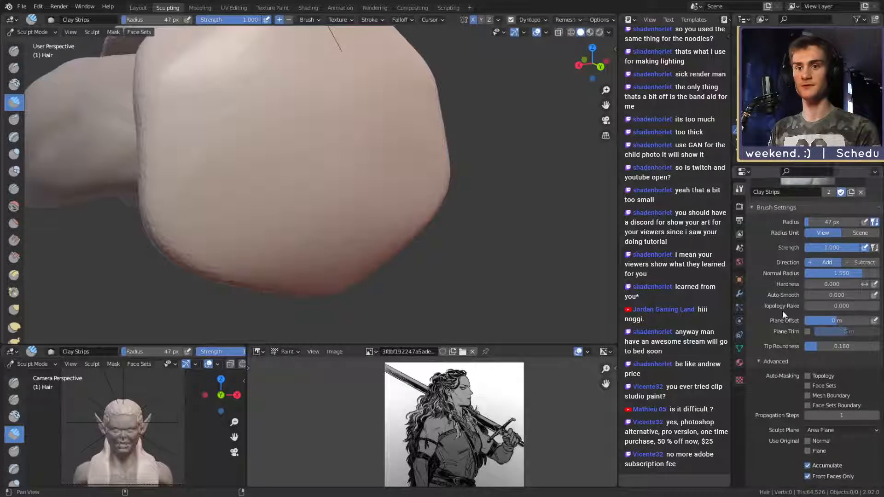
{"action": "scroll", "coordinate": [783, 311], "scroll_direction": "down", "scroll_amount": 6}
{"action": "scroll", "coordinate": [783, 285], "scroll_direction": "down", "scroll_amount": 3}
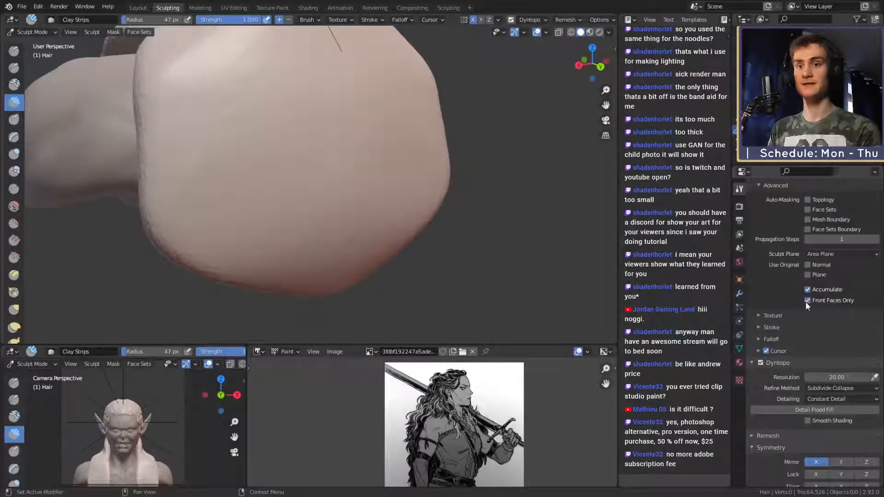
- Try a 109 px Clay Strips stroke on the lower back hair with Front Faces Only disabled, then undo it
{"action": "left_click", "coordinate": [807, 300]}
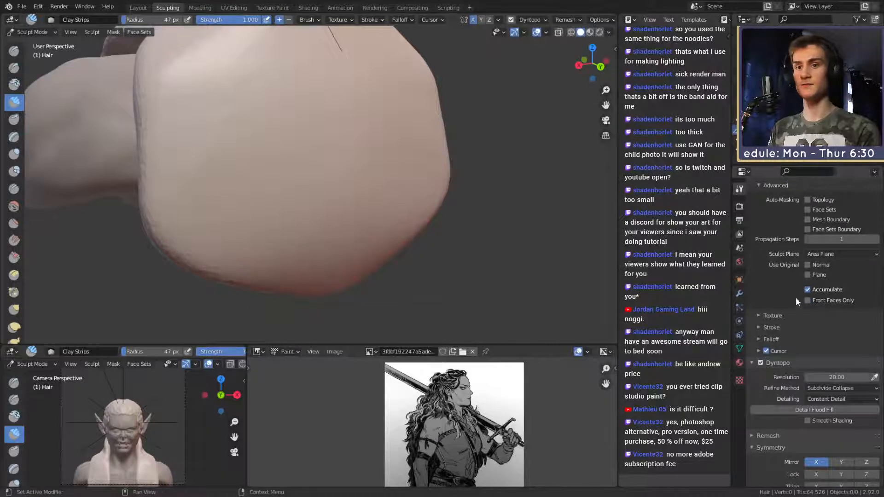
{"action": "mouse_move", "coordinate": [239, 230]}
{"action": "middle_mouse_down"}
{"action": "mouse_move", "coordinate": [381, 211]}
{"action": "mouse_move", "coordinate": [360, 224]}
{"action": "mouse_move", "coordinate": [375, 197]}
{"action": "mouse_move", "coordinate": [322, 193]}
{"action": "mouse_move", "coordinate": [320, 244]}
{"action": "mouse_move", "coordinate": [272, 245]}
{"action": "middle_mouse_up"}
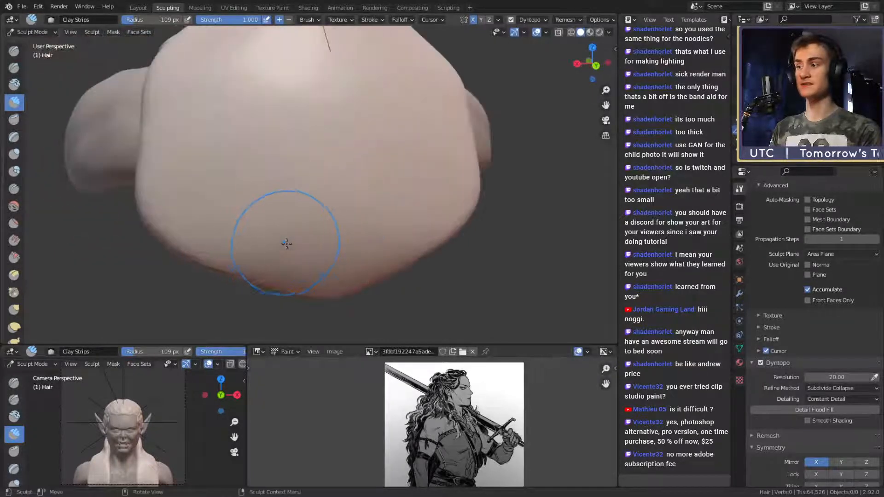
{"action": "mouse_move", "coordinate": [286, 243]}
{"action": "left_mouse_down"}
{"action": "mouse_move", "coordinate": [295, 235]}
{"action": "mouse_move", "coordinate": [286, 228]}
{"action": "left_mouse_up"}
{"action": "mouse_move", "coordinate": [286, 228]}
{"action": "middle_mouse_down"}
{"action": "mouse_move", "coordinate": [365, 226]}
{"action": "mouse_move", "coordinate": [373, 269]}
{"action": "middle_mouse_up"}
{"action": "key", "text": "ctrl+z"}
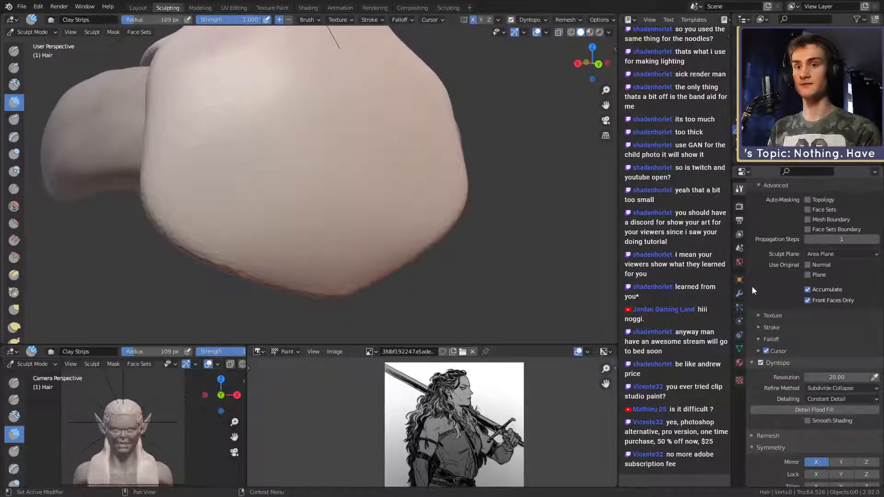
- Set the Clay Strips radius to 43 px and try a short stroke at the lower tip of the back hair, undoing it
{"action": "mouse_move", "coordinate": [418, 209]}
{"action": "middle_mouse_down"}
{"action": "mouse_move", "coordinate": [292, 227]}
{"action": "mouse_move", "coordinate": [296, 306]}
{"action": "mouse_move", "coordinate": [300, 231]}
{"action": "mouse_move", "coordinate": [321, 229]}
{"action": "middle_mouse_up"}
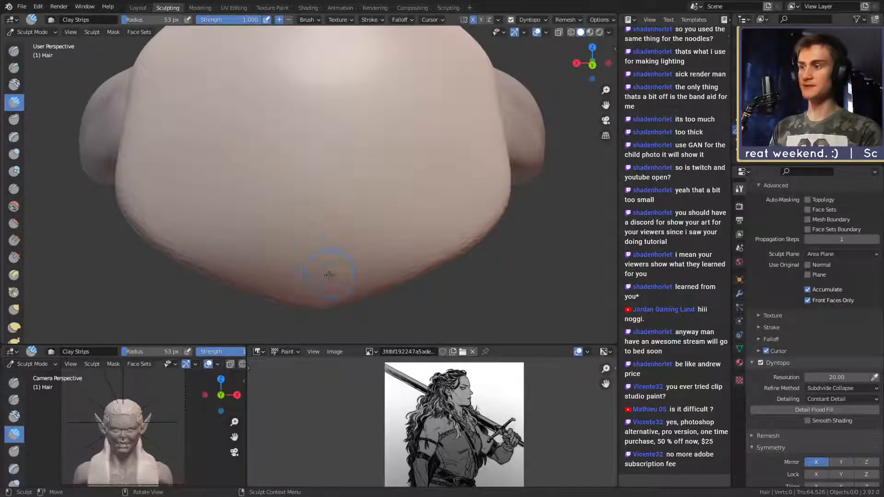
{"action": "key", "text": "f"}
{"action": "left_click", "coordinate": [315, 247]}
{"action": "mouse_move", "coordinate": [316, 247]}
{"action": "left_mouse_down"}
{"action": "mouse_move", "coordinate": [306, 230]}
{"action": "mouse_move", "coordinate": [316, 276]}
{"action": "left_mouse_up"}
{"action": "mouse_move", "coordinate": [316, 276]}
{"action": "middle_mouse_down"}
{"action": "mouse_move", "coordinate": [382, 233]}
{"action": "mouse_move", "coordinate": [241, 211]}
{"action": "mouse_move", "coordinate": [263, 227]}
{"action": "mouse_move", "coordinate": [345, 247]}
{"action": "middle_mouse_up"}
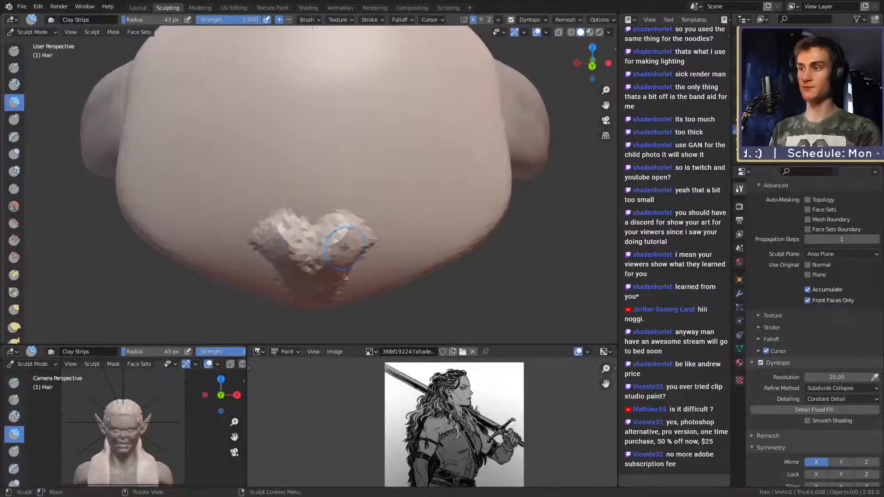
{"action": "key", "text": "ctrl+z"}
- Sculpt mirrored Clay Strips strands fanning outward from the lower tip of the back hair towards both sides
{"action": "left_click_drag", "start_coordinate": [317, 277], "coordinate": [362, 186]}
{"action": "left_click_drag", "start_coordinate": [322, 286], "coordinate": [400, 197]}
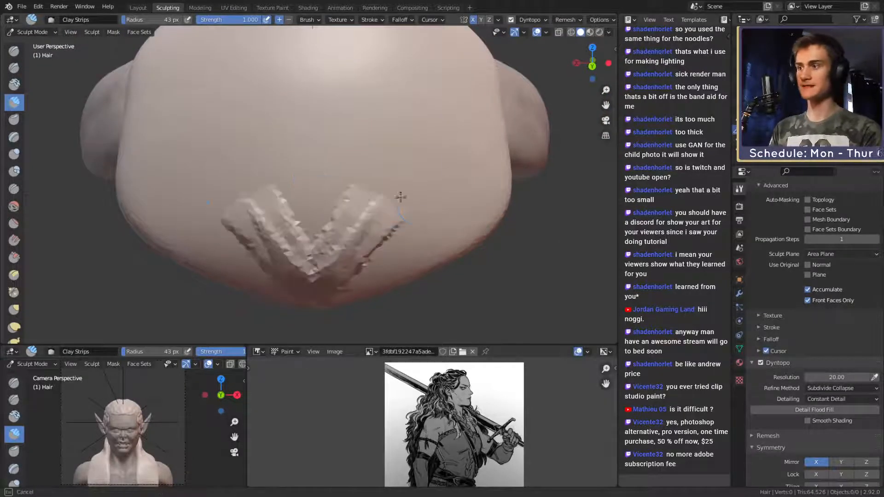
{"action": "middle_click_drag", "start_coordinate": [399, 198], "coordinate": [389, 233]}
{"action": "left_click_drag", "start_coordinate": [338, 288], "coordinate": [422, 192]}
{"action": "left_click_drag", "start_coordinate": [370, 290], "coordinate": [450, 206]}
{"action": "middle_click_drag", "start_coordinate": [440, 207], "coordinate": [410, 231], "text": "shift"}
{"action": "mouse_move", "coordinate": [405, 273]}
{"action": "left_mouse_down"}
{"action": "mouse_move", "coordinate": [462, 211]}
{"action": "mouse_move", "coordinate": [474, 213]}
{"action": "left_mouse_up"}
- Sculpt long strands running upward from the lower edge of the back hair, from the outer side in to the centre
{"action": "left_click_drag", "start_coordinate": [444, 258], "coordinate": [458, 115]}
{"action": "left_click_drag", "start_coordinate": [408, 240], "coordinate": [424, 123]}
{"action": "left_click_drag", "start_coordinate": [362, 239], "coordinate": [389, 131]}
{"action": "mouse_move", "coordinate": [318, 258]}
{"action": "left_mouse_down"}
{"action": "mouse_move", "coordinate": [347, 152]}
{"action": "mouse_move", "coordinate": [322, 129]}
{"action": "left_mouse_up"}
{"action": "left_click_drag", "start_coordinate": [294, 230], "coordinate": [315, 115]}
{"action": "left_click_drag", "start_coordinate": [334, 257], "coordinate": [403, 94]}
- Extend the strands up the middle of the back hair towards the upper back
{"action": "middle_click_drag", "start_coordinate": [359, 170], "coordinate": [391, 173]}
{"action": "left_click_drag", "start_coordinate": [278, 270], "coordinate": [255, 138]}
{"action": "left_click_drag", "start_coordinate": [282, 271], "coordinate": [270, 101]}
{"action": "middle_click_drag", "start_coordinate": [331, 124], "coordinate": [338, 239], "text": "shift"}
{"action": "left_click_drag", "start_coordinate": [286, 258], "coordinate": [302, 111]}
{"action": "left_click_drag", "start_coordinate": [306, 248], "coordinate": [311, 115]}
- Set the Clay Strips radius to 31 px and sculpt strands from the nape down over the upper back
{"action": "mouse_move", "coordinate": [316, 138]}
{"action": "middle_mouse_down"}
{"action": "mouse_move", "coordinate": [361, 156]}
{"action": "mouse_move", "coordinate": [336, 214]}
{"action": "middle_mouse_up"}
{"action": "key", "text": "f"}
{"action": "left_click", "coordinate": [332, 168]}
{"action": "mouse_move", "coordinate": [346, 170]}
{"action": "left_mouse_down"}
{"action": "mouse_move", "coordinate": [361, 66]}
{"action": "mouse_move", "coordinate": [368, 182]}
{"action": "left_mouse_up"}
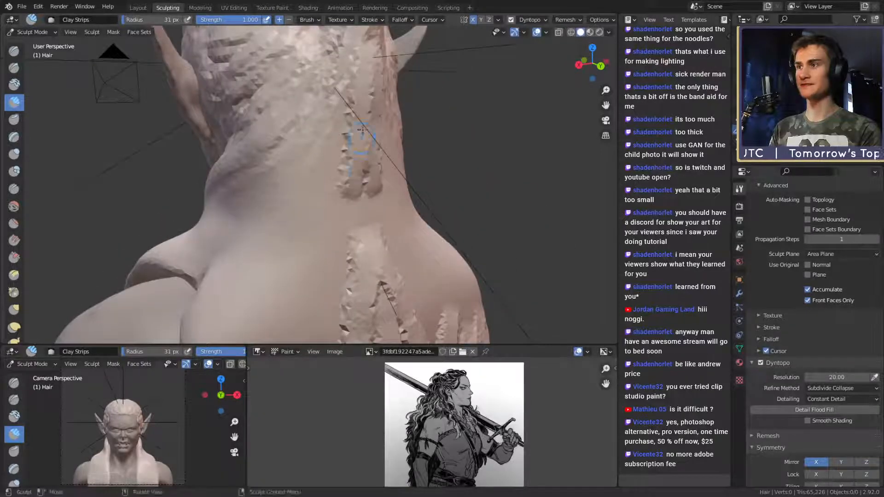
{"action": "middle_click_drag", "start_coordinate": [361, 274], "coordinate": [363, 210]}
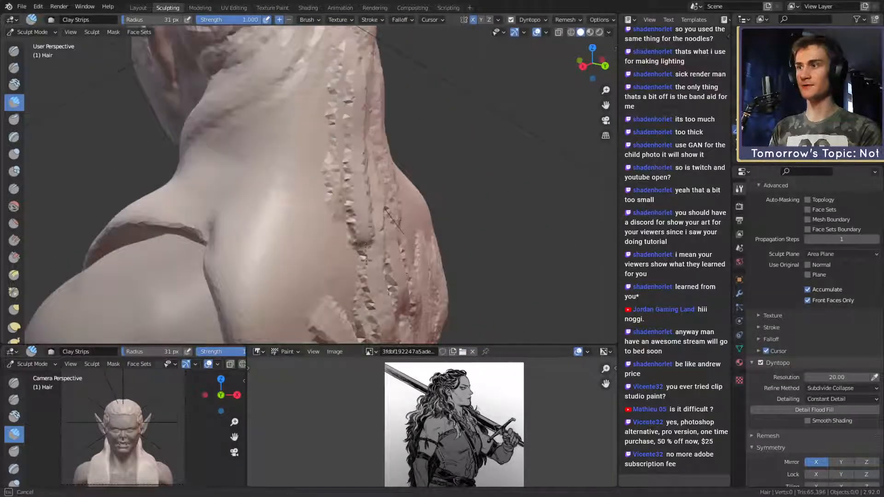
{"action": "middle_click_drag", "start_coordinate": [366, 259], "coordinate": [344, 244]}
{"action": "left_click_drag", "start_coordinate": [287, 301], "coordinate": [284, 317]}
{"action": "mouse_move", "coordinate": [276, 258]}
{"action": "middle_mouse_down", "text": "shift"}
{"action": "mouse_move", "coordinate": [345, 188]}
{"action": "mouse_move", "coordinate": [366, 184]}
{"action": "middle_mouse_up", "text": "shift"}
{"action": "left_click_drag", "start_coordinate": [330, 65], "coordinate": [362, 175]}
{"action": "left_click_drag", "start_coordinate": [371, 58], "coordinate": [364, 157]}
- Sculpt strands through the centre of the back hair down to its lower edge
{"action": "mouse_move", "coordinate": [363, 161]}
{"action": "middle_mouse_down"}
{"action": "mouse_move", "coordinate": [347, 180]}
{"action": "mouse_move", "coordinate": [352, 138]}
{"action": "mouse_move", "coordinate": [337, 219]}
{"action": "mouse_move", "coordinate": [383, 136]}
{"action": "middle_mouse_up"}
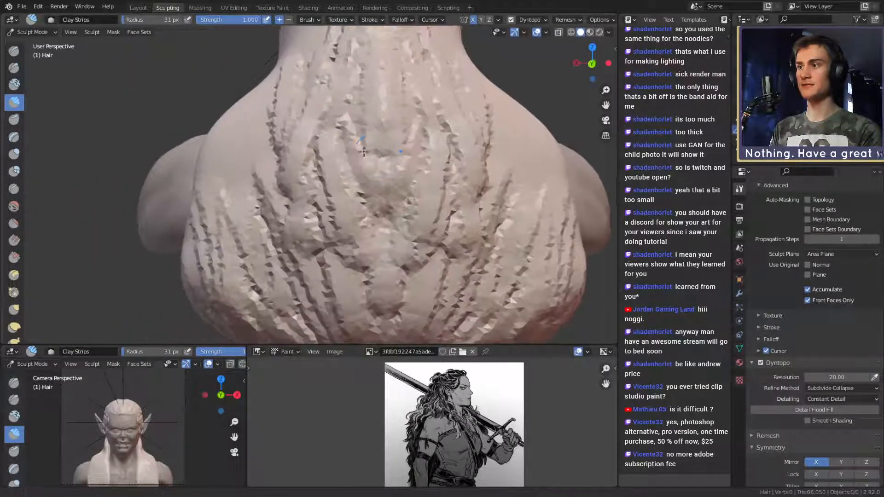
{"action": "left_click_drag", "start_coordinate": [386, 138], "coordinate": [357, 184]}
{"action": "left_click_drag", "start_coordinate": [389, 234], "coordinate": [338, 334]}
{"action": "middle_click_drag", "start_coordinate": [340, 322], "coordinate": [348, 306]}
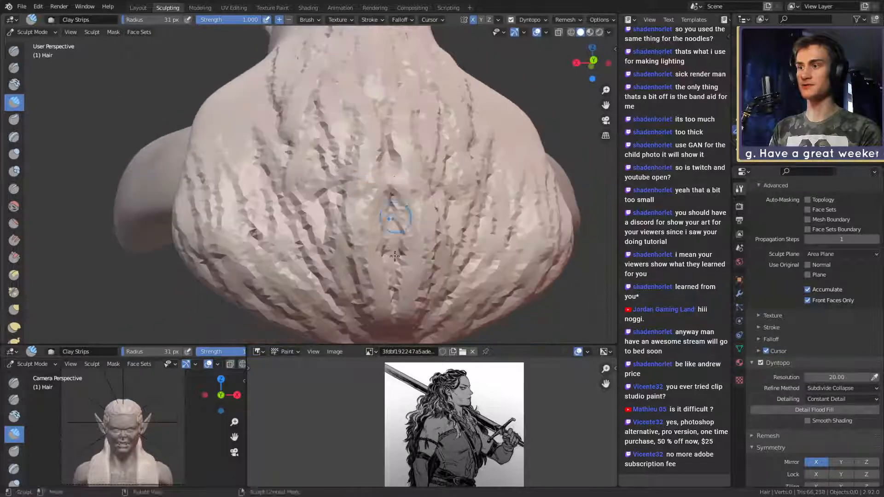
{"action": "middle_click_drag", "start_coordinate": [393, 253], "coordinate": [409, 244]}
- Add short downward strands beside the centre line of the lower back hair
{"action": "left_click_drag", "start_coordinate": [357, 226], "coordinate": [375, 306]}
{"action": "mouse_move", "coordinate": [343, 202]}
{"action": "left_mouse_down"}
{"action": "mouse_move", "coordinate": [361, 299]}
{"action": "mouse_move", "coordinate": [320, 225]}
{"action": "mouse_move", "coordinate": [328, 256]}
{"action": "left_mouse_up"}
{"action": "mouse_move", "coordinate": [338, 237]}
{"action": "middle_mouse_down"}
{"action": "mouse_move", "coordinate": [355, 229]}
{"action": "mouse_move", "coordinate": [341, 209]}
{"action": "middle_mouse_up"}
{"action": "left_click_drag", "start_coordinate": [324, 212], "coordinate": [322, 290]}
{"action": "middle_click_drag", "start_coordinate": [304, 217], "coordinate": [329, 188]}
{"action": "left_click_drag", "start_coordinate": [318, 189], "coordinate": [313, 232]}
- Sculpt strands down the outer side of the back hair by the shoulder with a 43 px brush radius
{"action": "left_click_drag", "start_coordinate": [294, 134], "coordinate": [269, 127], "text": "alt"}
{"action": "left_click_drag", "start_coordinate": [262, 124], "coordinate": [249, 189]}
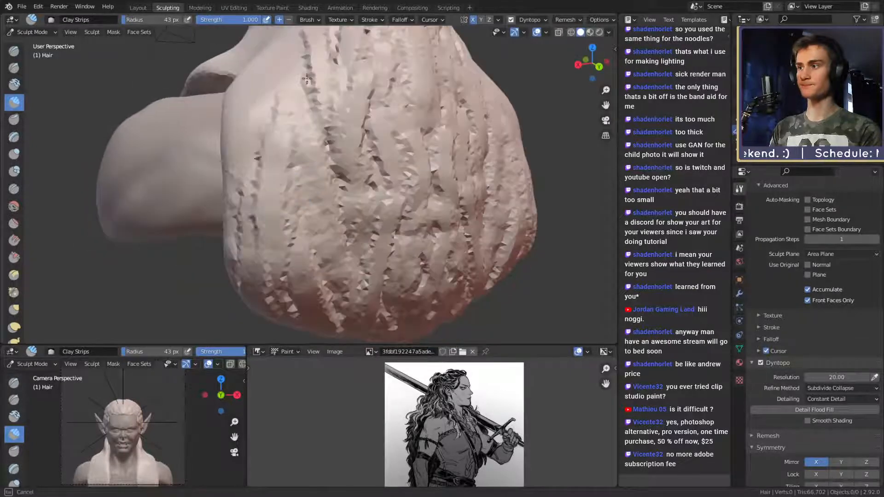
{"action": "mouse_move", "coordinate": [265, 94]}
{"action": "left_mouse_down"}
{"action": "mouse_move", "coordinate": [239, 170]}
{"action": "mouse_move", "coordinate": [321, 234]}
{"action": "left_mouse_up"}
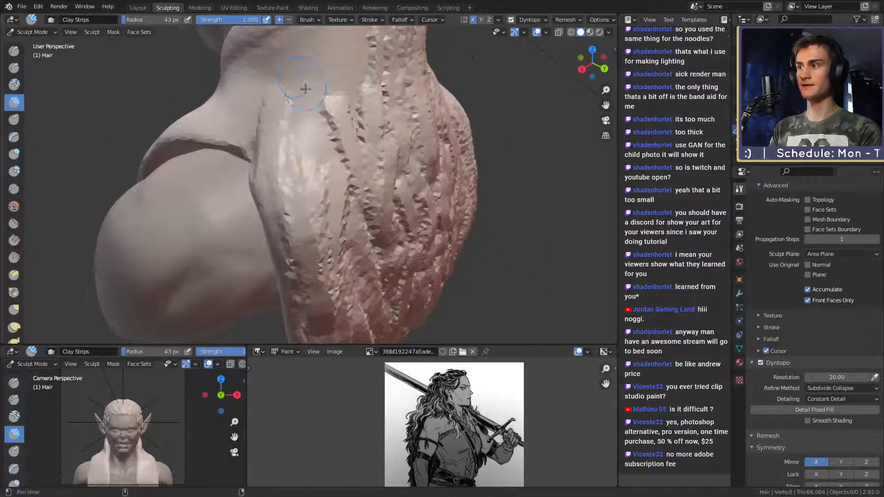
- Set the Clay Strips radius to 27 px and detail strands along the neck side and outer edge of the hair
{"action": "left_click_drag", "start_coordinate": [305, 89], "coordinate": [313, 180], "text": "alt"}
{"action": "key", "text": "f"}
{"action": "left_click", "coordinate": [278, 152]}
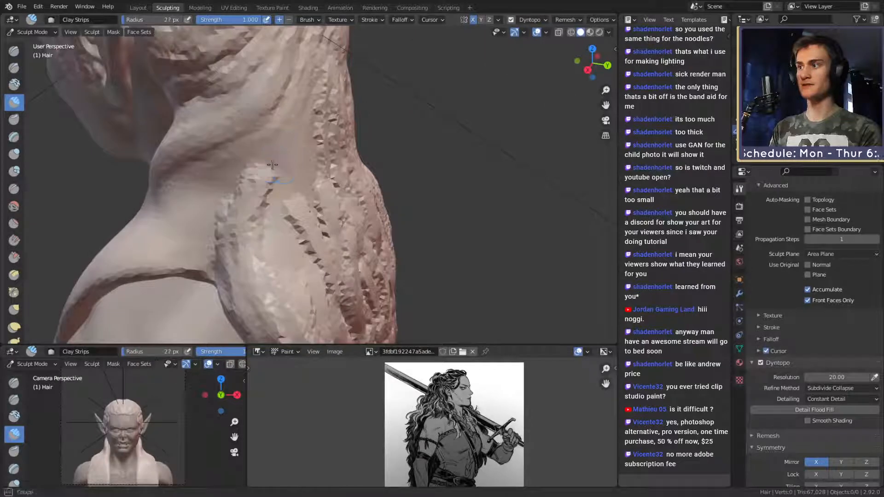
{"action": "mouse_move", "coordinate": [317, 157]}
{"action": "middle_mouse_down"}
{"action": "mouse_move", "coordinate": [360, 242]}
{"action": "mouse_move", "coordinate": [220, 93]}
{"action": "middle_mouse_up"}
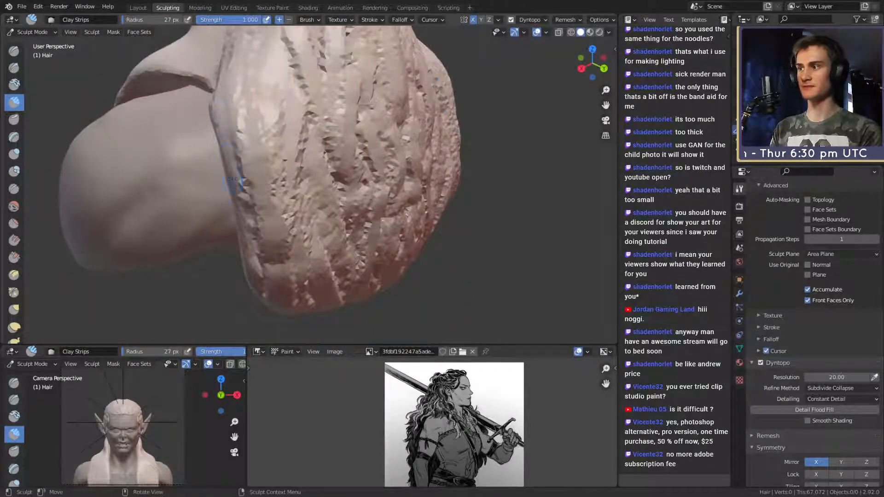
{"action": "mouse_move", "coordinate": [251, 261]}
{"action": "middle_mouse_down"}
{"action": "mouse_move", "coordinate": [271, 134]}
{"action": "mouse_move", "coordinate": [297, 155]}
{"action": "middle_mouse_up"}
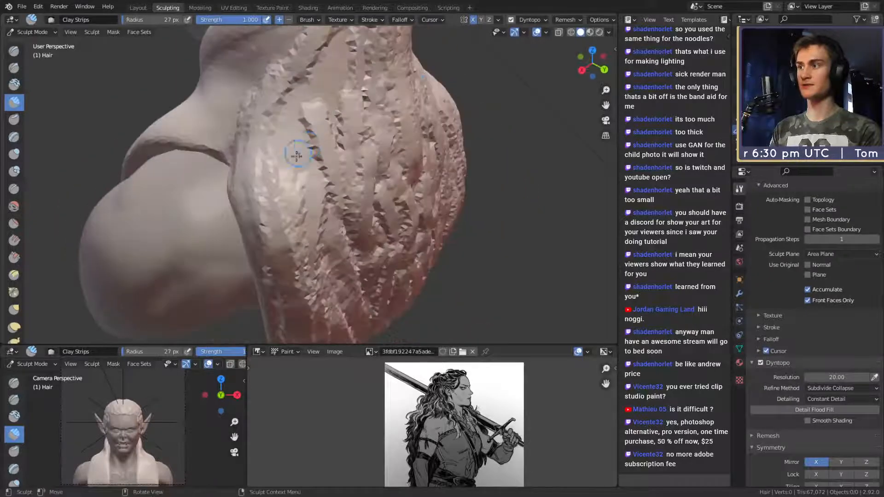
{"action": "middle_click_drag", "start_coordinate": [292, 117], "coordinate": [283, 144]}
{"action": "middle_click_drag", "start_coordinate": [270, 301], "coordinate": [281, 192]}
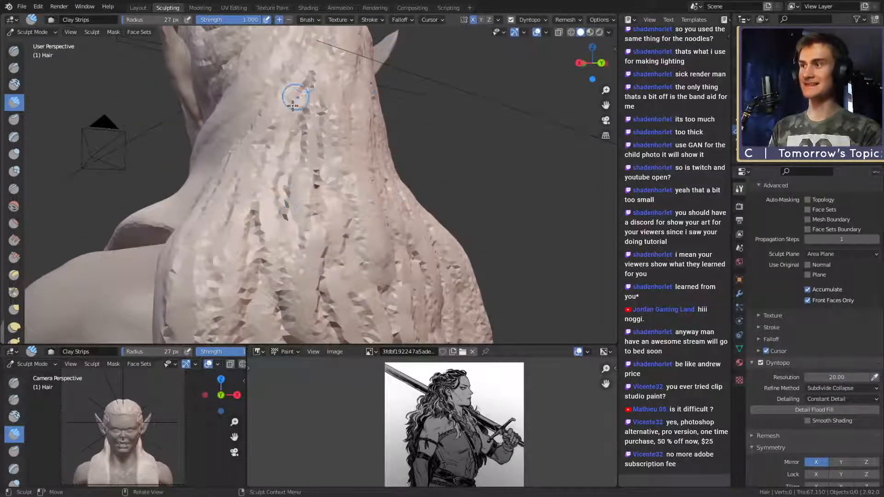
- Add finer strands from the nape down the upper back hair with a 23 px brush radius
{"action": "mouse_move", "coordinate": [301, 220]}
{"action": "middle_mouse_down"}
{"action": "mouse_move", "coordinate": [319, 175]}
{"action": "mouse_move", "coordinate": [331, 173]}
{"action": "mouse_move", "coordinate": [323, 203]}
{"action": "middle_mouse_up"}
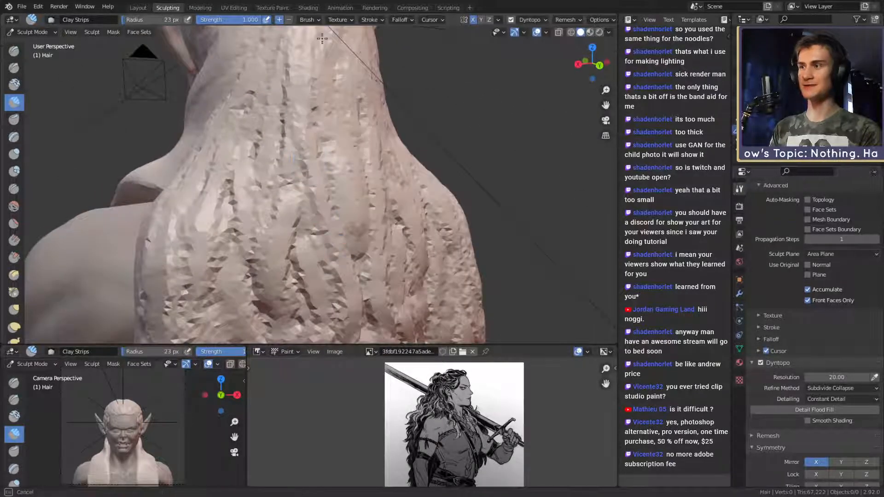
{"action": "middle_click_drag", "start_coordinate": [322, 39], "coordinate": [304, 94]}
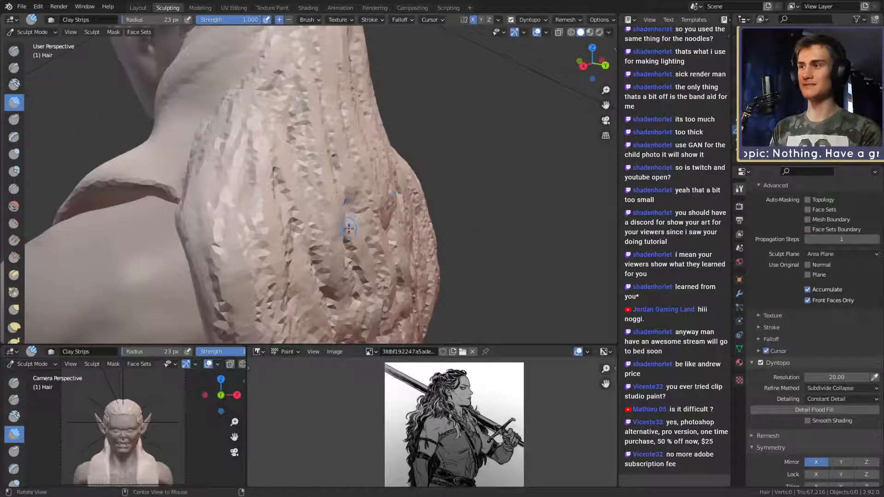
{"action": "mouse_move", "coordinate": [349, 227]}
{"action": "middle_mouse_down"}
{"action": "mouse_move", "coordinate": [387, 221]}
{"action": "mouse_move", "coordinate": [299, 199]}
{"action": "mouse_move", "coordinate": [363, 197]}
{"action": "mouse_move", "coordinate": [295, 202]}
{"action": "middle_mouse_up"}
- Set the Clay Strips radius to 28 px and sculpt long strands from the lower edge up across the back hair
{"action": "scroll", "coordinate": [363, 198], "scroll_direction": "down", "scroll_amount": 1}
{"action": "key", "text": "f"}
{"action": "left_click", "coordinate": [291, 207]}
{"action": "left_click_drag", "start_coordinate": [290, 208], "coordinate": [280, 123]}
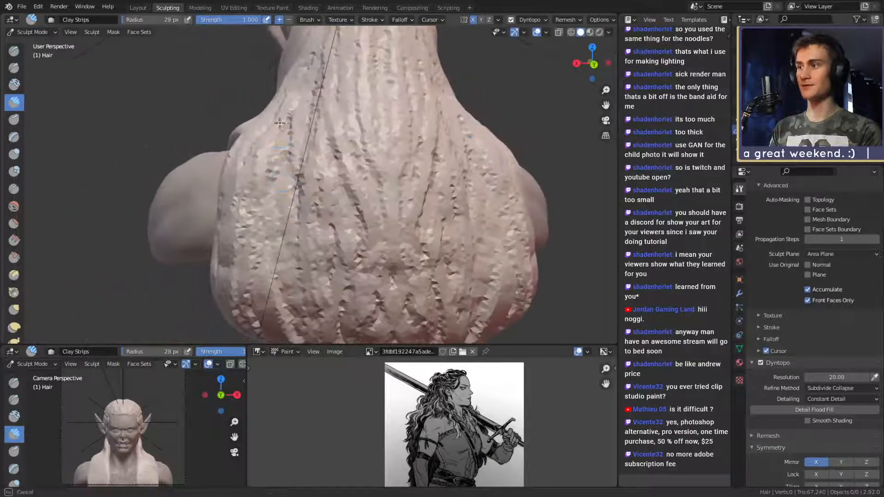
{"action": "middle_click_drag", "start_coordinate": [280, 123], "coordinate": [345, 181]}
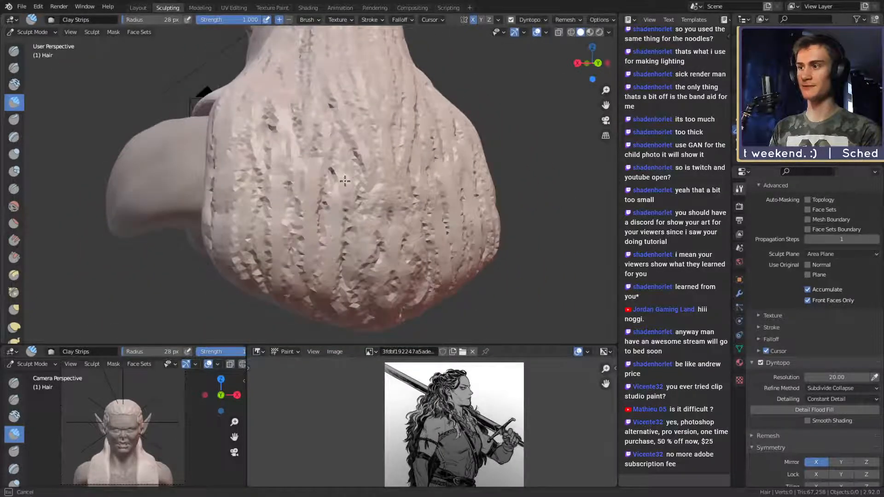
{"action": "mouse_move", "coordinate": [419, 300]}
{"action": "left_mouse_down"}
{"action": "mouse_move", "coordinate": [405, 277]}
{"action": "mouse_move", "coordinate": [368, 92]}
{"action": "left_mouse_up"}
{"action": "left_click_drag", "start_coordinate": [350, 138], "coordinate": [336, 78]}
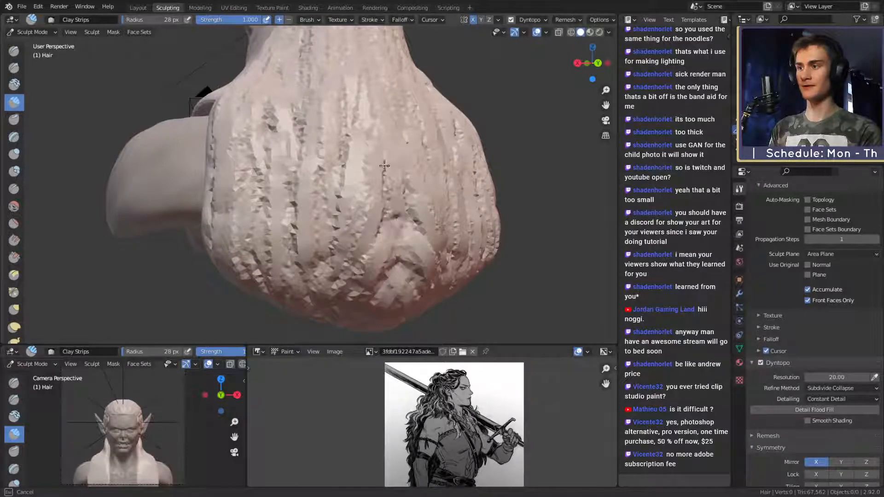
{"action": "left_click_drag", "start_coordinate": [318, 298], "coordinate": [275, 134]}
- Set the Clay Strips radius to 56 px and build broad strands up the side and middle of the back hair
{"action": "middle_click_drag", "start_coordinate": [286, 138], "coordinate": [293, 177]}
{"action": "key", "text": "f"}
{"action": "left_click", "coordinate": [304, 193]}
{"action": "left_click_drag", "start_coordinate": [294, 272], "coordinate": [263, 161]}
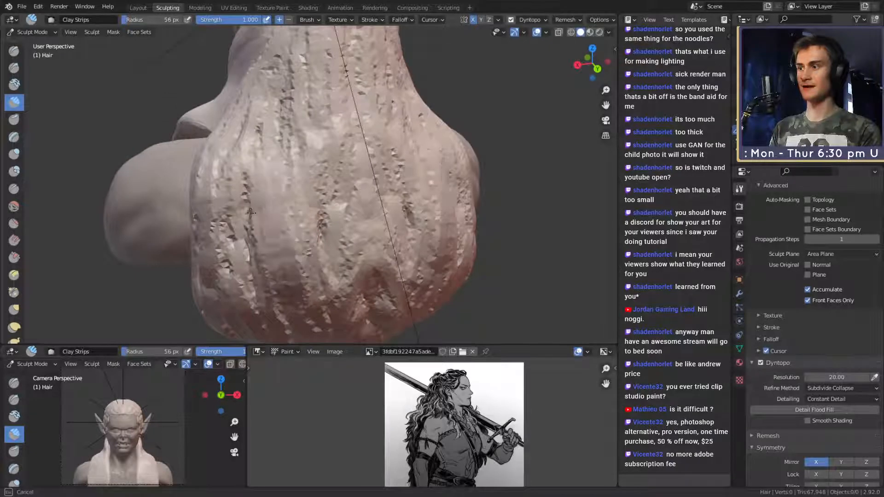
{"action": "left_click_drag", "start_coordinate": [346, 238], "coordinate": [338, 120]}
- Set the Clay Strips radius to 35 px and sculpt strands over the nape and upper neck hair
{"action": "mouse_move", "coordinate": [343, 170]}
{"action": "middle_mouse_down"}
{"action": "mouse_move", "coordinate": [371, 174]}
{"action": "mouse_move", "coordinate": [351, 218]}
{"action": "middle_mouse_up"}
{"action": "key", "text": "f"}
{"action": "left_click", "coordinate": [349, 222]}
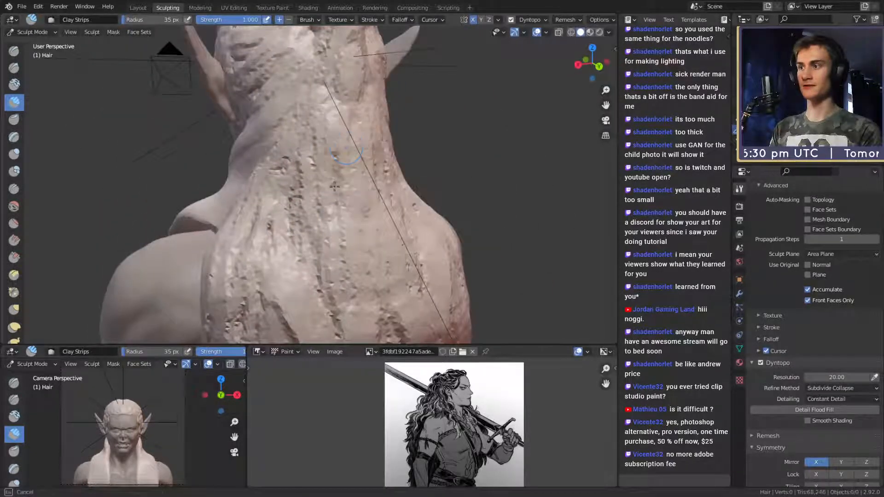
{"action": "middle_click_drag", "start_coordinate": [334, 186], "coordinate": [316, 183]}
{"action": "middle_click_drag", "start_coordinate": [343, 248], "coordinate": [308, 186]}
{"action": "left_click", "coordinate": [308, 187]}
- Sculpt long strands flowing from the nape down over the shoulder blades and the outer edge of the hair
{"action": "left_click_drag", "start_coordinate": [253, 215], "coordinate": [218, 290]}
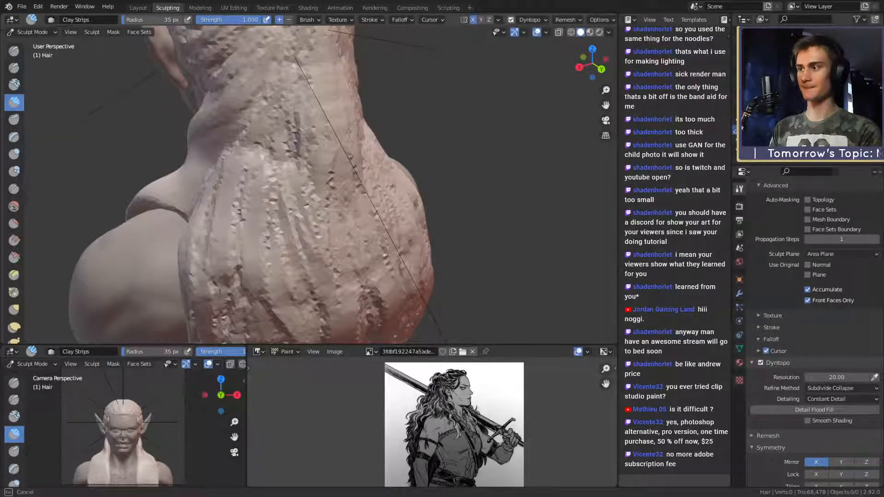
{"action": "left_click_drag", "start_coordinate": [230, 258], "coordinate": [239, 331]}
{"action": "mouse_move", "coordinate": [323, 74]}
{"action": "left_mouse_down"}
{"action": "mouse_move", "coordinate": [228, 199]}
{"action": "mouse_move", "coordinate": [248, 280]}
{"action": "left_mouse_up"}
{"action": "left_click_drag", "start_coordinate": [286, 152], "coordinate": [307, 281]}
{"action": "left_click_drag", "start_coordinate": [321, 151], "coordinate": [318, 276]}
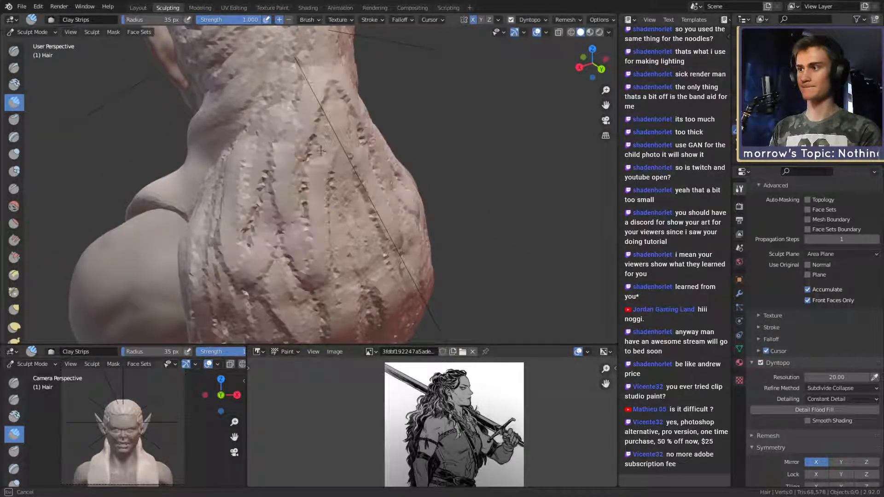
{"action": "left_click_drag", "start_coordinate": [359, 172], "coordinate": [364, 180]}
- Add two long mirrored strands from the upper back down to the lower part of the back hair
{"action": "middle_click_drag", "start_coordinate": [364, 179], "coordinate": [304, 181]}
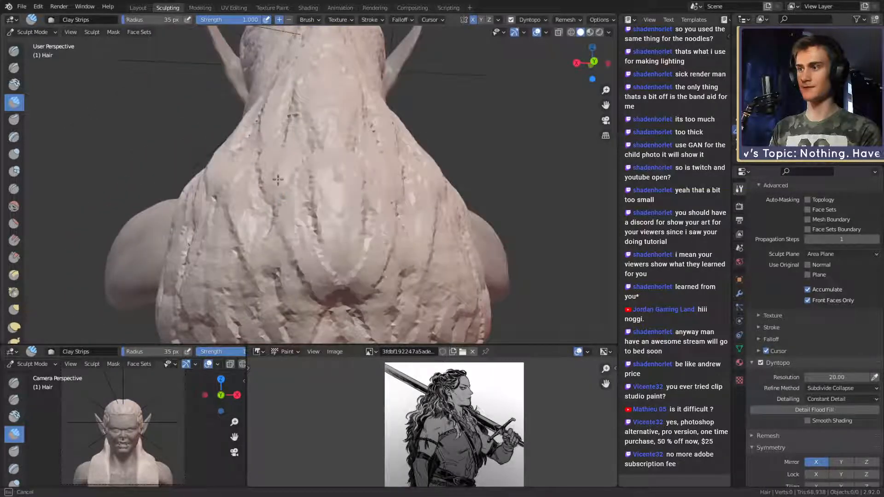
{"action": "left_click_drag", "start_coordinate": [278, 180], "coordinate": [290, 338]}
{"action": "left_click_drag", "start_coordinate": [251, 198], "coordinate": [233, 338]}
- Set the Clay Strips radius to 46 px and build up the raised tied hair mass on the back of the head
{"action": "scroll", "coordinate": [295, 208], "scroll_direction": "down", "scroll_amount": 3}
{"action": "mouse_move", "coordinate": [300, 211]}
{"action": "middle_mouse_down"}
{"action": "mouse_move", "coordinate": [391, 198]}
{"action": "mouse_move", "coordinate": [340, 196]}
{"action": "mouse_move", "coordinate": [311, 175]}
{"action": "mouse_move", "coordinate": [332, 179]}
{"action": "mouse_move", "coordinate": [323, 177]}
{"action": "middle_mouse_up"}
{"action": "key", "text": "f"}
{"action": "left_click", "coordinate": [339, 195]}
{"action": "key", "text": "f"}
{"action": "left_click", "coordinate": [317, 176]}
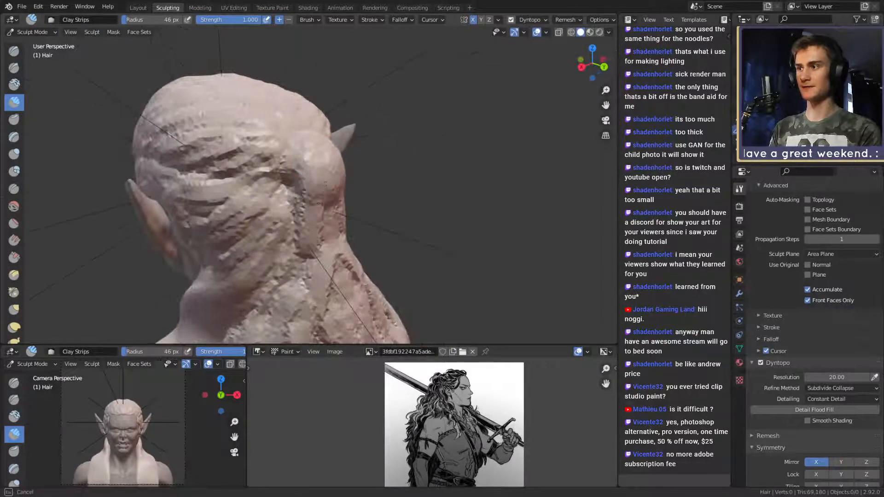
{"action": "left_click_drag", "start_coordinate": [294, 335], "coordinate": [313, 221]}
{"action": "middle_click_drag", "start_coordinate": [318, 226], "coordinate": [306, 240]}
{"action": "mouse_move", "coordinate": [317, 318]}
{"action": "left_mouse_down"}
{"action": "mouse_move", "coordinate": [325, 258]}
{"action": "mouse_move", "coordinate": [338, 258]}
{"action": "left_mouse_up"}
{"action": "middle_click_drag", "start_coordinate": [327, 244], "coordinate": [279, 209]}
{"action": "left_click_drag", "start_coordinate": [339, 318], "coordinate": [345, 265]}
- Set the Clay Strips radius to 35 px and extend the tied hair mass down the back of the head with strands
{"action": "mouse_move", "coordinate": [433, 159]}
{"action": "middle_mouse_down"}
{"action": "mouse_move", "coordinate": [373, 161]}
{"action": "mouse_move", "coordinate": [340, 184]}
{"action": "mouse_move", "coordinate": [365, 220]}
{"action": "mouse_move", "coordinate": [314, 190]}
{"action": "middle_mouse_up"}
{"action": "key", "text": "f"}
{"action": "left_click", "coordinate": [325, 192]}
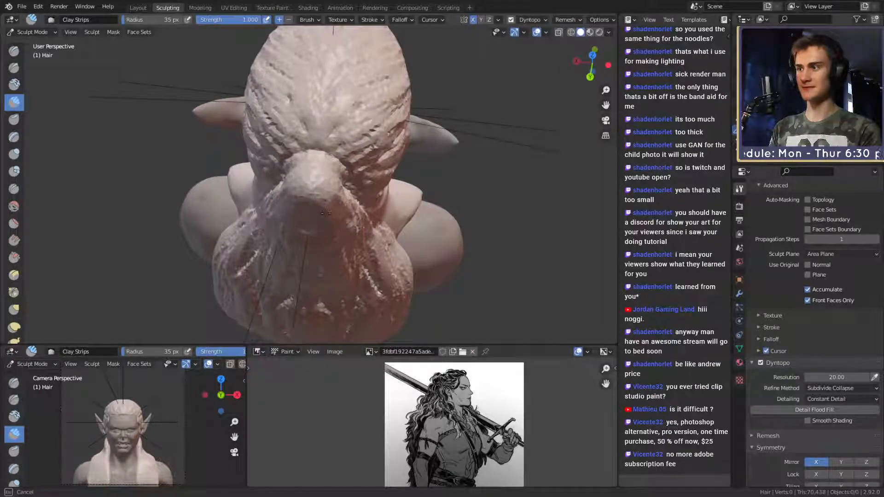
{"action": "middle_click_drag", "start_coordinate": [325, 212], "coordinate": [315, 209]}
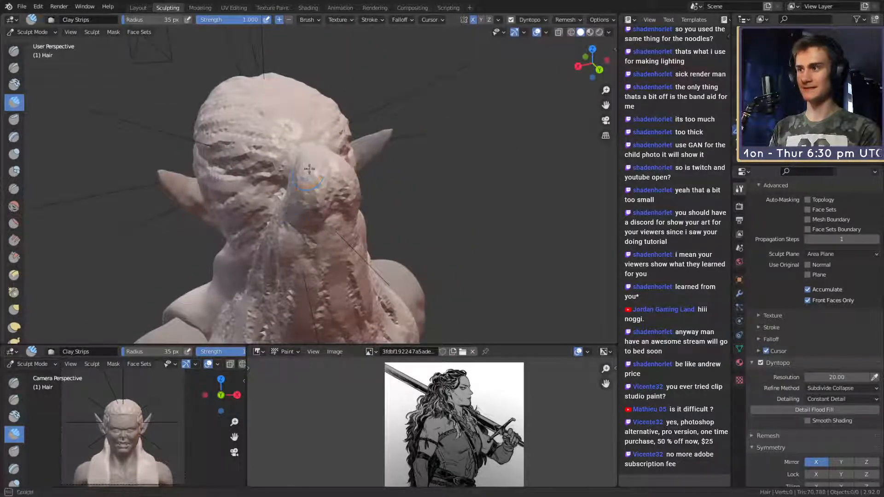
{"action": "middle_click_drag", "start_coordinate": [309, 169], "coordinate": [332, 164]}
{"action": "middle_click_drag", "start_coordinate": [322, 233], "coordinate": [303, 198], "text": "shift"}
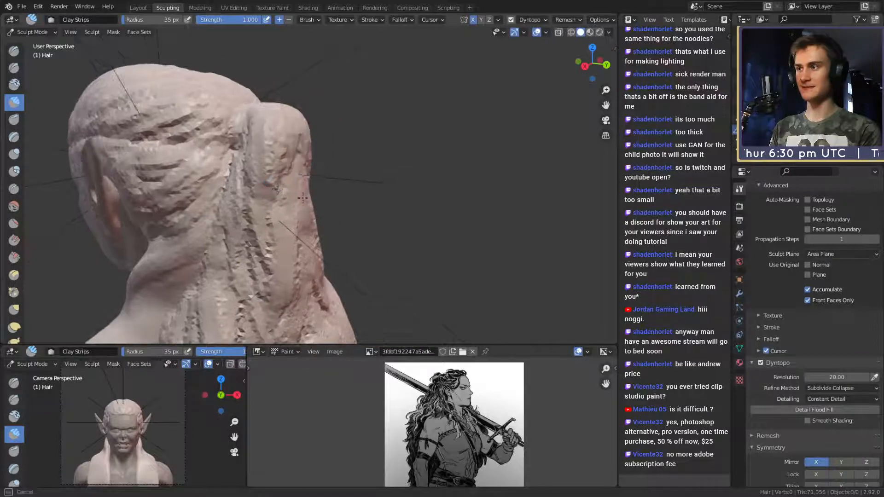
- Shape the top and sides of the tied hair mass and sculpt strands flowing from it into the neck hair
{"action": "mouse_move", "coordinate": [296, 132]}
{"action": "middle_mouse_down"}
{"action": "mouse_move", "coordinate": [312, 230]}
{"action": "mouse_move", "coordinate": [272, 276]}
{"action": "middle_mouse_up"}
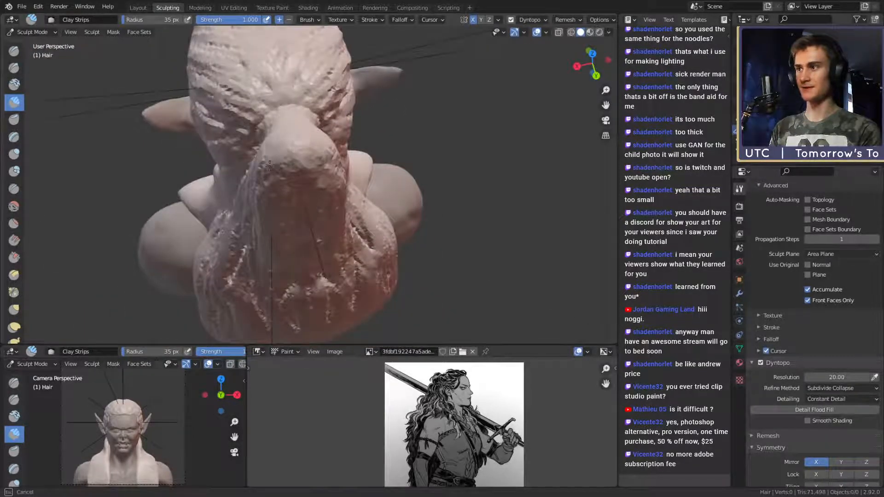
{"action": "middle_click_drag", "start_coordinate": [270, 165], "coordinate": [312, 172]}
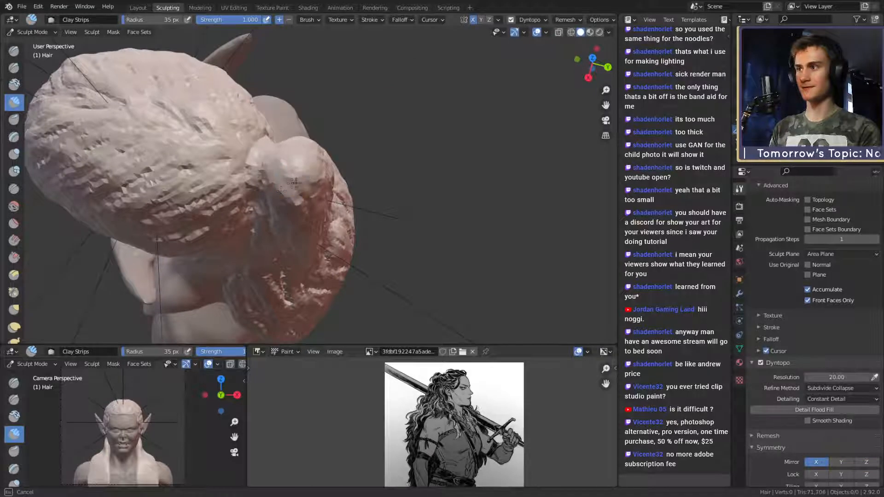
{"action": "middle_click_drag", "start_coordinate": [281, 200], "coordinate": [318, 159]}
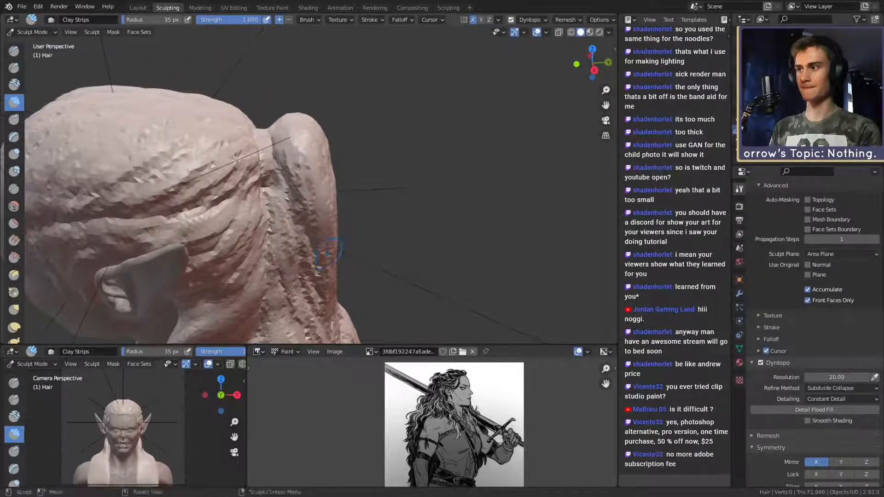
{"action": "middle_click_drag", "start_coordinate": [328, 250], "coordinate": [321, 150]}
{"action": "middle_click_drag", "start_coordinate": [320, 221], "coordinate": [288, 173]}
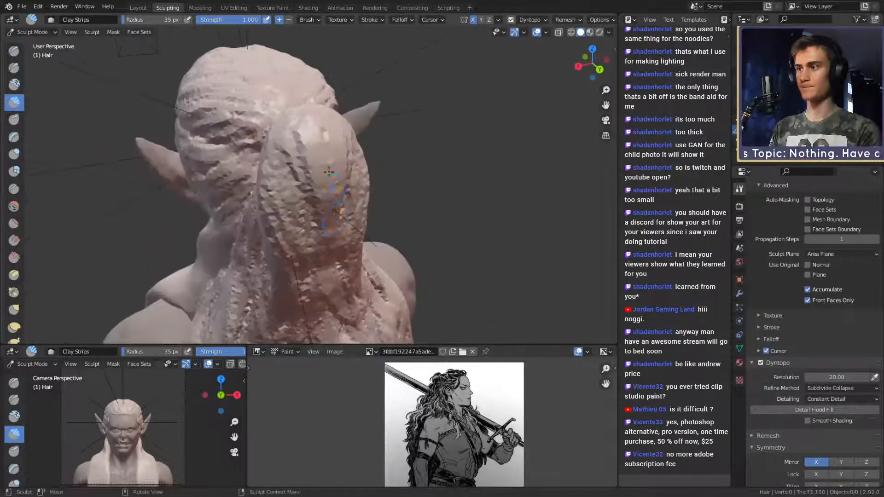
{"action": "left_click_drag", "start_coordinate": [328, 172], "coordinate": [315, 170]}
{"action": "mouse_move", "coordinate": [293, 167]}
{"action": "middle_mouse_down"}
{"action": "mouse_move", "coordinate": [326, 211]}
{"action": "mouse_move", "coordinate": [314, 138]}
{"action": "middle_mouse_up"}
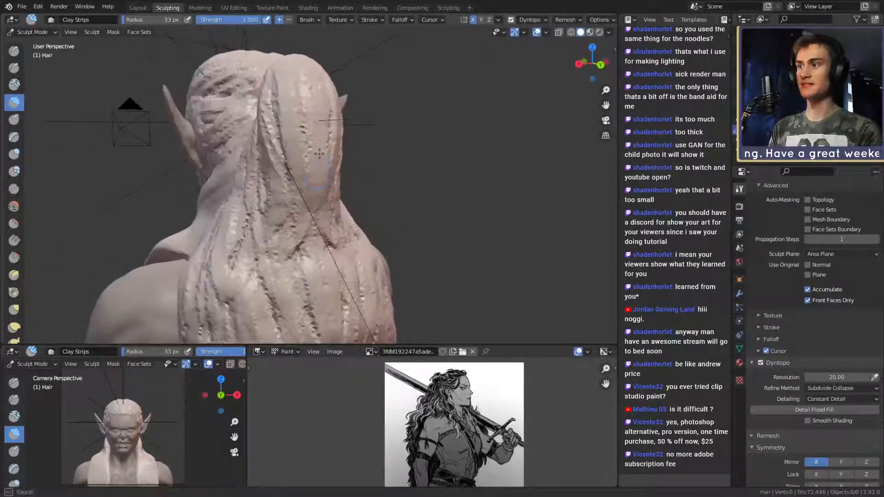
- Extend Clay Strips strands from the tied hair mass down into the middle of the back hair
{"action": "left_click_drag", "start_coordinate": [320, 154], "coordinate": [317, 256]}
{"action": "mouse_move", "coordinate": [318, 257]}
{"action": "middle_mouse_down", "text": "shift"}
{"action": "mouse_move", "coordinate": [333, 186]}
{"action": "mouse_move", "coordinate": [318, 173]}
{"action": "mouse_move", "coordinate": [330, 169]}
{"action": "middle_mouse_up", "text": "shift"}
{"action": "left_click_drag", "start_coordinate": [320, 126], "coordinate": [320, 134]}
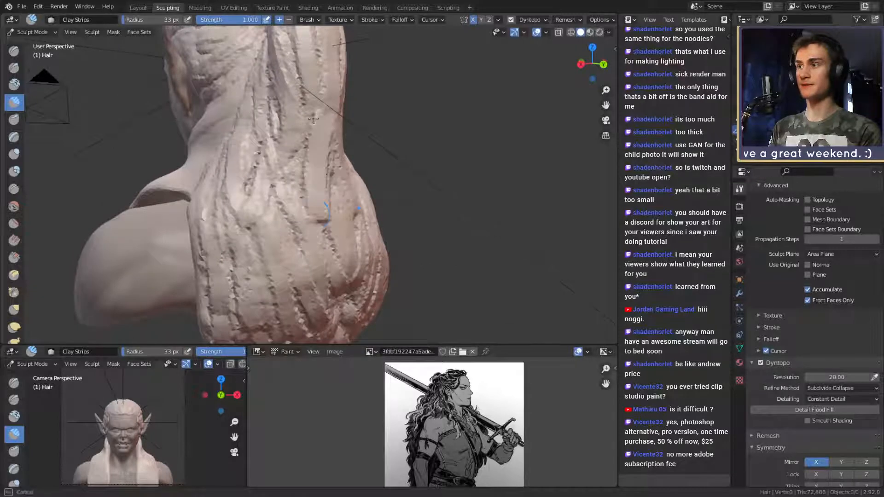
- Set the Clay Strips radius to 31 px and sculpt strands across the centre of the lower back hair
{"action": "mouse_move", "coordinate": [313, 120]}
{"action": "middle_mouse_down"}
{"action": "mouse_move", "coordinate": [329, 186]}
{"action": "mouse_move", "coordinate": [292, 213]}
{"action": "mouse_move", "coordinate": [304, 244]}
{"action": "middle_mouse_up"}
{"action": "middle_click_drag", "start_coordinate": [318, 319], "coordinate": [298, 239]}
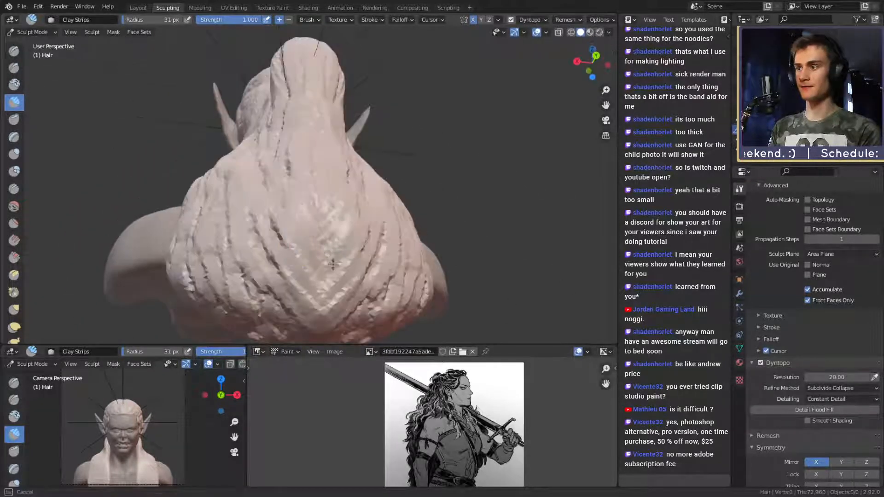
{"action": "mouse_move", "coordinate": [298, 239]}
{"action": "left_mouse_down"}
{"action": "mouse_move", "coordinate": [306, 285]}
{"action": "mouse_move", "coordinate": [256, 276]}
{"action": "mouse_move", "coordinate": [239, 301]}
{"action": "left_mouse_up"}
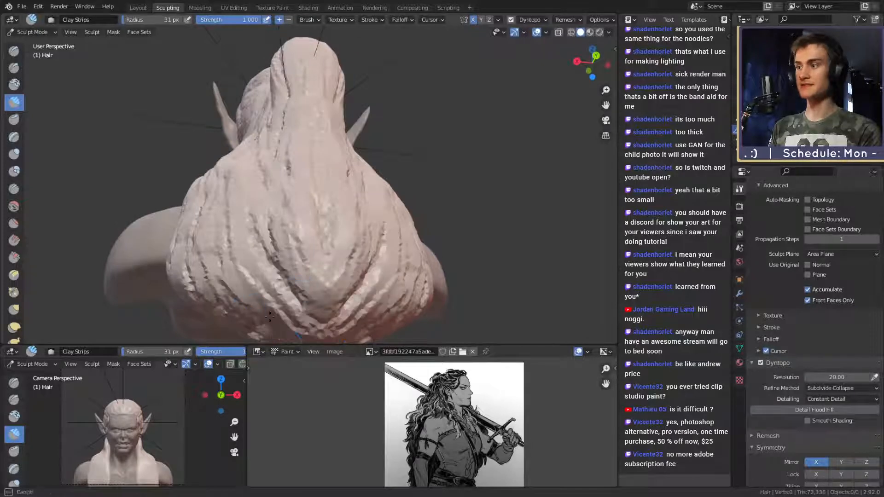
{"action": "middle_click_drag", "start_coordinate": [251, 294], "coordinate": [280, 276]}
{"action": "left_click_drag", "start_coordinate": [295, 251], "coordinate": [322, 294]}
{"action": "left_click_drag", "start_coordinate": [239, 217], "coordinate": [276, 261]}
- Reduce the Clay Strips radius to 26 px and sculpt strands down the smooth side of the neck hair behind the ear
{"action": "mouse_move", "coordinate": [291, 230]}
{"action": "middle_mouse_down"}
{"action": "mouse_move", "coordinate": [307, 250]}
{"action": "mouse_move", "coordinate": [289, 165]}
{"action": "mouse_move", "coordinate": [298, 256]}
{"action": "mouse_move", "coordinate": [321, 256]}
{"action": "mouse_move", "coordinate": [305, 214]}
{"action": "mouse_move", "coordinate": [349, 198]}
{"action": "middle_mouse_up"}
{"action": "left_click", "coordinate": [298, 256]}
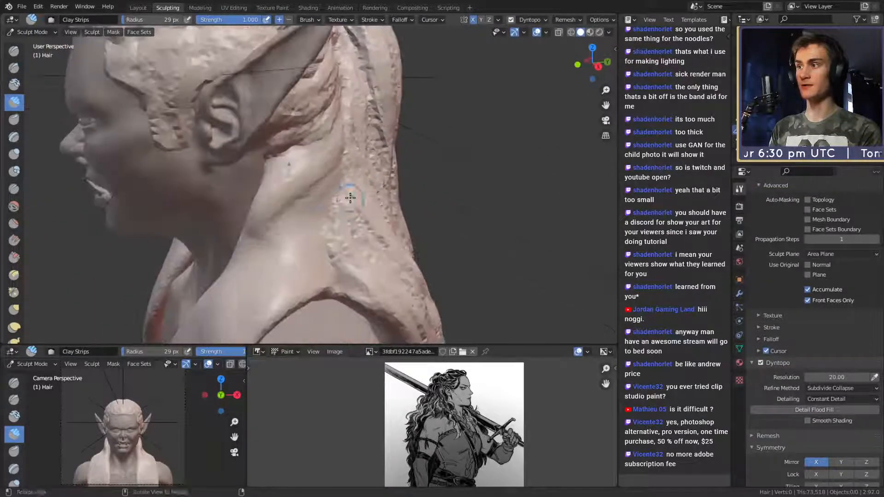
{"action": "key", "text": "f"}
{"action": "left_click", "coordinate": [305, 179]}
{"action": "middle_click_drag", "start_coordinate": [300, 179], "coordinate": [309, 183]}
{"action": "mouse_move", "coordinate": [296, 181]}
{"action": "left_mouse_down"}
{"action": "mouse_move", "coordinate": [321, 153]}
{"action": "mouse_move", "coordinate": [322, 182]}
{"action": "mouse_move", "coordinate": [331, 130]}
{"action": "mouse_move", "coordinate": [343, 134]}
{"action": "left_mouse_up"}
{"action": "key", "text": "f"}
{"action": "left_click", "coordinate": [320, 181]}
{"action": "mouse_move", "coordinate": [343, 134]}
{"action": "left_mouse_down", "text": "alt"}
{"action": "mouse_move", "coordinate": [355, 149]}
{"action": "mouse_move", "coordinate": [285, 178]}
{"action": "left_mouse_up", "text": "alt"}
{"action": "mouse_move", "coordinate": [281, 180]}
{"action": "left_mouse_down"}
{"action": "mouse_move", "coordinate": [334, 106]}
{"action": "mouse_move", "coordinate": [302, 185]}
{"action": "mouse_move", "coordinate": [350, 118]}
{"action": "mouse_move", "coordinate": [334, 175]}
{"action": "left_mouse_up"}
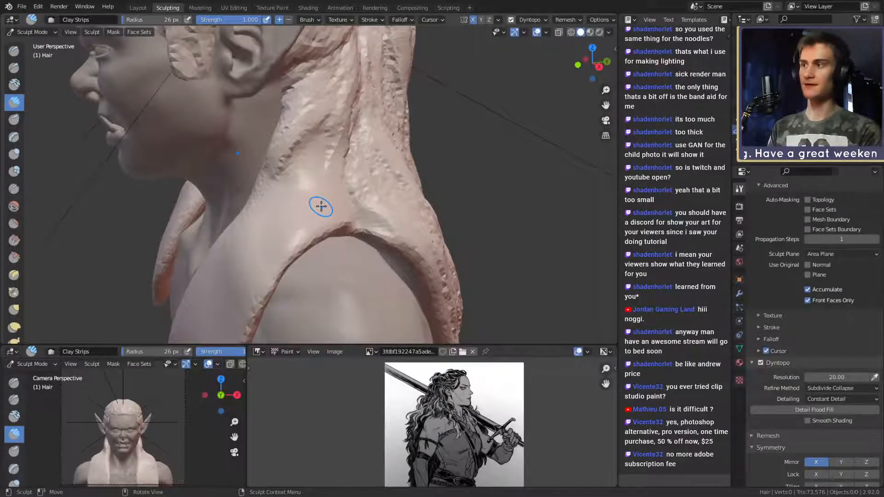
- Set the Clay Strips radius to 17 px and sculpt finer strands on the neck hair just above the shoulder
{"action": "middle_click_drag", "start_coordinate": [322, 207], "coordinate": [326, 168]}
{"action": "mouse_move", "coordinate": [323, 171]}
{"action": "left_mouse_down", "text": "alt"}
{"action": "mouse_move", "coordinate": [358, 157]}
{"action": "mouse_move", "coordinate": [339, 189]}
{"action": "left_mouse_up", "text": "alt"}
{"action": "key", "text": "f"}
{"action": "left_click", "coordinate": [342, 148]}
{"action": "mouse_move", "coordinate": [345, 219]}
{"action": "left_mouse_down", "text": "alt"}
{"action": "mouse_move", "coordinate": [283, 170]}
{"action": "mouse_move", "coordinate": [306, 172]}
{"action": "left_mouse_up", "text": "alt"}
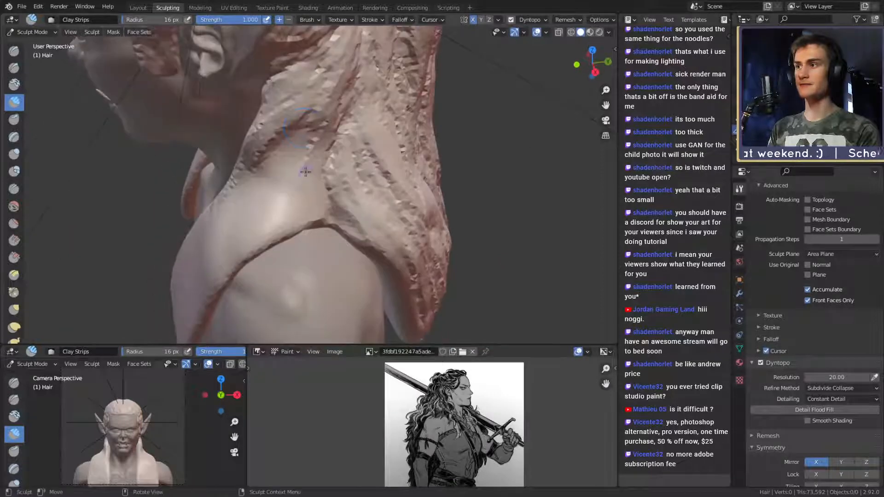
{"action": "key", "text": "f"}
{"action": "left_click", "coordinate": [313, 172]}
{"action": "left_click_drag", "start_coordinate": [324, 126], "coordinate": [313, 178]}
- Sculpt strands down the upper part of the front hair locks falling over the shoulder onto the chest
{"action": "mouse_move", "coordinate": [309, 188]}
{"action": "left_mouse_down", "text": "alt"}
{"action": "mouse_move", "coordinate": [335, 181]}
{"action": "mouse_move", "coordinate": [327, 223]}
{"action": "mouse_move", "coordinate": [359, 145]}
{"action": "left_mouse_up", "text": "alt"}
{"action": "mouse_move", "coordinate": [340, 194]}
{"action": "left_mouse_down", "text": "alt"}
{"action": "mouse_move", "coordinate": [331, 162]}
{"action": "mouse_move", "coordinate": [365, 233]}
{"action": "mouse_move", "coordinate": [318, 158]}
{"action": "left_mouse_up", "text": "alt"}
{"action": "left_click_drag", "start_coordinate": [289, 186], "coordinate": [364, 185], "text": "alt"}
{"action": "left_click_drag", "start_coordinate": [348, 137], "coordinate": [338, 131]}
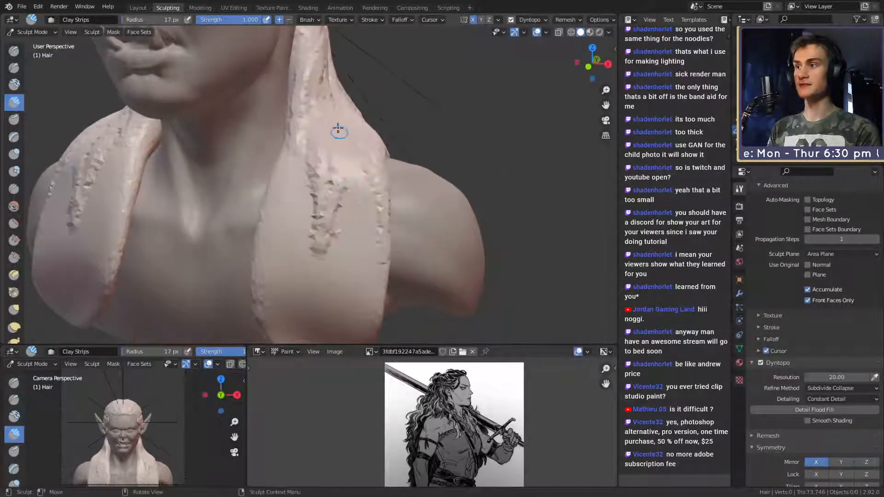
{"action": "left_click_drag", "start_coordinate": [360, 291], "coordinate": [360, 298]}
{"action": "left_click_drag", "start_coordinate": [309, 185], "coordinate": [332, 177], "text": "alt"}
{"action": "mouse_move", "coordinate": [316, 121]}
{"action": "left_mouse_down"}
{"action": "mouse_move", "coordinate": [304, 270]}
{"action": "mouse_move", "coordinate": [337, 272]}
{"action": "mouse_move", "coordinate": [313, 264]}
{"action": "mouse_move", "coordinate": [285, 272]}
{"action": "left_mouse_up"}
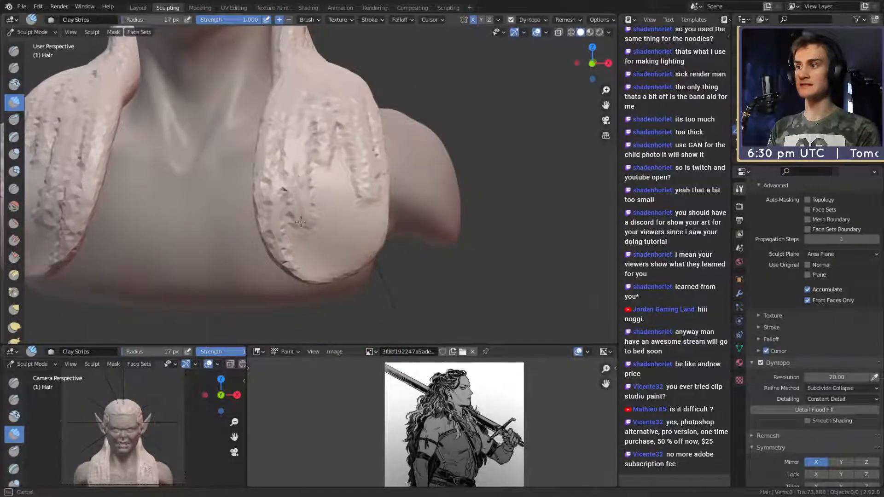
- Fill the remaining smooth areas of the front hair locks with strands down to their lower ends
{"action": "left_click_drag", "start_coordinate": [300, 221], "coordinate": [323, 155]}
{"action": "left_click_drag", "start_coordinate": [385, 193], "coordinate": [334, 212], "text": "alt"}
{"action": "mouse_move", "coordinate": [334, 298]}
{"action": "left_mouse_down", "text": "alt"}
{"action": "mouse_move", "coordinate": [330, 210]}
{"action": "mouse_move", "coordinate": [308, 194]}
{"action": "mouse_move", "coordinate": [295, 156]}
{"action": "left_mouse_up", "text": "alt"}
{"action": "middle_click_drag", "start_coordinate": [320, 178], "coordinate": [327, 202]}
{"action": "left_click_drag", "start_coordinate": [338, 230], "coordinate": [309, 129]}
{"action": "middle_click_drag", "start_coordinate": [342, 161], "coordinate": [341, 199]}
{"action": "left_click_drag", "start_coordinate": [318, 263], "coordinate": [318, 161]}
{"action": "mouse_move", "coordinate": [336, 161]}
{"action": "middle_mouse_down"}
{"action": "mouse_move", "coordinate": [334, 182]}
{"action": "mouse_move", "coordinate": [304, 179]}
{"action": "mouse_move", "coordinate": [358, 197]}
{"action": "mouse_move", "coordinate": [286, 201]}
{"action": "middle_mouse_up"}
{"action": "key", "text": "g"}
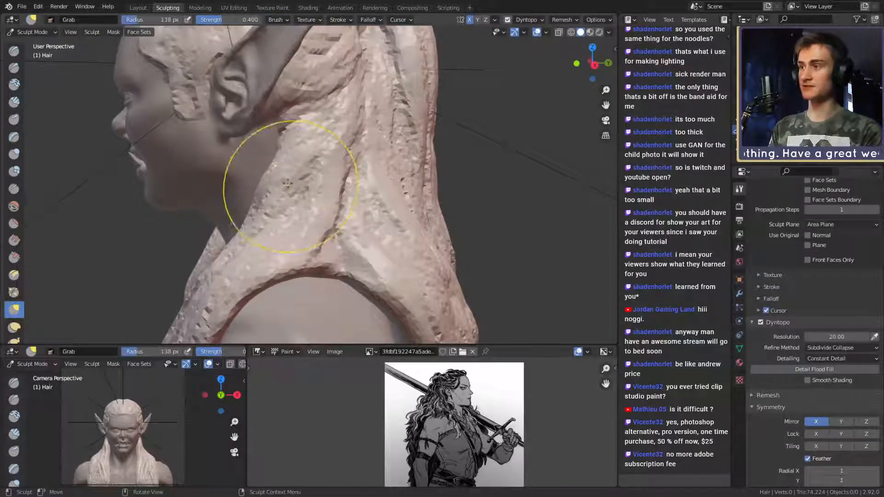
{"action": "key", "text": "c"}
{"action": "key", "text": "f"}
{"action": "left_click", "coordinate": [280, 190]}
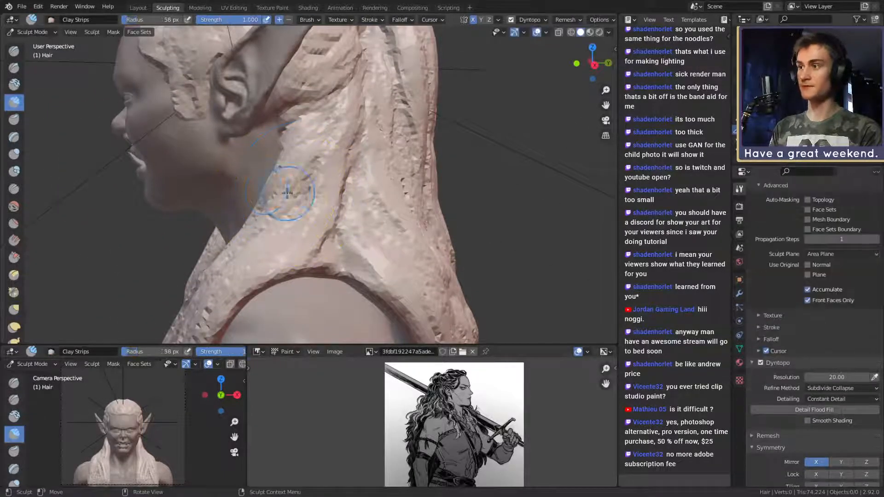
{"action": "mouse_move", "coordinate": [296, 192]}
{"action": "middle_mouse_down"}
{"action": "mouse_move", "coordinate": [341, 197]}
{"action": "mouse_move", "coordinate": [313, 180]}
{"action": "mouse_move", "coordinate": [297, 146]}
{"action": "mouse_move", "coordinate": [318, 234]}
{"action": "middle_mouse_up"}
{"action": "key", "text": "f"}
{"action": "left_click", "coordinate": [318, 191]}
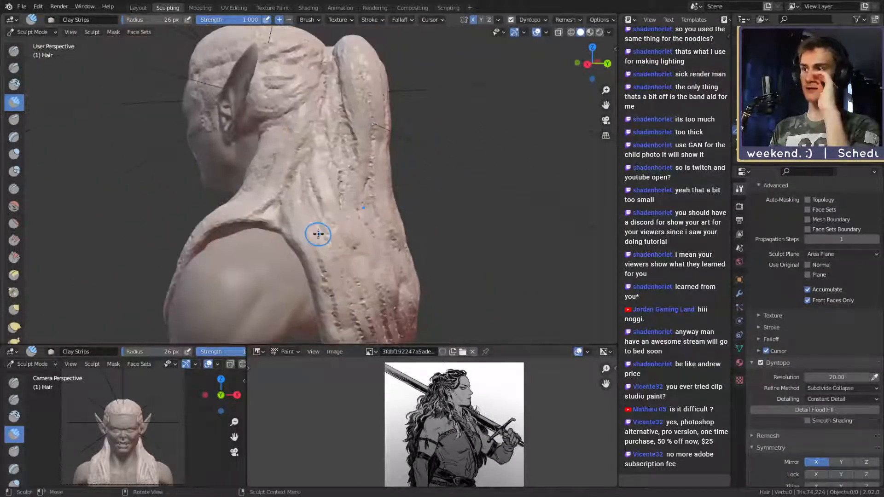
- Pull the tied hair mass backward from the head with the Grab brush in side view
{"action": "left_click_drag", "start_coordinate": [318, 234], "coordinate": [357, 230], "text": "alt"}
{"action": "left_click_drag", "start_coordinate": [430, 166], "coordinate": [415, 244], "text": "ctrl+alt"}
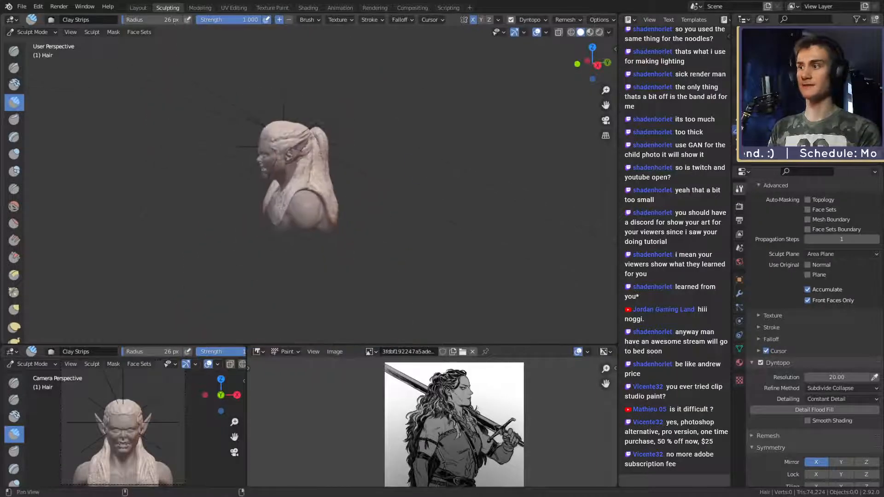
{"action": "mouse_move", "coordinate": [341, 216]}
{"action": "left_mouse_down", "text": "alt"}
{"action": "mouse_move", "coordinate": [400, 214]}
{"action": "mouse_move", "coordinate": [334, 209]}
{"action": "left_mouse_up", "text": "alt"}
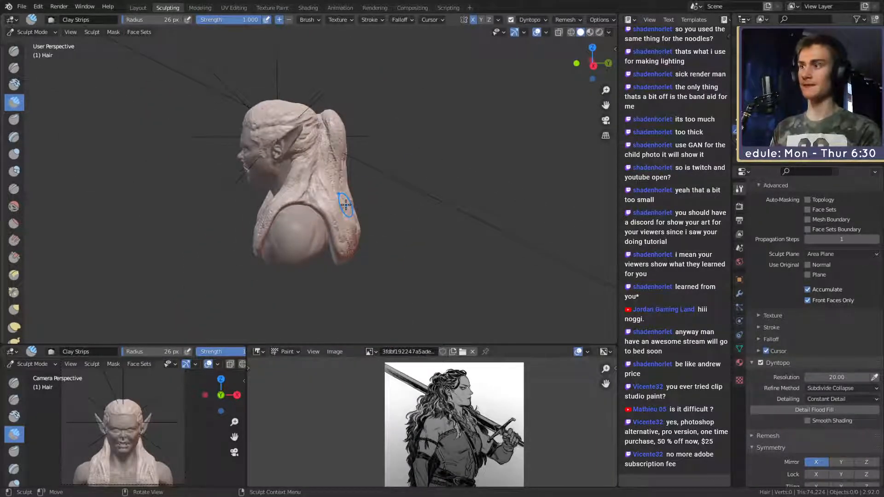
{"action": "mouse_move", "coordinate": [346, 205]}
{"action": "middle_mouse_down"}
{"action": "mouse_move", "coordinate": [329, 209]}
{"action": "mouse_move", "coordinate": [327, 182]}
{"action": "mouse_move", "coordinate": [309, 182]}
{"action": "mouse_move", "coordinate": [377, 178]}
{"action": "middle_mouse_up"}
{"action": "key", "text": "g"}
{"action": "mouse_move", "coordinate": [321, 151]}
{"action": "left_mouse_down"}
{"action": "mouse_move", "coordinate": [306, 146]}
{"action": "mouse_move", "coordinate": [336, 144]}
{"action": "mouse_move", "coordinate": [346, 159]}
{"action": "mouse_move", "coordinate": [346, 142]}
{"action": "left_mouse_up"}
- Set the Grab radius to 191 px and adjust the outline of the long back hair below the tied mass
{"action": "key", "text": "f"}
{"action": "left_click", "coordinate": [349, 148]}
{"action": "key", "text": "f"}
{"action": "left_click", "coordinate": [338, 163]}
{"action": "key", "text": "f"}
{"action": "left_click", "coordinate": [348, 161]}
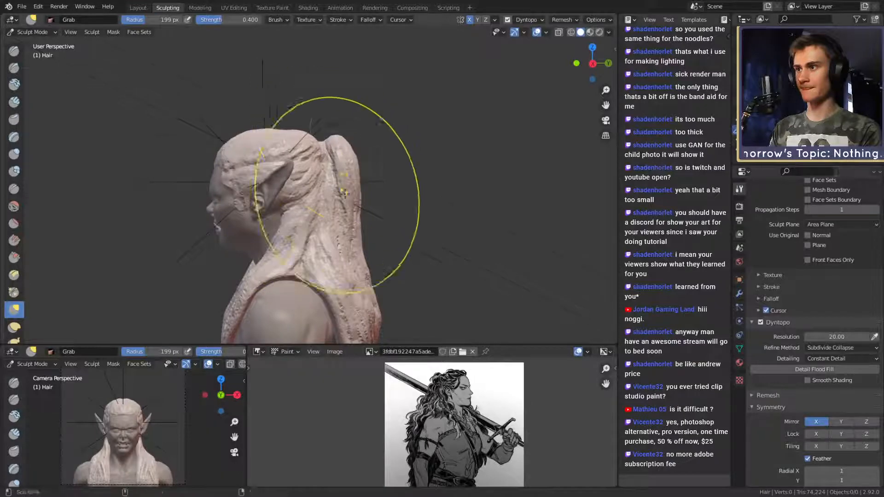
{"action": "middle_click_drag", "start_coordinate": [345, 193], "coordinate": [338, 146], "text": "shift"}
{"action": "key", "text": "f"}
{"action": "left_click", "coordinate": [362, 194]}
{"action": "left_click_drag", "start_coordinate": [363, 193], "coordinate": [361, 204]}
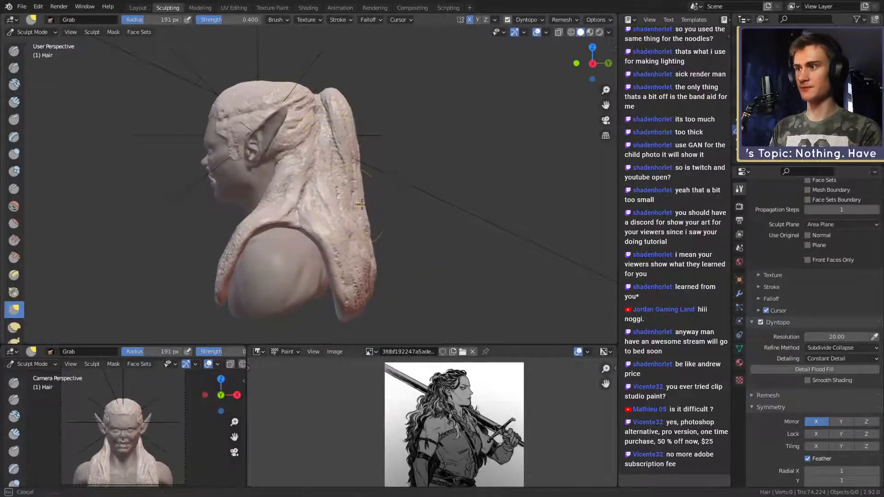
- Inspect the hair's overall shape from the back, front, top and side of the bust
{"action": "mouse_move", "coordinate": [386, 251]}
{"action": "left_mouse_down", "text": "alt+shift"}
{"action": "mouse_move", "coordinate": [363, 199]}
{"action": "mouse_move", "coordinate": [349, 219]}
{"action": "left_mouse_up", "text": "alt+shift"}
{"action": "key", "text": "f"}
{"action": "left_click", "coordinate": [349, 201]}
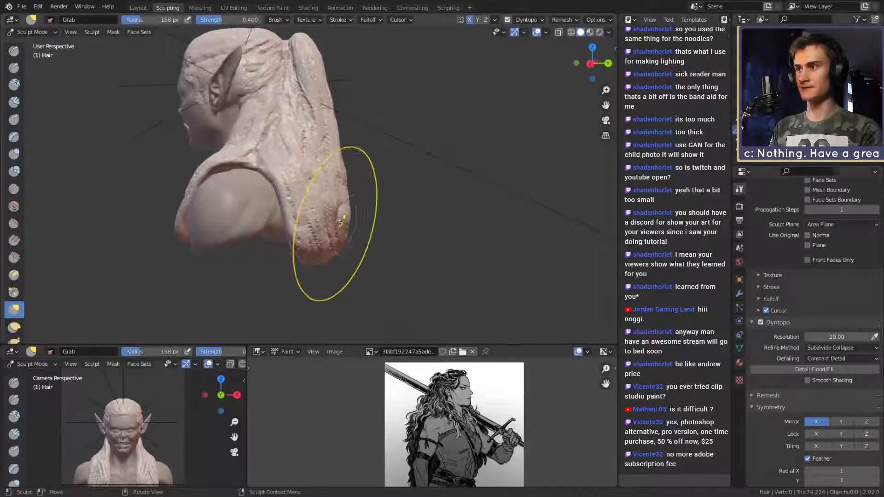
{"action": "mouse_move", "coordinate": [337, 179]}
{"action": "middle_mouse_down"}
{"action": "mouse_move", "coordinate": [318, 152]}
{"action": "mouse_move", "coordinate": [276, 216]}
{"action": "mouse_move", "coordinate": [305, 217]}
{"action": "mouse_move", "coordinate": [305, 231]}
{"action": "middle_mouse_up"}
{"action": "key", "text": "f"}
{"action": "left_click", "coordinate": [266, 208]}
{"action": "mouse_move", "coordinate": [304, 230]}
{"action": "middle_mouse_down"}
{"action": "mouse_move", "coordinate": [302, 249]}
{"action": "mouse_move", "coordinate": [351, 187]}
{"action": "mouse_move", "coordinate": [331, 170]}
{"action": "mouse_move", "coordinate": [382, 194]}
{"action": "mouse_move", "coordinate": [417, 174]}
{"action": "mouse_move", "coordinate": [467, 179]}
{"action": "mouse_move", "coordinate": [497, 193]}
{"action": "mouse_move", "coordinate": [479, 205]}
{"action": "middle_mouse_up"}
{"action": "middle_click_drag", "start_coordinate": [370, 186], "coordinate": [456, 152]}
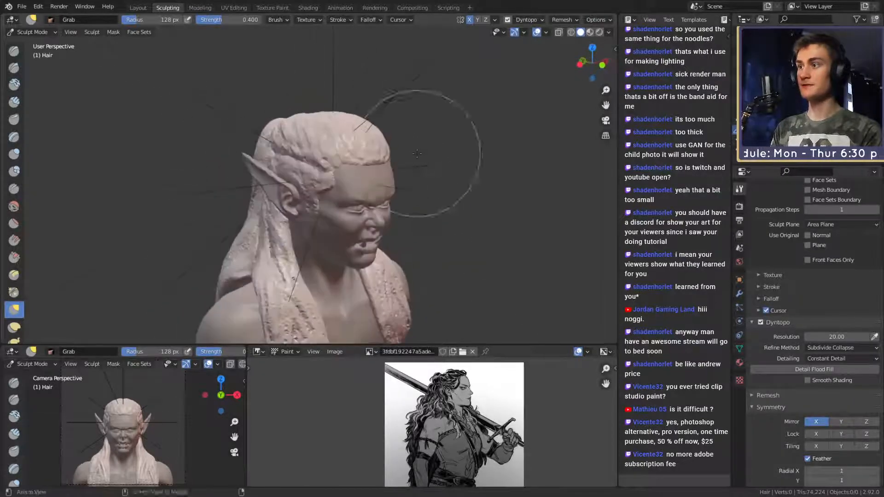
{"action": "scroll", "coordinate": [402, 138], "scroll_direction": "up", "scroll_amount": 2}
{"action": "middle_click_drag", "start_coordinate": [401, 136], "coordinate": [355, 156]}
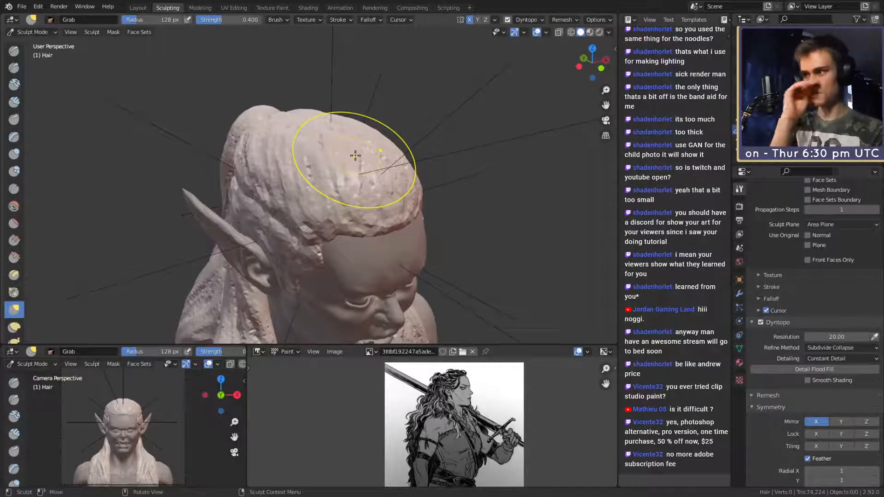
{"action": "mouse_move", "coordinate": [444, 222]}
{"action": "middle_mouse_down"}
{"action": "mouse_move", "coordinate": [397, 180]}
{"action": "mouse_move", "coordinate": [355, 195]}
{"action": "mouse_move", "coordinate": [400, 215]}
{"action": "mouse_move", "coordinate": [390, 202]}
{"action": "middle_mouse_up"}
{"action": "scroll", "coordinate": [355, 204], "scroll_direction": "down", "scroll_amount": 4}
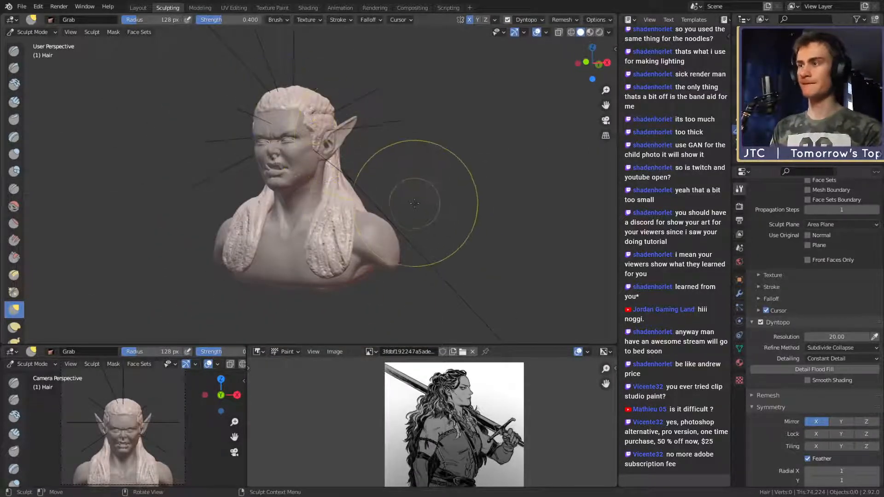
{"action": "mouse_move", "coordinate": [406, 192]}
{"action": "middle_mouse_down"}
{"action": "mouse_move", "coordinate": [414, 209]}
{"action": "mouse_move", "coordinate": [358, 207]}
{"action": "mouse_move", "coordinate": [395, 223]}
{"action": "middle_mouse_up"}
{"action": "scroll", "coordinate": [413, 210], "scroll_direction": "up", "scroll_amount": 3}
{"action": "scroll", "coordinate": [363, 205], "scroll_direction": "up", "scroll_amount": 1}
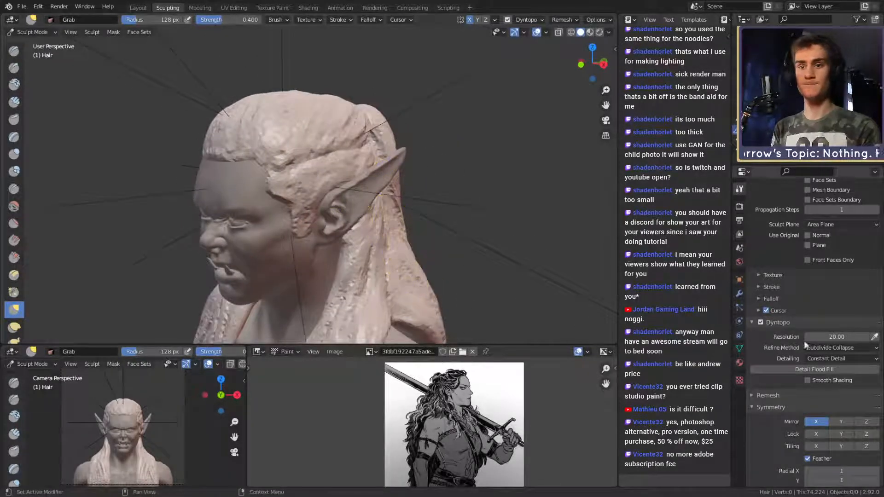
- Turn off X-axis mirroring and set the Grab radius to 43 px for the hair at the temple
{"action": "left_click", "coordinate": [815, 423]}
{"action": "scroll", "coordinate": [364, 170], "scroll_direction": "up", "scroll_amount": 4}
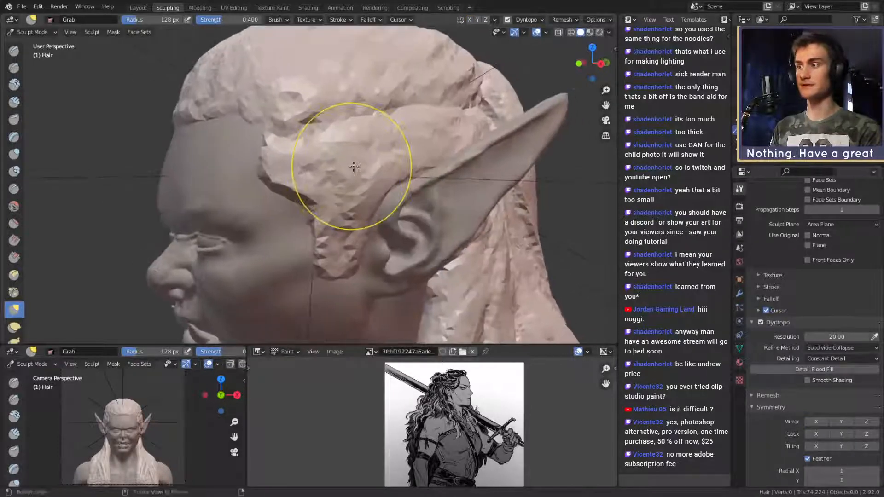
{"action": "key", "text": "f"}
{"action": "left_click", "coordinate": [356, 160]}
{"action": "middle_click_drag", "start_coordinate": [318, 161], "coordinate": [298, 160]}
{"action": "scroll", "coordinate": [296, 158], "scroll_direction": "up", "scroll_amount": 1}
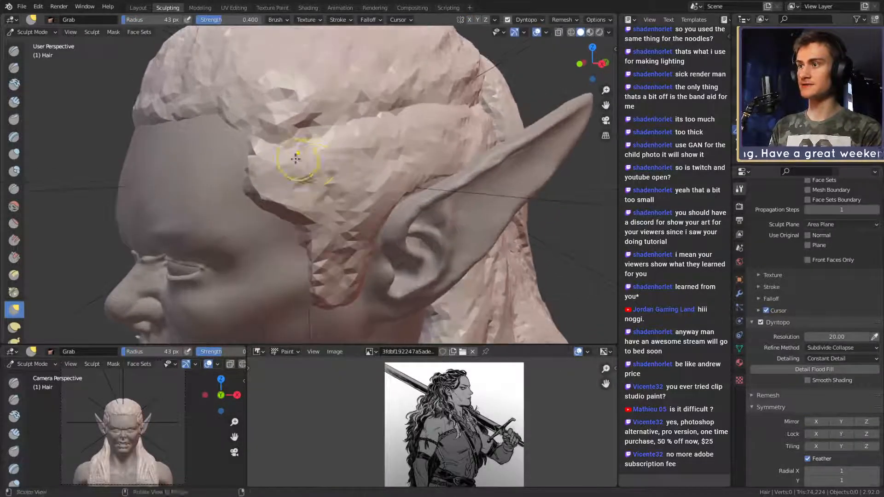
{"action": "mouse_move", "coordinate": [377, 164]}
{"action": "middle_mouse_down"}
{"action": "mouse_move", "coordinate": [299, 178]}
{"action": "mouse_move", "coordinate": [334, 92]}
{"action": "mouse_move", "coordinate": [383, 151]}
{"action": "middle_mouse_up"}
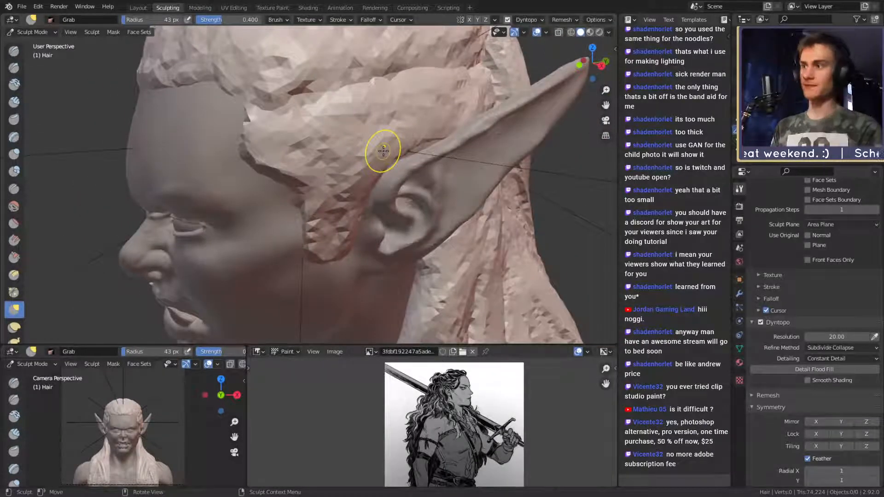
- Sculpt a swept-back strand at the temple with Clay Strips at a 28 px radius and carve a groove beneath it
{"action": "key", "text": "c"}
{"action": "key", "text": "f"}
{"action": "left_click", "coordinate": [329, 133]}
{"action": "left_click_drag", "start_coordinate": [290, 134], "coordinate": [370, 113]}
{"action": "middle_click_drag", "start_coordinate": [324, 130], "coordinate": [308, 141], "text": "shift"}
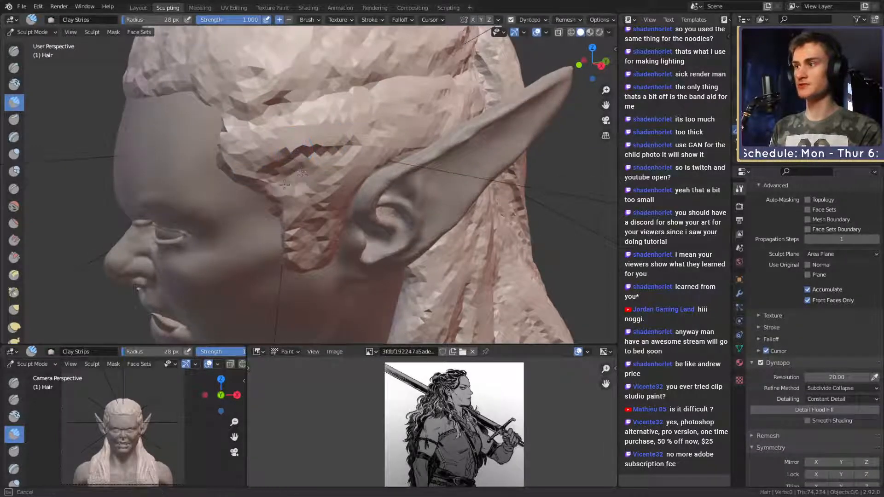
{"action": "mouse_move", "coordinate": [274, 164]}
{"action": "left_mouse_down", "text": "ctrl"}
{"action": "mouse_move", "coordinate": [237, 134]}
{"action": "mouse_move", "coordinate": [235, 121]}
{"action": "left_mouse_up", "text": "ctrl"}
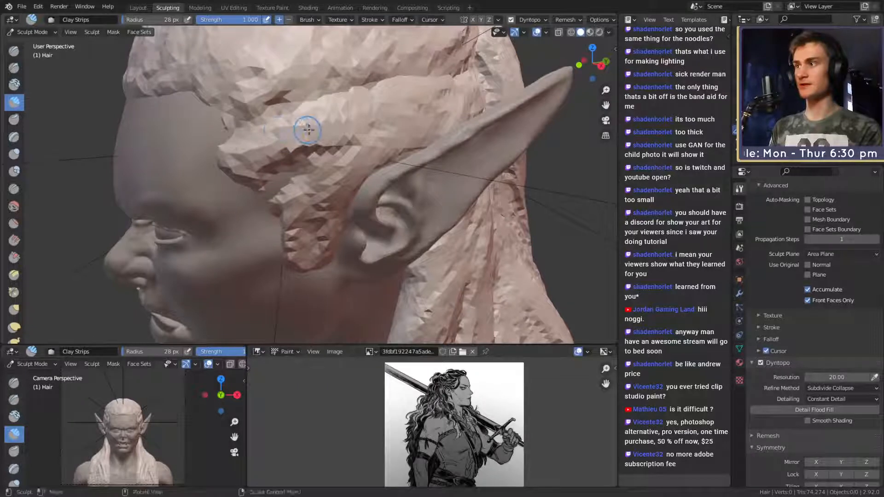
- Set the Clay Strips radius to 20 px and carve a groove between the strands from above the ear to the temple
{"action": "middle_click_drag", "start_coordinate": [306, 128], "coordinate": [305, 149], "text": "shift"}
{"action": "key", "text": "f"}
{"action": "left_click", "coordinate": [301, 149]}
{"action": "mouse_move", "coordinate": [404, 121]}
{"action": "left_mouse_down", "text": "ctrl"}
{"action": "mouse_move", "coordinate": [391, 122]}
{"action": "mouse_move", "coordinate": [401, 132]}
{"action": "mouse_move", "coordinate": [293, 147]}
{"action": "mouse_move", "coordinate": [233, 178]}
{"action": "left_mouse_up", "text": "ctrl"}
{"action": "middle_click_drag", "start_coordinate": [232, 177], "coordinate": [287, 201]}
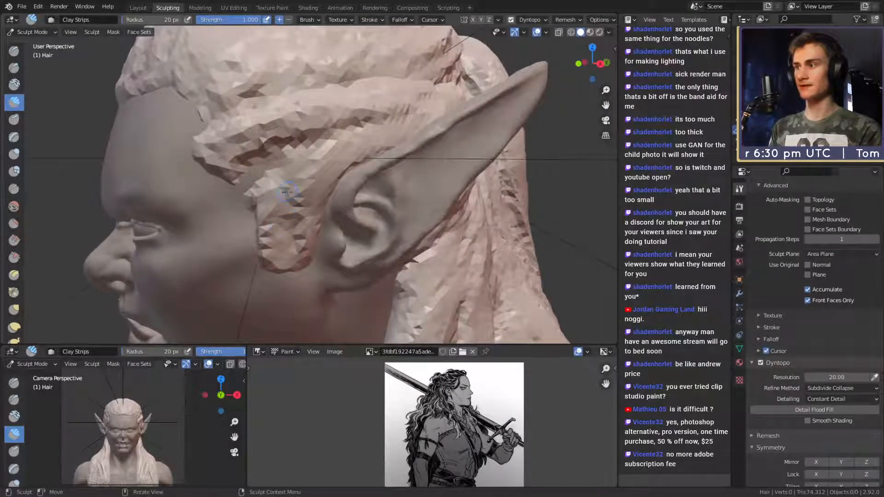
{"action": "mouse_move", "coordinate": [407, 120]}
{"action": "middle_mouse_down"}
{"action": "mouse_move", "coordinate": [284, 139]}
{"action": "mouse_move", "coordinate": [306, 143]}
{"action": "middle_mouse_up"}
- Set the Clay Strips radius to 26 px and sculpt strands in the hair above and behind the ear
{"action": "key", "text": "f"}
{"action": "left_click", "coordinate": [284, 138]}
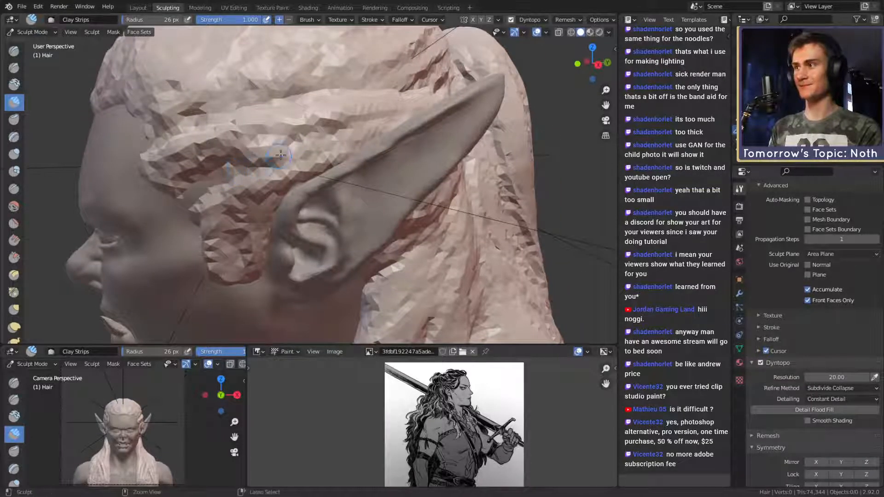
{"action": "middle_click_drag", "start_coordinate": [385, 130], "coordinate": [222, 127]}
{"action": "middle_click_drag", "start_coordinate": [256, 214], "coordinate": [290, 147]}
{"action": "left_click_drag", "start_coordinate": [294, 198], "coordinate": [329, 229]}
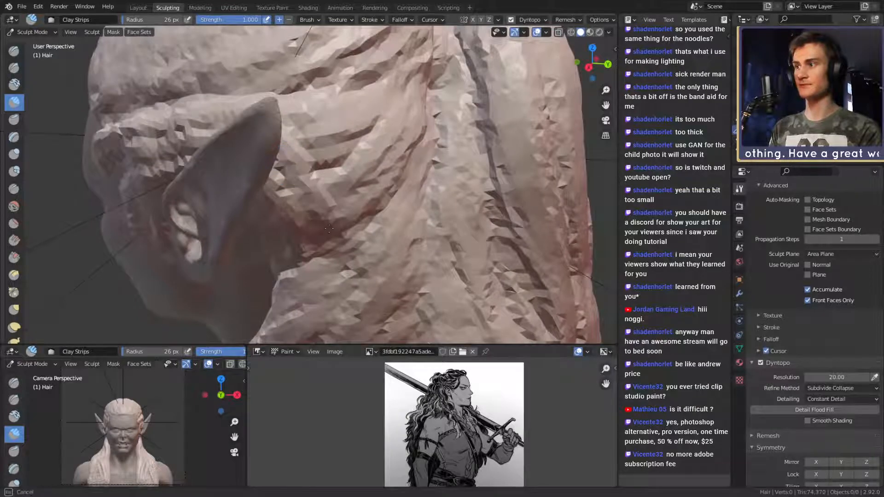
{"action": "left_click_drag", "start_coordinate": [284, 171], "coordinate": [320, 221]}
{"action": "middle_click_drag", "start_coordinate": [320, 221], "coordinate": [347, 176]}
{"action": "mouse_move", "coordinate": [354, 181]}
{"action": "left_mouse_down"}
{"action": "mouse_move", "coordinate": [335, 221]}
{"action": "mouse_move", "coordinate": [317, 225]}
{"action": "left_mouse_up"}
- Sharpen the grooves between the swept-back temple strands with the Crease brush at a 25 px radius
{"action": "scroll", "coordinate": [341, 184], "scroll_direction": "down", "scroll_amount": 5}
{"action": "mouse_move", "coordinate": [350, 170]}
{"action": "middle_mouse_down"}
{"action": "mouse_move", "coordinate": [373, 158]}
{"action": "mouse_move", "coordinate": [341, 152]}
{"action": "middle_mouse_up"}
{"action": "scroll", "coordinate": [322, 147], "scroll_direction": "up", "scroll_amount": 5}
{"action": "key", "text": "shift+c"}
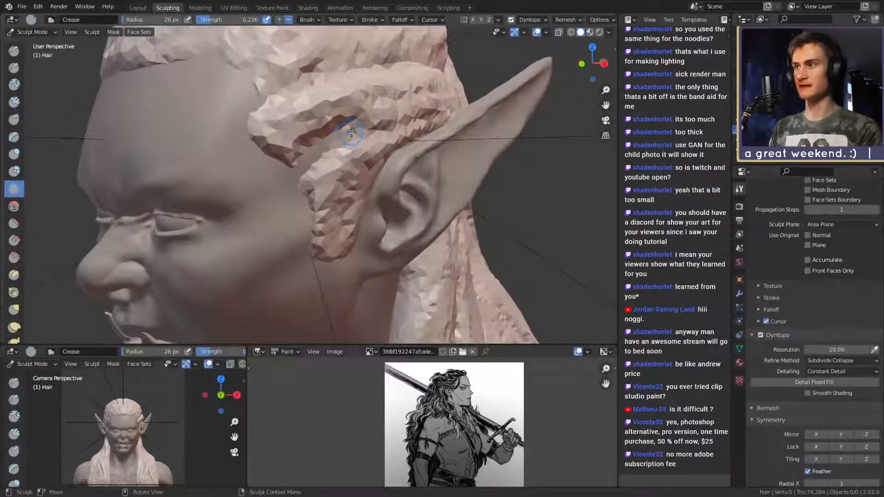
{"action": "mouse_move", "coordinate": [322, 133]}
{"action": "left_mouse_down"}
{"action": "mouse_move", "coordinate": [311, 133]}
{"action": "mouse_move", "coordinate": [311, 159]}
{"action": "left_mouse_up"}
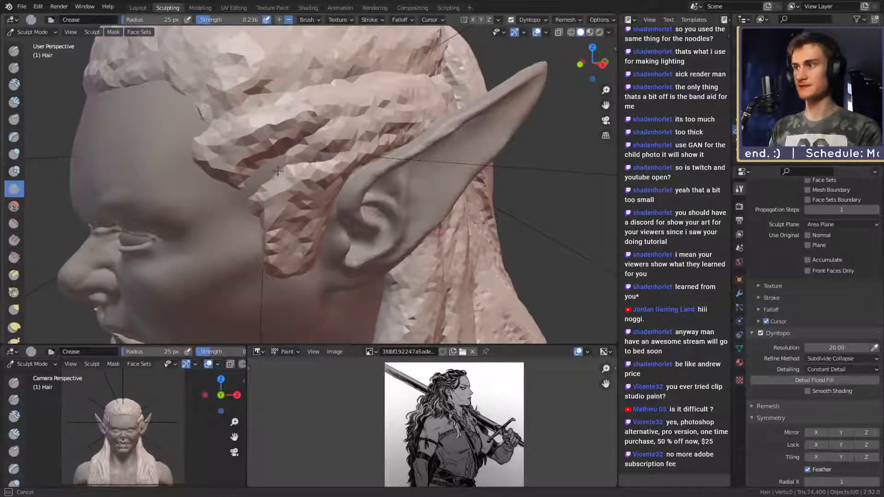
{"action": "left_click_drag", "start_coordinate": [363, 144], "coordinate": [324, 139]}
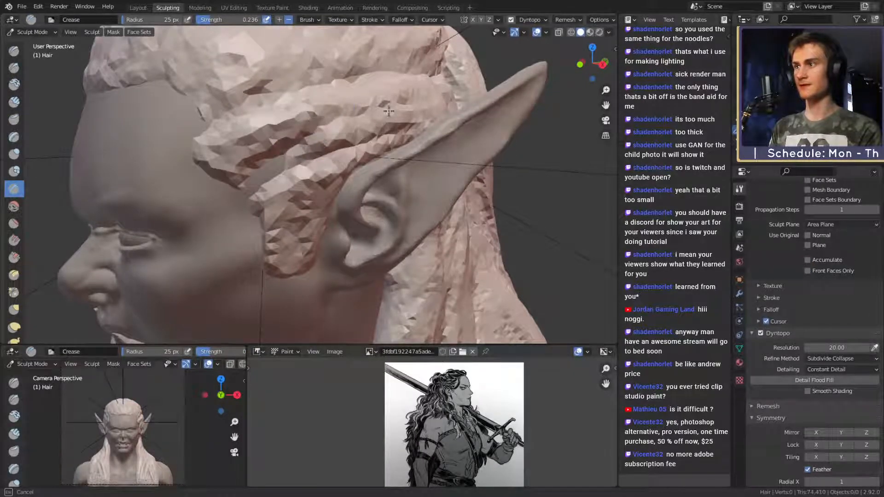
{"action": "left_click_drag", "start_coordinate": [388, 111], "coordinate": [391, 111]}
- Crease the hairline at the temple and the upper strands running back above the ear
{"action": "middle_click_drag", "start_coordinate": [252, 125], "coordinate": [262, 138]}
{"action": "left_click_drag", "start_coordinate": [224, 154], "coordinate": [238, 146]}
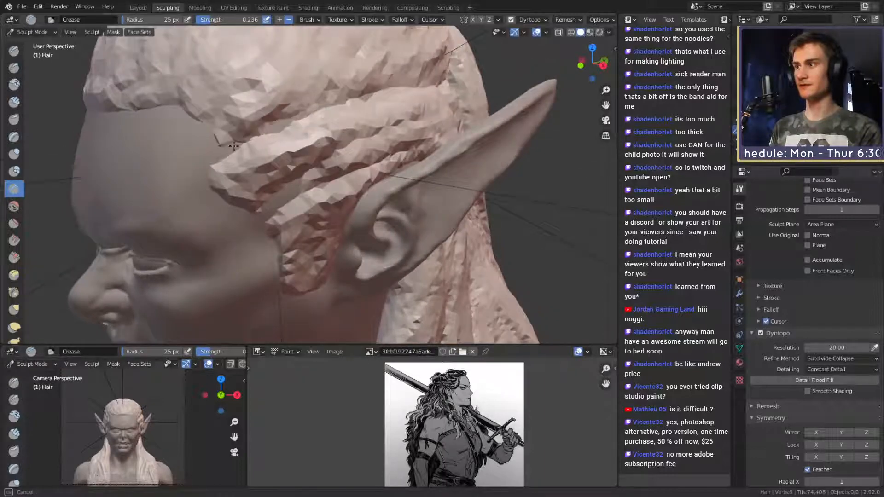
{"action": "middle_click_drag", "start_coordinate": [351, 103], "coordinate": [267, 107]}
{"action": "left_click_drag", "start_coordinate": [268, 108], "coordinate": [411, 83]}
- Crease the boundary between the lowest temple strand and the sideburn, and return to the Clay Strips brush
{"action": "left_click_drag", "start_coordinate": [311, 144], "coordinate": [275, 175]}
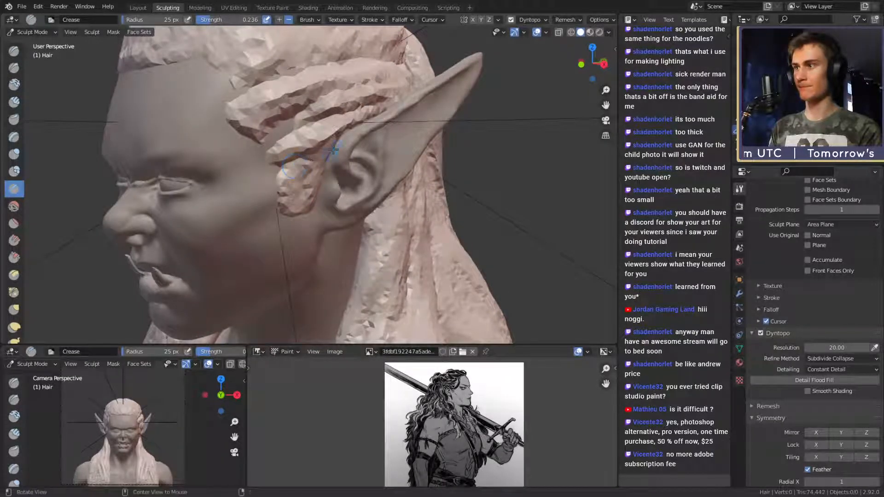
{"action": "middle_click_drag", "start_coordinate": [284, 167], "coordinate": [293, 151]}
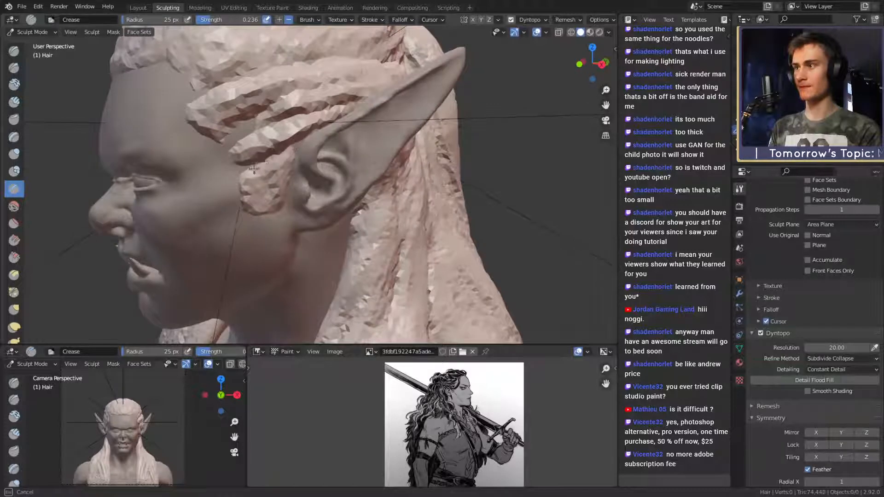
{"action": "key", "text": "c"}
{"action": "scroll", "coordinate": [371, 191], "scroll_direction": "down", "scroll_amount": 4}
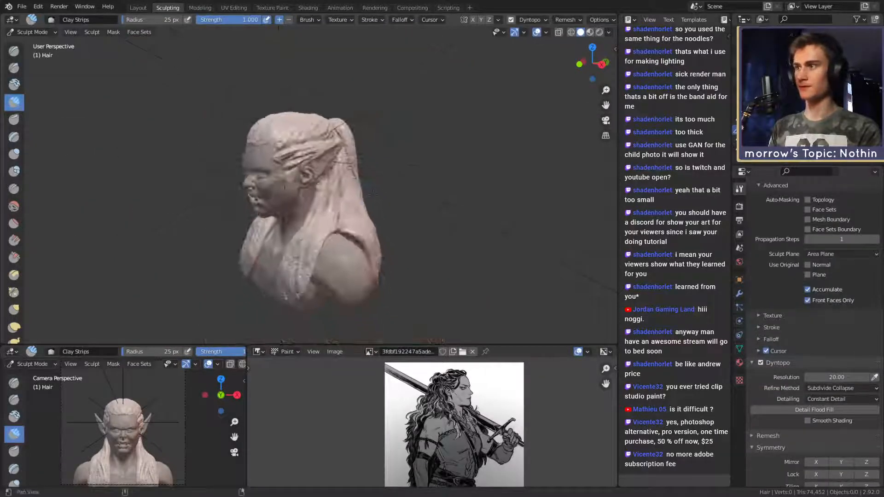
- Set the Clay Strips radius to 28 px and build up strands in the hair falling behind the left ear
{"action": "middle_click_drag", "start_coordinate": [371, 191], "coordinate": [341, 207]}
{"action": "scroll", "coordinate": [341, 207], "scroll_direction": "up", "scroll_amount": 4}
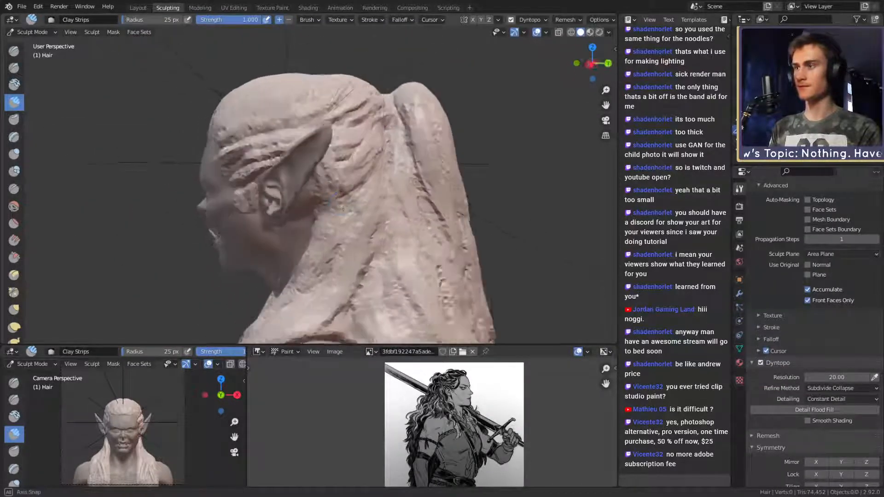
{"action": "scroll", "coordinate": [340, 208], "scroll_direction": "up", "scroll_amount": 6}
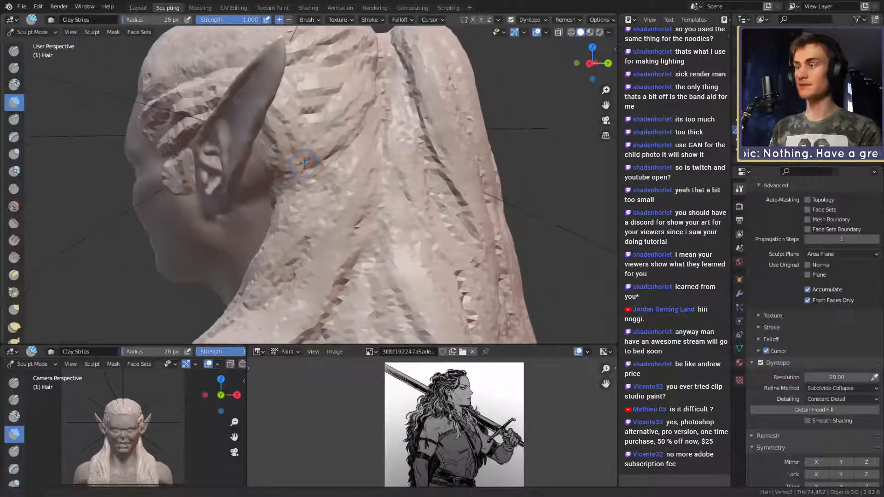
{"action": "mouse_move", "coordinate": [304, 163]}
{"action": "middle_mouse_down"}
{"action": "mouse_move", "coordinate": [321, 183]}
{"action": "mouse_move", "coordinate": [339, 168]}
{"action": "mouse_move", "coordinate": [316, 88]}
{"action": "middle_mouse_up"}
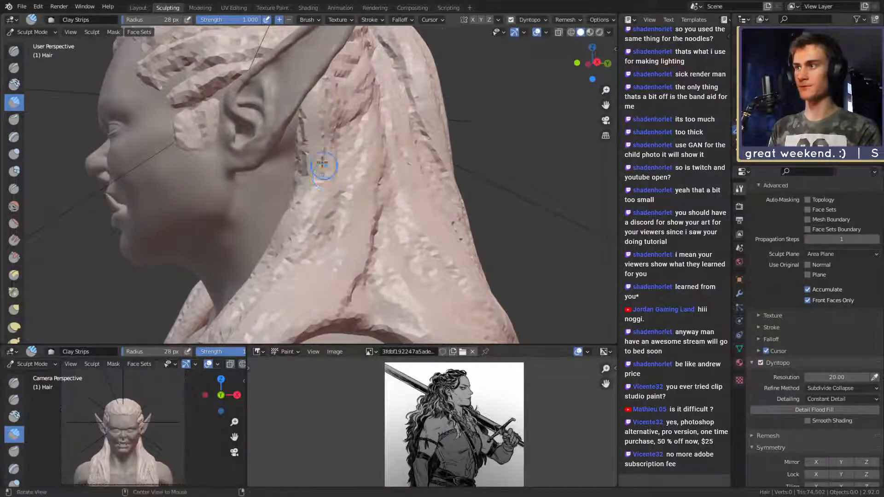
{"action": "mouse_move", "coordinate": [323, 164]}
{"action": "middle_mouse_down"}
{"action": "mouse_move", "coordinate": [246, 124]}
{"action": "mouse_move", "coordinate": [281, 163]}
{"action": "mouse_move", "coordinate": [315, 178]}
{"action": "middle_mouse_up"}
{"action": "mouse_move", "coordinate": [309, 213]}
{"action": "middle_mouse_down"}
{"action": "mouse_move", "coordinate": [347, 171]}
{"action": "mouse_move", "coordinate": [347, 149]}
{"action": "middle_mouse_up"}
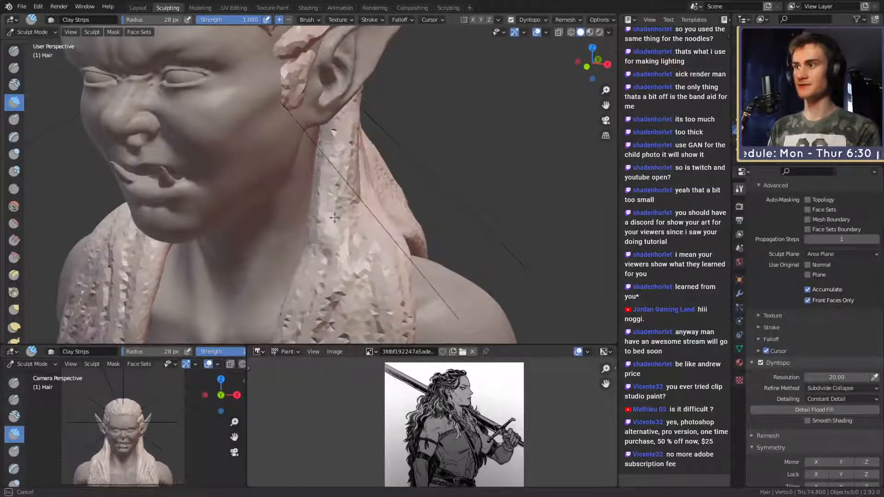
- Thicken the hair between the left ear and shoulder with Clay Strips, shaping a separate lock beside the neck
{"action": "middle_click_drag", "start_coordinate": [350, 206], "coordinate": [327, 113]}
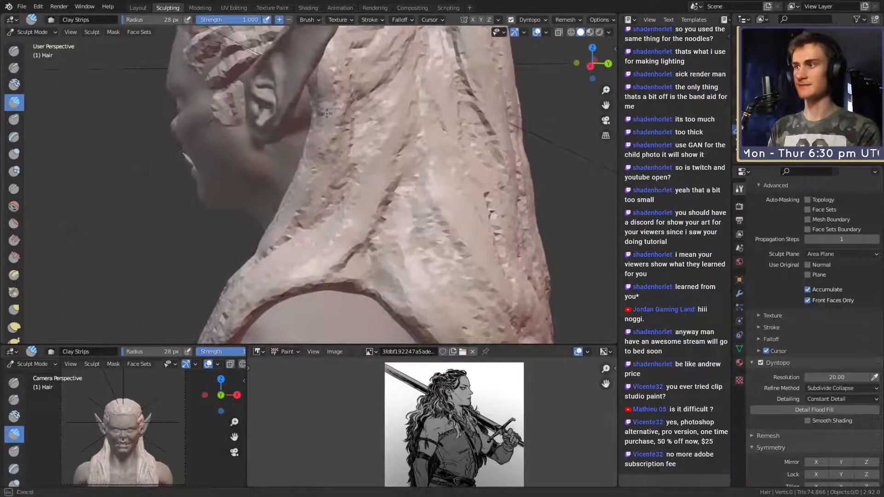
{"action": "middle_click_drag", "start_coordinate": [281, 233], "coordinate": [408, 185]}
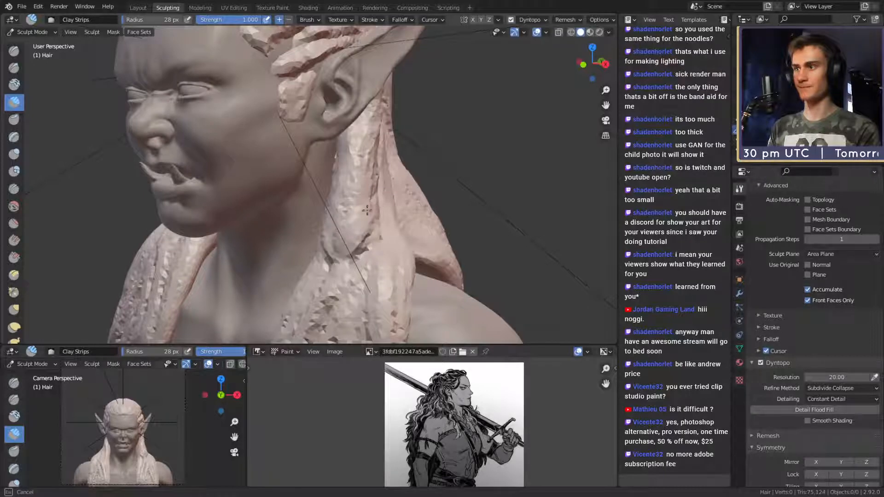
{"action": "middle_click_drag", "start_coordinate": [376, 118], "coordinate": [323, 133]}
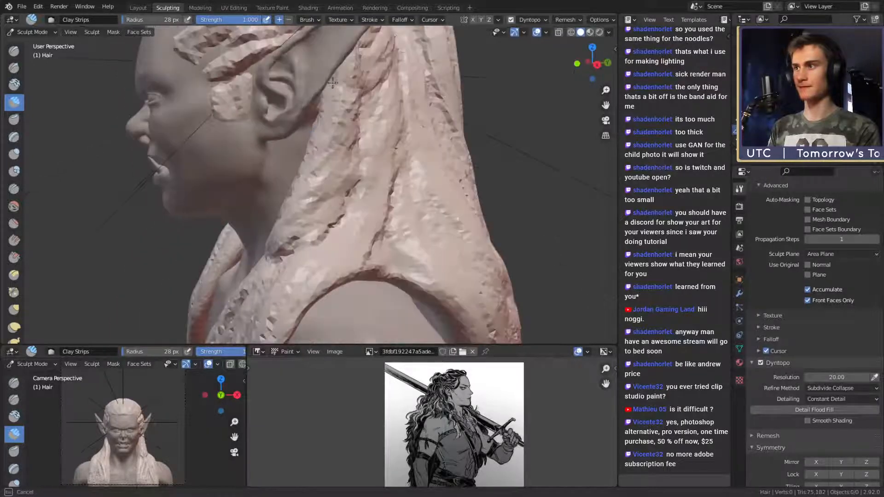
{"action": "middle_click_drag", "start_coordinate": [280, 244], "coordinate": [347, 220]}
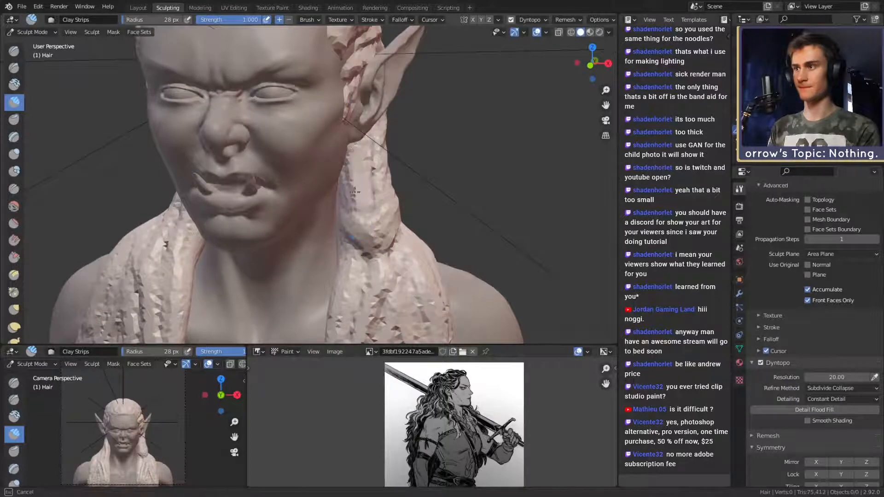
{"action": "middle_click_drag", "start_coordinate": [372, 244], "coordinate": [331, 157]}
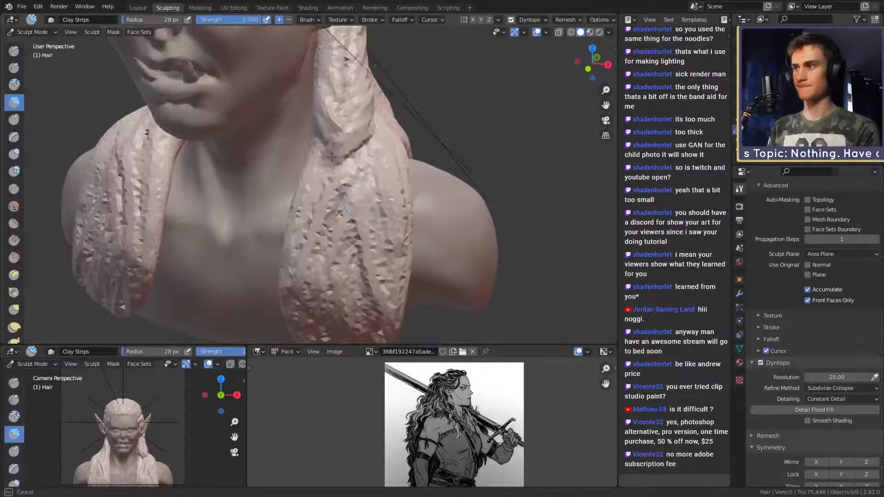
{"action": "middle_click_drag", "start_coordinate": [310, 185], "coordinate": [287, 142]}
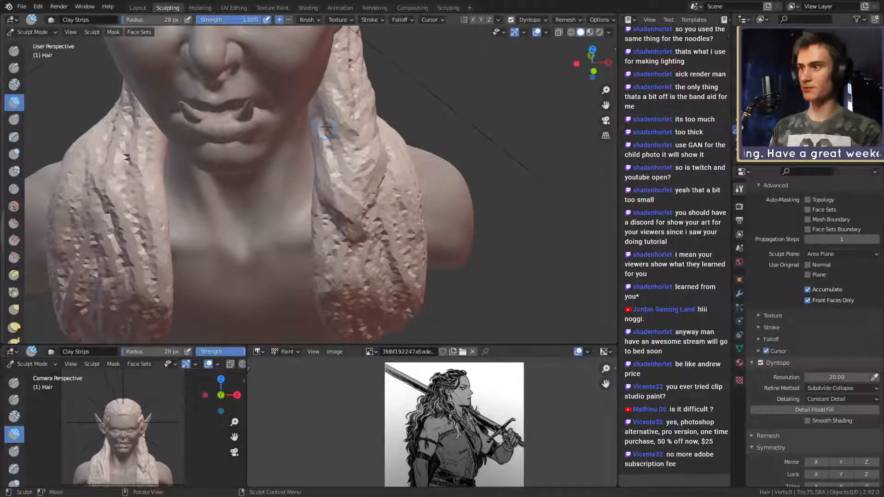
- Build up the lower end of the lock beside the neck with Clay Strips at a 36 px radius
{"action": "key", "text": "f"}
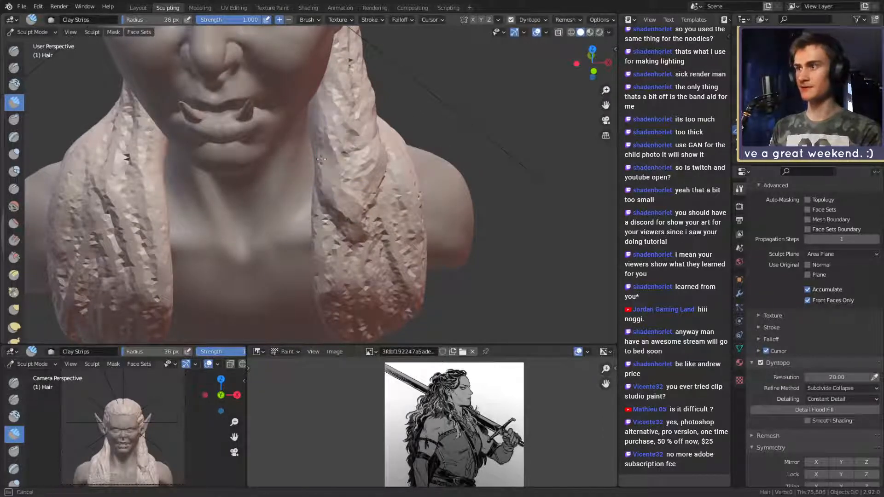
{"action": "middle_click_drag", "start_coordinate": [321, 159], "coordinate": [322, 169]}
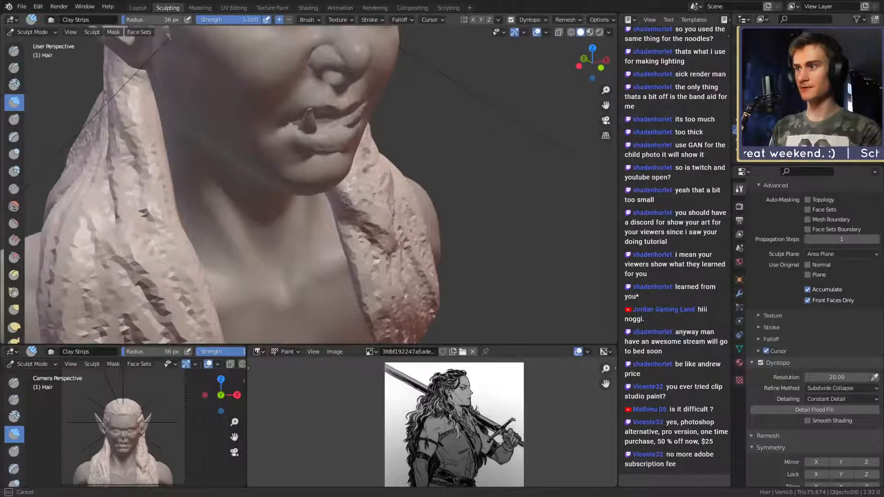
{"action": "middle_click_drag", "start_coordinate": [346, 204], "coordinate": [318, 196]}
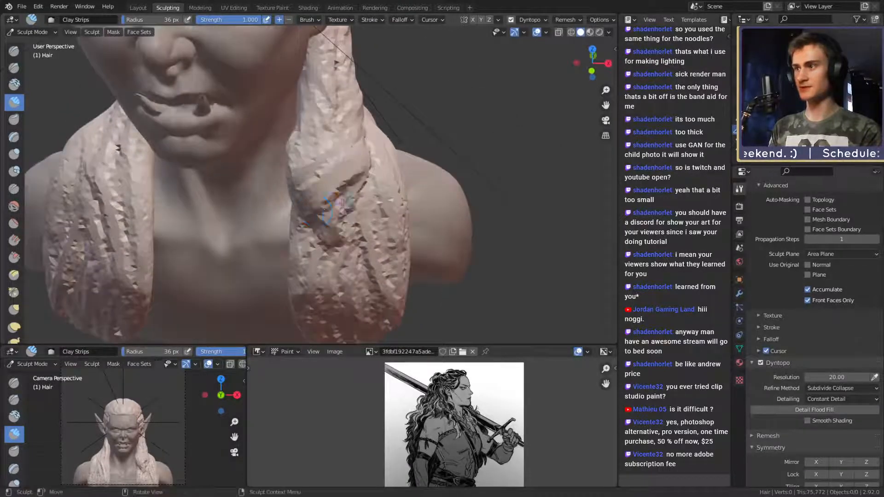
{"action": "middle_click_drag", "start_coordinate": [367, 173], "coordinate": [333, 161]}
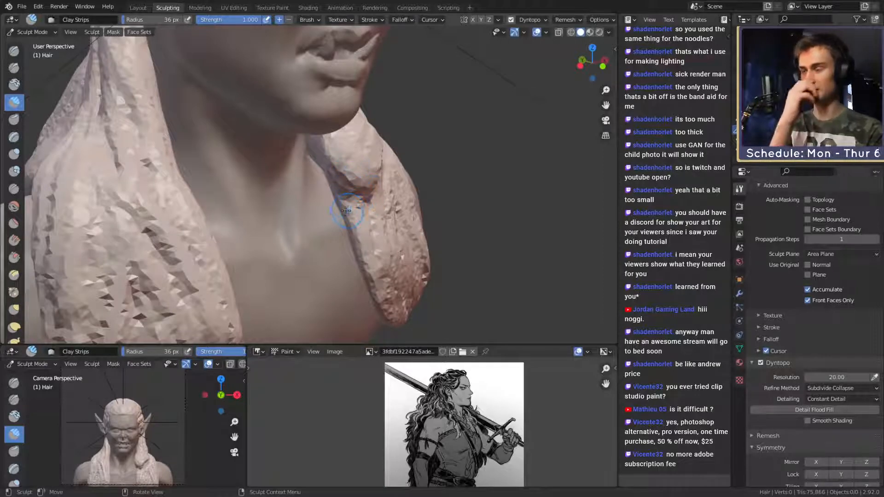
- Mask the lower end of the left lock and invert the mask, leaving only that end editable
{"action": "key", "text": "k"}
{"action": "mouse_move", "coordinate": [387, 193]}
{"action": "middle_mouse_down"}
{"action": "mouse_move", "coordinate": [326, 247]}
{"action": "mouse_move", "coordinate": [347, 134]}
{"action": "middle_mouse_up"}
{"action": "key", "text": "m"}
{"action": "key", "text": "k"}
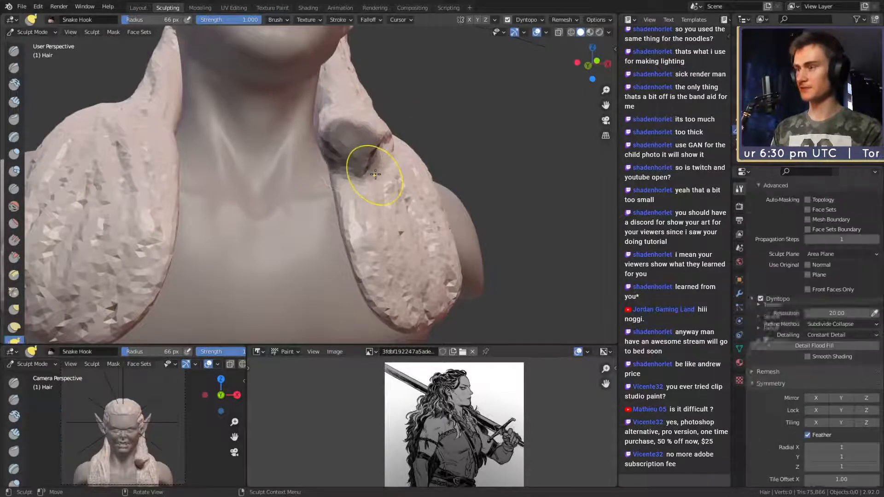
{"action": "key", "text": "ctrl+i"}
{"action": "middle_click_drag", "start_coordinate": [369, 178], "coordinate": [323, 203]}
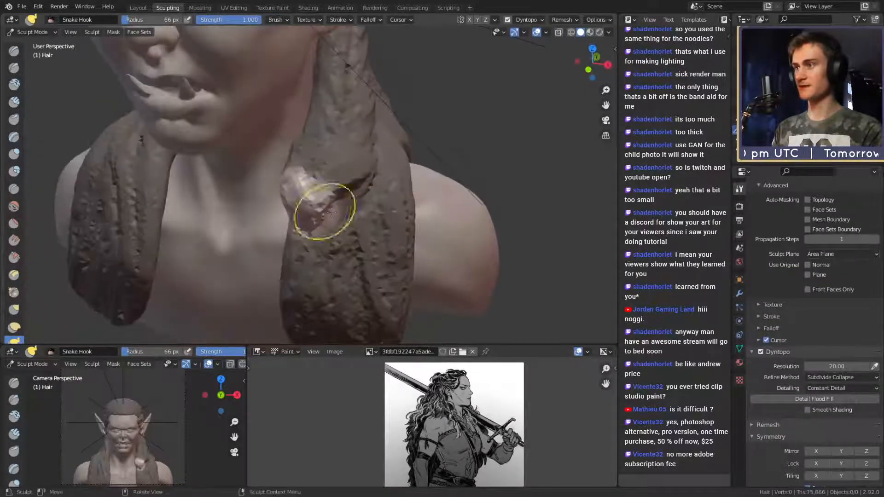
- Try pulling the unmasked lock end with Snake Hook at a 217 px radius, undo the stroke and clear the mask
{"action": "key", "text": "f"}
{"action": "left_click", "coordinate": [411, 207]}
{"action": "left_click_drag", "start_coordinate": [354, 214], "coordinate": [333, 207]}
{"action": "key", "text": "ctrl+z"}
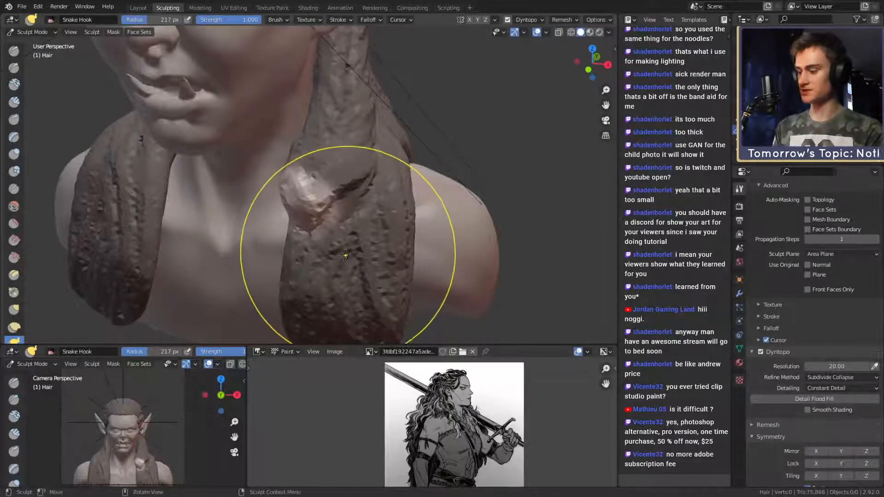
{"action": "key", "text": "alt+m"}
- Pull the left lock's end down across the chest with Snake Hook at a 166 px radius, forming a long tapered strand
{"action": "mouse_move", "coordinate": [330, 224]}
{"action": "middle_mouse_down", "text": "shift"}
{"action": "mouse_move", "coordinate": [322, 192]}
{"action": "mouse_move", "coordinate": [345, 189]}
{"action": "middle_mouse_up", "text": "shift"}
{"action": "key", "text": "f"}
{"action": "left_click", "coordinate": [327, 159]}
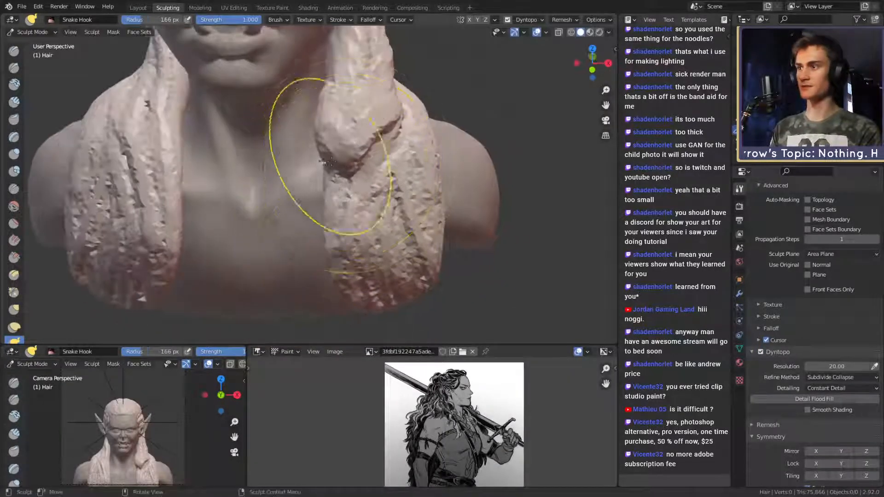
{"action": "middle_click_drag", "start_coordinate": [330, 153], "coordinate": [339, 150]}
{"action": "left_click_drag", "start_coordinate": [344, 146], "coordinate": [315, 187]}
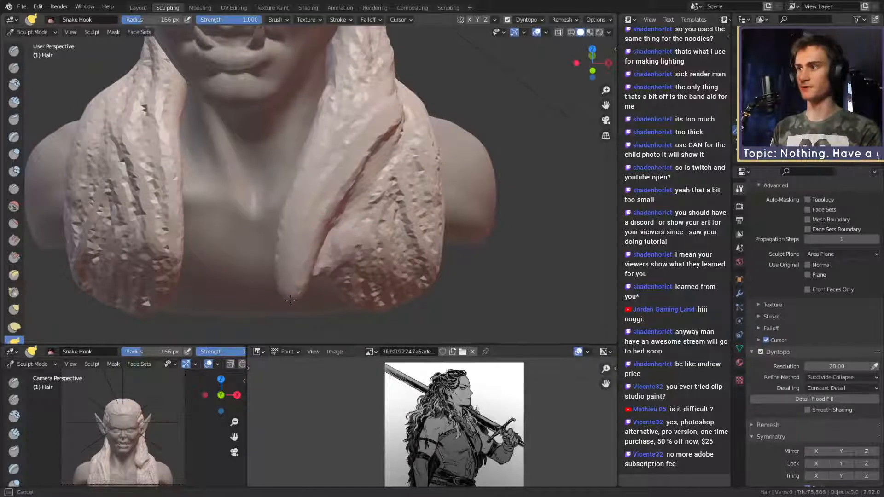
- Switch to Clay Strips, set the radius to 50 px and add volume along the long chest lock
{"action": "mouse_move", "coordinate": [290, 301]}
{"action": "middle_mouse_down"}
{"action": "mouse_move", "coordinate": [405, 230]}
{"action": "mouse_move", "coordinate": [393, 195]}
{"action": "mouse_move", "coordinate": [346, 161]}
{"action": "middle_mouse_up"}
{"action": "scroll", "coordinate": [405, 231], "scroll_direction": "up", "scroll_amount": 2}
{"action": "mouse_move", "coordinate": [395, 210]}
{"action": "middle_mouse_down"}
{"action": "mouse_move", "coordinate": [326, 185]}
{"action": "mouse_move", "coordinate": [339, 181]}
{"action": "middle_mouse_up"}
{"action": "key", "text": "c"}
{"action": "key", "text": "f"}
{"action": "left_click", "coordinate": [289, 215]}
{"action": "mouse_move", "coordinate": [318, 214]}
{"action": "middle_mouse_down"}
{"action": "mouse_move", "coordinate": [392, 198]}
{"action": "mouse_move", "coordinate": [346, 196]}
{"action": "mouse_move", "coordinate": [379, 134]}
{"action": "mouse_move", "coordinate": [364, 129]}
{"action": "mouse_move", "coordinate": [275, 175]}
{"action": "mouse_move", "coordinate": [285, 159]}
{"action": "mouse_move", "coordinate": [365, 221]}
{"action": "mouse_move", "coordinate": [321, 225]}
{"action": "middle_mouse_up"}
{"action": "scroll", "coordinate": [339, 207], "scroll_direction": "up", "scroll_amount": 2}
{"action": "key", "text": "f"}
{"action": "left_click", "coordinate": [343, 199]}
{"action": "key", "text": "f"}
{"action": "left_click", "coordinate": [284, 159]}
{"action": "key", "text": "f"}
{"action": "left_click", "coordinate": [316, 225]}
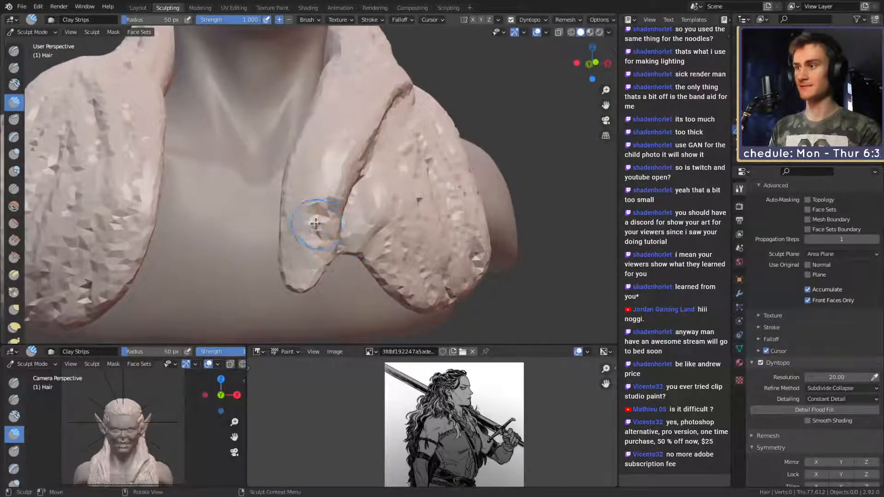
- Reduce the Clay Strips radius to 44 px and refine the surface and lower end of the chest lock
{"action": "middle_click_drag", "start_coordinate": [325, 128], "coordinate": [368, 76]}
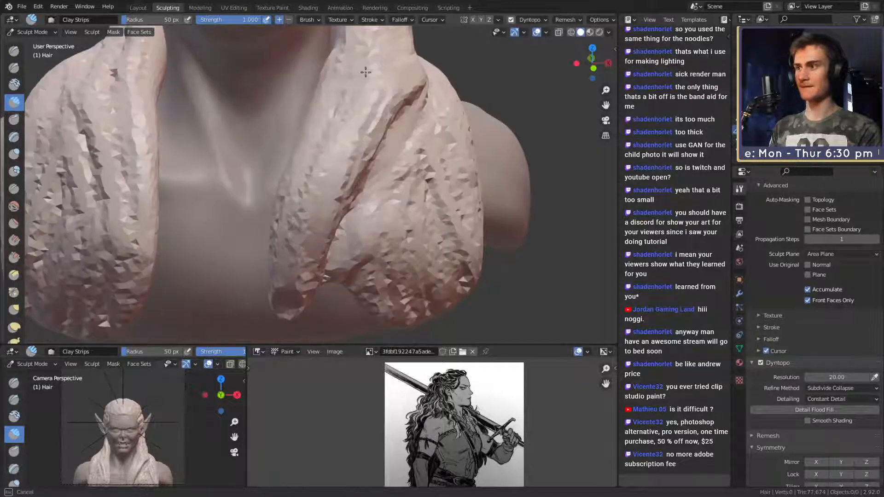
{"action": "key", "text": "f"}
{"action": "left_click", "coordinate": [328, 174]}
{"action": "mouse_move", "coordinate": [329, 174]}
{"action": "middle_mouse_down"}
{"action": "mouse_move", "coordinate": [328, 263]}
{"action": "mouse_move", "coordinate": [332, 244]}
{"action": "mouse_move", "coordinate": [350, 251]}
{"action": "middle_mouse_up"}
- Lengthen the tip of the chest lock downward with Snake Hook, using a 135 px radius
{"action": "key", "text": "k"}
{"action": "scroll", "coordinate": [365, 252], "scroll_direction": "down", "scroll_amount": 4}
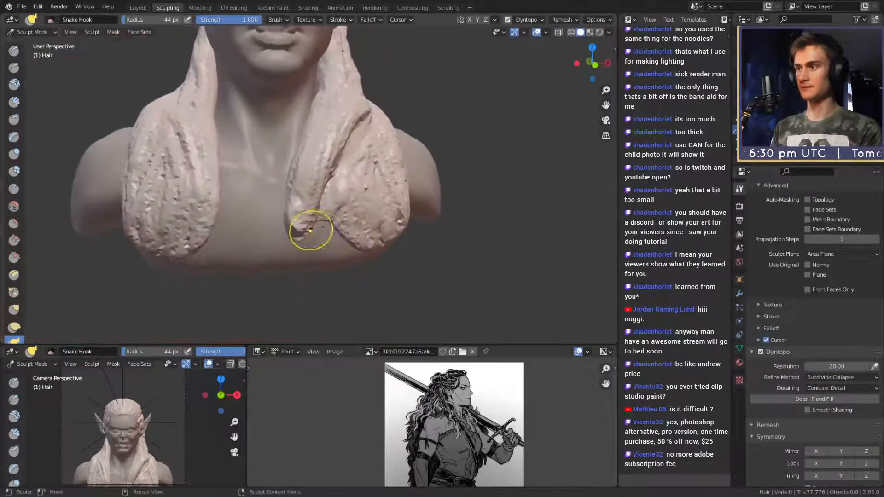
{"action": "left_click_drag", "start_coordinate": [310, 230], "coordinate": [297, 228]}
{"action": "key", "text": "f"}
{"action": "left_click", "coordinate": [292, 233]}
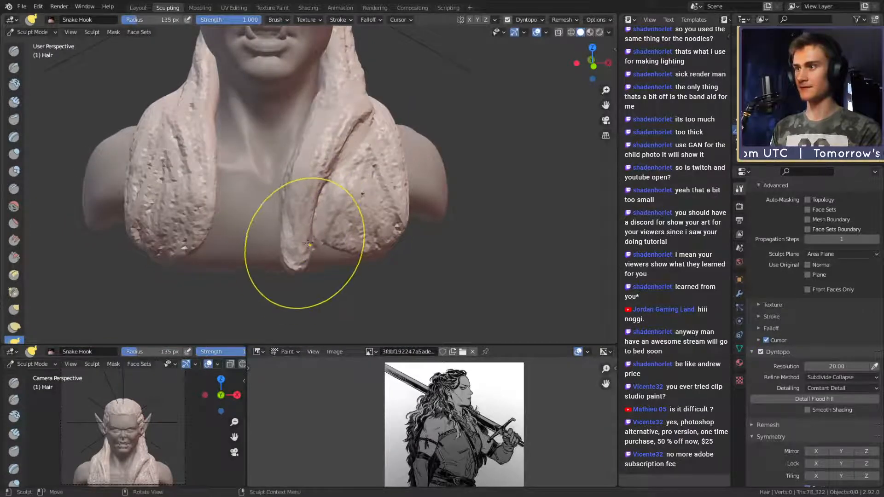
{"action": "key", "text": "f"}
{"action": "left_click", "coordinate": [310, 184]}
{"action": "mouse_move", "coordinate": [309, 185]}
{"action": "left_mouse_down"}
{"action": "mouse_move", "coordinate": [307, 193]}
{"action": "mouse_move", "coordinate": [302, 177]}
{"action": "mouse_move", "coordinate": [283, 180]}
{"action": "mouse_move", "coordinate": [322, 148]}
{"action": "mouse_move", "coordinate": [309, 130]}
{"action": "left_mouse_up"}
- Set the Clay Strips radius to 30 px and sculpt diagonal braid segments into the upper chest lock
{"action": "key", "text": "c"}
{"action": "key", "text": "f"}
{"action": "left_click", "coordinate": [314, 163]}
{"action": "left_click_drag", "start_coordinate": [295, 121], "coordinate": [291, 125]}
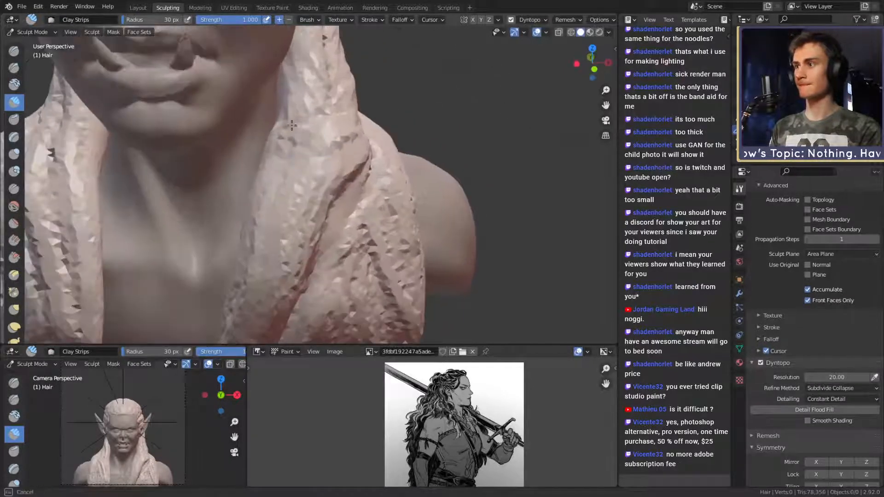
{"action": "left_click_drag", "start_coordinate": [300, 203], "coordinate": [295, 196]}
{"action": "left_click_drag", "start_coordinate": [286, 188], "coordinate": [304, 161], "text": "alt"}
{"action": "mouse_move", "coordinate": [281, 151]}
{"action": "left_mouse_down"}
{"action": "mouse_move", "coordinate": [270, 145]}
{"action": "mouse_move", "coordinate": [295, 167]}
{"action": "mouse_move", "coordinate": [328, 173]}
{"action": "mouse_move", "coordinate": [323, 186]}
{"action": "left_mouse_up"}
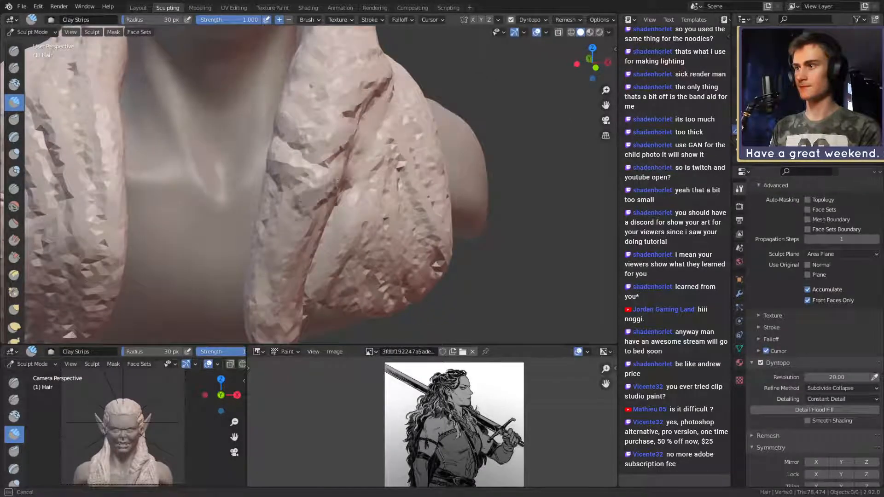
- Continue the diagonal braid segments with Clay Strips down to the tip of the chest lock
{"action": "mouse_move", "coordinate": [338, 183]}
{"action": "middle_mouse_down"}
{"action": "mouse_move", "coordinate": [295, 205]}
{"action": "mouse_move", "coordinate": [299, 191]}
{"action": "mouse_move", "coordinate": [321, 211]}
{"action": "mouse_move", "coordinate": [325, 203]}
{"action": "middle_mouse_up"}
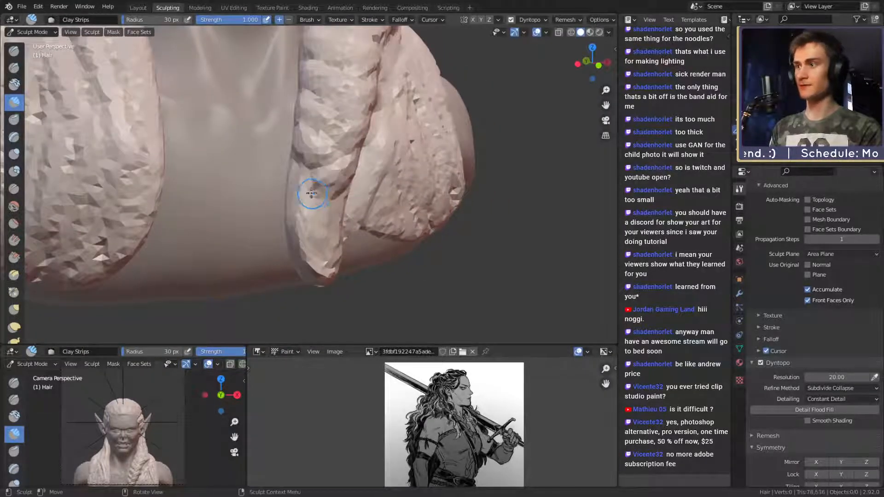
{"action": "middle_click_drag", "start_coordinate": [293, 167], "coordinate": [299, 213]}
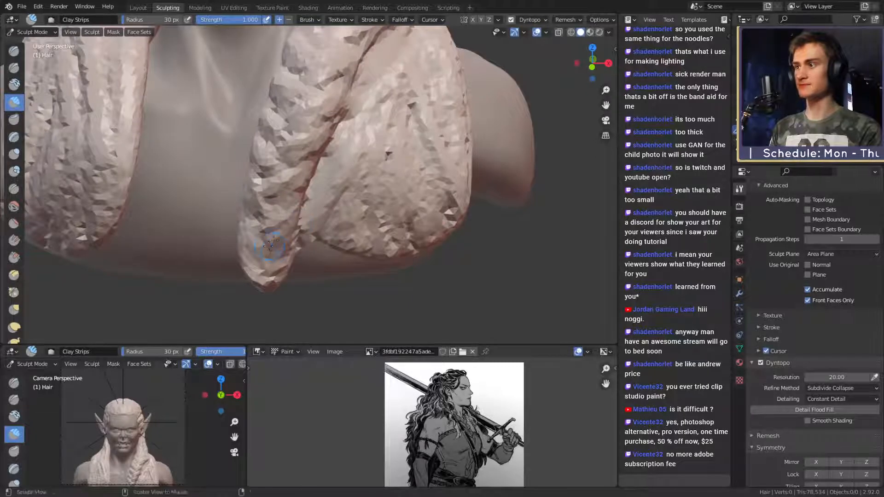
{"action": "mouse_move", "coordinate": [270, 246]}
{"action": "middle_mouse_down"}
{"action": "mouse_move", "coordinate": [277, 235]}
{"action": "mouse_move", "coordinate": [297, 249]}
{"action": "middle_mouse_up"}
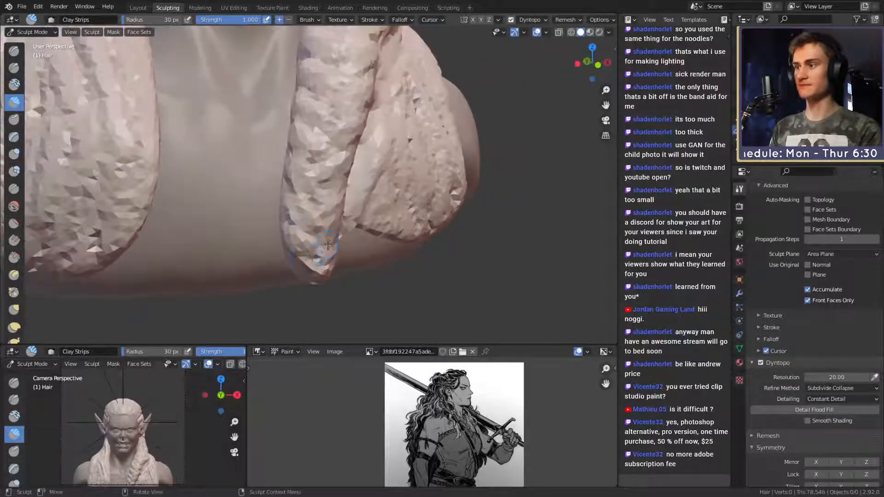
{"action": "left_click_drag", "start_coordinate": [324, 264], "coordinate": [321, 271]}
- Adjust the shape of the braid's lower part with the Grab brush at a 122 px radius
{"action": "scroll", "coordinate": [324, 257], "scroll_direction": "down", "scroll_amount": 8}
{"action": "mouse_move", "coordinate": [369, 184]}
{"action": "left_mouse_down", "text": "alt"}
{"action": "mouse_move", "coordinate": [332, 208]}
{"action": "mouse_move", "coordinate": [381, 178]}
{"action": "mouse_move", "coordinate": [343, 182]}
{"action": "mouse_move", "coordinate": [332, 161]}
{"action": "mouse_move", "coordinate": [329, 188]}
{"action": "left_mouse_up", "text": "alt"}
{"action": "scroll", "coordinate": [350, 147], "scroll_direction": "up", "scroll_amount": 2}
{"action": "scroll", "coordinate": [345, 193], "scroll_direction": "up", "scroll_amount": 3}
{"action": "key", "text": "g"}
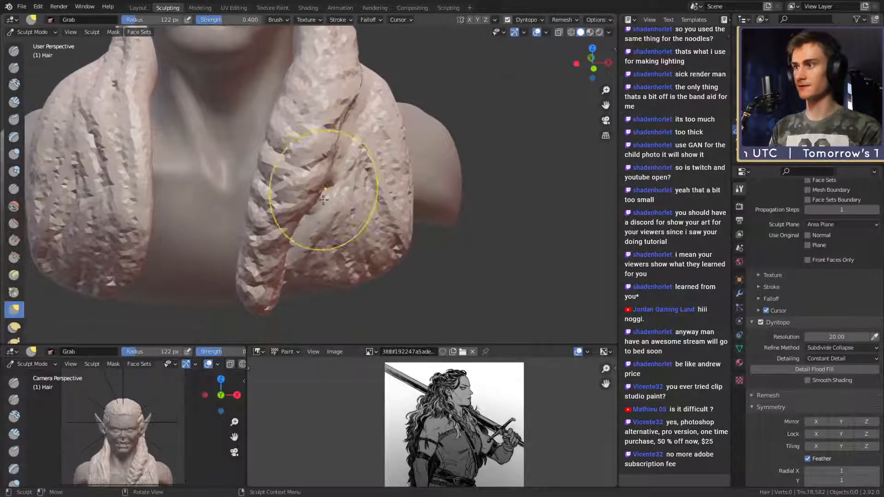
{"action": "middle_click_drag", "start_coordinate": [304, 282], "coordinate": [297, 279]}
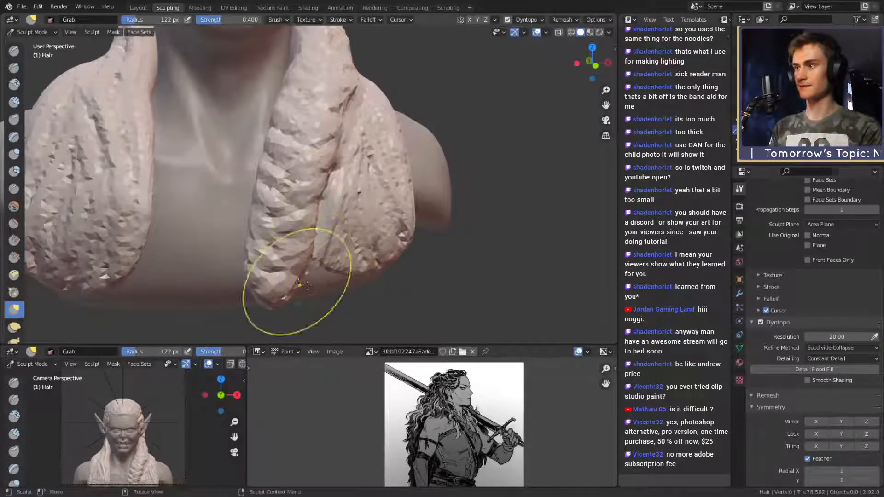
- Set the Clay Strips radius to 34 px and sculpt swept-back strands on the right temple above the ear
{"action": "mouse_move", "coordinate": [387, 207]}
{"action": "middle_mouse_down"}
{"action": "mouse_move", "coordinate": [265, 206]}
{"action": "mouse_move", "coordinate": [368, 210]}
{"action": "middle_mouse_up"}
{"action": "mouse_move", "coordinate": [368, 209]}
{"action": "left_mouse_down", "text": "alt"}
{"action": "mouse_move", "coordinate": [322, 207]}
{"action": "mouse_move", "coordinate": [355, 181]}
{"action": "mouse_move", "coordinate": [386, 182]}
{"action": "left_mouse_up", "text": "alt"}
{"action": "mouse_move", "coordinate": [346, 170]}
{"action": "left_mouse_down", "text": "alt+shift"}
{"action": "mouse_move", "coordinate": [355, 210]}
{"action": "mouse_move", "coordinate": [348, 148]}
{"action": "mouse_move", "coordinate": [351, 232]}
{"action": "left_mouse_up", "text": "alt+shift"}
{"action": "mouse_move", "coordinate": [360, 155]}
{"action": "left_mouse_down", "text": "alt"}
{"action": "mouse_move", "coordinate": [322, 182]}
{"action": "mouse_move", "coordinate": [406, 177]}
{"action": "mouse_move", "coordinate": [313, 182]}
{"action": "left_mouse_up", "text": "alt"}
{"action": "key", "text": "c"}
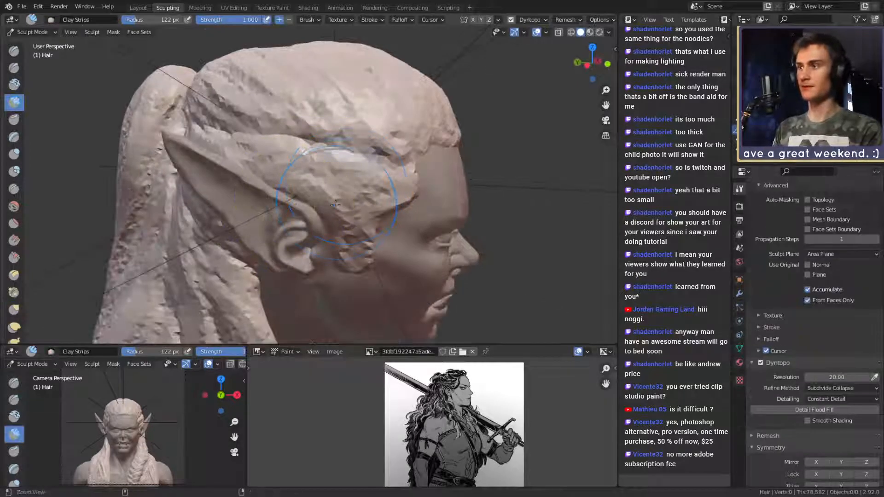
{"action": "mouse_move", "coordinate": [348, 197]}
{"action": "middle_mouse_down", "text": "ctrl"}
{"action": "mouse_move", "coordinate": [335, 178]}
{"action": "mouse_move", "coordinate": [340, 187]}
{"action": "middle_mouse_up", "text": "ctrl"}
{"action": "key", "text": "f"}
{"action": "left_click", "coordinate": [303, 188]}
{"action": "key", "text": "f"}
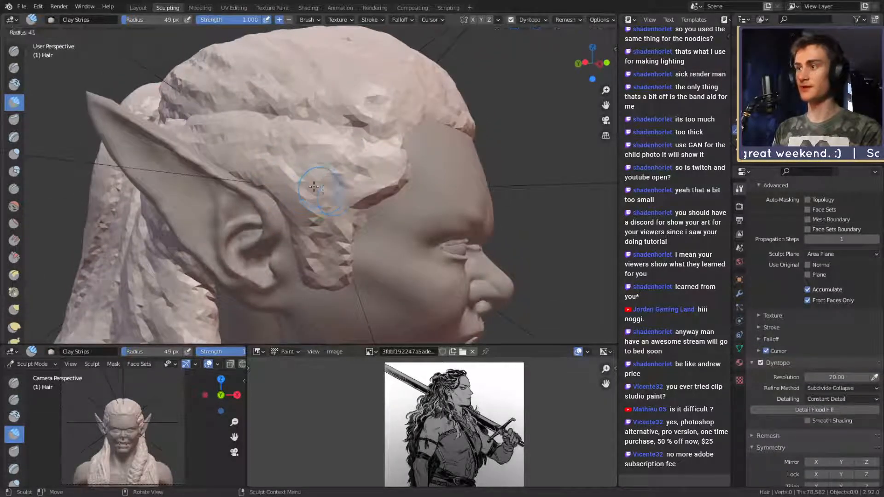
{"action": "left_click", "coordinate": [339, 190]}
{"action": "mouse_move", "coordinate": [333, 200]}
{"action": "left_mouse_down"}
{"action": "mouse_move", "coordinate": [284, 183]}
{"action": "mouse_move", "coordinate": [368, 175]}
{"action": "mouse_move", "coordinate": [325, 187]}
{"action": "mouse_move", "coordinate": [173, 162]}
{"action": "mouse_move", "coordinate": [260, 173]}
{"action": "left_mouse_up"}
{"action": "mouse_move", "coordinate": [260, 173]}
{"action": "middle_mouse_down"}
{"action": "mouse_move", "coordinate": [327, 186]}
{"action": "mouse_move", "coordinate": [341, 211]}
{"action": "mouse_move", "coordinate": [391, 214]}
{"action": "mouse_move", "coordinate": [348, 175]}
{"action": "middle_mouse_up"}
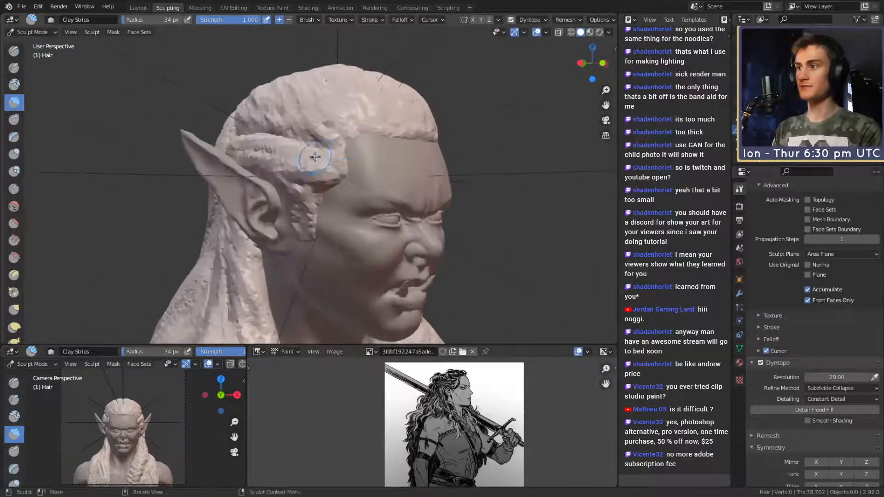
- Refine the swept-back strands on the right temple with Clay Strips and Crease strokes at a 30 px radius
{"action": "mouse_move", "coordinate": [334, 223]}
{"action": "middle_mouse_down"}
{"action": "mouse_move", "coordinate": [313, 216]}
{"action": "mouse_move", "coordinate": [359, 197]}
{"action": "mouse_move", "coordinate": [346, 175]}
{"action": "middle_mouse_up"}
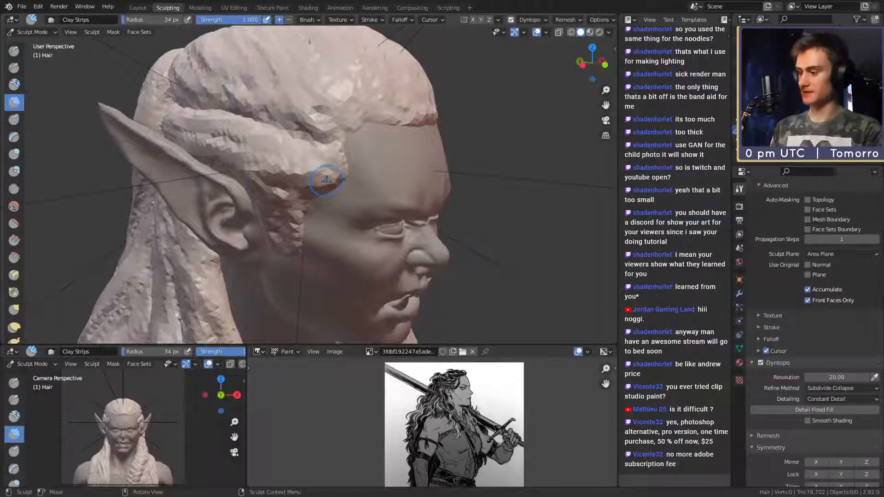
{"action": "middle_click_drag", "start_coordinate": [318, 167], "coordinate": [349, 152]}
{"action": "left_click_drag", "start_coordinate": [316, 201], "coordinate": [269, 188]}
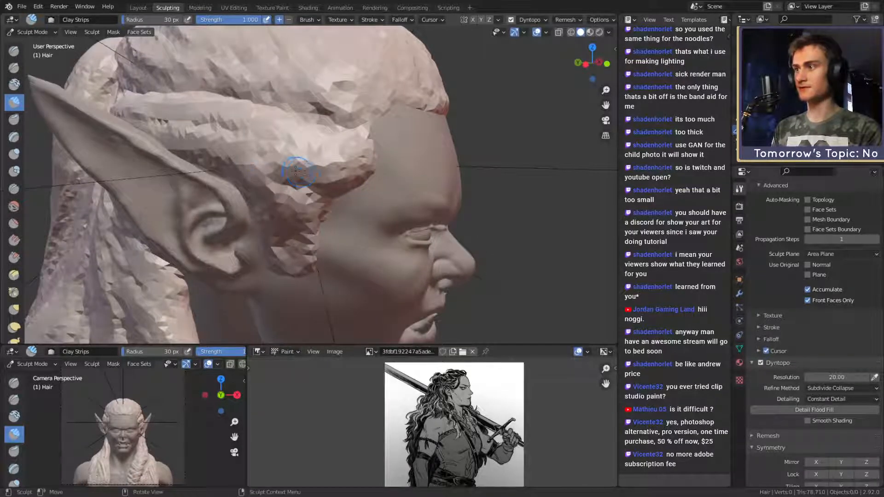
{"action": "key", "text": "shift+c"}
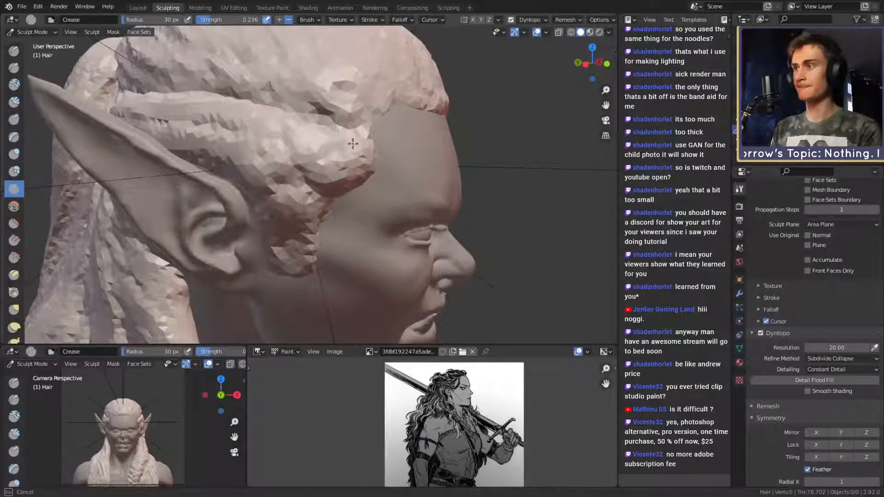
{"action": "mouse_move", "coordinate": [352, 144]}
{"action": "left_mouse_down"}
{"action": "mouse_move", "coordinate": [279, 151]}
{"action": "mouse_move", "coordinate": [281, 132]}
{"action": "mouse_move", "coordinate": [254, 161]}
{"action": "left_mouse_up"}
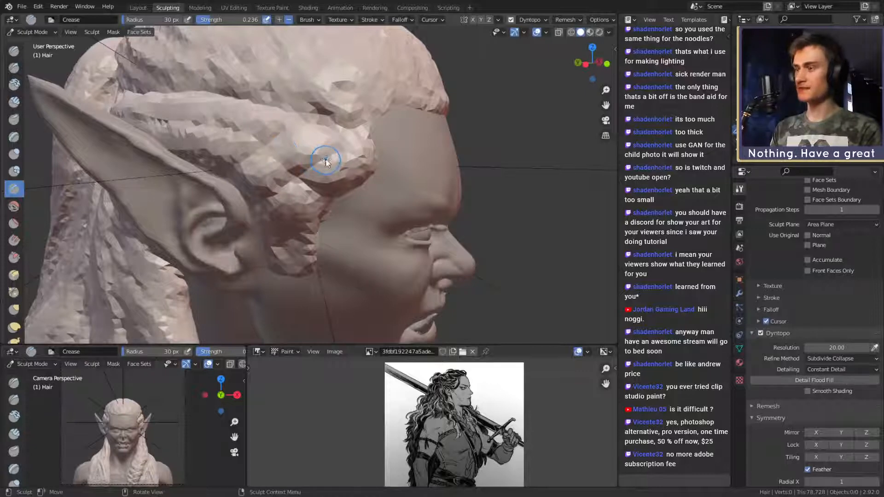
- Mask three patches of the right temple hair with the Mask brush at a 28 px radius and invert the mask
{"action": "key", "text": "m"}
{"action": "left_click_drag", "start_coordinate": [336, 182], "coordinate": [340, 158]}
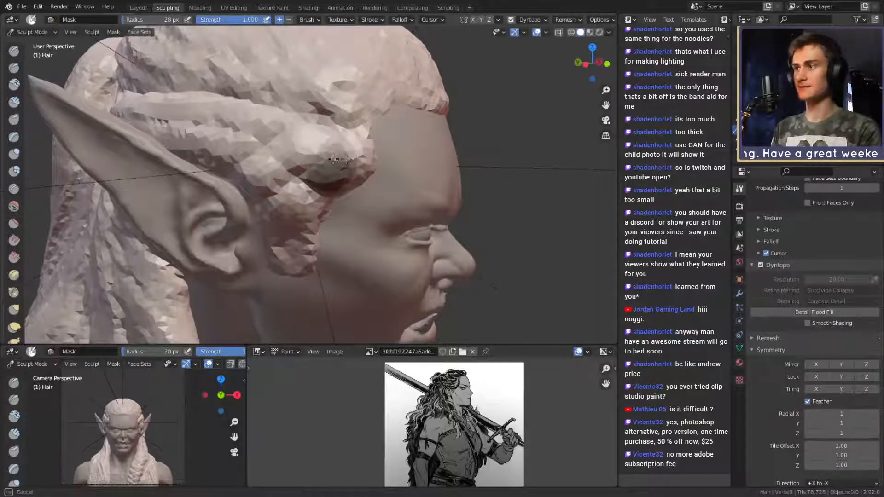
{"action": "left_click_drag", "start_coordinate": [283, 142], "coordinate": [305, 138]}
{"action": "mouse_move", "coordinate": [305, 138]}
{"action": "middle_mouse_down"}
{"action": "mouse_move", "coordinate": [314, 173]}
{"action": "mouse_move", "coordinate": [330, 160]}
{"action": "middle_mouse_up"}
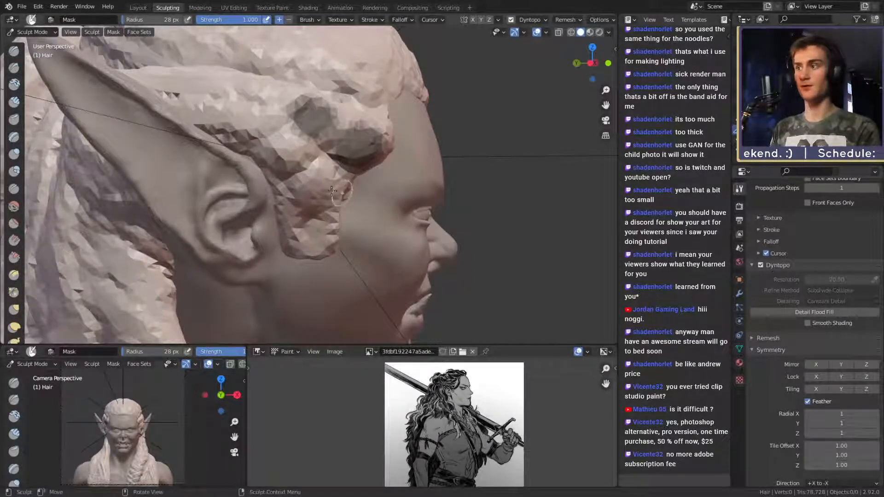
{"action": "left_click_drag", "start_coordinate": [291, 168], "coordinate": [323, 138]}
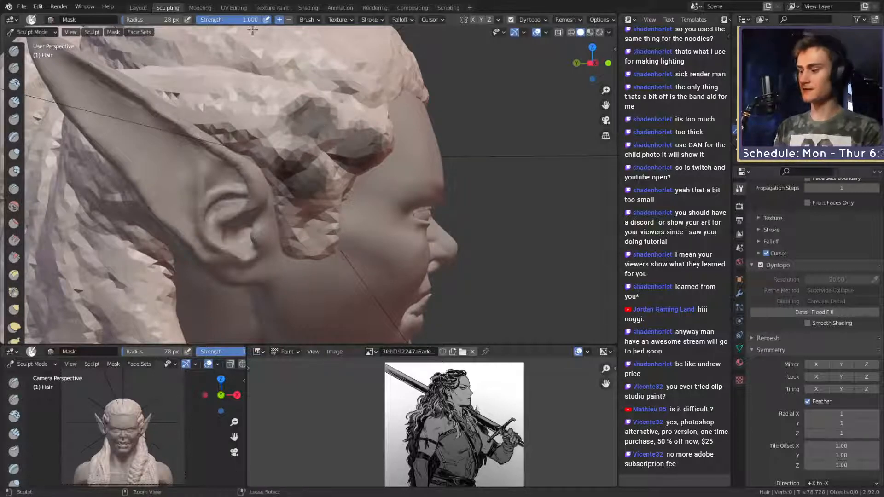
{"action": "key", "text": "ctrl+i"}
- Repaint the temple mask with the Mask brush at 49 px and 35 px radii, leaving only the front patch unmasked
{"action": "key", "text": "k"}
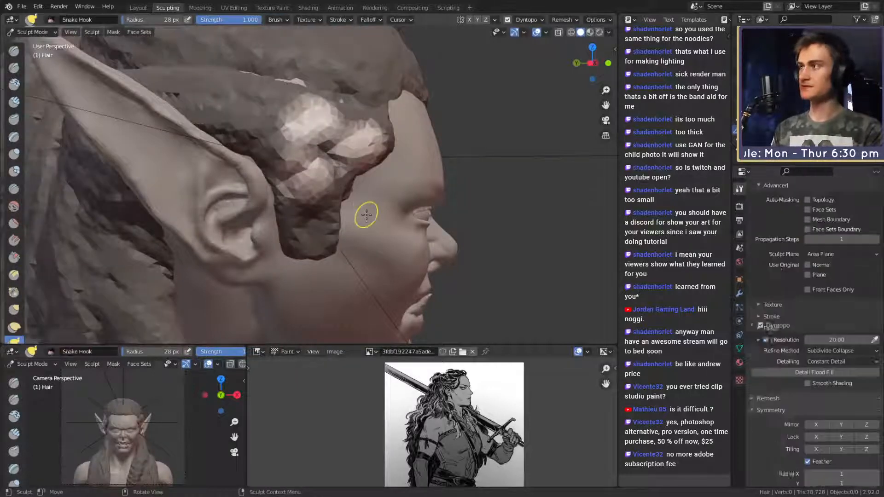
{"action": "mouse_move", "coordinate": [363, 198]}
{"action": "left_mouse_down", "text": "alt"}
{"action": "mouse_move", "coordinate": [245, 203]}
{"action": "mouse_move", "coordinate": [369, 198]}
{"action": "mouse_move", "coordinate": [296, 236]}
{"action": "mouse_move", "coordinate": [310, 221]}
{"action": "mouse_move", "coordinate": [281, 182]}
{"action": "mouse_move", "coordinate": [221, 138]}
{"action": "left_mouse_up", "text": "alt"}
{"action": "key", "text": "f"}
{"action": "key", "text": "m"}
{"action": "key", "text": "f"}
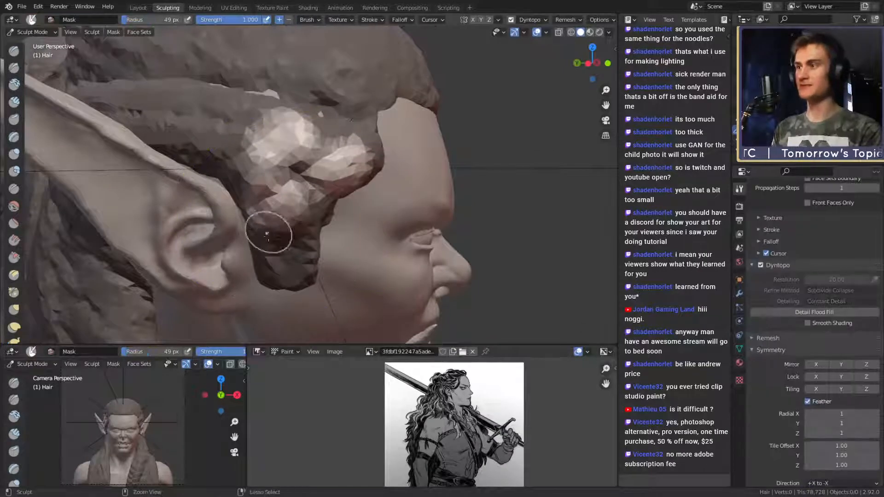
{"action": "mouse_move", "coordinate": [265, 197]}
{"action": "left_mouse_down"}
{"action": "mouse_move", "coordinate": [278, 198]}
{"action": "mouse_move", "coordinate": [263, 172]}
{"action": "mouse_move", "coordinate": [258, 202]}
{"action": "mouse_move", "coordinate": [276, 134]}
{"action": "mouse_move", "coordinate": [322, 124]}
{"action": "mouse_move", "coordinate": [325, 147]}
{"action": "mouse_move", "coordinate": [352, 158]}
{"action": "mouse_move", "coordinate": [350, 171]}
{"action": "mouse_move", "coordinate": [343, 161]}
{"action": "mouse_move", "coordinate": [349, 156]}
{"action": "mouse_move", "coordinate": [347, 173]}
{"action": "mouse_move", "coordinate": [389, 162]}
{"action": "left_mouse_up"}
{"action": "left_click", "coordinate": [350, 171], "text": "ctrl"}
{"action": "key", "text": "shift+f"}
{"action": "key", "text": "Escape"}
{"action": "middle_click_drag", "start_coordinate": [389, 161], "coordinate": [278, 148]}
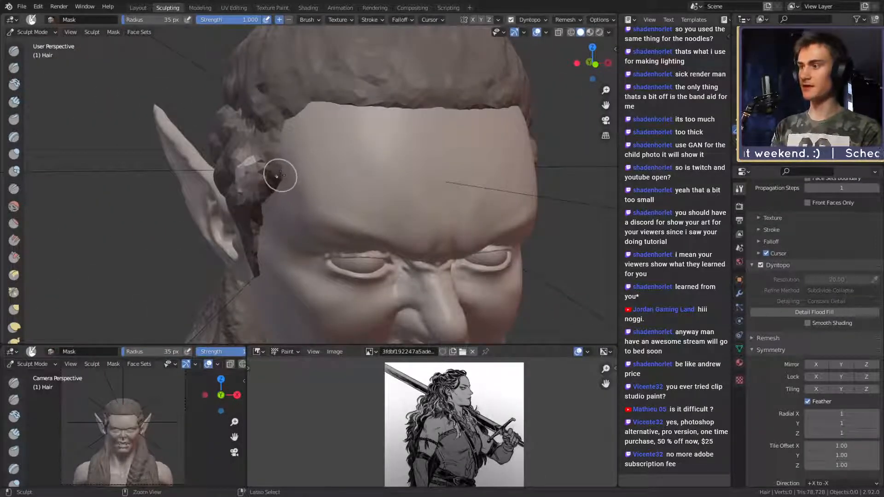
{"action": "key", "text": "ctrl+i"}
{"action": "key", "text": "ctrl+i"}
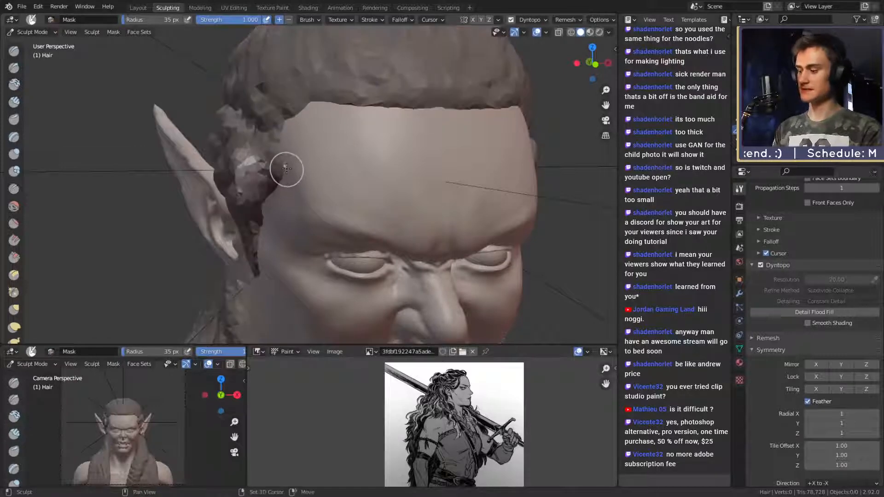
{"action": "key", "text": "ctrl+i"}
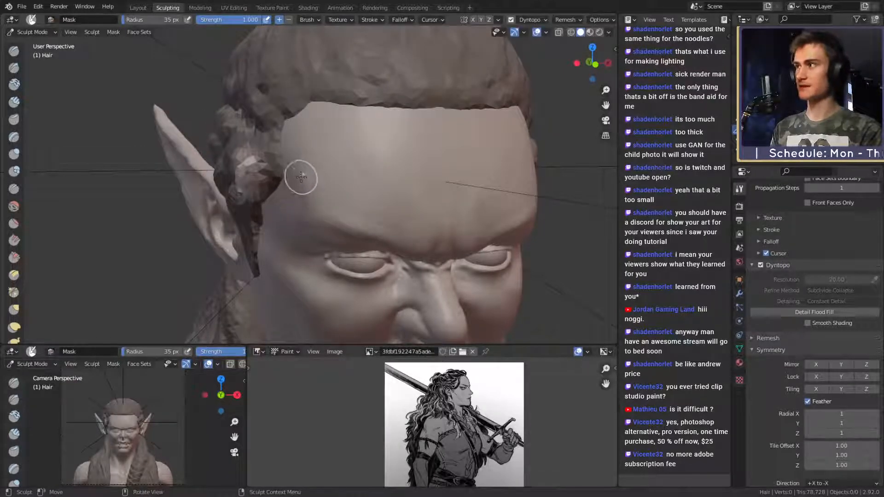
- Pull a long strand from the unmasked temple patch down beside the cheek with Snake Hook at a 164 px radius
{"action": "mouse_move", "coordinate": [301, 177]}
{"action": "middle_mouse_down"}
{"action": "mouse_move", "coordinate": [265, 170]}
{"action": "mouse_move", "coordinate": [308, 150]}
{"action": "mouse_move", "coordinate": [316, 156]}
{"action": "mouse_move", "coordinate": [296, 147]}
{"action": "middle_mouse_up"}
{"action": "key", "text": "k"}
{"action": "key", "text": "f"}
{"action": "left_click", "coordinate": [296, 152]}
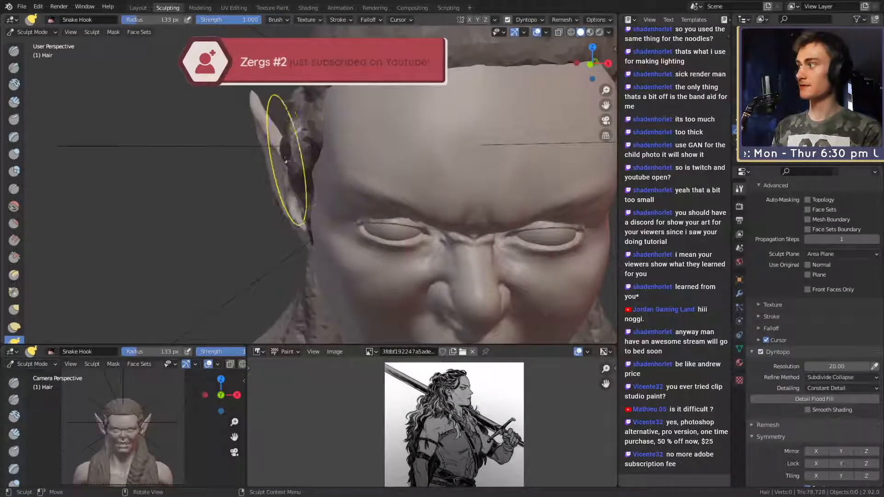
{"action": "mouse_move", "coordinate": [294, 160]}
{"action": "left_mouse_down"}
{"action": "mouse_move", "coordinate": [344, 154]}
{"action": "mouse_move", "coordinate": [325, 131]}
{"action": "left_mouse_up"}
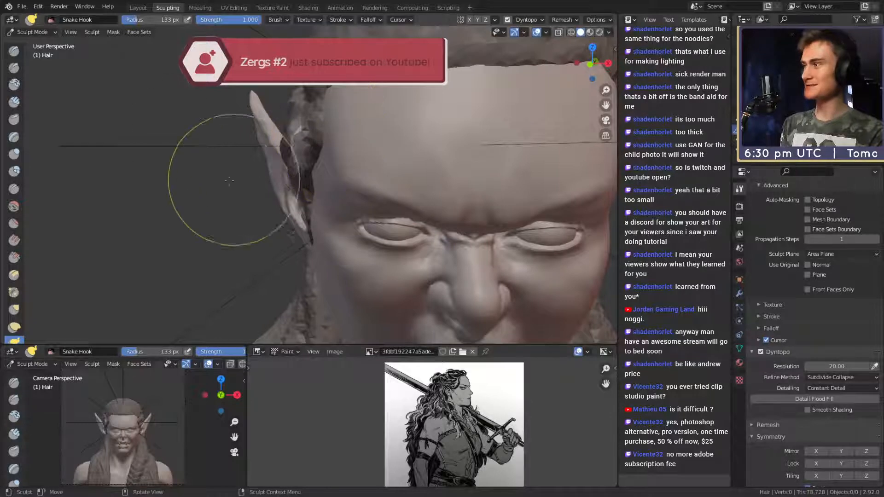
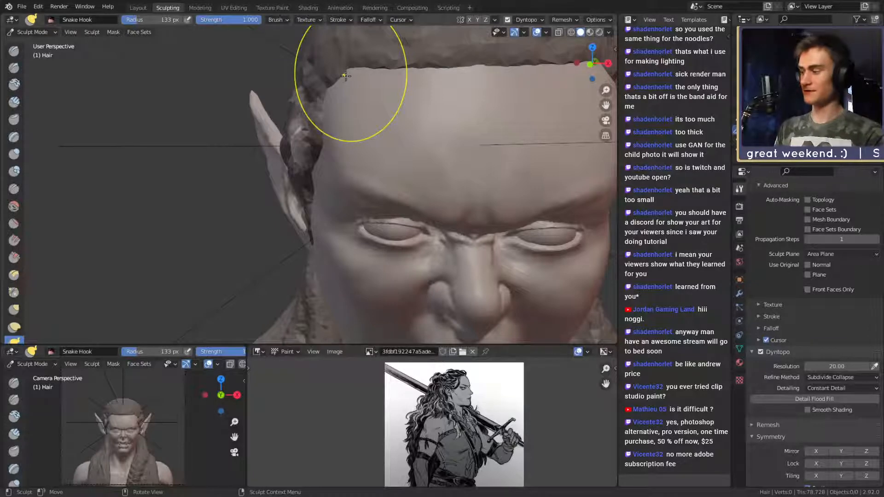
{"action": "mouse_move", "coordinate": [371, 197]}
{"action": "middle_mouse_down"}
{"action": "mouse_move", "coordinate": [440, 196]}
{"action": "mouse_move", "coordinate": [345, 213]}
{"action": "mouse_move", "coordinate": [357, 207]}
{"action": "middle_mouse_up"}
{"action": "mouse_move", "coordinate": [318, 179]}
{"action": "middle_mouse_down"}
{"action": "mouse_move", "coordinate": [350, 198]}
{"action": "mouse_move", "coordinate": [405, 272]}
{"action": "mouse_move", "coordinate": [359, 154]}
{"action": "mouse_move", "coordinate": [346, 197]}
{"action": "mouse_move", "coordinate": [343, 170]}
{"action": "middle_mouse_up"}
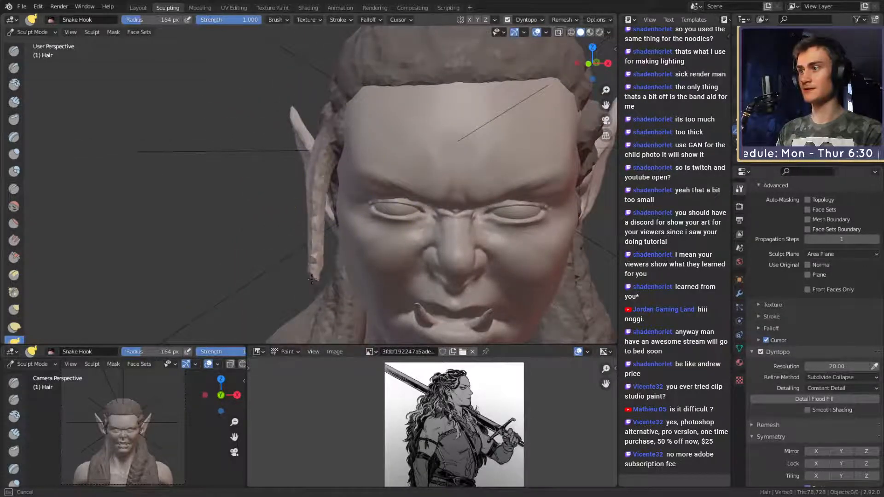
{"action": "mouse_move", "coordinate": [312, 278]}
{"action": "middle_mouse_down"}
{"action": "mouse_move", "coordinate": [296, 226]}
{"action": "mouse_move", "coordinate": [310, 267]}
{"action": "middle_mouse_up"}
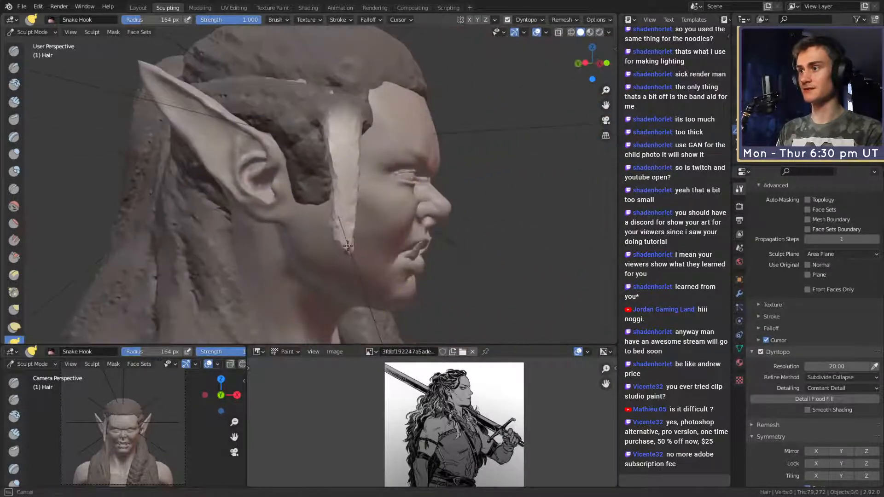
{"action": "left_click_drag", "start_coordinate": [342, 266], "coordinate": [350, 271]}
{"action": "middle_click_drag", "start_coordinate": [357, 272], "coordinate": [369, 272]}
- Adjust the curve of the hanging temple strand with Snake Hook at a 119 px radius
{"action": "key", "text": "bracketleft"}
{"action": "key", "text": "bracketleft"}
{"action": "key", "text": "bracketleft"}
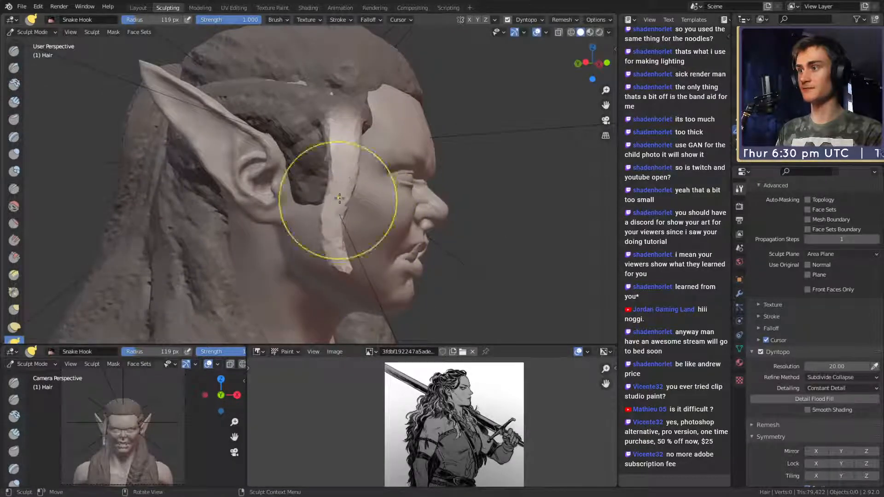
{"action": "left_click_drag", "start_coordinate": [347, 177], "coordinate": [344, 174]}
{"action": "middle_click_drag", "start_coordinate": [343, 174], "coordinate": [304, 221]}
- Reposition the upper part of the hanging strand against the temple with Snake Hook at a 135 px radius
{"action": "key", "text": "bracketright"}
{"action": "key", "text": "bracketright"}
{"action": "key", "text": "bracketright"}
{"action": "key", "text": "bracketright"}
{"action": "mouse_move", "coordinate": [297, 168]}
{"action": "left_mouse_down"}
{"action": "mouse_move", "coordinate": [302, 148]}
{"action": "mouse_move", "coordinate": [304, 158]}
{"action": "mouse_move", "coordinate": [295, 115]}
{"action": "left_mouse_up"}
{"action": "key", "text": "f"}
{"action": "left_click", "coordinate": [290, 201]}
{"action": "left_click_drag", "start_coordinate": [290, 201], "coordinate": [389, 184]}
{"action": "middle_click_drag", "start_coordinate": [388, 181], "coordinate": [350, 129]}
{"action": "scroll", "coordinate": [345, 123], "scroll_direction": "up", "scroll_amount": 3}
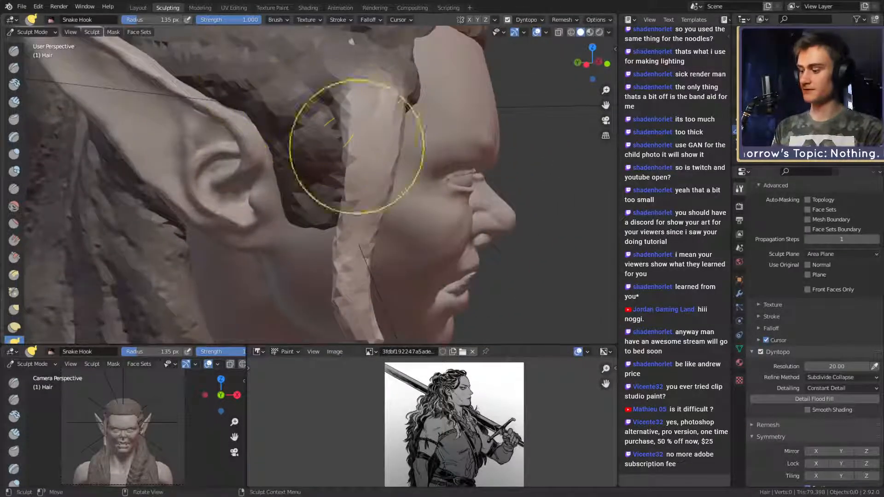
- Clear the mask and build up the hanging strand with Clay Strips at a 33 px radius
{"action": "key", "text": "g"}
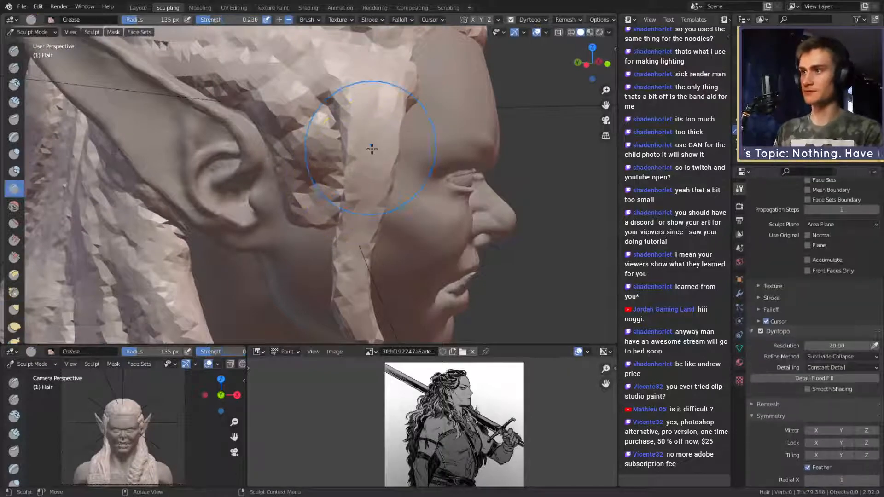
{"action": "key", "text": "c"}
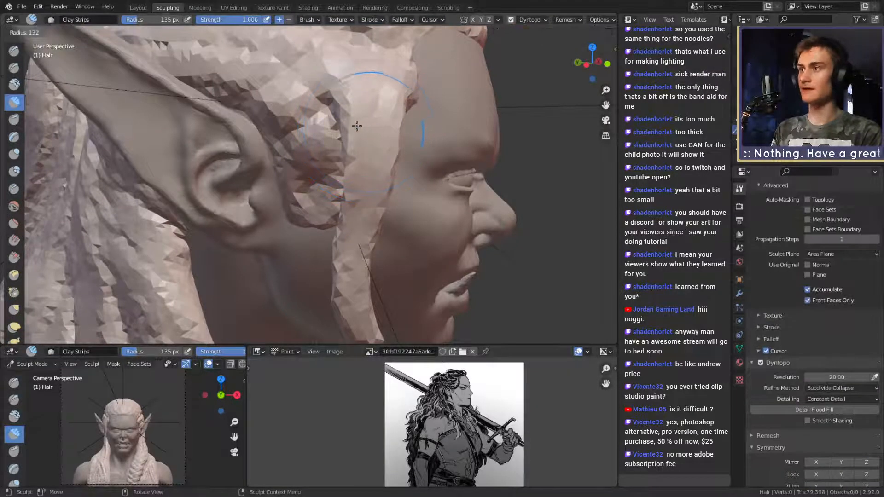
{"action": "left_click_drag", "start_coordinate": [373, 113], "coordinate": [380, 121]}
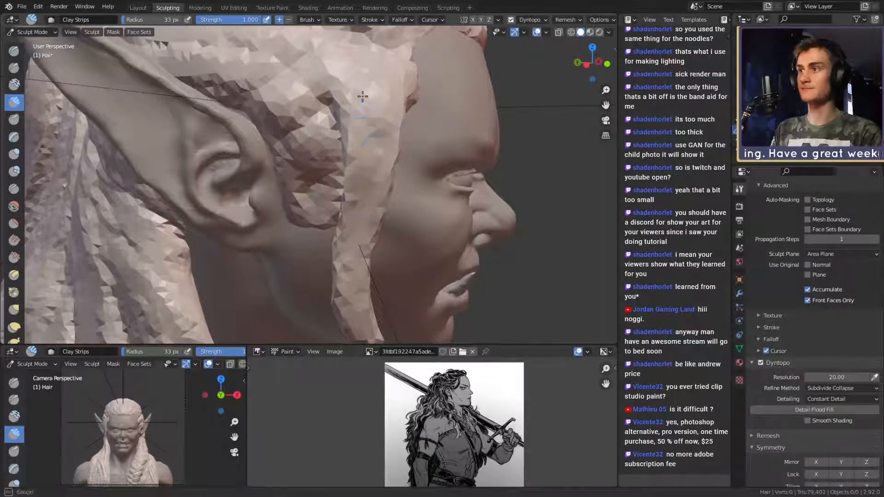
{"action": "middle_click_drag", "start_coordinate": [377, 132], "coordinate": [369, 113], "text": "shift"}
{"action": "left_click_drag", "start_coordinate": [368, 113], "coordinate": [361, 138]}
{"action": "middle_click_drag", "start_coordinate": [356, 147], "coordinate": [353, 137]}
{"action": "left_click_drag", "start_coordinate": [357, 247], "coordinate": [362, 265]}
{"action": "left_click_drag", "start_coordinate": [357, 145], "coordinate": [340, 184]}
- Set the Clay Strips radius to 15 px and sculpt finer ridges along the hanging strand and its temple root
{"action": "middle_click_drag", "start_coordinate": [346, 203], "coordinate": [348, 185]}
{"action": "left_click_drag", "start_coordinate": [363, 268], "coordinate": [368, 263]}
{"action": "left_click_drag", "start_coordinate": [348, 173], "coordinate": [368, 76]}
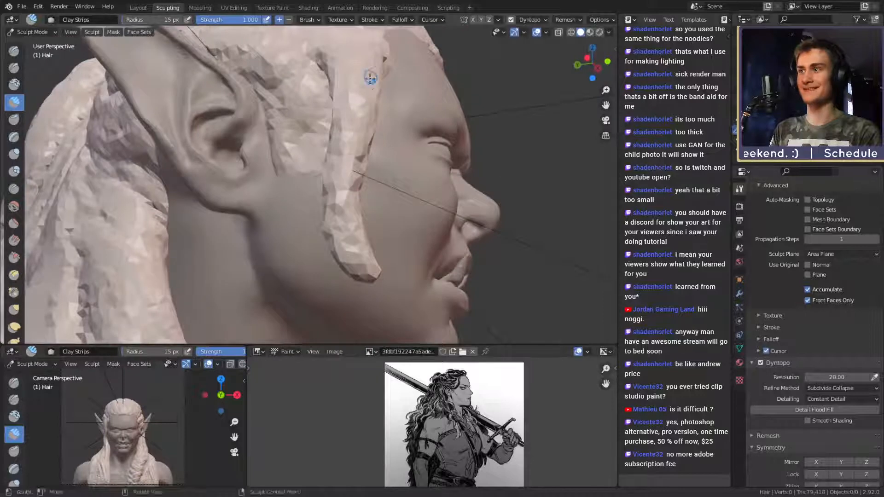
{"action": "middle_click_drag", "start_coordinate": [369, 76], "coordinate": [343, 152]}
{"action": "left_click_drag", "start_coordinate": [343, 152], "coordinate": [336, 90]}
{"action": "middle_click_drag", "start_coordinate": [336, 90], "coordinate": [334, 130]}
{"action": "left_click_drag", "start_coordinate": [335, 130], "coordinate": [357, 131]}
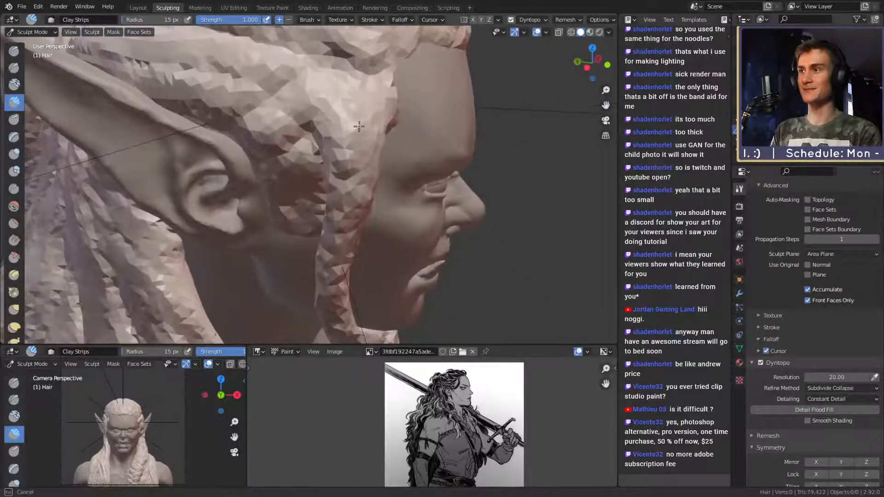
- Carve grooves between the hanging strand and the temple hair with Crease at a 29 px radius
{"action": "key", "text": "shift+c"}
{"action": "middle_click_drag", "start_coordinate": [357, 131], "coordinate": [328, 161]}
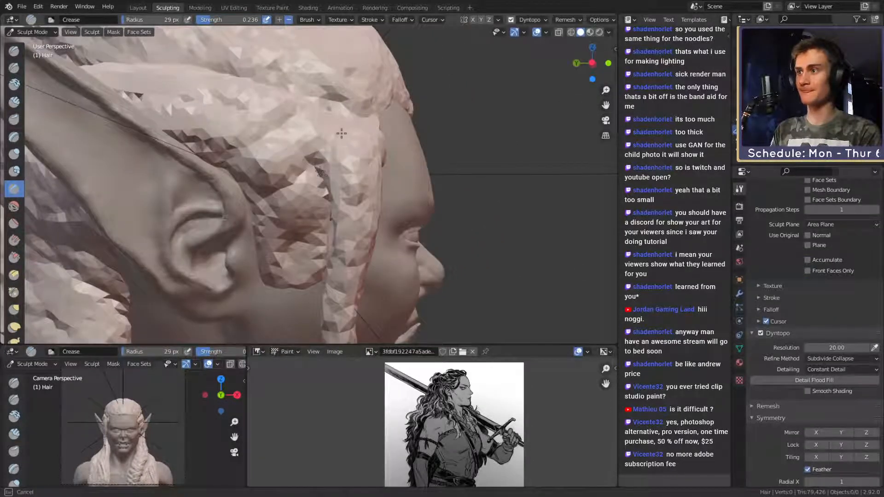
{"action": "left_click_drag", "start_coordinate": [324, 165], "coordinate": [328, 168]}
{"action": "mouse_move", "coordinate": [327, 168]}
{"action": "middle_mouse_down"}
{"action": "mouse_move", "coordinate": [358, 174]}
{"action": "mouse_move", "coordinate": [329, 159]}
{"action": "middle_mouse_up"}
{"action": "left_click_drag", "start_coordinate": [325, 157], "coordinate": [336, 161]}
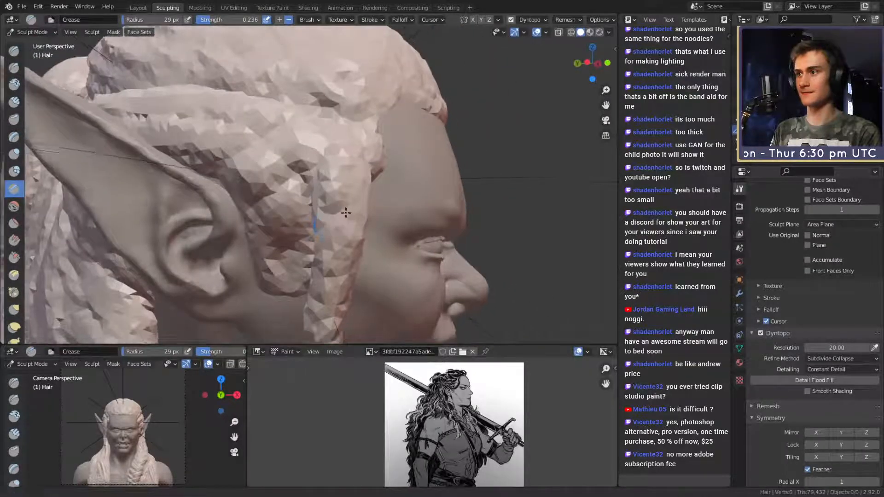
{"action": "scroll", "coordinate": [396, 175], "scroll_direction": "up", "scroll_amount": 3}
{"action": "mouse_move", "coordinate": [396, 174]}
{"action": "middle_mouse_down"}
{"action": "mouse_move", "coordinate": [421, 179]}
{"action": "mouse_move", "coordinate": [350, 161]}
{"action": "middle_mouse_up"}
{"action": "scroll", "coordinate": [350, 161], "scroll_direction": "down", "scroll_amount": 3}
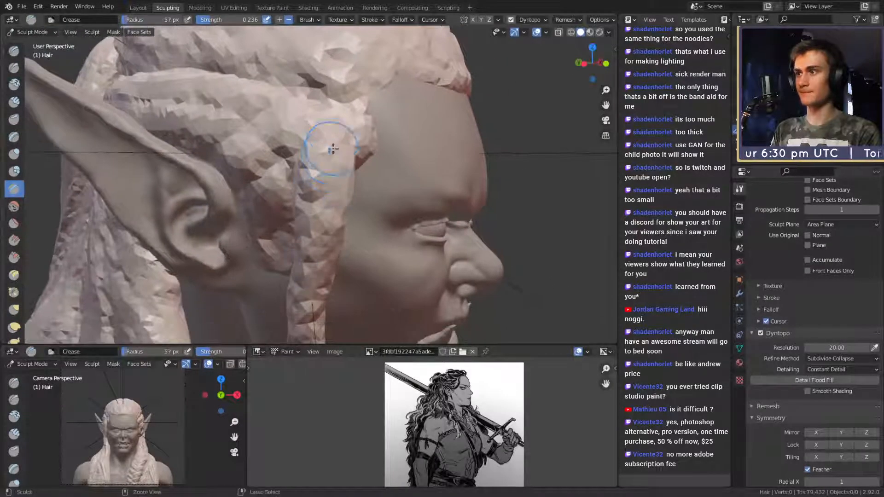
- Mask a patch of hair behind the hanging strand's root with the Mask brush at 42 px and invert the mask
{"action": "mouse_move", "coordinate": [319, 271]}
{"action": "middle_mouse_down"}
{"action": "mouse_move", "coordinate": [286, 244]}
{"action": "mouse_move", "coordinate": [322, 219]}
{"action": "mouse_move", "coordinate": [306, 187]}
{"action": "mouse_move", "coordinate": [322, 185]}
{"action": "mouse_move", "coordinate": [325, 174]}
{"action": "middle_mouse_up"}
{"action": "scroll", "coordinate": [322, 219], "scroll_direction": "up", "scroll_amount": 3}
{"action": "key", "text": "m"}
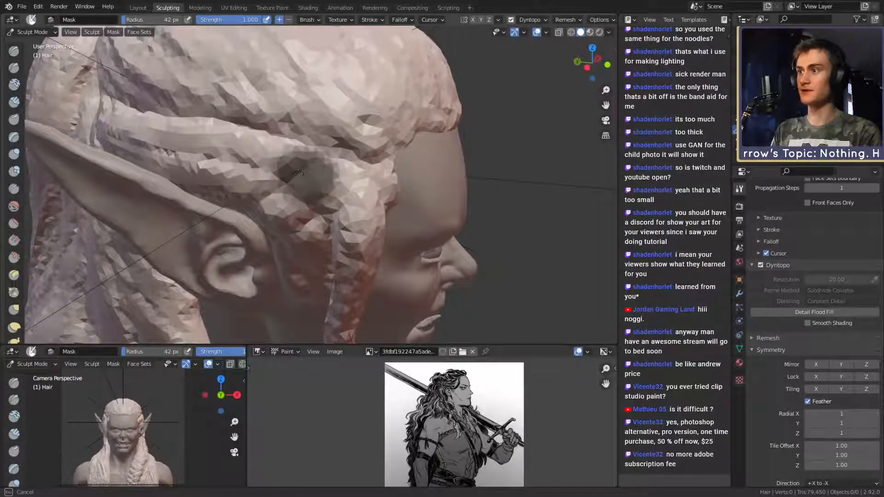
{"action": "key", "text": "ctrl+i"}
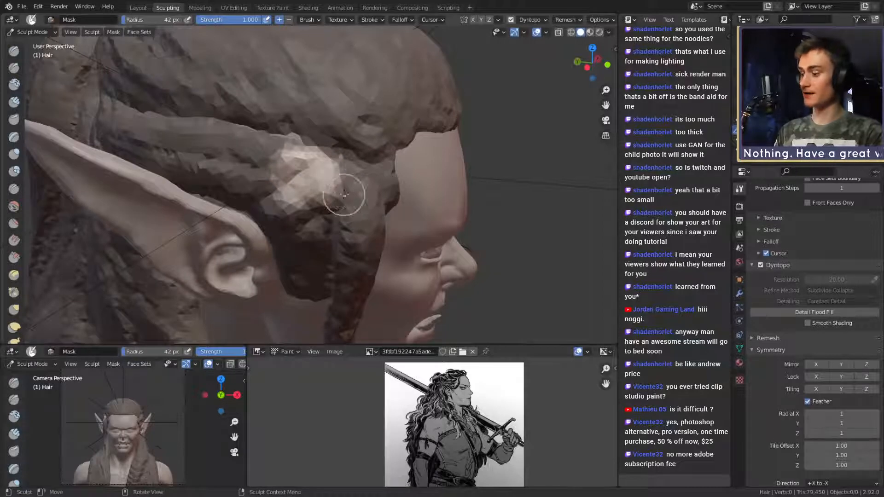
- Pull a second strand from the unmasked patch down in front of the ear with Snake Hook at a 128 px radius
{"action": "key", "text": "k"}
{"action": "mouse_move", "coordinate": [398, 211]}
{"action": "middle_mouse_down"}
{"action": "mouse_move", "coordinate": [326, 171]}
{"action": "mouse_move", "coordinate": [322, 179]}
{"action": "mouse_move", "coordinate": [366, 180]}
{"action": "middle_mouse_up"}
{"action": "scroll", "coordinate": [323, 180], "scroll_direction": "down", "scroll_amount": 3}
{"action": "key", "text": "f"}
{"action": "left_click", "coordinate": [357, 180]}
{"action": "left_click_drag", "start_coordinate": [321, 169], "coordinate": [306, 175]}
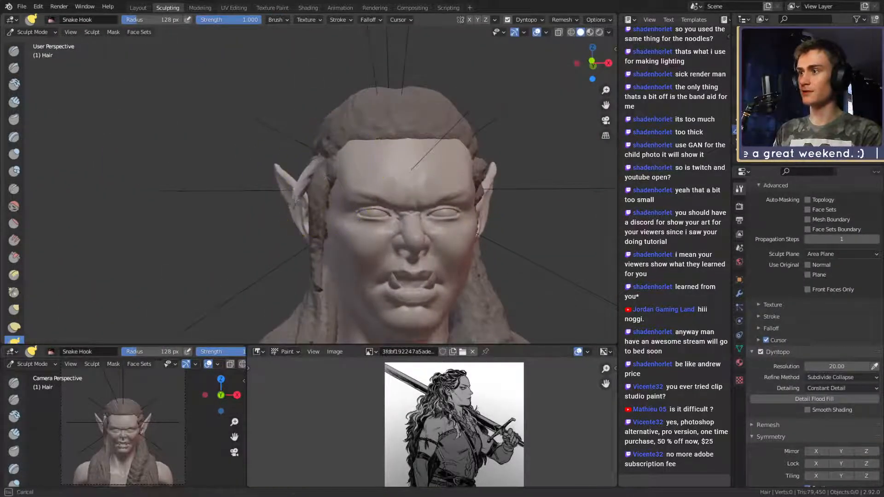
{"action": "left_click_drag", "start_coordinate": [302, 249], "coordinate": [310, 283]}
{"action": "middle_click_drag", "start_coordinate": [310, 283], "coordinate": [396, 263]}
{"action": "scroll", "coordinate": [359, 230], "scroll_direction": "up", "scroll_amount": 4}
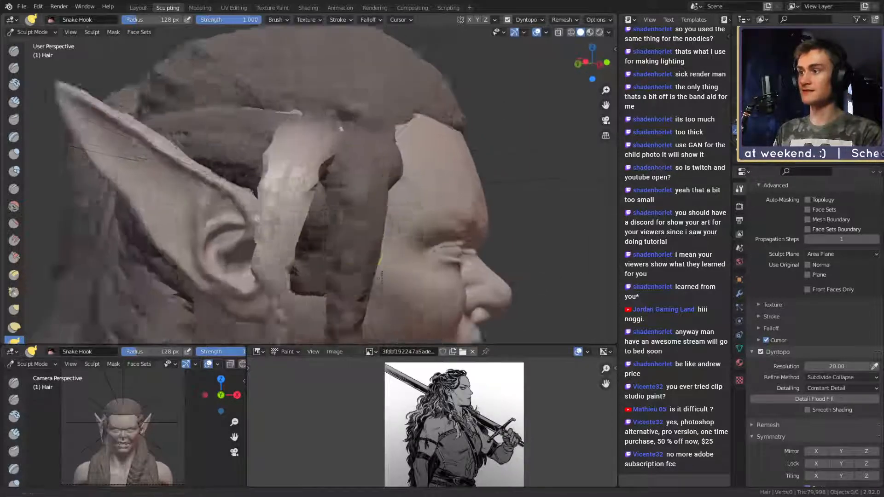
- Shape the second strand in front of the ear with Snake Hook, reducing the radius from 178 px to 117 px and 60 px
{"action": "middle_click_drag", "start_coordinate": [322, 225], "coordinate": [353, 199], "text": "shift"}
{"action": "key", "text": "f"}
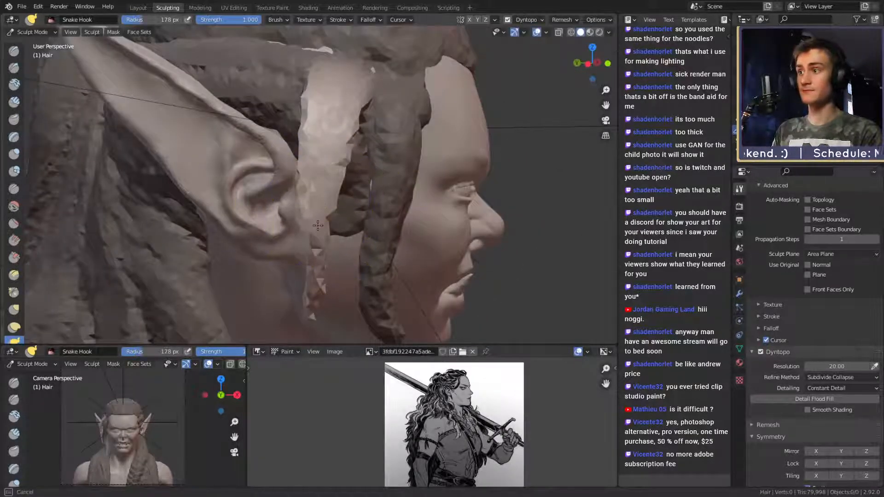
{"action": "left_click", "coordinate": [319, 288]}
{"action": "mouse_move", "coordinate": [326, 221]}
{"action": "left_mouse_down"}
{"action": "mouse_move", "coordinate": [300, 278]}
{"action": "mouse_move", "coordinate": [305, 235]}
{"action": "left_mouse_up"}
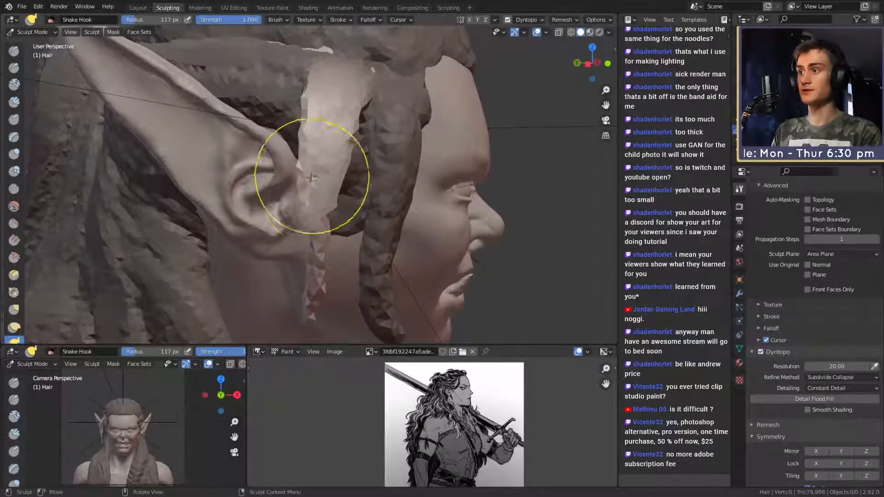
{"action": "mouse_move", "coordinate": [330, 180]}
{"action": "middle_mouse_down"}
{"action": "mouse_move", "coordinate": [409, 181]}
{"action": "mouse_move", "coordinate": [259, 195]}
{"action": "middle_mouse_up"}
{"action": "key", "text": "f"}
{"action": "left_click", "coordinate": [324, 214]}
{"action": "middle_click_drag", "start_coordinate": [324, 220], "coordinate": [312, 219]}
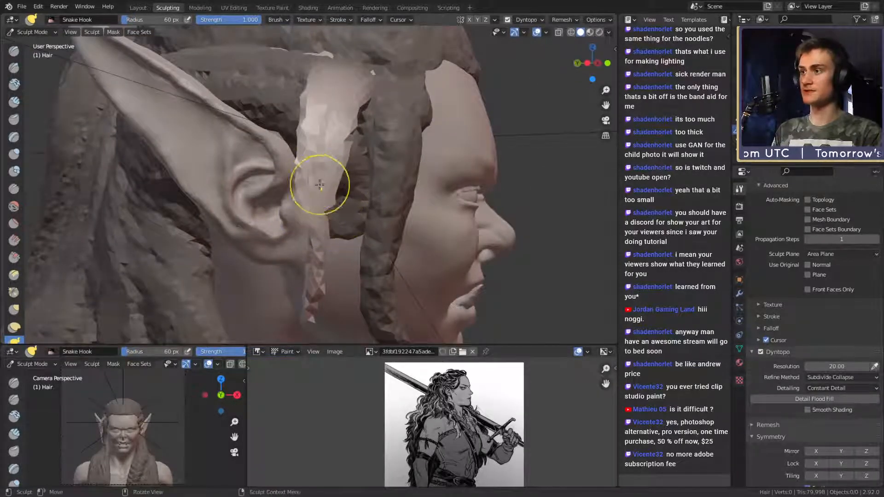
{"action": "mouse_move", "coordinate": [320, 185]}
{"action": "middle_mouse_down"}
{"action": "mouse_move", "coordinate": [341, 189]}
{"action": "mouse_move", "coordinate": [326, 197]}
{"action": "middle_mouse_up"}
- Build up the second strand in front of the ear with Clay Strips at a 17 px radius and smooth it at 138 px
{"action": "key", "text": "c"}
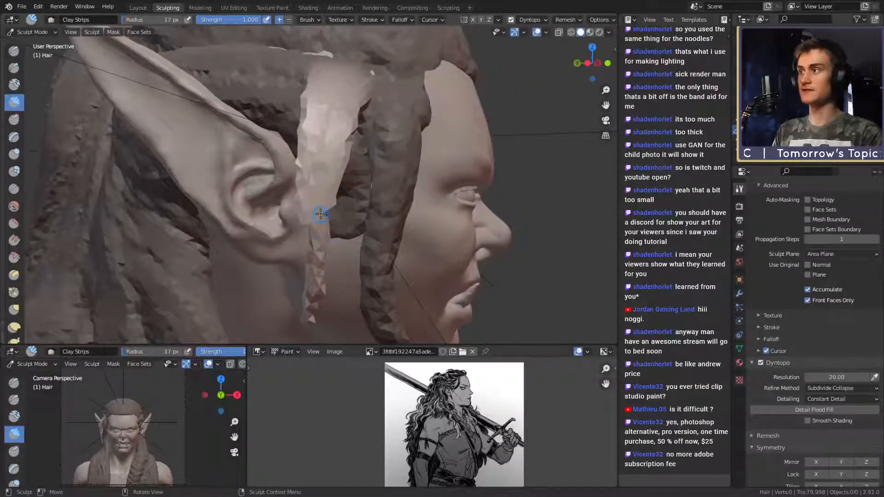
{"action": "left_click_drag", "start_coordinate": [326, 177], "coordinate": [311, 304]}
{"action": "key", "text": "f"}
{"action": "left_click", "coordinate": [310, 201]}
{"action": "left_click_drag", "start_coordinate": [310, 157], "coordinate": [323, 184]}
{"action": "mouse_move", "coordinate": [323, 184]}
{"action": "middle_mouse_down"}
{"action": "mouse_move", "coordinate": [382, 188]}
{"action": "mouse_move", "coordinate": [338, 194]}
{"action": "middle_mouse_up"}
{"action": "key", "text": "f"}
{"action": "left_click", "coordinate": [327, 215]}
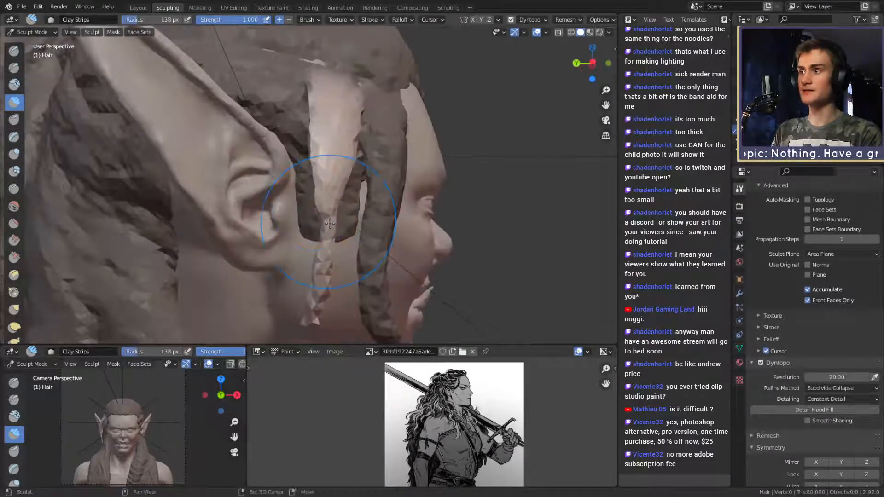
{"action": "left_click_drag", "start_coordinate": [330, 223], "coordinate": [363, 238]}
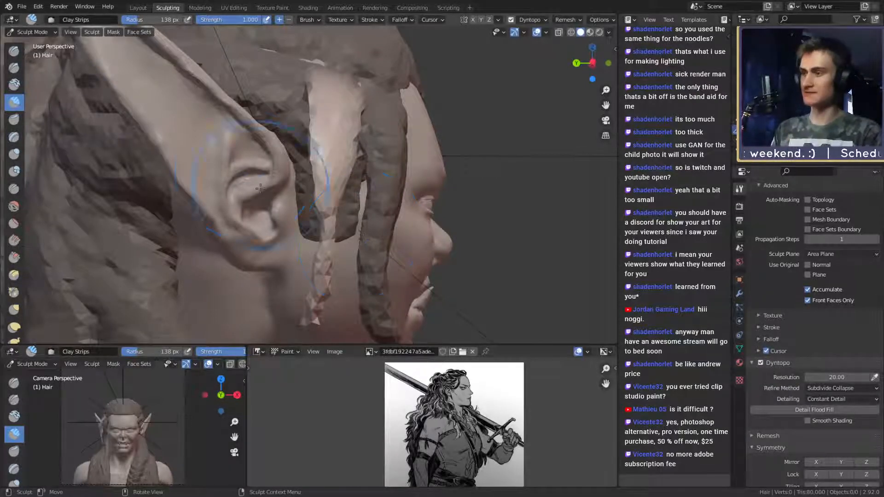
- Smooth the thin lower part of the second strand, reducing the brush radius to 77 px and 61 px
{"action": "middle_click_drag", "start_coordinate": [260, 188], "coordinate": [229, 191]}
{"action": "mouse_move", "coordinate": [321, 278]}
{"action": "left_mouse_down", "text": "shift"}
{"action": "mouse_move", "coordinate": [312, 197]}
{"action": "mouse_move", "coordinate": [313, 277]}
{"action": "left_mouse_up", "text": "shift"}
{"action": "key", "text": "f"}
{"action": "left_click", "coordinate": [318, 233]}
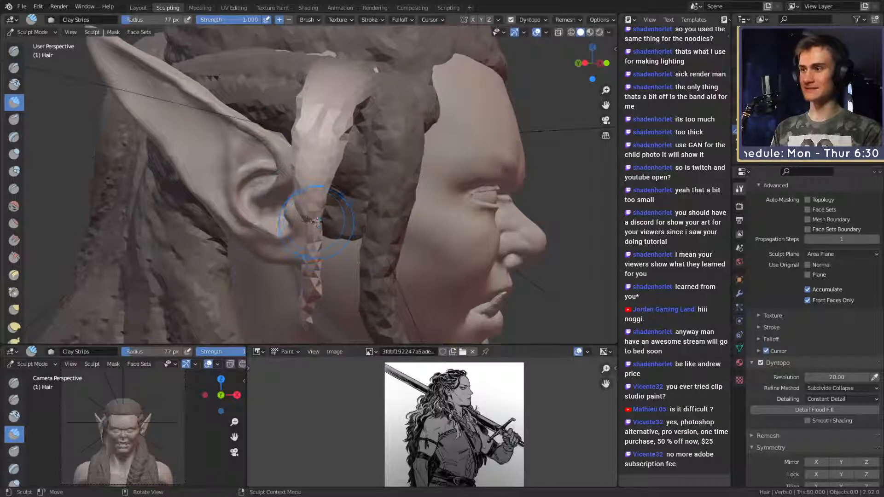
{"action": "key", "text": "f"}
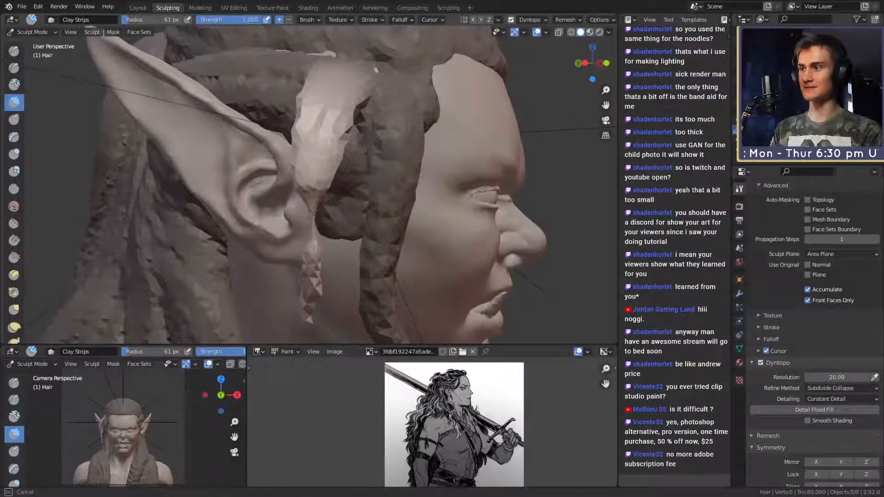
{"action": "left_click", "coordinate": [313, 213]}
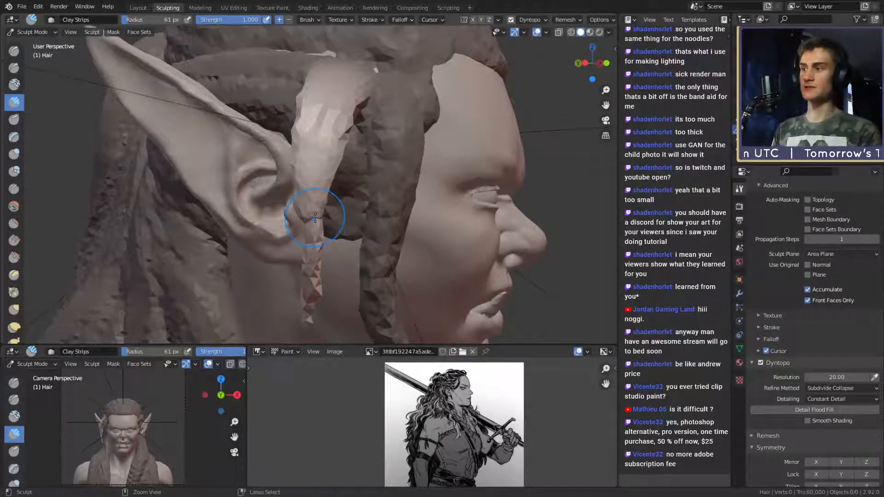
- Undo the second strand's sculpting back to the masked patch of hair behind the first hanging strand's root
{"action": "mouse_move", "coordinate": [310, 211]}
{"action": "middle_mouse_down"}
{"action": "mouse_move", "coordinate": [382, 205]}
{"action": "mouse_move", "coordinate": [303, 206]}
{"action": "middle_mouse_up"}
{"action": "key", "text": "ctrl+i"}
{"action": "key", "text": "ctrl+i"}
{"action": "key", "text": "ctrl+i"}
{"action": "key", "text": "ctrl+i"}
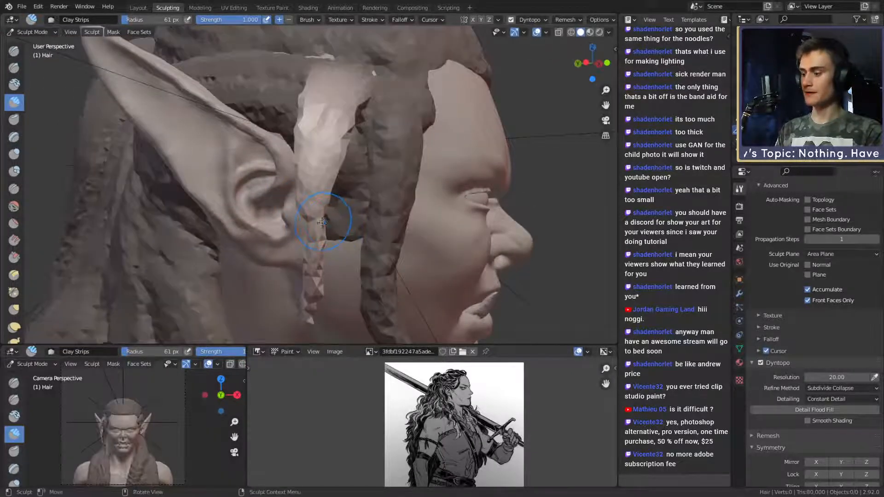
{"action": "key", "text": "ctrl+i"}
{"action": "key", "text": "ctrl+i"}
{"action": "key", "text": "ctrl+i"}
{"action": "key", "text": "ctrl+i"}
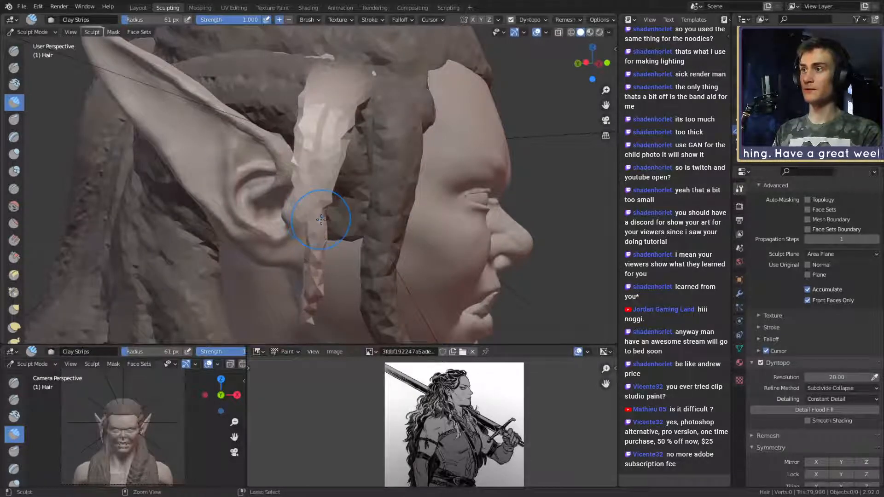
{"action": "key", "text": "ctrl+z"}
{"action": "key", "text": "ctrl+z"}
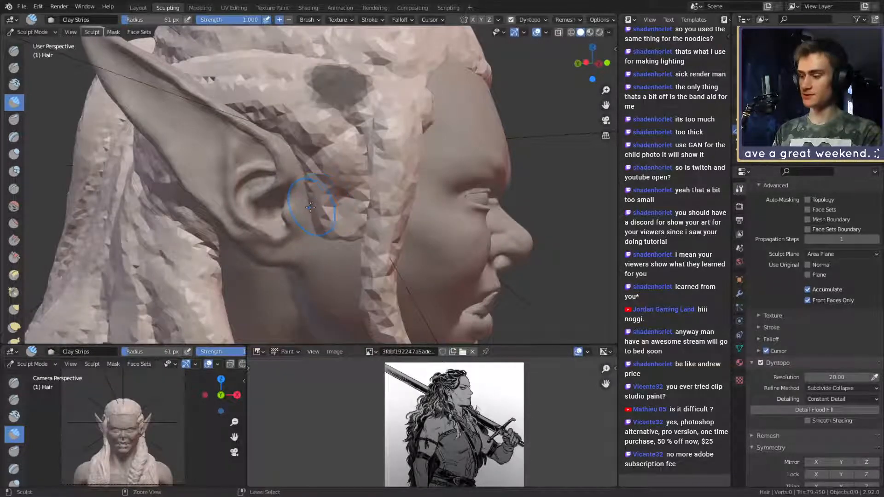
- Invert the mask so only the root patch can be sculpted, and set the Snake Hook radius to 170 px
{"action": "key", "text": "ctrl+i"}
{"action": "key", "text": "k"}
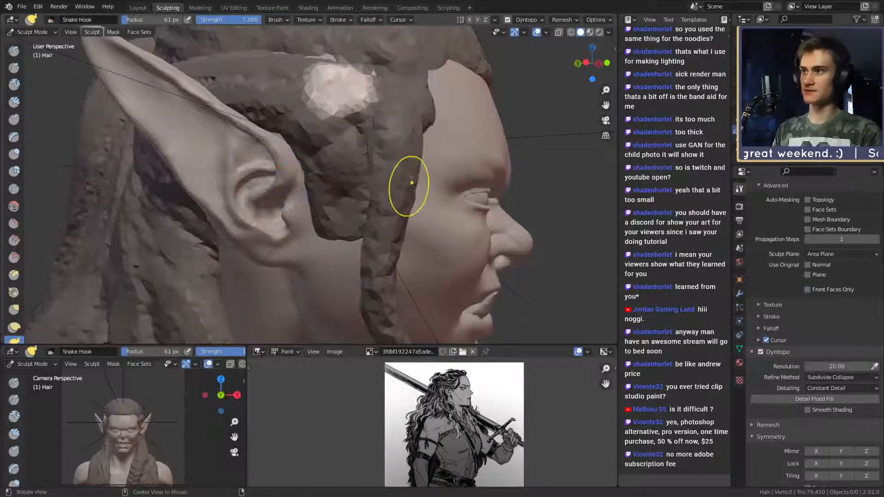
{"action": "mouse_move", "coordinate": [405, 188]}
{"action": "middle_mouse_down"}
{"action": "mouse_move", "coordinate": [336, 139]}
{"action": "mouse_move", "coordinate": [296, 151]}
{"action": "middle_mouse_up"}
{"action": "key", "text": "f"}
{"action": "left_click", "coordinate": [340, 145]}
{"action": "mouse_move", "coordinate": [322, 151]}
{"action": "left_mouse_down", "text": "alt+shift"}
{"action": "mouse_move", "coordinate": [362, 177]}
{"action": "mouse_move", "coordinate": [322, 163]}
{"action": "left_mouse_up", "text": "alt+shift"}
- Try to pull a new strand from the unmasked patch outward and down over the ear with Snake Hook at 170 px
{"action": "left_click_drag", "start_coordinate": [292, 188], "coordinate": [296, 192]}
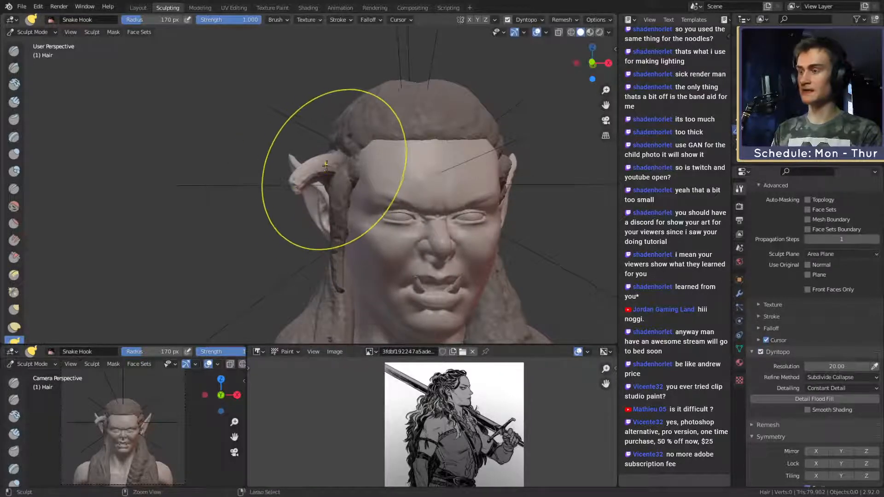
{"action": "key", "text": "ctrl+z"}
{"action": "left_click_drag", "start_coordinate": [339, 163], "coordinate": [320, 166]}
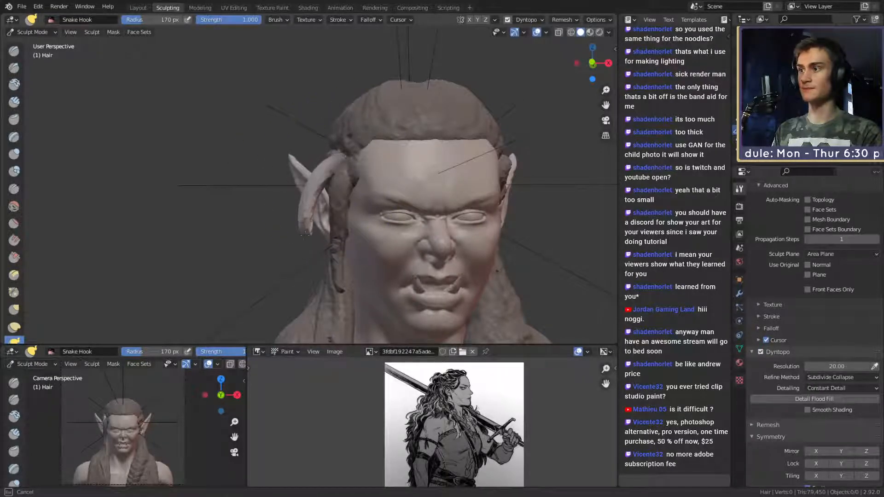
{"action": "mouse_move", "coordinate": [305, 235]}
{"action": "left_mouse_down"}
{"action": "mouse_move", "coordinate": [313, 268]}
{"action": "mouse_move", "coordinate": [372, 239]}
{"action": "mouse_move", "coordinate": [371, 219]}
{"action": "left_mouse_up"}
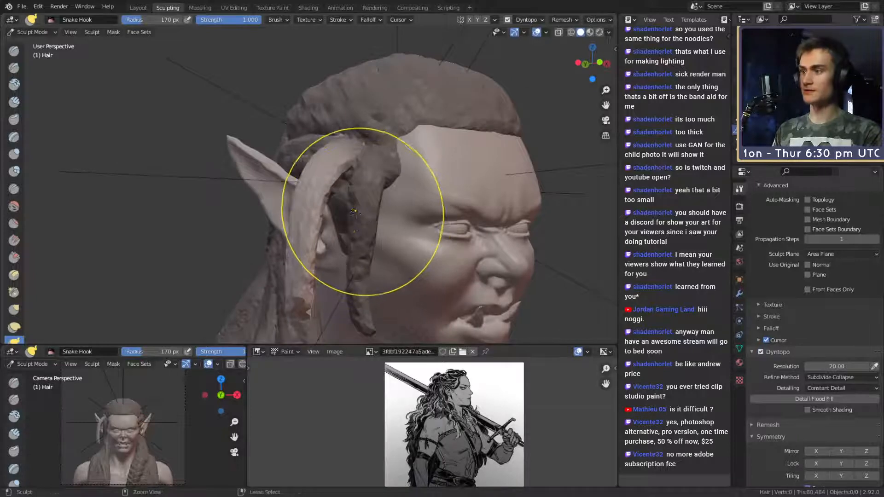
{"action": "key", "text": "ctrl+z"}
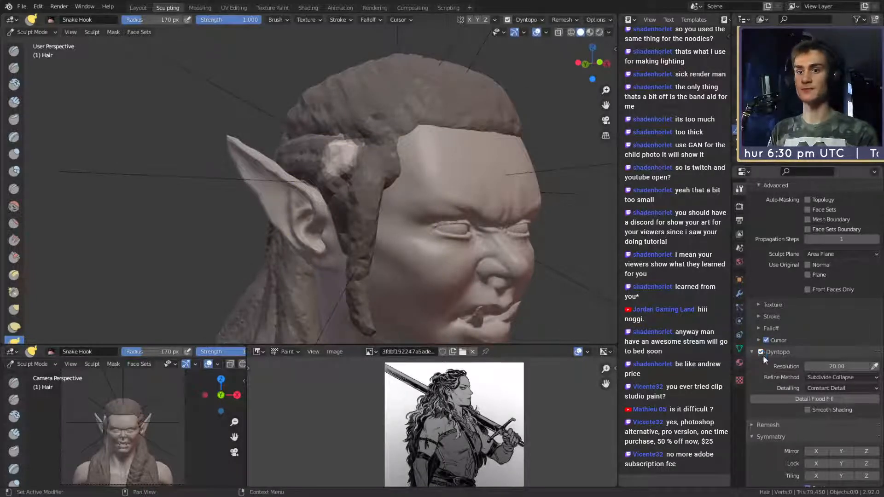
- Try to pull the strand from the unmasked patch with Snake Hook while Dyntopo is temporarily disabled
{"action": "left_click", "coordinate": [763, 354]}
{"action": "left_click_drag", "start_coordinate": [416, 217], "coordinate": [350, 225], "text": "alt"}
{"action": "left_click_drag", "start_coordinate": [349, 224], "coordinate": [354, 144], "text": "ctrl+alt"}
{"action": "left_click_drag", "start_coordinate": [278, 238], "coordinate": [283, 279]}
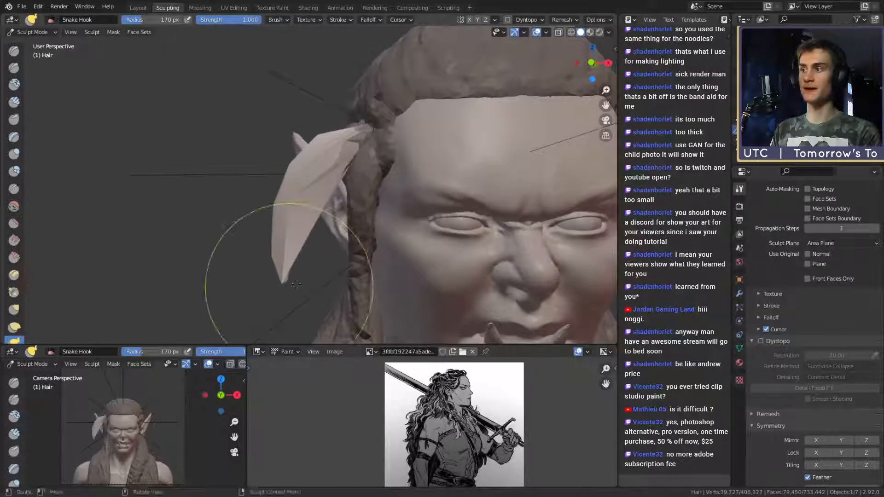
{"action": "middle_click_drag", "start_coordinate": [318, 267], "coordinate": [456, 252]}
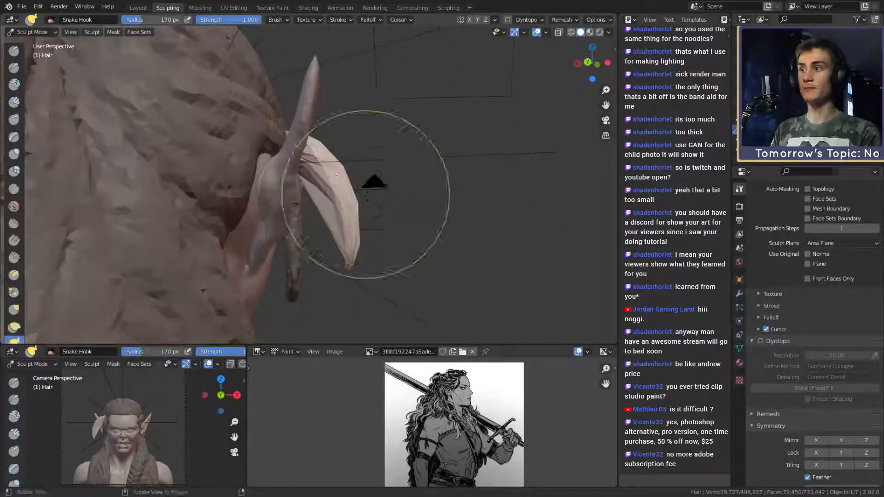
{"action": "middle_click_drag", "start_coordinate": [375, 178], "coordinate": [296, 207]}
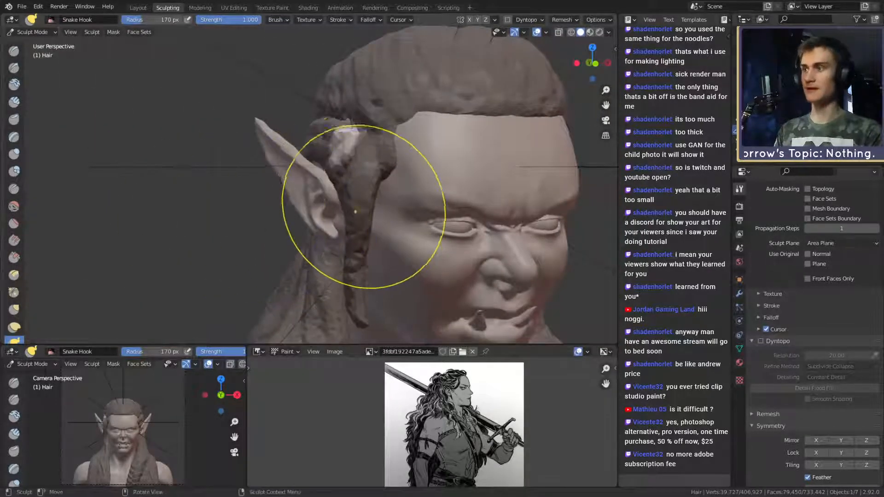
{"action": "middle_click_drag", "start_coordinate": [356, 211], "coordinate": [319, 200]}
{"action": "left_click_drag", "start_coordinate": [334, 138], "coordinate": [312, 220]}
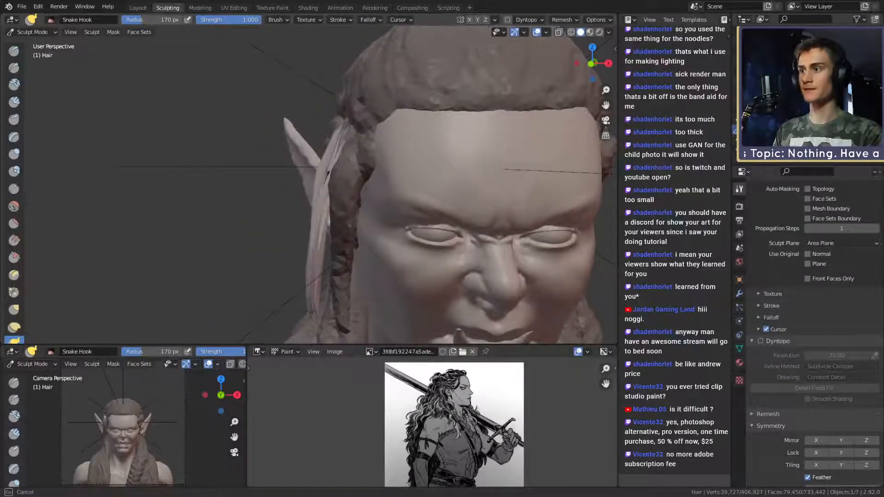
{"action": "mouse_move", "coordinate": [311, 313]}
{"action": "middle_mouse_down"}
{"action": "mouse_move", "coordinate": [472, 232]}
{"action": "mouse_move", "coordinate": [251, 241]}
{"action": "mouse_move", "coordinate": [350, 230]}
{"action": "mouse_move", "coordinate": [326, 220]}
{"action": "middle_mouse_up"}
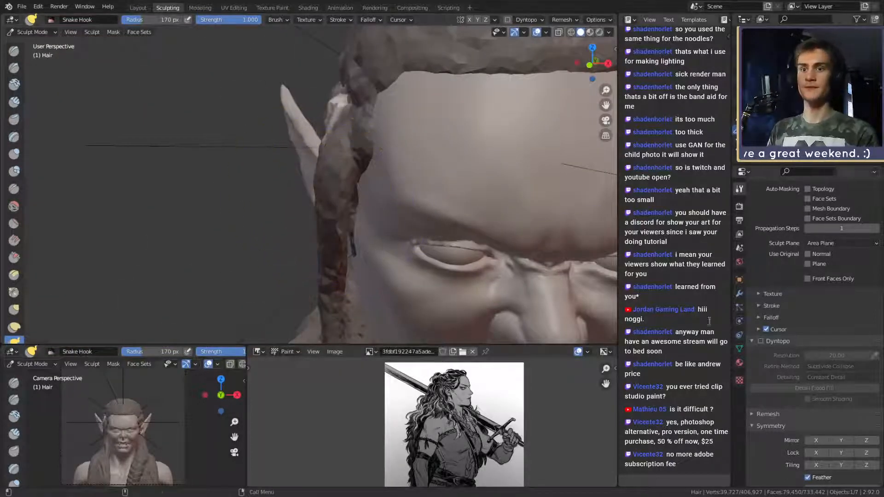
{"action": "left_click", "coordinate": [760, 340]}
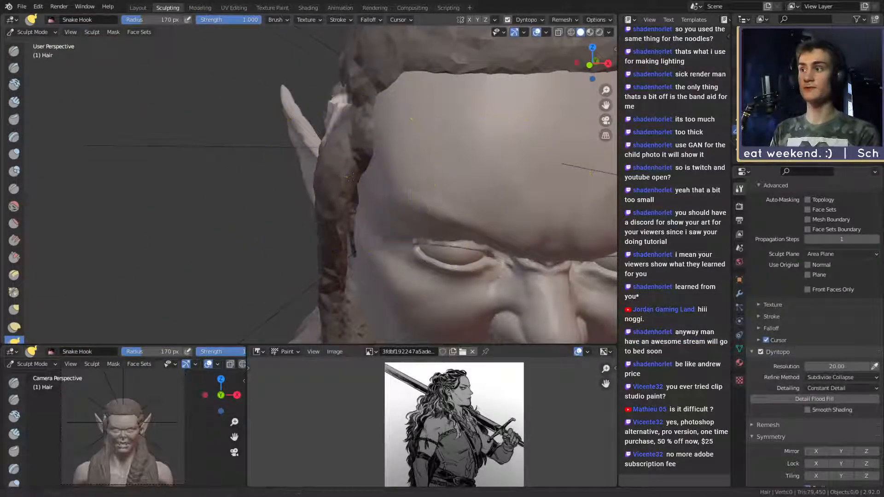
- Pull a new strand from the unmasked patch down beside the face with Snake Hook, using 170 px and 203 px radii with Dyntopo on
{"action": "scroll", "coordinate": [365, 165], "scroll_direction": "down", "scroll_amount": 6}
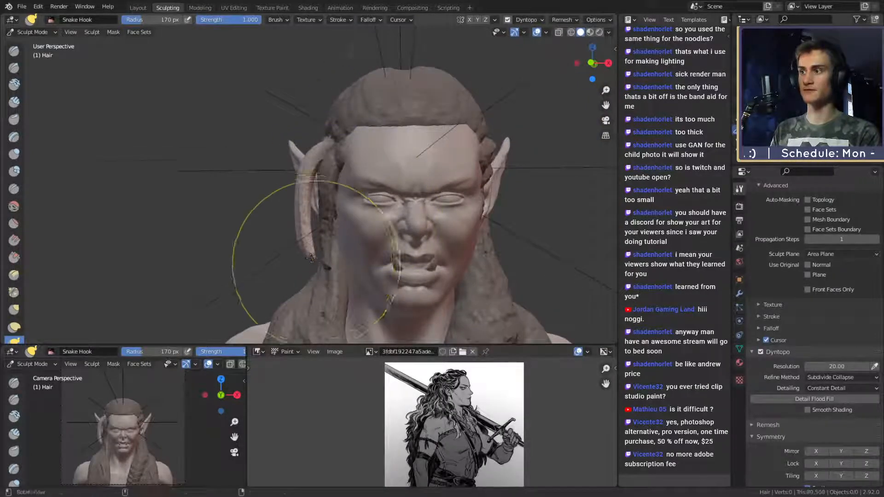
{"action": "scroll", "coordinate": [311, 258], "scroll_direction": "up", "scroll_amount": 5}
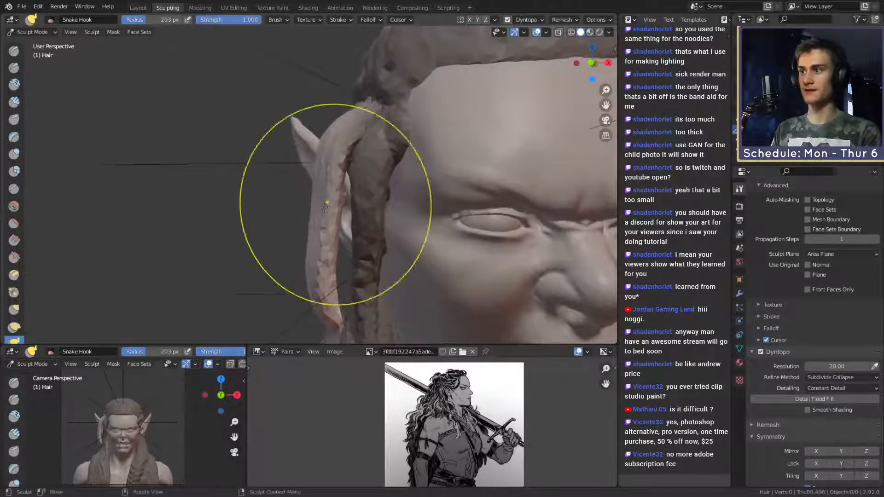
{"action": "left_click_drag", "start_coordinate": [325, 206], "coordinate": [320, 273]}
{"action": "middle_click_drag", "start_coordinate": [325, 289], "coordinate": [276, 174]}
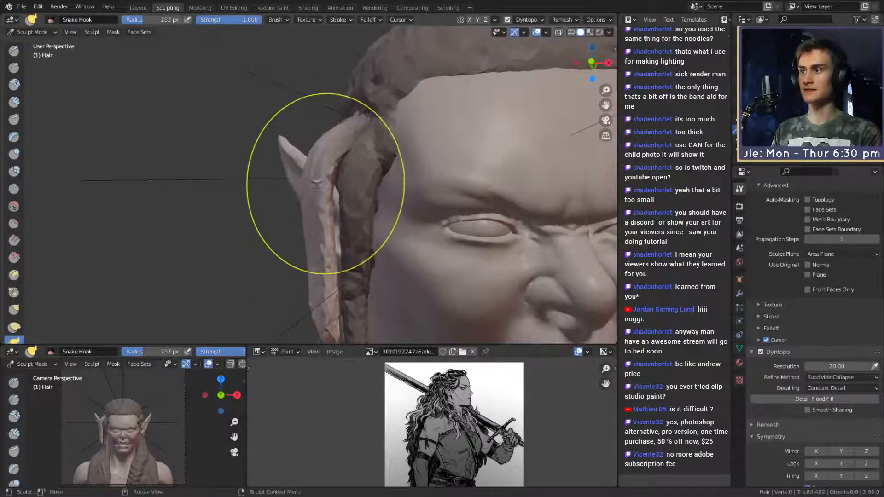
- Shape the new strand into a tapered lock in front of the ear with Snake Hook at a 150 px radius
{"action": "mouse_move", "coordinate": [331, 168]}
{"action": "middle_mouse_down"}
{"action": "mouse_move", "coordinate": [365, 186]}
{"action": "mouse_move", "coordinate": [345, 233]}
{"action": "mouse_move", "coordinate": [312, 266]}
{"action": "mouse_move", "coordinate": [336, 189]}
{"action": "mouse_move", "coordinate": [357, 192]}
{"action": "mouse_move", "coordinate": [356, 173]}
{"action": "mouse_move", "coordinate": [359, 210]}
{"action": "middle_mouse_up"}
{"action": "scroll", "coordinate": [365, 185], "scroll_direction": "up", "scroll_amount": 3}
{"action": "key", "text": "f"}
{"action": "left_click", "coordinate": [326, 194]}
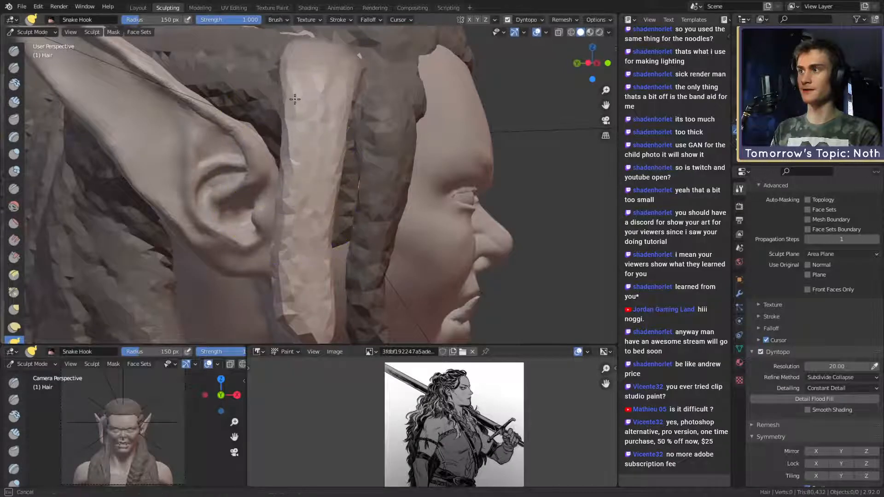
{"action": "middle_click_drag", "start_coordinate": [294, 99], "coordinate": [329, 260]}
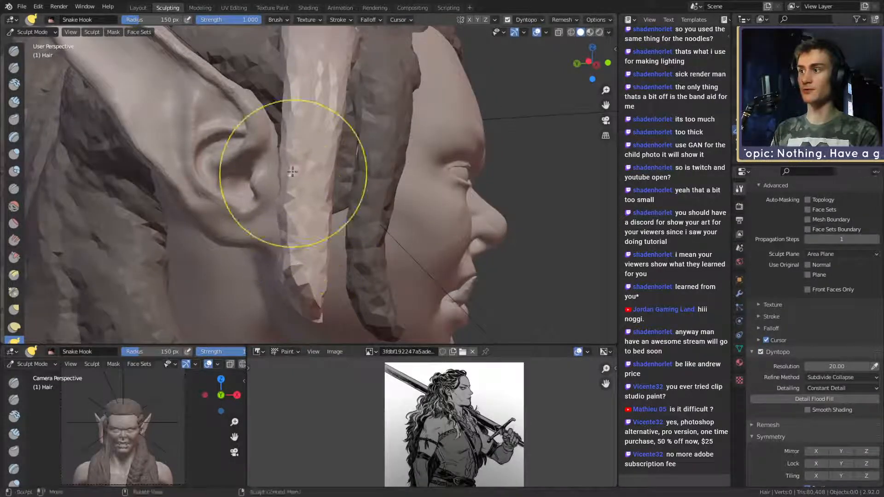
{"action": "middle_click_drag", "start_coordinate": [292, 172], "coordinate": [210, 138]}
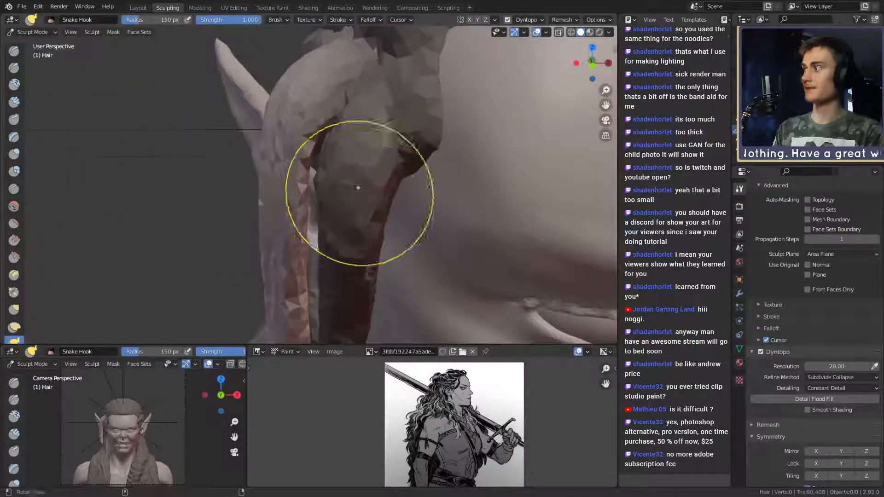
{"action": "mouse_move", "coordinate": [358, 187]}
{"action": "middle_mouse_down"}
{"action": "mouse_move", "coordinate": [365, 267]}
{"action": "mouse_move", "coordinate": [454, 198]}
{"action": "mouse_move", "coordinate": [500, 133]}
{"action": "mouse_move", "coordinate": [359, 174]}
{"action": "middle_mouse_up"}
{"action": "mouse_move", "coordinate": [329, 138]}
{"action": "middle_mouse_down"}
{"action": "mouse_move", "coordinate": [316, 150]}
{"action": "mouse_move", "coordinate": [346, 177]}
{"action": "mouse_move", "coordinate": [377, 171]}
{"action": "mouse_move", "coordinate": [375, 177]}
{"action": "mouse_move", "coordinate": [227, 197]}
{"action": "middle_mouse_up"}
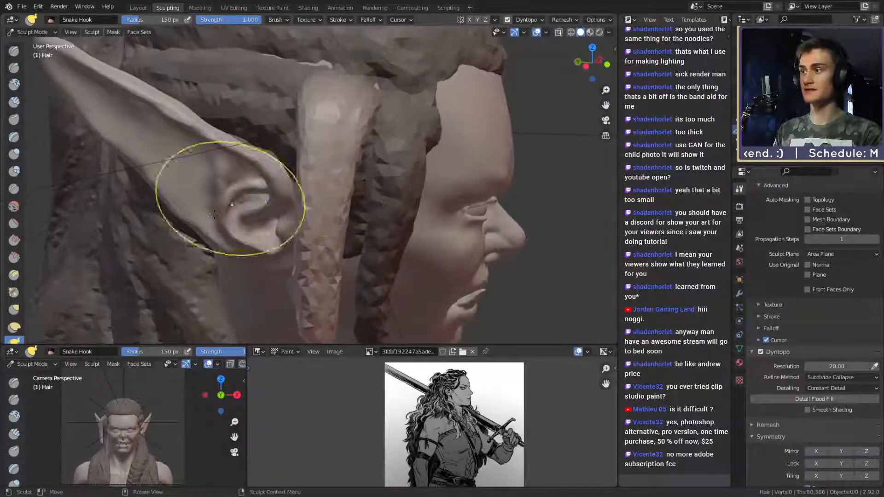
{"action": "mouse_move", "coordinate": [233, 237]}
{"action": "middle_mouse_down"}
{"action": "mouse_move", "coordinate": [382, 197]}
{"action": "mouse_move", "coordinate": [375, 118]}
{"action": "middle_mouse_up"}
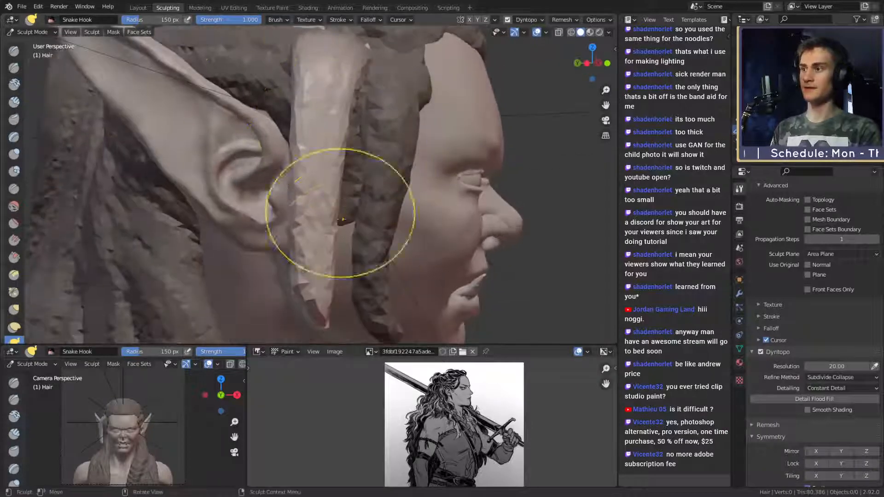
{"action": "middle_click_drag", "start_coordinate": [335, 207], "coordinate": [326, 266]}
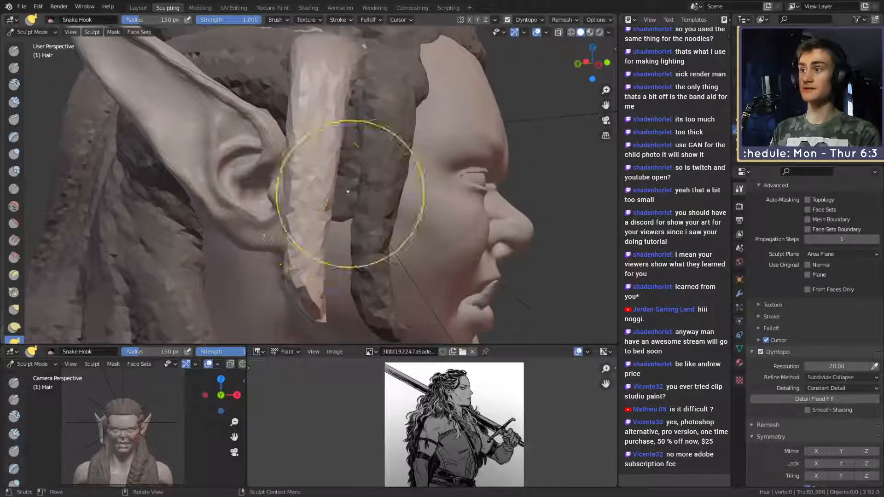
{"action": "middle_click_drag", "start_coordinate": [349, 191], "coordinate": [341, 167]}
{"action": "mouse_move", "coordinate": [344, 122]}
{"action": "middle_mouse_down"}
{"action": "mouse_move", "coordinate": [304, 131]}
{"action": "mouse_move", "coordinate": [296, 168]}
{"action": "mouse_move", "coordinate": [333, 204]}
{"action": "mouse_move", "coordinate": [320, 189]}
{"action": "mouse_move", "coordinate": [296, 208]}
{"action": "middle_mouse_up"}
- Build up the new strand's surface with Clay Strips at a 24 px radius and even it out at 200 px
{"action": "key", "text": "c"}
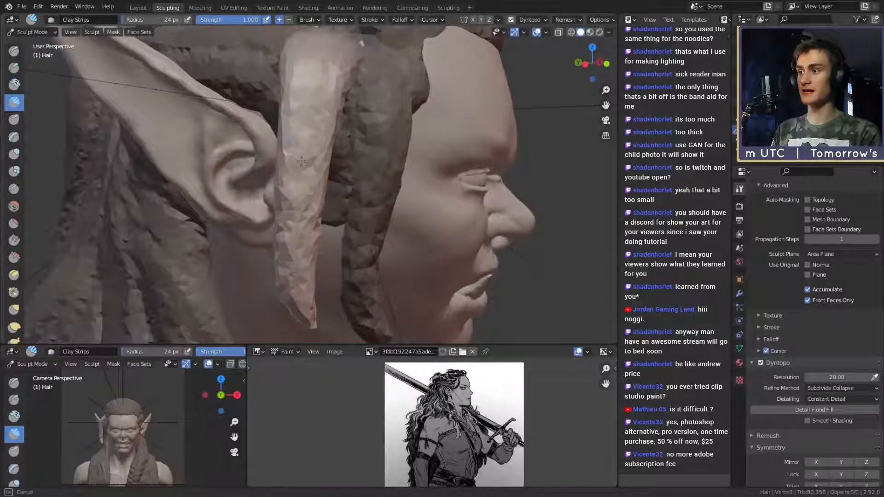
{"action": "middle_click_drag", "start_coordinate": [326, 79], "coordinate": [319, 65]}
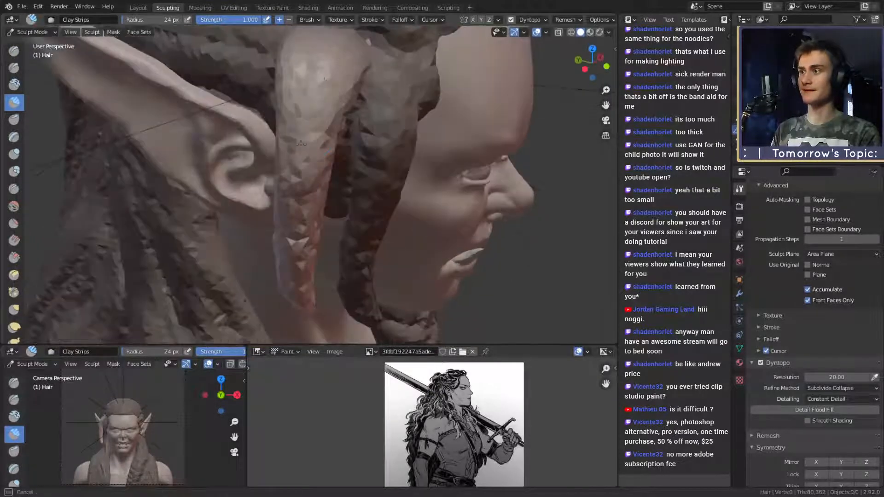
{"action": "left_click_drag", "start_coordinate": [311, 172], "coordinate": [312, 161]}
{"action": "mouse_move", "coordinate": [303, 152]}
{"action": "middle_mouse_down"}
{"action": "mouse_move", "coordinate": [325, 134]}
{"action": "mouse_move", "coordinate": [304, 115]}
{"action": "middle_mouse_up"}
{"action": "key", "text": "f"}
{"action": "left_click", "coordinate": [308, 106]}
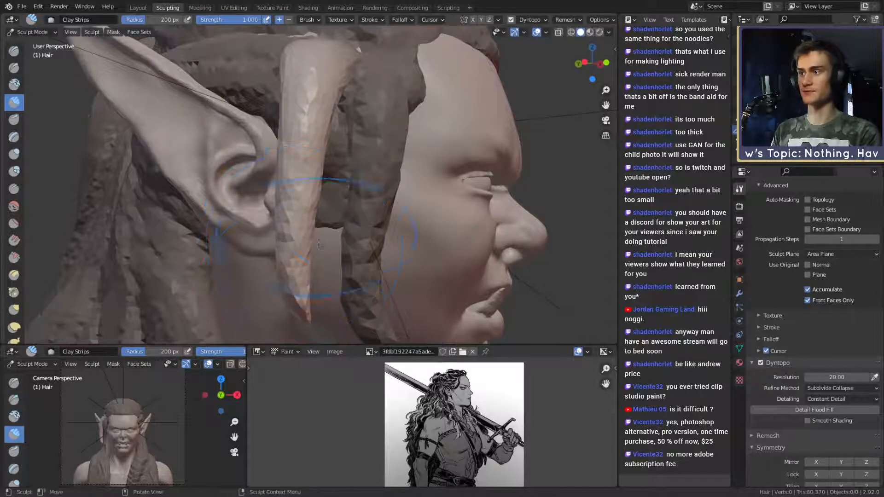
- Clear the mask and push the new strand closer to the head with Grab at a 178 px radius
{"action": "mouse_move", "coordinate": [290, 279]}
{"action": "middle_mouse_down"}
{"action": "mouse_move", "coordinate": [302, 241]}
{"action": "mouse_move", "coordinate": [350, 233]}
{"action": "mouse_move", "coordinate": [358, 197]}
{"action": "mouse_move", "coordinate": [344, 188]}
{"action": "mouse_move", "coordinate": [377, 183]}
{"action": "mouse_move", "coordinate": [379, 172]}
{"action": "middle_mouse_up"}
{"action": "key", "text": "alt+m"}
{"action": "key", "text": "g"}
{"action": "key", "text": "f"}
{"action": "left_click", "coordinate": [427, 172]}
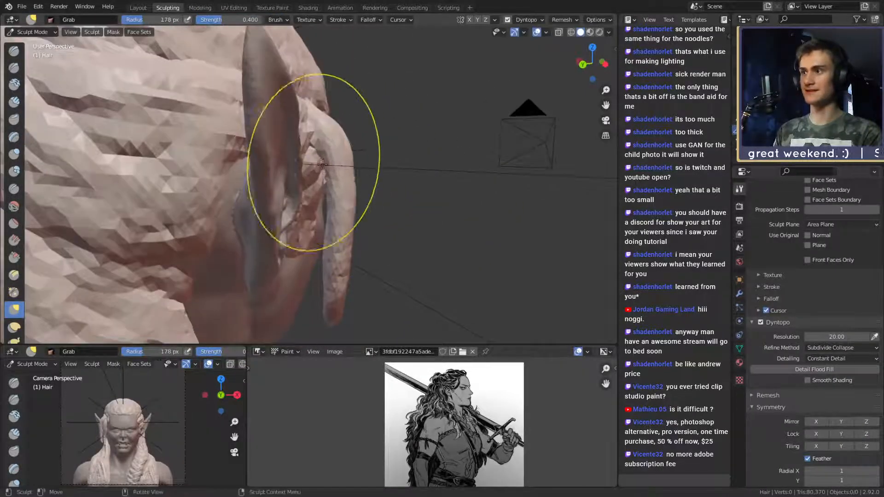
{"action": "left_click_drag", "start_coordinate": [351, 181], "coordinate": [346, 183]}
{"action": "left_click_drag", "start_coordinate": [353, 222], "coordinate": [346, 221]}
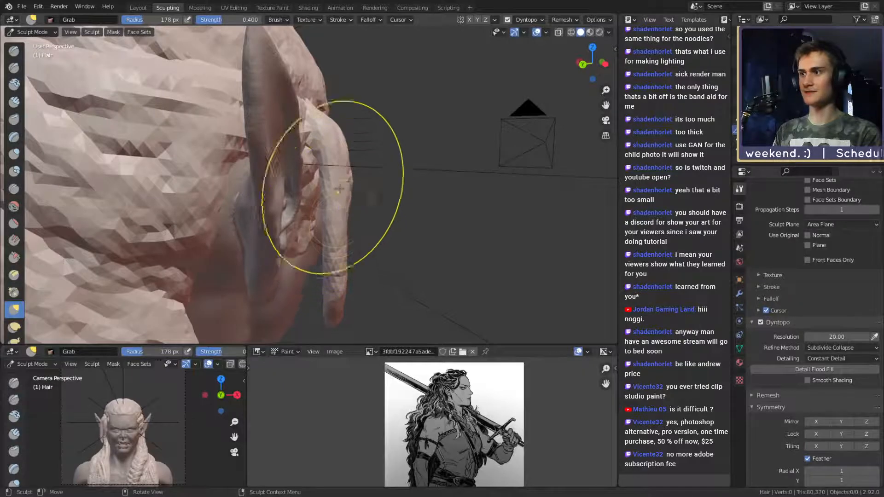
{"action": "left_click_drag", "start_coordinate": [340, 189], "coordinate": [331, 184]}
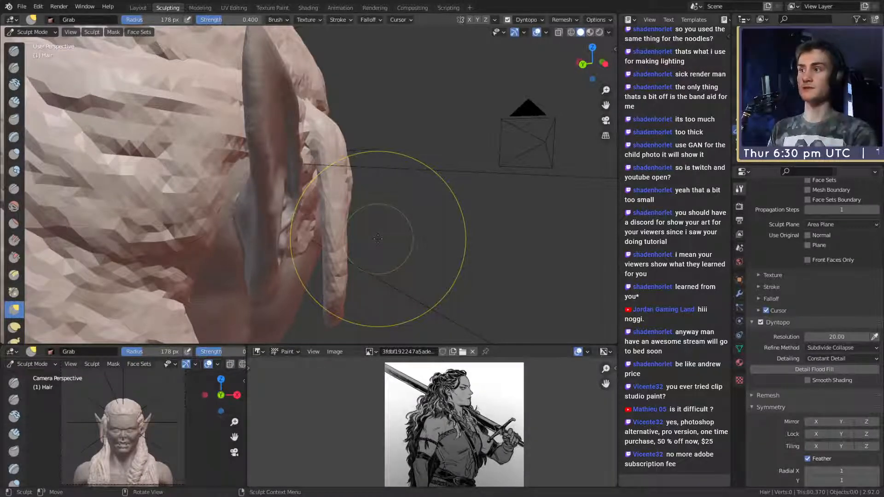
- Try to push the strand in front of the ear toward the head with Grab at a 124 px radius
{"action": "middle_click_drag", "start_coordinate": [350, 213], "coordinate": [230, 228]}
{"action": "mouse_move", "coordinate": [311, 233]}
{"action": "middle_mouse_down"}
{"action": "mouse_move", "coordinate": [422, 200]}
{"action": "mouse_move", "coordinate": [374, 217]}
{"action": "middle_mouse_up"}
{"action": "key", "text": "f"}
{"action": "left_click", "coordinate": [328, 234]}
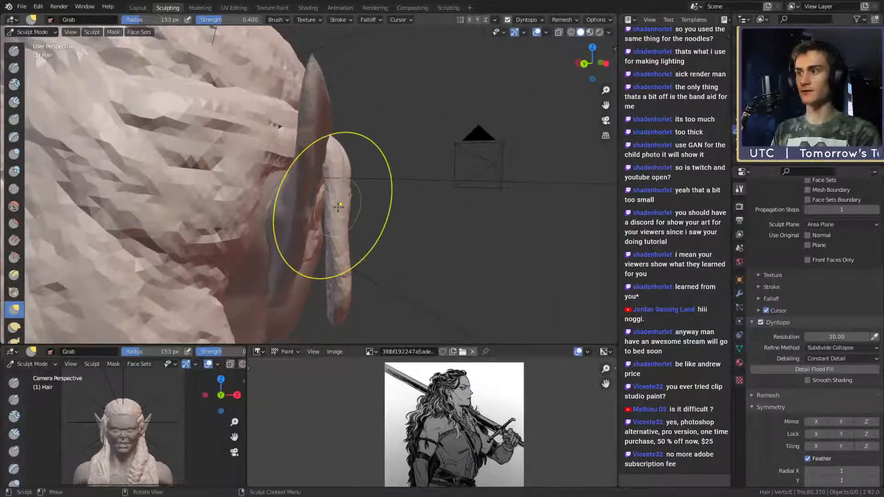
{"action": "key", "text": "f"}
{"action": "left_click", "coordinate": [405, 213]}
{"action": "left_click_drag", "start_coordinate": [340, 178], "coordinate": [277, 164]}
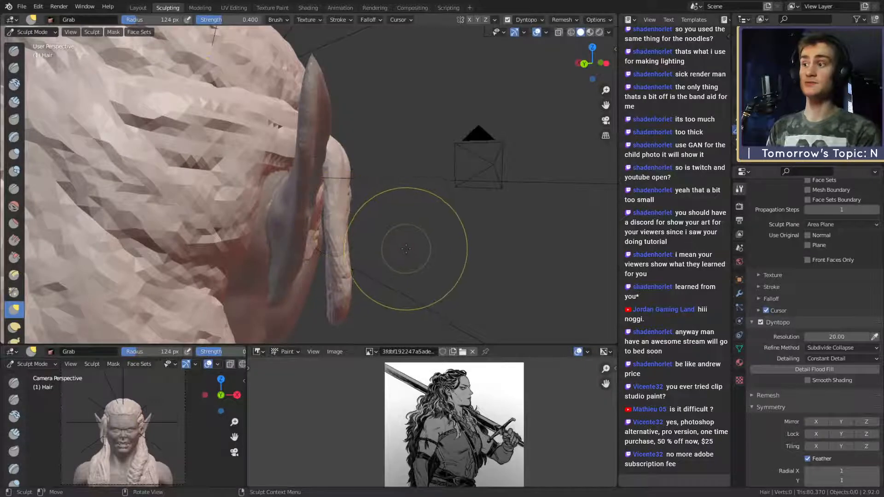
{"action": "middle_click_drag", "start_coordinate": [406, 249], "coordinate": [201, 143]}
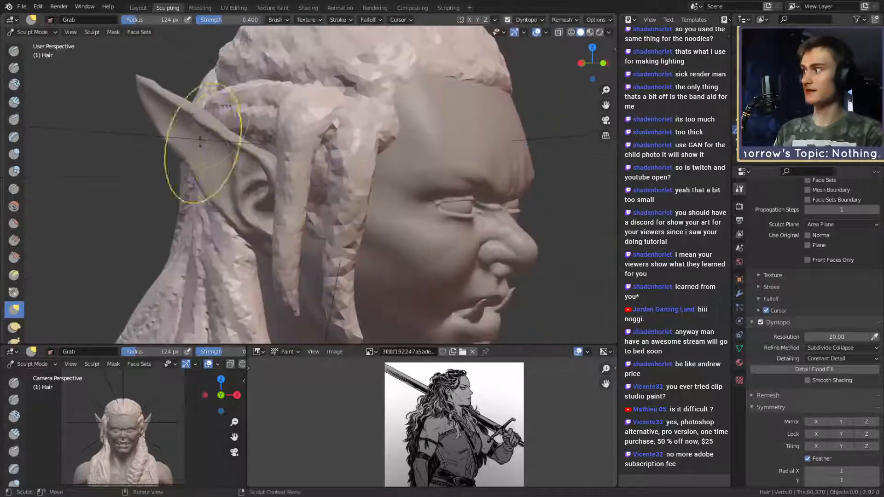
{"action": "key", "text": "ctrl+z"}
- Mask all the hair except the strand in front of the ear by expanding the mask up to the strand's root
{"action": "key", "text": "m"}
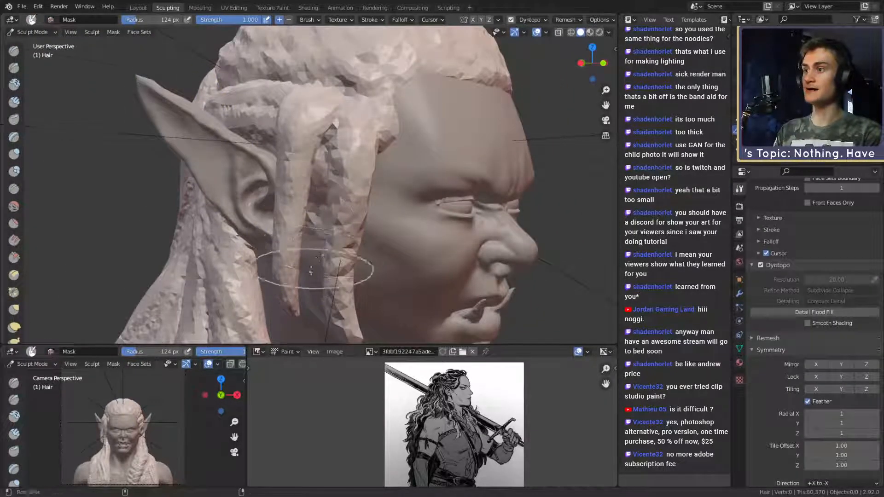
{"action": "middle_click_drag", "start_coordinate": [320, 256], "coordinate": [328, 227]}
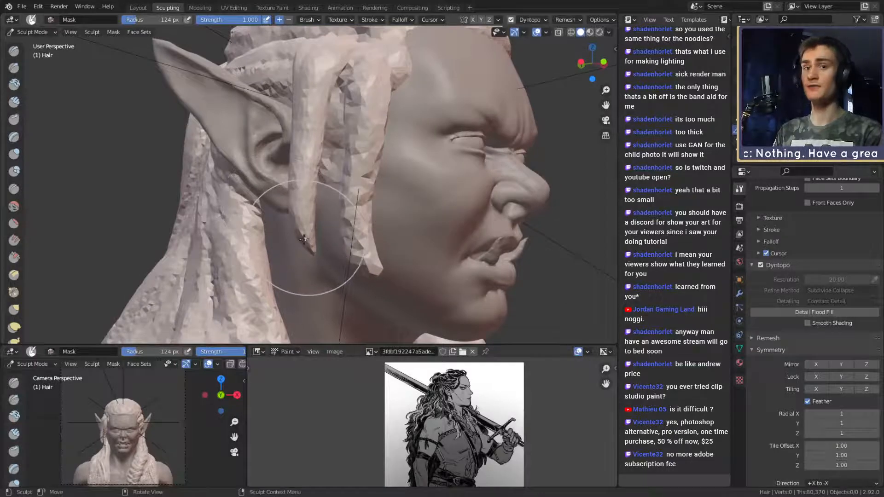
{"action": "mouse_move", "coordinate": [306, 238]}
{"action": "middle_mouse_down"}
{"action": "mouse_move", "coordinate": [267, 198]}
{"action": "mouse_move", "coordinate": [299, 239]}
{"action": "middle_mouse_up"}
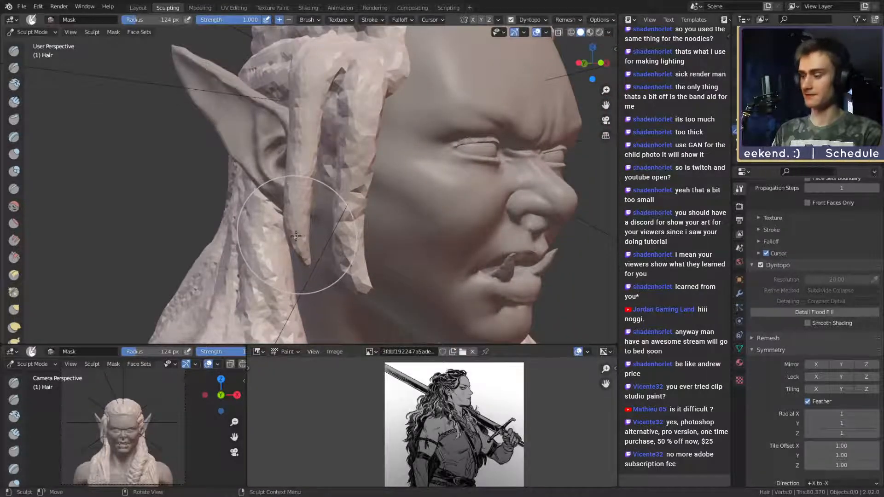
{"action": "key", "text": "shift+a"}
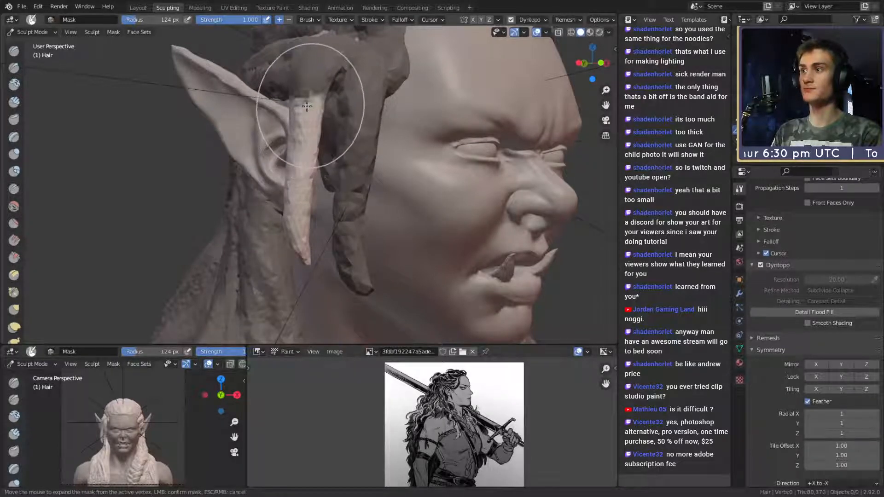
{"action": "left_click", "coordinate": [310, 81]}
{"action": "mouse_move", "coordinate": [332, 92]}
{"action": "middle_mouse_down"}
{"action": "mouse_move", "coordinate": [418, 93]}
{"action": "mouse_move", "coordinate": [288, 166]}
{"action": "mouse_move", "coordinate": [238, 96]}
{"action": "middle_mouse_up"}
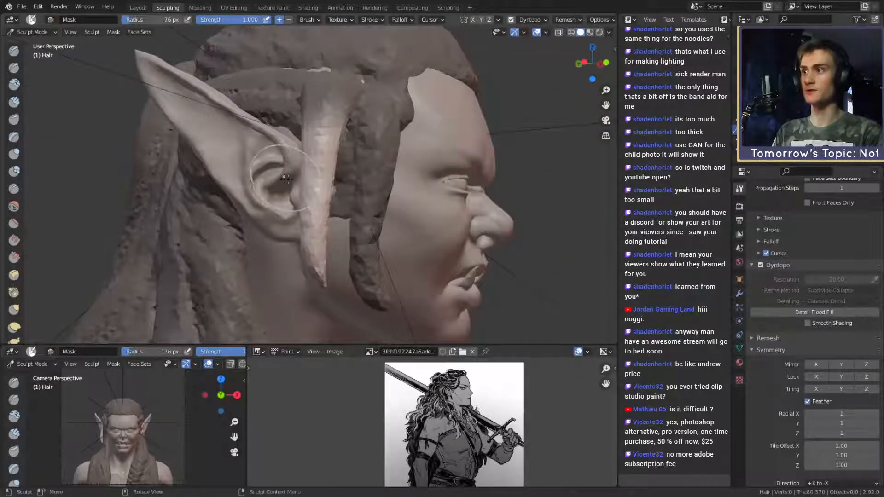
{"action": "mouse_move", "coordinate": [284, 178]}
{"action": "middle_mouse_down"}
{"action": "mouse_move", "coordinate": [344, 227]}
{"action": "mouse_move", "coordinate": [371, 187]}
{"action": "mouse_move", "coordinate": [365, 163]}
{"action": "middle_mouse_up"}
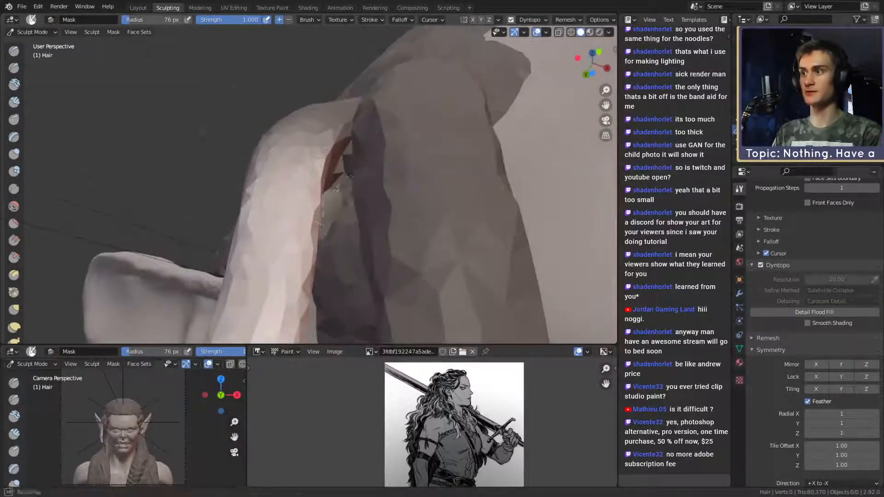
{"action": "middle_click_drag", "start_coordinate": [335, 189], "coordinate": [347, 232]}
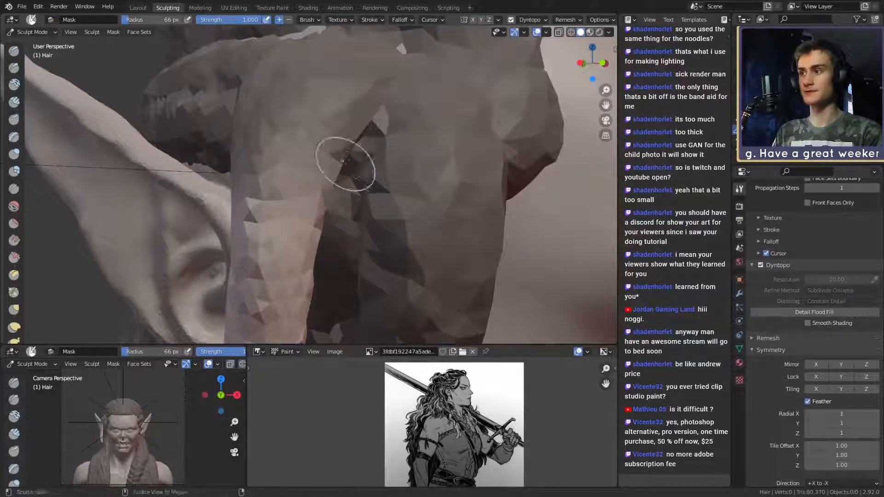
{"action": "mouse_move", "coordinate": [345, 160]}
{"action": "middle_mouse_down"}
{"action": "mouse_move", "coordinate": [345, 296]}
{"action": "mouse_move", "coordinate": [325, 247]}
{"action": "mouse_move", "coordinate": [336, 253]}
{"action": "mouse_move", "coordinate": [242, 190]}
{"action": "middle_mouse_up"}
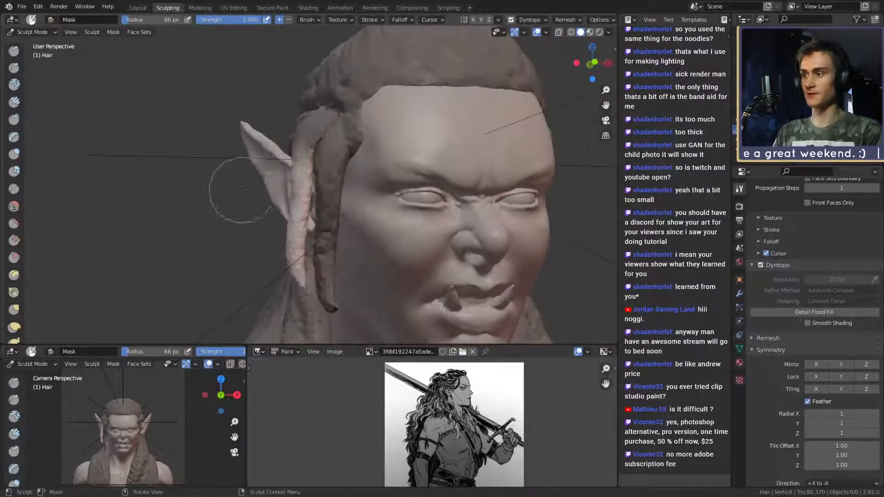
- Reposition the unmasked strand beside the face with Grab at a 202 px radius and clear the mask
{"action": "key", "text": "g"}
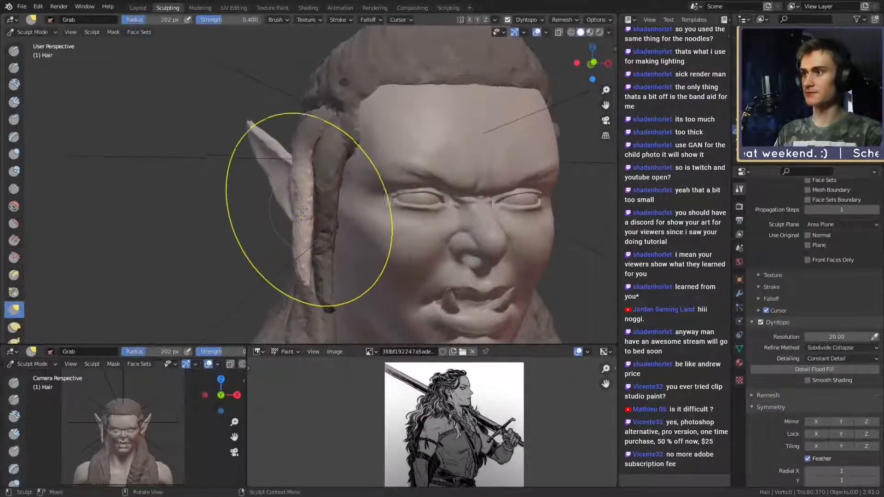
{"action": "mouse_move", "coordinate": [331, 200]}
{"action": "middle_mouse_down"}
{"action": "mouse_move", "coordinate": [322, 221]}
{"action": "mouse_move", "coordinate": [304, 230]}
{"action": "mouse_move", "coordinate": [296, 213]}
{"action": "mouse_move", "coordinate": [323, 262]}
{"action": "middle_mouse_up"}
{"action": "mouse_move", "coordinate": [387, 250]}
{"action": "middle_mouse_down"}
{"action": "mouse_move", "coordinate": [286, 233]}
{"action": "mouse_move", "coordinate": [316, 168]}
{"action": "mouse_move", "coordinate": [359, 191]}
{"action": "mouse_move", "coordinate": [293, 181]}
{"action": "mouse_move", "coordinate": [216, 185]}
{"action": "middle_mouse_up"}
{"action": "scroll", "coordinate": [350, 186], "scroll_direction": "up", "scroll_amount": 6}
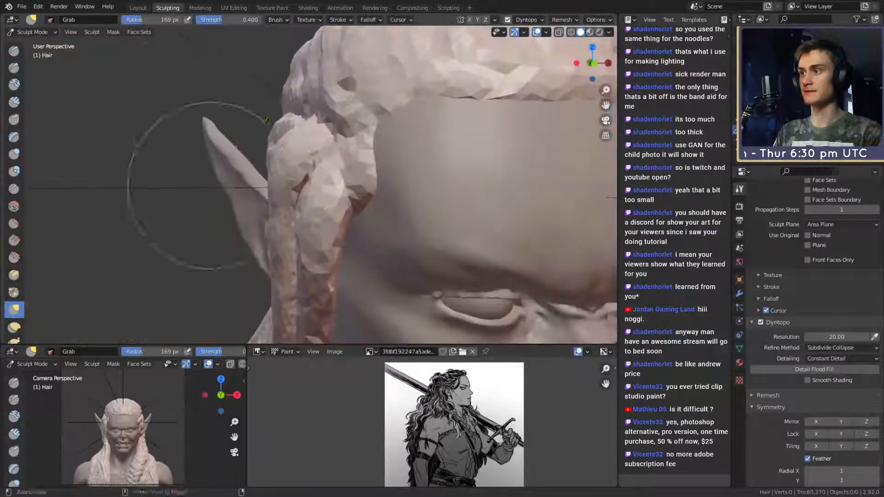
{"action": "scroll", "coordinate": [230, 188], "scroll_direction": "down", "scroll_amount": 6}
{"action": "mouse_move", "coordinate": [343, 230]}
{"action": "middle_mouse_down"}
{"action": "mouse_move", "coordinate": [324, 234]}
{"action": "mouse_move", "coordinate": [322, 249]}
{"action": "middle_mouse_up"}
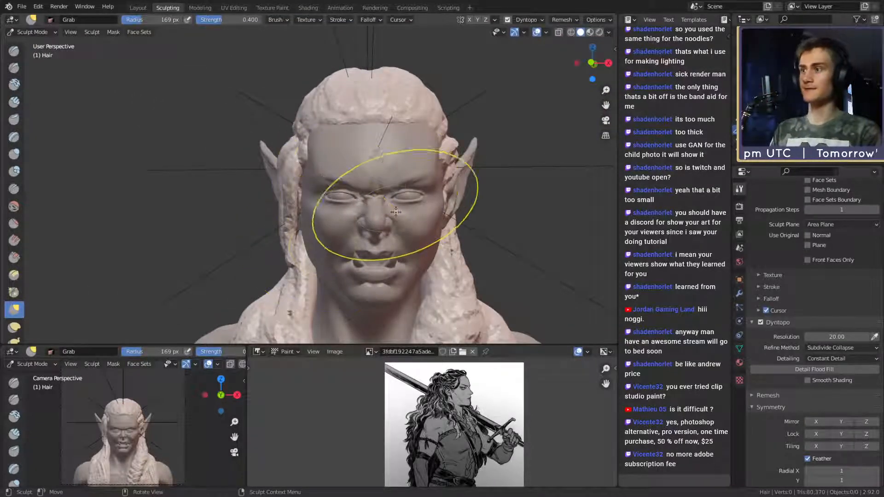
- Examine the face strands and hairline from the front and above with the Crease brush set to 58 px
{"action": "mouse_move", "coordinate": [338, 198]}
{"action": "left_mouse_down", "text": "alt"}
{"action": "mouse_move", "coordinate": [345, 213]}
{"action": "mouse_move", "coordinate": [387, 225]}
{"action": "left_mouse_up", "text": "alt"}
{"action": "mouse_move", "coordinate": [295, 203]}
{"action": "left_mouse_down", "text": "ctrl+alt"}
{"action": "mouse_move", "coordinate": [286, 152]}
{"action": "mouse_move", "coordinate": [250, 161]}
{"action": "left_mouse_up", "text": "ctrl+alt"}
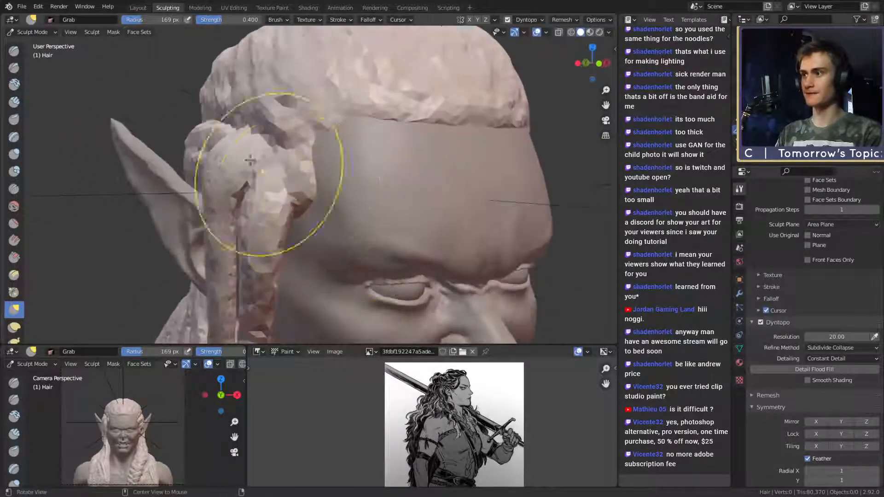
{"action": "key", "text": "shift+c"}
{"action": "key", "text": "f"}
{"action": "left_click", "coordinate": [232, 205]}
{"action": "left_click_drag", "start_coordinate": [348, 188], "coordinate": [345, 202], "text": "alt"}
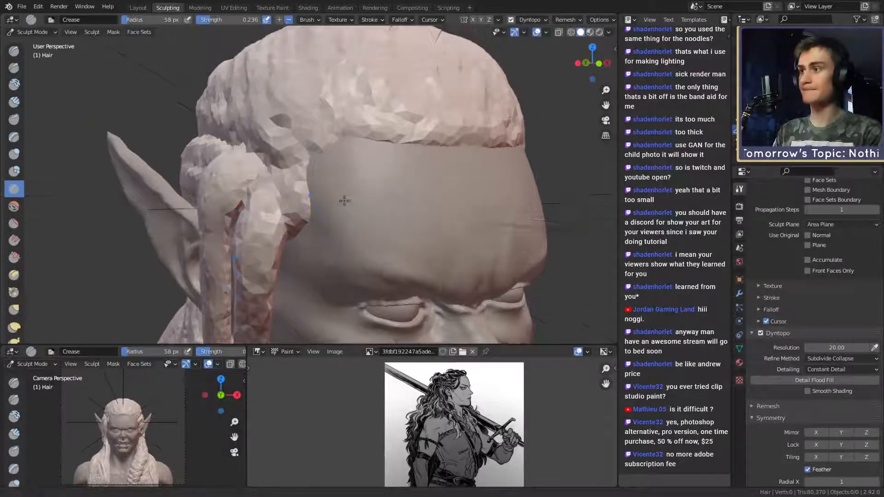
{"action": "middle_click_drag", "start_coordinate": [345, 201], "coordinate": [316, 196]}
{"action": "middle_click_drag", "start_coordinate": [346, 159], "coordinate": [368, 255], "text": "ctrl"}
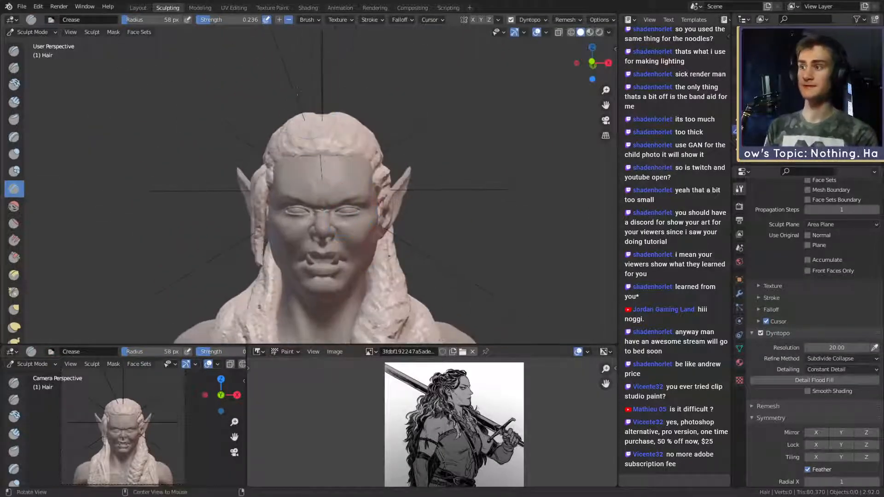
{"action": "mouse_move", "coordinate": [400, 202]}
{"action": "left_mouse_down", "text": "alt"}
{"action": "mouse_move", "coordinate": [375, 223]}
{"action": "mouse_move", "coordinate": [405, 225]}
{"action": "mouse_move", "coordinate": [375, 192]}
{"action": "mouse_move", "coordinate": [316, 236]}
{"action": "mouse_move", "coordinate": [374, 199]}
{"action": "left_mouse_up", "text": "alt"}
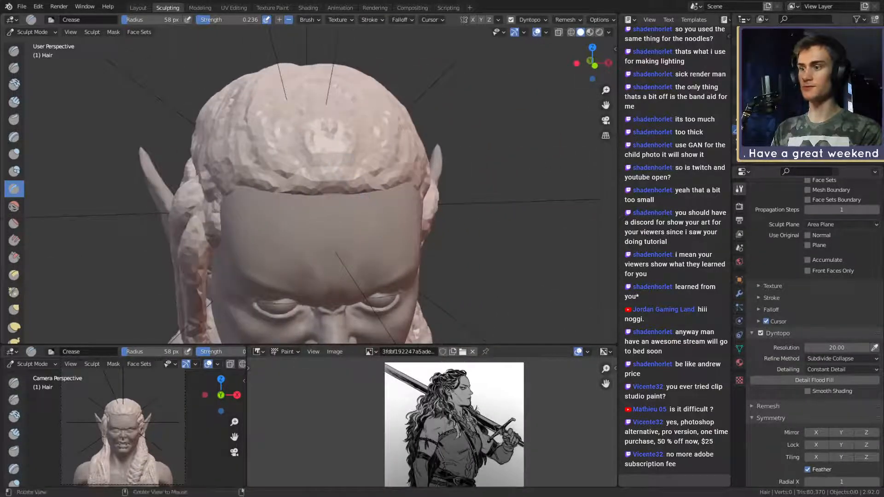
{"action": "left_click_drag", "start_coordinate": [345, 148], "coordinate": [357, 211], "text": "ctrl+alt"}
{"action": "mouse_move", "coordinate": [360, 277]}
{"action": "left_mouse_down", "text": "alt+shift"}
{"action": "mouse_move", "coordinate": [367, 187]}
{"action": "mouse_move", "coordinate": [357, 195]}
{"action": "mouse_move", "coordinate": [421, 193]}
{"action": "mouse_move", "coordinate": [374, 219]}
{"action": "left_mouse_up", "text": "alt+shift"}
{"action": "left_click_drag", "start_coordinate": [369, 254], "coordinate": [375, 195], "text": "ctrl+alt"}
- Build up the strands of the loose hair in front of the shoulder with Clay Strips at a 17 px radius
{"action": "key", "text": "c"}
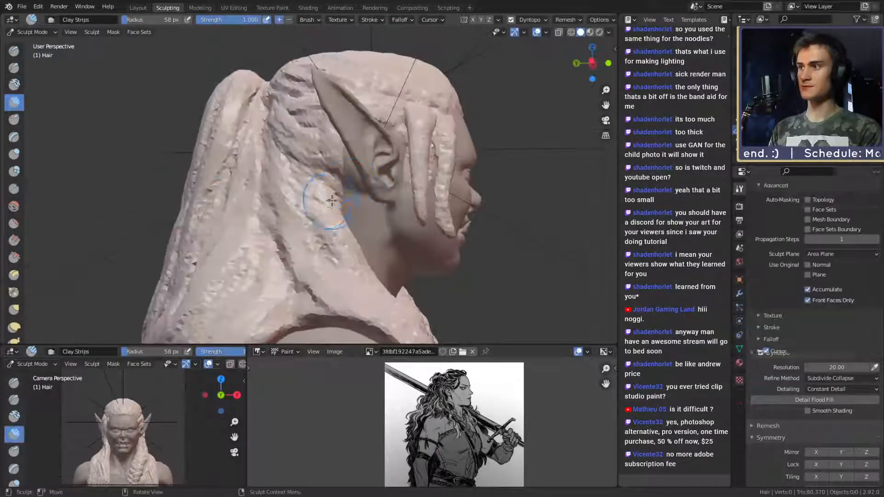
{"action": "mouse_move", "coordinate": [359, 262]}
{"action": "left_mouse_down", "text": "alt+shift"}
{"action": "mouse_move", "coordinate": [362, 196]}
{"action": "mouse_move", "coordinate": [288, 201]}
{"action": "left_mouse_up", "text": "alt+shift"}
{"action": "mouse_move", "coordinate": [306, 285]}
{"action": "left_mouse_down", "text": "alt+shift"}
{"action": "mouse_move", "coordinate": [318, 177]}
{"action": "mouse_move", "coordinate": [360, 188]}
{"action": "mouse_move", "coordinate": [355, 173]}
{"action": "mouse_move", "coordinate": [305, 227]}
{"action": "mouse_move", "coordinate": [329, 168]}
{"action": "mouse_move", "coordinate": [317, 239]}
{"action": "mouse_move", "coordinate": [343, 230]}
{"action": "mouse_move", "coordinate": [335, 158]}
{"action": "mouse_move", "coordinate": [323, 176]}
{"action": "left_mouse_up", "text": "alt+shift"}
{"action": "key", "text": "f"}
{"action": "left_click", "coordinate": [317, 166]}
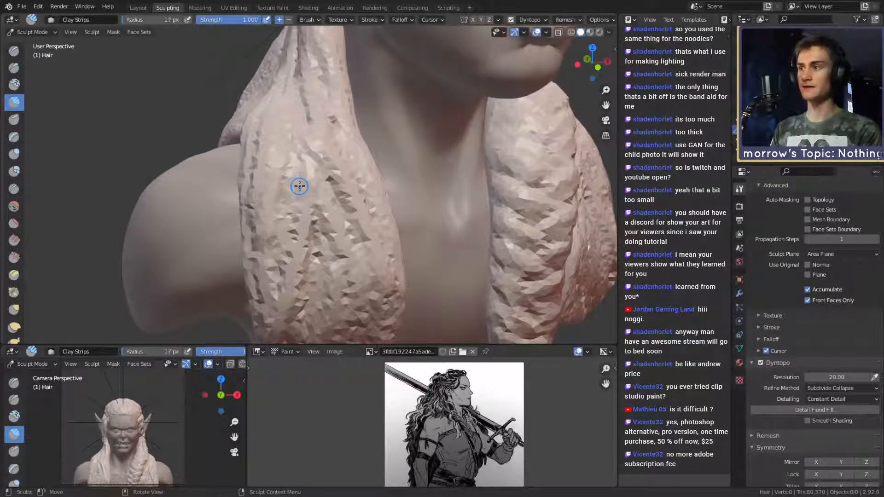
{"action": "middle_click_drag", "start_coordinate": [302, 174], "coordinate": [306, 173]}
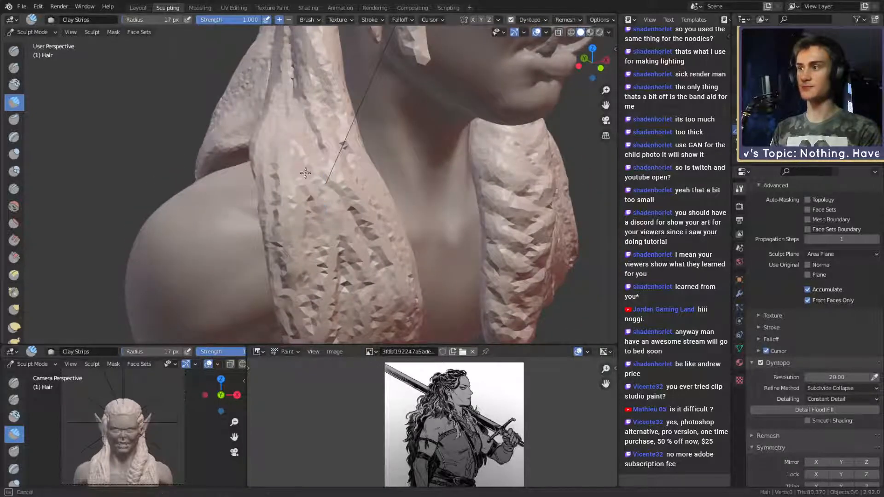
{"action": "left_click_drag", "start_coordinate": [323, 199], "coordinate": [318, 210]}
{"action": "left_click_drag", "start_coordinate": [312, 209], "coordinate": [321, 270]}
- Try painting a narrow mask along the shoulder hair and undo the strokes
{"action": "key", "text": "m"}
{"action": "mouse_move", "coordinate": [336, 195]}
{"action": "left_mouse_down"}
{"action": "mouse_move", "coordinate": [349, 162]}
{"action": "mouse_move", "coordinate": [342, 171]}
{"action": "mouse_move", "coordinate": [295, 138]}
{"action": "mouse_move", "coordinate": [328, 290]}
{"action": "mouse_move", "coordinate": [314, 247]}
{"action": "mouse_move", "coordinate": [336, 276]}
{"action": "left_mouse_up"}
{"action": "key", "text": "ctrl+z"}
{"action": "key", "text": "ctrl+z"}
{"action": "key", "text": "ctrl+z"}
{"action": "key", "text": "ctrl+z"}
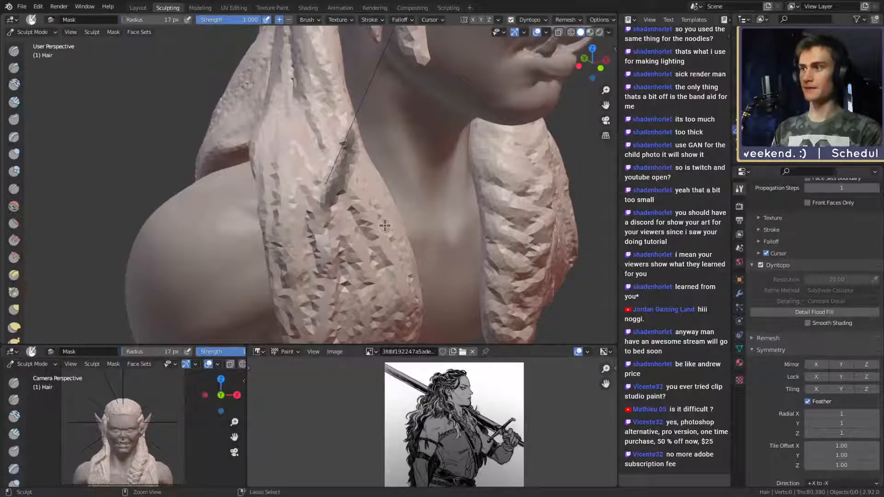
- Examine the tied-back hair's overall silhouette from the back and both sides
{"action": "middle_click_drag", "start_coordinate": [367, 123], "coordinate": [442, 152]}
{"action": "scroll", "coordinate": [415, 188], "scroll_direction": "down", "scroll_amount": 5}
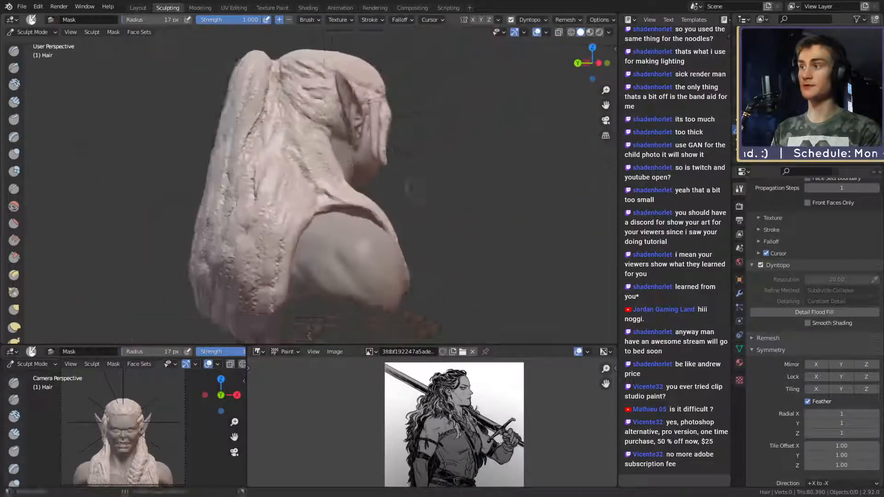
{"action": "mouse_move", "coordinate": [414, 187]}
{"action": "middle_mouse_down"}
{"action": "mouse_move", "coordinate": [488, 190]}
{"action": "mouse_move", "coordinate": [462, 188]}
{"action": "middle_mouse_up"}
{"action": "key", "text": "c"}
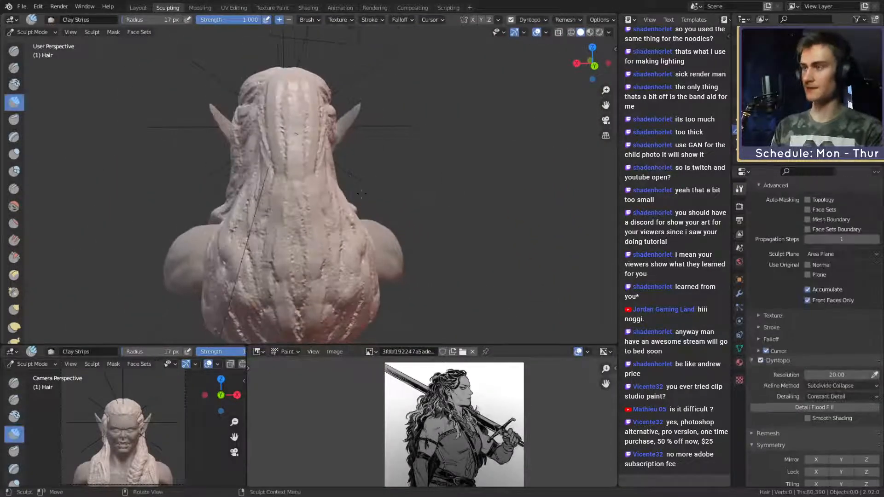
{"action": "middle_click_drag", "start_coordinate": [391, 189], "coordinate": [451, 186]}
{"action": "scroll", "coordinate": [451, 186], "scroll_direction": "up", "scroll_amount": 3}
{"action": "middle_click_drag", "start_coordinate": [343, 222], "coordinate": [354, 202]}
{"action": "scroll", "coordinate": [375, 168], "scroll_direction": "down", "scroll_amount": 5}
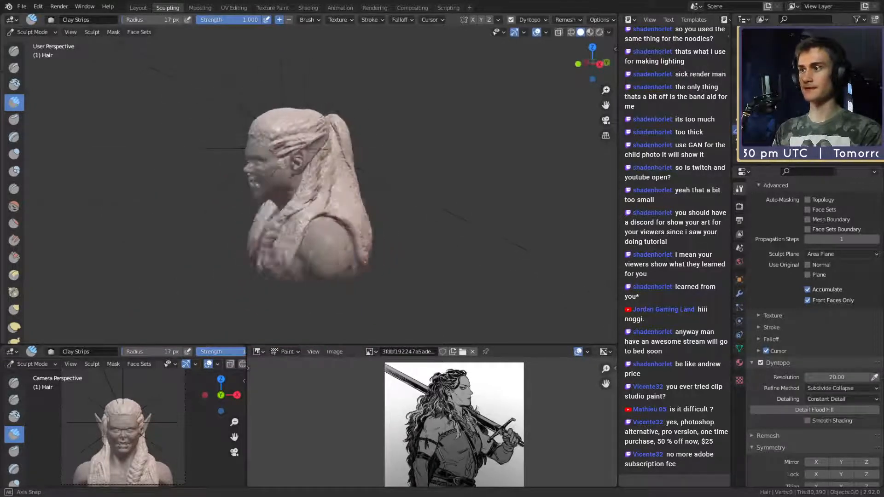
{"action": "scroll", "coordinate": [375, 168], "scroll_direction": "up", "scroll_amount": 3}
{"action": "middle_click_drag", "start_coordinate": [375, 168], "coordinate": [334, 131]}
{"action": "mouse_move", "coordinate": [312, 218]}
{"action": "middle_mouse_down"}
{"action": "mouse_move", "coordinate": [295, 212]}
{"action": "mouse_move", "coordinate": [311, 197]}
{"action": "mouse_move", "coordinate": [377, 237]}
{"action": "mouse_move", "coordinate": [477, 233]}
{"action": "mouse_move", "coordinate": [350, 226]}
{"action": "mouse_move", "coordinate": [334, 198]}
{"action": "middle_mouse_up"}
{"action": "scroll", "coordinate": [295, 212], "scroll_direction": "up", "scroll_amount": 3}
{"action": "scroll", "coordinate": [377, 237], "scroll_direction": "down", "scroll_amount": 4}
- Widen the hair at the back of the neck symmetrically with Grab at a 170 px radius and X mirroring
{"action": "key", "text": "g"}
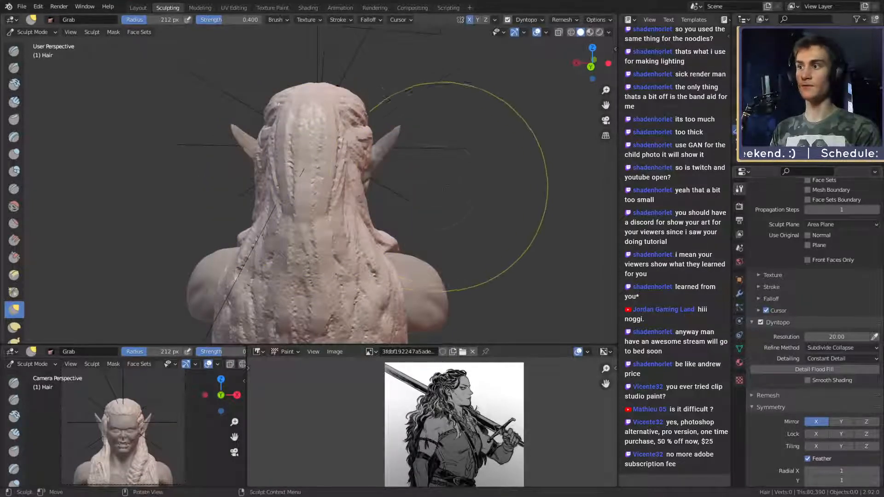
{"action": "middle_click_drag", "start_coordinate": [454, 168], "coordinate": [456, 210], "text": "shift"}
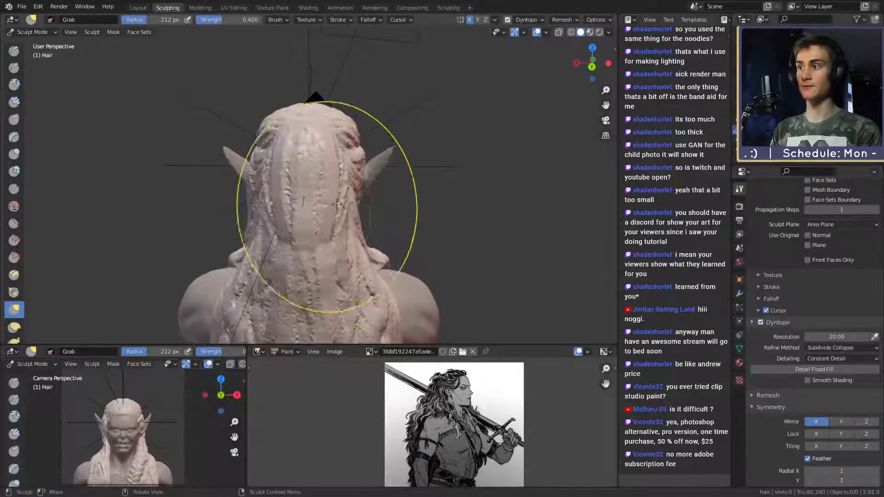
{"action": "key", "text": "f"}
{"action": "left_click", "coordinate": [336, 177]}
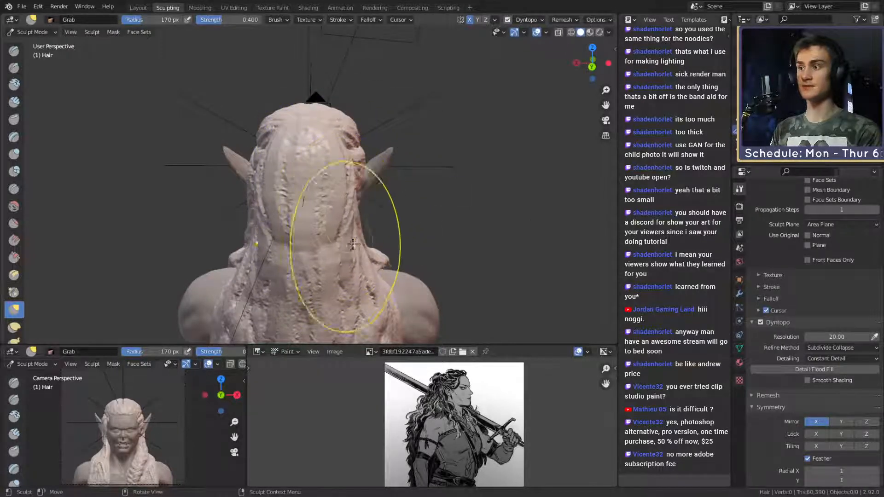
{"action": "left_click_drag", "start_coordinate": [353, 242], "coordinate": [362, 242]}
- Adjust the tied-back hair's rear profile from the side with Grab at 203 px and 263 px radii
{"action": "middle_click_drag", "start_coordinate": [343, 182], "coordinate": [465, 191]}
{"action": "key", "text": "f"}
{"action": "left_click", "coordinate": [445, 191]}
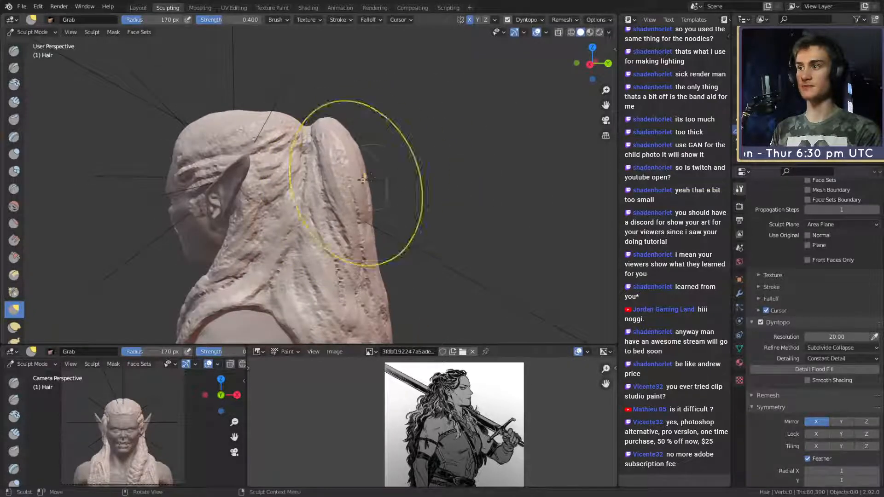
{"action": "middle_click_drag", "start_coordinate": [373, 169], "coordinate": [362, 172]}
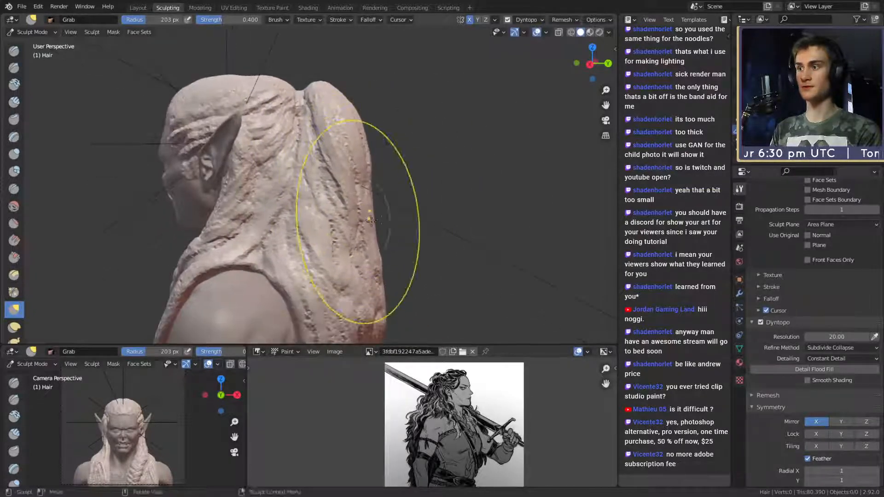
{"action": "mouse_move", "coordinate": [371, 221]}
{"action": "middle_mouse_down"}
{"action": "mouse_move", "coordinate": [326, 184]}
{"action": "mouse_move", "coordinate": [414, 178]}
{"action": "middle_mouse_up"}
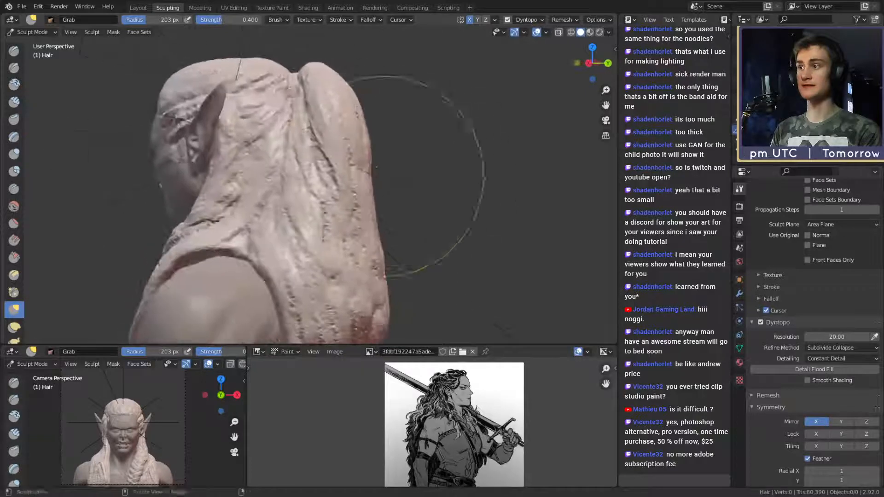
{"action": "mouse_move", "coordinate": [390, 176]}
{"action": "left_mouse_down", "text": "alt"}
{"action": "mouse_move", "coordinate": [364, 161]}
{"action": "mouse_move", "coordinate": [385, 203]}
{"action": "mouse_move", "coordinate": [395, 206]}
{"action": "mouse_move", "coordinate": [311, 187]}
{"action": "mouse_move", "coordinate": [364, 247]}
{"action": "left_mouse_up", "text": "alt"}
{"action": "key", "text": "f"}
{"action": "left_click", "coordinate": [509, 209]}
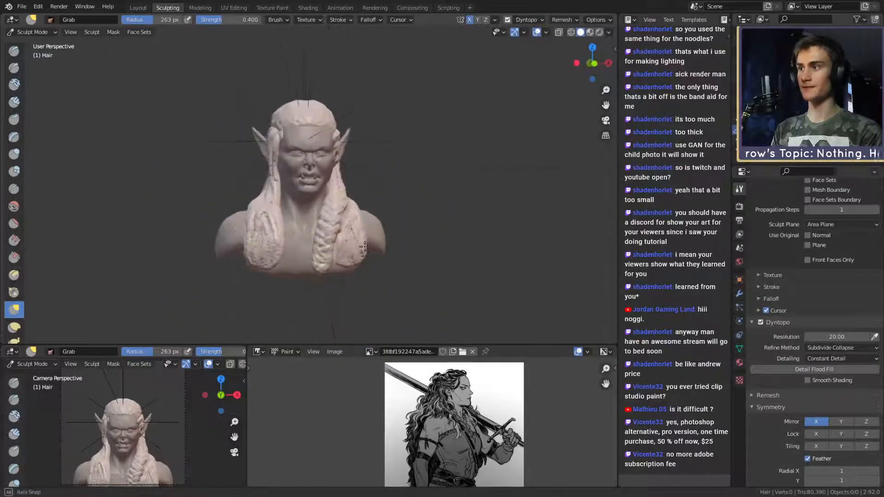
{"action": "key", "text": "c"}
{"action": "key", "text": "f"}
{"action": "left_click", "coordinate": [334, 210]}
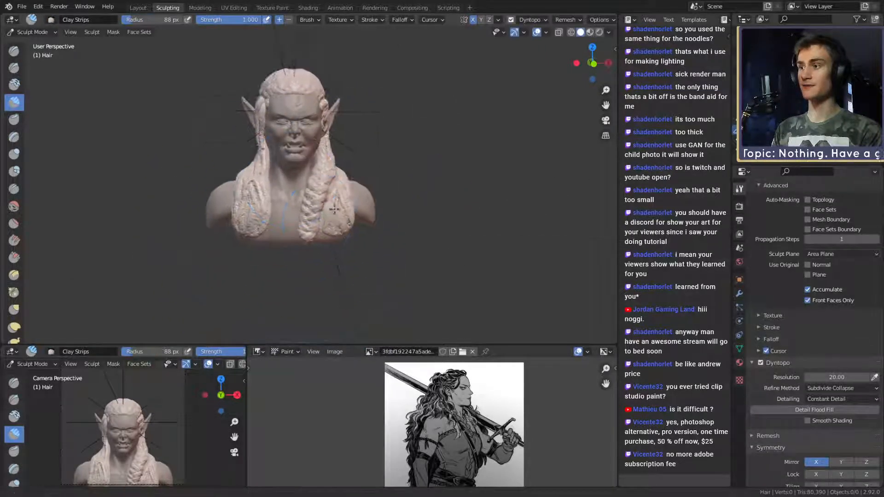
{"action": "left_click_drag", "start_coordinate": [335, 210], "coordinate": [318, 230], "text": "alt"}
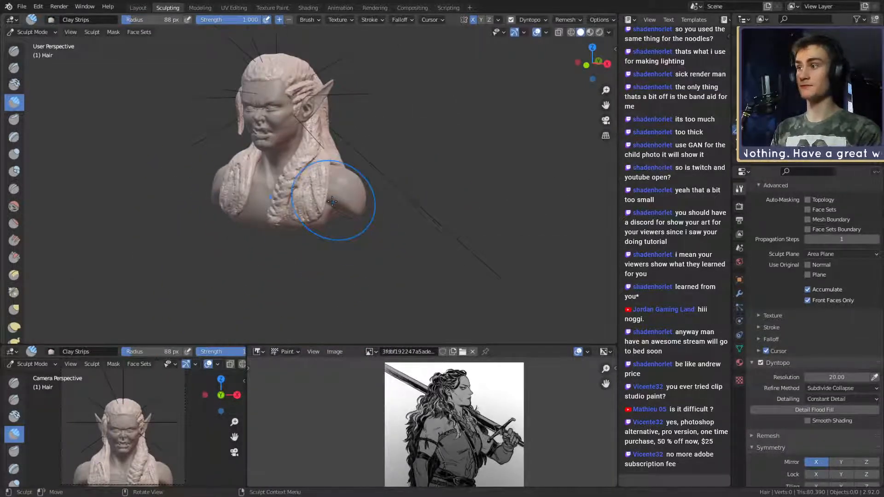
- Try pulling a strand from the hair's edge over the shoulder with Snake Hook at 74 px, and undo it
{"action": "key", "text": "k"}
{"action": "middle_click_drag", "start_coordinate": [393, 198], "coordinate": [294, 195]}
{"action": "mouse_move", "coordinate": [304, 203]}
{"action": "middle_mouse_down", "text": "ctrl"}
{"action": "mouse_move", "coordinate": [311, 156]}
{"action": "mouse_move", "coordinate": [315, 179]}
{"action": "mouse_move", "coordinate": [301, 179]}
{"action": "middle_mouse_up", "text": "ctrl"}
{"action": "key", "text": "f"}
{"action": "left_click", "coordinate": [291, 181]}
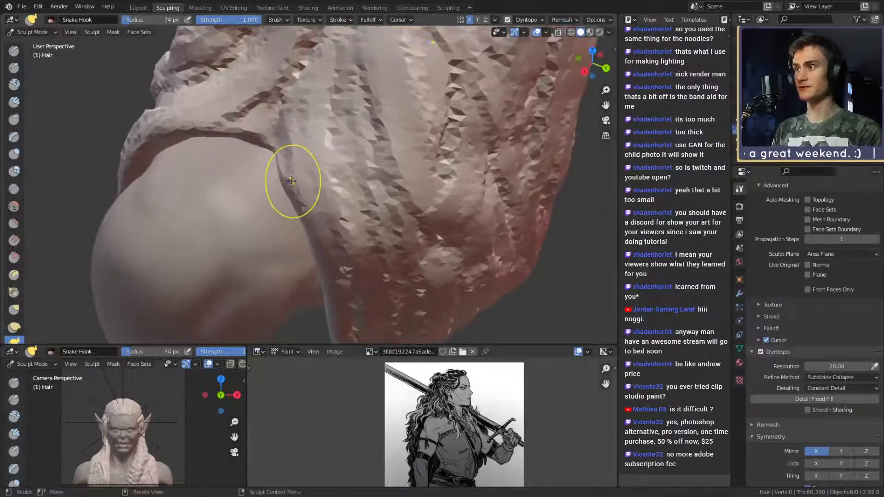
{"action": "middle_click_drag", "start_coordinate": [294, 290], "coordinate": [414, 175]}
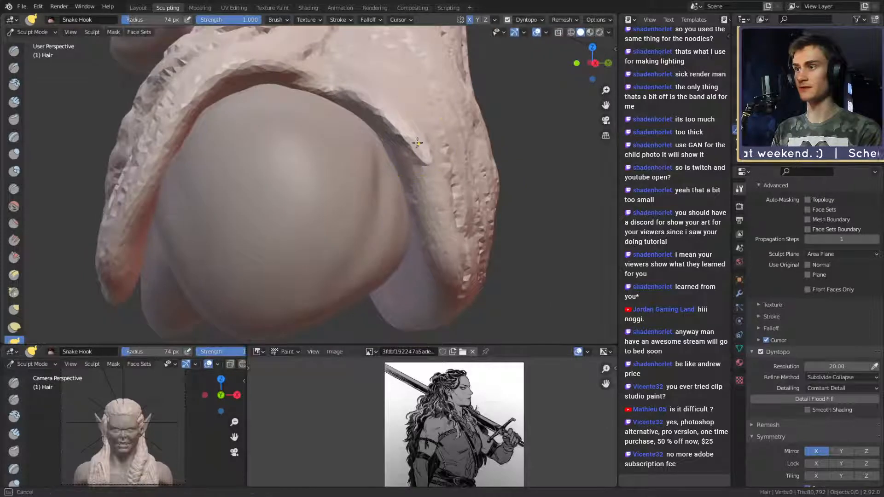
{"action": "left_click_drag", "start_coordinate": [431, 157], "coordinate": [423, 203]}
{"action": "mouse_move", "coordinate": [446, 151]}
{"action": "middle_mouse_down"}
{"action": "mouse_move", "coordinate": [350, 184]}
{"action": "mouse_move", "coordinate": [267, 197]}
{"action": "middle_mouse_up"}
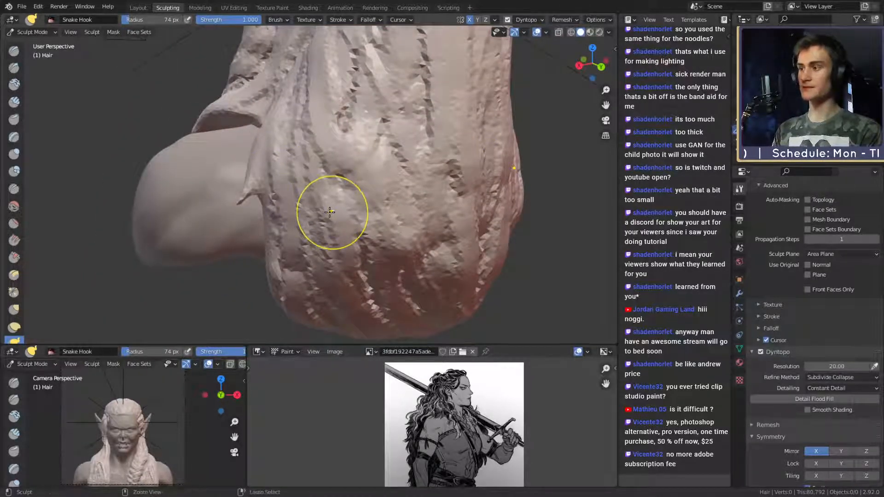
{"action": "key", "text": "ctrl+z"}
- Save the sculpt file after bringing the whole bust into a front view
{"action": "middle_click_drag", "start_coordinate": [328, 107], "coordinate": [398, 179], "text": "shift"}
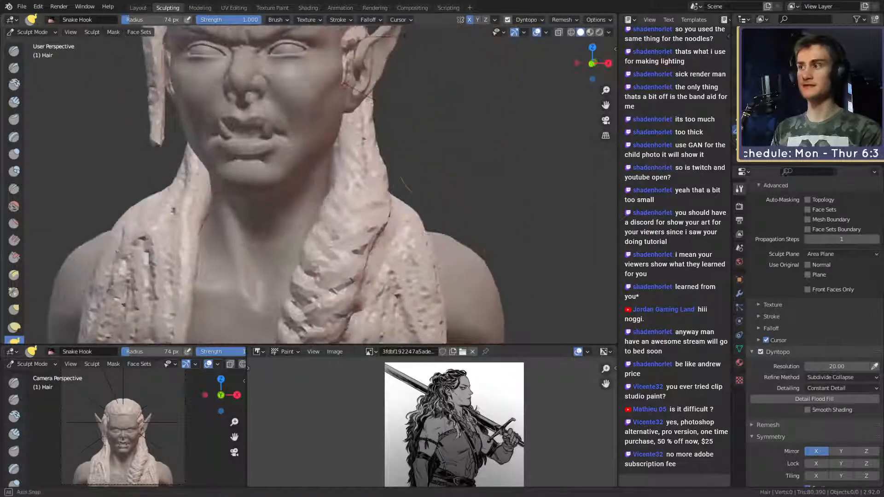
{"action": "scroll", "coordinate": [401, 176], "scroll_direction": "down", "scroll_amount": 2}
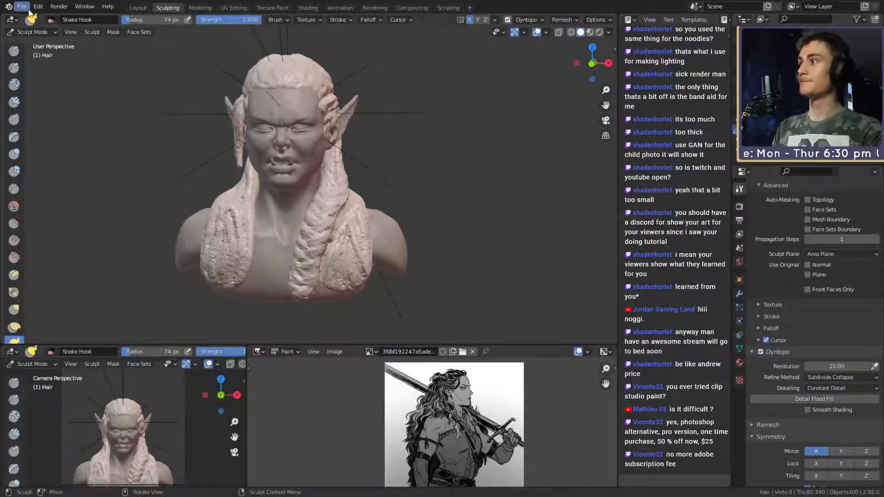
{"action": "left_click", "coordinate": [23, 6]}
{"action": "left_click", "coordinate": [37, 73]}
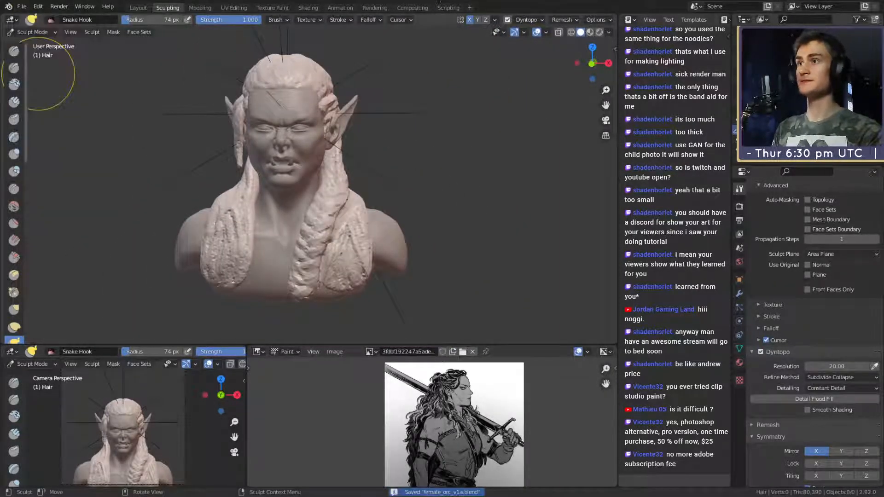
- Set the Dyntopo resolution to 50
{"action": "scroll", "coordinate": [788, 263], "scroll_direction": "up", "scroll_amount": 5}
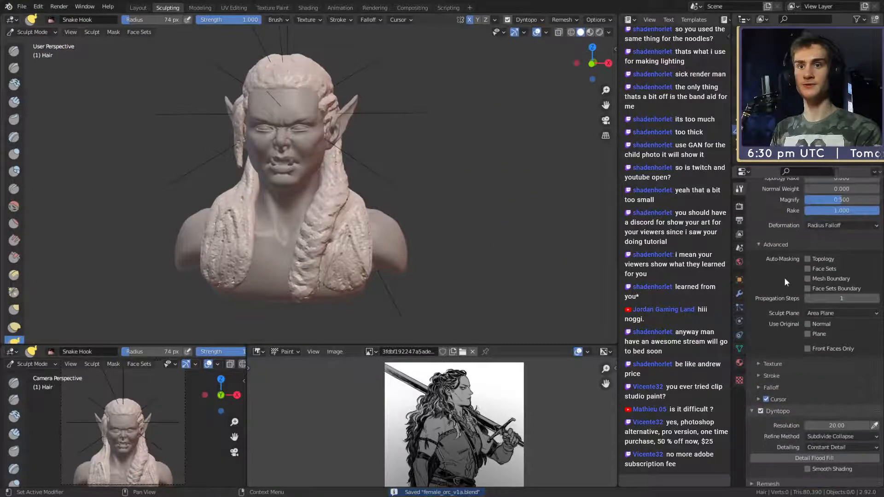
{"action": "scroll", "coordinate": [782, 271], "scroll_direction": "down", "scroll_amount": 6}
{"action": "scroll", "coordinate": [782, 288], "scroll_direction": "down", "scroll_amount": 5}
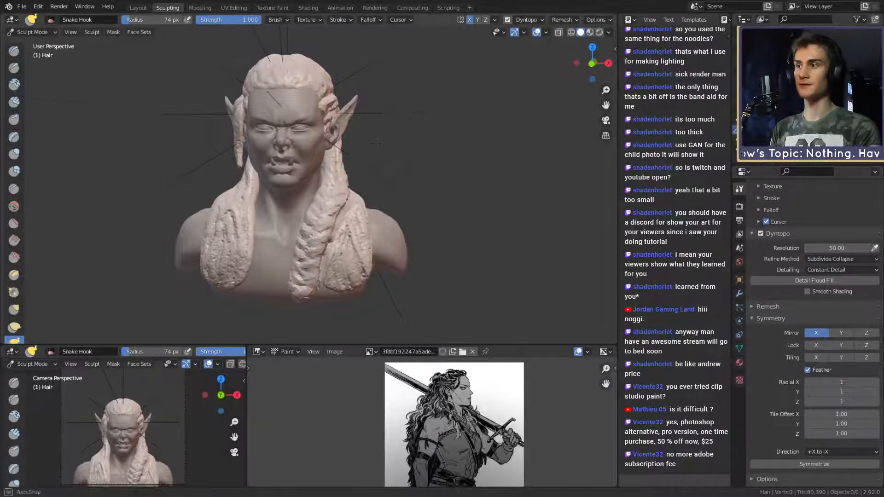
- Rework the hair along the front hairline symmetrically with the Snake Hook brush, enlarging its radius to 97 px
{"action": "middle_click_drag", "start_coordinate": [377, 115], "coordinate": [353, 151]}
{"action": "scroll", "coordinate": [351, 152], "scroll_direction": "up", "scroll_amount": 4}
{"action": "middle_click_drag", "start_coordinate": [313, 109], "coordinate": [319, 178], "text": "shift"}
{"action": "key", "text": "f"}
{"action": "left_click", "coordinate": [348, 178]}
{"action": "mouse_move", "coordinate": [301, 161]}
{"action": "left_mouse_down"}
{"action": "mouse_move", "coordinate": [292, 158]}
{"action": "mouse_move", "coordinate": [292, 178]}
{"action": "mouse_move", "coordinate": [295, 163]}
{"action": "left_mouse_up"}
{"action": "mouse_move", "coordinate": [295, 163]}
{"action": "middle_mouse_down"}
{"action": "mouse_move", "coordinate": [305, 168]}
{"action": "mouse_move", "coordinate": [327, 154]}
{"action": "mouse_move", "coordinate": [328, 169]}
{"action": "middle_mouse_up"}
{"action": "key", "text": "f"}
{"action": "left_click", "coordinate": [306, 167]}
{"action": "scroll", "coordinate": [320, 171], "scroll_direction": "up", "scroll_amount": 3}
{"action": "key", "text": "f"}
{"action": "left_click", "coordinate": [327, 170]}
{"action": "left_click_drag", "start_coordinate": [311, 186], "coordinate": [315, 190]}
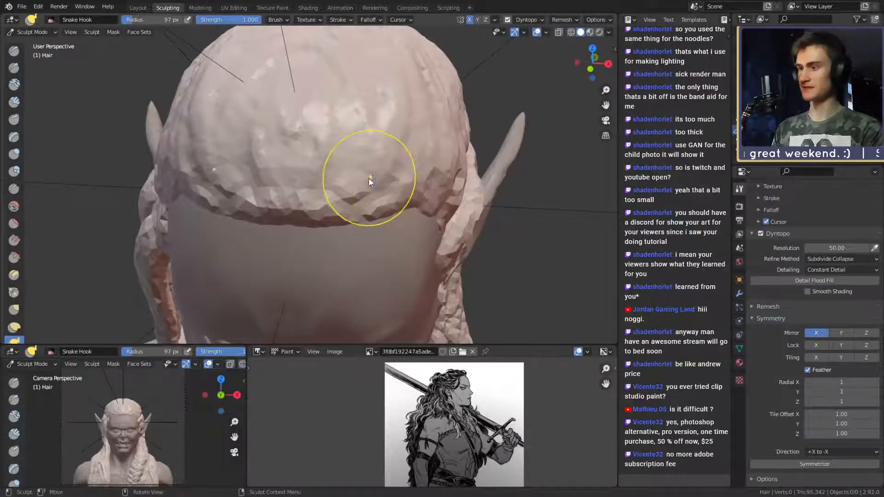
- Refine the hair surface over the crown and side of the head with the Clay Strips brush at 164 px and X mirroring
{"action": "key", "text": "c"}
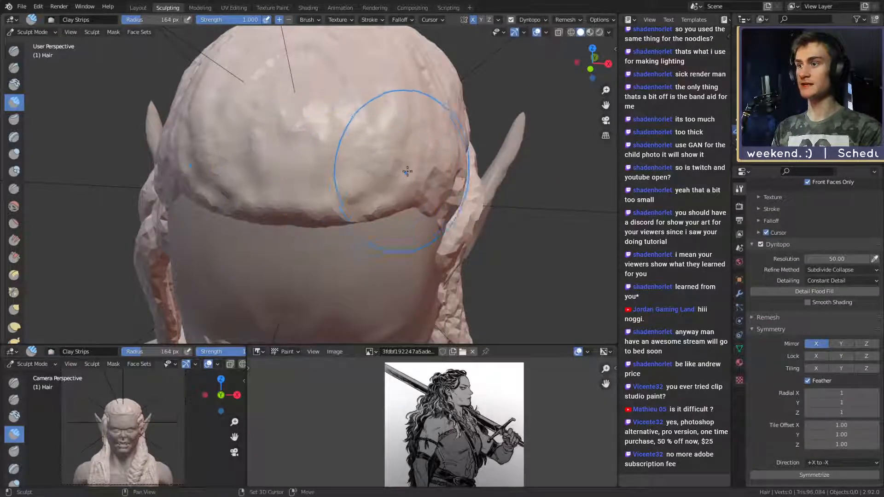
{"action": "middle_click_drag", "start_coordinate": [395, 154], "coordinate": [272, 168]}
{"action": "mouse_move", "coordinate": [272, 168]}
{"action": "left_mouse_down"}
{"action": "mouse_move", "coordinate": [354, 69]}
{"action": "mouse_move", "coordinate": [375, 83]}
{"action": "mouse_move", "coordinate": [300, 74]}
{"action": "mouse_move", "coordinate": [269, 150]}
{"action": "mouse_move", "coordinate": [323, 138]}
{"action": "left_mouse_up"}
{"action": "mouse_move", "coordinate": [323, 138]}
{"action": "middle_mouse_down"}
{"action": "mouse_move", "coordinate": [361, 112]}
{"action": "mouse_move", "coordinate": [316, 107]}
{"action": "middle_mouse_up"}
{"action": "mouse_move", "coordinate": [316, 107]}
{"action": "left_mouse_down"}
{"action": "mouse_move", "coordinate": [369, 120]}
{"action": "mouse_move", "coordinate": [305, 147]}
{"action": "mouse_move", "coordinate": [267, 148]}
{"action": "mouse_move", "coordinate": [406, 88]}
{"action": "left_mouse_up"}
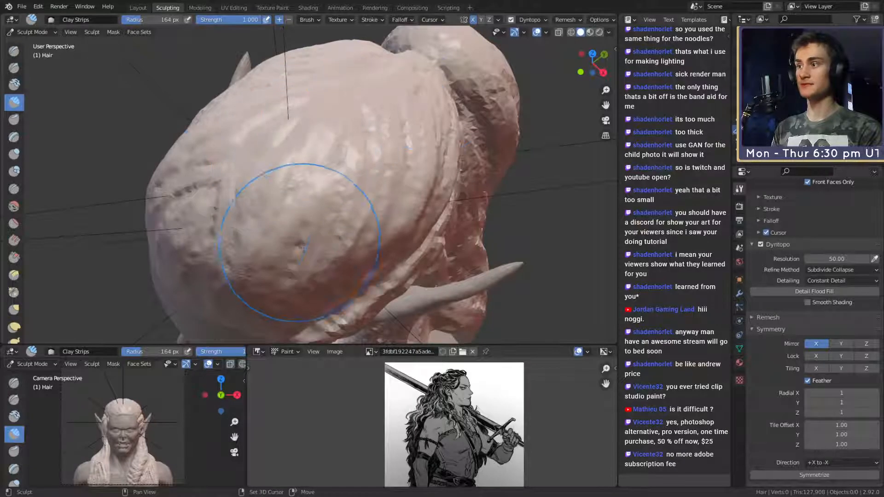
{"action": "middle_click_drag", "start_coordinate": [338, 215], "coordinate": [306, 177]}
{"action": "mouse_move", "coordinate": [305, 177]}
{"action": "left_mouse_down"}
{"action": "mouse_move", "coordinate": [288, 163]}
{"action": "mouse_move", "coordinate": [215, 179]}
{"action": "left_mouse_up"}
- Continue refining the hair surface at the back of the head and down the tied-back mass with the 164 px brush
{"action": "mouse_move", "coordinate": [355, 161]}
{"action": "middle_mouse_down"}
{"action": "mouse_move", "coordinate": [408, 146]}
{"action": "mouse_move", "coordinate": [389, 103]}
{"action": "middle_mouse_up"}
{"action": "left_click_drag", "start_coordinate": [389, 104], "coordinate": [423, 256]}
{"action": "mouse_move", "coordinate": [375, 92]}
{"action": "middle_mouse_down"}
{"action": "mouse_move", "coordinate": [306, 193]}
{"action": "mouse_move", "coordinate": [309, 148]}
{"action": "mouse_move", "coordinate": [276, 97]}
{"action": "middle_mouse_up"}
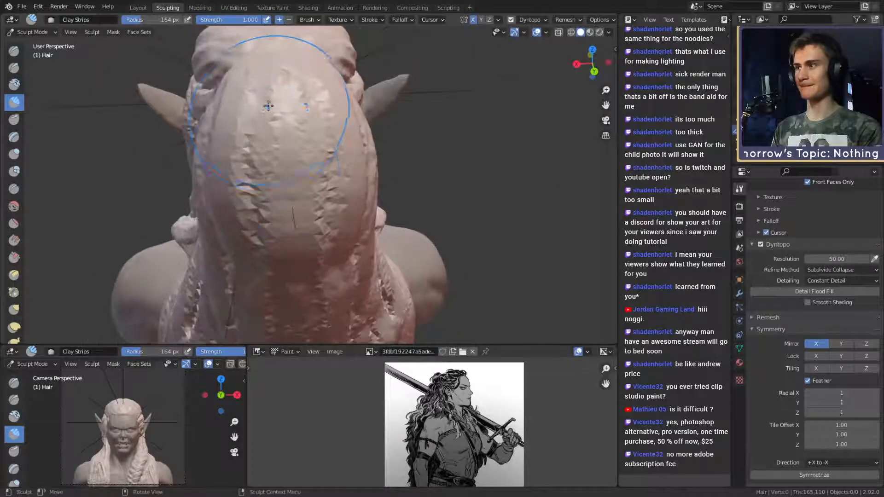
{"action": "mouse_move", "coordinate": [276, 97]}
{"action": "left_mouse_down"}
{"action": "mouse_move", "coordinate": [264, 220]}
{"action": "mouse_move", "coordinate": [248, 148]}
{"action": "mouse_move", "coordinate": [300, 93]}
{"action": "left_mouse_up"}
{"action": "mouse_move", "coordinate": [300, 92]}
{"action": "middle_mouse_down"}
{"action": "mouse_move", "coordinate": [313, 92]}
{"action": "mouse_move", "coordinate": [299, 148]}
{"action": "mouse_move", "coordinate": [281, 178]}
{"action": "middle_mouse_up"}
{"action": "mouse_move", "coordinate": [280, 178]}
{"action": "left_mouse_down"}
{"action": "mouse_move", "coordinate": [256, 236]}
{"action": "mouse_move", "coordinate": [312, 270]}
{"action": "left_mouse_up"}
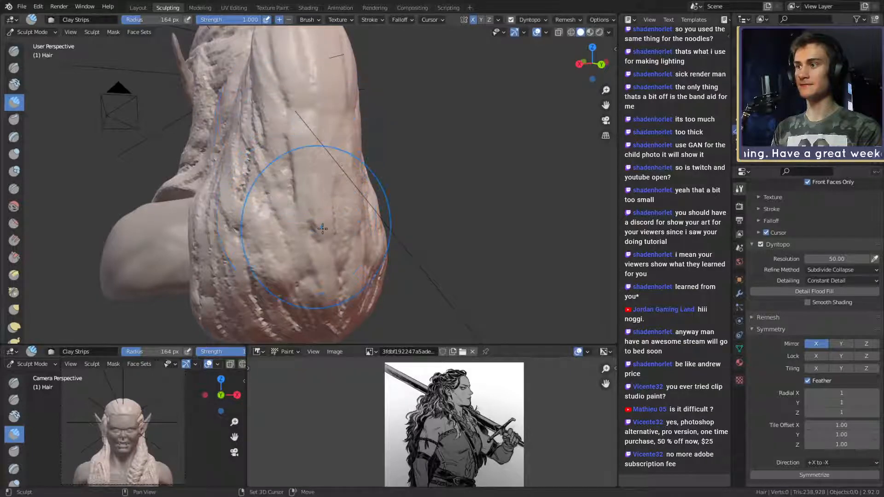
- Examine the hair's fit around the ear and face from the side and front, temporarily with X-ray display
{"action": "mouse_move", "coordinate": [248, 216]}
{"action": "middle_mouse_down"}
{"action": "mouse_move", "coordinate": [360, 212]}
{"action": "mouse_move", "coordinate": [352, 209]}
{"action": "middle_mouse_up"}
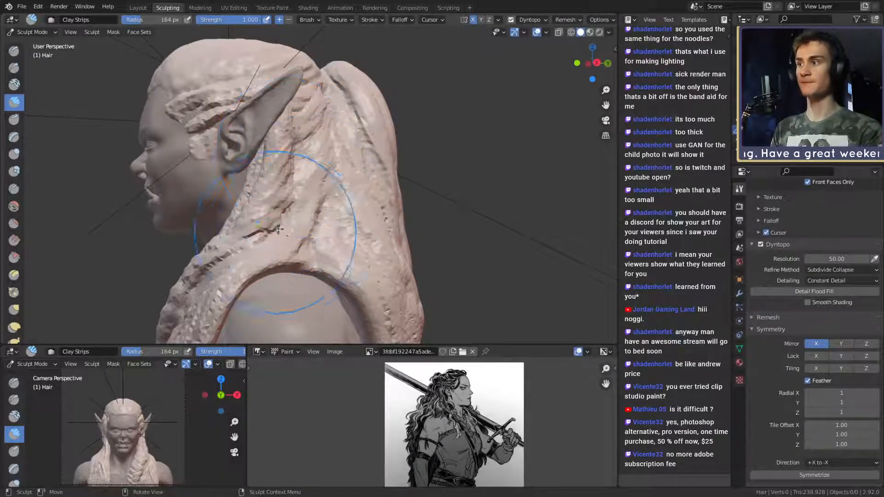
{"action": "scroll", "coordinate": [377, 226], "scroll_direction": "down", "scroll_amount": 4}
{"action": "mouse_move", "coordinate": [276, 231]}
{"action": "middle_mouse_down"}
{"action": "mouse_move", "coordinate": [378, 226]}
{"action": "mouse_move", "coordinate": [396, 243]}
{"action": "middle_mouse_up"}
{"action": "scroll", "coordinate": [395, 243], "scroll_direction": "up", "scroll_amount": 5}
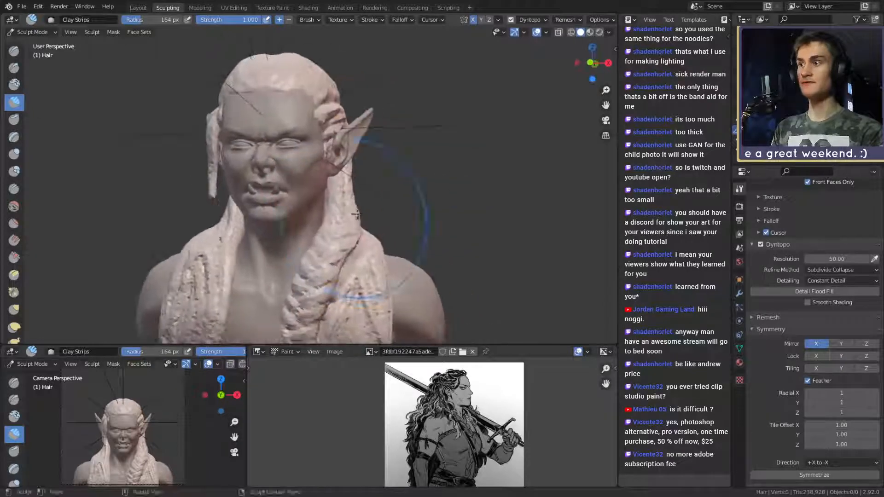
{"action": "scroll", "coordinate": [349, 173], "scroll_direction": "up", "scroll_amount": 4}
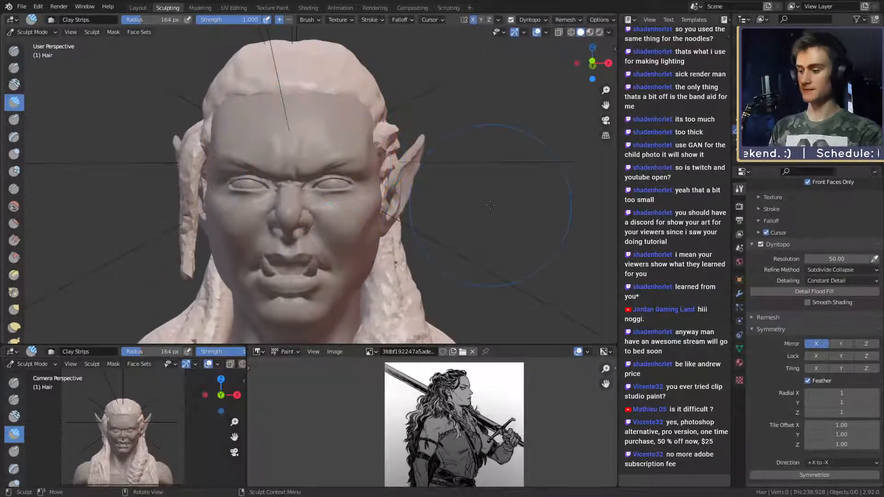
{"action": "key", "text": "alt+z"}
{"action": "mouse_move", "coordinate": [474, 215]}
{"action": "middle_mouse_down"}
{"action": "mouse_move", "coordinate": [336, 217]}
{"action": "mouse_move", "coordinate": [378, 216]}
{"action": "mouse_move", "coordinate": [369, 216]}
{"action": "middle_mouse_up"}
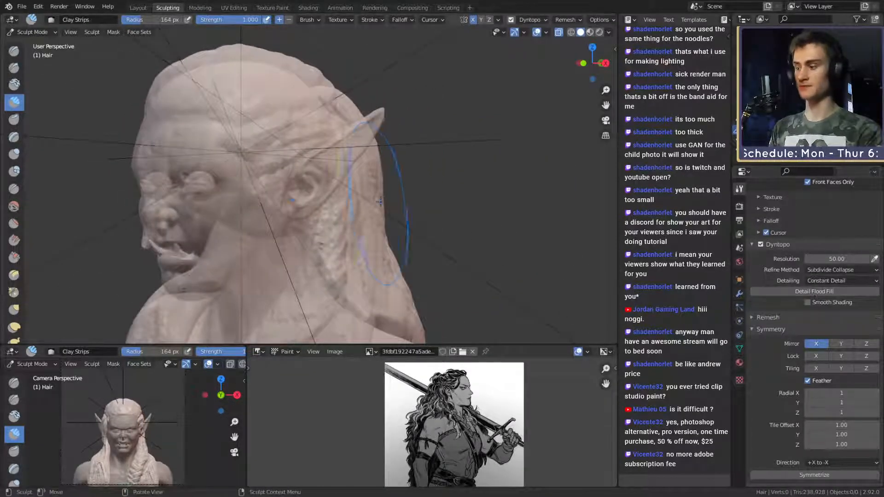
{"action": "key", "text": "alt+z"}
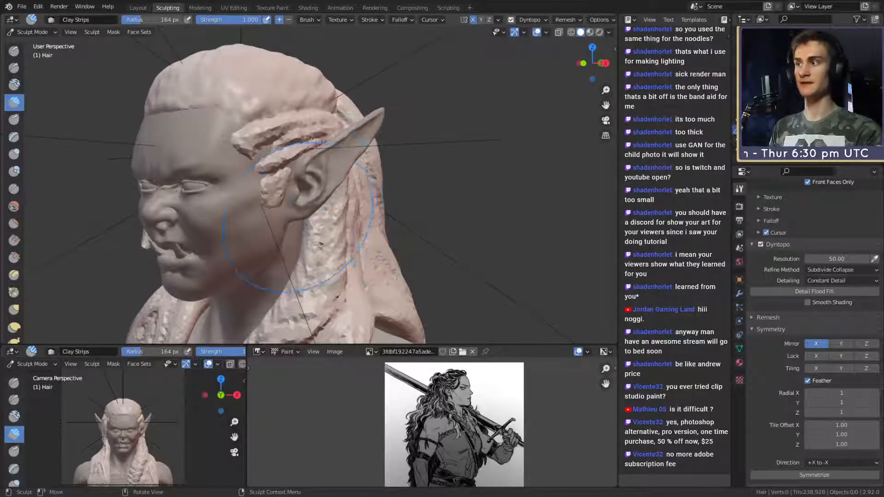
{"action": "middle_click_drag", "start_coordinate": [302, 221], "coordinate": [414, 214]}
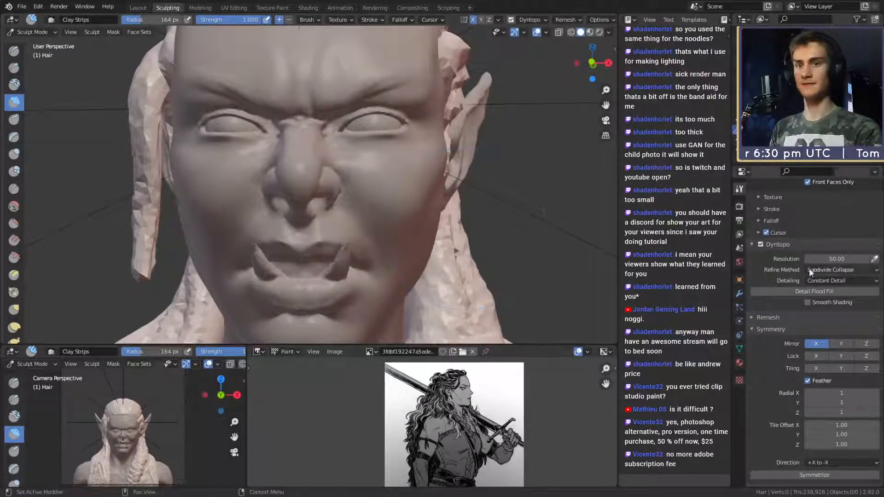
- Set Clay Strips to a 110 px radius and 0.012 strength and refine the hair behind the ear and down the neck
{"action": "key", "text": "f"}
{"action": "left_click", "coordinate": [280, 183]}
{"action": "scroll", "coordinate": [297, 179], "scroll_direction": "up", "scroll_amount": 8}
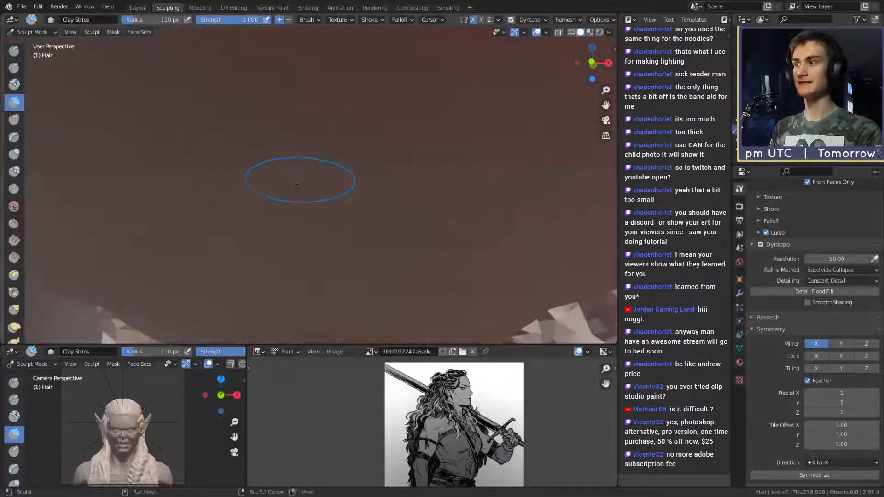
{"action": "middle_click_drag", "start_coordinate": [313, 204], "coordinate": [316, 191]}
{"action": "scroll", "coordinate": [333, 199], "scroll_direction": "down", "scroll_amount": 9}
{"action": "mouse_move", "coordinate": [367, 204]}
{"action": "middle_mouse_down"}
{"action": "mouse_move", "coordinate": [341, 202]}
{"action": "mouse_move", "coordinate": [300, 220]}
{"action": "middle_mouse_up"}
{"action": "scroll", "coordinate": [341, 202], "scroll_direction": "up", "scroll_amount": 2}
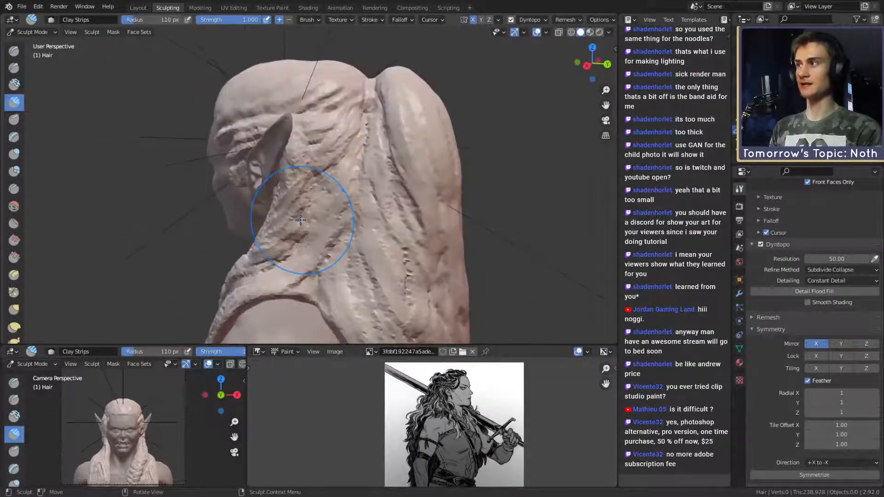
{"action": "key", "text": "shift+f"}
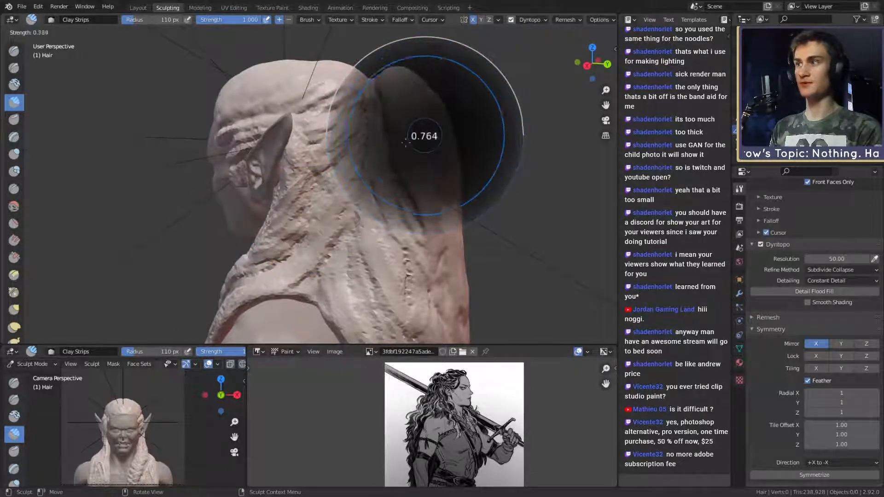
{"action": "left_click", "coordinate": [345, 146]}
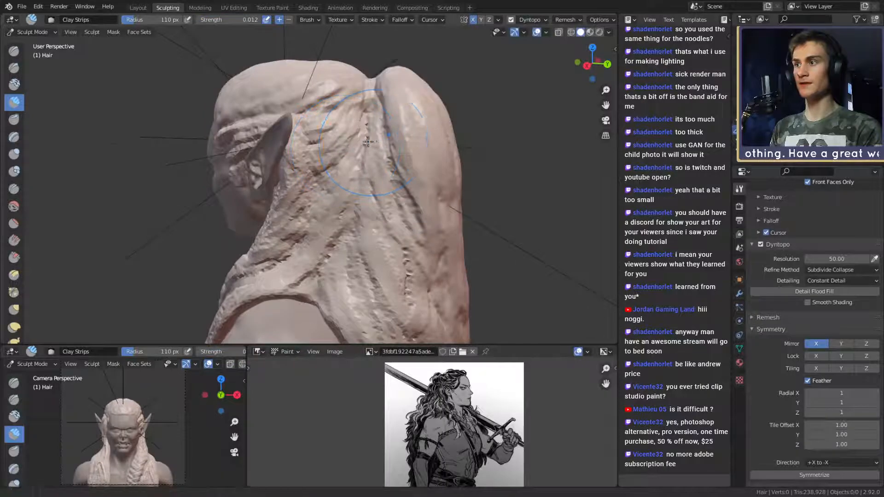
{"action": "mouse_move", "coordinate": [346, 147]}
{"action": "middle_mouse_down"}
{"action": "mouse_move", "coordinate": [400, 146]}
{"action": "mouse_move", "coordinate": [370, 158]}
{"action": "mouse_move", "coordinate": [331, 148]}
{"action": "mouse_move", "coordinate": [314, 154]}
{"action": "mouse_move", "coordinate": [388, 195]}
{"action": "middle_mouse_up"}
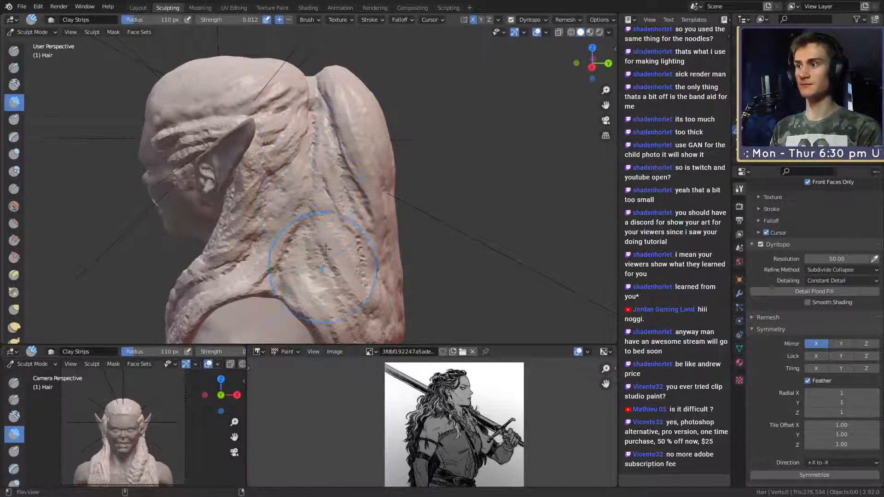
{"action": "middle_click_drag", "start_coordinate": [325, 249], "coordinate": [292, 207], "text": "shift"}
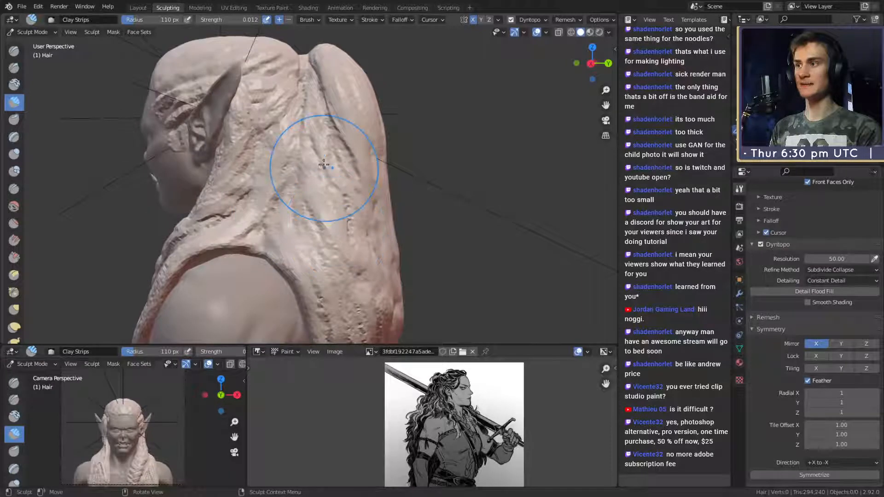
- Smooth the hair between the ear and the tied-back mass, down past the shoulder, with a 155 px radius
{"action": "key", "text": "f"}
{"action": "left_click", "coordinate": [321, 123]}
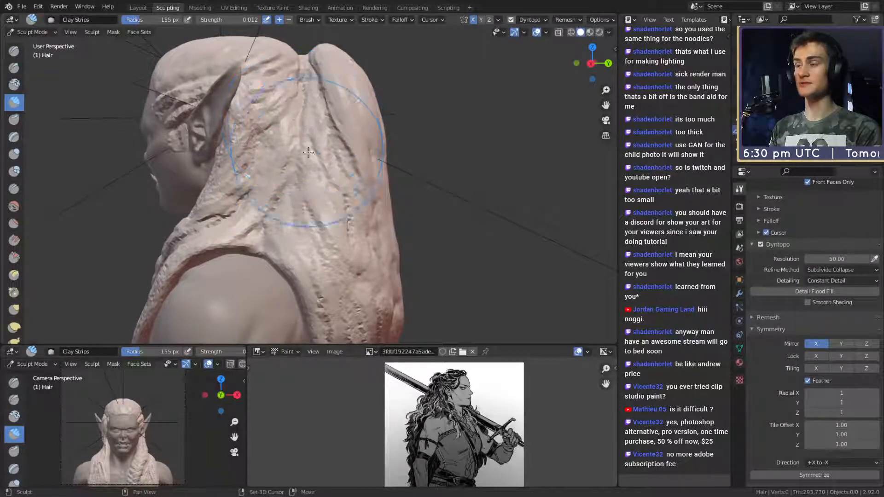
{"action": "mouse_move", "coordinate": [309, 152]}
{"action": "left_mouse_down", "text": "shift"}
{"action": "mouse_move", "coordinate": [309, 213]}
{"action": "mouse_move", "coordinate": [328, 225]}
{"action": "mouse_move", "coordinate": [330, 255]}
{"action": "left_mouse_up", "text": "shift"}
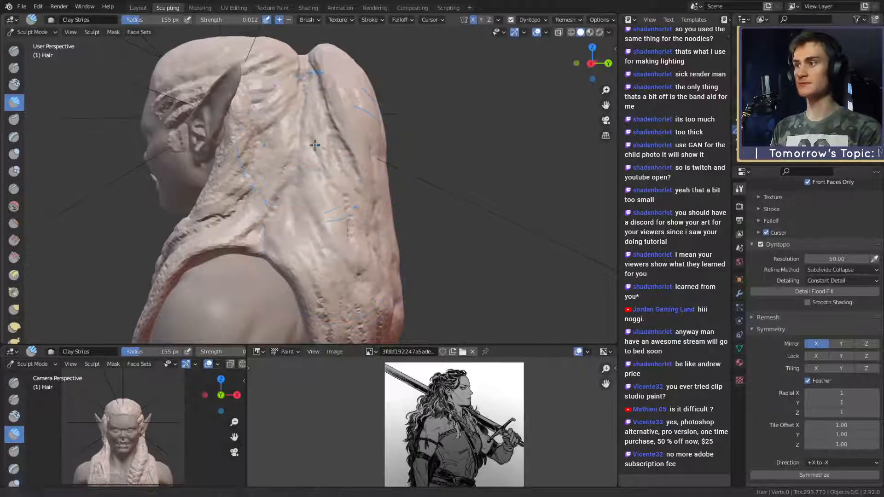
{"action": "middle_click_drag", "start_coordinate": [336, 175], "coordinate": [305, 178]}
{"action": "left_click_drag", "start_coordinate": [322, 171], "coordinate": [332, 198], "text": "shift"}
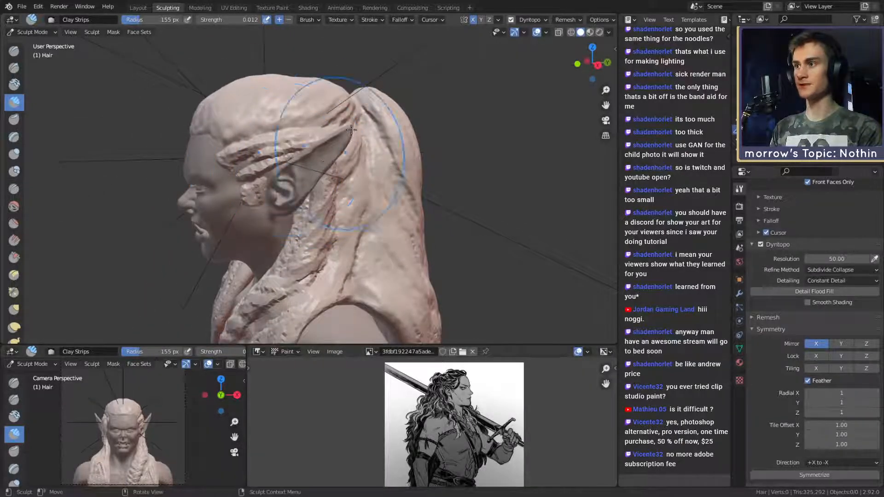
- Refine the hair strands below the ear, from the ear tip down to the shoulder, with the 155 px brush
{"action": "left_click_drag", "start_coordinate": [337, 138], "coordinate": [330, 184]}
{"action": "middle_click_drag", "start_coordinate": [330, 188], "coordinate": [335, 163]}
{"action": "left_click_drag", "start_coordinate": [306, 202], "coordinate": [299, 226]}
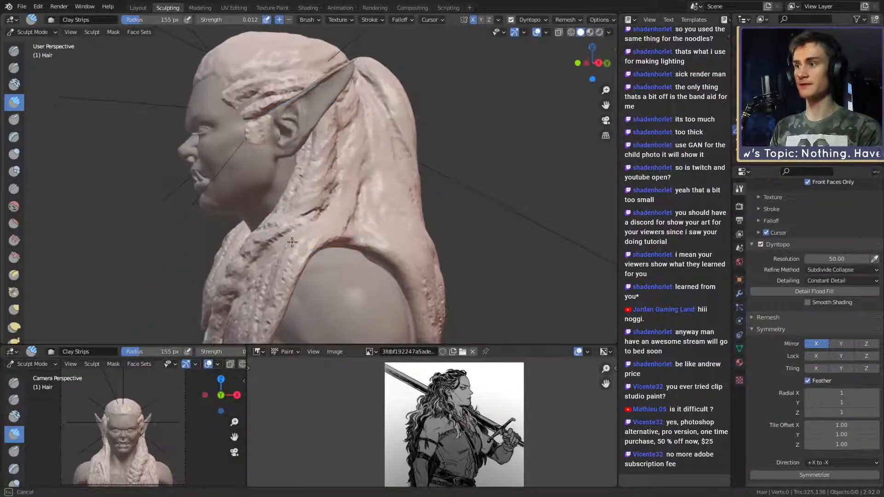
{"action": "mouse_move", "coordinate": [299, 214]}
{"action": "middle_mouse_down", "text": "shift"}
{"action": "mouse_move", "coordinate": [294, 178]}
{"action": "mouse_move", "coordinate": [380, 182]}
{"action": "middle_mouse_up", "text": "shift"}
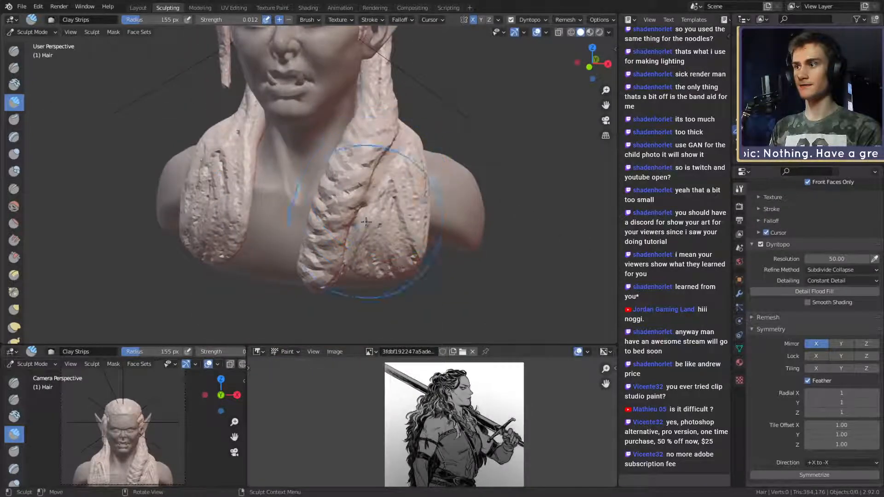
- Soften the braid and the loose hair over the chest with the 155 px brush at 0.012 strength
{"action": "mouse_move", "coordinate": [366, 222]}
{"action": "left_mouse_down"}
{"action": "mouse_move", "coordinate": [337, 251]}
{"action": "mouse_move", "coordinate": [371, 244]}
{"action": "left_mouse_up"}
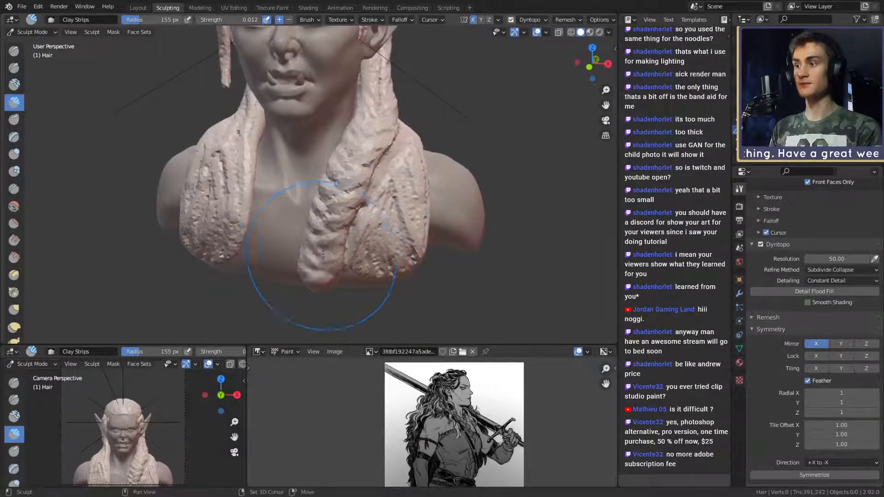
{"action": "middle_click_drag", "start_coordinate": [344, 185], "coordinate": [307, 241]}
{"action": "middle_click_drag", "start_coordinate": [328, 178], "coordinate": [294, 125]}
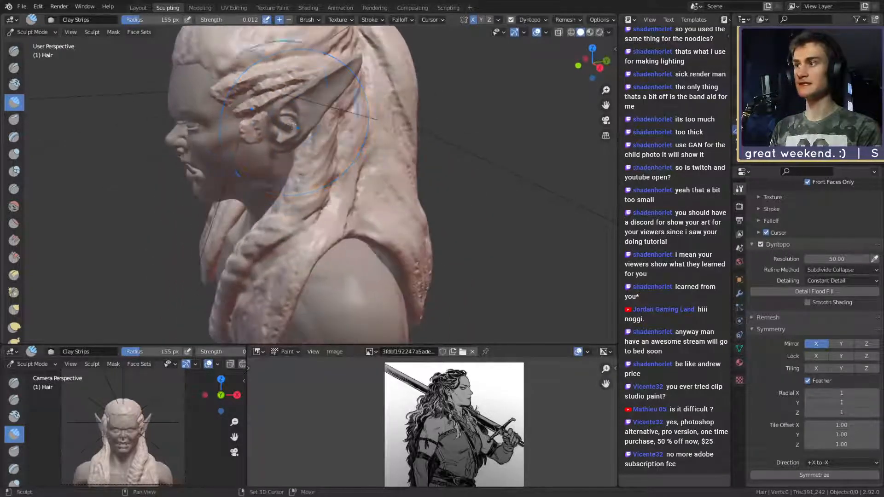
{"action": "middle_click_drag", "start_coordinate": [348, 127], "coordinate": [413, 217]}
{"action": "middle_click_drag", "start_coordinate": [403, 282], "coordinate": [349, 200]}
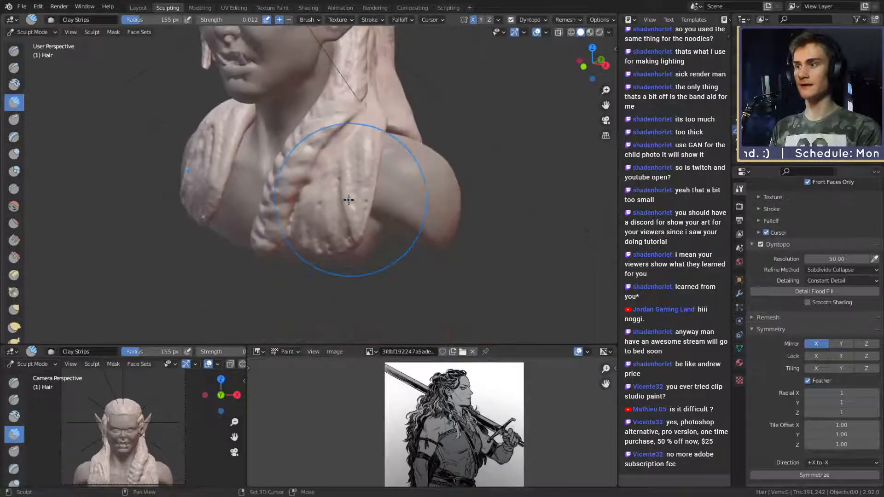
- Refine the lower ends of the hair at the back, and switch to the Grab brush at 139 px
{"action": "middle_click_drag", "start_coordinate": [434, 182], "coordinate": [356, 153]}
{"action": "mouse_move", "coordinate": [373, 212]}
{"action": "left_mouse_down", "text": "alt"}
{"action": "mouse_move", "coordinate": [307, 152]}
{"action": "mouse_move", "coordinate": [300, 174]}
{"action": "mouse_move", "coordinate": [315, 205]}
{"action": "mouse_move", "coordinate": [353, 235]}
{"action": "left_mouse_up", "text": "alt"}
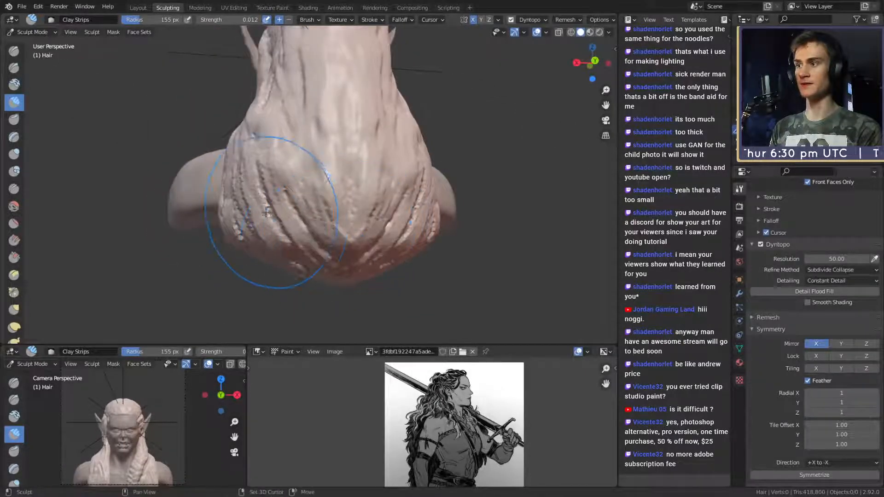
{"action": "left_click_drag", "start_coordinate": [277, 203], "coordinate": [302, 226], "text": "alt"}
{"action": "mouse_move", "coordinate": [293, 170]}
{"action": "left_mouse_down", "text": "alt"}
{"action": "mouse_move", "coordinate": [302, 169]}
{"action": "mouse_move", "coordinate": [290, 154]}
{"action": "mouse_move", "coordinate": [377, 142]}
{"action": "mouse_move", "coordinate": [372, 183]}
{"action": "left_mouse_up", "text": "alt"}
{"action": "mouse_move", "coordinate": [372, 183]}
{"action": "left_mouse_down", "text": "alt"}
{"action": "mouse_move", "coordinate": [303, 186]}
{"action": "mouse_move", "coordinate": [311, 207]}
{"action": "mouse_move", "coordinate": [302, 205]}
{"action": "mouse_move", "coordinate": [304, 196]}
{"action": "mouse_move", "coordinate": [290, 194]}
{"action": "mouse_move", "coordinate": [337, 195]}
{"action": "mouse_move", "coordinate": [341, 181]}
{"action": "mouse_move", "coordinate": [316, 159]}
{"action": "left_mouse_up", "text": "alt"}
{"action": "key", "text": "g"}
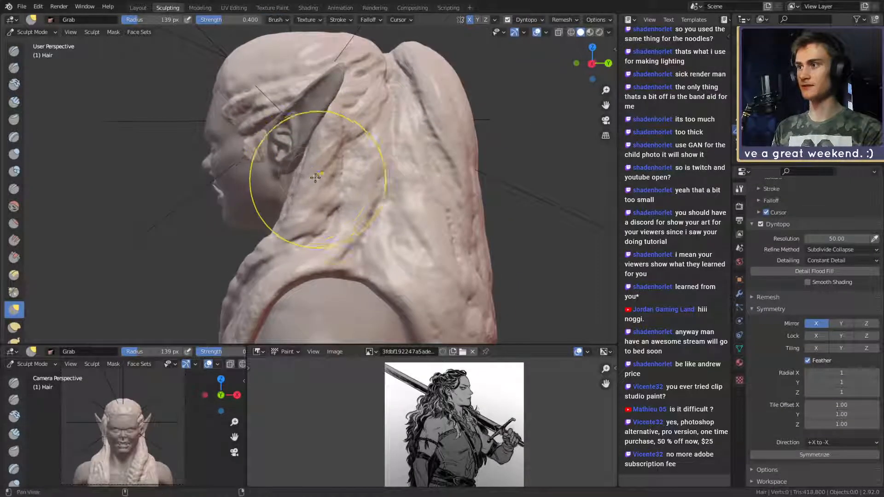
- Reshape the hair beside the neck and over the front of the shoulder with the Grab brush at 99 px
{"action": "left_click_drag", "start_coordinate": [309, 197], "coordinate": [375, 169], "text": "alt"}
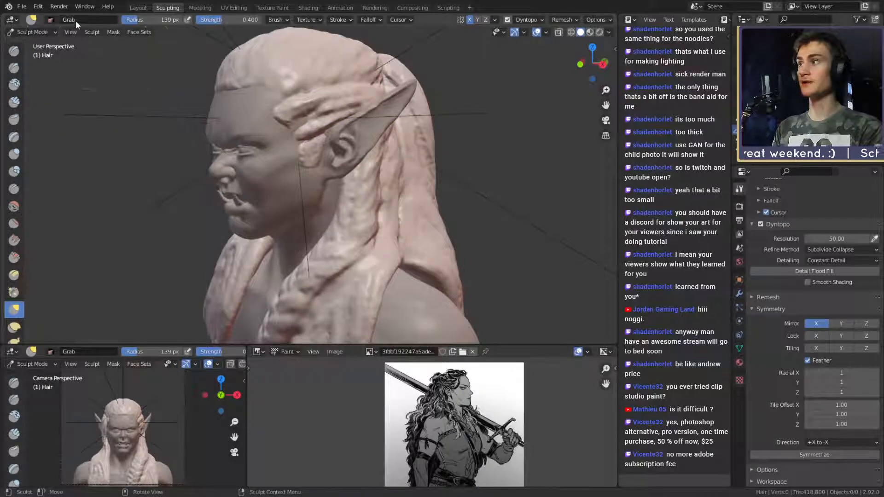
{"action": "left_click_drag", "start_coordinate": [316, 197], "coordinate": [292, 226], "text": "alt"}
{"action": "key", "text": "f"}
{"action": "left_click", "coordinate": [321, 217]}
{"action": "left_click_drag", "start_coordinate": [300, 182], "coordinate": [295, 199]}
{"action": "left_click_drag", "start_coordinate": [295, 200], "coordinate": [305, 208], "text": "alt"}
{"action": "mouse_move", "coordinate": [295, 244]}
{"action": "left_mouse_down"}
{"action": "mouse_move", "coordinate": [279, 226]}
{"action": "mouse_move", "coordinate": [331, 198]}
{"action": "left_mouse_up"}
{"action": "key", "text": "f"}
{"action": "left_click", "coordinate": [318, 221]}
{"action": "scroll", "coordinate": [257, 198], "scroll_direction": "down", "scroll_amount": 3}
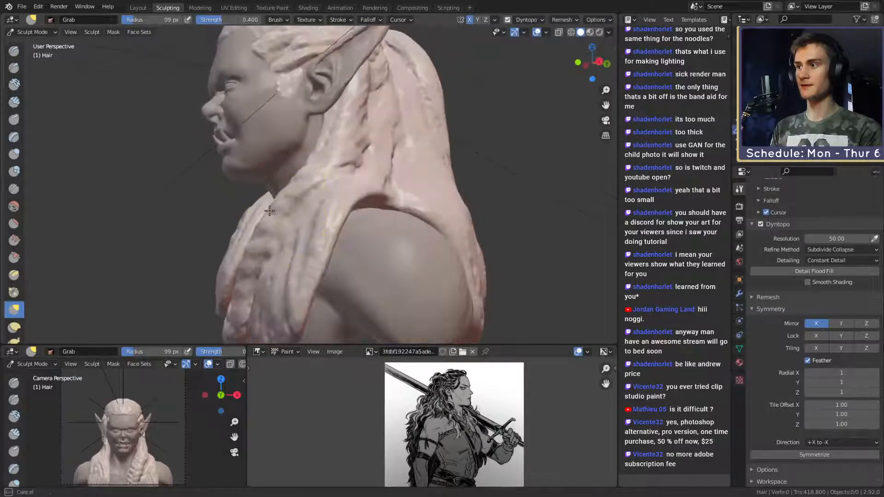
- Set the Grab brush radius to 82 px, expand the symmetry settings and save the file
{"action": "mouse_move", "coordinate": [258, 198]}
{"action": "left_mouse_down", "text": "alt"}
{"action": "mouse_move", "coordinate": [367, 217]}
{"action": "mouse_move", "coordinate": [267, 203]}
{"action": "left_mouse_up", "text": "alt"}
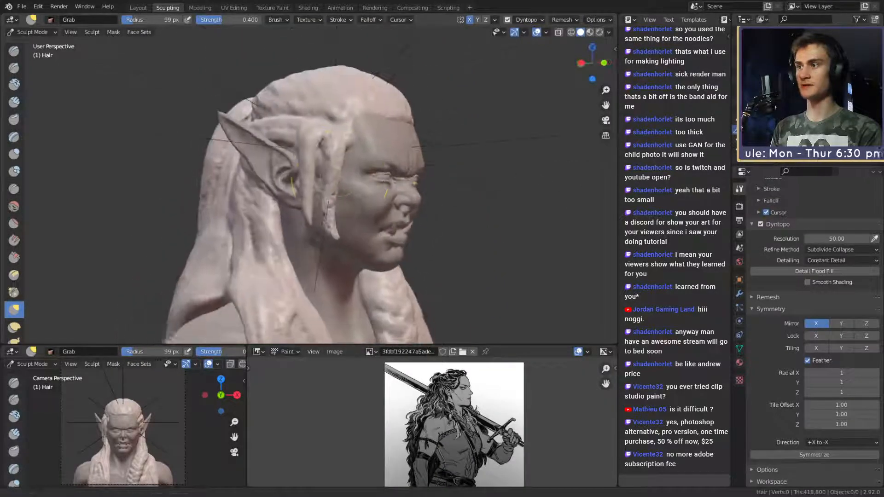
{"action": "mouse_move", "coordinate": [360, 184]}
{"action": "left_mouse_down", "text": "alt"}
{"action": "mouse_move", "coordinate": [382, 181]}
{"action": "mouse_move", "coordinate": [355, 188]}
{"action": "left_mouse_up", "text": "alt"}
{"action": "key", "text": "f"}
{"action": "left_click", "coordinate": [298, 203]}
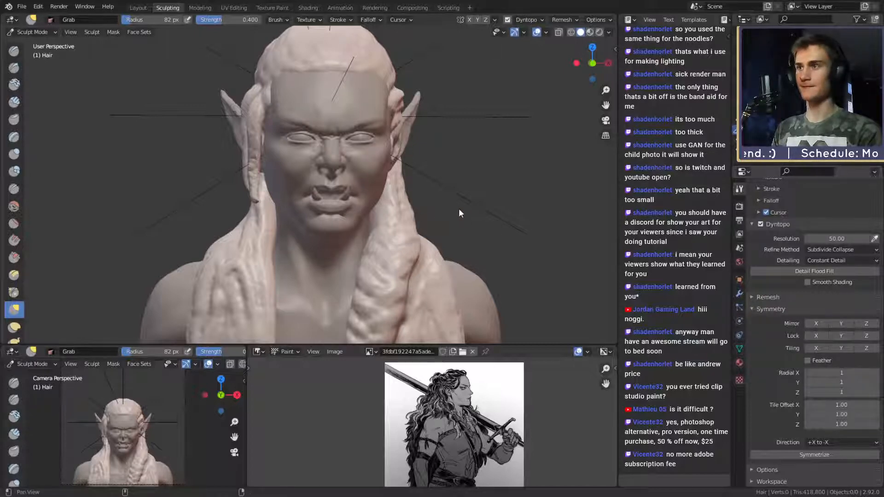
{"action": "left_click", "coordinate": [756, 309]}
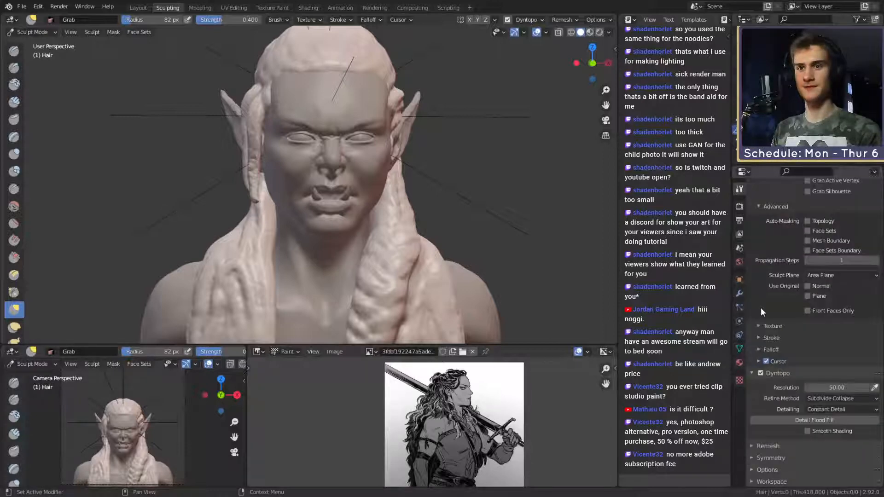
{"action": "left_click", "coordinate": [752, 457]}
{"action": "mouse_move", "coordinate": [514, 208]}
{"action": "middle_mouse_down"}
{"action": "mouse_move", "coordinate": [493, 197]}
{"action": "mouse_move", "coordinate": [491, 212]}
{"action": "middle_mouse_up"}
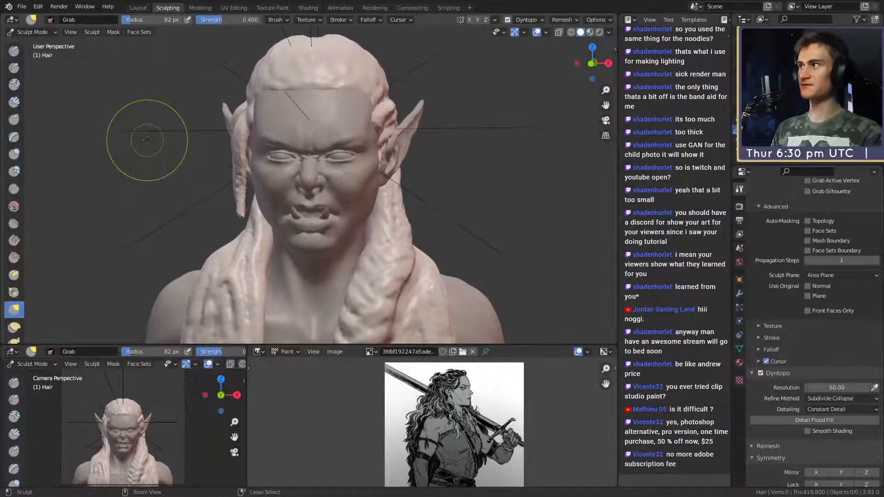
{"action": "key", "text": "ctrl+s"}
- Try to pull the hair mesh out through the brow with the Snake Hook brush at 164 px
{"action": "mouse_move", "coordinate": [477, 241]}
{"action": "middle_mouse_down"}
{"action": "mouse_move", "coordinate": [453, 187]}
{"action": "mouse_move", "coordinate": [408, 235]}
{"action": "middle_mouse_up"}
{"action": "mouse_move", "coordinate": [341, 151]}
{"action": "middle_mouse_down"}
{"action": "mouse_move", "coordinate": [271, 193]}
{"action": "mouse_move", "coordinate": [276, 183]}
{"action": "mouse_move", "coordinate": [285, 187]}
{"action": "mouse_move", "coordinate": [252, 172]}
{"action": "mouse_move", "coordinate": [231, 187]}
{"action": "mouse_move", "coordinate": [251, 181]}
{"action": "middle_mouse_up"}
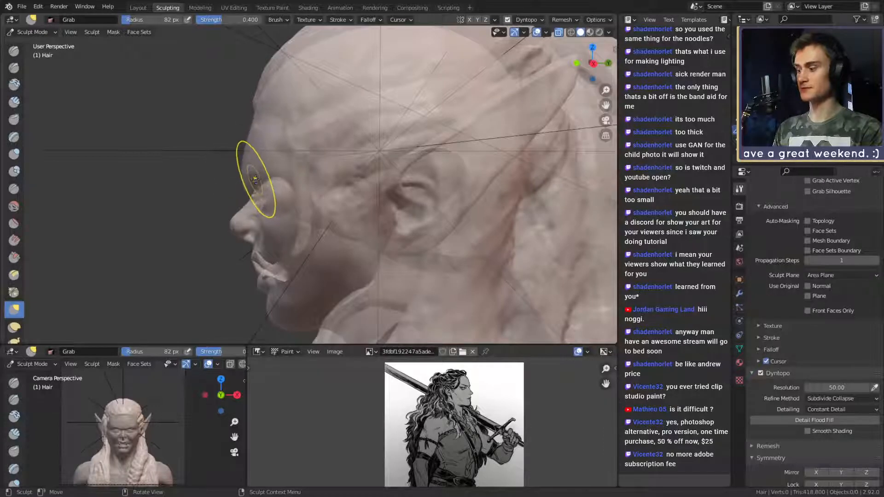
{"action": "key", "text": "m"}
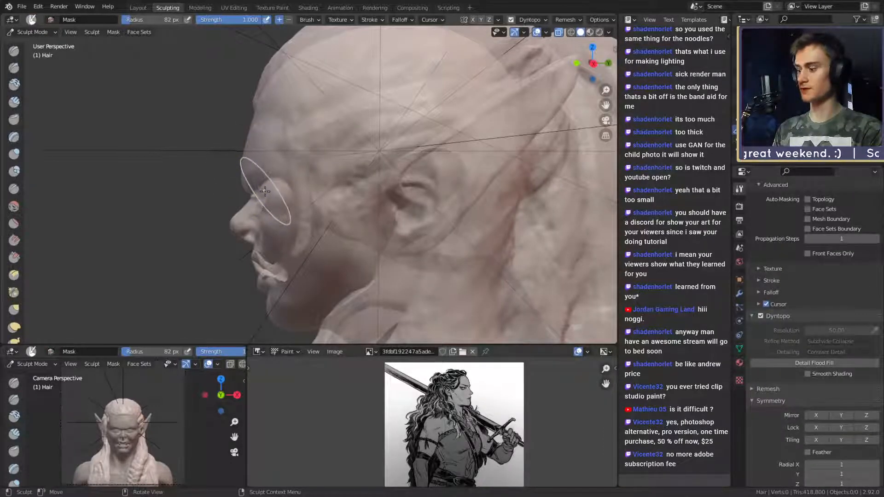
{"action": "key", "text": "k"}
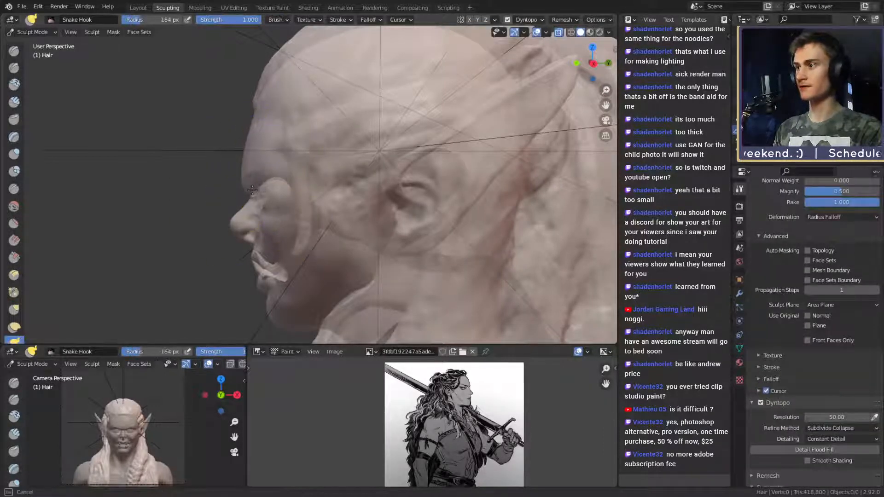
{"action": "middle_click_drag", "start_coordinate": [245, 192], "coordinate": [352, 174]}
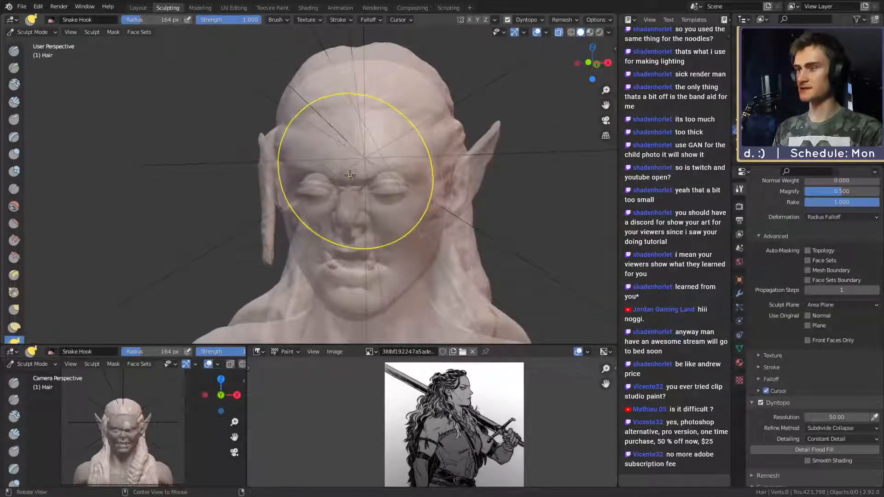
{"action": "left_click_drag", "start_coordinate": [346, 178], "coordinate": [412, 173]}
{"action": "mouse_move", "coordinate": [317, 170]}
{"action": "middle_mouse_down"}
{"action": "mouse_move", "coordinate": [412, 170]}
{"action": "mouse_move", "coordinate": [426, 208]}
{"action": "mouse_move", "coordinate": [355, 211]}
{"action": "mouse_move", "coordinate": [405, 257]}
{"action": "middle_mouse_up"}
- Enable X mirroring and pull the hair mesh out through the forehead over both brows with the Snake Hook brush at 258 px
{"action": "scroll", "coordinate": [337, 165], "scroll_direction": "up", "scroll_amount": 3}
{"action": "key", "text": "f"}
{"action": "left_click", "coordinate": [410, 171]}
{"action": "scroll", "coordinate": [778, 359], "scroll_direction": "down", "scroll_amount": 6}
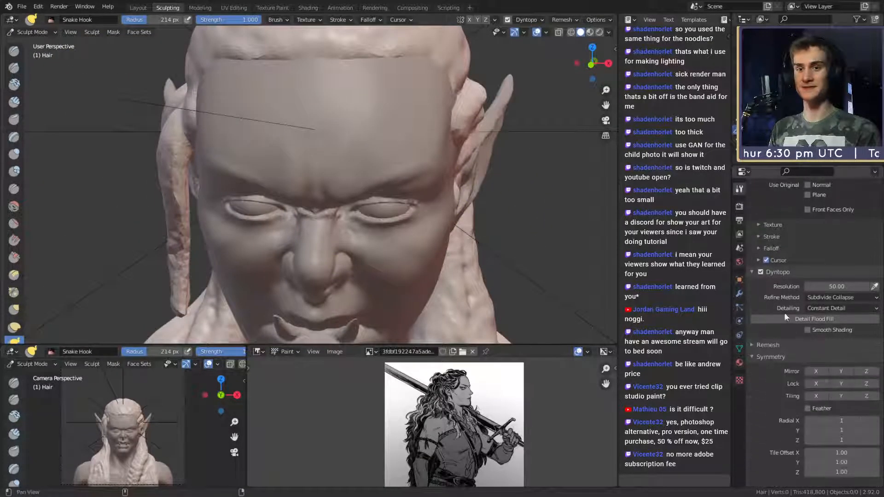
{"action": "left_click", "coordinate": [816, 372]}
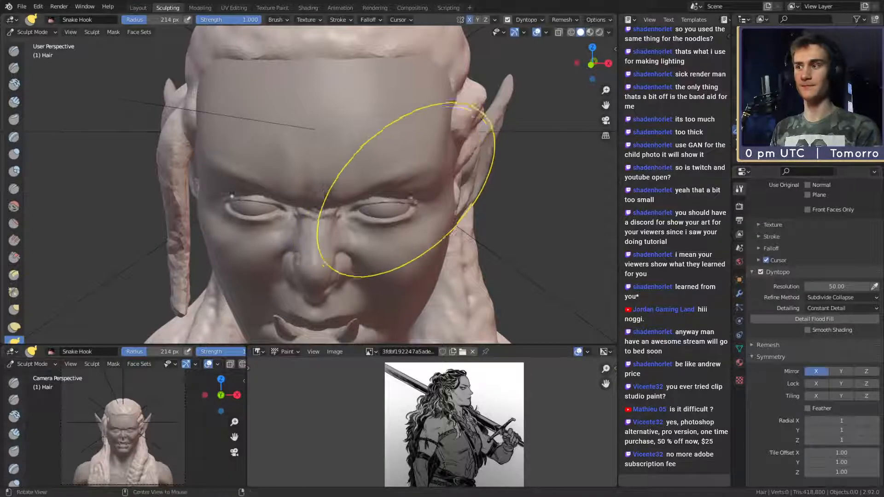
{"action": "mouse_move", "coordinate": [417, 193]}
{"action": "middle_mouse_down"}
{"action": "mouse_move", "coordinate": [337, 190]}
{"action": "mouse_move", "coordinate": [338, 219]}
{"action": "middle_mouse_up"}
{"action": "key", "text": "f"}
{"action": "left_click", "coordinate": [350, 190]}
{"action": "left_click_drag", "start_coordinate": [347, 216], "coordinate": [396, 237]}
{"action": "middle_click_drag", "start_coordinate": [397, 237], "coordinate": [378, 173]}
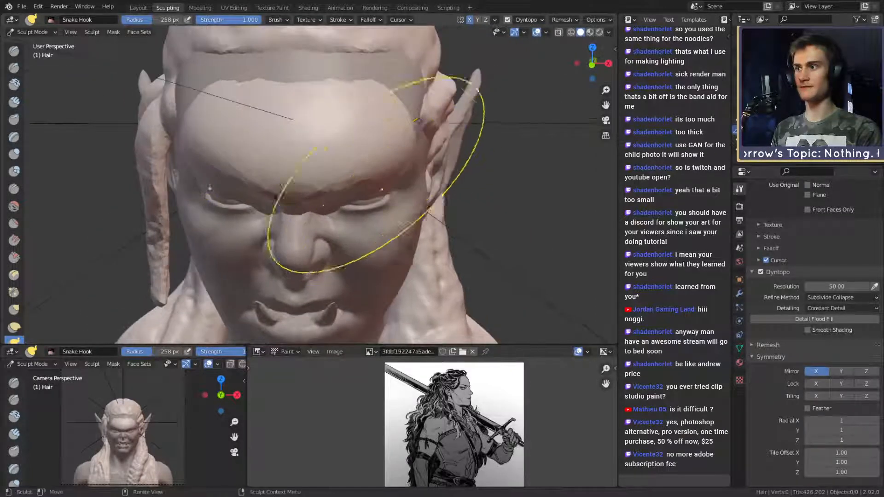
- Cut into the brow mass between the eyes with the Crease brush at 50 px
{"action": "key", "text": "f"}
{"action": "left_click", "coordinate": [318, 172]}
{"action": "middle_click_drag", "start_coordinate": [319, 172], "coordinate": [291, 140]}
{"action": "key", "text": "shift+c"}
{"action": "middle_click_drag", "start_coordinate": [292, 182], "coordinate": [296, 207]}
{"action": "scroll", "coordinate": [296, 208], "scroll_direction": "up", "scroll_amount": 2}
{"action": "left_click_drag", "start_coordinate": [296, 209], "coordinate": [310, 179]}
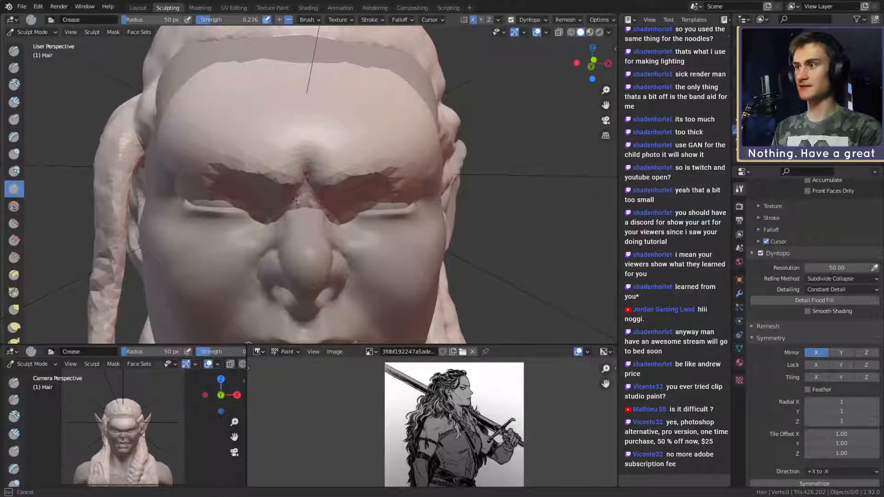
- Clear the hair mesh from between the brows and off the eyes with Clay Strips at 44 px and 0.430 strength
{"action": "key", "text": "c"}
{"action": "key", "text": "shift+f"}
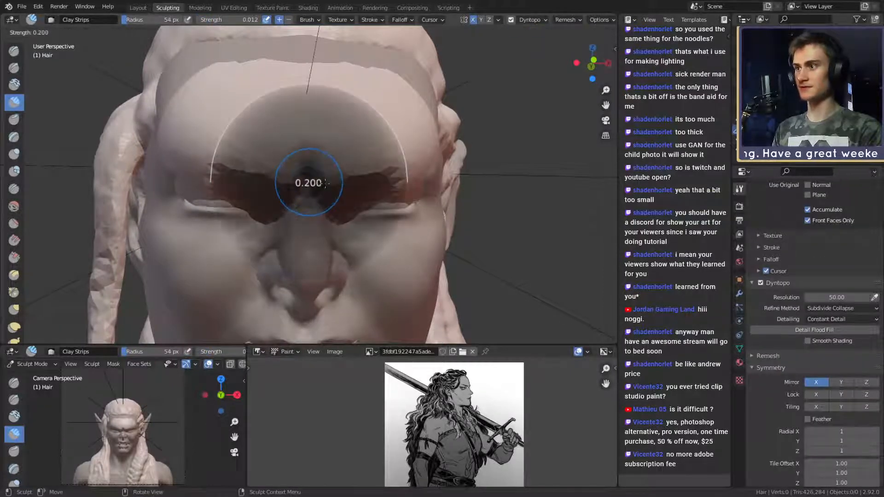
{"action": "left_click", "coordinate": [328, 183]}
{"action": "key", "text": "shift+f"}
{"action": "left_click", "coordinate": [362, 184]}
{"action": "key", "text": "f"}
{"action": "left_click", "coordinate": [340, 182]}
{"action": "mouse_move", "coordinate": [317, 198]}
{"action": "left_mouse_down"}
{"action": "mouse_move", "coordinate": [307, 160]}
{"action": "mouse_move", "coordinate": [282, 199]}
{"action": "mouse_move", "coordinate": [235, 209]}
{"action": "mouse_move", "coordinate": [195, 189]}
{"action": "left_mouse_up"}
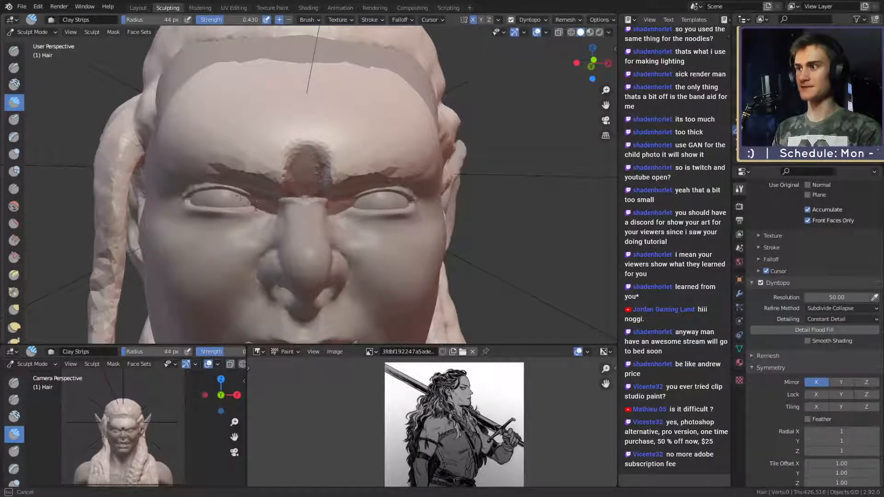
{"action": "mouse_move", "coordinate": [262, 203]}
{"action": "left_mouse_down"}
{"action": "mouse_move", "coordinate": [302, 157]}
{"action": "mouse_move", "coordinate": [310, 112]}
{"action": "mouse_move", "coordinate": [308, 185]}
{"action": "mouse_move", "coordinate": [326, 204]}
{"action": "mouse_move", "coordinate": [326, 220]}
{"action": "left_mouse_up"}
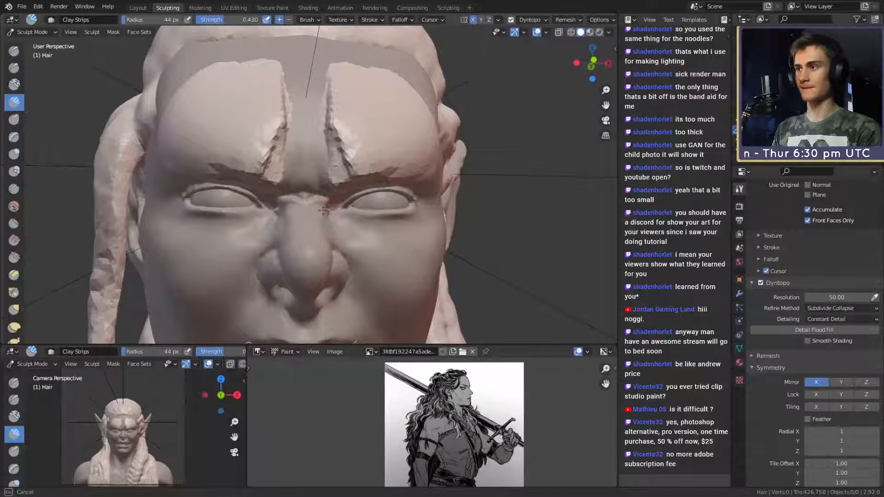
- Trim the inner corners of the brow mass beside the nose bridge with the Crease brush at 0.533 strength
{"action": "middle_click_drag", "start_coordinate": [348, 207], "coordinate": [321, 187]}
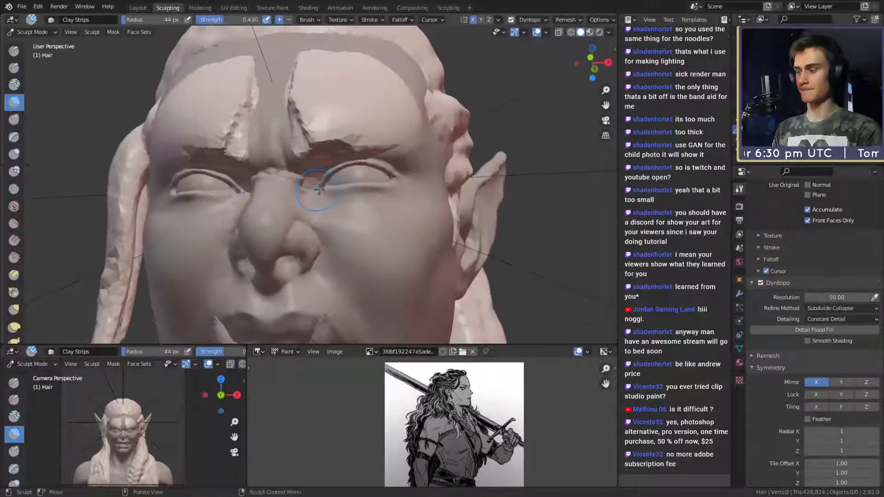
{"action": "key", "text": "shift+c"}
{"action": "key", "text": "shift+f"}
{"action": "left_click", "coordinate": [314, 184]}
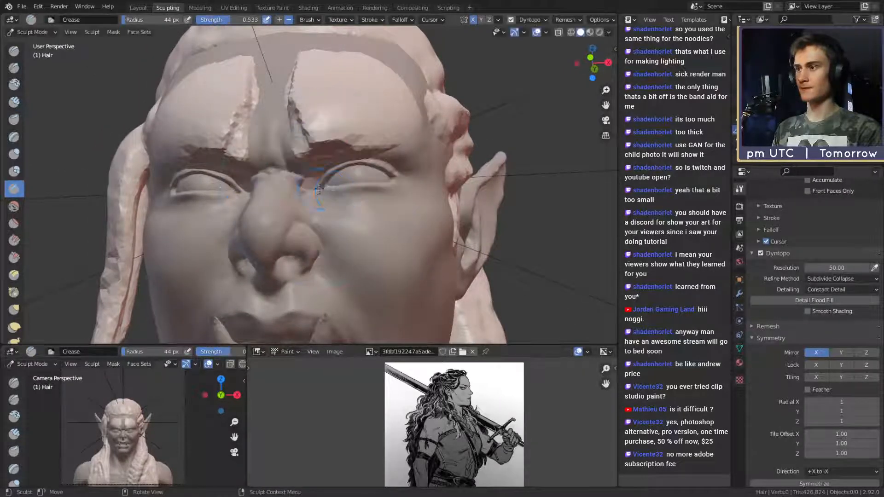
{"action": "left_click_drag", "start_coordinate": [304, 180], "coordinate": [314, 174]}
- Trim the upper edge of the forehead mass with the Crease brush and set its strength to 0.927
{"action": "middle_click_drag", "start_coordinate": [353, 142], "coordinate": [302, 174]}
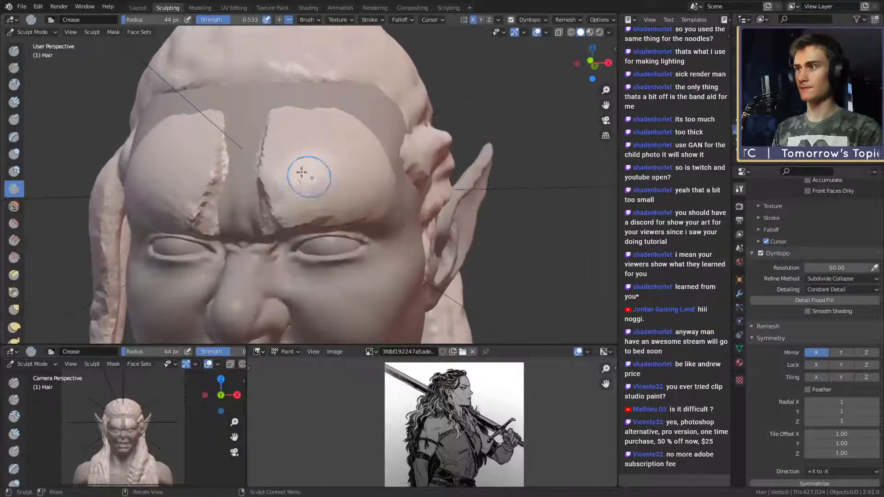
{"action": "mouse_move", "coordinate": [277, 123]}
{"action": "left_mouse_down"}
{"action": "mouse_move", "coordinate": [310, 112]}
{"action": "mouse_move", "coordinate": [340, 121]}
{"action": "left_mouse_up"}
{"action": "mouse_move", "coordinate": [340, 120]}
{"action": "middle_mouse_down"}
{"action": "mouse_move", "coordinate": [316, 118]}
{"action": "mouse_move", "coordinate": [320, 130]}
{"action": "middle_mouse_up"}
{"action": "left_click_drag", "start_coordinate": [280, 126], "coordinate": [372, 121]}
{"action": "key", "text": "shift+f"}
{"action": "left_click", "coordinate": [337, 132]}
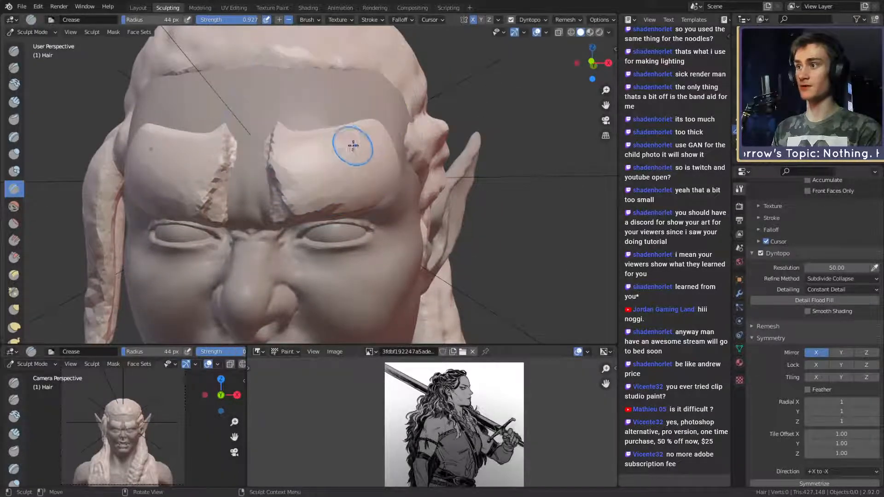
- Lower the upper edge of both brow masses across the forehead with the Crease brush at 0.491 strength
{"action": "key", "text": "shift+f"}
{"action": "left_click", "coordinate": [322, 136]}
{"action": "middle_click_drag", "start_coordinate": [323, 136], "coordinate": [320, 163], "text": "alt"}
{"action": "left_click_drag", "start_coordinate": [259, 166], "coordinate": [373, 147]}
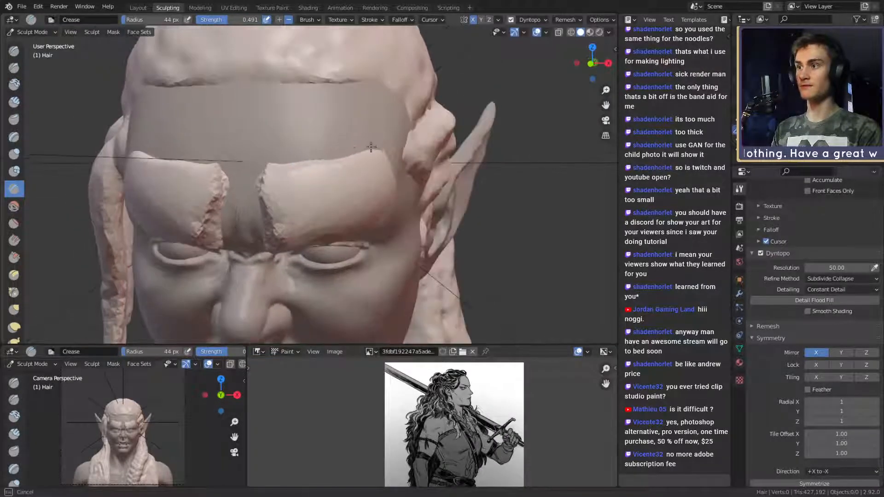
{"action": "middle_click_drag", "start_coordinate": [327, 144], "coordinate": [276, 140]}
{"action": "left_click_drag", "start_coordinate": [326, 152], "coordinate": [271, 158]}
{"action": "middle_click_drag", "start_coordinate": [278, 162], "coordinate": [353, 153]}
{"action": "mouse_move", "coordinate": [326, 151]}
{"action": "left_mouse_down"}
{"action": "mouse_move", "coordinate": [296, 144]}
{"action": "mouse_move", "coordinate": [240, 161]}
{"action": "mouse_move", "coordinate": [237, 171]}
{"action": "left_mouse_up"}
{"action": "middle_click_drag", "start_coordinate": [273, 168], "coordinate": [320, 172]}
{"action": "left_click_drag", "start_coordinate": [318, 157], "coordinate": [260, 167]}
{"action": "left_click_drag", "start_coordinate": [318, 161], "coordinate": [281, 169]}
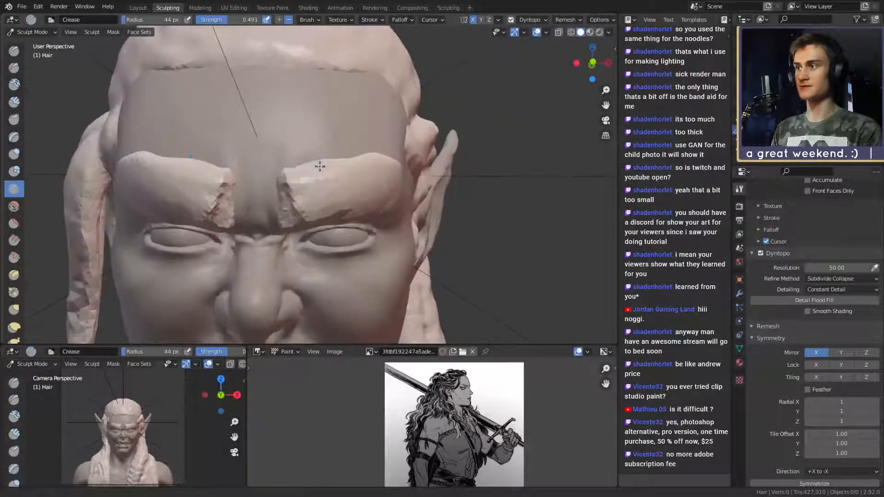
- Narrow the brow masses into thin eyebrow bands, trimming their tops from the outer ends to the inner corners
{"action": "middle_click_drag", "start_coordinate": [319, 165], "coordinate": [322, 148]}
{"action": "left_click_drag", "start_coordinate": [324, 149], "coordinate": [272, 175]}
{"action": "mouse_move", "coordinate": [343, 148]}
{"action": "left_mouse_down"}
{"action": "mouse_move", "coordinate": [273, 174]}
{"action": "mouse_move", "coordinate": [290, 162]}
{"action": "left_mouse_up"}
{"action": "middle_click_drag", "start_coordinate": [336, 158], "coordinate": [306, 164]}
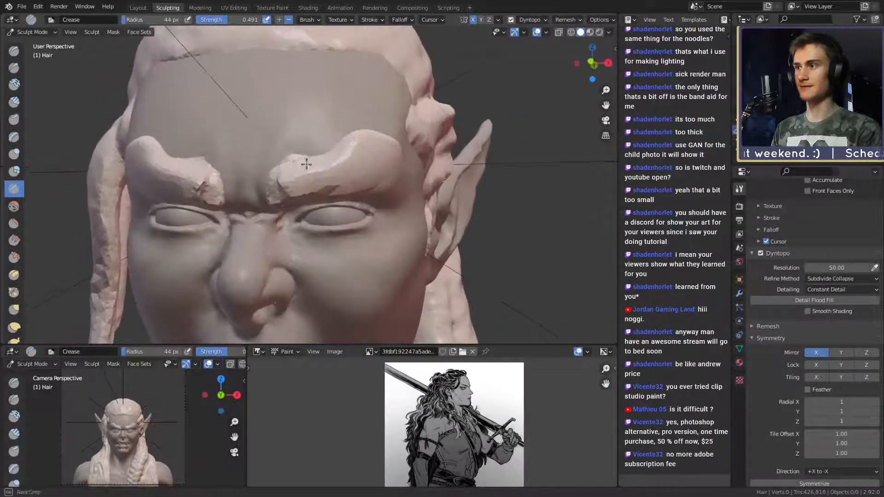
{"action": "left_click_drag", "start_coordinate": [306, 164], "coordinate": [274, 171]}
{"action": "mouse_move", "coordinate": [386, 136]}
{"action": "left_mouse_down"}
{"action": "mouse_move", "coordinate": [318, 150]}
{"action": "mouse_move", "coordinate": [367, 156]}
{"action": "left_mouse_up"}
{"action": "left_click_drag", "start_coordinate": [391, 148], "coordinate": [279, 174]}
{"action": "left_click_drag", "start_coordinate": [357, 158], "coordinate": [283, 177]}
{"action": "mouse_move", "coordinate": [327, 165]}
{"action": "middle_mouse_down"}
{"action": "mouse_move", "coordinate": [353, 149]}
{"action": "mouse_move", "coordinate": [282, 198]}
{"action": "middle_mouse_up"}
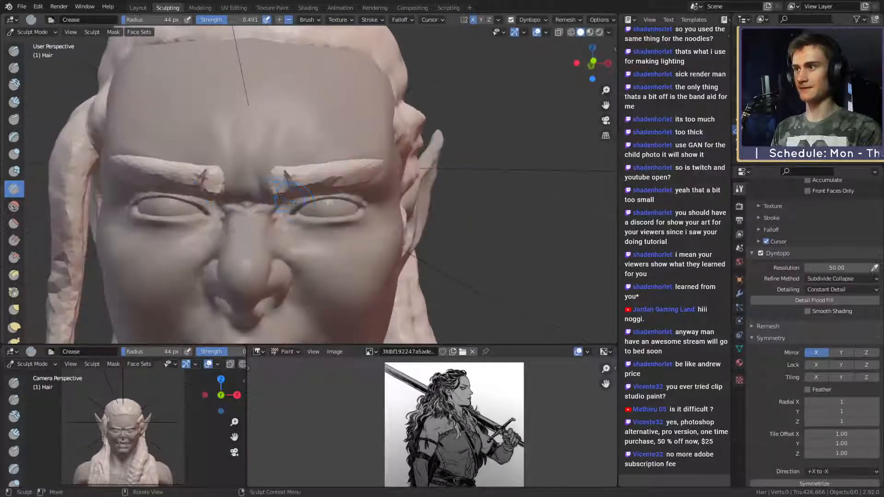
- Clean up the inner ends and lower edges of the eyebrows above the eyes with Clay Strips at 27 px
{"action": "key", "text": "c"}
{"action": "mouse_move", "coordinate": [286, 181]}
{"action": "left_mouse_down"}
{"action": "mouse_move", "coordinate": [341, 182]}
{"action": "mouse_move", "coordinate": [294, 182]}
{"action": "mouse_move", "coordinate": [371, 170]}
{"action": "mouse_move", "coordinate": [279, 190]}
{"action": "left_mouse_up"}
{"action": "middle_click_drag", "start_coordinate": [311, 191], "coordinate": [314, 178]}
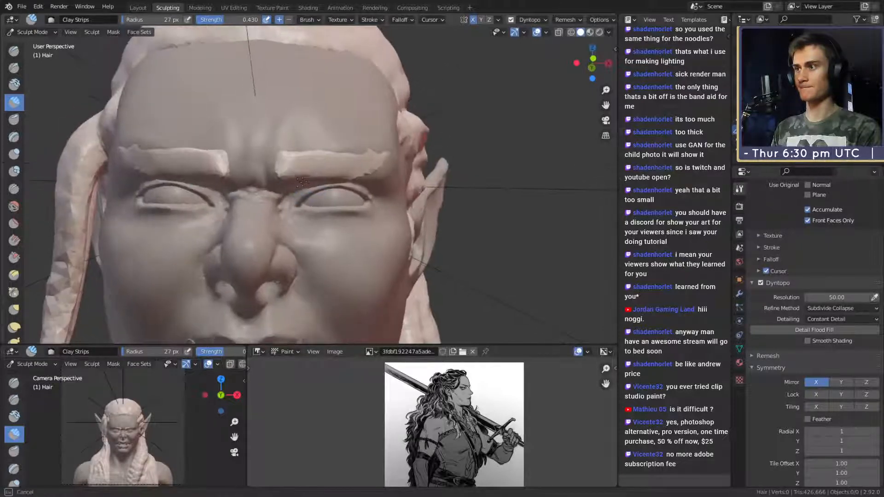
{"action": "mouse_move", "coordinate": [330, 185]}
{"action": "left_mouse_down"}
{"action": "mouse_move", "coordinate": [319, 184]}
{"action": "mouse_move", "coordinate": [348, 186]}
{"action": "left_mouse_up"}
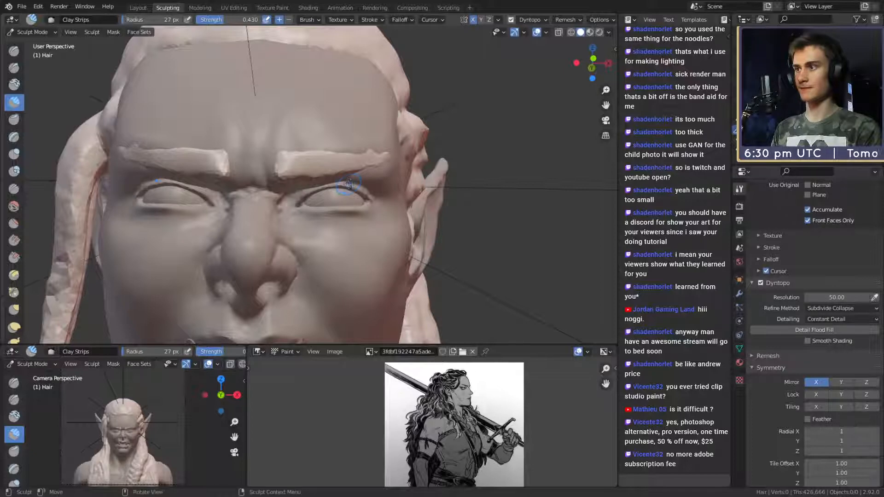
{"action": "middle_click_drag", "start_coordinate": [348, 186], "coordinate": [332, 148]}
{"action": "mouse_move", "coordinate": [338, 146]}
{"action": "left_mouse_down"}
{"action": "mouse_move", "coordinate": [289, 152]}
{"action": "mouse_move", "coordinate": [354, 134]}
{"action": "left_mouse_up"}
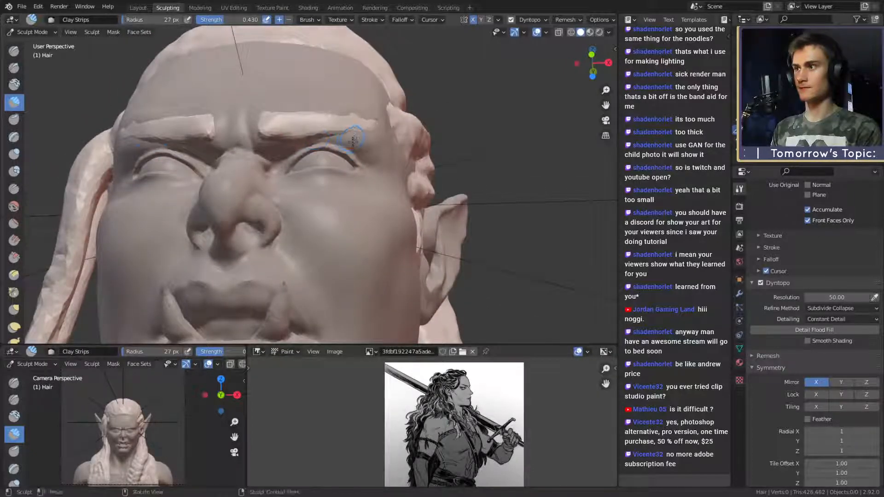
{"action": "mouse_move", "coordinate": [353, 138]}
{"action": "middle_mouse_down"}
{"action": "mouse_move", "coordinate": [349, 205]}
{"action": "mouse_move", "coordinate": [325, 174]}
{"action": "middle_mouse_up"}
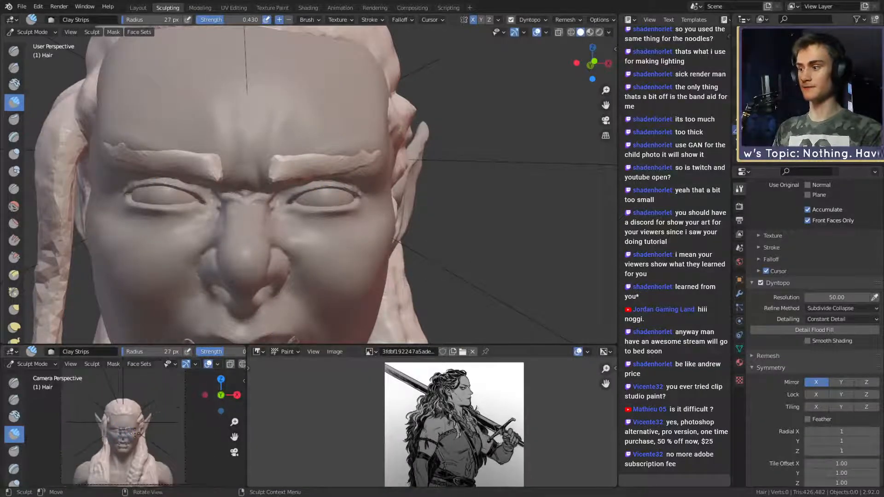
- Shape the eyebrow's outer end into a smoother taper with Clay Strips at 34 px
{"action": "middle_click_drag", "start_coordinate": [135, 441], "coordinate": [134, 421], "text": "shift"}
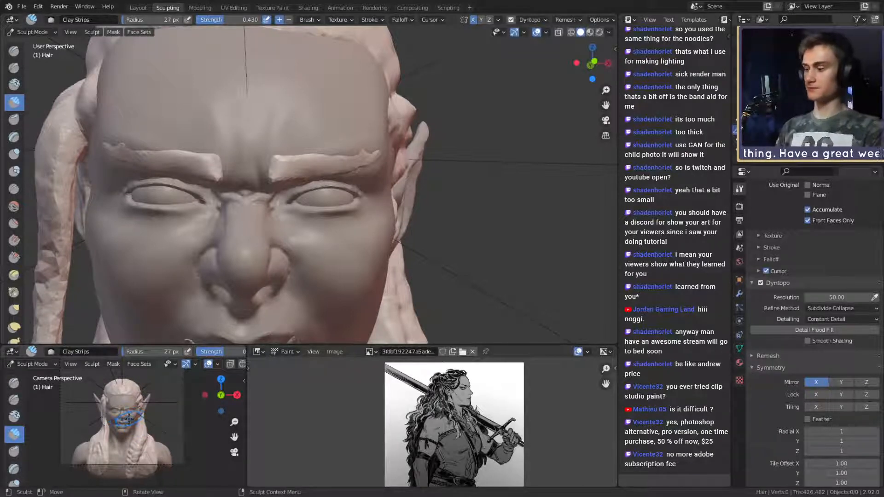
{"action": "scroll", "coordinate": [128, 417], "scroll_direction": "up", "scroll_amount": 8}
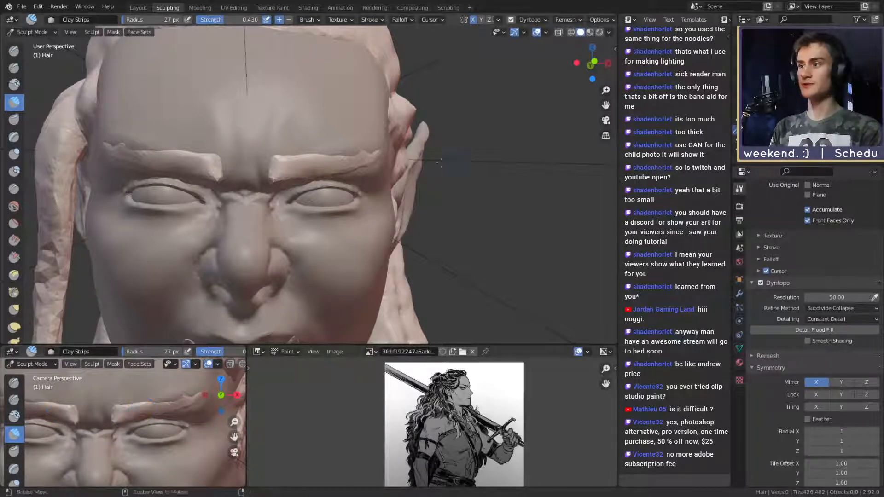
{"action": "middle_click_drag", "start_coordinate": [322, 175], "coordinate": [315, 153]}
{"action": "scroll", "coordinate": [381, 167], "scroll_direction": "up", "scroll_amount": 4}
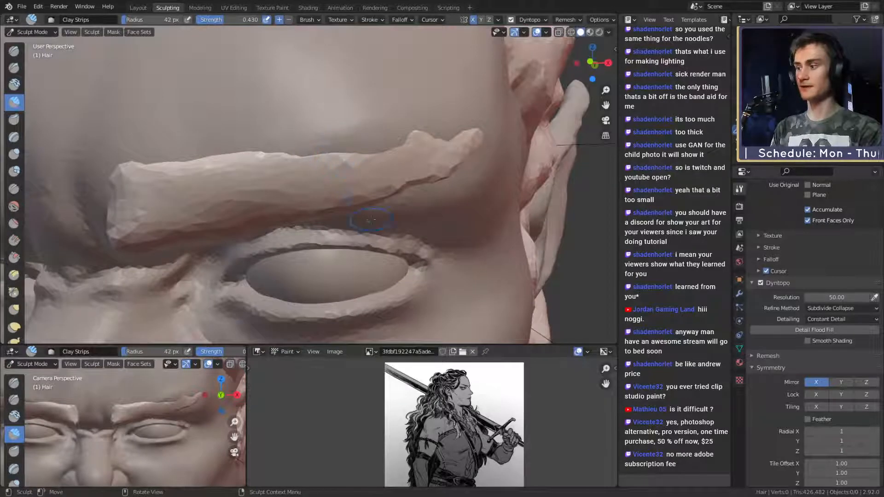
{"action": "scroll", "coordinate": [164, 428], "scroll_direction": "down", "scroll_amount": 6}
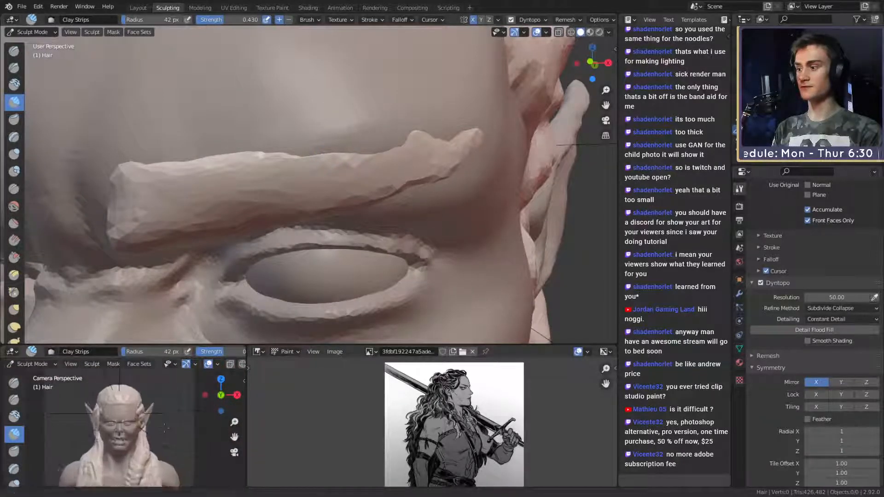
{"action": "scroll", "coordinate": [164, 429], "scroll_direction": "up", "scroll_amount": 2}
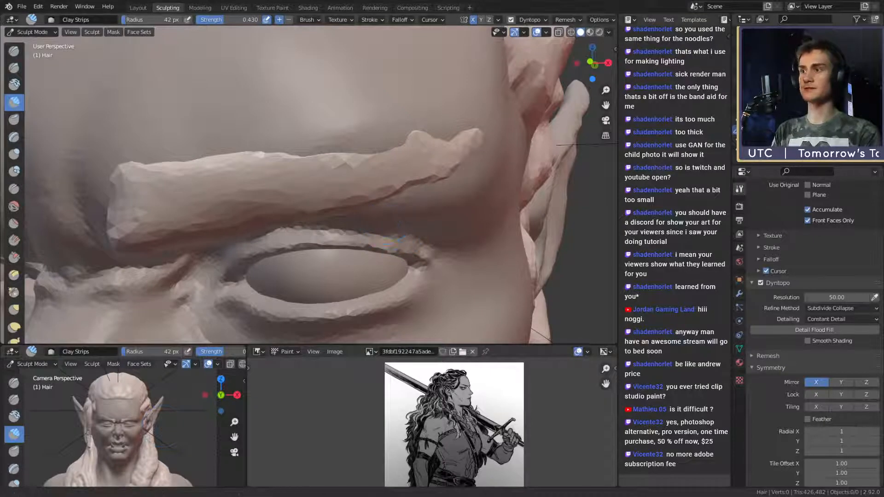
{"action": "middle_click_drag", "start_coordinate": [396, 202], "coordinate": [365, 223]}
{"action": "key", "text": "f"}
{"action": "left_click", "coordinate": [352, 186]}
{"action": "mouse_move", "coordinate": [349, 185]}
{"action": "left_mouse_down"}
{"action": "mouse_move", "coordinate": [316, 178]}
{"action": "mouse_move", "coordinate": [387, 170]}
{"action": "mouse_move", "coordinate": [332, 193]}
{"action": "mouse_move", "coordinate": [414, 147]}
{"action": "mouse_move", "coordinate": [245, 174]}
{"action": "mouse_move", "coordinate": [353, 198]}
{"action": "left_mouse_up"}
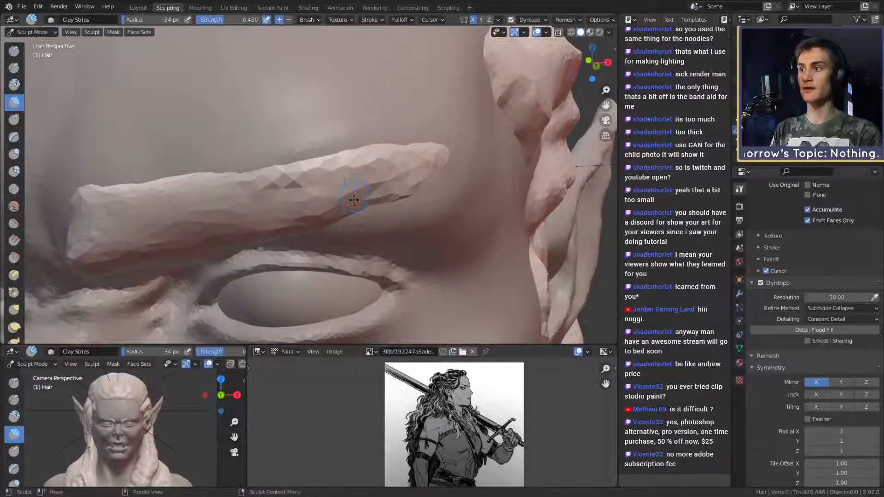
- Adjust the outer end of the mirrored eyebrows with the Grab brush at 116 px
{"action": "scroll", "coordinate": [366, 191], "scroll_direction": "down", "scroll_amount": 10}
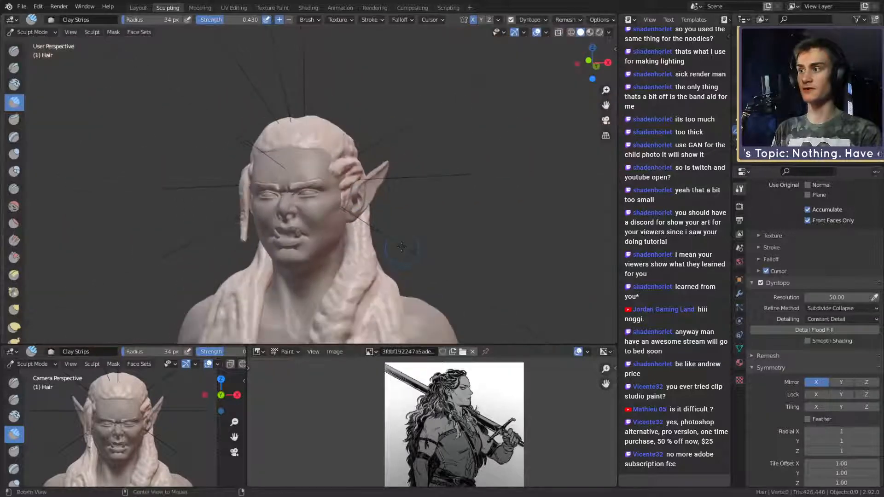
{"action": "scroll", "coordinate": [366, 191], "scroll_direction": "up", "scroll_amount": 10}
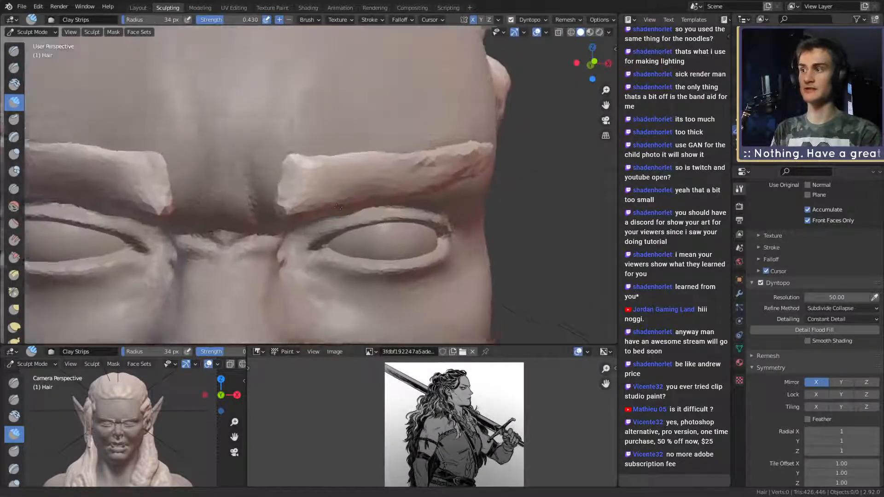
{"action": "middle_click_drag", "start_coordinate": [386, 135], "coordinate": [318, 138]}
{"action": "scroll", "coordinate": [382, 230], "scroll_direction": "down", "scroll_amount": 8}
{"action": "middle_click_drag", "start_coordinate": [382, 230], "coordinate": [365, 211]}
{"action": "scroll", "coordinate": [357, 198], "scroll_direction": "up", "scroll_amount": 3}
{"action": "scroll", "coordinate": [377, 221], "scroll_direction": "up", "scroll_amount": 2}
{"action": "scroll", "coordinate": [363, 214], "scroll_direction": "up", "scroll_amount": 2}
{"action": "key", "text": "g"}
{"action": "key", "text": "f"}
{"action": "left_click", "coordinate": [403, 190]}
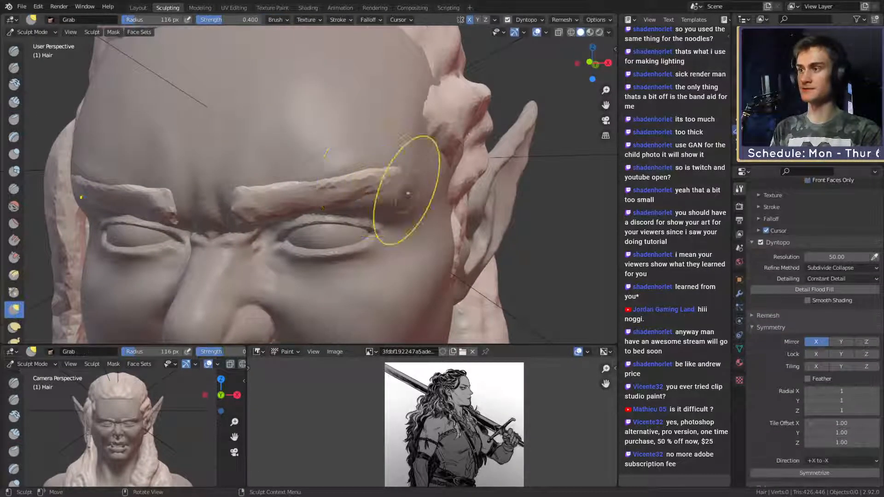
{"action": "mouse_move", "coordinate": [407, 190]}
{"action": "middle_mouse_down"}
{"action": "mouse_move", "coordinate": [350, 194]}
{"action": "mouse_move", "coordinate": [363, 196]}
{"action": "middle_mouse_up"}
- Bend the eyebrows into an arch with a larger Grab brush, using radii of 155 and 177 px
{"action": "key", "text": "f"}
{"action": "left_click", "coordinate": [434, 193]}
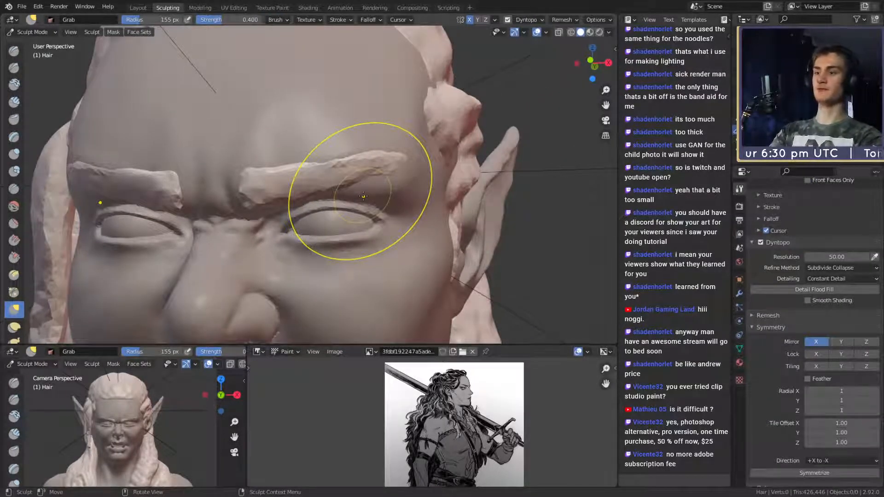
{"action": "key", "text": "f"}
{"action": "mouse_move", "coordinate": [388, 204]}
{"action": "middle_mouse_down"}
{"action": "mouse_move", "coordinate": [434, 201]}
{"action": "mouse_move", "coordinate": [361, 195]}
{"action": "mouse_move", "coordinate": [394, 225]}
{"action": "mouse_move", "coordinate": [394, 277]}
{"action": "mouse_move", "coordinate": [371, 242]}
{"action": "mouse_move", "coordinate": [385, 213]}
{"action": "mouse_move", "coordinate": [353, 219]}
{"action": "mouse_move", "coordinate": [356, 174]}
{"action": "middle_mouse_up"}
{"action": "left_click", "coordinate": [466, 201]}
{"action": "mouse_move", "coordinate": [350, 212]}
{"action": "middle_mouse_down"}
{"action": "mouse_move", "coordinate": [324, 180]}
{"action": "mouse_move", "coordinate": [332, 184]}
{"action": "middle_mouse_up"}
{"action": "key", "text": "f"}
{"action": "left_click_drag", "start_coordinate": [332, 184], "coordinate": [331, 182]}
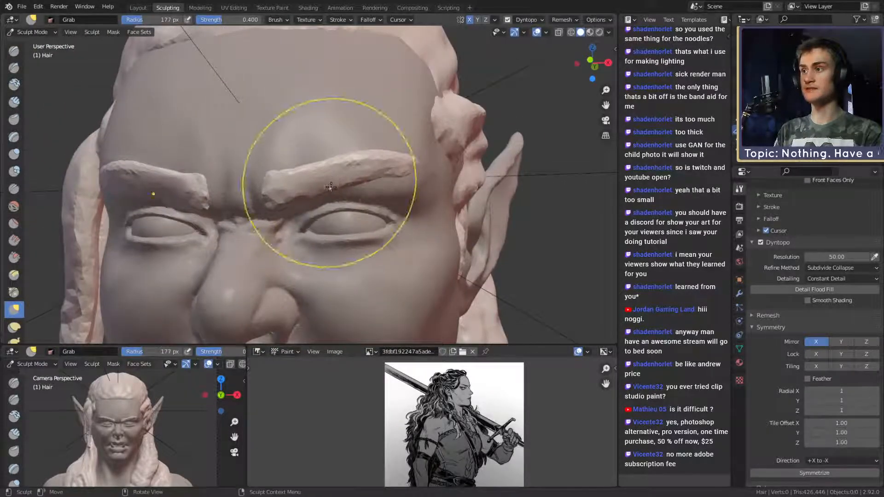
- Nudge the upper middle of the eyebrow with small Grab strokes to refine its arch
{"action": "middle_click_drag", "start_coordinate": [353, 184], "coordinate": [338, 182]}
{"action": "key", "text": "f"}
{"action": "left_click", "coordinate": [355, 172]}
{"action": "left_click_drag", "start_coordinate": [354, 174], "coordinate": [360, 171]}
{"action": "left_click_drag", "start_coordinate": [338, 165], "coordinate": [340, 171]}
- Extend the eyebrow's outer end down toward the temple with Clay Strips at 38 px
{"action": "mouse_move", "coordinate": [371, 198]}
{"action": "middle_mouse_down"}
{"action": "mouse_move", "coordinate": [332, 209]}
{"action": "mouse_move", "coordinate": [302, 199]}
{"action": "mouse_move", "coordinate": [339, 189]}
{"action": "mouse_move", "coordinate": [334, 198]}
{"action": "mouse_move", "coordinate": [322, 193]}
{"action": "middle_mouse_up"}
{"action": "key", "text": "c"}
{"action": "key", "text": "f"}
{"action": "left_click", "coordinate": [261, 210]}
{"action": "key", "text": "f"}
{"action": "left_click", "coordinate": [354, 197]}
{"action": "key", "text": "f"}
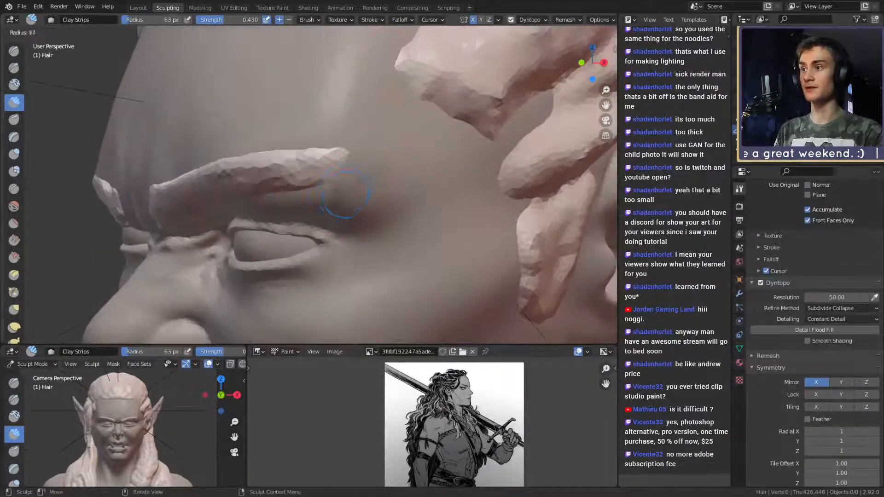
{"action": "left_click", "coordinate": [313, 191]}
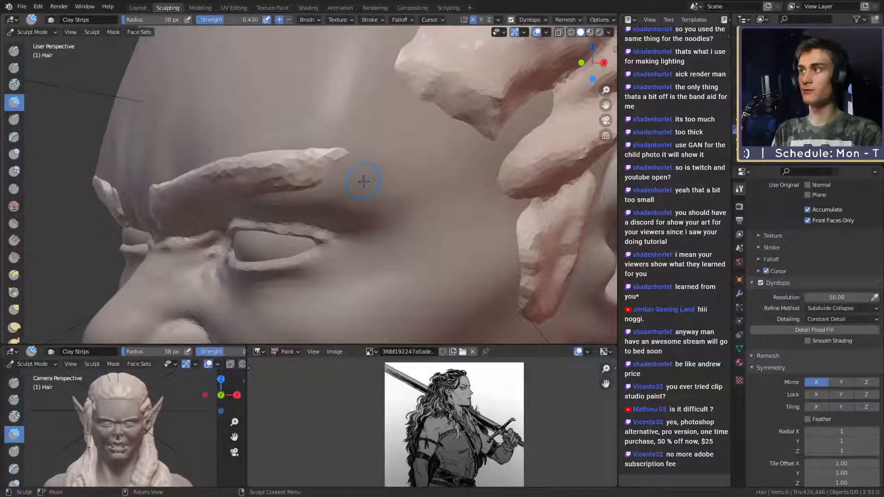
- Slim the eyebrow's extended tail with the Crease brush at 36 to 39 px and 0.491 strength
{"action": "key", "text": "shift+c"}
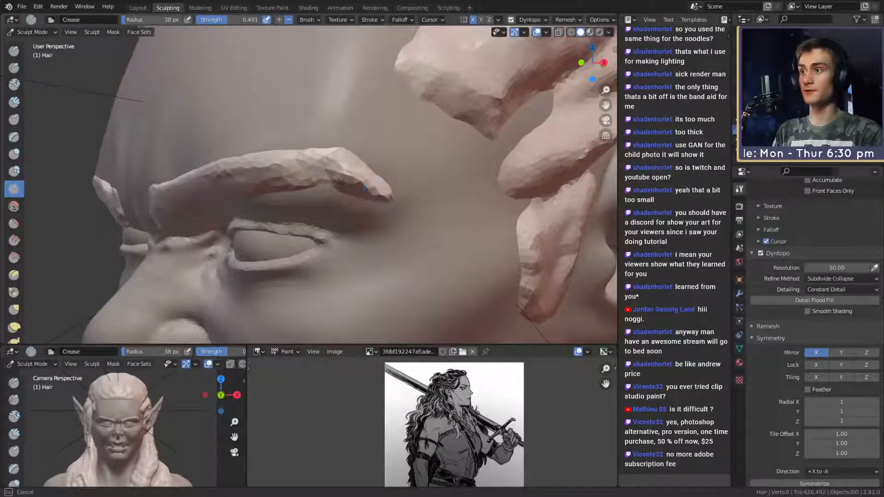
{"action": "mouse_move", "coordinate": [297, 175]}
{"action": "left_mouse_down"}
{"action": "mouse_move", "coordinate": [355, 174]}
{"action": "mouse_move", "coordinate": [337, 177]}
{"action": "left_mouse_up"}
{"action": "key", "text": "f"}
{"action": "left_click", "coordinate": [344, 177]}
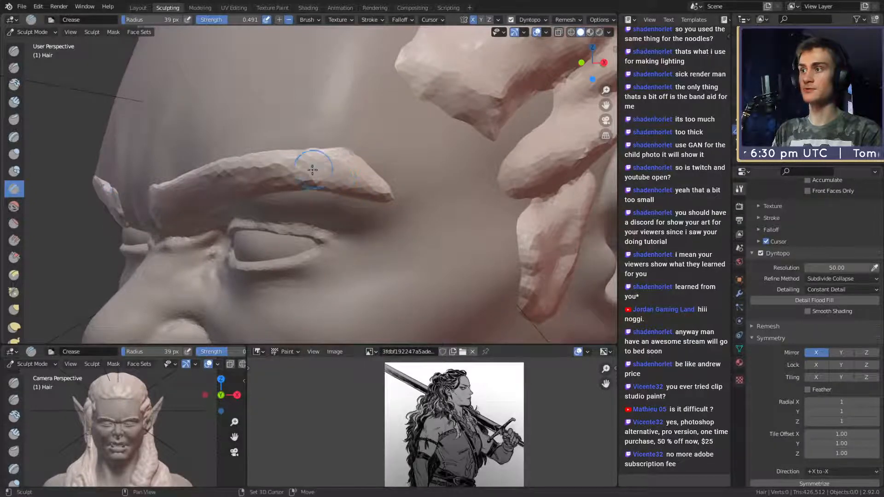
{"action": "mouse_move", "coordinate": [335, 157]}
{"action": "middle_mouse_down"}
{"action": "mouse_move", "coordinate": [395, 115]}
{"action": "mouse_move", "coordinate": [395, 153]}
{"action": "mouse_move", "coordinate": [365, 165]}
{"action": "mouse_move", "coordinate": [365, 173]}
{"action": "mouse_move", "coordinate": [402, 163]}
{"action": "mouse_move", "coordinate": [365, 162]}
{"action": "middle_mouse_up"}
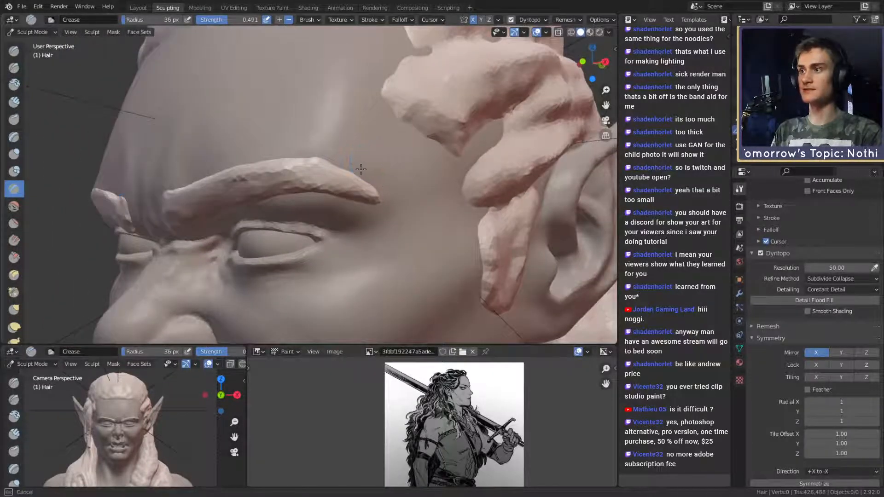
{"action": "mouse_move", "coordinate": [368, 172]}
{"action": "middle_mouse_down"}
{"action": "mouse_move", "coordinate": [405, 162]}
{"action": "mouse_move", "coordinate": [455, 205]}
{"action": "mouse_move", "coordinate": [376, 180]}
{"action": "middle_mouse_up"}
- Refine the eyebrow's outer tip and round off its inner end with the Crease brush at 20 px
{"action": "key", "text": "f"}
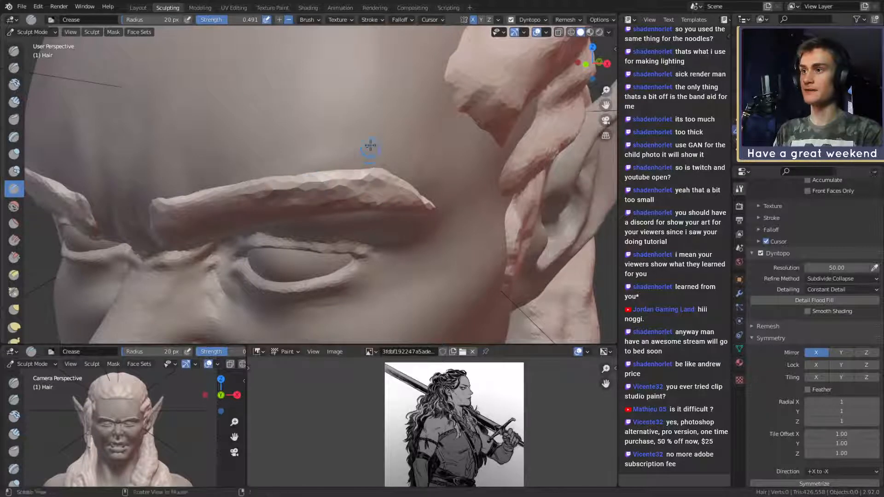
{"action": "middle_click_drag", "start_coordinate": [370, 145], "coordinate": [381, 164]}
{"action": "middle_click_drag", "start_coordinate": [331, 181], "coordinate": [415, 174]}
{"action": "mouse_move", "coordinate": [417, 164]}
{"action": "left_mouse_down"}
{"action": "mouse_move", "coordinate": [410, 173]}
{"action": "mouse_move", "coordinate": [430, 168]}
{"action": "left_mouse_up"}
{"action": "mouse_move", "coordinate": [418, 139]}
{"action": "middle_mouse_down"}
{"action": "mouse_move", "coordinate": [400, 166]}
{"action": "mouse_move", "coordinate": [365, 172]}
{"action": "mouse_move", "coordinate": [305, 206]}
{"action": "middle_mouse_up"}
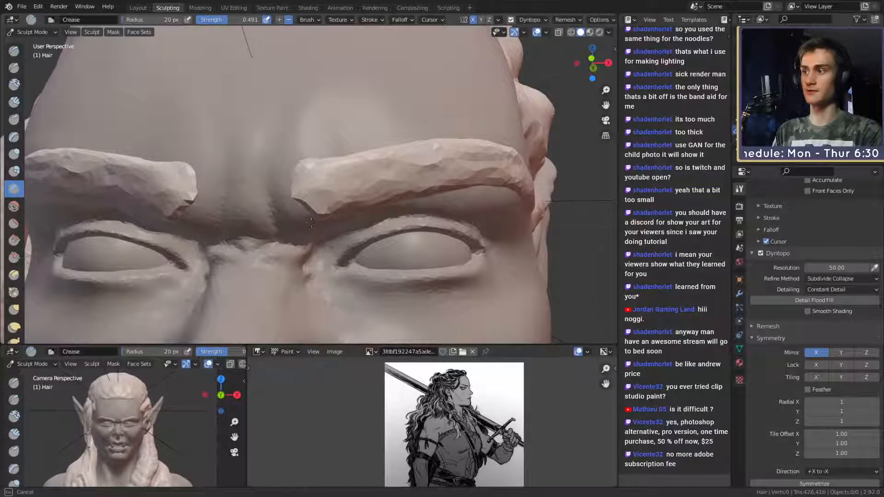
{"action": "mouse_move", "coordinate": [342, 163]}
{"action": "middle_mouse_down"}
{"action": "mouse_move", "coordinate": [357, 223]}
{"action": "mouse_move", "coordinate": [340, 191]}
{"action": "mouse_move", "coordinate": [384, 153]}
{"action": "middle_mouse_up"}
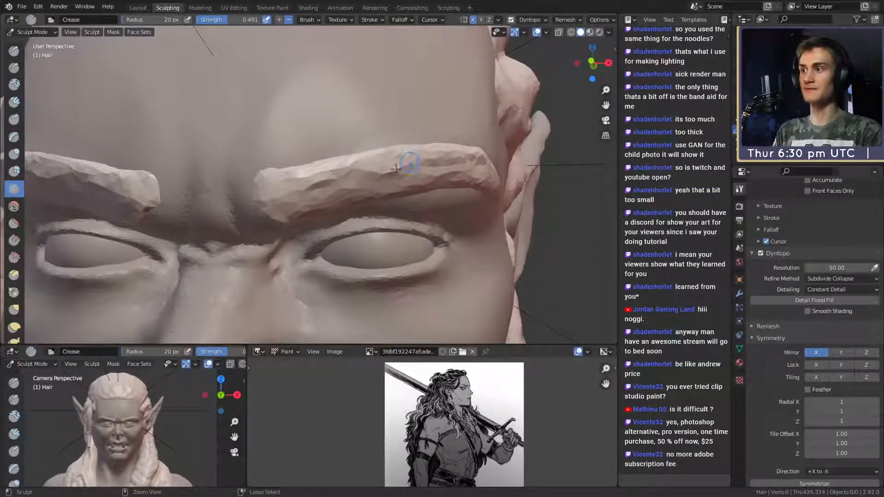
- Define the eyebrow's lower edge above the eyelid with 20 px Crease strokes
{"action": "mouse_move", "coordinate": [449, 160]}
{"action": "middle_mouse_down"}
{"action": "mouse_move", "coordinate": [379, 189]}
{"action": "mouse_move", "coordinate": [387, 165]}
{"action": "middle_mouse_up"}
{"action": "scroll", "coordinate": [346, 149], "scroll_direction": "down", "scroll_amount": 2}
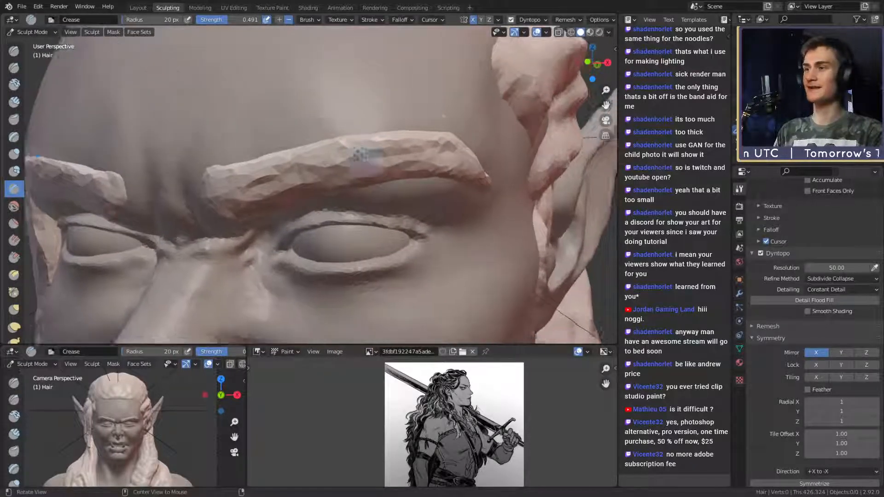
{"action": "scroll", "coordinate": [371, 118], "scroll_direction": "down", "scroll_amount": 3}
{"action": "mouse_move", "coordinate": [371, 118]}
{"action": "middle_mouse_down"}
{"action": "mouse_move", "coordinate": [341, 218]}
{"action": "mouse_move", "coordinate": [355, 173]}
{"action": "mouse_move", "coordinate": [406, 210]}
{"action": "mouse_move", "coordinate": [365, 225]}
{"action": "mouse_move", "coordinate": [380, 134]}
{"action": "mouse_move", "coordinate": [371, 170]}
{"action": "mouse_move", "coordinate": [389, 132]}
{"action": "mouse_move", "coordinate": [379, 144]}
{"action": "mouse_move", "coordinate": [380, 118]}
{"action": "middle_mouse_up"}
{"action": "scroll", "coordinate": [391, 202], "scroll_direction": "down", "scroll_amount": 2}
{"action": "mouse_move", "coordinate": [314, 192]}
{"action": "left_mouse_down"}
{"action": "mouse_move", "coordinate": [376, 185]}
{"action": "mouse_move", "coordinate": [370, 179]}
{"action": "left_mouse_up"}
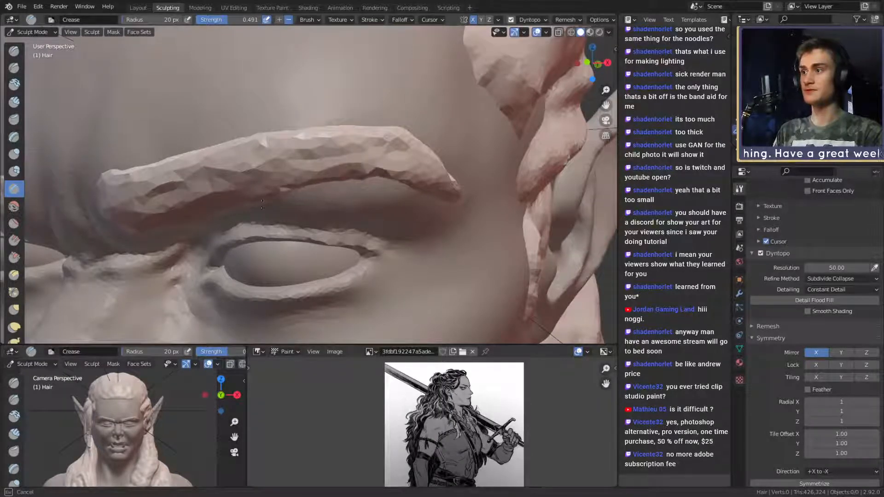
{"action": "left_click_drag", "start_coordinate": [370, 180], "coordinate": [336, 182]}
{"action": "middle_click_drag", "start_coordinate": [328, 195], "coordinate": [359, 195]}
{"action": "left_click_drag", "start_coordinate": [393, 193], "coordinate": [411, 194]}
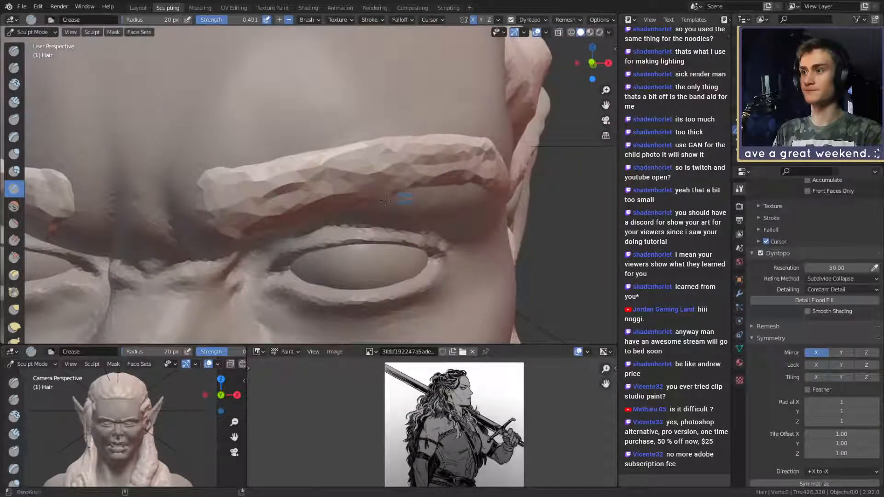
- Touch up the underside of the eyebrow's outer arch with the Crease brush at 20 px
{"action": "middle_click_drag", "start_coordinate": [385, 201], "coordinate": [405, 188]}
{"action": "mouse_move", "coordinate": [230, 134]}
{"action": "left_mouse_down"}
{"action": "mouse_move", "coordinate": [307, 132]}
{"action": "mouse_move", "coordinate": [292, 132]}
{"action": "left_mouse_up"}
{"action": "left_click_drag", "start_coordinate": [230, 137], "coordinate": [222, 140]}
{"action": "mouse_move", "coordinate": [300, 155]}
{"action": "middle_mouse_down"}
{"action": "mouse_move", "coordinate": [306, 142]}
{"action": "mouse_move", "coordinate": [317, 216]}
{"action": "middle_mouse_up"}
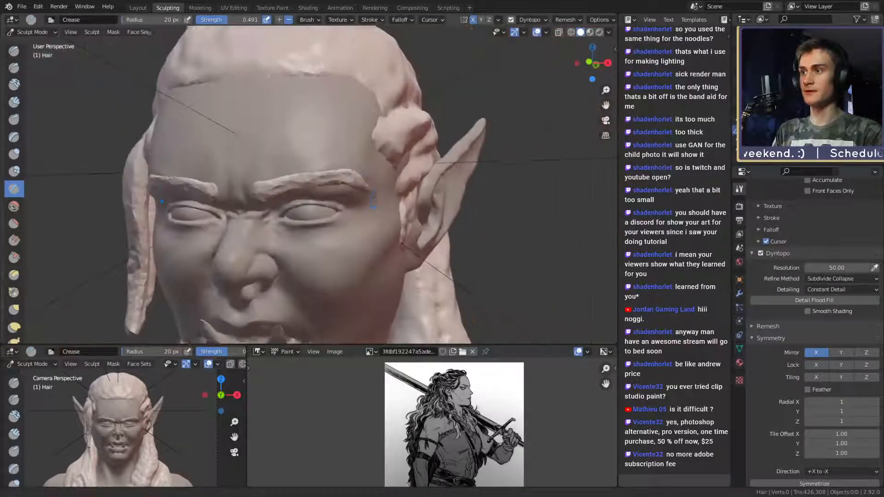
{"action": "middle_click_drag", "start_coordinate": [382, 192], "coordinate": [371, 192]}
{"action": "middle_click_drag", "start_coordinate": [291, 107], "coordinate": [327, 105]}
{"action": "mouse_move", "coordinate": [366, 221]}
{"action": "middle_mouse_down", "text": "ctrl"}
{"action": "mouse_move", "coordinate": [373, 152]}
{"action": "mouse_move", "coordinate": [359, 154]}
{"action": "middle_mouse_up", "text": "ctrl"}
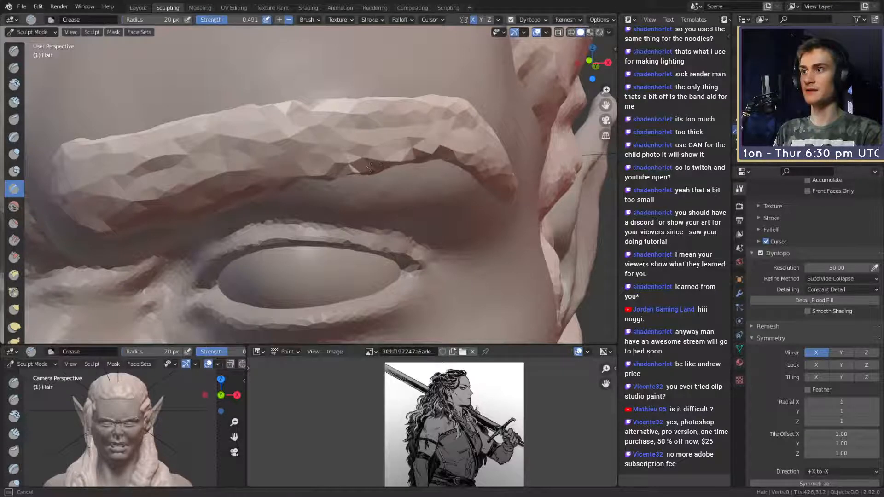
- Smooth the faceted eyebrow surface from the outer arch to the inner end, starting at a 70 px brush radius
{"action": "middle_click_drag", "start_coordinate": [417, 99], "coordinate": [351, 181], "text": "ctrl"}
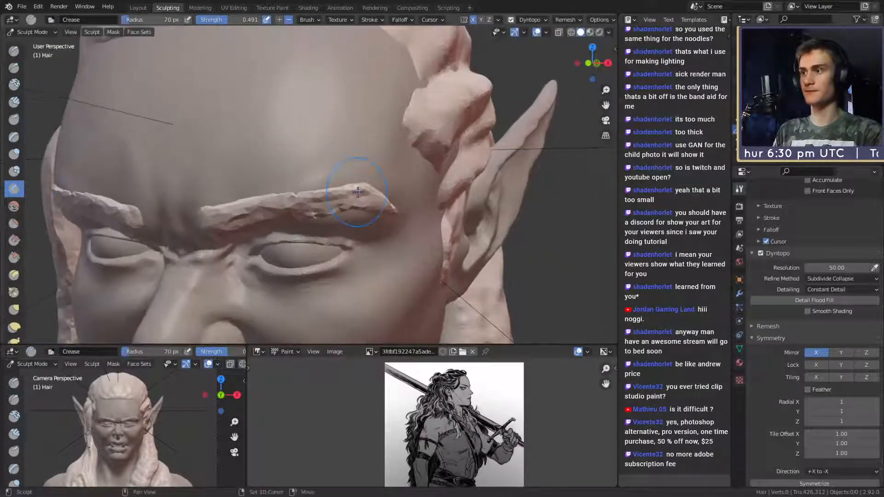
{"action": "left_click_drag", "start_coordinate": [290, 212], "coordinate": [234, 221]}
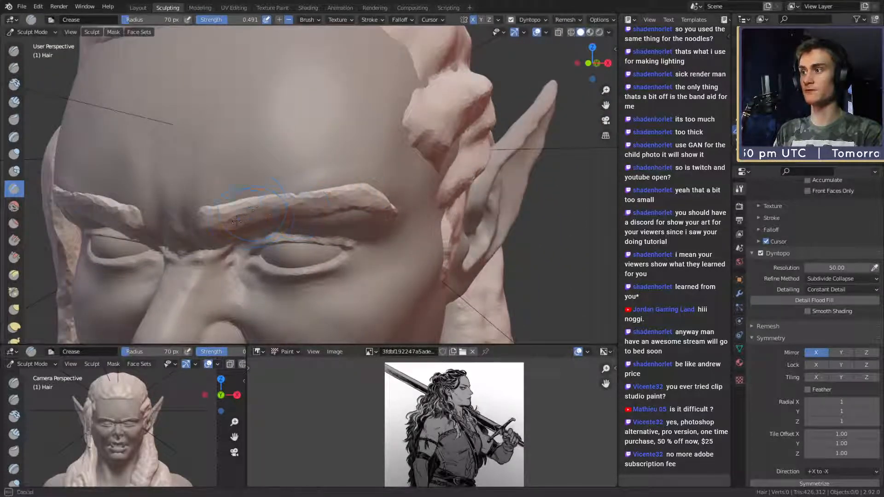
{"action": "middle_click_drag", "start_coordinate": [286, 216], "coordinate": [300, 204]}
{"action": "key", "text": "f"}
{"action": "left_click", "coordinate": [289, 202]}
{"action": "left_click_drag", "start_coordinate": [256, 192], "coordinate": [319, 177]}
- Raise the eyebrow's upper edge slightly near the arch with the Grab brush at 48 px
{"action": "mouse_move", "coordinate": [361, 108]}
{"action": "middle_mouse_down", "text": "ctrl"}
{"action": "mouse_move", "coordinate": [354, 178]}
{"action": "mouse_move", "coordinate": [421, 195]}
{"action": "mouse_move", "coordinate": [361, 194]}
{"action": "middle_mouse_up", "text": "ctrl"}
{"action": "middle_click_drag", "start_coordinate": [361, 194], "coordinate": [351, 133], "text": "ctrl"}
{"action": "key", "text": "g"}
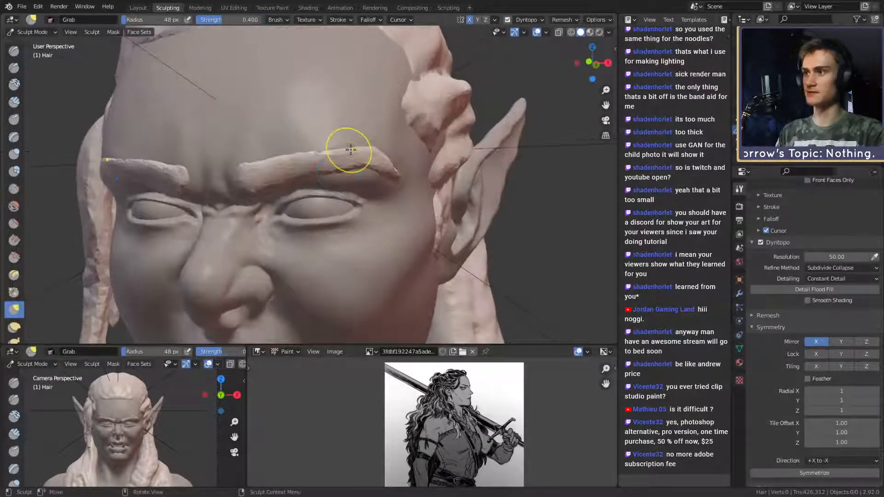
{"action": "middle_click_drag", "start_coordinate": [372, 166], "coordinate": [351, 162]}
{"action": "left_click_drag", "start_coordinate": [335, 161], "coordinate": [335, 153]}
- Sharpen the eyebrow's outer tail into a fine point with the Crease brush at 25 px
{"action": "mouse_move", "coordinate": [357, 169]}
{"action": "middle_mouse_down"}
{"action": "mouse_move", "coordinate": [325, 172]}
{"action": "mouse_move", "coordinate": [389, 171]}
{"action": "mouse_move", "coordinate": [378, 181]}
{"action": "mouse_move", "coordinate": [348, 179]}
{"action": "middle_mouse_up"}
{"action": "key", "text": "f"}
{"action": "left_click", "coordinate": [362, 189]}
{"action": "key", "text": "shift+c"}
{"action": "left_click_drag", "start_coordinate": [351, 178], "coordinate": [344, 164]}
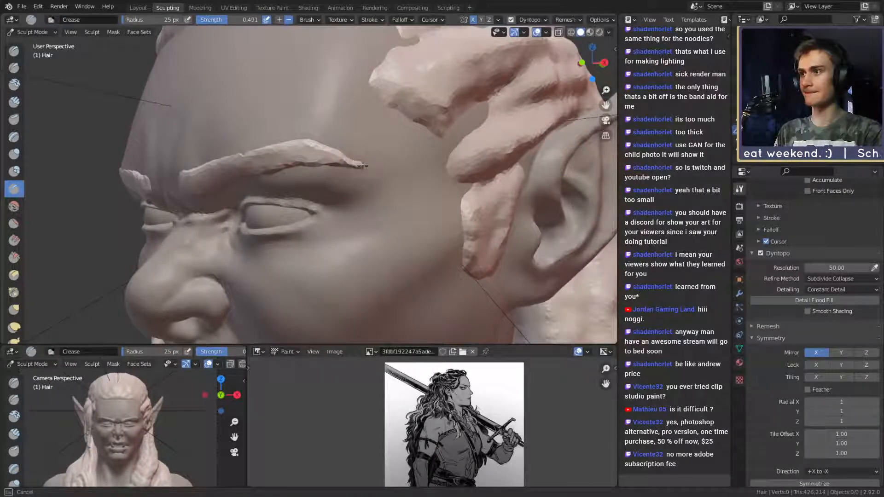
{"action": "left_click_drag", "start_coordinate": [317, 153], "coordinate": [387, 168]}
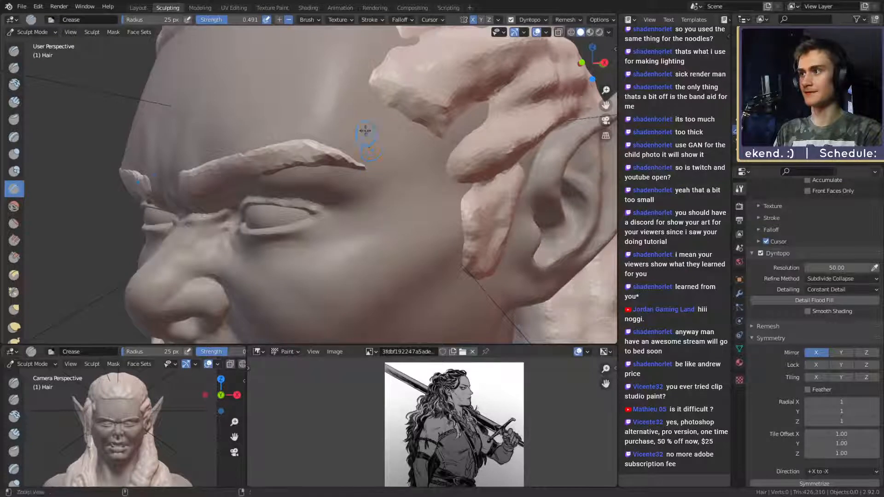
- Try a mirrored strand running back from the front hairline with Clay Strips at 24 px and 0.430 strength
{"action": "left_click_drag", "start_coordinate": [365, 131], "coordinate": [368, 177], "text": "ctrl+alt"}
{"action": "left_click_drag", "start_coordinate": [369, 175], "coordinate": [397, 167], "text": "alt"}
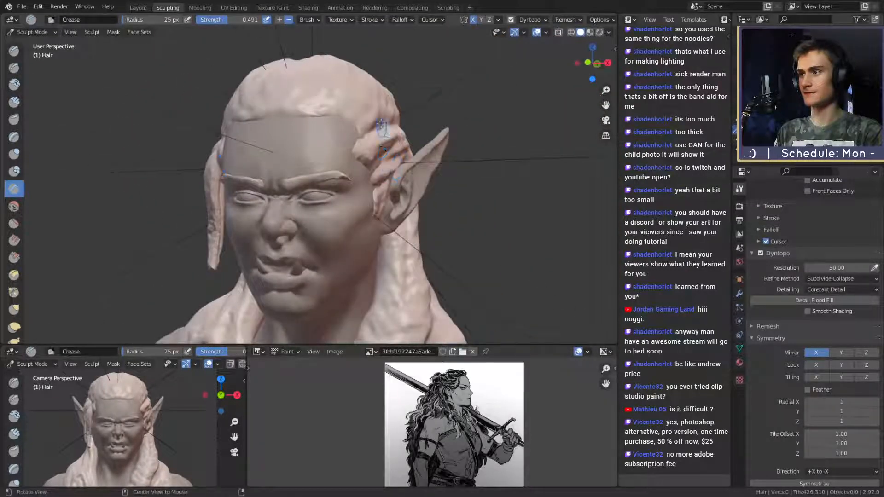
{"action": "left_click_drag", "start_coordinate": [381, 123], "coordinate": [357, 166], "text": "ctrl+alt"}
{"action": "left_click_drag", "start_coordinate": [352, 167], "coordinate": [389, 186], "text": "alt"}
{"action": "mouse_move", "coordinate": [389, 225]}
{"action": "left_mouse_down", "text": "ctrl+alt"}
{"action": "mouse_move", "coordinate": [379, 181]}
{"action": "mouse_move", "coordinate": [387, 158]}
{"action": "mouse_move", "coordinate": [371, 166]}
{"action": "mouse_move", "coordinate": [331, 138]}
{"action": "left_mouse_up", "text": "ctrl+alt"}
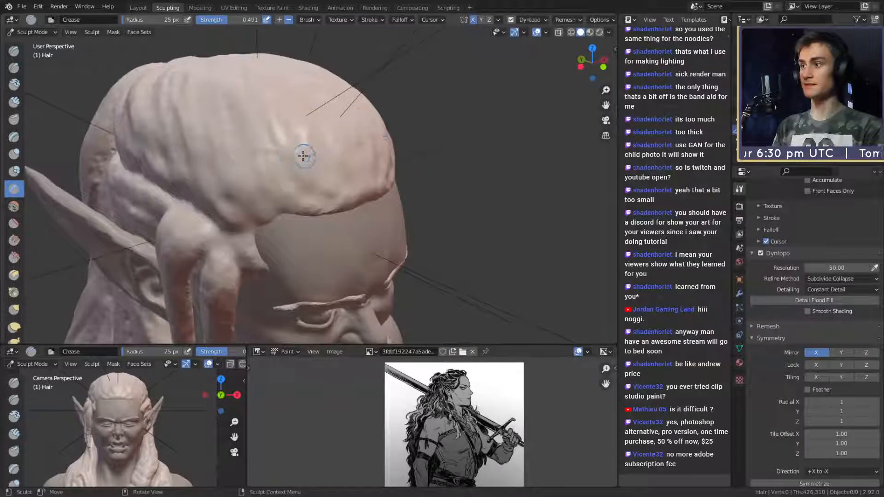
{"action": "key", "text": "c"}
{"action": "mouse_move", "coordinate": [342, 170]}
{"action": "middle_mouse_down"}
{"action": "mouse_move", "coordinate": [345, 164]}
{"action": "mouse_move", "coordinate": [322, 150]}
{"action": "mouse_move", "coordinate": [364, 174]}
{"action": "mouse_move", "coordinate": [355, 203]}
{"action": "mouse_move", "coordinate": [316, 213]}
{"action": "mouse_move", "coordinate": [336, 229]}
{"action": "mouse_move", "coordinate": [323, 235]}
{"action": "middle_mouse_up"}
{"action": "key", "text": "bracketleft"}
{"action": "key", "text": "bracketleft"}
{"action": "key", "text": "bracketleft"}
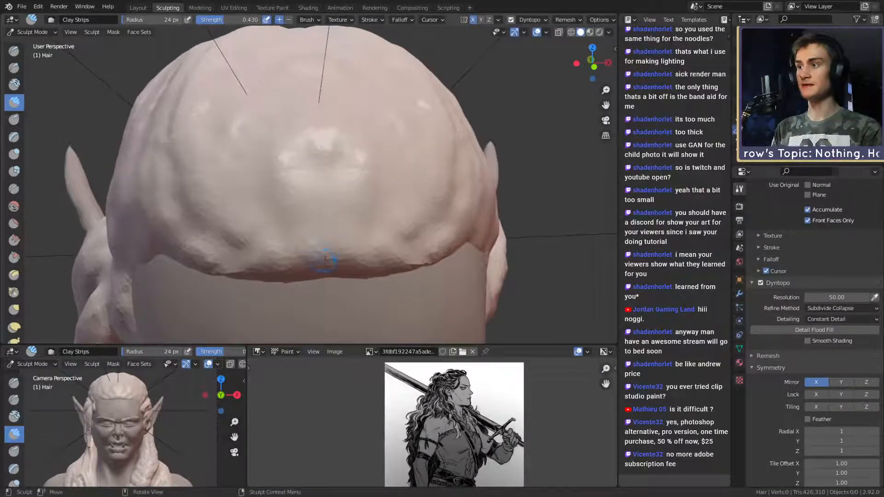
{"action": "mouse_move", "coordinate": [324, 258]}
{"action": "left_mouse_down"}
{"action": "mouse_move", "coordinate": [288, 122]}
{"action": "mouse_move", "coordinate": [305, 97]}
{"action": "left_mouse_up"}
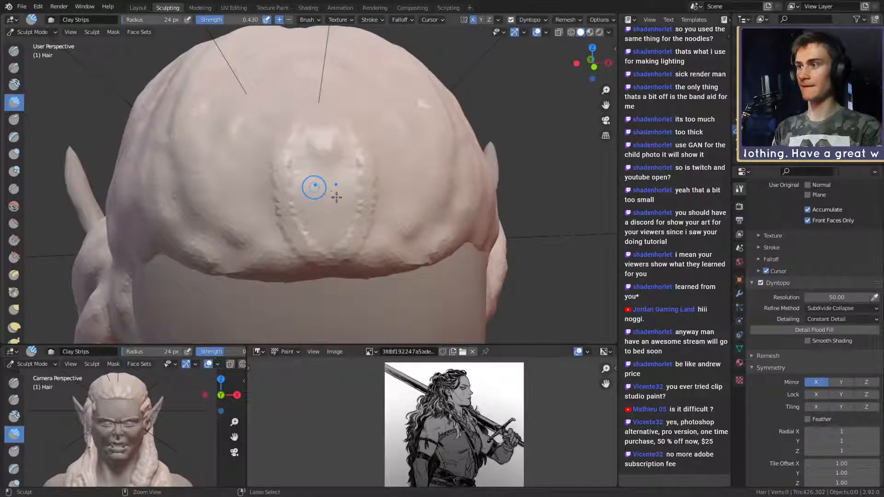
- Try several mirrored strands over the front of the hair with Clay Strips at 24 px and 0.842 strength
{"action": "key", "text": "shift+f"}
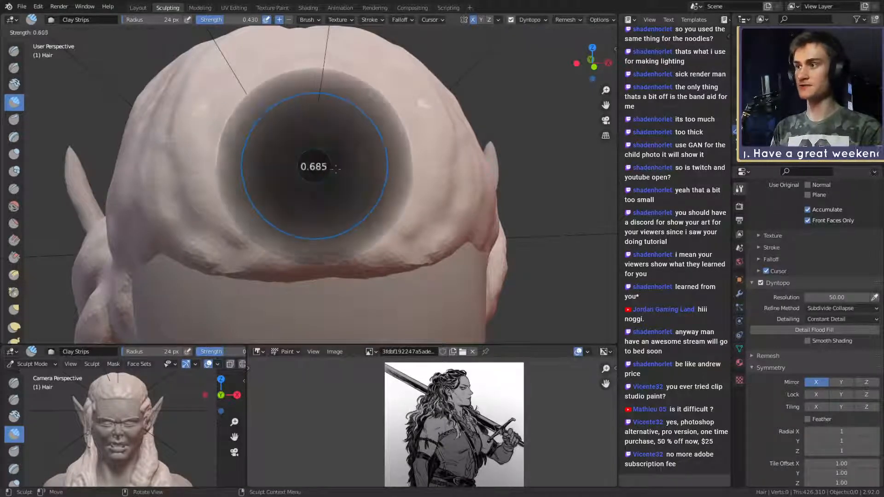
{"action": "left_click", "coordinate": [341, 170]}
{"action": "mouse_move", "coordinate": [326, 268]}
{"action": "left_mouse_down"}
{"action": "mouse_move", "coordinate": [292, 214]}
{"action": "mouse_move", "coordinate": [286, 122]}
{"action": "mouse_move", "coordinate": [267, 209]}
{"action": "mouse_move", "coordinate": [260, 135]}
{"action": "left_mouse_up"}
{"action": "mouse_move", "coordinate": [279, 265]}
{"action": "left_mouse_down"}
{"action": "mouse_move", "coordinate": [253, 213]}
{"action": "mouse_move", "coordinate": [245, 127]}
{"action": "left_mouse_up"}
{"action": "middle_click_drag", "start_coordinate": [272, 134], "coordinate": [294, 154]}
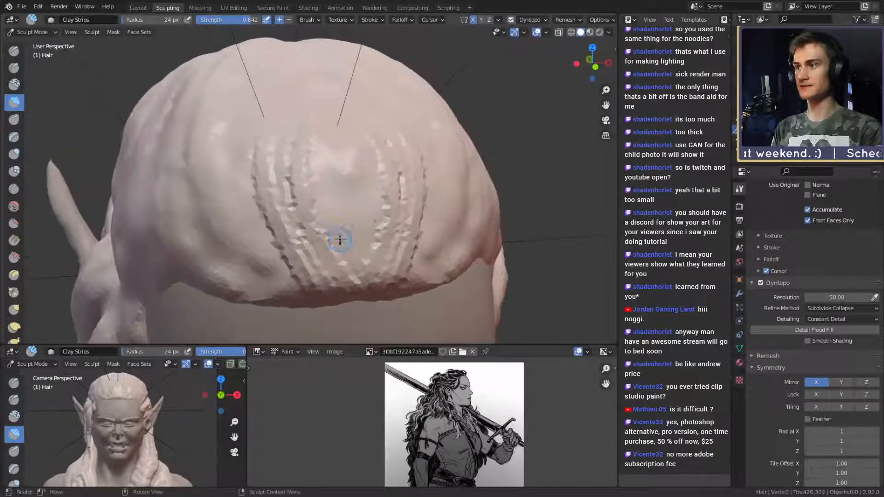
{"action": "mouse_move", "coordinate": [355, 271]}
{"action": "left_mouse_down"}
{"action": "mouse_move", "coordinate": [306, 169]}
{"action": "mouse_move", "coordinate": [320, 106]}
{"action": "left_mouse_up"}
{"action": "left_click_drag", "start_coordinate": [350, 236], "coordinate": [337, 101]}
{"action": "left_click_drag", "start_coordinate": [344, 202], "coordinate": [336, 108]}
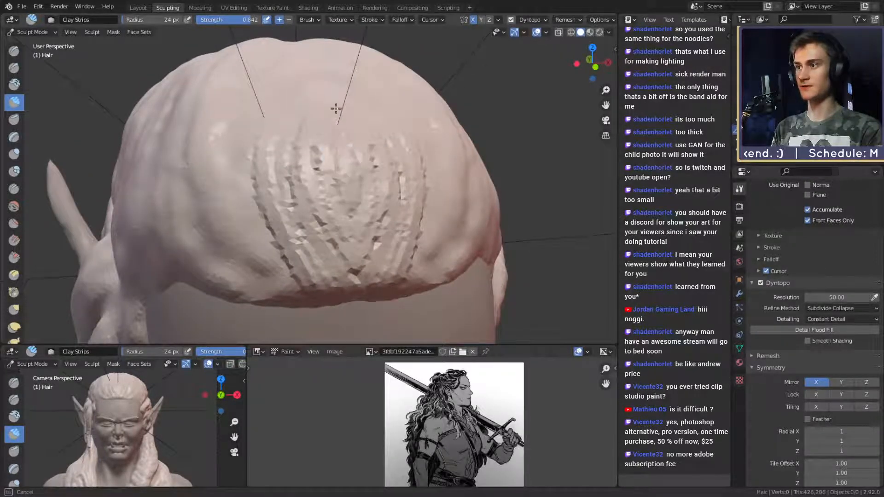
- Undo the trial Clay Strips strands above the front hairline
{"action": "scroll", "coordinate": [336, 108], "scroll_direction": "down", "scroll_amount": 5}
{"action": "mouse_move", "coordinate": [375, 174]}
{"action": "middle_mouse_down"}
{"action": "mouse_move", "coordinate": [350, 184]}
{"action": "mouse_move", "coordinate": [367, 191]}
{"action": "mouse_move", "coordinate": [401, 157]}
{"action": "mouse_move", "coordinate": [363, 160]}
{"action": "middle_mouse_up"}
{"action": "scroll", "coordinate": [367, 191], "scroll_direction": "up", "scroll_amount": 3}
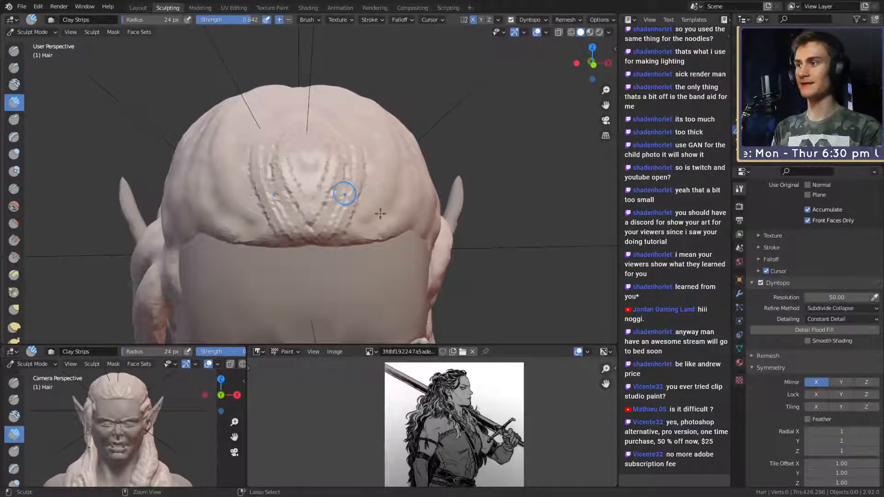
{"action": "key", "text": "ctrl+z"}
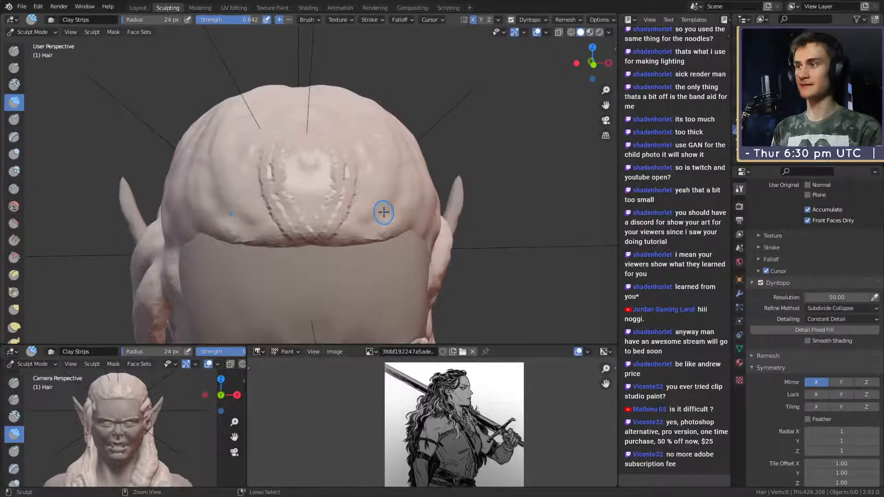
- Set the Crease brush to a 33 px radius and 0.600 strength for work on the front hairline
{"action": "mouse_move", "coordinate": [371, 192]}
{"action": "middle_mouse_down"}
{"action": "mouse_move", "coordinate": [363, 158]}
{"action": "mouse_move", "coordinate": [367, 174]}
{"action": "mouse_move", "coordinate": [321, 191]}
{"action": "mouse_move", "coordinate": [290, 178]}
{"action": "mouse_move", "coordinate": [306, 162]}
{"action": "mouse_move", "coordinate": [296, 173]}
{"action": "mouse_move", "coordinate": [318, 183]}
{"action": "mouse_move", "coordinate": [304, 174]}
{"action": "middle_mouse_up"}
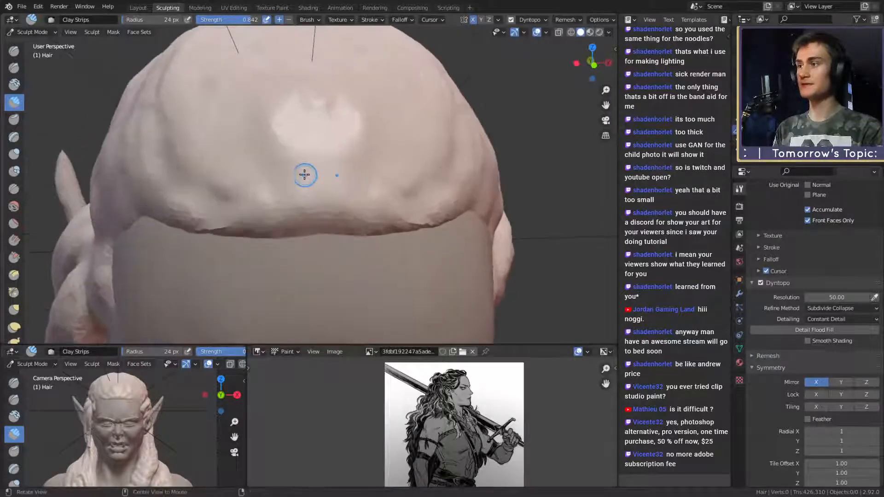
{"action": "key", "text": "shift+c"}
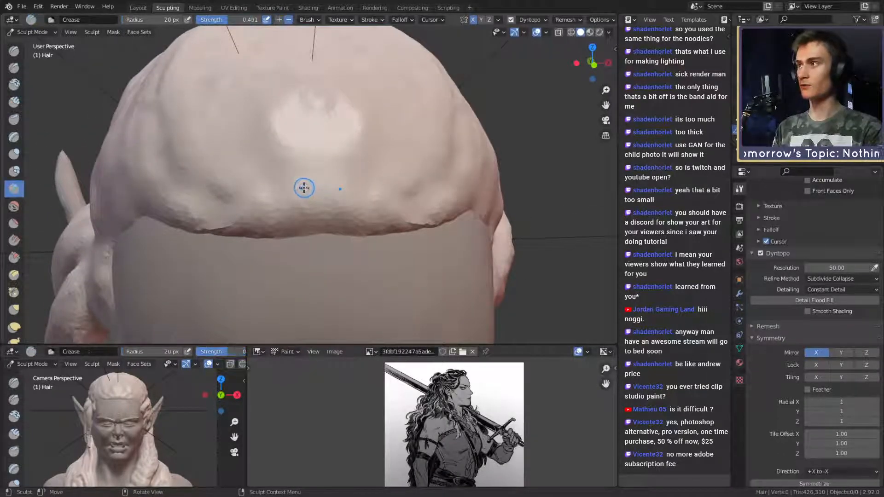
{"action": "key", "text": "shift+f"}
{"action": "left_click", "coordinate": [313, 199]}
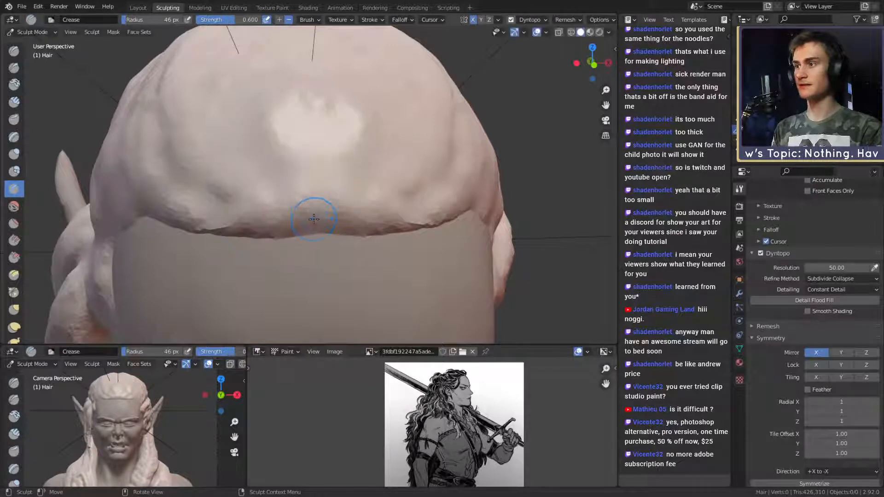
{"action": "key", "text": "f"}
{"action": "left_click", "coordinate": [308, 220]}
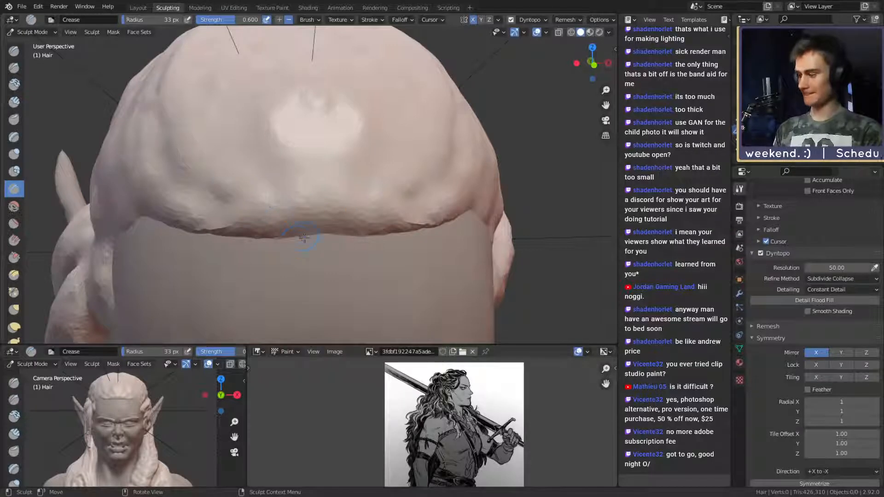
- Try a small pointed tip at the middle of the front hairline with the Crease brush
{"action": "left_click_drag", "start_coordinate": [305, 234], "coordinate": [318, 242]}
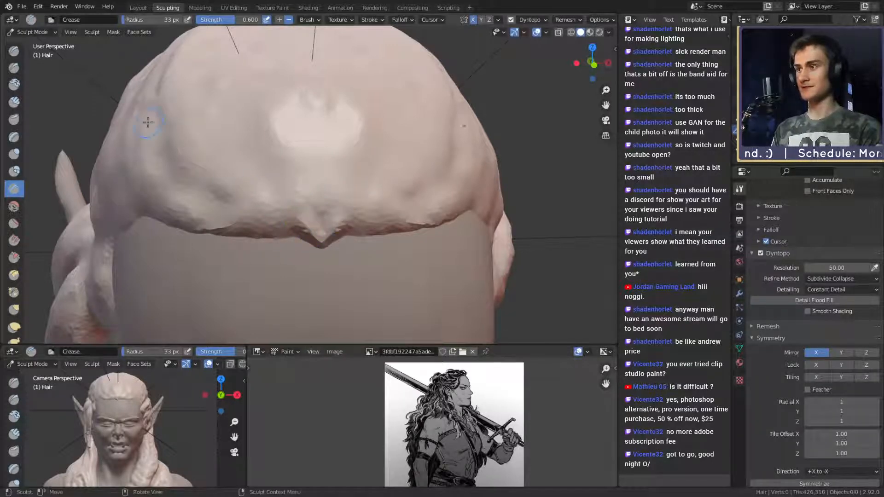
{"action": "key", "text": "c"}
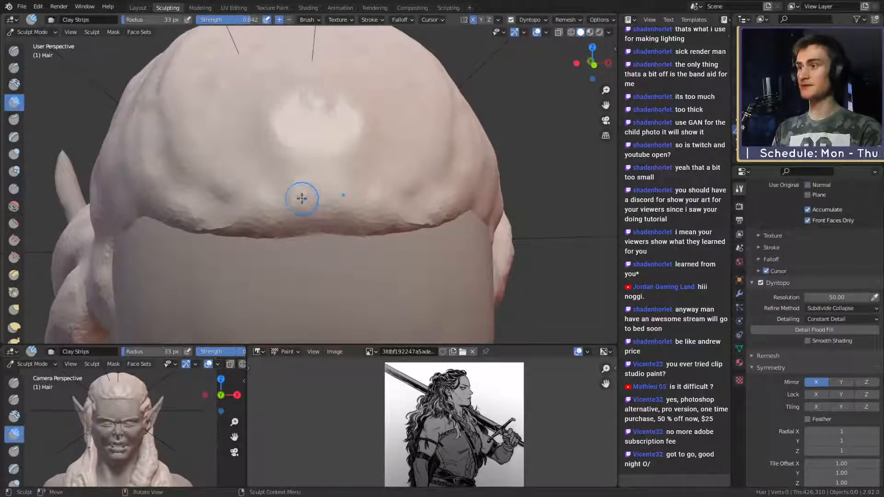
{"action": "key", "text": "ctrl+z"}
- Shape mirrored strands from the centre of the front hairline toward the crown with the Crease brush, reducing its radius to 19 px
{"action": "key", "text": "shift+c"}
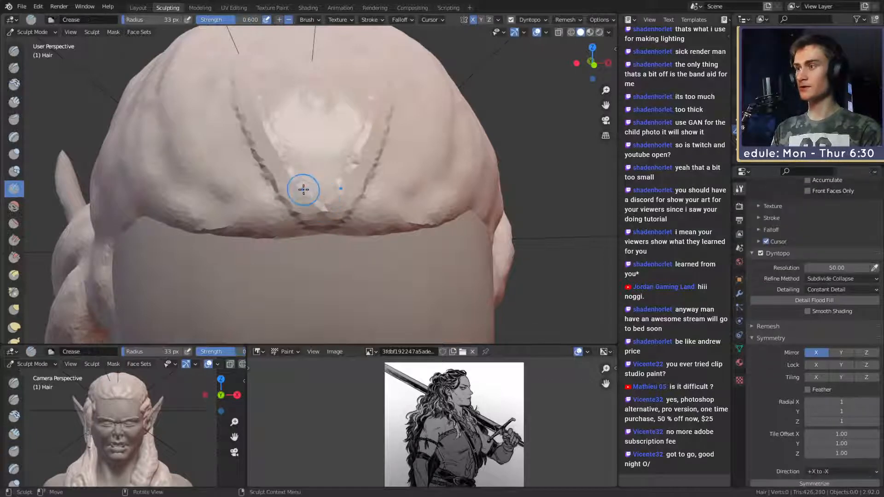
{"action": "mouse_move", "coordinate": [318, 236]}
{"action": "left_mouse_down"}
{"action": "mouse_move", "coordinate": [221, 92]}
{"action": "mouse_move", "coordinate": [236, 53]}
{"action": "mouse_move", "coordinate": [258, 166]}
{"action": "mouse_move", "coordinate": [276, 195]}
{"action": "mouse_move", "coordinate": [227, 152]}
{"action": "mouse_move", "coordinate": [217, 92]}
{"action": "mouse_move", "coordinate": [239, 144]}
{"action": "left_mouse_up"}
{"action": "key", "text": "f"}
{"action": "middle_click_drag", "start_coordinate": [239, 143], "coordinate": [272, 156]}
{"action": "left_click_drag", "start_coordinate": [321, 258], "coordinate": [293, 236]}
- Form more mirrored, pointed strand tips outward along the front hairline with the Crease brush at 19 px and 0.600 strength
{"action": "middle_click_drag", "start_coordinate": [325, 246], "coordinate": [316, 240]}
{"action": "left_click_drag", "start_coordinate": [316, 239], "coordinate": [277, 197]}
{"action": "middle_click_drag", "start_coordinate": [277, 197], "coordinate": [317, 239]}
{"action": "left_click_drag", "start_coordinate": [317, 239], "coordinate": [274, 195]}
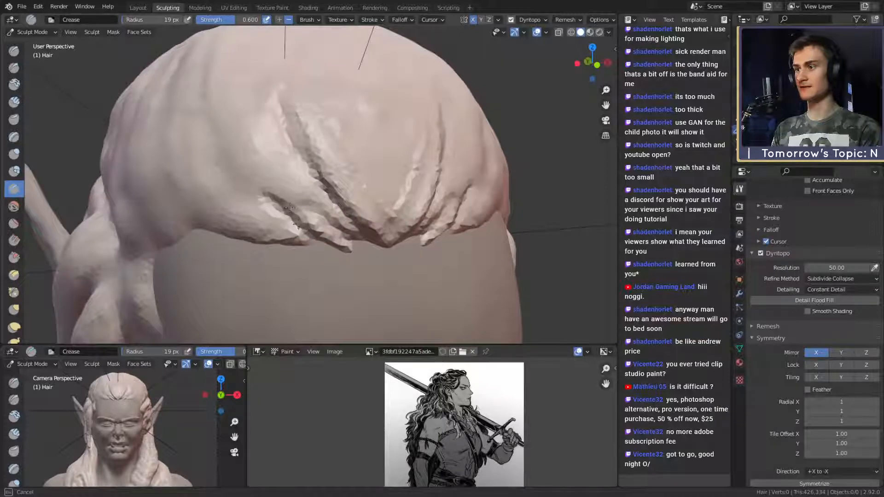
{"action": "middle_click_drag", "start_coordinate": [274, 196], "coordinate": [306, 216]}
{"action": "mouse_move", "coordinate": [306, 217]}
{"action": "left_mouse_down"}
{"action": "mouse_move", "coordinate": [304, 226]}
{"action": "mouse_move", "coordinate": [261, 202]}
{"action": "mouse_move", "coordinate": [287, 233]}
{"action": "mouse_move", "coordinate": [248, 190]}
{"action": "mouse_move", "coordinate": [277, 230]}
{"action": "mouse_move", "coordinate": [242, 224]}
{"action": "mouse_move", "coordinate": [221, 207]}
{"action": "left_mouse_up"}
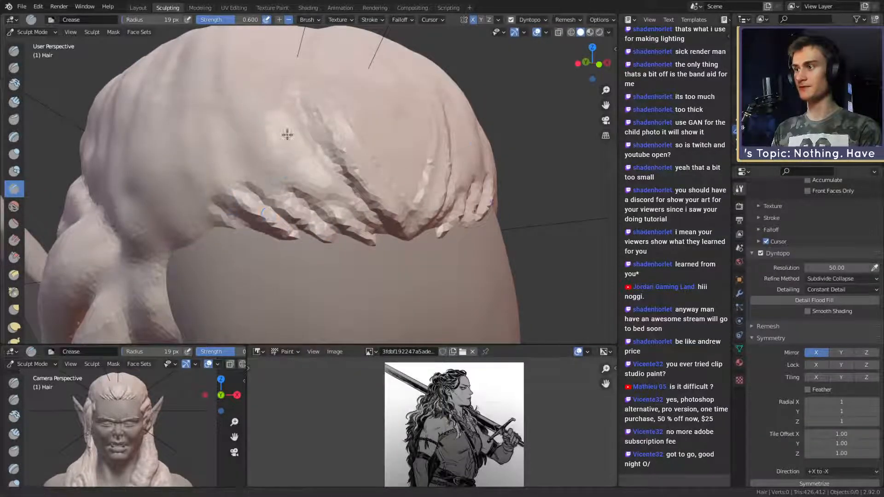
- Extend the mirrored strands from the front hairline back over the hair with the Crease brush at 14 to 24 px
{"action": "mouse_move", "coordinate": [286, 134]}
{"action": "left_mouse_down", "text": "ctrl+alt"}
{"action": "mouse_move", "coordinate": [351, 217]}
{"action": "mouse_move", "coordinate": [313, 237]}
{"action": "mouse_move", "coordinate": [343, 185]}
{"action": "mouse_move", "coordinate": [332, 177]}
{"action": "left_mouse_up", "text": "ctrl+alt"}
{"action": "mouse_move", "coordinate": [366, 118]}
{"action": "left_mouse_down"}
{"action": "mouse_move", "coordinate": [334, 157]}
{"action": "mouse_move", "coordinate": [334, 122]}
{"action": "mouse_move", "coordinate": [296, 227]}
{"action": "left_mouse_up"}
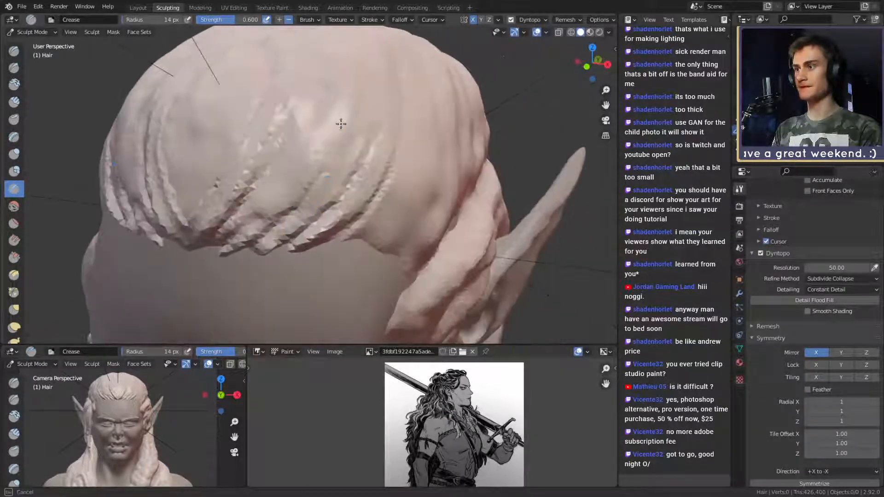
{"action": "mouse_move", "coordinate": [341, 125]}
{"action": "left_mouse_down", "text": "alt"}
{"action": "mouse_move", "coordinate": [345, 167]}
{"action": "mouse_move", "coordinate": [309, 193]}
{"action": "left_mouse_up", "text": "alt"}
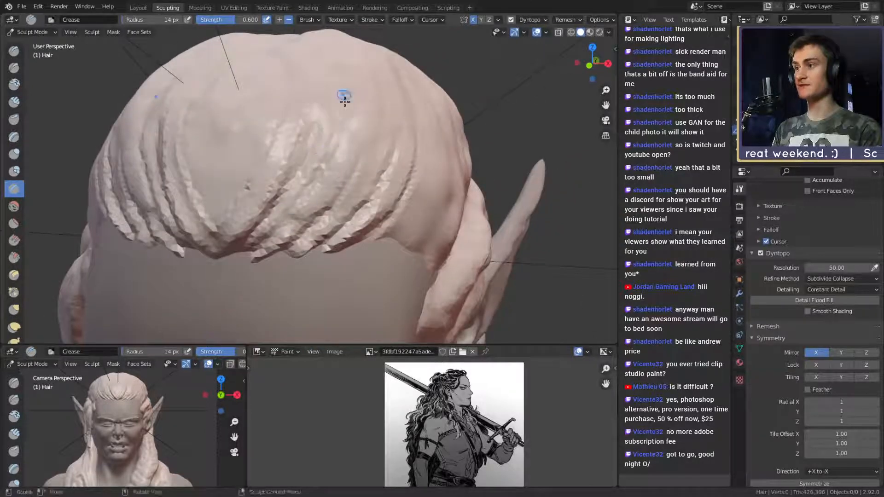
{"action": "left_click_drag", "start_coordinate": [343, 95], "coordinate": [290, 195], "text": "alt"}
{"action": "mouse_move", "coordinate": [331, 46]}
{"action": "left_mouse_down", "text": "alt"}
{"action": "mouse_move", "coordinate": [335, 123]}
{"action": "mouse_move", "coordinate": [321, 166]}
{"action": "mouse_move", "coordinate": [255, 217]}
{"action": "left_mouse_up", "text": "alt"}
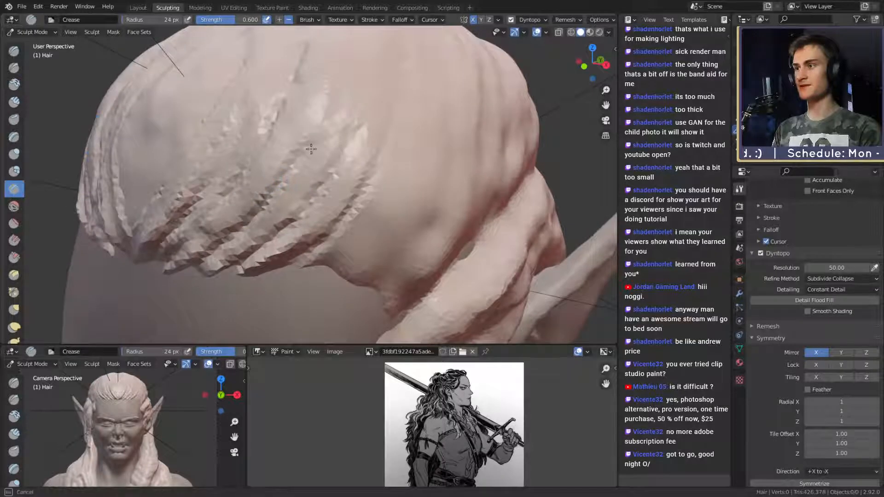
{"action": "mouse_move", "coordinate": [344, 40]}
{"action": "left_mouse_down", "text": "alt"}
{"action": "mouse_move", "coordinate": [354, 152]}
{"action": "mouse_move", "coordinate": [321, 156]}
{"action": "mouse_move", "coordinate": [314, 188]}
{"action": "mouse_move", "coordinate": [300, 180]}
{"action": "left_mouse_up", "text": "alt"}
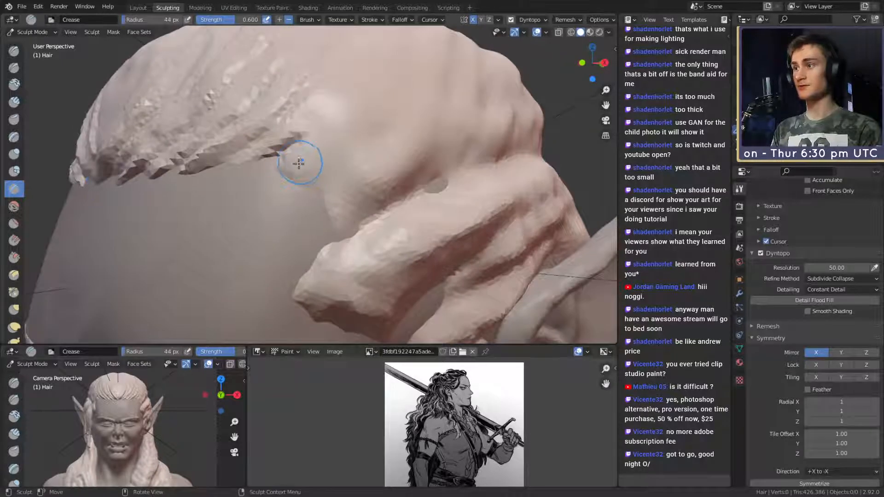
- Sculpt mirrored strands running back from the temple hairline with the Crease brush at 22 px and 0.600 strength
{"action": "mouse_move", "coordinate": [355, 73]}
{"action": "left_mouse_down", "text": "alt"}
{"action": "mouse_move", "coordinate": [312, 161]}
{"action": "mouse_move", "coordinate": [306, 152]}
{"action": "mouse_move", "coordinate": [259, 196]}
{"action": "mouse_move", "coordinate": [304, 174]}
{"action": "left_mouse_up", "text": "alt"}
{"action": "left_click_drag", "start_coordinate": [395, 116], "coordinate": [455, 52]}
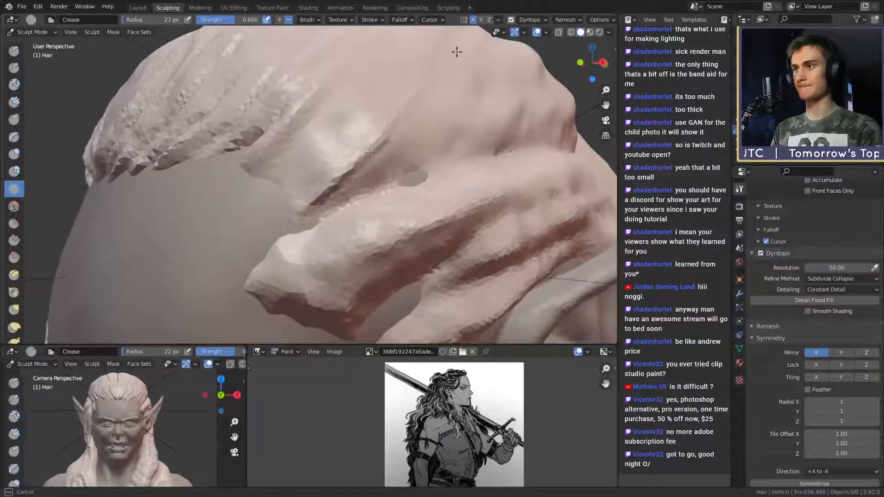
{"action": "left_click_drag", "start_coordinate": [315, 202], "coordinate": [387, 101]}
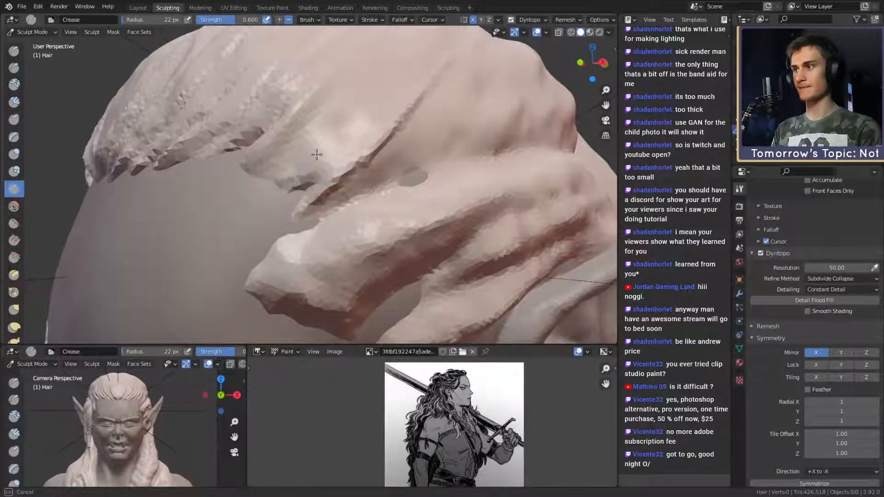
{"action": "mouse_move", "coordinate": [317, 154]}
{"action": "left_mouse_down"}
{"action": "mouse_move", "coordinate": [400, 69]}
{"action": "mouse_move", "coordinate": [321, 172]}
{"action": "left_mouse_up"}
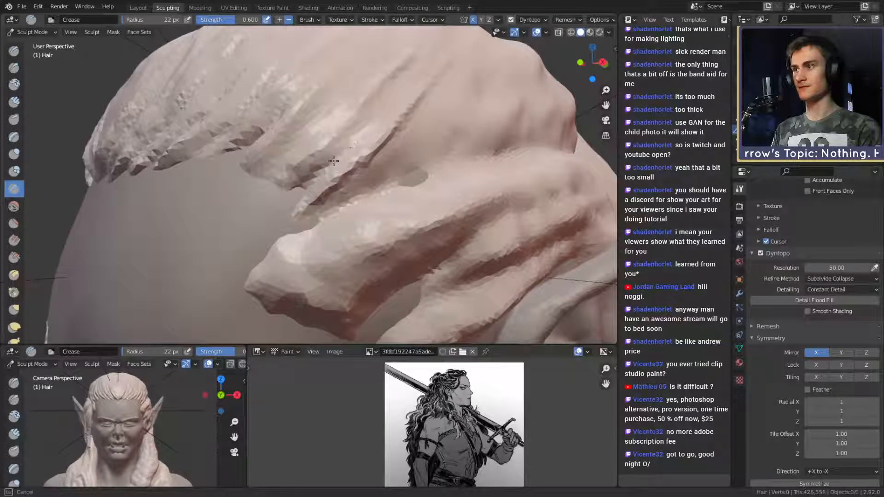
{"action": "mouse_move", "coordinate": [379, 62]}
{"action": "left_mouse_down"}
{"action": "mouse_move", "coordinate": [387, 51]}
{"action": "mouse_move", "coordinate": [294, 143]}
{"action": "left_mouse_up"}
- Switch to the Clay Strips brush at 36 px and 0.842 strength for the front of the hair
{"action": "mouse_move", "coordinate": [295, 142]}
{"action": "left_mouse_down", "text": "alt"}
{"action": "mouse_move", "coordinate": [371, 151]}
{"action": "mouse_move", "coordinate": [422, 138]}
{"action": "left_mouse_up", "text": "alt"}
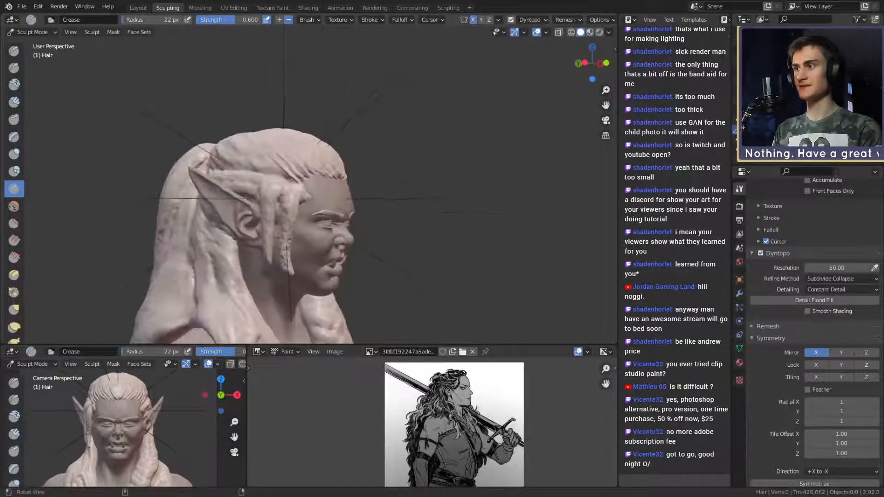
{"action": "left_click_drag", "start_coordinate": [364, 184], "coordinate": [361, 143], "text": "ctrl+alt"}
{"action": "mouse_move", "coordinate": [361, 143]}
{"action": "left_mouse_down", "text": "alt+shift"}
{"action": "mouse_move", "coordinate": [365, 158]}
{"action": "mouse_move", "coordinate": [314, 180]}
{"action": "mouse_move", "coordinate": [326, 183]}
{"action": "mouse_move", "coordinate": [282, 173]}
{"action": "mouse_move", "coordinate": [326, 184]}
{"action": "mouse_move", "coordinate": [318, 180]}
{"action": "mouse_move", "coordinate": [335, 164]}
{"action": "mouse_move", "coordinate": [383, 178]}
{"action": "left_mouse_up", "text": "alt+shift"}
{"action": "key", "text": "c"}
{"action": "key", "text": "f"}
{"action": "left_click", "coordinate": [330, 173]}
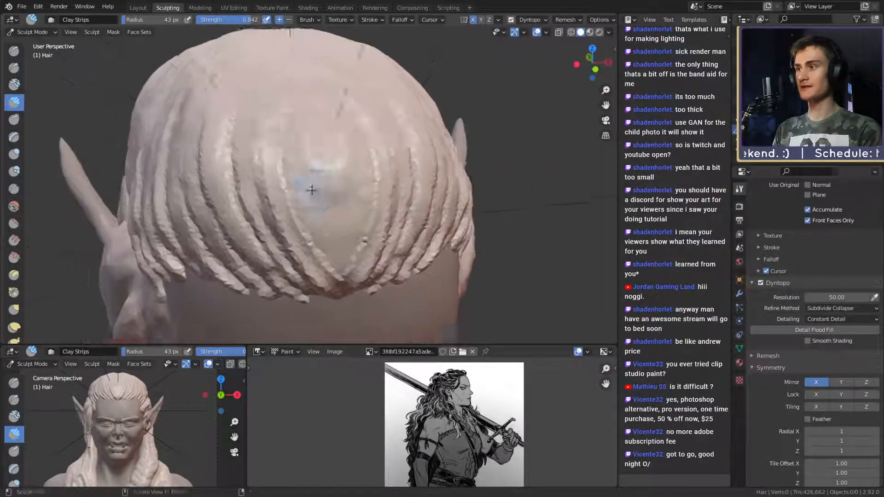
{"action": "key", "text": "f"}
{"action": "mouse_move", "coordinate": [311, 189]}
{"action": "left_mouse_down", "text": "alt"}
{"action": "mouse_move", "coordinate": [333, 193]}
{"action": "mouse_move", "coordinate": [278, 195]}
{"action": "left_mouse_up", "text": "alt"}
{"action": "left_click", "coordinate": [309, 204]}
{"action": "key", "text": "f"}
{"action": "left_click", "coordinate": [212, 211]}
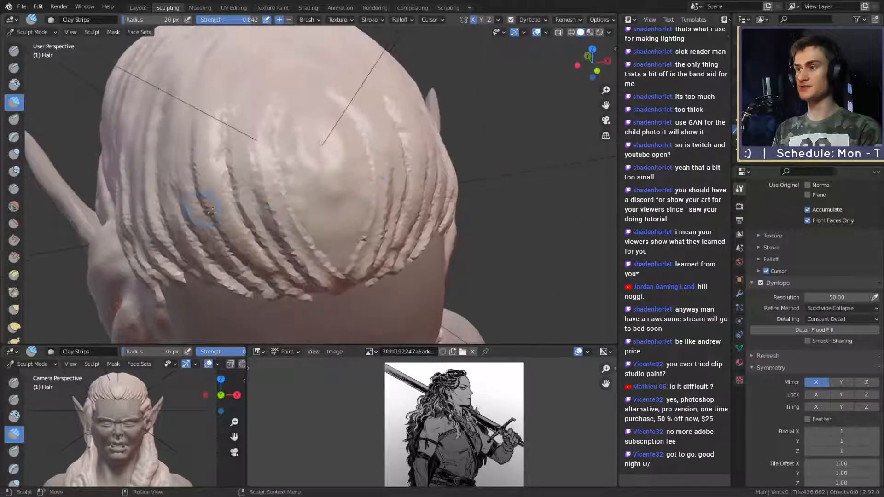
- Lay mirrored strands from the middle of the front hairline up toward the crown with Clay Strips at 36 px
{"action": "left_click_drag", "start_coordinate": [316, 229], "coordinate": [321, 232], "text": "alt"}
{"action": "mouse_move", "coordinate": [306, 268]}
{"action": "left_mouse_down"}
{"action": "mouse_move", "coordinate": [235, 98]}
{"action": "mouse_move", "coordinate": [273, 77]}
{"action": "left_mouse_up"}
{"action": "left_click_drag", "start_coordinate": [274, 128], "coordinate": [291, 144], "text": "alt"}
{"action": "mouse_move", "coordinate": [293, 154]}
{"action": "left_mouse_down"}
{"action": "mouse_move", "coordinate": [297, 92]}
{"action": "mouse_move", "coordinate": [305, 108]}
{"action": "left_mouse_up"}
{"action": "left_click_drag", "start_coordinate": [322, 216], "coordinate": [298, 105]}
{"action": "left_click_drag", "start_coordinate": [321, 256], "coordinate": [324, 231], "text": "alt"}
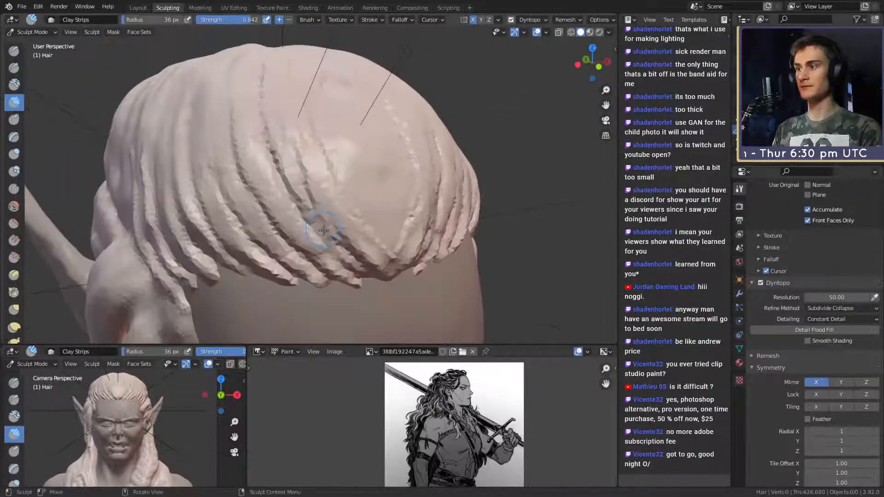
{"action": "mouse_move", "coordinate": [283, 187]}
{"action": "left_mouse_down"}
{"action": "mouse_move", "coordinate": [283, 113]}
{"action": "mouse_move", "coordinate": [266, 134]}
{"action": "mouse_move", "coordinate": [311, 153]}
{"action": "left_mouse_up"}
{"action": "left_click_drag", "start_coordinate": [325, 257], "coordinate": [290, 150]}
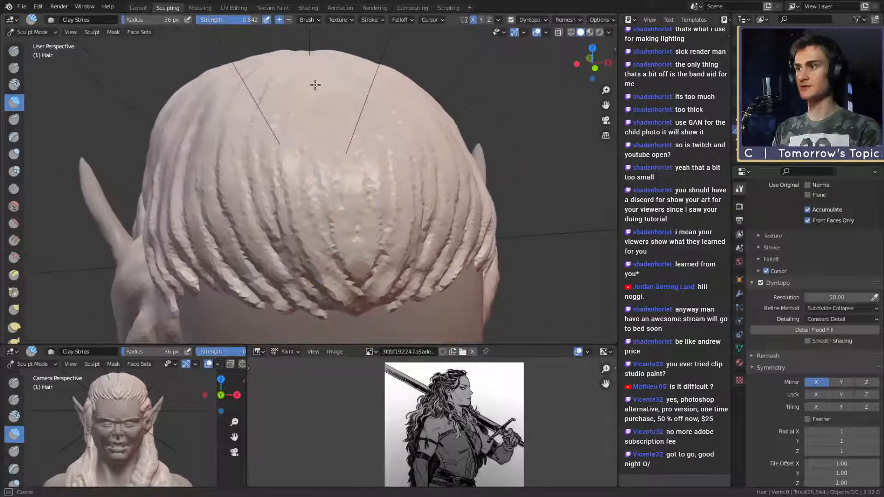
- Add broader mirrored strands across the front of the hair with Clay Strips at 43 px and 0.842 strength
{"action": "key", "text": "f"}
{"action": "left_click", "coordinate": [296, 125]}
{"action": "left_click_drag", "start_coordinate": [279, 226], "coordinate": [268, 147]}
{"action": "left_click_drag", "start_coordinate": [297, 244], "coordinate": [369, 255]}
{"action": "mouse_move", "coordinate": [375, 257]}
{"action": "left_mouse_down"}
{"action": "mouse_move", "coordinate": [257, 71]}
{"action": "mouse_move", "coordinate": [317, 263]}
{"action": "mouse_move", "coordinate": [246, 139]}
{"action": "left_mouse_up"}
{"action": "middle_click_drag", "start_coordinate": [253, 114], "coordinate": [273, 132]}
{"action": "mouse_move", "coordinate": [307, 278]}
{"action": "left_mouse_down"}
{"action": "mouse_move", "coordinate": [237, 87]}
{"action": "mouse_move", "coordinate": [287, 191]}
{"action": "left_mouse_up"}
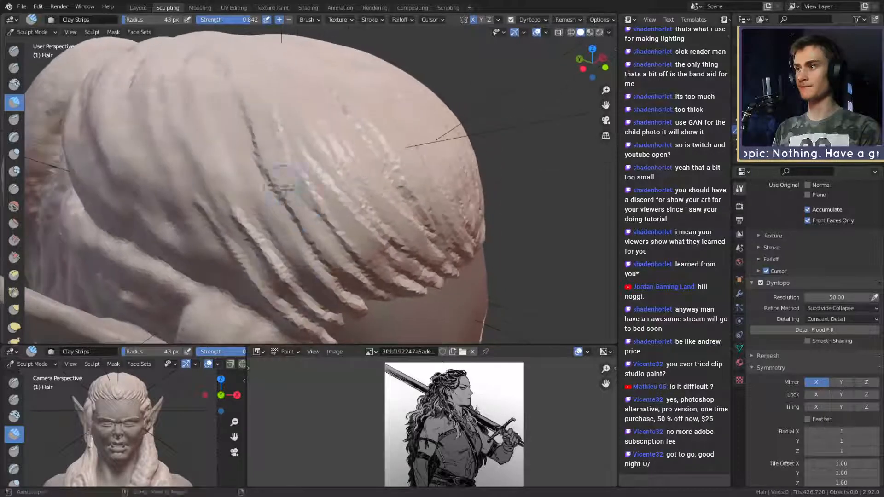
- Draw long mirrored strands from the temple hairline back over the side of the head with Clay Strips at 43 px
{"action": "left_click_drag", "start_coordinate": [328, 262], "coordinate": [219, 87]}
{"action": "mouse_move", "coordinate": [239, 120]}
{"action": "left_mouse_down", "text": "alt"}
{"action": "mouse_move", "coordinate": [255, 179]}
{"action": "mouse_move", "coordinate": [270, 193]}
{"action": "left_mouse_up", "text": "alt"}
{"action": "left_click_drag", "start_coordinate": [376, 272], "coordinate": [205, 96]}
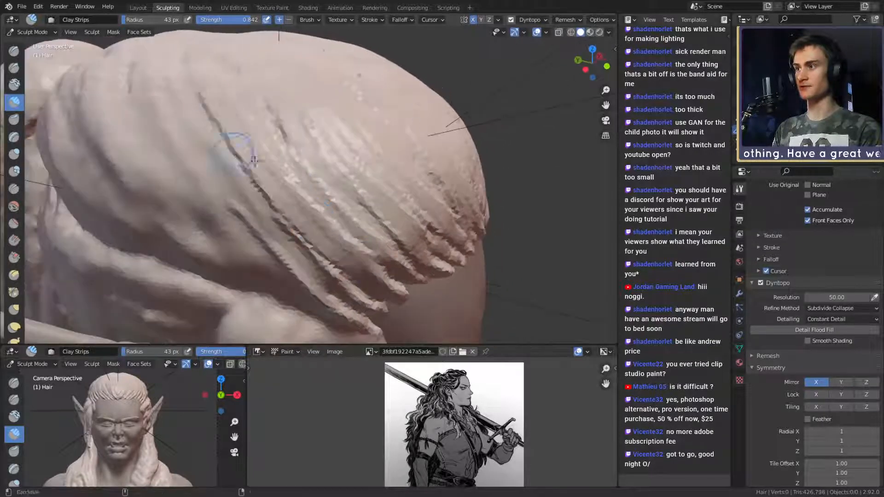
{"action": "left_click_drag", "start_coordinate": [236, 144], "coordinate": [284, 179], "text": "alt"}
{"action": "left_click_drag", "start_coordinate": [397, 287], "coordinate": [203, 89]}
{"action": "middle_click_drag", "start_coordinate": [236, 142], "coordinate": [281, 182]}
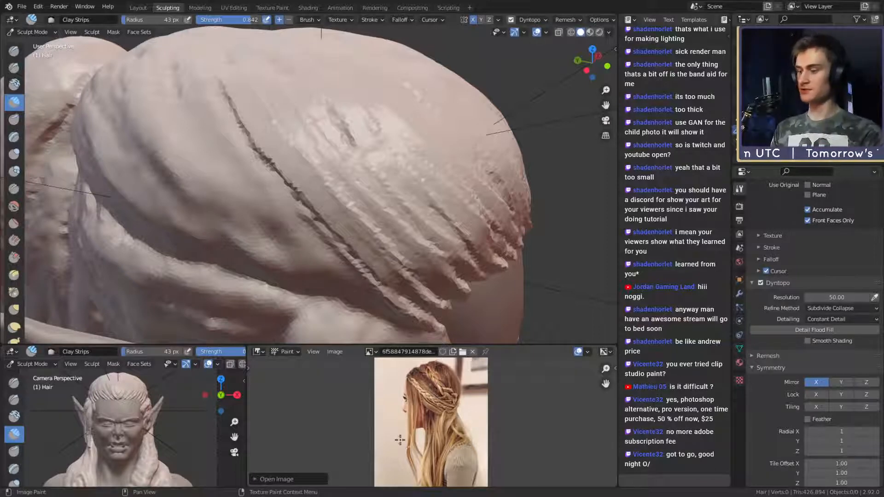
- Examine how the side braids and loose strands run in the braided-hair reference photo
{"action": "scroll", "coordinate": [460, 426], "scroll_direction": "up", "scroll_amount": 5}
{"action": "scroll", "coordinate": [439, 418], "scroll_direction": "down", "scroll_amount": 5}
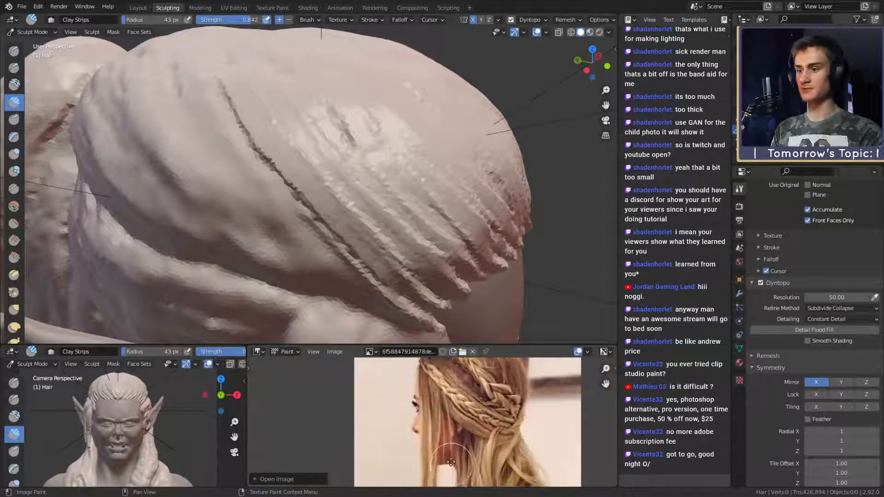
{"action": "scroll", "coordinate": [442, 461], "scroll_direction": "up", "scroll_amount": 2}
{"action": "scroll", "coordinate": [443, 460], "scroll_direction": "up", "scroll_amount": 1}
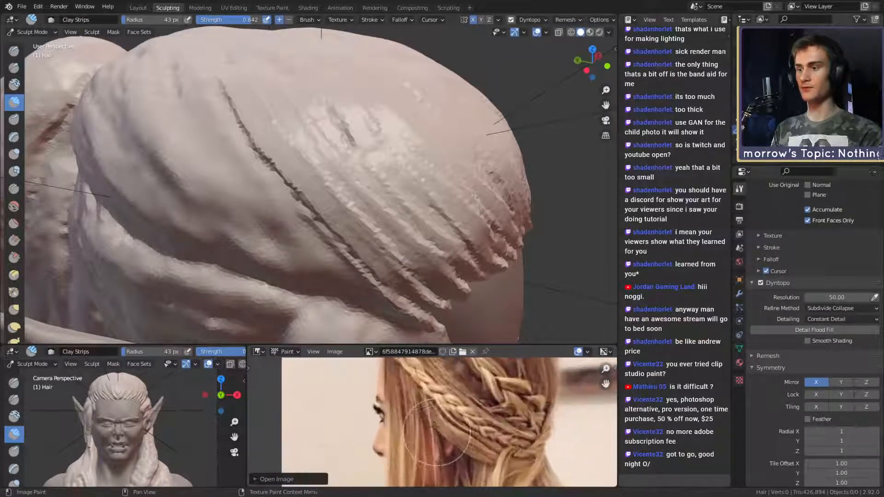
- Enlarge the reference photo's editor area and frame the braided hairstyle closely
{"action": "scroll", "coordinate": [481, 422], "scroll_direction": "down", "scroll_amount": 5}
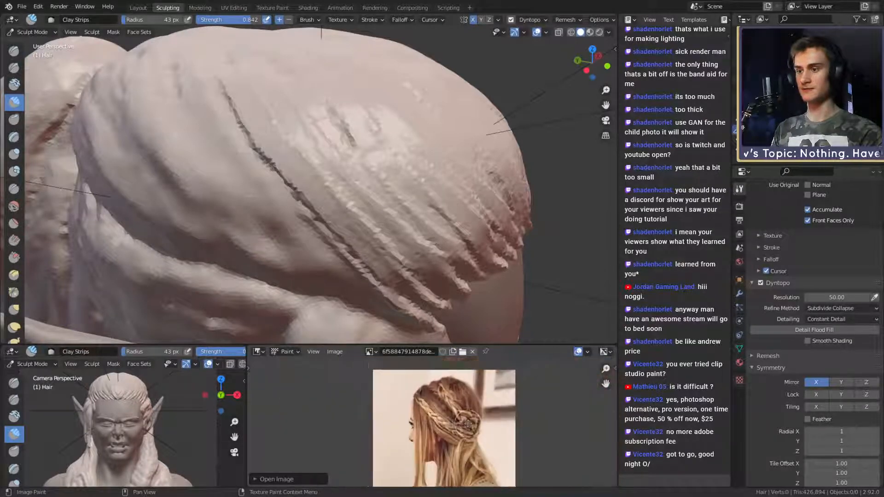
{"action": "scroll", "coordinate": [382, 366], "scroll_direction": "up", "scroll_amount": 1}
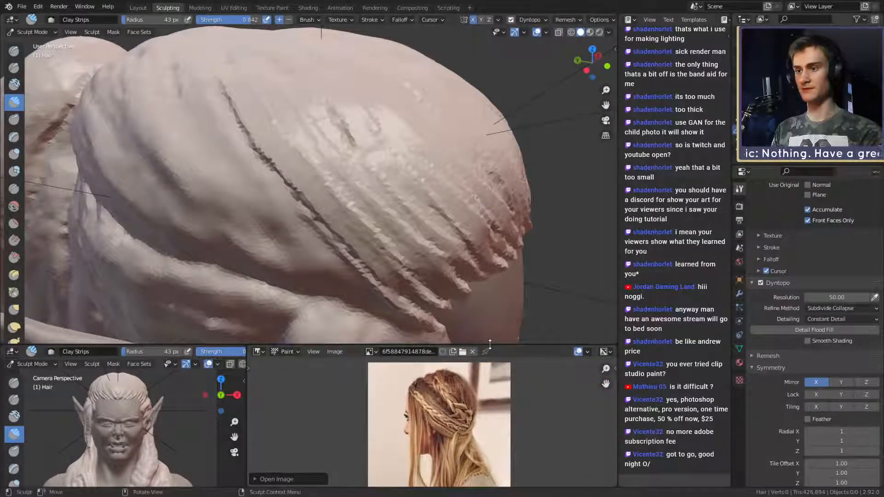
{"action": "left_click_drag", "start_coordinate": [490, 344], "coordinate": [490, 204]}
{"action": "scroll", "coordinate": [441, 322], "scroll_direction": "up", "scroll_amount": 4}
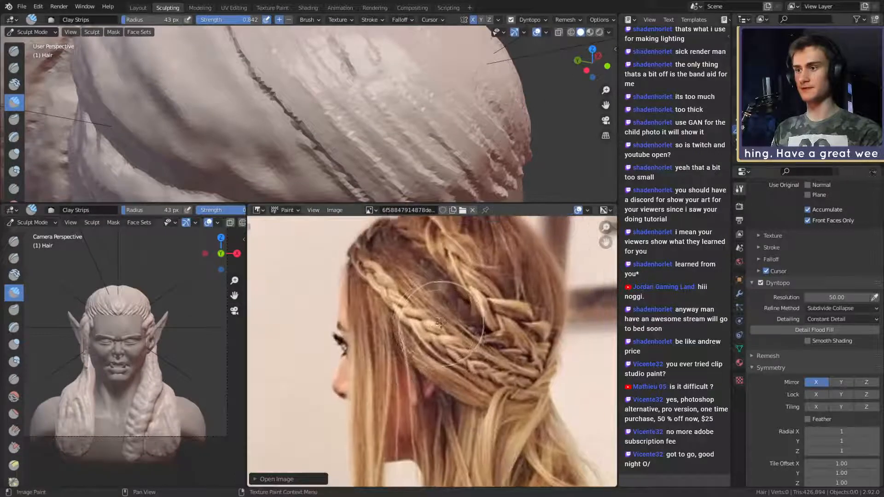
- Set up the image paint brush with a 1 px radius and a bright red colour
{"action": "key", "text": "f"}
{"action": "left_click", "coordinate": [401, 324]}
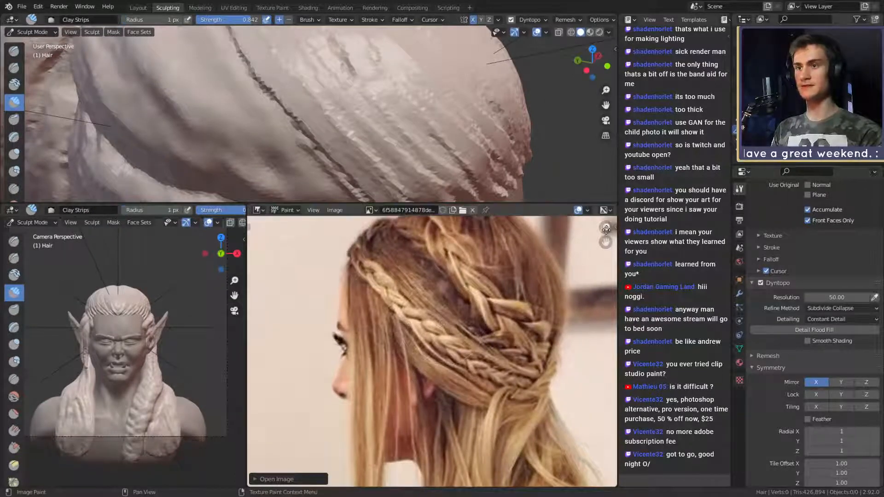
{"action": "left_click", "coordinate": [615, 227]}
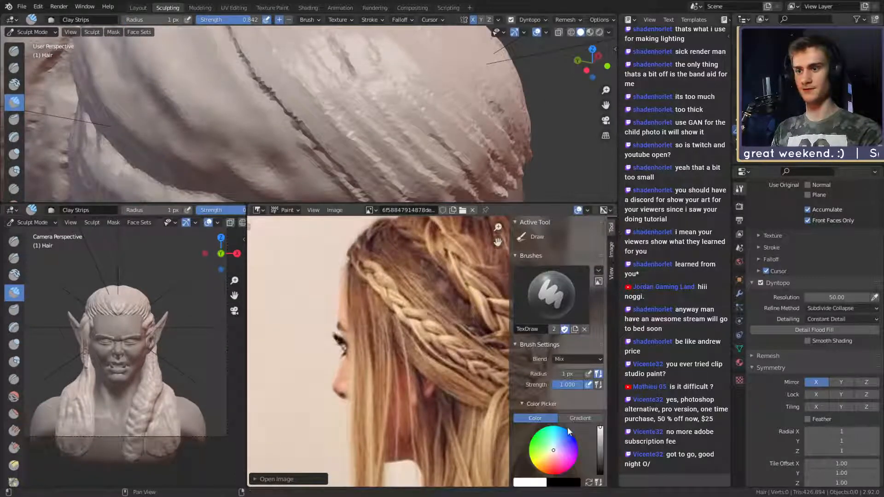
{"action": "left_click_drag", "start_coordinate": [553, 462], "coordinate": [551, 474]}
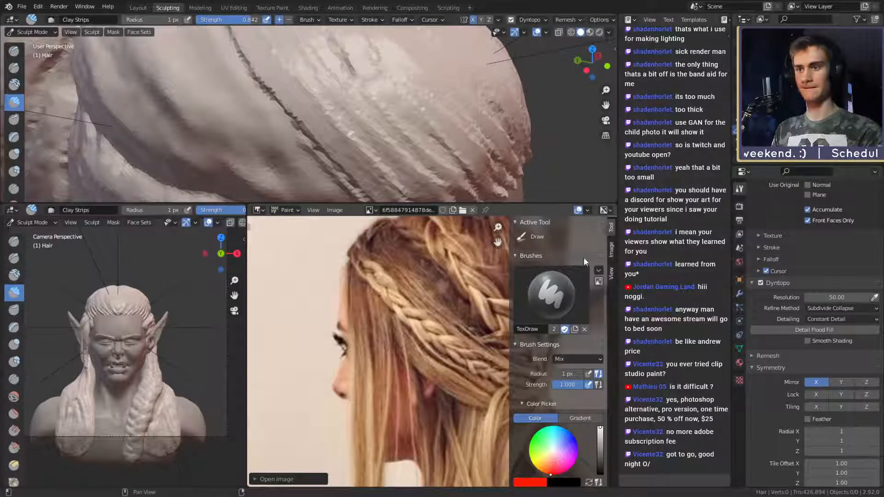
{"action": "key", "text": "n"}
- Trace the loose front strands on the reference photo in red, from the hairline past the face to their curved ends
{"action": "scroll", "coordinate": [373, 304], "scroll_direction": "up", "scroll_amount": 2}
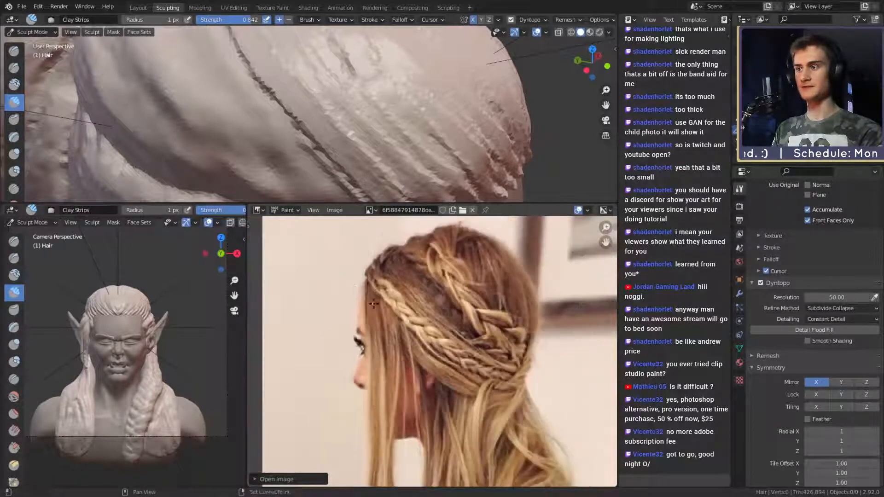
{"action": "middle_click_drag", "start_coordinate": [361, 282], "coordinate": [368, 261]}
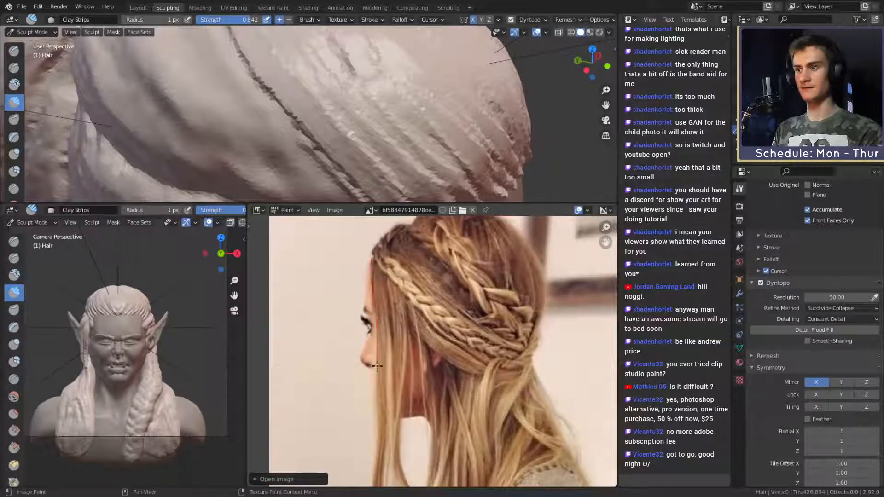
{"action": "left_click_drag", "start_coordinate": [377, 449], "coordinate": [376, 459]}
{"action": "middle_click_drag", "start_coordinate": [418, 388], "coordinate": [415, 364]}
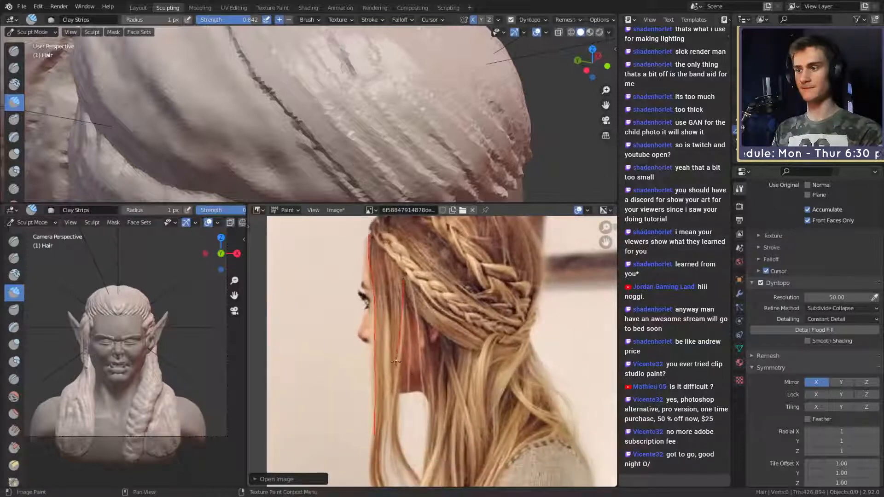
{"action": "middle_click_drag", "start_coordinate": [400, 452], "coordinate": [379, 376]}
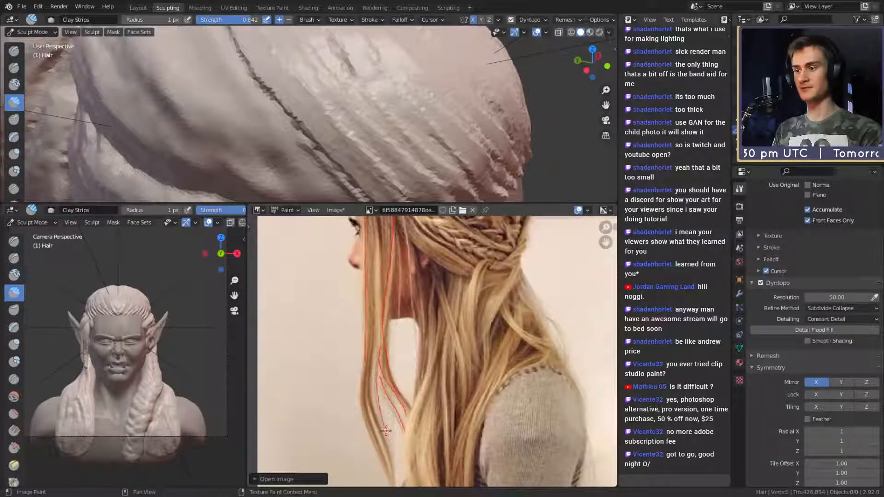
{"action": "left_click_drag", "start_coordinate": [386, 431], "coordinate": [390, 451]}
- Trace the swept hair beneath the side braid and outline the braid's edge and first segments in red
{"action": "middle_click_drag", "start_coordinate": [396, 315], "coordinate": [395, 290]}
{"action": "middle_click_drag", "start_coordinate": [398, 237], "coordinate": [390, 324]}
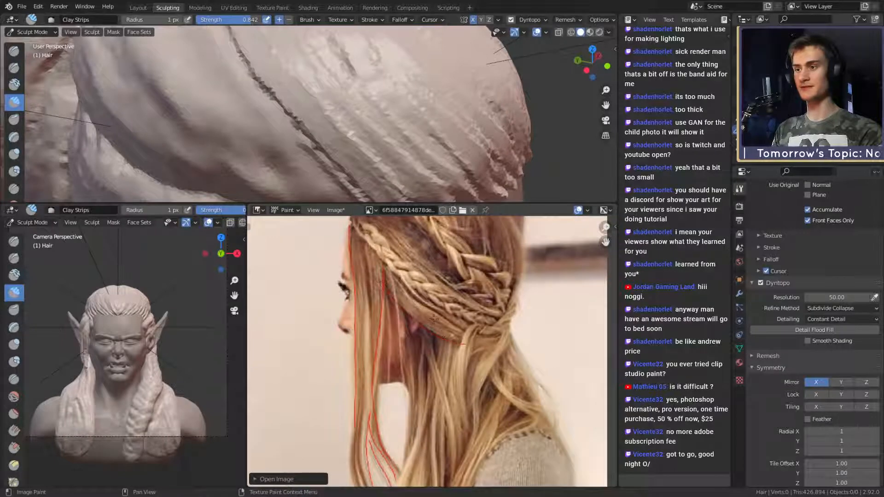
{"action": "left_click_drag", "start_coordinate": [467, 321], "coordinate": [472, 322]}
{"action": "middle_click_drag", "start_coordinate": [468, 293], "coordinate": [475, 318]}
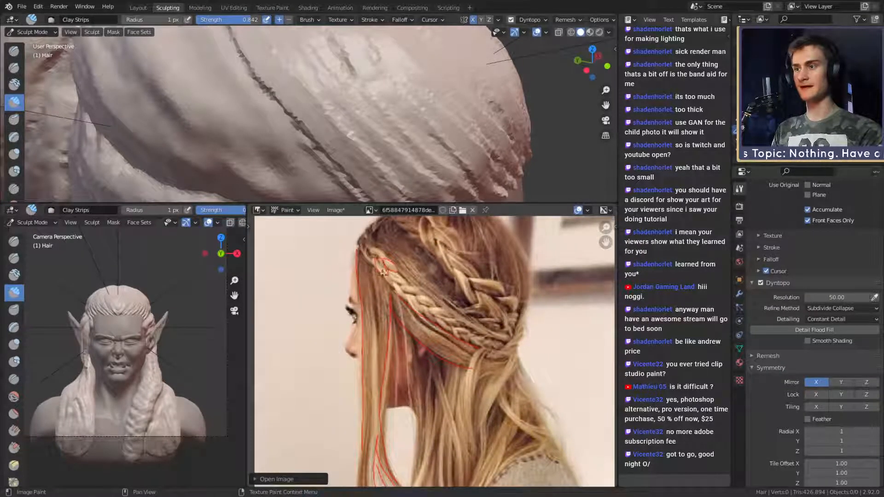
{"action": "mouse_move", "coordinate": [440, 279]}
{"action": "middle_mouse_down"}
{"action": "mouse_move", "coordinate": [422, 292]}
{"action": "mouse_move", "coordinate": [428, 299]}
{"action": "middle_mouse_up"}
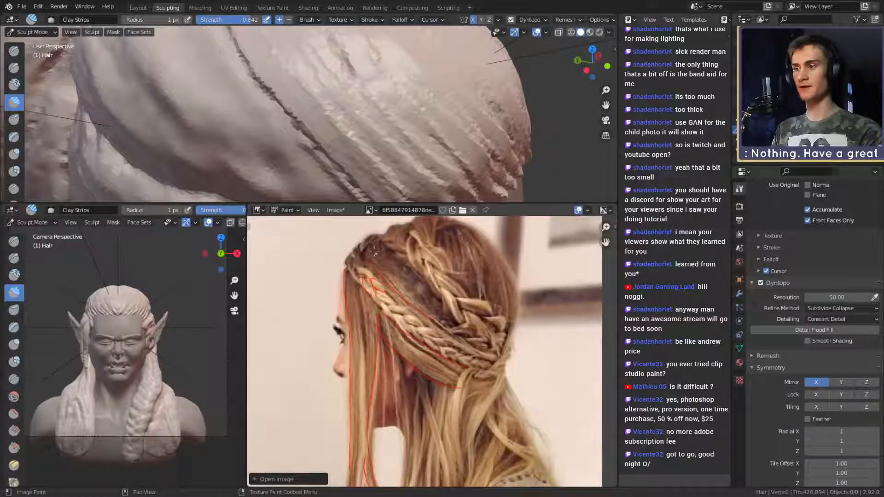
- Trace the hair flow above the side braid, over the back of the head and down from the gathered knot
{"action": "left_click_drag", "start_coordinate": [405, 290], "coordinate": [409, 295]}
{"action": "middle_click_drag", "start_coordinate": [458, 325], "coordinate": [433, 315]}
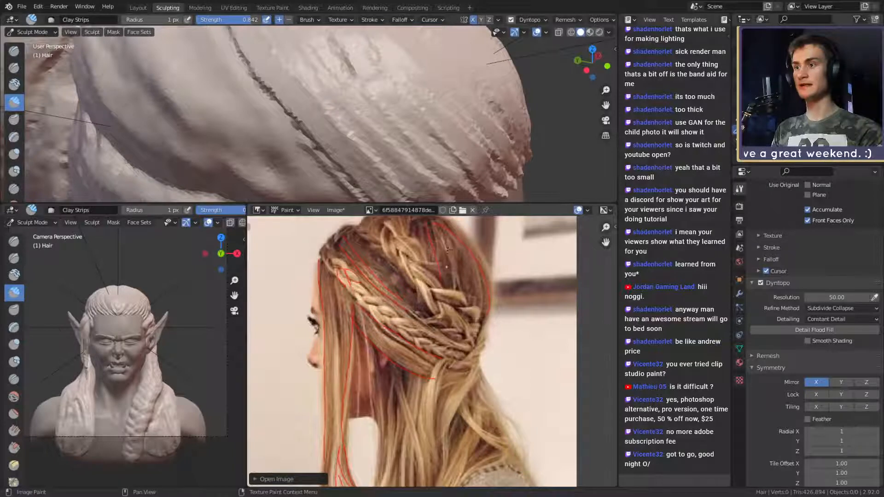
{"action": "mouse_move", "coordinate": [465, 304]}
{"action": "middle_mouse_down"}
{"action": "mouse_move", "coordinate": [456, 272]}
{"action": "mouse_move", "coordinate": [456, 328]}
{"action": "middle_mouse_up"}
{"action": "mouse_move", "coordinate": [435, 446]}
{"action": "middle_mouse_down"}
{"action": "mouse_move", "coordinate": [429, 265]}
{"action": "mouse_move", "coordinate": [436, 339]}
{"action": "middle_mouse_up"}
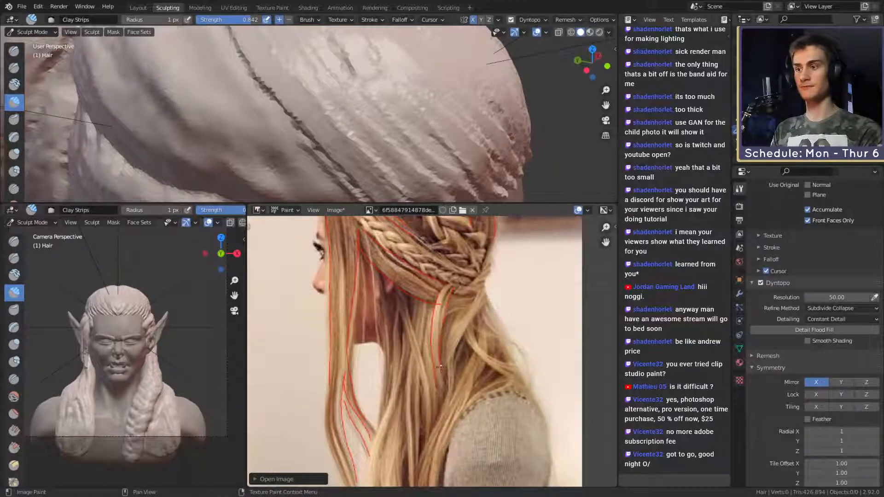
{"action": "scroll", "coordinate": [441, 367], "scroll_direction": "down", "scroll_amount": 4}
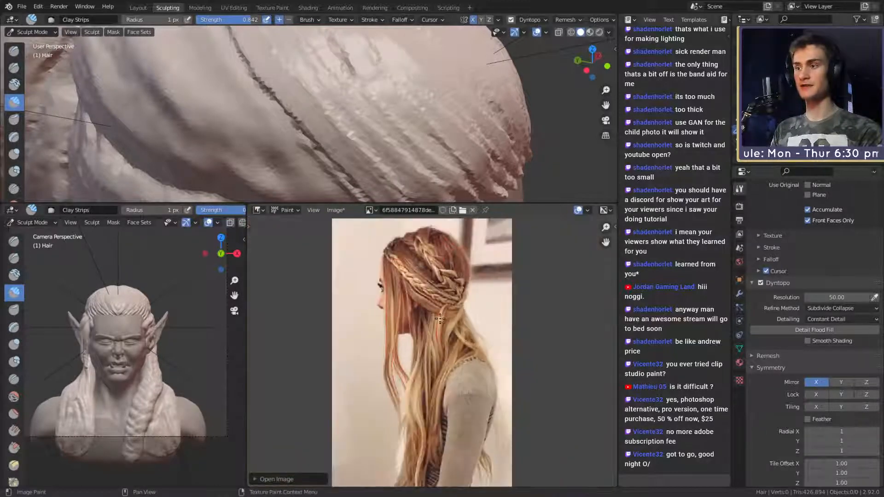
{"action": "scroll", "coordinate": [440, 318], "scroll_direction": "up", "scroll_amount": 4}
{"action": "middle_click_drag", "start_coordinate": [438, 306], "coordinate": [491, 394]}
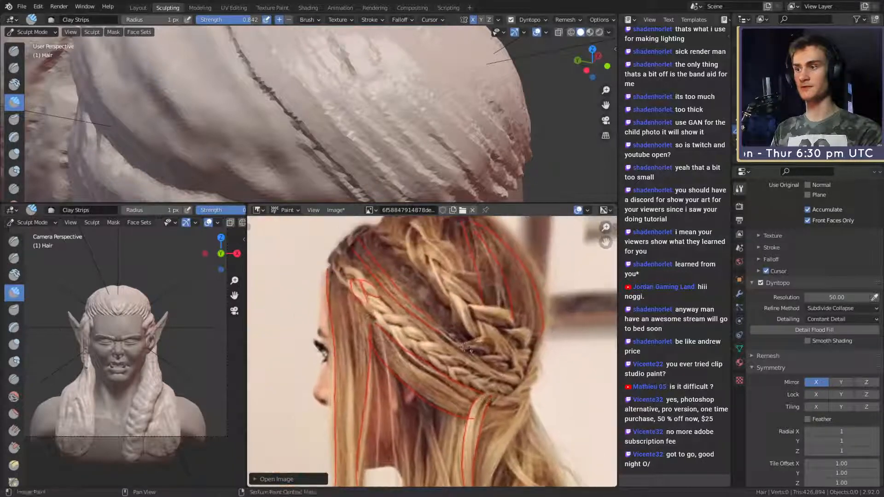
{"action": "middle_click_drag", "start_coordinate": [360, 251], "coordinate": [378, 291]}
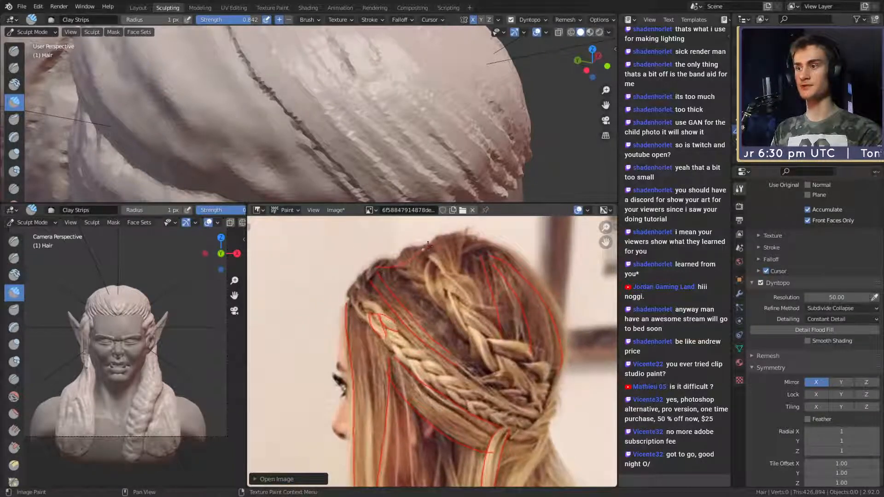
{"action": "mouse_move", "coordinate": [511, 252]}
{"action": "left_mouse_down"}
{"action": "mouse_move", "coordinate": [376, 265]}
{"action": "mouse_move", "coordinate": [582, 334]}
{"action": "left_mouse_up"}
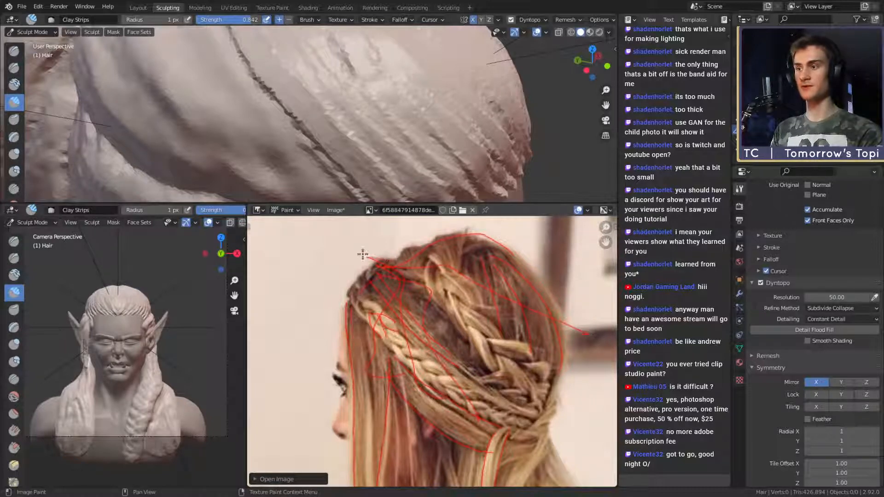
{"action": "left_click_drag", "start_coordinate": [363, 254], "coordinate": [440, 262]}
{"action": "key", "text": "ctrl+z"}
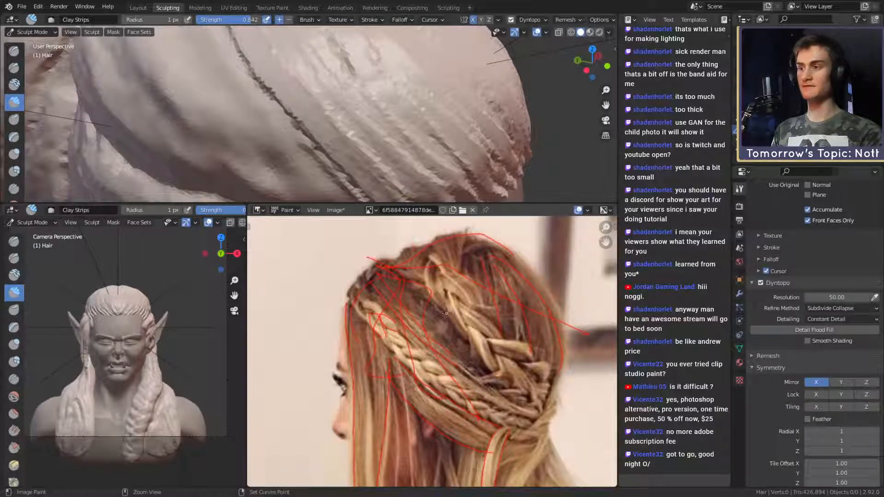
{"action": "key", "text": "ctrl+z"}
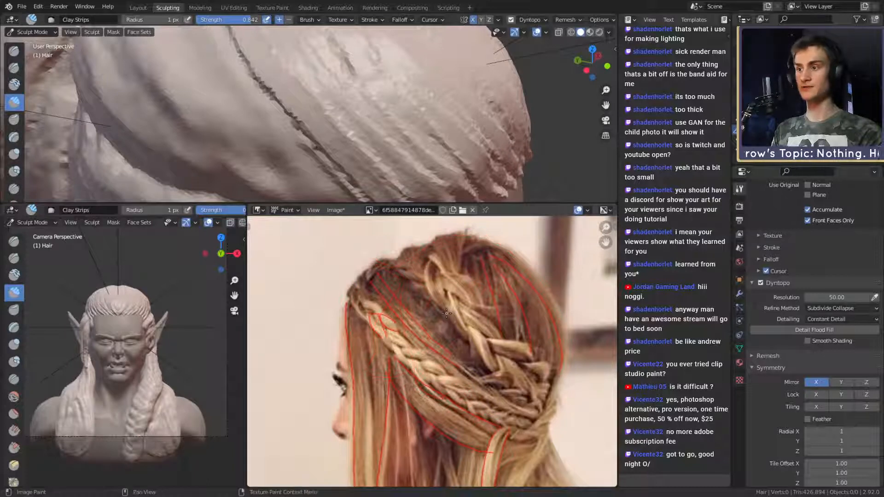
{"action": "scroll", "coordinate": [435, 369], "scroll_direction": "down", "scroll_amount": 5}
{"action": "scroll", "coordinate": [435, 281], "scroll_direction": "up", "scroll_amount": 4}
{"action": "mouse_move", "coordinate": [437, 373]}
{"action": "middle_mouse_down"}
{"action": "mouse_move", "coordinate": [435, 281]}
{"action": "mouse_move", "coordinate": [438, 369]}
{"action": "mouse_move", "coordinate": [390, 298]}
{"action": "middle_mouse_up"}
{"action": "scroll", "coordinate": [435, 356], "scroll_direction": "up", "scroll_amount": 1}
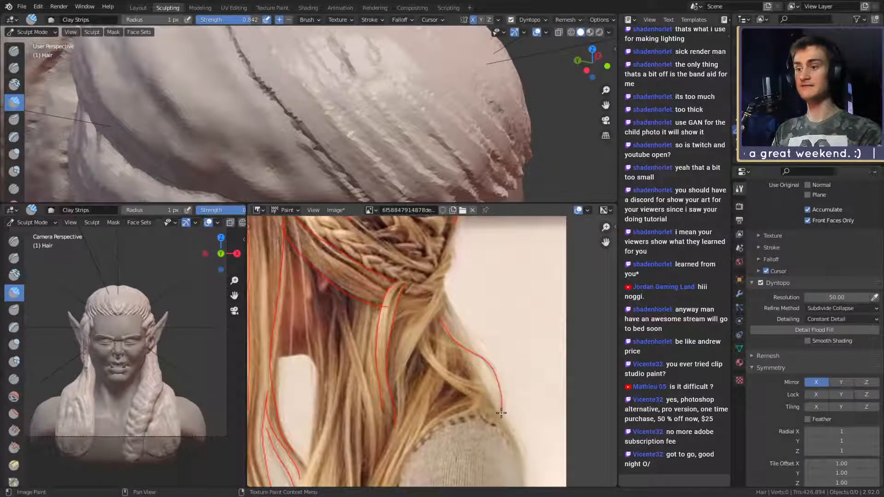
{"action": "key", "text": "ctrl+z"}
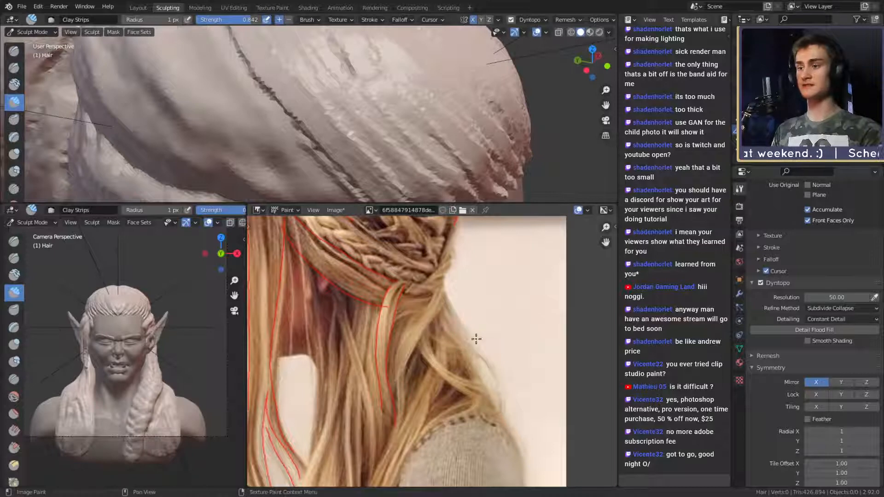
- Trace the curved strands that fall from the gathered knot towards the shoulder on the reference photo
{"action": "scroll", "coordinate": [446, 324], "scroll_direction": "down", "scroll_amount": 5}
{"action": "scroll", "coordinate": [425, 320], "scroll_direction": "up", "scroll_amount": 3}
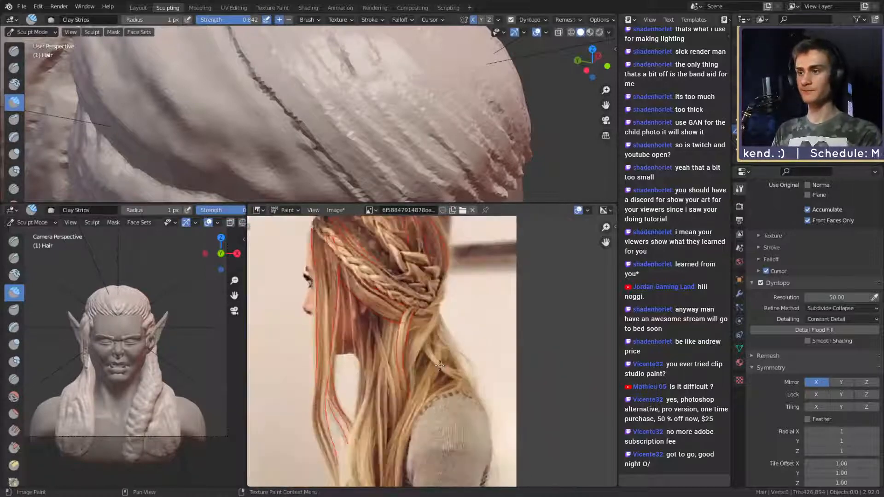
{"action": "middle_click_drag", "start_coordinate": [425, 320], "coordinate": [425, 352], "text": "shift"}
{"action": "scroll", "coordinate": [483, 308], "scroll_direction": "up", "scroll_amount": 2}
{"action": "scroll", "coordinate": [426, 352], "scroll_direction": "up", "scroll_amount": 1}
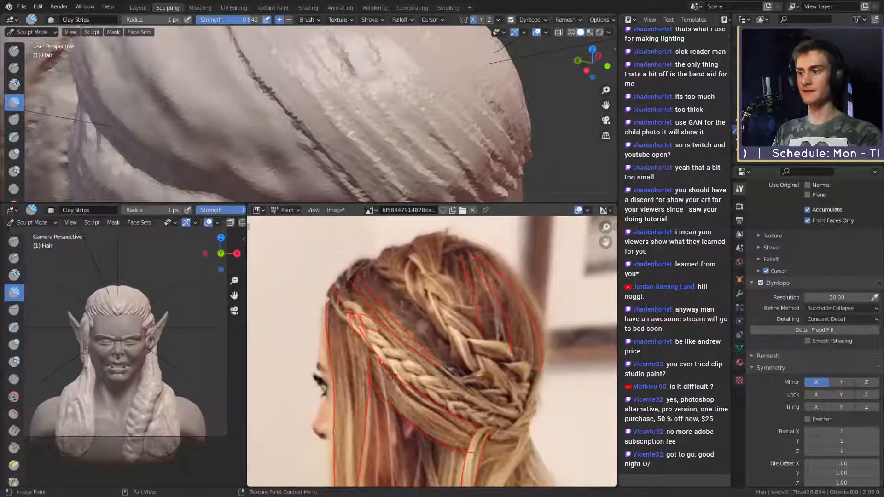
{"action": "scroll", "coordinate": [418, 320], "scroll_direction": "down", "scroll_amount": 3}
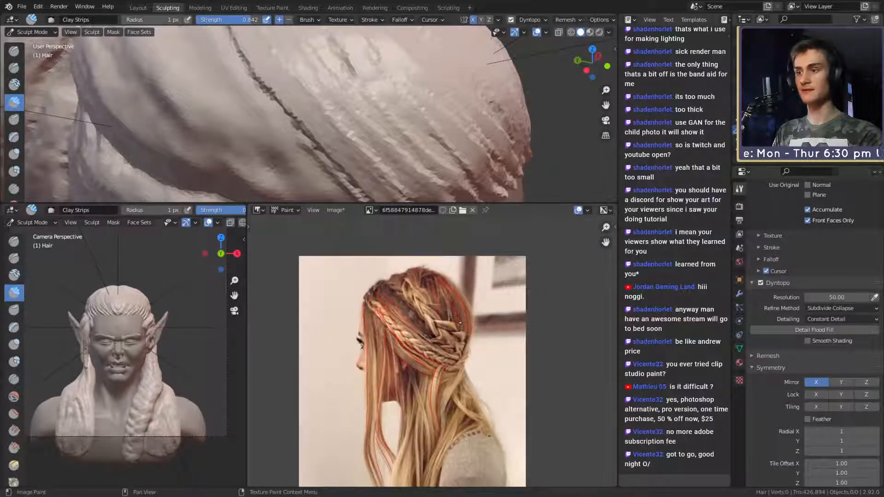
{"action": "scroll", "coordinate": [432, 343], "scroll_direction": "up", "scroll_amount": 2}
{"action": "middle_click_drag", "start_coordinate": [432, 343], "coordinate": [434, 354]}
{"action": "middle_click_drag", "start_coordinate": [440, 416], "coordinate": [420, 327]}
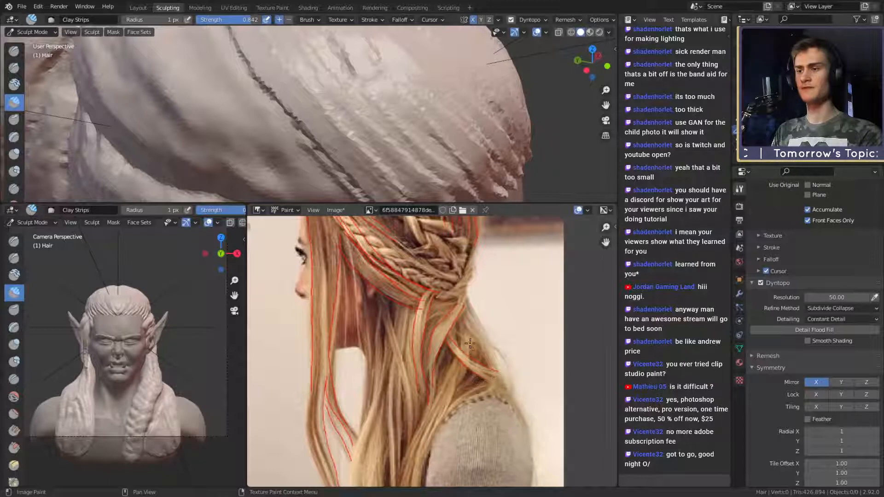
- Trace the long, overlapping strands hanging below the ear through the middle of the lower hair
{"action": "middle_click_drag", "start_coordinate": [455, 374], "coordinate": [452, 317]}
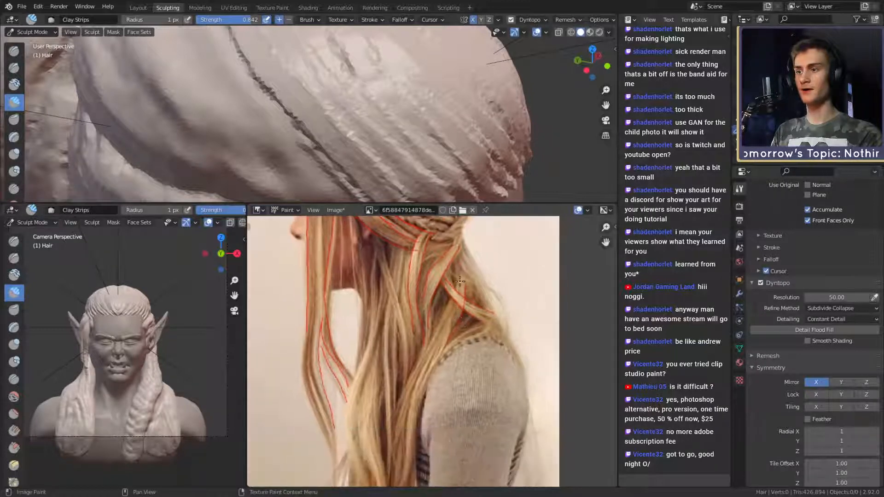
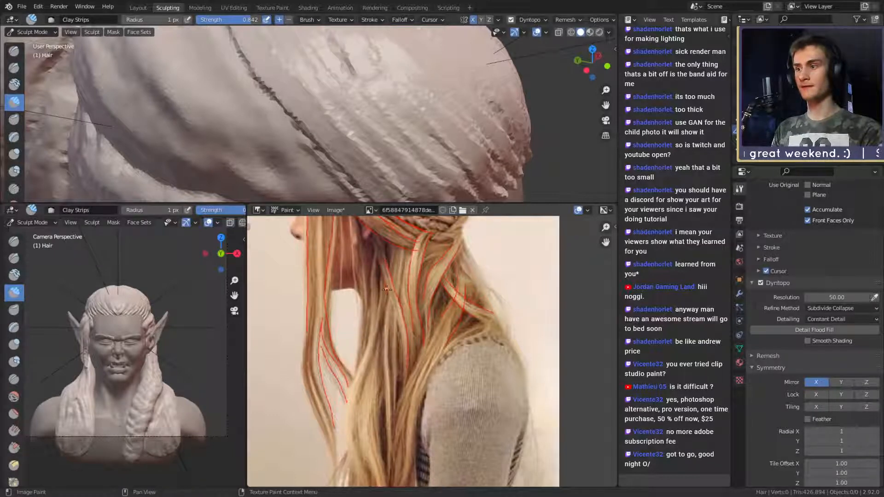
{"action": "middle_click_drag", "start_coordinate": [401, 378], "coordinate": [402, 292]}
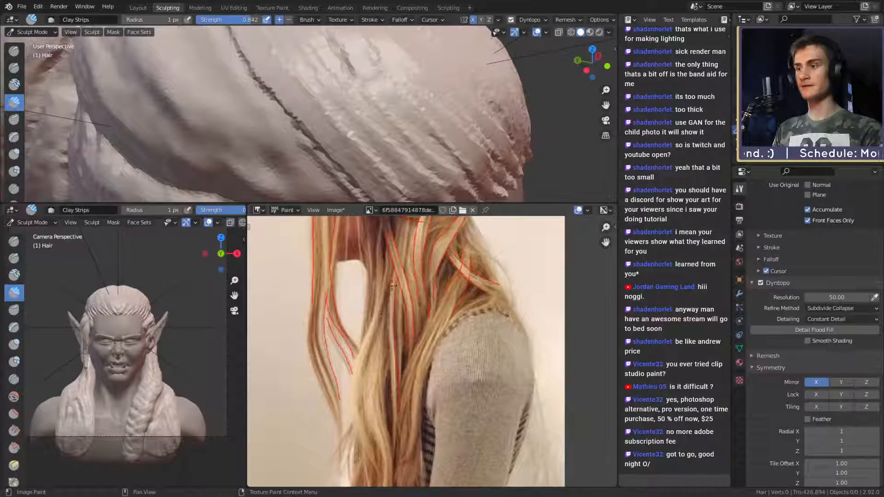
{"action": "middle_click_drag", "start_coordinate": [395, 415], "coordinate": [402, 401]}
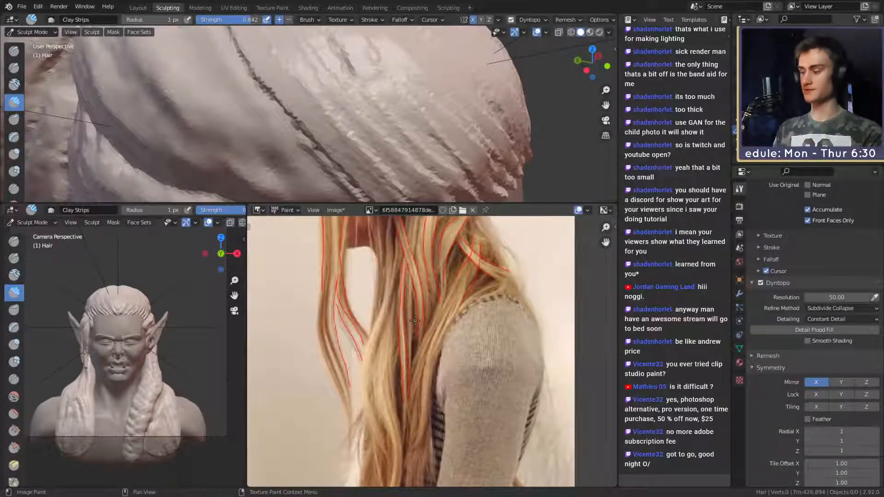
- Draw short flyaway hairs beside the gathered knot and longer loose strands behind the shoulder on the reference photo
{"action": "scroll", "coordinate": [420, 239], "scroll_direction": "down", "scroll_amount": 3}
{"action": "scroll", "coordinate": [437, 289], "scroll_direction": "up", "scroll_amount": 2}
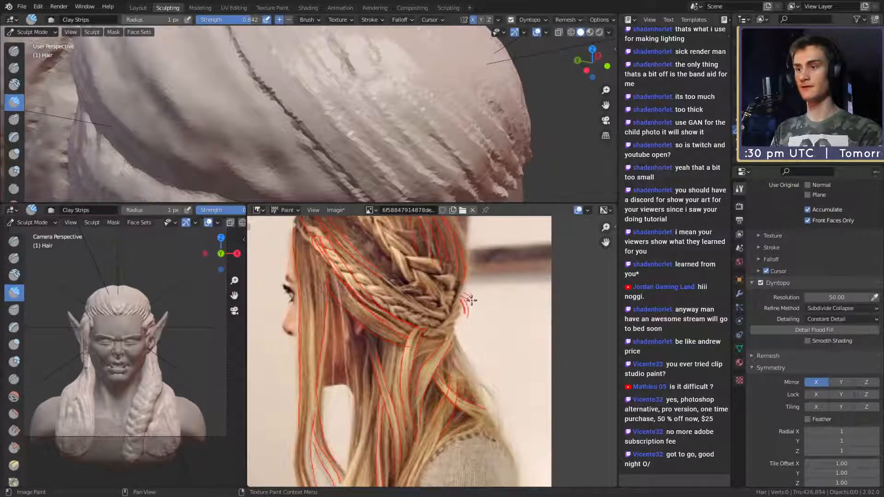
{"action": "middle_click_drag", "start_coordinate": [483, 375], "coordinate": [461, 340]}
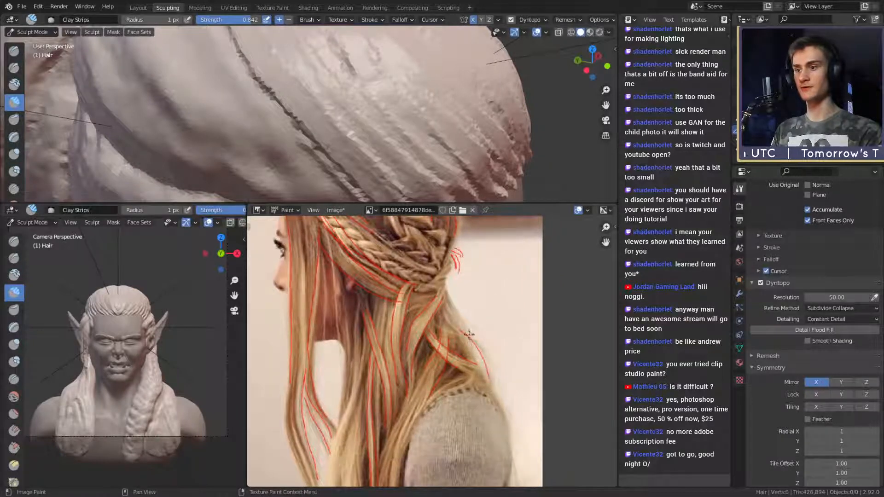
{"action": "mouse_move", "coordinate": [470, 334]}
{"action": "left_mouse_down"}
{"action": "mouse_move", "coordinate": [501, 396]}
{"action": "mouse_move", "coordinate": [497, 380]}
{"action": "left_mouse_up"}
{"action": "mouse_move", "coordinate": [496, 379]}
{"action": "middle_mouse_down"}
{"action": "mouse_move", "coordinate": [524, 376]}
{"action": "mouse_move", "coordinate": [538, 354]}
{"action": "middle_mouse_up"}
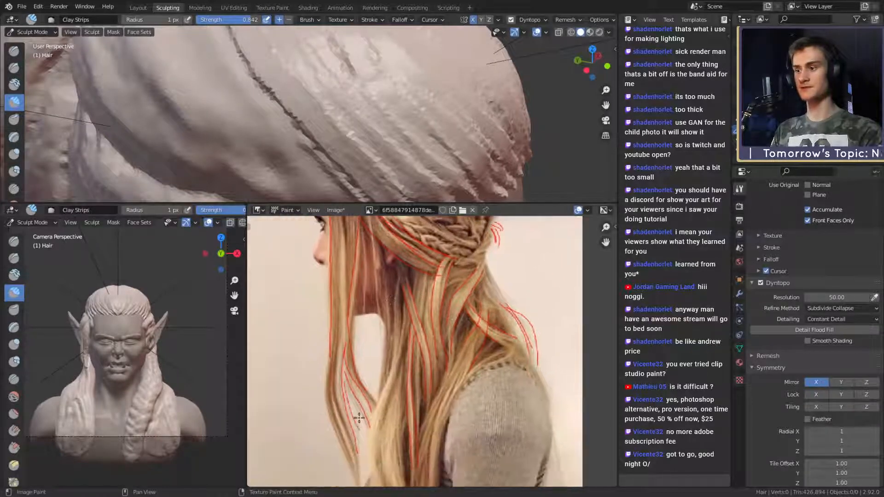
- Draw the stray hairs along the crown outline and down the back of the head on the reference photo
{"action": "middle_click_drag", "start_coordinate": [360, 418], "coordinate": [361, 282], "text": "ctrl"}
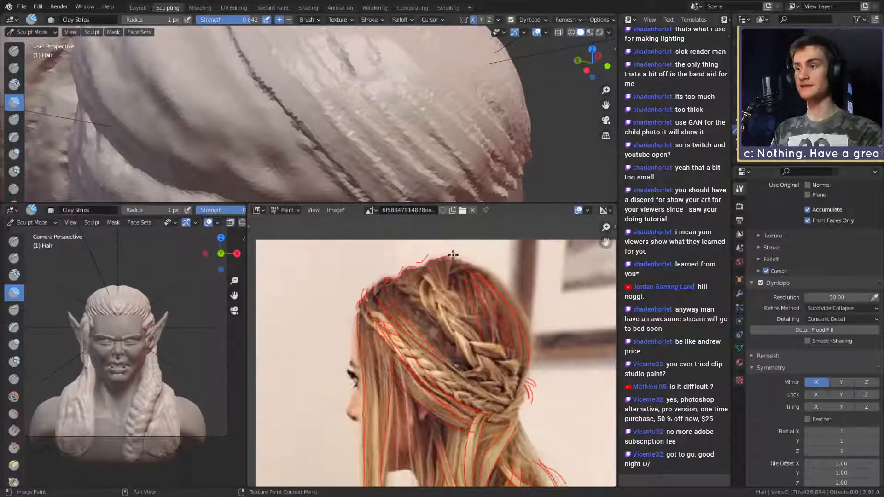
{"action": "middle_click_drag", "start_coordinate": [476, 264], "coordinate": [440, 247]}
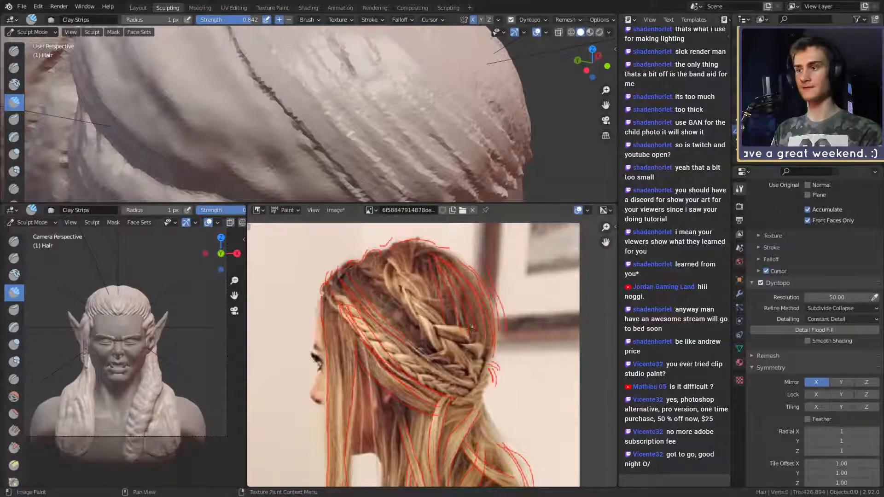
{"action": "scroll", "coordinate": [471, 326], "scroll_direction": "down", "scroll_amount": 3}
{"action": "scroll", "coordinate": [431, 332], "scroll_direction": "up", "scroll_amount": 2}
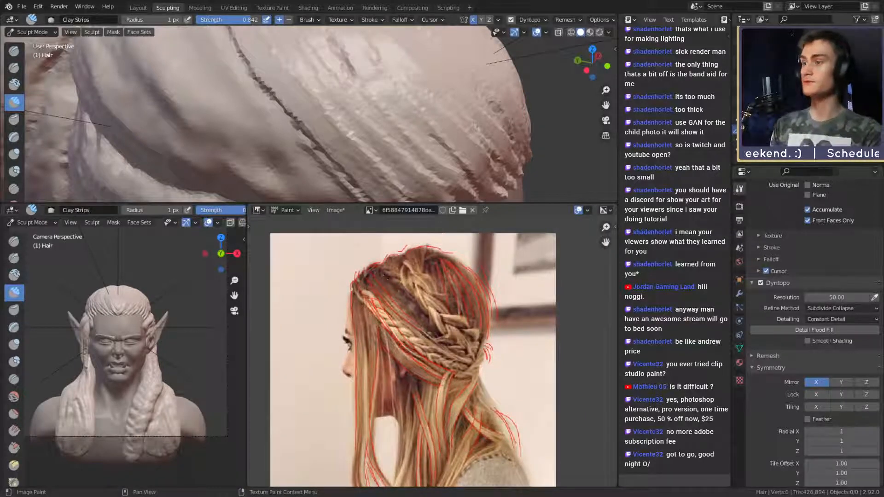
{"action": "scroll", "coordinate": [355, 156], "scroll_direction": "down", "scroll_amount": 4}
- Enlarge the upper 3D viewport and switch the reference image from Paint to View mode
{"action": "left_click_drag", "start_coordinate": [365, 205], "coordinate": [368, 391]}
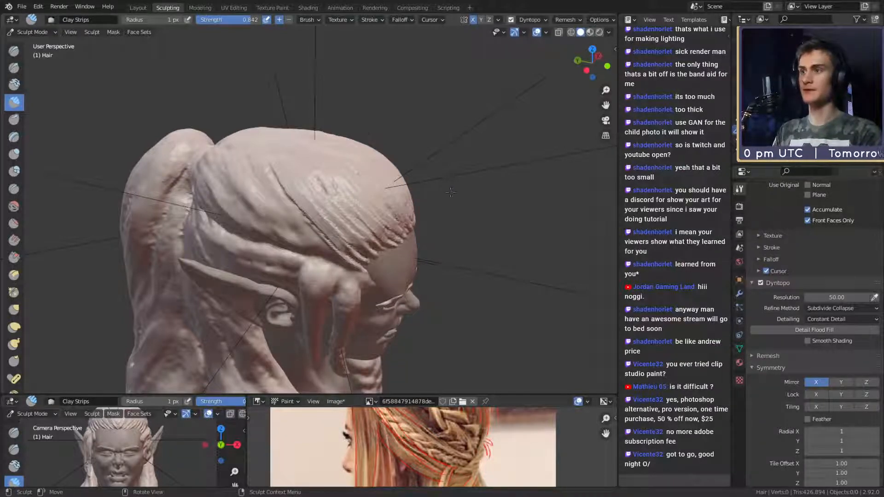
{"action": "left_click", "coordinate": [286, 401]}
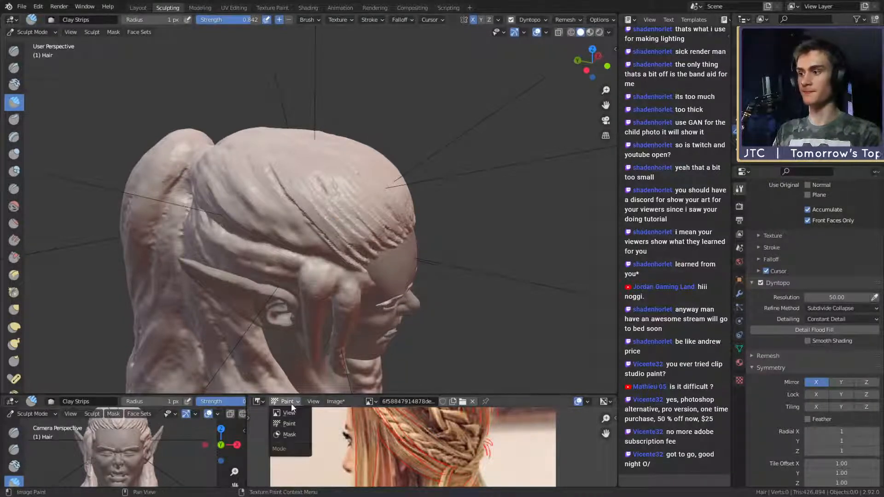
{"action": "left_click", "coordinate": [285, 433]}
- Sculpt strands over the long groove on the side of the head with Clay Strips at a 23 px radius
{"action": "mouse_move", "coordinate": [410, 172]}
{"action": "middle_mouse_down"}
{"action": "mouse_move", "coordinate": [367, 199]}
{"action": "mouse_move", "coordinate": [371, 209]}
{"action": "mouse_move", "coordinate": [352, 201]}
{"action": "mouse_move", "coordinate": [388, 227]}
{"action": "mouse_move", "coordinate": [299, 202]}
{"action": "middle_mouse_up"}
{"action": "key", "text": "f"}
{"action": "left_click", "coordinate": [352, 201]}
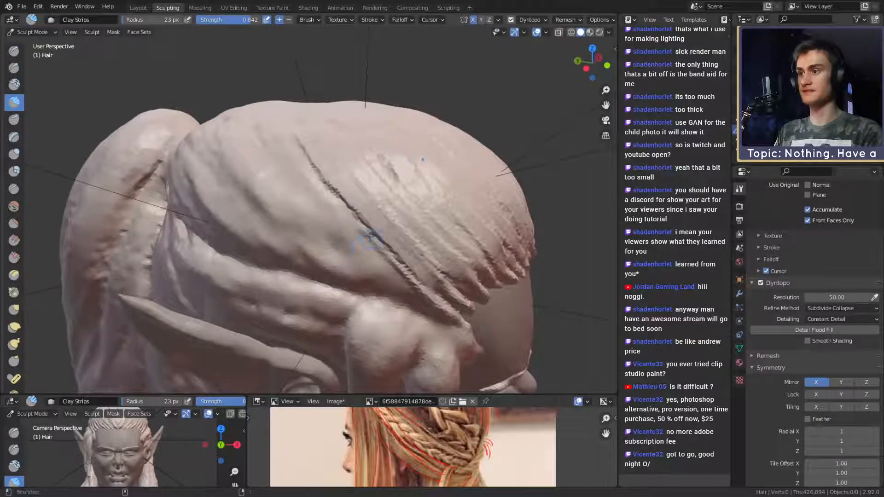
{"action": "middle_click_drag", "start_coordinate": [369, 238], "coordinate": [350, 224]}
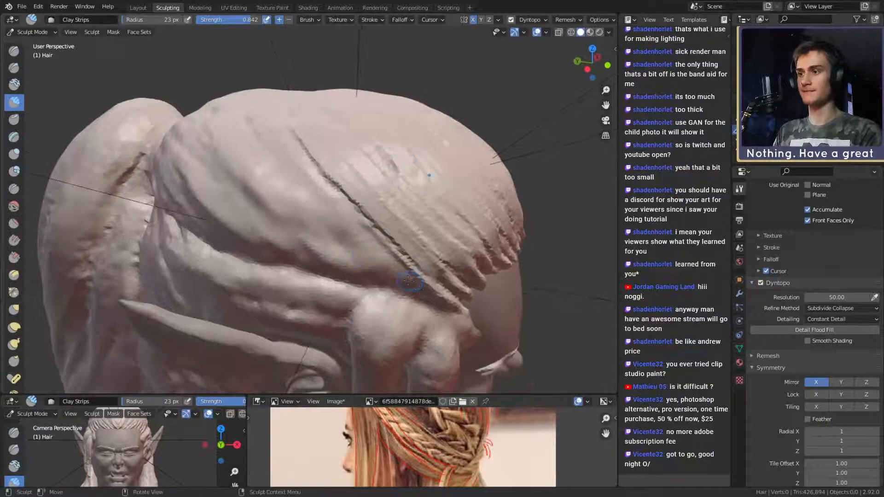
{"action": "middle_click_drag", "start_coordinate": [331, 194], "coordinate": [383, 242]}
- Carve diagonal strands down the upper side of the head with Clay Strips at a 30 px radius
{"action": "key", "text": "f"}
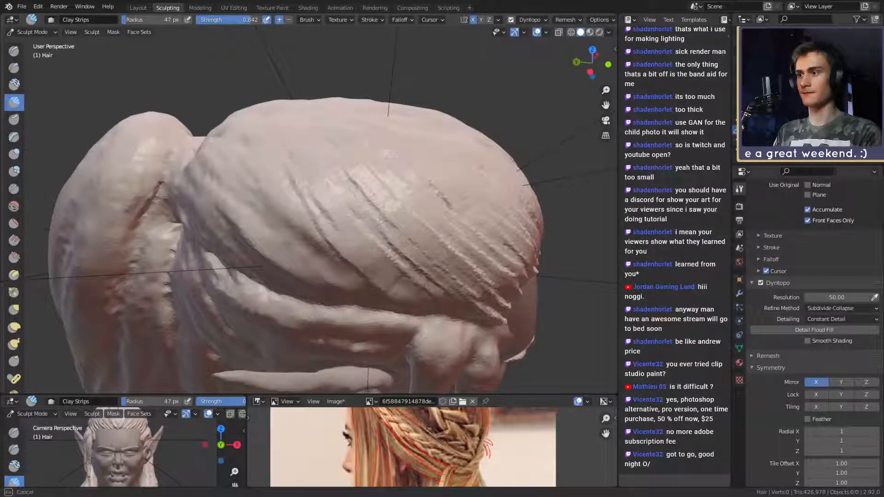
{"action": "middle_click_drag", "start_coordinate": [409, 271], "coordinate": [385, 235]}
{"action": "key", "text": "f"}
{"action": "left_click_drag", "start_coordinate": [361, 223], "coordinate": [385, 263]}
{"action": "left_click_drag", "start_coordinate": [289, 158], "coordinate": [357, 278]}
{"action": "middle_click_drag", "start_coordinate": [364, 240], "coordinate": [351, 210]}
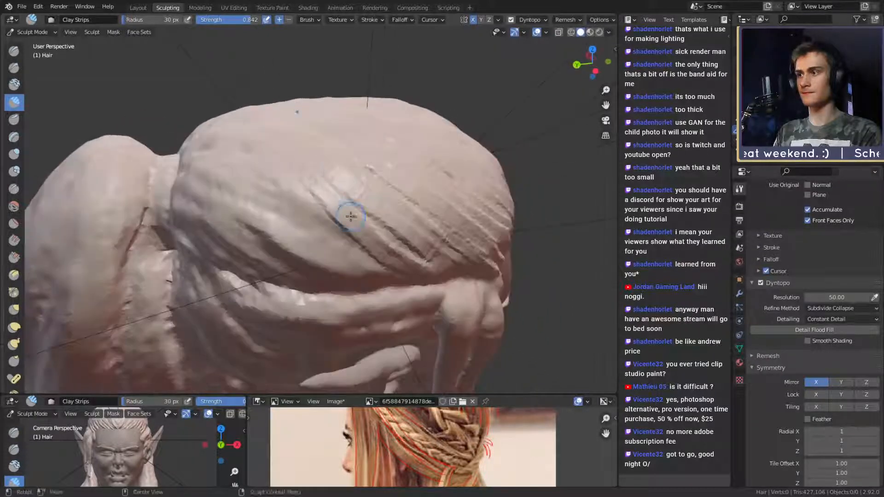
{"action": "left_click_drag", "start_coordinate": [304, 179], "coordinate": [357, 249]}
- Extend the side strands back towards the base of the ponytail, following the swept hair direction
{"action": "mouse_move", "coordinate": [364, 239]}
{"action": "middle_mouse_down"}
{"action": "mouse_move", "coordinate": [415, 250]}
{"action": "mouse_move", "coordinate": [404, 304]}
{"action": "middle_mouse_up"}
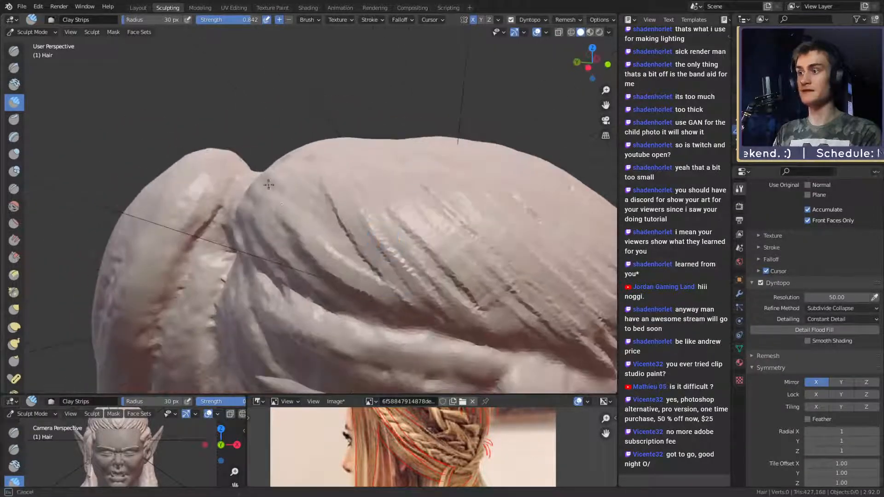
{"action": "mouse_move", "coordinate": [382, 277]}
{"action": "middle_mouse_down"}
{"action": "mouse_move", "coordinate": [306, 193]}
{"action": "mouse_move", "coordinate": [343, 210]}
{"action": "mouse_move", "coordinate": [289, 185]}
{"action": "middle_mouse_up"}
{"action": "middle_click_drag", "start_coordinate": [434, 296], "coordinate": [376, 254]}
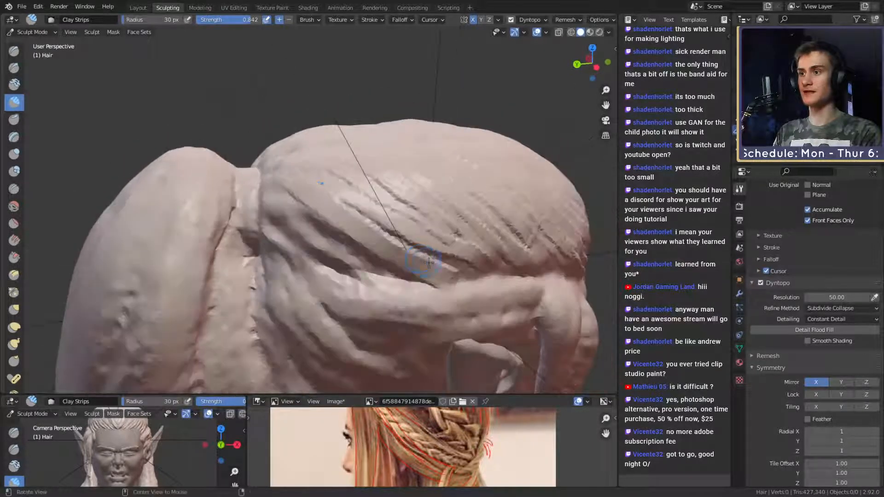
{"action": "mouse_move", "coordinate": [264, 178]}
{"action": "middle_mouse_down"}
{"action": "mouse_move", "coordinate": [332, 227]}
{"action": "mouse_move", "coordinate": [335, 240]}
{"action": "mouse_move", "coordinate": [351, 215]}
{"action": "mouse_move", "coordinate": [335, 162]}
{"action": "middle_mouse_up"}
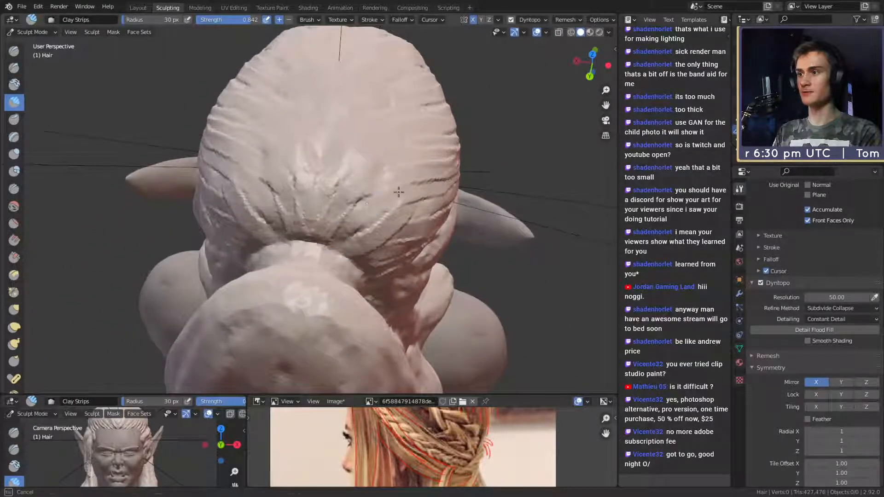
- Sculpt strand lines over the top of the head, running from the ponytail base down both sides
{"action": "middle_click_drag", "start_coordinate": [399, 192], "coordinate": [388, 204]}
{"action": "middle_click_drag", "start_coordinate": [345, 239], "coordinate": [340, 221]}
{"action": "mouse_move", "coordinate": [314, 181]}
{"action": "middle_mouse_down"}
{"action": "mouse_move", "coordinate": [298, 274]}
{"action": "mouse_move", "coordinate": [322, 257]}
{"action": "mouse_move", "coordinate": [331, 184]}
{"action": "middle_mouse_up"}
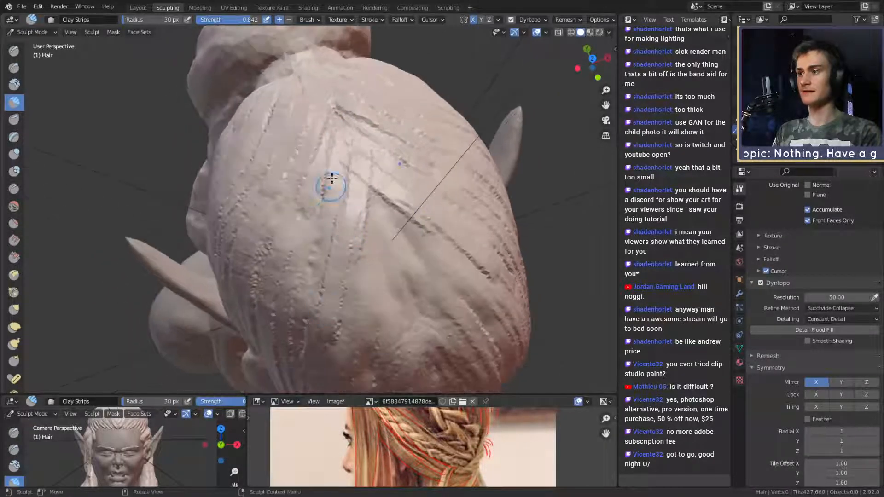
{"action": "middle_click_drag", "start_coordinate": [319, 322], "coordinate": [292, 154]}
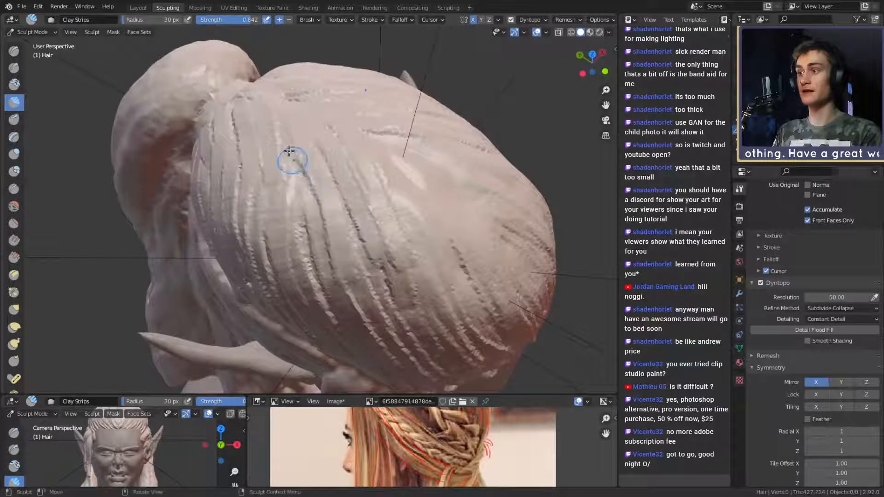
{"action": "mouse_move", "coordinate": [272, 251]}
{"action": "middle_mouse_down"}
{"action": "mouse_move", "coordinate": [364, 180]}
{"action": "mouse_move", "coordinate": [355, 219]}
{"action": "mouse_move", "coordinate": [369, 205]}
{"action": "mouse_move", "coordinate": [364, 173]}
{"action": "mouse_move", "coordinate": [367, 215]}
{"action": "mouse_move", "coordinate": [338, 174]}
{"action": "middle_mouse_up"}
- Reduce the Clay Strips radius to 26 px and refine the strands on the middle of the crown
{"action": "key", "text": "bracketleft"}
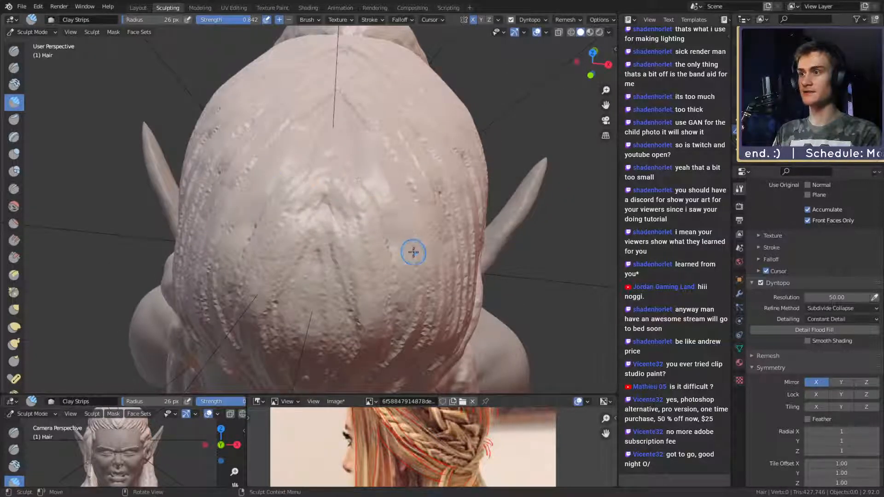
{"action": "middle_click_drag", "start_coordinate": [410, 250], "coordinate": [382, 247]}
{"action": "middle_click_drag", "start_coordinate": [364, 153], "coordinate": [363, 251]}
- Carve furrows between the strands above the forehead with the Crease brush at a 41 px radius
{"action": "key", "text": "shift+c"}
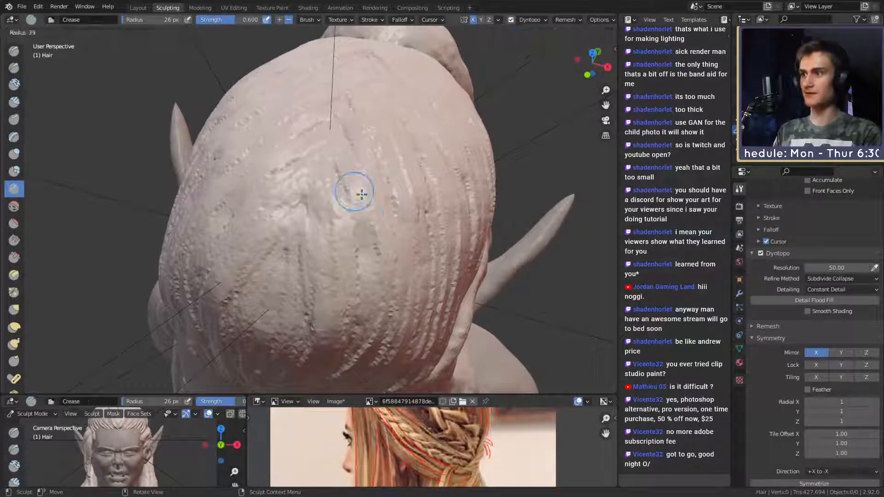
{"action": "middle_click_drag", "start_coordinate": [355, 192], "coordinate": [372, 263]}
{"action": "mouse_move", "coordinate": [340, 334]}
{"action": "left_mouse_down"}
{"action": "mouse_move", "coordinate": [392, 240]}
{"action": "mouse_move", "coordinate": [391, 176]}
{"action": "left_mouse_up"}
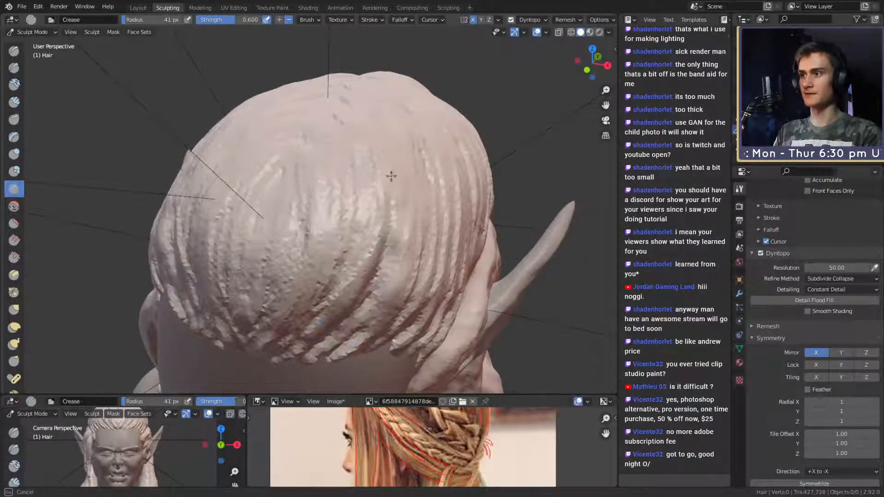
{"action": "middle_click_drag", "start_coordinate": [391, 176], "coordinate": [394, 209]}
- Set the Crease radius to 38 px and carve an inverted-V furrow across the centre of the crown
{"action": "key", "text": "f"}
{"action": "left_click", "coordinate": [396, 285]}
{"action": "left_click_drag", "start_coordinate": [395, 285], "coordinate": [394, 227]}
{"action": "middle_click_drag", "start_coordinate": [394, 227], "coordinate": [367, 173]}
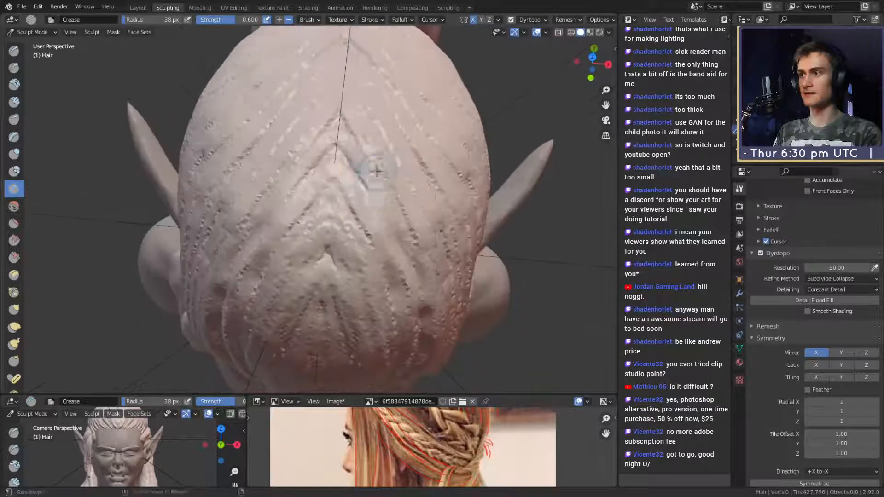
{"action": "mouse_move", "coordinate": [340, 142]}
{"action": "left_mouse_down"}
{"action": "mouse_move", "coordinate": [369, 173]}
{"action": "mouse_move", "coordinate": [379, 230]}
{"action": "left_mouse_up"}
{"action": "middle_click_drag", "start_coordinate": [379, 230], "coordinate": [380, 194]}
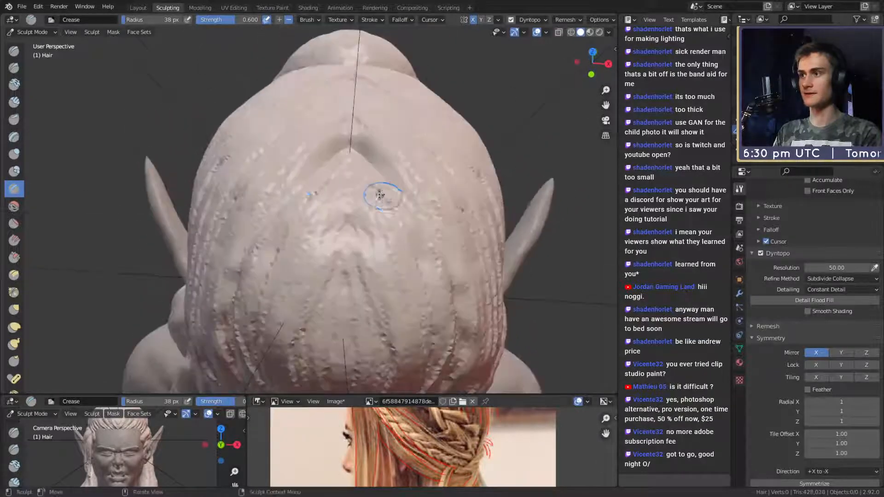
- Crease strands fanning from the centre of the crown to the front hairline, reducing the radius to 27 px
{"action": "mouse_move", "coordinate": [322, 173]}
{"action": "left_mouse_down"}
{"action": "mouse_move", "coordinate": [306, 199]}
{"action": "mouse_move", "coordinate": [345, 173]}
{"action": "mouse_move", "coordinate": [260, 259]}
{"action": "mouse_move", "coordinate": [361, 168]}
{"action": "mouse_move", "coordinate": [390, 254]}
{"action": "mouse_move", "coordinate": [304, 272]}
{"action": "mouse_move", "coordinate": [302, 253]}
{"action": "left_mouse_up"}
{"action": "left_click_drag", "start_coordinate": [342, 182], "coordinate": [317, 330]}
{"action": "middle_click_drag", "start_coordinate": [337, 314], "coordinate": [343, 288]}
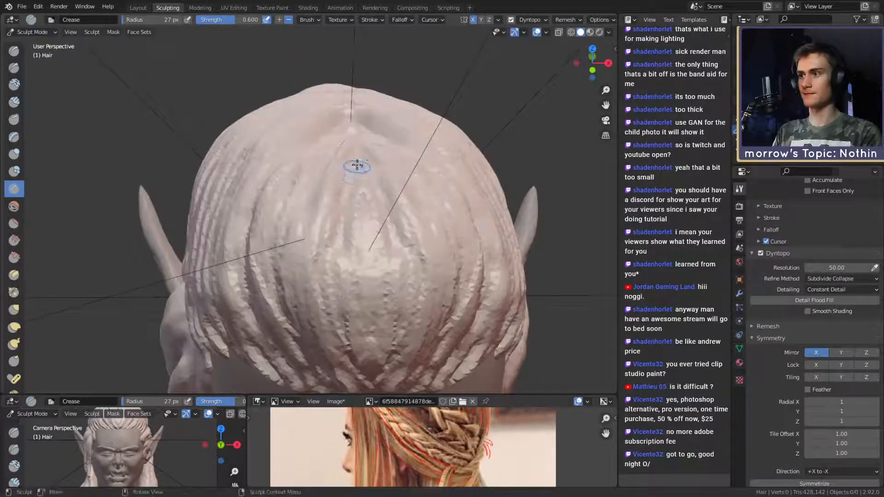
{"action": "mouse_move", "coordinate": [347, 177]}
{"action": "left_mouse_down"}
{"action": "mouse_move", "coordinate": [345, 272]}
{"action": "mouse_move", "coordinate": [363, 364]}
{"action": "left_mouse_up"}
{"action": "left_click_drag", "start_coordinate": [353, 178], "coordinate": [342, 216]}
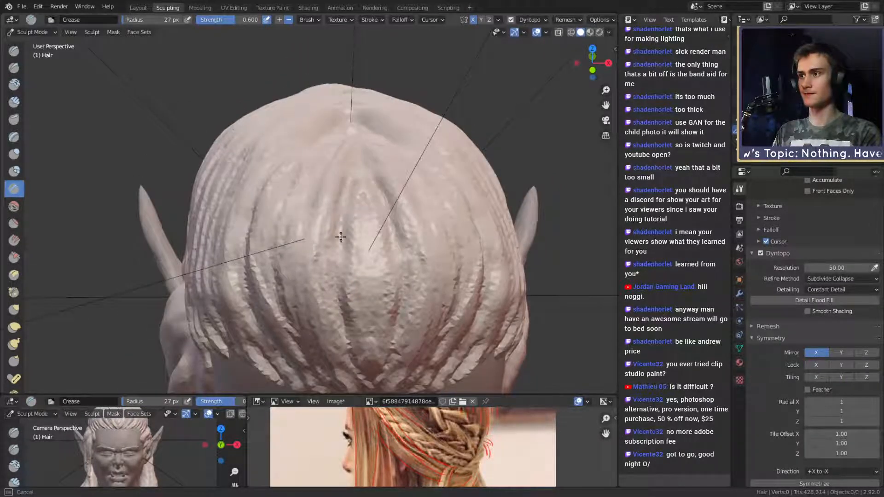
- Deepen and sharpen the two nested inverted-V creases on the centre line of the crown
{"action": "middle_click_drag", "start_coordinate": [345, 180], "coordinate": [343, 203]}
{"action": "mouse_move", "coordinate": [353, 203]}
{"action": "left_mouse_down"}
{"action": "mouse_move", "coordinate": [337, 238]}
{"action": "mouse_move", "coordinate": [338, 293]}
{"action": "left_mouse_up"}
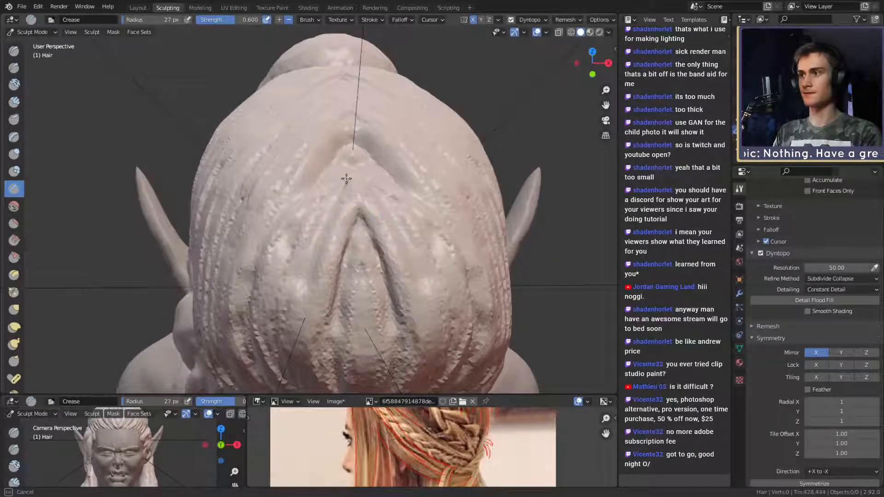
{"action": "left_click_drag", "start_coordinate": [346, 141], "coordinate": [318, 174]}
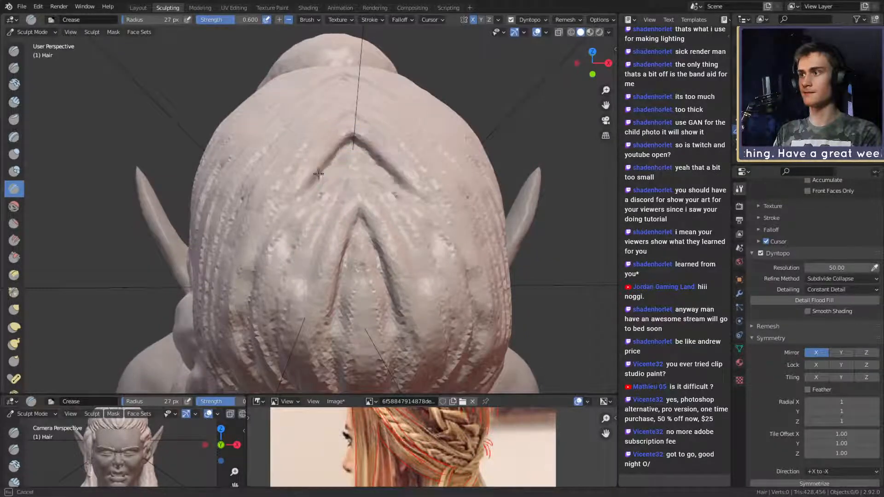
{"action": "mouse_move", "coordinate": [292, 224]}
{"action": "left_mouse_down"}
{"action": "mouse_move", "coordinate": [264, 253]}
{"action": "mouse_move", "coordinate": [251, 304]}
{"action": "left_mouse_up"}
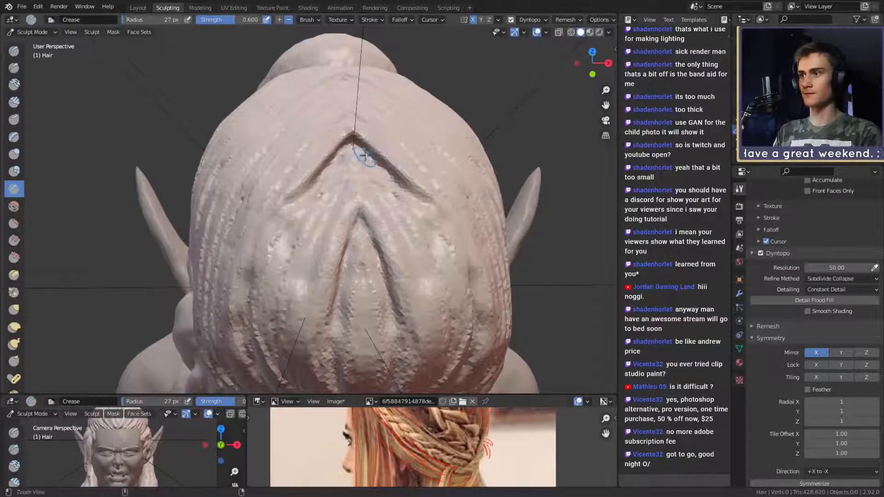
- Carve another inverted-V strand line nearer the ponytail with Clay Strips at a 32 px radius
{"action": "middle_click_drag", "start_coordinate": [363, 157], "coordinate": [415, 128]}
{"action": "mouse_move", "coordinate": [391, 194]}
{"action": "middle_mouse_down"}
{"action": "mouse_move", "coordinate": [347, 250]}
{"action": "mouse_move", "coordinate": [386, 201]}
{"action": "mouse_move", "coordinate": [340, 215]}
{"action": "mouse_move", "coordinate": [360, 201]}
{"action": "middle_mouse_up"}
{"action": "scroll", "coordinate": [341, 215], "scroll_direction": "up", "scroll_amount": 2}
{"action": "key", "text": "c"}
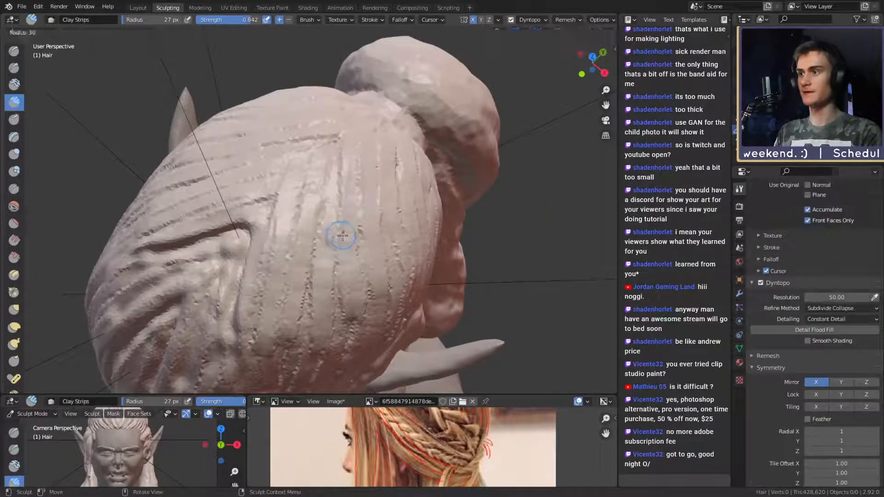
{"action": "mouse_move", "coordinate": [334, 230]}
{"action": "left_mouse_down"}
{"action": "mouse_move", "coordinate": [350, 129]}
{"action": "mouse_move", "coordinate": [240, 161]}
{"action": "left_mouse_up"}
{"action": "middle_click_drag", "start_coordinate": [240, 161], "coordinate": [356, 194]}
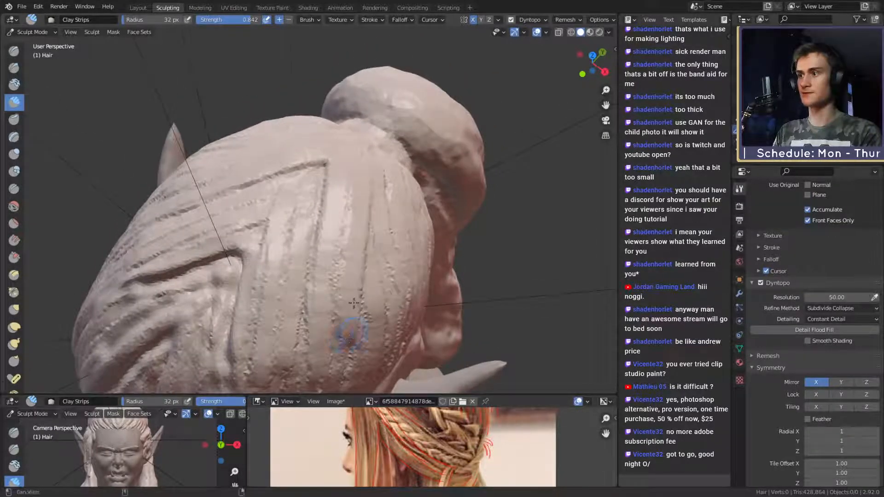
- Sculpt long diagonal strands from the ponytail base across the side of the head towards the temple
{"action": "mouse_move", "coordinate": [349, 317]}
{"action": "middle_mouse_down"}
{"action": "mouse_move", "coordinate": [387, 231]}
{"action": "mouse_move", "coordinate": [391, 255]}
{"action": "mouse_move", "coordinate": [412, 270]}
{"action": "middle_mouse_up"}
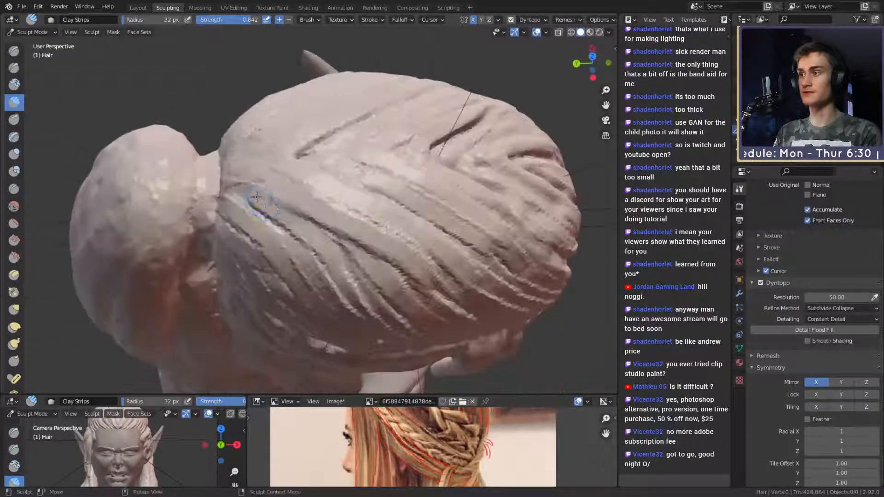
{"action": "left_click_drag", "start_coordinate": [245, 204], "coordinate": [413, 296]}
{"action": "middle_click_drag", "start_coordinate": [371, 267], "coordinate": [397, 246]}
{"action": "left_click_drag", "start_coordinate": [384, 232], "coordinate": [441, 302]}
{"action": "middle_click_drag", "start_coordinate": [406, 285], "coordinate": [435, 244]}
- Add overlapping strands on the side of the head above the thick swept lock, following the hair flow
{"action": "middle_click_drag", "start_coordinate": [295, 209], "coordinate": [325, 209]}
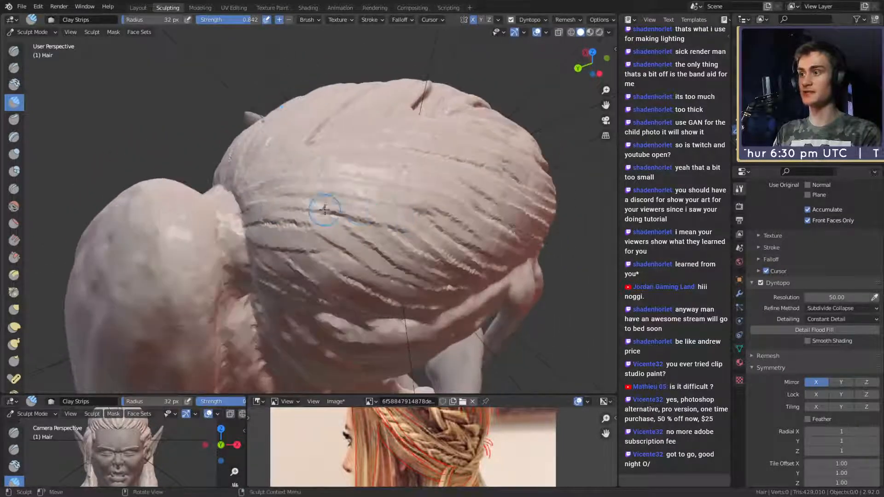
{"action": "left_click_drag", "start_coordinate": [418, 257], "coordinate": [428, 267]}
{"action": "left_click_drag", "start_coordinate": [327, 230], "coordinate": [407, 280]}
{"action": "middle_click_drag", "start_coordinate": [405, 279], "coordinate": [392, 258]}
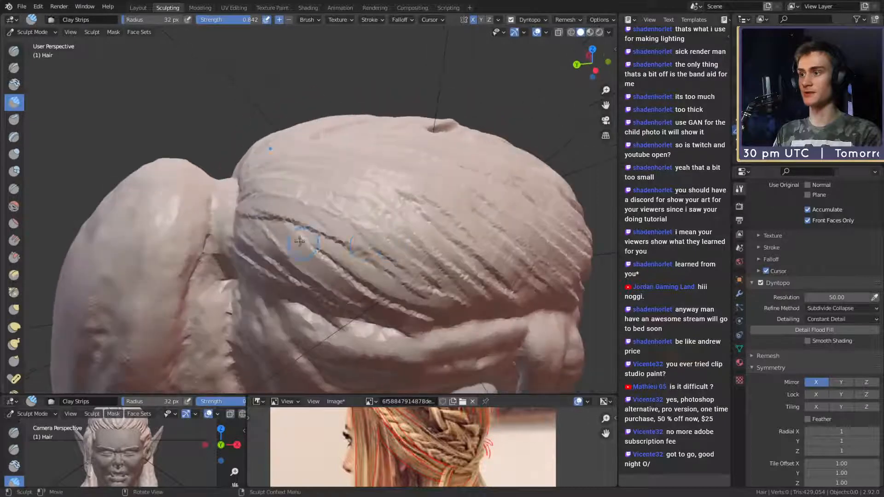
{"action": "left_click_drag", "start_coordinate": [300, 240], "coordinate": [430, 271]}
- Sharpen both arms of the inverted-V strand line nearest the ponytail with Crease, using radii of 15 and 24 px
{"action": "middle_click_drag", "start_coordinate": [429, 257], "coordinate": [306, 188]}
{"action": "key", "text": "shift+c"}
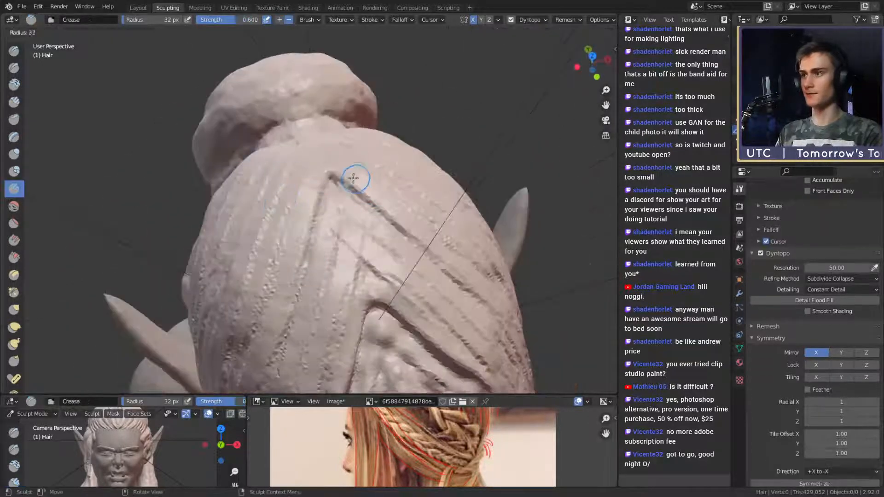
{"action": "left_click_drag", "start_coordinate": [336, 171], "coordinate": [438, 251]}
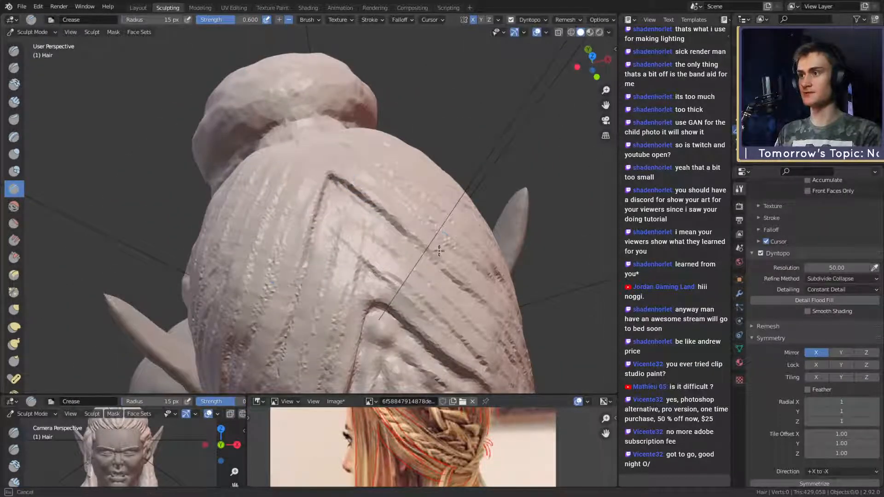
{"action": "middle_click_drag", "start_coordinate": [416, 221], "coordinate": [385, 189]}
{"action": "middle_click_drag", "start_coordinate": [318, 182], "coordinate": [319, 188]}
{"action": "key", "text": "f"}
{"action": "left_click", "coordinate": [320, 191]}
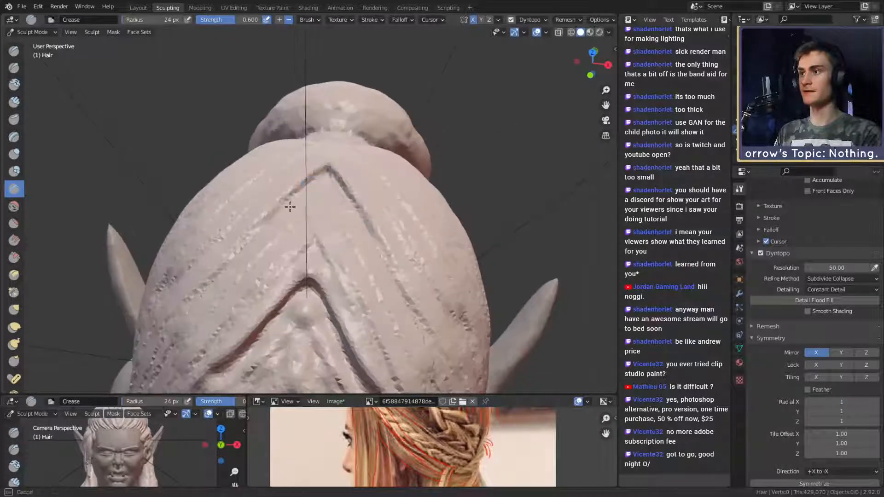
{"action": "key", "text": "c"}
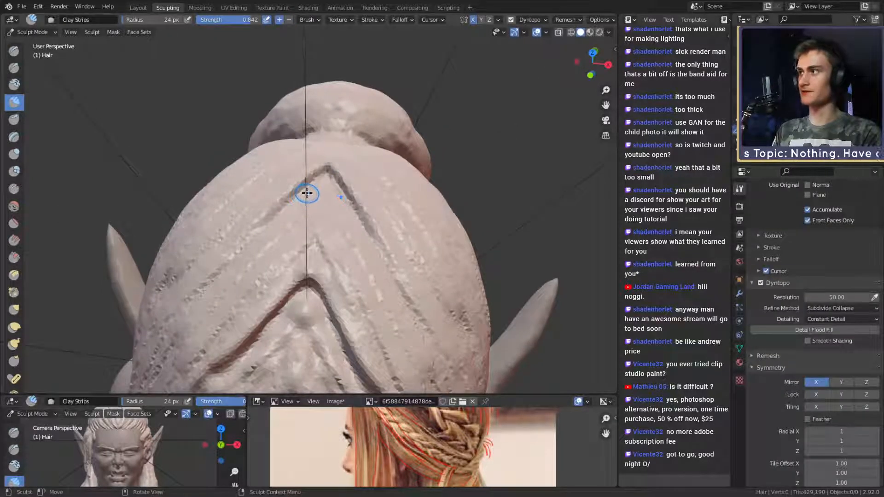
{"action": "key", "text": "shift+c"}
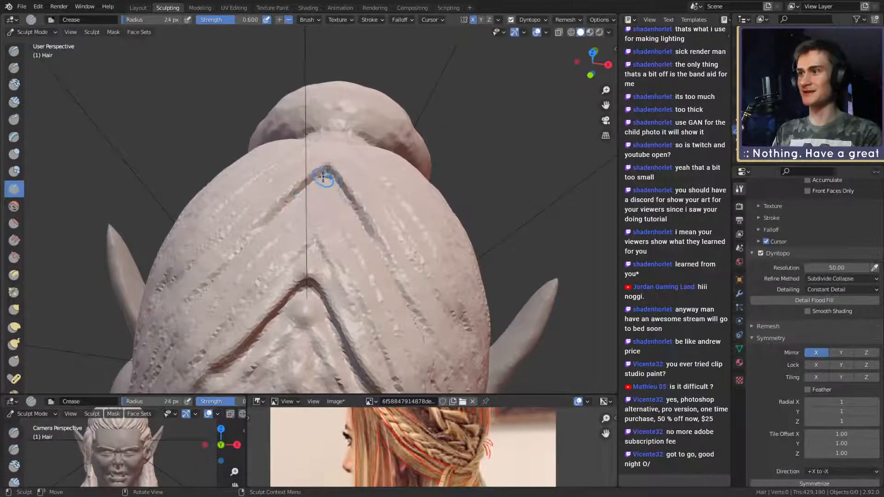
{"action": "middle_click_drag", "start_coordinate": [316, 197], "coordinate": [327, 138]}
- Crease diagonal strand lines into the side of the head above the thick swept lock at a 16 px radius
{"action": "left_click_drag", "start_coordinate": [396, 185], "coordinate": [269, 187], "text": "alt"}
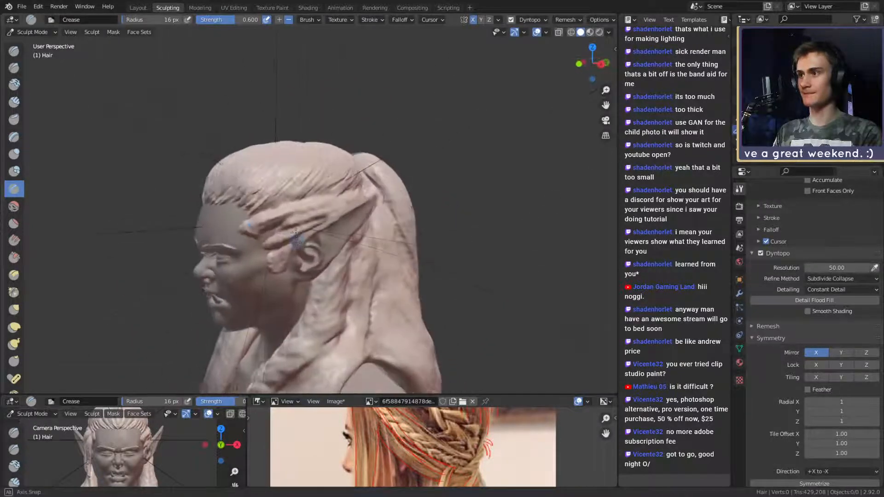
{"action": "left_click_drag", "start_coordinate": [343, 209], "coordinate": [321, 190], "text": "ctrl+alt"}
{"action": "left_click_drag", "start_coordinate": [321, 191], "coordinate": [362, 203], "text": "alt+shift"}
{"action": "left_click_drag", "start_coordinate": [313, 224], "coordinate": [309, 201], "text": "ctrl+alt"}
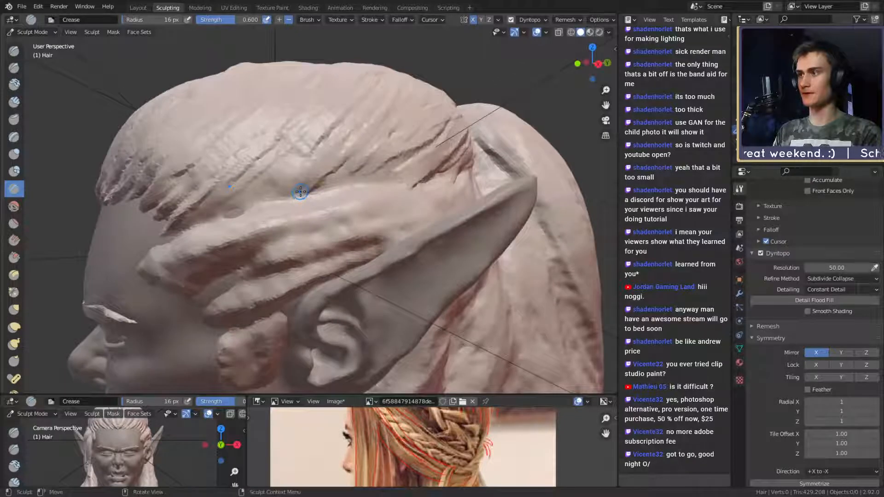
{"action": "key", "text": "c"}
{"action": "key", "text": "shift+c"}
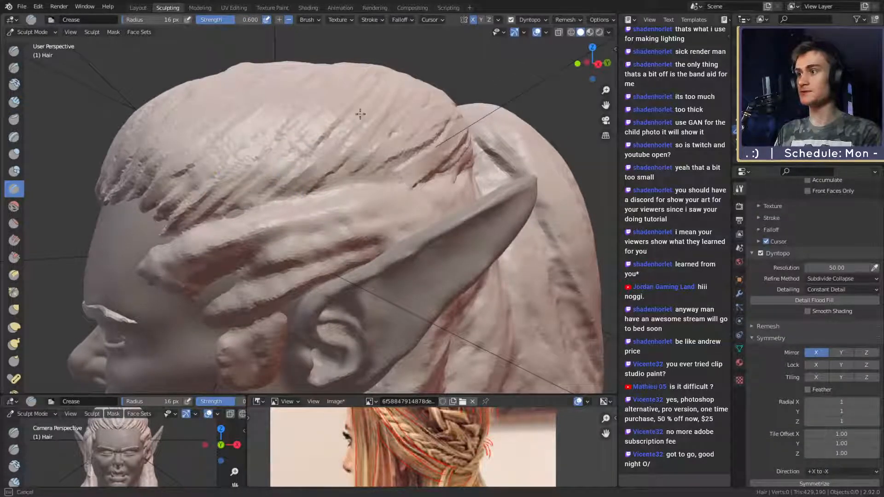
{"action": "mouse_move", "coordinate": [351, 142]}
{"action": "left_mouse_down", "text": "alt"}
{"action": "mouse_move", "coordinate": [368, 145]}
{"action": "mouse_move", "coordinate": [332, 198]}
{"action": "left_mouse_up", "text": "alt"}
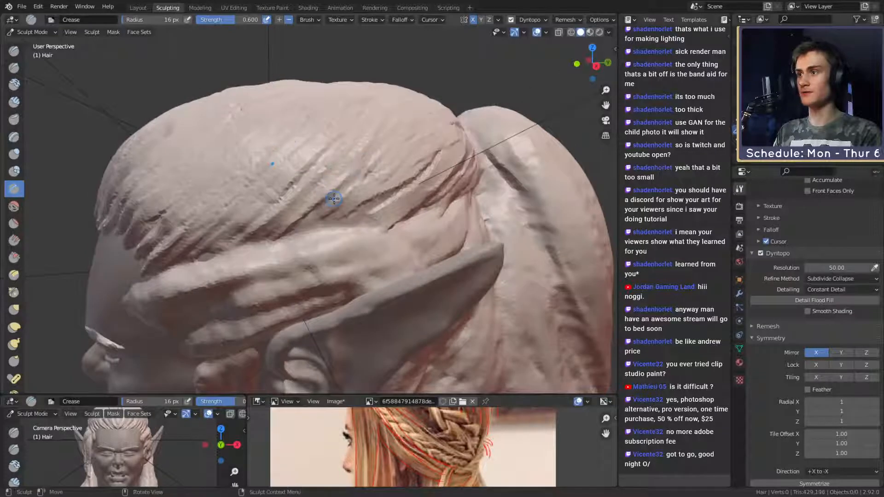
- Deepen the diagonal creases running from the swept lock up to the ponytail base at a 21 px radius
{"action": "key", "text": "f"}
{"action": "left_click", "coordinate": [335, 204]}
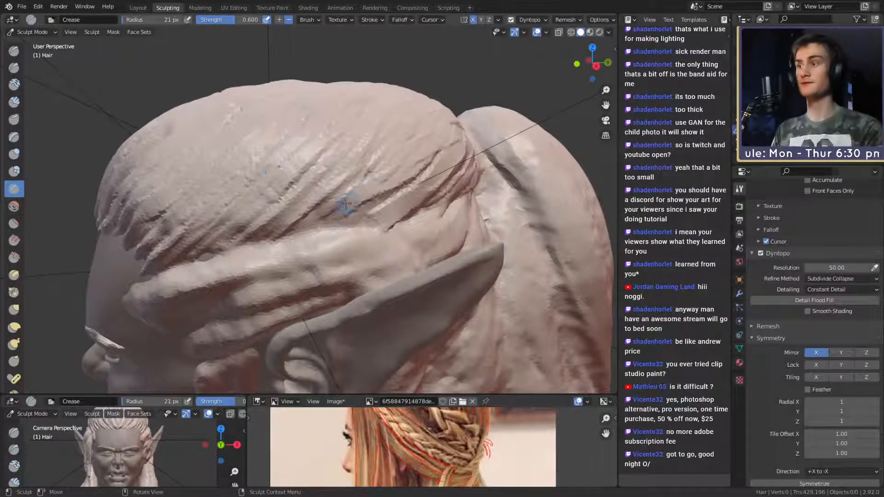
{"action": "left_click_drag", "start_coordinate": [305, 228], "coordinate": [408, 122], "text": "ctrl"}
{"action": "mouse_move", "coordinate": [394, 173]}
{"action": "left_mouse_down", "text": "alt"}
{"action": "mouse_move", "coordinate": [369, 181]}
{"action": "mouse_move", "coordinate": [411, 141]}
{"action": "left_mouse_up", "text": "alt"}
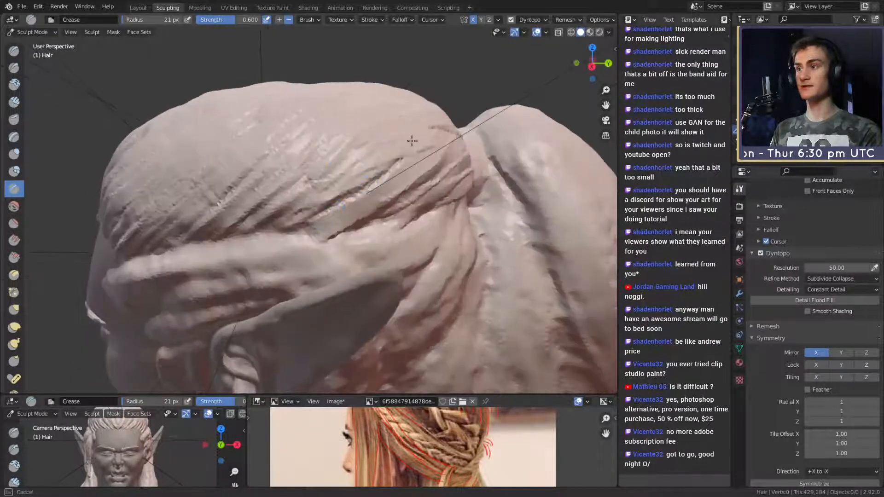
{"action": "left_click_drag", "start_coordinate": [328, 223], "coordinate": [448, 135]}
- Sculpt fine strands around the ponytail tie and the hair just below it with Clay Strips at an 18 px radius
{"action": "key", "text": "c"}
{"action": "mouse_move", "coordinate": [436, 212]}
{"action": "left_mouse_down", "text": "alt"}
{"action": "mouse_move", "coordinate": [402, 238]}
{"action": "mouse_move", "coordinate": [351, 190]}
{"action": "mouse_move", "coordinate": [441, 166]}
{"action": "mouse_move", "coordinate": [408, 197]}
{"action": "mouse_move", "coordinate": [388, 178]}
{"action": "mouse_move", "coordinate": [388, 198]}
{"action": "left_mouse_up", "text": "alt"}
{"action": "key", "text": "f"}
{"action": "left_click", "coordinate": [384, 203]}
{"action": "key", "text": "f"}
{"action": "left_click", "coordinate": [345, 191]}
{"action": "left_click_drag", "start_coordinate": [399, 146], "coordinate": [399, 237]}
{"action": "left_click_drag", "start_coordinate": [395, 203], "coordinate": [393, 170], "text": "alt"}
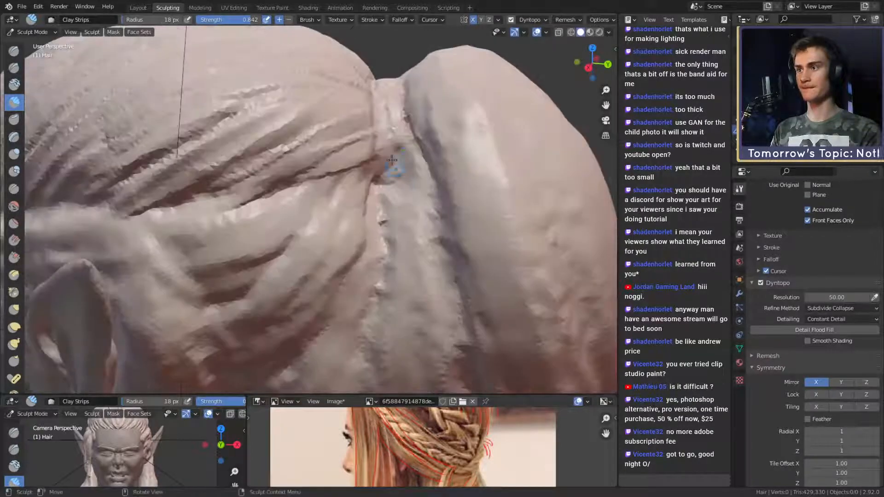
{"action": "left_click_drag", "start_coordinate": [383, 112], "coordinate": [382, 156]}
{"action": "mouse_move", "coordinate": [387, 97]}
{"action": "left_mouse_down"}
{"action": "mouse_move", "coordinate": [393, 139]}
{"action": "mouse_move", "coordinate": [365, 181]}
{"action": "mouse_move", "coordinate": [280, 182]}
{"action": "mouse_move", "coordinate": [240, 152]}
{"action": "mouse_move", "coordinate": [292, 192]}
{"action": "mouse_move", "coordinate": [263, 193]}
{"action": "mouse_move", "coordinate": [313, 197]}
{"action": "mouse_move", "coordinate": [291, 186]}
{"action": "mouse_move", "coordinate": [308, 254]}
{"action": "left_mouse_up"}
{"action": "mouse_move", "coordinate": [307, 210]}
{"action": "left_mouse_down"}
{"action": "mouse_move", "coordinate": [313, 253]}
{"action": "mouse_move", "coordinate": [341, 278]}
{"action": "left_mouse_up"}
{"action": "mouse_move", "coordinate": [318, 191]}
{"action": "middle_mouse_down"}
{"action": "mouse_move", "coordinate": [373, 196]}
{"action": "mouse_move", "coordinate": [405, 217]}
{"action": "mouse_move", "coordinate": [397, 209]}
{"action": "mouse_move", "coordinate": [444, 202]}
{"action": "middle_mouse_up"}
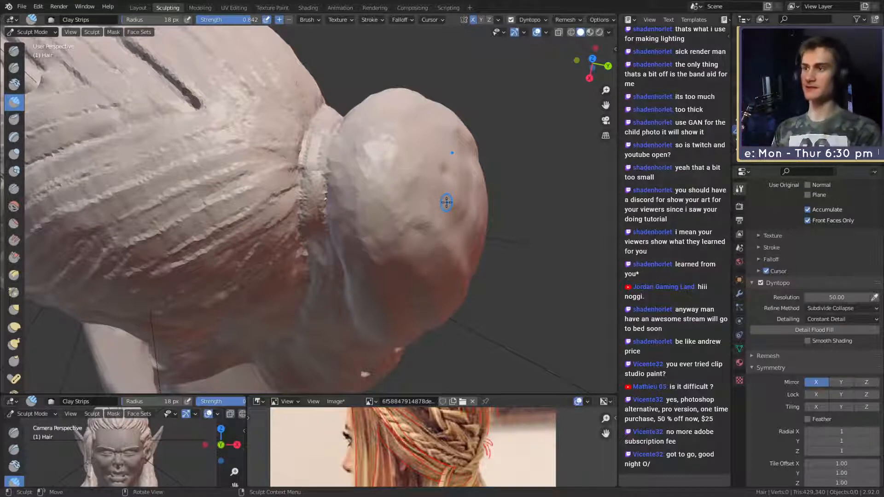
- Build up the side of the ponytail's hump next to the tie with Clay Strips at a 47 px radius
{"action": "mouse_move", "coordinate": [446, 202]}
{"action": "middle_mouse_down"}
{"action": "mouse_move", "coordinate": [401, 134]}
{"action": "mouse_move", "coordinate": [394, 143]}
{"action": "middle_mouse_up"}
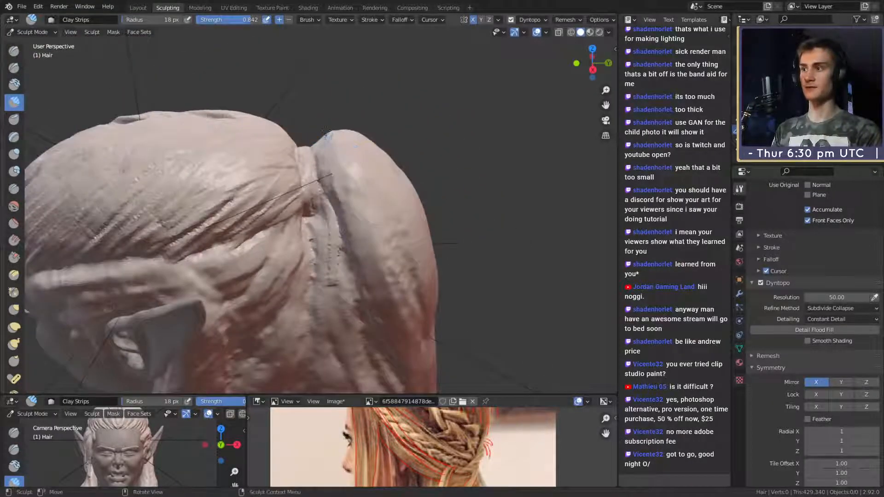
{"action": "mouse_move", "coordinate": [357, 138]}
{"action": "middle_mouse_down"}
{"action": "mouse_move", "coordinate": [285, 186]}
{"action": "mouse_move", "coordinate": [311, 168]}
{"action": "mouse_move", "coordinate": [296, 152]}
{"action": "mouse_move", "coordinate": [338, 133]}
{"action": "middle_mouse_up"}
{"action": "key", "text": "f"}
{"action": "left_click", "coordinate": [306, 184]}
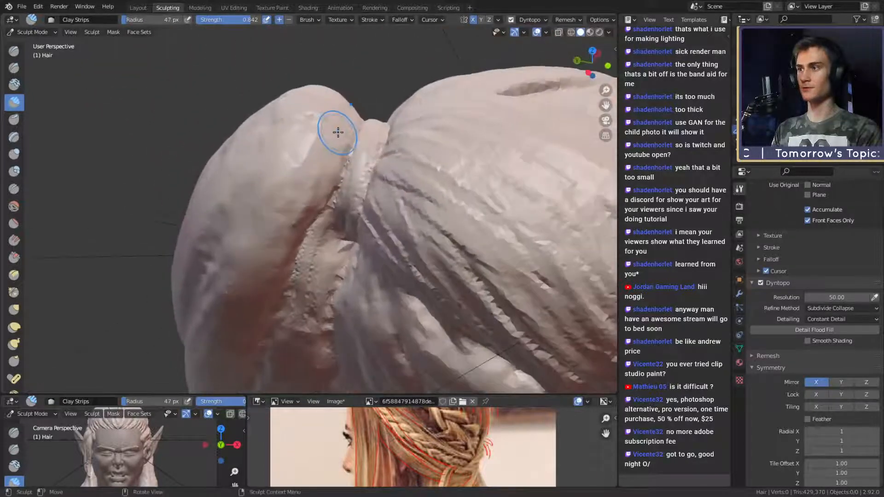
{"action": "mouse_move", "coordinate": [280, 135]}
{"action": "middle_mouse_down"}
{"action": "mouse_move", "coordinate": [352, 134]}
{"action": "mouse_move", "coordinate": [317, 143]}
{"action": "mouse_move", "coordinate": [306, 213]}
{"action": "mouse_move", "coordinate": [325, 132]}
{"action": "mouse_move", "coordinate": [323, 154]}
{"action": "mouse_move", "coordinate": [366, 88]}
{"action": "middle_mouse_up"}
- Sculpt long strands from the tie down over the ponytail's rounded top with Clay Strips at a 32 px radius
{"action": "key", "text": "f"}
{"action": "left_click", "coordinate": [325, 134]}
{"action": "middle_click_drag", "start_coordinate": [325, 214], "coordinate": [374, 185]}
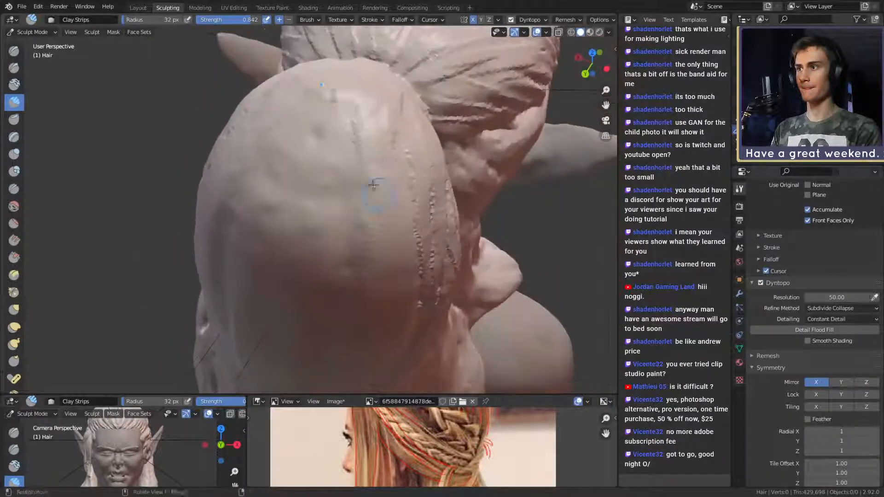
{"action": "left_click_drag", "start_coordinate": [352, 105], "coordinate": [363, 256]}
{"action": "mouse_move", "coordinate": [381, 288]}
{"action": "left_mouse_down"}
{"action": "mouse_move", "coordinate": [395, 182]}
{"action": "mouse_move", "coordinate": [394, 194]}
{"action": "left_mouse_up"}
{"action": "middle_click_drag", "start_coordinate": [394, 193], "coordinate": [328, 146]}
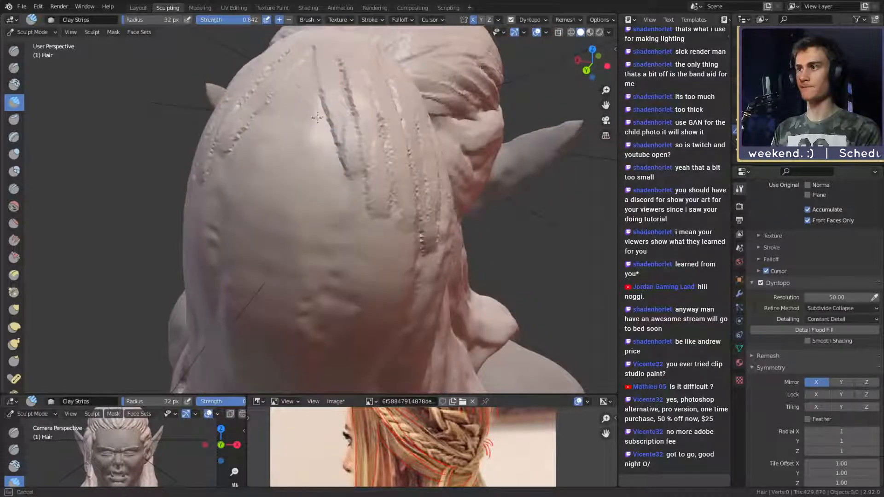
{"action": "left_click_drag", "start_coordinate": [318, 118], "coordinate": [331, 260]}
{"action": "mouse_move", "coordinate": [322, 92]}
{"action": "left_mouse_down"}
{"action": "mouse_move", "coordinate": [328, 285]}
{"action": "mouse_move", "coordinate": [317, 306]}
{"action": "mouse_move", "coordinate": [355, 272]}
{"action": "left_mouse_up"}
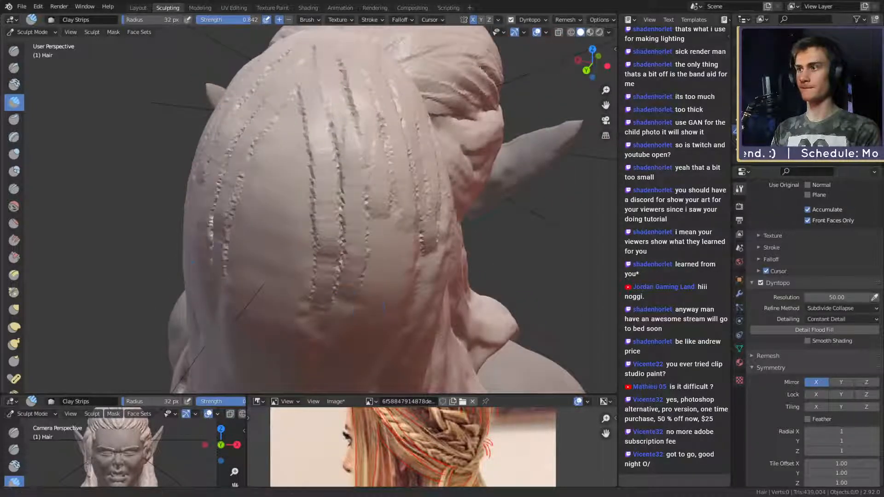
- Extend the strands down the outer side of the ponytail, following its downward curve
{"action": "middle_click_drag", "start_coordinate": [354, 271], "coordinate": [342, 134]}
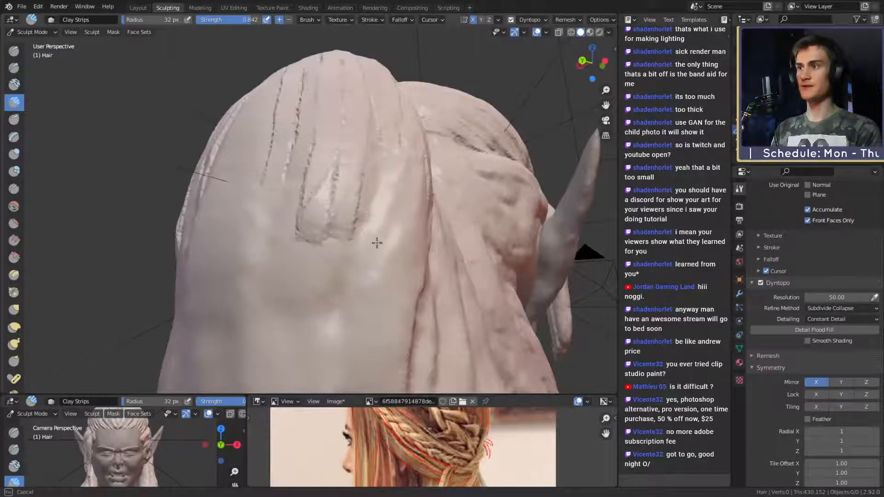
{"action": "middle_click_drag", "start_coordinate": [377, 242], "coordinate": [306, 63]}
{"action": "left_click_drag", "start_coordinate": [306, 63], "coordinate": [277, 210]}
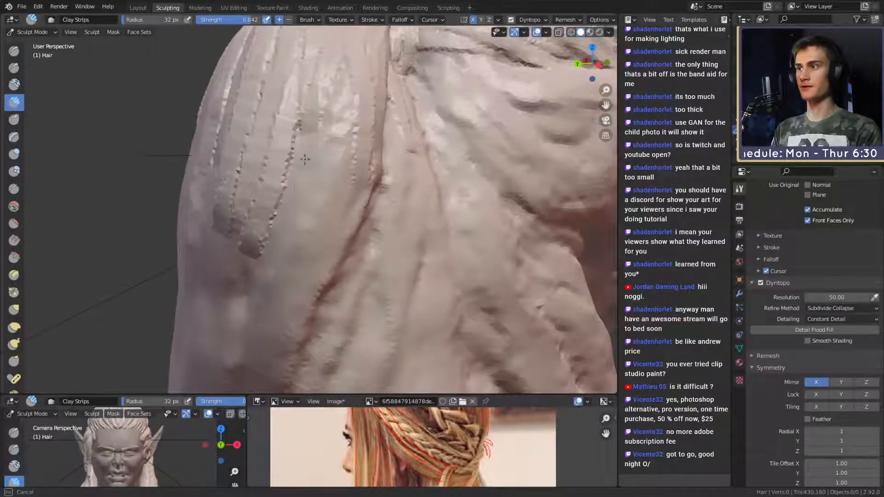
{"action": "middle_click_drag", "start_coordinate": [322, 274], "coordinate": [371, 201]}
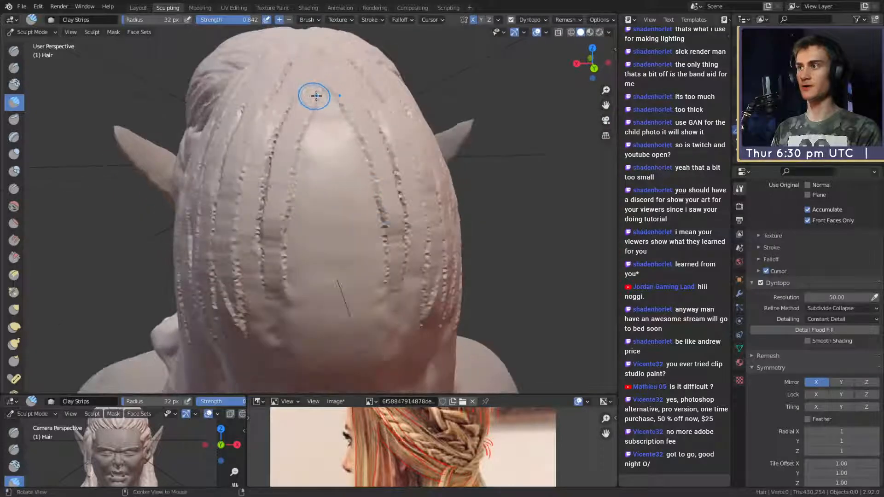
- Fill the smooth centre of the ponytail's back with narrow strands fanning down from the top
{"action": "middle_click_drag", "start_coordinate": [316, 93], "coordinate": [292, 108]}
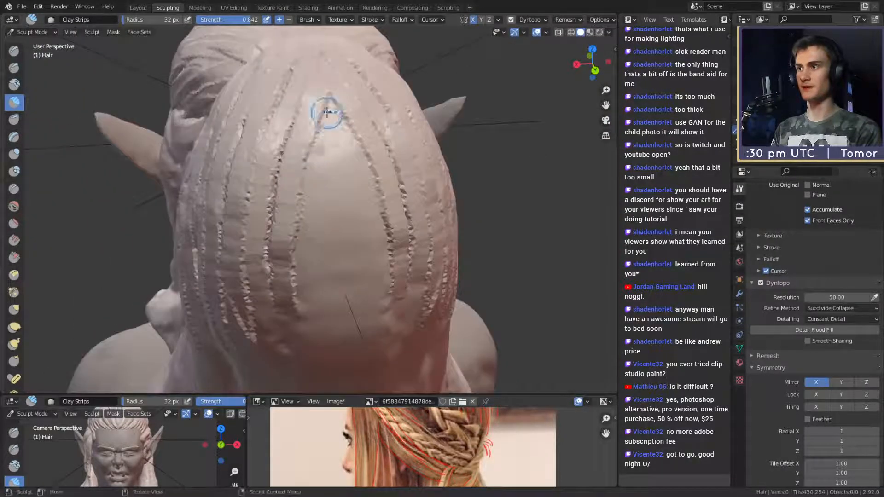
{"action": "mouse_move", "coordinate": [292, 108]}
{"action": "left_mouse_down"}
{"action": "mouse_move", "coordinate": [343, 184]}
{"action": "mouse_move", "coordinate": [341, 202]}
{"action": "mouse_move", "coordinate": [384, 274]}
{"action": "left_mouse_up"}
{"action": "middle_click_drag", "start_coordinate": [384, 274], "coordinate": [323, 155]}
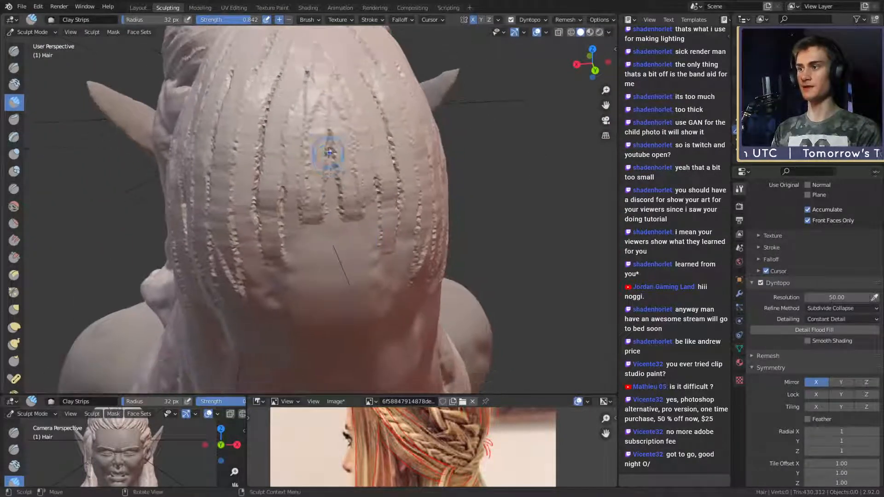
{"action": "left_click_drag", "start_coordinate": [332, 228], "coordinate": [336, 299]}
{"action": "left_click_drag", "start_coordinate": [368, 233], "coordinate": [368, 310]}
- Sculpt thinner strands down the side edge of the ponytail with Clay Strips at a 22 px radius
{"action": "mouse_move", "coordinate": [357, 216]}
{"action": "middle_mouse_down"}
{"action": "mouse_move", "coordinate": [332, 185]}
{"action": "mouse_move", "coordinate": [347, 190]}
{"action": "mouse_move", "coordinate": [314, 201]}
{"action": "mouse_move", "coordinate": [326, 203]}
{"action": "mouse_move", "coordinate": [311, 217]}
{"action": "middle_mouse_up"}
{"action": "key", "text": "f"}
{"action": "left_click", "coordinate": [300, 180]}
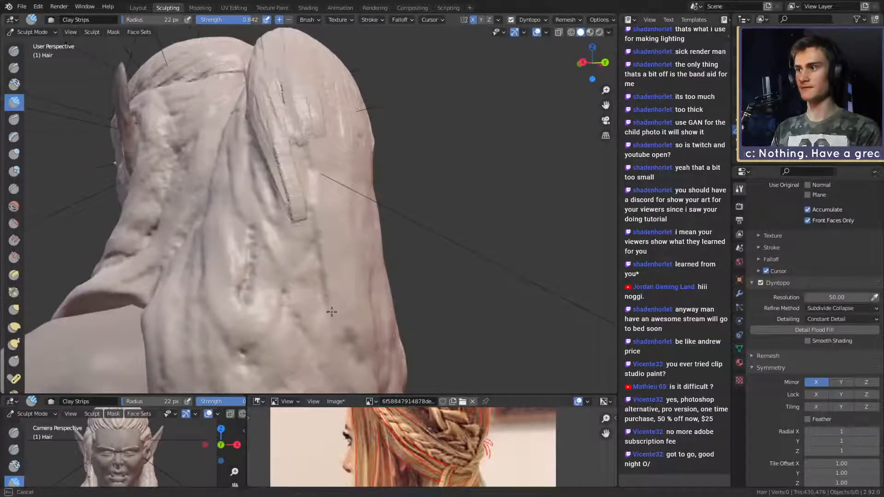
{"action": "left_click_drag", "start_coordinate": [331, 312], "coordinate": [332, 316]}
{"action": "mouse_move", "coordinate": [330, 295]}
{"action": "middle_mouse_down"}
{"action": "mouse_move", "coordinate": [307, 224]}
{"action": "mouse_move", "coordinate": [309, 178]}
{"action": "mouse_move", "coordinate": [302, 184]}
{"action": "middle_mouse_up"}
{"action": "mouse_move", "coordinate": [269, 147]}
{"action": "left_mouse_down"}
{"action": "mouse_move", "coordinate": [295, 258]}
{"action": "mouse_move", "coordinate": [324, 317]}
{"action": "left_mouse_up"}
{"action": "middle_click_drag", "start_coordinate": [324, 317], "coordinate": [296, 255]}
{"action": "mouse_move", "coordinate": [238, 192]}
{"action": "left_mouse_down"}
{"action": "mouse_move", "coordinate": [272, 290]}
{"action": "mouse_move", "coordinate": [290, 253]}
{"action": "left_mouse_up"}
{"action": "middle_click_drag", "start_coordinate": [290, 253], "coordinate": [349, 172]}
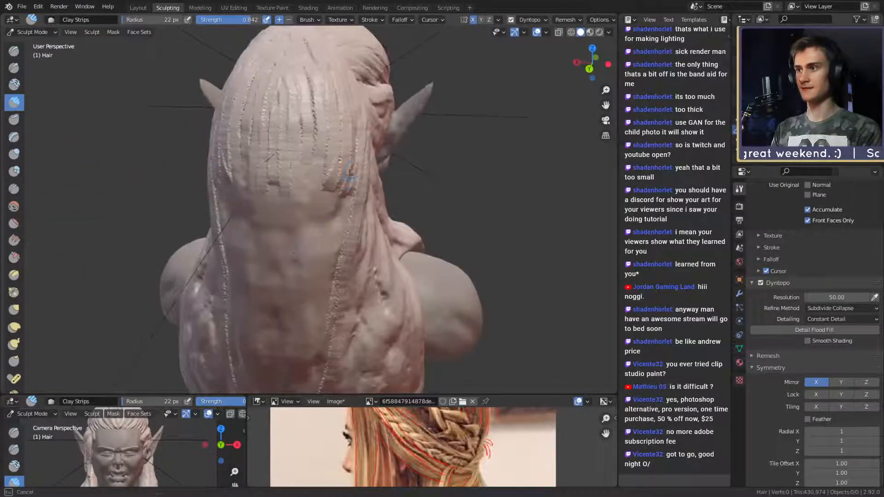
- Lengthen the strands on the middle of the ponytail's back down to about shoulder level
{"action": "left_click_drag", "start_coordinate": [330, 280], "coordinate": [328, 294]}
{"action": "left_click_drag", "start_coordinate": [356, 177], "coordinate": [328, 267]}
{"action": "left_click_drag", "start_coordinate": [318, 159], "coordinate": [300, 266]}
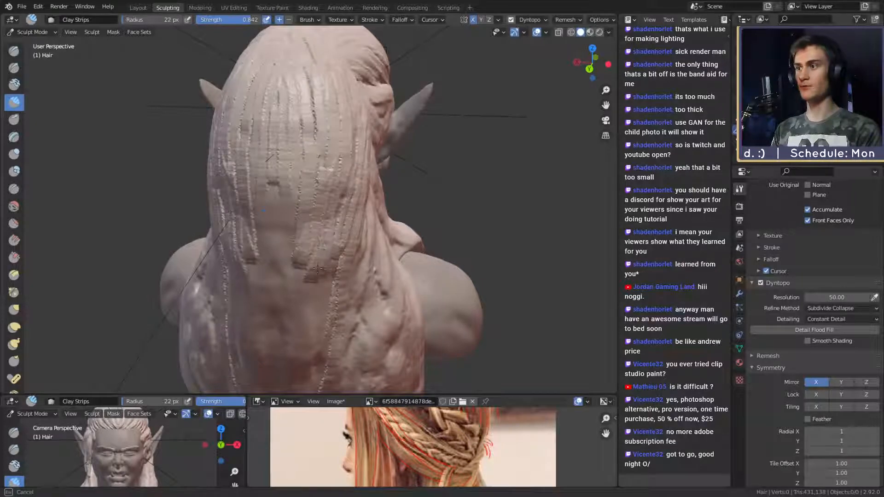
{"action": "left_click_drag", "start_coordinate": [293, 186], "coordinate": [286, 267]}
- Overlap long parallel strands down the lower back of the ponytail towards its V-shaped end
{"action": "middle_click_drag", "start_coordinate": [286, 267], "coordinate": [323, 210]}
{"action": "left_click_drag", "start_coordinate": [293, 170], "coordinate": [295, 277]}
{"action": "left_click_drag", "start_coordinate": [303, 153], "coordinate": [304, 278]}
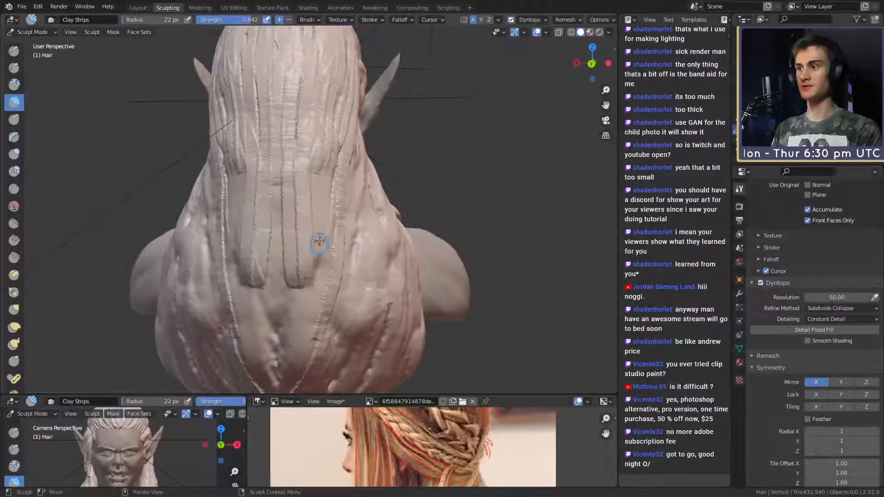
{"action": "left_click_drag", "start_coordinate": [320, 183], "coordinate": [316, 211]}
{"action": "middle_click_drag", "start_coordinate": [312, 289], "coordinate": [322, 162]}
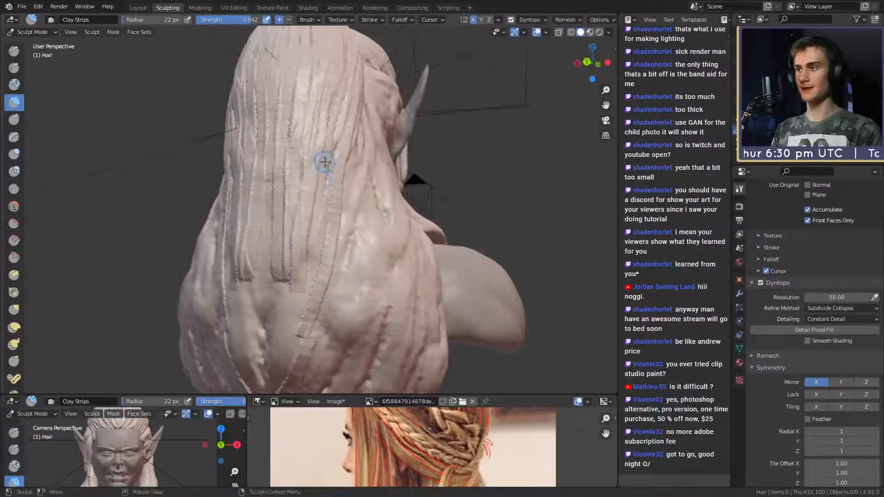
{"action": "left_click_drag", "start_coordinate": [322, 157], "coordinate": [320, 242]}
{"action": "mouse_move", "coordinate": [302, 310]}
{"action": "middle_mouse_down"}
{"action": "mouse_move", "coordinate": [302, 200]}
{"action": "mouse_move", "coordinate": [321, 174]}
{"action": "mouse_move", "coordinate": [290, 84]}
{"action": "middle_mouse_up"}
{"action": "left_click_drag", "start_coordinate": [290, 83], "coordinate": [286, 277]}
- Sculpt converging strands into the V-shaped lower end of the ponytail, finishing at a 25 px radius
{"action": "middle_click_drag", "start_coordinate": [306, 296], "coordinate": [296, 233]}
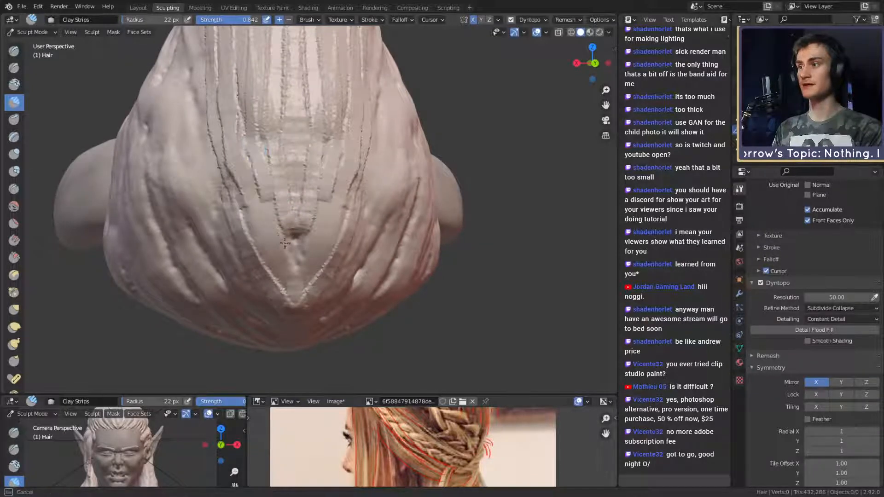
{"action": "middle_click_drag", "start_coordinate": [285, 242], "coordinate": [284, 243], "text": "ctrl"}
{"action": "key", "text": "f"}
{"action": "left_click", "coordinate": [291, 243]}
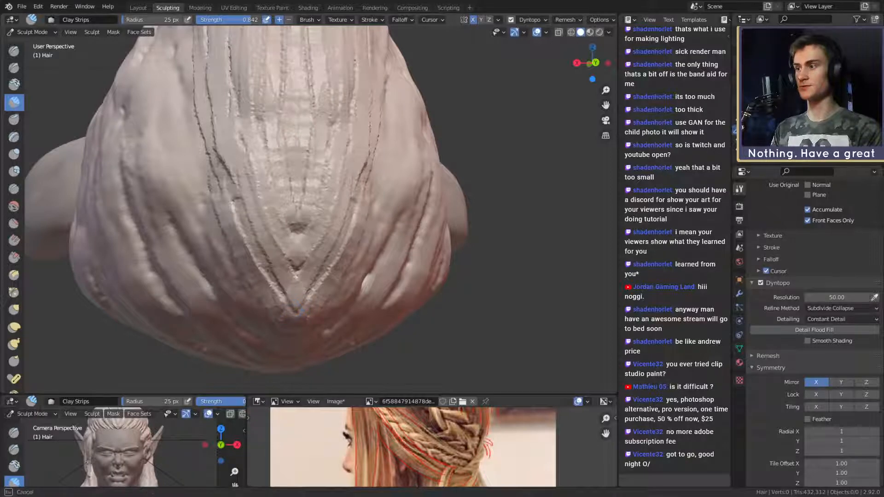
{"action": "mouse_move", "coordinate": [268, 269]}
{"action": "left_mouse_down"}
{"action": "mouse_move", "coordinate": [231, 169]}
{"action": "mouse_move", "coordinate": [251, 153]}
{"action": "left_mouse_up"}
- Sculpt strands down the loose hair below the tie, between the head and the ponytail, at a 25 px radius
{"action": "mouse_move", "coordinate": [251, 153]}
{"action": "middle_mouse_down"}
{"action": "mouse_move", "coordinate": [292, 187]}
{"action": "mouse_move", "coordinate": [350, 196]}
{"action": "mouse_move", "coordinate": [348, 138]}
{"action": "mouse_move", "coordinate": [332, 171]}
{"action": "middle_mouse_up"}
{"action": "scroll", "coordinate": [347, 136], "scroll_direction": "up", "scroll_amount": 6}
{"action": "mouse_move", "coordinate": [345, 218]}
{"action": "middle_mouse_down"}
{"action": "mouse_move", "coordinate": [335, 197]}
{"action": "mouse_move", "coordinate": [348, 119]}
{"action": "middle_mouse_up"}
{"action": "mouse_move", "coordinate": [401, 184]}
{"action": "middle_mouse_down"}
{"action": "mouse_move", "coordinate": [363, 177]}
{"action": "mouse_move", "coordinate": [341, 194]}
{"action": "mouse_move", "coordinate": [331, 173]}
{"action": "middle_mouse_up"}
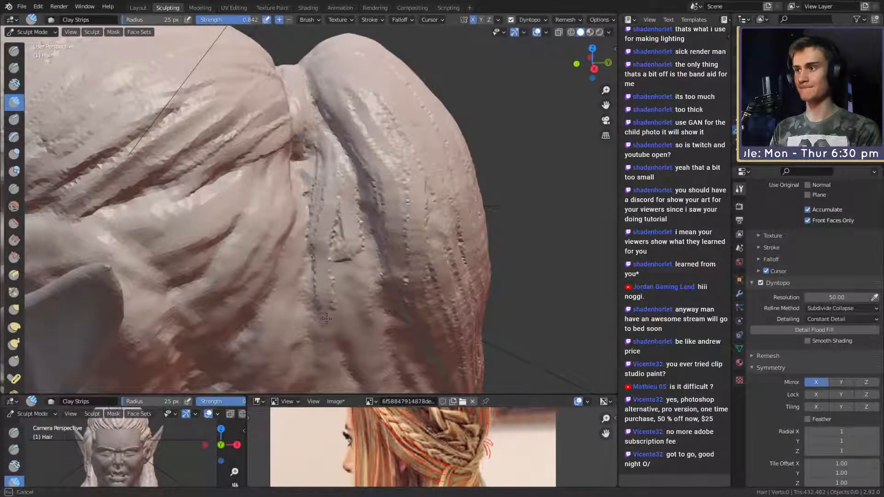
{"action": "middle_click_drag", "start_coordinate": [326, 318], "coordinate": [313, 255]}
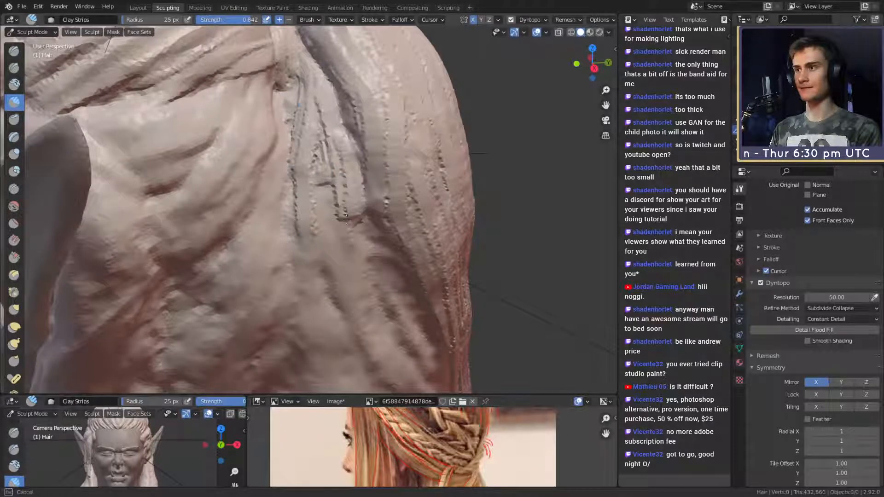
{"action": "mouse_move", "coordinate": [351, 312]}
{"action": "middle_mouse_down"}
{"action": "mouse_move", "coordinate": [340, 208]}
{"action": "mouse_move", "coordinate": [307, 92]}
{"action": "mouse_move", "coordinate": [339, 188]}
{"action": "middle_mouse_up"}
- Deepen the groove between the ponytail and the hair beneath it with Crease at a 31 px radius
{"action": "key", "text": "shift+c"}
{"action": "key", "text": "bracketleft"}
{"action": "key", "text": "bracketleft"}
{"action": "key", "text": "bracketleft"}
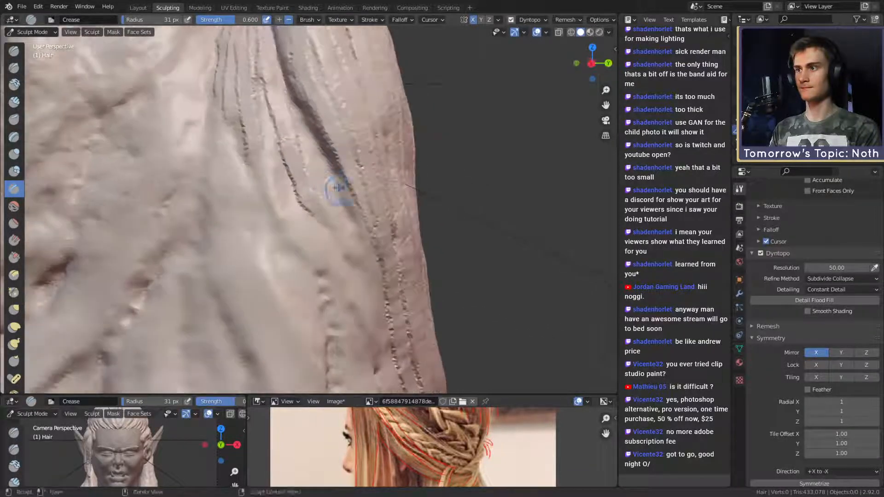
{"action": "left_click_drag", "start_coordinate": [372, 252], "coordinate": [288, 88]}
- Add long strands to the hair alongside the ponytail groove with Clay Strips at a 27 px radius
{"action": "key", "text": "c"}
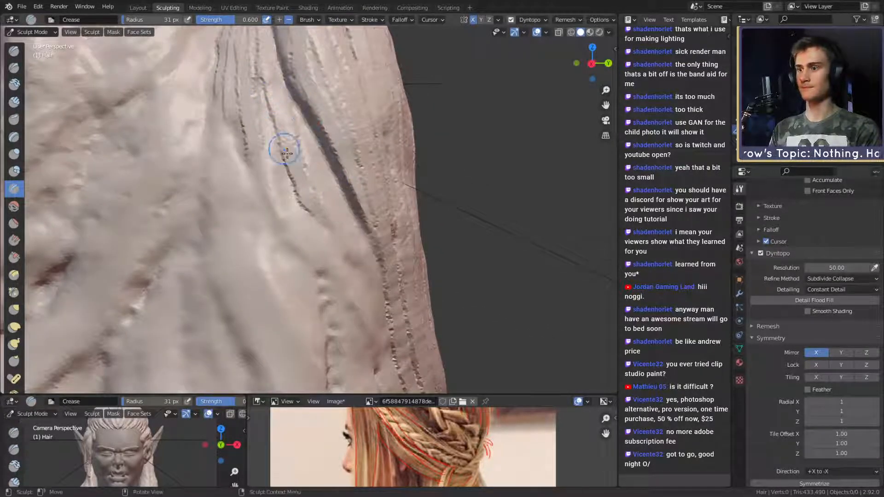
{"action": "mouse_move", "coordinate": [328, 200]}
{"action": "middle_mouse_down"}
{"action": "mouse_move", "coordinate": [335, 187]}
{"action": "mouse_move", "coordinate": [290, 107]}
{"action": "middle_mouse_up"}
{"action": "mouse_move", "coordinate": [290, 107]}
{"action": "left_mouse_down"}
{"action": "mouse_move", "coordinate": [307, 173]}
{"action": "mouse_move", "coordinate": [338, 226]}
{"action": "left_mouse_up"}
{"action": "left_click_drag", "start_coordinate": [305, 138], "coordinate": [355, 258]}
{"action": "mouse_move", "coordinate": [355, 258]}
{"action": "middle_mouse_down"}
{"action": "mouse_move", "coordinate": [369, 213]}
{"action": "mouse_move", "coordinate": [340, 173]}
{"action": "middle_mouse_up"}
{"action": "scroll", "coordinate": [370, 213], "scroll_direction": "down", "scroll_amount": 5}
{"action": "scroll", "coordinate": [342, 179], "scroll_direction": "up", "scroll_amount": 4}
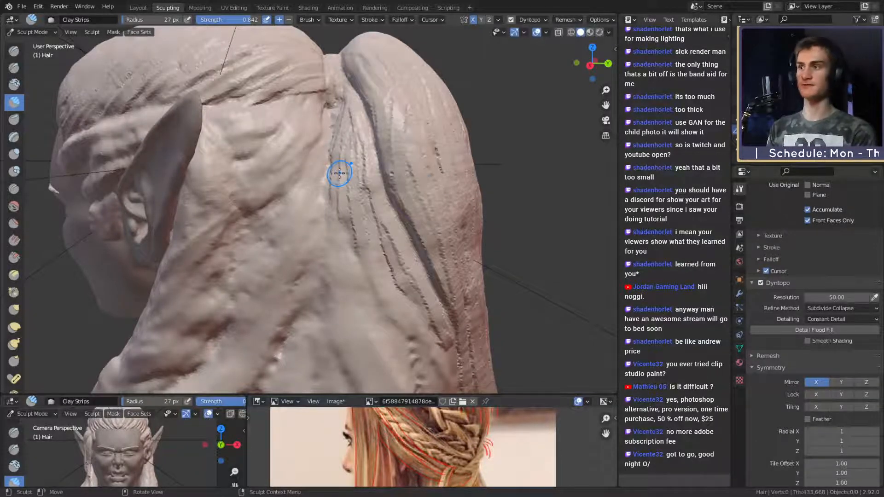
- Sculpt diagonal strands into the loose hair behind the ear, running from the tie toward the shoulder, with Clay Strips at a 22 px radius
{"action": "middle_click_drag", "start_coordinate": [477, 162], "coordinate": [355, 203]}
{"action": "scroll", "coordinate": [355, 203], "scroll_direction": "up", "scroll_amount": 2}
{"action": "middle_click_drag", "start_coordinate": [327, 146], "coordinate": [327, 177]}
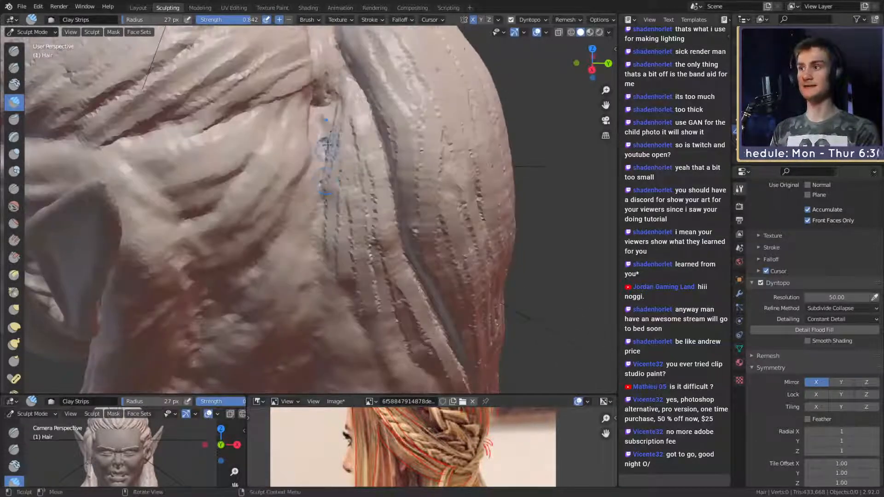
{"action": "mouse_move", "coordinate": [297, 219]}
{"action": "middle_mouse_down"}
{"action": "mouse_move", "coordinate": [340, 204]}
{"action": "mouse_move", "coordinate": [300, 154]}
{"action": "mouse_move", "coordinate": [340, 129]}
{"action": "middle_mouse_up"}
{"action": "left_click_drag", "start_coordinate": [339, 128], "coordinate": [314, 174]}
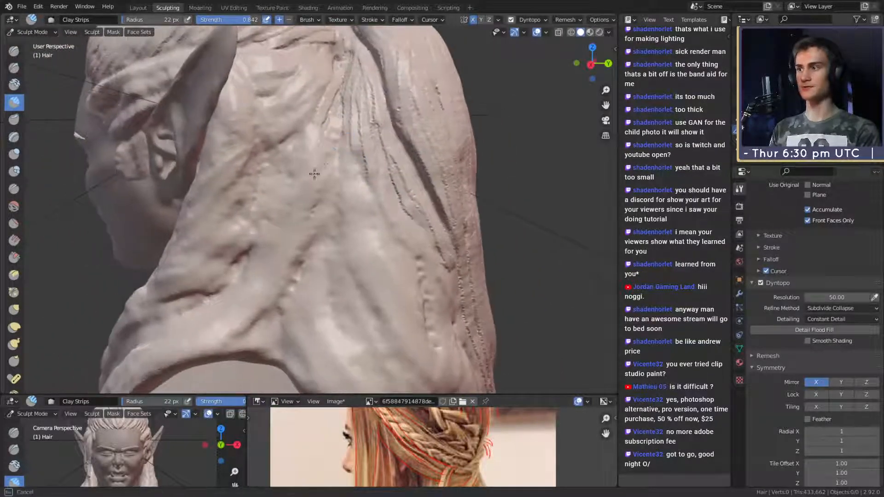
{"action": "mouse_move", "coordinate": [305, 214]}
{"action": "left_mouse_down"}
{"action": "mouse_move", "coordinate": [342, 149]}
{"action": "mouse_move", "coordinate": [273, 263]}
{"action": "mouse_move", "coordinate": [322, 112]}
{"action": "mouse_move", "coordinate": [290, 174]}
{"action": "left_mouse_up"}
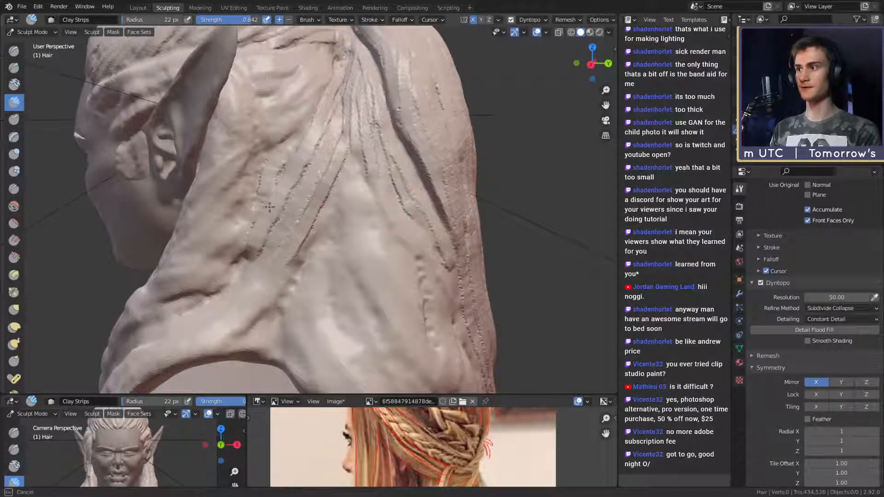
{"action": "left_click_drag", "start_coordinate": [270, 207], "coordinate": [258, 213]}
{"action": "mouse_move", "coordinate": [309, 142]}
{"action": "left_mouse_down"}
{"action": "mouse_move", "coordinate": [295, 142]}
{"action": "mouse_move", "coordinate": [276, 183]}
{"action": "left_mouse_up"}
{"action": "mouse_move", "coordinate": [335, 128]}
{"action": "left_mouse_down"}
{"action": "mouse_move", "coordinate": [261, 265]}
{"action": "mouse_move", "coordinate": [330, 287]}
{"action": "left_mouse_up"}
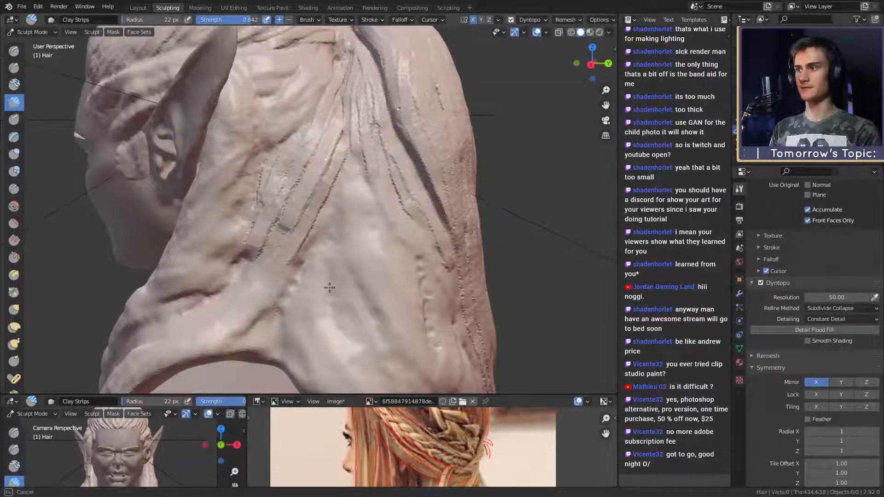
- Sculpt long strands down the hair draping behind the shoulder, continuing the flow from the hair above at a 22 px radius
{"action": "mouse_move", "coordinate": [329, 288]}
{"action": "middle_mouse_down"}
{"action": "mouse_move", "coordinate": [338, 258]}
{"action": "mouse_move", "coordinate": [325, 189]}
{"action": "middle_mouse_up"}
{"action": "left_click_drag", "start_coordinate": [295, 62], "coordinate": [337, 213]}
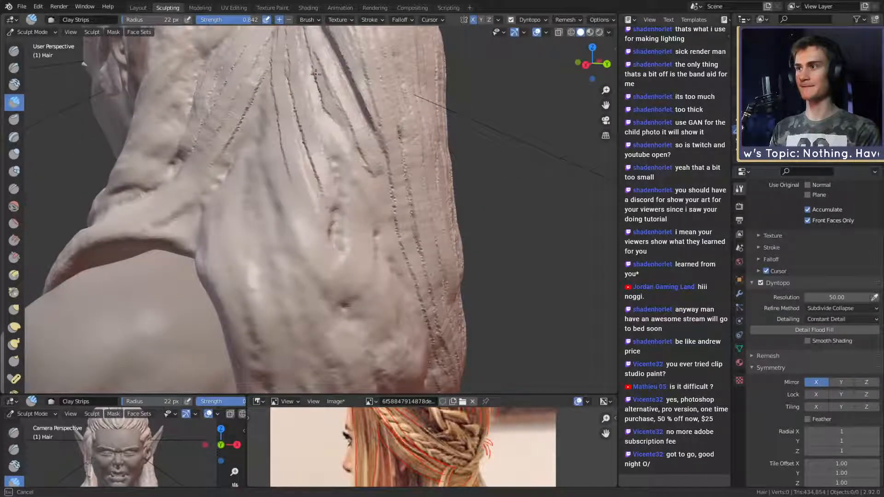
{"action": "mouse_move", "coordinate": [316, 74]}
{"action": "left_mouse_down"}
{"action": "mouse_move", "coordinate": [346, 178]}
{"action": "mouse_move", "coordinate": [385, 256]}
{"action": "left_mouse_up"}
{"action": "middle_click_drag", "start_coordinate": [385, 256], "coordinate": [318, 75]}
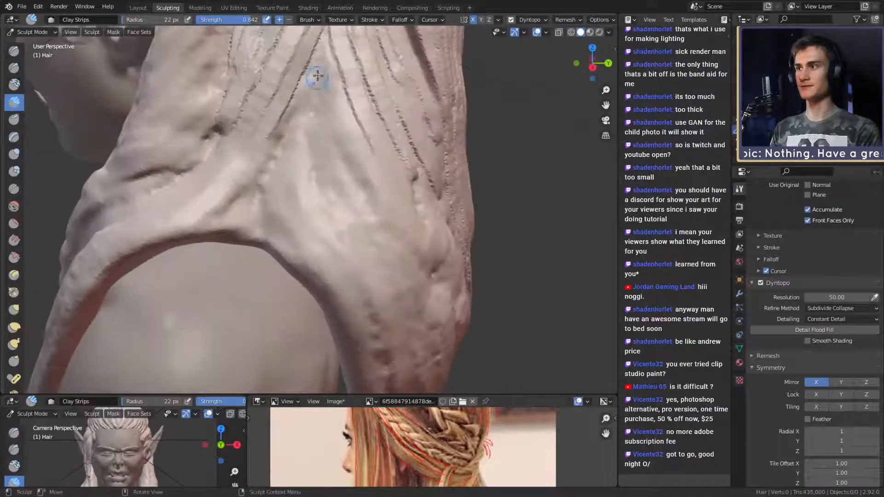
{"action": "left_click_drag", "start_coordinate": [318, 75], "coordinate": [393, 245]}
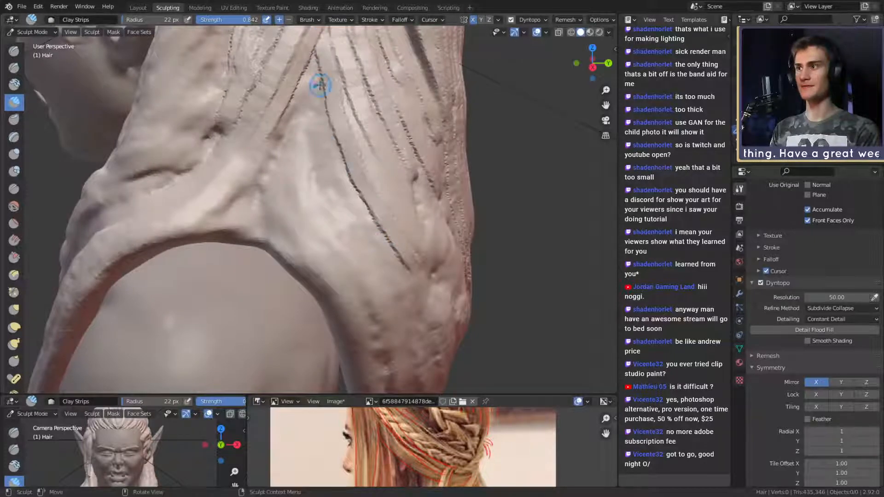
{"action": "mouse_move", "coordinate": [320, 84]}
{"action": "left_mouse_down"}
{"action": "mouse_move", "coordinate": [305, 168]}
{"action": "mouse_move", "coordinate": [296, 161]}
{"action": "mouse_move", "coordinate": [274, 191]}
{"action": "left_mouse_up"}
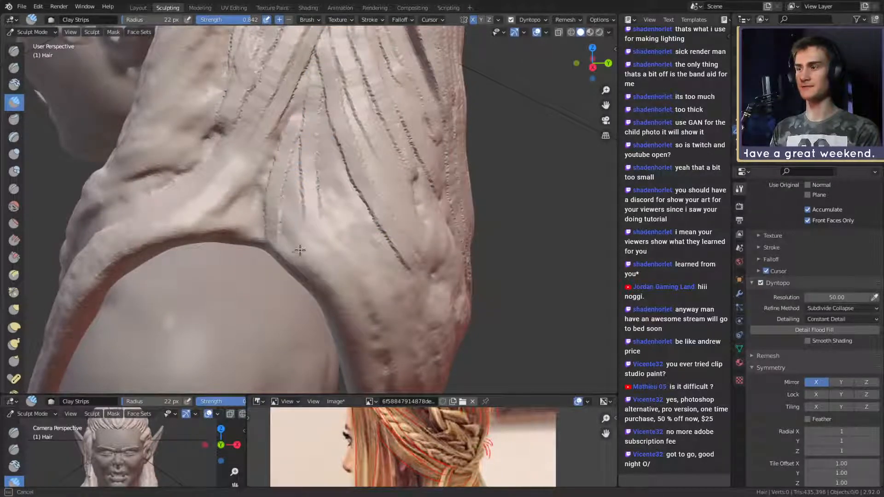
- Carry the strands along the inner edge of the back hair where it falls behind the shoulder, at a 22 px radius
{"action": "middle_click_drag", "start_coordinate": [300, 250], "coordinate": [319, 203]}
{"action": "mouse_move", "coordinate": [289, 150]}
{"action": "left_mouse_down"}
{"action": "mouse_move", "coordinate": [278, 170]}
{"action": "mouse_move", "coordinate": [292, 194]}
{"action": "left_mouse_up"}
{"action": "middle_click_drag", "start_coordinate": [292, 194], "coordinate": [288, 215]}
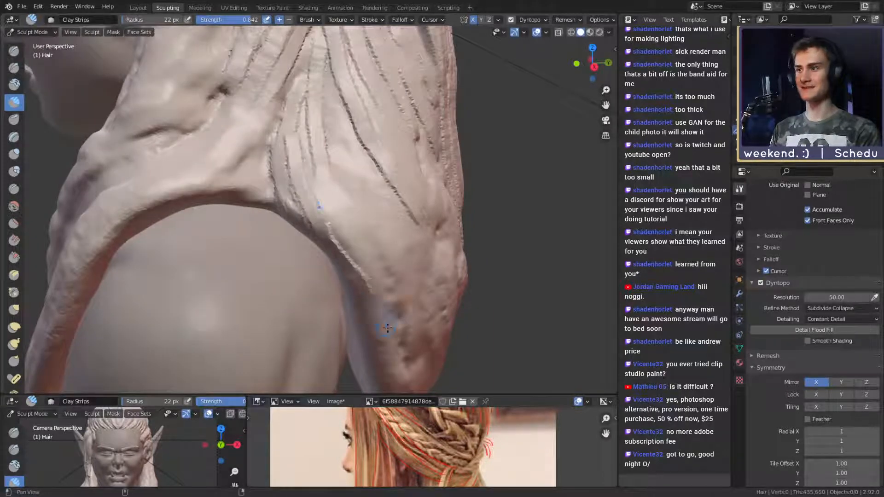
{"action": "mouse_move", "coordinate": [387, 328]}
{"action": "middle_mouse_down"}
{"action": "mouse_move", "coordinate": [315, 200]}
{"action": "mouse_move", "coordinate": [345, 197]}
{"action": "middle_mouse_up"}
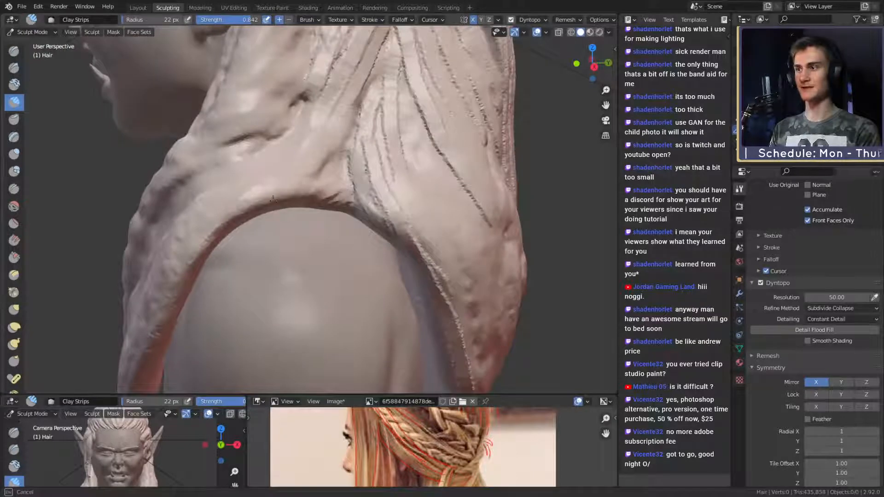
- Sculpt strands along the hair edge arching over the shoulder, where the hair parts into front and back sections, at a 22 px radius
{"action": "left_click_drag", "start_coordinate": [316, 185], "coordinate": [323, 179]}
{"action": "middle_click_drag", "start_coordinate": [323, 179], "coordinate": [362, 159]}
{"action": "left_click_drag", "start_coordinate": [362, 157], "coordinate": [377, 150]}
{"action": "left_click_drag", "start_coordinate": [393, 118], "coordinate": [357, 172]}
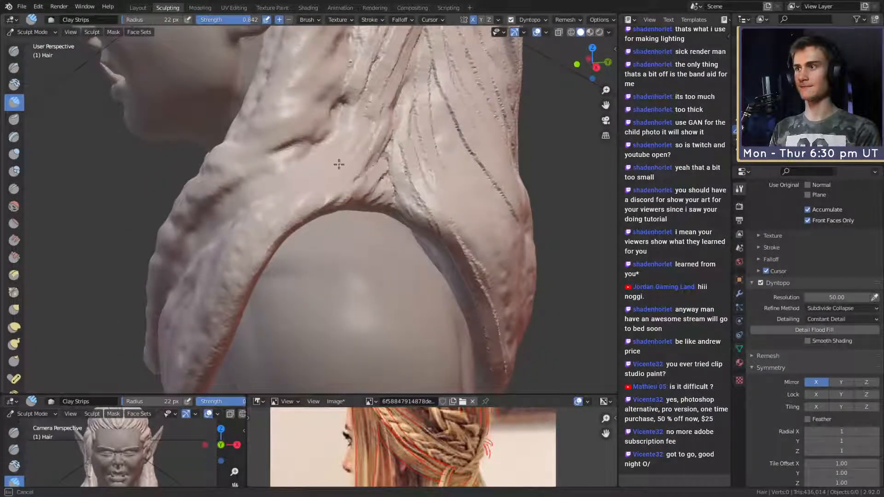
{"action": "mouse_move", "coordinate": [315, 173]}
{"action": "middle_mouse_down"}
{"action": "mouse_move", "coordinate": [340, 171]}
{"action": "mouse_move", "coordinate": [374, 121]}
{"action": "middle_mouse_up"}
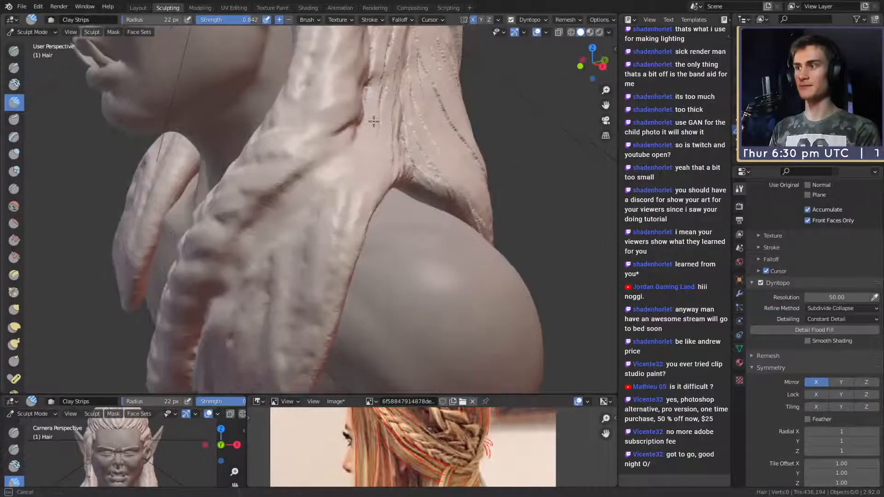
{"action": "middle_click_drag", "start_coordinate": [315, 208], "coordinate": [367, 109]}
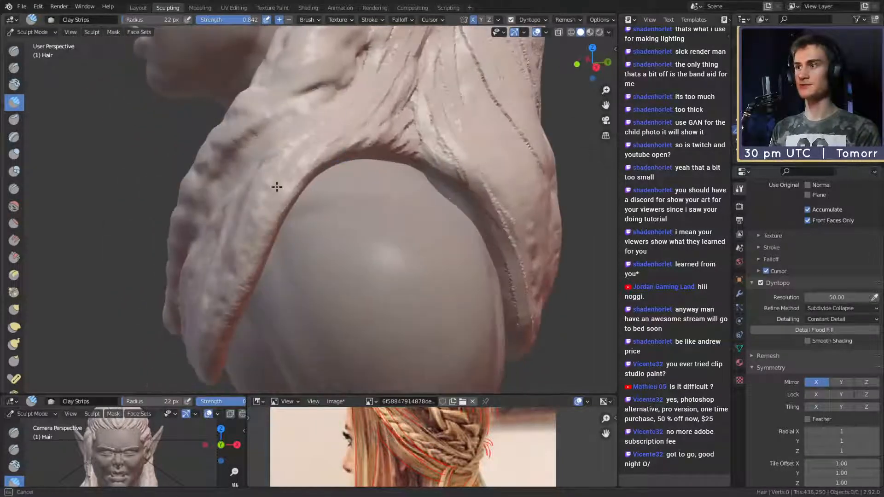
{"action": "middle_click_drag", "start_coordinate": [310, 172], "coordinate": [336, 139]}
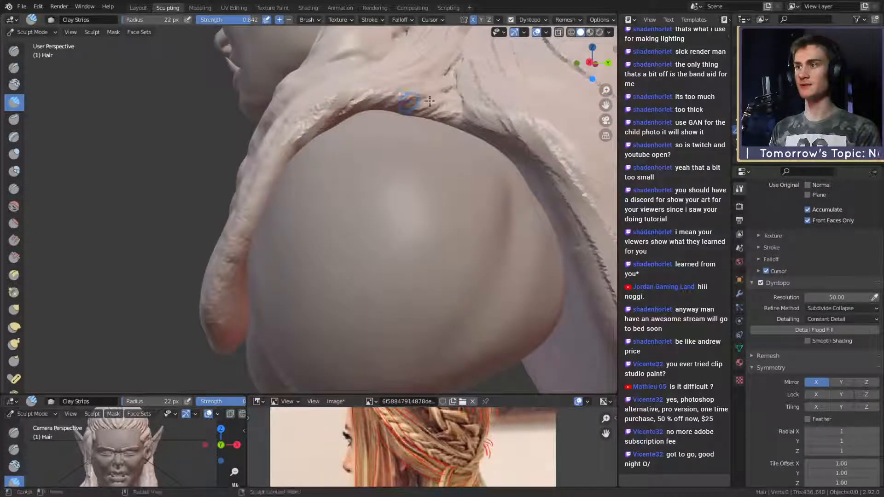
{"action": "middle_click_drag", "start_coordinate": [399, 102], "coordinate": [377, 149]}
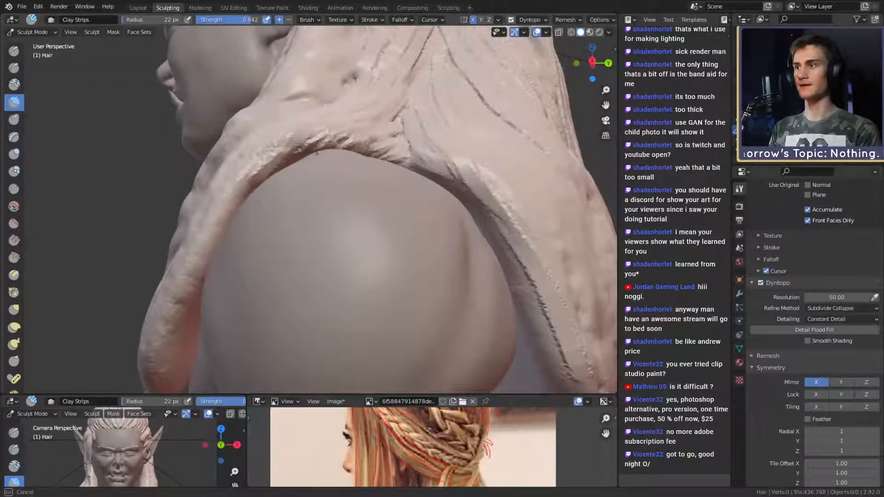
{"action": "mouse_move", "coordinate": [392, 127]}
{"action": "middle_mouse_down"}
{"action": "mouse_move", "coordinate": [387, 154]}
{"action": "mouse_move", "coordinate": [399, 156]}
{"action": "mouse_move", "coordinate": [383, 172]}
{"action": "mouse_move", "coordinate": [393, 112]}
{"action": "middle_mouse_up"}
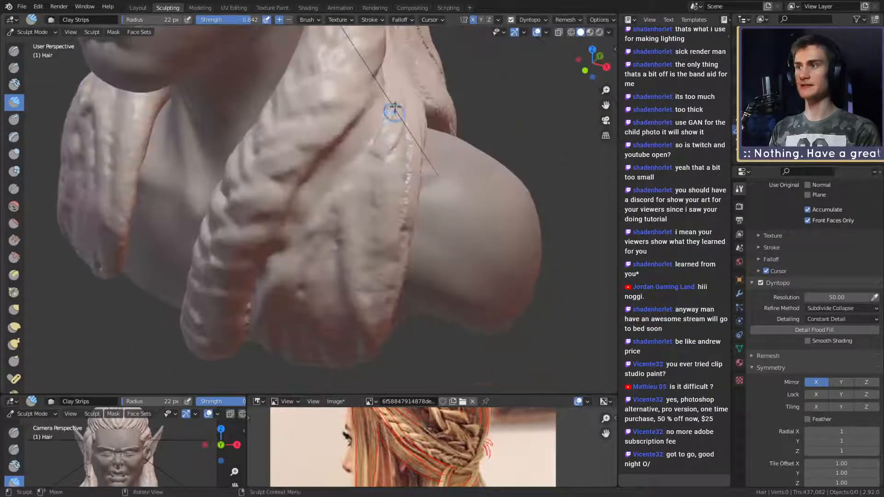
- Sculpt vertical strands down the outer part of the loose front hair beside the braid, from the shoulder to its lower end
{"action": "middle_click_drag", "start_coordinate": [317, 217], "coordinate": [355, 202]}
{"action": "mouse_move", "coordinate": [374, 121]}
{"action": "left_mouse_down"}
{"action": "mouse_move", "coordinate": [355, 170]}
{"action": "mouse_move", "coordinate": [358, 248]}
{"action": "mouse_move", "coordinate": [349, 249]}
{"action": "mouse_move", "coordinate": [340, 138]}
{"action": "mouse_move", "coordinate": [351, 148]}
{"action": "mouse_move", "coordinate": [355, 198]}
{"action": "left_mouse_up"}
{"action": "middle_click_drag", "start_coordinate": [355, 198], "coordinate": [350, 181]}
{"action": "mouse_move", "coordinate": [372, 114]}
{"action": "left_mouse_down"}
{"action": "mouse_move", "coordinate": [383, 211]}
{"action": "mouse_move", "coordinate": [386, 116]}
{"action": "left_mouse_up"}
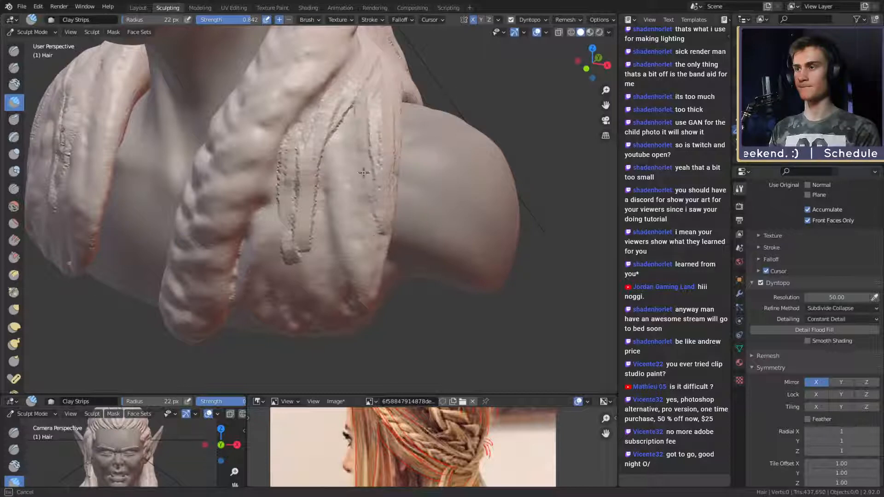
{"action": "left_click_drag", "start_coordinate": [364, 173], "coordinate": [375, 258]}
{"action": "left_click_drag", "start_coordinate": [338, 119], "coordinate": [360, 288]}
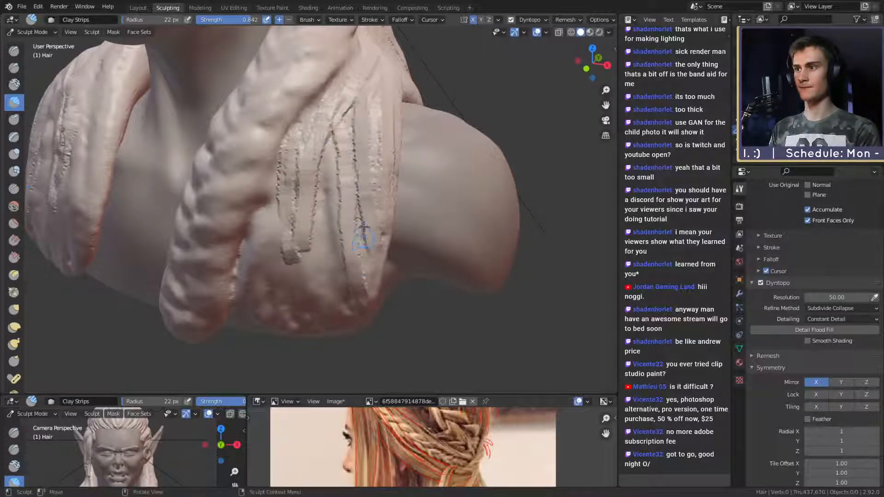
{"action": "left_click_drag", "start_coordinate": [364, 230], "coordinate": [365, 307]}
{"action": "mouse_move", "coordinate": [354, 101]}
{"action": "left_mouse_down"}
{"action": "mouse_move", "coordinate": [324, 196]}
{"action": "mouse_move", "coordinate": [323, 278]}
{"action": "left_mouse_up"}
- Fill the lower end of the front hair and the strip next to the braid with Clay Strips strands at a 22 px radius
{"action": "middle_click_drag", "start_coordinate": [332, 235], "coordinate": [356, 204]}
{"action": "mouse_move", "coordinate": [362, 146]}
{"action": "left_mouse_down"}
{"action": "mouse_move", "coordinate": [378, 253]}
{"action": "mouse_move", "coordinate": [362, 286]}
{"action": "left_mouse_up"}
{"action": "mouse_move", "coordinate": [303, 125]}
{"action": "left_mouse_down"}
{"action": "mouse_move", "coordinate": [306, 204]}
{"action": "mouse_move", "coordinate": [328, 295]}
{"action": "left_mouse_up"}
{"action": "left_click_drag", "start_coordinate": [319, 213], "coordinate": [337, 283]}
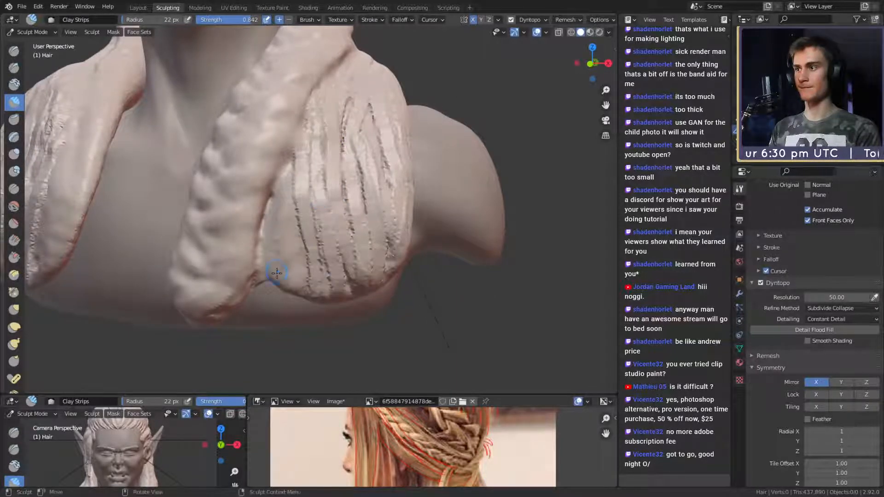
{"action": "mouse_move", "coordinate": [277, 273]}
{"action": "left_mouse_down"}
{"action": "mouse_move", "coordinate": [275, 185]}
{"action": "mouse_move", "coordinate": [291, 286]}
{"action": "mouse_move", "coordinate": [292, 168]}
{"action": "left_mouse_up"}
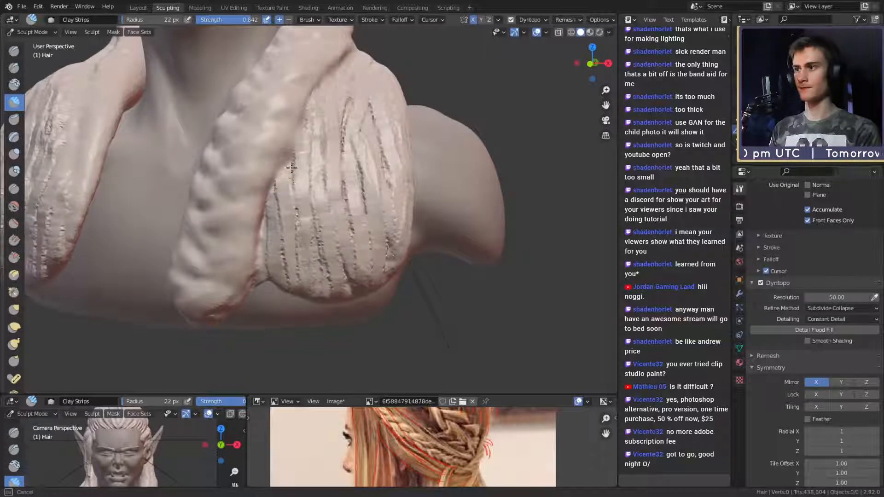
- Sculpt strands down the outer edge of the back hair behind the shoulder to its lower tip at a 22 px radius
{"action": "scroll", "coordinate": [291, 167], "scroll_direction": "down", "scroll_amount": 6}
{"action": "middle_click_drag", "start_coordinate": [294, 175], "coordinate": [360, 232]}
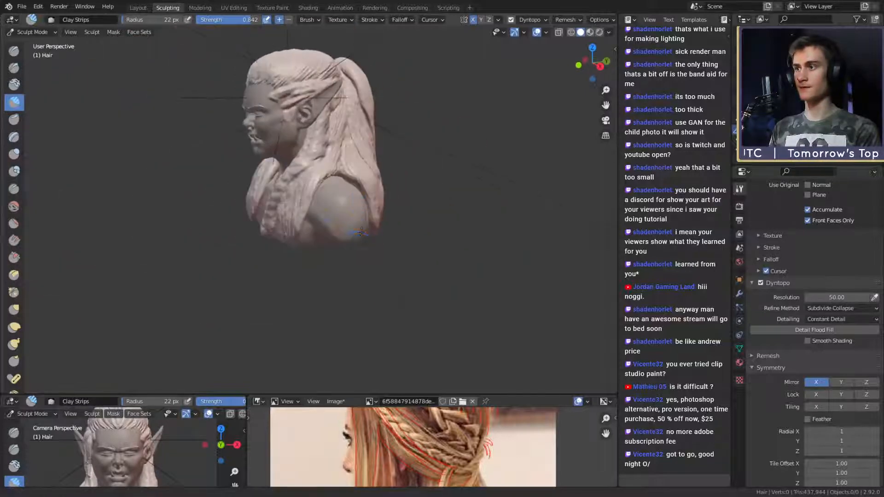
{"action": "scroll", "coordinate": [361, 231], "scroll_direction": "up", "scroll_amount": 10}
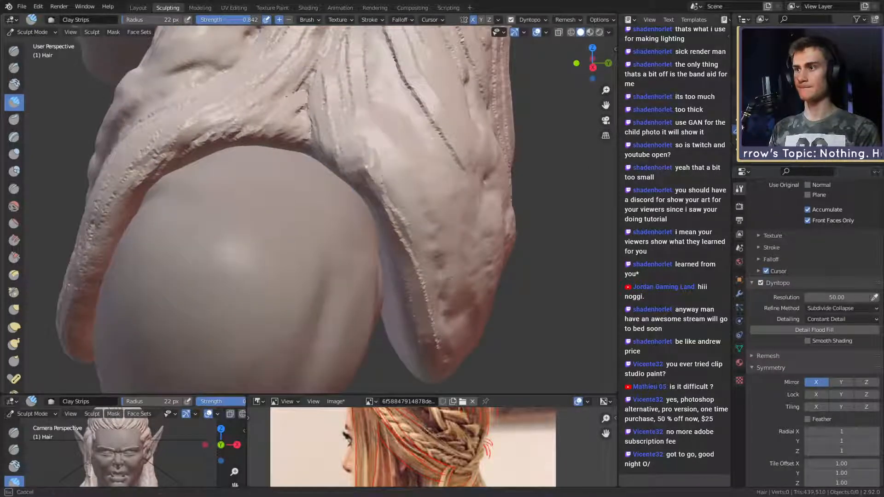
{"action": "middle_click_drag", "start_coordinate": [356, 163], "coordinate": [338, 186]}
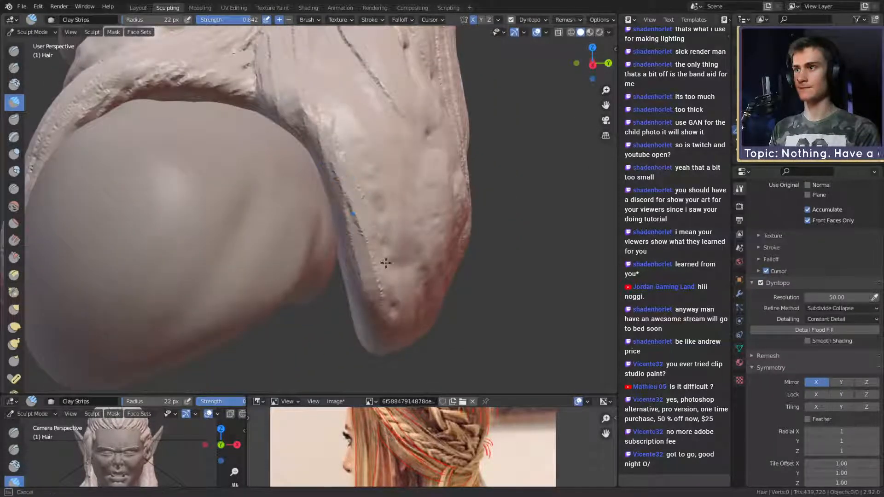
{"action": "left_click_drag", "start_coordinate": [386, 263], "coordinate": [400, 273]}
{"action": "middle_click_drag", "start_coordinate": [405, 275], "coordinate": [297, 171]}
{"action": "left_click_drag", "start_coordinate": [268, 123], "coordinate": [329, 276]}
{"action": "middle_click_drag", "start_coordinate": [330, 279], "coordinate": [337, 278]}
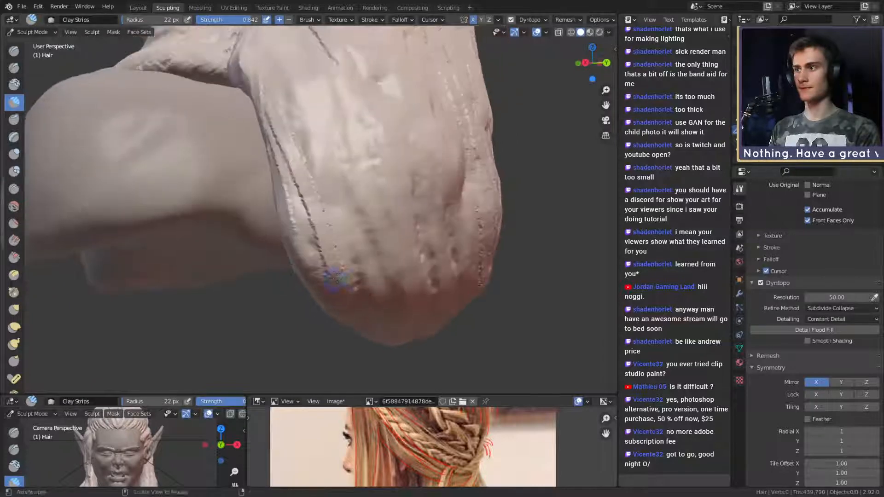
{"action": "middle_click_drag", "start_coordinate": [299, 216], "coordinate": [326, 192]}
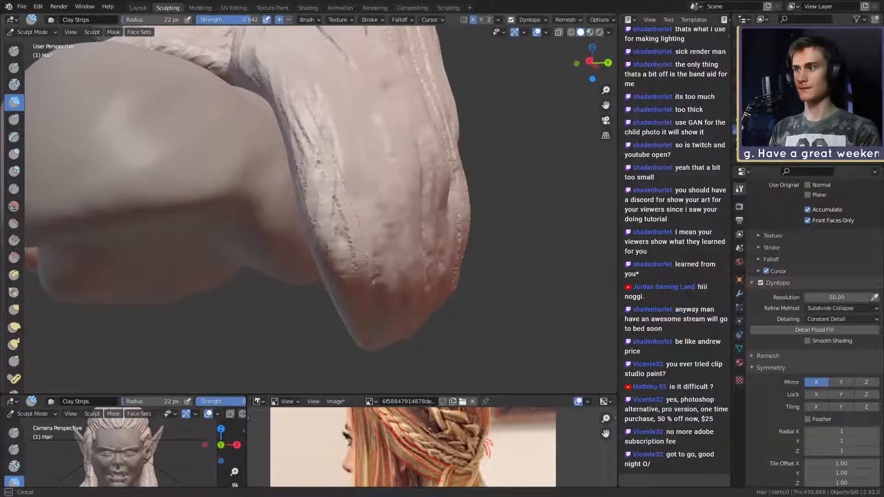
{"action": "mouse_move", "coordinate": [341, 286]}
{"action": "middle_mouse_down"}
{"action": "mouse_move", "coordinate": [361, 240]}
{"action": "mouse_move", "coordinate": [380, 226]}
{"action": "middle_mouse_up"}
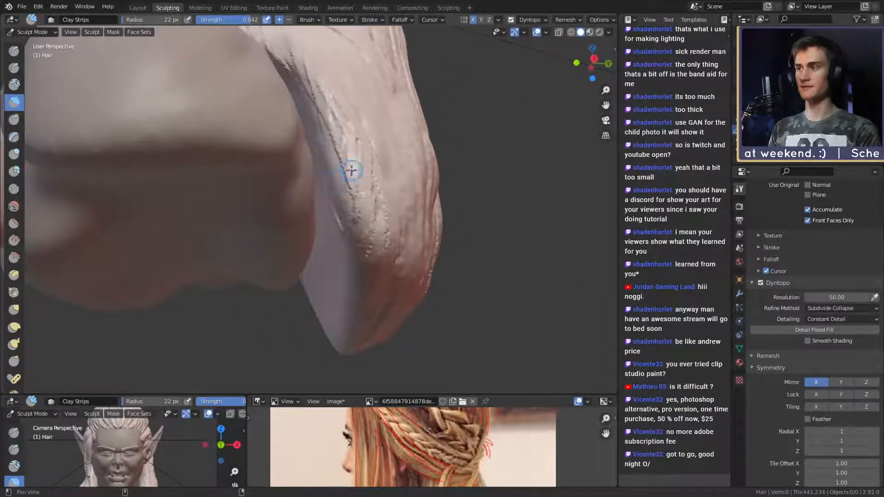
- Reshape the underside of the back hair where it faces the character's back with Snake Hook at a 265 px radius
{"action": "mouse_move", "coordinate": [351, 170]}
{"action": "middle_mouse_down"}
{"action": "mouse_move", "coordinate": [357, 211]}
{"action": "mouse_move", "coordinate": [415, 162]}
{"action": "mouse_move", "coordinate": [315, 172]}
{"action": "middle_mouse_up"}
{"action": "mouse_move", "coordinate": [464, 255]}
{"action": "middle_mouse_down"}
{"action": "mouse_move", "coordinate": [520, 240]}
{"action": "mouse_move", "coordinate": [359, 214]}
{"action": "mouse_move", "coordinate": [339, 155]}
{"action": "mouse_move", "coordinate": [323, 152]}
{"action": "mouse_move", "coordinate": [318, 184]}
{"action": "middle_mouse_up"}
{"action": "key", "text": "g"}
{"action": "key", "text": "k"}
{"action": "key", "text": "f"}
{"action": "left_click", "coordinate": [351, 227]}
{"action": "key", "text": "f"}
{"action": "left_click", "coordinate": [313, 210]}
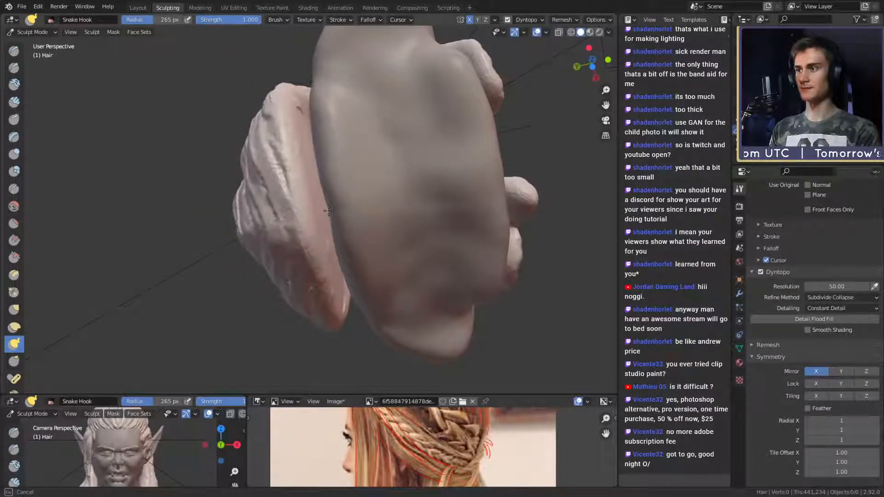
{"action": "middle_click_drag", "start_coordinate": [325, 202], "coordinate": [323, 146]}
{"action": "left_click_drag", "start_coordinate": [323, 146], "coordinate": [335, 156]}
- Refine the inner edge of the back hair against the body with Snake Hook, reducing the radius to 193 px and finishing at 136 px
{"action": "key", "text": "f"}
{"action": "mouse_move", "coordinate": [405, 132]}
{"action": "middle_mouse_down"}
{"action": "mouse_move", "coordinate": [350, 161]}
{"action": "mouse_move", "coordinate": [375, 164]}
{"action": "mouse_move", "coordinate": [386, 185]}
{"action": "mouse_move", "coordinate": [395, 182]}
{"action": "mouse_move", "coordinate": [355, 187]}
{"action": "mouse_move", "coordinate": [365, 246]}
{"action": "mouse_move", "coordinate": [333, 181]}
{"action": "mouse_move", "coordinate": [351, 277]}
{"action": "mouse_move", "coordinate": [292, 192]}
{"action": "mouse_move", "coordinate": [359, 149]}
{"action": "mouse_move", "coordinate": [308, 205]}
{"action": "mouse_move", "coordinate": [295, 184]}
{"action": "mouse_move", "coordinate": [316, 158]}
{"action": "mouse_move", "coordinate": [305, 152]}
{"action": "middle_mouse_up"}
{"action": "left_click", "coordinate": [349, 158]}
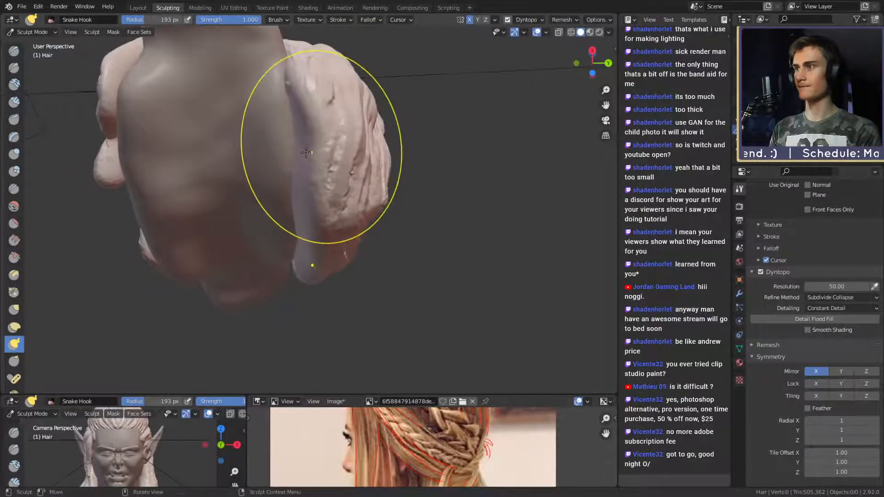
{"action": "key", "text": "f"}
{"action": "left_click", "coordinate": [281, 140]}
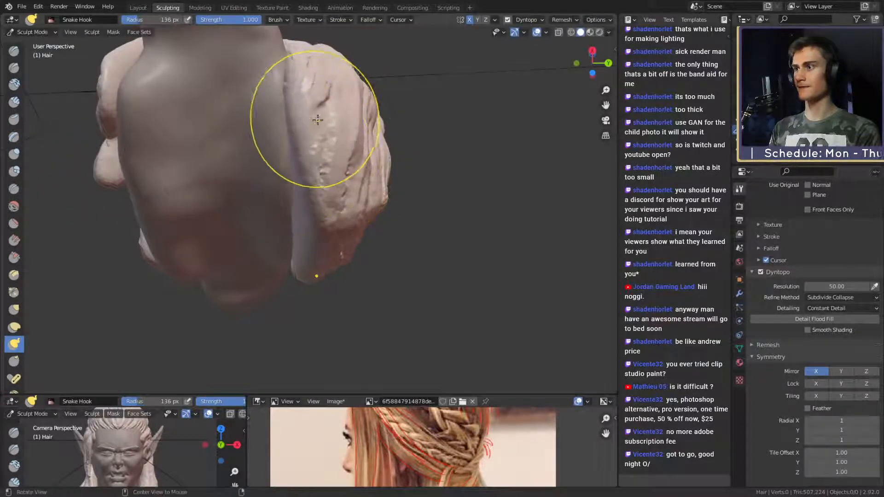
{"action": "middle_click_drag", "start_coordinate": [318, 121], "coordinate": [327, 217]}
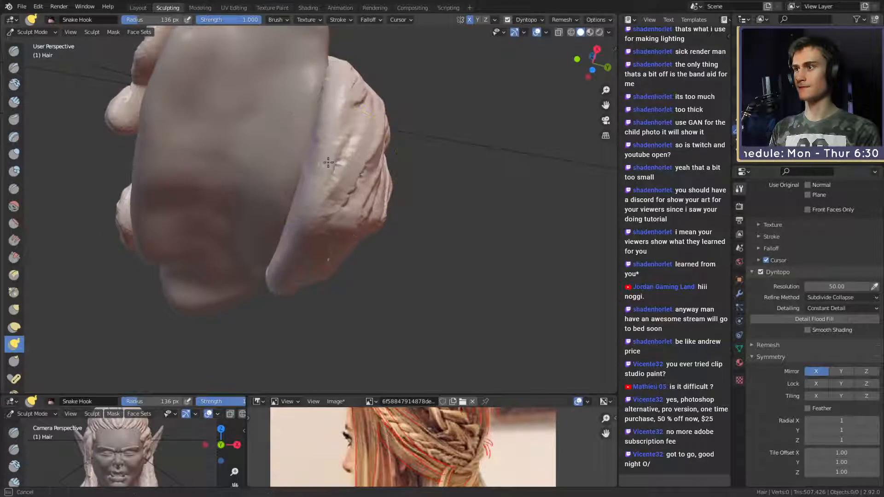
{"action": "mouse_move", "coordinate": [328, 162]}
{"action": "middle_mouse_down"}
{"action": "mouse_move", "coordinate": [341, 152]}
{"action": "mouse_move", "coordinate": [350, 166]}
{"action": "mouse_move", "coordinate": [345, 187]}
{"action": "middle_mouse_up"}
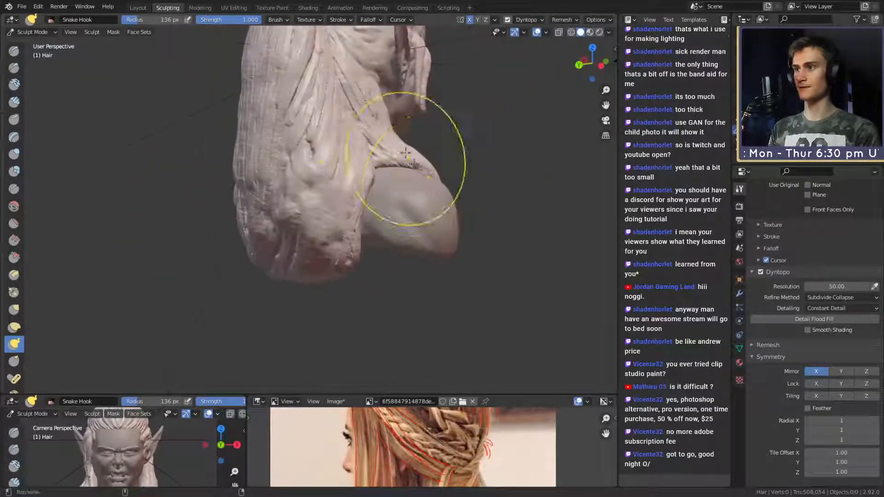
- Sculpt long strands down the back hair beside the ponytail toward its lower end with Clay Strips at a 30 px radius
{"action": "mouse_move", "coordinate": [405, 153]}
{"action": "middle_mouse_down"}
{"action": "mouse_move", "coordinate": [304, 203]}
{"action": "mouse_move", "coordinate": [317, 194]}
{"action": "mouse_move", "coordinate": [299, 152]}
{"action": "middle_mouse_up"}
{"action": "key", "text": "c"}
{"action": "key", "text": "f"}
{"action": "left_click", "coordinate": [292, 138]}
{"action": "middle_click_drag", "start_coordinate": [265, 90], "coordinate": [313, 151], "text": "shift"}
{"action": "key", "text": "f"}
{"action": "left_click", "coordinate": [316, 137]}
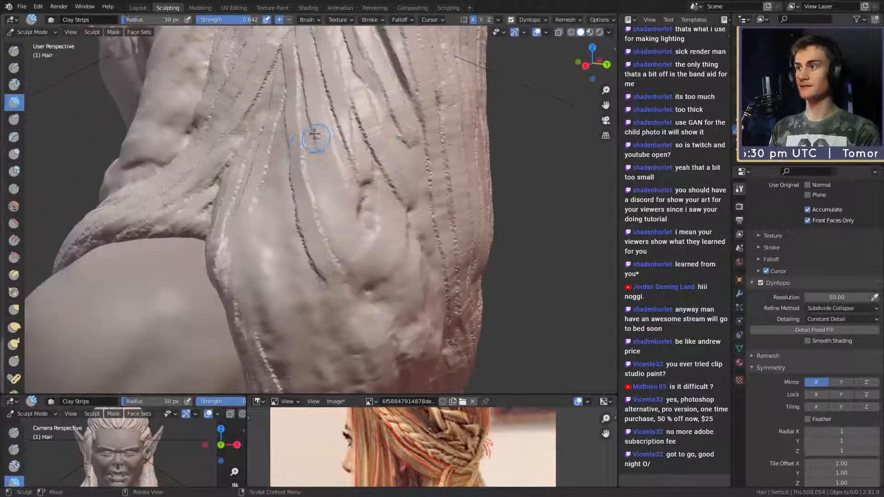
{"action": "middle_click_drag", "start_coordinate": [362, 263], "coordinate": [302, 152]}
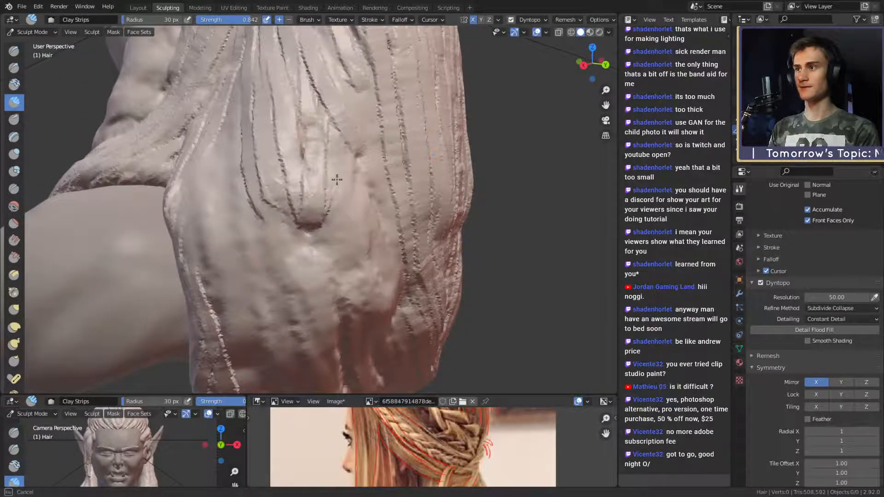
{"action": "middle_click_drag", "start_coordinate": [341, 230], "coordinate": [322, 198]}
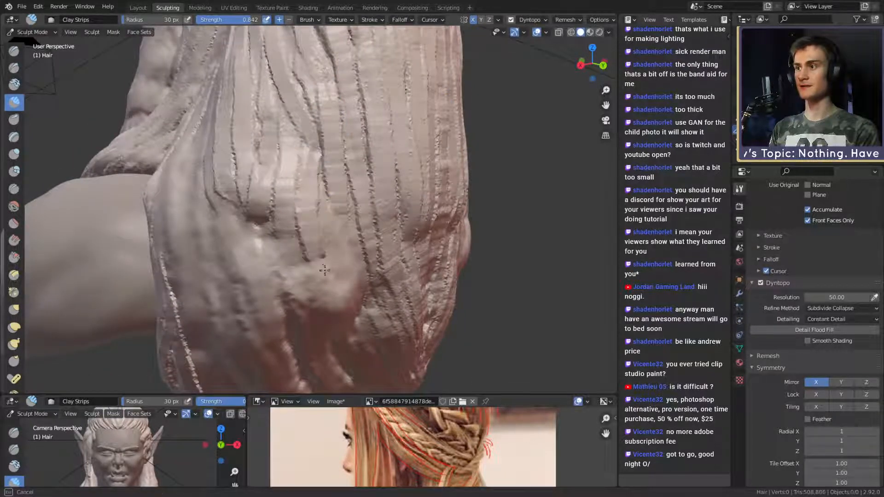
{"action": "middle_click_drag", "start_coordinate": [324, 270], "coordinate": [313, 213]}
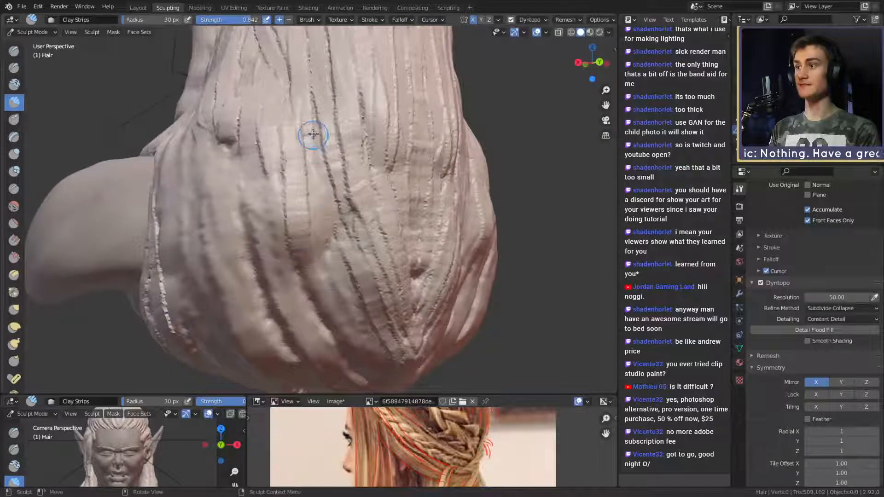
- Sculpt additional strands across the rounded lower end of the back hair with Clay Strips at a 30 px radius
{"action": "middle_click_drag", "start_coordinate": [323, 261], "coordinate": [342, 270]}
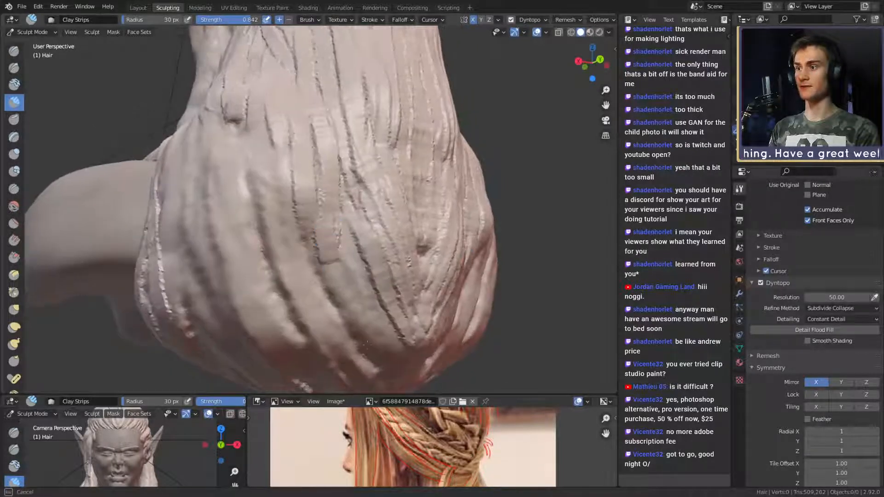
{"action": "middle_click_drag", "start_coordinate": [366, 350], "coordinate": [329, 197]}
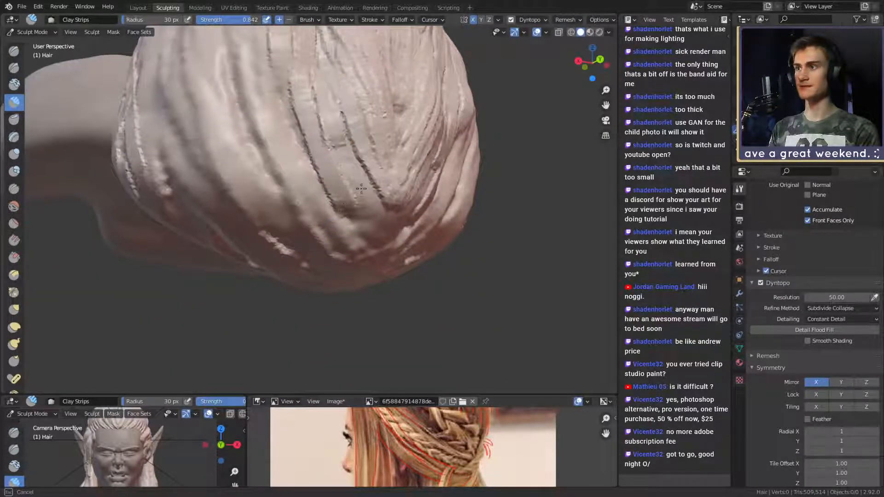
{"action": "left_click_drag", "start_coordinate": [361, 189], "coordinate": [369, 255]}
{"action": "scroll", "coordinate": [349, 209], "scroll_direction": "up", "scroll_amount": 2}
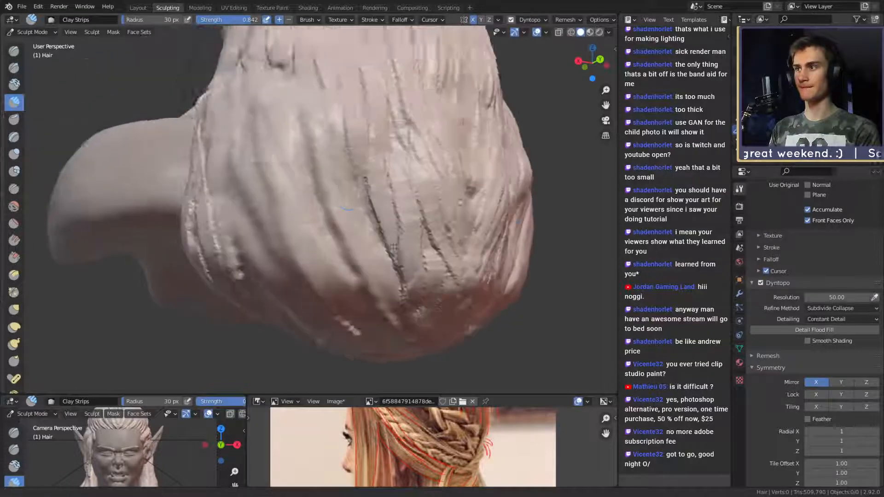
- Sculpt parallel strands down the side of the back hair behind the shoulder, following the flow from the upper hair
{"action": "middle_click_drag", "start_coordinate": [348, 208], "coordinate": [299, 82]}
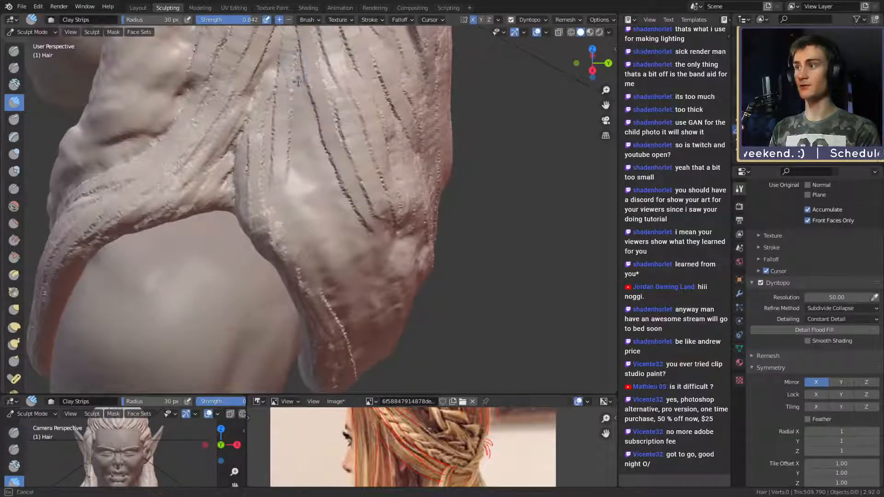
{"action": "left_click_drag", "start_coordinate": [297, 81], "coordinate": [330, 222]}
{"action": "left_click_drag", "start_coordinate": [287, 98], "coordinate": [315, 242]}
{"action": "mouse_move", "coordinate": [267, 122]}
{"action": "left_mouse_down"}
{"action": "mouse_move", "coordinate": [287, 249]}
{"action": "mouse_move", "coordinate": [287, 179]}
{"action": "left_mouse_up"}
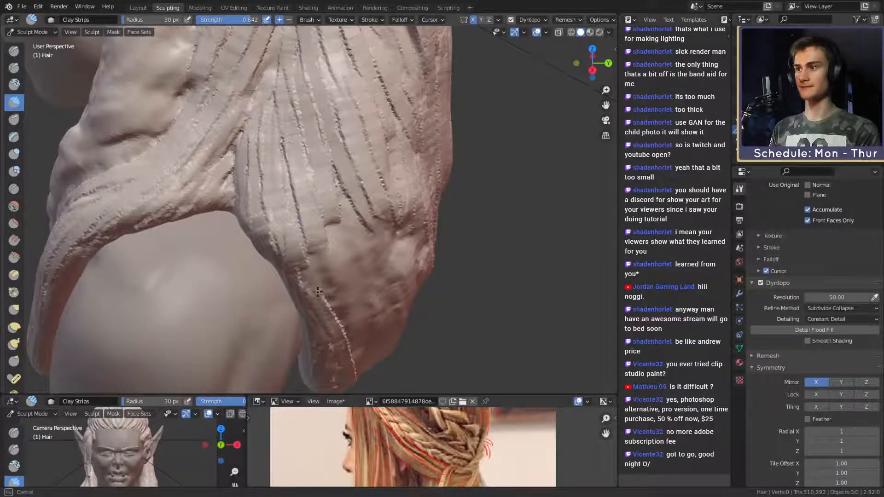
{"action": "left_click_drag", "start_coordinate": [318, 292], "coordinate": [325, 301]}
{"action": "middle_click_drag", "start_coordinate": [325, 300], "coordinate": [290, 98]}
{"action": "left_click_drag", "start_coordinate": [291, 97], "coordinate": [343, 277]}
{"action": "left_click_drag", "start_coordinate": [257, 147], "coordinate": [318, 283]}
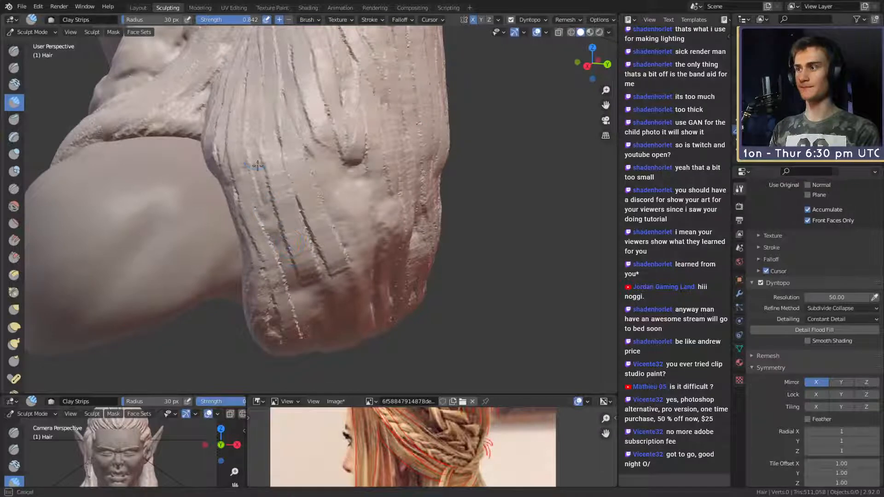
{"action": "left_click_drag", "start_coordinate": [257, 166], "coordinate": [288, 276]}
- Extend the strands down the smooth outer side of the back hair and around its lower corner
{"action": "mouse_move", "coordinate": [288, 276]}
{"action": "middle_mouse_down"}
{"action": "mouse_move", "coordinate": [248, 92]}
{"action": "mouse_move", "coordinate": [285, 106]}
{"action": "mouse_move", "coordinate": [276, 112]}
{"action": "middle_mouse_up"}
{"action": "mouse_move", "coordinate": [276, 113]}
{"action": "left_mouse_down"}
{"action": "mouse_move", "coordinate": [281, 134]}
{"action": "mouse_move", "coordinate": [299, 129]}
{"action": "mouse_move", "coordinate": [304, 238]}
{"action": "left_mouse_up"}
{"action": "left_click_drag", "start_coordinate": [324, 111], "coordinate": [324, 244]}
{"action": "middle_click_drag", "start_coordinate": [323, 244], "coordinate": [316, 103]}
{"action": "mouse_move", "coordinate": [316, 103]}
{"action": "left_mouse_down"}
{"action": "mouse_move", "coordinate": [322, 177]}
{"action": "mouse_move", "coordinate": [342, 248]}
{"action": "left_mouse_up"}
{"action": "middle_click_drag", "start_coordinate": [342, 248], "coordinate": [323, 184]}
{"action": "left_click_drag", "start_coordinate": [322, 161], "coordinate": [355, 253]}
{"action": "mouse_move", "coordinate": [355, 253]}
{"action": "middle_mouse_down"}
{"action": "mouse_move", "coordinate": [360, 224]}
{"action": "mouse_move", "coordinate": [341, 169]}
{"action": "middle_mouse_up"}
{"action": "left_click_drag", "start_coordinate": [341, 168], "coordinate": [386, 290]}
{"action": "mouse_move", "coordinate": [375, 226]}
{"action": "left_mouse_down"}
{"action": "mouse_move", "coordinate": [400, 223]}
{"action": "mouse_move", "coordinate": [400, 208]}
{"action": "left_mouse_up"}
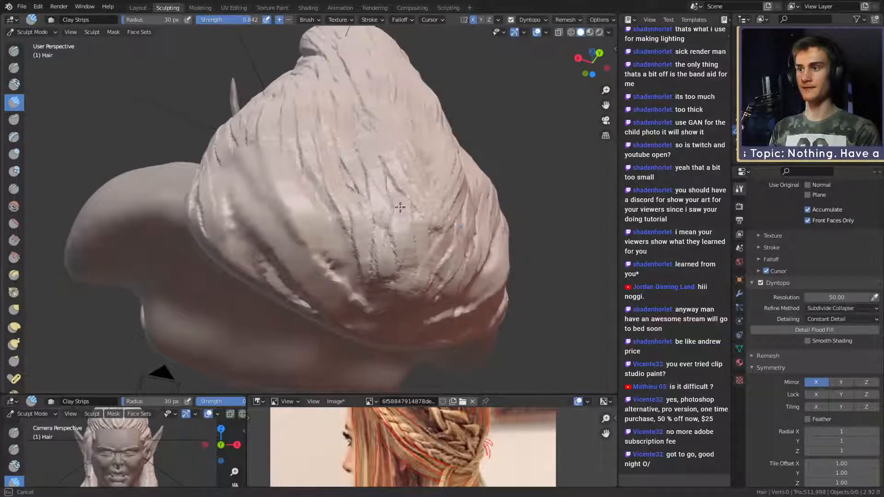
- Break up the remaining smooth bulges along the back hair's lower rim with Clay Strips strands at a 30 px radius
{"action": "middle_click_drag", "start_coordinate": [400, 207], "coordinate": [269, 124]}
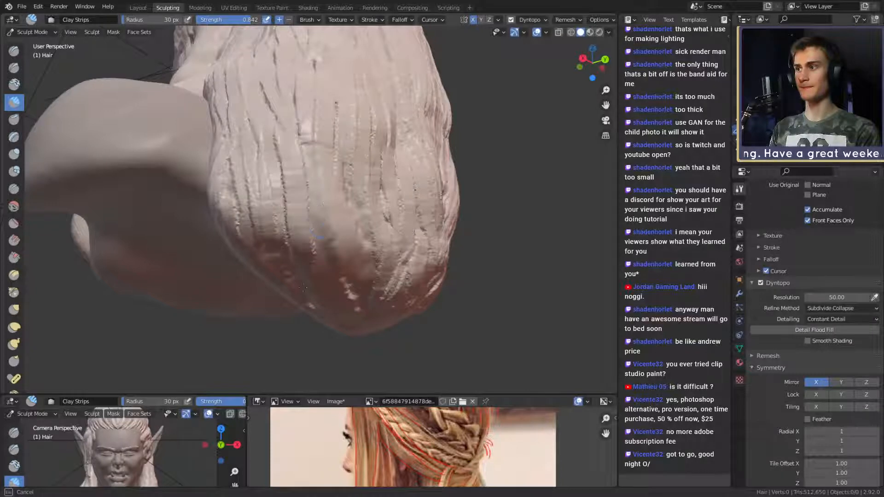
{"action": "middle_click_drag", "start_coordinate": [359, 256], "coordinate": [296, 213]}
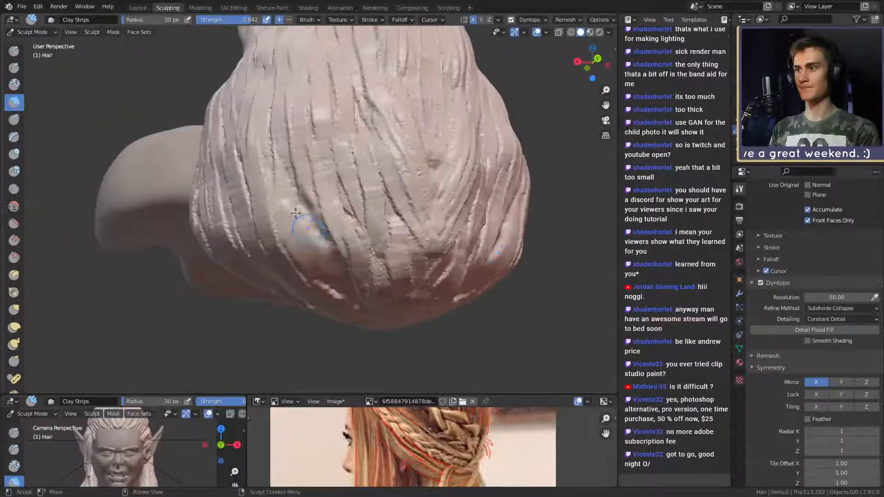
{"action": "left_click_drag", "start_coordinate": [303, 273], "coordinate": [285, 216]}
{"action": "middle_click_drag", "start_coordinate": [286, 216], "coordinate": [353, 241]}
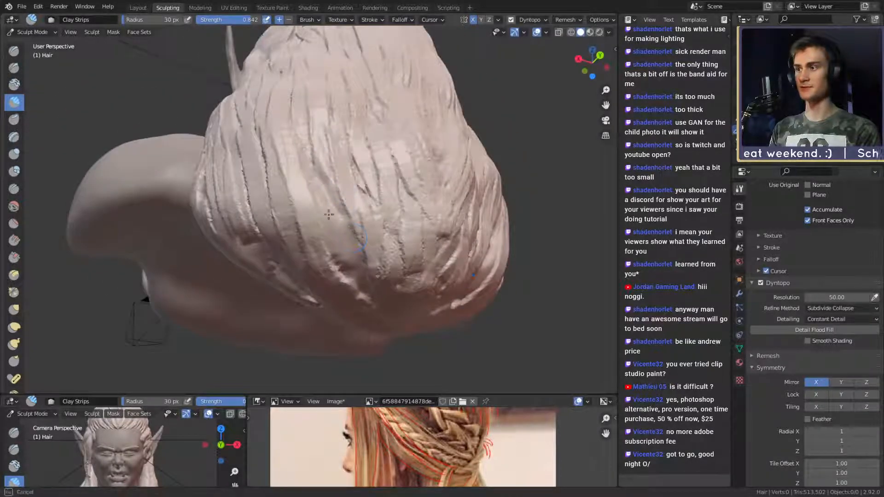
{"action": "middle_click_drag", "start_coordinate": [362, 296], "coordinate": [349, 230]}
{"action": "left_click_drag", "start_coordinate": [364, 303], "coordinate": [369, 239]}
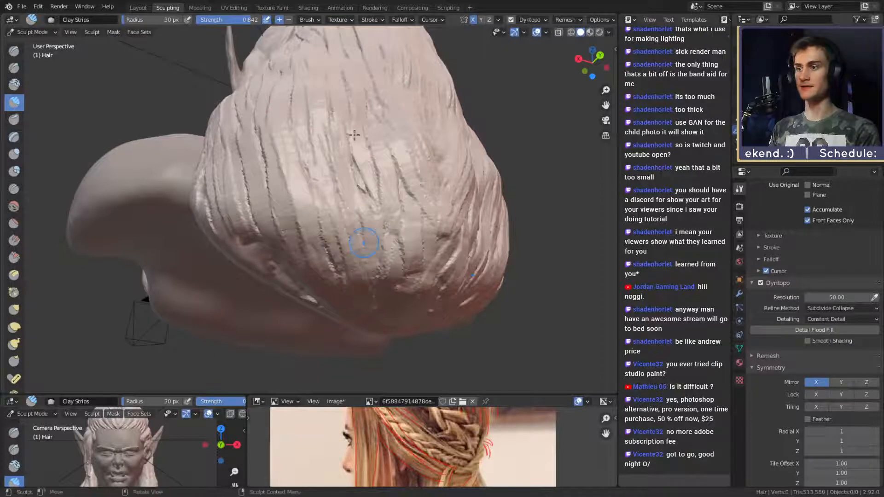
- Sculpt strands in the side hair behind the ear, running back to the ponytail tie
{"action": "mouse_move", "coordinate": [355, 134]}
{"action": "middle_mouse_down"}
{"action": "mouse_move", "coordinate": [358, 154]}
{"action": "mouse_move", "coordinate": [405, 164]}
{"action": "middle_mouse_up"}
{"action": "mouse_move", "coordinate": [350, 74]}
{"action": "middle_mouse_down", "text": "ctrl"}
{"action": "mouse_move", "coordinate": [343, 134]}
{"action": "mouse_move", "coordinate": [377, 157]}
{"action": "mouse_move", "coordinate": [354, 196]}
{"action": "mouse_move", "coordinate": [405, 181]}
{"action": "mouse_move", "coordinate": [378, 197]}
{"action": "mouse_move", "coordinate": [350, 164]}
{"action": "mouse_move", "coordinate": [272, 164]}
{"action": "middle_mouse_up", "text": "ctrl"}
{"action": "scroll", "coordinate": [377, 157], "scroll_direction": "up", "scroll_amount": 5}
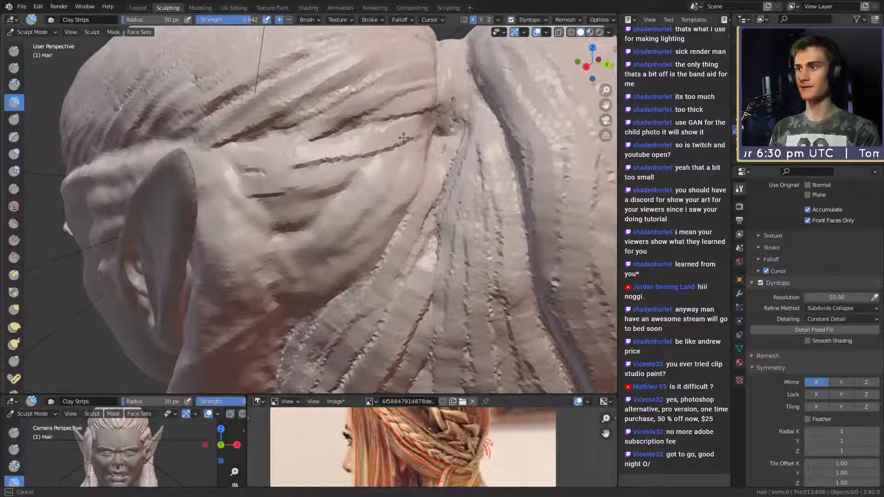
{"action": "mouse_move", "coordinate": [429, 133]}
{"action": "middle_mouse_down", "text": "ctrl"}
{"action": "mouse_move", "coordinate": [361, 192]}
{"action": "mouse_move", "coordinate": [320, 177]}
{"action": "middle_mouse_up", "text": "ctrl"}
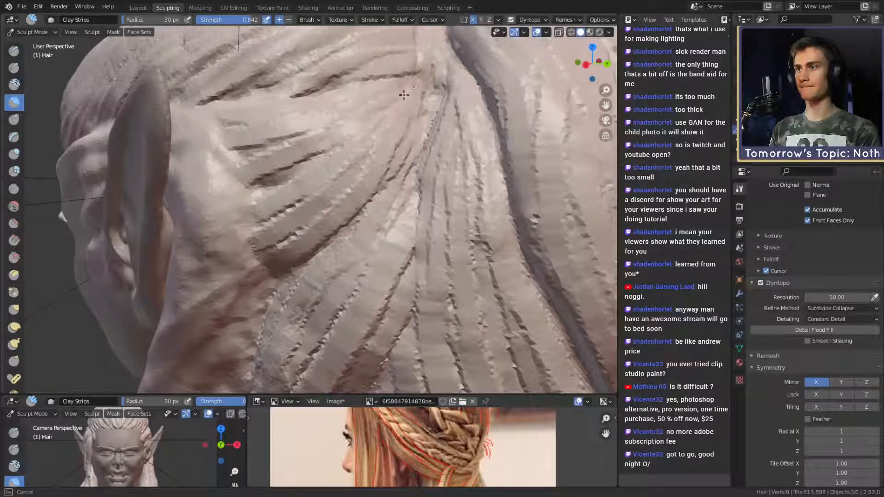
{"action": "left_click_drag", "start_coordinate": [297, 131], "coordinate": [315, 127]}
{"action": "mouse_move", "coordinate": [322, 138]}
{"action": "middle_mouse_down", "text": "ctrl"}
{"action": "mouse_move", "coordinate": [317, 212]}
{"action": "mouse_move", "coordinate": [380, 207]}
{"action": "middle_mouse_up", "text": "ctrl"}
- Refine the creases above and behind the ear on the other side of the head, and save the file
{"action": "mouse_move", "coordinate": [184, 203]}
{"action": "middle_mouse_down"}
{"action": "mouse_move", "coordinate": [326, 201]}
{"action": "mouse_move", "coordinate": [362, 188]}
{"action": "mouse_move", "coordinate": [366, 217]}
{"action": "middle_mouse_up"}
{"action": "scroll", "coordinate": [366, 185], "scroll_direction": "up", "scroll_amount": 5}
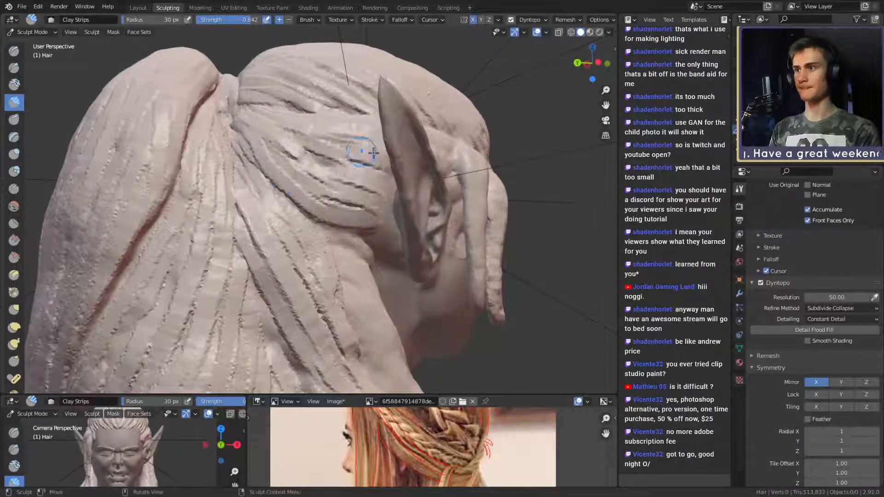
{"action": "middle_click_drag", "start_coordinate": [374, 152], "coordinate": [343, 205]}
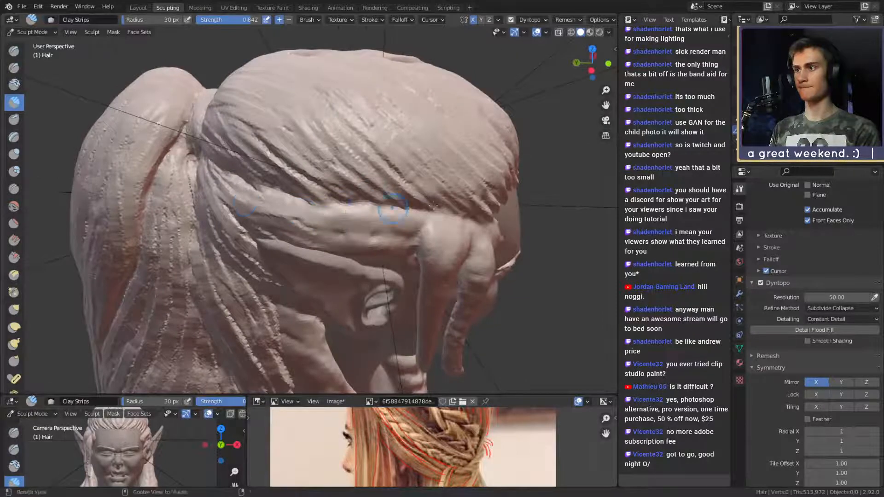
{"action": "middle_click_drag", "start_coordinate": [433, 206], "coordinate": [331, 209]}
{"action": "scroll", "coordinate": [325, 194], "scroll_direction": "down", "scroll_amount": 5}
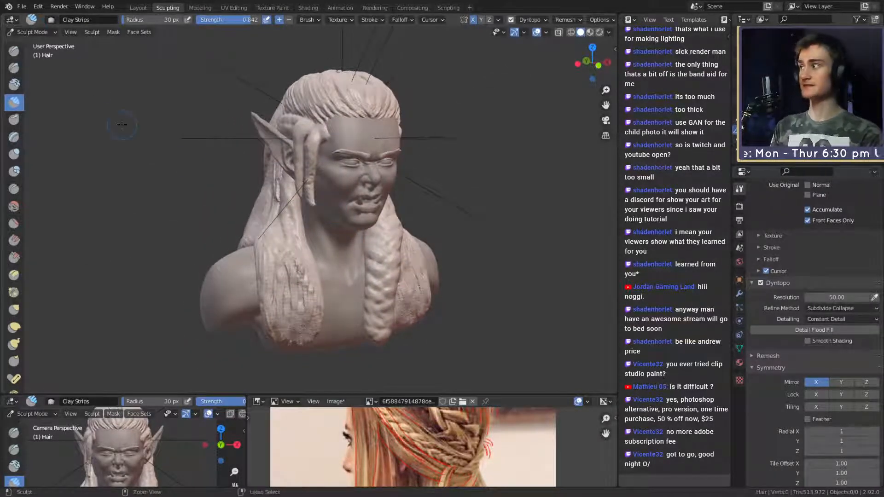
{"action": "key", "text": "ctrl+s"}
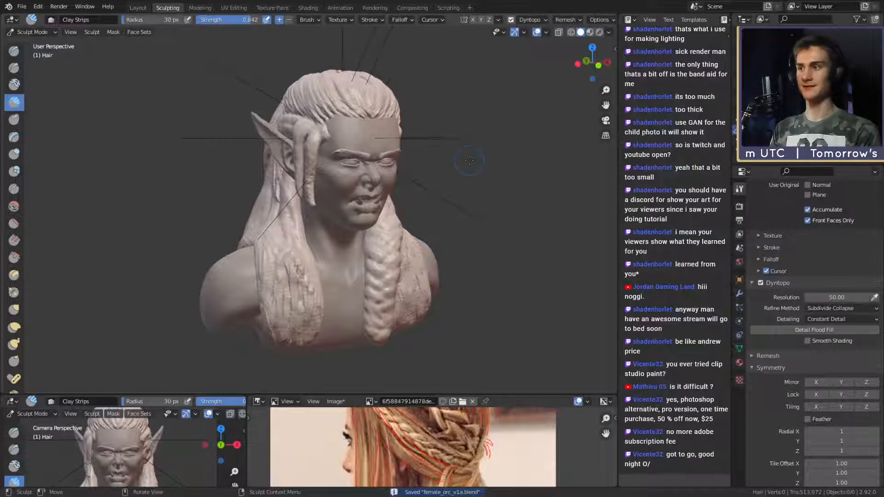
- Turn off X mirroring and sculpt strands into the loose front hair section over the chest at a 30 px radius
{"action": "middle_click_drag", "start_coordinate": [458, 186], "coordinate": [497, 138], "text": "shift"}
{"action": "mouse_move", "coordinate": [336, 194]}
{"action": "middle_mouse_down", "text": "ctrl"}
{"action": "mouse_move", "coordinate": [319, 80]}
{"action": "mouse_move", "coordinate": [353, 195]}
{"action": "mouse_move", "coordinate": [323, 258]}
{"action": "middle_mouse_up", "text": "ctrl"}
{"action": "middle_click_drag", "start_coordinate": [322, 258], "coordinate": [316, 242], "text": "ctrl"}
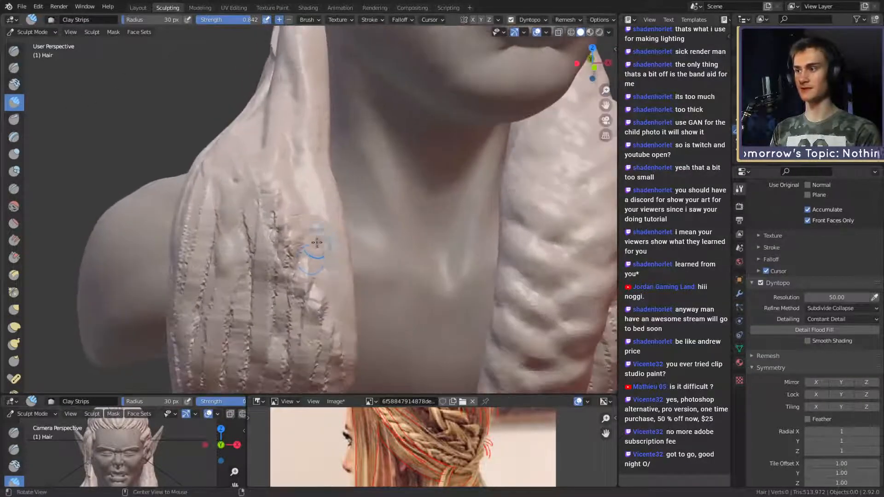
{"action": "left_click_drag", "start_coordinate": [310, 263], "coordinate": [325, 188]}
{"action": "left_click_drag", "start_coordinate": [335, 314], "coordinate": [328, 207]}
{"action": "left_click_drag", "start_coordinate": [346, 352], "coordinate": [343, 285]}
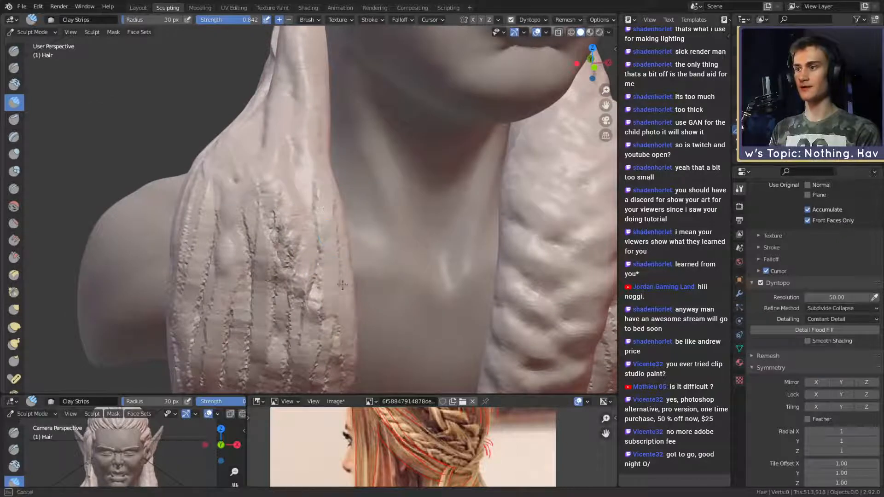
{"action": "middle_click_drag", "start_coordinate": [352, 262], "coordinate": [259, 173]}
{"action": "middle_click_drag", "start_coordinate": [203, 257], "coordinate": [257, 220]}
{"action": "left_click_drag", "start_coordinate": [215, 228], "coordinate": [231, 178]}
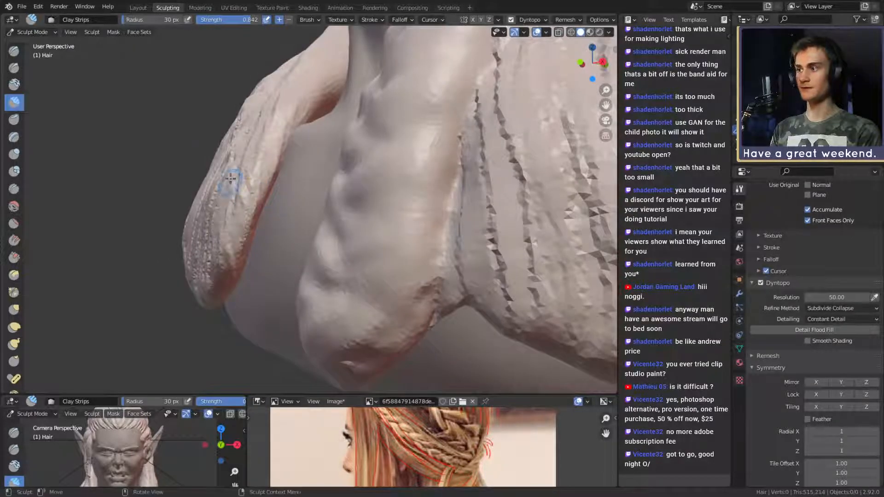
- Reshape the lower part of the loose front hair section with Snake Hook at a 188 px radius
{"action": "key", "text": "k"}
{"action": "middle_click_drag", "start_coordinate": [272, 231], "coordinate": [253, 225]}
{"action": "key", "text": "f"}
{"action": "left_click", "coordinate": [318, 230]}
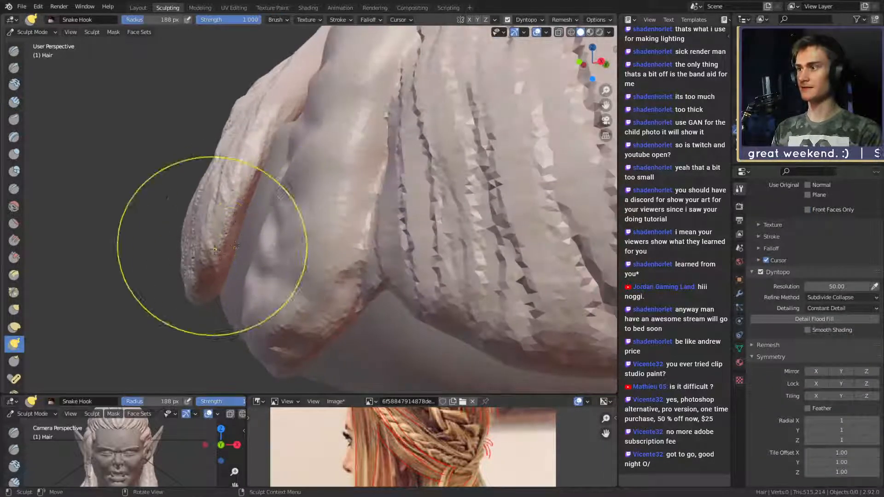
{"action": "mouse_move", "coordinate": [211, 246]}
{"action": "left_mouse_down"}
{"action": "mouse_move", "coordinate": [224, 258]}
{"action": "mouse_move", "coordinate": [217, 254]}
{"action": "left_mouse_up"}
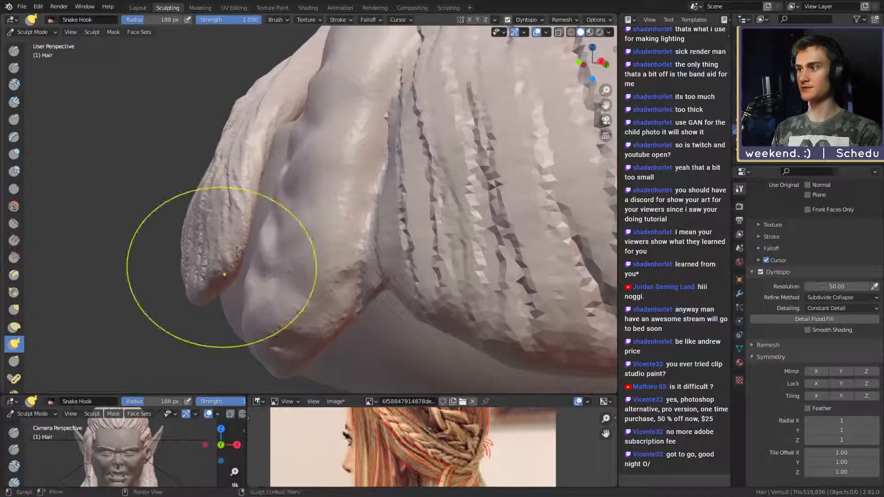
{"action": "mouse_move", "coordinate": [221, 267]}
{"action": "middle_mouse_down"}
{"action": "mouse_move", "coordinate": [255, 234]}
{"action": "mouse_move", "coordinate": [266, 203]}
{"action": "mouse_move", "coordinate": [326, 169]}
{"action": "mouse_move", "coordinate": [395, 197]}
{"action": "middle_mouse_up"}
{"action": "middle_click_drag", "start_coordinate": [359, 226], "coordinate": [383, 221]}
{"action": "mouse_move", "coordinate": [381, 213]}
{"action": "left_mouse_down"}
{"action": "mouse_move", "coordinate": [380, 221]}
{"action": "mouse_move", "coordinate": [373, 213]}
{"action": "left_mouse_up"}
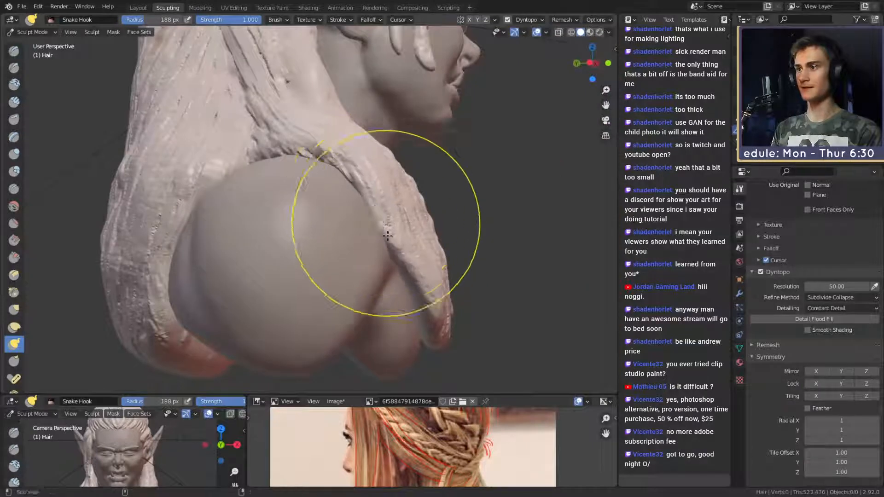
- Adjust the hair where it drapes over the shoulder with Snake Hook, using radii of 167 px and 187 px
{"action": "mouse_move", "coordinate": [373, 214]}
{"action": "middle_mouse_down"}
{"action": "mouse_move", "coordinate": [373, 201]}
{"action": "mouse_move", "coordinate": [359, 223]}
{"action": "mouse_move", "coordinate": [388, 232]}
{"action": "mouse_move", "coordinate": [376, 239]}
{"action": "mouse_move", "coordinate": [296, 232]}
{"action": "mouse_move", "coordinate": [368, 230]}
{"action": "mouse_move", "coordinate": [423, 178]}
{"action": "mouse_move", "coordinate": [405, 227]}
{"action": "mouse_move", "coordinate": [265, 133]}
{"action": "middle_mouse_up"}
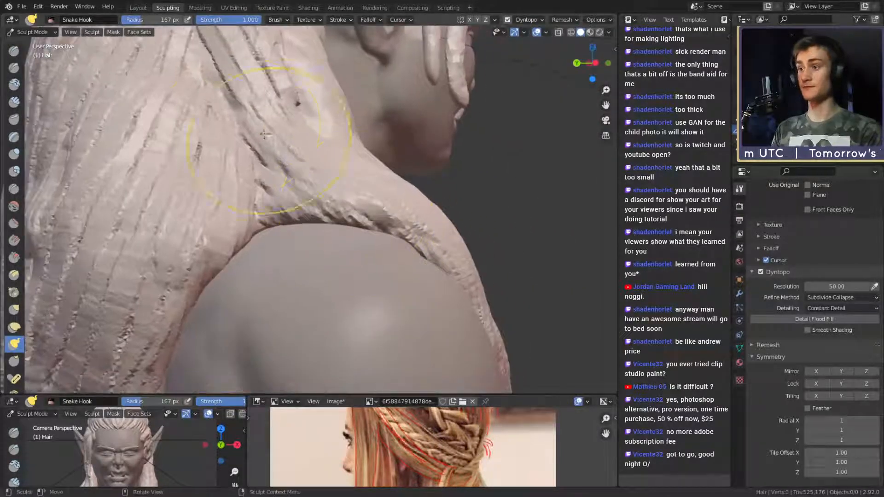
{"action": "middle_click_drag", "start_coordinate": [354, 221], "coordinate": [345, 222]}
{"action": "key", "text": "f"}
{"action": "left_click", "coordinate": [353, 222]}
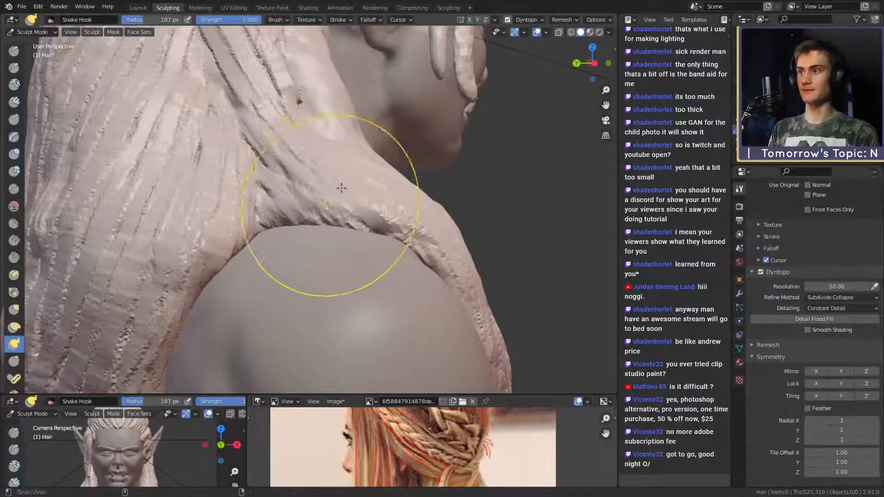
- Sculpt strands down the upper front hair section beside the neck with Clay Strips at a 35 px radius
{"action": "mouse_move", "coordinate": [341, 188]}
{"action": "middle_mouse_down"}
{"action": "mouse_move", "coordinate": [385, 256]}
{"action": "mouse_move", "coordinate": [320, 202]}
{"action": "mouse_move", "coordinate": [296, 216]}
{"action": "mouse_move", "coordinate": [314, 228]}
{"action": "mouse_move", "coordinate": [317, 195]}
{"action": "mouse_move", "coordinate": [318, 227]}
{"action": "mouse_move", "coordinate": [315, 217]}
{"action": "middle_mouse_up"}
{"action": "key", "text": "c"}
{"action": "key", "text": "f"}
{"action": "left_click", "coordinate": [305, 218]}
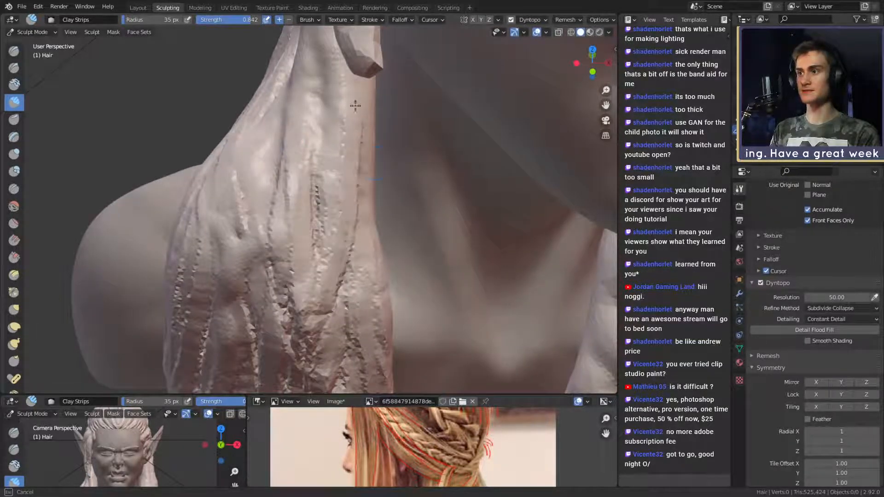
- Add finer strands along the inner side of the front hair section with Clay Strips at a 27 px radius
{"action": "middle_click_drag", "start_coordinate": [355, 106], "coordinate": [245, 236]}
{"action": "mouse_move", "coordinate": [269, 143]}
{"action": "middle_mouse_down"}
{"action": "mouse_move", "coordinate": [310, 150]}
{"action": "mouse_move", "coordinate": [305, 172]}
{"action": "mouse_move", "coordinate": [296, 168]}
{"action": "middle_mouse_up"}
{"action": "key", "text": "f"}
{"action": "left_click", "coordinate": [293, 169]}
{"action": "left_click_drag", "start_coordinate": [291, 169], "coordinate": [280, 192]}
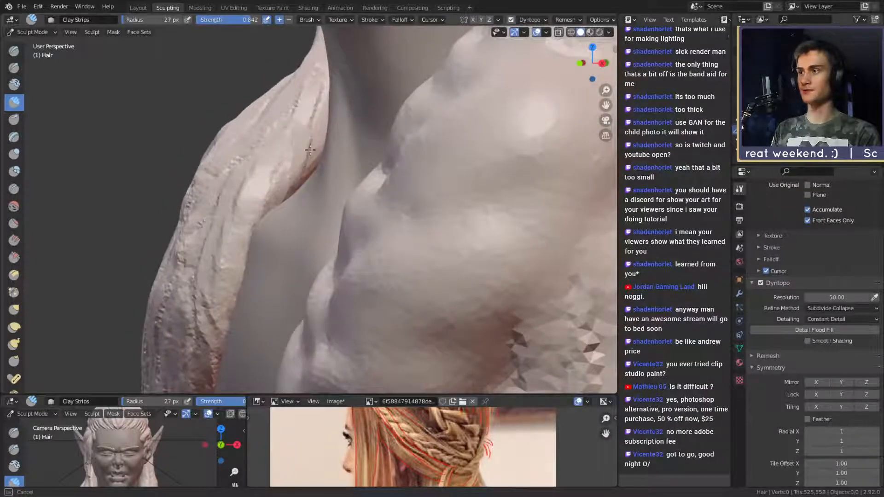
- Sculpt thin strands into the hair below the ear and along the neck at a 24 px radius
{"action": "middle_click_drag", "start_coordinate": [310, 150], "coordinate": [341, 197]}
{"action": "mouse_move", "coordinate": [345, 119]}
{"action": "middle_mouse_down"}
{"action": "mouse_move", "coordinate": [384, 170]}
{"action": "mouse_move", "coordinate": [387, 267]}
{"action": "mouse_move", "coordinate": [372, 234]}
{"action": "middle_mouse_up"}
{"action": "key", "text": "f"}
{"action": "left_click", "coordinate": [370, 233]}
{"action": "left_click_drag", "start_coordinate": [356, 158], "coordinate": [358, 170]}
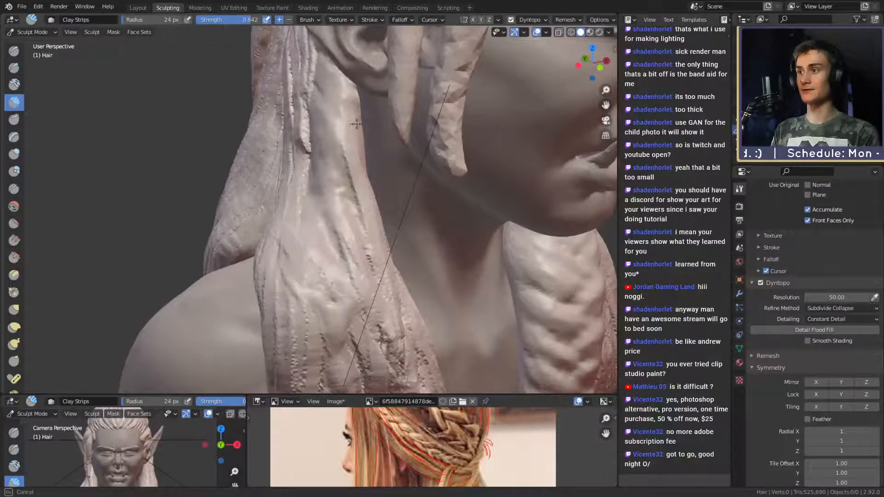
{"action": "mouse_move", "coordinate": [356, 124]}
{"action": "middle_mouse_down"}
{"action": "mouse_move", "coordinate": [330, 187]}
{"action": "mouse_move", "coordinate": [370, 192]}
{"action": "mouse_move", "coordinate": [363, 209]}
{"action": "middle_mouse_up"}
{"action": "middle_click_drag", "start_coordinate": [369, 242], "coordinate": [332, 186]}
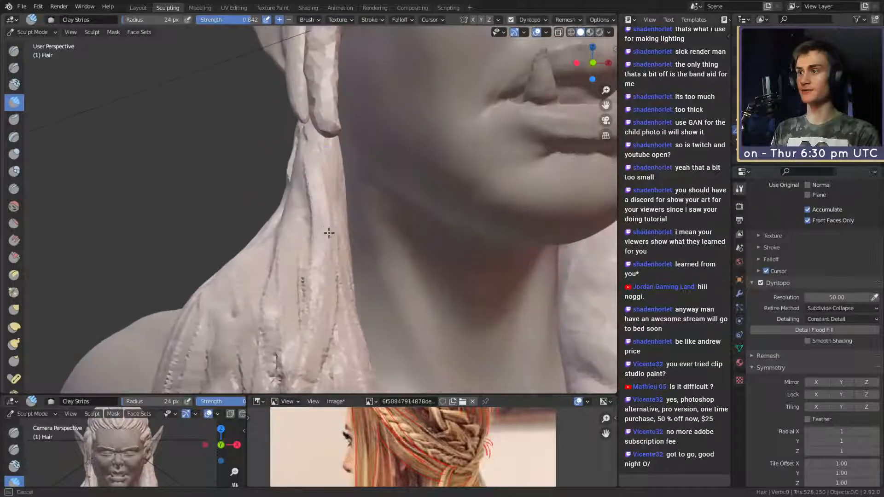
- Sculpt strands from behind the ear down toward the shoulder with Clay Strips at a 33 px radius
{"action": "mouse_move", "coordinate": [329, 232]}
{"action": "middle_mouse_down"}
{"action": "mouse_move", "coordinate": [366, 209]}
{"action": "mouse_move", "coordinate": [287, 171]}
{"action": "middle_mouse_up"}
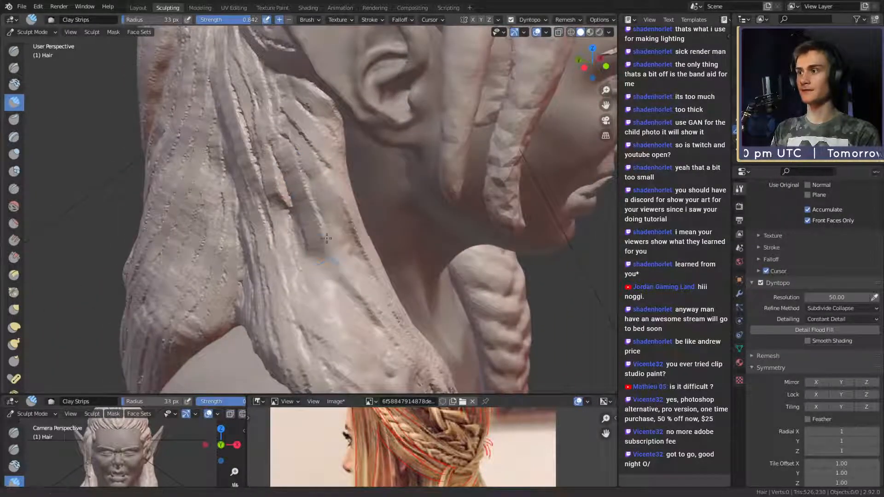
{"action": "middle_click_drag", "start_coordinate": [326, 238], "coordinate": [283, 179], "text": "shift"}
{"action": "middle_click_drag", "start_coordinate": [338, 261], "coordinate": [323, 255]}
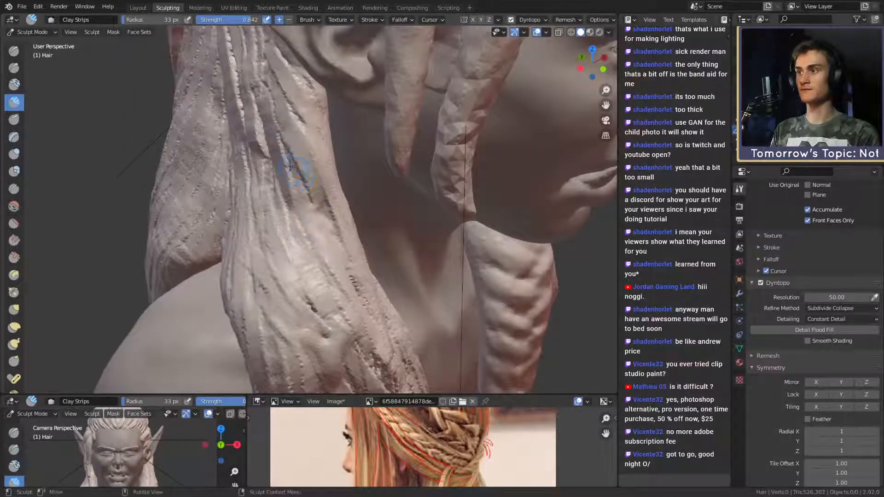
- Sculpt vertical strands into the bulging hair section over the shoulder with Clay Strips at a 32 px radius
{"action": "scroll", "coordinate": [345, 236], "scroll_direction": "down", "scroll_amount": 8}
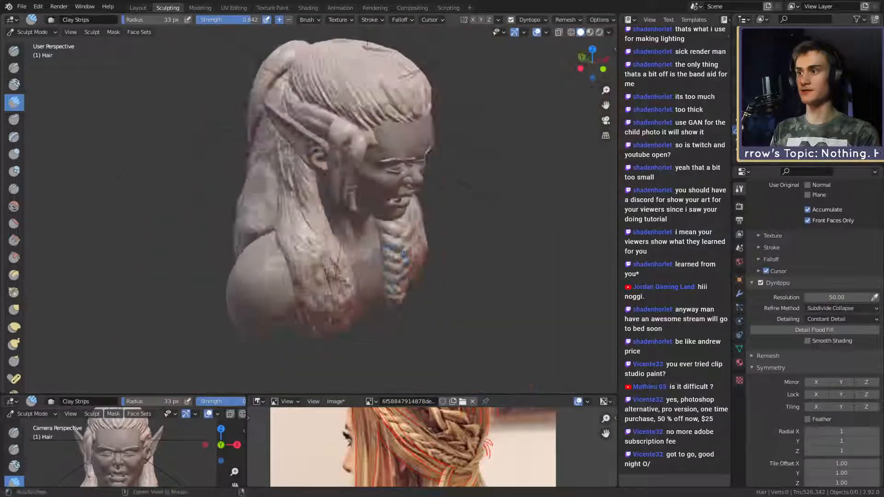
{"action": "middle_click_drag", "start_coordinate": [345, 235], "coordinate": [250, 105]}
{"action": "mouse_move", "coordinate": [283, 270]}
{"action": "middle_mouse_down", "text": "shift"}
{"action": "mouse_move", "coordinate": [331, 201]}
{"action": "mouse_move", "coordinate": [407, 183]}
{"action": "mouse_move", "coordinate": [361, 175]}
{"action": "middle_mouse_up", "text": "shift"}
{"action": "scroll", "coordinate": [358, 196], "scroll_direction": "up", "scroll_amount": 5}
{"action": "scroll", "coordinate": [388, 162], "scroll_direction": "up", "scroll_amount": 2}
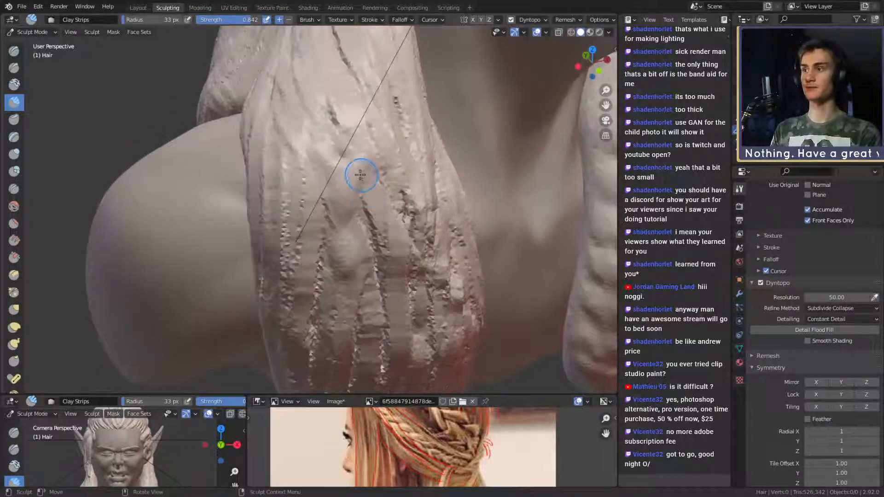
{"action": "left_click_drag", "start_coordinate": [345, 256], "coordinate": [347, 271]}
{"action": "left_click_drag", "start_coordinate": [361, 177], "coordinate": [367, 288]}
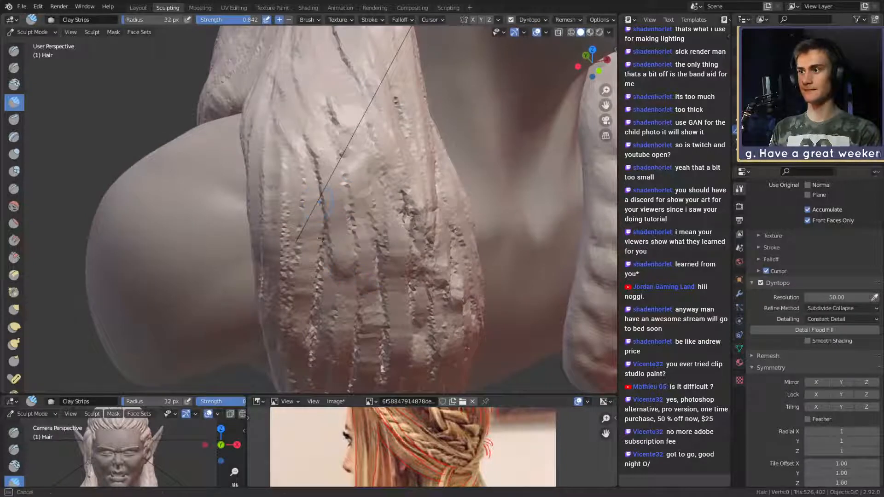
{"action": "mouse_move", "coordinate": [321, 239]}
{"action": "left_mouse_down"}
{"action": "mouse_move", "coordinate": [325, 319]}
{"action": "mouse_move", "coordinate": [362, 322]}
{"action": "left_mouse_up"}
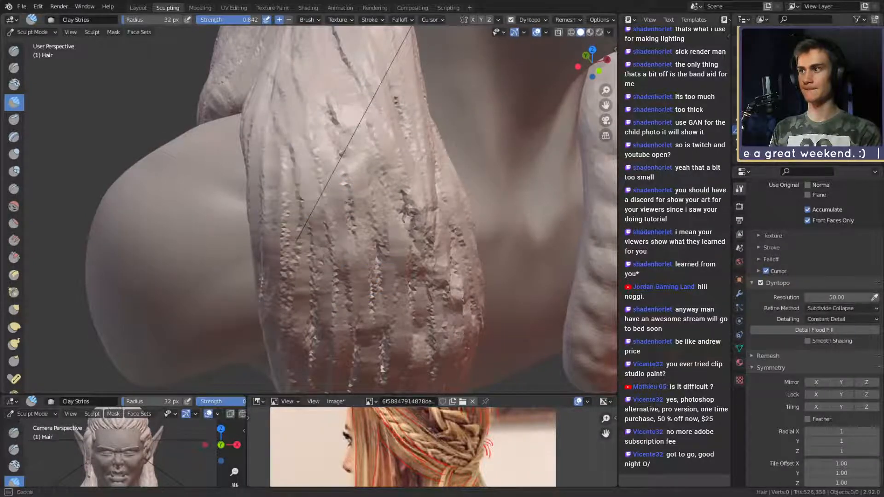
- Sculpt lengthwise strands into the swept-back hair band above the ear with Clay Strips at a 22 px radius
{"action": "middle_click_drag", "start_coordinate": [307, 137], "coordinate": [359, 212]}
{"action": "scroll", "coordinate": [377, 244], "scroll_direction": "up", "scroll_amount": 2}
{"action": "middle_click_drag", "start_coordinate": [376, 244], "coordinate": [371, 190]}
{"action": "scroll", "coordinate": [438, 207], "scroll_direction": "up", "scroll_amount": 4}
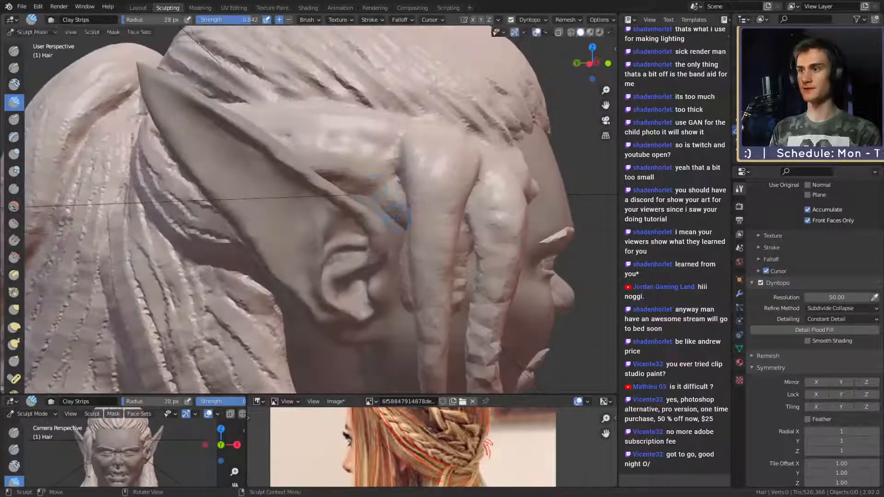
{"action": "key", "text": "f"}
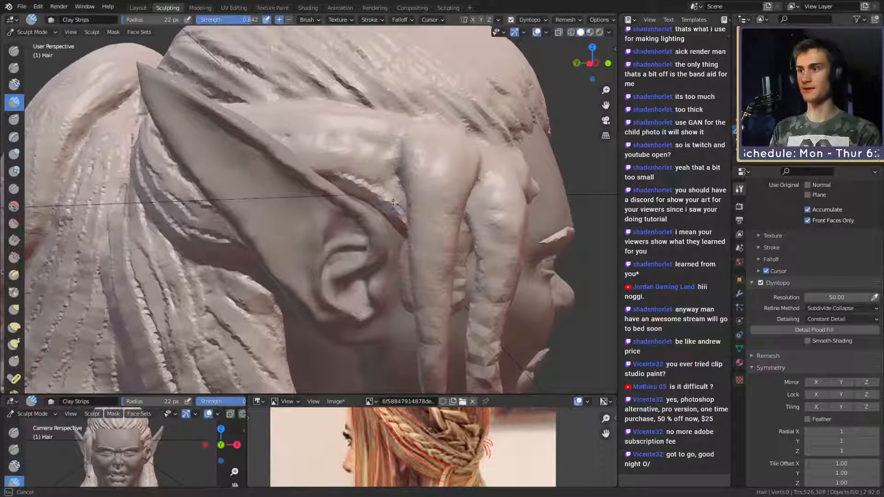
{"action": "middle_click_drag", "start_coordinate": [322, 170], "coordinate": [317, 258]}
{"action": "left_click_drag", "start_coordinate": [282, 246], "coordinate": [428, 237]}
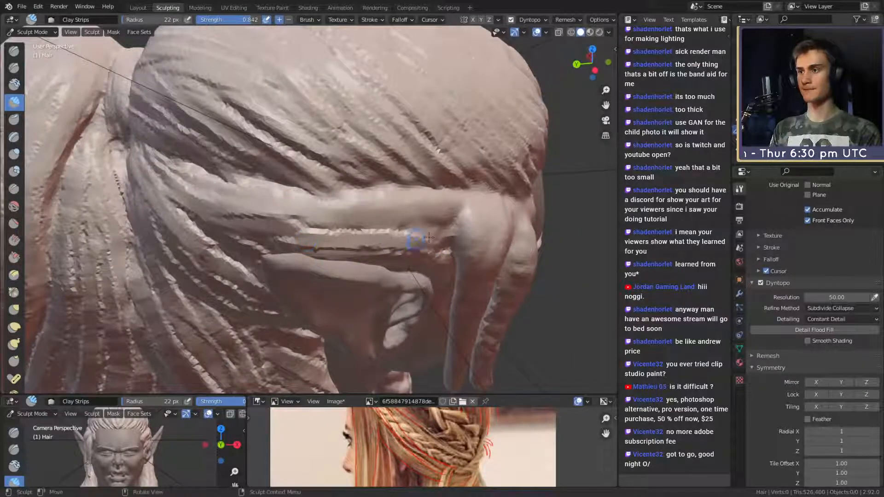
{"action": "left_click_drag", "start_coordinate": [461, 205], "coordinate": [335, 218]}
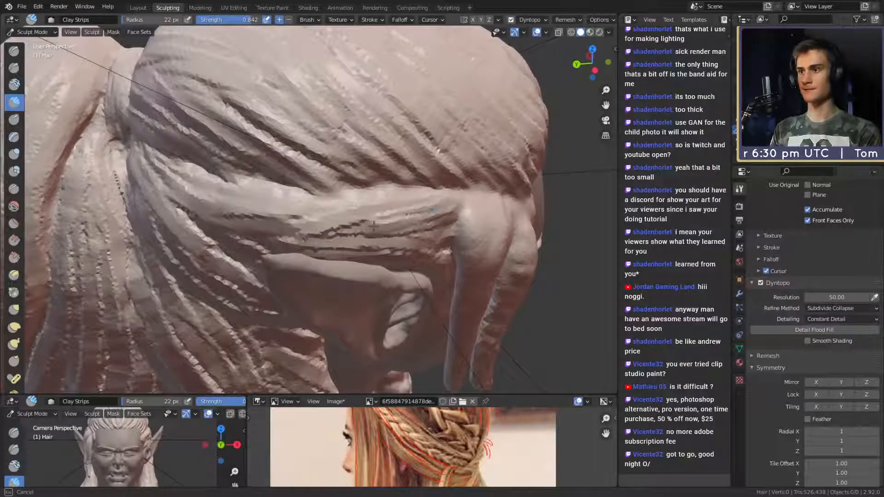
- Add fine strands to the side hair behind the ear with Clay Strips at 22 px and 16 px radii
{"action": "middle_click_drag", "start_coordinate": [291, 213], "coordinate": [377, 201]}
{"action": "mouse_move", "coordinate": [329, 198]}
{"action": "left_mouse_down"}
{"action": "mouse_move", "coordinate": [276, 191]}
{"action": "mouse_move", "coordinate": [300, 179]}
{"action": "left_mouse_up"}
{"action": "middle_click_drag", "start_coordinate": [396, 205], "coordinate": [317, 175]}
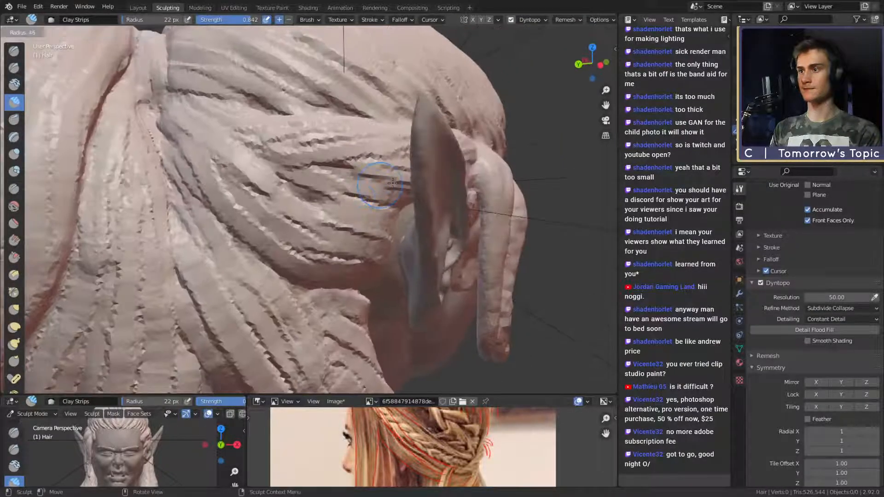
{"action": "key", "text": "f"}
{"action": "left_click", "coordinate": [298, 160]}
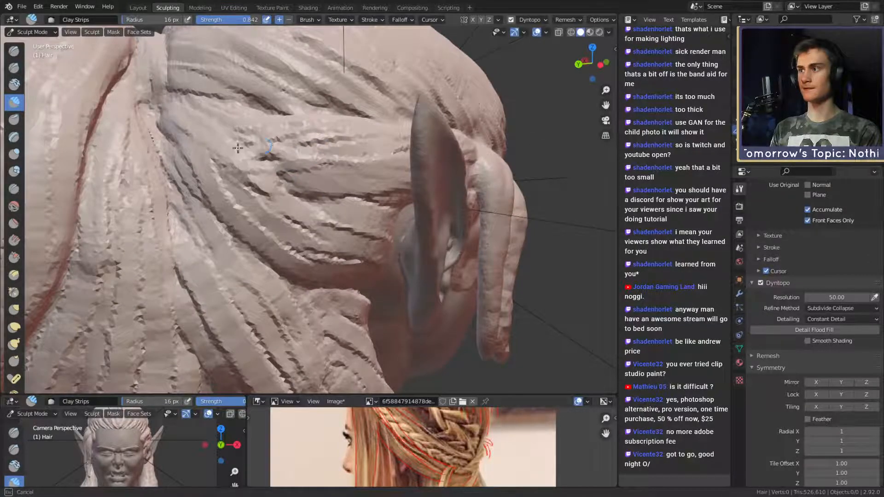
- Carve creases around the roots of the two locks hanging at the temple with the Crease brush at 25 px and 21 px radii
{"action": "mouse_move", "coordinate": [404, 158]}
{"action": "middle_mouse_down"}
{"action": "mouse_move", "coordinate": [414, 174]}
{"action": "mouse_move", "coordinate": [322, 215]}
{"action": "mouse_move", "coordinate": [446, 170]}
{"action": "mouse_move", "coordinate": [407, 182]}
{"action": "middle_mouse_up"}
{"action": "key", "text": "shift+c"}
{"action": "scroll", "coordinate": [356, 178], "scroll_direction": "up", "scroll_amount": 5}
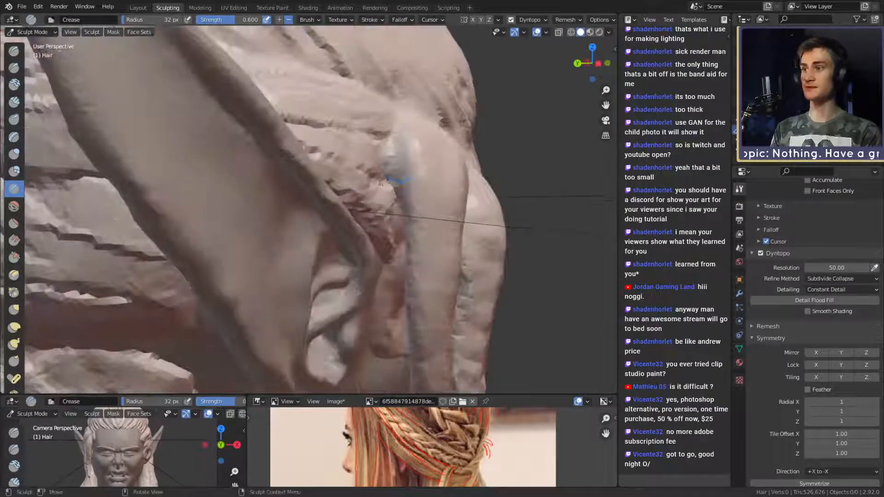
{"action": "key", "text": "f"}
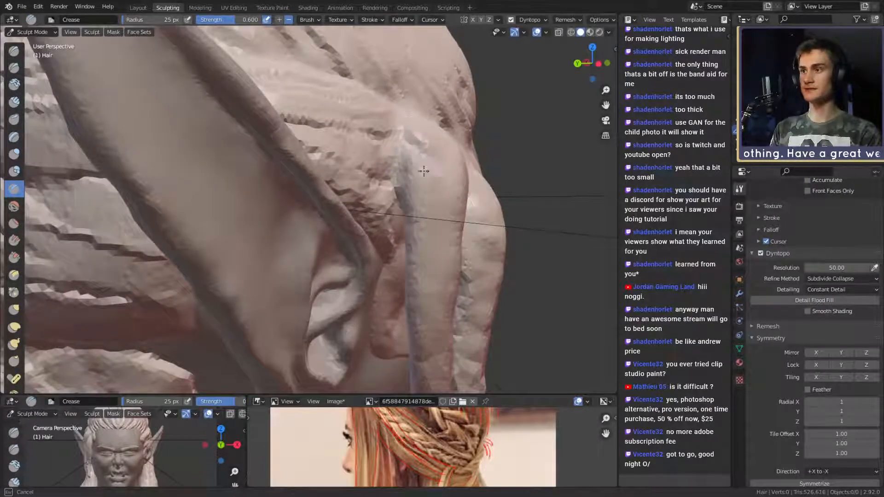
{"action": "left_click", "coordinate": [456, 181]}
{"action": "mouse_move", "coordinate": [456, 182]}
{"action": "middle_mouse_down"}
{"action": "mouse_move", "coordinate": [403, 169]}
{"action": "mouse_move", "coordinate": [355, 181]}
{"action": "mouse_move", "coordinate": [369, 192]}
{"action": "mouse_move", "coordinate": [347, 174]}
{"action": "mouse_move", "coordinate": [362, 188]}
{"action": "middle_mouse_up"}
{"action": "left_click", "coordinate": [351, 192]}
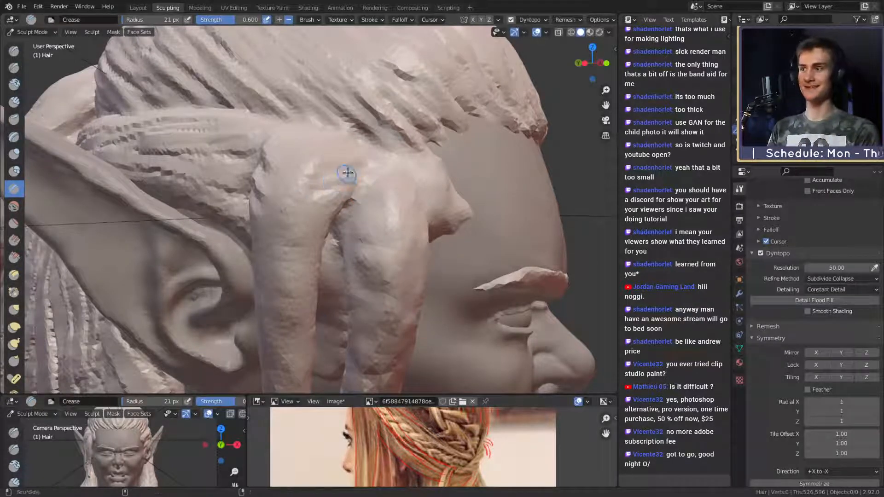
{"action": "mouse_move", "coordinate": [345, 173]}
{"action": "middle_mouse_down"}
{"action": "mouse_move", "coordinate": [321, 193]}
{"action": "mouse_move", "coordinate": [319, 209]}
{"action": "mouse_move", "coordinate": [305, 207]}
{"action": "middle_mouse_up"}
{"action": "mouse_move", "coordinate": [310, 257]}
{"action": "middle_mouse_down", "text": "shift"}
{"action": "mouse_move", "coordinate": [325, 211]}
{"action": "mouse_move", "coordinate": [441, 194]}
{"action": "mouse_move", "coordinate": [431, 178]}
{"action": "mouse_move", "coordinate": [442, 195]}
{"action": "mouse_move", "coordinate": [389, 197]}
{"action": "mouse_move", "coordinate": [394, 203]}
{"action": "mouse_move", "coordinate": [248, 175]}
{"action": "mouse_move", "coordinate": [364, 177]}
{"action": "middle_mouse_up", "text": "shift"}
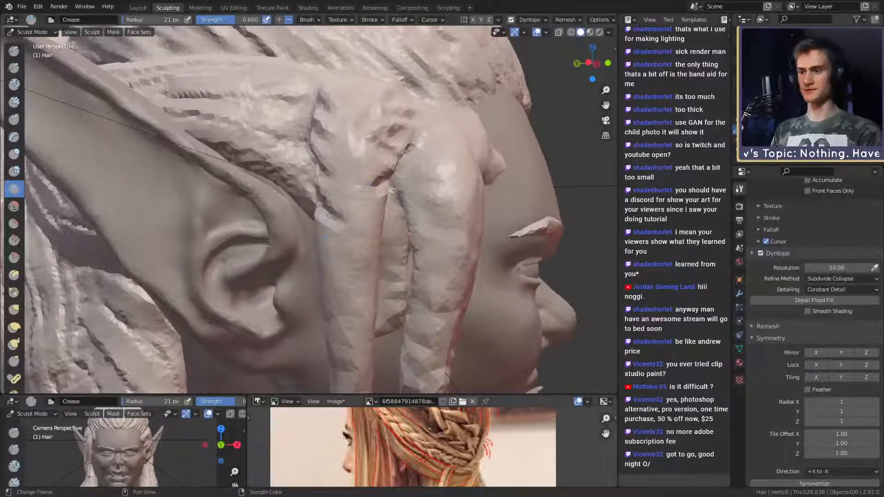
- Sculpt the first braid segments into the upper part of the lock nearest the ear with Clay Strips at a 28 px radius, following the reference photo
{"action": "mouse_move", "coordinate": [418, 439]}
{"action": "middle_mouse_down"}
{"action": "mouse_move", "coordinate": [429, 461]}
{"action": "mouse_move", "coordinate": [424, 447]}
{"action": "middle_mouse_up"}
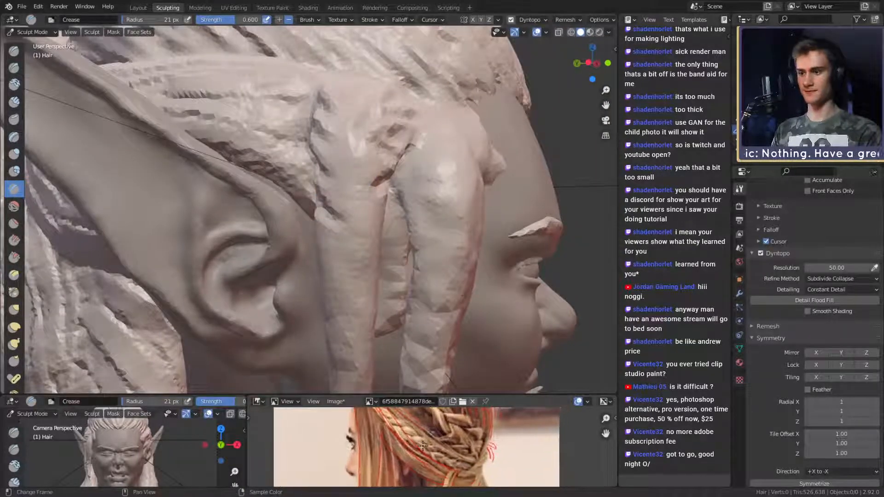
{"action": "scroll", "coordinate": [423, 447], "scroll_direction": "up", "scroll_amount": 3}
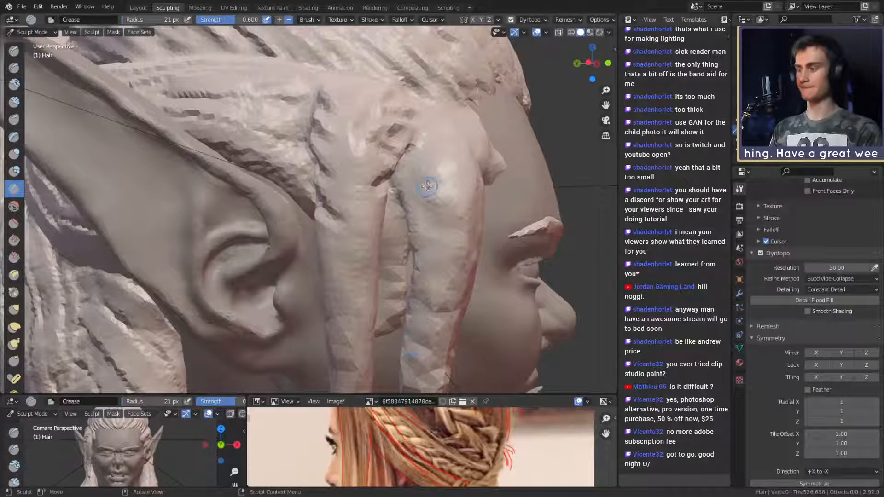
{"action": "key", "text": "c"}
{"action": "mouse_move", "coordinate": [368, 166]}
{"action": "middle_mouse_down"}
{"action": "mouse_move", "coordinate": [343, 166]}
{"action": "mouse_move", "coordinate": [356, 177]}
{"action": "mouse_move", "coordinate": [306, 192]}
{"action": "mouse_move", "coordinate": [323, 192]}
{"action": "middle_mouse_up"}
{"action": "key", "text": "f"}
{"action": "left_click", "coordinate": [341, 174]}
{"action": "key", "text": "f"}
{"action": "left_click", "coordinate": [362, 170]}
{"action": "key", "text": "f"}
{"action": "left_click_drag", "start_coordinate": [284, 171], "coordinate": [329, 234]}
{"action": "middle_click_drag", "start_coordinate": [335, 212], "coordinate": [354, 178]}
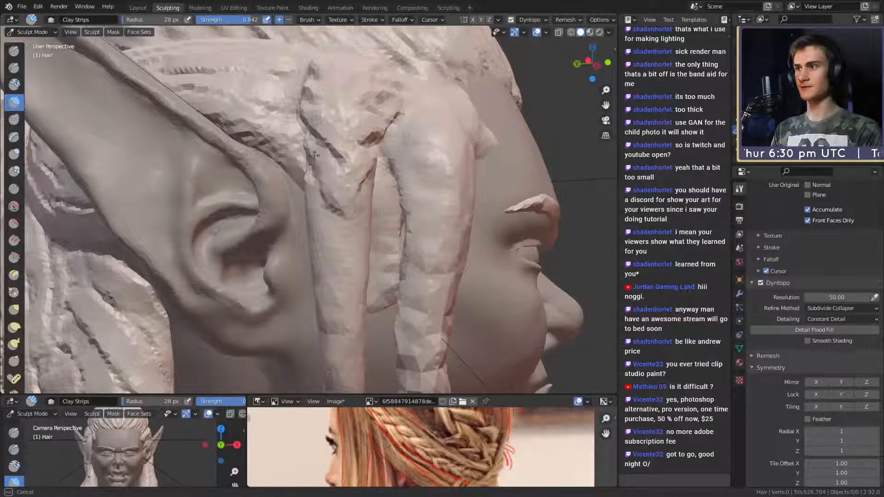
{"action": "middle_click_drag", "start_coordinate": [363, 199], "coordinate": [349, 190]}
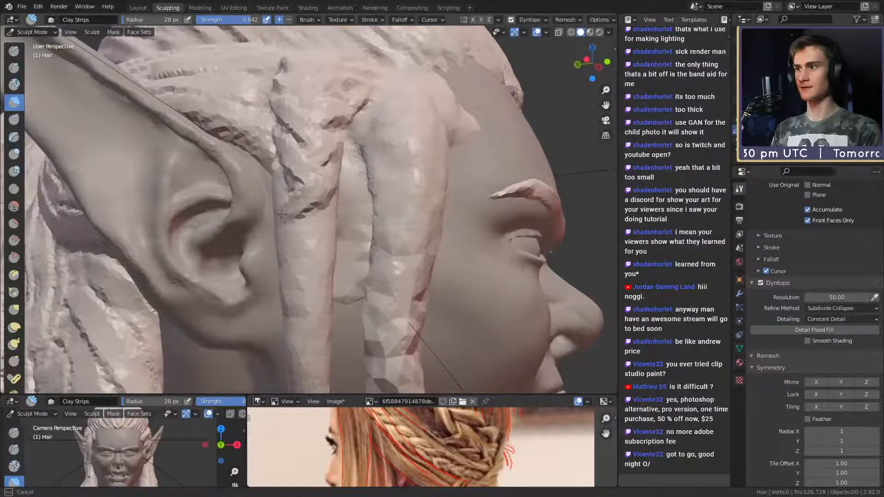
- Continue the braid segments down to the lock's tip and around its front side with Clay Strips at 24 px and 31 px radii
{"action": "mouse_move", "coordinate": [281, 214]}
{"action": "middle_mouse_down"}
{"action": "mouse_move", "coordinate": [358, 186]}
{"action": "mouse_move", "coordinate": [367, 188]}
{"action": "mouse_move", "coordinate": [341, 211]}
{"action": "mouse_move", "coordinate": [379, 206]}
{"action": "mouse_move", "coordinate": [363, 191]}
{"action": "mouse_move", "coordinate": [319, 210]}
{"action": "mouse_move", "coordinate": [364, 166]}
{"action": "mouse_move", "coordinate": [361, 182]}
{"action": "middle_mouse_up"}
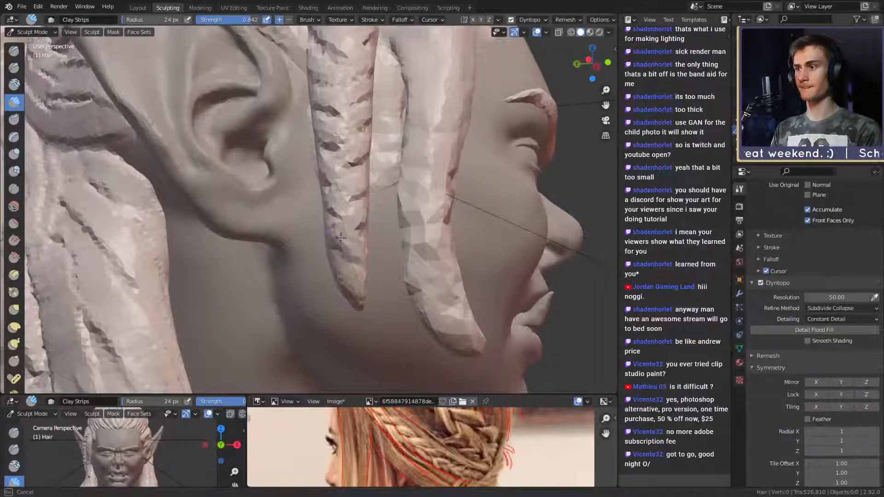
{"action": "mouse_move", "coordinate": [348, 257]}
{"action": "middle_mouse_down"}
{"action": "mouse_move", "coordinate": [249, 260]}
{"action": "mouse_move", "coordinate": [367, 179]}
{"action": "mouse_move", "coordinate": [371, 201]}
{"action": "mouse_move", "coordinate": [334, 165]}
{"action": "mouse_move", "coordinate": [349, 176]}
{"action": "mouse_move", "coordinate": [293, 180]}
{"action": "mouse_move", "coordinate": [329, 165]}
{"action": "mouse_move", "coordinate": [299, 171]}
{"action": "mouse_move", "coordinate": [307, 149]}
{"action": "mouse_move", "coordinate": [313, 171]}
{"action": "mouse_move", "coordinate": [338, 181]}
{"action": "middle_mouse_up"}
{"action": "key", "text": "bracketleft"}
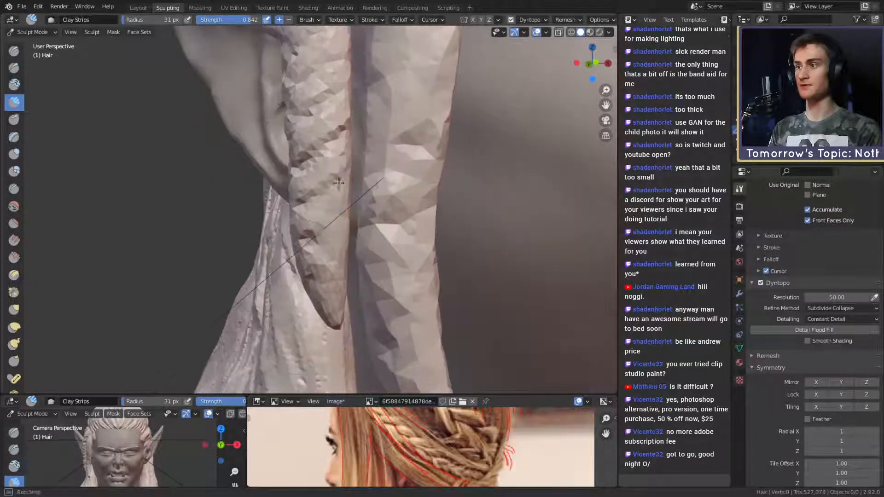
{"action": "scroll", "coordinate": [347, 252], "scroll_direction": "down", "scroll_amount": 10}
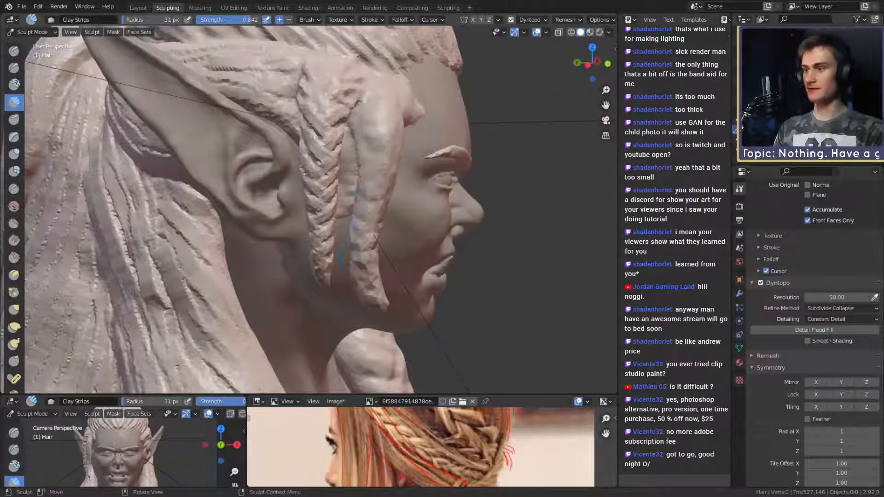
- Expand a mask from the braided lock's tip so that the hair is masked except for the braid
{"action": "key", "text": "m"}
{"action": "mouse_move", "coordinate": [350, 262]}
{"action": "middle_mouse_down"}
{"action": "mouse_move", "coordinate": [359, 254]}
{"action": "mouse_move", "coordinate": [311, 272]}
{"action": "middle_mouse_up"}
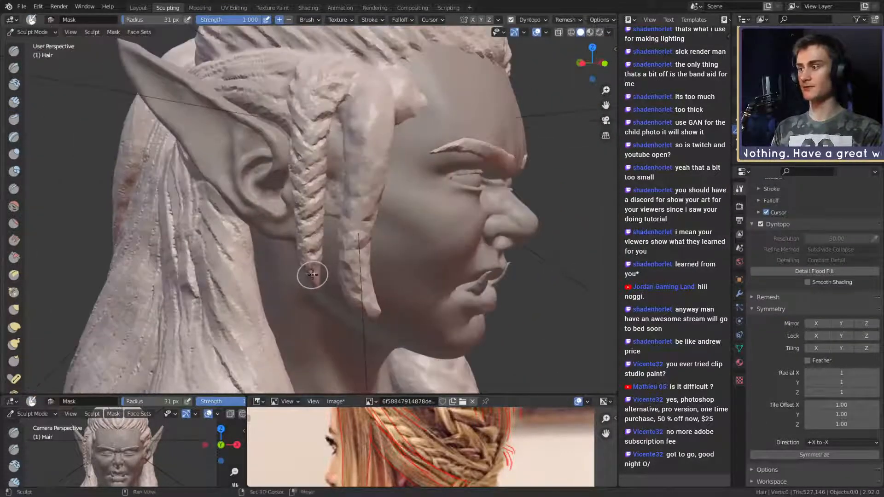
{"action": "key", "text": "shift+a"}
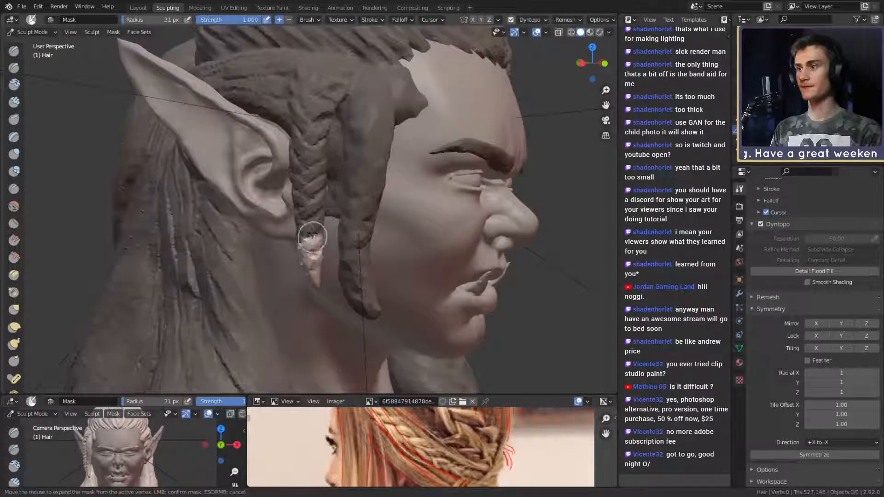
{"action": "key", "text": "Escape"}
{"action": "middle_click_drag", "start_coordinate": [313, 202], "coordinate": [295, 282]}
{"action": "key", "text": "shift+a"}
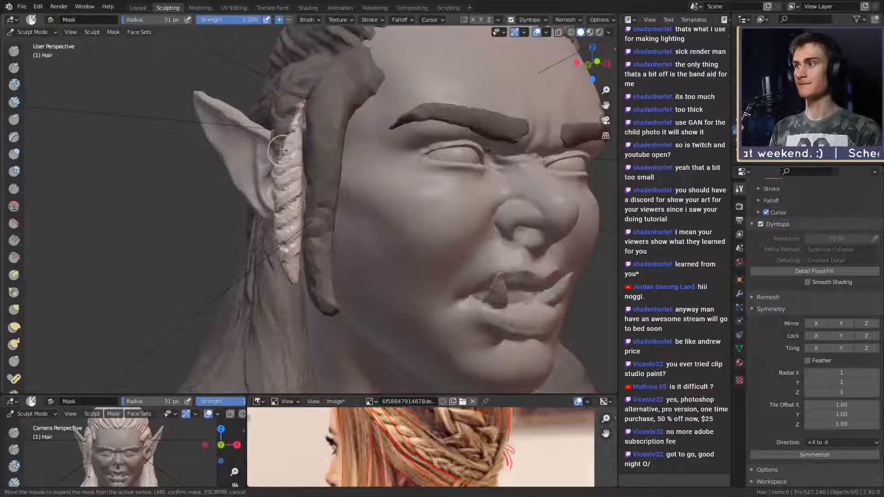
{"action": "key", "text": "Escape"}
{"action": "key", "text": "shift+a"}
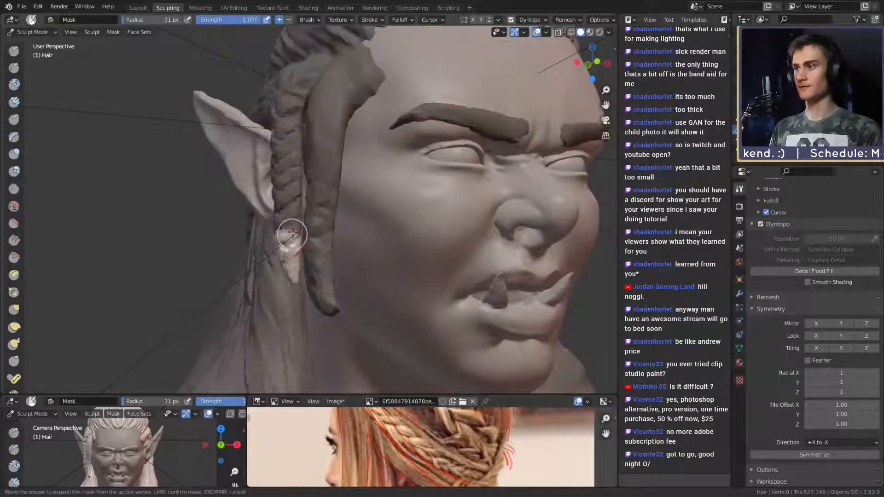
{"action": "left_click", "coordinate": [297, 136]}
- Refine the mask around the braid with the Mask brush, clearing it from the braid's root at the temple at a 45 px radius
{"action": "mouse_move", "coordinate": [296, 136]}
{"action": "middle_mouse_down"}
{"action": "mouse_move", "coordinate": [300, 168]}
{"action": "mouse_move", "coordinate": [325, 184]}
{"action": "middle_mouse_up"}
{"action": "middle_click_drag", "start_coordinate": [325, 184], "coordinate": [311, 148], "text": "ctrl"}
{"action": "key", "text": "f"}
{"action": "left_click", "coordinate": [328, 148]}
{"action": "mouse_move", "coordinate": [301, 172]}
{"action": "left_mouse_down"}
{"action": "mouse_move", "coordinate": [313, 79]}
{"action": "mouse_move", "coordinate": [294, 169]}
{"action": "mouse_move", "coordinate": [310, 91]}
{"action": "mouse_move", "coordinate": [298, 142]}
{"action": "left_mouse_up"}
{"action": "middle_click_drag", "start_coordinate": [317, 145], "coordinate": [352, 147]}
{"action": "key", "text": "f"}
{"action": "left_click", "coordinate": [341, 146]}
{"action": "mouse_move", "coordinate": [332, 150]}
{"action": "left_mouse_down", "text": "ctrl"}
{"action": "mouse_move", "coordinate": [326, 69]}
{"action": "mouse_move", "coordinate": [314, 115]}
{"action": "left_mouse_up", "text": "ctrl"}
{"action": "middle_click_drag", "start_coordinate": [318, 117], "coordinate": [363, 181]}
{"action": "mouse_move", "coordinate": [345, 183]}
{"action": "left_mouse_down", "text": "ctrl"}
{"action": "mouse_move", "coordinate": [341, 131]}
{"action": "mouse_move", "coordinate": [339, 174]}
{"action": "left_mouse_up", "text": "ctrl"}
{"action": "middle_click_drag", "start_coordinate": [343, 178], "coordinate": [295, 191]}
{"action": "mouse_move", "coordinate": [293, 189]}
{"action": "left_mouse_down", "text": "ctrl"}
{"action": "mouse_move", "coordinate": [295, 141]}
{"action": "mouse_move", "coordinate": [324, 133]}
{"action": "mouse_move", "coordinate": [364, 184]}
{"action": "mouse_move", "coordinate": [382, 148]}
{"action": "mouse_move", "coordinate": [366, 103]}
{"action": "mouse_move", "coordinate": [311, 101]}
{"action": "left_mouse_up", "text": "ctrl"}
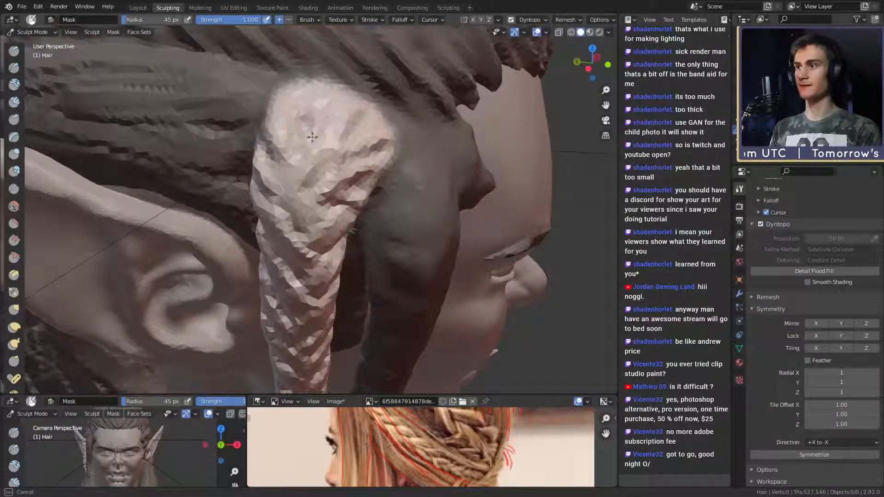
{"action": "left_click_drag", "start_coordinate": [313, 136], "coordinate": [305, 133], "text": "ctrl"}
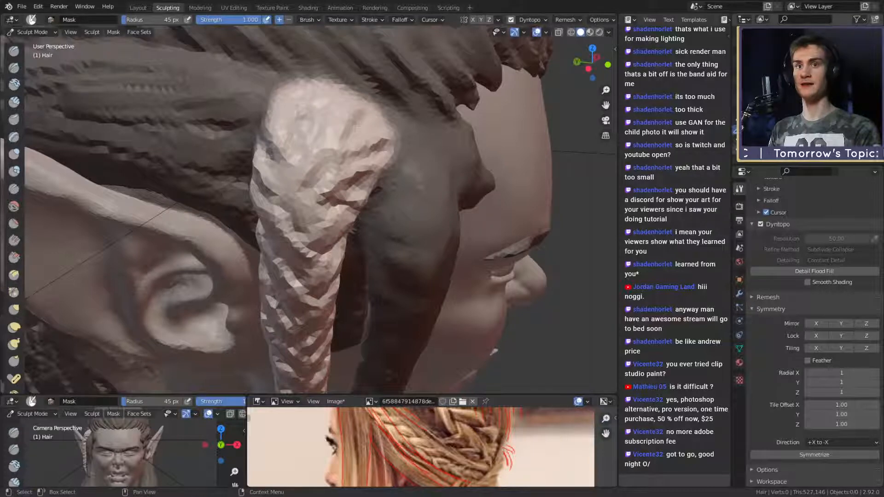
- Hide the masked hair to isolate the braid
{"action": "left_click", "coordinate": [870, 106]}
{"action": "scroll", "coordinate": [276, 205], "scroll_direction": "down", "scroll_amount": 4}
{"action": "middle_click_drag", "start_coordinate": [277, 205], "coordinate": [207, 166]}
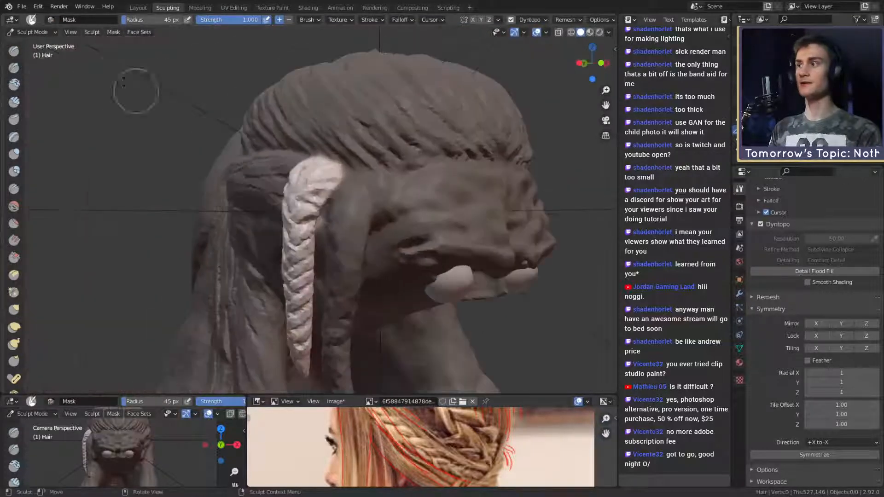
{"action": "left_click", "coordinate": [87, 32]}
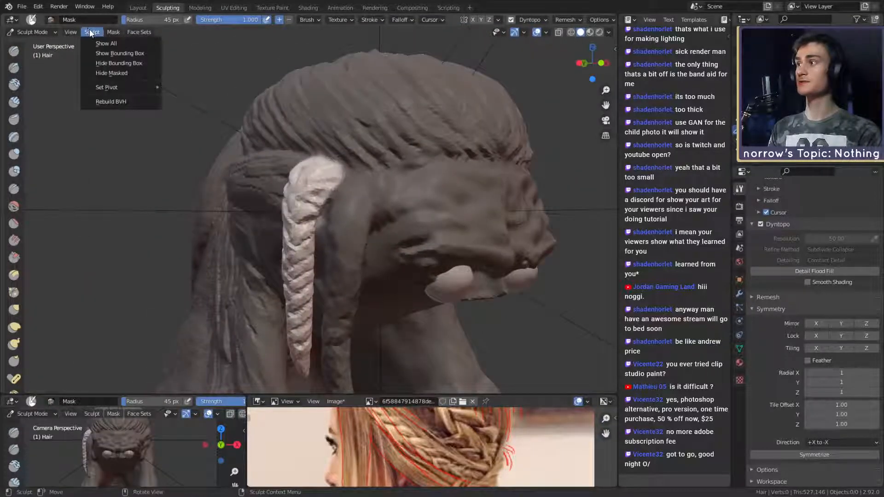
{"action": "left_click", "coordinate": [111, 72]}
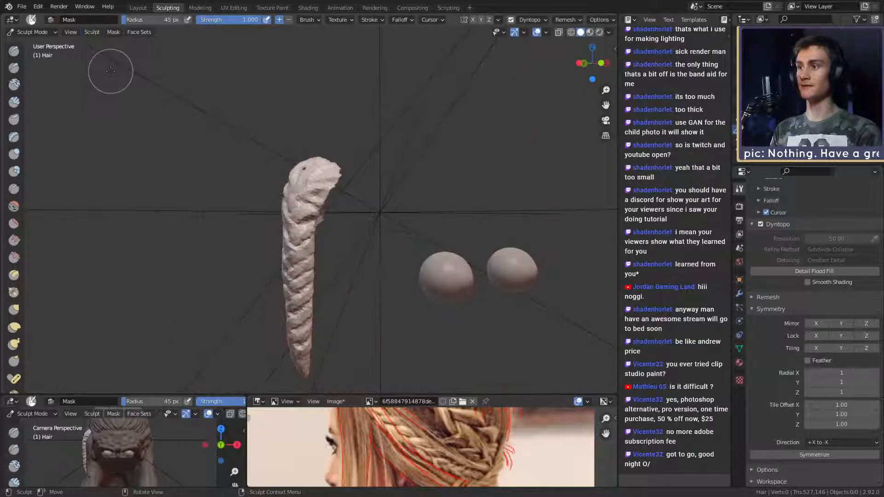
- Sculpt a braid segment into the smooth inner side of the isolated lock with Clay Strips at a 38 px radius
{"action": "mouse_move", "coordinate": [368, 237]}
{"action": "middle_mouse_down"}
{"action": "mouse_move", "coordinate": [395, 233]}
{"action": "mouse_move", "coordinate": [276, 225]}
{"action": "mouse_move", "coordinate": [290, 185]}
{"action": "mouse_move", "coordinate": [346, 201]}
{"action": "mouse_move", "coordinate": [417, 203]}
{"action": "middle_mouse_up"}
{"action": "key", "text": "c"}
{"action": "middle_click_drag", "start_coordinate": [318, 184], "coordinate": [396, 226], "text": "shift"}
{"action": "middle_click_drag", "start_coordinate": [341, 221], "coordinate": [409, 230]}
{"action": "mouse_move", "coordinate": [410, 231]}
{"action": "middle_mouse_down", "text": "shift"}
{"action": "mouse_move", "coordinate": [405, 186]}
{"action": "mouse_move", "coordinate": [345, 205]}
{"action": "mouse_move", "coordinate": [370, 178]}
{"action": "middle_mouse_up", "text": "shift"}
{"action": "key", "text": "f"}
{"action": "left_click", "coordinate": [367, 189]}
{"action": "left_click_drag", "start_coordinate": [365, 213], "coordinate": [321, 166]}
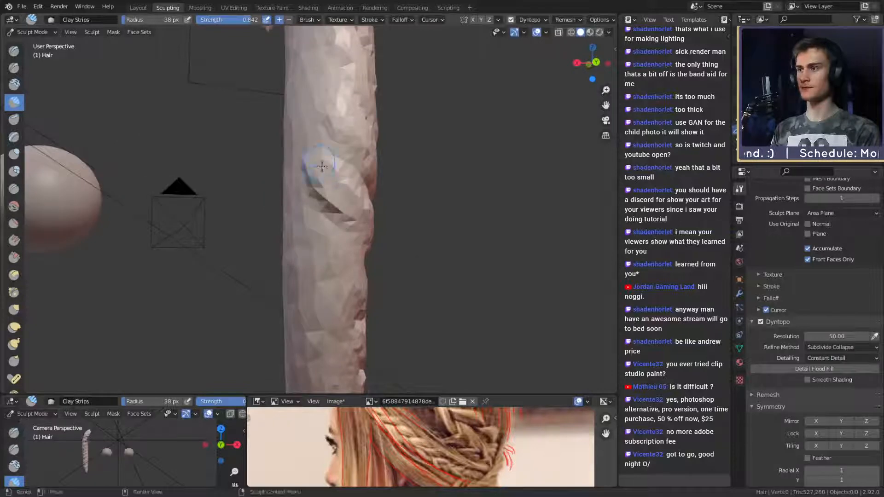
- Enlarge the reference photo area and zoom in on its braid, with the isolated lock's unfinished side in view for comparison
{"action": "middle_click_drag", "start_coordinate": [322, 166], "coordinate": [407, 221]}
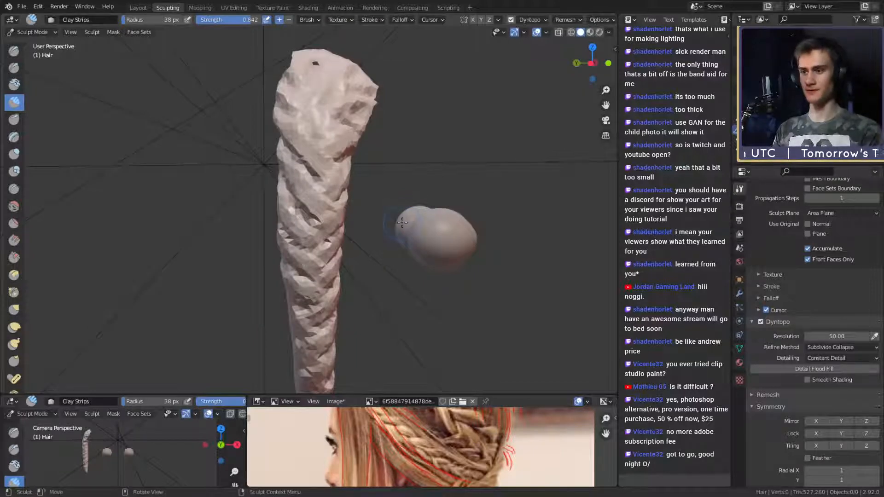
{"action": "scroll", "coordinate": [447, 456], "scroll_direction": "down", "scroll_amount": 3}
{"action": "scroll", "coordinate": [450, 462], "scroll_direction": "up", "scroll_amount": 5}
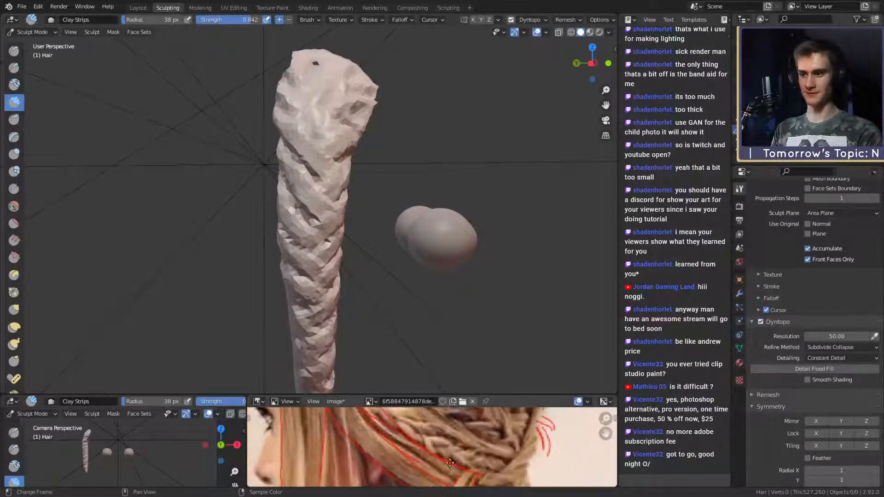
{"action": "middle_click_drag", "start_coordinate": [441, 449], "coordinate": [450, 481]}
{"action": "left_click_drag", "start_coordinate": [534, 396], "coordinate": [517, 253]}
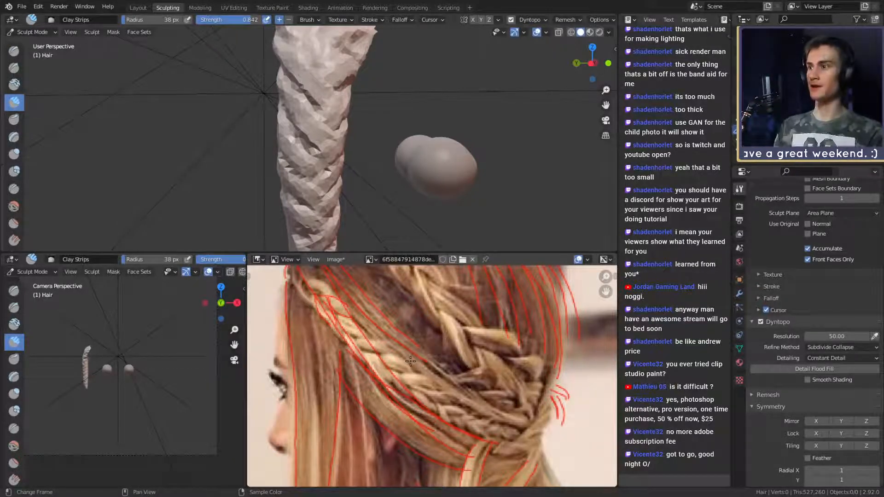
{"action": "mouse_move", "coordinate": [350, 152]}
{"action": "middle_mouse_down"}
{"action": "mouse_move", "coordinate": [363, 157]}
{"action": "mouse_move", "coordinate": [290, 154]}
{"action": "mouse_move", "coordinate": [348, 162]}
{"action": "mouse_move", "coordinate": [353, 177]}
{"action": "mouse_move", "coordinate": [320, 175]}
{"action": "mouse_move", "coordinate": [302, 188]}
{"action": "mouse_move", "coordinate": [262, 173]}
{"action": "mouse_move", "coordinate": [311, 115]}
{"action": "middle_mouse_up"}
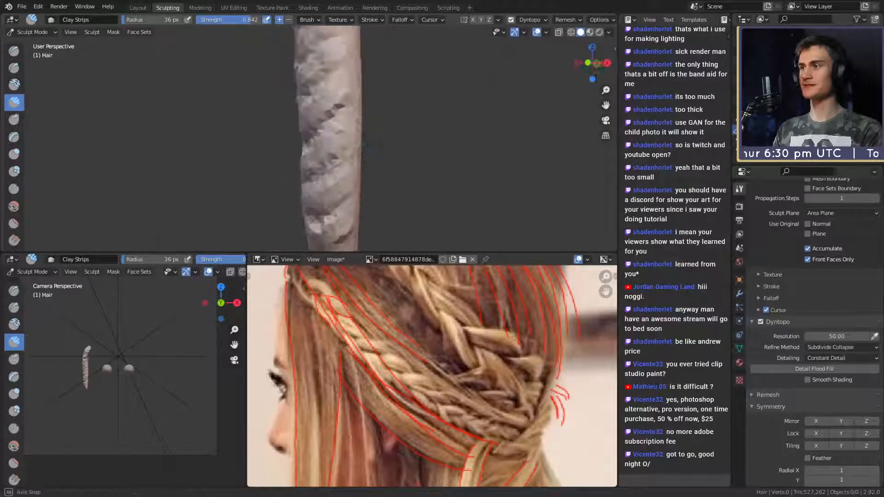
- Sculpt the first diagonal braid strand across the isolated lock's smooth side with Clay Strips at a 32 px radius
{"action": "middle_click_drag", "start_coordinate": [348, 178], "coordinate": [285, 167]}
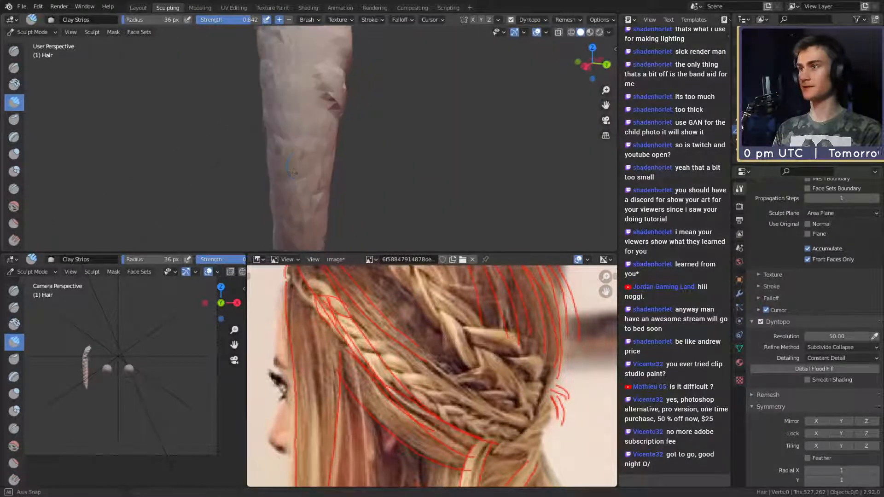
{"action": "key", "text": "f"}
{"action": "middle_click_drag", "start_coordinate": [371, 138], "coordinate": [325, 148]}
{"action": "left_click", "coordinate": [374, 141]}
{"action": "key", "text": "f"}
{"action": "left_click", "coordinate": [327, 153]}
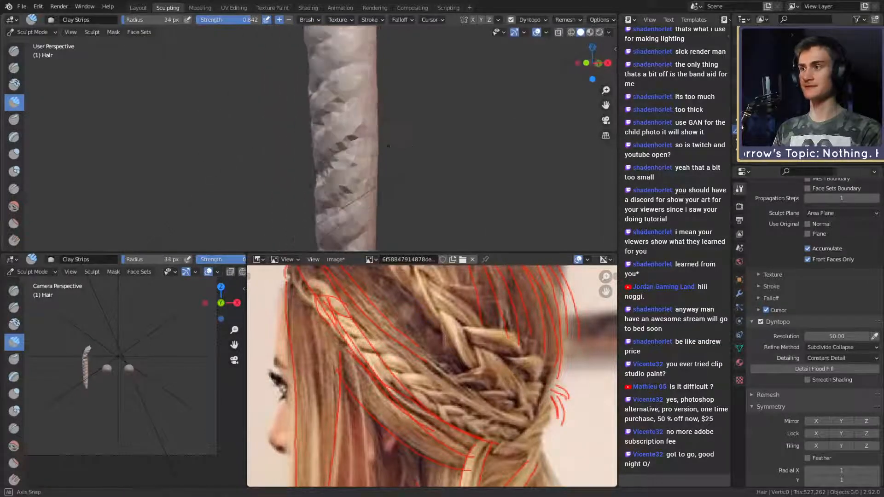
{"action": "middle_click_drag", "start_coordinate": [388, 146], "coordinate": [304, 164]}
{"action": "mouse_move", "coordinate": [330, 165]}
{"action": "middle_mouse_down"}
{"action": "mouse_move", "coordinate": [347, 141]}
{"action": "mouse_move", "coordinate": [316, 123]}
{"action": "mouse_move", "coordinate": [420, 130]}
{"action": "mouse_move", "coordinate": [341, 144]}
{"action": "mouse_move", "coordinate": [327, 125]}
{"action": "middle_mouse_up"}
{"action": "left_click_drag", "start_coordinate": [327, 126], "coordinate": [315, 112]}
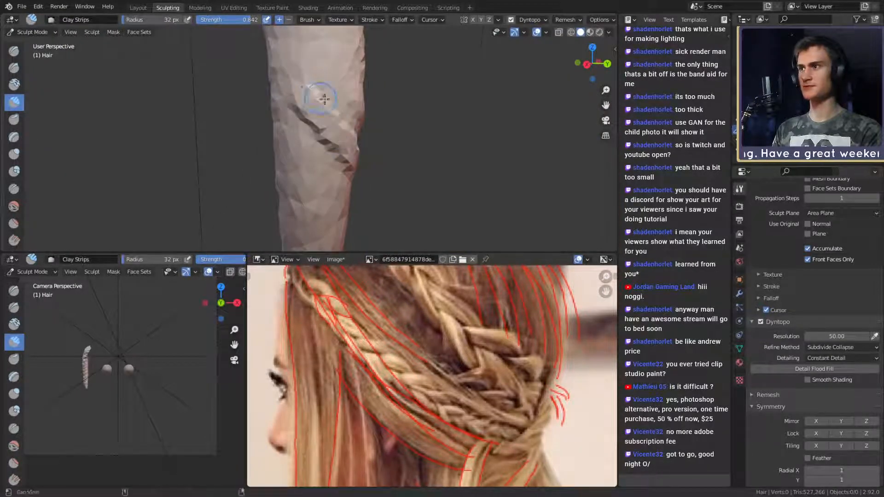
- Build up crossing braid strands from the lock's middle toward its root with Clay Strips at a 32 px radius
{"action": "middle_click_drag", "start_coordinate": [324, 98], "coordinate": [301, 146]}
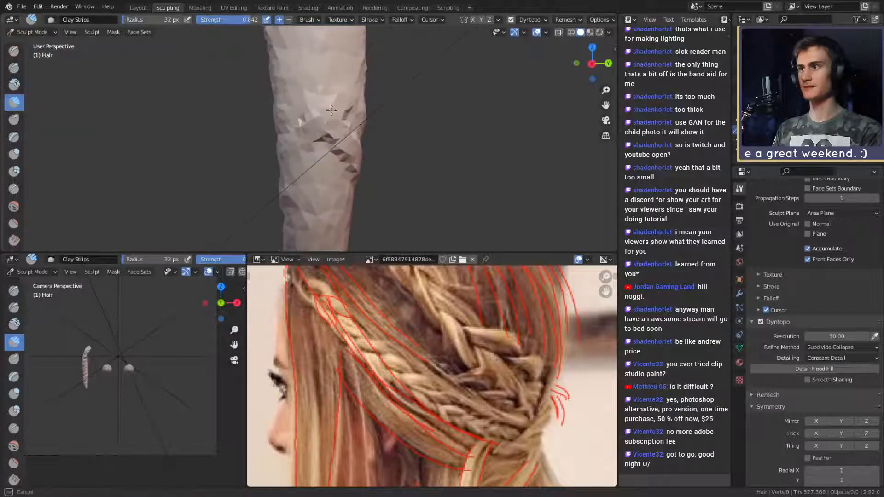
{"action": "mouse_move", "coordinate": [331, 110]}
{"action": "middle_mouse_down"}
{"action": "mouse_move", "coordinate": [284, 94]}
{"action": "mouse_move", "coordinate": [319, 127]}
{"action": "middle_mouse_up"}
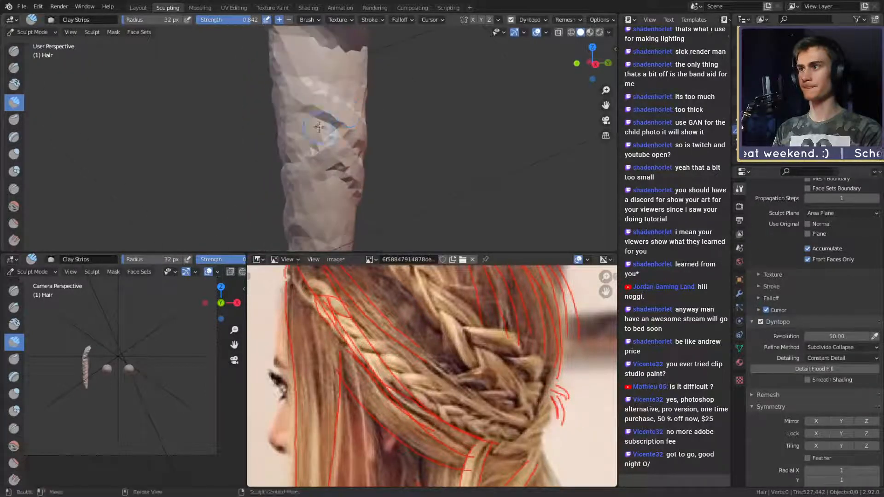
{"action": "mouse_move", "coordinate": [354, 86]}
{"action": "middle_mouse_down"}
{"action": "mouse_move", "coordinate": [312, 118]}
{"action": "mouse_move", "coordinate": [258, 73]}
{"action": "middle_mouse_up"}
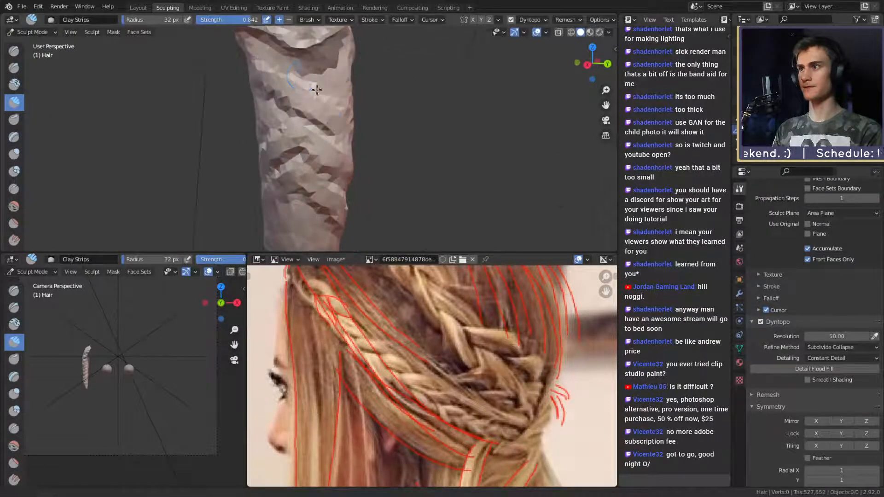
{"action": "middle_click_drag", "start_coordinate": [317, 89], "coordinate": [311, 141], "text": "shift"}
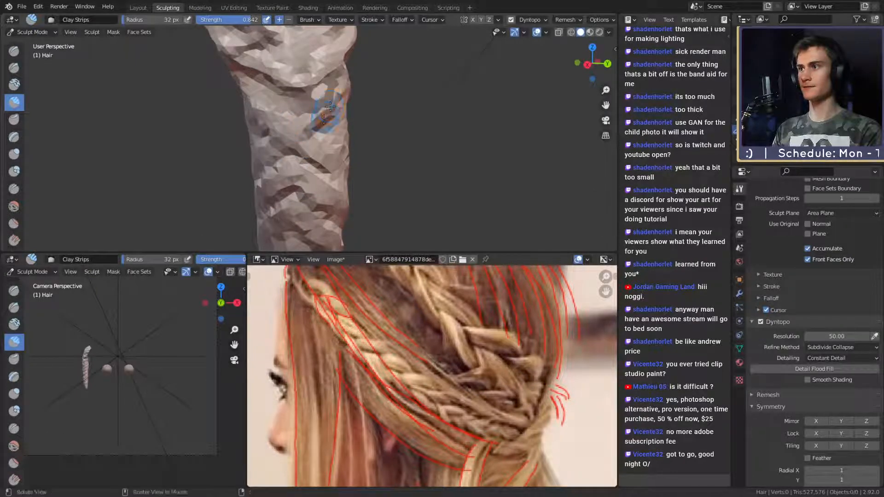
{"action": "mouse_move", "coordinate": [330, 107]}
{"action": "middle_mouse_down", "text": "ctrl"}
{"action": "mouse_move", "coordinate": [334, 92]}
{"action": "mouse_move", "coordinate": [355, 119]}
{"action": "middle_mouse_up", "text": "ctrl"}
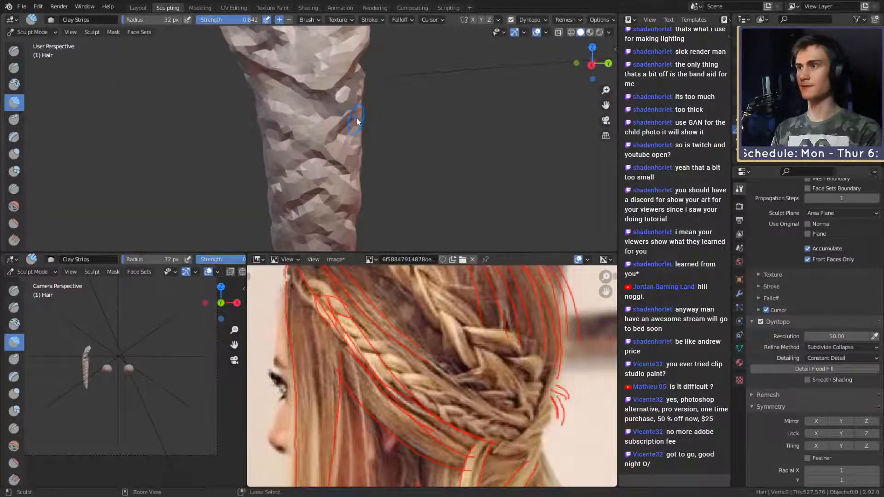
{"action": "key", "text": "alt+d"}
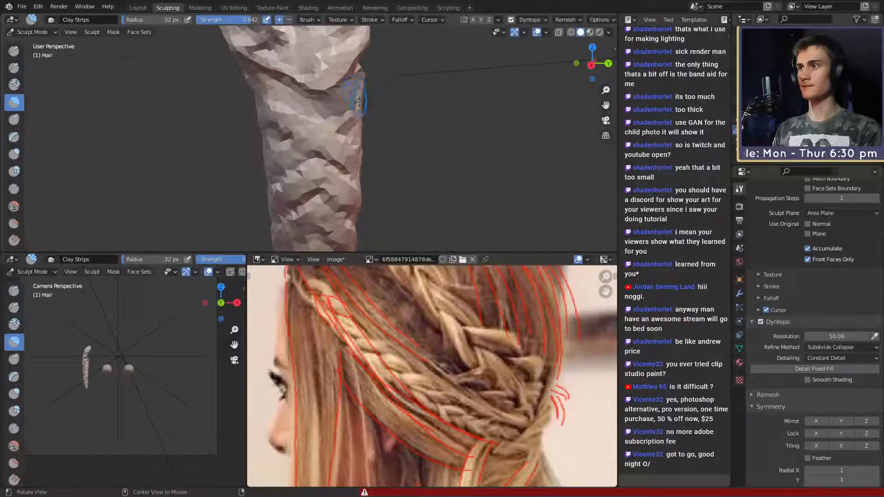
- Extend the crossing braid strands down the lock's remaining smooth surface with Clay Strips at a 30 px radius
{"action": "mouse_move", "coordinate": [356, 97]}
{"action": "middle_mouse_down"}
{"action": "mouse_move", "coordinate": [282, 94]}
{"action": "mouse_move", "coordinate": [296, 109]}
{"action": "mouse_move", "coordinate": [404, 133]}
{"action": "mouse_move", "coordinate": [363, 132]}
{"action": "middle_mouse_up"}
{"action": "key", "text": "f"}
{"action": "left_click", "coordinate": [248, 111]}
{"action": "key", "text": "f"}
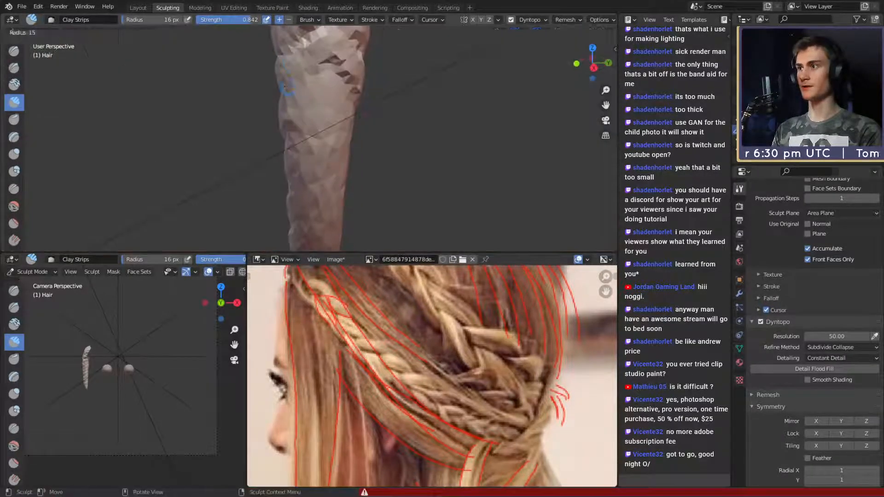
{"action": "left_click", "coordinate": [318, 87]}
{"action": "left_click_drag", "start_coordinate": [291, 42], "coordinate": [311, 79]}
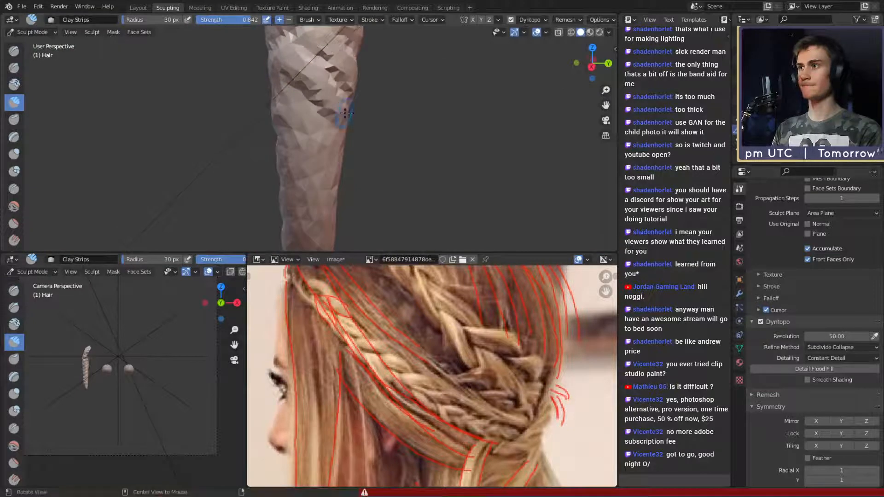
{"action": "middle_click_drag", "start_coordinate": [345, 112], "coordinate": [324, 125]}
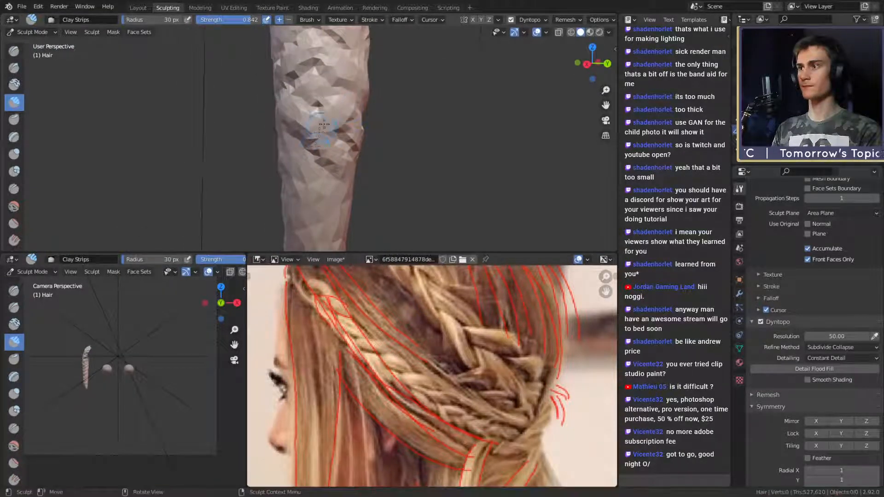
{"action": "middle_click_drag", "start_coordinate": [280, 165], "coordinate": [301, 138]}
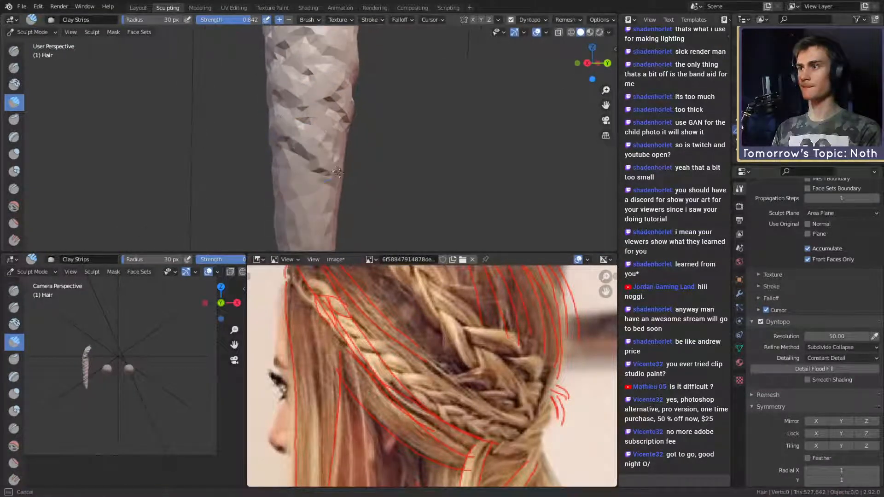
{"action": "middle_click_drag", "start_coordinate": [338, 173], "coordinate": [314, 139]}
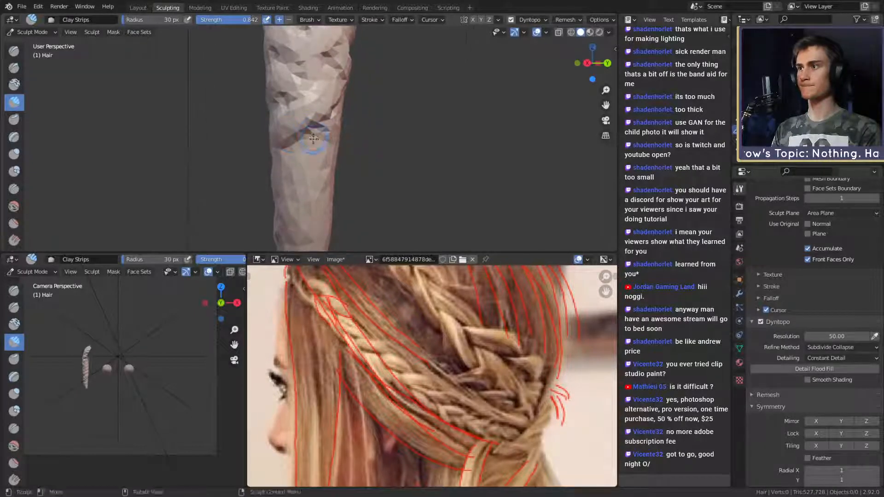
- Sculpt the last alternating braid strands down to the lock's tip with Clay Strips
{"action": "left_click_drag", "start_coordinate": [325, 158], "coordinate": [328, 161]}
{"action": "middle_click_drag", "start_coordinate": [311, 134], "coordinate": [305, 146]}
{"action": "left_click_drag", "start_coordinate": [297, 131], "coordinate": [326, 156]}
{"action": "middle_click_drag", "start_coordinate": [312, 116], "coordinate": [299, 128]}
{"action": "left_click_drag", "start_coordinate": [292, 130], "coordinate": [322, 153]}
{"action": "middle_click_drag", "start_coordinate": [318, 180], "coordinate": [362, 131]}
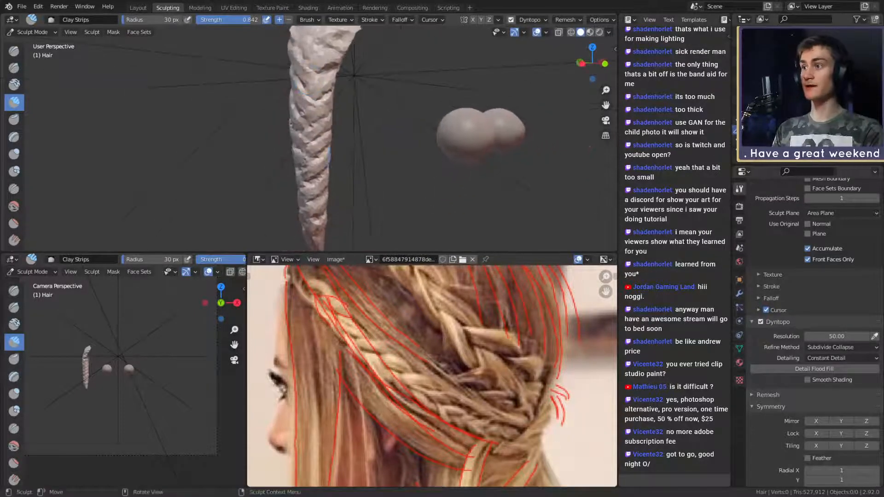
- Carve the gaps between the strands along the lower braid with the Crease brush at a 29 px radius
{"action": "key", "text": "shift+c"}
{"action": "middle_click_drag", "start_coordinate": [277, 161], "coordinate": [350, 159]}
{"action": "left_click_drag", "start_coordinate": [337, 156], "coordinate": [337, 125], "text": "alt"}
{"action": "middle_click_drag", "start_coordinate": [337, 125], "coordinate": [380, 139], "text": "shift"}
{"action": "mouse_move", "coordinate": [355, 131]}
{"action": "middle_mouse_down"}
{"action": "mouse_move", "coordinate": [343, 139]}
{"action": "mouse_move", "coordinate": [328, 117]}
{"action": "mouse_move", "coordinate": [317, 126]}
{"action": "mouse_move", "coordinate": [335, 113]}
{"action": "mouse_move", "coordinate": [371, 129]}
{"action": "mouse_move", "coordinate": [351, 127]}
{"action": "middle_mouse_up"}
{"action": "left_click", "coordinate": [349, 118]}
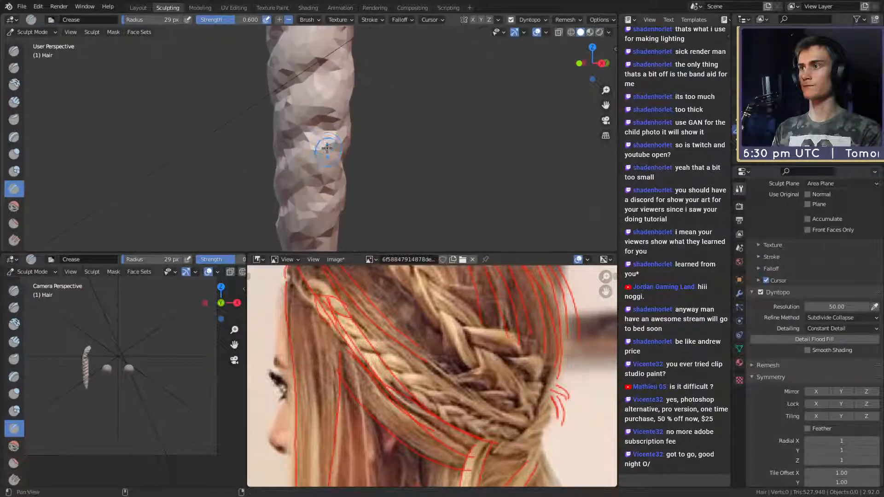
{"action": "middle_click_drag", "start_coordinate": [347, 126], "coordinate": [272, 151]}
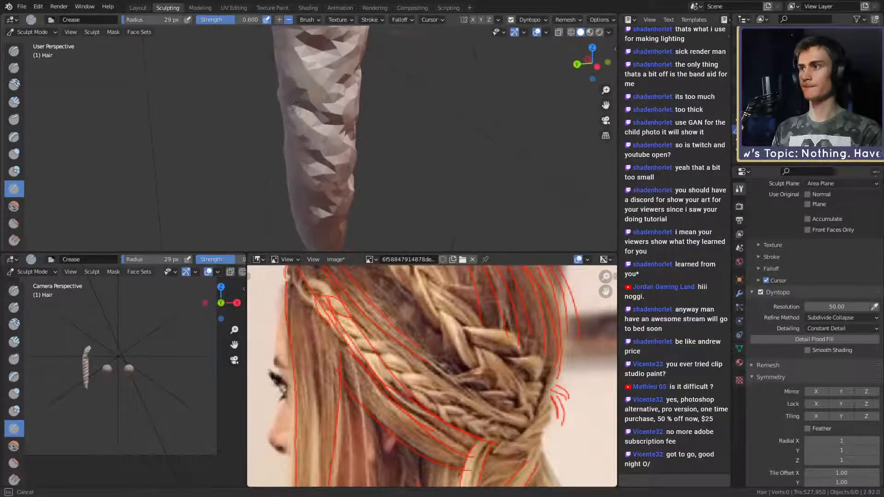
{"action": "mouse_move", "coordinate": [292, 102]}
{"action": "middle_mouse_down"}
{"action": "mouse_move", "coordinate": [305, 134]}
{"action": "mouse_move", "coordinate": [332, 135]}
{"action": "mouse_move", "coordinate": [282, 138]}
{"action": "middle_mouse_up"}
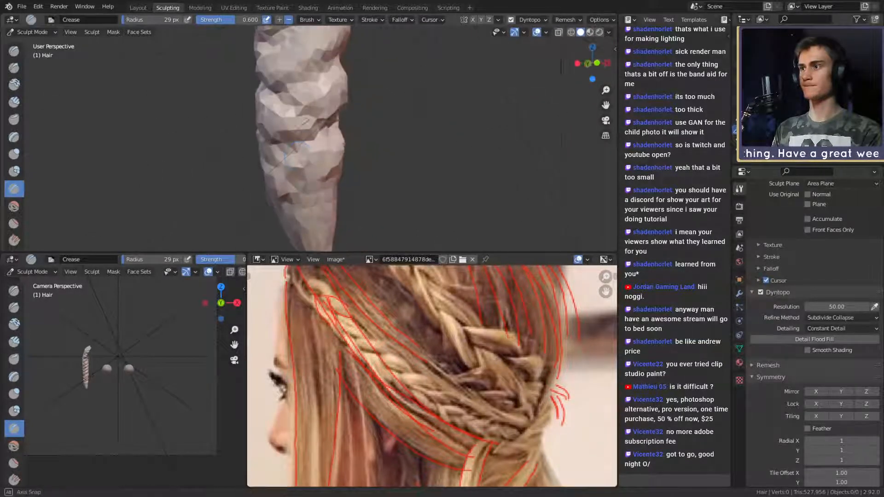
{"action": "middle_click_drag", "start_coordinate": [342, 183], "coordinate": [337, 146]}
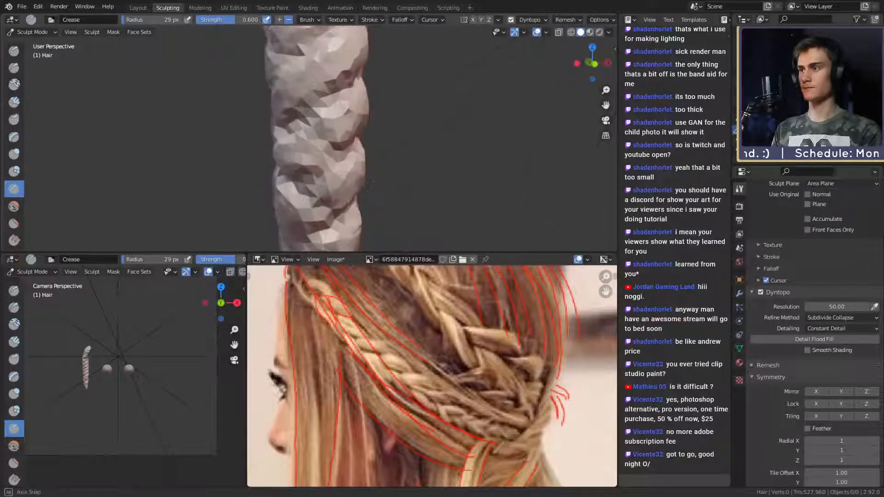
- Deepen the creases between the overlapping strands around the middle of the braid
{"action": "mouse_move", "coordinate": [281, 100]}
{"action": "middle_mouse_down"}
{"action": "mouse_move", "coordinate": [391, 161]}
{"action": "mouse_move", "coordinate": [332, 157]}
{"action": "mouse_move", "coordinate": [314, 141]}
{"action": "middle_mouse_up"}
{"action": "middle_click_drag", "start_coordinate": [392, 189], "coordinate": [329, 176]}
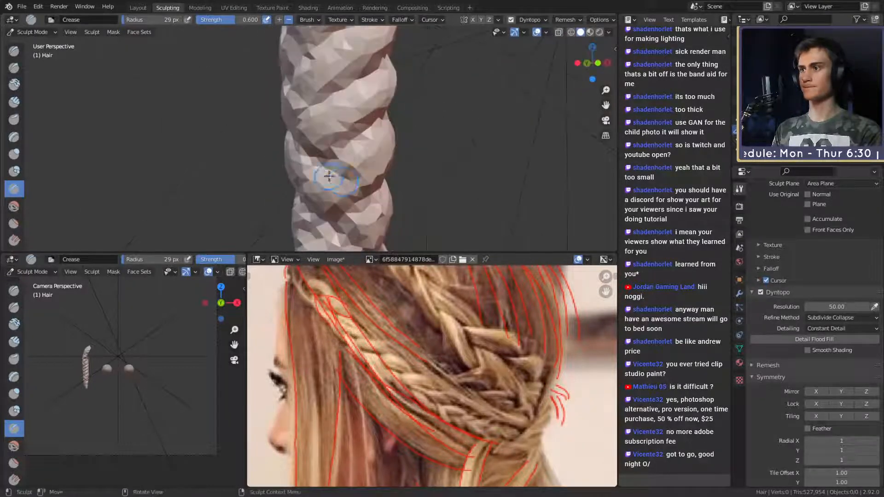
{"action": "mouse_move", "coordinate": [365, 203]}
{"action": "middle_mouse_down"}
{"action": "mouse_move", "coordinate": [295, 143]}
{"action": "mouse_move", "coordinate": [343, 148]}
{"action": "mouse_move", "coordinate": [330, 112]}
{"action": "middle_mouse_up"}
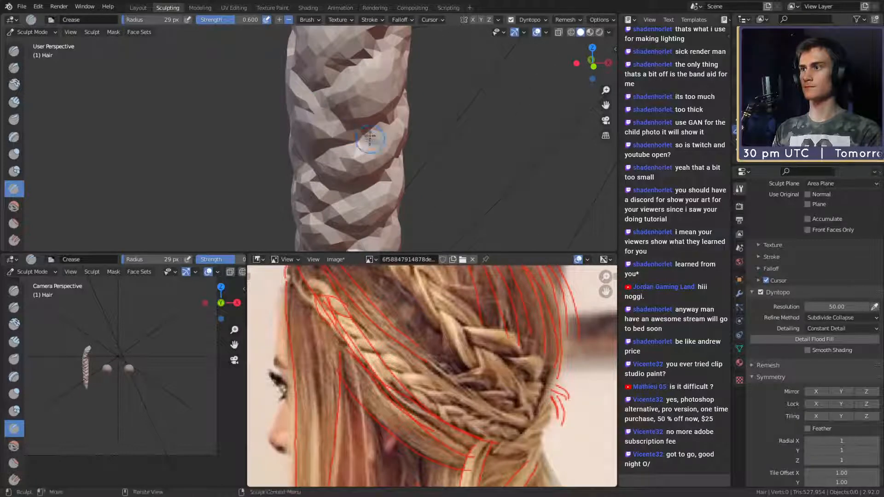
{"action": "middle_click_drag", "start_coordinate": [371, 138], "coordinate": [340, 113]}
{"action": "mouse_move", "coordinate": [343, 156]}
{"action": "middle_mouse_down"}
{"action": "mouse_move", "coordinate": [423, 154]}
{"action": "mouse_move", "coordinate": [347, 158]}
{"action": "mouse_move", "coordinate": [357, 174]}
{"action": "mouse_move", "coordinate": [357, 143]}
{"action": "mouse_move", "coordinate": [326, 105]}
{"action": "middle_mouse_up"}
{"action": "mouse_move", "coordinate": [370, 159]}
{"action": "middle_mouse_down"}
{"action": "mouse_move", "coordinate": [330, 170]}
{"action": "mouse_move", "coordinate": [345, 179]}
{"action": "mouse_move", "coordinate": [313, 150]}
{"action": "middle_mouse_up"}
{"action": "mouse_move", "coordinate": [267, 105]}
{"action": "middle_mouse_down"}
{"action": "mouse_move", "coordinate": [388, 141]}
{"action": "mouse_move", "coordinate": [322, 146]}
{"action": "mouse_move", "coordinate": [426, 181]}
{"action": "middle_mouse_up"}
- Crease the strand separations at the braid's wide root end
{"action": "scroll", "coordinate": [324, 168], "scroll_direction": "up", "scroll_amount": 5}
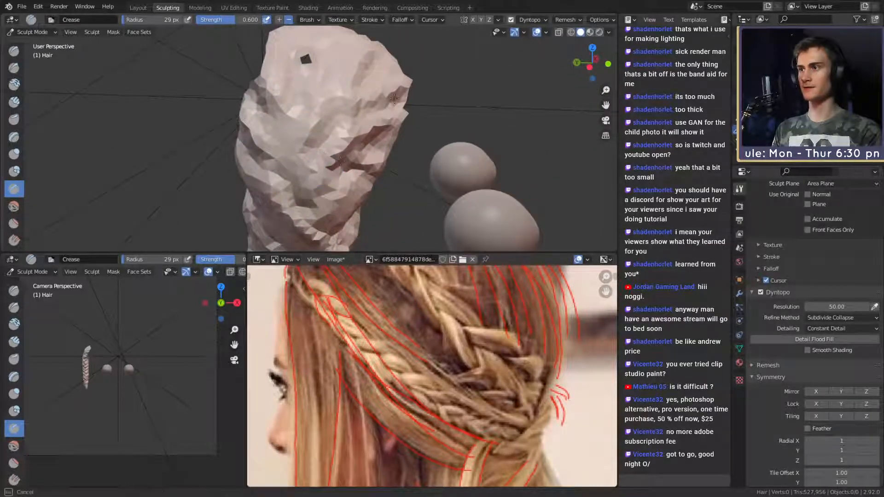
{"action": "middle_click_drag", "start_coordinate": [352, 83], "coordinate": [371, 92]}
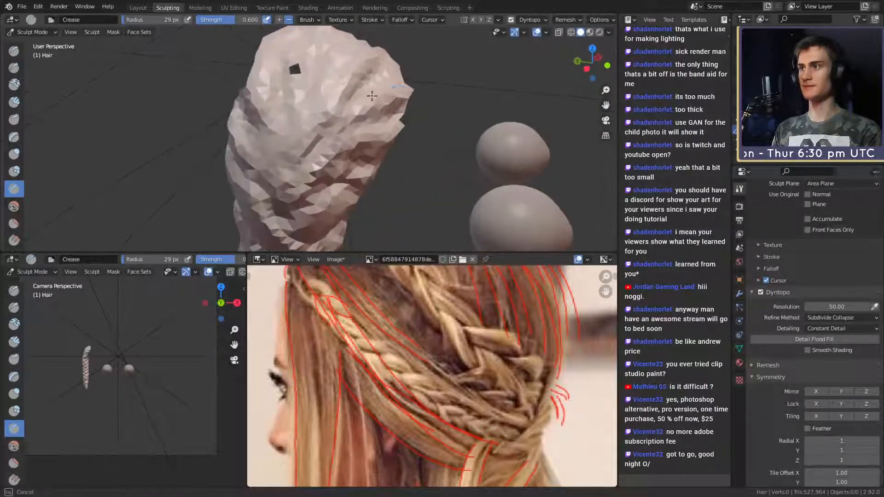
{"action": "middle_click_drag", "start_coordinate": [295, 115], "coordinate": [289, 180]}
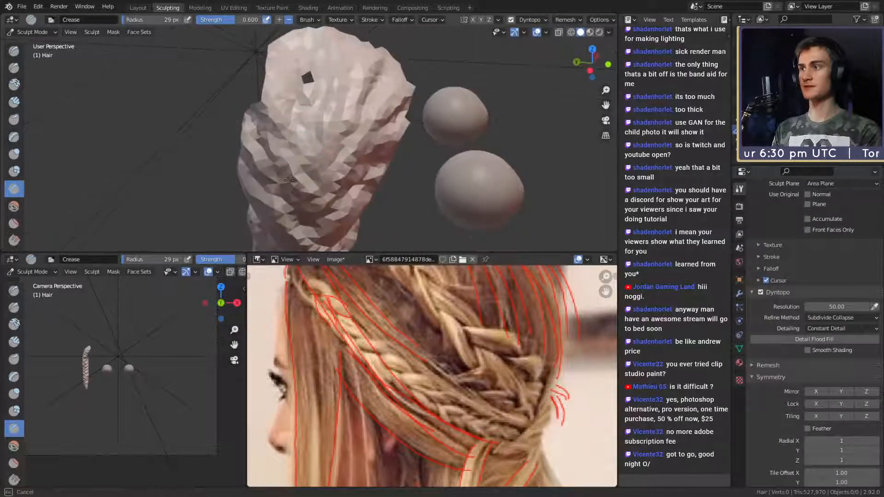
{"action": "scroll", "coordinate": [294, 41], "scroll_direction": "down", "scroll_amount": 8}
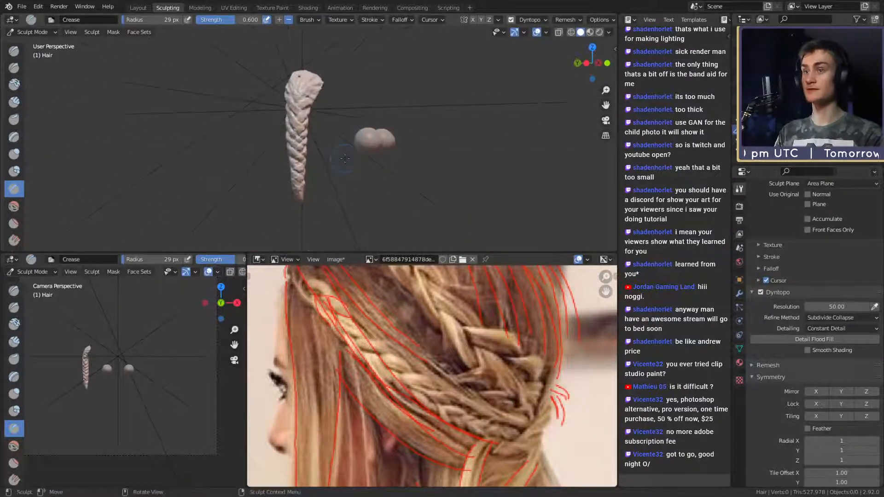
- Reveal the hidden hair around the finished braid and clear the mask
{"action": "left_click", "coordinate": [90, 32]}
{"action": "left_click", "coordinate": [109, 50]}
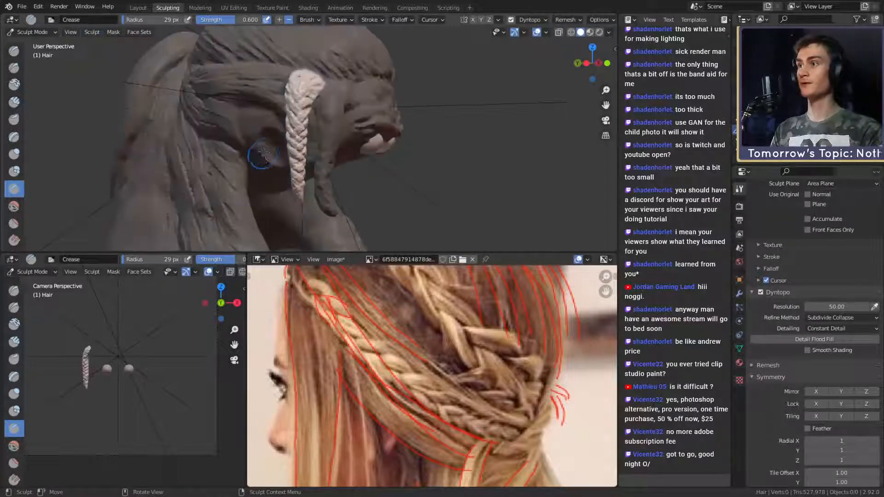
{"action": "middle_click_drag", "start_coordinate": [263, 152], "coordinate": [322, 159]}
{"action": "scroll", "coordinate": [332, 161], "scroll_direction": "up", "scroll_amount": 6}
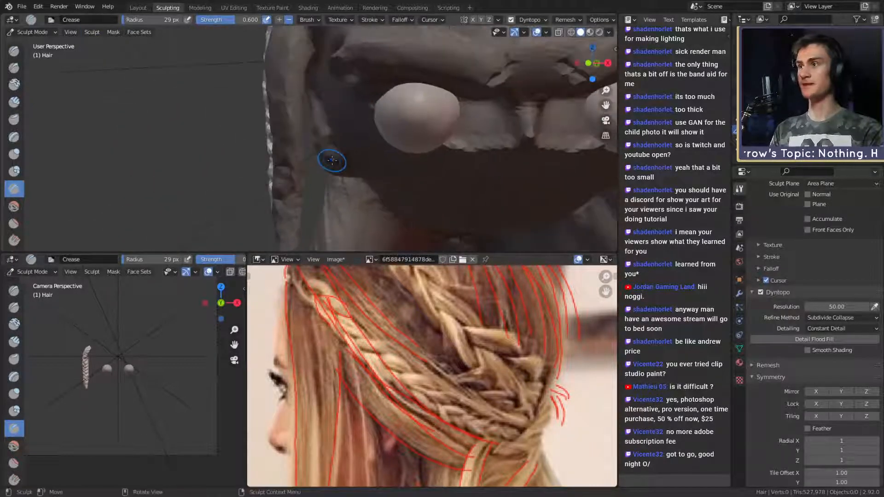
{"action": "key", "text": "alt+m"}
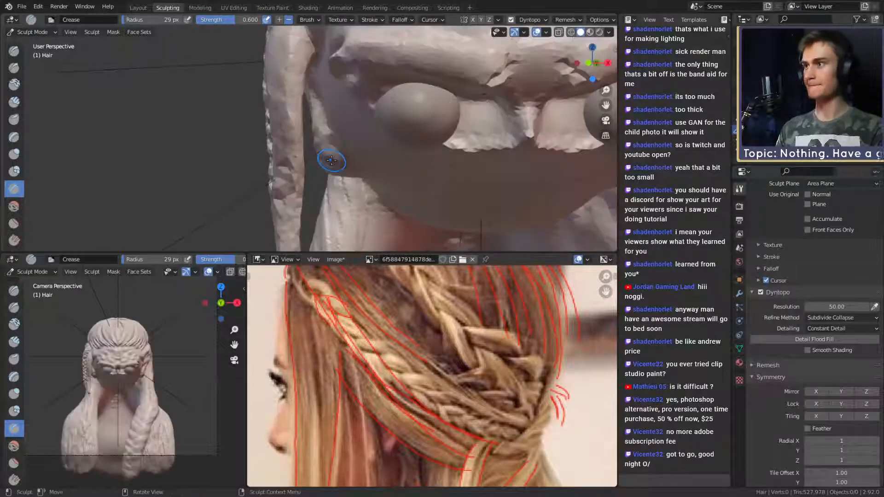
- Expand a mask from the smooth front lock beside the braid so that everything except the lock is masked
{"action": "middle_click_drag", "start_coordinate": [349, 207], "coordinate": [340, 186]}
{"action": "key", "text": "m"}
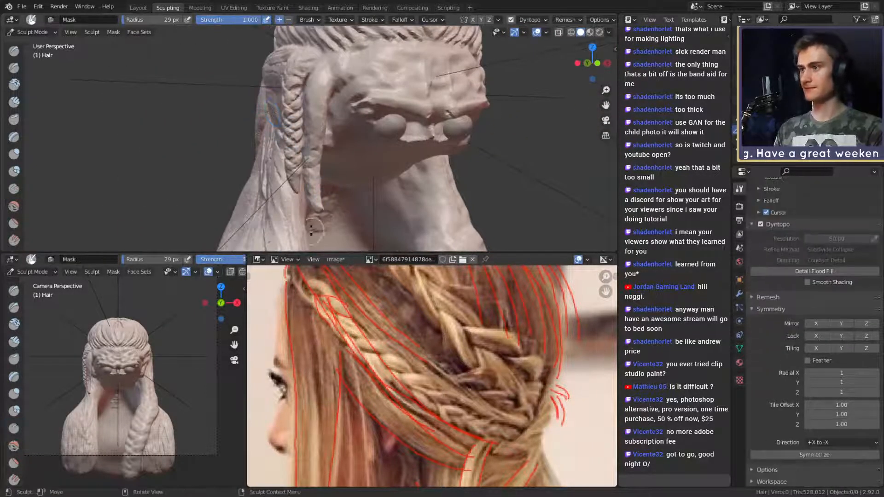
{"action": "key", "text": "shift+a"}
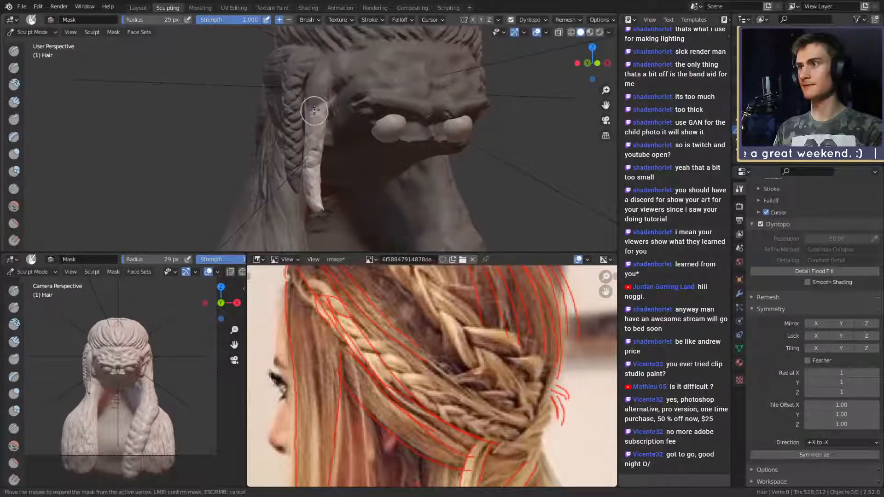
{"action": "left_click", "coordinate": [315, 105]}
{"action": "middle_click_drag", "start_coordinate": [315, 104], "coordinate": [339, 105]}
{"action": "middle_click_drag", "start_coordinate": [340, 105], "coordinate": [330, 133], "text": "shift"}
{"action": "scroll", "coordinate": [330, 132], "scroll_direction": "up", "scroll_amount": 4}
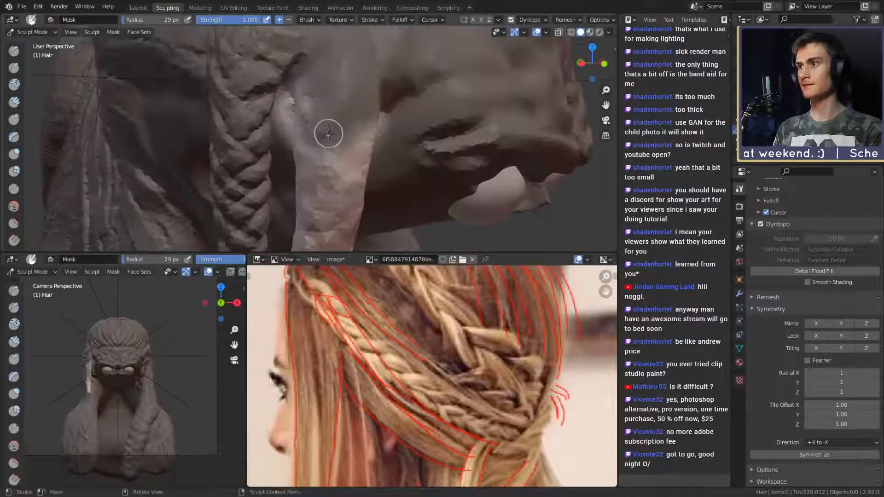
- Clear the mask from the front lock's upper part up to its root with the Mask brush at a 55 px radius
{"action": "mouse_move", "coordinate": [329, 132]}
{"action": "left_mouse_down"}
{"action": "mouse_move", "coordinate": [333, 154]}
{"action": "mouse_move", "coordinate": [343, 95]}
{"action": "mouse_move", "coordinate": [353, 106]}
{"action": "mouse_move", "coordinate": [364, 86]}
{"action": "left_mouse_up"}
{"action": "key", "text": "f"}
{"action": "left_click", "coordinate": [347, 129]}
{"action": "mouse_move", "coordinate": [364, 85]}
{"action": "middle_mouse_down", "text": "shift"}
{"action": "mouse_move", "coordinate": [326, 165]}
{"action": "mouse_move", "coordinate": [382, 139]}
{"action": "middle_mouse_up", "text": "shift"}
{"action": "key", "text": "f"}
{"action": "left_click", "coordinate": [381, 140]}
{"action": "mouse_move", "coordinate": [348, 133]}
{"action": "left_mouse_down", "text": "ctrl"}
{"action": "mouse_move", "coordinate": [339, 181]}
{"action": "mouse_move", "coordinate": [318, 173]}
{"action": "left_mouse_up", "text": "ctrl"}
{"action": "middle_click_drag", "start_coordinate": [319, 172], "coordinate": [336, 137]}
{"action": "mouse_move", "coordinate": [333, 146]}
{"action": "left_mouse_down", "text": "ctrl"}
{"action": "mouse_move", "coordinate": [320, 136]}
{"action": "mouse_move", "coordinate": [355, 95]}
{"action": "left_mouse_up", "text": "ctrl"}
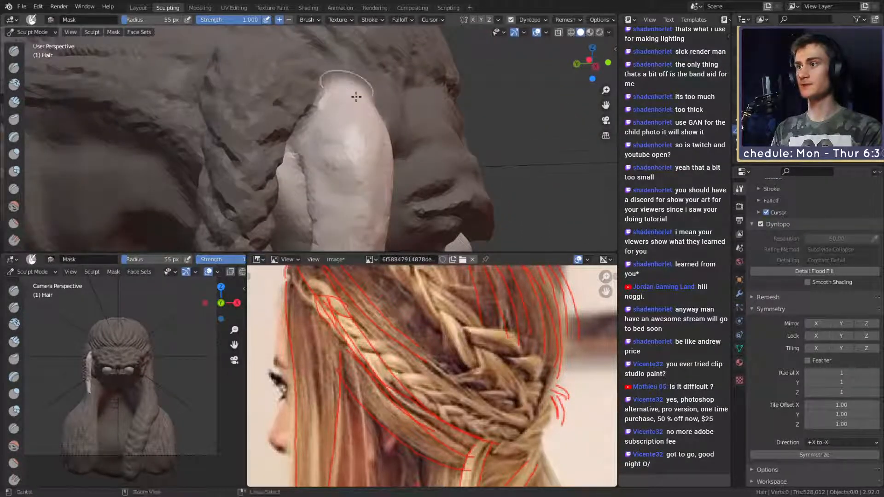
{"action": "middle_click_drag", "start_coordinate": [355, 95], "coordinate": [330, 98]}
{"action": "mouse_move", "coordinate": [330, 98]}
{"action": "left_mouse_down", "text": "ctrl"}
{"action": "mouse_move", "coordinate": [344, 132]}
{"action": "mouse_move", "coordinate": [310, 98]}
{"action": "left_mouse_up", "text": "ctrl"}
- Clear the mask along the face-side edge of the front lock's root with the Mask brush at a 32 px radius
{"action": "middle_click_drag", "start_coordinate": [372, 133], "coordinate": [297, 86]}
{"action": "key", "text": "f"}
{"action": "left_click", "coordinate": [286, 85]}
{"action": "left_click_drag", "start_coordinate": [273, 87], "coordinate": [292, 58], "text": "ctrl"}
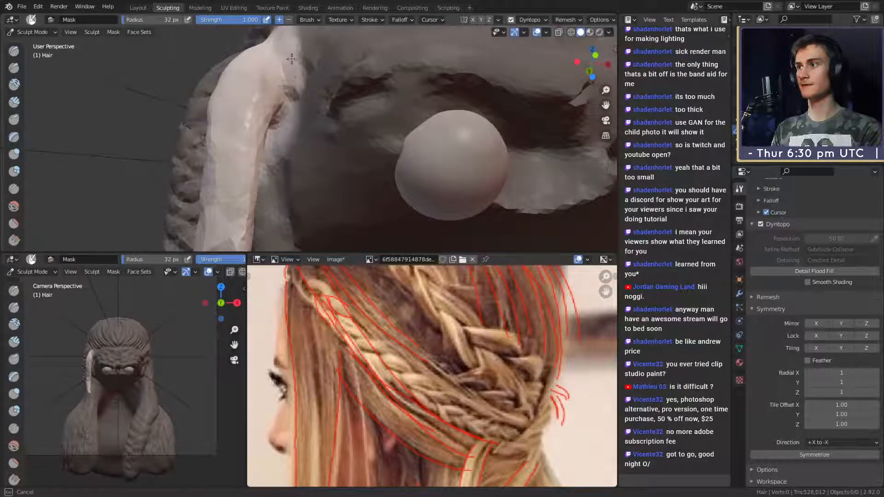
{"action": "left_click_drag", "start_coordinate": [284, 109], "coordinate": [275, 142], "text": "ctrl"}
{"action": "middle_click_drag", "start_coordinate": [275, 143], "coordinate": [252, 93]}
{"action": "left_click_drag", "start_coordinate": [273, 88], "coordinate": [279, 69], "text": "ctrl"}
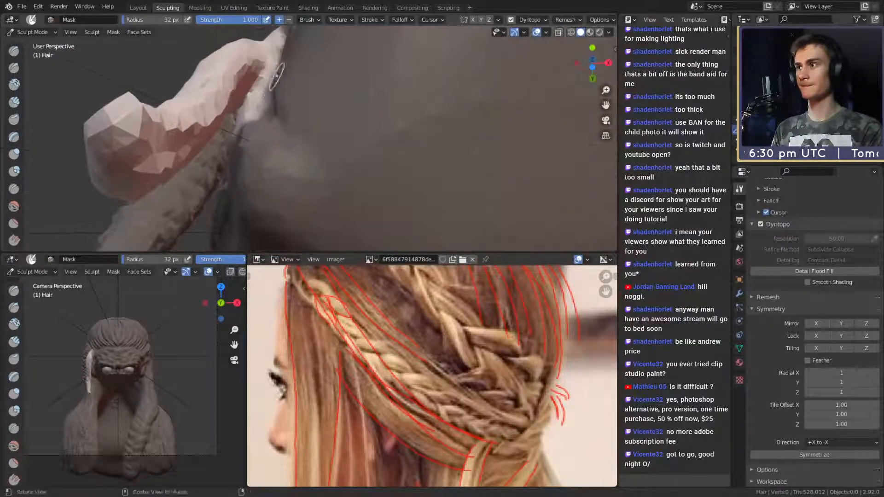
{"action": "mouse_move", "coordinate": [279, 69]}
{"action": "middle_mouse_down"}
{"action": "mouse_move", "coordinate": [329, 144]}
{"action": "mouse_move", "coordinate": [369, 170]}
{"action": "mouse_move", "coordinate": [342, 168]}
{"action": "mouse_move", "coordinate": [330, 129]}
{"action": "middle_mouse_up"}
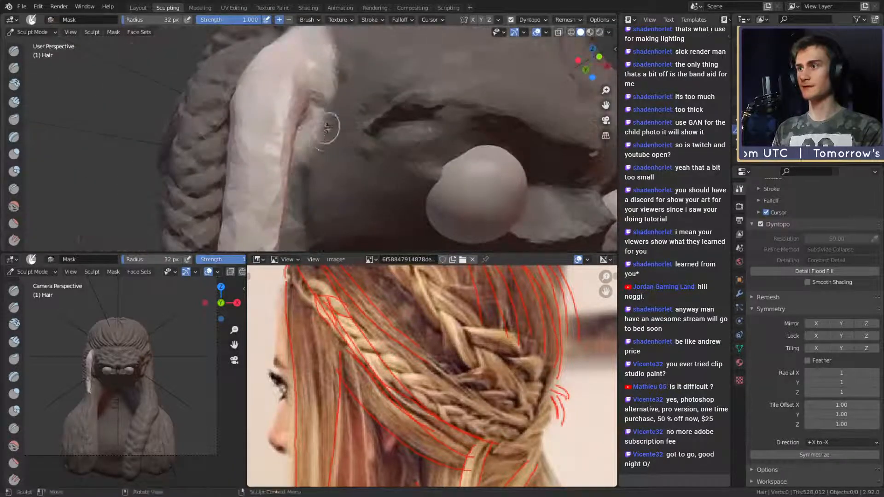
- Re-mask the spill beside the front lock's face-side edge and hide all masked geometry
{"action": "mouse_move", "coordinate": [328, 130]}
{"action": "left_mouse_down"}
{"action": "mouse_move", "coordinate": [311, 152]}
{"action": "mouse_move", "coordinate": [331, 128]}
{"action": "mouse_move", "coordinate": [315, 128]}
{"action": "left_mouse_up"}
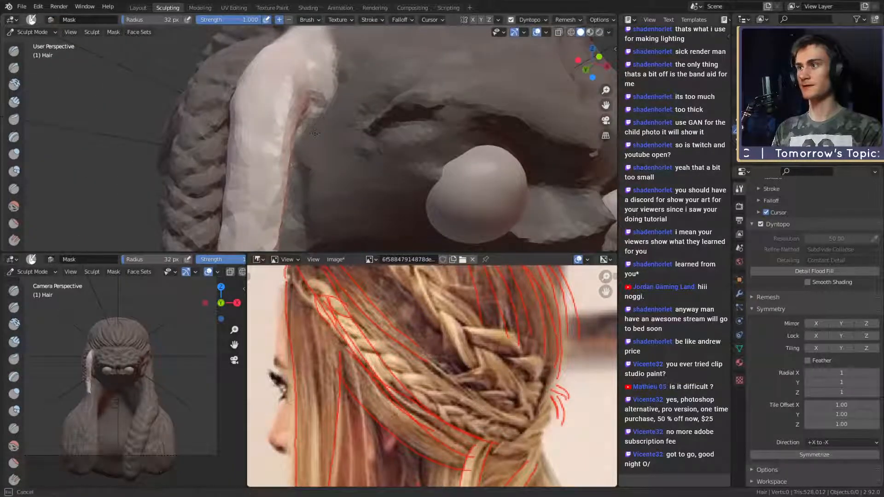
{"action": "middle_click_drag", "start_coordinate": [315, 134], "coordinate": [277, 107]}
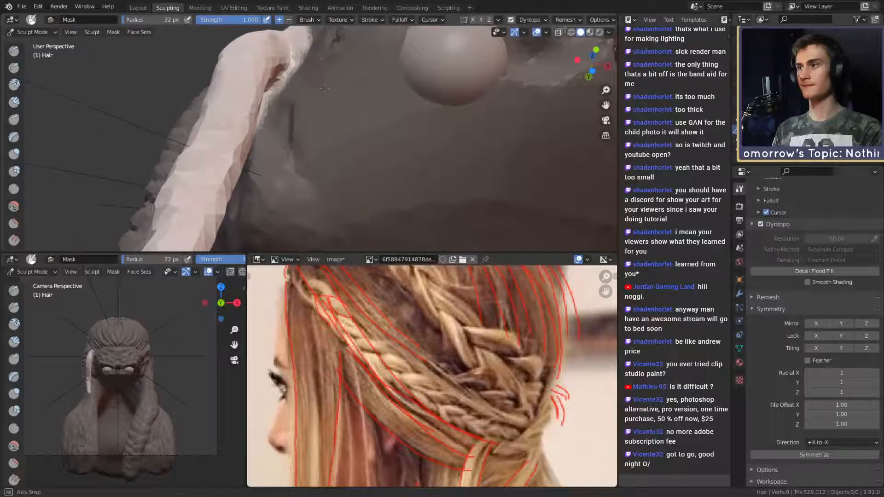
{"action": "mouse_move", "coordinate": [324, 88]}
{"action": "middle_mouse_down"}
{"action": "mouse_move", "coordinate": [353, 147]}
{"action": "mouse_move", "coordinate": [339, 134]}
{"action": "mouse_move", "coordinate": [352, 140]}
{"action": "mouse_move", "coordinate": [332, 130]}
{"action": "mouse_move", "coordinate": [336, 166]}
{"action": "middle_mouse_up"}
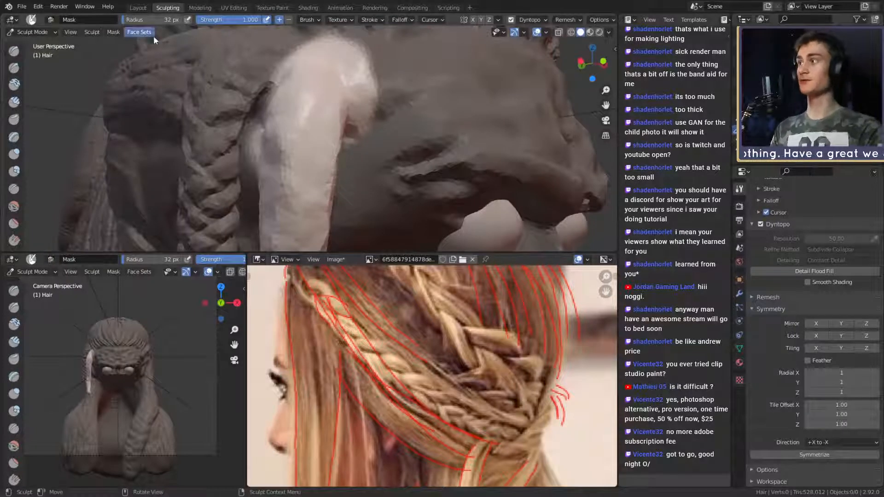
{"action": "left_click", "coordinate": [92, 32]}
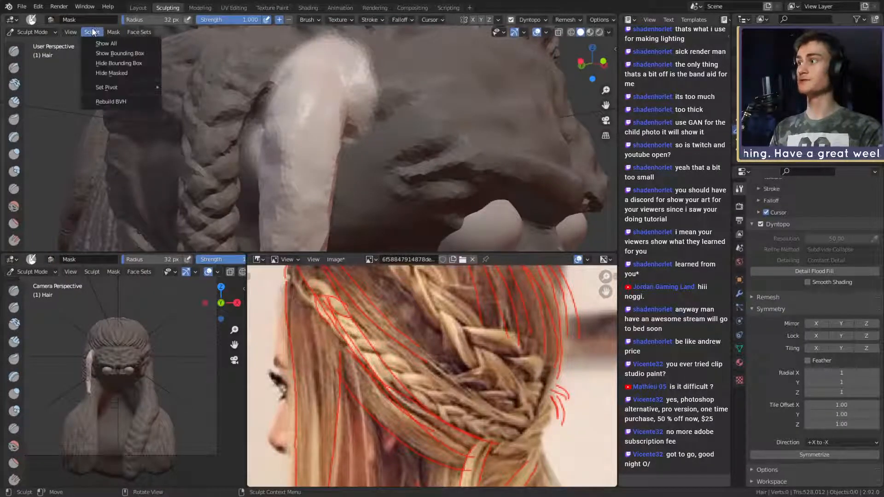
{"action": "left_click", "coordinate": [126, 73]}
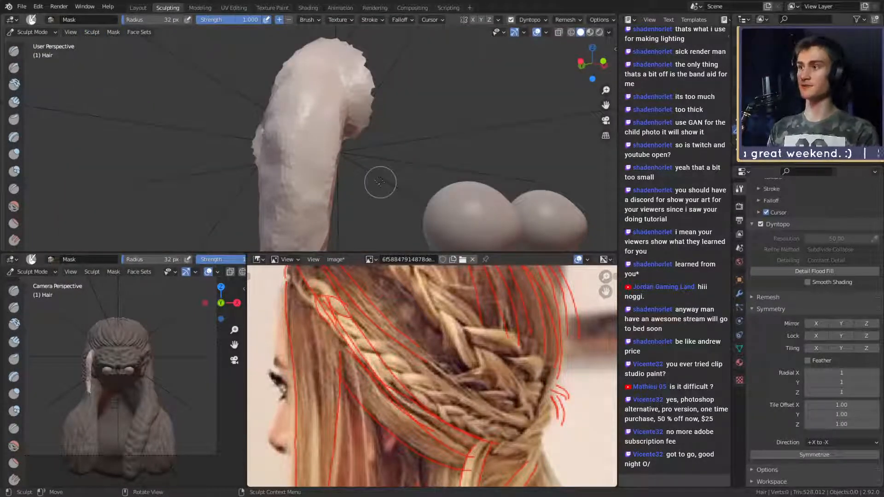
- Roughen the lock's root with Clay Strips and crease a diagonal strand separation across its upper part at a 39 px radius
{"action": "key", "text": "c"}
{"action": "mouse_move", "coordinate": [349, 126]}
{"action": "left_mouse_down", "text": "alt"}
{"action": "mouse_move", "coordinate": [343, 129]}
{"action": "mouse_move", "coordinate": [377, 152]}
{"action": "left_mouse_up", "text": "alt"}
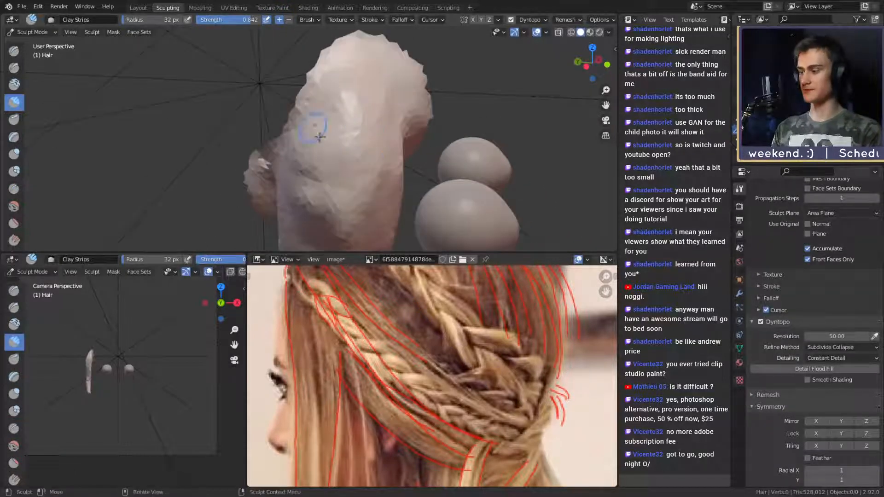
{"action": "key", "text": "shift+c"}
{"action": "mouse_move", "coordinate": [381, 49]}
{"action": "left_mouse_down"}
{"action": "mouse_move", "coordinate": [359, 151]}
{"action": "mouse_move", "coordinate": [342, 141]}
{"action": "left_mouse_up"}
{"action": "left_click_drag", "start_coordinate": [347, 85], "coordinate": [323, 118]}
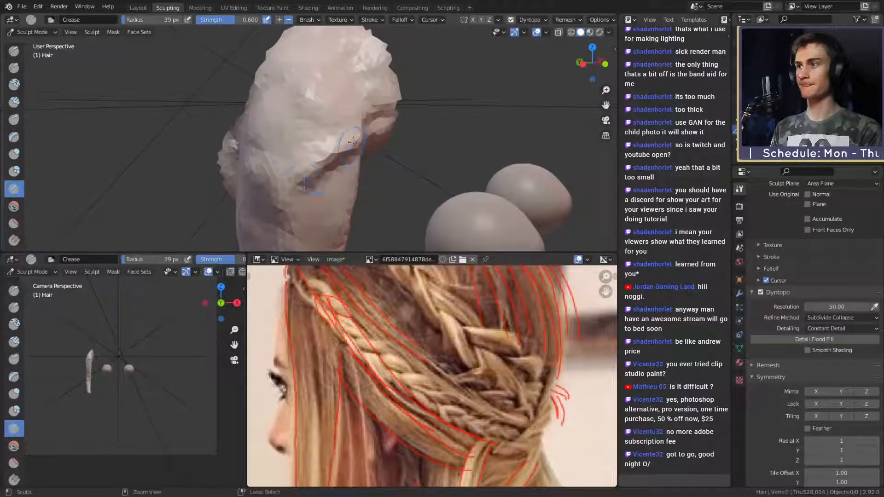
{"action": "middle_click_drag", "start_coordinate": [352, 141], "coordinate": [362, 59]}
{"action": "middle_click_drag", "start_coordinate": [404, 140], "coordinate": [387, 103]}
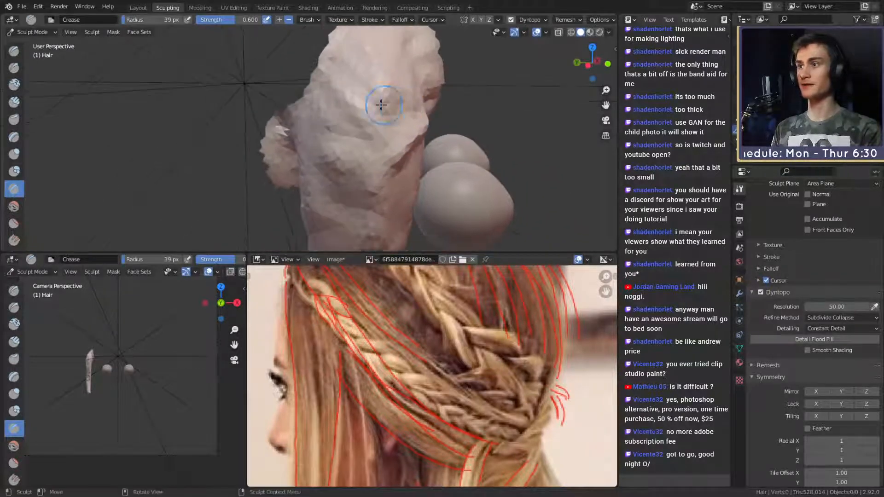
{"action": "mouse_move", "coordinate": [304, 103]}
{"action": "middle_mouse_down"}
{"action": "mouse_move", "coordinate": [392, 101]}
{"action": "mouse_move", "coordinate": [456, 81]}
{"action": "middle_mouse_up"}
{"action": "mouse_move", "coordinate": [391, 115]}
{"action": "middle_mouse_down"}
{"action": "mouse_move", "coordinate": [327, 161]}
{"action": "mouse_move", "coordinate": [306, 154]}
{"action": "mouse_move", "coordinate": [340, 150]}
{"action": "mouse_move", "coordinate": [349, 134]}
{"action": "middle_mouse_up"}
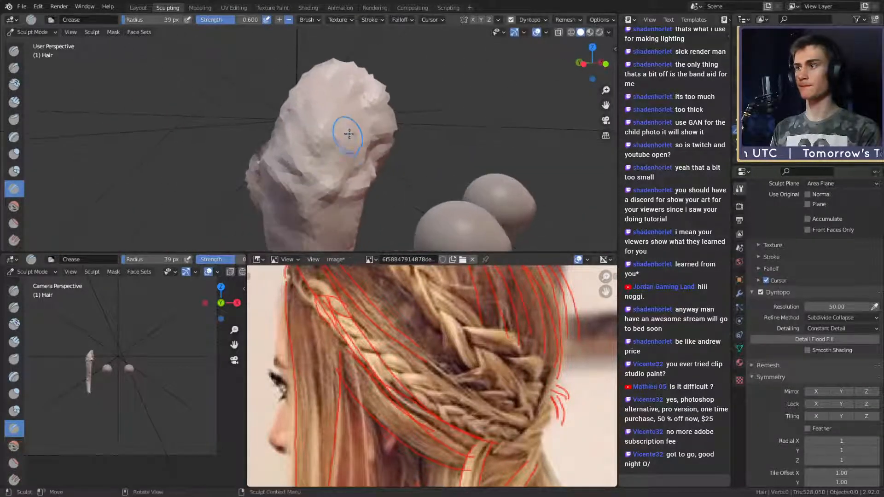
- Crease finer overlapping strand separations into the lock's root end at a 21 px radius
{"action": "key", "text": "f"}
{"action": "left_click_drag", "start_coordinate": [315, 152], "coordinate": [310, 157]}
{"action": "middle_click_drag", "start_coordinate": [310, 157], "coordinate": [345, 149]}
{"action": "left_click_drag", "start_coordinate": [339, 131], "coordinate": [325, 160]}
{"action": "middle_click_drag", "start_coordinate": [324, 161], "coordinate": [323, 130], "text": "shift"}
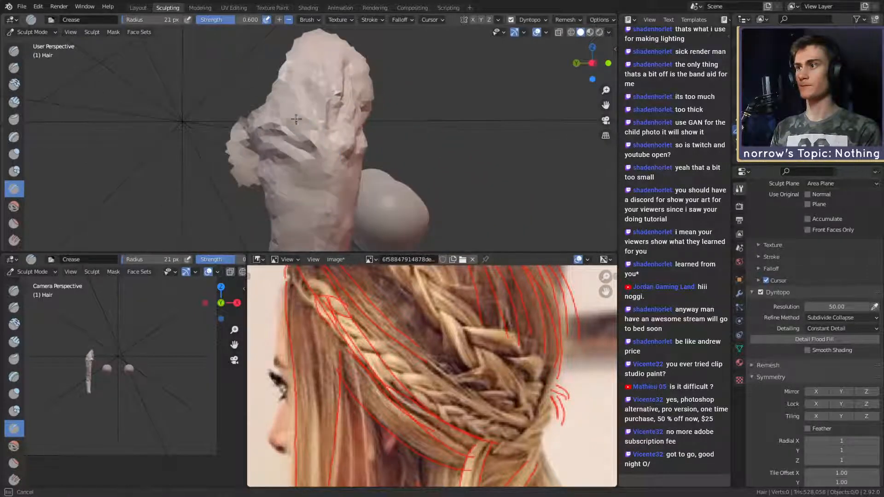
{"action": "mouse_move", "coordinate": [367, 94]}
{"action": "middle_mouse_down", "text": "ctrl"}
{"action": "mouse_move", "coordinate": [369, 169]}
{"action": "mouse_move", "coordinate": [322, 167]}
{"action": "mouse_move", "coordinate": [377, 95]}
{"action": "mouse_move", "coordinate": [354, 161]}
{"action": "middle_mouse_up", "text": "ctrl"}
{"action": "left_click_drag", "start_coordinate": [348, 137], "coordinate": [366, 94]}
{"action": "mouse_move", "coordinate": [352, 99]}
{"action": "middle_mouse_down"}
{"action": "mouse_move", "coordinate": [341, 167]}
{"action": "mouse_move", "coordinate": [351, 120]}
{"action": "mouse_move", "coordinate": [326, 165]}
{"action": "middle_mouse_up"}
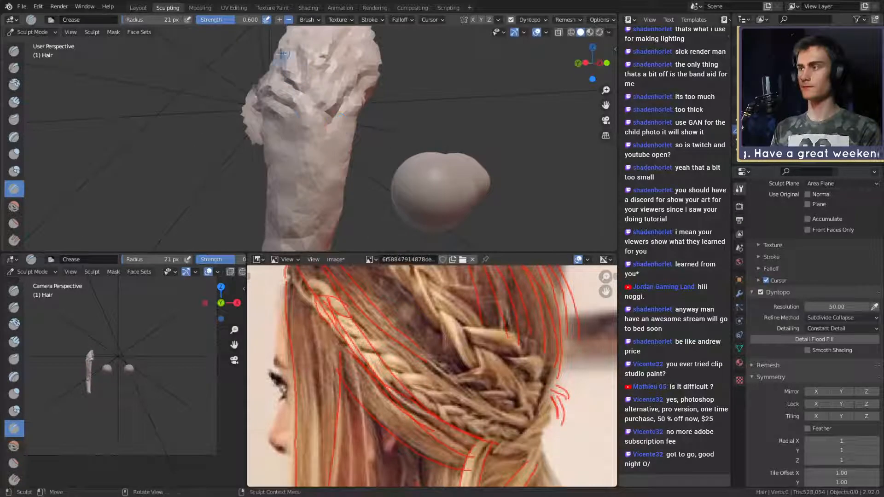
- Sculpt the first diagonal braid segment below the root with Clay Strips, reducing the radius from 49 px to 34 px
{"action": "key", "text": "c"}
{"action": "key", "text": "f"}
{"action": "left_click", "coordinate": [311, 138]}
{"action": "mouse_move", "coordinate": [307, 138]}
{"action": "left_mouse_down", "text": "alt"}
{"action": "mouse_move", "coordinate": [331, 137]}
{"action": "mouse_move", "coordinate": [321, 138]}
{"action": "mouse_move", "coordinate": [310, 112]}
{"action": "left_mouse_up", "text": "alt"}
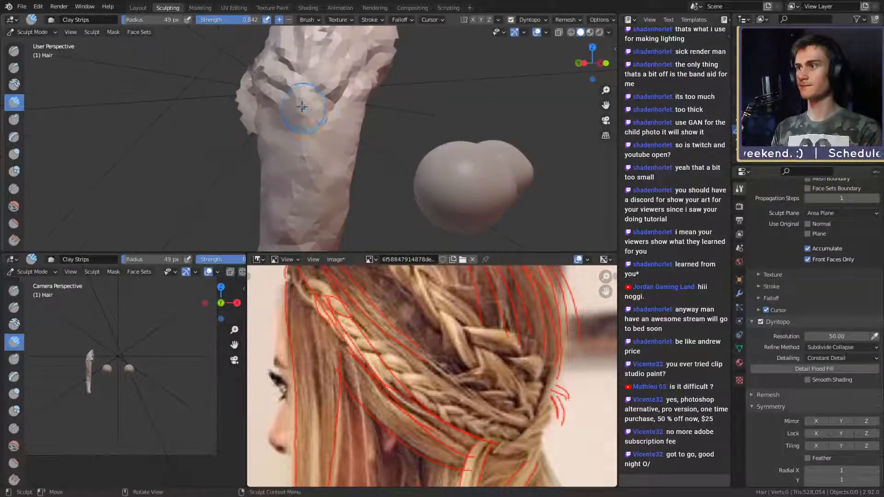
{"action": "middle_click_drag", "start_coordinate": [348, 162], "coordinate": [341, 129]}
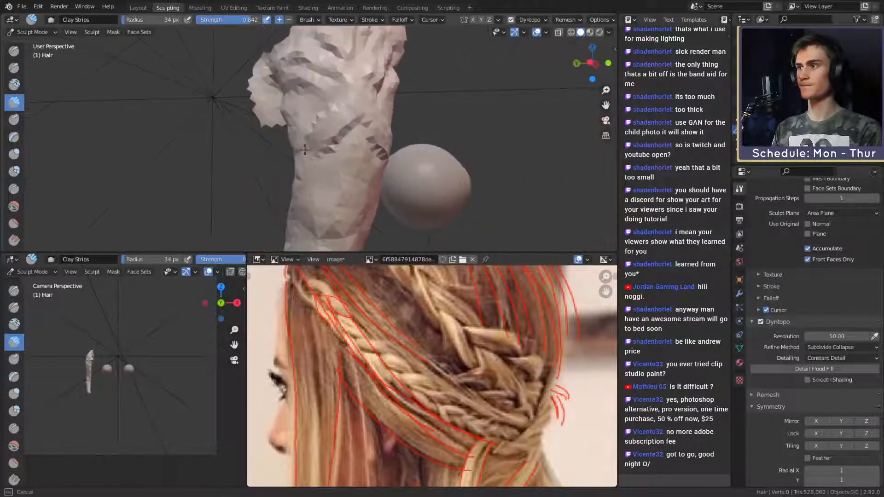
{"action": "middle_click_drag", "start_coordinate": [389, 159], "coordinate": [465, 155]}
{"action": "left_click_drag", "start_coordinate": [352, 141], "coordinate": [343, 156]}
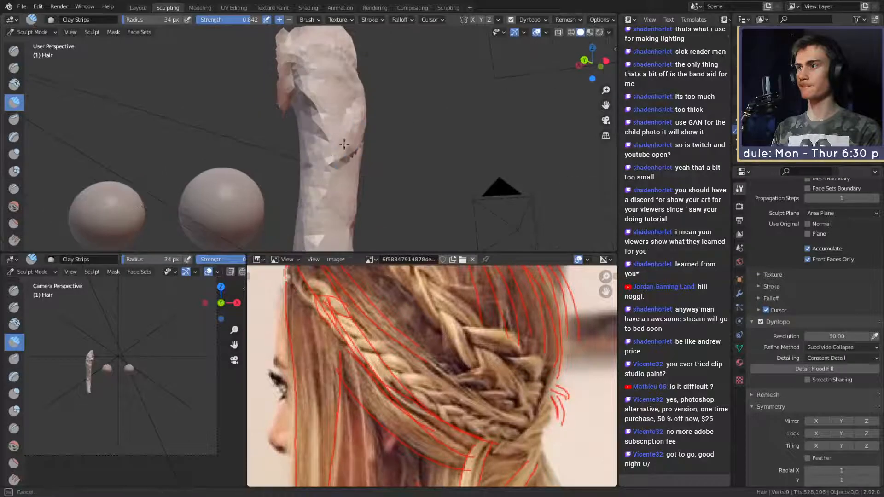
{"action": "mouse_move", "coordinate": [345, 150]}
{"action": "middle_mouse_down"}
{"action": "mouse_move", "coordinate": [383, 144]}
{"action": "mouse_move", "coordinate": [343, 121]}
{"action": "middle_mouse_up"}
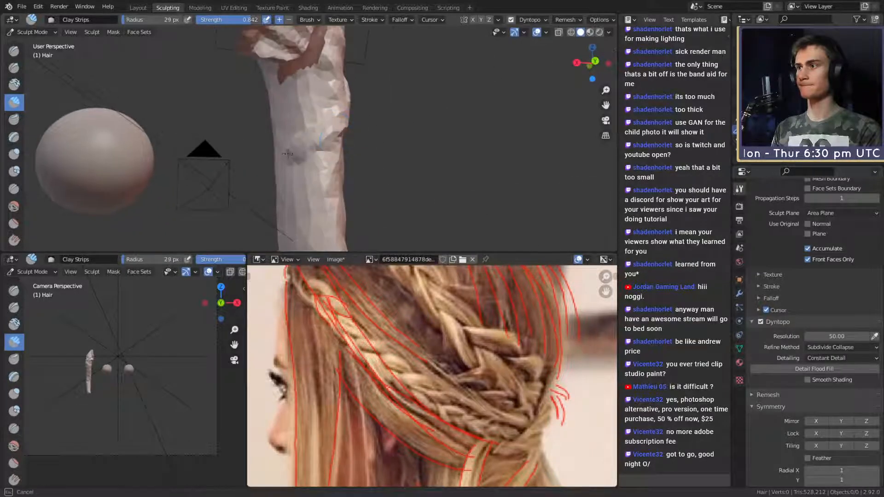
- Carve crossing braid segments around the inner and outer sides of the lock's middle with Clay Strips at a 29 px radius
{"action": "mouse_move", "coordinate": [288, 153]}
{"action": "middle_mouse_down"}
{"action": "mouse_move", "coordinate": [382, 153]}
{"action": "mouse_move", "coordinate": [356, 156]}
{"action": "middle_mouse_up"}
{"action": "middle_click_drag", "start_coordinate": [317, 120], "coordinate": [305, 169]}
{"action": "mouse_move", "coordinate": [288, 148]}
{"action": "middle_mouse_down"}
{"action": "mouse_move", "coordinate": [270, 174]}
{"action": "mouse_move", "coordinate": [299, 152]}
{"action": "middle_mouse_up"}
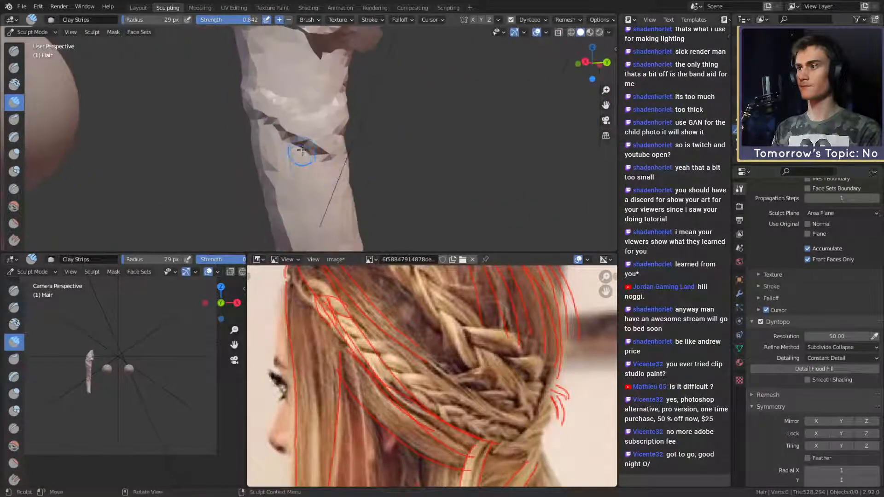
{"action": "mouse_move", "coordinate": [271, 186]}
{"action": "middle_mouse_down"}
{"action": "mouse_move", "coordinate": [318, 169]}
{"action": "mouse_move", "coordinate": [296, 125]}
{"action": "mouse_move", "coordinate": [323, 144]}
{"action": "mouse_move", "coordinate": [313, 146]}
{"action": "mouse_move", "coordinate": [365, 146]}
{"action": "mouse_move", "coordinate": [401, 166]}
{"action": "mouse_move", "coordinate": [415, 161]}
{"action": "mouse_move", "coordinate": [350, 150]}
{"action": "mouse_move", "coordinate": [336, 166]}
{"action": "middle_mouse_up"}
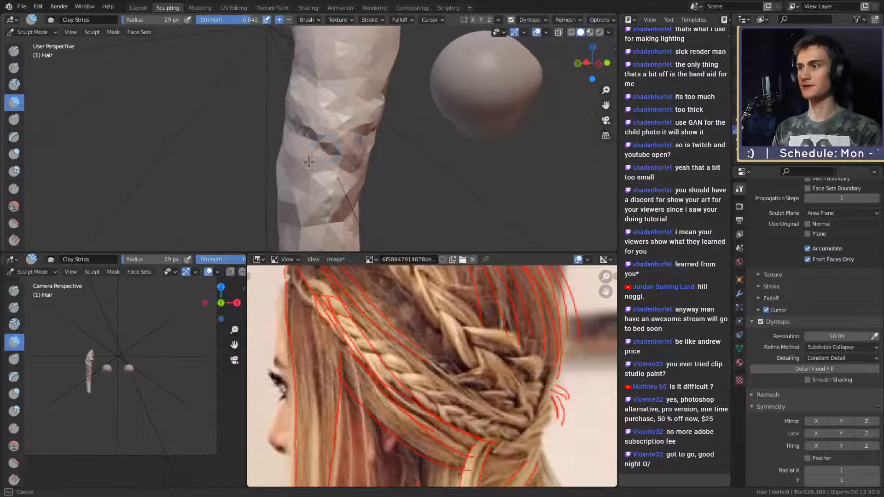
{"action": "mouse_move", "coordinate": [281, 186]}
{"action": "middle_mouse_down"}
{"action": "mouse_move", "coordinate": [316, 137]}
{"action": "mouse_move", "coordinate": [300, 140]}
{"action": "mouse_move", "coordinate": [326, 143]}
{"action": "mouse_move", "coordinate": [322, 150]}
{"action": "middle_mouse_up"}
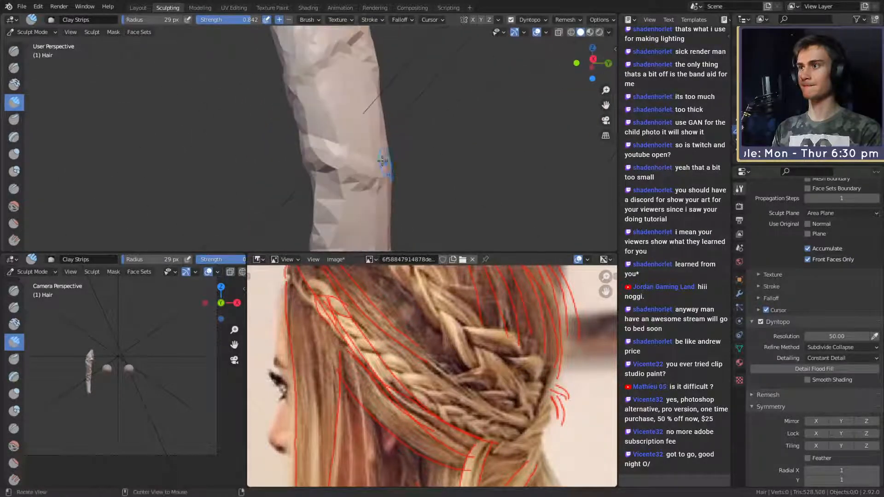
- Deepen the overlaps between the crossing segments on all sides of the lock with Clay Strips at a 29 px radius
{"action": "mouse_move", "coordinate": [382, 160]}
{"action": "middle_mouse_down"}
{"action": "mouse_move", "coordinate": [289, 173]}
{"action": "mouse_move", "coordinate": [357, 156]}
{"action": "middle_mouse_up"}
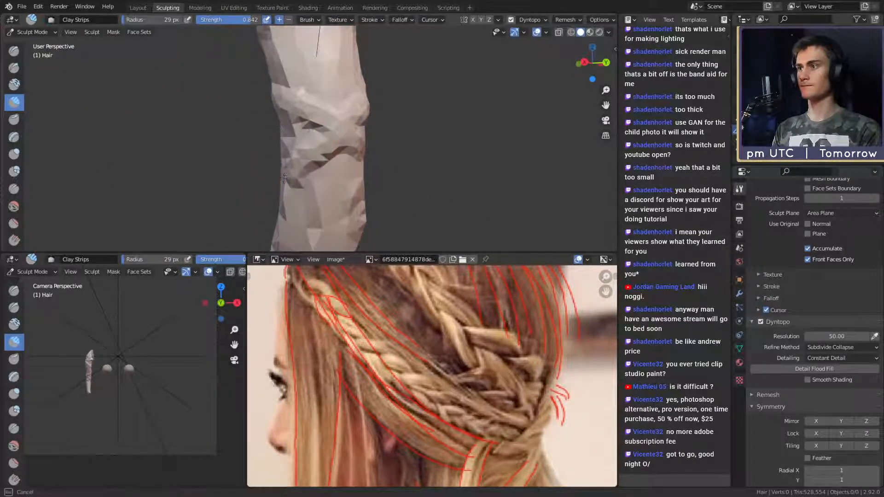
{"action": "middle_click_drag", "start_coordinate": [314, 144], "coordinate": [293, 137]}
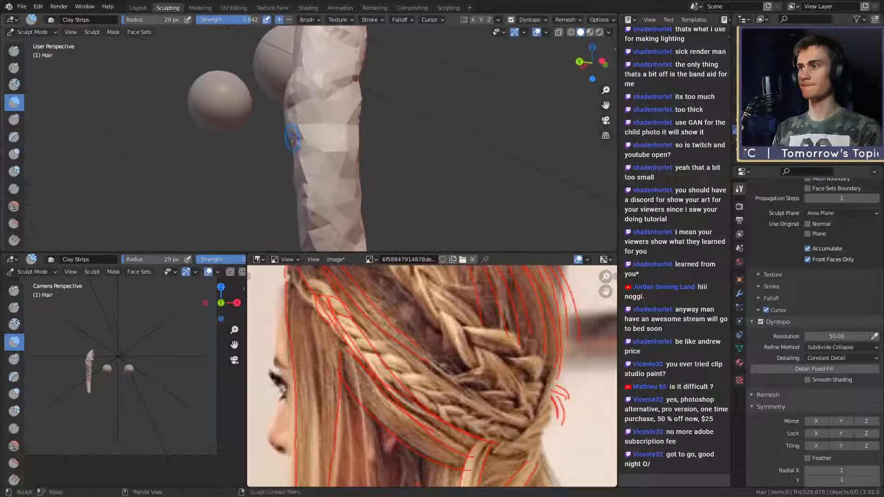
{"action": "mouse_move", "coordinate": [349, 161]}
{"action": "middle_mouse_down"}
{"action": "mouse_move", "coordinate": [242, 168]}
{"action": "mouse_move", "coordinate": [339, 138]}
{"action": "mouse_move", "coordinate": [336, 154]}
{"action": "mouse_move", "coordinate": [314, 158]}
{"action": "mouse_move", "coordinate": [349, 146]}
{"action": "mouse_move", "coordinate": [318, 159]}
{"action": "mouse_move", "coordinate": [304, 147]}
{"action": "mouse_move", "coordinate": [318, 138]}
{"action": "mouse_move", "coordinate": [342, 154]}
{"action": "mouse_move", "coordinate": [331, 138]}
{"action": "middle_mouse_up"}
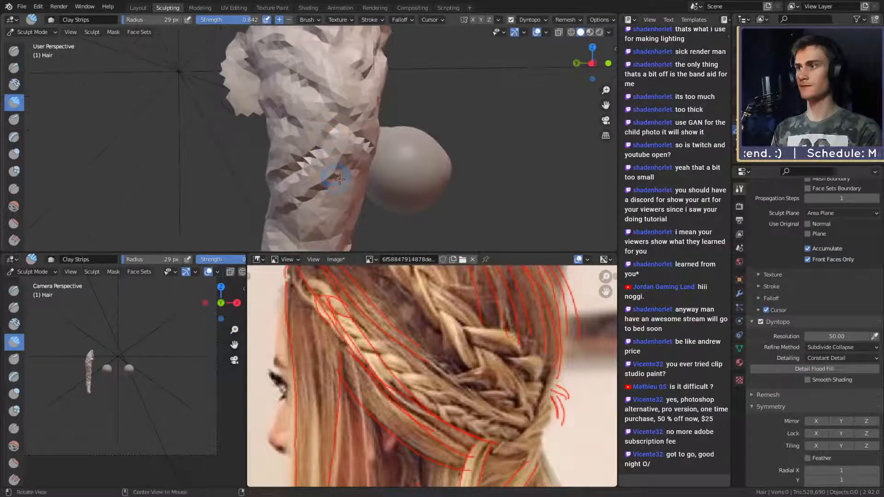
{"action": "middle_click_drag", "start_coordinate": [339, 179], "coordinate": [256, 146]}
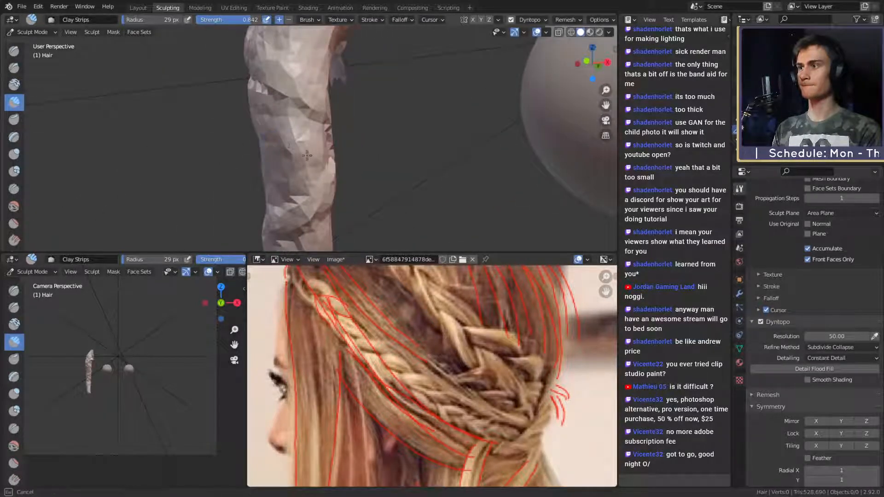
{"action": "middle_click_drag", "start_coordinate": [337, 143], "coordinate": [267, 109]}
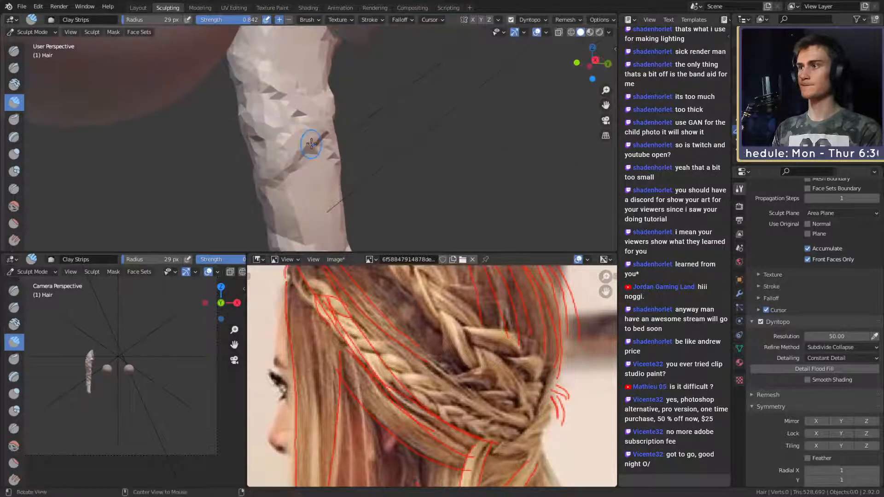
- Continue the braid segments down to the lock's lower end, enlarging the Clay Strips brush to 53 px
{"action": "mouse_move", "coordinate": [311, 144]}
{"action": "middle_mouse_down"}
{"action": "mouse_move", "coordinate": [352, 120]}
{"action": "mouse_move", "coordinate": [339, 149]}
{"action": "mouse_move", "coordinate": [298, 144]}
{"action": "mouse_move", "coordinate": [327, 130]}
{"action": "mouse_move", "coordinate": [340, 141]}
{"action": "mouse_move", "coordinate": [368, 131]}
{"action": "mouse_move", "coordinate": [241, 145]}
{"action": "mouse_move", "coordinate": [313, 120]}
{"action": "mouse_move", "coordinate": [331, 151]}
{"action": "middle_mouse_up"}
{"action": "scroll", "coordinate": [340, 141], "scroll_direction": "down", "scroll_amount": 6}
{"action": "scroll", "coordinate": [342, 137], "scroll_direction": "up", "scroll_amount": 6}
{"action": "mouse_move", "coordinate": [260, 152]}
{"action": "middle_mouse_down"}
{"action": "mouse_move", "coordinate": [332, 154]}
{"action": "mouse_move", "coordinate": [355, 94]}
{"action": "mouse_move", "coordinate": [333, 126]}
{"action": "mouse_move", "coordinate": [289, 147]}
{"action": "mouse_move", "coordinate": [336, 130]}
{"action": "mouse_move", "coordinate": [331, 152]}
{"action": "mouse_move", "coordinate": [328, 136]}
{"action": "middle_mouse_up"}
{"action": "mouse_move", "coordinate": [288, 116]}
{"action": "middle_mouse_down"}
{"action": "mouse_move", "coordinate": [349, 133]}
{"action": "mouse_move", "coordinate": [351, 147]}
{"action": "middle_mouse_up"}
{"action": "key", "text": "f"}
{"action": "left_click", "coordinate": [298, 152]}
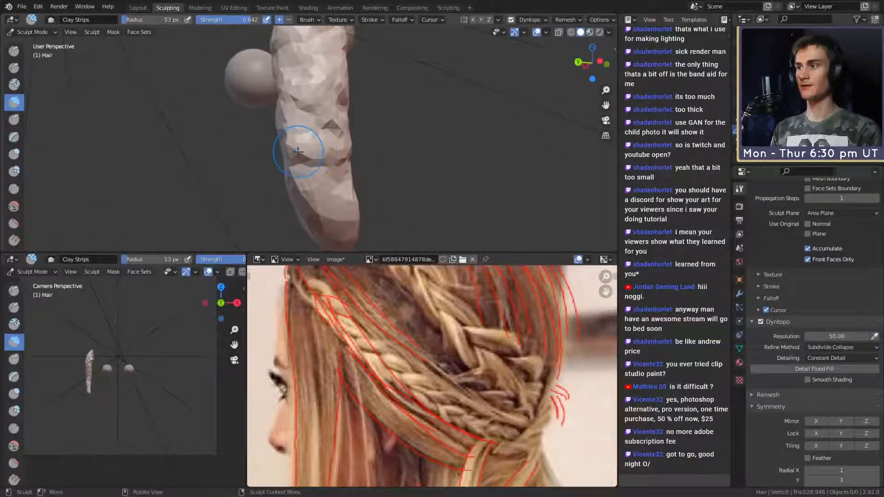
{"action": "mouse_move", "coordinate": [297, 149]}
{"action": "middle_mouse_down"}
{"action": "mouse_move", "coordinate": [279, 160]}
{"action": "mouse_move", "coordinate": [276, 142]}
{"action": "mouse_move", "coordinate": [317, 100]}
{"action": "middle_mouse_up"}
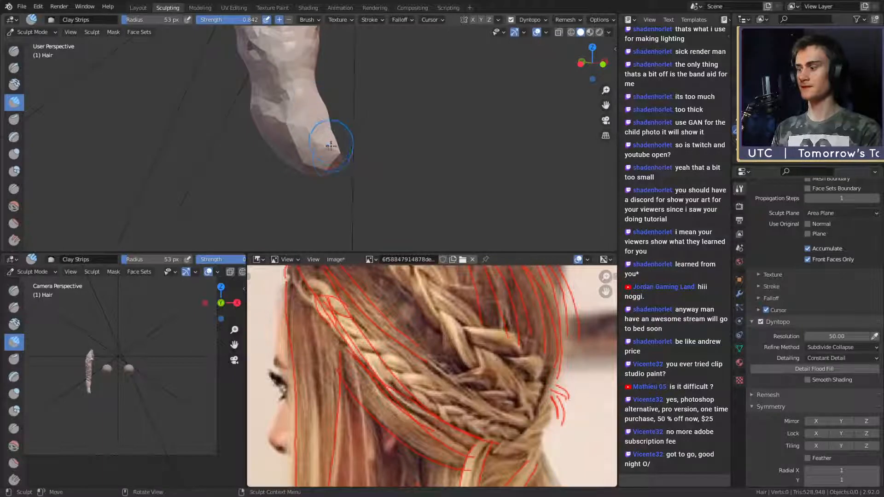
- Pull the lock's lower end out into a longer tapered tip with Snake Hook, reducing the radius to 74 px
{"action": "key", "text": "k"}
{"action": "middle_click_drag", "start_coordinate": [336, 154], "coordinate": [371, 148]}
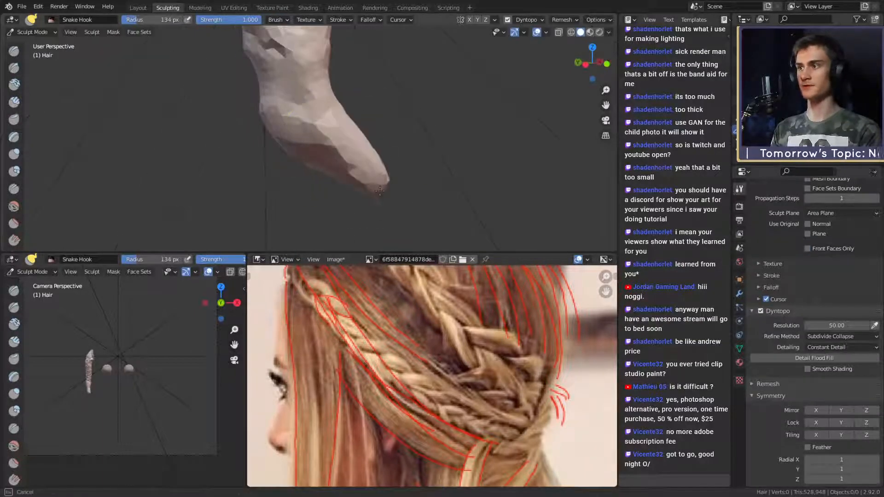
{"action": "key", "text": "f"}
{"action": "left_click", "coordinate": [377, 166]}
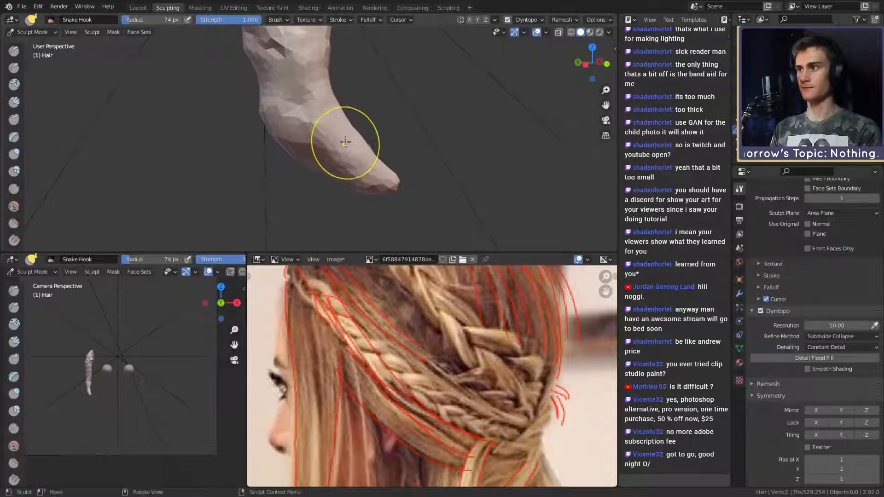
- Crease the segment separations around the lock just above its tapered tip at a 26 px radius
{"action": "key", "text": "shift+c"}
{"action": "middle_click_drag", "start_coordinate": [322, 133], "coordinate": [324, 179]}
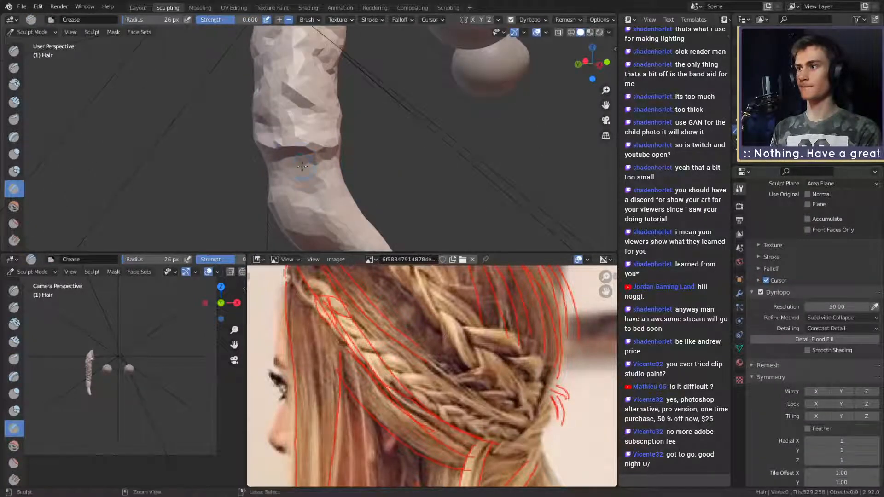
{"action": "mouse_move", "coordinate": [273, 153]}
{"action": "middle_mouse_down"}
{"action": "mouse_move", "coordinate": [354, 142]}
{"action": "mouse_move", "coordinate": [256, 147]}
{"action": "middle_mouse_up"}
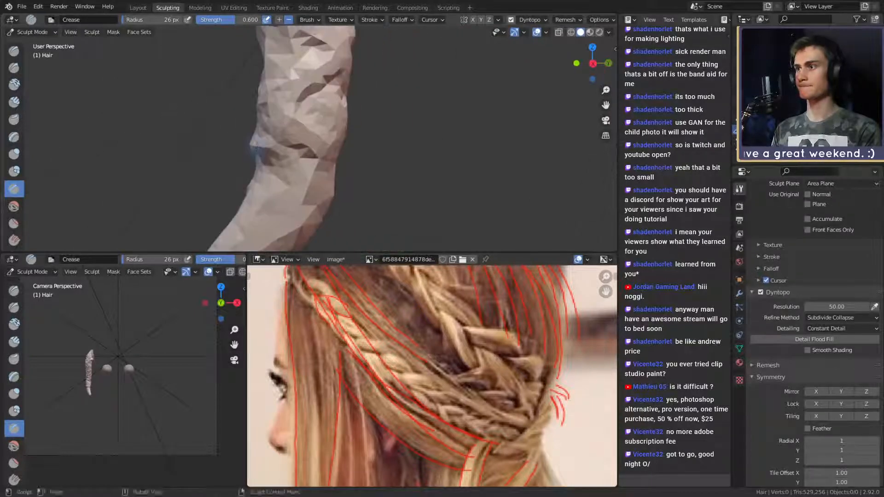
{"action": "mouse_move", "coordinate": [335, 161]}
{"action": "middle_mouse_down"}
{"action": "mouse_move", "coordinate": [392, 186]}
{"action": "mouse_move", "coordinate": [261, 164]}
{"action": "middle_mouse_up"}
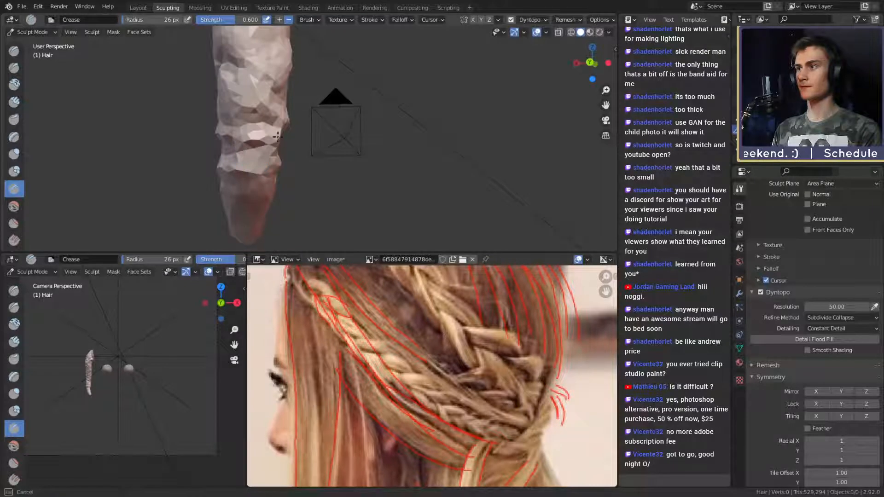
{"action": "middle_click_drag", "start_coordinate": [277, 136], "coordinate": [227, 169]}
- Sculpt the last braid segments above the tip with Clay Strips, reducing the radius from 56 px to 30 px
{"action": "scroll", "coordinate": [277, 152], "scroll_direction": "down", "scroll_amount": 4}
{"action": "mouse_move", "coordinate": [276, 152]}
{"action": "middle_mouse_down"}
{"action": "mouse_move", "coordinate": [317, 152]}
{"action": "mouse_move", "coordinate": [359, 193]}
{"action": "mouse_move", "coordinate": [318, 155]}
{"action": "mouse_move", "coordinate": [325, 83]}
{"action": "mouse_move", "coordinate": [302, 116]}
{"action": "middle_mouse_up"}
{"action": "scroll", "coordinate": [325, 82], "scroll_direction": "up", "scroll_amount": 6}
{"action": "key", "text": "c"}
{"action": "left_click_drag", "start_coordinate": [254, 79], "coordinate": [343, 81]}
{"action": "middle_click_drag", "start_coordinate": [335, 109], "coordinate": [375, 115]}
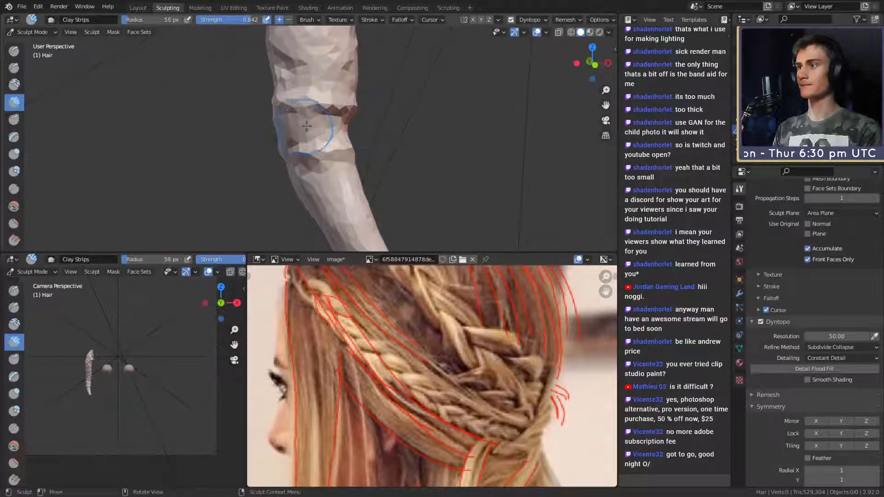
{"action": "mouse_move", "coordinate": [307, 125]}
{"action": "middle_mouse_down"}
{"action": "mouse_move", "coordinate": [350, 133]}
{"action": "mouse_move", "coordinate": [269, 132]}
{"action": "middle_mouse_up"}
{"action": "mouse_move", "coordinate": [346, 130]}
{"action": "middle_mouse_down"}
{"action": "mouse_move", "coordinate": [315, 154]}
{"action": "mouse_move", "coordinate": [301, 217]}
{"action": "middle_mouse_up"}
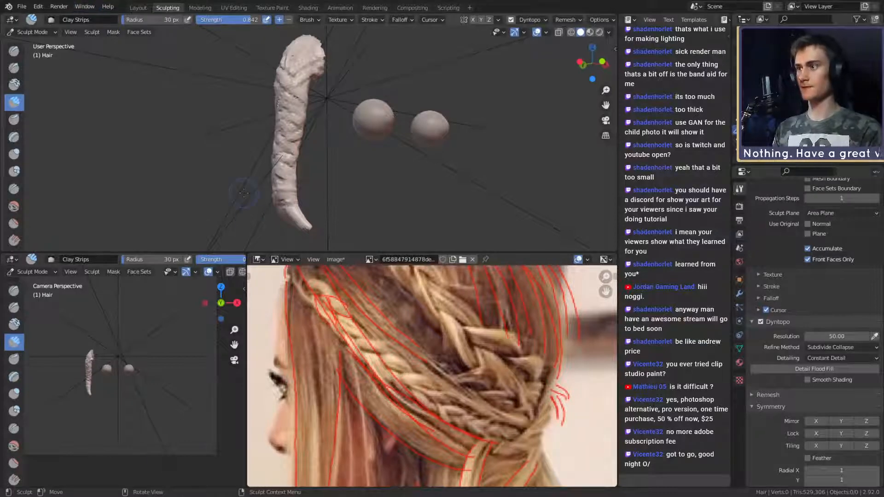
- Crease the segment separations on the isolated braid's tapered tip at a 30 px brush radius
{"action": "key", "text": "shift+c"}
{"action": "mouse_move", "coordinate": [296, 214]}
{"action": "middle_mouse_down", "text": "shift"}
{"action": "mouse_move", "coordinate": [297, 133]}
{"action": "mouse_move", "coordinate": [315, 132]}
{"action": "middle_mouse_up", "text": "shift"}
{"action": "scroll", "coordinate": [296, 134], "scroll_direction": "up", "scroll_amount": 7}
{"action": "mouse_move", "coordinate": [352, 177]}
{"action": "middle_mouse_down"}
{"action": "mouse_move", "coordinate": [316, 142]}
{"action": "mouse_move", "coordinate": [299, 197]}
{"action": "mouse_move", "coordinate": [342, 206]}
{"action": "middle_mouse_up"}
{"action": "left_click_drag", "start_coordinate": [342, 206], "coordinate": [314, 231]}
{"action": "middle_click_drag", "start_coordinate": [318, 221], "coordinate": [249, 219]}
{"action": "left_click_drag", "start_coordinate": [315, 171], "coordinate": [263, 211]}
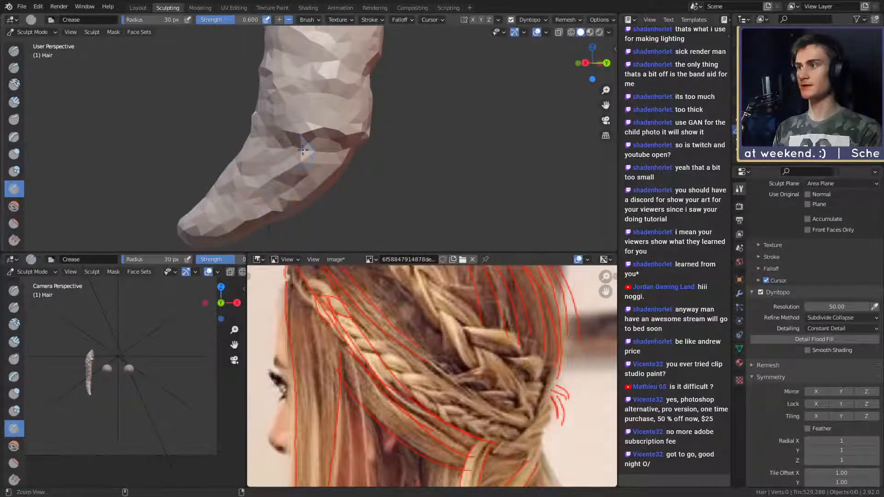
{"action": "middle_click_drag", "start_coordinate": [373, 105], "coordinate": [322, 134], "text": "ctrl"}
{"action": "middle_click_drag", "start_coordinate": [304, 124], "coordinate": [390, 156]}
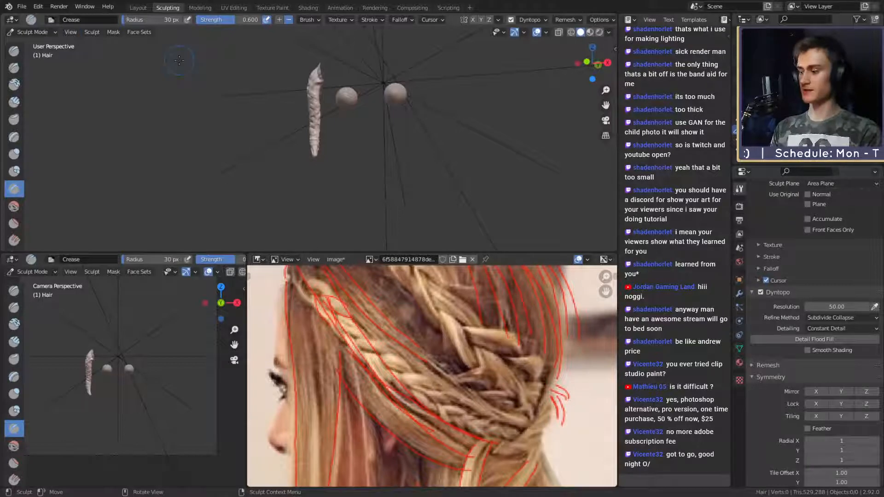
- Reshape the isolated braid's upper section with the Grab brush at 144 px, enlarging the radius to 202 px
{"action": "key", "text": "g"}
{"action": "mouse_move", "coordinate": [359, 88]}
{"action": "middle_mouse_down", "text": "shift"}
{"action": "mouse_move", "coordinate": [343, 167]}
{"action": "mouse_move", "coordinate": [336, 148]}
{"action": "mouse_move", "coordinate": [351, 54]}
{"action": "middle_mouse_up", "text": "shift"}
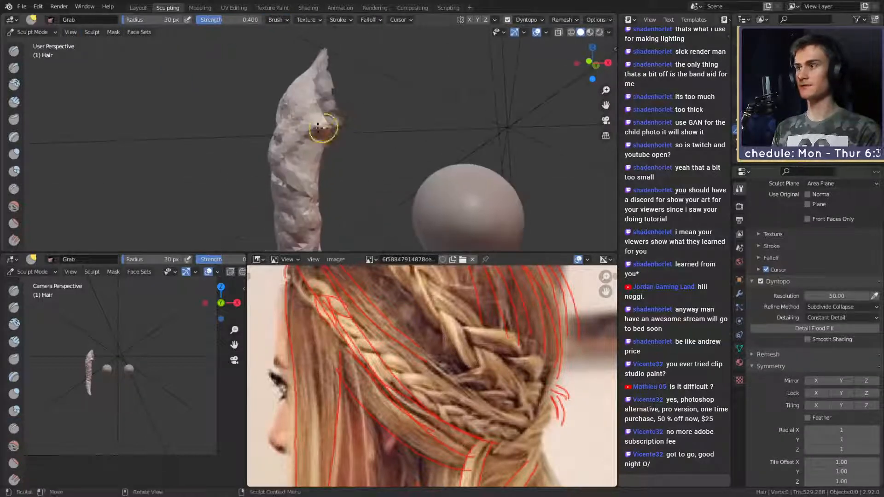
{"action": "key", "text": "f"}
{"action": "left_click", "coordinate": [281, 153]}
{"action": "left_click_drag", "start_coordinate": [280, 154], "coordinate": [295, 157]}
{"action": "left_click_drag", "start_coordinate": [291, 127], "coordinate": [298, 128]}
{"action": "middle_click_drag", "start_coordinate": [283, 199], "coordinate": [286, 151], "text": "shift"}
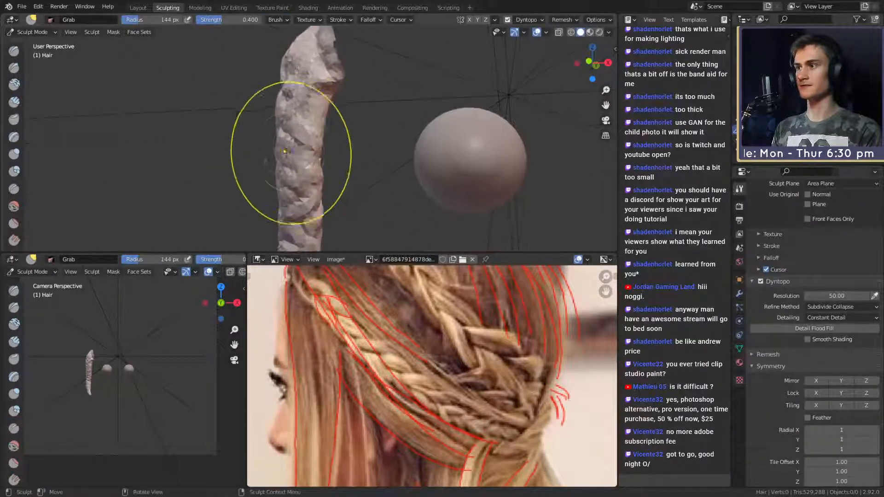
{"action": "scroll", "coordinate": [285, 152], "scroll_direction": "down", "scroll_amount": 5}
{"action": "key", "text": "f"}
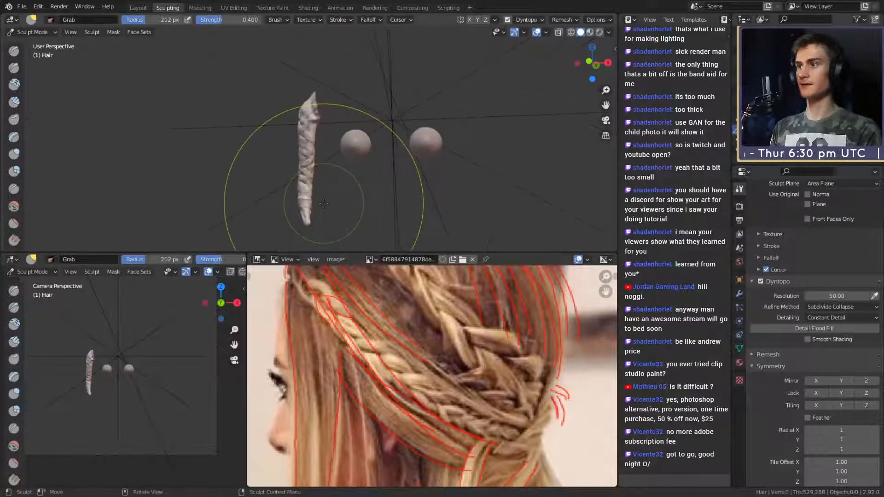
{"action": "left_click", "coordinate": [323, 203]}
- Show all the hidden hair parts and make the elf's head and body visible again
{"action": "left_click", "coordinate": [92, 32]}
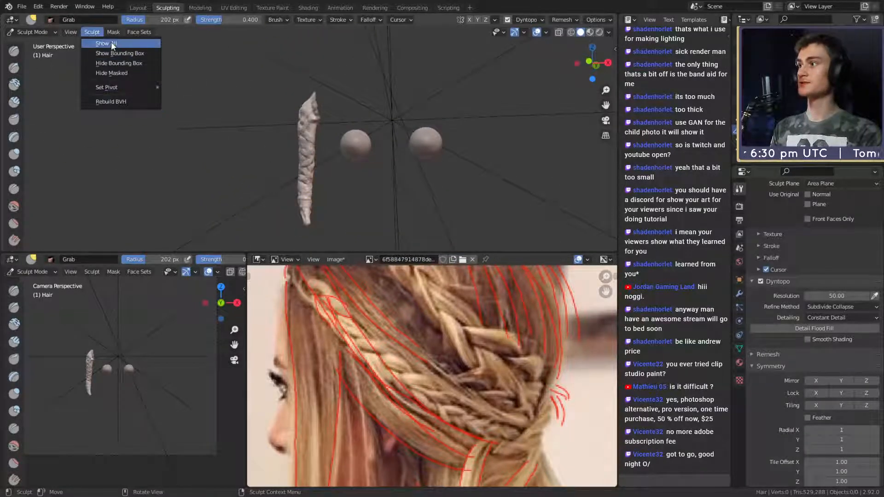
{"action": "key", "text": "Return"}
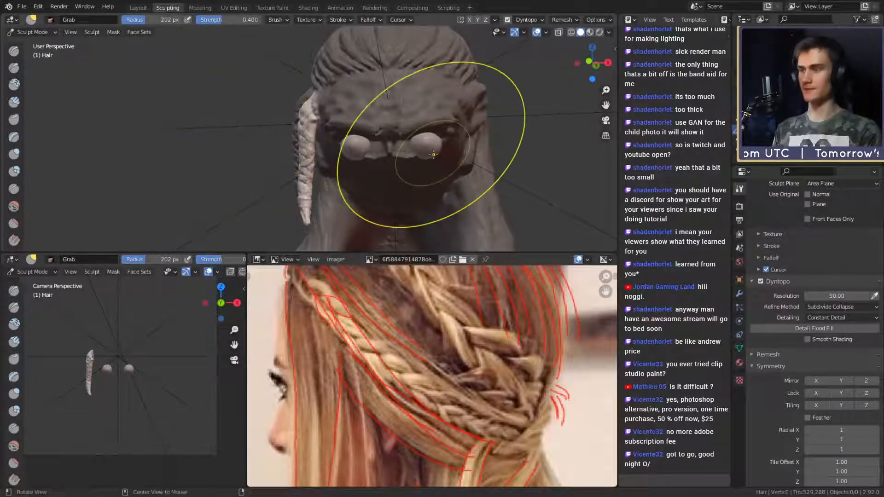
{"action": "left_click", "coordinate": [873, 155]}
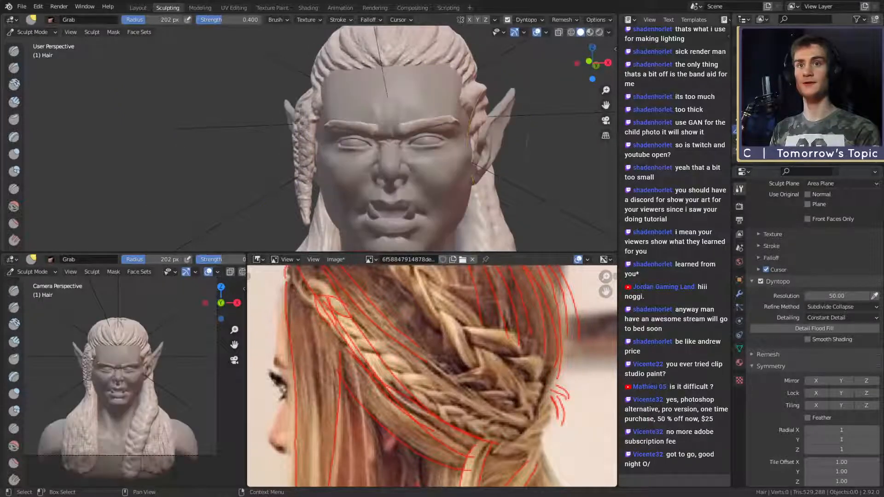
- Crease strand grooves into the short lock in front of the elf's left ear, adjusting the radius from 9 to 14 px
{"action": "mouse_move", "coordinate": [503, 157]}
{"action": "middle_mouse_down"}
{"action": "mouse_move", "coordinate": [444, 146]}
{"action": "mouse_move", "coordinate": [513, 152]}
{"action": "middle_mouse_up"}
{"action": "scroll", "coordinate": [447, 148], "scroll_direction": "down", "scroll_amount": 5}
{"action": "middle_click_drag", "start_coordinate": [421, 161], "coordinate": [312, 174]}
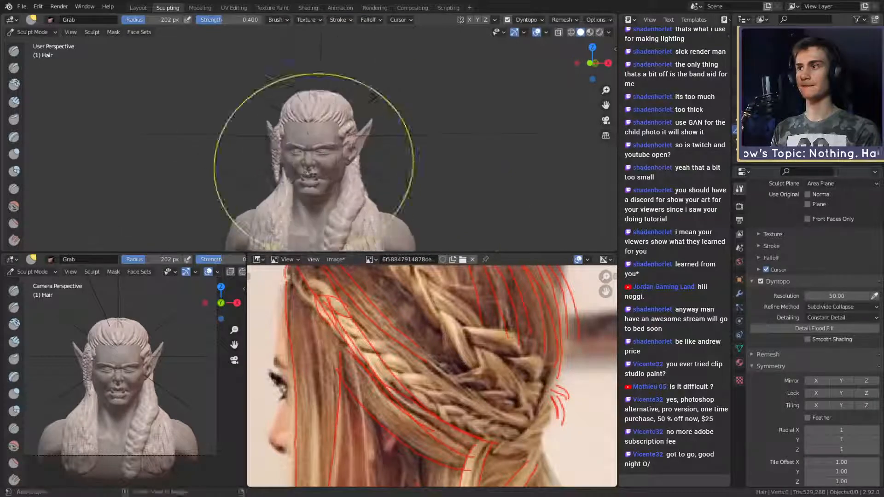
{"action": "scroll", "coordinate": [340, 166], "scroll_direction": "up", "scroll_amount": 5}
{"action": "middle_click_drag", "start_coordinate": [361, 158], "coordinate": [305, 163]}
{"action": "scroll", "coordinate": [313, 165], "scroll_direction": "up", "scroll_amount": 4}
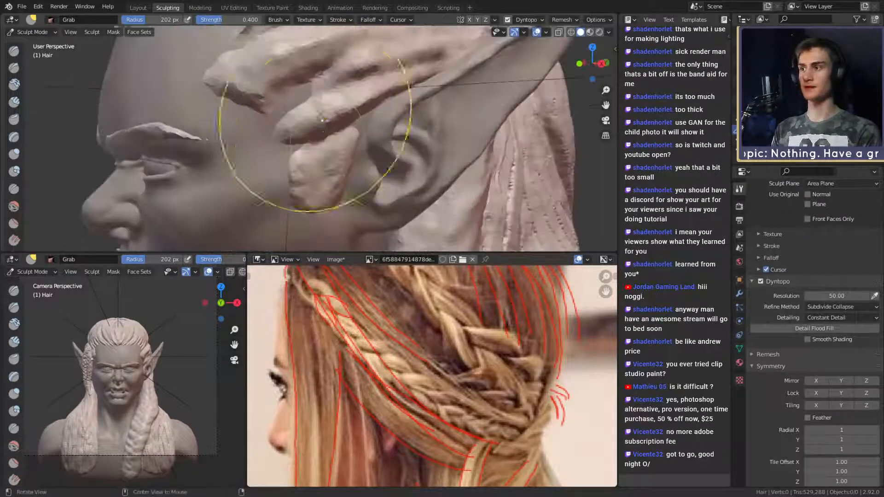
{"action": "key", "text": "shift+c"}
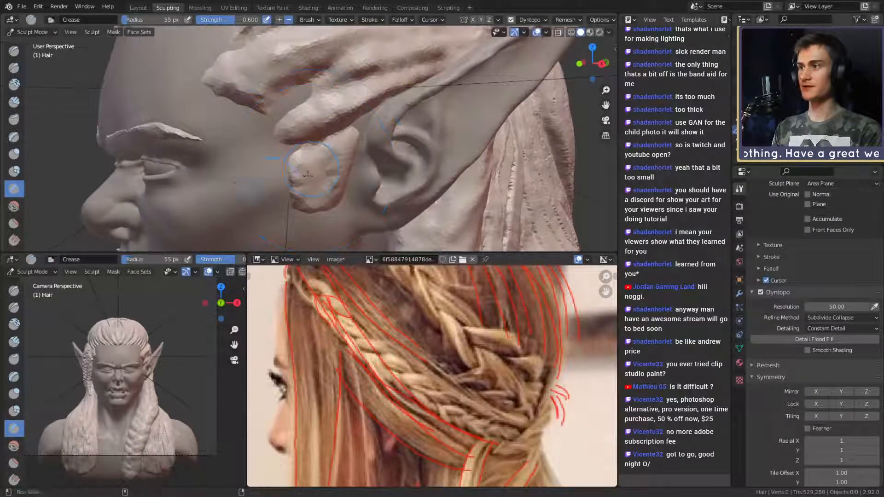
{"action": "scroll", "coordinate": [318, 138], "scroll_direction": "up", "scroll_amount": 6}
{"action": "scroll", "coordinate": [302, 113], "scroll_direction": "down", "scroll_amount": 3}
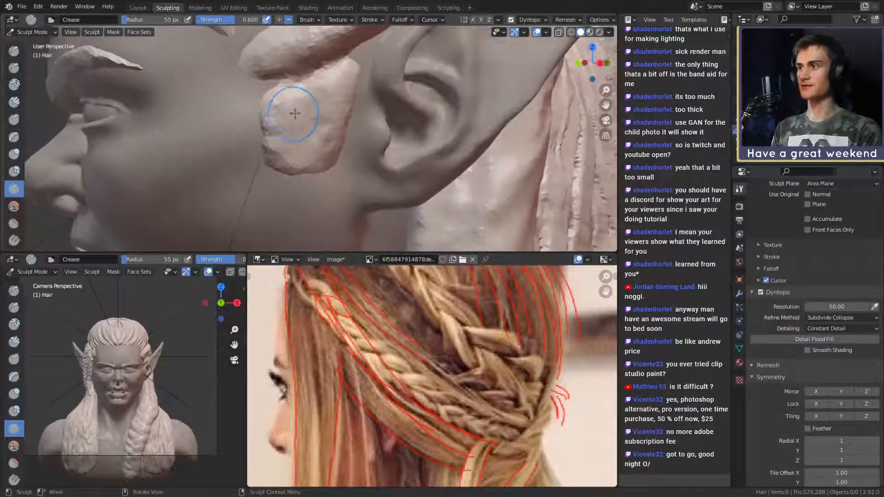
{"action": "key", "text": "f"}
{"action": "left_click", "coordinate": [303, 112]}
{"action": "middle_click_drag", "start_coordinate": [304, 110], "coordinate": [291, 128], "text": "shift"}
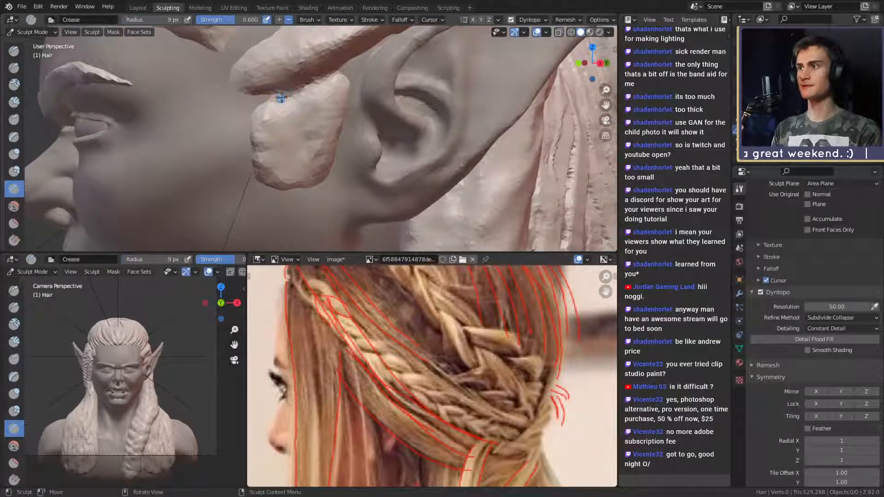
{"action": "key", "text": "f"}
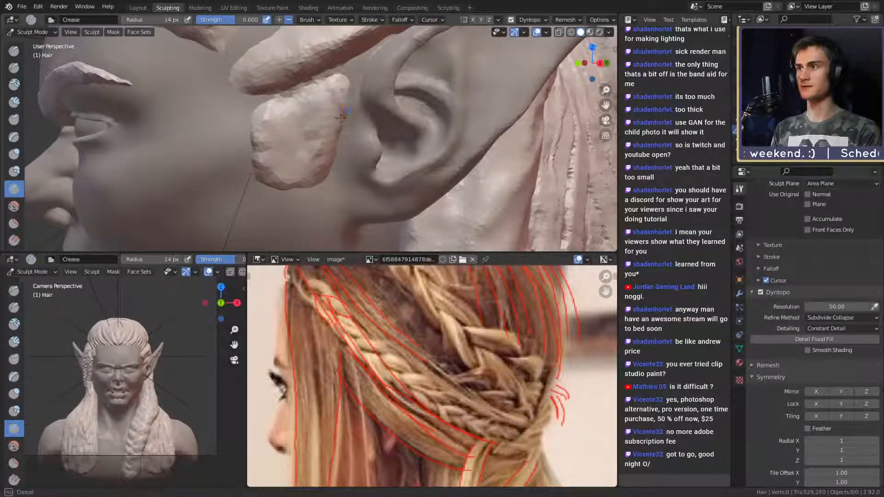
{"action": "left_click_drag", "start_coordinate": [321, 178], "coordinate": [323, 182]}
{"action": "key", "text": "f"}
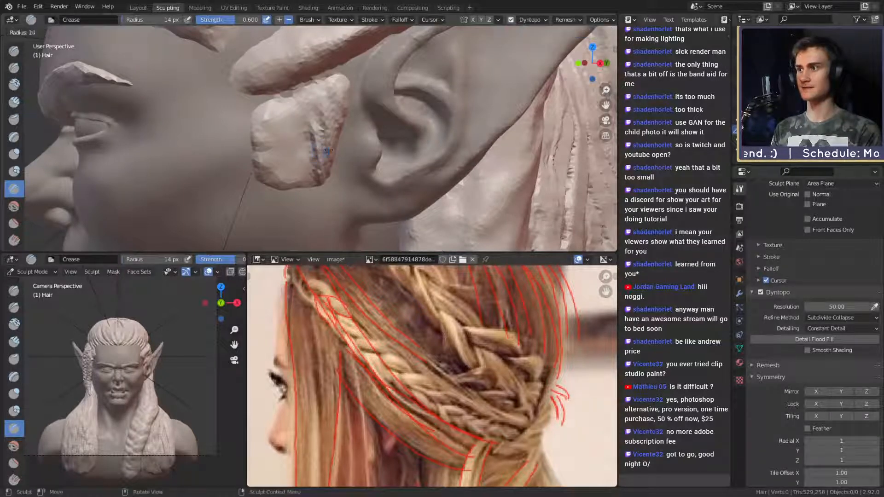
{"action": "left_click", "coordinate": [328, 170]}
- Build up the short ear lock with small Clay Strips strokes and pull its lower edge into points with Snake Hook
{"action": "key", "text": "c"}
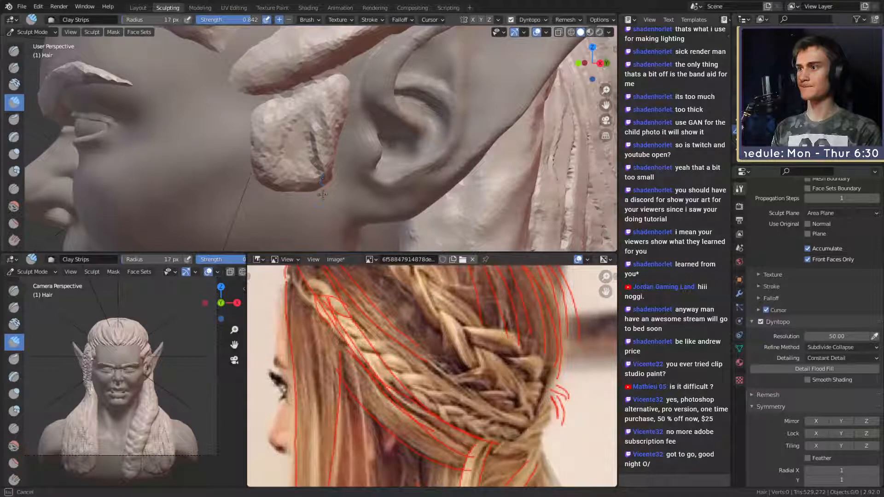
{"action": "key", "text": "k"}
{"action": "left_click_drag", "start_coordinate": [323, 188], "coordinate": [325, 206]}
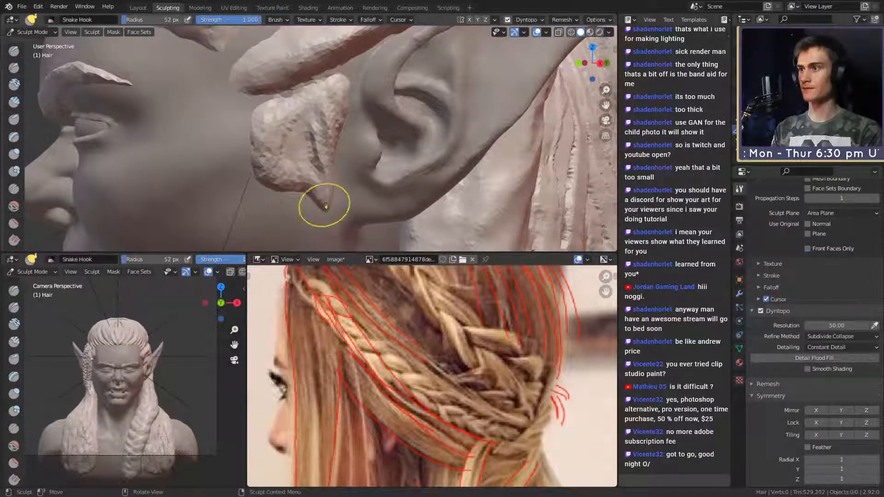
{"action": "key", "text": "c"}
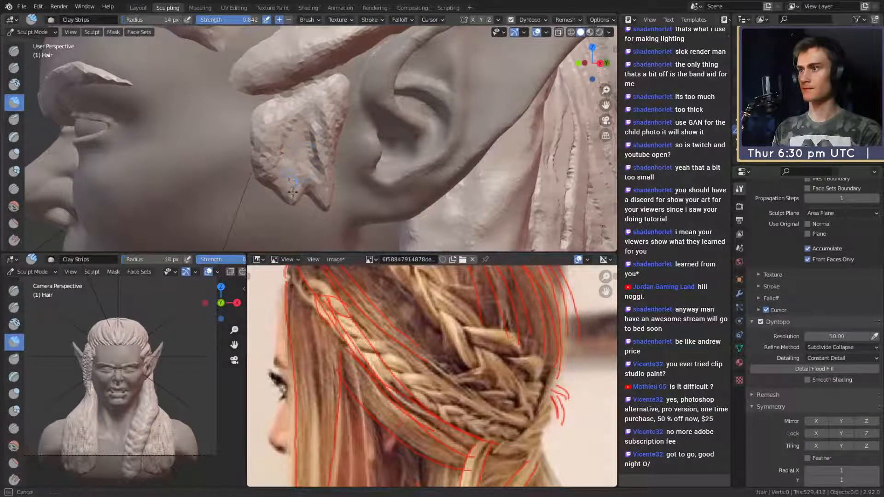
- Extend the short ear lock down along the jaw into a long tapered tip with Snake Hook at an 88 px radius
{"action": "scroll", "coordinate": [309, 175], "scroll_direction": "down", "scroll_amount": 8}
{"action": "mouse_move", "coordinate": [310, 176]}
{"action": "middle_mouse_down"}
{"action": "mouse_move", "coordinate": [358, 151]}
{"action": "mouse_move", "coordinate": [332, 146]}
{"action": "middle_mouse_up"}
{"action": "scroll", "coordinate": [322, 144], "scroll_direction": "up", "scroll_amount": 4}
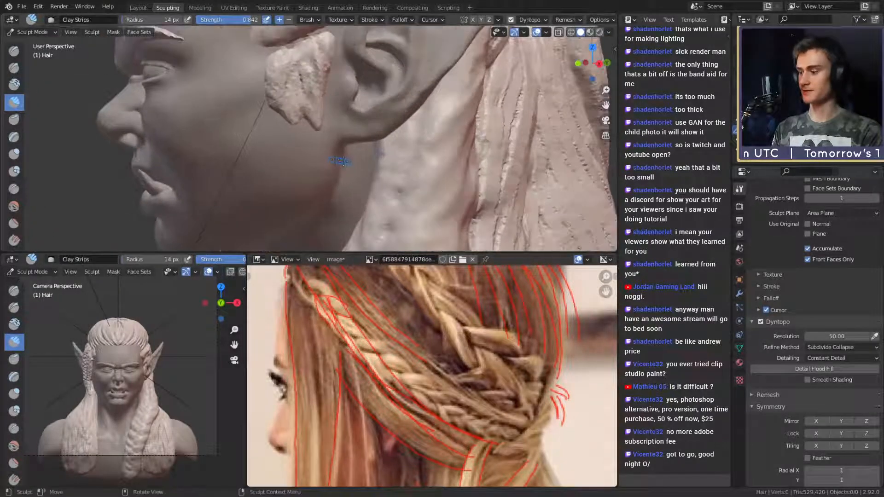
{"action": "key", "text": "k"}
{"action": "key", "text": "f"}
{"action": "left_click", "coordinate": [355, 158]}
{"action": "left_click_drag", "start_coordinate": [318, 131], "coordinate": [315, 158]}
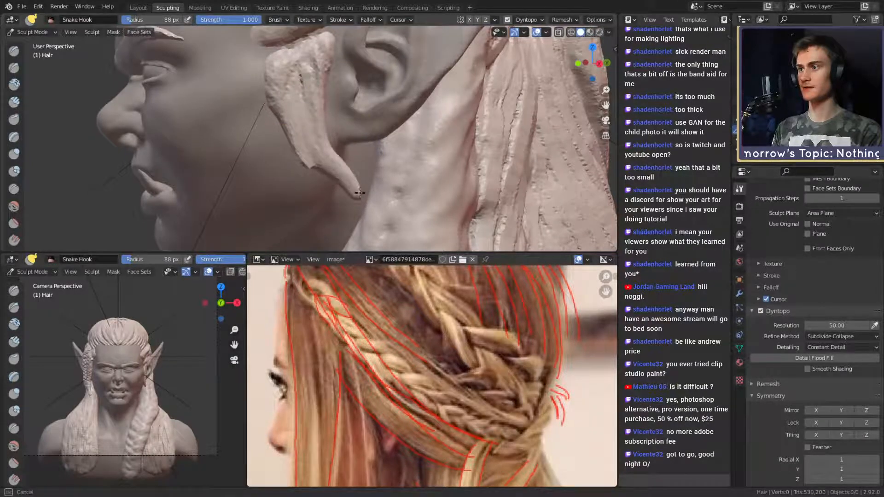
{"action": "left_click_drag", "start_coordinate": [360, 193], "coordinate": [361, 196]}
{"action": "mouse_move", "coordinate": [357, 186]}
{"action": "middle_mouse_down"}
{"action": "mouse_move", "coordinate": [424, 147]}
{"action": "mouse_move", "coordinate": [355, 188]}
{"action": "mouse_move", "coordinate": [313, 186]}
{"action": "middle_mouse_up"}
{"action": "key", "text": "f"}
{"action": "left_click", "coordinate": [500, 143]}
- Crease lengthwise strand grooves down the extended ear lock to its tip, reducing the brush radius to 18 px
{"action": "key", "text": "shift+c"}
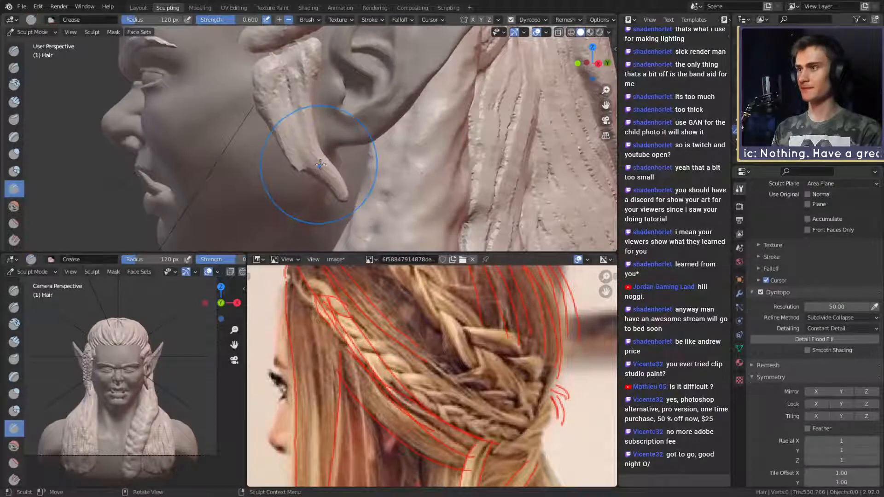
{"action": "key", "text": "f"}
{"action": "left_click", "coordinate": [280, 165]}
{"action": "scroll", "coordinate": [341, 187], "scroll_direction": "up", "scroll_amount": 2}
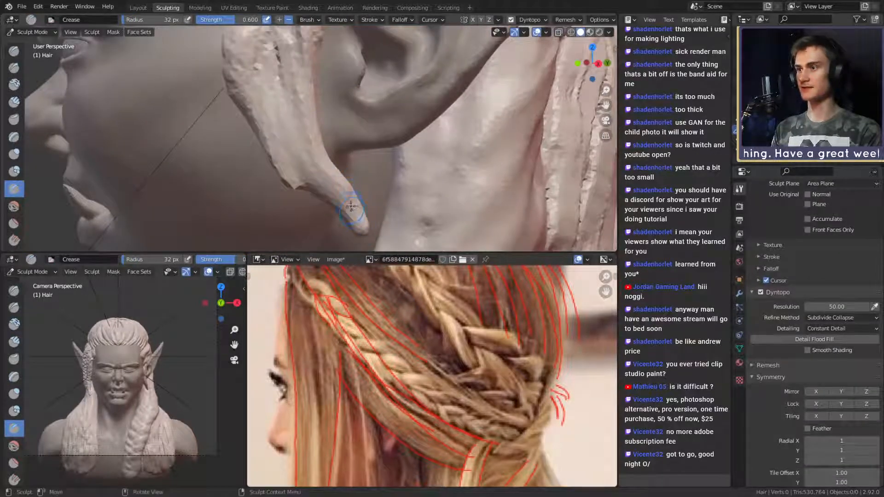
{"action": "left_click", "coordinate": [292, 79]}
{"action": "left_click_drag", "start_coordinate": [290, 63], "coordinate": [318, 163]}
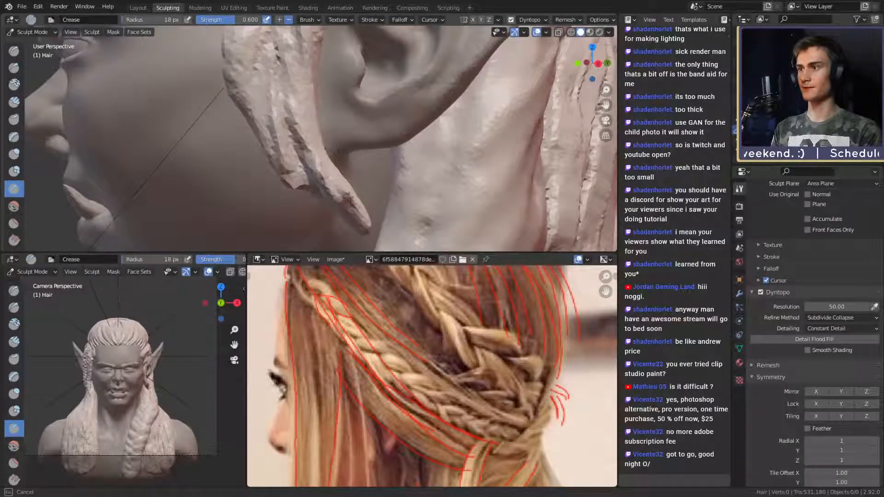
- Crease strand grooves into the front end of the left temple lock at an 18 px radius
{"action": "scroll", "coordinate": [321, 79], "scroll_direction": "down", "scroll_amount": 10}
{"action": "middle_click_drag", "start_coordinate": [316, 126], "coordinate": [316, 147]}
{"action": "scroll", "coordinate": [304, 170], "scroll_direction": "up", "scroll_amount": 9}
{"action": "middle_click_drag", "start_coordinate": [321, 64], "coordinate": [321, 169], "text": "shift"}
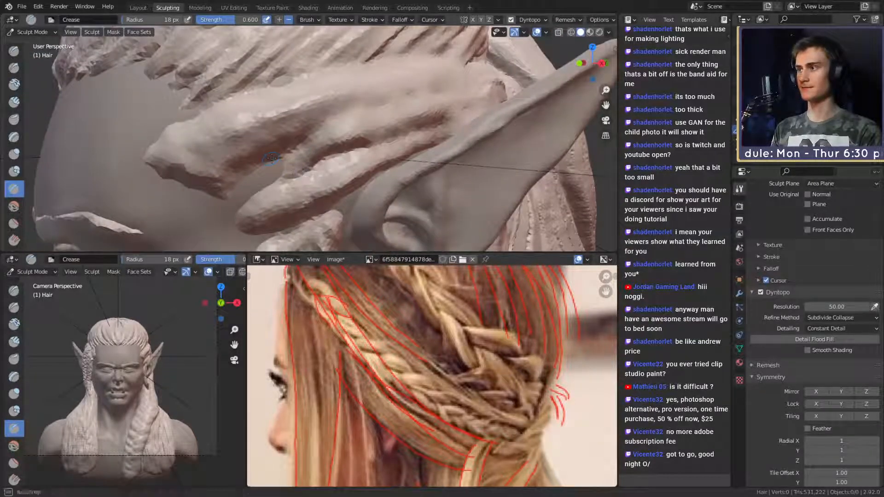
{"action": "middle_click_drag", "start_coordinate": [272, 158], "coordinate": [276, 153]}
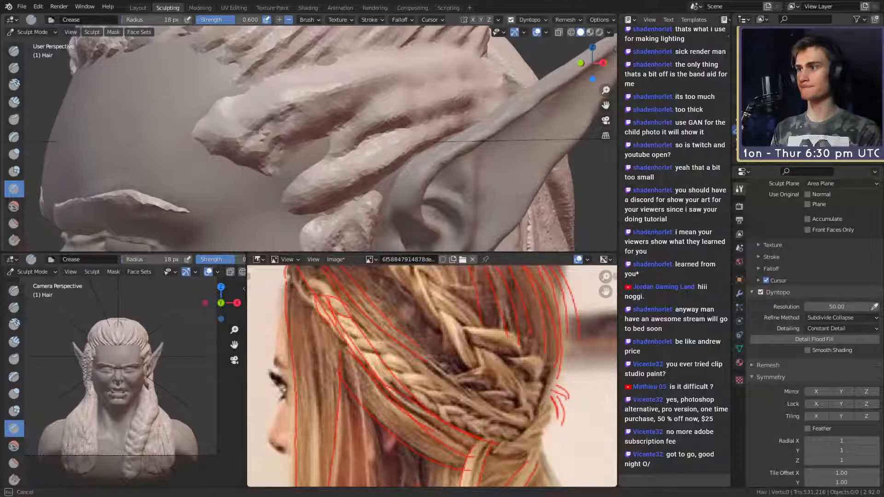
{"action": "mouse_move", "coordinate": [257, 123]}
{"action": "middle_mouse_down"}
{"action": "mouse_move", "coordinate": [343, 166]}
{"action": "mouse_move", "coordinate": [281, 148]}
{"action": "middle_mouse_up"}
{"action": "left_click_drag", "start_coordinate": [300, 132], "coordinate": [285, 112]}
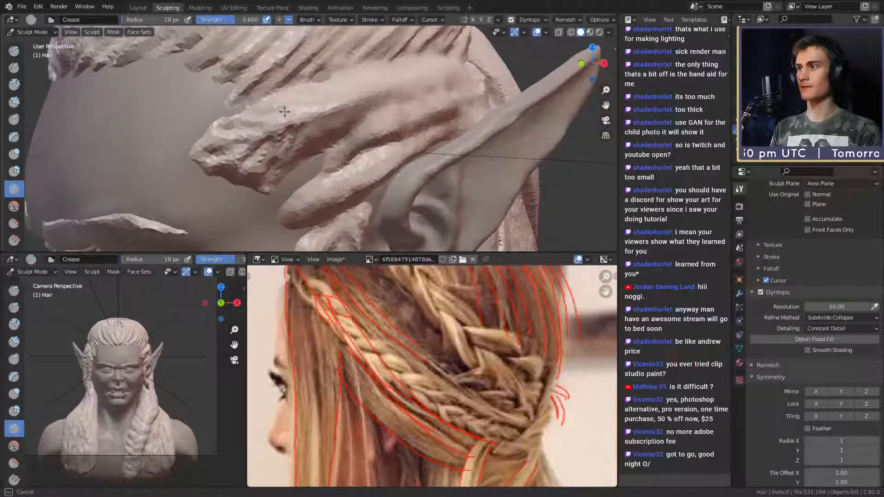
- Continue the creased strand grooves from the temple lock back over the ear towards the ponytail at 18 px
{"action": "key", "text": "c"}
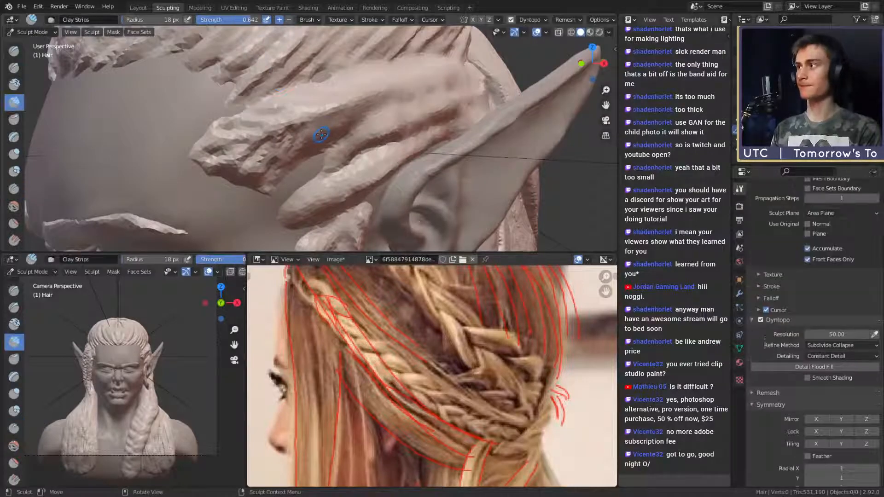
{"action": "mouse_move", "coordinate": [316, 134]}
{"action": "middle_mouse_down"}
{"action": "mouse_move", "coordinate": [327, 125]}
{"action": "mouse_move", "coordinate": [323, 145]}
{"action": "middle_mouse_up"}
{"action": "key", "text": "shift+c"}
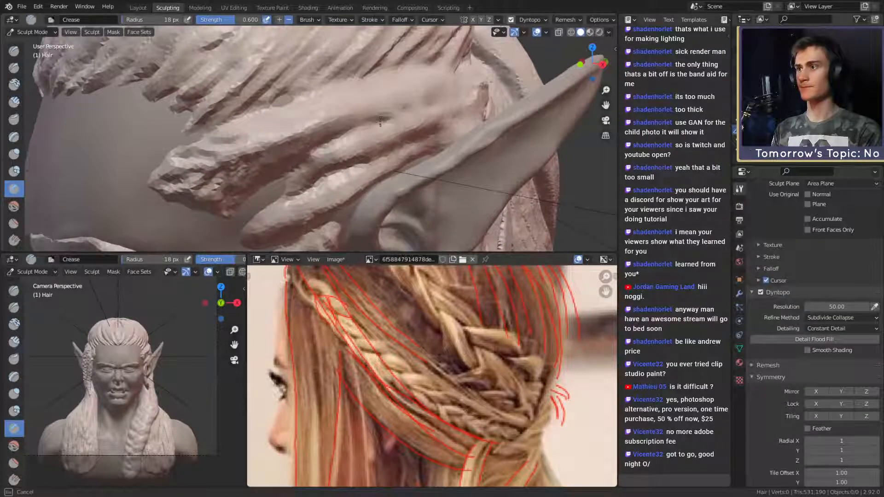
{"action": "middle_click_drag", "start_coordinate": [380, 121], "coordinate": [253, 155]}
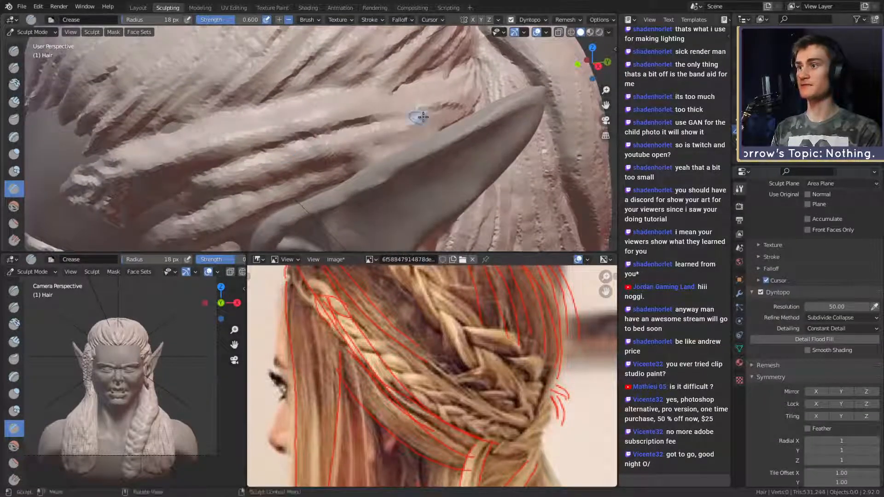
{"action": "middle_click_drag", "start_coordinate": [422, 117], "coordinate": [330, 172]}
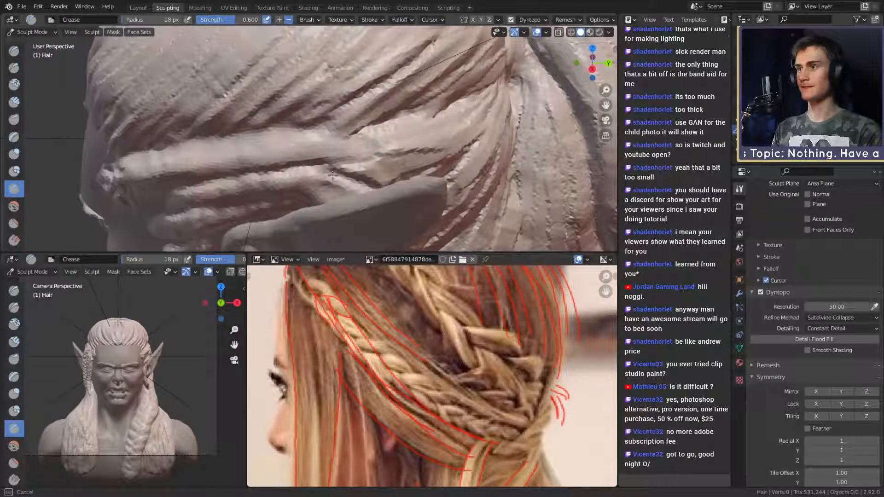
{"action": "mouse_move", "coordinate": [241, 167]}
{"action": "middle_mouse_down"}
{"action": "mouse_move", "coordinate": [399, 90]}
{"action": "mouse_move", "coordinate": [325, 116]}
{"action": "mouse_move", "coordinate": [339, 120]}
{"action": "middle_mouse_up"}
{"action": "middle_click_drag", "start_coordinate": [285, 164], "coordinate": [285, 119]}
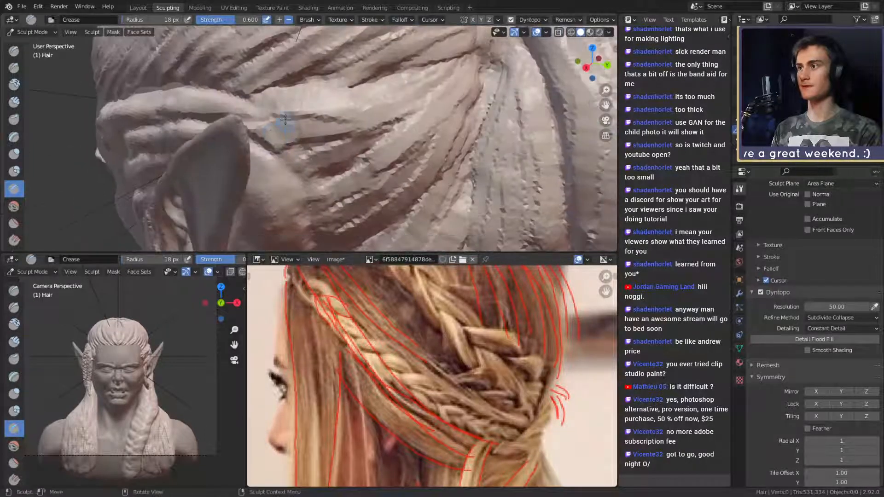
- Build up the temple lock's volume above and behind the ear with Clay Strips, adjusting the brush radius
{"action": "mouse_move", "coordinate": [318, 181]}
{"action": "middle_mouse_down"}
{"action": "mouse_move", "coordinate": [225, 53]}
{"action": "mouse_move", "coordinate": [340, 129]}
{"action": "mouse_move", "coordinate": [341, 138]}
{"action": "mouse_move", "coordinate": [319, 148]}
{"action": "mouse_move", "coordinate": [296, 129]}
{"action": "mouse_move", "coordinate": [307, 194]}
{"action": "mouse_move", "coordinate": [350, 141]}
{"action": "mouse_move", "coordinate": [303, 138]}
{"action": "mouse_move", "coordinate": [326, 166]}
{"action": "mouse_move", "coordinate": [304, 134]}
{"action": "mouse_move", "coordinate": [238, 96]}
{"action": "mouse_move", "coordinate": [300, 150]}
{"action": "mouse_move", "coordinate": [243, 116]}
{"action": "middle_mouse_up"}
{"action": "key", "text": "c"}
{"action": "key", "text": "f"}
{"action": "left_click", "coordinate": [306, 123]}
{"action": "key", "text": "f"}
{"action": "left_click", "coordinate": [285, 120]}
{"action": "mouse_move", "coordinate": [270, 85]}
{"action": "middle_mouse_down"}
{"action": "mouse_move", "coordinate": [298, 130]}
{"action": "mouse_move", "coordinate": [293, 117]}
{"action": "mouse_move", "coordinate": [308, 121]}
{"action": "mouse_move", "coordinate": [299, 129]}
{"action": "mouse_move", "coordinate": [346, 124]}
{"action": "mouse_move", "coordinate": [307, 138]}
{"action": "mouse_move", "coordinate": [261, 130]}
{"action": "mouse_move", "coordinate": [327, 117]}
{"action": "mouse_move", "coordinate": [348, 159]}
{"action": "middle_mouse_up"}
{"action": "scroll", "coordinate": [256, 132], "scroll_direction": "down", "scroll_amount": 8}
{"action": "scroll", "coordinate": [322, 115], "scroll_direction": "up", "scroll_amount": 7}
{"action": "middle_click_drag", "start_coordinate": [348, 159], "coordinate": [329, 146]}
{"action": "scroll", "coordinate": [328, 146], "scroll_direction": "up", "scroll_amount": 2}
- Crease strand grooves along the middle of the built-up upper temple lock at an 18 px radius
{"action": "key", "text": "shift+c"}
{"action": "mouse_move", "coordinate": [251, 120]}
{"action": "middle_mouse_down", "text": "shift"}
{"action": "mouse_move", "coordinate": [276, 173]}
{"action": "mouse_move", "coordinate": [277, 159]}
{"action": "middle_mouse_up", "text": "shift"}
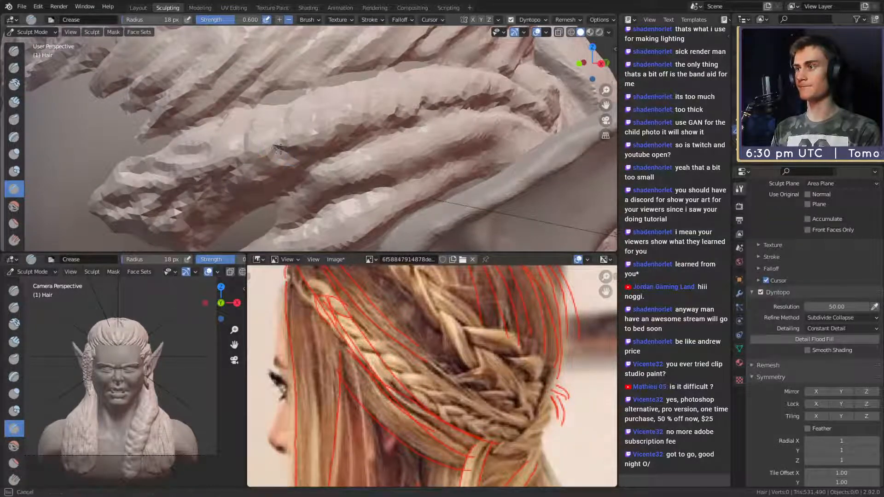
{"action": "mouse_move", "coordinate": [272, 163]}
{"action": "middle_mouse_down"}
{"action": "mouse_move", "coordinate": [292, 167]}
{"action": "mouse_move", "coordinate": [292, 156]}
{"action": "mouse_move", "coordinate": [276, 153]}
{"action": "middle_mouse_up"}
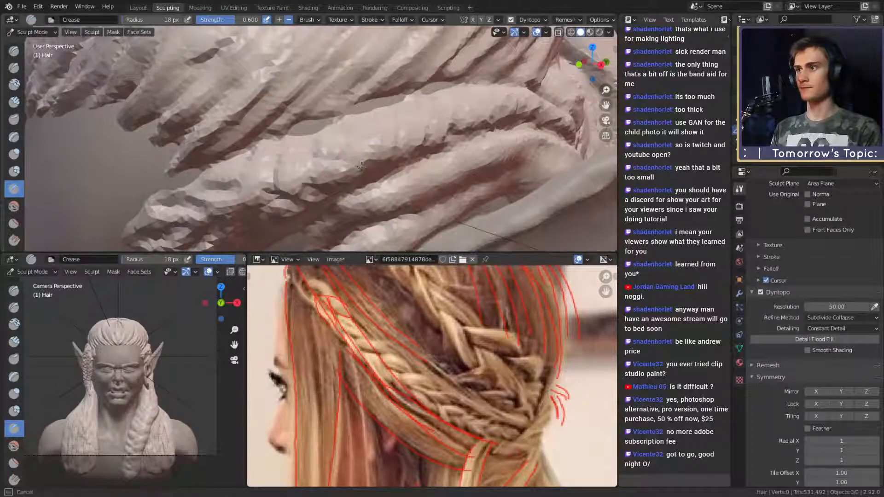
{"action": "scroll", "coordinate": [368, 102], "scroll_direction": "down", "scroll_amount": 5}
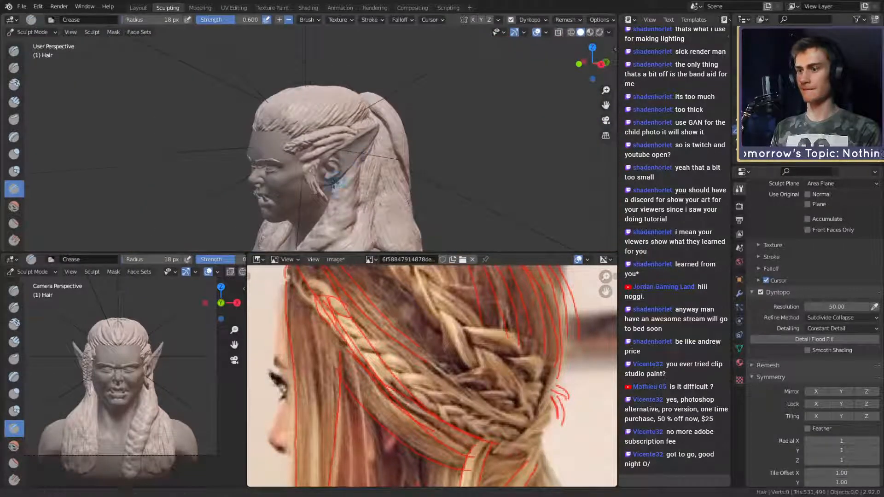
{"action": "scroll", "coordinate": [337, 151], "scroll_direction": "up", "scroll_amount": 5}
{"action": "scroll", "coordinate": [336, 151], "scroll_direction": "up", "scroll_amount": 3}
{"action": "mouse_move", "coordinate": [349, 112]}
{"action": "middle_mouse_down"}
{"action": "mouse_move", "coordinate": [324, 133]}
{"action": "mouse_move", "coordinate": [311, 131]}
{"action": "mouse_move", "coordinate": [320, 127]}
{"action": "middle_mouse_up"}
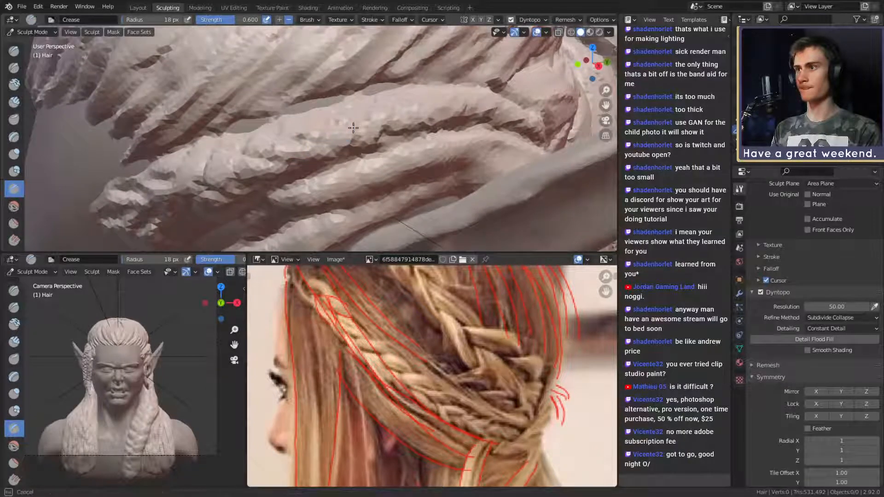
- Continue the upper temple lock's creased strand grooves back to its rear end above the ear
{"action": "middle_click_drag", "start_coordinate": [381, 113], "coordinate": [347, 139]}
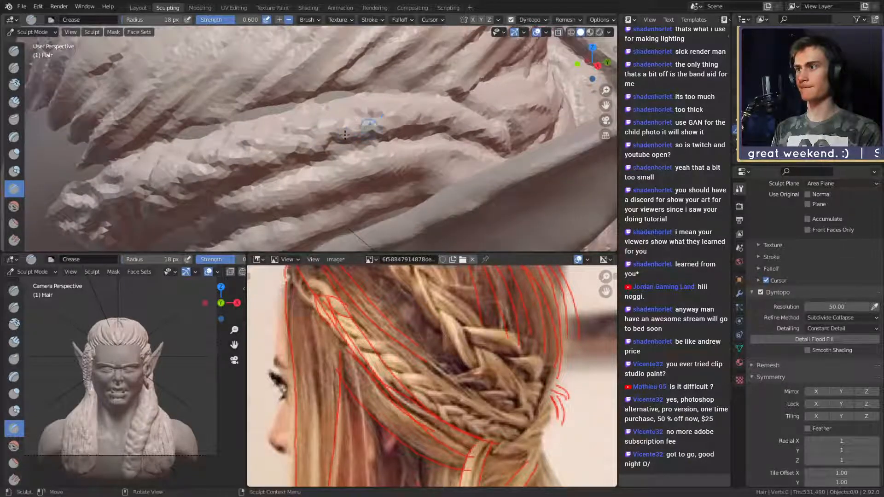
{"action": "mouse_move", "coordinate": [281, 115]}
{"action": "middle_mouse_down"}
{"action": "mouse_move", "coordinate": [270, 154]}
{"action": "mouse_move", "coordinate": [296, 138]}
{"action": "middle_mouse_up"}
{"action": "mouse_move", "coordinate": [337, 86]}
{"action": "middle_mouse_down", "text": "ctrl"}
{"action": "mouse_move", "coordinate": [335, 144]}
{"action": "mouse_move", "coordinate": [323, 152]}
{"action": "mouse_move", "coordinate": [299, 111]}
{"action": "middle_mouse_up", "text": "ctrl"}
{"action": "middle_click_drag", "start_coordinate": [294, 155], "coordinate": [271, 145], "text": "shift"}
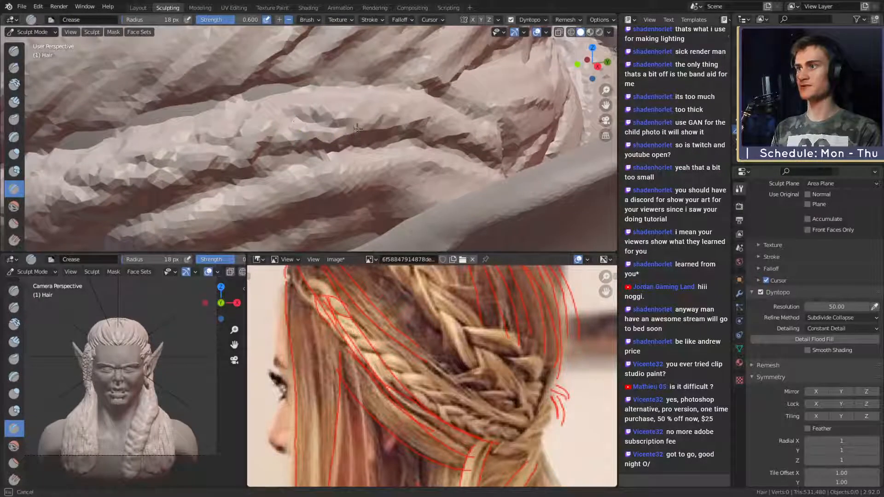
{"action": "middle_click_drag", "start_coordinate": [358, 128], "coordinate": [290, 156]}
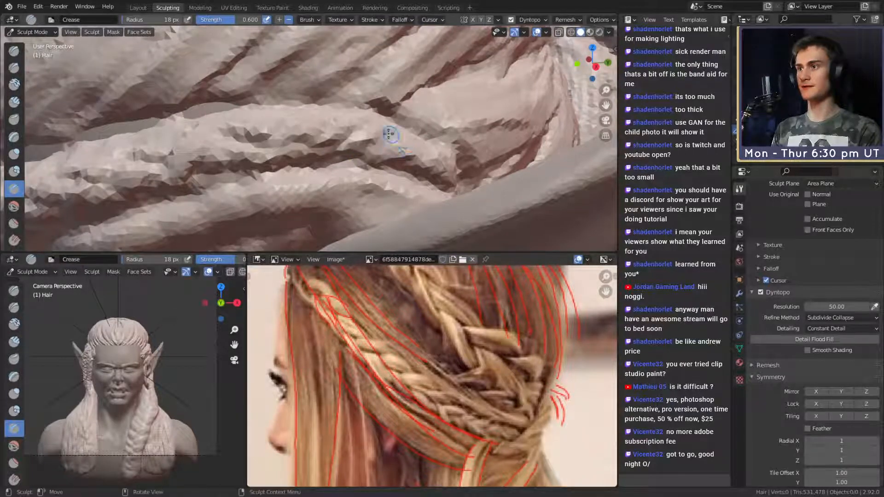
- Crease more strand grooves into the upper temple lock's front tip and underside at an 18 px radius
{"action": "scroll", "coordinate": [403, 143], "scroll_direction": "down", "scroll_amount": 8}
{"action": "middle_click_drag", "start_coordinate": [404, 152], "coordinate": [407, 157]}
{"action": "mouse_move", "coordinate": [407, 157]}
{"action": "left_mouse_down", "text": "alt"}
{"action": "mouse_move", "coordinate": [341, 149]}
{"action": "mouse_move", "coordinate": [313, 119]}
{"action": "mouse_move", "coordinate": [345, 147]}
{"action": "mouse_move", "coordinate": [357, 141]}
{"action": "mouse_move", "coordinate": [306, 112]}
{"action": "mouse_move", "coordinate": [308, 145]}
{"action": "left_mouse_up", "text": "alt"}
{"action": "left_click_drag", "start_coordinate": [308, 145], "coordinate": [291, 126], "text": "ctrl+alt"}
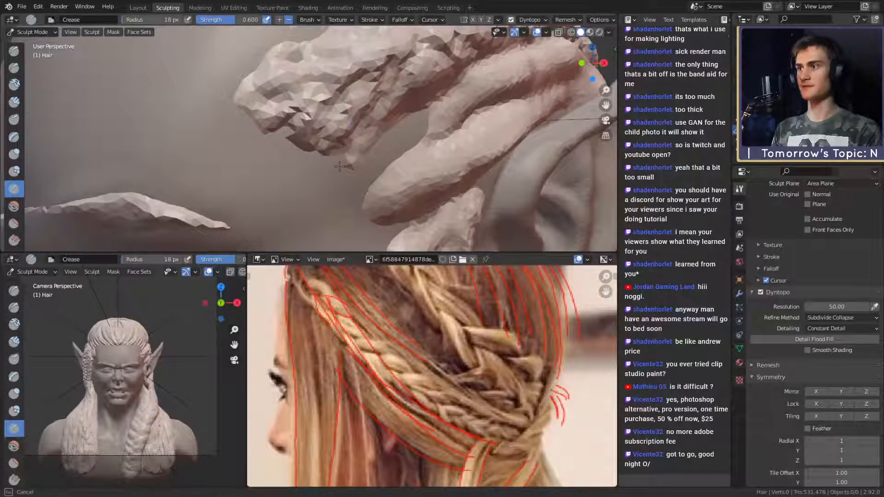
{"action": "mouse_move", "coordinate": [339, 166]}
{"action": "left_mouse_down", "text": "alt"}
{"action": "mouse_move", "coordinate": [359, 129]}
{"action": "mouse_move", "coordinate": [311, 144]}
{"action": "left_mouse_up", "text": "alt"}
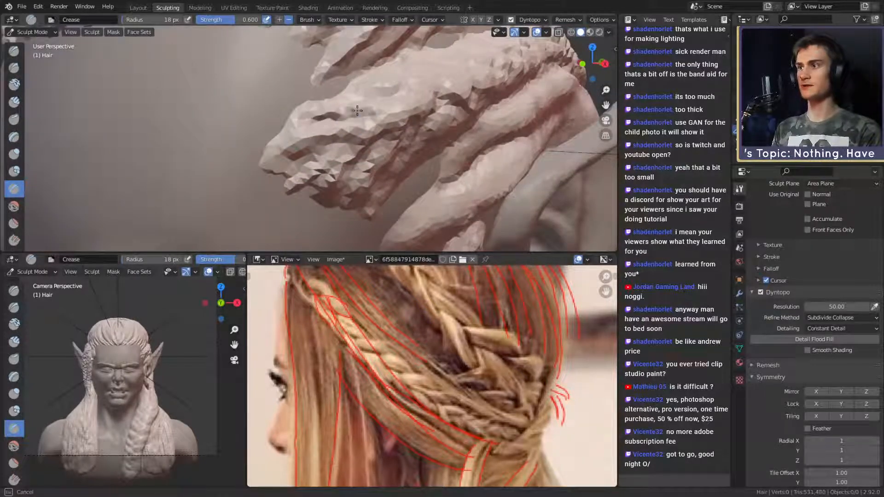
{"action": "mouse_move", "coordinate": [414, 105]}
{"action": "left_mouse_down", "text": "ctrl+alt"}
{"action": "mouse_move", "coordinate": [363, 122]}
{"action": "mouse_move", "coordinate": [326, 114]}
{"action": "mouse_move", "coordinate": [304, 131]}
{"action": "left_mouse_up", "text": "ctrl+alt"}
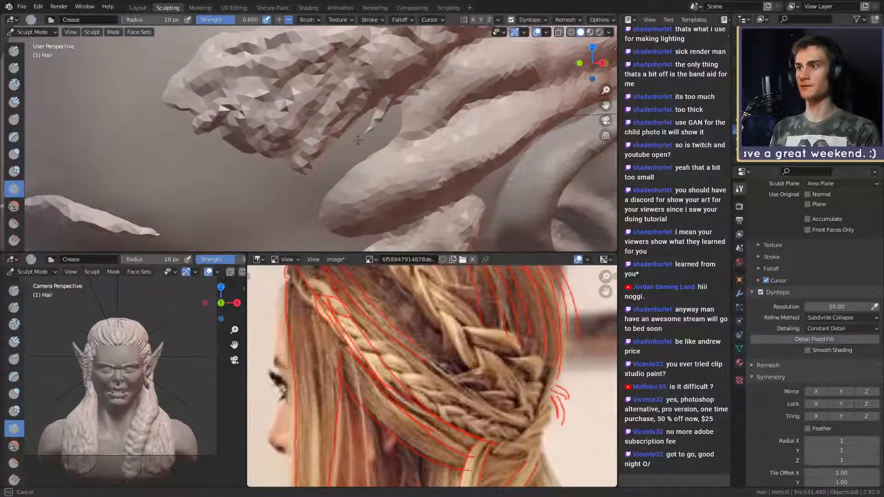
- Deepen the creases between the upper temple lock's front end and the middle lock beneath it
{"action": "mouse_move", "coordinate": [364, 131]}
{"action": "left_mouse_down", "text": "ctrl+alt"}
{"action": "mouse_move", "coordinate": [380, 152]}
{"action": "mouse_move", "coordinate": [408, 157]}
{"action": "mouse_move", "coordinate": [391, 180]}
{"action": "mouse_move", "coordinate": [321, 181]}
{"action": "mouse_move", "coordinate": [251, 59]}
{"action": "left_mouse_up", "text": "ctrl+alt"}
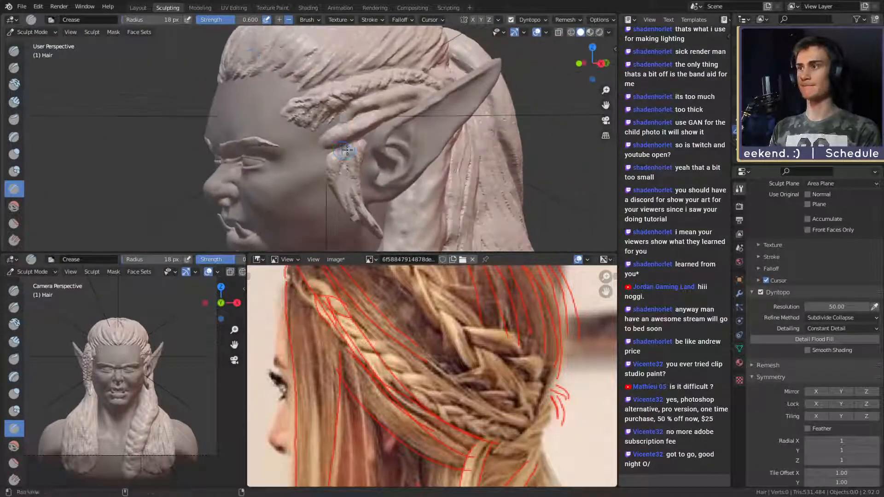
{"action": "mouse_move", "coordinate": [346, 150]}
{"action": "left_mouse_down", "text": "alt"}
{"action": "mouse_move", "coordinate": [396, 155]}
{"action": "mouse_move", "coordinate": [363, 159]}
{"action": "left_mouse_up", "text": "alt"}
{"action": "left_click_drag", "start_coordinate": [364, 159], "coordinate": [332, 119], "text": "ctrl+alt"}
{"action": "left_click_drag", "start_coordinate": [318, 66], "coordinate": [310, 109], "text": "alt+shift"}
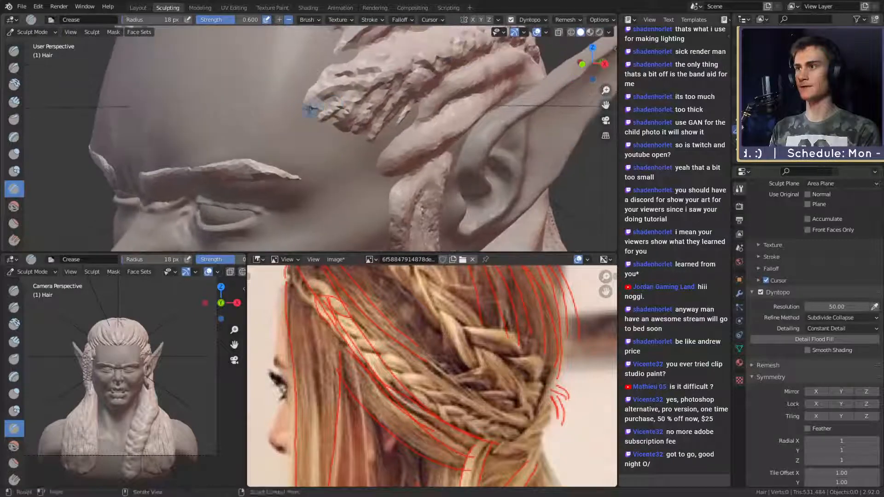
{"action": "mouse_move", "coordinate": [388, 73]}
{"action": "left_mouse_down", "text": "ctrl+alt"}
{"action": "mouse_move", "coordinate": [408, 138]}
{"action": "mouse_move", "coordinate": [361, 140]}
{"action": "mouse_move", "coordinate": [391, 142]}
{"action": "left_mouse_up", "text": "ctrl+alt"}
{"action": "mouse_move", "coordinate": [392, 143]}
{"action": "left_mouse_down", "text": "ctrl+alt"}
{"action": "mouse_move", "coordinate": [409, 112]}
{"action": "mouse_move", "coordinate": [363, 142]}
{"action": "mouse_move", "coordinate": [326, 113]}
{"action": "left_mouse_up", "text": "ctrl+alt"}
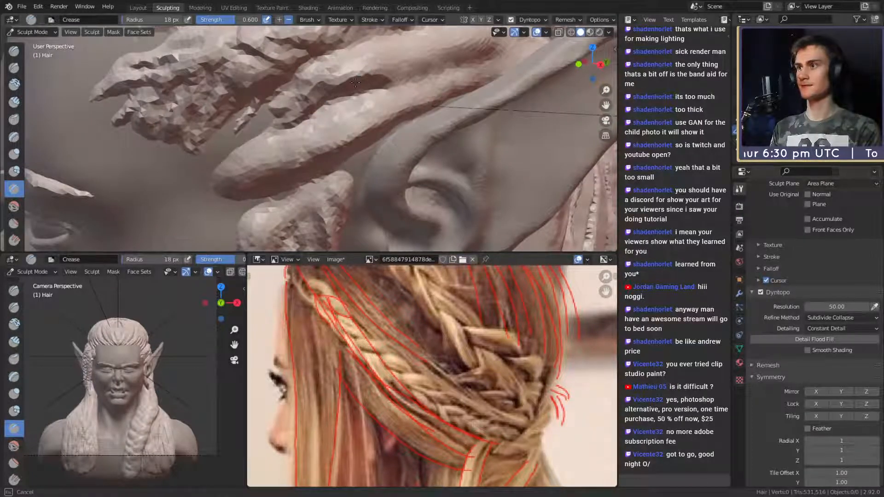
- Build up raised braid segments on the front half of the middle temple lock with Clay Strips at 33 px
{"action": "key", "text": "c"}
{"action": "mouse_move", "coordinate": [357, 97]}
{"action": "left_mouse_down", "text": "alt+shift"}
{"action": "mouse_move", "coordinate": [330, 122]}
{"action": "mouse_move", "coordinate": [313, 99]}
{"action": "mouse_move", "coordinate": [287, 107]}
{"action": "left_mouse_up", "text": "alt+shift"}
{"action": "key", "text": "f"}
{"action": "left_click", "coordinate": [308, 102]}
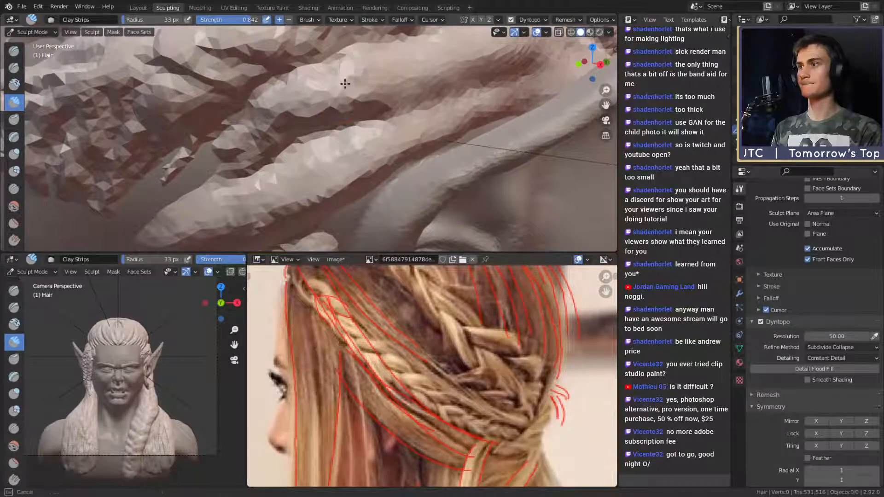
{"action": "left_click_drag", "start_coordinate": [345, 84], "coordinate": [335, 105], "text": "alt"}
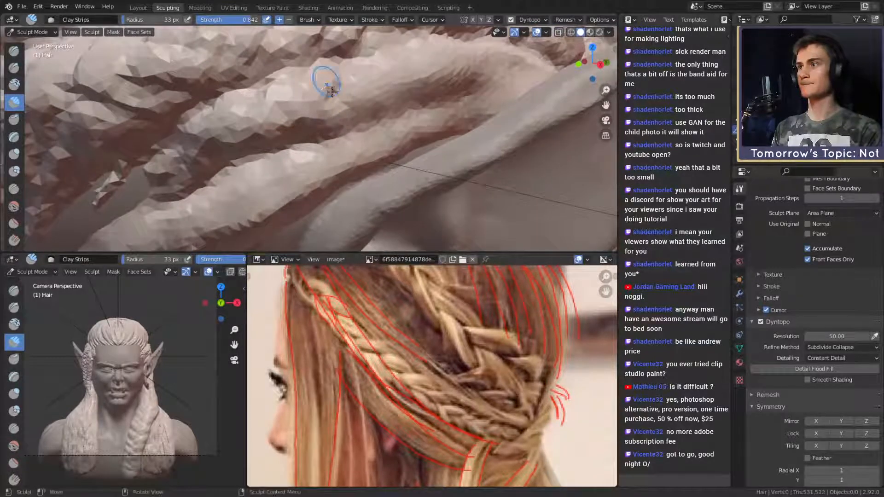
{"action": "mouse_move", "coordinate": [378, 57]}
{"action": "left_mouse_down", "text": "alt"}
{"action": "mouse_move", "coordinate": [348, 96]}
{"action": "mouse_move", "coordinate": [371, 119]}
{"action": "mouse_move", "coordinate": [328, 142]}
{"action": "mouse_move", "coordinate": [358, 140]}
{"action": "left_mouse_up", "text": "alt"}
- Add smaller Clay Strips segments along the middle lock's rear part over the ear, using a 24 px radius
{"action": "mouse_move", "coordinate": [345, 144]}
{"action": "left_mouse_down"}
{"action": "mouse_move", "coordinate": [376, 135]}
{"action": "mouse_move", "coordinate": [372, 146]}
{"action": "left_mouse_up"}
{"action": "key", "text": "f"}
{"action": "left_click", "coordinate": [371, 135]}
{"action": "mouse_move", "coordinate": [374, 143]}
{"action": "left_mouse_down", "text": "alt"}
{"action": "mouse_move", "coordinate": [379, 122]}
{"action": "mouse_move", "coordinate": [359, 153]}
{"action": "mouse_move", "coordinate": [329, 161]}
{"action": "mouse_move", "coordinate": [368, 171]}
{"action": "left_mouse_up", "text": "alt"}
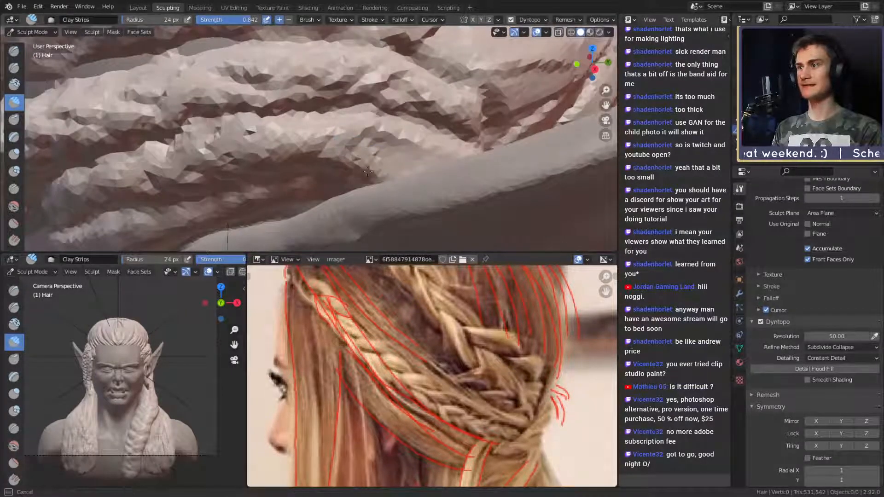
{"action": "left_click_drag", "start_coordinate": [397, 125], "coordinate": [399, 135]}
{"action": "middle_click_drag", "start_coordinate": [399, 134], "coordinate": [353, 139]}
{"action": "mouse_move", "coordinate": [236, 52]}
{"action": "left_mouse_down"}
{"action": "mouse_move", "coordinate": [238, 79]}
{"action": "mouse_move", "coordinate": [250, 78]}
{"action": "mouse_move", "coordinate": [245, 110]}
{"action": "left_mouse_up"}
- Crease strand grooves into the middle lock's front end, reducing the brush radius to 19 px
{"action": "scroll", "coordinate": [279, 103], "scroll_direction": "down", "scroll_amount": 5}
{"action": "mouse_move", "coordinate": [286, 108]}
{"action": "middle_mouse_down"}
{"action": "mouse_move", "coordinate": [391, 118]}
{"action": "mouse_move", "coordinate": [349, 136]}
{"action": "mouse_move", "coordinate": [331, 118]}
{"action": "middle_mouse_up"}
{"action": "scroll", "coordinate": [404, 119], "scroll_direction": "up", "scroll_amount": 4}
{"action": "scroll", "coordinate": [406, 120], "scroll_direction": "up", "scroll_amount": 2}
{"action": "key", "text": "shift+c"}
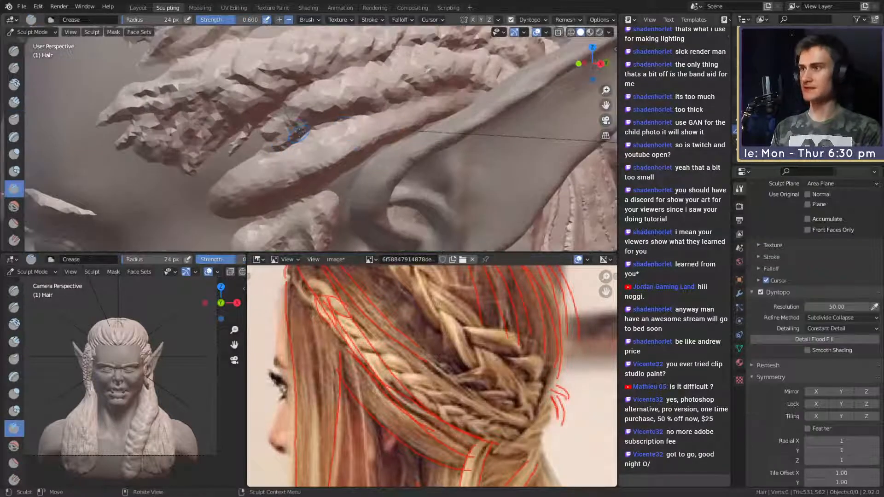
{"action": "key", "text": "f"}
{"action": "left_click", "coordinate": [298, 132]}
{"action": "scroll", "coordinate": [295, 139], "scroll_direction": "up", "scroll_amount": 3}
{"action": "key", "text": "f"}
{"action": "left_click", "coordinate": [296, 121]}
{"action": "left_click_drag", "start_coordinate": [299, 102], "coordinate": [260, 132]}
{"action": "mouse_move", "coordinate": [265, 127]}
{"action": "left_mouse_down"}
{"action": "mouse_move", "coordinate": [290, 95]}
{"action": "mouse_move", "coordinate": [265, 109]}
{"action": "left_mouse_up"}
- Crease slanted strand grooves along the central part of the middle lock at a 19 px radius
{"action": "key", "text": "f"}
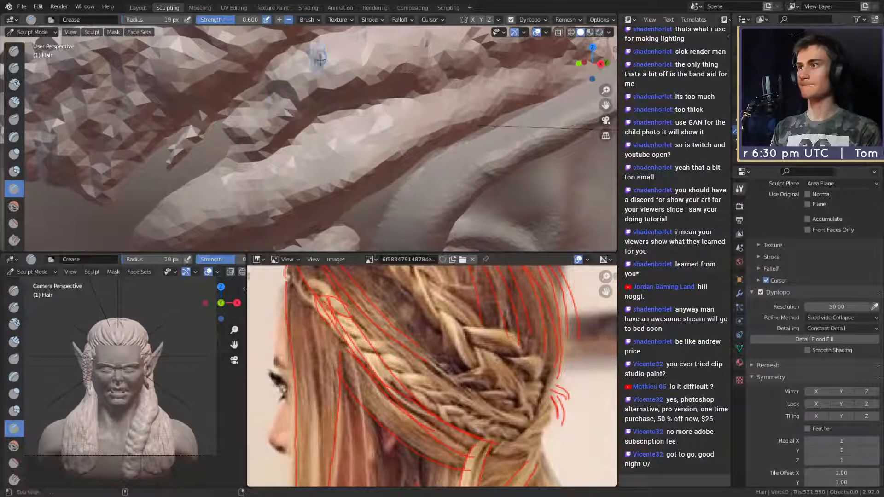
{"action": "left_click", "coordinate": [327, 58]}
{"action": "middle_click_drag", "start_coordinate": [333, 58], "coordinate": [317, 77], "text": "shift"}
{"action": "mouse_move", "coordinate": [338, 66]}
{"action": "left_mouse_down"}
{"action": "mouse_move", "coordinate": [346, 59]}
{"action": "mouse_move", "coordinate": [321, 96]}
{"action": "mouse_move", "coordinate": [385, 93]}
{"action": "mouse_move", "coordinate": [396, 51]}
{"action": "left_mouse_up"}
{"action": "middle_click_drag", "start_coordinate": [399, 51], "coordinate": [377, 61], "text": "shift"}
{"action": "mouse_move", "coordinate": [368, 82]}
{"action": "left_mouse_down"}
{"action": "mouse_move", "coordinate": [377, 97]}
{"action": "mouse_move", "coordinate": [334, 113]}
{"action": "left_mouse_up"}
{"action": "middle_click_drag", "start_coordinate": [348, 103], "coordinate": [330, 121]}
{"action": "left_click_drag", "start_coordinate": [331, 121], "coordinate": [373, 104]}
{"action": "mouse_move", "coordinate": [377, 104]}
{"action": "left_mouse_down"}
{"action": "mouse_move", "coordinate": [386, 82]}
{"action": "mouse_move", "coordinate": [378, 103]}
{"action": "left_mouse_up"}
- Extend the middle lock's creased grooves to its rear end behind the ear and check the whole head
{"action": "middle_click_drag", "start_coordinate": [388, 95], "coordinate": [359, 110]}
{"action": "mouse_move", "coordinate": [315, 114]}
{"action": "left_mouse_down"}
{"action": "mouse_move", "coordinate": [339, 122]}
{"action": "mouse_move", "coordinate": [340, 110]}
{"action": "left_mouse_up"}
{"action": "middle_click_drag", "start_coordinate": [387, 100], "coordinate": [341, 112], "text": "shift"}
{"action": "left_click_drag", "start_coordinate": [339, 114], "coordinate": [357, 129]}
{"action": "left_click_drag", "start_coordinate": [340, 114], "coordinate": [394, 147]}
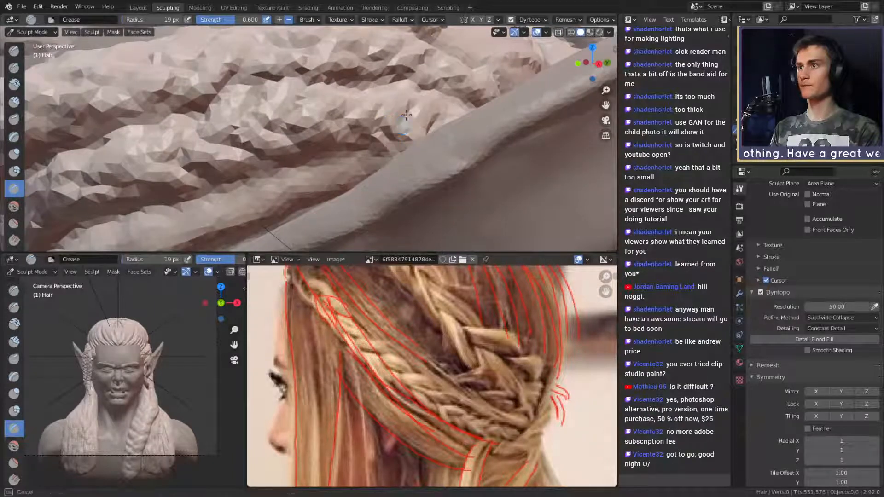
{"action": "left_click_drag", "start_coordinate": [409, 106], "coordinate": [399, 128]}
{"action": "scroll", "coordinate": [415, 120], "scroll_direction": "down", "scroll_amount": 8}
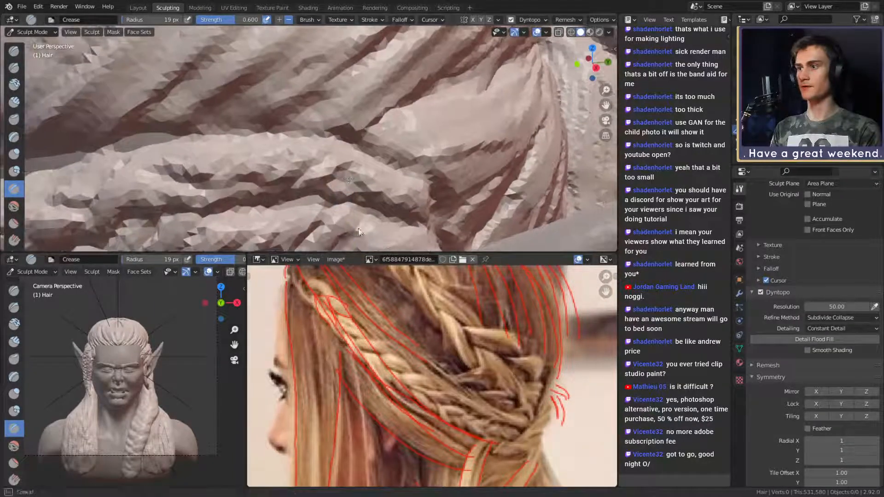
{"action": "middle_click_drag", "start_coordinate": [358, 229], "coordinate": [394, 202]}
{"action": "mouse_move", "coordinate": [338, 201]}
{"action": "middle_mouse_down", "text": "shift"}
{"action": "mouse_move", "coordinate": [327, 134]}
{"action": "mouse_move", "coordinate": [385, 153]}
{"action": "middle_mouse_up", "text": "shift"}
{"action": "scroll", "coordinate": [344, 152], "scroll_direction": "up", "scroll_amount": 2}
{"action": "scroll", "coordinate": [344, 151], "scroll_direction": "down", "scroll_amount": 4}
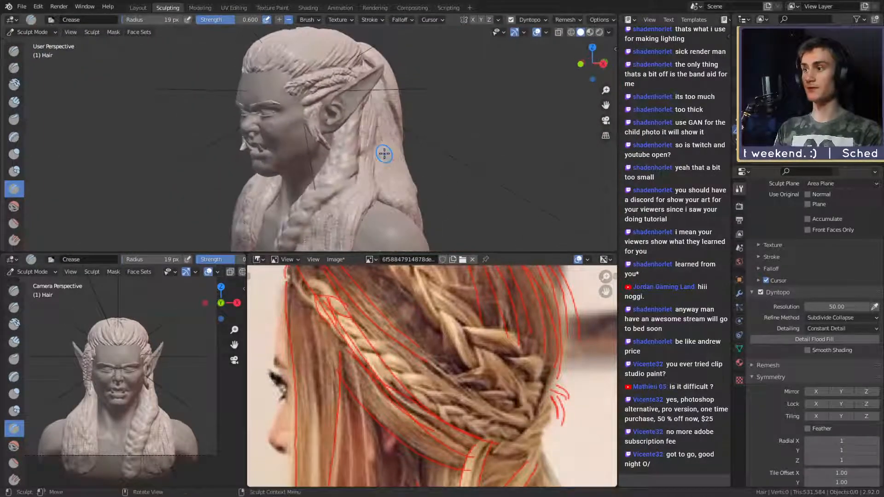
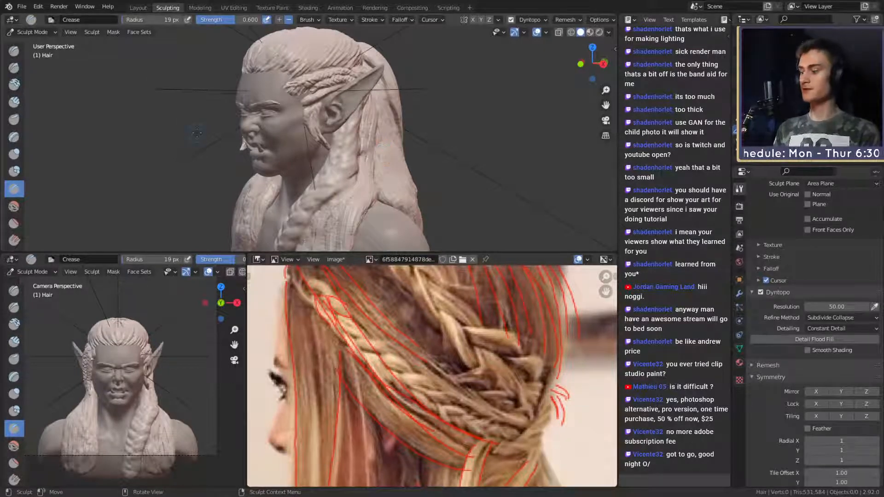
- Add volume to the front end of the smooth lower lock above the ear with Clay Strips at 37 px
{"action": "mouse_move", "coordinate": [345, 201]}
{"action": "middle_mouse_down"}
{"action": "mouse_move", "coordinate": [193, 193]}
{"action": "mouse_move", "coordinate": [371, 169]}
{"action": "middle_mouse_up"}
{"action": "middle_click_drag", "start_coordinate": [294, 177], "coordinate": [352, 142], "text": "shift"}
{"action": "scroll", "coordinate": [351, 142], "scroll_direction": "up", "scroll_amount": 6}
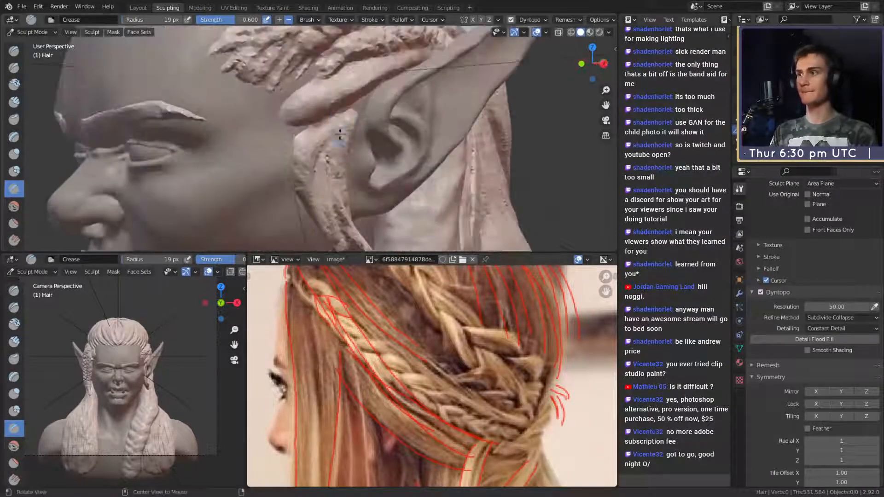
{"action": "key", "text": "c"}
{"action": "scroll", "coordinate": [276, 110], "scroll_direction": "up", "scroll_amount": 5}
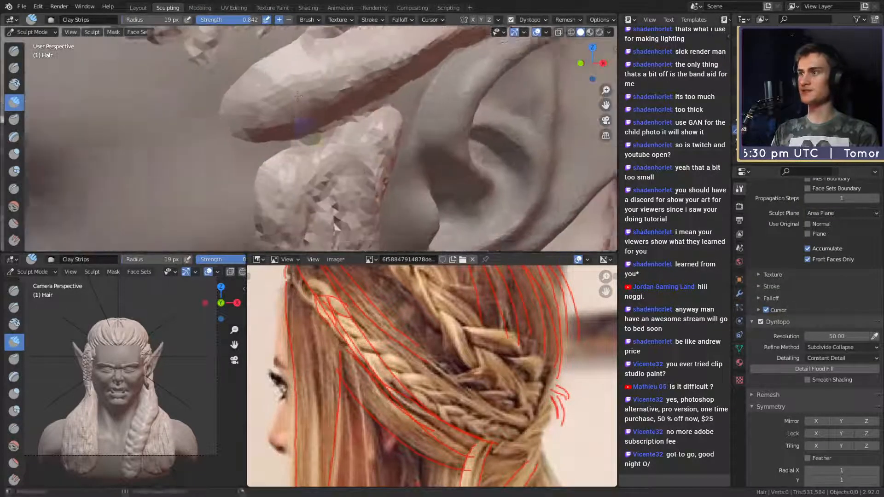
{"action": "key", "text": "f"}
{"action": "left_click", "coordinate": [288, 105]}
{"action": "left_click_drag", "start_coordinate": [274, 109], "coordinate": [312, 118]}
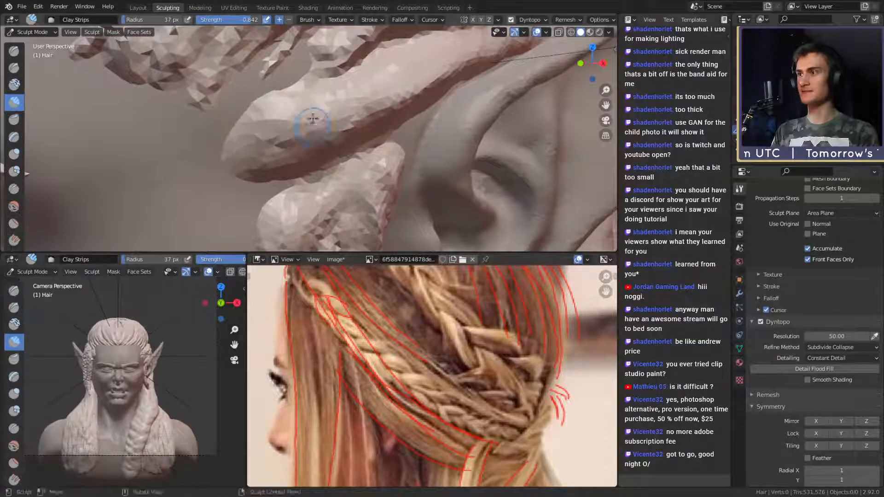
{"action": "middle_click_drag", "start_coordinate": [312, 118], "coordinate": [300, 109]}
- Shape raised braid segments on the lower lock's front half with Clay Strips at a 27 px radius
{"action": "middle_click_drag", "start_coordinate": [254, 83], "coordinate": [282, 123]}
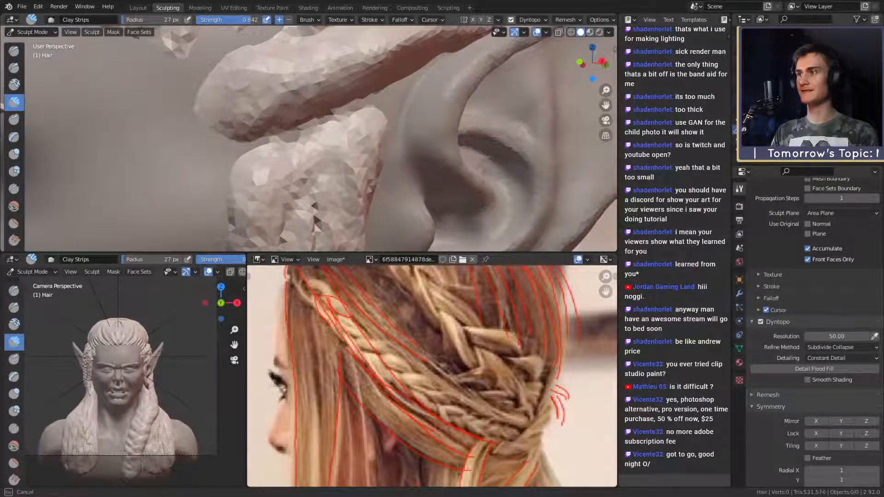
{"action": "middle_click_drag", "start_coordinate": [338, 69], "coordinate": [270, 48]}
{"action": "mouse_move", "coordinate": [259, 120]}
{"action": "left_mouse_down"}
{"action": "mouse_move", "coordinate": [268, 92]}
{"action": "mouse_move", "coordinate": [296, 103]}
{"action": "left_mouse_up"}
{"action": "middle_click_drag", "start_coordinate": [296, 102], "coordinate": [306, 116], "text": "shift"}
{"action": "mouse_move", "coordinate": [305, 116]}
{"action": "left_mouse_down"}
{"action": "mouse_move", "coordinate": [294, 118]}
{"action": "mouse_move", "coordinate": [315, 130]}
{"action": "left_mouse_up"}
{"action": "mouse_move", "coordinate": [315, 130]}
{"action": "middle_mouse_down"}
{"action": "mouse_move", "coordinate": [231, 96]}
{"action": "mouse_move", "coordinate": [257, 93]}
{"action": "middle_mouse_up"}
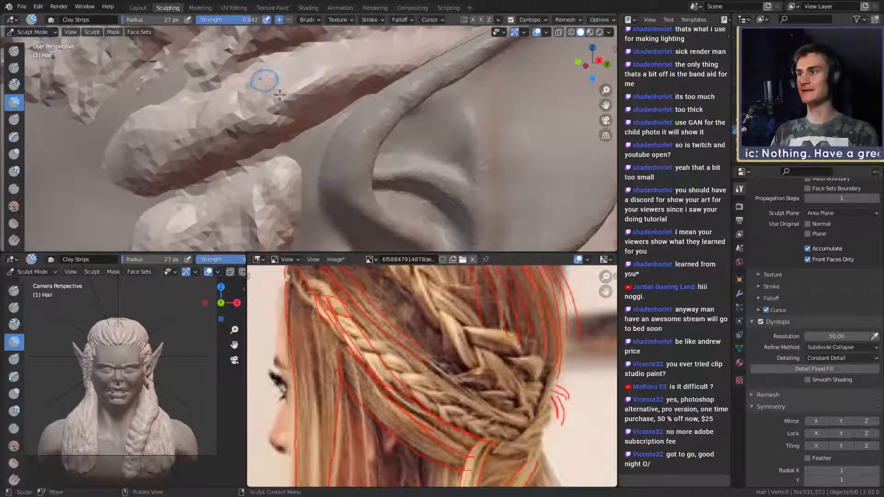
- Continue the raised Clay Strips segments back along the lower lock to where it passes over the ear
{"action": "left_click_drag", "start_coordinate": [299, 69], "coordinate": [335, 77]}
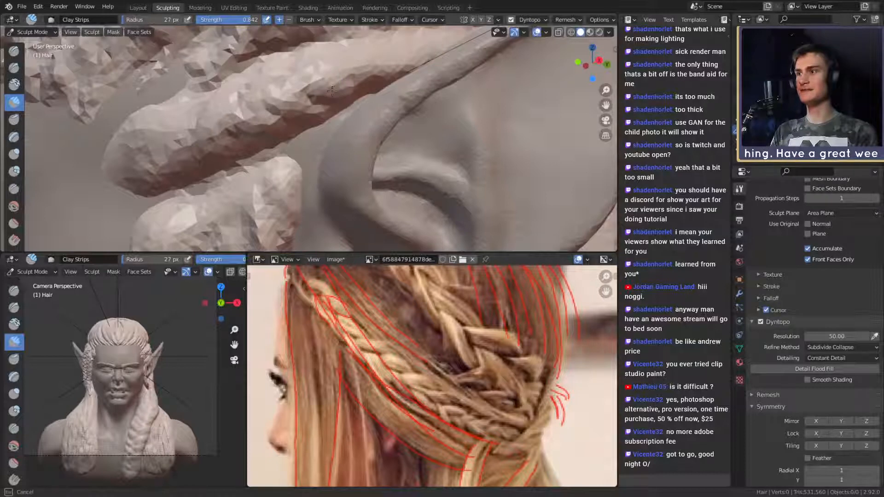
{"action": "middle_click_drag", "start_coordinate": [336, 77], "coordinate": [340, 95], "text": "shift"}
{"action": "left_click_drag", "start_coordinate": [341, 95], "coordinate": [339, 89]}
{"action": "middle_click_drag", "start_coordinate": [384, 100], "coordinate": [368, 90]}
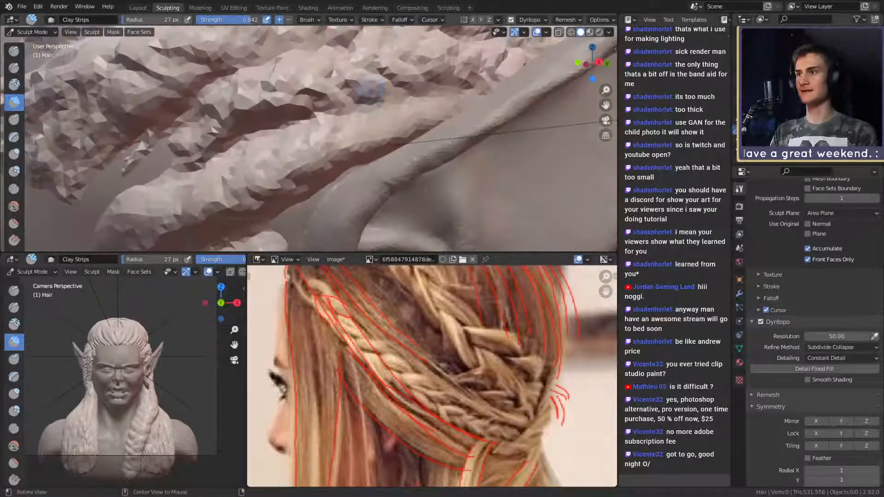
{"action": "left_click_drag", "start_coordinate": [351, 130], "coordinate": [367, 137]}
{"action": "mouse_move", "coordinate": [399, 105]}
{"action": "left_mouse_down"}
{"action": "mouse_move", "coordinate": [402, 125]}
{"action": "mouse_move", "coordinate": [420, 121]}
{"action": "mouse_move", "coordinate": [432, 94]}
{"action": "mouse_move", "coordinate": [441, 114]}
{"action": "left_mouse_up"}
{"action": "mouse_move", "coordinate": [442, 111]}
{"action": "middle_mouse_down"}
{"action": "mouse_move", "coordinate": [347, 97]}
{"action": "mouse_move", "coordinate": [291, 155]}
{"action": "middle_mouse_up"}
{"action": "mouse_move", "coordinate": [290, 115]}
{"action": "middle_mouse_down"}
{"action": "mouse_move", "coordinate": [379, 115]}
{"action": "mouse_move", "coordinate": [336, 130]}
{"action": "mouse_move", "coordinate": [262, 103]}
{"action": "mouse_move", "coordinate": [276, 118]}
{"action": "mouse_move", "coordinate": [306, 128]}
{"action": "mouse_move", "coordinate": [281, 60]}
{"action": "middle_mouse_up"}
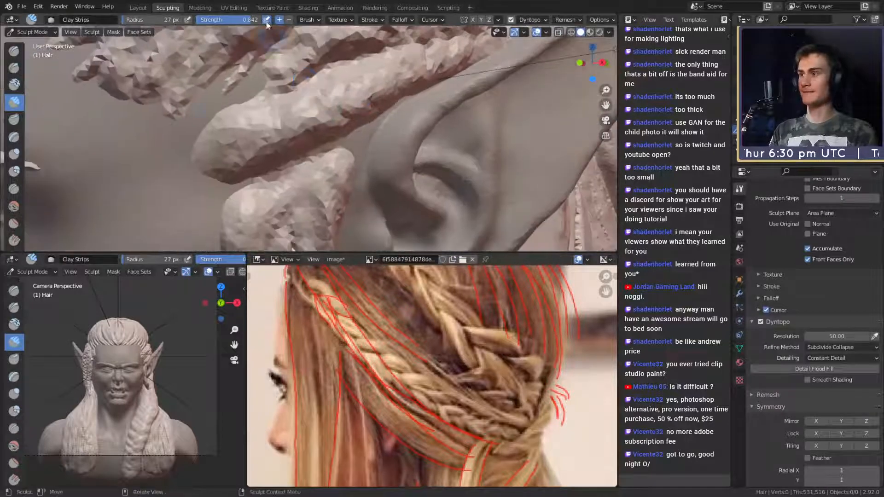
- Crease strand grooves into the lower lock's front end with the Crease brush at a 17 px radius
{"action": "key", "text": "shift+c"}
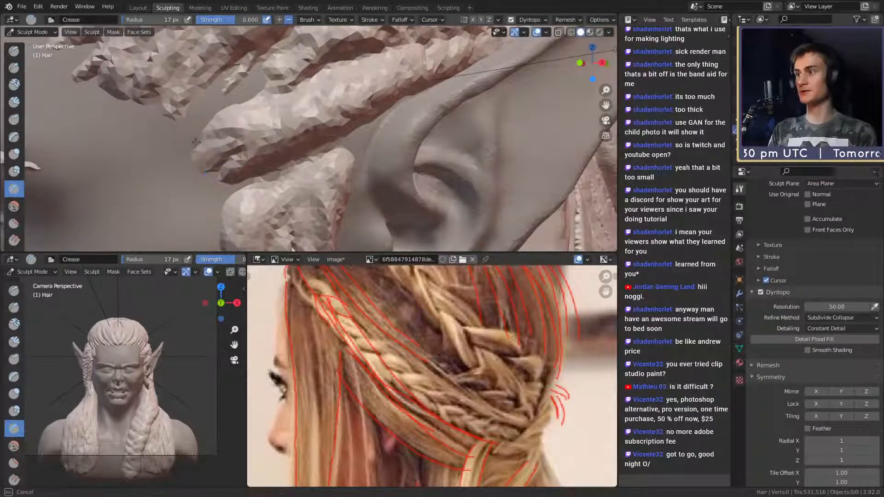
{"action": "mouse_move", "coordinate": [199, 152]}
{"action": "left_mouse_down"}
{"action": "mouse_move", "coordinate": [230, 118]}
{"action": "mouse_move", "coordinate": [276, 132]}
{"action": "mouse_move", "coordinate": [252, 101]}
{"action": "mouse_move", "coordinate": [260, 139]}
{"action": "mouse_move", "coordinate": [252, 171]}
{"action": "left_mouse_up"}
{"action": "middle_click_drag", "start_coordinate": [231, 173], "coordinate": [270, 146]}
{"action": "mouse_move", "coordinate": [291, 129]}
{"action": "left_mouse_down"}
{"action": "mouse_move", "coordinate": [310, 121]}
{"action": "mouse_move", "coordinate": [313, 107]}
{"action": "left_mouse_up"}
{"action": "left_click_drag", "start_coordinate": [343, 72], "coordinate": [312, 105]}
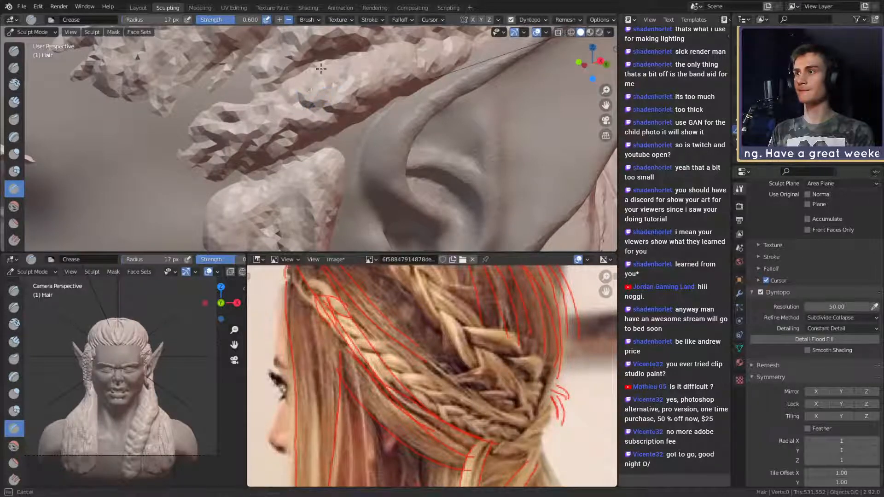
- Crease strand grooves back along the lower lock's braid to where it passes over the ear, using the Crease brush at 17 px
{"action": "left_click_drag", "start_coordinate": [321, 69], "coordinate": [302, 98]}
{"action": "left_click_drag", "start_coordinate": [325, 99], "coordinate": [307, 114], "text": "alt"}
{"action": "left_click_drag", "start_coordinate": [294, 121], "coordinate": [264, 145]}
{"action": "left_click_drag", "start_coordinate": [339, 108], "coordinate": [326, 116], "text": "alt"}
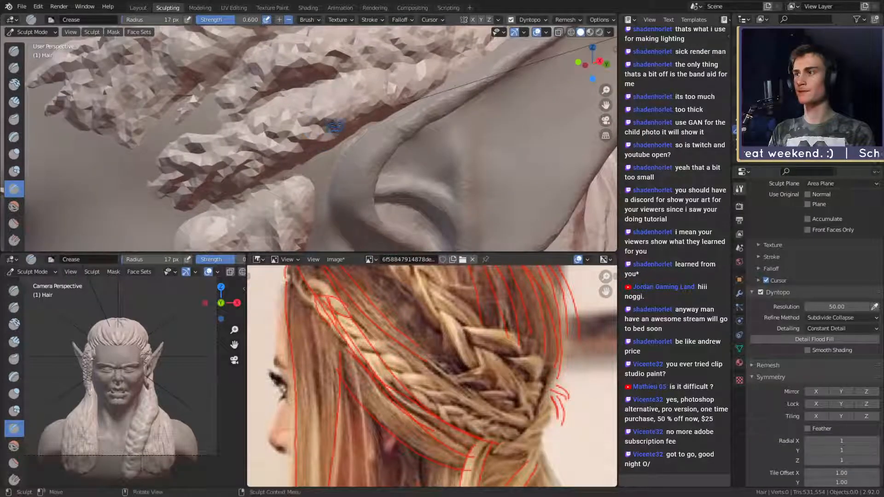
{"action": "middle_click_drag", "start_coordinate": [322, 124], "coordinate": [347, 125]}
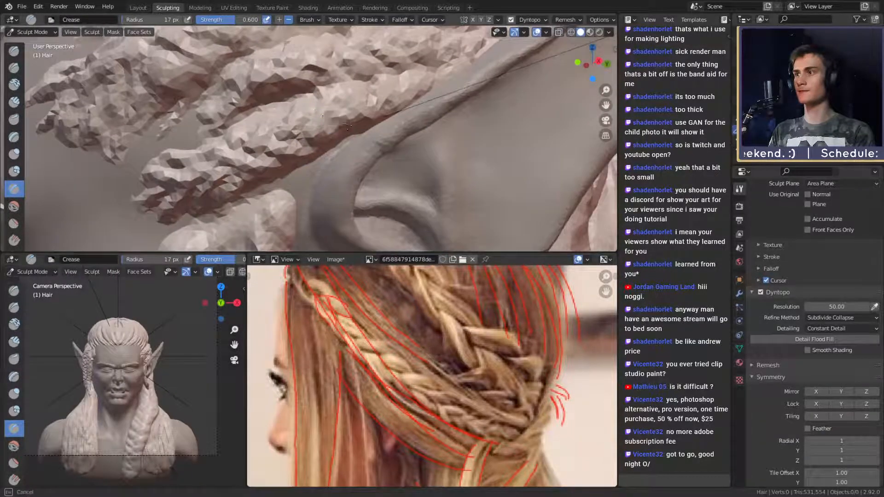
{"action": "scroll", "coordinate": [343, 122], "scroll_direction": "up", "scroll_amount": 3}
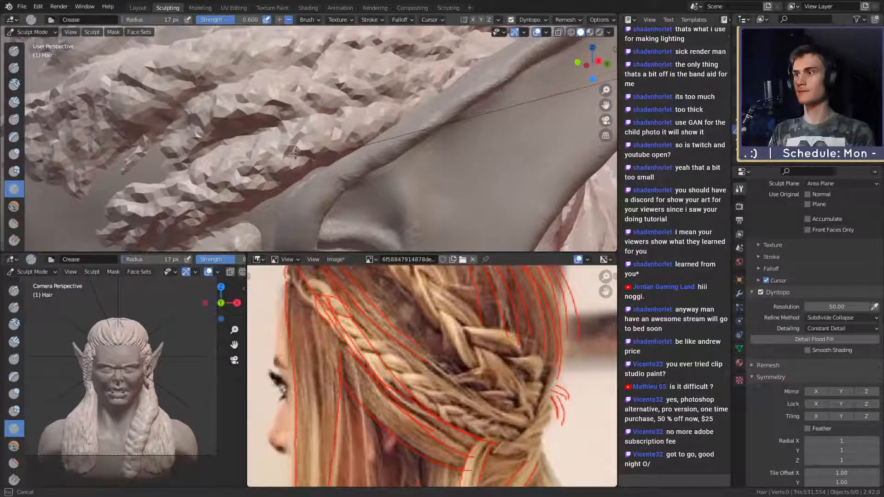
{"action": "mouse_move", "coordinate": [334, 139]}
{"action": "left_mouse_down"}
{"action": "mouse_move", "coordinate": [310, 137]}
{"action": "mouse_move", "coordinate": [341, 146]}
{"action": "mouse_move", "coordinate": [325, 152]}
{"action": "left_mouse_up"}
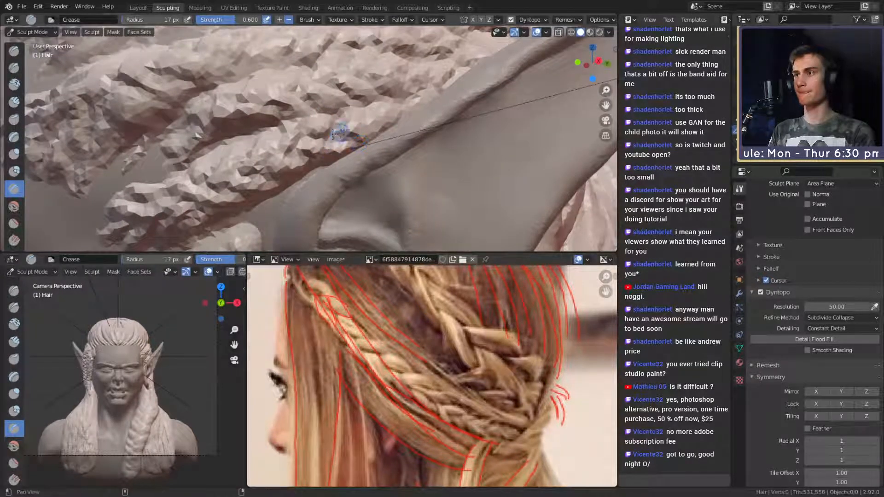
{"action": "middle_click_drag", "start_coordinate": [339, 133], "coordinate": [348, 131], "text": "shift"}
{"action": "left_click_drag", "start_coordinate": [354, 124], "coordinate": [342, 141]}
- Hide the head to expose the hair behind the ear, and extend the lower braid there with Clay Strips at 23 px
{"action": "mouse_move", "coordinate": [383, 120]}
{"action": "middle_mouse_down", "text": "ctrl"}
{"action": "mouse_move", "coordinate": [381, 99]}
{"action": "mouse_move", "coordinate": [437, 106]}
{"action": "middle_mouse_up", "text": "ctrl"}
{"action": "scroll", "coordinate": [437, 106], "scroll_direction": "up", "scroll_amount": 4}
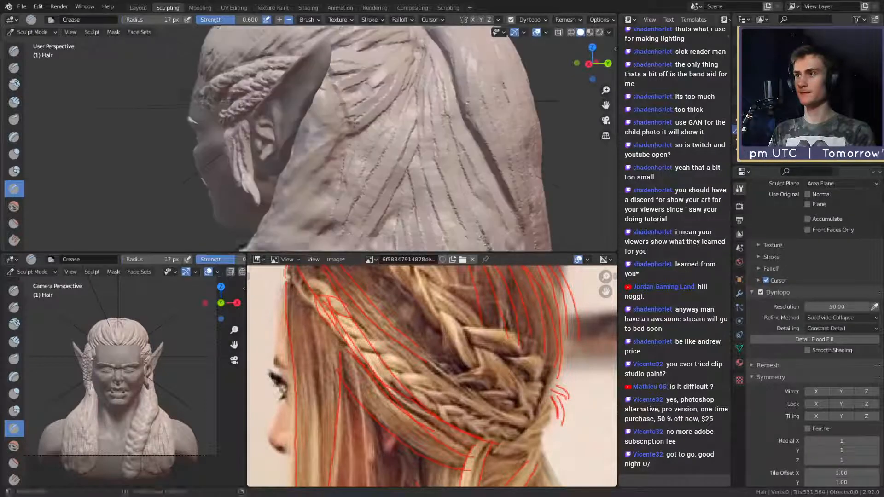
{"action": "mouse_move", "coordinate": [304, 132]}
{"action": "middle_mouse_down"}
{"action": "mouse_move", "coordinate": [276, 106]}
{"action": "mouse_move", "coordinate": [242, 28]}
{"action": "middle_mouse_up"}
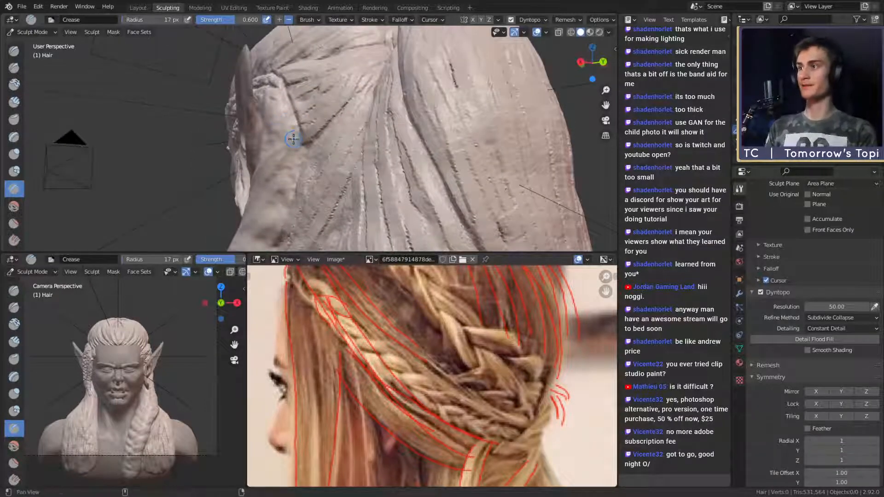
{"action": "mouse_move", "coordinate": [292, 142]}
{"action": "middle_mouse_down"}
{"action": "mouse_move", "coordinate": [323, 161]}
{"action": "mouse_move", "coordinate": [339, 189]}
{"action": "middle_mouse_up"}
{"action": "middle_click_drag", "start_coordinate": [371, 99], "coordinate": [327, 141]}
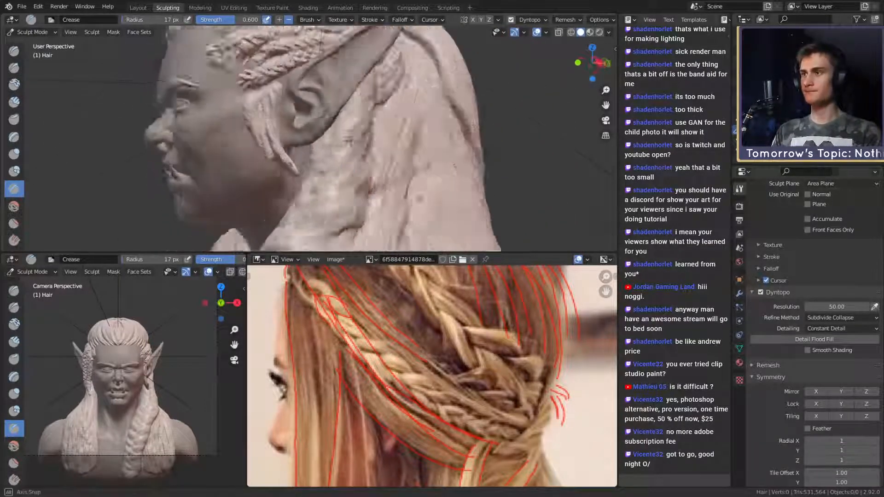
{"action": "scroll", "coordinate": [326, 142], "scroll_direction": "up", "scroll_amount": 4}
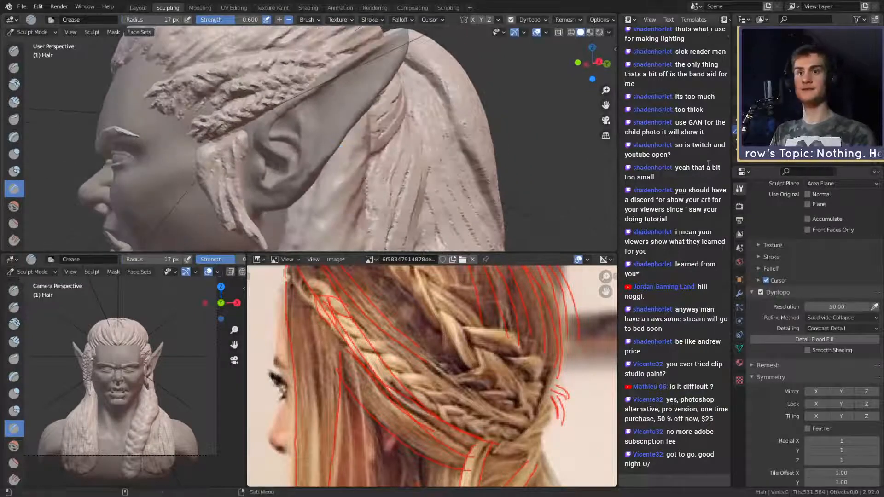
{"action": "middle_click_drag", "start_coordinate": [341, 150], "coordinate": [489, 154]}
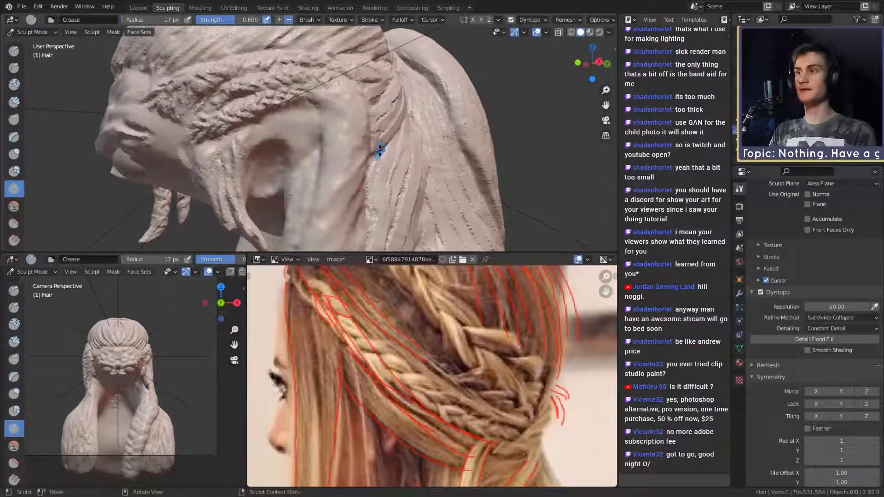
{"action": "middle_click_drag", "start_coordinate": [437, 98], "coordinate": [311, 116]}
{"action": "key", "text": "c"}
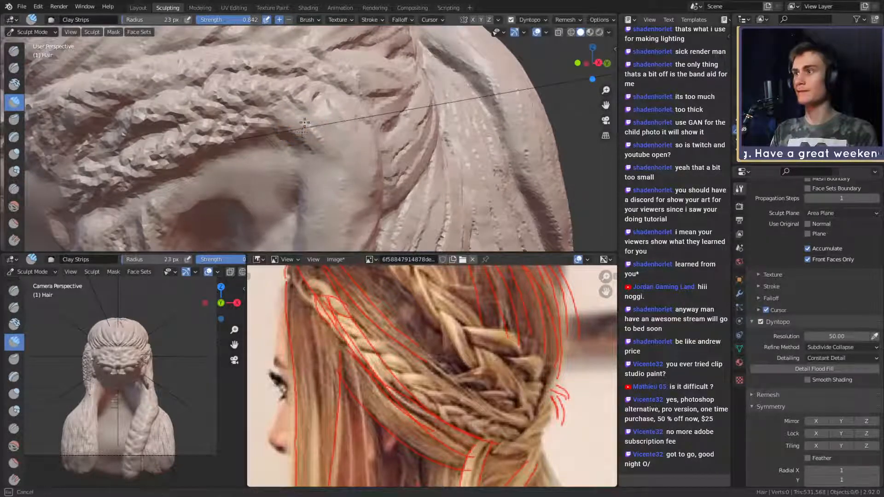
{"action": "mouse_move", "coordinate": [343, 115]}
{"action": "middle_mouse_down"}
{"action": "mouse_move", "coordinate": [330, 127]}
{"action": "mouse_move", "coordinate": [274, 115]}
{"action": "mouse_move", "coordinate": [294, 147]}
{"action": "mouse_move", "coordinate": [262, 127]}
{"action": "mouse_move", "coordinate": [266, 155]}
{"action": "mouse_move", "coordinate": [276, 118]}
{"action": "mouse_move", "coordinate": [348, 138]}
{"action": "mouse_move", "coordinate": [327, 119]}
{"action": "middle_mouse_up"}
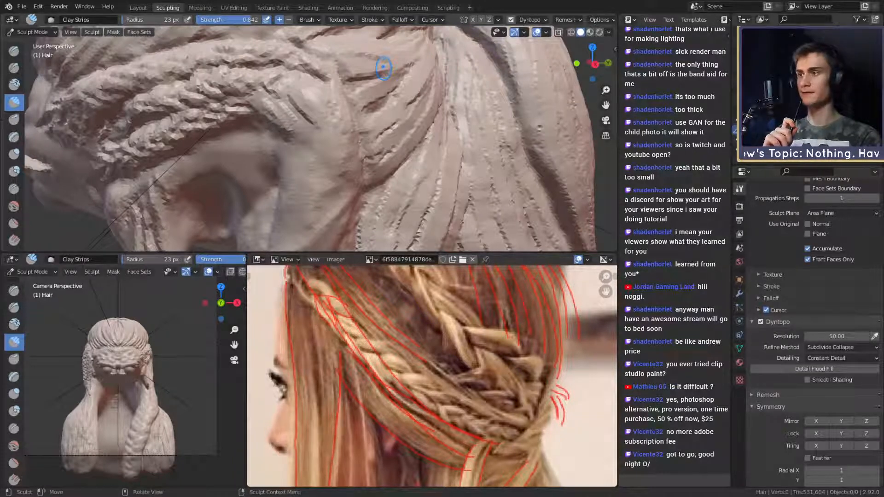
- Load the blonde back-view braid photo as the reference image, frame its central braid and enlarge the main 3D viewport
{"action": "left_click_drag", "start_coordinate": [413, 370], "coordinate": [413, 370]}
{"action": "scroll", "coordinate": [408, 401], "scroll_direction": "down", "scroll_amount": 3}
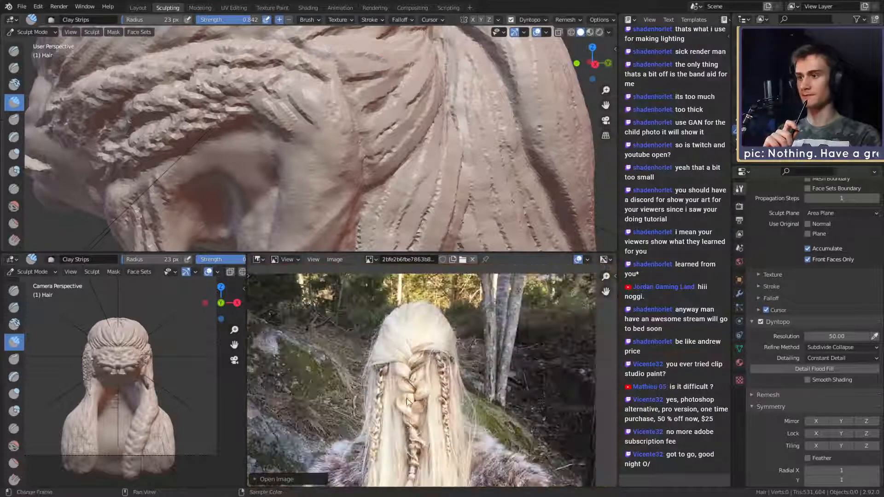
{"action": "middle_click_drag", "start_coordinate": [408, 423], "coordinate": [437, 408]}
{"action": "scroll", "coordinate": [457, 380], "scroll_direction": "up", "scroll_amount": 3}
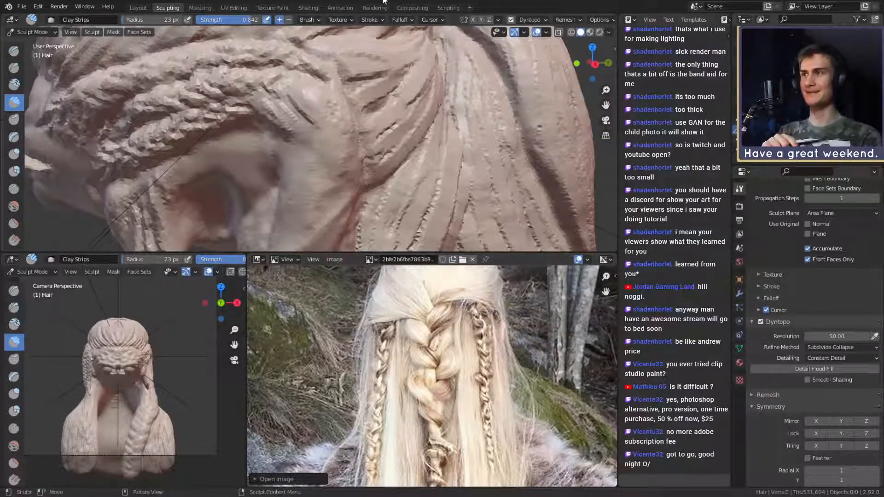
{"action": "left_click_drag", "start_coordinate": [526, 251], "coordinate": [526, 295]}
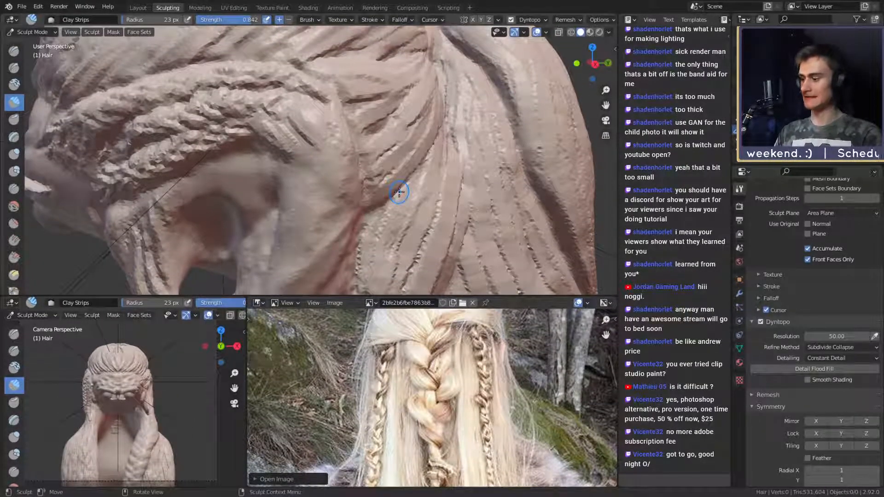
- Lay overlapping braid segments down the hair behind the ear with Clay Strips at a 27 px radius
{"action": "mouse_move", "coordinate": [380, 170]}
{"action": "middle_mouse_down"}
{"action": "mouse_move", "coordinate": [312, 142]}
{"action": "mouse_move", "coordinate": [363, 223]}
{"action": "middle_mouse_up"}
{"action": "scroll", "coordinate": [363, 223], "scroll_direction": "up", "scroll_amount": 8}
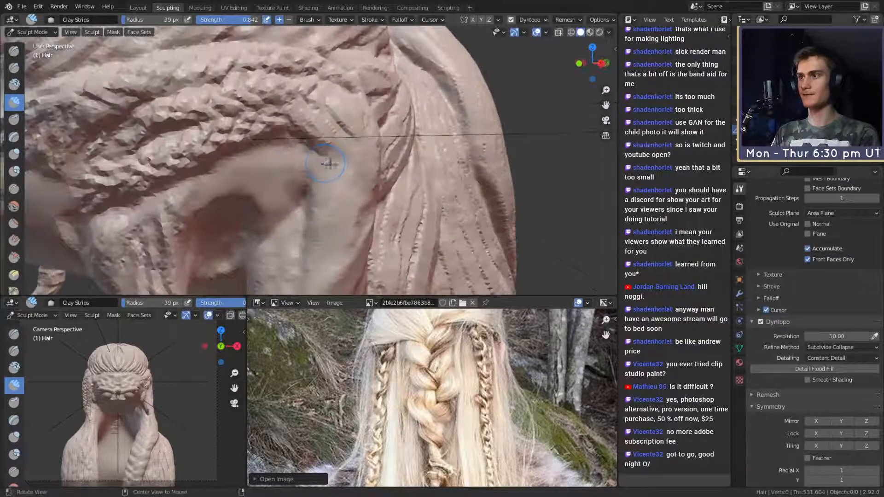
{"action": "mouse_move", "coordinate": [325, 159]}
{"action": "middle_mouse_down"}
{"action": "mouse_move", "coordinate": [327, 129]}
{"action": "mouse_move", "coordinate": [316, 134]}
{"action": "middle_mouse_up"}
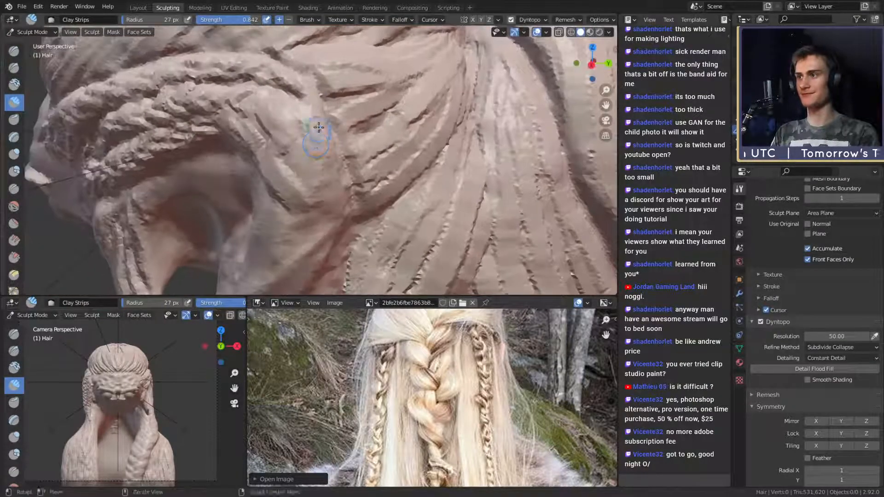
{"action": "mouse_move", "coordinate": [291, 167]}
{"action": "middle_mouse_down"}
{"action": "mouse_move", "coordinate": [356, 148]}
{"action": "mouse_move", "coordinate": [339, 146]}
{"action": "middle_mouse_up"}
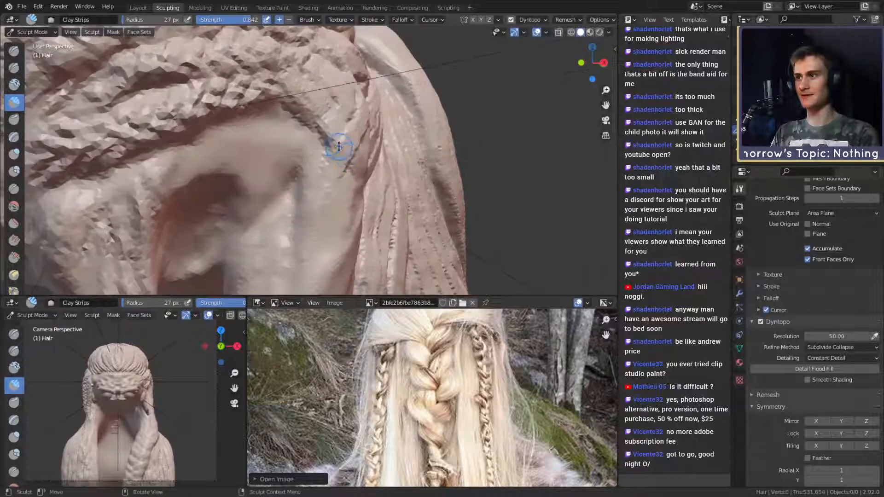
{"action": "middle_click_drag", "start_coordinate": [340, 186], "coordinate": [334, 165]}
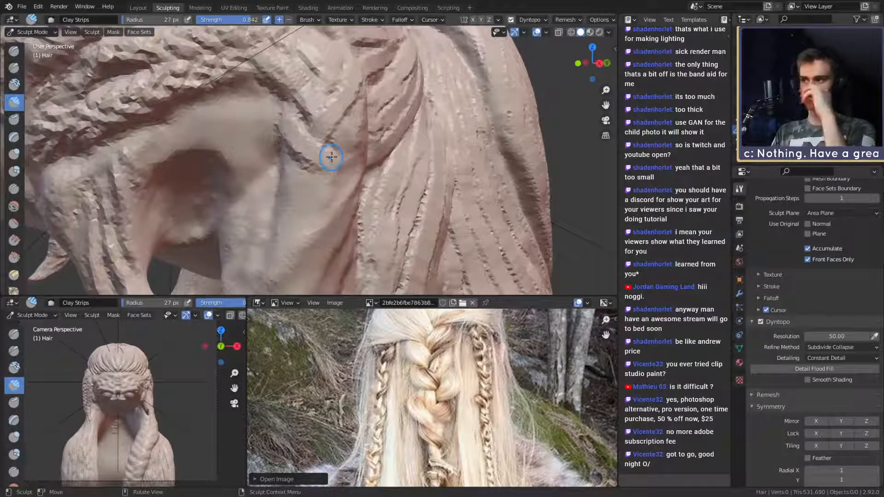
- Continue the interwoven segments down the lock behind and below the ear with Clay Strips at 27 px
{"action": "middle_click_drag", "start_coordinate": [327, 129], "coordinate": [350, 146]}
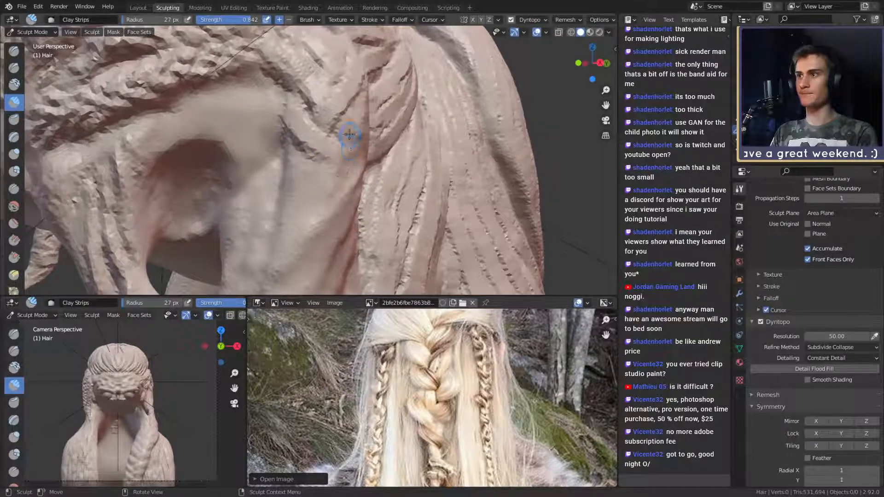
{"action": "mouse_move", "coordinate": [349, 134]}
{"action": "middle_mouse_down"}
{"action": "mouse_move", "coordinate": [330, 183]}
{"action": "mouse_move", "coordinate": [337, 142]}
{"action": "mouse_move", "coordinate": [346, 148]}
{"action": "mouse_move", "coordinate": [320, 171]}
{"action": "mouse_move", "coordinate": [330, 155]}
{"action": "middle_mouse_up"}
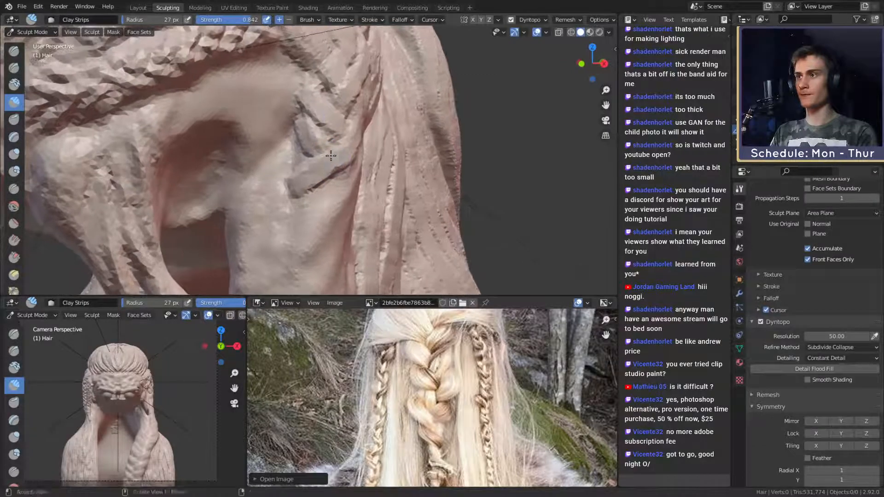
{"action": "mouse_move", "coordinate": [338, 98]}
{"action": "middle_mouse_down"}
{"action": "mouse_move", "coordinate": [312, 152]}
{"action": "mouse_move", "coordinate": [355, 158]}
{"action": "mouse_move", "coordinate": [325, 187]}
{"action": "middle_mouse_up"}
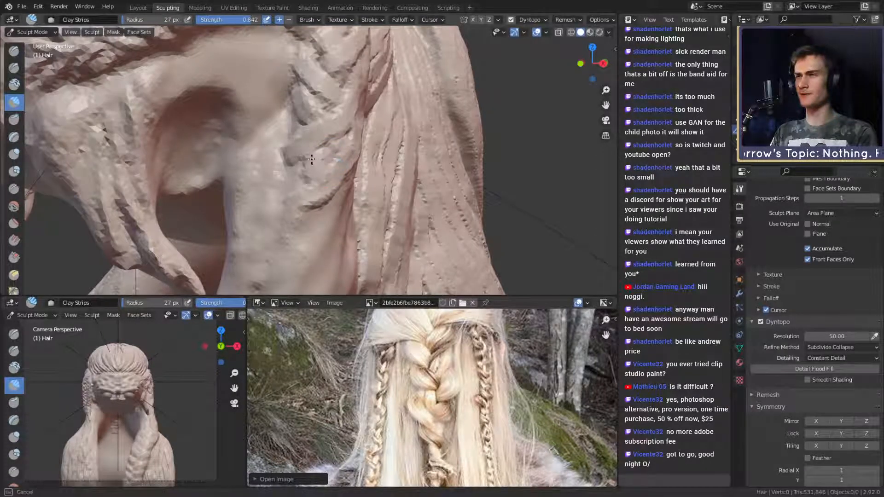
{"action": "left_click_drag", "start_coordinate": [314, 144], "coordinate": [320, 142]}
{"action": "mouse_move", "coordinate": [353, 131]}
{"action": "middle_mouse_down", "text": "ctrl"}
{"action": "mouse_move", "coordinate": [348, 195]}
{"action": "mouse_move", "coordinate": [315, 190]}
{"action": "mouse_move", "coordinate": [340, 154]}
{"action": "mouse_move", "coordinate": [327, 138]}
{"action": "mouse_move", "coordinate": [328, 108]}
{"action": "mouse_move", "coordinate": [345, 124]}
{"action": "mouse_move", "coordinate": [329, 145]}
{"action": "middle_mouse_up", "text": "ctrl"}
- Raise the rear edge of the braid behind the ear with Clay Strips and crease its outline with the Crease brush at 25 px
{"action": "key", "text": "f"}
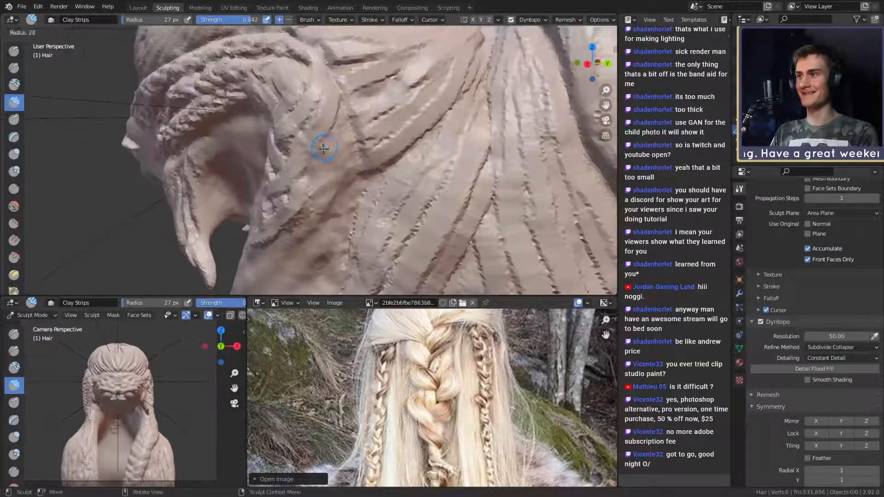
{"action": "left_click", "coordinate": [325, 148]}
{"action": "left_click_drag", "start_coordinate": [328, 150], "coordinate": [316, 178]}
{"action": "key", "text": "shift+c"}
{"action": "middle_click_drag", "start_coordinate": [339, 144], "coordinate": [332, 144]}
{"action": "mouse_move", "coordinate": [332, 144]}
{"action": "left_mouse_down"}
{"action": "mouse_move", "coordinate": [319, 174]}
{"action": "mouse_move", "coordinate": [328, 177]}
{"action": "left_mouse_up"}
{"action": "left_click_drag", "start_coordinate": [335, 99], "coordinate": [338, 119]}
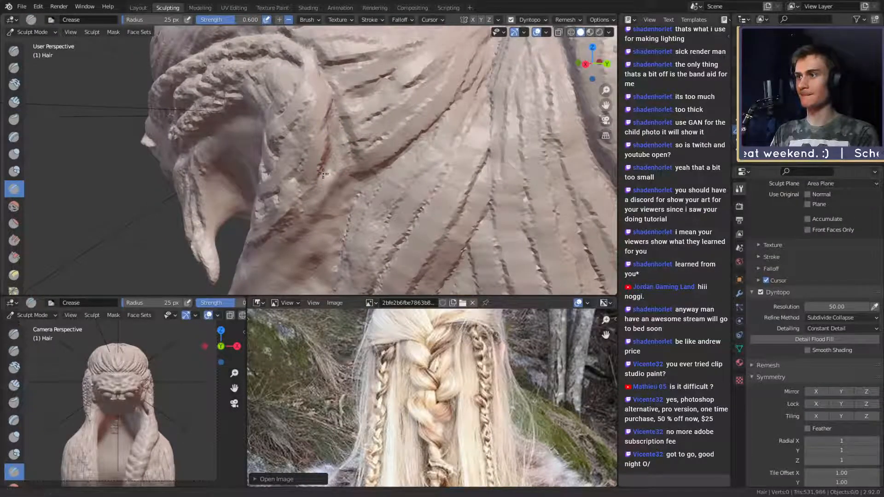
{"action": "middle_click_drag", "start_coordinate": [323, 174], "coordinate": [323, 147]}
{"action": "mouse_move", "coordinate": [316, 179]}
{"action": "middle_mouse_down"}
{"action": "mouse_move", "coordinate": [308, 194]}
{"action": "mouse_move", "coordinate": [313, 187]}
{"action": "middle_mouse_up"}
{"action": "left_click_drag", "start_coordinate": [334, 137], "coordinate": [308, 174]}
- Deepen the grooves beside and below the braid behind the ear with the Crease brush at a 26 px radius
{"action": "key", "text": "f"}
{"action": "mouse_move", "coordinate": [336, 185]}
{"action": "middle_mouse_down"}
{"action": "mouse_move", "coordinate": [308, 165]}
{"action": "mouse_move", "coordinate": [301, 190]}
{"action": "middle_mouse_up"}
{"action": "left_click_drag", "start_coordinate": [301, 190], "coordinate": [298, 198]}
{"action": "mouse_move", "coordinate": [298, 198]}
{"action": "middle_mouse_down"}
{"action": "mouse_move", "coordinate": [305, 175]}
{"action": "mouse_move", "coordinate": [315, 184]}
{"action": "middle_mouse_up"}
{"action": "left_click_drag", "start_coordinate": [315, 184], "coordinate": [311, 214]}
{"action": "mouse_move", "coordinate": [309, 203]}
{"action": "middle_mouse_down"}
{"action": "mouse_move", "coordinate": [308, 173]}
{"action": "mouse_move", "coordinate": [367, 218]}
{"action": "middle_mouse_up"}
{"action": "scroll", "coordinate": [308, 174], "scroll_direction": "down", "scroll_amount": 4}
{"action": "scroll", "coordinate": [368, 219], "scroll_direction": "up", "scroll_amount": 5}
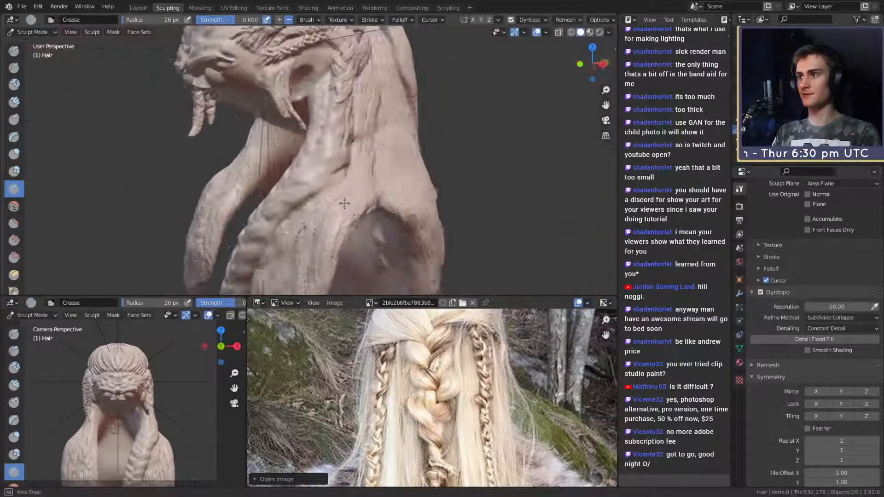
{"action": "middle_click_drag", "start_coordinate": [321, 184], "coordinate": [321, 199]}
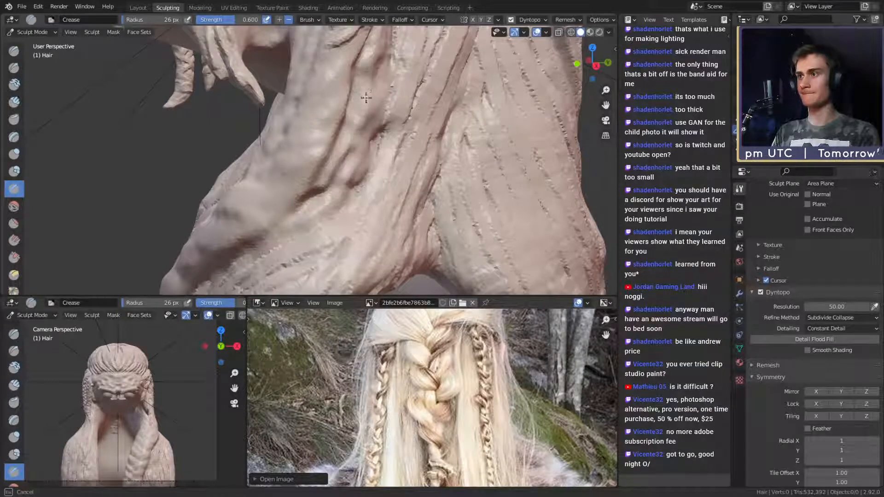
{"action": "middle_click_drag", "start_coordinate": [369, 68], "coordinate": [368, 161]}
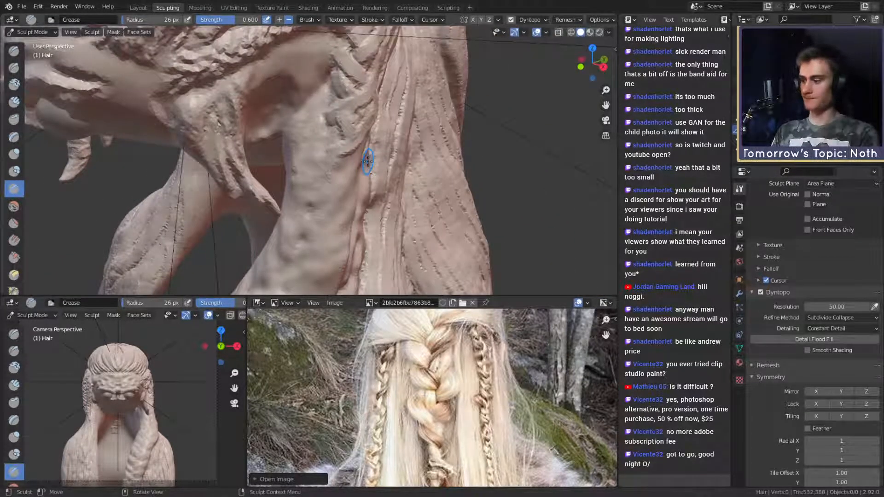
- Build up the hair below the braid's lower end with Clay Strips at 26 px, keeping the head hidden
{"action": "key", "text": "c"}
{"action": "mouse_move", "coordinate": [344, 182]}
{"action": "middle_mouse_down"}
{"action": "mouse_move", "coordinate": [322, 203]}
{"action": "mouse_move", "coordinate": [323, 231]}
{"action": "mouse_move", "coordinate": [341, 198]}
{"action": "mouse_move", "coordinate": [372, 211]}
{"action": "middle_mouse_up"}
{"action": "scroll", "coordinate": [323, 232], "scroll_direction": "down", "scroll_amount": 6}
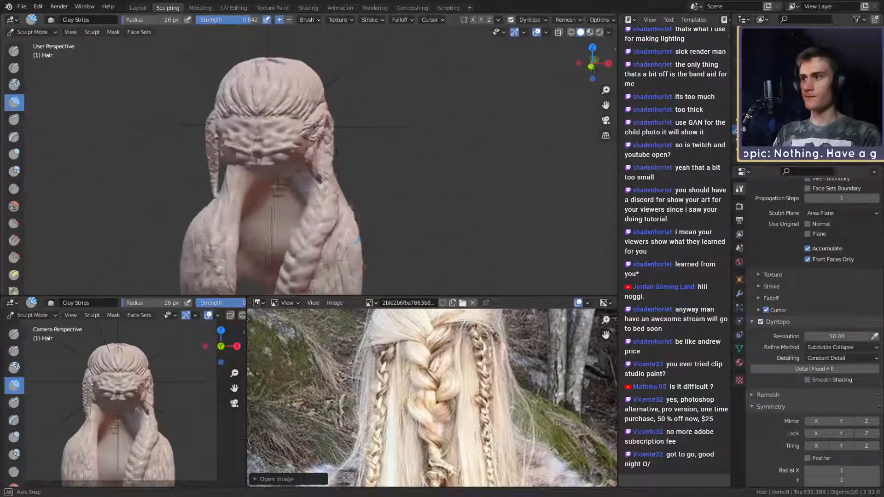
{"action": "left_click_drag", "start_coordinate": [357, 239], "coordinate": [330, 181], "text": "alt+shift"}
{"action": "scroll", "coordinate": [330, 181], "scroll_direction": "up", "scroll_amount": 4}
{"action": "mouse_move", "coordinate": [346, 211]}
{"action": "left_mouse_down", "text": "alt"}
{"action": "mouse_move", "coordinate": [364, 200]}
{"action": "mouse_move", "coordinate": [227, 189]}
{"action": "mouse_move", "coordinate": [316, 174]}
{"action": "mouse_move", "coordinate": [304, 166]}
{"action": "mouse_move", "coordinate": [316, 182]}
{"action": "mouse_move", "coordinate": [310, 191]}
{"action": "mouse_move", "coordinate": [317, 149]}
{"action": "mouse_move", "coordinate": [322, 156]}
{"action": "left_mouse_up", "text": "alt"}
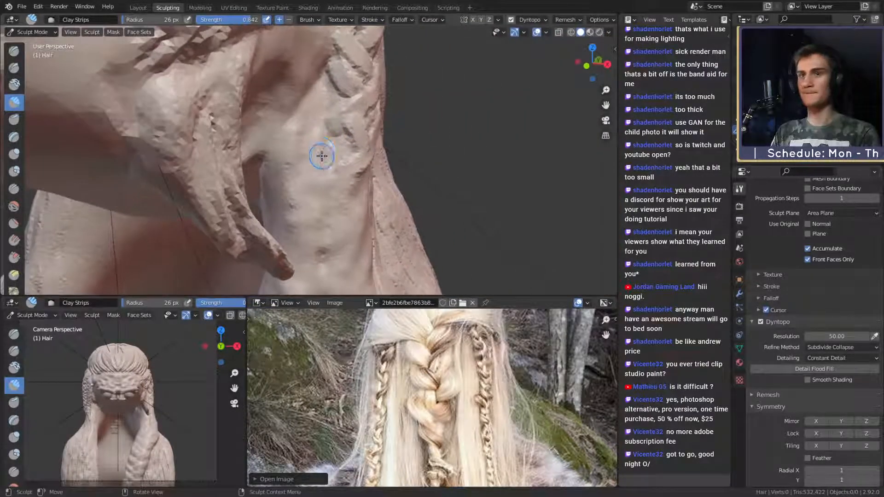
{"action": "key", "text": "ctrl+z"}
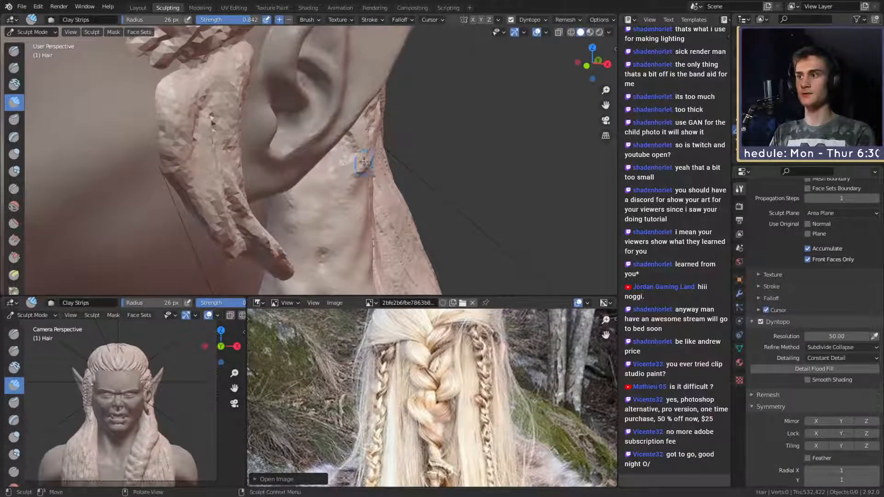
{"action": "key", "text": "ctrl+shift+z"}
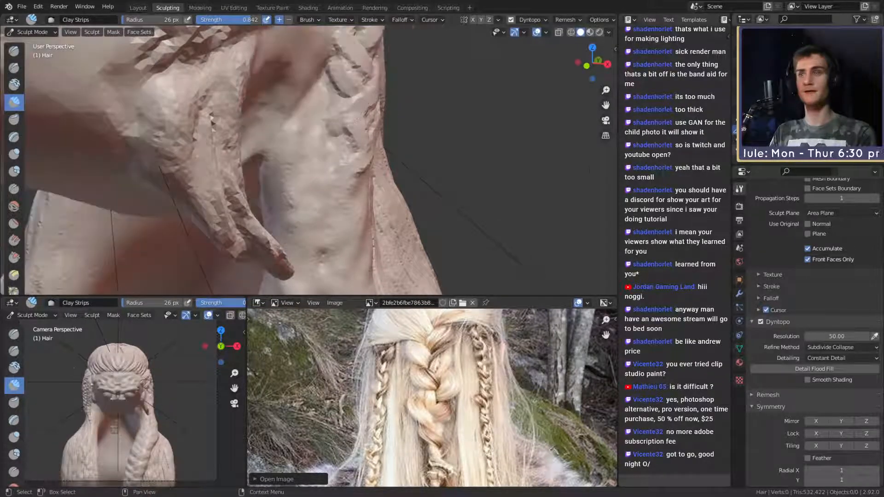
- Lay broad diagonal braid segments lower down the lock with Clay Strips, adjusting the radius between 48 px and 31 px
{"action": "key", "text": "f"}
{"action": "left_click", "coordinate": [305, 196]}
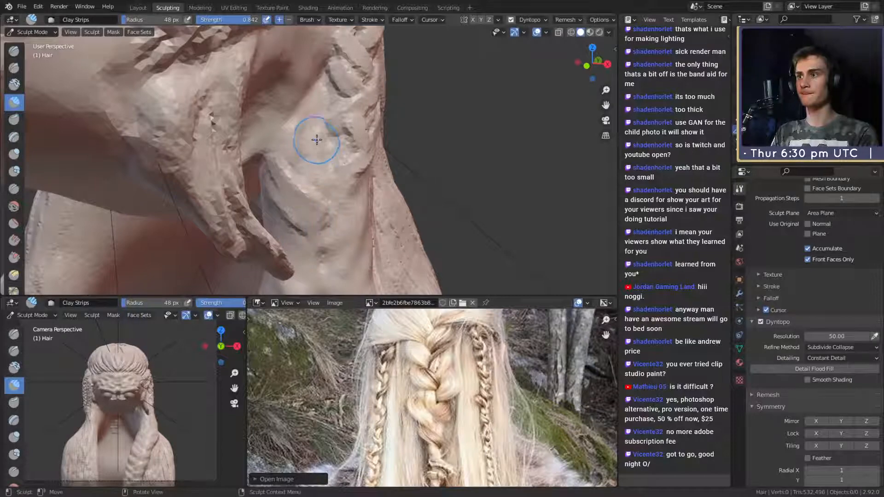
{"action": "key", "text": "f"}
{"action": "left_click", "coordinate": [330, 152]}
{"action": "mouse_move", "coordinate": [341, 152]}
{"action": "middle_mouse_down"}
{"action": "mouse_move", "coordinate": [282, 172]}
{"action": "mouse_move", "coordinate": [284, 153]}
{"action": "mouse_move", "coordinate": [331, 165]}
{"action": "mouse_move", "coordinate": [274, 198]}
{"action": "mouse_move", "coordinate": [319, 173]}
{"action": "mouse_move", "coordinate": [296, 162]}
{"action": "mouse_move", "coordinate": [305, 166]}
{"action": "mouse_move", "coordinate": [310, 203]}
{"action": "middle_mouse_up"}
{"action": "key", "text": "f"}
{"action": "left_click", "coordinate": [328, 169]}
{"action": "key", "text": "f"}
{"action": "left_click", "coordinate": [318, 174]}
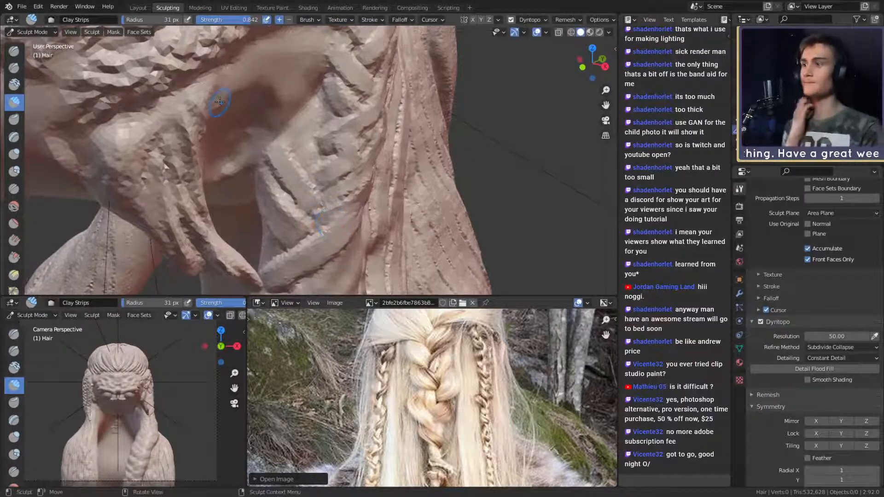
- Fill the gaps between the crossing segments on the braid's inner side with Clay Strips, resizing the brush from 35 px
{"action": "left_click_drag", "start_coordinate": [333, 195], "coordinate": [318, 202]}
{"action": "key", "text": "f"}
{"action": "left_click", "coordinate": [303, 144]}
{"action": "mouse_move", "coordinate": [303, 143]}
{"action": "left_mouse_down"}
{"action": "mouse_move", "coordinate": [300, 134]}
{"action": "mouse_move", "coordinate": [316, 154]}
{"action": "left_mouse_up"}
{"action": "key", "text": "f"}
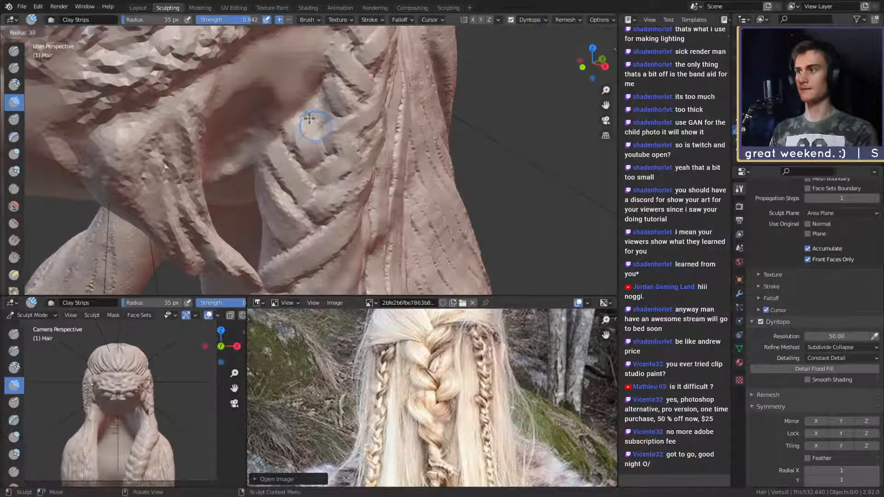
{"action": "left_click", "coordinate": [306, 116]}
{"action": "left_click_drag", "start_coordinate": [314, 110], "coordinate": [316, 118]}
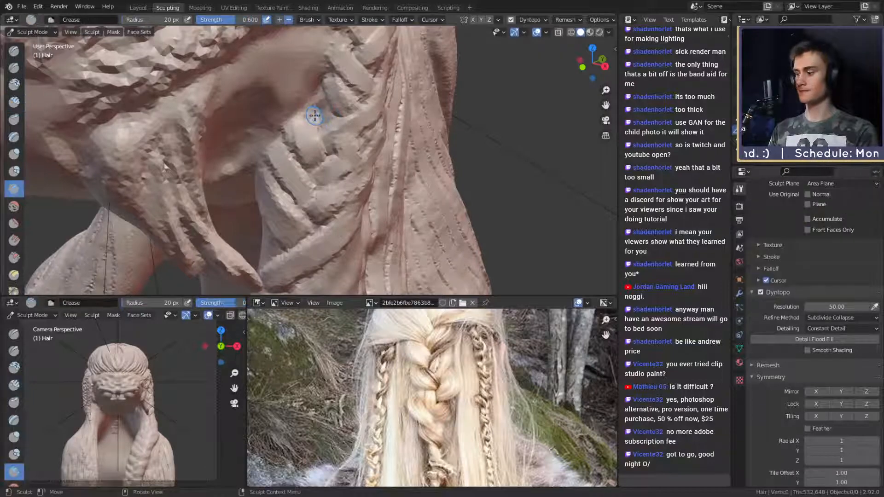
- Carve a long groove down the inner side of the lock below the ear with the Crease brush, reducing the radius from 46 px to 24 px
{"action": "key", "text": "f"}
{"action": "left_click", "coordinate": [314, 116]}
{"action": "mouse_move", "coordinate": [314, 116]}
{"action": "middle_mouse_down"}
{"action": "mouse_move", "coordinate": [331, 190]}
{"action": "mouse_move", "coordinate": [369, 181]}
{"action": "mouse_move", "coordinate": [304, 210]}
{"action": "middle_mouse_up"}
{"action": "key", "text": "shift+c"}
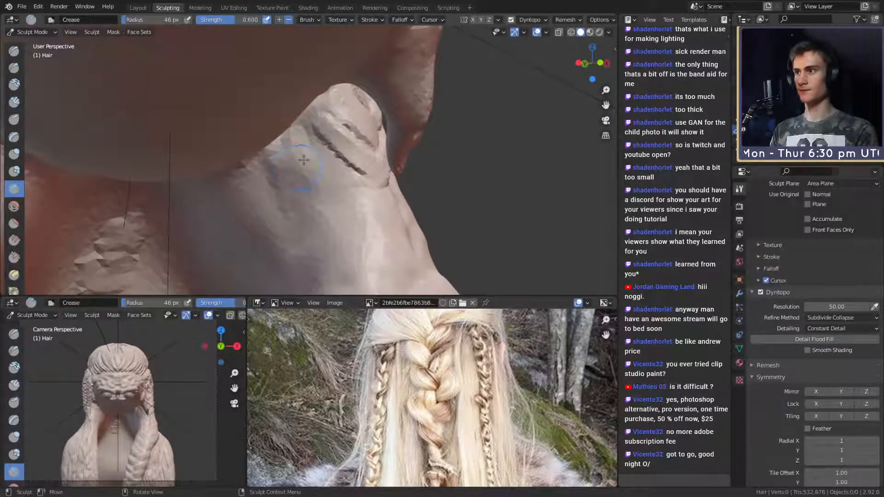
{"action": "left_click_drag", "start_coordinate": [304, 100], "coordinate": [310, 277]}
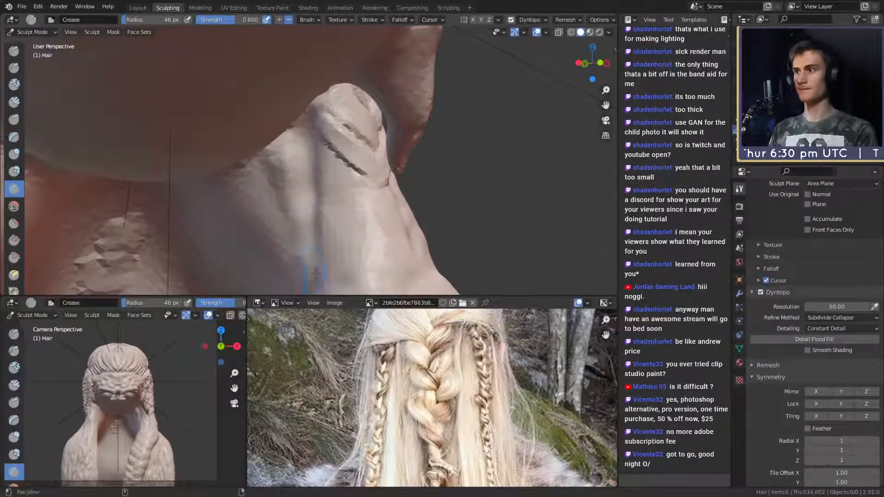
{"action": "middle_click_drag", "start_coordinate": [316, 266], "coordinate": [330, 266]}
{"action": "middle_click_drag", "start_coordinate": [329, 266], "coordinate": [332, 192], "text": "shift"}
{"action": "left_click_drag", "start_coordinate": [324, 189], "coordinate": [317, 275]}
{"action": "mouse_move", "coordinate": [335, 177]}
{"action": "middle_mouse_down"}
{"action": "mouse_move", "coordinate": [318, 161]}
{"action": "mouse_move", "coordinate": [366, 247]}
{"action": "middle_mouse_up"}
{"action": "middle_click_drag", "start_coordinate": [304, 111], "coordinate": [290, 124]}
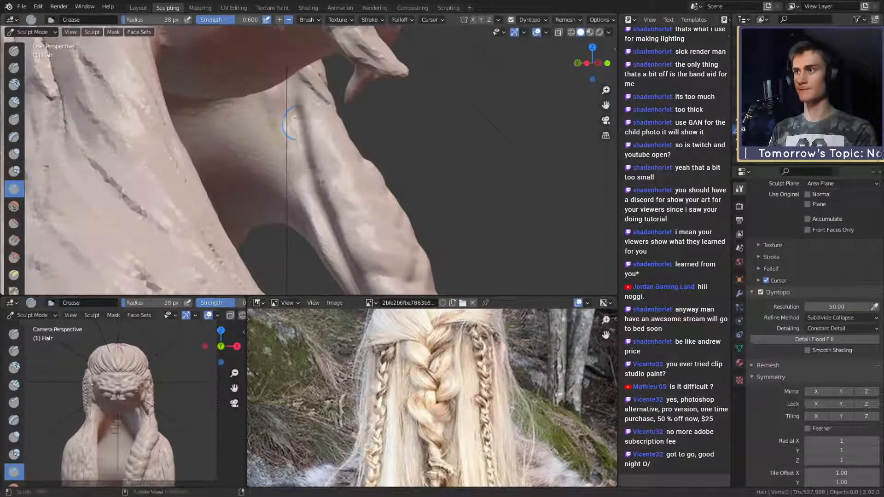
{"action": "middle_click_drag", "start_coordinate": [322, 151], "coordinate": [296, 112]}
{"action": "middle_click_drag", "start_coordinate": [364, 181], "coordinate": [351, 129]}
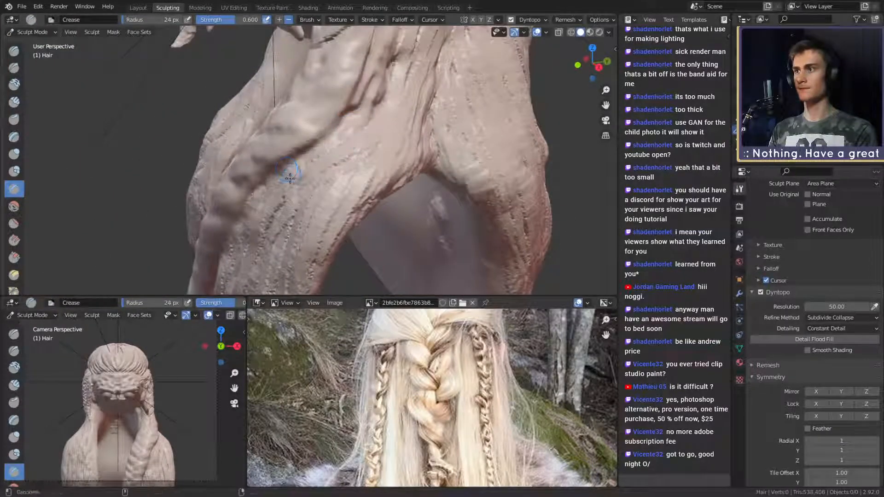
- Lay more diagonal braid segments across the lock below the existing ones with Clay Strips, enlarging the radius from 34 px to 43 px
{"action": "middle_click_drag", "start_coordinate": [289, 177], "coordinate": [335, 128]}
{"action": "middle_click_drag", "start_coordinate": [256, 216], "coordinate": [320, 128]}
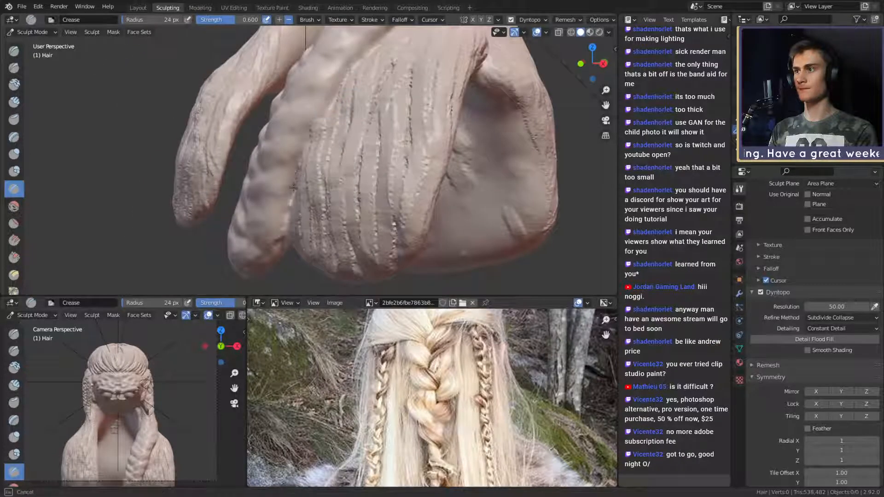
{"action": "mouse_move", "coordinate": [280, 241]}
{"action": "middle_mouse_down"}
{"action": "mouse_move", "coordinate": [291, 188]}
{"action": "mouse_move", "coordinate": [328, 145]}
{"action": "mouse_move", "coordinate": [280, 129]}
{"action": "mouse_move", "coordinate": [375, 134]}
{"action": "mouse_move", "coordinate": [346, 140]}
{"action": "mouse_move", "coordinate": [349, 148]}
{"action": "mouse_move", "coordinate": [284, 153]}
{"action": "mouse_move", "coordinate": [268, 139]}
{"action": "mouse_move", "coordinate": [258, 154]}
{"action": "mouse_move", "coordinate": [355, 143]}
{"action": "mouse_move", "coordinate": [367, 152]}
{"action": "mouse_move", "coordinate": [346, 153]}
{"action": "middle_mouse_up"}
{"action": "key", "text": "c"}
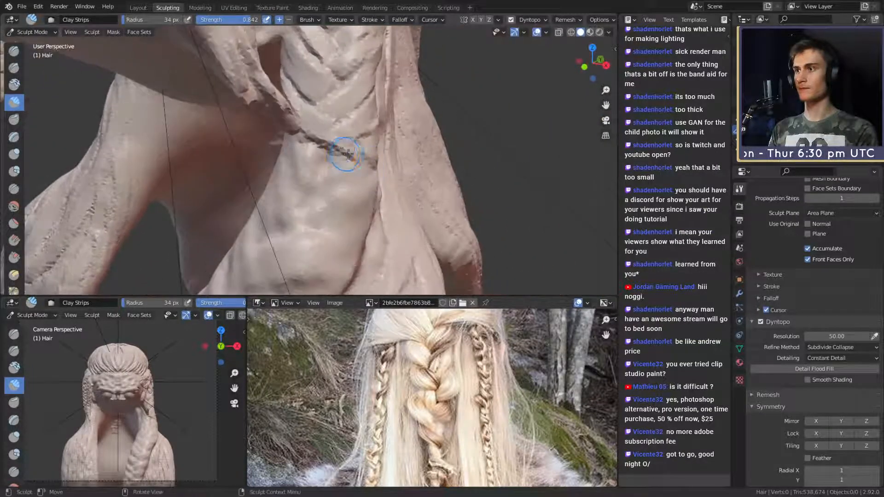
{"action": "mouse_move", "coordinate": [282, 175]}
{"action": "middle_mouse_down"}
{"action": "mouse_move", "coordinate": [335, 161]}
{"action": "mouse_move", "coordinate": [332, 145]}
{"action": "mouse_move", "coordinate": [295, 138]}
{"action": "mouse_move", "coordinate": [273, 159]}
{"action": "mouse_move", "coordinate": [310, 179]}
{"action": "mouse_move", "coordinate": [318, 201]}
{"action": "mouse_move", "coordinate": [365, 192]}
{"action": "mouse_move", "coordinate": [352, 137]}
{"action": "mouse_move", "coordinate": [342, 160]}
{"action": "mouse_move", "coordinate": [334, 145]}
{"action": "mouse_move", "coordinate": [359, 149]}
{"action": "middle_mouse_up"}
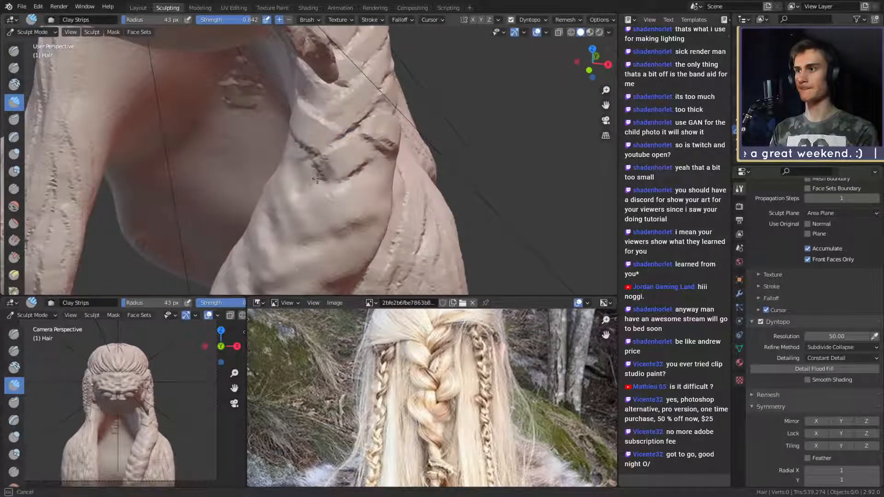
- Carve the crossing strand grooves into the upper section of the large shoulder braid using Clay Strips at 43 px radius
{"action": "mouse_move", "coordinate": [343, 182]}
{"action": "middle_mouse_down"}
{"action": "mouse_move", "coordinate": [318, 158]}
{"action": "mouse_move", "coordinate": [365, 174]}
{"action": "mouse_move", "coordinate": [329, 160]}
{"action": "mouse_move", "coordinate": [380, 162]}
{"action": "middle_mouse_up"}
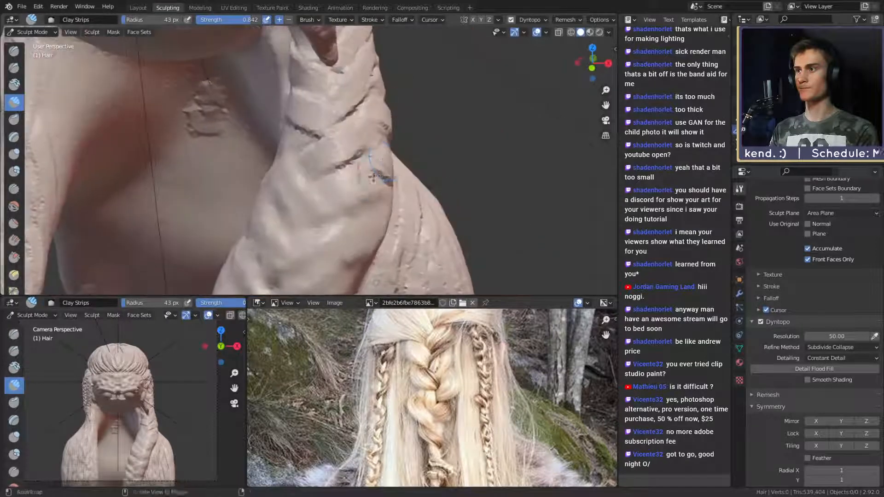
{"action": "middle_click_drag", "start_coordinate": [342, 183], "coordinate": [321, 151]}
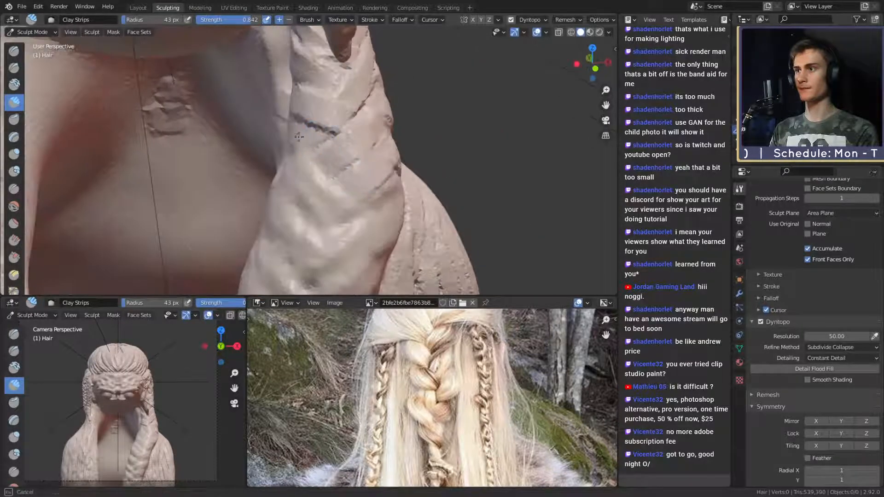
{"action": "mouse_move", "coordinate": [362, 176]}
{"action": "middle_mouse_down"}
{"action": "mouse_move", "coordinate": [325, 142]}
{"action": "mouse_move", "coordinate": [332, 165]}
{"action": "mouse_move", "coordinate": [300, 172]}
{"action": "middle_mouse_up"}
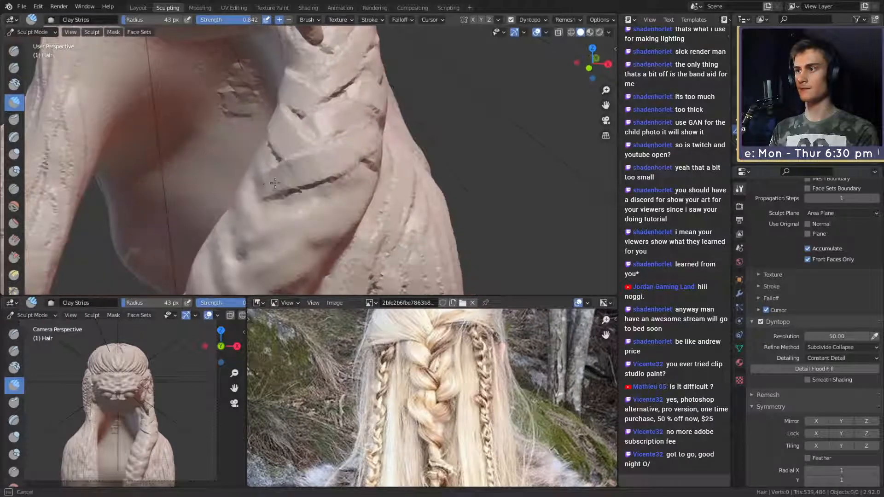
{"action": "middle_click_drag", "start_coordinate": [360, 154], "coordinate": [340, 160]}
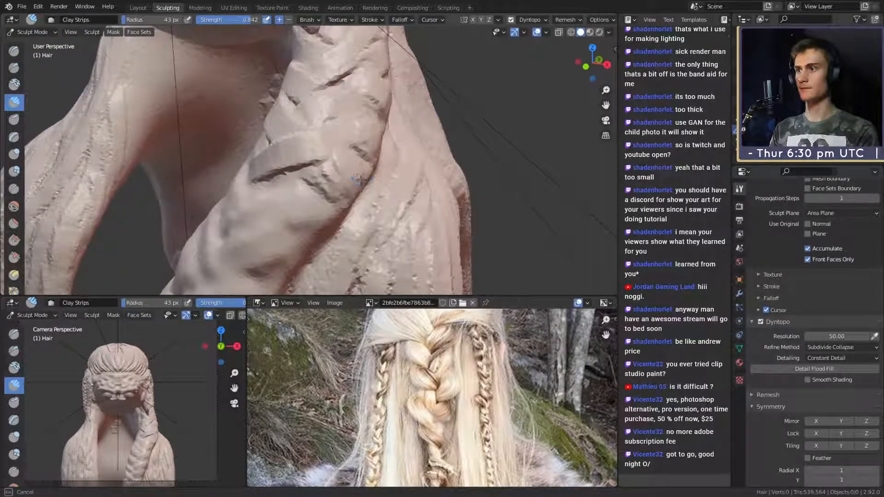
{"action": "left_click_drag", "start_coordinate": [361, 180], "coordinate": [359, 183]}
{"action": "mouse_move", "coordinate": [359, 184]}
{"action": "left_mouse_down", "text": "alt"}
{"action": "mouse_move", "coordinate": [352, 178]}
{"action": "mouse_move", "coordinate": [364, 170]}
{"action": "mouse_move", "coordinate": [369, 196]}
{"action": "left_mouse_up", "text": "alt"}
{"action": "mouse_move", "coordinate": [370, 193]}
{"action": "left_mouse_down", "text": "alt"}
{"action": "mouse_move", "coordinate": [379, 181]}
{"action": "mouse_move", "coordinate": [343, 173]}
{"action": "left_mouse_up", "text": "alt"}
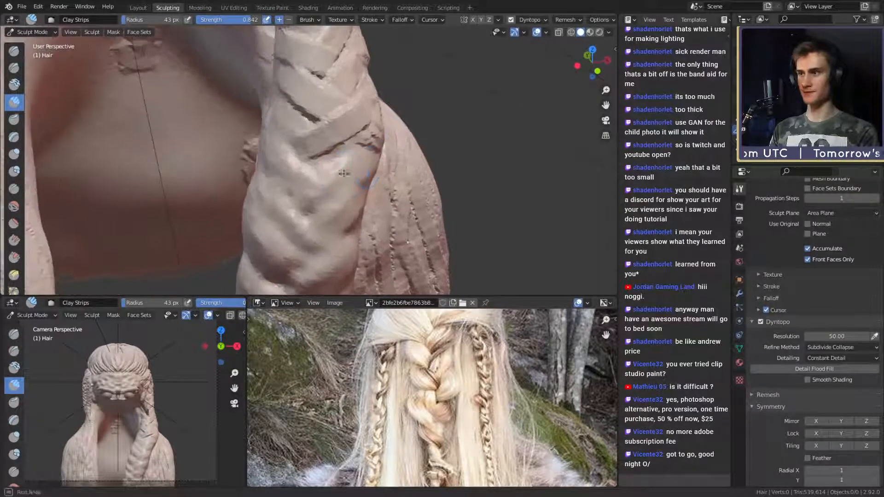
{"action": "mouse_move", "coordinate": [298, 196]}
{"action": "left_mouse_down", "text": "alt"}
{"action": "mouse_move", "coordinate": [285, 165]}
{"action": "mouse_move", "coordinate": [295, 150]}
{"action": "mouse_move", "coordinate": [318, 180]}
{"action": "mouse_move", "coordinate": [327, 139]}
{"action": "mouse_move", "coordinate": [276, 150]}
{"action": "mouse_move", "coordinate": [369, 152]}
{"action": "mouse_move", "coordinate": [283, 134]}
{"action": "mouse_move", "coordinate": [315, 144]}
{"action": "left_mouse_up", "text": "alt"}
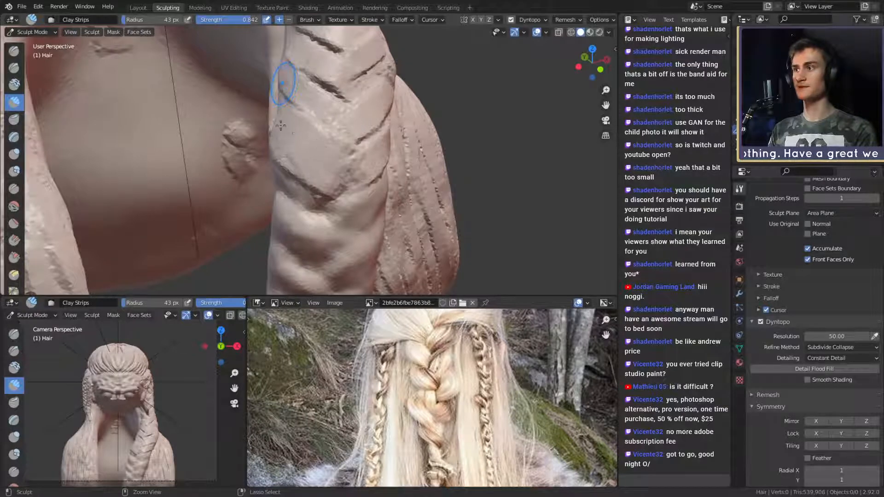
{"action": "key", "text": "f"}
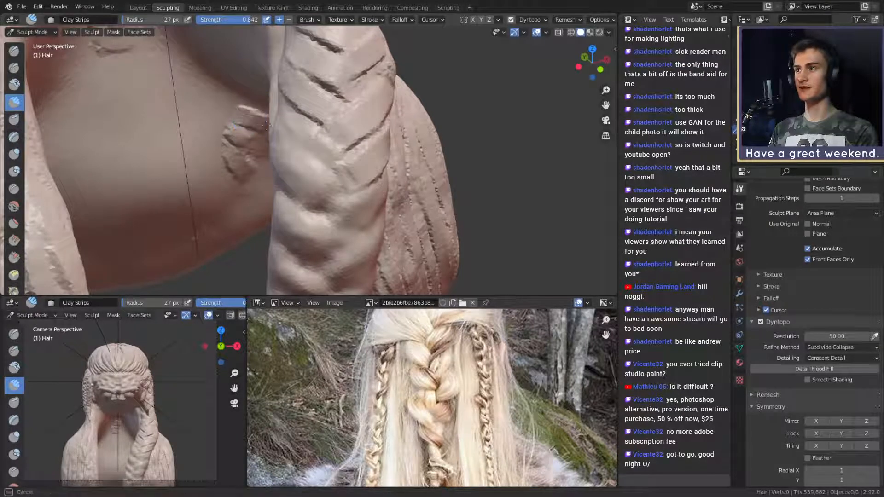
{"action": "left_click", "coordinate": [321, 165]}
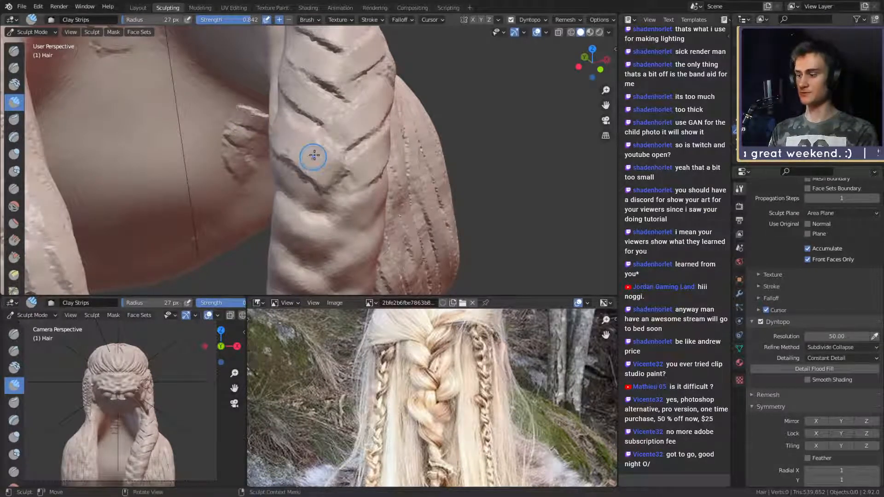
{"action": "key", "text": "ctrl+z"}
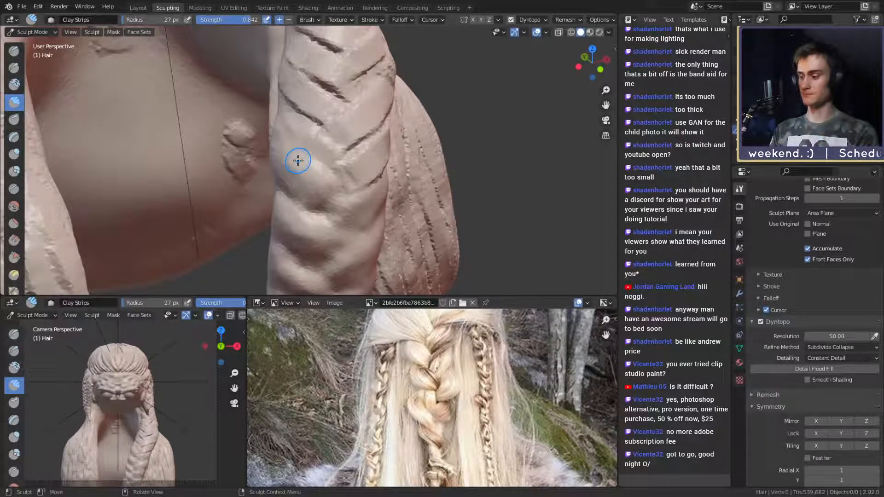
- Set the Clay Strips radius to 34 px and carve diagonal strand grooves across the middle section of the shoulder braid
{"action": "key", "text": "f"}
{"action": "left_click", "coordinate": [300, 140]}
{"action": "mouse_move", "coordinate": [314, 140]}
{"action": "middle_mouse_down"}
{"action": "mouse_move", "coordinate": [382, 149]}
{"action": "mouse_move", "coordinate": [322, 135]}
{"action": "mouse_move", "coordinate": [292, 113]}
{"action": "middle_mouse_up"}
{"action": "key", "text": "f"}
{"action": "left_click", "coordinate": [318, 135]}
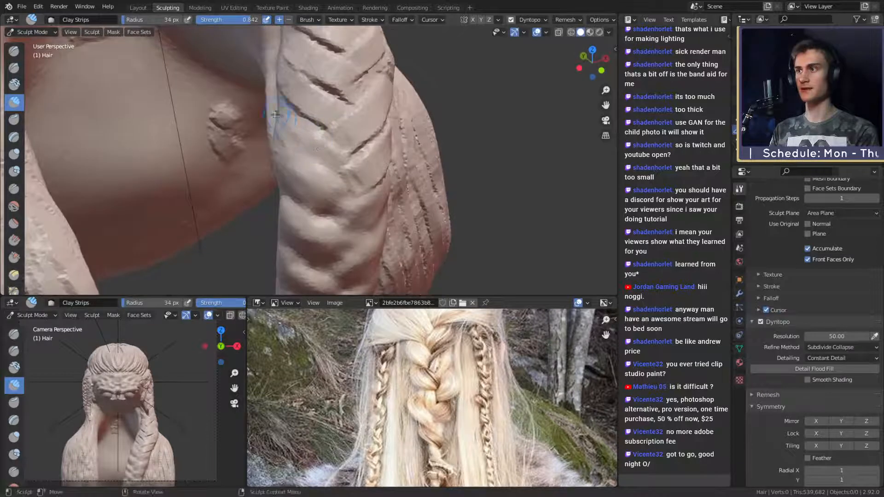
{"action": "left_click_drag", "start_coordinate": [290, 112], "coordinate": [318, 136], "text": "ctrl"}
{"action": "mouse_move", "coordinate": [317, 137]}
{"action": "middle_mouse_down"}
{"action": "mouse_move", "coordinate": [306, 143]}
{"action": "mouse_move", "coordinate": [316, 119]}
{"action": "middle_mouse_up"}
{"action": "left_click_drag", "start_coordinate": [316, 118], "coordinate": [381, 138]}
{"action": "middle_click_drag", "start_coordinate": [380, 138], "coordinate": [324, 122]}
- Set the Clay Strips radius to 39 px and cut the next pair of V-shaped strand grooves down the braid
{"action": "key", "text": "f"}
{"action": "left_click", "coordinate": [327, 123]}
{"action": "left_click_drag", "start_coordinate": [287, 114], "coordinate": [344, 143], "text": "ctrl"}
{"action": "mouse_move", "coordinate": [350, 146]}
{"action": "middle_mouse_down"}
{"action": "mouse_move", "coordinate": [326, 134]}
{"action": "mouse_move", "coordinate": [335, 144]}
{"action": "middle_mouse_up"}
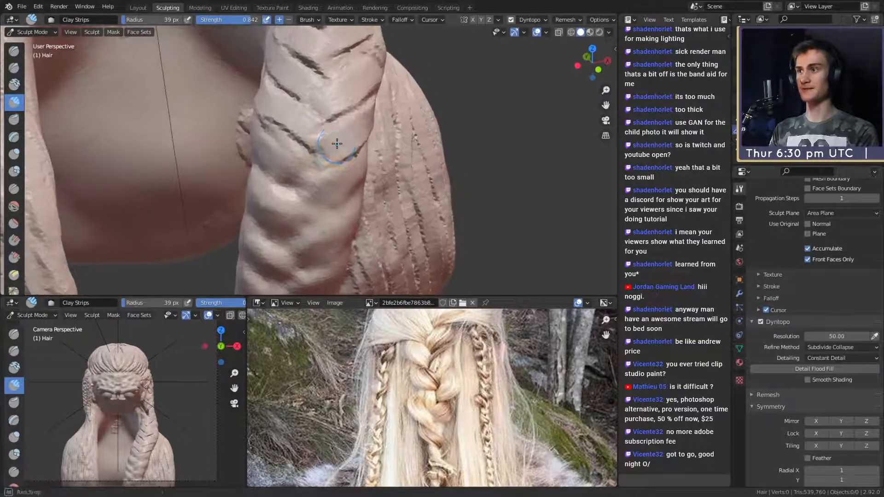
{"action": "left_click_drag", "start_coordinate": [336, 144], "coordinate": [343, 132]}
{"action": "left_click_drag", "start_coordinate": [291, 183], "coordinate": [352, 145], "text": "ctrl"}
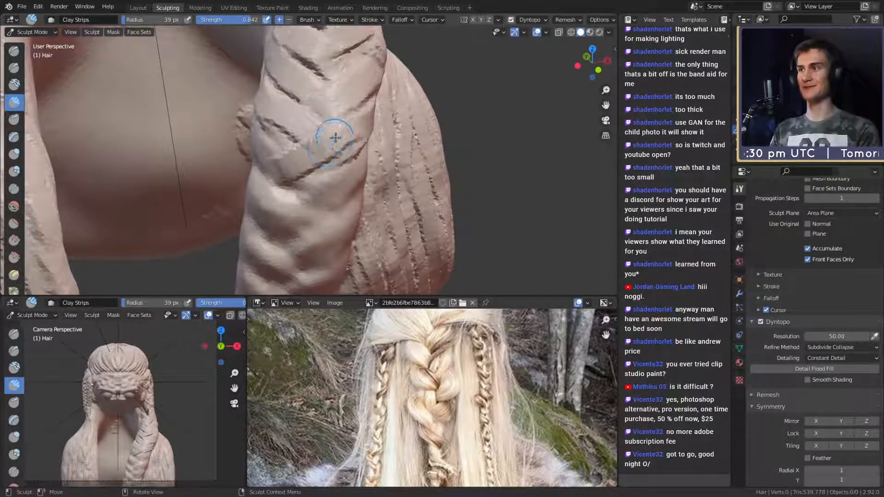
{"action": "mouse_move", "coordinate": [335, 137]}
{"action": "middle_mouse_down"}
{"action": "mouse_move", "coordinate": [338, 170]}
{"action": "mouse_move", "coordinate": [312, 161]}
{"action": "mouse_move", "coordinate": [340, 170]}
{"action": "middle_mouse_up"}
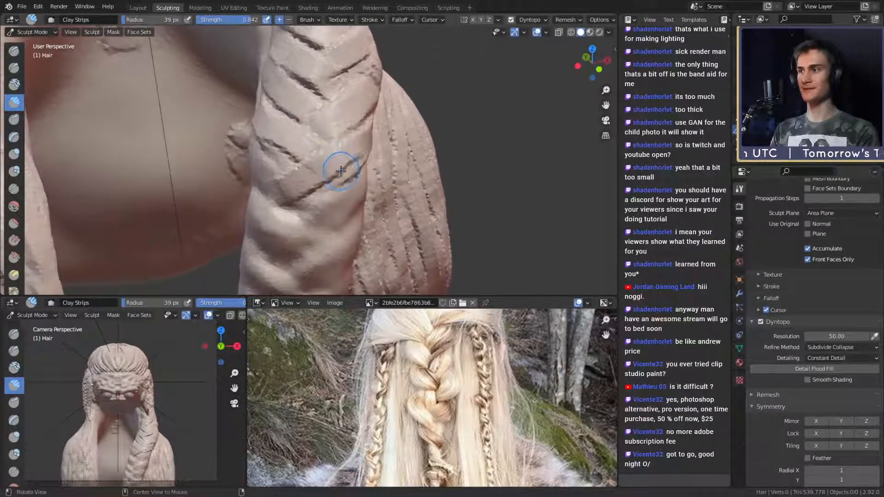
- Enlarge the Clay Strips radius to 42 px and shape the inner edge and overlapping strands of the mid-braid
{"action": "key", "text": "f"}
{"action": "left_click", "coordinate": [250, 116]}
{"action": "left_click_drag", "start_coordinate": [261, 133], "coordinate": [251, 136], "text": "alt"}
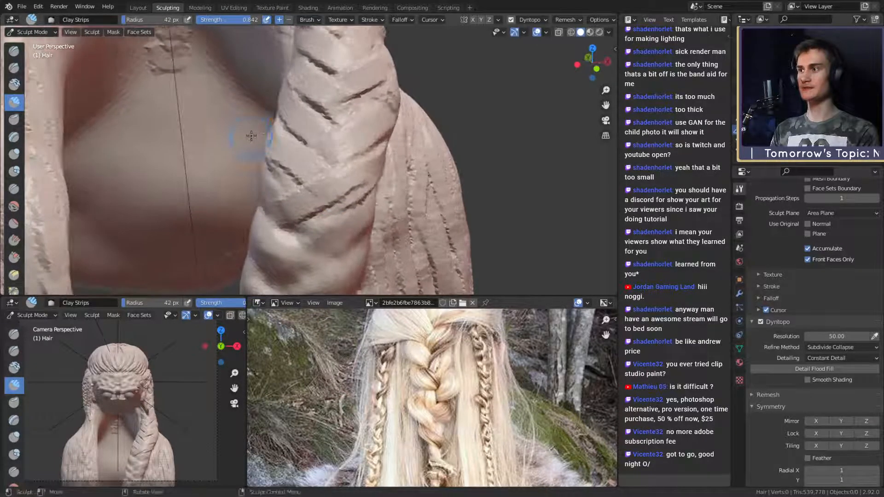
{"action": "middle_click_drag", "start_coordinate": [251, 136], "coordinate": [240, 125]}
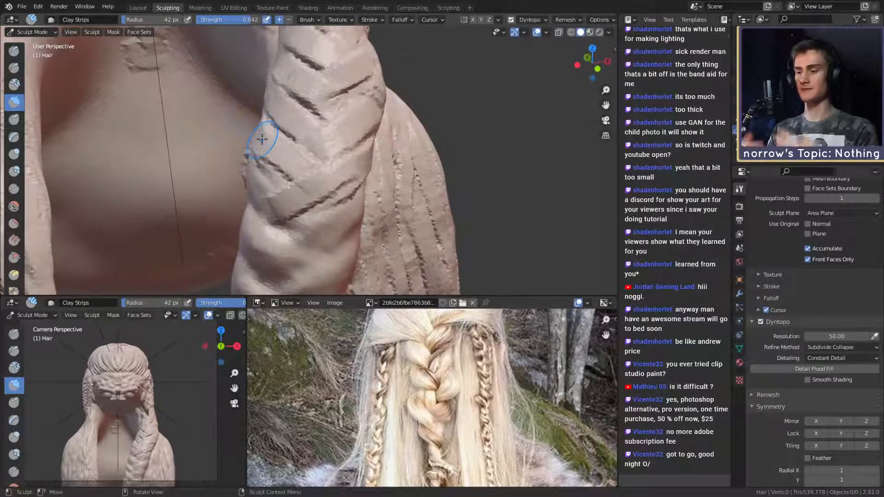
{"action": "left_click_drag", "start_coordinate": [274, 171], "coordinate": [237, 120]}
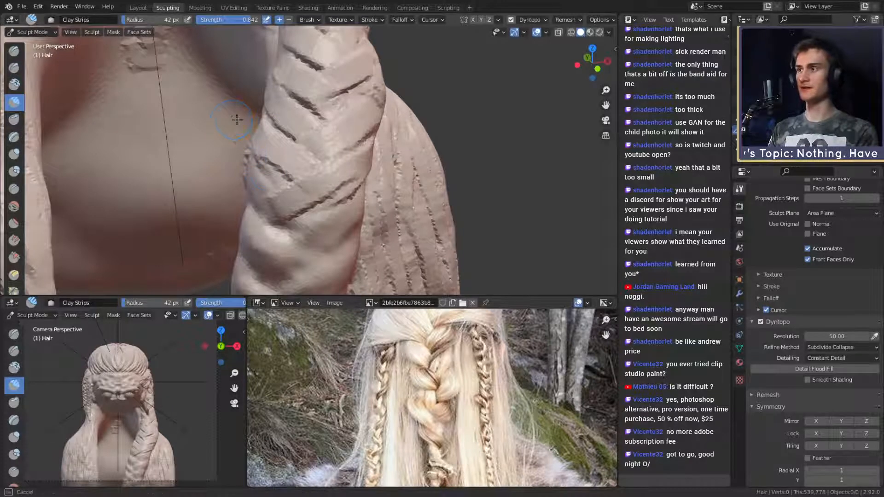
{"action": "mouse_move", "coordinate": [296, 157]}
{"action": "left_mouse_down"}
{"action": "mouse_move", "coordinate": [284, 156]}
{"action": "mouse_move", "coordinate": [301, 184]}
{"action": "left_mouse_up"}
{"action": "mouse_move", "coordinate": [276, 158]}
{"action": "middle_mouse_down"}
{"action": "mouse_move", "coordinate": [336, 146]}
{"action": "mouse_move", "coordinate": [280, 127]}
{"action": "mouse_move", "coordinate": [282, 115]}
{"action": "mouse_move", "coordinate": [306, 168]}
{"action": "mouse_move", "coordinate": [317, 146]}
{"action": "mouse_move", "coordinate": [339, 137]}
{"action": "mouse_move", "coordinate": [278, 127]}
{"action": "middle_mouse_up"}
{"action": "mouse_move", "coordinate": [366, 150]}
{"action": "middle_mouse_down"}
{"action": "mouse_move", "coordinate": [296, 147]}
{"action": "mouse_move", "coordinate": [321, 132]}
{"action": "mouse_move", "coordinate": [314, 119]}
{"action": "middle_mouse_up"}
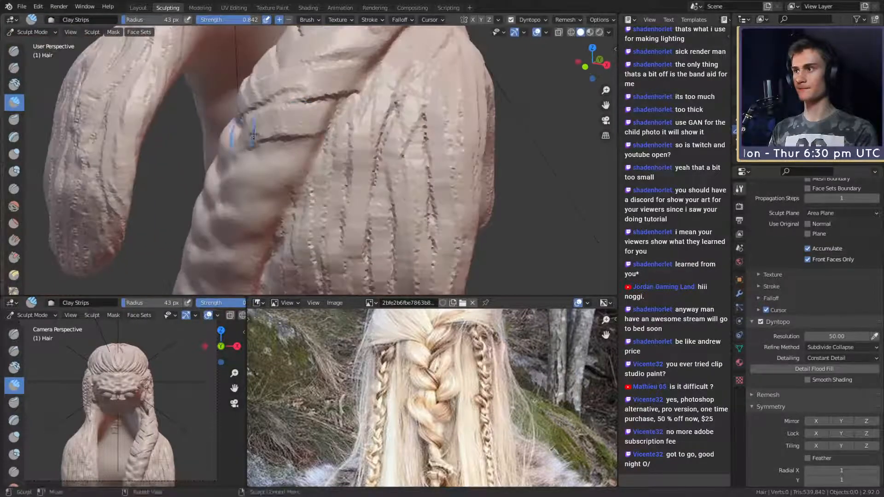
- Continue the alternating strand grooves down the braid's lower half with Clay Strips, reducing the radius to 31 px toward the tip
{"action": "mouse_move", "coordinate": [253, 136]}
{"action": "middle_mouse_down"}
{"action": "mouse_move", "coordinate": [332, 128]}
{"action": "mouse_move", "coordinate": [315, 164]}
{"action": "mouse_move", "coordinate": [358, 146]}
{"action": "mouse_move", "coordinate": [361, 154]}
{"action": "mouse_move", "coordinate": [305, 141]}
{"action": "middle_mouse_up"}
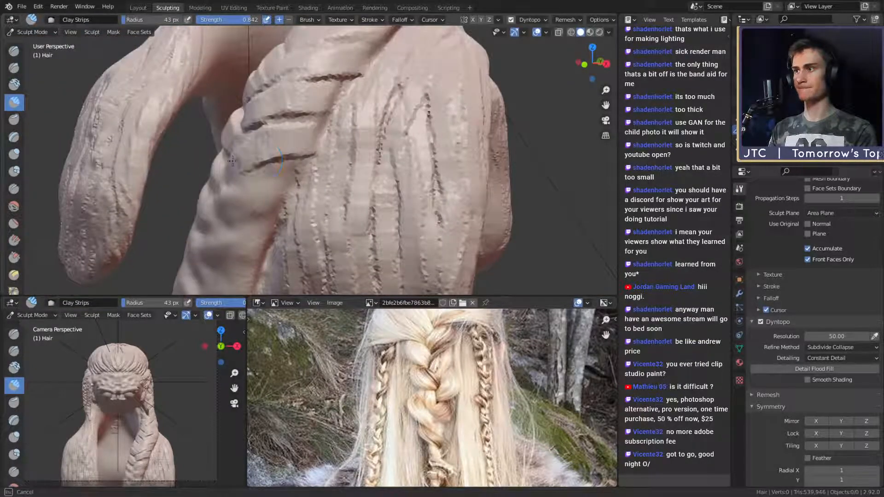
{"action": "middle_click_drag", "start_coordinate": [232, 161], "coordinate": [343, 157]}
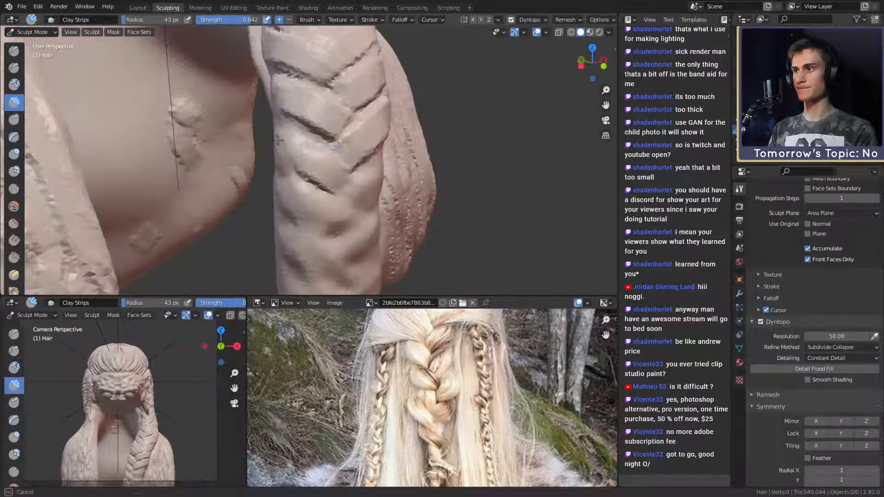
{"action": "mouse_move", "coordinate": [277, 140]}
{"action": "middle_mouse_down"}
{"action": "mouse_move", "coordinate": [375, 138]}
{"action": "mouse_move", "coordinate": [348, 164]}
{"action": "mouse_move", "coordinate": [313, 138]}
{"action": "mouse_move", "coordinate": [270, 138]}
{"action": "middle_mouse_up"}
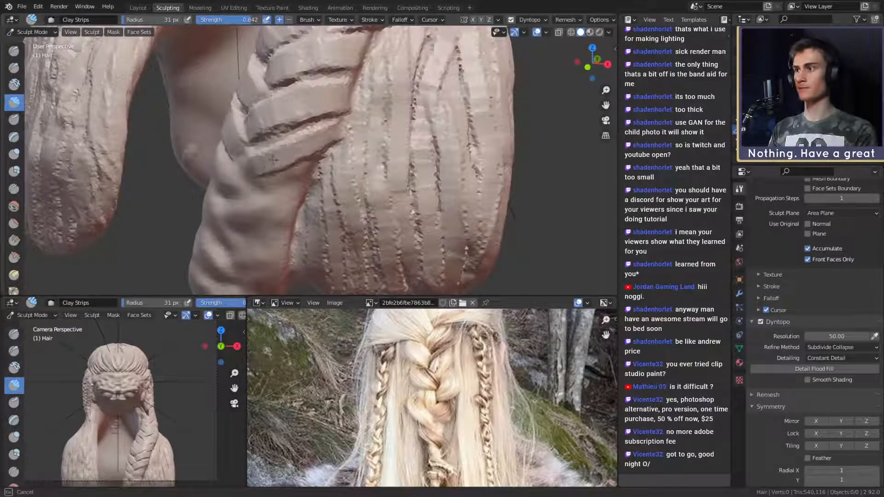
{"action": "mouse_move", "coordinate": [249, 172]}
{"action": "middle_mouse_down"}
{"action": "mouse_move", "coordinate": [290, 130]}
{"action": "mouse_move", "coordinate": [351, 168]}
{"action": "mouse_move", "coordinate": [364, 162]}
{"action": "mouse_move", "coordinate": [407, 174]}
{"action": "mouse_move", "coordinate": [247, 165]}
{"action": "mouse_move", "coordinate": [307, 172]}
{"action": "mouse_move", "coordinate": [325, 186]}
{"action": "mouse_move", "coordinate": [358, 137]}
{"action": "mouse_move", "coordinate": [326, 136]}
{"action": "mouse_move", "coordinate": [330, 144]}
{"action": "middle_mouse_up"}
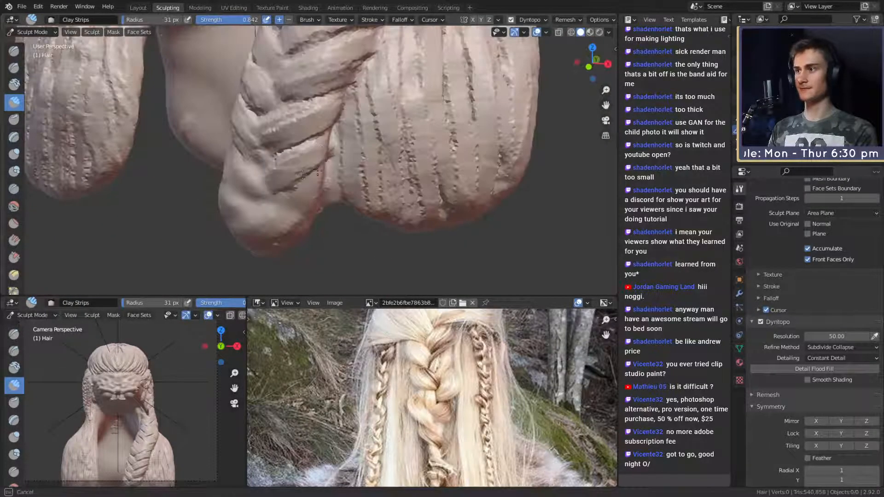
{"action": "middle_click_drag", "start_coordinate": [282, 171], "coordinate": [336, 164]}
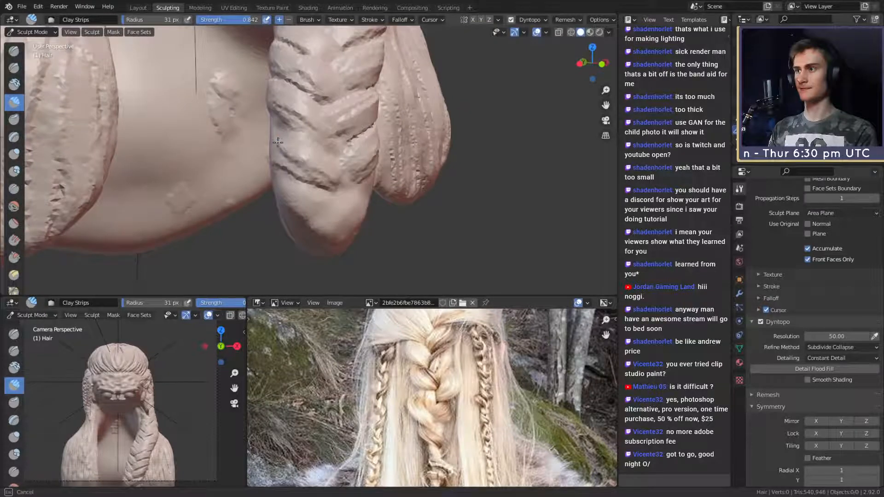
{"action": "mouse_move", "coordinate": [277, 143]}
{"action": "middle_mouse_down"}
{"action": "mouse_move", "coordinate": [360, 135]}
{"action": "mouse_move", "coordinate": [300, 168]}
{"action": "mouse_move", "coordinate": [235, 186]}
{"action": "middle_mouse_up"}
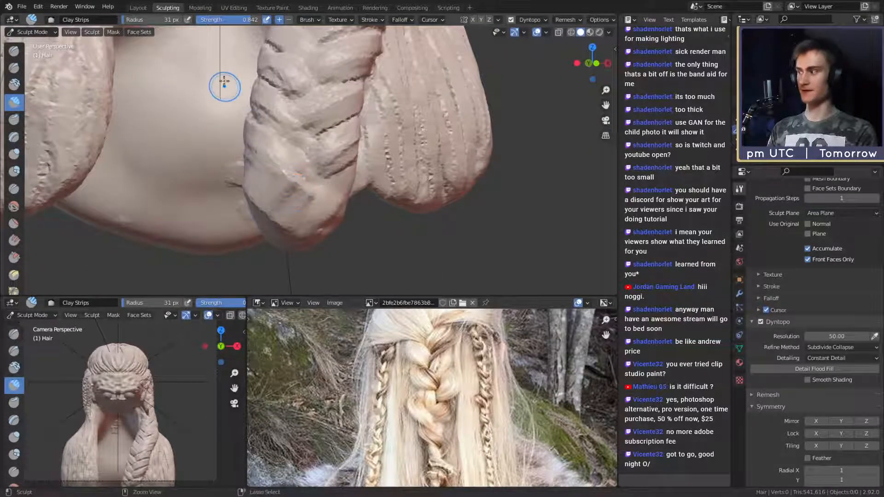
{"action": "middle_click_drag", "start_coordinate": [225, 86], "coordinate": [313, 188]}
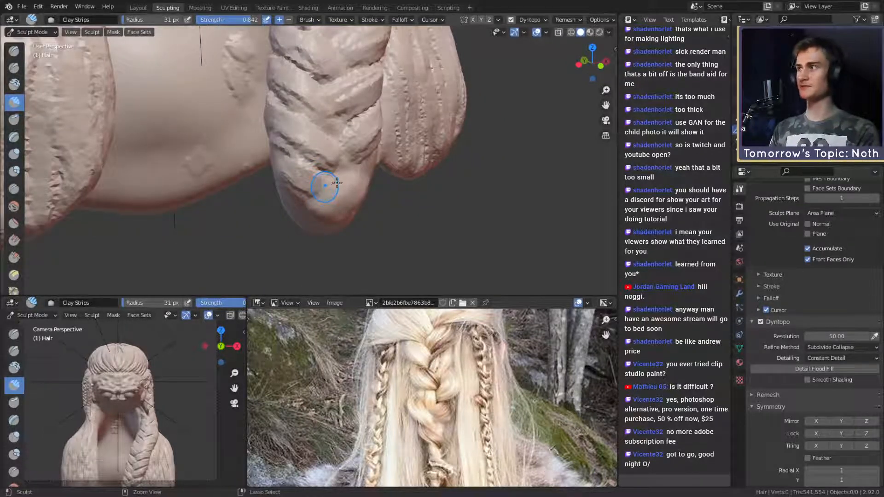
- Save the file and sculpt the last strand groove at the tip of the shoulder braid
{"action": "key", "text": "ctrl+s"}
{"action": "mouse_move", "coordinate": [325, 185]}
{"action": "middle_mouse_down"}
{"action": "mouse_move", "coordinate": [292, 180]}
{"action": "mouse_move", "coordinate": [338, 186]}
{"action": "mouse_move", "coordinate": [306, 193]}
{"action": "mouse_move", "coordinate": [353, 193]}
{"action": "middle_mouse_up"}
{"action": "left_click_drag", "start_coordinate": [311, 199], "coordinate": [325, 210]}
{"action": "scroll", "coordinate": [325, 202], "scroll_direction": "down", "scroll_amount": 6}
{"action": "middle_click_drag", "start_coordinate": [327, 152], "coordinate": [322, 208], "text": "shift"}
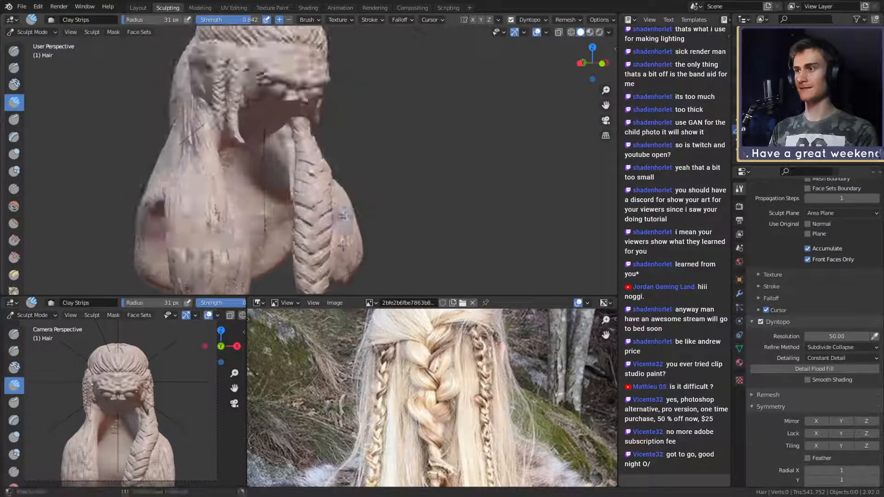
- Switch to the Crease brush at 28 px radius and sharpen the grooves between strands on the braid's outer side
{"action": "mouse_move", "coordinate": [392, 175]}
{"action": "middle_mouse_down"}
{"action": "mouse_move", "coordinate": [357, 157]}
{"action": "mouse_move", "coordinate": [352, 184]}
{"action": "mouse_move", "coordinate": [329, 195]}
{"action": "mouse_move", "coordinate": [339, 191]}
{"action": "mouse_move", "coordinate": [326, 158]}
{"action": "mouse_move", "coordinate": [343, 149]}
{"action": "middle_mouse_up"}
{"action": "scroll", "coordinate": [363, 161], "scroll_direction": "up", "scroll_amount": 5}
{"action": "key", "text": "shift+c"}
{"action": "key", "text": "f"}
{"action": "left_click", "coordinate": [327, 147]}
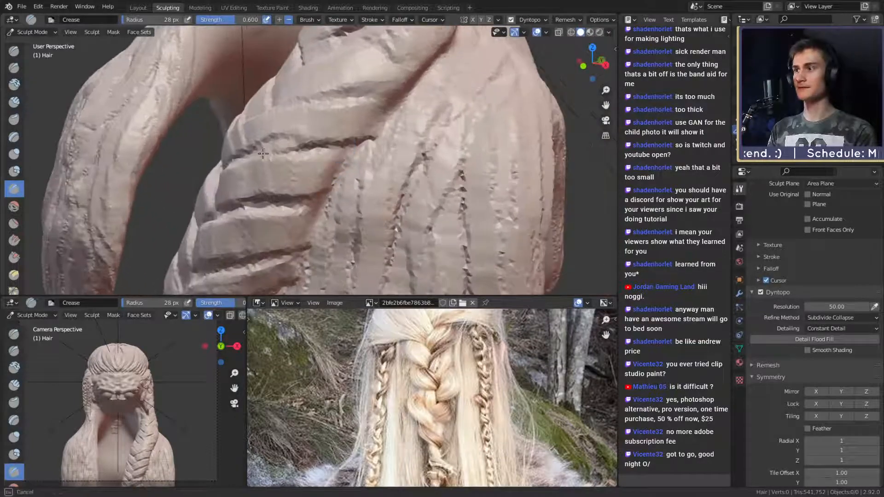
{"action": "middle_click_drag", "start_coordinate": [248, 162], "coordinate": [358, 105]}
{"action": "middle_click_drag", "start_coordinate": [290, 140], "coordinate": [372, 145]}
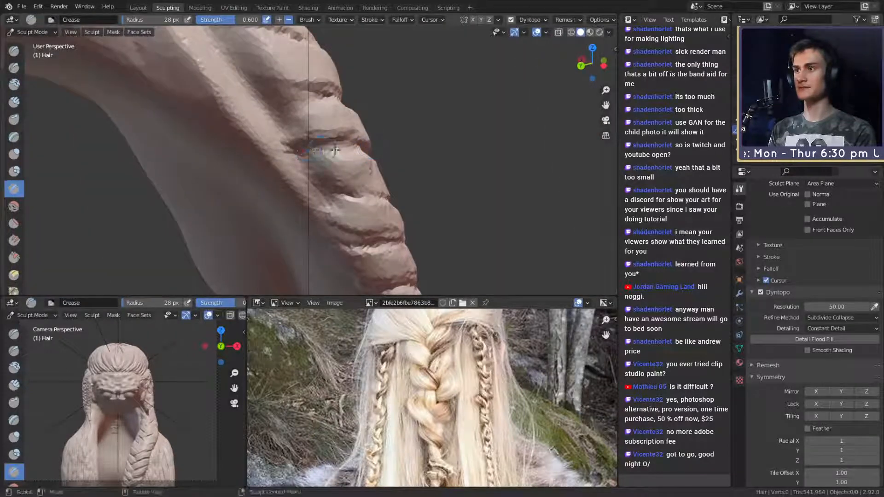
- Deepen the strand grooves along the braid's inner side and front with the Crease brush
{"action": "mouse_move", "coordinate": [335, 151]}
{"action": "left_mouse_down"}
{"action": "mouse_move", "coordinate": [319, 155]}
{"action": "mouse_move", "coordinate": [340, 147]}
{"action": "left_mouse_up"}
{"action": "scroll", "coordinate": [316, 161], "scroll_direction": "up", "scroll_amount": 5}
{"action": "scroll", "coordinate": [347, 150], "scroll_direction": "down", "scroll_amount": 5}
{"action": "mouse_move", "coordinate": [340, 146]}
{"action": "middle_mouse_down"}
{"action": "mouse_move", "coordinate": [362, 144]}
{"action": "mouse_move", "coordinate": [317, 163]}
{"action": "middle_mouse_up"}
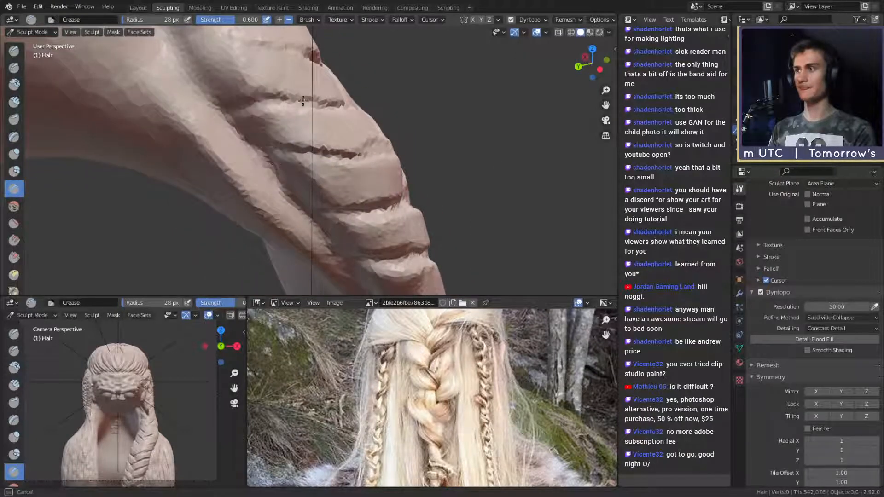
{"action": "middle_click_drag", "start_coordinate": [359, 122], "coordinate": [319, 172]}
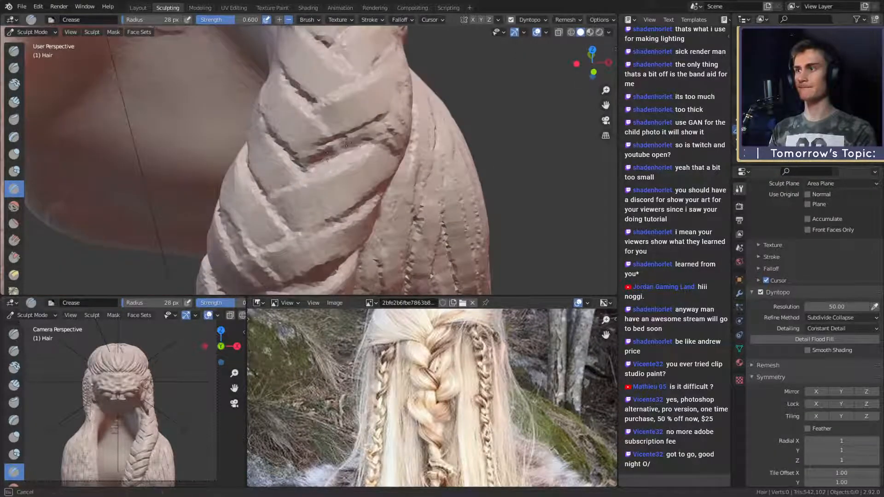
{"action": "middle_click_drag", "start_coordinate": [346, 143], "coordinate": [298, 131]}
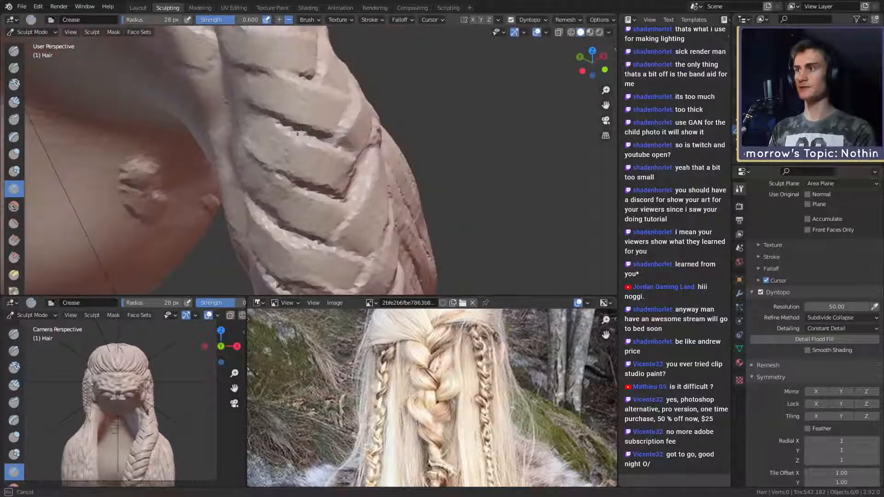
{"action": "middle_click_drag", "start_coordinate": [228, 98], "coordinate": [306, 121]}
{"action": "mouse_move", "coordinate": [280, 157]}
{"action": "middle_mouse_down"}
{"action": "mouse_move", "coordinate": [319, 129]}
{"action": "mouse_move", "coordinate": [306, 126]}
{"action": "mouse_move", "coordinate": [339, 124]}
{"action": "mouse_move", "coordinate": [333, 164]}
{"action": "mouse_move", "coordinate": [344, 161]}
{"action": "mouse_move", "coordinate": [265, 97]}
{"action": "middle_mouse_up"}
- Return to Clay Strips at 21 px radius and add volume to the strands on the upper braid
{"action": "key", "text": "c"}
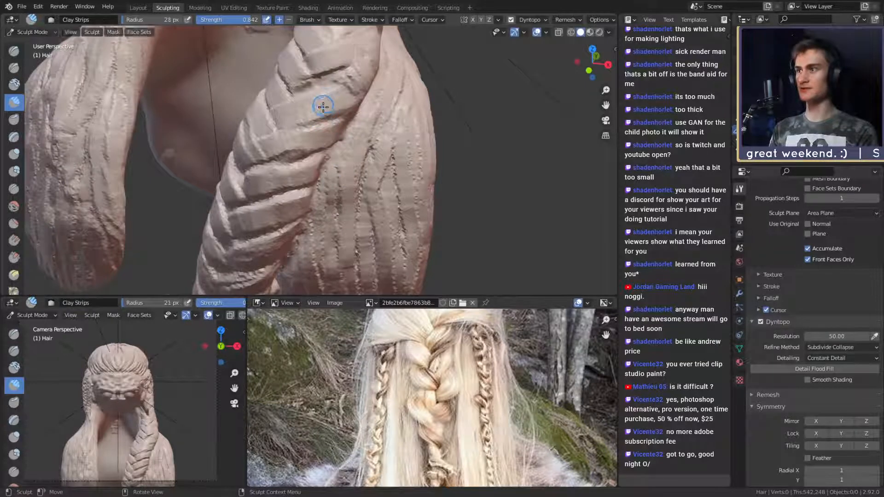
{"action": "mouse_move", "coordinate": [319, 102]}
{"action": "middle_mouse_down"}
{"action": "mouse_move", "coordinate": [335, 87]}
{"action": "mouse_move", "coordinate": [369, 118]}
{"action": "middle_mouse_up"}
{"action": "key", "text": "f"}
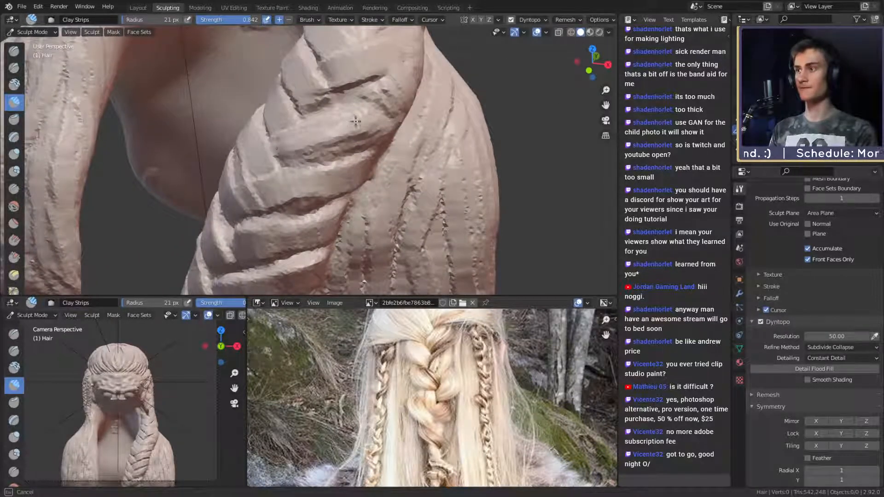
{"action": "middle_click_drag", "start_coordinate": [351, 130], "coordinate": [389, 135]}
- Switch to the Crease brush at 50 px radius and sharpen the grooves between strands on the upper shoulder braid
{"action": "key", "text": "shift+c"}
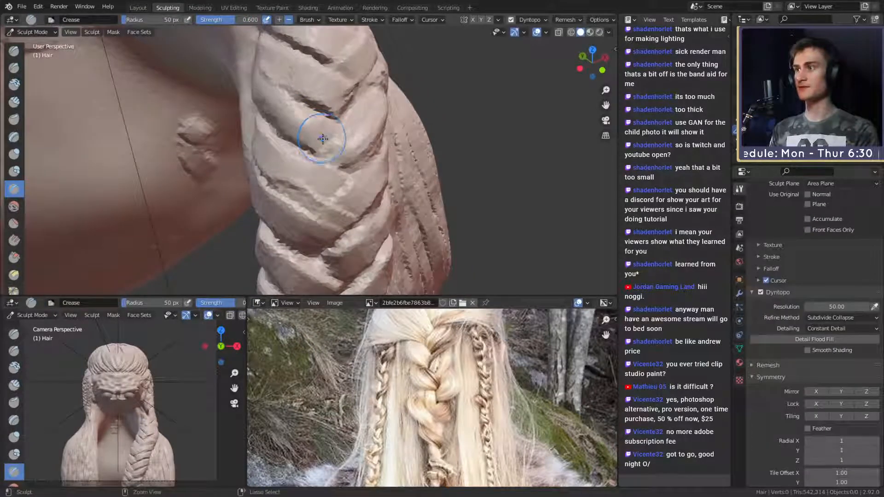
{"action": "middle_click_drag", "start_coordinate": [310, 101], "coordinate": [291, 113]}
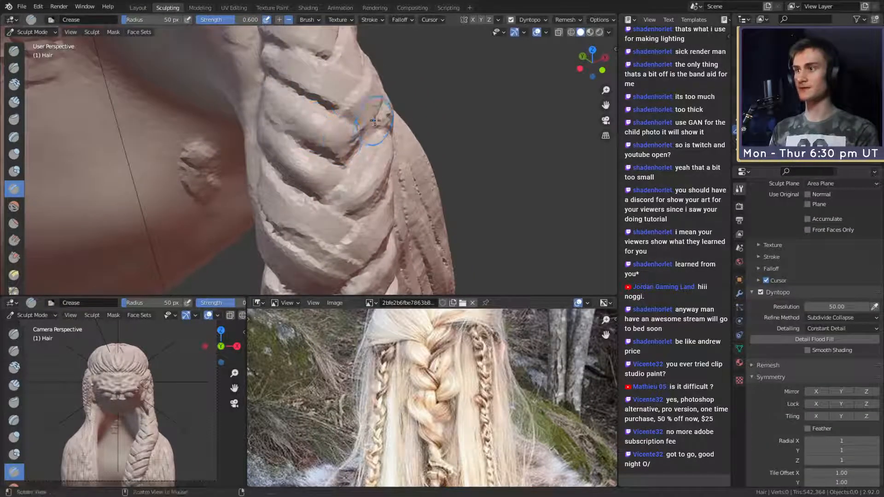
{"action": "middle_click_drag", "start_coordinate": [374, 121], "coordinate": [341, 127]}
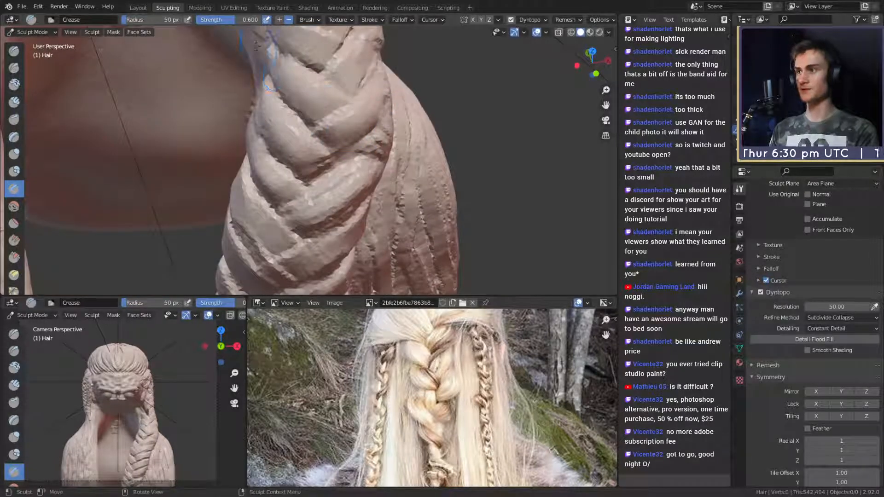
{"action": "key", "text": "c"}
{"action": "mouse_move", "coordinate": [352, 178]}
{"action": "middle_mouse_down"}
{"action": "mouse_move", "coordinate": [360, 184]}
{"action": "mouse_move", "coordinate": [355, 179]}
{"action": "middle_mouse_up"}
{"action": "key", "text": "shift+c"}
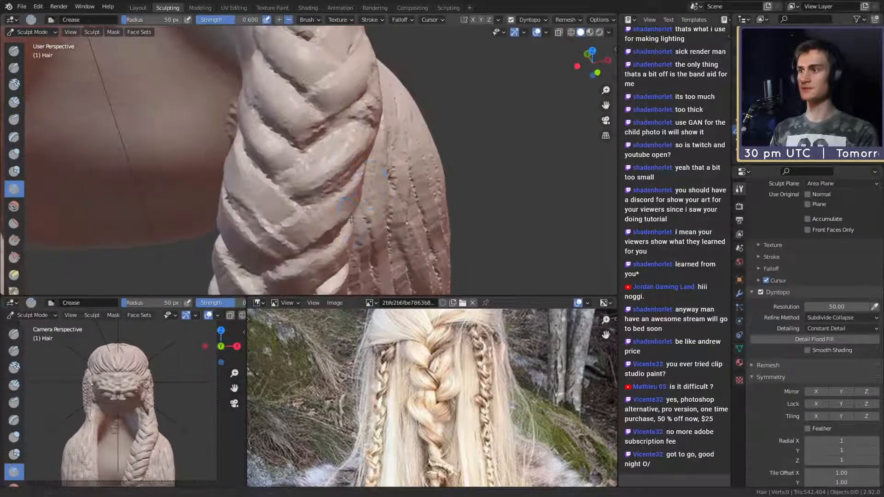
{"action": "mouse_move", "coordinate": [340, 148]}
{"action": "middle_mouse_down"}
{"action": "mouse_move", "coordinate": [326, 131]}
{"action": "mouse_move", "coordinate": [329, 169]}
{"action": "mouse_move", "coordinate": [345, 161]}
{"action": "mouse_move", "coordinate": [335, 141]}
{"action": "mouse_move", "coordinate": [346, 123]}
{"action": "middle_mouse_up"}
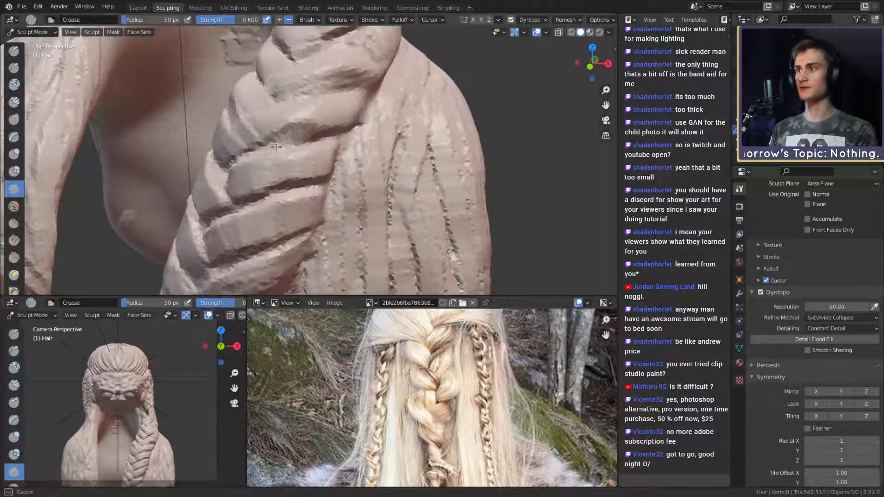
- Crease the strand grooves along the middle of the braid, covering its front and both sides
{"action": "middle_click_drag", "start_coordinate": [277, 147], "coordinate": [313, 153]}
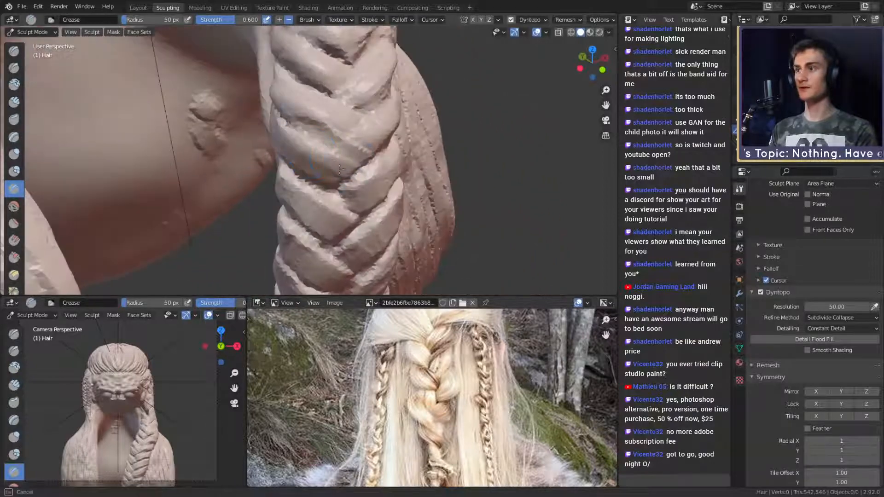
{"action": "middle_click_drag", "start_coordinate": [364, 170], "coordinate": [317, 156]}
{"action": "middle_click_drag", "start_coordinate": [380, 151], "coordinate": [343, 158]}
{"action": "mouse_move", "coordinate": [301, 184]}
{"action": "middle_mouse_down"}
{"action": "mouse_move", "coordinate": [319, 181]}
{"action": "mouse_move", "coordinate": [275, 166]}
{"action": "middle_mouse_up"}
{"action": "mouse_move", "coordinate": [359, 181]}
{"action": "middle_mouse_down"}
{"action": "mouse_move", "coordinate": [298, 174]}
{"action": "mouse_move", "coordinate": [326, 176]}
{"action": "mouse_move", "coordinate": [344, 154]}
{"action": "middle_mouse_up"}
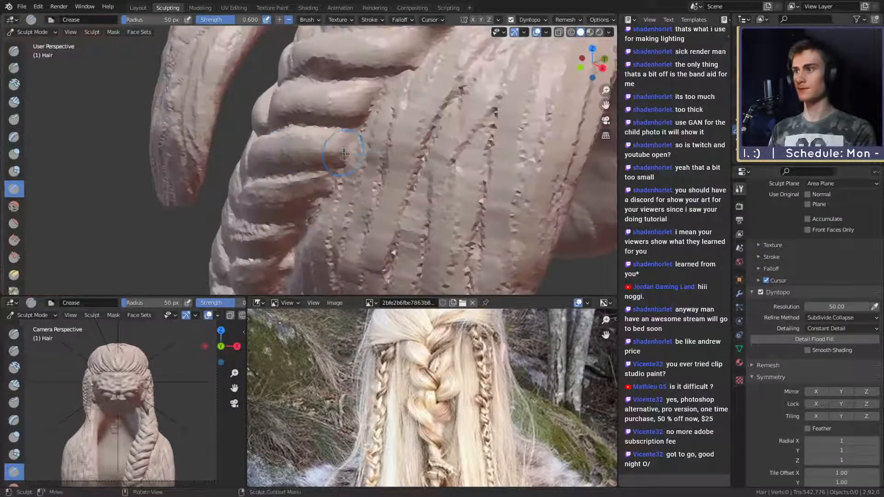
{"action": "middle_click_drag", "start_coordinate": [329, 186], "coordinate": [355, 164]}
{"action": "mouse_move", "coordinate": [285, 186]}
{"action": "middle_mouse_down"}
{"action": "mouse_move", "coordinate": [336, 174]}
{"action": "mouse_move", "coordinate": [322, 169]}
{"action": "mouse_move", "coordinate": [331, 164]}
{"action": "mouse_move", "coordinate": [290, 158]}
{"action": "middle_mouse_up"}
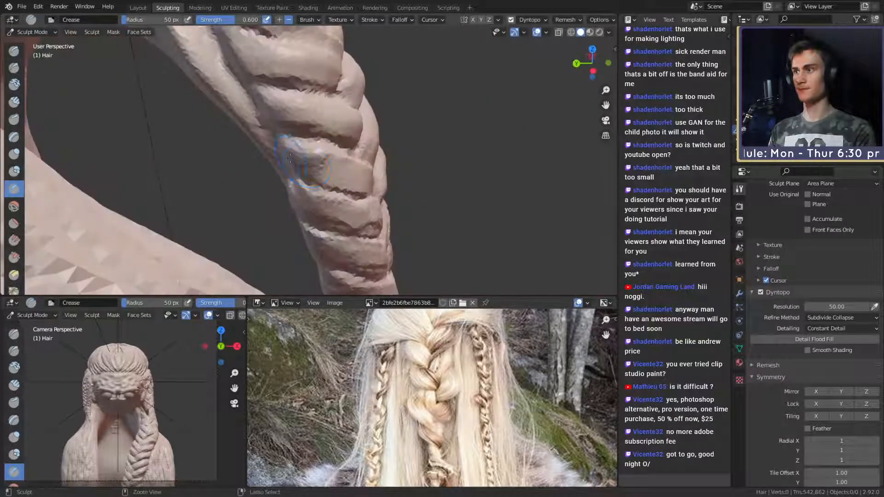
- Sharpen the strand grooves on the lower braid down to its tip with the Crease brush
{"action": "middle_click_drag", "start_coordinate": [377, 186], "coordinate": [273, 150]}
{"action": "mouse_move", "coordinate": [336, 195]}
{"action": "middle_mouse_down"}
{"action": "mouse_move", "coordinate": [309, 163]}
{"action": "mouse_move", "coordinate": [313, 173]}
{"action": "mouse_move", "coordinate": [364, 179]}
{"action": "mouse_move", "coordinate": [258, 155]}
{"action": "middle_mouse_up"}
{"action": "middle_click_drag", "start_coordinate": [340, 183], "coordinate": [253, 184]}
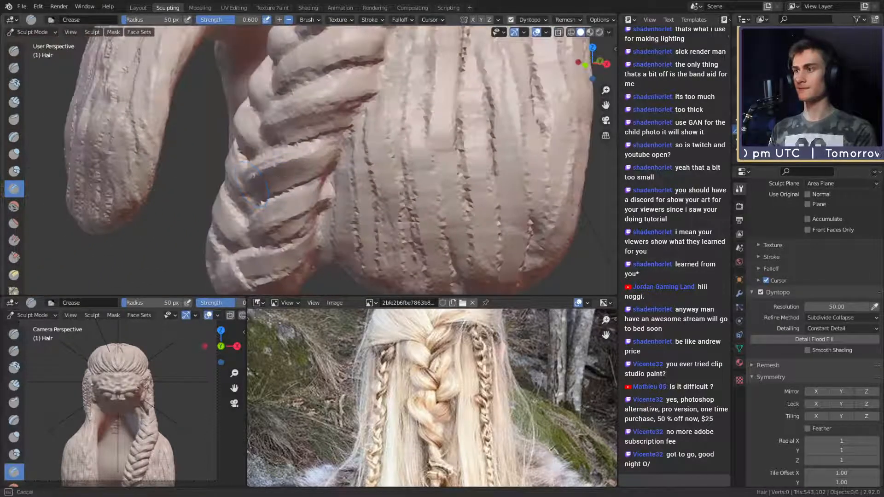
{"action": "middle_click_drag", "start_coordinate": [302, 157], "coordinate": [300, 201]}
{"action": "mouse_move", "coordinate": [243, 157]}
{"action": "middle_mouse_down"}
{"action": "mouse_move", "coordinate": [318, 154]}
{"action": "mouse_move", "coordinate": [300, 179]}
{"action": "middle_mouse_up"}
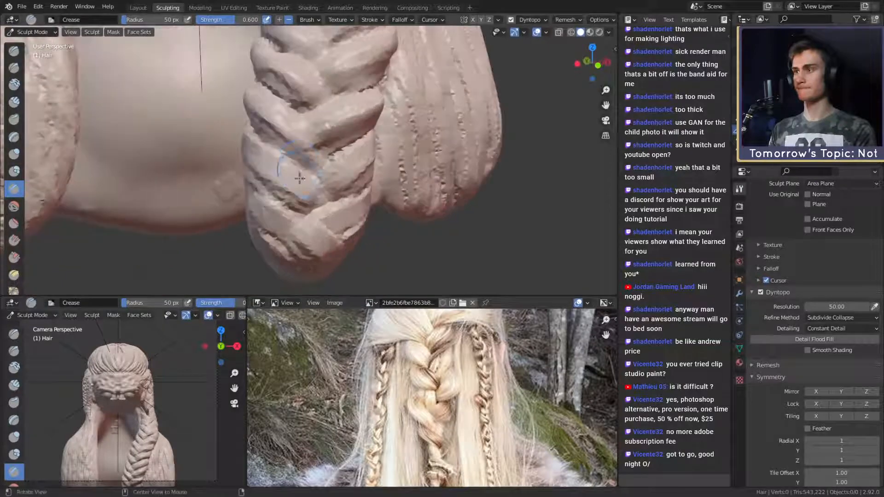
{"action": "mouse_move", "coordinate": [249, 142]}
{"action": "middle_mouse_down"}
{"action": "mouse_move", "coordinate": [334, 181]}
{"action": "mouse_move", "coordinate": [288, 212]}
{"action": "middle_mouse_up"}
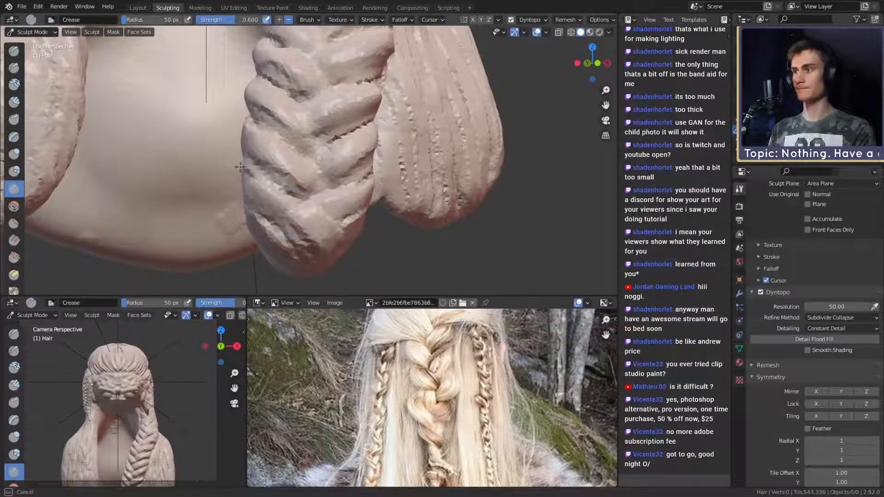
{"action": "mouse_move", "coordinate": [240, 167]}
{"action": "middle_mouse_down"}
{"action": "mouse_move", "coordinate": [322, 164]}
{"action": "mouse_move", "coordinate": [392, 177]}
{"action": "mouse_move", "coordinate": [273, 215]}
{"action": "mouse_move", "coordinate": [313, 221]}
{"action": "mouse_move", "coordinate": [334, 212]}
{"action": "middle_mouse_up"}
- Refine the strand grooves on the front of the upper braid with the Crease brush at 32 and 42 px radius
{"action": "scroll", "coordinate": [369, 90], "scroll_direction": "down", "scroll_amount": 8}
{"action": "middle_click_drag", "start_coordinate": [350, 92], "coordinate": [268, 97]}
{"action": "mouse_move", "coordinate": [339, 158]}
{"action": "middle_mouse_down"}
{"action": "mouse_move", "coordinate": [322, 159]}
{"action": "mouse_move", "coordinate": [345, 175]}
{"action": "mouse_move", "coordinate": [369, 223]}
{"action": "mouse_move", "coordinate": [371, 173]}
{"action": "mouse_move", "coordinate": [355, 162]}
{"action": "mouse_move", "coordinate": [368, 185]}
{"action": "middle_mouse_up"}
{"action": "scroll", "coordinate": [330, 157], "scroll_direction": "up", "scroll_amount": 6}
{"action": "scroll", "coordinate": [356, 168], "scroll_direction": "up", "scroll_amount": 2}
{"action": "key", "text": "f"}
{"action": "left_click", "coordinate": [350, 156]}
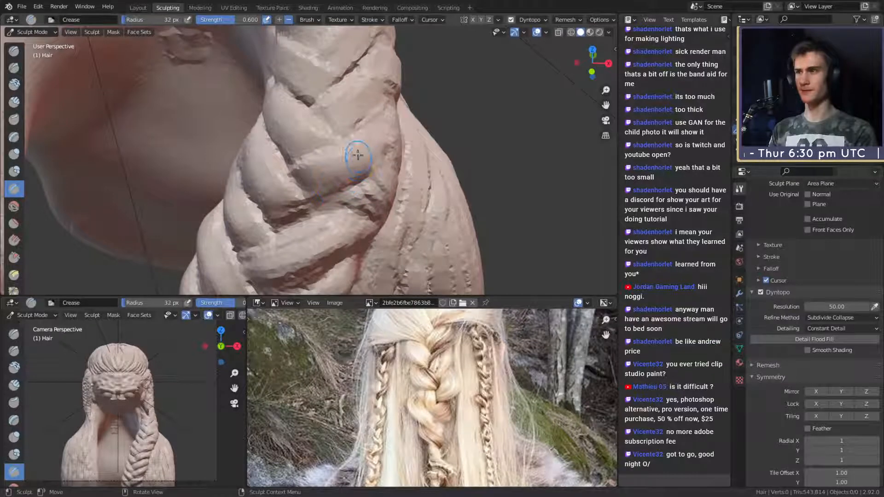
{"action": "key", "text": "f"}
{"action": "left_click", "coordinate": [346, 175]}
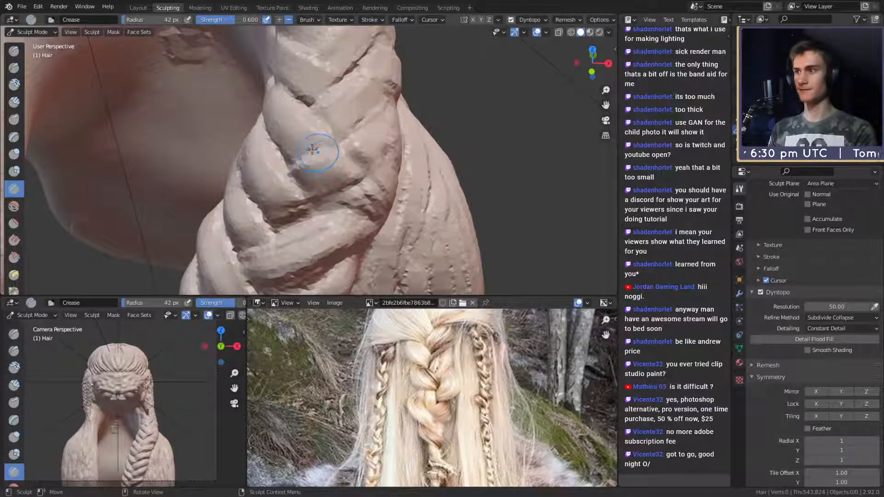
{"action": "mouse_move", "coordinate": [317, 152]}
{"action": "left_mouse_down"}
{"action": "mouse_move", "coordinate": [344, 189]}
{"action": "mouse_move", "coordinate": [314, 181]}
{"action": "mouse_move", "coordinate": [403, 178]}
{"action": "left_mouse_up"}
- Define the overlapping strands near the upper braid's outer edge with the Crease brush at 35 and 78 px radius
{"action": "key", "text": "f"}
{"action": "left_click", "coordinate": [343, 189]}
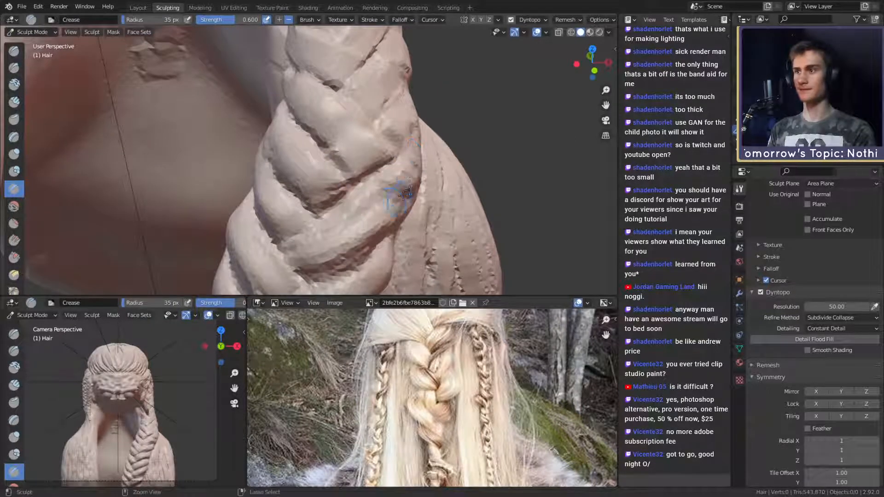
{"action": "left_click_drag", "start_coordinate": [393, 143], "coordinate": [394, 161], "text": "alt"}
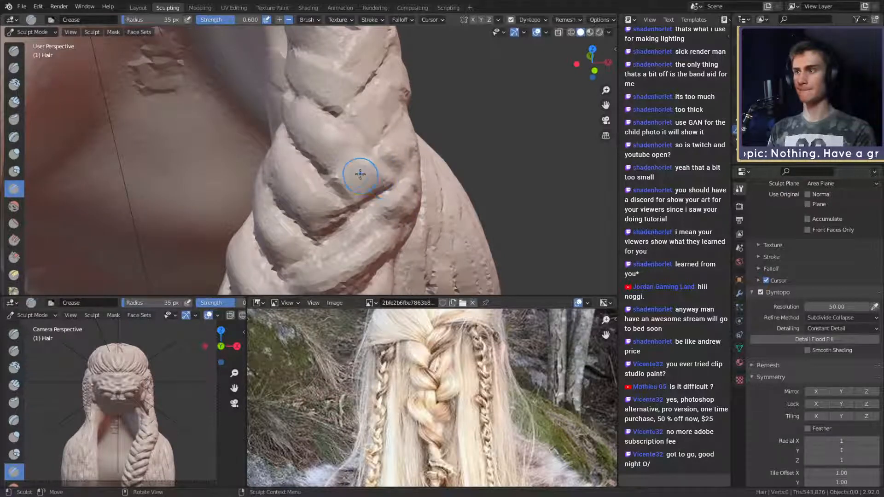
{"action": "left_click_drag", "start_coordinate": [360, 174], "coordinate": [399, 127], "text": "alt"}
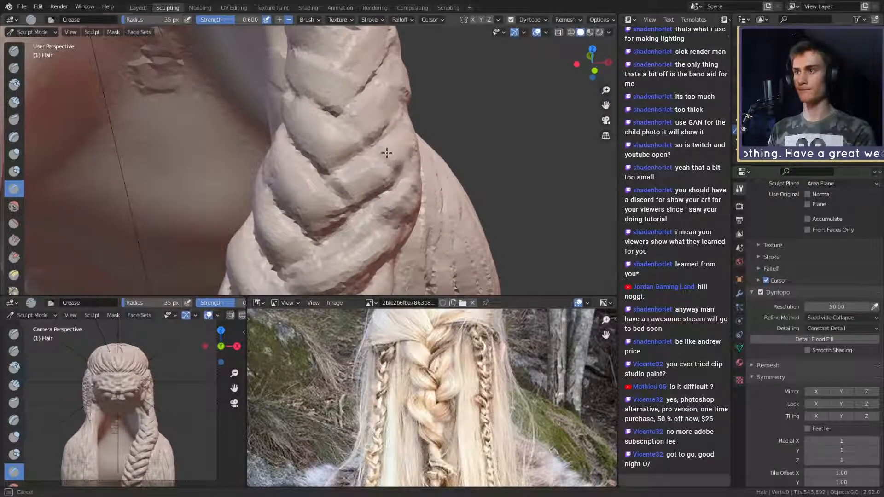
{"action": "left_click", "coordinate": [386, 153]}
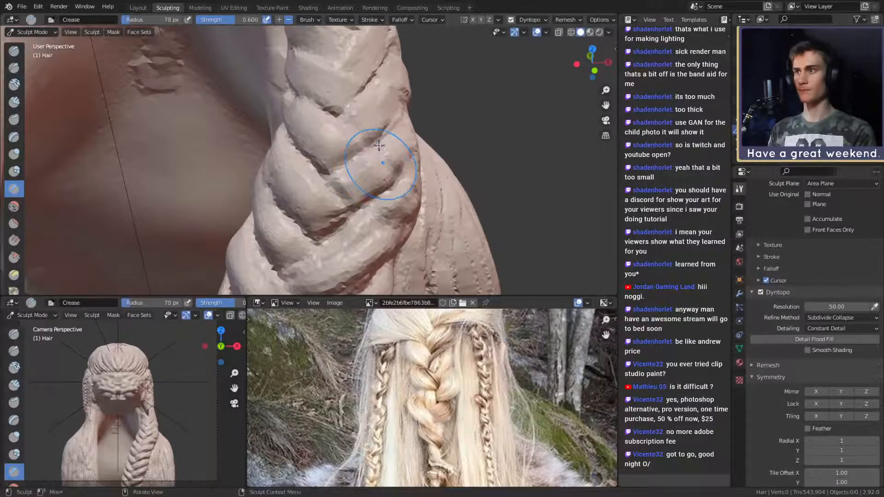
{"action": "left_click_drag", "start_coordinate": [405, 172], "coordinate": [381, 178], "text": "alt"}
- Set the Crease brush radius to 48 px and deepen the grooves on the upper braid's inner side, below the jaw
{"action": "key", "text": "f"}
{"action": "left_click", "coordinate": [367, 179]}
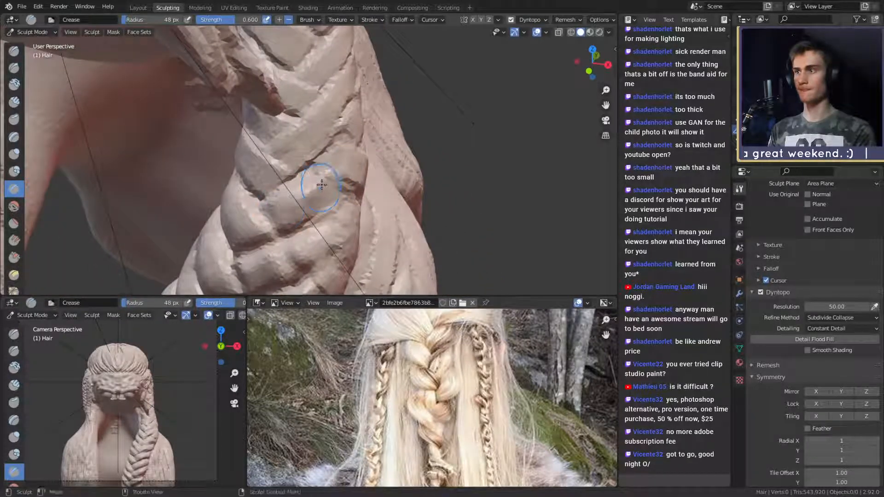
{"action": "middle_click_drag", "start_coordinate": [322, 185], "coordinate": [339, 169]}
{"action": "left_click_drag", "start_coordinate": [339, 169], "coordinate": [338, 140]}
{"action": "middle_click_drag", "start_coordinate": [338, 141], "coordinate": [371, 148]}
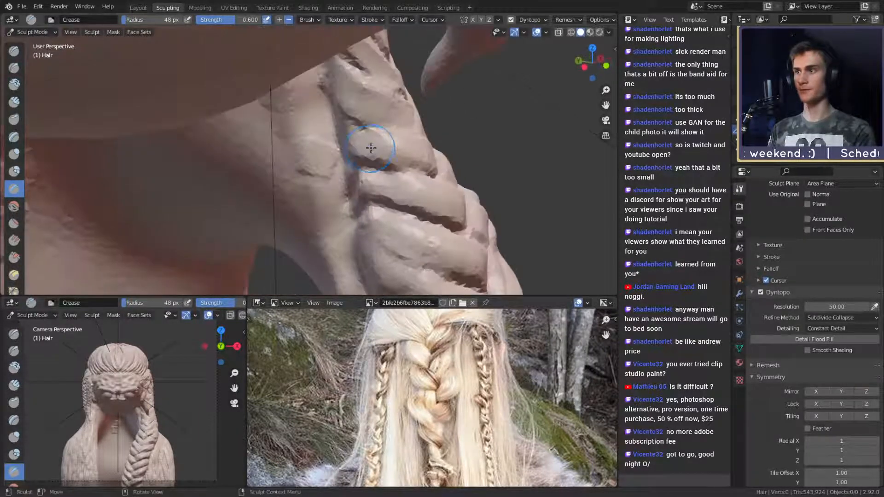
{"action": "left_click_drag", "start_coordinate": [347, 83], "coordinate": [383, 102], "text": "ctrl"}
{"action": "mouse_move", "coordinate": [391, 108]}
{"action": "middle_mouse_down"}
{"action": "mouse_move", "coordinate": [325, 104]}
{"action": "mouse_move", "coordinate": [368, 129]}
{"action": "middle_mouse_up"}
- Crease the strand grooves on the braid's outer side and up towards the ear at 30 and 37 px radius
{"action": "key", "text": "f"}
{"action": "left_click", "coordinate": [364, 122]}
{"action": "left_click_drag", "start_coordinate": [357, 131], "coordinate": [324, 87]}
{"action": "mouse_move", "coordinate": [350, 119]}
{"action": "middle_mouse_down"}
{"action": "mouse_move", "coordinate": [388, 137]}
{"action": "mouse_move", "coordinate": [308, 171]}
{"action": "middle_mouse_up"}
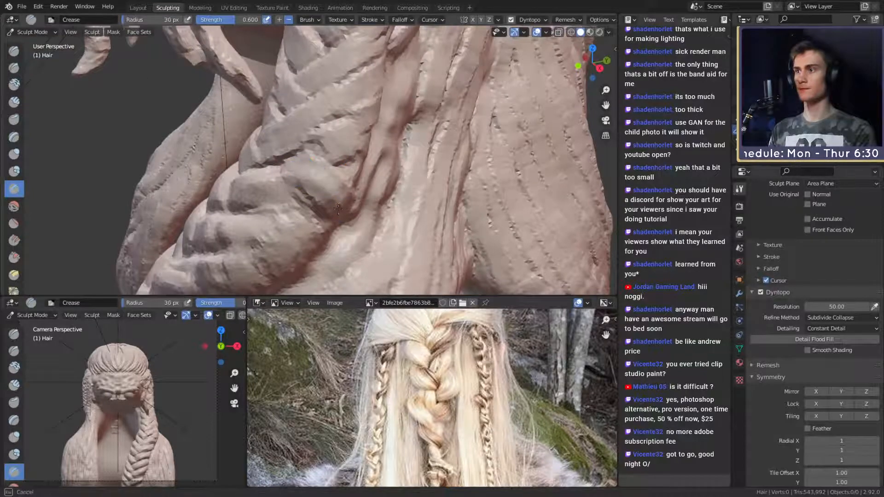
{"action": "middle_click_drag", "start_coordinate": [338, 209], "coordinate": [325, 160]}
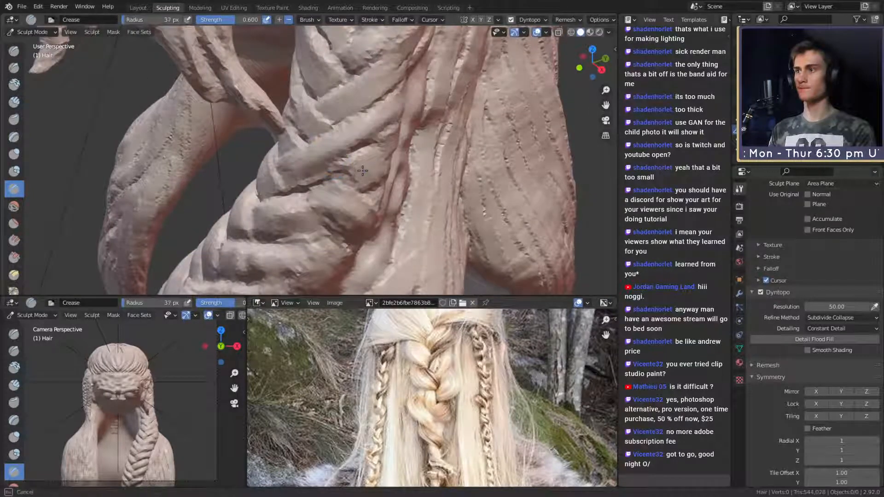
{"action": "middle_click_drag", "start_coordinate": [390, 116], "coordinate": [351, 171]}
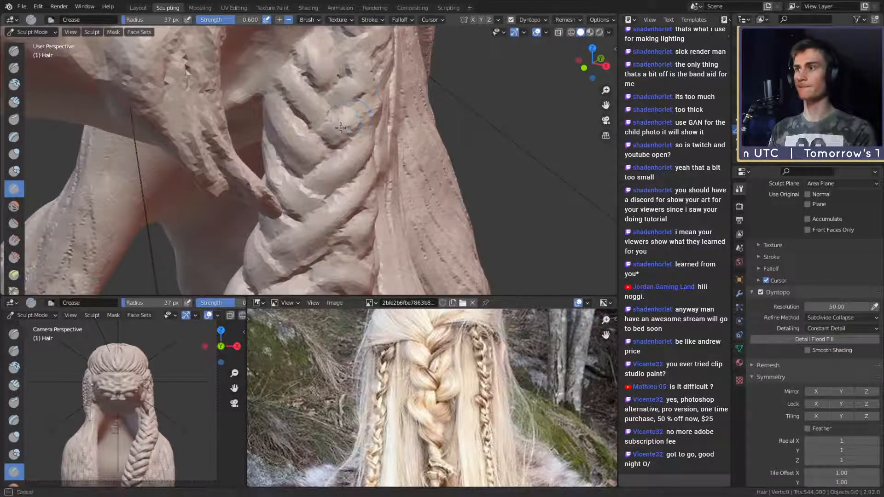
{"action": "middle_click_drag", "start_coordinate": [341, 128], "coordinate": [334, 168]}
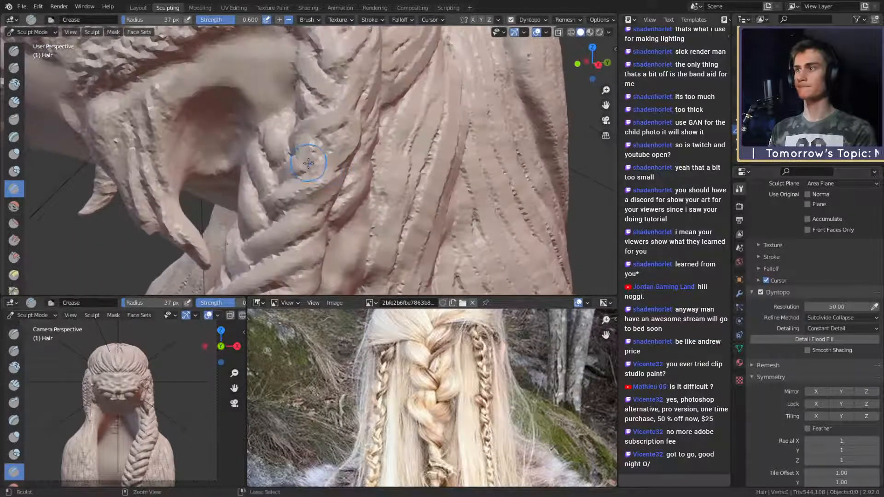
{"action": "middle_click_drag", "start_coordinate": [366, 69], "coordinate": [258, 161]}
{"action": "middle_click_drag", "start_coordinate": [352, 119], "coordinate": [401, 118], "text": "ctrl"}
{"action": "mouse_move", "coordinate": [402, 118]}
{"action": "left_mouse_down", "text": "ctrl+alt"}
{"action": "mouse_move", "coordinate": [398, 159]}
{"action": "mouse_move", "coordinate": [385, 92]}
{"action": "mouse_move", "coordinate": [383, 194]}
{"action": "mouse_move", "coordinate": [374, 156]}
{"action": "mouse_move", "coordinate": [365, 198]}
{"action": "mouse_move", "coordinate": [260, 199]}
{"action": "mouse_move", "coordinate": [378, 166]}
{"action": "left_mouse_up", "text": "ctrl+alt"}
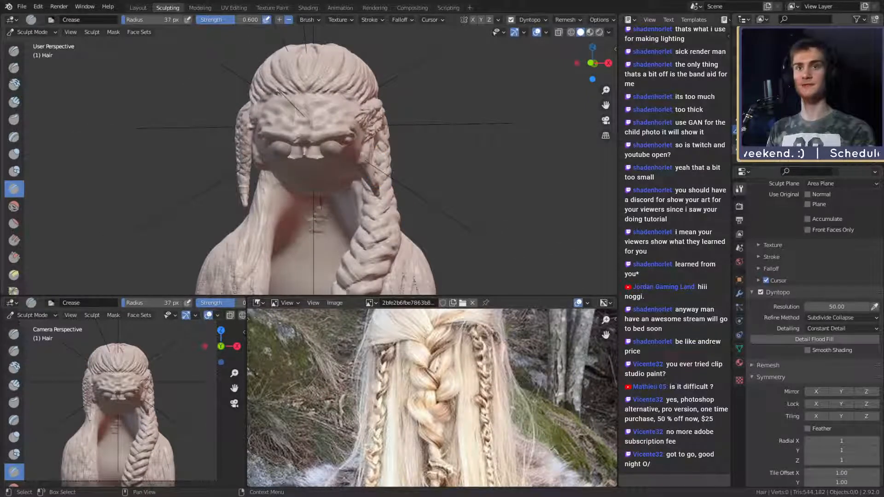
- Unhide the head and body, and carve hair grooves into the character's left eyebrow with the Crease brush at 16 px radius
{"action": "left_click", "coordinate": [874, 120]}
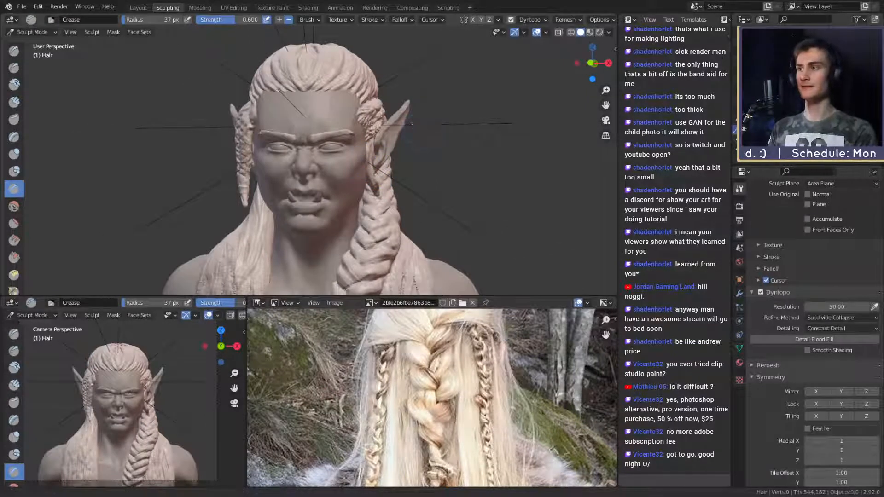
{"action": "scroll", "coordinate": [364, 157], "scroll_direction": "up", "scroll_amount": 6}
{"action": "scroll", "coordinate": [357, 162], "scroll_direction": "up", "scroll_amount": 4}
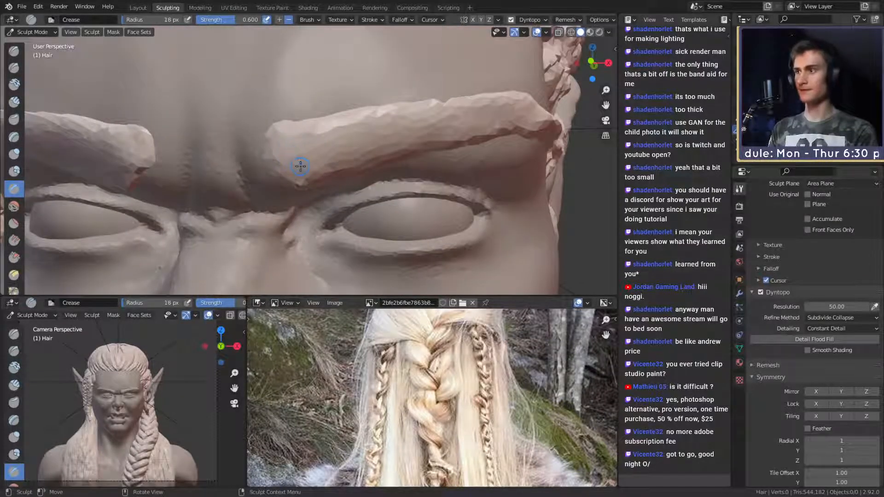
{"action": "left_click_drag", "start_coordinate": [275, 138], "coordinate": [303, 167], "text": "ctrl"}
{"action": "mouse_move", "coordinate": [287, 137]}
{"action": "left_mouse_down", "text": "ctrl"}
{"action": "mouse_move", "coordinate": [318, 171]}
{"action": "mouse_move", "coordinate": [332, 166]}
{"action": "left_mouse_up", "text": "ctrl"}
{"action": "mouse_move", "coordinate": [335, 126]}
{"action": "left_mouse_down", "text": "ctrl"}
{"action": "mouse_move", "coordinate": [339, 172]}
{"action": "mouse_move", "coordinate": [400, 123]}
{"action": "left_mouse_up", "text": "ctrl"}
{"action": "left_click_drag", "start_coordinate": [374, 157], "coordinate": [431, 109], "text": "ctrl"}
{"action": "left_click_drag", "start_coordinate": [332, 169], "coordinate": [385, 109], "text": "ctrl"}
{"action": "left_click_drag", "start_coordinate": [366, 146], "coordinate": [433, 110], "text": "ctrl"}
{"action": "mouse_move", "coordinate": [426, 113]}
{"action": "middle_mouse_down", "text": "shift"}
{"action": "mouse_move", "coordinate": [385, 131]}
{"action": "mouse_move", "coordinate": [378, 157]}
{"action": "middle_mouse_up", "text": "shift"}
{"action": "mouse_move", "coordinate": [201, 135]}
{"action": "left_mouse_down", "text": "ctrl"}
{"action": "mouse_move", "coordinate": [272, 83]}
{"action": "mouse_move", "coordinate": [212, 107]}
{"action": "mouse_move", "coordinate": [359, 104]}
{"action": "mouse_move", "coordinate": [230, 120]}
{"action": "left_mouse_up", "text": "ctrl"}
- Carve matching hair grooves along the character's right eyebrow with the Crease brush
{"action": "middle_click_drag", "start_coordinate": [108, 87], "coordinate": [415, 129], "text": "shift"}
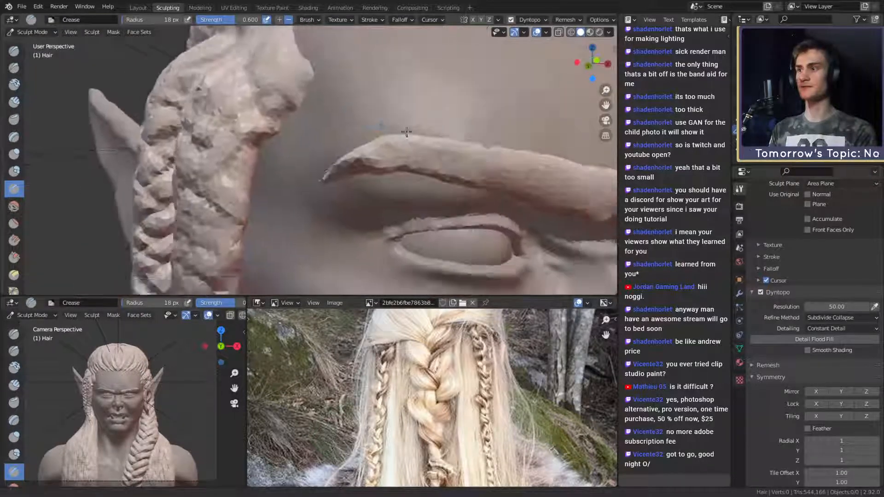
{"action": "middle_click_drag", "start_coordinate": [548, 168], "coordinate": [354, 113], "text": "shift"}
{"action": "mouse_move", "coordinate": [361, 152]}
{"action": "left_mouse_down"}
{"action": "mouse_move", "coordinate": [382, 142]}
{"action": "mouse_move", "coordinate": [373, 126]}
{"action": "mouse_move", "coordinate": [282, 132]}
{"action": "left_mouse_up"}
{"action": "left_click_drag", "start_coordinate": [297, 99], "coordinate": [239, 120]}
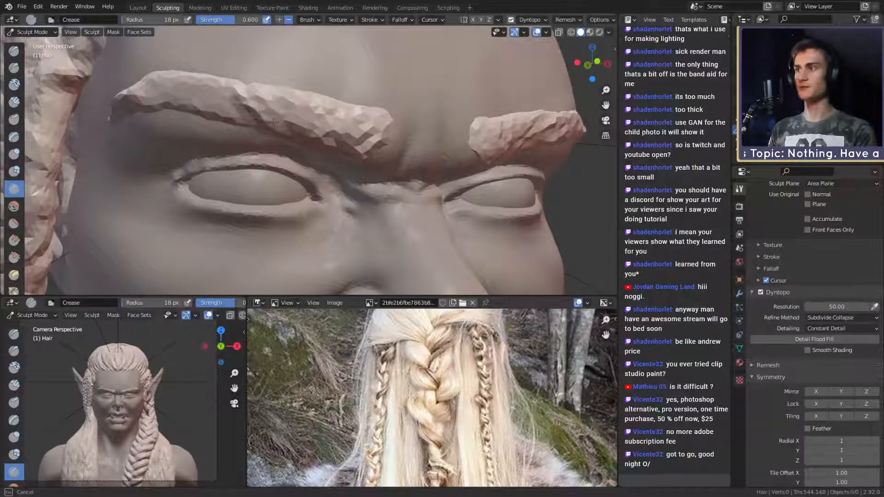
{"action": "left_click_drag", "start_coordinate": [260, 92], "coordinate": [201, 110]}
{"action": "middle_click_drag", "start_coordinate": [309, 93], "coordinate": [332, 95]}
{"action": "middle_click_drag", "start_coordinate": [209, 50], "coordinate": [331, 104], "text": "shift"}
{"action": "mouse_move", "coordinate": [375, 162]}
{"action": "left_mouse_down"}
{"action": "mouse_move", "coordinate": [343, 149]}
{"action": "mouse_move", "coordinate": [252, 160]}
{"action": "mouse_move", "coordinate": [411, 164]}
{"action": "left_mouse_up"}
- Cut slits through the outer half of the character's left eyebrow with the Crease brush
{"action": "middle_click_drag", "start_coordinate": [499, 128], "coordinate": [497, 198], "text": "ctrl"}
{"action": "mouse_move", "coordinate": [497, 198]}
{"action": "middle_mouse_down"}
{"action": "mouse_move", "coordinate": [359, 193]}
{"action": "mouse_move", "coordinate": [357, 152]}
{"action": "middle_mouse_up"}
{"action": "mouse_move", "coordinate": [300, 174]}
{"action": "middle_mouse_down", "text": "shift"}
{"action": "mouse_move", "coordinate": [375, 158]}
{"action": "mouse_move", "coordinate": [303, 119]}
{"action": "mouse_move", "coordinate": [324, 124]}
{"action": "middle_mouse_up", "text": "shift"}
{"action": "key", "text": "f"}
{"action": "left_click", "coordinate": [327, 121]}
{"action": "mouse_move", "coordinate": [318, 131]}
{"action": "left_mouse_down"}
{"action": "mouse_move", "coordinate": [322, 105]}
{"action": "mouse_move", "coordinate": [322, 127]}
{"action": "left_mouse_up"}
{"action": "middle_click_drag", "start_coordinate": [329, 121], "coordinate": [361, 121]}
{"action": "key", "text": "f"}
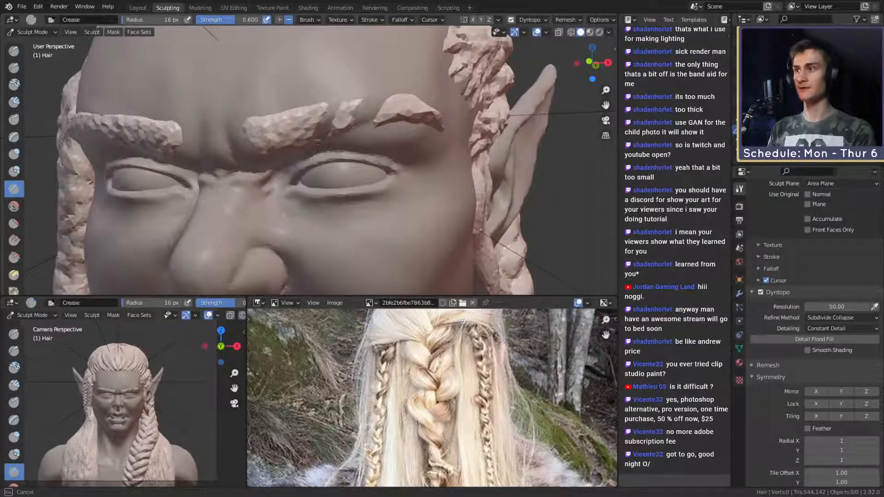
{"action": "scroll", "coordinate": [319, 146], "scroll_direction": "down", "scroll_amount": 8}
{"action": "mouse_move", "coordinate": [318, 148]}
{"action": "left_mouse_down"}
{"action": "mouse_move", "coordinate": [373, 139]}
{"action": "mouse_move", "coordinate": [361, 132]}
{"action": "left_mouse_up"}
- Set the Crease brush radius to 25 px and shape the inner end of the character's right eyebrow
{"action": "scroll", "coordinate": [373, 138], "scroll_direction": "up", "scroll_amount": 8}
{"action": "scroll", "coordinate": [361, 132], "scroll_direction": "up", "scroll_amount": 3}
{"action": "left_click_drag", "start_coordinate": [488, 133], "coordinate": [320, 128], "text": "alt+shift"}
{"action": "key", "text": "f"}
{"action": "left_click", "coordinate": [328, 127]}
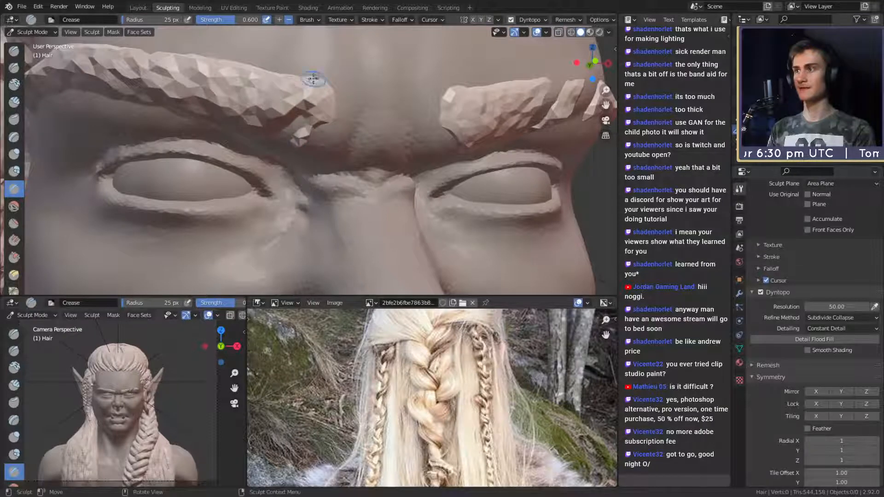
{"action": "left_click_drag", "start_coordinate": [273, 100], "coordinate": [279, 98]}
{"action": "scroll", "coordinate": [341, 84], "scroll_direction": "down", "scroll_amount": 11}
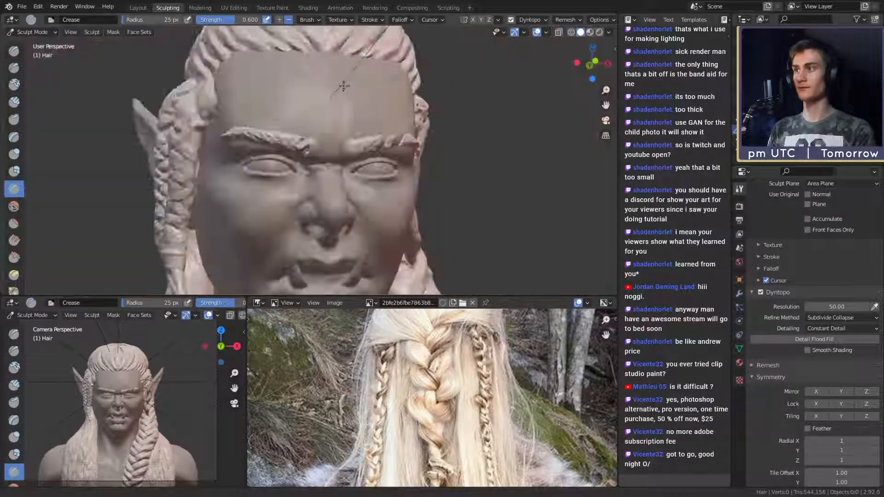
- Refine the hair grooves on the character's right eyebrow with the Crease brush at 16 px radius
{"action": "mouse_move", "coordinate": [343, 152]}
{"action": "left_mouse_down", "text": "alt"}
{"action": "mouse_move", "coordinate": [361, 148]}
{"action": "mouse_move", "coordinate": [326, 184]}
{"action": "left_mouse_up", "text": "alt"}
{"action": "scroll", "coordinate": [340, 138], "scroll_direction": "up", "scroll_amount": 5}
{"action": "left_click_drag", "start_coordinate": [353, 110], "coordinate": [386, 109], "text": "alt"}
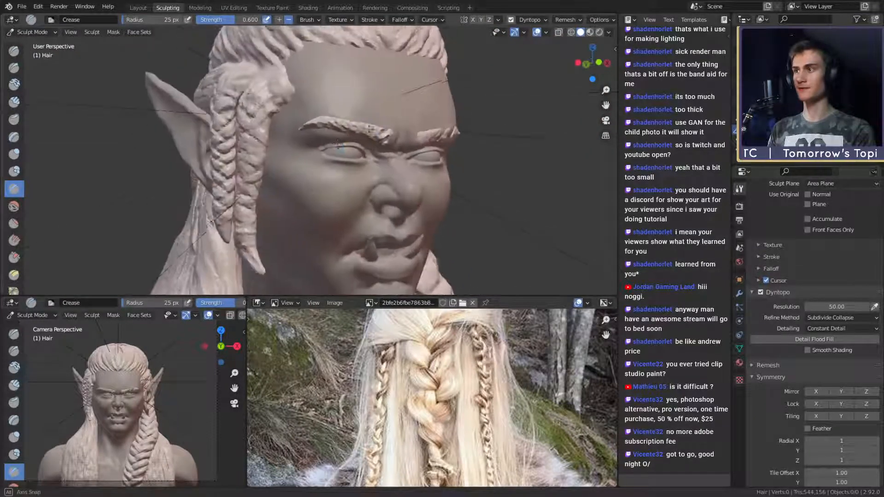
{"action": "scroll", "coordinate": [341, 103], "scroll_direction": "up", "scroll_amount": 4}
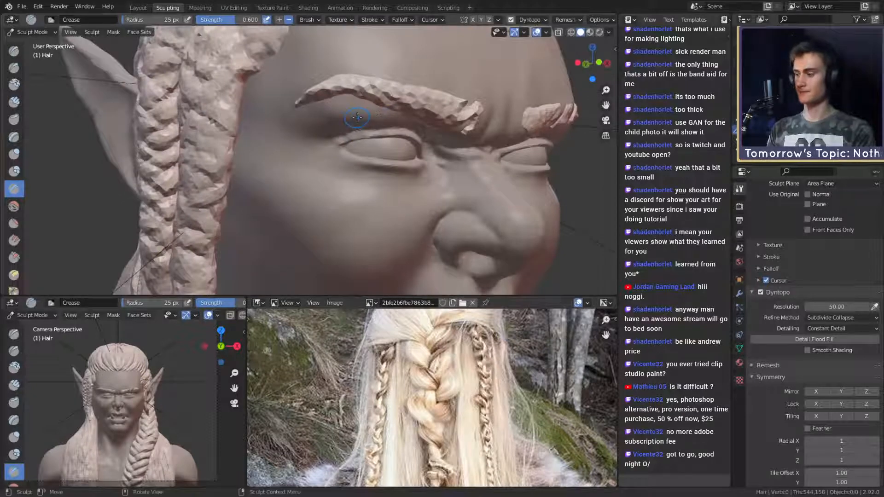
{"action": "mouse_move", "coordinate": [358, 93]}
{"action": "left_mouse_down", "text": "alt"}
{"action": "mouse_move", "coordinate": [416, 111]}
{"action": "mouse_move", "coordinate": [424, 128]}
{"action": "mouse_move", "coordinate": [398, 129]}
{"action": "mouse_move", "coordinate": [396, 142]}
{"action": "mouse_move", "coordinate": [343, 172]}
{"action": "mouse_move", "coordinate": [387, 152]}
{"action": "mouse_move", "coordinate": [332, 175]}
{"action": "mouse_move", "coordinate": [496, 195]}
{"action": "mouse_move", "coordinate": [413, 199]}
{"action": "left_mouse_up", "text": "alt"}
{"action": "key", "text": "f"}
{"action": "left_click", "coordinate": [423, 114]}
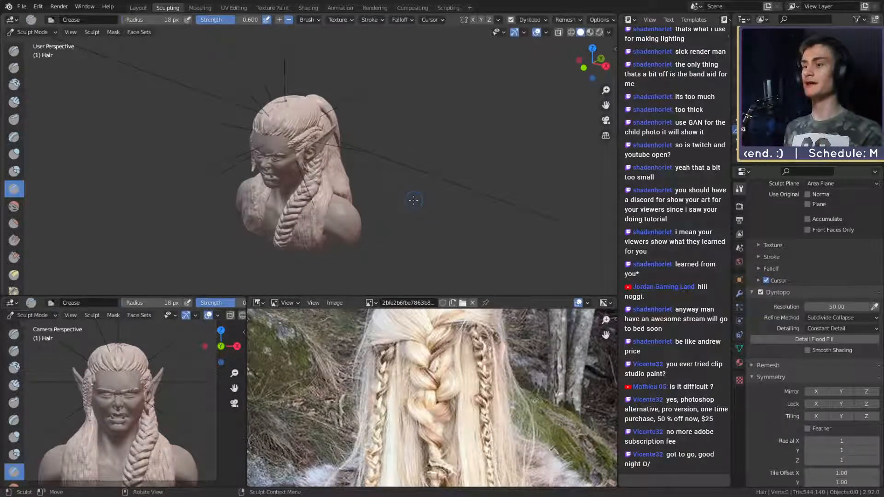
- Save the current Blender file
{"action": "left_click", "coordinate": [22, 10]}
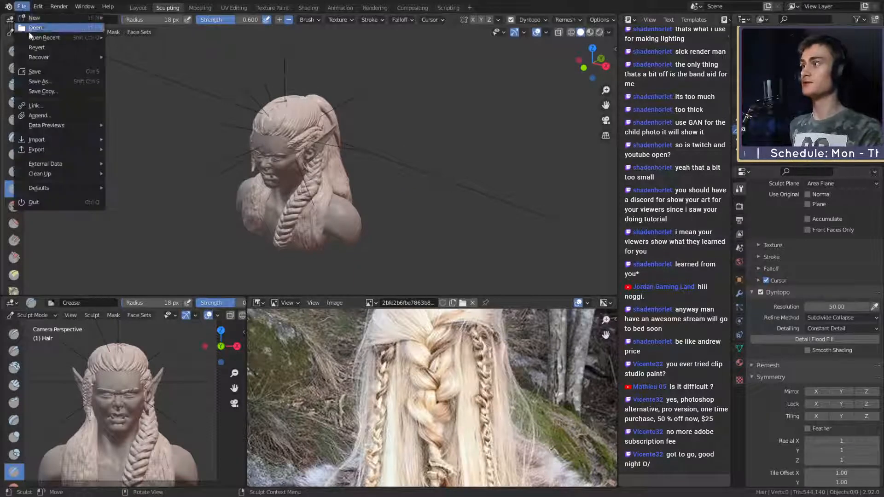
{"action": "left_click", "coordinate": [74, 71]}
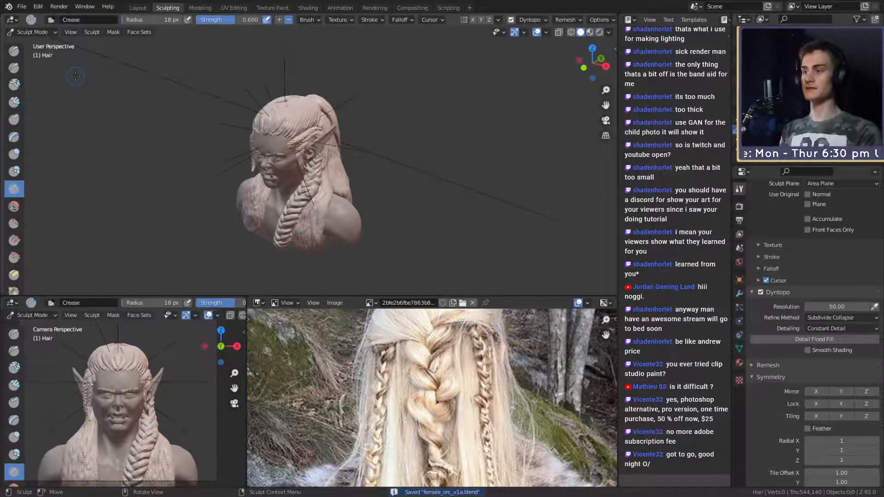
- Examine the braid and the long loose strands down the back in the hair reference photo
{"action": "scroll", "coordinate": [461, 432], "scroll_direction": "down", "scroll_amount": 4}
{"action": "scroll", "coordinate": [439, 370], "scroll_direction": "up", "scroll_amount": 5}
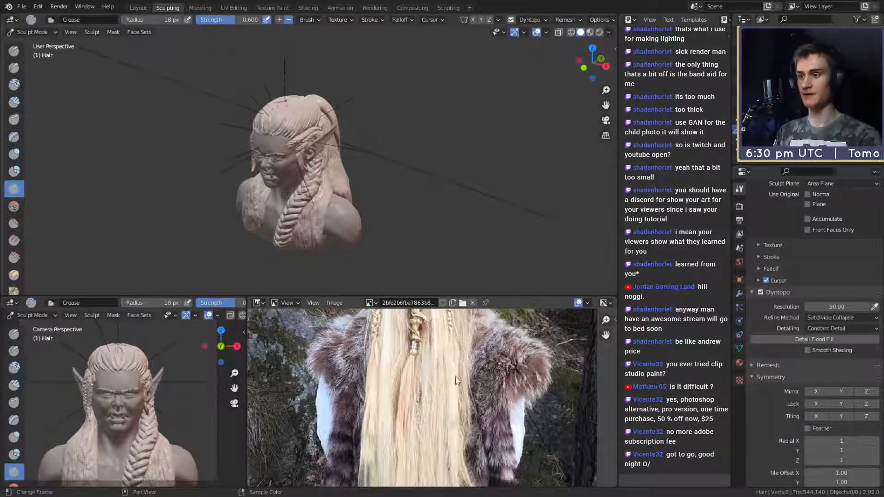
{"action": "middle_click_drag", "start_coordinate": [455, 377], "coordinate": [454, 387]}
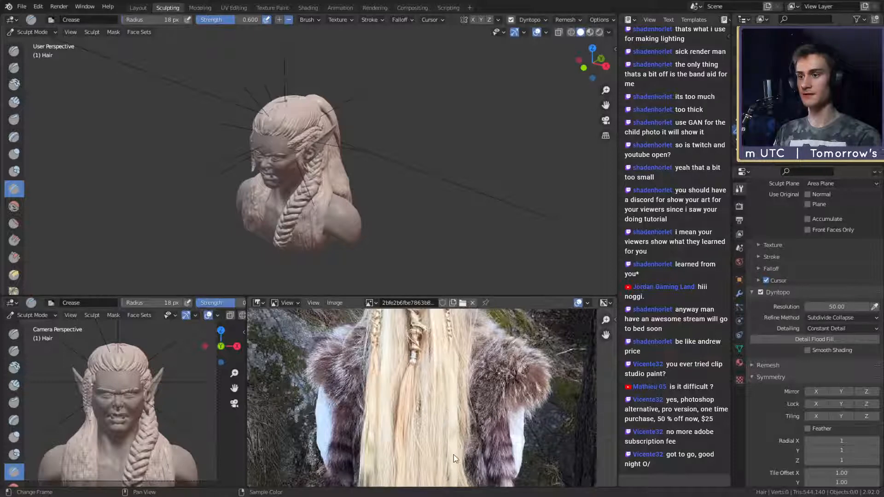
{"action": "scroll", "coordinate": [454, 453], "scroll_direction": "down", "scroll_amount": 3}
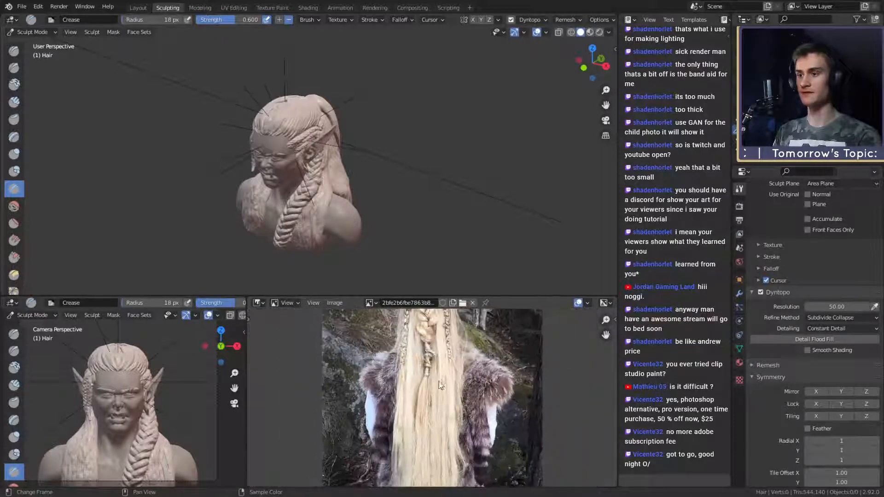
{"action": "scroll", "coordinate": [440, 386], "scroll_direction": "up", "scroll_amount": 5}
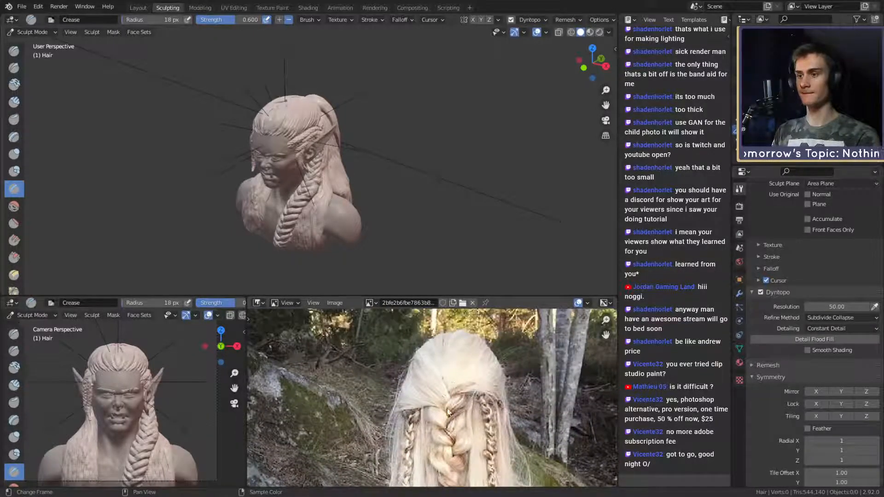
{"action": "scroll", "coordinate": [448, 411], "scroll_direction": "down", "scroll_amount": 3}
{"action": "scroll", "coordinate": [448, 411], "scroll_direction": "up", "scroll_amount": 3}
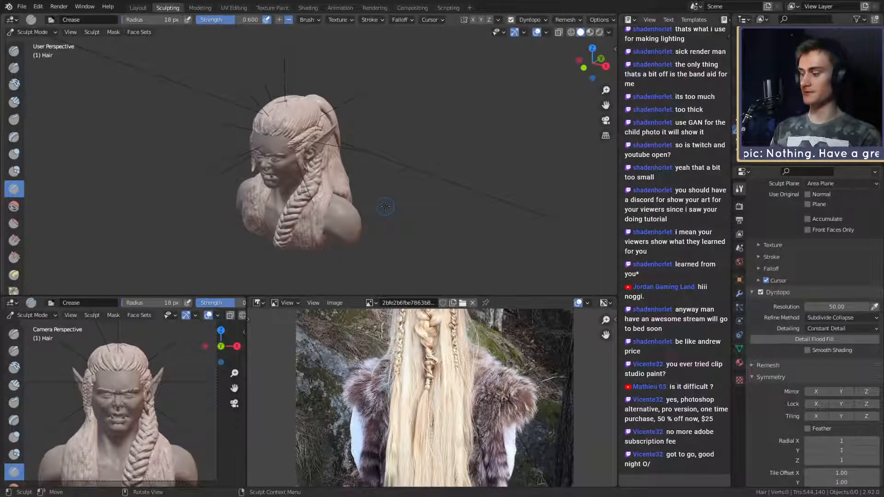
- Build up a broad hair strand from the hair tie over the top of the ponytail with the Clay Strips brush at 28 px radius
{"action": "key", "text": "c"}
{"action": "middle_click_drag", "start_coordinate": [386, 206], "coordinate": [276, 159]}
{"action": "scroll", "coordinate": [325, 146], "scroll_direction": "up", "scroll_amount": 5}
{"action": "mouse_move", "coordinate": [335, 143]}
{"action": "middle_mouse_down", "text": "shift"}
{"action": "mouse_move", "coordinate": [337, 92]}
{"action": "mouse_move", "coordinate": [339, 156]}
{"action": "mouse_move", "coordinate": [319, 113]}
{"action": "mouse_move", "coordinate": [328, 111]}
{"action": "mouse_move", "coordinate": [338, 121]}
{"action": "mouse_move", "coordinate": [318, 134]}
{"action": "middle_mouse_up", "text": "shift"}
{"action": "key", "text": "f"}
{"action": "left_click", "coordinate": [314, 105]}
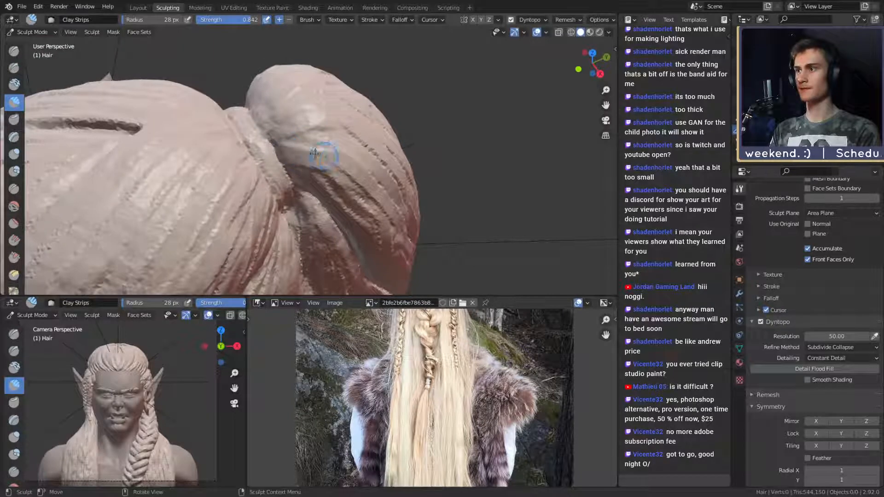
{"action": "left_click_drag", "start_coordinate": [292, 144], "coordinate": [357, 134]}
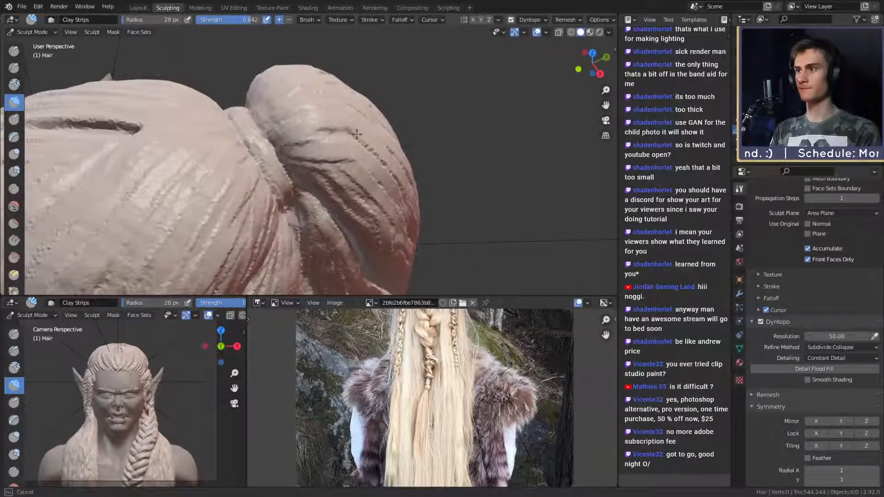
{"action": "middle_click_drag", "start_coordinate": [370, 138], "coordinate": [298, 165]}
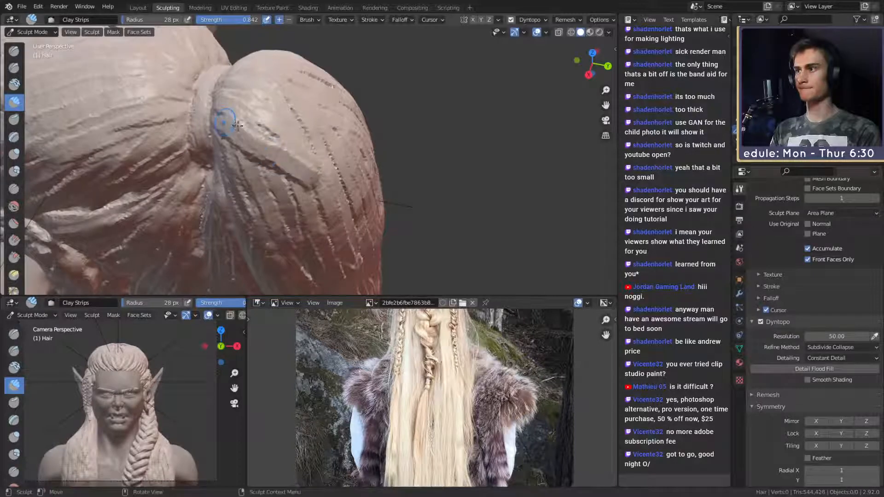
{"action": "middle_click_drag", "start_coordinate": [237, 125], "coordinate": [350, 152]}
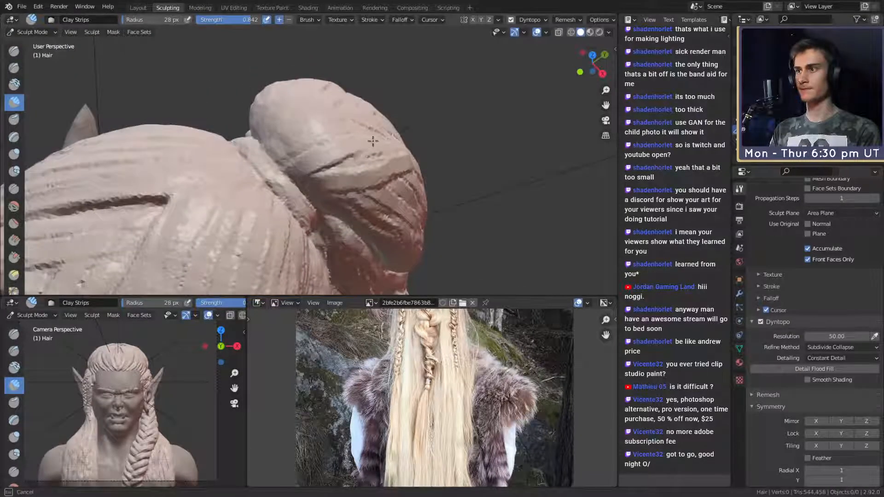
{"action": "middle_click_drag", "start_coordinate": [318, 171], "coordinate": [276, 129]}
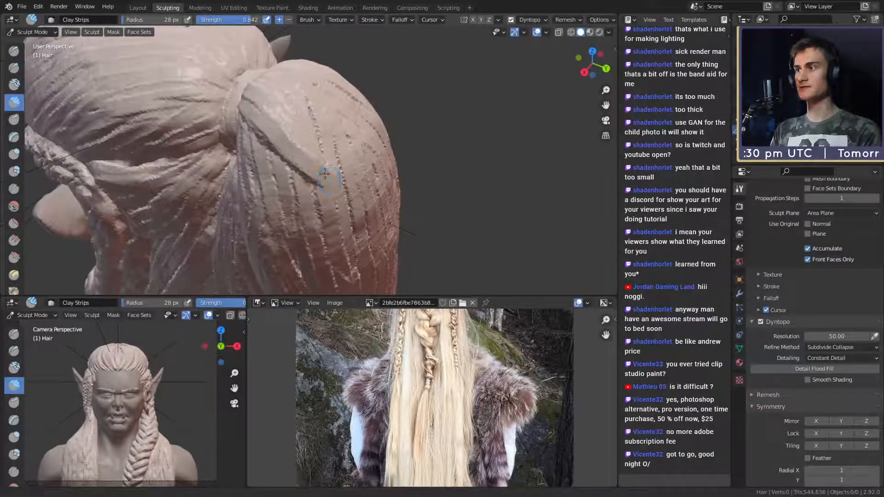
{"action": "middle_click_drag", "start_coordinate": [325, 174], "coordinate": [279, 125]}
{"action": "mouse_move", "coordinate": [294, 187]}
{"action": "middle_mouse_down"}
{"action": "mouse_move", "coordinate": [311, 79]}
{"action": "mouse_move", "coordinate": [277, 84]}
{"action": "mouse_move", "coordinate": [333, 137]}
{"action": "mouse_move", "coordinate": [287, 131]}
{"action": "middle_mouse_up"}
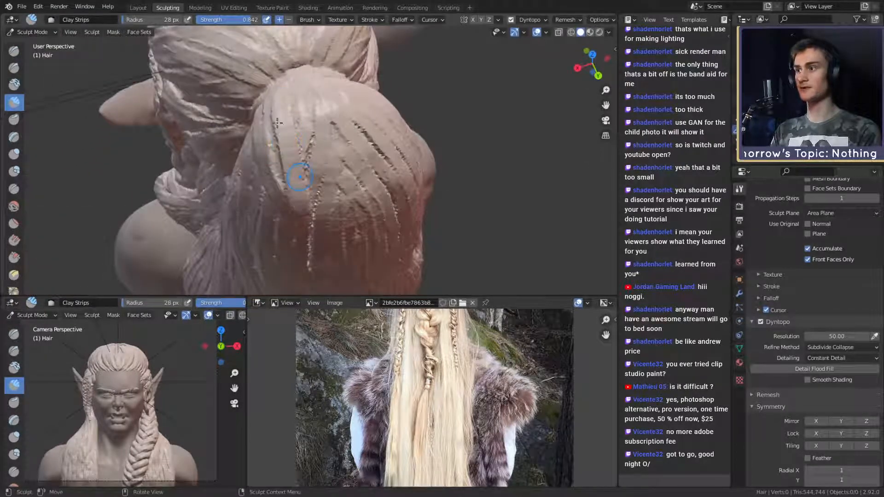
- Continue the strands down the upper back of the ponytail with Clay Strips at 24 px radius
{"action": "mouse_move", "coordinate": [300, 176]}
{"action": "middle_mouse_down"}
{"action": "mouse_move", "coordinate": [325, 211]}
{"action": "mouse_move", "coordinate": [296, 88]}
{"action": "mouse_move", "coordinate": [314, 106]}
{"action": "mouse_move", "coordinate": [310, 140]}
{"action": "middle_mouse_up"}
{"action": "left_click", "coordinate": [326, 212]}
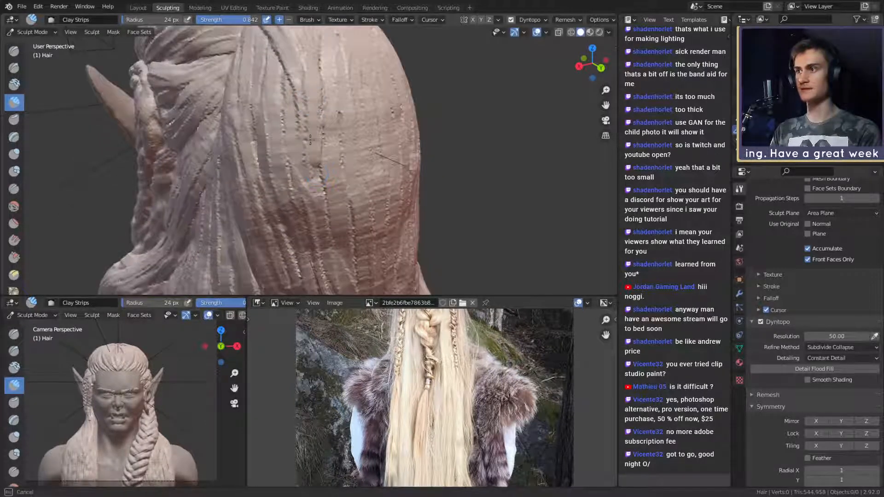
{"action": "left_click_drag", "start_coordinate": [306, 152], "coordinate": [286, 47]}
{"action": "middle_click_drag", "start_coordinate": [299, 201], "coordinate": [271, 122]}
{"action": "left_click_drag", "start_coordinate": [302, 221], "coordinate": [276, 184]}
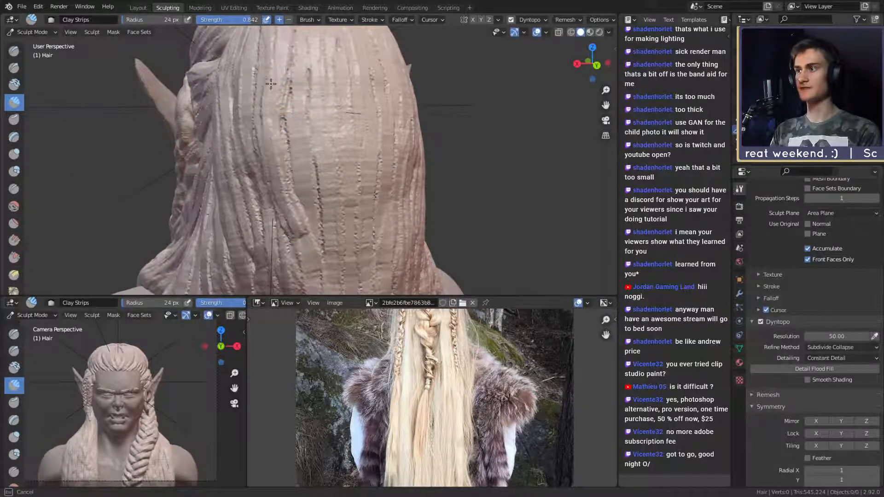
{"action": "middle_click_drag", "start_coordinate": [270, 83], "coordinate": [304, 92]}
{"action": "left_click_drag", "start_coordinate": [310, 115], "coordinate": [309, 90]}
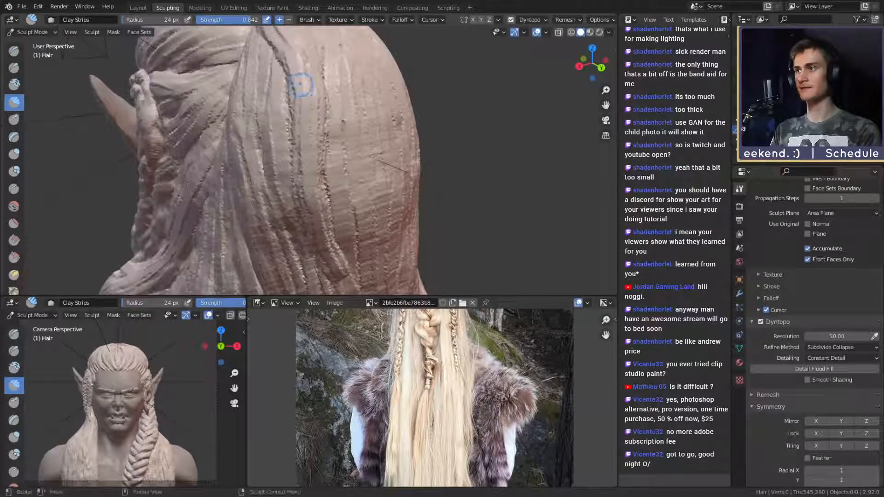
{"action": "middle_click_drag", "start_coordinate": [301, 85], "coordinate": [313, 161]}
{"action": "left_click_drag", "start_coordinate": [299, 159], "coordinate": [307, 219]}
- Extend the hair strands along the length of the ponytail down to its lower end with the Clay Strips brush
{"action": "key", "text": "f"}
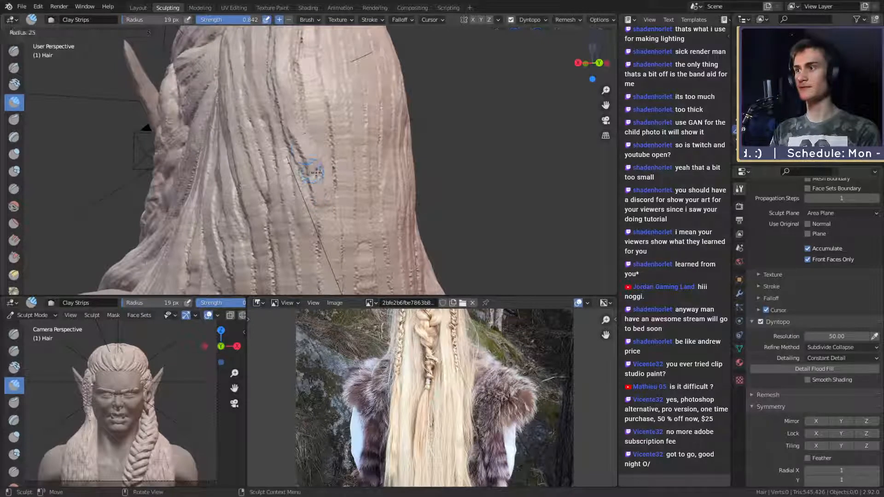
{"action": "left_click", "coordinate": [317, 173]}
{"action": "left_click_drag", "start_coordinate": [314, 184], "coordinate": [314, 255]}
{"action": "middle_click_drag", "start_coordinate": [314, 255], "coordinate": [316, 177], "text": "shift"}
{"action": "left_click_drag", "start_coordinate": [318, 118], "coordinate": [309, 276]}
{"action": "middle_click_drag", "start_coordinate": [311, 279], "coordinate": [309, 205], "text": "shift"}
{"action": "mouse_move", "coordinate": [287, 105]}
{"action": "left_mouse_down"}
{"action": "mouse_move", "coordinate": [282, 83]}
{"action": "mouse_move", "coordinate": [334, 198]}
{"action": "mouse_move", "coordinate": [315, 214]}
{"action": "left_mouse_up"}
{"action": "mouse_move", "coordinate": [329, 214]}
{"action": "left_mouse_down", "text": "ctrl+alt"}
{"action": "mouse_move", "coordinate": [332, 145]}
{"action": "mouse_move", "coordinate": [354, 217]}
{"action": "mouse_move", "coordinate": [340, 154]}
{"action": "mouse_move", "coordinate": [316, 191]}
{"action": "mouse_move", "coordinate": [302, 145]}
{"action": "mouse_move", "coordinate": [321, 218]}
{"action": "left_mouse_up", "text": "ctrl+alt"}
{"action": "mouse_move", "coordinate": [323, 197]}
{"action": "left_mouse_down", "text": "alt+shift"}
{"action": "mouse_move", "coordinate": [314, 161]}
{"action": "mouse_move", "coordinate": [317, 182]}
{"action": "left_mouse_up", "text": "alt+shift"}
{"action": "mouse_move", "coordinate": [315, 142]}
{"action": "left_mouse_down", "text": "alt+shift"}
{"action": "mouse_move", "coordinate": [313, 98]}
{"action": "mouse_move", "coordinate": [311, 198]}
{"action": "left_mouse_up", "text": "alt+shift"}
{"action": "left_click_drag", "start_coordinate": [312, 196], "coordinate": [311, 168], "text": "alt"}
{"action": "mouse_move", "coordinate": [303, 133]}
{"action": "left_mouse_down"}
{"action": "mouse_move", "coordinate": [330, 238]}
{"action": "mouse_move", "coordinate": [322, 203]}
{"action": "left_mouse_up"}
- Refine the strands at the lower end of the ponytail with Clay Strips at 25 px radius
{"action": "key", "text": "f"}
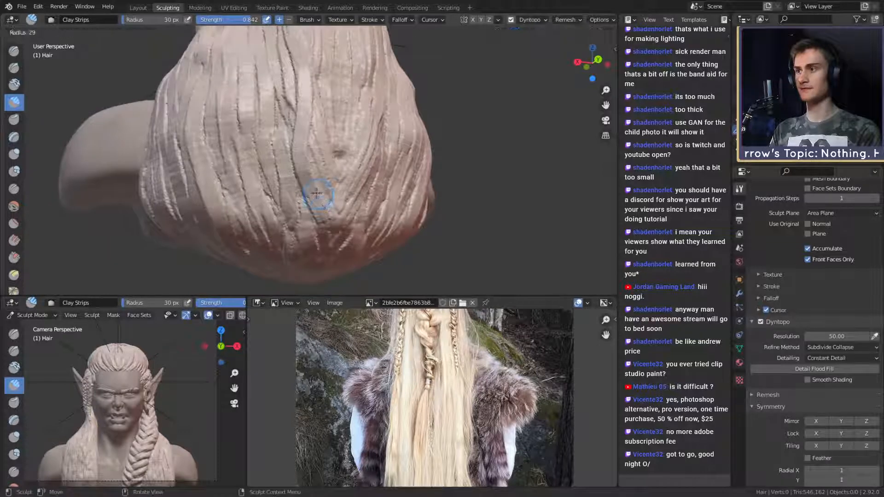
{"action": "left_click", "coordinate": [319, 203]}
{"action": "left_click_drag", "start_coordinate": [303, 78], "coordinate": [300, 140]}
{"action": "left_click_drag", "start_coordinate": [313, 89], "coordinate": [324, 159], "text": "alt+shift"}
{"action": "mouse_move", "coordinate": [314, 129]}
{"action": "left_mouse_down"}
{"action": "mouse_move", "coordinate": [322, 162]}
{"action": "mouse_move", "coordinate": [309, 166]}
{"action": "mouse_move", "coordinate": [306, 156]}
{"action": "left_mouse_up"}
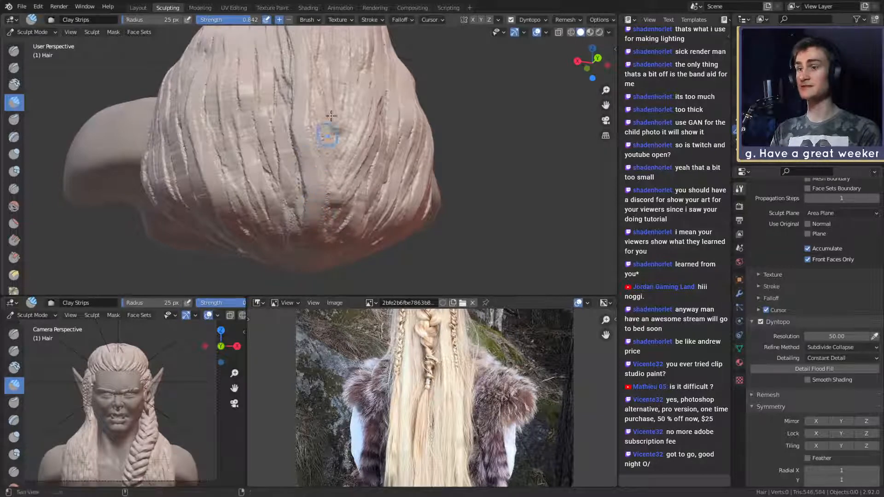
{"action": "mouse_move", "coordinate": [331, 115]}
{"action": "left_mouse_down", "text": "alt"}
{"action": "mouse_move", "coordinate": [322, 119]}
{"action": "mouse_move", "coordinate": [328, 180]}
{"action": "mouse_move", "coordinate": [364, 166]}
{"action": "mouse_move", "coordinate": [318, 115]}
{"action": "left_mouse_up", "text": "alt"}
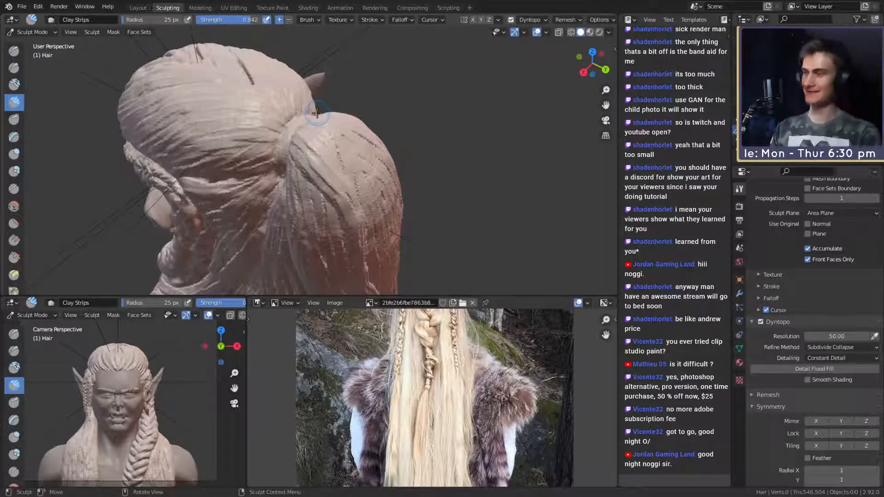
{"action": "middle_click_drag", "start_coordinate": [366, 204], "coordinate": [329, 198]}
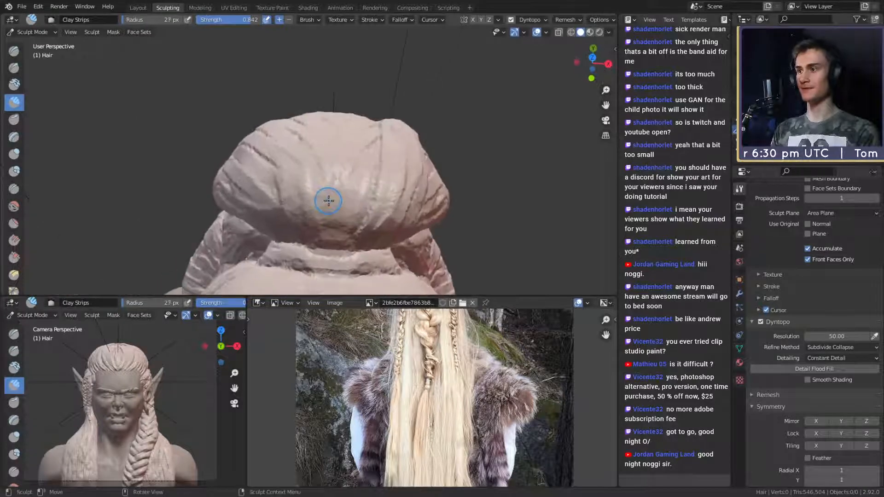
{"action": "left_click_drag", "start_coordinate": [328, 232], "coordinate": [300, 185], "text": "ctrl"}
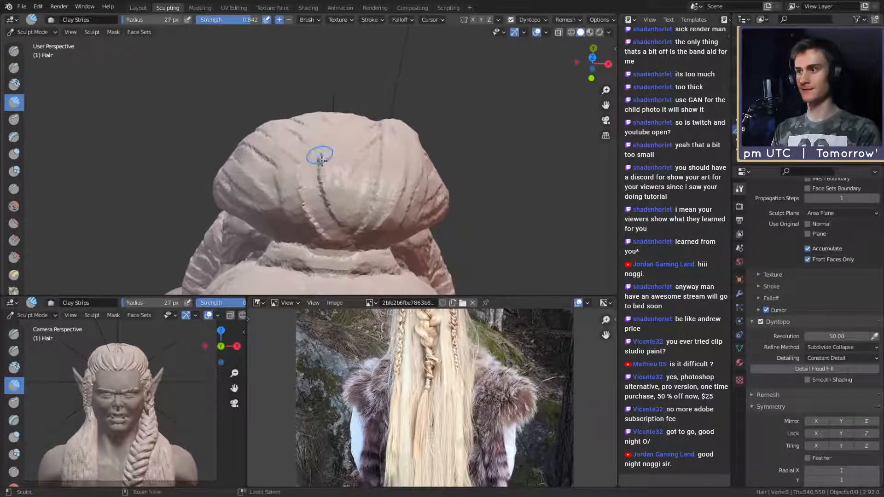
{"action": "left_click_drag", "start_coordinate": [319, 157], "coordinate": [334, 220], "text": "ctrl"}
{"action": "key", "text": "ctrl+z"}
{"action": "key", "text": "ctrl+z"}
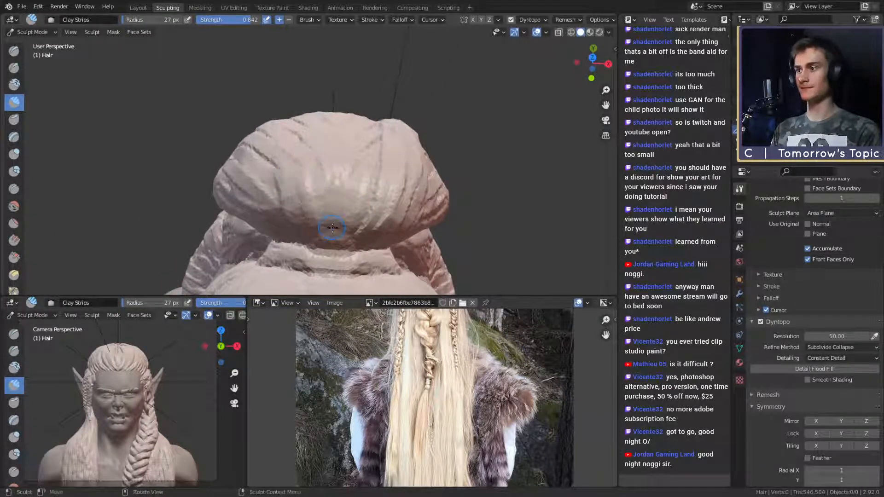
- Carve grooves around a wide strand running from the hair tie over the ponytail's crown with inverted Clay Strips at 27 px radius
{"action": "left_click_drag", "start_coordinate": [336, 155], "coordinate": [340, 218], "text": "ctrl"}
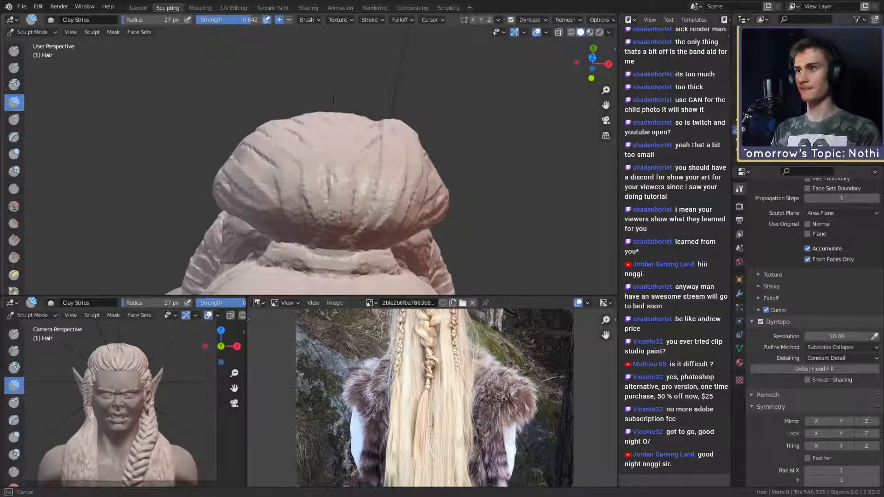
{"action": "middle_click_drag", "start_coordinate": [385, 188], "coordinate": [288, 98]}
{"action": "mouse_move", "coordinate": [297, 108]}
{"action": "left_mouse_down", "text": "ctrl"}
{"action": "mouse_move", "coordinate": [296, 177]}
{"action": "mouse_move", "coordinate": [307, 189]}
{"action": "left_mouse_up", "text": "ctrl"}
{"action": "mouse_move", "coordinate": [325, 184]}
{"action": "middle_mouse_down"}
{"action": "mouse_move", "coordinate": [300, 181]}
{"action": "mouse_move", "coordinate": [313, 159]}
{"action": "middle_mouse_up"}
{"action": "left_click_drag", "start_coordinate": [323, 147], "coordinate": [310, 104], "text": "ctrl"}
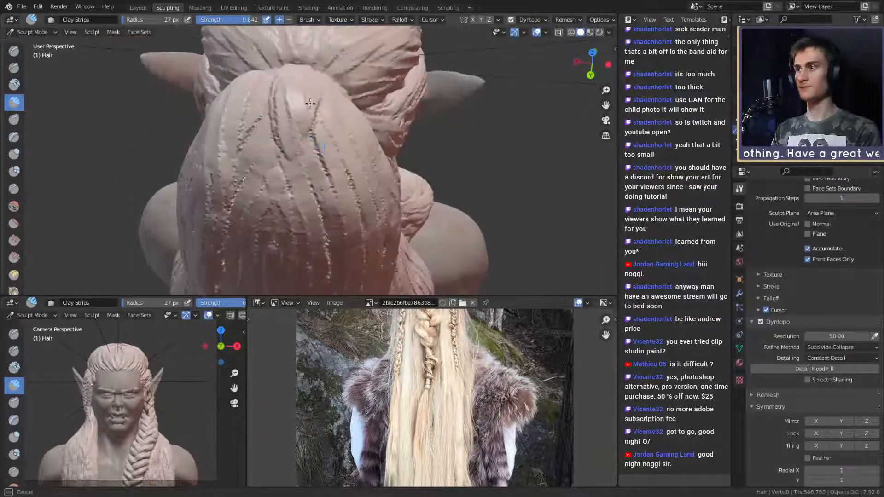
{"action": "middle_click_drag", "start_coordinate": [307, 184], "coordinate": [285, 106]}
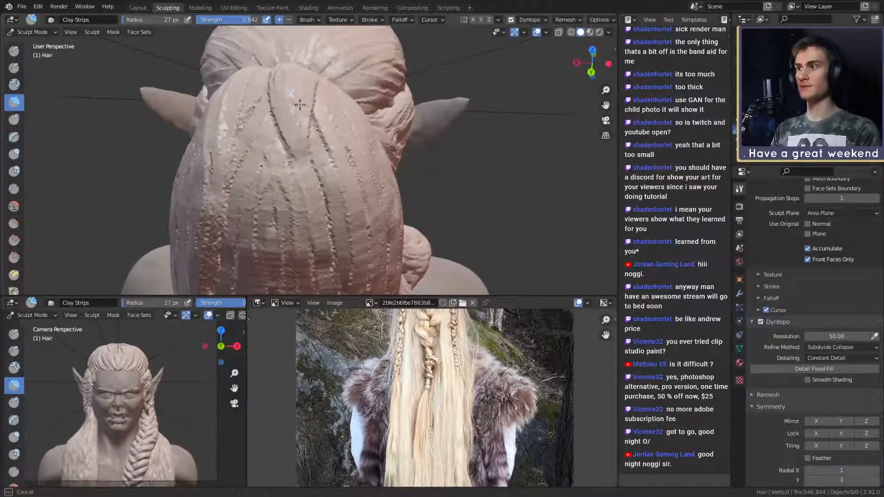
{"action": "middle_click_drag", "start_coordinate": [316, 184], "coordinate": [307, 116]}
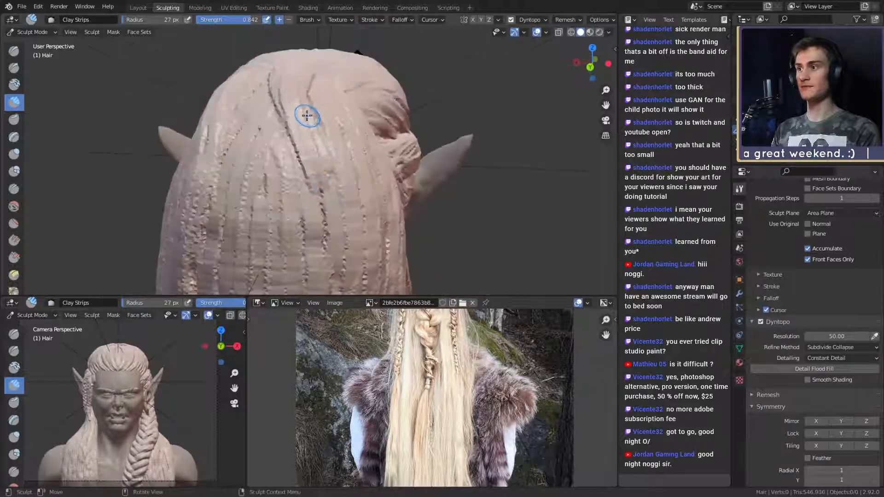
- Carry the wide central strand down the upper back of the ponytail with Clay Strips
{"action": "middle_click_drag", "start_coordinate": [304, 270], "coordinate": [294, 80]}
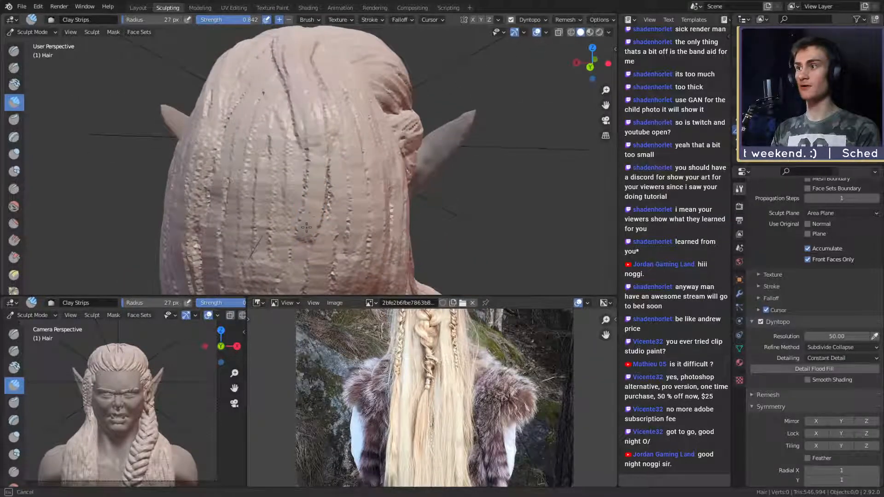
{"action": "middle_click_drag", "start_coordinate": [306, 227], "coordinate": [296, 89]}
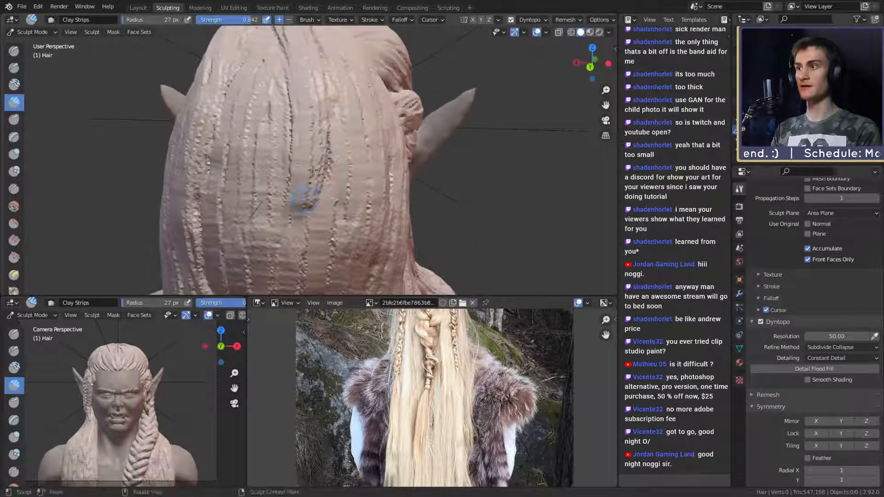
{"action": "middle_click_drag", "start_coordinate": [312, 171], "coordinate": [319, 189]}
{"action": "left_click_drag", "start_coordinate": [311, 90], "coordinate": [299, 156], "text": "ctrl+alt"}
{"action": "mouse_move", "coordinate": [299, 157]}
{"action": "left_mouse_down", "text": "alt"}
{"action": "mouse_move", "coordinate": [396, 184]}
{"action": "mouse_move", "coordinate": [261, 208]}
{"action": "mouse_move", "coordinate": [320, 108]}
{"action": "mouse_move", "coordinate": [339, 217]}
{"action": "mouse_move", "coordinate": [314, 164]}
{"action": "mouse_move", "coordinate": [326, 102]}
{"action": "mouse_move", "coordinate": [304, 123]}
{"action": "left_mouse_up", "text": "alt"}
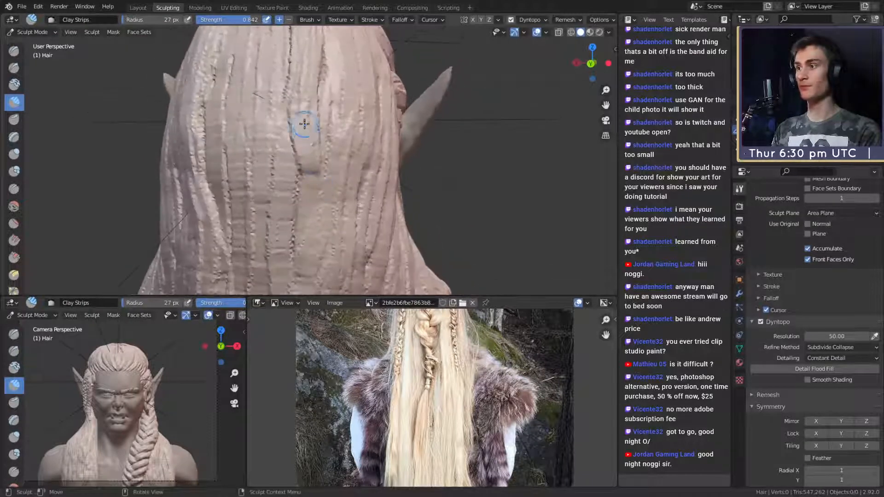
- Sculpt overlapping strands down the middle of the ponytail at neck height with Clay Strips at 27 px radius
{"action": "left_click_drag", "start_coordinate": [323, 228], "coordinate": [325, 233]}
{"action": "left_click_drag", "start_coordinate": [323, 227], "coordinate": [322, 218], "text": "alt"}
{"action": "left_click_drag", "start_coordinate": [288, 90], "coordinate": [289, 97]}
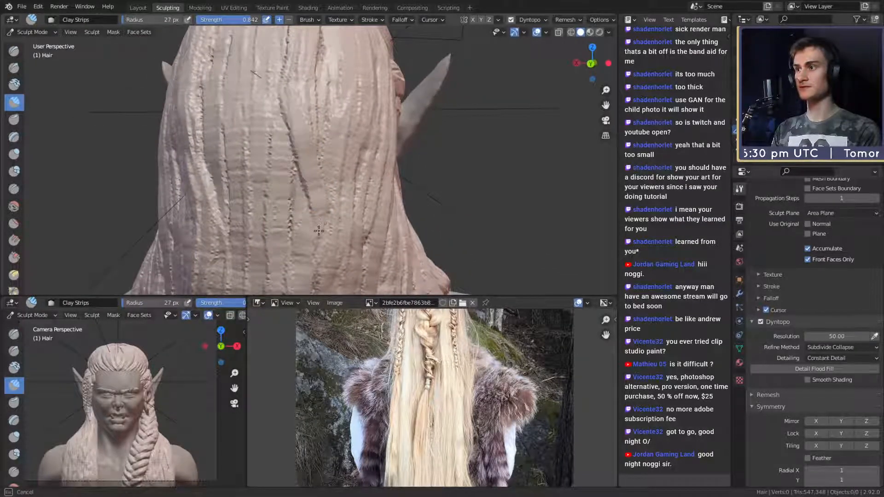
{"action": "left_click_drag", "start_coordinate": [319, 230], "coordinate": [315, 169], "text": "alt"}
{"action": "left_click_drag", "start_coordinate": [304, 220], "coordinate": [318, 120], "text": "alt"}
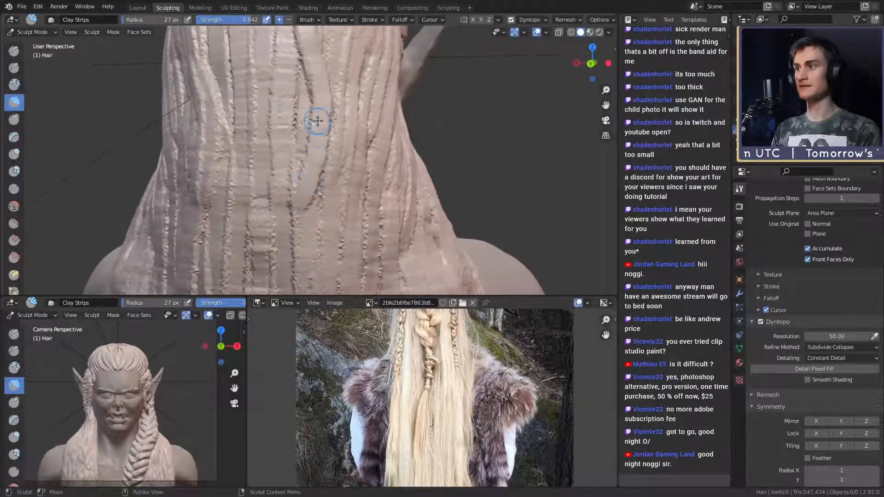
{"action": "left_click_drag", "start_coordinate": [326, 209], "coordinate": [318, 202]}
- Refine the overlapping strands down the ponytail's middle at shoulder height with Clay Strips at 20 to 25 px radius
{"action": "key", "text": "f"}
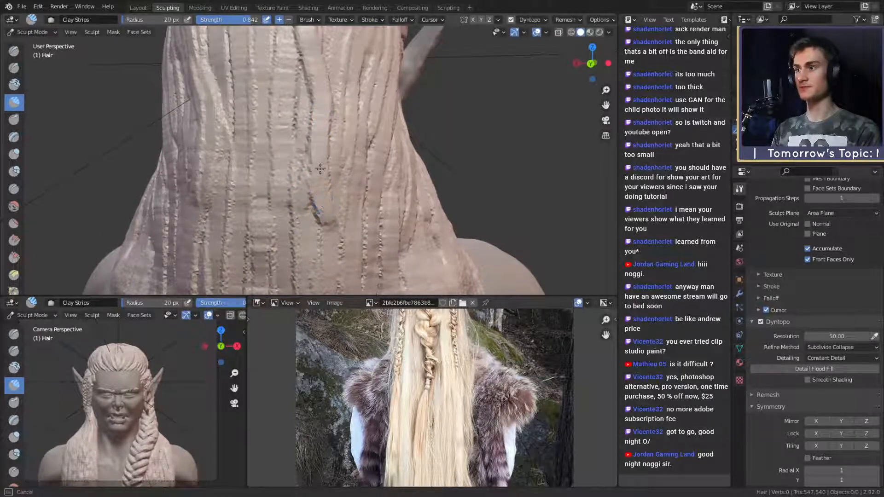
{"action": "left_click_drag", "start_coordinate": [324, 158], "coordinate": [313, 159], "text": "alt"}
{"action": "key", "text": "f"}
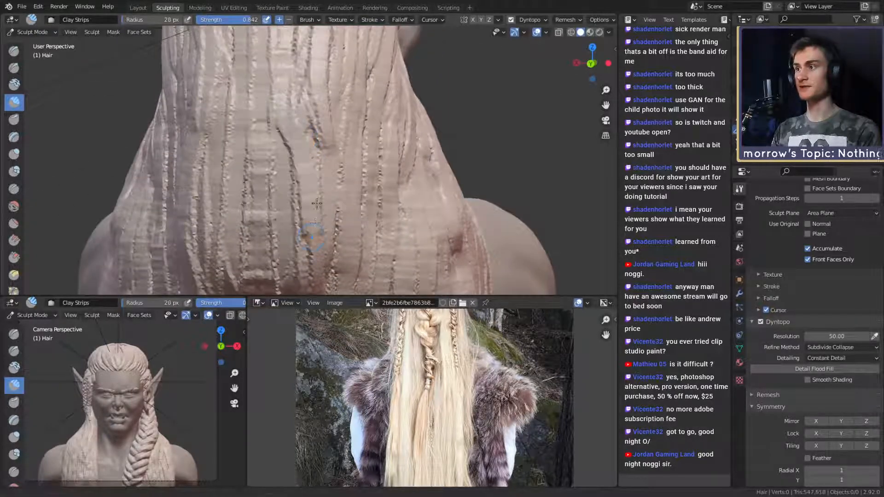
{"action": "left_click_drag", "start_coordinate": [317, 203], "coordinate": [310, 109], "text": "alt"}
{"action": "left_click_drag", "start_coordinate": [303, 220], "coordinate": [303, 227]}
{"action": "middle_click_drag", "start_coordinate": [303, 221], "coordinate": [310, 184], "text": "shift"}
{"action": "key", "text": "f"}
{"action": "left_click", "coordinate": [310, 167]}
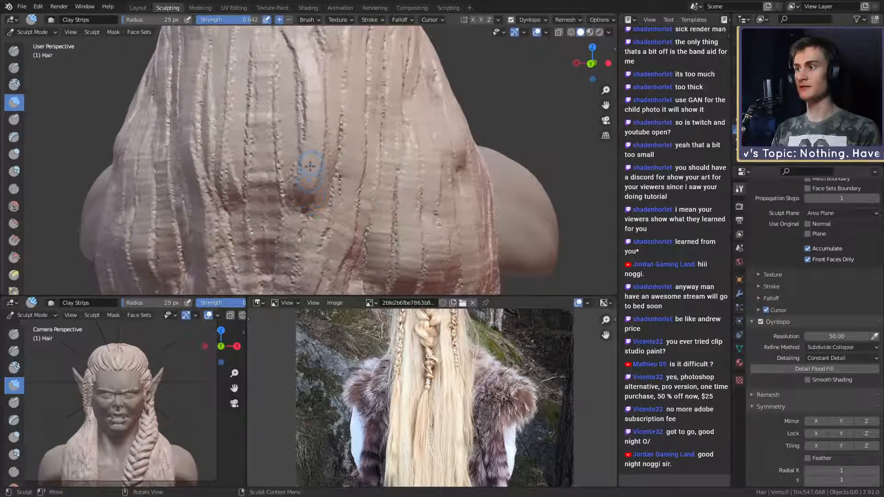
{"action": "mouse_move", "coordinate": [311, 246]}
{"action": "left_mouse_down", "text": "alt"}
{"action": "mouse_move", "coordinate": [312, 204]}
{"action": "mouse_move", "coordinate": [315, 228]}
{"action": "left_mouse_up", "text": "alt"}
{"action": "scroll", "coordinate": [308, 121], "scroll_direction": "down", "scroll_amount": 6}
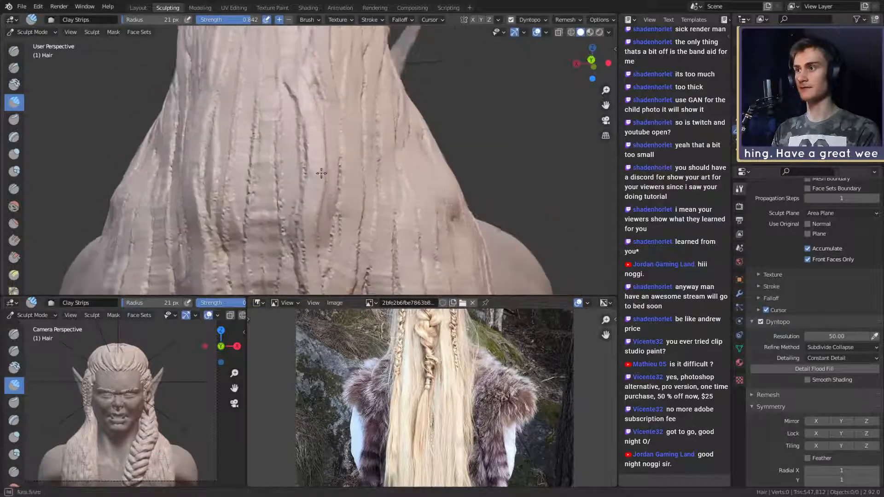
- Carve fine grooves between the strands on the ponytail's upper back below the hair tie with Clay Strips at 21 px radius
{"action": "scroll", "coordinate": [328, 194], "scroll_direction": "up", "scroll_amount": 7}
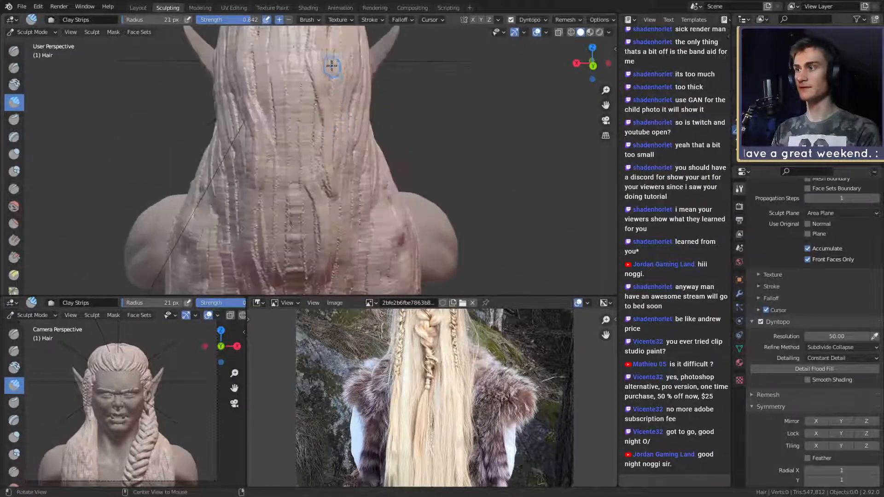
{"action": "middle_click_drag", "start_coordinate": [325, 70], "coordinate": [320, 160]}
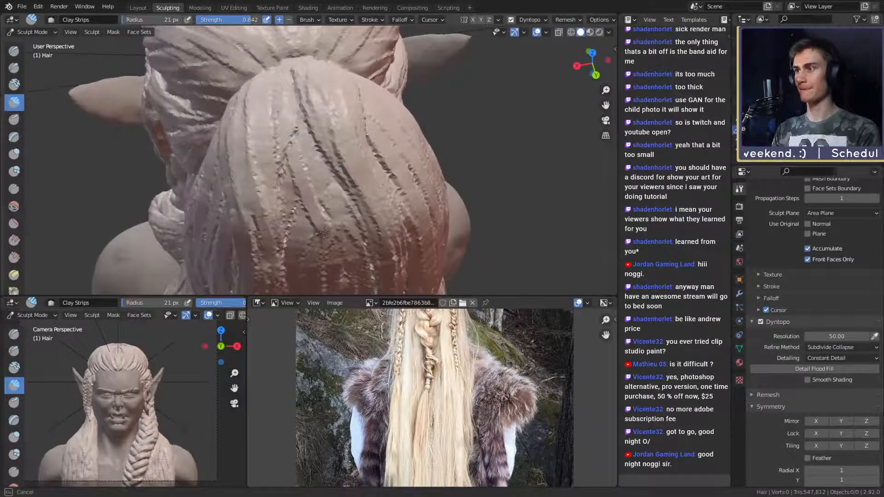
{"action": "middle_click_drag", "start_coordinate": [323, 233], "coordinate": [326, 181]}
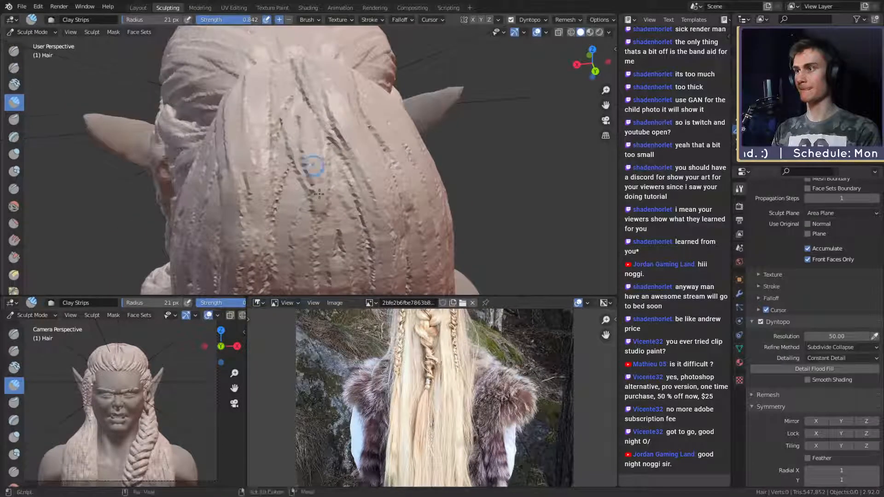
{"action": "middle_click_drag", "start_coordinate": [314, 150], "coordinate": [310, 109]}
{"action": "left_click_drag", "start_coordinate": [315, 261], "coordinate": [300, 222]}
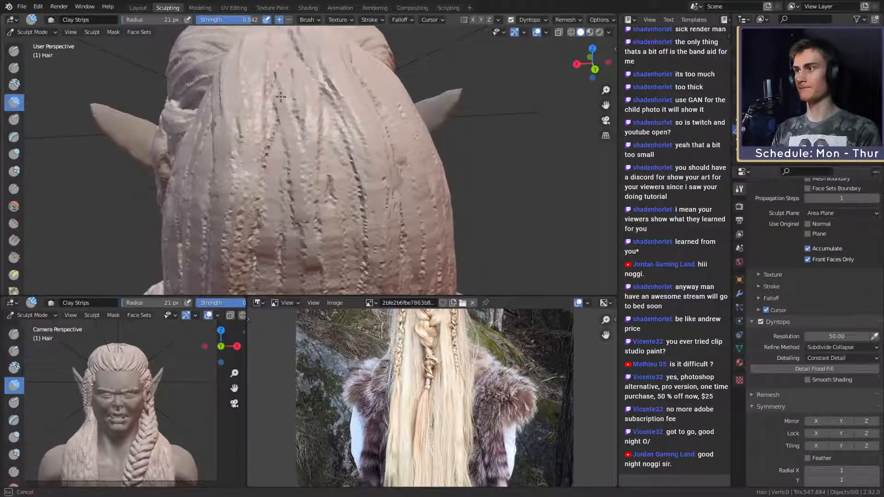
{"action": "middle_click_drag", "start_coordinate": [292, 99], "coordinate": [293, 114]}
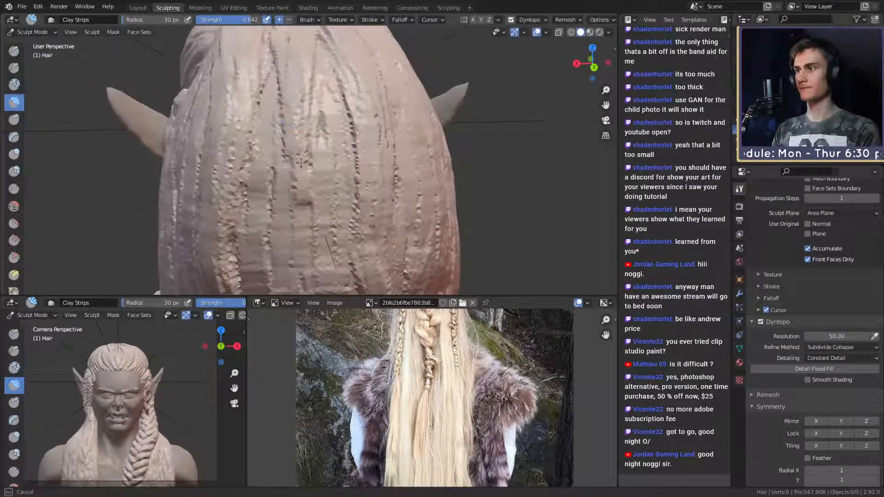
- Shape crossing strands down the middle of the ponytail at ear height with Clay Strips at 17 px radius
{"action": "key", "text": "f"}
{"action": "left_click", "coordinate": [296, 106]}
{"action": "left_click_drag", "start_coordinate": [293, 99], "coordinate": [331, 210]}
{"action": "left_click_drag", "start_coordinate": [322, 103], "coordinate": [332, 177], "text": "ctrl+alt"}
{"action": "mouse_move", "coordinate": [332, 176]}
{"action": "left_mouse_down", "text": "alt+shift"}
{"action": "mouse_move", "coordinate": [325, 164]}
{"action": "mouse_move", "coordinate": [369, 166]}
{"action": "mouse_move", "coordinate": [327, 158]}
{"action": "mouse_move", "coordinate": [331, 186]}
{"action": "mouse_move", "coordinate": [316, 118]}
{"action": "left_mouse_up", "text": "alt+shift"}
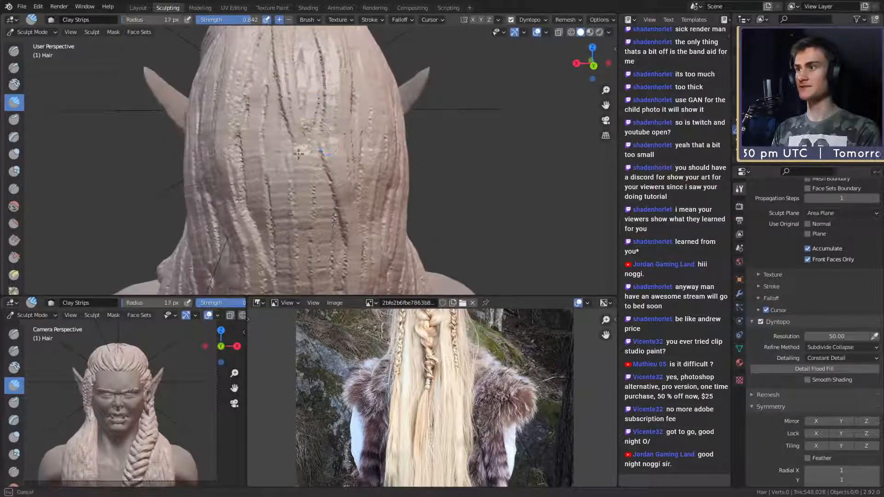
{"action": "left_click_drag", "start_coordinate": [300, 183], "coordinate": [310, 128]}
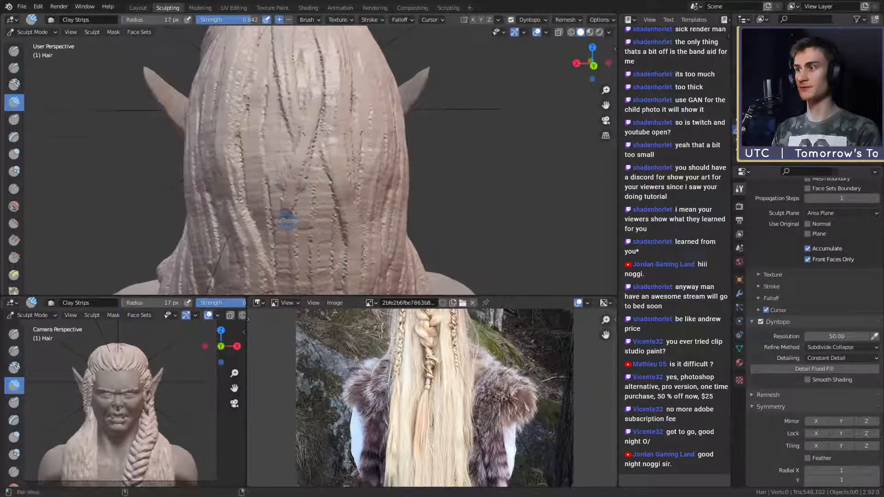
{"action": "left_click_drag", "start_coordinate": [291, 214], "coordinate": [292, 202], "text": "alt"}
{"action": "left_click_drag", "start_coordinate": [297, 152], "coordinate": [283, 223]}
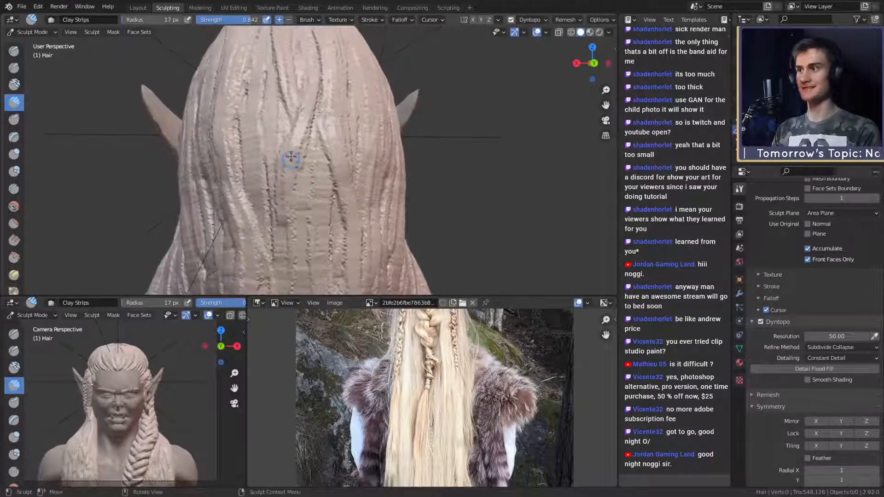
{"action": "mouse_move", "coordinate": [291, 157]}
{"action": "left_mouse_down"}
{"action": "mouse_move", "coordinate": [304, 112]}
{"action": "mouse_move", "coordinate": [315, 163]}
{"action": "mouse_move", "coordinate": [299, 88]}
{"action": "mouse_move", "coordinate": [331, 173]}
{"action": "mouse_move", "coordinate": [318, 171]}
{"action": "left_mouse_up"}
- Carve a long curved groove just left of the ponytail's centre from ear height toward the neck with 17 px Clay Strips
{"action": "mouse_move", "coordinate": [329, 177]}
{"action": "left_mouse_down", "text": "ctrl+alt"}
{"action": "mouse_move", "coordinate": [336, 122]}
{"action": "mouse_move", "coordinate": [358, 143]}
{"action": "mouse_move", "coordinate": [305, 158]}
{"action": "mouse_move", "coordinate": [267, 105]}
{"action": "left_mouse_up", "text": "ctrl+alt"}
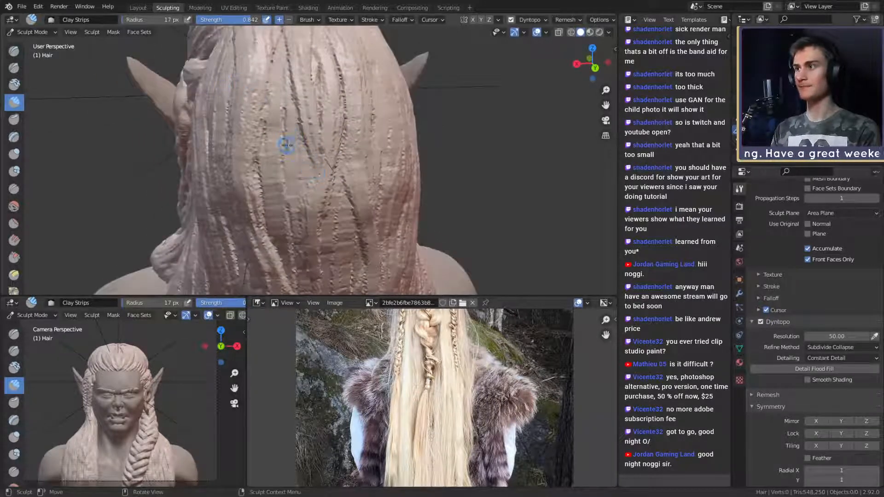
{"action": "left_click_drag", "start_coordinate": [294, 151], "coordinate": [292, 144], "text": "alt"}
{"action": "mouse_move", "coordinate": [272, 105]}
{"action": "left_mouse_down"}
{"action": "mouse_move", "coordinate": [313, 175]}
{"action": "mouse_move", "coordinate": [304, 189]}
{"action": "mouse_move", "coordinate": [292, 146]}
{"action": "mouse_move", "coordinate": [288, 198]}
{"action": "left_mouse_up"}
{"action": "left_click_drag", "start_coordinate": [281, 142], "coordinate": [288, 212]}
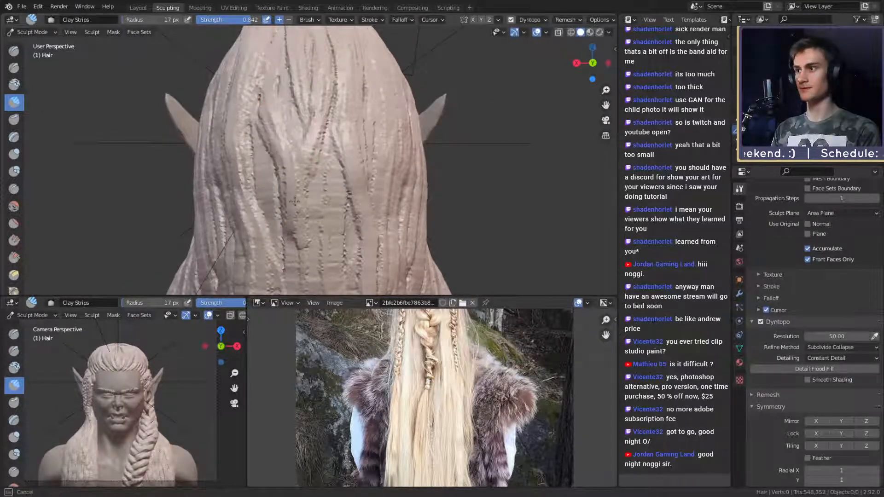
{"action": "left_click_drag", "start_coordinate": [295, 201], "coordinate": [303, 237]}
{"action": "mouse_move", "coordinate": [300, 203]}
{"action": "left_mouse_down", "text": "alt"}
{"action": "mouse_move", "coordinate": [294, 173]}
{"action": "mouse_move", "coordinate": [309, 240]}
{"action": "left_mouse_up", "text": "alt"}
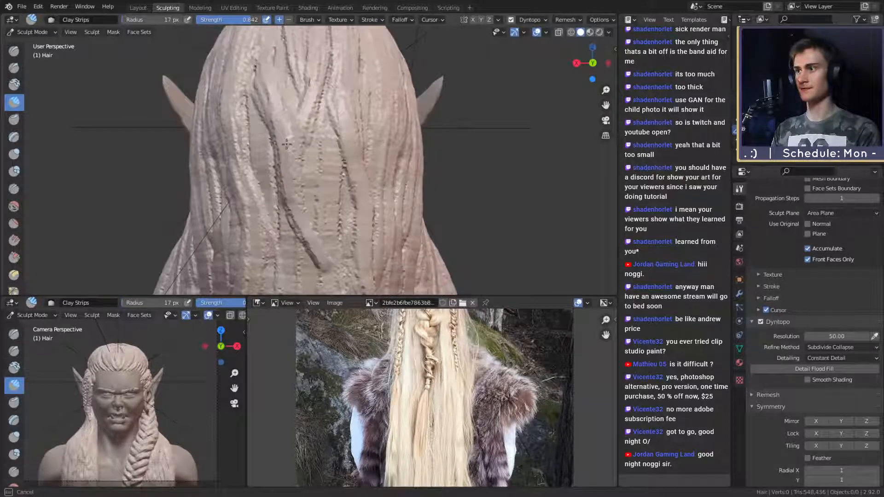
- Sculpt branching, overlapping strands around the lower end of the curved groove at neck height with 17 px Clay Strips
{"action": "scroll", "coordinate": [300, 164], "scroll_direction": "up", "scroll_amount": 2}
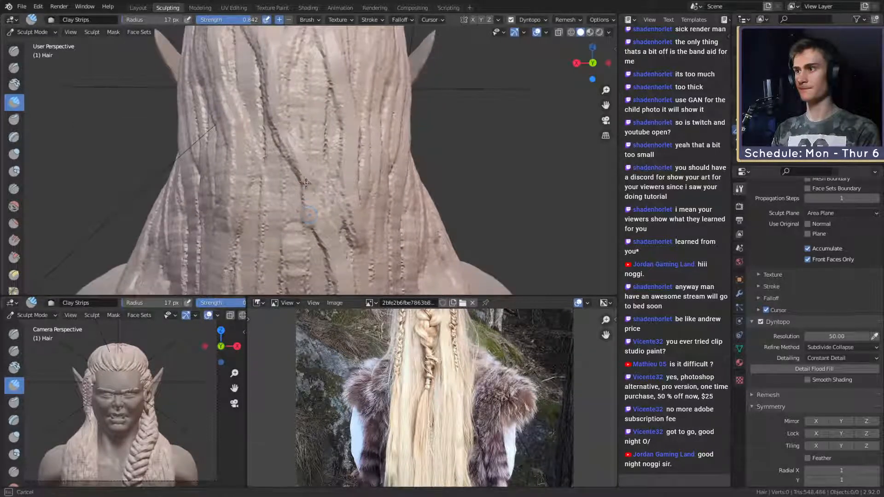
{"action": "left_click_drag", "start_coordinate": [285, 266], "coordinate": [282, 279]}
{"action": "left_click_drag", "start_coordinate": [297, 216], "coordinate": [278, 278]}
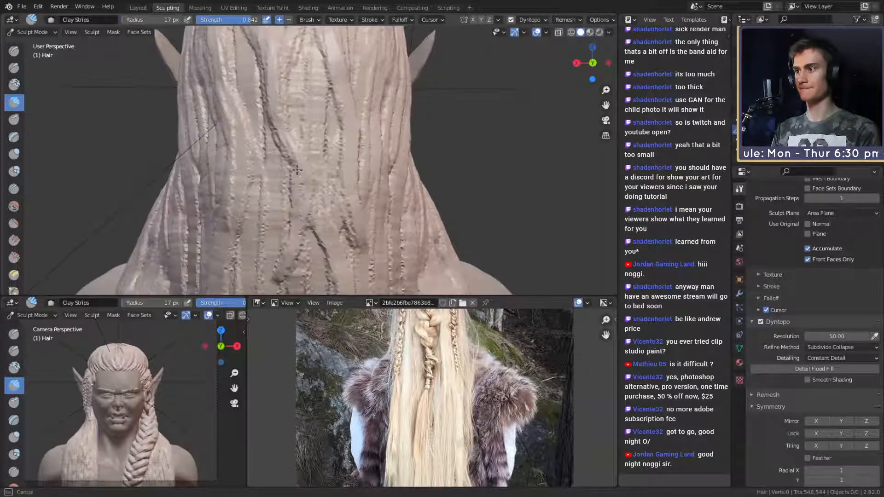
{"action": "left_click_drag", "start_coordinate": [297, 170], "coordinate": [297, 232]}
{"action": "mouse_move", "coordinate": [295, 145]}
{"action": "left_mouse_down"}
{"action": "mouse_move", "coordinate": [299, 164]}
{"action": "mouse_move", "coordinate": [280, 117]}
{"action": "mouse_move", "coordinate": [318, 147]}
{"action": "left_mouse_up"}
{"action": "mouse_move", "coordinate": [322, 154]}
{"action": "middle_mouse_down", "text": "ctrl"}
{"action": "mouse_move", "coordinate": [336, 186]}
{"action": "mouse_move", "coordinate": [368, 177]}
{"action": "middle_mouse_up", "text": "ctrl"}
{"action": "mouse_move", "coordinate": [359, 143]}
{"action": "middle_mouse_down", "text": "ctrl"}
{"action": "mouse_move", "coordinate": [342, 181]}
{"action": "mouse_move", "coordinate": [322, 182]}
{"action": "mouse_move", "coordinate": [316, 118]}
{"action": "mouse_move", "coordinate": [315, 138]}
{"action": "middle_mouse_up", "text": "ctrl"}
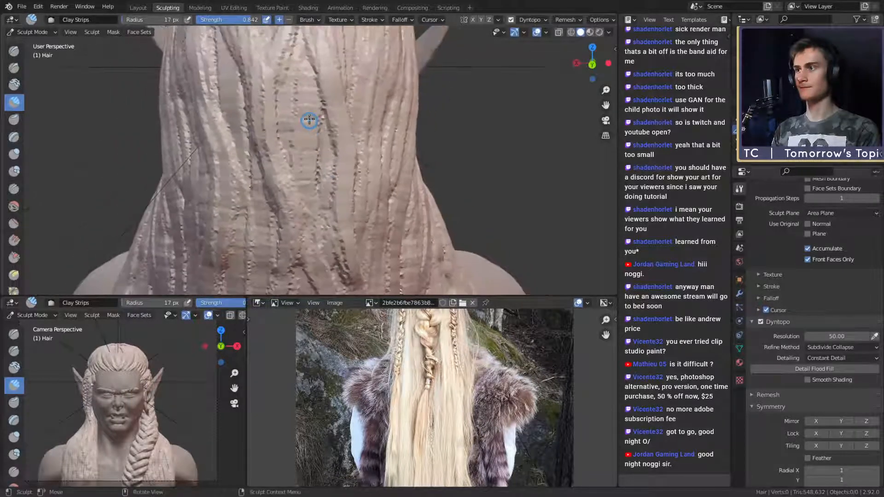
{"action": "left_click_drag", "start_coordinate": [310, 119], "coordinate": [297, 172]}
{"action": "left_click_drag", "start_coordinate": [317, 122], "coordinate": [297, 183]}
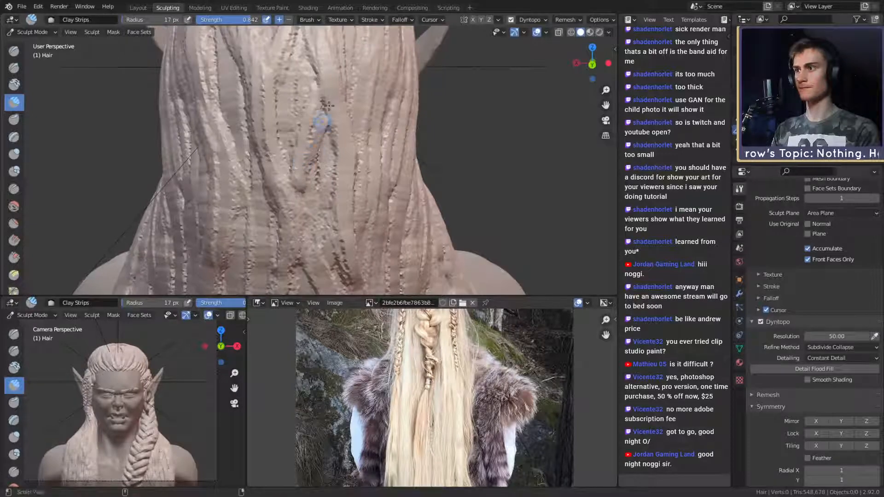
- Sculpt wide strands from the hair tie over the right side of the ponytail's crown with Clay Strips at 31 px radius
{"action": "mouse_move", "coordinate": [329, 105]}
{"action": "middle_mouse_down", "text": "ctrl"}
{"action": "mouse_move", "coordinate": [335, 197]}
{"action": "mouse_move", "coordinate": [307, 186]}
{"action": "mouse_move", "coordinate": [339, 175]}
{"action": "mouse_move", "coordinate": [297, 171]}
{"action": "mouse_move", "coordinate": [318, 95]}
{"action": "mouse_move", "coordinate": [299, 138]}
{"action": "mouse_move", "coordinate": [283, 147]}
{"action": "mouse_move", "coordinate": [339, 137]}
{"action": "middle_mouse_up", "text": "ctrl"}
{"action": "key", "text": "f"}
{"action": "left_click", "coordinate": [315, 145]}
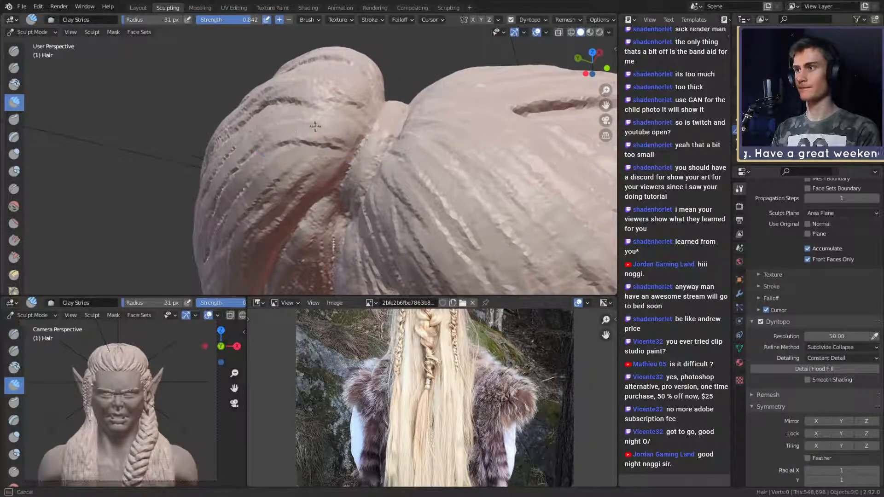
{"action": "left_click_drag", "start_coordinate": [309, 137], "coordinate": [320, 139]}
{"action": "middle_click_drag", "start_coordinate": [277, 154], "coordinate": [353, 116]}
{"action": "left_click", "coordinate": [352, 115]}
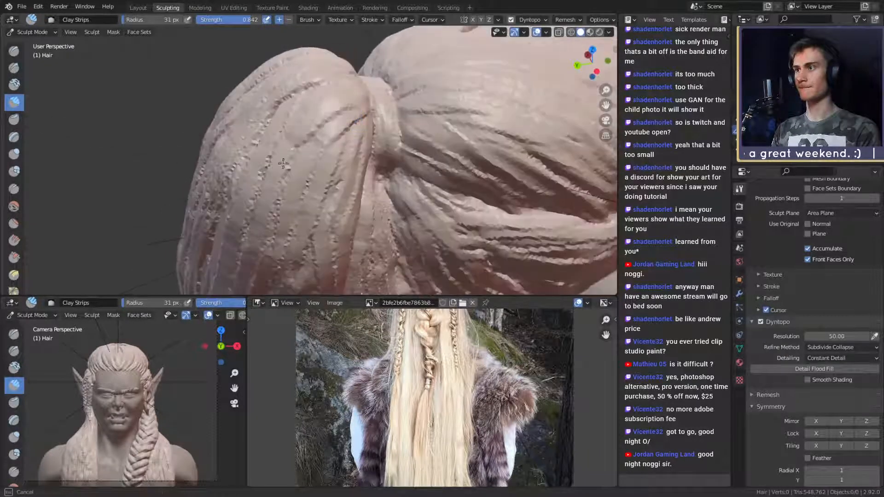
{"action": "middle_click_drag", "start_coordinate": [305, 168], "coordinate": [345, 113]}
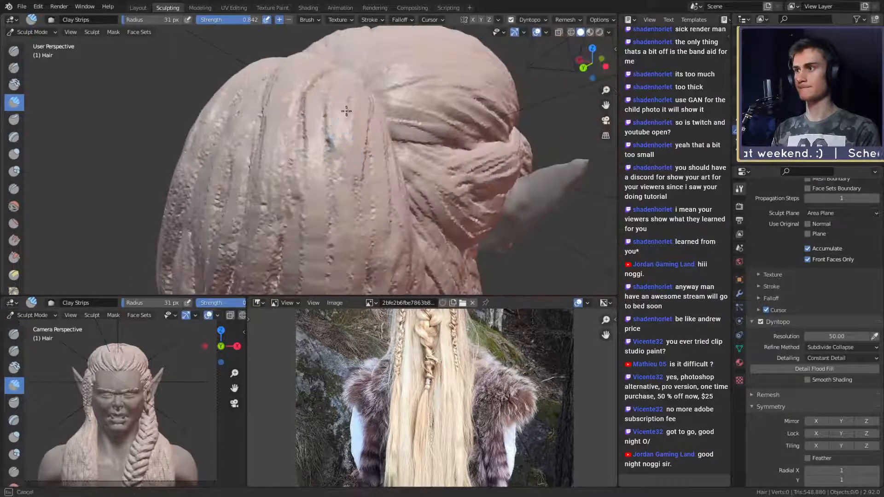
{"action": "left_click", "coordinate": [299, 212]}
{"action": "middle_click_drag", "start_coordinate": [348, 160], "coordinate": [345, 134]}
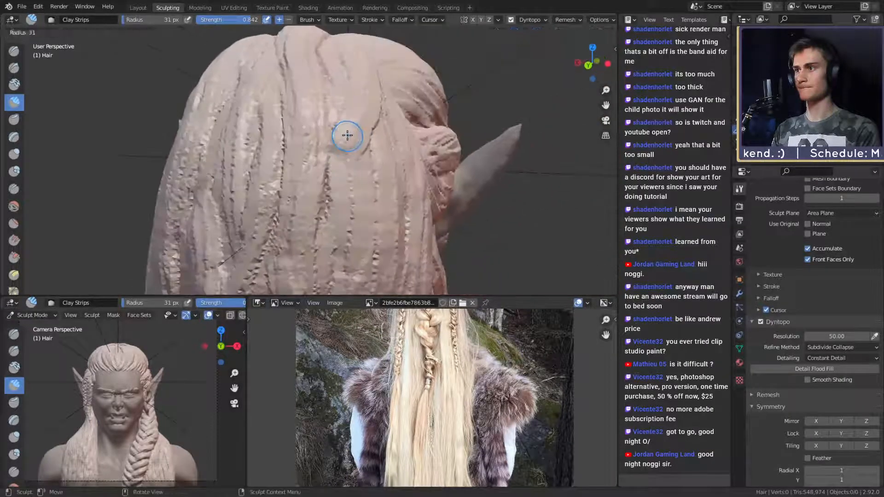
- Carry the side strands and grooves down the ponytail's right half past ear height with Clay Strips at 25 to 29 px radius
{"action": "mouse_move", "coordinate": [335, 232]}
{"action": "left_mouse_down"}
{"action": "mouse_move", "coordinate": [347, 249]}
{"action": "mouse_move", "coordinate": [340, 217]}
{"action": "left_mouse_up"}
{"action": "middle_click_drag", "start_coordinate": [345, 168], "coordinate": [328, 95]}
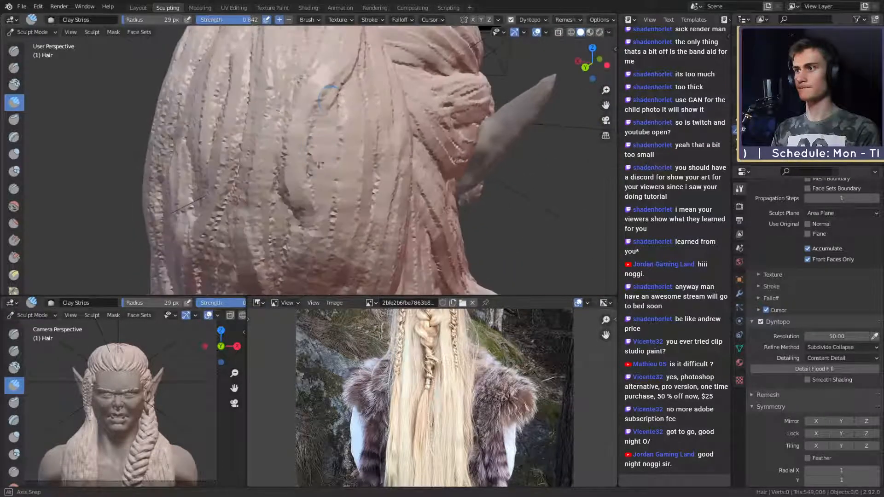
{"action": "left_click_drag", "start_coordinate": [308, 181], "coordinate": [315, 213]}
{"action": "middle_click_drag", "start_coordinate": [306, 184], "coordinate": [318, 146]}
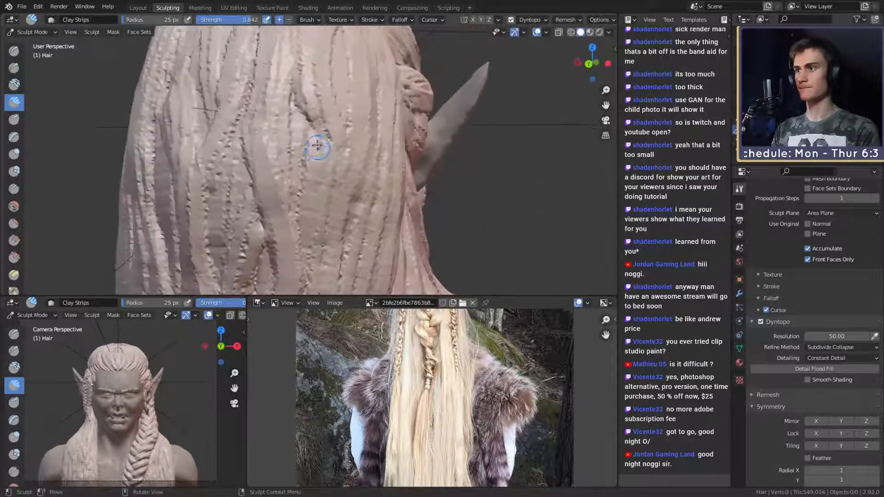
{"action": "middle_click_drag", "start_coordinate": [310, 221], "coordinate": [307, 130]}
{"action": "middle_click_drag", "start_coordinate": [324, 228], "coordinate": [316, 121]}
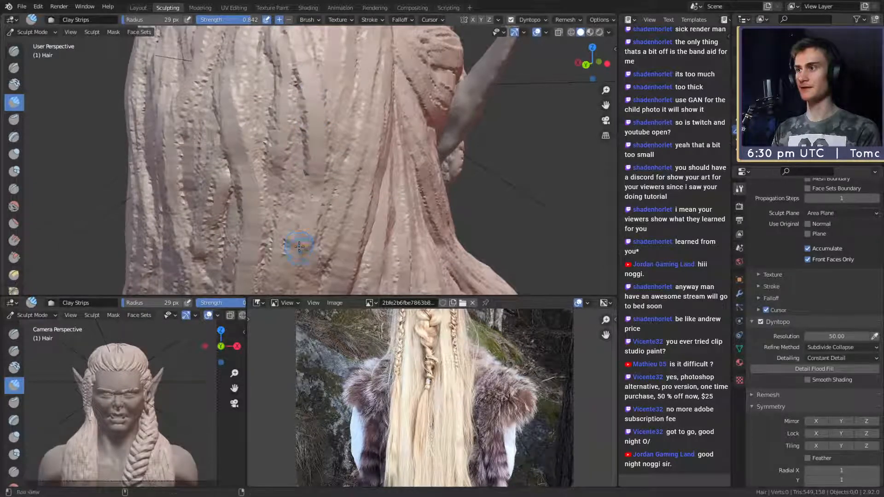
- Extend the right-hand strands down the ponytail toward the shoulders with Clay Strips at 27 px radius
{"action": "middle_click_drag", "start_coordinate": [299, 249], "coordinate": [324, 142]}
{"action": "key", "text": "f"}
{"action": "middle_click_drag", "start_coordinate": [300, 244], "coordinate": [316, 173]}
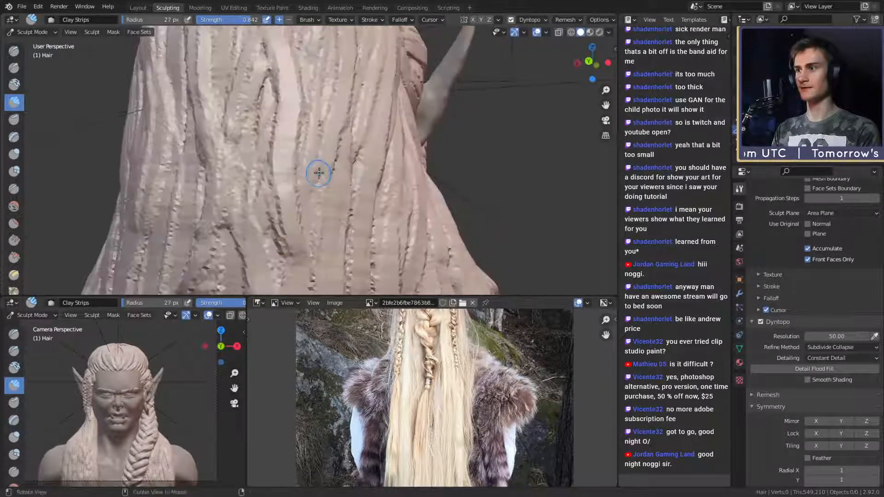
{"action": "scroll", "coordinate": [348, 74], "scroll_direction": "down", "scroll_amount": 4}
{"action": "mouse_move", "coordinate": [347, 74]}
{"action": "middle_mouse_down"}
{"action": "mouse_move", "coordinate": [313, 83]}
{"action": "mouse_move", "coordinate": [350, 87]}
{"action": "mouse_move", "coordinate": [322, 106]}
{"action": "mouse_move", "coordinate": [243, 128]}
{"action": "mouse_move", "coordinate": [357, 160]}
{"action": "mouse_move", "coordinate": [322, 110]}
{"action": "middle_mouse_up"}
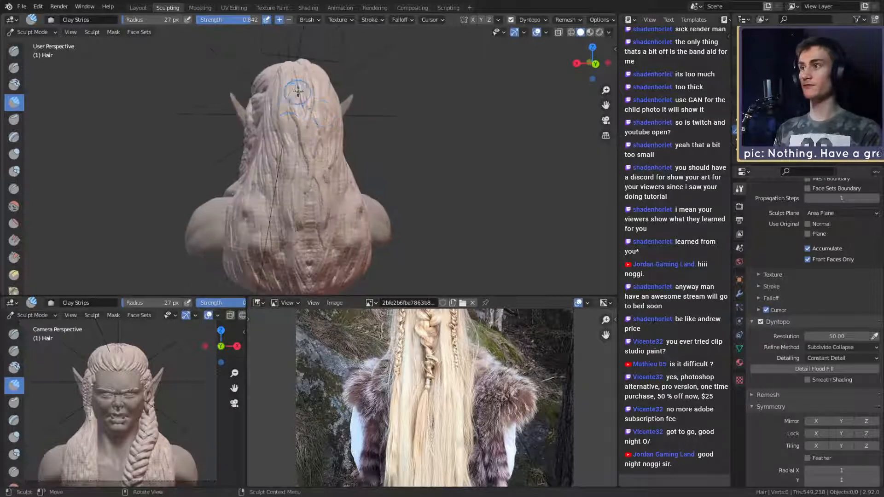
- Sculpt layered strands beside the hair tie on the ponytail's right edge with Clay Strips at 30 px radius
{"action": "middle_click_drag", "start_coordinate": [297, 272], "coordinate": [297, 274]}
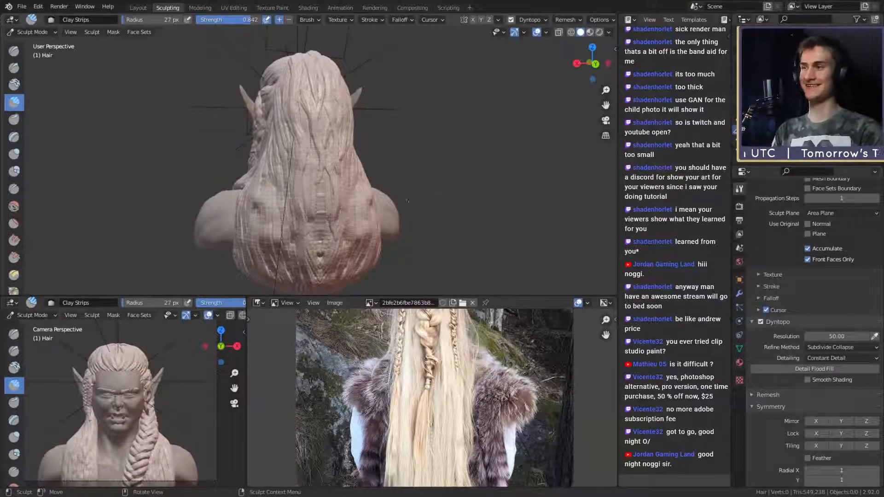
{"action": "mouse_move", "coordinate": [423, 195]}
{"action": "middle_mouse_down"}
{"action": "mouse_move", "coordinate": [386, 159]}
{"action": "mouse_move", "coordinate": [394, 217]}
{"action": "mouse_move", "coordinate": [359, 241]}
{"action": "mouse_move", "coordinate": [330, 239]}
{"action": "mouse_move", "coordinate": [392, 148]}
{"action": "mouse_move", "coordinate": [369, 184]}
{"action": "mouse_move", "coordinate": [321, 186]}
{"action": "mouse_move", "coordinate": [341, 212]}
{"action": "mouse_move", "coordinate": [350, 194]}
{"action": "mouse_move", "coordinate": [361, 194]}
{"action": "middle_mouse_up"}
{"action": "middle_click_drag", "start_coordinate": [349, 133], "coordinate": [359, 82]}
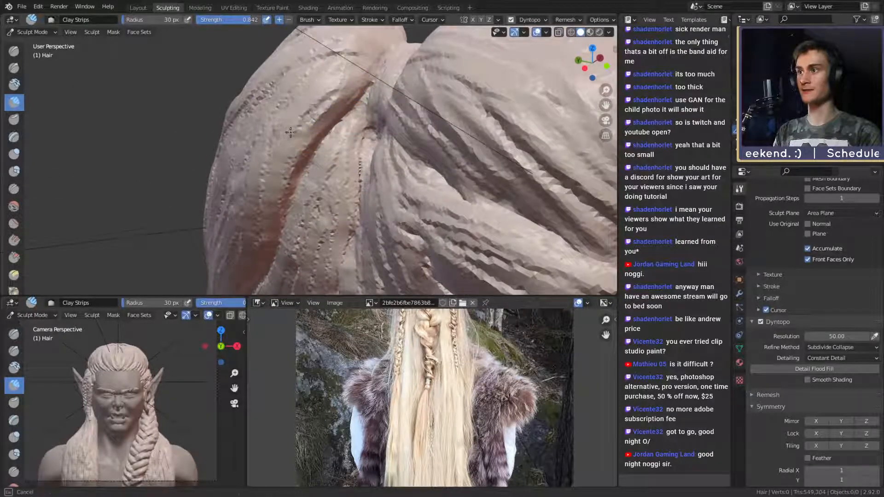
{"action": "mouse_move", "coordinate": [290, 132]}
{"action": "middle_mouse_down"}
{"action": "mouse_move", "coordinate": [323, 141]}
{"action": "mouse_move", "coordinate": [340, 79]}
{"action": "middle_mouse_up"}
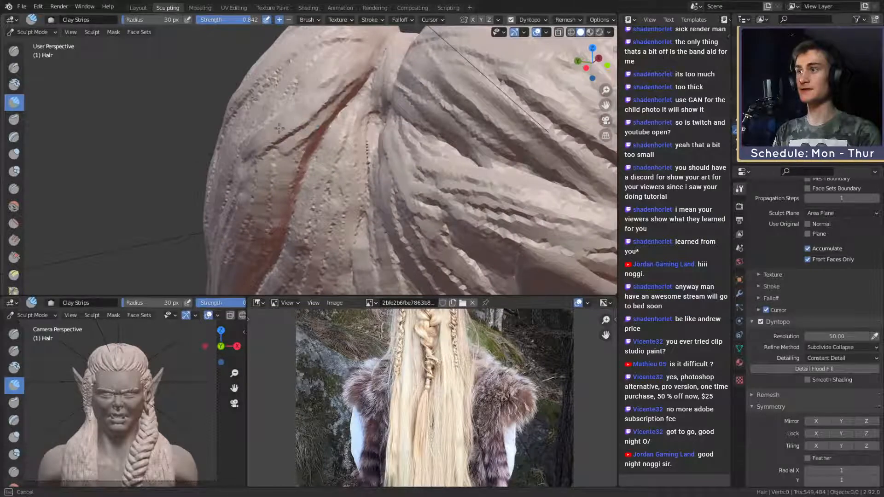
{"action": "middle_click_drag", "start_coordinate": [279, 127], "coordinate": [375, 92]}
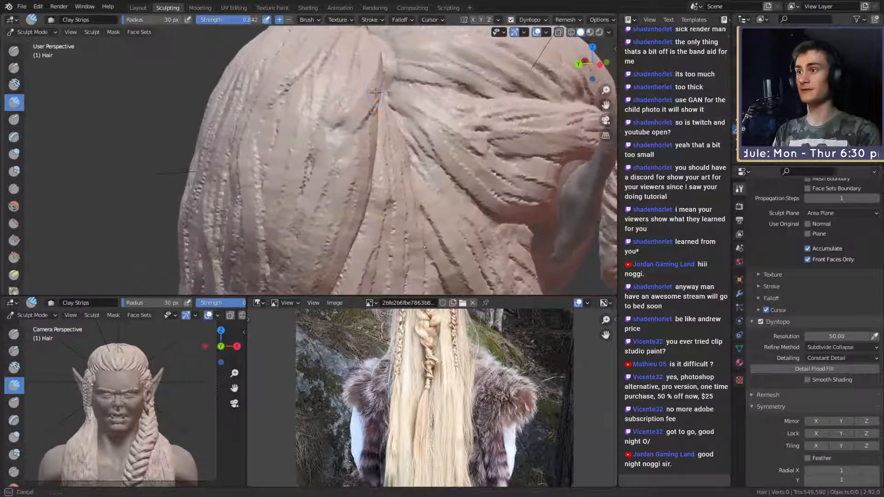
- Sculpt layered strands and grooves along the ponytail's right edge just below the hair tie with Clay Strips at 25 px radius
{"action": "mouse_move", "coordinate": [368, 54]}
{"action": "middle_mouse_down"}
{"action": "mouse_move", "coordinate": [336, 113]}
{"action": "mouse_move", "coordinate": [339, 103]}
{"action": "mouse_move", "coordinate": [333, 178]}
{"action": "mouse_move", "coordinate": [267, 138]}
{"action": "middle_mouse_up"}
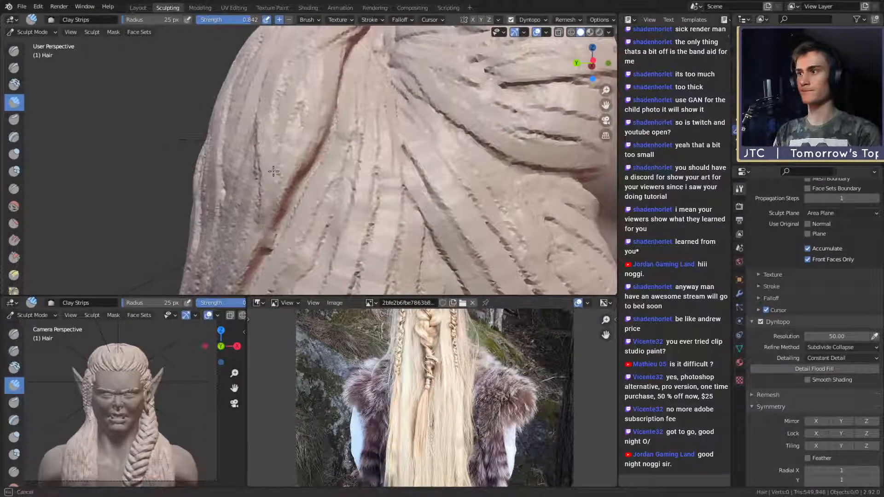
{"action": "middle_click_drag", "start_coordinate": [279, 102], "coordinate": [248, 86]}
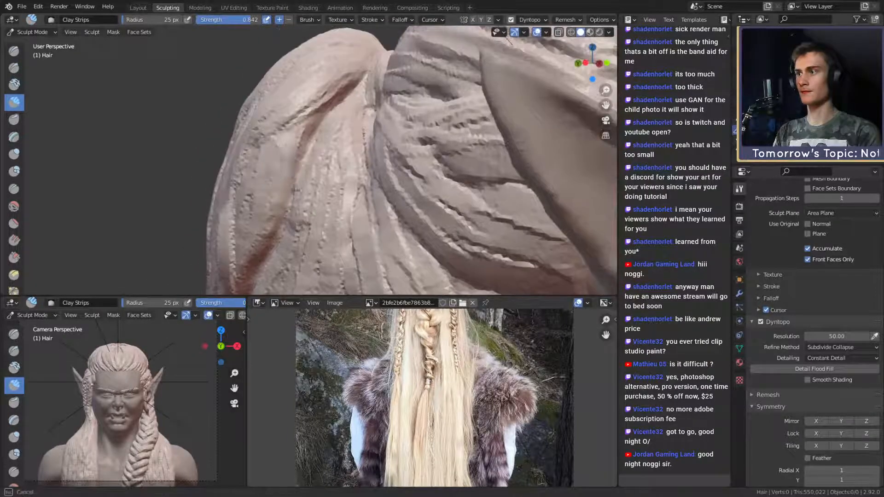
{"action": "middle_click_drag", "start_coordinate": [261, 252], "coordinate": [276, 191]}
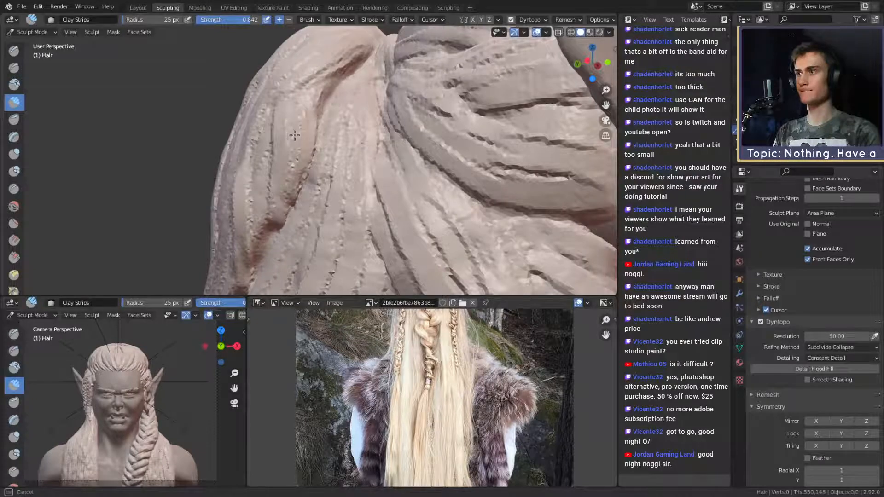
{"action": "middle_click_drag", "start_coordinate": [294, 135], "coordinate": [365, 119]}
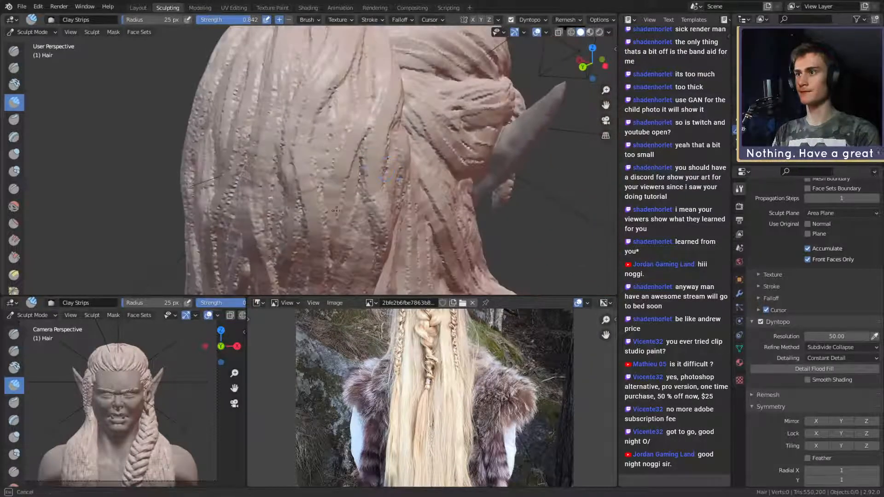
{"action": "mouse_move", "coordinate": [362, 148]}
{"action": "middle_mouse_down"}
{"action": "mouse_move", "coordinate": [350, 137]}
{"action": "mouse_move", "coordinate": [341, 185]}
{"action": "middle_mouse_up"}
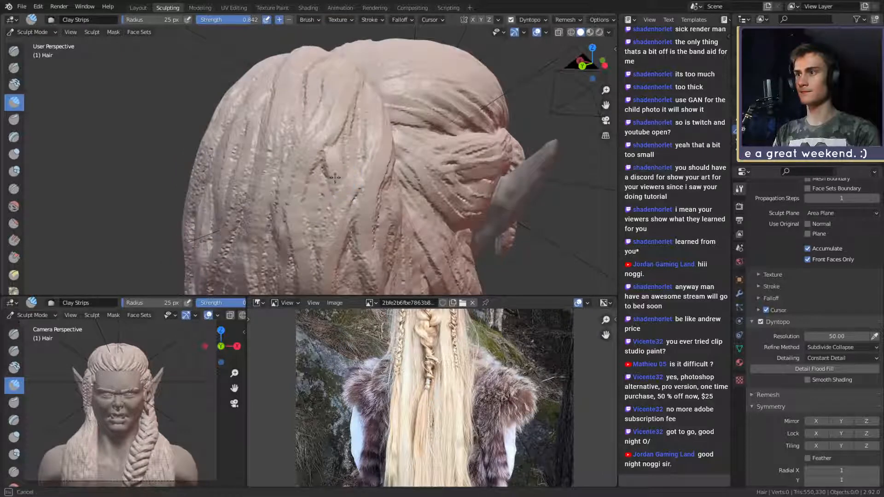
- Extend overlapping strands from the ponytail's right edge down to shoulder height with Clay Strips at 21 px radius
{"action": "key", "text": "f"}
{"action": "left_click", "coordinate": [349, 193]}
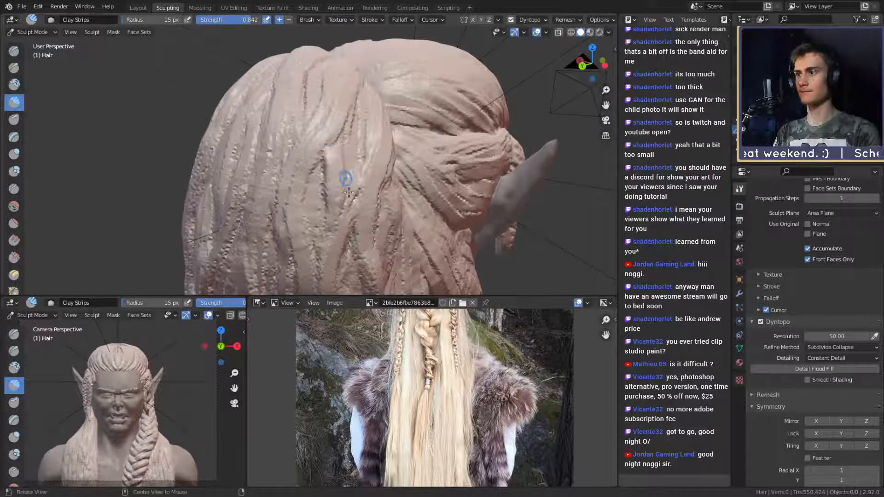
{"action": "mouse_move", "coordinate": [348, 192]}
{"action": "middle_mouse_down"}
{"action": "mouse_move", "coordinate": [285, 182]}
{"action": "mouse_move", "coordinate": [325, 148]}
{"action": "mouse_move", "coordinate": [316, 168]}
{"action": "mouse_move", "coordinate": [347, 151]}
{"action": "mouse_move", "coordinate": [325, 198]}
{"action": "mouse_move", "coordinate": [316, 197]}
{"action": "mouse_move", "coordinate": [306, 134]}
{"action": "middle_mouse_up"}
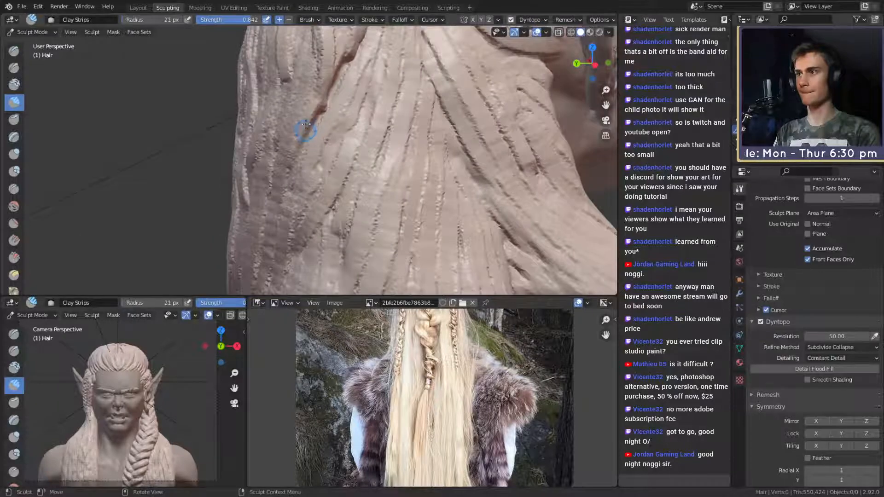
{"action": "left_click_drag", "start_coordinate": [305, 131], "coordinate": [310, 180]}
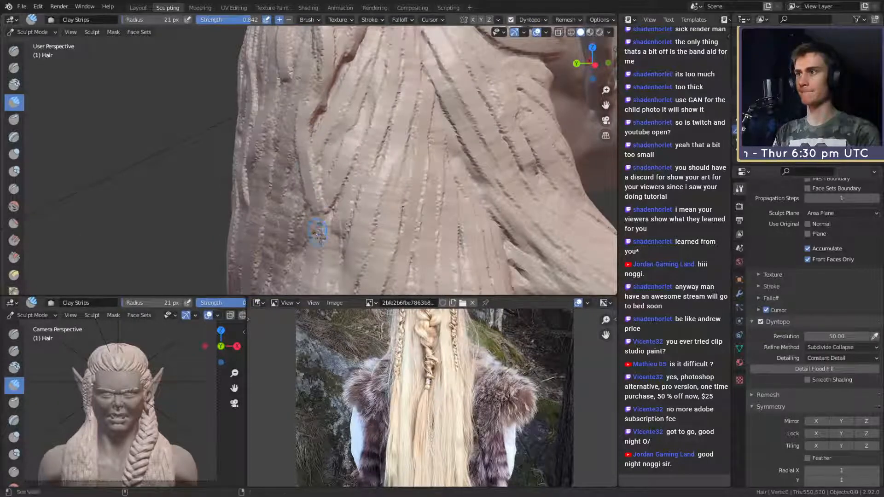
{"action": "middle_click_drag", "start_coordinate": [318, 232], "coordinate": [351, 163]}
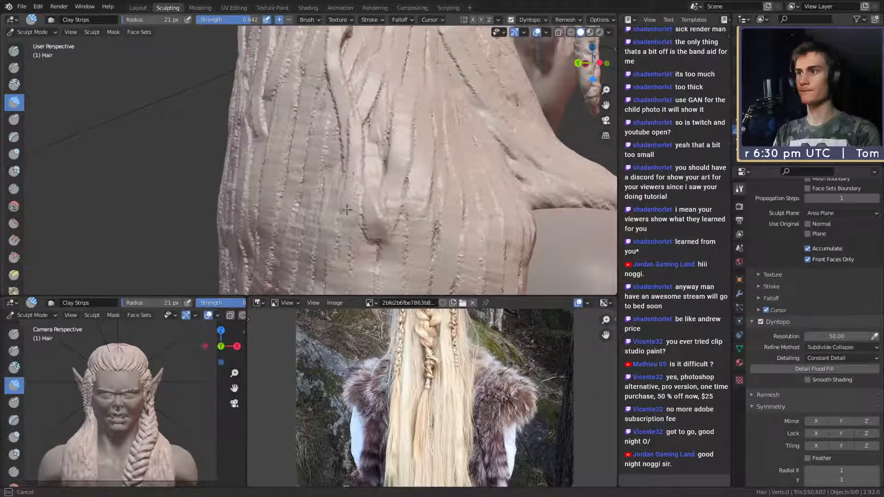
{"action": "left_click_drag", "start_coordinate": [348, 210], "coordinate": [348, 233]}
{"action": "mouse_move", "coordinate": [343, 159]}
{"action": "middle_mouse_down"}
{"action": "mouse_move", "coordinate": [356, 172]}
{"action": "mouse_move", "coordinate": [379, 151]}
{"action": "middle_mouse_up"}
{"action": "left_click_drag", "start_coordinate": [380, 151], "coordinate": [349, 287]}
{"action": "left_click_drag", "start_coordinate": [374, 123], "coordinate": [360, 211]}
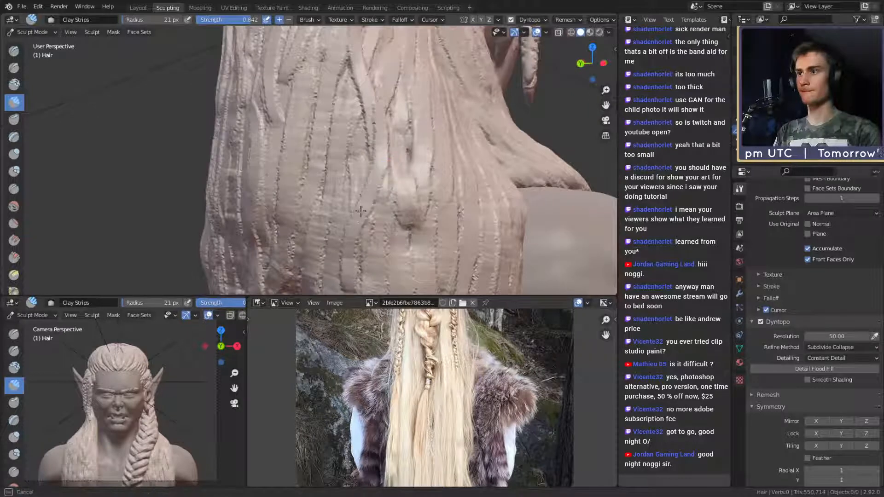
- Carry fine strands and grooves over the ponytail's lower bulge to its underside with Clay Strips at 17 px radius
{"action": "mouse_move", "coordinate": [387, 158]}
{"action": "middle_mouse_down"}
{"action": "mouse_move", "coordinate": [355, 178]}
{"action": "mouse_move", "coordinate": [349, 141]}
{"action": "middle_mouse_up"}
{"action": "key", "text": "bracketleft"}
{"action": "key", "text": "bracketleft"}
{"action": "left_click_drag", "start_coordinate": [355, 208], "coordinate": [347, 141]}
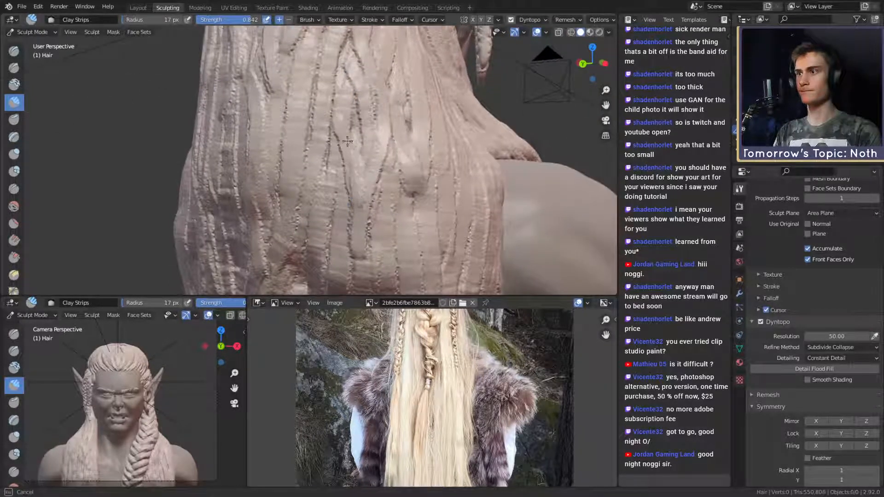
{"action": "middle_click_drag", "start_coordinate": [363, 173], "coordinate": [357, 150]}
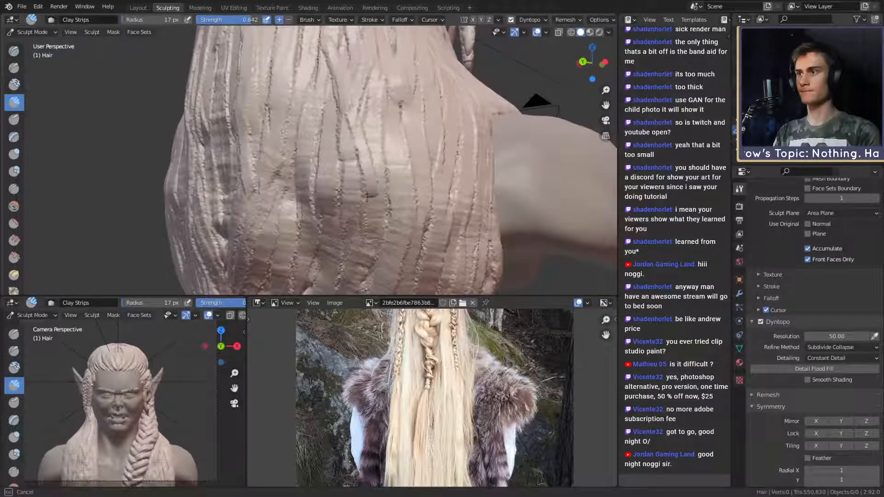
{"action": "left_click_drag", "start_coordinate": [348, 259], "coordinate": [353, 244]}
{"action": "middle_click_drag", "start_coordinate": [352, 244], "coordinate": [366, 202]}
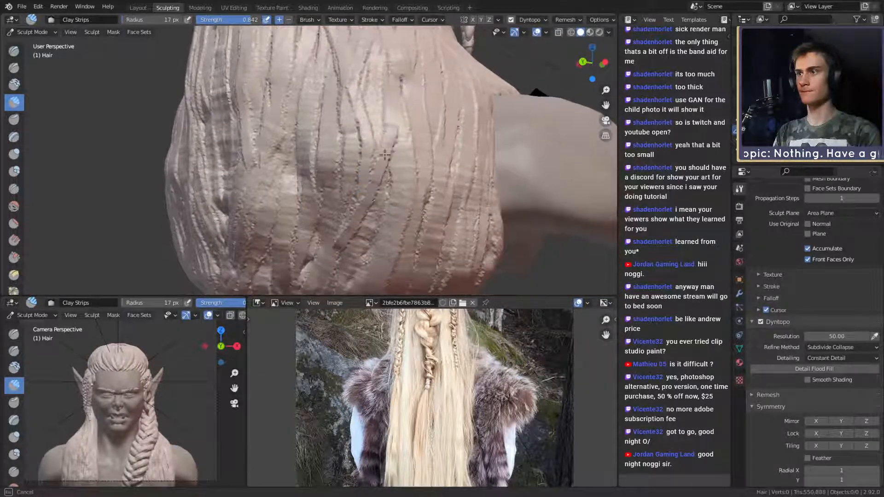
{"action": "middle_click_drag", "start_coordinate": [387, 119], "coordinate": [375, 148]}
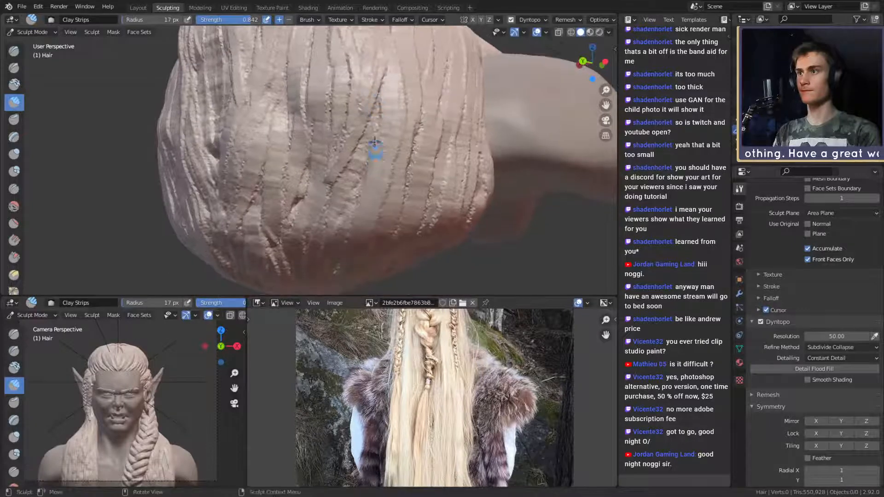
{"action": "left_click_drag", "start_coordinate": [367, 245], "coordinate": [381, 204]}
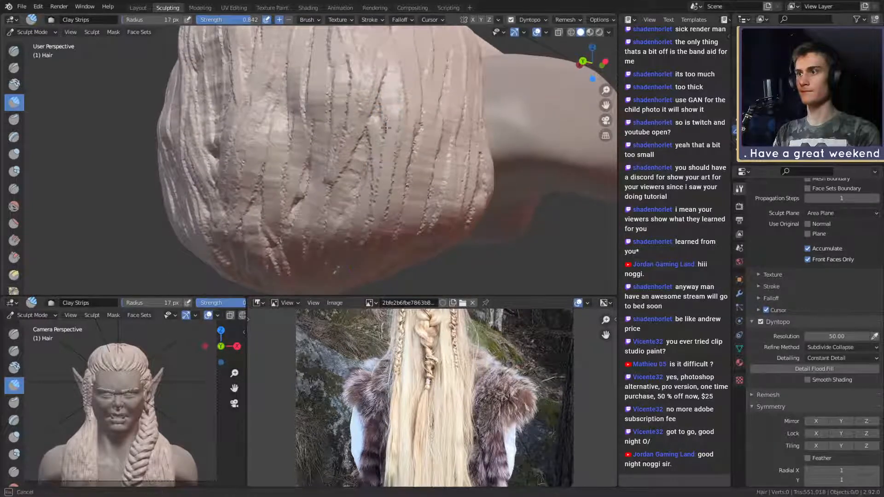
{"action": "middle_click_drag", "start_coordinate": [375, 204], "coordinate": [366, 128]}
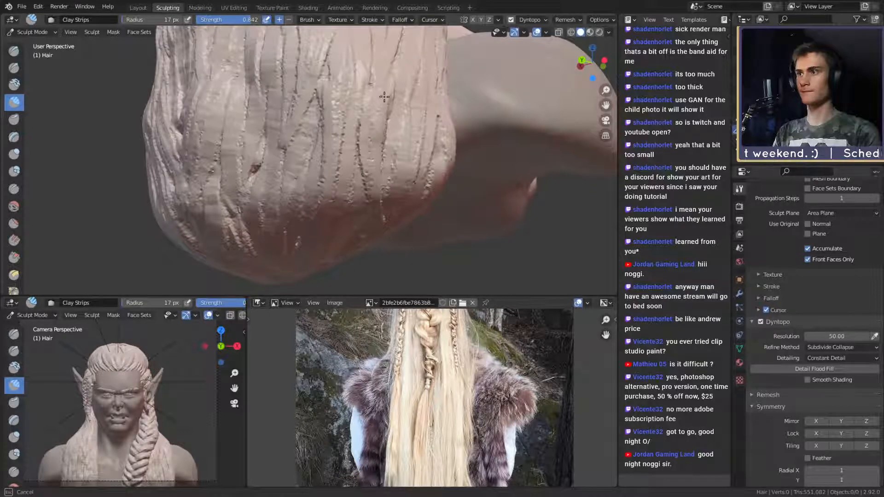
{"action": "mouse_move", "coordinate": [366, 128]}
{"action": "middle_mouse_down"}
{"action": "mouse_move", "coordinate": [350, 129]}
{"action": "mouse_move", "coordinate": [365, 131]}
{"action": "middle_mouse_up"}
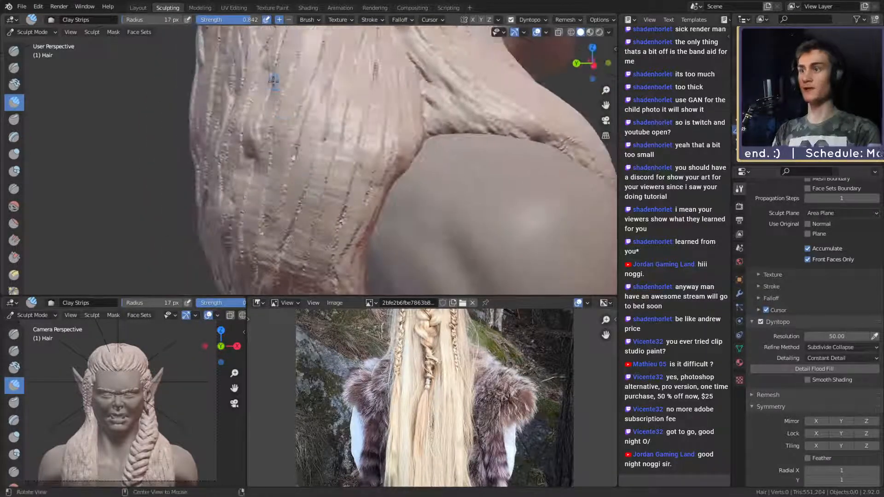
- Add a thin strand along the hair's edge where it meets the shoulder with Clay Strips at 17 px radius
{"action": "mouse_move", "coordinate": [334, 194]}
{"action": "middle_mouse_down"}
{"action": "mouse_move", "coordinate": [519, 182]}
{"action": "mouse_move", "coordinate": [333, 151]}
{"action": "middle_mouse_up"}
{"action": "scroll", "coordinate": [414, 166], "scroll_direction": "up", "scroll_amount": 4}
{"action": "left_click_drag", "start_coordinate": [333, 150], "coordinate": [326, 134]}
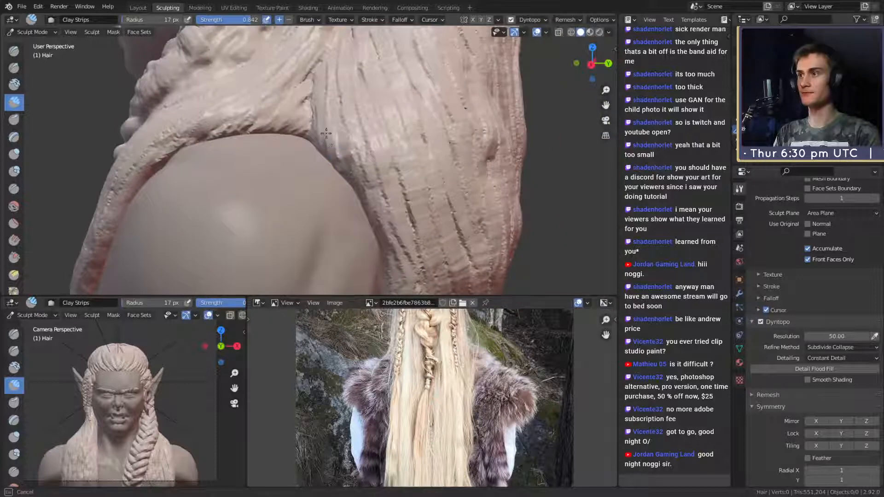
{"action": "mouse_move", "coordinate": [330, 153]}
{"action": "middle_mouse_down"}
{"action": "mouse_move", "coordinate": [294, 179]}
{"action": "mouse_move", "coordinate": [306, 148]}
{"action": "middle_mouse_up"}
- Pull the strand at the hair's shoulder edge downward into a tapering lock with Snake Hook, reducing the radius from 77 to 51 px
{"action": "key", "text": "k"}
{"action": "key", "text": "f"}
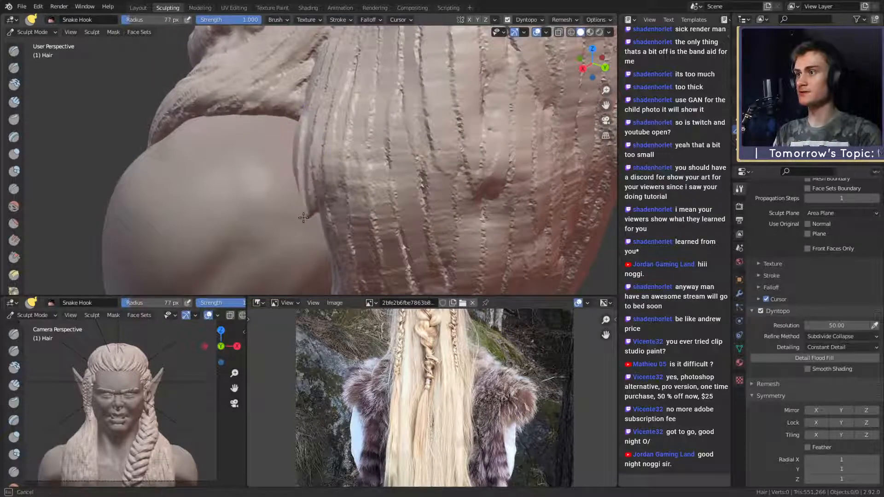
{"action": "left_click", "coordinate": [303, 217]}
{"action": "mouse_move", "coordinate": [304, 218]}
{"action": "middle_mouse_down"}
{"action": "mouse_move", "coordinate": [306, 168]}
{"action": "mouse_move", "coordinate": [372, 165]}
{"action": "mouse_move", "coordinate": [365, 154]}
{"action": "mouse_move", "coordinate": [325, 169]}
{"action": "mouse_move", "coordinate": [336, 200]}
{"action": "mouse_move", "coordinate": [300, 184]}
{"action": "middle_mouse_up"}
{"action": "key", "text": "f"}
{"action": "left_click", "coordinate": [375, 147]}
{"action": "key", "text": "f"}
{"action": "left_click", "coordinate": [335, 199]}
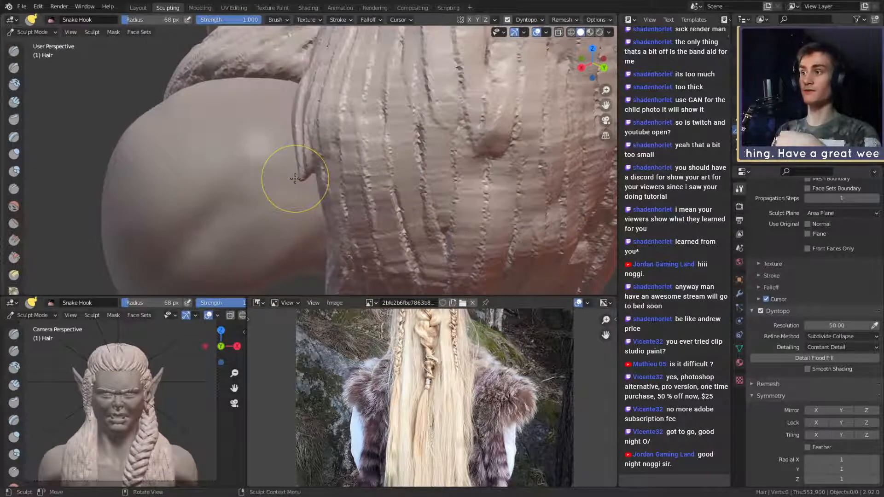
{"action": "key", "text": "f"}
{"action": "left_click", "coordinate": [312, 182]}
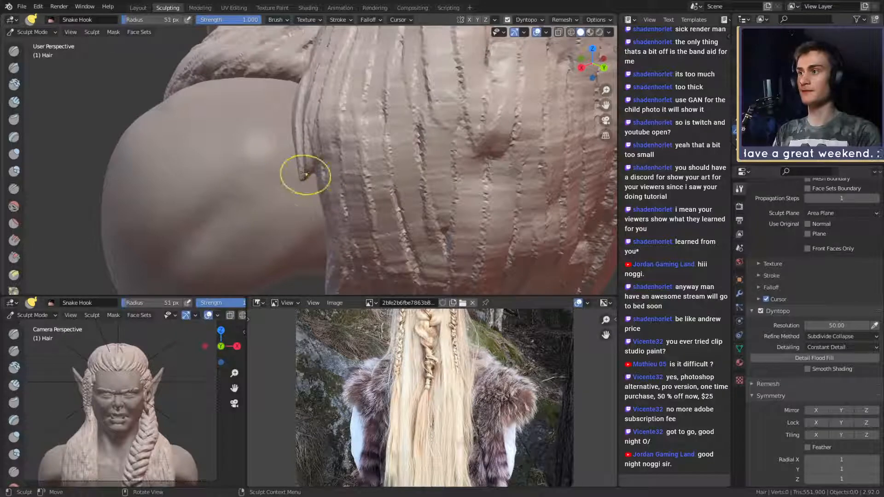
{"action": "left_click_drag", "start_coordinate": [304, 175], "coordinate": [307, 235]}
- Reshape the hair's edge along the shoulder with Snake Hook at 126 px radius
{"action": "mouse_move", "coordinate": [313, 178]}
{"action": "middle_mouse_down", "text": "ctrl"}
{"action": "mouse_move", "coordinate": [324, 212]}
{"action": "mouse_move", "coordinate": [364, 186]}
{"action": "mouse_move", "coordinate": [377, 221]}
{"action": "mouse_move", "coordinate": [358, 199]}
{"action": "middle_mouse_up", "text": "ctrl"}
{"action": "key", "text": "f"}
{"action": "left_click", "coordinate": [363, 204]}
{"action": "left_click_drag", "start_coordinate": [346, 229], "coordinate": [347, 231]}
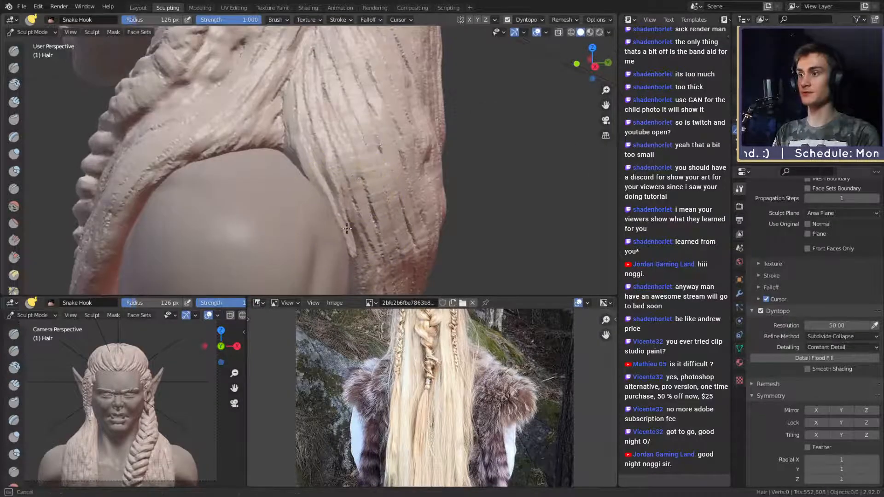
{"action": "mouse_move", "coordinate": [347, 230]}
{"action": "middle_mouse_down"}
{"action": "mouse_move", "coordinate": [352, 214]}
{"action": "mouse_move", "coordinate": [317, 224]}
{"action": "middle_mouse_up"}
{"action": "left_click_drag", "start_coordinate": [318, 224], "coordinate": [328, 191], "text": "ctrl+alt"}
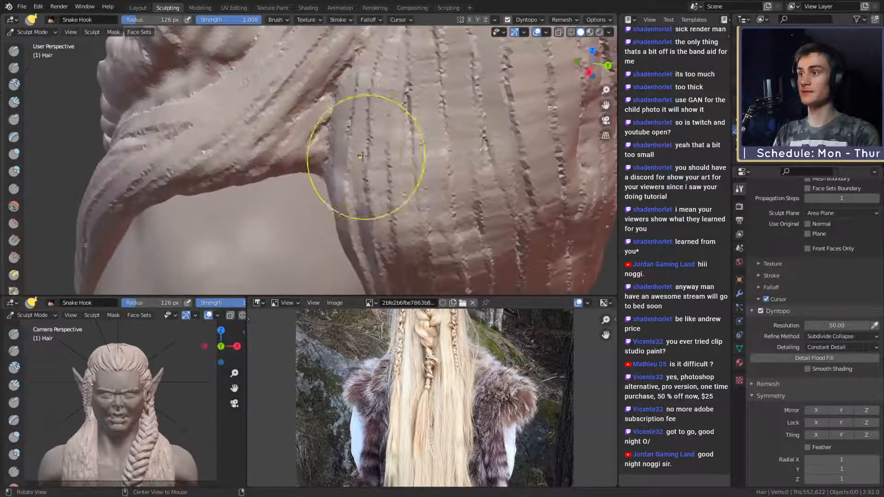
{"action": "left_click_drag", "start_coordinate": [324, 81], "coordinate": [313, 122], "text": "alt+shift"}
- Sculpt strands down the middle of the ponytail's back above the lower bulge with Clay Strips at 26 px radius
{"action": "key", "text": "c"}
{"action": "mouse_move", "coordinate": [345, 157]}
{"action": "middle_mouse_down", "text": "ctrl"}
{"action": "mouse_move", "coordinate": [354, 207]}
{"action": "mouse_move", "coordinate": [380, 254]}
{"action": "mouse_move", "coordinate": [298, 252]}
{"action": "mouse_move", "coordinate": [352, 158]}
{"action": "middle_mouse_up", "text": "ctrl"}
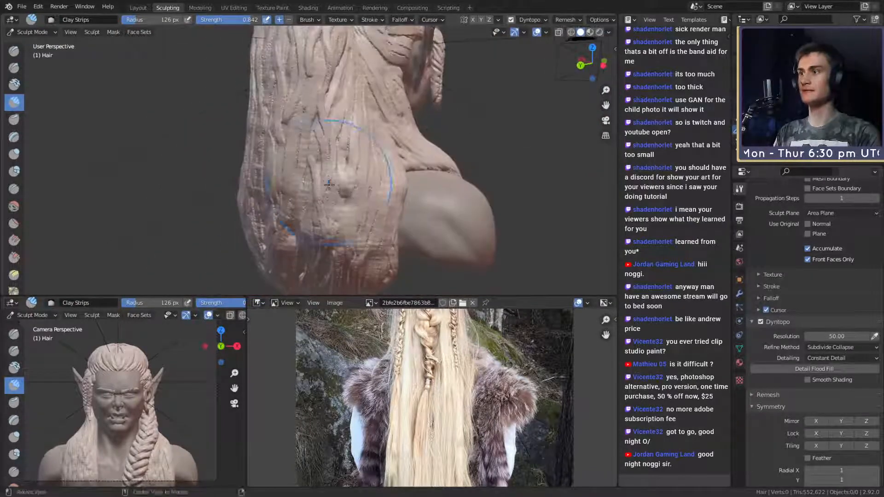
{"action": "middle_click_drag", "start_coordinate": [331, 202], "coordinate": [364, 177]}
{"action": "mouse_move", "coordinate": [294, 170]}
{"action": "middle_mouse_down"}
{"action": "mouse_move", "coordinate": [332, 161]}
{"action": "mouse_move", "coordinate": [310, 99]}
{"action": "middle_mouse_up"}
{"action": "key", "text": "f"}
{"action": "left_click", "coordinate": [349, 133]}
{"action": "key", "text": "f"}
{"action": "left_click", "coordinate": [308, 94]}
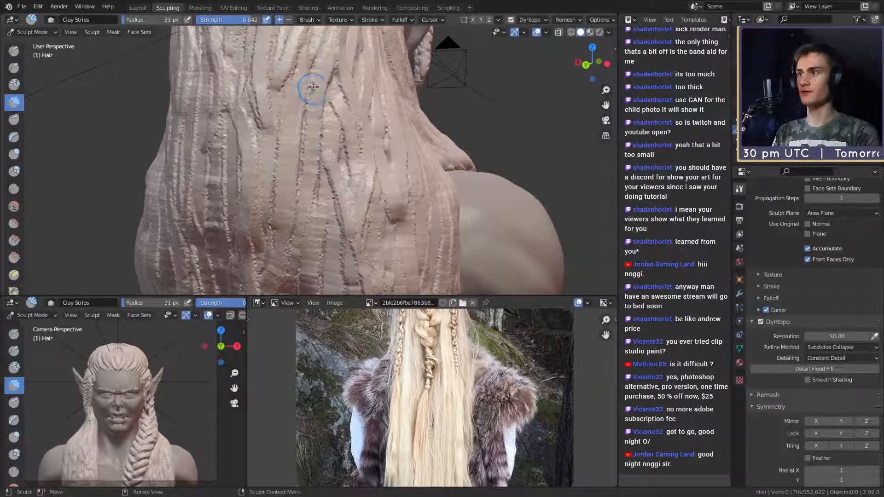
{"action": "key", "text": "f"}
{"action": "left_click", "coordinate": [317, 73]}
{"action": "left_click_drag", "start_coordinate": [328, 73], "coordinate": [295, 129]}
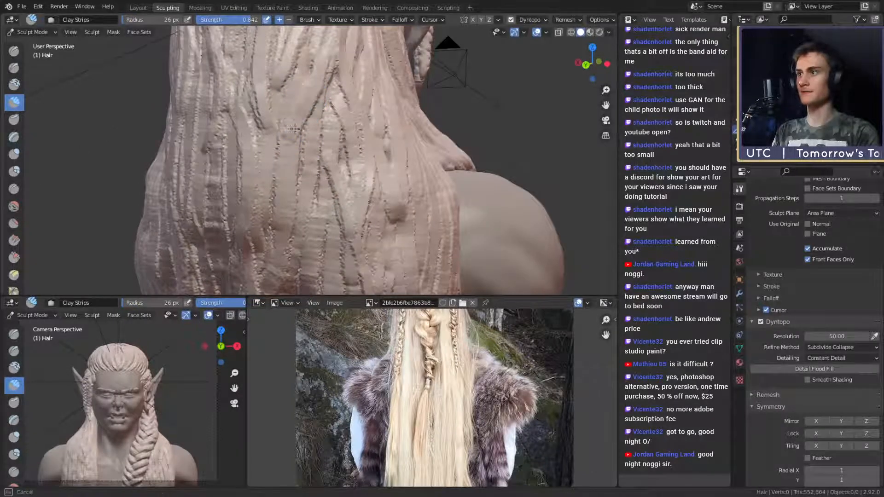
{"action": "left_click_drag", "start_coordinate": [302, 236], "coordinate": [303, 242]}
- Layer narrower crossing strands from mid-back toward the lower bulge with Clay Strips at 22 px radius
{"action": "key", "text": "f"}
{"action": "left_click", "coordinate": [320, 166]}
{"action": "left_click_drag", "start_coordinate": [316, 157], "coordinate": [319, 148]}
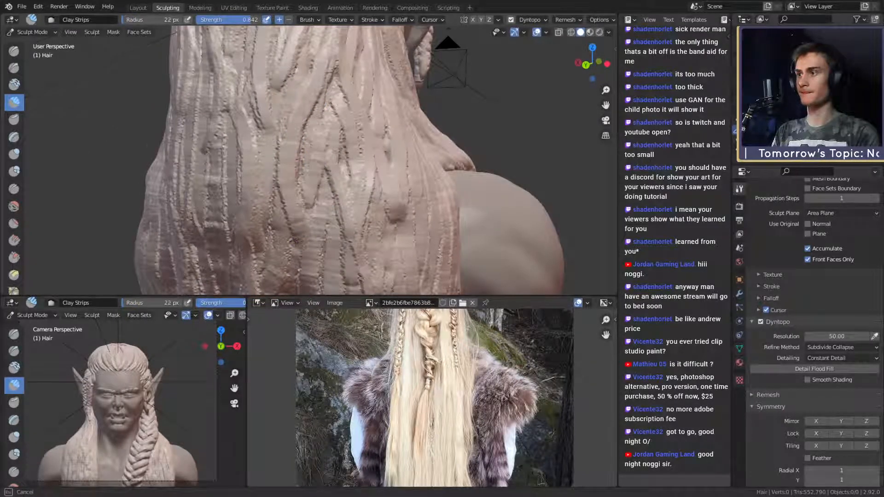
{"action": "middle_click_drag", "start_coordinate": [296, 241], "coordinate": [327, 69]}
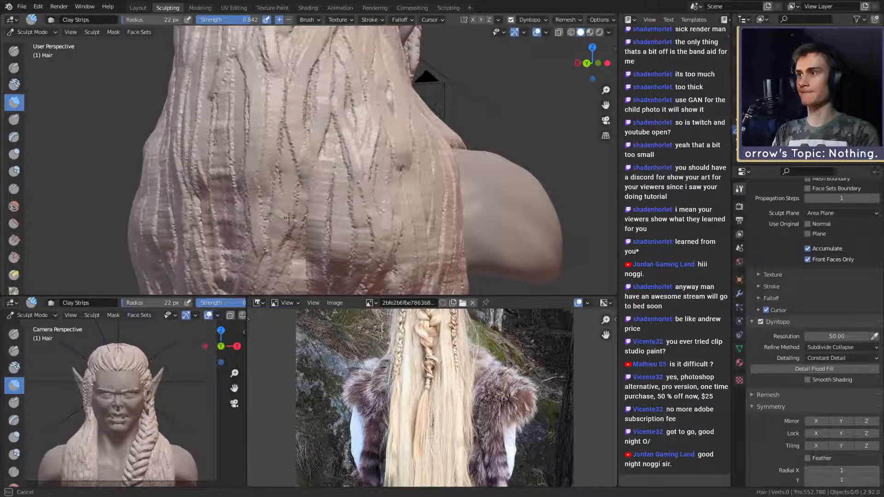
{"action": "left_click_drag", "start_coordinate": [289, 218], "coordinate": [287, 230]}
{"action": "middle_click_drag", "start_coordinate": [292, 225], "coordinate": [304, 133]}
- Continue the crossing strands over the ponytail's lower bulge to its bottom edge with Clay Strips at 22 px radius
{"action": "left_click_drag", "start_coordinate": [304, 109], "coordinate": [297, 218]}
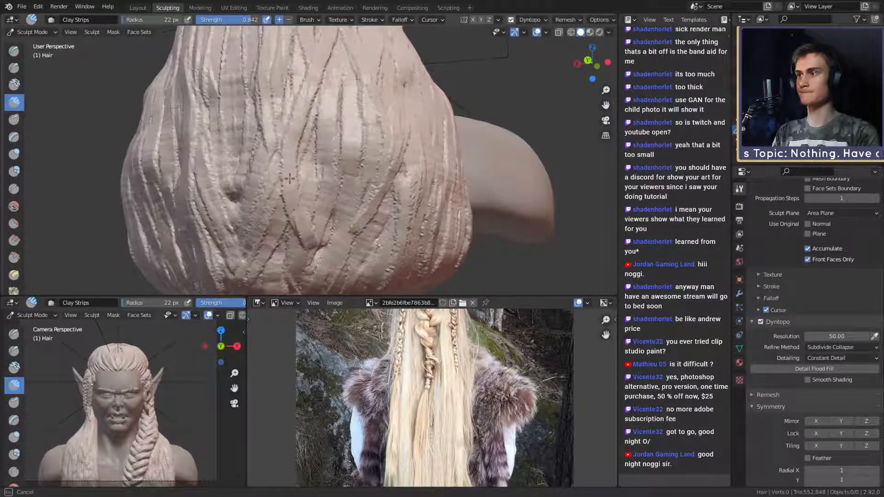
{"action": "left_click_drag", "start_coordinate": [289, 178], "coordinate": [306, 240]}
{"action": "left_click_drag", "start_coordinate": [300, 210], "coordinate": [311, 244]}
{"action": "middle_click_drag", "start_coordinate": [316, 257], "coordinate": [309, 203], "text": "shift"}
{"action": "left_click_drag", "start_coordinate": [306, 205], "coordinate": [322, 276]}
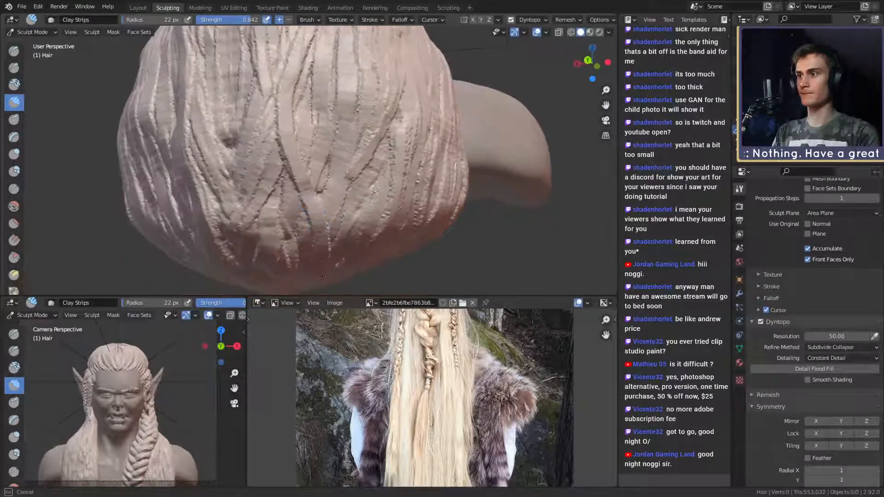
{"action": "middle_click_drag", "start_coordinate": [310, 189], "coordinate": [327, 253]}
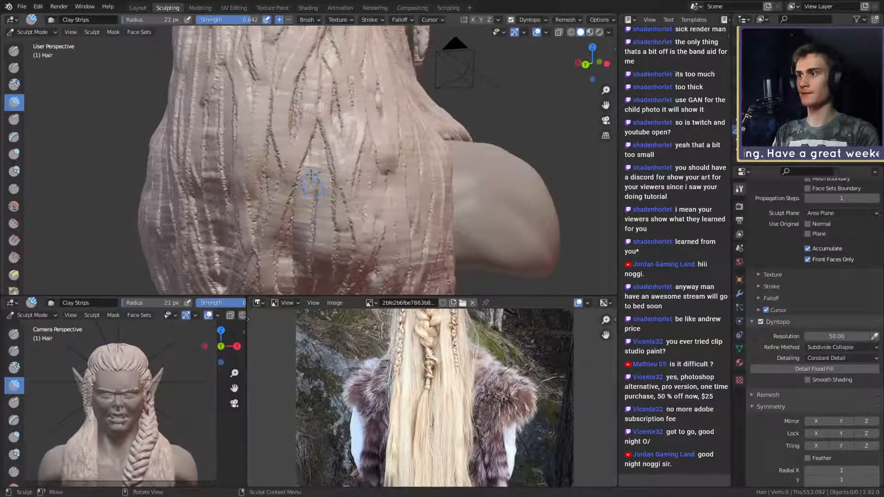
- Add overlapping curved strands across the middle of the lower bulge with Clay Strips at 21 px radius
{"action": "middle_click_drag", "start_coordinate": [313, 189], "coordinate": [299, 164]}
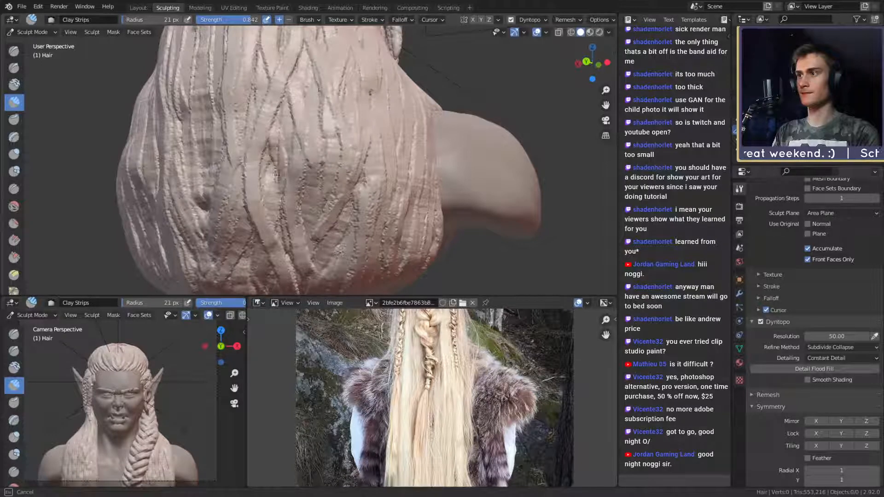
{"action": "middle_click_drag", "start_coordinate": [300, 164], "coordinate": [311, 152]}
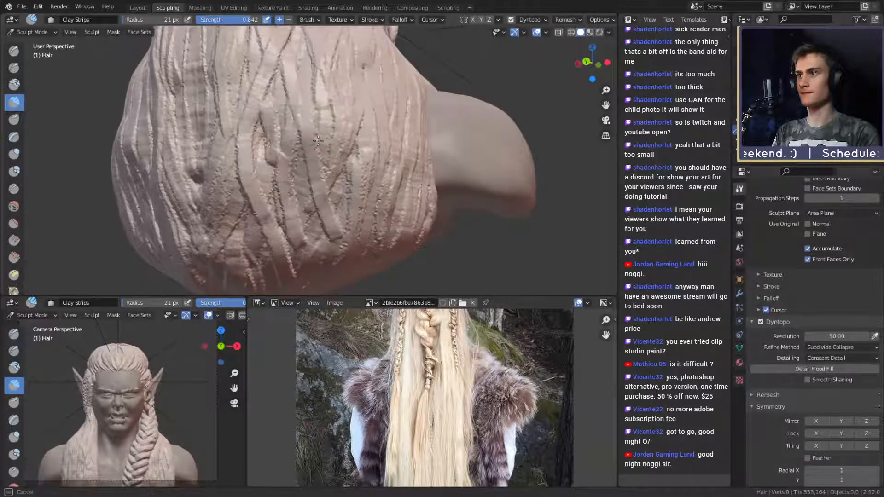
{"action": "left_click_drag", "start_coordinate": [318, 140], "coordinate": [316, 180]}
{"action": "mouse_move", "coordinate": [318, 226]}
{"action": "middle_mouse_down"}
{"action": "mouse_move", "coordinate": [315, 174]}
{"action": "mouse_move", "coordinate": [318, 227]}
{"action": "mouse_move", "coordinate": [333, 211]}
{"action": "middle_mouse_up"}
- Carve grooves between the strands on the right half of the lower bulge with inverted Clay Strips at 21 px radius
{"action": "left_click_drag", "start_coordinate": [328, 148], "coordinate": [318, 222], "text": "ctrl"}
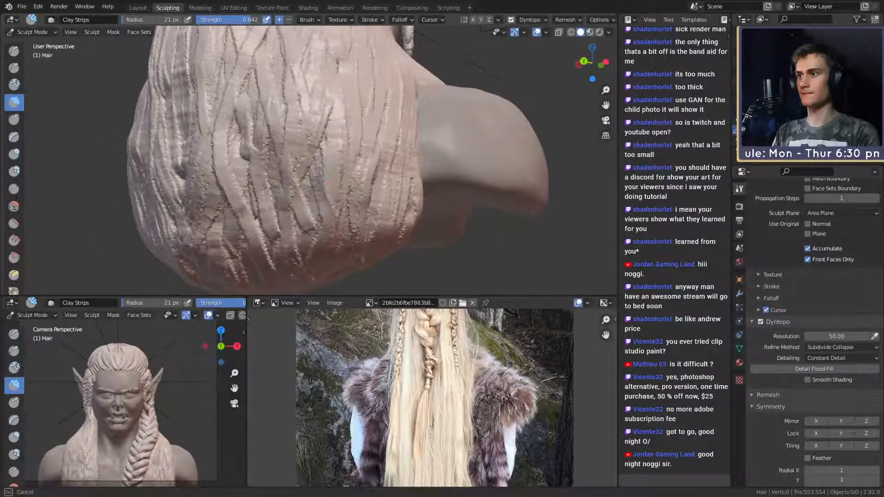
{"action": "mouse_move", "coordinate": [319, 225]}
{"action": "middle_mouse_down"}
{"action": "mouse_move", "coordinate": [311, 231]}
{"action": "mouse_move", "coordinate": [321, 233]}
{"action": "middle_mouse_up"}
{"action": "left_click_drag", "start_coordinate": [317, 178], "coordinate": [311, 120], "text": "ctrl"}
{"action": "middle_click_drag", "start_coordinate": [311, 138], "coordinate": [298, 152]}
{"action": "mouse_move", "coordinate": [301, 179]}
{"action": "left_mouse_down", "text": "ctrl"}
{"action": "mouse_move", "coordinate": [314, 93]}
{"action": "mouse_move", "coordinate": [295, 83]}
{"action": "left_mouse_up", "text": "ctrl"}
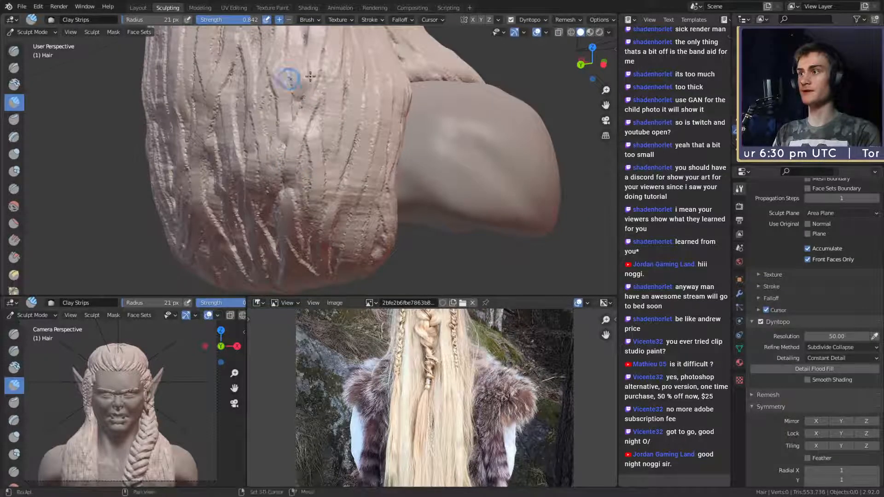
- Carve grooves between the strands on the right side of the back and lower bulge with inverted Clay Strips, down to 16 px radius
{"action": "mouse_move", "coordinate": [286, 79]}
{"action": "middle_mouse_down"}
{"action": "mouse_move", "coordinate": [311, 145]}
{"action": "mouse_move", "coordinate": [310, 85]}
{"action": "middle_mouse_up"}
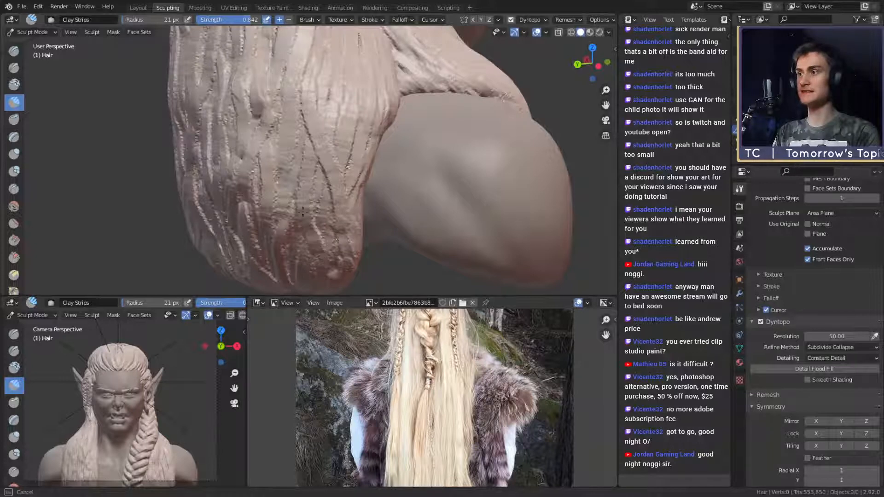
{"action": "middle_click_drag", "start_coordinate": [308, 200], "coordinate": [311, 165]}
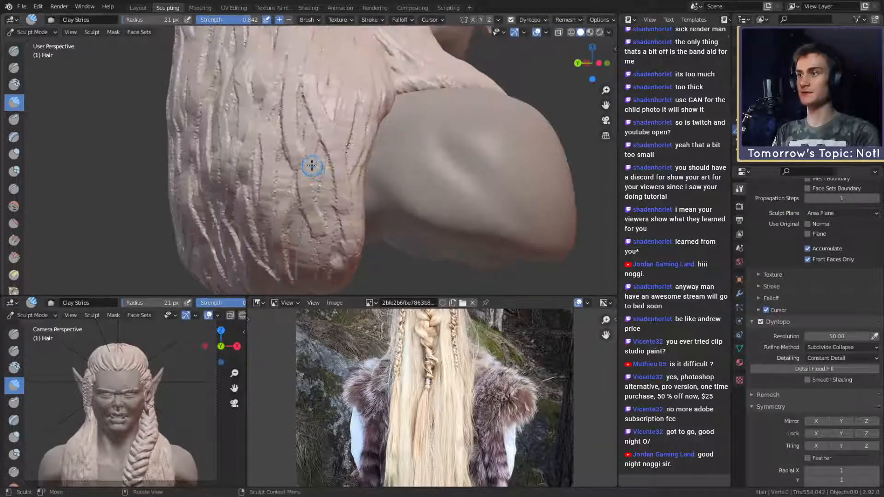
{"action": "left_click_drag", "start_coordinate": [324, 216], "coordinate": [319, 152], "text": "ctrl"}
{"action": "middle_click_drag", "start_coordinate": [290, 147], "coordinate": [303, 184], "text": "shift"}
{"action": "left_click_drag", "start_coordinate": [301, 184], "coordinate": [304, 108], "text": "ctrl"}
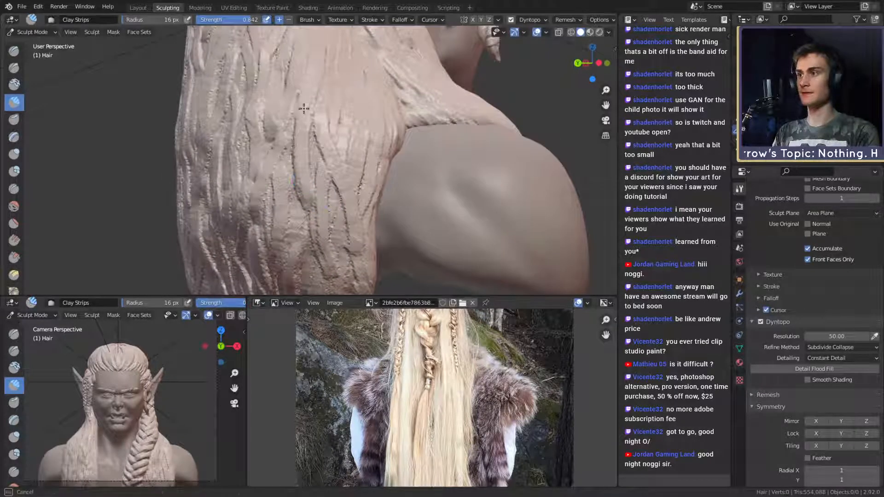
{"action": "middle_click_drag", "start_coordinate": [323, 153], "coordinate": [320, 159]}
{"action": "middle_click_drag", "start_coordinate": [335, 189], "coordinate": [329, 181]}
{"action": "left_click_drag", "start_coordinate": [326, 93], "coordinate": [326, 86], "text": "ctrl"}
- Build up converging strands over the gaps at the center of the lower bulge with Clay Strips, starting at 27 px radius
{"action": "mouse_move", "coordinate": [322, 120]}
{"action": "left_mouse_down", "text": "alt"}
{"action": "mouse_move", "coordinate": [306, 69]}
{"action": "mouse_move", "coordinate": [277, 35]}
{"action": "left_mouse_up", "text": "alt"}
{"action": "mouse_move", "coordinate": [377, 180]}
{"action": "left_mouse_down", "text": "alt"}
{"action": "mouse_move", "coordinate": [355, 209]}
{"action": "mouse_move", "coordinate": [346, 158]}
{"action": "mouse_move", "coordinate": [349, 181]}
{"action": "mouse_move", "coordinate": [305, 142]}
{"action": "mouse_move", "coordinate": [322, 148]}
{"action": "mouse_move", "coordinate": [307, 153]}
{"action": "left_mouse_up", "text": "alt"}
{"action": "key", "text": "f"}
{"action": "left_click", "coordinate": [315, 142]}
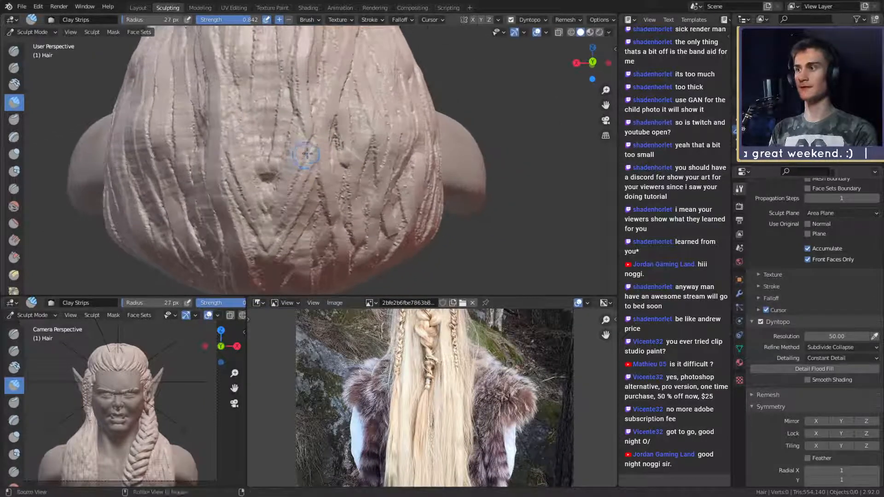
{"action": "left_click_drag", "start_coordinate": [288, 197], "coordinate": [287, 216]}
{"action": "left_click_drag", "start_coordinate": [290, 212], "coordinate": [296, 197], "text": "alt"}
{"action": "left_click", "coordinate": [293, 174]}
{"action": "mouse_move", "coordinate": [300, 145]}
{"action": "left_mouse_down"}
{"action": "mouse_move", "coordinate": [286, 167]}
{"action": "mouse_move", "coordinate": [279, 218]}
{"action": "left_mouse_up"}
{"action": "key", "text": "f"}
{"action": "left_click", "coordinate": [286, 194]}
{"action": "left_click_drag", "start_coordinate": [319, 128], "coordinate": [287, 227]}
- Extend the center strands toward the bulge's bottom edge with Clay Strips at 20 px radius
{"action": "key", "text": "f"}
{"action": "left_click", "coordinate": [308, 183]}
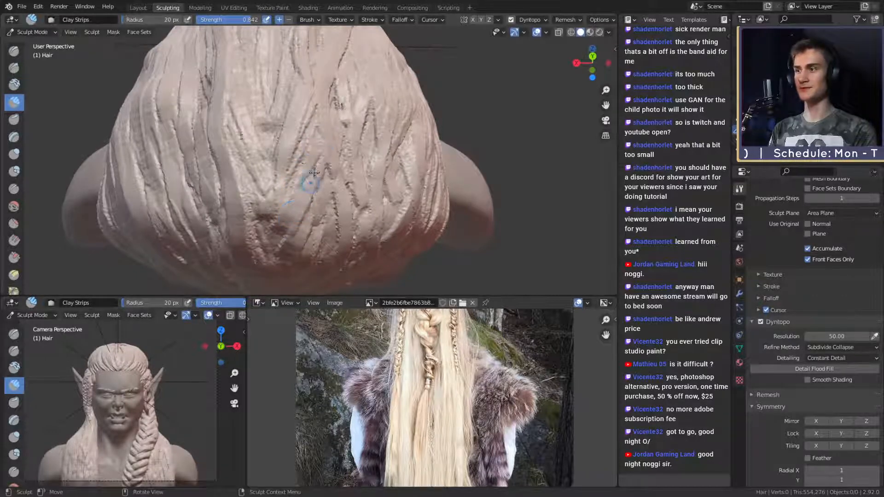
{"action": "left_click_drag", "start_coordinate": [304, 193], "coordinate": [287, 240]}
{"action": "middle_click_drag", "start_coordinate": [290, 239], "coordinate": [292, 229]}
{"action": "left_click_drag", "start_coordinate": [301, 195], "coordinate": [304, 244]}
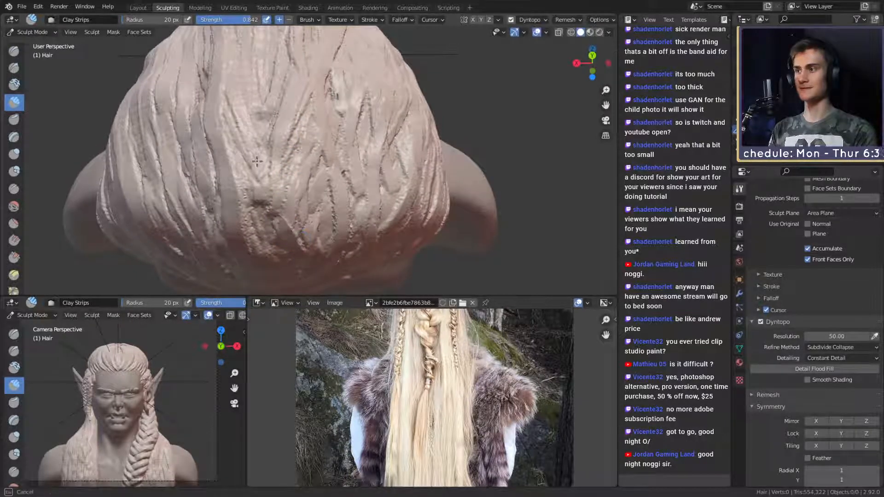
{"action": "middle_click_drag", "start_coordinate": [266, 134], "coordinate": [285, 143]}
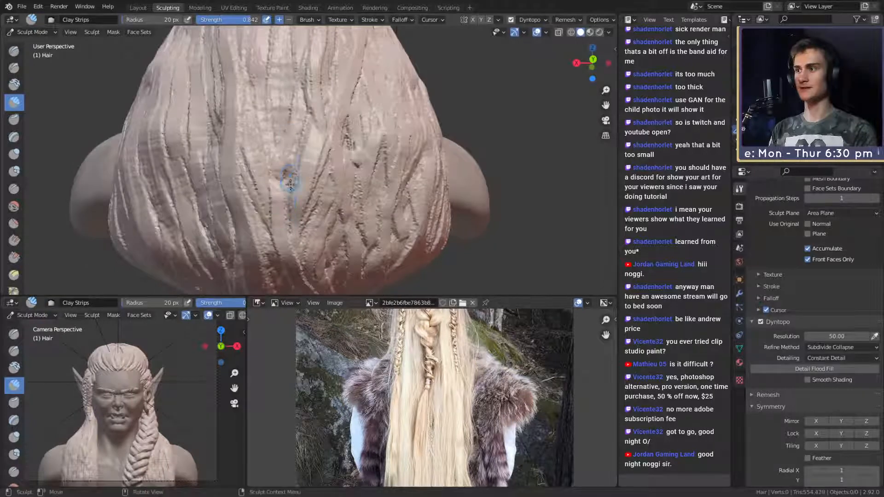
- Layer strands down the middle of the back above the bulge with Clay Strips at 20 px, then 12 px radius
{"action": "mouse_move", "coordinate": [260, 78]}
{"action": "middle_mouse_down"}
{"action": "mouse_move", "coordinate": [299, 202]}
{"action": "mouse_move", "coordinate": [308, 139]}
{"action": "mouse_move", "coordinate": [280, 116]}
{"action": "middle_mouse_up"}
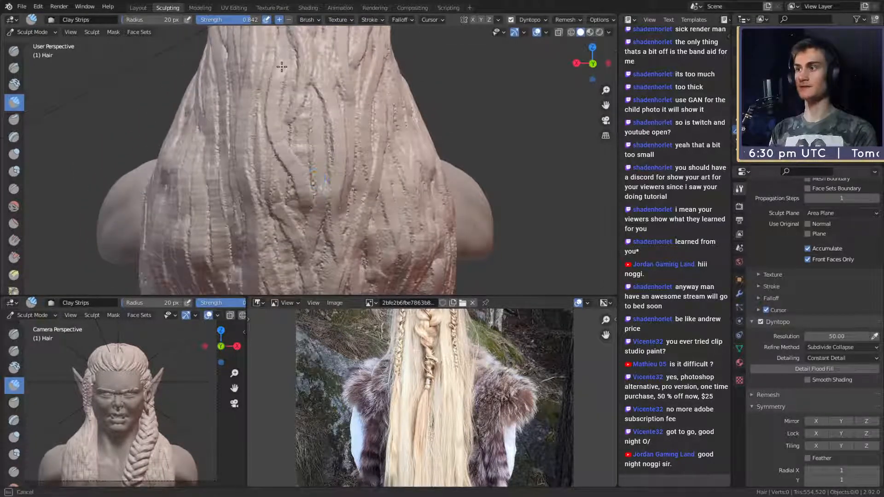
{"action": "mouse_move", "coordinate": [281, 116]}
{"action": "left_mouse_down"}
{"action": "mouse_move", "coordinate": [278, 138]}
{"action": "mouse_move", "coordinate": [283, 108]}
{"action": "mouse_move", "coordinate": [322, 114]}
{"action": "mouse_move", "coordinate": [310, 180]}
{"action": "left_mouse_up"}
{"action": "key", "text": "f"}
{"action": "left_click", "coordinate": [309, 100]}
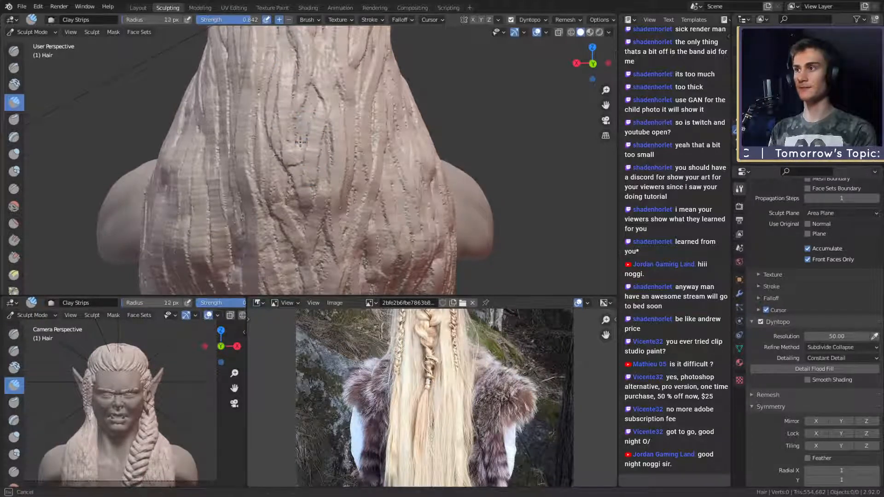
{"action": "left_click_drag", "start_coordinate": [318, 146], "coordinate": [322, 144]}
- Check the whole hair from behind and save the file
{"action": "scroll", "coordinate": [326, 165], "scroll_direction": "down", "scroll_amount": 5}
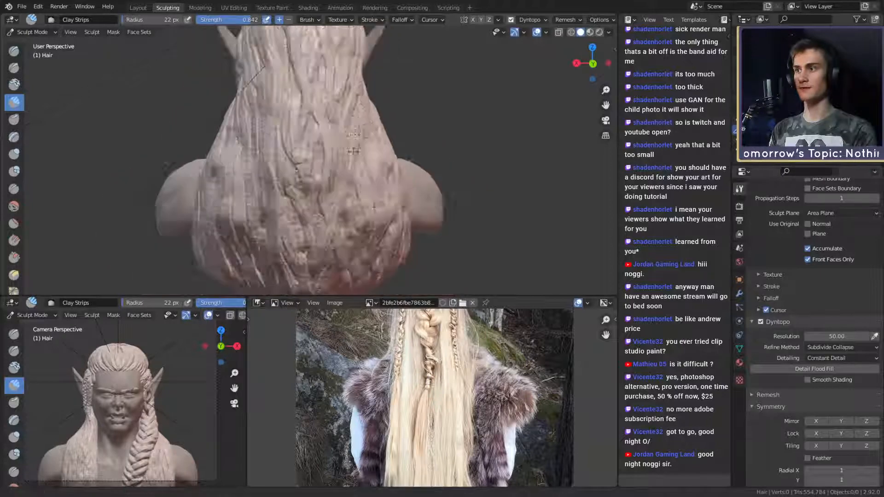
{"action": "mouse_move", "coordinate": [341, 180]}
{"action": "middle_mouse_down"}
{"action": "mouse_move", "coordinate": [377, 199]}
{"action": "mouse_move", "coordinate": [346, 168]}
{"action": "mouse_move", "coordinate": [365, 147]}
{"action": "mouse_move", "coordinate": [346, 148]}
{"action": "mouse_move", "coordinate": [363, 184]}
{"action": "mouse_move", "coordinate": [371, 169]}
{"action": "middle_mouse_up"}
{"action": "scroll", "coordinate": [355, 184], "scroll_direction": "up", "scroll_amount": 5}
{"action": "scroll", "coordinate": [378, 203], "scroll_direction": "down", "scroll_amount": 5}
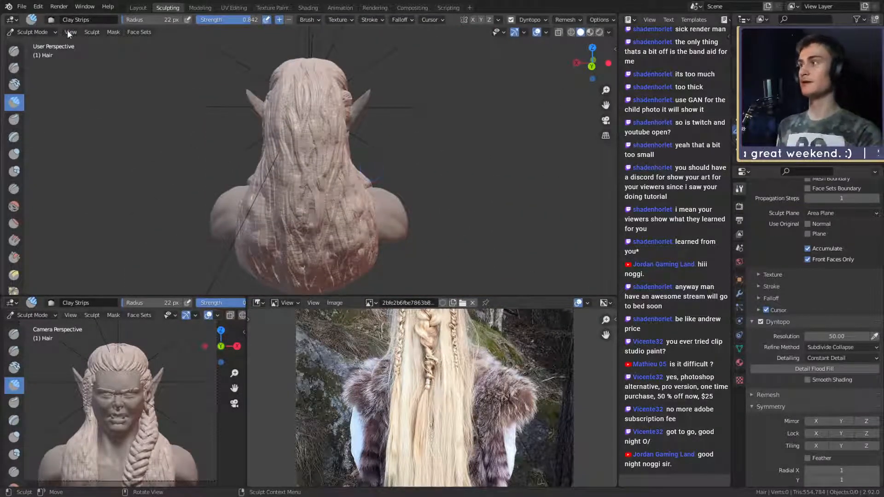
{"action": "left_click", "coordinate": [22, 6]}
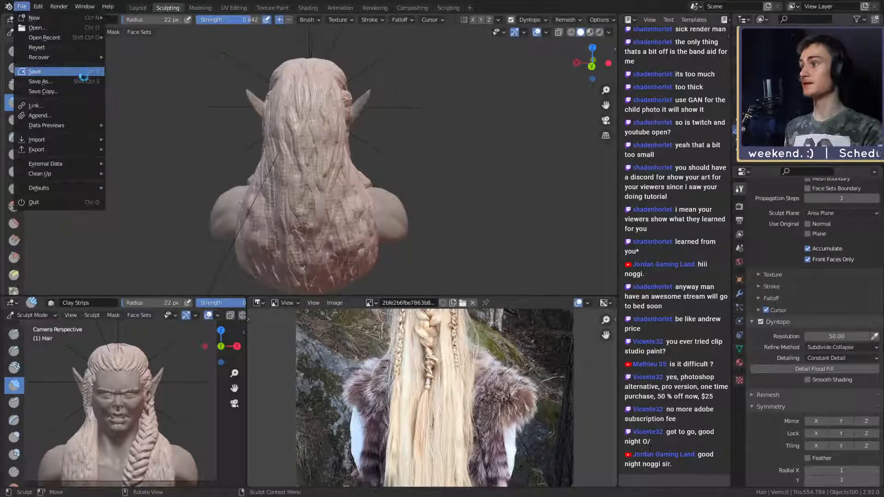
{"action": "key", "text": "Return"}
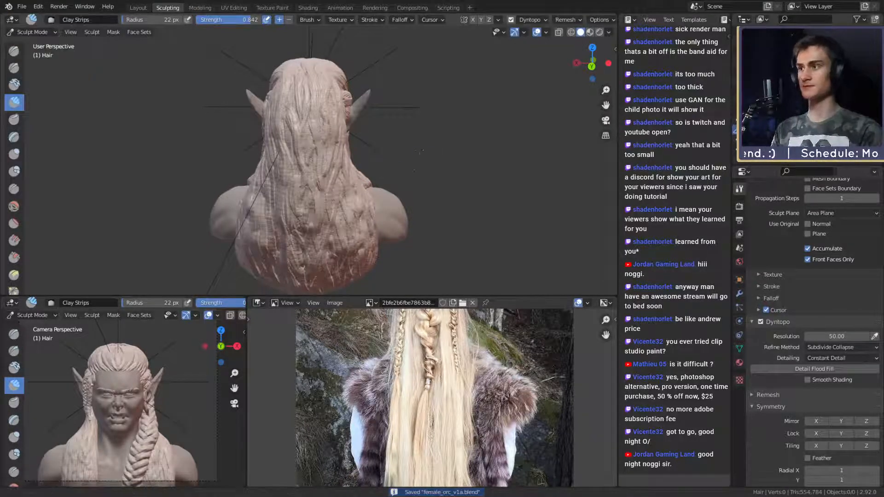
- Add long curved strands down the left side of the upper ponytail with Clay Strips at 21 px radius
{"action": "mouse_move", "coordinate": [395, 175]}
{"action": "middle_mouse_down"}
{"action": "mouse_move", "coordinate": [354, 177]}
{"action": "mouse_move", "coordinate": [392, 178]}
{"action": "middle_mouse_up"}
{"action": "scroll", "coordinate": [349, 176], "scroll_direction": "up", "scroll_amount": 4}
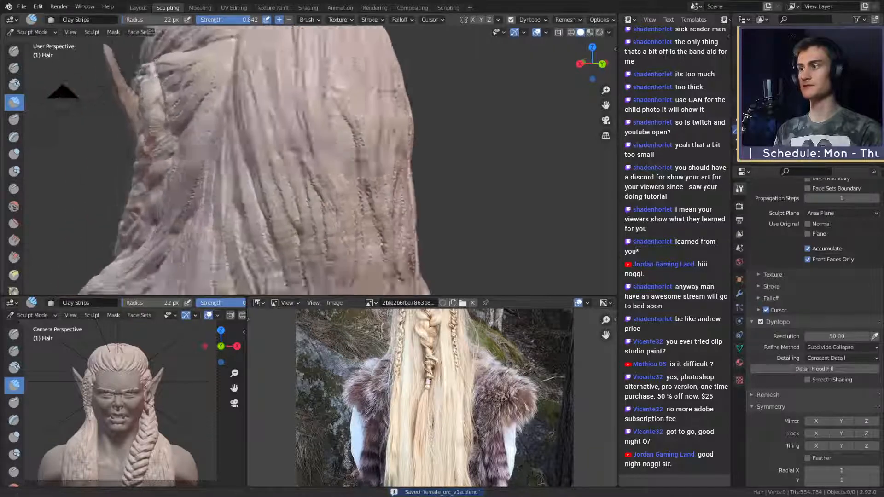
{"action": "mouse_move", "coordinate": [338, 173]}
{"action": "middle_mouse_down"}
{"action": "mouse_move", "coordinate": [312, 175]}
{"action": "mouse_move", "coordinate": [296, 148]}
{"action": "middle_mouse_up"}
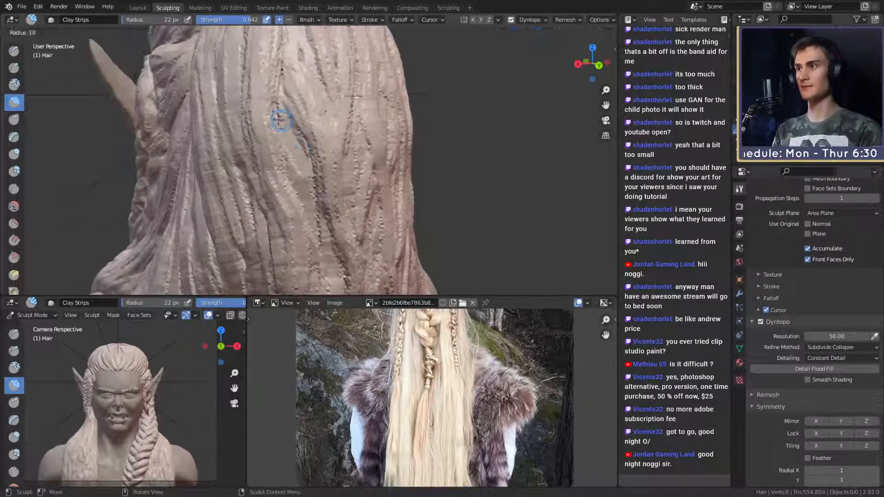
{"action": "key", "text": "f"}
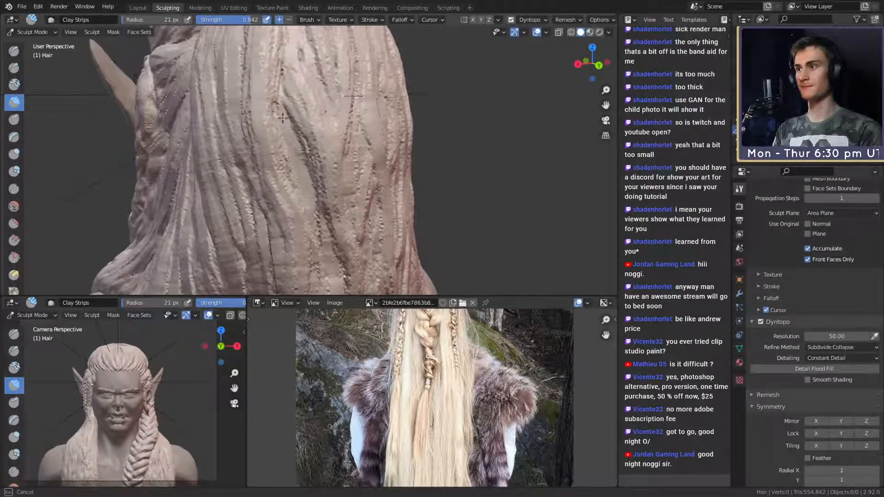
{"action": "left_click_drag", "start_coordinate": [308, 195], "coordinate": [329, 266]}
- Layer thinner strands over the upper ponytail's left side and center with Clay Strips at 15 px radius
{"action": "middle_click_drag", "start_coordinate": [338, 198], "coordinate": [340, 215]}
{"action": "key", "text": "f"}
{"action": "left_click", "coordinate": [313, 178]}
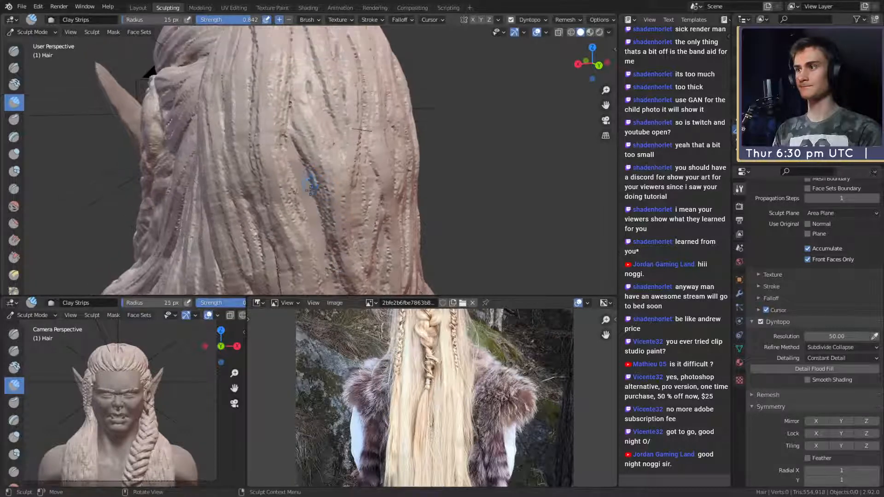
{"action": "left_click_drag", "start_coordinate": [290, 144], "coordinate": [307, 197]}
{"action": "middle_click_drag", "start_coordinate": [351, 207], "coordinate": [305, 173]}
{"action": "left_click_drag", "start_coordinate": [277, 174], "coordinate": [275, 157]}
{"action": "left_click_drag", "start_coordinate": [267, 85], "coordinate": [260, 95]}
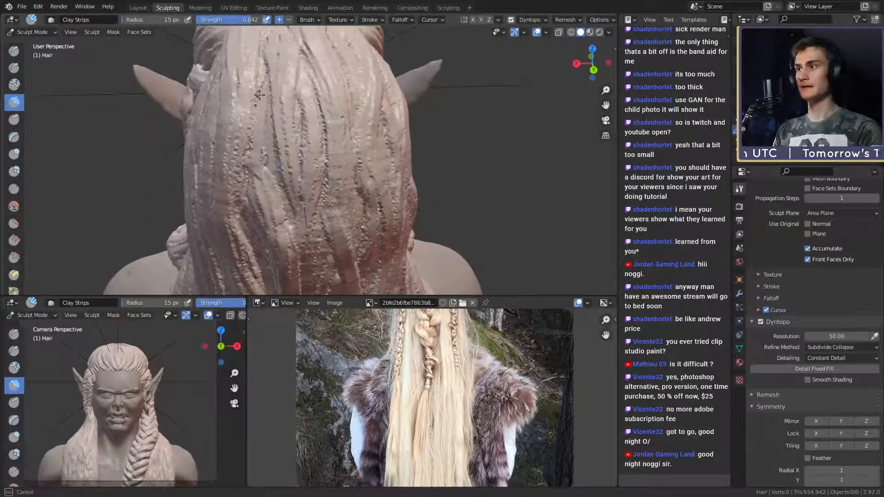
{"action": "mouse_move", "coordinate": [286, 210]}
{"action": "left_mouse_down"}
{"action": "mouse_move", "coordinate": [263, 127]}
{"action": "mouse_move", "coordinate": [267, 111]}
{"action": "mouse_move", "coordinate": [313, 185]}
{"action": "mouse_move", "coordinate": [286, 158]}
{"action": "left_mouse_up"}
- Add thin overlapping strands down the middle of the ponytail at neck height with Clay Strips at 15 px radius
{"action": "left_click_drag", "start_coordinate": [313, 207], "coordinate": [322, 150], "text": "ctrl+alt"}
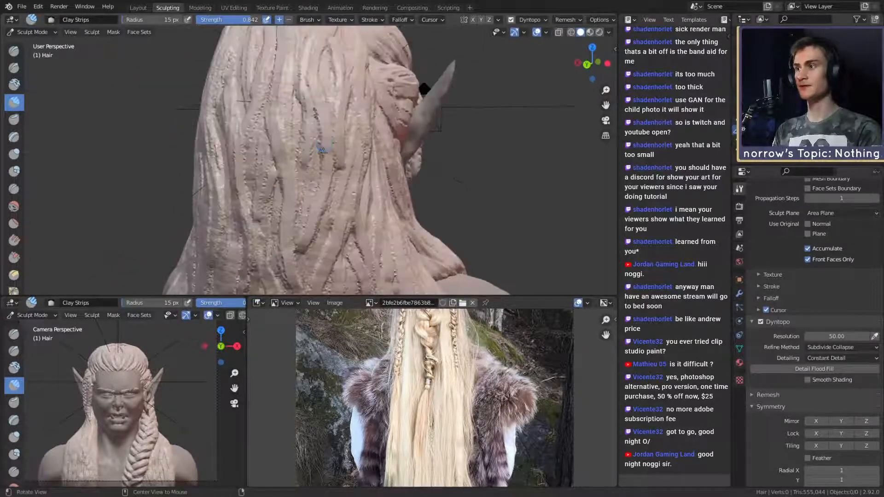
{"action": "middle_click_drag", "start_coordinate": [322, 150], "coordinate": [286, 156]}
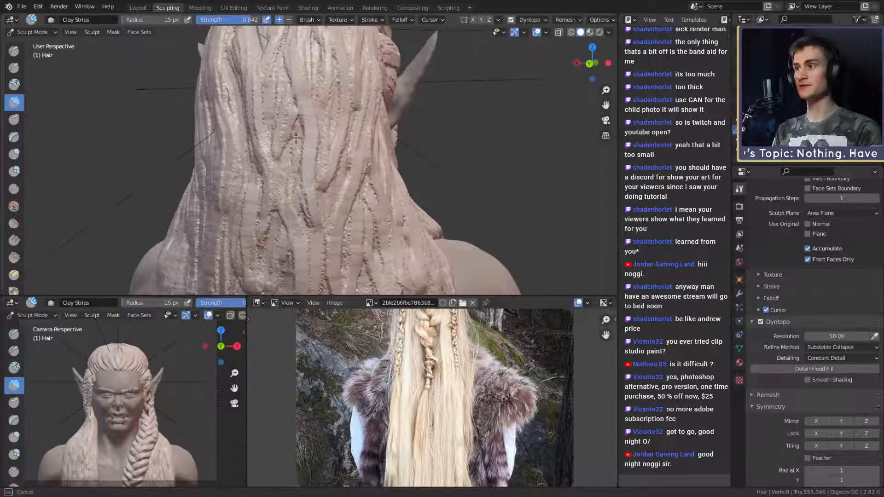
{"action": "left_click_drag", "start_coordinate": [288, 176], "coordinate": [292, 185]}
{"action": "left_click_drag", "start_coordinate": [276, 91], "coordinate": [270, 101]}
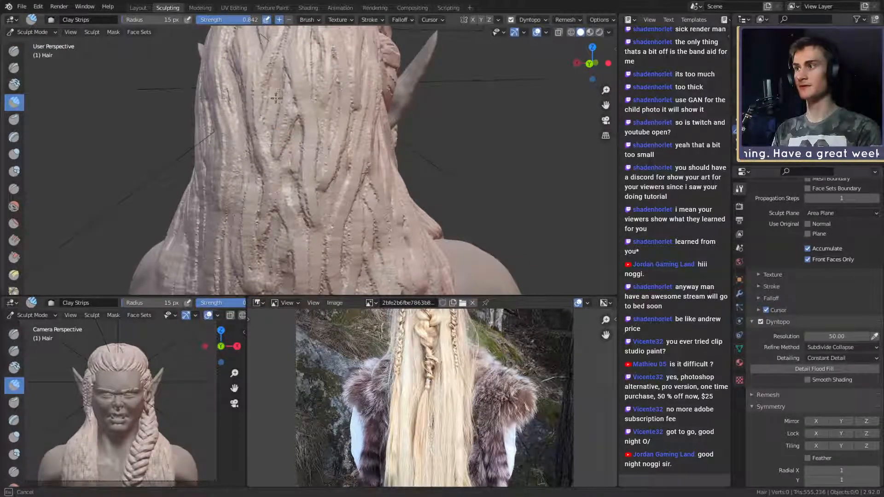
{"action": "left_click_drag", "start_coordinate": [283, 83], "coordinate": [326, 73]}
- Sculpt strands over the lower bulge's right corner beneath the shoulder with Clay Strips, ending at 23 px radius
{"action": "scroll", "coordinate": [325, 73], "scroll_direction": "down", "scroll_amount": 3}
{"action": "mouse_move", "coordinate": [326, 73]}
{"action": "middle_mouse_down"}
{"action": "mouse_move", "coordinate": [154, 100]}
{"action": "mouse_move", "coordinate": [304, 152]}
{"action": "middle_mouse_up"}
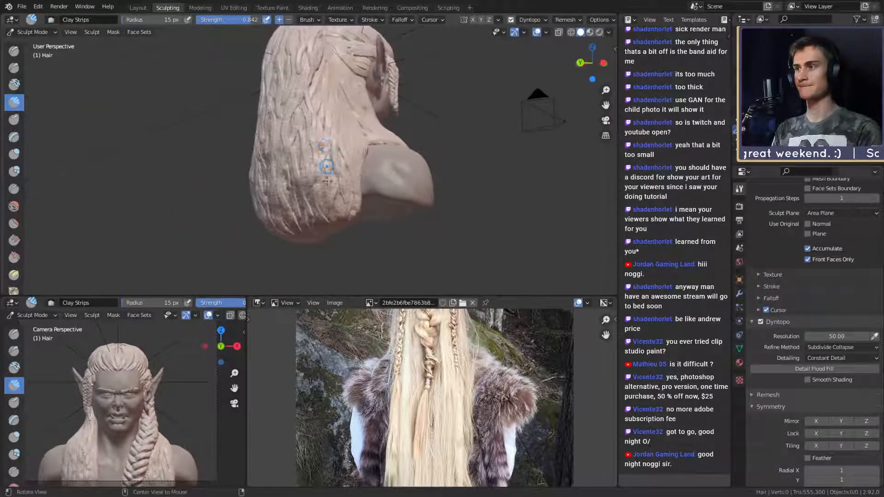
{"action": "scroll", "coordinate": [339, 174], "scroll_direction": "up", "scroll_amount": 4}
{"action": "middle_click_drag", "start_coordinate": [340, 175], "coordinate": [329, 134]}
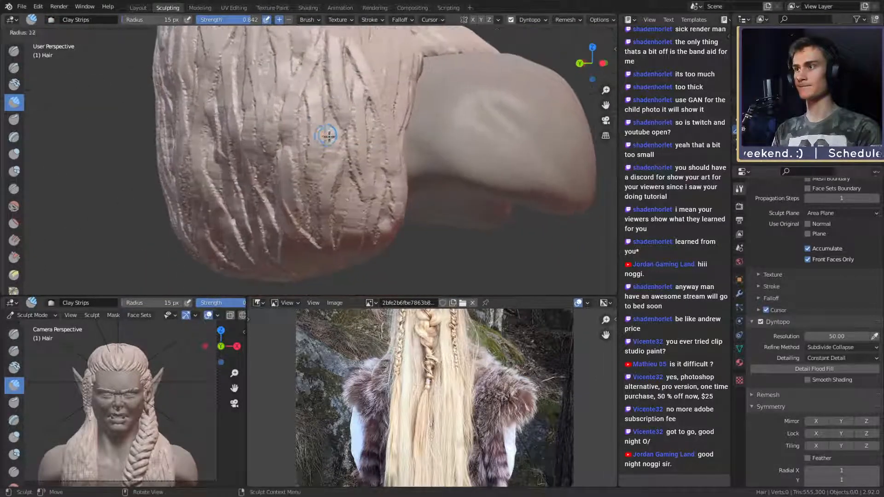
{"action": "key", "text": "f"}
{"action": "left_click_drag", "start_coordinate": [365, 223], "coordinate": [370, 231]}
{"action": "left_click_drag", "start_coordinate": [352, 188], "coordinate": [367, 224]}
{"action": "middle_click_drag", "start_coordinate": [367, 216], "coordinate": [359, 170]}
{"action": "key", "text": "f"}
{"action": "left_click_drag", "start_coordinate": [356, 177], "coordinate": [359, 199]}
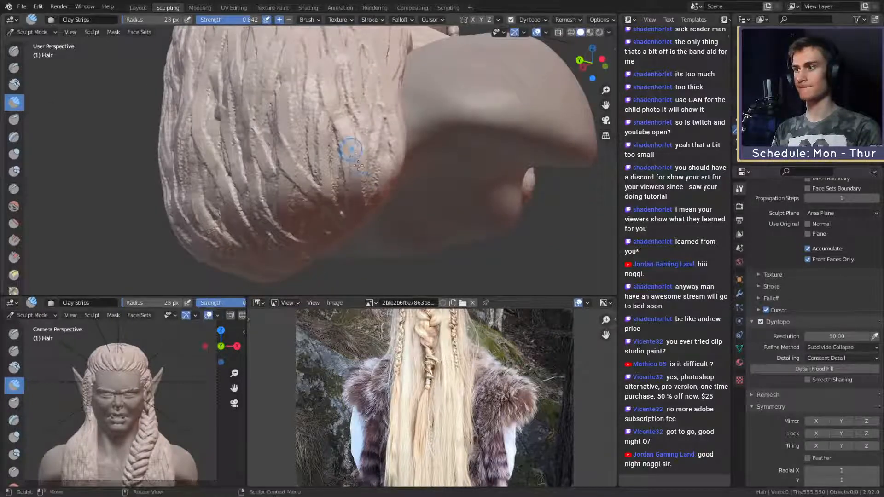
- Sharpen the grooves near the ponytail's root on the right side with the Crease brush, reducing its radius from 29 to 20 px
{"action": "middle_click_drag", "start_coordinate": [350, 151], "coordinate": [415, 182]}
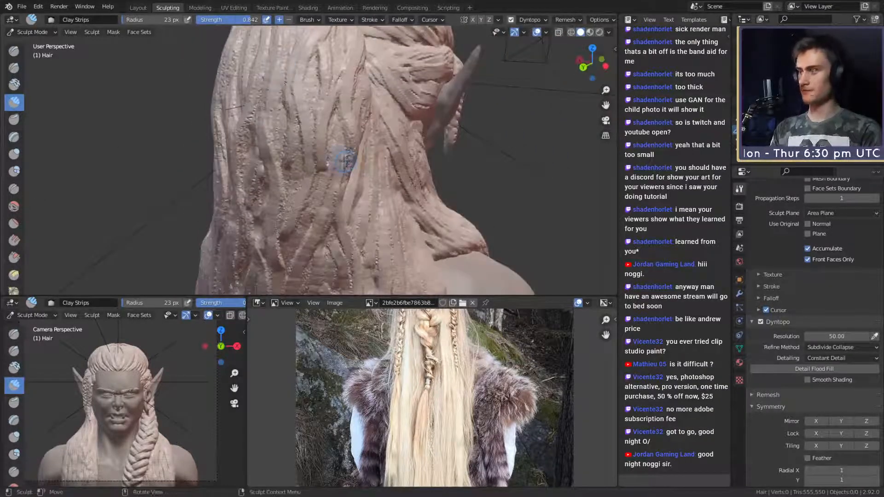
{"action": "key", "text": "shift+c"}
{"action": "mouse_move", "coordinate": [346, 160]}
{"action": "middle_mouse_down"}
{"action": "mouse_move", "coordinate": [333, 151]}
{"action": "mouse_move", "coordinate": [351, 144]}
{"action": "mouse_move", "coordinate": [338, 140]}
{"action": "mouse_move", "coordinate": [325, 103]}
{"action": "middle_mouse_up"}
{"action": "middle_click_drag", "start_coordinate": [310, 134], "coordinate": [367, 119]}
{"action": "key", "text": "bracketleft"}
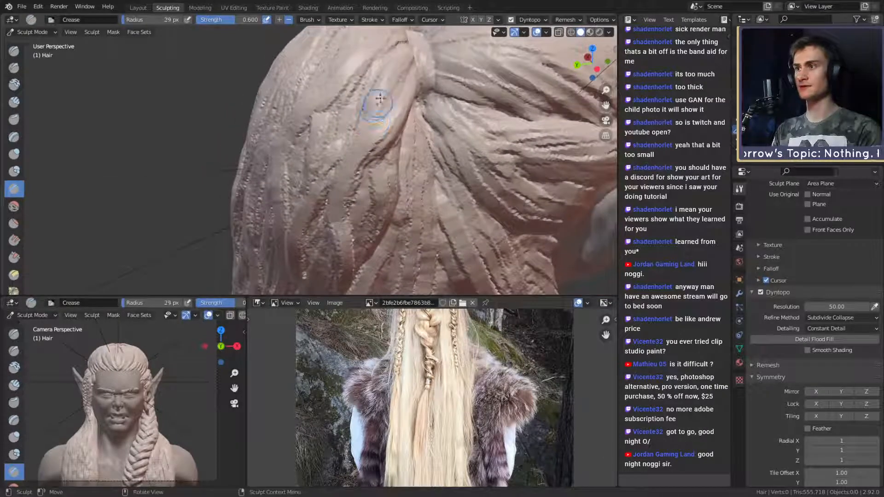
{"action": "middle_click_drag", "start_coordinate": [363, 172], "coordinate": [410, 66]}
{"action": "middle_click_drag", "start_coordinate": [405, 179], "coordinate": [382, 189]}
{"action": "key", "text": "bracketleft"}
{"action": "key", "text": "bracketleft"}
{"action": "key", "text": "bracketleft"}
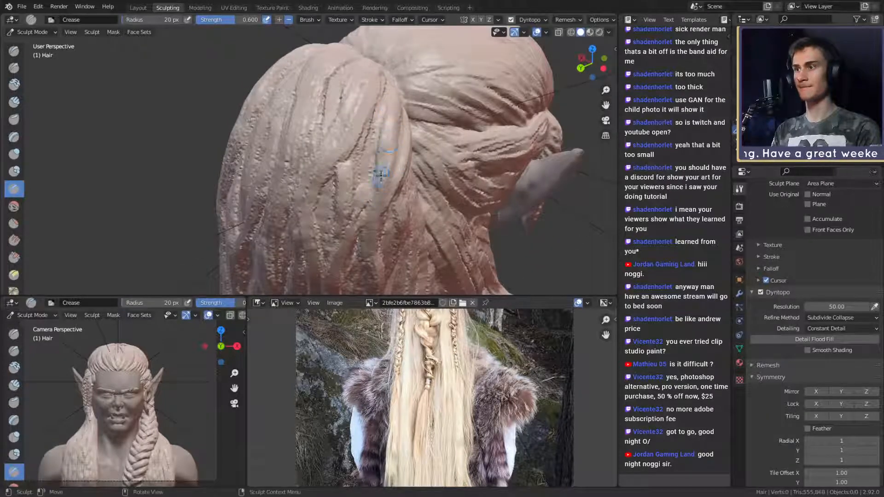
- Crease the grooves along the ponytail's right edge behind the ear at 27 px, then 23 px radius
{"action": "mouse_move", "coordinate": [374, 199]}
{"action": "middle_mouse_down"}
{"action": "mouse_move", "coordinate": [375, 129]}
{"action": "mouse_move", "coordinate": [361, 111]}
{"action": "middle_mouse_up"}
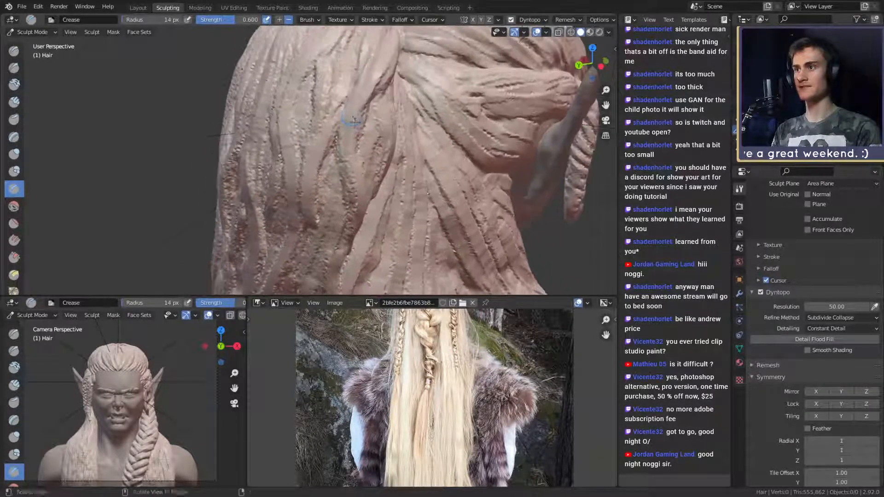
{"action": "key", "text": "bracketright"}
{"action": "key", "text": "bracketright"}
{"action": "key", "text": "bracketright"}
{"action": "key", "text": "bracketright"}
{"action": "key", "text": "bracketright"}
{"action": "key", "text": "bracketright"}
{"action": "key", "text": "bracketright"}
{"action": "middle_click_drag", "start_coordinate": [365, 206], "coordinate": [322, 193]}
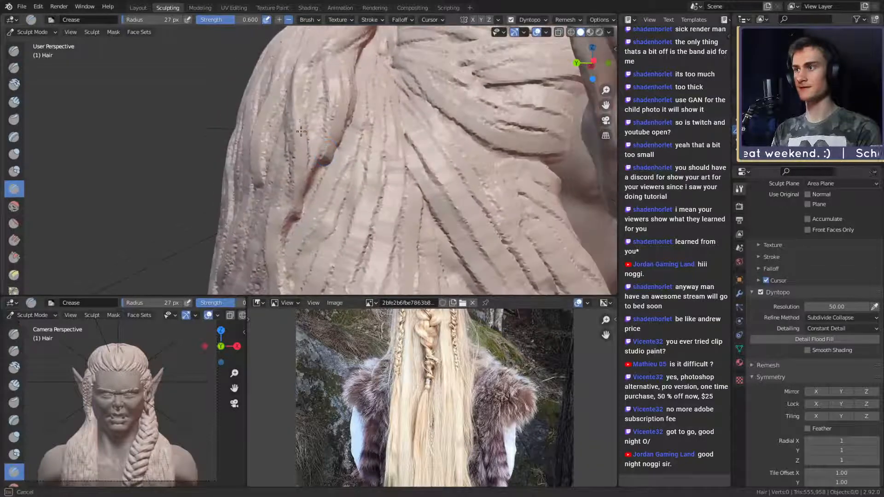
{"action": "key", "text": "bracketleft"}
{"action": "key", "text": "bracketleft"}
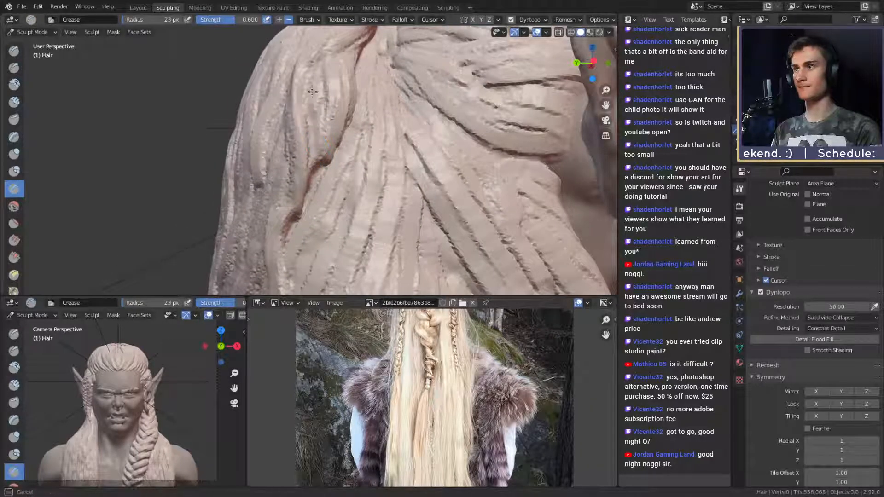
- Deepen the creases where the ponytail overlaps the side hair, from its root down the right edge, at 23 px radius
{"action": "middle_click_drag", "start_coordinate": [327, 60], "coordinate": [287, 172]}
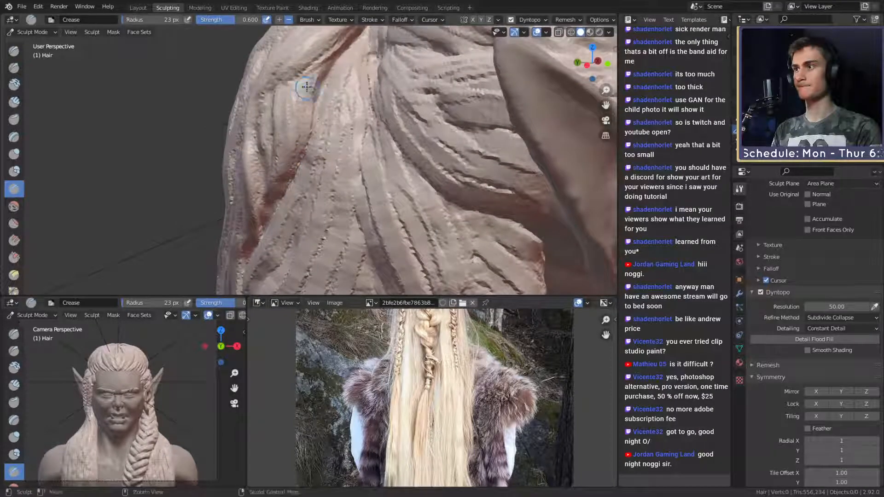
{"action": "middle_click_drag", "start_coordinate": [298, 131], "coordinate": [305, 143]}
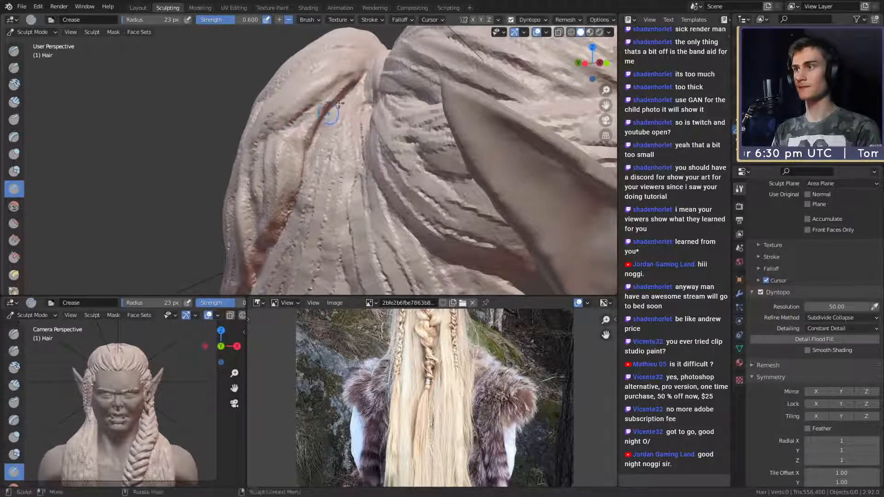
{"action": "scroll", "coordinate": [327, 128], "scroll_direction": "down", "scroll_amount": 5}
{"action": "mouse_move", "coordinate": [327, 129]}
{"action": "middle_mouse_down"}
{"action": "mouse_move", "coordinate": [378, 135]}
{"action": "mouse_move", "coordinate": [357, 134]}
{"action": "middle_mouse_up"}
{"action": "scroll", "coordinate": [354, 134], "scroll_direction": "up", "scroll_amount": 5}
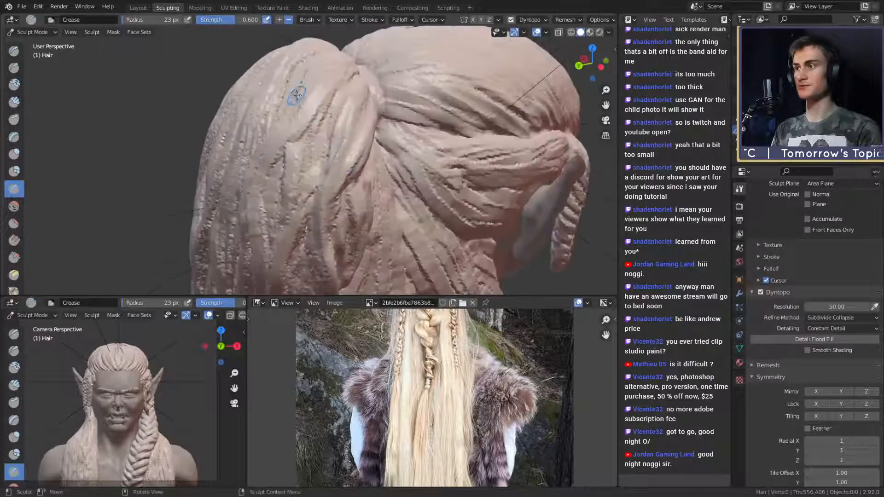
{"action": "left_click_drag", "start_coordinate": [296, 94], "coordinate": [296, 98]}
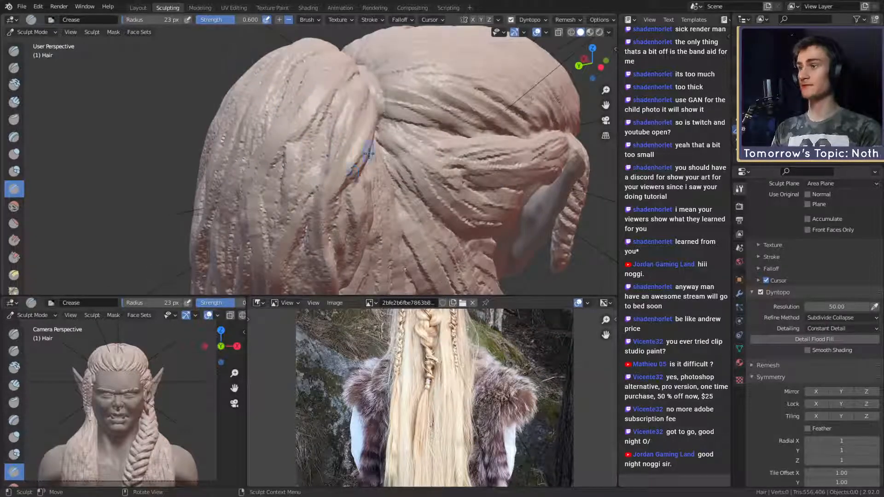
{"action": "mouse_move", "coordinate": [369, 154]}
{"action": "middle_mouse_down"}
{"action": "mouse_move", "coordinate": [380, 162]}
{"action": "mouse_move", "coordinate": [354, 141]}
{"action": "middle_mouse_up"}
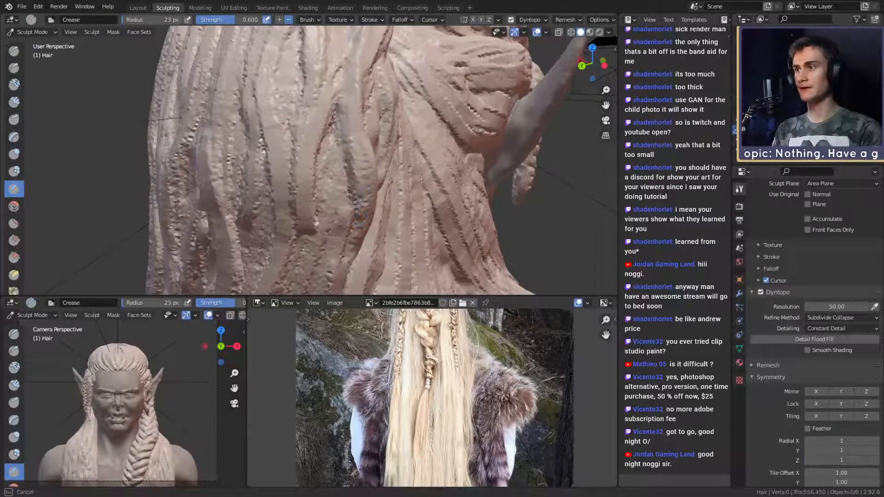
- Crease the grooves between strands on the right half of the ponytail, level with the ear, at 26 px radius
{"action": "middle_click_drag", "start_coordinate": [364, 201], "coordinate": [341, 154]}
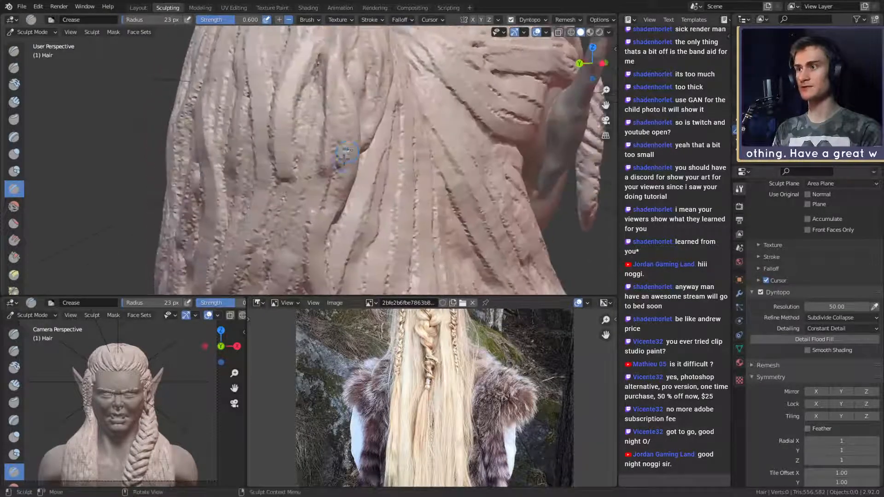
{"action": "key", "text": "f"}
{"action": "left_click", "coordinate": [340, 149]}
{"action": "mouse_move", "coordinate": [343, 109]}
{"action": "middle_mouse_down"}
{"action": "mouse_move", "coordinate": [339, 91]}
{"action": "mouse_move", "coordinate": [338, 161]}
{"action": "middle_mouse_up"}
{"action": "left_click_drag", "start_coordinate": [332, 243], "coordinate": [326, 158]}
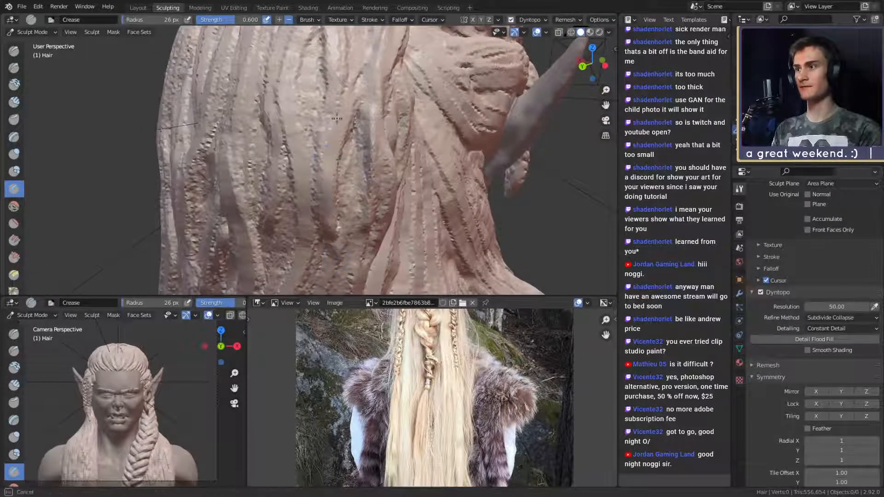
{"action": "middle_click_drag", "start_coordinate": [359, 100], "coordinate": [328, 207]}
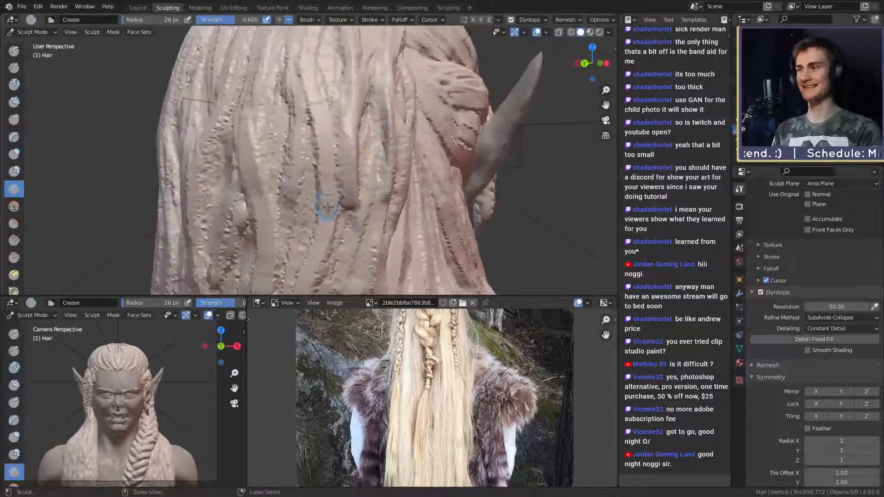
{"action": "middle_click_drag", "start_coordinate": [333, 107], "coordinate": [340, 178]}
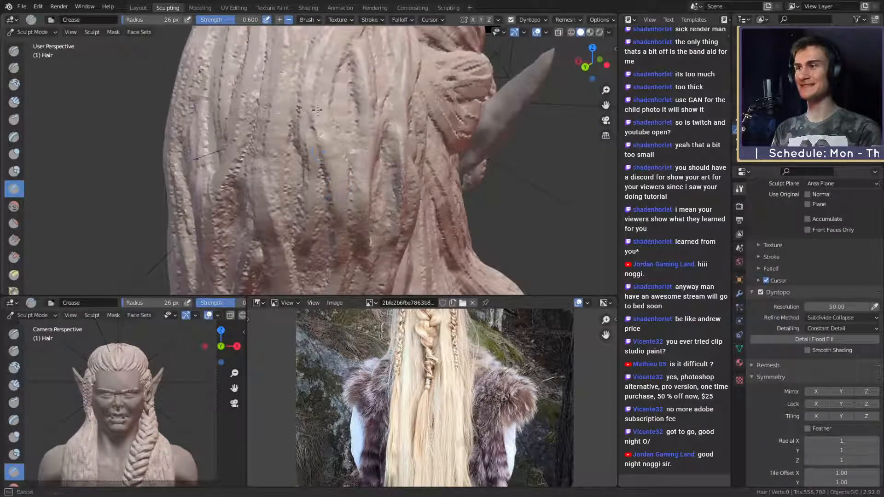
{"action": "left_click_drag", "start_coordinate": [324, 55], "coordinate": [337, 42], "text": "ctrl"}
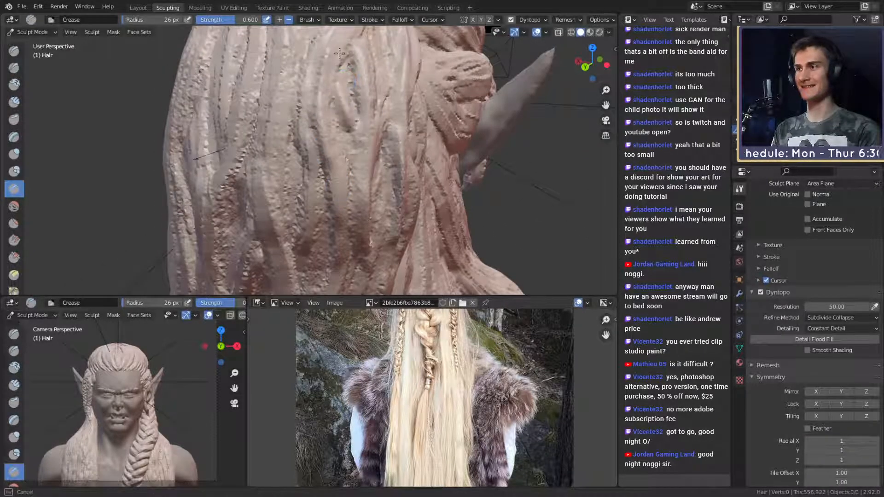
- Continue the creases from the back of the ponytail up over its right side to the root at 26 px radius
{"action": "middle_click_drag", "start_coordinate": [339, 53], "coordinate": [332, 198]}
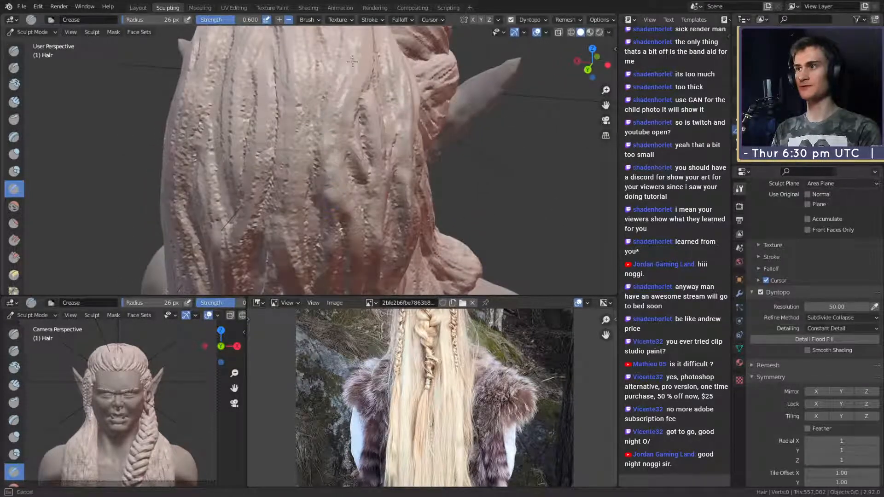
{"action": "middle_click_drag", "start_coordinate": [352, 61], "coordinate": [329, 160]}
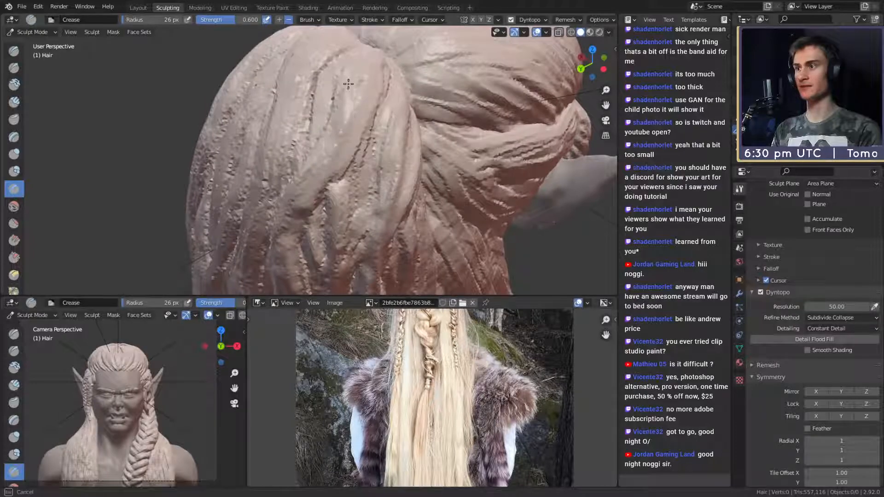
{"action": "middle_click_drag", "start_coordinate": [383, 123], "coordinate": [305, 155]}
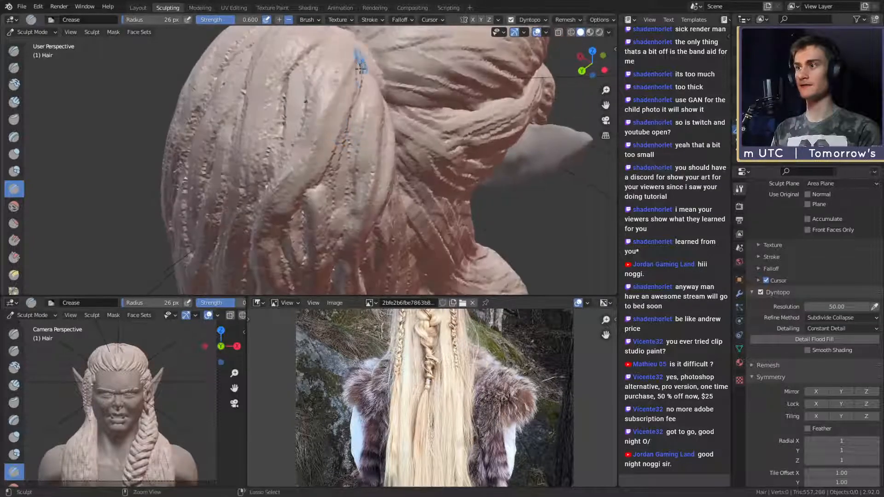
{"action": "mouse_move", "coordinate": [360, 68]}
{"action": "middle_mouse_down"}
{"action": "mouse_move", "coordinate": [363, 160]}
{"action": "mouse_move", "coordinate": [335, 134]}
{"action": "mouse_move", "coordinate": [339, 107]}
{"action": "middle_mouse_up"}
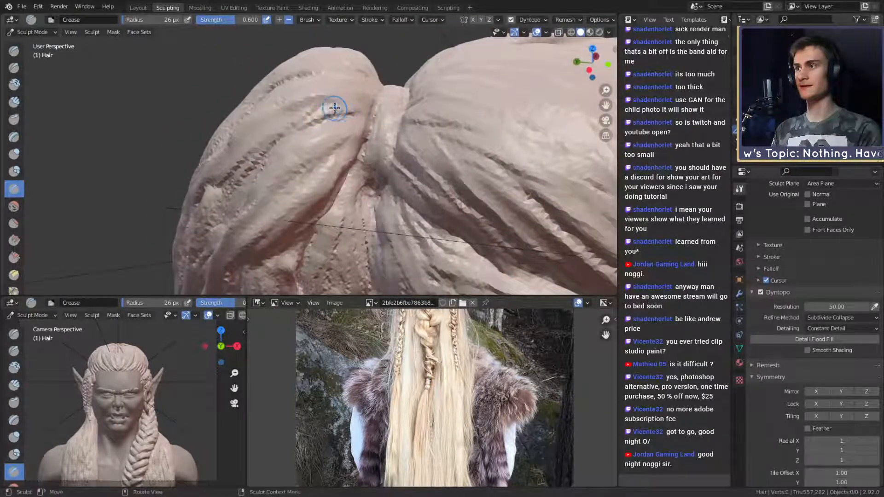
- Sharpen the grooves over the ponytail's upper bulge beside the hair tie with Crease at 20 px radius
{"action": "middle_click_drag", "start_coordinate": [271, 127], "coordinate": [347, 97]}
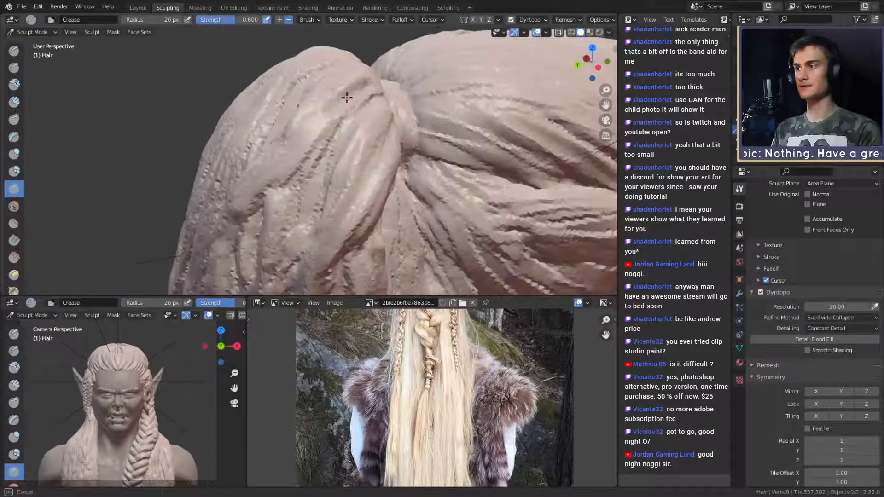
{"action": "middle_click_drag", "start_coordinate": [314, 150], "coordinate": [237, 171]}
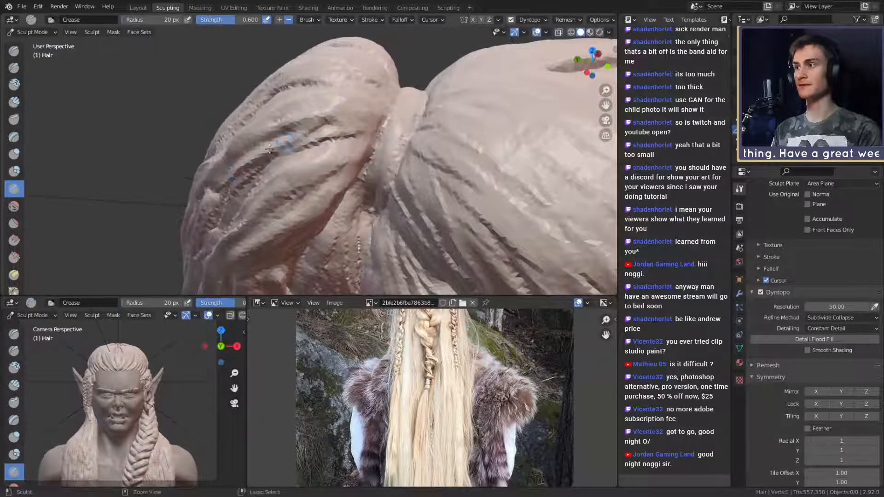
{"action": "middle_click_drag", "start_coordinate": [367, 125], "coordinate": [350, 138]}
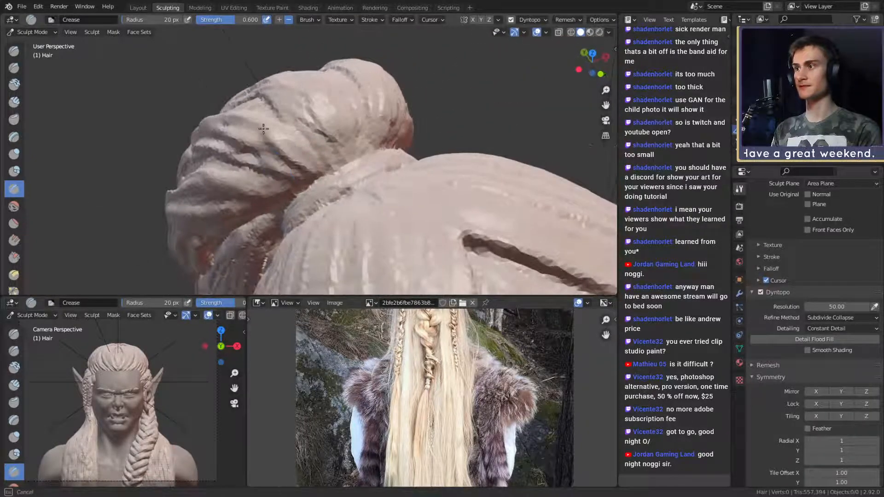
{"action": "middle_click_drag", "start_coordinate": [289, 131], "coordinate": [353, 132]}
{"action": "middle_click_drag", "start_coordinate": [268, 158], "coordinate": [368, 76]}
{"action": "middle_click_drag", "start_coordinate": [346, 152], "coordinate": [386, 138]}
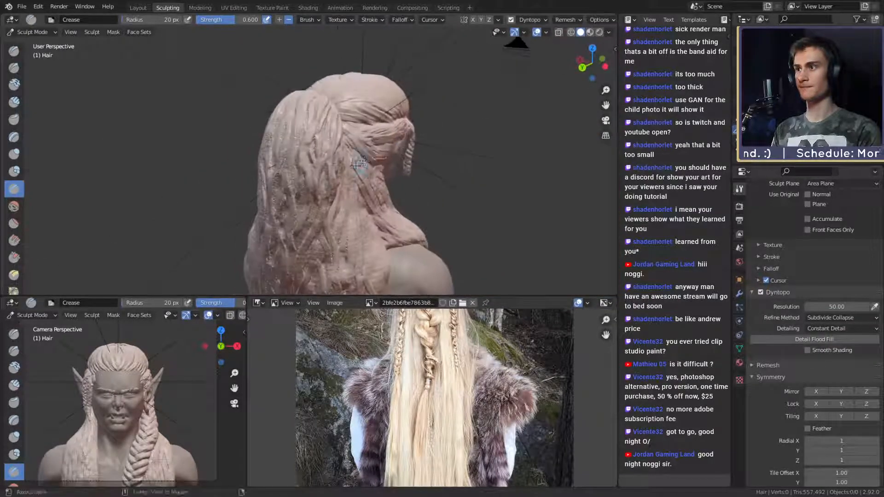
- Deepen the grooves on the ponytail's upper right side with Crease at 20 px, then 30 px radius
{"action": "middle_click_drag", "start_coordinate": [353, 168], "coordinate": [334, 174], "text": "ctrl"}
{"action": "middle_click_drag", "start_coordinate": [315, 208], "coordinate": [314, 151]}
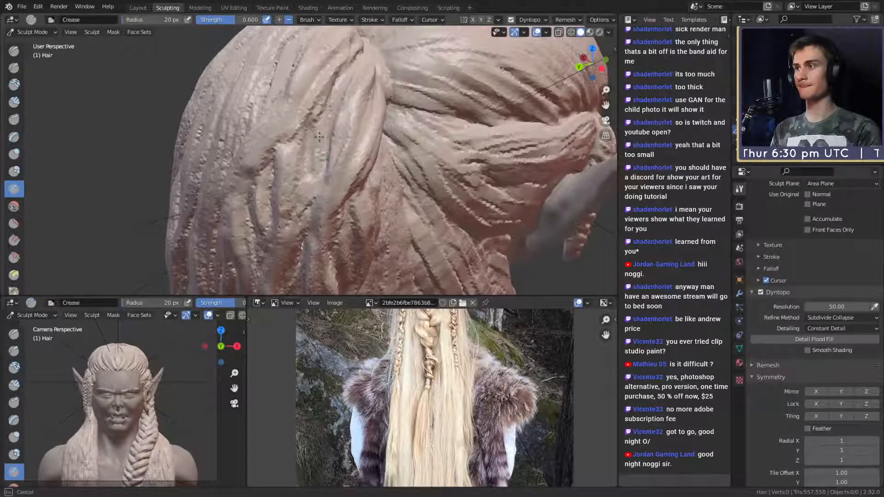
{"action": "middle_click_drag", "start_coordinate": [338, 142], "coordinate": [367, 211], "text": "ctrl"}
{"action": "left_click_drag", "start_coordinate": [367, 211], "coordinate": [367, 222], "text": "alt"}
{"action": "left_click_drag", "start_coordinate": [300, 118], "coordinate": [329, 186], "text": "ctrl+alt"}
{"action": "key", "text": "f"}
{"action": "left_click", "coordinate": [312, 191]}
{"action": "mouse_move", "coordinate": [428, 187]}
{"action": "left_mouse_down", "text": "alt"}
{"action": "mouse_move", "coordinate": [262, 169]}
{"action": "mouse_move", "coordinate": [307, 203]}
{"action": "left_mouse_up", "text": "alt"}
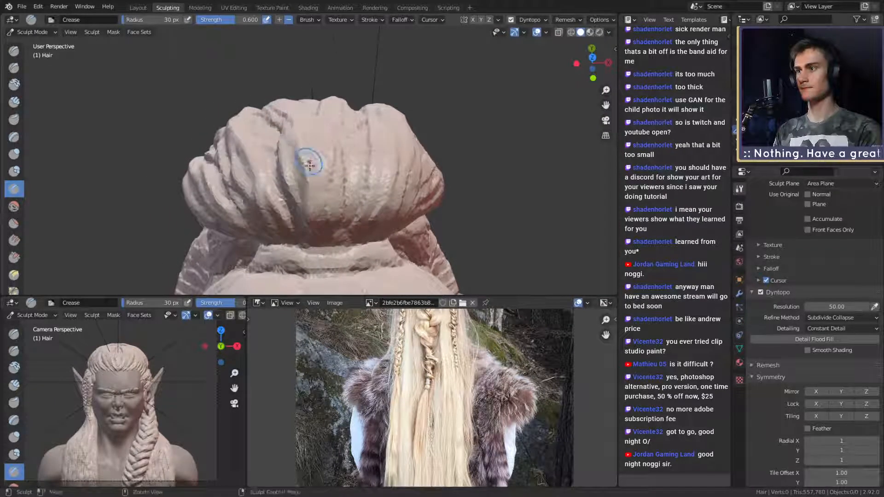
- Crease the grooves across the top of the ponytail above the hair tie, enlarging the brush from 30 to 62 px radius
{"action": "left_click_drag", "start_coordinate": [310, 166], "coordinate": [343, 159], "text": "alt"}
{"action": "key", "text": "f"}
{"action": "left_click", "coordinate": [348, 157]}
{"action": "mouse_move", "coordinate": [295, 121]}
{"action": "left_mouse_down", "text": "alt"}
{"action": "mouse_move", "coordinate": [377, 129]}
{"action": "mouse_move", "coordinate": [325, 174]}
{"action": "mouse_move", "coordinate": [313, 161]}
{"action": "mouse_move", "coordinate": [349, 144]}
{"action": "mouse_move", "coordinate": [336, 170]}
{"action": "left_mouse_up", "text": "alt"}
{"action": "key", "text": "f"}
{"action": "left_click", "coordinate": [386, 129]}
{"action": "left_click_drag", "start_coordinate": [335, 170], "coordinate": [184, 113], "text": "alt"}
- Carve broad creases down the ponytail's left side from its root at 62 px, then reduce the radius to 48 px
{"action": "mouse_move", "coordinate": [276, 56]}
{"action": "left_mouse_down"}
{"action": "mouse_move", "coordinate": [318, 222]}
{"action": "mouse_move", "coordinate": [287, 142]}
{"action": "left_mouse_up"}
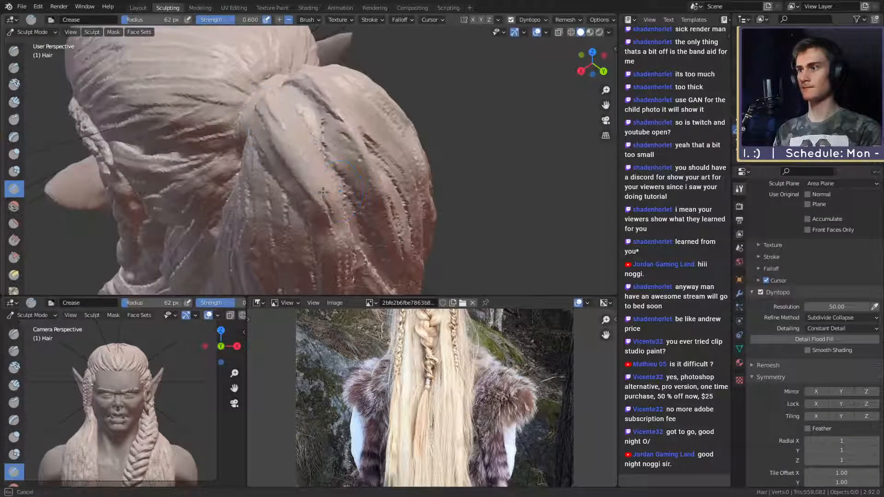
{"action": "middle_click_drag", "start_coordinate": [353, 238], "coordinate": [343, 187]}
{"action": "left_click_drag", "start_coordinate": [326, 122], "coordinate": [314, 276]}
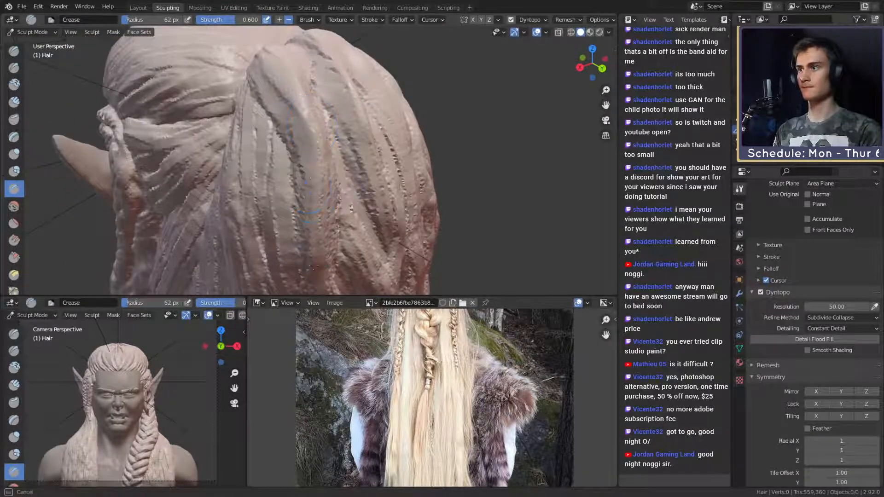
{"action": "middle_click_drag", "start_coordinate": [314, 221], "coordinate": [332, 193]}
{"action": "key", "text": "f"}
{"action": "left_click", "coordinate": [335, 141]}
{"action": "middle_click_drag", "start_coordinate": [339, 131], "coordinate": [338, 168]}
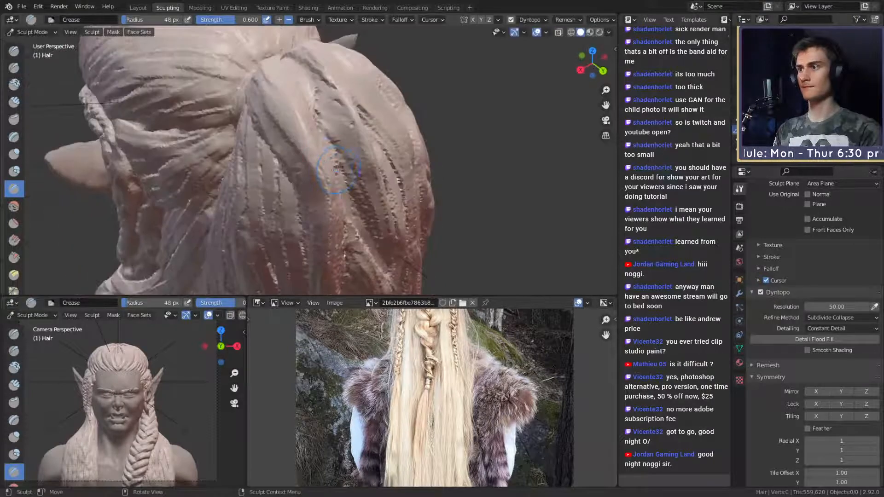
- Crease deep grooves between the overlapping strands down the middle of the ponytail's back at 48 px radius
{"action": "middle_click_drag", "start_coordinate": [368, 234], "coordinate": [299, 81]}
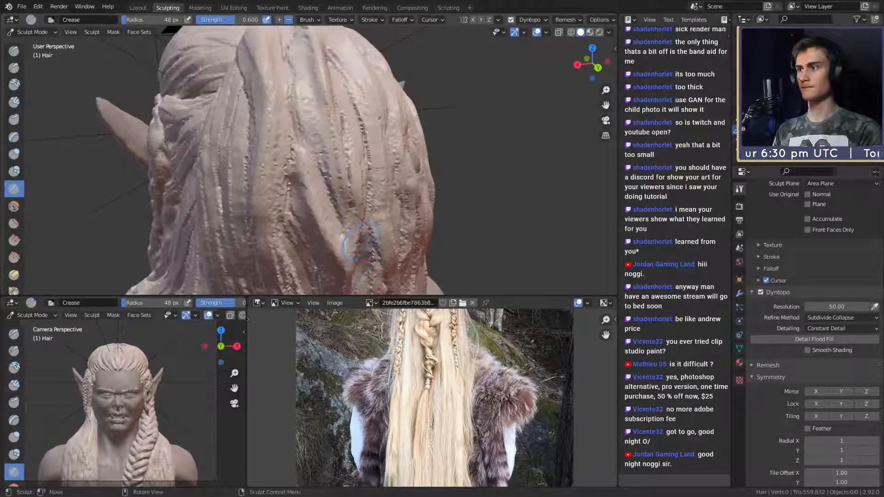
{"action": "mouse_move", "coordinate": [362, 240]}
{"action": "middle_mouse_down"}
{"action": "mouse_move", "coordinate": [308, 138]}
{"action": "mouse_move", "coordinate": [282, 144]}
{"action": "middle_mouse_up"}
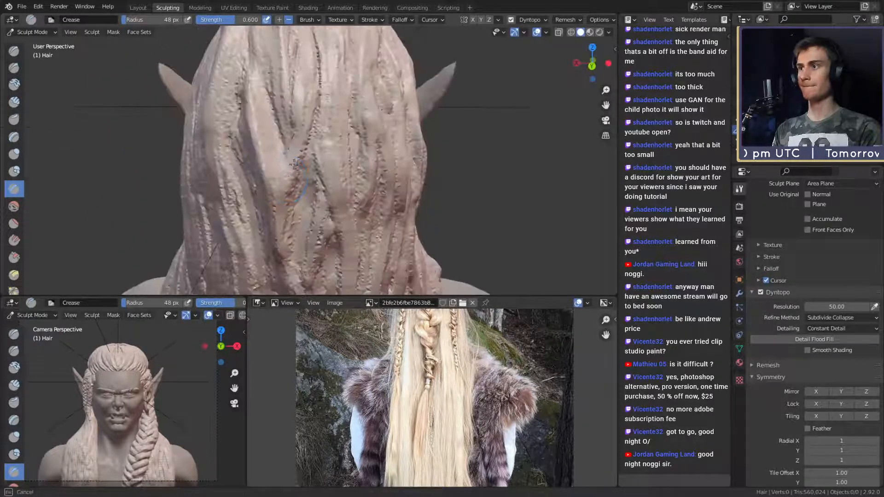
{"action": "left_click_drag", "start_coordinate": [300, 206], "coordinate": [302, 214]}
{"action": "scroll", "coordinate": [308, 193], "scroll_direction": "down", "scroll_amount": 5}
{"action": "mouse_move", "coordinate": [313, 170]}
{"action": "middle_mouse_down"}
{"action": "mouse_move", "coordinate": [397, 162]}
{"action": "mouse_move", "coordinate": [297, 158]}
{"action": "middle_mouse_up"}
{"action": "scroll", "coordinate": [325, 162], "scroll_direction": "up", "scroll_amount": 4}
- Refine the creases around the large central strand at the ponytail's back, reducing the radius to 26 px, then 14 px
{"action": "key", "text": "f"}
{"action": "left_click", "coordinate": [295, 185]}
{"action": "key", "text": "f"}
{"action": "left_click", "coordinate": [292, 156]}
{"action": "left_click_drag", "start_coordinate": [279, 137], "coordinate": [281, 143]}
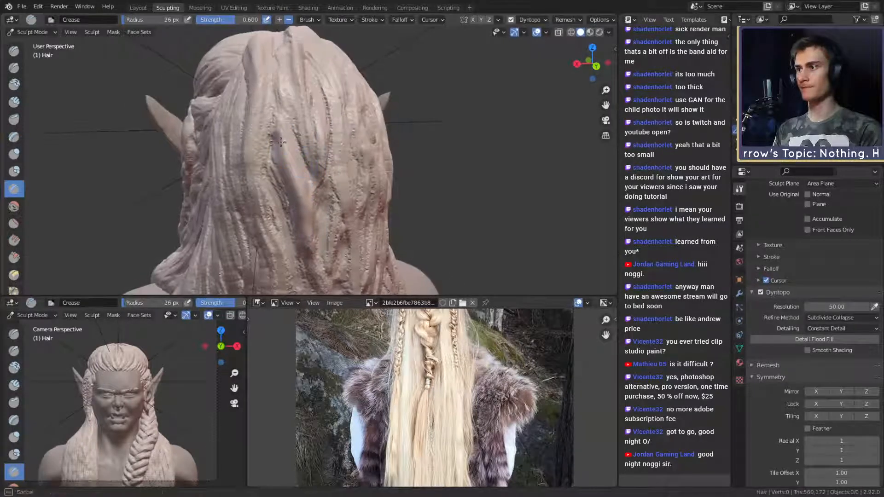
{"action": "key", "text": "f"}
{"action": "left_click", "coordinate": [311, 223]}
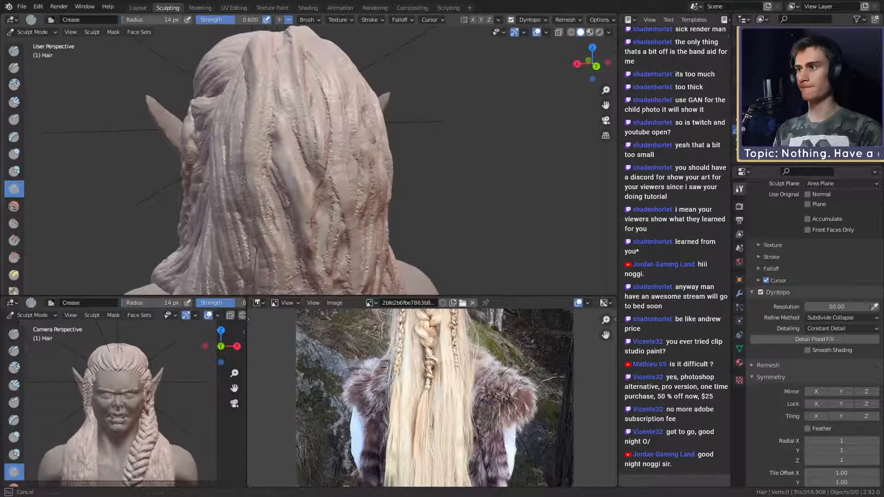
- Crease the seams on both sides of the hair tie around the ponytail's base at 17 px radius
{"action": "mouse_move", "coordinate": [311, 215]}
{"action": "middle_mouse_down"}
{"action": "mouse_move", "coordinate": [345, 178]}
{"action": "mouse_move", "coordinate": [368, 177]}
{"action": "middle_mouse_up"}
{"action": "mouse_move", "coordinate": [283, 166]}
{"action": "middle_mouse_down", "text": "ctrl"}
{"action": "mouse_move", "coordinate": [270, 128]}
{"action": "mouse_move", "coordinate": [280, 183]}
{"action": "mouse_move", "coordinate": [277, 124]}
{"action": "mouse_move", "coordinate": [352, 111]}
{"action": "mouse_move", "coordinate": [290, 153]}
{"action": "mouse_move", "coordinate": [318, 158]}
{"action": "mouse_move", "coordinate": [338, 179]}
{"action": "mouse_move", "coordinate": [326, 208]}
{"action": "middle_mouse_up", "text": "ctrl"}
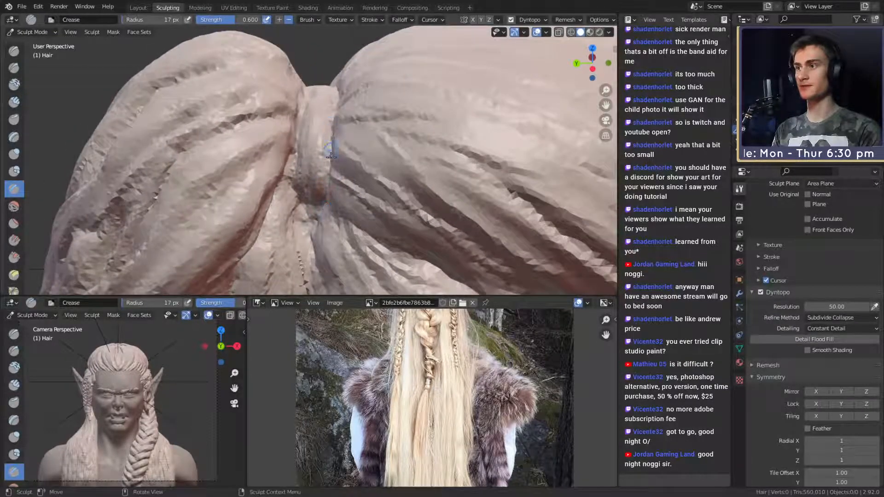
{"action": "middle_click_drag", "start_coordinate": [344, 101], "coordinate": [308, 186]}
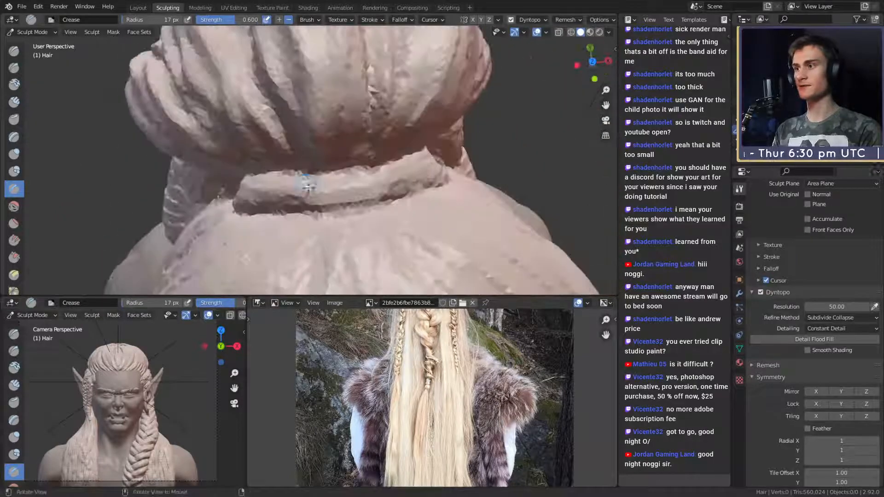
{"action": "mouse_move", "coordinate": [417, 196]}
{"action": "middle_mouse_down"}
{"action": "mouse_move", "coordinate": [281, 145]}
{"action": "mouse_move", "coordinate": [289, 143]}
{"action": "middle_mouse_up"}
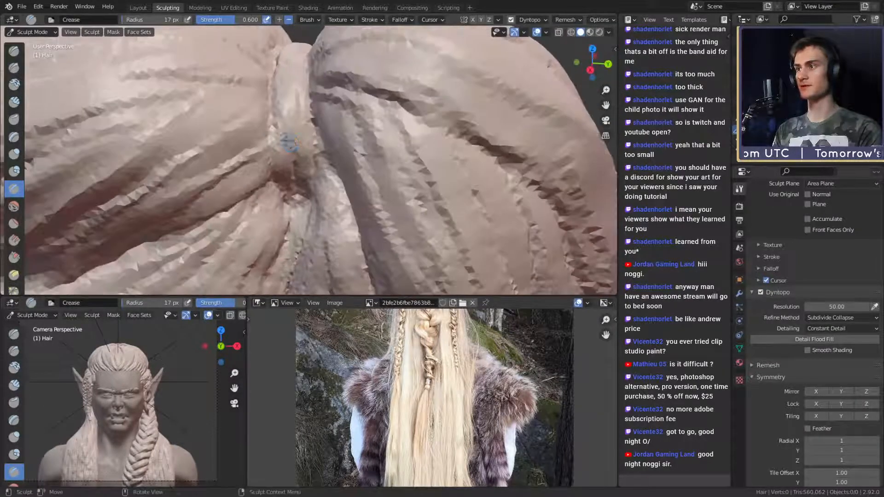
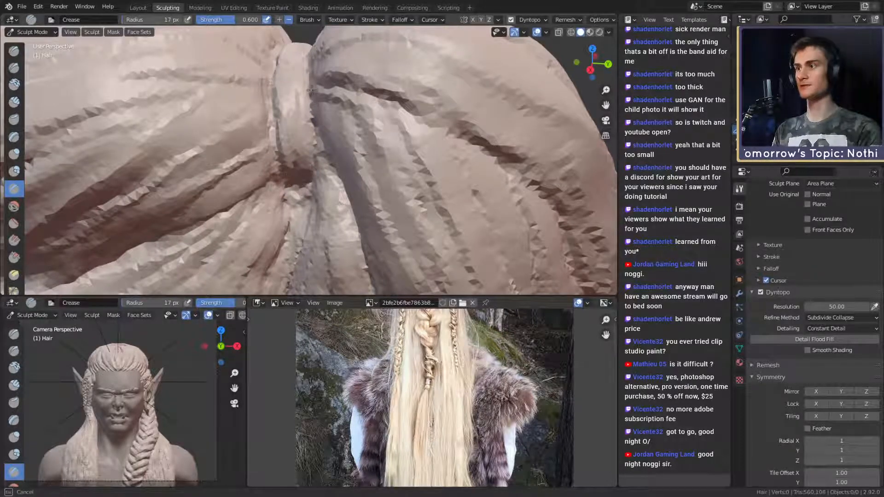
{"action": "middle_click_drag", "start_coordinate": [311, 90], "coordinate": [327, 175]}
{"action": "middle_click_drag", "start_coordinate": [318, 121], "coordinate": [326, 159]}
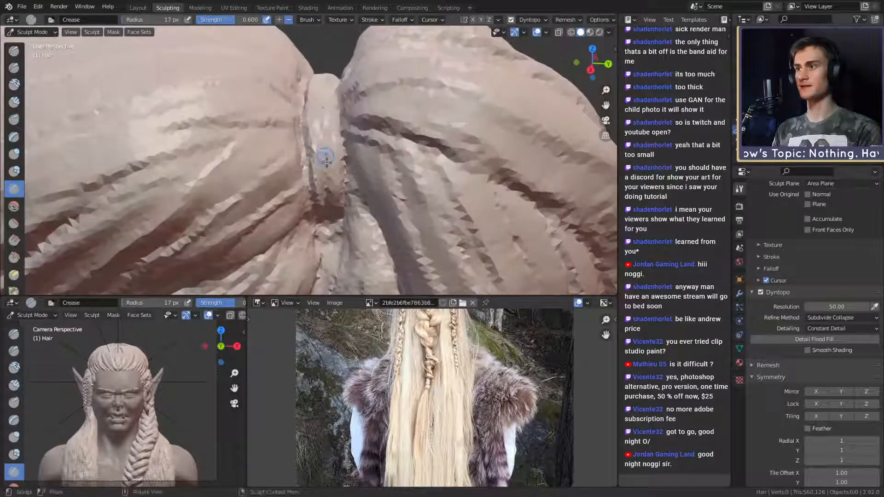
{"action": "middle_click_drag", "start_coordinate": [331, 105], "coordinate": [328, 221]}
{"action": "mouse_move", "coordinate": [330, 106]}
{"action": "middle_mouse_down"}
{"action": "mouse_move", "coordinate": [319, 213]}
{"action": "mouse_move", "coordinate": [290, 69]}
{"action": "mouse_move", "coordinate": [277, 49]}
{"action": "middle_mouse_up"}
- Switch to the Clay Strips brush and build up strands just below the hair tie on the ponytail's left side at 30 px radius
{"action": "scroll", "coordinate": [308, 96], "scroll_direction": "down", "scroll_amount": 6}
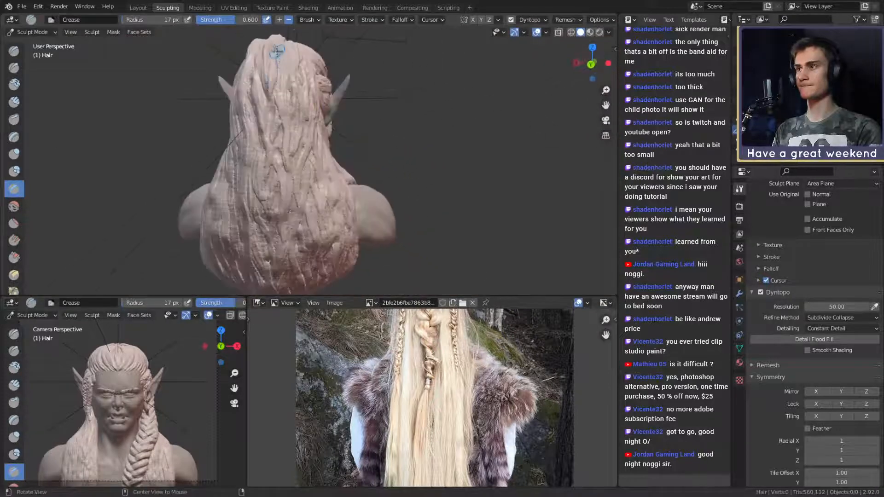
{"action": "mouse_move", "coordinate": [335, 138]}
{"action": "middle_mouse_down"}
{"action": "mouse_move", "coordinate": [369, 166]}
{"action": "mouse_move", "coordinate": [318, 144]}
{"action": "mouse_move", "coordinate": [360, 119]}
{"action": "mouse_move", "coordinate": [321, 144]}
{"action": "mouse_move", "coordinate": [322, 162]}
{"action": "mouse_move", "coordinate": [359, 160]}
{"action": "middle_mouse_up"}
{"action": "scroll", "coordinate": [350, 152], "scroll_direction": "up", "scroll_amount": 4}
{"action": "key", "text": "c"}
{"action": "scroll", "coordinate": [329, 136], "scroll_direction": "down", "scroll_amount": 3}
{"action": "scroll", "coordinate": [336, 161], "scroll_direction": "up", "scroll_amount": 3}
{"action": "scroll", "coordinate": [359, 160], "scroll_direction": "up", "scroll_amount": 4}
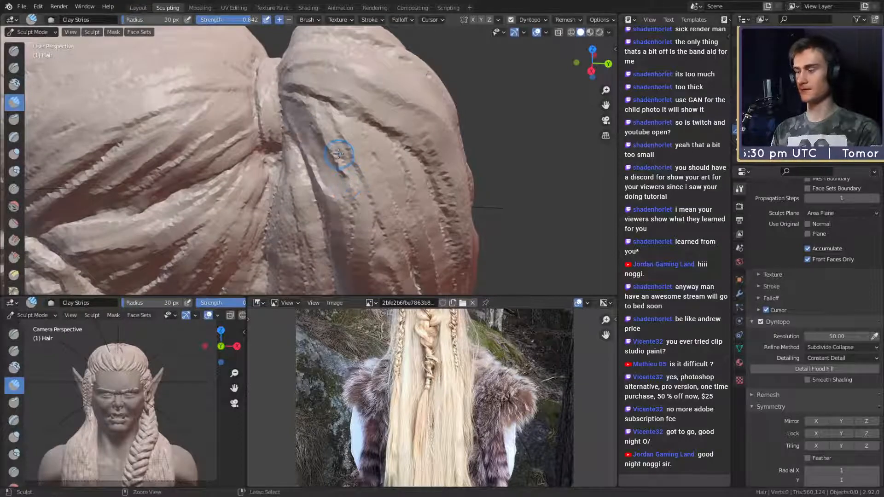
{"action": "scroll", "coordinate": [366, 176], "scroll_direction": "down", "scroll_amount": 2}
{"action": "scroll", "coordinate": [350, 139], "scroll_direction": "up", "scroll_amount": 3}
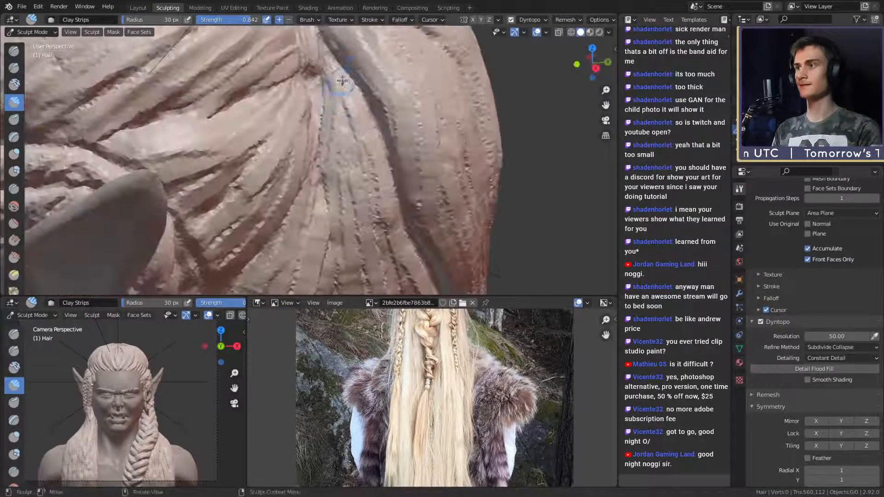
{"action": "middle_click_drag", "start_coordinate": [340, 115], "coordinate": [331, 97]}
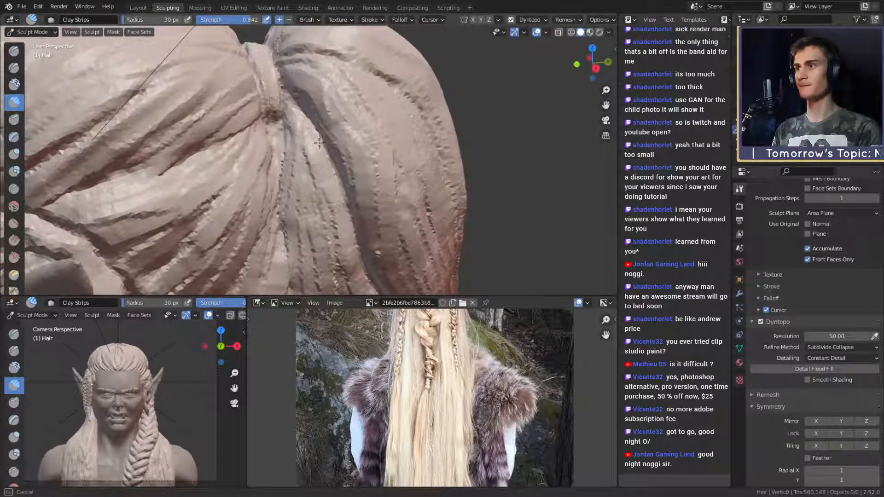
- Add overlapping Clay Strips strands down the ponytail's left edge from the hair tie at 30 px radius
{"action": "middle_click_drag", "start_coordinate": [304, 83], "coordinate": [326, 171]}
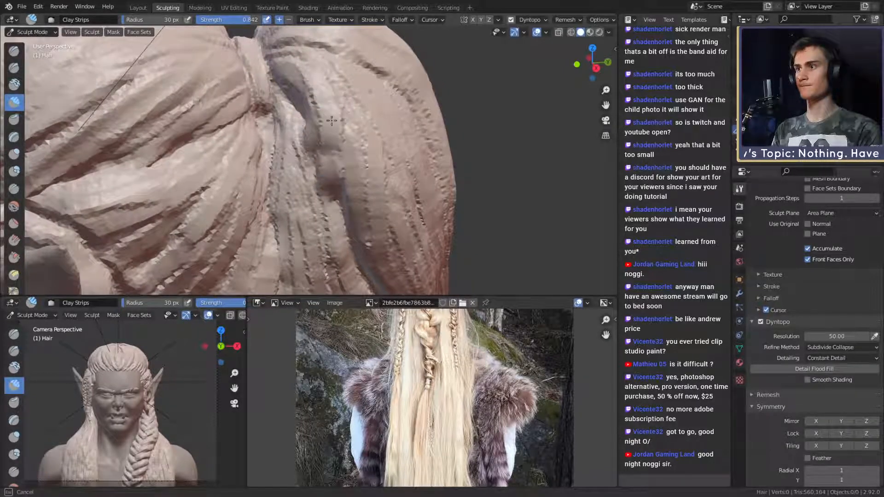
{"action": "left_click_drag", "start_coordinate": [332, 121], "coordinate": [318, 187]}
{"action": "middle_click_drag", "start_coordinate": [318, 187], "coordinate": [325, 142]}
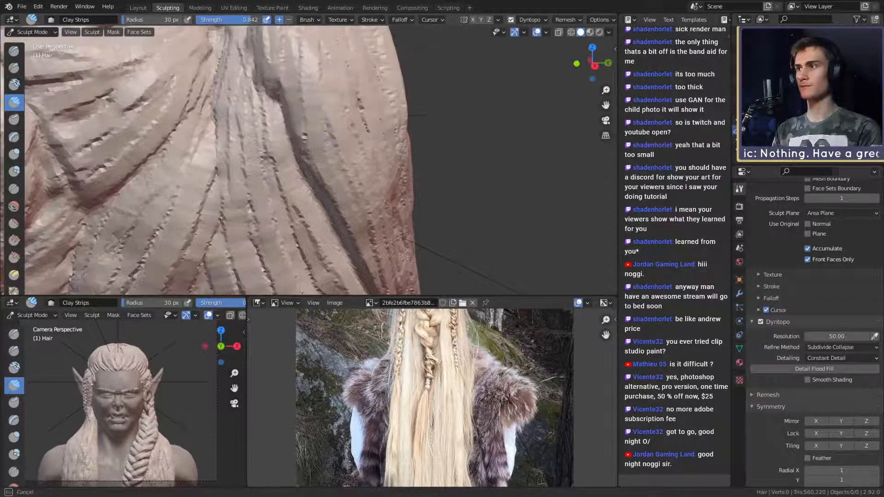
{"action": "left_click_drag", "start_coordinate": [326, 142], "coordinate": [346, 184]}
{"action": "left_click_drag", "start_coordinate": [269, 57], "coordinate": [318, 138]}
{"action": "mouse_move", "coordinate": [279, 74]}
{"action": "left_mouse_down"}
{"action": "mouse_move", "coordinate": [322, 143]}
{"action": "mouse_move", "coordinate": [353, 222]}
{"action": "left_mouse_up"}
- Reduce the Clay Strips radius to 24 px and layer finer strands over the ponytail's upper left side
{"action": "key", "text": "bracketleft"}
{"action": "key", "text": "bracketleft"}
{"action": "middle_click_drag", "start_coordinate": [343, 177], "coordinate": [325, 230], "text": "shift"}
{"action": "middle_click_drag", "start_coordinate": [324, 193], "coordinate": [310, 201]}
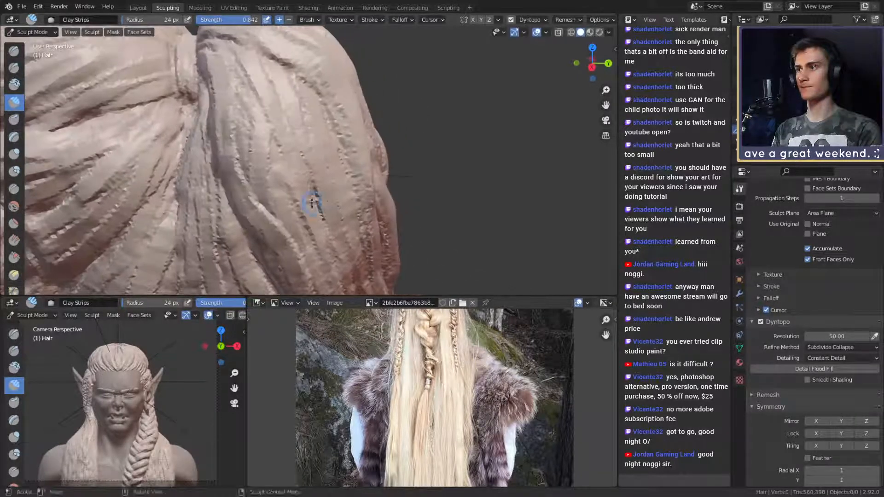
{"action": "mouse_move", "coordinate": [271, 233]}
{"action": "left_mouse_down"}
{"action": "mouse_move", "coordinate": [236, 159]}
{"action": "mouse_move", "coordinate": [230, 85]}
{"action": "left_mouse_up"}
{"action": "middle_click_drag", "start_coordinate": [250, 124], "coordinate": [268, 148], "text": "shift"}
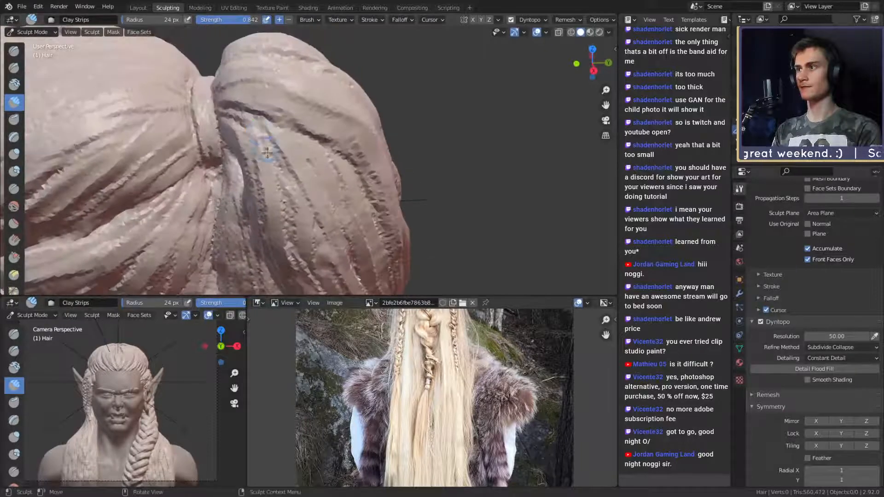
- Layer overlapping Clay Strips strands down the ponytail's upper left side from the hair tie at 24 px radius
{"action": "mouse_move", "coordinate": [273, 170]}
{"action": "left_mouse_down"}
{"action": "mouse_move", "coordinate": [240, 124]}
{"action": "mouse_move", "coordinate": [270, 198]}
{"action": "mouse_move", "coordinate": [262, 161]}
{"action": "left_mouse_up"}
{"action": "mouse_move", "coordinate": [285, 170]}
{"action": "middle_mouse_down"}
{"action": "mouse_move", "coordinate": [261, 173]}
{"action": "mouse_move", "coordinate": [272, 137]}
{"action": "middle_mouse_up"}
{"action": "mouse_move", "coordinate": [269, 93]}
{"action": "left_mouse_down"}
{"action": "mouse_move", "coordinate": [279, 170]}
{"action": "mouse_move", "coordinate": [314, 245]}
{"action": "left_mouse_up"}
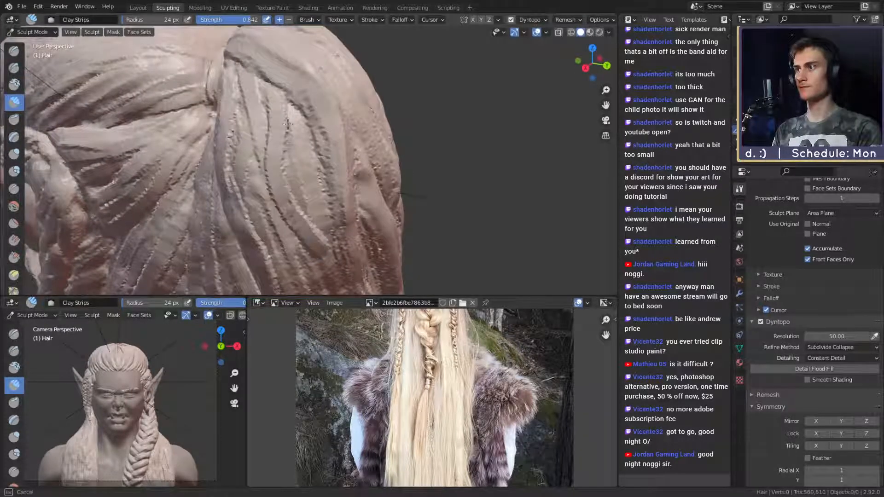
{"action": "left_click_drag", "start_coordinate": [287, 102], "coordinate": [286, 173]}
{"action": "left_click_drag", "start_coordinate": [269, 90], "coordinate": [278, 161]}
{"action": "left_click_drag", "start_coordinate": [266, 109], "coordinate": [291, 206]}
{"action": "middle_click_drag", "start_coordinate": [276, 175], "coordinate": [278, 155]}
{"action": "left_click_drag", "start_coordinate": [278, 155], "coordinate": [260, 86]}
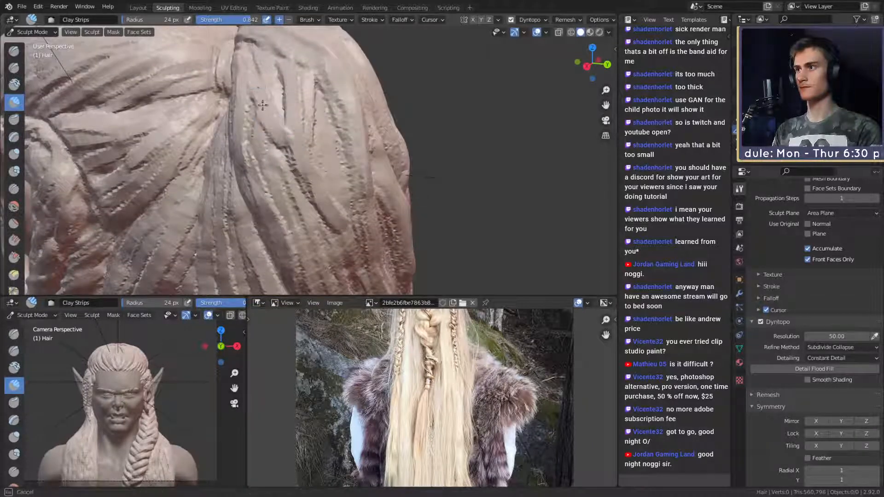
- Extend the ponytail strands down the hair's middle left side with Clay Strips at 24 px radius
{"action": "scroll", "coordinate": [260, 73], "scroll_direction": "down", "scroll_amount": 6}
{"action": "middle_click_drag", "start_coordinate": [276, 92], "coordinate": [327, 176]}
{"action": "scroll", "coordinate": [327, 177], "scroll_direction": "up", "scroll_amount": 5}
{"action": "middle_click_drag", "start_coordinate": [331, 131], "coordinate": [322, 125]}
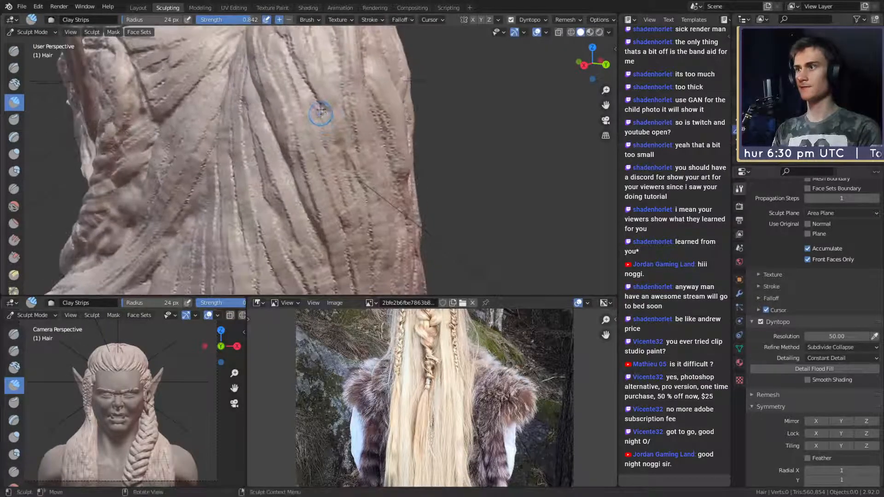
{"action": "left_click_drag", "start_coordinate": [321, 112], "coordinate": [316, 202]}
- Reduce the Clay Strips radius to 17 px and add fine strands between the grooves on the ponytail's left side
{"action": "key", "text": "f"}
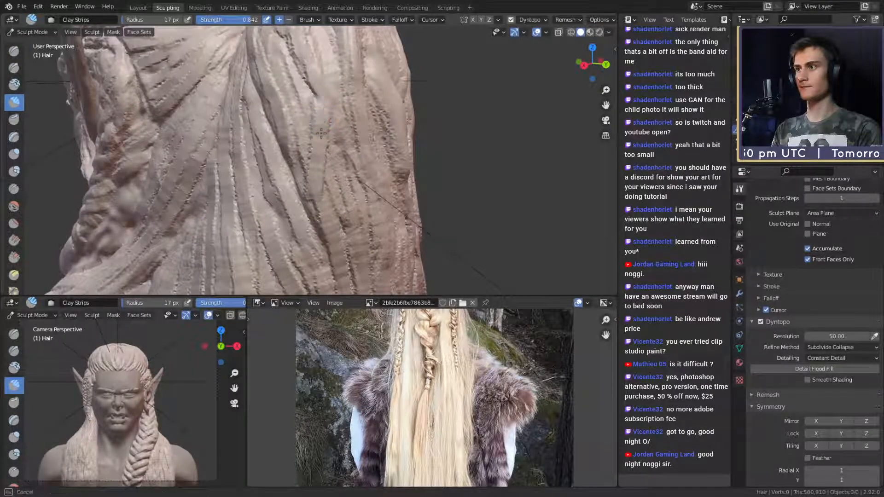
{"action": "left_click_drag", "start_coordinate": [321, 133], "coordinate": [319, 150]}
{"action": "middle_click_drag", "start_coordinate": [321, 85], "coordinate": [319, 129], "text": "shift"}
{"action": "left_click_drag", "start_coordinate": [320, 128], "coordinate": [325, 121]}
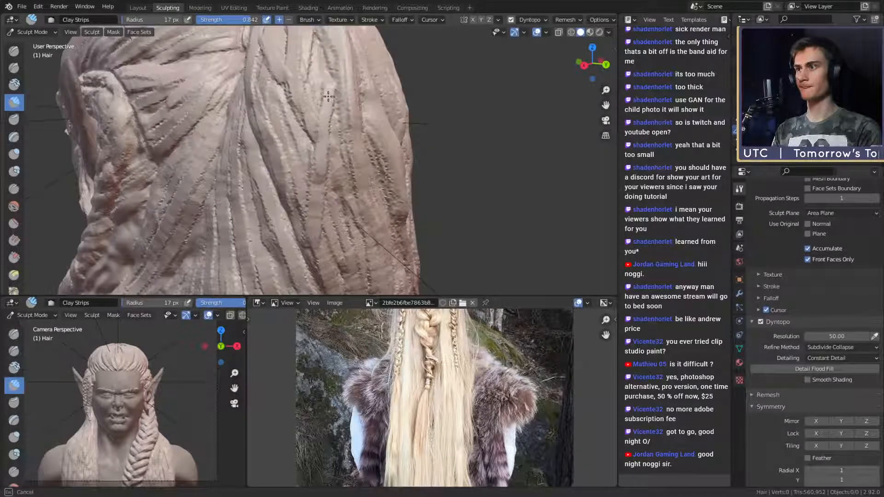
{"action": "middle_click_drag", "start_coordinate": [328, 96], "coordinate": [324, 117]}
{"action": "left_click_drag", "start_coordinate": [323, 117], "coordinate": [322, 126]}
{"action": "left_click_drag", "start_coordinate": [316, 87], "coordinate": [314, 111]}
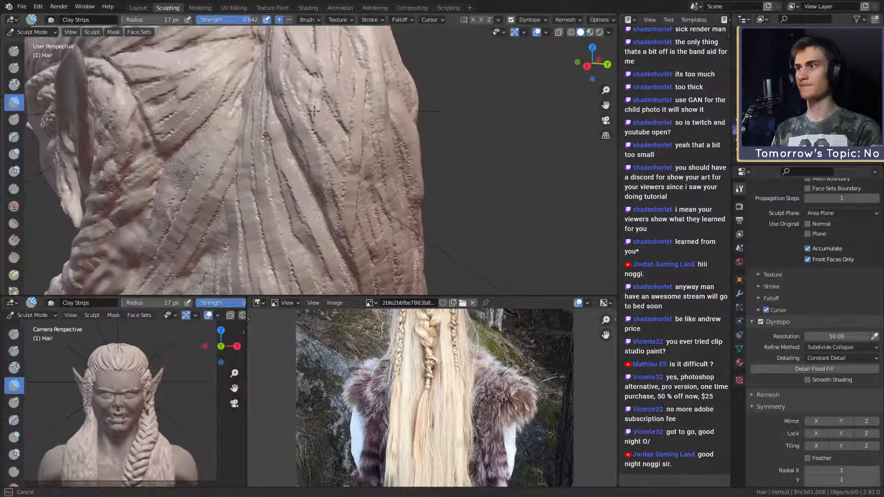
{"action": "left_click_drag", "start_coordinate": [301, 78], "coordinate": [304, 70]}
- Set the Clay Strips radius to 20 px and add strands over the middle of the loose back hair
{"action": "mouse_move", "coordinate": [332, 78]}
{"action": "left_mouse_down", "text": "ctrl+alt"}
{"action": "mouse_move", "coordinate": [343, 97]}
{"action": "mouse_move", "coordinate": [334, 152]}
{"action": "left_mouse_up", "text": "ctrl+alt"}
{"action": "left_click_drag", "start_coordinate": [334, 152], "coordinate": [295, 140], "text": "alt"}
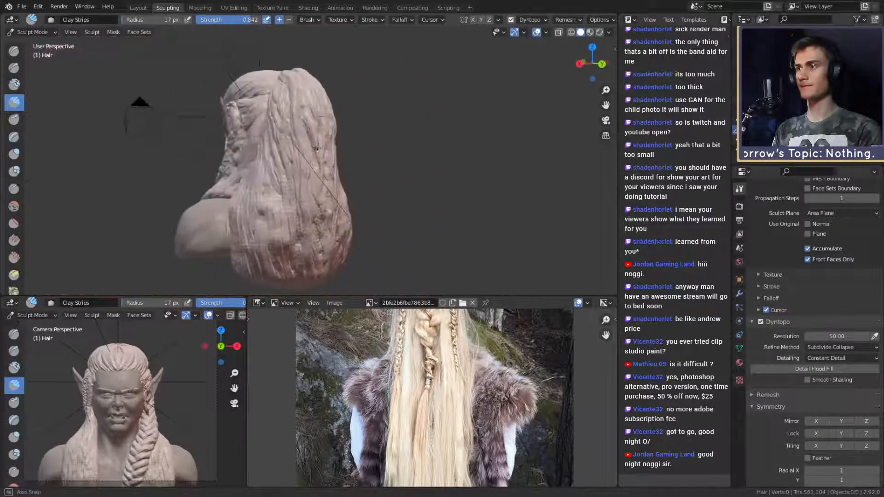
{"action": "mouse_move", "coordinate": [306, 194]}
{"action": "left_mouse_down", "text": "ctrl+alt"}
{"action": "mouse_move", "coordinate": [313, 120]}
{"action": "mouse_move", "coordinate": [332, 116]}
{"action": "left_mouse_up", "text": "ctrl+alt"}
{"action": "left_click_drag", "start_coordinate": [329, 81], "coordinate": [331, 185], "text": "ctrl+alt"}
{"action": "key", "text": "f"}
{"action": "left_click", "coordinate": [319, 105]}
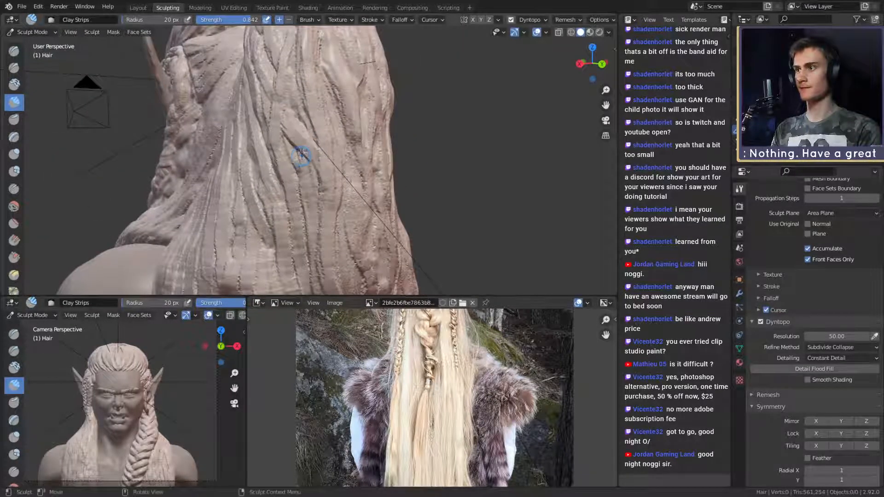
{"action": "left_click_drag", "start_coordinate": [300, 153], "coordinate": [292, 216]}
{"action": "left_click_drag", "start_coordinate": [306, 175], "coordinate": [299, 207]}
- Continue the 20 px Clay Strips strands down towards the lower part of the back hair
{"action": "left_click_drag", "start_coordinate": [300, 202], "coordinate": [294, 134], "text": "alt+shift"}
{"action": "left_click_drag", "start_coordinate": [300, 127], "coordinate": [299, 134]}
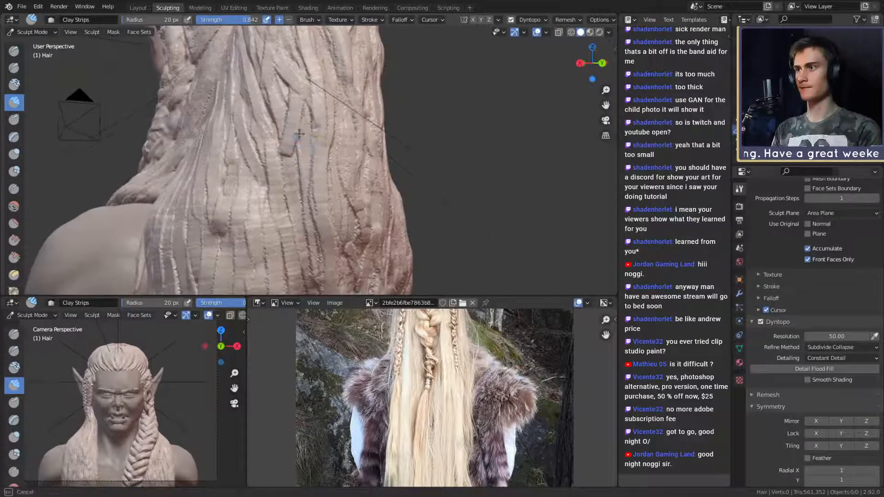
{"action": "mouse_move", "coordinate": [311, 218]}
{"action": "left_mouse_down"}
{"action": "mouse_move", "coordinate": [304, 258]}
{"action": "mouse_move", "coordinate": [313, 183]}
{"action": "mouse_move", "coordinate": [309, 195]}
{"action": "left_mouse_up"}
{"action": "left_click_drag", "start_coordinate": [313, 143], "coordinate": [328, 182], "text": "alt"}
{"action": "left_click_drag", "start_coordinate": [327, 188], "coordinate": [325, 198]}
{"action": "mouse_move", "coordinate": [330, 112]}
{"action": "left_mouse_down"}
{"action": "mouse_move", "coordinate": [327, 63]}
{"action": "mouse_move", "coordinate": [355, 68]}
{"action": "mouse_move", "coordinate": [345, 121]}
{"action": "mouse_move", "coordinate": [290, 81]}
{"action": "left_mouse_up"}
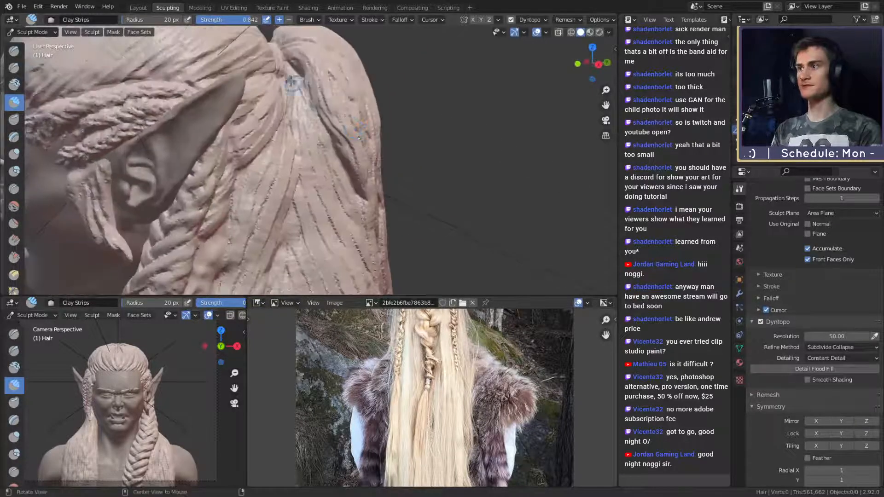
- Build up strands along the ponytail's left underside, over the deep gap behind the ear, at 20 px radius
{"action": "mouse_move", "coordinate": [359, 160]}
{"action": "left_mouse_down", "text": "alt"}
{"action": "mouse_move", "coordinate": [295, 69]}
{"action": "mouse_move", "coordinate": [317, 107]}
{"action": "mouse_move", "coordinate": [302, 88]}
{"action": "left_mouse_up", "text": "alt"}
{"action": "scroll", "coordinate": [329, 156], "scroll_direction": "up", "scroll_amount": 3}
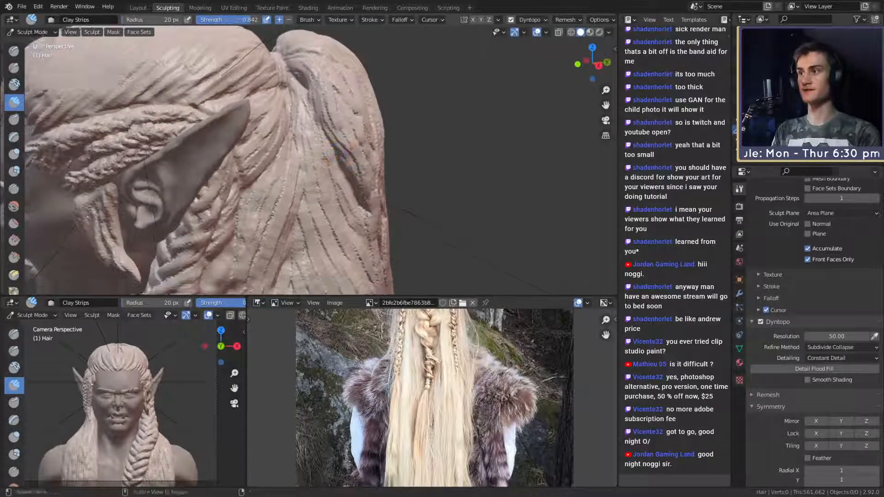
{"action": "mouse_move", "coordinate": [327, 154]}
{"action": "left_mouse_down", "text": "alt"}
{"action": "mouse_move", "coordinate": [318, 134]}
{"action": "mouse_move", "coordinate": [328, 230]}
{"action": "left_mouse_up", "text": "alt"}
{"action": "left_click_drag", "start_coordinate": [327, 124], "coordinate": [331, 149]}
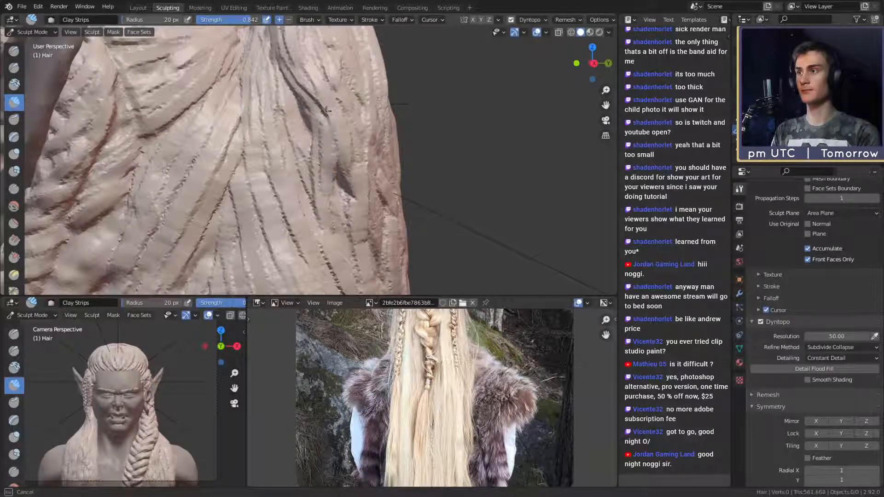
{"action": "left_click_drag", "start_coordinate": [332, 258], "coordinate": [334, 265]}
{"action": "left_click_drag", "start_coordinate": [333, 149], "coordinate": [335, 186]}
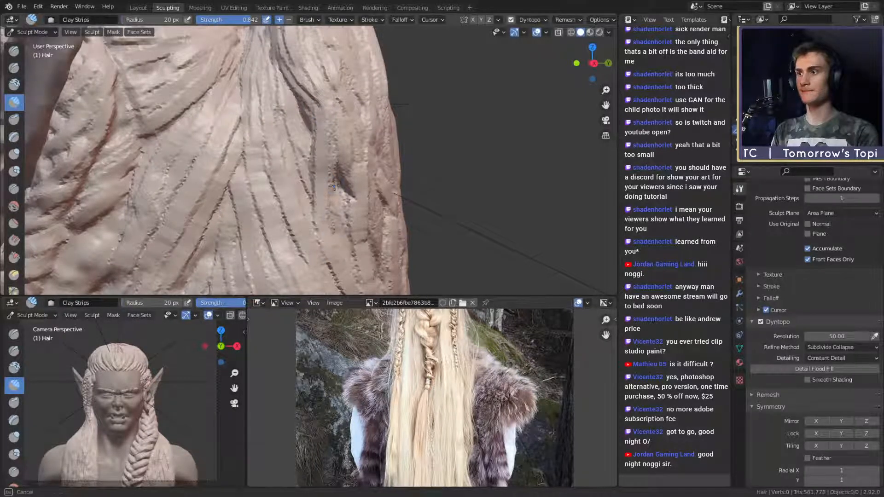
{"action": "left_click_drag", "start_coordinate": [341, 290], "coordinate": [342, 293]}
{"action": "middle_click_drag", "start_coordinate": [341, 202], "coordinate": [345, 267], "text": "ctrl"}
- Set the Clay Strips radius to 22 px and add strands under the ponytail on the head's right side
{"action": "mouse_move", "coordinate": [428, 184]}
{"action": "middle_mouse_down"}
{"action": "mouse_move", "coordinate": [285, 176]}
{"action": "mouse_move", "coordinate": [310, 132]}
{"action": "mouse_move", "coordinate": [304, 195]}
{"action": "mouse_move", "coordinate": [310, 174]}
{"action": "mouse_move", "coordinate": [325, 176]}
{"action": "middle_mouse_up"}
{"action": "middle_click_drag", "start_coordinate": [342, 121], "coordinate": [343, 149]}
{"action": "key", "text": "f"}
{"action": "left_click", "coordinate": [344, 148]}
{"action": "left_click_drag", "start_coordinate": [344, 138], "coordinate": [351, 112]}
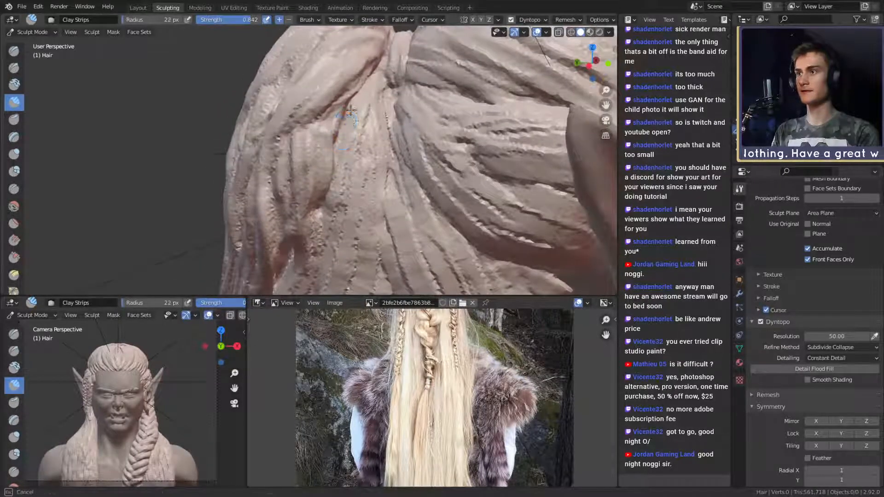
{"action": "left_click_drag", "start_coordinate": [359, 79], "coordinate": [362, 70]}
- Reduce the Clay Strips radius to 16 px and refine the gap below the ponytail on the right side
{"action": "middle_click_drag", "start_coordinate": [341, 97], "coordinate": [330, 121]}
{"action": "key", "text": "f"}
{"action": "left_click", "coordinate": [331, 107]}
{"action": "left_click_drag", "start_coordinate": [331, 103], "coordinate": [332, 123]}
{"action": "mouse_move", "coordinate": [332, 124]}
{"action": "middle_mouse_down"}
{"action": "mouse_move", "coordinate": [359, 165]}
{"action": "mouse_move", "coordinate": [367, 115]}
{"action": "middle_mouse_up"}
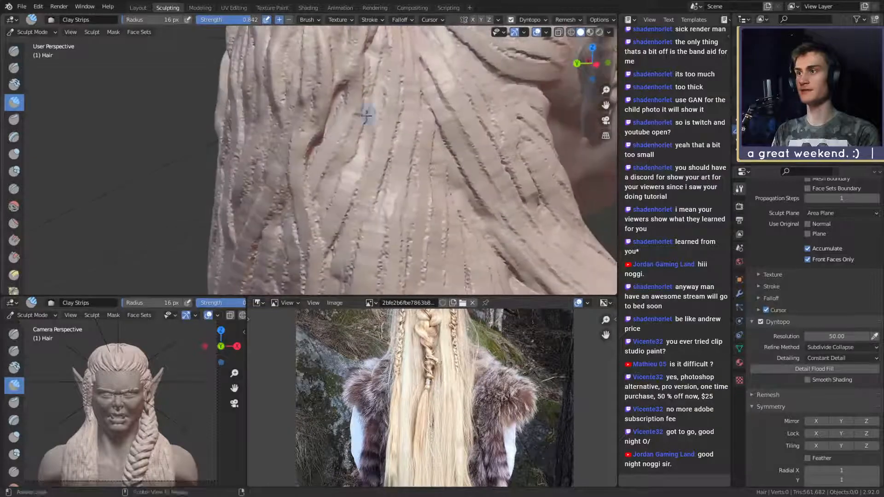
- Raise the Clay Strips radius to 22 px and layer strands over the lower back hair above shoulder level
{"action": "mouse_move", "coordinate": [325, 172]}
{"action": "left_mouse_down", "text": "ctrl+alt"}
{"action": "mouse_move", "coordinate": [281, 124]}
{"action": "mouse_move", "coordinate": [207, 83]}
{"action": "left_mouse_up", "text": "ctrl+alt"}
{"action": "left_click_drag", "start_coordinate": [147, 60], "coordinate": [261, 54], "text": "alt"}
{"action": "left_click_drag", "start_coordinate": [318, 192], "coordinate": [364, 198], "text": "alt"}
{"action": "mouse_move", "coordinate": [323, 138]}
{"action": "left_mouse_down", "text": "ctrl+alt"}
{"action": "mouse_move", "coordinate": [359, 174]}
{"action": "mouse_move", "coordinate": [360, 153]}
{"action": "mouse_move", "coordinate": [322, 155]}
{"action": "left_mouse_up", "text": "ctrl+alt"}
{"action": "key", "text": "f"}
{"action": "mouse_move", "coordinate": [294, 124]}
{"action": "left_mouse_down", "text": "ctrl+alt"}
{"action": "mouse_move", "coordinate": [306, 138]}
{"action": "mouse_move", "coordinate": [294, 135]}
{"action": "left_mouse_up", "text": "ctrl+alt"}
{"action": "left_click", "coordinate": [291, 124]}
{"action": "left_click_drag", "start_coordinate": [306, 174], "coordinate": [321, 120], "text": "alt"}
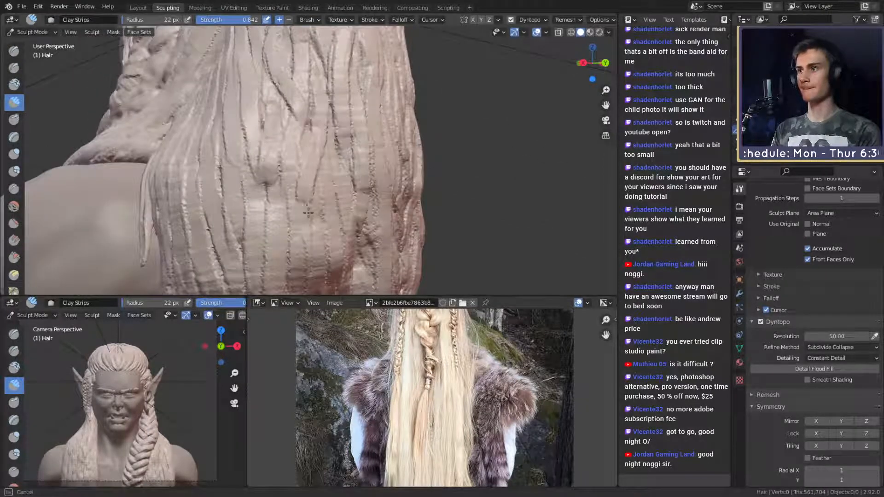
{"action": "mouse_move", "coordinate": [334, 176]}
{"action": "left_mouse_down", "text": "alt"}
{"action": "mouse_move", "coordinate": [310, 115]}
{"action": "mouse_move", "coordinate": [299, 186]}
{"action": "left_mouse_up", "text": "alt"}
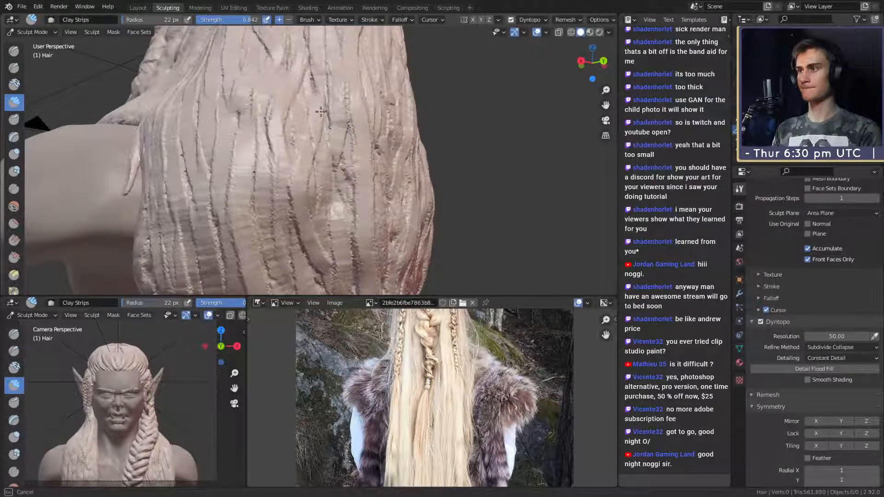
- Draw long Clay Strips strands down to the lower end of the back hair at 22 px radius
{"action": "left_click_drag", "start_coordinate": [321, 112], "coordinate": [328, 216]}
{"action": "mouse_move", "coordinate": [328, 217]}
{"action": "left_mouse_down", "text": "alt+shift"}
{"action": "mouse_move", "coordinate": [328, 154]}
{"action": "mouse_move", "coordinate": [317, 146]}
{"action": "left_mouse_up", "text": "alt+shift"}
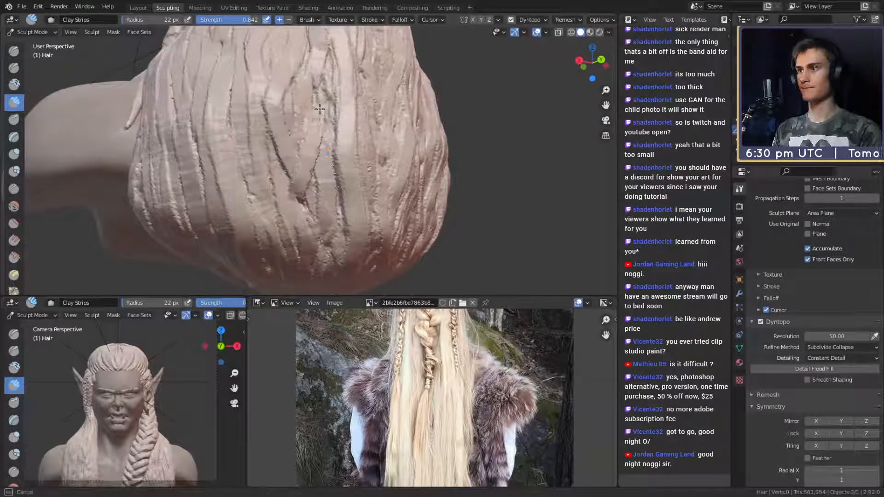
{"action": "left_click_drag", "start_coordinate": [282, 250], "coordinate": [289, 271]}
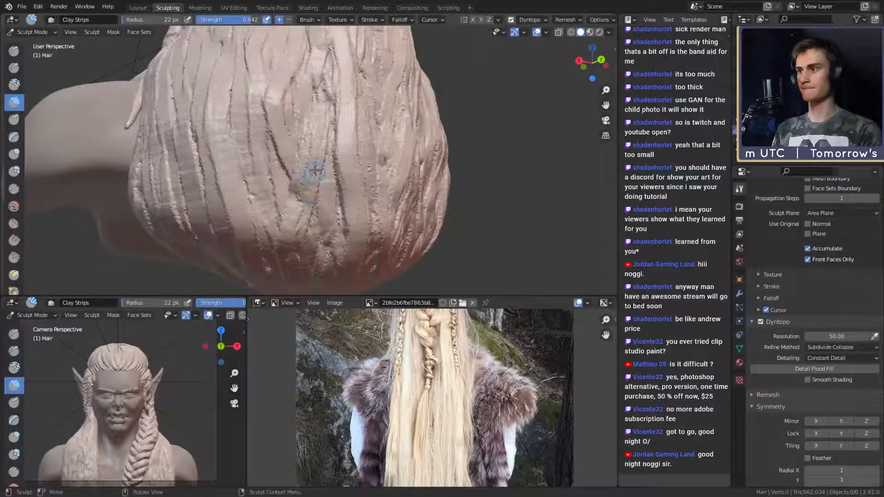
{"action": "left_click_drag", "start_coordinate": [310, 175], "coordinate": [327, 278]}
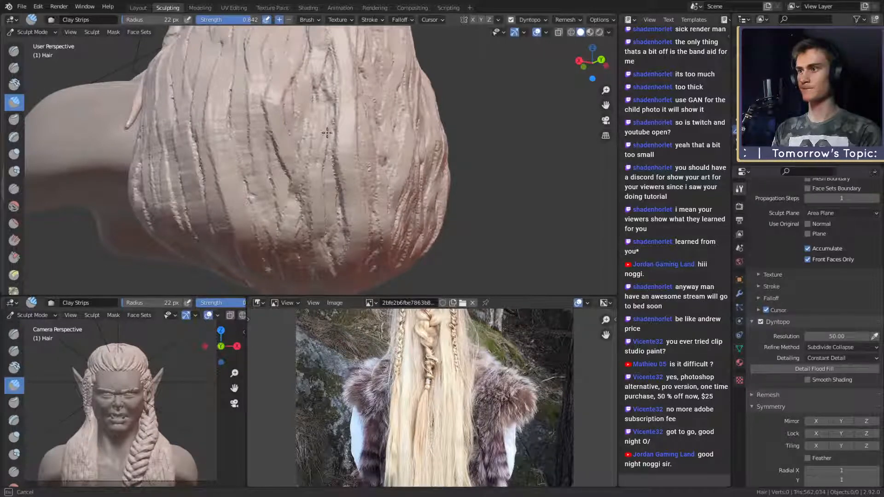
{"action": "mouse_move", "coordinate": [327, 132]}
{"action": "left_mouse_down"}
{"action": "mouse_move", "coordinate": [324, 184]}
{"action": "mouse_move", "coordinate": [339, 205]}
{"action": "mouse_move", "coordinate": [309, 232]}
{"action": "left_mouse_up"}
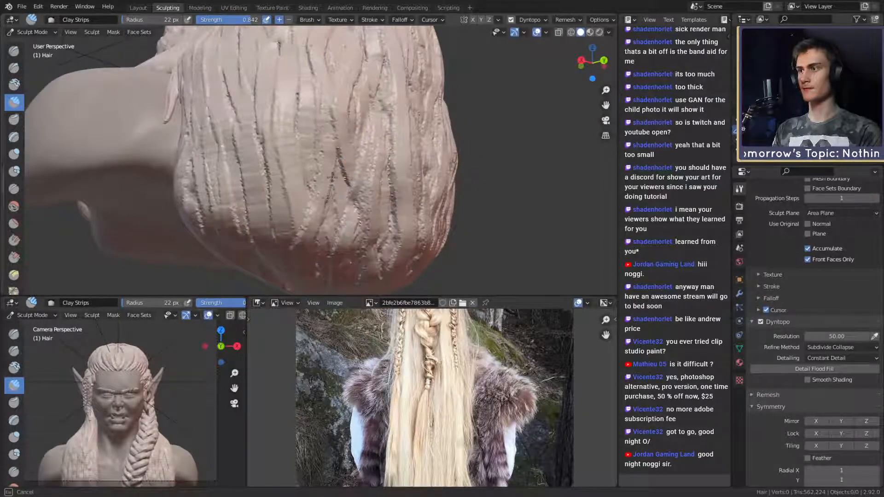
- Layer 22 px Clay Strips strands over the loose hair behind the left shoulder, from the braid down
{"action": "mouse_move", "coordinate": [295, 264]}
{"action": "left_mouse_down", "text": "alt"}
{"action": "mouse_move", "coordinate": [333, 256]}
{"action": "mouse_move", "coordinate": [326, 247]}
{"action": "left_mouse_up", "text": "alt"}
{"action": "scroll", "coordinate": [322, 230], "scroll_direction": "down", "scroll_amount": 4}
{"action": "mouse_move", "coordinate": [313, 207]}
{"action": "middle_mouse_down"}
{"action": "mouse_move", "coordinate": [371, 244]}
{"action": "mouse_move", "coordinate": [369, 193]}
{"action": "mouse_move", "coordinate": [318, 172]}
{"action": "mouse_move", "coordinate": [338, 244]}
{"action": "mouse_move", "coordinate": [277, 251]}
{"action": "mouse_move", "coordinate": [338, 235]}
{"action": "mouse_move", "coordinate": [375, 144]}
{"action": "mouse_move", "coordinate": [343, 137]}
{"action": "mouse_move", "coordinate": [317, 200]}
{"action": "mouse_move", "coordinate": [272, 205]}
{"action": "mouse_move", "coordinate": [285, 217]}
{"action": "mouse_move", "coordinate": [357, 184]}
{"action": "mouse_move", "coordinate": [416, 183]}
{"action": "mouse_move", "coordinate": [367, 181]}
{"action": "mouse_move", "coordinate": [358, 151]}
{"action": "middle_mouse_up"}
{"action": "scroll", "coordinate": [369, 168], "scroll_direction": "up", "scroll_amount": 3}
{"action": "scroll", "coordinate": [343, 136], "scroll_direction": "down", "scroll_amount": 3}
{"action": "scroll", "coordinate": [271, 205], "scroll_direction": "up", "scroll_amount": 2}
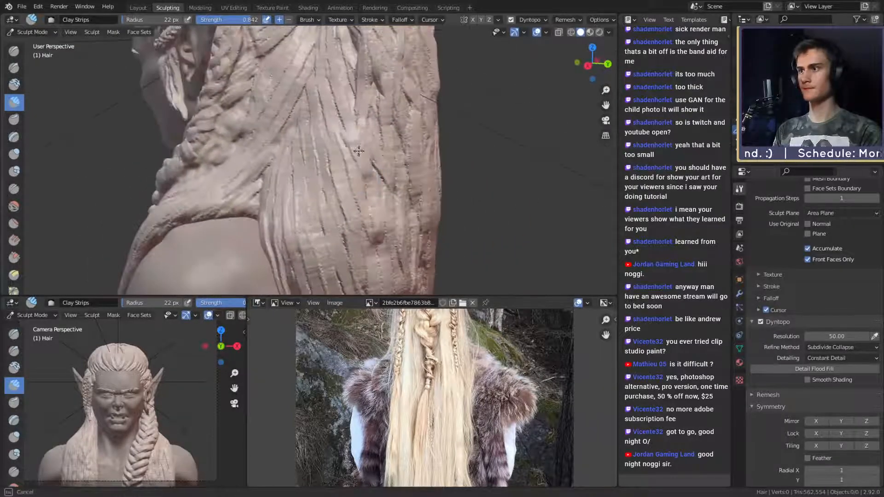
{"action": "middle_click_drag", "start_coordinate": [352, 230], "coordinate": [332, 155]}
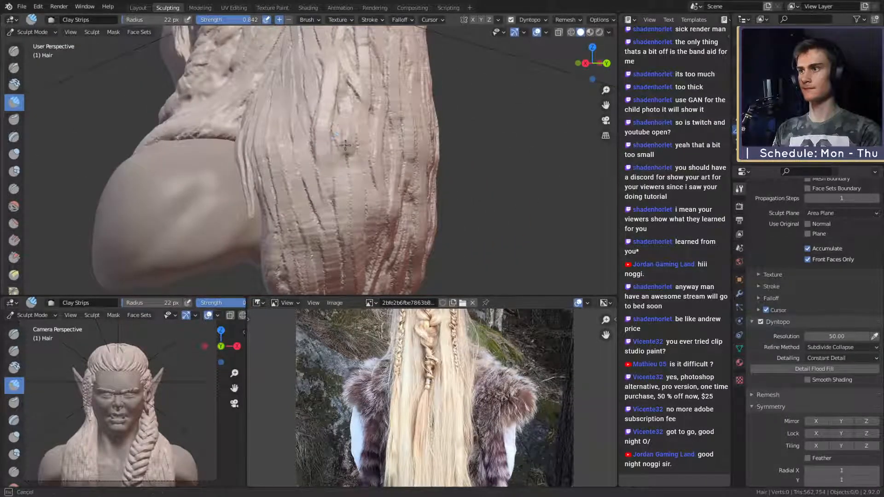
{"action": "middle_click_drag", "start_coordinate": [335, 218], "coordinate": [319, 148]}
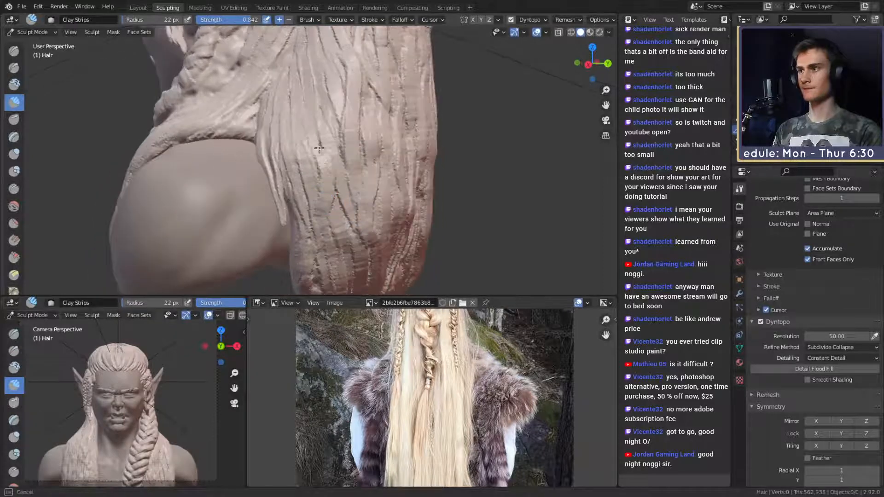
{"action": "middle_click_drag", "start_coordinate": [314, 93], "coordinate": [329, 150]}
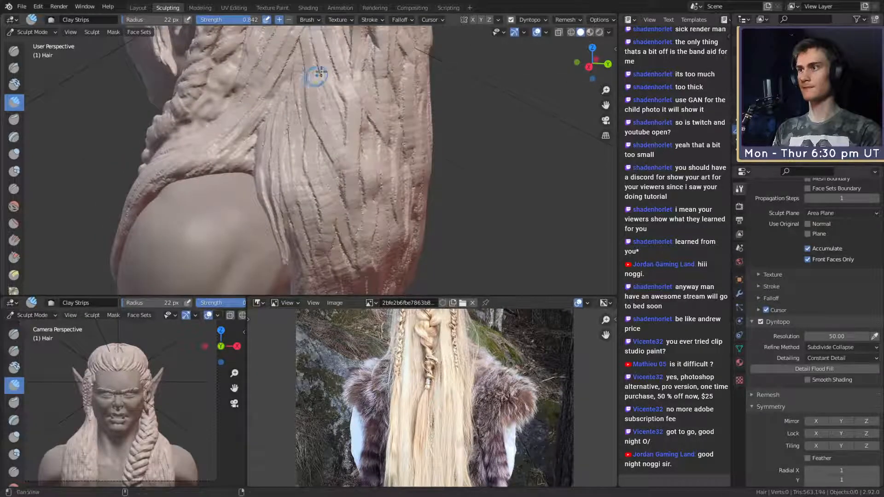
{"action": "middle_click_drag", "start_coordinate": [321, 73], "coordinate": [336, 183]}
{"action": "middle_click_drag", "start_coordinate": [320, 104], "coordinate": [340, 165]}
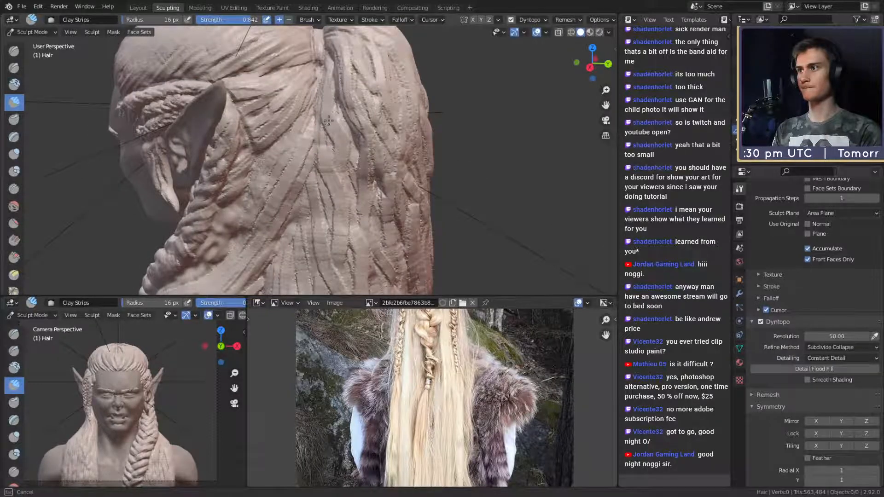
- Add finer Clay Strips strands at 16 px radius down the left side of the hair below the hair tie
{"action": "left_click_drag", "start_coordinate": [328, 121], "coordinate": [343, 203]}
{"action": "middle_click_drag", "start_coordinate": [348, 235], "coordinate": [334, 121], "text": "shift"}
{"action": "left_click_drag", "start_coordinate": [321, 67], "coordinate": [302, 152]}
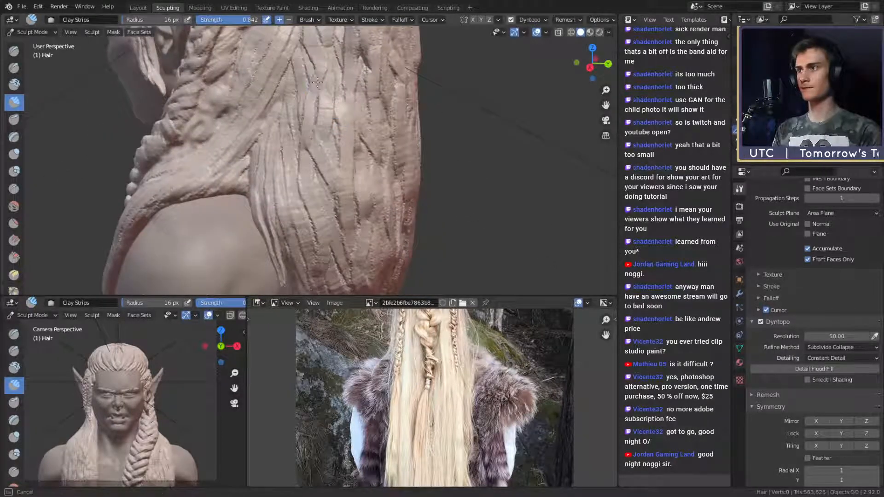
{"action": "left_click_drag", "start_coordinate": [317, 82], "coordinate": [315, 108]}
{"action": "mouse_move", "coordinate": [286, 92]}
{"action": "middle_mouse_down"}
{"action": "mouse_move", "coordinate": [296, 89]}
{"action": "mouse_move", "coordinate": [333, 152]}
{"action": "mouse_move", "coordinate": [318, 147]}
{"action": "middle_mouse_up"}
- Set the Clay Strips radius to 22 px and add crossing strands to the hair just behind the left shoulder
{"action": "key", "text": "f"}
{"action": "left_click", "coordinate": [322, 130]}
{"action": "middle_click_drag", "start_coordinate": [325, 180], "coordinate": [322, 157], "text": "shift"}
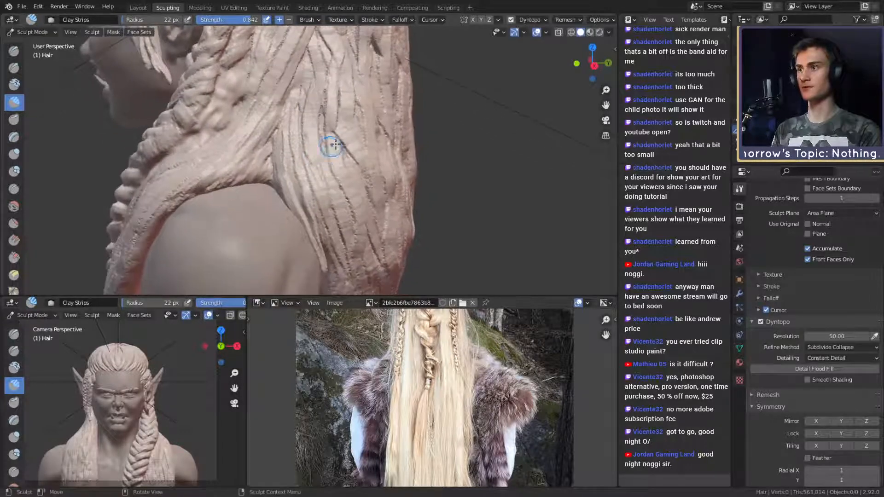
{"action": "left_click_drag", "start_coordinate": [338, 124], "coordinate": [322, 173]}
{"action": "middle_click_drag", "start_coordinate": [316, 184], "coordinate": [312, 169]}
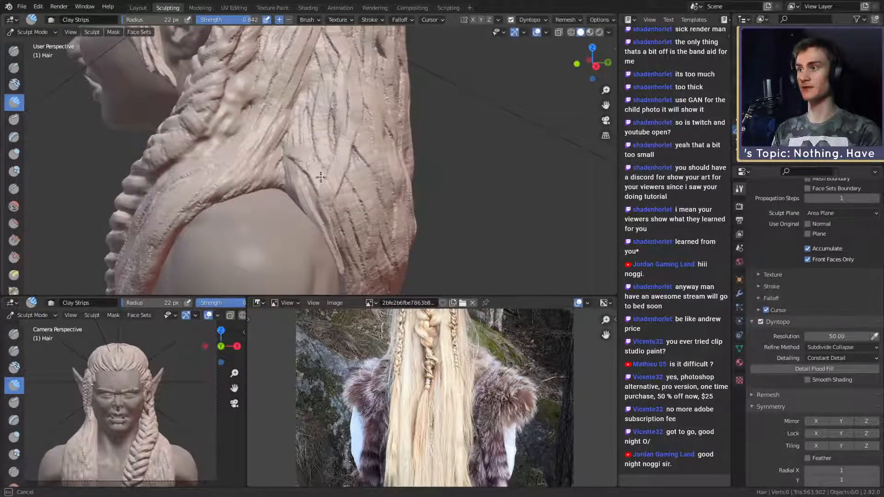
{"action": "left_click_drag", "start_coordinate": [321, 177], "coordinate": [311, 154]}
- Continue the 22 px strands down the hair's left edge, beside the thin lock hanging behind the shoulder
{"action": "middle_click_drag", "start_coordinate": [321, 179], "coordinate": [308, 158]}
{"action": "left_click_drag", "start_coordinate": [300, 158], "coordinate": [306, 177]}
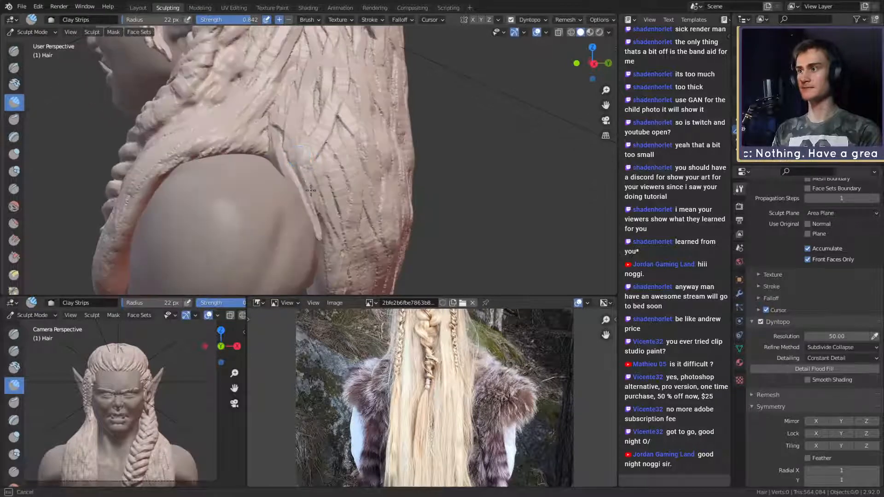
{"action": "middle_click_drag", "start_coordinate": [310, 177], "coordinate": [302, 151]}
{"action": "mouse_move", "coordinate": [297, 142]}
{"action": "left_mouse_down"}
{"action": "mouse_move", "coordinate": [302, 176]}
{"action": "mouse_move", "coordinate": [313, 179]}
{"action": "left_mouse_up"}
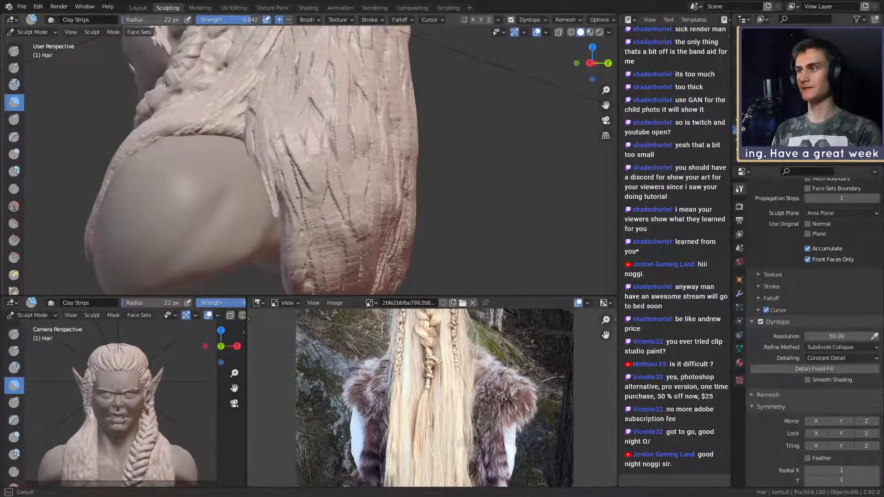
{"action": "middle_click_drag", "start_coordinate": [313, 190], "coordinate": [316, 159]}
{"action": "left_click_drag", "start_coordinate": [322, 142], "coordinate": [327, 153]}
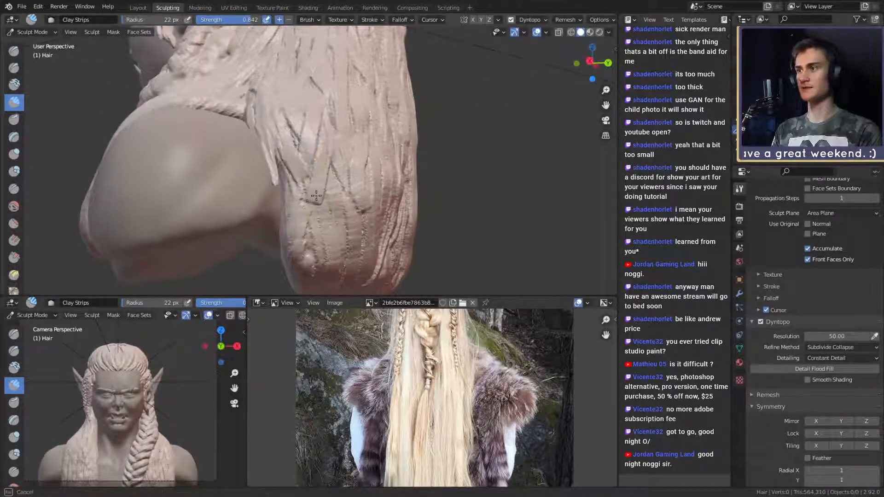
{"action": "left_click_drag", "start_coordinate": [316, 195], "coordinate": [317, 199]}
- Layer 22 px Clay Strips strands over the lowest part of the loose hair beside the left shoulder, toward its ends
{"action": "middle_click_drag", "start_coordinate": [318, 197], "coordinate": [307, 185]}
{"action": "left_click_drag", "start_coordinate": [310, 177], "coordinate": [311, 193]}
{"action": "middle_click_drag", "start_coordinate": [321, 220], "coordinate": [327, 175]}
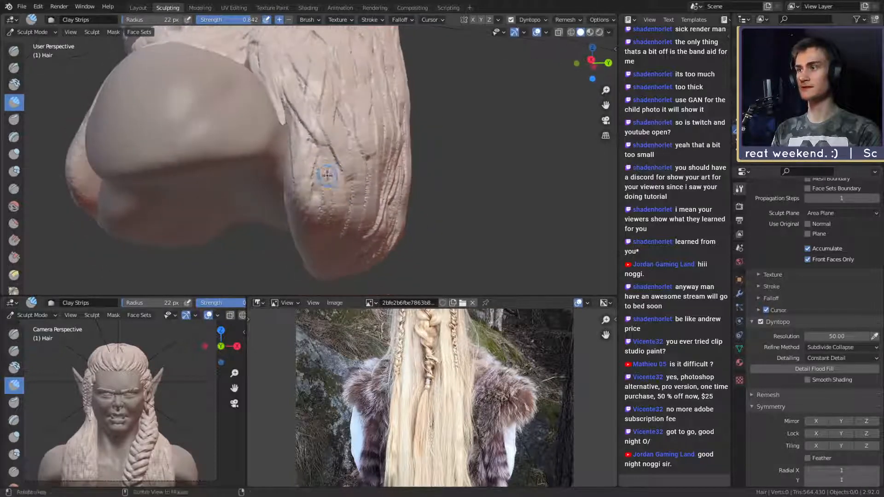
{"action": "left_click_drag", "start_coordinate": [306, 169], "coordinate": [310, 183]}
{"action": "middle_click_drag", "start_coordinate": [314, 178], "coordinate": [306, 173]}
{"action": "left_click_drag", "start_coordinate": [309, 172], "coordinate": [307, 188]}
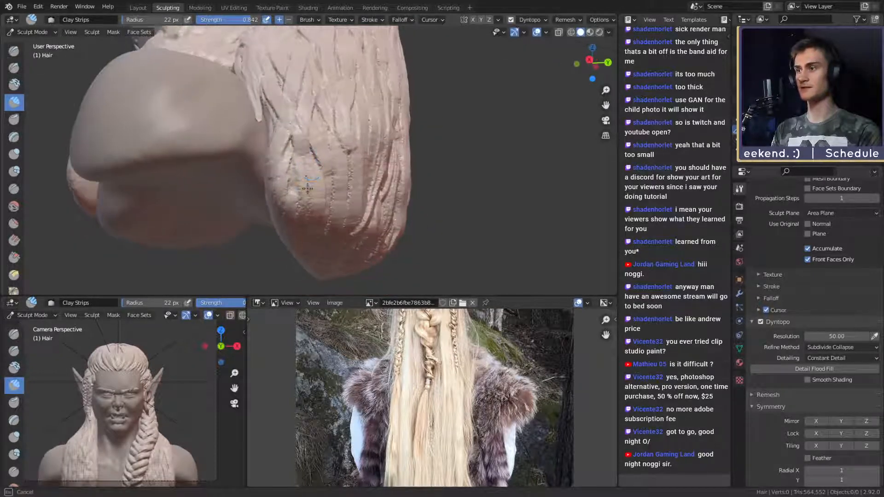
{"action": "left_click_drag", "start_coordinate": [311, 223], "coordinate": [312, 221]}
{"action": "middle_click_drag", "start_coordinate": [312, 221], "coordinate": [314, 201]}
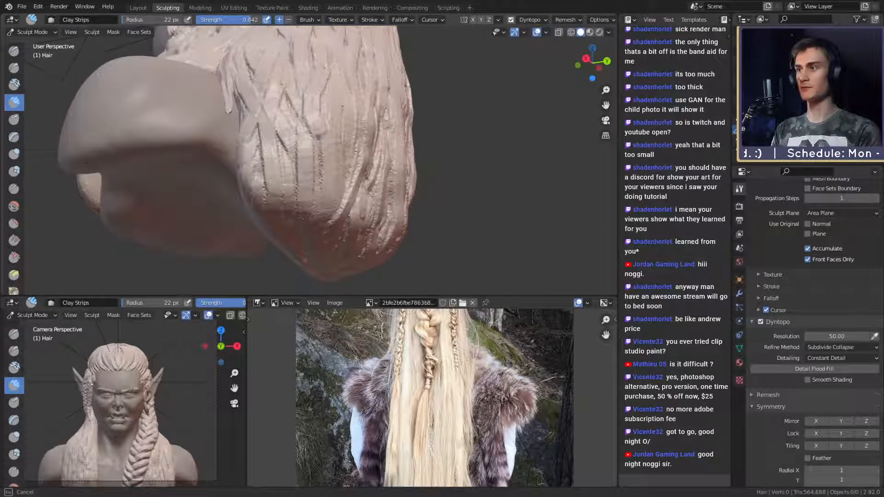
- Add 22 px Clay Strips strands to the loose hair just behind the right shoulder
{"action": "scroll", "coordinate": [331, 159], "scroll_direction": "down", "scroll_amount": 6}
{"action": "mouse_move", "coordinate": [333, 152]}
{"action": "middle_mouse_down"}
{"action": "mouse_move", "coordinate": [356, 161]}
{"action": "mouse_move", "coordinate": [272, 173]}
{"action": "middle_mouse_up"}
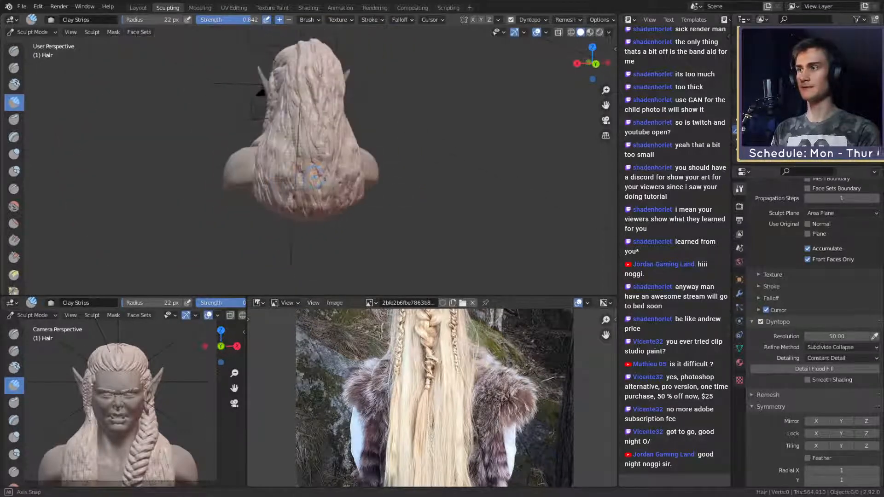
{"action": "middle_click_drag", "start_coordinate": [348, 184], "coordinate": [299, 186]}
{"action": "left_click_drag", "start_coordinate": [299, 186], "coordinate": [318, 182], "text": "alt"}
{"action": "mouse_move", "coordinate": [318, 182]}
{"action": "left_mouse_down", "text": "ctrl+alt"}
{"action": "mouse_move", "coordinate": [320, 152]}
{"action": "mouse_move", "coordinate": [308, 170]}
{"action": "mouse_move", "coordinate": [313, 186]}
{"action": "left_mouse_up", "text": "ctrl+alt"}
{"action": "mouse_move", "coordinate": [313, 186]}
{"action": "middle_mouse_down"}
{"action": "mouse_move", "coordinate": [324, 135]}
{"action": "mouse_move", "coordinate": [336, 162]}
{"action": "middle_mouse_up"}
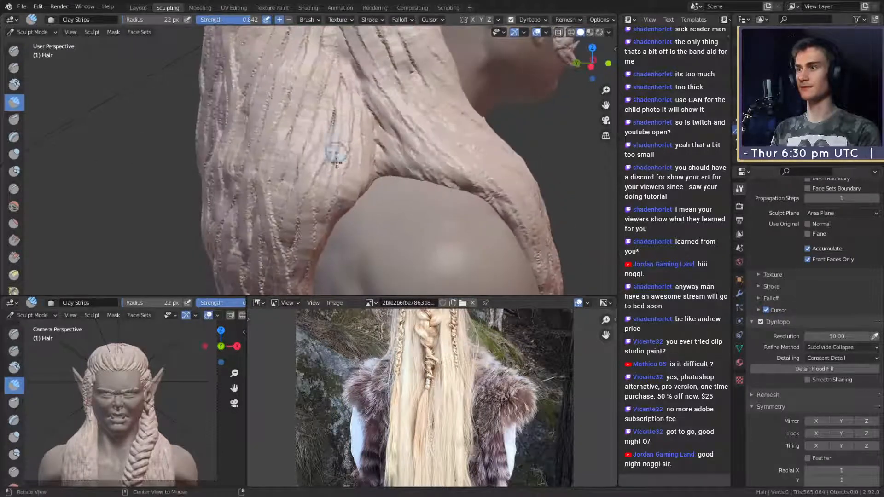
{"action": "left_click_drag", "start_coordinate": [334, 125], "coordinate": [337, 155]}
{"action": "mouse_move", "coordinate": [332, 117]}
{"action": "left_mouse_down"}
{"action": "mouse_move", "coordinate": [333, 161]}
{"action": "mouse_move", "coordinate": [322, 129]}
{"action": "mouse_move", "coordinate": [314, 171]}
{"action": "left_mouse_up"}
- Lay broader Clay Strips strands at 30 px, then 28 px radius up the hair above and behind the right shoulder
{"action": "key", "text": "f"}
{"action": "left_click", "coordinate": [325, 131]}
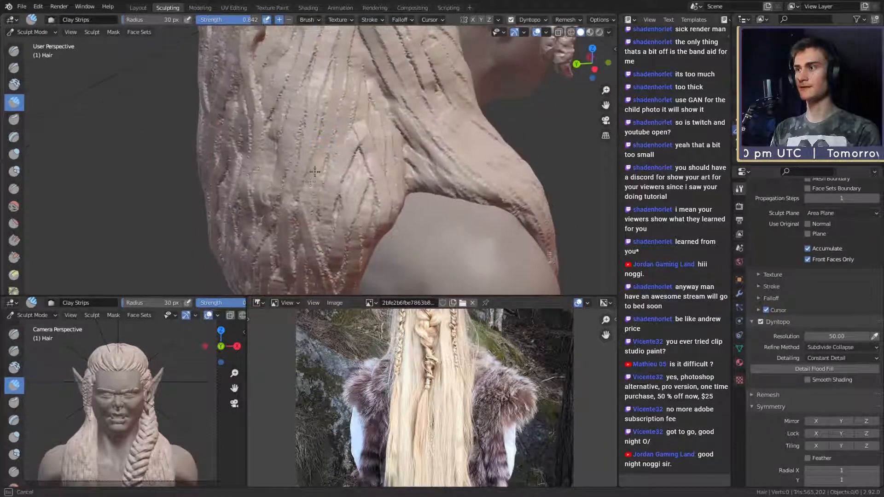
{"action": "left_click_drag", "start_coordinate": [323, 108], "coordinate": [327, 99]}
{"action": "middle_click_drag", "start_coordinate": [326, 99], "coordinate": [322, 162], "text": "shift"}
{"action": "key", "text": "f"}
{"action": "left_click", "coordinate": [322, 162]}
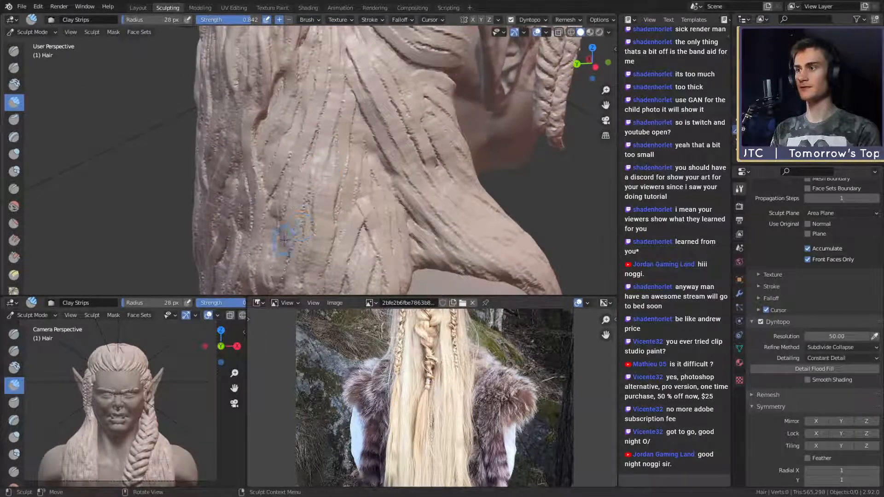
{"action": "mouse_move", "coordinate": [300, 230]}
{"action": "left_mouse_down"}
{"action": "mouse_move", "coordinate": [326, 171]}
{"action": "mouse_move", "coordinate": [343, 214]}
{"action": "left_mouse_up"}
{"action": "left_click_drag", "start_coordinate": [341, 146], "coordinate": [340, 149]}
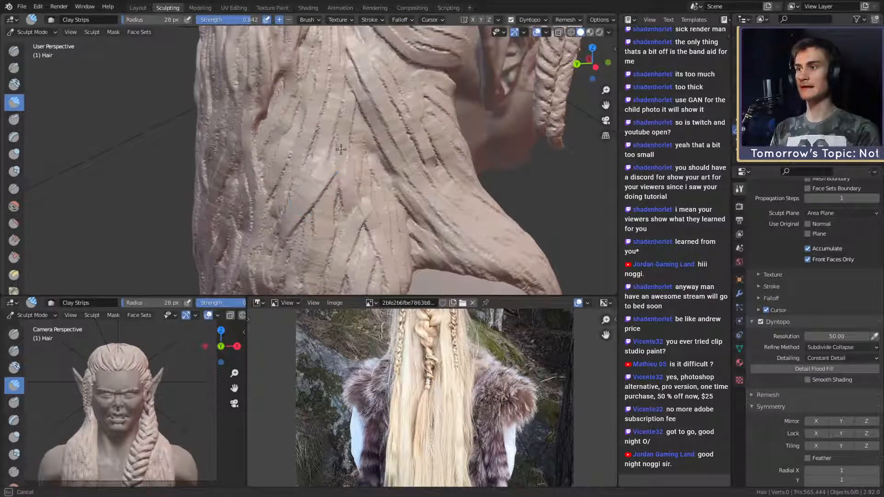
{"action": "left_click_drag", "start_coordinate": [342, 184], "coordinate": [344, 197]}
- Set the Clay Strips radius to 22 px and add finer strands down the hair behind the right ear
{"action": "key", "text": "f"}
{"action": "mouse_move", "coordinate": [346, 185]}
{"action": "left_mouse_down"}
{"action": "mouse_move", "coordinate": [362, 225]}
{"action": "mouse_move", "coordinate": [368, 217]}
{"action": "mouse_move", "coordinate": [372, 249]}
{"action": "mouse_move", "coordinate": [377, 222]}
{"action": "left_mouse_up"}
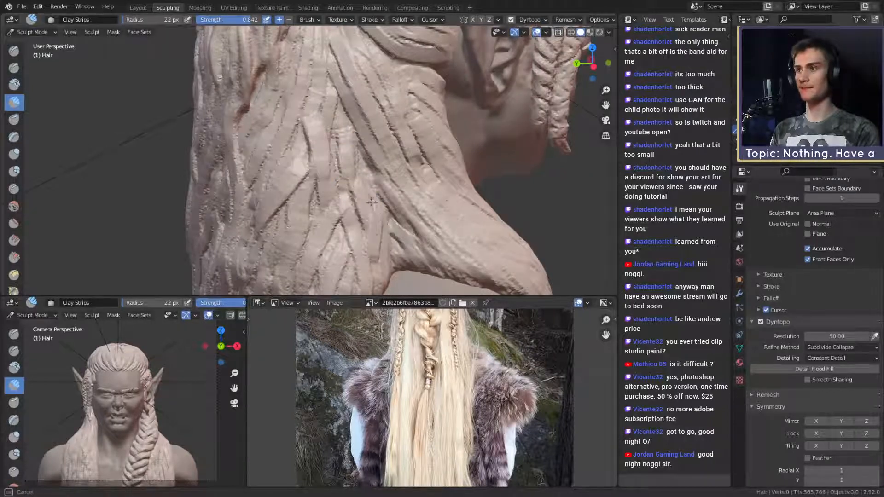
{"action": "middle_click_drag", "start_coordinate": [377, 222], "coordinate": [321, 201]}
{"action": "left_click_drag", "start_coordinate": [332, 93], "coordinate": [287, 239]}
{"action": "left_click_drag", "start_coordinate": [340, 116], "coordinate": [334, 146]}
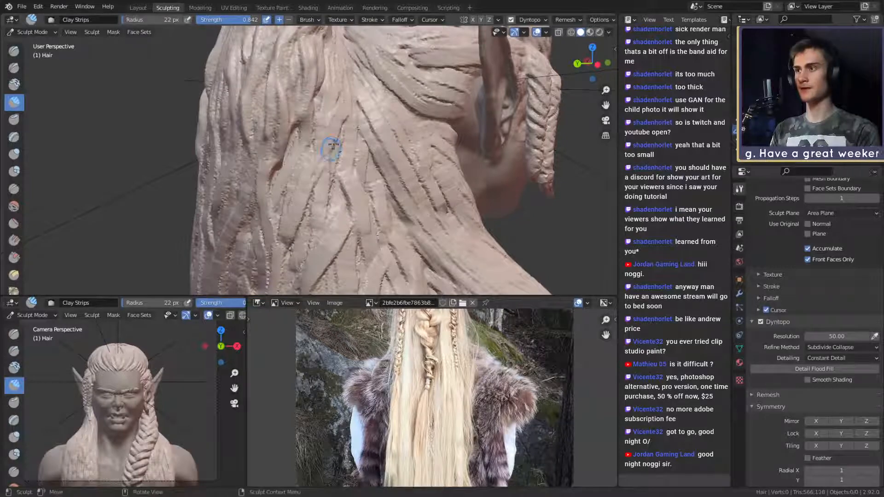
- Switch to the Crease brush at 31 px radius and carve grooves between the ponytail strands below the hair tie
{"action": "mouse_move", "coordinate": [334, 146]}
{"action": "middle_mouse_down"}
{"action": "mouse_move", "coordinate": [306, 120]}
{"action": "mouse_move", "coordinate": [339, 230]}
{"action": "mouse_move", "coordinate": [396, 244]}
{"action": "mouse_move", "coordinate": [345, 150]}
{"action": "mouse_move", "coordinate": [375, 136]}
{"action": "mouse_move", "coordinate": [359, 120]}
{"action": "middle_mouse_up"}
{"action": "key", "text": "shift+c"}
{"action": "scroll", "coordinate": [374, 136], "scroll_direction": "up", "scroll_amount": 3}
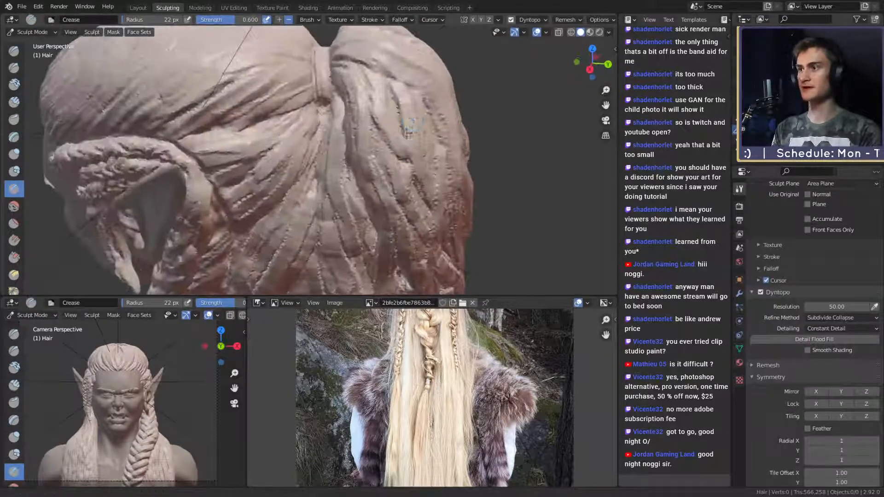
{"action": "scroll", "coordinate": [360, 119], "scroll_direction": "up", "scroll_amount": 2}
{"action": "key", "text": "f"}
{"action": "left_click", "coordinate": [355, 98]}
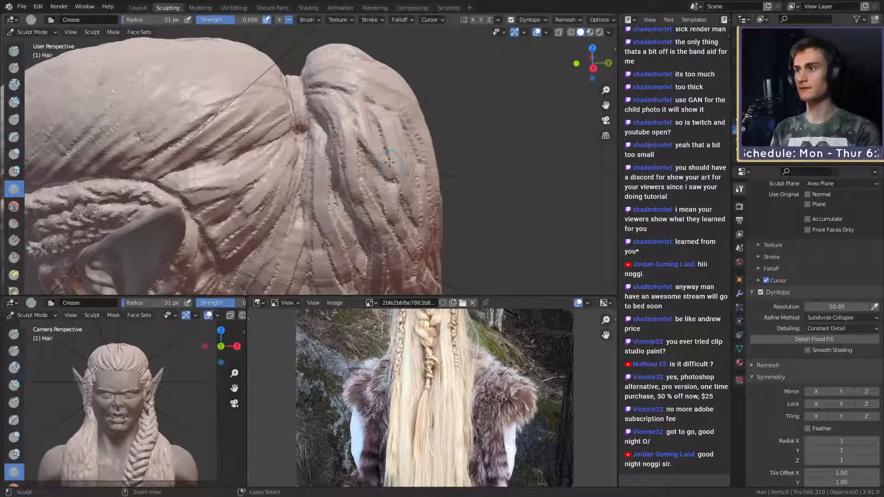
{"action": "middle_click_drag", "start_coordinate": [343, 125], "coordinate": [357, 105]}
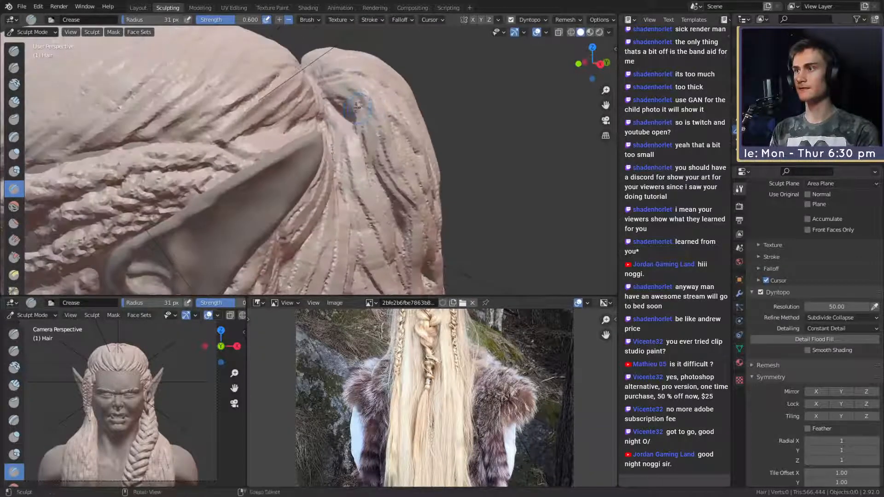
{"action": "mouse_move", "coordinate": [389, 150]}
{"action": "middle_mouse_down"}
{"action": "mouse_move", "coordinate": [322, 108]}
{"action": "mouse_move", "coordinate": [295, 165]}
{"action": "mouse_move", "coordinate": [306, 134]}
{"action": "middle_mouse_up"}
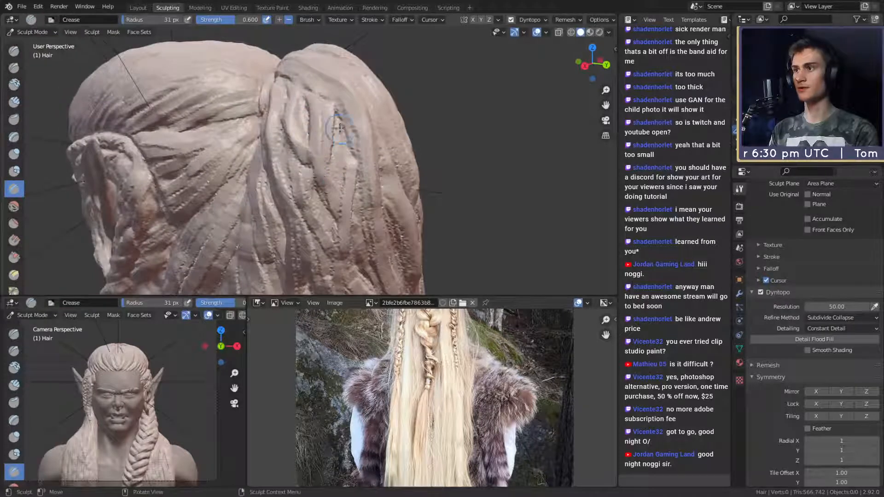
{"action": "middle_click_drag", "start_coordinate": [335, 179], "coordinate": [331, 139]}
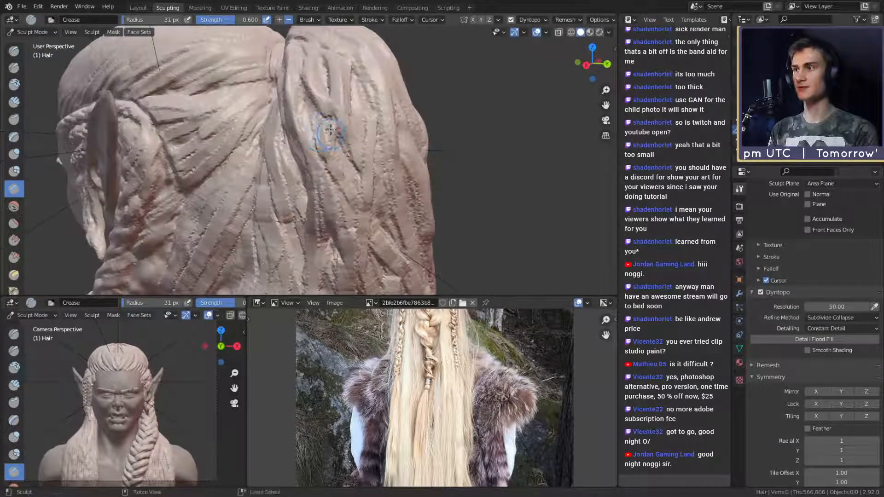
{"action": "mouse_move", "coordinate": [359, 178]}
{"action": "middle_mouse_down"}
{"action": "mouse_move", "coordinate": [324, 134]}
{"action": "mouse_move", "coordinate": [326, 94]}
{"action": "middle_mouse_up"}
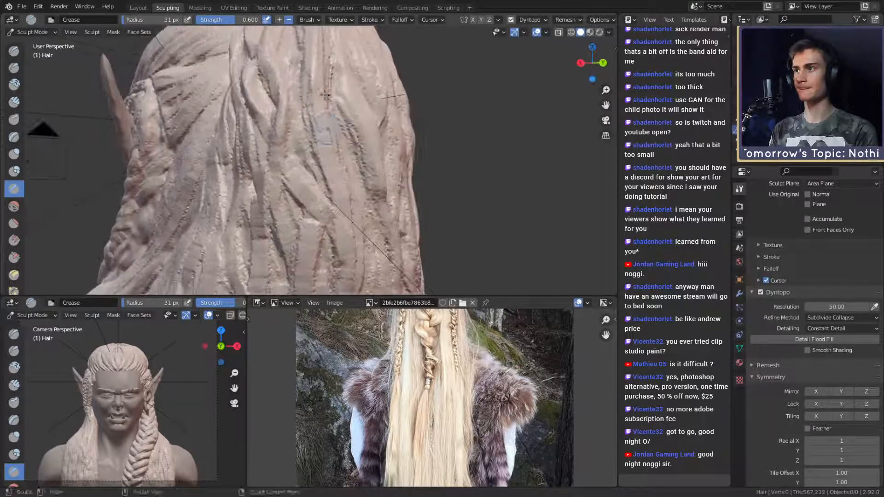
- Deepen the gaps around the crossing strands midway down the ponytail with Crease at 36 px, then 27 px radius
{"action": "left_click_drag", "start_coordinate": [340, 207], "coordinate": [328, 188]}
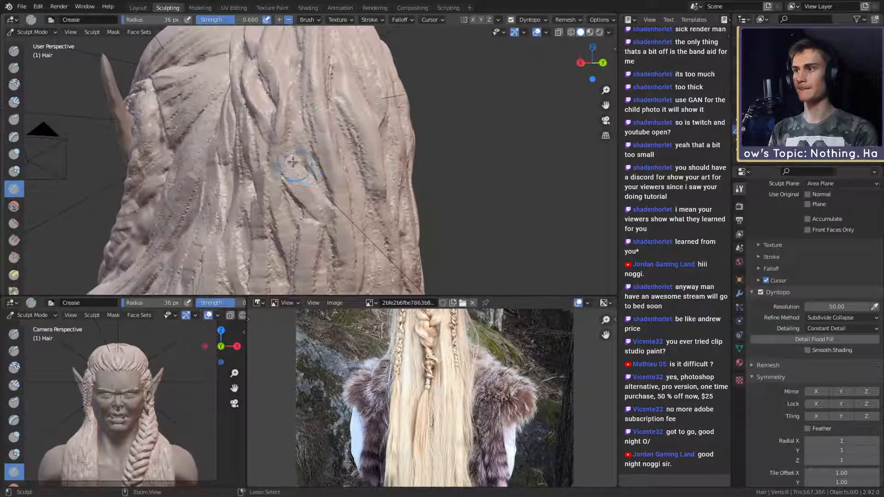
{"action": "left_click_drag", "start_coordinate": [292, 161], "coordinate": [336, 254]}
{"action": "key", "text": "f"}
{"action": "left_click", "coordinate": [313, 156]}
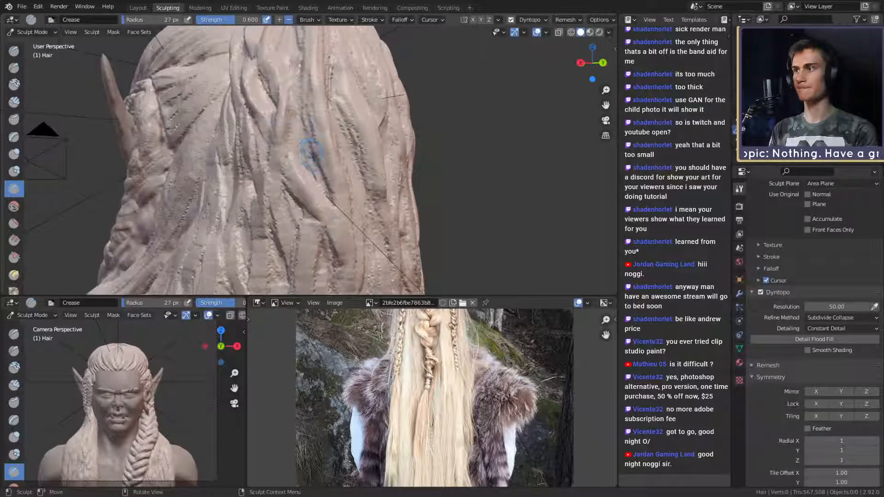
{"action": "left_click_drag", "start_coordinate": [293, 141], "coordinate": [295, 138]}
{"action": "middle_click_drag", "start_coordinate": [295, 138], "coordinate": [298, 124]}
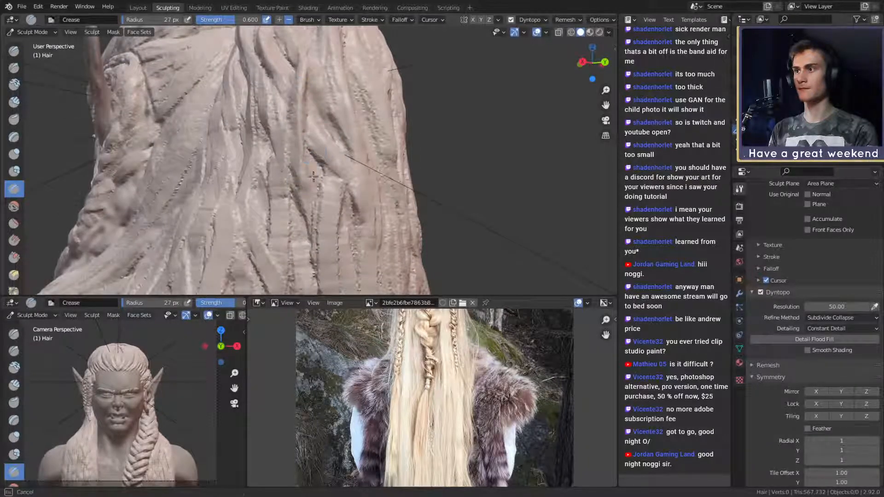
{"action": "middle_click_drag", "start_coordinate": [326, 222], "coordinate": [307, 182]}
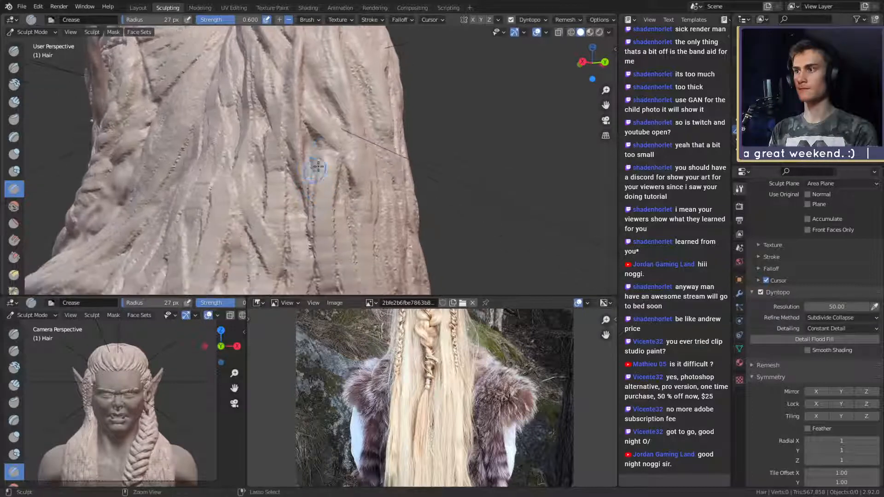
- Set the Crease radius to 41 px and crease along the strand below the crossing strands
{"action": "key", "text": "f"}
{"action": "left_click", "coordinate": [340, 136]}
{"action": "left_click_drag", "start_coordinate": [331, 161], "coordinate": [326, 227]}
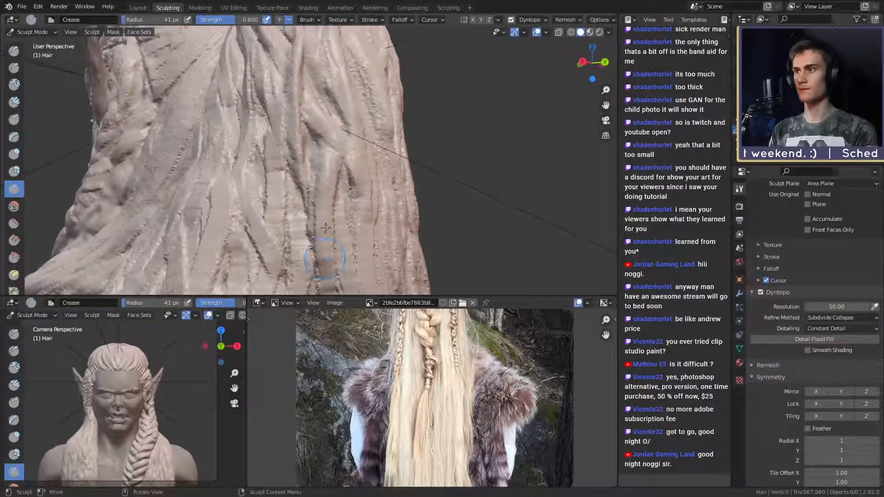
- Set the Crease radius to 24 px and carve between the strands along the middle of the back hair
{"action": "scroll", "coordinate": [325, 139], "scroll_direction": "down", "scroll_amount": 5}
{"action": "middle_click_drag", "start_coordinate": [325, 139], "coordinate": [316, 179]}
{"action": "key", "text": "f"}
{"action": "left_click", "coordinate": [299, 136]}
{"action": "left_click_drag", "start_coordinate": [293, 136], "coordinate": [275, 98]}
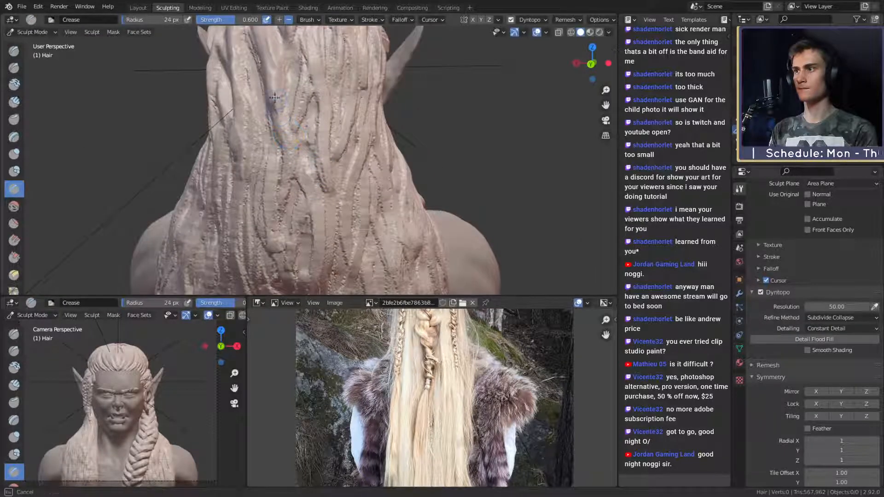
{"action": "left_click_drag", "start_coordinate": [276, 181], "coordinate": [279, 206]}
- Set the Crease radius to 29 px and define the curved central strands from between the shoulders up the back hair
{"action": "middle_click_drag", "start_coordinate": [335, 205], "coordinate": [335, 147], "text": "shift"}
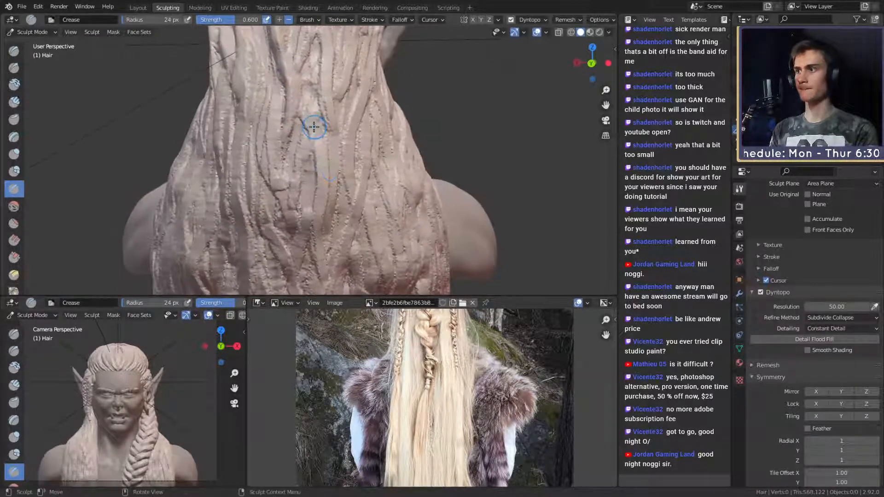
{"action": "key", "text": "f"}
{"action": "left_click", "coordinate": [310, 118]}
{"action": "left_click_drag", "start_coordinate": [319, 234], "coordinate": [333, 146]}
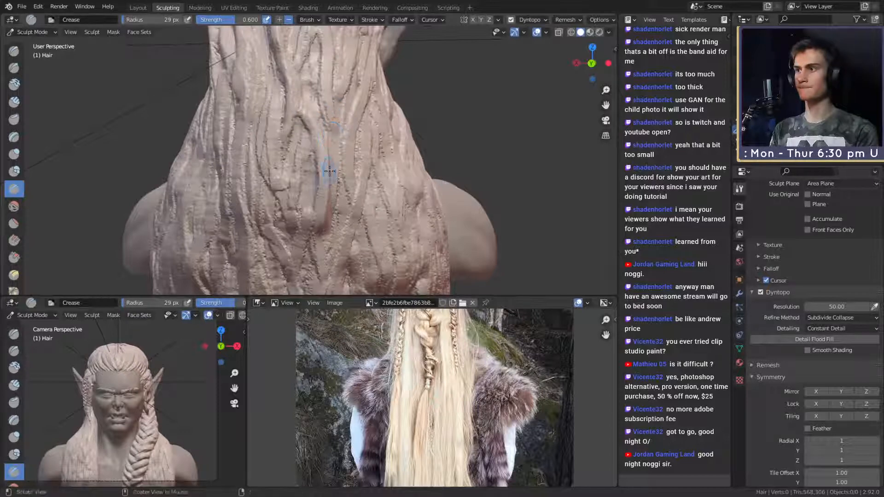
{"action": "middle_click_drag", "start_coordinate": [330, 172], "coordinate": [323, 130]}
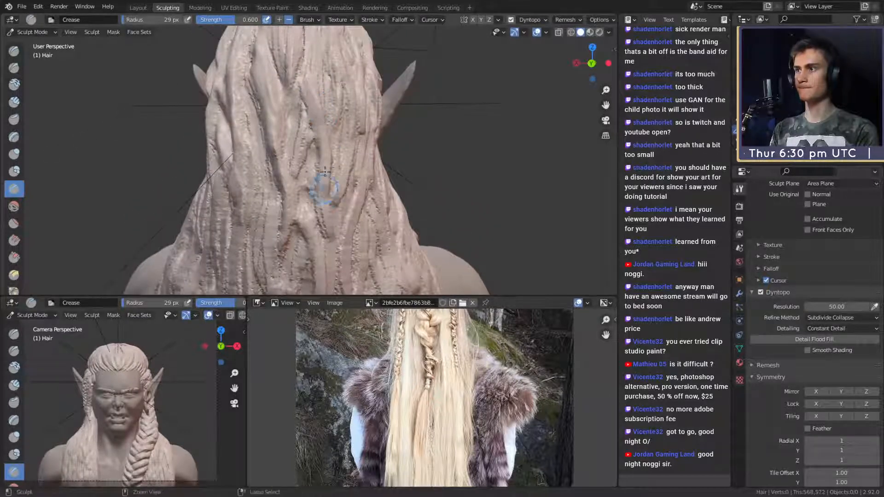
{"action": "middle_click_drag", "start_coordinate": [325, 172], "coordinate": [310, 152]}
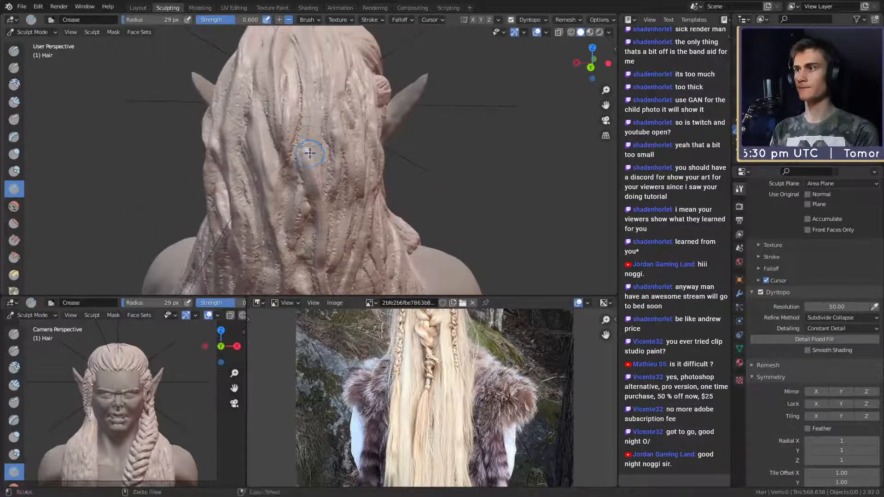
- Set the Crease radius to 26 px and carve a groove down the back hair, left of the central curved strands
{"action": "mouse_move", "coordinate": [315, 97]}
{"action": "middle_mouse_down"}
{"action": "mouse_move", "coordinate": [306, 59]}
{"action": "mouse_move", "coordinate": [337, 78]}
{"action": "mouse_move", "coordinate": [319, 149]}
{"action": "middle_mouse_up"}
{"action": "key", "text": "f"}
{"action": "left_click", "coordinate": [321, 150]}
{"action": "key", "text": "f"}
{"action": "left_click", "coordinate": [283, 95]}
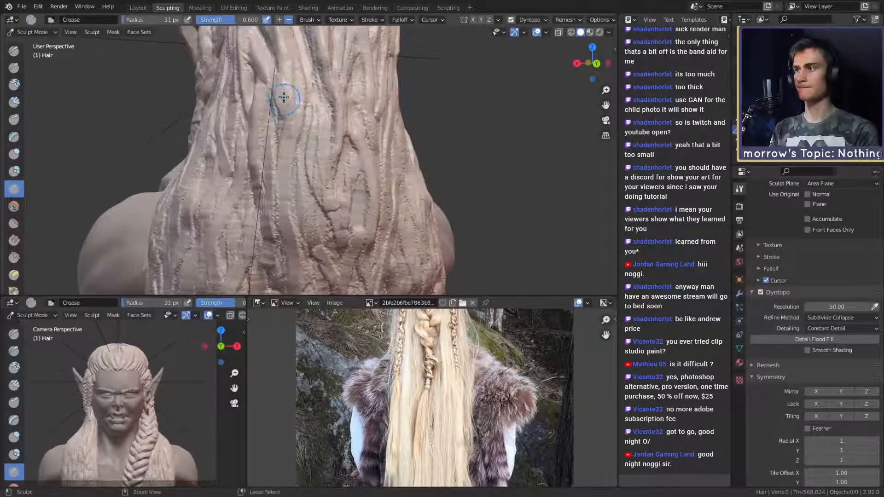
{"action": "key", "text": "f"}
{"action": "left_click", "coordinate": [282, 92]}
{"action": "left_click_drag", "start_coordinate": [280, 86], "coordinate": [284, 172]}
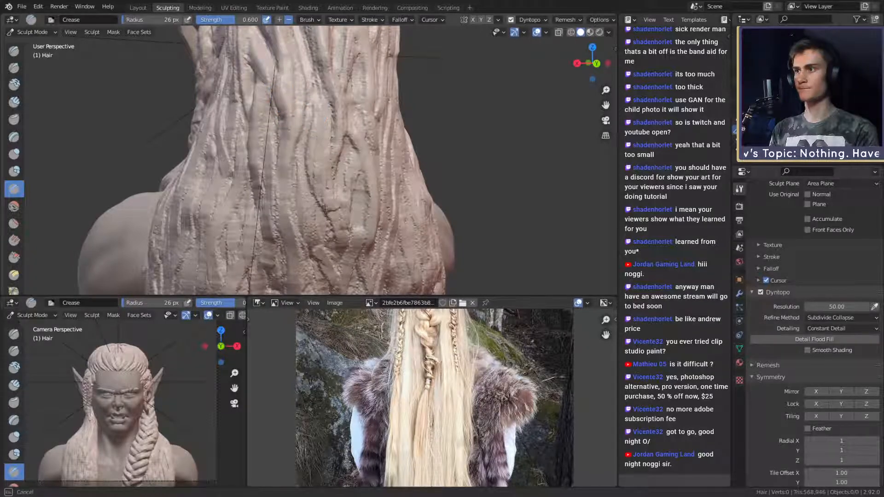
- Continue the 26 px creases from the central strands down over the lower back hair
{"action": "middle_click_drag", "start_coordinate": [341, 223], "coordinate": [313, 73]}
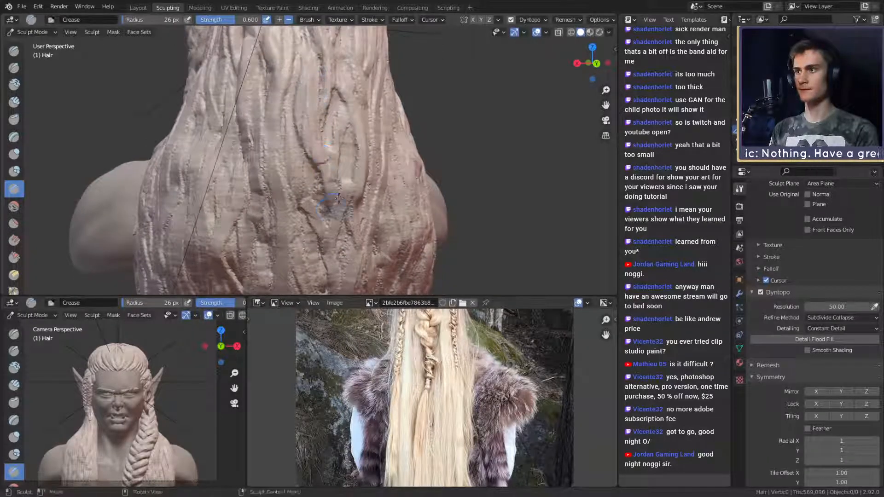
{"action": "middle_click_drag", "start_coordinate": [339, 198], "coordinate": [341, 155]}
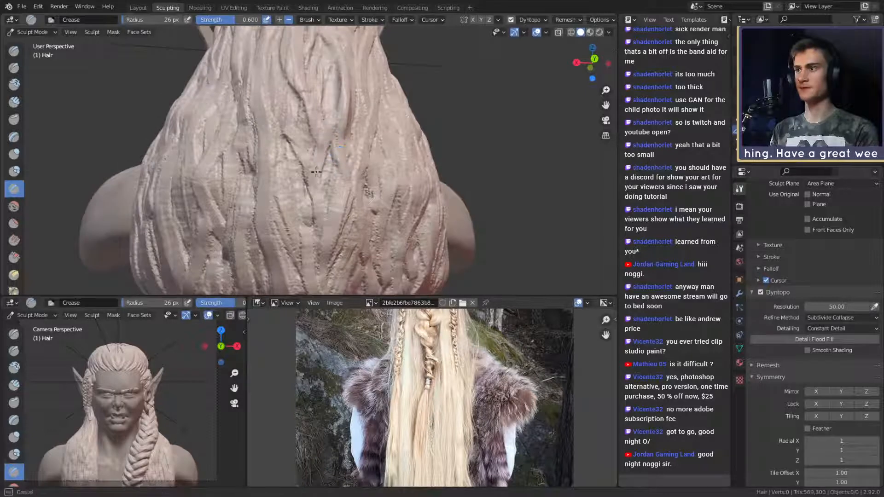
{"action": "mouse_move", "coordinate": [295, 128]}
{"action": "middle_mouse_down"}
{"action": "mouse_move", "coordinate": [306, 147]}
{"action": "mouse_move", "coordinate": [317, 137]}
{"action": "mouse_move", "coordinate": [317, 129]}
{"action": "mouse_move", "coordinate": [288, 130]}
{"action": "middle_mouse_up"}
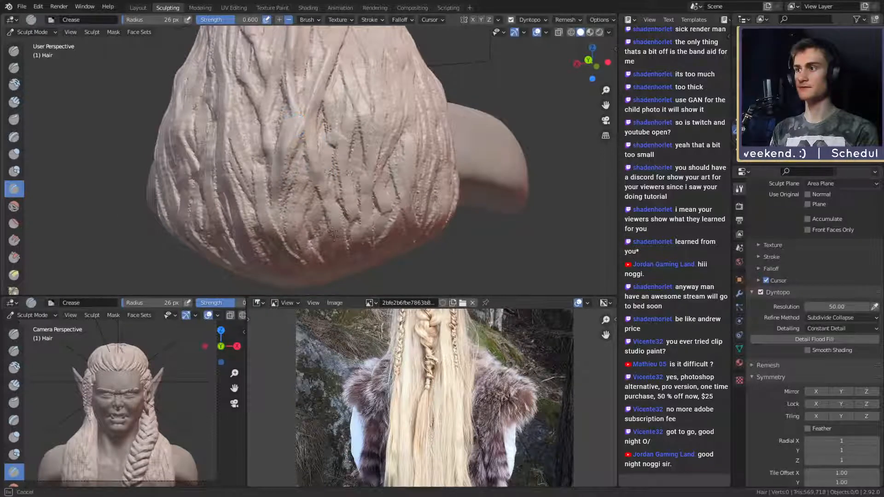
- Crease between the strands near the hair ends on the right-shoulder side at 26 px radius
{"action": "middle_click_drag", "start_coordinate": [354, 132], "coordinate": [331, 205]}
{"action": "left_click_drag", "start_coordinate": [331, 253], "coordinate": [331, 262]}
{"action": "left_click_drag", "start_coordinate": [316, 175], "coordinate": [317, 196]}
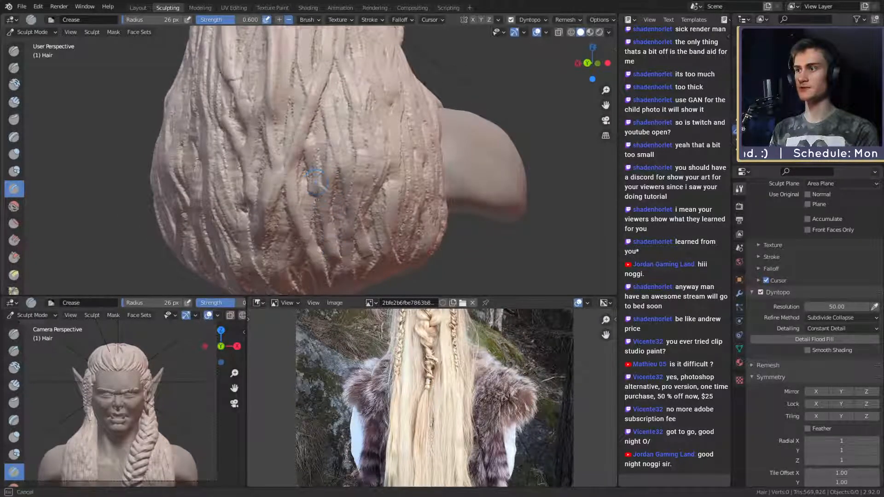
{"action": "mouse_move", "coordinate": [326, 157]}
{"action": "left_mouse_down", "text": "alt"}
{"action": "mouse_move", "coordinate": [325, 134]}
{"action": "mouse_move", "coordinate": [339, 189]}
{"action": "mouse_move", "coordinate": [338, 171]}
{"action": "mouse_move", "coordinate": [333, 179]}
{"action": "left_mouse_up", "text": "alt"}
{"action": "left_click_drag", "start_coordinate": [331, 91], "coordinate": [332, 113]}
{"action": "left_click_drag", "start_coordinate": [336, 155], "coordinate": [329, 196]}
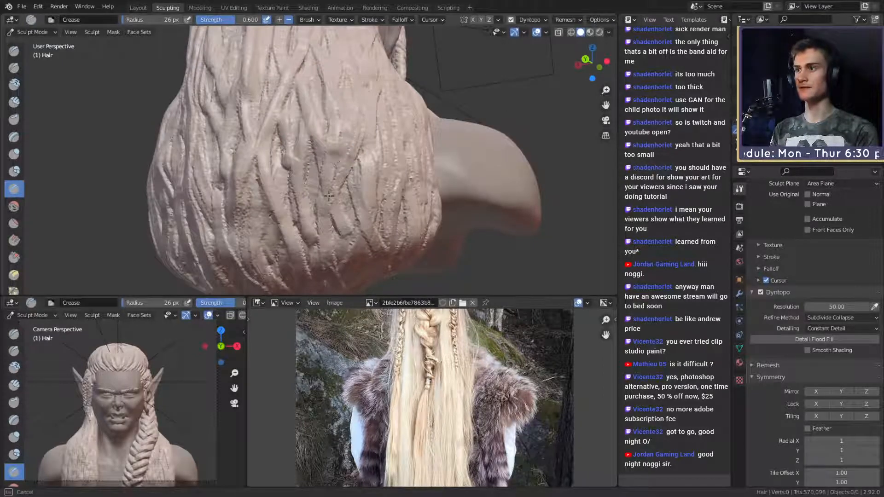
- Carve 26 px creases between the strands at mid-back, working upward on the right-shoulder side
{"action": "mouse_move", "coordinate": [303, 141]}
{"action": "left_mouse_down"}
{"action": "mouse_move", "coordinate": [313, 194]}
{"action": "mouse_move", "coordinate": [320, 187]}
{"action": "left_mouse_up"}
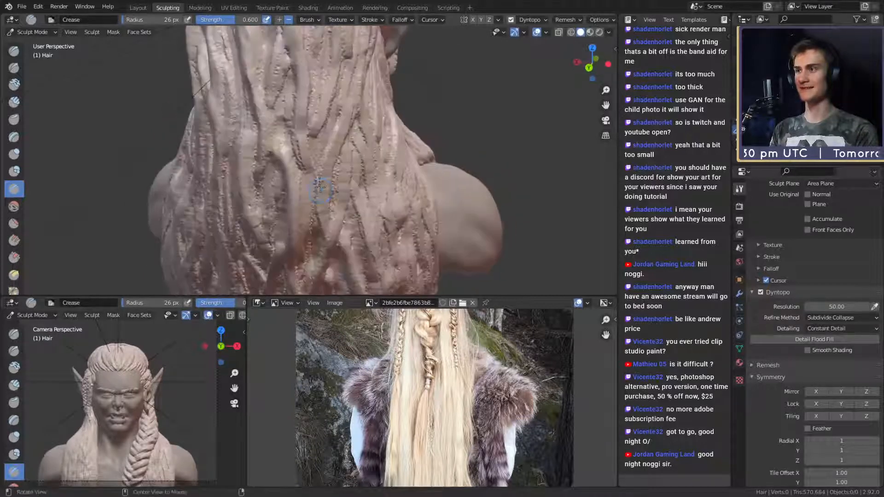
{"action": "left_click_drag", "start_coordinate": [319, 153], "coordinate": [322, 146]}
{"action": "left_click_drag", "start_coordinate": [321, 146], "coordinate": [326, 131], "text": "alt"}
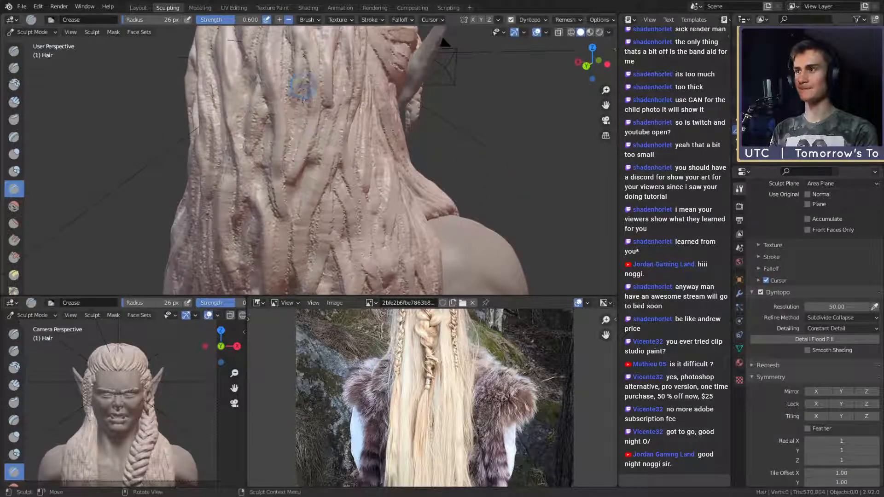
- Carve 26 px creases between the strands in the middle of the back hair
{"action": "middle_click_drag", "start_coordinate": [326, 131], "coordinate": [319, 100]}
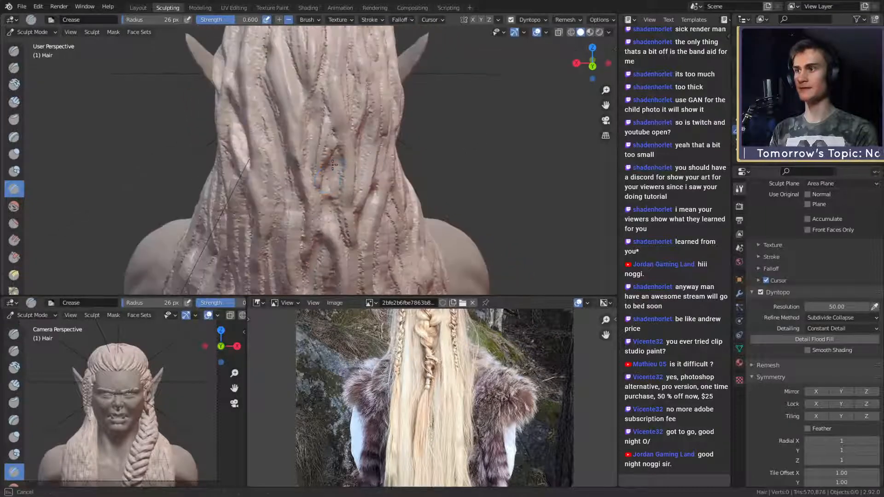
{"action": "left_click_drag", "start_coordinate": [318, 100], "coordinate": [319, 101]}
{"action": "middle_click_drag", "start_coordinate": [319, 102], "coordinate": [328, 175]}
{"action": "left_click_drag", "start_coordinate": [328, 175], "coordinate": [328, 161]}
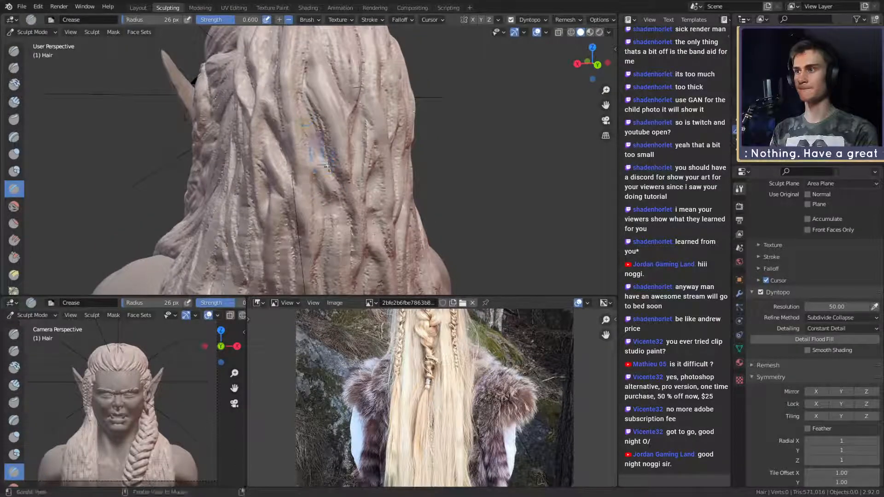
- Continue the 26 px creases down the mid-back strands toward the left-shoulder side
{"action": "mouse_move", "coordinate": [332, 196]}
{"action": "middle_mouse_down"}
{"action": "mouse_move", "coordinate": [332, 151]}
{"action": "mouse_move", "coordinate": [313, 130]}
{"action": "middle_mouse_up"}
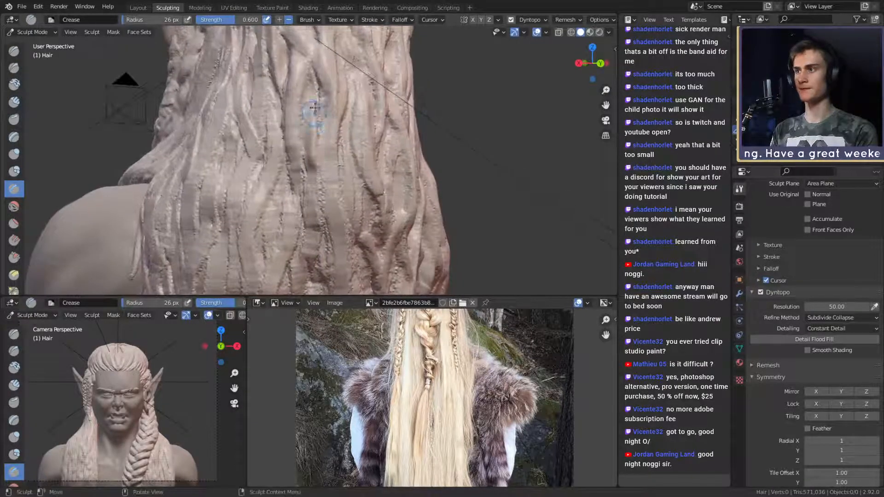
{"action": "left_click_drag", "start_coordinate": [316, 106], "coordinate": [318, 92]}
{"action": "middle_click_drag", "start_coordinate": [312, 151], "coordinate": [340, 163]}
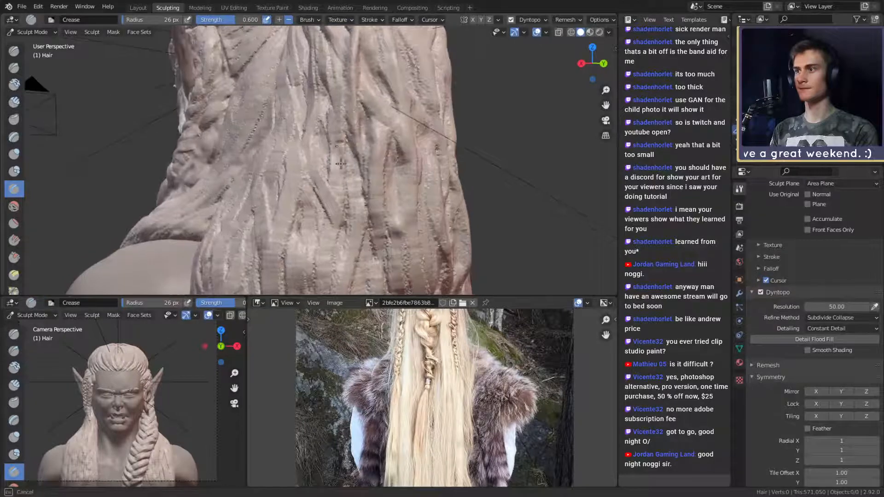
{"action": "middle_click_drag", "start_coordinate": [359, 198], "coordinate": [311, 113], "text": "shift"}
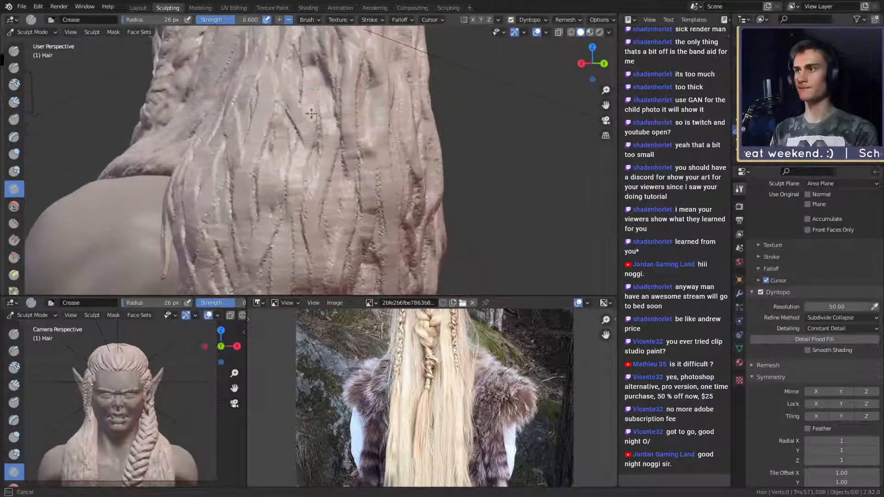
{"action": "left_click_drag", "start_coordinate": [302, 158], "coordinate": [301, 173]}
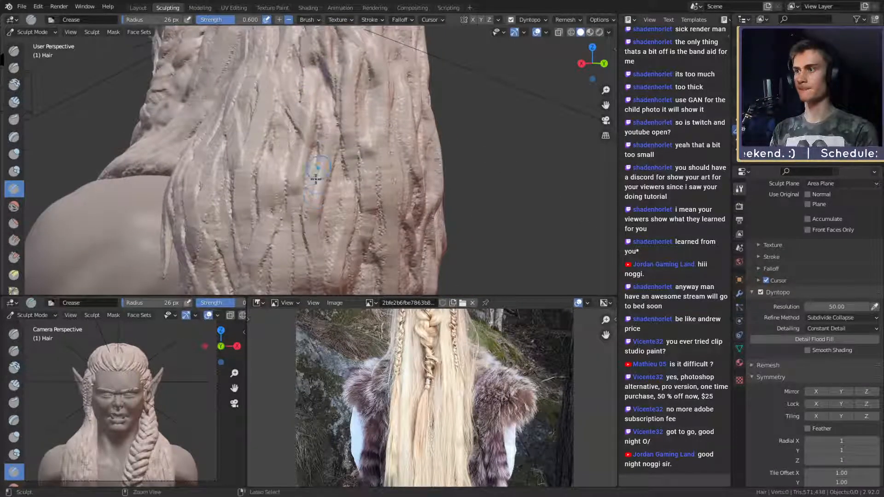
{"action": "middle_click_drag", "start_coordinate": [322, 85], "coordinate": [305, 128]}
{"action": "left_click_drag", "start_coordinate": [310, 130], "coordinate": [307, 156]}
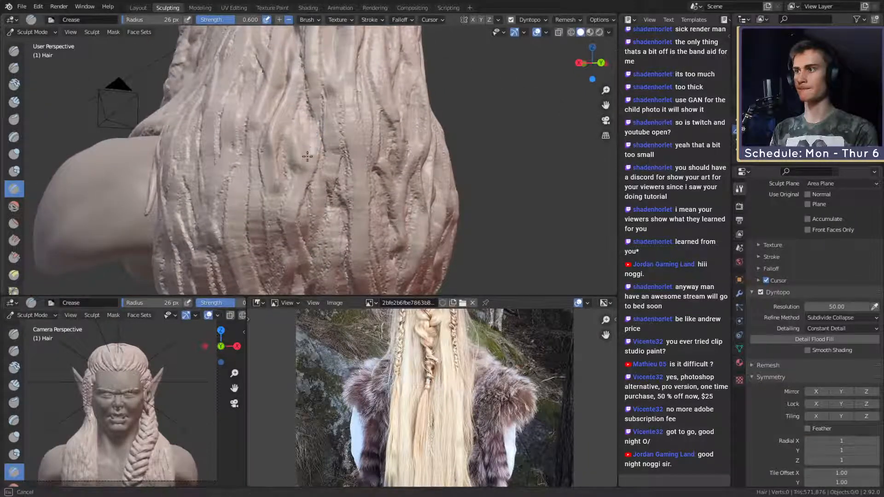
- Crease the gaps between strands at the lower end of the back hair, behind the left shoulder
{"action": "mouse_move", "coordinate": [313, 276]}
{"action": "left_mouse_down"}
{"action": "mouse_move", "coordinate": [320, 188]}
{"action": "mouse_move", "coordinate": [326, 193]}
{"action": "mouse_move", "coordinate": [332, 183]}
{"action": "mouse_move", "coordinate": [341, 198]}
{"action": "left_mouse_up"}
{"action": "middle_click_drag", "start_coordinate": [341, 197], "coordinate": [324, 213]}
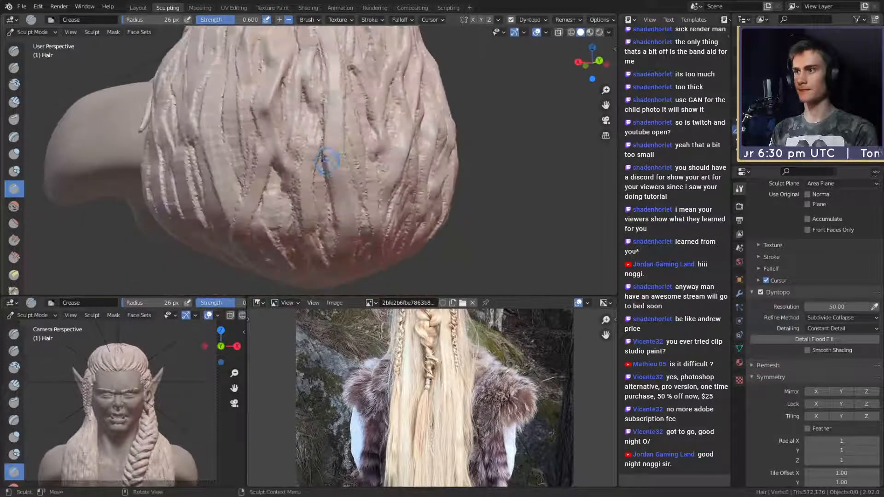
{"action": "left_click_drag", "start_coordinate": [324, 210], "coordinate": [322, 210]}
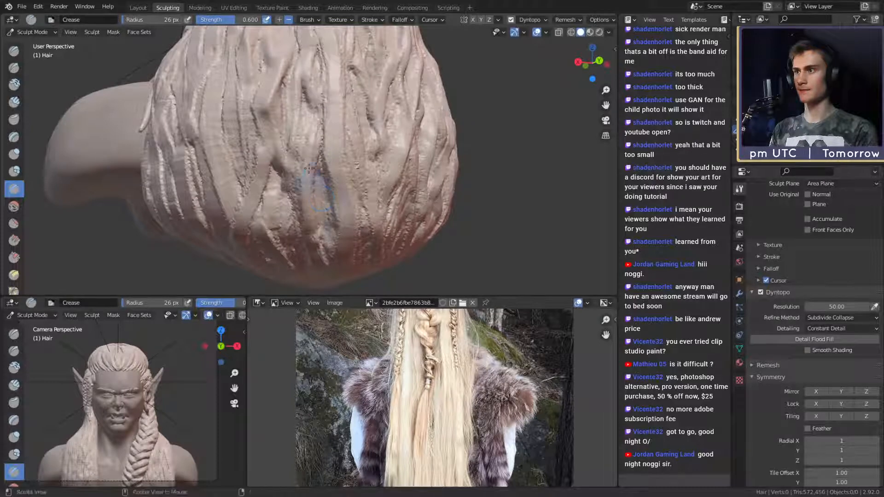
{"action": "middle_click_drag", "start_coordinate": [309, 169], "coordinate": [311, 207]}
{"action": "left_click_drag", "start_coordinate": [312, 252], "coordinate": [304, 181]}
{"action": "left_click_drag", "start_coordinate": [275, 242], "coordinate": [304, 166]}
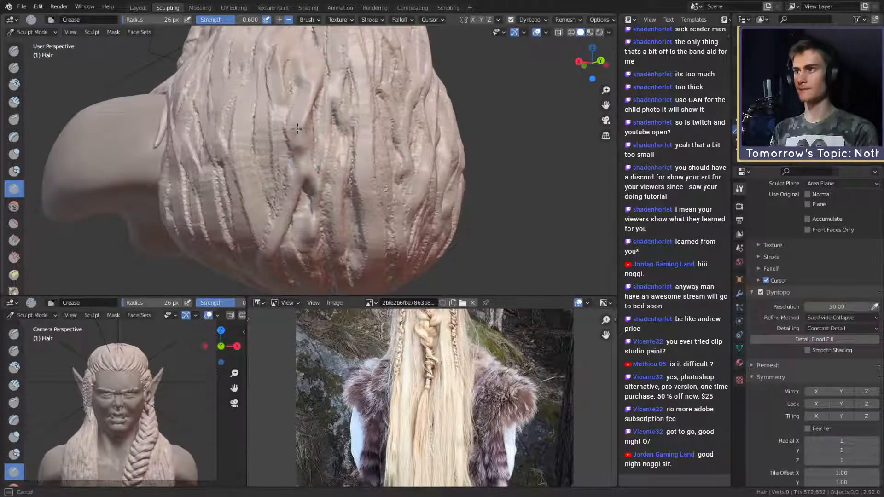
- Carve 26 px creases down the hair on the left side, from behind the braid to below shoulder height
{"action": "mouse_move", "coordinate": [337, 119]}
{"action": "middle_mouse_down"}
{"action": "mouse_move", "coordinate": [376, 194]}
{"action": "mouse_move", "coordinate": [345, 181]}
{"action": "mouse_move", "coordinate": [460, 89]}
{"action": "mouse_move", "coordinate": [195, 60]}
{"action": "mouse_move", "coordinate": [329, 166]}
{"action": "middle_mouse_up"}
{"action": "scroll", "coordinate": [329, 166], "scroll_direction": "up", "scroll_amount": 6}
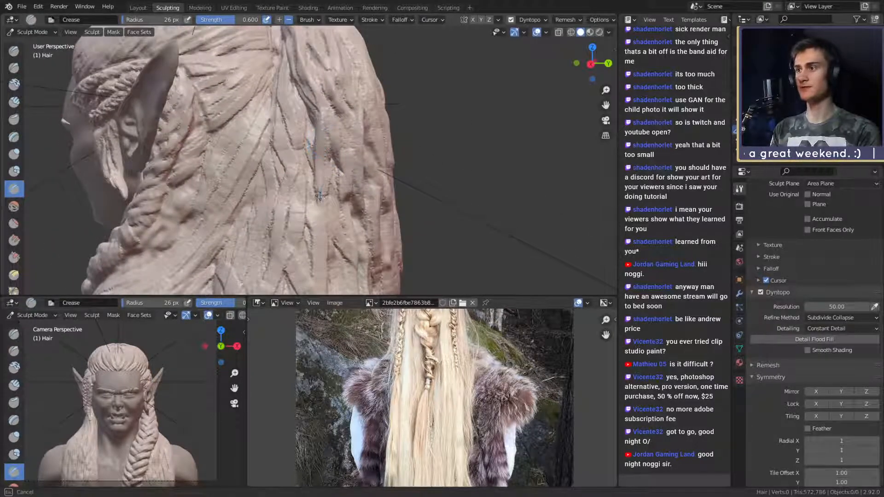
{"action": "middle_click_drag", "start_coordinate": [319, 196], "coordinate": [310, 173]}
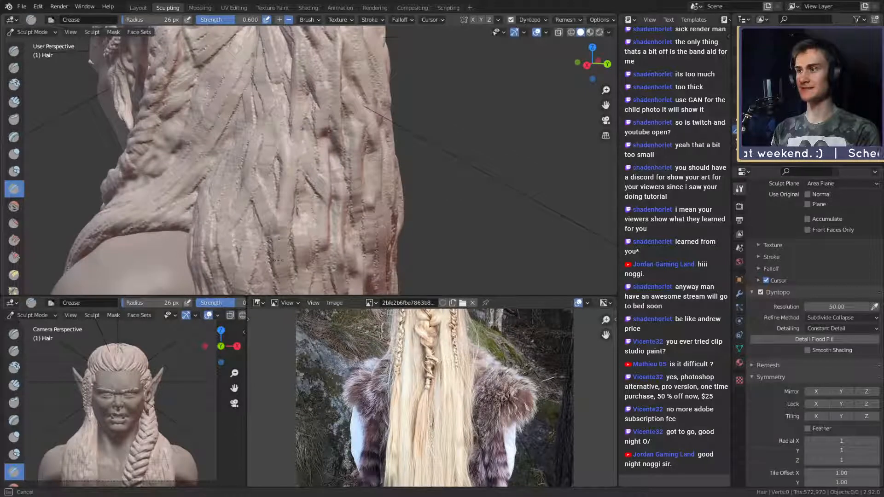
{"action": "mouse_move", "coordinate": [278, 260]}
{"action": "left_mouse_down"}
{"action": "mouse_move", "coordinate": [291, 180]}
{"action": "mouse_move", "coordinate": [325, 198]}
{"action": "left_mouse_up"}
{"action": "middle_click_drag", "start_coordinate": [325, 198], "coordinate": [292, 144]}
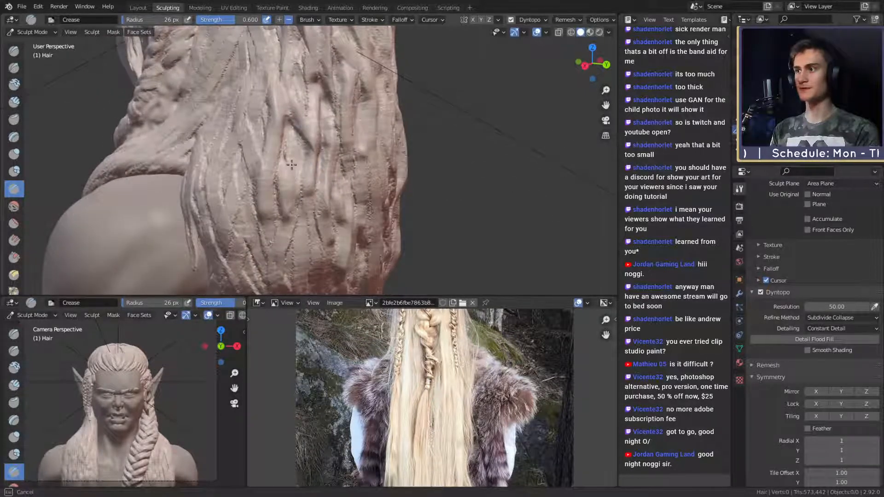
{"action": "middle_click_drag", "start_coordinate": [326, 174], "coordinate": [278, 141]}
{"action": "left_click_drag", "start_coordinate": [279, 202], "coordinate": [279, 200]}
- Crease the lower strands on the left-shoulder side and raise two strand ridges there with inverted Crease strokes
{"action": "middle_click_drag", "start_coordinate": [279, 201], "coordinate": [327, 119]}
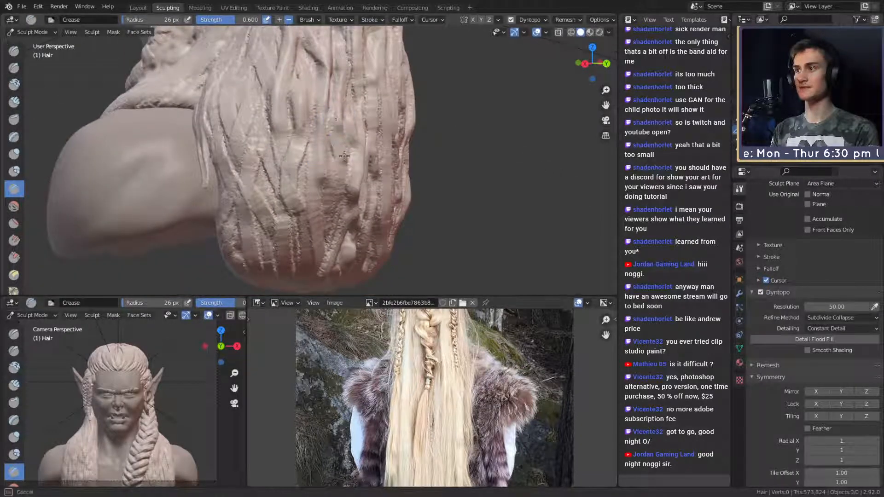
{"action": "left_click_drag", "start_coordinate": [348, 171], "coordinate": [349, 171]}
{"action": "middle_click_drag", "start_coordinate": [349, 171], "coordinate": [339, 167]}
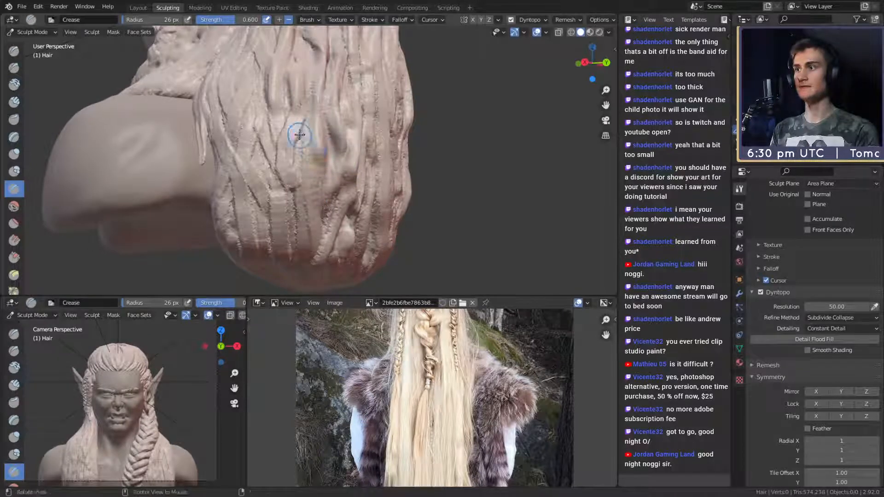
{"action": "mouse_move", "coordinate": [300, 135]}
{"action": "middle_mouse_down"}
{"action": "mouse_move", "coordinate": [311, 134]}
{"action": "mouse_move", "coordinate": [296, 124]}
{"action": "middle_mouse_up"}
{"action": "left_click_drag", "start_coordinate": [282, 124], "coordinate": [296, 84], "text": "ctrl"}
{"action": "left_click_drag", "start_coordinate": [275, 178], "coordinate": [234, 92], "text": "ctrl"}
{"action": "middle_click_drag", "start_coordinate": [319, 200], "coordinate": [318, 187]}
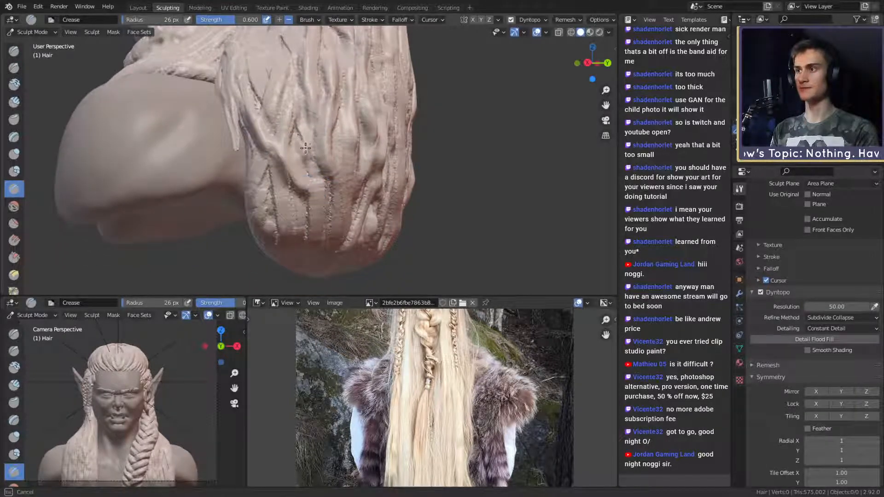
- Sharpen the gaps between the hair tips along the outer edge beside the left shoulder
{"action": "mouse_move", "coordinate": [305, 147]}
{"action": "middle_mouse_down"}
{"action": "mouse_move", "coordinate": [312, 181]}
{"action": "mouse_move", "coordinate": [325, 146]}
{"action": "middle_mouse_up"}
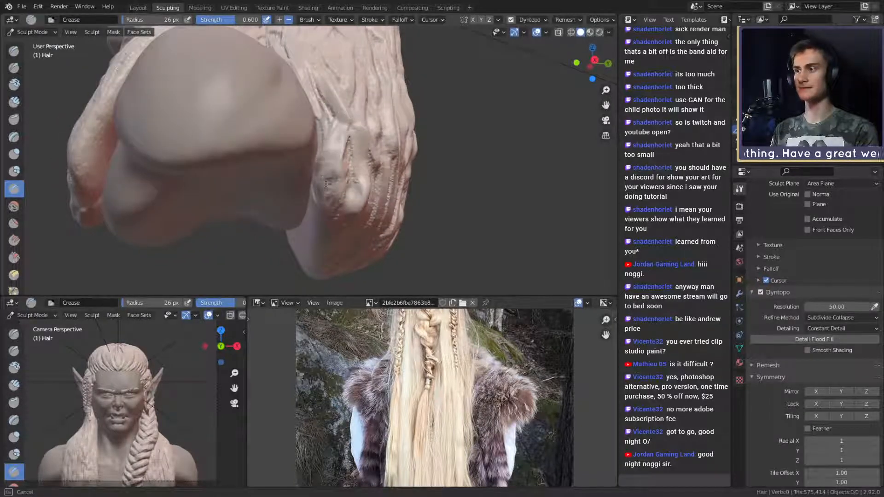
{"action": "mouse_move", "coordinate": [326, 184]}
{"action": "middle_mouse_down"}
{"action": "mouse_move", "coordinate": [300, 177]}
{"action": "mouse_move", "coordinate": [311, 190]}
{"action": "mouse_move", "coordinate": [297, 178]}
{"action": "middle_mouse_up"}
{"action": "middle_click_drag", "start_coordinate": [311, 225], "coordinate": [322, 172]}
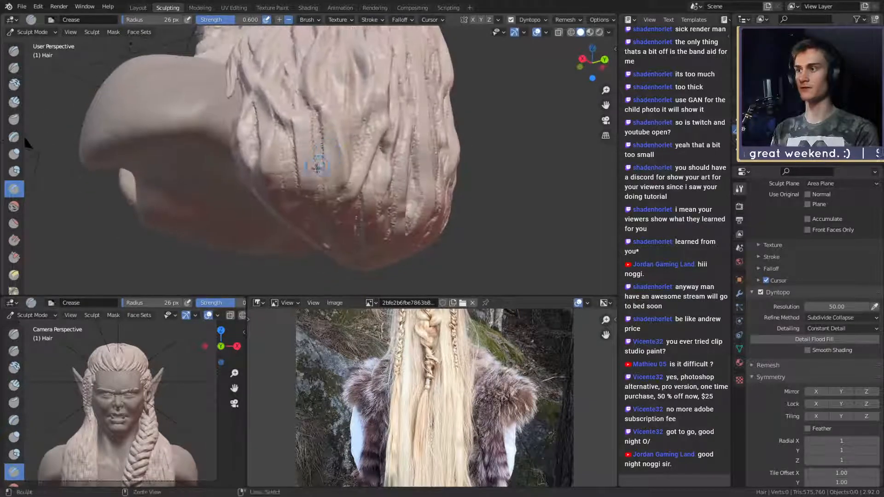
{"action": "middle_click_drag", "start_coordinate": [325, 139], "coordinate": [311, 143]}
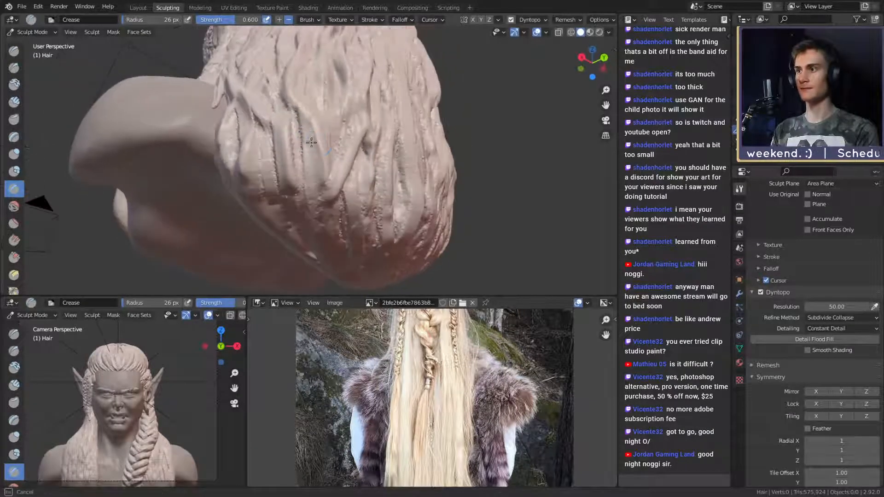
{"action": "left_click_drag", "start_coordinate": [306, 136], "coordinate": [309, 149]}
{"action": "middle_click_drag", "start_coordinate": [313, 131], "coordinate": [289, 147]}
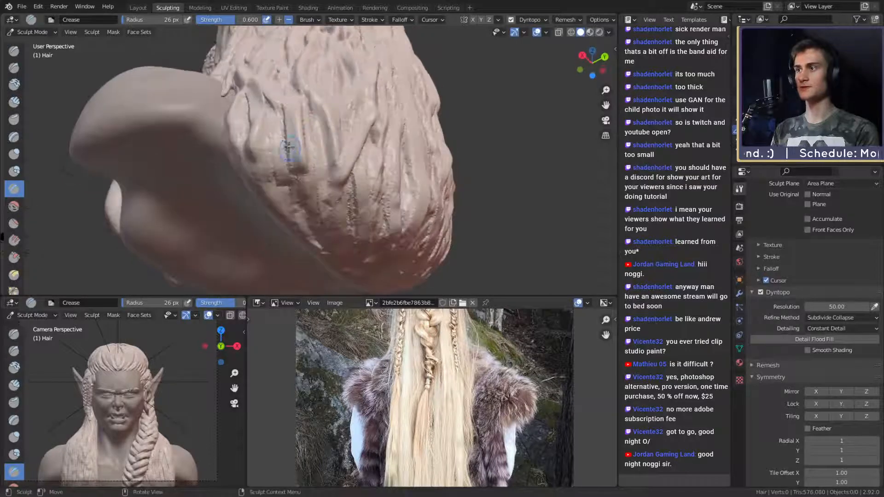
- Crease between the hair tips seen from below, moving from the left edge toward the center of the back
{"action": "left_click_drag", "start_coordinate": [276, 117], "coordinate": [277, 148]}
{"action": "middle_click_drag", "start_coordinate": [311, 156], "coordinate": [270, 156]}
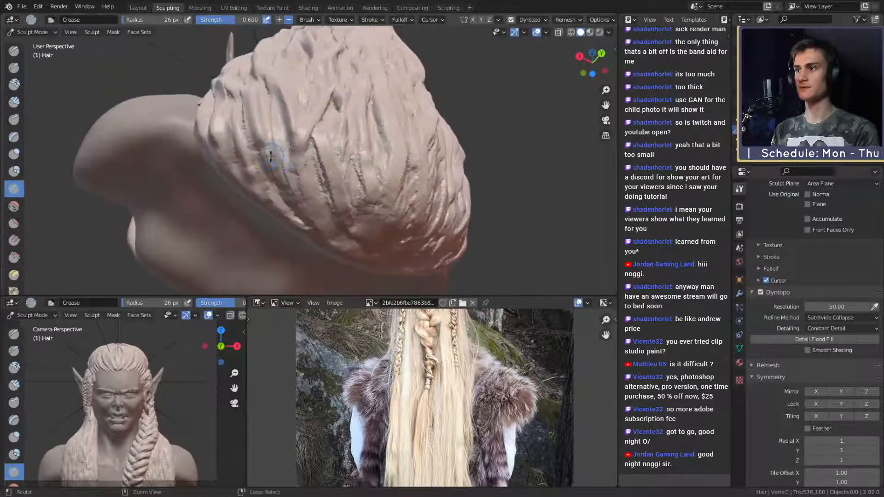
{"action": "mouse_move", "coordinate": [274, 172]}
{"action": "left_mouse_down"}
{"action": "mouse_move", "coordinate": [286, 142]}
{"action": "mouse_move", "coordinate": [269, 104]}
{"action": "mouse_move", "coordinate": [277, 130]}
{"action": "left_mouse_up"}
{"action": "middle_click_drag", "start_coordinate": [277, 129], "coordinate": [270, 193]}
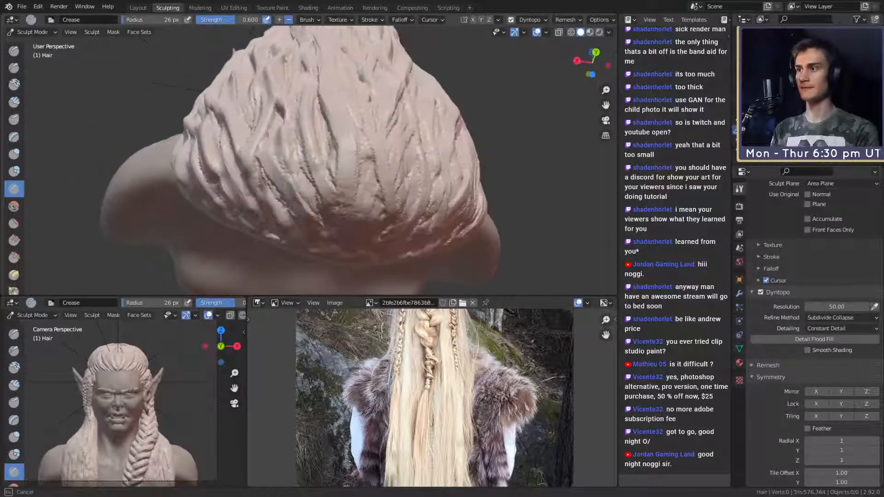
{"action": "middle_click_drag", "start_coordinate": [353, 204], "coordinate": [256, 174]}
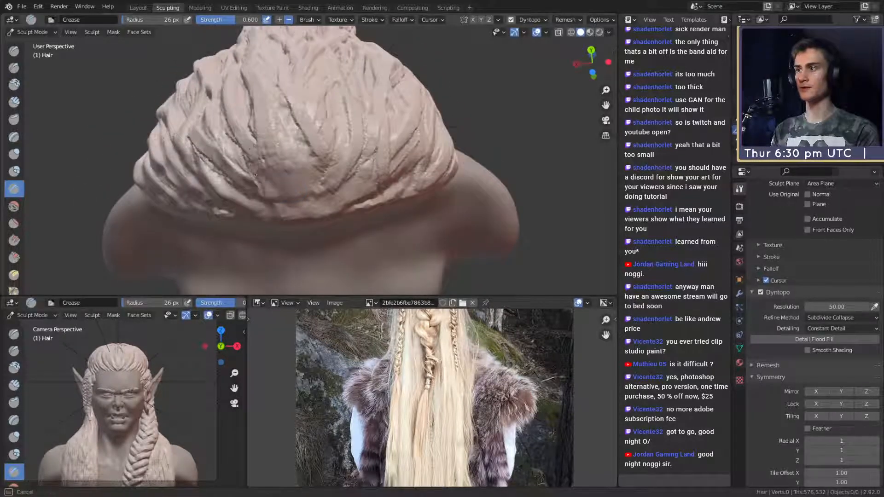
{"action": "left_click_drag", "start_coordinate": [351, 123], "coordinate": [350, 124]}
{"action": "middle_click_drag", "start_coordinate": [351, 124], "coordinate": [340, 182]}
- Carve upward 26 px creases between the strands on the left side, just behind the shoulder
{"action": "mouse_move", "coordinate": [288, 129]}
{"action": "middle_mouse_down", "text": "shift"}
{"action": "mouse_move", "coordinate": [359, 163]}
{"action": "mouse_move", "coordinate": [371, 180]}
{"action": "mouse_move", "coordinate": [384, 150]}
{"action": "middle_mouse_up", "text": "shift"}
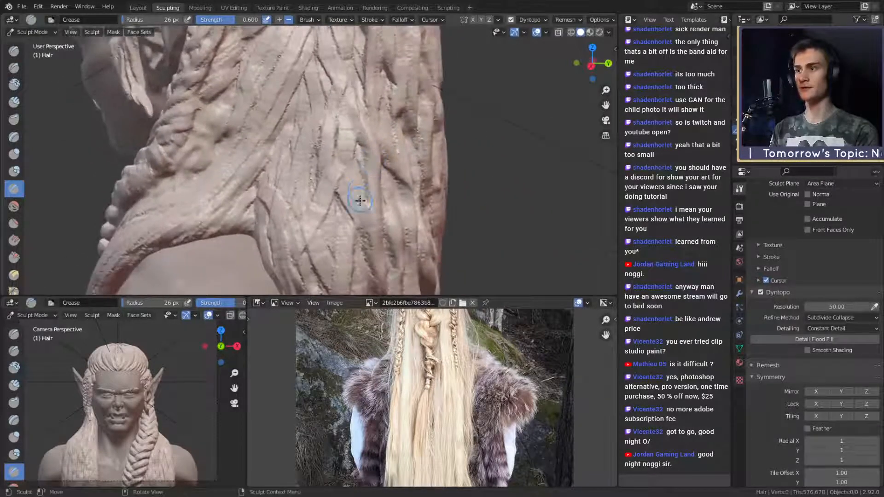
{"action": "left_click_drag", "start_coordinate": [363, 239], "coordinate": [354, 94]}
{"action": "left_click_drag", "start_coordinate": [336, 137], "coordinate": [335, 95]}
{"action": "middle_click_drag", "start_coordinate": [335, 179], "coordinate": [336, 154]}
{"action": "left_click_drag", "start_coordinate": [353, 177], "coordinate": [341, 162]}
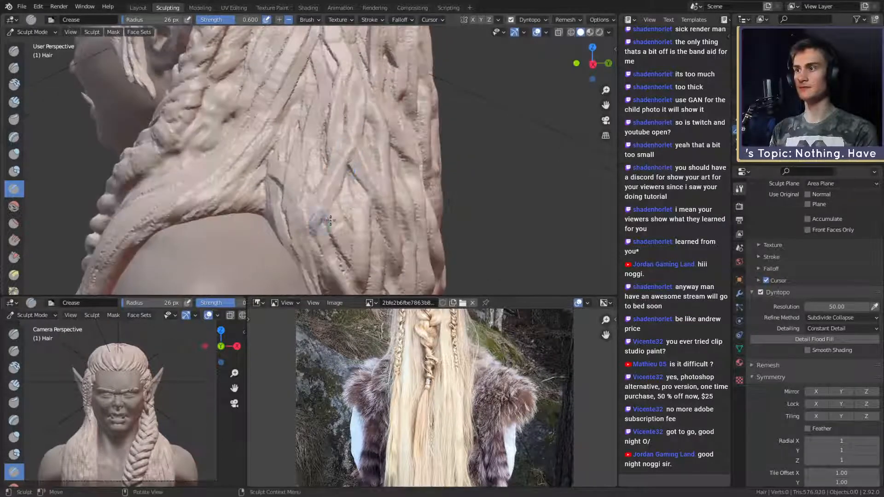
{"action": "middle_click_drag", "start_coordinate": [330, 221], "coordinate": [359, 157]}
{"action": "left_click_drag", "start_coordinate": [364, 186], "coordinate": [361, 133]}
{"action": "left_click_drag", "start_coordinate": [361, 216], "coordinate": [359, 170]}
{"action": "middle_click_drag", "start_coordinate": [360, 184], "coordinate": [366, 178]}
{"action": "left_click_drag", "start_coordinate": [369, 228], "coordinate": [360, 205]}
{"action": "middle_click_drag", "start_coordinate": [358, 212], "coordinate": [366, 205]}
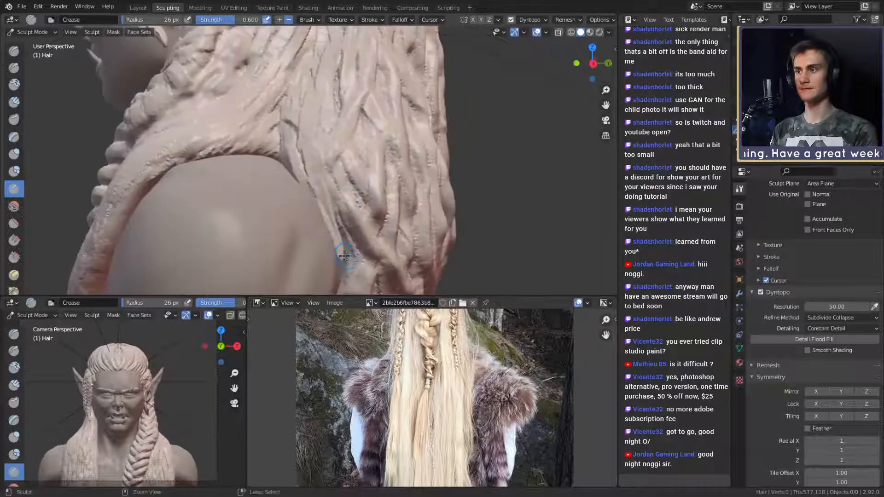
- Raise ridges with inverted Crease on the hair edge along the left shoulder and on the strand above it
{"action": "left_click_drag", "start_coordinate": [346, 256], "coordinate": [317, 184], "text": "ctrl"}
{"action": "middle_click_drag", "start_coordinate": [321, 127], "coordinate": [321, 168]}
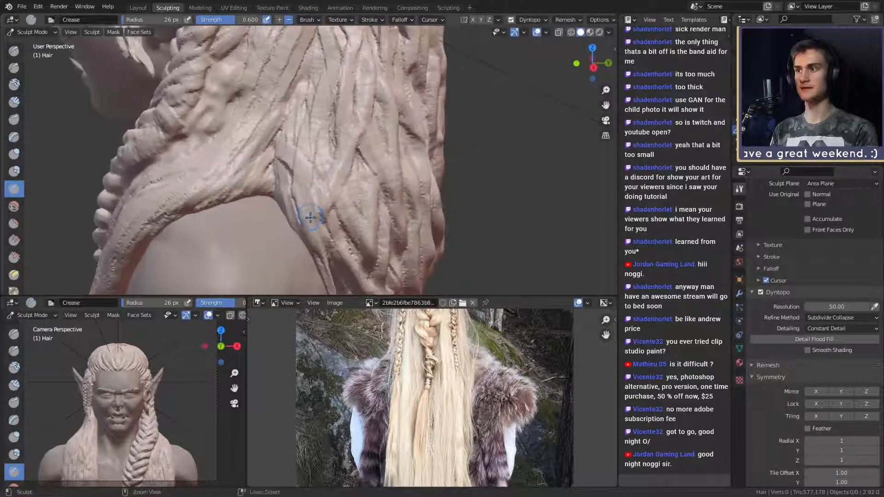
{"action": "left_click_drag", "start_coordinate": [322, 110], "coordinate": [299, 87], "text": "ctrl"}
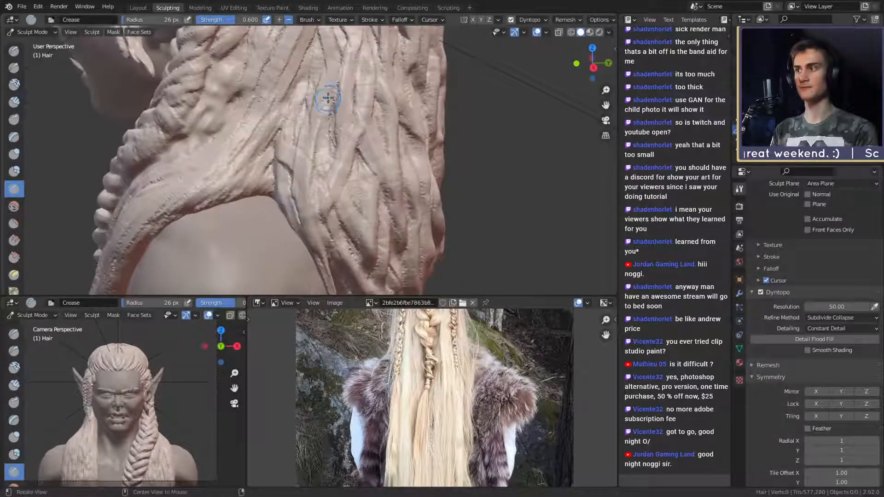
- Carve long 26 px creases up the strands between the left-side braid and the back hair
{"action": "middle_click_drag", "start_coordinate": [327, 95], "coordinate": [325, 101]}
{"action": "middle_click_drag", "start_coordinate": [325, 100], "coordinate": [314, 154], "text": "shift"}
{"action": "left_click_drag", "start_coordinate": [301, 242], "coordinate": [296, 183]}
{"action": "left_click_drag", "start_coordinate": [300, 232], "coordinate": [327, 102]}
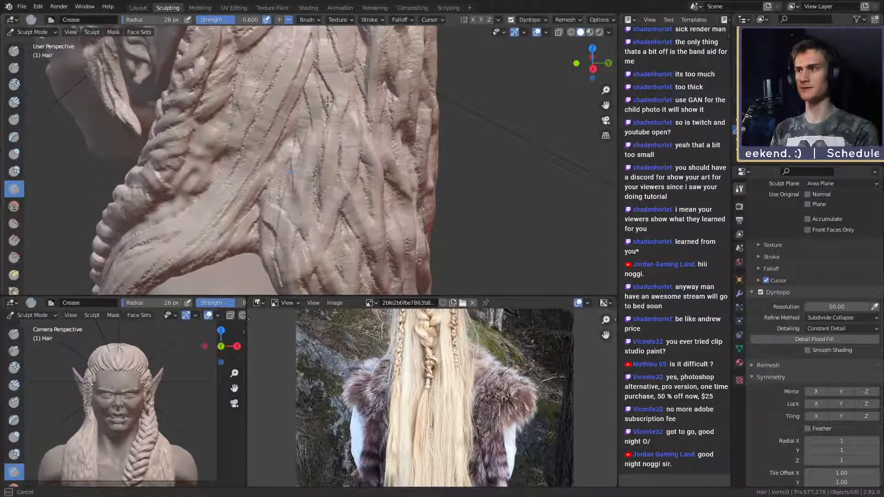
{"action": "left_click_drag", "start_coordinate": [273, 213], "coordinate": [316, 110]}
{"action": "left_click_drag", "start_coordinate": [282, 162], "coordinate": [324, 77]}
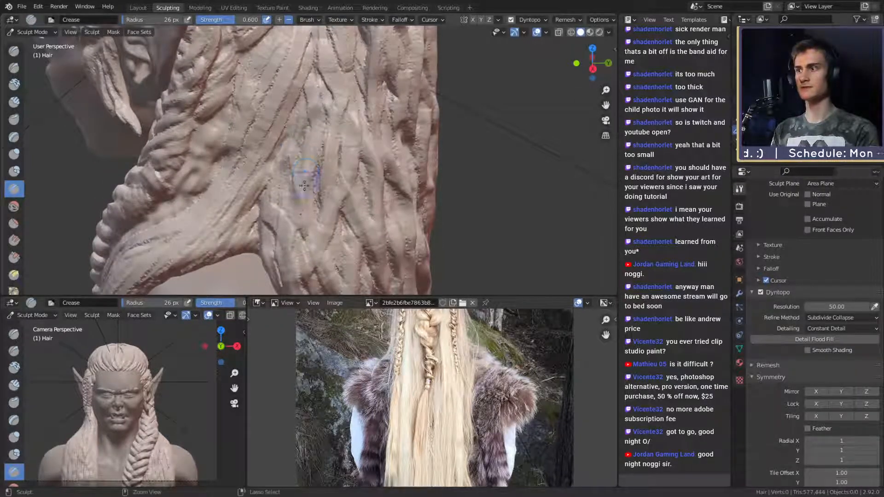
{"action": "left_click_drag", "start_coordinate": [305, 184], "coordinate": [337, 84]}
- Set the Crease radius to 21 px and carve a finer groove in the hair behind the left ear
{"action": "middle_click_drag", "start_coordinate": [347, 92], "coordinate": [345, 96]}
{"action": "middle_click_drag", "start_coordinate": [345, 96], "coordinate": [329, 164], "text": "shift"}
{"action": "key", "text": "f"}
{"action": "left_click", "coordinate": [302, 206]}
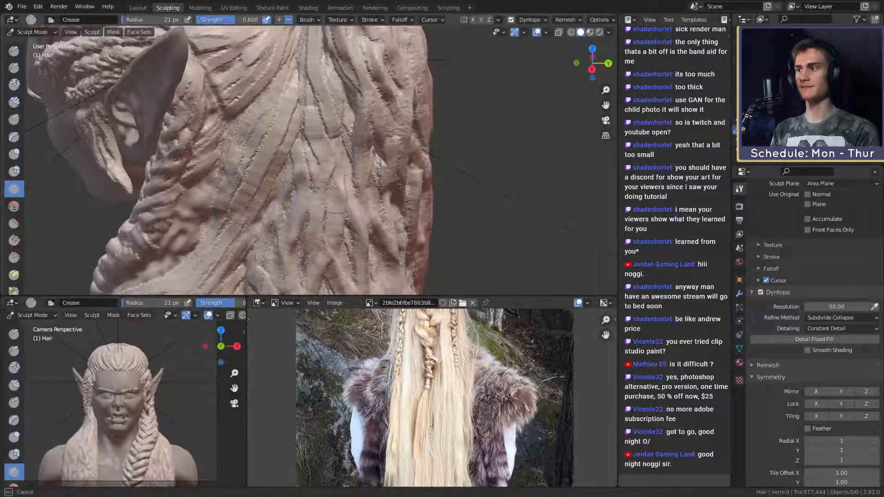
{"action": "middle_click_drag", "start_coordinate": [300, 210], "coordinate": [316, 178]}
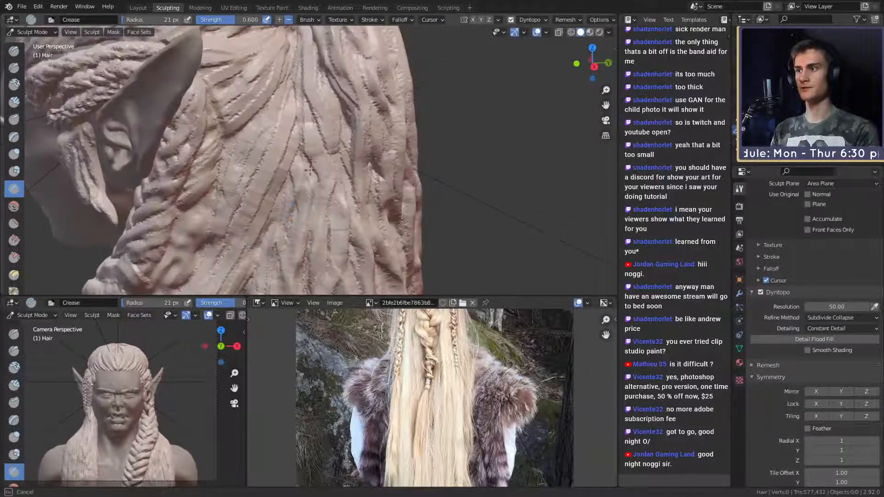
{"action": "left_click_drag", "start_coordinate": [286, 201], "coordinate": [316, 131]}
{"action": "mouse_move", "coordinate": [323, 183]}
{"action": "middle_mouse_down"}
{"action": "mouse_move", "coordinate": [326, 148]}
{"action": "mouse_move", "coordinate": [327, 165]}
{"action": "middle_mouse_up"}
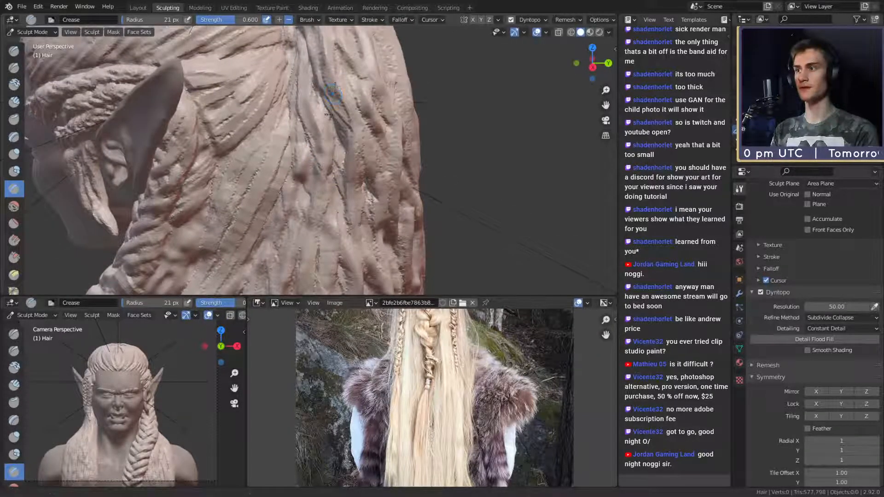
- Set the Crease radius to 24 px for the strands falling from the hair tie
{"action": "middle_click_drag", "start_coordinate": [330, 114], "coordinate": [311, 169]}
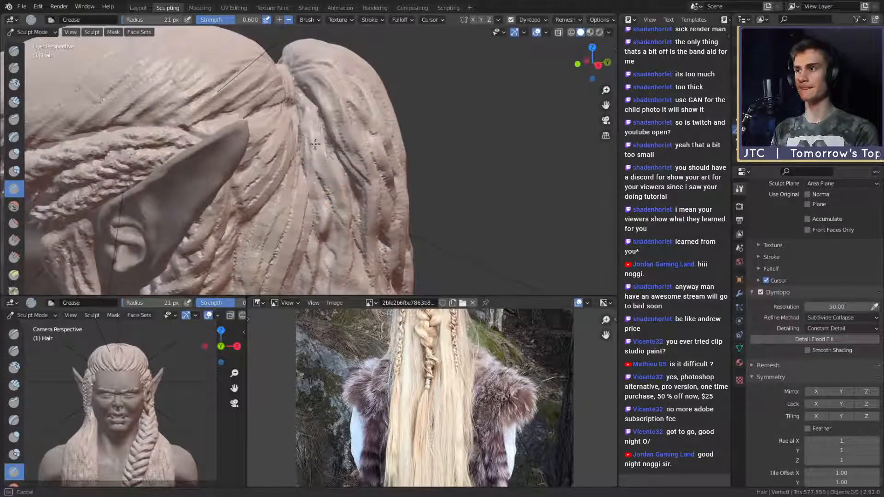
{"action": "mouse_move", "coordinate": [313, 110]}
{"action": "middle_mouse_down"}
{"action": "mouse_move", "coordinate": [339, 156]}
{"action": "mouse_move", "coordinate": [258, 152]}
{"action": "mouse_move", "coordinate": [311, 193]}
{"action": "mouse_move", "coordinate": [338, 197]}
{"action": "mouse_move", "coordinate": [315, 165]}
{"action": "mouse_move", "coordinate": [308, 172]}
{"action": "middle_mouse_up"}
{"action": "scroll", "coordinate": [322, 138], "scroll_direction": "down", "scroll_amount": 3}
{"action": "scroll", "coordinate": [311, 194], "scroll_direction": "up", "scroll_amount": 4}
{"action": "key", "text": "f"}
{"action": "left_click", "coordinate": [306, 175]}
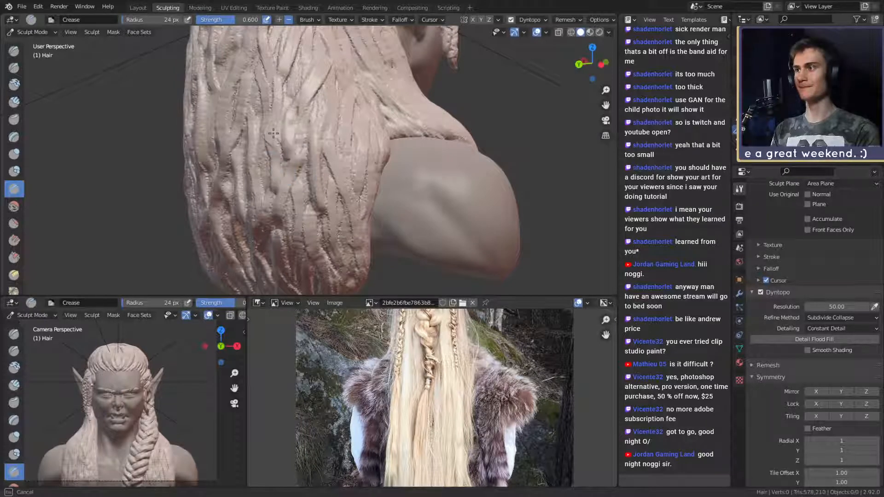
- Carve 24 px creases along the strands and tips of the lower back hair
{"action": "middle_click_drag", "start_coordinate": [283, 88], "coordinate": [330, 145]}
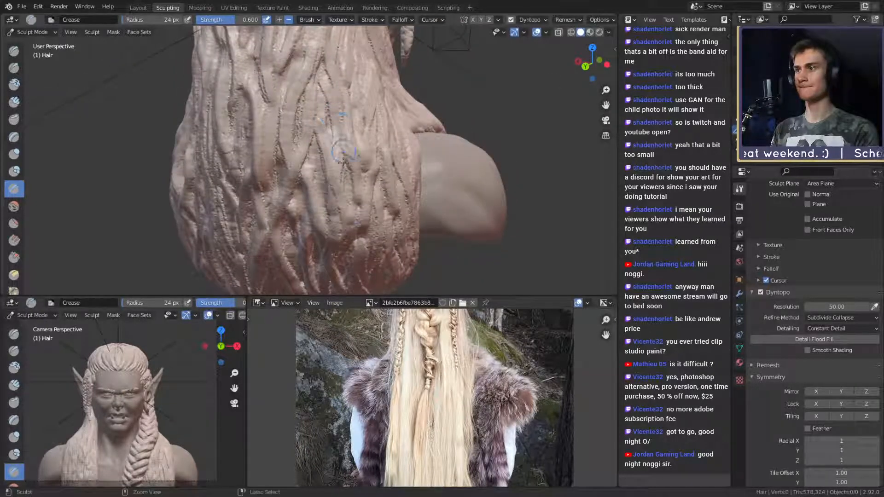
{"action": "middle_click_drag", "start_coordinate": [325, 62], "coordinate": [275, 263]}
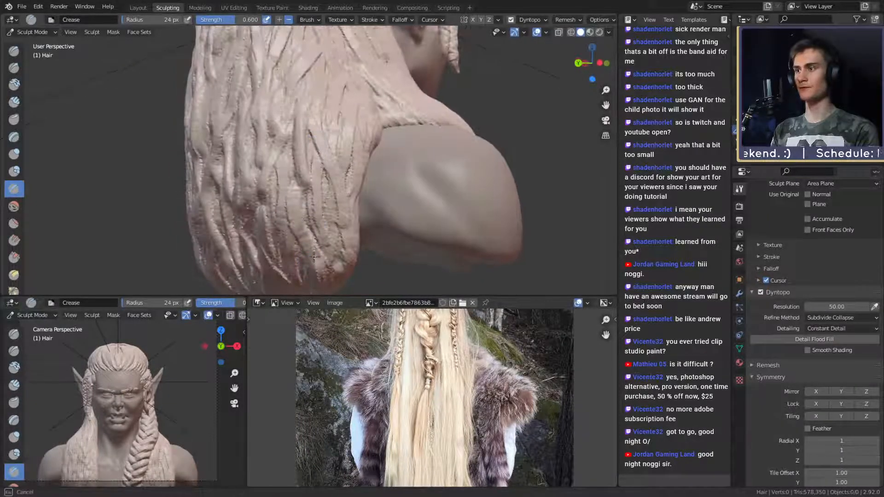
{"action": "mouse_move", "coordinate": [298, 182]}
{"action": "middle_mouse_down"}
{"action": "mouse_move", "coordinate": [320, 234]}
{"action": "mouse_move", "coordinate": [345, 160]}
{"action": "middle_mouse_up"}
{"action": "left_click", "coordinate": [319, 196]}
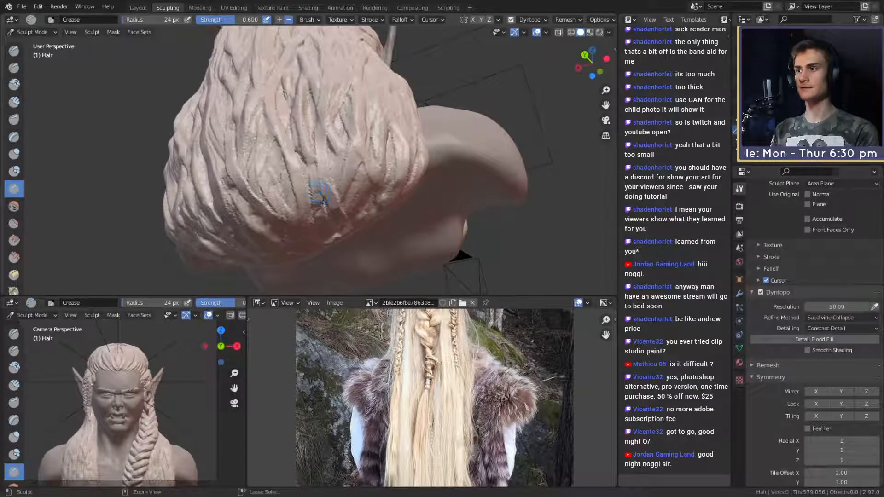
{"action": "mouse_move", "coordinate": [315, 151]}
{"action": "left_mouse_down"}
{"action": "mouse_move", "coordinate": [295, 180]}
{"action": "mouse_move", "coordinate": [272, 188]}
{"action": "mouse_move", "coordinate": [267, 134]}
{"action": "left_mouse_up"}
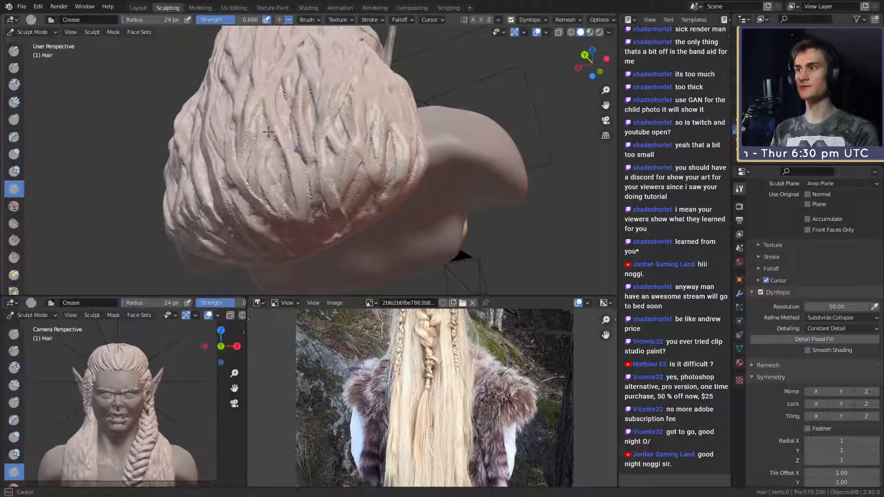
{"action": "mouse_move", "coordinate": [295, 138]}
{"action": "middle_mouse_down"}
{"action": "mouse_move", "coordinate": [344, 145]}
{"action": "mouse_move", "coordinate": [360, 173]}
{"action": "middle_mouse_up"}
{"action": "left_click_drag", "start_coordinate": [295, 251], "coordinate": [276, 126]}
{"action": "mouse_move", "coordinate": [290, 131]}
{"action": "middle_mouse_down", "text": "shift"}
{"action": "mouse_move", "coordinate": [305, 154]}
{"action": "mouse_move", "coordinate": [306, 174]}
{"action": "middle_mouse_up", "text": "shift"}
{"action": "mouse_move", "coordinate": [306, 173]}
{"action": "left_mouse_down"}
{"action": "mouse_move", "coordinate": [307, 191]}
{"action": "mouse_move", "coordinate": [334, 211]}
{"action": "mouse_move", "coordinate": [315, 221]}
{"action": "left_mouse_up"}
- Deepen the gaps between the back-hair strands beside the shoulder with 24 px Crease strokes
{"action": "middle_click_drag", "start_coordinate": [315, 221], "coordinate": [328, 149]}
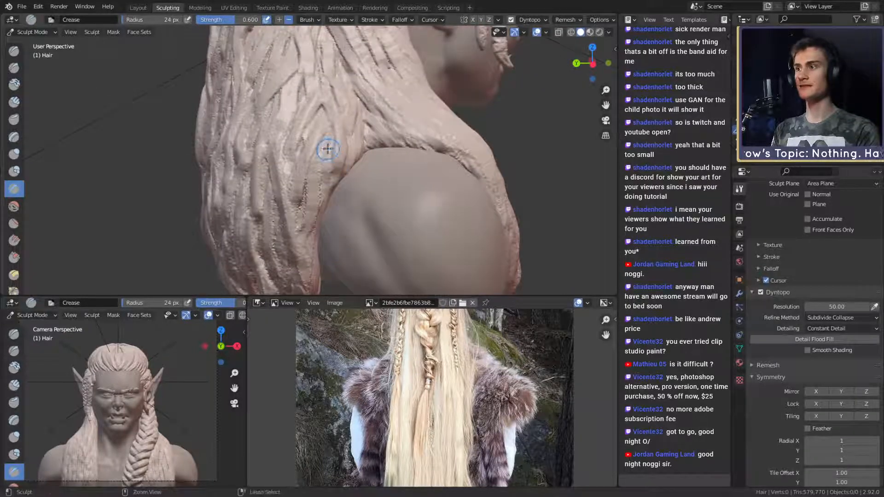
{"action": "left_click_drag", "start_coordinate": [317, 230], "coordinate": [328, 146]}
{"action": "left_click", "coordinate": [309, 184]}
{"action": "middle_click_drag", "start_coordinate": [308, 184], "coordinate": [326, 158]}
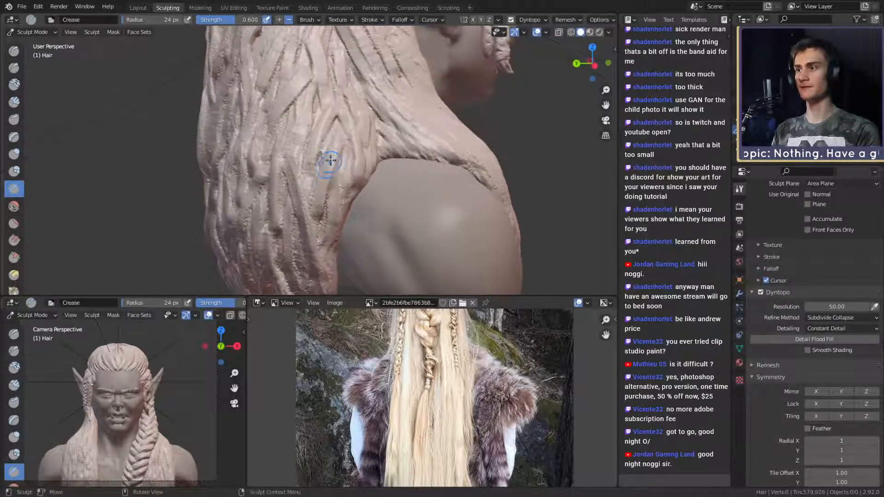
{"action": "left_click_drag", "start_coordinate": [325, 158], "coordinate": [332, 146]}
- Set the Crease radius to 18 px and carve finer grooves in the strands above the shoulder
{"action": "middle_click_drag", "start_coordinate": [326, 154], "coordinate": [343, 153], "text": "ctrl"}
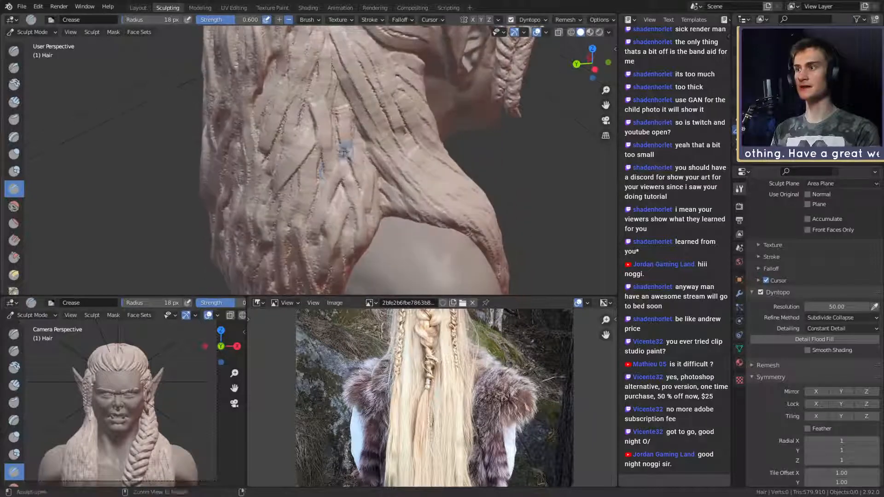
{"action": "left_click_drag", "start_coordinate": [318, 99], "coordinate": [323, 92]}
{"action": "middle_click_drag", "start_coordinate": [332, 93], "coordinate": [338, 86]}
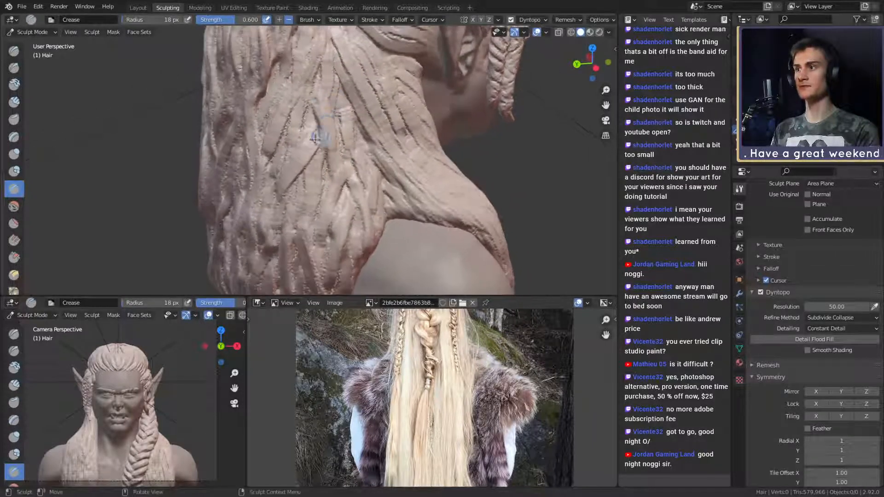
{"action": "key", "text": "f"}
{"action": "left_click", "coordinate": [323, 139]}
{"action": "left_click_drag", "start_coordinate": [276, 190], "coordinate": [281, 205]}
{"action": "middle_click_drag", "start_coordinate": [293, 194], "coordinate": [344, 151]}
- Set the Crease radius to 25 px and carve along the strands in the middle of the back hair
{"action": "key", "text": "f"}
{"action": "left_click", "coordinate": [329, 160]}
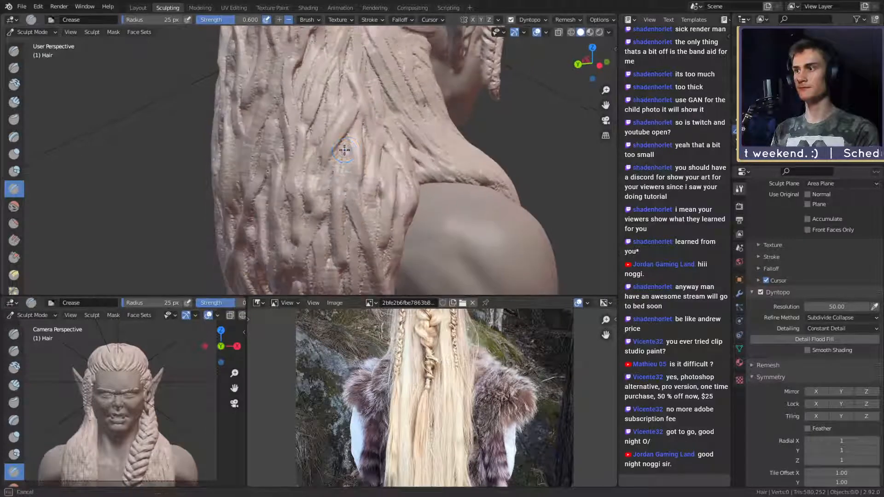
{"action": "left_click_drag", "start_coordinate": [329, 184], "coordinate": [329, 176]}
{"action": "left_click_drag", "start_coordinate": [330, 178], "coordinate": [335, 159]}
{"action": "mouse_move", "coordinate": [335, 149]}
{"action": "middle_mouse_down"}
{"action": "mouse_move", "coordinate": [333, 159]}
{"action": "mouse_move", "coordinate": [325, 156]}
{"action": "mouse_move", "coordinate": [331, 180]}
{"action": "middle_mouse_up"}
{"action": "left_click_drag", "start_coordinate": [331, 181], "coordinate": [332, 184]}
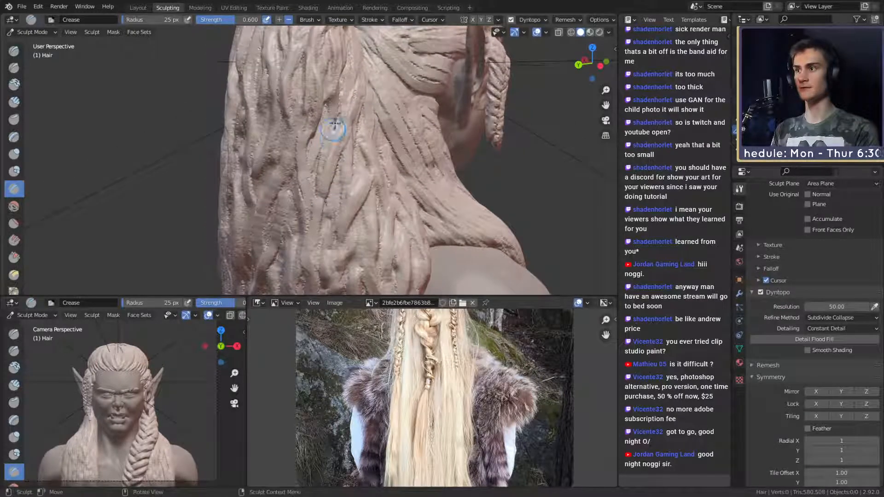
- Extend 25 px creases up the strands behind the ear toward the hair tie
{"action": "middle_click_drag", "start_coordinate": [320, 144], "coordinate": [322, 138]}
{"action": "left_click_drag", "start_coordinate": [322, 139], "coordinate": [325, 135]}
{"action": "mouse_move", "coordinate": [333, 105]}
{"action": "middle_mouse_down"}
{"action": "mouse_move", "coordinate": [367, 112]}
{"action": "mouse_move", "coordinate": [316, 142]}
{"action": "mouse_move", "coordinate": [322, 151]}
{"action": "middle_mouse_up"}
{"action": "left_click_drag", "start_coordinate": [323, 151], "coordinate": [324, 154]}
{"action": "middle_click_drag", "start_coordinate": [323, 155], "coordinate": [320, 147]}
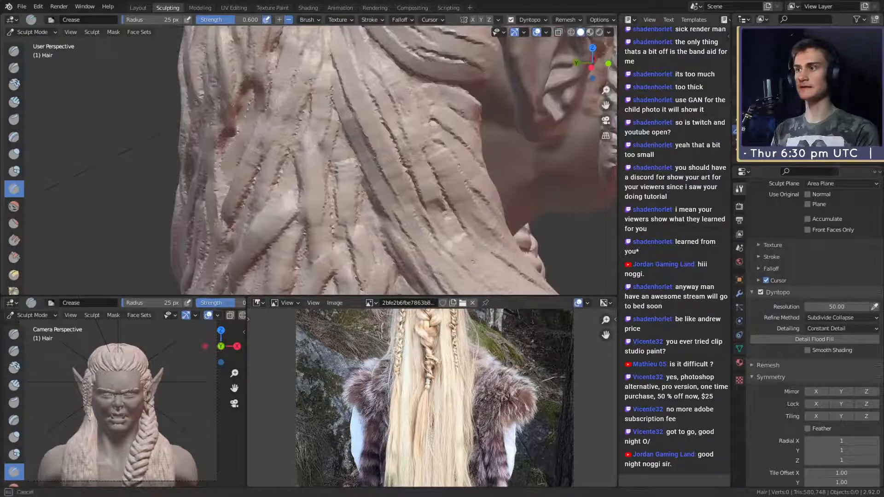
{"action": "left_click_drag", "start_coordinate": [313, 146], "coordinate": [328, 62]}
- Set the Crease radius to 36 px and carve wider grooves in the strands falling below the hair tie
{"action": "middle_click_drag", "start_coordinate": [328, 57], "coordinate": [332, 161], "text": "shift"}
{"action": "key", "text": "f"}
{"action": "left_click", "coordinate": [340, 149]}
{"action": "key", "text": "f"}
{"action": "left_click", "coordinate": [326, 199]}
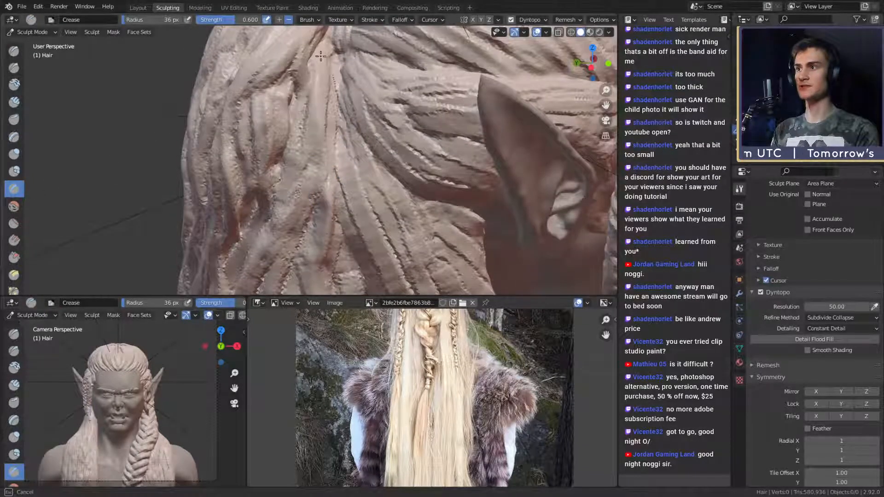
{"action": "left_click_drag", "start_coordinate": [321, 55], "coordinate": [323, 92]}
{"action": "middle_click_drag", "start_coordinate": [323, 92], "coordinate": [288, 90]}
{"action": "left_click_drag", "start_coordinate": [281, 74], "coordinate": [272, 165]}
{"action": "mouse_move", "coordinate": [276, 168]}
{"action": "middle_mouse_down"}
{"action": "mouse_move", "coordinate": [333, 136]}
{"action": "mouse_move", "coordinate": [338, 80]}
{"action": "middle_mouse_up"}
{"action": "left_click_drag", "start_coordinate": [303, 179], "coordinate": [274, 251]}
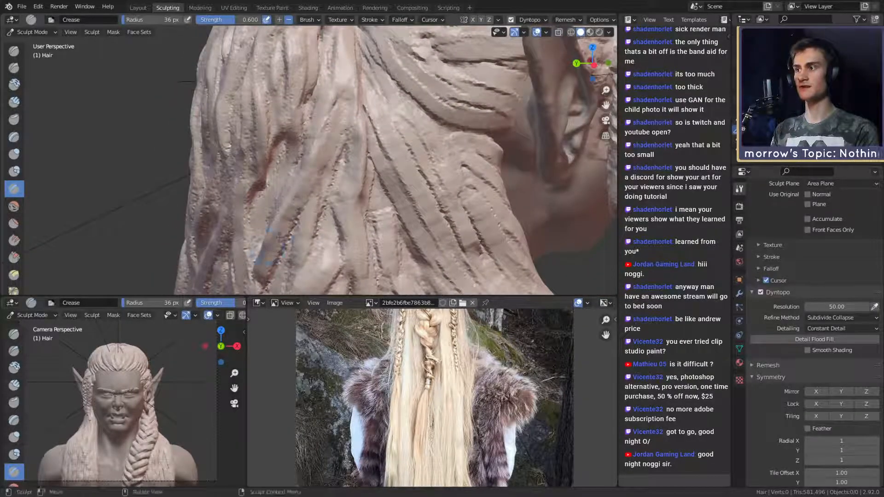
- Set the Crease radius to 28 px and carve the back-hair edge beside the shoulder down to its tips
{"action": "middle_click_drag", "start_coordinate": [313, 244], "coordinate": [321, 142]}
{"action": "mouse_move", "coordinate": [315, 179]}
{"action": "middle_mouse_down"}
{"action": "mouse_move", "coordinate": [339, 161]}
{"action": "mouse_move", "coordinate": [299, 133]}
{"action": "mouse_move", "coordinate": [307, 136]}
{"action": "middle_mouse_up"}
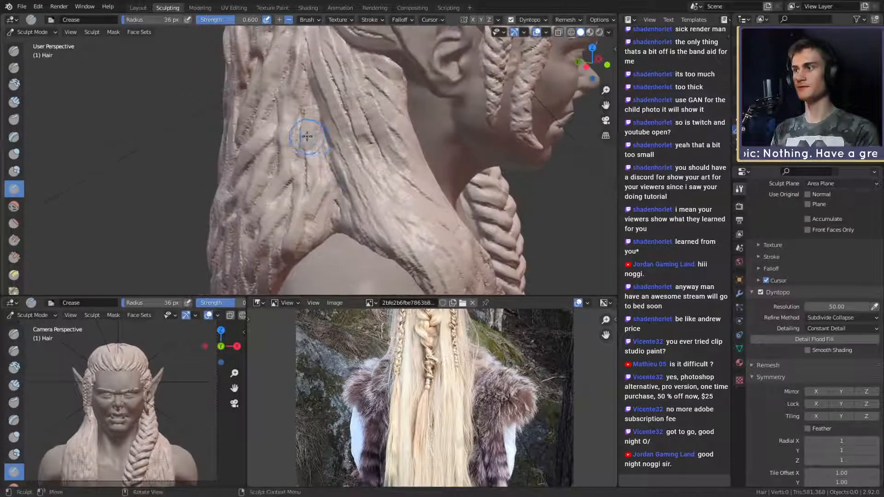
{"action": "middle_click_drag", "start_coordinate": [307, 103], "coordinate": [306, 103]}
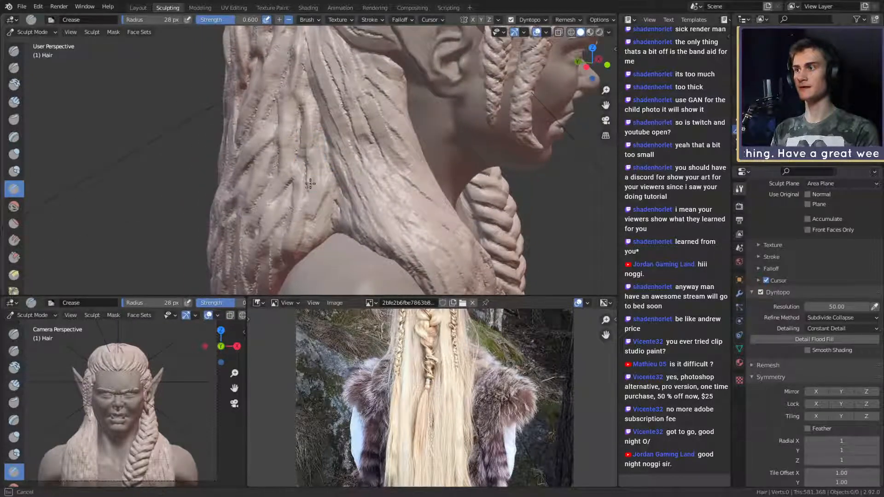
{"action": "mouse_move", "coordinate": [310, 183]}
{"action": "middle_mouse_down"}
{"action": "mouse_move", "coordinate": [327, 132]}
{"action": "mouse_move", "coordinate": [318, 158]}
{"action": "mouse_move", "coordinate": [343, 151]}
{"action": "mouse_move", "coordinate": [353, 115]}
{"action": "middle_mouse_up"}
{"action": "middle_click_drag", "start_coordinate": [381, 189], "coordinate": [363, 147]}
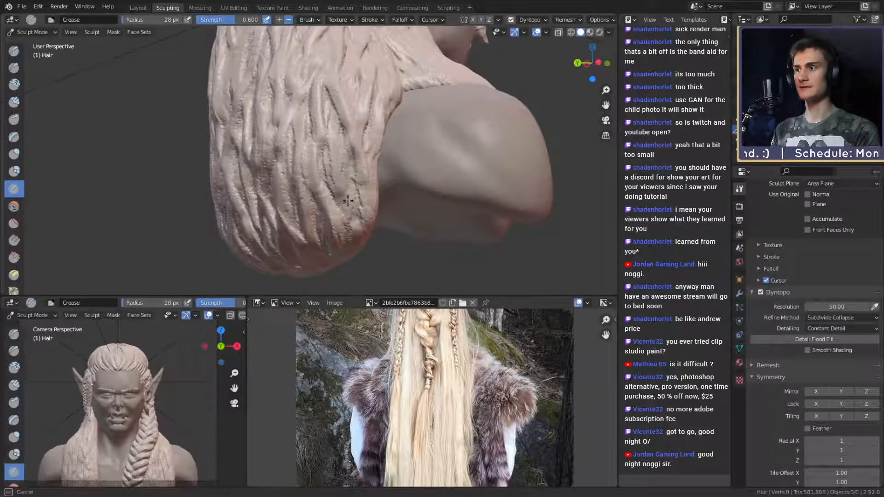
{"action": "middle_click_drag", "start_coordinate": [336, 166], "coordinate": [281, 195]}
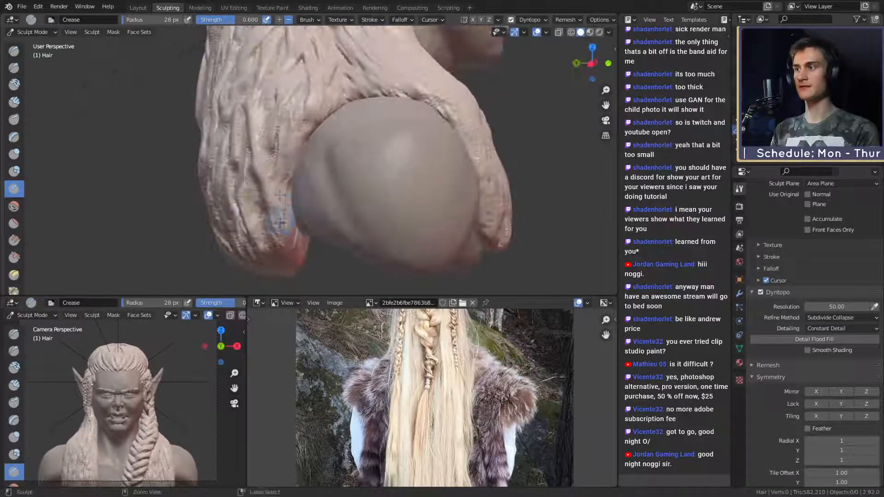
{"action": "mouse_move", "coordinate": [282, 164]}
{"action": "middle_mouse_down"}
{"action": "mouse_move", "coordinate": [302, 116]}
{"action": "mouse_move", "coordinate": [292, 115]}
{"action": "middle_mouse_up"}
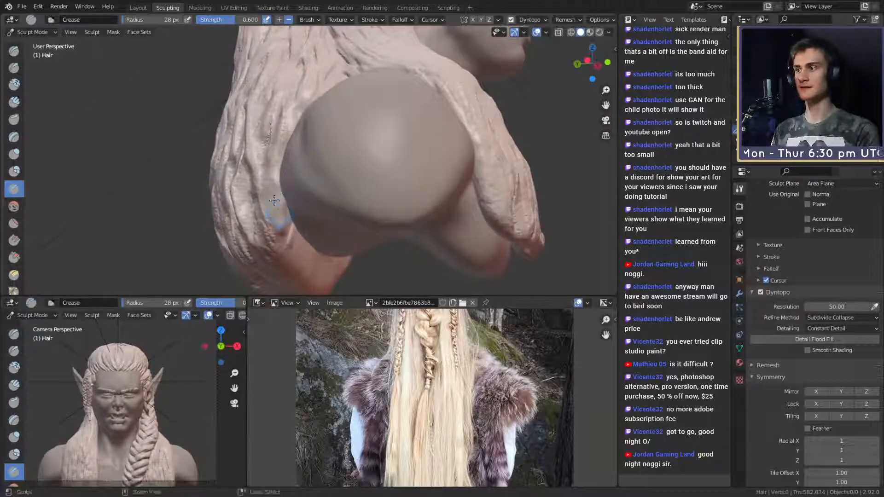
- Carve 28 px creases down the centre strands of the back hair to the lower tips
{"action": "mouse_move", "coordinate": [286, 171]}
{"action": "middle_mouse_down"}
{"action": "mouse_move", "coordinate": [44, 99]}
{"action": "mouse_move", "coordinate": [593, 115]}
{"action": "mouse_move", "coordinate": [459, 166]}
{"action": "middle_mouse_up"}
{"action": "scroll", "coordinate": [346, 180], "scroll_direction": "up", "scroll_amount": 3}
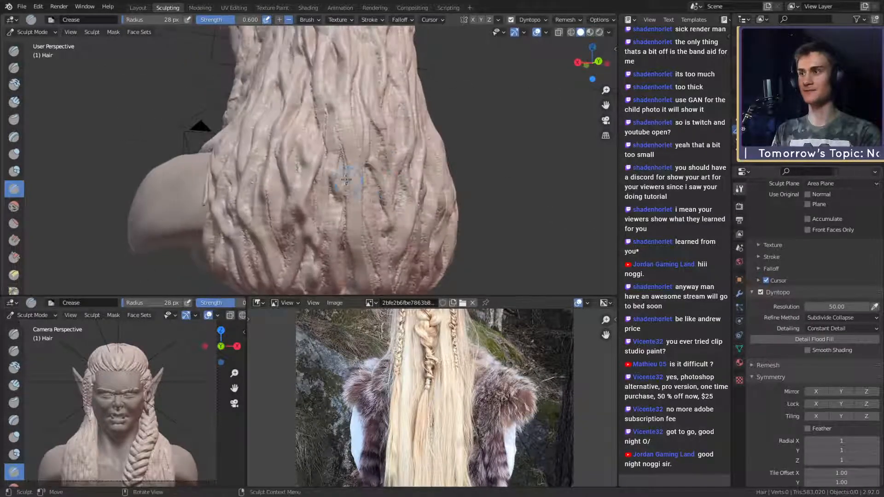
{"action": "mouse_move", "coordinate": [355, 238]}
{"action": "left_mouse_down"}
{"action": "mouse_move", "coordinate": [366, 220]}
{"action": "mouse_move", "coordinate": [380, 269]}
{"action": "left_mouse_up"}
{"action": "middle_click_drag", "start_coordinate": [380, 269], "coordinate": [350, 216]}
{"action": "left_click_drag", "start_coordinate": [349, 217], "coordinate": [349, 213]}
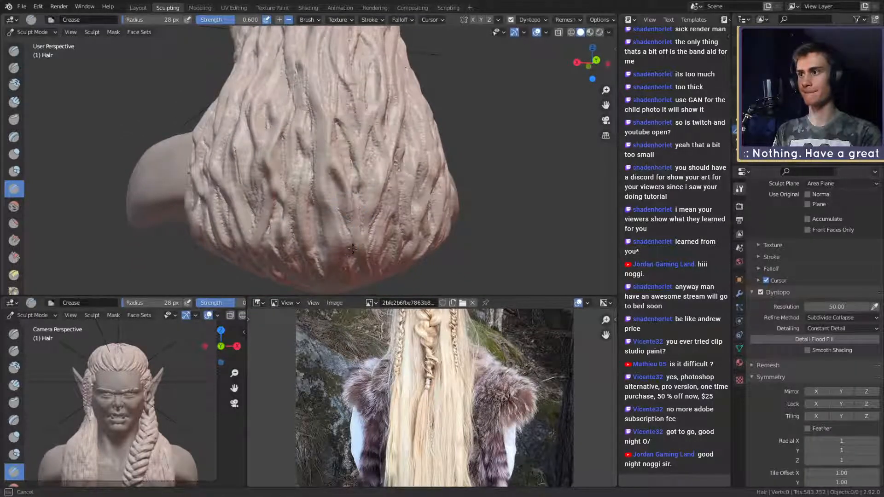
{"action": "left_click_drag", "start_coordinate": [352, 249], "coordinate": [355, 245]}
{"action": "middle_click_drag", "start_coordinate": [355, 245], "coordinate": [335, 166]}
{"action": "left_click_drag", "start_coordinate": [335, 166], "coordinate": [335, 165]}
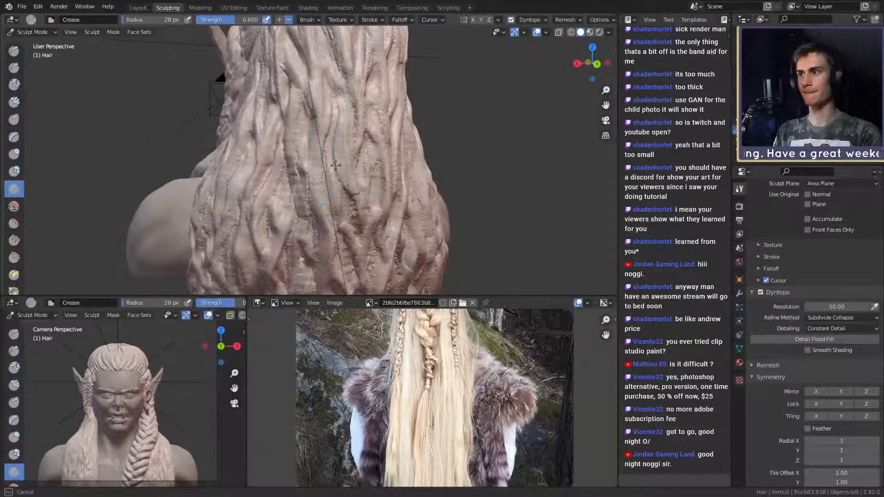
- Carve fine creases into the central strand above the forehead, using Crease radii of 17 px and 27 px
{"action": "middle_click_drag", "start_coordinate": [356, 120], "coordinate": [312, 189], "text": "ctrl"}
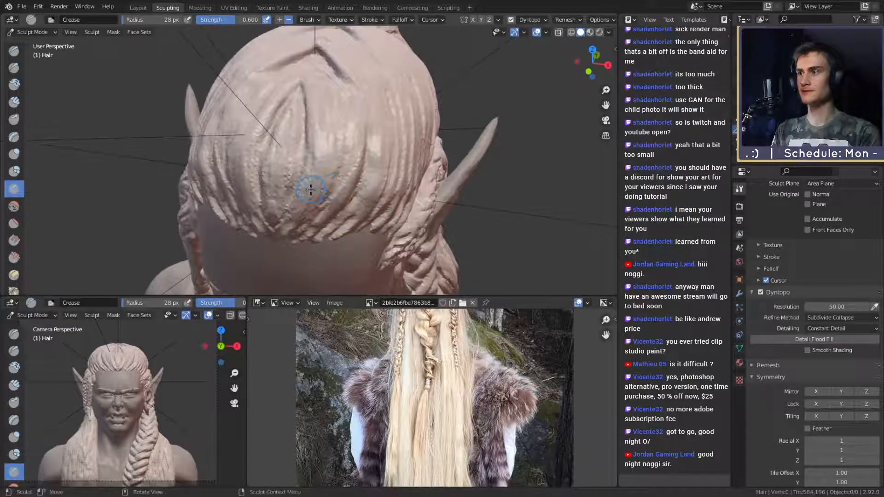
{"action": "middle_click_drag", "start_coordinate": [325, 148], "coordinate": [365, 228]}
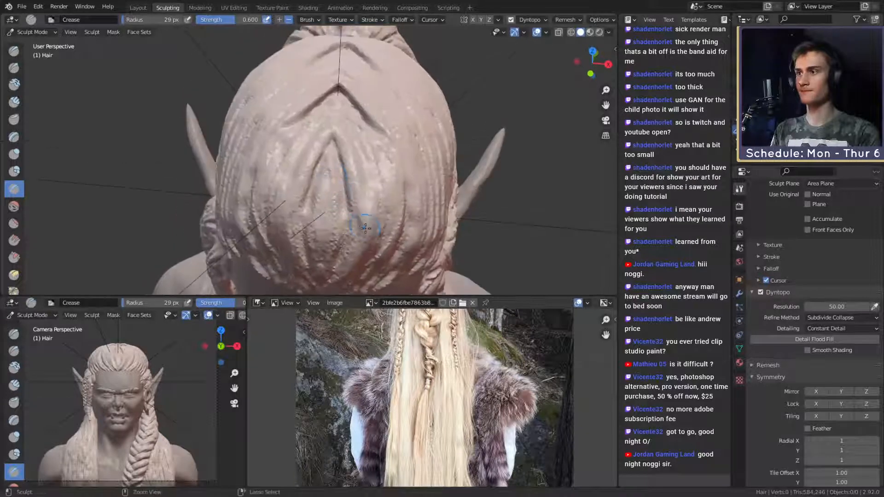
{"action": "key", "text": "bracketleft"}
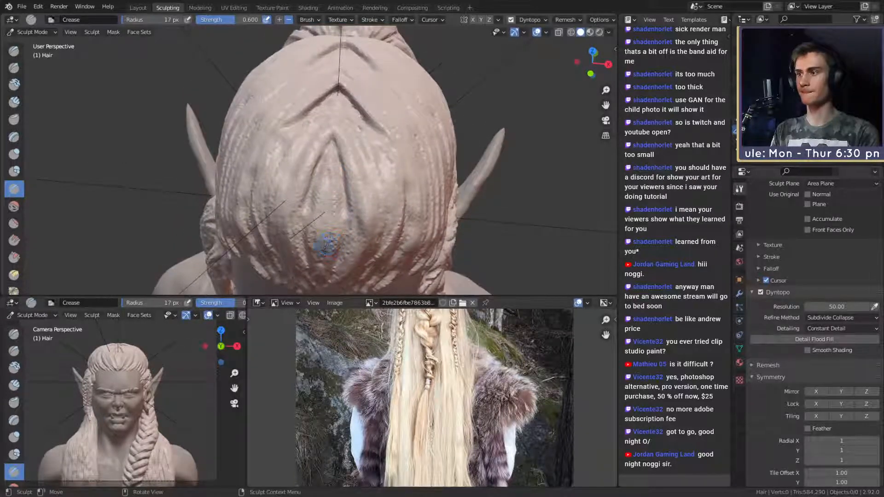
{"action": "left_click_drag", "start_coordinate": [333, 163], "coordinate": [327, 241]}
{"action": "left_click_drag", "start_coordinate": [333, 166], "coordinate": [332, 182]}
{"action": "left_click_drag", "start_coordinate": [333, 226], "coordinate": [332, 242]}
{"action": "left_click_drag", "start_coordinate": [330, 172], "coordinate": [326, 235]}
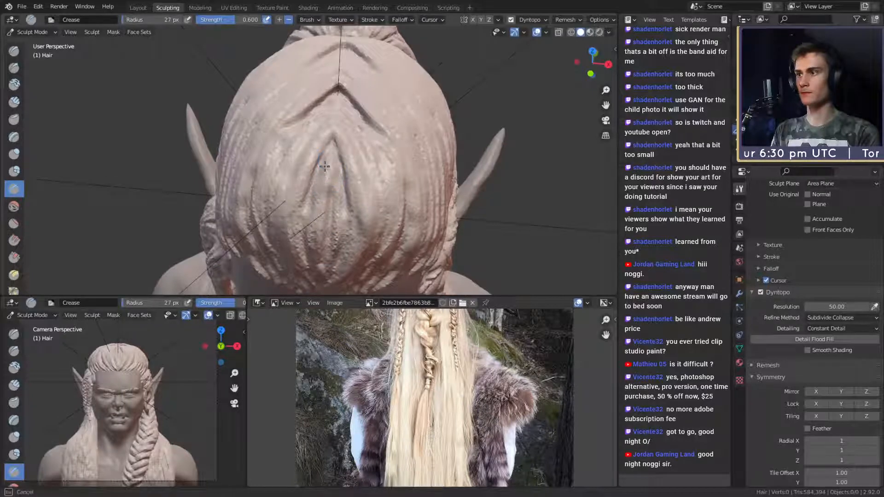
{"action": "left_click_drag", "start_coordinate": [325, 166], "coordinate": [325, 168]}
- Enlarge the Crease radius to 75 px and carve broad grooves from the front hairline up the side of the head
{"action": "mouse_move", "coordinate": [325, 167]}
{"action": "middle_mouse_down"}
{"action": "mouse_move", "coordinate": [364, 186]}
{"action": "mouse_move", "coordinate": [322, 182]}
{"action": "middle_mouse_up"}
{"action": "scroll", "coordinate": [317, 180], "scroll_direction": "up", "scroll_amount": 1}
{"action": "key", "text": "f"}
{"action": "left_click", "coordinate": [318, 179]}
{"action": "left_click_drag", "start_coordinate": [277, 230], "coordinate": [353, 121]}
{"action": "middle_click_drag", "start_coordinate": [318, 150], "coordinate": [306, 182]}
{"action": "key", "text": "f"}
{"action": "left_click", "coordinate": [319, 182]}
{"action": "mouse_move", "coordinate": [278, 238]}
{"action": "left_mouse_down"}
{"action": "mouse_move", "coordinate": [346, 97]}
{"action": "mouse_move", "coordinate": [339, 132]}
{"action": "left_mouse_up"}
{"action": "middle_click_drag", "start_coordinate": [340, 133], "coordinate": [339, 120]}
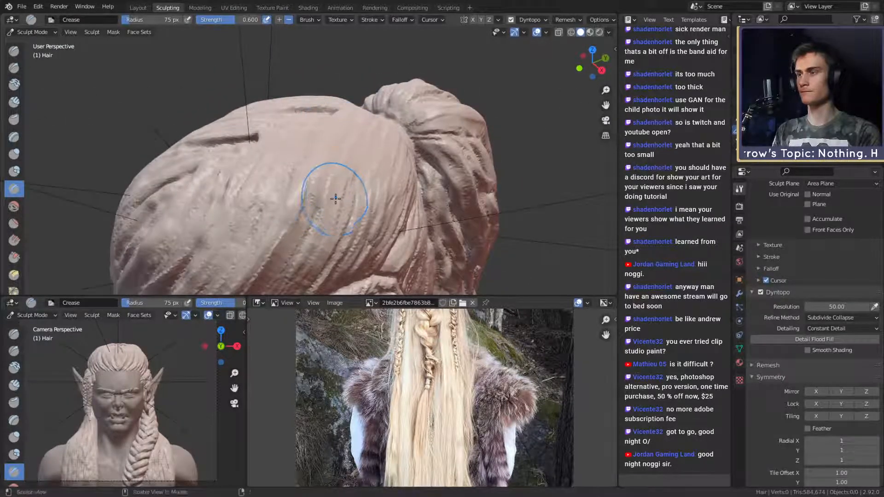
- Set the Crease radius to 57 px and carve sweeping grooves across the side of the crown toward the hair tie
{"action": "middle_click_drag", "start_coordinate": [331, 153], "coordinate": [318, 170]}
{"action": "key", "text": "f"}
{"action": "left_click", "coordinate": [309, 171]}
{"action": "left_click_drag", "start_coordinate": [356, 119], "coordinate": [358, 127]}
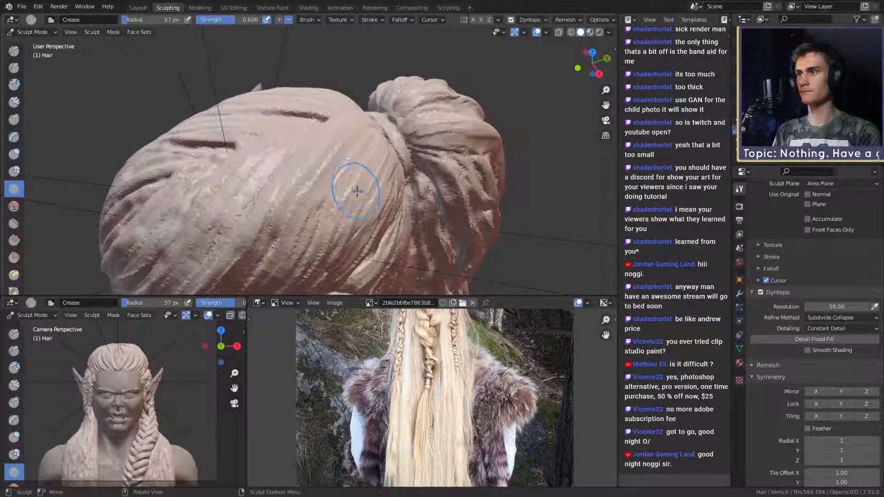
{"action": "middle_click_drag", "start_coordinate": [354, 181], "coordinate": [304, 142]}
{"action": "mouse_move", "coordinate": [273, 149]}
{"action": "left_mouse_down"}
{"action": "mouse_move", "coordinate": [357, 93]}
{"action": "mouse_move", "coordinate": [393, 85]}
{"action": "left_mouse_up"}
- Set the Crease radius to 31 px and add finer grooves to the swept-back hair above the side braids
{"action": "key", "text": "f"}
{"action": "left_click", "coordinate": [259, 149]}
{"action": "mouse_move", "coordinate": [259, 149]}
{"action": "left_mouse_down"}
{"action": "mouse_move", "coordinate": [296, 111]}
{"action": "mouse_move", "coordinate": [322, 101]}
{"action": "mouse_move", "coordinate": [284, 122]}
{"action": "mouse_move", "coordinate": [345, 92]}
{"action": "left_mouse_up"}
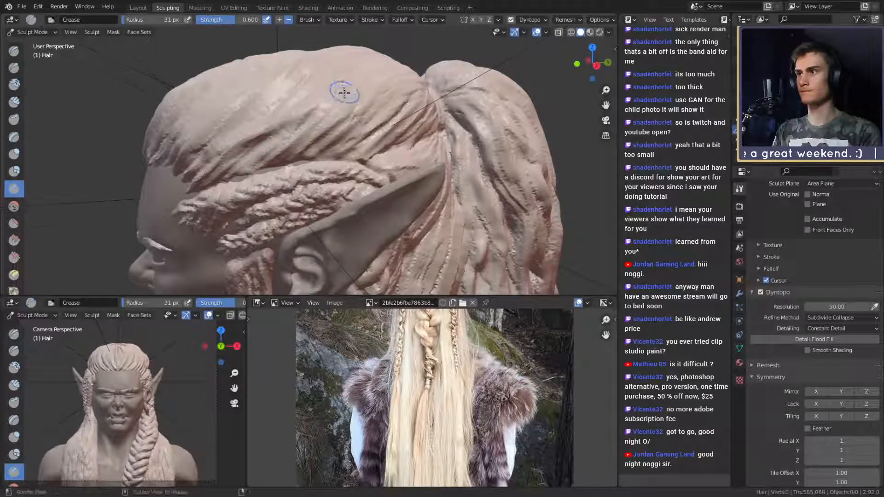
{"action": "middle_click_drag", "start_coordinate": [345, 92], "coordinate": [299, 152]}
{"action": "middle_click_drag", "start_coordinate": [377, 136], "coordinate": [336, 184]}
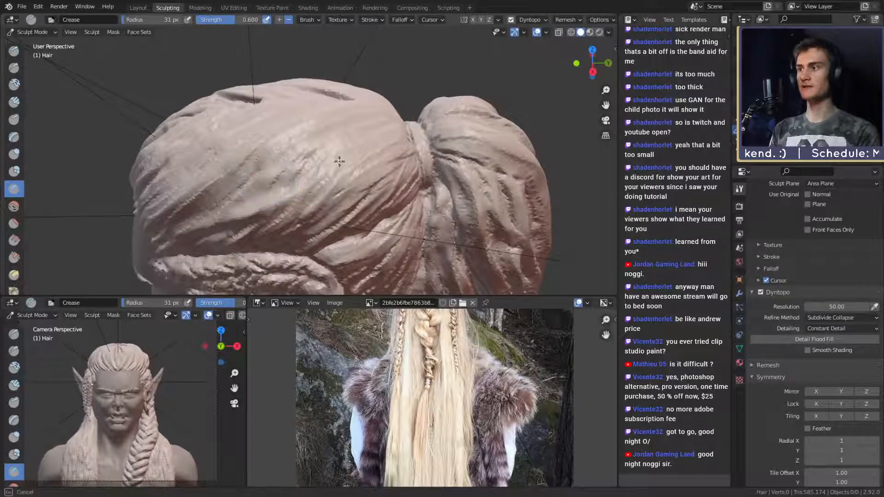
{"action": "left_click_drag", "start_coordinate": [340, 160], "coordinate": [279, 173]}
- Carve 31 px creases through the swept-back strands just in front of the hair tie
{"action": "middle_click_drag", "start_coordinate": [364, 155], "coordinate": [285, 191]}
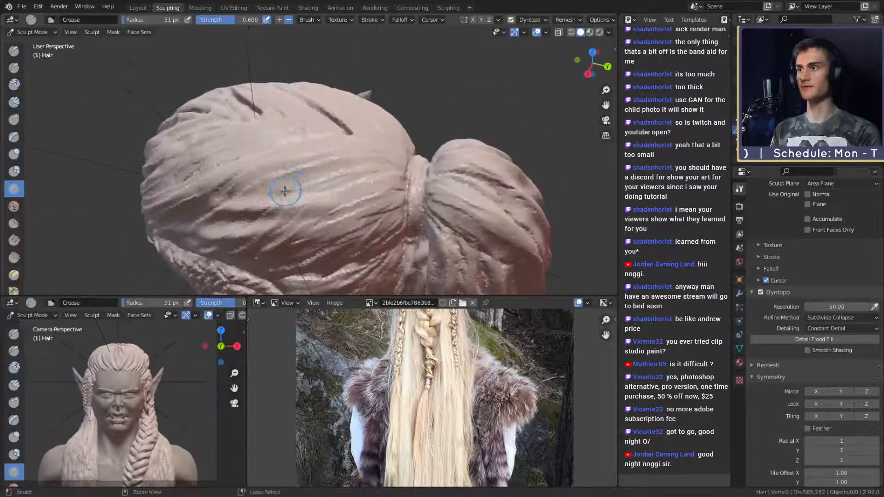
{"action": "middle_click_drag", "start_coordinate": [373, 184], "coordinate": [257, 174]}
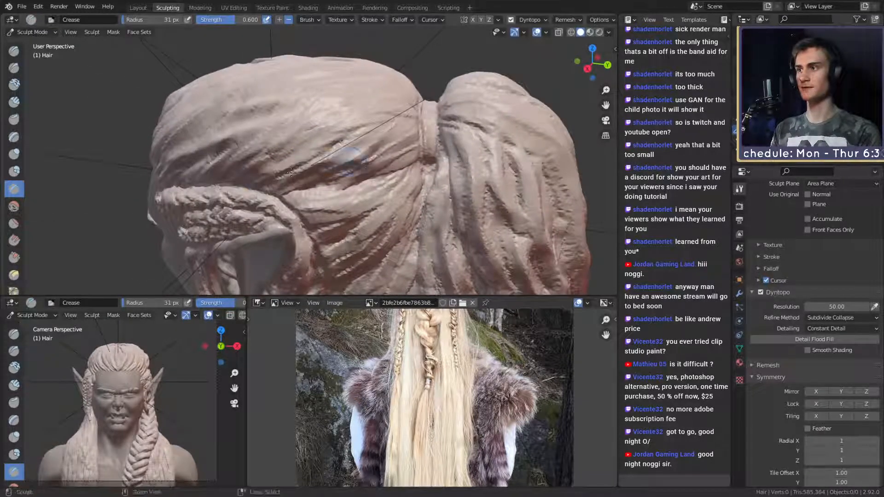
{"action": "left_click_drag", "start_coordinate": [378, 161], "coordinate": [389, 155]}
{"action": "left_click_drag", "start_coordinate": [278, 166], "coordinate": [365, 126]}
{"action": "middle_click_drag", "start_coordinate": [379, 116], "coordinate": [393, 169]}
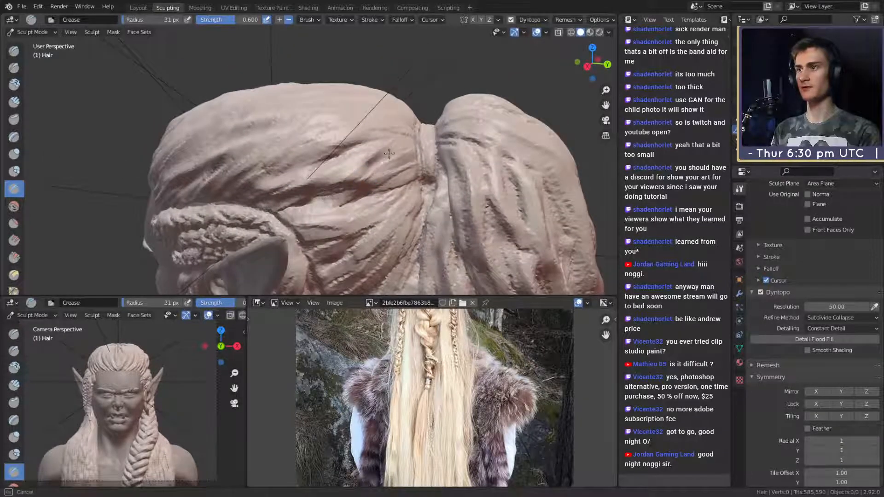
{"action": "left_click_drag", "start_coordinate": [396, 172], "coordinate": [369, 175]}
{"action": "mouse_move", "coordinate": [424, 173]}
{"action": "middle_mouse_down"}
{"action": "mouse_move", "coordinate": [467, 186]}
{"action": "mouse_move", "coordinate": [474, 130]}
{"action": "mouse_move", "coordinate": [363, 154]}
{"action": "middle_mouse_up"}
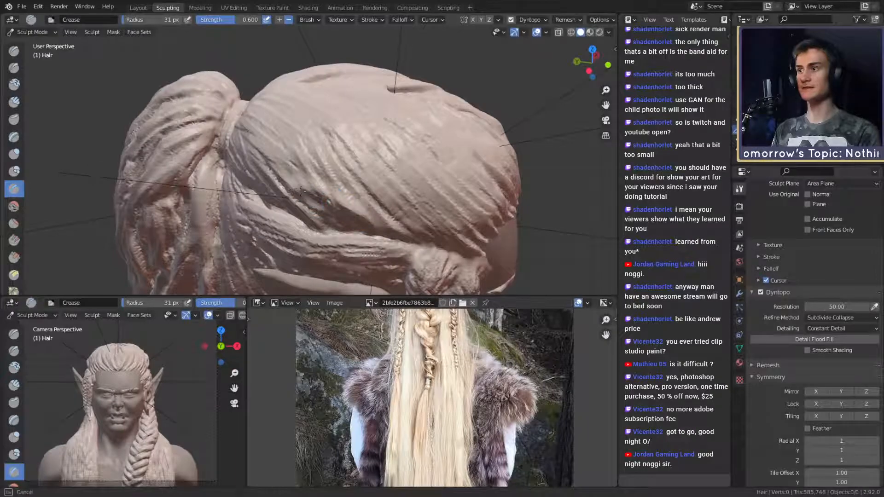
- Carve strand grooves into the swept-back hair on the side and top of the head with the Crease brush at 32 px
{"action": "mouse_move", "coordinate": [322, 198]}
{"action": "middle_mouse_down"}
{"action": "mouse_move", "coordinate": [385, 168]}
{"action": "mouse_move", "coordinate": [339, 156]}
{"action": "mouse_move", "coordinate": [320, 184]}
{"action": "middle_mouse_up"}
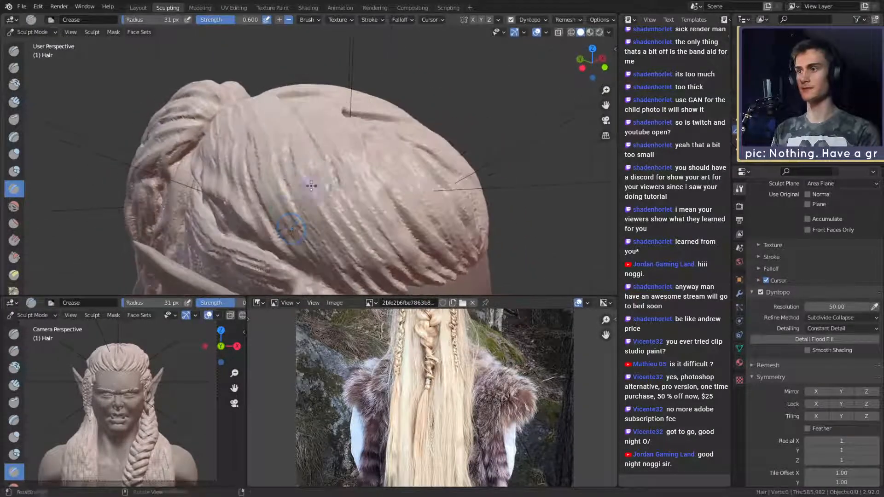
{"action": "key", "text": "f"}
{"action": "left_click", "coordinate": [341, 254]}
{"action": "mouse_move", "coordinate": [299, 222]}
{"action": "middle_mouse_down"}
{"action": "mouse_move", "coordinate": [318, 214]}
{"action": "mouse_move", "coordinate": [300, 215]}
{"action": "middle_mouse_up"}
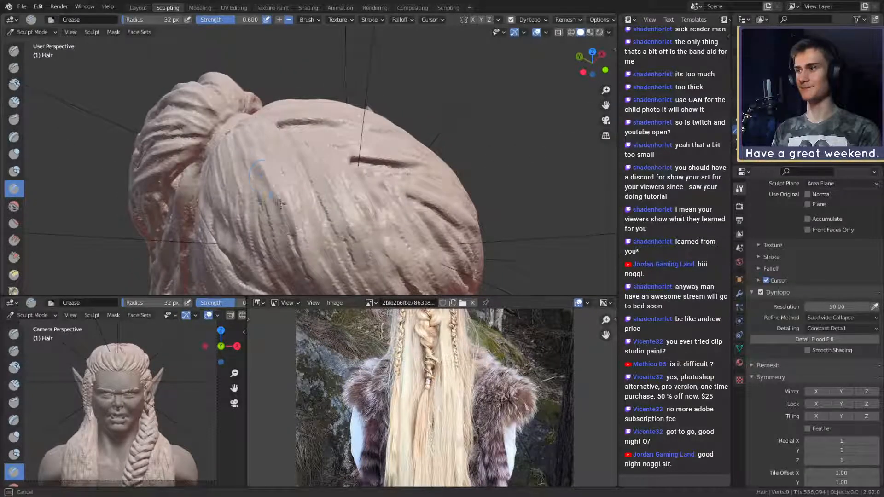
{"action": "middle_click_drag", "start_coordinate": [244, 163], "coordinate": [340, 177]}
{"action": "mouse_move", "coordinate": [340, 178]}
{"action": "left_mouse_down"}
{"action": "mouse_move", "coordinate": [279, 187]}
{"action": "mouse_move", "coordinate": [331, 187]}
{"action": "left_mouse_up"}
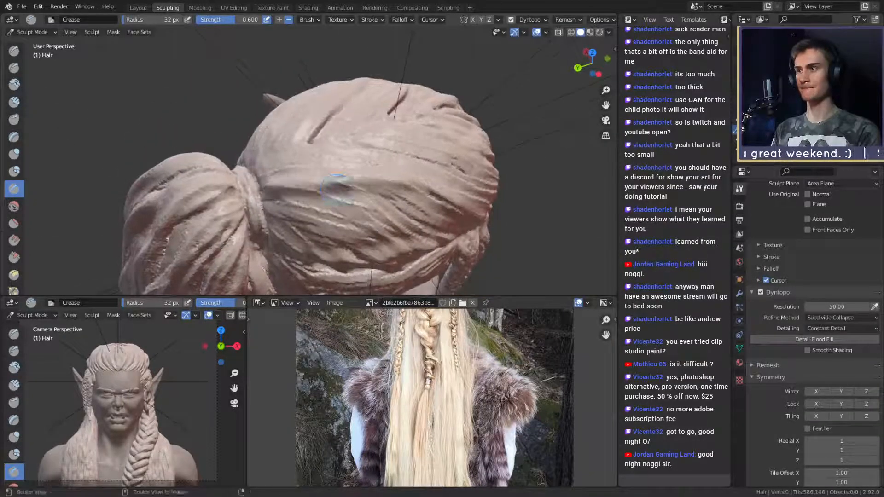
- Cut wider strand lines across the side of the head in front of the ponytail tie with the Crease brush at 39 px
{"action": "middle_click_drag", "start_coordinate": [339, 185], "coordinate": [342, 160]}
{"action": "key", "text": "f"}
{"action": "left_click", "coordinate": [347, 160]}
{"action": "left_click_drag", "start_coordinate": [313, 161], "coordinate": [416, 166], "text": "ctrl"}
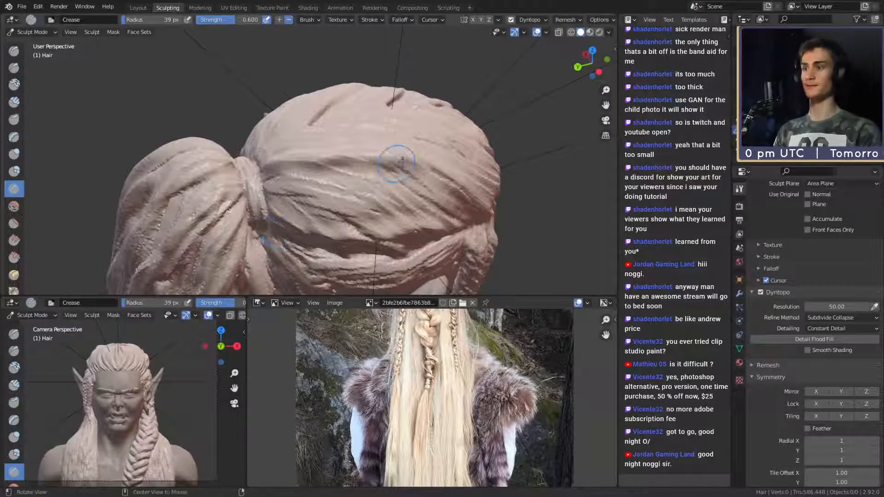
{"action": "mouse_move", "coordinate": [394, 154]}
{"action": "middle_mouse_down"}
{"action": "mouse_move", "coordinate": [400, 144]}
{"action": "mouse_move", "coordinate": [363, 151]}
{"action": "mouse_move", "coordinate": [322, 139]}
{"action": "mouse_move", "coordinate": [322, 165]}
{"action": "middle_mouse_up"}
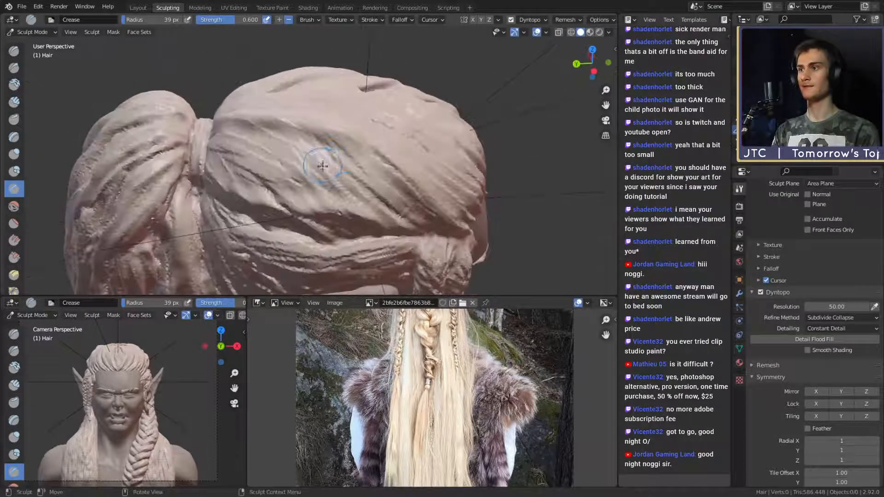
{"action": "mouse_move", "coordinate": [322, 166]}
{"action": "left_mouse_down"}
{"action": "mouse_move", "coordinate": [258, 150]}
{"action": "mouse_move", "coordinate": [356, 203]}
{"action": "left_mouse_up"}
- Build up raised strands on the side of the crown using the Clay Strips brush at 25 px
{"action": "middle_click_drag", "start_coordinate": [356, 203], "coordinate": [282, 156]}
{"action": "key", "text": "c"}
{"action": "key", "text": "f"}
{"action": "left_click", "coordinate": [280, 153]}
{"action": "left_click_drag", "start_coordinate": [258, 121], "coordinate": [336, 225]}
{"action": "left_click_drag", "start_coordinate": [259, 124], "coordinate": [270, 140]}
{"action": "middle_click_drag", "start_coordinate": [269, 141], "coordinate": [299, 180]}
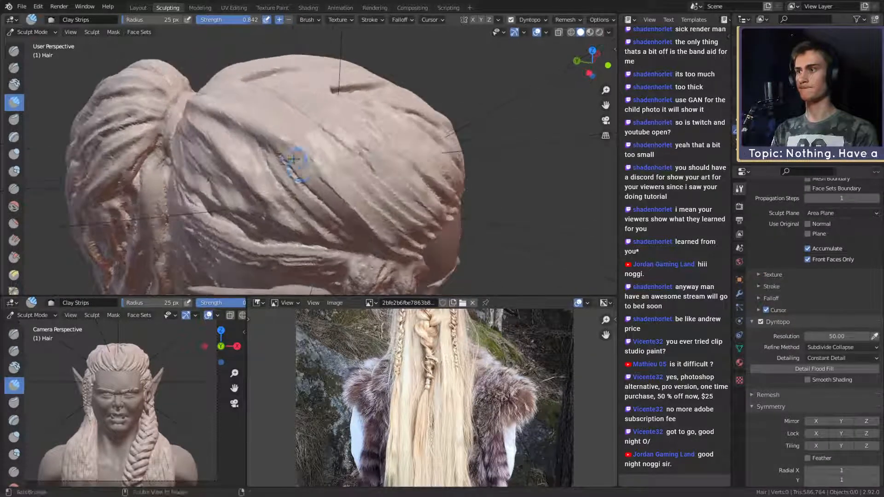
{"action": "left_click_drag", "start_coordinate": [262, 137], "coordinate": [309, 181]}
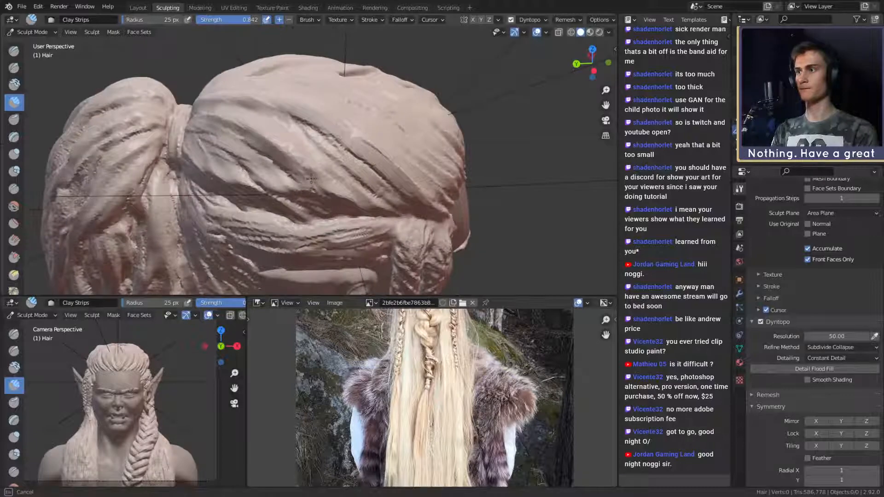
- Extend the Clay Strips strands over the top of the head and down towards the temple
{"action": "mouse_move", "coordinate": [251, 131]}
{"action": "middle_mouse_down"}
{"action": "mouse_move", "coordinate": [306, 134]}
{"action": "mouse_move", "coordinate": [272, 126]}
{"action": "mouse_move", "coordinate": [286, 123]}
{"action": "middle_mouse_up"}
{"action": "left_click_drag", "start_coordinate": [327, 147], "coordinate": [191, 115]}
{"action": "mouse_move", "coordinate": [277, 134]}
{"action": "middle_mouse_down"}
{"action": "mouse_move", "coordinate": [303, 137]}
{"action": "mouse_move", "coordinate": [212, 109]}
{"action": "mouse_move", "coordinate": [267, 76]}
{"action": "mouse_move", "coordinate": [283, 160]}
{"action": "mouse_move", "coordinate": [304, 148]}
{"action": "mouse_move", "coordinate": [275, 177]}
{"action": "middle_mouse_up"}
{"action": "middle_click_drag", "start_coordinate": [285, 109], "coordinate": [307, 145]}
{"action": "middle_click_drag", "start_coordinate": [318, 112], "coordinate": [317, 145]}
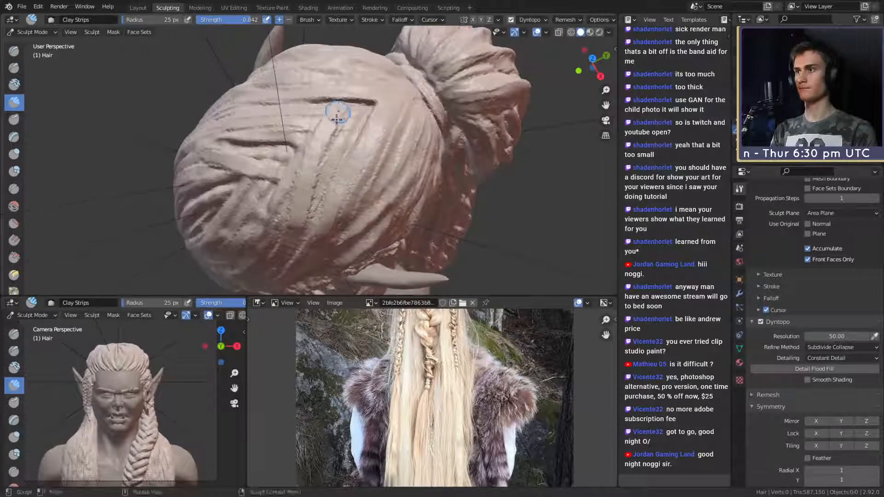
{"action": "middle_click_drag", "start_coordinate": [337, 115], "coordinate": [280, 146]}
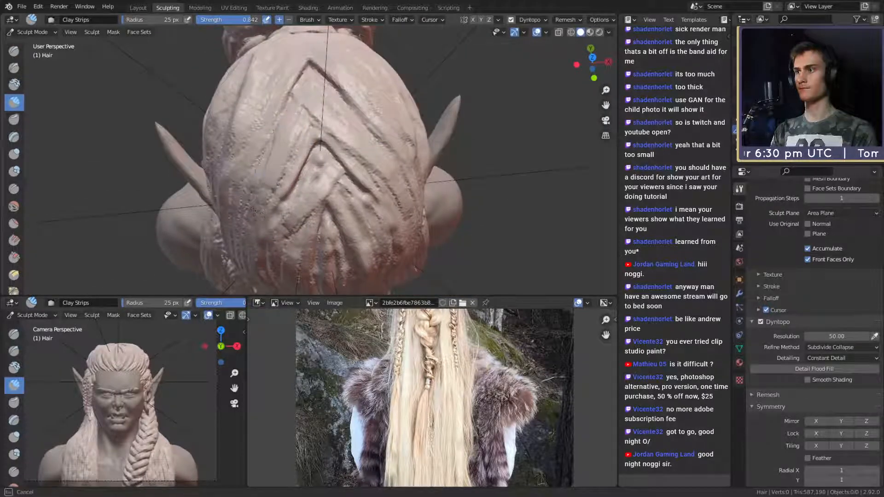
{"action": "mouse_move", "coordinate": [254, 212]}
{"action": "middle_mouse_down"}
{"action": "mouse_move", "coordinate": [306, 164]}
{"action": "mouse_move", "coordinate": [328, 83]}
{"action": "middle_mouse_up"}
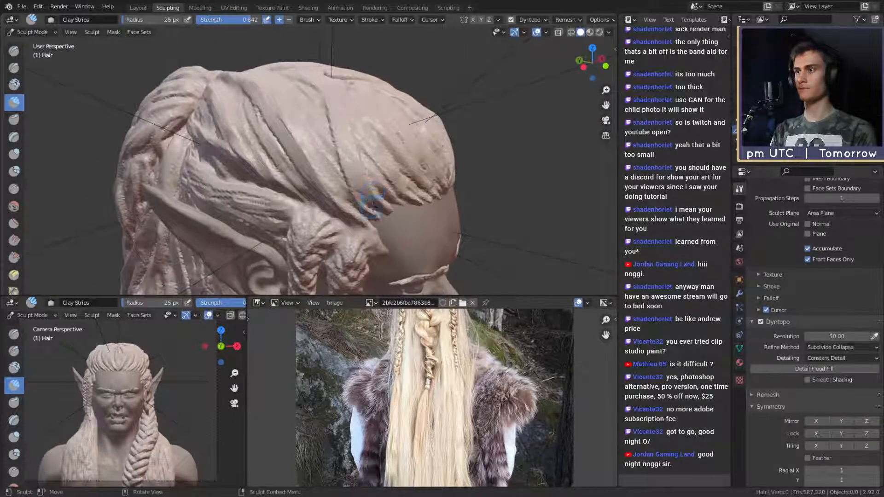
- Define the strands from the crown to the front hairline with the Crease brush at 31 px
{"action": "key", "text": "shift+c"}
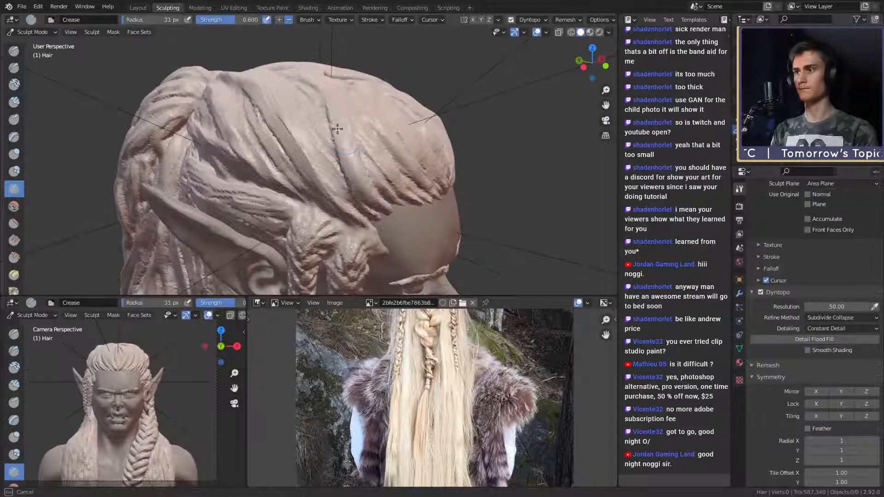
{"action": "middle_click_drag", "start_coordinate": [337, 129], "coordinate": [333, 227]}
{"action": "middle_click_drag", "start_coordinate": [319, 153], "coordinate": [323, 204]}
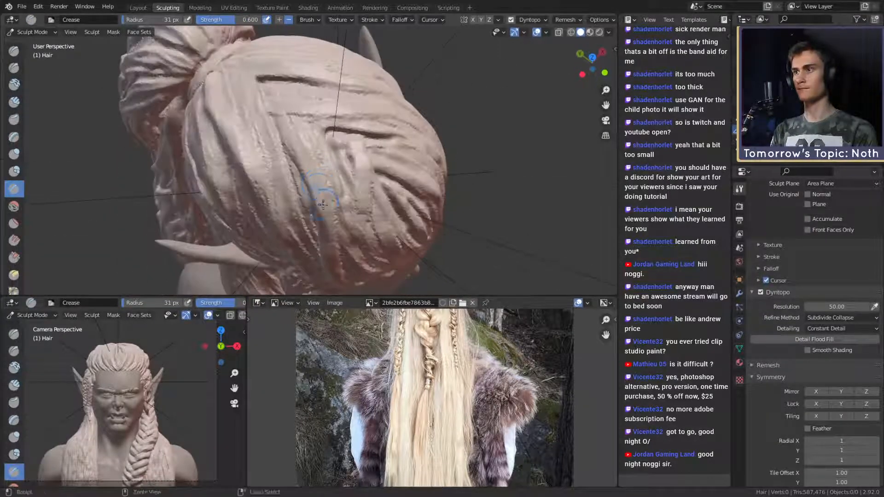
{"action": "middle_click_drag", "start_coordinate": [280, 115], "coordinate": [316, 81]}
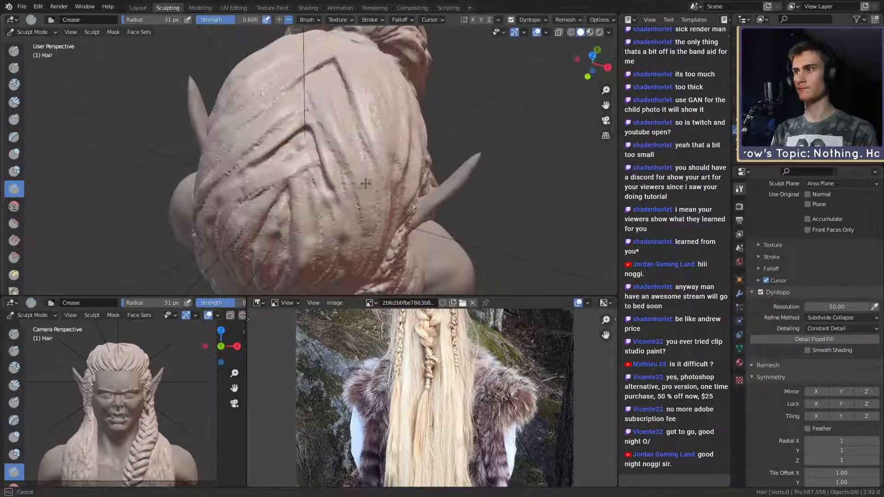
{"action": "middle_click_drag", "start_coordinate": [366, 184], "coordinate": [338, 130]}
{"action": "middle_click_drag", "start_coordinate": [306, 186], "coordinate": [284, 234]}
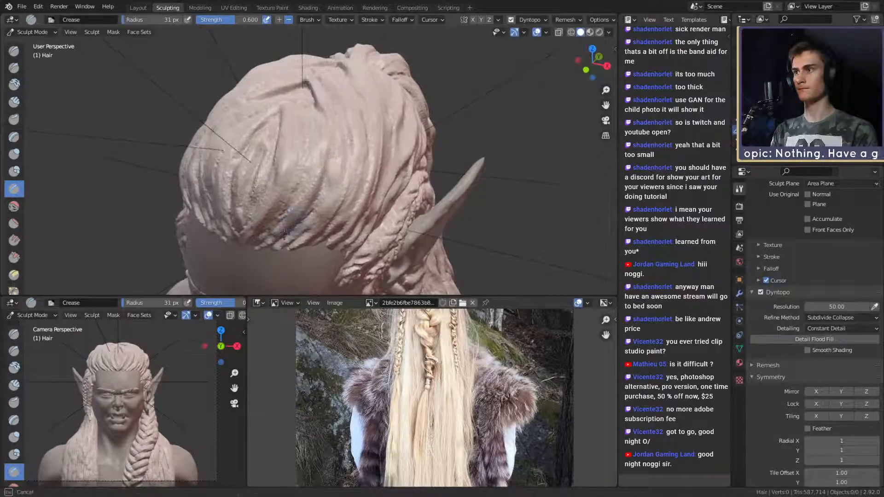
- Refine the creases between the swept-back strands on the side of the head above the ear
{"action": "scroll", "coordinate": [328, 106], "scroll_direction": "down", "scroll_amount": 5}
{"action": "middle_click_drag", "start_coordinate": [340, 185], "coordinate": [361, 193]}
{"action": "scroll", "coordinate": [361, 193], "scroll_direction": "up", "scroll_amount": 6}
{"action": "middle_click_drag", "start_coordinate": [286, 113], "coordinate": [287, 166]}
{"action": "middle_click_drag", "start_coordinate": [358, 155], "coordinate": [262, 123]}
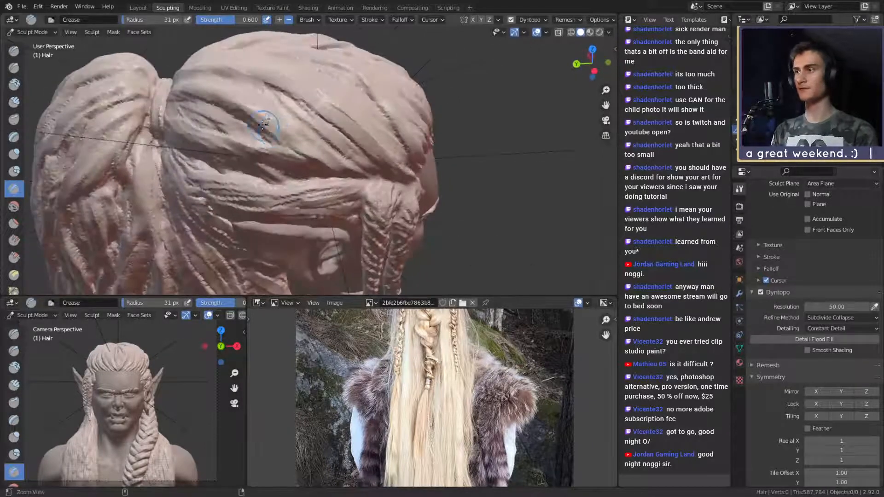
{"action": "middle_click_drag", "start_coordinate": [335, 166], "coordinate": [322, 149]}
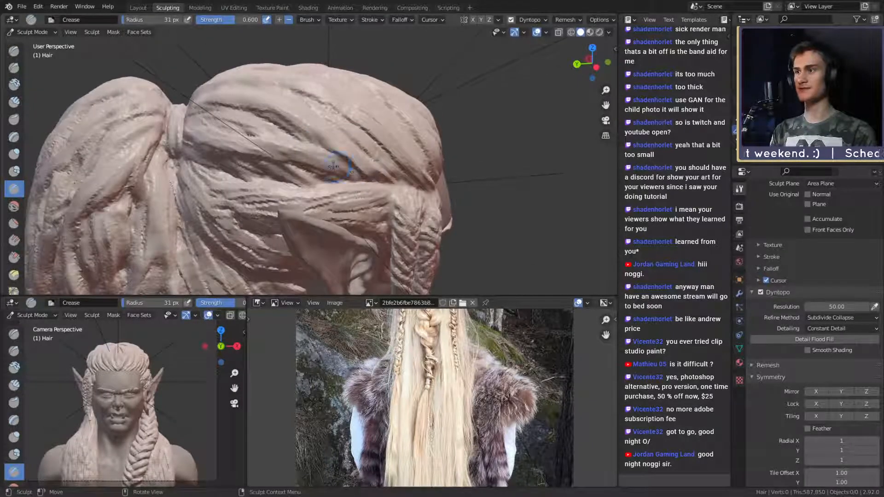
{"action": "mouse_move", "coordinate": [202, 143]}
{"action": "middle_mouse_down"}
{"action": "mouse_move", "coordinate": [272, 168]}
{"action": "mouse_move", "coordinate": [206, 143]}
{"action": "middle_mouse_up"}
- Carve strands on the back of the head converging on the ponytail, reducing the Crease brush to 29 px
{"action": "middle_click_drag", "start_coordinate": [327, 160], "coordinate": [357, 151]}
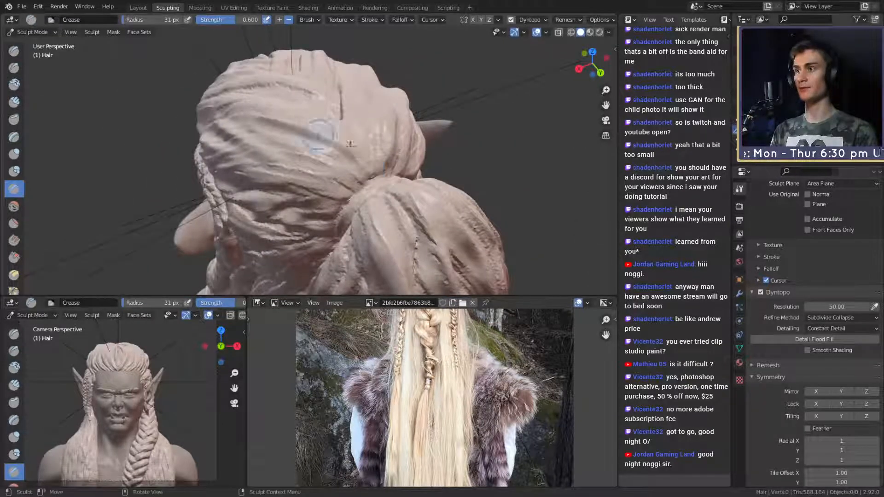
{"action": "middle_click_drag", "start_coordinate": [299, 125], "coordinate": [331, 150]}
{"action": "middle_click_drag", "start_coordinate": [304, 183], "coordinate": [333, 163]}
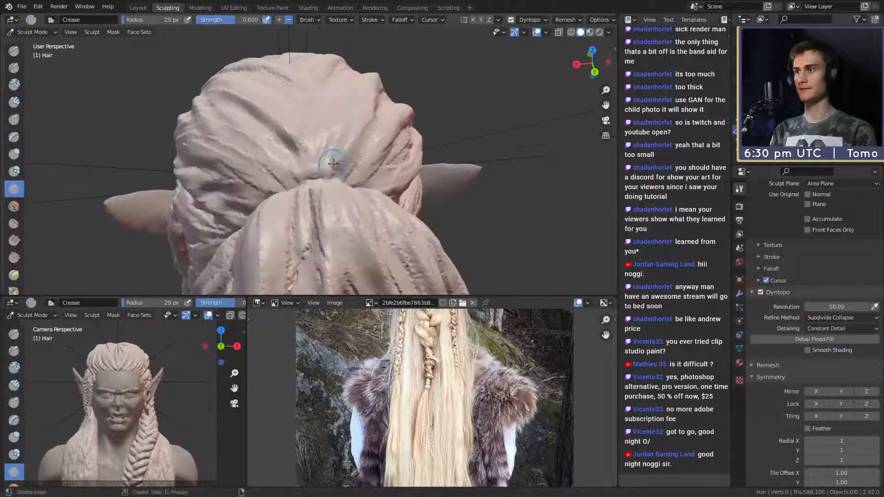
- Crease strand grooves into the opposite side of the head above the braid, continuing round to the forehead hairline
{"action": "middle_click_drag", "start_coordinate": [225, 140], "coordinate": [363, 169]}
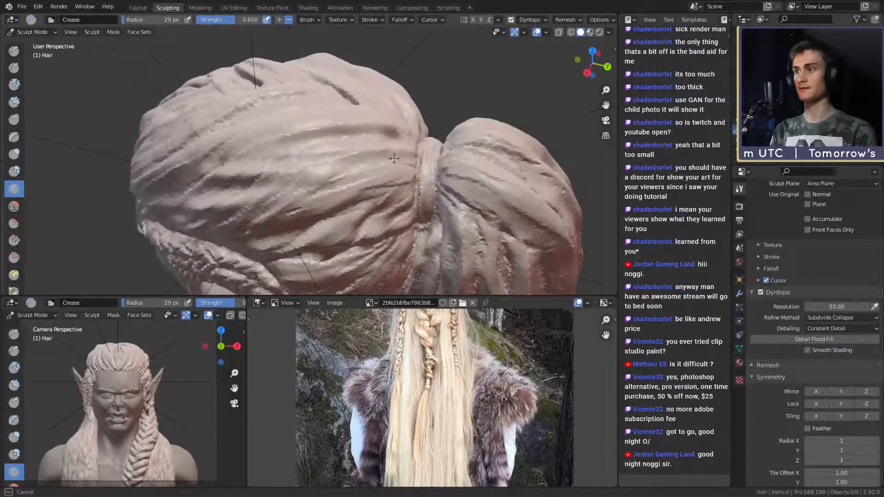
{"action": "middle_click_drag", "start_coordinate": [427, 156], "coordinate": [389, 129]}
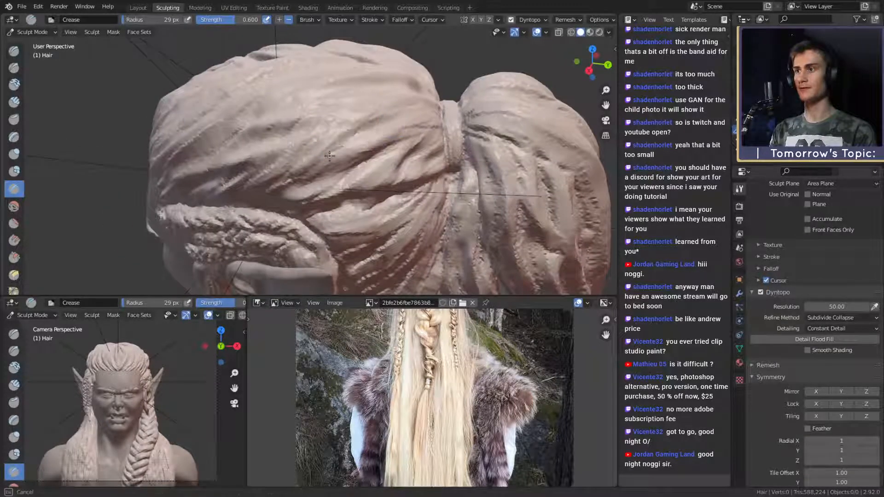
{"action": "middle_click_drag", "start_coordinate": [329, 156], "coordinate": [358, 143]}
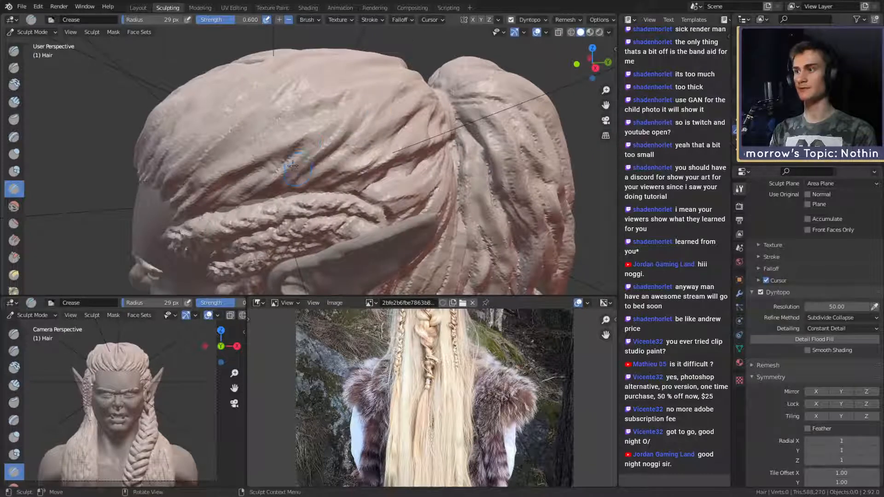
{"action": "left_click_drag", "start_coordinate": [323, 114], "coordinate": [310, 126]}
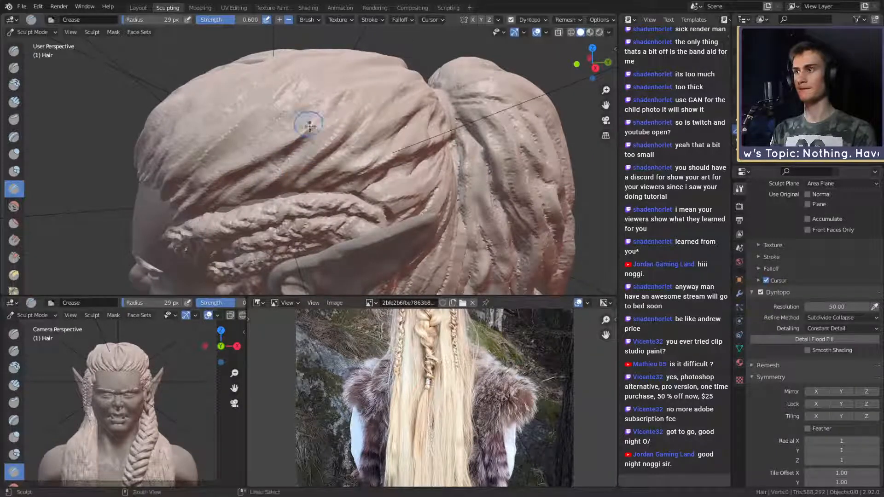
{"action": "mouse_move", "coordinate": [301, 120]}
{"action": "middle_mouse_down"}
{"action": "mouse_move", "coordinate": [355, 161]}
{"action": "mouse_move", "coordinate": [266, 149]}
{"action": "mouse_move", "coordinate": [291, 157]}
{"action": "middle_mouse_up"}
{"action": "left_click_drag", "start_coordinate": [299, 159], "coordinate": [307, 165]}
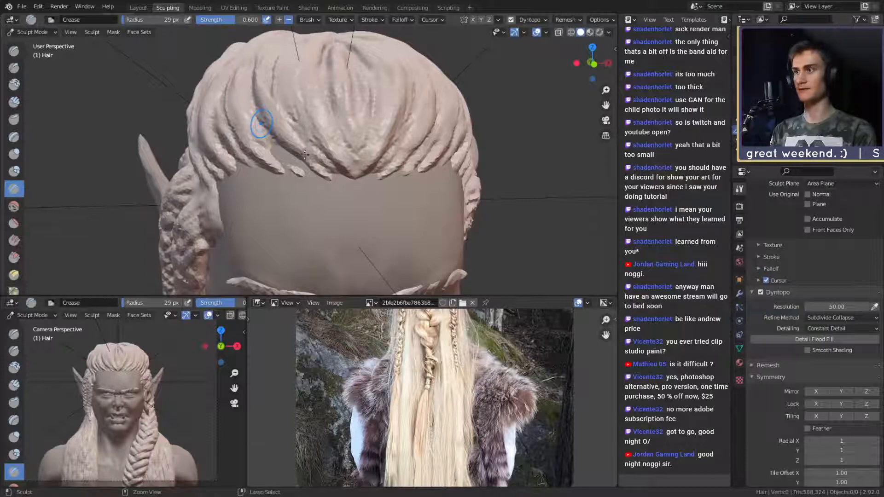
- Reshape the strand ends along the front hairline with the Crease brush at 42, 34 and 22 px
{"action": "key", "text": "f"}
{"action": "left_click", "coordinate": [310, 160]}
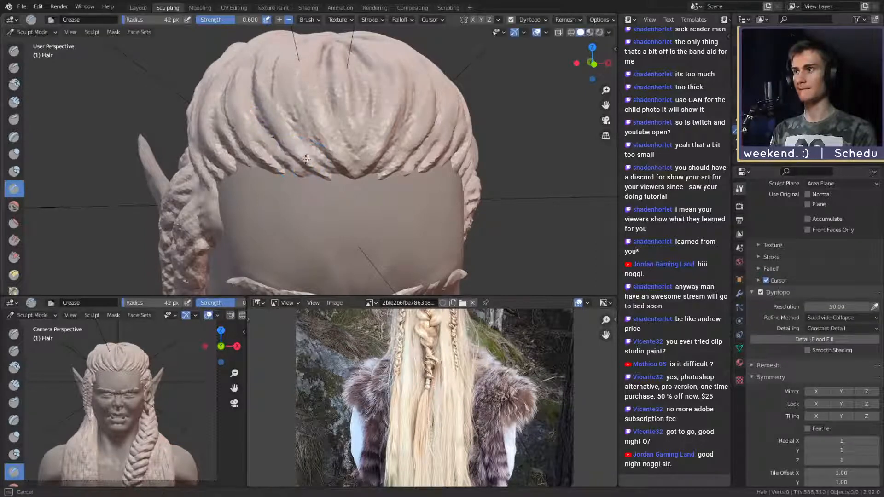
{"action": "key", "text": "f"}
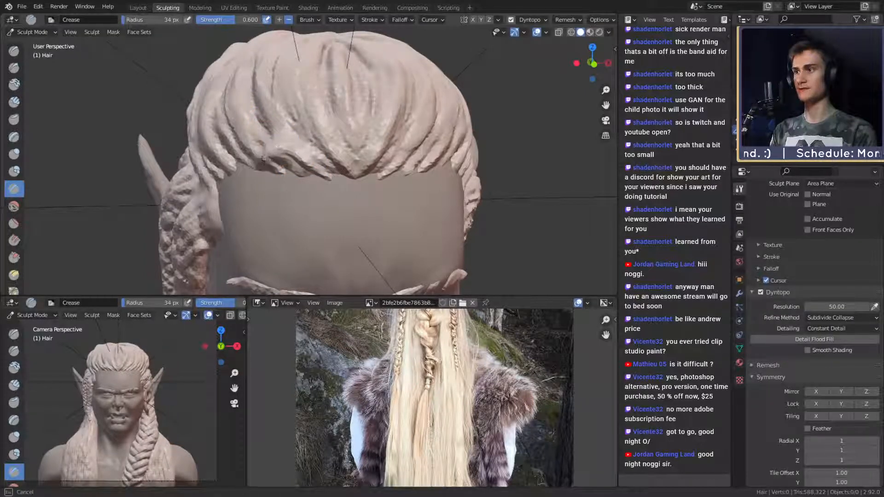
{"action": "left_click", "coordinate": [309, 158]}
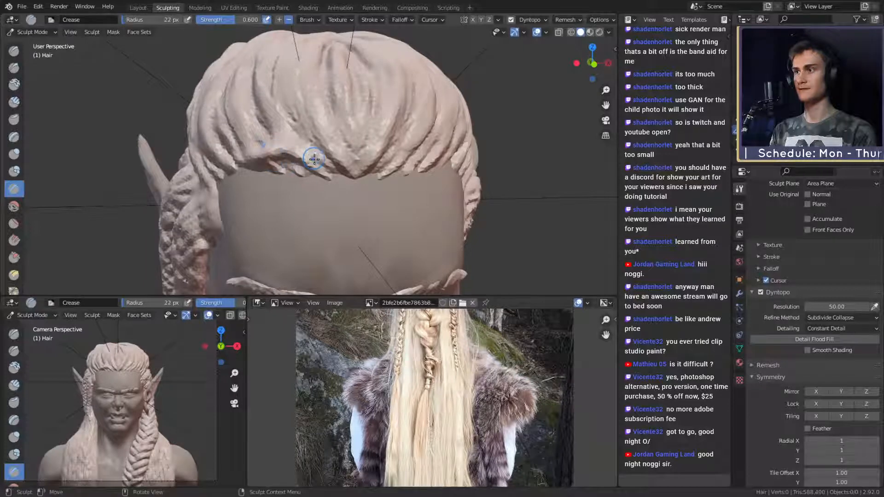
{"action": "middle_click_drag", "start_coordinate": [332, 112], "coordinate": [317, 166]}
- Crease a diagonal strand into the front hair above the hairline and set the brush radius to 26 px
{"action": "key", "text": "f"}
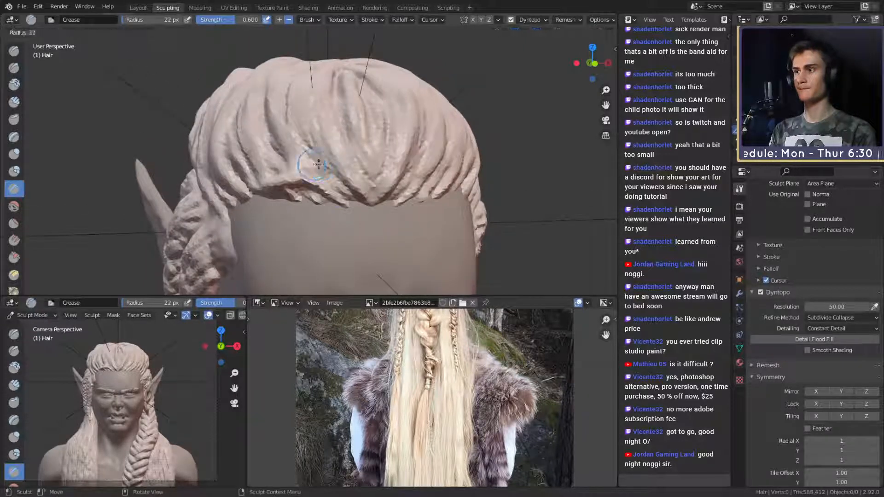
{"action": "left_click", "coordinate": [272, 133]}
{"action": "left_click_drag", "start_coordinate": [267, 138], "coordinate": [299, 157]}
{"action": "mouse_move", "coordinate": [301, 147]}
{"action": "middle_mouse_down"}
{"action": "mouse_move", "coordinate": [327, 157]}
{"action": "mouse_move", "coordinate": [320, 166]}
{"action": "middle_mouse_up"}
{"action": "key", "text": "f"}
{"action": "left_click", "coordinate": [320, 170]}
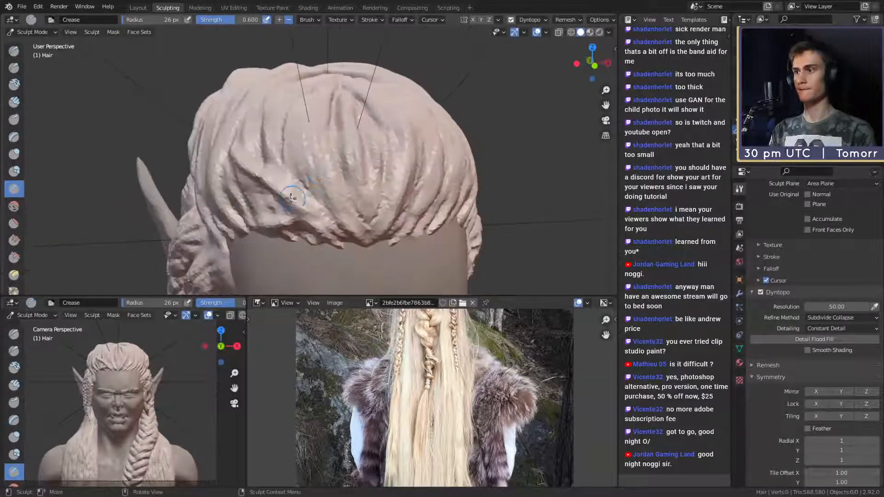
- Merge the strands above the temple into broader locks with Crease strokes, setting the radius to 90 px and then 59 px
{"action": "key", "text": "f"}
{"action": "left_click", "coordinate": [313, 198]}
{"action": "middle_click_drag", "start_coordinate": [365, 150], "coordinate": [286, 180]}
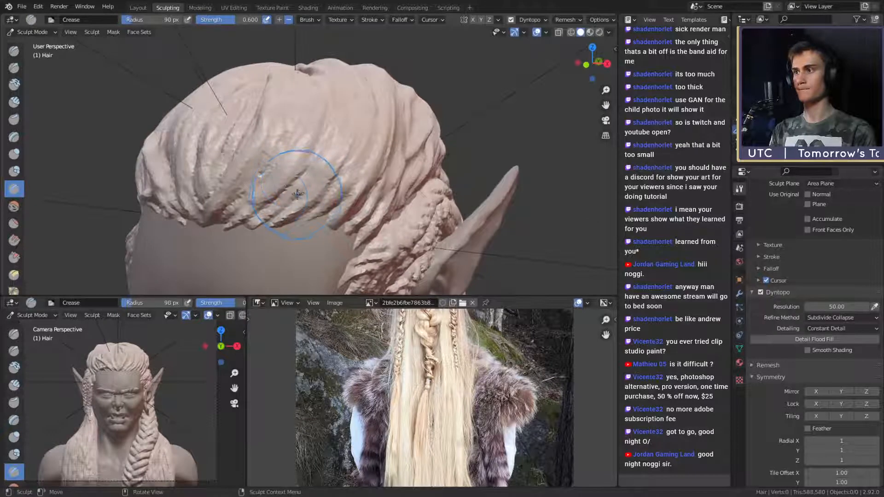
{"action": "key", "text": "f"}
{"action": "left_click", "coordinate": [283, 195]}
{"action": "left_click_drag", "start_coordinate": [271, 204], "coordinate": [318, 173]}
{"action": "left_click_drag", "start_coordinate": [279, 199], "coordinate": [342, 161]}
{"action": "left_click_drag", "start_coordinate": [295, 199], "coordinate": [320, 180]}
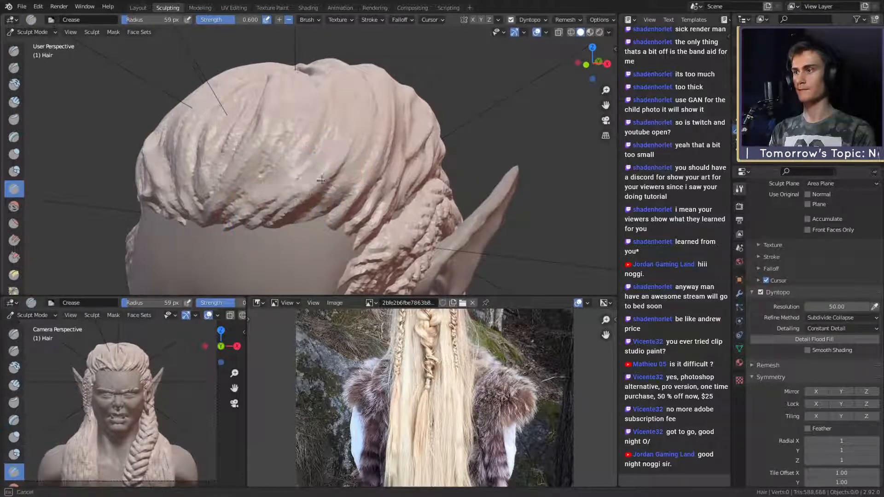
- Carve finer strand lines into the front locks above the temple, reducing the Crease radius to 45 px and then 30 px
{"action": "mouse_move", "coordinate": [321, 180]}
{"action": "middle_mouse_down"}
{"action": "mouse_move", "coordinate": [333, 152]}
{"action": "mouse_move", "coordinate": [317, 178]}
{"action": "middle_mouse_up"}
{"action": "key", "text": "f"}
{"action": "left_click", "coordinate": [309, 184]}
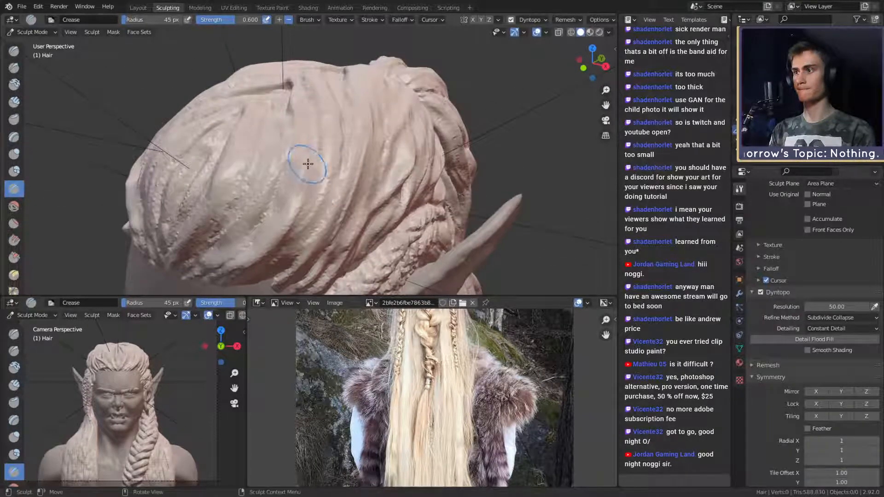
{"action": "key", "text": "f"}
{"action": "left_click", "coordinate": [310, 174]}
{"action": "left_click_drag", "start_coordinate": [309, 168], "coordinate": [307, 210]}
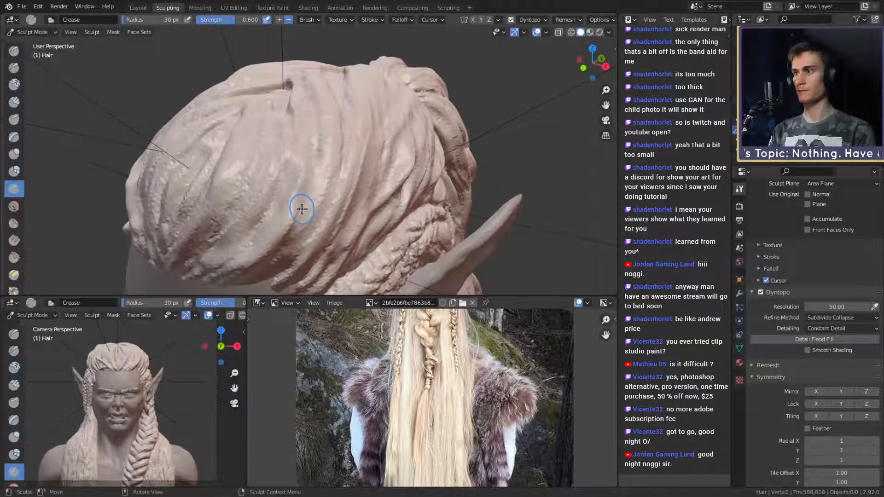
- Add a raised strand to the front locks above the hairline with the Clay Strips brush at 24 px
{"action": "key", "text": "c"}
{"action": "middle_click_drag", "start_coordinate": [316, 191], "coordinate": [324, 133]}
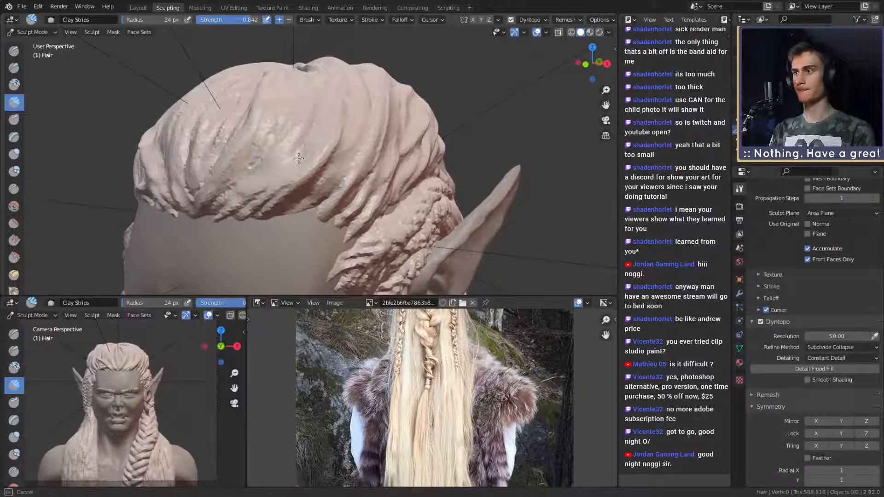
{"action": "left_click_drag", "start_coordinate": [332, 129], "coordinate": [325, 159], "text": "alt"}
{"action": "mouse_move", "coordinate": [288, 111]}
{"action": "left_mouse_down"}
{"action": "mouse_move", "coordinate": [234, 185]}
{"action": "mouse_move", "coordinate": [322, 184]}
{"action": "left_mouse_up"}
- Carve strand detail into the loose hair hanging in front of the ear with a resized Crease brush
{"action": "mouse_move", "coordinate": [322, 184]}
{"action": "left_mouse_down", "text": "alt"}
{"action": "mouse_move", "coordinate": [372, 168]}
{"action": "mouse_move", "coordinate": [361, 166]}
{"action": "left_mouse_up", "text": "alt"}
{"action": "left_click_drag", "start_coordinate": [362, 165], "coordinate": [317, 143], "text": "alt+shift"}
{"action": "mouse_move", "coordinate": [318, 143]}
{"action": "left_mouse_down", "text": "alt"}
{"action": "mouse_move", "coordinate": [360, 131]}
{"action": "mouse_move", "coordinate": [286, 122]}
{"action": "mouse_move", "coordinate": [299, 83]}
{"action": "left_mouse_up", "text": "alt"}
{"action": "left_click_drag", "start_coordinate": [276, 69], "coordinate": [249, 105], "text": "alt+shift"}
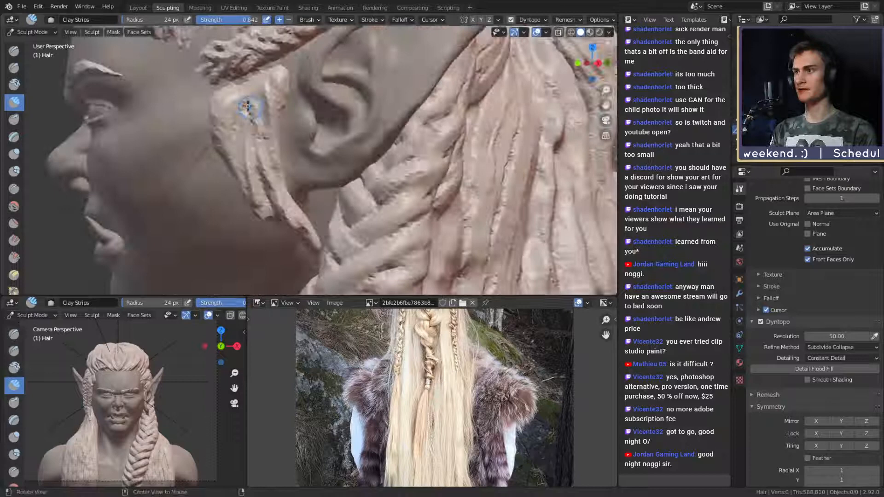
{"action": "key", "text": "shift+c"}
{"action": "key", "text": "f"}
{"action": "left_click", "coordinate": [266, 155]}
{"action": "mouse_move", "coordinate": [266, 159]}
{"action": "left_mouse_down"}
{"action": "mouse_move", "coordinate": [257, 113]}
{"action": "mouse_move", "coordinate": [268, 95]}
{"action": "mouse_move", "coordinate": [306, 143]}
{"action": "mouse_move", "coordinate": [489, 147]}
{"action": "left_mouse_up"}
- Add raised strands to the swept-back hair above and behind the pointed ear with the Clay Strips brush at 29 px
{"action": "mouse_move", "coordinate": [318, 159]}
{"action": "left_mouse_down", "text": "ctrl+alt"}
{"action": "mouse_move", "coordinate": [329, 126]}
{"action": "mouse_move", "coordinate": [324, 140]}
{"action": "mouse_move", "coordinate": [297, 150]}
{"action": "mouse_move", "coordinate": [399, 148]}
{"action": "left_mouse_up", "text": "ctrl+alt"}
{"action": "left_click", "coordinate": [14, 102]}
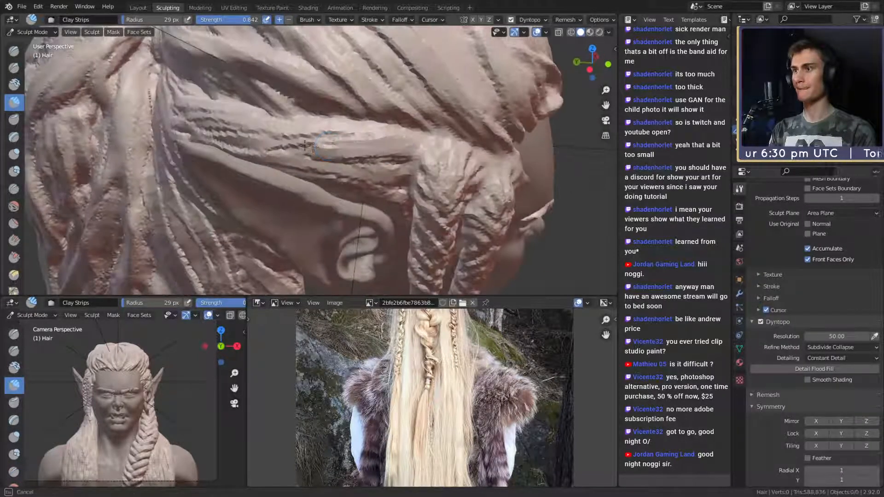
{"action": "mouse_move", "coordinate": [356, 125]}
{"action": "left_mouse_down", "text": "alt+shift"}
{"action": "mouse_move", "coordinate": [316, 143]}
{"action": "mouse_move", "coordinate": [370, 143]}
{"action": "mouse_move", "coordinate": [331, 131]}
{"action": "left_mouse_up", "text": "alt+shift"}
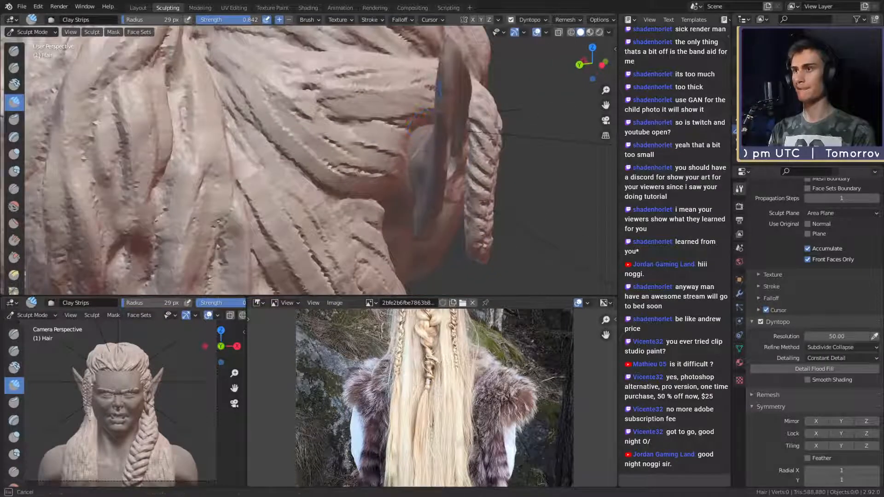
{"action": "mouse_move", "coordinate": [382, 121]}
{"action": "left_mouse_down"}
{"action": "mouse_move", "coordinate": [437, 90]}
{"action": "mouse_move", "coordinate": [383, 141]}
{"action": "left_mouse_up"}
{"action": "mouse_move", "coordinate": [392, 131]}
{"action": "left_mouse_down", "text": "alt"}
{"action": "mouse_move", "coordinate": [352, 124]}
{"action": "mouse_move", "coordinate": [255, 164]}
{"action": "mouse_move", "coordinate": [285, 124]}
{"action": "left_mouse_up", "text": "alt"}
{"action": "middle_click_drag", "start_coordinate": [313, 78], "coordinate": [331, 148]}
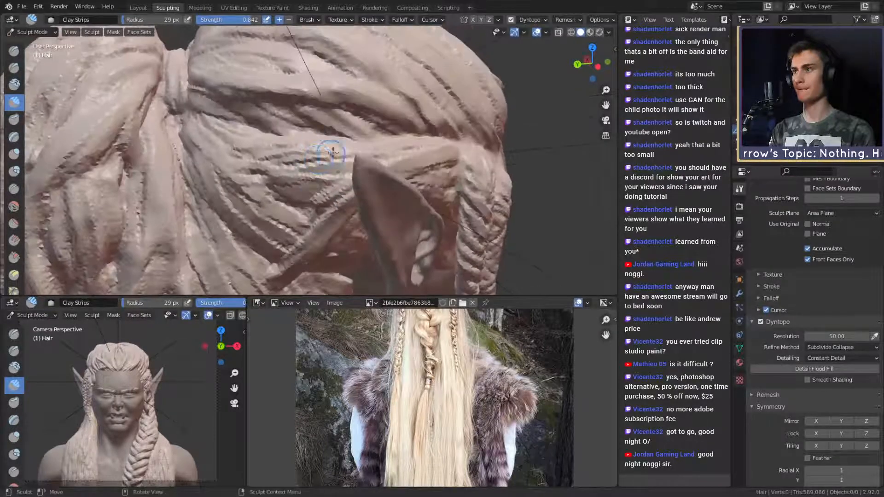
- Carve grooves between the strands behind the pointed ear with inverted Clay Strips strokes at 29 px
{"action": "mouse_move", "coordinate": [288, 168]}
{"action": "left_mouse_down", "text": "ctrl"}
{"action": "mouse_move", "coordinate": [244, 179]}
{"action": "mouse_move", "coordinate": [198, 170]}
{"action": "mouse_move", "coordinate": [242, 166]}
{"action": "left_mouse_up", "text": "ctrl"}
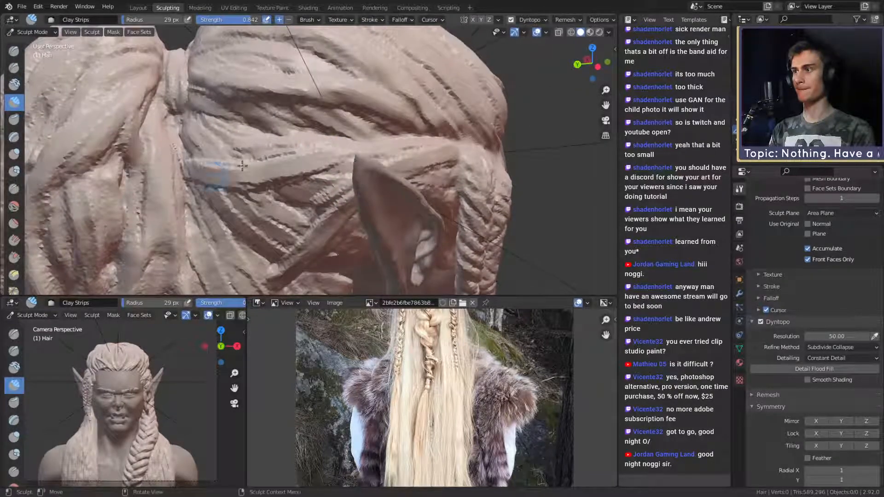
{"action": "left_click_drag", "start_coordinate": [203, 132], "coordinate": [223, 169], "text": "ctrl"}
{"action": "middle_click_drag", "start_coordinate": [232, 193], "coordinate": [223, 125]}
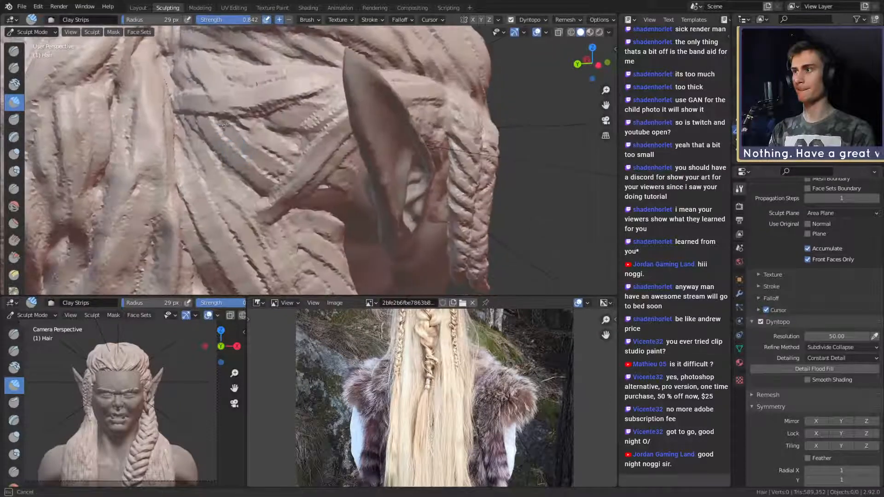
{"action": "left_click_drag", "start_coordinate": [268, 179], "coordinate": [272, 184], "text": "ctrl"}
{"action": "mouse_move", "coordinate": [279, 174]}
{"action": "middle_mouse_down"}
{"action": "mouse_move", "coordinate": [297, 177]}
{"action": "mouse_move", "coordinate": [307, 193]}
{"action": "middle_mouse_up"}
{"action": "left_click_drag", "start_coordinate": [273, 139], "coordinate": [289, 158], "text": "ctrl"}
{"action": "left_click_drag", "start_coordinate": [201, 102], "coordinate": [195, 93], "text": "ctrl"}
{"action": "scroll", "coordinate": [286, 134], "scroll_direction": "down", "scroll_amount": 9}
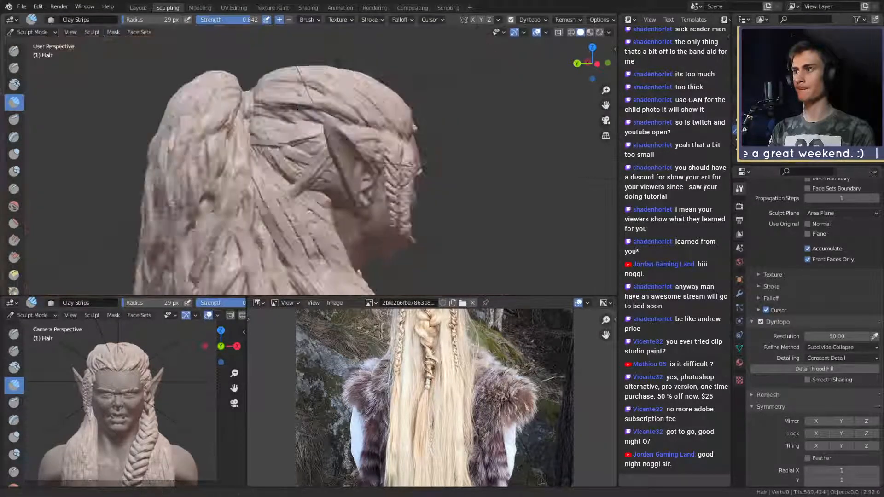
- Sharpen the strand edges above and behind the ear with the Crease brush at 37 px
{"action": "mouse_move", "coordinate": [331, 150]}
{"action": "middle_mouse_down"}
{"action": "mouse_move", "coordinate": [306, 144]}
{"action": "mouse_move", "coordinate": [338, 145]}
{"action": "middle_mouse_up"}
{"action": "scroll", "coordinate": [322, 138], "scroll_direction": "up", "scroll_amount": 5}
{"action": "key", "text": "shift+c"}
{"action": "scroll", "coordinate": [347, 142], "scroll_direction": "up", "scroll_amount": 1}
{"action": "key", "text": "f"}
{"action": "left_click", "coordinate": [374, 135]}
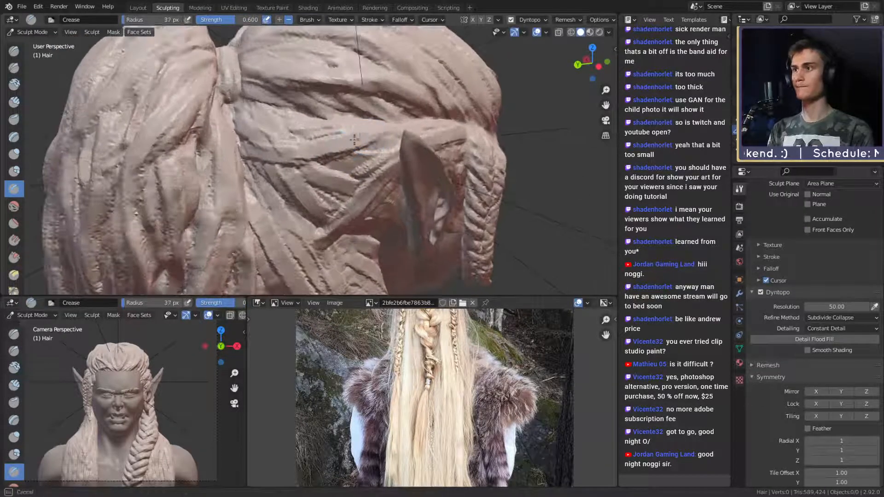
{"action": "mouse_move", "coordinate": [378, 138]}
{"action": "left_mouse_down"}
{"action": "mouse_move", "coordinate": [240, 147]}
{"action": "mouse_move", "coordinate": [274, 130]}
{"action": "left_mouse_up"}
{"action": "left_click_drag", "start_coordinate": [282, 178], "coordinate": [338, 184]}
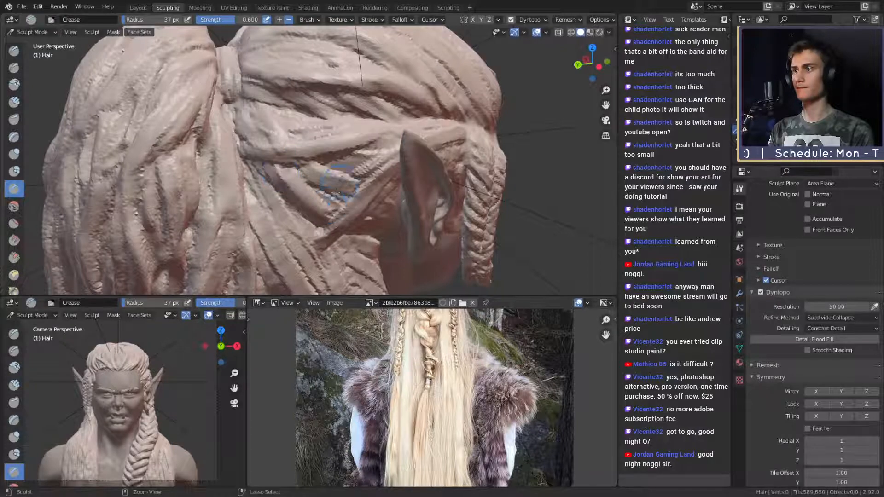
{"action": "left_click_drag", "start_coordinate": [229, 112], "coordinate": [238, 138]}
- Crease along the diagonal lock that runs from behind the ear toward the nape at 37 px
{"action": "scroll", "coordinate": [286, 143], "scroll_direction": "down", "scroll_amount": 3}
{"action": "mouse_move", "coordinate": [358, 161]}
{"action": "middle_mouse_down"}
{"action": "mouse_move", "coordinate": [281, 162]}
{"action": "mouse_move", "coordinate": [342, 166]}
{"action": "mouse_move", "coordinate": [405, 111]}
{"action": "middle_mouse_up"}
{"action": "scroll", "coordinate": [342, 165], "scroll_direction": "up", "scroll_amount": 6}
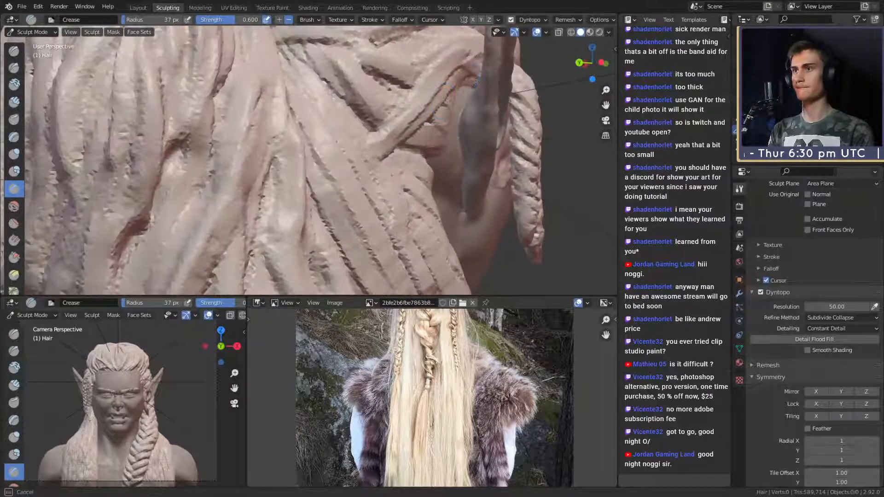
{"action": "mouse_move", "coordinate": [462, 90]}
{"action": "left_mouse_down"}
{"action": "mouse_move", "coordinate": [433, 139]}
{"action": "mouse_move", "coordinate": [403, 154]}
{"action": "left_mouse_up"}
- Examine the whole bust from the side, three-quarter and front to judge the overall hair shape
{"action": "scroll", "coordinate": [402, 154], "scroll_direction": "down", "scroll_amount": 3}
{"action": "middle_click_drag", "start_coordinate": [402, 155], "coordinate": [350, 142]}
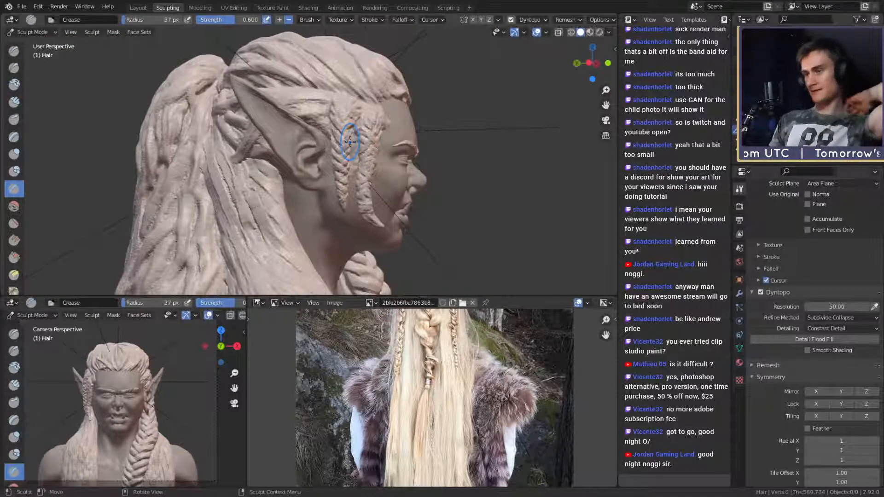
{"action": "scroll", "coordinate": [347, 243], "scroll_direction": "down", "scroll_amount": 5}
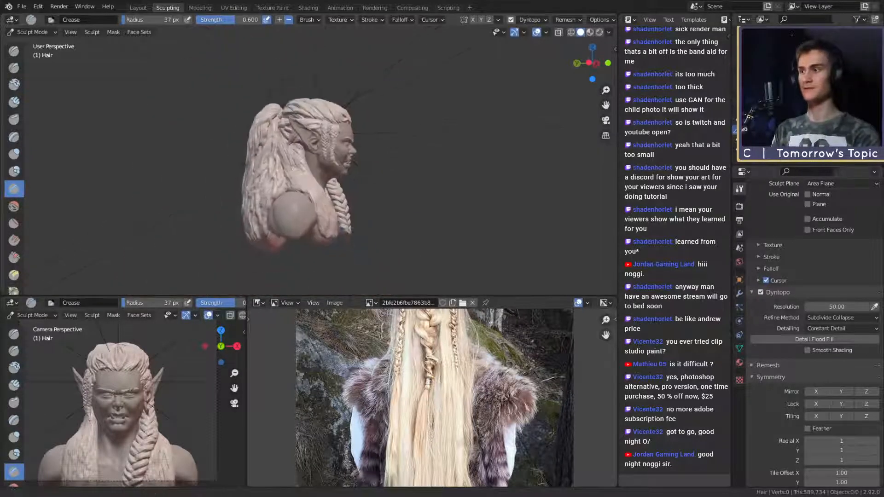
{"action": "mouse_move", "coordinate": [347, 243]}
{"action": "middle_mouse_down"}
{"action": "mouse_move", "coordinate": [372, 201]}
{"action": "mouse_move", "coordinate": [360, 208]}
{"action": "middle_mouse_up"}
{"action": "scroll", "coordinate": [372, 201], "scroll_direction": "up", "scroll_amount": 5}
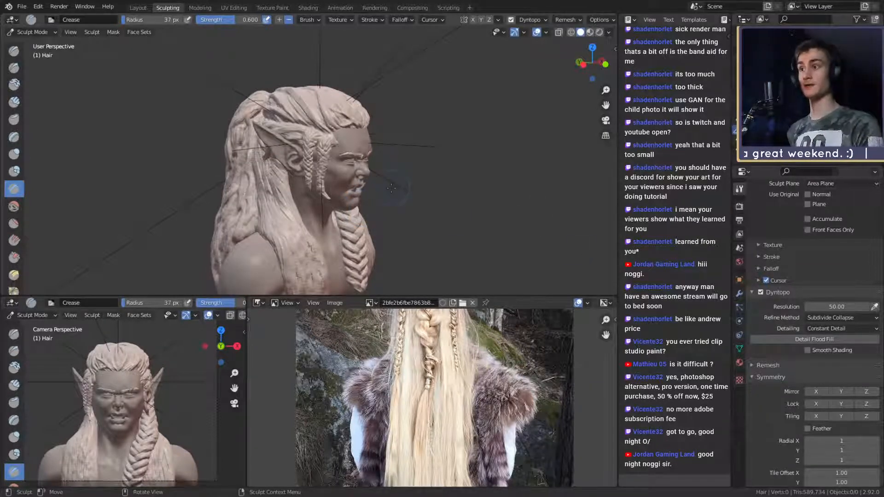
{"action": "mouse_move", "coordinate": [426, 224]}
{"action": "middle_mouse_down"}
{"action": "mouse_move", "coordinate": [362, 207]}
{"action": "mouse_move", "coordinate": [427, 230]}
{"action": "middle_mouse_up"}
{"action": "scroll", "coordinate": [362, 207], "scroll_direction": "down", "scroll_amount": 3}
{"action": "scroll", "coordinate": [426, 229], "scroll_direction": "up", "scroll_amount": 4}
{"action": "middle_click_drag", "start_coordinate": [369, 194], "coordinate": [312, 223]}
{"action": "scroll", "coordinate": [364, 191], "scroll_direction": "up", "scroll_amount": 3}
{"action": "scroll", "coordinate": [285, 193], "scroll_direction": "down", "scroll_amount": 3}
{"action": "scroll", "coordinate": [339, 193], "scroll_direction": "up", "scroll_amount": 1}
{"action": "middle_click_drag", "start_coordinate": [307, 212], "coordinate": [323, 202]}
- Save the sculpt file
{"action": "left_click", "coordinate": [22, 7]}
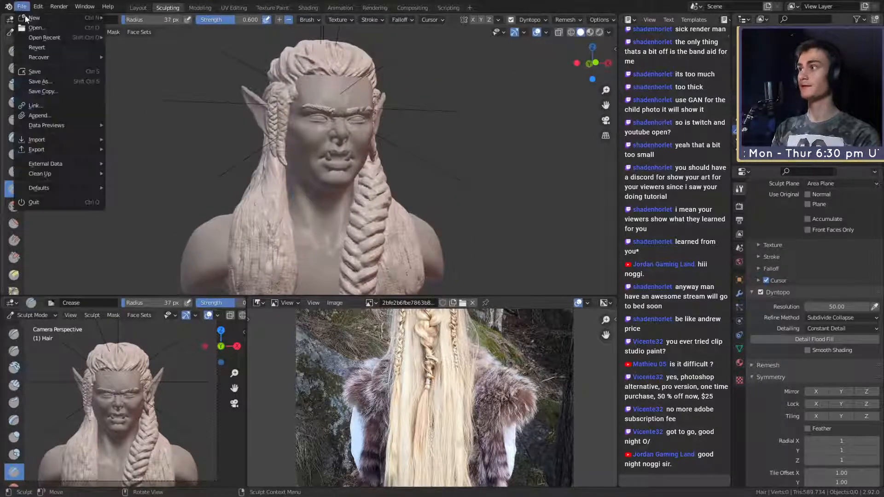
{"action": "key", "text": "Return"}
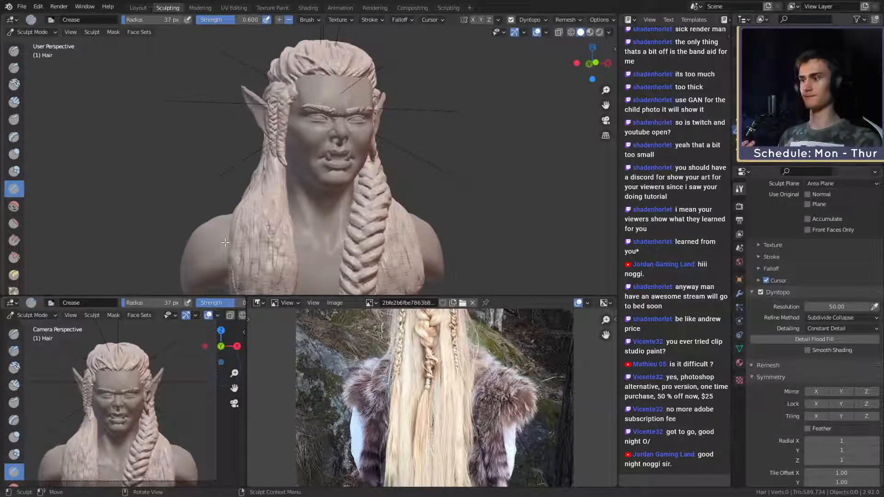
- Shape the strands below and behind the ear with Crease at 36 px, then Clay Strips at 33 px and 31 px
{"action": "mouse_move", "coordinate": [436, 156]}
{"action": "middle_mouse_down"}
{"action": "mouse_move", "coordinate": [382, 129]}
{"action": "mouse_move", "coordinate": [331, 138]}
{"action": "middle_mouse_up"}
{"action": "scroll", "coordinate": [372, 122], "scroll_direction": "up", "scroll_amount": 5}
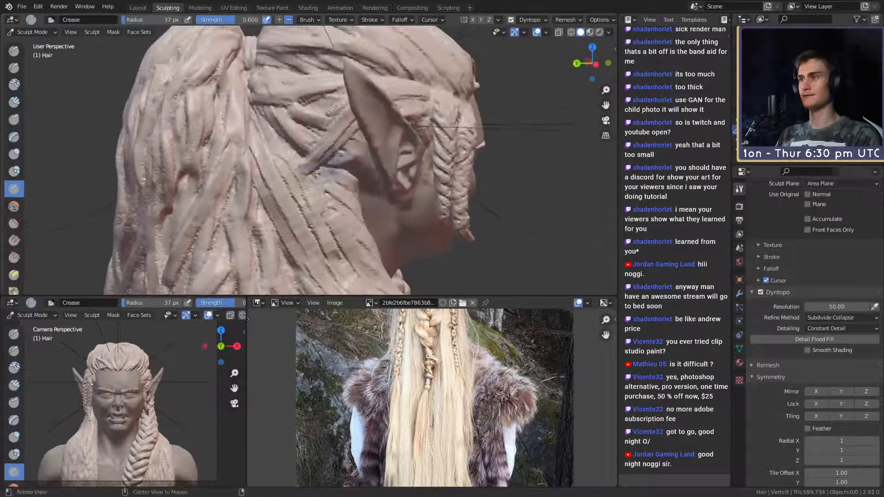
{"action": "scroll", "coordinate": [282, 180], "scroll_direction": "up", "scroll_amount": 3}
{"action": "middle_click_drag", "start_coordinate": [281, 182], "coordinate": [285, 138], "text": "shift"}
{"action": "key", "text": "f"}
{"action": "left_click", "coordinate": [240, 130]}
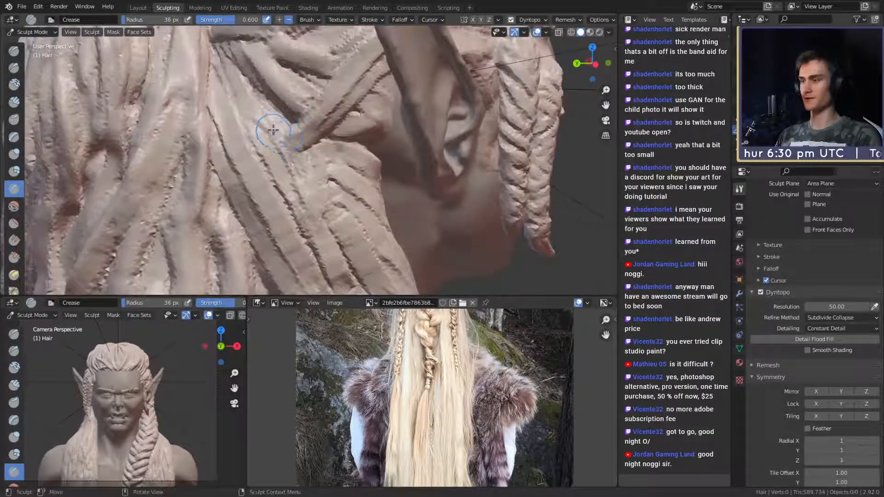
{"action": "key", "text": "c"}
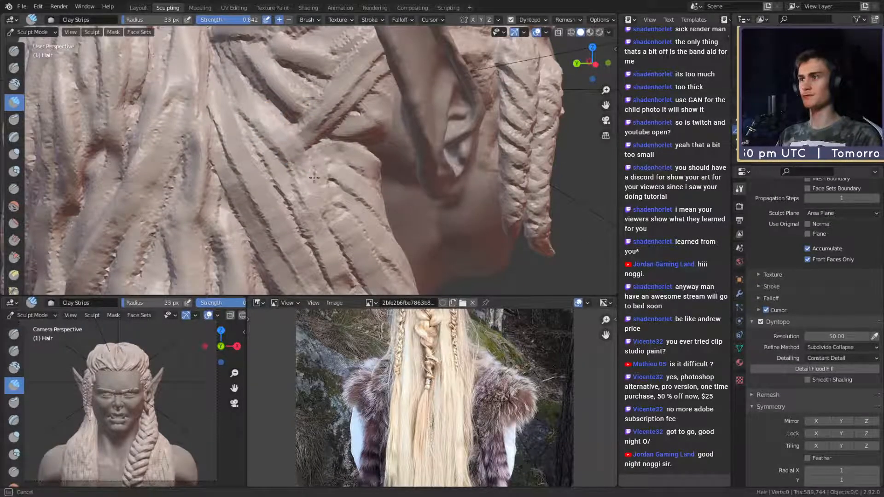
{"action": "mouse_move", "coordinate": [266, 114]}
{"action": "middle_mouse_down"}
{"action": "mouse_move", "coordinate": [276, 134]}
{"action": "mouse_move", "coordinate": [252, 115]}
{"action": "mouse_move", "coordinate": [283, 140]}
{"action": "mouse_move", "coordinate": [268, 156]}
{"action": "mouse_move", "coordinate": [300, 130]}
{"action": "mouse_move", "coordinate": [274, 117]}
{"action": "middle_mouse_up"}
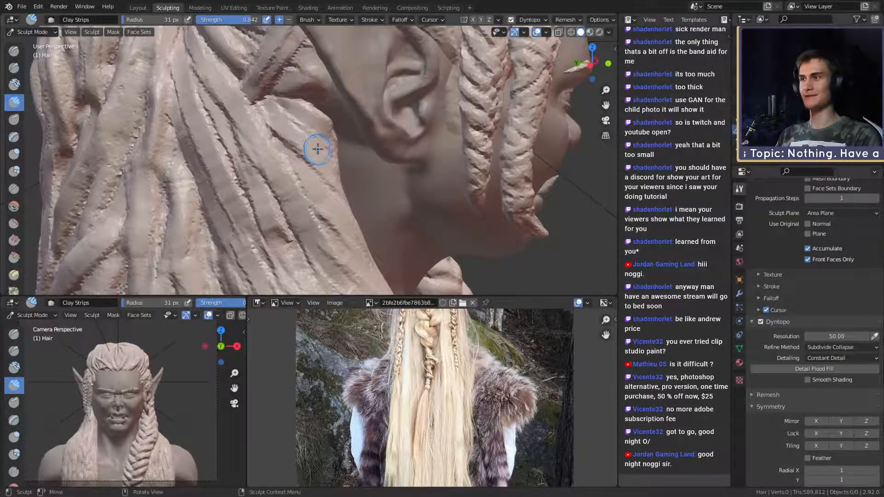
{"action": "mouse_move", "coordinate": [318, 148]}
{"action": "middle_mouse_down"}
{"action": "mouse_move", "coordinate": [237, 127]}
{"action": "mouse_move", "coordinate": [273, 122]}
{"action": "mouse_move", "coordinate": [256, 98]}
{"action": "middle_mouse_up"}
- Define the strand edges in the hair below the ear with the Crease brush at 31 px
{"action": "key", "text": "shift+c"}
{"action": "middle_click_drag", "start_coordinate": [266, 132], "coordinate": [301, 115]}
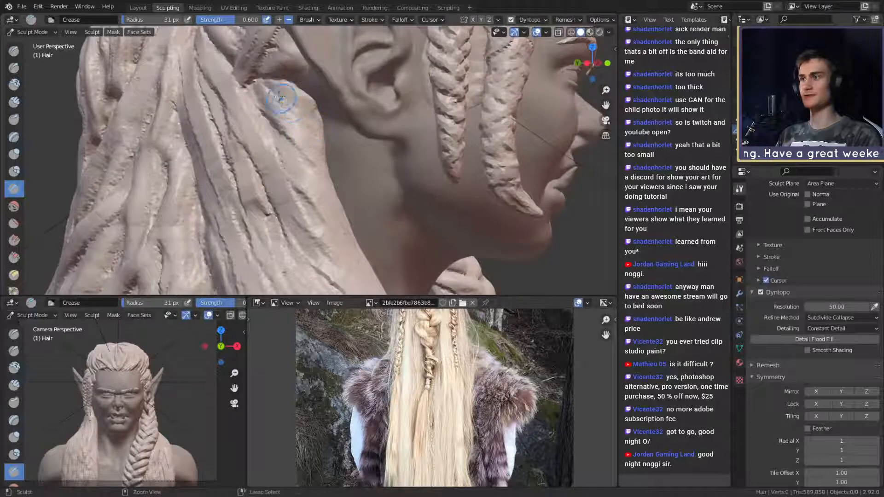
{"action": "mouse_move", "coordinate": [326, 157]}
{"action": "middle_mouse_down"}
{"action": "mouse_move", "coordinate": [274, 143]}
{"action": "mouse_move", "coordinate": [285, 156]}
{"action": "mouse_move", "coordinate": [311, 133]}
{"action": "mouse_move", "coordinate": [282, 112]}
{"action": "mouse_move", "coordinate": [293, 133]}
{"action": "mouse_move", "coordinate": [269, 129]}
{"action": "mouse_move", "coordinate": [275, 146]}
{"action": "mouse_move", "coordinate": [266, 134]}
{"action": "middle_mouse_up"}
- Add strands to the hair running down the side of the neck to the shoulder with Clay Strips at 31 px and 21 px
{"action": "key", "text": "c"}
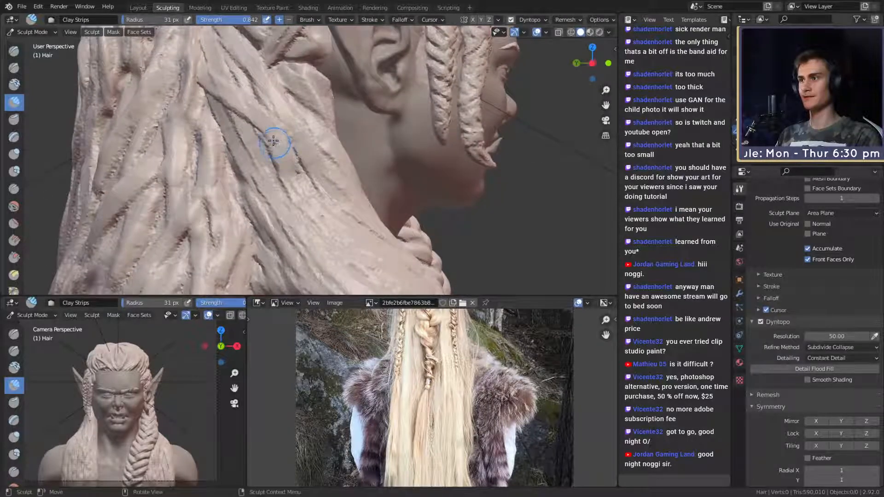
{"action": "mouse_move", "coordinate": [208, 80]}
{"action": "middle_mouse_down"}
{"action": "mouse_move", "coordinate": [271, 136]}
{"action": "mouse_move", "coordinate": [294, 225]}
{"action": "mouse_move", "coordinate": [276, 173]}
{"action": "mouse_move", "coordinate": [305, 170]}
{"action": "mouse_move", "coordinate": [276, 152]}
{"action": "middle_mouse_up"}
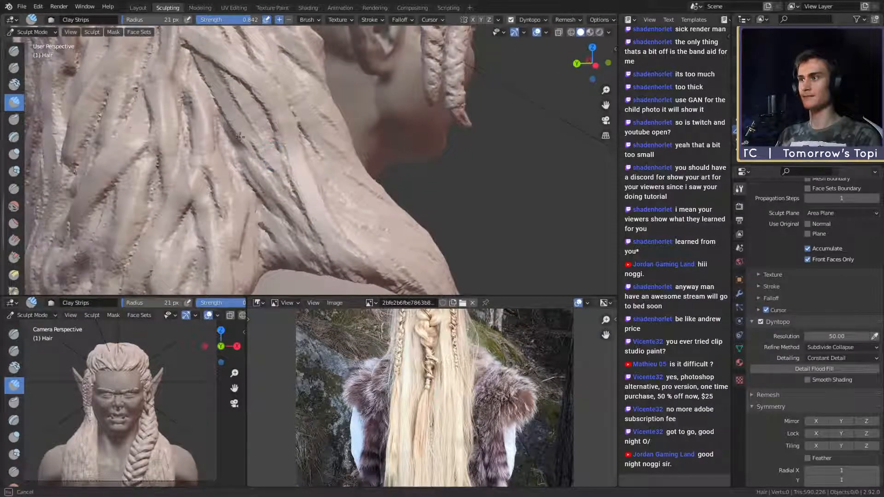
{"action": "mouse_move", "coordinate": [226, 123]}
{"action": "middle_mouse_down"}
{"action": "mouse_move", "coordinate": [257, 138]}
{"action": "mouse_move", "coordinate": [239, 195]}
{"action": "mouse_move", "coordinate": [255, 116]}
{"action": "mouse_move", "coordinate": [282, 134]}
{"action": "mouse_move", "coordinate": [213, 125]}
{"action": "mouse_move", "coordinate": [250, 110]}
{"action": "mouse_move", "coordinate": [276, 140]}
{"action": "mouse_move", "coordinate": [292, 134]}
{"action": "mouse_move", "coordinate": [282, 136]}
{"action": "mouse_move", "coordinate": [275, 115]}
{"action": "middle_mouse_up"}
{"action": "key", "text": "f"}
{"action": "left_click", "coordinate": [252, 122]}
{"action": "key", "text": "f"}
{"action": "left_click", "coordinate": [239, 128]}
{"action": "key", "text": "f"}
{"action": "left_click", "coordinate": [276, 122]}
{"action": "key", "text": "f"}
- Build up strands on the upper part of the lock in front of the shoulder, reducing the Clay Strips radius to 35 px and then 29 px
{"action": "key", "text": "f"}
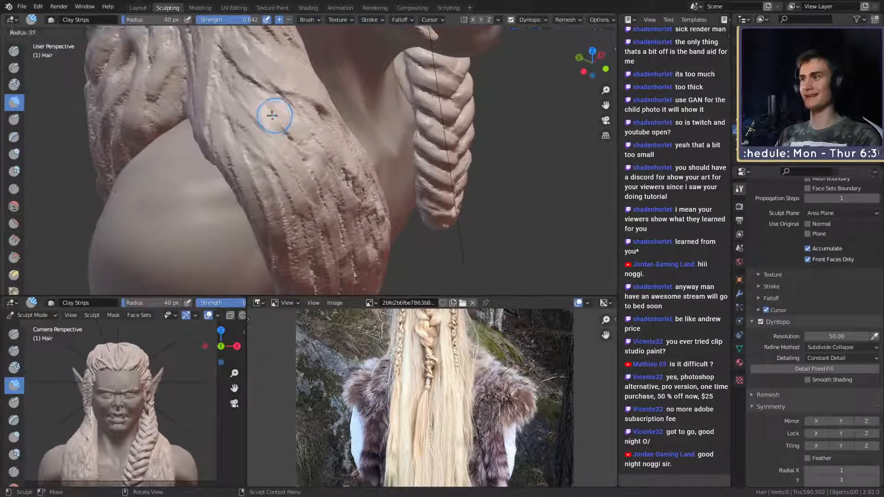
{"action": "left_click", "coordinate": [272, 115]}
{"action": "left_click_drag", "start_coordinate": [269, 98], "coordinate": [278, 131]}
{"action": "mouse_move", "coordinate": [276, 140]}
{"action": "middle_mouse_down"}
{"action": "mouse_move", "coordinate": [271, 98]}
{"action": "mouse_move", "coordinate": [263, 94]}
{"action": "middle_mouse_up"}
{"action": "key", "text": "f"}
{"action": "left_click", "coordinate": [256, 69]}
- Add finer strands along the side and front of the loose lock over the chest with Clay Strips at 22 px
{"action": "key", "text": "f"}
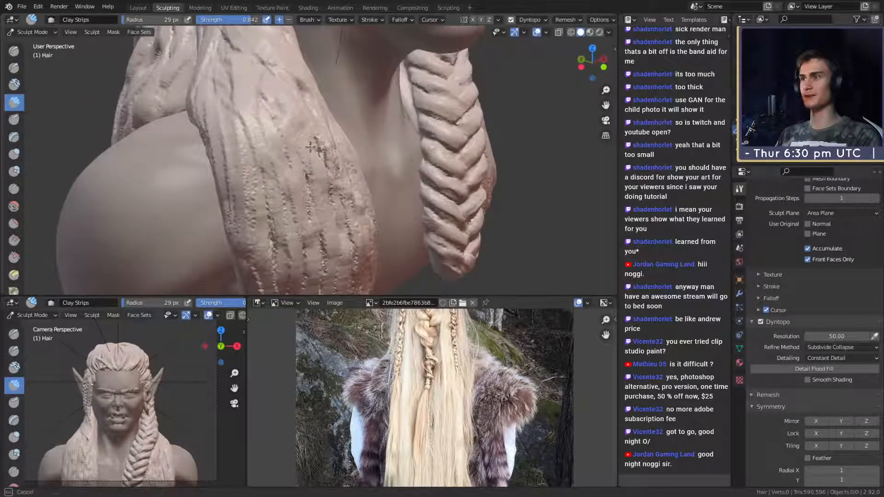
{"action": "left_click", "coordinate": [302, 139]}
{"action": "mouse_move", "coordinate": [302, 139]}
{"action": "middle_mouse_down"}
{"action": "mouse_move", "coordinate": [290, 126]}
{"action": "mouse_move", "coordinate": [341, 122]}
{"action": "mouse_move", "coordinate": [321, 140]}
{"action": "mouse_move", "coordinate": [267, 152]}
{"action": "mouse_move", "coordinate": [302, 174]}
{"action": "mouse_move", "coordinate": [347, 124]}
{"action": "mouse_move", "coordinate": [295, 106]}
{"action": "middle_mouse_up"}
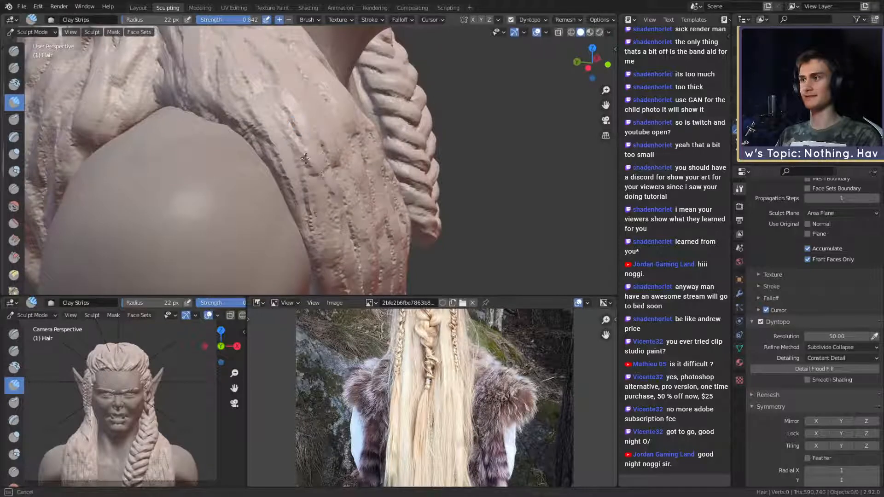
{"action": "left_click_drag", "start_coordinate": [306, 158], "coordinate": [265, 123]}
{"action": "middle_click_drag", "start_coordinate": [246, 138], "coordinate": [304, 86]}
{"action": "mouse_move", "coordinate": [313, 153]}
{"action": "middle_mouse_down"}
{"action": "mouse_move", "coordinate": [290, 66]}
{"action": "mouse_move", "coordinate": [313, 149]}
{"action": "mouse_move", "coordinate": [284, 119]}
{"action": "mouse_move", "coordinate": [306, 150]}
{"action": "middle_mouse_up"}
{"action": "left_click_drag", "start_coordinate": [306, 151], "coordinate": [304, 172]}
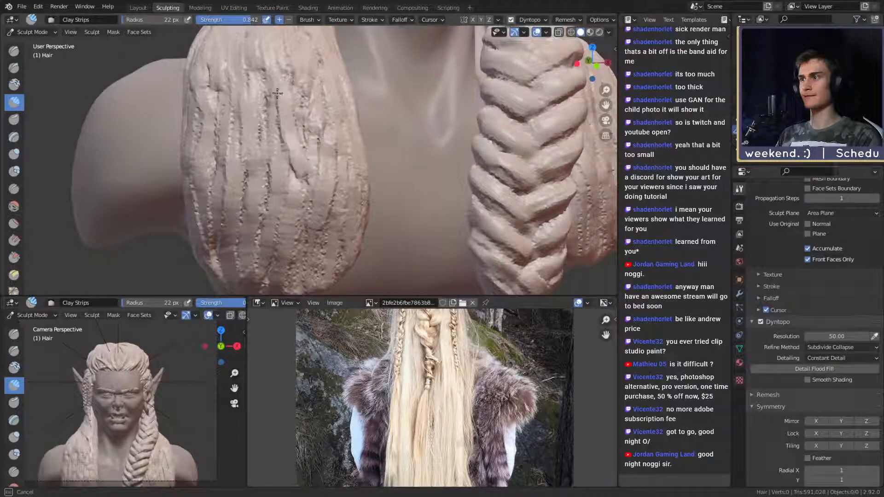
- Extend the strands down the shoulder side of the loose chest lock to its lower end with Clay Strips at 42 px and 28 px
{"action": "middle_click_drag", "start_coordinate": [264, 159], "coordinate": [271, 121]}
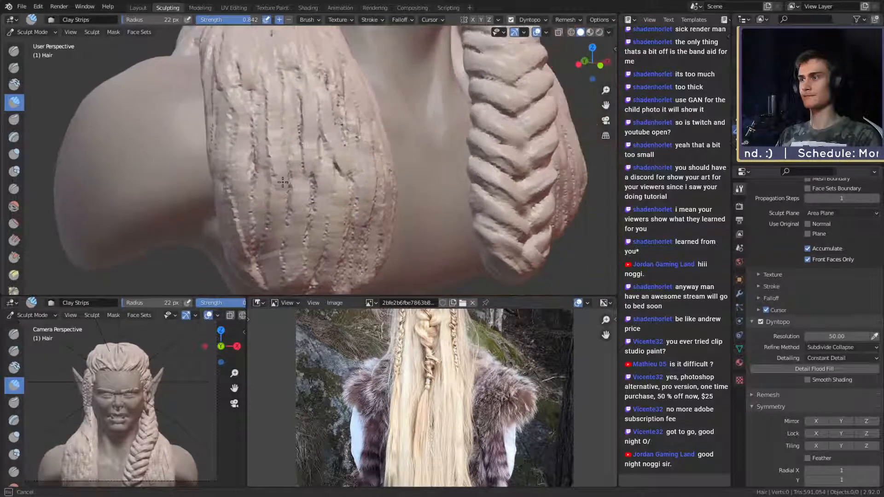
{"action": "left_click_drag", "start_coordinate": [244, 237], "coordinate": [251, 232]}
{"action": "middle_click_drag", "start_coordinate": [251, 232], "coordinate": [282, 134]}
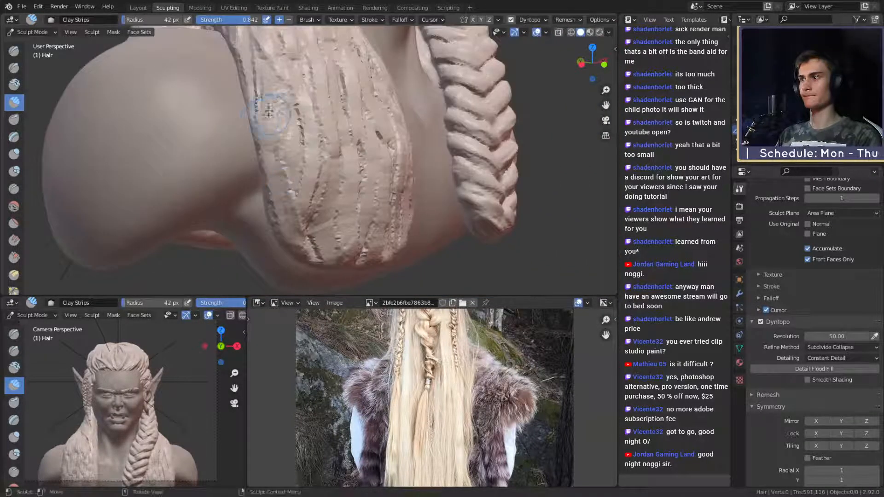
{"action": "left_click_drag", "start_coordinate": [282, 134], "coordinate": [290, 231]}
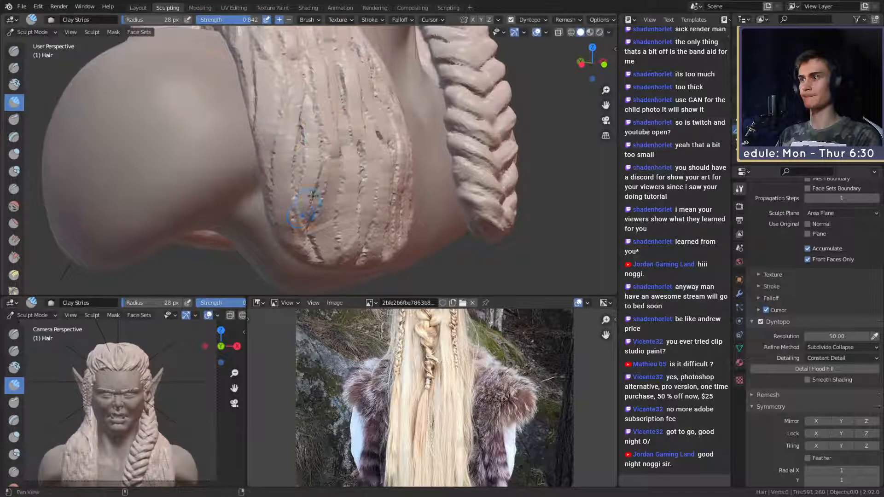
{"action": "middle_click_drag", "start_coordinate": [306, 205], "coordinate": [322, 136]}
{"action": "left_click_drag", "start_coordinate": [322, 137], "coordinate": [313, 204]}
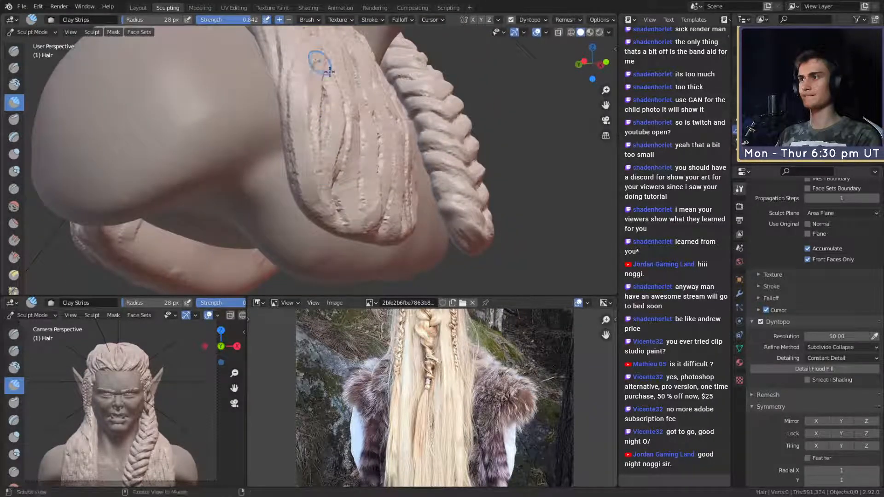
- Sculpt strands into the inner side and rounded tip of the loose chest lock with Clay Strips at 28 px
{"action": "middle_click_drag", "start_coordinate": [329, 71], "coordinate": [270, 129]}
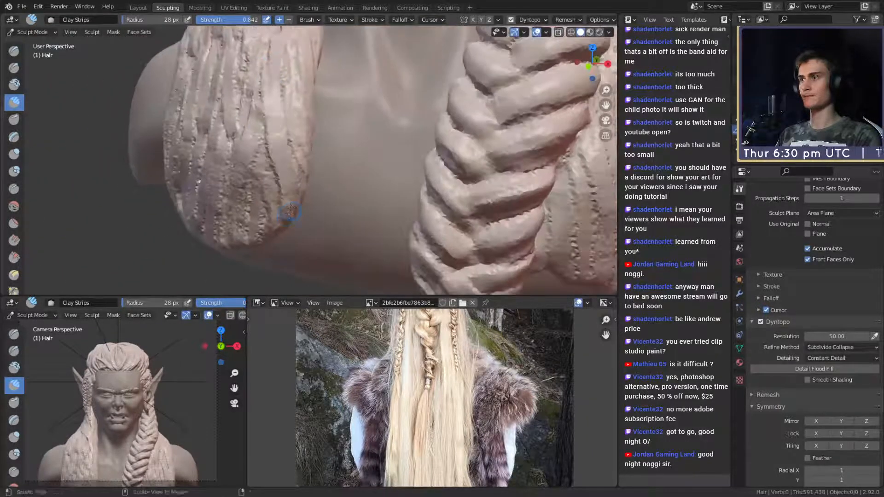
{"action": "middle_click_drag", "start_coordinate": [290, 212], "coordinate": [306, 123]}
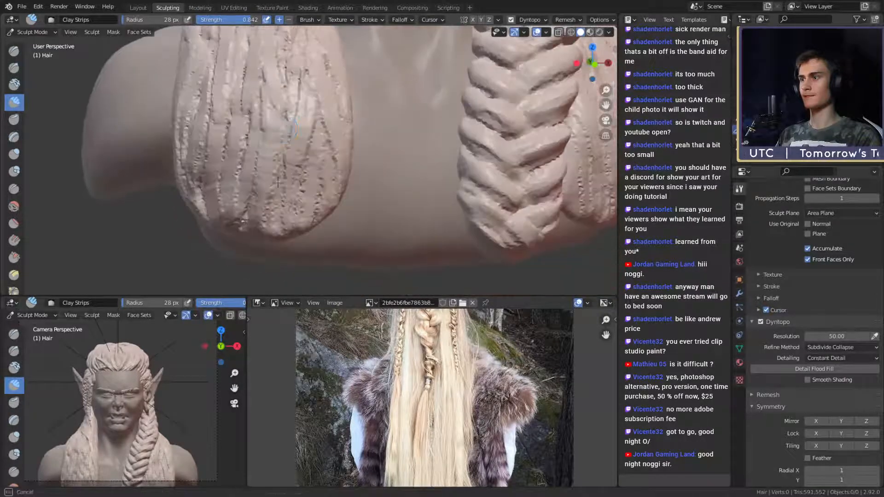
{"action": "left_click_drag", "start_coordinate": [290, 228], "coordinate": [278, 91]}
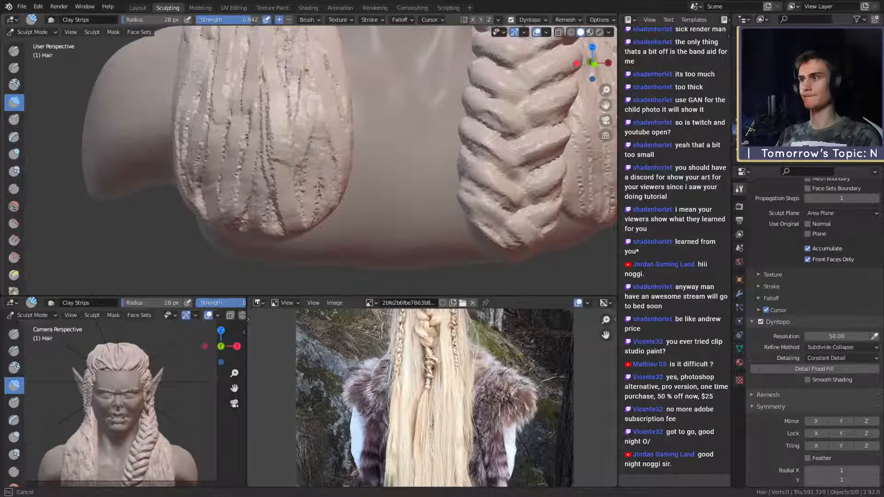
{"action": "middle_click_drag", "start_coordinate": [304, 99], "coordinate": [282, 183]}
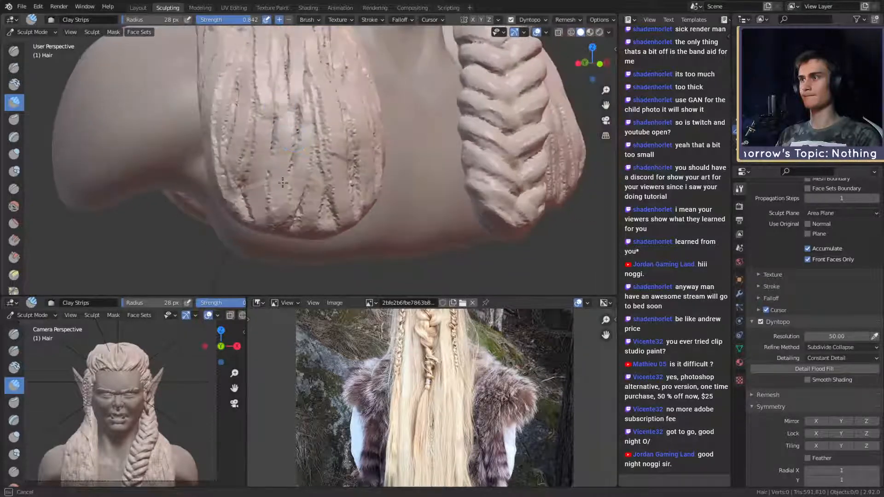
- Carve grooves between the strands at the side of the neck above the shoulder with the Crease brush at 35 px
{"action": "scroll", "coordinate": [318, 74], "scroll_direction": "down", "scroll_amount": 9}
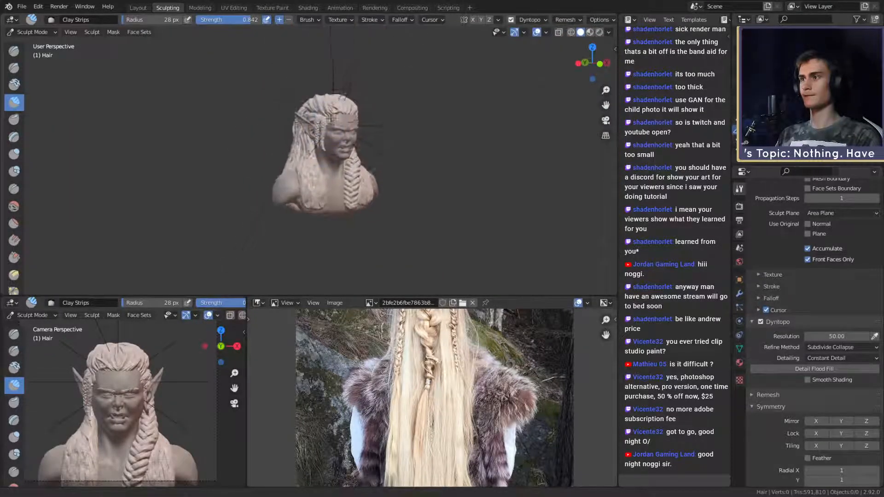
{"action": "middle_click_drag", "start_coordinate": [322, 101], "coordinate": [292, 113]}
{"action": "scroll", "coordinate": [338, 211], "scroll_direction": "up", "scroll_amount": 9}
{"action": "mouse_move", "coordinate": [338, 212]}
{"action": "middle_mouse_down"}
{"action": "mouse_move", "coordinate": [311, 126]}
{"action": "mouse_move", "coordinate": [299, 139]}
{"action": "mouse_move", "coordinate": [319, 146]}
{"action": "middle_mouse_up"}
{"action": "key", "text": "shift+c"}
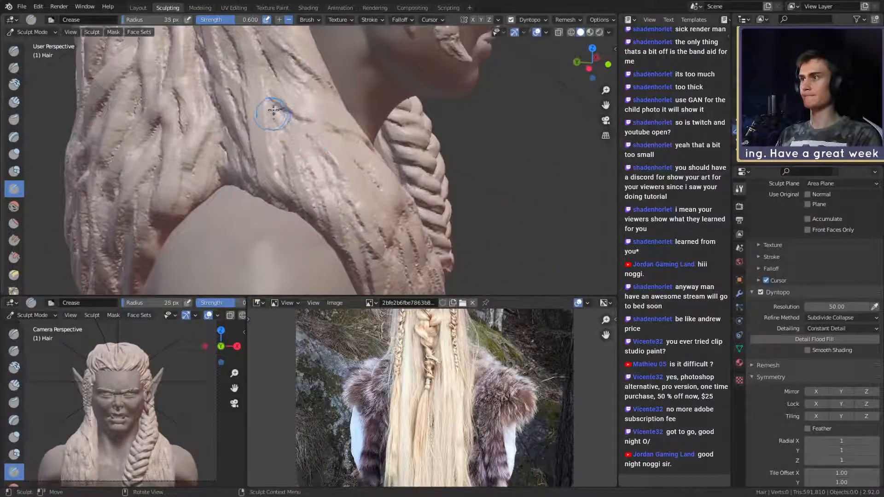
{"action": "middle_click_drag", "start_coordinate": [270, 92], "coordinate": [264, 83]}
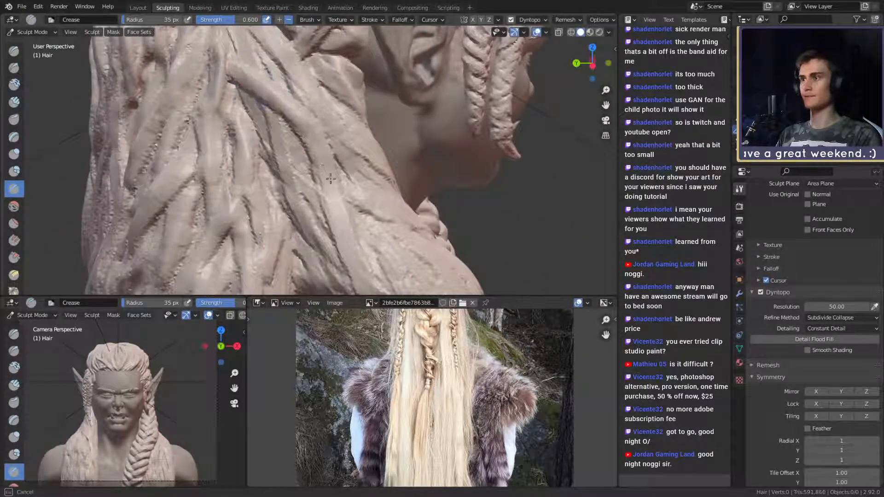
{"action": "left_click_drag", "start_coordinate": [302, 208], "coordinate": [318, 206]}
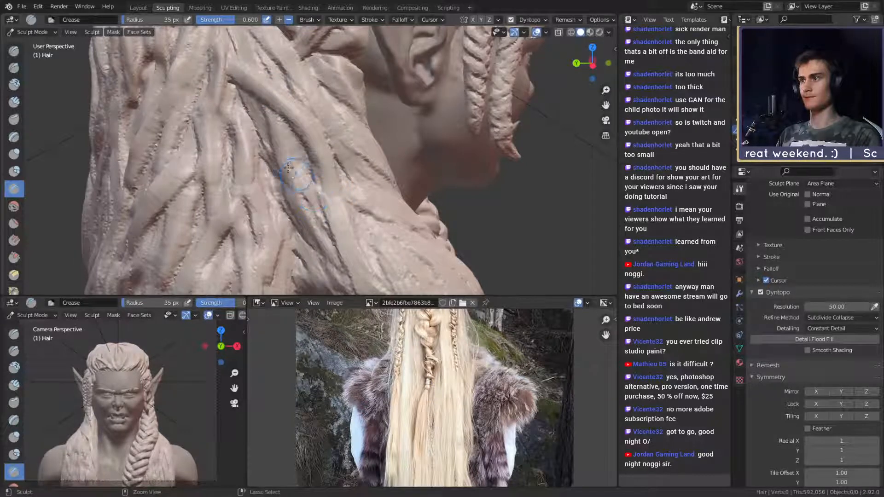
- Sharpen the strand separations behind and below the ear with the Crease brush at 23 px
{"action": "middle_click_drag", "start_coordinate": [285, 109], "coordinate": [295, 143], "text": "shift"}
{"action": "key", "text": "f"}
{"action": "left_click", "coordinate": [298, 168]}
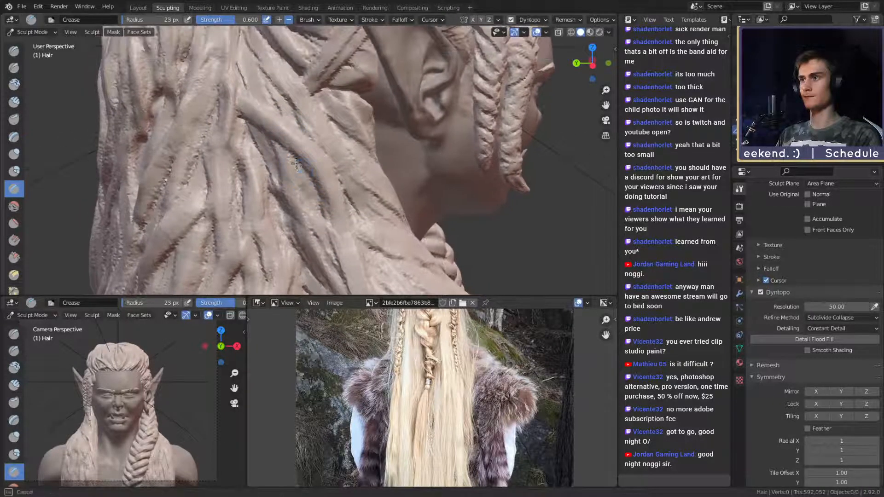
{"action": "middle_click_drag", "start_coordinate": [263, 99], "coordinate": [281, 176], "text": "shift"}
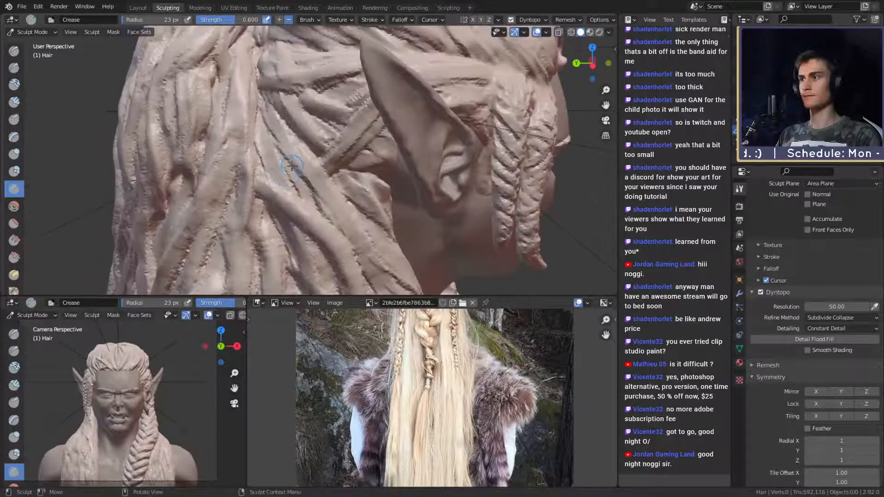
{"action": "left_click_drag", "start_coordinate": [343, 224], "coordinate": [351, 244]}
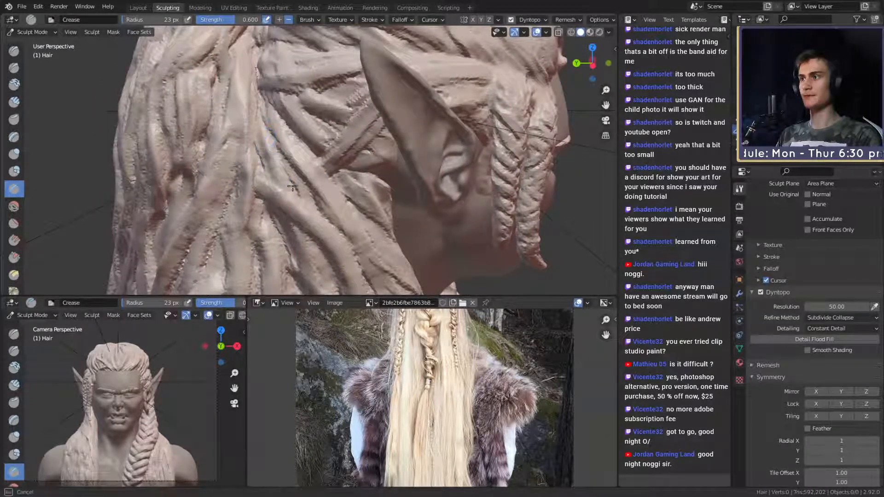
- Crease the strands along the neck edge where the hair passes over the shoulder, enlarging the radius to 31, 39 and 55 px
{"action": "middle_click_drag", "start_coordinate": [344, 228], "coordinate": [279, 159]}
{"action": "key", "text": "f"}
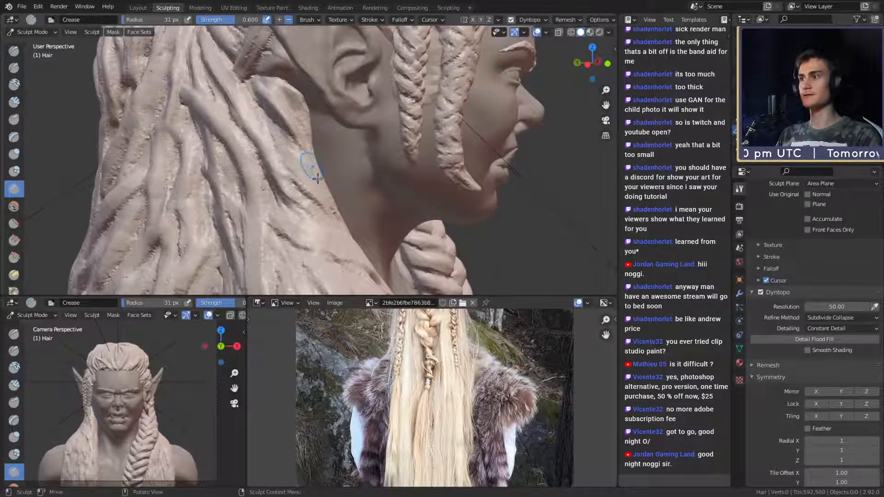
{"action": "mouse_move", "coordinate": [317, 178]}
{"action": "middle_mouse_down"}
{"action": "mouse_move", "coordinate": [278, 145]}
{"action": "mouse_move", "coordinate": [297, 156]}
{"action": "mouse_move", "coordinate": [307, 133]}
{"action": "mouse_move", "coordinate": [274, 126]}
{"action": "middle_mouse_up"}
{"action": "middle_click_drag", "start_coordinate": [314, 173], "coordinate": [274, 105]}
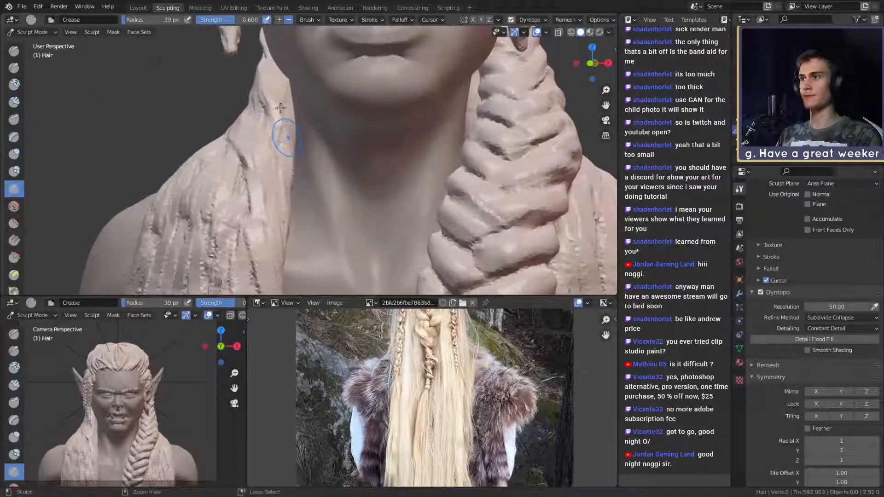
{"action": "middle_click_drag", "start_coordinate": [304, 134], "coordinate": [249, 107]}
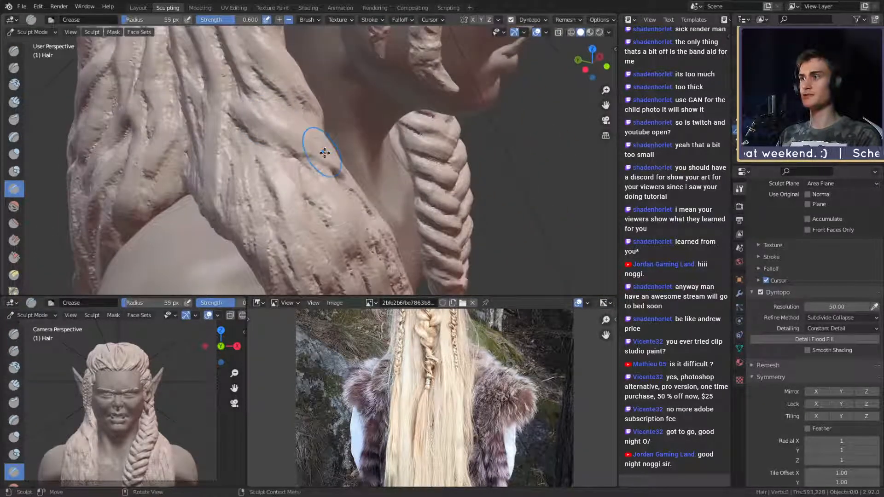
- Cut strand grooves into the upper front and inner edge of the loose chest lock with Crease at 32 px
{"action": "middle_click_drag", "start_coordinate": [324, 153], "coordinate": [257, 95]}
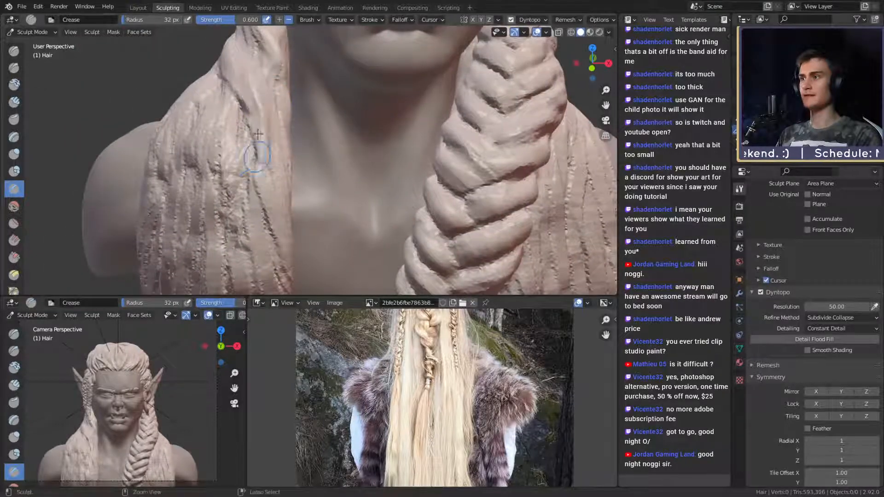
{"action": "middle_click_drag", "start_coordinate": [240, 184], "coordinate": [305, 113]}
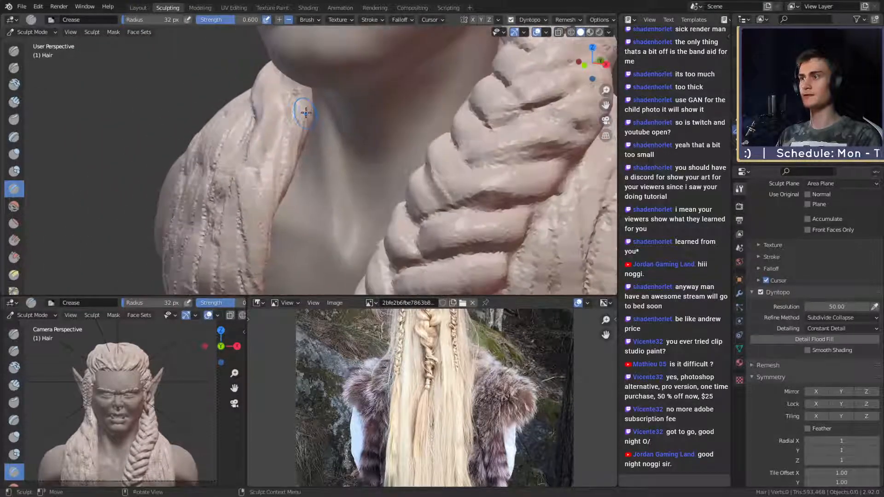
{"action": "middle_click_drag", "start_coordinate": [298, 168], "coordinate": [304, 129], "text": "shift"}
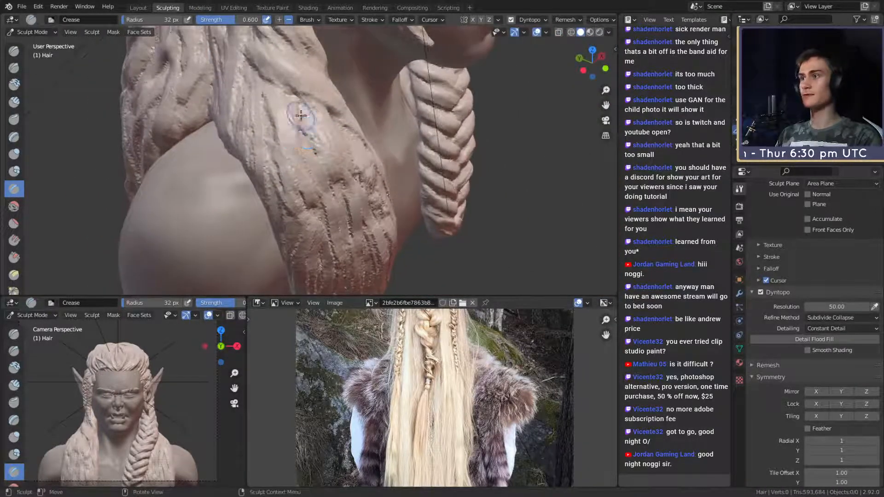
{"action": "middle_click_drag", "start_coordinate": [290, 165], "coordinate": [286, 125]}
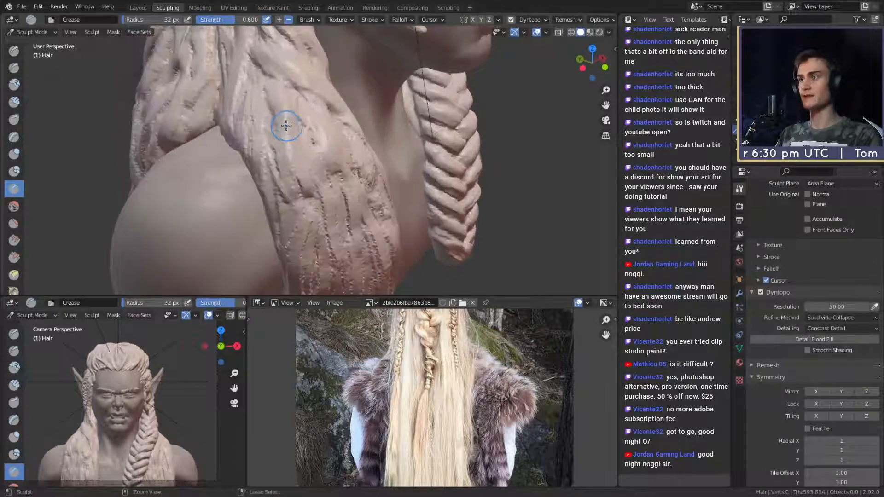
- Deepen the grooves through the middle of the loose chest lock with Crease at 21 px and 29 px
{"action": "key", "text": "f"}
{"action": "left_click", "coordinate": [295, 166]}
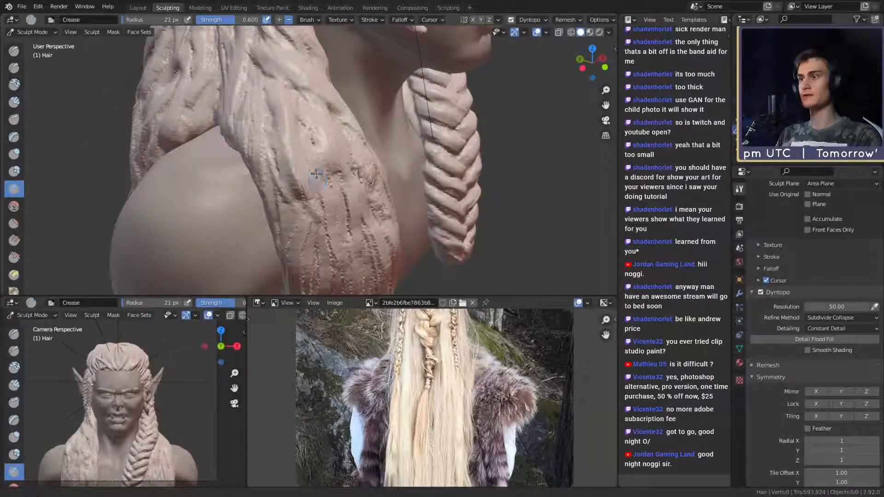
{"action": "middle_click_drag", "start_coordinate": [295, 166], "coordinate": [302, 115]}
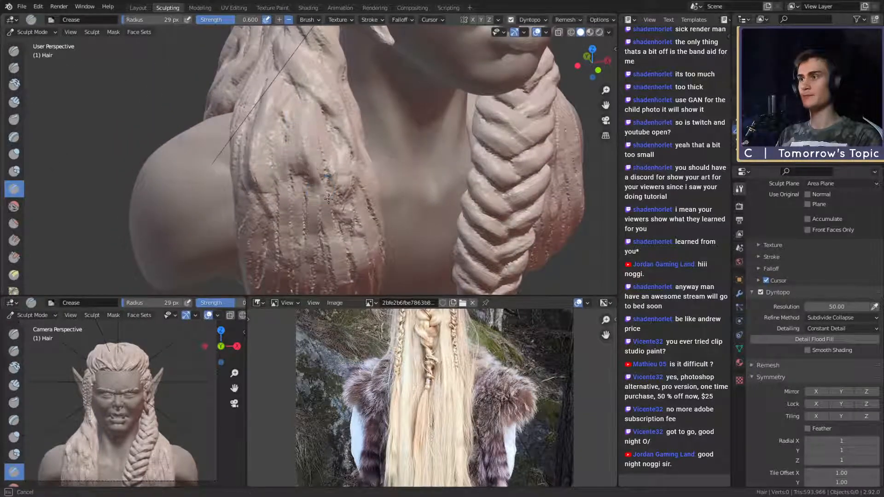
{"action": "middle_click_drag", "start_coordinate": [338, 169], "coordinate": [305, 137]}
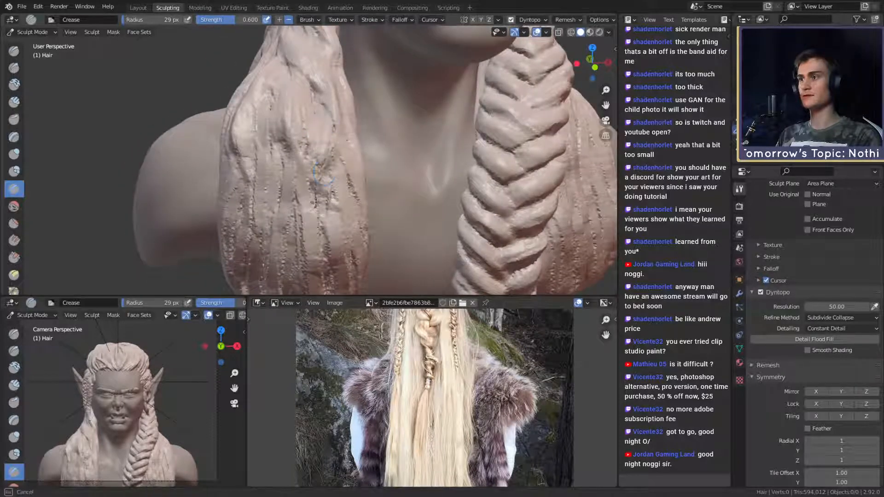
{"action": "middle_click_drag", "start_coordinate": [340, 125], "coordinate": [290, 151]}
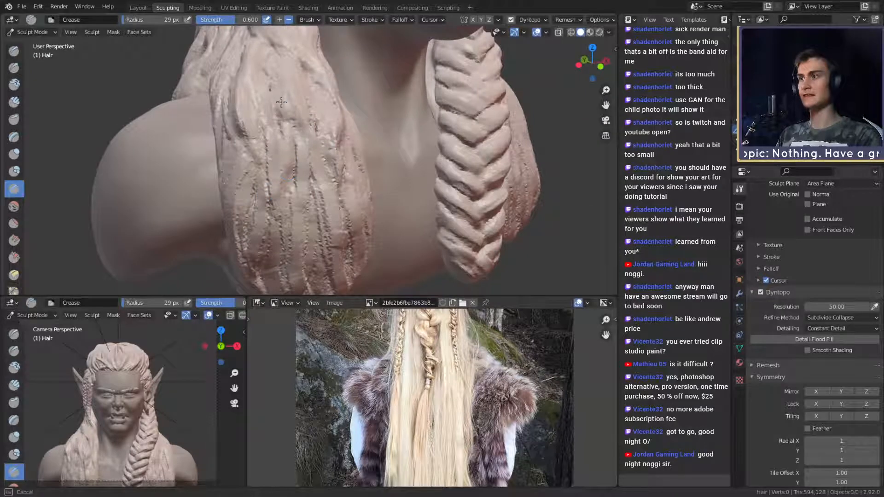
- Add finer creases to the upper bulge of the loose chest lock with the radius reduced to 26 px and 24 px
{"action": "key", "text": "bracketleft"}
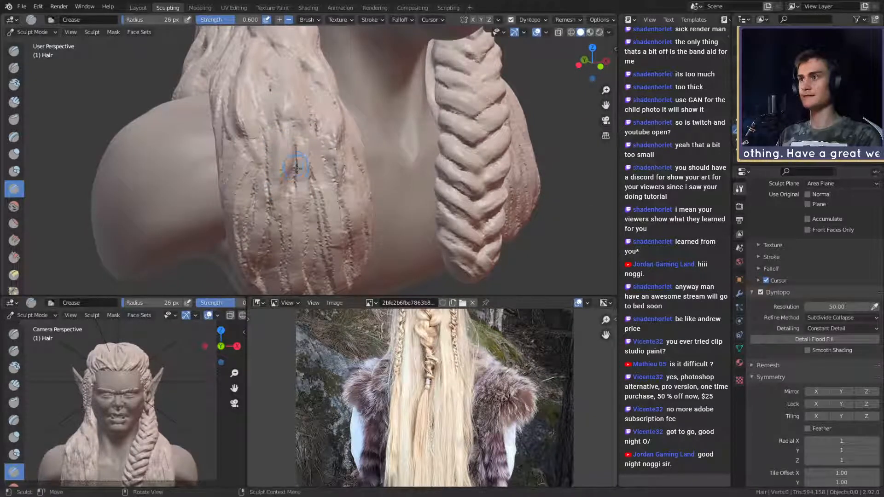
{"action": "middle_click_drag", "start_coordinate": [291, 115], "coordinate": [306, 148]}
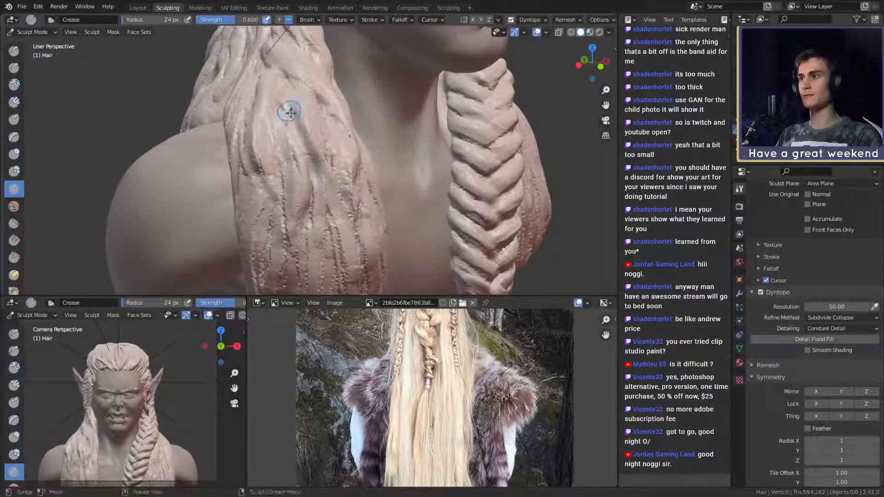
{"action": "middle_click_drag", "start_coordinate": [290, 112], "coordinate": [283, 172]}
- Define the strands running from below the ear down the neck into the chest lock with Crease at 24 px
{"action": "middle_click_drag", "start_coordinate": [279, 88], "coordinate": [324, 187]}
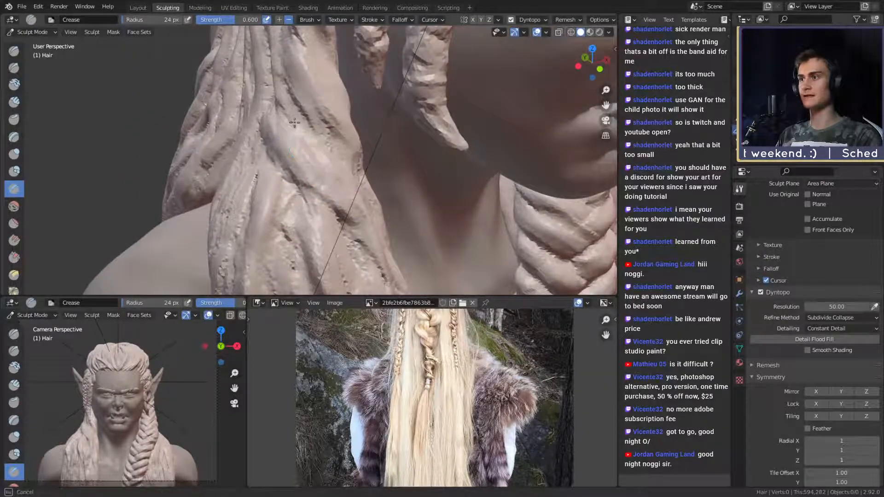
{"action": "mouse_move", "coordinate": [294, 122]}
{"action": "middle_mouse_down"}
{"action": "mouse_move", "coordinate": [300, 158]}
{"action": "mouse_move", "coordinate": [307, 154]}
{"action": "middle_mouse_up"}
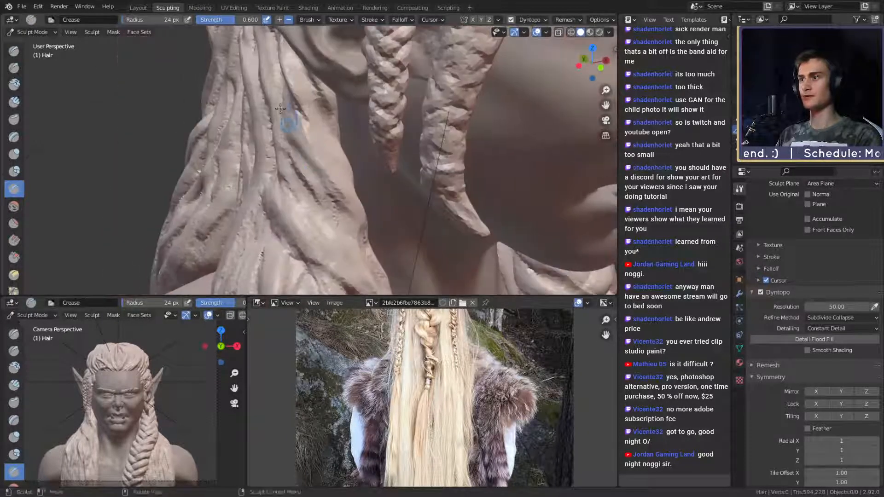
{"action": "middle_click_drag", "start_coordinate": [280, 109], "coordinate": [312, 138]}
{"action": "mouse_move", "coordinate": [351, 197]}
{"action": "middle_mouse_down"}
{"action": "mouse_move", "coordinate": [299, 152]}
{"action": "mouse_move", "coordinate": [270, 112]}
{"action": "middle_mouse_up"}
{"action": "middle_click_drag", "start_coordinate": [305, 170], "coordinate": [274, 95]}
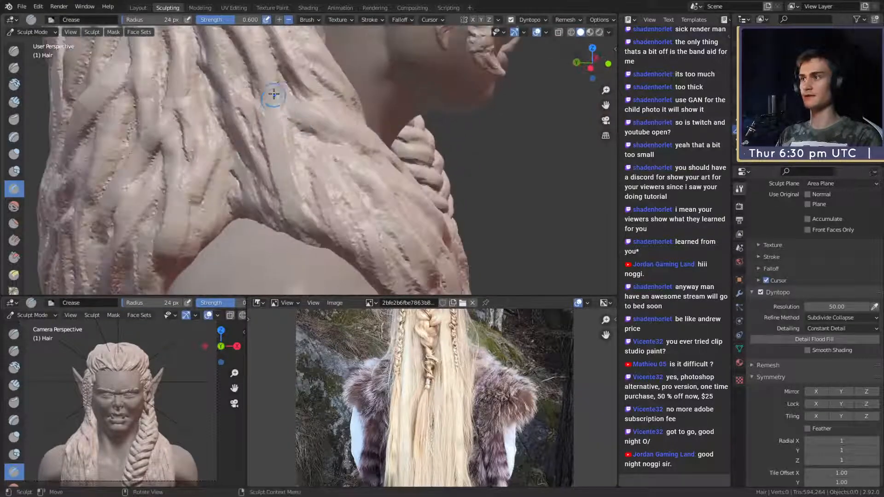
- Carve thin creases between the overlapping neck strands above the shoulder with the Crease radius at 19 px
{"action": "key", "text": "f"}
{"action": "left_click_drag", "start_coordinate": [287, 118], "coordinate": [286, 113]}
{"action": "middle_click_drag", "start_coordinate": [290, 115], "coordinate": [321, 168], "text": "shift"}
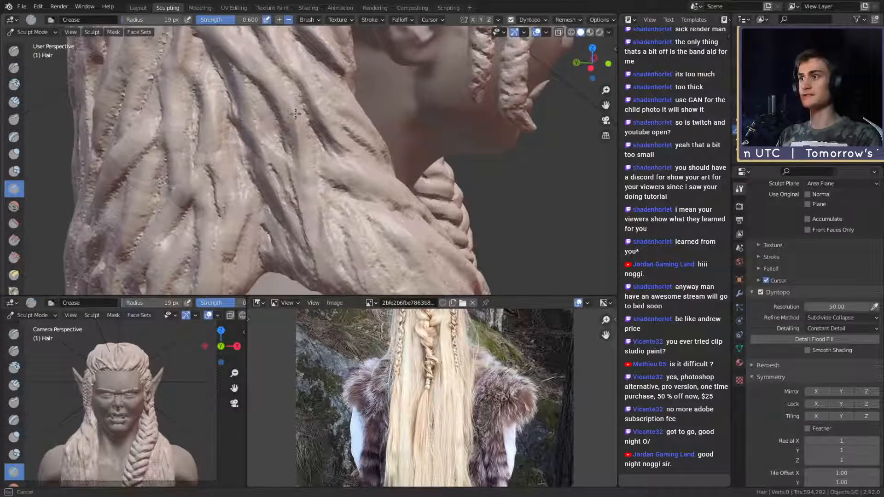
{"action": "mouse_move", "coordinate": [283, 78]}
{"action": "middle_mouse_down"}
{"action": "mouse_move", "coordinate": [244, 111]}
{"action": "mouse_move", "coordinate": [237, 42]}
{"action": "mouse_move", "coordinate": [310, 112]}
{"action": "mouse_move", "coordinate": [268, 106]}
{"action": "middle_mouse_up"}
{"action": "mouse_move", "coordinate": [330, 170]}
{"action": "middle_mouse_down"}
{"action": "mouse_move", "coordinate": [241, 134]}
{"action": "mouse_move", "coordinate": [309, 121]}
{"action": "mouse_move", "coordinate": [295, 99]}
{"action": "middle_mouse_up"}
- Crease the inner edge and front strands of the loose chest lock at radii of 33, 26 and 39 px
{"action": "middle_click_drag", "start_coordinate": [322, 144], "coordinate": [326, 95]}
{"action": "middle_click_drag", "start_coordinate": [342, 171], "coordinate": [319, 122]}
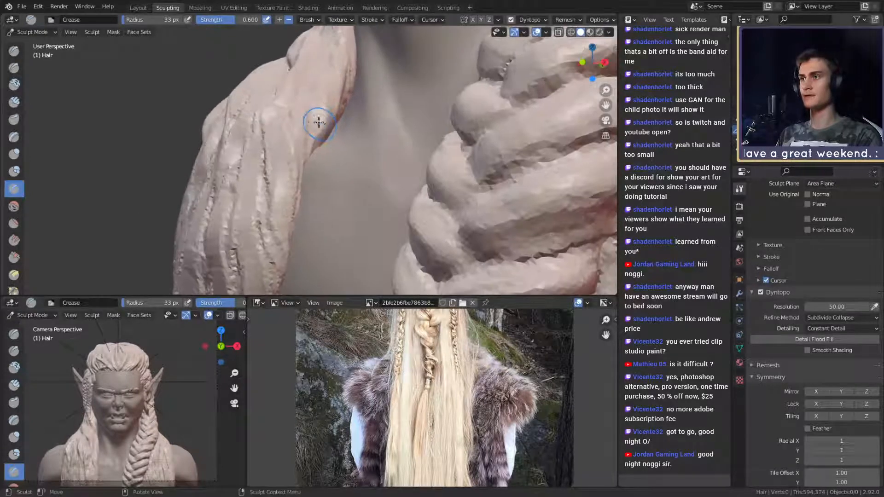
{"action": "mouse_move", "coordinate": [319, 192]}
{"action": "middle_mouse_down"}
{"action": "mouse_move", "coordinate": [334, 118]}
{"action": "mouse_move", "coordinate": [366, 142]}
{"action": "mouse_move", "coordinate": [342, 130]}
{"action": "middle_mouse_up"}
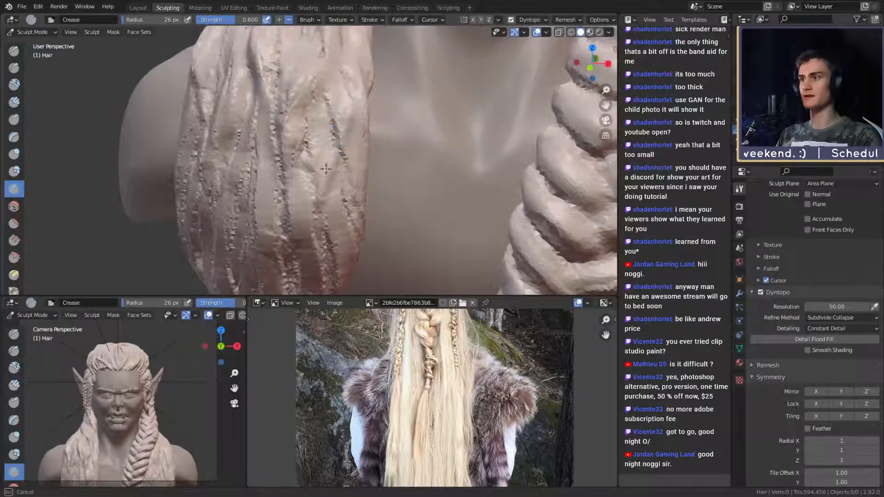
{"action": "mouse_move", "coordinate": [351, 188]}
{"action": "middle_mouse_down"}
{"action": "mouse_move", "coordinate": [322, 93]}
{"action": "mouse_move", "coordinate": [327, 125]}
{"action": "mouse_move", "coordinate": [314, 142]}
{"action": "middle_mouse_up"}
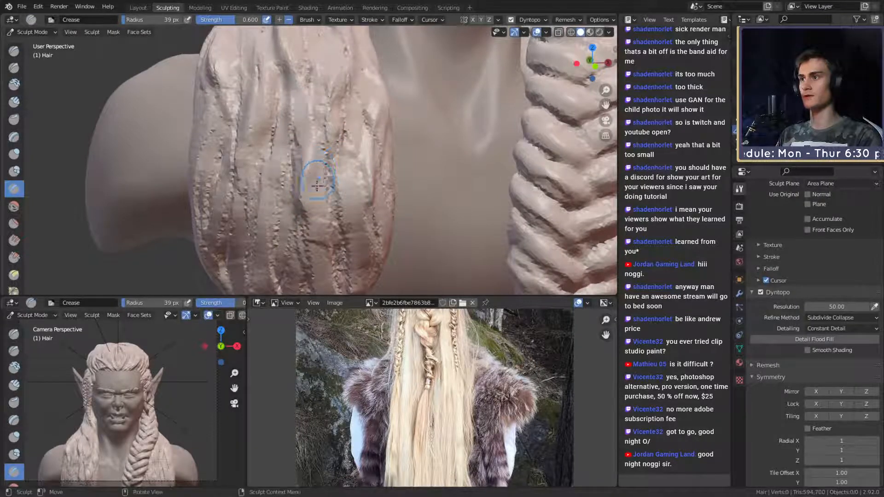
- Deepen the grooves on the chest lock's lower end, shoulder side and rounded tip with Crease at 39 px and 37 px
{"action": "middle_click_drag", "start_coordinate": [316, 186], "coordinate": [325, 144]}
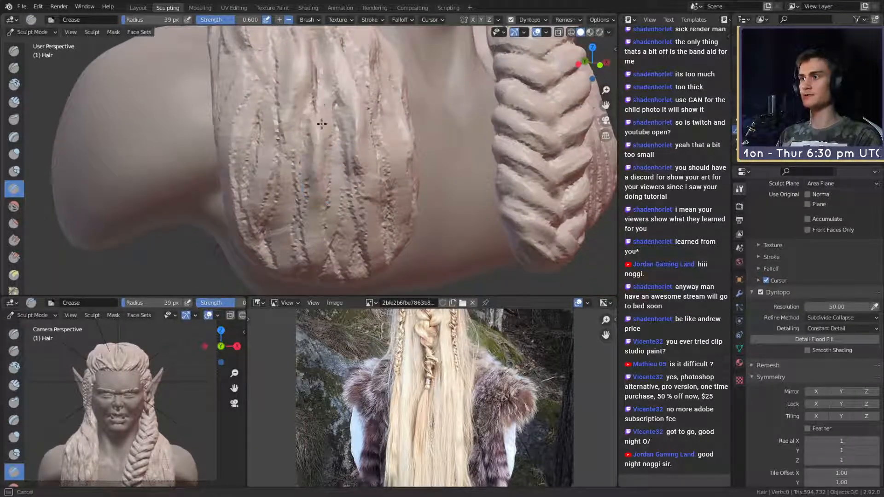
{"action": "mouse_move", "coordinate": [326, 175]}
{"action": "middle_mouse_down"}
{"action": "mouse_move", "coordinate": [334, 142]}
{"action": "mouse_move", "coordinate": [318, 157]}
{"action": "middle_mouse_up"}
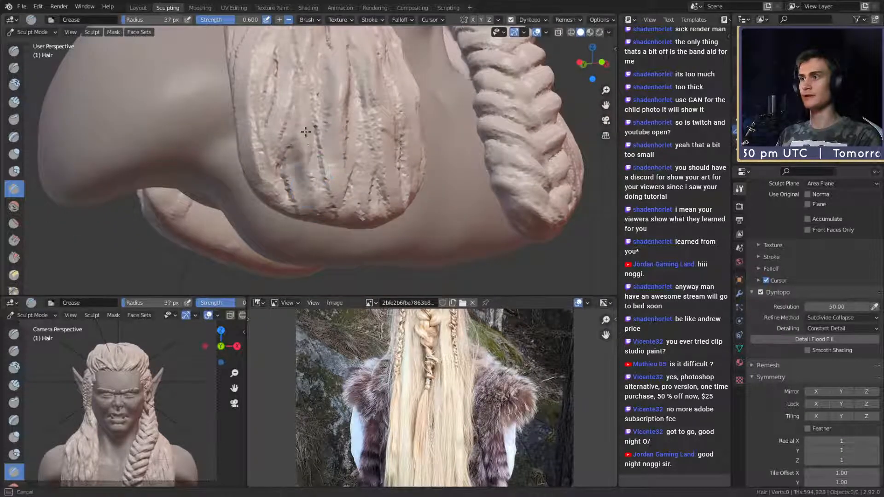
{"action": "mouse_move", "coordinate": [319, 112]}
{"action": "middle_mouse_down"}
{"action": "mouse_move", "coordinate": [339, 148]}
{"action": "mouse_move", "coordinate": [316, 71]}
{"action": "middle_mouse_up"}
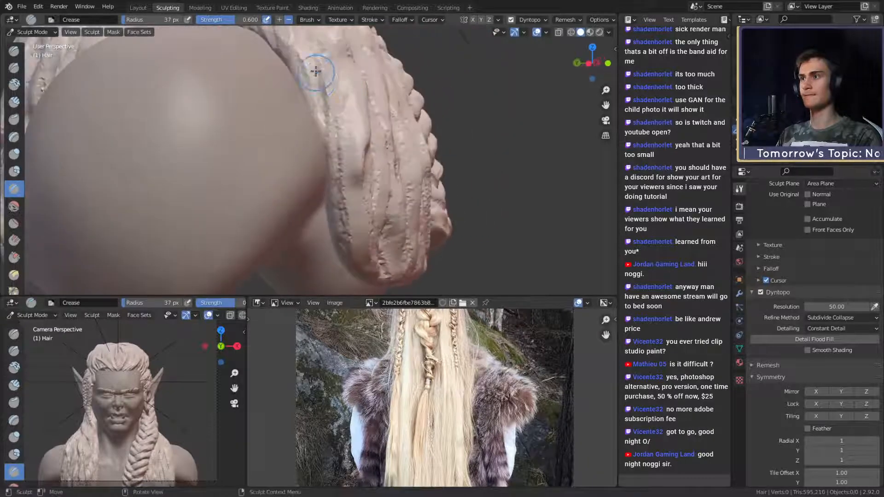
{"action": "middle_click_drag", "start_coordinate": [335, 136], "coordinate": [316, 138]}
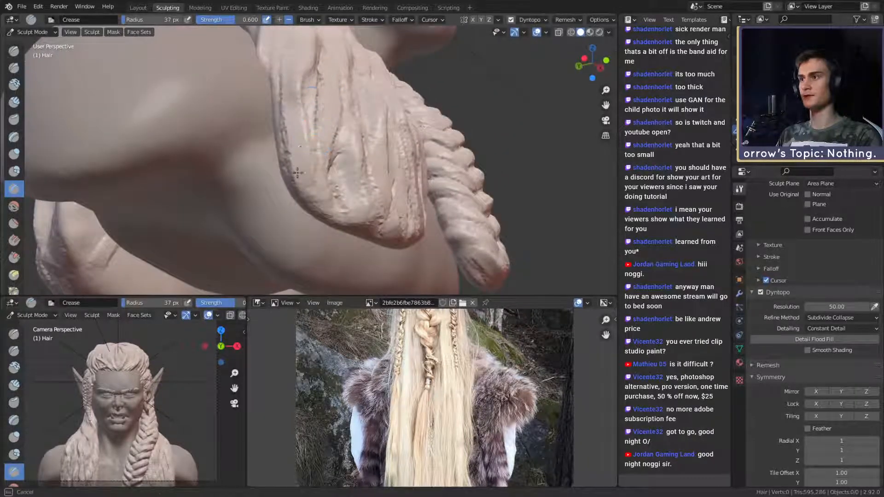
{"action": "mouse_move", "coordinate": [320, 187]}
{"action": "middle_mouse_down"}
{"action": "mouse_move", "coordinate": [335, 159]}
{"action": "mouse_move", "coordinate": [331, 138]}
{"action": "mouse_move", "coordinate": [250, 108]}
{"action": "middle_mouse_up"}
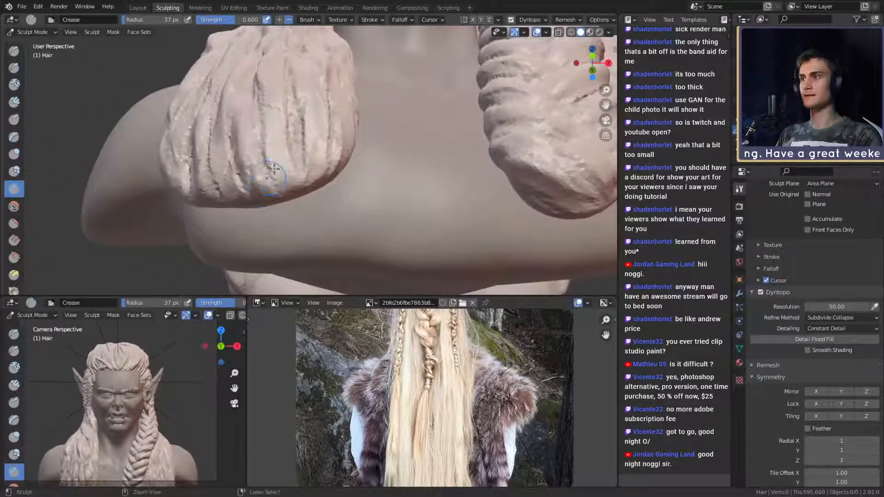
- Crease the swept-back strands behind the ear up to the tied point with the Crease radius at 37 px
{"action": "mouse_move", "coordinate": [312, 134]}
{"action": "middle_mouse_down"}
{"action": "mouse_move", "coordinate": [249, 152]}
{"action": "mouse_move", "coordinate": [263, 116]}
{"action": "mouse_move", "coordinate": [296, 168]}
{"action": "mouse_move", "coordinate": [319, 157]}
{"action": "middle_mouse_up"}
{"action": "scroll", "coordinate": [304, 161], "scroll_direction": "down", "scroll_amount": 5}
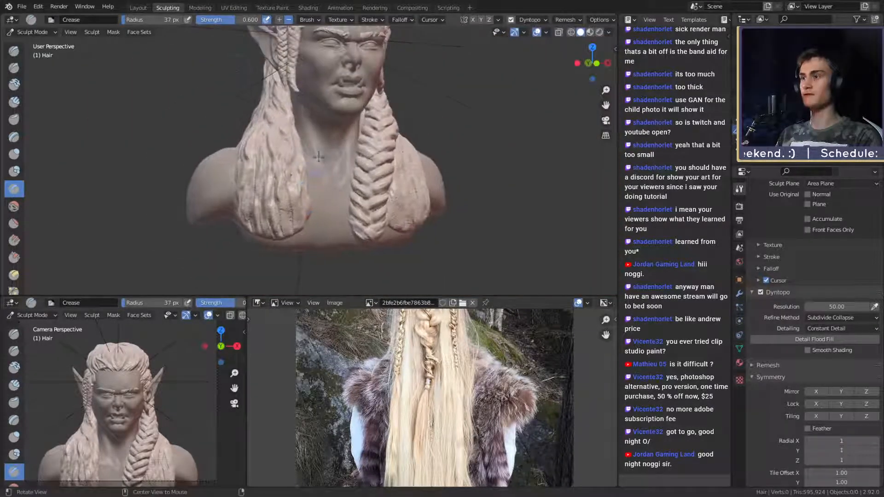
{"action": "mouse_move", "coordinate": [275, 117]}
{"action": "middle_mouse_down"}
{"action": "mouse_move", "coordinate": [332, 131]}
{"action": "mouse_move", "coordinate": [303, 126]}
{"action": "mouse_move", "coordinate": [289, 143]}
{"action": "mouse_move", "coordinate": [263, 123]}
{"action": "middle_mouse_up"}
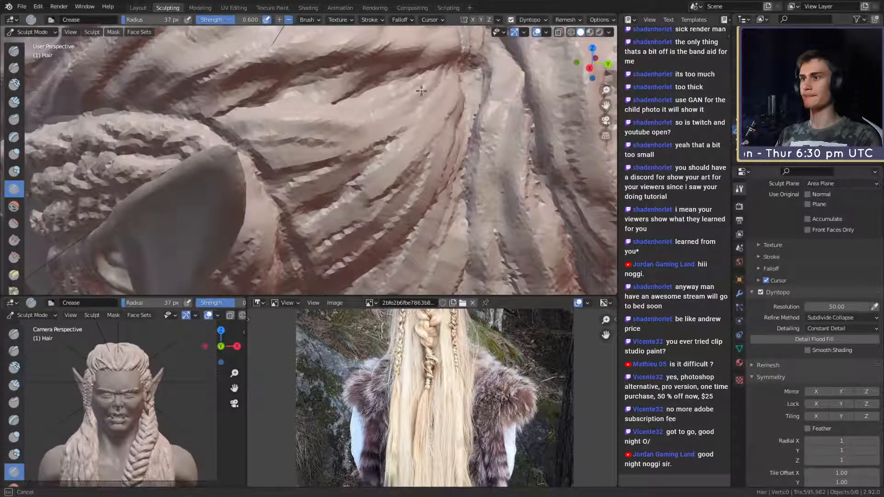
{"action": "left_click_drag", "start_coordinate": [421, 90], "coordinate": [385, 124]}
{"action": "mouse_move", "coordinate": [358, 184]}
{"action": "middle_mouse_down"}
{"action": "mouse_move", "coordinate": [332, 198]}
{"action": "mouse_move", "coordinate": [400, 61]}
{"action": "mouse_move", "coordinate": [343, 125]}
{"action": "middle_mouse_up"}
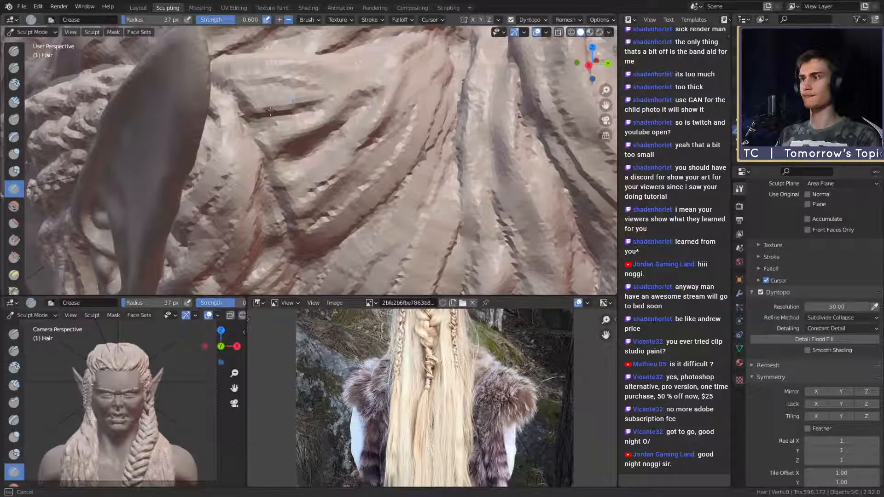
{"action": "middle_click_drag", "start_coordinate": [314, 103], "coordinate": [319, 126]}
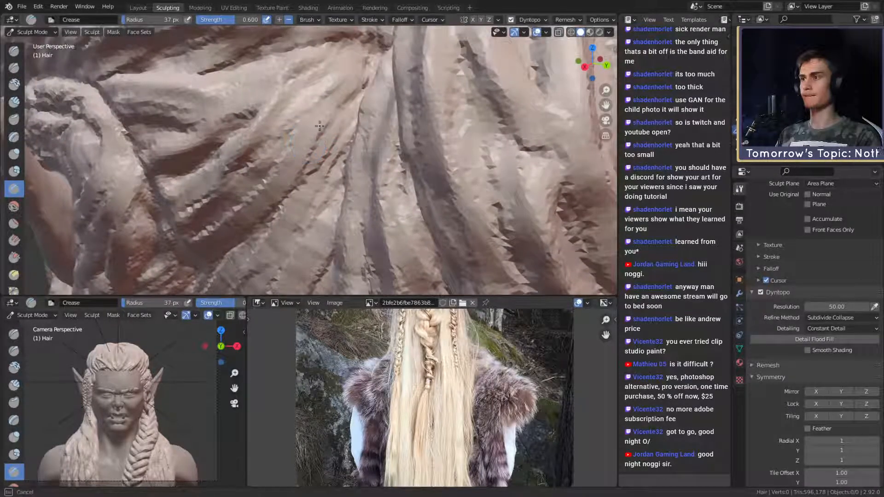
{"action": "left_click_drag", "start_coordinate": [320, 125], "coordinate": [307, 107]}
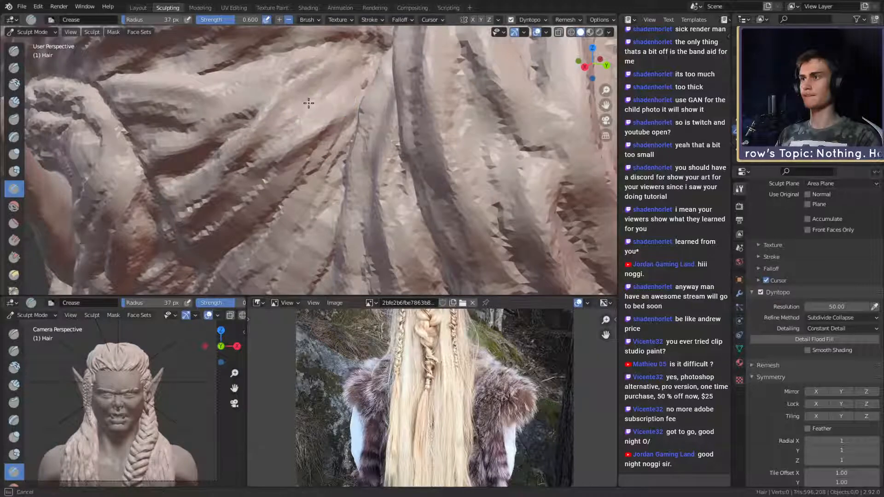
{"action": "left_click_drag", "start_coordinate": [351, 75], "coordinate": [375, 61]}
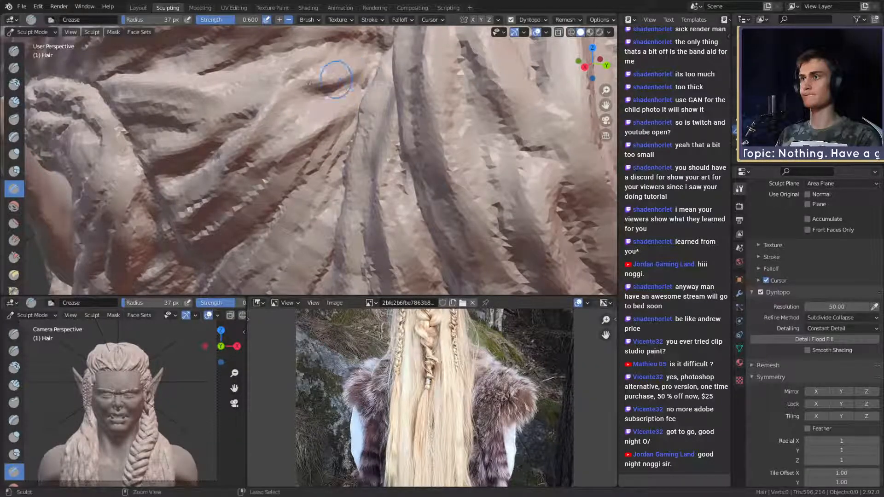
{"action": "middle_click_drag", "start_coordinate": [336, 80], "coordinate": [330, 112]}
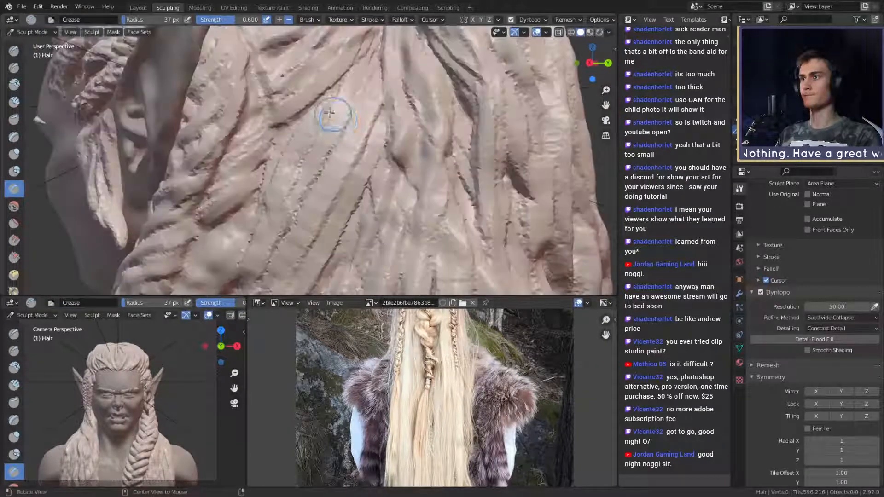
- Deepen the grooves in the loose hair falling behind the ear braid with Crease at 37 px and 45 px
{"action": "mouse_move", "coordinate": [281, 121]}
{"action": "left_mouse_down"}
{"action": "mouse_move", "coordinate": [302, 81]}
{"action": "mouse_move", "coordinate": [341, 63]}
{"action": "left_mouse_up"}
{"action": "middle_click_drag", "start_coordinate": [370, 74], "coordinate": [367, 94]}
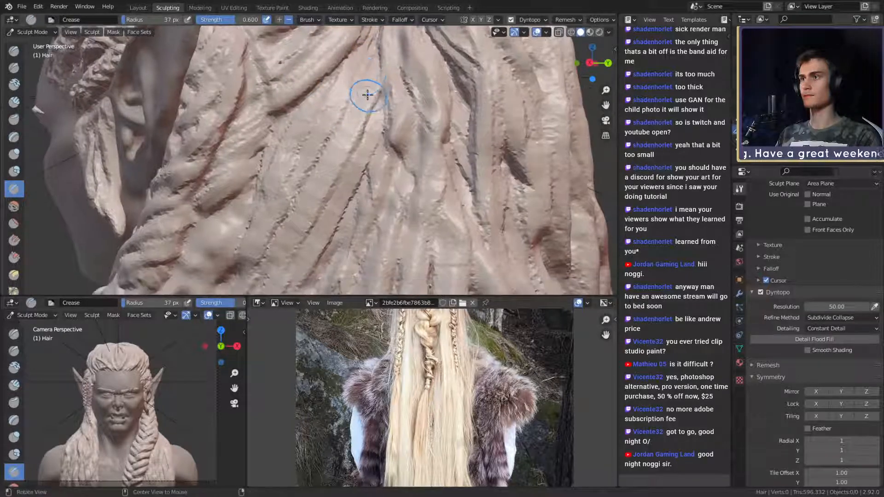
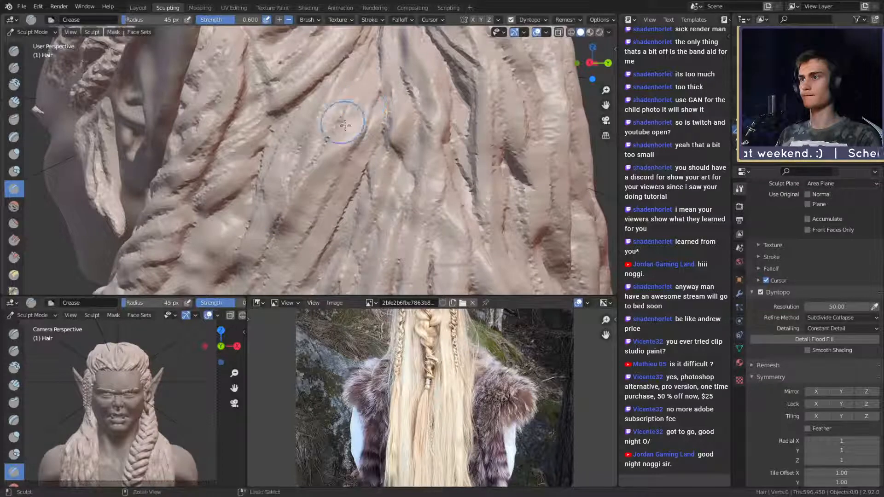
{"action": "middle_click_drag", "start_coordinate": [322, 197], "coordinate": [334, 134]}
{"action": "left_click_drag", "start_coordinate": [334, 153], "coordinate": [358, 159]}
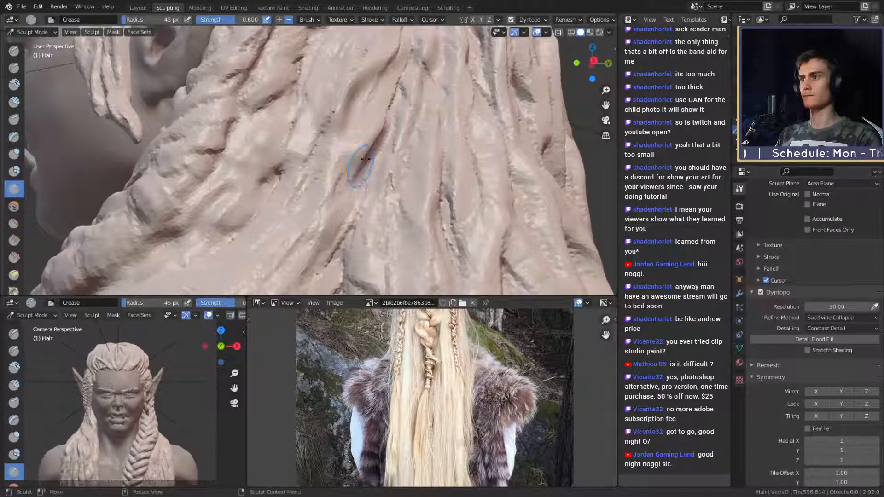
{"action": "middle_click_drag", "start_coordinate": [366, 159], "coordinate": [364, 109]}
{"action": "left_click_drag", "start_coordinate": [365, 83], "coordinate": [358, 91]}
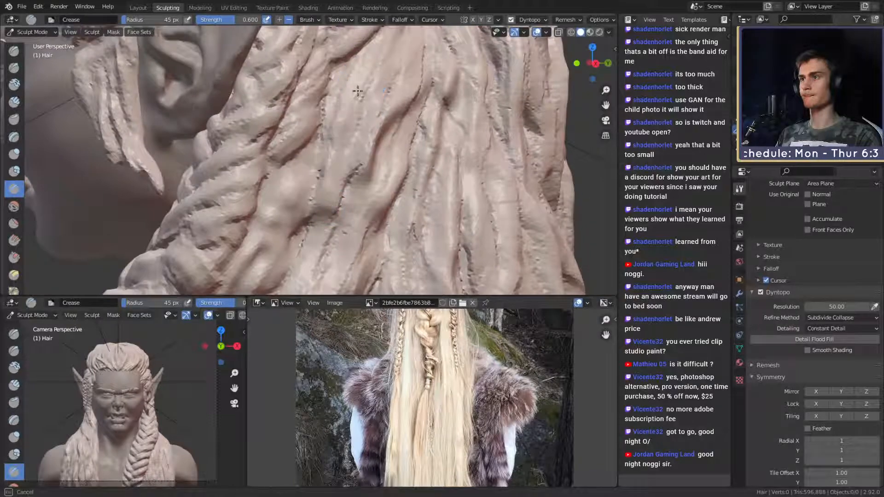
{"action": "mouse_move", "coordinate": [367, 147]}
{"action": "middle_mouse_down"}
{"action": "mouse_move", "coordinate": [351, 134]}
{"action": "mouse_move", "coordinate": [373, 113]}
{"action": "middle_mouse_up"}
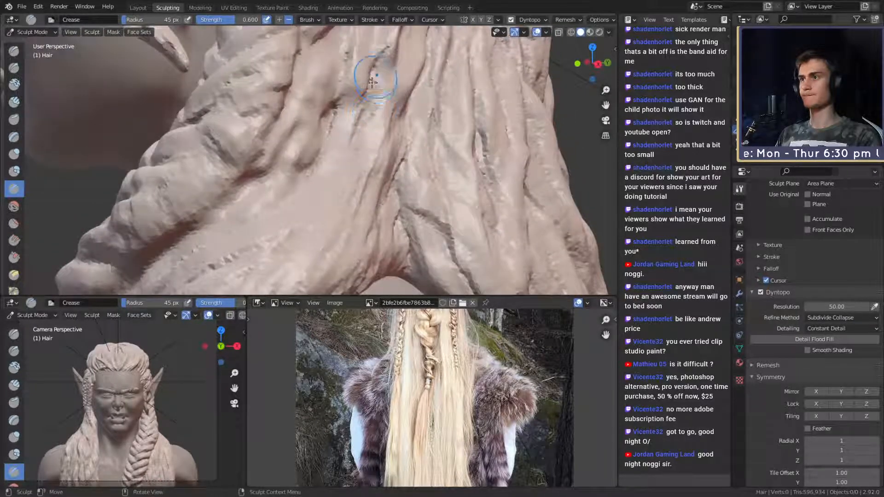
- Carve the strands sweeping from the neck over the shoulder with Crease at 45 px and 37 px
{"action": "mouse_move", "coordinate": [359, 148]}
{"action": "middle_mouse_down"}
{"action": "mouse_move", "coordinate": [365, 134]}
{"action": "mouse_move", "coordinate": [367, 178]}
{"action": "mouse_move", "coordinate": [345, 166]}
{"action": "mouse_move", "coordinate": [338, 131]}
{"action": "mouse_move", "coordinate": [347, 142]}
{"action": "mouse_move", "coordinate": [315, 130]}
{"action": "middle_mouse_up"}
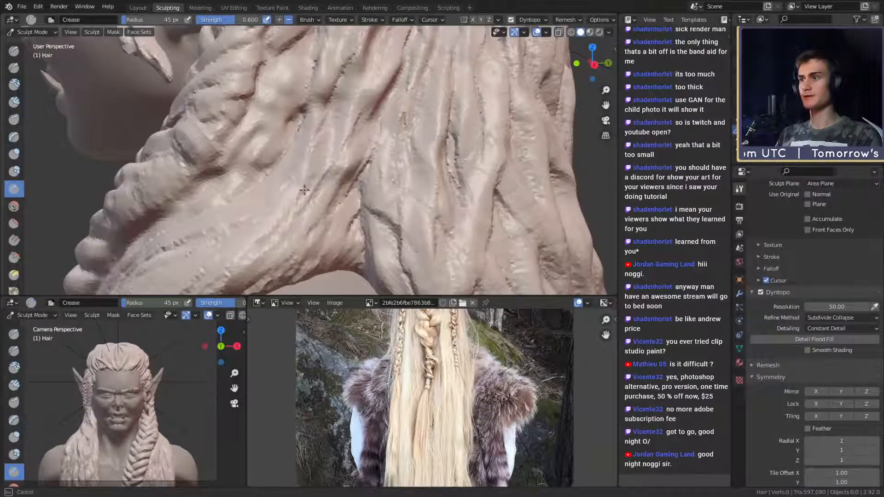
{"action": "left_click_drag", "start_coordinate": [304, 189], "coordinate": [328, 147]}
{"action": "middle_click_drag", "start_coordinate": [309, 206], "coordinate": [297, 217]}
{"action": "mouse_move", "coordinate": [333, 174]}
{"action": "middle_mouse_down"}
{"action": "mouse_move", "coordinate": [351, 154]}
{"action": "mouse_move", "coordinate": [295, 198]}
{"action": "middle_mouse_up"}
{"action": "mouse_move", "coordinate": [294, 198]}
{"action": "left_mouse_down"}
{"action": "mouse_move", "coordinate": [292, 188]}
{"action": "mouse_move", "coordinate": [322, 158]}
{"action": "left_mouse_up"}
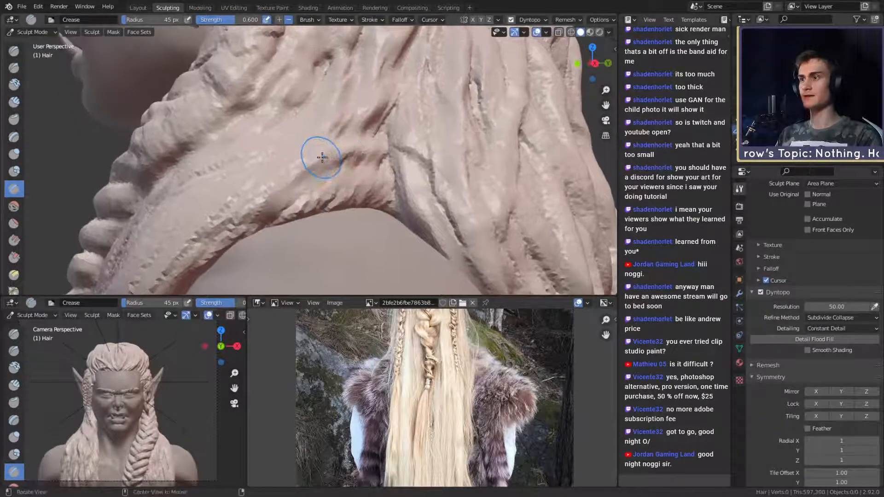
{"action": "left_click_drag", "start_coordinate": [306, 205], "coordinate": [368, 191]}
{"action": "key", "text": "f"}
{"action": "left_click", "coordinate": [378, 173]}
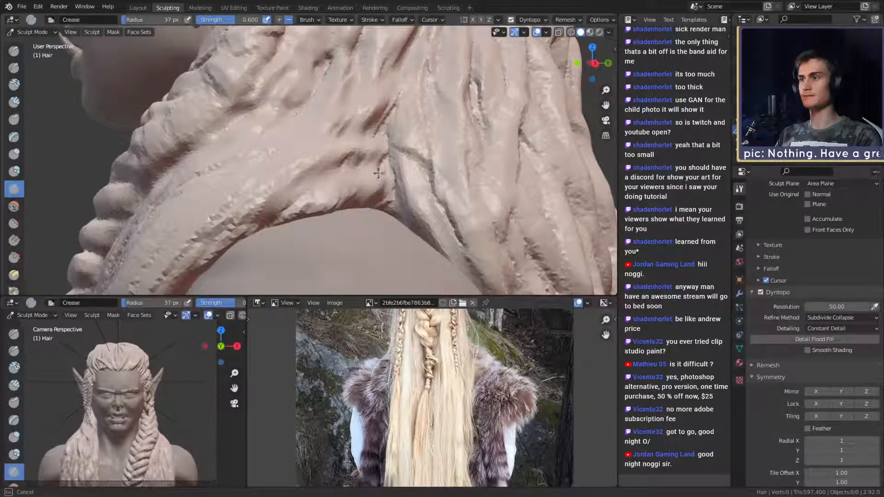
{"action": "mouse_move", "coordinate": [351, 163]}
{"action": "middle_mouse_down"}
{"action": "mouse_move", "coordinate": [381, 178]}
{"action": "mouse_move", "coordinate": [361, 134]}
{"action": "mouse_move", "coordinate": [383, 102]}
{"action": "middle_mouse_up"}
{"action": "left_click_drag", "start_coordinate": [336, 147], "coordinate": [359, 186]}
- Define the upper strands of the chest lock behind the thick braid with Crease at 37 px
{"action": "middle_click_drag", "start_coordinate": [339, 211], "coordinate": [362, 147]}
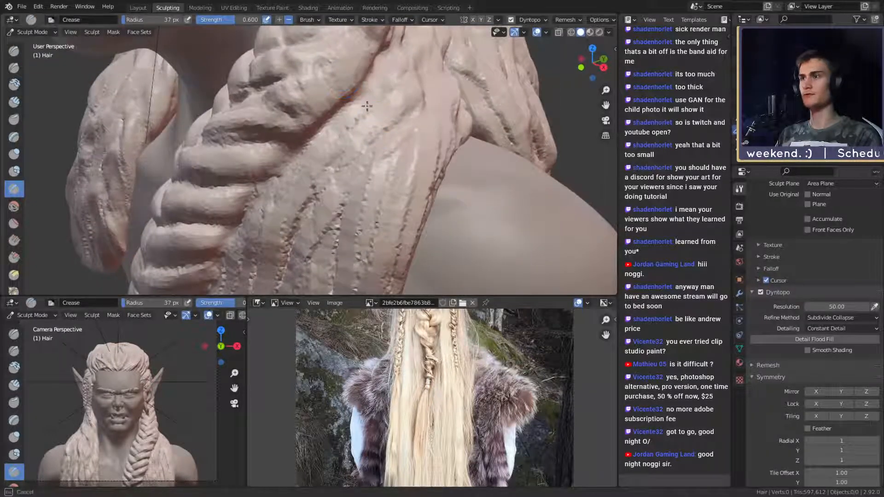
{"action": "left_click_drag", "start_coordinate": [374, 88], "coordinate": [385, 174]}
{"action": "left_click_drag", "start_coordinate": [368, 95], "coordinate": [374, 162]}
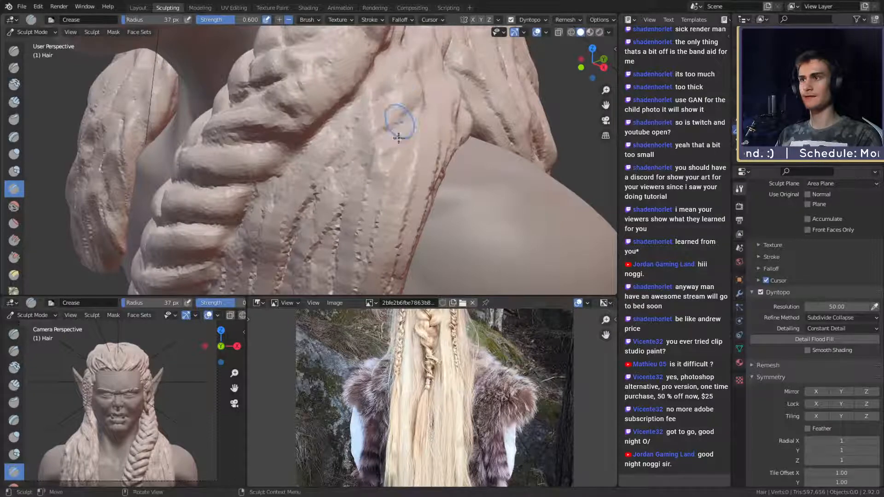
{"action": "middle_click_drag", "start_coordinate": [400, 112], "coordinate": [404, 94]}
{"action": "left_click_drag", "start_coordinate": [403, 94], "coordinate": [410, 192]}
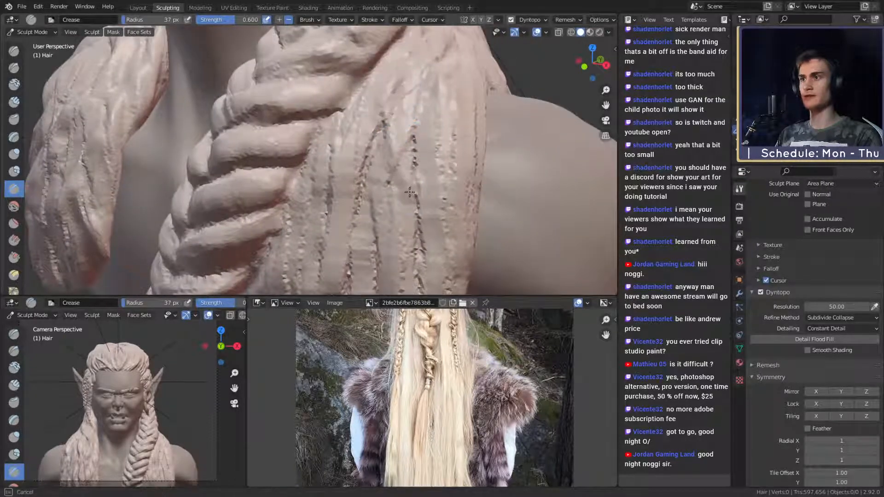
{"action": "left_click_drag", "start_coordinate": [412, 61], "coordinate": [434, 109]}
{"action": "mouse_move", "coordinate": [434, 108]}
{"action": "middle_mouse_down"}
{"action": "mouse_move", "coordinate": [415, 128]}
{"action": "mouse_move", "coordinate": [413, 184]}
{"action": "middle_mouse_up"}
{"action": "middle_click_drag", "start_coordinate": [401, 117], "coordinate": [407, 76]}
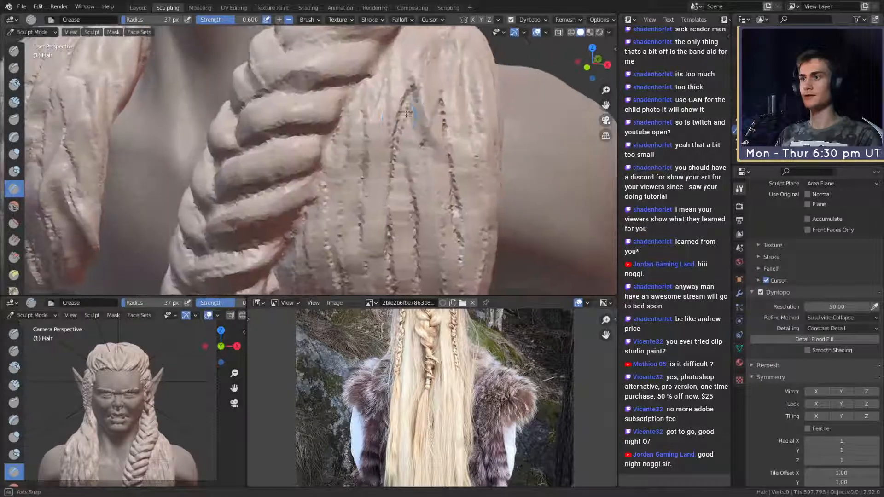
{"action": "left_click_drag", "start_coordinate": [412, 91], "coordinate": [442, 170]}
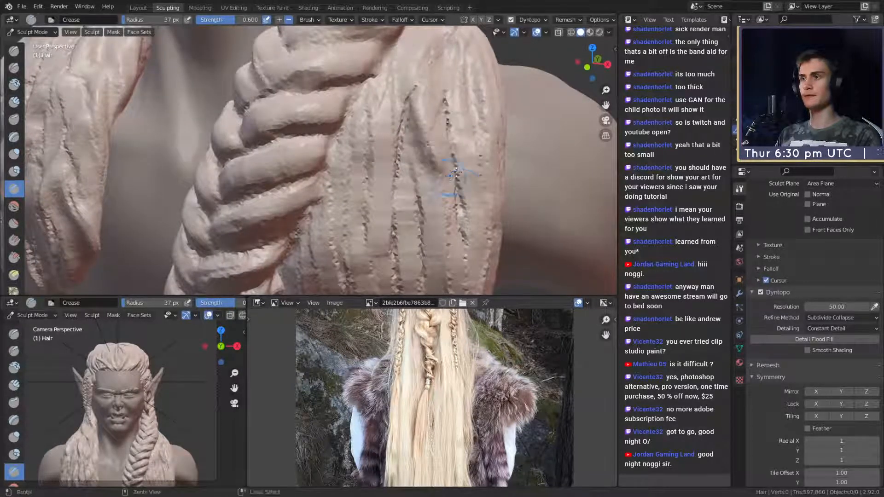
- Crease the middle strands of the braid-side chest lock and their junction with the braid at 37 px
{"action": "middle_click_drag", "start_coordinate": [437, 170], "coordinate": [411, 131], "text": "shift"}
{"action": "left_click_drag", "start_coordinate": [379, 91], "coordinate": [381, 117]}
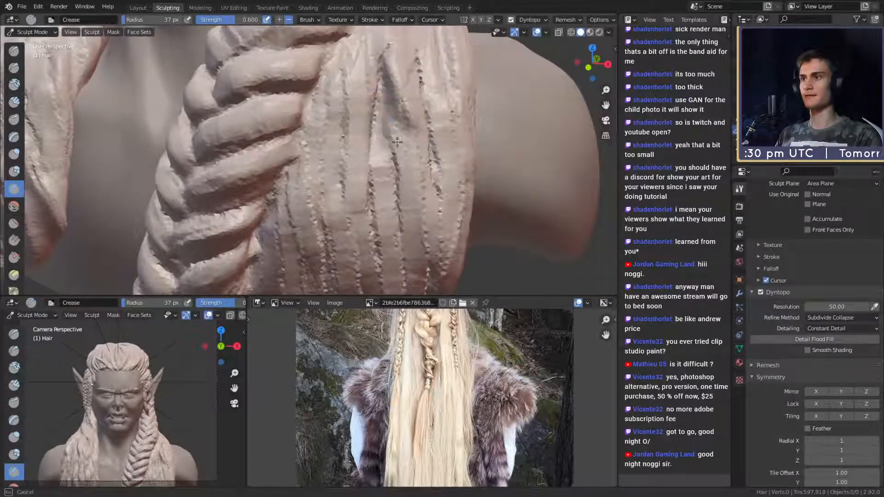
{"action": "mouse_move", "coordinate": [369, 47]}
{"action": "left_mouse_down"}
{"action": "mouse_move", "coordinate": [368, 40]}
{"action": "mouse_move", "coordinate": [362, 154]}
{"action": "left_mouse_up"}
{"action": "middle_click_drag", "start_coordinate": [359, 80], "coordinate": [364, 135], "text": "shift"}
{"action": "mouse_move", "coordinate": [367, 92]}
{"action": "left_mouse_down"}
{"action": "mouse_move", "coordinate": [322, 186]}
{"action": "mouse_move", "coordinate": [317, 233]}
{"action": "mouse_move", "coordinate": [351, 120]}
{"action": "left_mouse_up"}
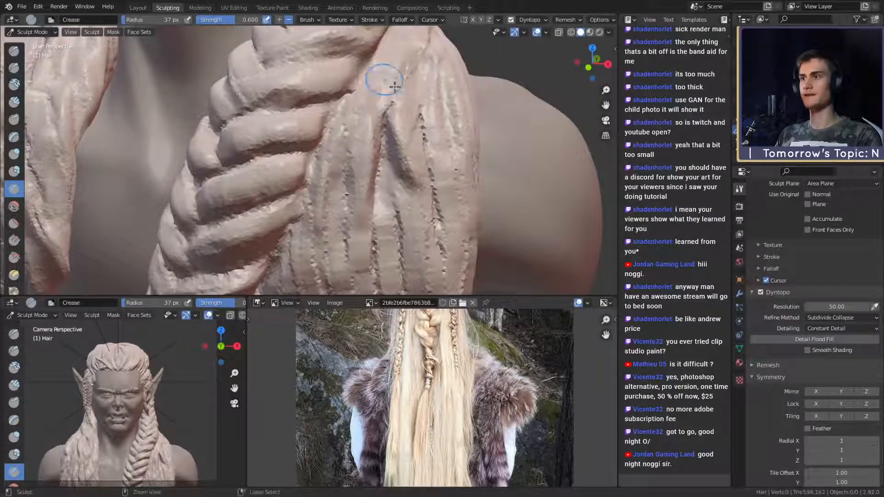
{"action": "mouse_move", "coordinate": [392, 98]}
{"action": "left_mouse_down"}
{"action": "mouse_move", "coordinate": [392, 57]}
{"action": "mouse_move", "coordinate": [405, 83]}
{"action": "left_mouse_up"}
{"action": "middle_click_drag", "start_coordinate": [405, 83], "coordinate": [385, 123]}
{"action": "mouse_move", "coordinate": [385, 122]}
{"action": "left_mouse_down"}
{"action": "mouse_move", "coordinate": [349, 184]}
{"action": "mouse_move", "coordinate": [365, 155]}
{"action": "left_mouse_up"}
- Crease the shoulder-side edge of the chest lock down toward its end at 37 px
{"action": "mouse_move", "coordinate": [365, 155]}
{"action": "middle_mouse_down"}
{"action": "mouse_move", "coordinate": [202, 159]}
{"action": "mouse_move", "coordinate": [315, 128]}
{"action": "middle_mouse_up"}
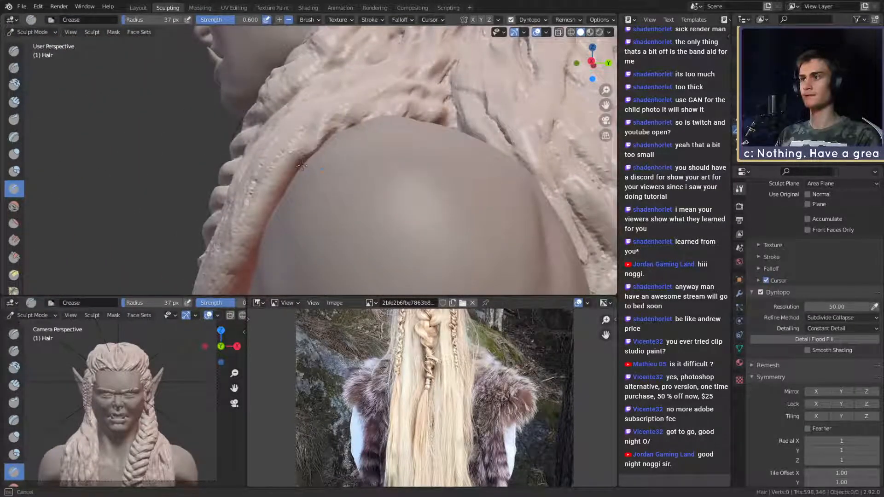
{"action": "mouse_move", "coordinate": [341, 200]}
{"action": "left_mouse_down", "text": "alt"}
{"action": "mouse_move", "coordinate": [363, 141]}
{"action": "mouse_move", "coordinate": [348, 148]}
{"action": "mouse_move", "coordinate": [339, 127]}
{"action": "left_mouse_up", "text": "alt"}
{"action": "mouse_move", "coordinate": [316, 93]}
{"action": "left_mouse_down"}
{"action": "mouse_move", "coordinate": [301, 132]}
{"action": "mouse_move", "coordinate": [346, 162]}
{"action": "mouse_move", "coordinate": [346, 179]}
{"action": "mouse_move", "coordinate": [364, 154]}
{"action": "mouse_move", "coordinate": [269, 135]}
{"action": "left_mouse_up"}
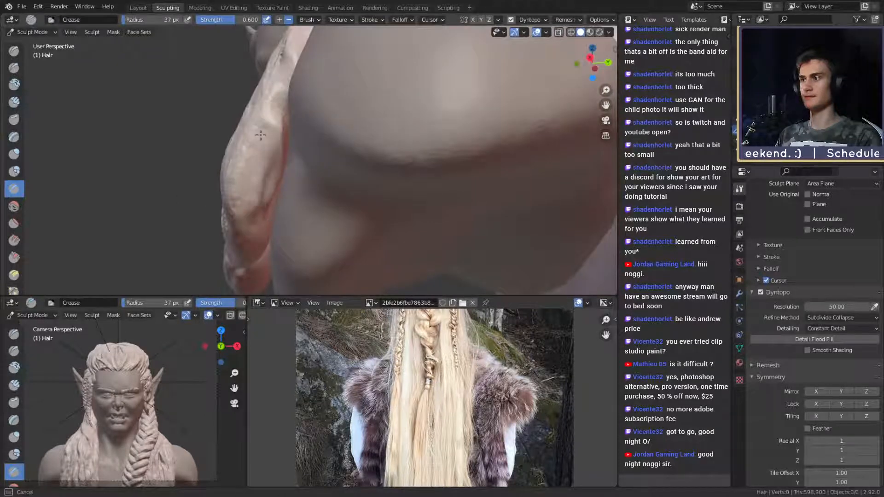
{"action": "left_click_drag", "start_coordinate": [301, 165], "coordinate": [314, 209], "text": "alt"}
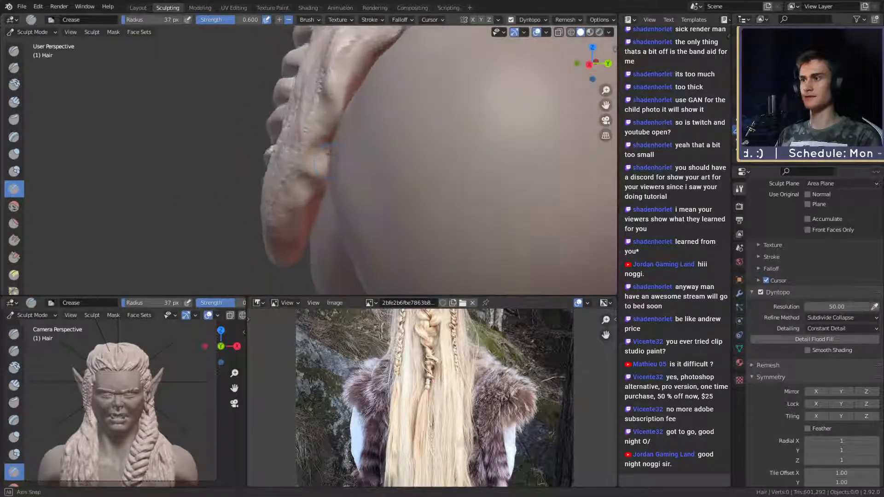
- Pull the lower end of the chest lock toward the torso with the Snake Hook brush
{"action": "key", "text": "k"}
{"action": "left_click_drag", "start_coordinate": [369, 221], "coordinate": [399, 182], "text": "alt"}
{"action": "key", "text": "f"}
{"action": "left_click", "coordinate": [512, 181]}
{"action": "mouse_move", "coordinate": [319, 198]}
{"action": "left_mouse_down"}
{"action": "mouse_move", "coordinate": [342, 175]}
{"action": "mouse_move", "coordinate": [333, 197]}
{"action": "mouse_move", "coordinate": [424, 208]}
{"action": "left_mouse_up"}
- Nudge the underside of the hair ends down against the chest using Snake Hook at 172 px
{"action": "key", "text": "f"}
{"action": "left_click", "coordinate": [318, 177]}
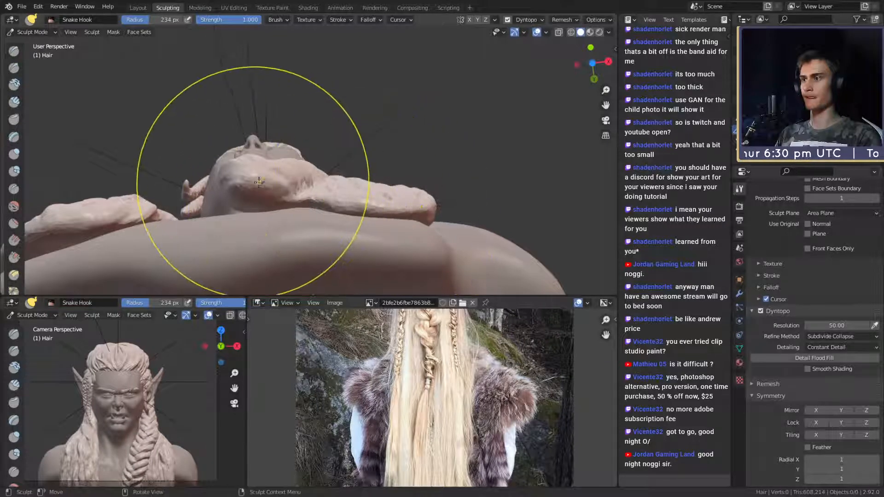
{"action": "middle_click_drag", "start_coordinate": [258, 194], "coordinate": [416, 179], "text": "shift"}
{"action": "middle_click_drag", "start_coordinate": [433, 221], "coordinate": [441, 210]}
{"action": "key", "text": "f"}
{"action": "left_click", "coordinate": [293, 210]}
{"action": "left_click_drag", "start_coordinate": [290, 205], "coordinate": [283, 211]}
{"action": "left_click_drag", "start_coordinate": [279, 203], "coordinate": [274, 212]}
{"action": "left_click_drag", "start_coordinate": [249, 205], "coordinate": [253, 215]}
{"action": "mouse_move", "coordinate": [340, 176]}
{"action": "middle_mouse_down"}
{"action": "mouse_move", "coordinate": [345, 207]}
{"action": "mouse_move", "coordinate": [299, 98]}
{"action": "middle_mouse_up"}
- Carve broader grooves into the lower half of the braid-side chest lock with the Crease radius at 42 px
{"action": "key", "text": "shift+c"}
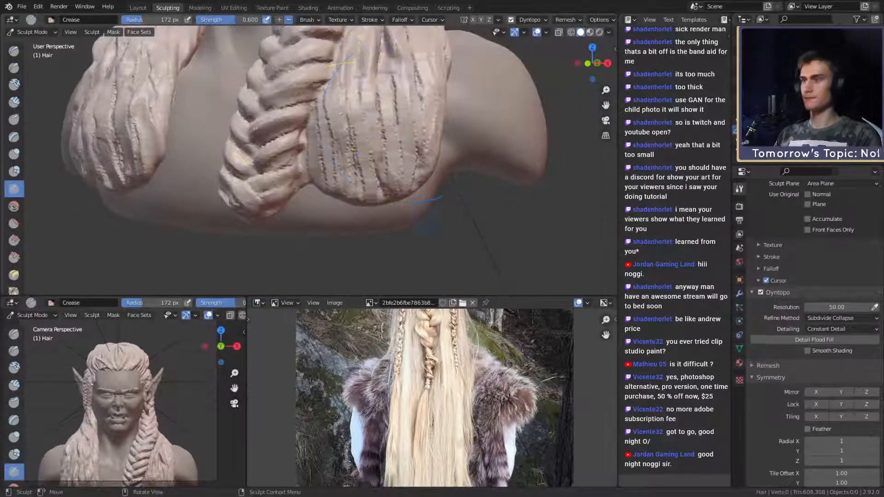
{"action": "middle_click_drag", "start_coordinate": [357, 143], "coordinate": [340, 193]}
{"action": "scroll", "coordinate": [338, 193], "scroll_direction": "up", "scroll_amount": 1}
{"action": "key", "text": "f"}
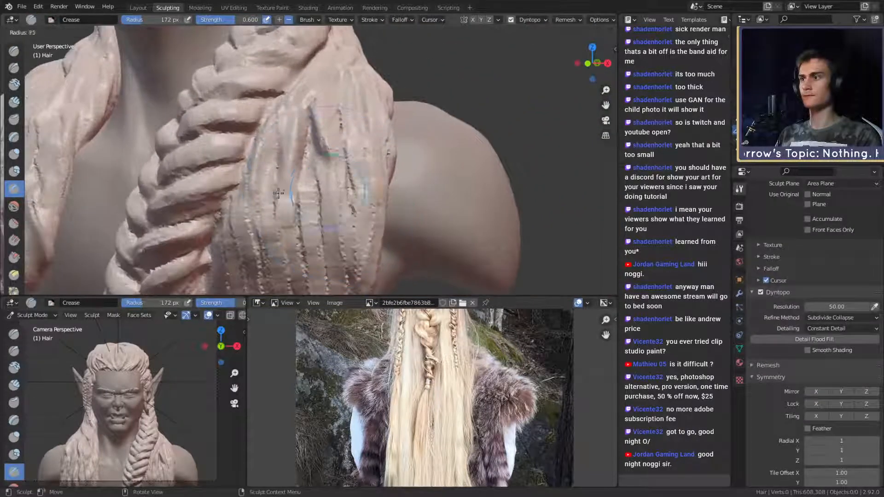
{"action": "left_click", "coordinate": [286, 193]}
{"action": "middle_click_drag", "start_coordinate": [285, 194], "coordinate": [301, 91], "text": "shift"}
{"action": "key", "text": "f"}
{"action": "left_click", "coordinate": [347, 79]}
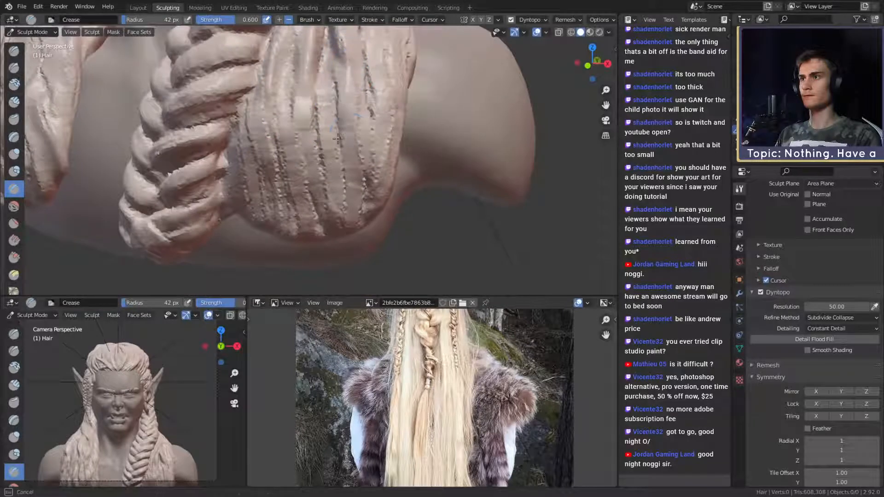
{"action": "middle_click_drag", "start_coordinate": [349, 111], "coordinate": [336, 117]}
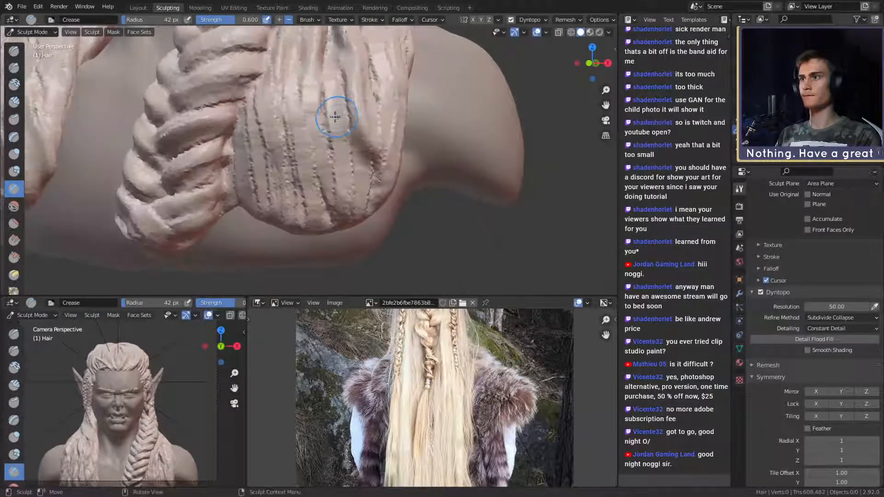
{"action": "left_click_drag", "start_coordinate": [333, 62], "coordinate": [322, 94], "text": "shift"}
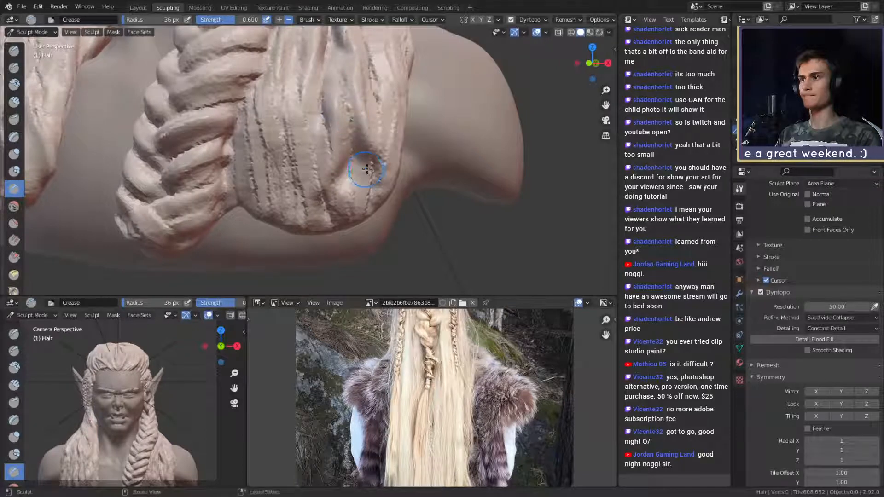
- Shape the chest lock's strands along the braid down to its rounded tip with Crease at 36 px
{"action": "middle_click_drag", "start_coordinate": [336, 188], "coordinate": [316, 192]}
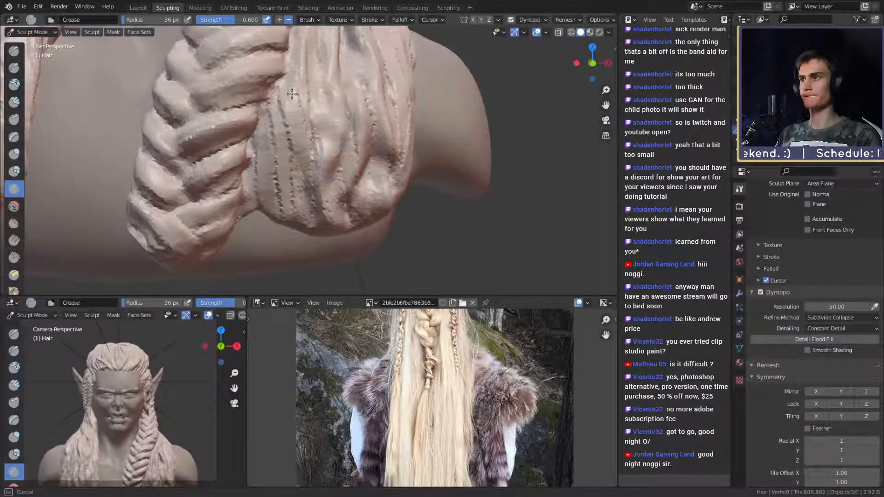
{"action": "mouse_move", "coordinate": [293, 94]}
{"action": "left_mouse_down", "text": "shift"}
{"action": "mouse_move", "coordinate": [284, 184]}
{"action": "mouse_move", "coordinate": [296, 67]}
{"action": "left_mouse_up", "text": "shift"}
{"action": "mouse_move", "coordinate": [267, 148]}
{"action": "left_mouse_down", "text": "shift"}
{"action": "mouse_move", "coordinate": [268, 175]}
{"action": "mouse_move", "coordinate": [300, 214]}
{"action": "left_mouse_up", "text": "shift"}
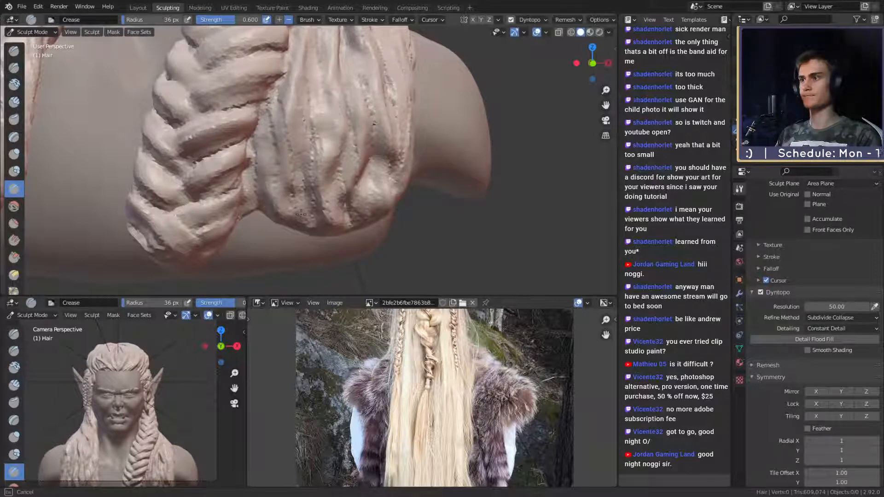
- Carve strand grooves across the underside and rounded end of the braid-side chest lock with Crease at 36 and 23 px
{"action": "middle_click_drag", "start_coordinate": [301, 214], "coordinate": [317, 159]}
{"action": "left_click_drag", "start_coordinate": [313, 146], "coordinate": [309, 168]}
{"action": "middle_click_drag", "start_coordinate": [308, 171], "coordinate": [311, 154]}
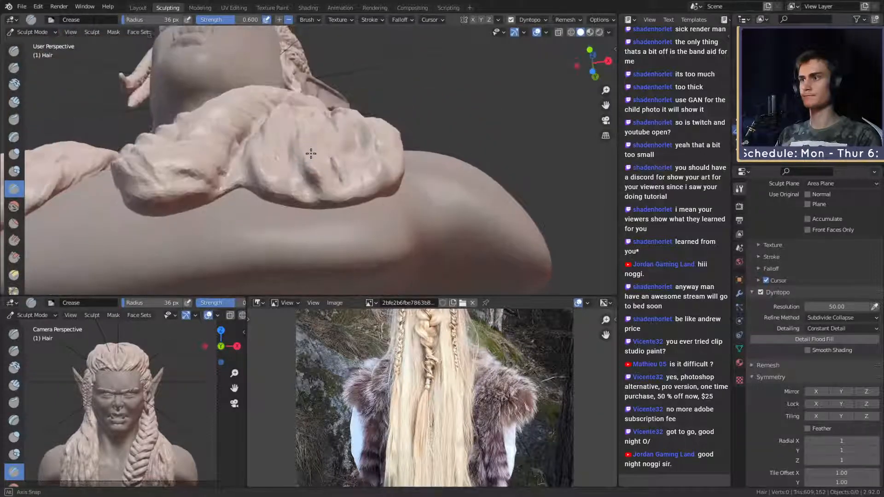
{"action": "left_click_drag", "start_coordinate": [308, 159], "coordinate": [314, 201]}
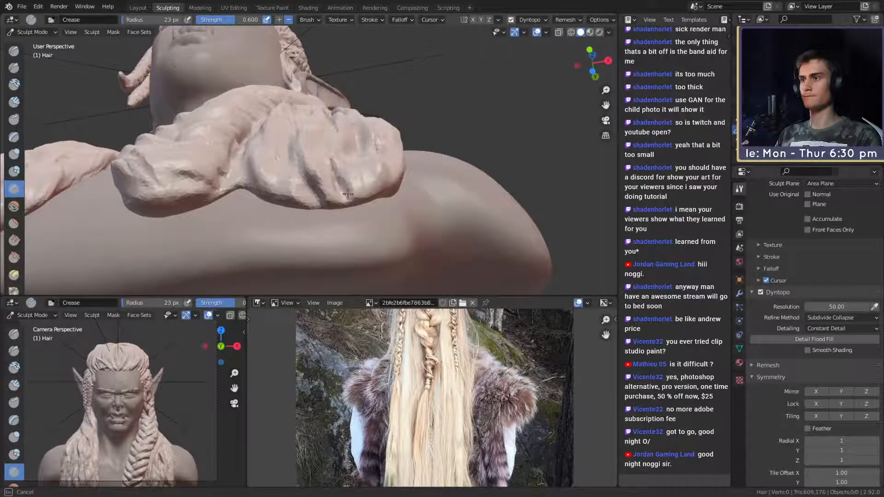
{"action": "mouse_move", "coordinate": [347, 194]}
{"action": "middle_mouse_down"}
{"action": "mouse_move", "coordinate": [334, 221]}
{"action": "mouse_move", "coordinate": [315, 163]}
{"action": "mouse_move", "coordinate": [347, 205]}
{"action": "middle_mouse_up"}
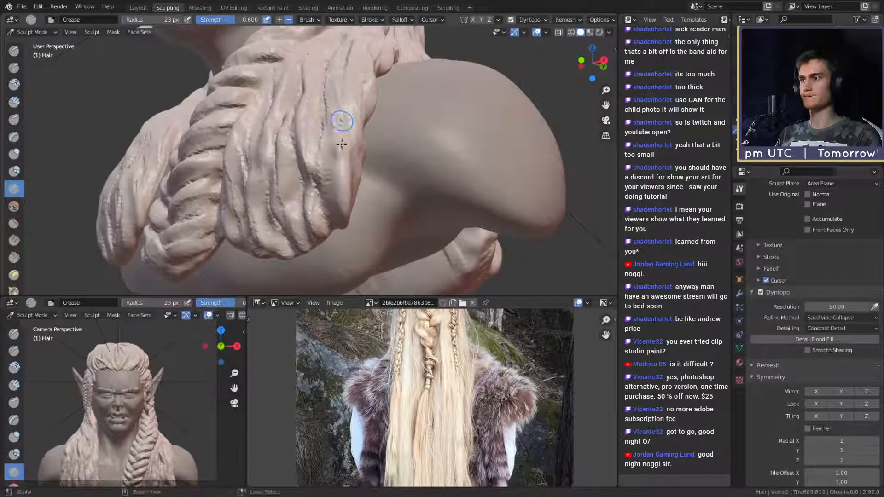
{"action": "mouse_move", "coordinate": [341, 144]}
{"action": "middle_mouse_down"}
{"action": "mouse_move", "coordinate": [357, 148]}
{"action": "mouse_move", "coordinate": [322, 220]}
{"action": "middle_mouse_up"}
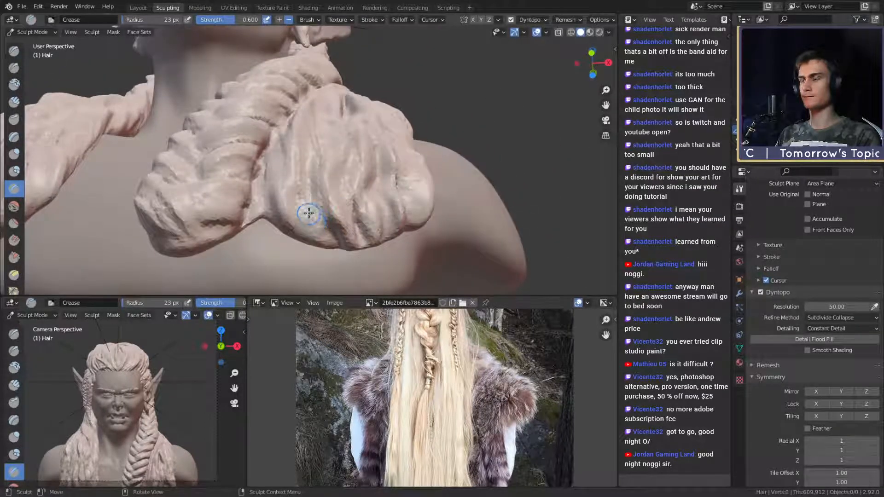
{"action": "middle_click_drag", "start_coordinate": [279, 199], "coordinate": [281, 137]}
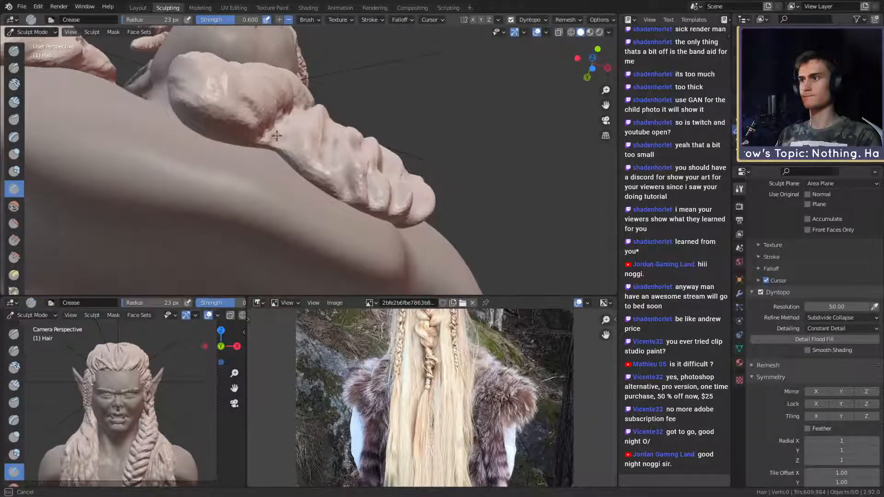
{"action": "mouse_move", "coordinate": [321, 111]}
{"action": "middle_mouse_down"}
{"action": "mouse_move", "coordinate": [327, 136]}
{"action": "mouse_move", "coordinate": [339, 144]}
{"action": "mouse_move", "coordinate": [302, 204]}
{"action": "mouse_move", "coordinate": [317, 198]}
{"action": "mouse_move", "coordinate": [333, 167]}
{"action": "mouse_move", "coordinate": [330, 141]}
{"action": "middle_mouse_up"}
{"action": "middle_click_drag", "start_coordinate": [339, 106], "coordinate": [348, 94]}
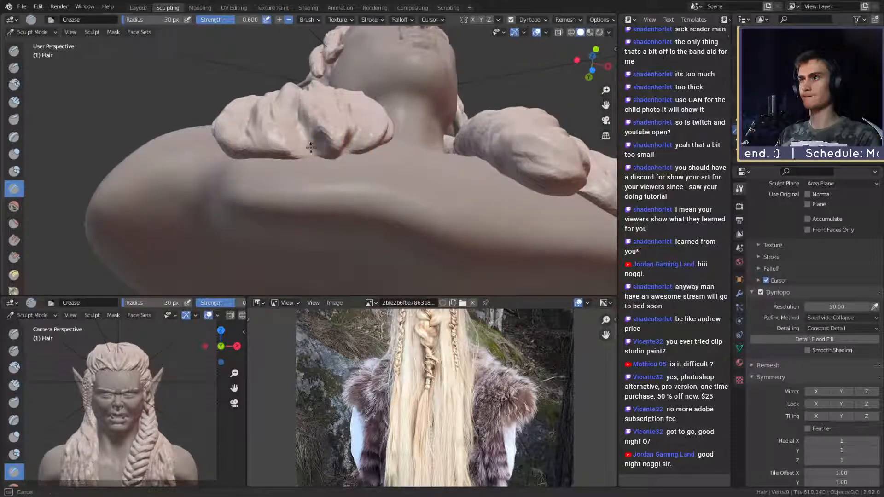
- Define strand separations on the underside of the chest lock opposite the braid with Crease at 22 and 34 px
{"action": "mouse_move", "coordinate": [312, 148]}
{"action": "middle_mouse_down"}
{"action": "mouse_move", "coordinate": [284, 174]}
{"action": "mouse_move", "coordinate": [310, 143]}
{"action": "mouse_move", "coordinate": [302, 162]}
{"action": "middle_mouse_up"}
{"action": "left_click_drag", "start_coordinate": [284, 153], "coordinate": [297, 169]}
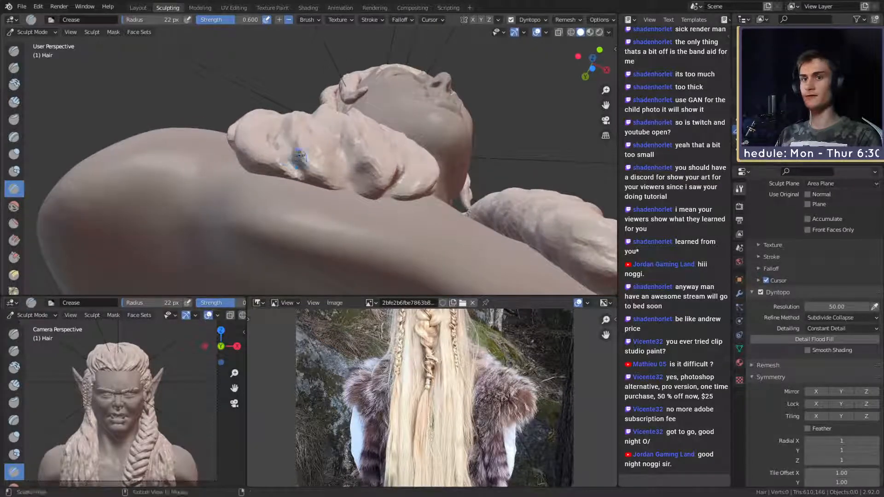
{"action": "middle_click_drag", "start_coordinate": [295, 161], "coordinate": [288, 159]}
{"action": "key", "text": "f"}
{"action": "left_click", "coordinate": [293, 157]}
{"action": "left_click_drag", "start_coordinate": [289, 154], "coordinate": [295, 164]}
{"action": "left_click_drag", "start_coordinate": [282, 134], "coordinate": [280, 128]}
{"action": "middle_click_drag", "start_coordinate": [287, 159], "coordinate": [298, 213]}
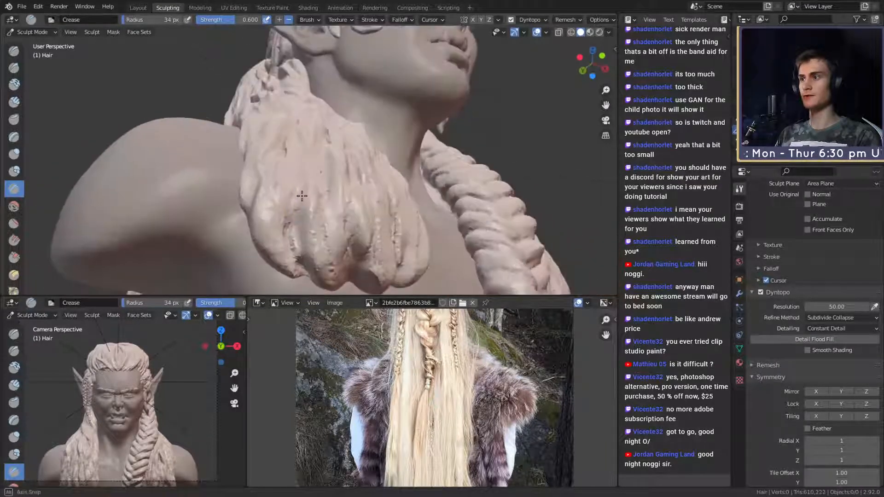
- Deepen the folds between the strand tips of the chest lock opposite the braid with Crease at 52 px
{"action": "key", "text": "f"}
{"action": "left_click", "coordinate": [316, 229]}
{"action": "middle_click_drag", "start_coordinate": [300, 261], "coordinate": [339, 164]}
{"action": "key", "text": "f"}
{"action": "mouse_move", "coordinate": [339, 178]}
{"action": "left_mouse_down", "text": "alt"}
{"action": "mouse_move", "coordinate": [338, 157]}
{"action": "mouse_move", "coordinate": [336, 184]}
{"action": "left_mouse_up", "text": "alt"}
{"action": "left_click", "coordinate": [343, 169]}
{"action": "left_click_drag", "start_coordinate": [320, 152], "coordinate": [260, 110], "text": "alt"}
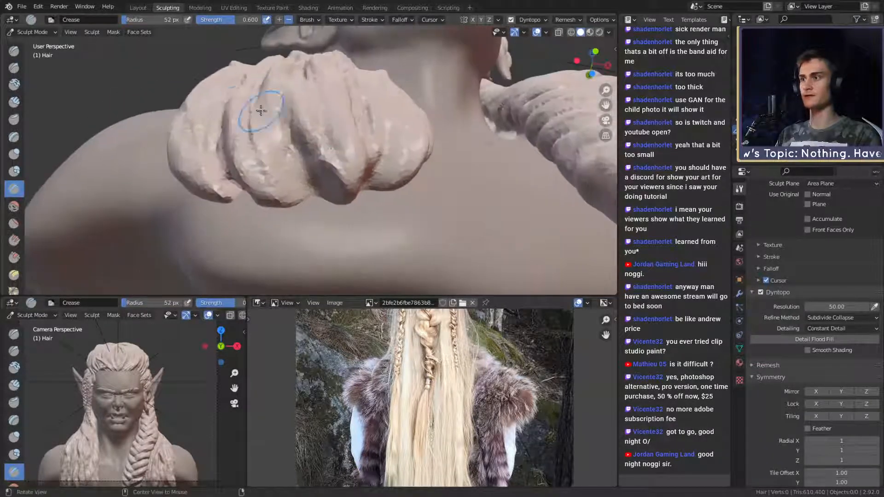
{"action": "mouse_move", "coordinate": [309, 99]}
{"action": "left_mouse_down", "text": "alt"}
{"action": "mouse_move", "coordinate": [375, 147]}
{"action": "mouse_move", "coordinate": [355, 159]}
{"action": "left_mouse_up", "text": "alt"}
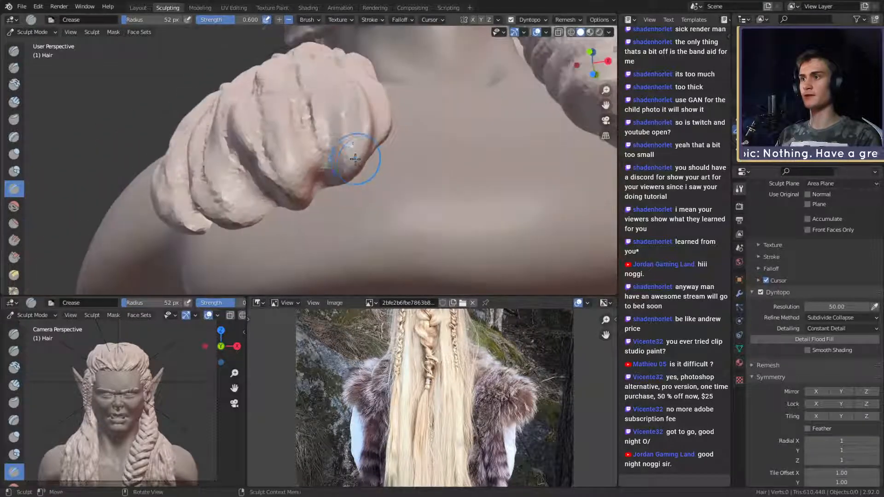
- Sculpt strands down the front and sides of the chest lock opposite the braid with Crease at 42 px
{"action": "left_click_drag", "start_coordinate": [354, 85], "coordinate": [362, 152], "text": "alt"}
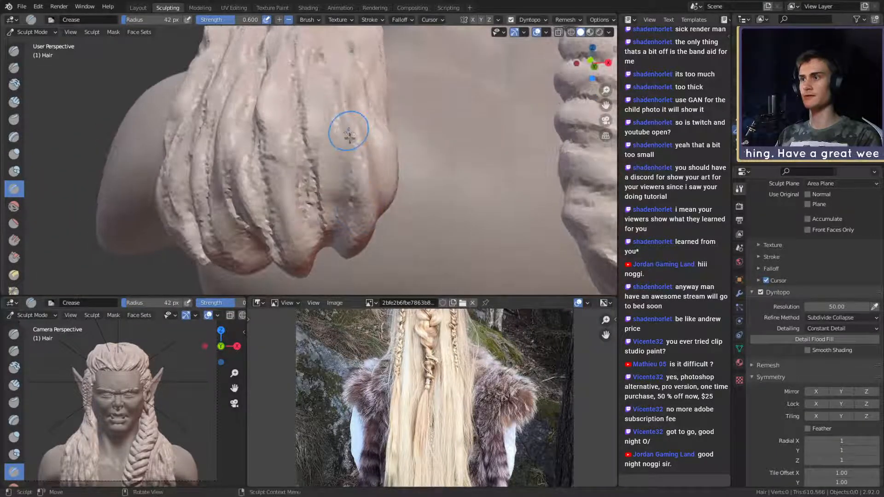
{"action": "left_click_drag", "start_coordinate": [373, 146], "coordinate": [339, 198], "text": "alt"}
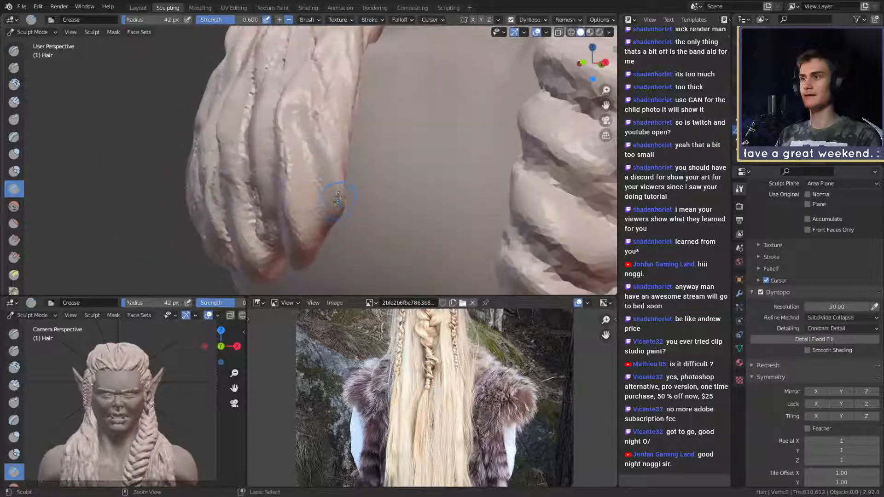
{"action": "left_click_drag", "start_coordinate": [319, 88], "coordinate": [361, 134], "text": "alt"}
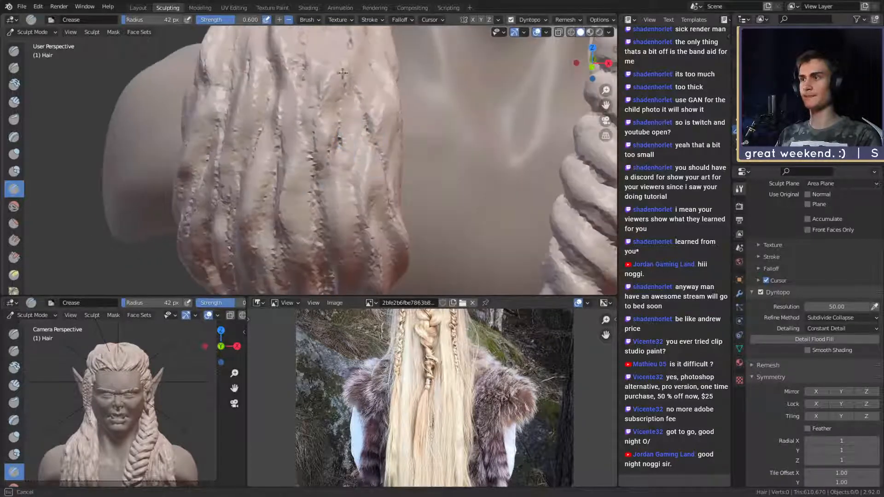
{"action": "mouse_move", "coordinate": [318, 196]}
{"action": "left_mouse_down", "text": "alt"}
{"action": "mouse_move", "coordinate": [322, 148]}
{"action": "mouse_move", "coordinate": [328, 169]}
{"action": "mouse_move", "coordinate": [308, 149]}
{"action": "left_mouse_up", "text": "alt"}
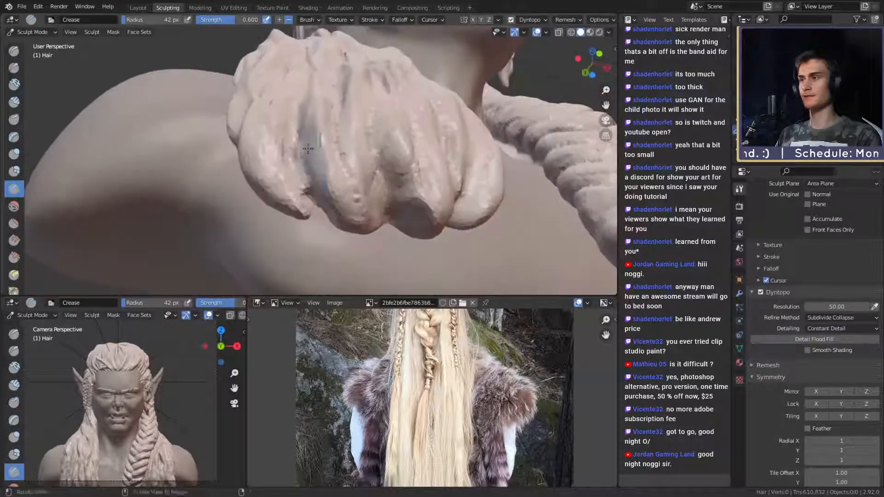
{"action": "left_click_drag", "start_coordinate": [292, 92], "coordinate": [284, 217], "text": "alt"}
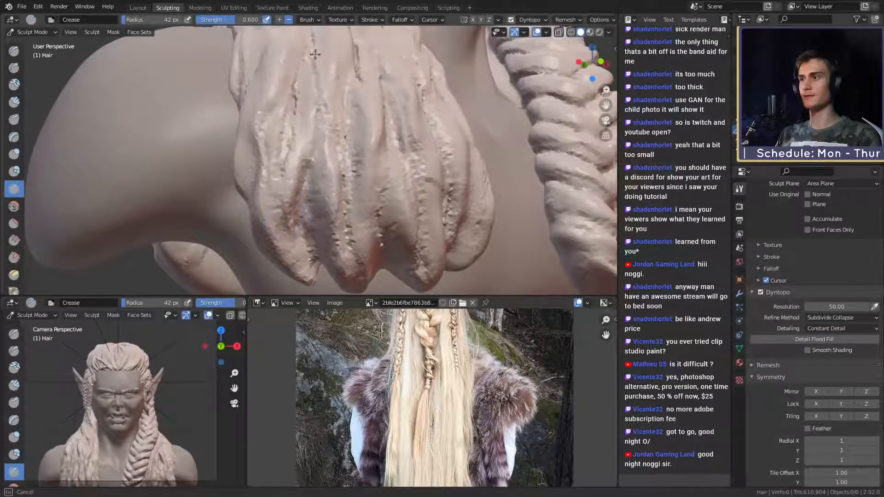
{"action": "left_click_drag", "start_coordinate": [310, 95], "coordinate": [302, 199], "text": "alt"}
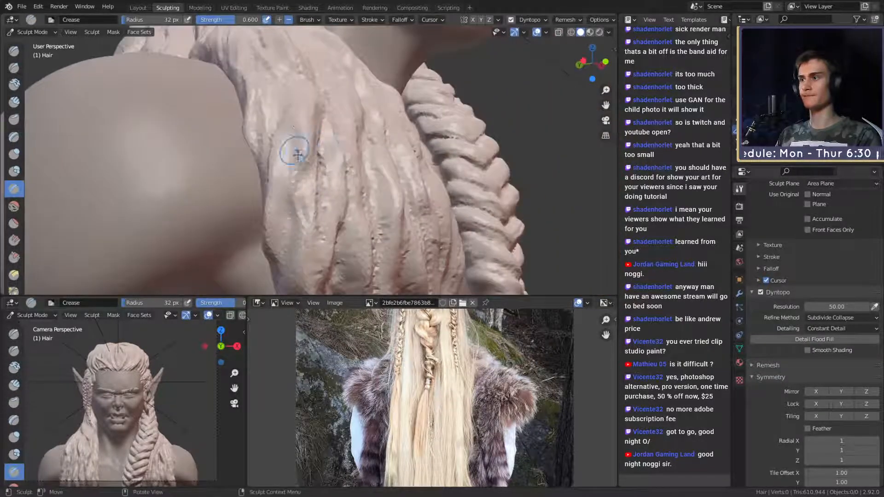
- Detail the hair strands along the edge where the back hair meets the shoulder with Crease at 19 and 31 px
{"action": "mouse_move", "coordinate": [306, 97]}
{"action": "left_mouse_down", "text": "alt"}
{"action": "mouse_move", "coordinate": [340, 150]}
{"action": "mouse_move", "coordinate": [470, 147]}
{"action": "mouse_move", "coordinate": [341, 152]}
{"action": "mouse_move", "coordinate": [318, 170]}
{"action": "mouse_move", "coordinate": [361, 144]}
{"action": "mouse_move", "coordinate": [329, 117]}
{"action": "mouse_move", "coordinate": [333, 127]}
{"action": "left_mouse_up", "text": "alt"}
{"action": "key", "text": "f"}
{"action": "left_click", "coordinate": [349, 83]}
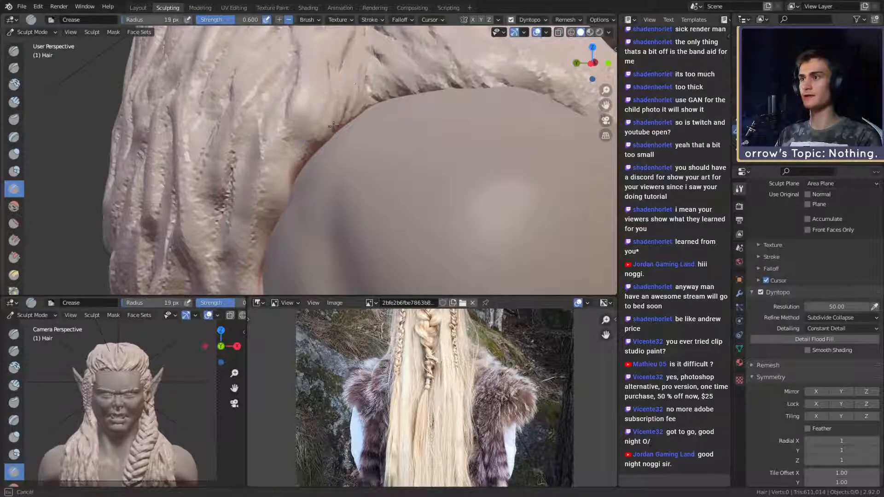
{"action": "mouse_move", "coordinate": [351, 112]}
{"action": "middle_mouse_down"}
{"action": "mouse_move", "coordinate": [316, 175]}
{"action": "mouse_move", "coordinate": [322, 112]}
{"action": "middle_mouse_up"}
{"action": "key", "text": "f"}
{"action": "left_click", "coordinate": [315, 175]}
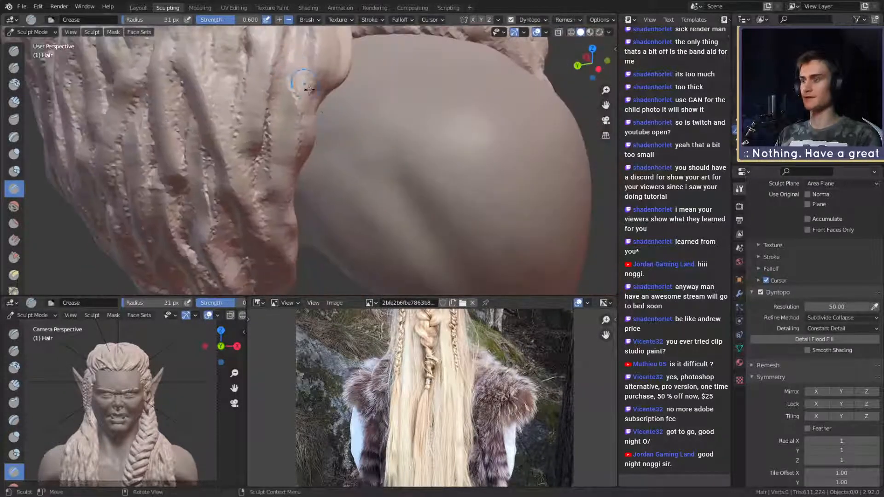
- Pull pointed wisps out of the hair edge over the shoulder with the Snake Hook brush at 72 px
{"action": "key", "text": "k"}
{"action": "mouse_move", "coordinate": [381, 112]}
{"action": "middle_mouse_down"}
{"action": "mouse_move", "coordinate": [276, 138]}
{"action": "mouse_move", "coordinate": [301, 170]}
{"action": "mouse_move", "coordinate": [299, 157]}
{"action": "middle_mouse_up"}
{"action": "key", "text": "f"}
{"action": "left_click", "coordinate": [299, 156]}
{"action": "mouse_move", "coordinate": [280, 193]}
{"action": "middle_mouse_down"}
{"action": "mouse_move", "coordinate": [339, 168]}
{"action": "mouse_move", "coordinate": [283, 186]}
{"action": "middle_mouse_up"}
{"action": "mouse_move", "coordinate": [231, 207]}
{"action": "middle_mouse_down"}
{"action": "mouse_move", "coordinate": [345, 167]}
{"action": "mouse_move", "coordinate": [365, 151]}
{"action": "mouse_move", "coordinate": [305, 193]}
{"action": "mouse_move", "coordinate": [355, 206]}
{"action": "mouse_move", "coordinate": [369, 165]}
{"action": "mouse_move", "coordinate": [414, 148]}
{"action": "mouse_move", "coordinate": [311, 164]}
{"action": "mouse_move", "coordinate": [308, 203]}
{"action": "mouse_move", "coordinate": [336, 227]}
{"action": "mouse_move", "coordinate": [316, 146]}
{"action": "middle_mouse_up"}
{"action": "key", "text": "bracketleft"}
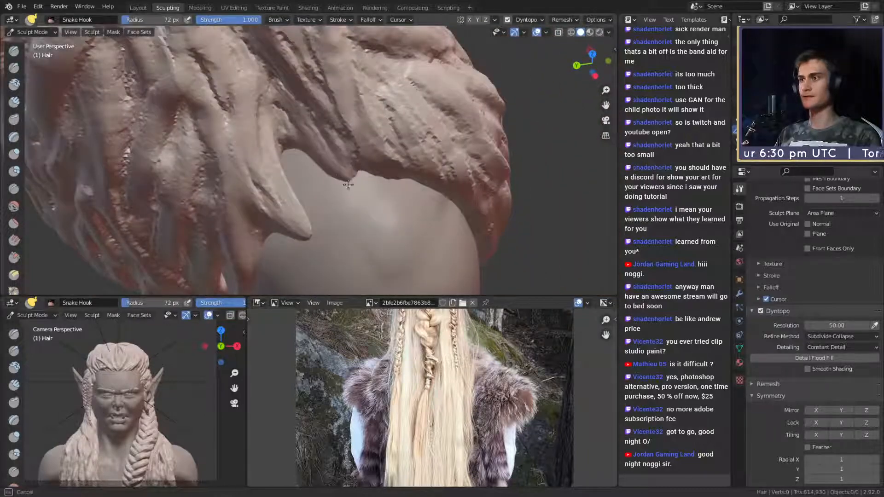
{"action": "middle_click_drag", "start_coordinate": [380, 188], "coordinate": [400, 146]}
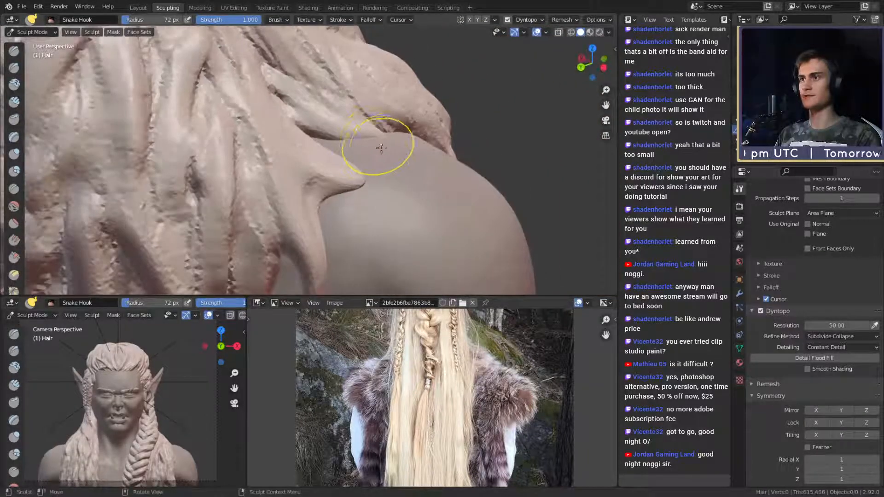
{"action": "mouse_move", "coordinate": [353, 140]}
{"action": "middle_mouse_down"}
{"action": "mouse_move", "coordinate": [276, 148]}
{"action": "mouse_move", "coordinate": [325, 172]}
{"action": "middle_mouse_up"}
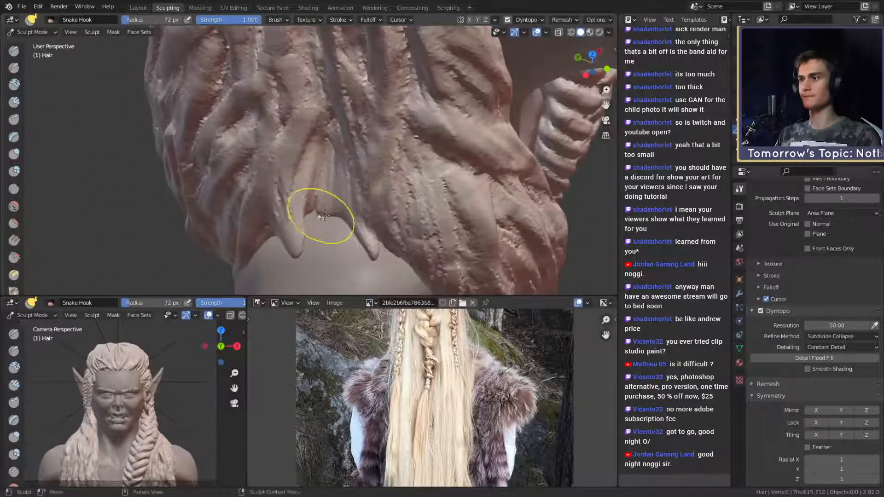
{"action": "mouse_move", "coordinate": [322, 217]}
{"action": "middle_mouse_down"}
{"action": "mouse_move", "coordinate": [333, 184]}
{"action": "mouse_move", "coordinate": [352, 186]}
{"action": "mouse_move", "coordinate": [325, 192]}
{"action": "middle_mouse_up"}
- Refine the roots and surfaces of the shoulder wisps with Crease at 30 and 20 px
{"action": "key", "text": "shift+c"}
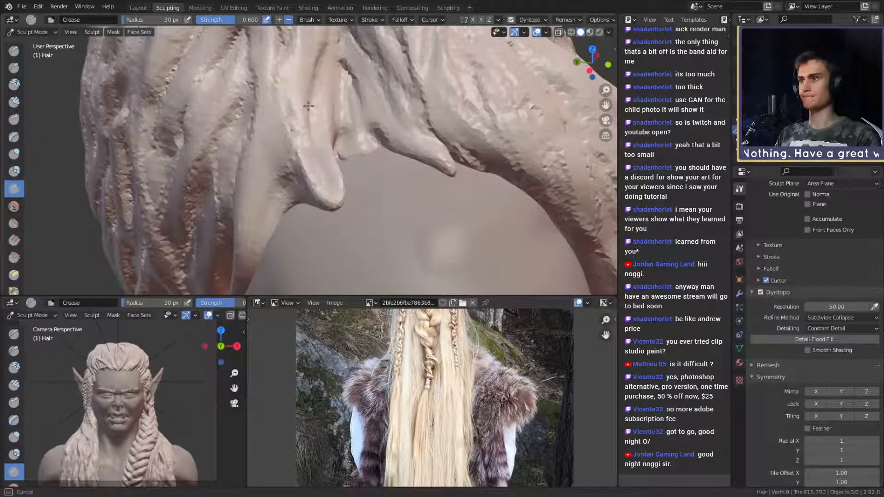
{"action": "mouse_move", "coordinate": [322, 161]}
{"action": "middle_mouse_down"}
{"action": "mouse_move", "coordinate": [331, 151]}
{"action": "mouse_move", "coordinate": [312, 111]}
{"action": "middle_mouse_up"}
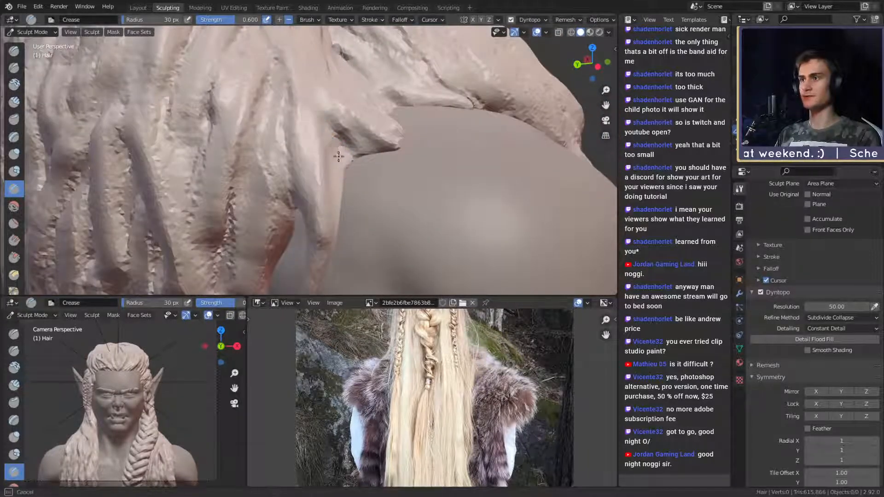
{"action": "mouse_move", "coordinate": [338, 156]}
{"action": "middle_mouse_down", "text": "shift"}
{"action": "mouse_move", "coordinate": [353, 193]}
{"action": "mouse_move", "coordinate": [339, 166]}
{"action": "middle_mouse_up", "text": "shift"}
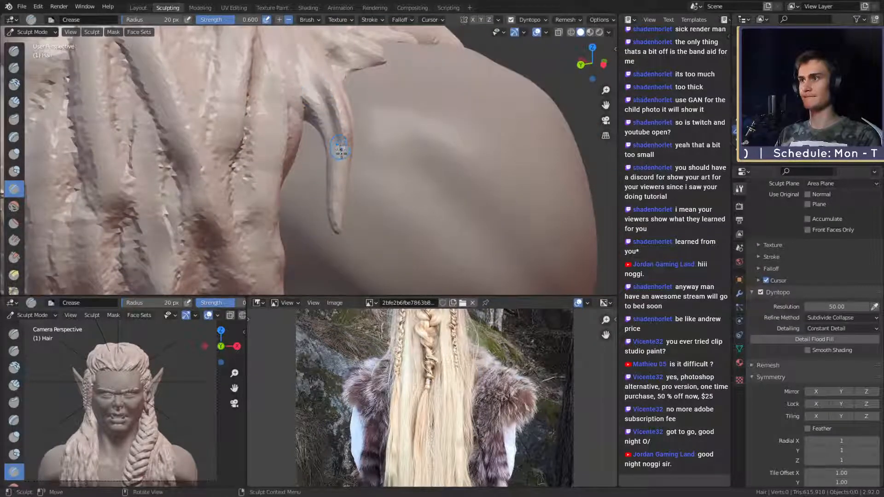
{"action": "middle_click_drag", "start_coordinate": [345, 220], "coordinate": [315, 182]}
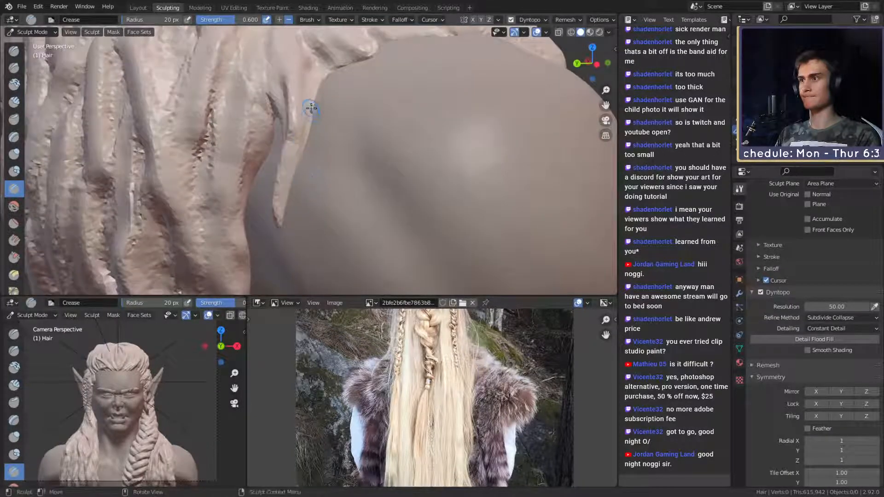
{"action": "middle_click_drag", "start_coordinate": [312, 76], "coordinate": [314, 162]}
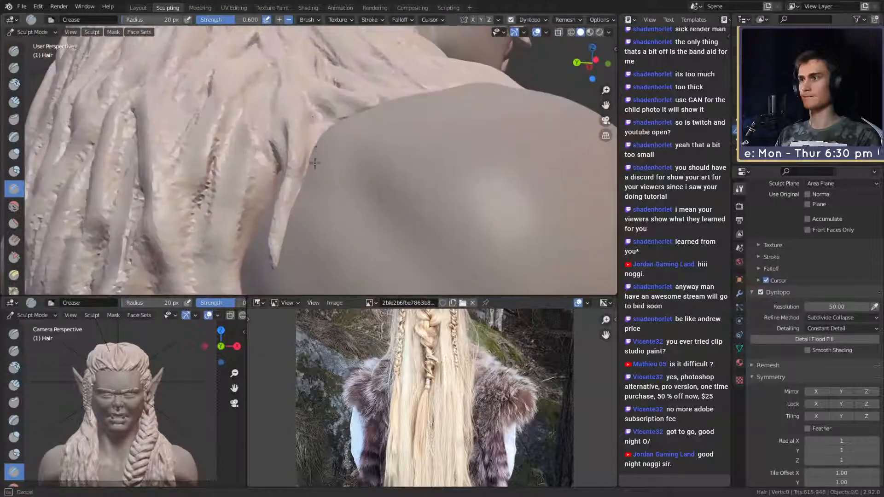
{"action": "left_click_drag", "start_coordinate": [314, 148], "coordinate": [317, 160]}
- Build up the side edge of the back hair below the shoulder wisps with Crease at 50 px
{"action": "scroll", "coordinate": [336, 164], "scroll_direction": "down", "scroll_amount": 3}
{"action": "mouse_move", "coordinate": [336, 164]}
{"action": "middle_mouse_down"}
{"action": "mouse_move", "coordinate": [380, 147]}
{"action": "mouse_move", "coordinate": [287, 197]}
{"action": "middle_mouse_up"}
{"action": "scroll", "coordinate": [381, 148], "scroll_direction": "down", "scroll_amount": 5}
{"action": "middle_click_drag", "start_coordinate": [342, 195], "coordinate": [401, 182]}
{"action": "scroll", "coordinate": [359, 172], "scroll_direction": "up", "scroll_amount": 4}
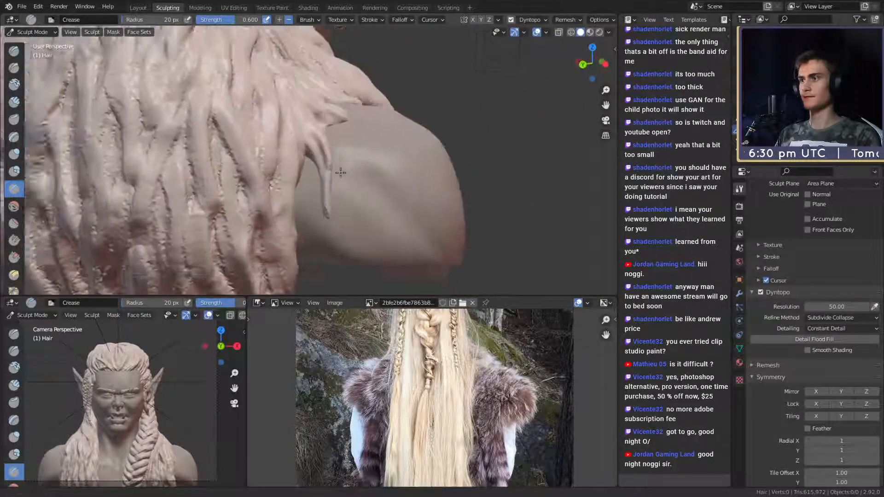
{"action": "mouse_move", "coordinate": [339, 172]}
{"action": "middle_mouse_down"}
{"action": "mouse_move", "coordinate": [306, 137]}
{"action": "mouse_move", "coordinate": [281, 166]}
{"action": "middle_mouse_up"}
{"action": "scroll", "coordinate": [280, 166], "scroll_direction": "up", "scroll_amount": 3}
{"action": "key", "text": "f"}
{"action": "mouse_move", "coordinate": [233, 92]}
{"action": "left_mouse_down"}
{"action": "mouse_move", "coordinate": [237, 257]}
{"action": "mouse_move", "coordinate": [242, 37]}
{"action": "left_mouse_up"}
{"action": "middle_click_drag", "start_coordinate": [280, 194], "coordinate": [304, 92], "text": "shift"}
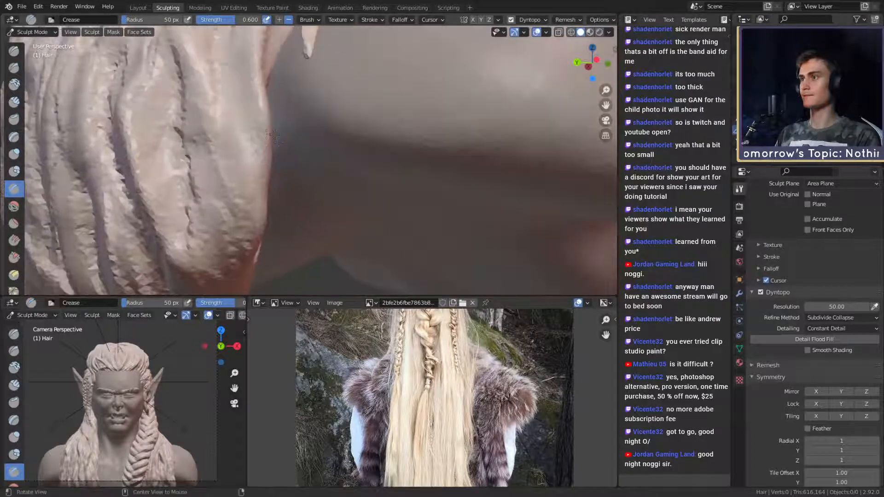
{"action": "left_click_drag", "start_coordinate": [266, 117], "coordinate": [273, 150]}
- Pull tapered strand tips from the back hair's side edge below the shoulder with Snake Hook at 44 px
{"action": "key", "text": "k"}
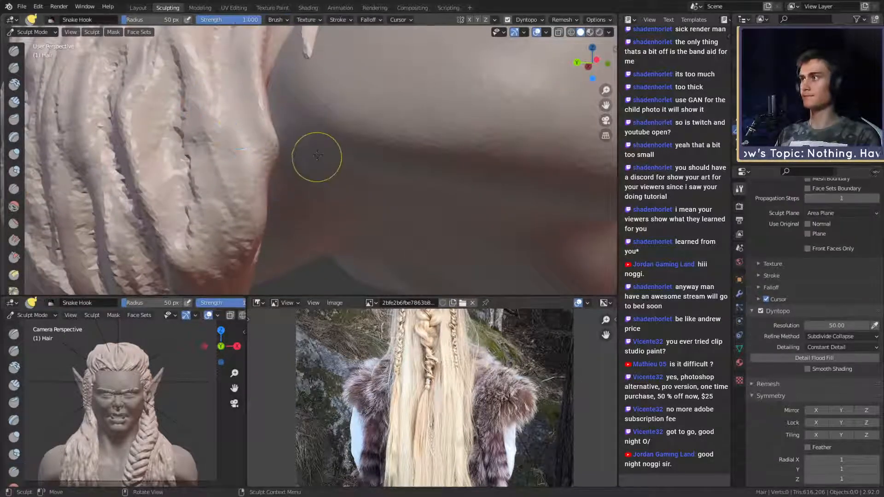
{"action": "scroll", "coordinate": [304, 162], "scroll_direction": "down", "scroll_amount": 5}
{"action": "key", "text": "bracketleft"}
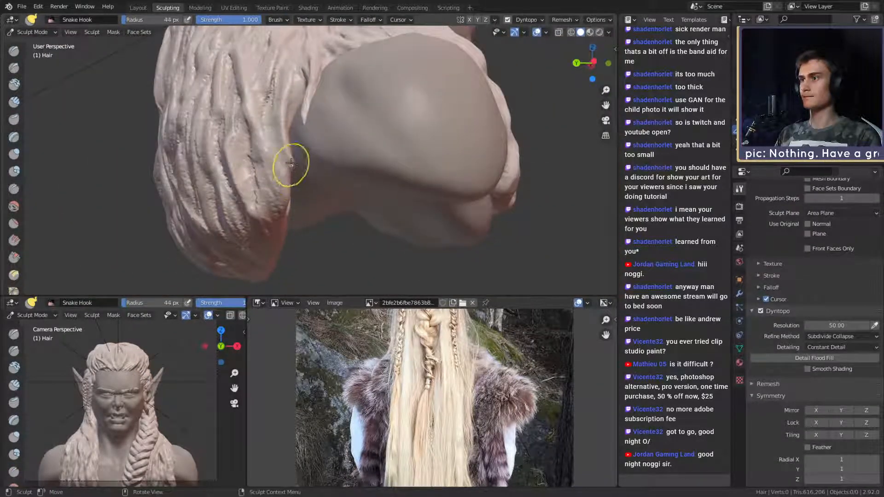
{"action": "middle_click_drag", "start_coordinate": [309, 232], "coordinate": [321, 159]}
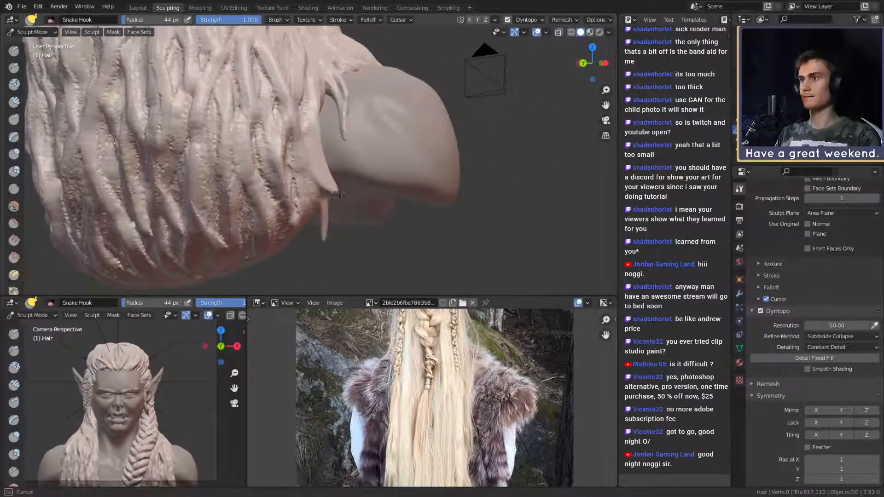
- Sharpen the strand tips at the back hair's side edge with Crease at 44 px
{"action": "key", "text": "shift+c"}
{"action": "middle_click_drag", "start_coordinate": [333, 191], "coordinate": [328, 189]}
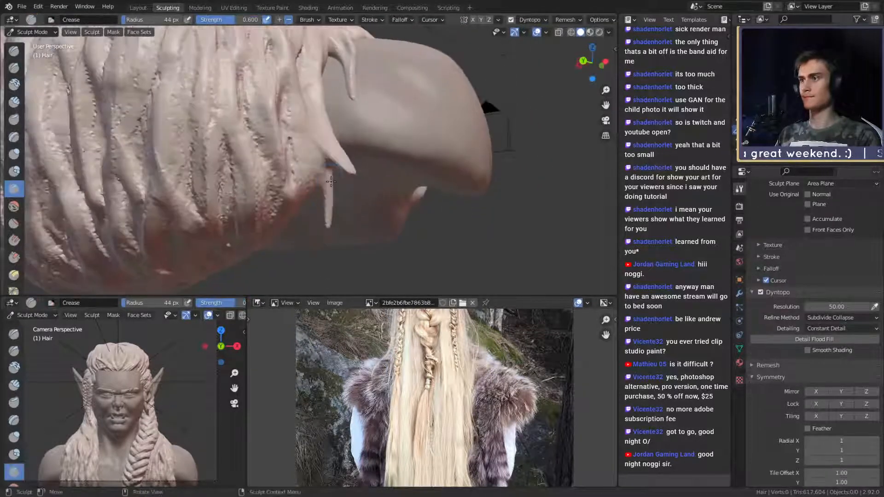
{"action": "mouse_move", "coordinate": [334, 147]}
{"action": "left_mouse_down"}
{"action": "mouse_move", "coordinate": [313, 93]}
{"action": "mouse_move", "coordinate": [318, 37]}
{"action": "left_mouse_up"}
{"action": "mouse_move", "coordinate": [327, 123]}
{"action": "middle_mouse_down"}
{"action": "mouse_move", "coordinate": [350, 131]}
{"action": "mouse_move", "coordinate": [315, 159]}
{"action": "middle_mouse_up"}
- Draw long pointed strands down from the back hair's lower edge with Snake Hook at 54 to 72 px
{"action": "key", "text": "k"}
{"action": "left_click", "coordinate": [308, 157]}
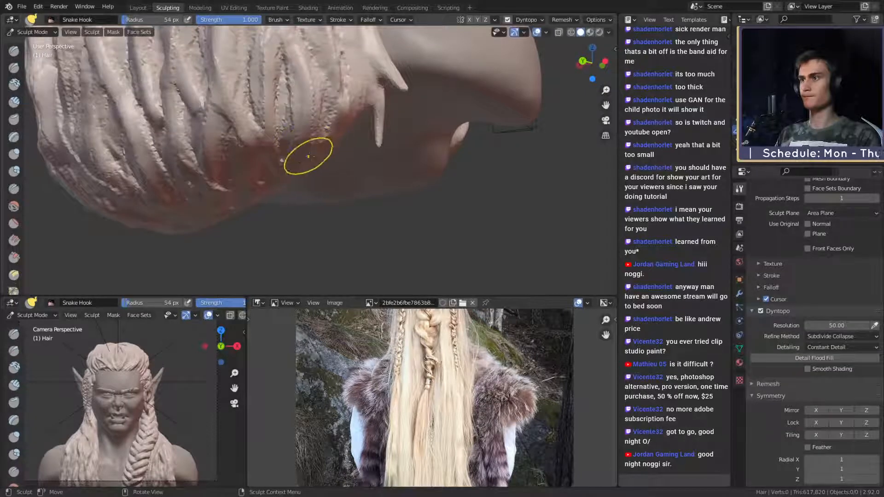
{"action": "left_click_drag", "start_coordinate": [311, 156], "coordinate": [296, 230]}
{"action": "middle_click_drag", "start_coordinate": [296, 230], "coordinate": [331, 175]}
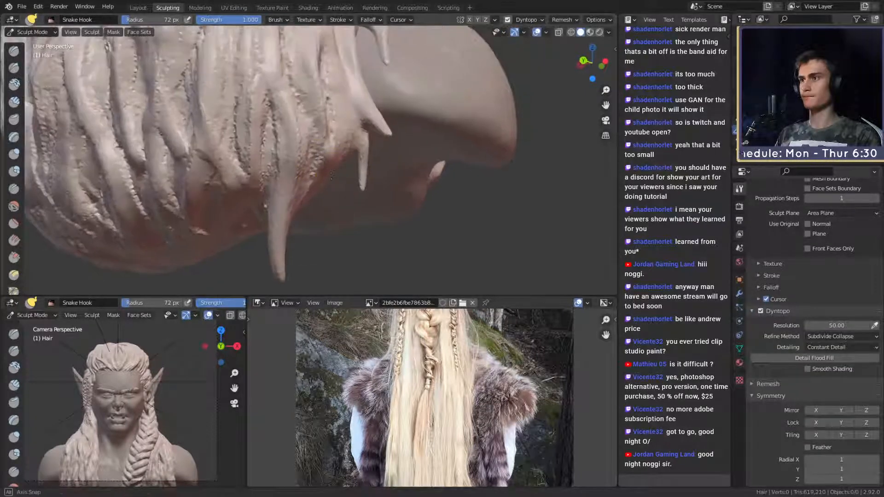
{"action": "middle_click_drag", "start_coordinate": [316, 221], "coordinate": [345, 183]}
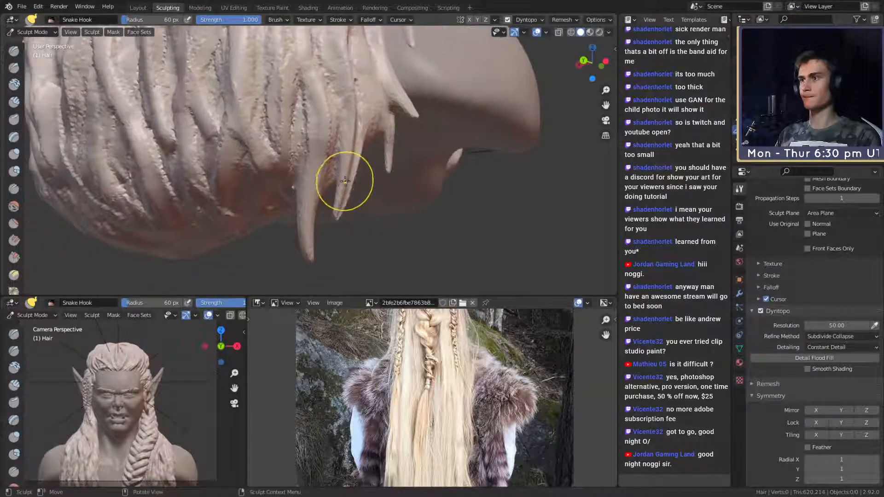
- Sharpen the long pointed strands at the back hair's lower edge with Crease at 28 and 16 px
{"action": "key", "text": "shift+c"}
{"action": "mouse_move", "coordinate": [352, 167]}
{"action": "left_mouse_down"}
{"action": "mouse_move", "coordinate": [357, 88]}
{"action": "mouse_move", "coordinate": [331, 152]}
{"action": "left_mouse_up"}
{"action": "left_click_drag", "start_coordinate": [307, 230], "coordinate": [308, 223]}
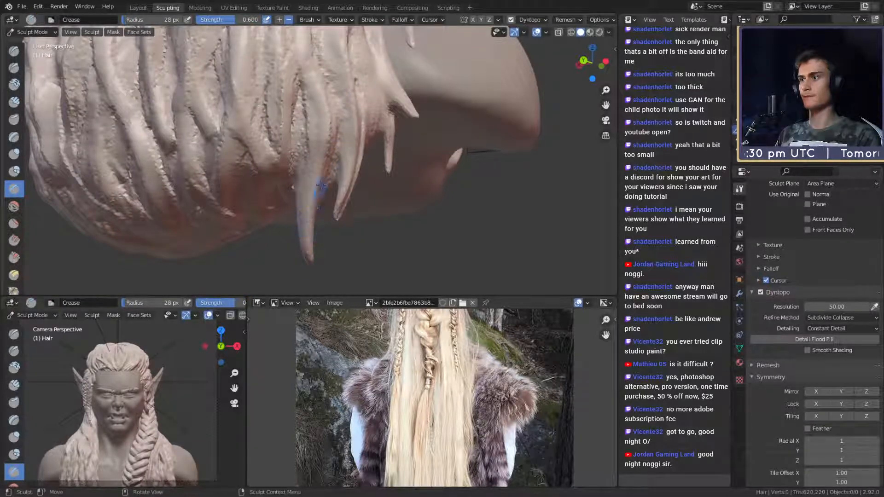
{"action": "mouse_move", "coordinate": [321, 186]}
{"action": "middle_mouse_down"}
{"action": "mouse_move", "coordinate": [345, 152]}
{"action": "mouse_move", "coordinate": [279, 165]}
{"action": "middle_mouse_up"}
{"action": "key", "text": "f"}
{"action": "left_click", "coordinate": [339, 150]}
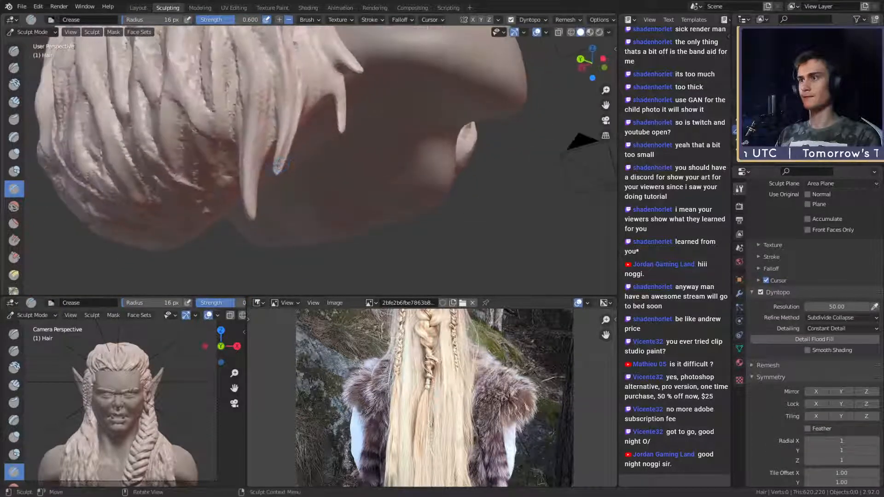
{"action": "left_click_drag", "start_coordinate": [257, 177], "coordinate": [280, 78]}
{"action": "mouse_move", "coordinate": [280, 79]}
{"action": "middle_mouse_down"}
{"action": "mouse_move", "coordinate": [327, 108]}
{"action": "mouse_move", "coordinate": [324, 115]}
{"action": "middle_mouse_up"}
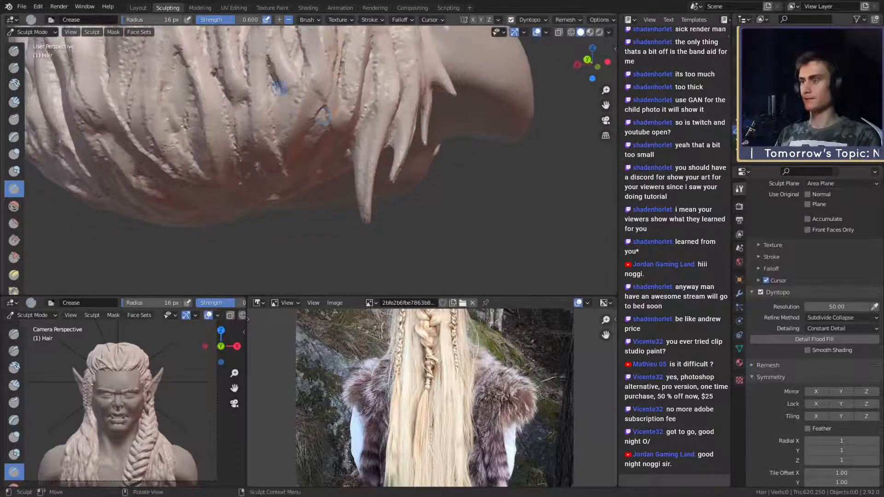
- Pull a long curved strand down from the back hair's lower edge beside the existing points with Snake Hook at 64 px
{"action": "key", "text": "k"}
{"action": "mouse_move", "coordinate": [341, 184]}
{"action": "middle_mouse_down"}
{"action": "mouse_move", "coordinate": [336, 150]}
{"action": "mouse_move", "coordinate": [316, 148]}
{"action": "middle_mouse_up"}
{"action": "key", "text": "f"}
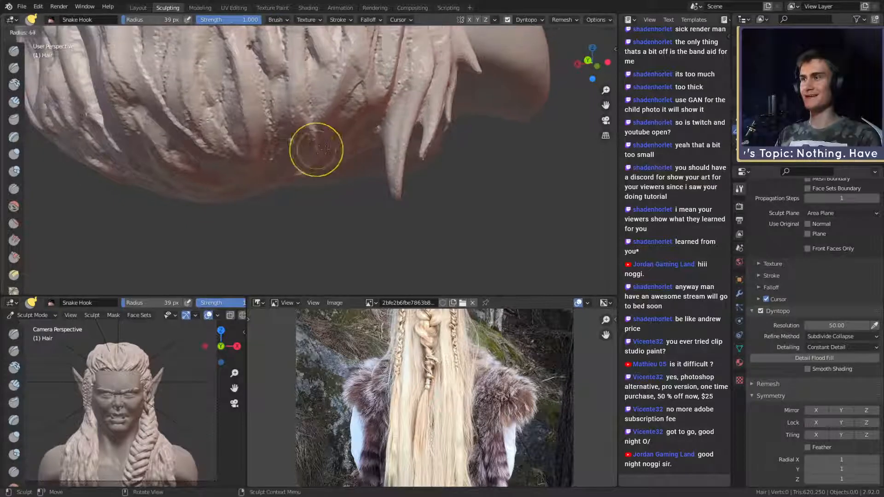
{"action": "left_click", "coordinate": [321, 151]}
{"action": "left_click_drag", "start_coordinate": [301, 143], "coordinate": [335, 232]}
{"action": "middle_click_drag", "start_coordinate": [322, 194], "coordinate": [326, 208]}
{"action": "middle_click_drag", "start_coordinate": [353, 165], "coordinate": [352, 182], "text": "shift"}
- Fill the gap between the two long points with a tapered strand, using Snake Hook at 73 px
{"action": "key", "text": "f"}
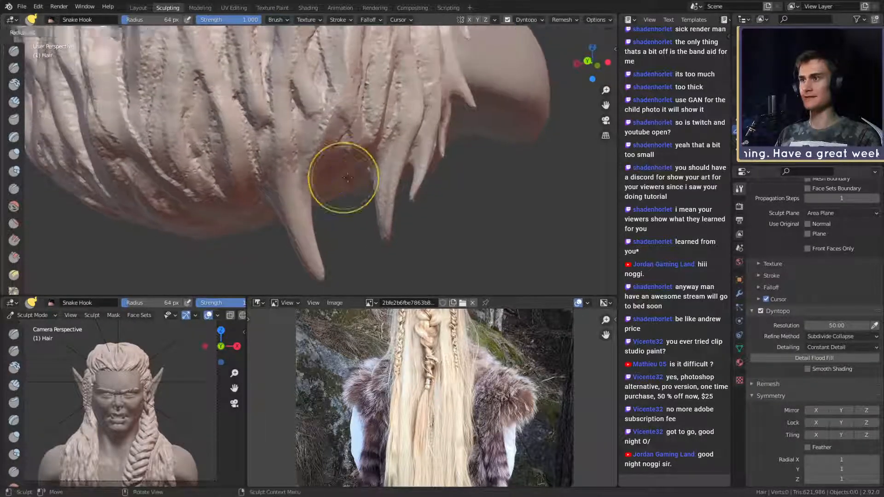
{"action": "left_click", "coordinate": [376, 178]}
{"action": "left_click_drag", "start_coordinate": [347, 172], "coordinate": [332, 248]}
{"action": "mouse_move", "coordinate": [333, 251]}
{"action": "middle_mouse_down", "text": "shift"}
{"action": "mouse_move", "coordinate": [320, 226]}
{"action": "mouse_move", "coordinate": [346, 215]}
{"action": "middle_mouse_up", "text": "shift"}
{"action": "key", "text": "f"}
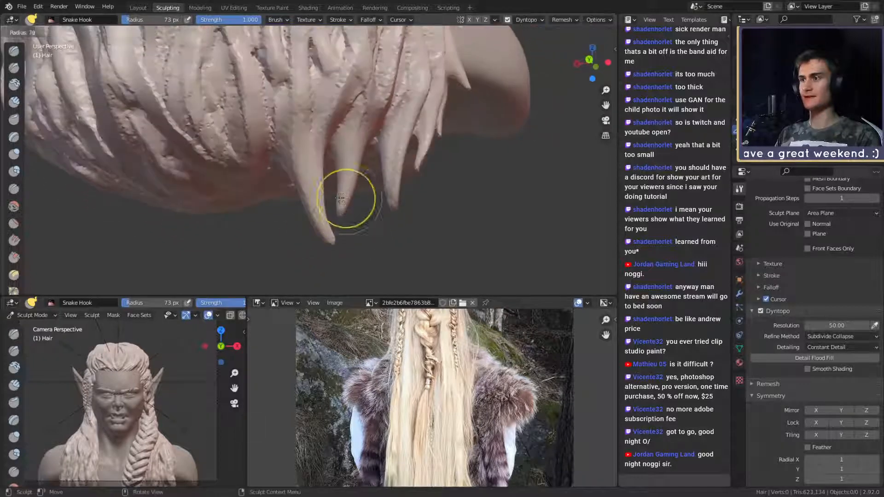
{"action": "left_click", "coordinate": [371, 199]}
- Crease the edges and roots of the new pointed strands at 25 px, working from behind and from the side
{"action": "key", "text": "shift+c"}
{"action": "mouse_move", "coordinate": [340, 210]}
{"action": "left_mouse_down"}
{"action": "mouse_move", "coordinate": [360, 121]}
{"action": "mouse_move", "coordinate": [358, 133]}
{"action": "left_mouse_up"}
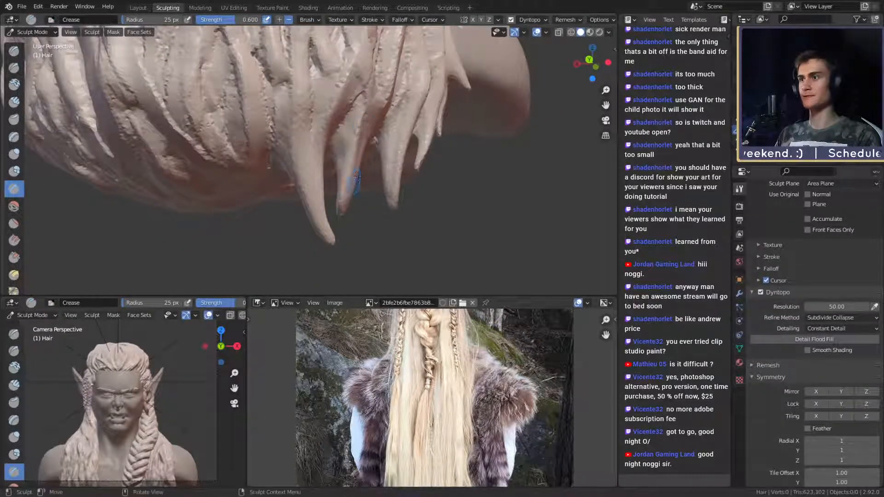
{"action": "mouse_move", "coordinate": [317, 163]}
{"action": "left_mouse_down"}
{"action": "mouse_move", "coordinate": [329, 241]}
{"action": "mouse_move", "coordinate": [322, 189]}
{"action": "mouse_move", "coordinate": [326, 203]}
{"action": "mouse_move", "coordinate": [354, 151]}
{"action": "left_mouse_up"}
{"action": "mouse_move", "coordinate": [394, 65]}
{"action": "left_mouse_down", "text": "alt+shift"}
{"action": "mouse_move", "coordinate": [346, 148]}
{"action": "mouse_move", "coordinate": [352, 116]}
{"action": "left_mouse_up", "text": "alt+shift"}
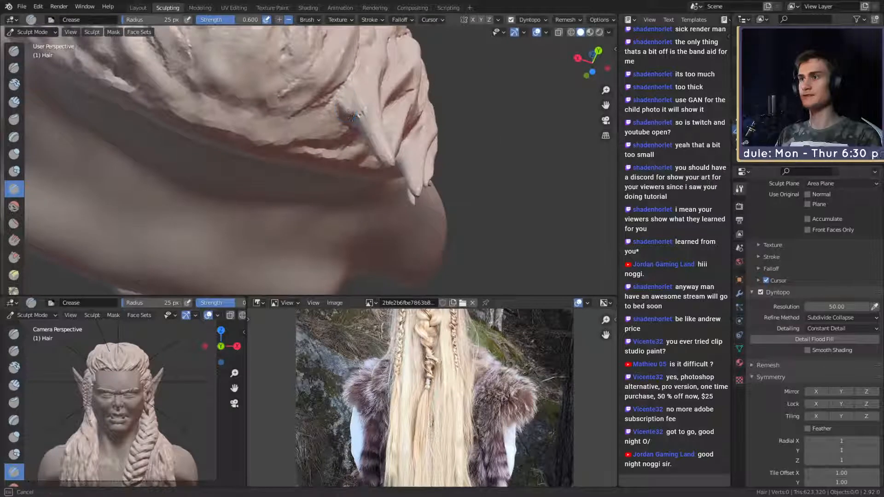
{"action": "left_click_drag", "start_coordinate": [374, 150], "coordinate": [390, 161]}
{"action": "left_click_drag", "start_coordinate": [395, 75], "coordinate": [364, 184], "text": "alt"}
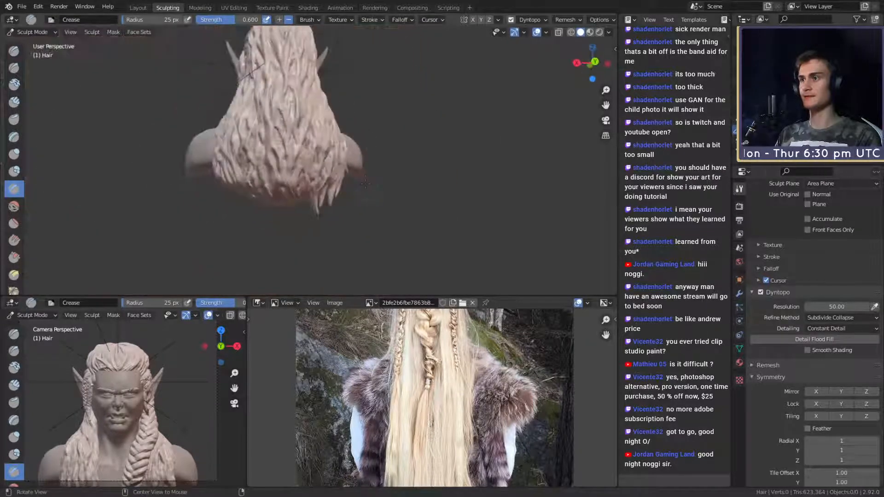
{"action": "mouse_move", "coordinate": [287, 161]}
{"action": "left_mouse_down", "text": "alt+shift"}
{"action": "mouse_move", "coordinate": [366, 159]}
{"action": "mouse_move", "coordinate": [353, 156]}
{"action": "mouse_move", "coordinate": [340, 83]}
{"action": "left_mouse_up", "text": "alt+shift"}
{"action": "left_click_drag", "start_coordinate": [341, 83], "coordinate": [396, 92], "text": "alt+shift"}
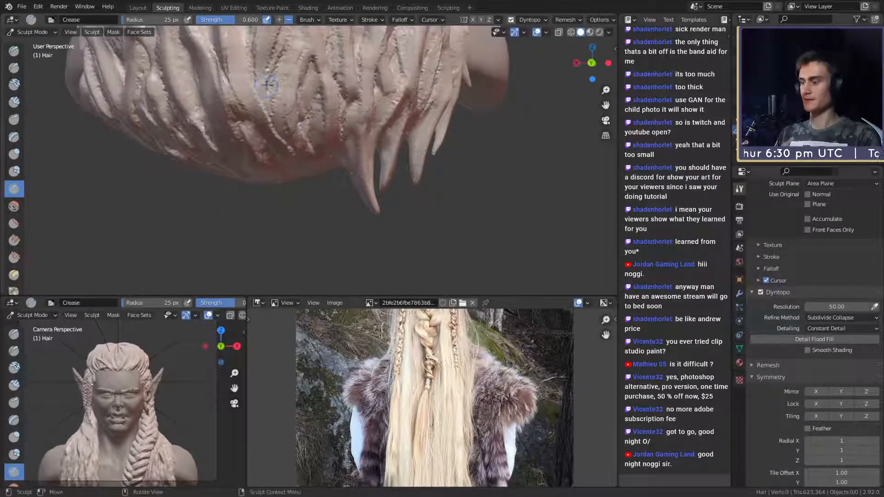
- Pull a broad lock down from the middle of the back hair's lower edge with Snake Hook at 115 px
{"action": "key", "text": "k"}
{"action": "left_click_drag", "start_coordinate": [324, 168], "coordinate": [318, 202]}
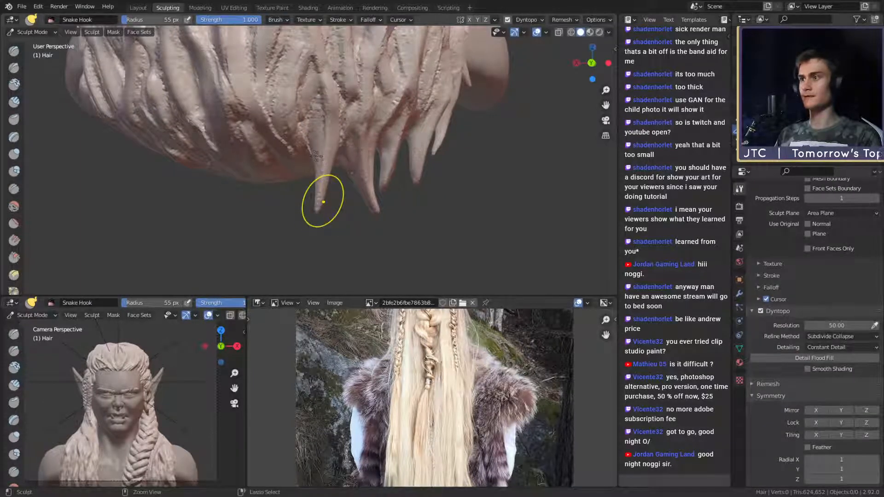
{"action": "key", "text": "f"}
{"action": "left_click", "coordinate": [321, 188]}
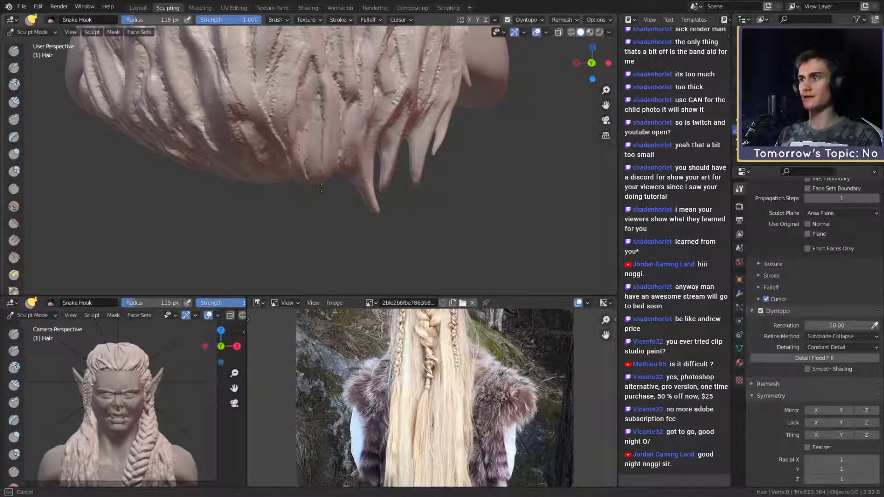
{"action": "left_click_drag", "start_coordinate": [306, 248], "coordinate": [302, 263]}
{"action": "middle_click_drag", "start_coordinate": [330, 274], "coordinate": [333, 242], "text": "shift"}
- Lengthen the broad middle lock and fork a small side point from its end with Snake Hook at 68 px
{"action": "key", "text": "f"}
{"action": "left_click", "coordinate": [318, 191]}
{"action": "left_click_drag", "start_coordinate": [308, 222], "coordinate": [313, 254]}
{"action": "key", "text": "f"}
{"action": "left_click", "coordinate": [328, 179]}
{"action": "left_click_drag", "start_coordinate": [322, 179], "coordinate": [344, 204]}
{"action": "middle_click_drag", "start_coordinate": [345, 204], "coordinate": [355, 195]}
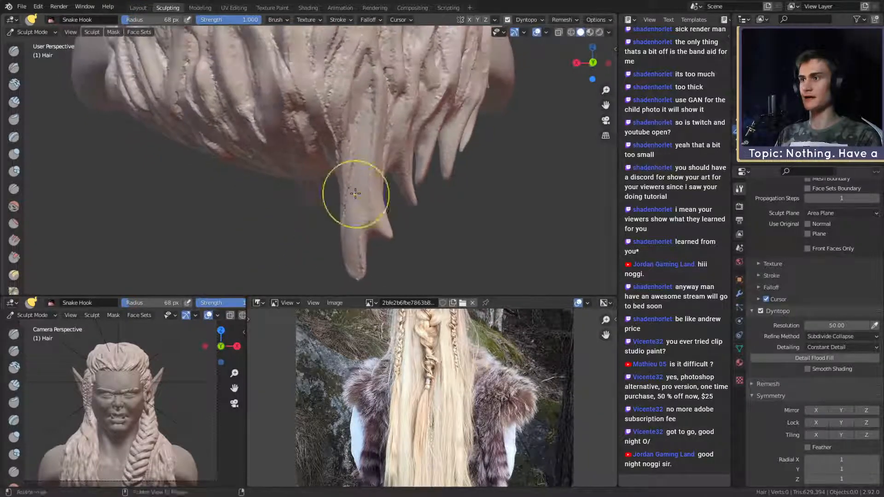
- Pull a second broad lock beside the middle one with Snake Hook at 107 px, splitting its end into two tips at 43 and 55 px
{"action": "key", "text": "f"}
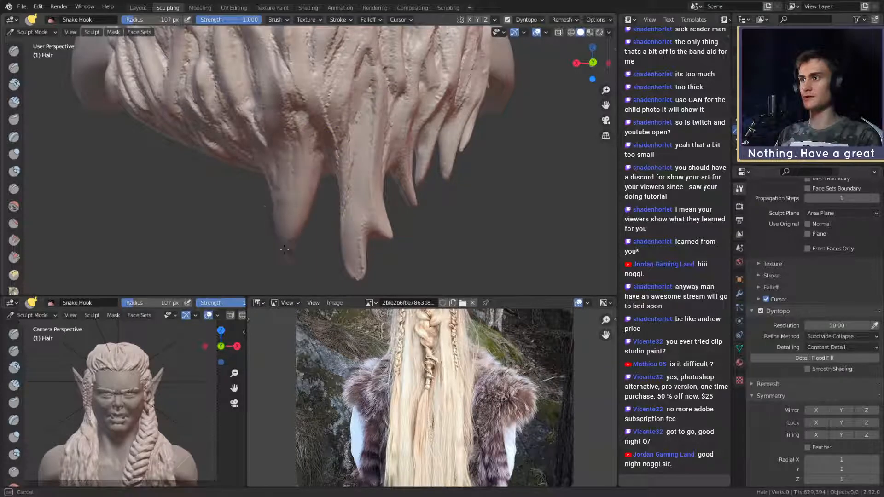
{"action": "left_click", "coordinate": [280, 240]}
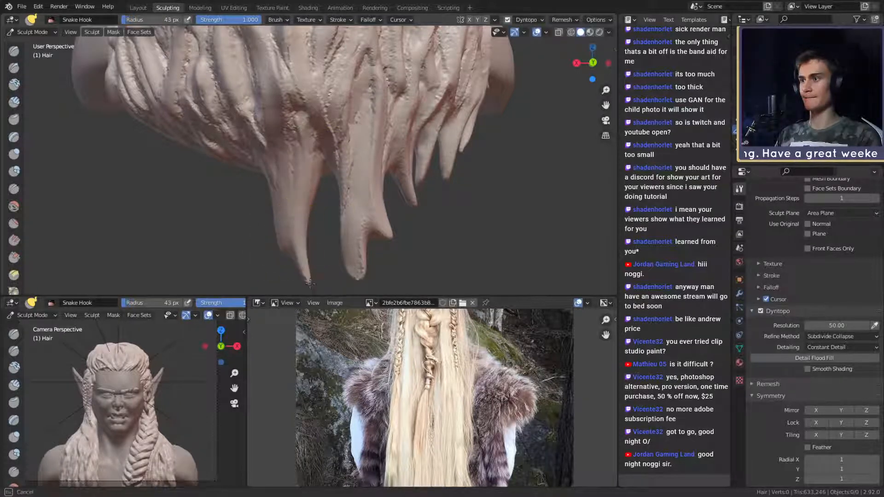
{"action": "left_click_drag", "start_coordinate": [310, 283], "coordinate": [310, 285]}
{"action": "middle_click_drag", "start_coordinate": [303, 253], "coordinate": [307, 237], "text": "shift"}
{"action": "key", "text": "f"}
{"action": "left_click", "coordinate": [291, 209]}
{"action": "left_click_drag", "start_coordinate": [289, 222], "coordinate": [276, 237]}
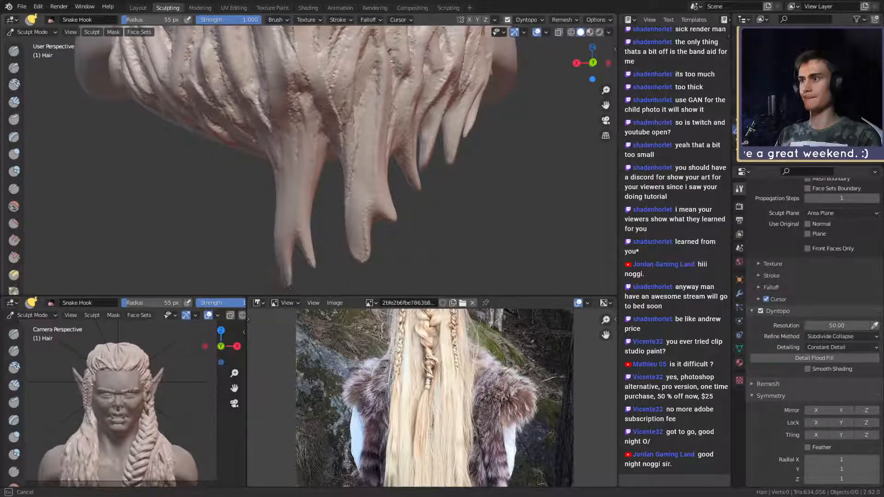
{"action": "left_click_drag", "start_coordinate": [286, 289], "coordinate": [289, 293]}
- Add a short strand beside the second lock and another overlapping it with Snake Hook at 65 and 85 px
{"action": "key", "text": "f"}
{"action": "left_click", "coordinate": [328, 170]}
{"action": "left_click_drag", "start_coordinate": [318, 159], "coordinate": [324, 222]}
{"action": "mouse_move", "coordinate": [338, 185]}
{"action": "middle_mouse_down"}
{"action": "mouse_move", "coordinate": [380, 182]}
{"action": "mouse_move", "coordinate": [424, 148]}
{"action": "mouse_move", "coordinate": [444, 147]}
{"action": "middle_mouse_up"}
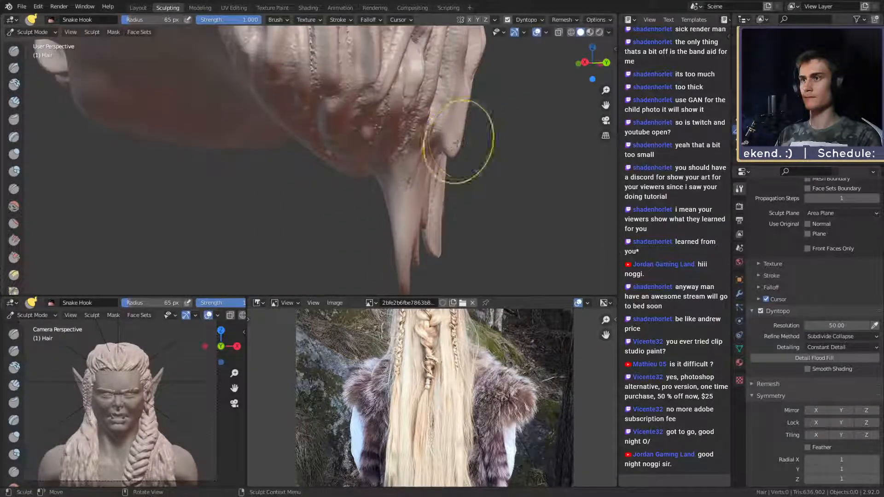
{"action": "key", "text": "f"}
{"action": "left_click", "coordinate": [458, 141]}
{"action": "left_click_drag", "start_coordinate": [451, 146], "coordinate": [437, 194]}
{"action": "middle_click_drag", "start_coordinate": [434, 201], "coordinate": [366, 180]}
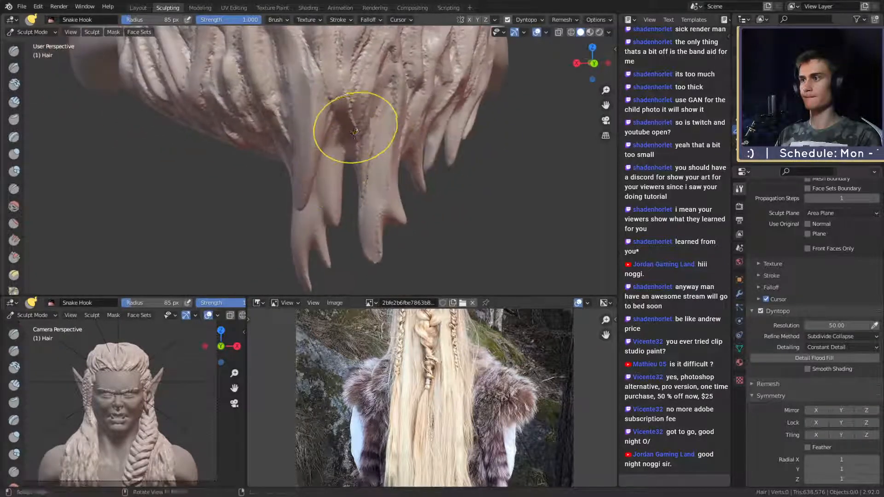
- Pull another tapered strand down over the broad middle lock with Snake Hook
{"action": "mouse_move", "coordinate": [354, 132]}
{"action": "middle_mouse_down"}
{"action": "mouse_move", "coordinate": [299, 210]}
{"action": "mouse_move", "coordinate": [183, 188]}
{"action": "mouse_move", "coordinate": [247, 186]}
{"action": "middle_mouse_up"}
{"action": "mouse_move", "coordinate": [200, 161]}
{"action": "left_mouse_down"}
{"action": "mouse_move", "coordinate": [216, 188]}
{"action": "mouse_move", "coordinate": [208, 159]}
{"action": "mouse_move", "coordinate": [211, 184]}
{"action": "mouse_move", "coordinate": [237, 148]}
{"action": "left_mouse_up"}
{"action": "mouse_move", "coordinate": [237, 148]}
{"action": "middle_mouse_down"}
{"action": "mouse_move", "coordinate": [276, 194]}
{"action": "mouse_move", "coordinate": [288, 179]}
{"action": "middle_mouse_up"}
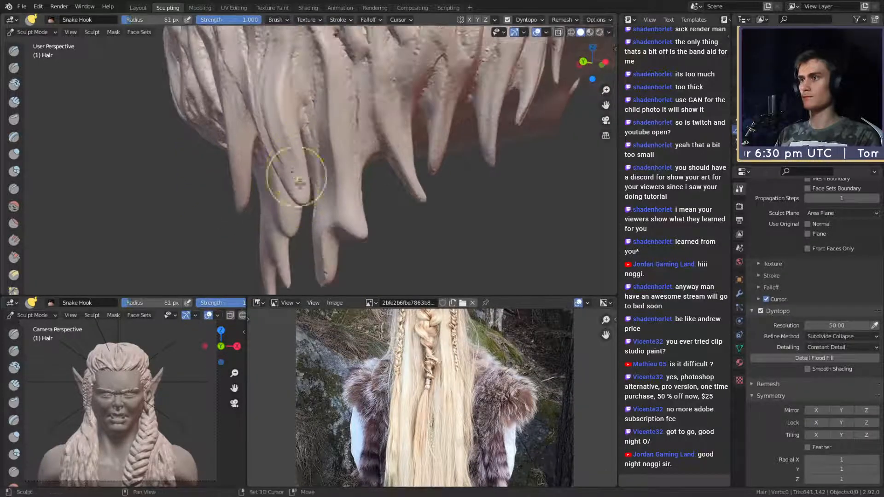
{"action": "key", "text": "bracketleft"}
{"action": "key", "text": "bracketleft"}
{"action": "key", "text": "bracketleft"}
{"action": "middle_click_drag", "start_coordinate": [289, 113], "coordinate": [359, 194]}
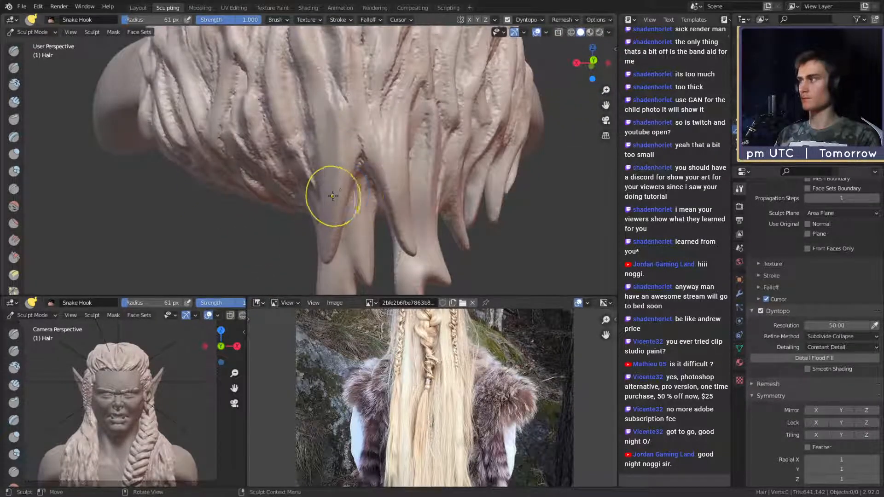
- Groove and sharpen the two strands overlapping the broad locks with Crease at 26 and 16 px
{"action": "key", "text": "shift+c"}
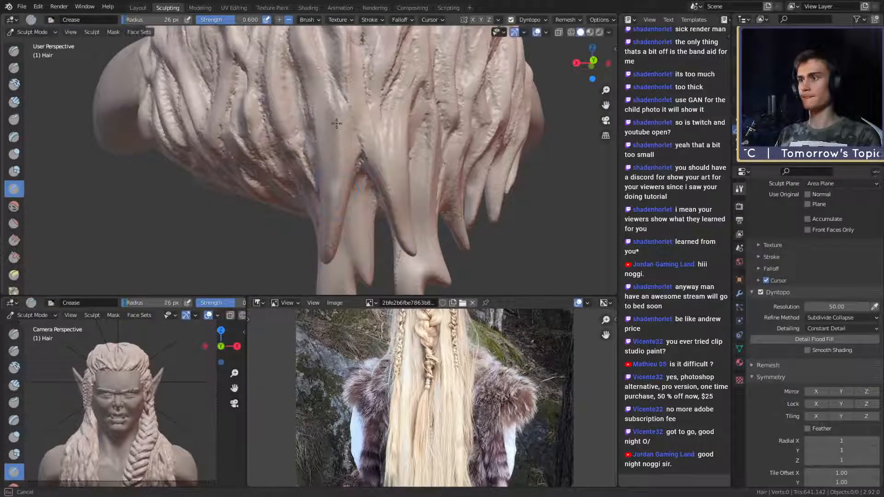
{"action": "left_click_drag", "start_coordinate": [326, 214], "coordinate": [327, 94]}
{"action": "middle_click_drag", "start_coordinate": [337, 211], "coordinate": [296, 204]}
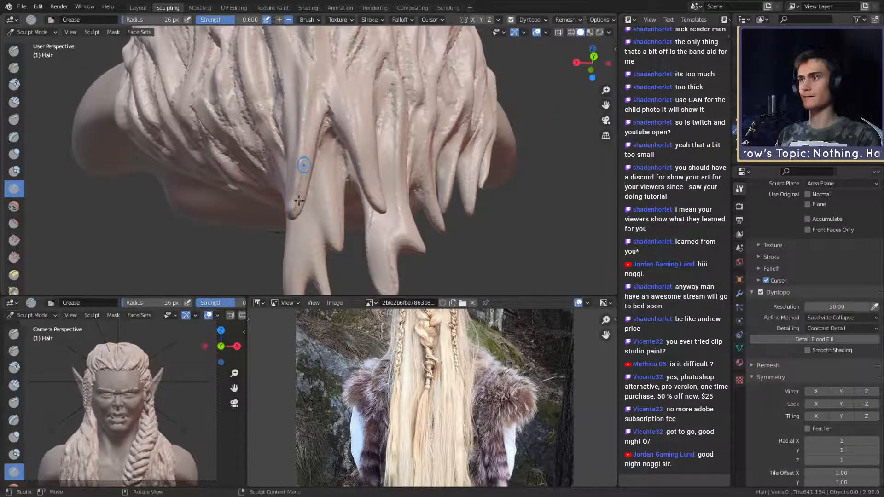
{"action": "middle_click_drag", "start_coordinate": [347, 115], "coordinate": [315, 155], "text": "shift"}
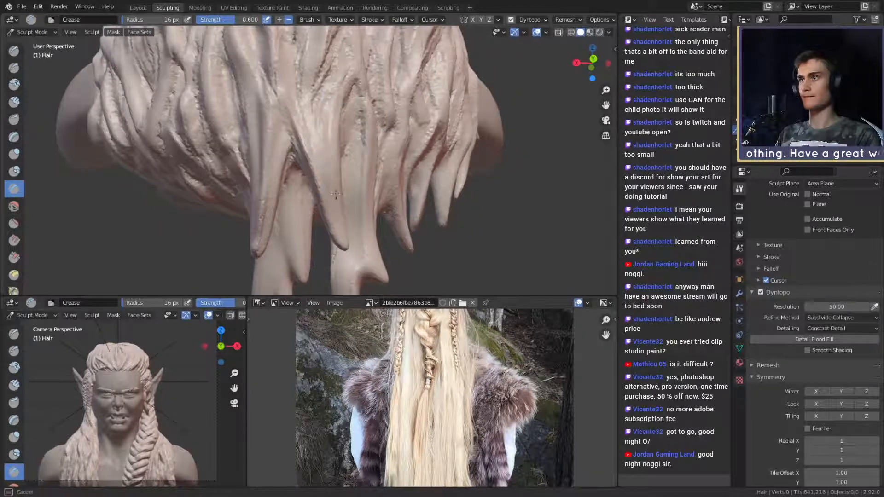
{"action": "middle_click_drag", "start_coordinate": [315, 105], "coordinate": [301, 192]}
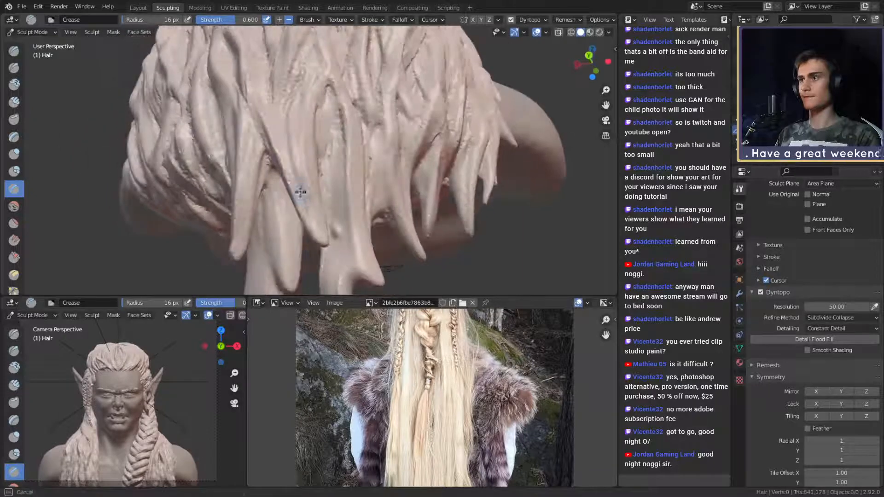
{"action": "middle_click_drag", "start_coordinate": [322, 241], "coordinate": [309, 248]}
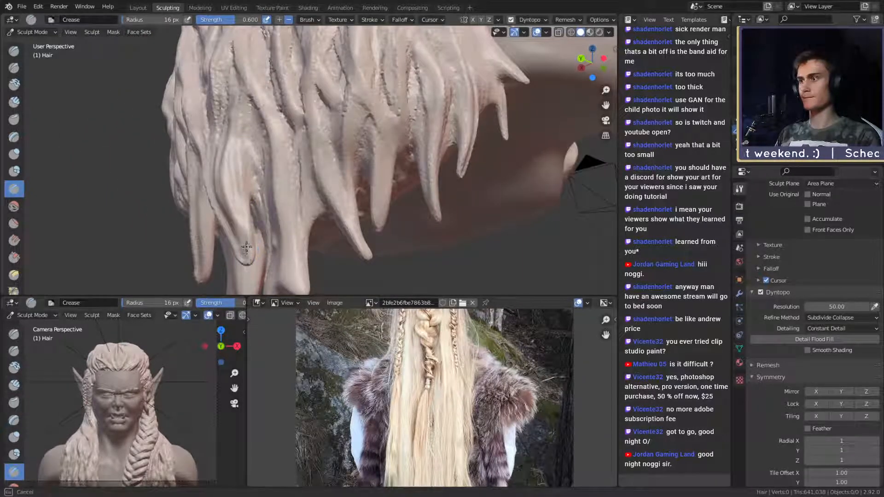
- Crease the forked middle lock beneath the overlapping strand at 16 px
{"action": "middle_click_drag", "start_coordinate": [243, 187], "coordinate": [299, 211]}
{"action": "left_click_drag", "start_coordinate": [298, 211], "coordinate": [312, 224]}
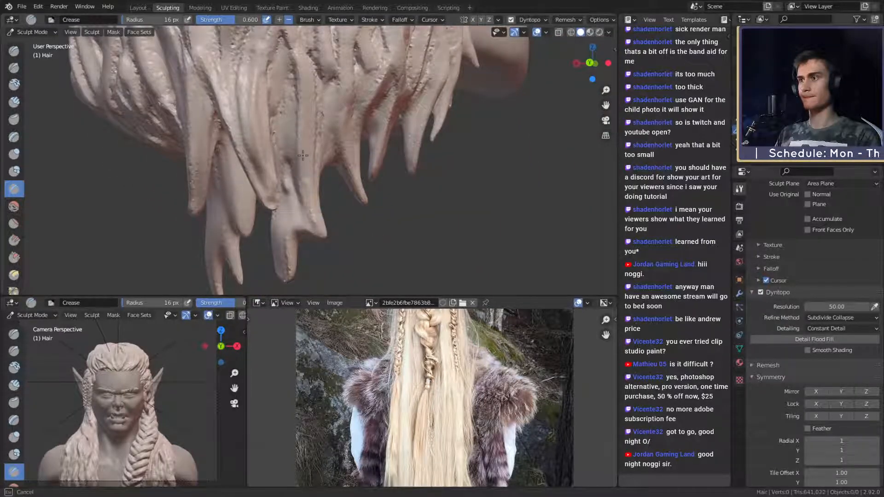
{"action": "middle_click_drag", "start_coordinate": [290, 183], "coordinate": [304, 178]}
{"action": "left_click_drag", "start_coordinate": [290, 151], "coordinate": [292, 146]}
- Define the end and side of the forked middle lock with Crease at 26 px
{"action": "key", "text": "f"}
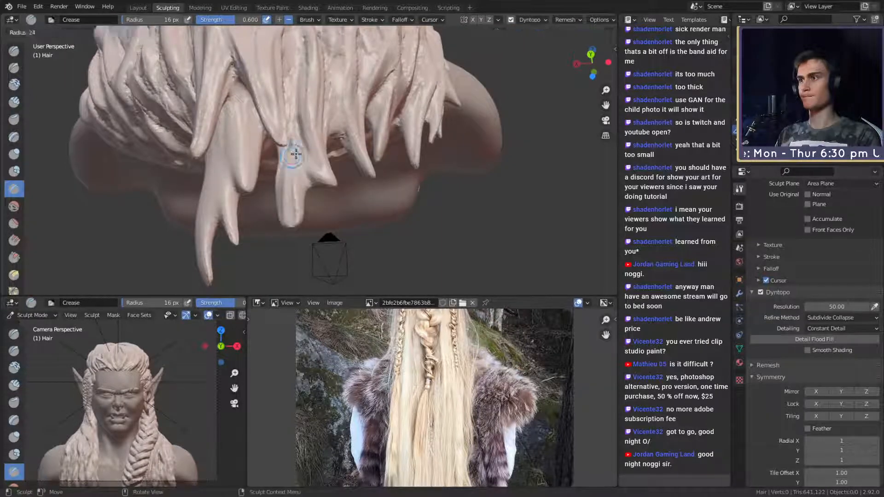
{"action": "left_click", "coordinate": [297, 152]}
{"action": "left_click_drag", "start_coordinate": [292, 216], "coordinate": [294, 149]}
{"action": "middle_click_drag", "start_coordinate": [313, 147], "coordinate": [264, 199]}
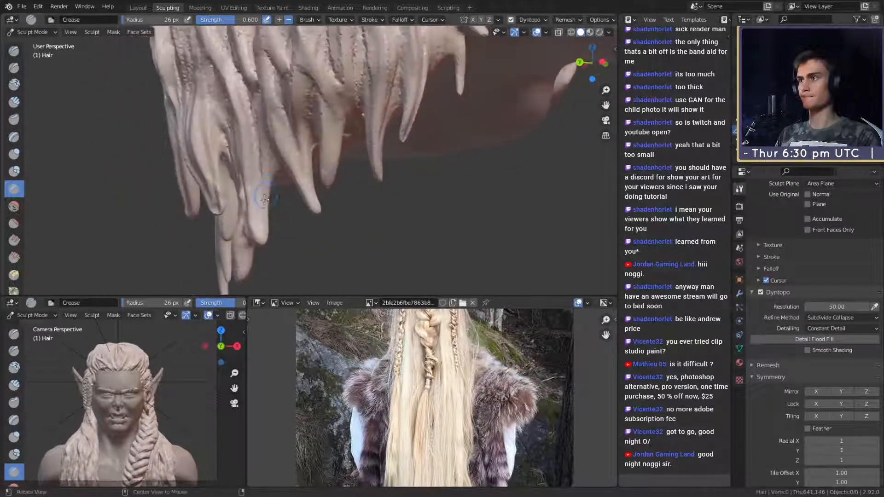
{"action": "left_click_drag", "start_coordinate": [258, 229], "coordinate": [264, 180]}
{"action": "mouse_move", "coordinate": [258, 138]}
{"action": "middle_mouse_down"}
{"action": "mouse_move", "coordinate": [314, 170]}
{"action": "mouse_move", "coordinate": [357, 158]}
{"action": "mouse_move", "coordinate": [361, 98]}
{"action": "middle_mouse_up"}
{"action": "scroll", "coordinate": [332, 166], "scroll_direction": "down", "scroll_amount": 5}
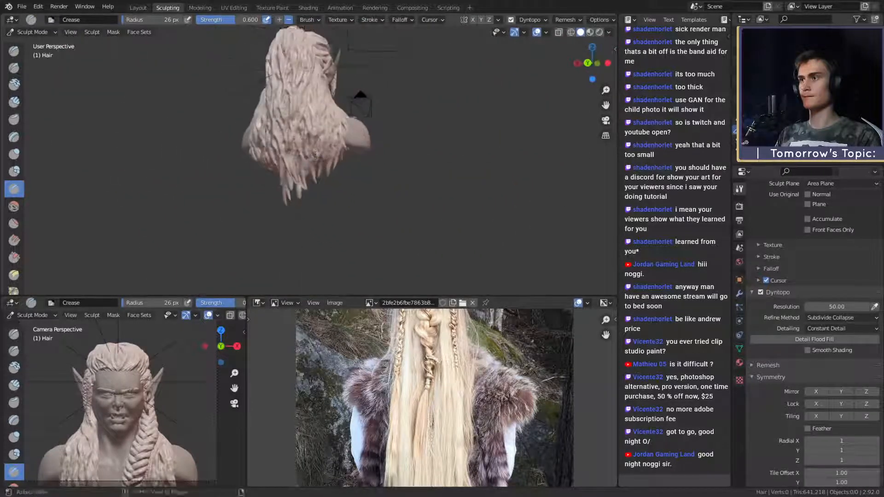
- Deepen the groove running down the middle lock with Crease at 36 px
{"action": "scroll", "coordinate": [336, 126], "scroll_direction": "up", "scroll_amount": 5}
{"action": "mouse_move", "coordinate": [335, 127]}
{"action": "middle_mouse_down"}
{"action": "mouse_move", "coordinate": [286, 138]}
{"action": "mouse_move", "coordinate": [288, 145]}
{"action": "middle_mouse_up"}
{"action": "key", "text": "f"}
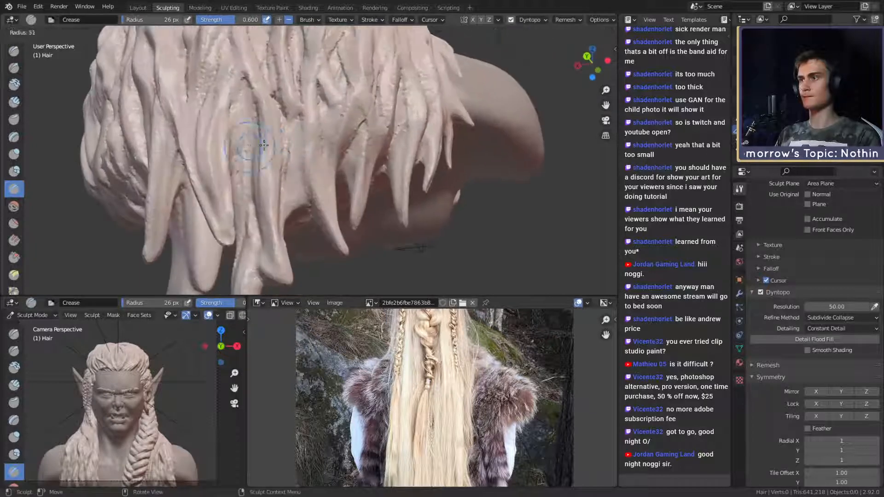
{"action": "left_click", "coordinate": [276, 156]}
{"action": "left_click_drag", "start_coordinate": [260, 210], "coordinate": [266, 183]}
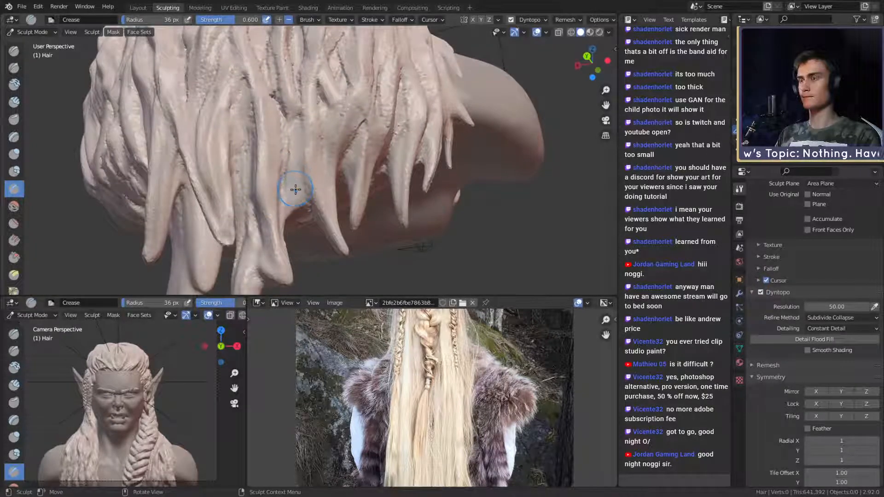
- Crease the lock surfaces beneath the overlapping strands at 29 px
{"action": "key", "text": "f"}
{"action": "left_click", "coordinate": [290, 129]}
{"action": "mouse_move", "coordinate": [290, 130]}
{"action": "middle_mouse_down"}
{"action": "mouse_move", "coordinate": [296, 164]}
{"action": "mouse_move", "coordinate": [275, 165]}
{"action": "middle_mouse_up"}
{"action": "key", "text": "f"}
{"action": "left_click", "coordinate": [273, 166]}
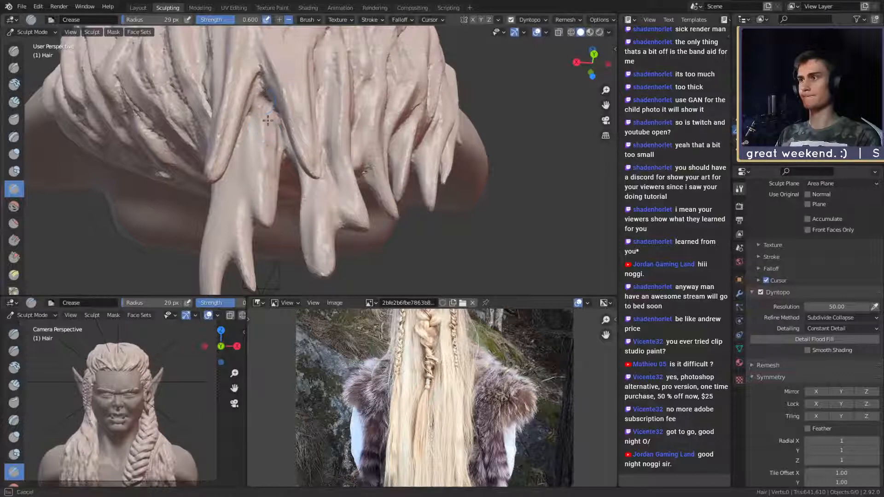
{"action": "mouse_move", "coordinate": [272, 146]}
{"action": "middle_mouse_down"}
{"action": "mouse_move", "coordinate": [318, 154]}
{"action": "mouse_move", "coordinate": [316, 196]}
{"action": "mouse_move", "coordinate": [339, 256]}
{"action": "middle_mouse_up"}
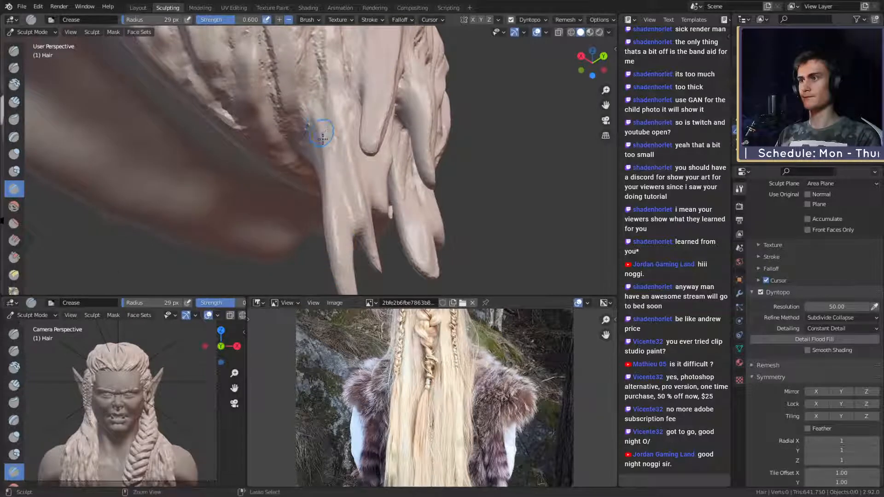
- Crease the strand surfaces above the hanging middle locks with the radius reduced to 21 px and 15 px
{"action": "mouse_move", "coordinate": [322, 88]}
{"action": "middle_mouse_down"}
{"action": "mouse_move", "coordinate": [317, 186]}
{"action": "mouse_move", "coordinate": [356, 169]}
{"action": "mouse_move", "coordinate": [363, 97]}
{"action": "mouse_move", "coordinate": [442, 89]}
{"action": "mouse_move", "coordinate": [428, 152]}
{"action": "mouse_move", "coordinate": [344, 164]}
{"action": "mouse_move", "coordinate": [352, 159]}
{"action": "middle_mouse_up"}
{"action": "scroll", "coordinate": [344, 164], "scroll_direction": "up", "scroll_amount": 8}
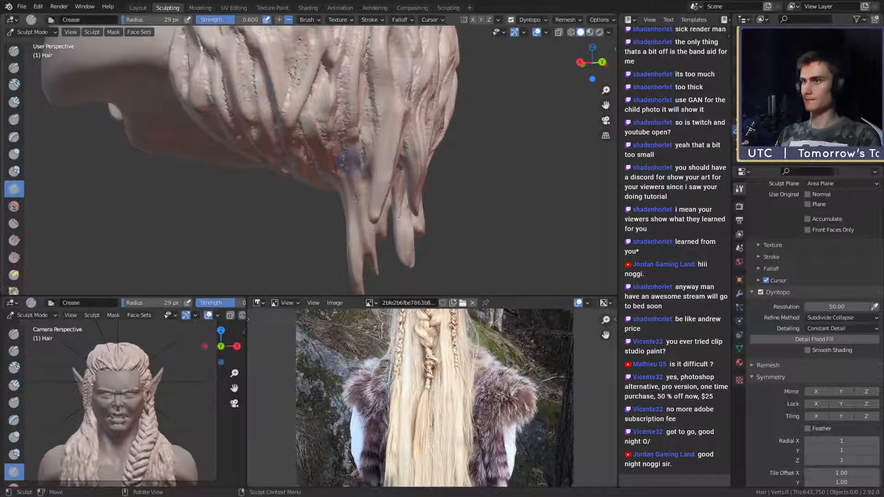
{"action": "left_click_drag", "start_coordinate": [351, 159], "coordinate": [384, 150]}
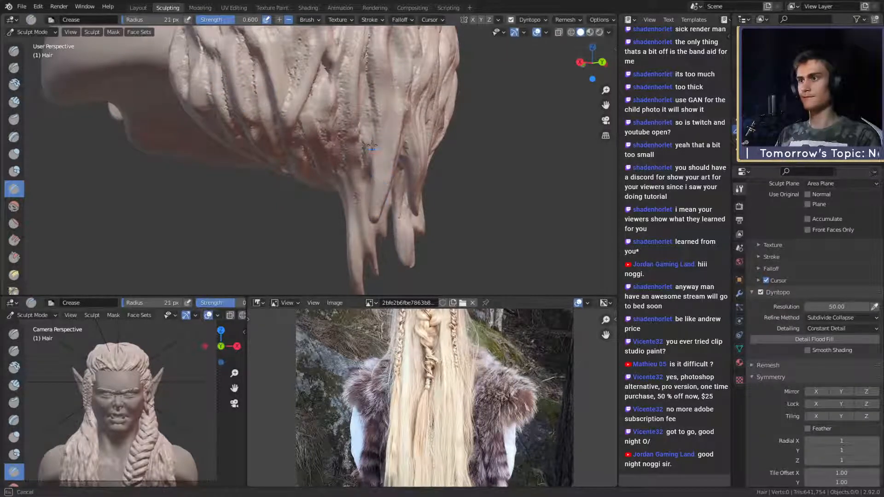
{"action": "middle_click_drag", "start_coordinate": [394, 145], "coordinate": [365, 161]}
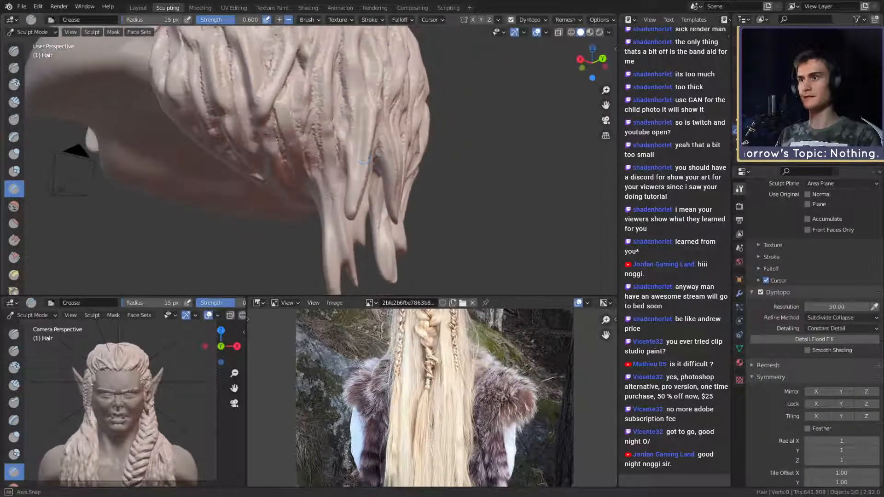
- Pull a new pointed lock down from the hair's lower edge beside the middle locks using Snake Hook at 56 px
{"action": "mouse_move", "coordinate": [354, 201]}
{"action": "middle_mouse_down"}
{"action": "mouse_move", "coordinate": [321, 179]}
{"action": "mouse_move", "coordinate": [316, 159]}
{"action": "mouse_move", "coordinate": [291, 174]}
{"action": "mouse_move", "coordinate": [309, 170]}
{"action": "middle_mouse_up"}
{"action": "key", "text": "k"}
{"action": "key", "text": "f"}
{"action": "left_click", "coordinate": [311, 171]}
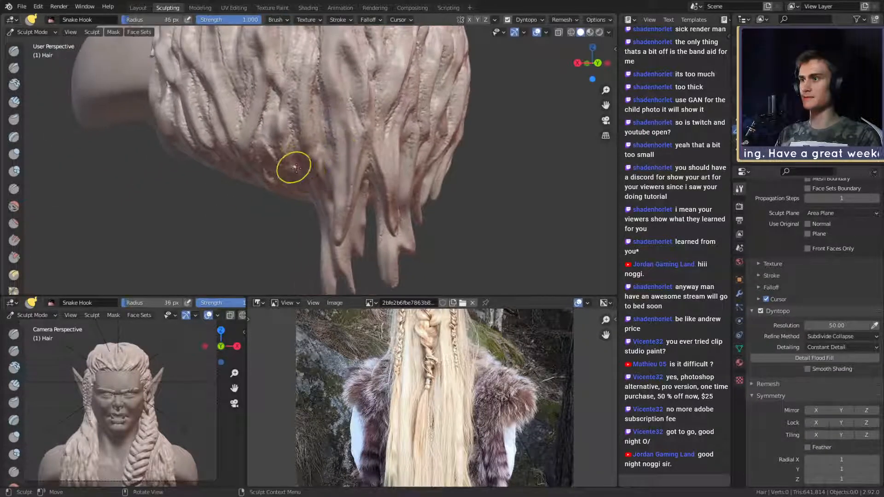
{"action": "middle_click_drag", "start_coordinate": [311, 243], "coordinate": [308, 206]}
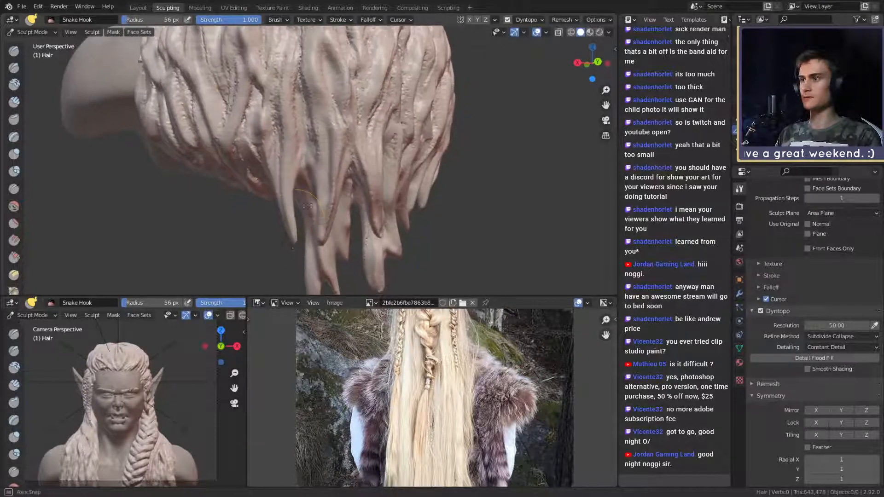
{"action": "left_click_drag", "start_coordinate": [291, 230], "coordinate": [288, 214]}
- Define the new pointed lock and the strand running into it with Crease at 19 px
{"action": "key", "text": "shift+c"}
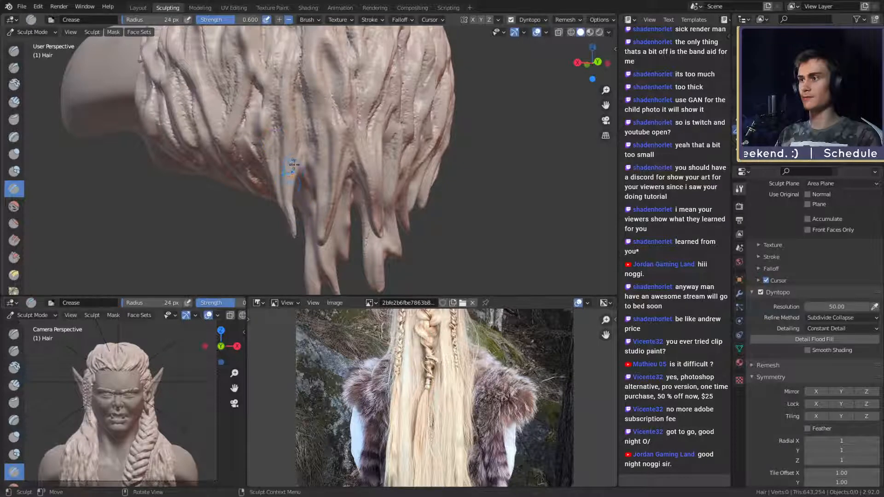
{"action": "key", "text": "f"}
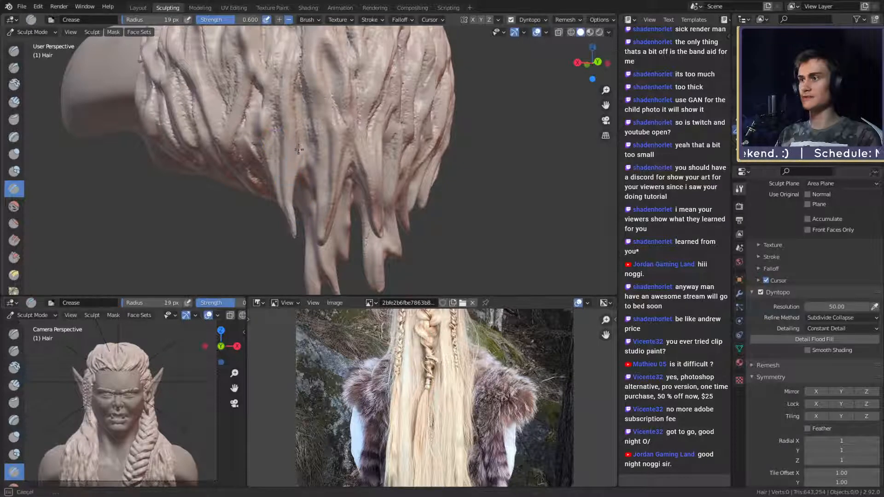
{"action": "left_click", "coordinate": [304, 246]}
{"action": "mouse_move", "coordinate": [305, 247]}
{"action": "middle_mouse_down"}
{"action": "mouse_move", "coordinate": [359, 170]}
{"action": "mouse_move", "coordinate": [263, 203]}
{"action": "mouse_move", "coordinate": [252, 178]}
{"action": "middle_mouse_up"}
- Pull a tapered lock down from the lower edge on the outer side of the creased lock with Snake Hook at 78 px
{"action": "key", "text": "k"}
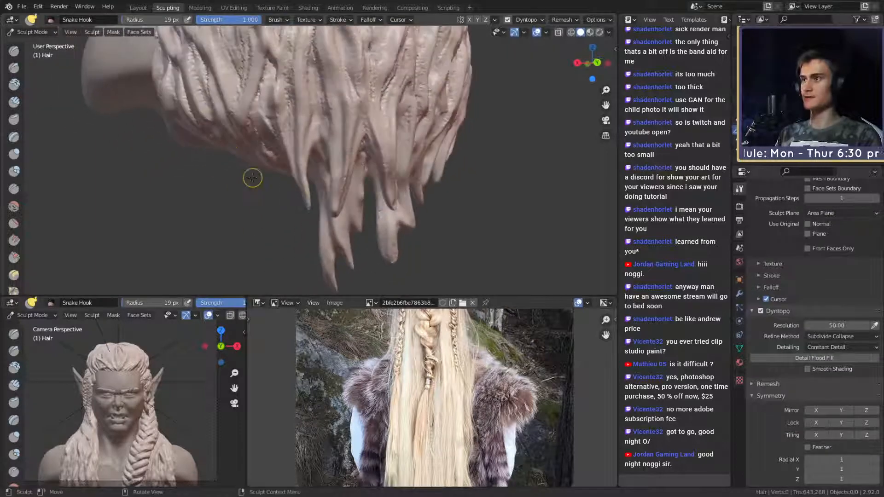
{"action": "left_click_drag", "start_coordinate": [261, 163], "coordinate": [271, 206]}
{"action": "left_click_drag", "start_coordinate": [289, 257], "coordinate": [288, 256]}
- Pull a broad outer lock down from the side of the hair's lower edge with Snake Hook at 103 px
{"action": "key", "text": "f"}
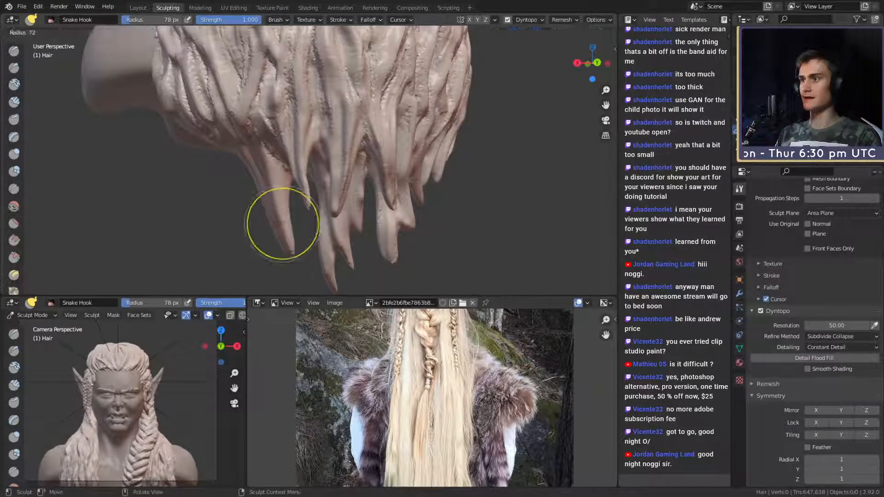
{"action": "left_click", "coordinate": [307, 225]}
{"action": "middle_click_drag", "start_coordinate": [302, 205], "coordinate": [272, 174]}
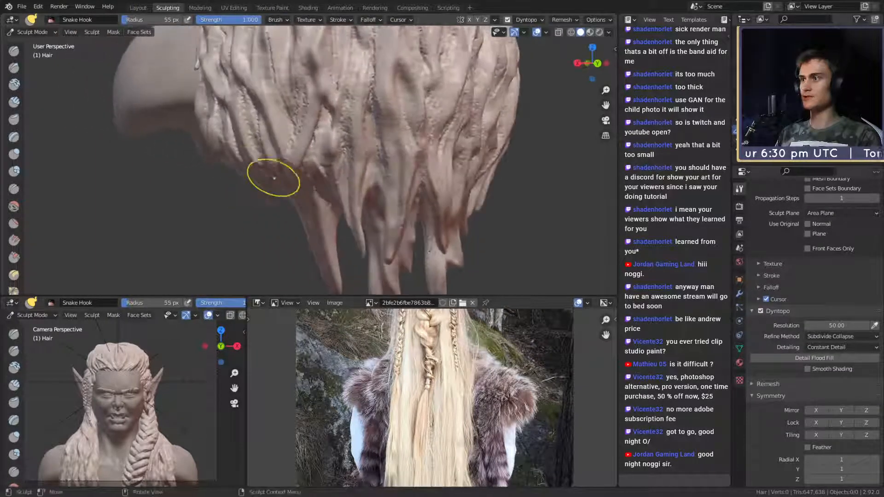
{"action": "key", "text": "f"}
{"action": "left_click", "coordinate": [261, 225]}
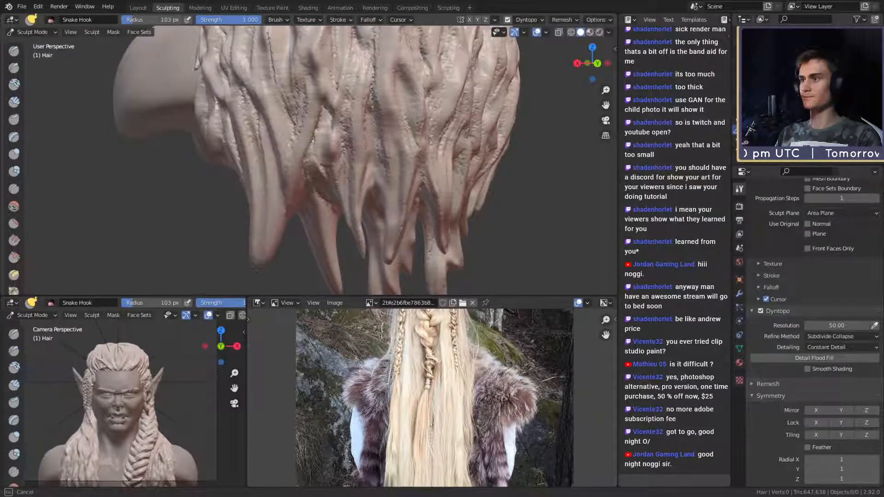
{"action": "left_click_drag", "start_coordinate": [256, 267], "coordinate": [262, 273]}
- Reshape the broad outer lock's blunt end and draw a pointed tip out of it with Snake Hook
{"action": "middle_click_drag", "start_coordinate": [269, 251], "coordinate": [263, 212]}
{"action": "key", "text": "f"}
{"action": "left_click", "coordinate": [245, 213]}
{"action": "left_click_drag", "start_coordinate": [251, 210], "coordinate": [245, 219]}
{"action": "key", "text": "f"}
{"action": "left_click", "coordinate": [280, 198]}
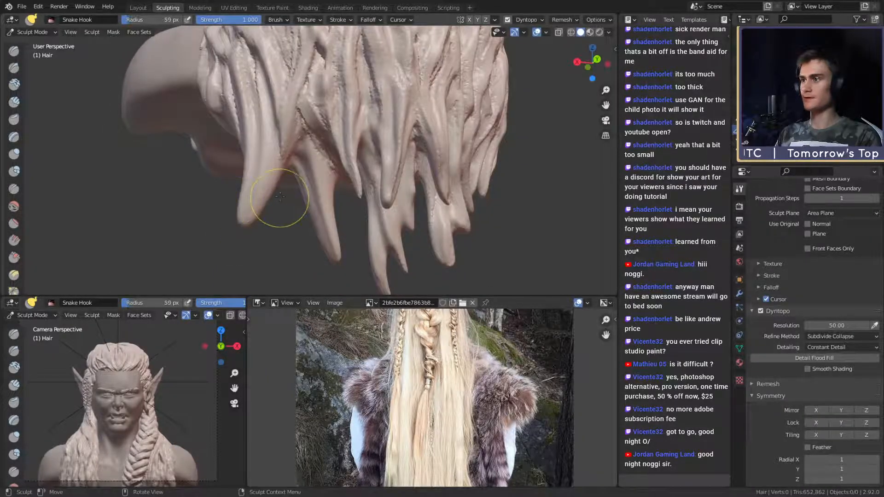
{"action": "key", "text": "f"}
{"action": "mouse_move", "coordinate": [275, 220]}
{"action": "middle_mouse_down"}
{"action": "mouse_move", "coordinate": [270, 227]}
{"action": "mouse_move", "coordinate": [283, 223]}
{"action": "mouse_move", "coordinate": [297, 184]}
{"action": "middle_mouse_up"}
- Pull an overlapping lock down between the broad outer lock and its neighbour with Snake Hook at 73 px
{"action": "key", "text": "f"}
{"action": "left_click", "coordinate": [297, 184]}
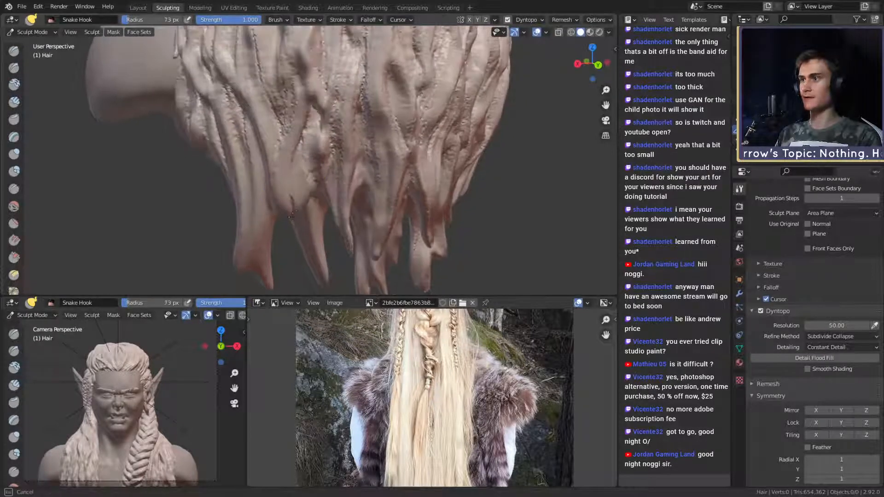
{"action": "mouse_move", "coordinate": [288, 259]}
{"action": "middle_mouse_down"}
{"action": "mouse_move", "coordinate": [297, 197]}
{"action": "mouse_move", "coordinate": [289, 172]}
{"action": "mouse_move", "coordinate": [228, 159]}
{"action": "middle_mouse_up"}
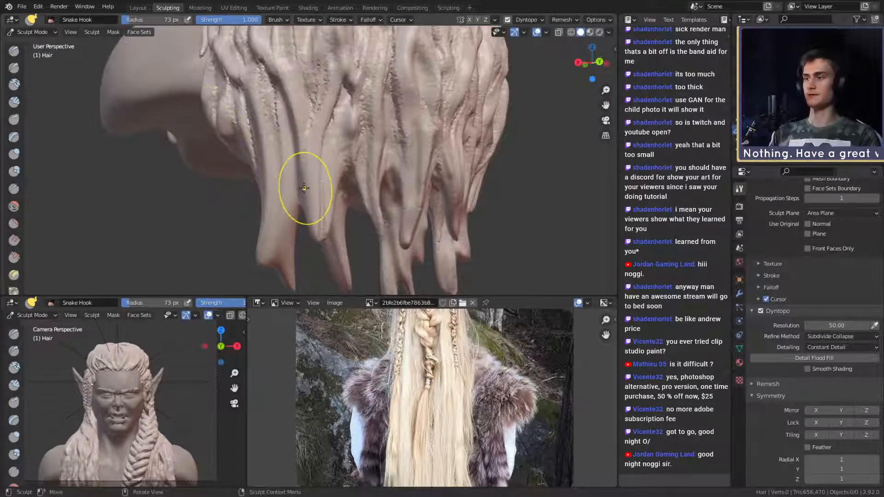
- Pull a pointed lock down from the hair's side edge next to the broad outer lock with Snake Hook
{"action": "key", "text": "shift+c"}
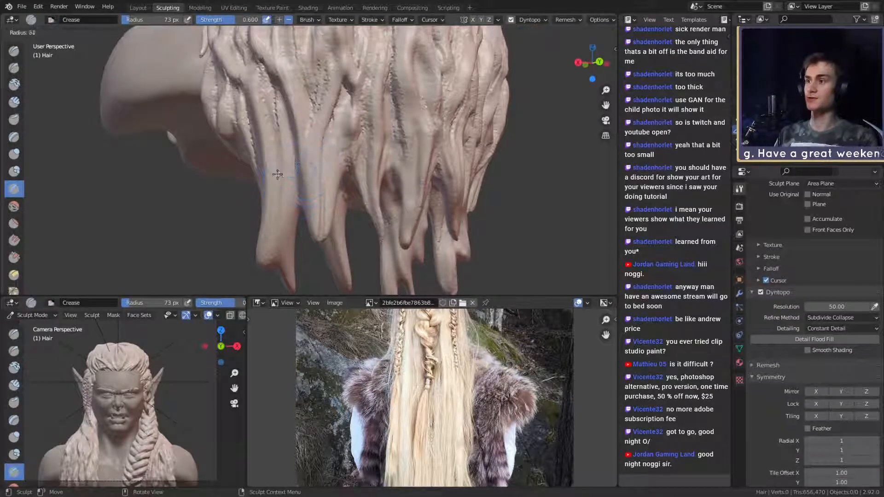
{"action": "mouse_move", "coordinate": [276, 173]}
{"action": "middle_mouse_down"}
{"action": "mouse_move", "coordinate": [311, 187]}
{"action": "mouse_move", "coordinate": [349, 150]}
{"action": "mouse_move", "coordinate": [341, 142]}
{"action": "middle_mouse_up"}
{"action": "key", "text": "k"}
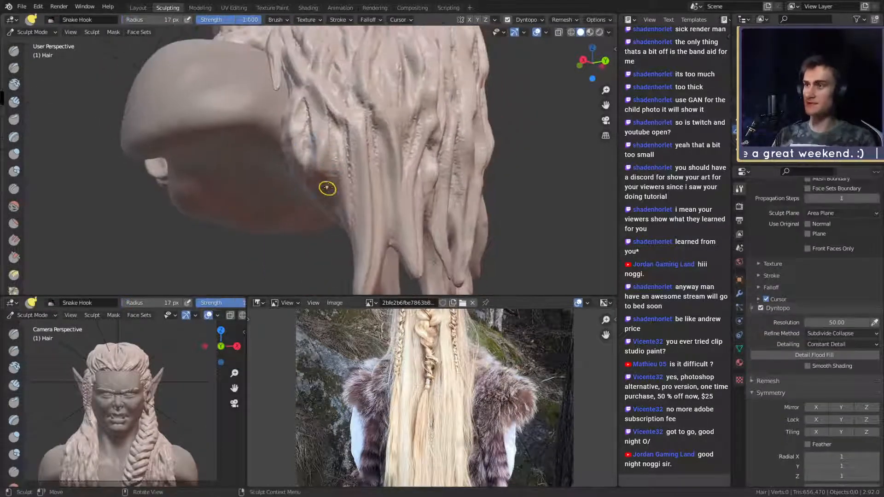
{"action": "middle_click_drag", "start_coordinate": [329, 197], "coordinate": [293, 174]}
{"action": "key", "text": "f"}
{"action": "left_click", "coordinate": [297, 230]}
{"action": "middle_click_drag", "start_coordinate": [297, 230], "coordinate": [285, 207]}
{"action": "left_click_drag", "start_coordinate": [291, 251], "coordinate": [296, 271]}
{"action": "middle_click_drag", "start_coordinate": [300, 230], "coordinate": [324, 210]}
- Draw a slim pointed wisp down from the outermost side strand with Snake Hook at 51 px
{"action": "key", "text": "f"}
{"action": "left_click", "coordinate": [325, 178]}
{"action": "key", "text": "f"}
{"action": "left_click", "coordinate": [293, 143]}
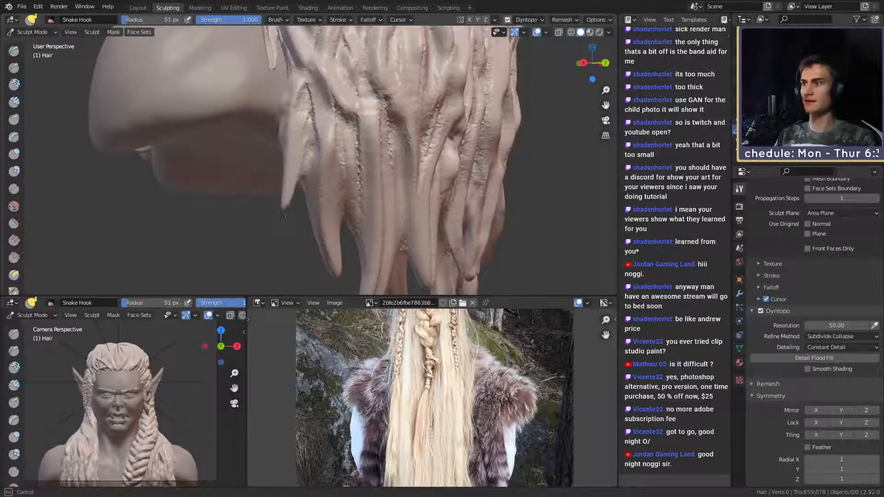
{"action": "mouse_move", "coordinate": [293, 139]}
{"action": "middle_mouse_down"}
{"action": "mouse_move", "coordinate": [306, 197]}
{"action": "mouse_move", "coordinate": [336, 197]}
{"action": "mouse_move", "coordinate": [324, 212]}
{"action": "mouse_move", "coordinate": [291, 177]}
{"action": "mouse_move", "coordinate": [312, 167]}
{"action": "mouse_move", "coordinate": [424, 201]}
{"action": "mouse_move", "coordinate": [290, 173]}
{"action": "mouse_move", "coordinate": [324, 195]}
{"action": "mouse_move", "coordinate": [227, 98]}
{"action": "mouse_move", "coordinate": [355, 211]}
{"action": "mouse_move", "coordinate": [364, 166]}
{"action": "middle_mouse_up"}
- Crease the outermost side wisps and the gaps where they overlap the strands behind at 25 px and 27 px
{"action": "key", "text": "shift+c"}
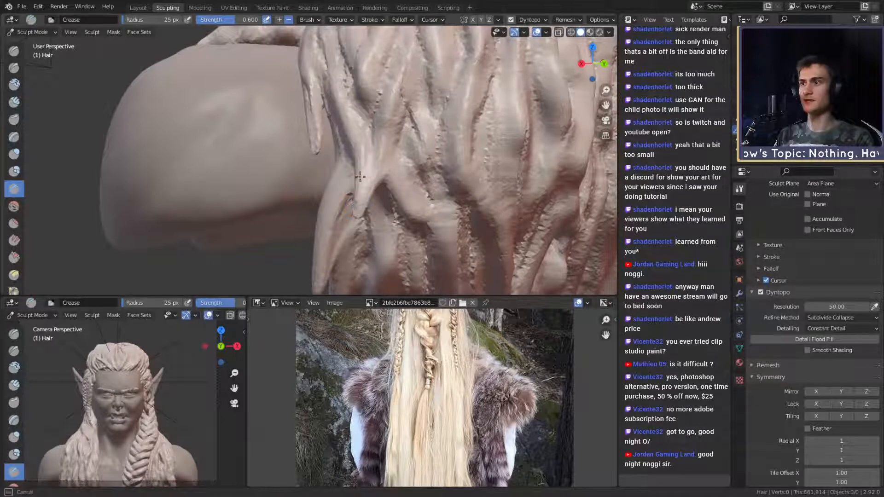
{"action": "middle_click_drag", "start_coordinate": [364, 194], "coordinate": [340, 116]}
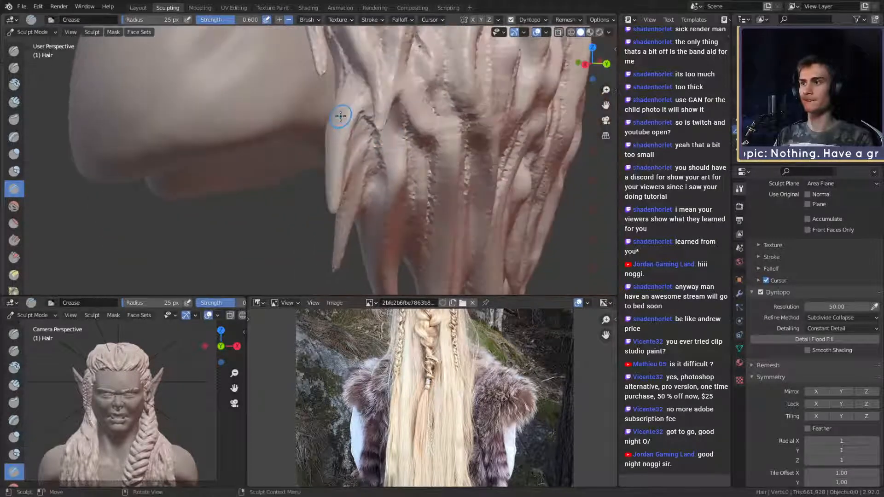
{"action": "middle_click_drag", "start_coordinate": [333, 199], "coordinate": [345, 148]}
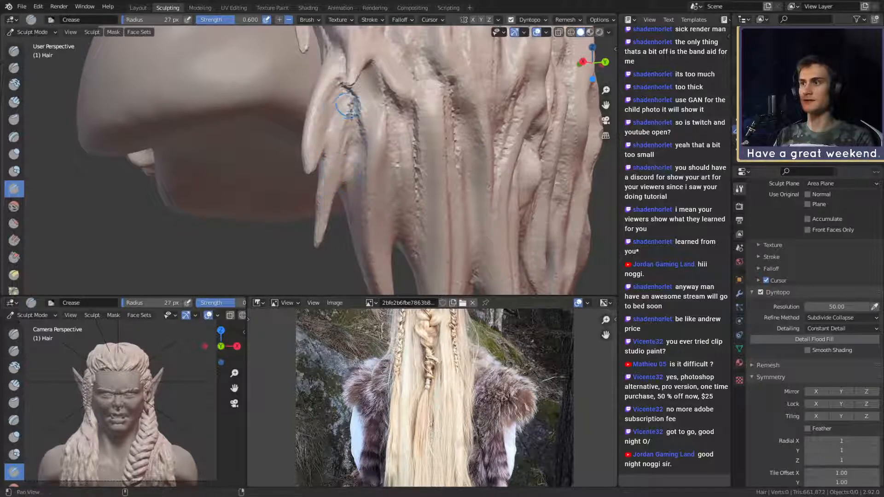
{"action": "mouse_move", "coordinate": [350, 110]}
{"action": "middle_mouse_down"}
{"action": "mouse_move", "coordinate": [337, 131]}
{"action": "mouse_move", "coordinate": [385, 162]}
{"action": "mouse_move", "coordinate": [342, 133]}
{"action": "middle_mouse_up"}
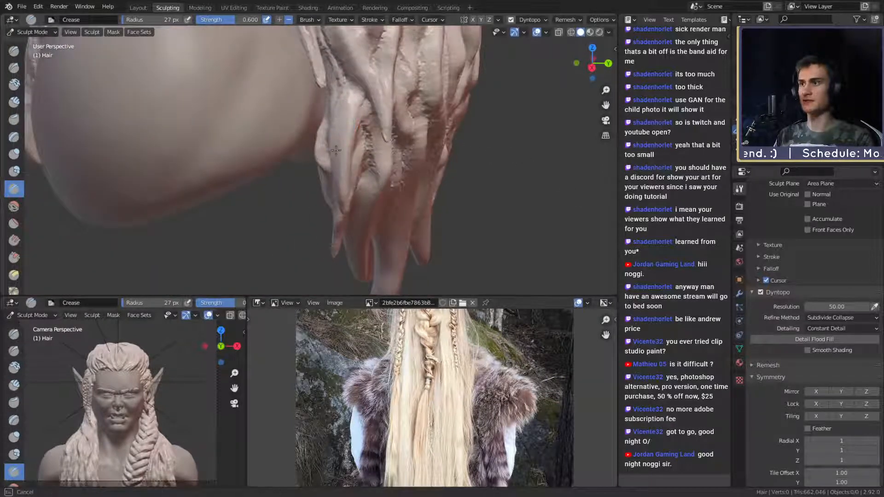
- Crease grooves along the pointed side lock and the strands beside it at 27 px
{"action": "middle_click_drag", "start_coordinate": [389, 194], "coordinate": [322, 87]}
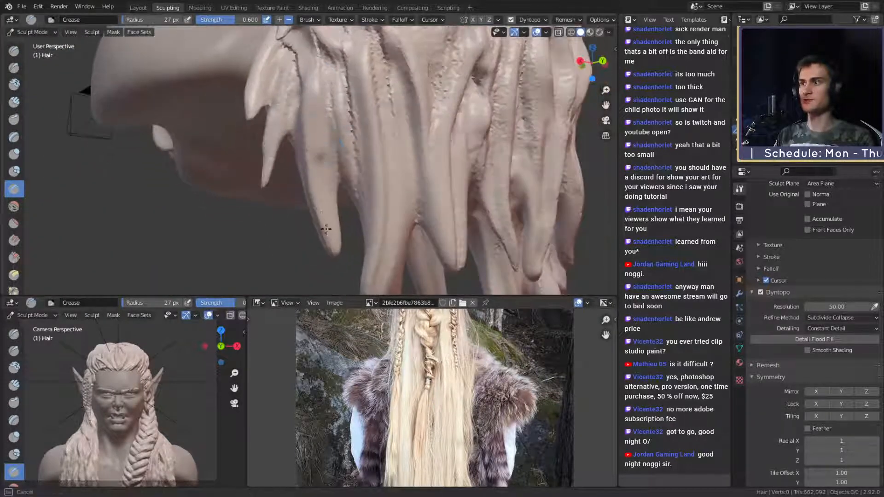
{"action": "mouse_move", "coordinate": [339, 119]}
{"action": "middle_mouse_down"}
{"action": "mouse_move", "coordinate": [304, 107]}
{"action": "mouse_move", "coordinate": [337, 147]}
{"action": "mouse_move", "coordinate": [343, 187]}
{"action": "middle_mouse_up"}
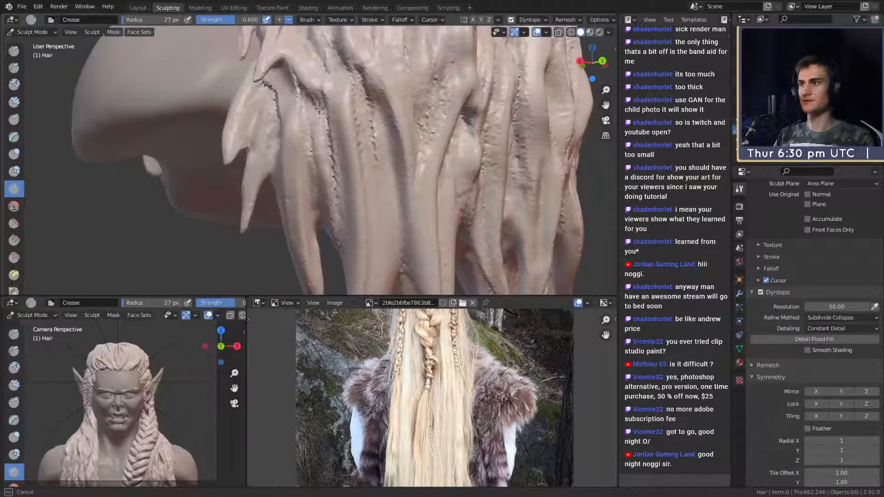
{"action": "middle_click_drag", "start_coordinate": [344, 238], "coordinate": [322, 201]}
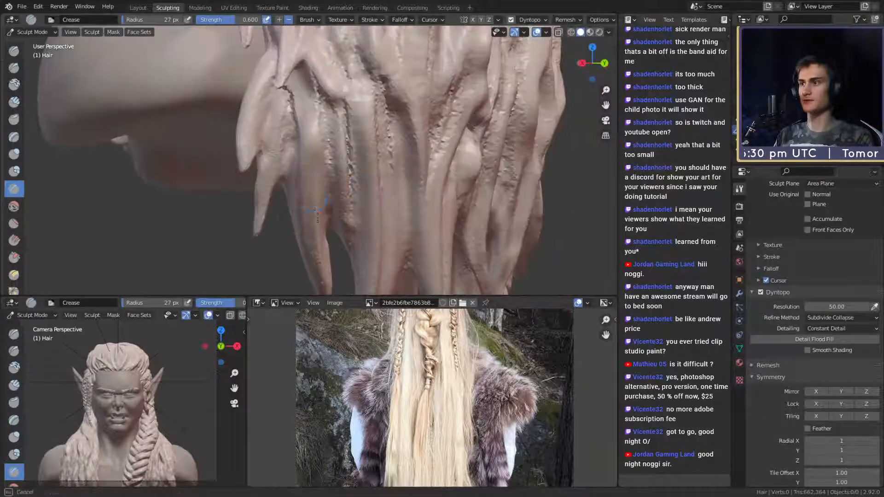
{"action": "middle_click_drag", "start_coordinate": [295, 141], "coordinate": [323, 159], "text": "ctrl"}
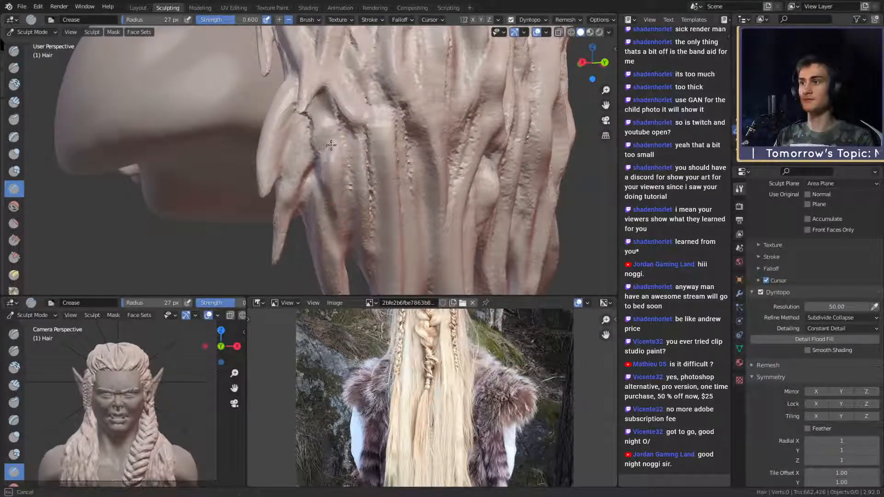
- Crease the surface and forked end of the broad outer hanging lock at 27 px
{"action": "mouse_move", "coordinate": [344, 123]}
{"action": "middle_mouse_down"}
{"action": "mouse_move", "coordinate": [357, 175]}
{"action": "mouse_move", "coordinate": [316, 156]}
{"action": "mouse_move", "coordinate": [329, 186]}
{"action": "mouse_move", "coordinate": [325, 241]}
{"action": "middle_mouse_up"}
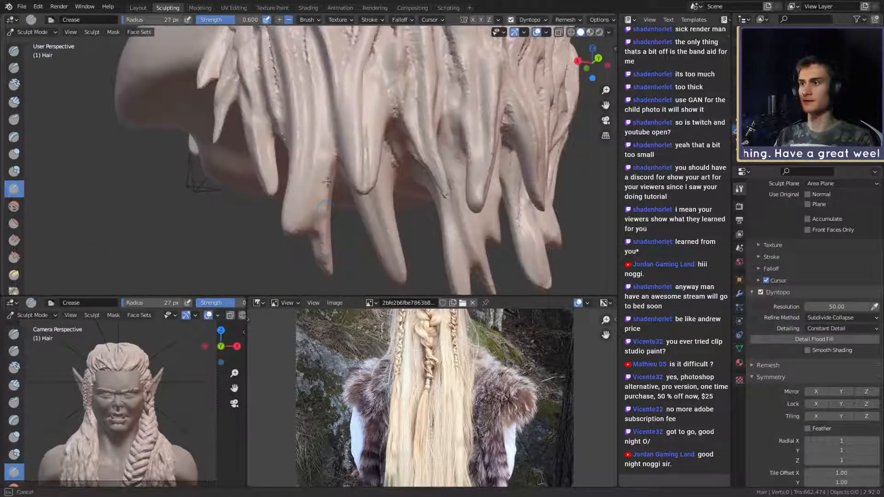
{"action": "middle_click_drag", "start_coordinate": [327, 182], "coordinate": [310, 237]}
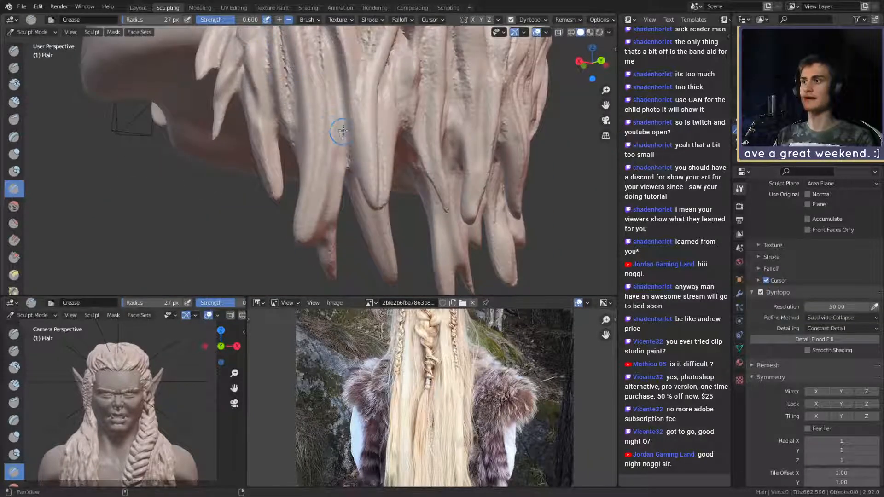
{"action": "middle_click_drag", "start_coordinate": [343, 131], "coordinate": [328, 229], "text": "shift"}
{"action": "left_click_drag", "start_coordinate": [318, 271], "coordinate": [316, 282]}
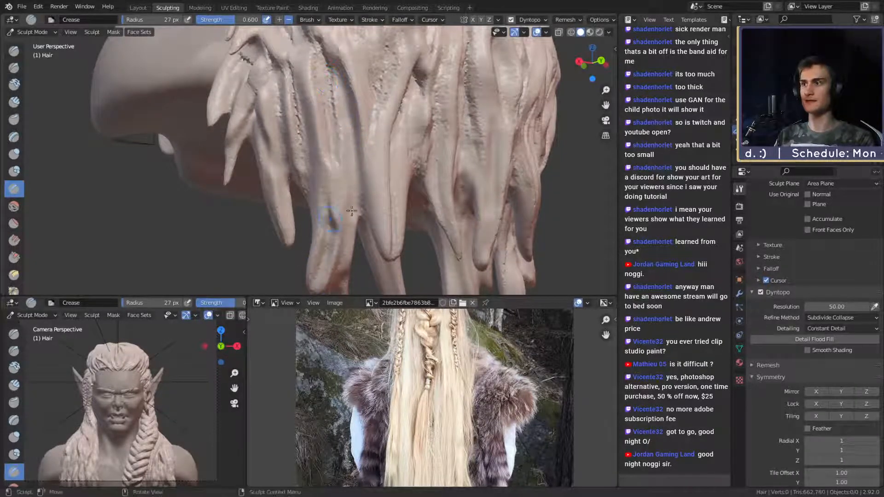
- Carve grooves into the underside of the forked outer lock with Crease at 27 px
{"action": "middle_click_drag", "start_coordinate": [351, 211], "coordinate": [334, 185]}
{"action": "middle_click_drag", "start_coordinate": [341, 222], "coordinate": [347, 218]}
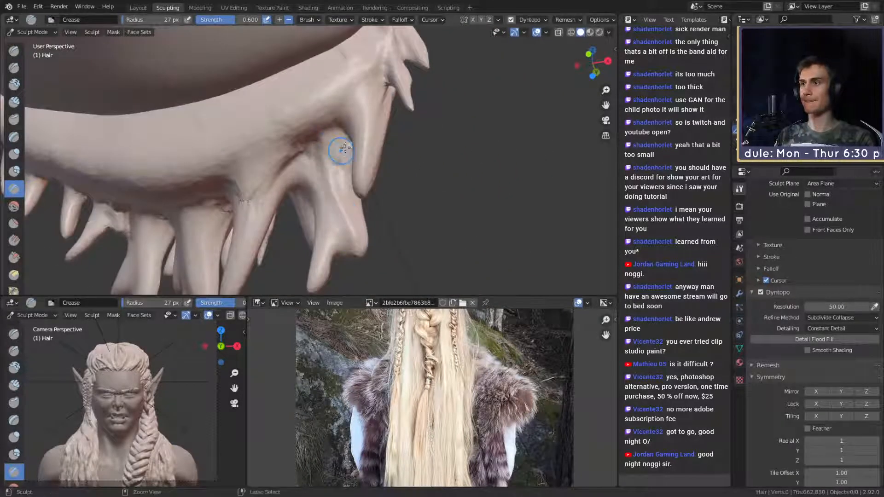
{"action": "left_click_drag", "start_coordinate": [319, 257], "coordinate": [332, 234]}
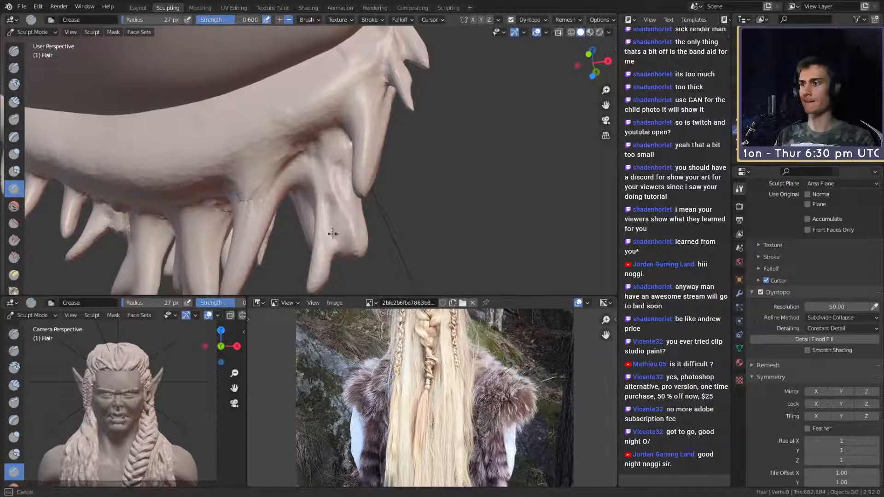
{"action": "mouse_move", "coordinate": [322, 175]}
{"action": "left_mouse_down"}
{"action": "mouse_move", "coordinate": [315, 153]}
{"action": "mouse_move", "coordinate": [339, 175]}
{"action": "left_mouse_up"}
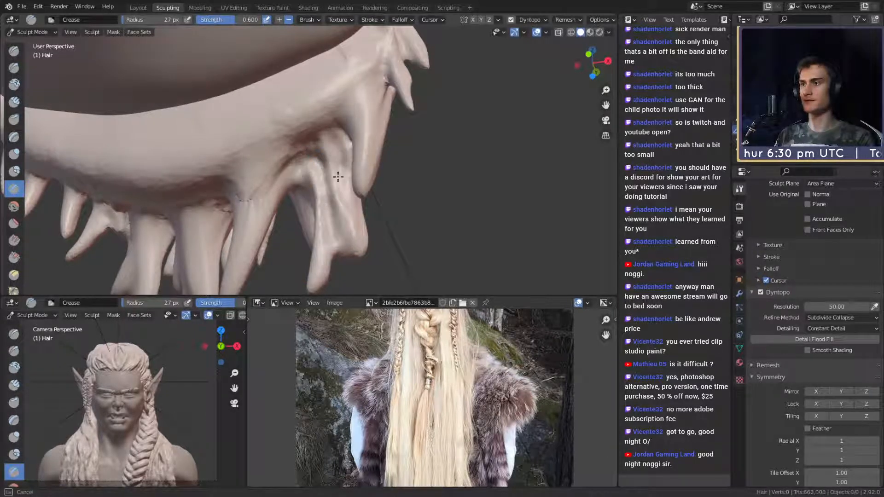
- Groove the blunt end of the forked outer lock from below with Crease at 23 px
{"action": "mouse_move", "coordinate": [338, 177]}
{"action": "middle_mouse_down"}
{"action": "mouse_move", "coordinate": [233, 200]}
{"action": "mouse_move", "coordinate": [208, 191]}
{"action": "middle_mouse_up"}
{"action": "middle_click_drag", "start_coordinate": [294, 216], "coordinate": [352, 140]}
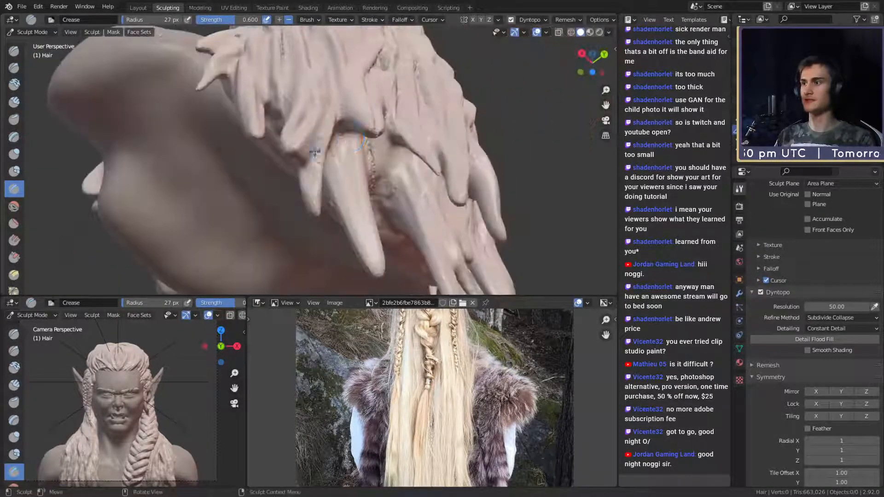
{"action": "key", "text": "f"}
{"action": "left_click", "coordinate": [345, 139]}
{"action": "left_click_drag", "start_coordinate": [318, 109], "coordinate": [331, 161], "text": "alt+shift"}
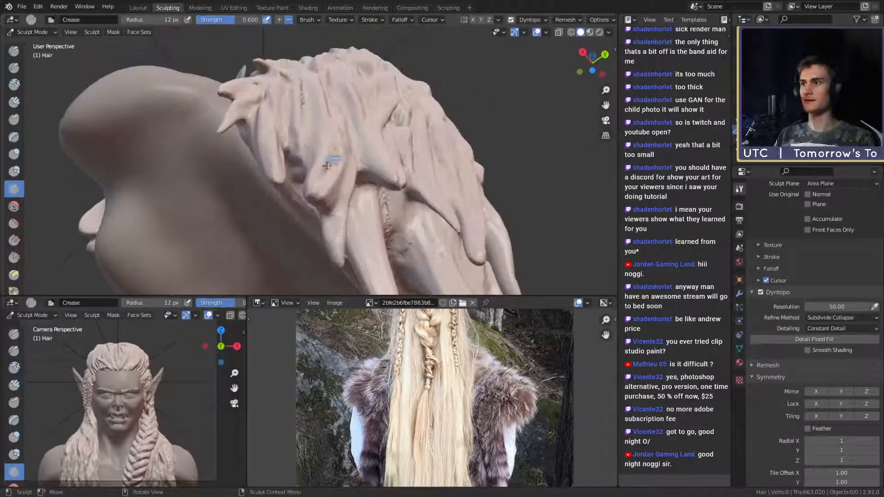
{"action": "key", "text": "f"}
{"action": "left_click", "coordinate": [326, 169]}
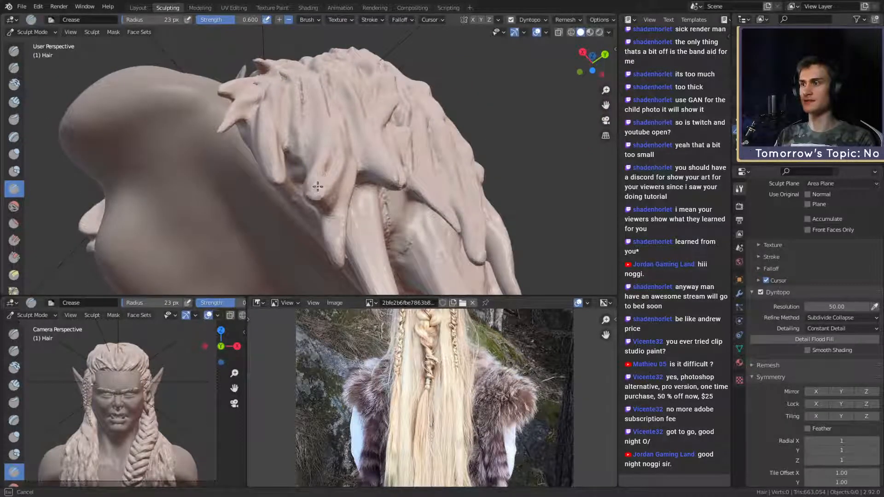
{"action": "mouse_move", "coordinate": [315, 194]}
{"action": "middle_mouse_down"}
{"action": "mouse_move", "coordinate": [361, 193]}
{"action": "mouse_move", "coordinate": [366, 171]}
{"action": "mouse_move", "coordinate": [331, 168]}
{"action": "middle_mouse_up"}
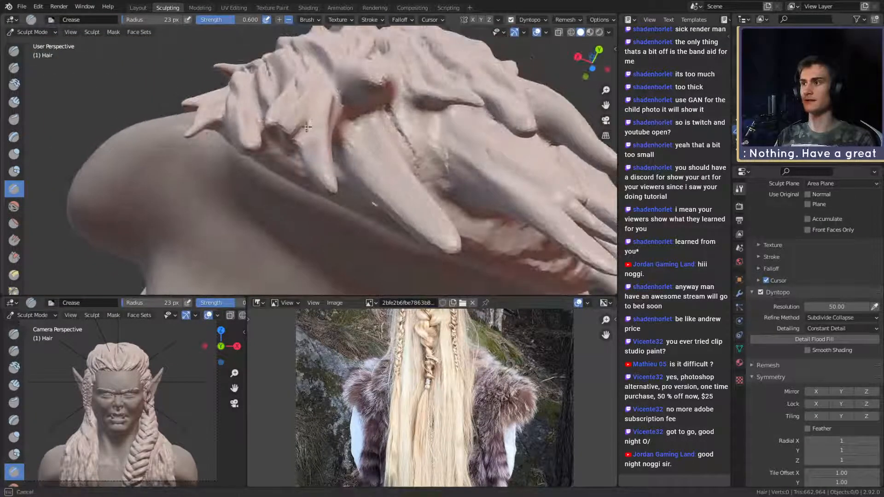
- Carve short grooves around the blunt tip of the hanging back lock from above with Crease at 23 px
{"action": "mouse_move", "coordinate": [314, 123]}
{"action": "middle_mouse_down"}
{"action": "mouse_move", "coordinate": [377, 159]}
{"action": "mouse_move", "coordinate": [381, 134]}
{"action": "mouse_move", "coordinate": [339, 169]}
{"action": "middle_mouse_up"}
{"action": "mouse_move", "coordinate": [294, 133]}
{"action": "middle_mouse_down"}
{"action": "mouse_move", "coordinate": [299, 103]}
{"action": "mouse_move", "coordinate": [314, 182]}
{"action": "middle_mouse_up"}
{"action": "left_click_drag", "start_coordinate": [313, 182], "coordinate": [322, 167]}
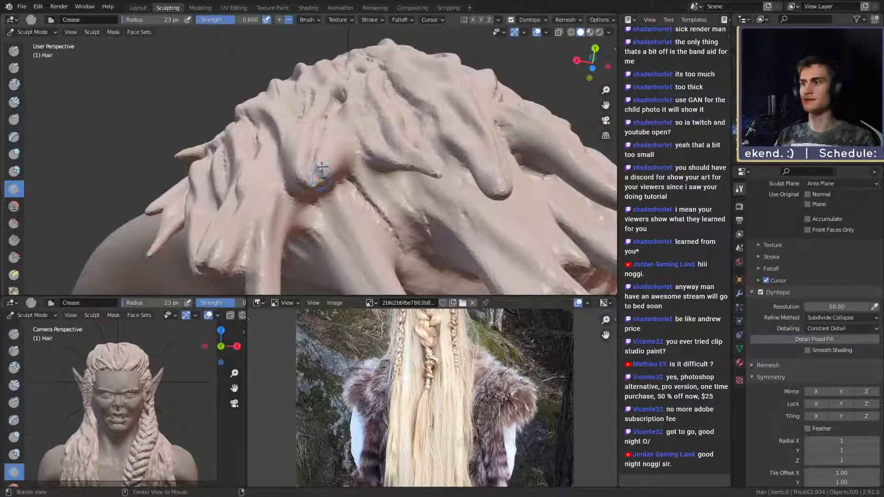
{"action": "middle_click_drag", "start_coordinate": [321, 168], "coordinate": [317, 149]}
{"action": "left_click_drag", "start_coordinate": [316, 143], "coordinate": [335, 134]}
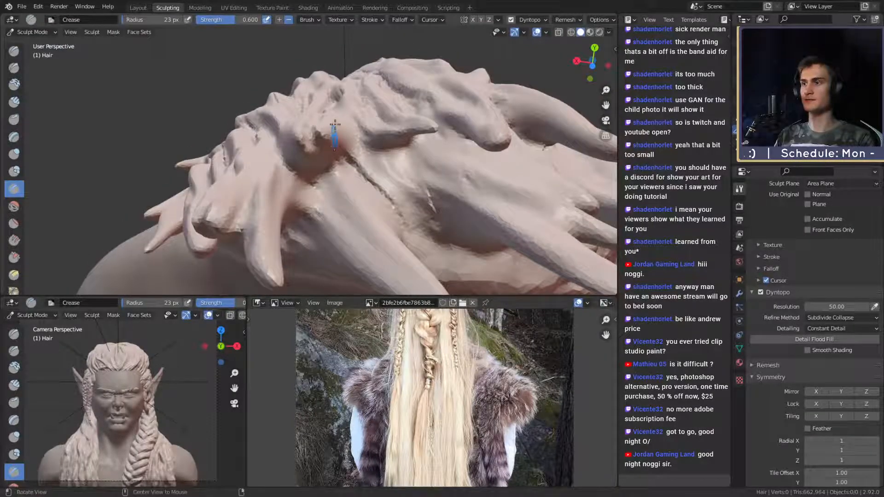
{"action": "middle_click_drag", "start_coordinate": [336, 134], "coordinate": [330, 159]}
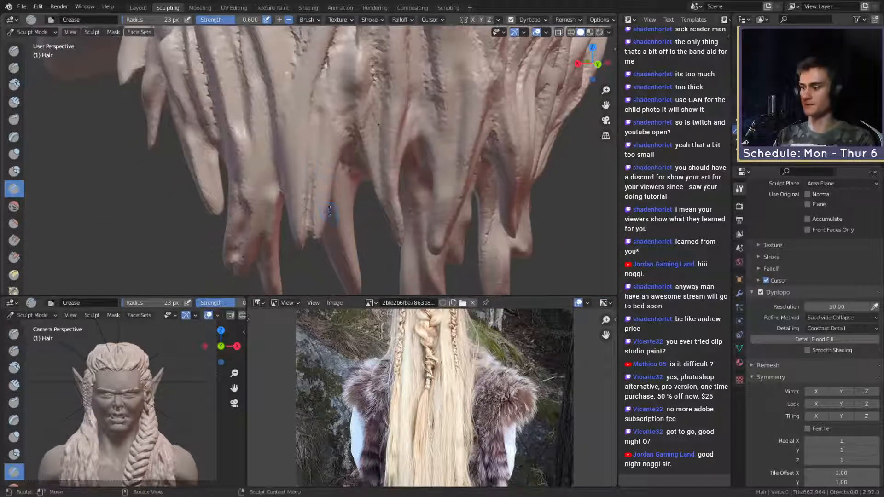
- Pull a pointed tip down from the hanging back lock with Snake Hook at 54 px and groove it with Crease at 23 px
{"action": "key", "text": "k"}
{"action": "left_click_drag", "start_coordinate": [326, 221], "coordinate": [326, 237]}
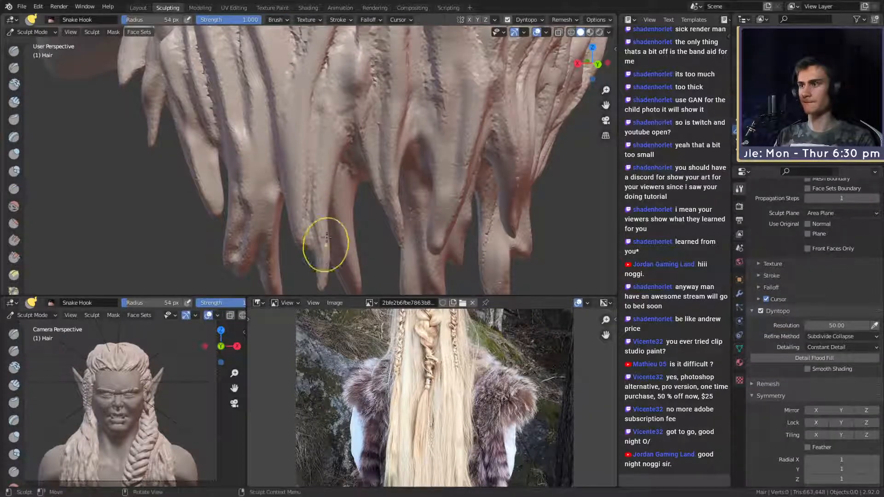
{"action": "key", "text": "shift+c"}
{"action": "mouse_move", "coordinate": [311, 230]}
{"action": "middle_mouse_down"}
{"action": "mouse_move", "coordinate": [322, 153]}
{"action": "mouse_move", "coordinate": [317, 180]}
{"action": "middle_mouse_up"}
{"action": "key", "text": "f"}
{"action": "left_click", "coordinate": [315, 179]}
{"action": "left_click_drag", "start_coordinate": [315, 177], "coordinate": [316, 182]}
{"action": "middle_click_drag", "start_coordinate": [316, 181], "coordinate": [308, 225]}
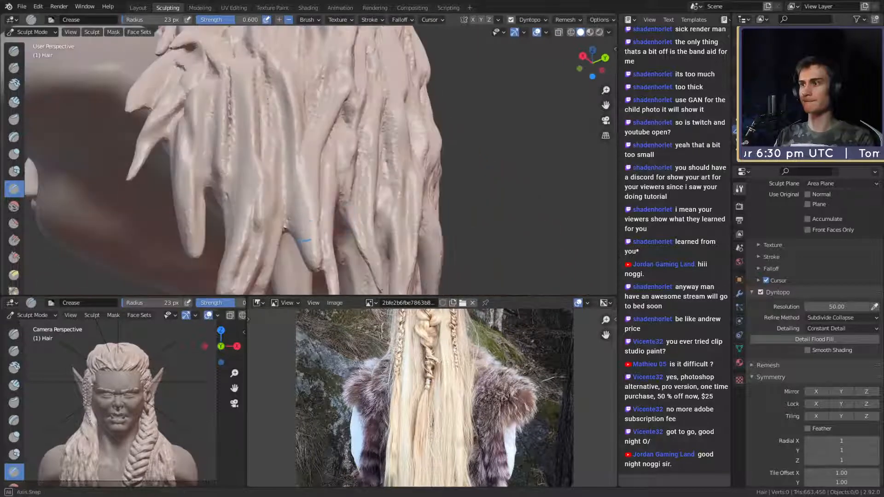
{"action": "mouse_move", "coordinate": [312, 254]}
{"action": "left_mouse_down"}
{"action": "mouse_move", "coordinate": [299, 149]}
{"action": "mouse_move", "coordinate": [311, 226]}
{"action": "left_mouse_up"}
{"action": "mouse_move", "coordinate": [318, 271]}
{"action": "left_mouse_down"}
{"action": "mouse_move", "coordinate": [289, 245]}
{"action": "mouse_move", "coordinate": [281, 177]}
{"action": "left_mouse_up"}
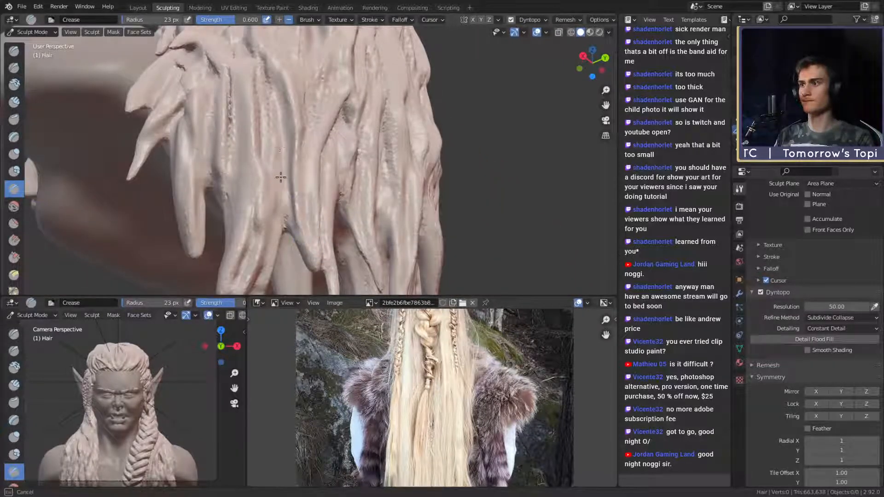
- Groove the long forked lock under the back hair along both prongs with Crease at 23 px
{"action": "scroll", "coordinate": [296, 141], "scroll_direction": "down", "scroll_amount": 5}
{"action": "middle_click_drag", "start_coordinate": [295, 142], "coordinate": [320, 220]}
{"action": "scroll", "coordinate": [320, 219], "scroll_direction": "up", "scroll_amount": 5}
{"action": "middle_click_drag", "start_coordinate": [325, 188], "coordinate": [270, 170]}
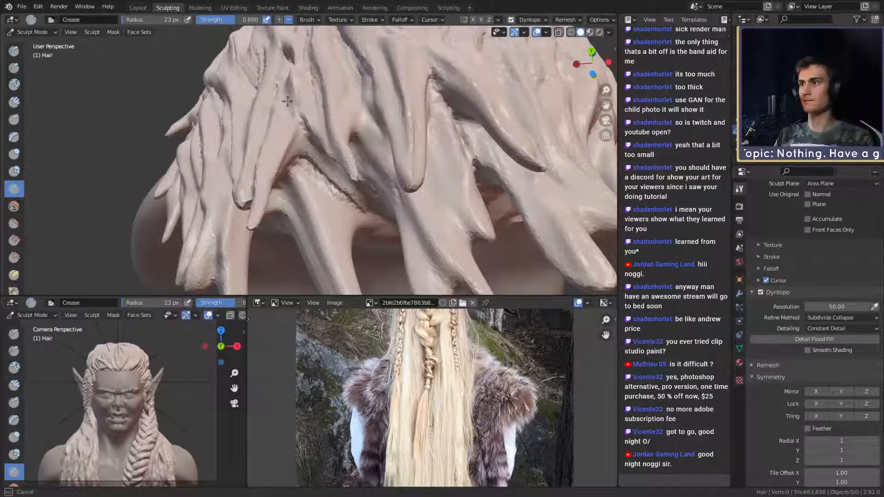
{"action": "middle_click_drag", "start_coordinate": [286, 105], "coordinate": [342, 129]}
{"action": "middle_click_drag", "start_coordinate": [313, 167], "coordinate": [313, 147]}
{"action": "left_click_drag", "start_coordinate": [312, 176], "coordinate": [387, 243]}
{"action": "middle_click_drag", "start_coordinate": [407, 182], "coordinate": [389, 251]}
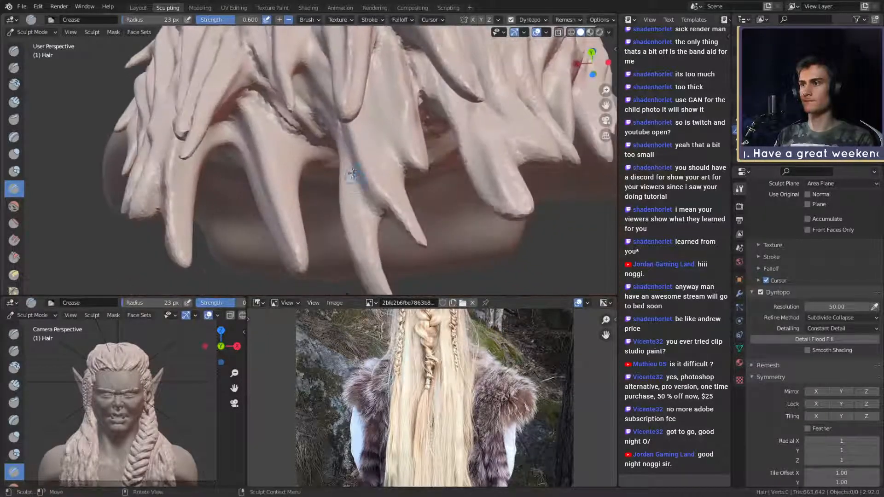
{"action": "left_click_drag", "start_coordinate": [349, 139], "coordinate": [368, 269]}
{"action": "left_click_drag", "start_coordinate": [353, 162], "coordinate": [362, 251]}
{"action": "mouse_move", "coordinate": [354, 175]}
{"action": "left_mouse_down"}
{"action": "mouse_move", "coordinate": [395, 194]}
{"action": "mouse_move", "coordinate": [395, 207]}
{"action": "left_mouse_up"}
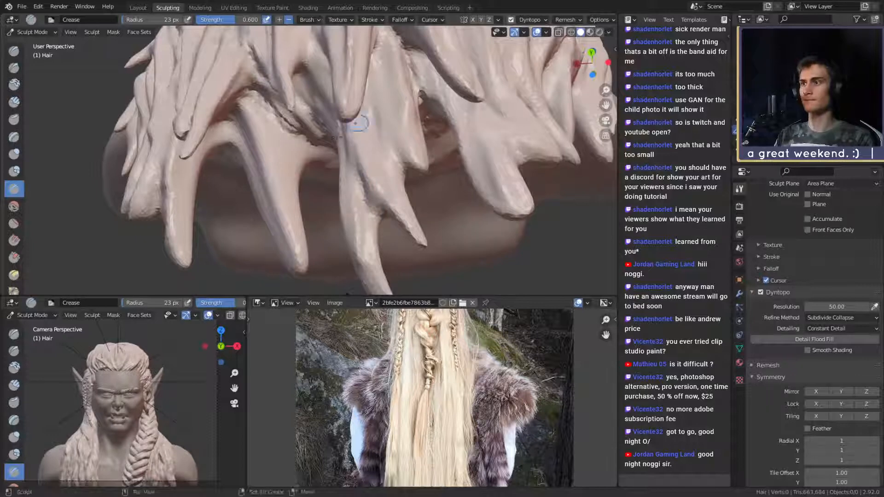
- Carve lengthwise grooves into the single hanging lock beside the forked one with Crease at 26 px
{"action": "middle_click_drag", "start_coordinate": [358, 122], "coordinate": [372, 123]}
{"action": "key", "text": "f"}
{"action": "left_click", "coordinate": [313, 149]}
{"action": "left_click_drag", "start_coordinate": [289, 113], "coordinate": [332, 254]}
{"action": "left_click_drag", "start_coordinate": [318, 199], "coordinate": [342, 259]}
{"action": "left_click_drag", "start_coordinate": [329, 168], "coordinate": [329, 172]}
{"action": "left_click_drag", "start_coordinate": [334, 217], "coordinate": [340, 244]}
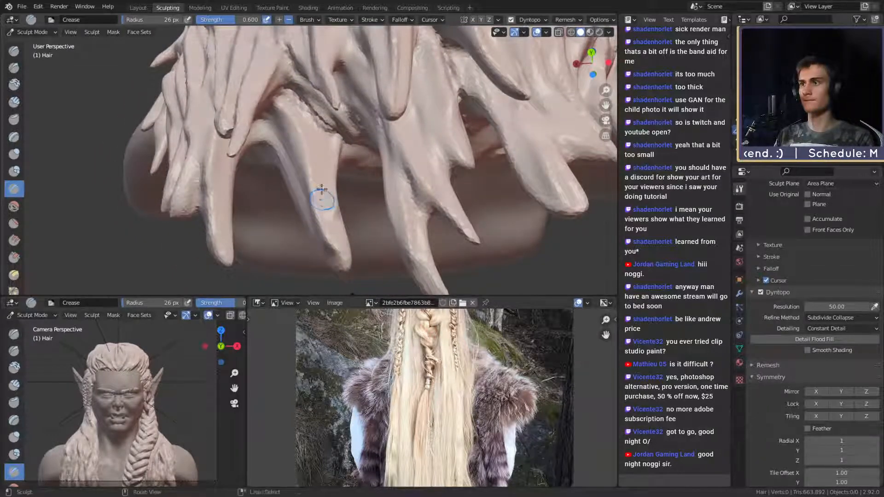
{"action": "left_click_drag", "start_coordinate": [318, 125], "coordinate": [323, 150]}
{"action": "mouse_move", "coordinate": [322, 170]}
{"action": "middle_mouse_down"}
{"action": "mouse_move", "coordinate": [326, 138]}
{"action": "mouse_move", "coordinate": [296, 128]}
{"action": "middle_mouse_up"}
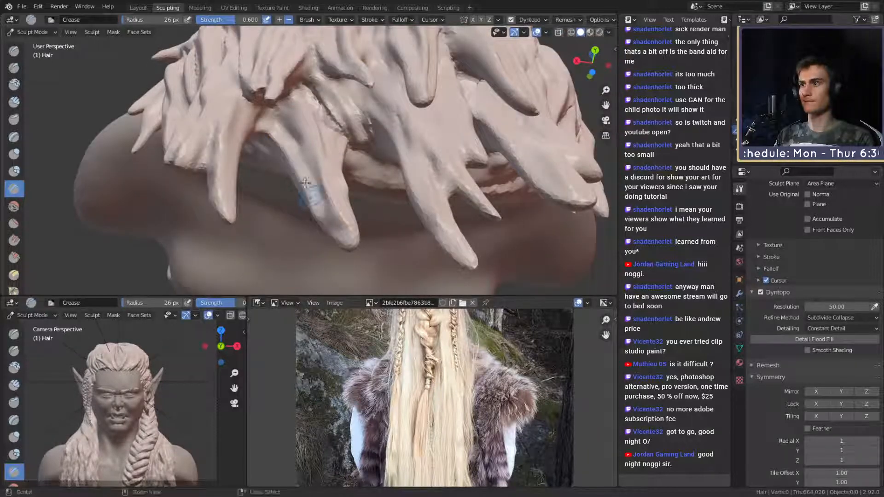
- Stretch the lower ends of the back hair downward with Snake Hook at 249 px
{"action": "left_click_drag", "start_coordinate": [335, 97], "coordinate": [282, 187], "text": "ctrl+alt"}
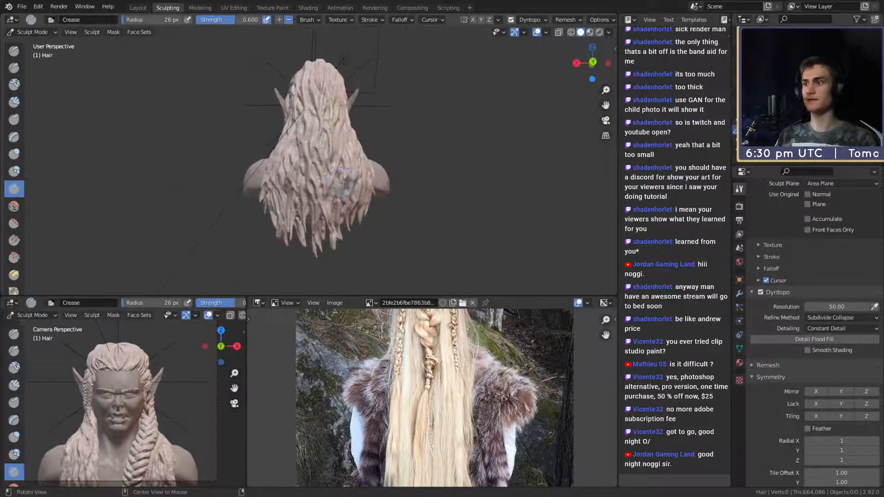
{"action": "left_click_drag", "start_coordinate": [344, 183], "coordinate": [349, 189], "text": "alt"}
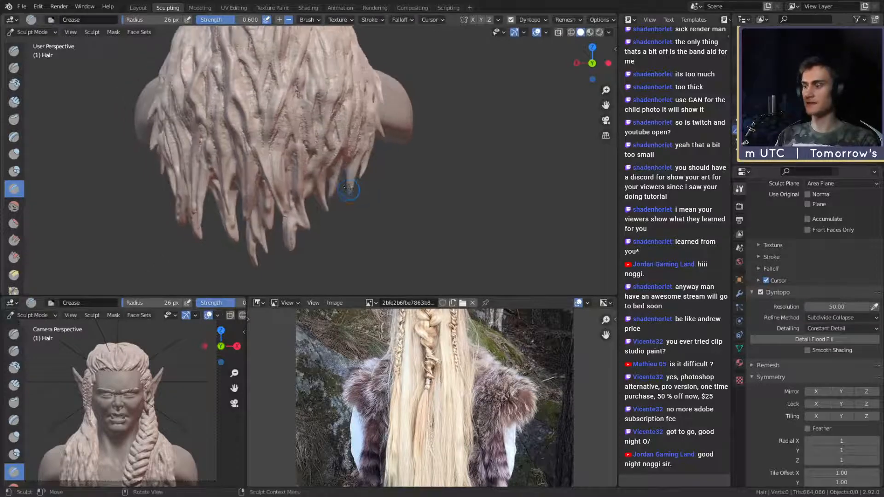
{"action": "key", "text": "k"}
{"action": "key", "text": "f"}
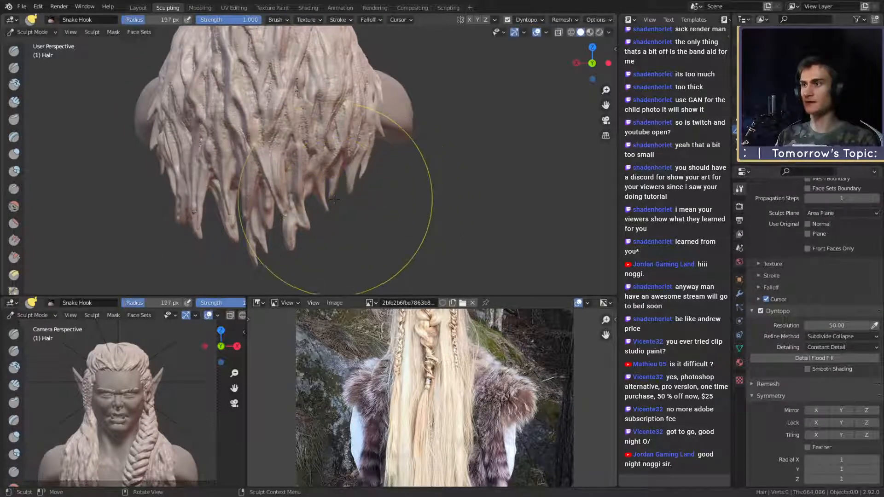
{"action": "left_click_drag", "start_coordinate": [326, 191], "coordinate": [326, 204]}
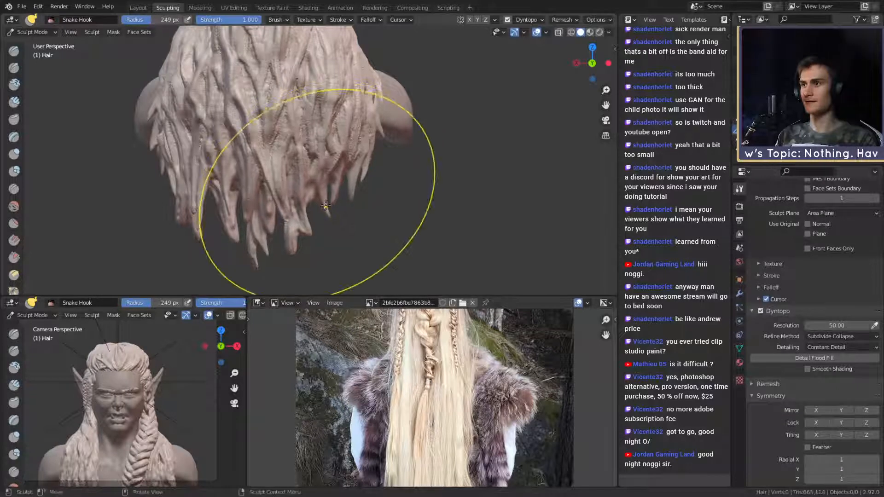
- Draw out the short outer lock ends of the back hair into pointed tips with Snake Hook at 58 px
{"action": "key", "text": "f"}
{"action": "left_click", "coordinate": [318, 198]}
{"action": "middle_click_drag", "start_coordinate": [318, 198], "coordinate": [341, 181]}
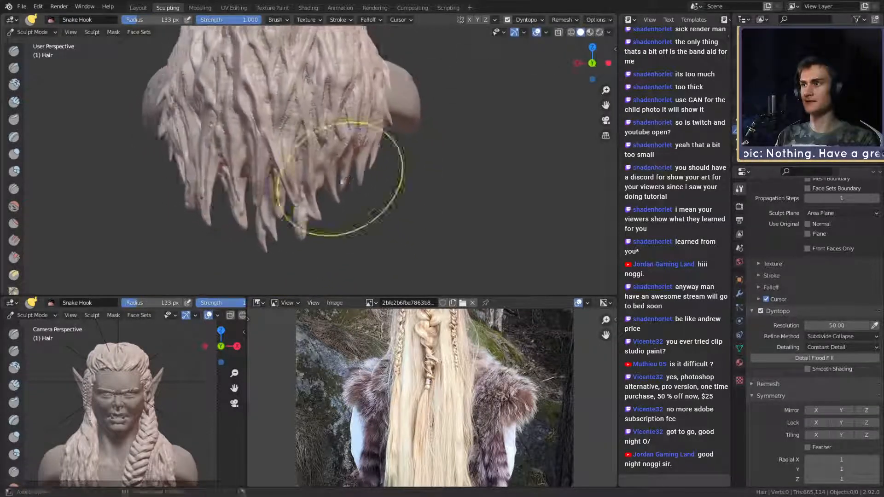
{"action": "mouse_move", "coordinate": [343, 179]}
{"action": "left_mouse_down", "text": "ctrl+alt"}
{"action": "mouse_move", "coordinate": [347, 154]}
{"action": "mouse_move", "coordinate": [363, 205]}
{"action": "mouse_move", "coordinate": [365, 148]}
{"action": "left_mouse_up", "text": "ctrl+alt"}
{"action": "key", "text": "f"}
{"action": "left_click", "coordinate": [346, 172]}
{"action": "key", "text": "f"}
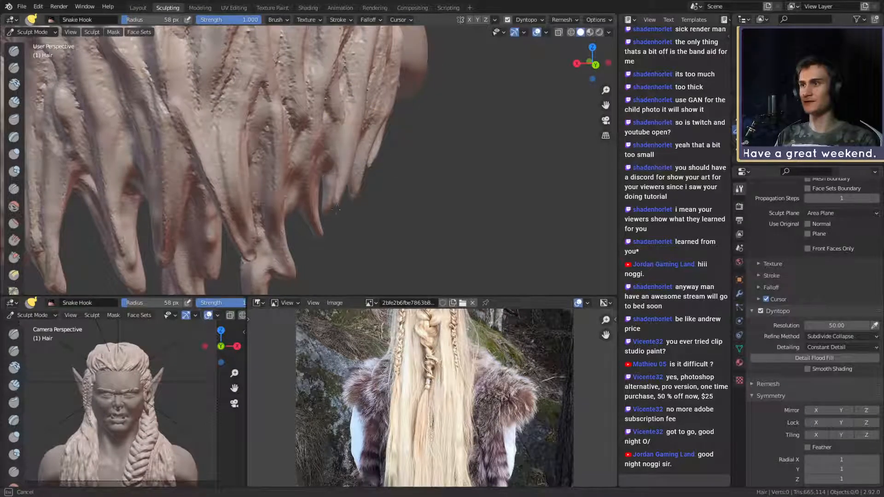
{"action": "left_click", "coordinate": [336, 208]}
{"action": "mouse_move", "coordinate": [338, 207]}
{"action": "left_mouse_down", "text": "alt"}
{"action": "mouse_move", "coordinate": [367, 198]}
{"action": "mouse_move", "coordinate": [227, 95]}
{"action": "left_mouse_up", "text": "alt"}
- Crease fine grooves between the outer pointed locks of the back hair at 18 px
{"action": "key", "text": "shift+c"}
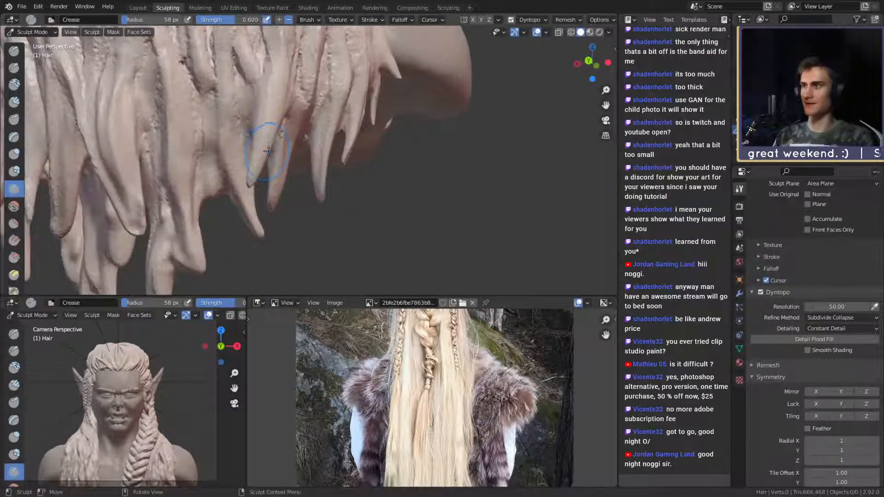
{"action": "key", "text": "f"}
{"action": "left_click", "coordinate": [259, 160]}
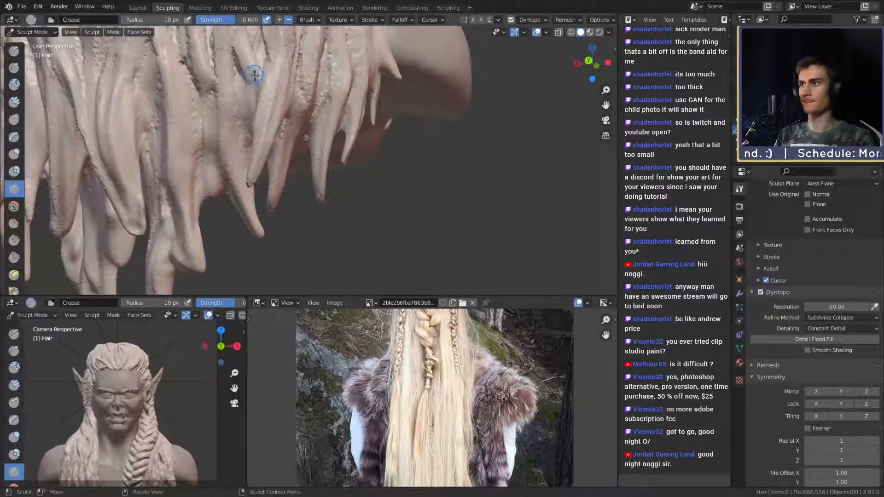
- Pull a small strand out of the chest lock's edge beside the shoulder with Snake Hook
{"action": "scroll", "coordinate": [305, 92], "scroll_direction": "down", "scroll_amount": 4}
{"action": "mouse_move", "coordinate": [305, 92]}
{"action": "left_mouse_down", "text": "alt"}
{"action": "mouse_move", "coordinate": [290, 221]}
{"action": "mouse_move", "coordinate": [230, 191]}
{"action": "mouse_move", "coordinate": [194, 152]}
{"action": "left_mouse_up", "text": "alt"}
{"action": "scroll", "coordinate": [292, 142], "scroll_direction": "up", "scroll_amount": 4}
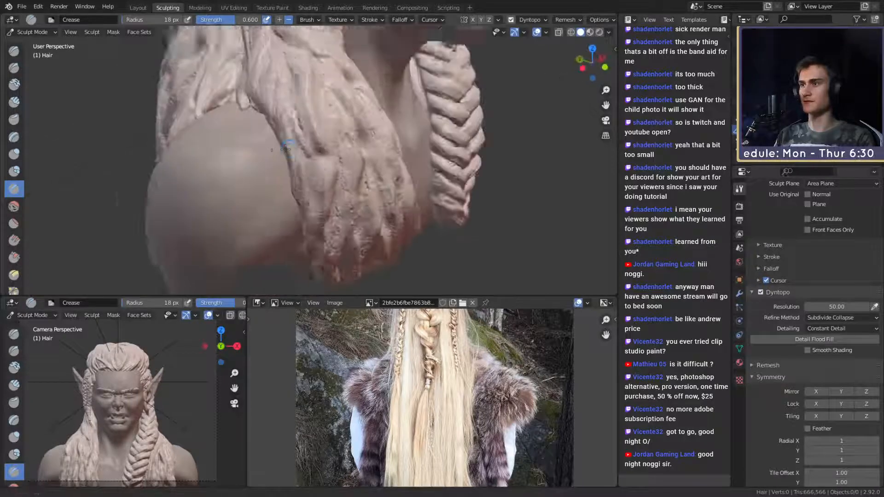
{"action": "mouse_move", "coordinate": [291, 142]}
{"action": "left_mouse_down", "text": "alt"}
{"action": "mouse_move", "coordinate": [230, 162]}
{"action": "mouse_move", "coordinate": [213, 115]}
{"action": "left_mouse_up", "text": "alt"}
{"action": "key", "text": "k"}
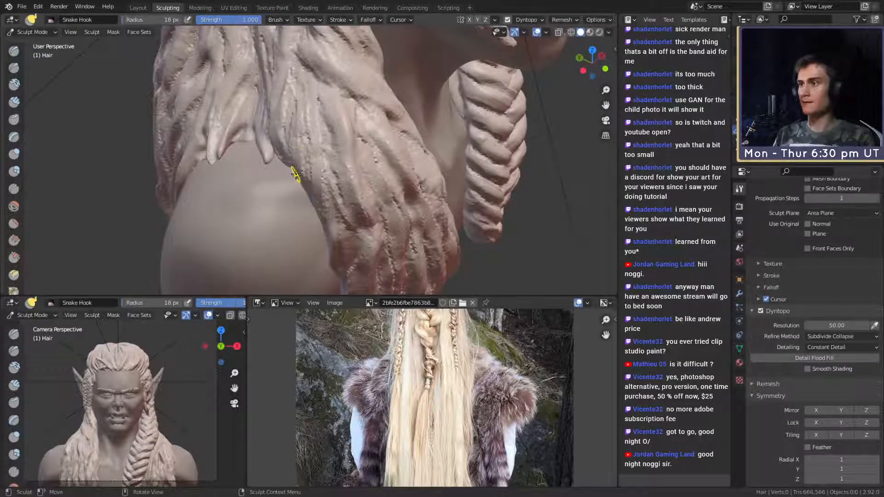
{"action": "left_click_drag", "start_coordinate": [304, 178], "coordinate": [317, 230]}
{"action": "middle_click_drag", "start_coordinate": [307, 213], "coordinate": [296, 206]}
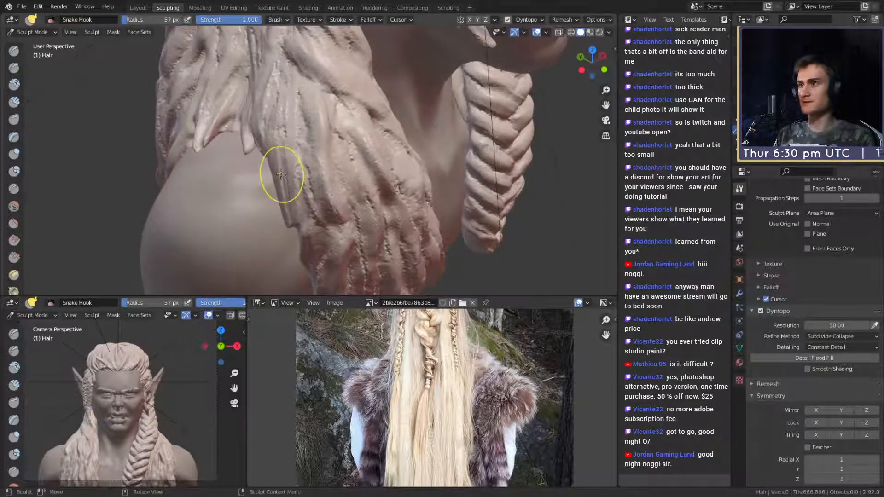
- Pull a pointed wisp from the chest lock's edge over the shoulder with Snake Hook at 39 px and adjust its tip
{"action": "key", "text": "f"}
{"action": "left_click", "coordinate": [267, 163]}
{"action": "left_click_drag", "start_coordinate": [272, 167], "coordinate": [263, 194]}
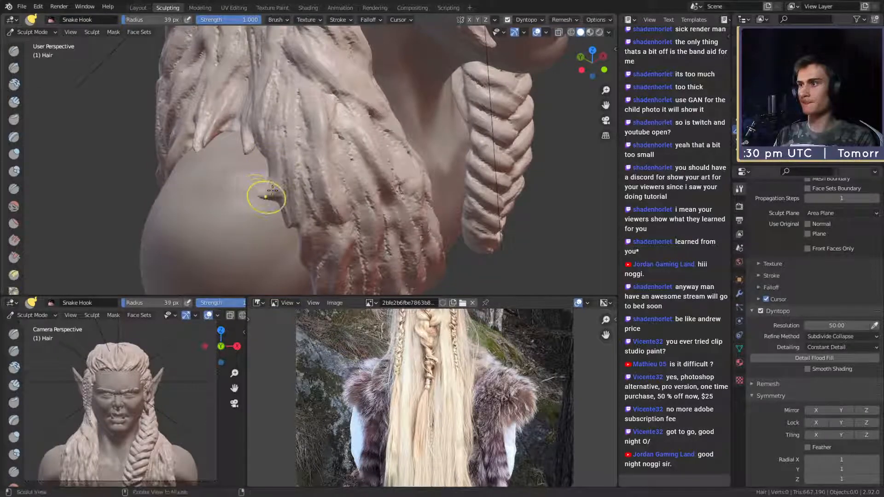
{"action": "middle_click_drag", "start_coordinate": [263, 192], "coordinate": [302, 166]}
{"action": "scroll", "coordinate": [318, 161], "scroll_direction": "up", "scroll_amount": 2}
{"action": "left_click_drag", "start_coordinate": [363, 142], "coordinate": [361, 135]}
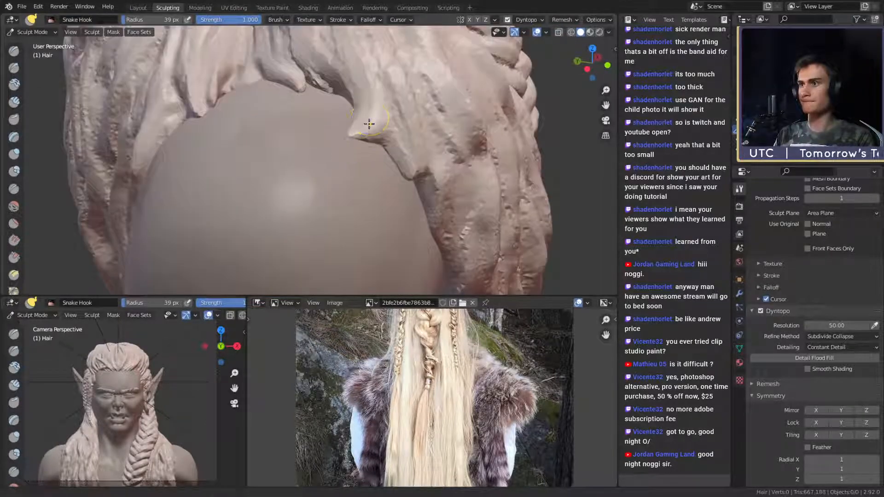
- Reshape the neighbouring strand along the hair edge above the shoulder with Snake Hook
{"action": "middle_click_drag", "start_coordinate": [361, 135], "coordinate": [257, 83]}
{"action": "key", "text": "f"}
{"action": "left_click", "coordinate": [242, 55]}
{"action": "left_click_drag", "start_coordinate": [243, 55], "coordinate": [262, 89]}
- Crease grooves up the strands above the shoulder at 25 px and undo the last stroke
{"action": "key", "text": "shift+c"}
{"action": "mouse_move", "coordinate": [258, 88]}
{"action": "middle_mouse_down"}
{"action": "mouse_move", "coordinate": [280, 82]}
{"action": "mouse_move", "coordinate": [305, 159]}
{"action": "middle_mouse_up"}
{"action": "mouse_move", "coordinate": [289, 224]}
{"action": "left_mouse_down"}
{"action": "mouse_move", "coordinate": [302, 203]}
{"action": "mouse_move", "coordinate": [284, 134]}
{"action": "mouse_move", "coordinate": [275, 173]}
{"action": "mouse_move", "coordinate": [274, 99]}
{"action": "left_mouse_up"}
{"action": "key", "text": "f"}
{"action": "left_click", "coordinate": [276, 162]}
{"action": "left_click_drag", "start_coordinate": [286, 205], "coordinate": [281, 60]}
{"action": "middle_click_drag", "start_coordinate": [282, 95], "coordinate": [249, 76]}
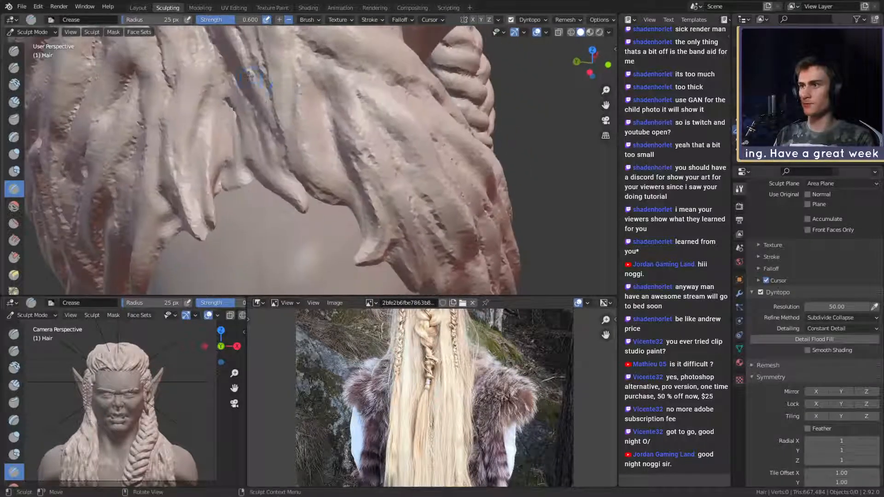
{"action": "key", "text": "ctrl+z"}
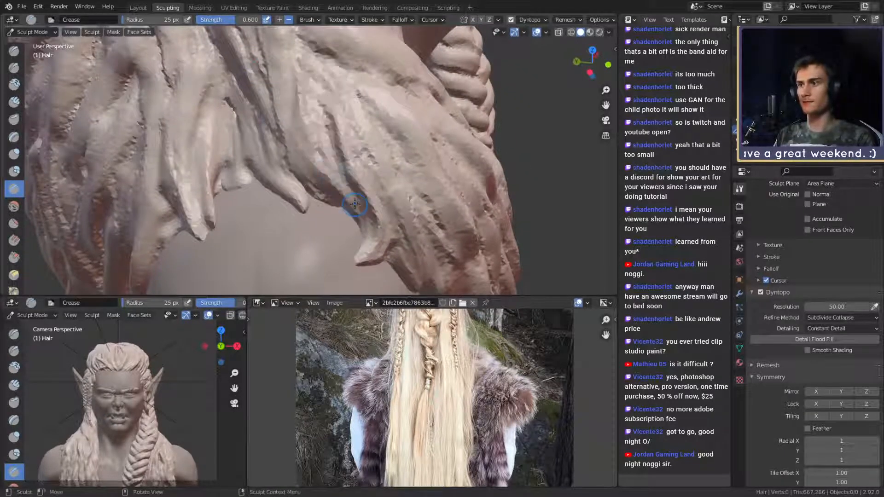
- Carve grooves along the strands leading into the shoulder wisp with Crease at 26 px
{"action": "key", "text": "f"}
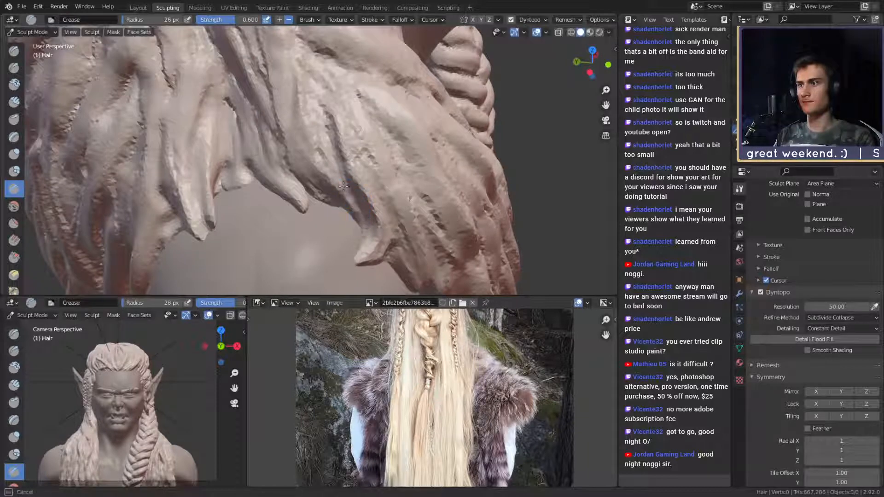
{"action": "left_click", "coordinate": [329, 96]}
{"action": "left_click_drag", "start_coordinate": [329, 95], "coordinate": [317, 150]}
{"action": "left_click_drag", "start_coordinate": [341, 208], "coordinate": [301, 129]}
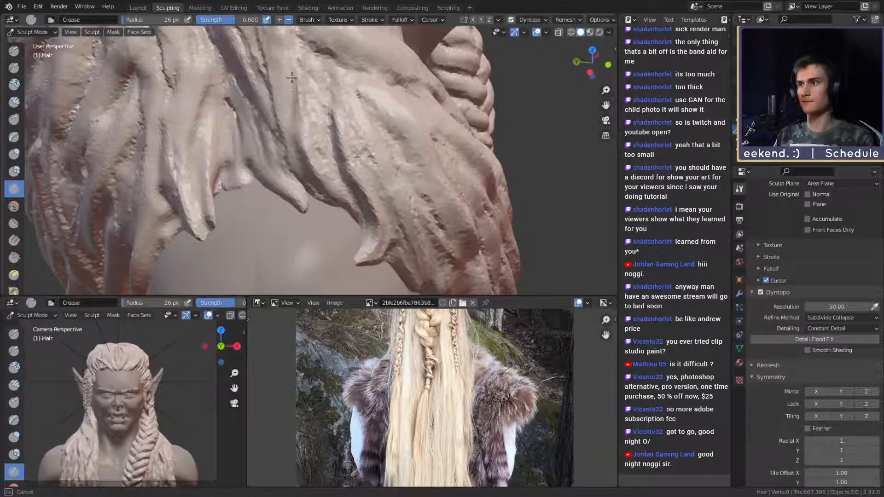
{"action": "left_click_drag", "start_coordinate": [291, 78], "coordinate": [330, 87]}
- Crease the shoulder-side edge of the chest lock just below the wisp at 26 px
{"action": "mouse_move", "coordinate": [329, 87]}
{"action": "middle_mouse_down"}
{"action": "mouse_move", "coordinate": [305, 138]}
{"action": "mouse_move", "coordinate": [318, 160]}
{"action": "mouse_move", "coordinate": [307, 131]}
{"action": "middle_mouse_up"}
{"action": "left_click_drag", "start_coordinate": [252, 102], "coordinate": [262, 46]}
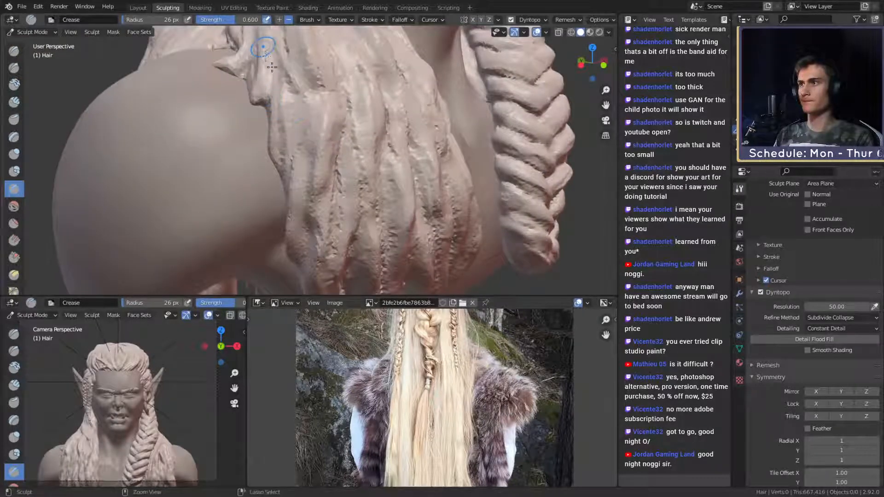
{"action": "left_click_drag", "start_coordinate": [282, 105], "coordinate": [272, 93]}
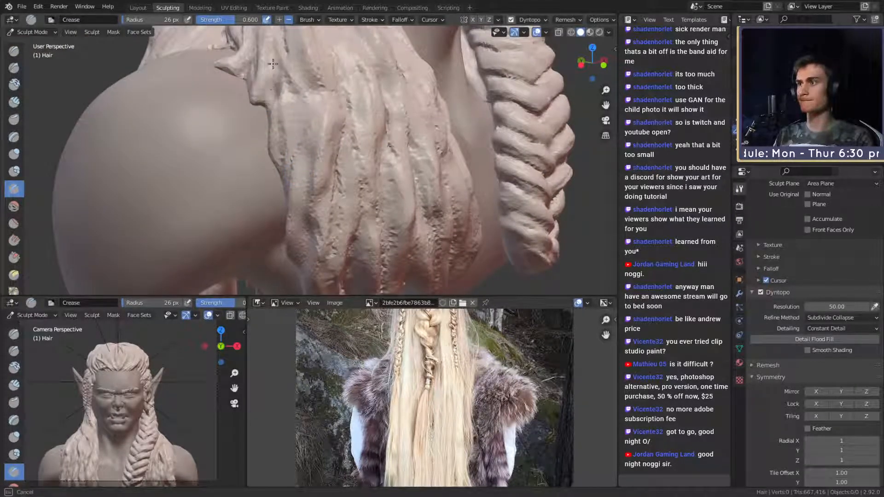
- Pull a thin hanging wisp from the chest lock's lower outer edge with Snake Hook at 52 px
{"action": "key", "text": "k"}
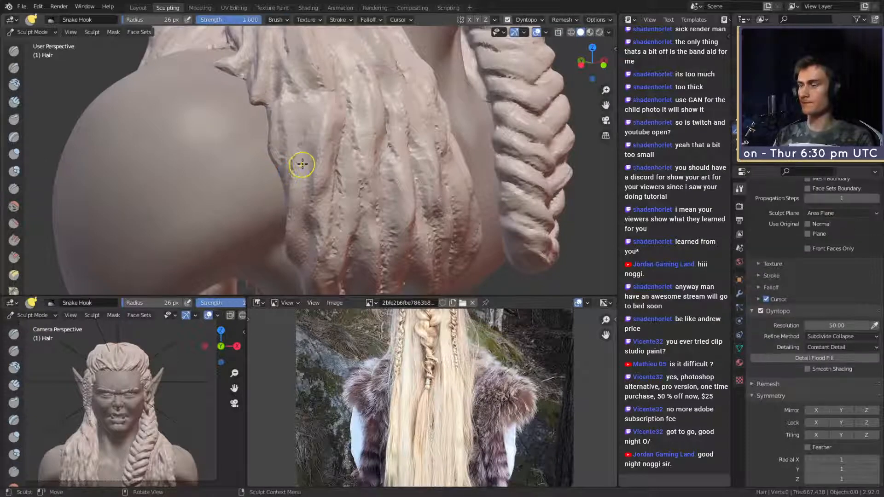
{"action": "middle_click_drag", "start_coordinate": [296, 164], "coordinate": [300, 142]}
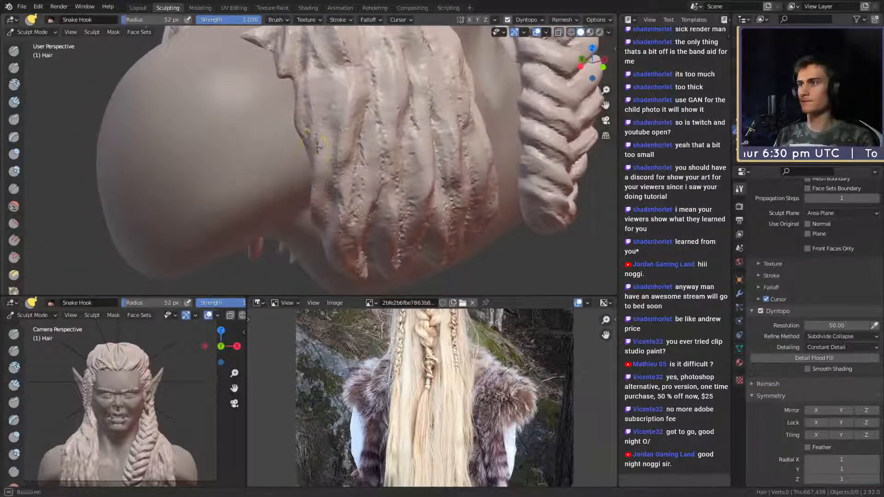
{"action": "scroll", "coordinate": [302, 138], "scroll_direction": "up", "scroll_amount": 2}
{"action": "middle_click_drag", "start_coordinate": [312, 239], "coordinate": [298, 164]}
{"action": "mouse_move", "coordinate": [292, 208]}
{"action": "middle_mouse_down"}
{"action": "mouse_move", "coordinate": [286, 221]}
{"action": "mouse_move", "coordinate": [303, 164]}
{"action": "middle_mouse_up"}
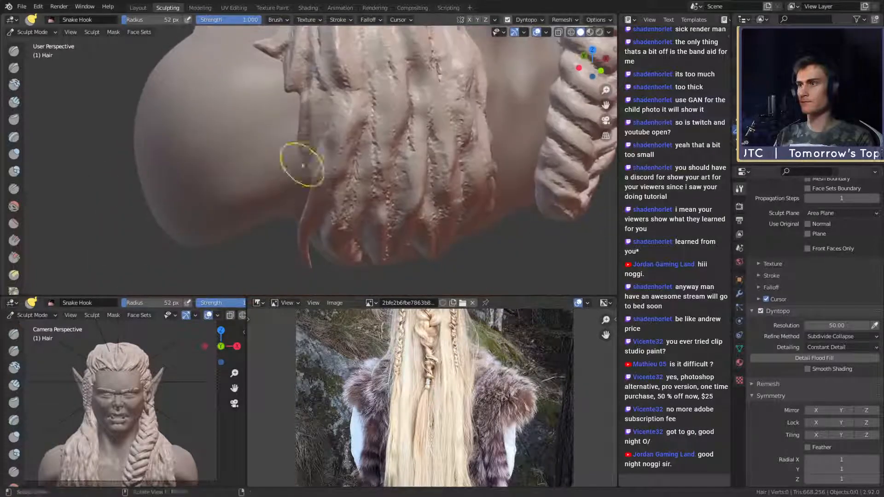
- Draw the lower ends of the chest lock into long pointed tips with Snake Hook at 88 px
{"action": "middle_click_drag", "start_coordinate": [308, 206], "coordinate": [302, 172]}
{"action": "mouse_move", "coordinate": [341, 219]}
{"action": "middle_mouse_down"}
{"action": "mouse_move", "coordinate": [326, 192]}
{"action": "mouse_move", "coordinate": [296, 240]}
{"action": "mouse_move", "coordinate": [318, 185]}
{"action": "middle_mouse_up"}
{"action": "key", "text": "f"}
{"action": "left_click", "coordinate": [318, 240]}
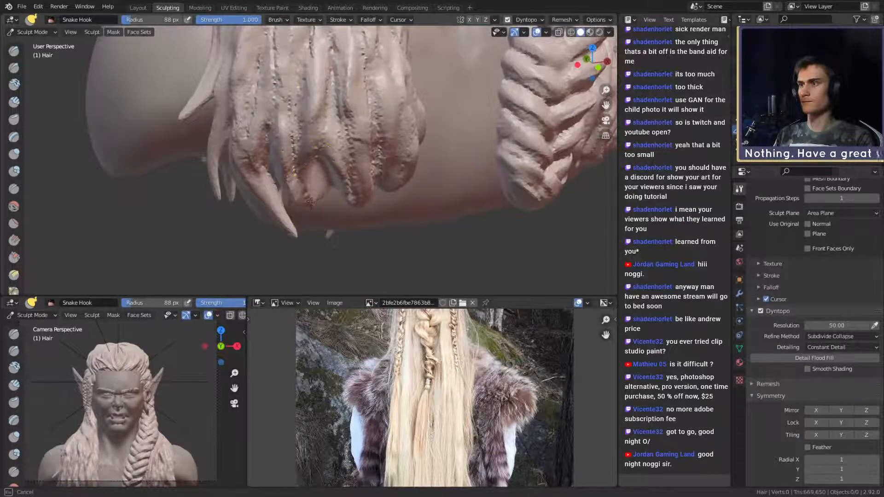
{"action": "left_click_drag", "start_coordinate": [288, 248], "coordinate": [280, 255]}
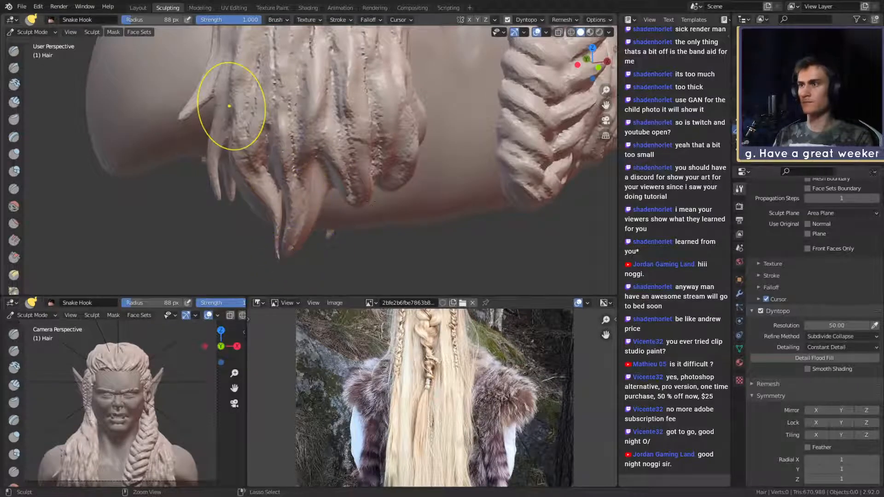
- Pull the middle and neck-side strands at the chest lock's lower end into long hanging tips with Snake Hook at 60 px
{"action": "middle_click_drag", "start_coordinate": [374, 212], "coordinate": [358, 196]}
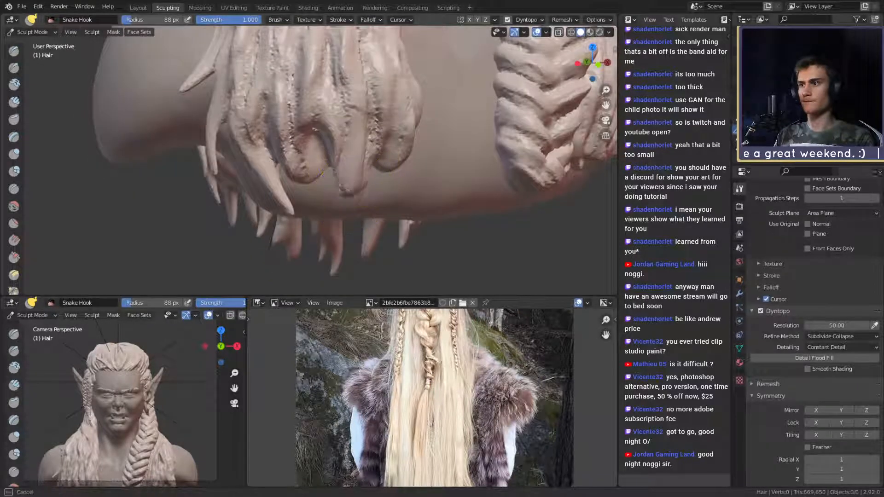
{"action": "middle_click_drag", "start_coordinate": [303, 261], "coordinate": [294, 248]}
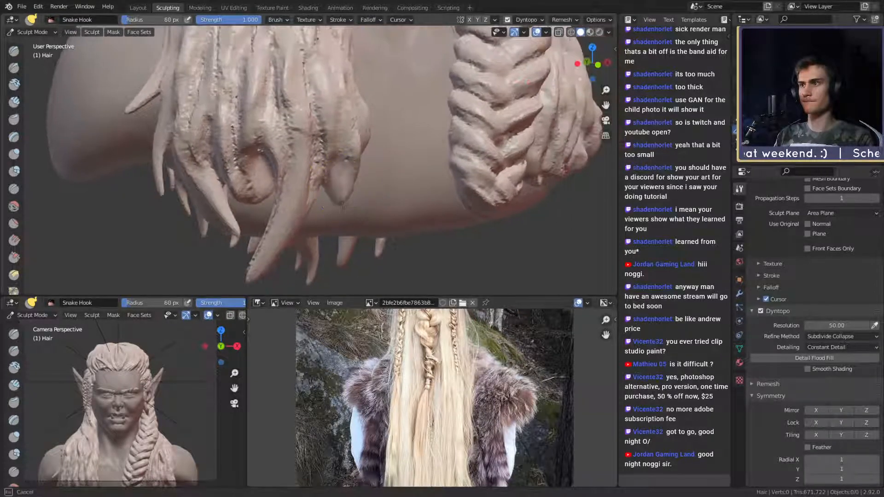
{"action": "middle_click_drag", "start_coordinate": [359, 196], "coordinate": [348, 167]}
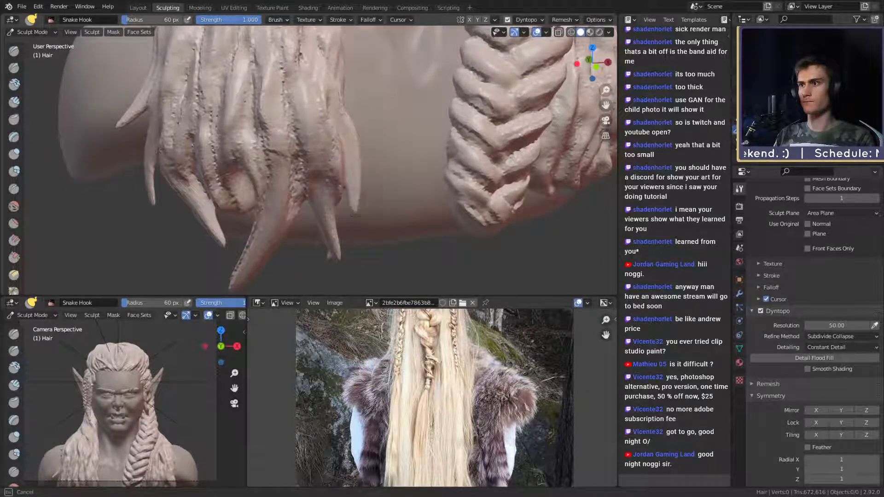
- Pull short pointed wisps out along the chest lock's neck-side edge with Snake Hook at 47 px
{"action": "key", "text": "shift+c"}
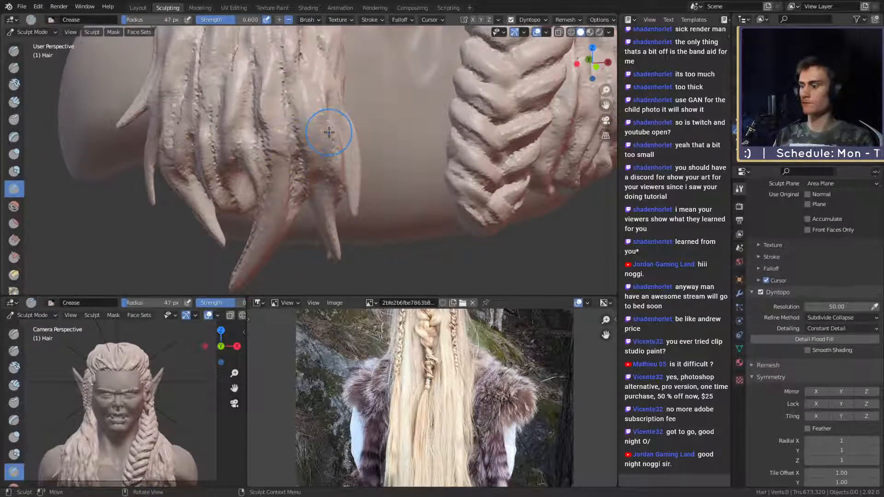
{"action": "key", "text": "k"}
{"action": "middle_click_drag", "start_coordinate": [341, 89], "coordinate": [332, 187]}
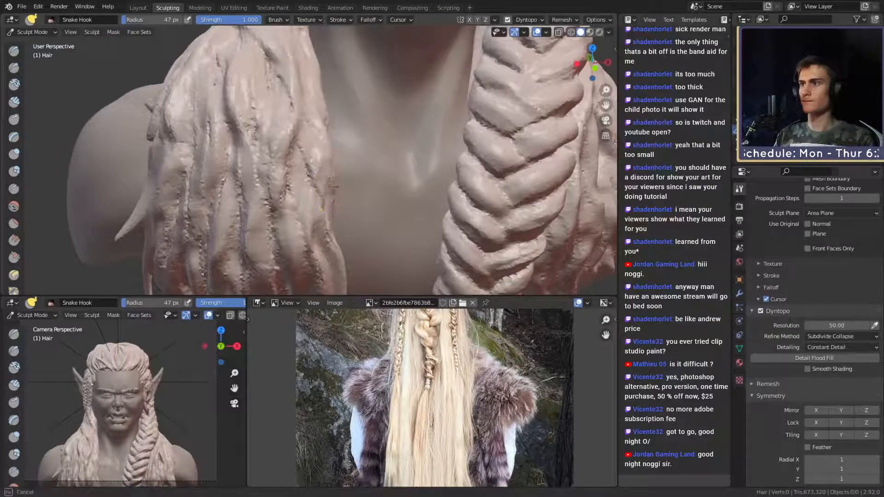
{"action": "middle_click_drag", "start_coordinate": [358, 225], "coordinate": [340, 198]}
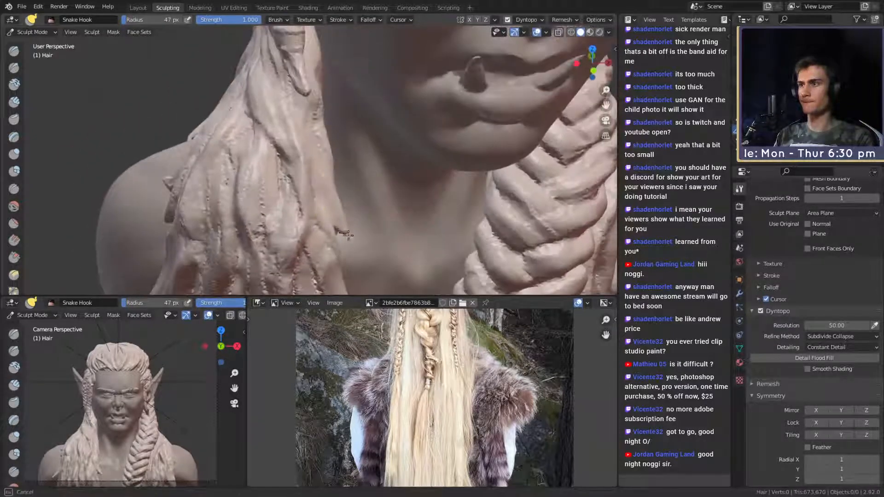
{"action": "middle_click_drag", "start_coordinate": [352, 245], "coordinate": [326, 157]}
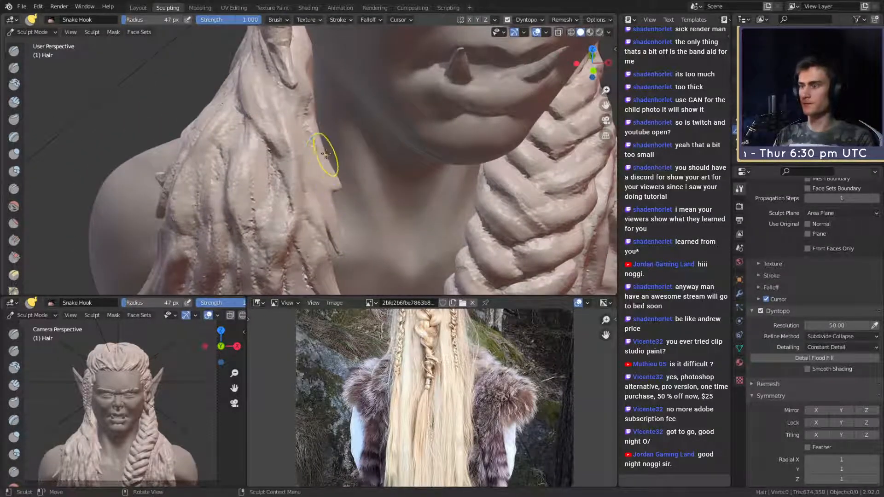
- Carve grooves leading into the neck-side wisps with Crease at 22 px and 50 px
{"action": "key", "text": "shift+c"}
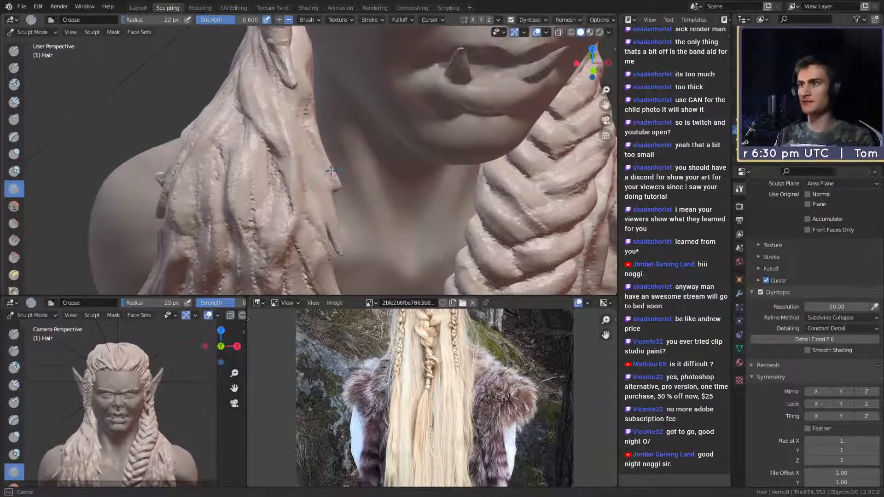
{"action": "middle_click_drag", "start_coordinate": [344, 174], "coordinate": [290, 98]}
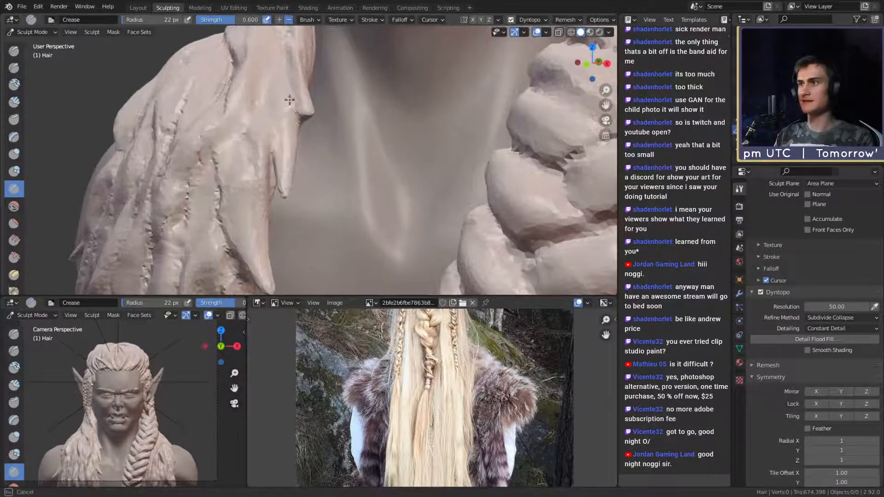
{"action": "left_click_drag", "start_coordinate": [281, 93], "coordinate": [285, 159]}
{"action": "mouse_move", "coordinate": [289, 131]}
{"action": "middle_mouse_down"}
{"action": "mouse_move", "coordinate": [311, 155]}
{"action": "mouse_move", "coordinate": [295, 167]}
{"action": "middle_mouse_up"}
{"action": "key", "text": "f"}
{"action": "left_click", "coordinate": [308, 167]}
{"action": "left_click_drag", "start_coordinate": [286, 85], "coordinate": [286, 220]}
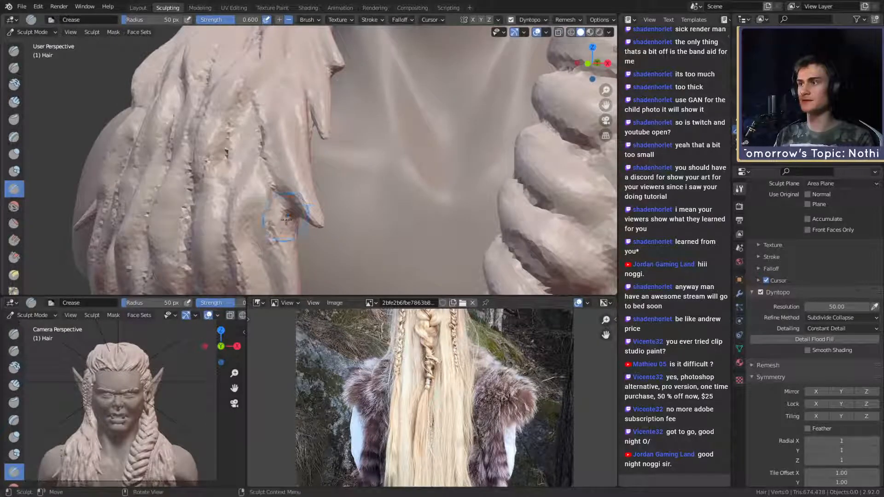
- Crease the strands above the neck-side hanging tips at the lock's lower end, reducing the brush to 30 px
{"action": "middle_click_drag", "start_coordinate": [324, 213], "coordinate": [329, 166]}
{"action": "left_click_drag", "start_coordinate": [325, 188], "coordinate": [318, 81]}
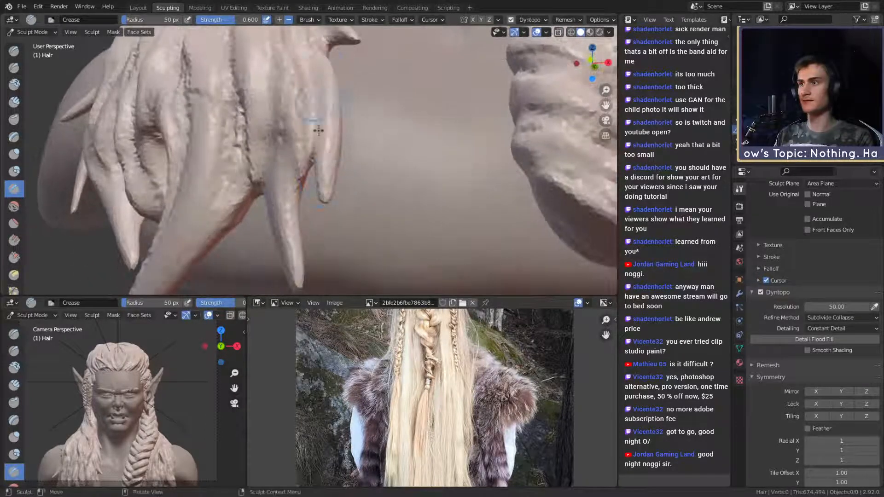
{"action": "left_click_drag", "start_coordinate": [310, 161], "coordinate": [310, 61]}
{"action": "key", "text": "f"}
{"action": "left_click", "coordinate": [315, 97]}
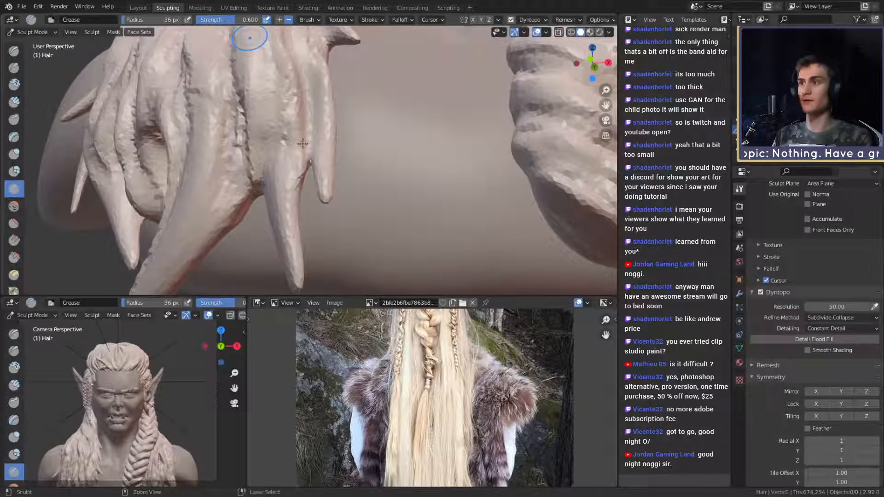
{"action": "key", "text": "ctrl+z"}
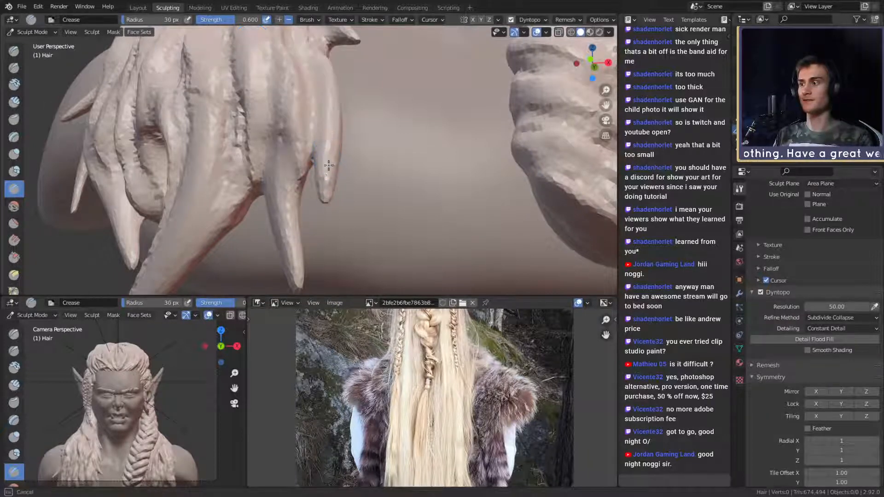
{"action": "mouse_move", "coordinate": [328, 165]}
{"action": "left_mouse_down"}
{"action": "mouse_move", "coordinate": [323, 77]}
{"action": "mouse_move", "coordinate": [279, 160]}
{"action": "mouse_move", "coordinate": [290, 254]}
{"action": "mouse_move", "coordinate": [299, 99]}
{"action": "left_mouse_up"}
{"action": "middle_click_drag", "start_coordinate": [299, 99], "coordinate": [316, 189]}
{"action": "scroll", "coordinate": [314, 162], "scroll_direction": "down", "scroll_amount": 2}
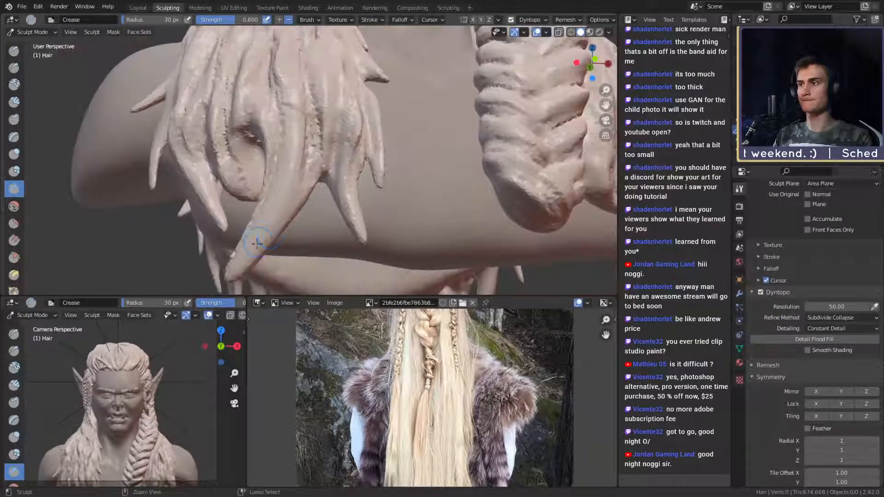
- Carve grooves along the longest central tip of the chest lock and the hollow beside it with Crease at 30 px
{"action": "mouse_move", "coordinate": [241, 266]}
{"action": "left_mouse_down"}
{"action": "mouse_move", "coordinate": [279, 212]}
{"action": "mouse_move", "coordinate": [302, 111]}
{"action": "left_mouse_up"}
{"action": "mouse_move", "coordinate": [304, 158]}
{"action": "left_mouse_down"}
{"action": "mouse_move", "coordinate": [284, 211]}
{"action": "mouse_move", "coordinate": [294, 203]}
{"action": "left_mouse_up"}
{"action": "mouse_move", "coordinate": [294, 203]}
{"action": "middle_mouse_down"}
{"action": "mouse_move", "coordinate": [335, 168]}
{"action": "mouse_move", "coordinate": [393, 191]}
{"action": "middle_mouse_up"}
{"action": "mouse_move", "coordinate": [375, 263]}
{"action": "middle_mouse_down"}
{"action": "mouse_move", "coordinate": [381, 213]}
{"action": "mouse_move", "coordinate": [367, 168]}
{"action": "middle_mouse_up"}
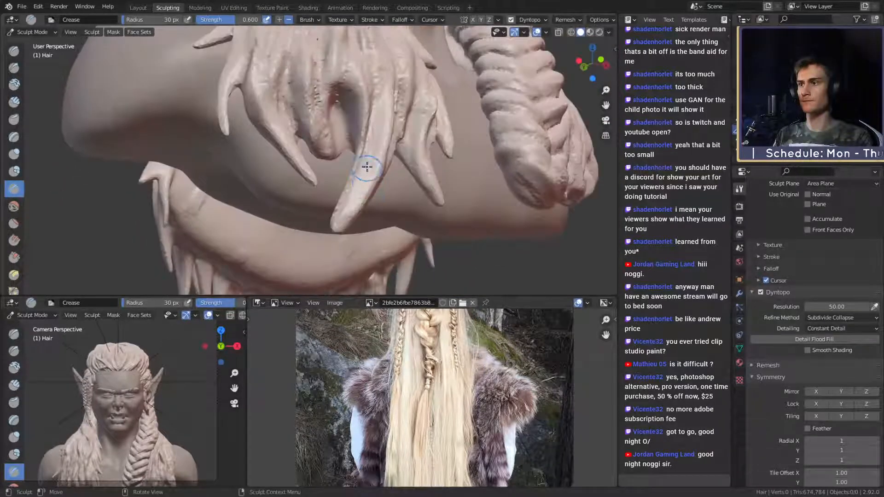
{"action": "left_click_drag", "start_coordinate": [348, 199], "coordinate": [367, 57]}
{"action": "mouse_move", "coordinate": [327, 97]}
{"action": "left_mouse_down"}
{"action": "mouse_move", "coordinate": [333, 139]}
{"action": "mouse_move", "coordinate": [339, 114]}
{"action": "left_mouse_up"}
- Crease the shoulder-side hanging tips and the strands above them at 30 px
{"action": "middle_click_drag", "start_coordinate": [337, 152], "coordinate": [329, 136]}
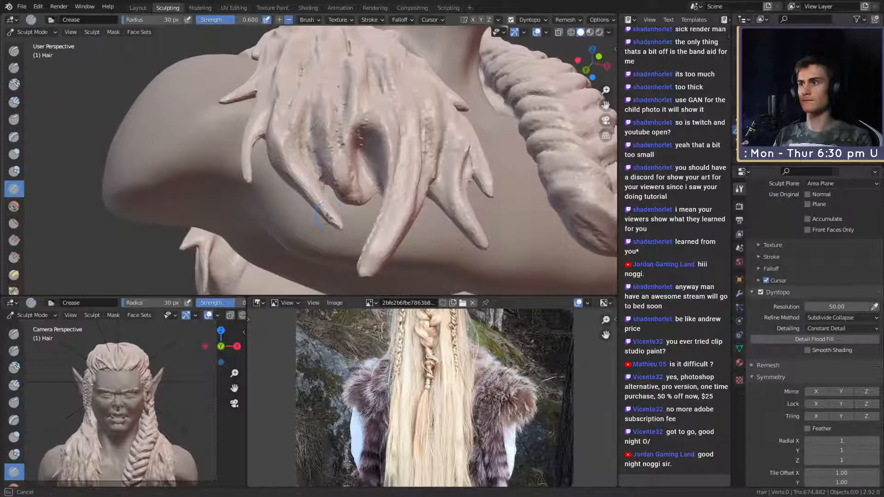
{"action": "left_click_drag", "start_coordinate": [326, 216], "coordinate": [291, 111]}
{"action": "middle_click_drag", "start_coordinate": [297, 148], "coordinate": [330, 215]}
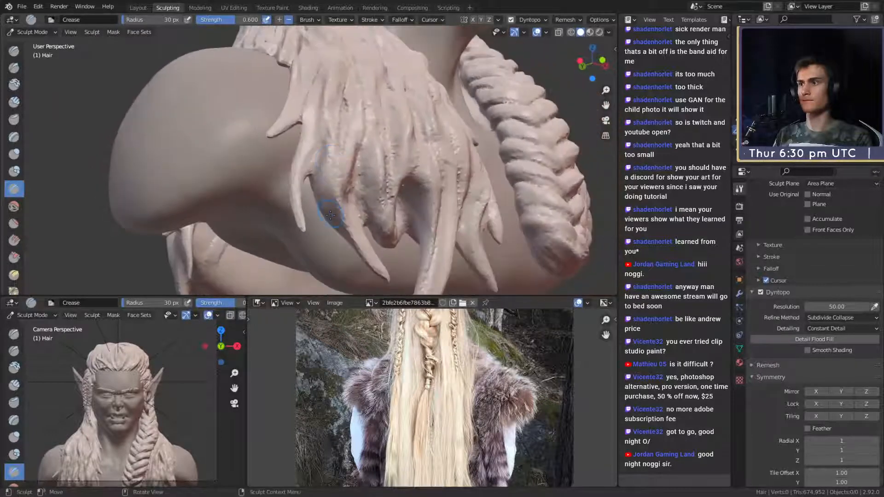
{"action": "left_click_drag", "start_coordinate": [318, 143], "coordinate": [322, 134]}
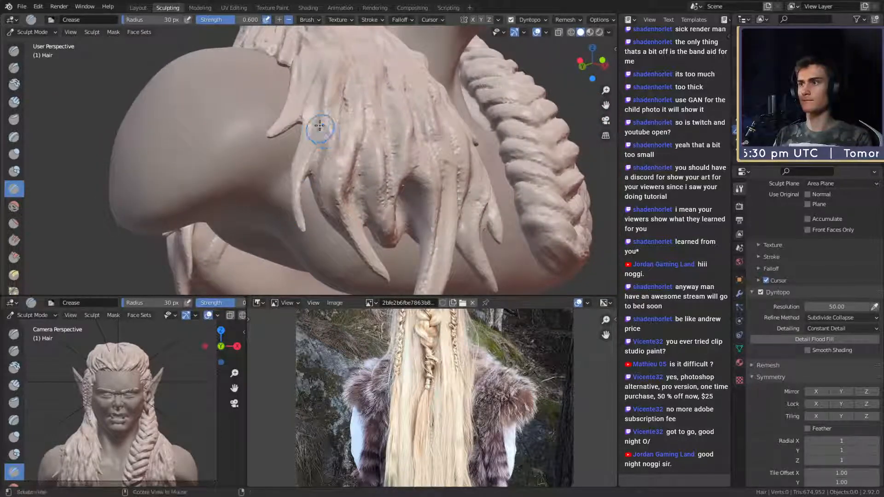
{"action": "middle_click_drag", "start_coordinate": [322, 134], "coordinate": [364, 196]}
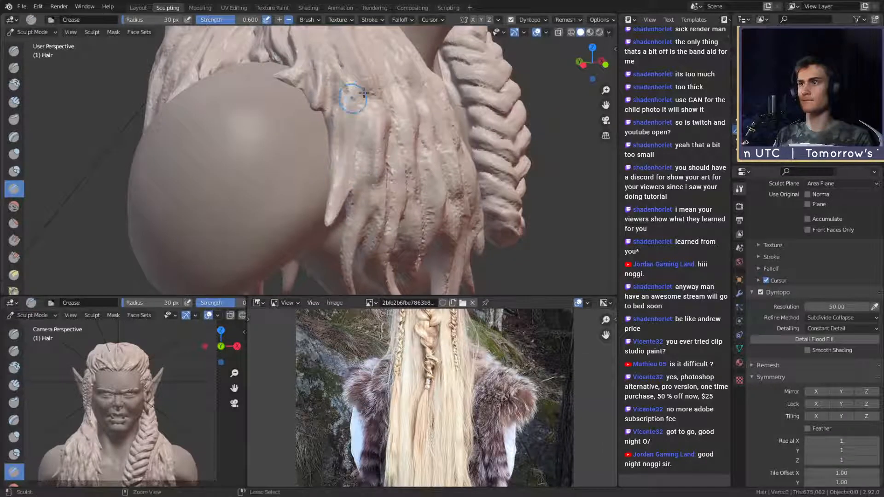
- Draw a tail of loose pointed strands from the lower end of the large braid with Snake Hook at 52 px and 38 px
{"action": "mouse_move", "coordinate": [364, 93]}
{"action": "middle_mouse_down", "text": "ctrl"}
{"action": "mouse_move", "coordinate": [357, 184]}
{"action": "mouse_move", "coordinate": [325, 138]}
{"action": "mouse_move", "coordinate": [305, 172]}
{"action": "mouse_move", "coordinate": [323, 143]}
{"action": "mouse_move", "coordinate": [341, 173]}
{"action": "mouse_move", "coordinate": [316, 167]}
{"action": "mouse_move", "coordinate": [302, 206]}
{"action": "middle_mouse_up", "text": "ctrl"}
{"action": "key", "text": "k"}
{"action": "key", "text": "f"}
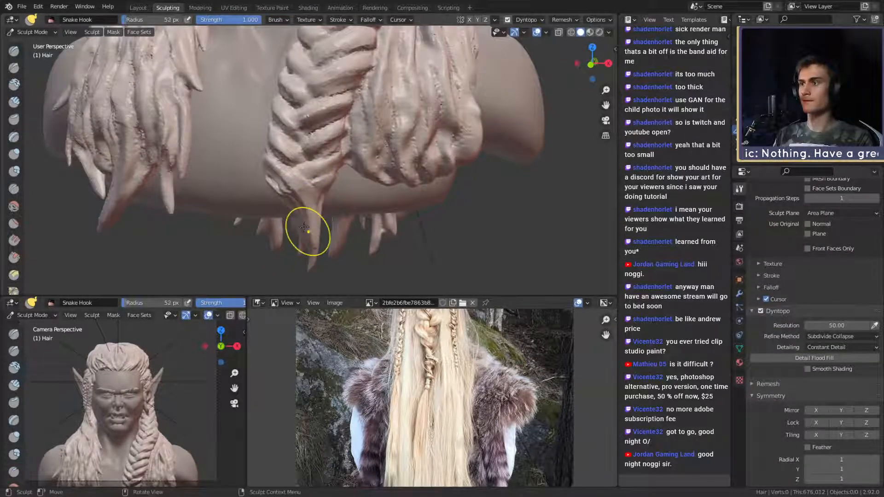
{"action": "left_click", "coordinate": [286, 211]}
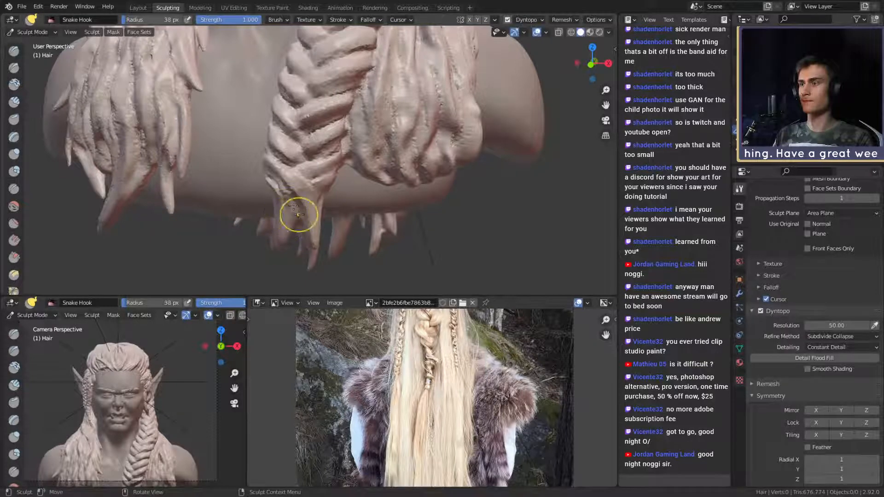
{"action": "mouse_move", "coordinate": [296, 213]}
{"action": "middle_mouse_down"}
{"action": "mouse_move", "coordinate": [306, 178]}
{"action": "mouse_move", "coordinate": [381, 190]}
{"action": "mouse_move", "coordinate": [378, 147]}
{"action": "middle_mouse_up"}
{"action": "middle_click_drag", "start_coordinate": [399, 185], "coordinate": [318, 166]}
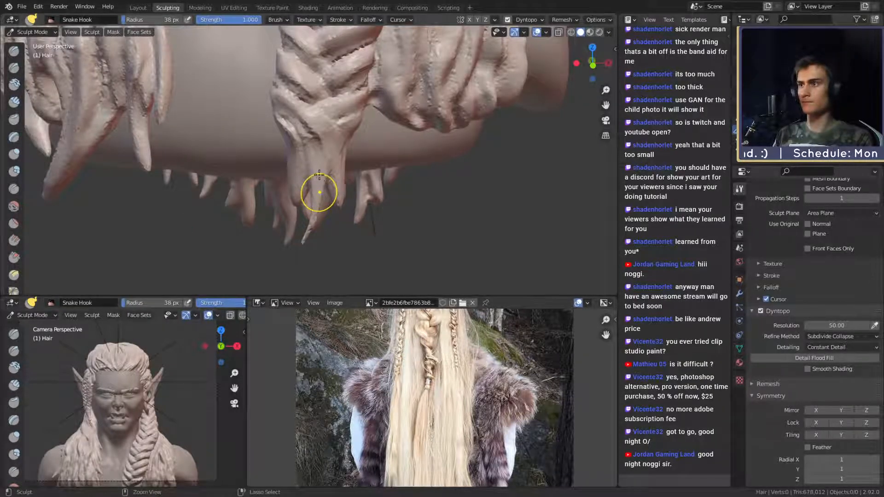
- Thicken the braid's tail with Snake Hook at 74 px and shape its middle tip at 39 px
{"action": "key", "text": "f"}
{"action": "left_click", "coordinate": [304, 202]}
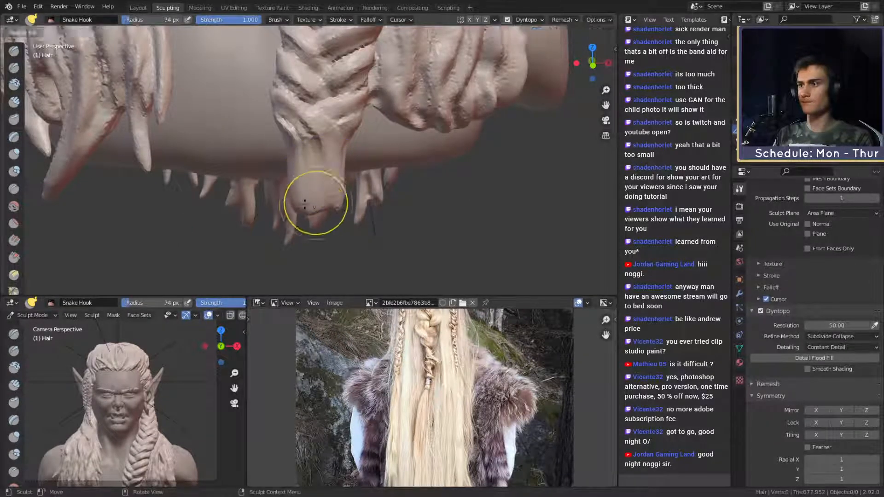
{"action": "key", "text": "bracketleft"}
{"action": "key", "text": "bracketleft"}
{"action": "key", "text": "bracketleft"}
{"action": "key", "text": "bracketleft"}
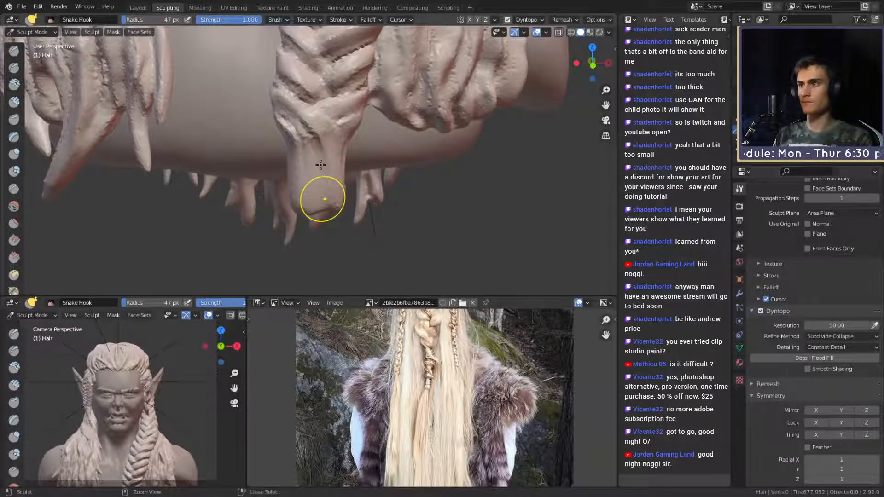
{"action": "key", "text": "bracketleft"}
{"action": "key", "text": "bracketleft"}
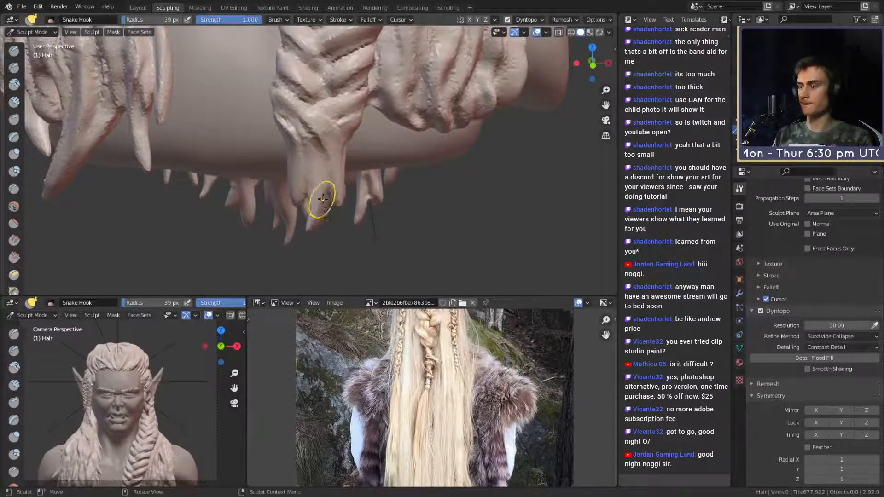
- Carve strand grooves down the braid's tail with Crease at 26 px
{"action": "key", "text": "shift+c"}
{"action": "middle_click_drag", "start_coordinate": [318, 174], "coordinate": [285, 185]}
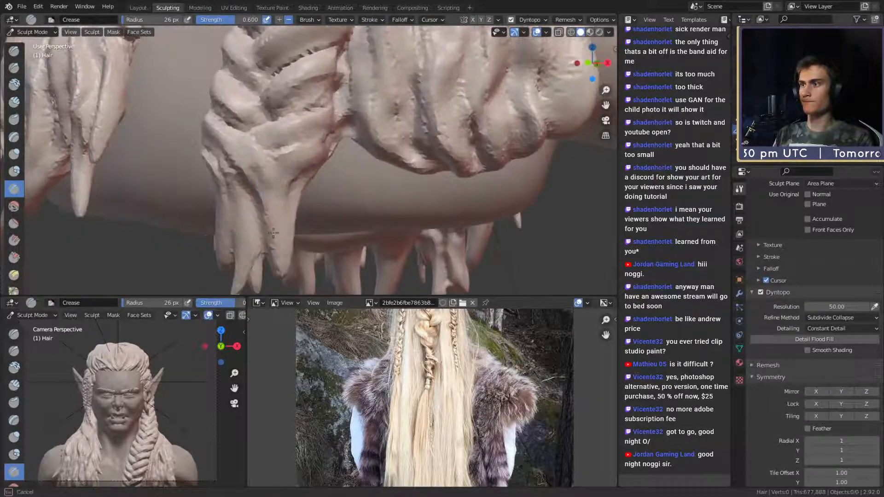
{"action": "middle_click_drag", "start_coordinate": [291, 252], "coordinate": [330, 129]}
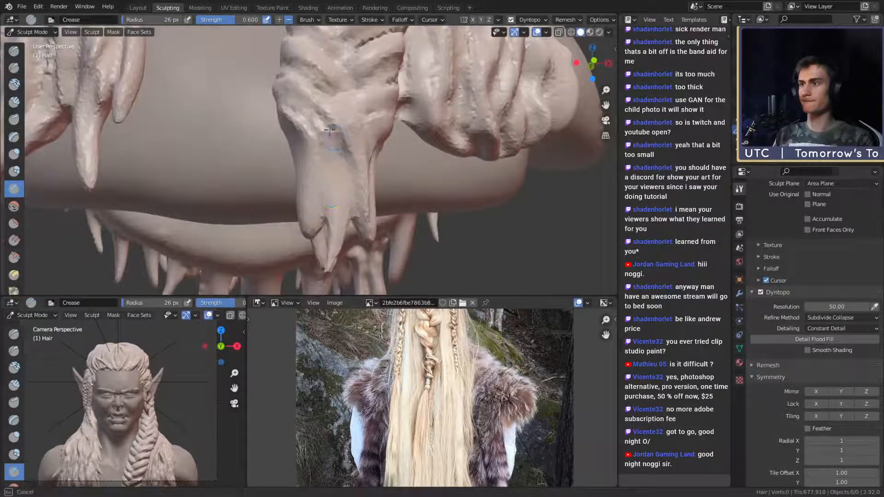
{"action": "middle_click_drag", "start_coordinate": [342, 230], "coordinate": [366, 181]}
{"action": "middle_click_drag", "start_coordinate": [366, 138], "coordinate": [343, 145]}
{"action": "scroll", "coordinate": [331, 196], "scroll_direction": "up", "scroll_amount": 5}
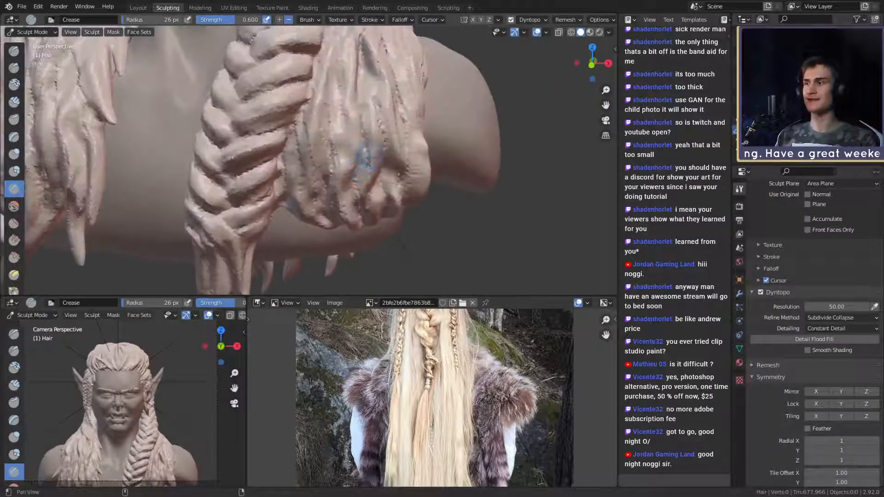
- Push the pointed tips of the braid's tail back up with Snake Hook at 129 px
{"action": "mouse_move", "coordinate": [332, 195]}
{"action": "middle_mouse_down"}
{"action": "mouse_move", "coordinate": [374, 154]}
{"action": "mouse_move", "coordinate": [418, 175]}
{"action": "mouse_move", "coordinate": [281, 96]}
{"action": "middle_mouse_up"}
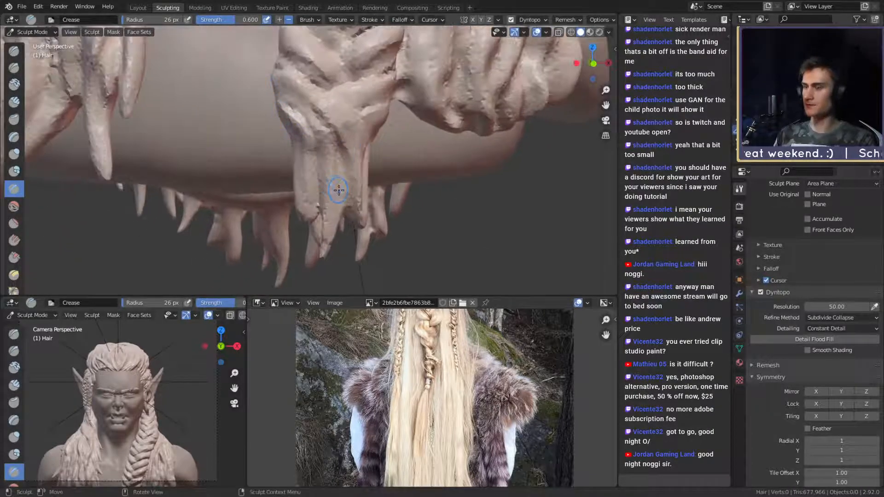
{"action": "key", "text": "f"}
{"action": "middle_click_drag", "start_coordinate": [348, 158], "coordinate": [350, 173]}
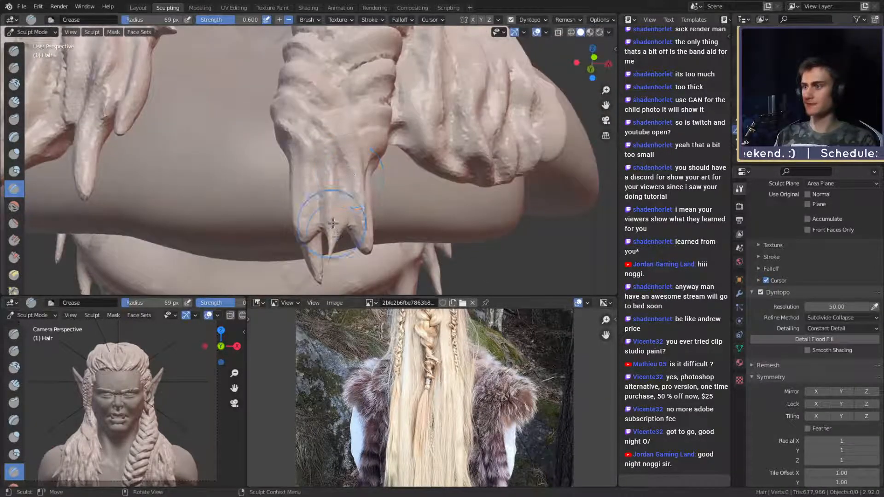
{"action": "key", "text": "c"}
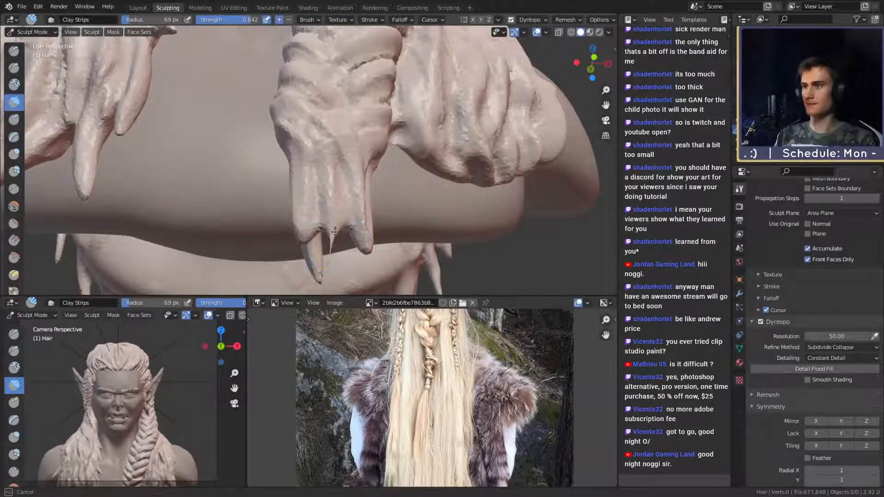
{"action": "key", "text": "k"}
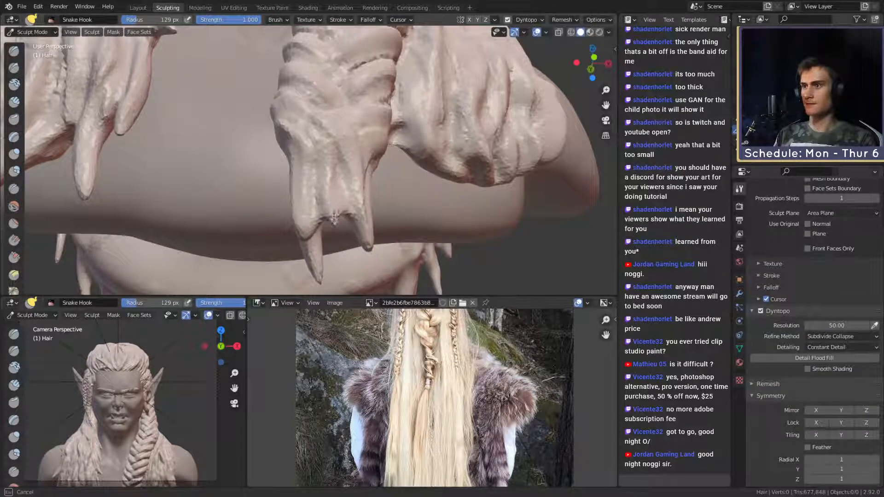
{"action": "left_click_drag", "start_coordinate": [335, 218], "coordinate": [337, 224]}
{"action": "key", "text": "f"}
{"action": "left_click", "coordinate": [360, 229]}
{"action": "mouse_move", "coordinate": [311, 266]}
{"action": "left_mouse_down"}
{"action": "mouse_move", "coordinate": [313, 229]}
{"action": "mouse_move", "coordinate": [345, 191]}
{"action": "left_mouse_up"}
- Compress the remaining tail strands into a blunt end on the braid with Snake Hook
{"action": "key", "text": "f"}
{"action": "key", "text": "f"}
{"action": "left_click", "coordinate": [345, 219]}
{"action": "left_click_drag", "start_coordinate": [318, 203], "coordinate": [311, 213]}
{"action": "mouse_move", "coordinate": [373, 206]}
{"action": "left_mouse_down"}
{"action": "mouse_move", "coordinate": [359, 186]}
{"action": "mouse_move", "coordinate": [318, 190]}
{"action": "left_mouse_up"}
{"action": "key", "text": "f"}
{"action": "left_click", "coordinate": [405, 194]}
- Fill the hollow underside of the braid's blunt end with Clay Strips
{"action": "middle_click_drag", "start_coordinate": [348, 185], "coordinate": [367, 132]}
{"action": "key", "text": "f"}
{"action": "left_click", "coordinate": [340, 103]}
{"action": "key", "text": "c"}
{"action": "key", "text": "f"}
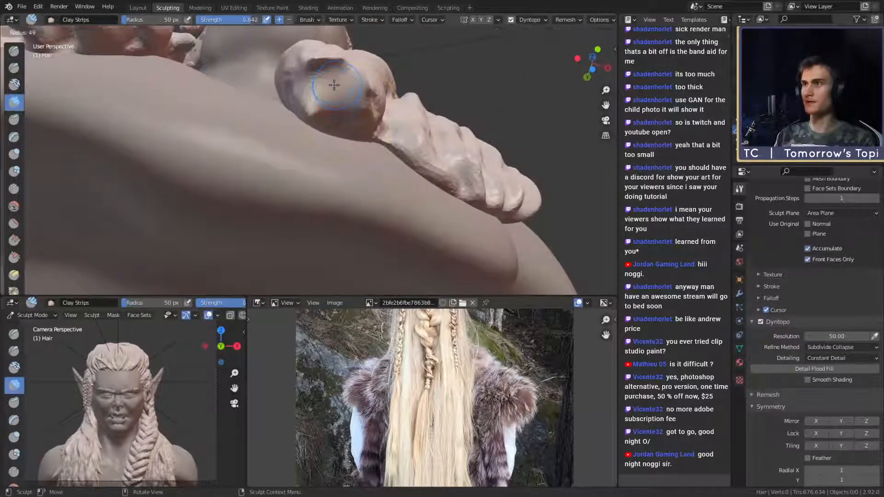
{"action": "left_click", "coordinate": [334, 85]}
{"action": "mouse_move", "coordinate": [318, 94]}
{"action": "left_mouse_down"}
{"action": "mouse_move", "coordinate": [341, 83]}
{"action": "mouse_move", "coordinate": [341, 73]}
{"action": "mouse_move", "coordinate": [311, 104]}
{"action": "mouse_move", "coordinate": [354, 88]}
{"action": "left_mouse_up"}
- Build up the sides and back of the braid's end into a rounded mass with Clay Strips at 37 px
{"action": "middle_click_drag", "start_coordinate": [333, 86], "coordinate": [255, 202]}
{"action": "left_click_drag", "start_coordinate": [251, 221], "coordinate": [259, 186]}
{"action": "mouse_move", "coordinate": [259, 187]}
{"action": "middle_mouse_down"}
{"action": "mouse_move", "coordinate": [359, 240]}
{"action": "mouse_move", "coordinate": [359, 161]}
{"action": "mouse_move", "coordinate": [364, 191]}
{"action": "middle_mouse_up"}
{"action": "mouse_move", "coordinate": [364, 191]}
{"action": "left_mouse_down"}
{"action": "mouse_move", "coordinate": [322, 208]}
{"action": "mouse_move", "coordinate": [334, 202]}
{"action": "left_mouse_up"}
{"action": "mouse_move", "coordinate": [334, 203]}
{"action": "middle_mouse_down"}
{"action": "mouse_move", "coordinate": [320, 181]}
{"action": "mouse_move", "coordinate": [418, 170]}
{"action": "middle_mouse_up"}
{"action": "mouse_move", "coordinate": [418, 170]}
{"action": "left_mouse_down"}
{"action": "mouse_move", "coordinate": [390, 178]}
{"action": "mouse_move", "coordinate": [420, 187]}
{"action": "mouse_move", "coordinate": [380, 187]}
{"action": "left_mouse_up"}
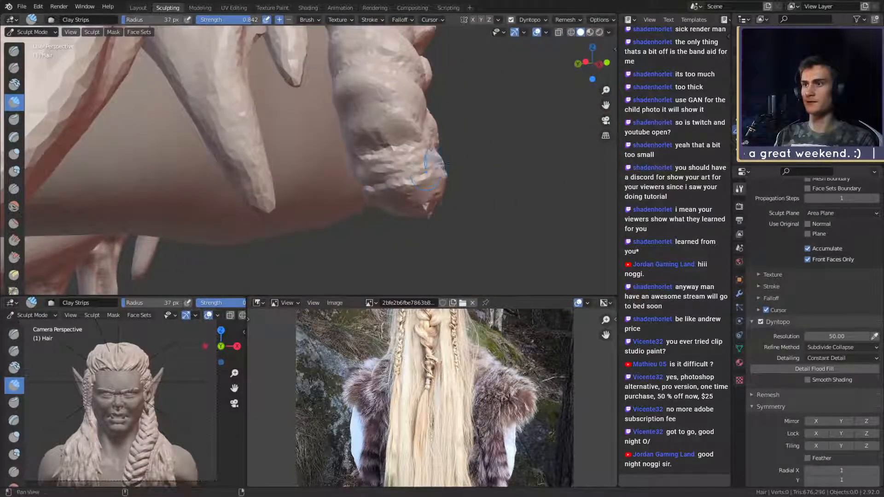
{"action": "middle_click_drag", "start_coordinate": [380, 186], "coordinate": [413, 150]}
{"action": "left_click_drag", "start_coordinate": [412, 150], "coordinate": [416, 147]}
{"action": "mouse_move", "coordinate": [386, 176]}
{"action": "middle_mouse_down"}
{"action": "mouse_move", "coordinate": [266, 159]}
{"action": "mouse_move", "coordinate": [259, 163]}
{"action": "mouse_move", "coordinate": [276, 188]}
{"action": "middle_mouse_up"}
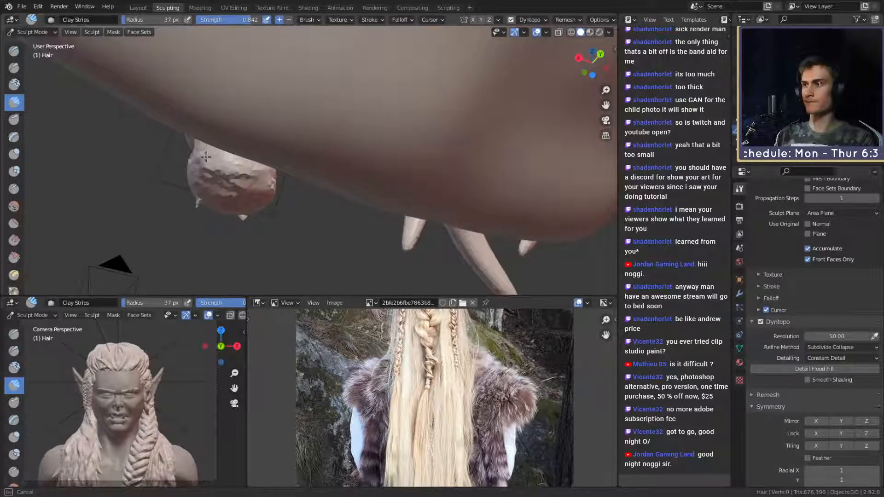
- Even out the thick band around the braid's blunt end from all sides with Clay Strips at 37 px
{"action": "middle_click_drag", "start_coordinate": [206, 157], "coordinate": [281, 175]}
{"action": "mouse_move", "coordinate": [281, 147]}
{"action": "left_mouse_down"}
{"action": "mouse_move", "coordinate": [308, 161]}
{"action": "mouse_move", "coordinate": [285, 177]}
{"action": "left_mouse_up"}
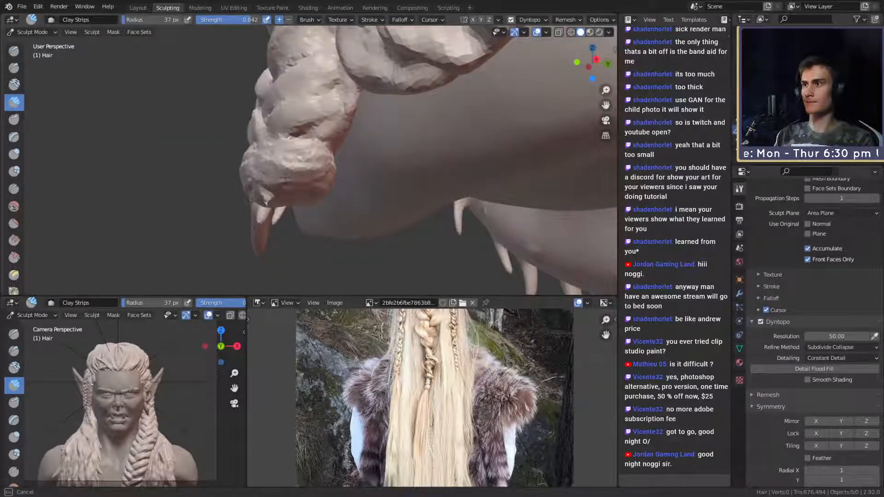
{"action": "mouse_move", "coordinate": [285, 178]}
{"action": "middle_mouse_down"}
{"action": "mouse_move", "coordinate": [340, 184]}
{"action": "mouse_move", "coordinate": [255, 167]}
{"action": "mouse_move", "coordinate": [364, 177]}
{"action": "middle_mouse_up"}
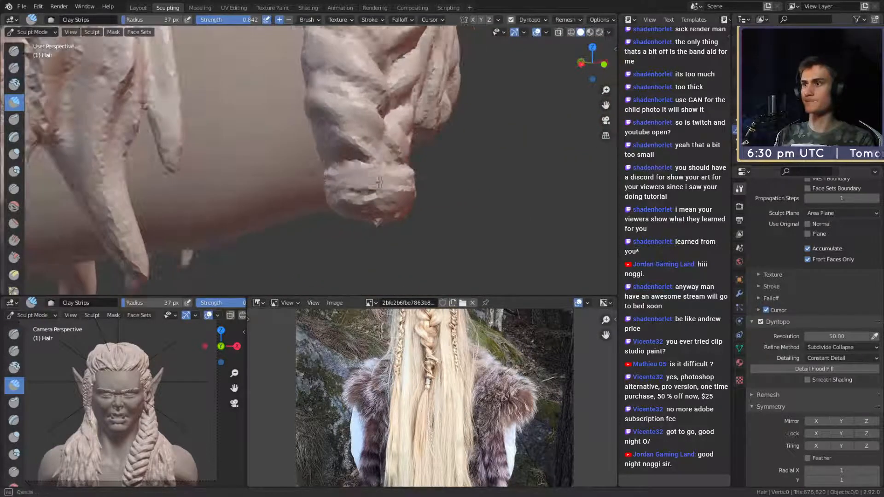
{"action": "left_click_drag", "start_coordinate": [363, 177], "coordinate": [405, 182]}
{"action": "mouse_move", "coordinate": [405, 181]}
{"action": "middle_mouse_down"}
{"action": "mouse_move", "coordinate": [376, 172]}
{"action": "mouse_move", "coordinate": [385, 161]}
{"action": "middle_mouse_up"}
{"action": "mouse_move", "coordinate": [392, 159]}
{"action": "left_mouse_down"}
{"action": "mouse_move", "coordinate": [352, 173]}
{"action": "mouse_move", "coordinate": [343, 159]}
{"action": "mouse_move", "coordinate": [334, 168]}
{"action": "left_mouse_up"}
{"action": "mouse_move", "coordinate": [350, 177]}
{"action": "middle_mouse_down"}
{"action": "mouse_move", "coordinate": [369, 138]}
{"action": "mouse_move", "coordinate": [384, 131]}
{"action": "middle_mouse_up"}
{"action": "mouse_move", "coordinate": [419, 174]}
{"action": "left_mouse_down"}
{"action": "mouse_move", "coordinate": [379, 177]}
{"action": "mouse_move", "coordinate": [428, 166]}
{"action": "left_mouse_up"}
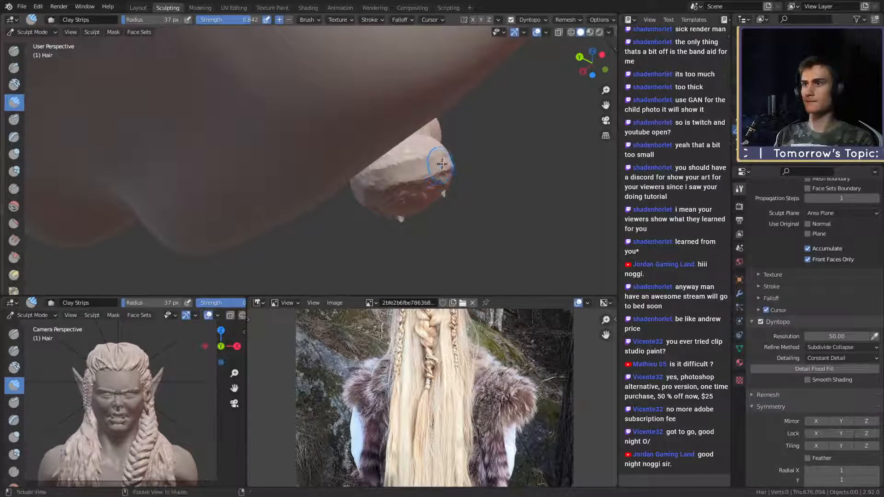
{"action": "middle_click_drag", "start_coordinate": [428, 166], "coordinate": [347, 186]}
{"action": "scroll", "coordinate": [350, 194], "scroll_direction": "up", "scroll_amount": 6}
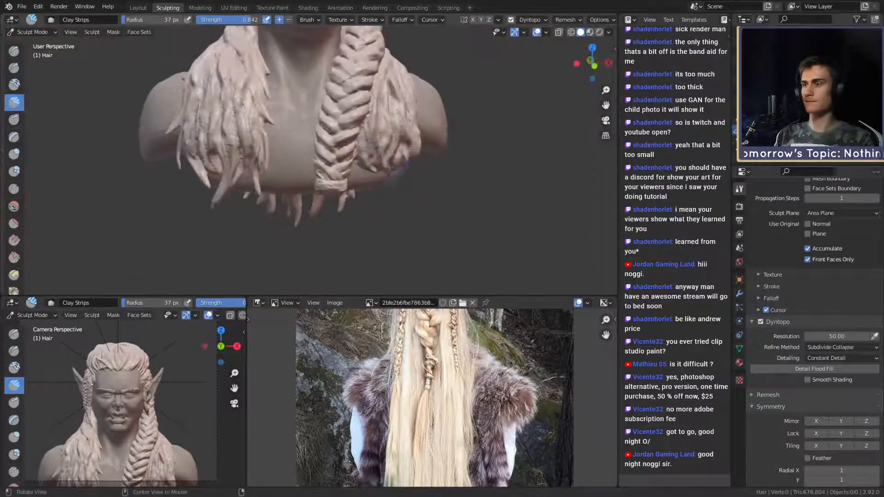
- Carve the groove between the lowest braid strands and the end band with Crease at 26 px
{"action": "key", "text": "shift+c"}
{"action": "mouse_move", "coordinate": [363, 227]}
{"action": "middle_mouse_down"}
{"action": "mouse_move", "coordinate": [333, 185]}
{"action": "mouse_move", "coordinate": [328, 198]}
{"action": "middle_mouse_up"}
{"action": "key", "text": "f"}
{"action": "left_click", "coordinate": [328, 184]}
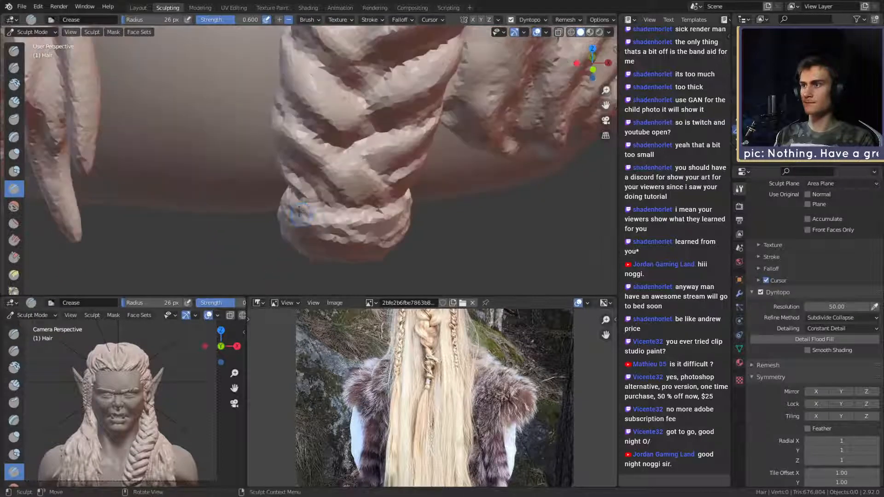
{"action": "mouse_move", "coordinate": [294, 203]}
{"action": "left_mouse_down", "text": "ctrl"}
{"action": "mouse_move", "coordinate": [332, 216]}
{"action": "mouse_move", "coordinate": [391, 214]}
{"action": "left_mouse_up", "text": "ctrl"}
{"action": "middle_click_drag", "start_coordinate": [392, 214], "coordinate": [322, 203]}
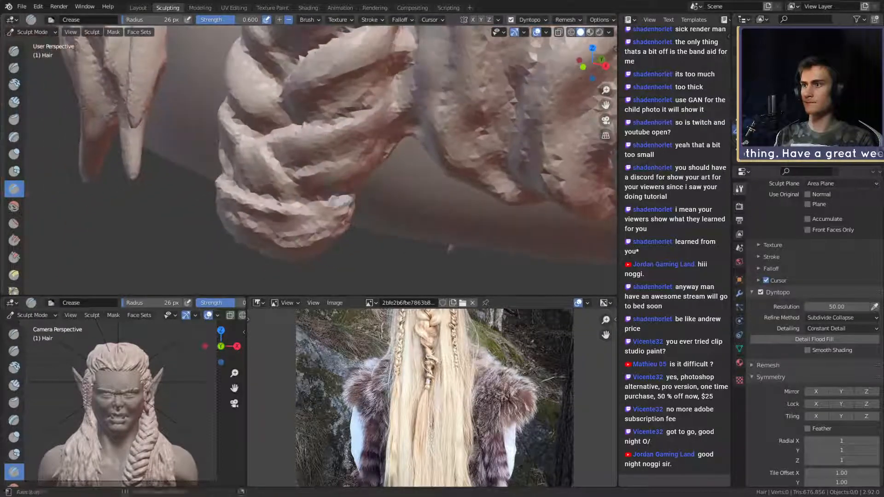
{"action": "left_click_drag", "start_coordinate": [281, 209], "coordinate": [341, 217]}
{"action": "mouse_move", "coordinate": [322, 212]}
{"action": "middle_mouse_down"}
{"action": "mouse_move", "coordinate": [310, 182]}
{"action": "mouse_move", "coordinate": [258, 147]}
{"action": "middle_mouse_up"}
- Smooth the underside of the braid's blunt end and refine its rim with Crease at 63 and 32 px
{"action": "left_click_drag", "start_coordinate": [239, 145], "coordinate": [276, 157]}
{"action": "mouse_move", "coordinate": [276, 156]}
{"action": "middle_mouse_down"}
{"action": "mouse_move", "coordinate": [257, 186]}
{"action": "mouse_move", "coordinate": [399, 133]}
{"action": "middle_mouse_up"}
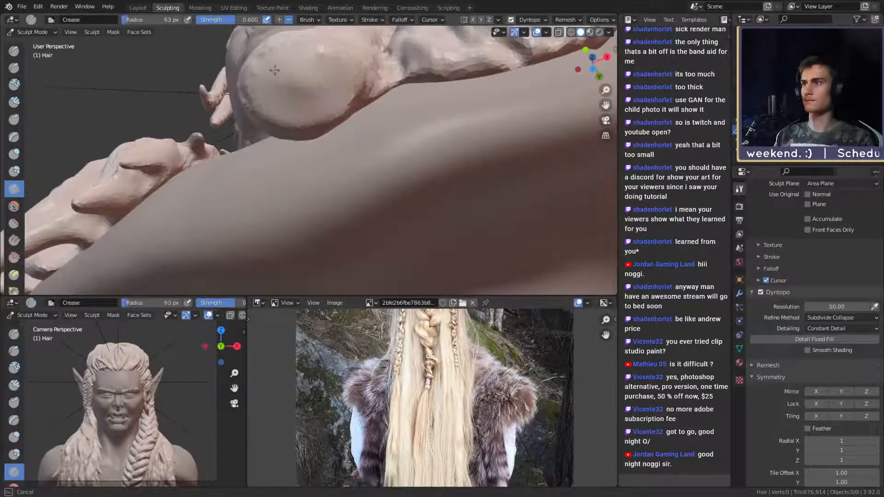
{"action": "middle_click_drag", "start_coordinate": [283, 107], "coordinate": [365, 101]}
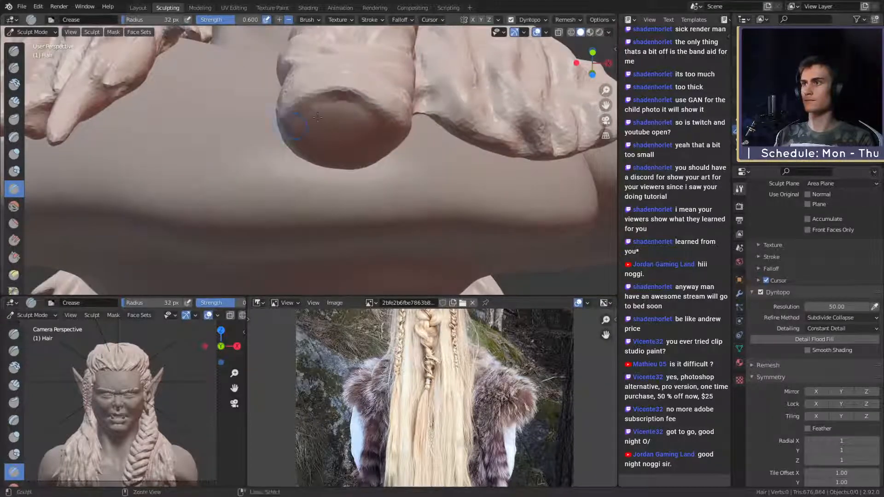
{"action": "mouse_move", "coordinate": [317, 117]}
{"action": "middle_mouse_down"}
{"action": "mouse_move", "coordinate": [405, 148]}
{"action": "mouse_move", "coordinate": [357, 117]}
{"action": "middle_mouse_up"}
{"action": "middle_click_drag", "start_coordinate": [404, 167], "coordinate": [280, 106]}
{"action": "mouse_move", "coordinate": [214, 89]}
{"action": "middle_mouse_down"}
{"action": "mouse_move", "coordinate": [333, 97]}
{"action": "mouse_move", "coordinate": [343, 129]}
{"action": "middle_mouse_up"}
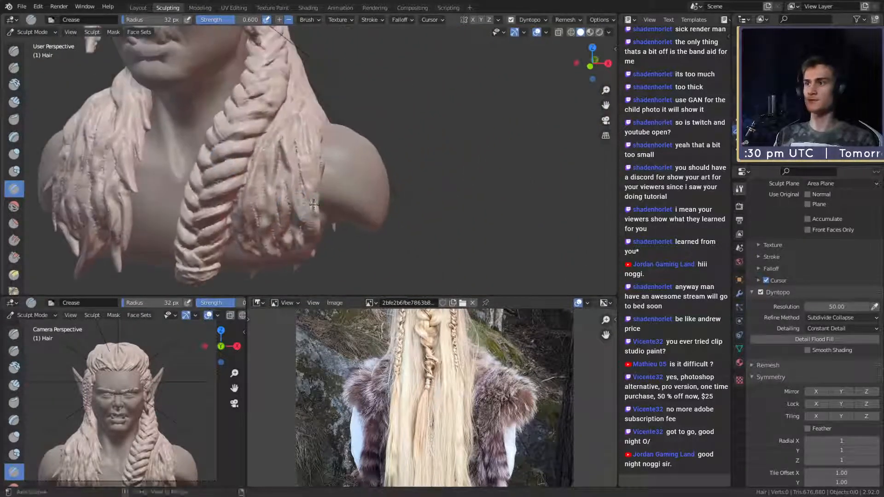
- Pull pointed wisps out of the hair edge above the shoulder with Snake Hook at 89 and 77 px
{"action": "scroll", "coordinate": [350, 156], "scroll_direction": "up", "scroll_amount": 5}
{"action": "middle_click_drag", "start_coordinate": [354, 169], "coordinate": [288, 108]}
{"action": "key", "text": "k"}
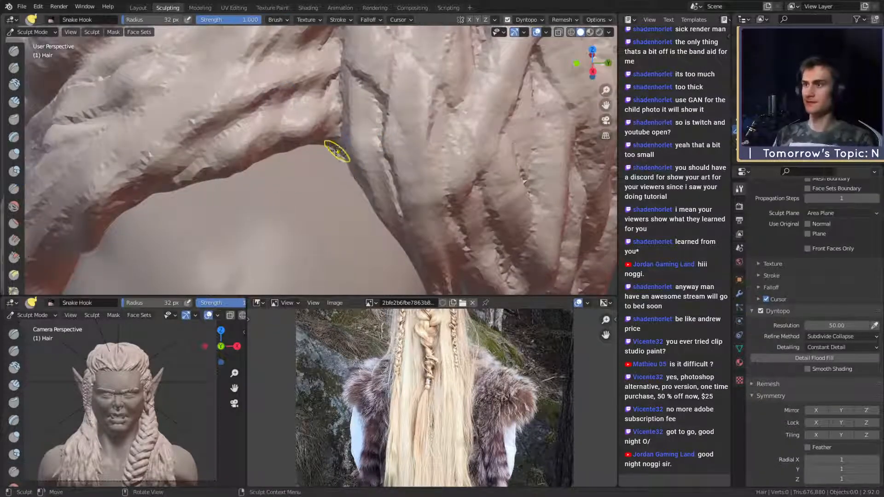
{"action": "mouse_move", "coordinate": [336, 148]}
{"action": "middle_mouse_down"}
{"action": "mouse_move", "coordinate": [316, 168]}
{"action": "mouse_move", "coordinate": [343, 134]}
{"action": "middle_mouse_up"}
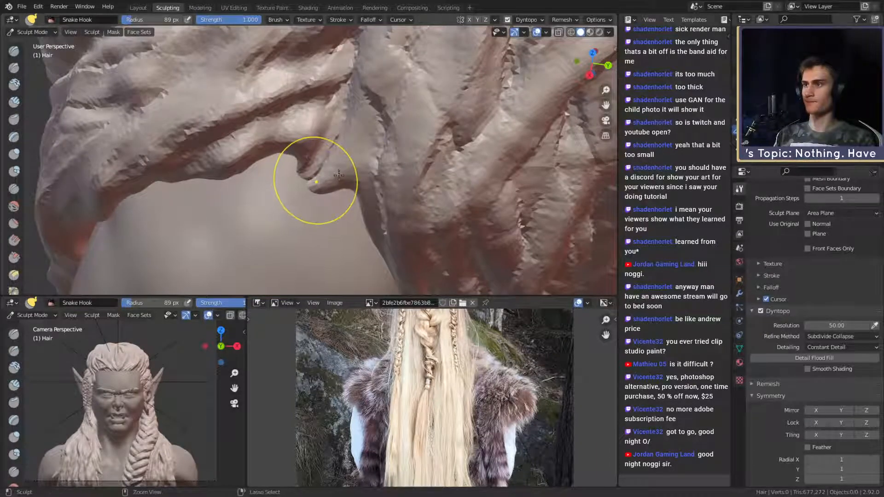
{"action": "middle_click_drag", "start_coordinate": [305, 145], "coordinate": [319, 144]}
{"action": "mouse_move", "coordinate": [287, 190]}
{"action": "middle_mouse_down"}
{"action": "mouse_move", "coordinate": [257, 159]}
{"action": "mouse_move", "coordinate": [352, 189]}
{"action": "mouse_move", "coordinate": [349, 202]}
{"action": "middle_mouse_up"}
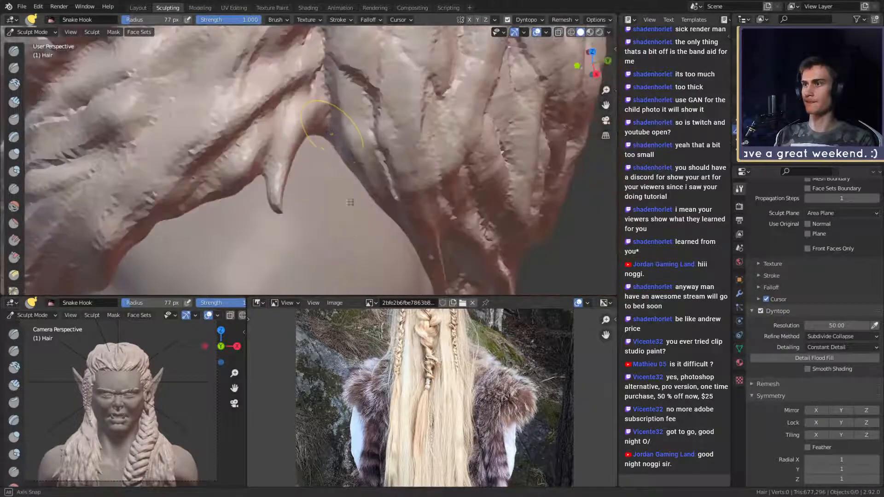
{"action": "mouse_move", "coordinate": [335, 169]}
{"action": "middle_mouse_down"}
{"action": "mouse_move", "coordinate": [326, 192]}
{"action": "mouse_move", "coordinate": [326, 174]}
{"action": "mouse_move", "coordinate": [323, 181]}
{"action": "mouse_move", "coordinate": [357, 175]}
{"action": "mouse_move", "coordinate": [380, 149]}
{"action": "middle_mouse_up"}
{"action": "mouse_move", "coordinate": [336, 173]}
{"action": "middle_mouse_down"}
{"action": "mouse_move", "coordinate": [295, 207]}
{"action": "mouse_move", "coordinate": [357, 173]}
{"action": "mouse_move", "coordinate": [321, 161]}
{"action": "middle_mouse_up"}
{"action": "mouse_move", "coordinate": [324, 198]}
{"action": "middle_mouse_down"}
{"action": "mouse_move", "coordinate": [282, 154]}
{"action": "mouse_move", "coordinate": [315, 142]}
{"action": "mouse_move", "coordinate": [336, 164]}
{"action": "mouse_move", "coordinate": [346, 154]}
{"action": "mouse_move", "coordinate": [322, 161]}
{"action": "middle_mouse_up"}
- Draw further small wisps out along the outer shoulder edge of the loose hair with Snake Hook at 78 px
{"action": "key", "text": "f"}
{"action": "left_click", "coordinate": [352, 155]}
{"action": "left_click_drag", "start_coordinate": [322, 162], "coordinate": [325, 168]}
{"action": "middle_click_drag", "start_coordinate": [323, 170], "coordinate": [340, 181]}
{"action": "left_click_drag", "start_coordinate": [319, 155], "coordinate": [323, 156]}
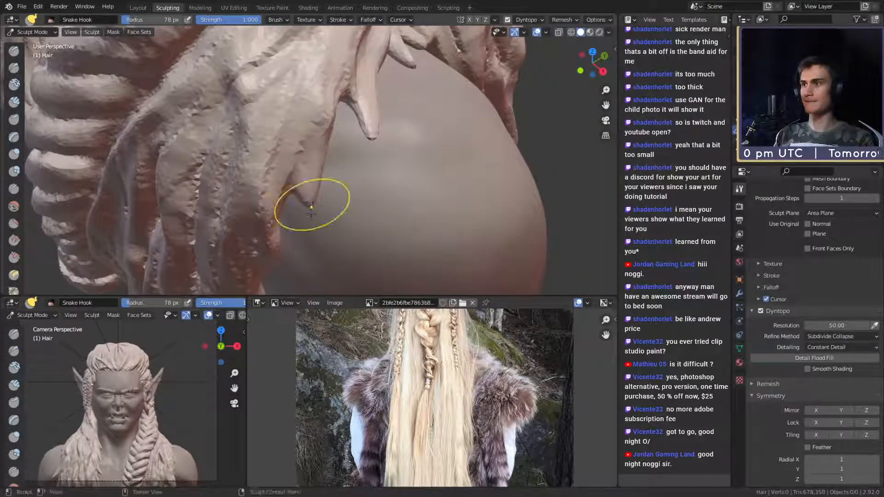
{"action": "mouse_move", "coordinate": [311, 213]}
{"action": "middle_mouse_down"}
{"action": "mouse_move", "coordinate": [284, 178]}
{"action": "mouse_move", "coordinate": [308, 188]}
{"action": "mouse_move", "coordinate": [327, 182]}
{"action": "mouse_move", "coordinate": [326, 148]}
{"action": "middle_mouse_up"}
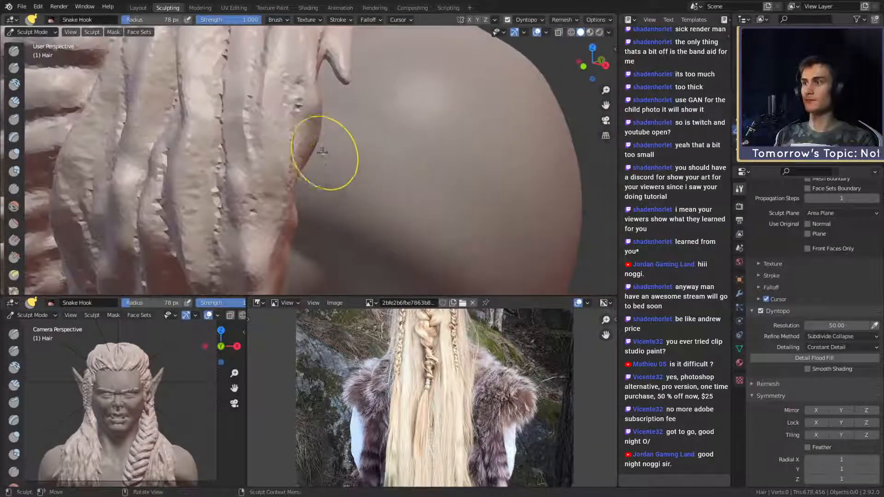
{"action": "mouse_move", "coordinate": [324, 232]}
{"action": "middle_mouse_down"}
{"action": "mouse_move", "coordinate": [336, 161]}
{"action": "mouse_move", "coordinate": [356, 173]}
{"action": "mouse_move", "coordinate": [307, 181]}
{"action": "mouse_move", "coordinate": [311, 144]}
{"action": "mouse_move", "coordinate": [288, 184]}
{"action": "mouse_move", "coordinate": [357, 170]}
{"action": "mouse_move", "coordinate": [321, 171]}
{"action": "middle_mouse_up"}
- Pull the outermost lower lock of the loose hair down into a large tapered tip with Snake Hook at 127 px
{"action": "key", "text": "f"}
{"action": "left_click", "coordinate": [285, 192]}
{"action": "scroll", "coordinate": [261, 157], "scroll_direction": "down", "scroll_amount": 5}
{"action": "mouse_move", "coordinate": [262, 156]}
{"action": "middle_mouse_down"}
{"action": "mouse_move", "coordinate": [401, 208]}
{"action": "mouse_move", "coordinate": [365, 167]}
{"action": "mouse_move", "coordinate": [365, 154]}
{"action": "mouse_move", "coordinate": [355, 208]}
{"action": "mouse_move", "coordinate": [332, 176]}
{"action": "mouse_move", "coordinate": [297, 171]}
{"action": "mouse_move", "coordinate": [318, 144]}
{"action": "middle_mouse_up"}
{"action": "scroll", "coordinate": [364, 184], "scroll_direction": "up", "scroll_amount": 3}
{"action": "key", "text": "bracketright"}
{"action": "key", "text": "bracketright"}
{"action": "key", "text": "bracketright"}
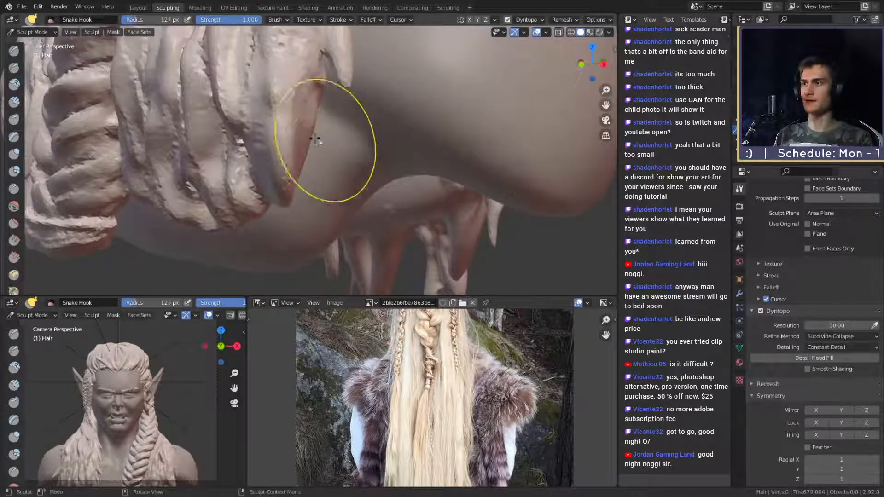
- Stretch the blunt lower edge of the hair beside the braid into long pointed wisps with Snake Hook at 58 to 103 px
{"action": "mouse_move", "coordinate": [321, 260]}
{"action": "middle_mouse_down"}
{"action": "mouse_move", "coordinate": [359, 202]}
{"action": "mouse_move", "coordinate": [355, 187]}
{"action": "mouse_move", "coordinate": [372, 197]}
{"action": "mouse_move", "coordinate": [358, 194]}
{"action": "middle_mouse_up"}
{"action": "key", "text": "bracketleft"}
{"action": "key", "text": "bracketleft"}
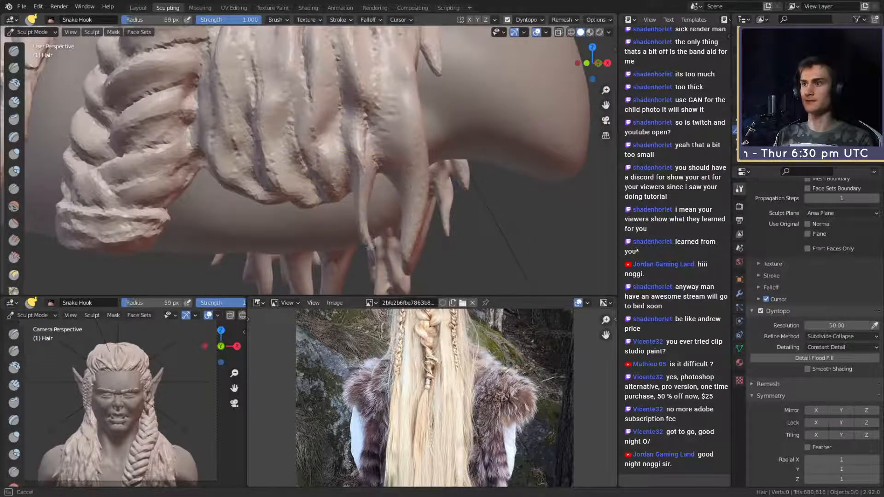
{"action": "mouse_move", "coordinate": [370, 249]}
{"action": "middle_mouse_down"}
{"action": "mouse_move", "coordinate": [366, 207]}
{"action": "mouse_move", "coordinate": [351, 198]}
{"action": "middle_mouse_up"}
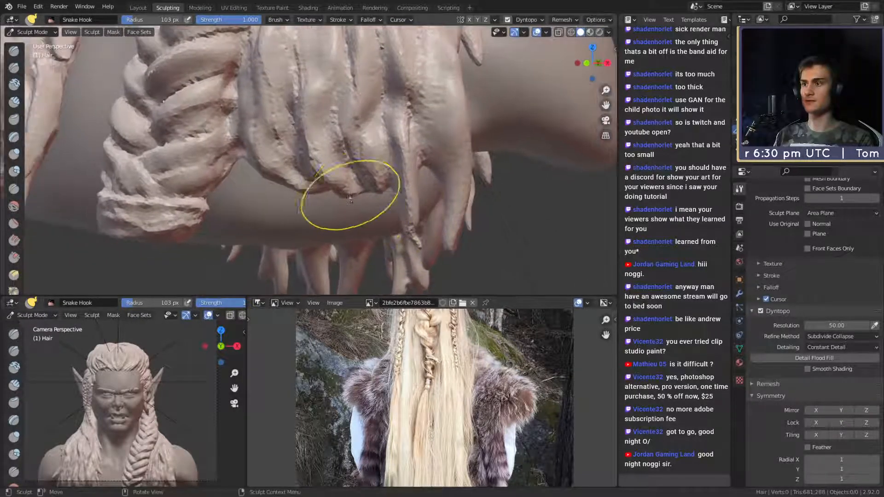
{"action": "middle_click_drag", "start_coordinate": [339, 242], "coordinate": [336, 181]}
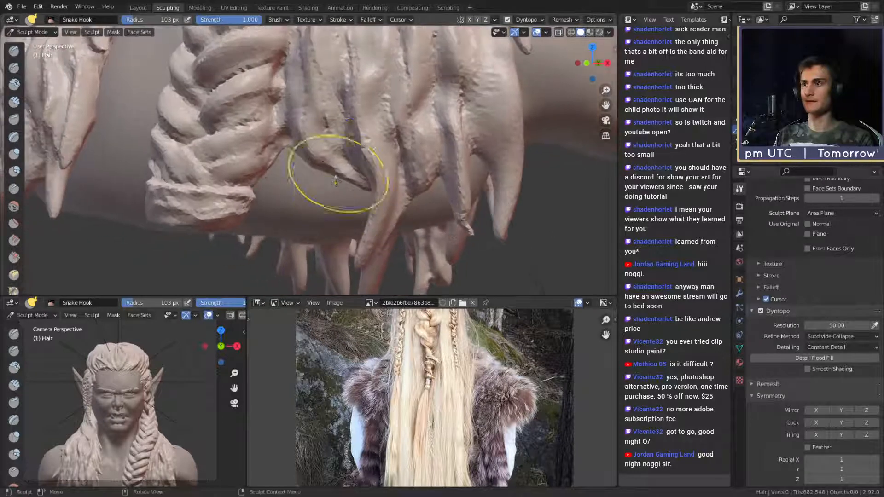
{"action": "middle_click_drag", "start_coordinate": [304, 234], "coordinate": [265, 266]}
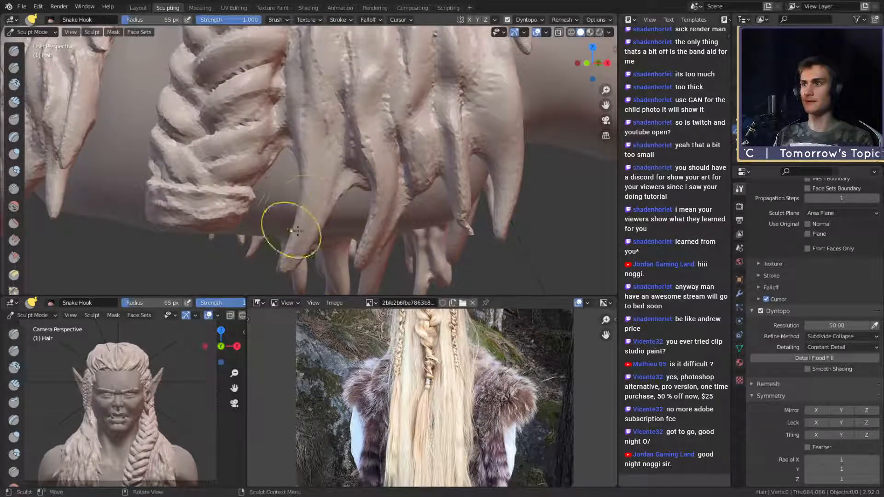
- Crease strand lines along the new wisp closest to the braid, using radii of 41 and 35 px
{"action": "key", "text": "shift+c"}
{"action": "key", "text": "f"}
{"action": "left_click", "coordinate": [294, 208]}
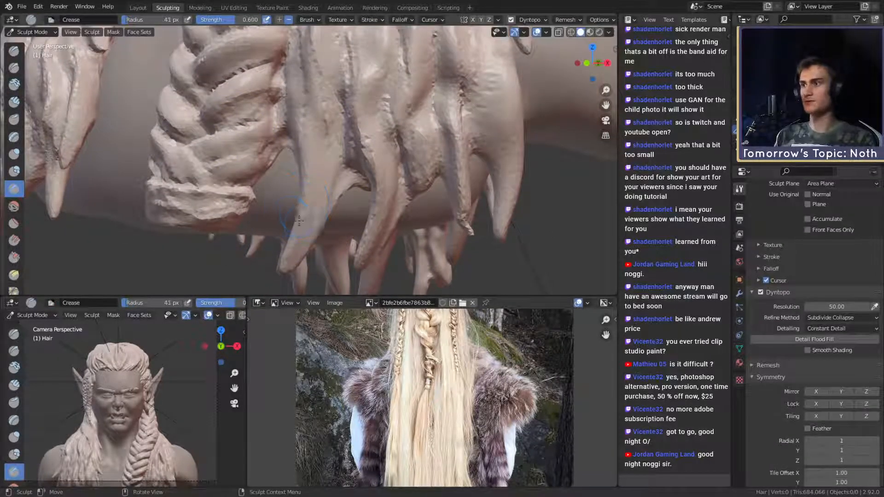
{"action": "mouse_move", "coordinate": [288, 255]}
{"action": "left_mouse_down"}
{"action": "mouse_move", "coordinate": [304, 175]}
{"action": "mouse_move", "coordinate": [291, 74]}
{"action": "left_mouse_up"}
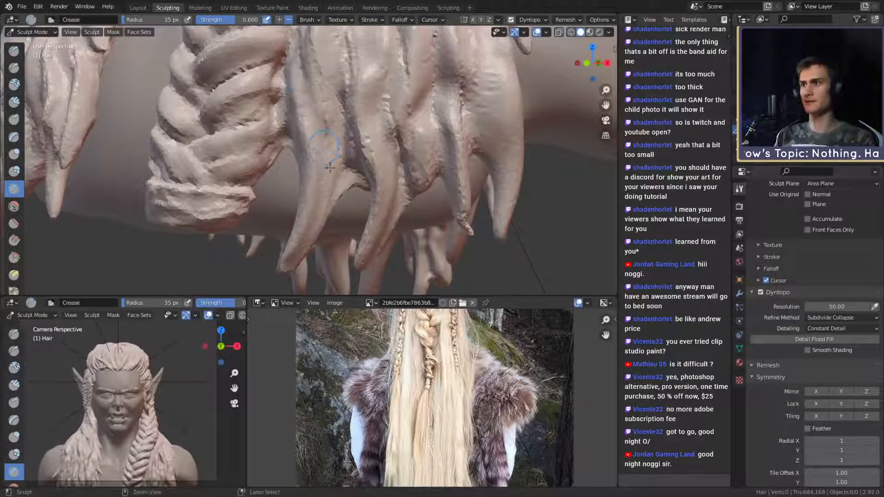
{"action": "scroll", "coordinate": [327, 108], "scroll_direction": "up", "scroll_amount": 2}
- Cut finer strand lines through the middle wisps and up into the hair above them with Crease at 33 and 26 px
{"action": "key", "text": "f"}
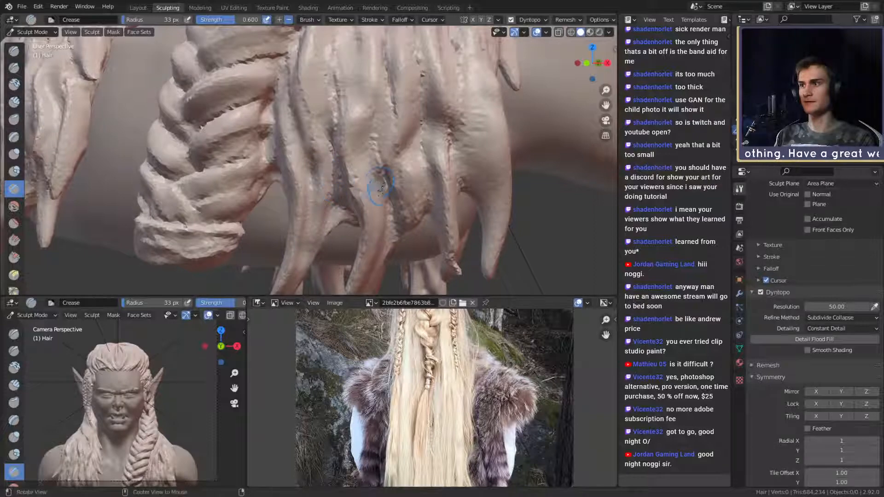
{"action": "left_click_drag", "start_coordinate": [381, 187], "coordinate": [331, 150], "text": "alt+shift"}
{"action": "key", "text": "f"}
{"action": "left_click", "coordinate": [317, 233]}
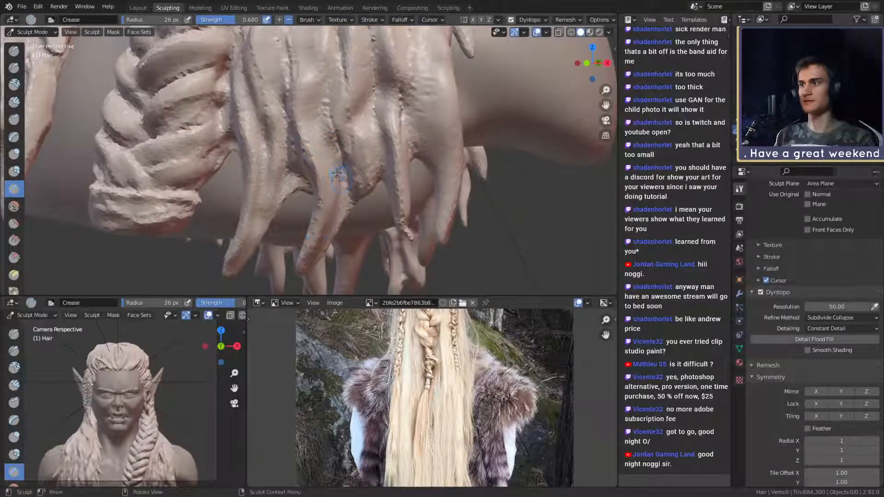
{"action": "middle_click_drag", "start_coordinate": [333, 212], "coordinate": [368, 172]}
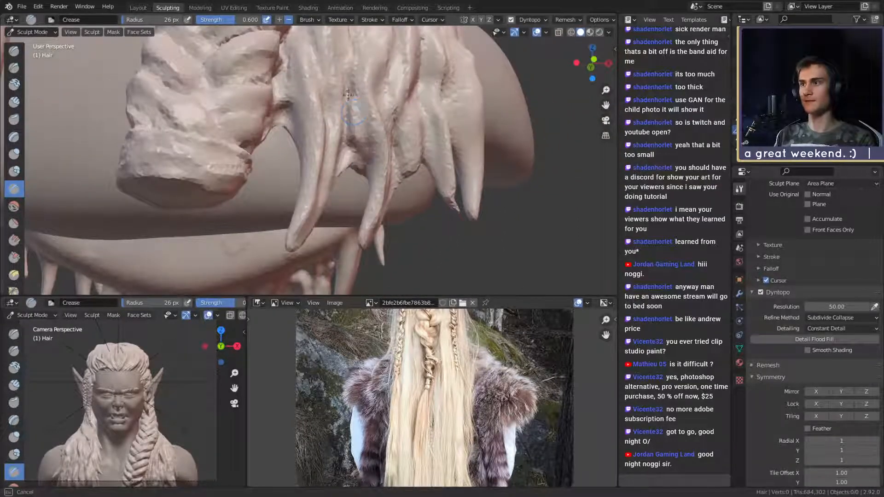
{"action": "middle_click_drag", "start_coordinate": [348, 95], "coordinate": [350, 150]}
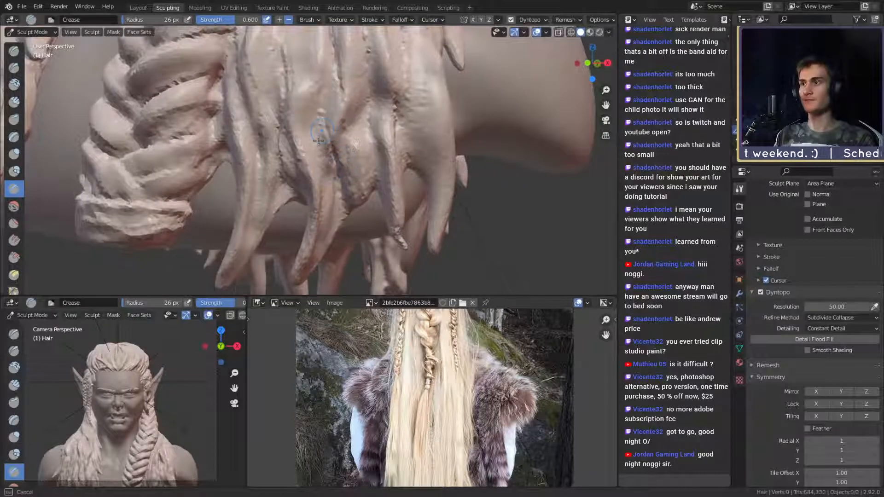
{"action": "middle_click_drag", "start_coordinate": [329, 53], "coordinate": [316, 182], "text": "shift"}
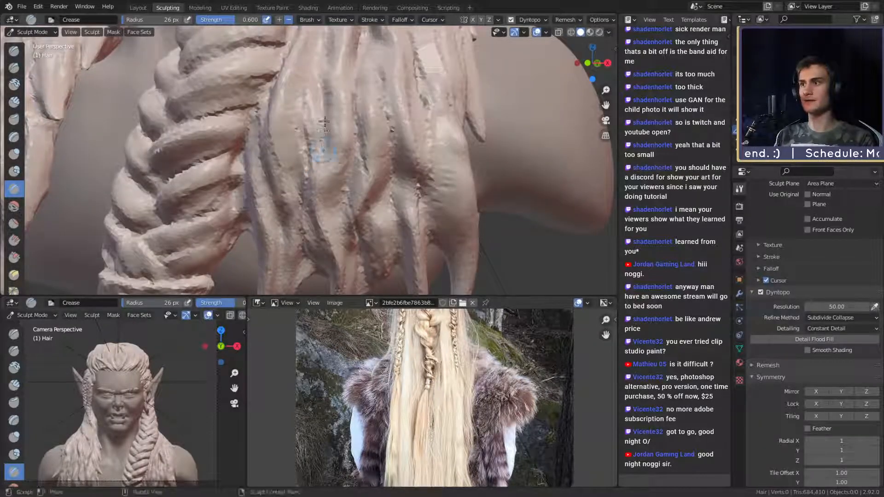
- Deepen the strand grooves in the loose hair alongside the middle of the braid with Crease at 38 and 29 px
{"action": "mouse_move", "coordinate": [325, 124]}
{"action": "middle_mouse_down"}
{"action": "mouse_move", "coordinate": [325, 169]}
{"action": "mouse_move", "coordinate": [313, 147]}
{"action": "middle_mouse_up"}
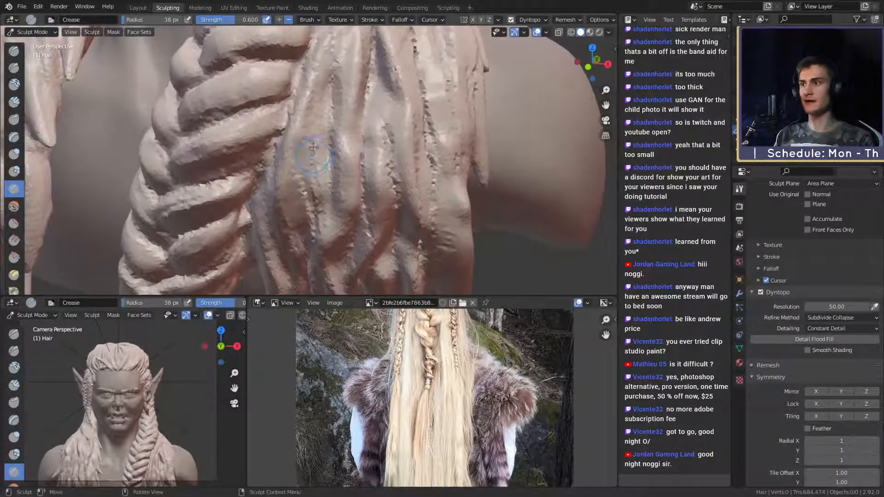
{"action": "middle_click_drag", "start_coordinate": [326, 226], "coordinate": [331, 138]}
{"action": "middle_click_drag", "start_coordinate": [363, 78], "coordinate": [329, 167]}
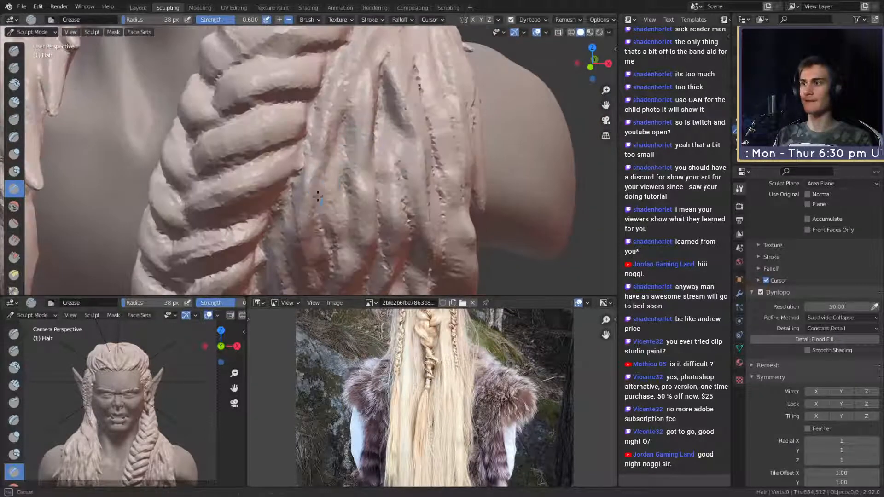
{"action": "middle_click_drag", "start_coordinate": [318, 196], "coordinate": [335, 152]}
{"action": "middle_click_drag", "start_coordinate": [347, 187], "coordinate": [334, 152]}
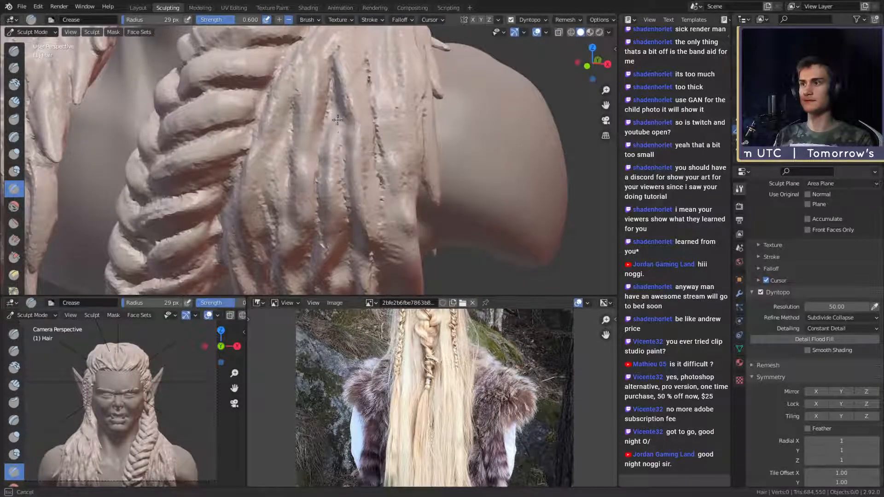
- Crease strand lines down the front of the outermost large wisp toward its tip, enlarging the radius to 42 px
{"action": "middle_click_drag", "start_coordinate": [337, 119], "coordinate": [342, 130]}
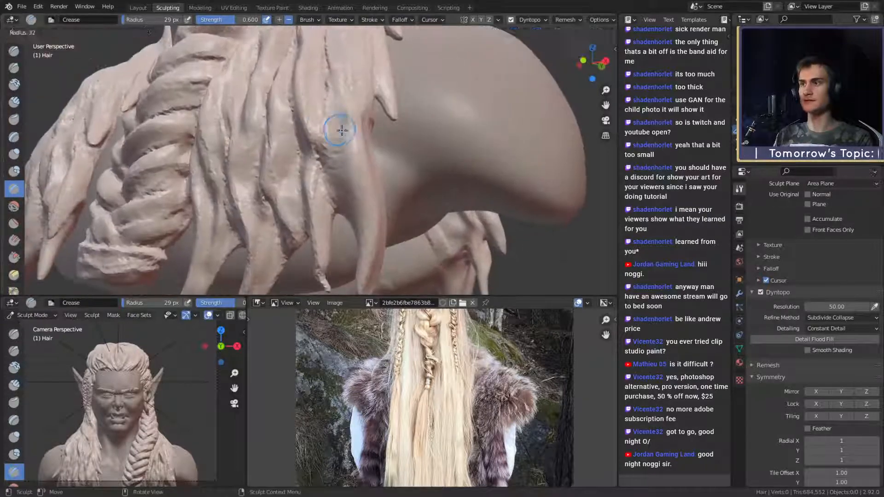
{"action": "left_click", "coordinate": [347, 131]}
{"action": "left_click_drag", "start_coordinate": [364, 175], "coordinate": [372, 227]}
{"action": "mouse_move", "coordinate": [371, 227]}
{"action": "middle_mouse_down", "text": "shift"}
{"action": "mouse_move", "coordinate": [351, 148]}
{"action": "mouse_move", "coordinate": [367, 158]}
{"action": "middle_mouse_up", "text": "shift"}
{"action": "key", "text": "f"}
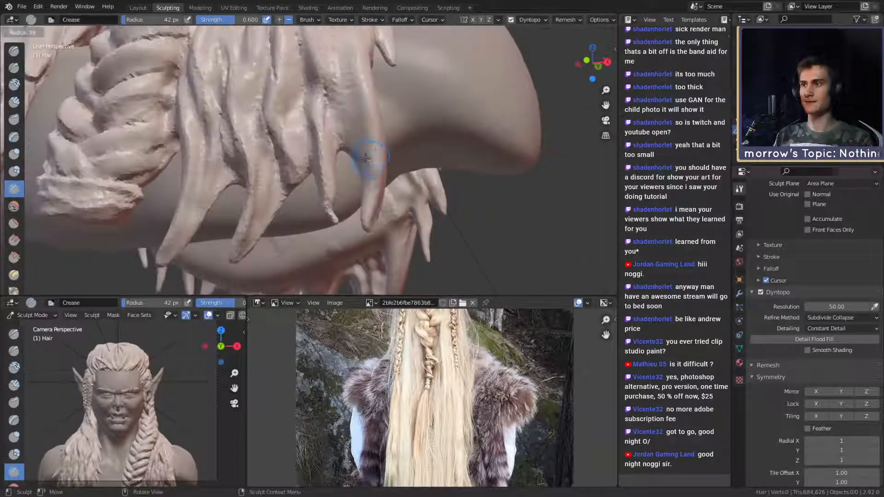
{"action": "left_click", "coordinate": [372, 204]}
- Carve long strand lines along the shoulder-facing side of the outer wisp and the hair above it with Crease at 37 px
{"action": "middle_click_drag", "start_coordinate": [339, 58], "coordinate": [337, 147]}
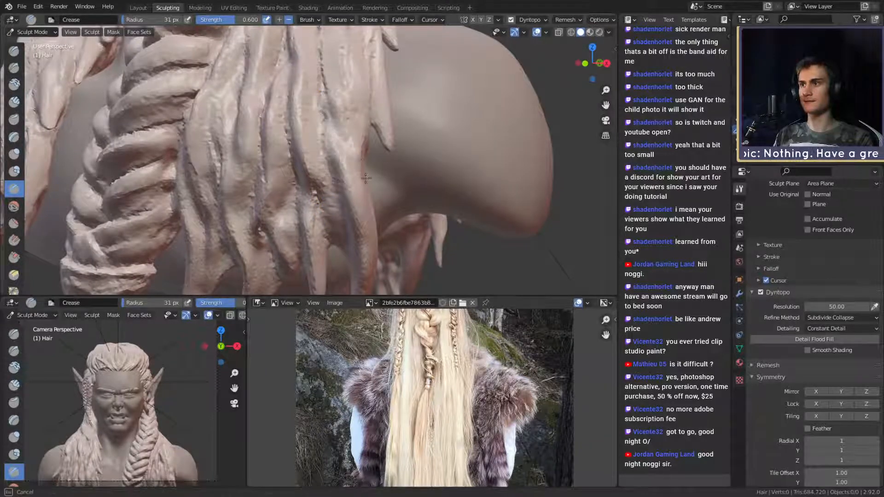
{"action": "mouse_move", "coordinate": [366, 177]}
{"action": "middle_mouse_down"}
{"action": "mouse_move", "coordinate": [328, 122]}
{"action": "mouse_move", "coordinate": [304, 130]}
{"action": "middle_mouse_up"}
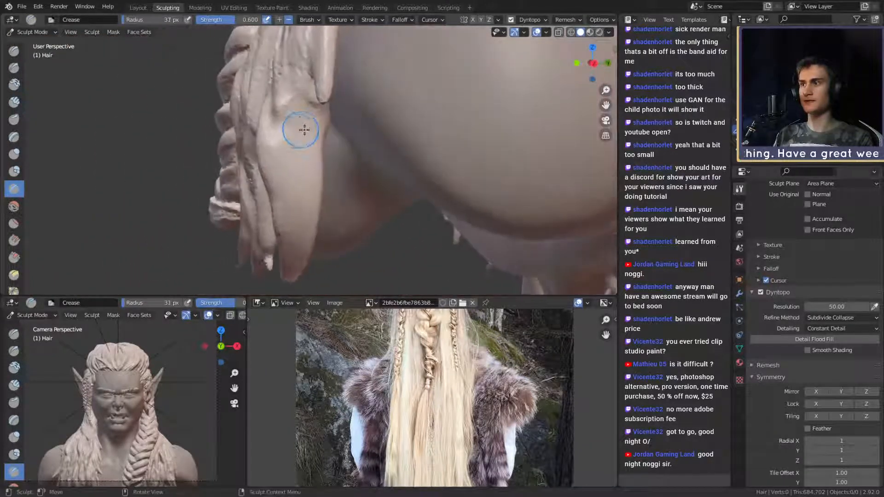
{"action": "mouse_move", "coordinate": [305, 245]}
{"action": "left_mouse_down"}
{"action": "mouse_move", "coordinate": [291, 83]}
{"action": "mouse_move", "coordinate": [282, 95]}
{"action": "mouse_move", "coordinate": [317, 84]}
{"action": "left_mouse_up"}
{"action": "middle_click_drag", "start_coordinate": [318, 85], "coordinate": [367, 123]}
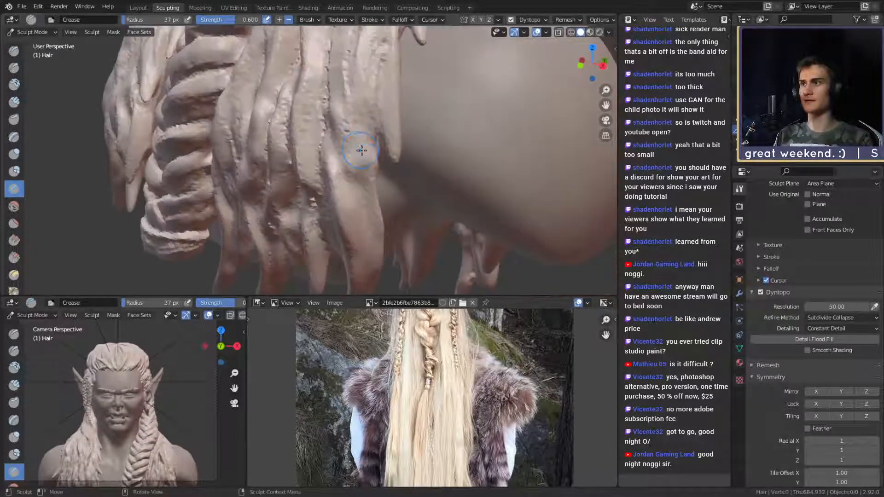
{"action": "left_click_drag", "start_coordinate": [361, 151], "coordinate": [352, 39]}
{"action": "middle_click_drag", "start_coordinate": [375, 70], "coordinate": [391, 92]}
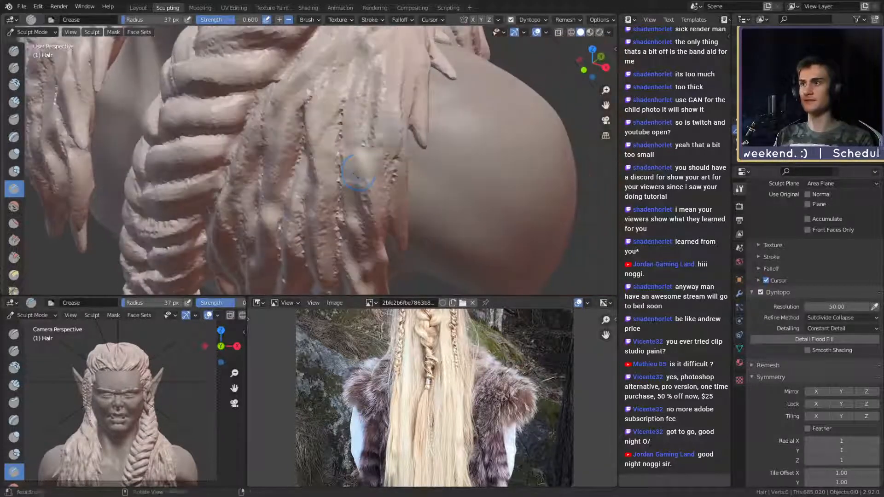
- Cut the remaining strand lines down the outer wisp beside the shoulder with Crease, reducing the radius from 37 to 22 px
{"action": "left_click_drag", "start_coordinate": [362, 186], "coordinate": [367, 76]}
{"action": "middle_click_drag", "start_coordinate": [369, 154], "coordinate": [357, 122]}
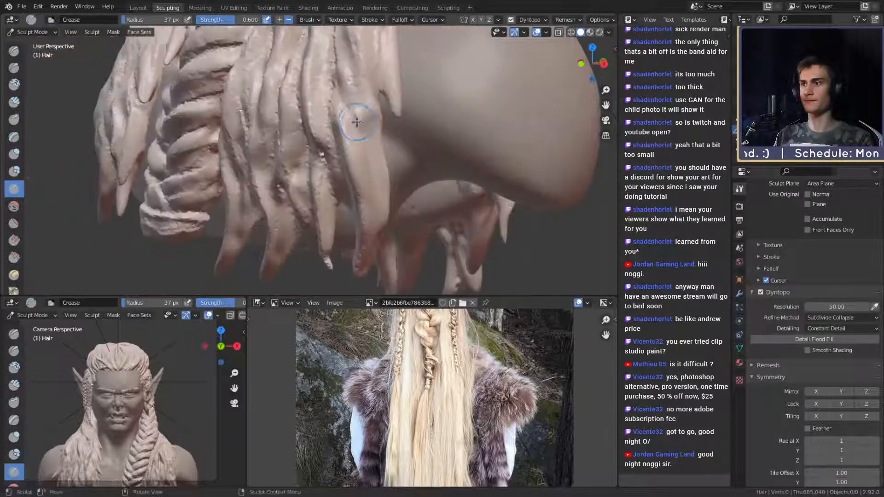
{"action": "middle_click_drag", "start_coordinate": [373, 184], "coordinate": [353, 134]}
{"action": "key", "text": "f"}
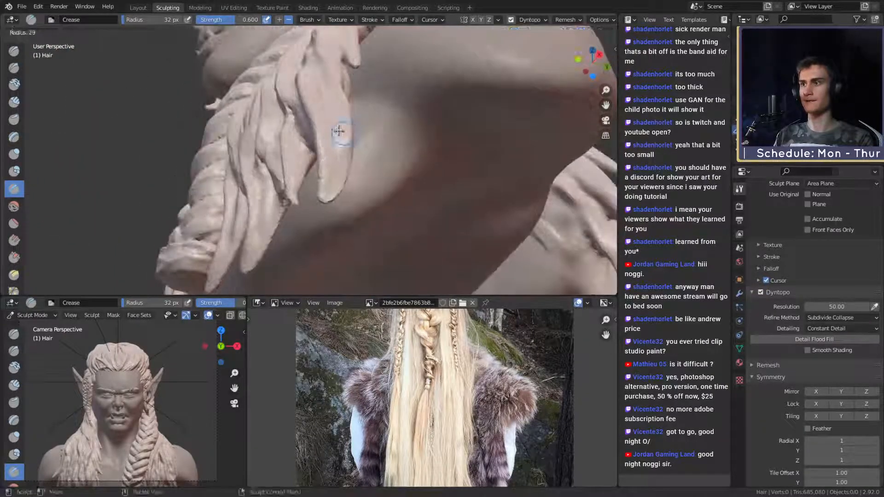
{"action": "left_click", "coordinate": [352, 133]}
{"action": "left_click_drag", "start_coordinate": [349, 170], "coordinate": [341, 151]}
- Save the current sculpt under its existing file name, female_orc_v1a.blend
{"action": "mouse_move", "coordinate": [345, 143]}
{"action": "middle_mouse_down"}
{"action": "mouse_move", "coordinate": [391, 184]}
{"action": "mouse_move", "coordinate": [419, 193]}
{"action": "middle_mouse_up"}
{"action": "mouse_move", "coordinate": [369, 147]}
{"action": "middle_mouse_down", "text": "ctrl"}
{"action": "mouse_move", "coordinate": [368, 198]}
{"action": "mouse_move", "coordinate": [368, 188]}
{"action": "middle_mouse_up", "text": "ctrl"}
{"action": "middle_click_drag", "start_coordinate": [343, 122], "coordinate": [363, 148], "text": "shift"}
{"action": "middle_click_drag", "start_coordinate": [363, 147], "coordinate": [396, 182]}
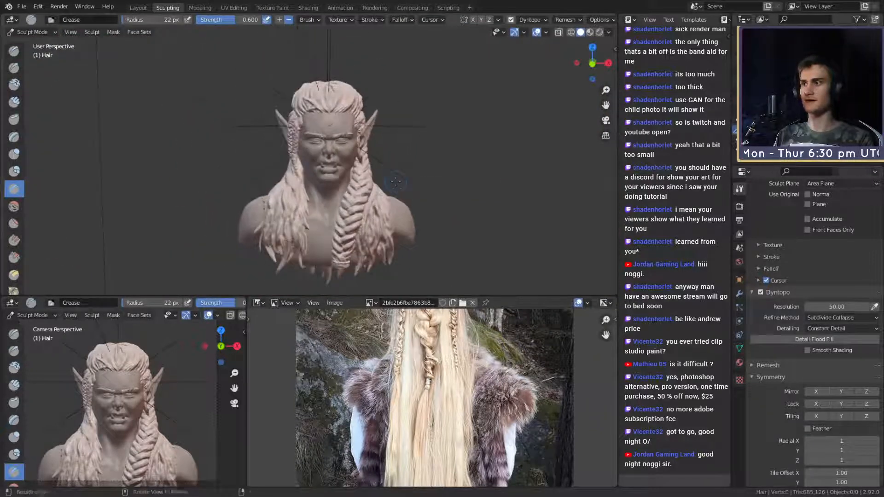
{"action": "left_click", "coordinate": [22, 6]}
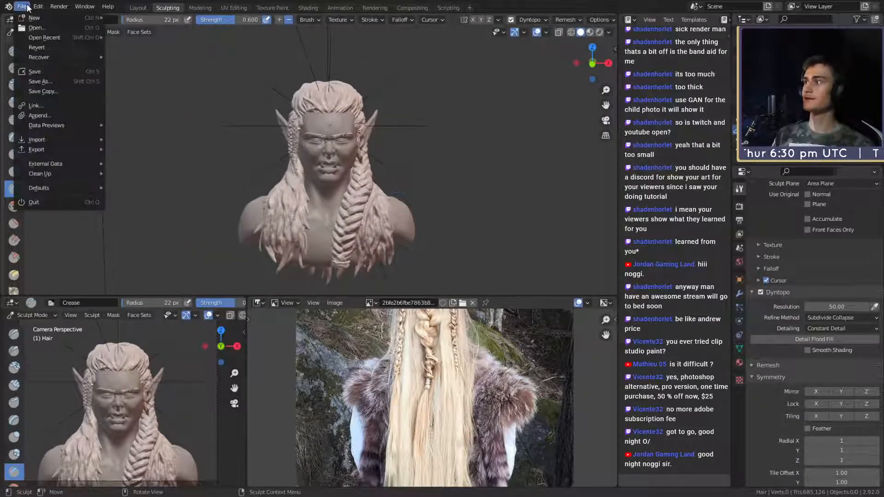
{"action": "key", "text": "ctrl+s"}
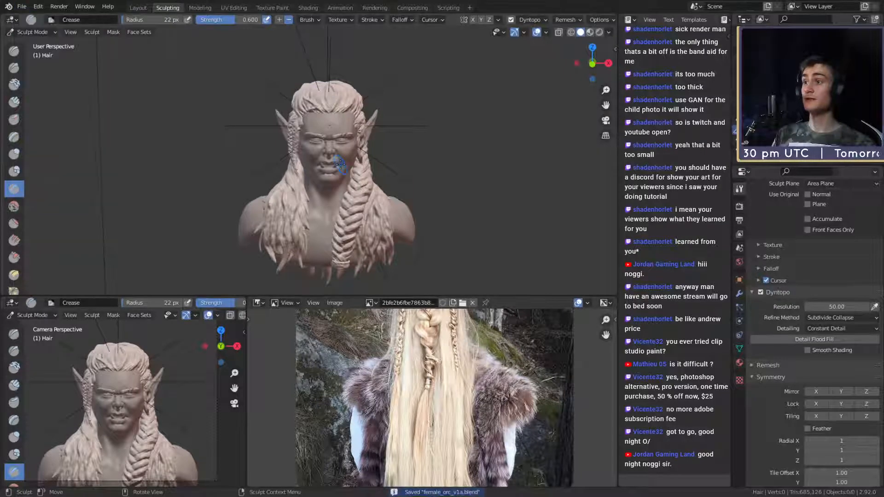
- Set the Dyntopo resolution to 100 and switch to the Snake Hook brush
{"action": "scroll", "coordinate": [353, 141], "scroll_direction": "up", "scroll_amount": 10}
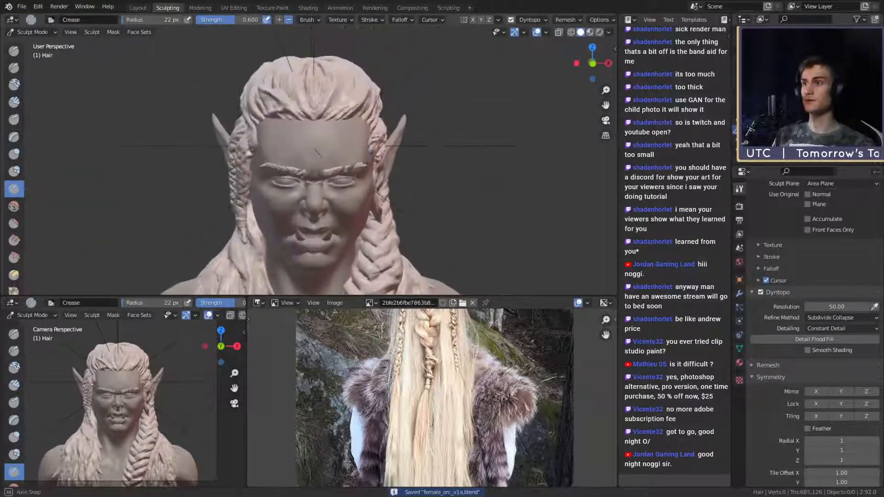
{"action": "middle_click_drag", "start_coordinate": [348, 180], "coordinate": [320, 184], "text": "shift"}
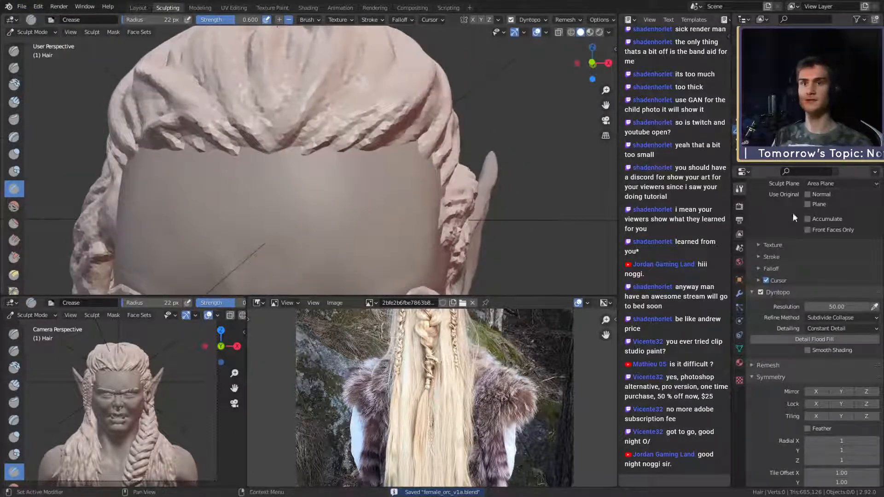
{"action": "left_click", "coordinate": [836, 306]}
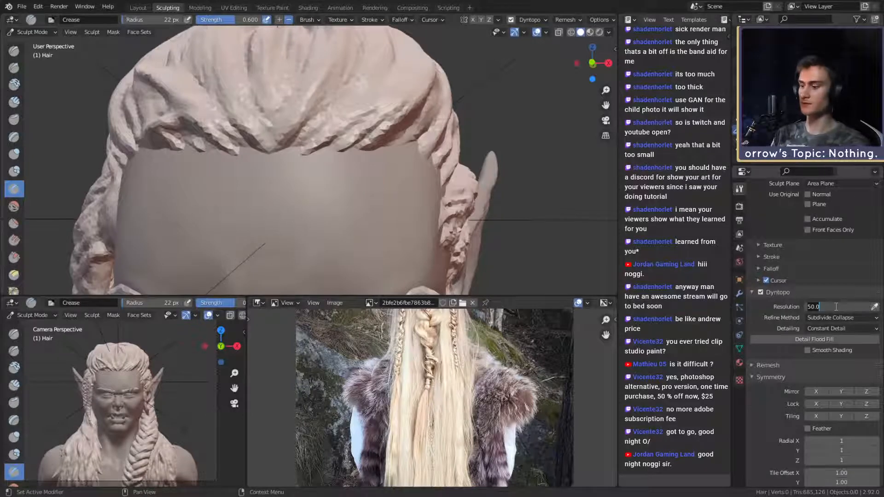
{"action": "key", "text": "Return"}
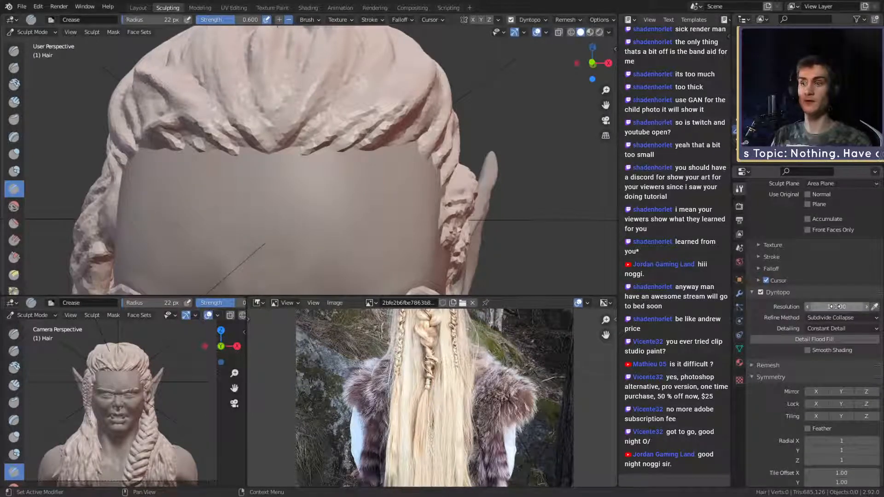
{"action": "key", "text": "k"}
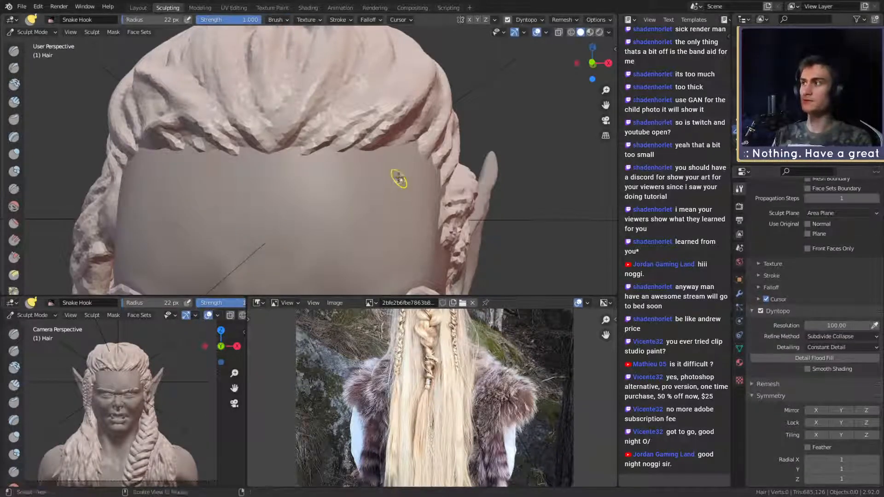
- Try pulling a strand out of the hairline above the forehead with Snake Hook at 47 px, and undo it
{"action": "mouse_move", "coordinate": [394, 177]}
{"action": "middle_mouse_down"}
{"action": "mouse_move", "coordinate": [364, 189]}
{"action": "mouse_move", "coordinate": [382, 203]}
{"action": "middle_mouse_up"}
{"action": "key", "text": "f"}
{"action": "left_click", "coordinate": [380, 196]}
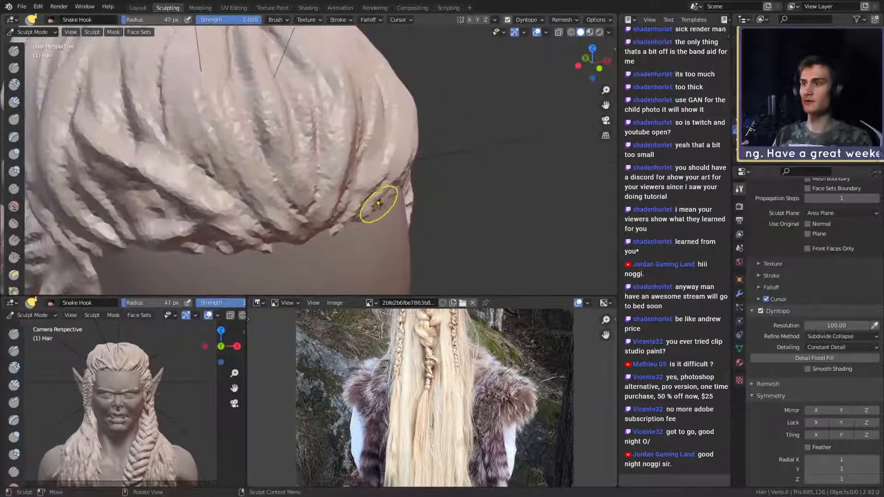
{"action": "mouse_move", "coordinate": [379, 210]}
{"action": "left_mouse_down"}
{"action": "mouse_move", "coordinate": [439, 156]}
{"action": "mouse_move", "coordinate": [386, 186]}
{"action": "left_mouse_up"}
{"action": "key", "text": "ctrl+z"}
- Pull thin pointed wisps out of the hairline above the forehead with Snake Hook at 25 px
{"action": "key", "text": "f"}
{"action": "left_click", "coordinate": [404, 175]}
{"action": "key", "text": "f"}
{"action": "left_click", "coordinate": [387, 186]}
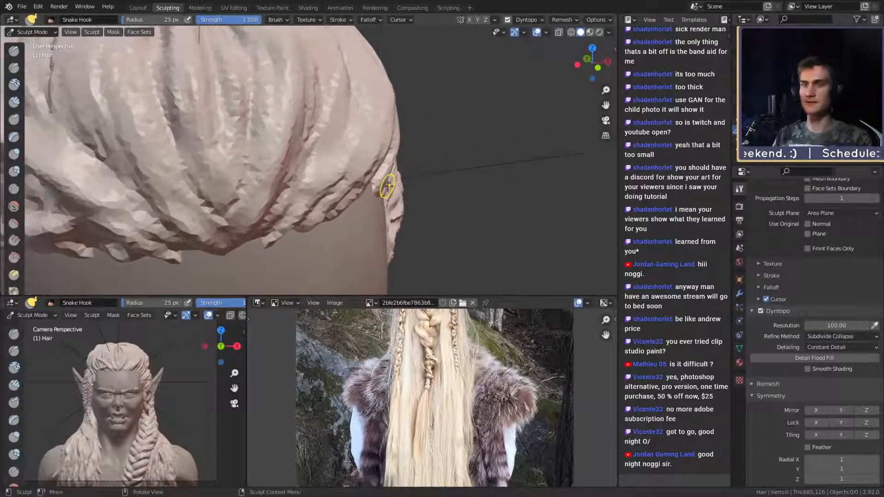
{"action": "left_click_drag", "start_coordinate": [420, 120], "coordinate": [373, 231], "text": "alt"}
{"action": "left_click_drag", "start_coordinate": [378, 153], "coordinate": [286, 208], "text": "alt"}
{"action": "mouse_move", "coordinate": [273, 143]}
{"action": "middle_mouse_down"}
{"action": "mouse_move", "coordinate": [369, 157]}
{"action": "mouse_move", "coordinate": [321, 222]}
{"action": "middle_mouse_up"}
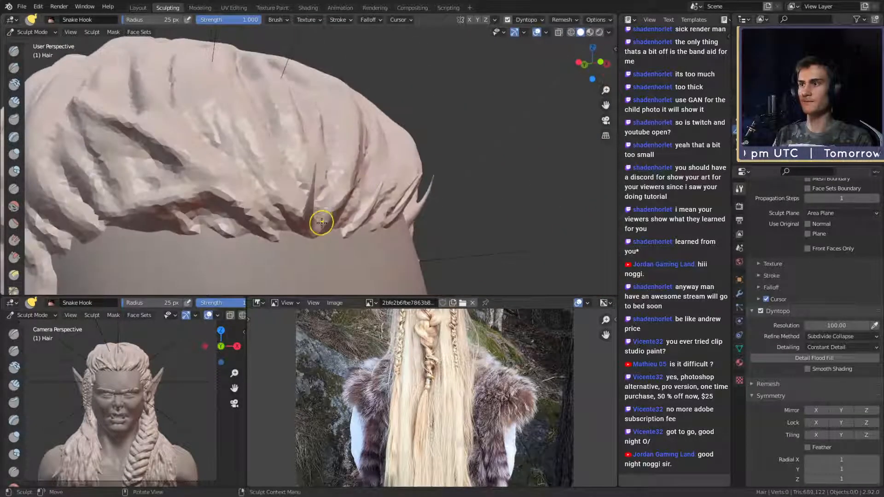
{"action": "middle_click_drag", "start_coordinate": [366, 155], "coordinate": [317, 219]}
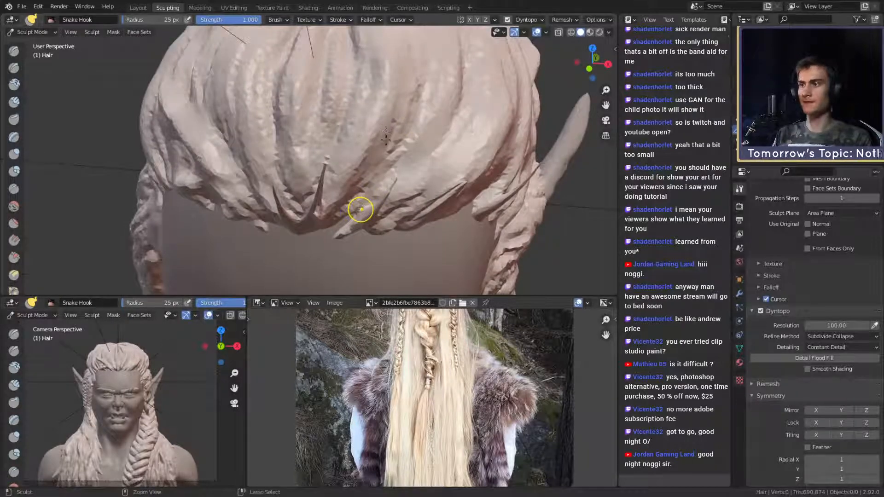
{"action": "middle_click_drag", "start_coordinate": [362, 209], "coordinate": [361, 180]}
{"action": "scroll", "coordinate": [361, 179], "scroll_direction": "up", "scroll_amount": 2}
{"action": "scroll", "coordinate": [396, 173], "scroll_direction": "up", "scroll_amount": 2}
{"action": "middle_click_drag", "start_coordinate": [365, 164], "coordinate": [378, 146]}
{"action": "mouse_move", "coordinate": [392, 179]}
{"action": "middle_mouse_down"}
{"action": "mouse_move", "coordinate": [361, 112]}
{"action": "mouse_move", "coordinate": [370, 157]}
{"action": "mouse_move", "coordinate": [352, 217]}
{"action": "mouse_move", "coordinate": [357, 139]}
{"action": "mouse_move", "coordinate": [372, 157]}
{"action": "mouse_move", "coordinate": [237, 181]}
{"action": "mouse_move", "coordinate": [408, 174]}
{"action": "mouse_move", "coordinate": [363, 210]}
{"action": "mouse_move", "coordinate": [364, 181]}
{"action": "middle_mouse_up"}
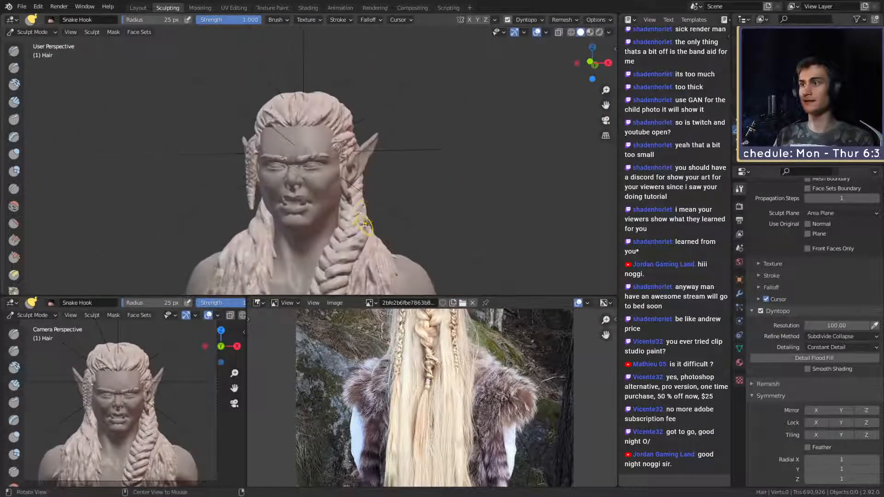
- Draw the tips of the small face braids out into pointed wisps with Snake Hook at 25 and 36 px
{"action": "mouse_move", "coordinate": [364, 226]}
{"action": "middle_mouse_down"}
{"action": "mouse_move", "coordinate": [368, 196]}
{"action": "mouse_move", "coordinate": [391, 193]}
{"action": "middle_mouse_up"}
{"action": "scroll", "coordinate": [368, 180], "scroll_direction": "up", "scroll_amount": 4}
{"action": "middle_click_drag", "start_coordinate": [354, 170], "coordinate": [359, 187], "text": "shift"}
{"action": "scroll", "coordinate": [368, 172], "scroll_direction": "up", "scroll_amount": 6}
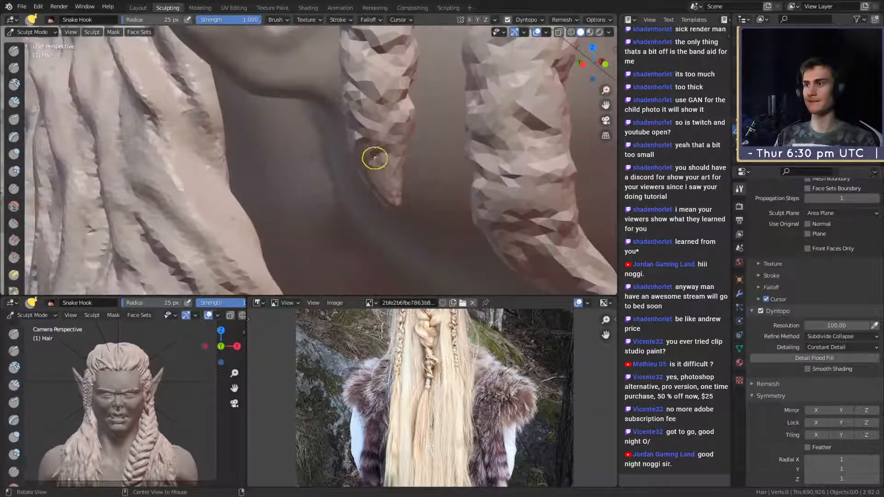
{"action": "mouse_move", "coordinate": [404, 168]}
{"action": "middle_mouse_down"}
{"action": "mouse_move", "coordinate": [385, 191]}
{"action": "mouse_move", "coordinate": [373, 105]}
{"action": "mouse_move", "coordinate": [345, 196]}
{"action": "mouse_move", "coordinate": [373, 227]}
{"action": "mouse_move", "coordinate": [373, 191]}
{"action": "mouse_move", "coordinate": [350, 172]}
{"action": "middle_mouse_up"}
{"action": "left_click_drag", "start_coordinate": [410, 200], "coordinate": [418, 241]}
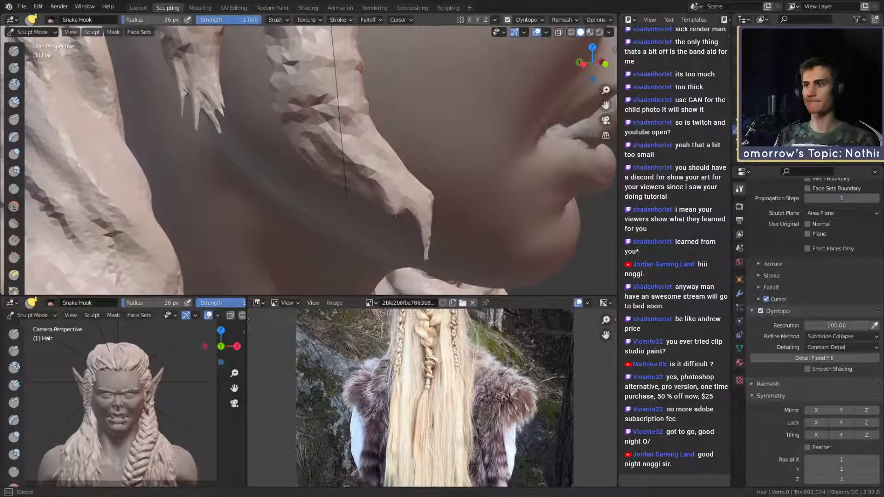
{"action": "mouse_move", "coordinate": [434, 237]}
{"action": "middle_mouse_down"}
{"action": "mouse_move", "coordinate": [201, 199]}
{"action": "mouse_move", "coordinate": [418, 219]}
{"action": "mouse_move", "coordinate": [296, 237]}
{"action": "mouse_move", "coordinate": [297, 209]}
{"action": "mouse_move", "coordinate": [271, 188]}
{"action": "middle_mouse_up"}
- Pull further fine wisps from the face braid ends with Snake Hook, reducing the radius to 9 px
{"action": "key", "text": "f"}
{"action": "left_click", "coordinate": [280, 183]}
{"action": "mouse_move", "coordinate": [278, 179]}
{"action": "left_mouse_down"}
{"action": "mouse_move", "coordinate": [284, 211]}
{"action": "mouse_move", "coordinate": [270, 212]}
{"action": "left_mouse_up"}
{"action": "key", "text": "f"}
{"action": "left_click", "coordinate": [277, 179]}
{"action": "middle_click_drag", "start_coordinate": [291, 197], "coordinate": [380, 175]}
{"action": "mouse_move", "coordinate": [380, 176]}
{"action": "left_mouse_down"}
{"action": "mouse_move", "coordinate": [419, 193]}
{"action": "mouse_move", "coordinate": [384, 169]}
{"action": "mouse_move", "coordinate": [377, 173]}
{"action": "mouse_move", "coordinate": [368, 152]}
{"action": "mouse_move", "coordinate": [386, 166]}
{"action": "left_mouse_up"}
- Carve strand lines into the swept-back hair above the temple and ear with Crease at 18 px
{"action": "key", "text": "shift+c"}
{"action": "scroll", "coordinate": [408, 110], "scroll_direction": "down", "scroll_amount": 5}
{"action": "mouse_move", "coordinate": [408, 109]}
{"action": "middle_mouse_down"}
{"action": "mouse_move", "coordinate": [321, 160]}
{"action": "mouse_move", "coordinate": [320, 118]}
{"action": "middle_mouse_up"}
{"action": "scroll", "coordinate": [321, 133], "scroll_direction": "down", "scroll_amount": 3}
{"action": "scroll", "coordinate": [403, 226], "scroll_direction": "up", "scroll_amount": 4}
{"action": "mouse_move", "coordinate": [442, 202]}
{"action": "middle_mouse_down"}
{"action": "mouse_move", "coordinate": [402, 226]}
{"action": "mouse_move", "coordinate": [352, 219]}
{"action": "mouse_move", "coordinate": [303, 166]}
{"action": "mouse_move", "coordinate": [392, 186]}
{"action": "middle_mouse_up"}
{"action": "scroll", "coordinate": [325, 189], "scroll_direction": "down", "scroll_amount": 3}
{"action": "scroll", "coordinate": [398, 189], "scroll_direction": "up", "scroll_amount": 2}
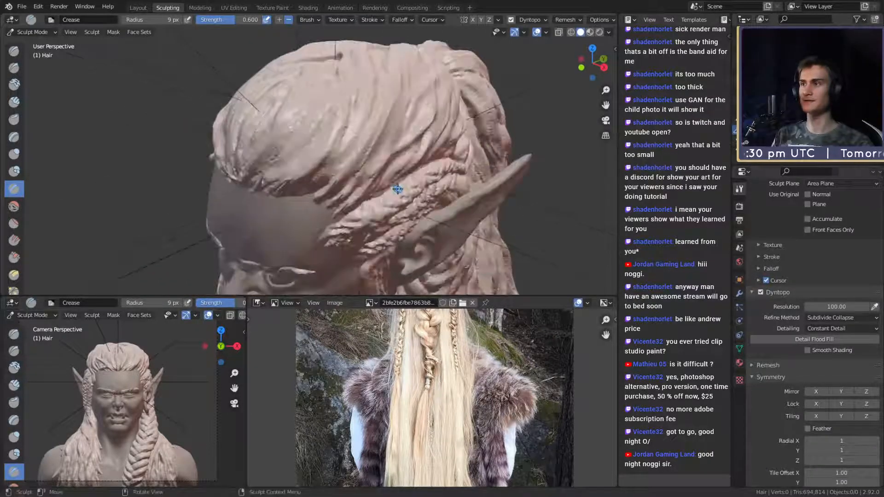
{"action": "left_click_drag", "start_coordinate": [506, 124], "coordinate": [493, 110], "text": "alt"}
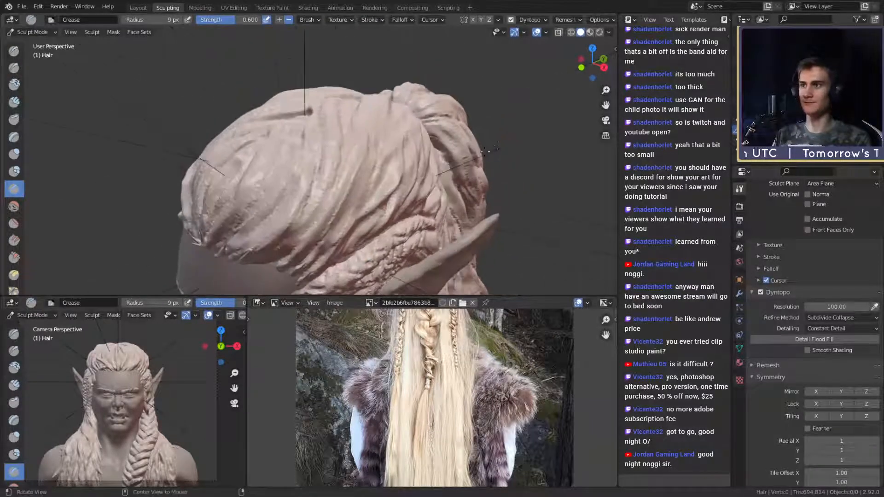
{"action": "mouse_move", "coordinate": [378, 175]}
{"action": "left_mouse_down", "text": "alt"}
{"action": "mouse_move", "coordinate": [329, 168]}
{"action": "mouse_move", "coordinate": [305, 181]}
{"action": "left_mouse_up", "text": "alt"}
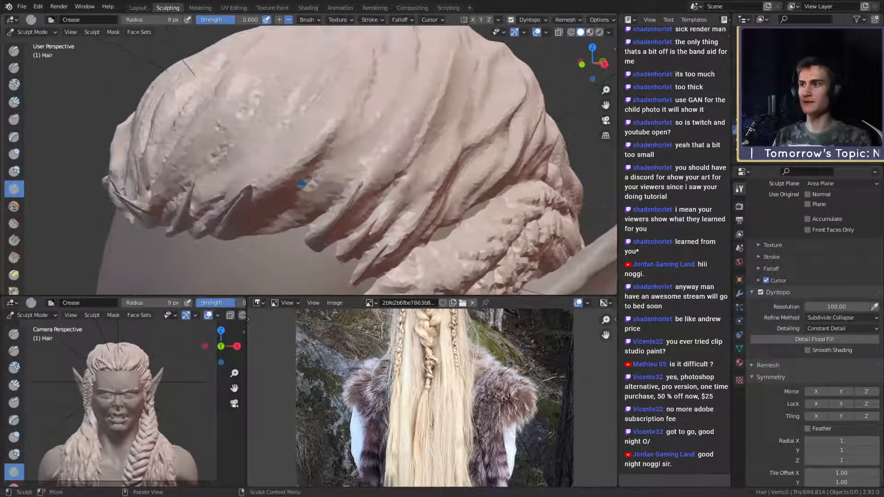
{"action": "key", "text": "f"}
{"action": "left_click", "coordinate": [305, 182]}
{"action": "left_click_drag", "start_coordinate": [361, 122], "coordinate": [315, 178]}
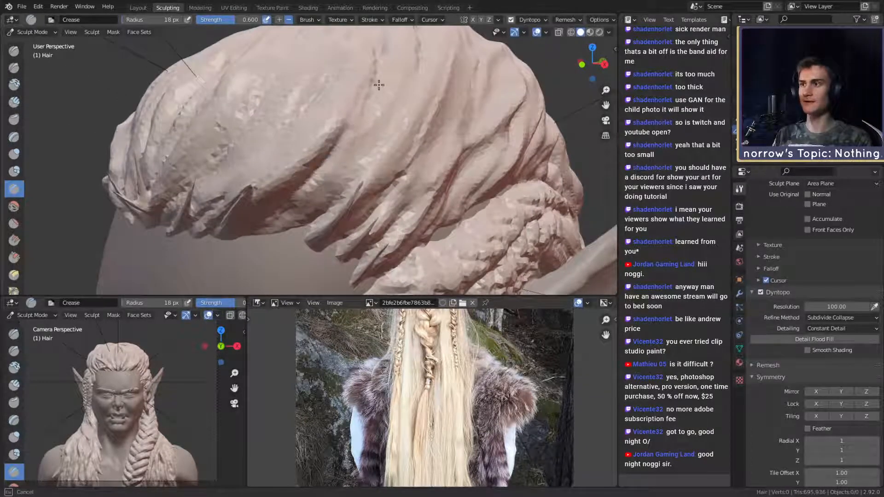
{"action": "left_click_drag", "start_coordinate": [385, 99], "coordinate": [354, 156], "text": "ctrl+alt"}
{"action": "mouse_move", "coordinate": [318, 162]}
{"action": "left_mouse_down", "text": "alt"}
{"action": "mouse_move", "coordinate": [363, 171]}
{"action": "mouse_move", "coordinate": [358, 152]}
{"action": "left_mouse_up", "text": "alt"}
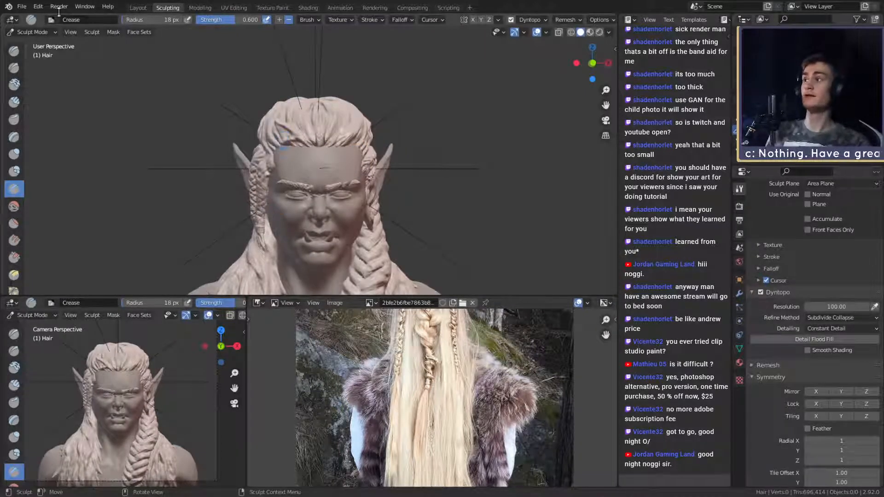
- Save the file with the added hairline and braid wisps
{"action": "middle_click_drag", "start_coordinate": [320, 230], "coordinate": [318, 272], "text": "ctrl"}
{"action": "mouse_move", "coordinate": [317, 267]}
{"action": "middle_mouse_down", "text": "shift"}
{"action": "mouse_move", "coordinate": [291, 216]}
{"action": "mouse_move", "coordinate": [331, 207]}
{"action": "middle_mouse_up", "text": "shift"}
{"action": "mouse_move", "coordinate": [326, 193]}
{"action": "middle_mouse_down", "text": "ctrl"}
{"action": "mouse_move", "coordinate": [322, 131]}
{"action": "mouse_move", "coordinate": [391, 139]}
{"action": "middle_mouse_up", "text": "ctrl"}
{"action": "mouse_move", "coordinate": [339, 143]}
{"action": "middle_mouse_down", "text": "ctrl"}
{"action": "mouse_move", "coordinate": [323, 189]}
{"action": "mouse_move", "coordinate": [470, 194]}
{"action": "mouse_move", "coordinate": [434, 199]}
{"action": "middle_mouse_up", "text": "ctrl"}
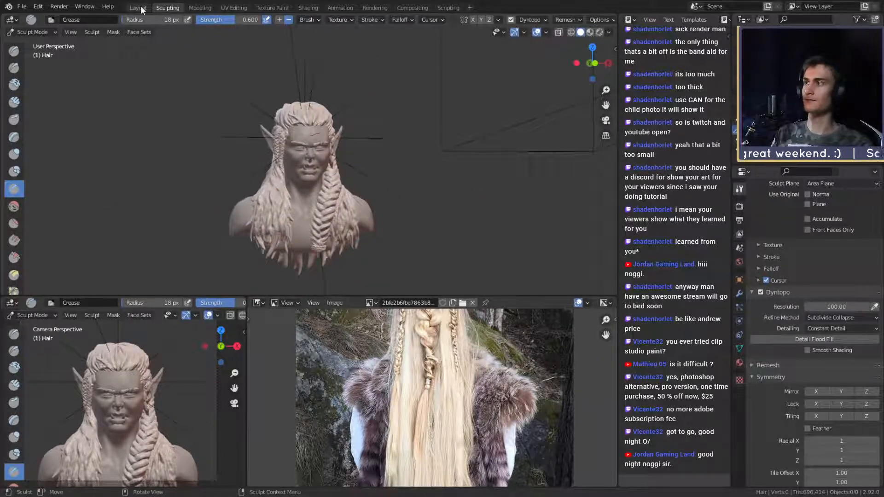
{"action": "left_click", "coordinate": [23, 6]}
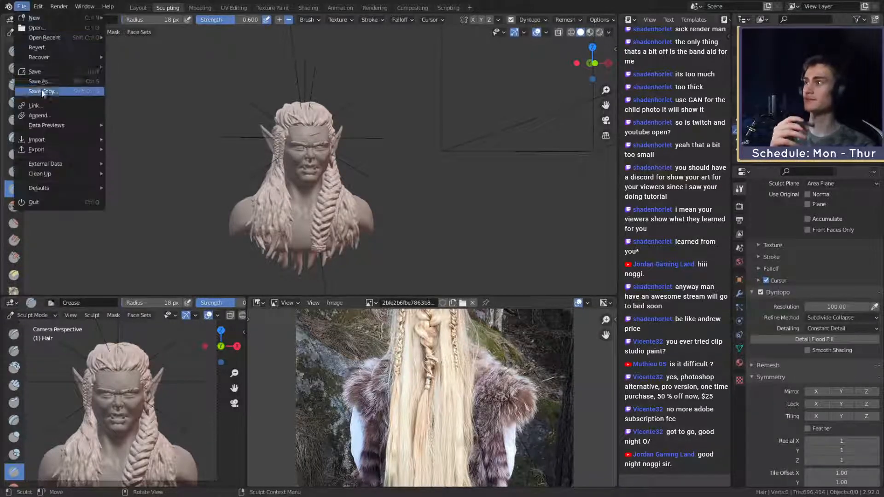
{"action": "left_click", "coordinate": [42, 72]}
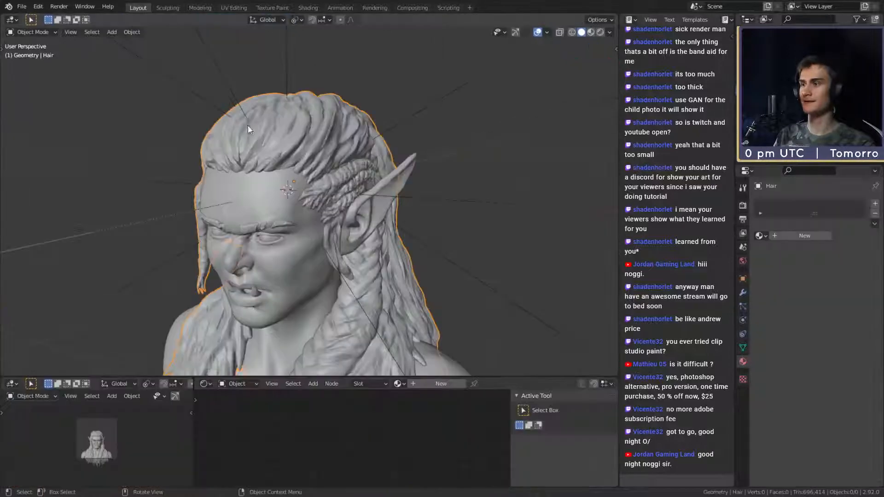
- Examine the whole bust from the side and the front in the Layout workspace
{"action": "scroll", "coordinate": [250, 129], "scroll_direction": "down", "scroll_amount": 6}
{"action": "middle_click_drag", "start_coordinate": [286, 171], "coordinate": [360, 235]}
{"action": "scroll", "coordinate": [362, 240], "scroll_direction": "up", "scroll_amount": 3}
{"action": "scroll", "coordinate": [360, 235], "scroll_direction": "up", "scroll_amount": 2}
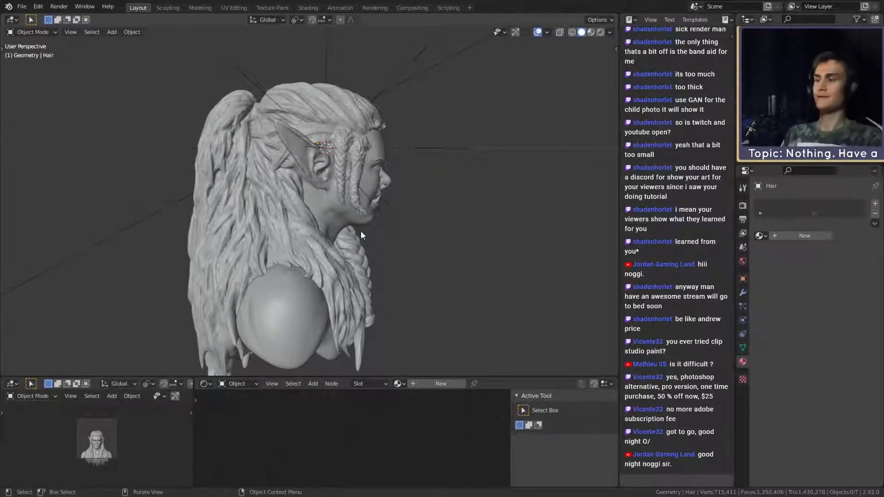
{"action": "scroll", "coordinate": [291, 213], "scroll_direction": "down", "scroll_amount": 4}
{"action": "middle_click_drag", "start_coordinate": [292, 214], "coordinate": [346, 264]}
{"action": "scroll", "coordinate": [345, 249], "scroll_direction": "up", "scroll_amount": 3}
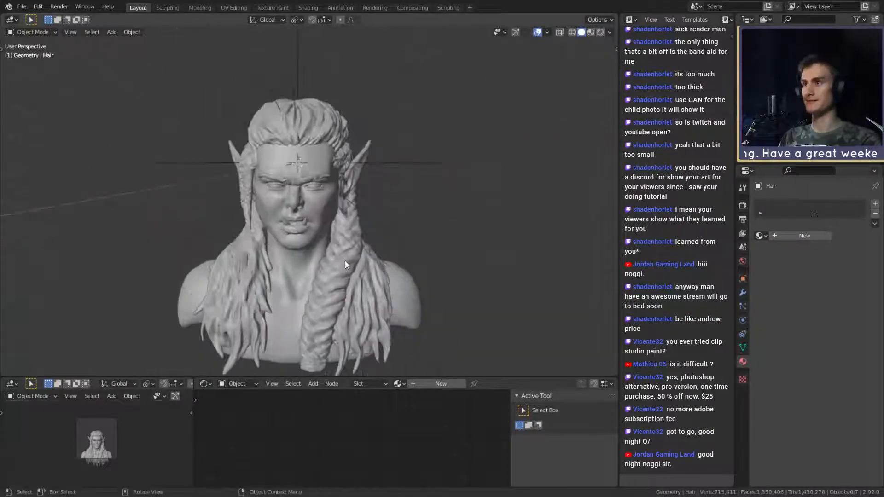
- Save female_orc_v1a.blend from the Layout workspace and frame the bust from the front
{"action": "left_click", "coordinate": [21, 7]}
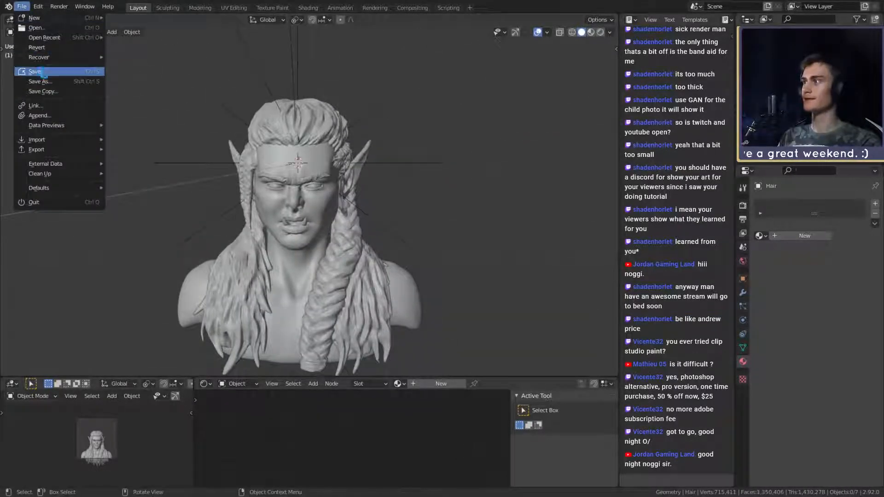
{"action": "left_click", "coordinate": [43, 74]}
{"action": "scroll", "coordinate": [242, 234], "scroll_direction": "down", "scroll_amount": 2}
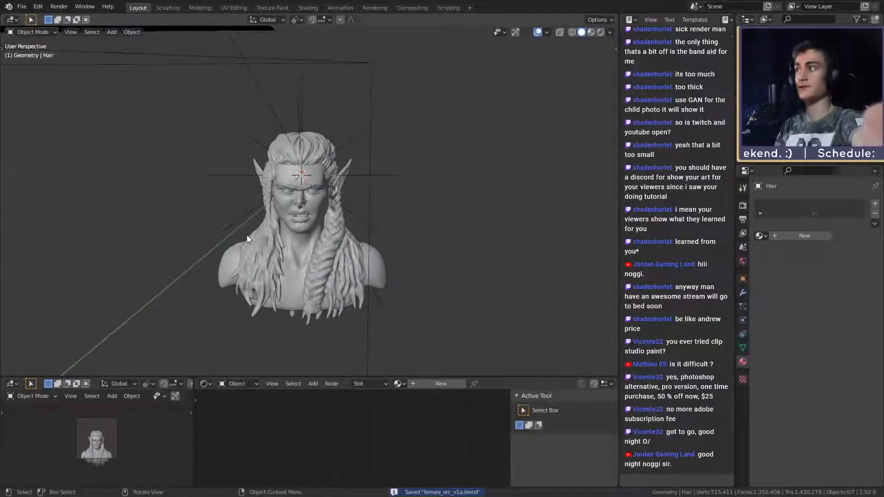
{"action": "scroll", "coordinate": [249, 236], "scroll_direction": "up", "scroll_amount": 1}
{"action": "middle_click_drag", "start_coordinate": [326, 232], "coordinate": [305, 212]}
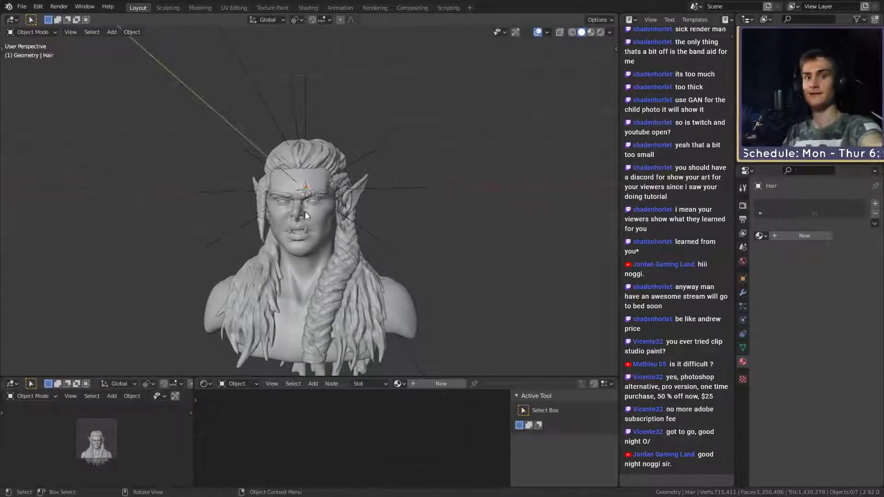